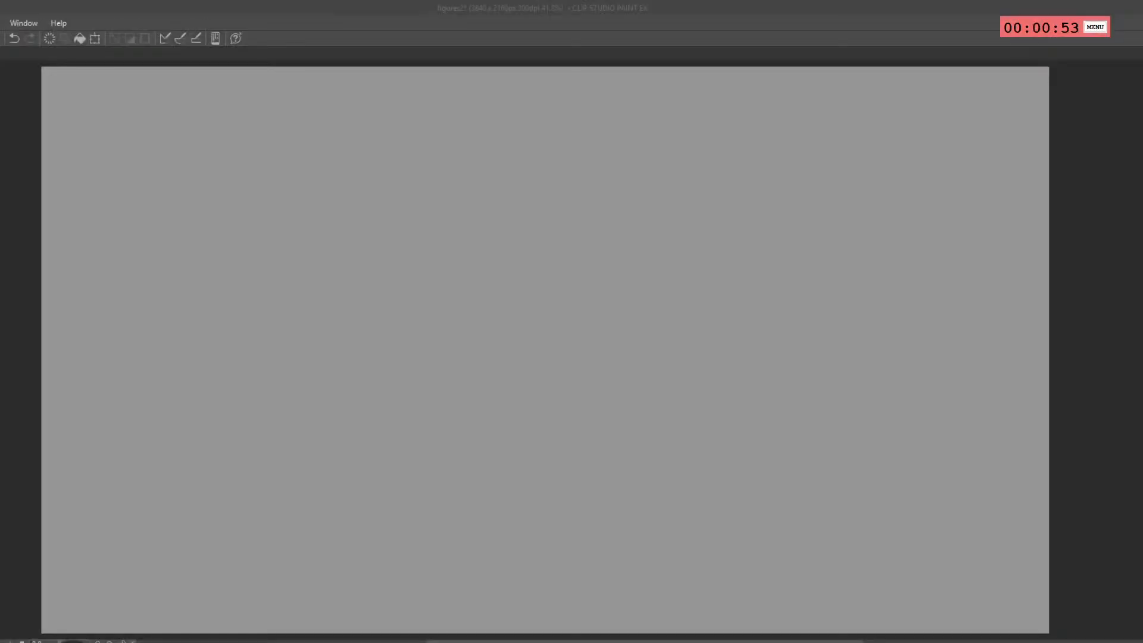
click(396, 275)
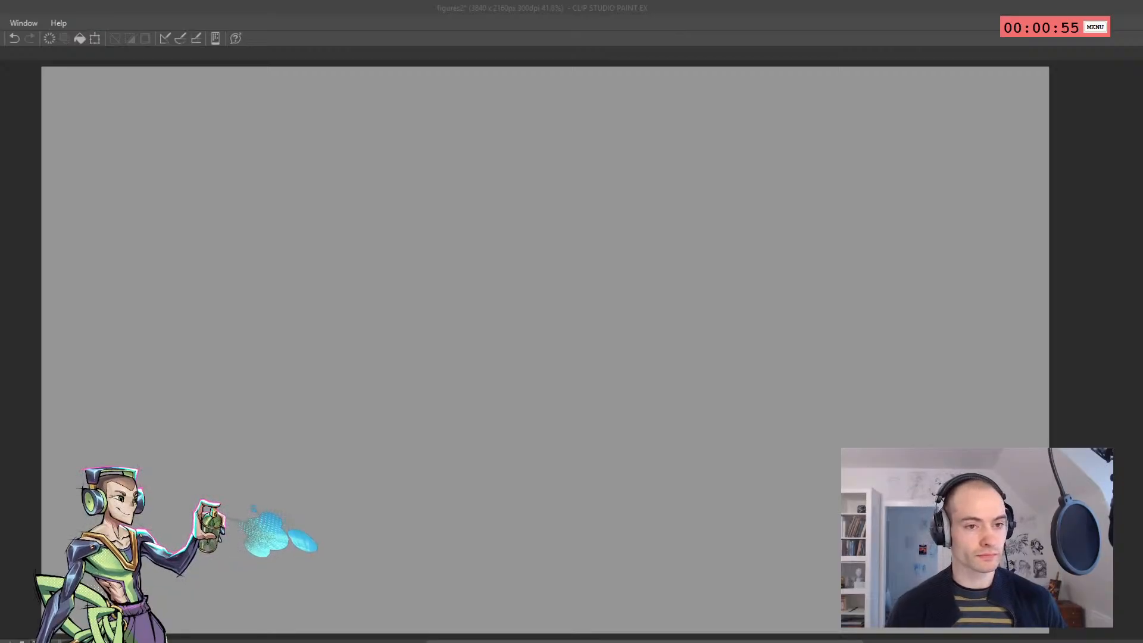
click(222, 206)
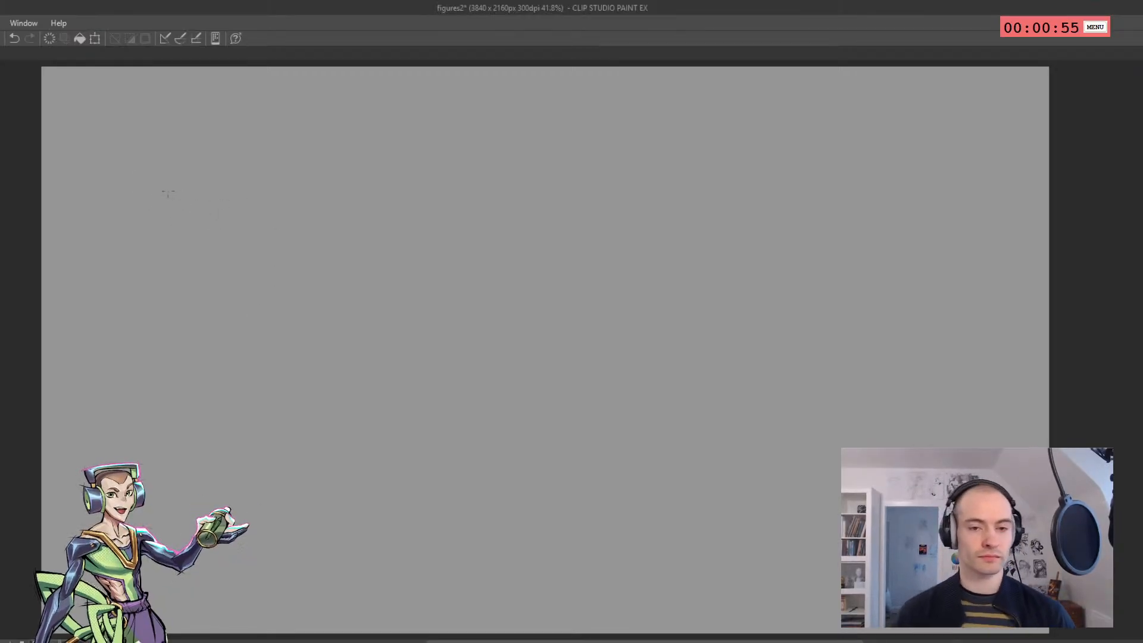
key(ctrl+z)
drag(168, 177, 180, 217)
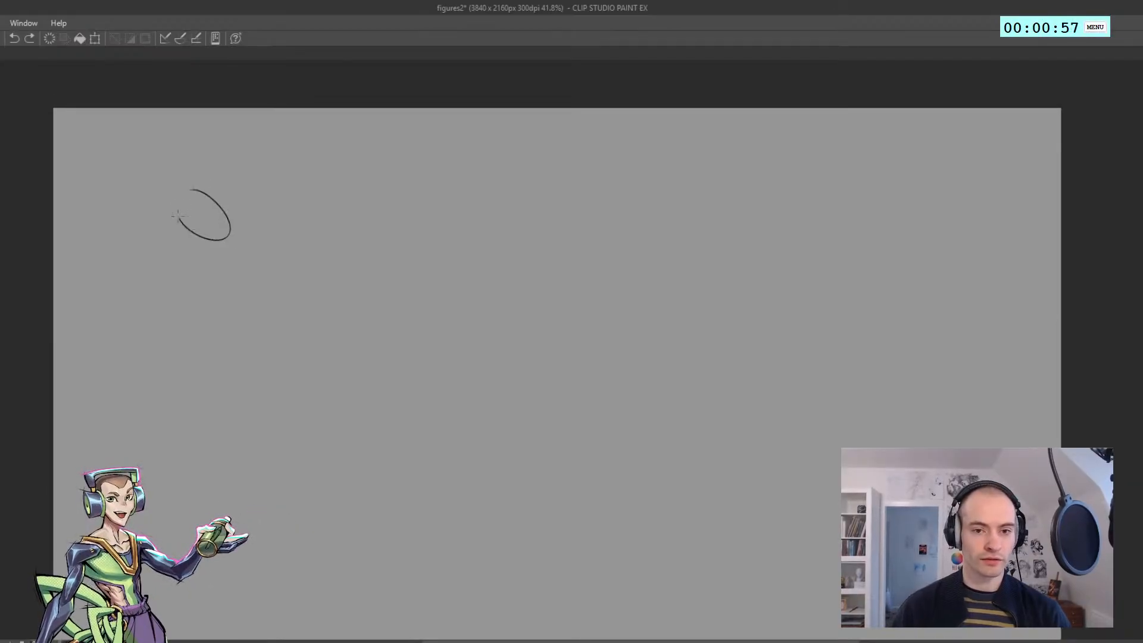
key(ctrl+z)
click(209, 231)
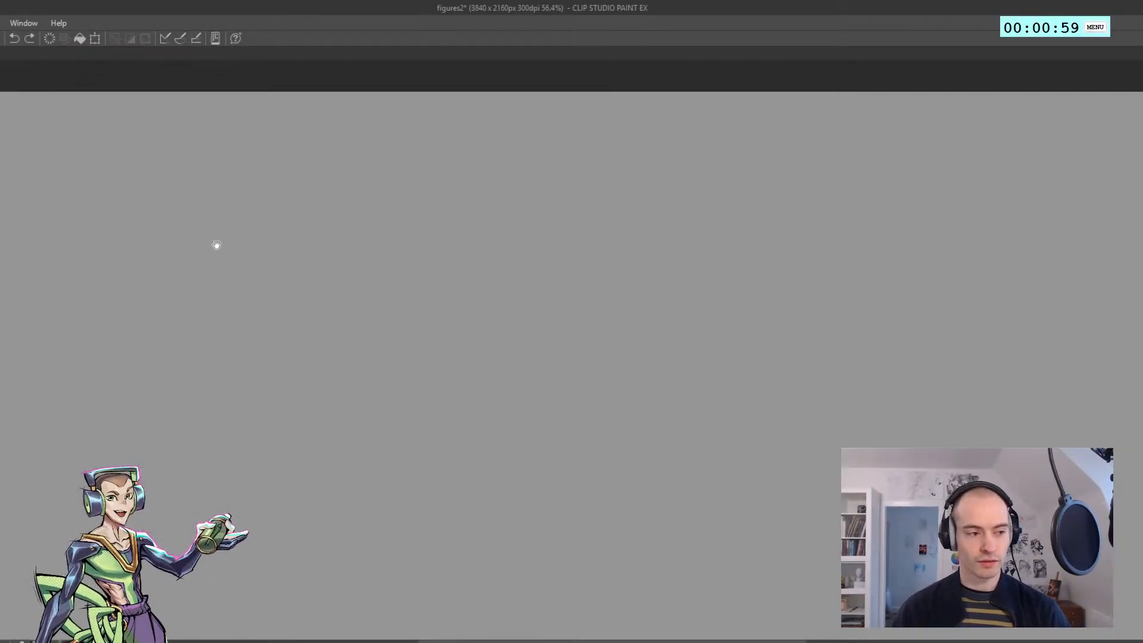
click(185, 246)
Sketch a tapered ribcage wedge near the canvas's upper left and add the waist and pelvis contour beneath it
mouse_move(172, 211)
mouse_down()
mouse_move(277, 189)
mouse_move(171, 228)
mouse_up()
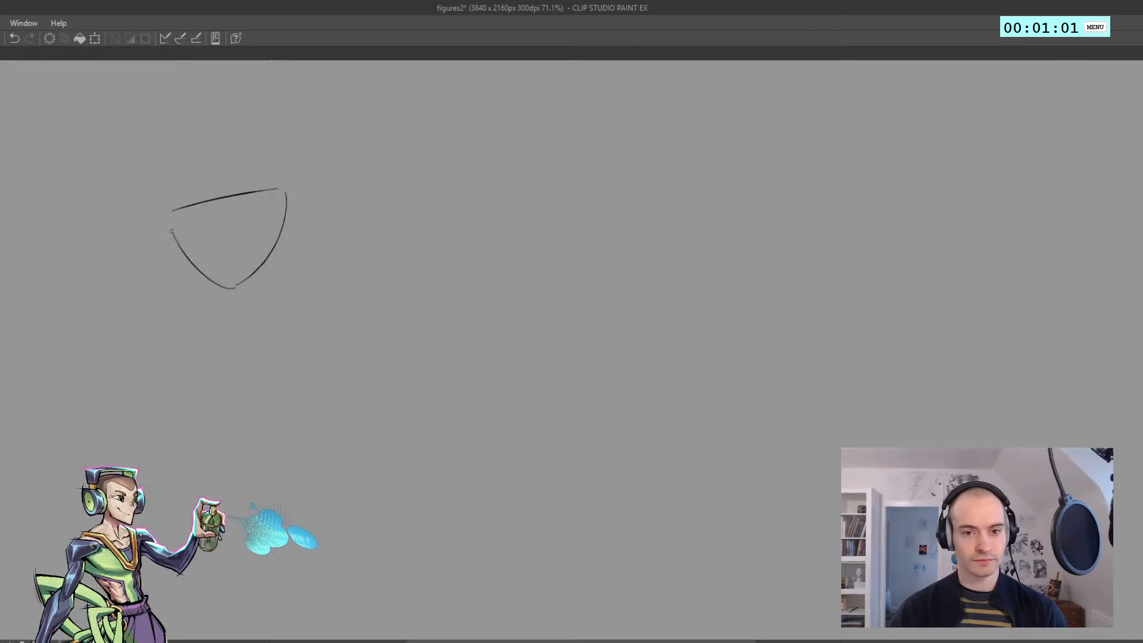
key(ctrl+z)
mouse_move(209, 277)
mouse_down()
mouse_move(198, 337)
mouse_move(197, 316)
mouse_move(218, 371)
mouse_up()
key(ctrl+z)
drag(197, 313, 228, 376)
key(ctrl+z)
drag(233, 300, 217, 369)
Sketch the hip curve, the centre line of the lower torso, and the front contour of the bent thigh
drag(267, 300, 306, 334)
key(ctrl+z)
key(ctrl+z)
drag(251, 296, 302, 397)
key(ctrl+z)
mouse_move(304, 335)
mouse_down()
mouse_move(308, 393)
mouse_move(293, 391)
mouse_up()
mouse_move(310, 386)
mouse_down()
mouse_move(239, 401)
mouse_move(207, 375)
mouse_move(163, 475)
mouse_up()
key(ctrl+z)
key(ctrl+z)
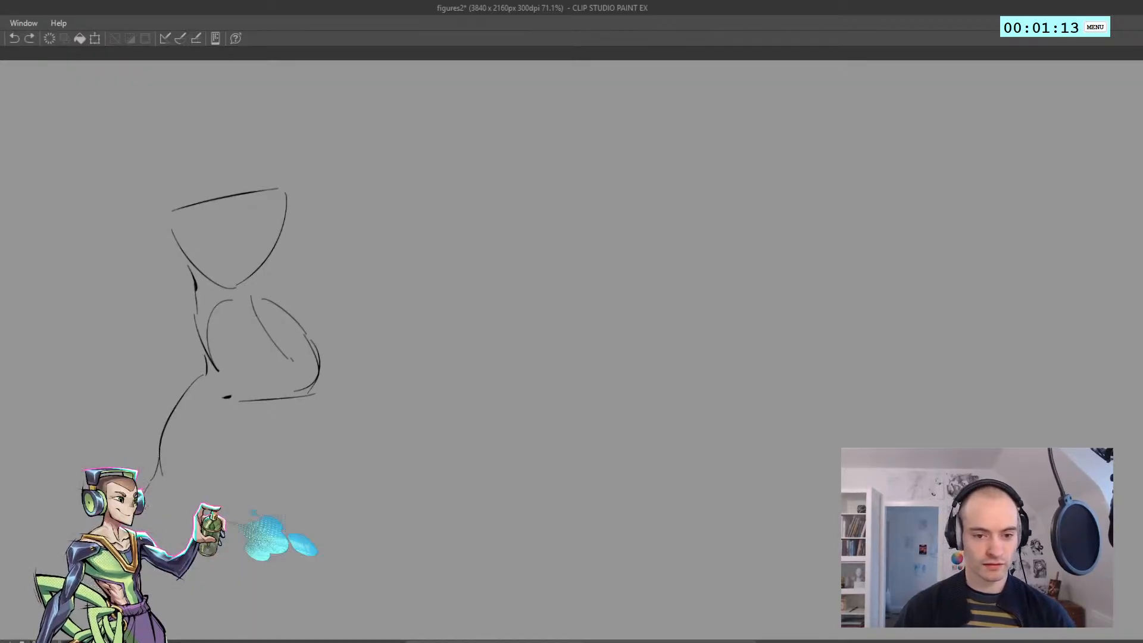
Sketch the outer contours of both legs and add the far side of the torso down to the waist
drag(250, 471, 272, 433)
mouse_move(339, 343)
mouse_down()
mouse_move(329, 434)
mouse_move(309, 456)
mouse_move(299, 633)
mouse_up()
key(ctrl+z)
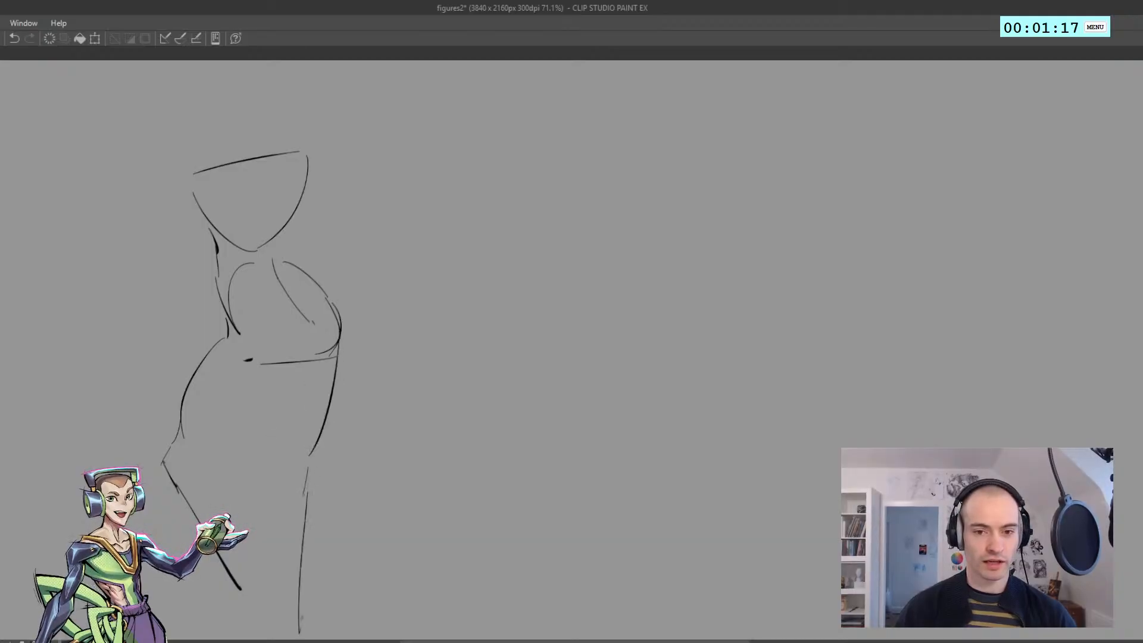
drag(307, 160, 299, 271)
key(ctrl+z)
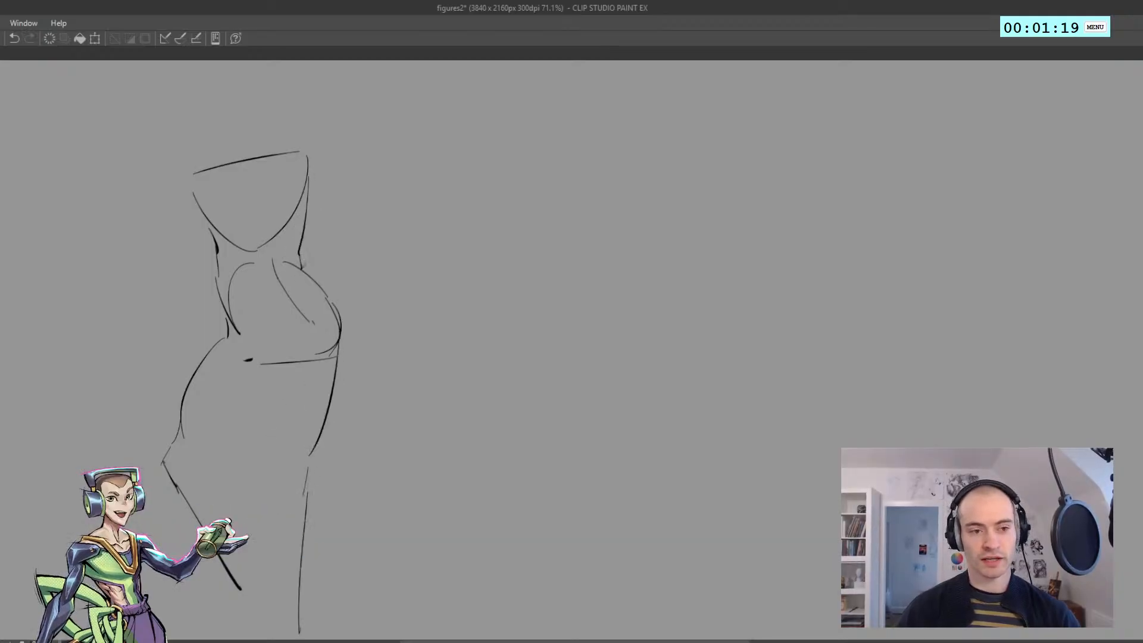
key(ctrl+z)
Sketch the shoulder and upper arm extending outward on the figure's right-hand side, down to the elbow
mouse_move(291, 160)
mouse_down()
mouse_move(329, 191)
mouse_move(314, 162)
mouse_move(335, 183)
mouse_up()
key(ctrl+z)
mouse_move(327, 178)
mouse_down()
mouse_move(352, 214)
mouse_move(377, 218)
mouse_move(367, 252)
mouse_up()
key(ctrl+z)
mouse_move(376, 220)
mouse_down()
mouse_move(374, 243)
mouse_move(306, 216)
mouse_up()
key(ctrl+z)
Sketch the raised forearm rising from the elbow and cap it with a simple hand shape
key(ctrl+z)
drag(371, 251, 317, 221)
drag(311, 216, 308, 221)
drag(382, 231, 415, 157)
Sketch the rounded near shoulder and the upper arm hanging down across the ribcage, cleaning up the overlapping lines
key(ctrl+z)
mouse_move(375, 217)
mouse_down()
mouse_move(399, 165)
mouse_move(394, 133)
mouse_up()
drag(396, 130, 439, 146)
drag(200, 194, 178, 225)
key(ctrl+z)
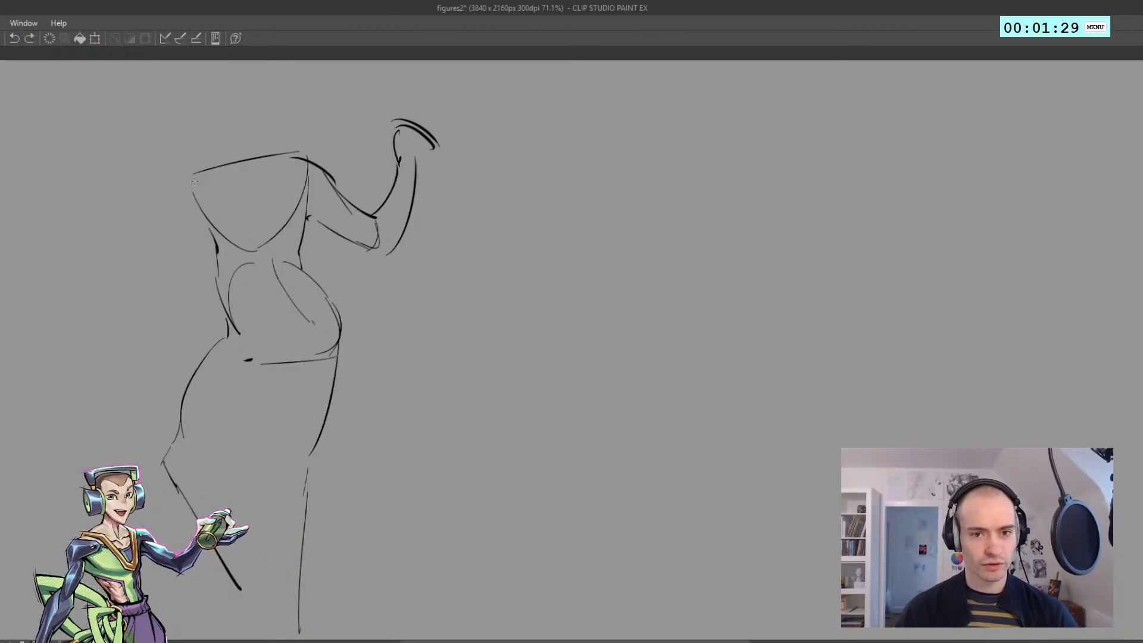
drag(197, 174, 190, 216)
mouse_move(188, 212)
mouse_down()
mouse_move(195, 237)
mouse_move(217, 199)
mouse_up()
key(ctrl+z)
mouse_move(201, 238)
mouse_down()
mouse_move(211, 204)
mouse_move(234, 208)
mouse_up()
mouse_move(212, 216)
mouse_down()
mouse_move(236, 228)
mouse_move(226, 177)
mouse_move(246, 244)
mouse_move(221, 258)
mouse_move(245, 238)
mouse_move(242, 288)
mouse_up()
Sketch the near arm's forearm running outward and upward from the elbow
key(ctrl+z)
key(ctrl+z)
key(ctrl+z)
key(e)
key(p)
mouse_move(242, 281)
mouse_down()
mouse_move(211, 240)
mouse_move(156, 225)
mouse_up()
key(ctrl+z)
key(ctrl+z)
mouse_move(157, 225)
mouse_down()
mouse_move(144, 239)
mouse_move(230, 285)
mouse_up()
key(ctrl+z)
Sketch a boxy clenched fist at the end of the near forearm and mark its fingers
mouse_move(123, 225)
mouse_down()
mouse_move(145, 248)
mouse_move(133, 189)
mouse_up()
mouse_move(138, 190)
mouse_down()
mouse_move(161, 221)
mouse_move(149, 237)
mouse_up()
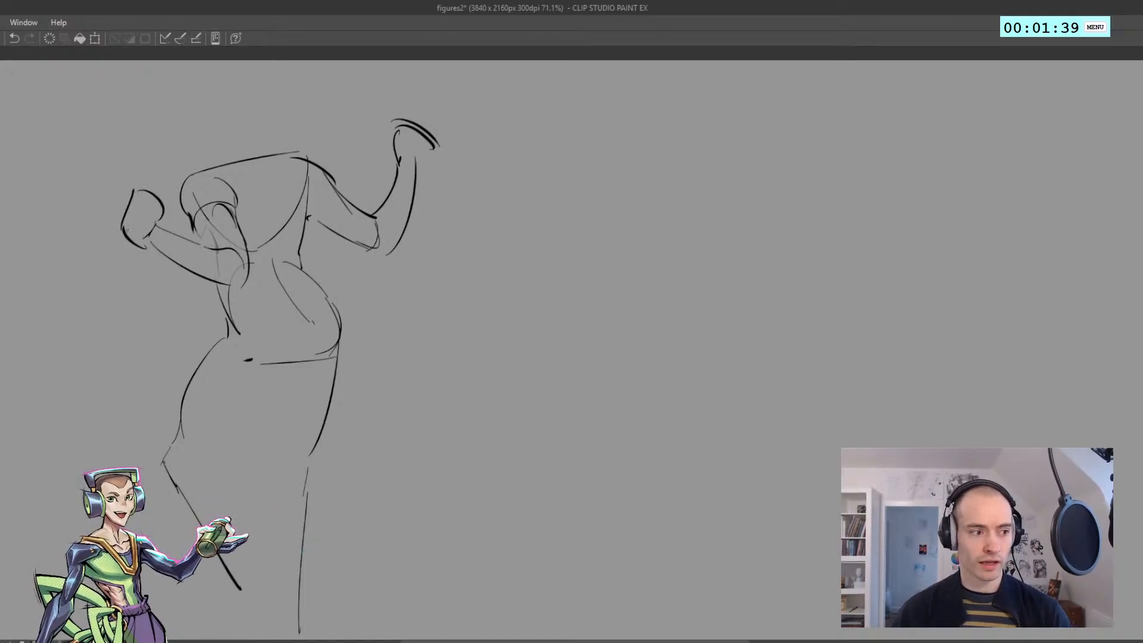
key(ctrl+z)
drag(127, 208, 143, 181)
drag(142, 180, 173, 194)
drag(172, 193, 151, 230)
drag(131, 212, 142, 221)
Sketch a rounded head above the shoulders with the neck line and a small ear or jaw mark
mouse_move(196, 173)
mouse_down()
mouse_move(175, 125)
mouse_move(207, 87)
mouse_move(242, 150)
mouse_up()
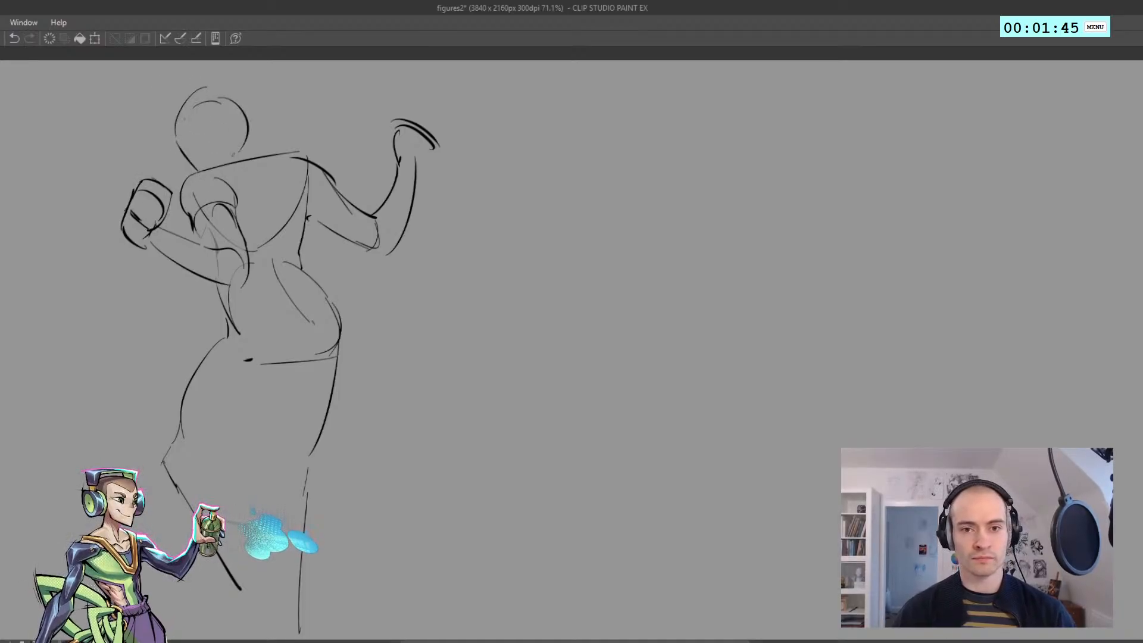
drag(245, 110, 240, 152)
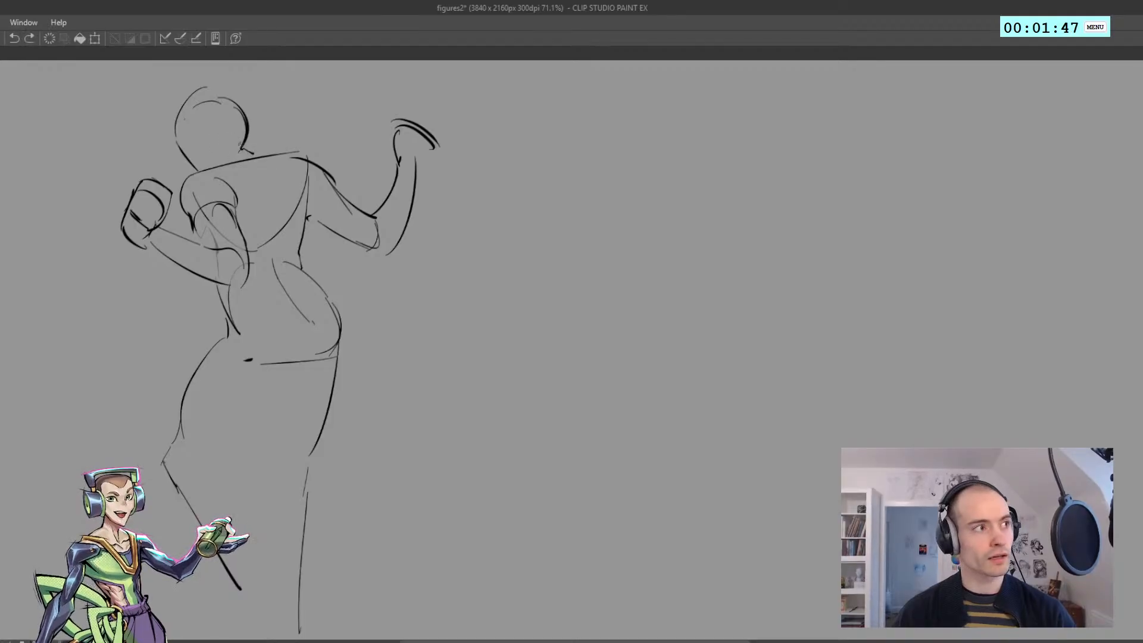
drag(195, 131, 209, 156)
key(ctrl+z)
Sketch the lower curve of the buttock and the underside of the bent thigh down to the knee
drag(234, 302, 220, 271)
drag(284, 221, 271, 266)
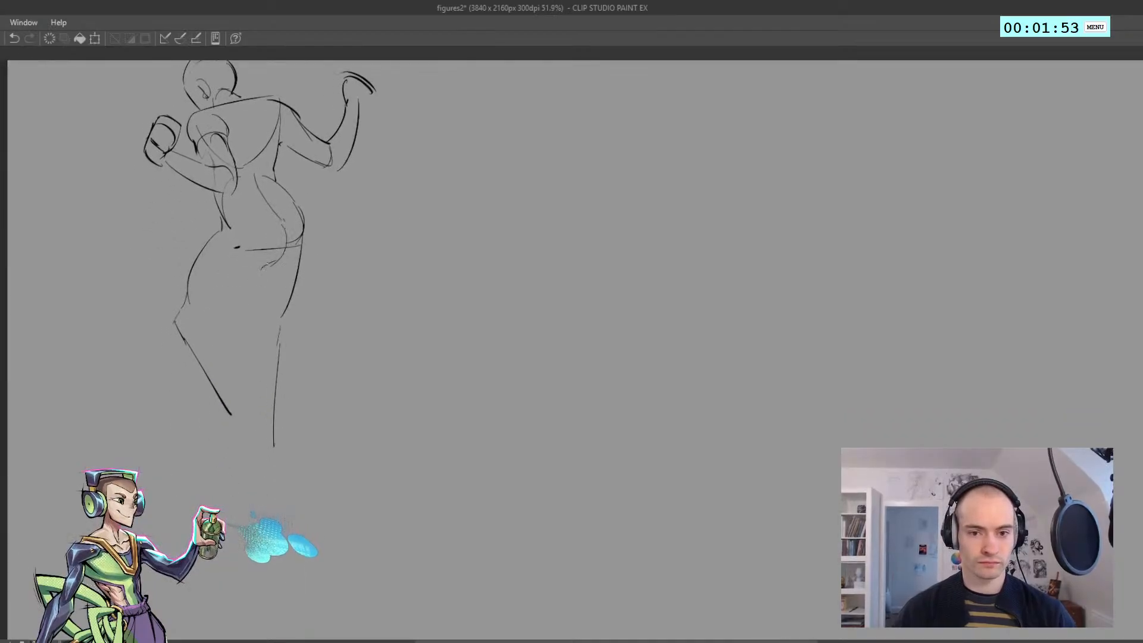
key(ctrl+z)
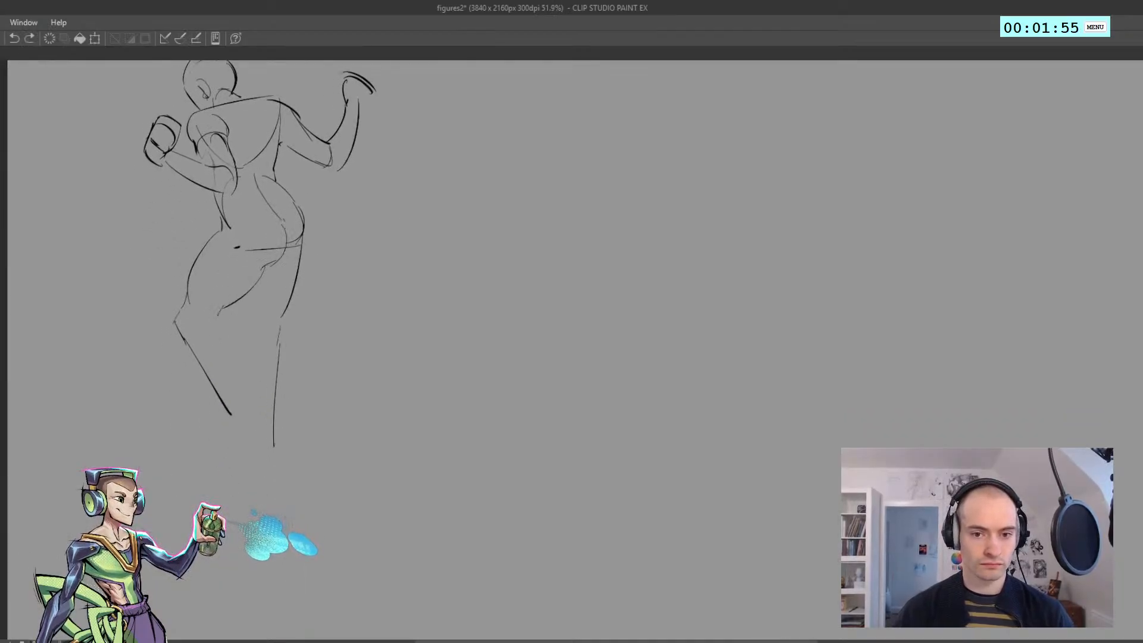
Sketch the back of the bent leg's knee and the calf contour down to the heel
drag(209, 313, 215, 330)
mouse_move(219, 330)
mouse_down()
mouse_move(256, 375)
mouse_move(217, 325)
mouse_move(261, 423)
mouse_move(239, 452)
mouse_move(254, 447)
mouse_move(202, 441)
mouse_move(239, 444)
mouse_move(242, 458)
mouse_move(192, 459)
mouse_up()
key(ctrl+z)
Sketch the feet on a short ground line and join the shin to the front foot
key(ctrl+z)
key(ctrl+z)
key(ctrl+z)
key(ctrl+z)
drag(263, 451, 290, 451)
key(ctrl+z)
drag(199, 463, 242, 463)
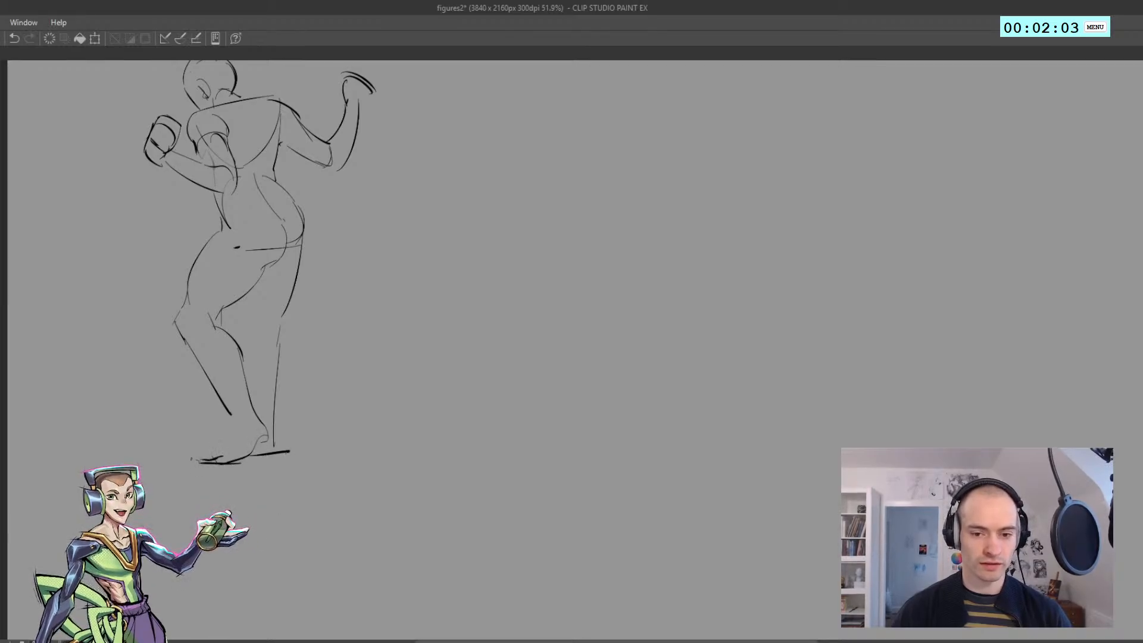
drag(227, 410, 218, 457)
drag(270, 333, 215, 396)
Select the whole first figure, move it toward the canvas's left edge, and pause the drawing timer
scroll(215, 396, down, 5)
scroll(215, 396, up, 2)
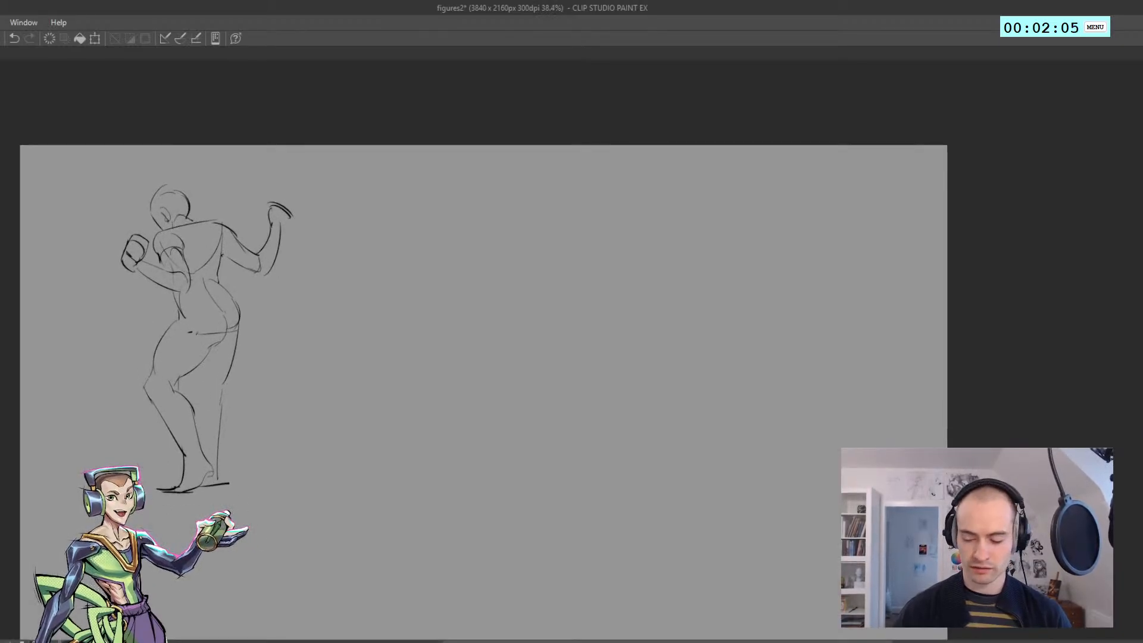
mouse_move(326, 437)
mouse_down()
mouse_move(215, 586)
mouse_move(397, 362)
mouse_move(393, 390)
mouse_up()
mouse_move(241, 359)
mouse_down()
mouse_move(145, 354)
mouse_move(164, 352)
mouse_up()
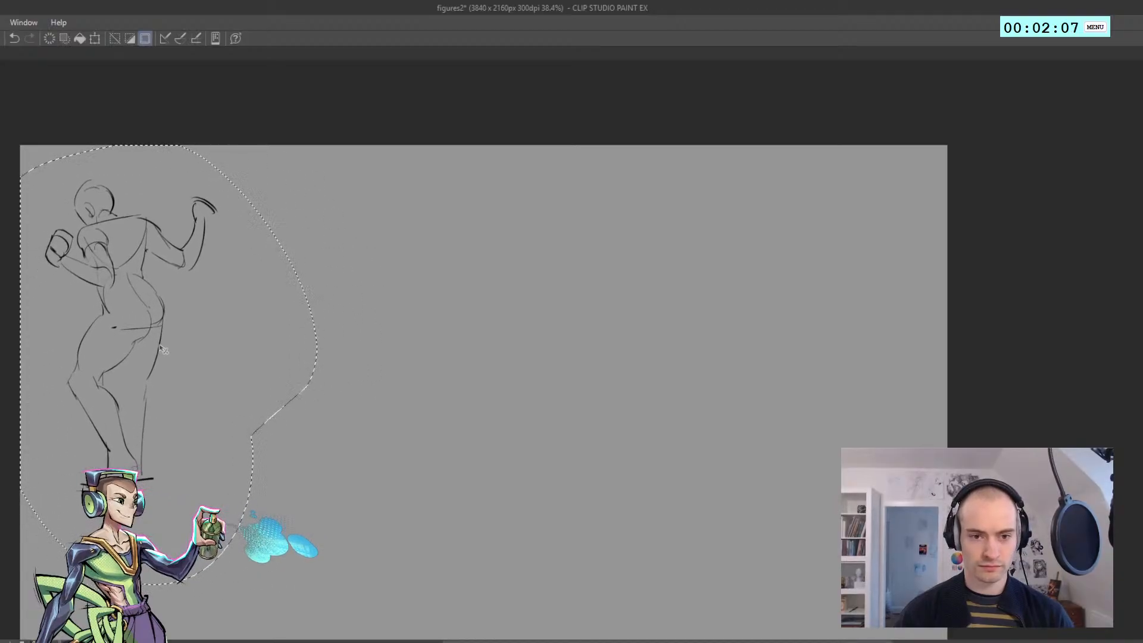
key(ctrl+d)
click(1041, 28)
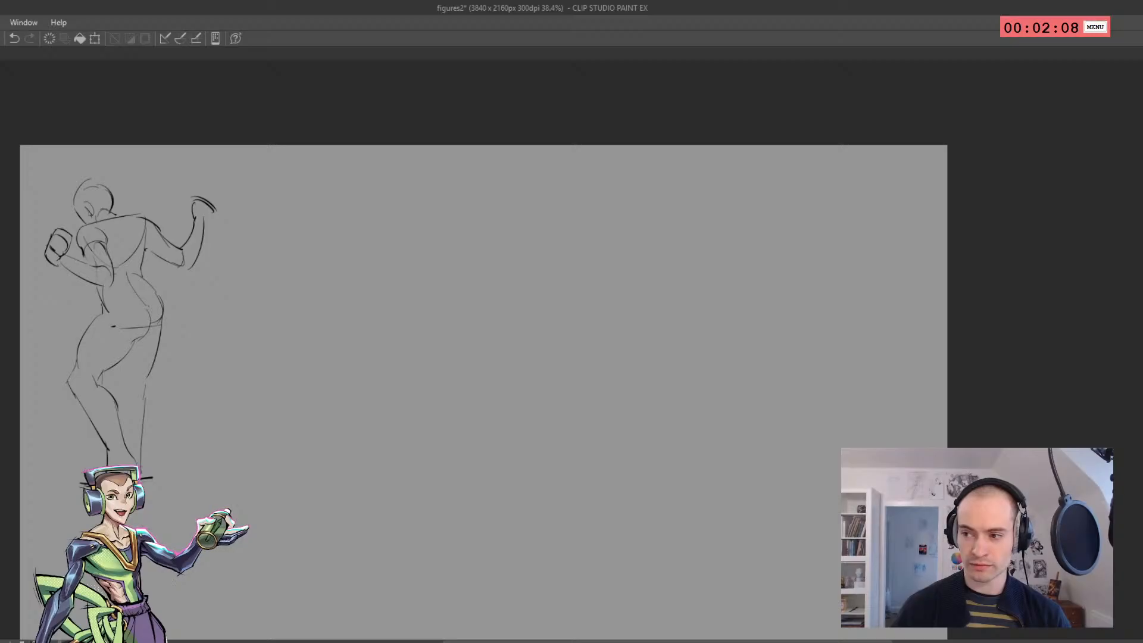
Start a second figure on the empty canvas beside the first with a tilted egg-shaped ribcage
drag(348, 305, 184, 305)
scroll(170, 282, up, 2)
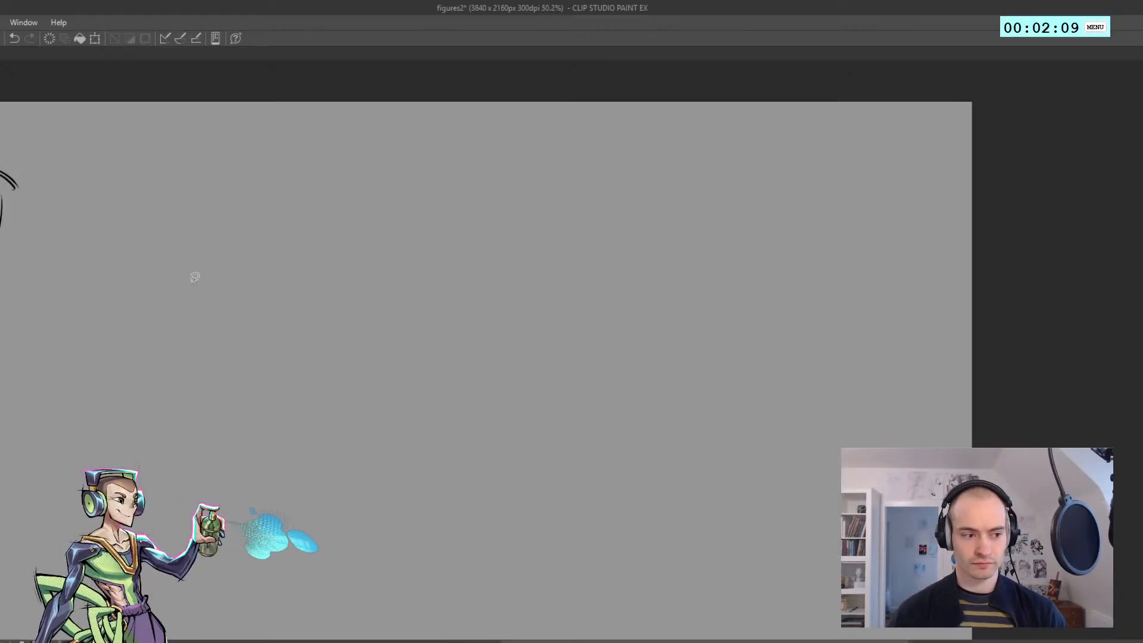
drag(220, 224, 186, 287)
key(ctrl+z)
drag(168, 242, 225, 230)
drag(159, 271, 217, 205)
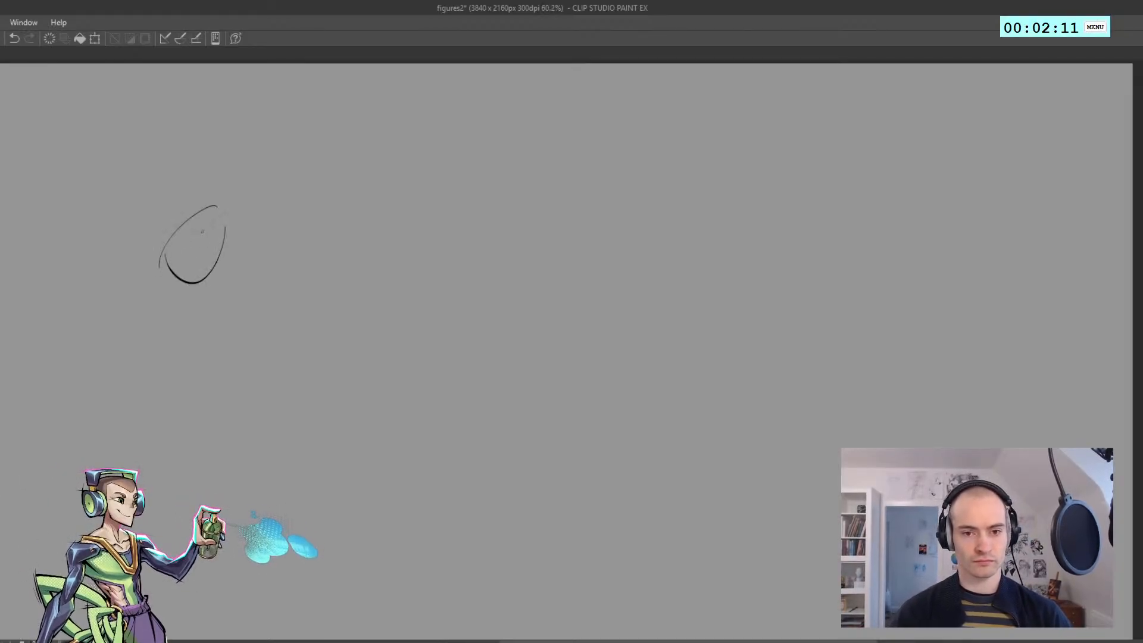
Sketch the second figure's waist and hip curve and a long leg contour stretching out sideways
mouse_move(221, 258)
mouse_down()
mouse_move(215, 301)
mouse_move(270, 316)
mouse_up()
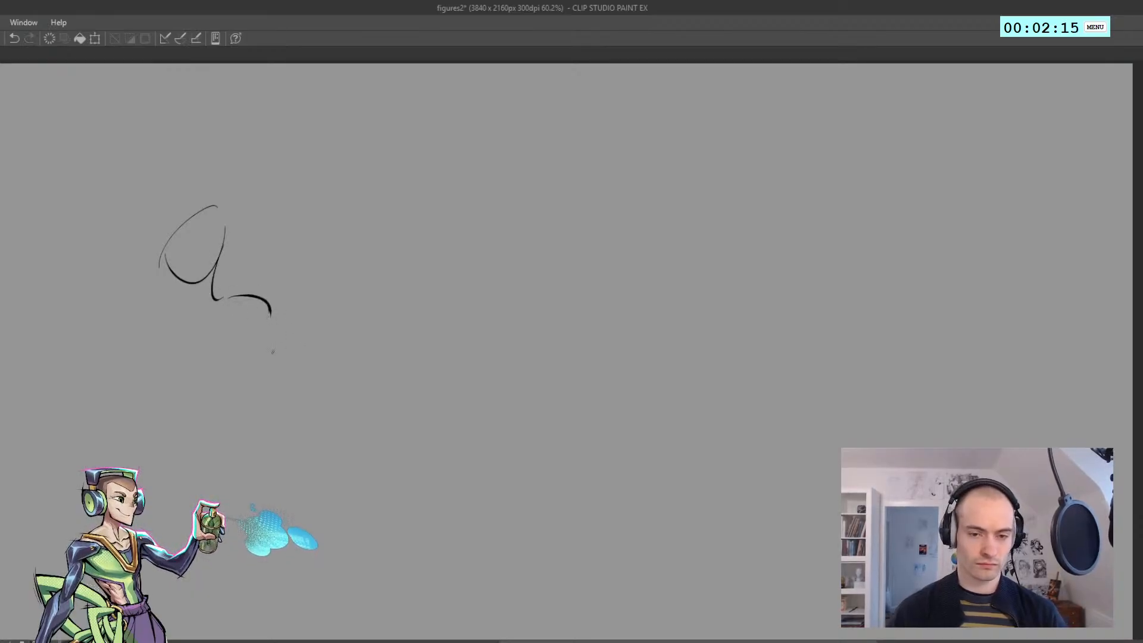
mouse_move(224, 361)
mouse_down()
mouse_move(308, 357)
mouse_move(341, 338)
mouse_move(422, 345)
mouse_up()
key(ctrl+z)
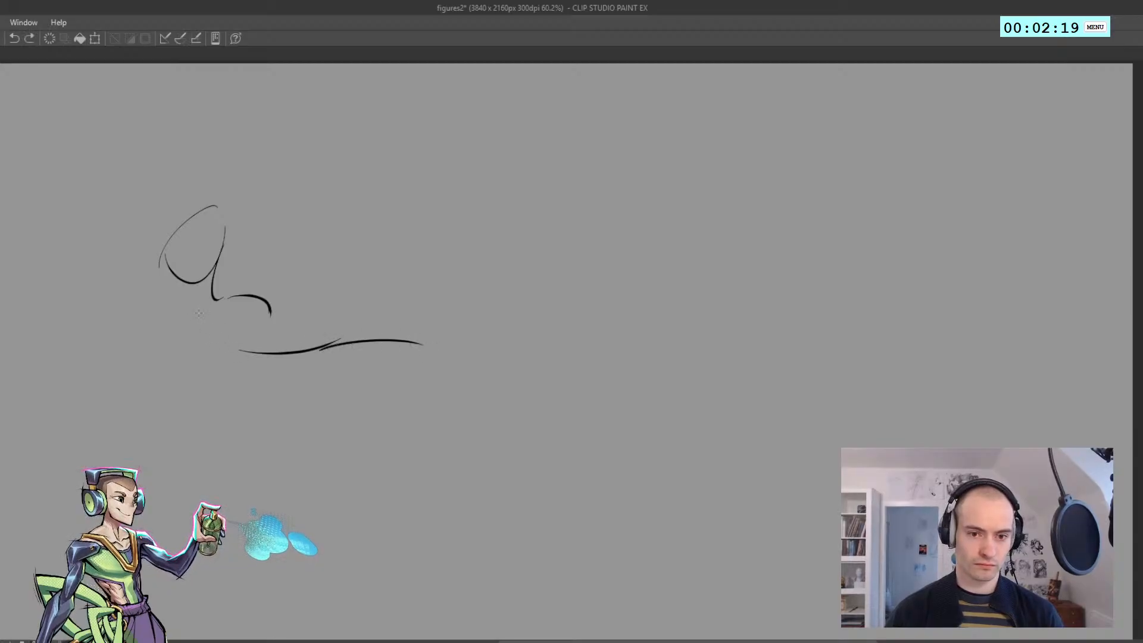
Sketch the second figure's other waist contour and pelvis, and add a rounded shape beside the ribcage
drag(198, 309, 213, 339)
mouse_move(167, 298)
mouse_down()
mouse_move(186, 329)
mouse_move(181, 303)
mouse_up()
key(ctrl+z)
key(ctrl+z)
drag(156, 235, 168, 272)
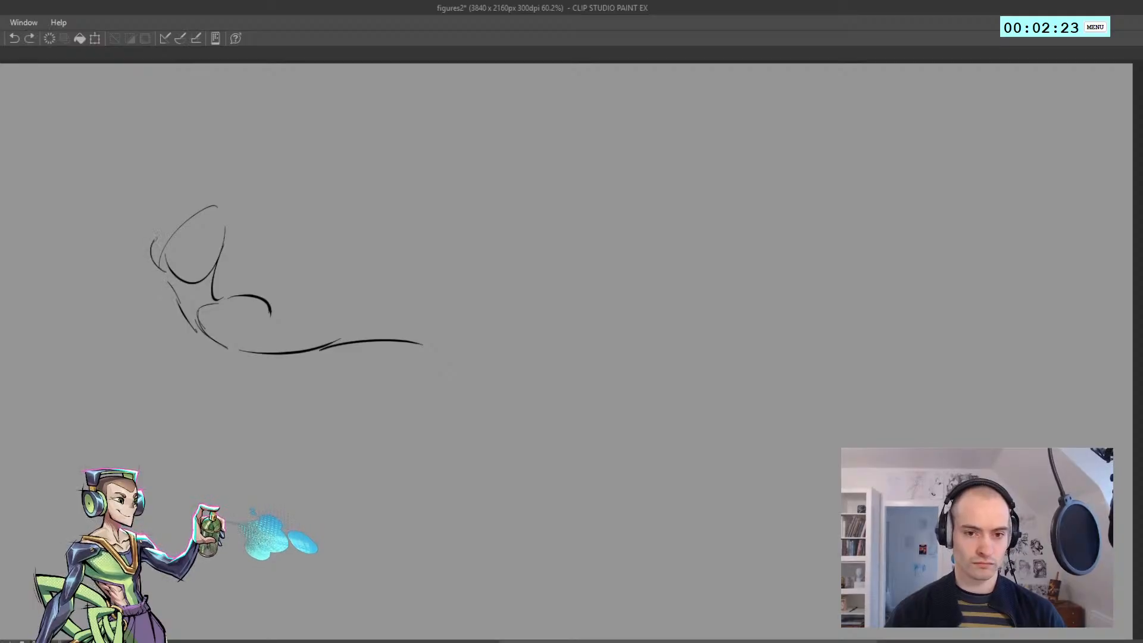
Sketch both edges of the second figure's upper arm reaching outward from the ribcage
key(ctrl+z)
drag(152, 218, 196, 243)
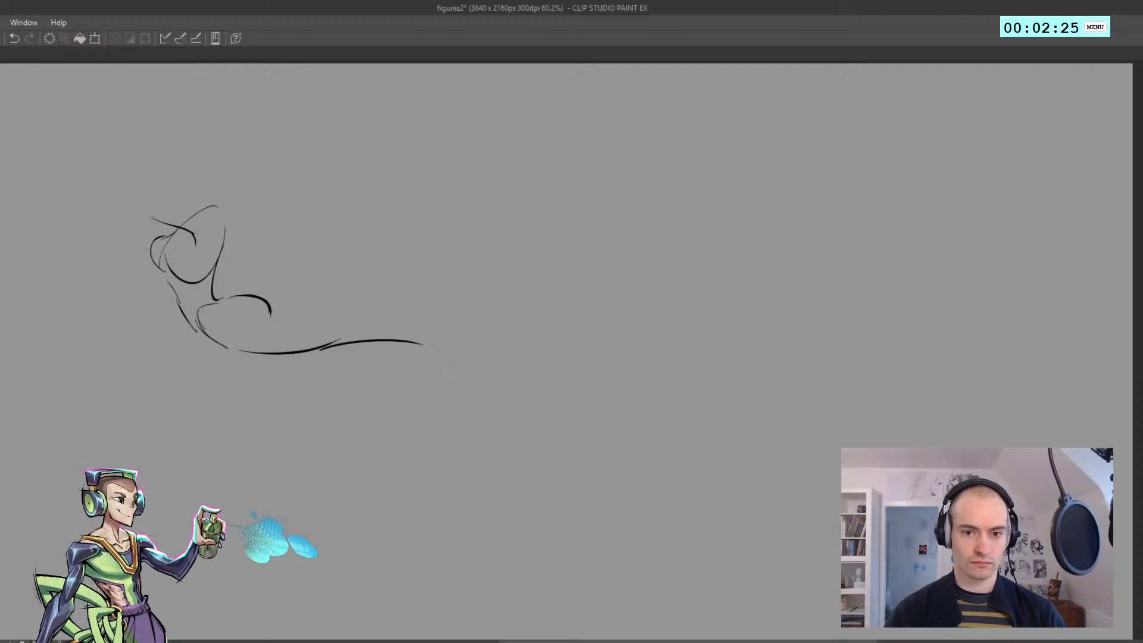
drag(149, 189, 208, 208)
drag(204, 207, 227, 236)
Round off the second figure's shoulder and sketch the forearm rising upward from the bent elbow
key(ctrl+z)
key(ctrl+z)
key(ctrl+z)
drag(187, 205, 216, 233)
mouse_move(196, 213)
mouse_down()
mouse_move(159, 194)
mouse_move(221, 233)
mouse_move(173, 201)
mouse_move(138, 214)
mouse_move(160, 220)
mouse_move(171, 147)
mouse_move(153, 191)
mouse_up()
key(ctrl+z)
key(ctrl+z)
key(ctrl+z)
key(ctrl+z)
key(ctrl+z)
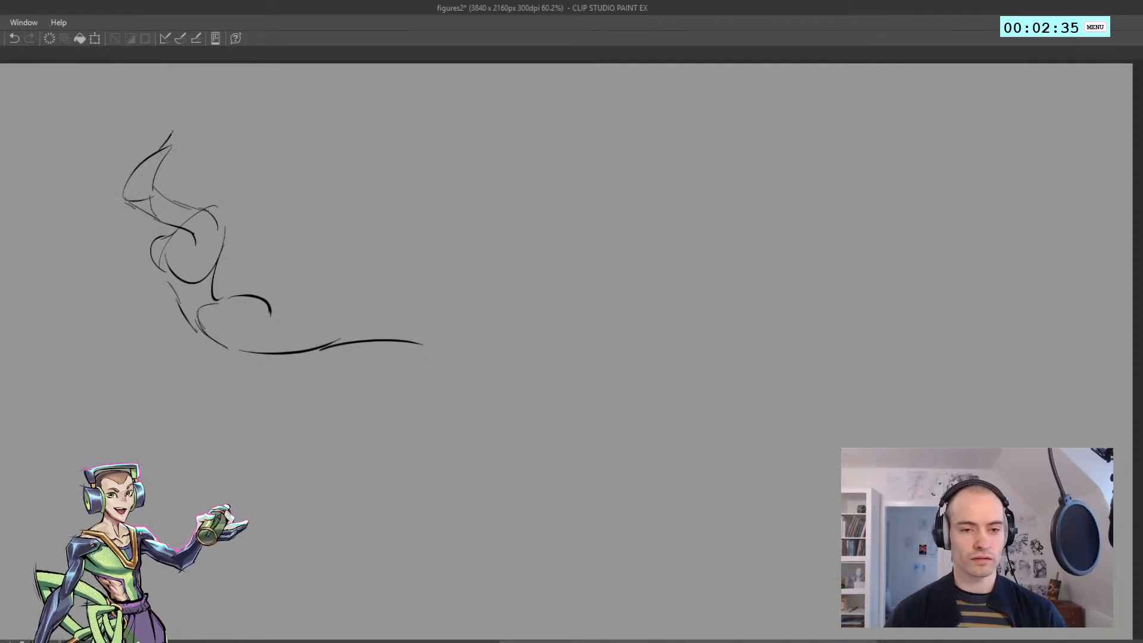
Sketch the second figure's raised hands above the forearm and a rounded head beside them
mouse_move(169, 139)
mouse_down()
mouse_move(193, 130)
mouse_move(185, 148)
mouse_move(156, 142)
mouse_up()
drag(155, 141, 173, 111)
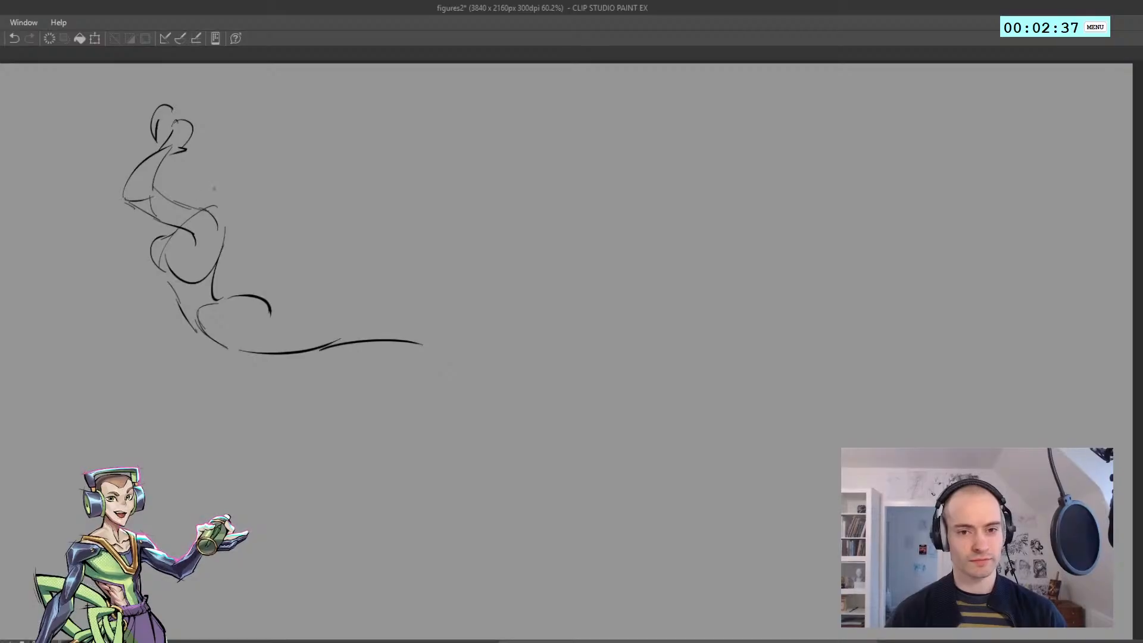
drag(191, 186, 216, 180)
key(ctrl+z)
mouse_move(181, 189)
mouse_down()
mouse_move(217, 188)
mouse_move(213, 148)
mouse_up()
drag(219, 153, 226, 179)
Sketch the second figure's bent leg below the hip, lengthen the outstretched leg's contour, and pause the drawing timer
mouse_move(201, 336)
mouse_down()
mouse_move(228, 434)
mouse_move(328, 396)
mouse_up()
mouse_move(393, 340)
mouse_down()
mouse_move(477, 359)
mouse_move(457, 355)
mouse_up()
key(ctrl+z)
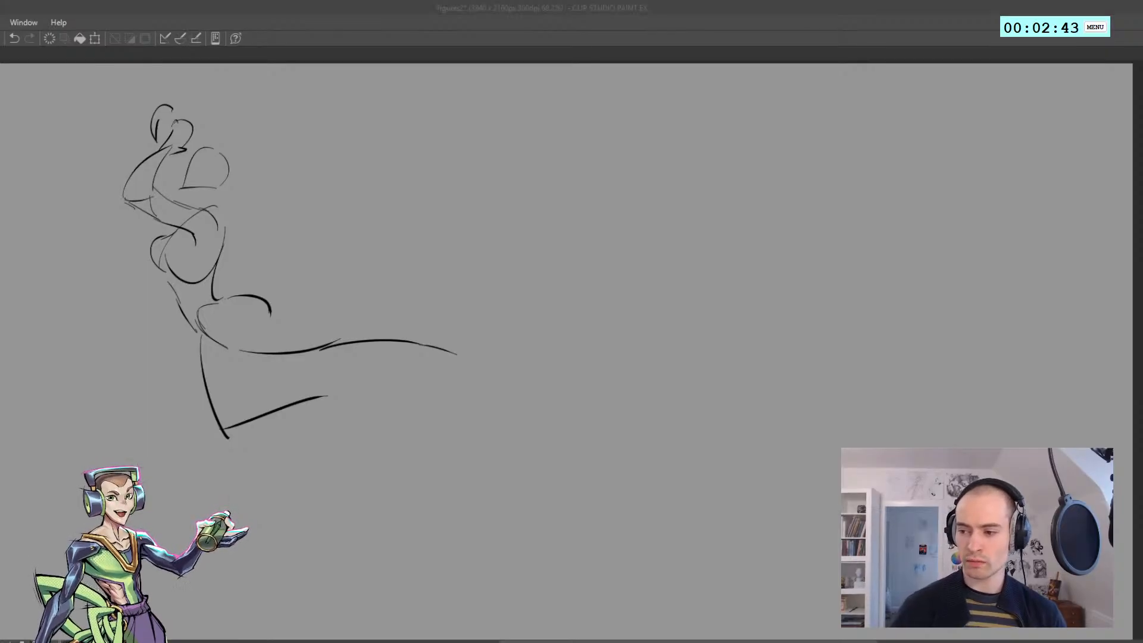
click(1041, 27)
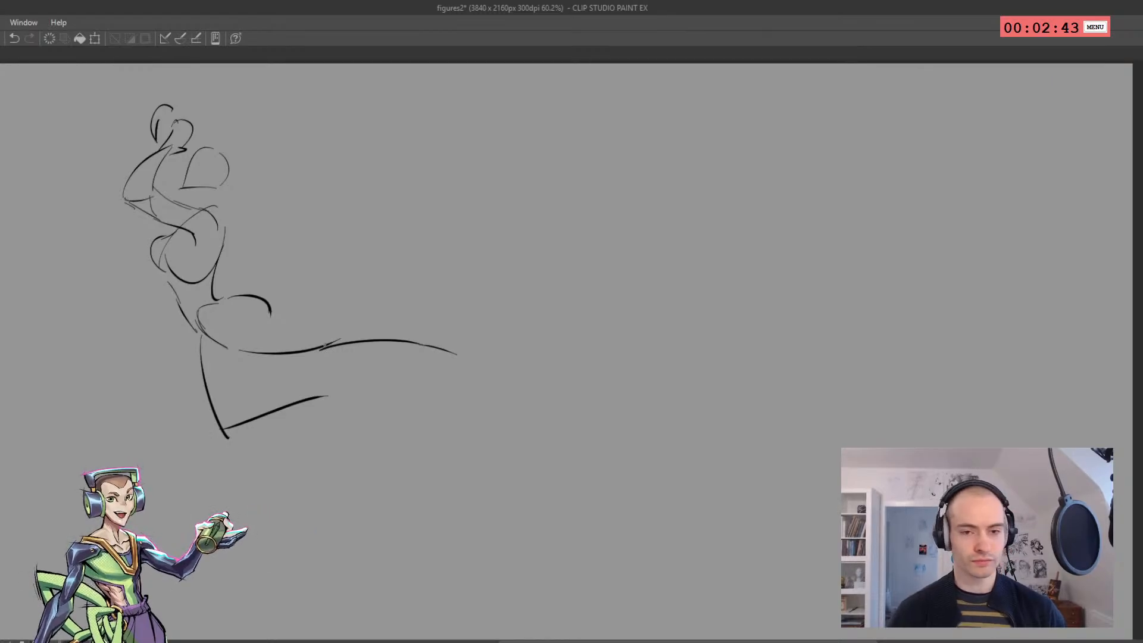
Select the second figure with the selection tool and move it left to free up canvas space
click(296, 337)
mouse_move(293, 303)
mouse_down()
mouse_move(243, 331)
mouse_move(260, 326)
mouse_up()
key(ctrl+z)
key(m)
drag(486, 429, 53, 248)
drag(243, 380, 157, 396)
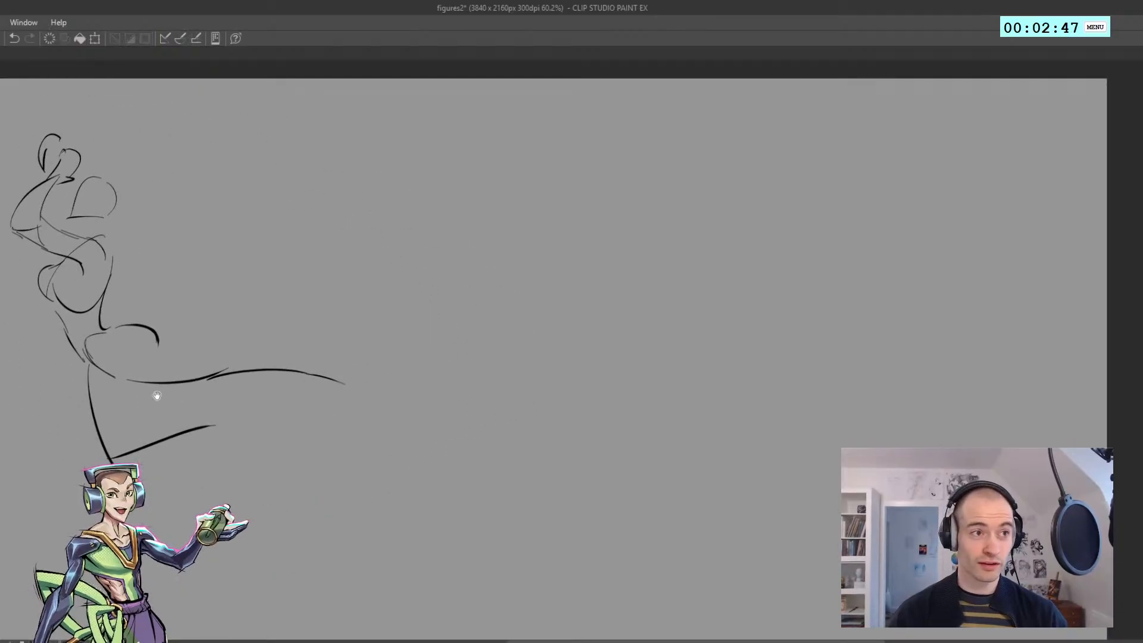
Begin the third figure in the empty canvas area with a flat shoulder line and one side contour narrowing to the waist
drag(225, 362, 85, 379)
drag(192, 294, 153, 296)
drag(238, 274, 170, 257)
drag(239, 230, 229, 235)
drag(294, 209, 282, 256)
drag(299, 201, 291, 271)
drag(283, 330, 365, 285)
drag(272, 259, 284, 293)
key(ctrl+d)
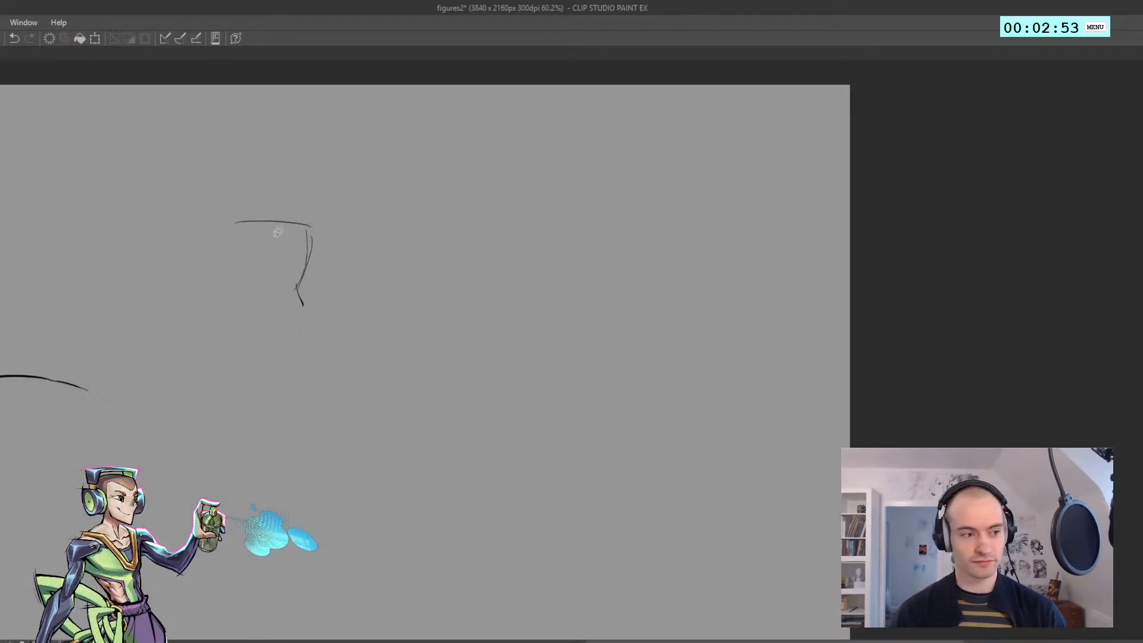
Close the third figure's torso with its other side and sketch the curved pelvis below the waist
mouse_move(233, 231)
mouse_down()
mouse_move(248, 327)
mouse_move(287, 338)
mouse_up()
key(ctrl+z)
key(ctrl+z)
mouse_move(236, 282)
mouse_down()
mouse_move(237, 320)
mouse_move(288, 327)
mouse_move(310, 309)
mouse_up()
key(ctrl+z)
drag(308, 294, 309, 307)
key(ctrl+z)
Sketch the third figure's forward leg as a thigh line running down to the knee and a shin extending diagonally outward
key(ctrl+z)
mouse_move(237, 339)
mouse_down()
mouse_move(263, 370)
mouse_move(272, 360)
mouse_up()
key(ctrl+z)
mouse_move(273, 356)
mouse_down()
mouse_move(302, 325)
mouse_move(290, 375)
mouse_move(284, 365)
mouse_move(342, 430)
mouse_move(459, 524)
mouse_up()
key(ctrl+z)
key(ctrl+z)
key(ctrl+z)
key(ctrl+z)
key(ctrl+z)
key(ctrl+z)
Sketch the third figure's supporting leg as long curves dropping from the waist to the foot
key(ctrl+z)
drag(368, 443, 476, 511)
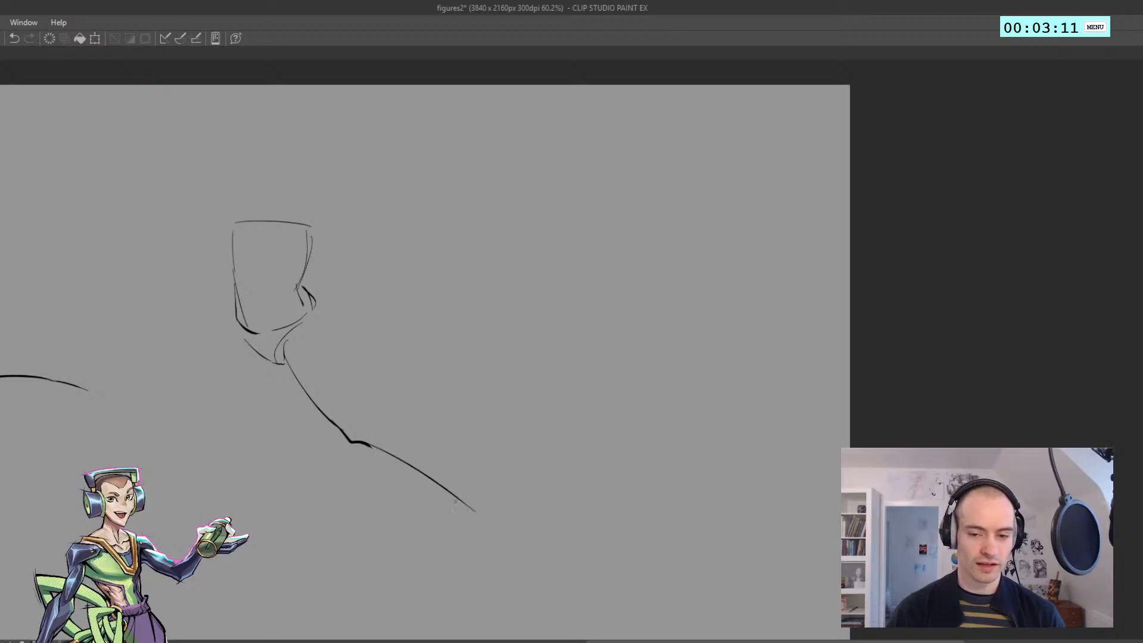
drag(235, 316, 232, 345)
key(ctrl+z)
mouse_move(234, 297)
mouse_down()
mouse_move(250, 441)
mouse_move(298, 591)
mouse_up()
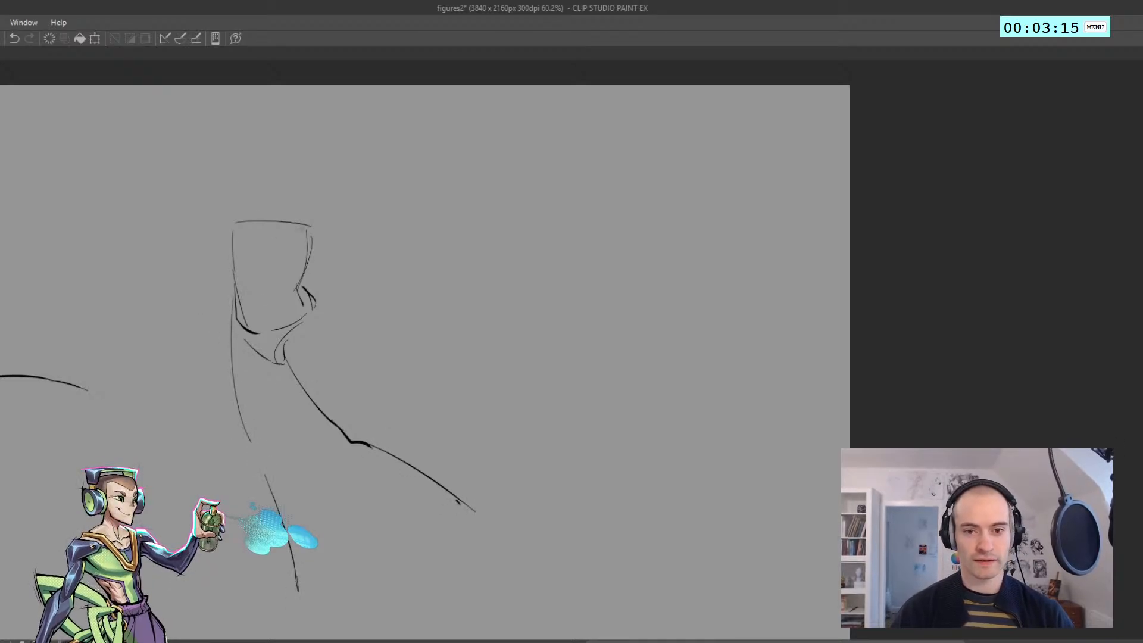
Sketch the third figure's arms, one crossing the shoulder line and both stretching diagonally upward
drag(303, 229, 274, 229)
mouse_move(280, 243)
mouse_down()
mouse_move(298, 206)
mouse_move(273, 231)
mouse_up()
mouse_move(274, 229)
mouse_down()
mouse_move(238, 199)
mouse_move(202, 129)
mouse_up()
mouse_move(198, 128)
mouse_down()
mouse_move(190, 98)
mouse_move(226, 168)
mouse_up()
drag(232, 172, 299, 216)
drag(231, 257, 191, 194)
key(ctrl+z)
drag(182, 132, 192, 191)
key(ctrl+z)
Add the third figure's rounded head beside the raised arms
drag(243, 156, 282, 164)
mouse_move(245, 170)
mouse_down()
mouse_move(280, 155)
mouse_move(295, 171)
mouse_move(247, 213)
mouse_up()
key(ctrl+z)
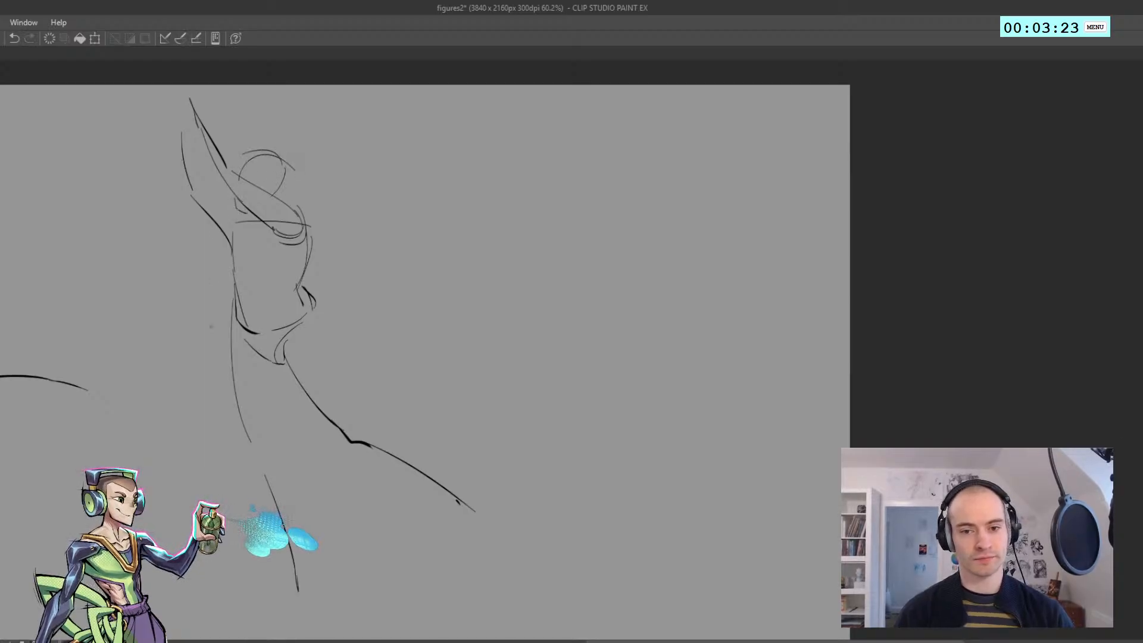
Select the third figure, move it left to free up canvas space, and clear the selection
key(m)
mouse_move(516, 550)
mouse_down()
mouse_move(121, 396)
mouse_move(503, 177)
mouse_move(539, 598)
mouse_up()
mouse_move(346, 410)
mouse_down()
mouse_move(298, 423)
mouse_move(229, 418)
mouse_up()
key(ctrl+d)
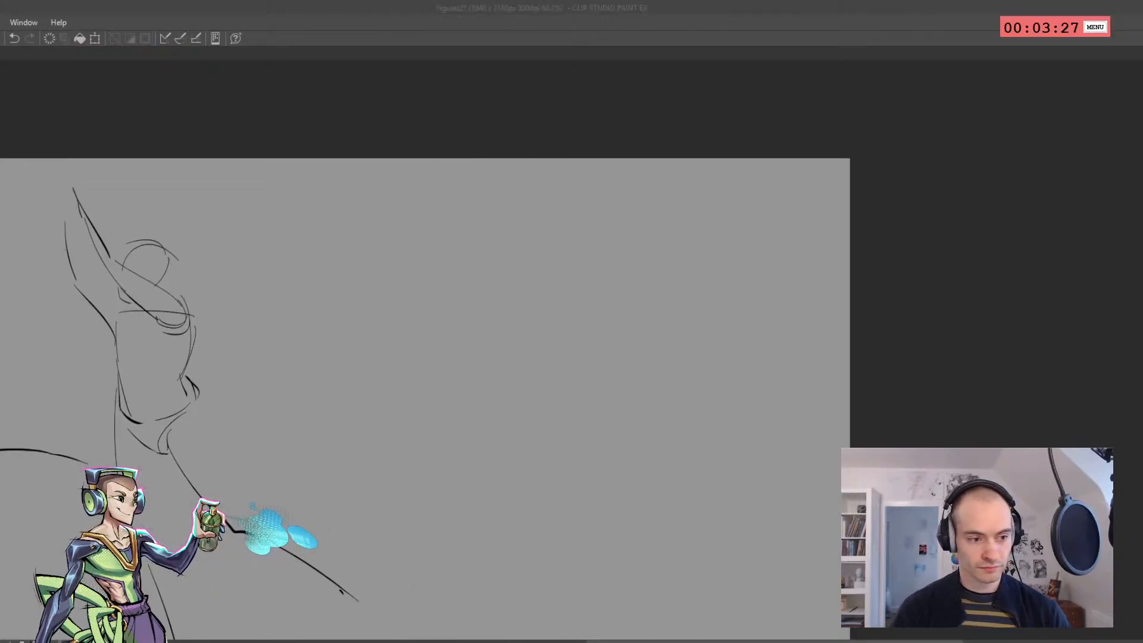
Begin the fourth figure with a narrow upright wedge and short curved contours at its base
scroll(47, 320, down, 2)
scroll(268, 399, up, 1)
scroll(186, 258, up, 1)
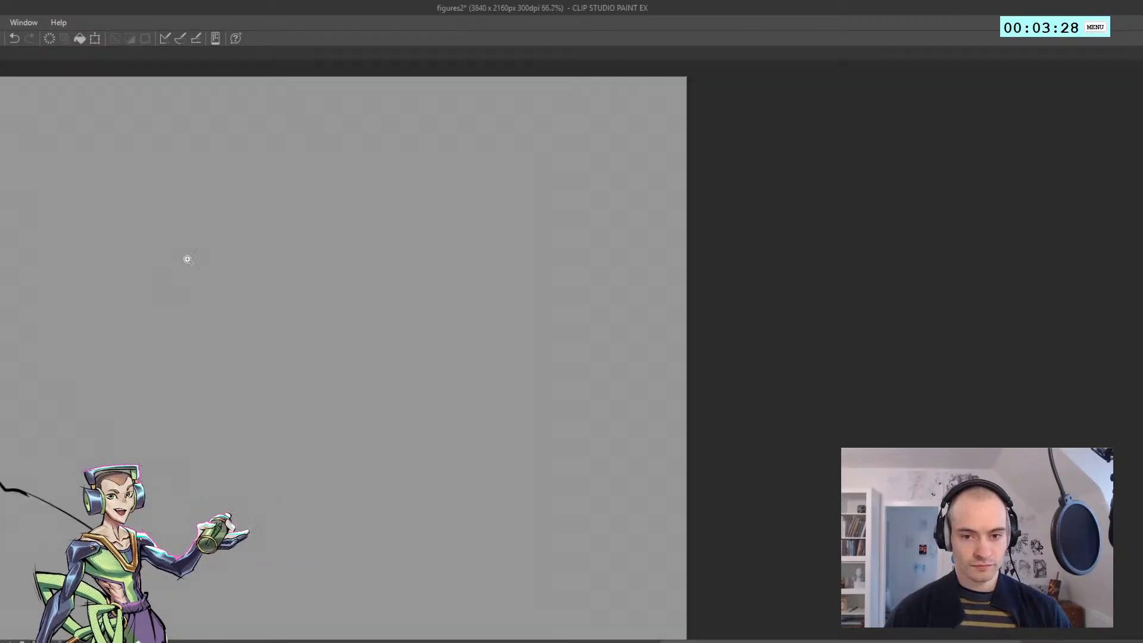
mouse_move(225, 216)
mouse_down()
mouse_move(279, 184)
mouse_move(228, 245)
mouse_move(277, 265)
mouse_up()
key(ctrl+z)
key(ctrl+z)
drag(237, 244, 280, 256)
mouse_move(245, 256)
mouse_down()
mouse_move(274, 248)
mouse_move(241, 307)
mouse_up()
Extend the fourth figure's body with low waist and hip contours beside the wedge's base
key(ctrl+z)
drag(227, 307, 170, 306)
key(ctrl+z)
mouse_move(153, 304)
mouse_down()
mouse_move(218, 259)
mouse_move(186, 265)
mouse_move(204, 238)
mouse_move(230, 248)
mouse_up()
key(ctrl+z)
Sketch the fourth figure's folded leg beneath the body with a rounded knee and a long flat underside
key(ctrl+z)
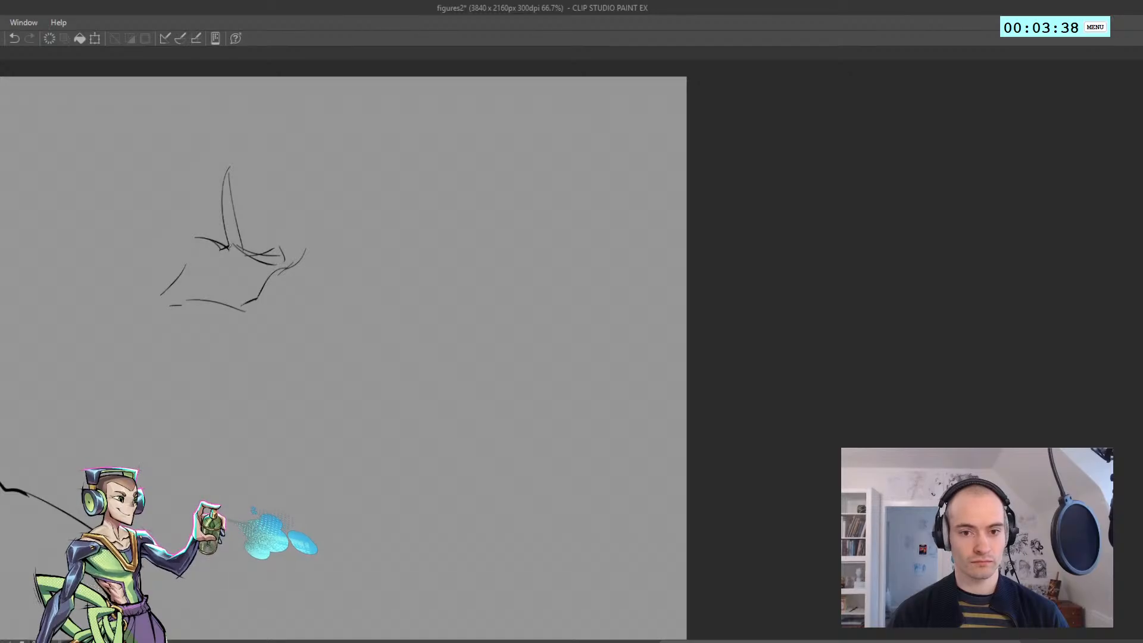
drag(261, 326, 254, 326)
key(ctrl+z)
mouse_move(223, 310)
mouse_down()
mouse_move(283, 322)
mouse_move(319, 350)
mouse_move(306, 369)
mouse_up()
key(ctrl+z)
mouse_move(311, 324)
mouse_down()
mouse_move(310, 370)
mouse_move(299, 374)
mouse_move(128, 370)
mouse_move(172, 345)
mouse_move(290, 332)
mouse_up()
key(ctrl+z)
key(ctrl+z)
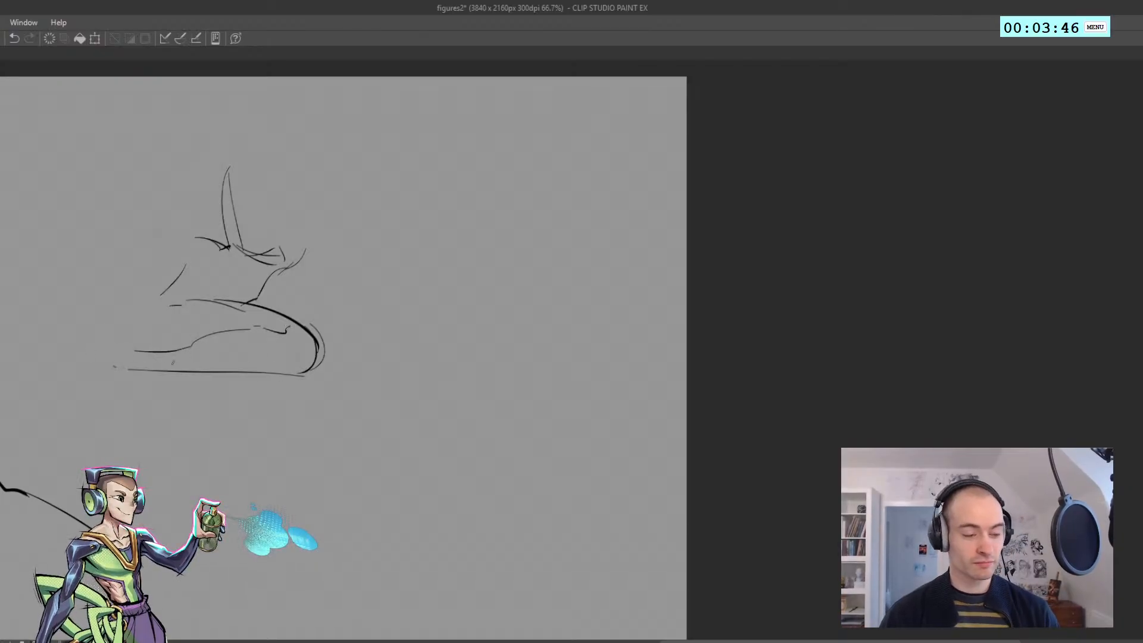
Add the pointed foot at the end of the fourth figure's folded leg and a curve for the hip above it
key(ctrl+z)
drag(179, 350, 143, 342)
mouse_move(146, 339)
mouse_down()
mouse_move(58, 371)
mouse_move(77, 367)
mouse_up()
key(ctrl+z)
drag(101, 355, 70, 363)
drag(152, 289, 78, 309)
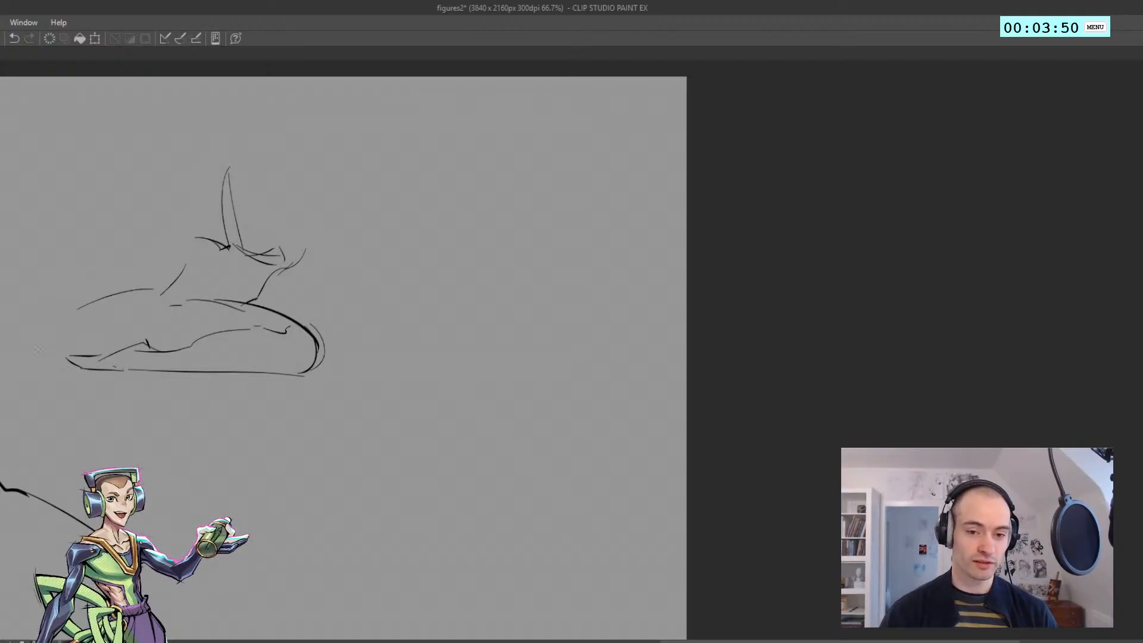
Redraw the fourth figure's hip and back as one higher arc, and move the whole figure right and slightly down
key(ctrl+z)
drag(79, 262, 195, 229)
key(ctrl+z)
mouse_move(83, 283)
mouse_down()
mouse_move(173, 243)
mouse_move(203, 244)
mouse_up()
key(m)
mouse_move(171, 433)
mouse_down()
mouse_move(97, 201)
mouse_move(418, 419)
mouse_up()
drag(240, 395, 321, 424)
key(ctrl+d)
key(p)
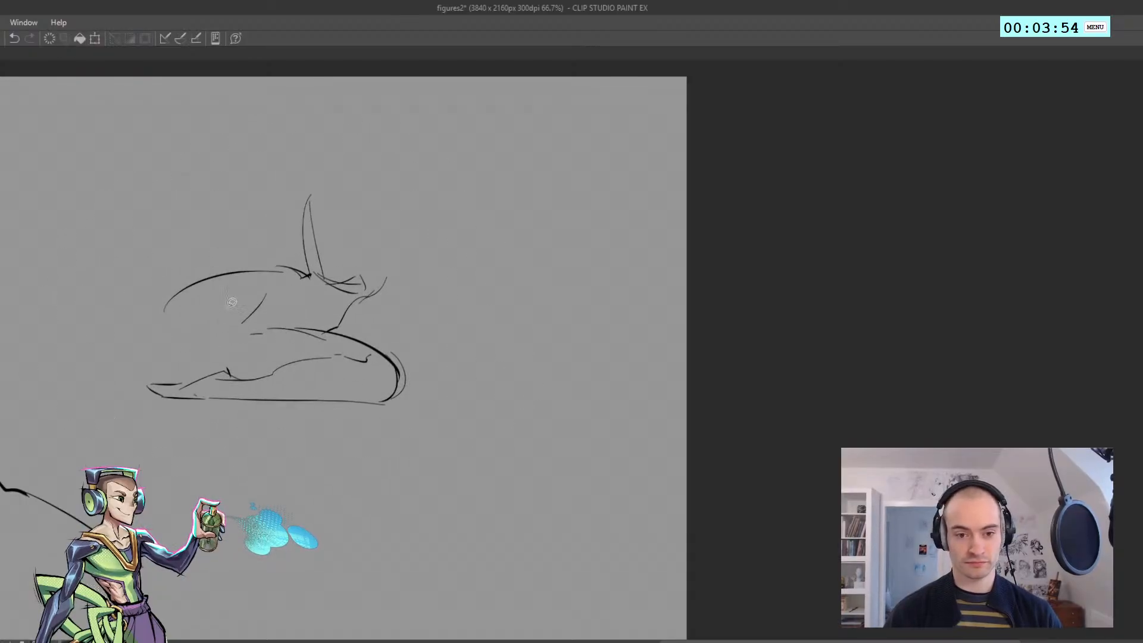
Sketch the fourth figure's trailing leg stretching diagonally down behind the hip, with a bump at the knee and a tapering calf
mouse_move(176, 308)
mouse_down()
mouse_move(104, 403)
mouse_move(97, 392)
mouse_move(29, 421)
mouse_move(30, 503)
mouse_up()
key(ctrl+z)
key(ctrl+z)
drag(175, 407, 513, 408)
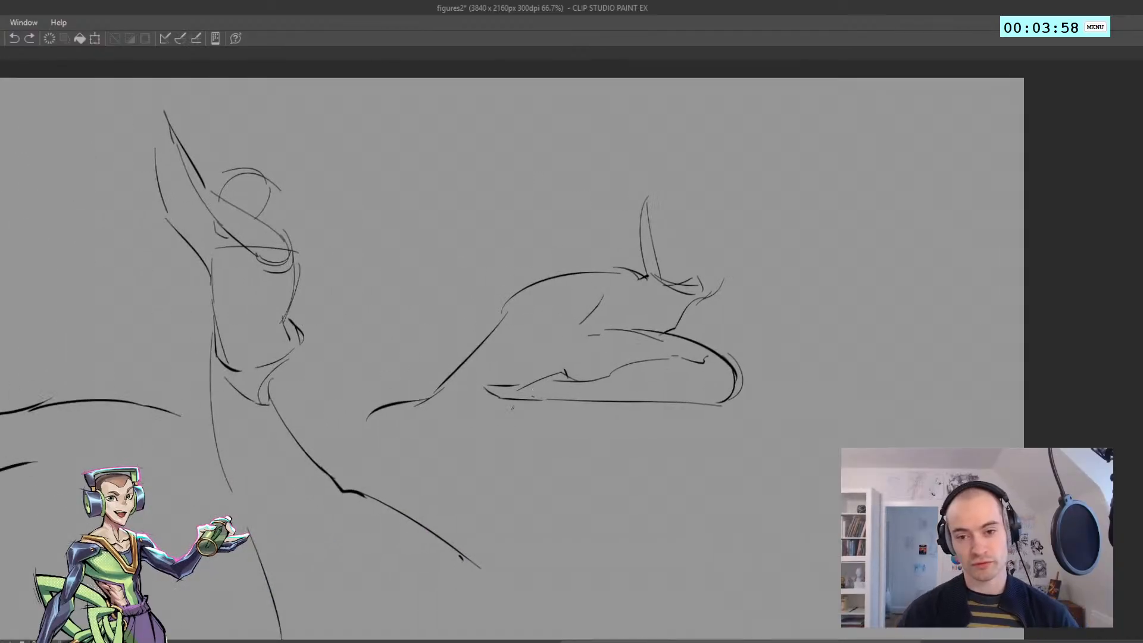
drag(367, 417, 278, 511)
drag(381, 411, 152, 406)
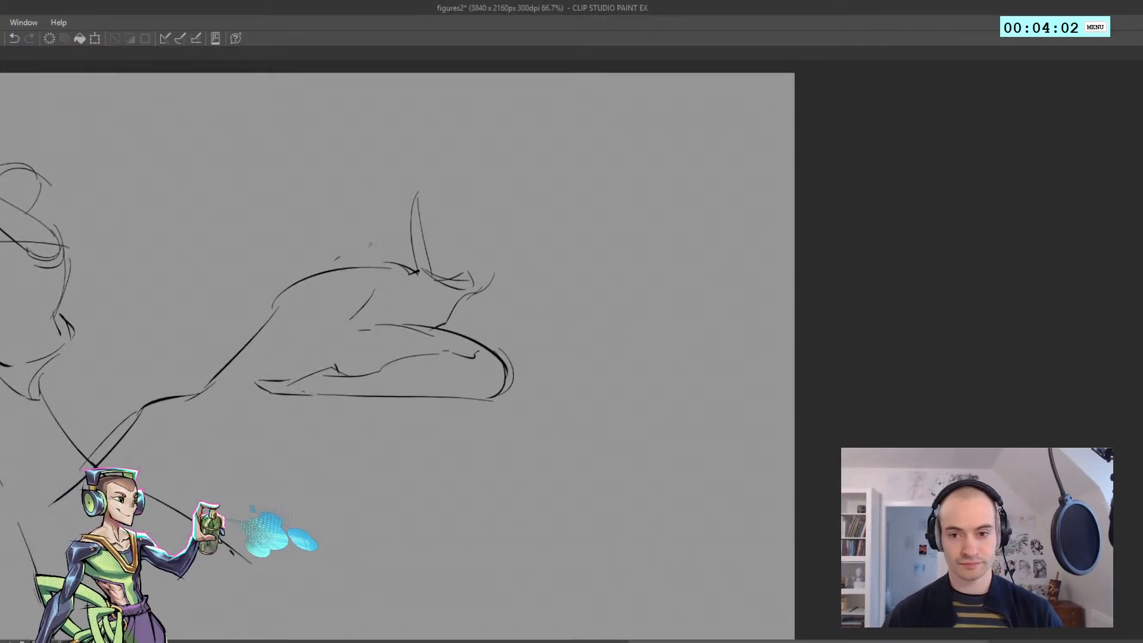
Lighten the fourth figure's lines around the wedge's base, thigh and knee underside with a smaller eraser
drag(370, 244, 269, 284)
key(ctrl+z)
key(e)
drag(315, 236, 338, 449)
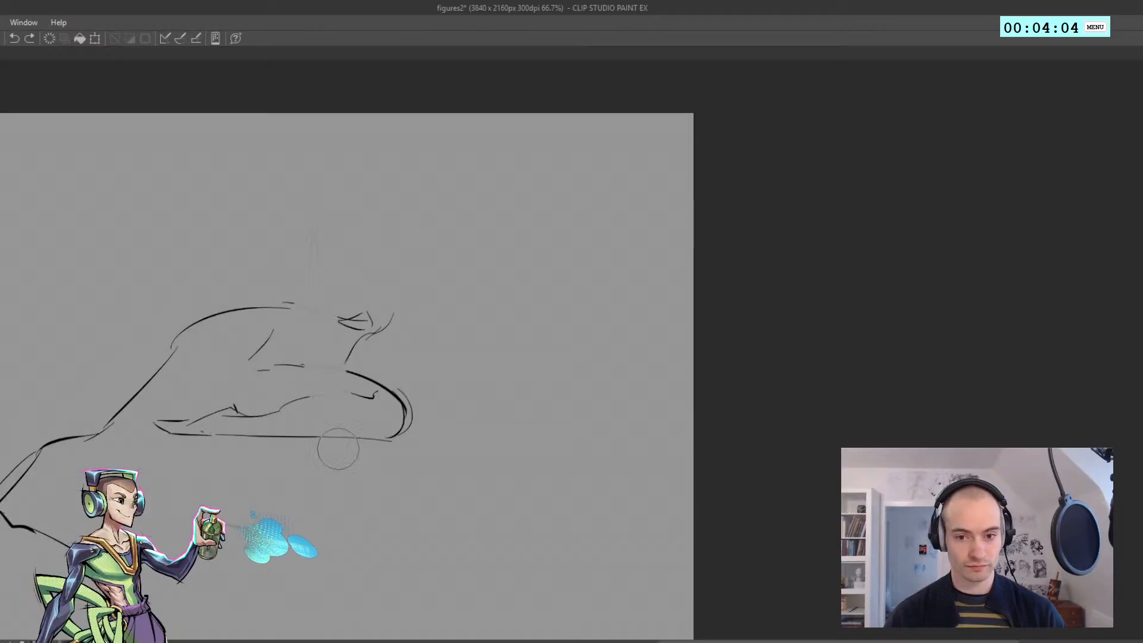
key(ctrl+z)
key([)
drag(301, 298, 318, 363)
mouse_move(309, 256)
mouse_down()
mouse_move(336, 437)
mouse_move(331, 426)
mouse_up()
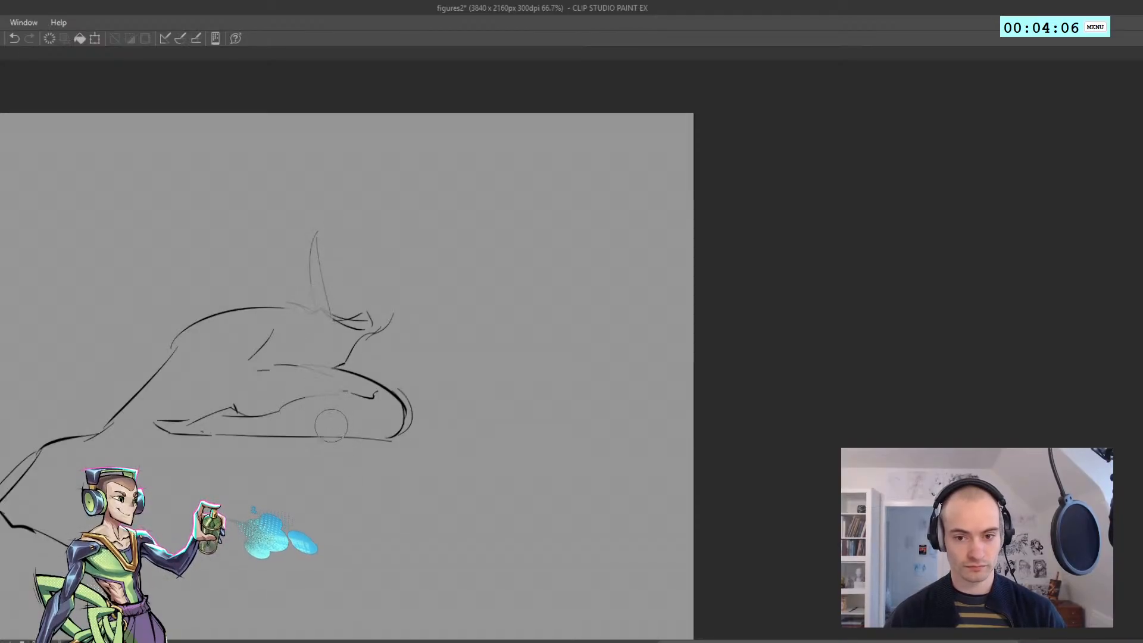
mouse_move(327, 300)
mouse_down()
mouse_move(339, 423)
mouse_move(370, 423)
mouse_move(404, 454)
mouse_up()
Sketch the fourth figure's hand resting by the knee and the forearm rising from it across the folded leg
key(p)
drag(350, 426, 362, 443)
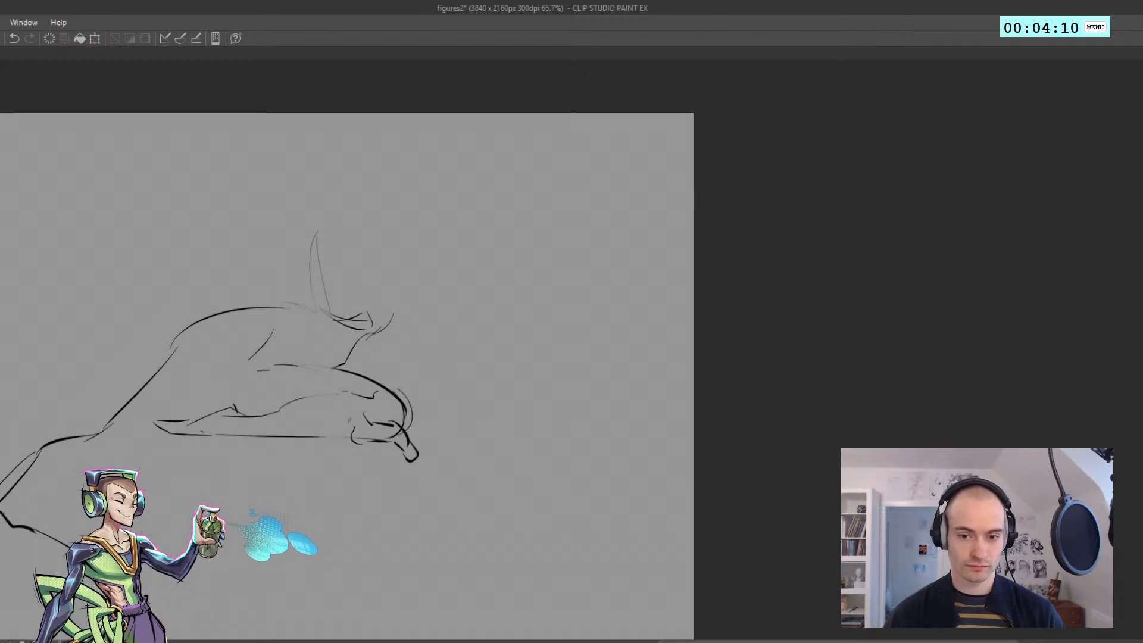
drag(343, 391, 356, 430)
mouse_move(315, 325)
mouse_down()
mouse_move(345, 399)
mouse_move(346, 334)
mouse_up()
key(ctrl+z)
mouse_move(316, 253)
mouse_down()
mouse_move(349, 347)
mouse_move(314, 239)
mouse_up()
key(ctrl+z)
key(ctrl+z)
drag(313, 329, 318, 351)
Sketch the fourth figure's near upper arm around the upright wedge, with a rounded shoulder on top
key(ctrl+z)
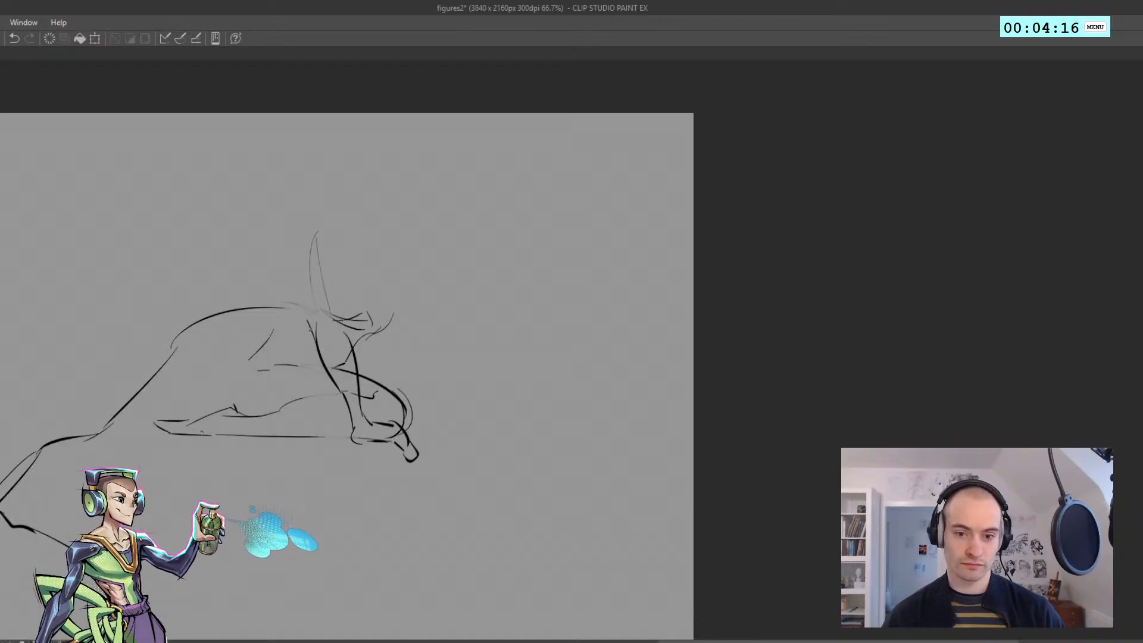
mouse_move(311, 306)
mouse_down()
mouse_move(311, 326)
mouse_move(333, 212)
mouse_move(352, 260)
mouse_move(338, 261)
mouse_up()
key(ctrl+z)
drag(339, 218, 341, 316)
key(ctrl+z)
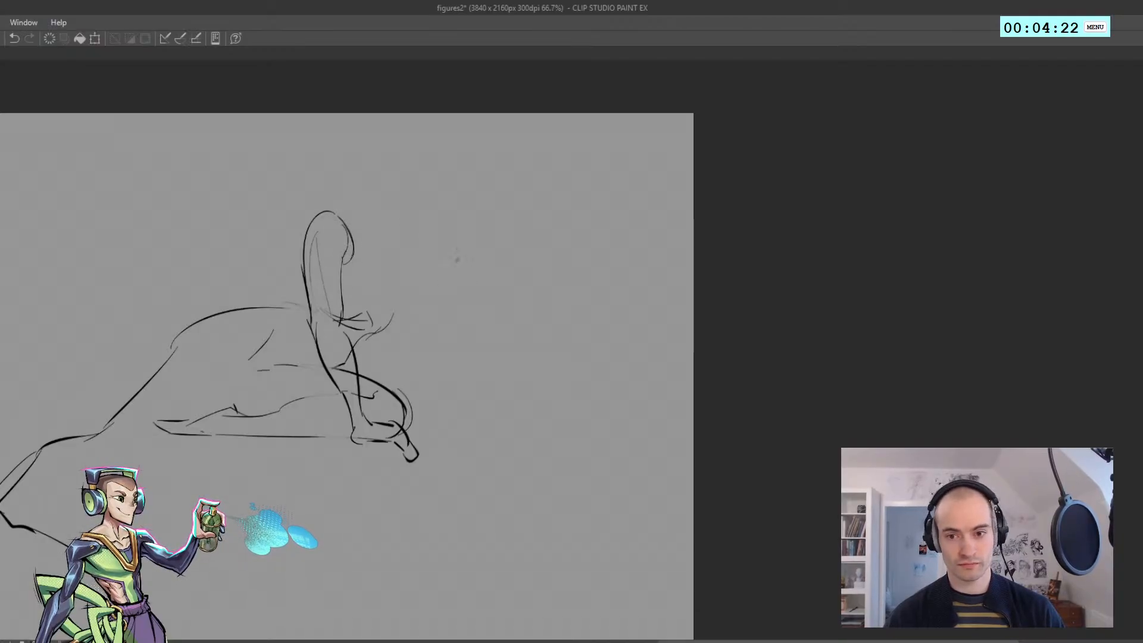
Draw the fourth figure's sloping shoulder line and the far upper arm down to the elbow
key(ctrl+z)
drag(351, 218, 439, 266)
mouse_move(438, 259)
mouse_down()
mouse_move(445, 362)
mouse_move(426, 375)
mouse_up()
key(ctrl+z)
Sketch the fourth figure's far forearm tapering diagonally outward below the elbow
key(ctrl+z)
key(ctrl+z)
drag(421, 335, 475, 447)
mouse_move(446, 332)
mouse_down()
mouse_move(477, 417)
mouse_move(518, 471)
mouse_up()
key(ctrl+z)
Sketch the fourth figure's neck between the shoulders and start the curve of the head above it
key(ctrl+z)
drag(474, 411, 527, 494)
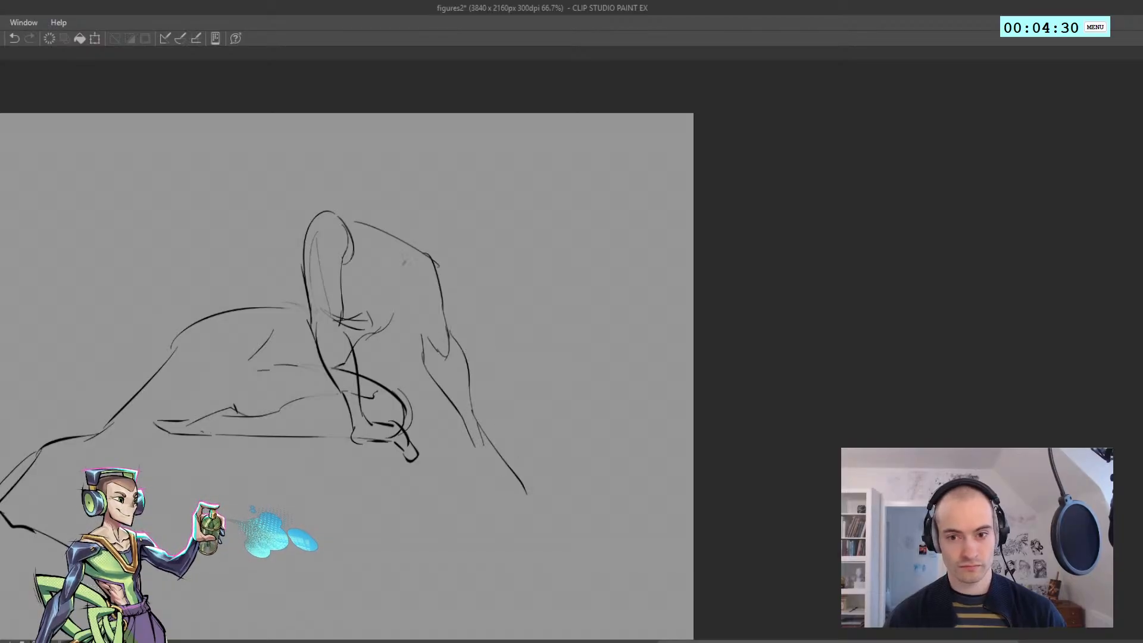
key(ctrl+z)
drag(390, 224, 369, 244)
mouse_move(331, 200)
mouse_down()
mouse_move(365, 244)
mouse_move(370, 169)
mouse_move(381, 205)
mouse_move(365, 164)
mouse_up()
key(ctrl+z)
key(ctrl+z)
key(ctrl+z)
key(ctrl+z)
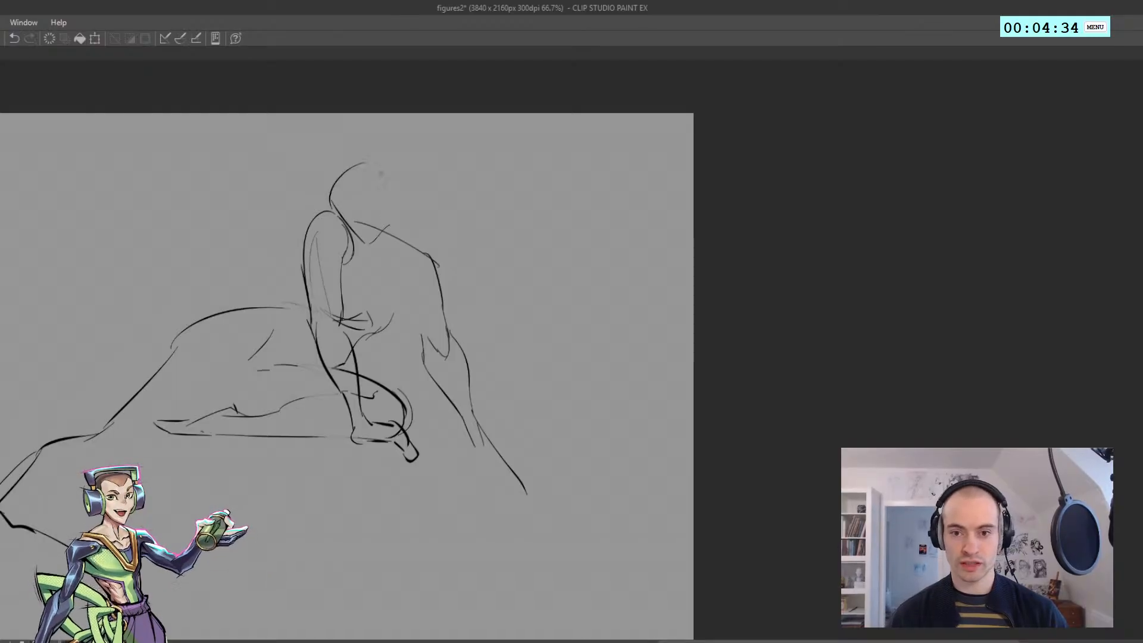
Complete the fourth figure's round head and add the chest contour between the two arms
key(ctrl+z)
drag(332, 201, 382, 158)
drag(379, 161, 386, 224)
key(ctrl+z)
key(ctrl+z)
key(ctrl+z)
key(ctrl+z)
mouse_move(401, 300)
mouse_down()
mouse_move(390, 341)
mouse_move(360, 344)
mouse_up()
key(ctrl+z)
Check the fourth figure's pose by flipping the canvas view horizontally and back
key(h)
mouse_move(458, 329)
mouse_down()
mouse_move(316, 290)
mouse_move(386, 316)
mouse_move(389, 345)
mouse_move(422, 302)
mouse_move(319, 316)
mouse_up()
key(h)
key(e)
key(ctrl+z)
key(h)
Flip the view horizontally and extend the fourth figure's trailing legs with additional calf contours
key(h)
drag(300, 362, 334, 361)
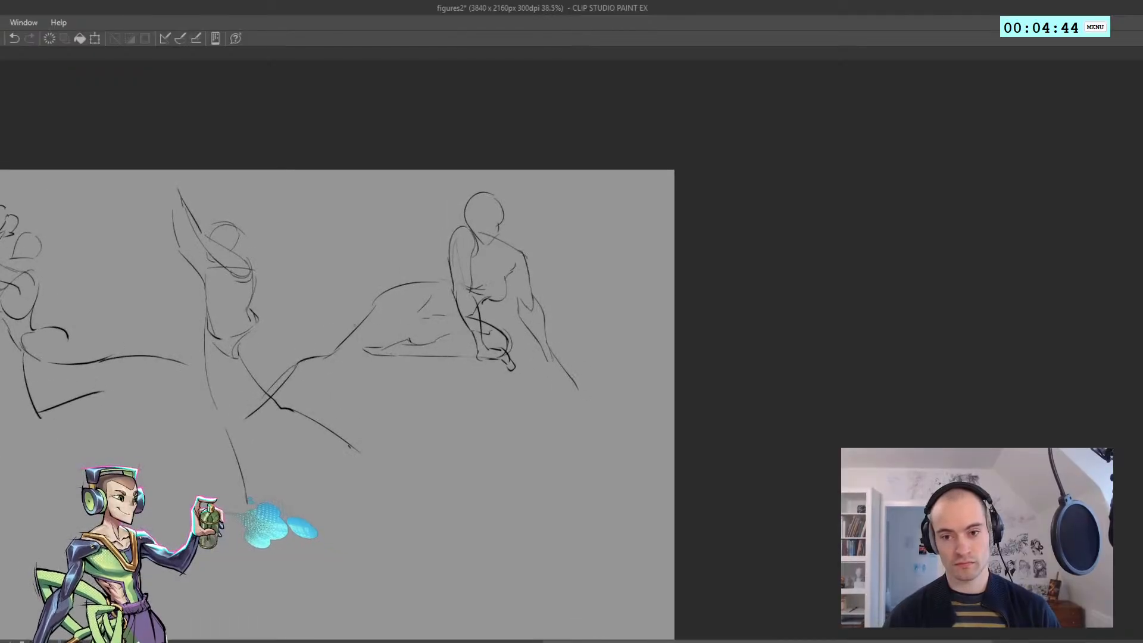
key(h)
mouse_move(680, 339)
mouse_down()
mouse_move(759, 360)
mouse_move(742, 364)
mouse_move(837, 426)
mouse_up()
key(ctrl+z)
mouse_move(750, 371)
mouse_down()
mouse_move(831, 424)
mouse_move(794, 411)
mouse_up()
key(ctrl+z)
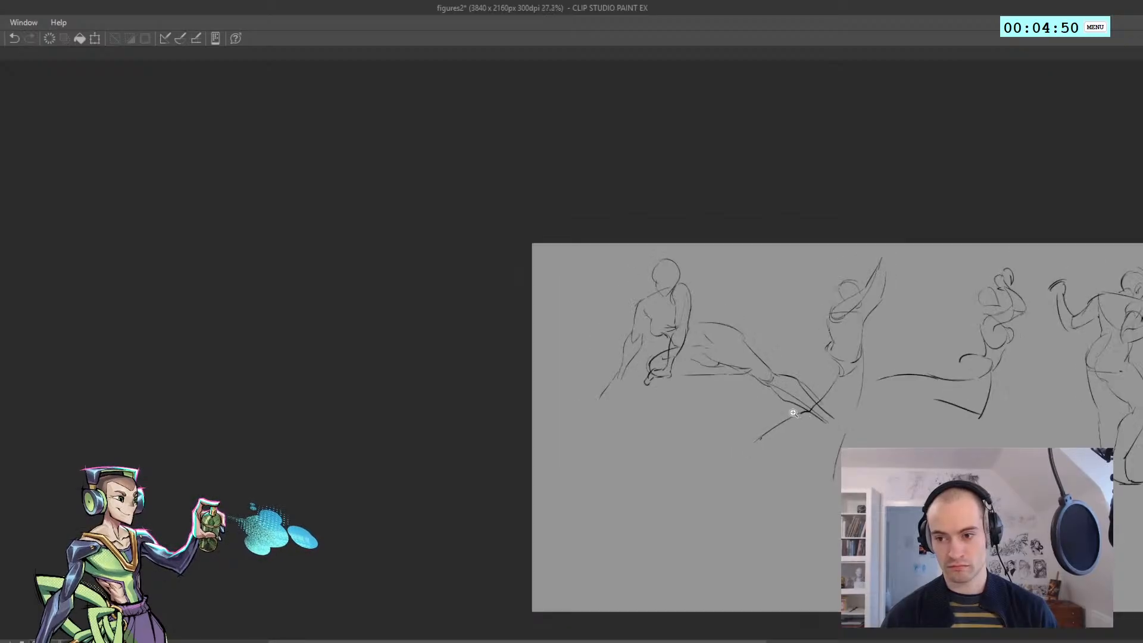
Review all four figures together in the mirrored view, undoing the trial strokes
key(h)
mouse_move(338, 403)
mouse_down()
mouse_move(326, 403)
mouse_move(360, 404)
mouse_up()
mouse_move(188, 436)
mouse_down()
mouse_move(244, 428)
mouse_move(224, 417)
mouse_move(523, 400)
mouse_up()
mouse_move(523, 401)
mouse_down()
mouse_move(552, 349)
mouse_move(481, 320)
mouse_up()
key(ctrl+z)
Add the feet to the fourth figure's trailing legs and flip the canvas view back horizontally
key(ctrl+z)
key(h)
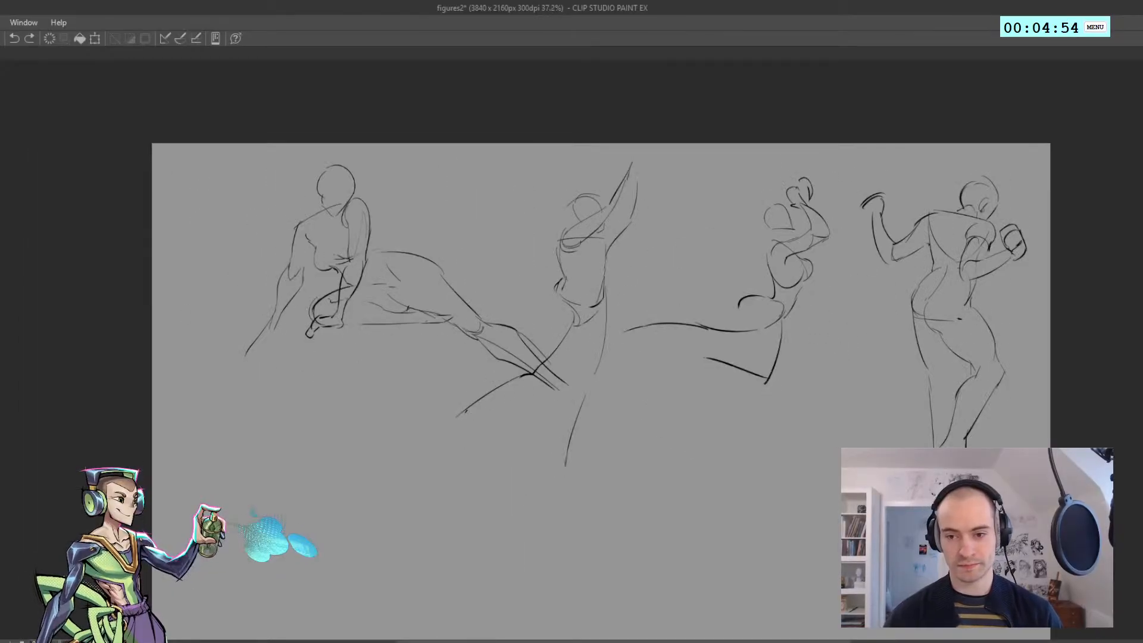
key(ctrl+z)
drag(534, 375, 600, 418)
key(ctrl+z)
mouse_move(600, 406)
mouse_down()
mouse_move(560, 381)
mouse_move(606, 402)
mouse_up()
key(ctrl+z)
key(h)
scroll(538, 375, down, 6)
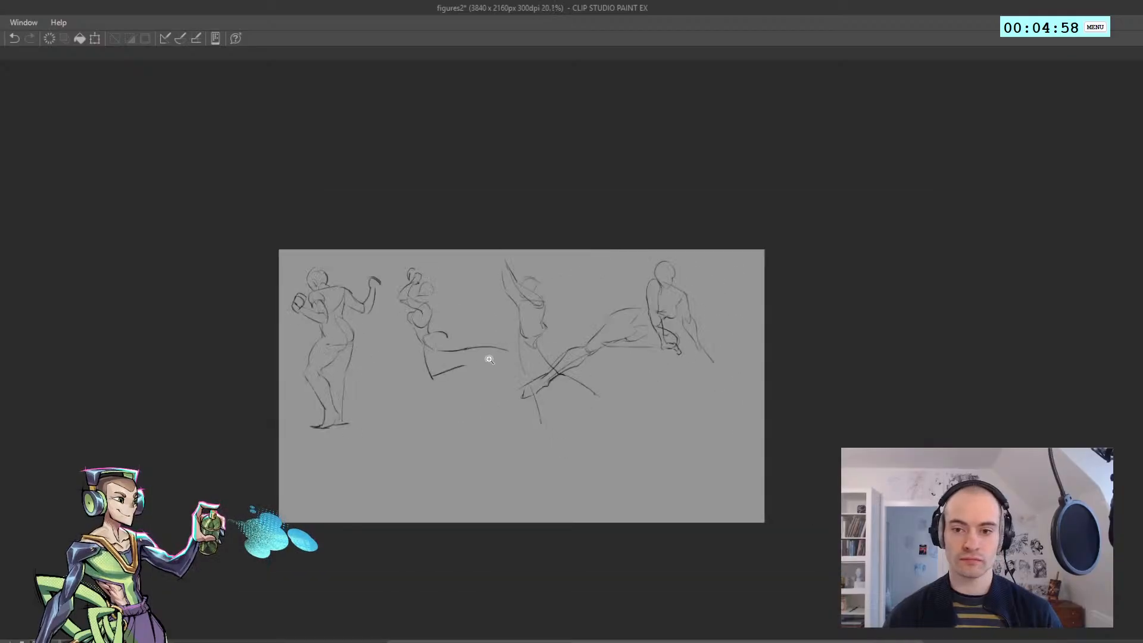
drag(490, 357, 314, 337)
scroll(315, 337, up, 6)
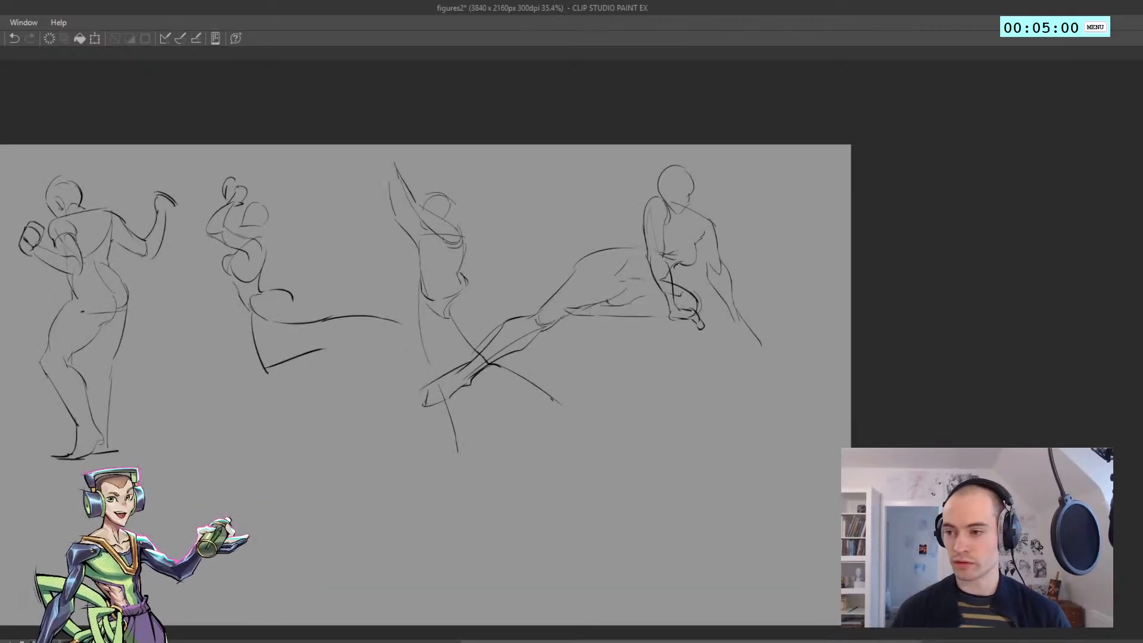
Look at the two inked characters and return to the page of gesture sketches
click(1141, 310)
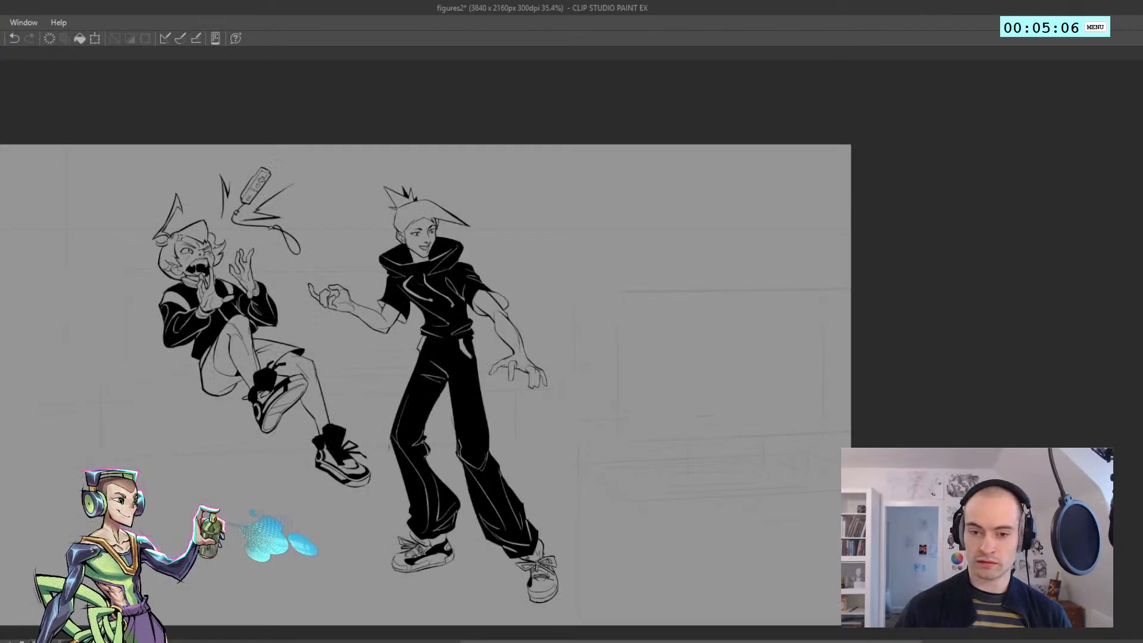
scroll(143, 227, up, 5)
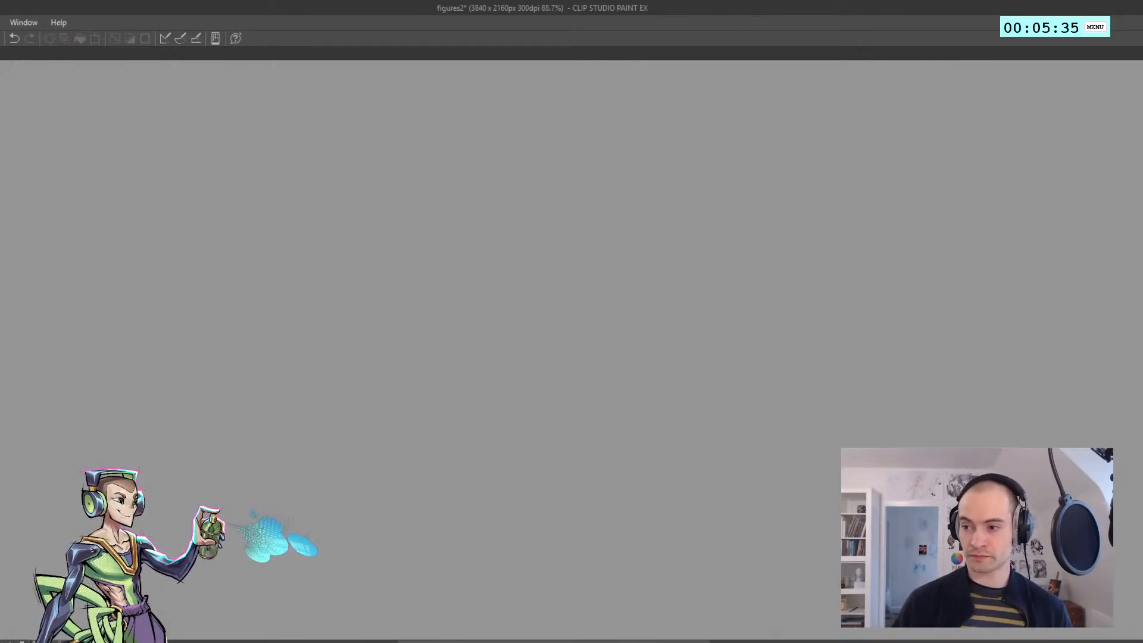
scroll(715, 298, down, 6)
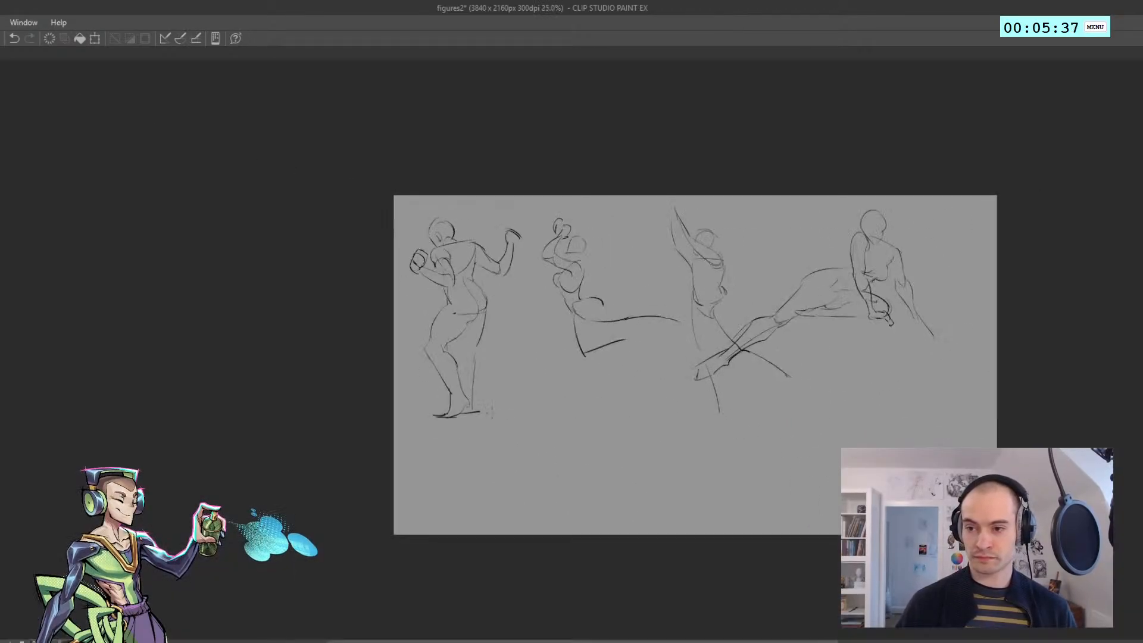
Start the fifth figure in the empty area below the second figure with one long curved back line
scroll(506, 393, up, 3)
scroll(497, 421, up, 2)
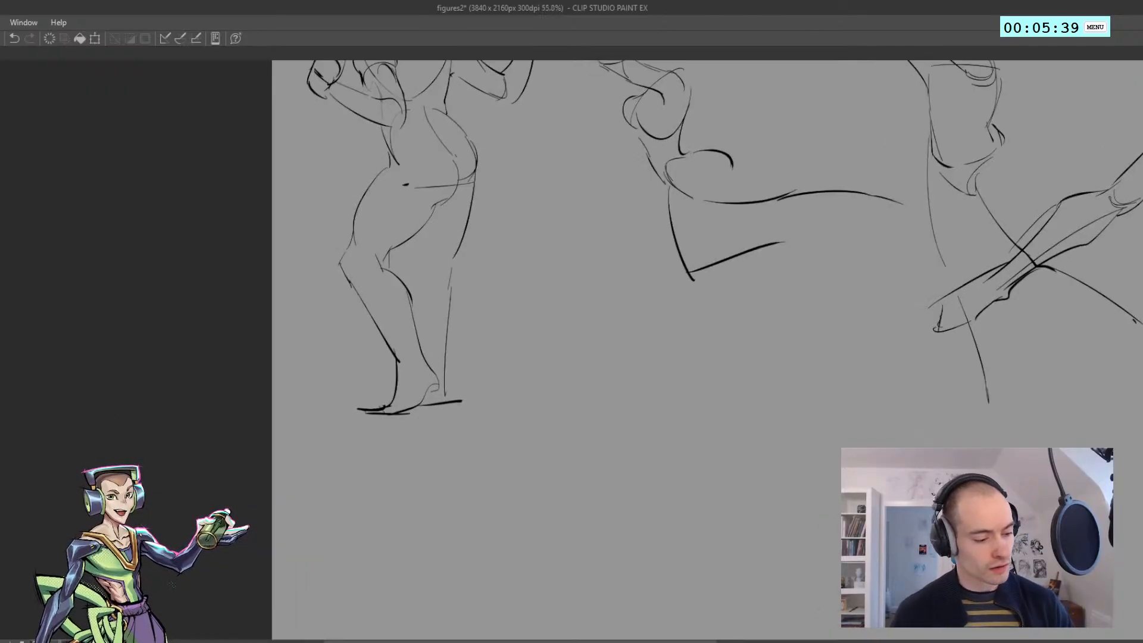
click(1041, 28)
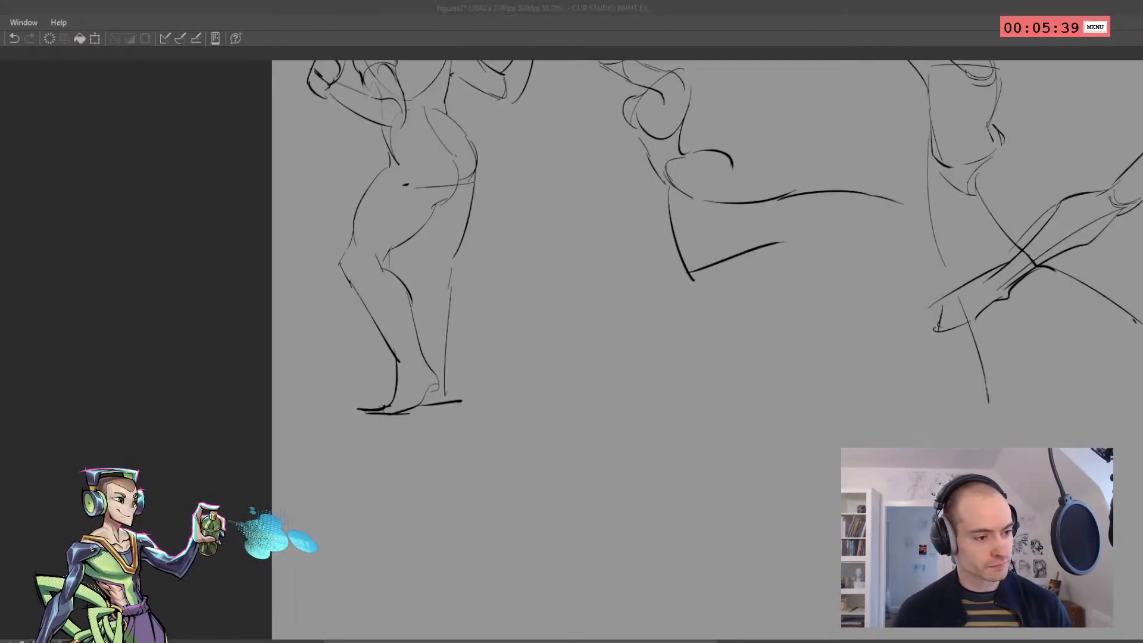
click(251, 332)
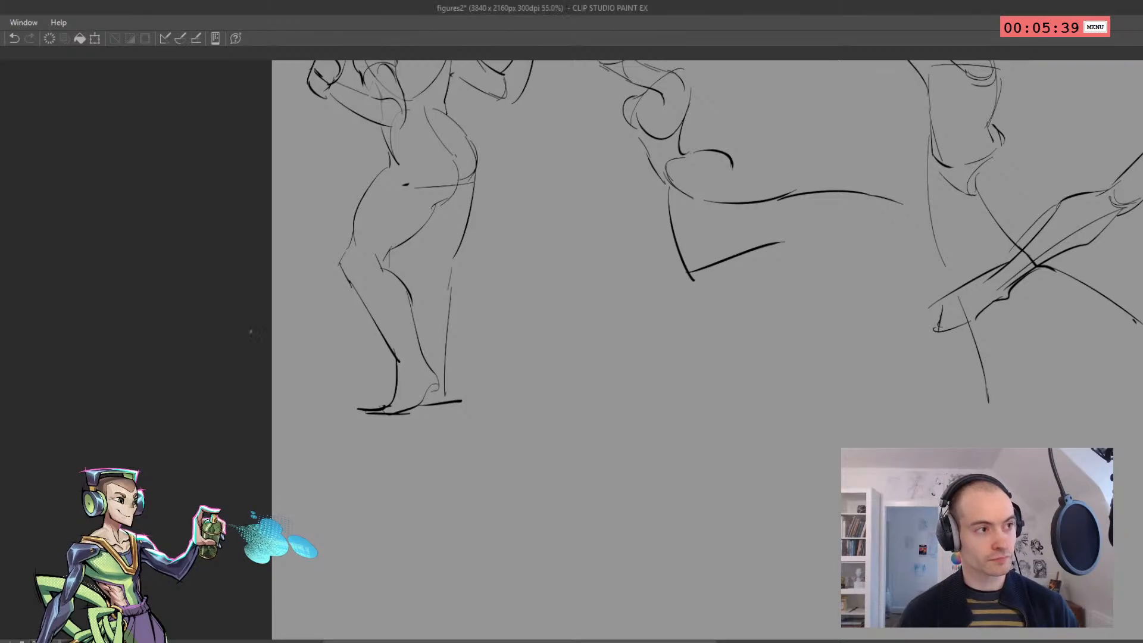
drag(329, 351, 73, 247)
scroll(316, 274, up, 2)
drag(324, 273, 254, 274)
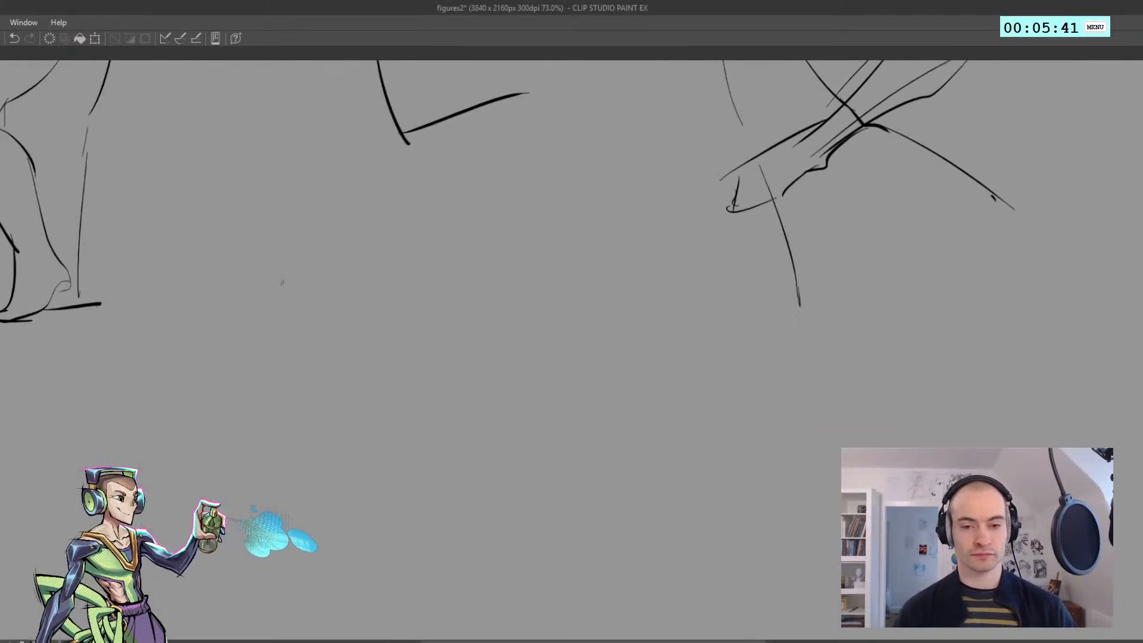
drag(280, 181, 245, 408)
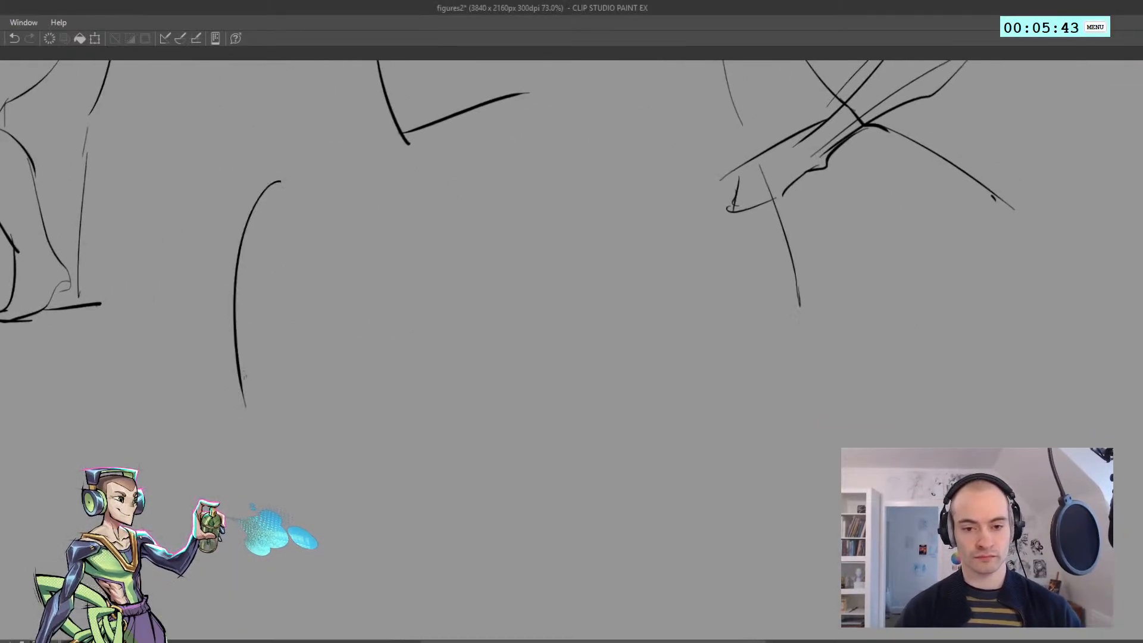
Add a zigzag waistline to the fifth figure beside the lower end of its back curve
drag(258, 341, 310, 368)
key(ctrl+z)
drag(344, 322, 303, 373)
mouse_move(333, 343)
mouse_down()
mouse_move(318, 371)
mouse_move(356, 423)
mouse_move(361, 363)
mouse_move(366, 377)
mouse_move(352, 489)
mouse_up()
key(ctrl+z)
key(ctrl+z)
Sketch the fifth figure's hips with two side contours tapering downward below the waist
key(ctrl+z)
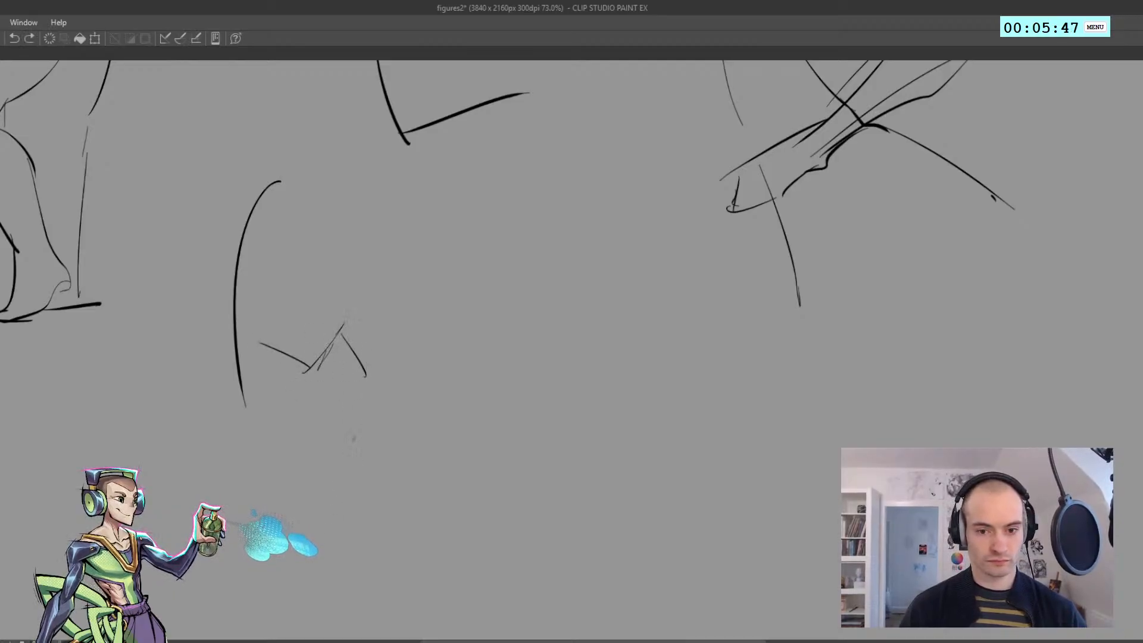
mouse_move(365, 393)
mouse_down()
mouse_move(339, 510)
mouse_move(314, 522)
mouse_up()
key(ctrl+z)
mouse_move(235, 337)
mouse_down()
mouse_move(228, 386)
mouse_move(278, 485)
mouse_up()
key(ctrl+z)
key(ctrl+z)
drag(231, 385, 293, 509)
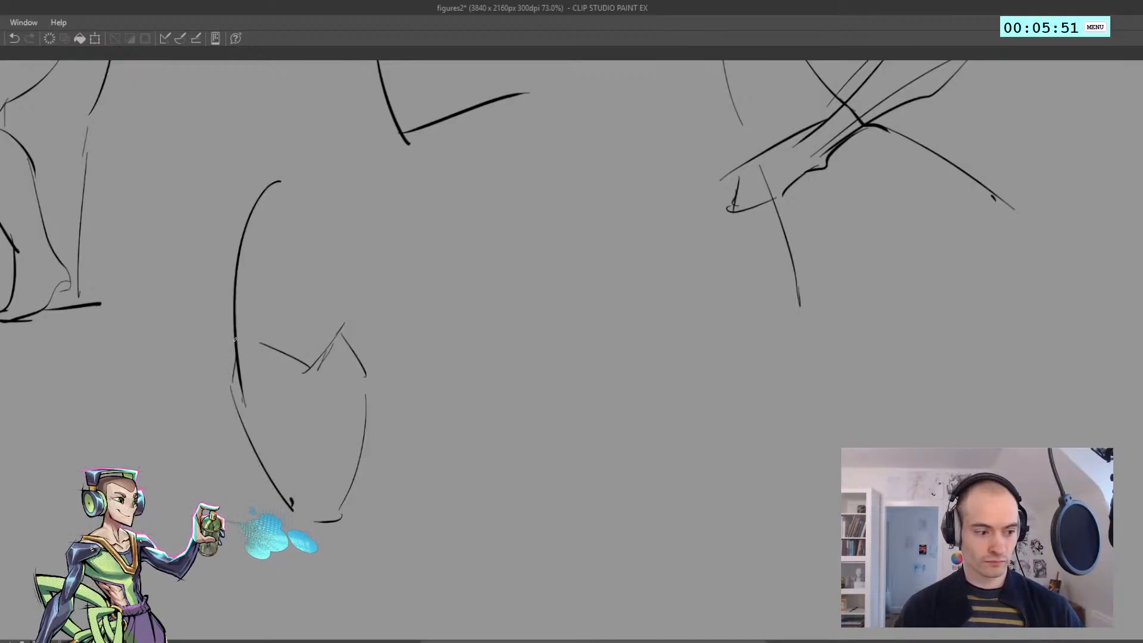
Select the fifth figure's strokes, rotate them slightly clockwise with the transform, and deselect
key(m)
mouse_move(406, 499)
mouse_down()
mouse_move(125, 363)
mouse_move(452, 373)
mouse_up()
key(ctrl+t)
mouse_move(81, 234)
mouse_down()
mouse_move(122, 172)
mouse_move(105, 181)
mouse_up()
key(Return)
key(ctrl+d)
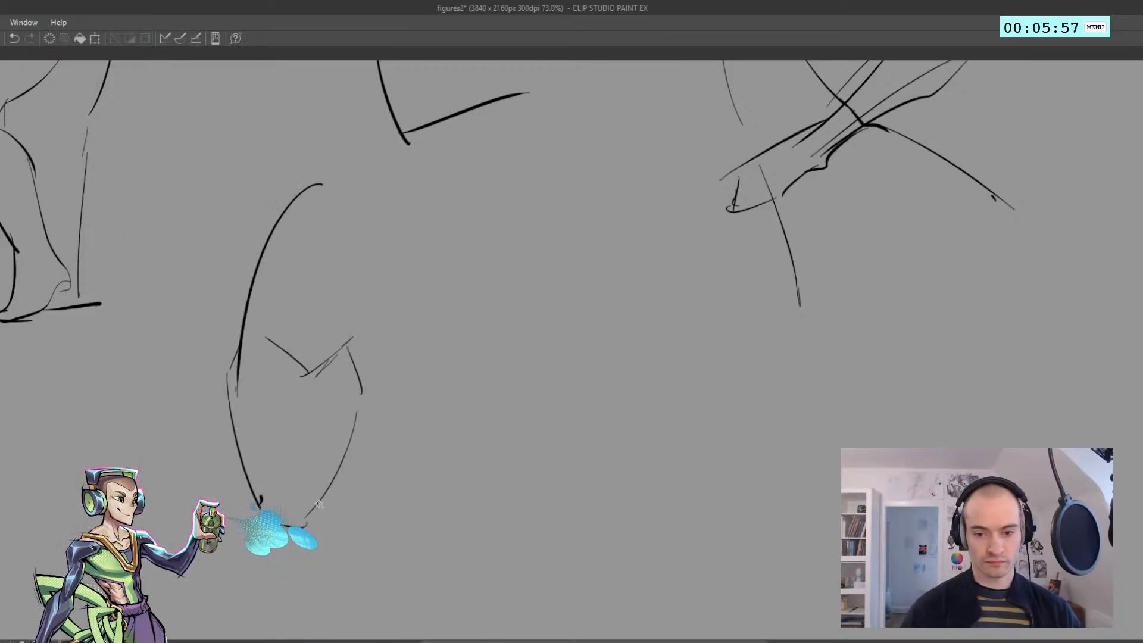
Redraw the fifth figure's outer hip contour wider and add the folded lower leg on the opposite side
mouse_move(352, 338)
mouse_down()
mouse_move(376, 384)
mouse_move(371, 462)
mouse_move(336, 517)
mouse_up()
mouse_move(380, 379)
mouse_down()
mouse_move(343, 511)
mouse_move(364, 520)
mouse_move(256, 515)
mouse_move(153, 478)
mouse_up()
key(ctrl+z)
key(ctrl+z)
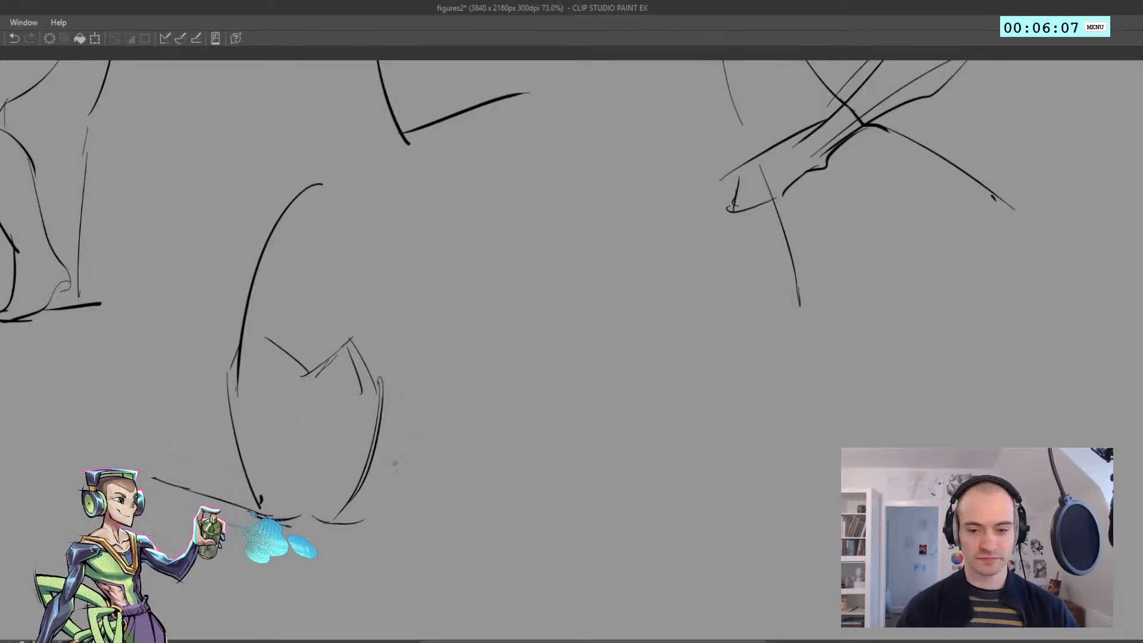
key(ctrl+z)
Sketch the kneeling fifth figure's tucked feet on both sides of the hips
drag(385, 471, 374, 511)
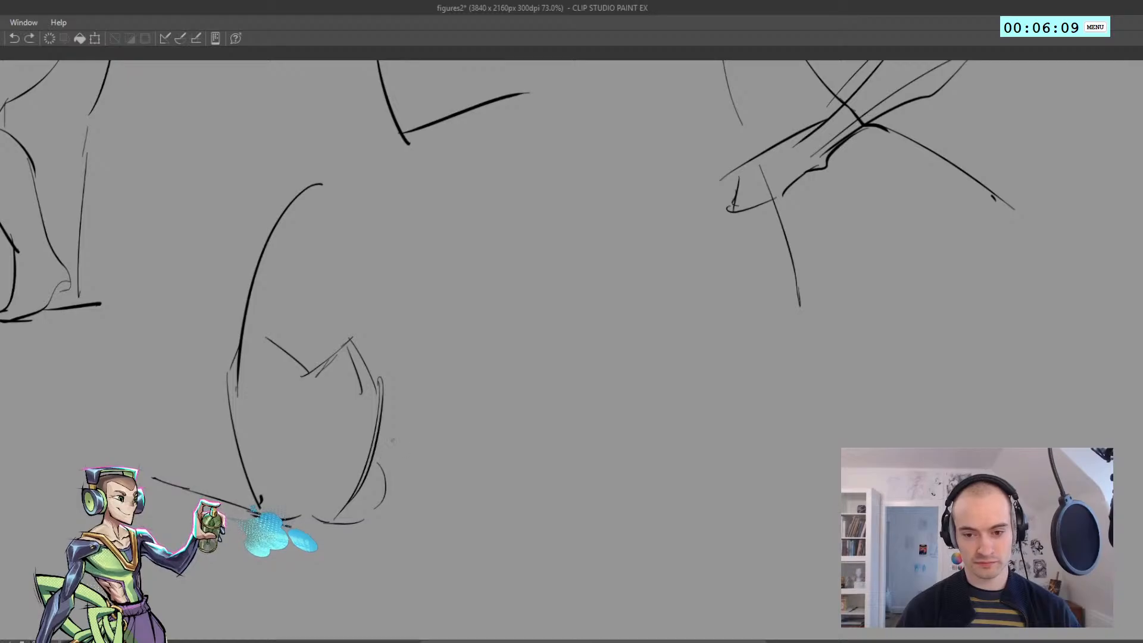
drag(393, 441, 386, 494)
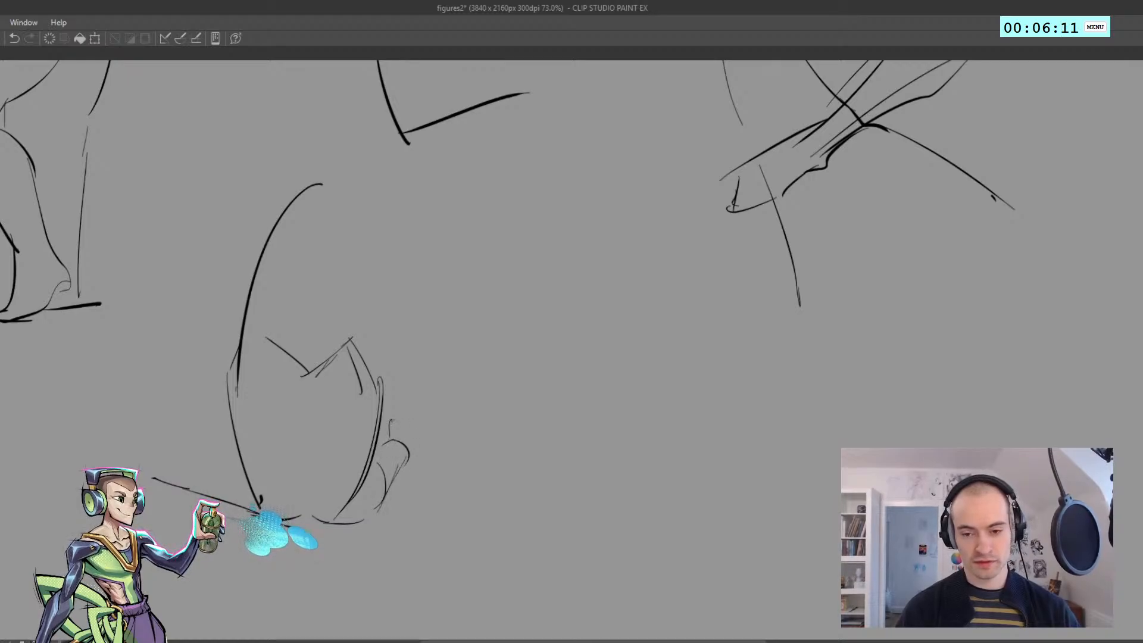
mouse_move(391, 423)
mouse_down()
mouse_move(438, 417)
mouse_move(415, 456)
mouse_up()
mouse_move(143, 446)
mouse_down()
mouse_move(182, 467)
mouse_move(240, 462)
mouse_up()
key(ctrl+z)
key(ctrl+z)
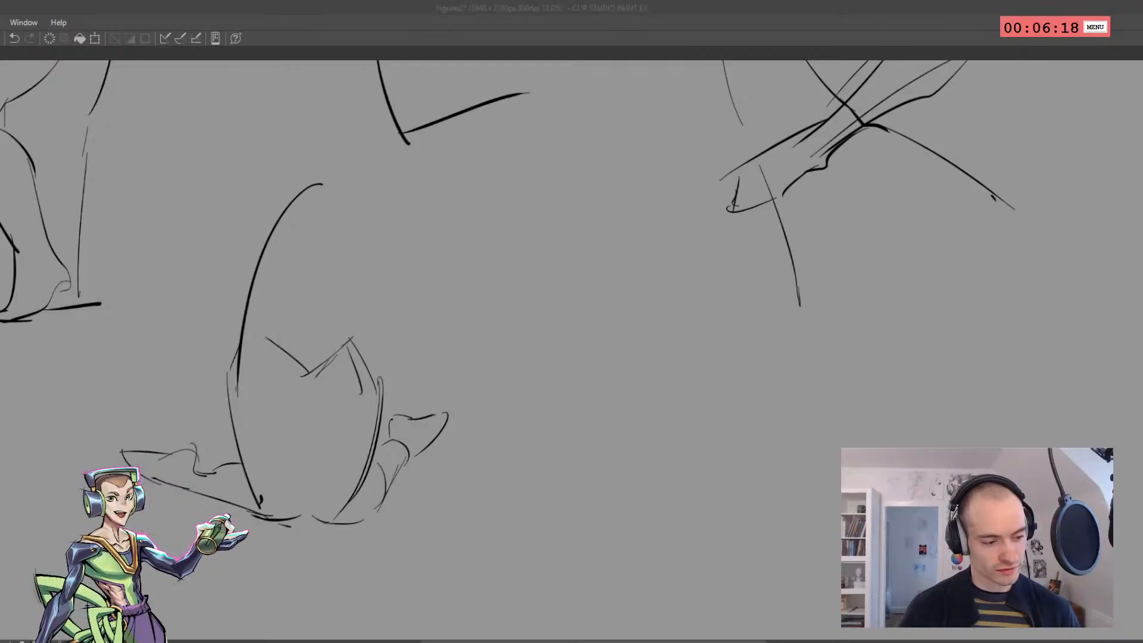
Replace the fifth figure's zigzag waistline with a lower, softer curve across the hips
key(ctrl+z)
mouse_move(268, 339)
mouse_down()
mouse_move(327, 357)
mouse_move(351, 341)
mouse_up()
drag(333, 383, 366, 347)
key(ctrl+z)
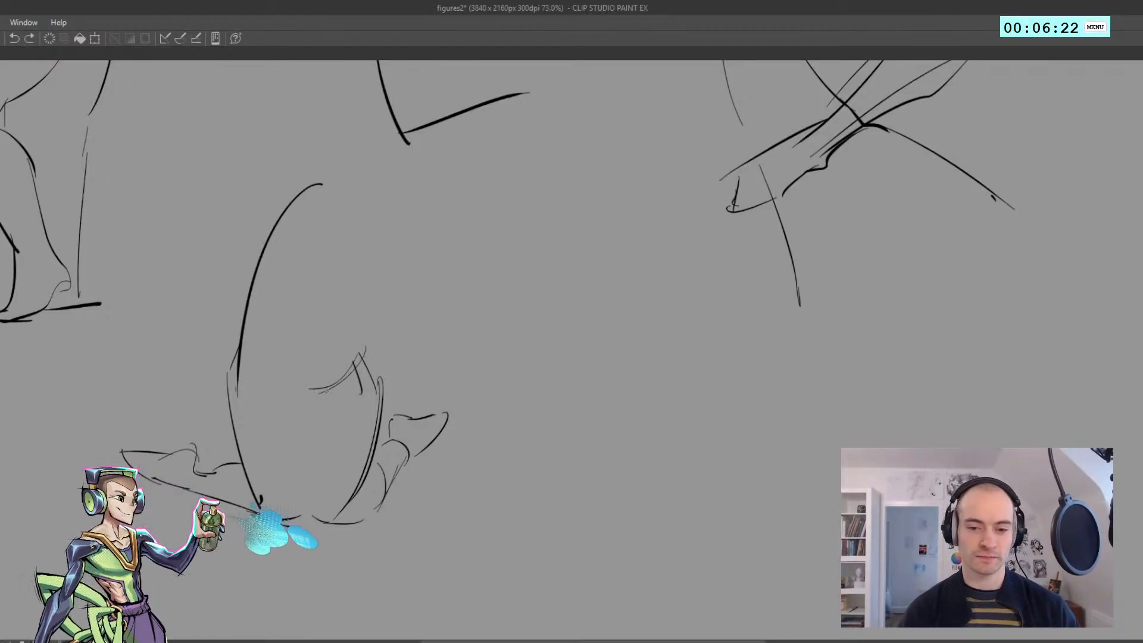
drag(330, 386, 267, 367)
key(ctrl+z)
Draw the fifth figure's near shoulder and bent arm, with the forearm angled up toward the face
mouse_move(285, 221)
mouse_down()
mouse_move(288, 280)
mouse_move(289, 260)
mouse_up()
mouse_move(280, 256)
mouse_down()
mouse_move(311, 343)
mouse_move(328, 350)
mouse_up()
key(ctrl+z)
key(ctrl+z)
mouse_move(328, 350)
mouse_down()
mouse_move(374, 258)
mouse_move(368, 288)
mouse_up()
key(ctrl+z)
mouse_move(356, 246)
mouse_down()
mouse_move(319, 294)
mouse_move(318, 336)
mouse_up()
key(ctrl+z)
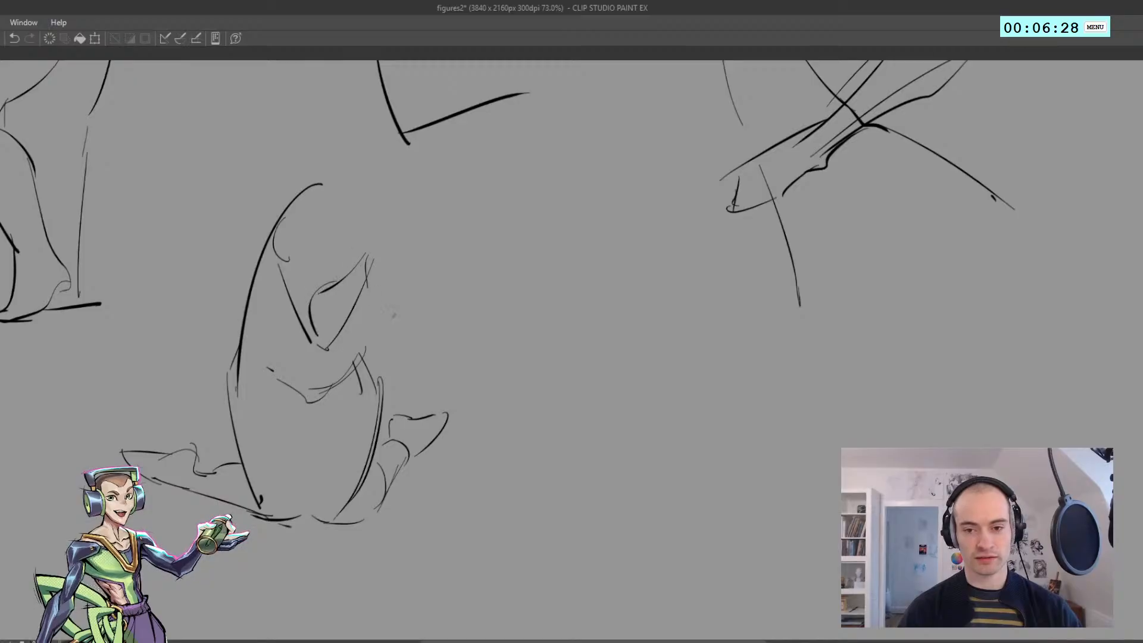
Add the fifth figure's raised hand, far shoulder and bent far arm, and join the torso side to the waist
key(ctrl+z)
drag(361, 247, 393, 221)
mouse_move(393, 220)
mouse_down()
mouse_move(394, 257)
mouse_move(429, 311)
mouse_up()
key(ctrl+z)
mouse_move(430, 310)
mouse_down()
mouse_move(415, 344)
mouse_move(401, 342)
mouse_up()
drag(374, 271, 400, 332)
key(ctrl+z)
mouse_move(378, 197)
mouse_down()
mouse_move(412, 212)
mouse_move(421, 270)
mouse_up()
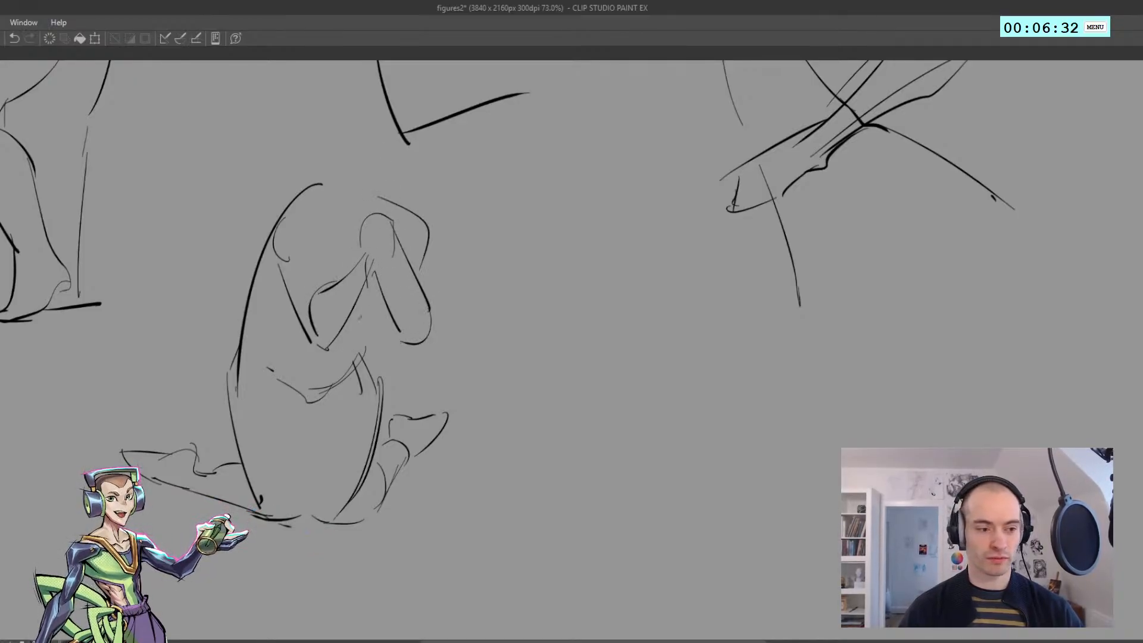
key(ctrl+z)
key(ctrl+z)
mouse_move(377, 346)
mouse_down()
mouse_move(364, 367)
mouse_move(386, 312)
mouse_up()
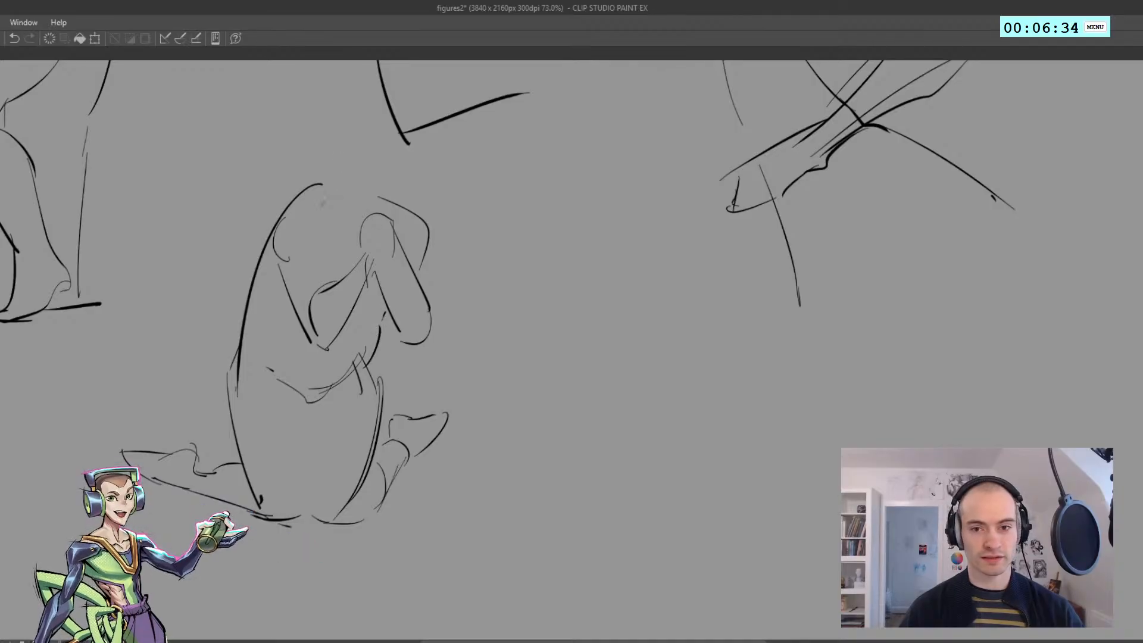
Draw the fifth figure's round head above the raised hands
drag(346, 196, 391, 208)
mouse_move(342, 144)
mouse_down()
mouse_move(367, 131)
mouse_move(407, 175)
mouse_move(412, 149)
mouse_up()
key(ctrl+z)
key(ctrl+z)
drag(409, 145, 394, 213)
Start the sixth figure below the third and fourth figures' legs with a shoulder line, tapered ribcage and narrow waist
scroll(417, 315, down, 5)
drag(417, 324, 190, 334)
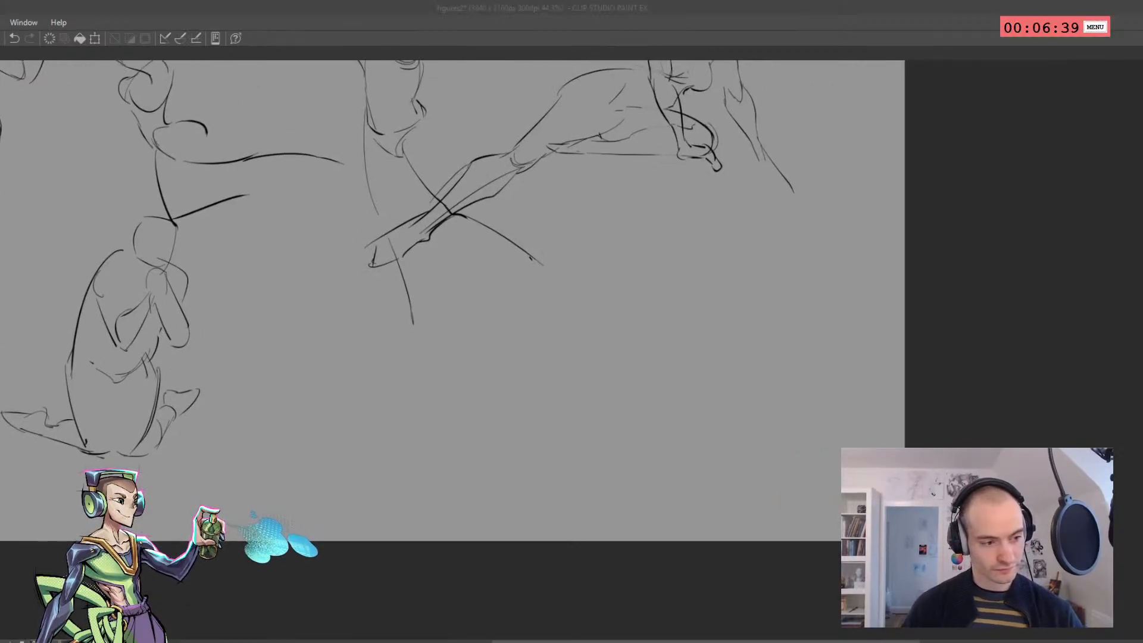
key(ctrl+z)
drag(432, 344, 236, 253)
scroll(202, 255, up, 5)
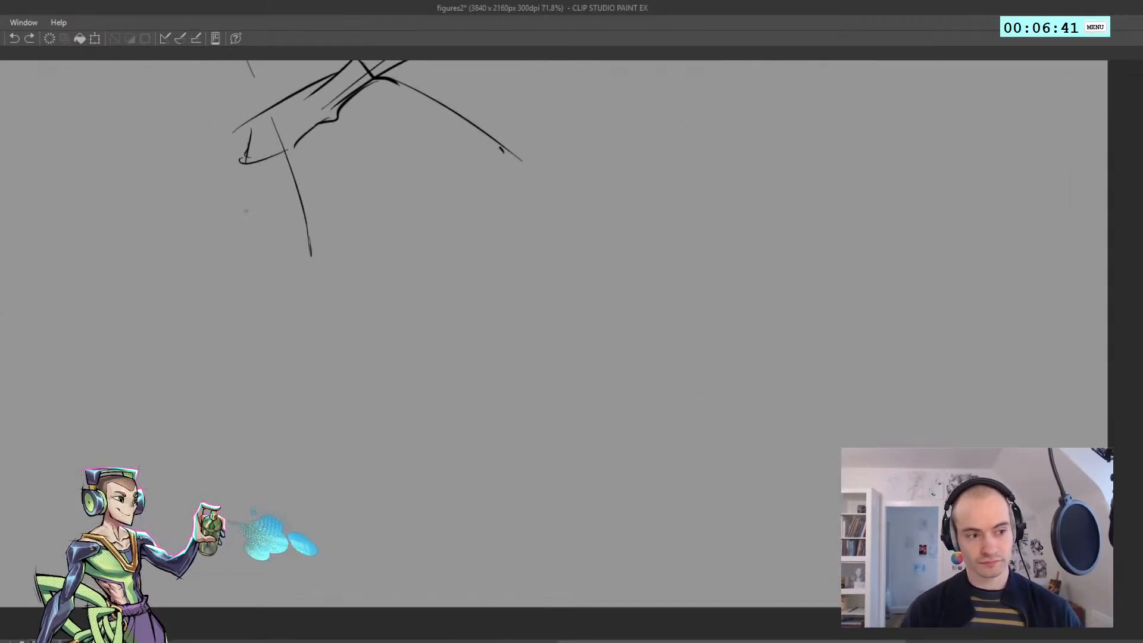
mouse_move(176, 214)
mouse_down()
mouse_move(215, 290)
mouse_move(226, 211)
mouse_move(263, 338)
mouse_up()
drag(214, 289, 181, 363)
key(ctrl+z)
Draw the sixth figure's hips and its long extended leg, including the knee, calf and pointed foot
key(ctrl+z)
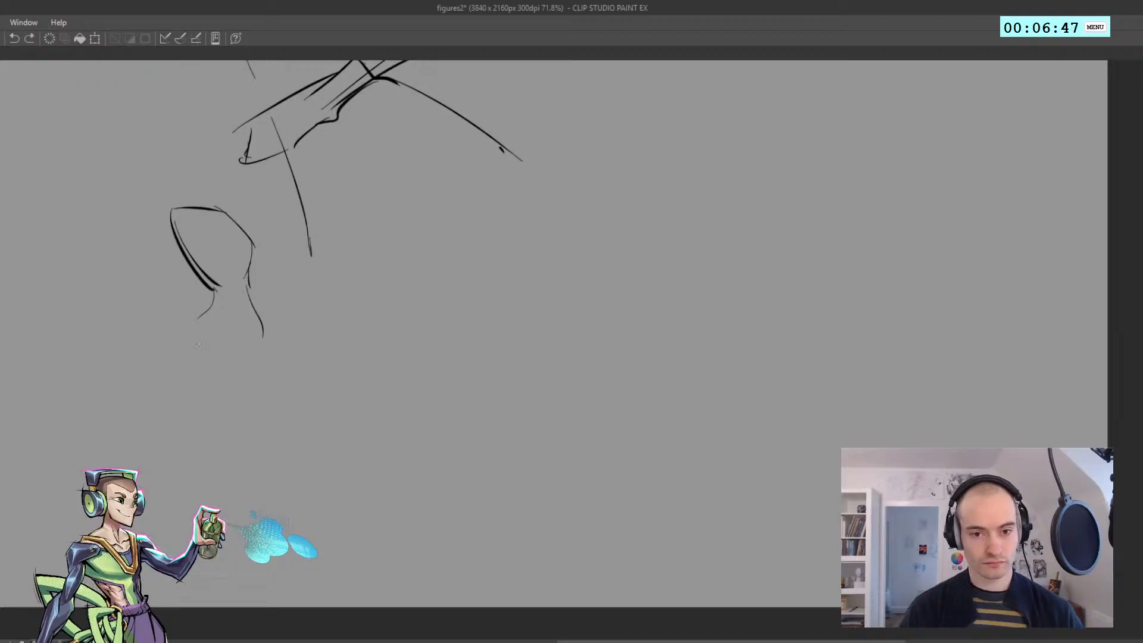
mouse_move(204, 321)
mouse_down()
mouse_move(208, 386)
mouse_move(289, 437)
mouse_up()
key(ctrl+z)
key(ctrl+z)
drag(285, 431, 375, 506)
mouse_move(247, 340)
mouse_down()
mouse_move(296, 400)
mouse_move(300, 426)
mouse_move(289, 420)
mouse_move(308, 416)
mouse_move(391, 507)
mouse_up()
key(ctrl+z)
drag(386, 498, 412, 553)
key(ctrl+z)
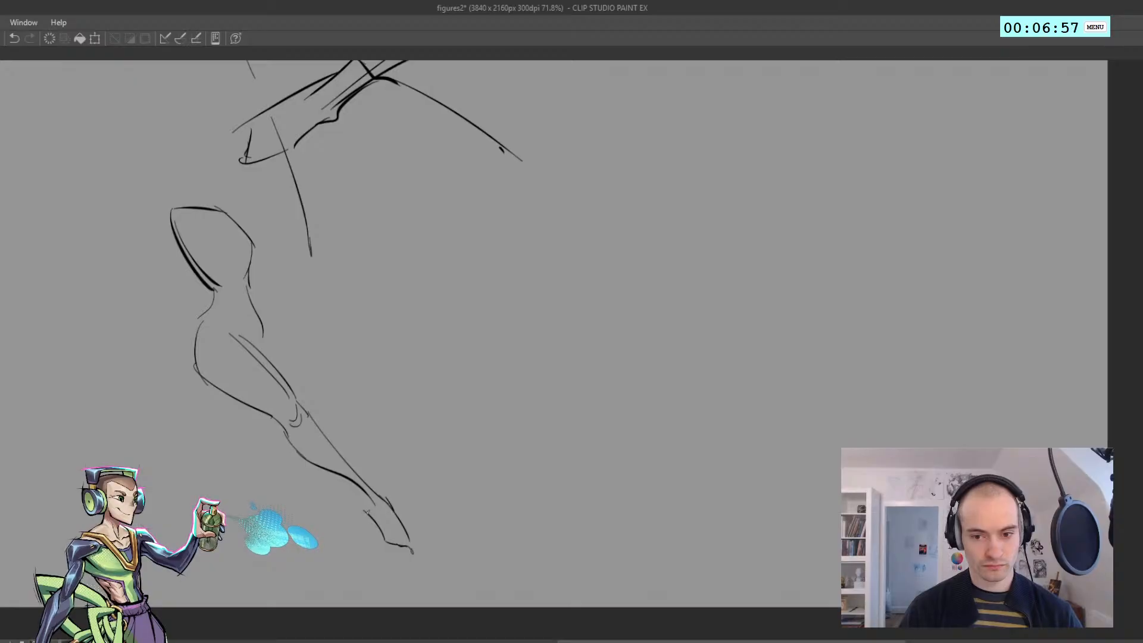
Sketch the sixth figure's supporting leg with a single line and a short ground stroke beneath it
drag(250, 420, 235, 459)
key(ctrl+z)
drag(251, 417, 215, 507)
drag(202, 558, 268, 562)
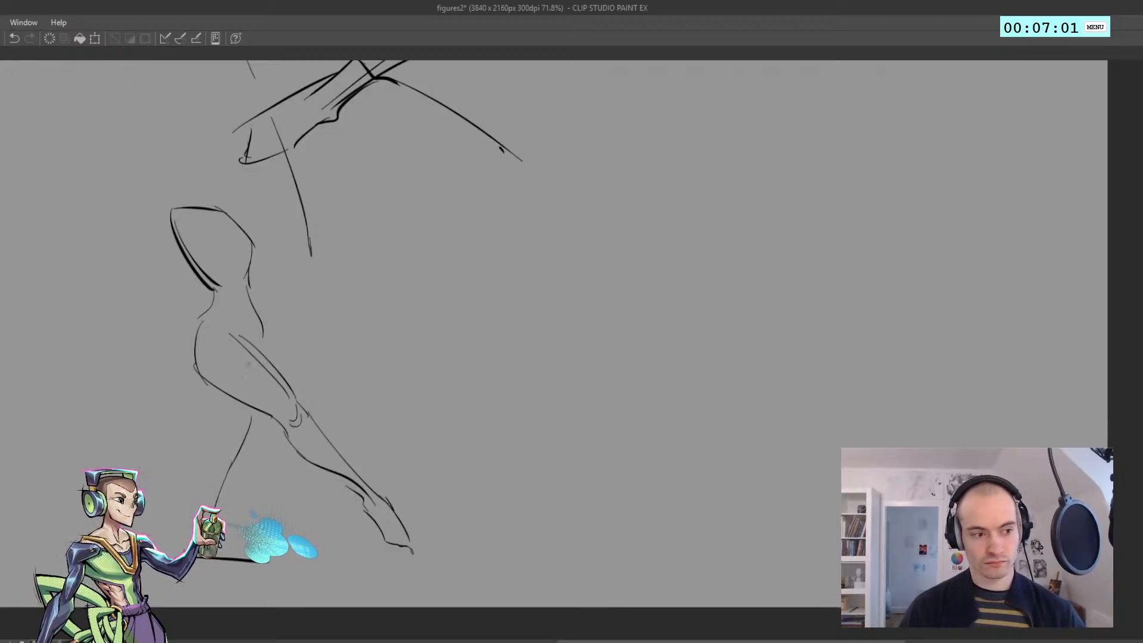
Add the sixth figure's two arms, one trailing behind the body and the other bent forward at the elbow
drag(173, 207, 161, 233)
mouse_move(158, 240)
mouse_down()
mouse_move(133, 273)
mouse_move(142, 286)
mouse_up()
key(ctrl+z)
drag(65, 306, 128, 282)
mouse_move(231, 219)
mouse_down()
mouse_move(246, 224)
mouse_move(242, 213)
mouse_move(248, 226)
mouse_up()
key(ctrl+z)
mouse_move(250, 238)
mouse_down()
mouse_move(285, 273)
mouse_move(249, 226)
mouse_move(280, 275)
mouse_move(339, 287)
mouse_up()
key(ctrl+z)
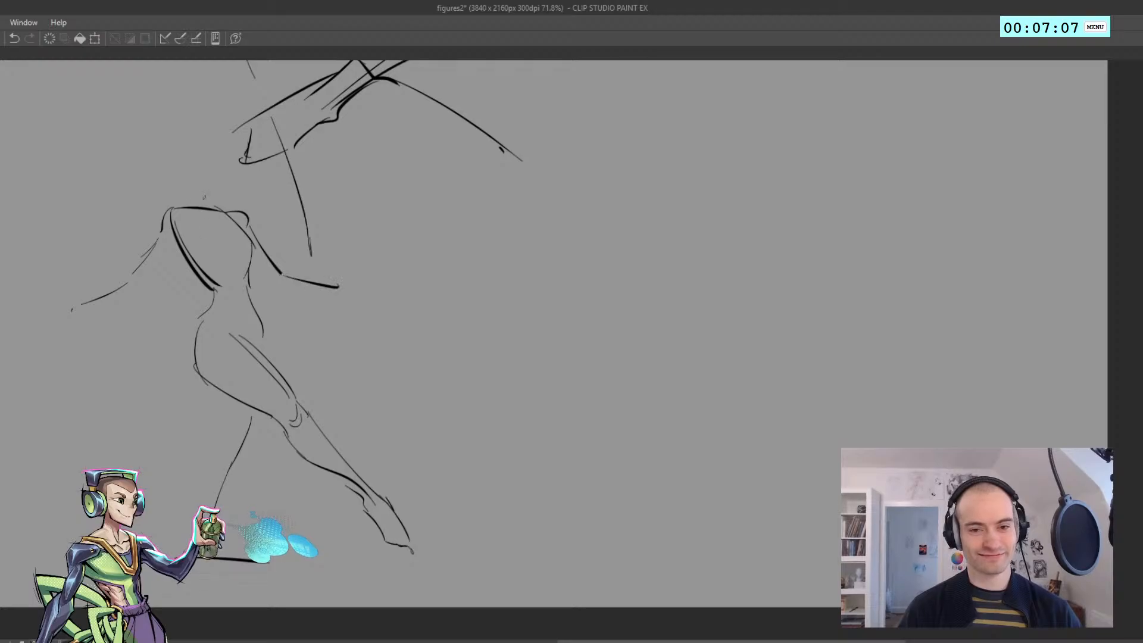
Draw the sixth figure's head above the shoulder line, with a short chin stroke and rounded skull
drag(210, 191, 235, 195)
drag(200, 156, 207, 190)
key(ctrl+z)
mouse_move(196, 157)
mouse_down()
mouse_move(242, 159)
mouse_move(229, 162)
mouse_move(229, 198)
mouse_up()
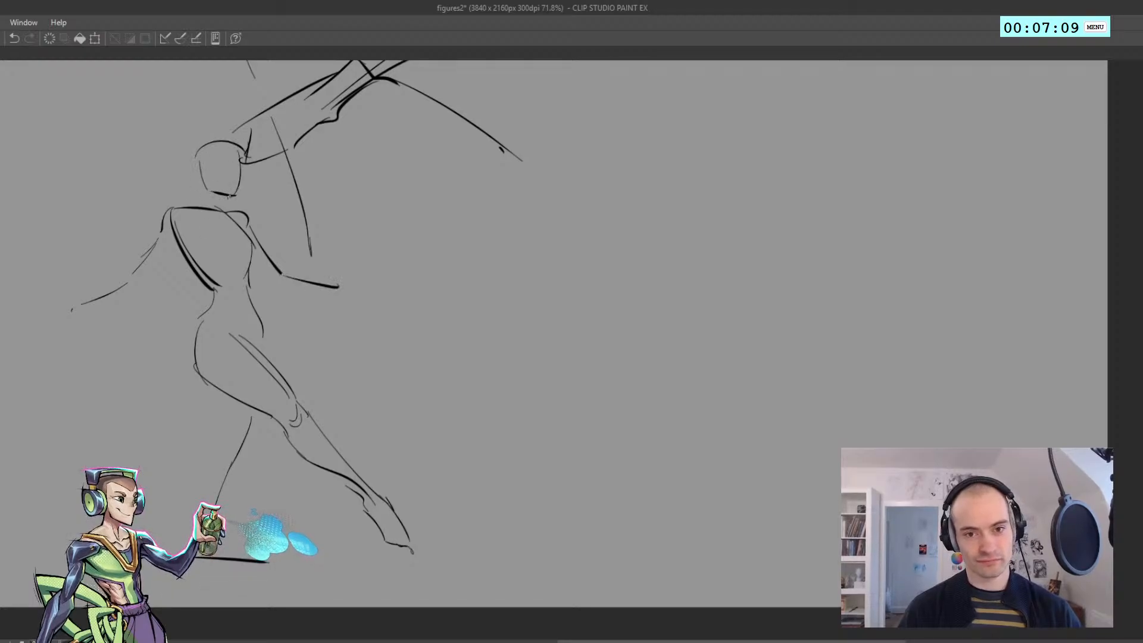
Start the seventh figure in the empty area beside the sixth with a leaning torso, shoulders and a bent rear arm
drag(349, 289, 92, 288)
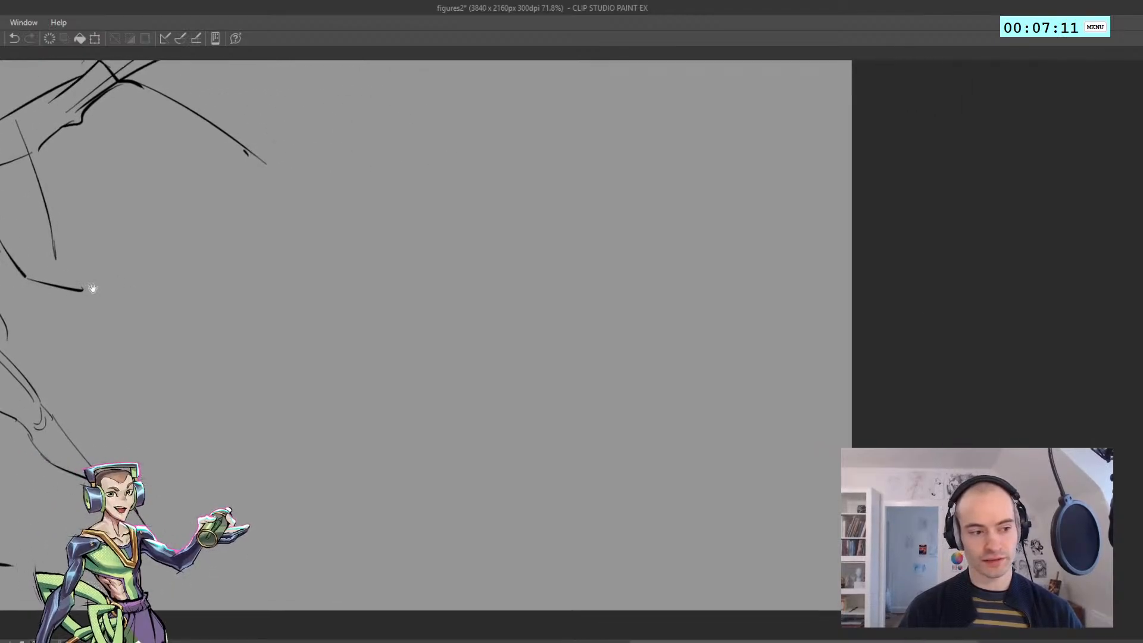
drag(276, 243, 221, 262)
mouse_move(229, 182)
mouse_down()
mouse_move(274, 237)
mouse_move(250, 156)
mouse_move(303, 163)
mouse_move(334, 188)
mouse_up()
key(ctrl+z)
key(ctrl+z)
mouse_move(314, 182)
mouse_down()
mouse_move(360, 261)
mouse_move(333, 187)
mouse_move(381, 270)
mouse_up()
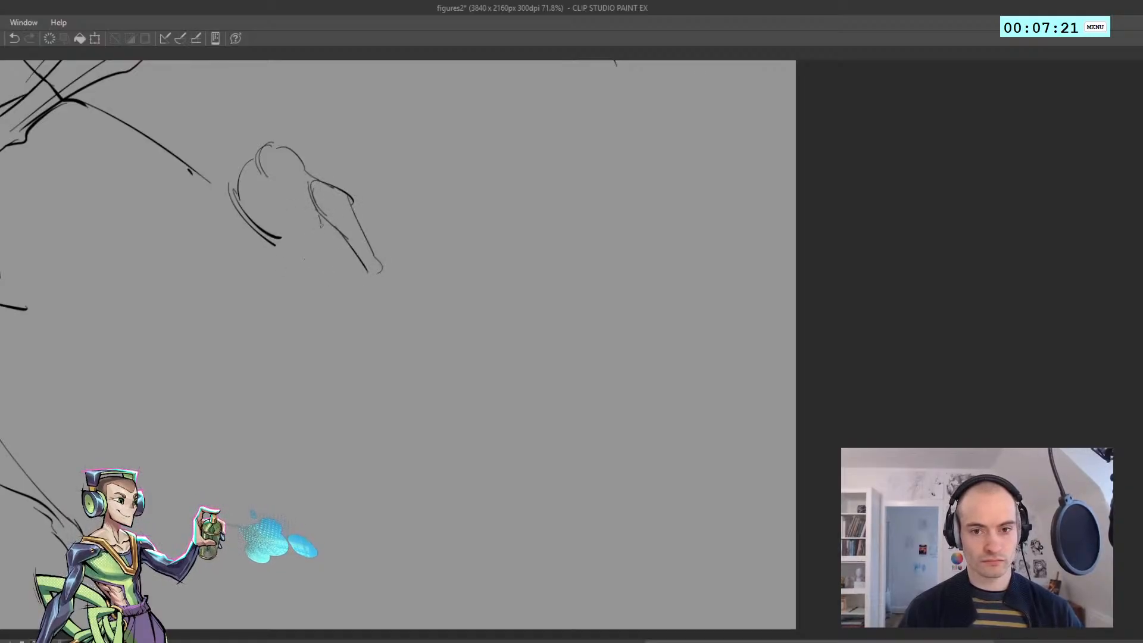
Sketch the seventh figure's waist and rounded hip contour below the leaning torso
key(ctrl+z)
drag(320, 212, 332, 289)
key(ctrl+z)
mouse_move(323, 238)
mouse_down()
mouse_move(314, 324)
mouse_move(271, 303)
mouse_move(277, 293)
mouse_up()
key(ctrl+z)
key(ctrl+z)
drag(269, 244, 271, 298)
key(ctrl+z)
mouse_move(272, 297)
mouse_down()
mouse_move(240, 314)
mouse_move(274, 293)
mouse_up()
key(ctrl+z)
key(ctrl+z)
Draw the seventh figure's forward thigh from the hip to the bent knee, redoing the stroke until it fits
drag(195, 343, 282, 289)
drag(289, 280, 278, 291)
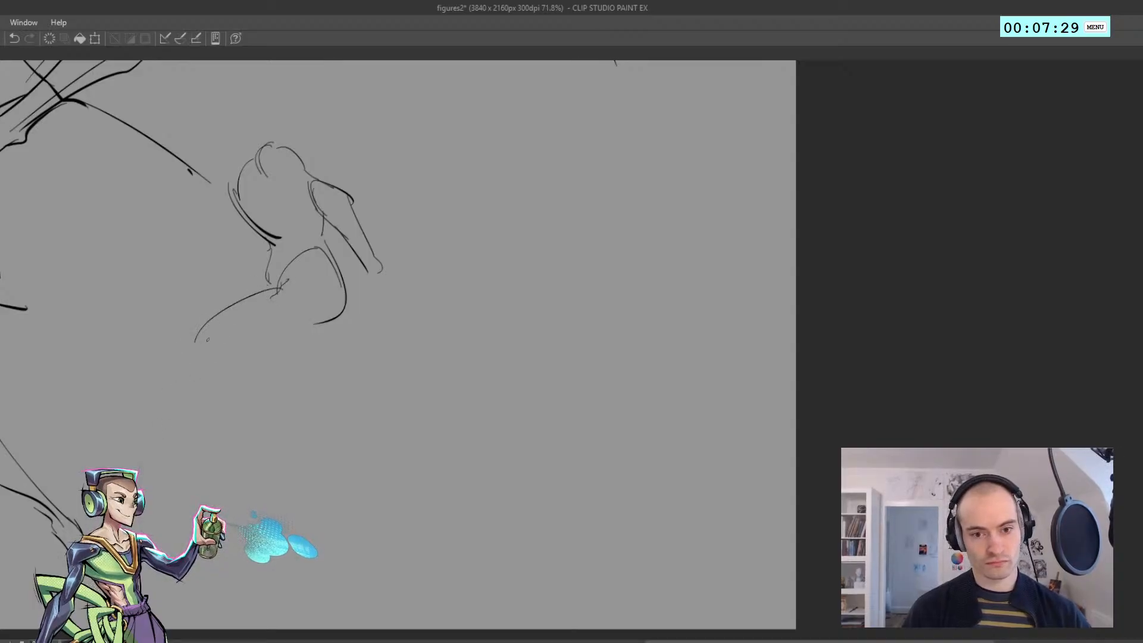
key(ctrl+z)
key(ctrl+z)
key(ctrl+z)
key(ctrl+z)
mouse_move(205, 349)
mouse_down()
mouse_move(195, 356)
mouse_move(268, 288)
mouse_move(271, 299)
mouse_up()
key(ctrl+z)
Complete the seventh figure's lower legs with the front shin and calf, the rear leg line and a ground stroke
key(ctrl+z)
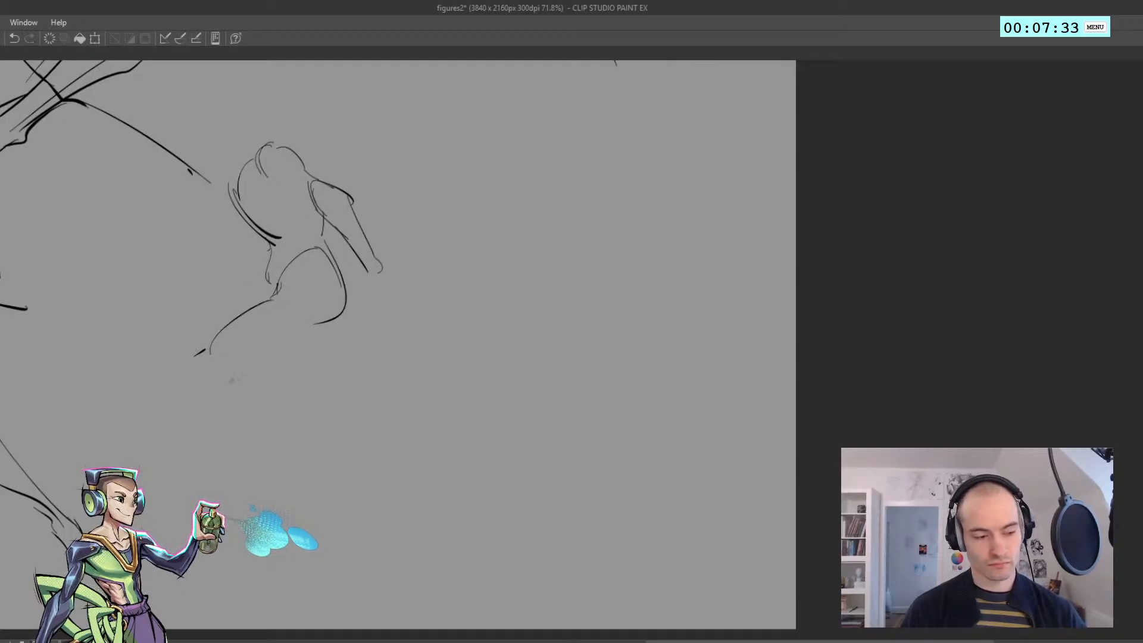
key(ctrl+z)
drag(195, 357, 204, 506)
key(ctrl+z)
drag(239, 434, 224, 507)
drag(249, 398, 233, 442)
key(ctrl+z)
mouse_move(243, 370)
mouse_down()
mouse_move(248, 417)
mouse_move(316, 330)
mouse_move(296, 393)
mouse_move(338, 542)
mouse_move(368, 530)
mouse_up()
key(ctrl+z)
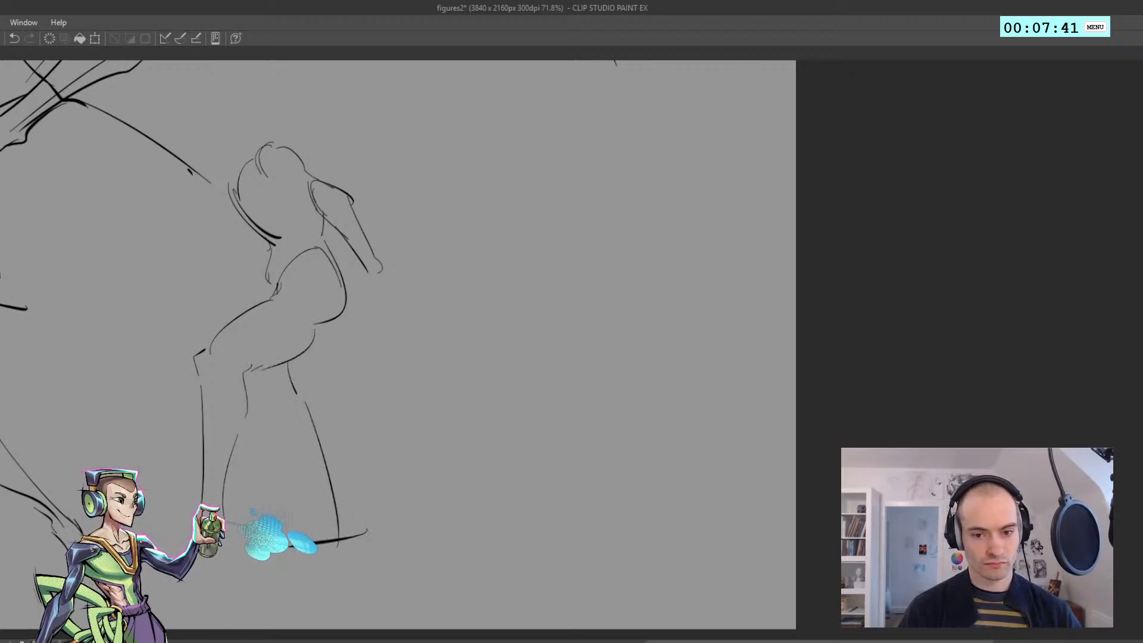
key(ctrl+z)
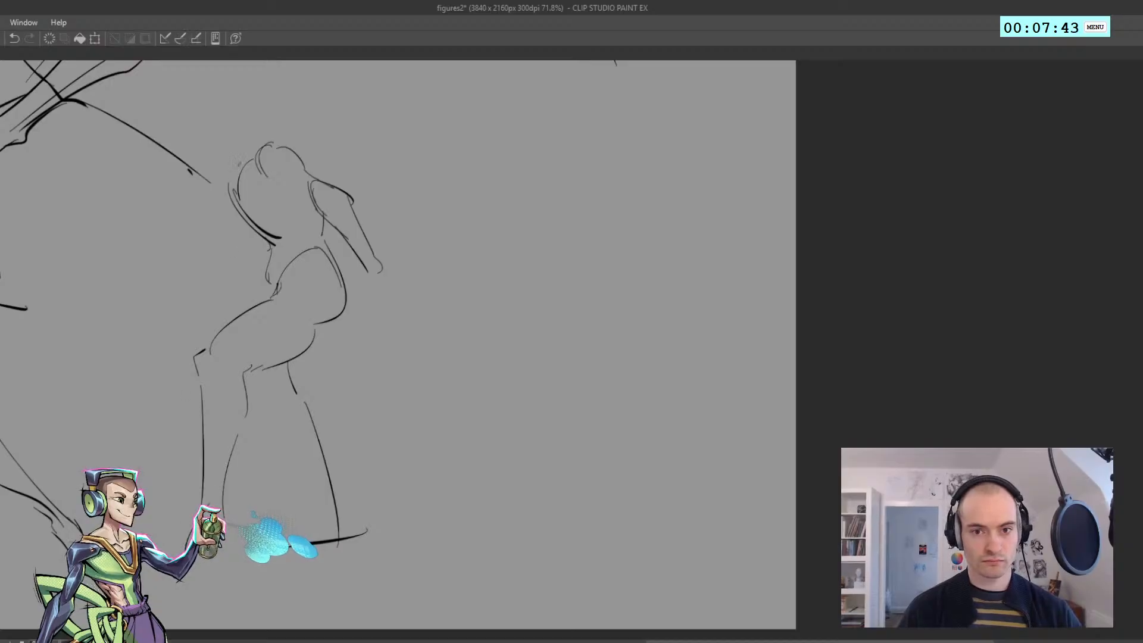
Draw the seventh figure's lowered head with its jaw and neck in front of the shoulders
drag(209, 185, 239, 180)
key(ctrl+z)
drag(207, 138, 211, 180)
mouse_move(204, 158)
mouse_down()
mouse_move(237, 128)
mouse_move(256, 134)
mouse_move(258, 160)
mouse_move(230, 181)
mouse_up()
key(ctrl+z)
drag(244, 162, 231, 177)
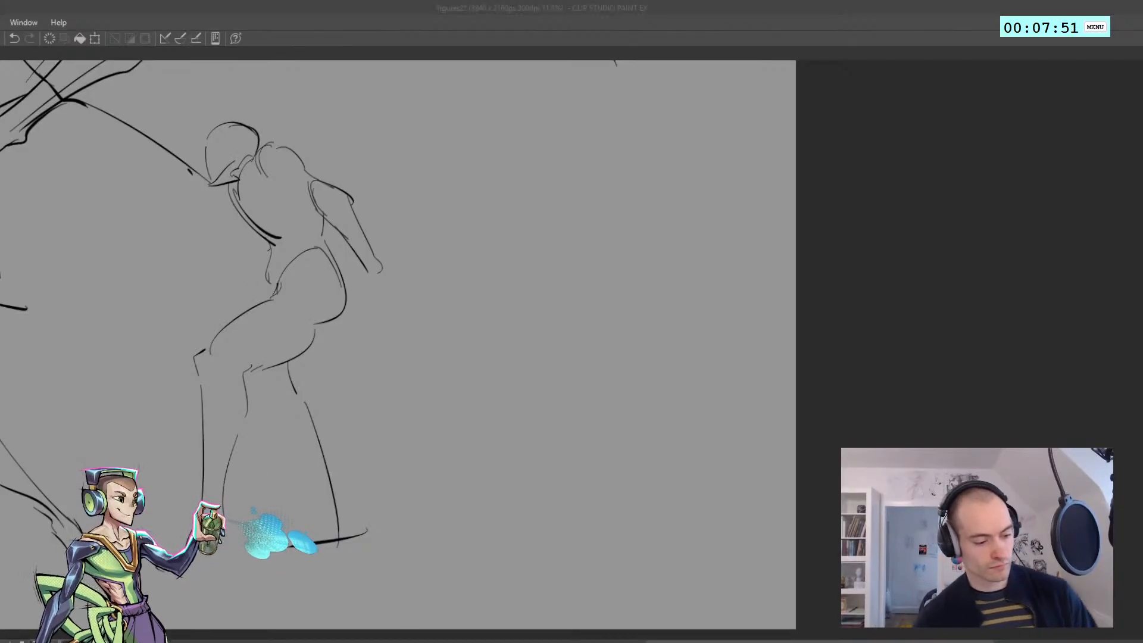
Select the seventh figure's rear lower leg and ground stroke, shift them downward, and deselect
click(275, 489)
key(ctrl+z)
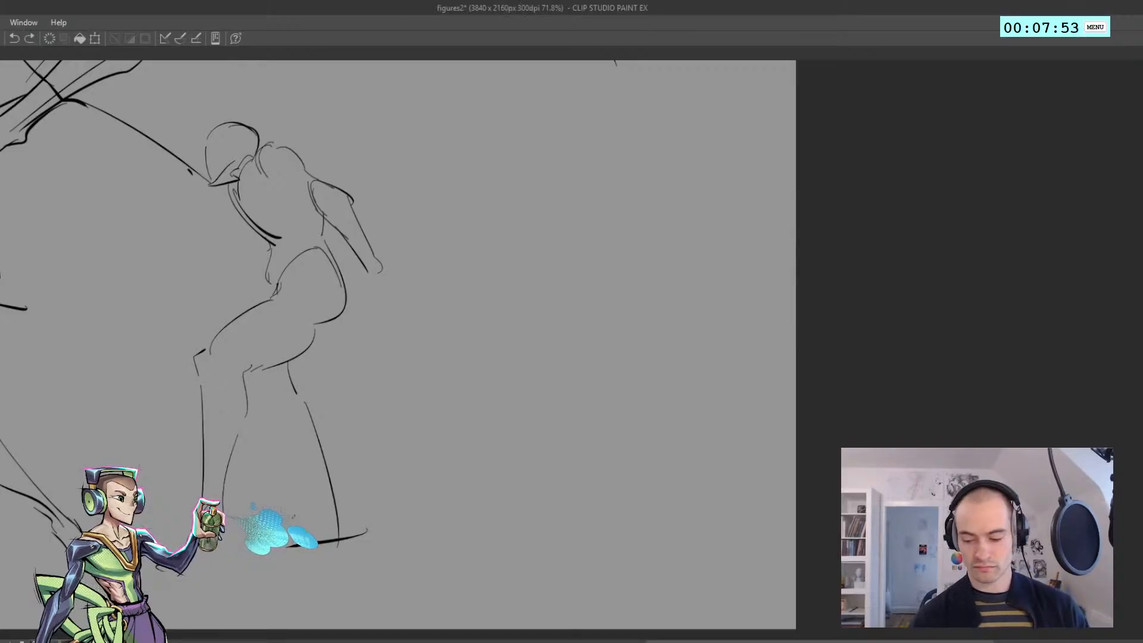
mouse_move(272, 509)
mouse_down()
mouse_move(297, 360)
mouse_move(379, 616)
mouse_up()
mouse_move(311, 494)
mouse_down()
mouse_move(310, 517)
mouse_move(352, 563)
mouse_move(293, 573)
mouse_move(369, 566)
mouse_up()
key(ctrl+d)
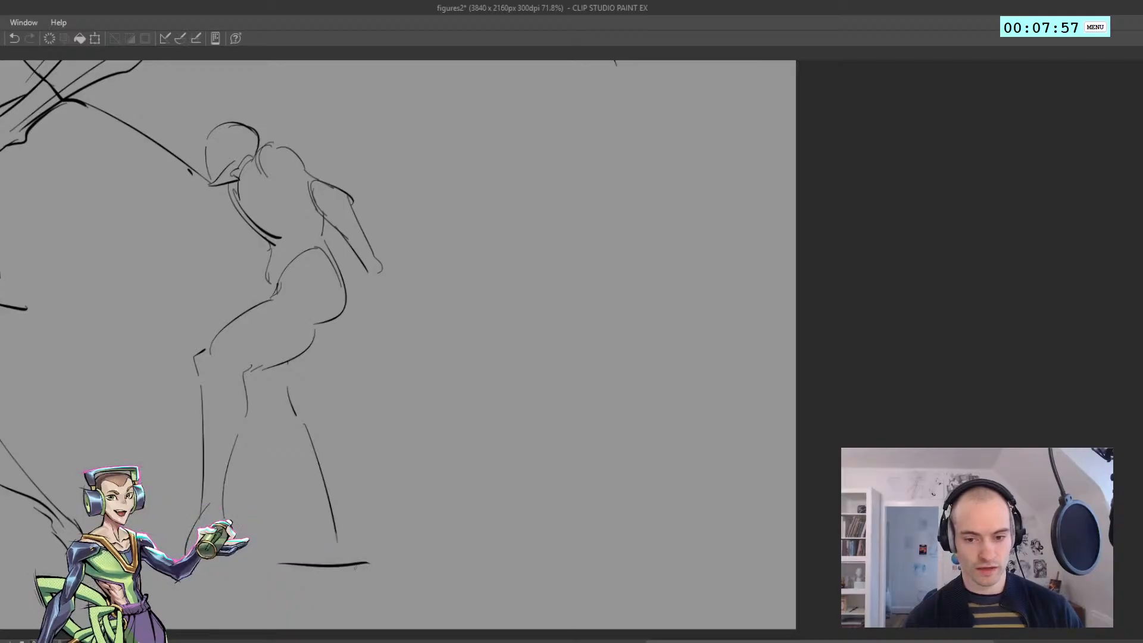
Redraw the ground stroke under the seventh figure's rear leg and shape the foot with instep and heel lines
key(ctrl+z)
drag(277, 570, 369, 562)
key(ctrl+z)
drag(287, 564, 380, 562)
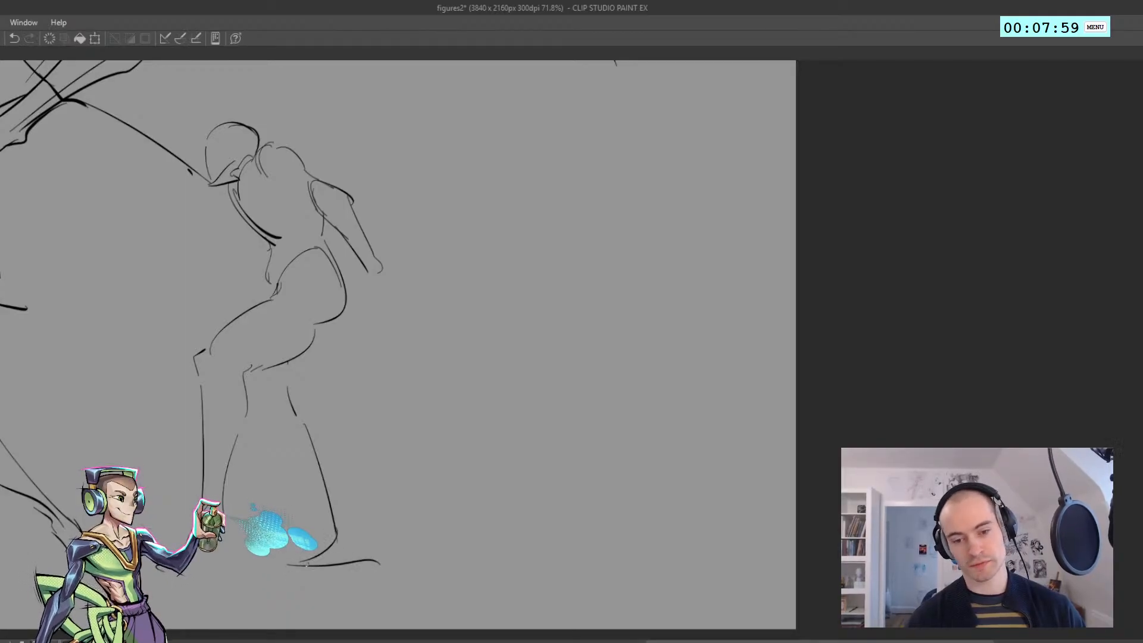
drag(352, 525, 375, 554)
key(ctrl+z)
Draw the seventh figure's rear calf and back-of-thigh contours down to the heel, redoing strokes until they fit
key(ctrl+z)
drag(348, 475, 353, 530)
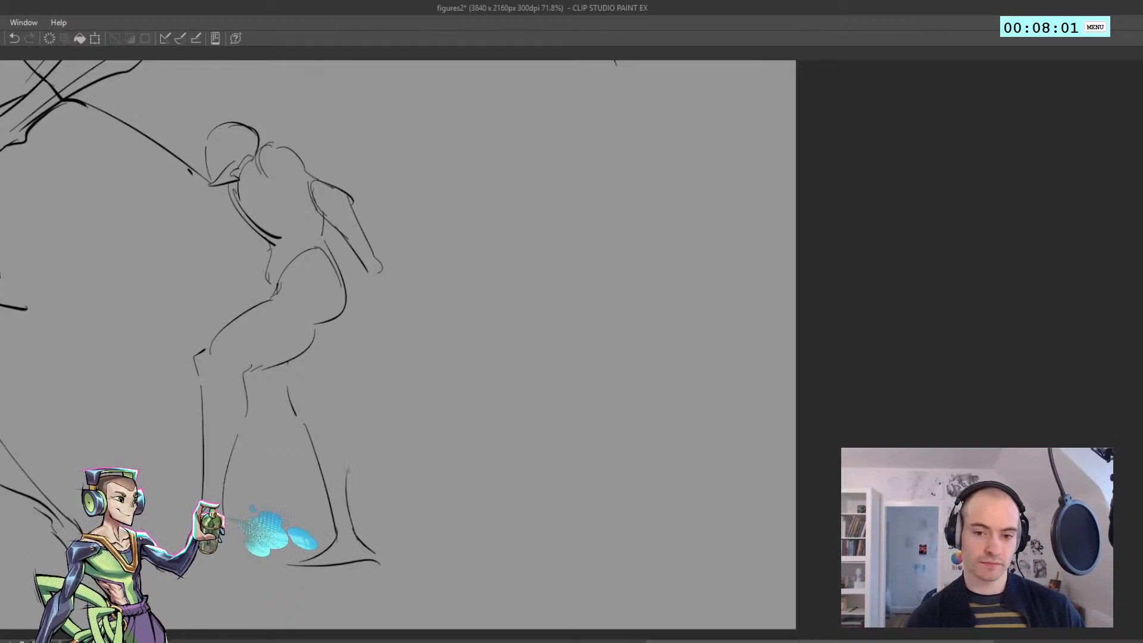
drag(350, 453, 351, 510)
key(ctrl+z)
drag(350, 430, 351, 507)
key(ctrl+z)
drag(329, 395, 345, 483)
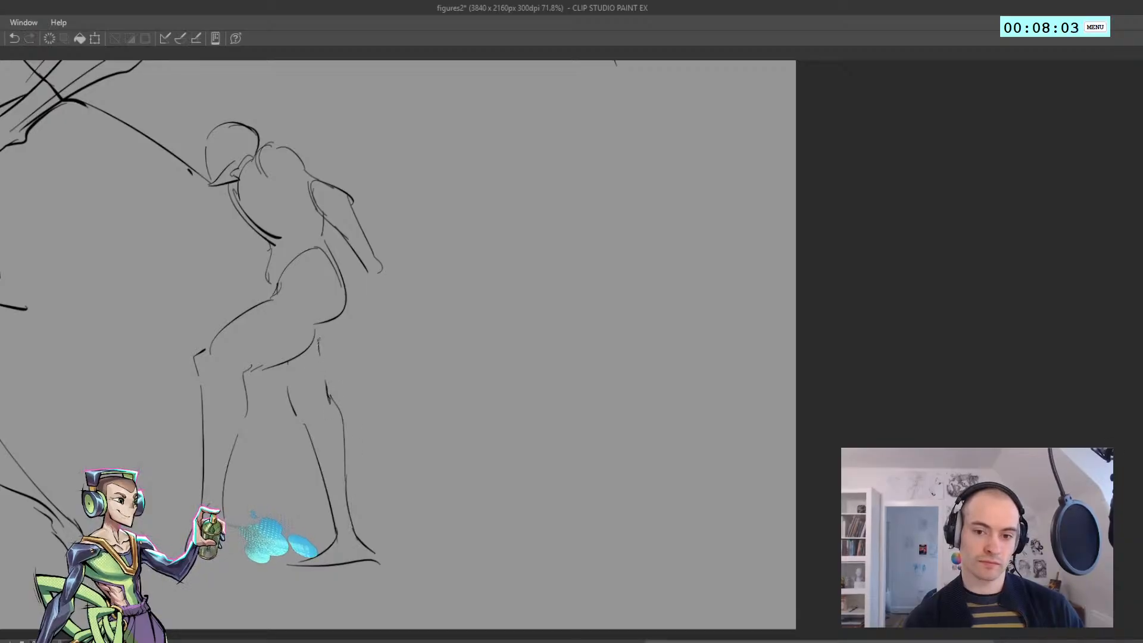
key(ctrl+z)
mouse_move(320, 326)
mouse_down()
mouse_move(323, 377)
mouse_move(290, 394)
mouse_move(300, 419)
mouse_up()
key(ctrl+z)
key(ctrl+z)
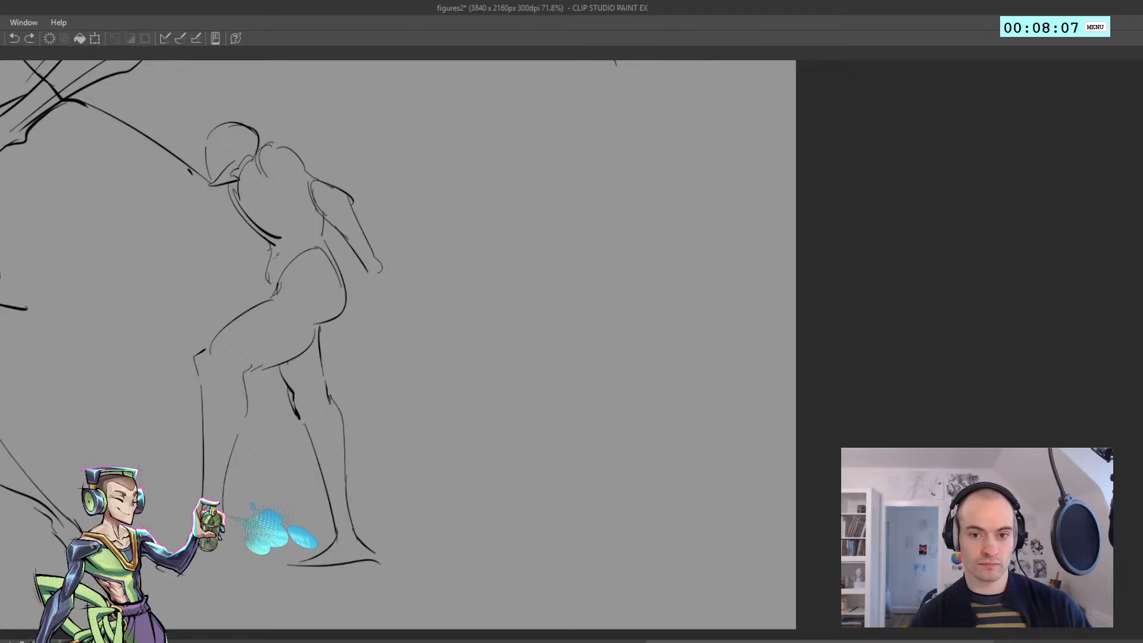
Sketch the seventh figure's far arm hanging in front of the torso, ending in a loose hand with fingers
key(ctrl+z)
mouse_move(238, 213)
mouse_down()
mouse_move(245, 262)
mouse_move(263, 239)
mouse_move(247, 263)
mouse_move(231, 262)
mouse_move(231, 298)
mouse_move(261, 284)
mouse_up()
key(ctrl+z)
key(ctrl+z)
key(ctrl+z)
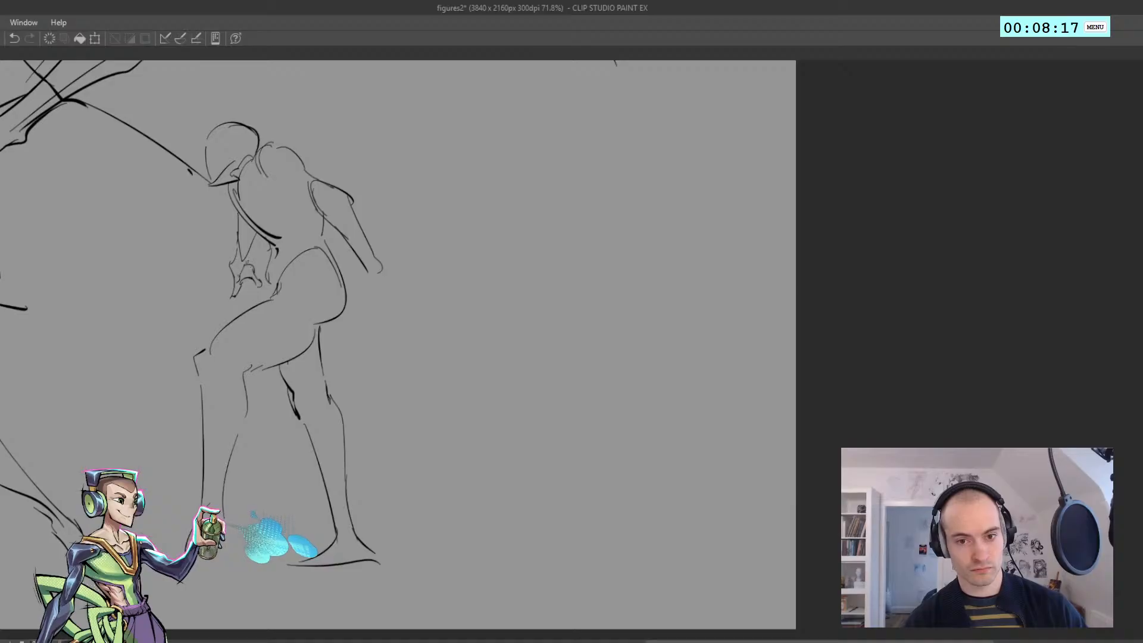
key(ctrl+z)
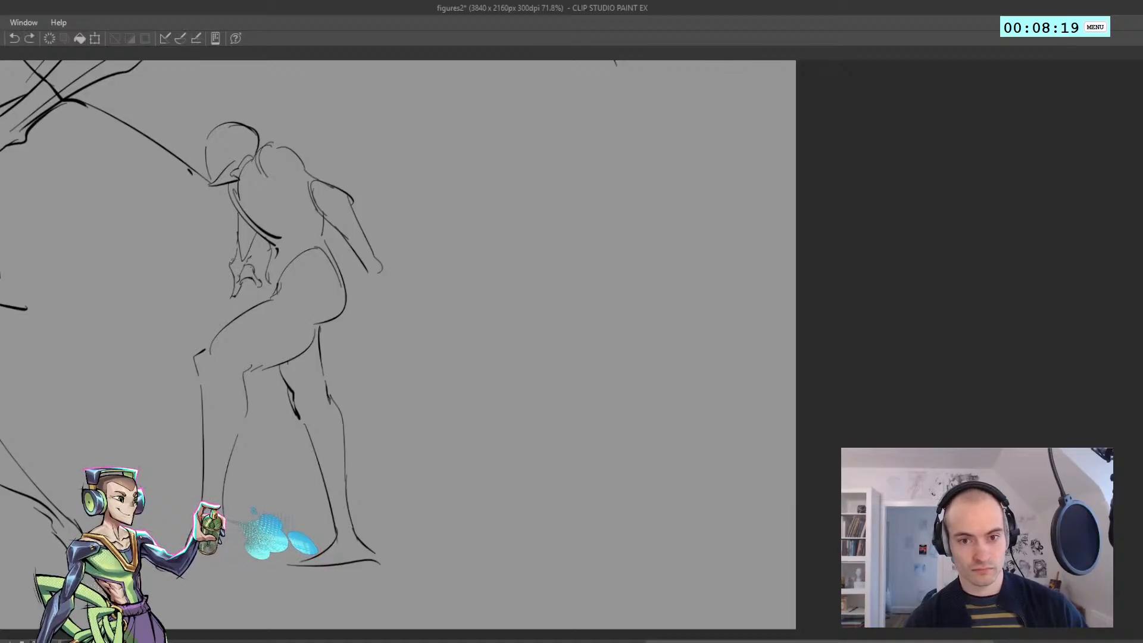
Start the seventh figure's near hand at the wrist behind the hips, checking the pose on the mirrored canvas
mouse_move(232, 274)
mouse_down()
mouse_move(216, 209)
mouse_move(239, 193)
mouse_move(202, 183)
mouse_up()
key(ctrl+z)
key(h)
key(h)
mouse_move(246, 239)
ctrl+mouse_down()
mouse_move(255, 198)
mouse_move(256, 241)
mouse_move(293, 289)
mouse_move(288, 301)
ctrl+mouse_up()
key(ctrl+z)
ctrl+drag(279, 302, 263, 296)
Restore the canvas orientation and complete the seventh figure's near hand with its palm, thumb and fingers
key(h)
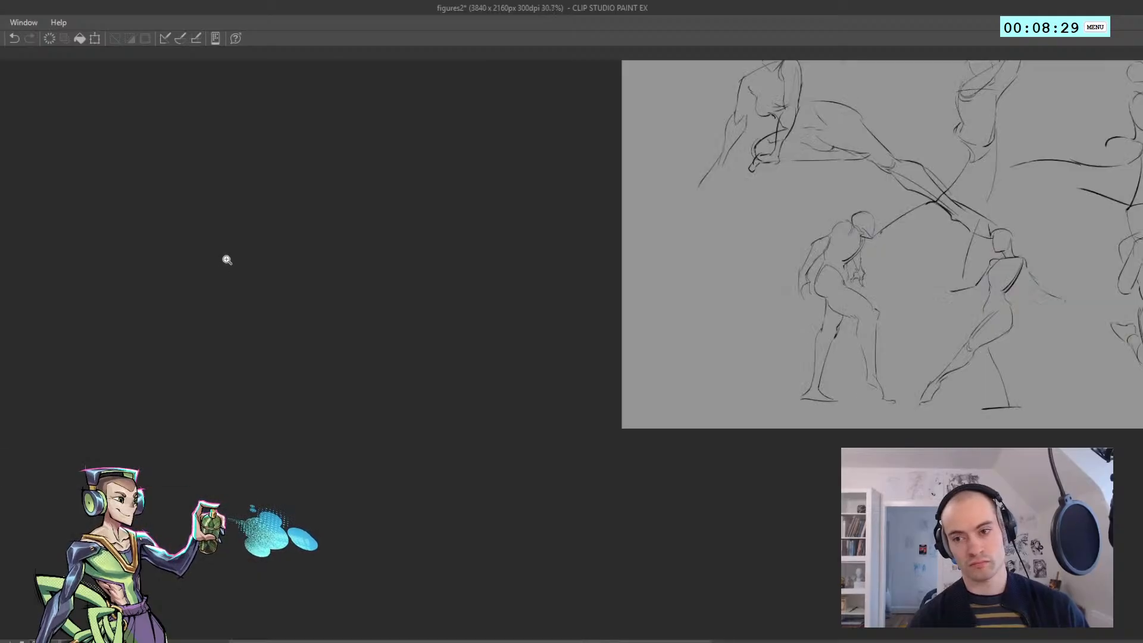
key(h)
ctrl+drag(254, 253, 294, 314)
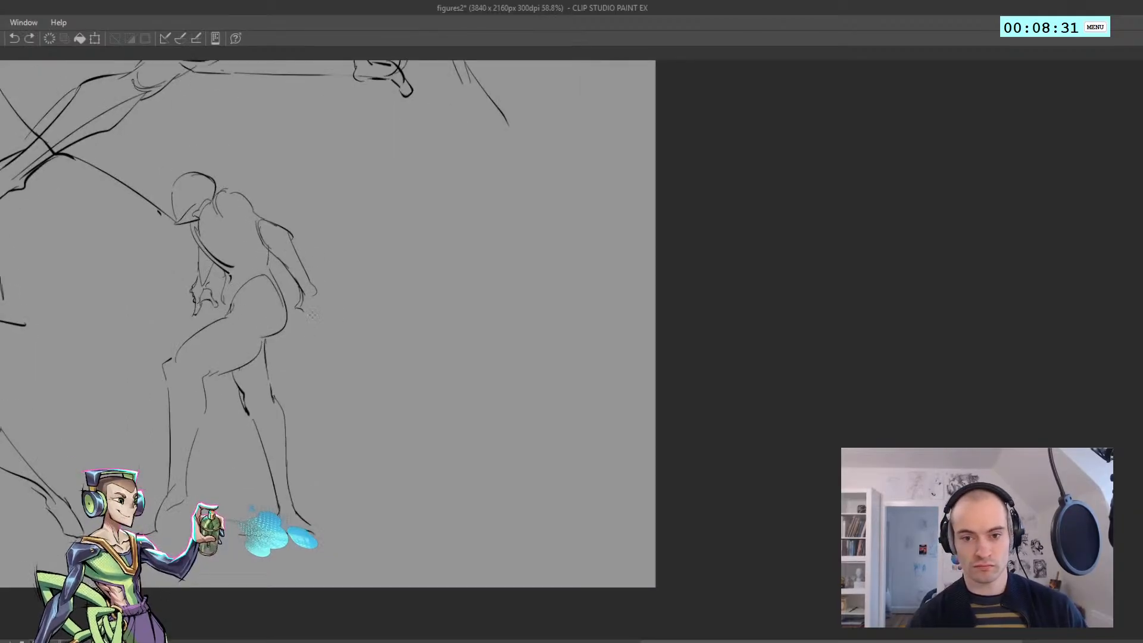
key(ctrl+z)
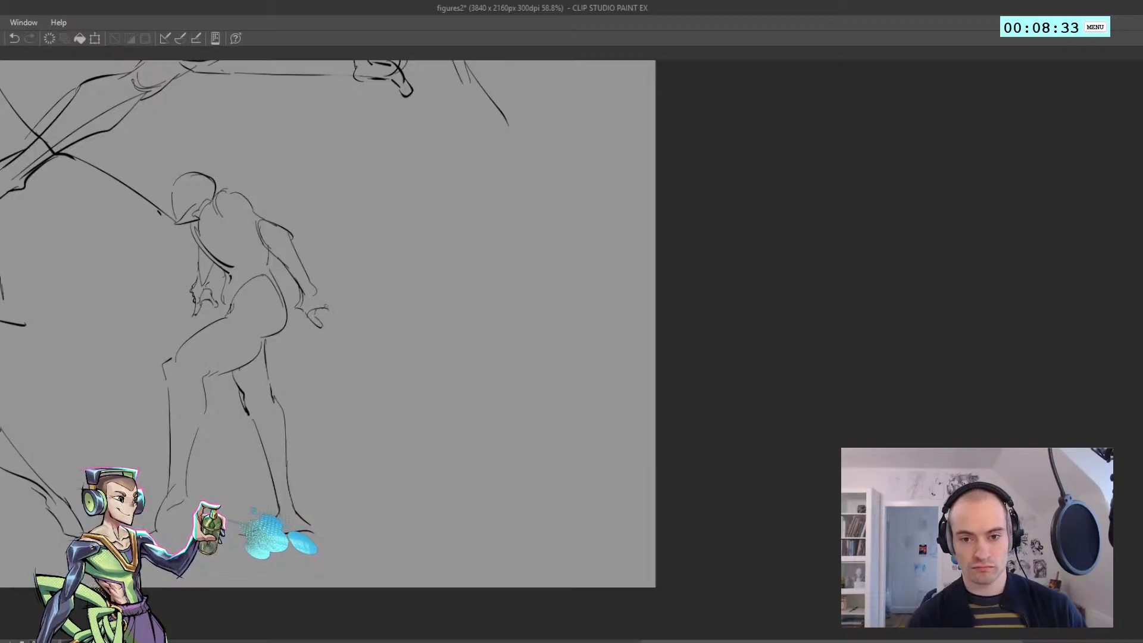
mouse_move(312, 290)
mouse_down()
mouse_move(326, 306)
mouse_move(273, 319)
mouse_move(253, 273)
mouse_move(228, 296)
mouse_up()
key(h)
key(h)
mouse_move(288, 352)
ctrl+mouse_down()
mouse_move(325, 340)
mouse_move(275, 331)
mouse_move(313, 334)
mouse_move(299, 331)
mouse_move(332, 303)
ctrl+mouse_up()
drag(311, 285, 261, 287)
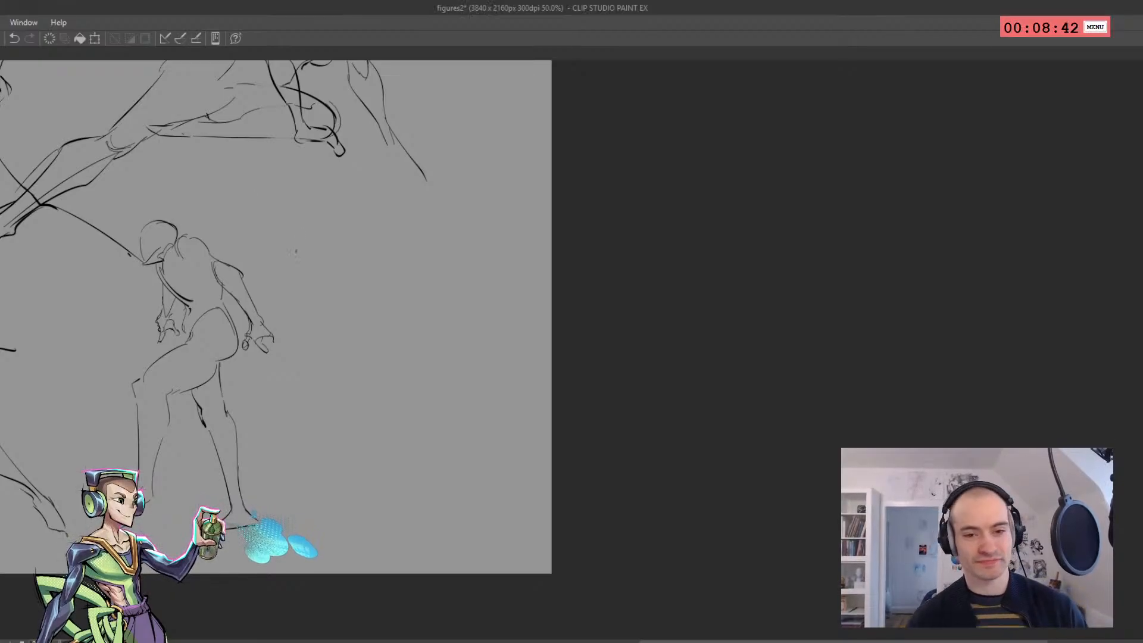
Start the eighth figure to the right of the seventh with the shoulder line, collar, torso centre line and chest underside
drag(345, 230, 269, 246)
mouse_move(380, 221)
mouse_down()
mouse_move(296, 223)
mouse_move(381, 219)
mouse_up()
mouse_move(355, 226)
mouse_down()
mouse_move(313, 234)
mouse_move(320, 265)
mouse_move(291, 297)
mouse_move(297, 333)
mouse_move(347, 322)
mouse_up()
key(ctrl+z)
key(ctrl+z)
key(ctrl+z)
key(ctrl+z)
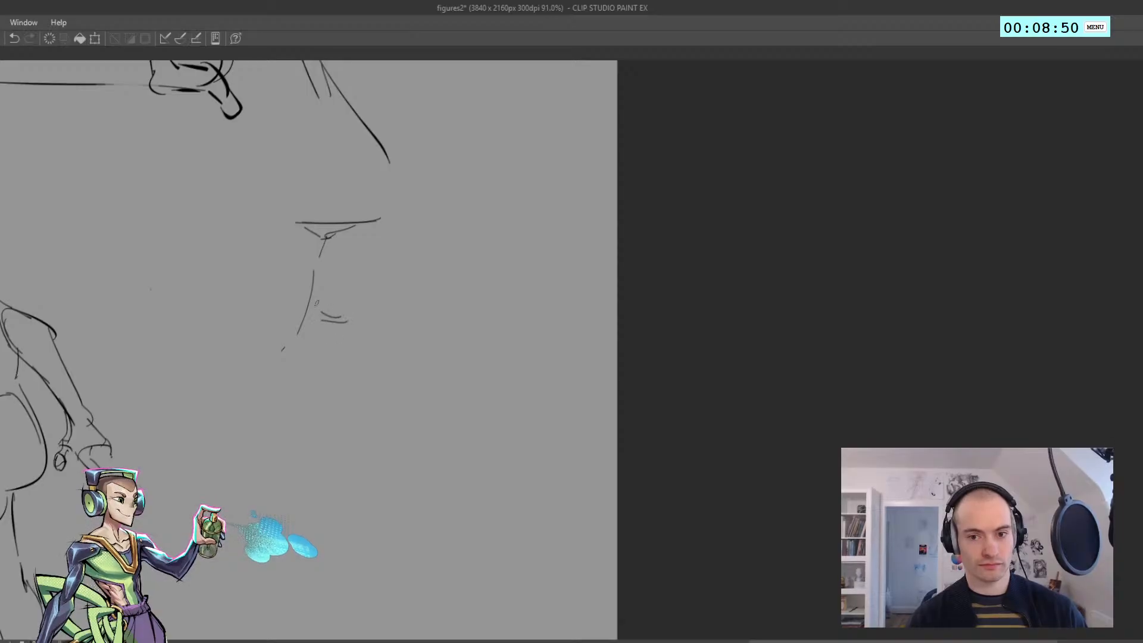
key(ctrl+z)
drag(279, 285, 287, 305)
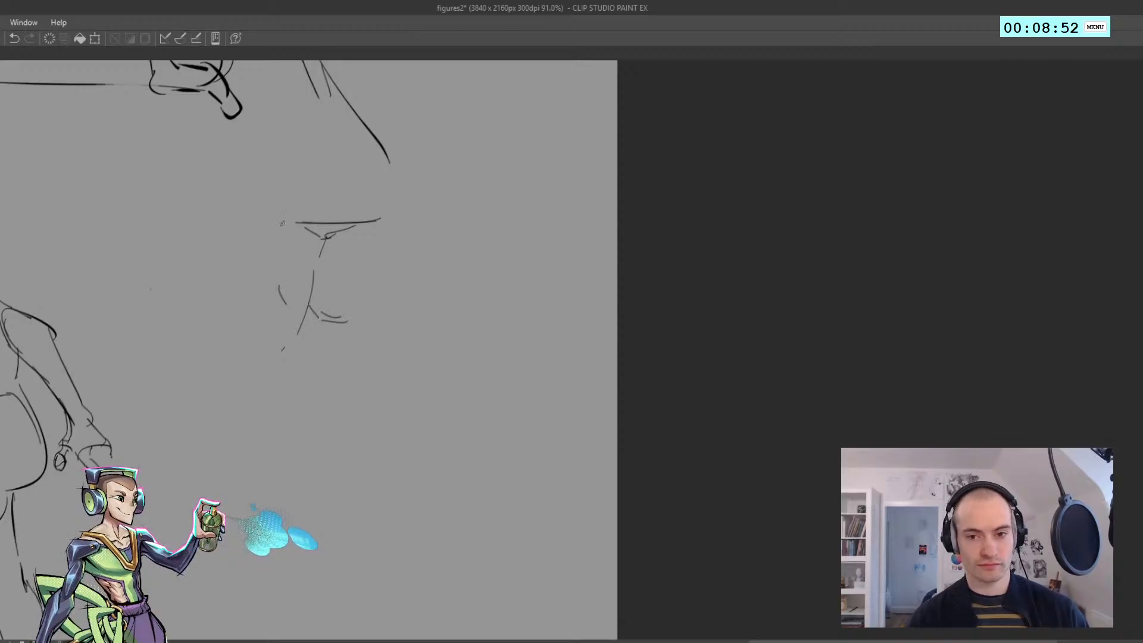
Draw the eighth figure's raised arm with its bent elbow and hand at the chin, and sketch the jaw
drag(280, 222, 256, 307)
drag(294, 244, 258, 292)
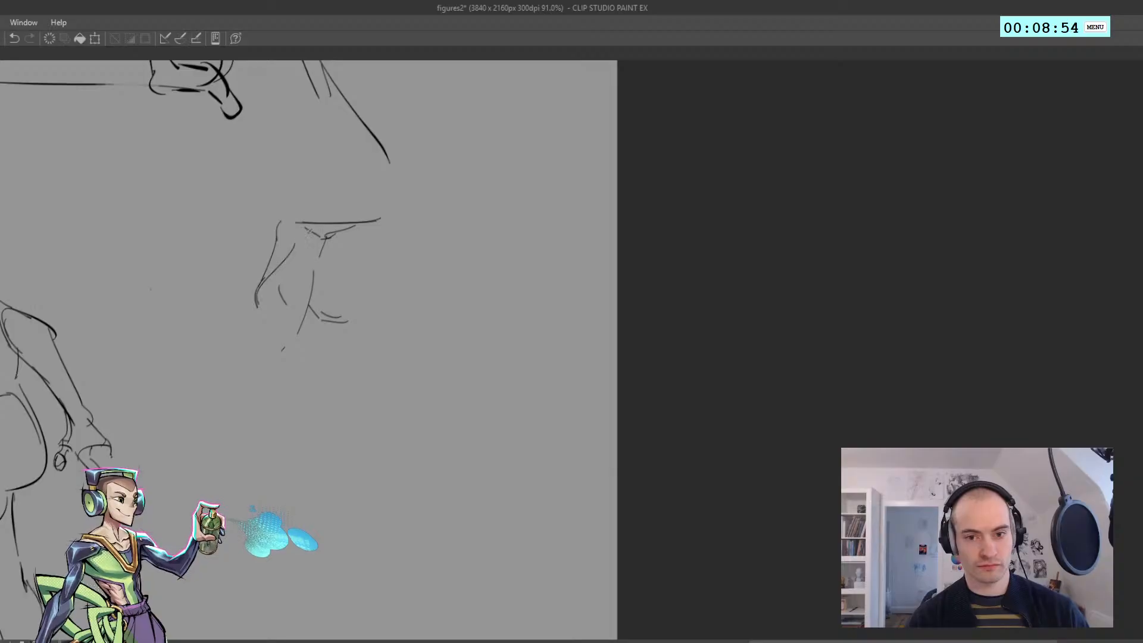
mouse_move(306, 233)
mouse_down()
mouse_move(304, 242)
mouse_move(297, 223)
mouse_move(322, 187)
mouse_move(312, 231)
mouse_up()
key(ctrl+z)
mouse_move(321, 191)
mouse_down()
mouse_move(318, 251)
mouse_move(305, 266)
mouse_up()
mouse_move(311, 248)
mouse_down()
mouse_move(280, 310)
mouse_move(257, 312)
mouse_move(288, 305)
mouse_move(309, 252)
mouse_up()
key(ctrl+z)
key(ctrl+z)
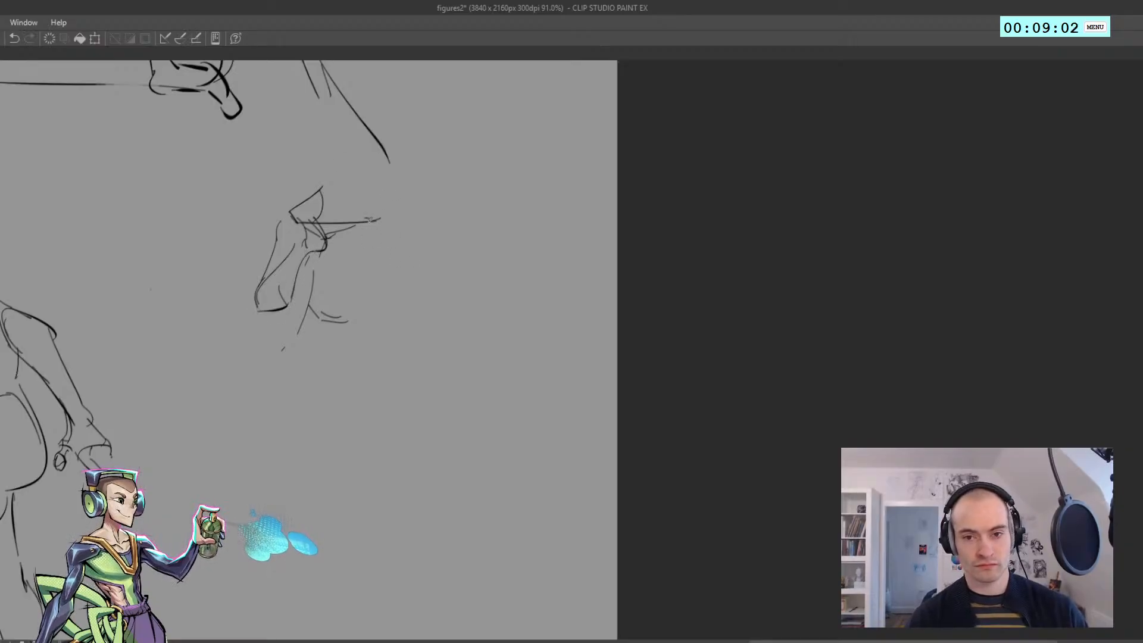
Draw the eighth figure's supporting arm from the rounded shoulder through the elbow to the hand planted on the ground
mouse_move(378, 219)
mouse_down()
mouse_move(405, 259)
mouse_move(365, 327)
mouse_move(366, 273)
mouse_up()
key(ctrl+z)
key(ctrl+z)
drag(381, 313, 393, 411)
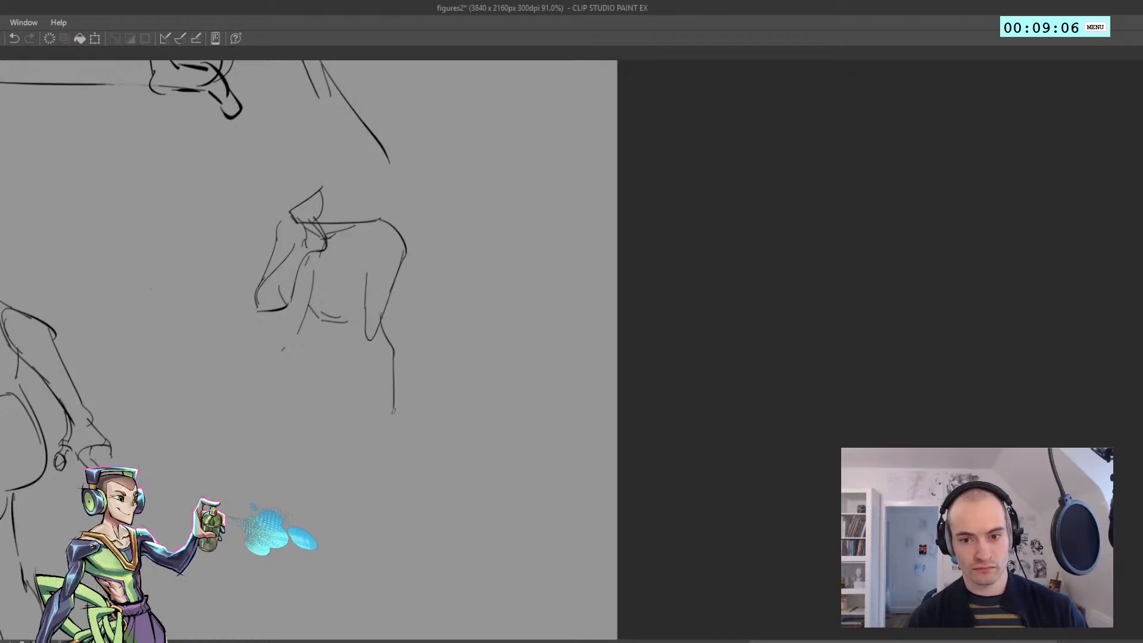
mouse_move(364, 327)
mouse_down()
mouse_move(376, 416)
mouse_move(414, 425)
mouse_up()
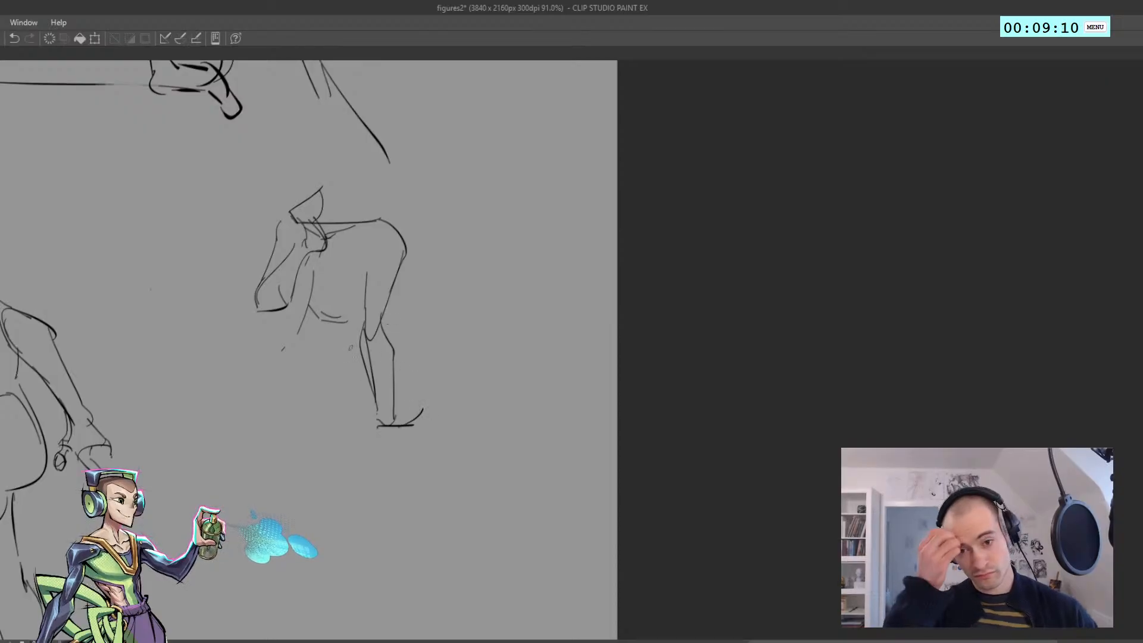
Sketch the eighth figure's waist line and hip curve below the torso, redoing the hip stroke
drag(363, 327, 291, 414)
key(ctrl+z)
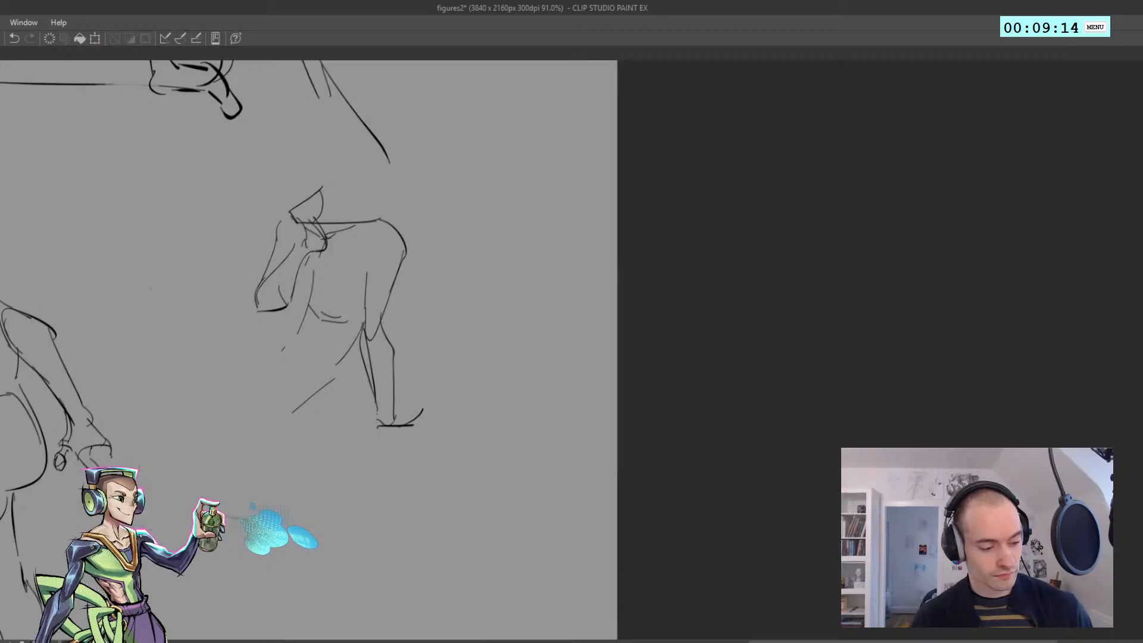
drag(335, 282, 354, 316)
drag(279, 354, 313, 419)
key(ctrl+z)
key(ctrl+z)
drag(299, 376, 299, 422)
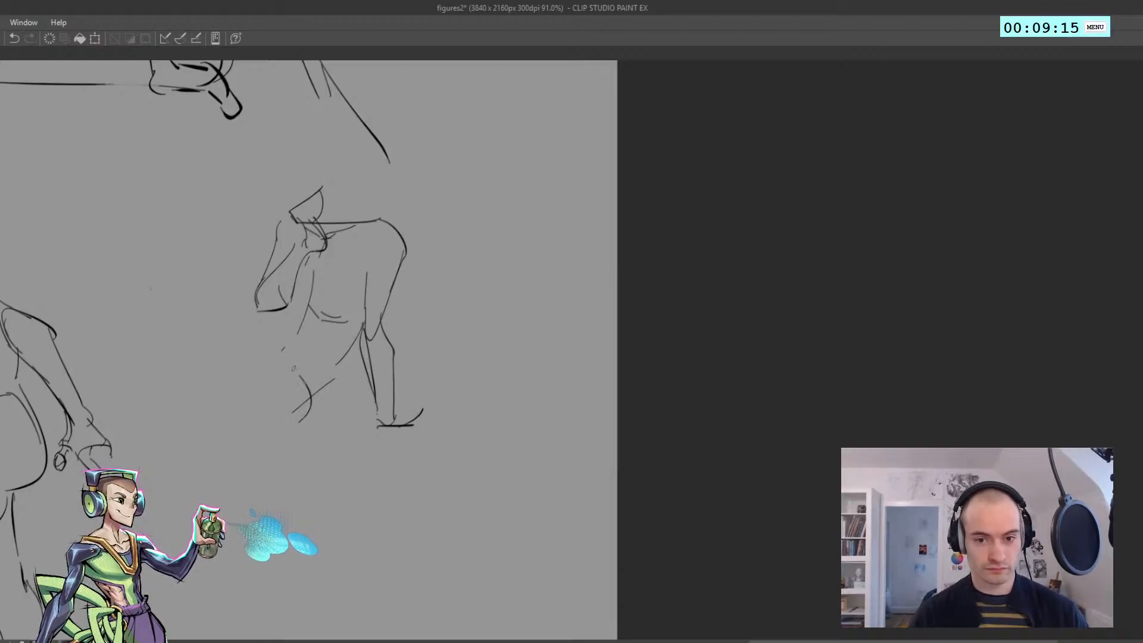
Draw the eighth figure's outstretched legs with the raised far knee and the nearer thigh and shin contours
drag(240, 312, 299, 380)
mouse_move(222, 294)
mouse_down()
mouse_move(163, 304)
mouse_move(75, 424)
mouse_up()
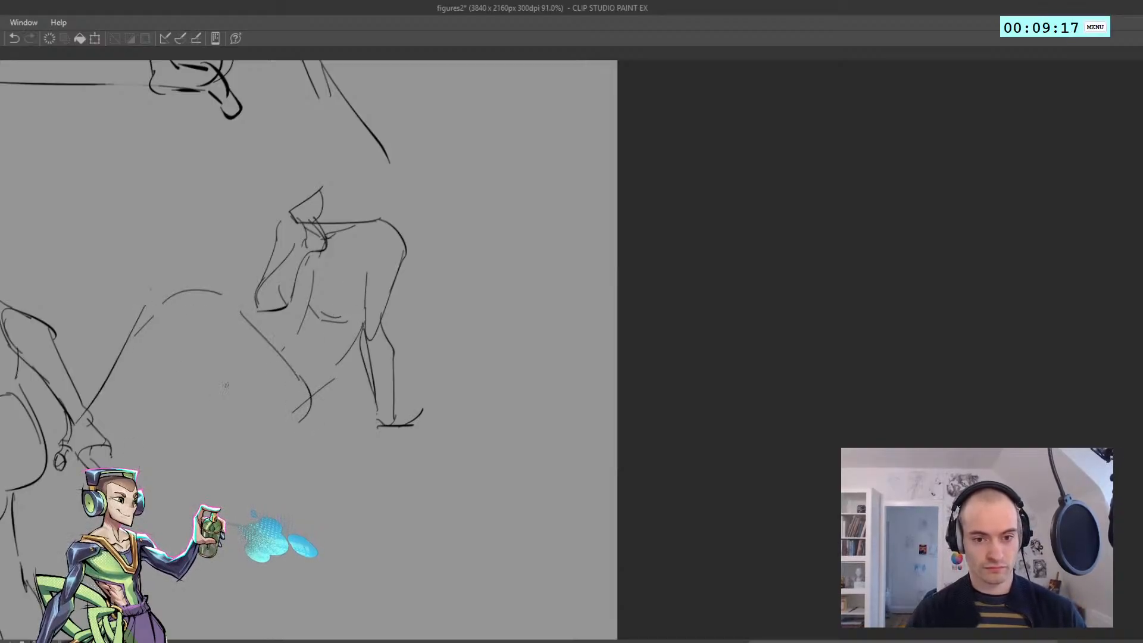
mouse_move(266, 354)
mouse_down()
mouse_move(188, 357)
mouse_move(105, 432)
mouse_up()
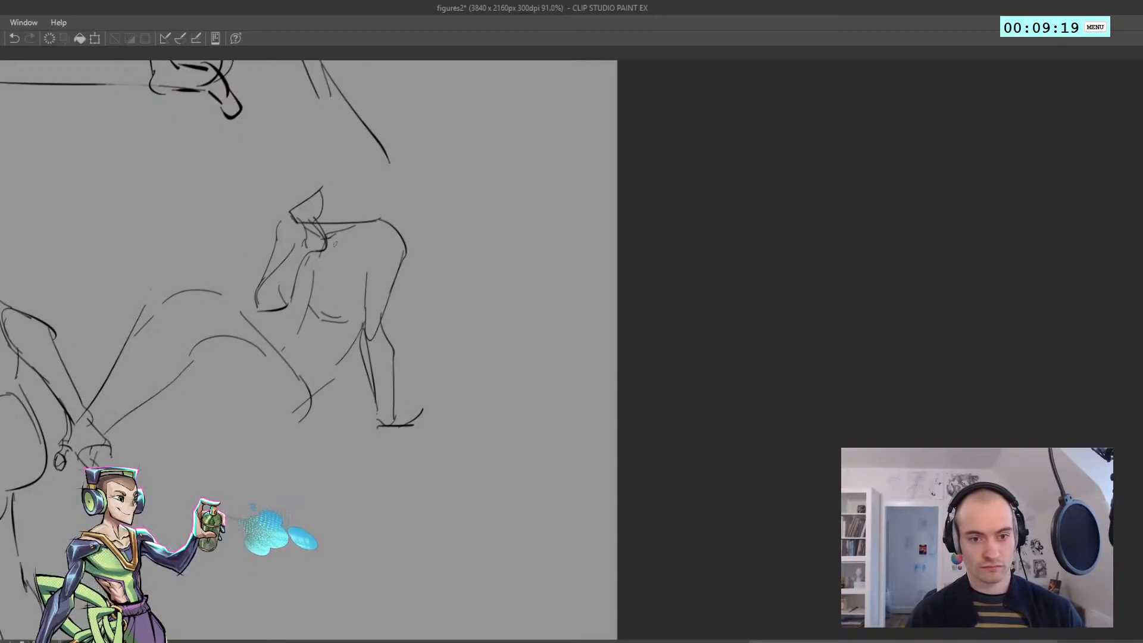
Draw the eighth figure's neck base and head outline above the shoulder, redoing the skull stroke
mouse_move(333, 214)
mouse_down()
mouse_move(367, 228)
mouse_move(327, 214)
mouse_up()
key(ctrl+z)
key(ctrl+z)
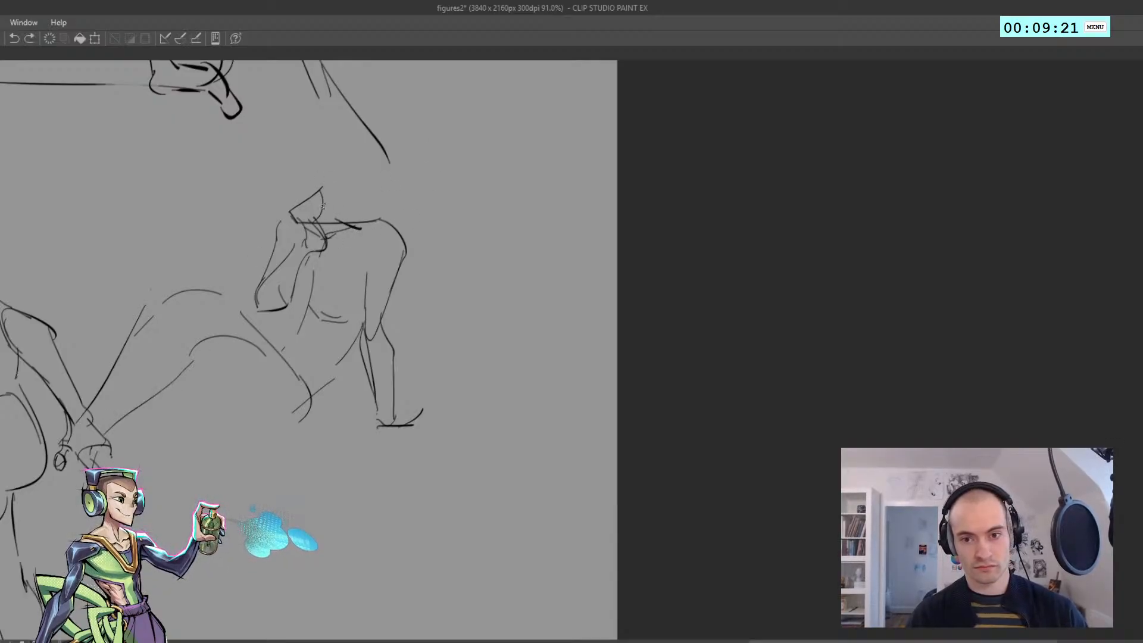
drag(320, 170, 324, 208)
mouse_move(325, 164)
mouse_down()
mouse_move(377, 170)
mouse_move(365, 229)
mouse_up()
Add the underside of the eighth figure's near leg from knee crease to calf and sketch the feet
key(ctrl+z)
drag(375, 173, 369, 224)
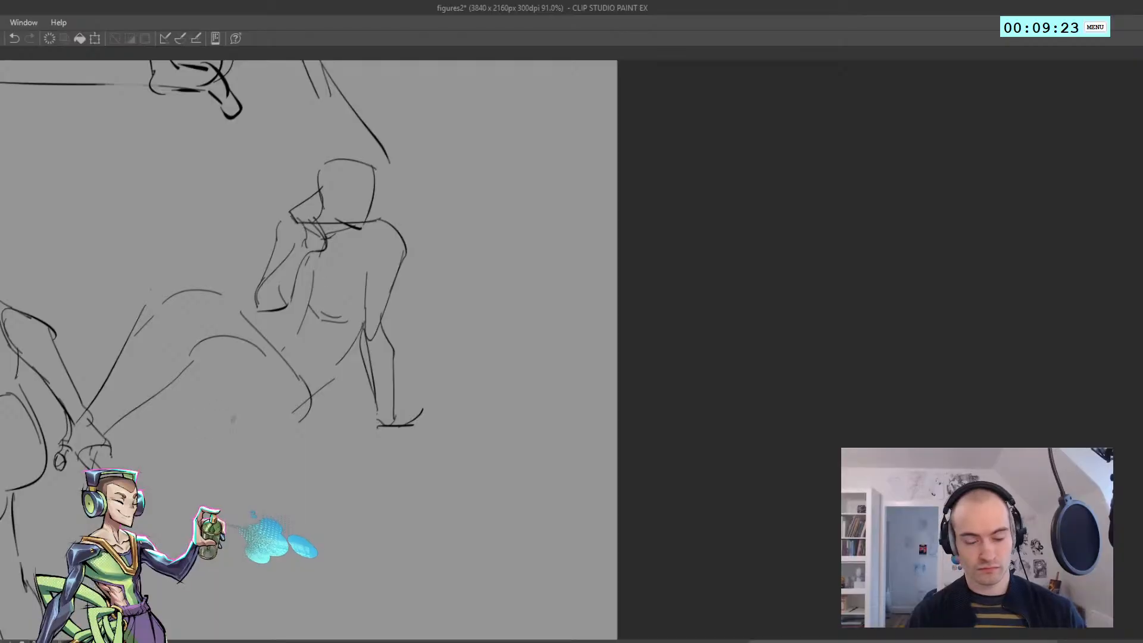
key(ctrl+z)
mouse_move(231, 378)
mouse_down()
mouse_move(169, 414)
mouse_move(173, 444)
mouse_up()
key(ctrl+z)
drag(230, 384, 165, 433)
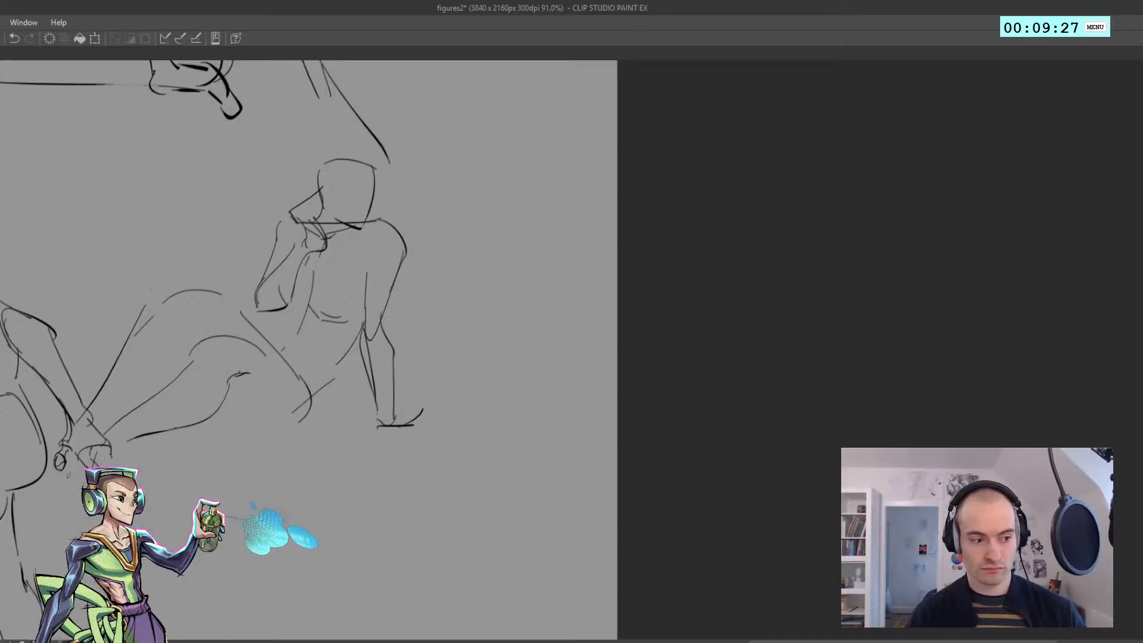
key(ctrl+z)
drag(83, 455, 56, 498)
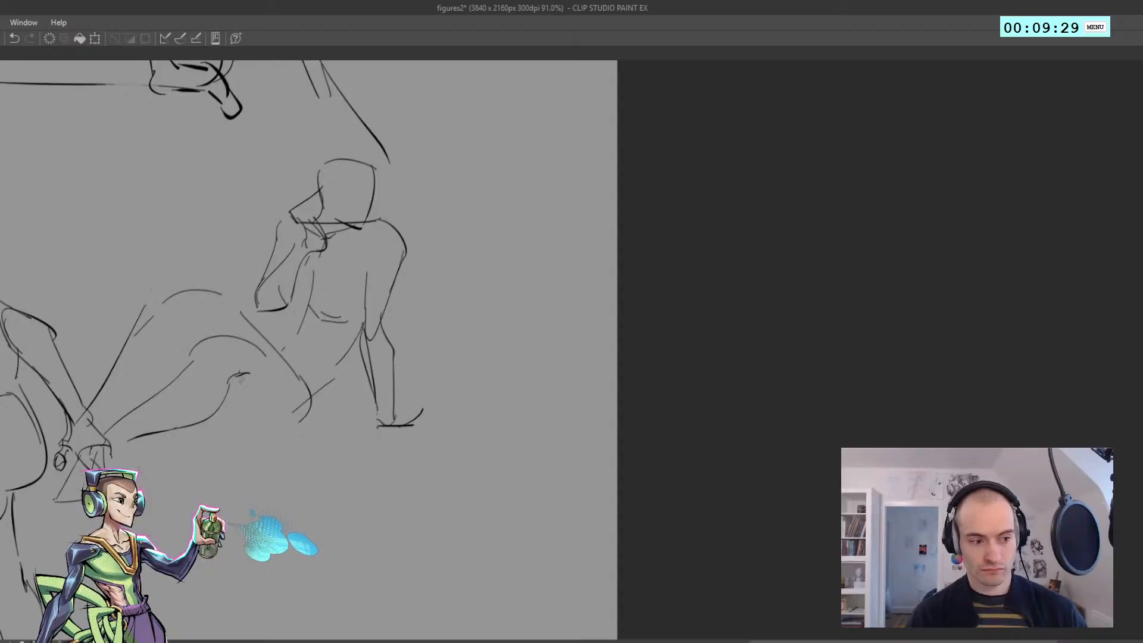
Draw the curve of the eighth figure's buttock and seated thigh along the ground, redoing it until it fits
drag(226, 402, 246, 436)
key(ctrl+z)
mouse_move(227, 395)
mouse_down()
mouse_move(237, 419)
mouse_move(273, 440)
mouse_move(206, 425)
mouse_move(228, 422)
mouse_up()
key(ctrl+z)
key(ctrl+z)
key(ctrl+z)
mouse_move(218, 403)
mouse_down()
mouse_move(256, 432)
mouse_move(290, 425)
mouse_up()
key(ctrl+z)
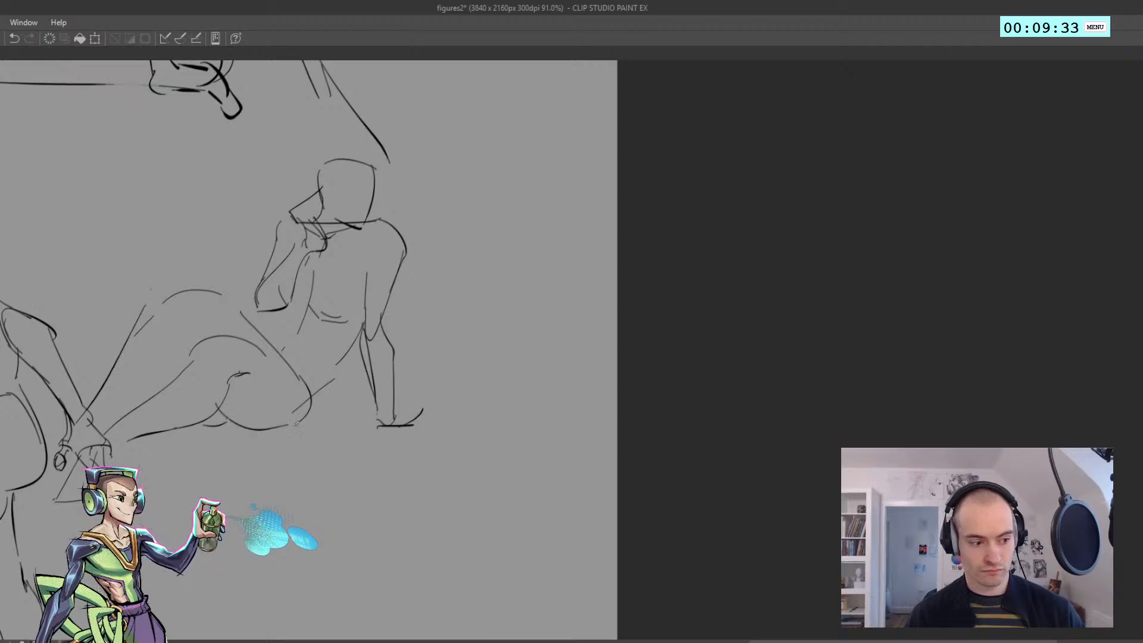
Touch up the eighth figure's torso contours between the chest and the waist
scroll(286, 401, down, 5)
drag(240, 350, 338, 325)
scroll(357, 327, up, 5)
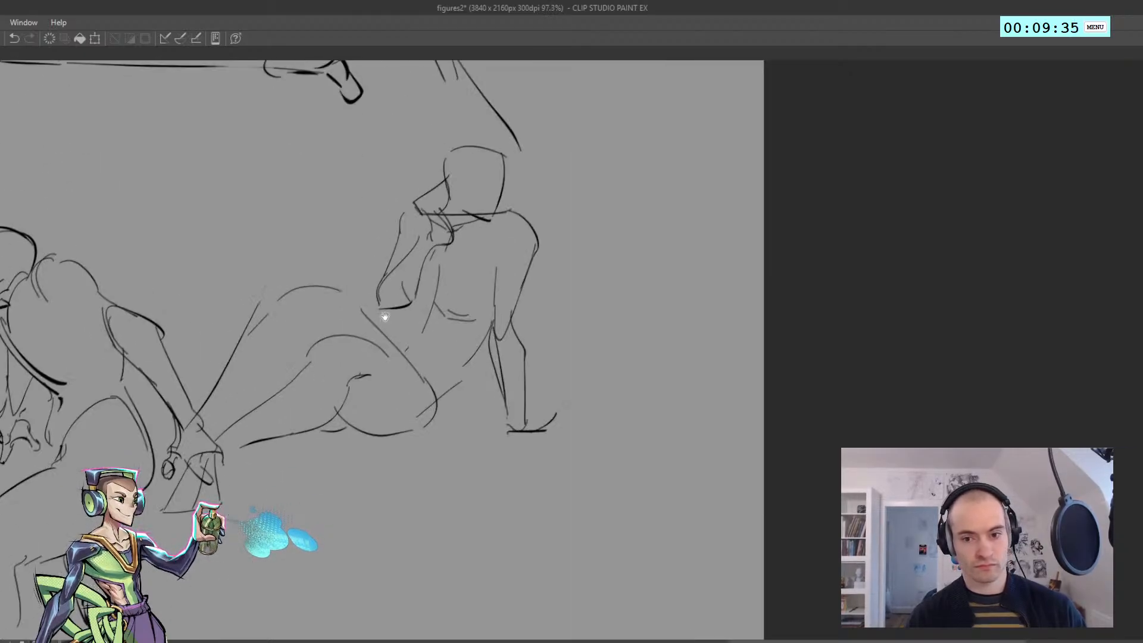
mouse_move(448, 311)
mouse_down()
mouse_move(488, 298)
mouse_move(442, 292)
mouse_move(430, 303)
mouse_up()
key(ctrl+z)
key(ctrl+z)
Switch to the eraser at a smaller size and clean up stray marks around the eighth figure's raised forearm
key(ctrl+z)
scroll(411, 296, down, 8)
scroll(417, 292, up, 8)
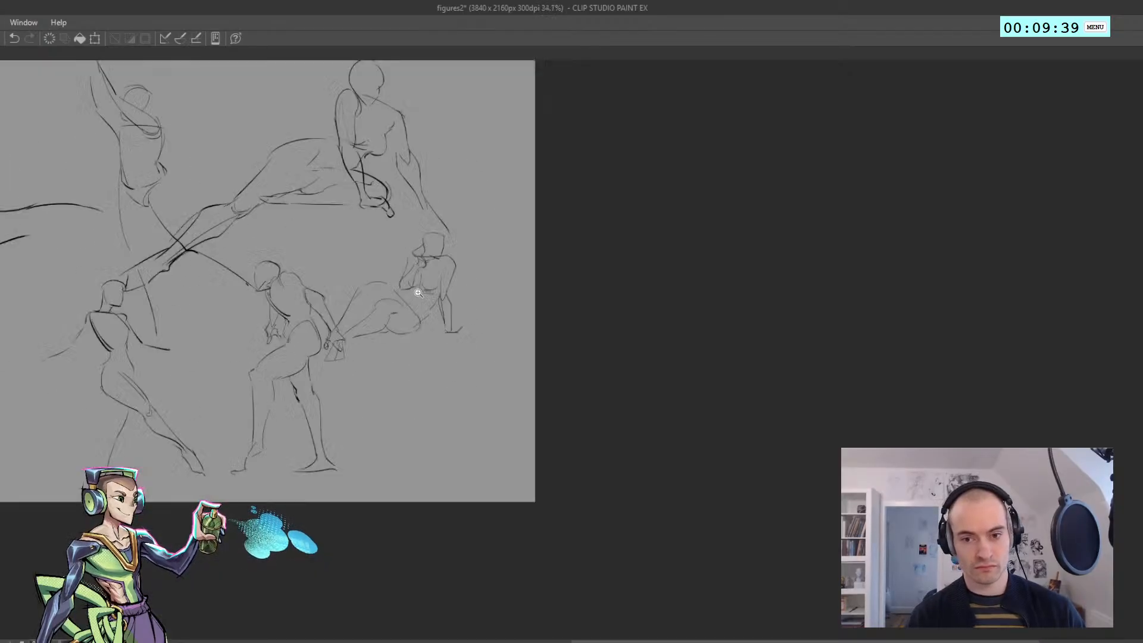
mouse_move(415, 264)
mouse_down()
mouse_move(402, 282)
mouse_move(391, 263)
mouse_up()
key(e)
click(389, 265)
key(ctrl+z)
key(bracketleft)
key(bracketleft)
key(bracketleft)
Start the ninth figure between the two upper figures with the shoulder arc, chest curve, torso sides and rounded hip
scroll(314, 250, down, 8)
scroll(409, 324, up, 4)
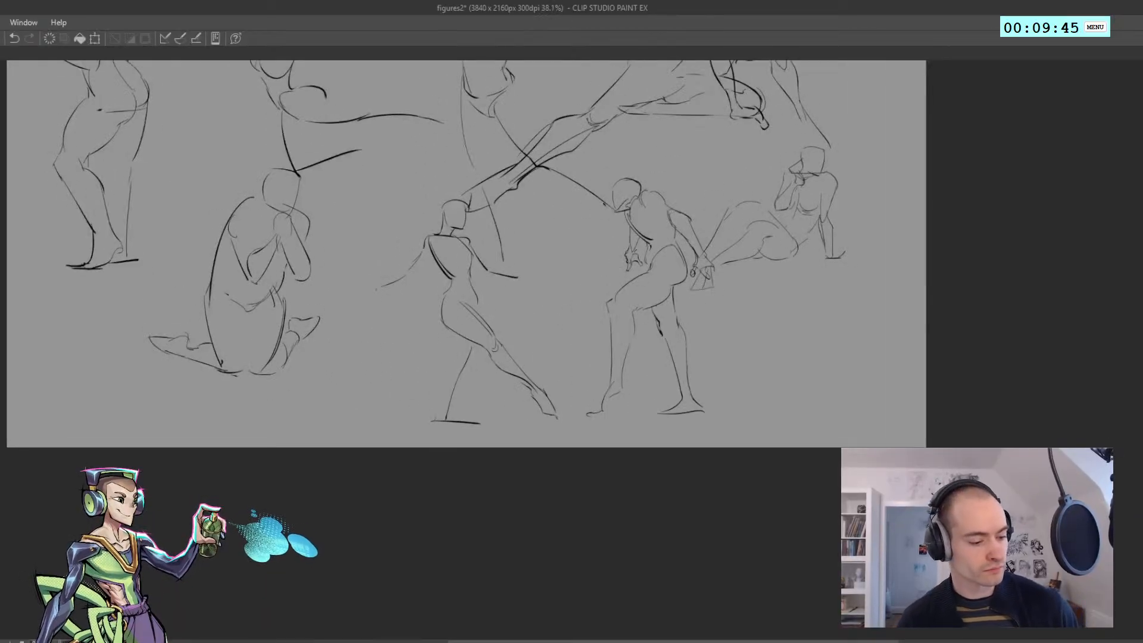
scroll(285, 339, down, 3)
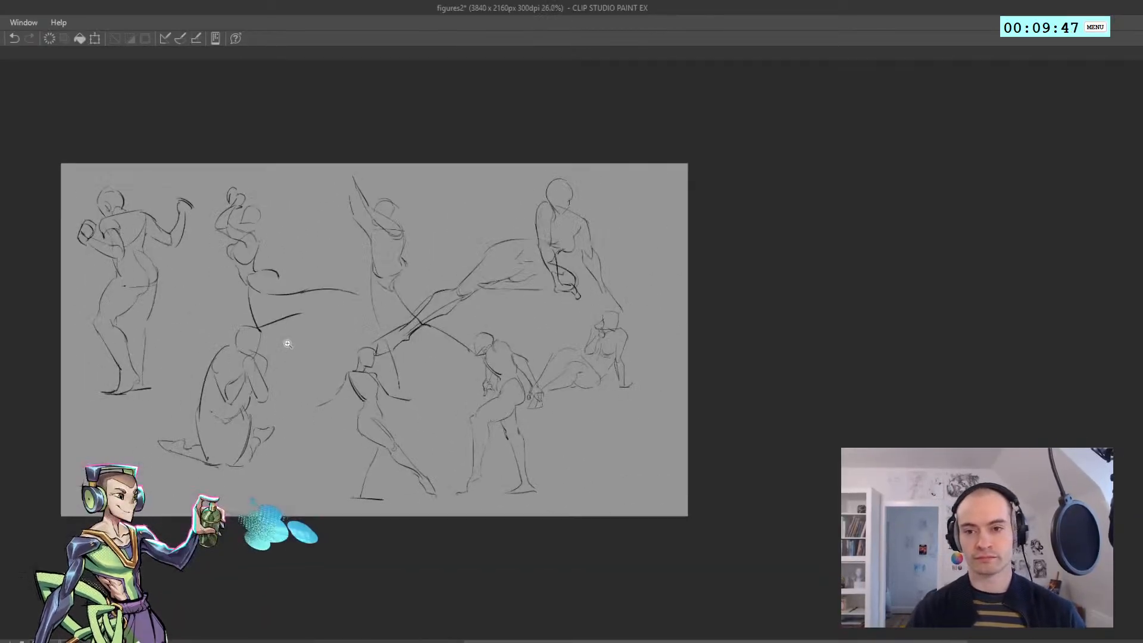
scroll(454, 213, up, 4)
scroll(454, 213, up, 4)
mouse_move(480, 165)
mouse_down()
mouse_move(541, 161)
mouse_move(472, 199)
mouse_move(471, 179)
mouse_move(456, 260)
mouse_up()
key(ctrl+z)
key(ctrl+z)
key(ctrl+z)
mouse_move(477, 210)
mouse_down()
mouse_move(524, 219)
mouse_move(513, 260)
mouse_up()
key(ctrl+z)
drag(538, 205, 498, 310)
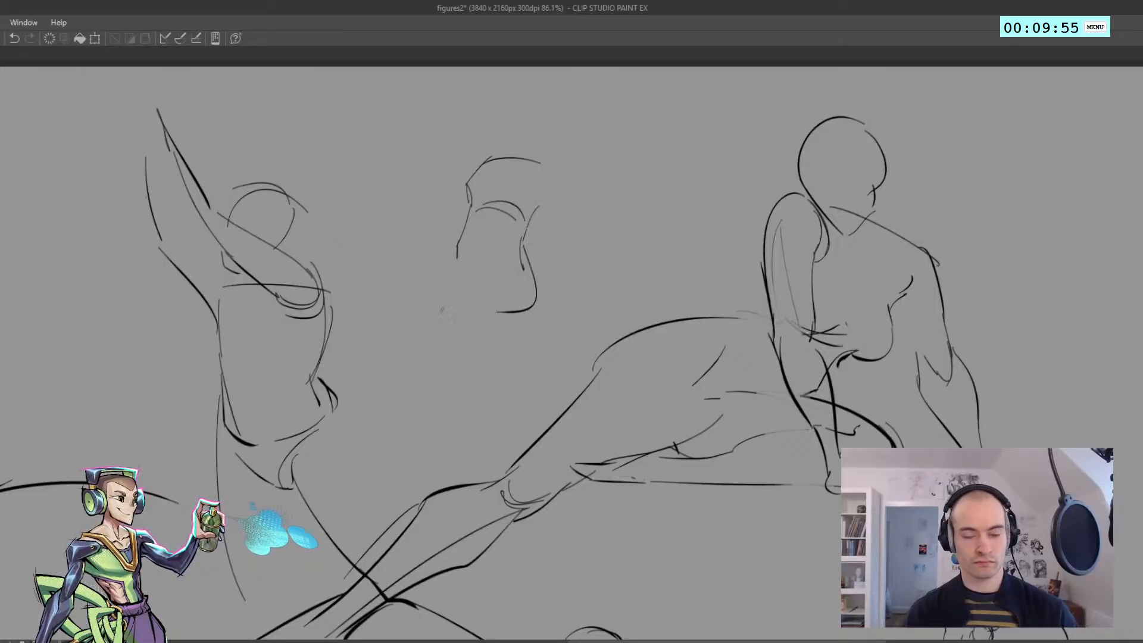
Draw the ninth figure's long leg contour and the bent leg's raised thigh and shin
key(ctrl+z)
drag(492, 264, 395, 415)
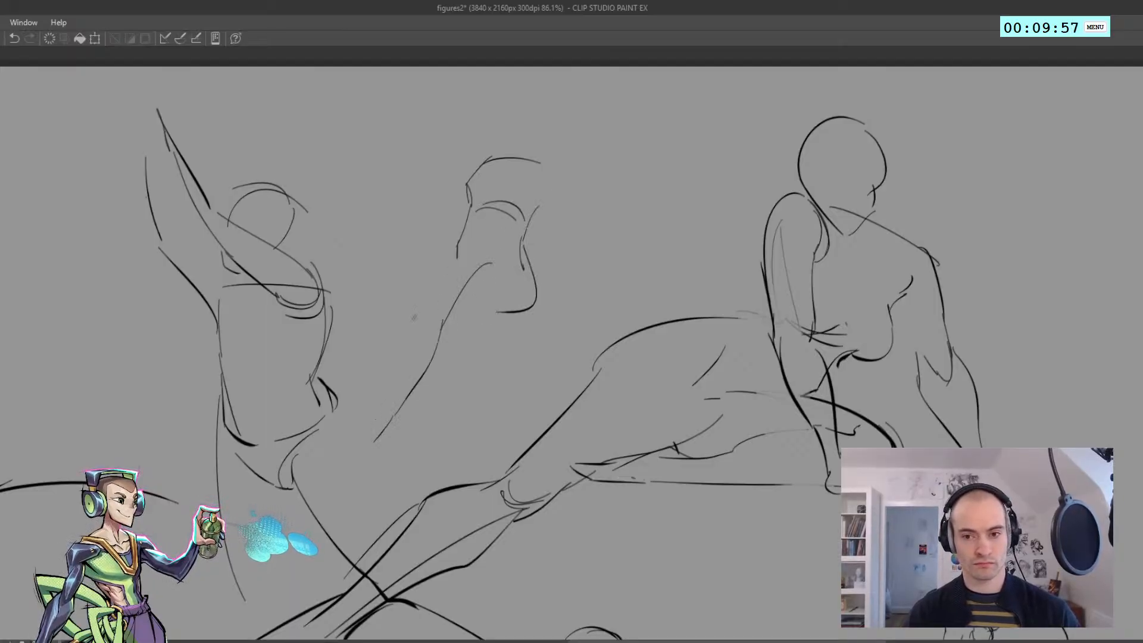
drag(456, 257, 388, 271)
drag(390, 275, 417, 364)
key(ctrl+z)
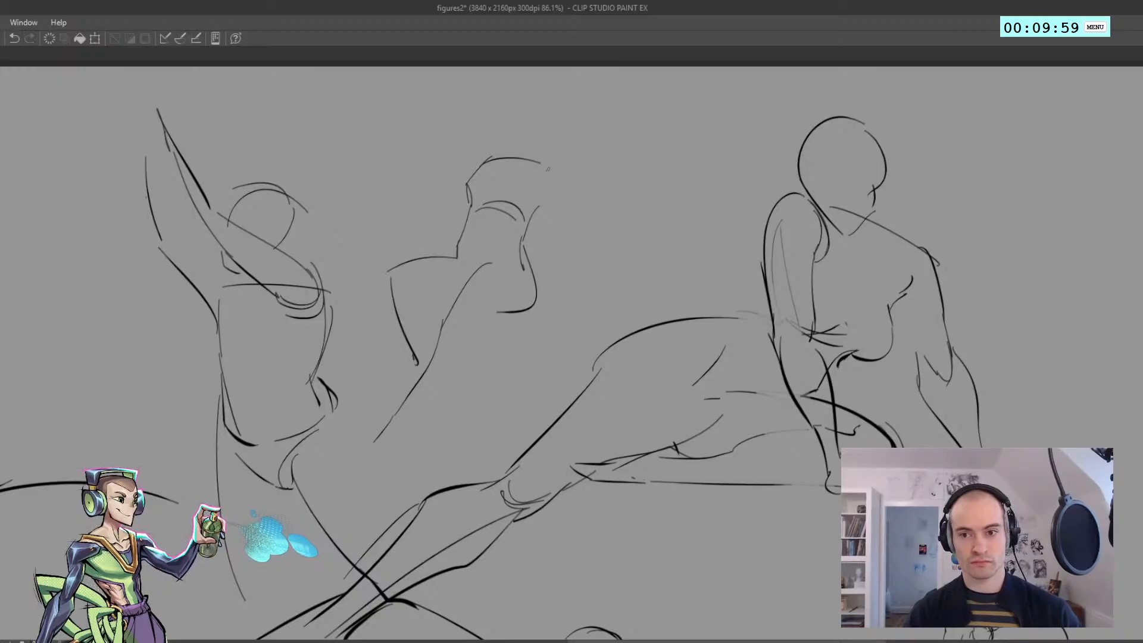
Draw the ninth figure's two raised bent arms from the shoulders out to the elbows and hand
drag(541, 196, 586, 120)
mouse_move(541, 174)
mouse_down()
mouse_move(586, 112)
mouse_move(469, 166)
mouse_move(479, 156)
mouse_move(455, 184)
mouse_up()
key(ctrl+z)
key(ctrl+z)
mouse_move(461, 166)
mouse_down()
mouse_move(427, 209)
mouse_move(422, 199)
mouse_move(465, 170)
mouse_up()
key(ctrl+z)
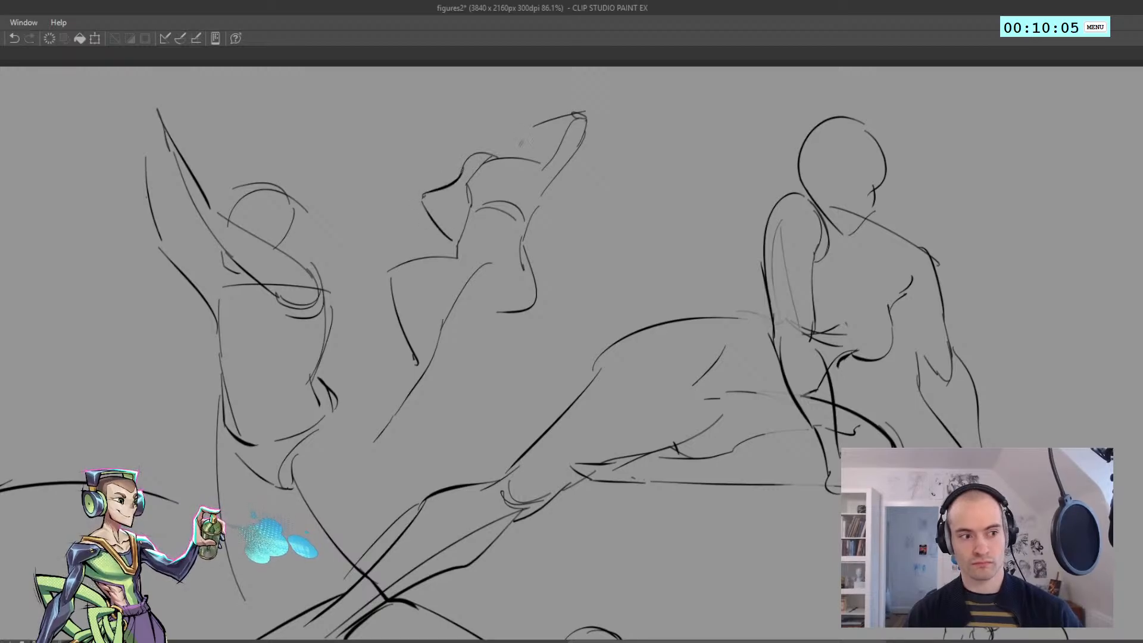
Sketch the ninth figure's small rounded head and jaw between the raised arms
drag(524, 146, 535, 152)
key(ctrl+z)
key(ctrl+z)
mouse_move(508, 147)
mouse_down()
mouse_move(511, 118)
mouse_move(537, 113)
mouse_move(533, 148)
mouse_up()
key(ctrl+z)
drag(535, 110, 543, 147)
mouse_move(507, 119)
mouse_down()
mouse_move(544, 117)
mouse_move(515, 156)
mouse_up()
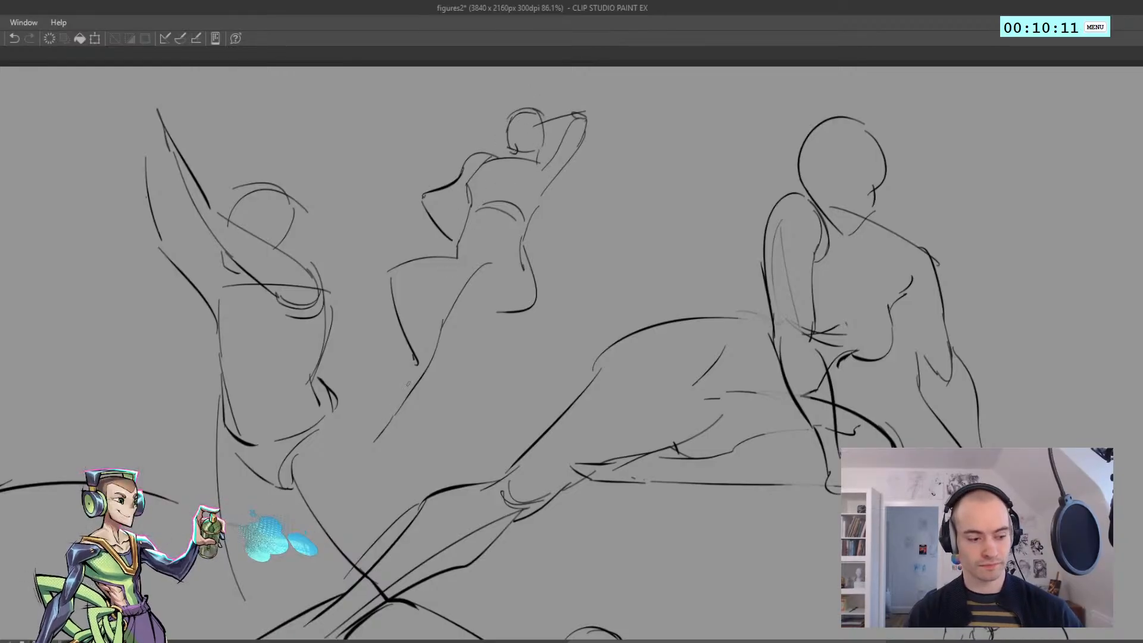
Complete the ninth figure's long leg with its calf and pointed foot, and add contours to the bent leg
drag(358, 471, 378, 438)
mouse_move(375, 466)
mouse_down()
mouse_move(390, 445)
mouse_move(409, 448)
mouse_move(406, 423)
mouse_move(494, 320)
mouse_up()
key(ctrl+z)
drag(435, 285, 432, 340)
key(ctrl+z)
key(ctrl+z)
key(ctrl+z)
mouse_move(421, 299)
mouse_down()
mouse_move(449, 292)
mouse_move(430, 347)
mouse_move(429, 316)
mouse_up()
drag(427, 302, 451, 296)
drag(372, 362, 329, 388)
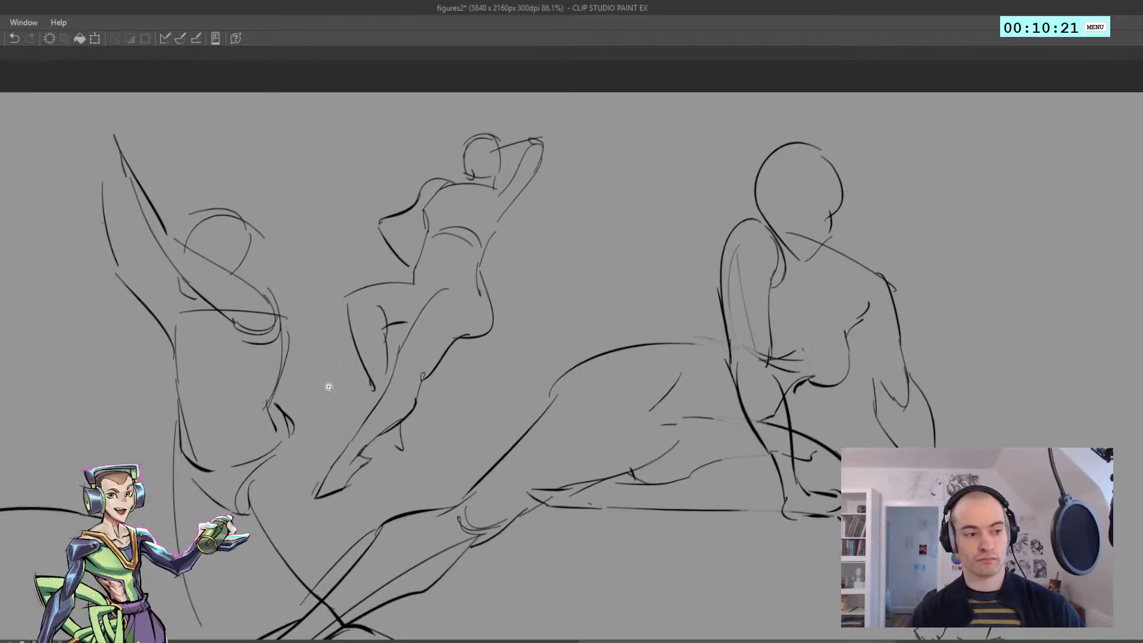
Start the tenth figure in the canvas's upper right corner with the shoulder line, both upper arms and one forearm
scroll(344, 361, down, 2)
drag(641, 359, 205, 298)
scroll(415, 222, up, 4)
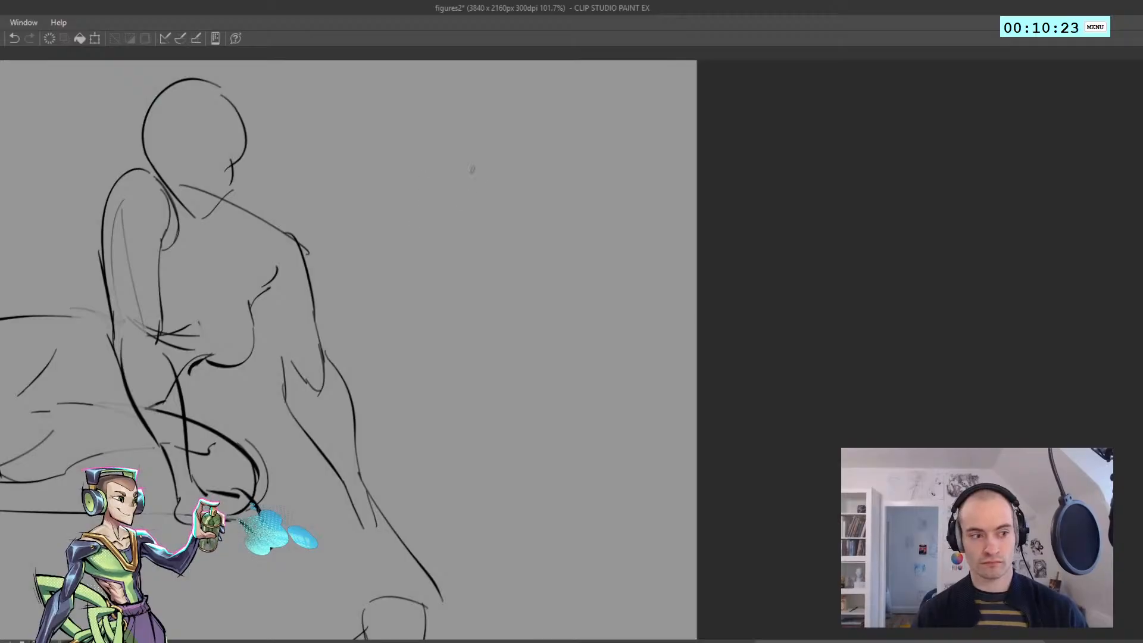
mouse_move(401, 164)
mouse_down()
mouse_move(455, 156)
mouse_move(555, 206)
mouse_move(424, 187)
mouse_move(333, 228)
mouse_up()
key(ctrl+z)
mouse_move(335, 223)
mouse_down()
mouse_move(329, 236)
mouse_move(394, 285)
mouse_up()
key(ctrl+z)
Add the tenth figure's other forearm and the curved chest contours between the arms
key(ctrl+z)
drag(335, 248, 387, 285)
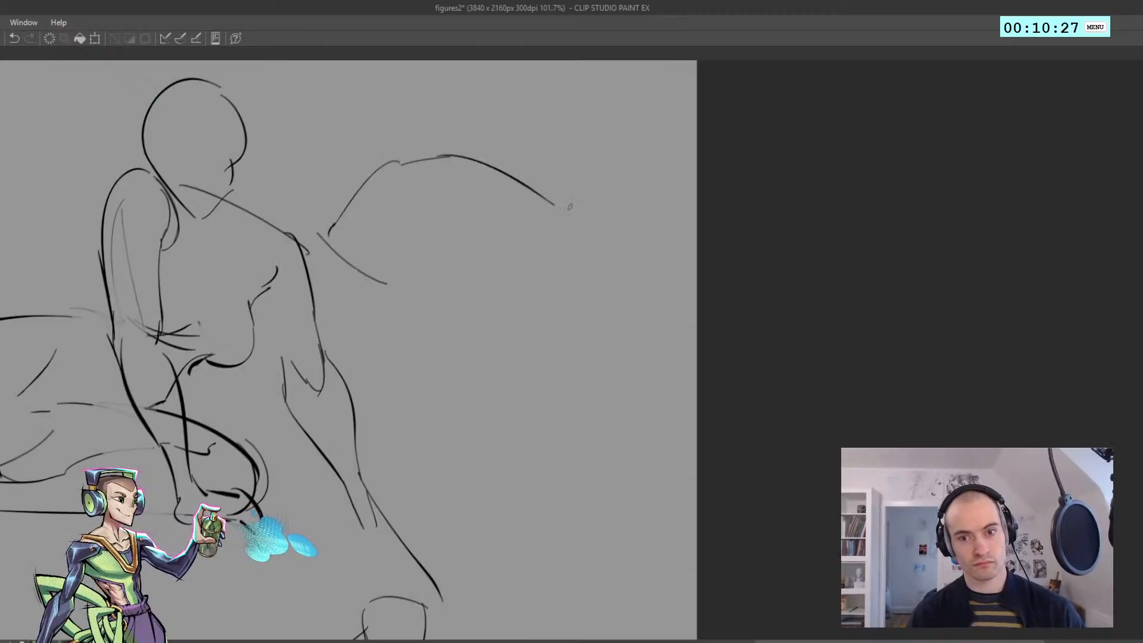
drag(565, 212, 499, 276)
drag(556, 213, 490, 281)
key(ctrl+z)
drag(482, 223, 413, 245)
mouse_move(474, 232)
mouse_down()
mouse_move(407, 238)
mouse_move(477, 203)
mouse_up()
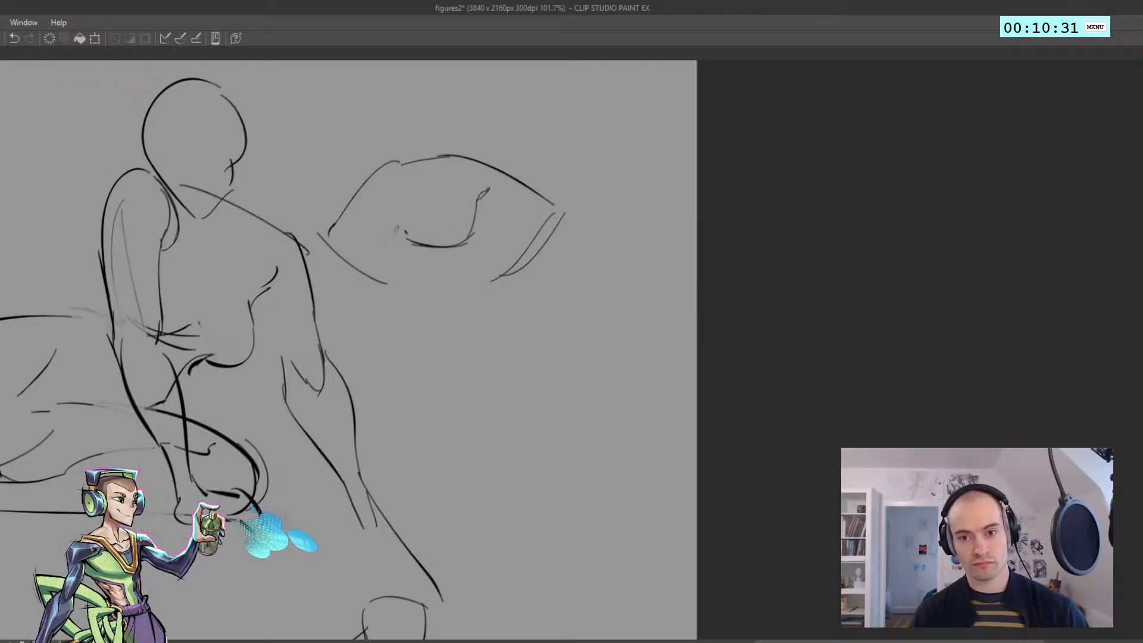
key(ctrl+z)
drag(395, 234, 399, 204)
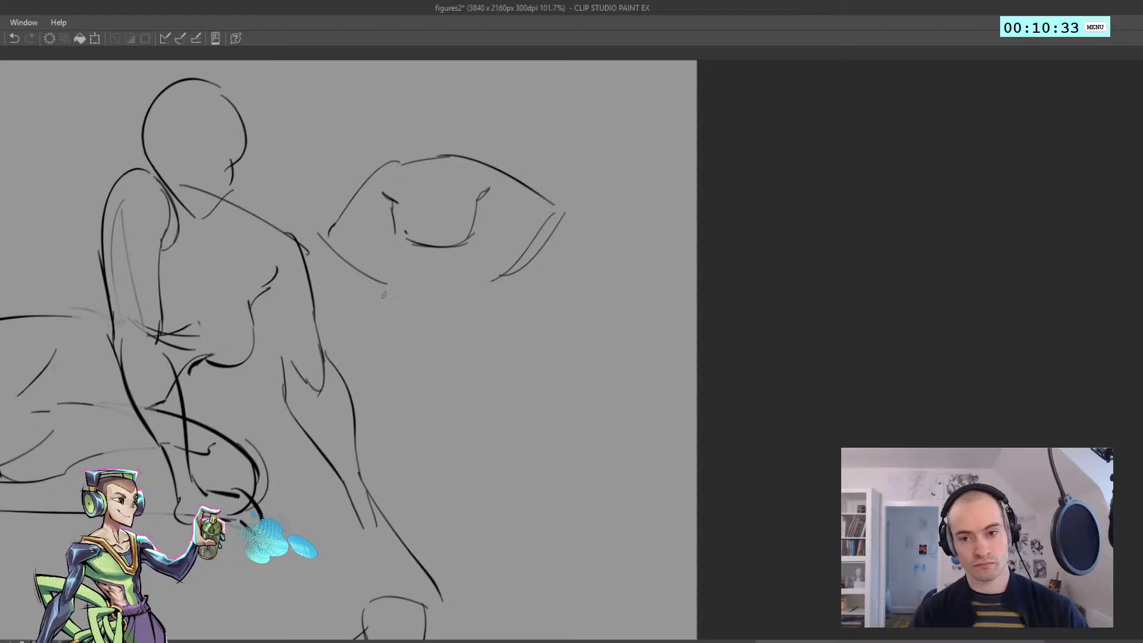
Draw the tenth figure's waist arc, hip and the long contour of the outstretched leg
mouse_move(391, 282)
mouse_down()
mouse_move(449, 268)
mouse_move(468, 313)
mouse_up()
key(ctrl+z)
mouse_move(477, 270)
mouse_down()
mouse_move(483, 309)
mouse_move(473, 315)
mouse_move(485, 308)
mouse_move(527, 407)
mouse_up()
key(ctrl+z)
Draw the tenth figure's second knee and lower leg, and finish both legs with simple feet
key(ctrl+z)
drag(494, 305, 546, 441)
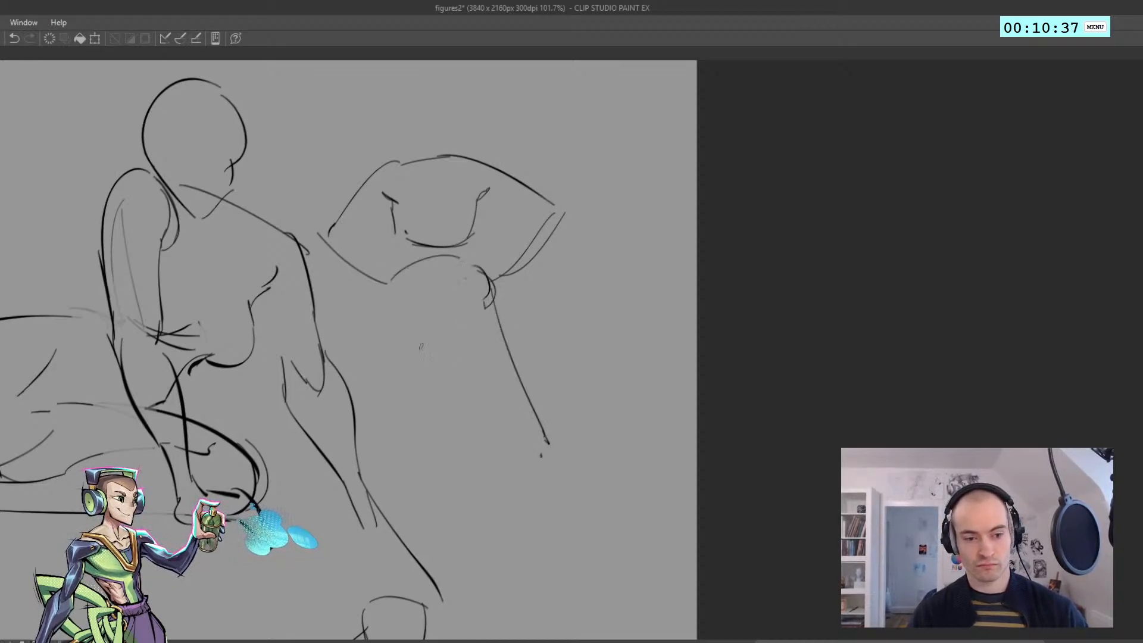
mouse_move(434, 317)
mouse_down()
mouse_move(446, 495)
mouse_move(485, 540)
mouse_up()
key(ctrl+z)
mouse_move(448, 489)
mouse_down()
mouse_move(477, 531)
mouse_move(461, 490)
mouse_move(487, 516)
mouse_up()
mouse_move(530, 427)
mouse_down()
mouse_move(557, 421)
mouse_move(599, 455)
mouse_up()
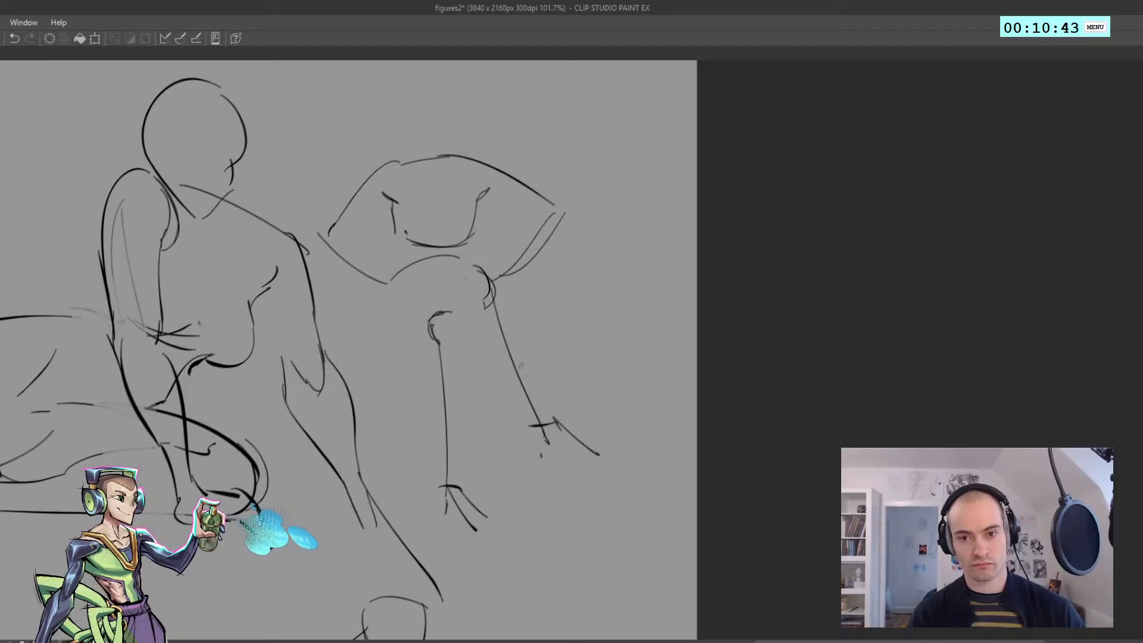
Sketch the tenth figure's head and neck, and save the drawing
drag(416, 145, 400, 108)
mouse_move(399, 107)
mouse_down()
mouse_move(446, 100)
mouse_move(439, 87)
mouse_move(458, 128)
mouse_up()
key(ctrl+z)
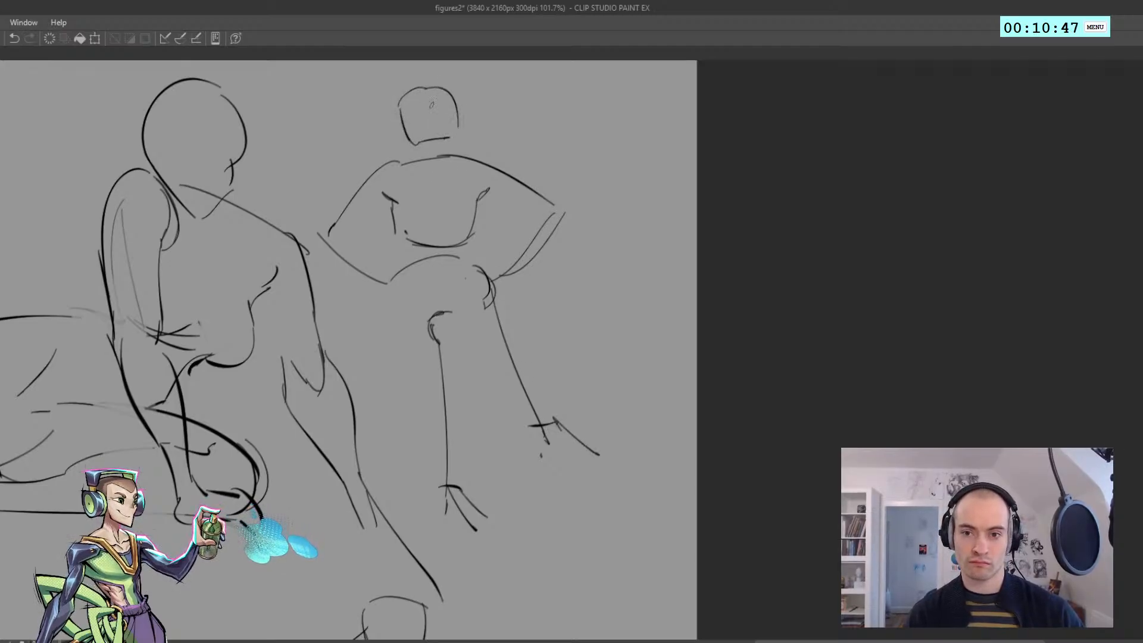
mouse_move(442, 89)
mouse_down()
mouse_move(457, 154)
mouse_move(391, 163)
mouse_up()
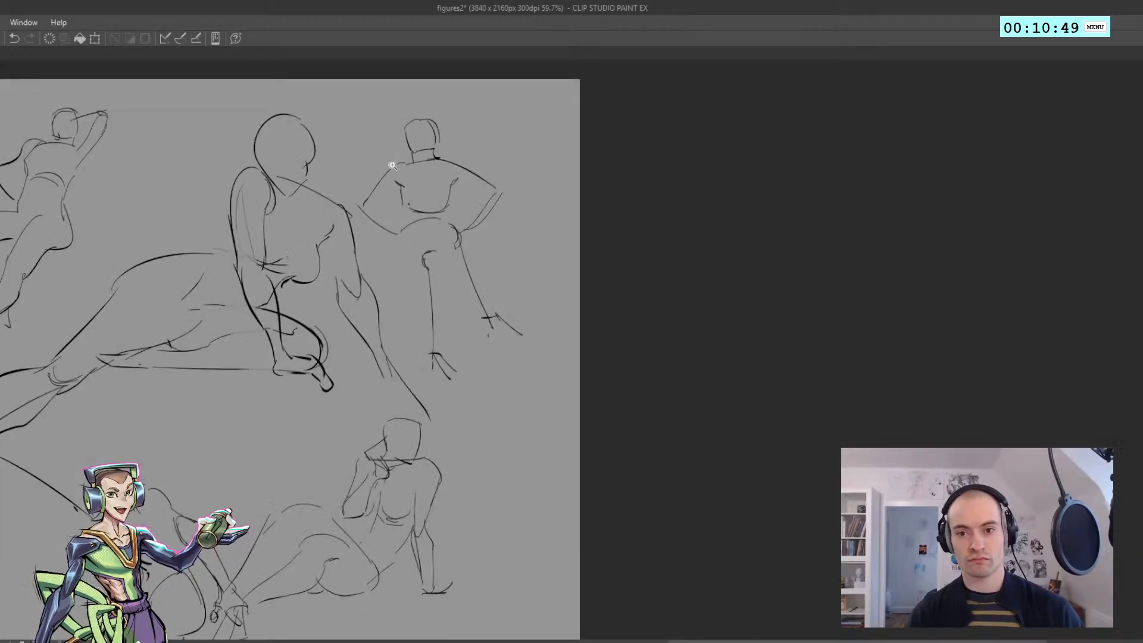
key(ctrl+s)
Draw the tenth figure's torso side between the chest and the waist
mouse_move(365, 214)
mouse_down()
mouse_move(424, 209)
mouse_move(419, 243)
mouse_up()
key(ctrl+z)
key(ctrl+z)
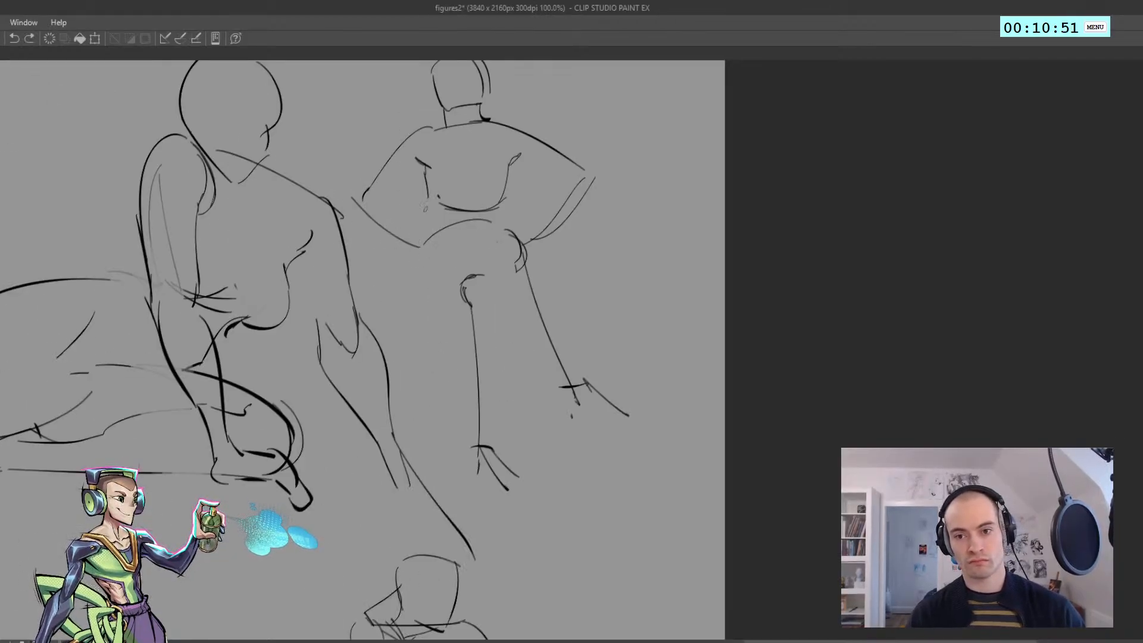
drag(430, 199, 419, 248)
drag(408, 181, 357, 196)
Start a reclining eleventh figure in the canvas's lower right with a flat back line, ribcage arch and arm line
mouse_move(208, 339)
mouse_down()
mouse_move(437, 278)
mouse_move(472, 409)
mouse_move(202, 376)
mouse_move(202, 355)
mouse_move(169, 335)
mouse_up()
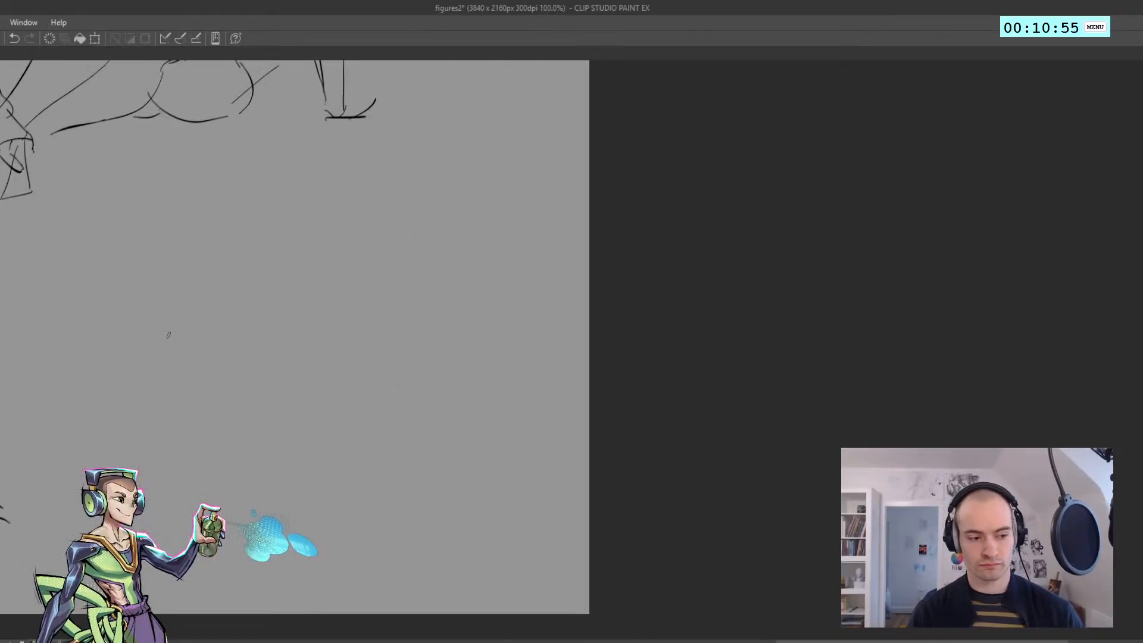
drag(398, 360, 261, 357)
mouse_move(251, 356)
mouse_down()
mouse_move(261, 328)
mouse_move(317, 302)
mouse_move(379, 342)
mouse_up()
key(ctrl+z)
key(ctrl+z)
Draw the eleventh figure's chest bump and the long contours of the arm above the ribcage
key(ctrl+z)
mouse_move(341, 265)
mouse_down()
mouse_move(398, 340)
mouse_move(378, 352)
mouse_up()
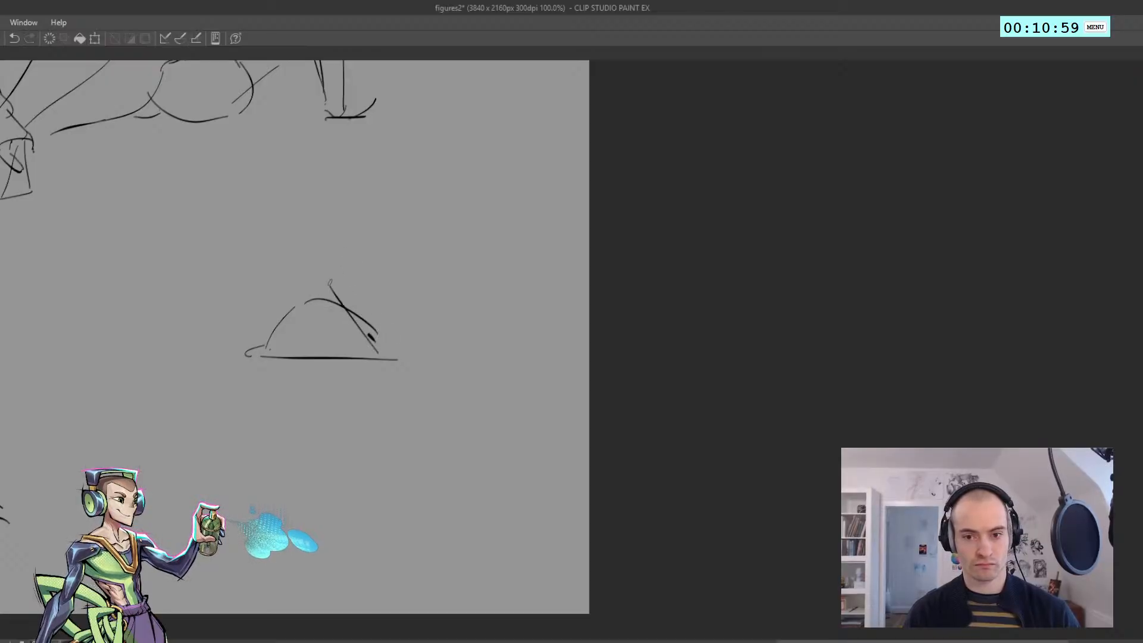
mouse_move(331, 297)
mouse_down()
mouse_move(403, 337)
mouse_move(364, 337)
mouse_move(320, 284)
mouse_up()
key(ctrl+z)
mouse_move(312, 296)
mouse_down()
mouse_move(319, 281)
mouse_move(418, 305)
mouse_up()
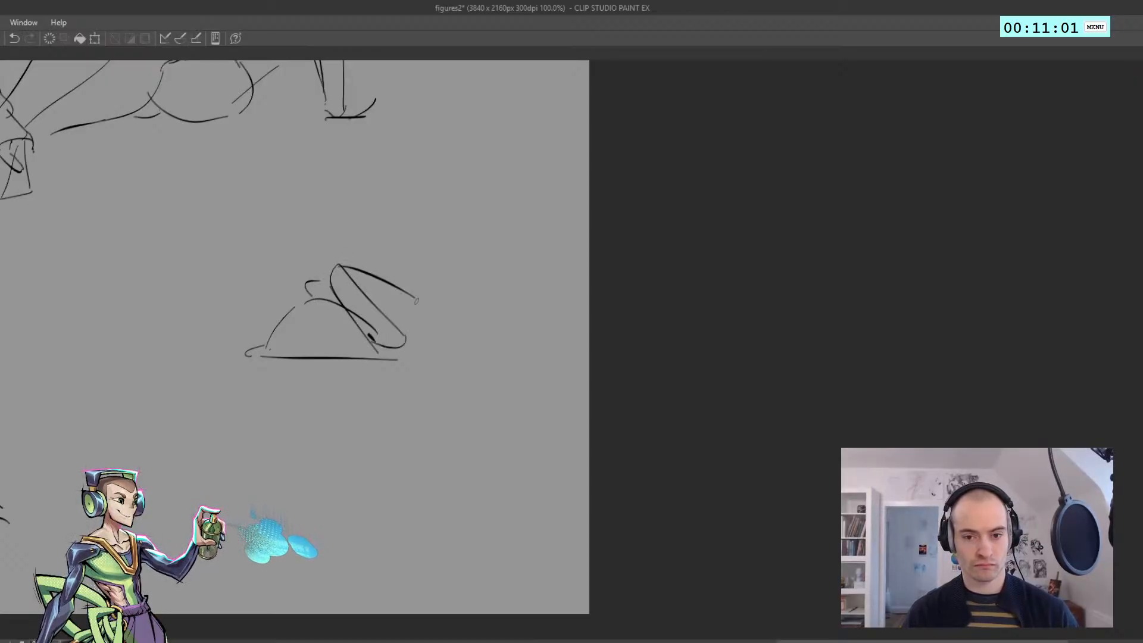
key(ctrl+z)
mouse_move(328, 253)
mouse_down()
mouse_move(405, 297)
mouse_move(426, 353)
mouse_up()
Add the eleventh figure's shoulder curve and draw the rounded head below it with a heavier face edge
key(ctrl+z)
key(ctrl+z)
mouse_move(394, 310)
mouse_down()
mouse_move(431, 332)
mouse_move(451, 371)
mouse_up()
key(ctrl+z)
key(ctrl+z)
mouse_move(440, 331)
mouse_down()
mouse_move(453, 393)
mouse_move(436, 405)
mouse_up()
drag(420, 405, 393, 393)
drag(404, 402, 385, 380)
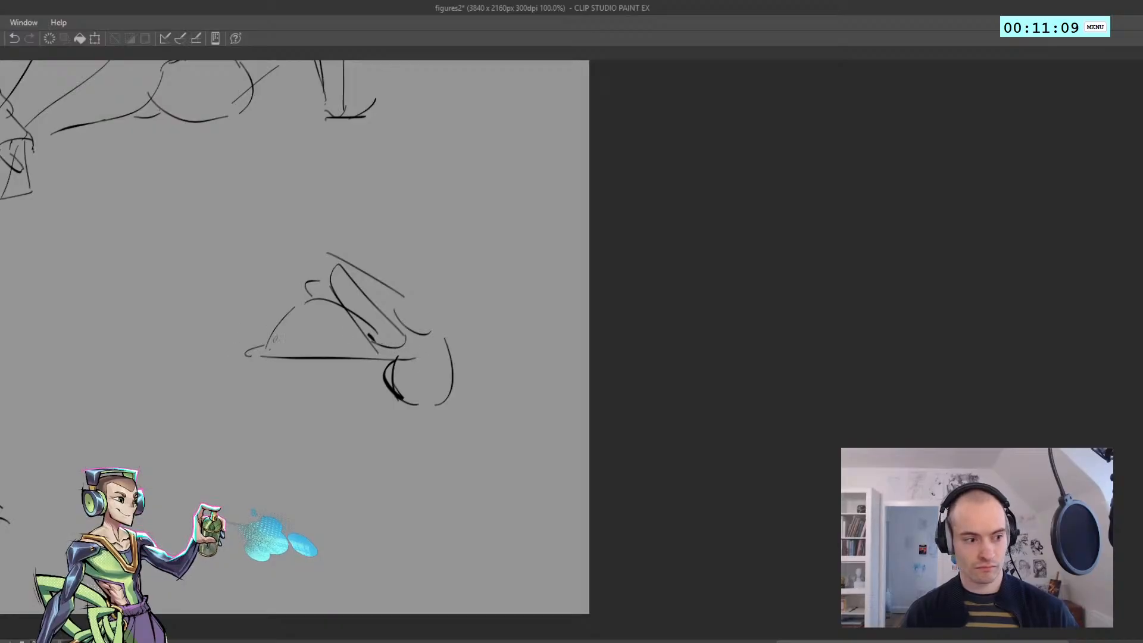
Draw the eleventh figure's waist, hip and buttock contours, and erase overlapping lines around the hip
drag(288, 298, 242, 331)
mouse_move(234, 329)
mouse_down()
mouse_move(206, 375)
mouse_move(283, 378)
mouse_move(277, 407)
mouse_move(215, 420)
mouse_move(240, 407)
mouse_move(194, 402)
mouse_up()
key(ctrl+z)
key(ctrl+z)
key(ctrl+z)
key(ctrl+z)
mouse_move(296, 351)
mouse_down()
mouse_move(292, 395)
mouse_move(281, 375)
mouse_move(297, 367)
mouse_move(295, 409)
mouse_up()
key(ctrl+z)
key(p)
key(e)
drag(230, 378, 208, 355)
key(p)
drag(241, 360, 225, 356)
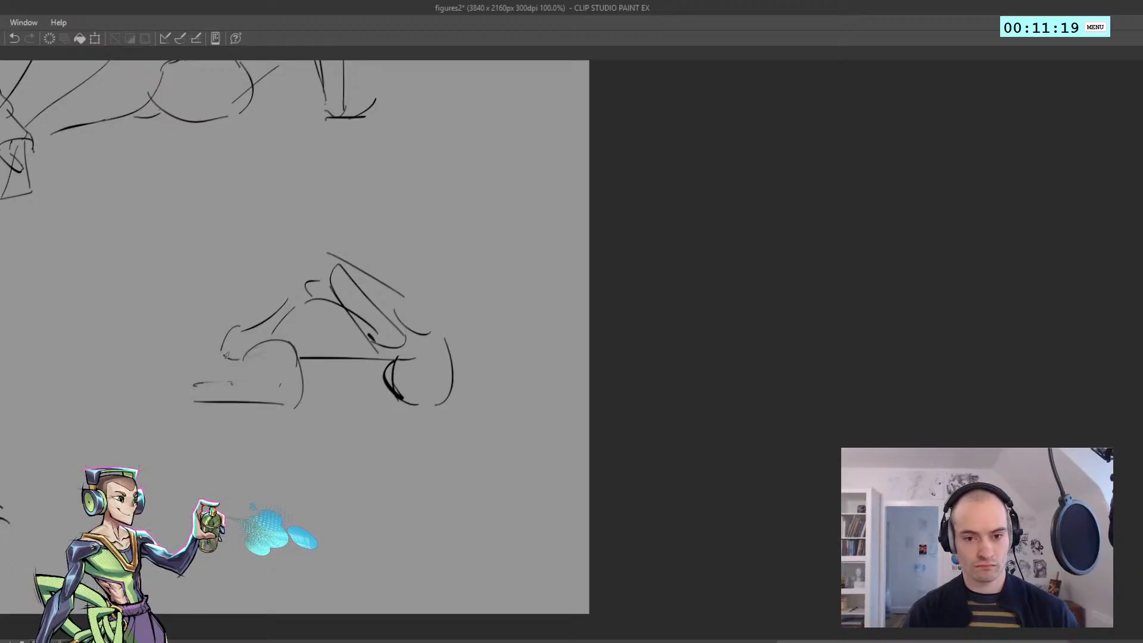
Draw the eleventh figure's bent leg with both thigh contours, the knee and the shin
drag(120, 268, 230, 356)
mouse_move(130, 274)
mouse_down()
mouse_move(112, 319)
mouse_move(151, 361)
mouse_up()
key(ctrl+z)
drag(118, 306, 187, 391)
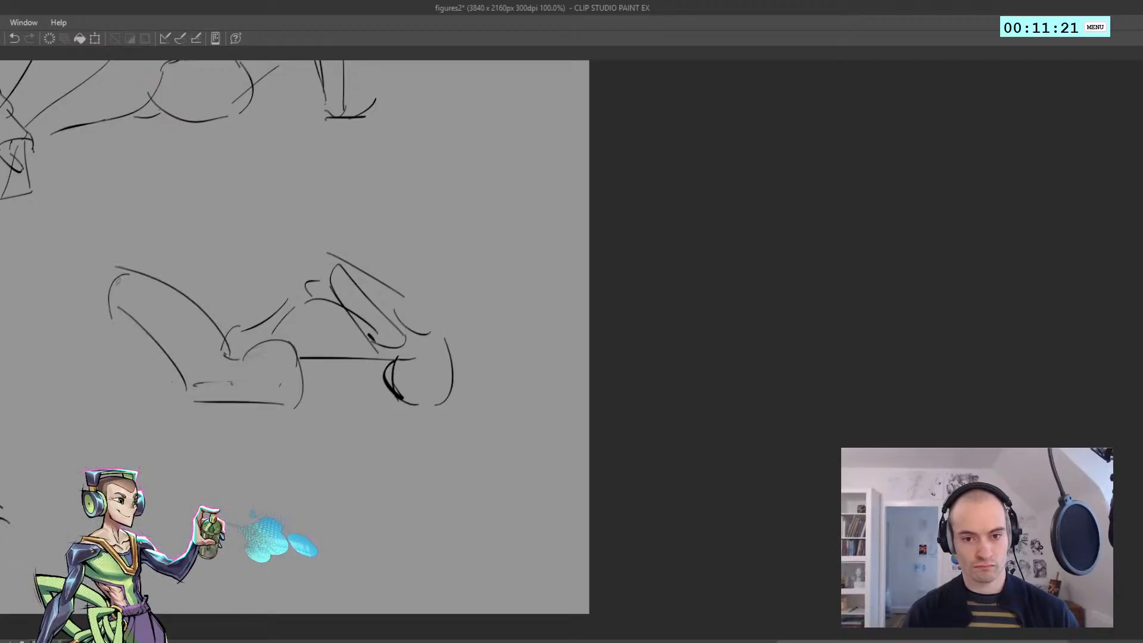
key(ctrl+z)
mouse_move(130, 265)
mouse_down()
mouse_move(68, 351)
mouse_move(29, 374)
mouse_up()
Finish the eleventh figure's lower leg and foot with a ground line, and undo the heavy scribbled strokes beside it
mouse_move(29, 370)
mouse_down()
mouse_move(28, 398)
mouse_move(70, 360)
mouse_move(196, 375)
mouse_move(371, 348)
mouse_up()
key(ctrl+z)
mouse_move(290, 323)
mouse_down()
mouse_move(220, 355)
mouse_move(298, 361)
mouse_up()
key(ctrl+z)
mouse_move(206, 359)
mouse_down()
mouse_move(53, 367)
mouse_move(110, 390)
mouse_move(179, 357)
mouse_up()
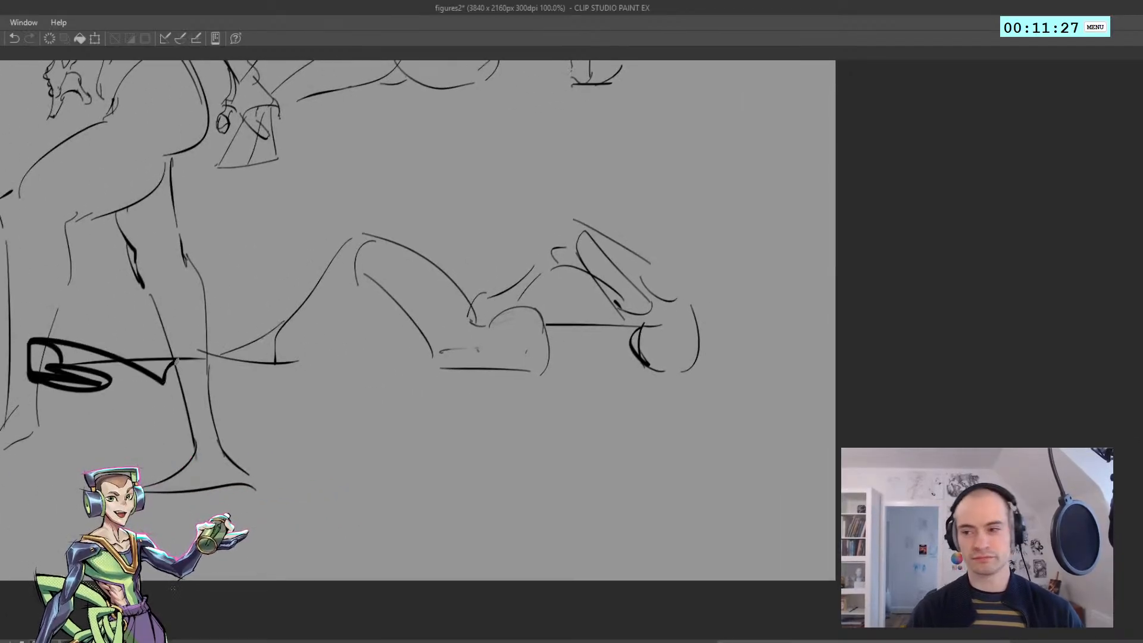
key(ctrl+z)
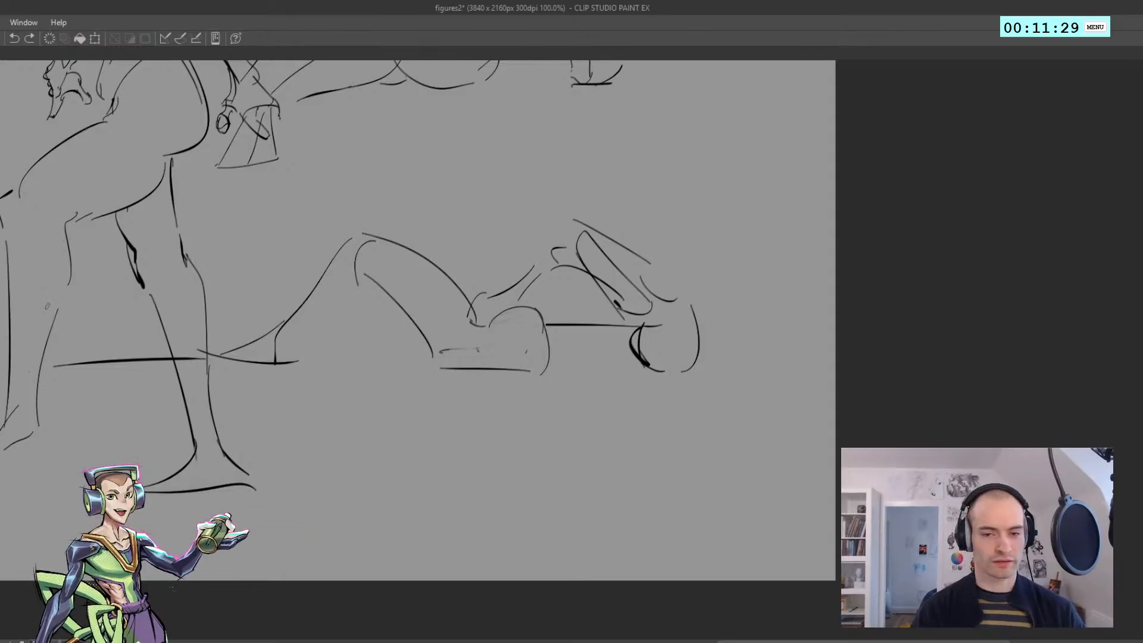
Look over the finished gesture figures and the free space around the kneeling figure
drag(409, 341, 434, 360)
scroll(441, 369, down, 2)
scroll(440, 386, down, 4)
scroll(363, 384, up, 4)
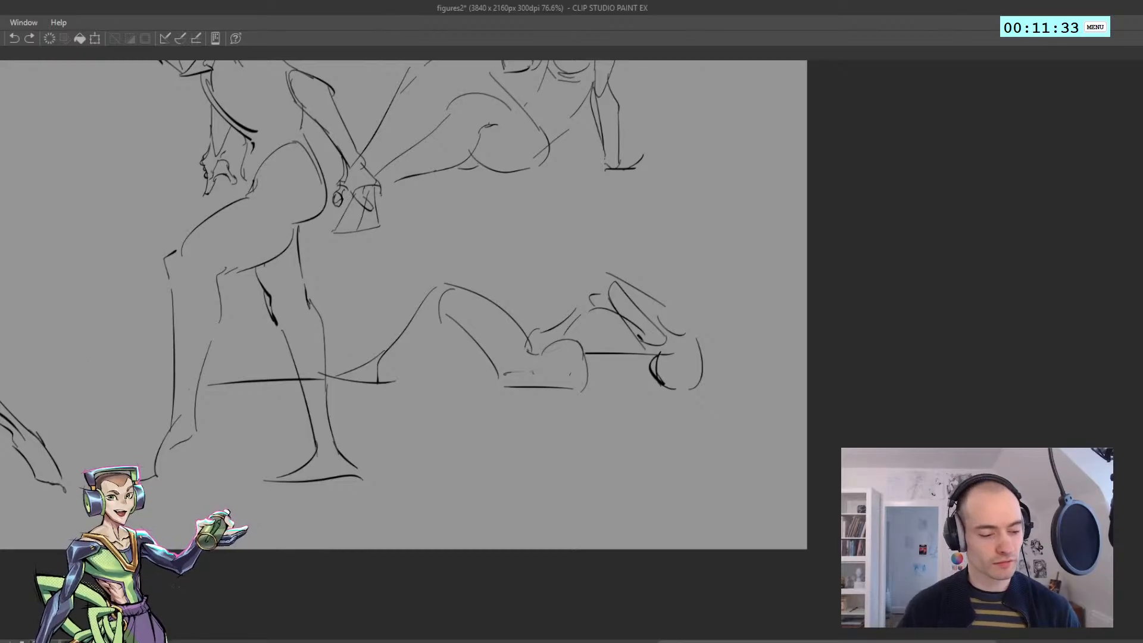
key(alt+Tab)
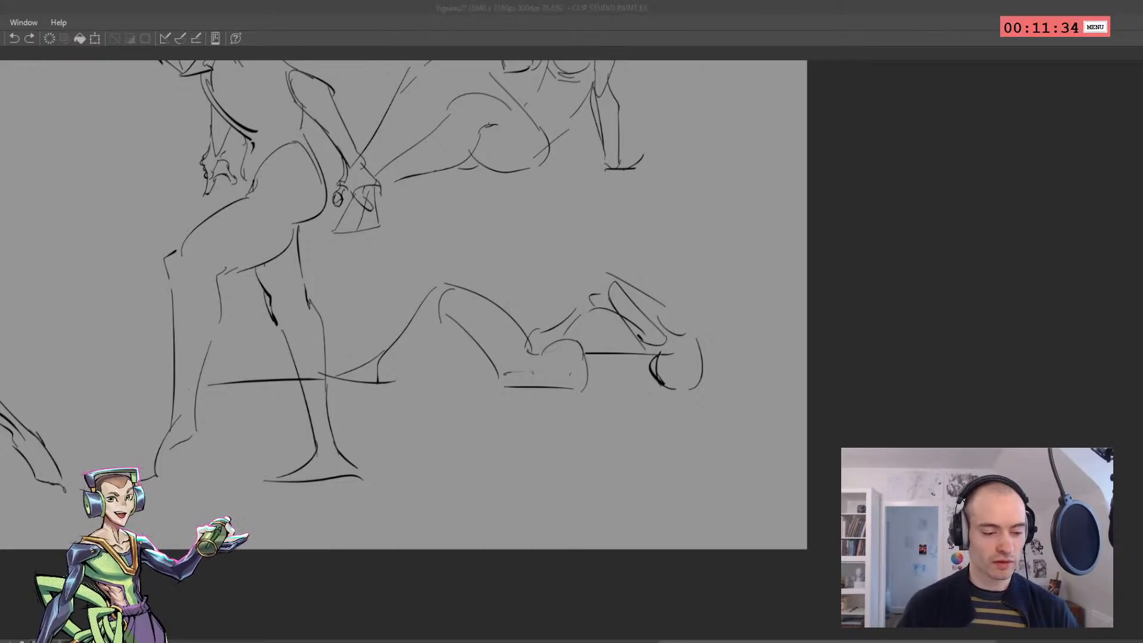
key(alt+Tab)
scroll(393, 362, down, 5)
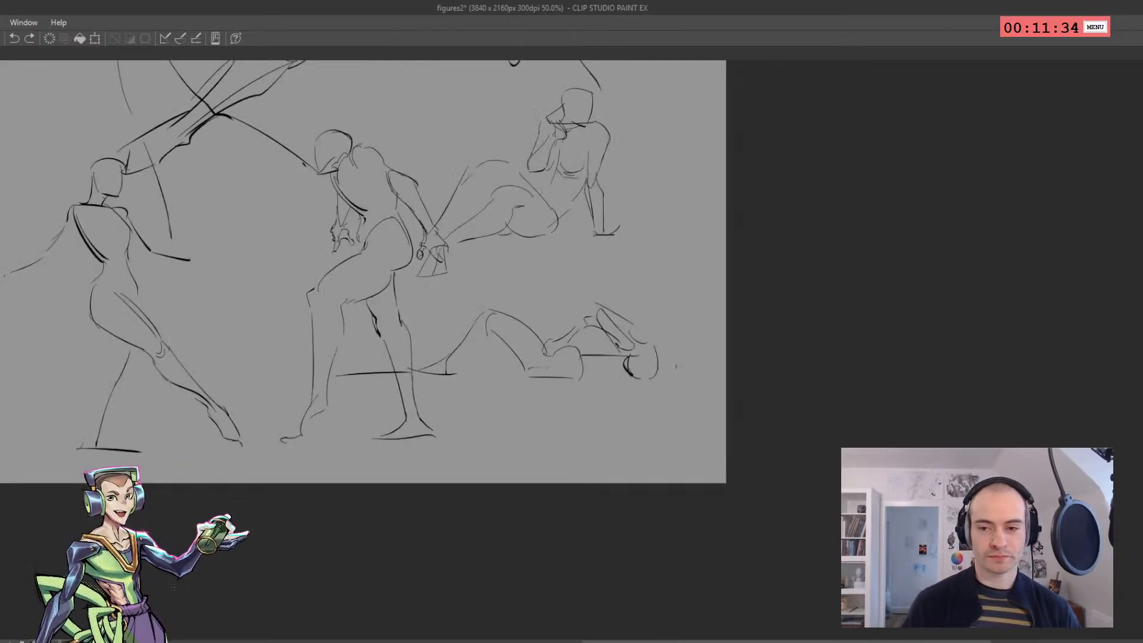
scroll(393, 362, up, 5)
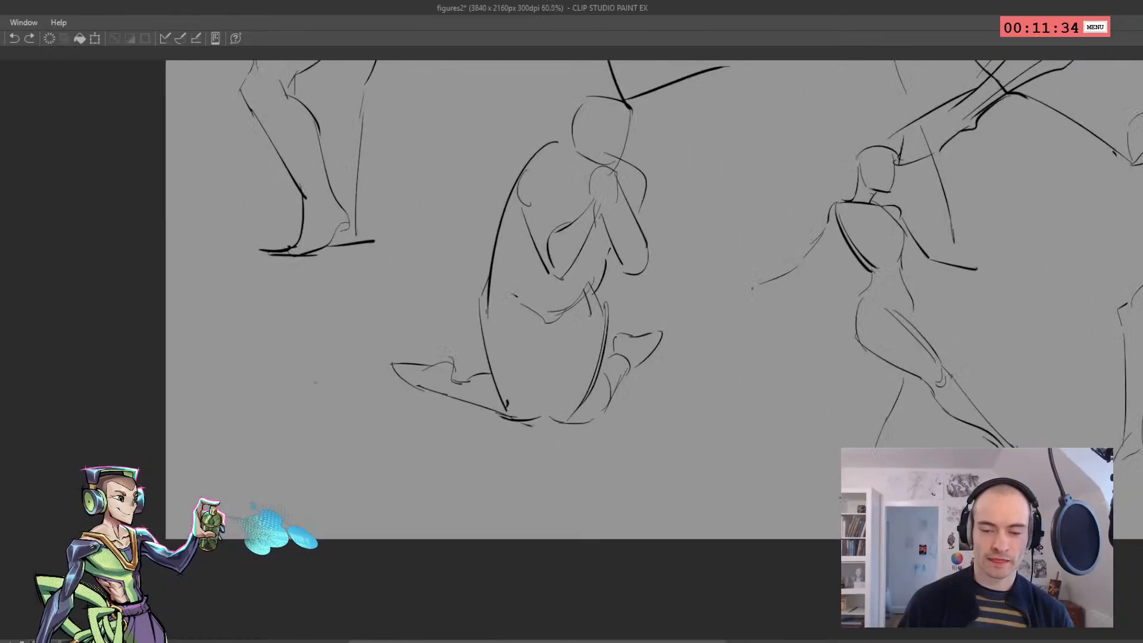
scroll(393, 362, down, 5)
scroll(393, 362, up, 4)
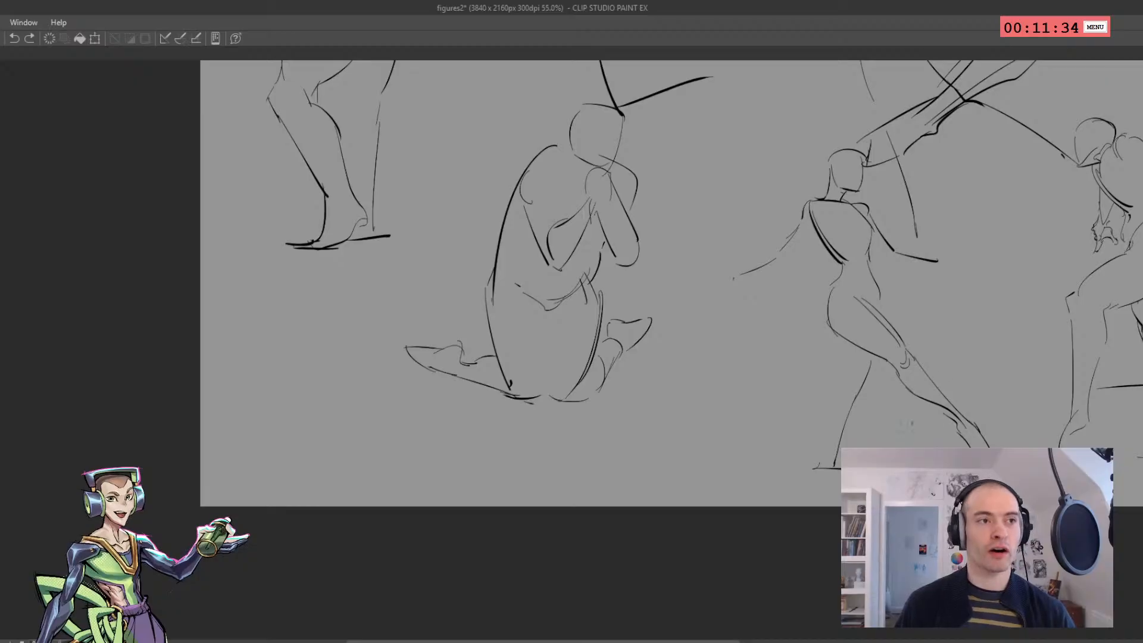
scroll(393, 362, down, 5)
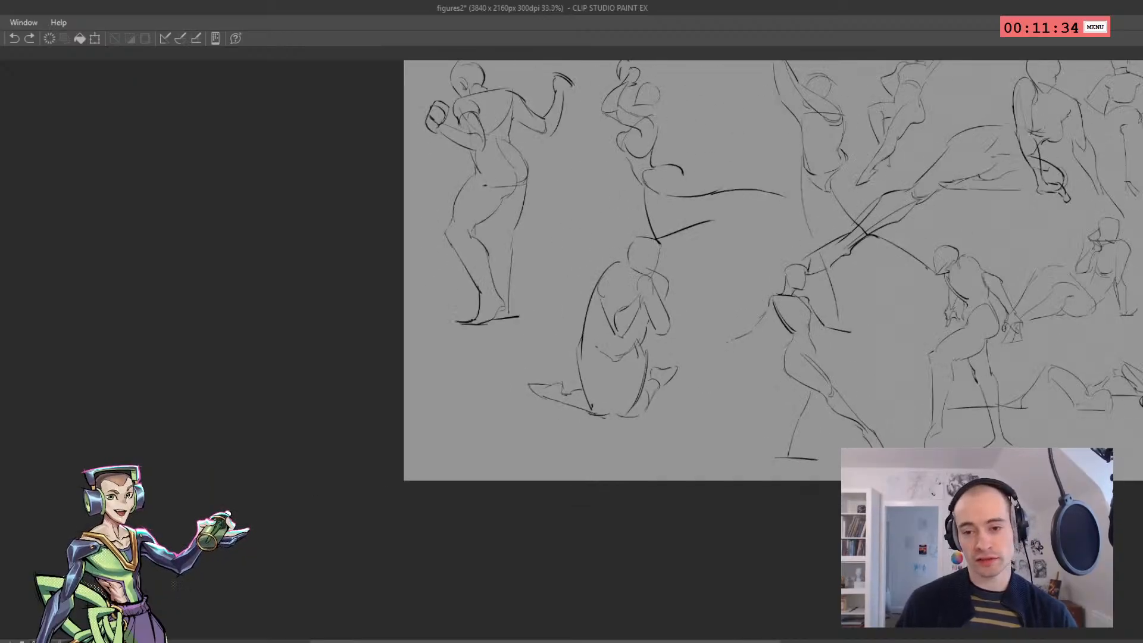
scroll(393, 362, up, 4)
scroll(295, 374, up, 1)
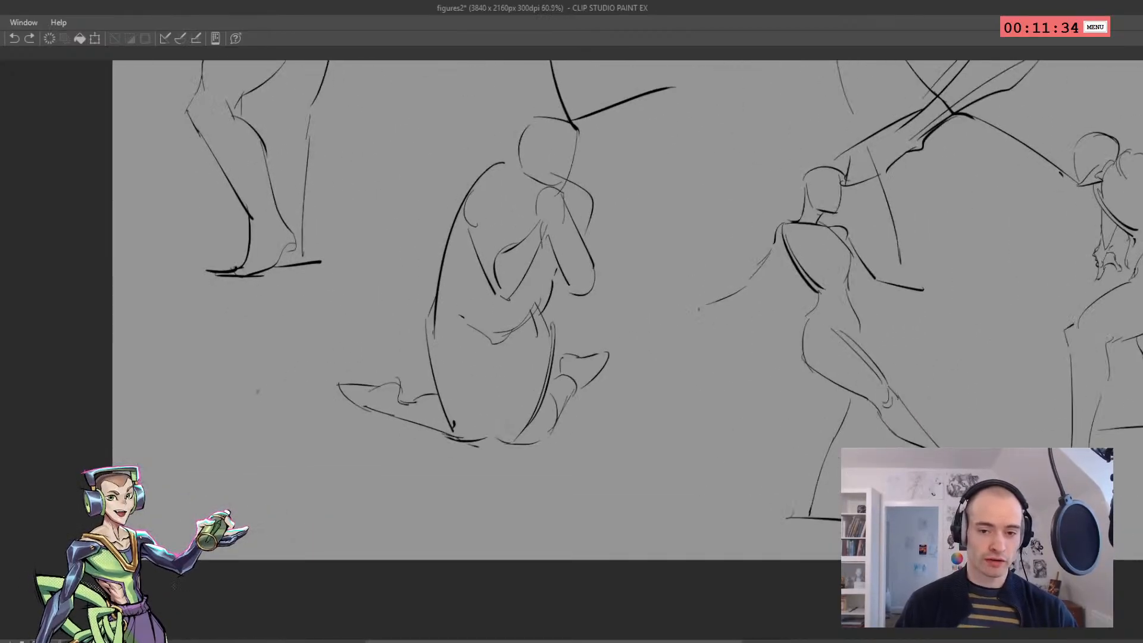
scroll(261, 388, up, 1)
mouse_move(589, 352)
mouse_down()
mouse_move(379, 403)
mouse_move(222, 359)
mouse_up()
key(ctrl+z)
drag(305, 362, 283, 363)
key(ctrl+z)
mouse_move(305, 239)
mouse_down()
mouse_move(173, 382)
mouse_move(524, 396)
mouse_up()
key(ctrl+z)
mouse_move(307, 176)
mouse_down()
mouse_move(187, 475)
mouse_move(482, 275)
mouse_up()
key(ctrl+z)
mouse_move(350, 183)
mouse_down()
mouse_move(192, 519)
mouse_move(563, 428)
mouse_up()
key(ctrl+z)
mouse_move(375, 199)
mouse_down()
mouse_move(267, 489)
mouse_move(465, 456)
mouse_up()
key(ctrl+z)
mouse_move(332, 191)
mouse_down()
mouse_move(217, 472)
mouse_move(161, 381)
mouse_up()
key(ctrl+z)
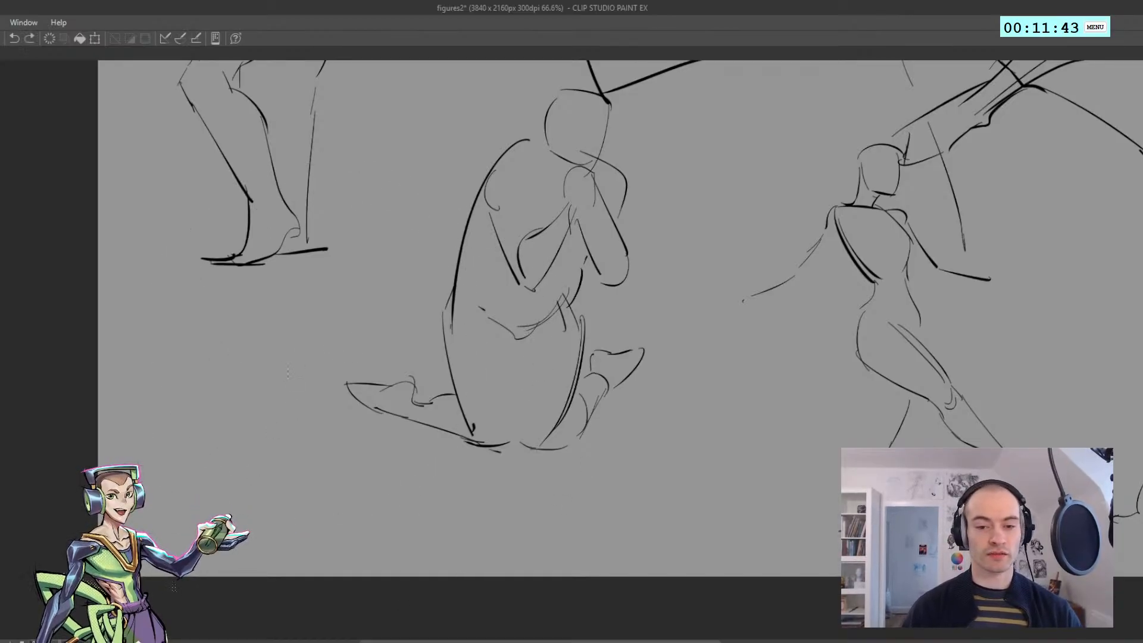
Draw a small rectangle with a tiny circle inside and a larger rectangle beside it, near the kneeling figure's foot
drag(246, 393, 182, 393)
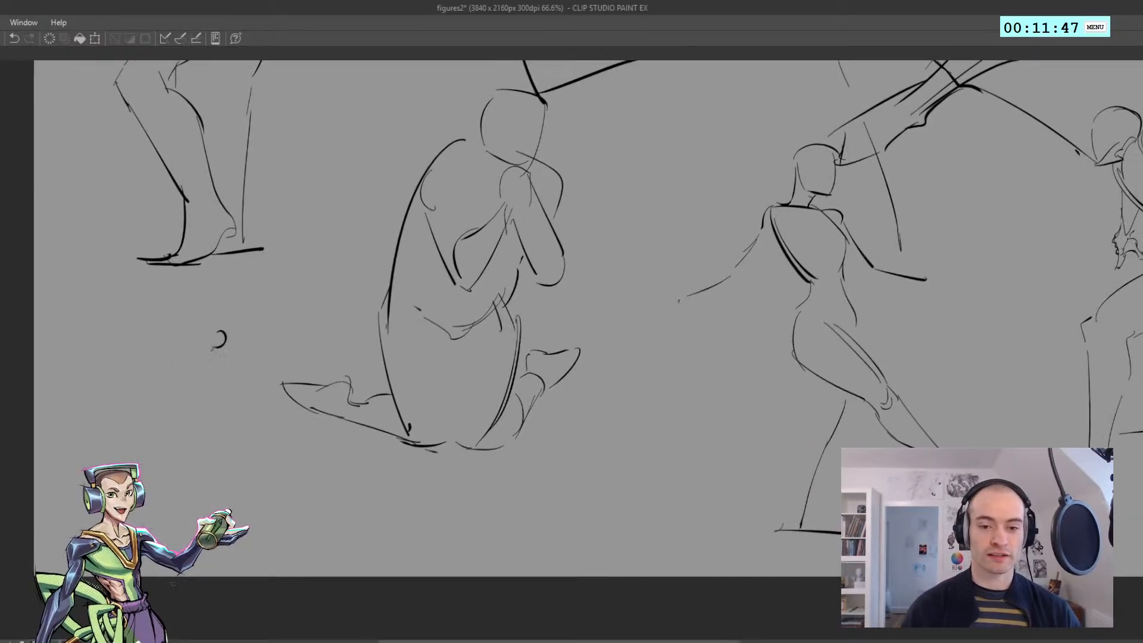
mouse_move(146, 327)
mouse_down()
mouse_move(198, 327)
mouse_move(208, 365)
mouse_move(154, 360)
mouse_up()
drag(143, 329, 142, 370)
mouse_move(231, 293)
mouse_down()
mouse_move(231, 329)
mouse_move(304, 291)
mouse_move(307, 355)
mouse_up()
key(ctrl+z)
mouse_move(291, 293)
mouse_down()
mouse_move(343, 293)
mouse_move(349, 357)
mouse_move(220, 353)
mouse_up()
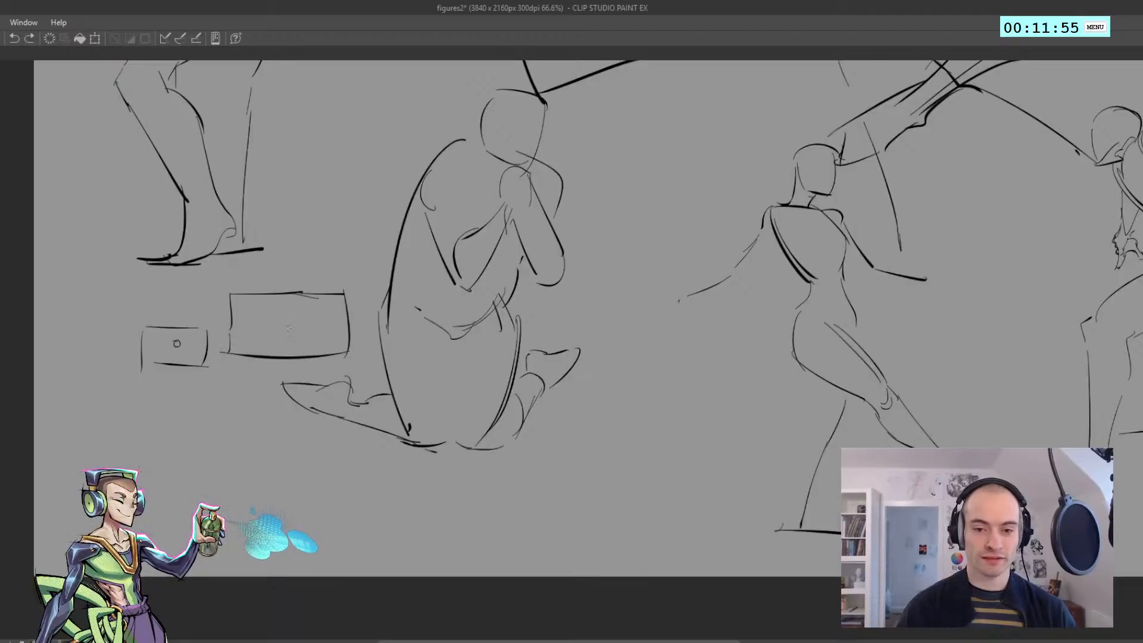
Try drawing a small circle in the middle of the larger rectangle
mouse_move(296, 317)
mouse_down()
mouse_move(289, 334)
mouse_move(291, 315)
mouse_move(270, 312)
mouse_up()
key(ctrl+z)
key(ctrl+z)
key(ctrl+z)
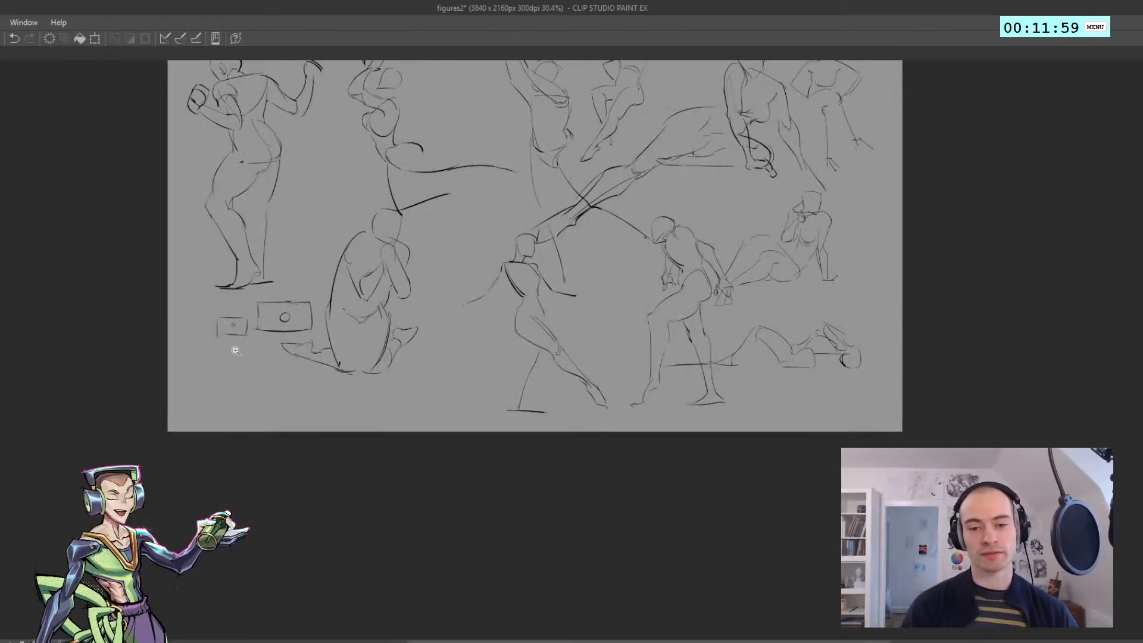
drag(238, 348, 256, 372)
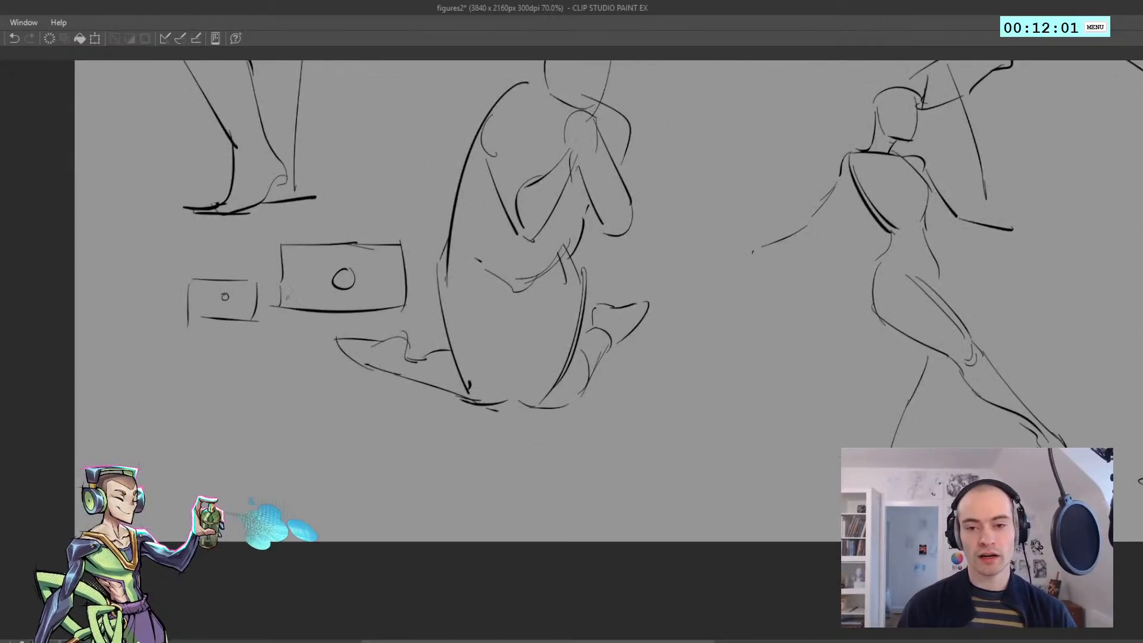
key(ctrl+z)
drag(341, 267, 341, 285)
key(ctrl+z)
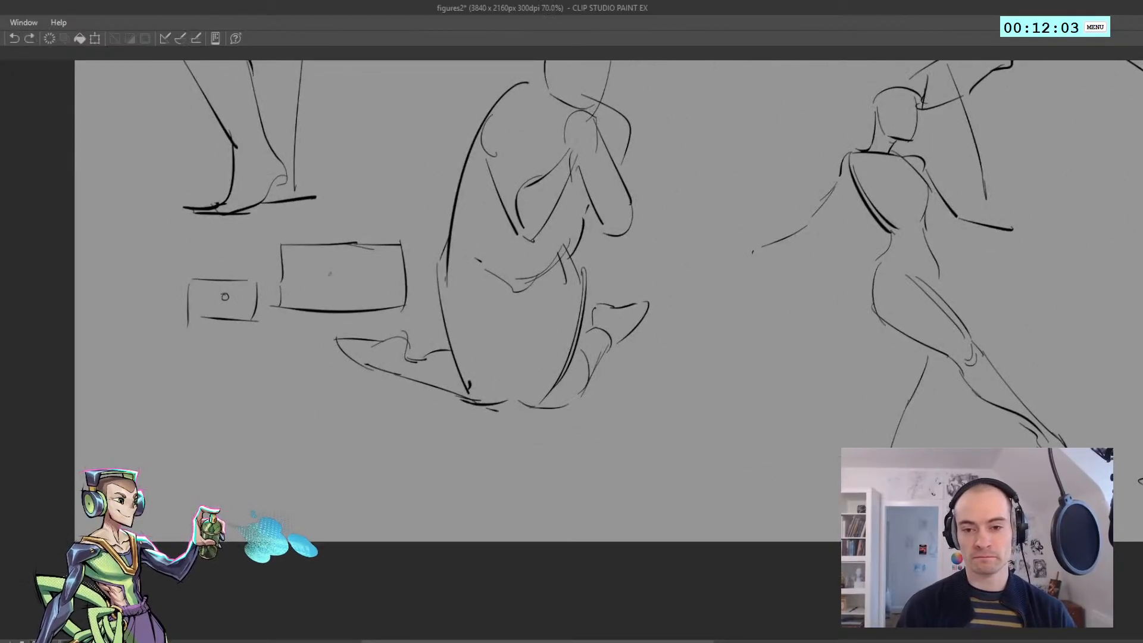
mouse_move(233, 292)
mouse_down()
mouse_move(434, 274)
mouse_move(93, 294)
mouse_up()
drag(127, 405, 30, 400)
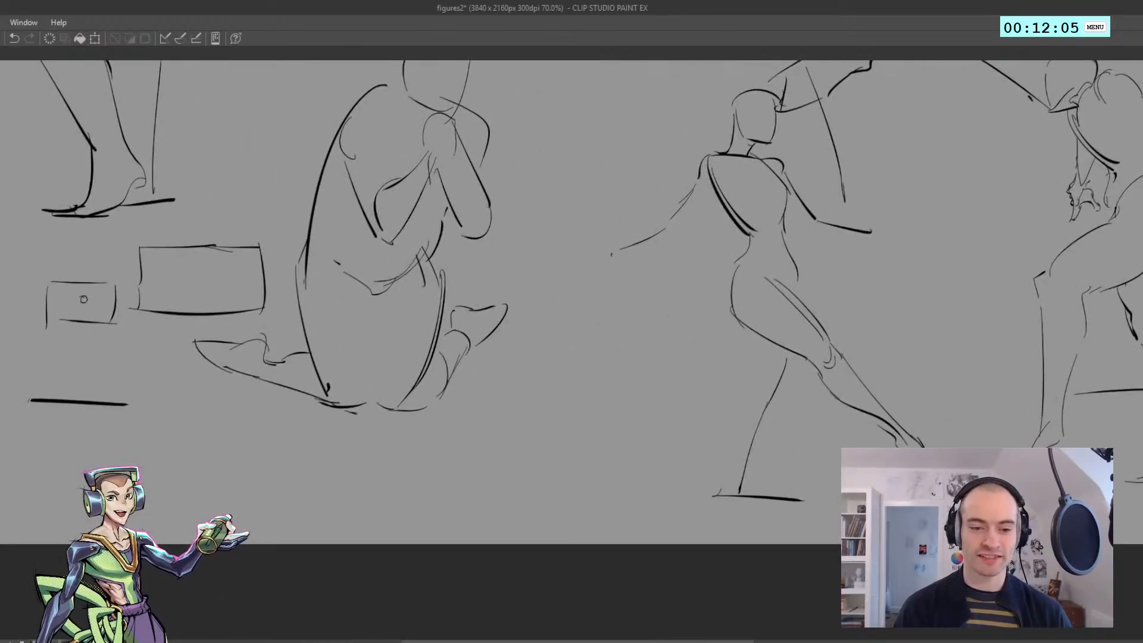
drag(30, 468, 33, 446)
mouse_move(71, 403)
mouse_down()
mouse_move(30, 445)
mouse_move(92, 378)
mouse_up()
drag(28, 462, 29, 490)
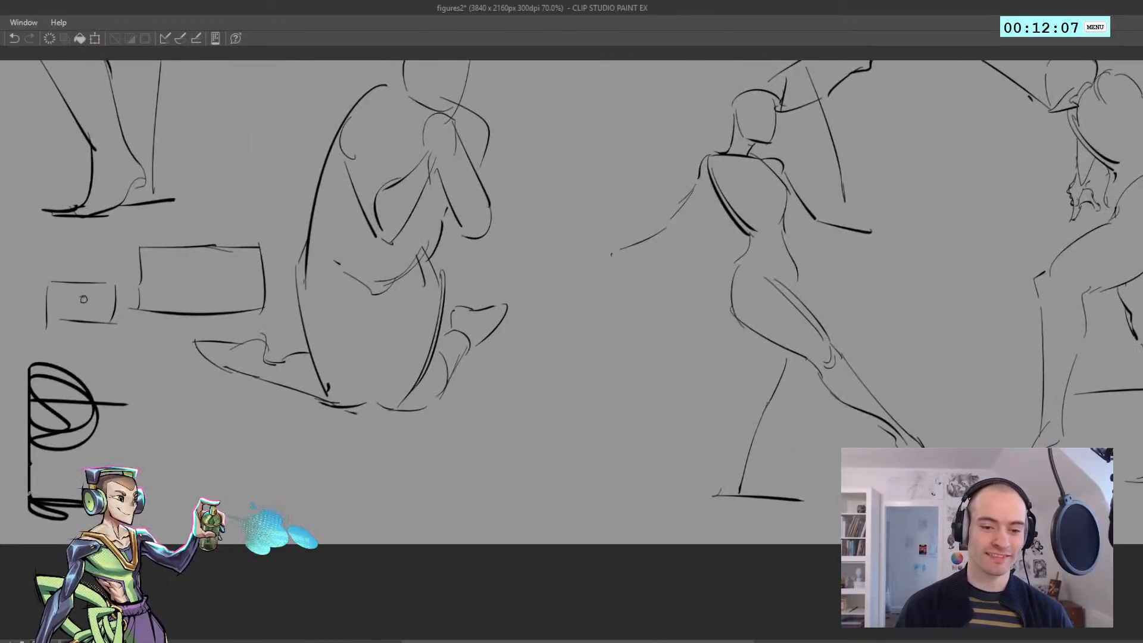
mouse_move(953, 354)
mouse_down()
mouse_move(1077, 410)
mouse_move(1077, 445)
mouse_up()
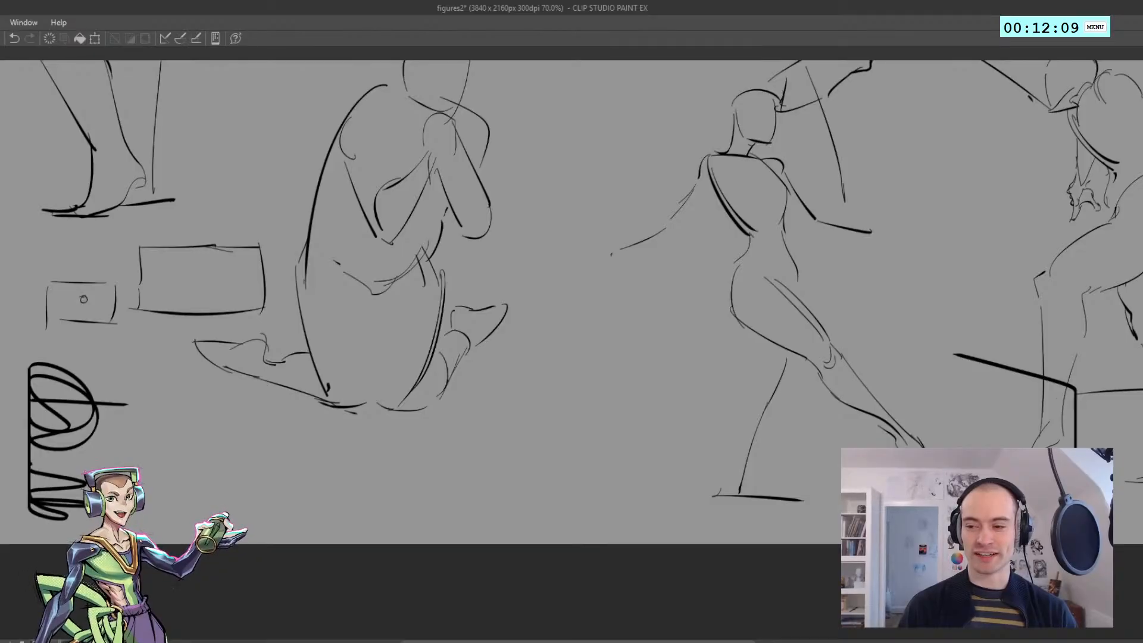
mouse_move(992, 427)
mouse_down()
mouse_move(1069, 301)
mouse_move(1075, 255)
mouse_up()
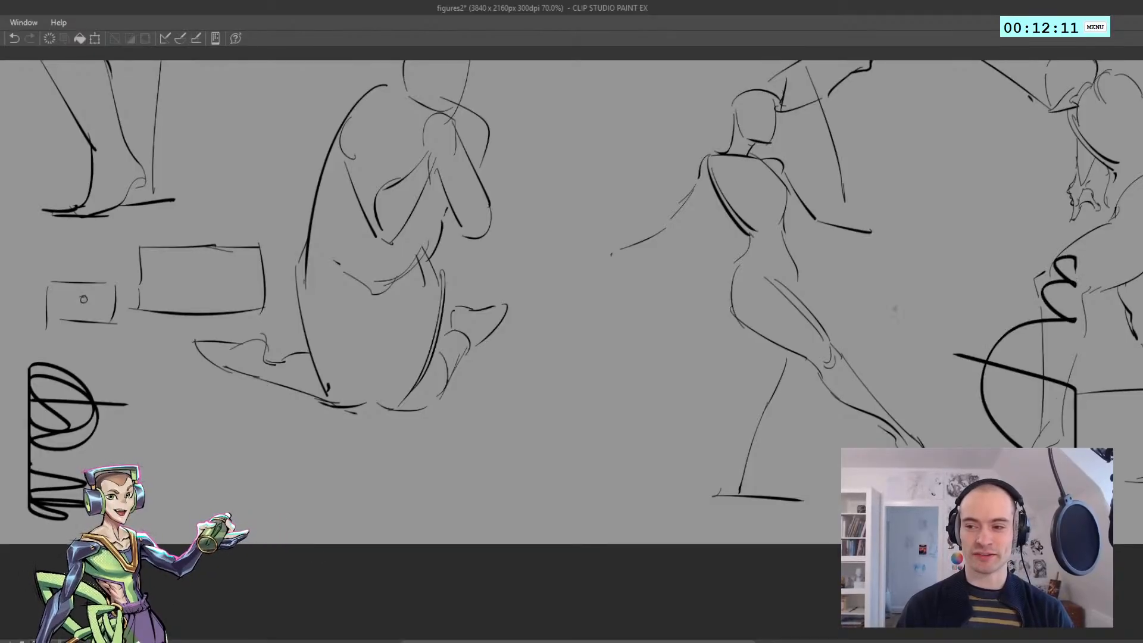
key(ctrl+z)
key(ctrl+z)
key(ctrl+z)
key(ctrl+z)
key(ctrl+z)
key(ctrl+z)
Sketch the first waist and hip contour lines of a reclining figure in the free space below the kneeling figure
scroll(339, 362, down, 3)
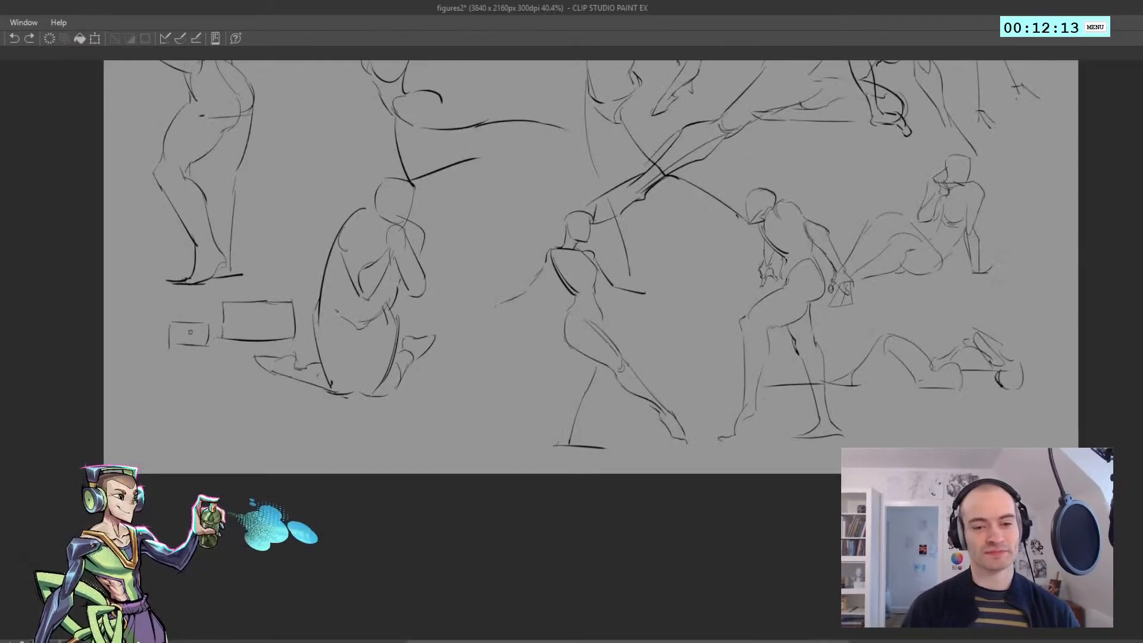
scroll(451, 408, down, 5)
scroll(452, 409, up, 4)
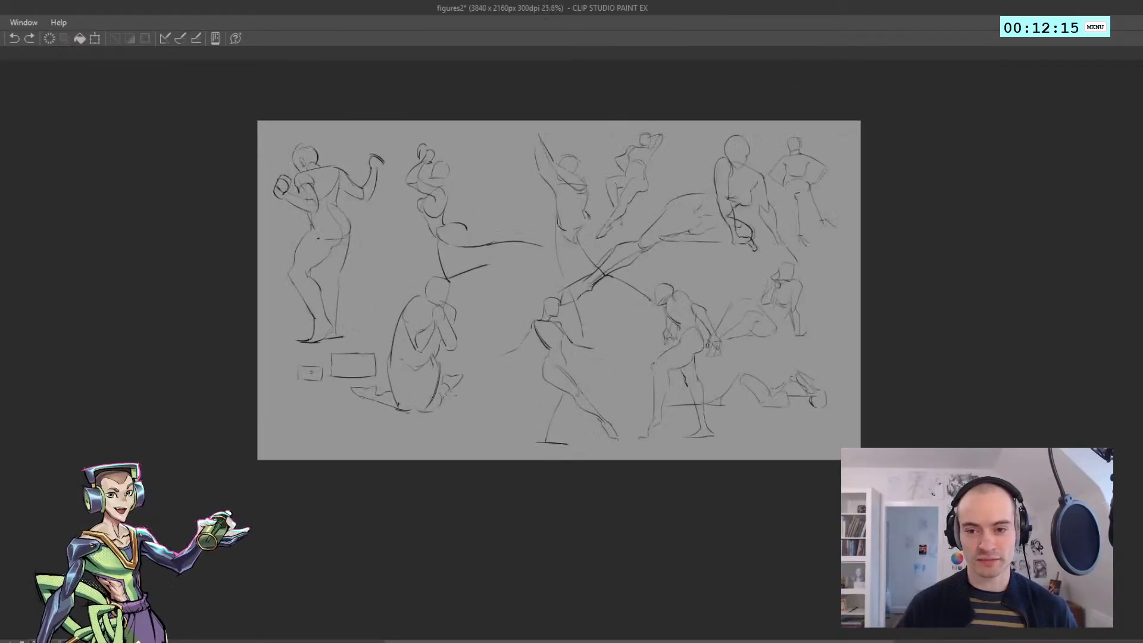
scroll(205, 429, up, 2)
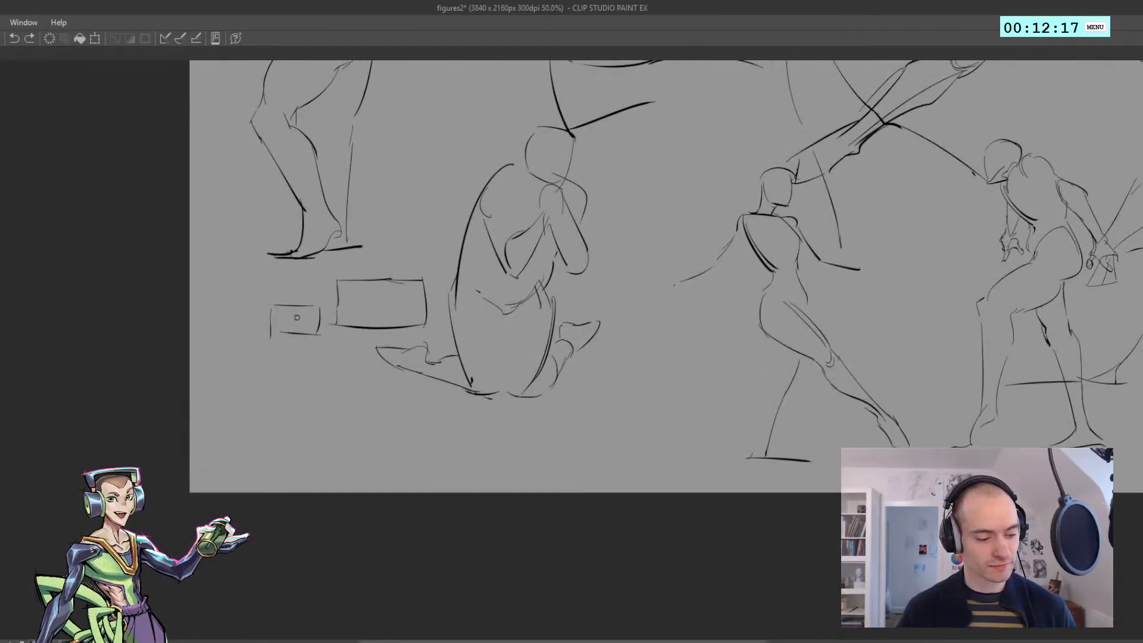
key(alt+Tab)
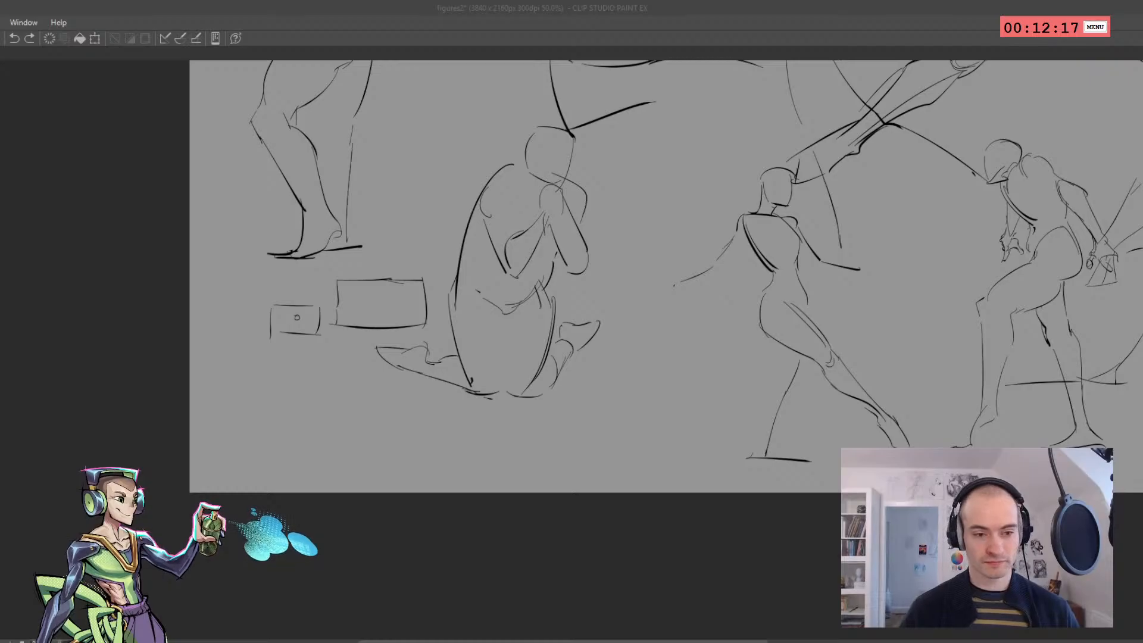
drag(272, 404, 206, 369)
key(ctrl+z)
drag(631, 403, 519, 388)
drag(451, 416, 471, 419)
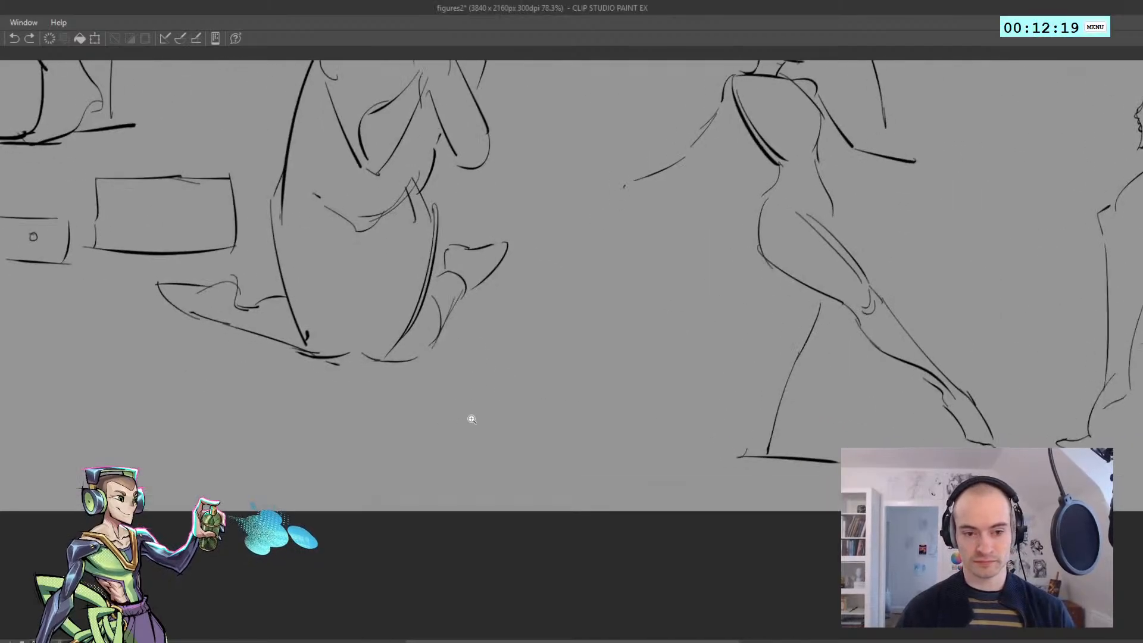
drag(347, 414, 380, 409)
mouse_move(211, 392)
mouse_down()
mouse_move(342, 383)
mouse_move(341, 440)
mouse_move(313, 391)
mouse_up()
key(ctrl+z)
mouse_move(340, 412)
mouse_down()
mouse_move(313, 391)
mouse_move(374, 384)
mouse_up()
key(ctrl+z)
key(ctrl+z)
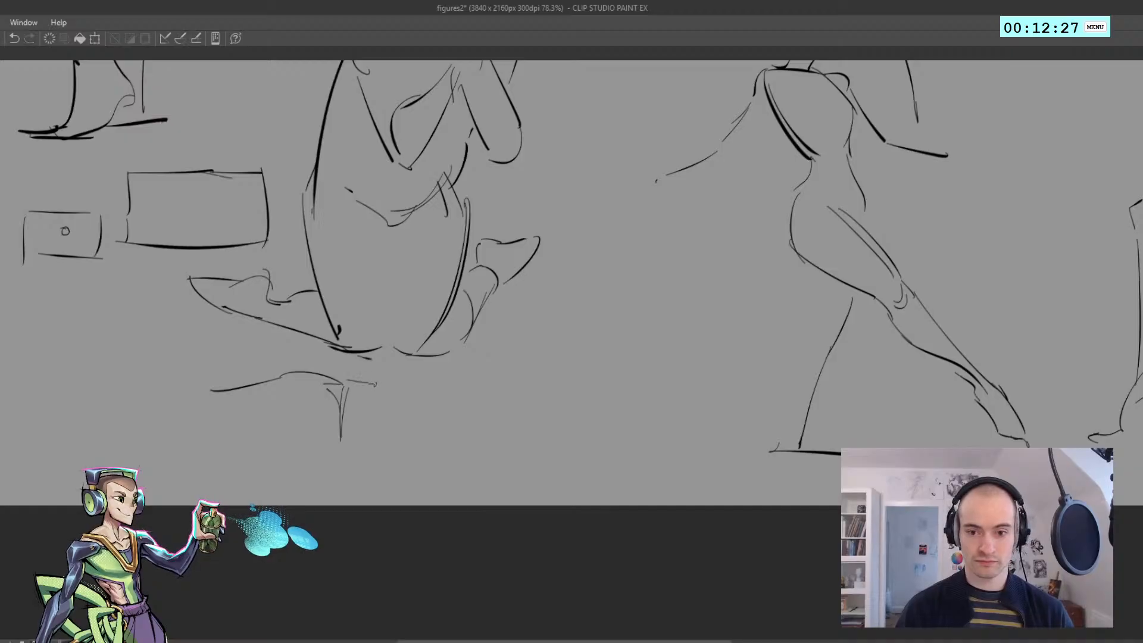
Lasso the reclining figure's first strokes, stretch them wider horizontally and clear the selection
mouse_move(390, 468)
mouse_down()
mouse_move(196, 463)
mouse_move(339, 366)
mouse_up()
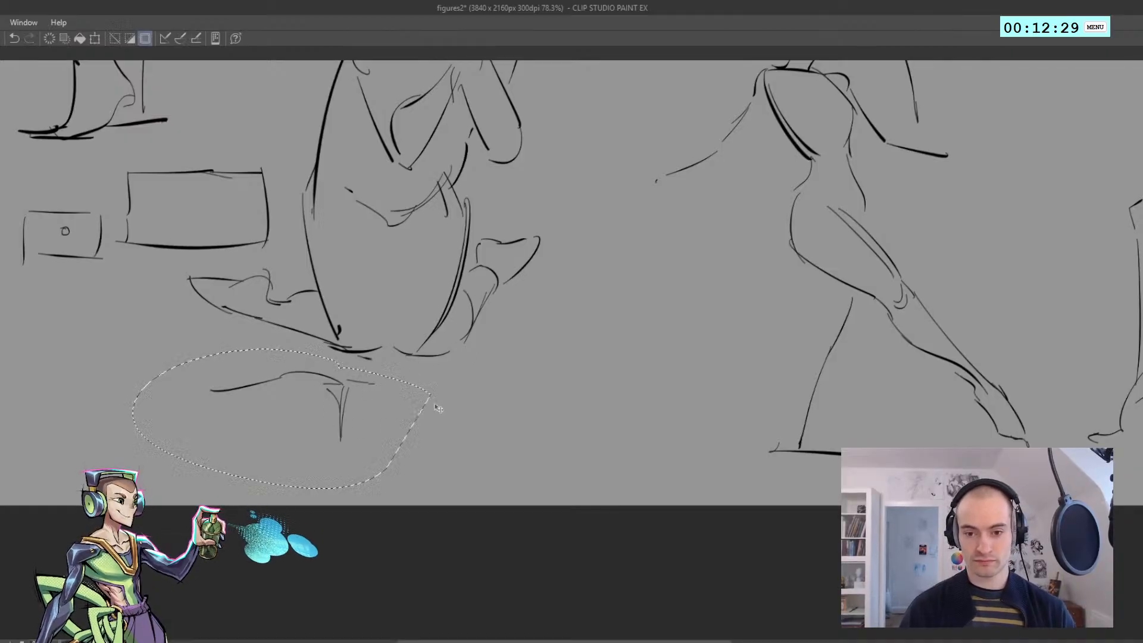
key(ctrl+t)
drag(431, 417, 501, 416)
key(Return)
key(ctrl+d)
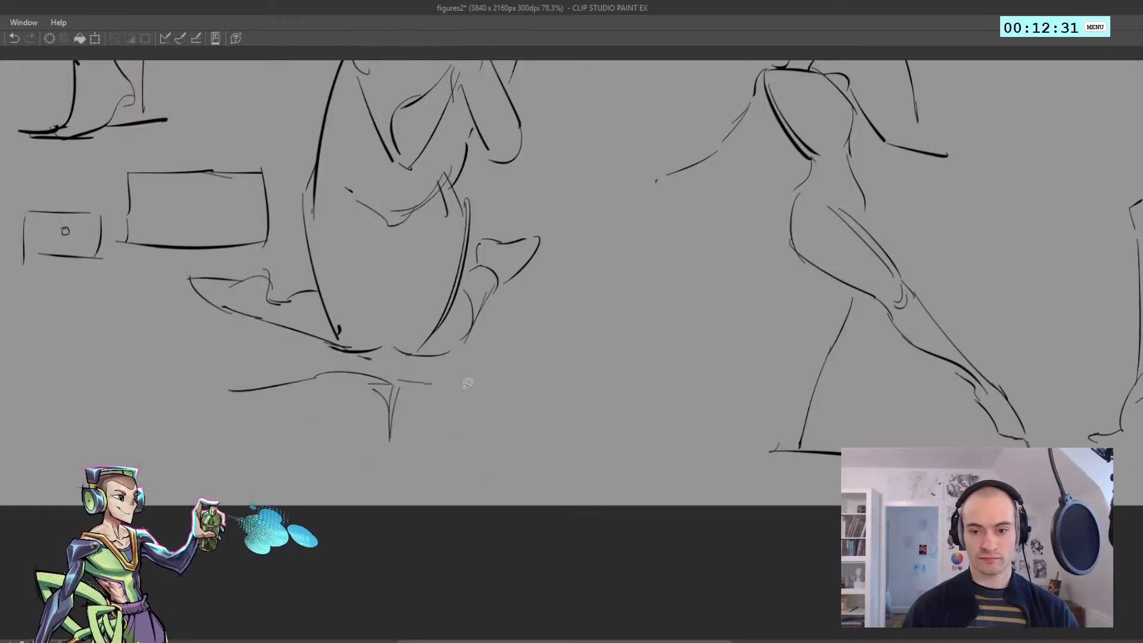
Sketch the reclining figure's upper body with a rising shoulder contour and a long underside line along the ground
drag(435, 384, 500, 326)
mouse_move(515, 325)
mouse_down()
mouse_move(532, 342)
mouse_move(496, 376)
mouse_up()
mouse_move(513, 335)
mouse_down()
mouse_move(511, 432)
mouse_move(365, 442)
mouse_up()
mouse_move(288, 385)
mouse_down()
mouse_move(381, 360)
mouse_move(278, 379)
mouse_move(389, 382)
mouse_up()
key(ctrl+z)
key(ctrl+z)
key(ctrl+z)
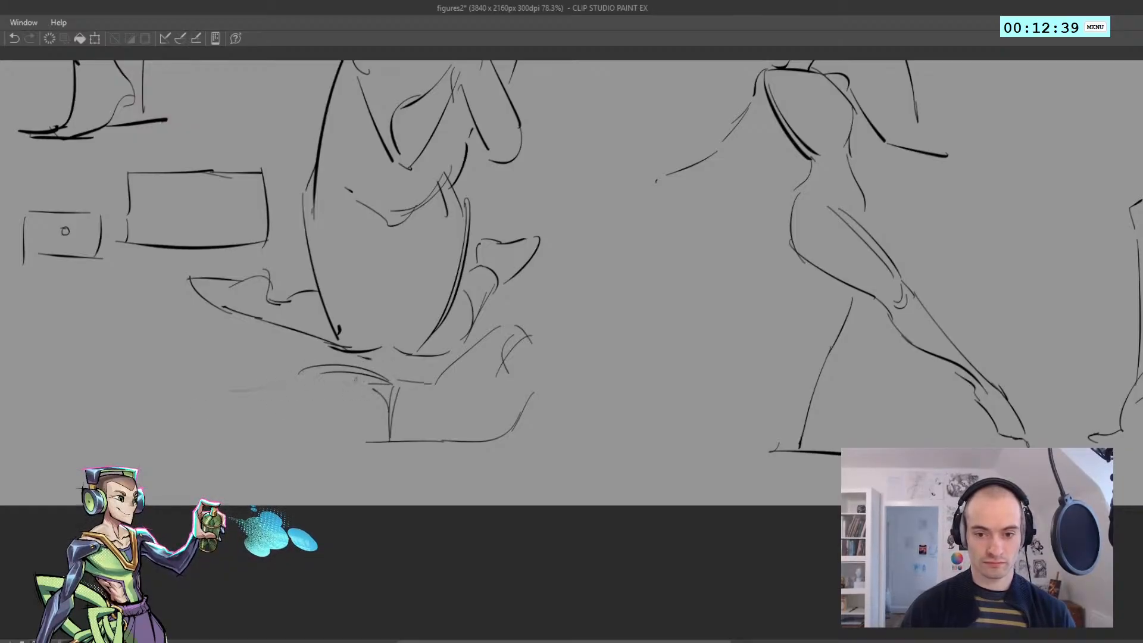
Sketch the reclining figure's thighs and lower legs as crossing lines that rise toward the small rectangles
drag(310, 372, 206, 380)
mouse_move(338, 434)
mouse_down()
mouse_move(204, 444)
mouse_move(282, 259)
mouse_up()
drag(117, 296, 194, 430)
drag(84, 282, 111, 303)
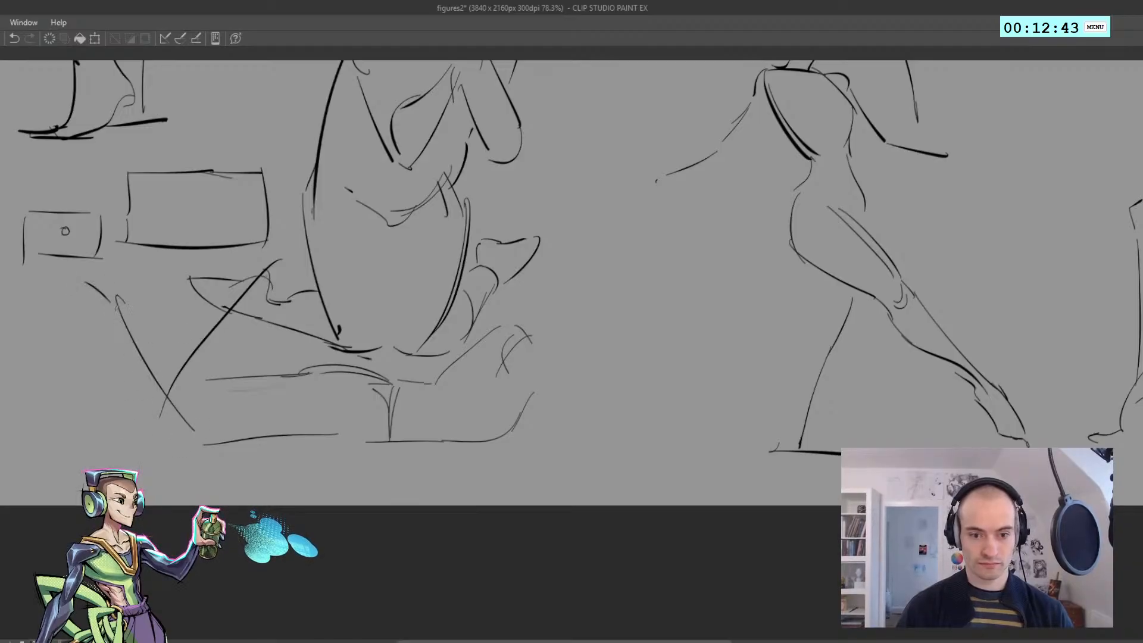
Draw the reclining figure's arm stretched out along the ground and a rounded head above the shoulder
mouse_move(525, 336)
mouse_down()
mouse_move(640, 414)
mouse_move(763, 417)
mouse_up()
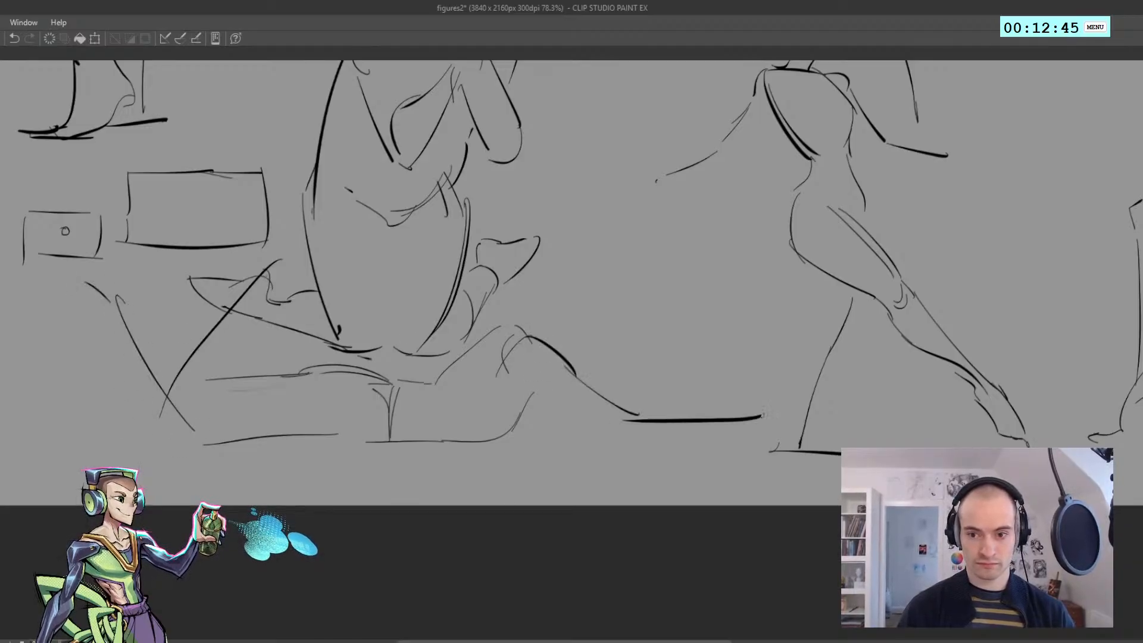
key(ctrl+z)
drag(604, 349, 571, 344)
mouse_move(546, 314)
mouse_down()
mouse_move(585, 348)
mouse_move(564, 331)
mouse_move(538, 265)
mouse_move(587, 267)
mouse_up()
key(ctrl+z)
key(ctrl+z)
key(ctrl+z)
drag(589, 262, 588, 330)
key(ctrl+z)
drag(589, 265, 591, 331)
drag(582, 308, 520, 310)
drag(483, 344, 464, 357)
Check the whole sheet of figures in a mirrored view and clear all of them from the canvas
key(h)
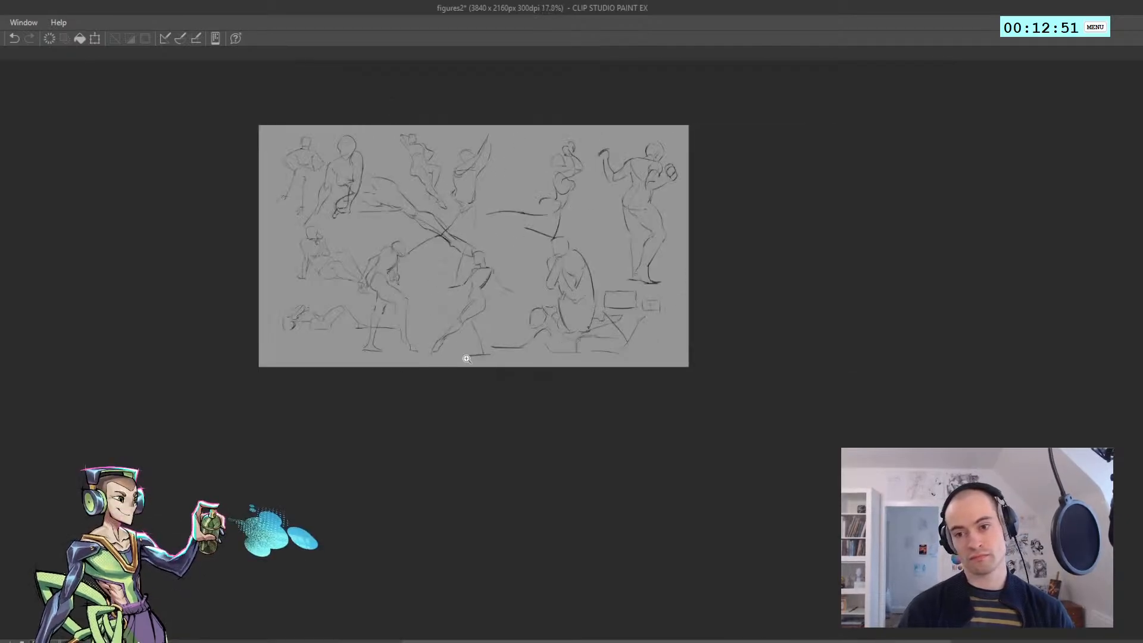
key(h)
drag(554, 335, 432, 366)
drag(489, 341, 501, 340)
drag(484, 293, 426, 337)
drag(375, 356, 390, 356)
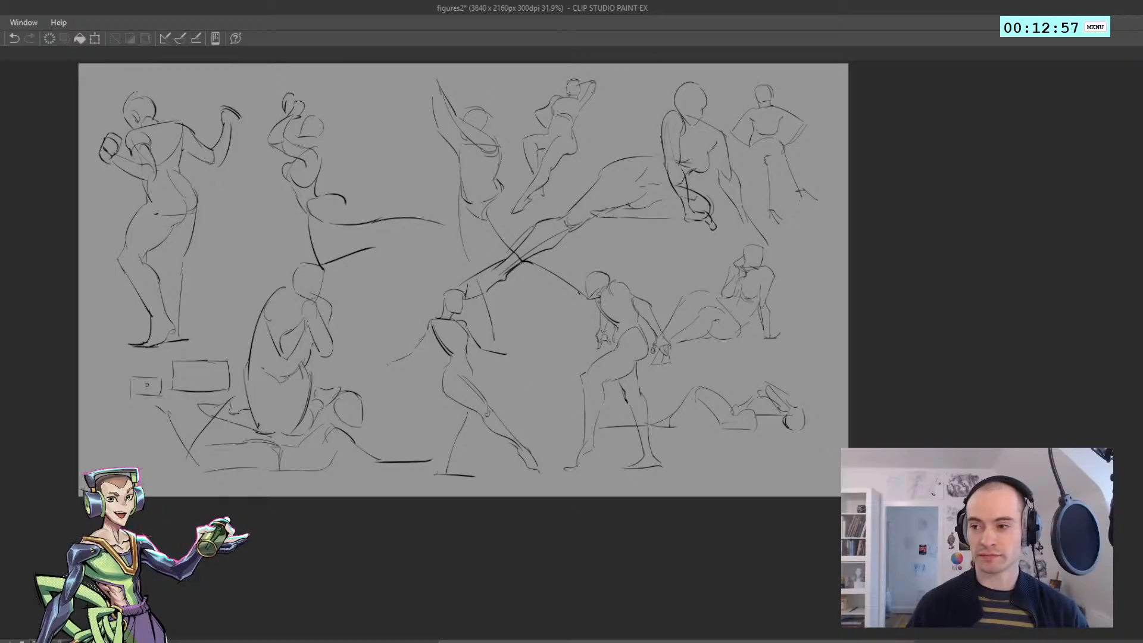
key(Delete)
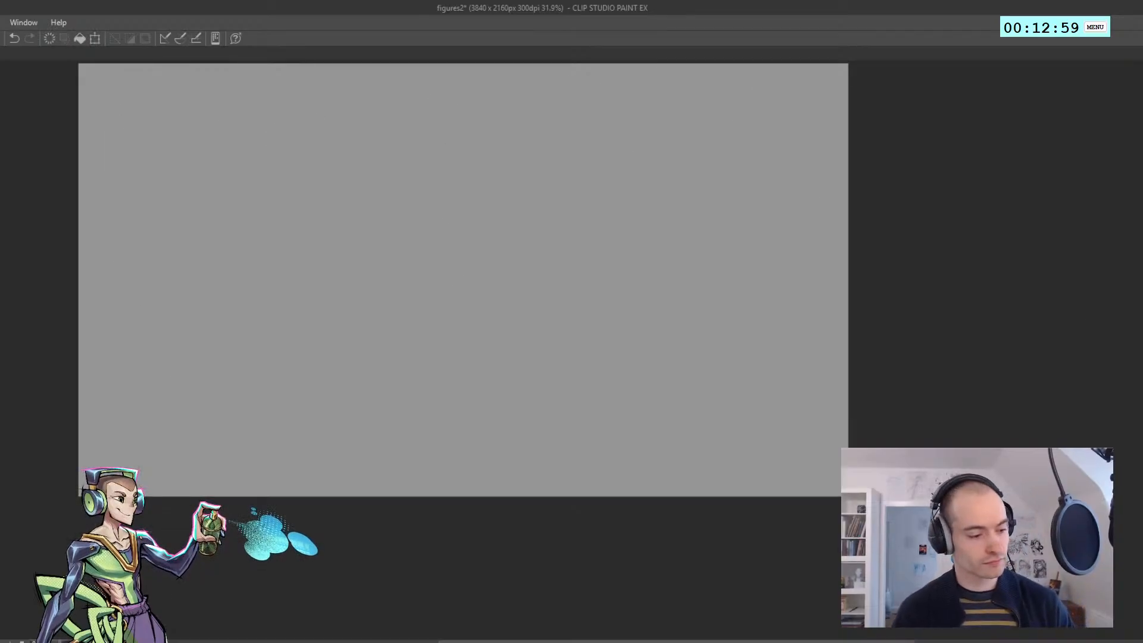
click(1041, 27)
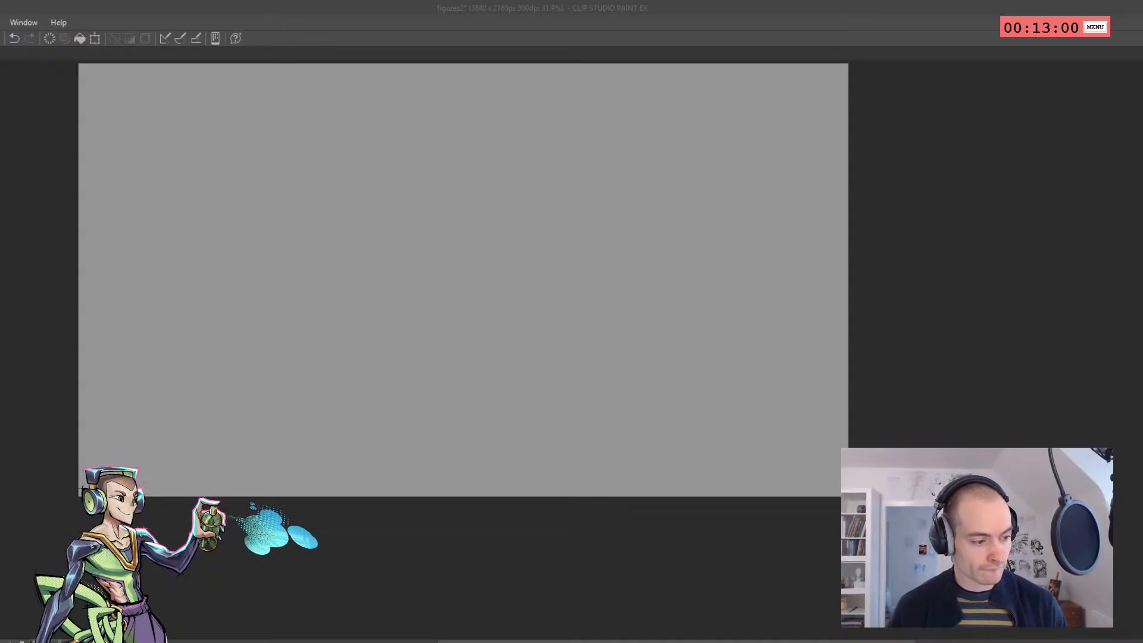
Sketch a new figure's slanted shoulder line, chest side and waist near the canvas's upper-left corner
scroll(277, 493, down, 3)
scroll(182, 251, up, 5)
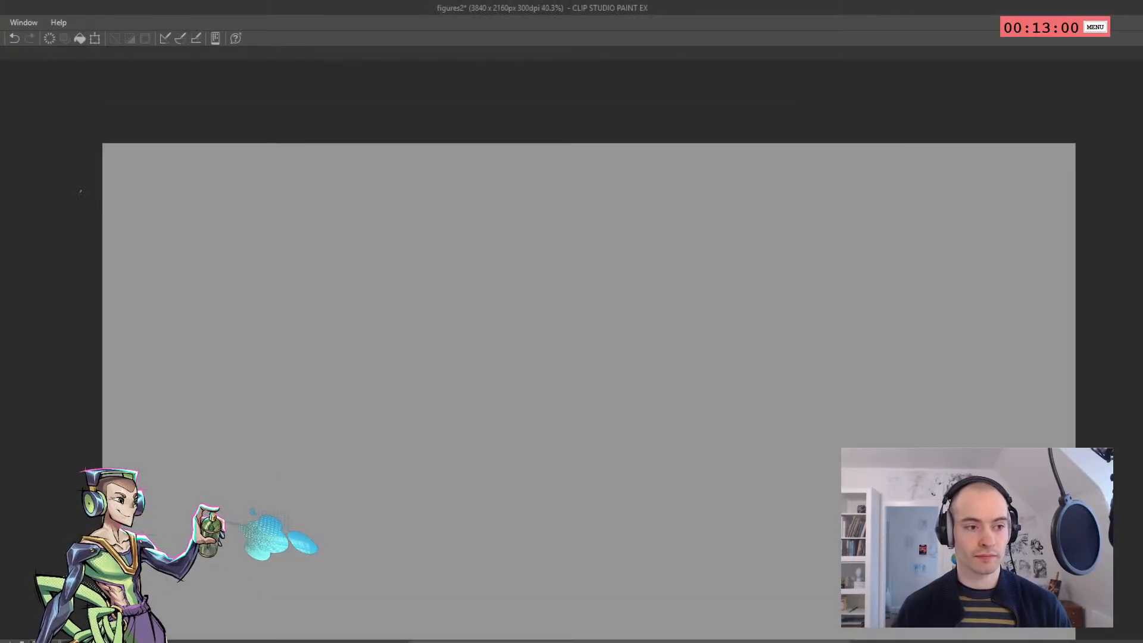
scroll(97, 194, up, 1)
drag(276, 305, 167, 256)
key(ctrl+z)
drag(297, 280, 192, 234)
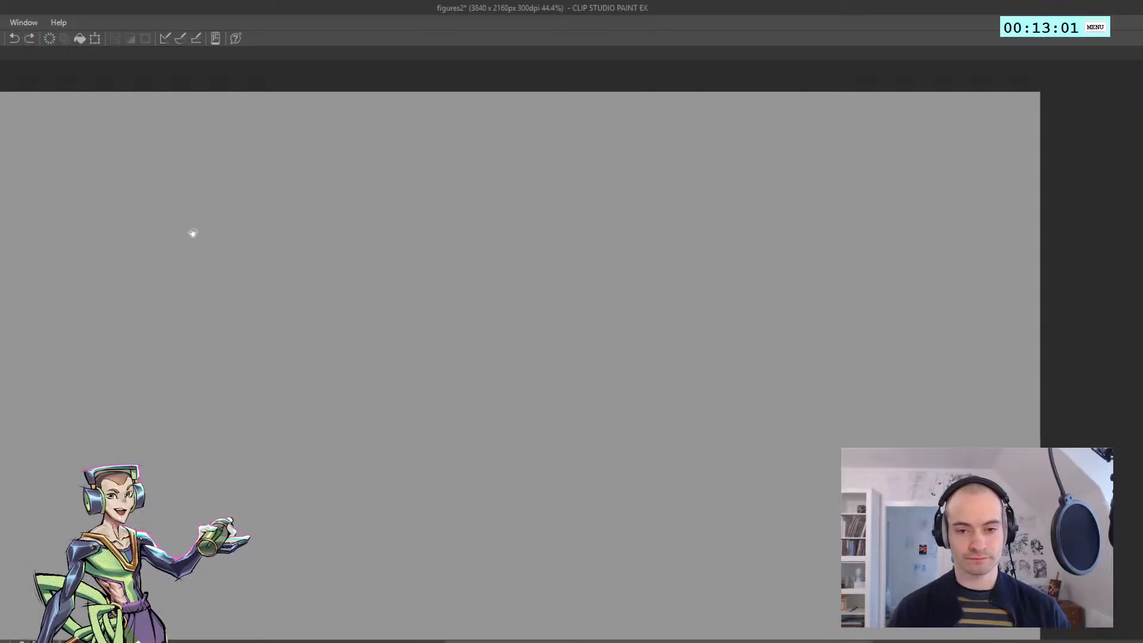
scroll(153, 210, up, 1)
drag(79, 181, 98, 189)
drag(98, 188, 176, 244)
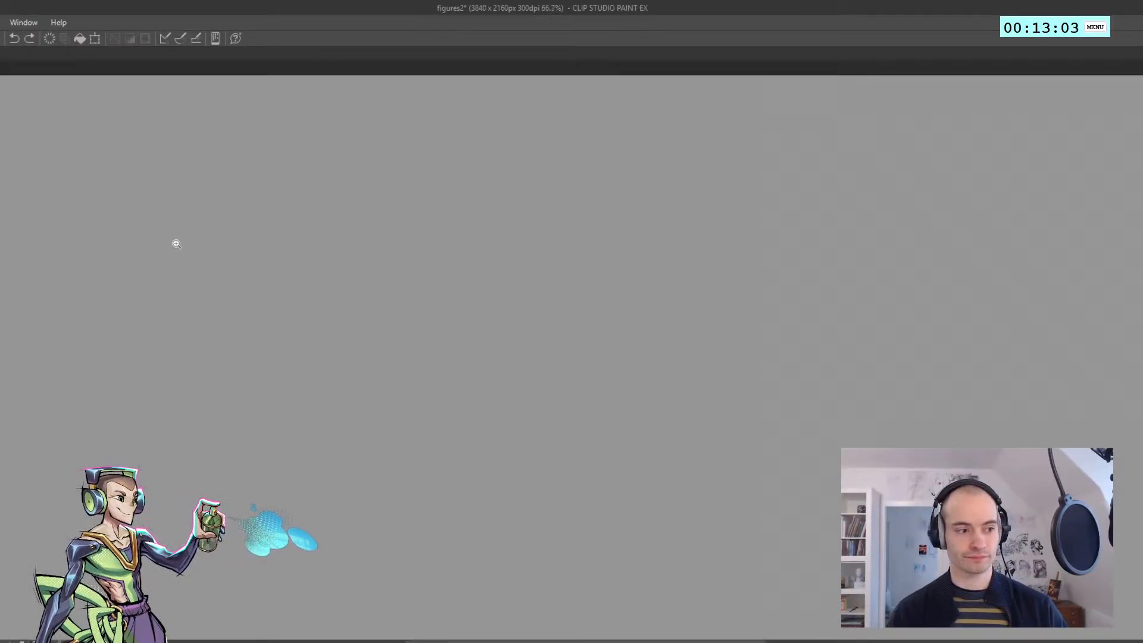
mouse_move(222, 193)
mouse_down()
mouse_move(325, 237)
mouse_move(318, 257)
mouse_move(249, 319)
mouse_move(249, 363)
mouse_up()
mouse_move(245, 364)
mouse_down()
mouse_move(244, 377)
mouse_move(186, 304)
mouse_up()
key(ctrl+z)
Add the waist crease lines, the outer torso side and an oval for the shoulder to the new figure
key(ctrl+z)
drag(217, 321, 188, 301)
mouse_move(217, 311)
mouse_down()
mouse_move(182, 311)
mouse_move(186, 284)
mouse_up()
key(ctrl+z)
mouse_move(185, 290)
mouse_down()
mouse_move(202, 217)
mouse_move(240, 243)
mouse_up()
key(ctrl+z)
key(ctrl+z)
mouse_move(221, 194)
mouse_down()
mouse_move(246, 240)
mouse_move(210, 252)
mouse_move(225, 199)
mouse_up()
key(ctrl+z)
key(ctrl+z)
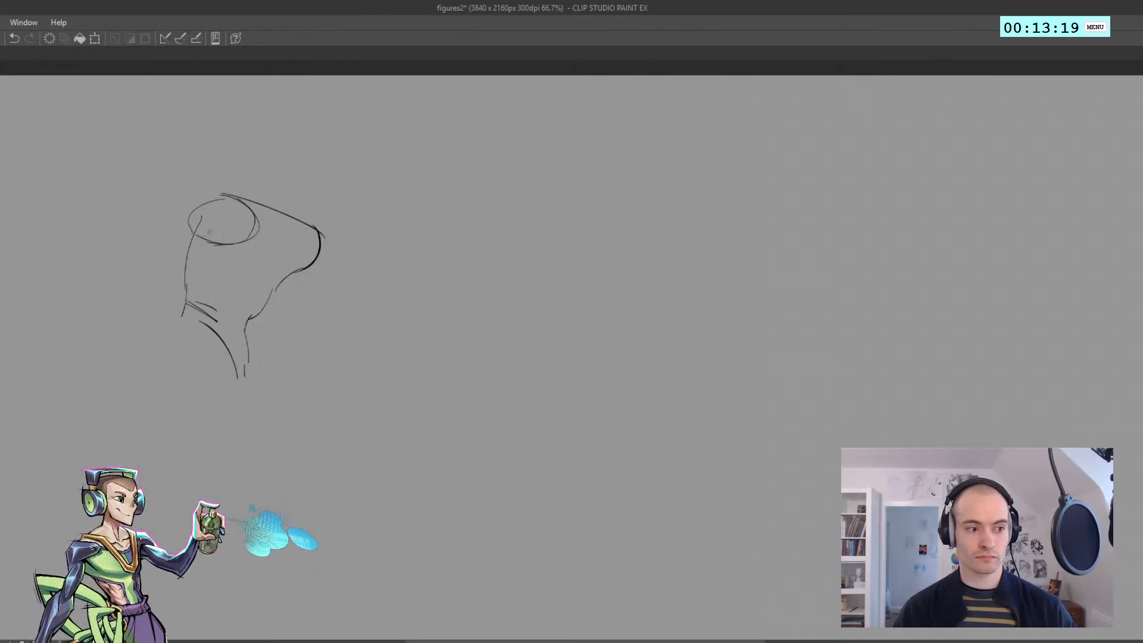
key(ctrl+z)
Sketch the upper arm reaching diagonally down from the far shoulder and round off its elbow
mouse_move(313, 226)
mouse_down()
mouse_move(346, 278)
mouse_move(311, 275)
mouse_move(343, 287)
mouse_move(344, 277)
mouse_move(326, 291)
mouse_move(348, 322)
mouse_up()
key(ctrl+z)
key(ctrl+z)
key(ctrl+z)
key(ctrl+z)
key(ctrl+z)
drag(318, 280, 371, 335)
key(ctrl+z)
drag(377, 317, 367, 333)
Draw the forearm below the elbow with both contours and finish it with a simple pointed hand
key(ctrl+z)
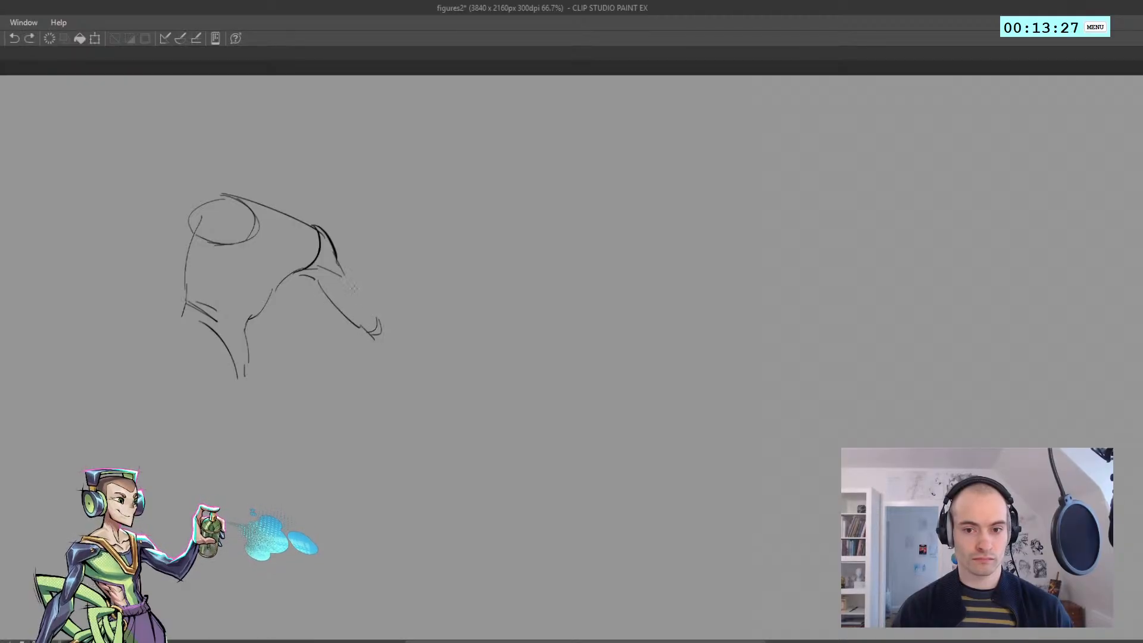
mouse_move(343, 271)
mouse_down()
mouse_move(379, 321)
mouse_move(399, 327)
mouse_move(432, 395)
mouse_up()
key(ctrl+z)
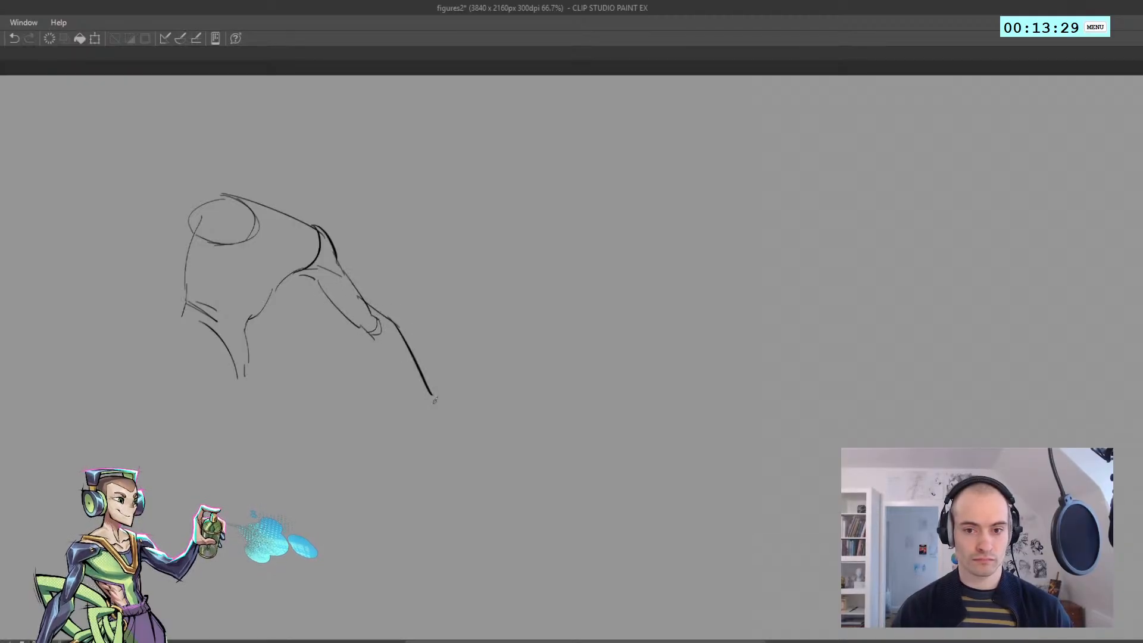
drag(384, 358, 437, 397)
key(ctrl+z)
mouse_move(361, 327)
mouse_down()
mouse_move(388, 363)
mouse_move(382, 356)
mouse_move(459, 393)
mouse_up()
key(ctrl+z)
drag(468, 396, 486, 418)
drag(485, 416, 444, 412)
drag(443, 412, 416, 385)
key(ctrl+z)
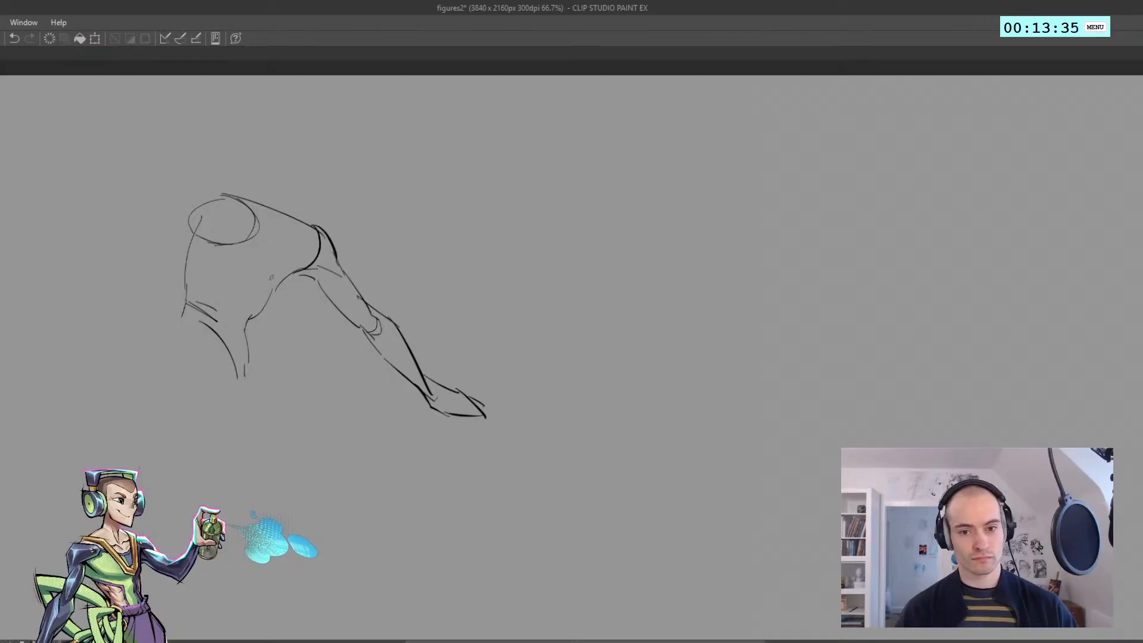
Draw the curved chest contours on the torso and check the figure in a mirrored view
key(ctrl+z)
mouse_move(260, 244)
mouse_down()
mouse_move(249, 290)
mouse_move(205, 274)
mouse_up()
key(ctrl+z)
mouse_move(290, 271)
mouse_down()
mouse_move(279, 299)
mouse_move(262, 296)
mouse_up()
key(ctrl+z)
key(ctrl+z)
key(h)
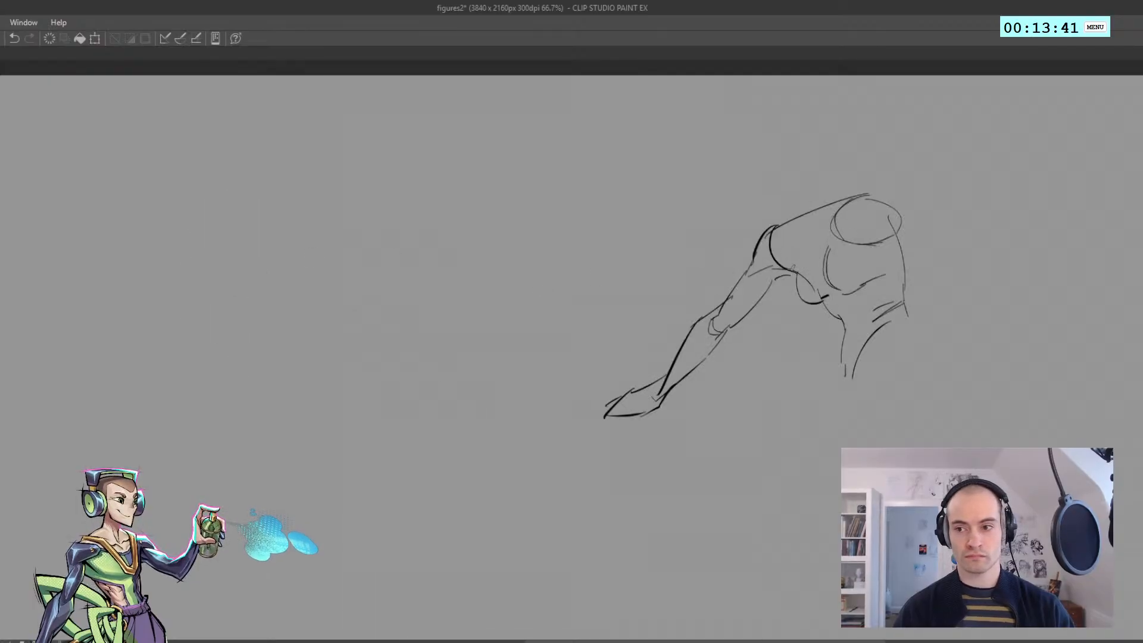
key(h)
Sketch the neck base and collar lines between the figure's shoulders
key(ctrl+z)
drag(296, 213, 287, 228)
key(ctrl+z)
mouse_move(270, 215)
mouse_down()
mouse_move(290, 232)
mouse_move(307, 212)
mouse_up()
key(ctrl+z)
Draw the jaw and the side of the face above the neck
key(ctrl+z)
key(ctrl+z)
key(ctrl+z)
mouse_move(280, 172)
mouse_down()
mouse_move(285, 199)
mouse_move(279, 187)
mouse_move(334, 153)
mouse_up()
key(ctrl+z)
mouse_move(295, 130)
mouse_down()
mouse_move(316, 129)
mouse_move(337, 152)
mouse_up()
mouse_move(335, 148)
mouse_down()
mouse_move(302, 207)
mouse_move(313, 210)
mouse_up()
Complete the skull outline and the back of the neck while working in a mirrored view, and restore the normal view
key(ctrl+z)
key(ctrl+z)
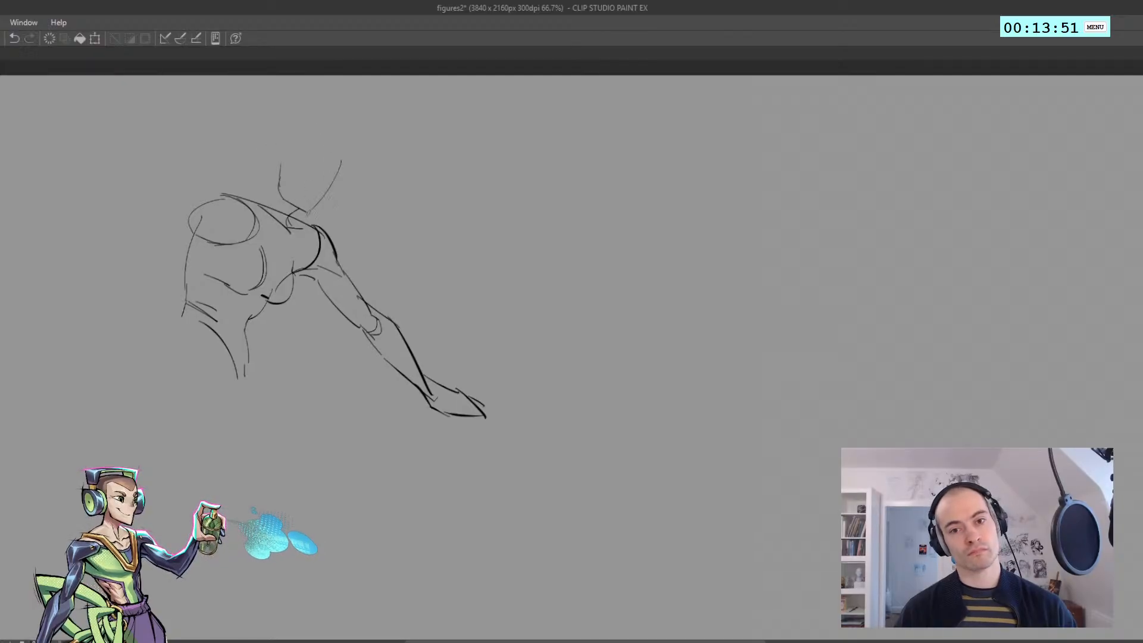
key(h)
mouse_move(757, 170)
mouse_down()
mouse_move(767, 138)
mouse_move(786, 132)
mouse_move(829, 174)
mouse_up()
key(ctrl+z)
key(ctrl+z)
drag(795, 135, 820, 174)
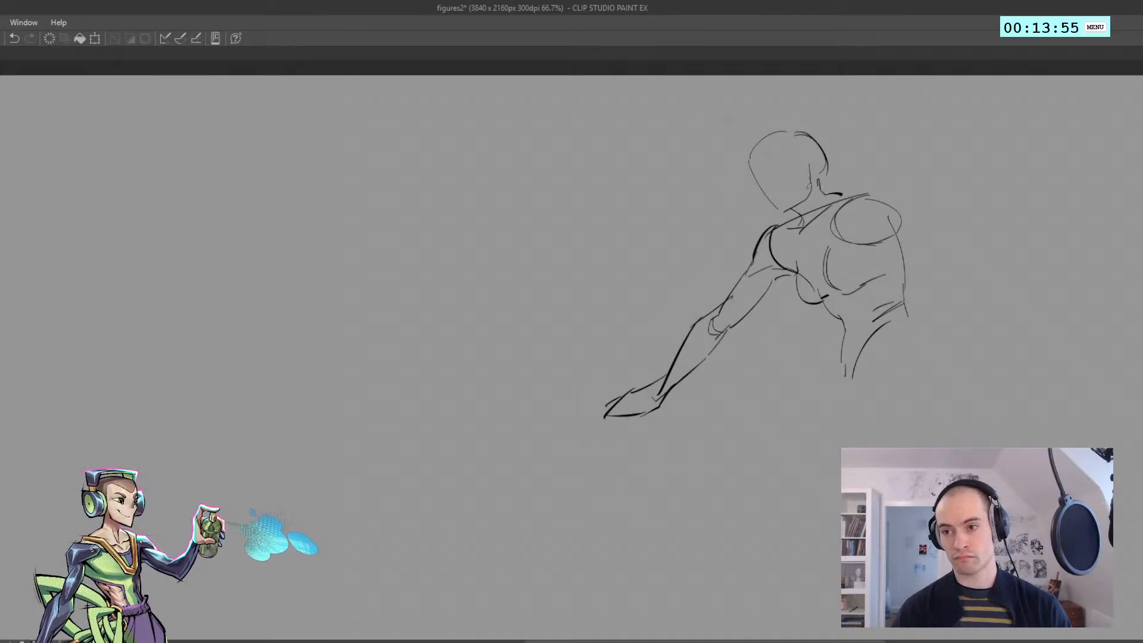
key(h)
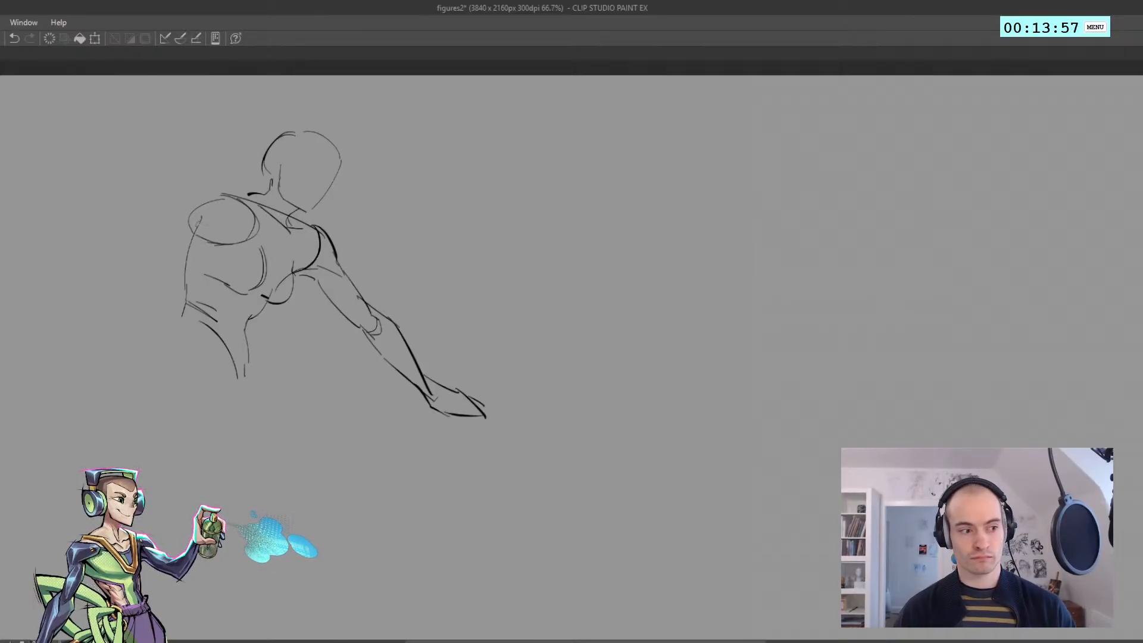
Sketch the second arm stretched out sideways from the oval shoulder, with an elbow, forearm and open hand
mouse_move(191, 209)
mouse_down()
mouse_move(107, 253)
mouse_move(125, 275)
mouse_move(42, 292)
mouse_move(56, 310)
mouse_move(209, 250)
mouse_up()
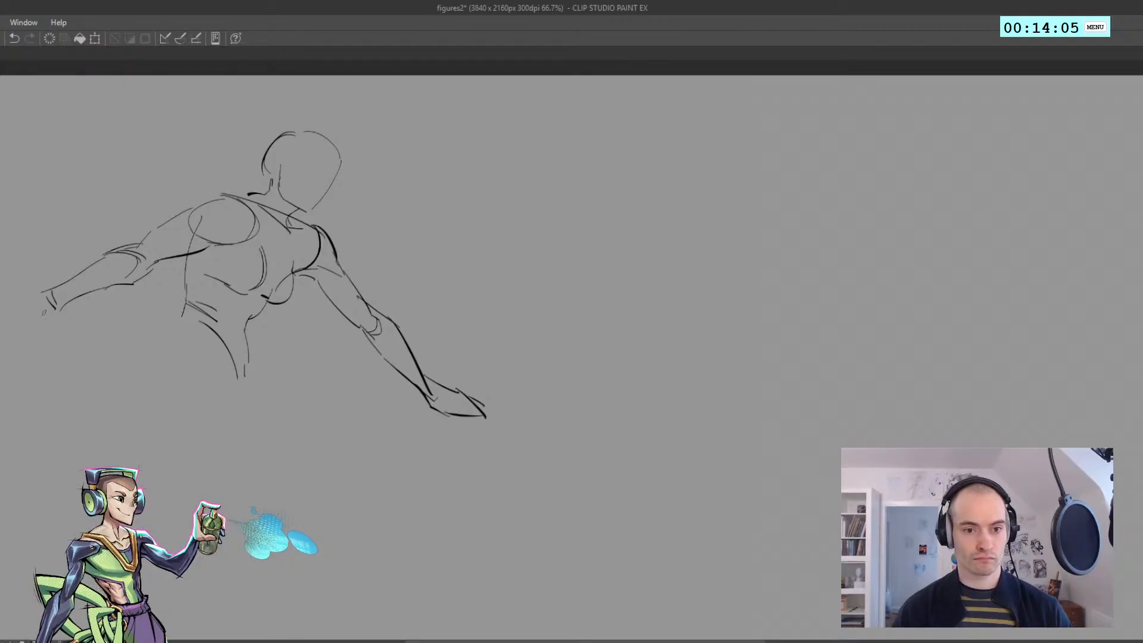
drag(43, 293, 30, 296)
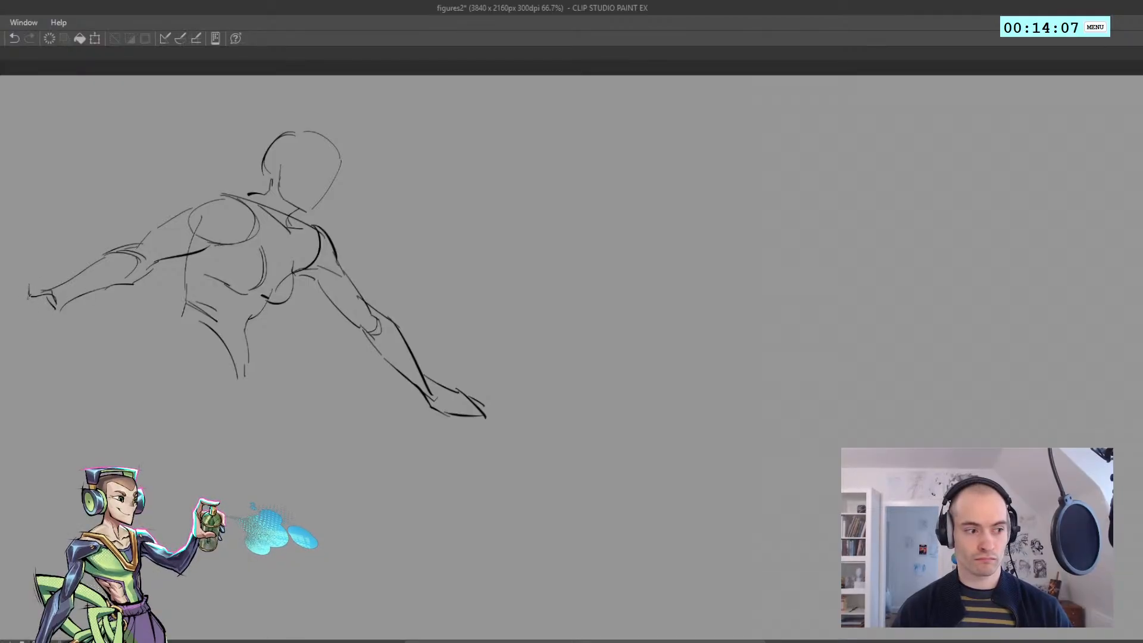
drag(136, 323, 362, 299)
mouse_move(273, 271)
mouse_down()
mouse_move(217, 263)
mouse_move(270, 289)
mouse_move(271, 262)
mouse_move(243, 264)
mouse_move(232, 245)
mouse_move(256, 258)
mouse_up()
key(ctrl+z)
drag(334, 280, 250, 311)
Sketch the outer curve of the hip and the pelvis lines below the figure's waist
scroll(305, 322, down, 3)
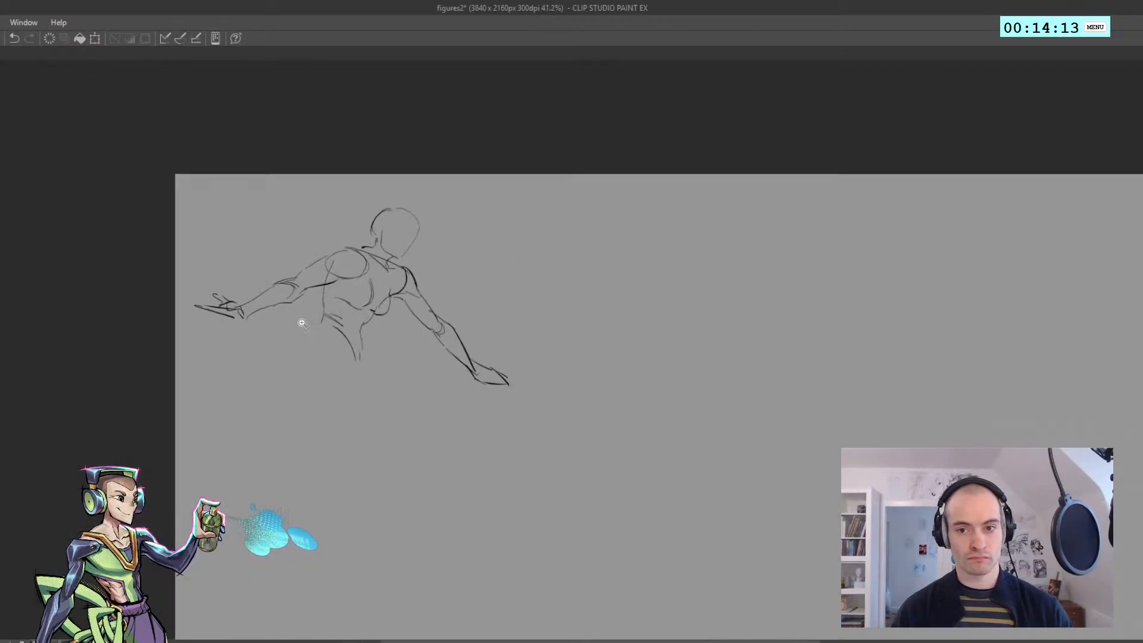
scroll(317, 333, up, 2)
drag(347, 360, 290, 349)
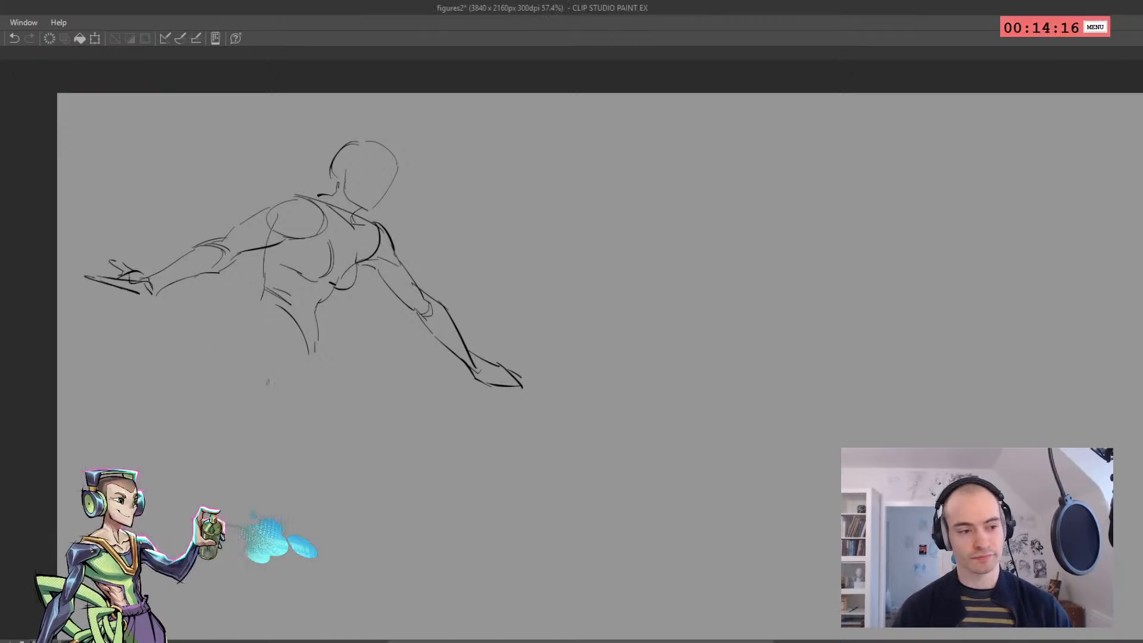
mouse_move(245, 336)
mouse_down()
mouse_move(242, 376)
mouse_move(260, 303)
mouse_up()
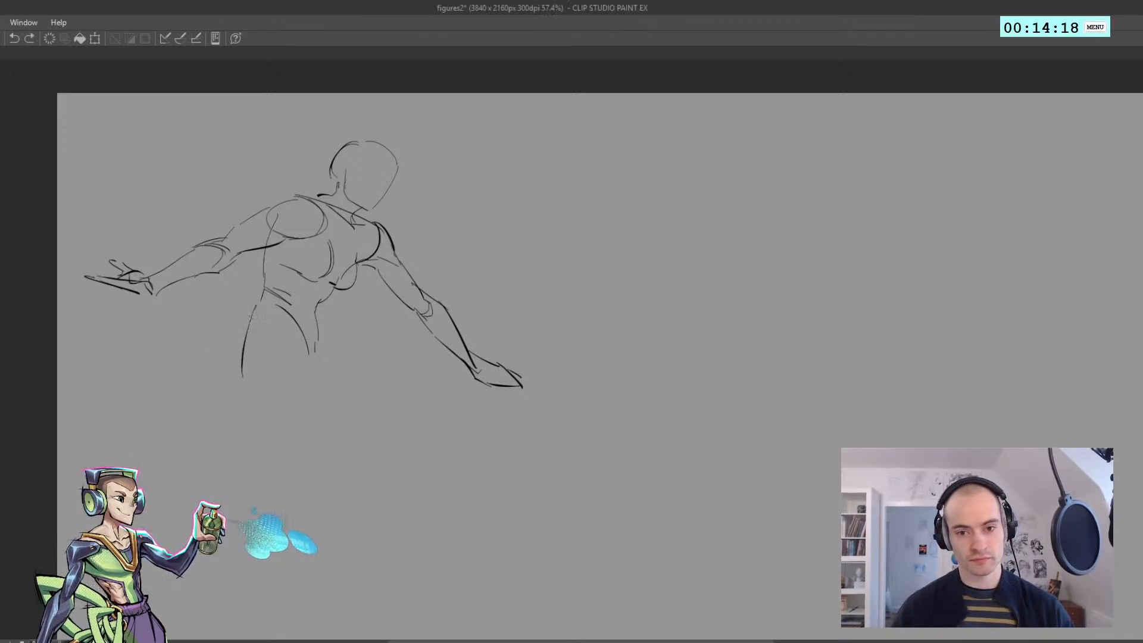
key(ctrl+z)
mouse_move(241, 375)
mouse_down()
mouse_move(261, 302)
mouse_move(278, 305)
mouse_move(289, 363)
mouse_up()
key(ctrl+z)
mouse_move(278, 307)
mouse_down()
mouse_move(297, 341)
mouse_move(325, 337)
mouse_up()
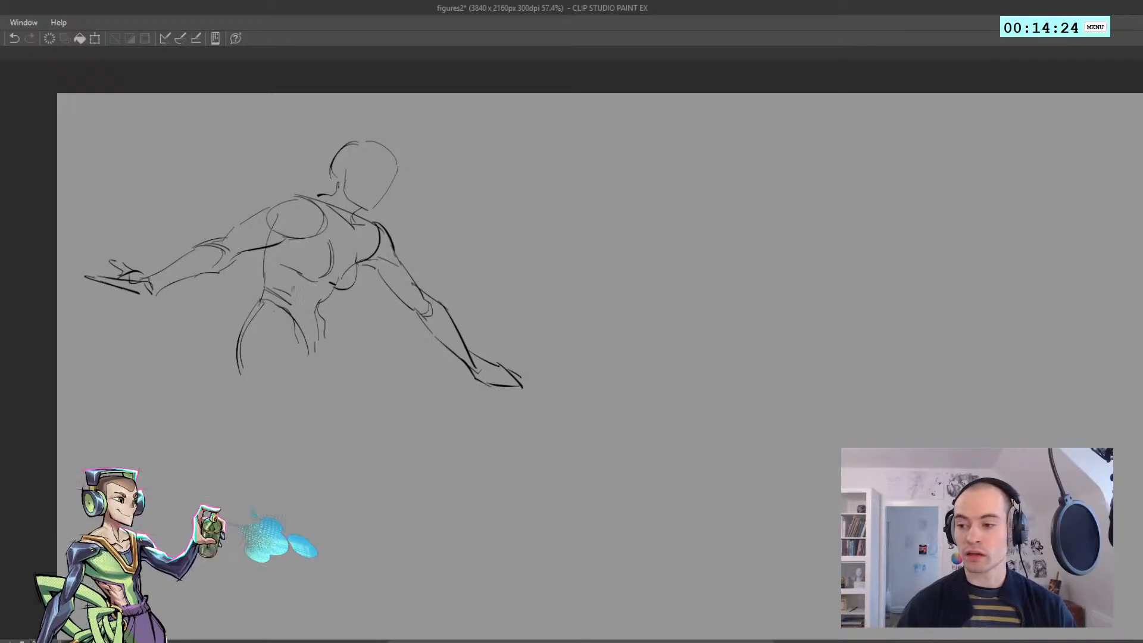
drag(292, 378, 266, 364)
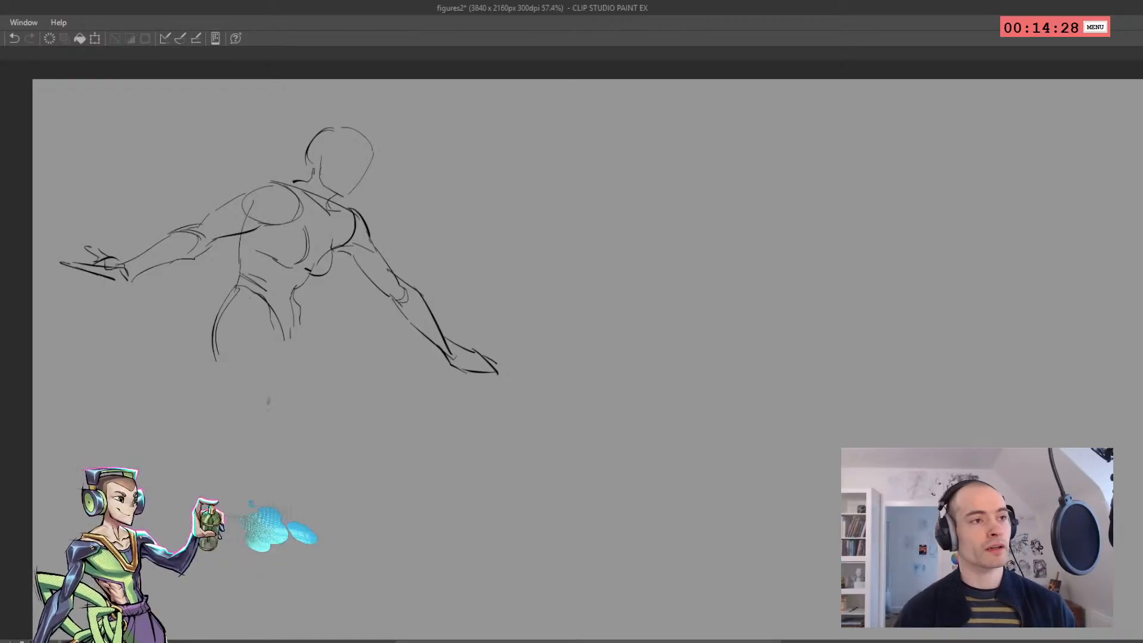
Draw the front contour of the near thigh from the groin down to the knee
click(266, 400)
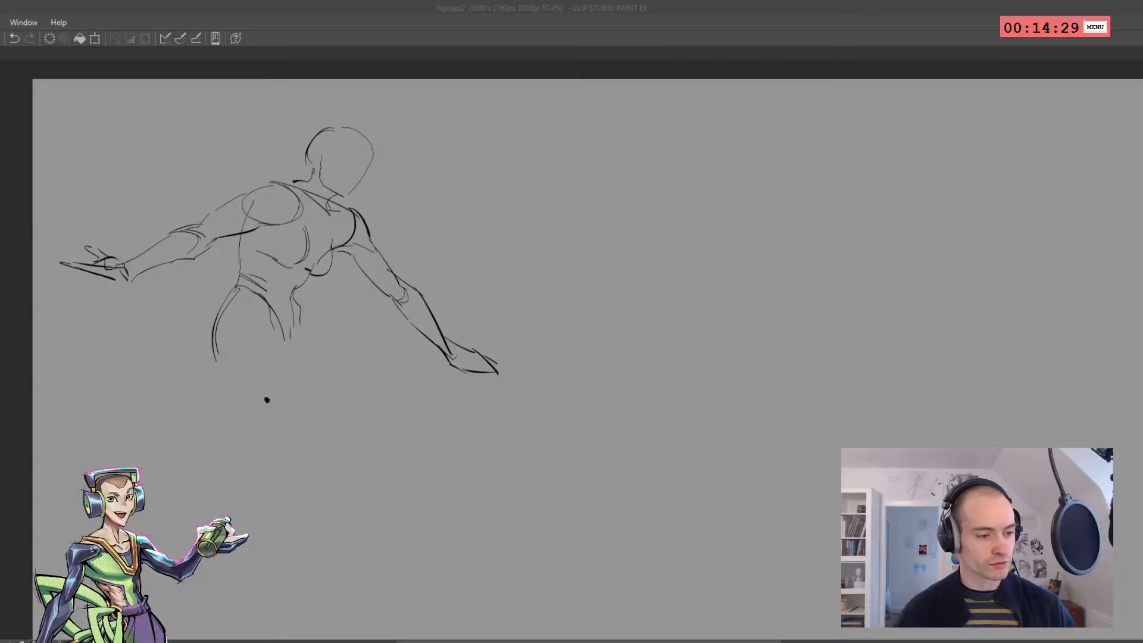
drag(274, 326, 298, 366)
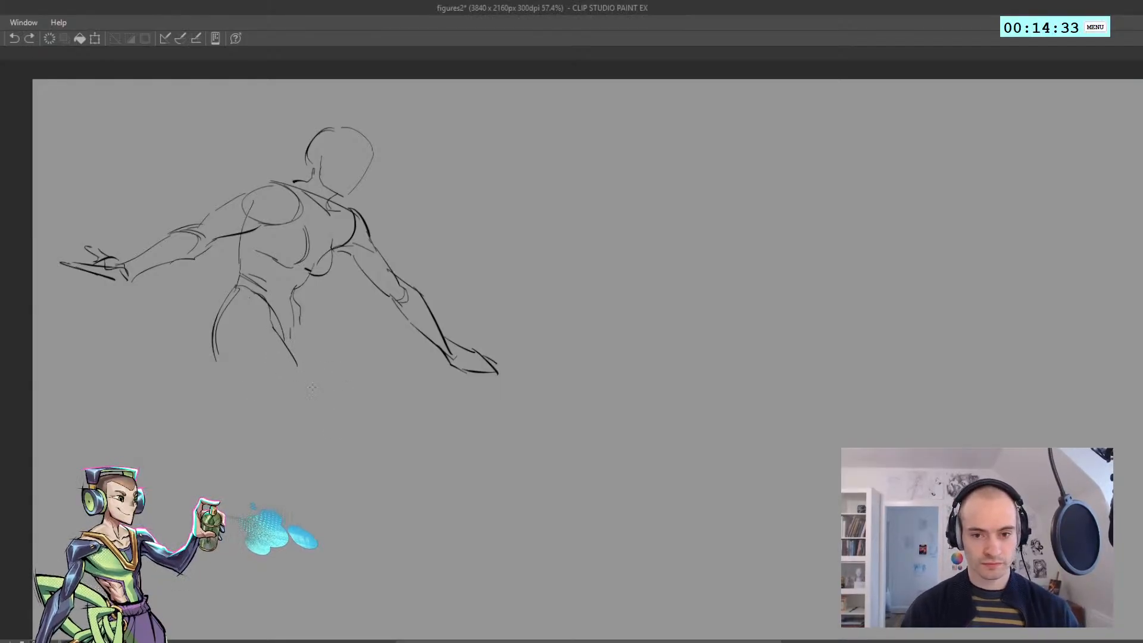
drag(292, 351, 336, 464)
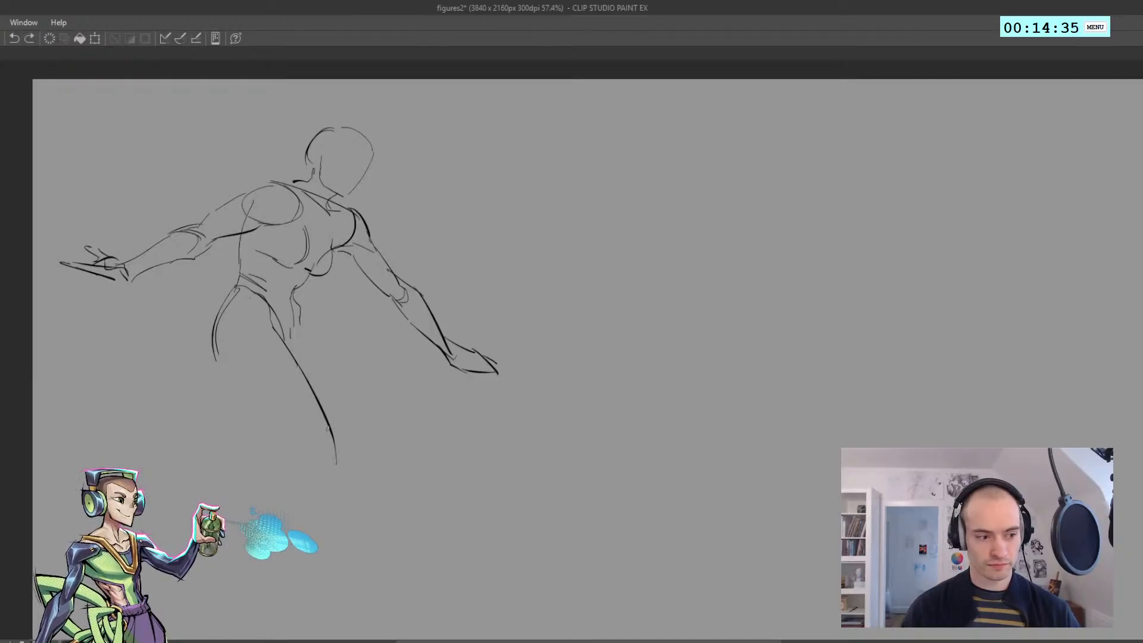
key(ctrl+z)
mouse_move(297, 363)
mouse_down()
mouse_move(345, 476)
mouse_move(301, 474)
mouse_move(266, 433)
mouse_up()
key(ctrl+z)
Draw the back of the near thigh and join it to the buttock with a short crease line
key(ctrl+z)
key(ctrl+z)
drag(295, 462, 243, 391)
key(ctrl+z)
drag(279, 437, 239, 391)
drag(231, 378, 237, 390)
key(ctrl+z)
key(ctrl+z)
drag(300, 465, 236, 381)
key(ctrl+z)
key(ctrl+z)
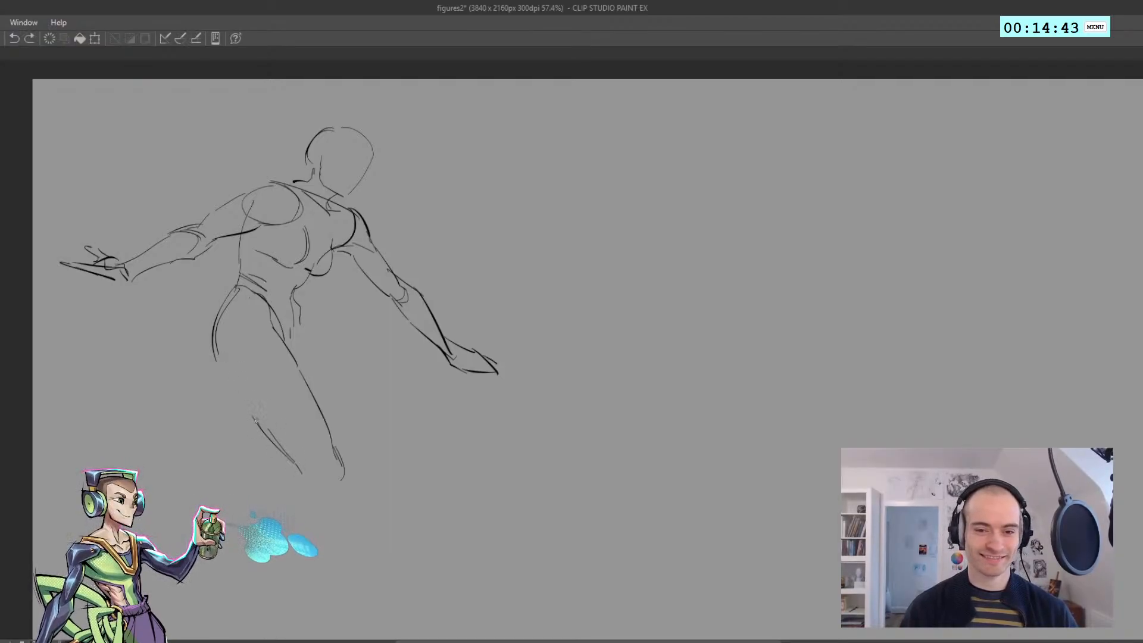
drag(258, 422, 239, 386)
mouse_move(240, 385)
mouse_down()
mouse_move(223, 368)
mouse_move(237, 381)
mouse_up()
key(ctrl+z)
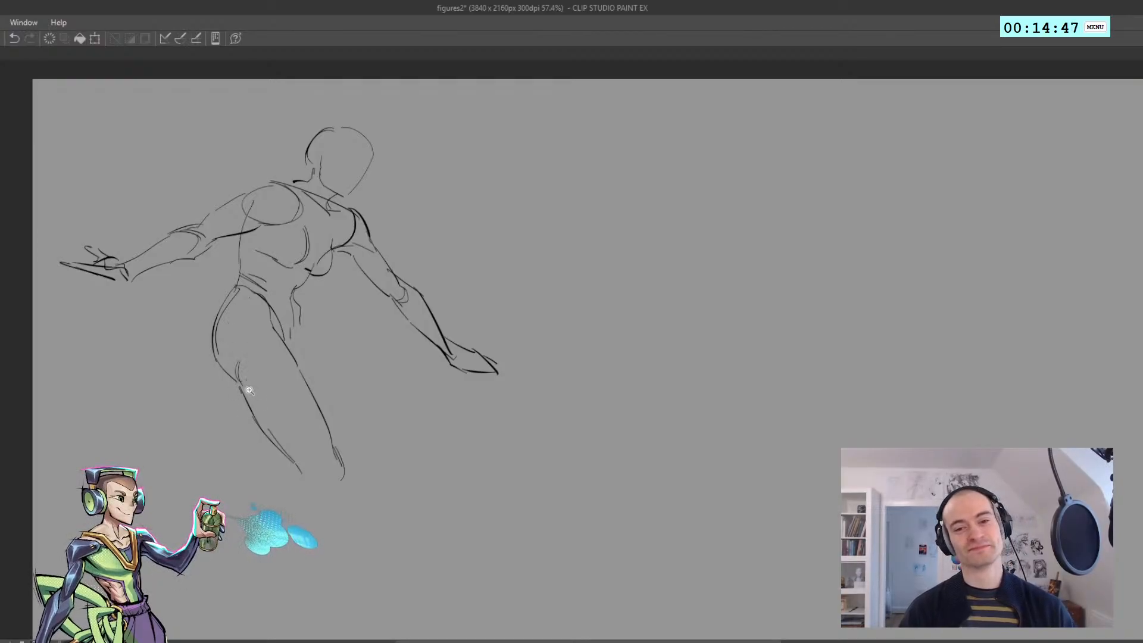
Sketch the near knee and the shin and calf lines running down to the ankle
scroll(249, 391, down, 2)
scroll(265, 445, up, 1)
key(ctrl+z)
mouse_move(328, 463)
mouse_down()
mouse_move(307, 488)
mouse_move(314, 463)
mouse_move(315, 498)
mouse_move(284, 580)
mouse_up()
key(ctrl+z)
key(ctrl+z)
key(ctrl+z)
key(ctrl+z)
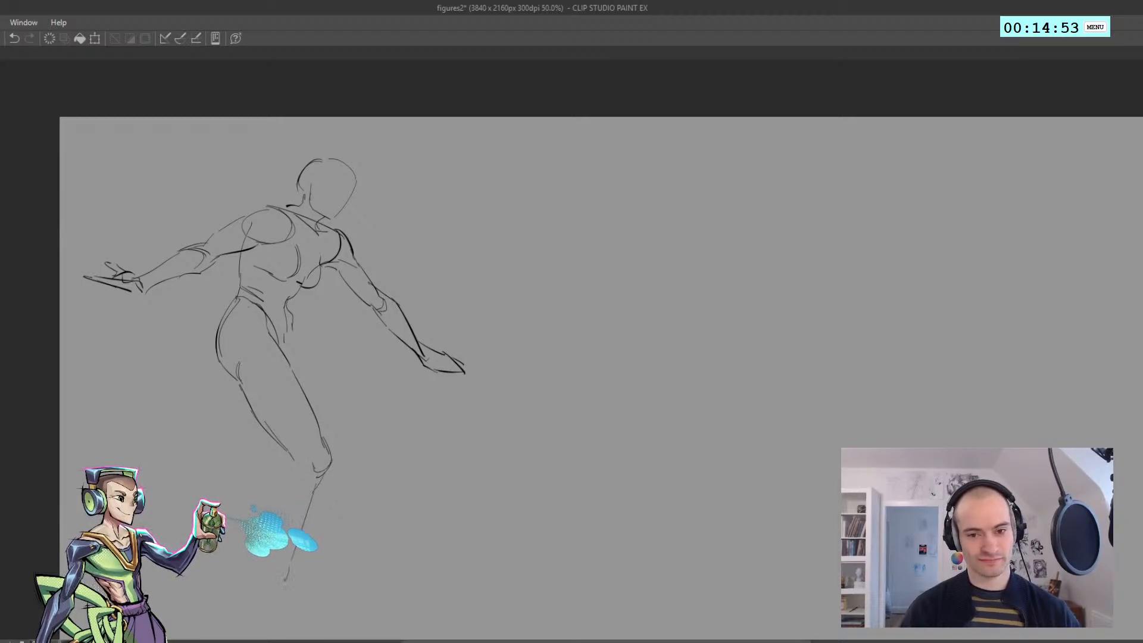
key(ctrl+z)
key(ctrl+z)
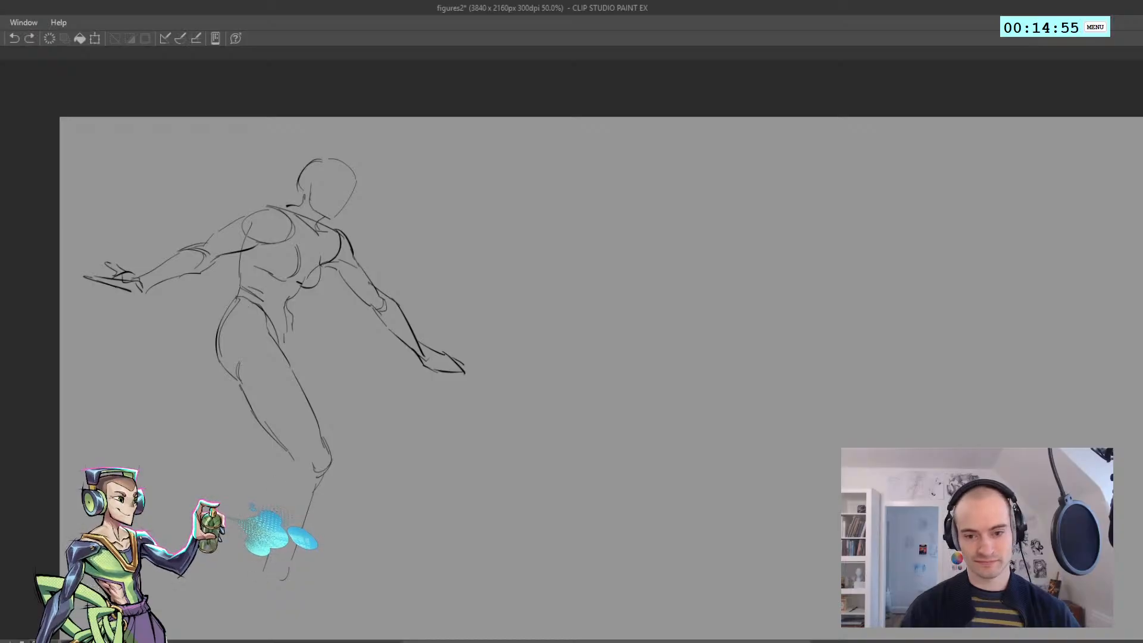
drag(290, 457, 280, 485)
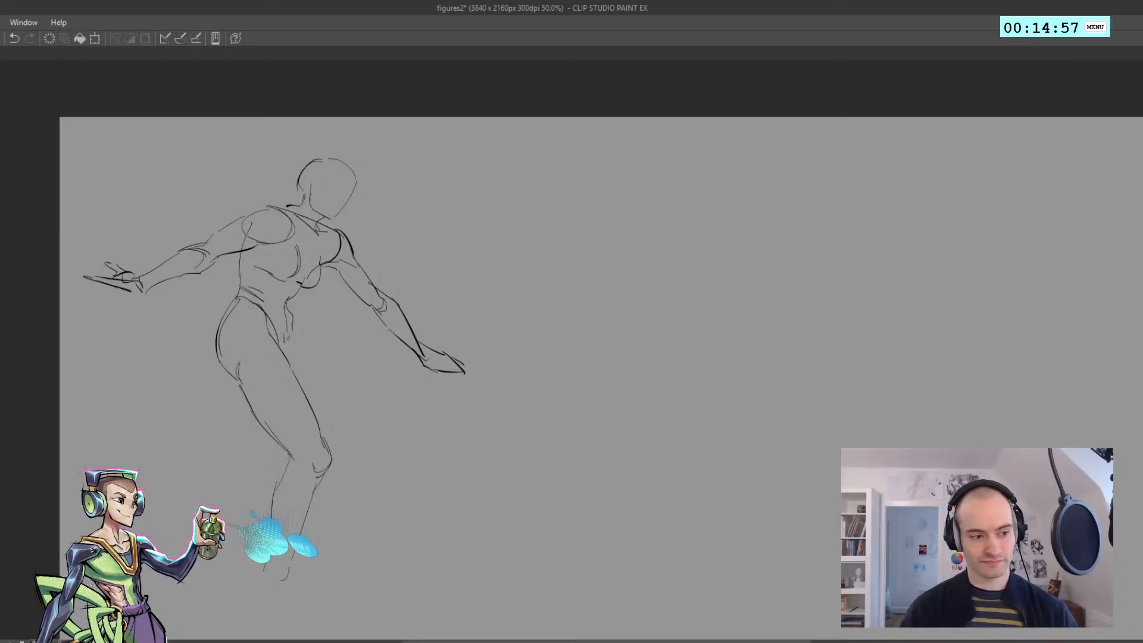
key(ctrl+z)
Sketch the far thigh reaching forward from the groin, with its knee and underside
mouse_move(292, 324)
mouse_down()
mouse_move(373, 395)
mouse_move(380, 444)
mouse_up()
key(ctrl+z)
key(ctrl+z)
mouse_move(383, 415)
mouse_down()
mouse_move(380, 453)
mouse_move(376, 422)
mouse_up()
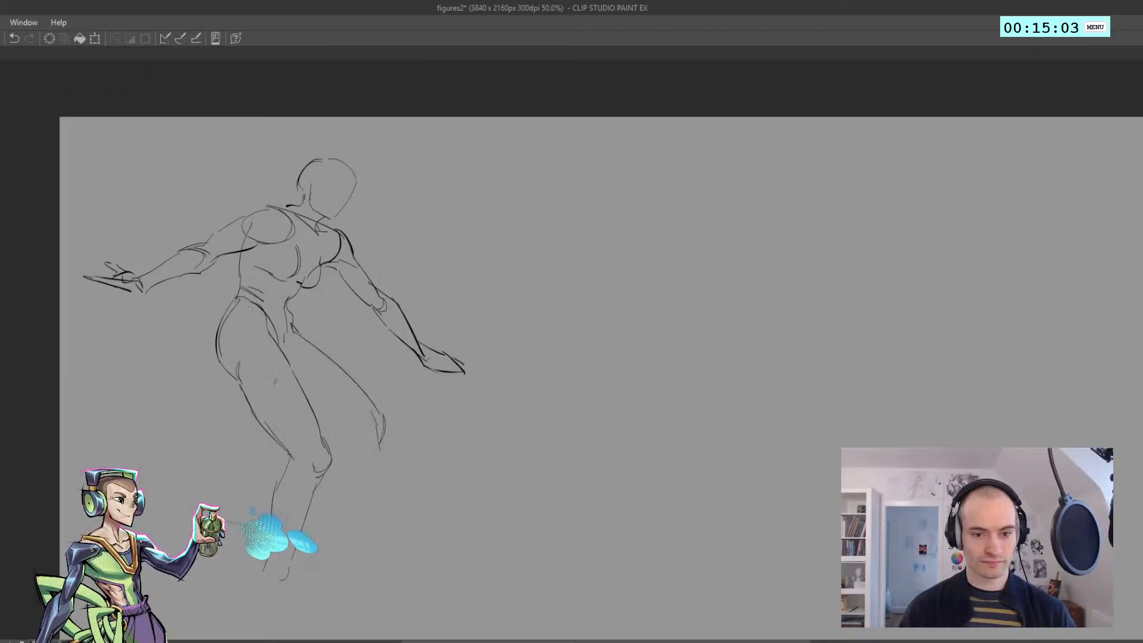
key(ctrl+z)
mouse_move(307, 399)
mouse_down()
mouse_move(370, 447)
mouse_move(363, 471)
mouse_move(350, 432)
mouse_move(360, 469)
mouse_up()
Draw the far lower leg with its calf curve and shin line below the knee
drag(362, 475, 390, 506)
key(ctrl+z)
drag(354, 453, 403, 527)
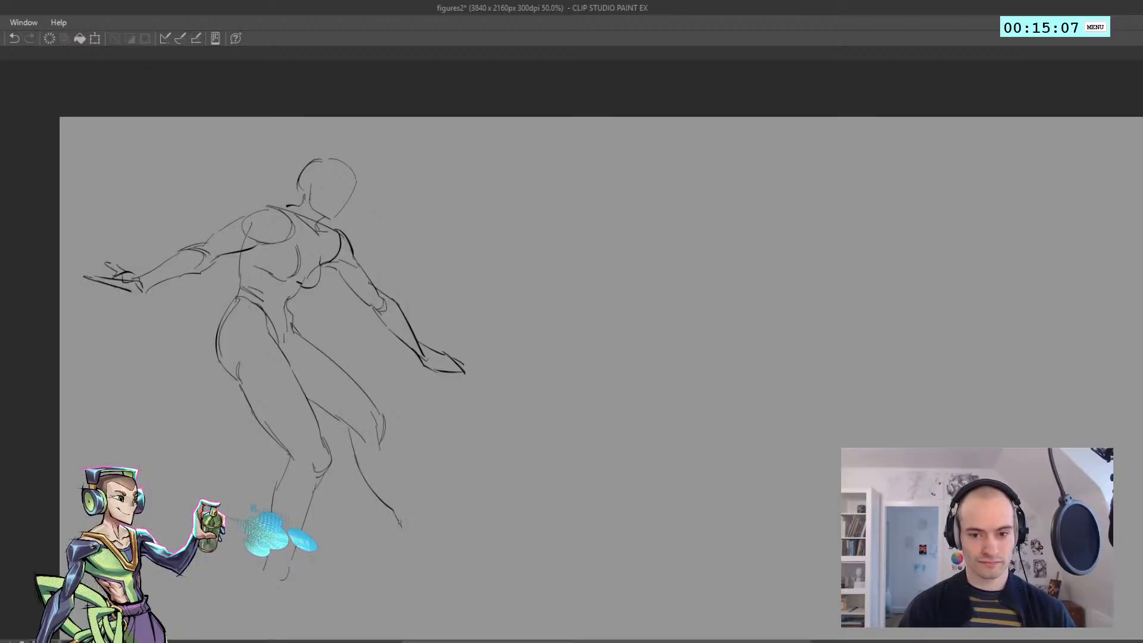
key(ctrl+z)
key(ctrl+z)
key(ctrl+z)
drag(361, 473, 390, 504)
mouse_move(390, 505)
mouse_down()
mouse_move(402, 527)
mouse_move(397, 481)
mouse_up()
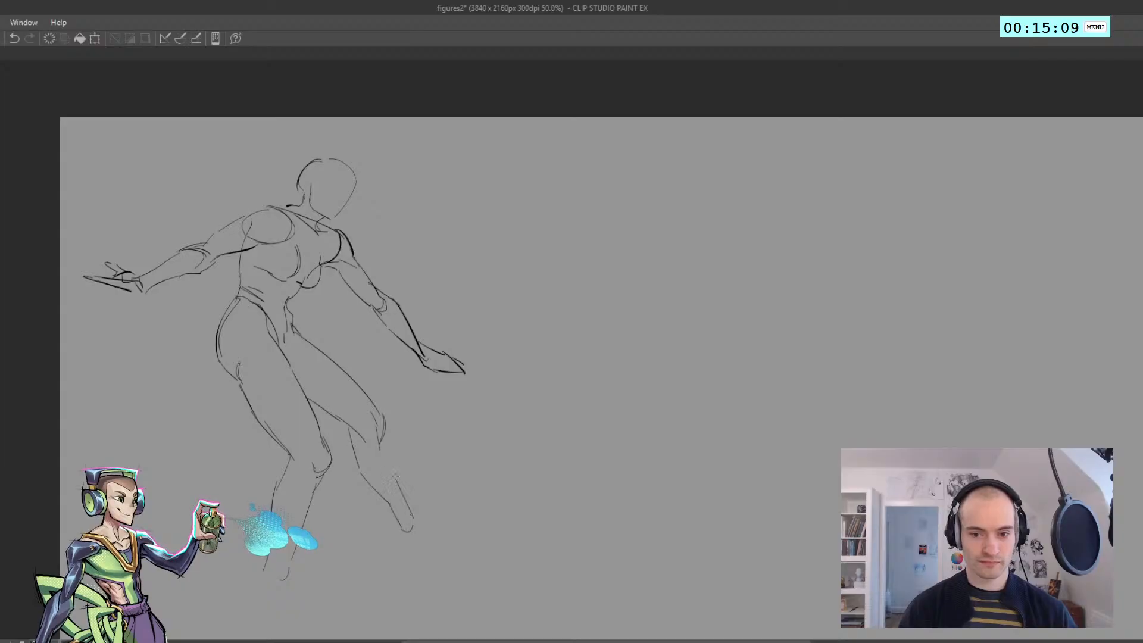
key(ctrl+z)
drag(419, 520, 403, 483)
key(ctrl+z)
mouse_move(419, 522)
mouse_down()
mouse_move(387, 432)
mouse_move(393, 496)
mouse_move(383, 493)
mouse_up()
drag(377, 450, 389, 410)
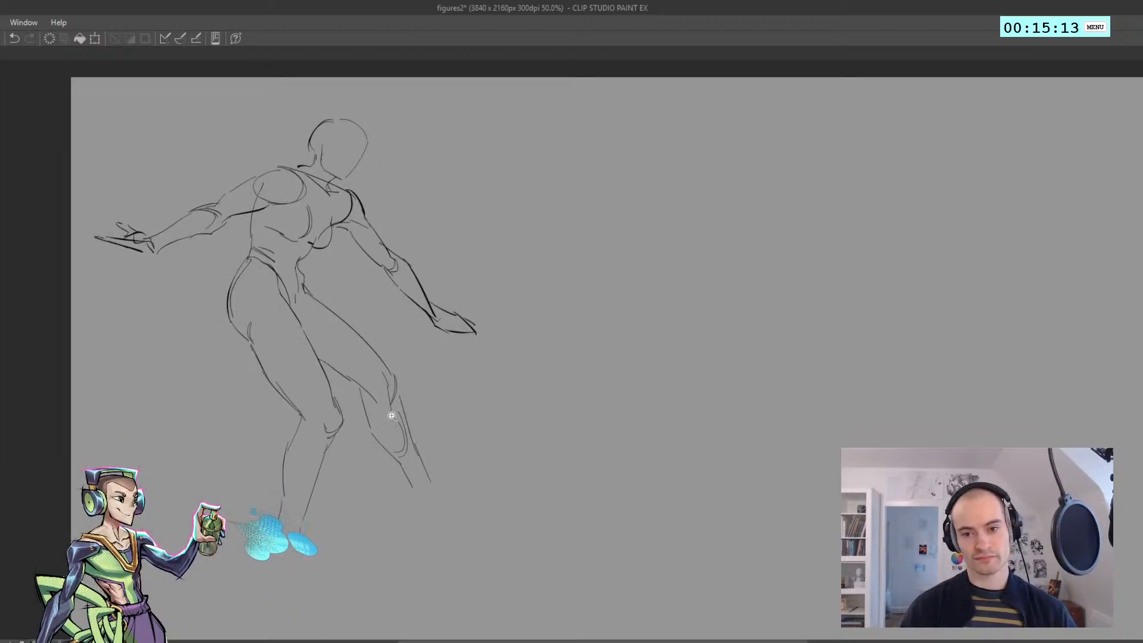
Finish the far leg's ankle and sketch its foot resting on the toes with a raised heel
ctrl+click(383, 423)
drag(371, 483, 344, 468)
mouse_move(362, 505)
mouse_down()
mouse_move(409, 490)
mouse_move(426, 501)
mouse_move(395, 501)
mouse_move(414, 518)
mouse_move(409, 488)
mouse_move(394, 509)
mouse_move(406, 488)
mouse_move(396, 510)
mouse_move(439, 543)
mouse_up()
key(ctrl+z)
key(ctrl+z)
key(ctrl+z)
key(ctrl+z)
key(ctrl+z)
key(ctrl+z)
key(ctrl+z)
key(ctrl+z)
key(ctrl+z)
mouse_move(408, 515)
mouse_down()
mouse_move(424, 545)
mouse_move(458, 544)
mouse_move(449, 536)
mouse_up()
key(ctrl+z)
key(ctrl+z)
drag(435, 503, 440, 533)
key(ctrl+z)
Sketch the ankle and the flat foot of the near leg
key(ctrl+z)
drag(426, 487, 441, 531)
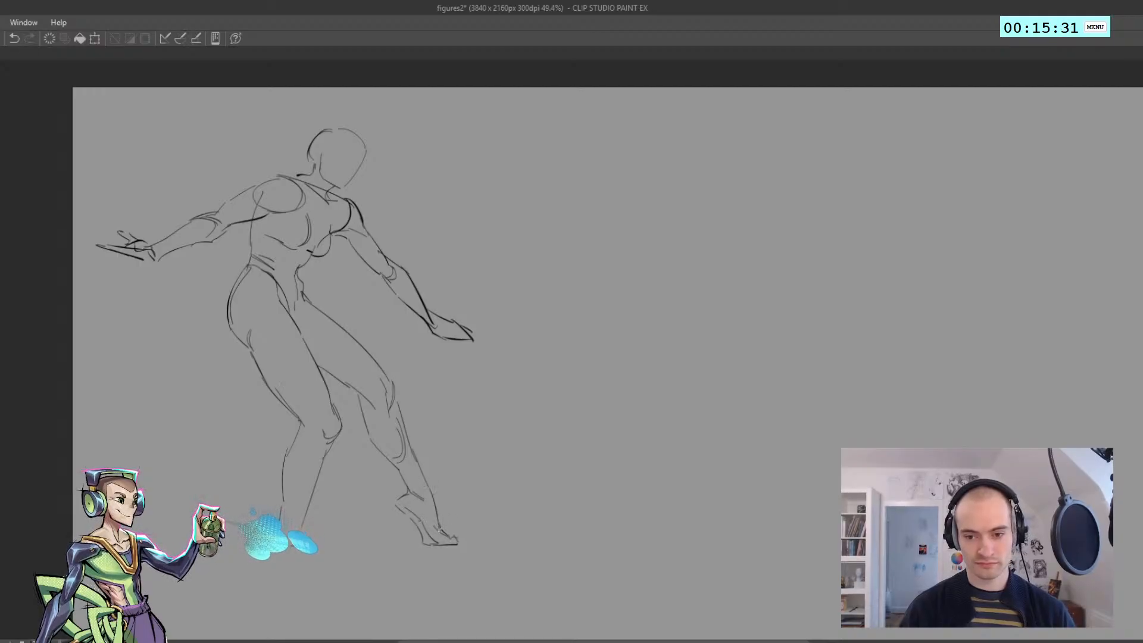
mouse_move(255, 505)
mouse_down()
mouse_move(250, 491)
mouse_move(293, 519)
mouse_up()
key(ctrl+z)
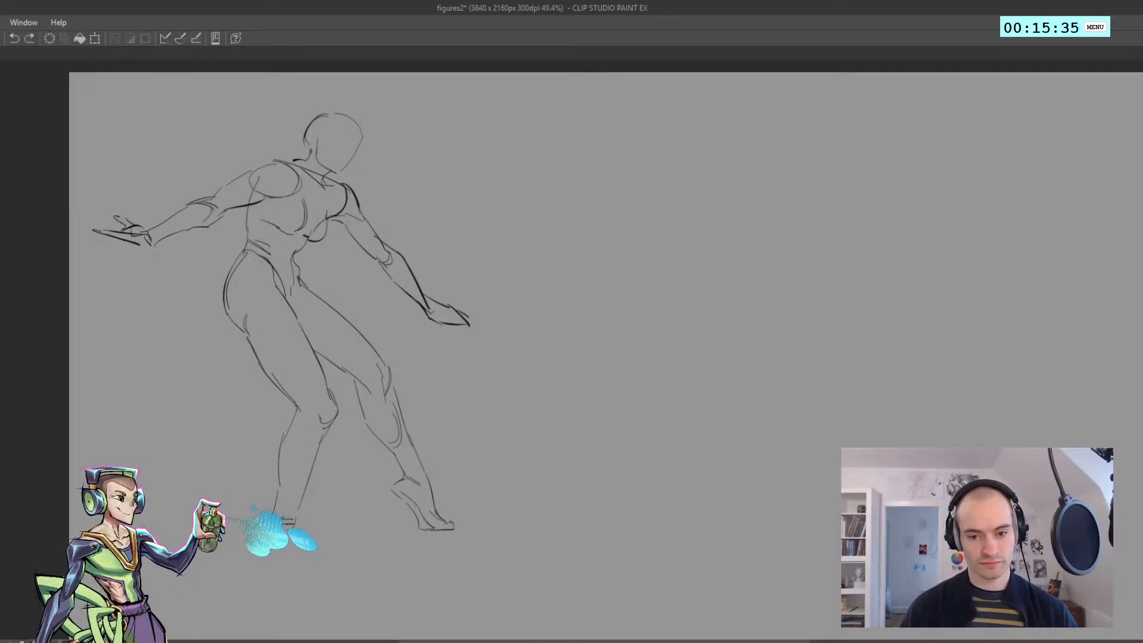
key(ctrl+y)
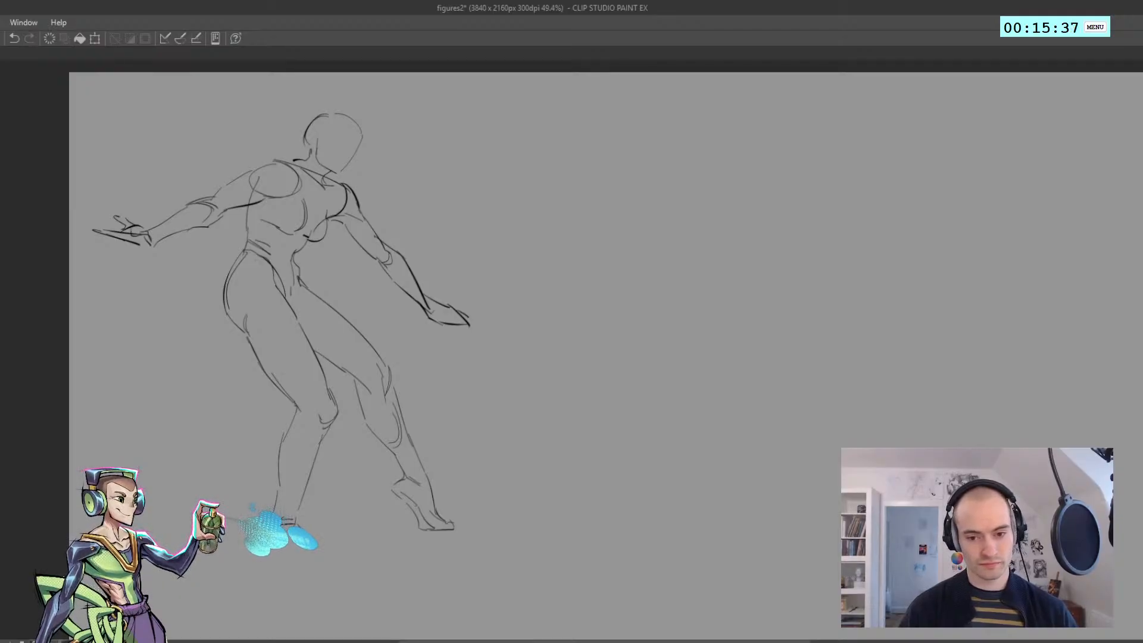
key(ctrl+z)
key(ctrl+y)
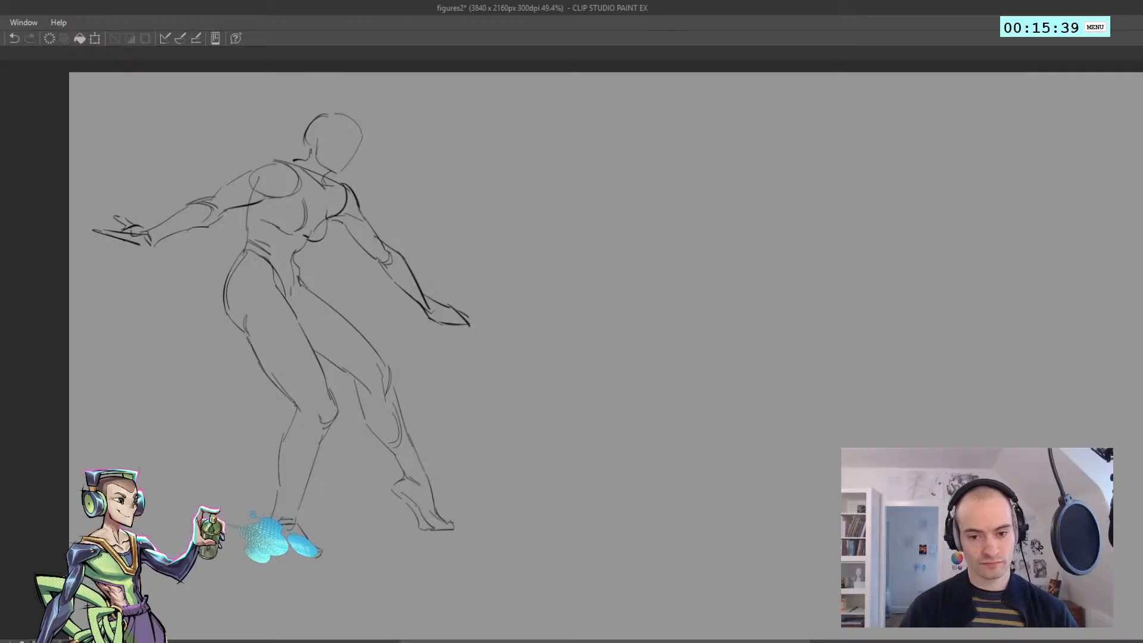
key(ctrl+z)
key(ctrl+y)
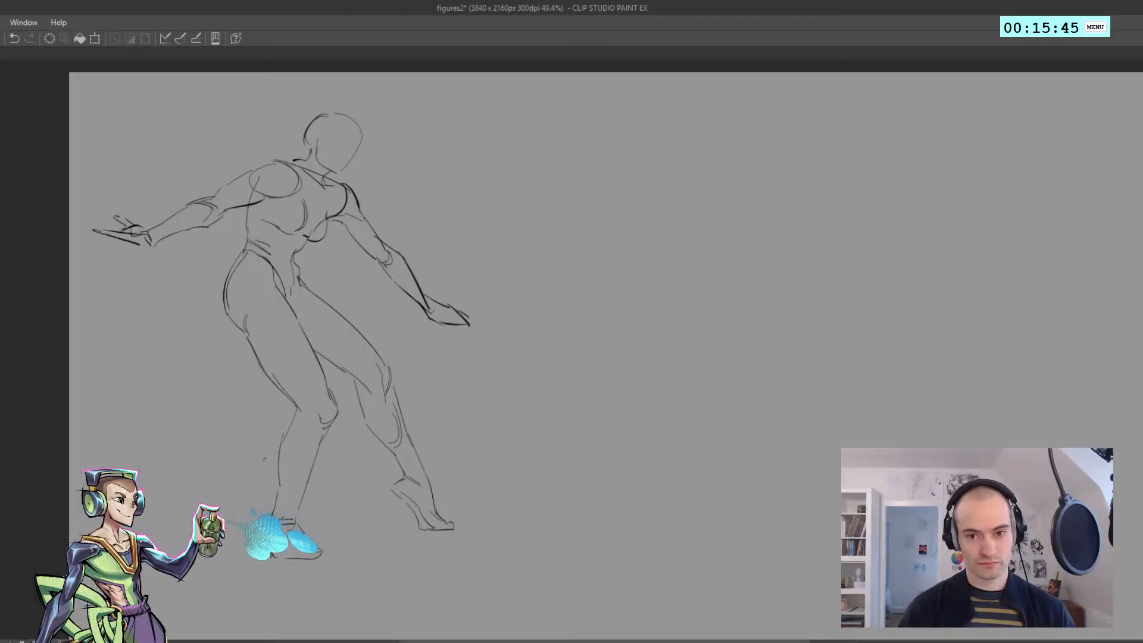
drag(266, 459, 273, 495)
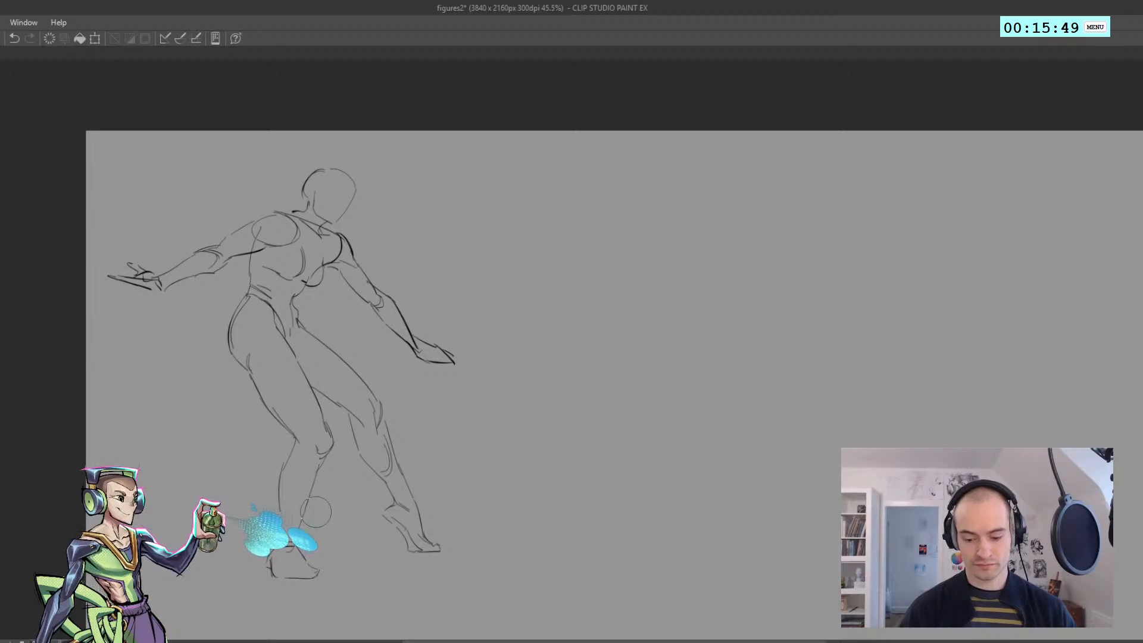
Erase the near leg's shin line with a larger eraser and redraw it from the knee to the ankle
key(bracketright)
key(bracketright)
key(bracketright)
drag(321, 514, 327, 502)
key(ctrl+z)
key(p)
key(ctrl+z)
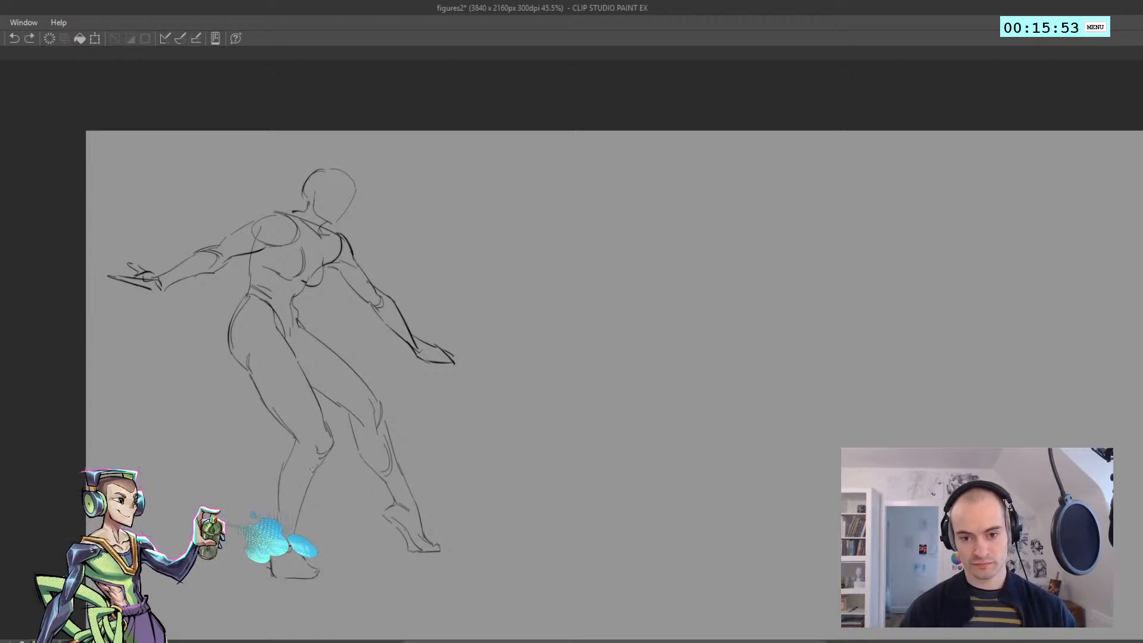
drag(321, 458, 292, 517)
key(ctrl+z)
mouse_move(306, 478)
mouse_down()
mouse_move(293, 515)
mouse_move(305, 509)
mouse_move(275, 547)
mouse_up()
key(ctrl+z)
key(ctrl+z)
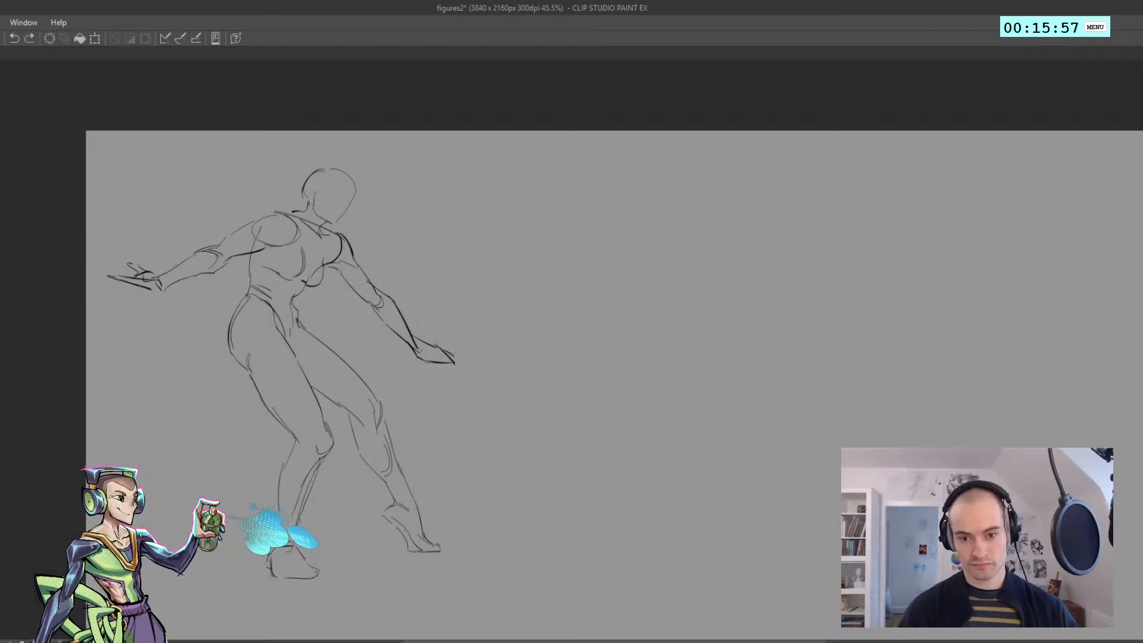
Erase the near knee's outline and redraw it, checking the pose in a mirrored view
mouse_move(279, 507)
mouse_down()
mouse_move(275, 546)
mouse_move(288, 434)
mouse_move(306, 456)
mouse_up()
key(j)
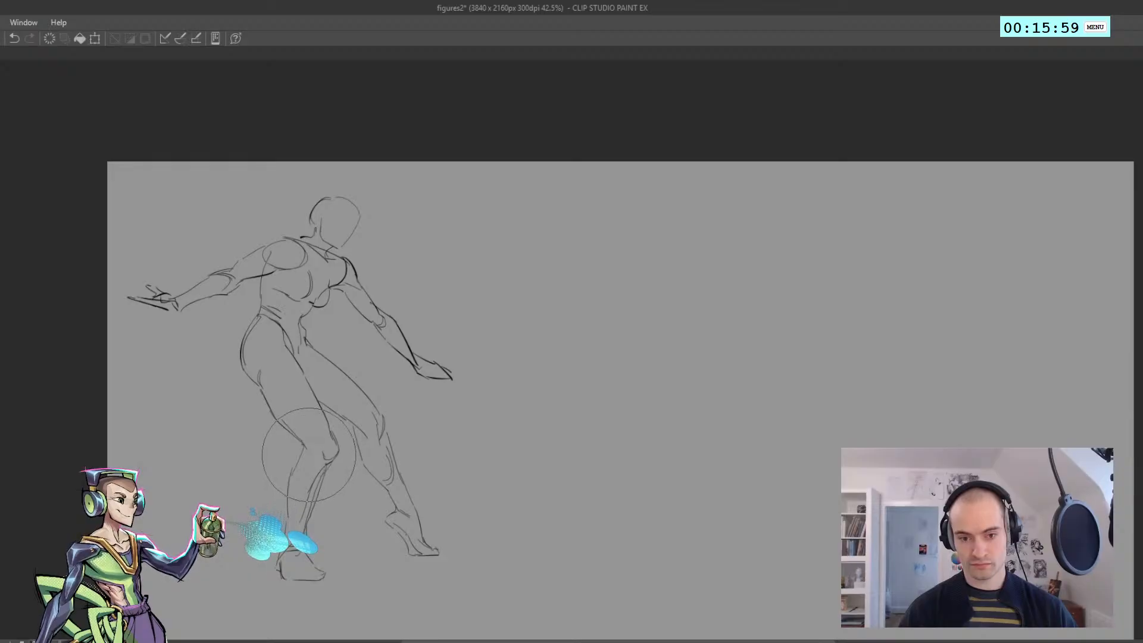
key(p)
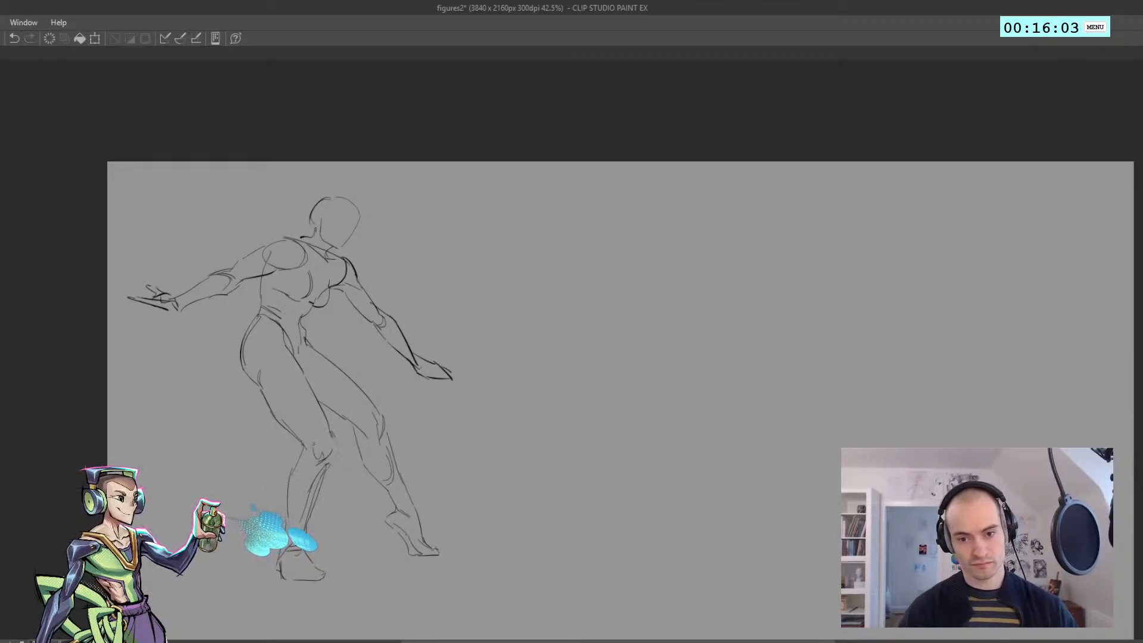
key(ctrl+z)
mouse_move(331, 430)
mouse_down()
mouse_move(326, 466)
mouse_move(203, 467)
mouse_up()
key(ctrl+z)
key(ctrl+z)
key(h)
drag(643, 496, 503, 471)
key(h)
drag(456, 414, 599, 426)
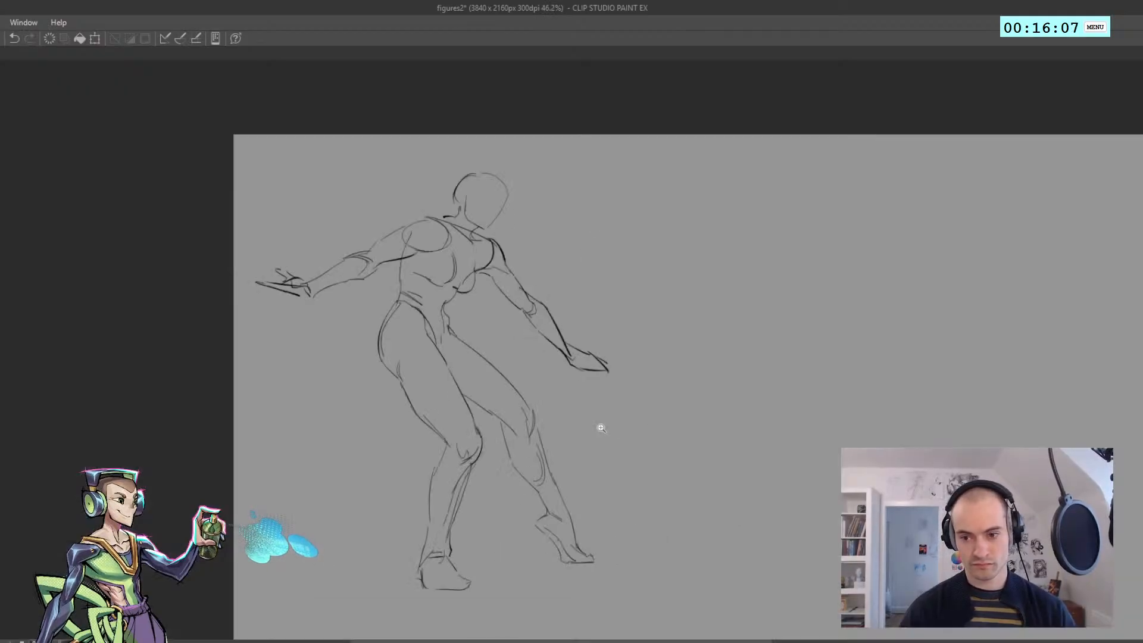
key(ctrl+z)
key(ctrl+z)
mouse_move(479, 446)
mouse_down()
mouse_move(473, 459)
mouse_move(481, 442)
mouse_up()
mouse_move(479, 446)
mouse_down()
mouse_move(470, 470)
mouse_move(423, 458)
mouse_move(536, 458)
mouse_up()
mouse_move(481, 439)
mouse_down()
mouse_move(470, 473)
mouse_move(475, 462)
mouse_move(405, 408)
mouse_move(381, 371)
mouse_up()
key(ctrl+z)
key(ctrl+z)
key(ctrl+z)
Start a second figure on the empty canvas beside the first with a sloping upper chest line and a curved side
drag(409, 344, 243, 334)
click(268, 374)
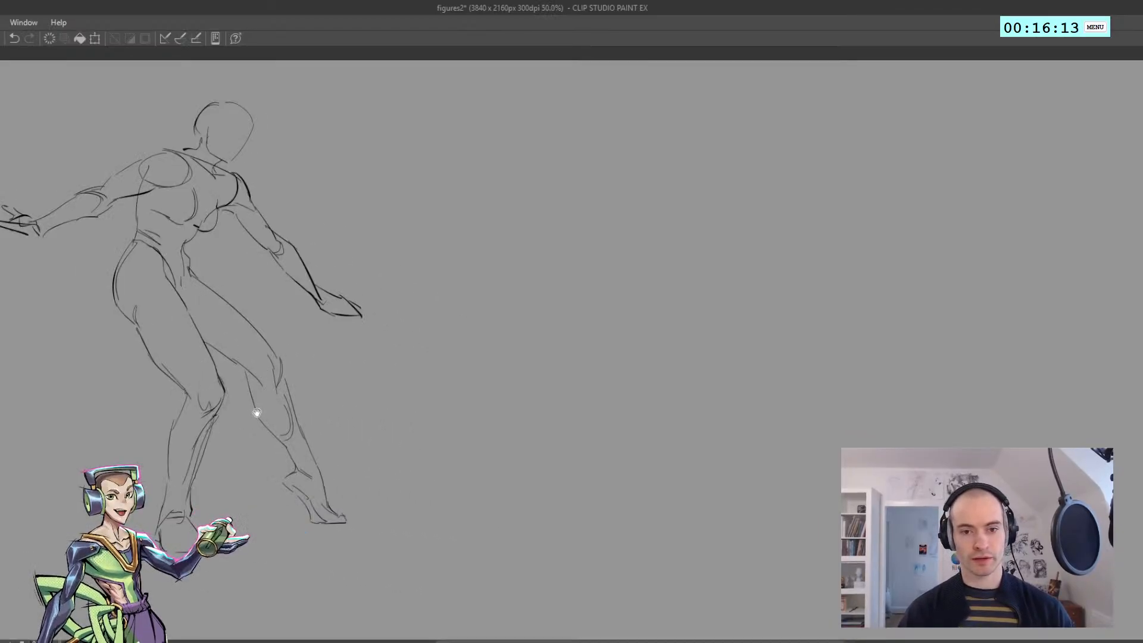
drag(296, 390, 105, 436)
mouse_move(317, 303)
mouse_down()
mouse_move(297, 309)
mouse_move(323, 287)
mouse_up()
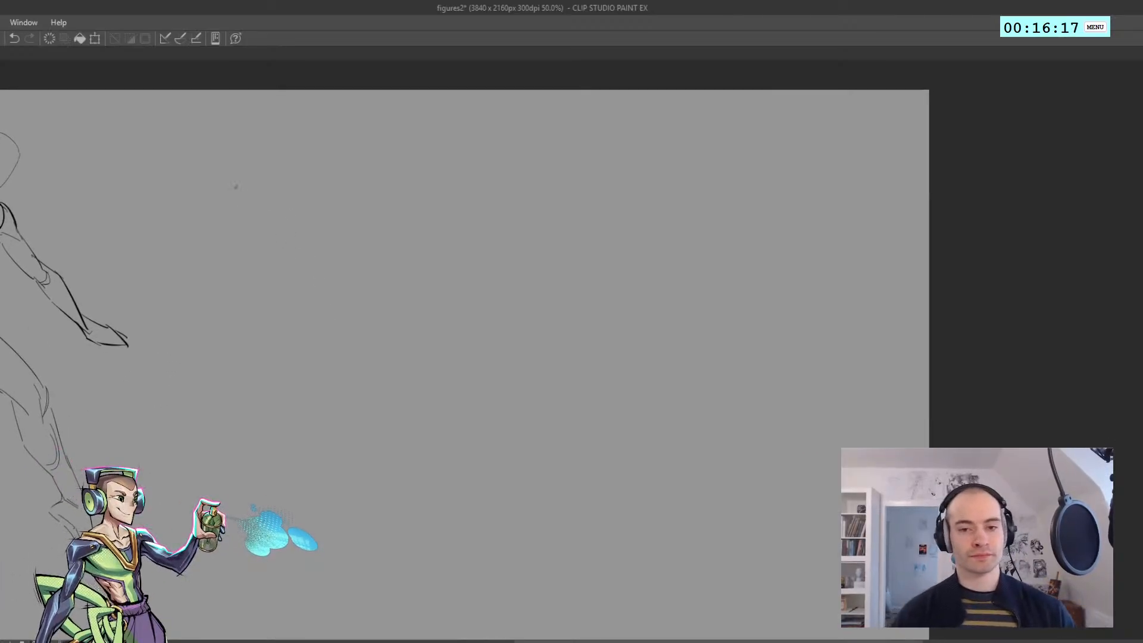
mouse_move(236, 182)
mouse_down()
mouse_move(309, 212)
mouse_move(312, 231)
mouse_up()
key(ctrl+z)
mouse_move(274, 192)
mouse_down()
mouse_move(317, 227)
mouse_move(301, 256)
mouse_up()
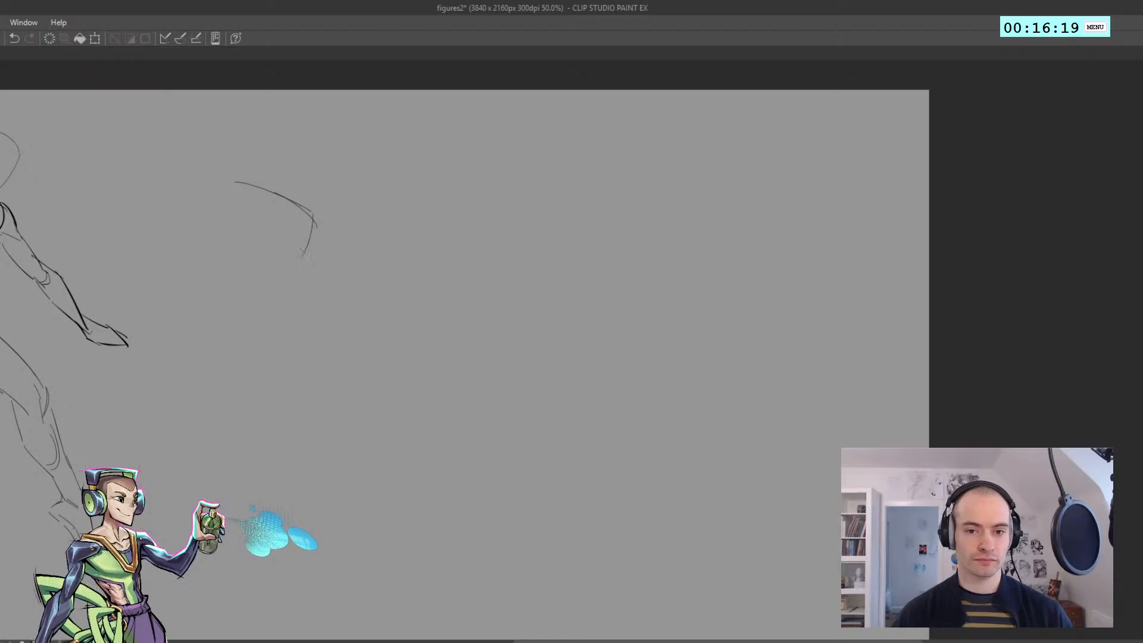
key(ctrl+z)
drag(315, 213, 306, 257)
key(ctrl+z)
Close the second figure's ribcage shape with its opposite side and a curved lower edge
key(ctrl+z)
key(ctrl+z)
key(ctrl+z)
mouse_move(226, 192)
mouse_down()
mouse_move(223, 227)
mouse_move(250, 264)
mouse_up()
key(ctrl+z)
drag(226, 221, 231, 233)
mouse_move(225, 229)
mouse_down()
mouse_move(238, 253)
mouse_move(227, 291)
mouse_move(218, 272)
mouse_move(274, 279)
mouse_move(307, 261)
mouse_move(299, 269)
mouse_up()
key(ctrl+z)
key(ctrl+z)
key(ctrl+z)
drag(276, 279, 289, 275)
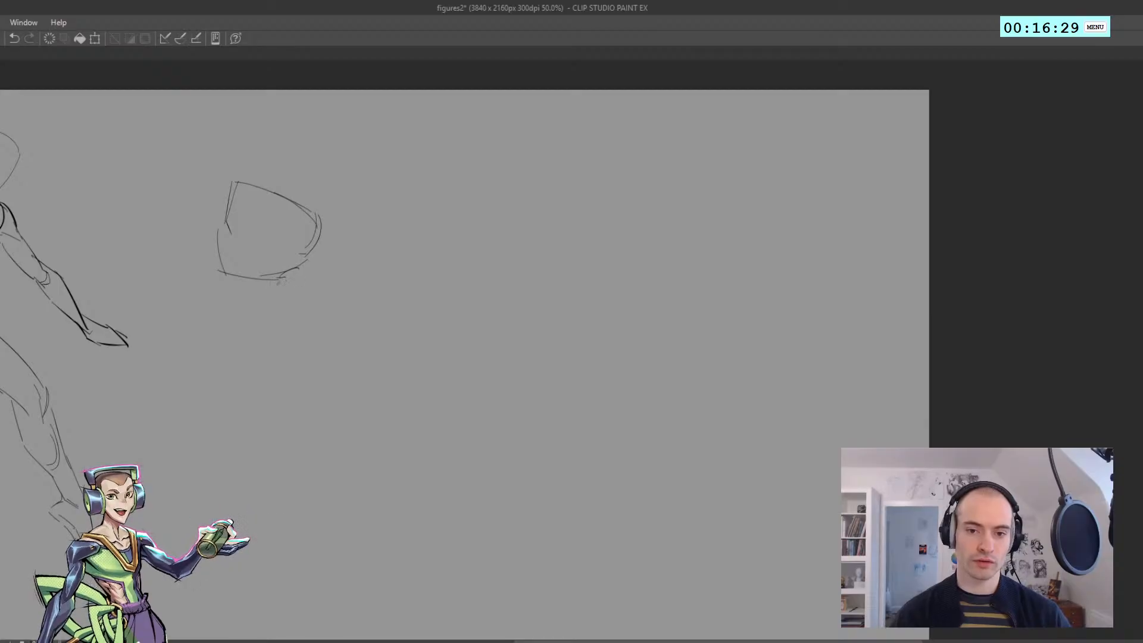
Sketch the abdomen and hip block beneath the second figure's ribcage, with side lines and a rounded lower edge
mouse_move(220, 260)
mouse_down()
mouse_move(222, 313)
mouse_move(214, 291)
mouse_move(225, 328)
mouse_move(218, 317)
mouse_move(261, 345)
mouse_move(315, 319)
mouse_up()
key(ctrl+z)
key(ctrl+z)
key(ctrl+z)
key(ctrl+z)
key(ctrl+z)
key(ctrl+z)
drag(300, 254, 322, 309)
Add the wedge-shaped crotch form beneath the second figure's hip block
key(ctrl+z)
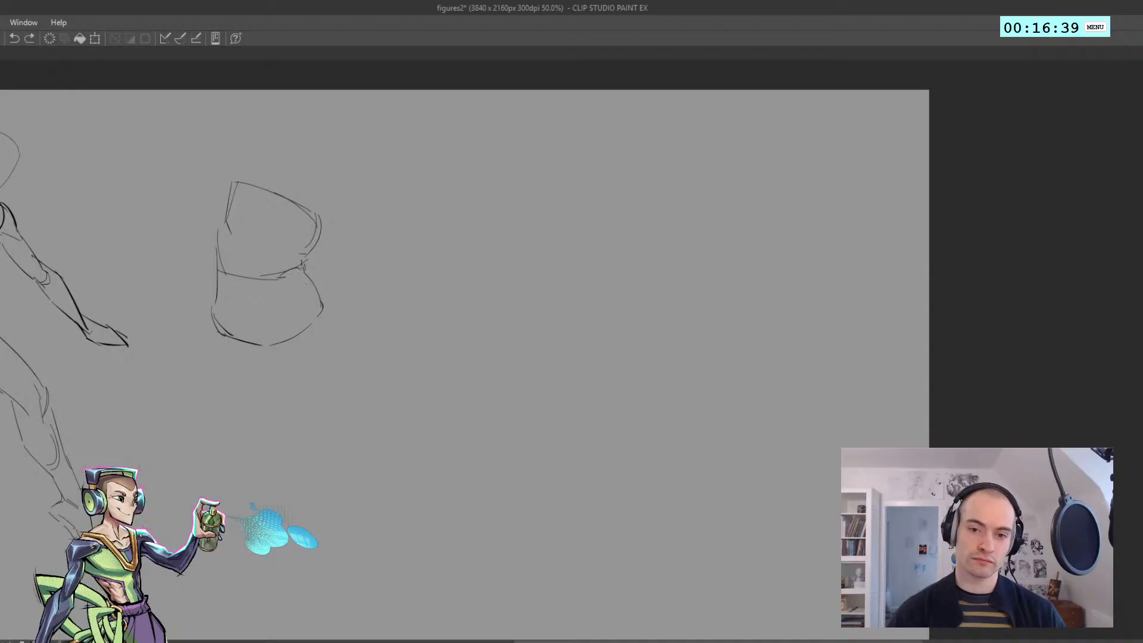
key(ctrl+z)
mouse_move(315, 324)
mouse_down()
mouse_move(289, 359)
mouse_move(255, 367)
mouse_move(278, 372)
mouse_up()
key(ctrl+z)
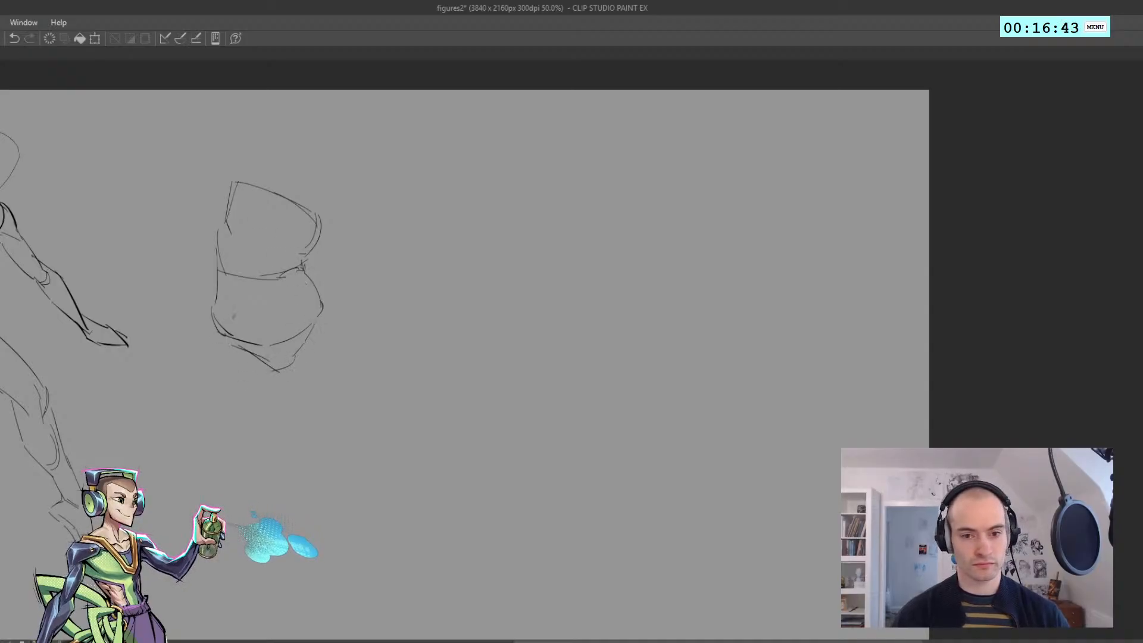
Lay in the second figure's supporting leg with a curved outer thigh line, a long lower leg line and a short foot mark
key(ctrl+z)
mouse_move(207, 313)
mouse_down()
mouse_move(229, 404)
mouse_move(308, 551)
mouse_up()
key(ctrl+z)
drag(246, 423, 315, 580)
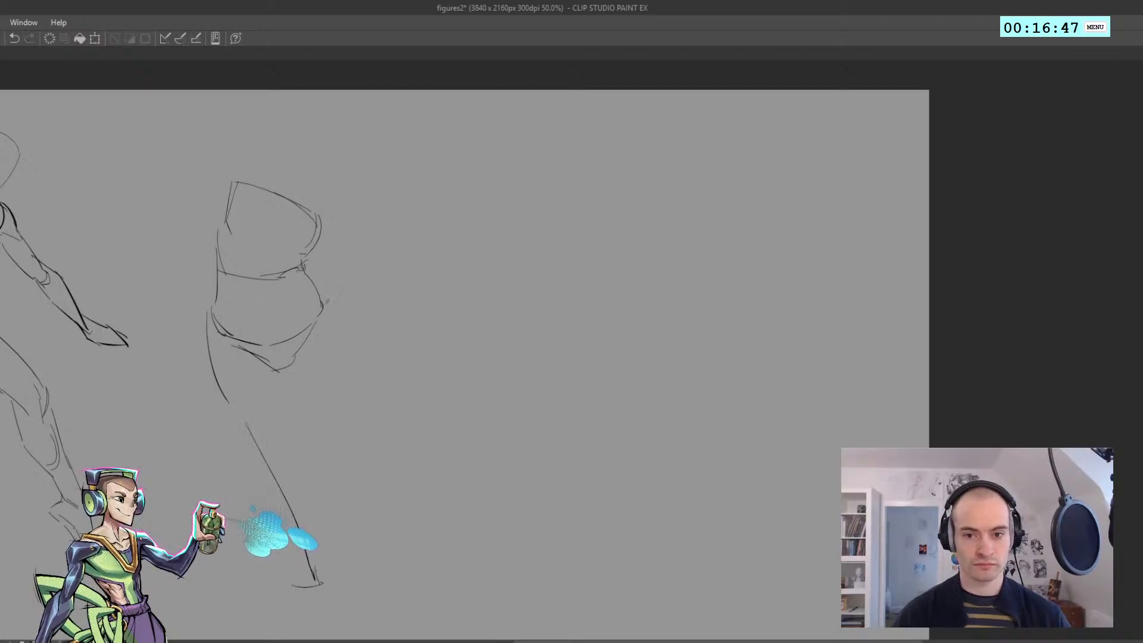
key(ctrl+z)
Sketch the second figure's outstretched bent leg as a sloping thigh line, an angular knee and a straight shin ending in a small hook
mouse_move(322, 308)
mouse_down()
mouse_move(394, 386)
mouse_move(391, 375)
mouse_move(414, 386)
mouse_move(407, 374)
mouse_move(415, 412)
mouse_move(404, 376)
mouse_move(421, 406)
mouse_move(406, 374)
mouse_move(417, 386)
mouse_move(451, 500)
mouse_up()
key(ctrl+z)
key(ctrl+z)
key(ctrl+z)
key(ctrl+z)
drag(424, 396, 465, 522)
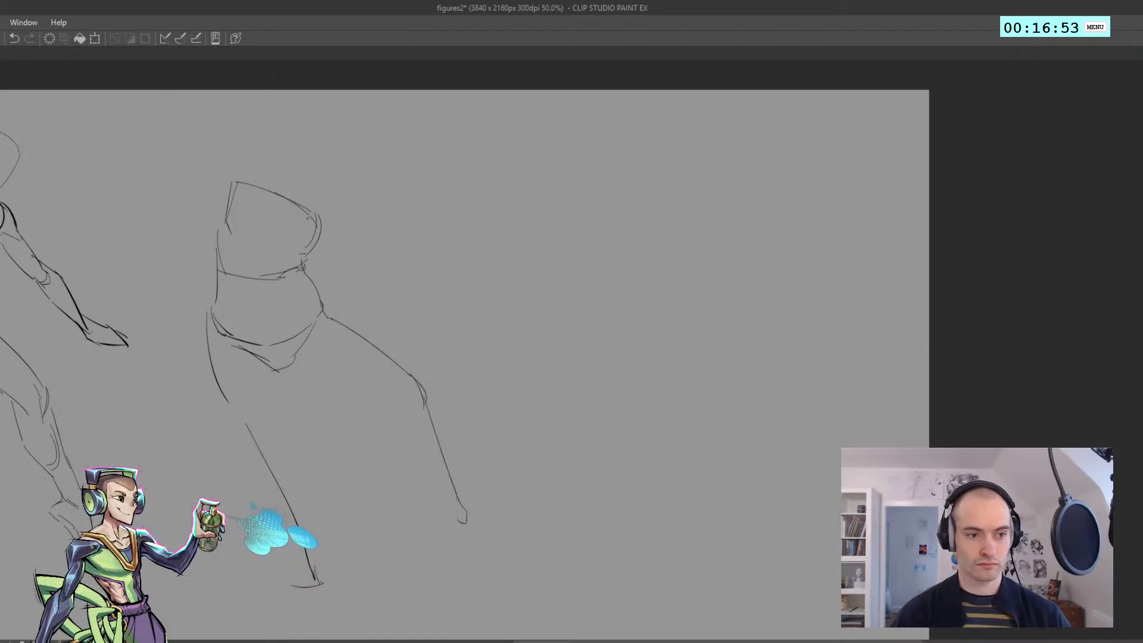
key(ctrl+z)
Draw the second figure's rounded shoulder and the long outer line of the arm hanging past the hip
mouse_move(318, 207)
mouse_down()
mouse_move(342, 253)
mouse_move(344, 339)
mouse_up()
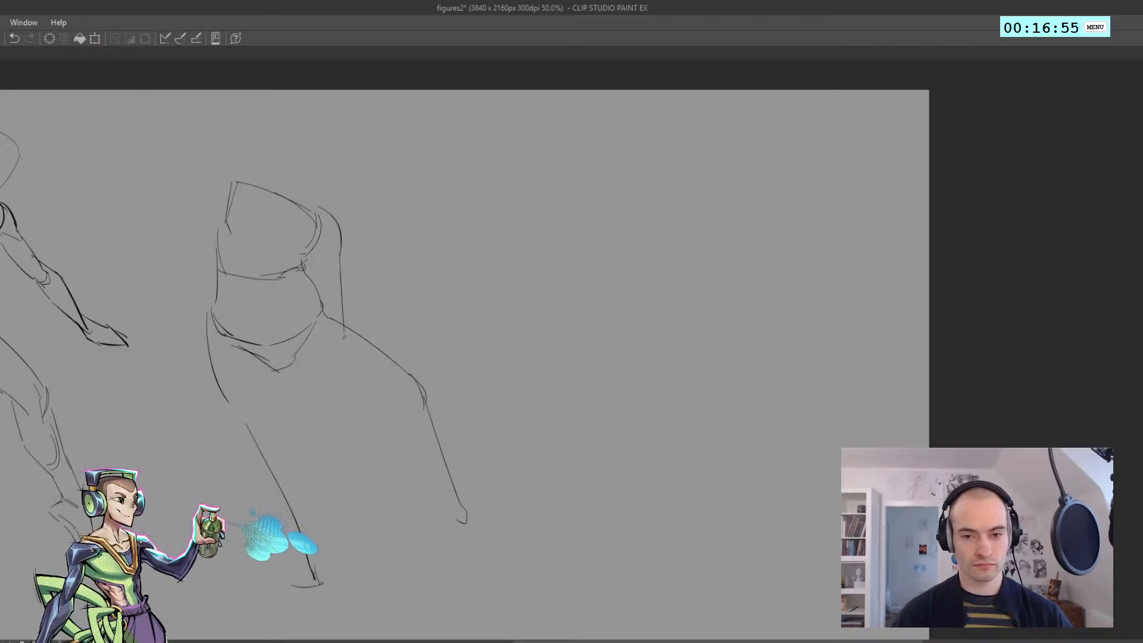
key(ctrl+z)
drag(341, 235, 351, 401)
Sketch the top line of the second figure's outstretched arm and a blocky fist with finger and wrist marks
mouse_move(209, 179)
mouse_down()
mouse_move(239, 175)
mouse_move(156, 205)
mouse_move(153, 220)
mouse_up()
key(ctrl+z)
drag(125, 177, 137, 216)
mouse_move(132, 189)
mouse_down()
mouse_move(135, 206)
mouse_move(132, 193)
mouse_up()
mouse_move(133, 173)
mouse_down()
mouse_move(172, 178)
mouse_move(170, 198)
mouse_up()
key(ctrl+z)
drag(170, 198, 148, 200)
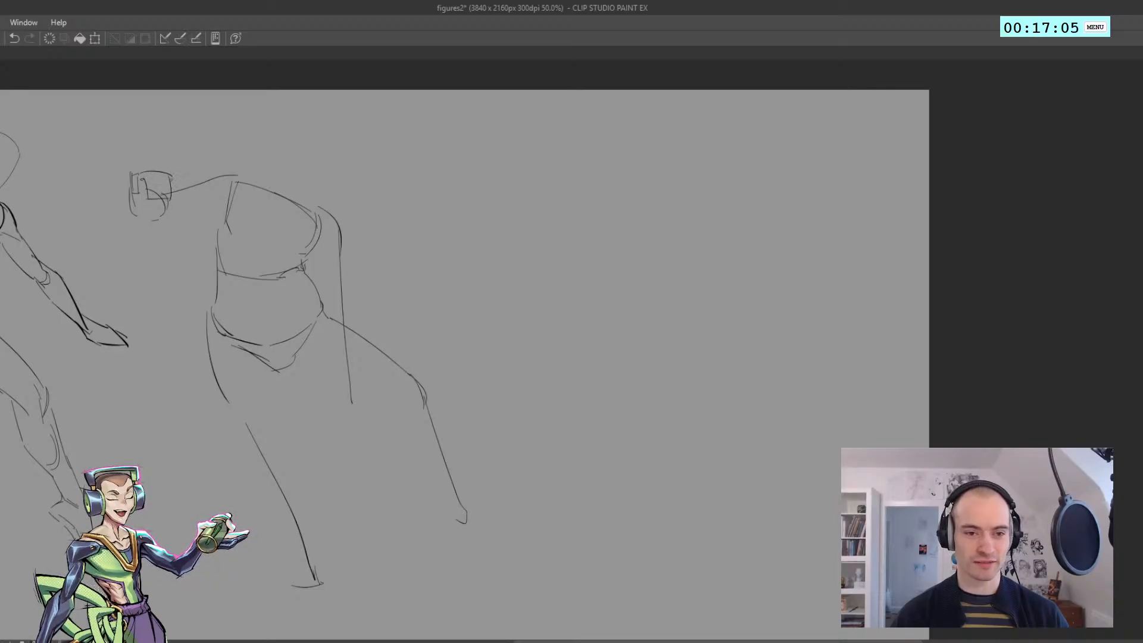
key(ctrl+z)
key(ctrl+z)
drag(171, 182, 187, 204)
key(ctrl+z)
key(ctrl+z)
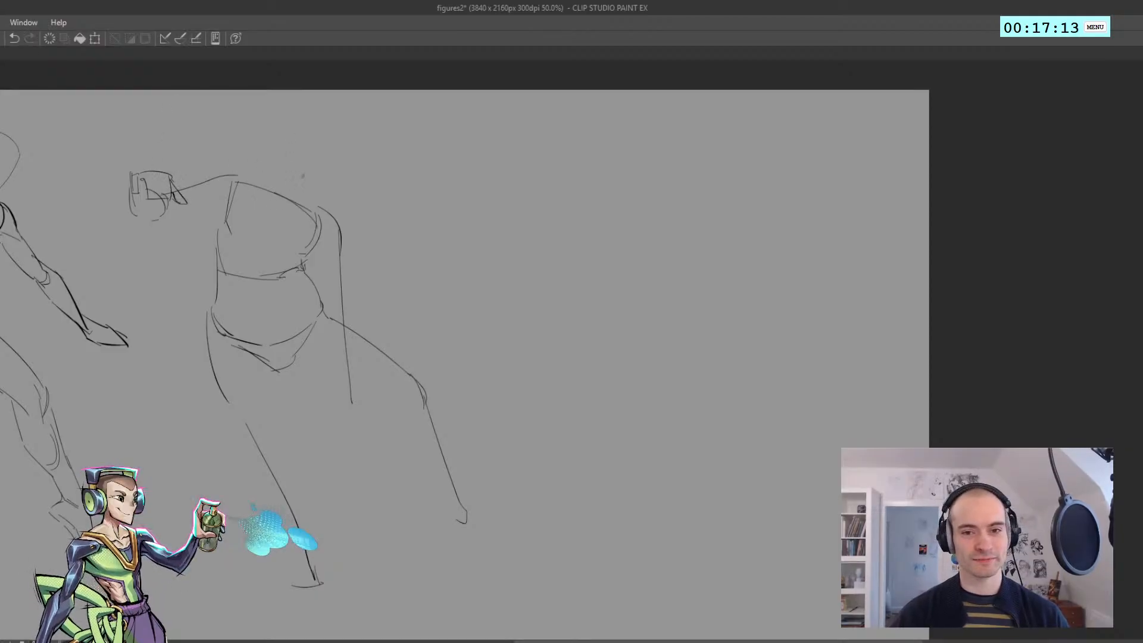
Outline the second figure's head above the shoulders with a domed crown, tapering sides and a flat chin
drag(272, 166, 291, 182)
key(ctrl+z)
key(ctrl+z)
drag(275, 132, 268, 160)
mouse_move(284, 117)
mouse_down()
mouse_move(319, 137)
mouse_move(322, 123)
mouse_move(321, 153)
mouse_up()
key(ctrl+z)
key(ctrl+z)
key(ctrl+z)
drag(321, 155, 307, 181)
key(ctrl+z)
key(ctrl+z)
key(ctrl+z)
drag(305, 121, 322, 148)
key(ctrl+z)
Connect the second figure's head to the torso with neck lines, shoulder slopes and a V-shaped collar line
mouse_move(290, 182)
mouse_down()
mouse_move(287, 193)
mouse_move(316, 203)
mouse_up()
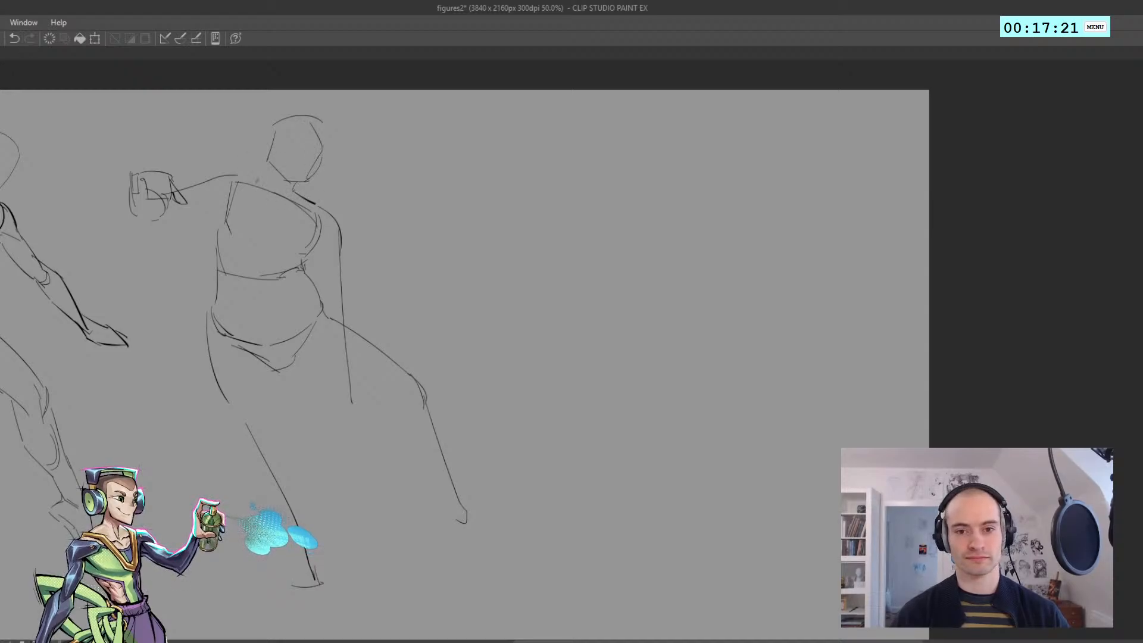
key(ctrl+z)
mouse_move(240, 175)
mouse_down()
mouse_move(270, 172)
mouse_move(303, 202)
mouse_up()
mouse_move(252, 187)
mouse_down()
mouse_move(286, 213)
mouse_move(278, 205)
mouse_up()
key(ctrl+z)
key(ctrl+z)
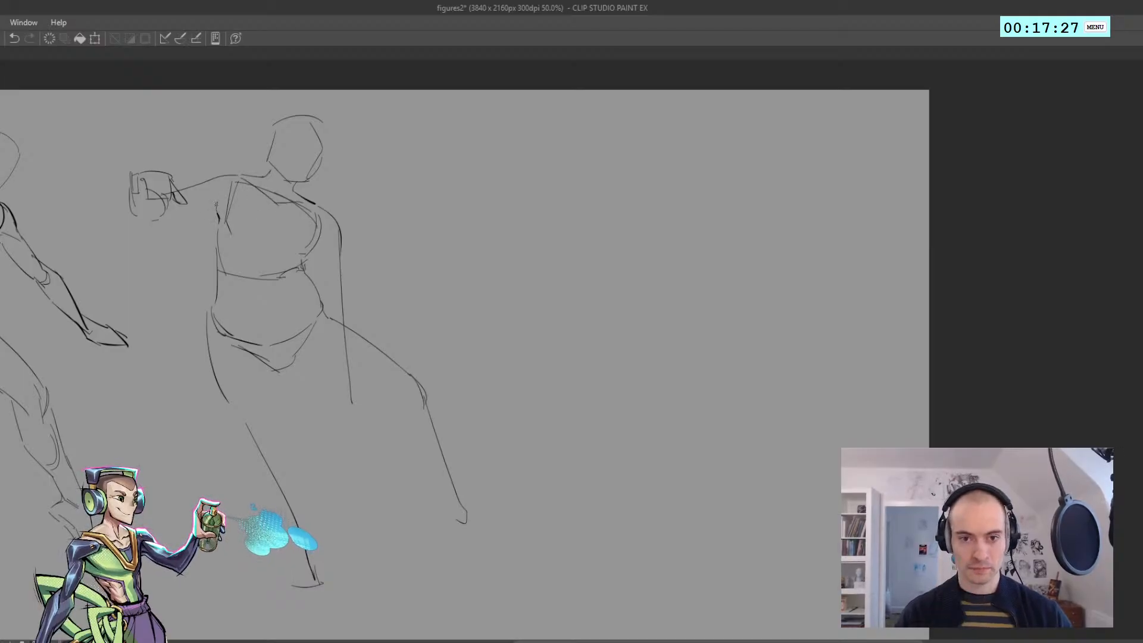
Add the armpit crease and the underside of the second figure's outstretched arm, joining it to the fist
key(ctrl+z)
key(ctrl+z)
drag(223, 196, 221, 219)
key(ctrl+z)
drag(147, 221, 213, 222)
key(ctrl+z)
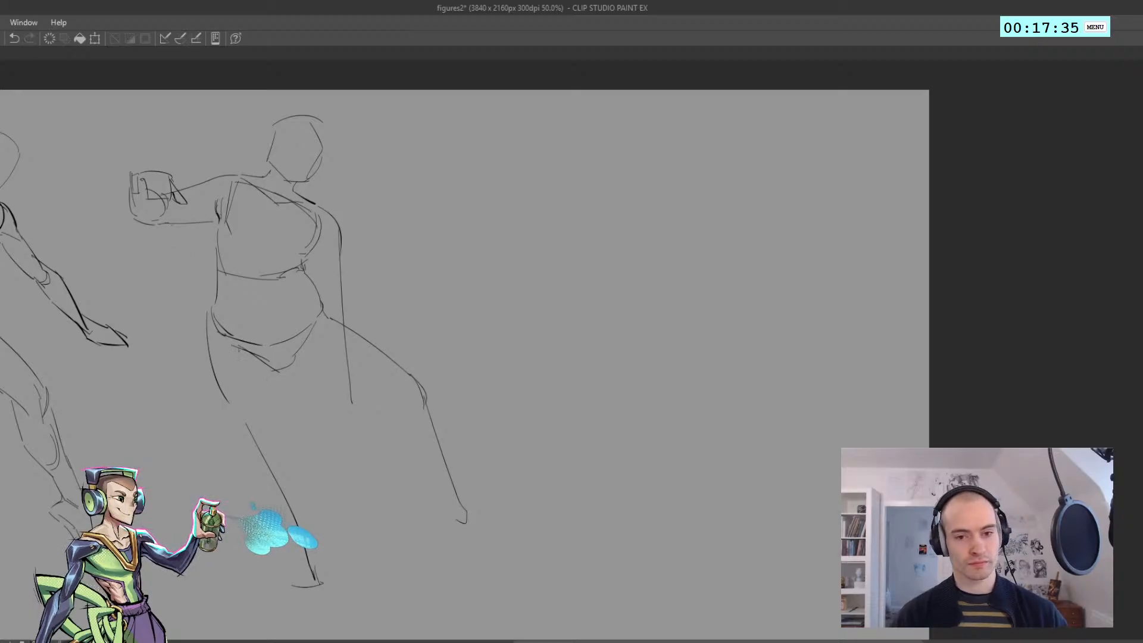
Draw the supporting leg's upper thigh crease and inner thigh contour, ending in a rounded kneecap
mouse_move(226, 354)
mouse_down()
mouse_move(279, 376)
mouse_move(266, 367)
mouse_up()
key(ctrl+z)
drag(291, 413, 287, 380)
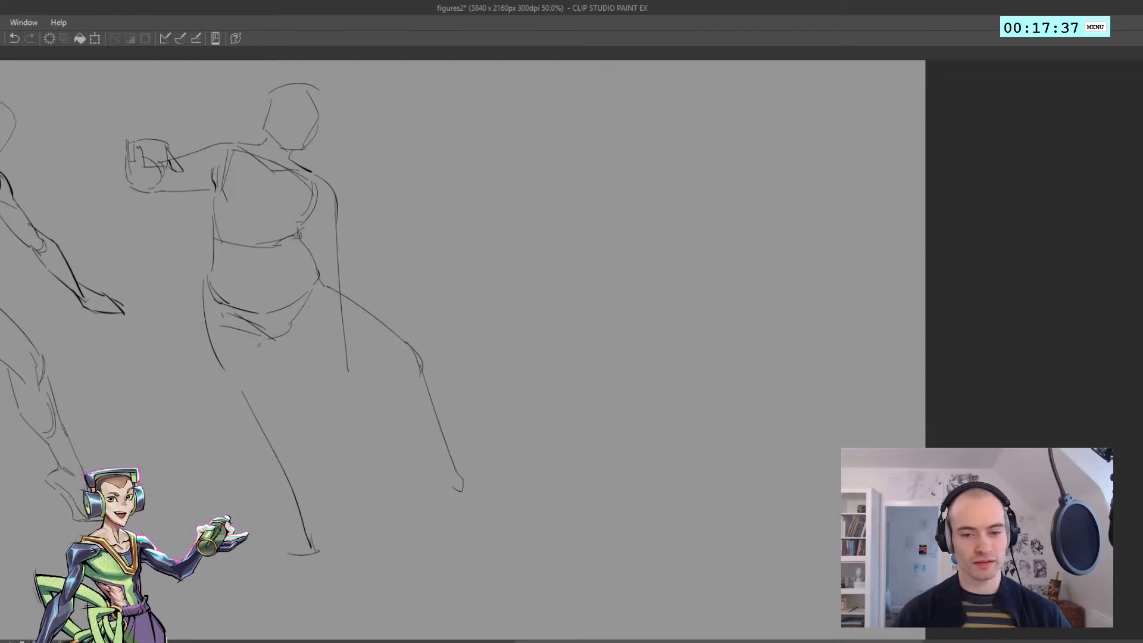
key(ctrl+z)
mouse_move(264, 339)
mouse_down()
mouse_move(290, 364)
mouse_move(288, 349)
mouse_move(306, 458)
mouse_up()
key(ctrl+z)
key(ctrl+z)
key(ctrl+z)
key(ctrl+z)
drag(306, 460, 281, 450)
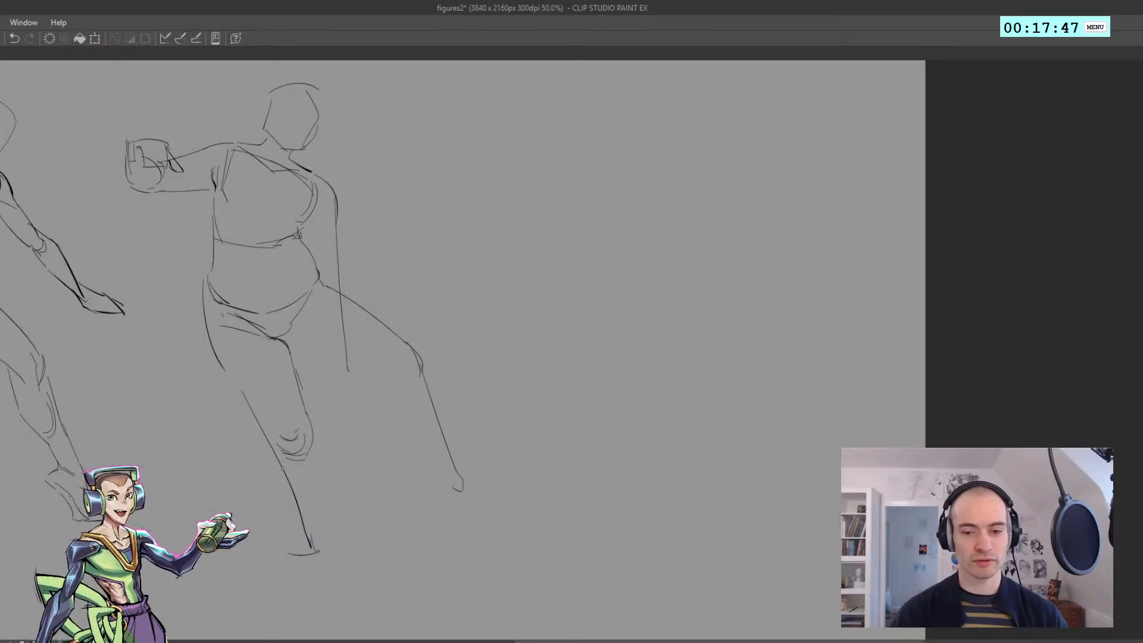
Erase the supporting leg's rough lower leg line and extend the outer thigh contour down to the knee
drag(247, 414, 316, 551)
drag(239, 390, 287, 456)
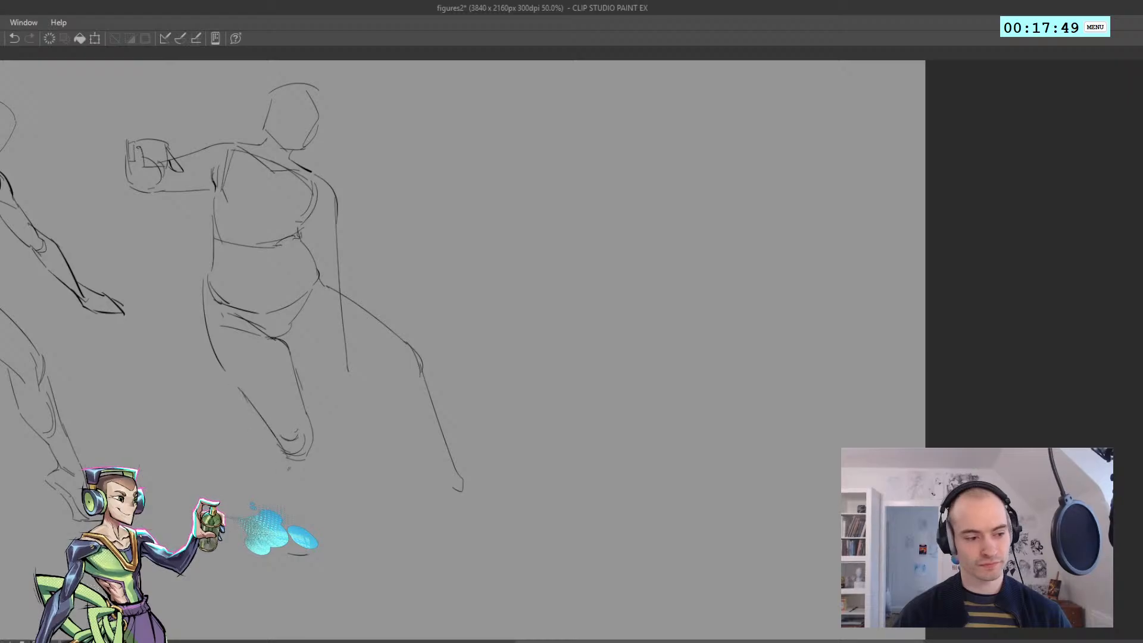
key(ctrl+z)
drag(225, 372, 282, 468)
key(ctrl+z)
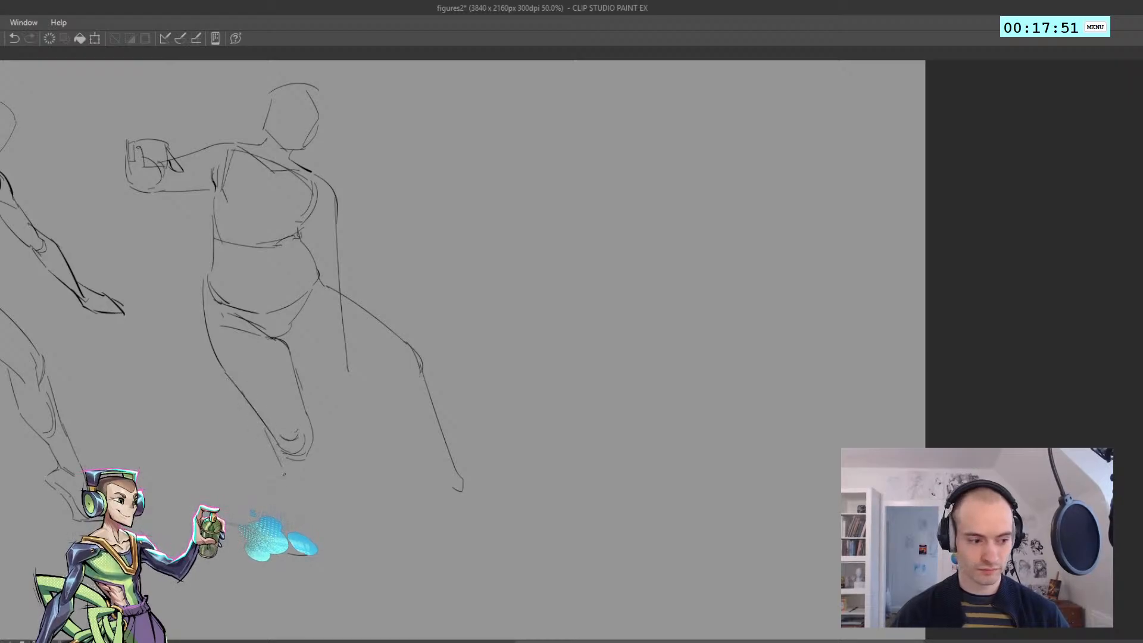
key(ctrl+z)
Sketch the supporting leg's lower leg below the knee with calf contours and a shin line tapering to the ankle
drag(263, 424, 306, 535)
key(ctrl+z)
drag(291, 488, 342, 580)
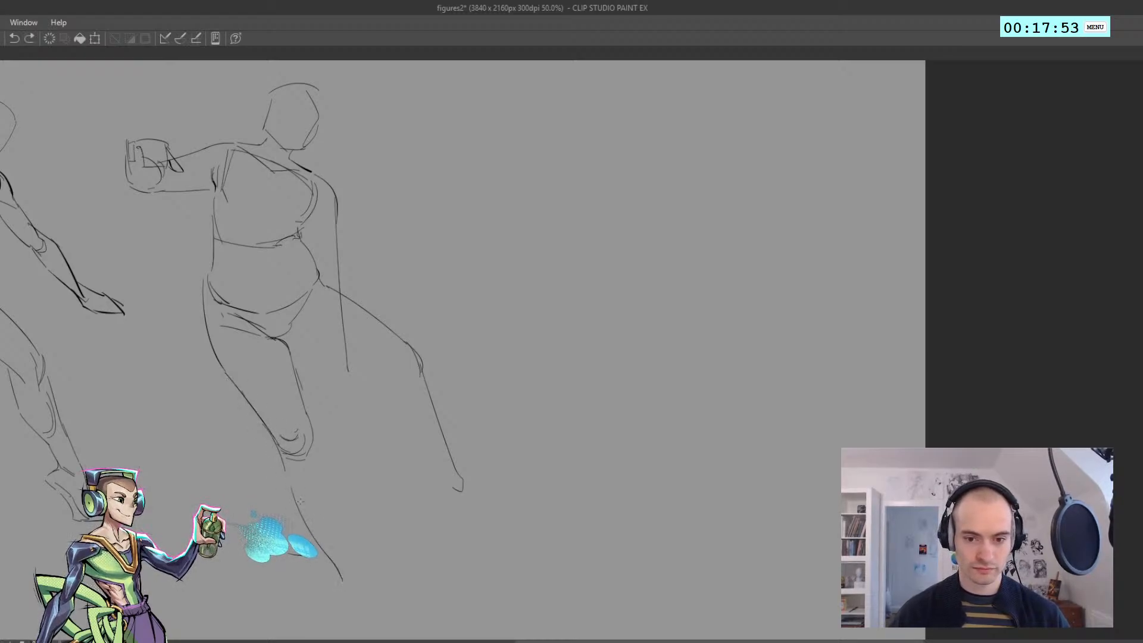
key(ctrl+z)
mouse_move(308, 452)
mouse_down()
mouse_move(321, 514)
mouse_move(307, 477)
mouse_move(317, 505)
mouse_up()
drag(351, 560, 315, 433)
key(ctrl+z)
key(ctrl+z)
drag(344, 527, 311, 429)
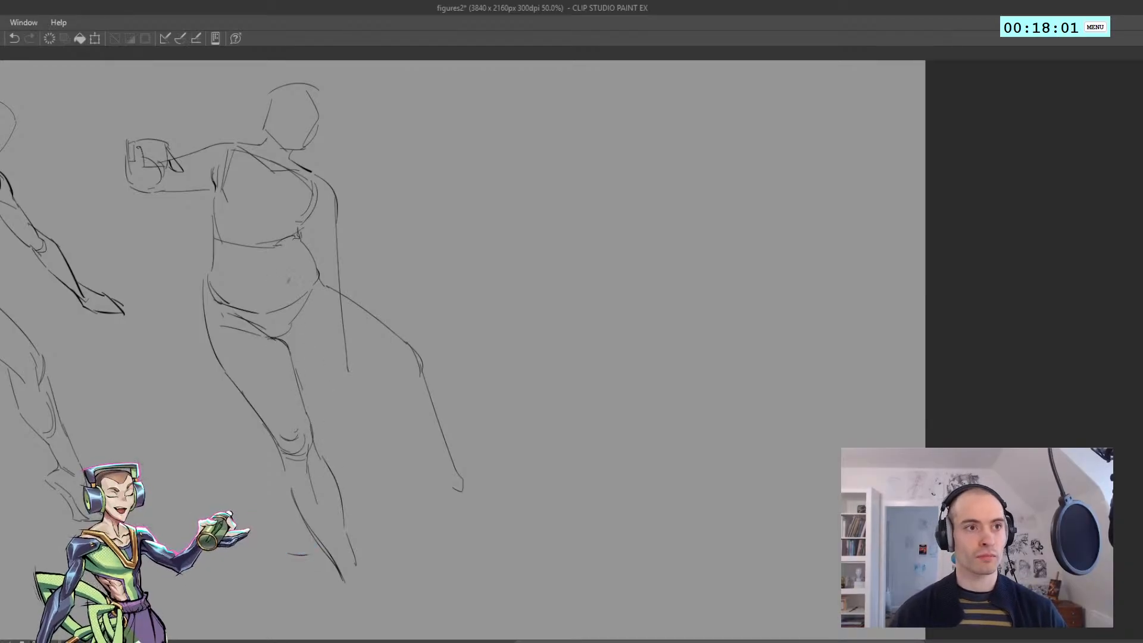
Start the outstretched leg's inner thigh with short lines from the crotch
key(ctrl+z)
drag(296, 318, 297, 352)
mouse_move(296, 317)
mouse_down()
mouse_move(303, 350)
mouse_move(328, 368)
mouse_up()
key(ctrl+z)
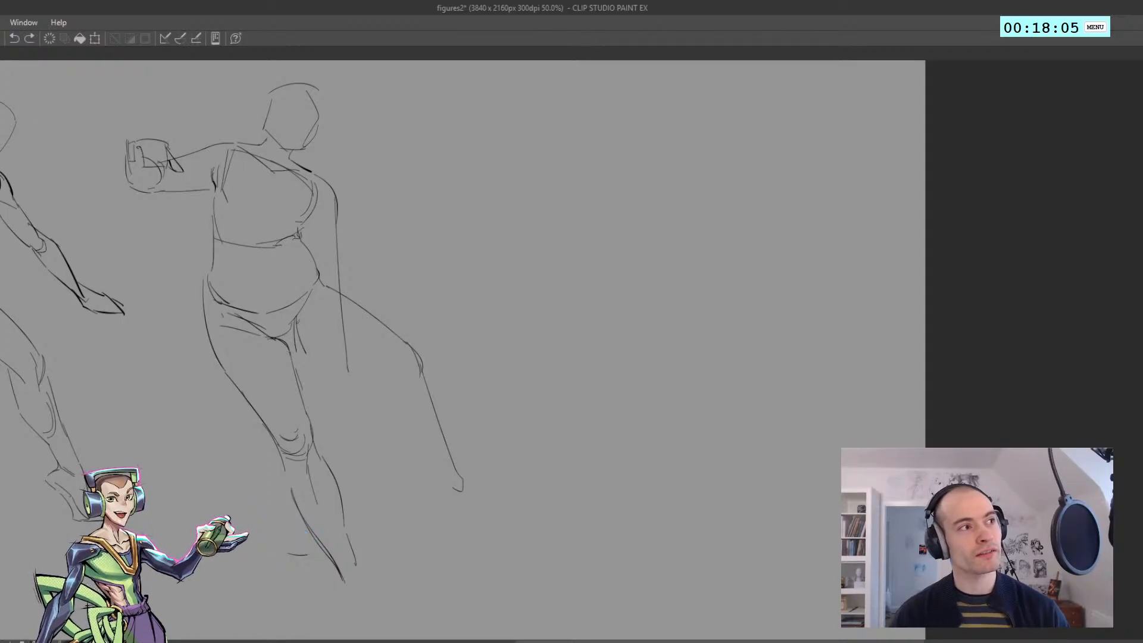
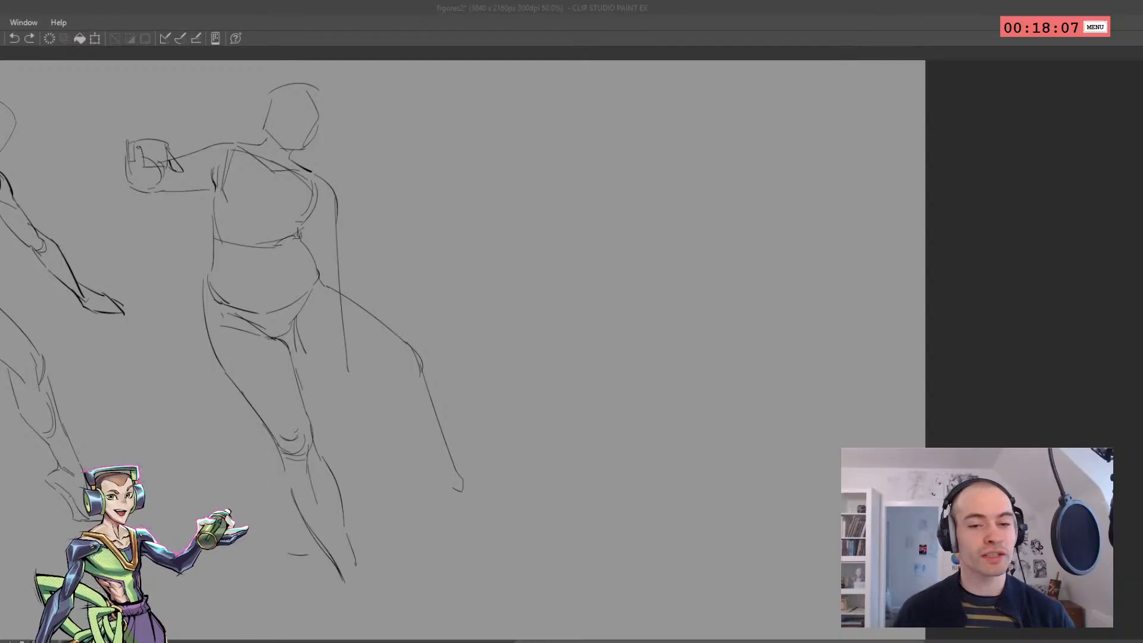
Draw the outstretched leg's underside from the crotch to the knee and the calf contour down to the heel
click(302, 538)
mouse_move(290, 337)
mouse_down()
mouse_move(416, 378)
mouse_move(387, 378)
mouse_move(411, 395)
mouse_move(402, 431)
mouse_move(437, 487)
mouse_move(432, 507)
mouse_move(475, 523)
mouse_up()
key(ctrl+z)
Sketch the outstretched leg's foot with an ankle mark, sole line and pointed toes
key(ctrl+z)
key(ctrl+z)
key(ctrl+z)
key(ctrl+z)
key(ctrl+z)
key(ctrl+z)
drag(450, 461, 491, 523)
key(ctrl+z)
mouse_move(457, 472)
mouse_down()
mouse_move(506, 525)
mouse_move(468, 524)
mouse_up()
Sketch the supporting leg's foot below the ankle as a simple wedge with an ankle line and flat sole
drag(348, 480, 373, 464)
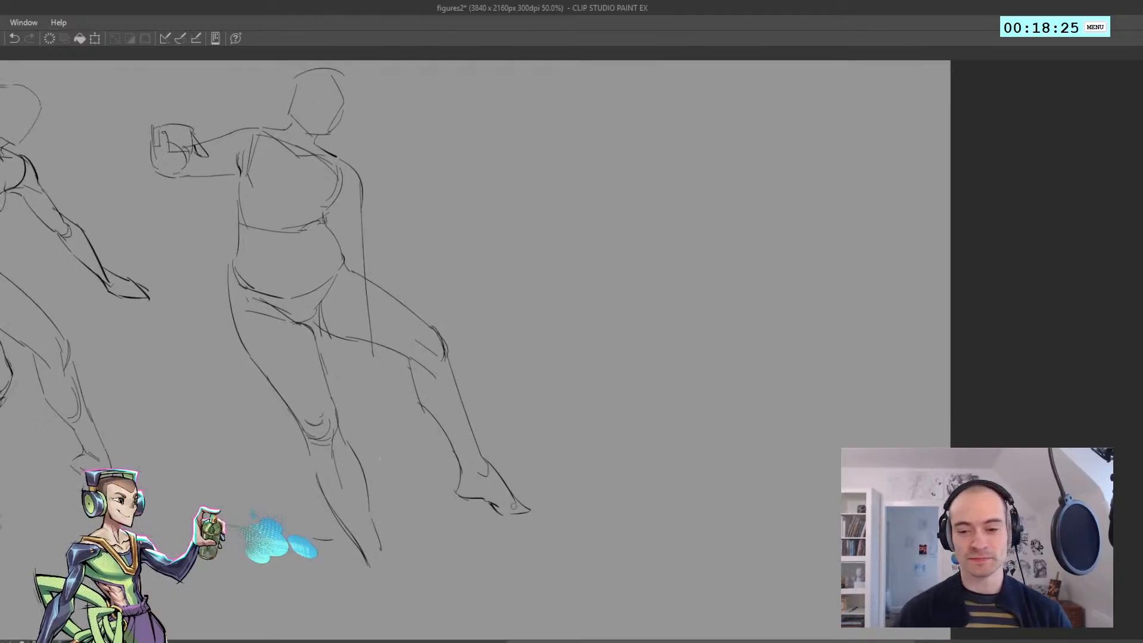
drag(430, 485, 423, 440)
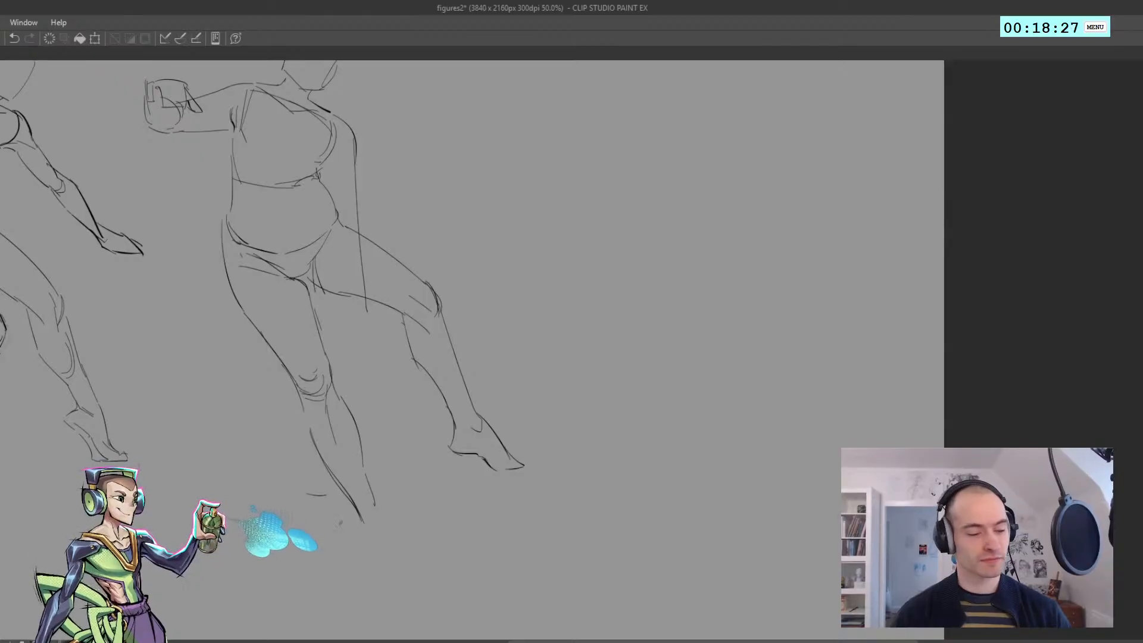
mouse_move(346, 511)
mouse_down()
mouse_move(358, 519)
mouse_move(375, 506)
mouse_up()
key(ctrl+z)
mouse_move(358, 506)
mouse_down()
mouse_move(376, 506)
mouse_move(389, 528)
mouse_up()
key(ctrl+z)
key(ctrl+z)
mouse_move(349, 542)
mouse_down()
mouse_move(394, 534)
mouse_move(358, 542)
mouse_move(322, 515)
mouse_move(350, 515)
mouse_up()
key(ctrl+z)
click(353, 516)
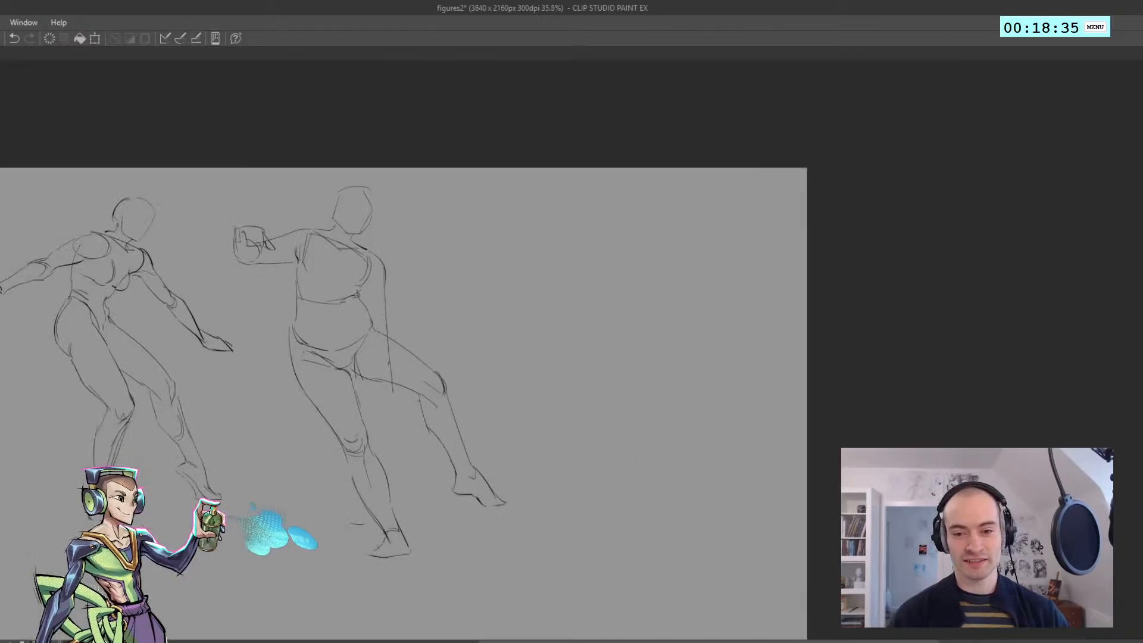
Refine the hanging arm's outer contour and shape the elbow beside the waist
click(374, 294)
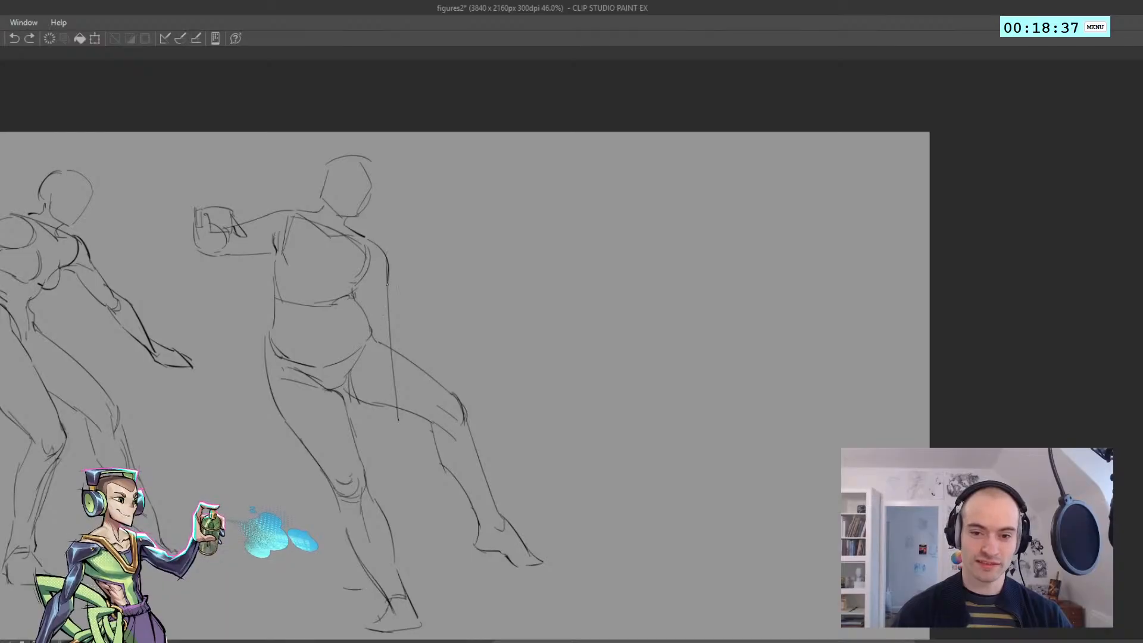
drag(385, 307, 396, 384)
key(ctrl+z)
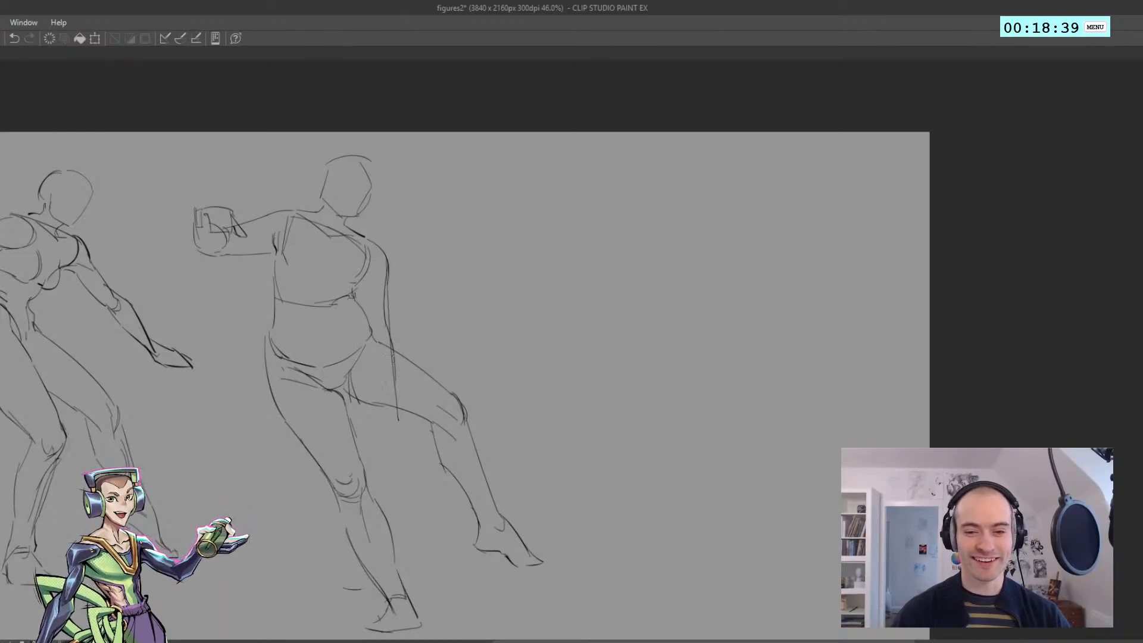
drag(369, 335, 376, 365)
key(ctrl+z)
drag(372, 311, 382, 343)
drag(385, 306, 383, 317)
key(ctrl+z)
key(ctrl+z)
key(ctrl+z)
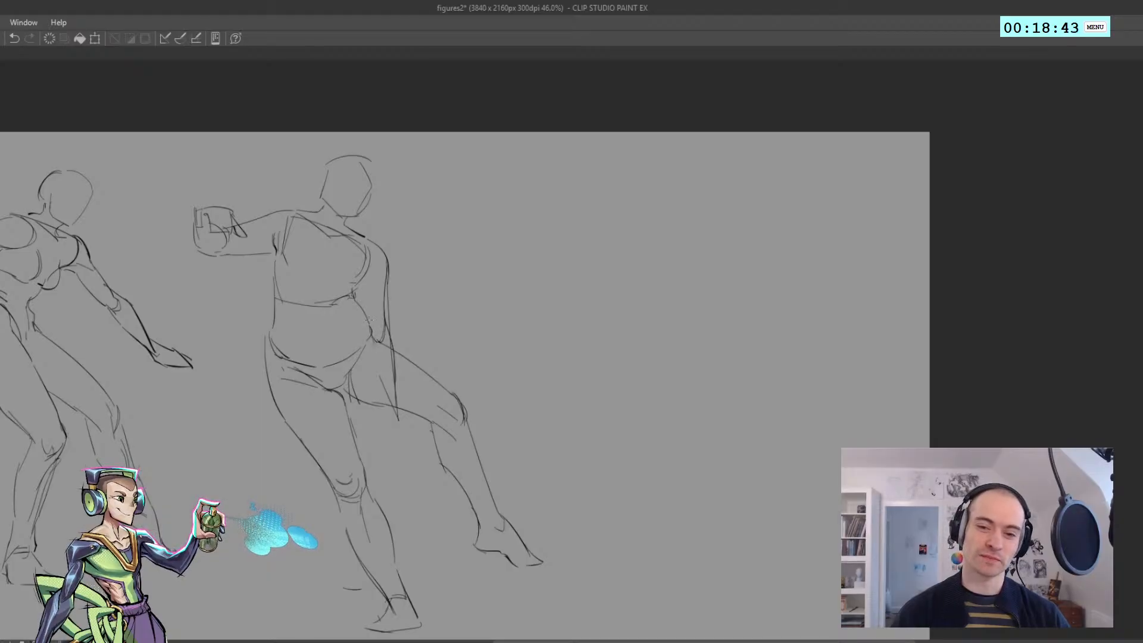
Draw the hanging arm's inner contour from the armpit past the elbow and along the forearm to the wrist
key(ctrl+z)
drag(369, 338, 375, 371)
key(ctrl+z)
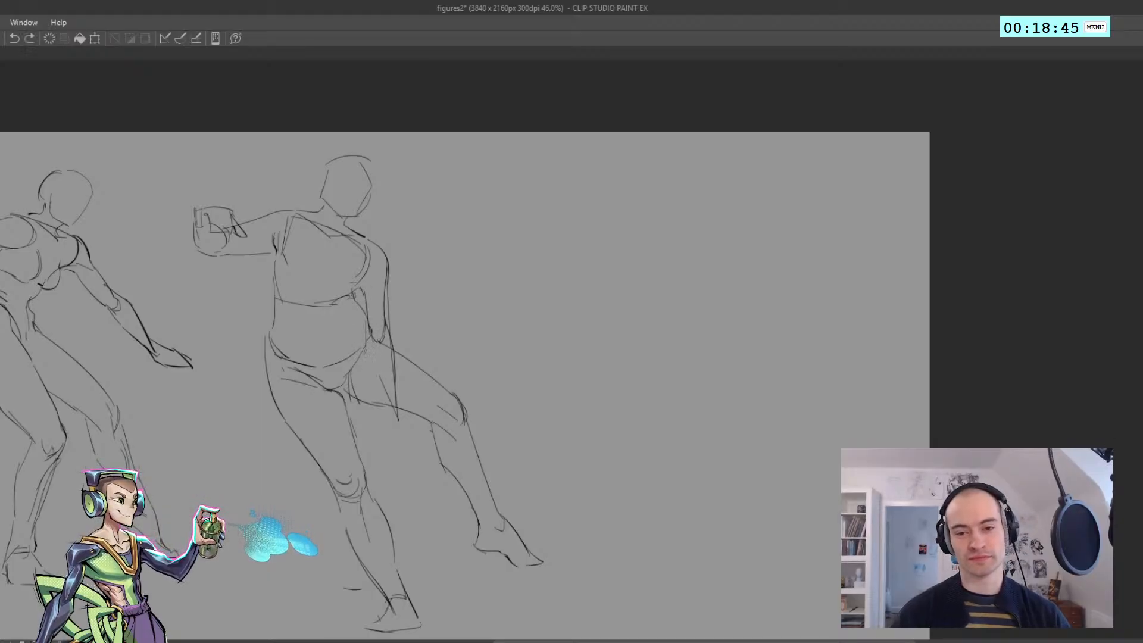
drag(358, 290, 386, 399)
key(ctrl+z)
Sketch the hanging arm's hand with curled fingers over the outstretched thigh and check the figure in a mirrored view
key(ctrl+z)
mouse_move(385, 393)
mouse_down()
mouse_move(382, 416)
mouse_move(379, 356)
mouse_up()
mouse_move(375, 323)
mouse_down()
mouse_move(371, 351)
mouse_move(395, 343)
mouse_move(385, 367)
mouse_up()
key(ctrl+z)
key(ctrl+z)
key(ctrl+z)
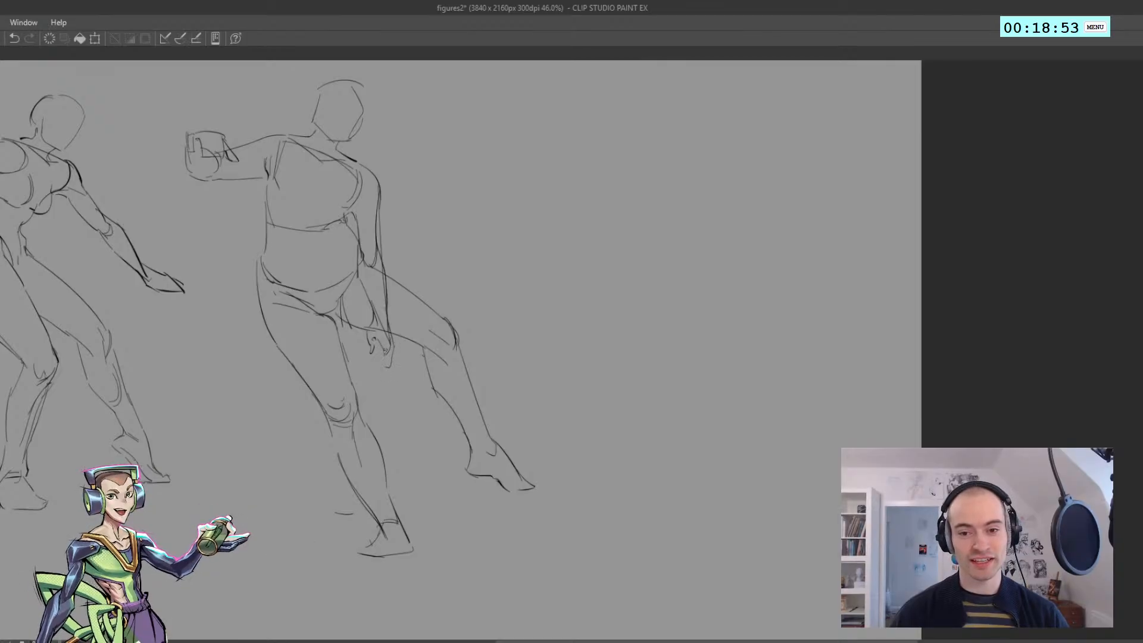
drag(371, 322, 288, 294)
key(h)
key(h)
Start a third figure seen from behind with a shoulder line in the empty area beside the second figure
drag(355, 266, 222, 299)
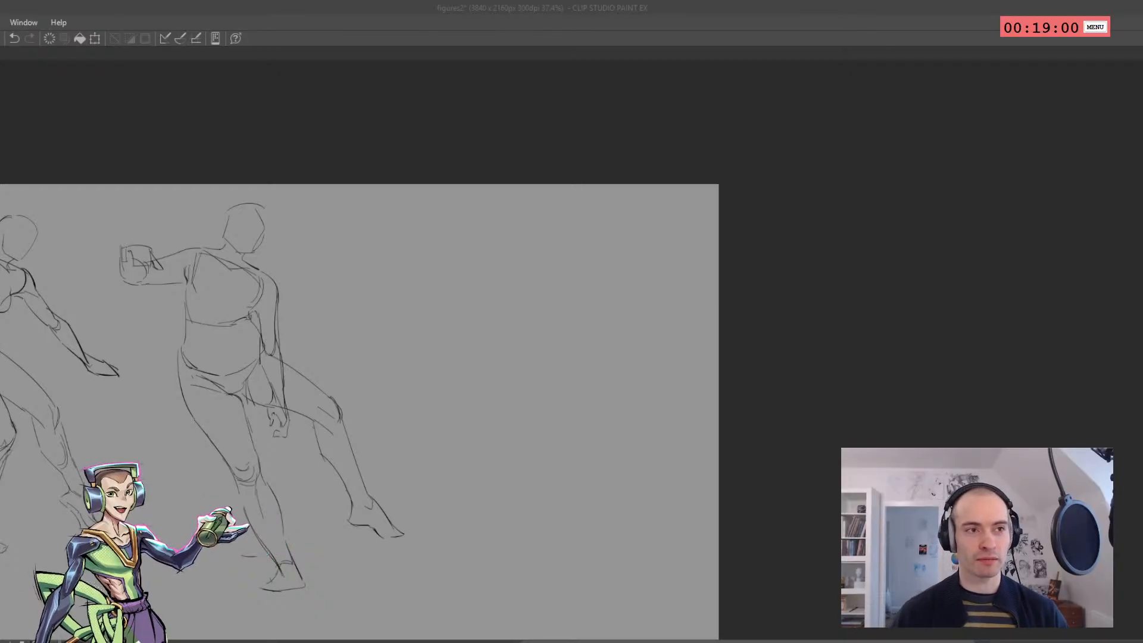
mouse_move(378, 326)
mouse_down()
mouse_move(238, 276)
mouse_move(166, 267)
mouse_move(286, 284)
mouse_move(156, 283)
mouse_move(331, 255)
mouse_move(248, 246)
mouse_move(281, 196)
mouse_up()
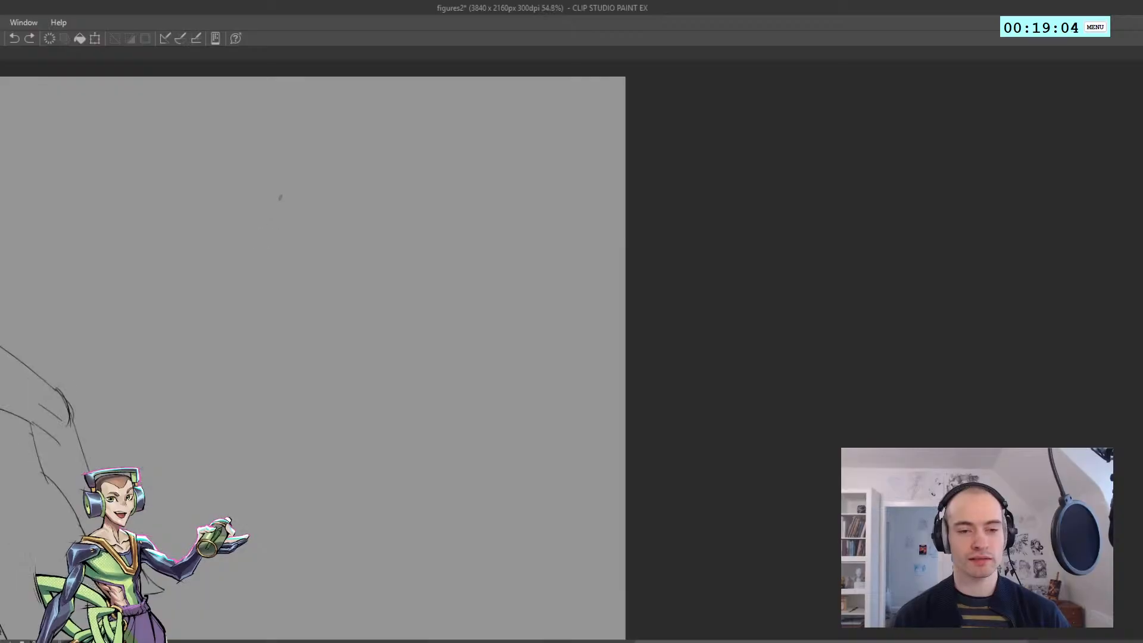
mouse_move(224, 218)
mouse_down()
mouse_move(348, 233)
mouse_move(340, 228)
mouse_move(360, 259)
mouse_up()
key(ctrl+z)
key(ctrl+z)
key(ctrl+z)
key(ctrl+z)
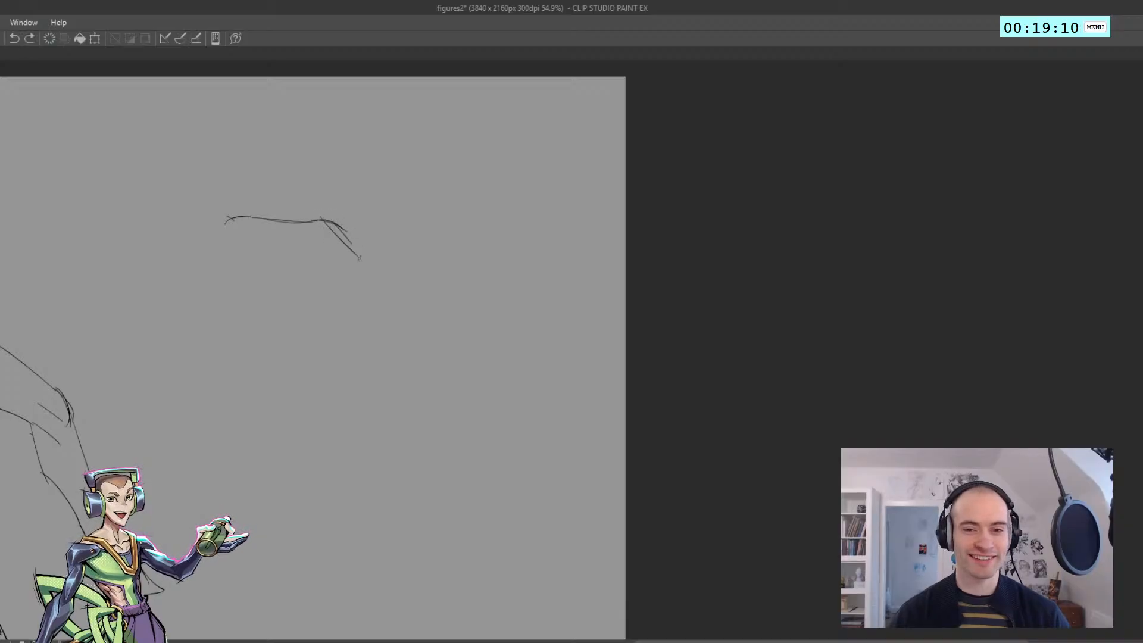
Draw the third figure's sloping right shoulder and the neck base, erasing the overlap where they meet
key(ctrl+z)
drag(331, 223, 382, 266)
key(e)
mouse_move(331, 221)
mouse_down()
mouse_move(301, 215)
mouse_move(336, 221)
mouse_up()
key(p)
Draw the spine as a curved line from the neck base down to a small hook at the lower back
key(ctrl+z)
mouse_move(313, 216)
mouse_down()
mouse_move(328, 225)
mouse_move(287, 283)
mouse_up()
key(ctrl+z)
key(ctrl+z)
key(ctrl+z)
mouse_move(321, 229)
mouse_down()
mouse_move(282, 310)
mouse_move(271, 386)
mouse_up()
key(ctrl+z)
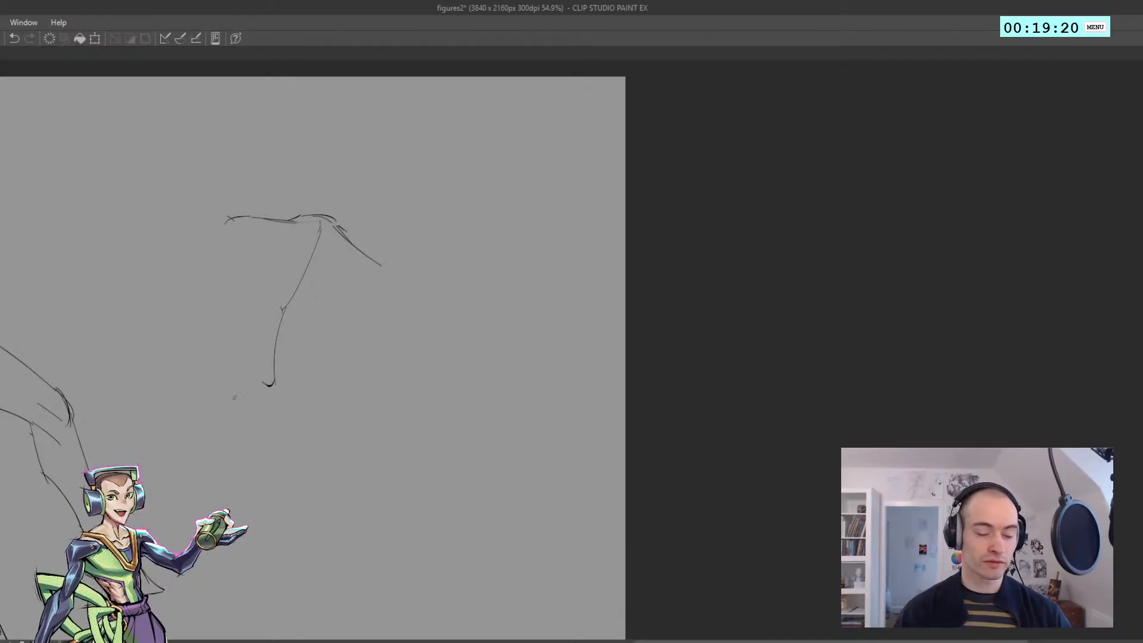
Draw the left side of the back, curving from the shoulder blade down to the waist
mouse_move(222, 326)
mouse_down()
mouse_move(234, 380)
mouse_move(234, 265)
mouse_up()
key(ctrl+z)
key(ctrl+z)
drag(249, 376, 259, 239)
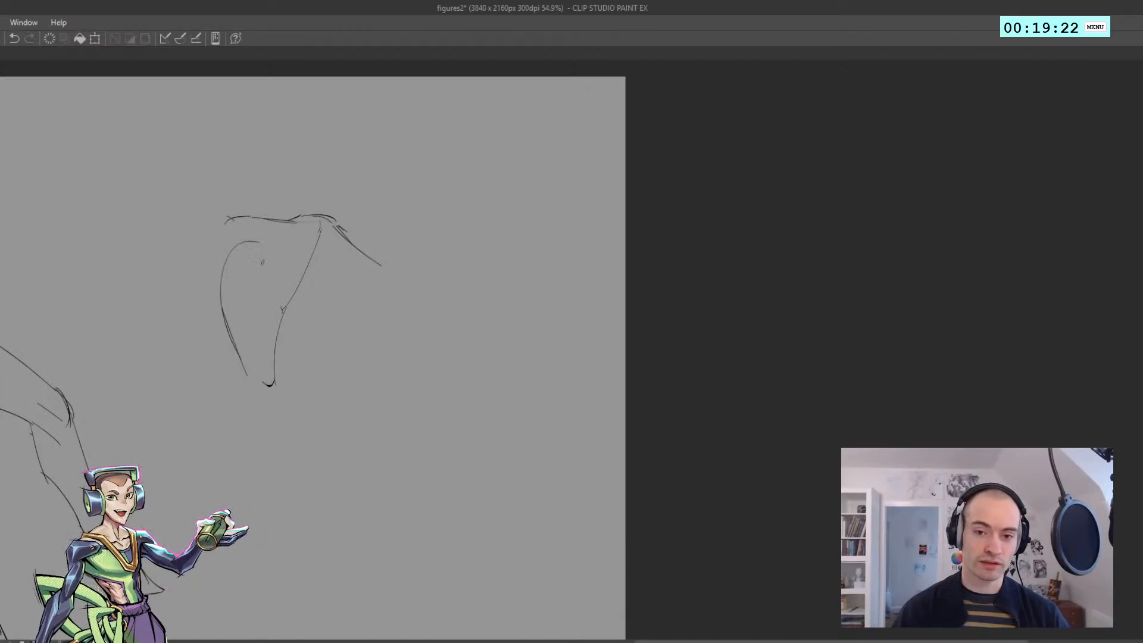
key(ctrl+z)
mouse_move(235, 366)
mouse_down()
mouse_move(223, 289)
mouse_move(242, 235)
mouse_move(265, 238)
mouse_up()
key(ctrl+z)
Draw the right side of the ribcage, curving from below the shoulder in to the waist
key(ctrl+z)
mouse_move(350, 270)
mouse_down()
mouse_move(352, 320)
mouse_move(319, 386)
mouse_move(312, 373)
mouse_up()
key(ctrl+z)
Connect the left end of the shoulder line to the side of the back with a darker vertical contour
key(ctrl+z)
drag(362, 294, 324, 388)
key(ctrl+z)
drag(227, 224, 223, 291)
key(ctrl+z)
key(ctrl+z)
drag(225, 220, 225, 264)
drag(224, 245, 225, 292)
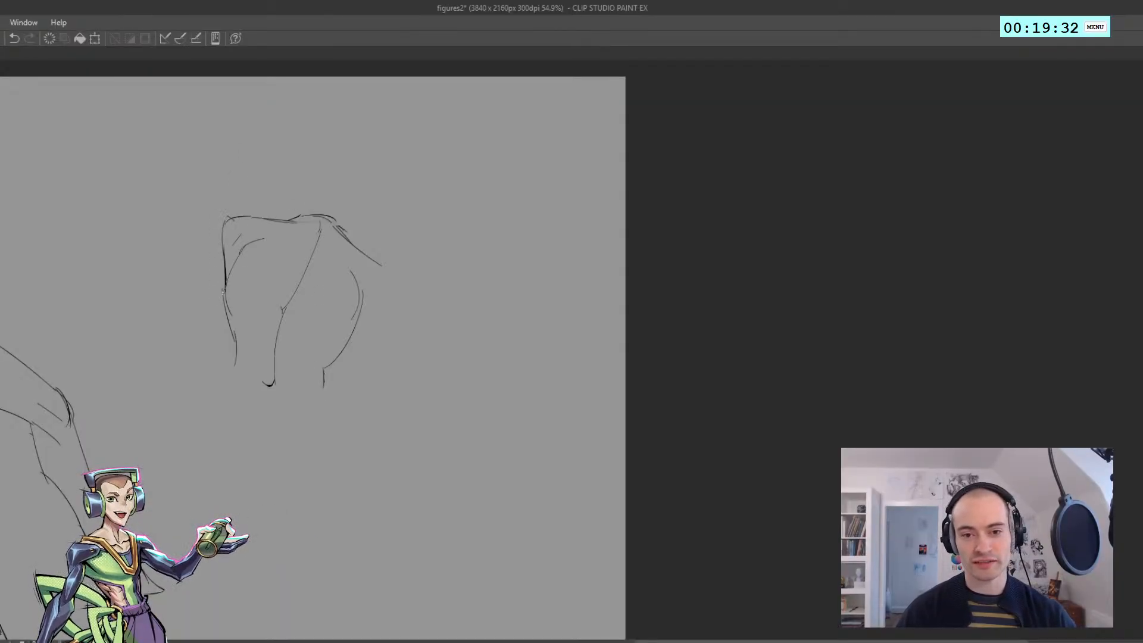
key(ctrl+z)
key(ctrl+z)
drag(225, 252, 225, 290)
drag(225, 290, 228, 315)
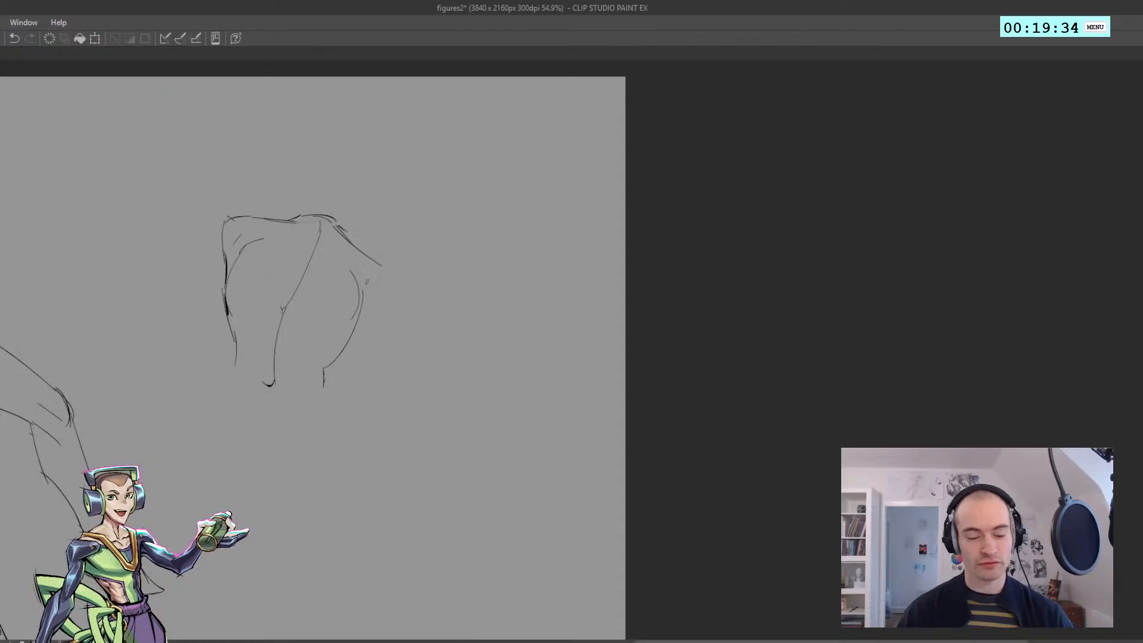
Mark the right armpit crease and draw the right arm's outer contour from the shoulder to the elbow
drag(375, 276, 381, 330)
key(ctrl+z)
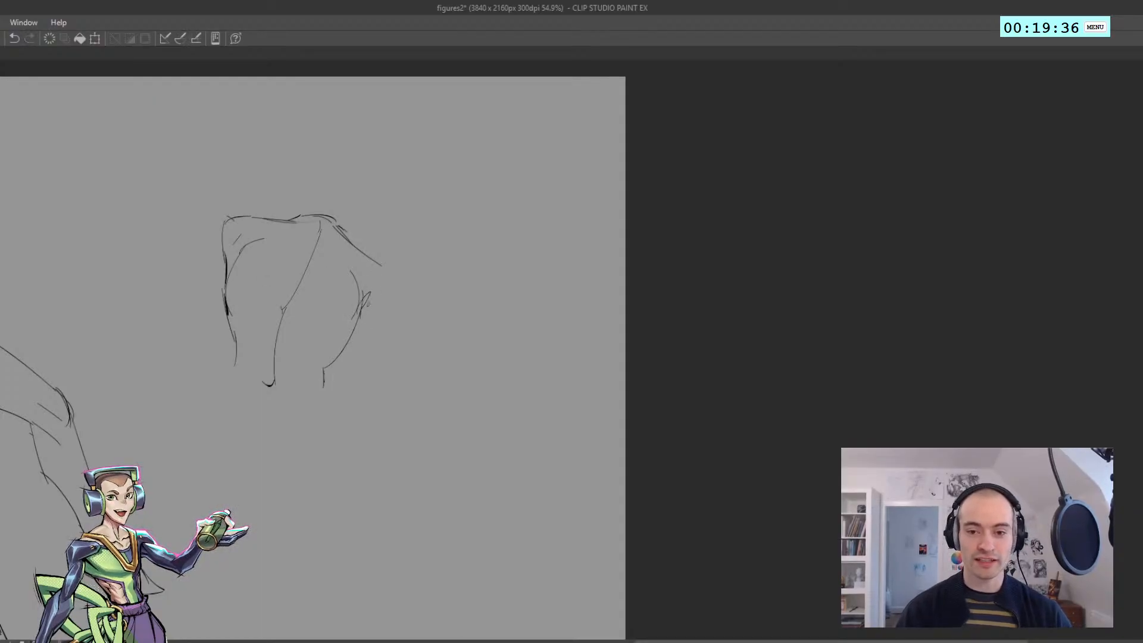
mouse_move(384, 270)
mouse_down()
mouse_move(397, 315)
mouse_move(392, 297)
mouse_move(387, 388)
mouse_up()
key(ctrl+z)
key(ctrl+z)
mouse_move(387, 333)
mouse_down()
mouse_move(390, 404)
mouse_move(380, 409)
mouse_up()
Draw the right arm's inner contour, elbow crease and forearm tapering towards the wrist
key(ctrl+z)
key(ctrl+z)
drag(353, 333, 355, 401)
key(ctrl+z)
key(ctrl+z)
drag(354, 330, 375, 533)
key(ctrl+z)
key(ctrl+z)
drag(391, 406, 382, 514)
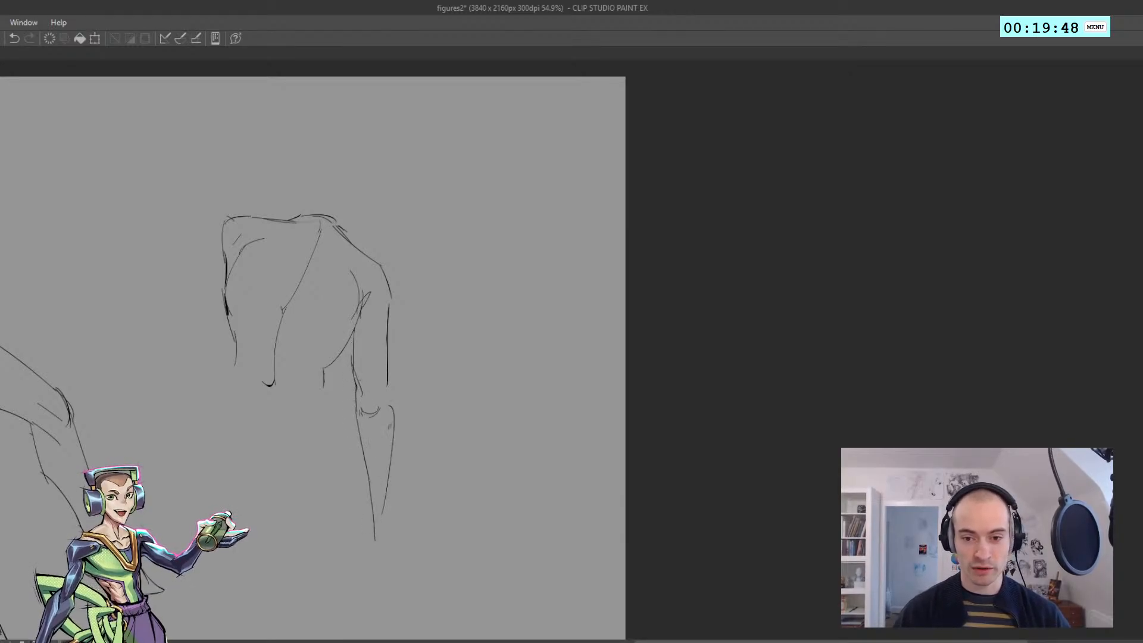
key(ctrl+z)
drag(388, 370, 393, 414)
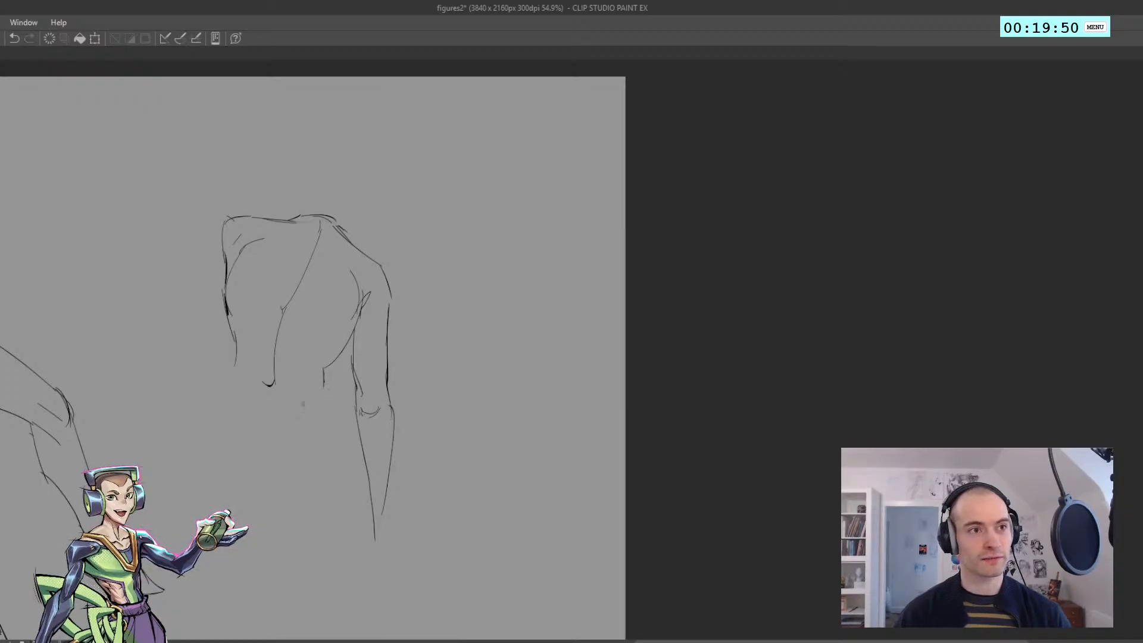
Draw a small arch across the lower back from the base of the spine to the right waist
key(ctrl+z)
mouse_move(302, 379)
mouse_down()
mouse_move(331, 393)
mouse_move(311, 380)
mouse_up()
key(ctrl+z)
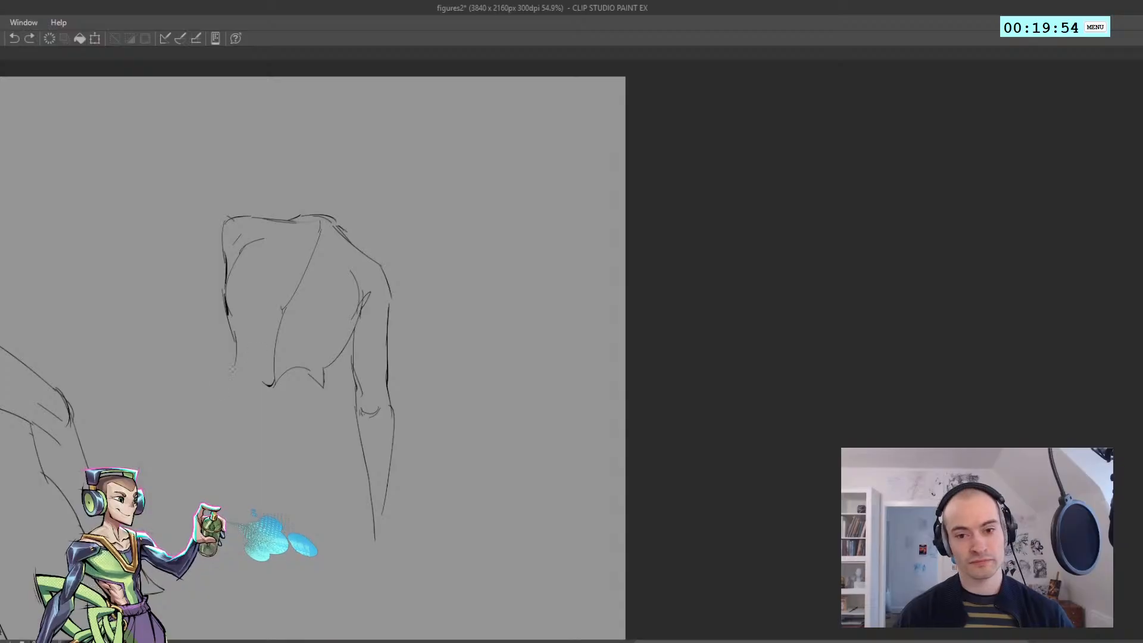
Draw the left hip contour and the underside of the buttocks, with a small fold at the right waist
mouse_move(224, 384)
mouse_down()
mouse_move(264, 365)
mouse_move(196, 427)
mouse_move(201, 415)
mouse_move(219, 468)
mouse_up()
key(ctrl+z)
key(ctrl+z)
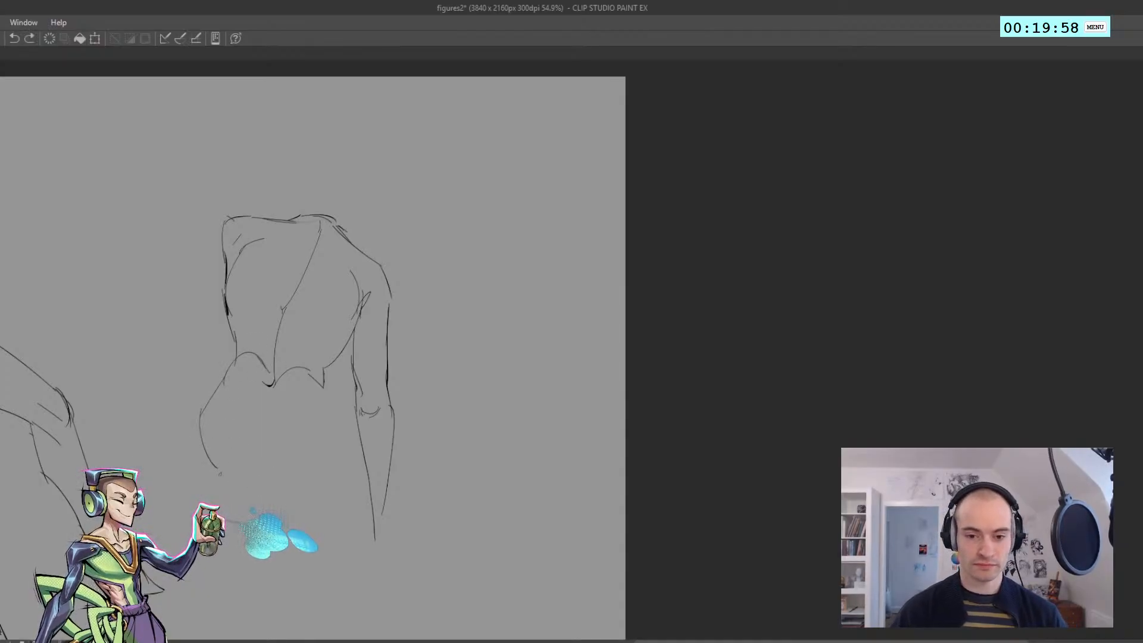
key(ctrl+z)
drag(201, 459, 304, 476)
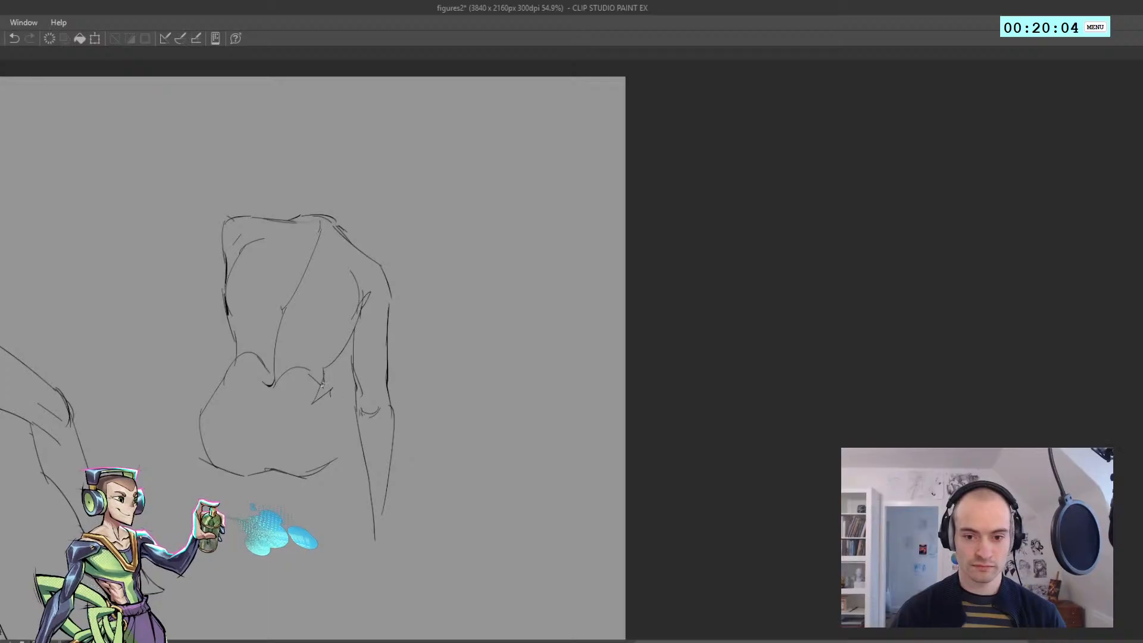
key(ctrl+z)
Draw the right leg's bent thigh as a rounded knee shape extending behind the arm
mouse_move(380, 385)
mouse_down()
mouse_move(442, 406)
mouse_move(432, 411)
mouse_up()
mouse_move(427, 405)
mouse_down()
mouse_move(431, 444)
mouse_move(415, 463)
mouse_up()
key(ctrl+z)
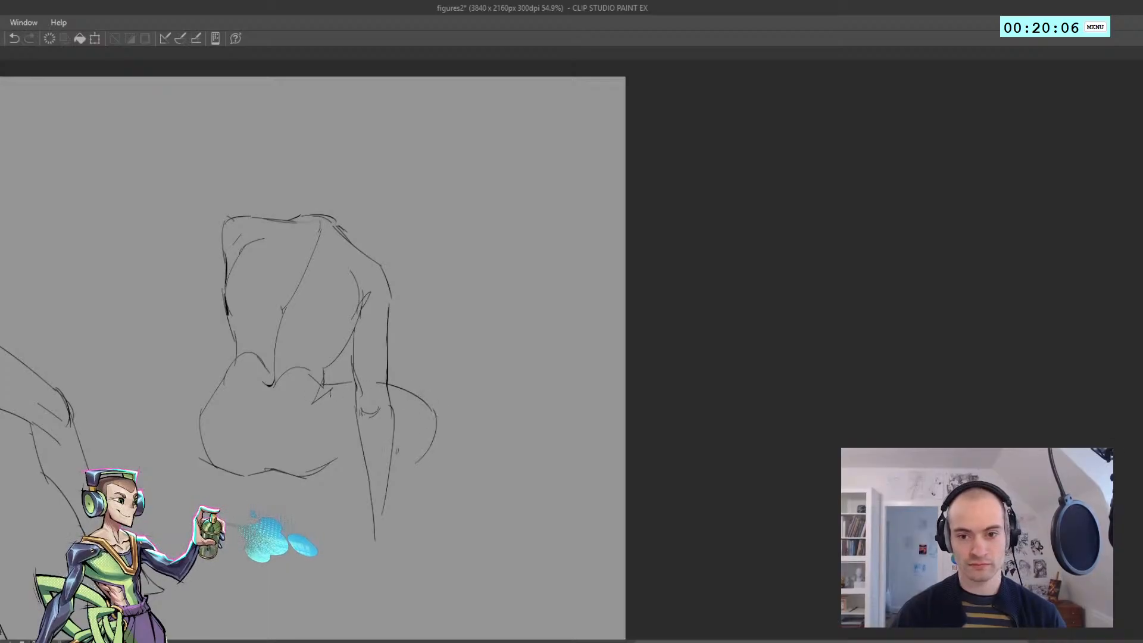
Draw the left leg's bent thigh and rounded knee extending out from the hip
key(ctrl+z)
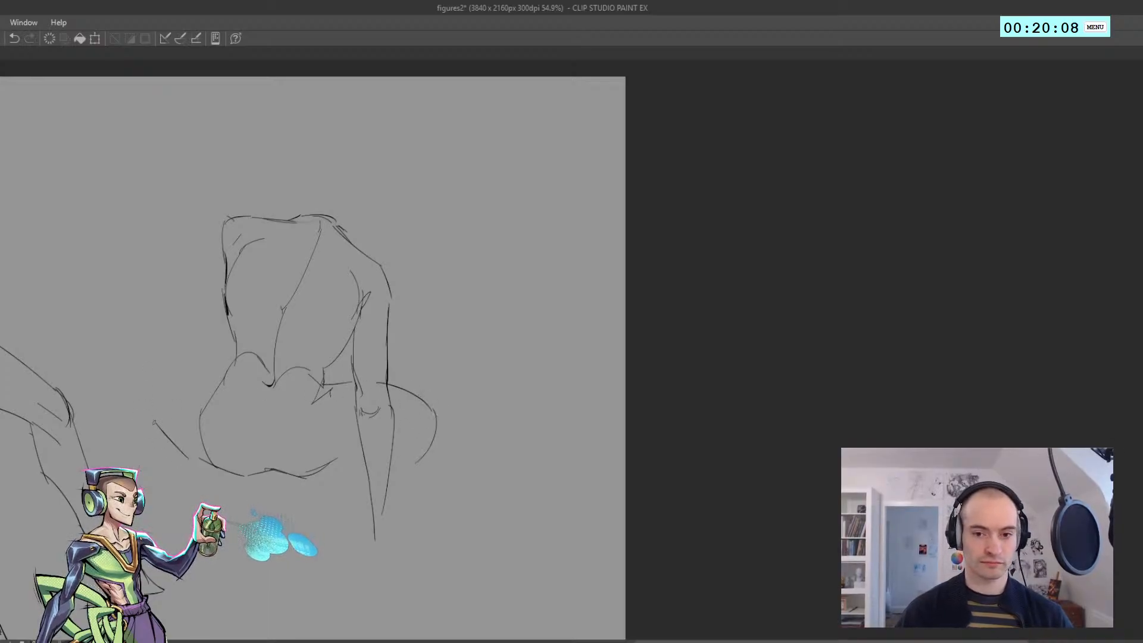
key(ctrl+z)
mouse_move(141, 413)
mouse_down()
mouse_move(174, 365)
mouse_move(150, 385)
mouse_up()
drag(153, 376, 225, 366)
key(ctrl+z)
key(ctrl+z)
key(ctrl+z)
key(ctrl+z)
key(ctrl+z)
key(ctrl+z)
Sketch the left lower leg folding under the thigh, ending in the foot and a vertical inner ankle line
key(ctrl+z)
mouse_move(156, 381)
mouse_down()
mouse_move(239, 369)
mouse_move(211, 370)
mouse_up()
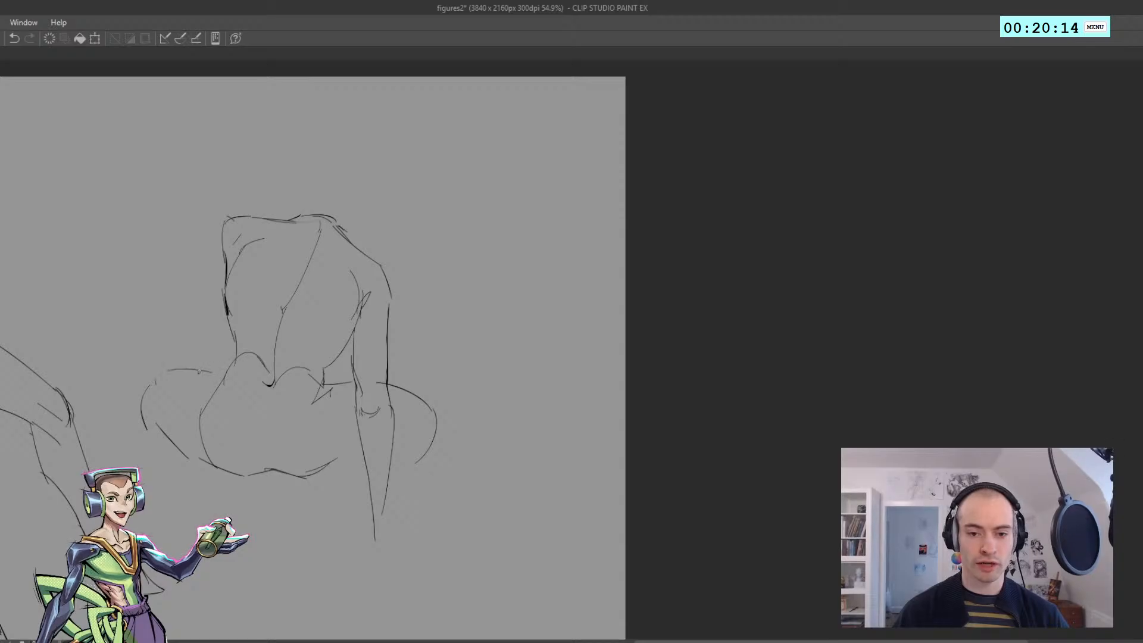
key(ctrl+z)
mouse_move(152, 419)
mouse_down()
mouse_move(188, 446)
mouse_move(156, 470)
mouse_up()
mouse_move(146, 422)
mouse_down()
mouse_move(177, 468)
mouse_move(268, 511)
mouse_up()
key(ctrl+z)
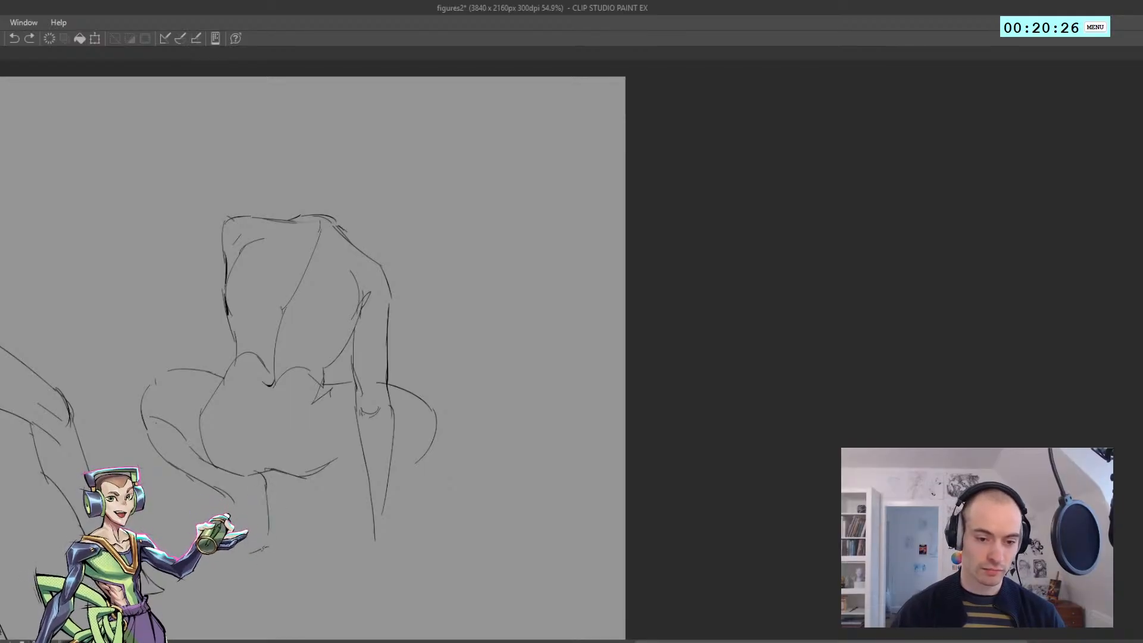
key(ctrl+z)
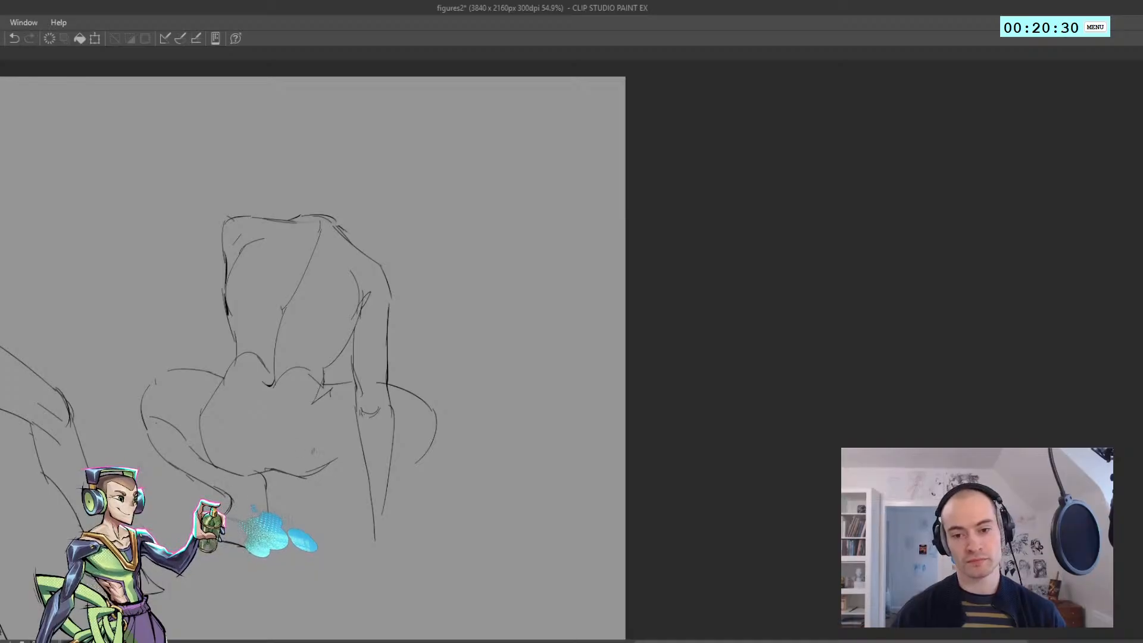
Draw the right lower leg's inner edge straight down from beneath the buttocks
drag(325, 478, 313, 529)
key(ctrl+z)
key(ctrl+z)
key(ctrl+z)
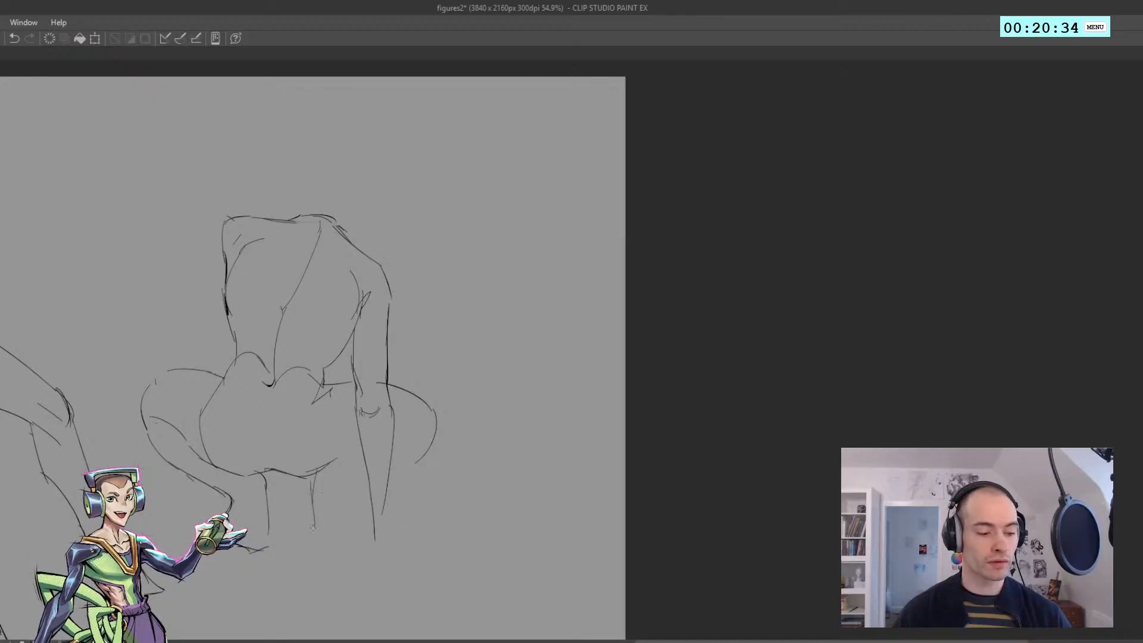
key(ctrl+z)
Draw the right foot's sole and rounded outer edge, with short calf lines above it
mouse_move(314, 470)
mouse_down()
mouse_move(317, 539)
mouse_move(346, 551)
mouse_move(356, 535)
mouse_up()
key(ctrl+z)
key(ctrl+z)
key(ctrl+z)
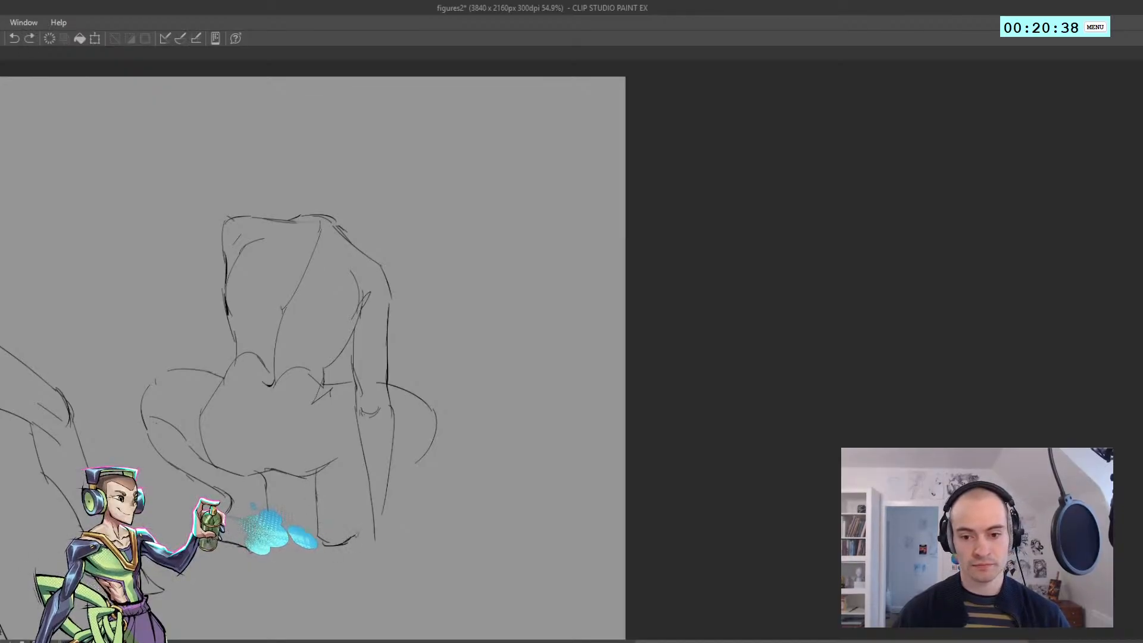
drag(369, 484, 366, 531)
key(ctrl+z)
drag(356, 470, 342, 484)
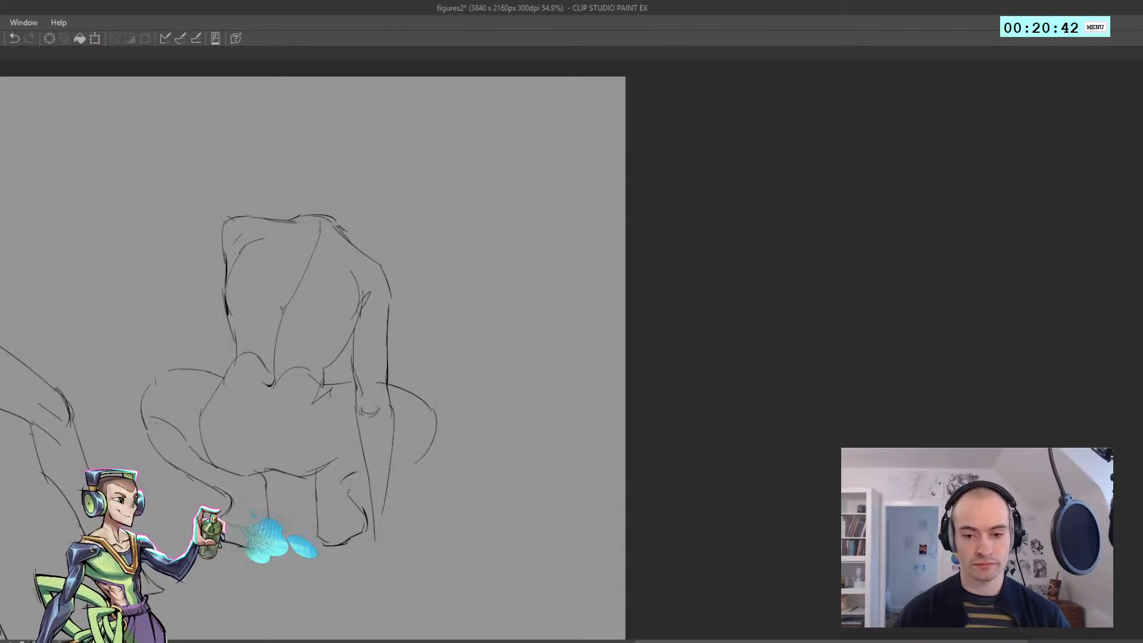
Refine the crouching figure's bent right knee outline in a mirrored view
key(h)
mouse_move(622, 414)
mouse_down()
mouse_move(449, 400)
mouse_move(490, 412)
mouse_move(511, 382)
mouse_up()
key(ctrl+z)
mouse_move(519, 449)
mouse_down()
mouse_move(469, 387)
mouse_move(528, 355)
mouse_move(505, 356)
mouse_move(518, 354)
mouse_up()
key(ctrl+z)
key(ctrl+z)
drag(517, 355, 591, 372)
Add the crease between the buttocks and compare all three figures in a mirrored view
key(ctrl+z)
key(h)
mouse_move(524, 377)
mouse_down()
mouse_move(441, 399)
mouse_move(469, 421)
mouse_up()
key(ctrl+z)
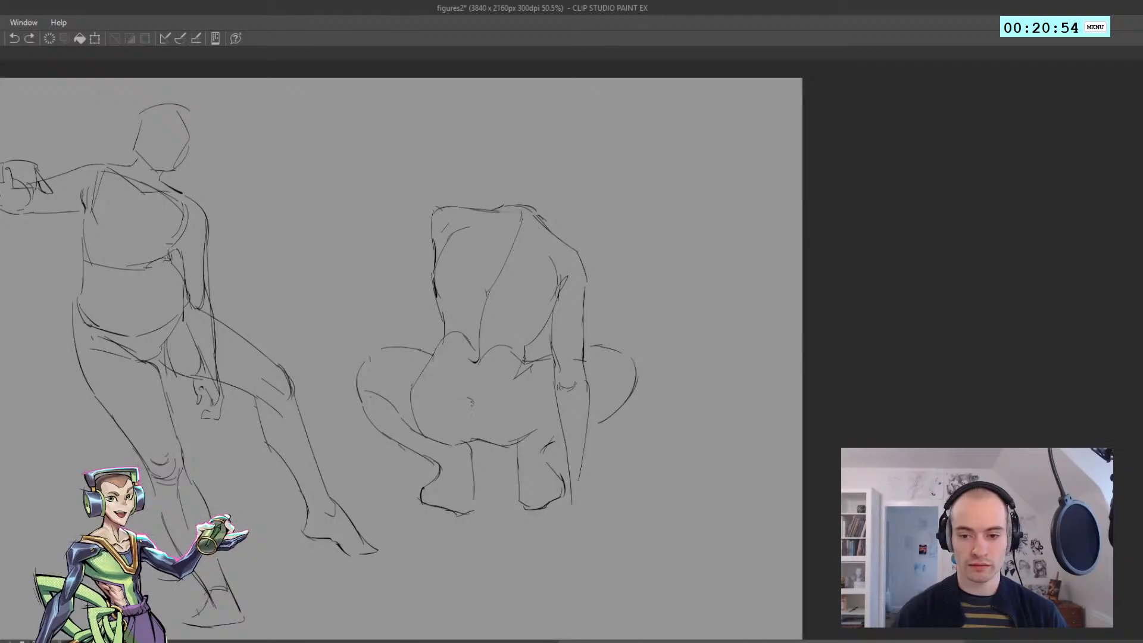
drag(479, 406, 441, 363)
key(h)
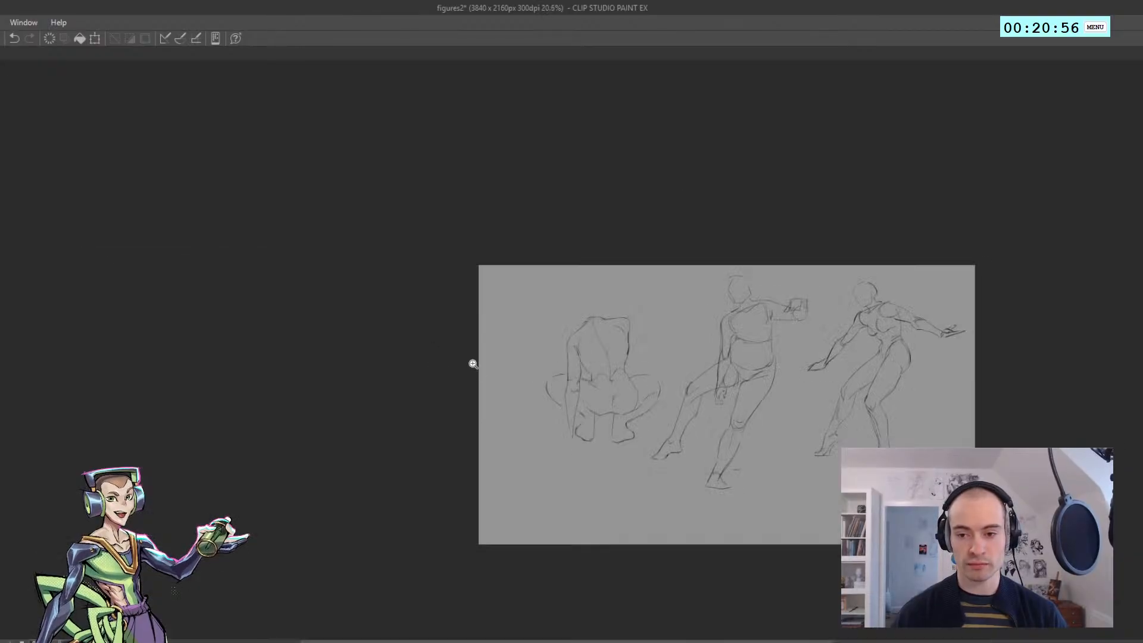
Refine the lower contour of the crouching figure's bent right knee, checking it in a mirrored view
drag(560, 400, 578, 399)
key(h)
drag(475, 423, 497, 420)
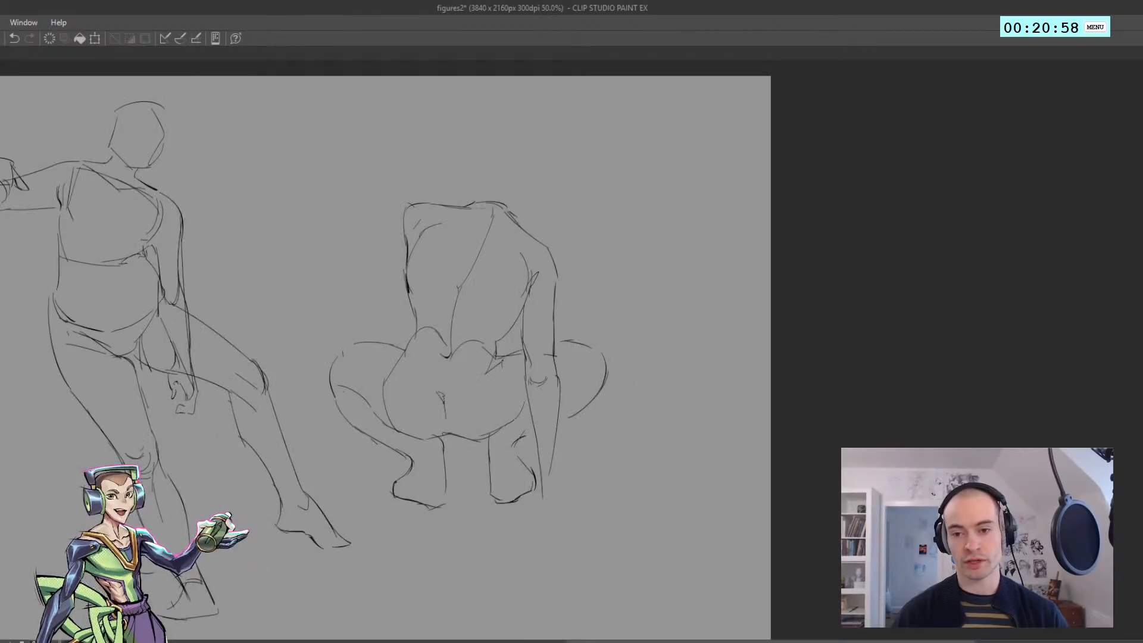
drag(504, 365, 524, 398)
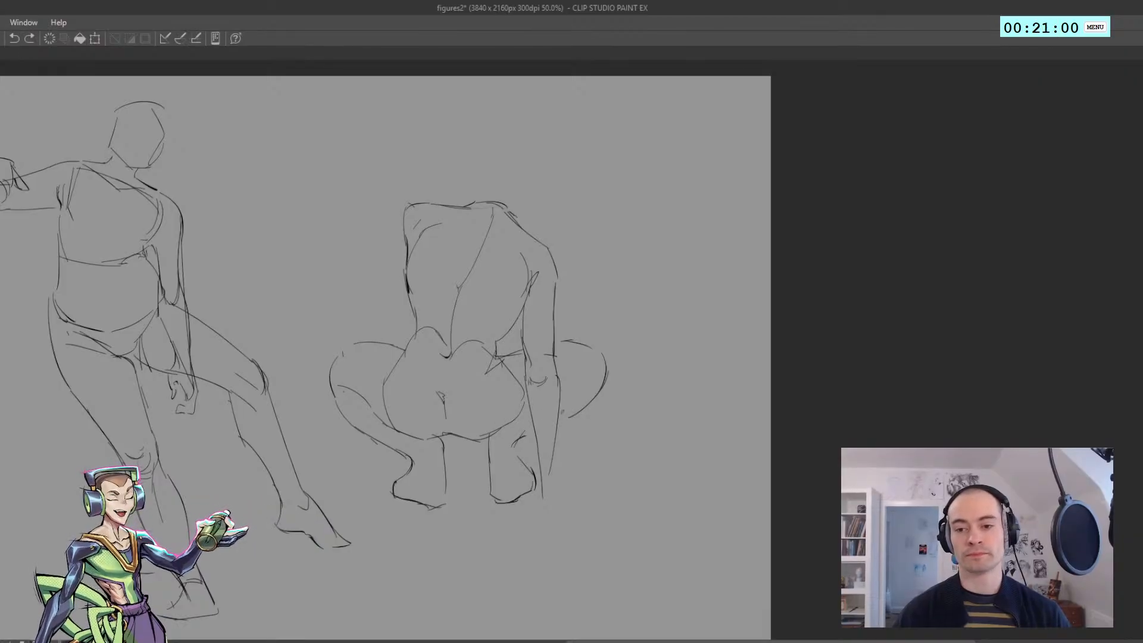
key(h)
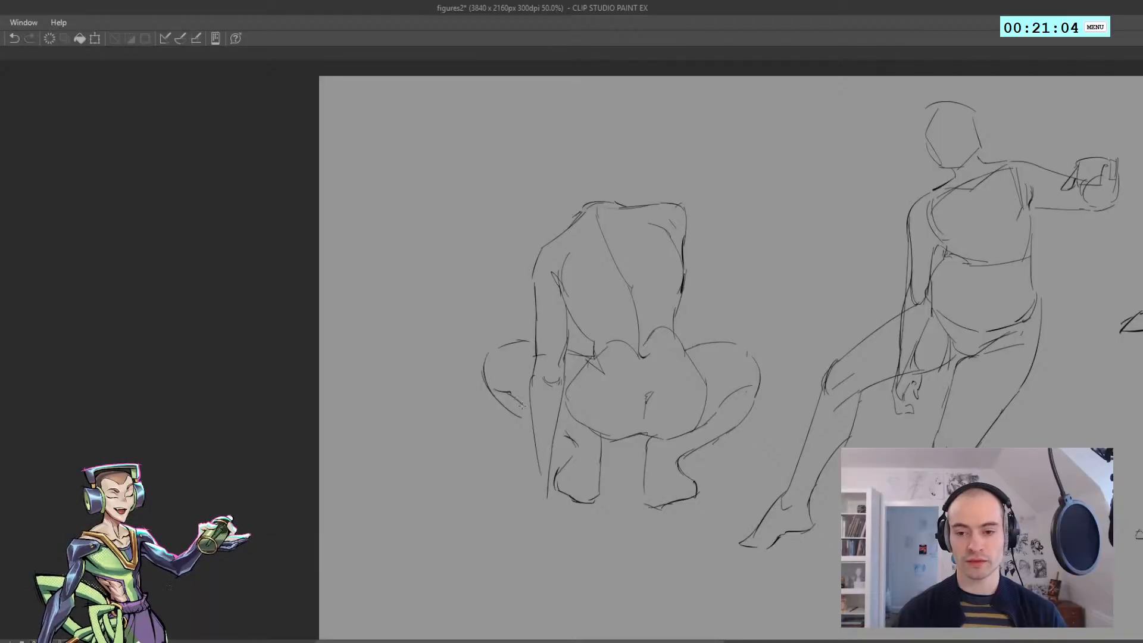
drag(572, 429, 525, 357)
key(h)
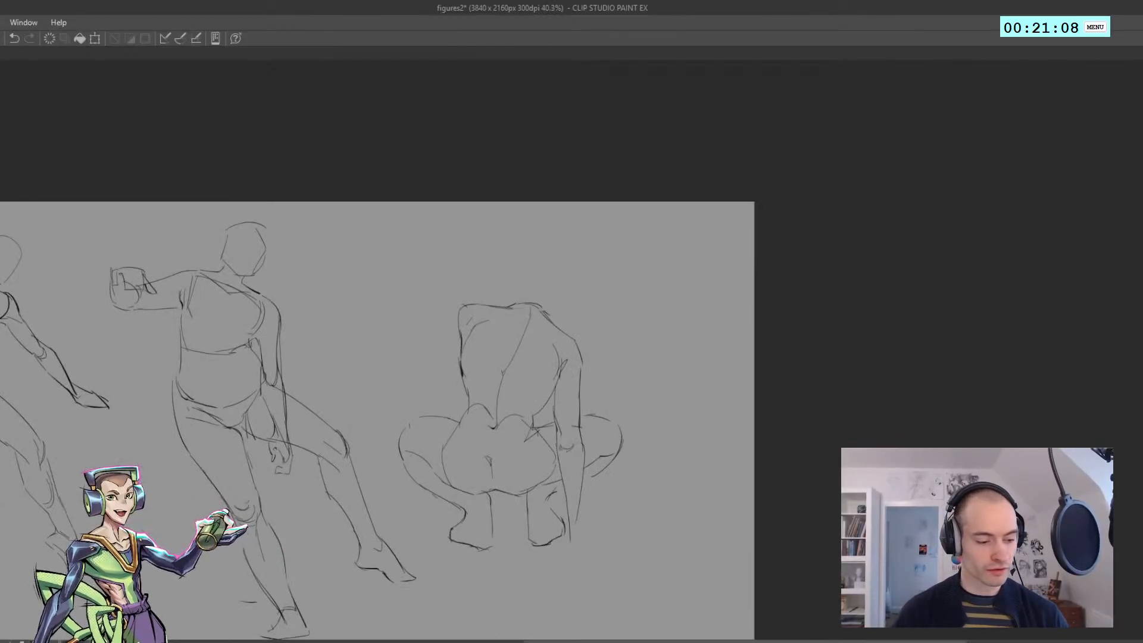
Reshape the crouching figure's right forearm and elbow area with Liquify at a reduced brush size
key(ctrl+z)
drag(500, 478, 453, 382)
key(j)
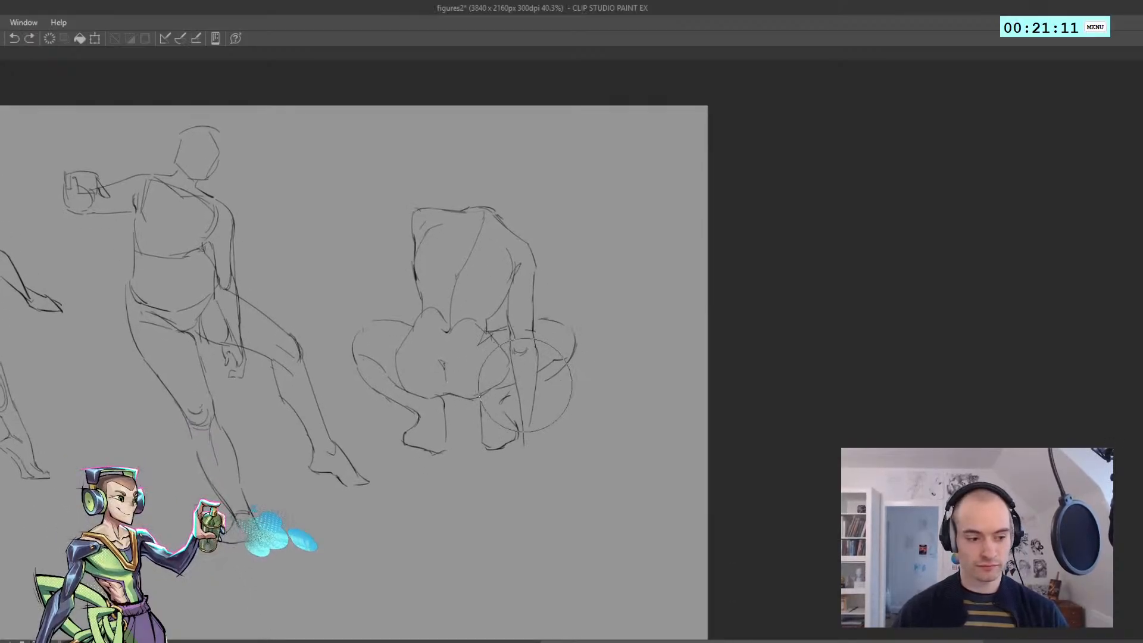
drag(527, 390, 527, 396)
key(bracketleft)
key(bracketleft)
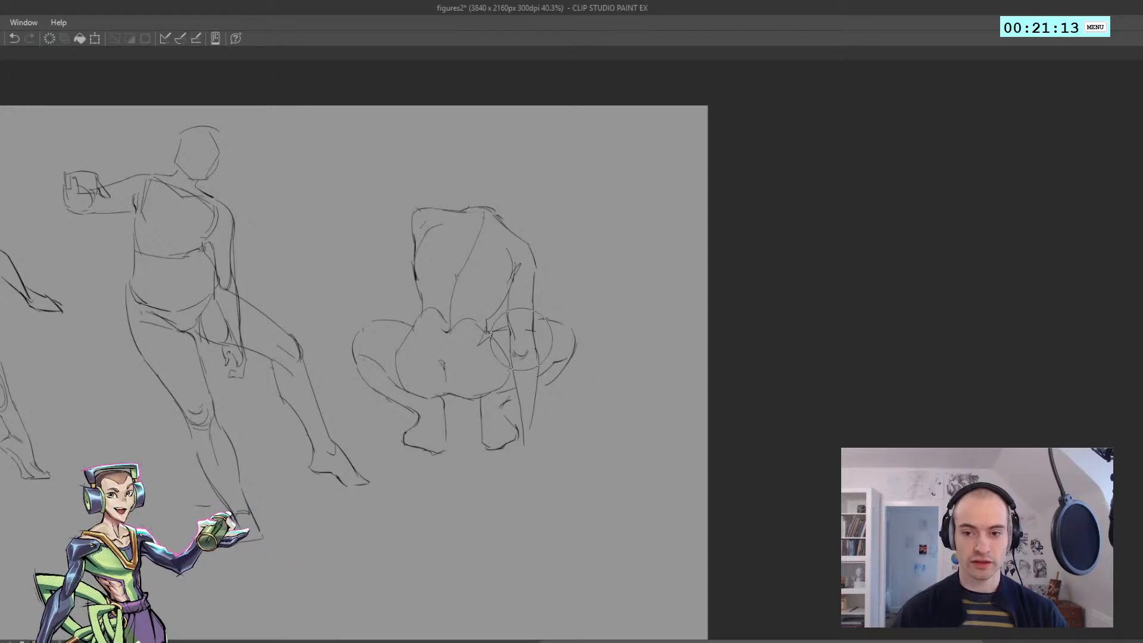
drag(523, 337, 522, 339)
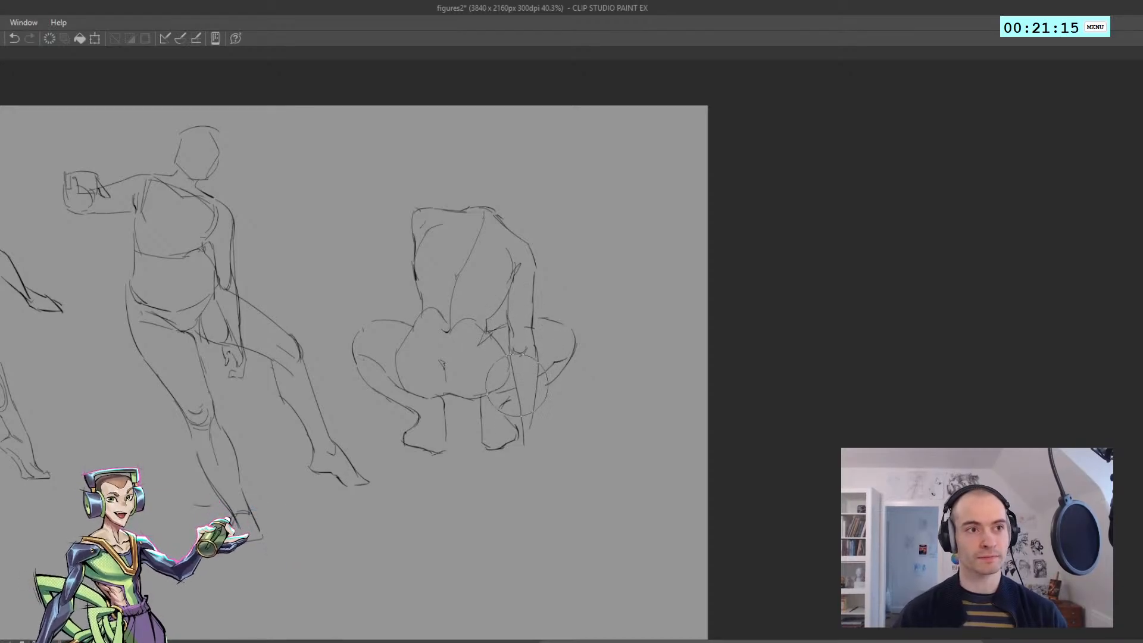
Draw the right hand with curled fingers at the end of the forearm, beside the right foot
scroll(517, 376, up, 1)
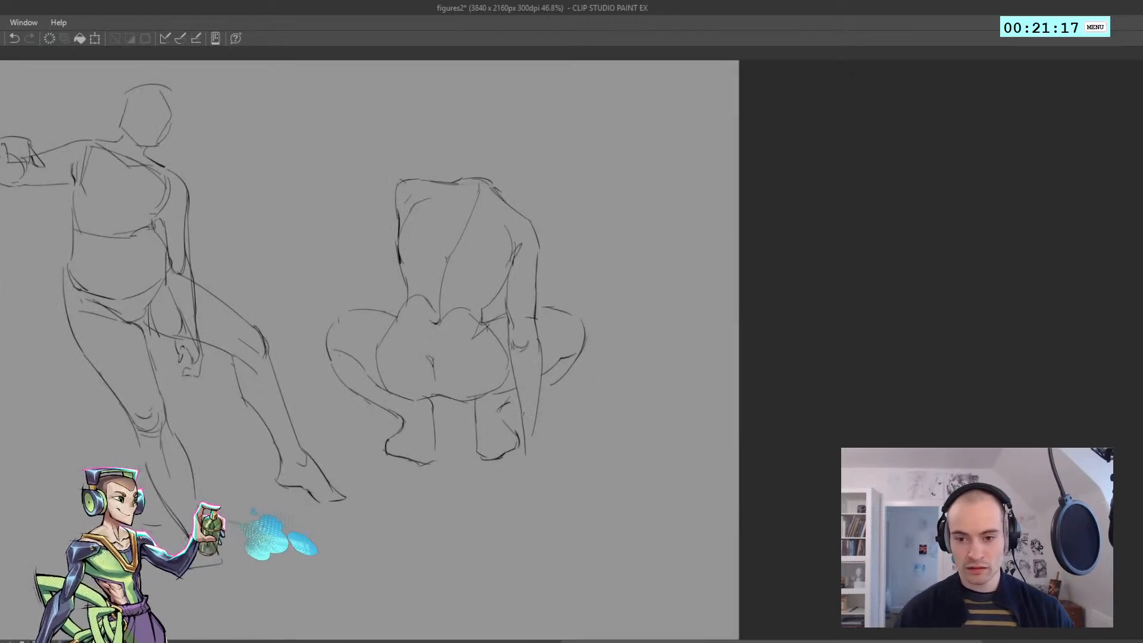
key(ctrl+z)
key(ctrl+z)
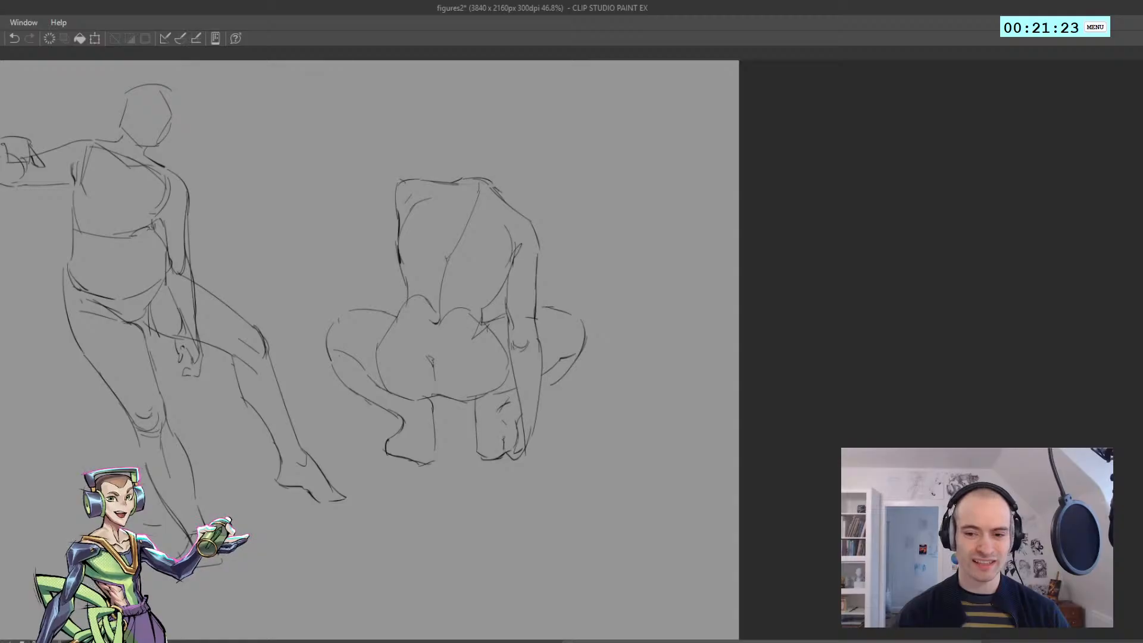
key(ctrl+z)
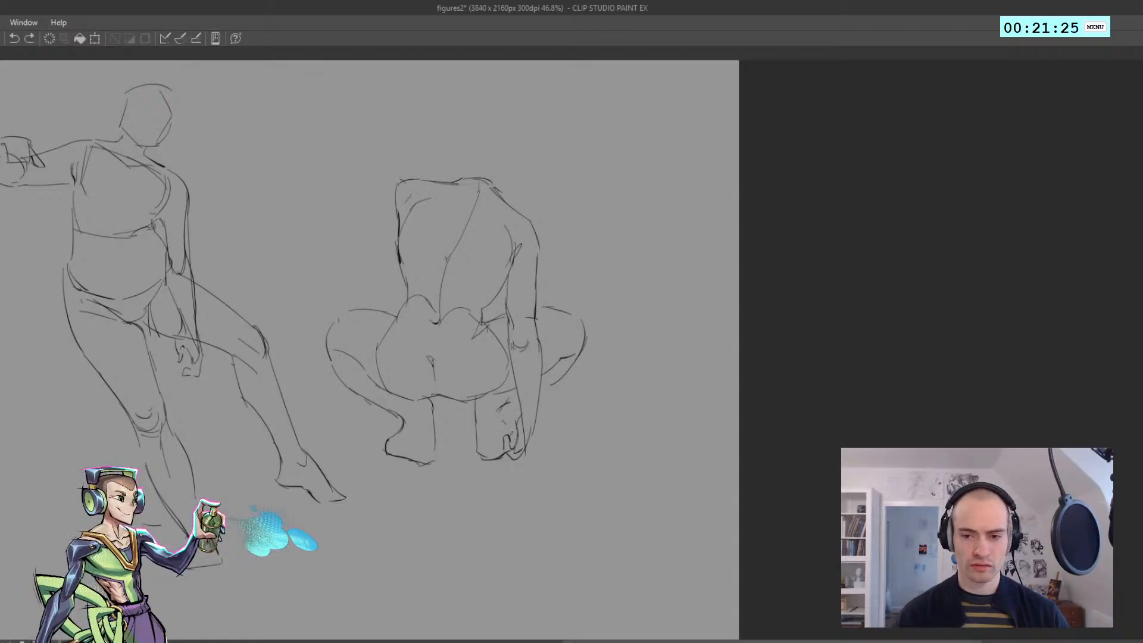
drag(513, 417, 523, 407)
Draw the crouching figure's head as a rounded outline above the shoulders
drag(454, 294, 470, 349)
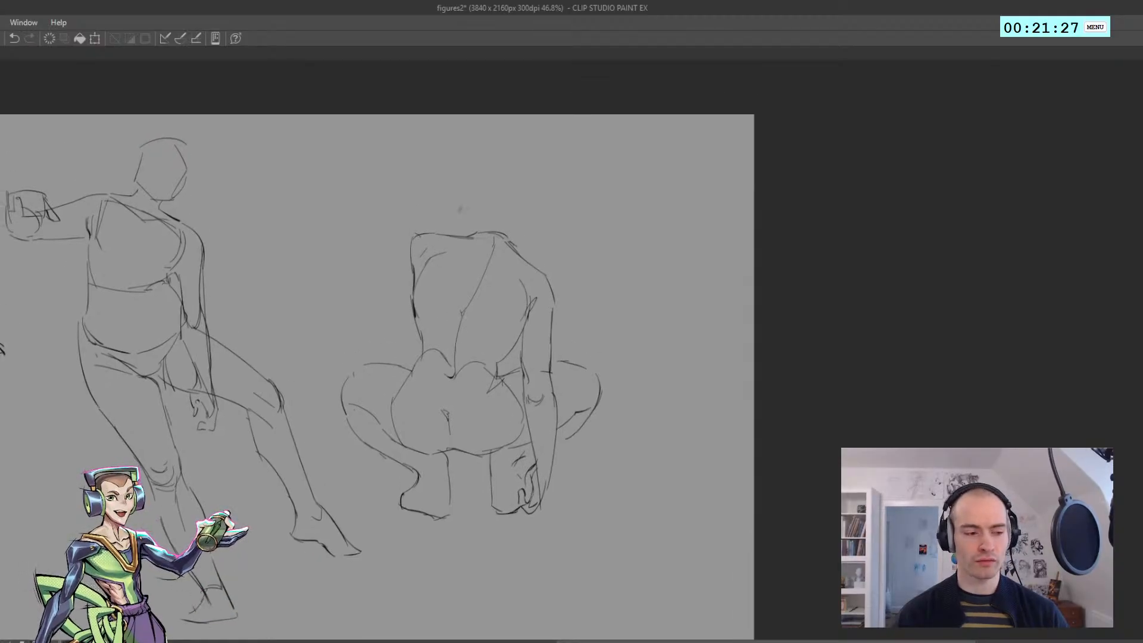
click(464, 181)
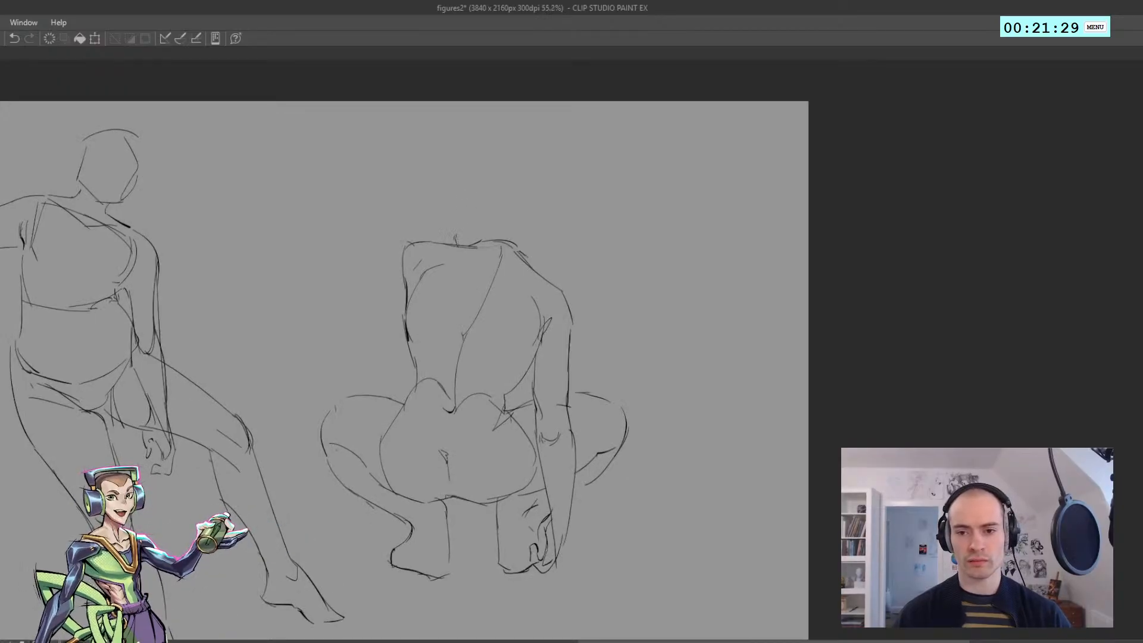
key(ctrl+z)
mouse_move(473, 196)
mouse_down()
mouse_move(464, 242)
mouse_move(516, 189)
mouse_move(535, 235)
mouse_up()
key(ctrl+z)
mouse_move(517, 192)
mouse_down()
mouse_move(535, 247)
mouse_move(525, 251)
mouse_move(533, 226)
mouse_up()
key(ctrl+z)
key(ctrl+z)
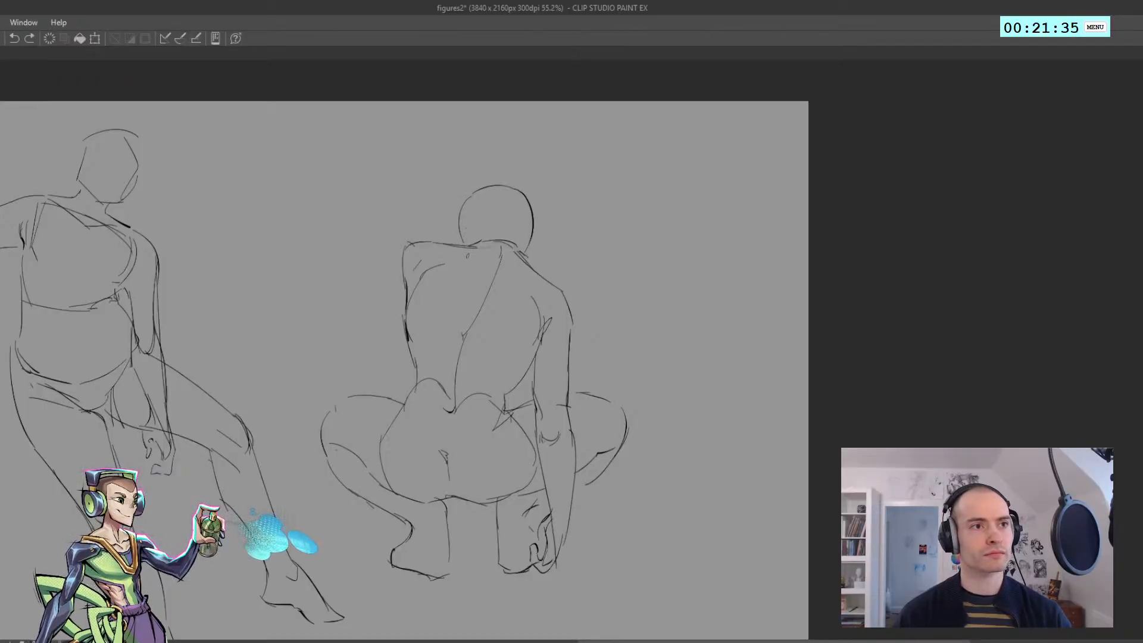
Add a curved nape line under the head and a long contour from its right side to the shoulder
mouse_move(470, 245)
mouse_down()
mouse_move(504, 240)
mouse_move(533, 266)
mouse_up()
key(ctrl+z)
drag(534, 219, 538, 279)
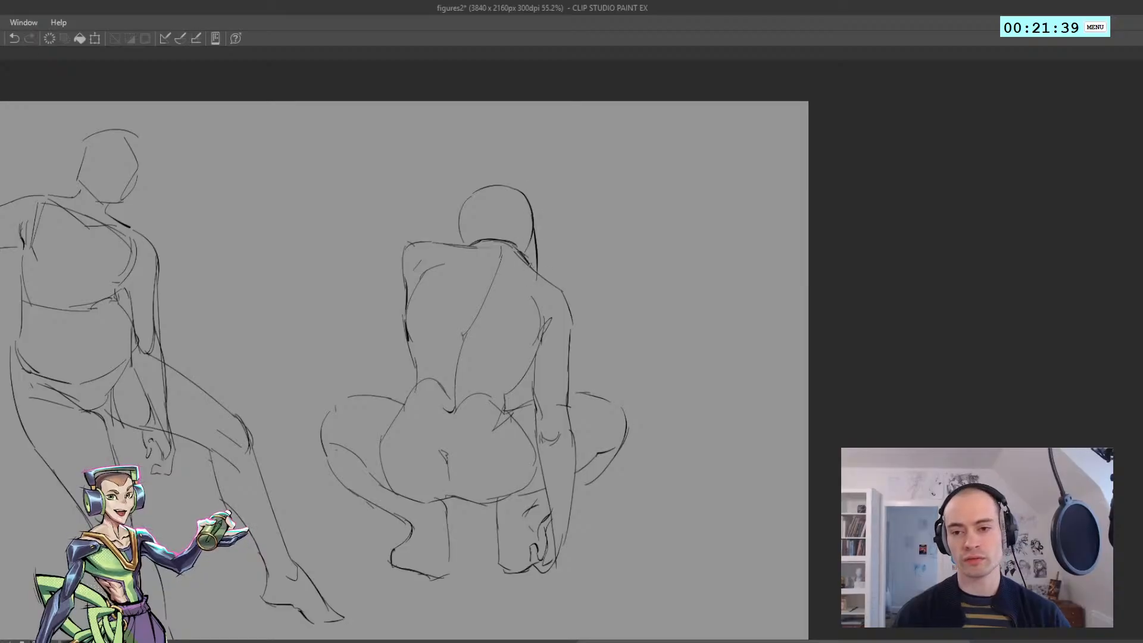
key(ctrl+z)
drag(533, 203, 540, 266)
key(ctrl+z)
Draw a second curved contour inside the head, sweeping down along its right side
mouse_move(491, 197)
mouse_down()
mouse_move(531, 225)
mouse_move(538, 271)
mouse_up()
mouse_move(462, 239)
mouse_down()
mouse_move(501, 218)
mouse_move(467, 242)
mouse_move(483, 227)
mouse_move(516, 255)
mouse_move(463, 319)
mouse_up()
key(ctrl+z)
key(ctrl+z)
key(ctrl+z)
Redraw the crouching figure's waist-to-hip contours on both sides of the lower back
scroll(514, 249, down, 5)
scroll(464, 325, up, 4)
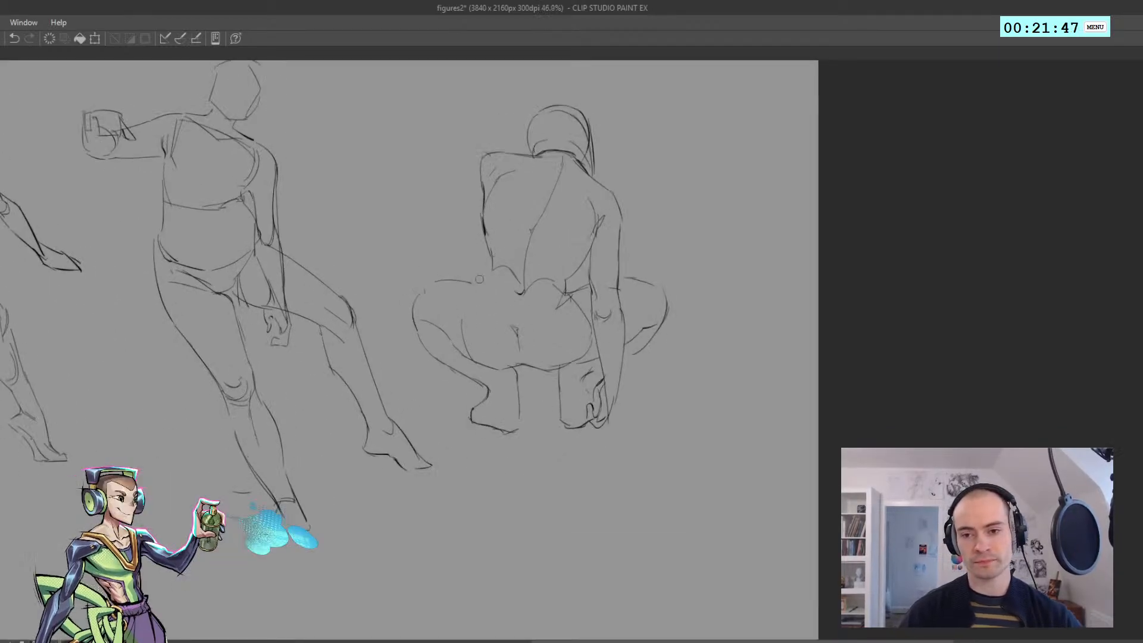
key(ctrl+z)
drag(483, 277, 460, 298)
mouse_move(562, 288)
mouse_down()
mouse_move(586, 316)
mouse_move(559, 276)
mouse_move(534, 288)
mouse_move(569, 283)
mouse_move(588, 254)
mouse_up()
key(ctrl+z)
key(ctrl+z)
Remove the crouching figure's old left knee contour and redraw the knee's rounded outline
key(ctrl+z)
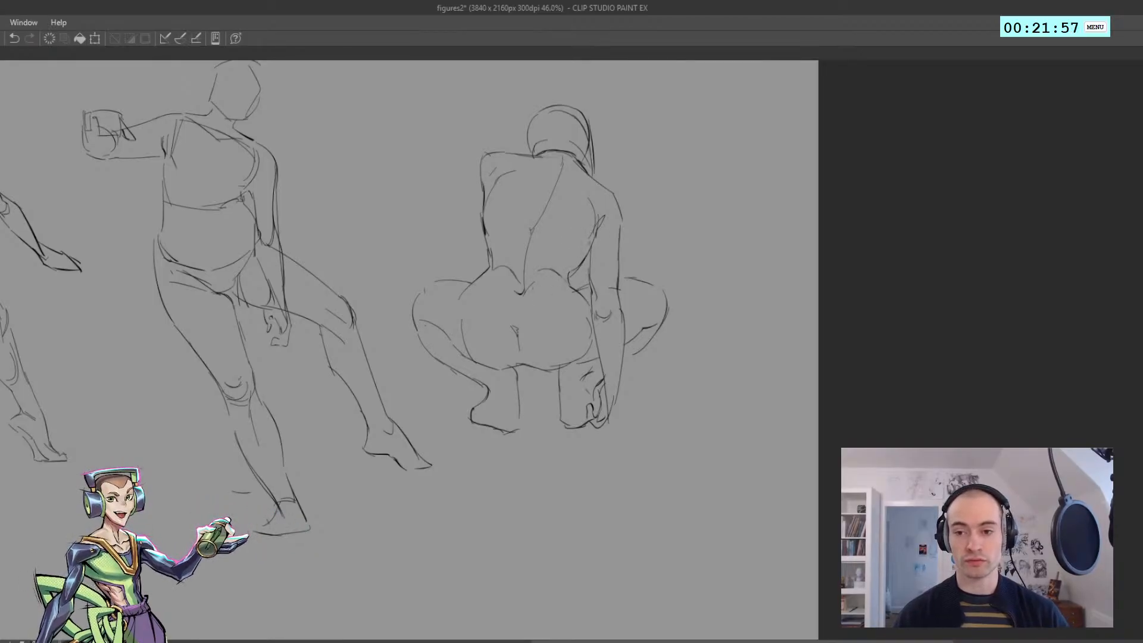
key(ctrl+z)
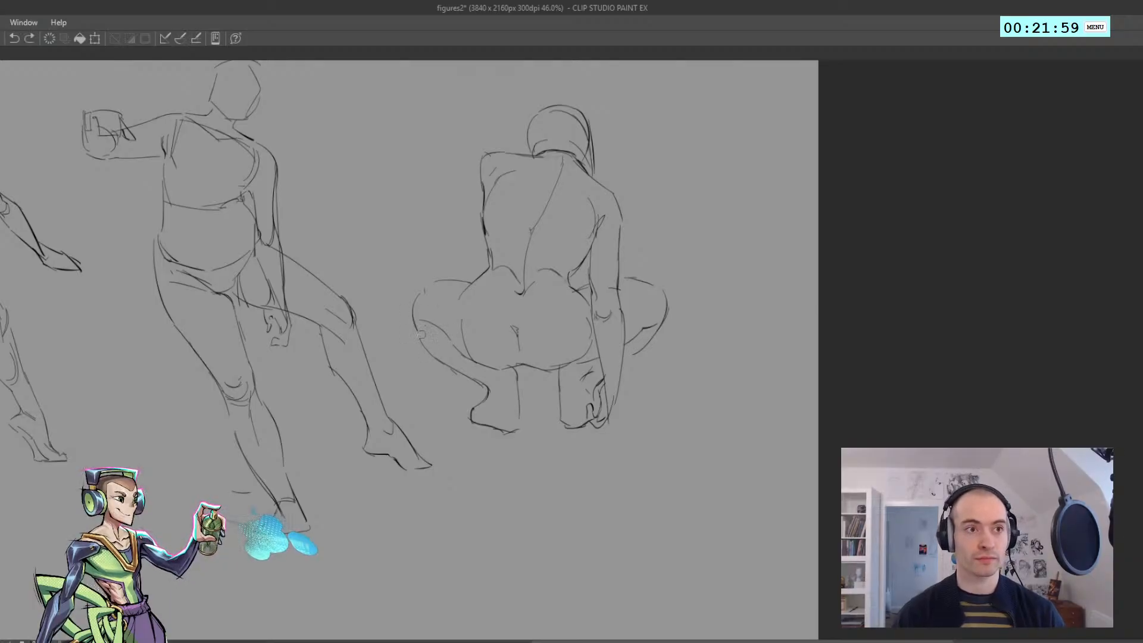
key(ctrl+z)
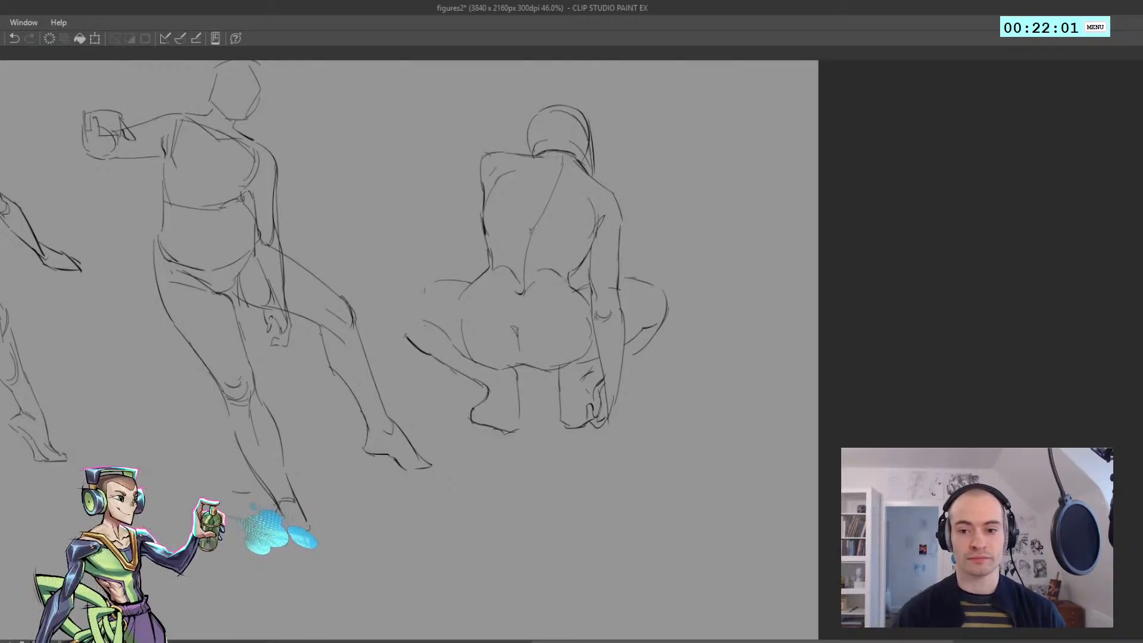
drag(397, 298, 421, 346)
mouse_move(421, 281)
mouse_down()
mouse_move(397, 311)
mouse_move(305, 337)
mouse_move(299, 312)
mouse_move(295, 361)
mouse_up()
key(ctrl+z)
key(ctrl+z)
drag(297, 345, 292, 346)
Lasso all three figures, scale them down into the canvas's upper-left area, and clear the selection
key(m)
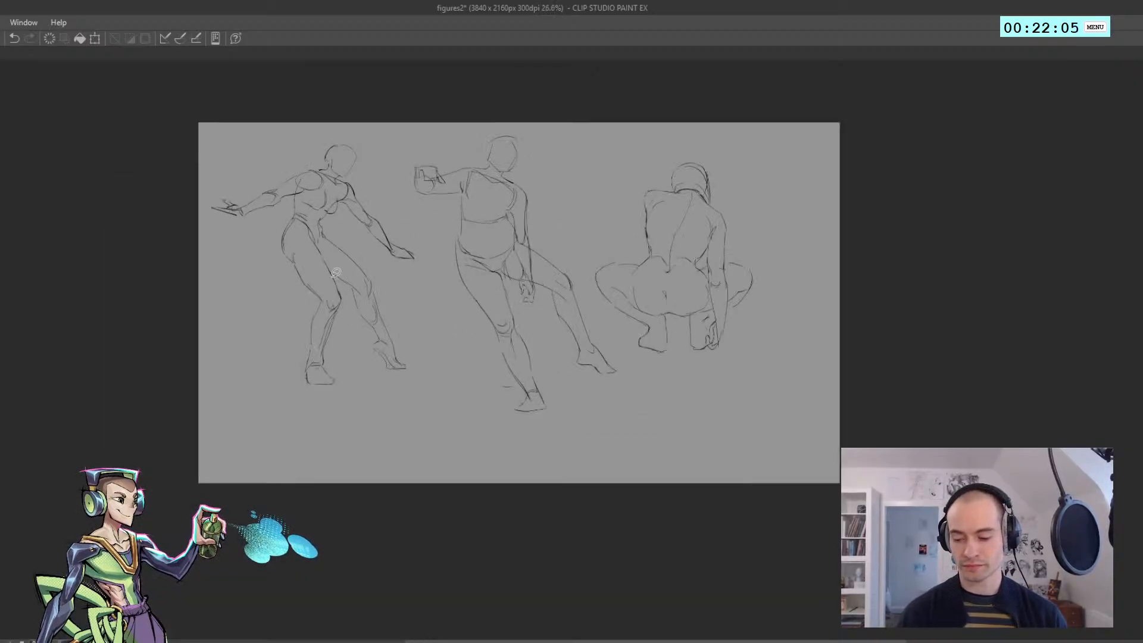
mouse_move(418, 441)
mouse_down()
mouse_move(196, 111)
mouse_move(792, 409)
mouse_move(420, 444)
mouse_up()
key(ctrl+t)
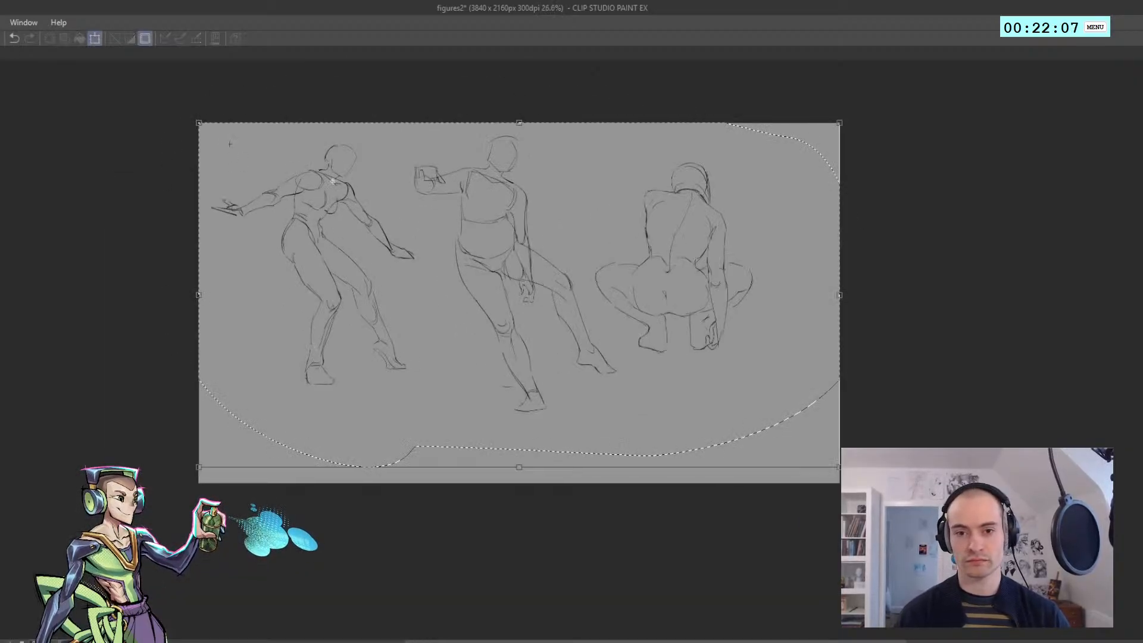
drag(839, 467, 651, 368)
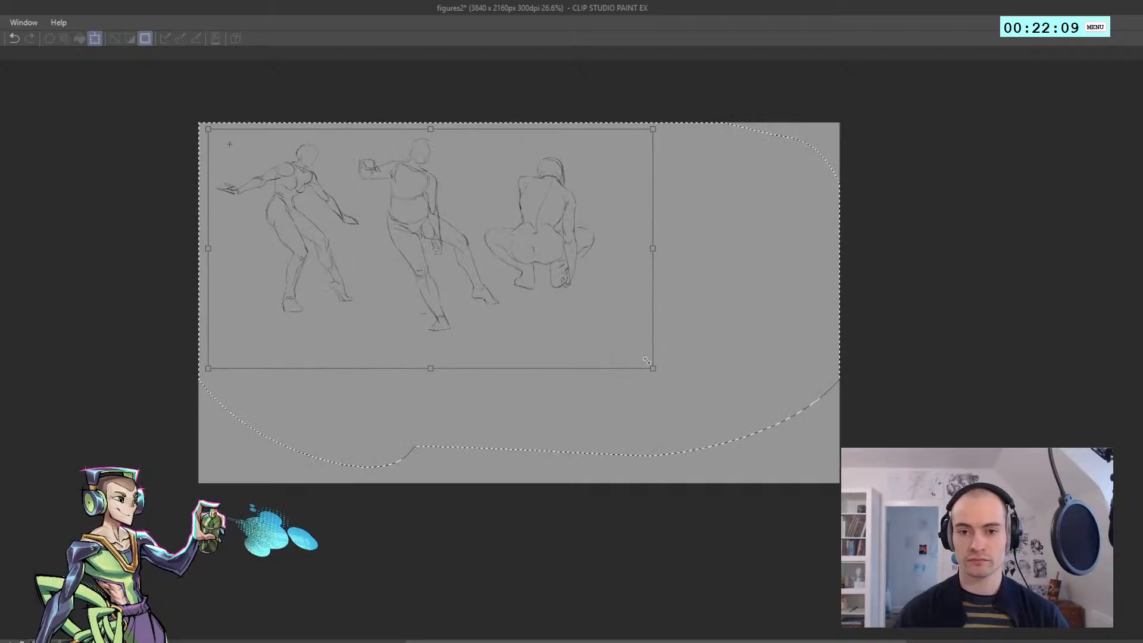
drag(380, 316, 371, 317)
key(Return)
key(ctrl+d)
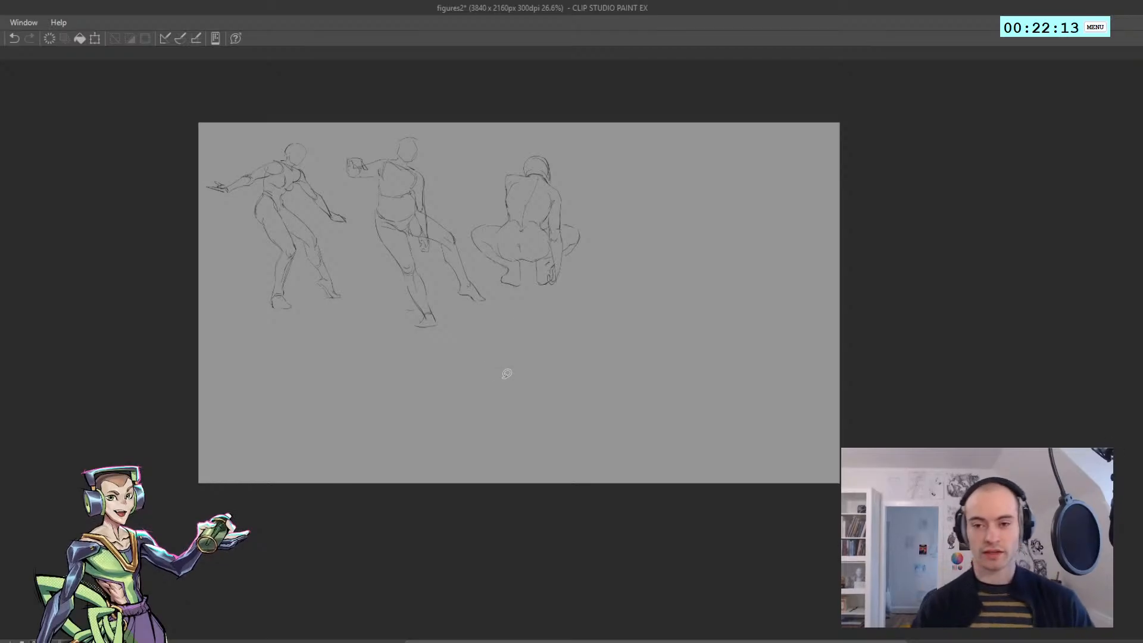
Lasso the crouching figure, shift it slightly away from the middle figure, and clear the selection
drag(476, 273, 237, 277)
drag(285, 232, 327, 241)
drag(351, 271, 320, 342)
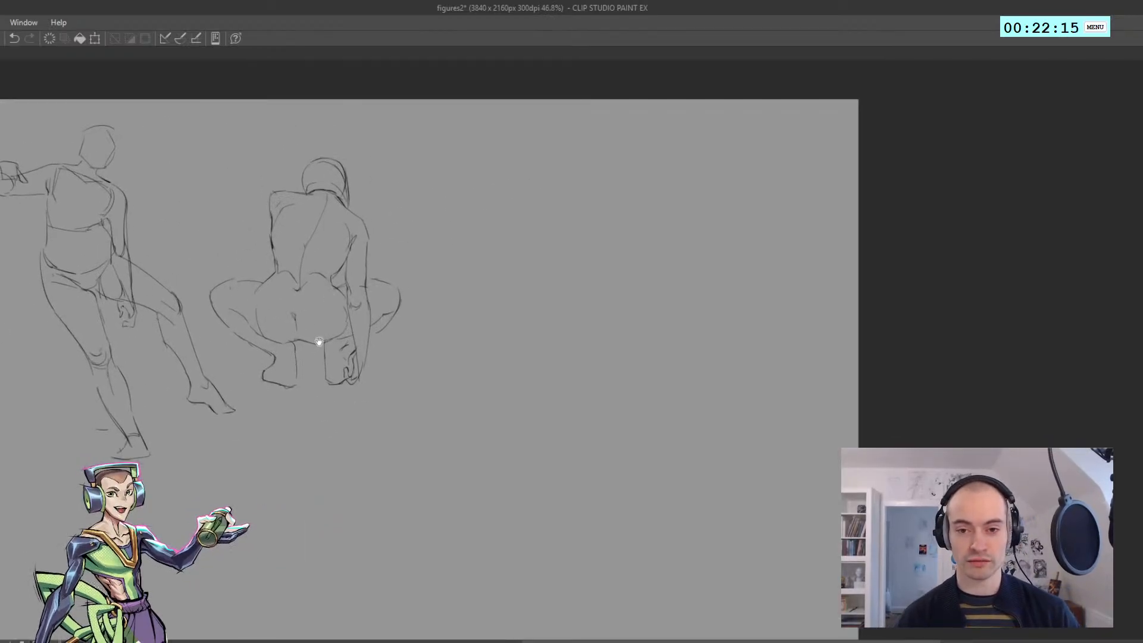
drag(286, 306, 263, 302)
mouse_move(361, 379)
mouse_down()
mouse_move(263, 388)
mouse_move(255, 166)
mouse_move(411, 389)
mouse_up()
drag(309, 373, 321, 377)
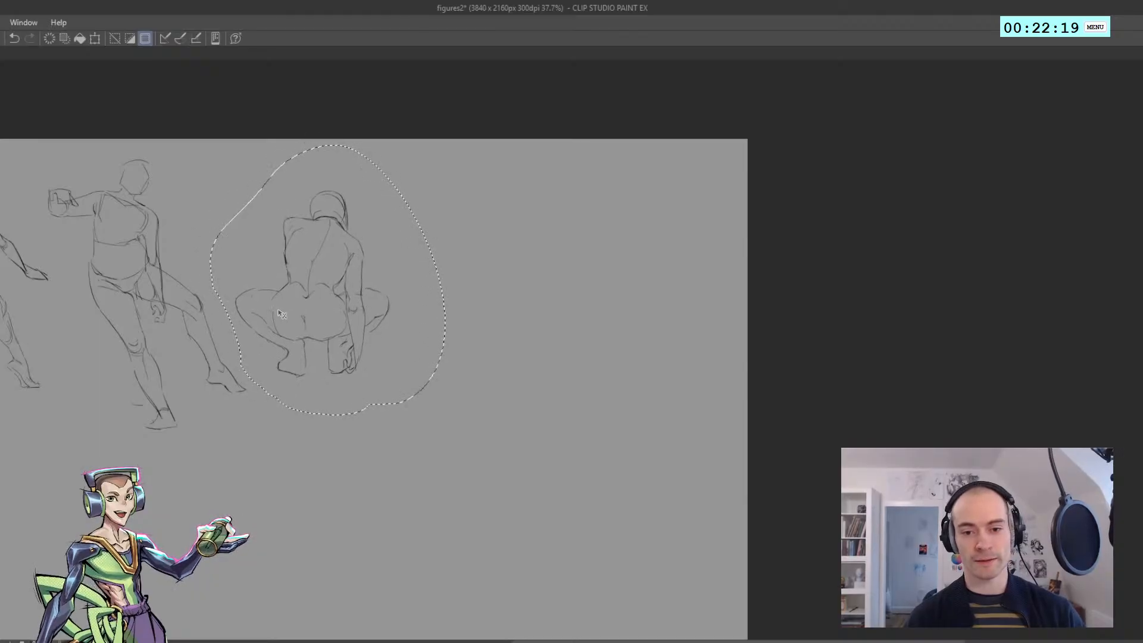
key(ctrl+d)
scroll(308, 295, up, 2)
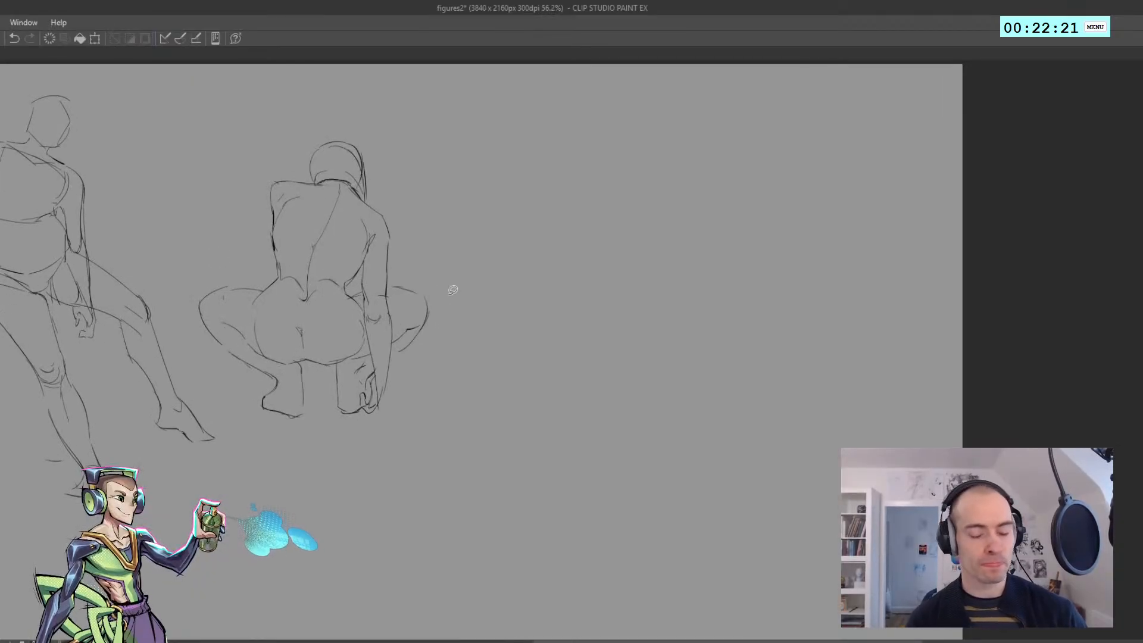
Rework the outer corner of the crouching figure's left shoulder into a rounder shape
drag(426, 256, 163, 261)
scroll(242, 234, up, 1)
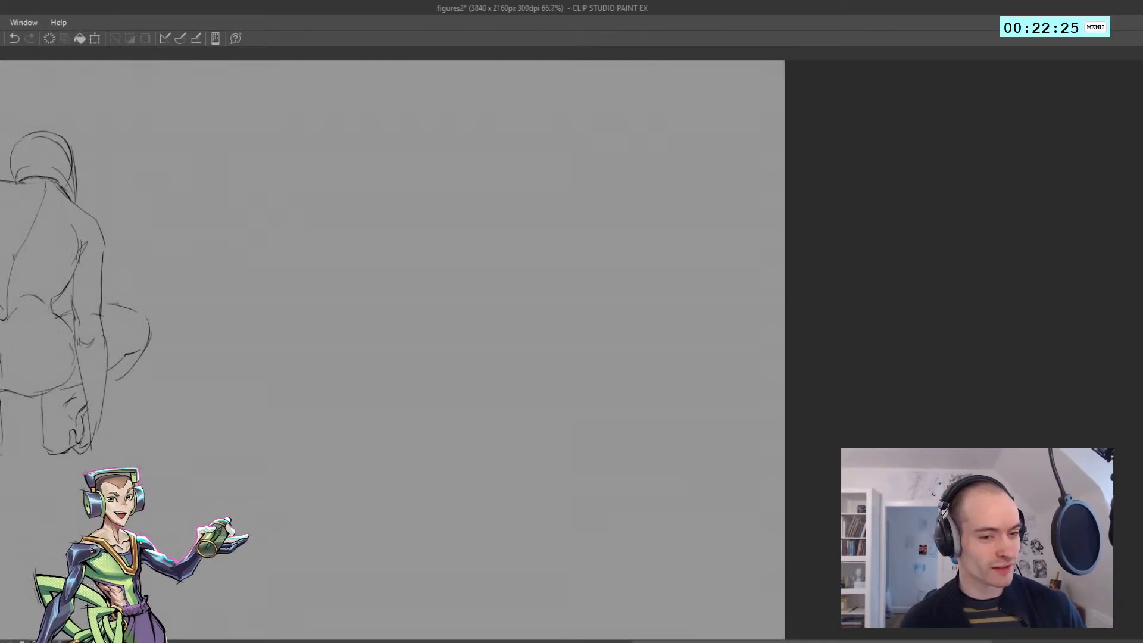
drag(204, 294, 335, 312)
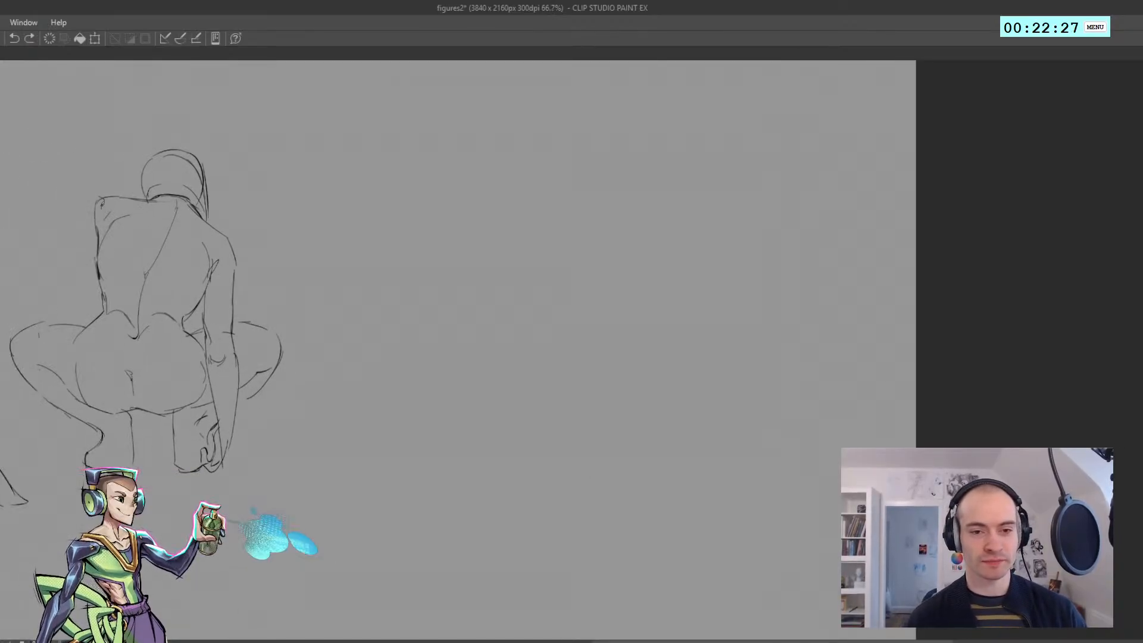
drag(101, 204, 112, 193)
key(ctrl+z)
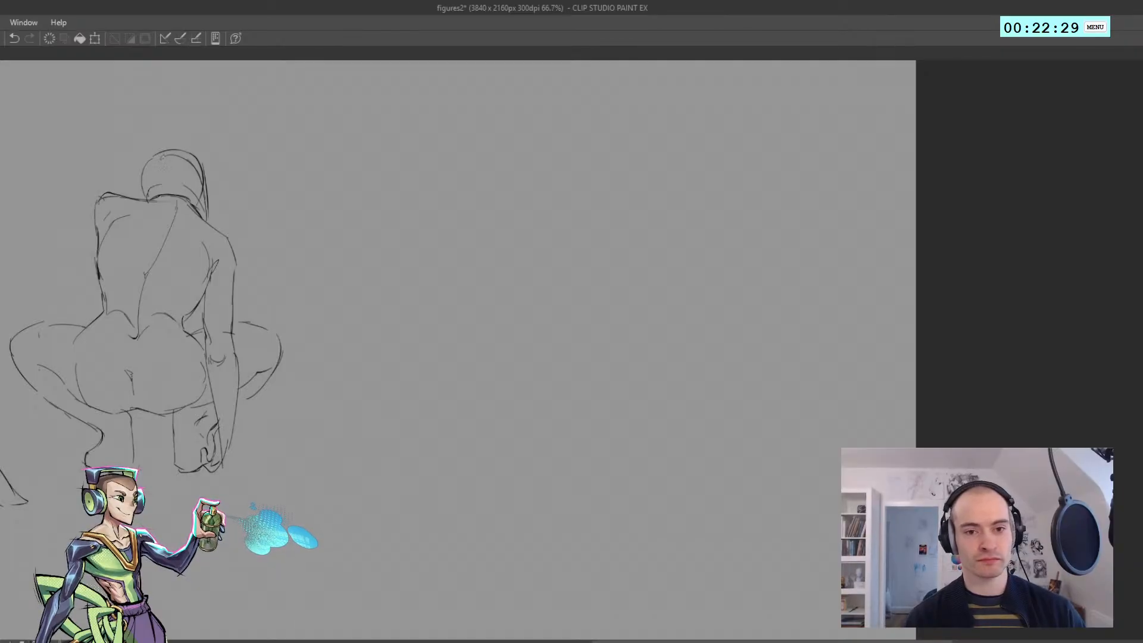
Add a small hair bun on top of the crouching figure's head and a short detail beside it
drag(173, 152, 201, 147)
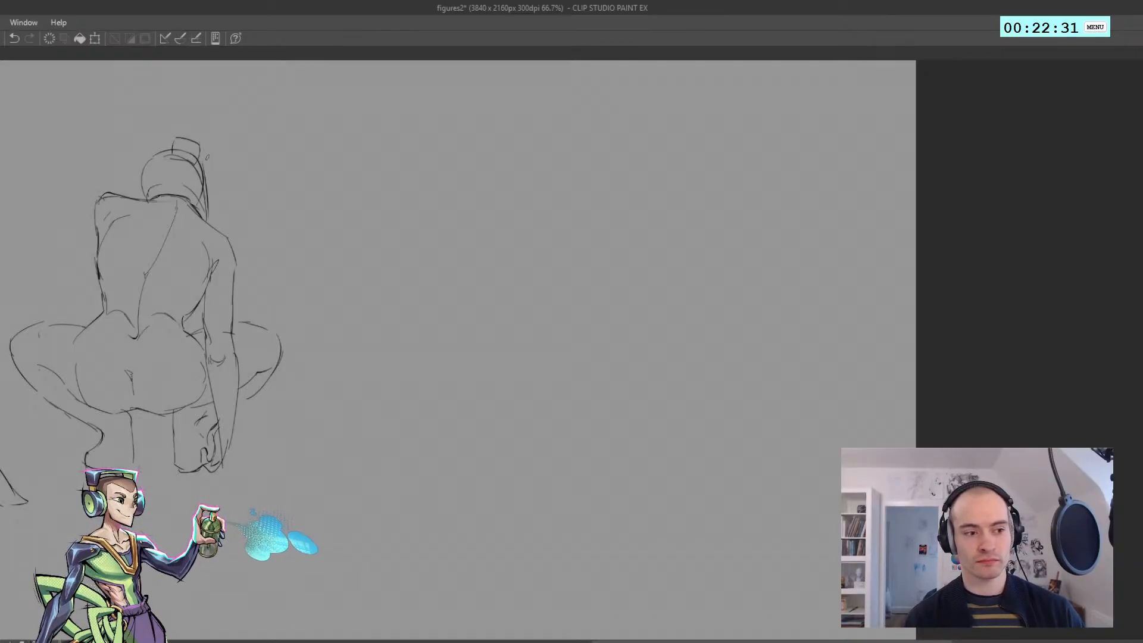
scroll(177, 175, down, 3)
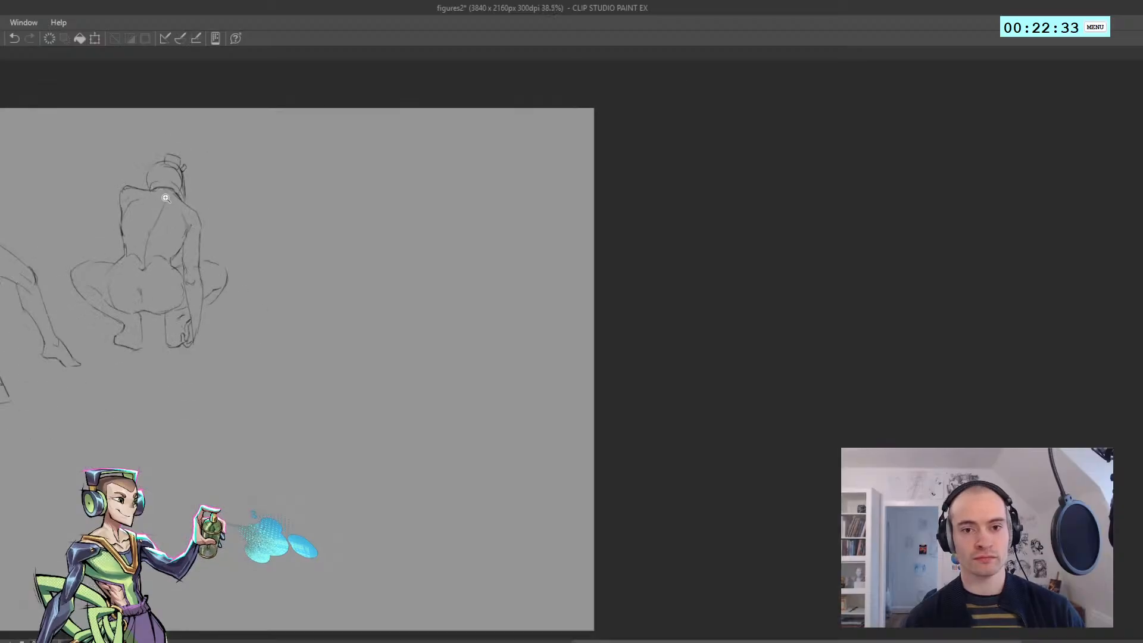
scroll(161, 172, up, 3)
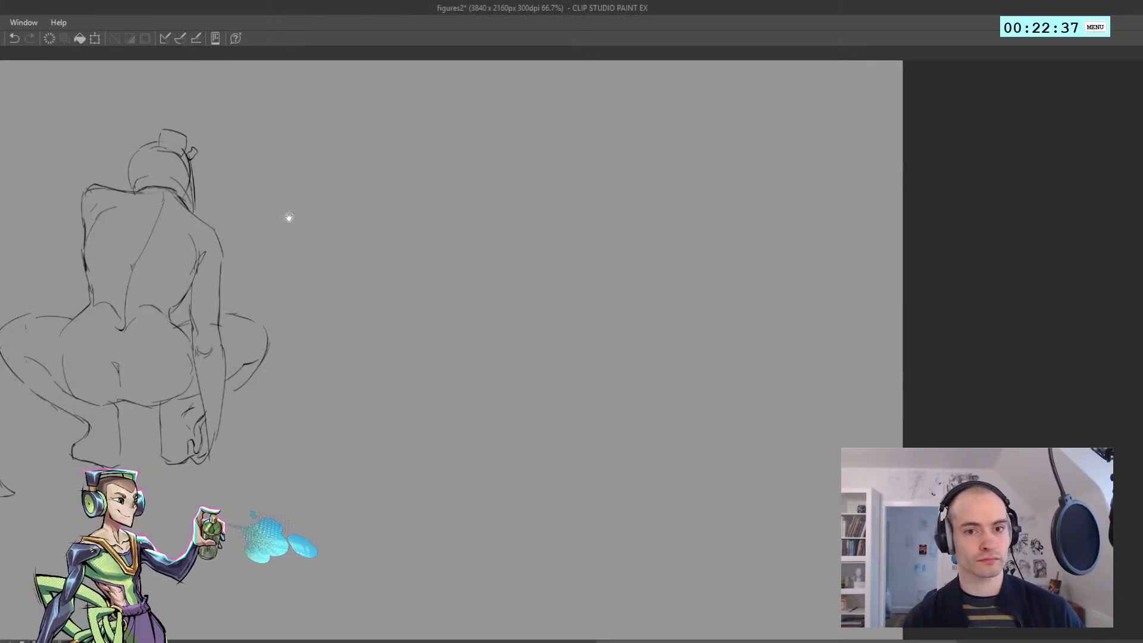
Start a fourth sketch beyond the crouching figure with a slanted top line, two tapering sides and an arched lower edge
scroll(343, 226, down, 1)
drag(341, 224, 174, 226)
scroll(174, 225, up, 2)
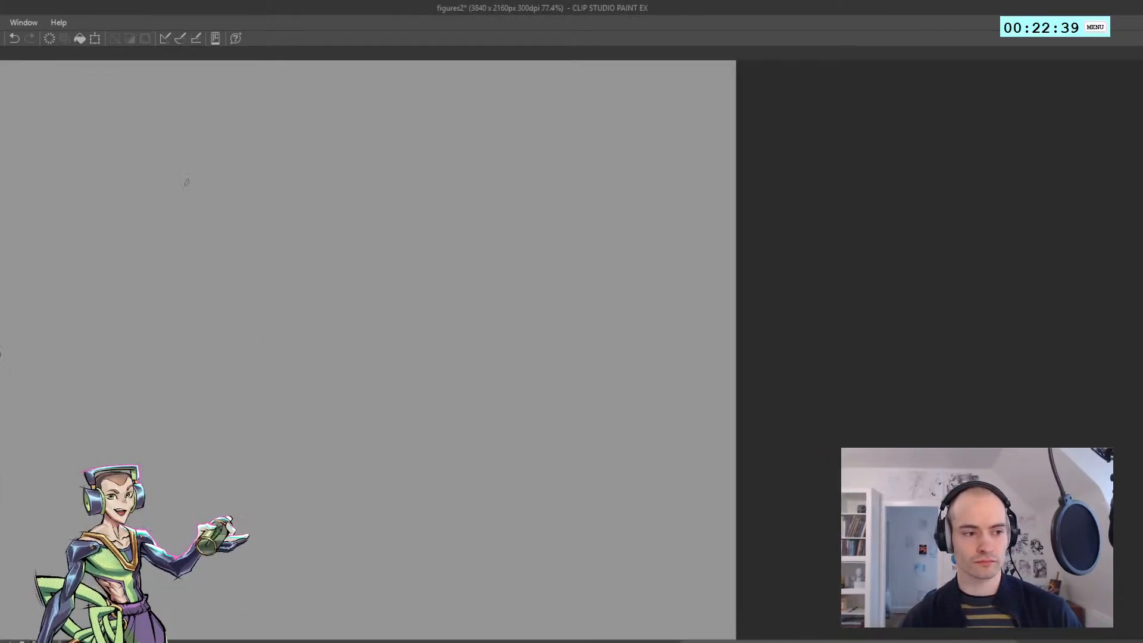
mouse_move(290, 143)
mouse_down()
mouse_move(204, 164)
mouse_move(207, 224)
mouse_up()
drag(193, 180, 219, 222)
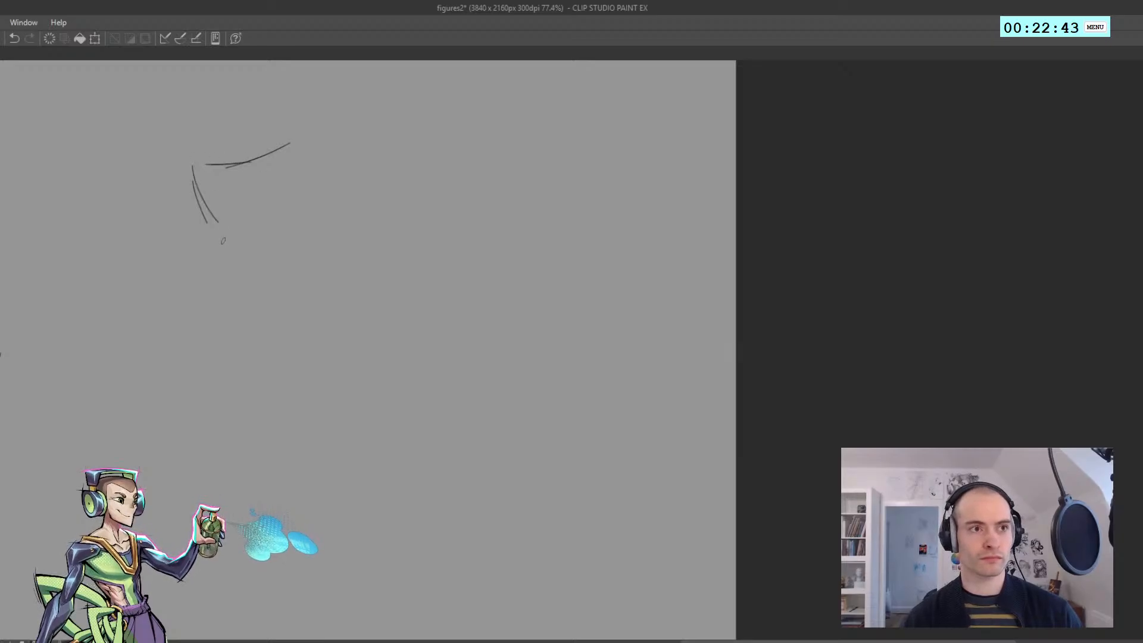
key(ctrl+z)
mouse_move(191, 171)
mouse_down()
mouse_move(212, 230)
mouse_move(278, 222)
mouse_up()
key(ctrl+z)
key(ctrl+z)
drag(302, 184, 289, 228)
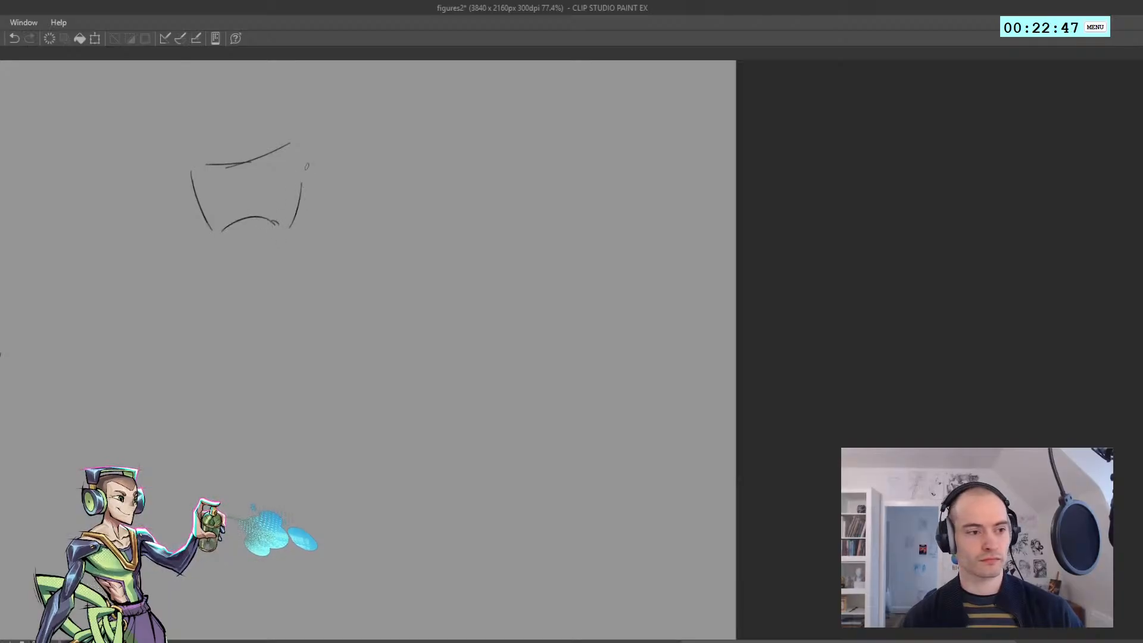
key(ctrl+z)
mouse_move(287, 143)
mouse_down()
mouse_move(310, 181)
mouse_move(297, 200)
mouse_move(255, 217)
mouse_move(271, 220)
mouse_move(236, 208)
mouse_move(280, 184)
mouse_move(257, 180)
mouse_move(285, 181)
mouse_move(275, 161)
mouse_move(306, 195)
mouse_move(287, 221)
mouse_up()
key(ctrl+z)
key(ctrl+z)
key(ctrl+z)
key(ctrl+z)
key(ctrl+z)
key(ctrl+z)
key(ctrl+z)
Rework the fourth sketch with a pointed right corner and layered inner contours, and erase its outer left lines
drag(310, 180, 298, 200)
mouse_move(208, 165)
mouse_down()
mouse_move(238, 164)
mouse_move(208, 226)
mouse_up()
mouse_move(209, 203)
mouse_down()
mouse_move(279, 176)
mouse_move(267, 173)
mouse_move(327, 191)
mouse_up()
key(ctrl+z)
key(ctrl+z)
key(ctrl+z)
mouse_move(281, 163)
mouse_down()
mouse_move(312, 160)
mouse_move(287, 163)
mouse_move(321, 177)
mouse_up()
key(e)
key(p)
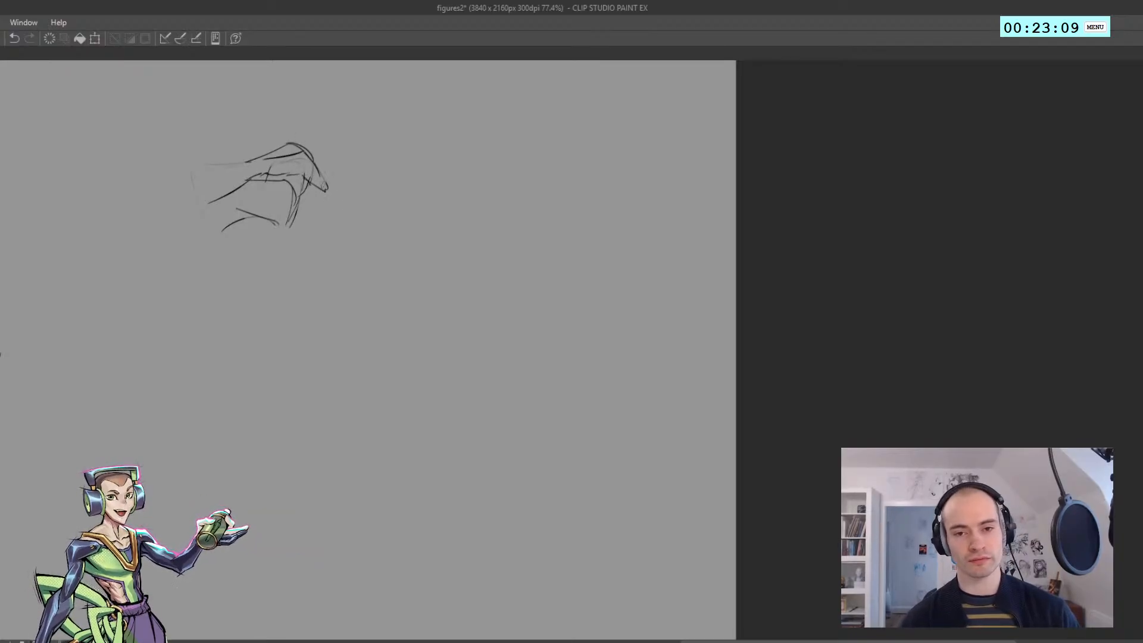
Draw the folded forearm's upper line on the fourth sketch and a rounded shoulder and upper arm joining its far end
key(h)
drag(250, 207, 142, 227)
key(h)
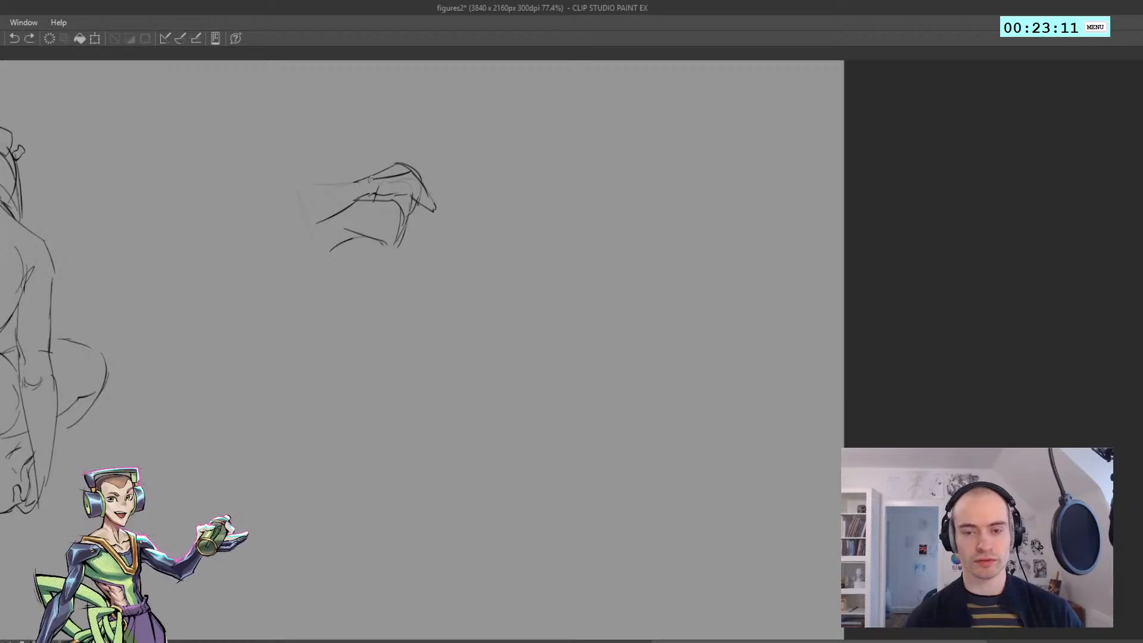
key(ctrl+z)
drag(303, 196, 354, 187)
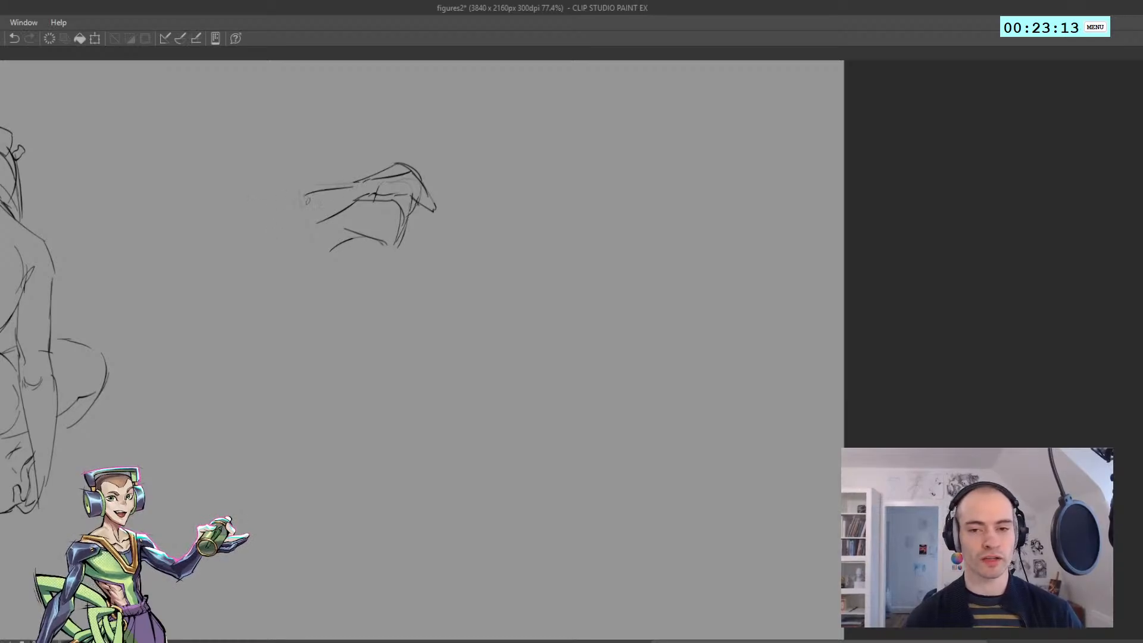
key(ctrl+z)
mouse_move(273, 228)
mouse_down()
mouse_move(302, 196)
mouse_move(285, 185)
mouse_move(307, 186)
mouse_move(269, 190)
mouse_move(303, 178)
mouse_up()
key(ctrl+z)
Draw the fourth figure's neck and a rounded, blocky head above the crossed arms
key(ctrl+z)
key(ctrl+z)
key(ctrl+z)
key(ctrl+z)
mouse_move(295, 178)
mouse_down()
mouse_move(338, 186)
mouse_move(326, 162)
mouse_move(336, 173)
mouse_move(363, 158)
mouse_move(320, 150)
mouse_move(311, 107)
mouse_move(368, 122)
mouse_up()
key(ctrl+z)
key(ctrl+z)
key(ctrl+z)
key(ctrl+z)
key(ctrl+z)
key(ctrl+z)
key(ctrl+z)
key(ctrl+z)
mouse_move(367, 104)
mouse_down()
mouse_move(362, 151)
mouse_move(362, 132)
mouse_up()
Curve the ribcage side inward below the raised elbow and rework the opposite shoulder into a pointed corner
key(ctrl+z)
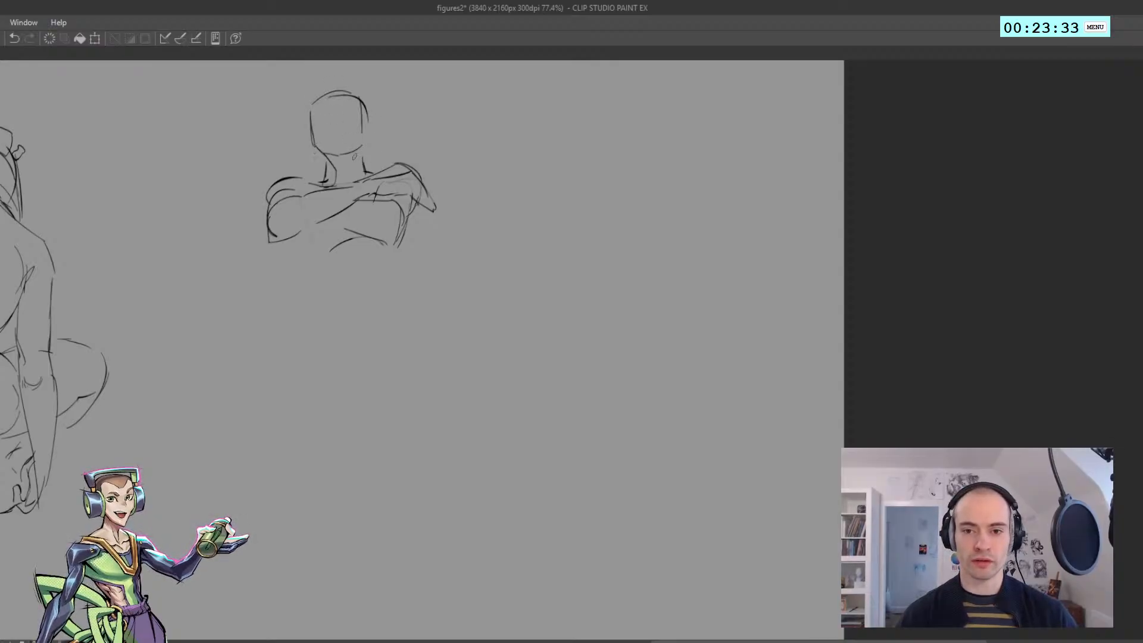
key(ctrl+z)
mouse_move(414, 223)
mouse_down()
mouse_move(356, 298)
mouse_move(364, 290)
mouse_up()
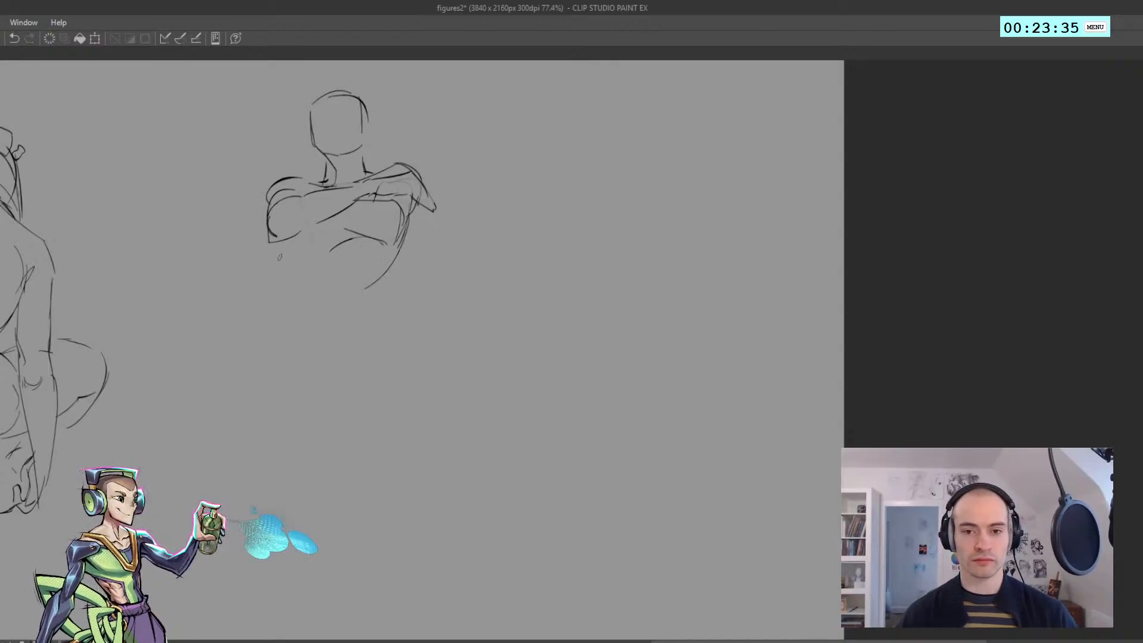
key(ctrl+z)
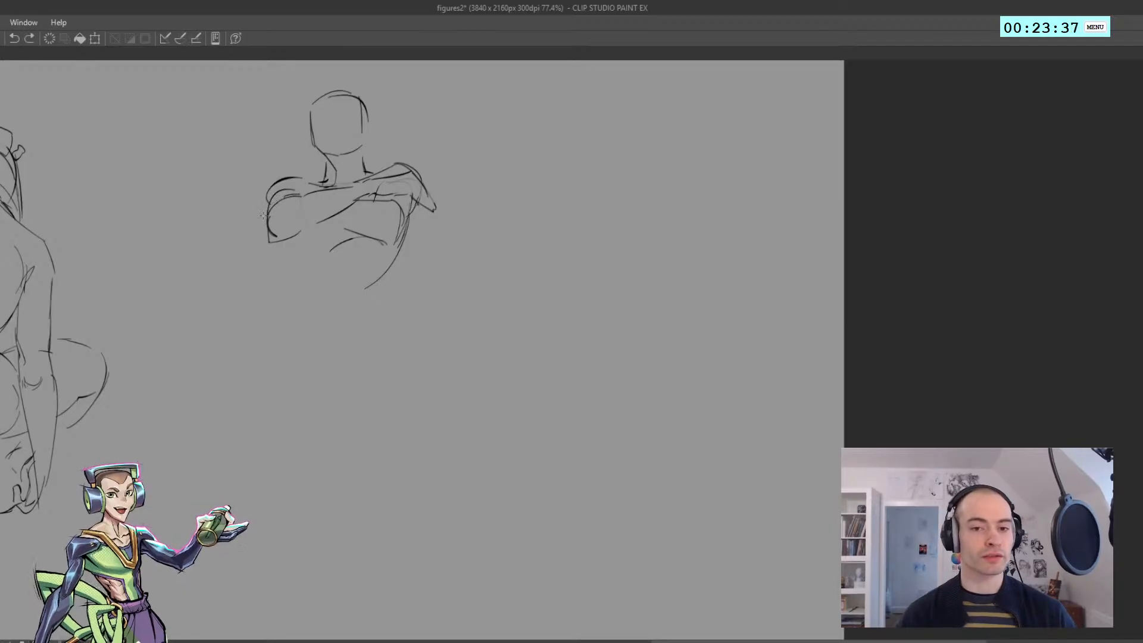
mouse_move(262, 210)
mouse_down()
mouse_move(271, 176)
mouse_move(306, 178)
mouse_up()
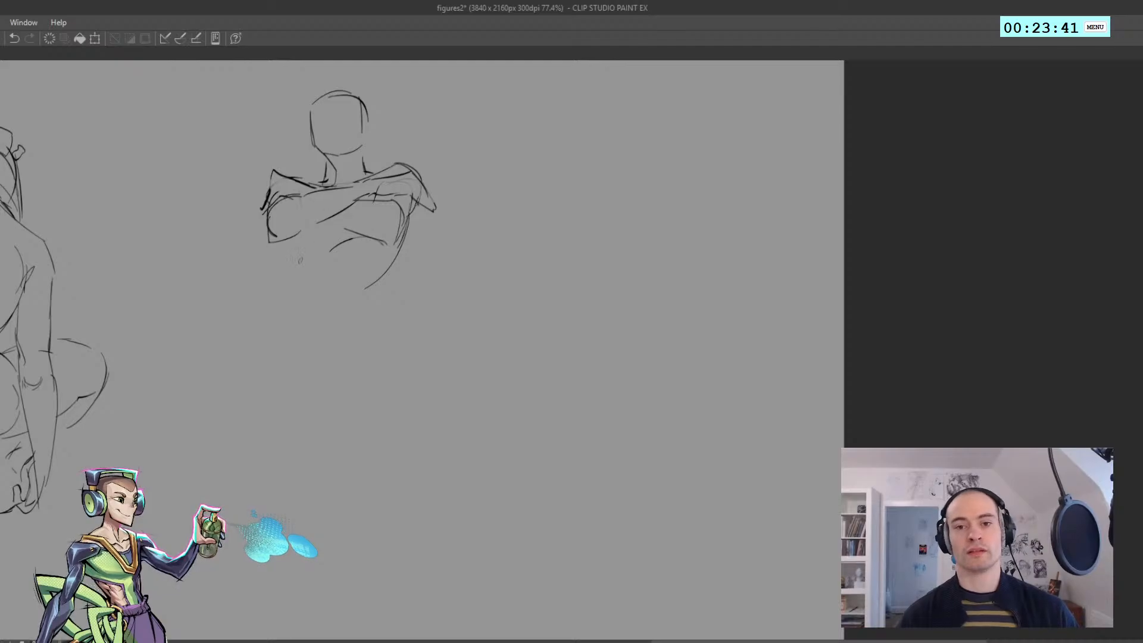
key(ctrl+z)
Replace the arched edge under the crossed arms with short contour lines marking the underside of the chest
drag(327, 225, 383, 232)
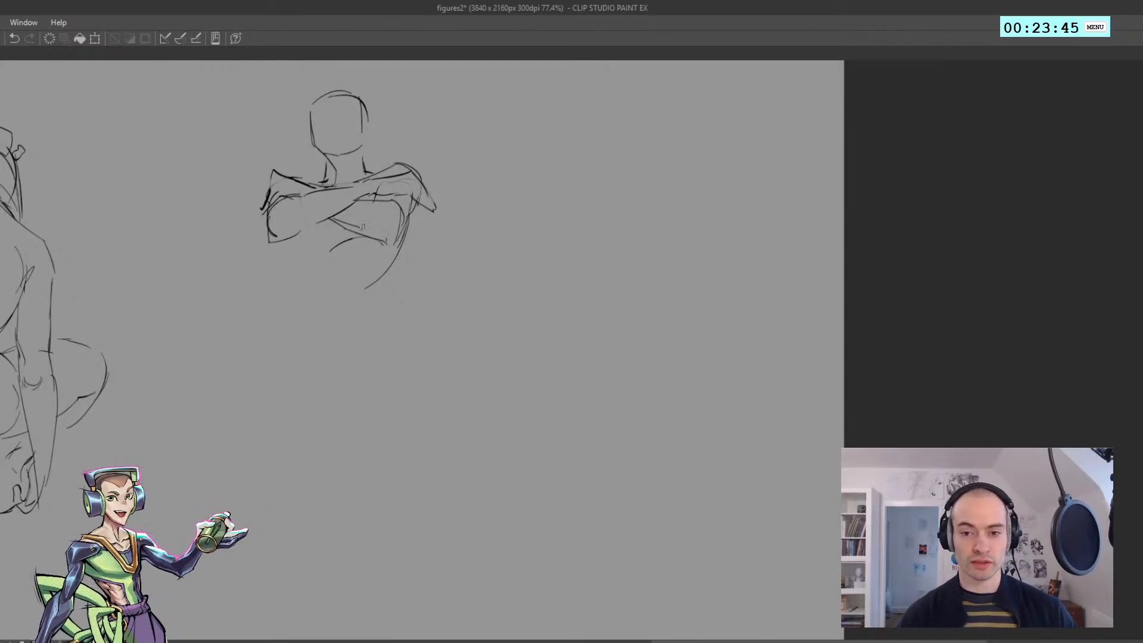
key(ctrl+z)
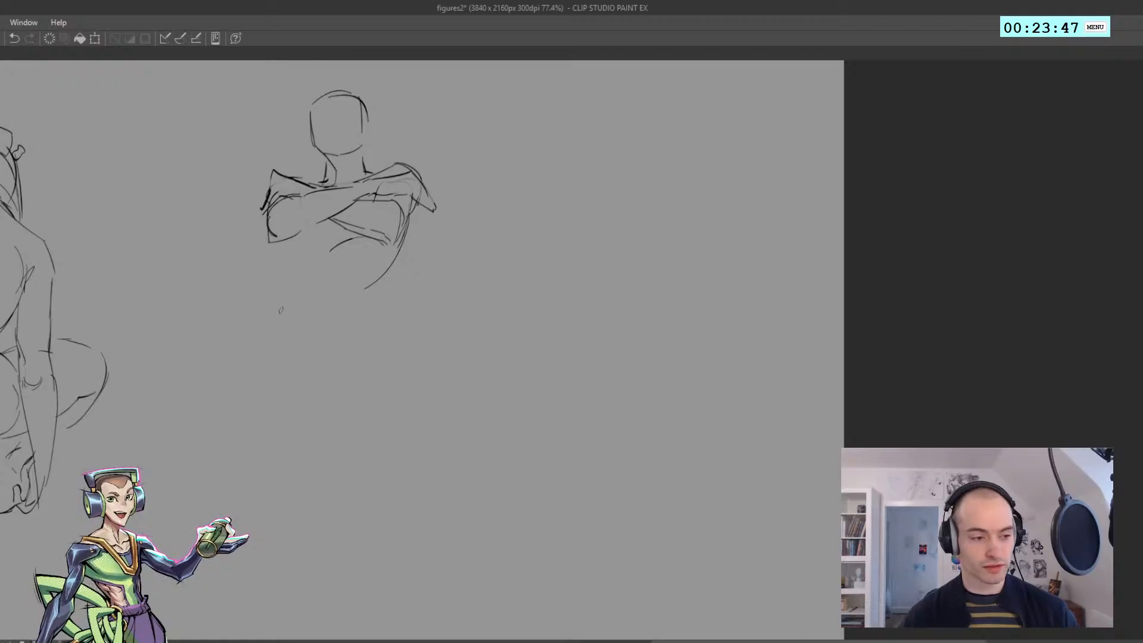
key(ctrl+z)
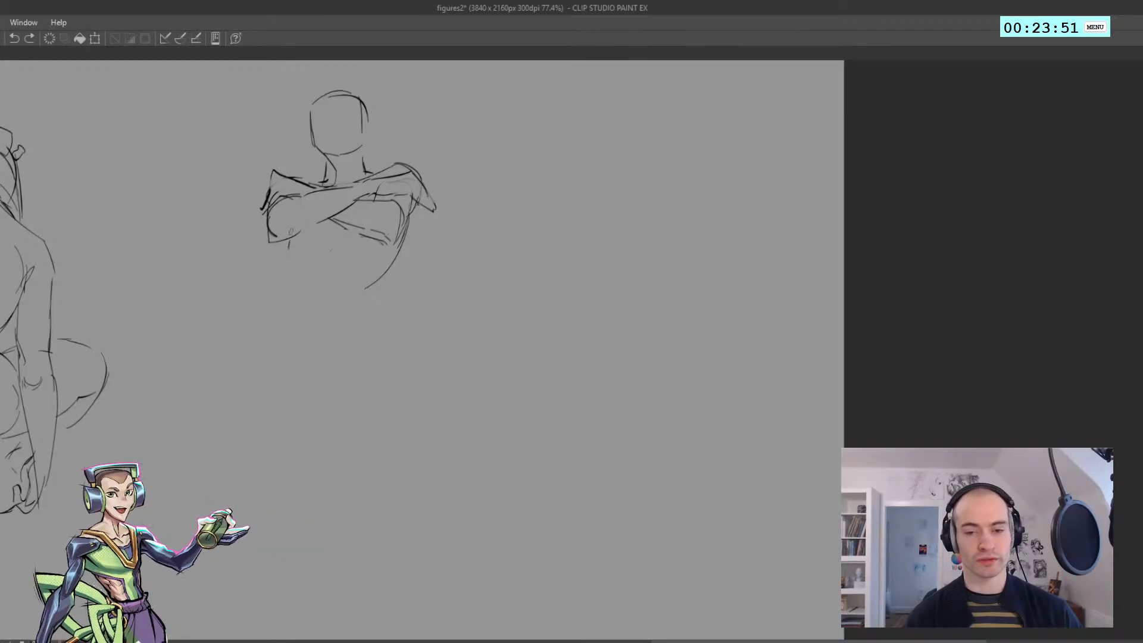
drag(292, 254, 324, 241)
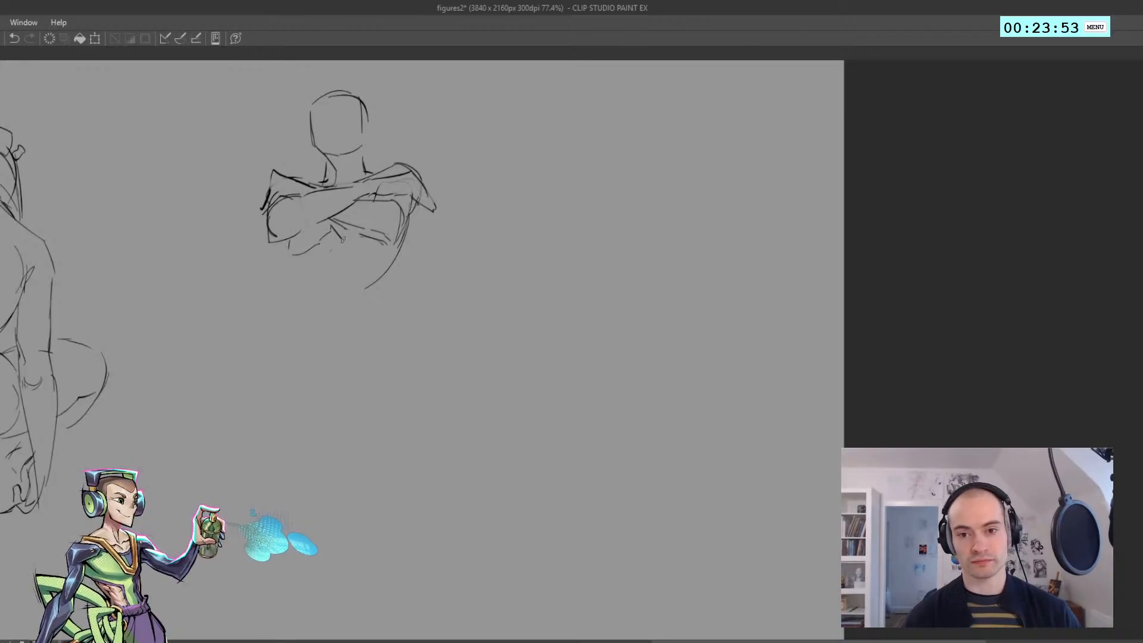
key(ctrl+z)
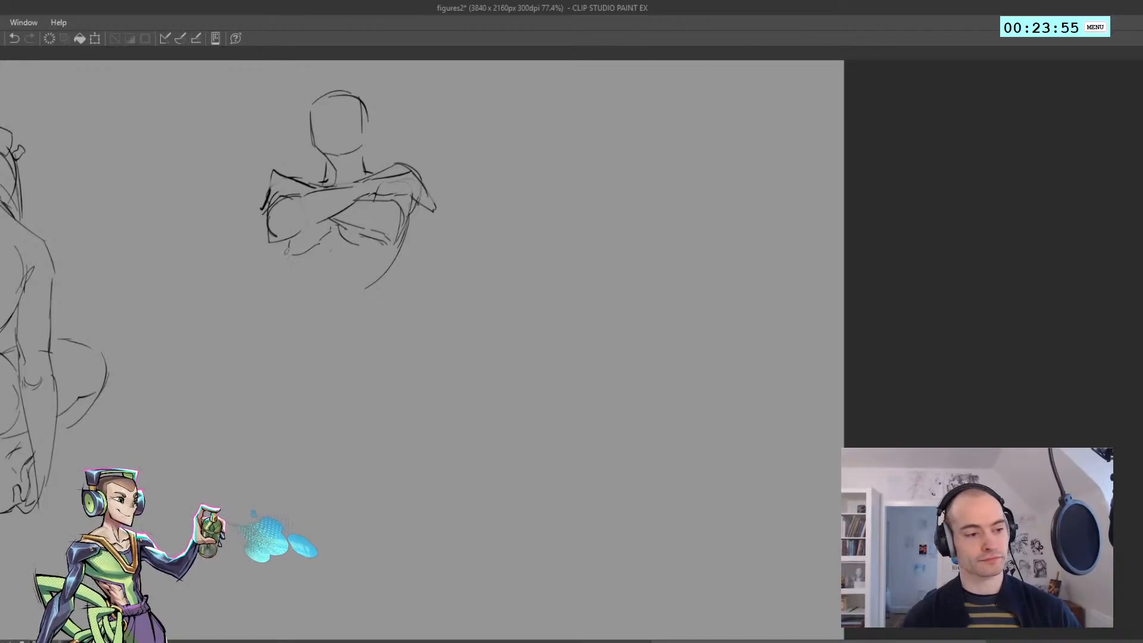
Draw the ribcage's remaining side and its arched lower edge, and extend both waist lines down toward the hips
mouse_move(276, 245)
mouse_down()
mouse_move(299, 285)
mouse_move(293, 318)
mouse_up()
mouse_move(298, 282)
mouse_down()
mouse_move(352, 270)
mouse_move(377, 289)
mouse_move(378, 330)
mouse_up()
key(ctrl+z)
key(ctrl+z)
key(ctrl+z)
key(ctrl+z)
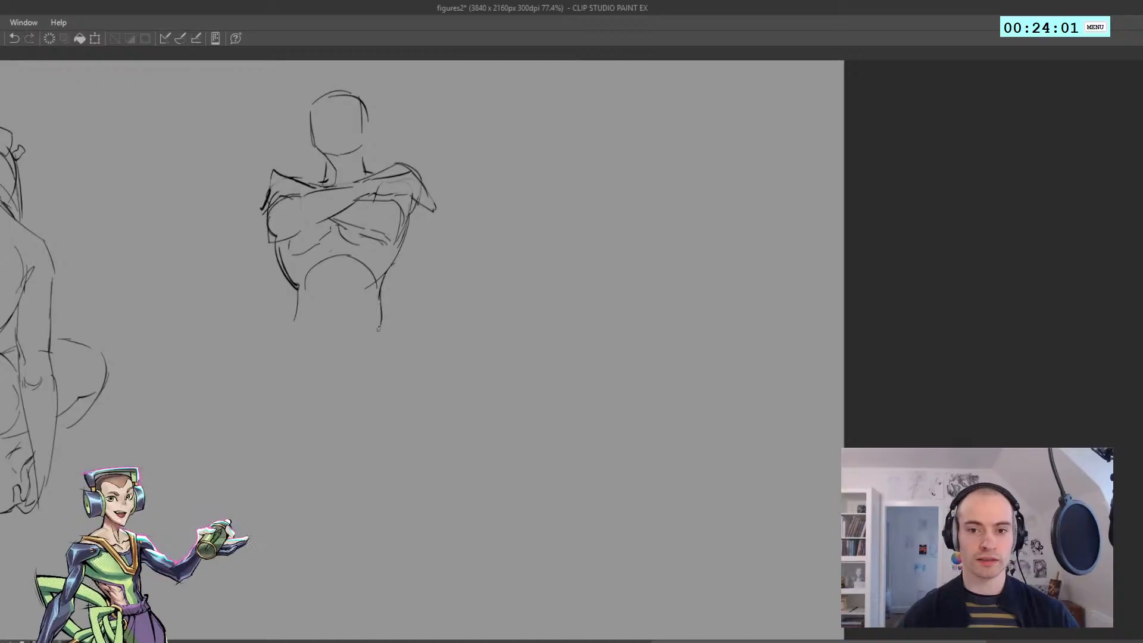
Add an outer hair contour around the top and sides of the fourth figure's head
key(ctrl+z)
drag(298, 297, 281, 350)
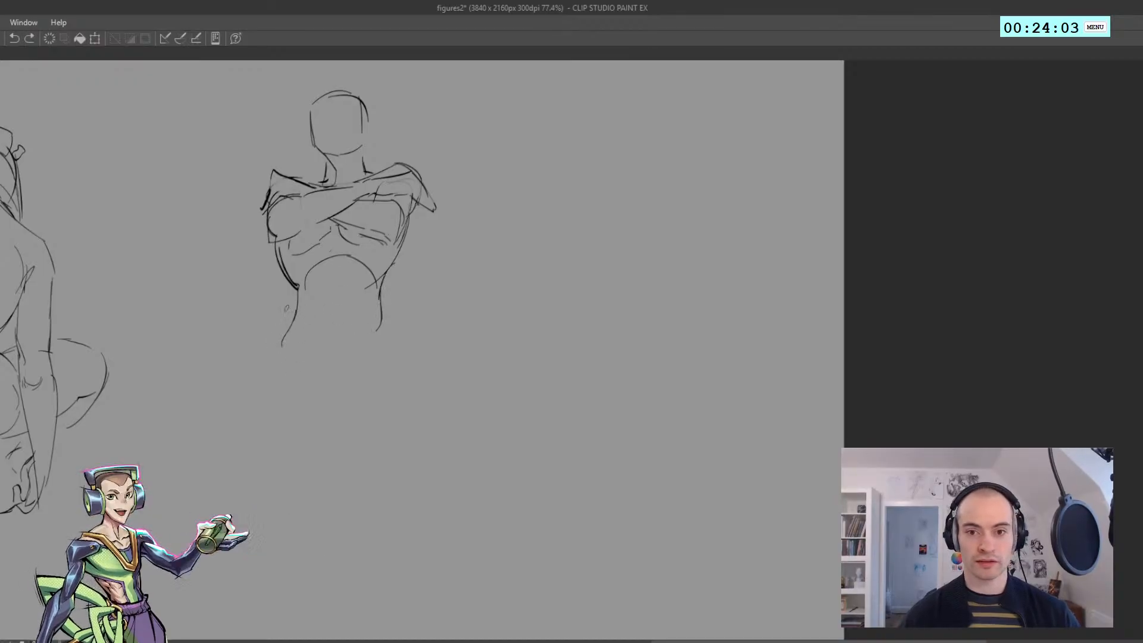
mouse_move(312, 96)
mouse_down()
mouse_move(378, 103)
mouse_move(359, 109)
mouse_move(341, 89)
mouse_move(362, 121)
mouse_move(360, 93)
mouse_move(368, 140)
mouse_up()
key(ctrl+z)
key(ctrl+z)
key(ctrl+z)
drag(355, 90, 369, 113)
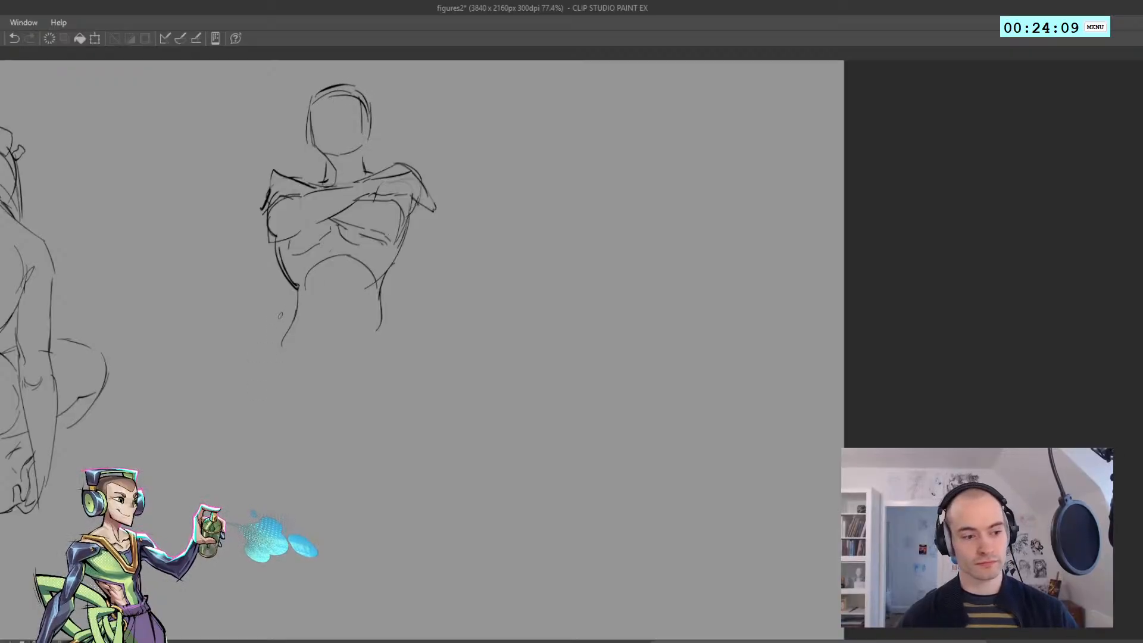
Draw the hip curves and V-shaped pelvis lines, and mark the abdomen's centre line and navel
mouse_move(298, 305)
mouse_down()
mouse_move(272, 337)
mouse_move(276, 378)
mouse_move(304, 406)
mouse_move(376, 349)
mouse_up()
key(ctrl+z)
drag(321, 417, 377, 356)
mouse_move(356, 379)
mouse_down()
mouse_move(386, 344)
mouse_move(364, 266)
mouse_up()
scroll(382, 333, down, 3)
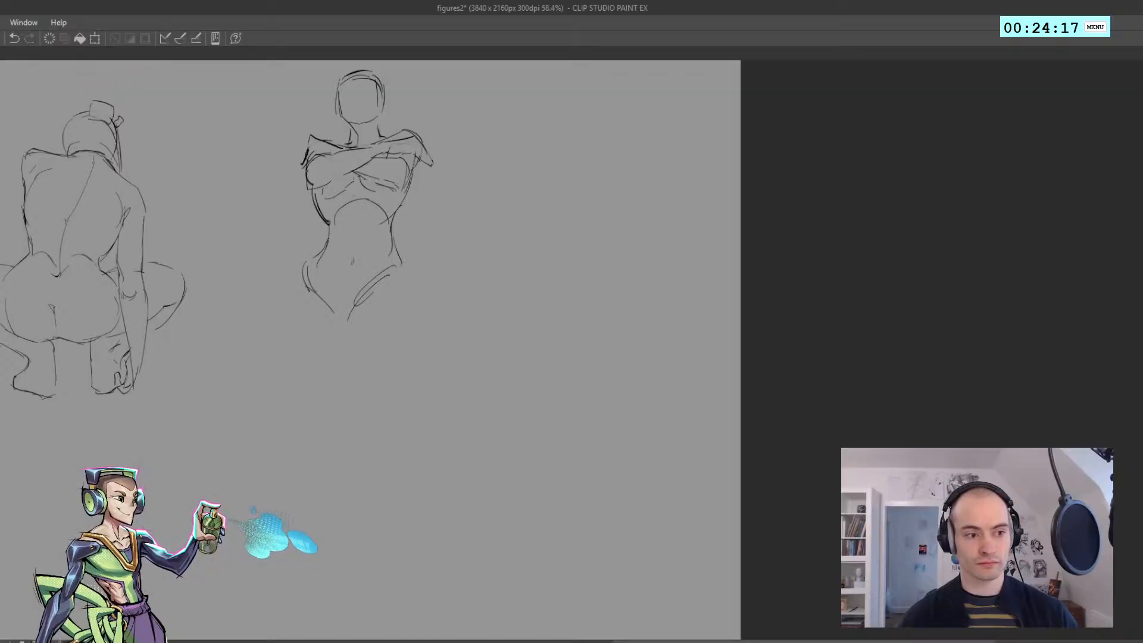
key(ctrl+z)
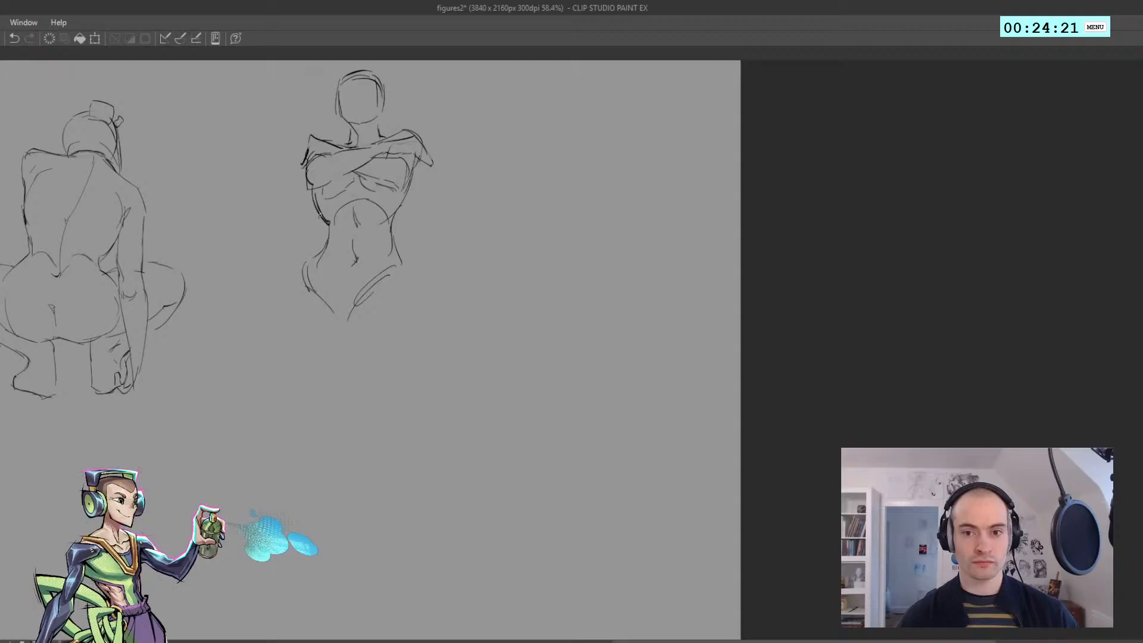
Lasso the fourth figure's abdomen and pelvis, scale them down slightly with a transform, and clear the selection
mouse_move(364, 377)
mouse_down()
mouse_move(291, 307)
mouse_move(324, 221)
mouse_move(366, 201)
mouse_move(432, 319)
mouse_move(354, 377)
mouse_up()
key(ctrl+t)
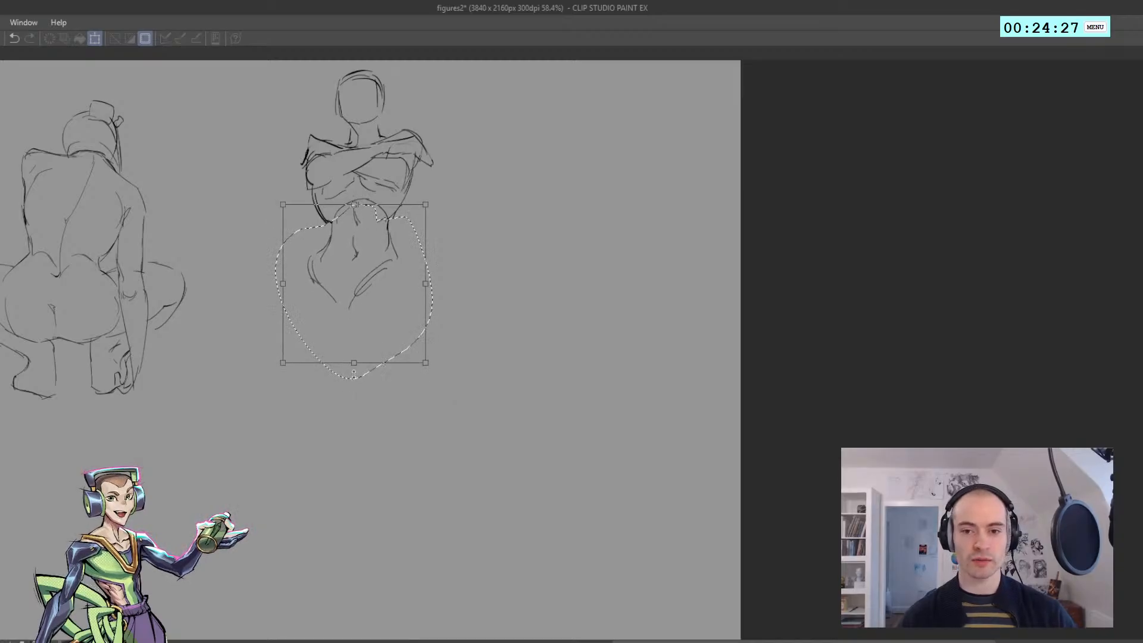
key(Return)
key(ctrl+d)
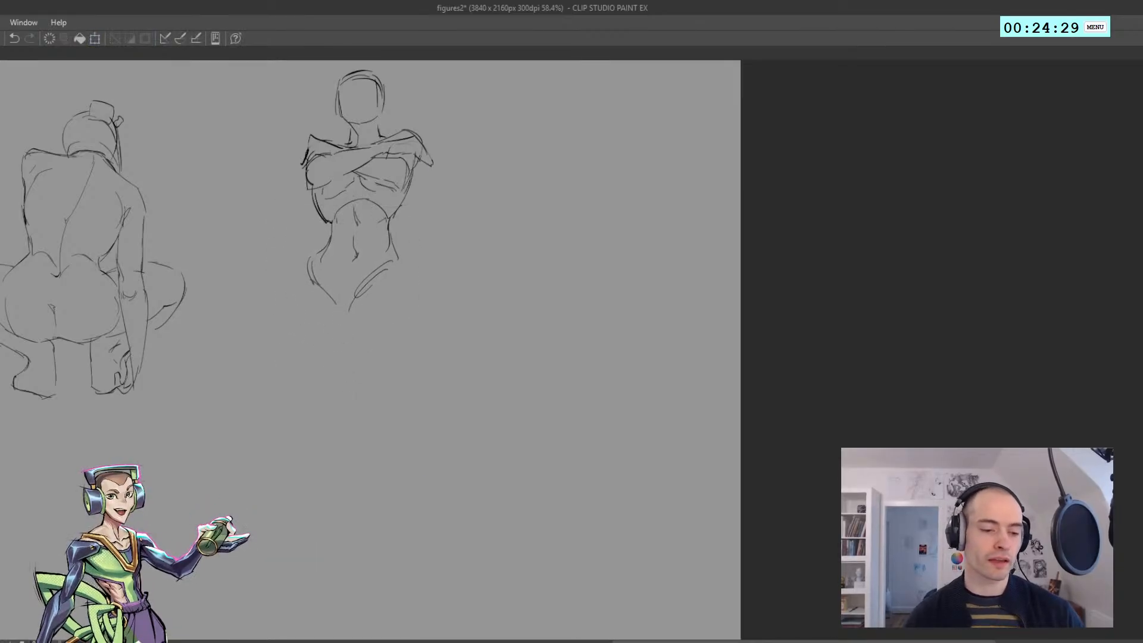
Rework the waist contours so the ribcage connects to the scaled-down hips
scroll(322, 232, up, 2)
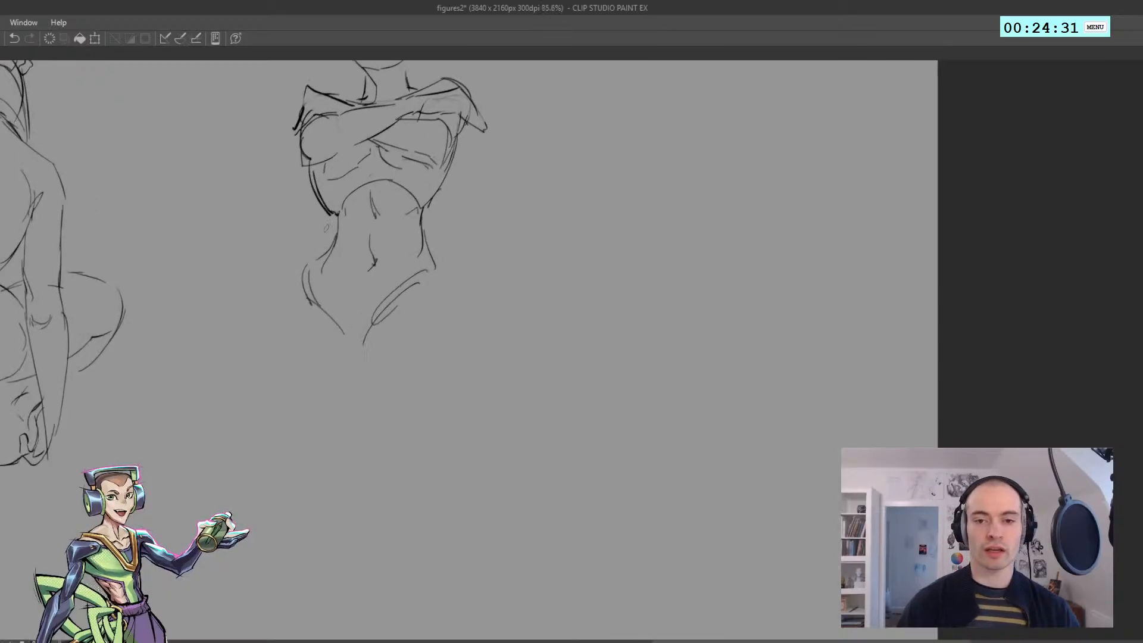
key(ctrl+z)
key(ctrl+y)
key(ctrl+z)
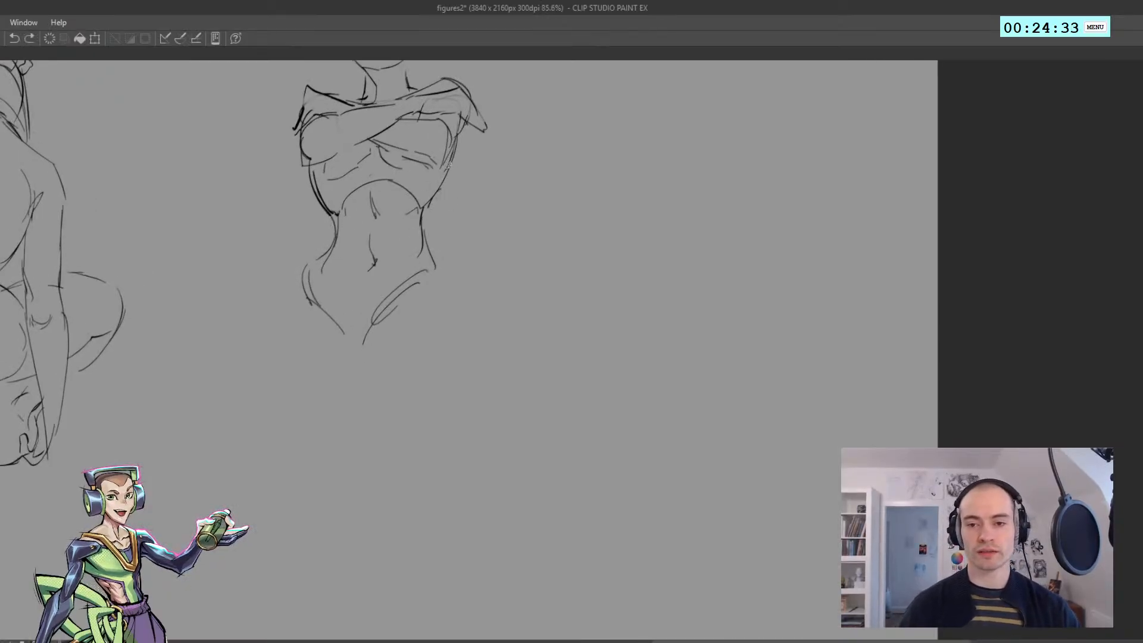
drag(448, 189, 424, 223)
key(ctrl+z)
Draw the standing leg's thigh with a long outer curve, a straighter inner line and a rounded knee
mouse_move(458, 144)
mouse_down()
mouse_move(409, 240)
mouse_move(448, 291)
mouse_up()
key(ctrl+z)
mouse_move(427, 236)
mouse_down()
mouse_move(446, 310)
mouse_move(421, 379)
mouse_up()
key(ctrl+z)
key(ctrl+z)
mouse_move(442, 292)
mouse_down()
mouse_move(410, 395)
mouse_move(394, 291)
mouse_move(387, 339)
mouse_up()
key(ctrl+z)
key(ctrl+z)
mouse_move(386, 335)
mouse_down()
mouse_move(375, 395)
mouse_move(384, 337)
mouse_move(385, 441)
mouse_up()
Draw the standing leg's tapering shin and calf, ending in a short front-facing foot with a flat base
key(ctrl+z)
key(ctrl+z)
drag(381, 398, 374, 531)
drag(381, 403, 371, 531)
key(ctrl+z)
drag(375, 532, 415, 434)
key(ctrl+z)
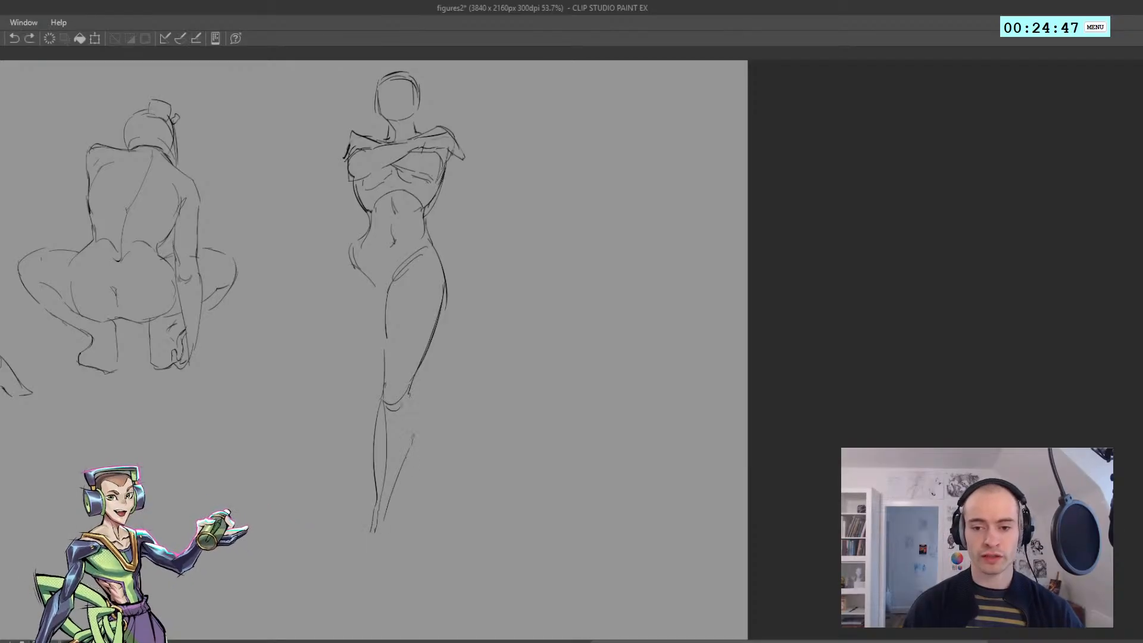
key(ctrl+z)
drag(376, 488, 361, 538)
drag(355, 541, 392, 540)
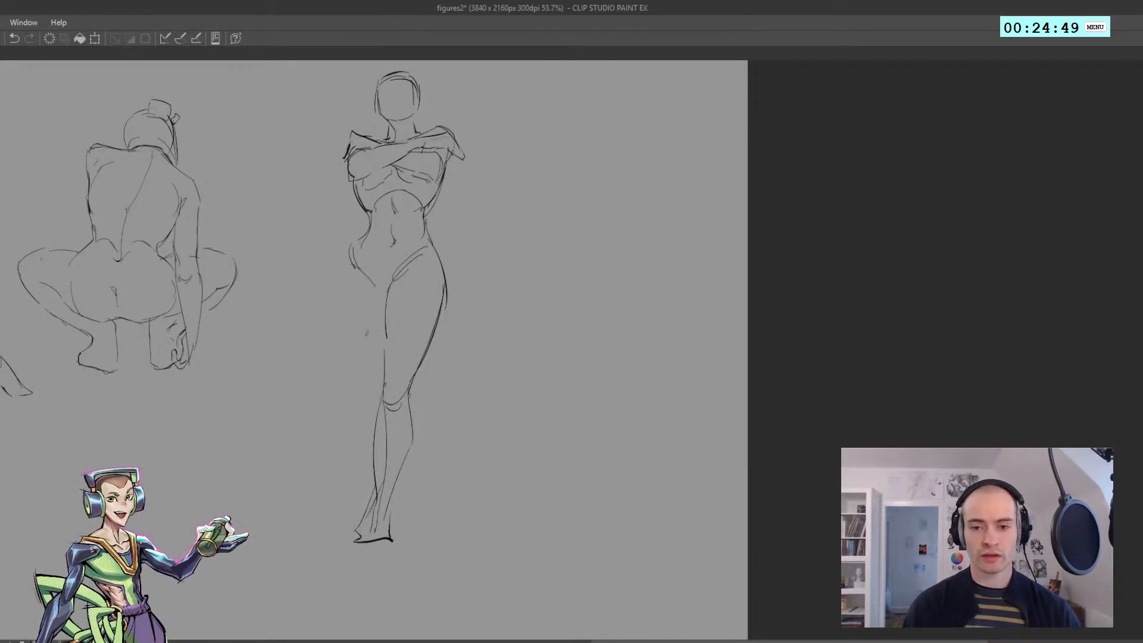
Draw the outstretched leg's outer thigh line from the hip diagonally down to an angular knee
drag(340, 242, 292, 357)
key(ctrl+z)
Draw the outstretched leg's tapering shin and calf down to the ankle and complete its inner thigh line
key(ctrl+z)
drag(318, 305, 305, 355)
mouse_move(316, 352)
mouse_down()
mouse_move(279, 383)
mouse_move(234, 468)
mouse_up()
key(ctrl+z)
key(ctrl+z)
drag(258, 419, 226, 476)
key(ctrl+z)
mouse_move(286, 361)
mouse_down()
mouse_move(238, 430)
mouse_move(251, 423)
mouse_up()
mouse_move(253, 430)
mouse_down()
mouse_move(238, 465)
mouse_move(264, 439)
mouse_up()
key(ctrl+z)
drag(240, 480, 314, 390)
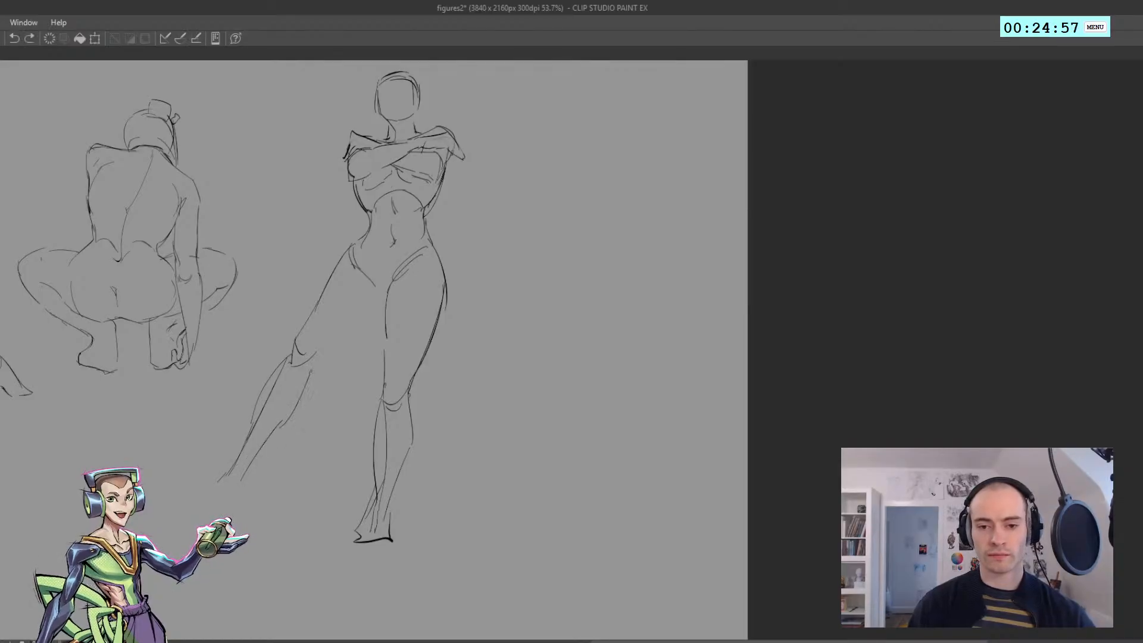
scroll(325, 219, down, 4)
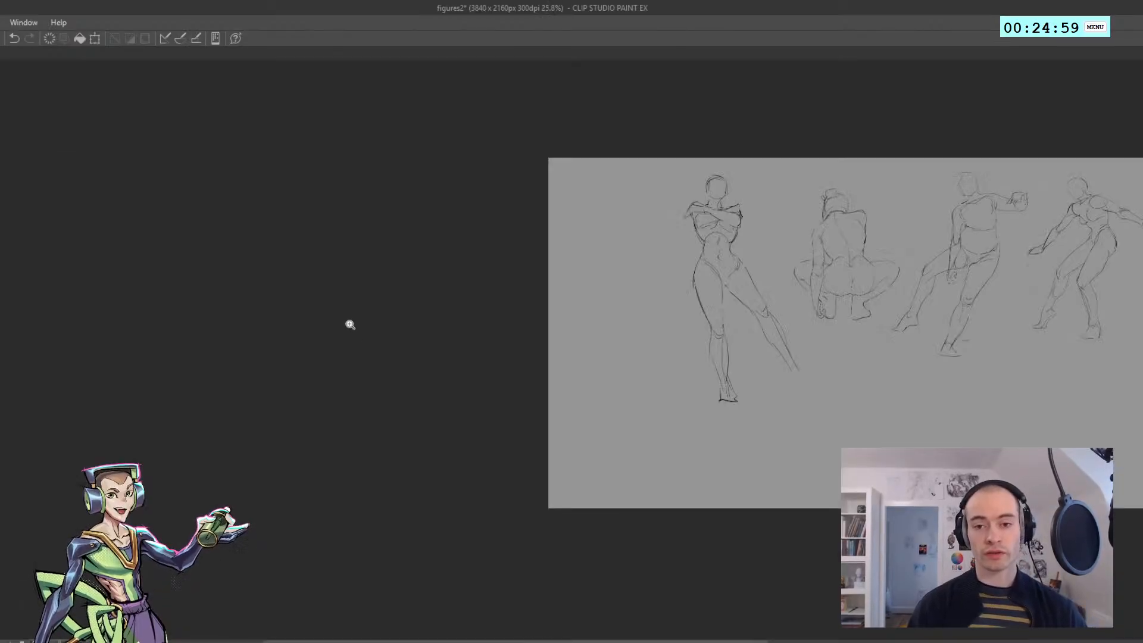
Erase and redraw the heavy ribcage contour above the outstretched leg more lightly, and check the figures in a mirrored view
scroll(322, 369, up, 1)
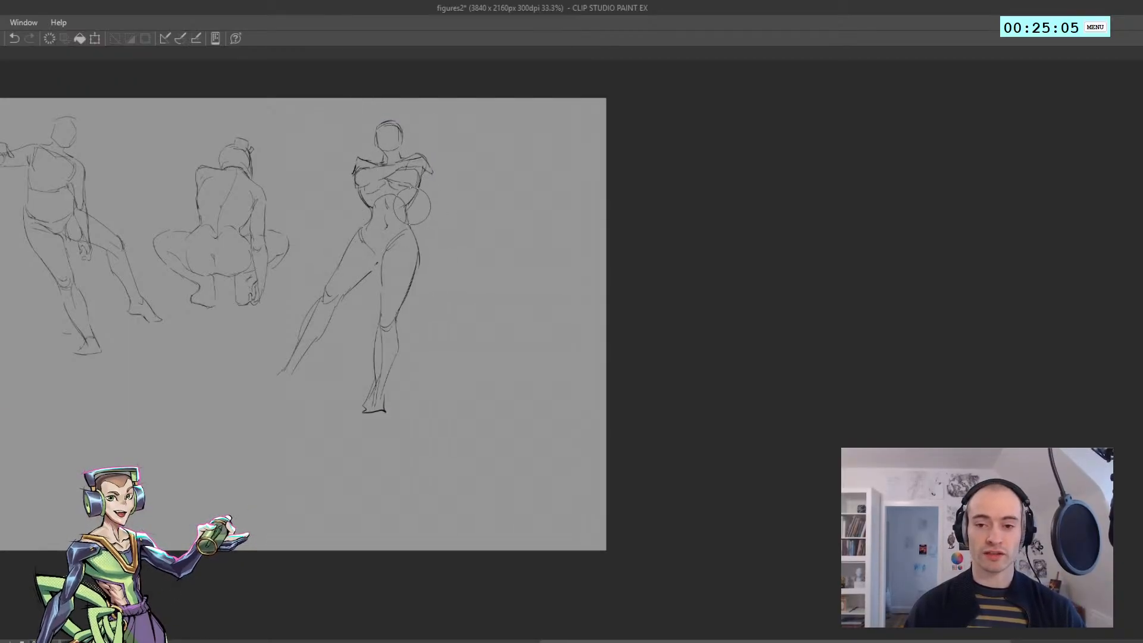
drag(354, 211, 360, 211)
key(ctrl+z)
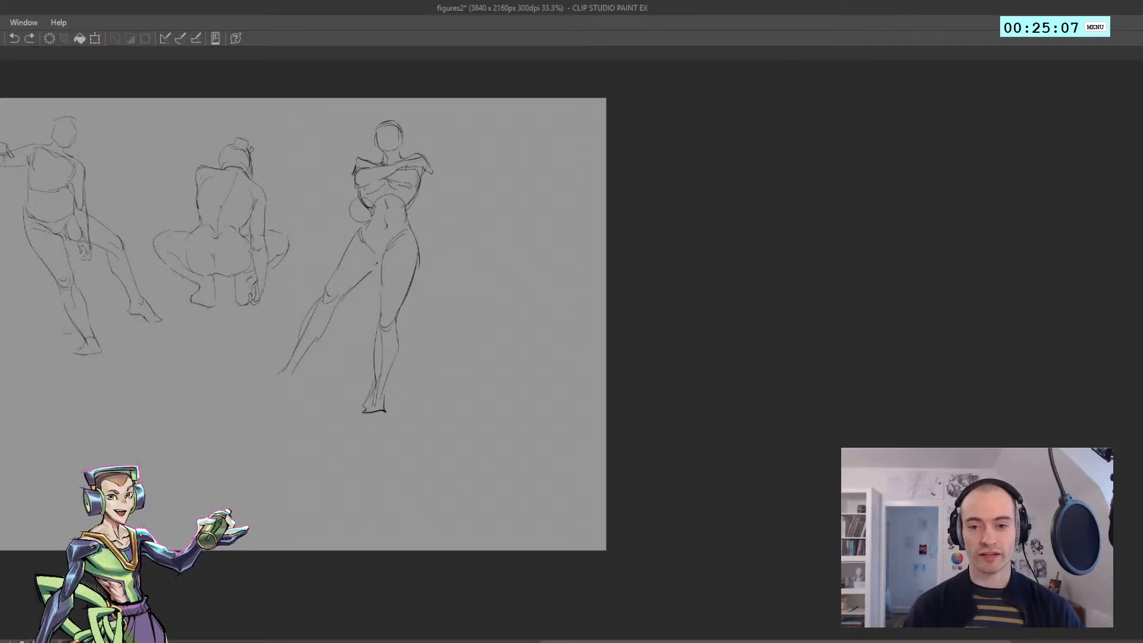
key(ctrl+y)
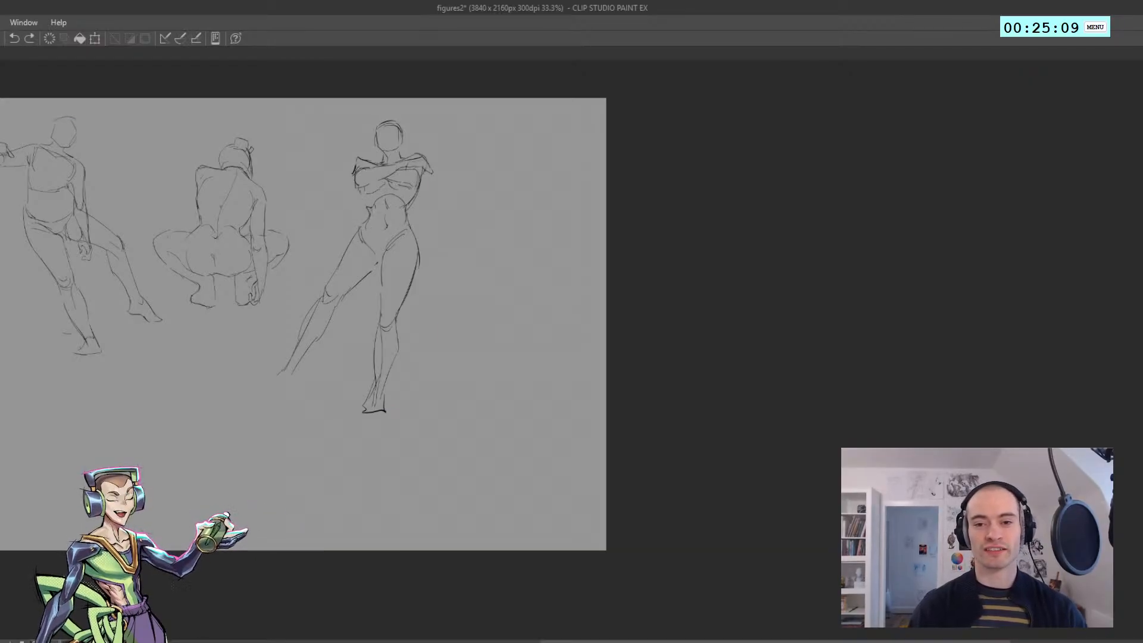
key(ctrl+y)
mouse_move(356, 187)
mouse_down()
mouse_move(337, 204)
mouse_move(357, 205)
mouse_up()
key(h)
drag(566, 271, 373, 294)
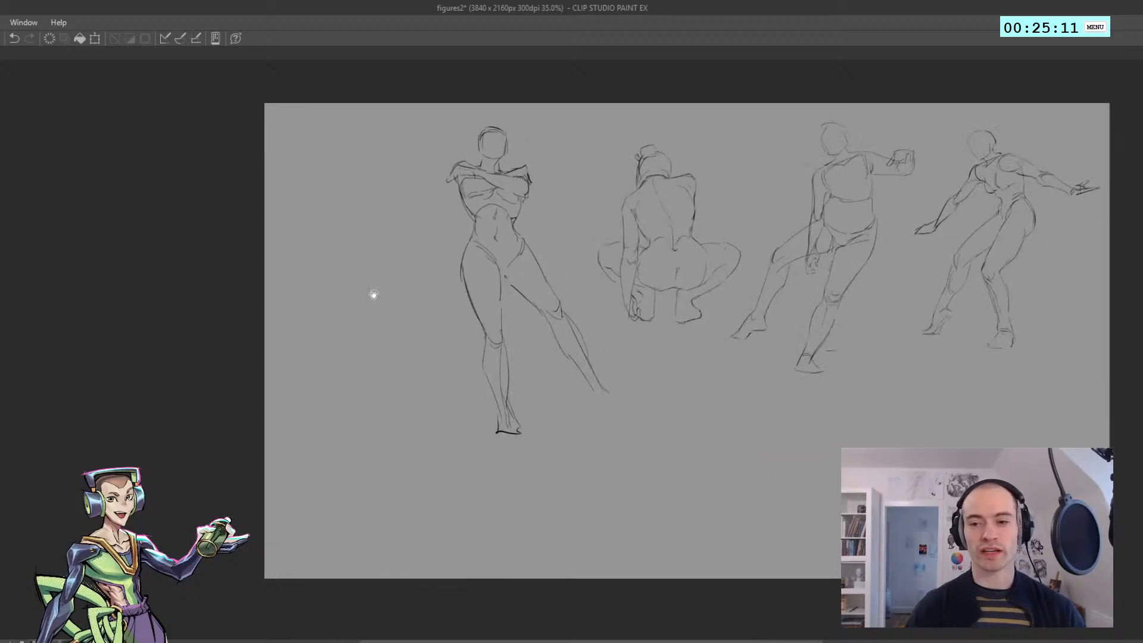
key(h)
Draw the outstretched leg's pointed foot with a sloping instep, raised heel and flat toe line
key(ctrl+plus)
drag(415, 348, 502, 350)
drag(485, 389, 454, 425)
key(ctrl+z)
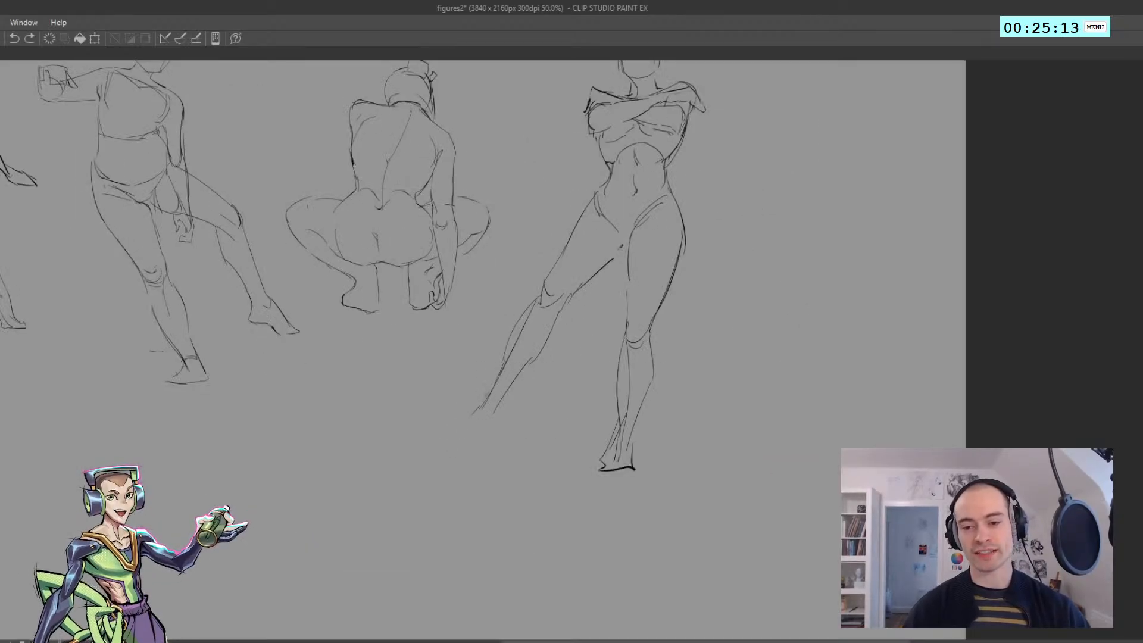
drag(493, 386, 458, 440)
mouse_move(460, 437)
mouse_down()
mouse_move(441, 451)
mouse_move(483, 455)
mouse_up()
key(ctrl+z)
drag(469, 456, 486, 440)
drag(481, 446, 507, 417)
key(ctrl+z)
Draw a thick wide rectangular thumbnail frame in the empty area below the figures, with a rounded arc in its lower corner
drag(455, 355, 162, 376)
scroll(339, 368, down, 4)
scroll(146, 383, up, 3)
drag(166, 346, 186, 268)
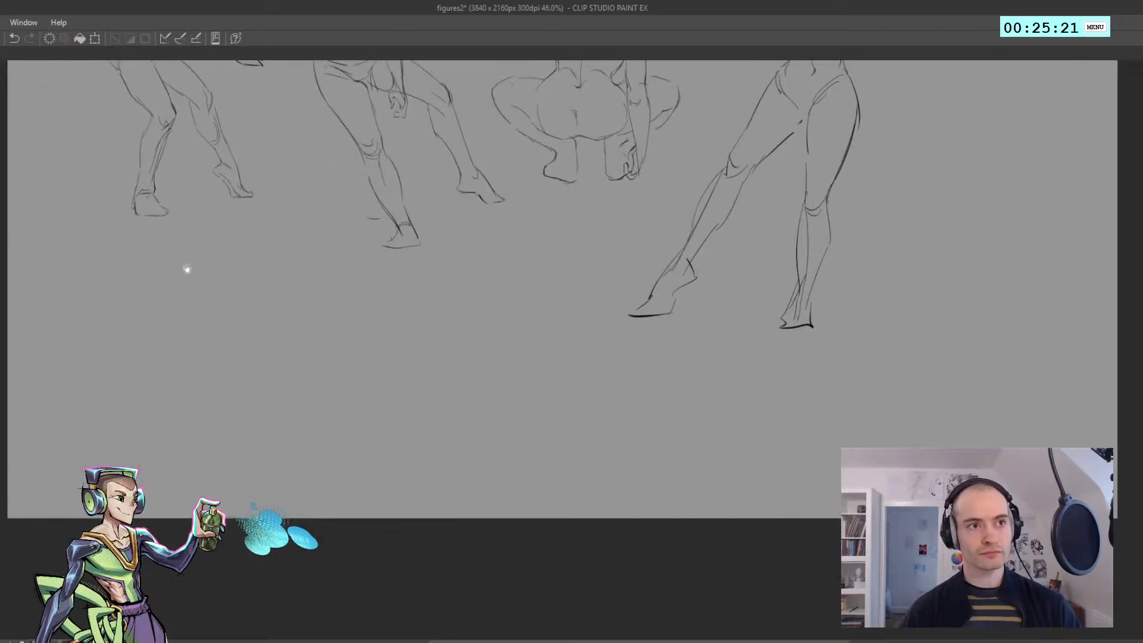
drag(140, 327, 146, 317)
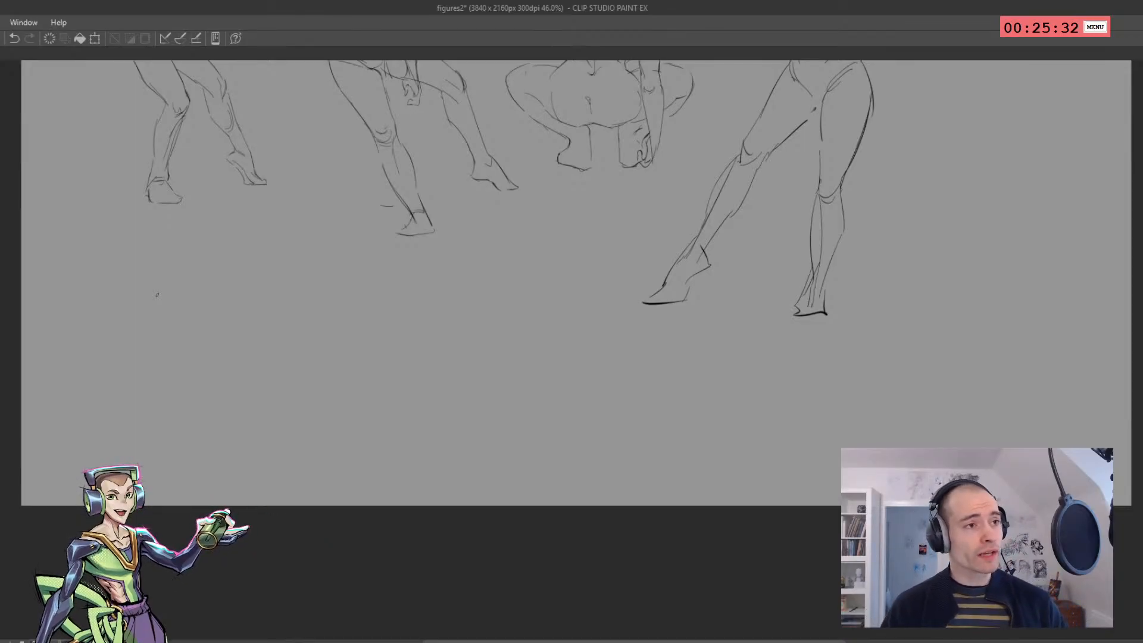
drag(269, 237, 295, 173)
drag(221, 219, 250, 227)
mouse_move(199, 174)
mouse_down()
mouse_move(225, 178)
mouse_move(194, 191)
mouse_up()
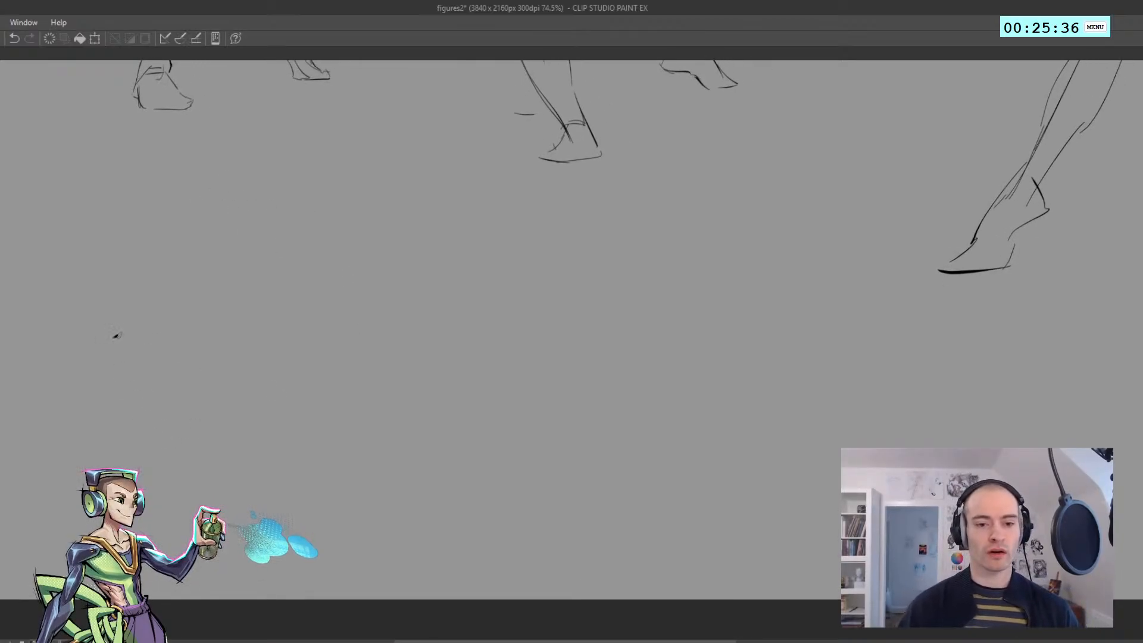
mouse_move(89, 346)
mouse_down()
mouse_move(160, 345)
mouse_move(221, 475)
mouse_up()
drag(94, 271, 102, 464)
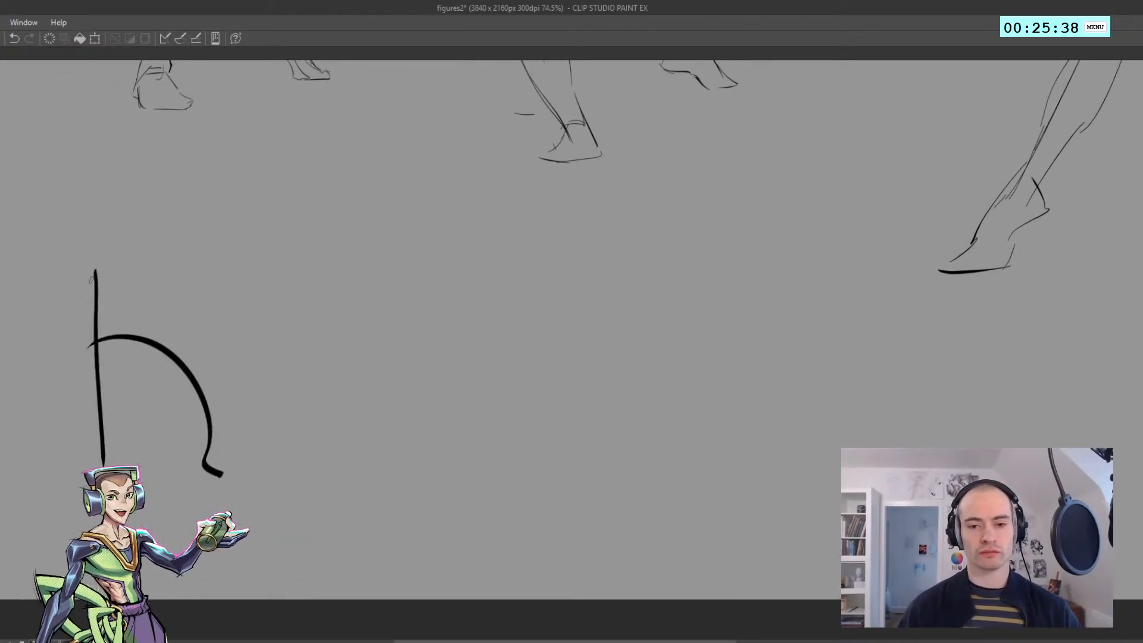
mouse_move(93, 271)
mouse_down()
mouse_move(528, 276)
mouse_move(529, 464)
mouse_up()
drag(85, 462, 530, 444)
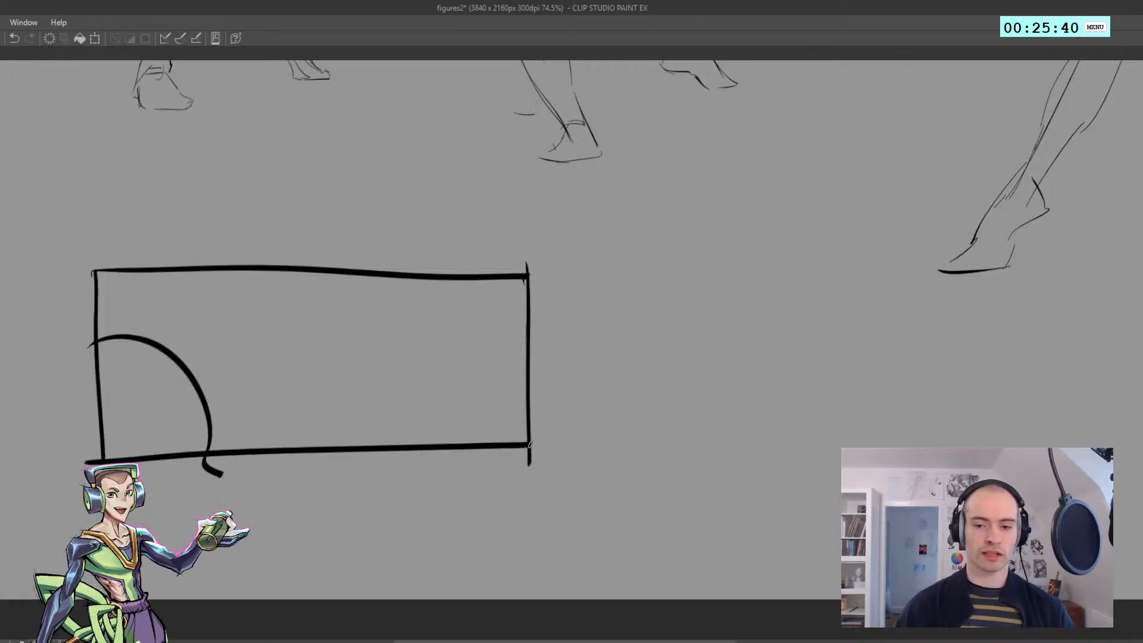
key(ctrl+z)
drag(118, 457, 543, 459)
Fill the thumbnail's rounded foreground shapes solid black, and add a horizon line with diagonal ground hatching and thin background shapes
mouse_move(116, 343)
mouse_down()
mouse_move(193, 381)
mouse_move(110, 358)
mouse_move(153, 424)
mouse_move(113, 426)
mouse_move(202, 448)
mouse_move(249, 444)
mouse_move(92, 417)
mouse_move(173, 378)
mouse_move(170, 361)
mouse_up()
mouse_move(231, 380)
mouse_down()
mouse_move(349, 329)
mouse_move(423, 377)
mouse_move(517, 380)
mouse_move(528, 365)
mouse_up()
mouse_move(229, 409)
mouse_down()
mouse_move(363, 443)
mouse_move(510, 448)
mouse_move(474, 411)
mouse_move(519, 444)
mouse_move(524, 370)
mouse_up()
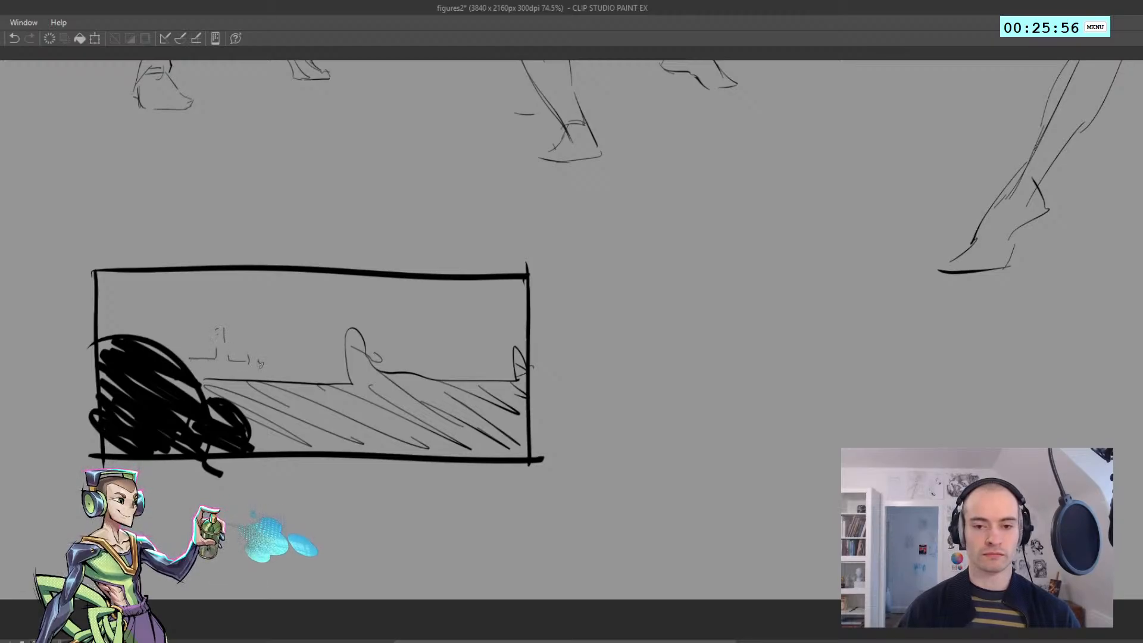
Add a thin broken skyline of small building shapes and pointed spires along the horizon in the framed thumbnail
drag(293, 376, 341, 376)
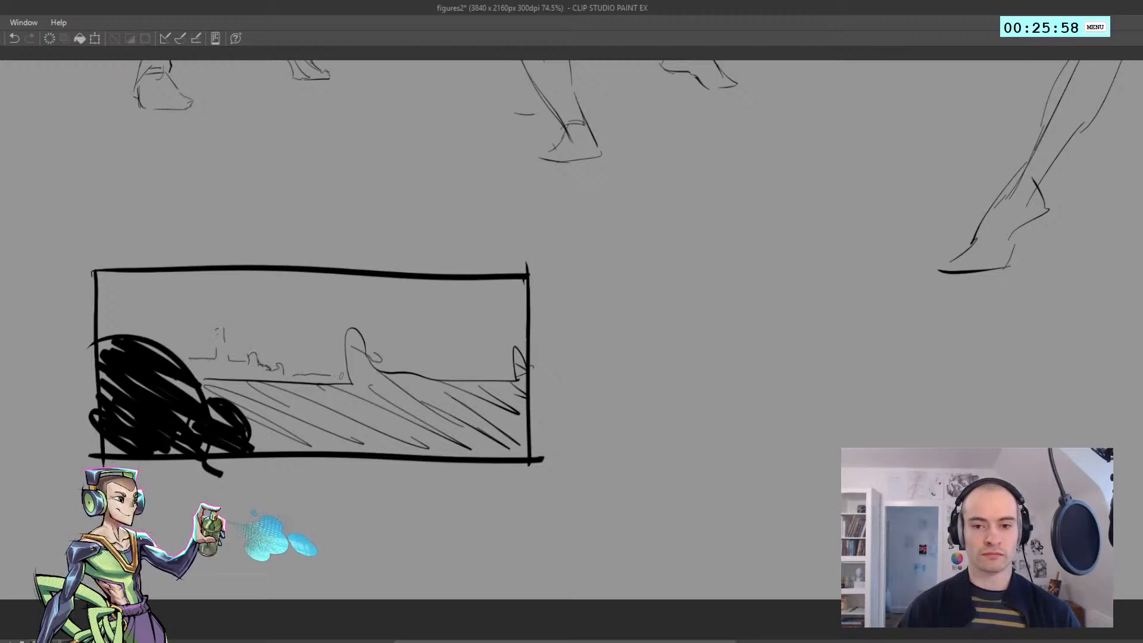
drag(439, 374, 470, 371)
drag(491, 332, 504, 373)
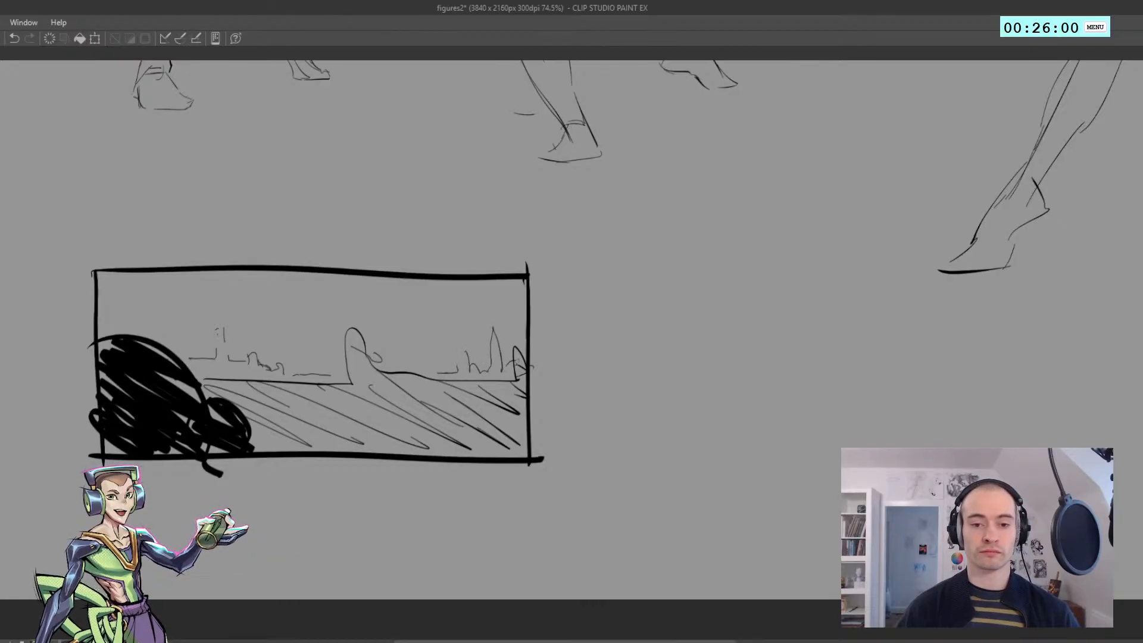
Select the whole framed thumbnail below the figures, delete it and clear the selection
scroll(318, 371, down, 5)
scroll(310, 405, up, 3)
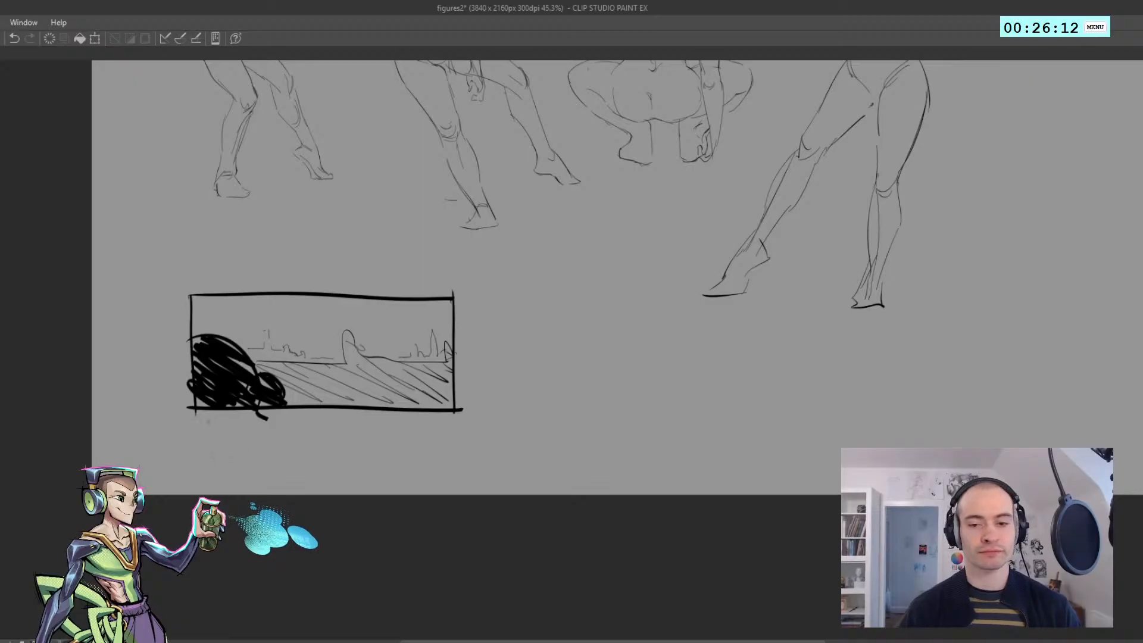
scroll(291, 378, up, 2)
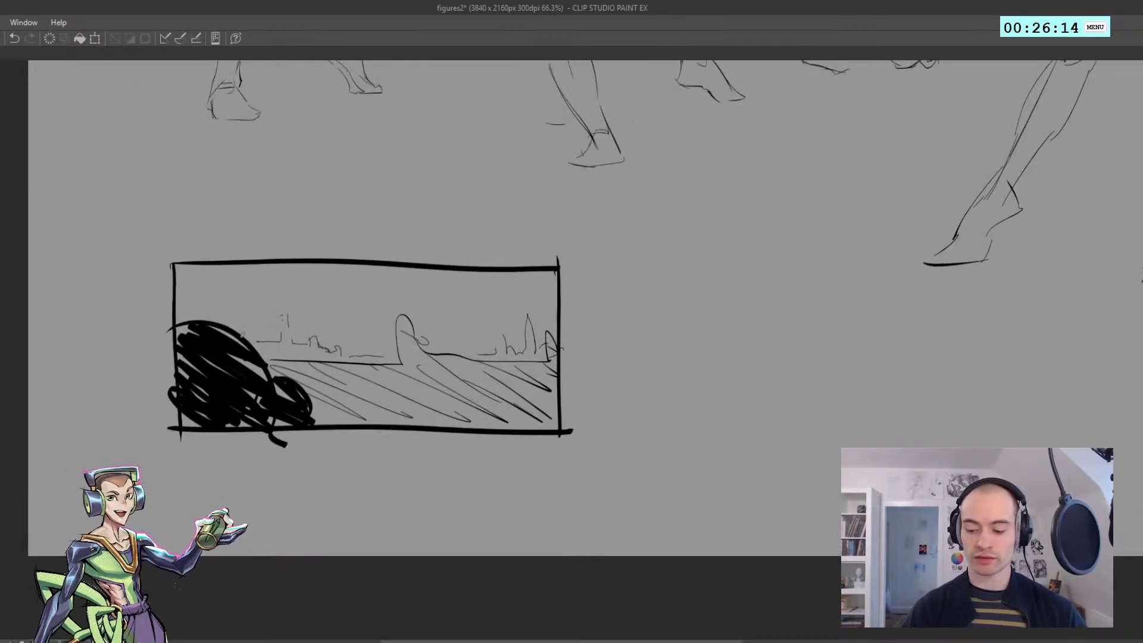
mouse_move(328, 513)
mouse_down()
mouse_move(123, 437)
mouse_move(577, 506)
mouse_move(453, 506)
mouse_up()
key(Delete)
key(ctrl+d)
Scribble a thick black patch in the empty area beside the crossed-arm figure
mouse_move(349, 354)
mouse_down()
mouse_move(256, 370)
mouse_move(291, 368)
mouse_up()
drag(334, 362, 0, 456)
drag(544, 237, 575, 232)
mouse_move(559, 195)
mouse_down()
mouse_move(518, 233)
mouse_move(394, 246)
mouse_up()
mouse_move(347, 280)
mouse_down()
mouse_move(256, 230)
mouse_move(351, 265)
mouse_up()
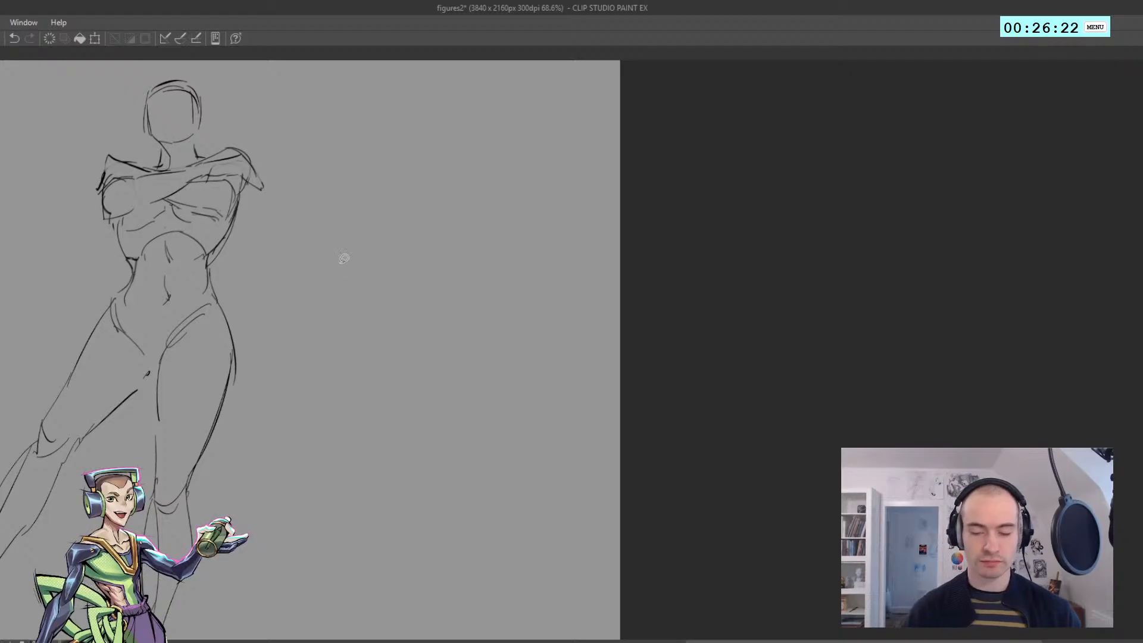
scroll(370, 350, down, 2)
scroll(360, 352, up, 3)
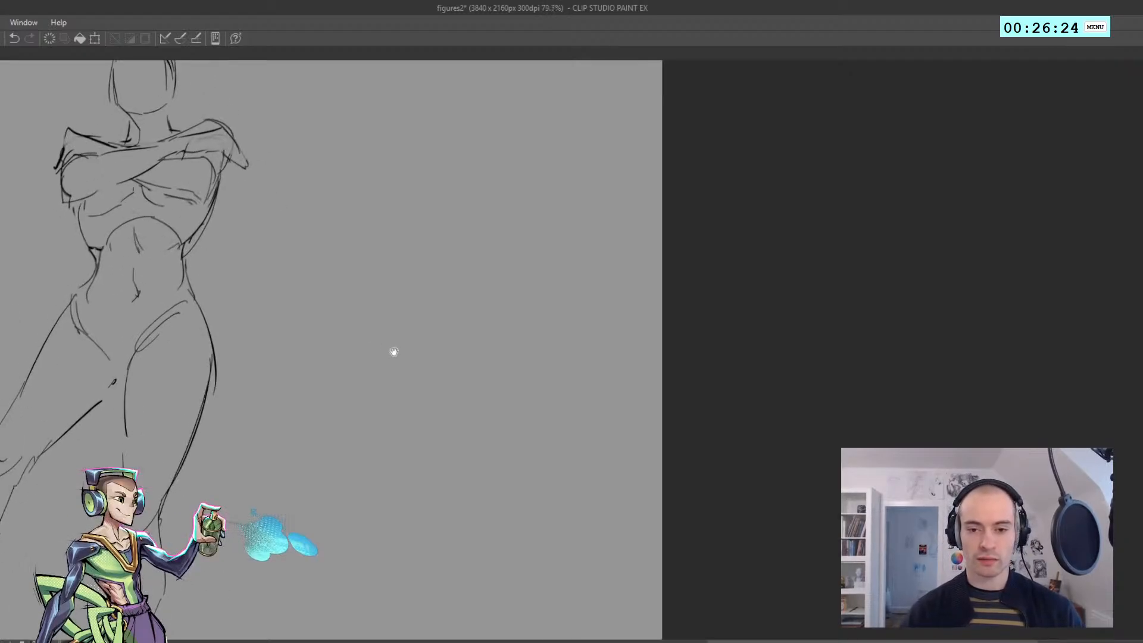
scroll(393, 351, down, 3)
scroll(364, 358, up, 1)
scroll(374, 352, down, 1)
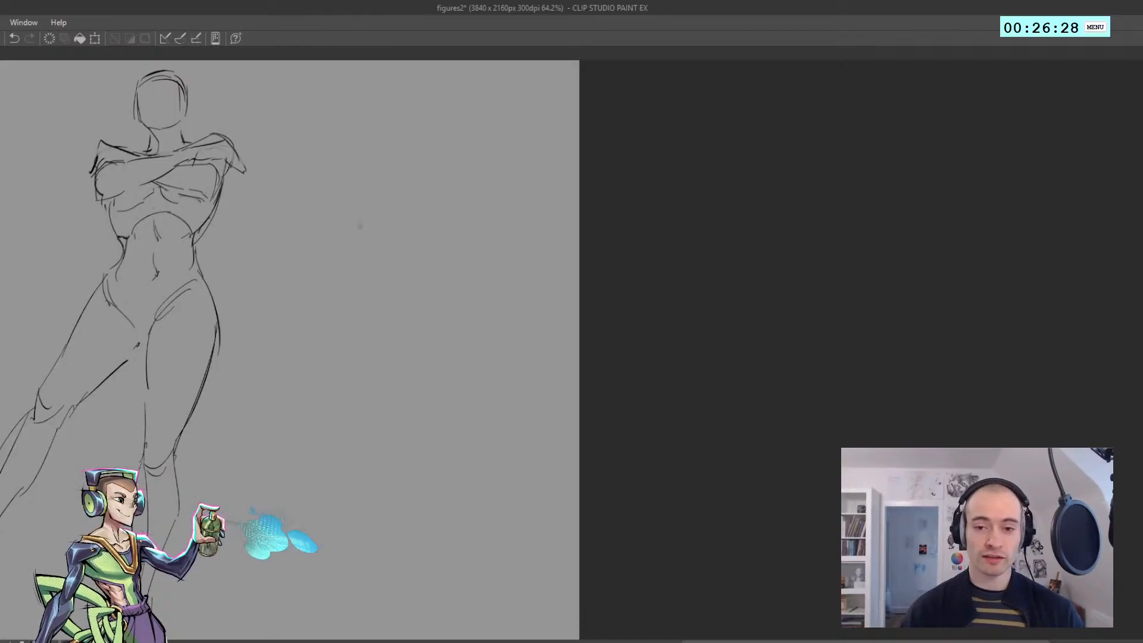
mouse_move(391, 279)
mouse_down()
mouse_move(298, 254)
mouse_move(301, 284)
mouse_move(365, 308)
mouse_up()
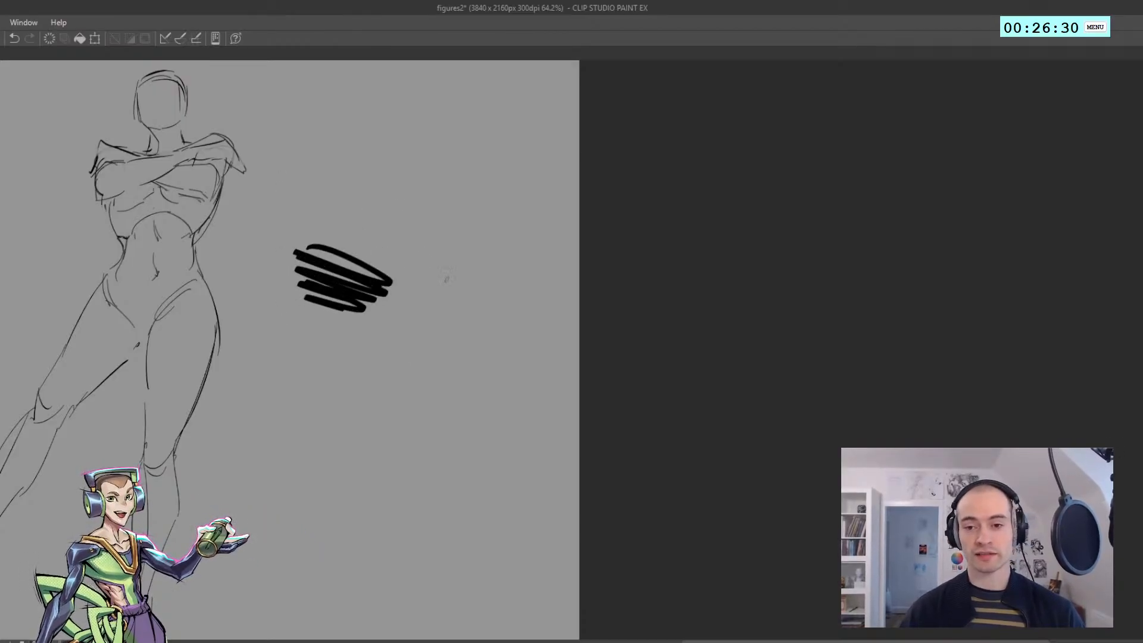
key(ctrl+z)
Draw a thin hatched circle and a tiny circle beside the black patch, and round the patch into a heavy blob
mouse_move(423, 242)
mouse_down()
mouse_move(459, 250)
mouse_move(444, 243)
mouse_move(457, 280)
mouse_move(427, 288)
mouse_up()
drag(393, 218, 389, 246)
key(ctrl+z)
key(ctrl+z)
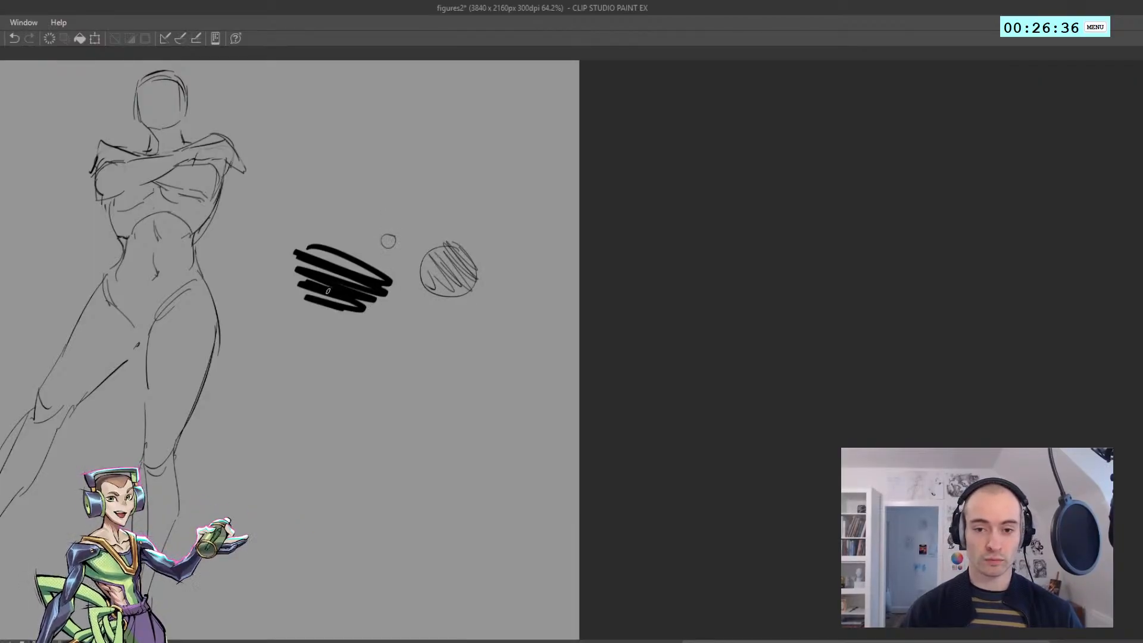
key(ctrl+z)
mouse_move(318, 244)
mouse_down()
mouse_move(341, 321)
mouse_move(369, 274)
mouse_up()
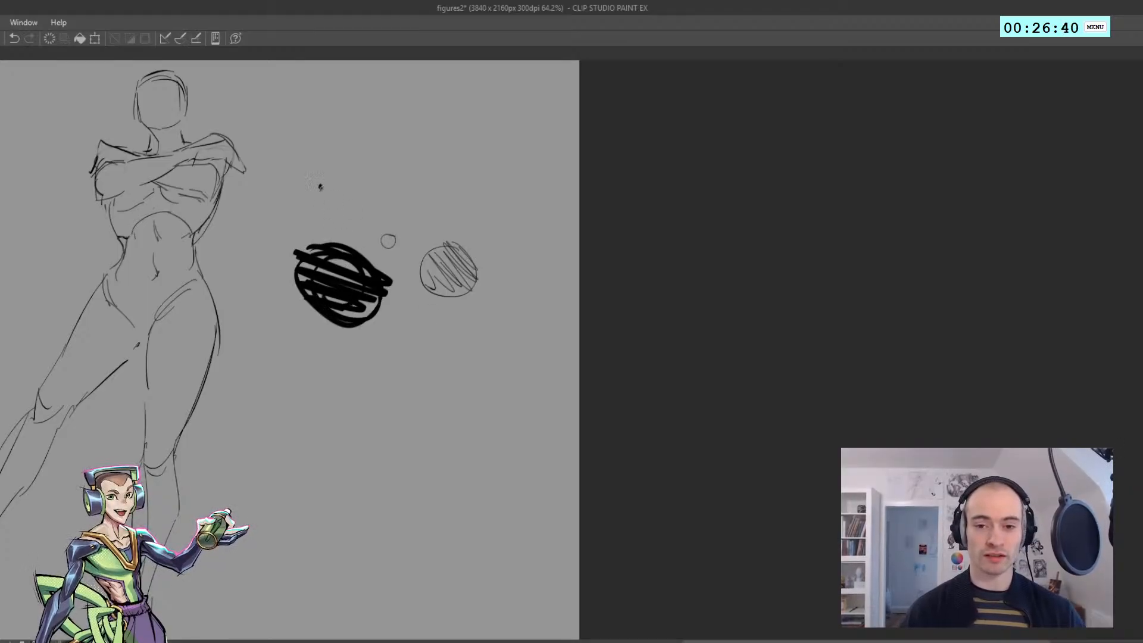
Label the black blob FG, the hatched circle MG and the tiny circle BG
drag(320, 215, 309, 238)
drag(309, 227, 331, 230)
mouse_move(435, 240)
mouse_down()
mouse_move(437, 223)
mouse_move(459, 233)
mouse_up()
mouse_move(382, 215)
mouse_down()
mouse_move(381, 228)
mouse_move(398, 222)
mouse_up()
scroll(383, 273, down, 3)
scroll(383, 274, up, 1)
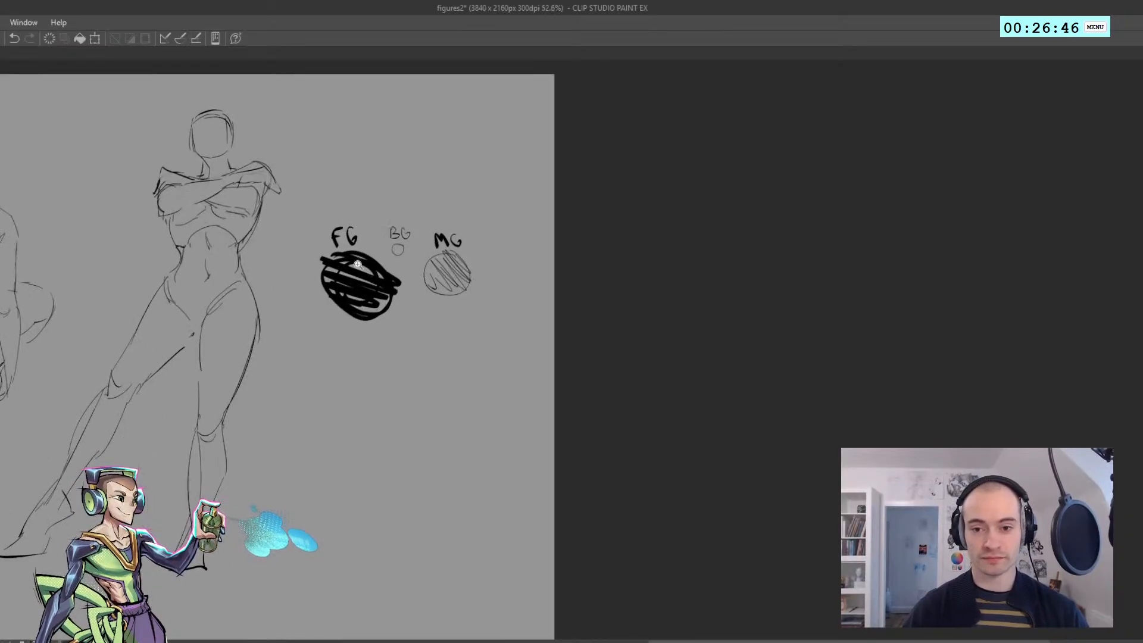
Select the three circles with their FG, BG and MG labels, delete them and clear the selection
scroll(382, 165, up, 2)
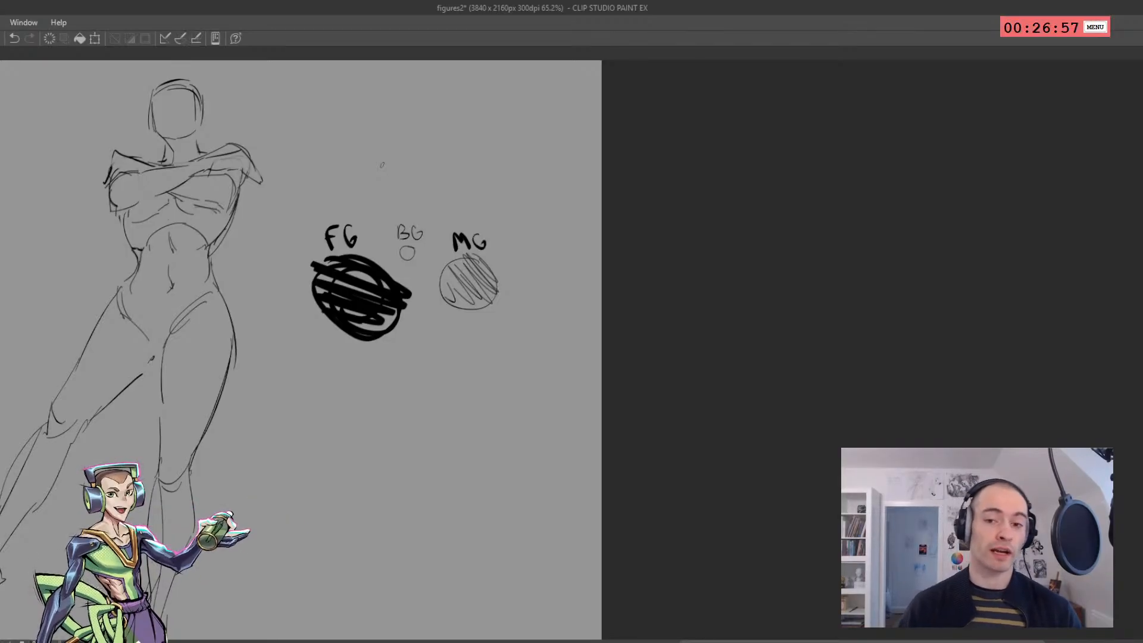
key(m)
mouse_move(419, 353)
mouse_down()
mouse_move(369, 196)
mouse_move(507, 375)
mouse_up()
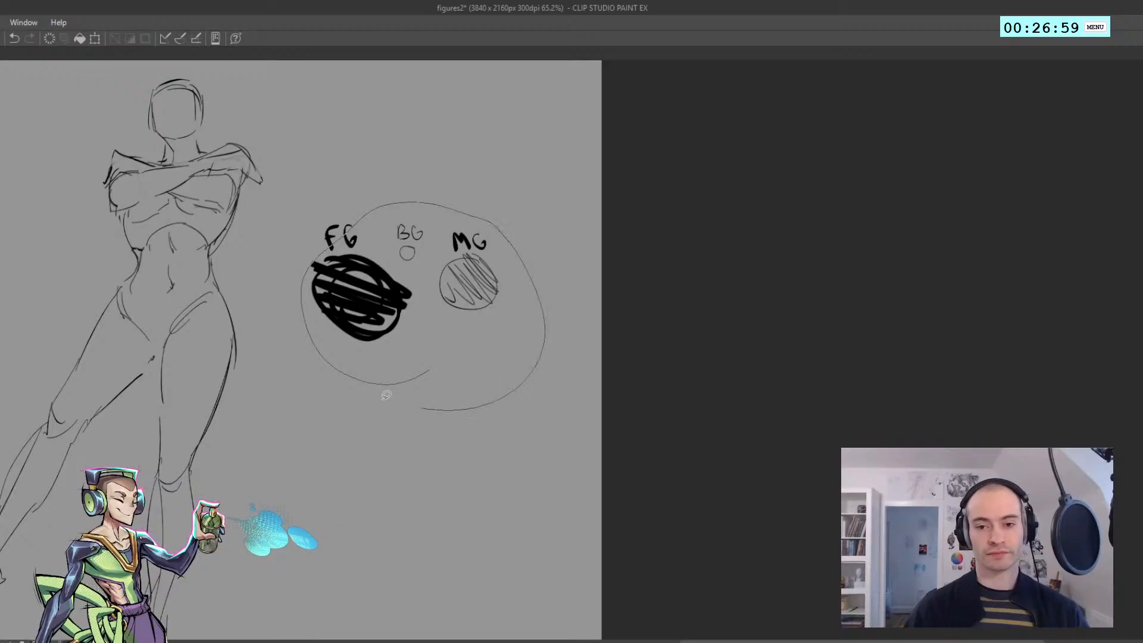
key(Delete)
key(ctrl+d)
scroll(347, 289, down, 5)
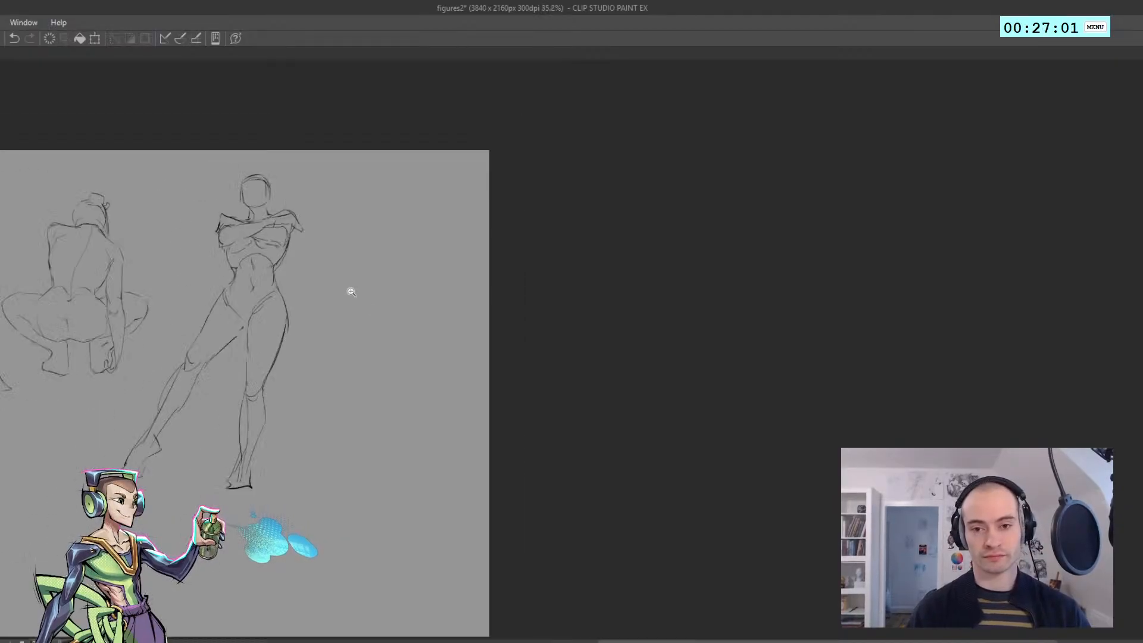
drag(98, 357, 320, 295)
scroll(209, 332, up, 6)
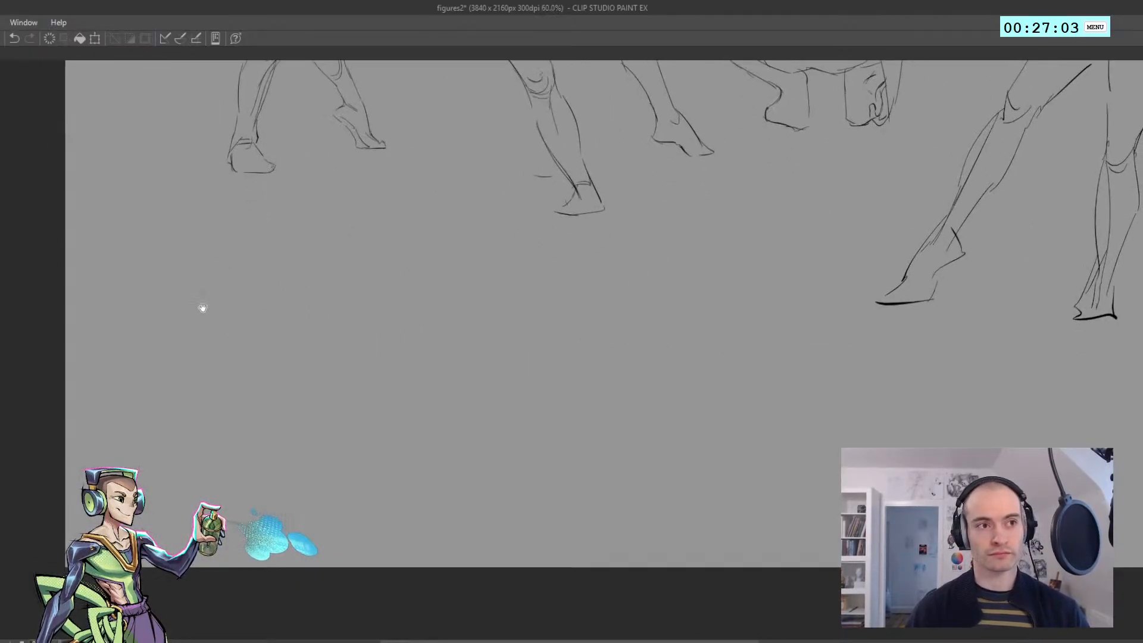
drag(215, 329, 168, 328)
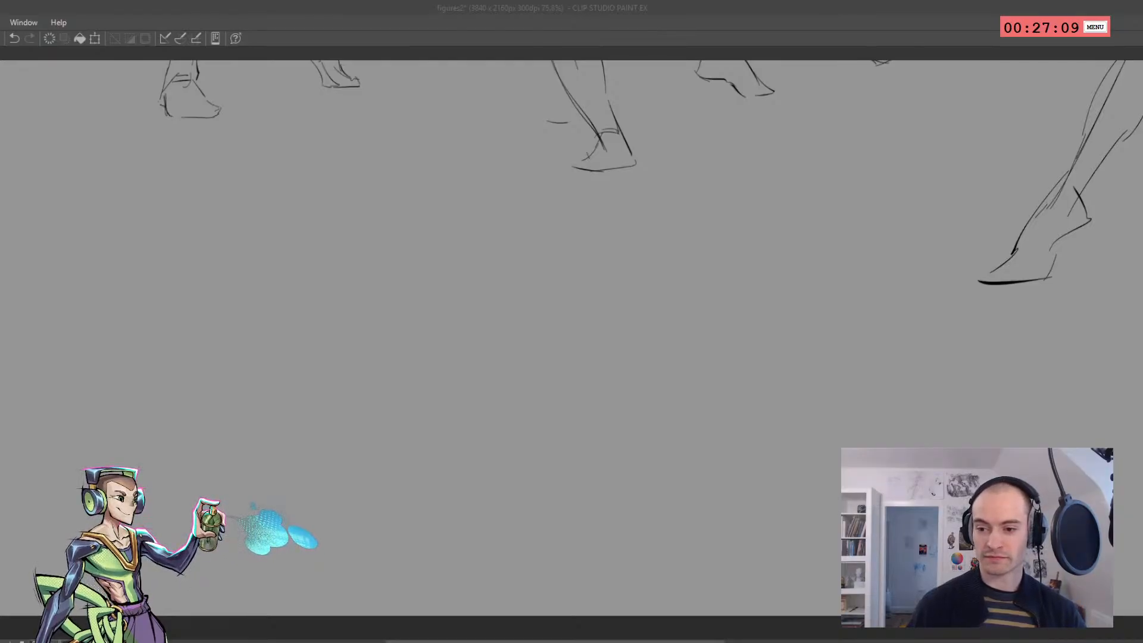
click(655, 494)
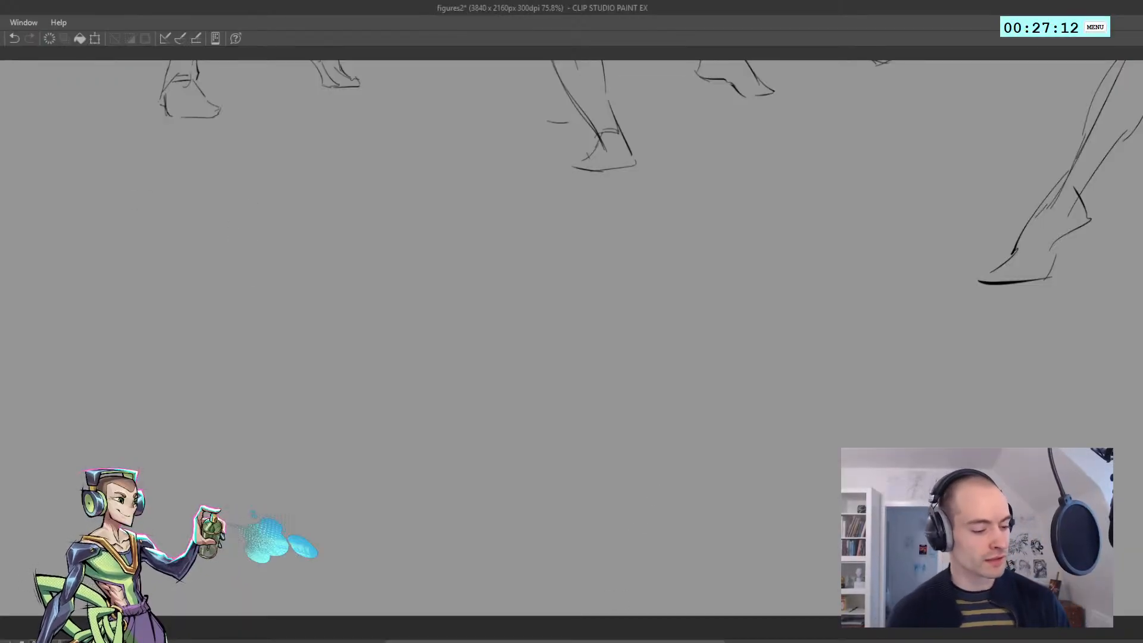
key(alt+Tab)
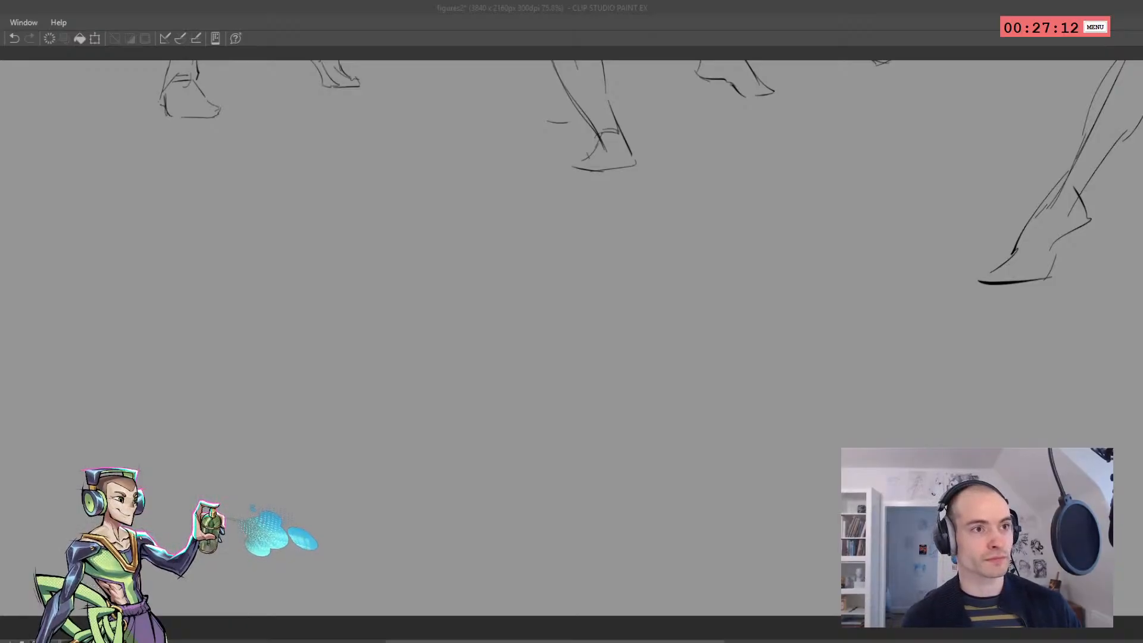
key(alt+Tab)
Start a back-view figure in the empty area below the figures with an arched shoulder line and a short rounded shoulder corner
mouse_move(165, 238)
mouse_down()
mouse_move(230, 260)
mouse_move(189, 211)
mouse_move(205, 236)
mouse_move(270, 226)
mouse_move(243, 221)
mouse_move(284, 228)
mouse_move(297, 233)
mouse_move(286, 275)
mouse_up()
key(ctrl+d)
key(ctrl+z)
key(ctrl+z)
key(ctrl+z)
mouse_move(280, 230)
mouse_down()
mouse_move(294, 266)
mouse_move(274, 320)
mouse_up()
key(ctrl+z)
mouse_move(274, 335)
mouse_down()
mouse_move(222, 340)
mouse_move(245, 371)
mouse_up()
Draw the new torso's two sides tapering from the shoulders to a narrow waist
key(ctrl+z)
key(ctrl+z)
key(ctrl+z)
drag(295, 278, 262, 338)
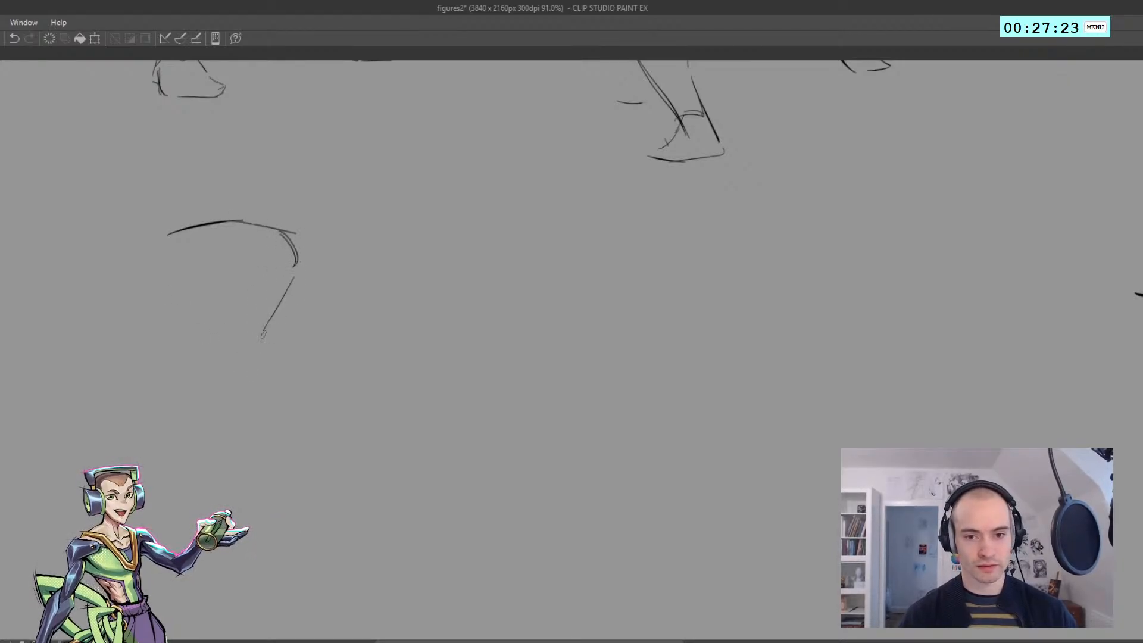
key(ctrl+z)
drag(299, 253, 261, 343)
drag(205, 256, 190, 342)
Draw the spine line, the near buttock's curve and the outer hip with a slanting top edge below the torso
key(ctrl+z)
drag(167, 249, 196, 341)
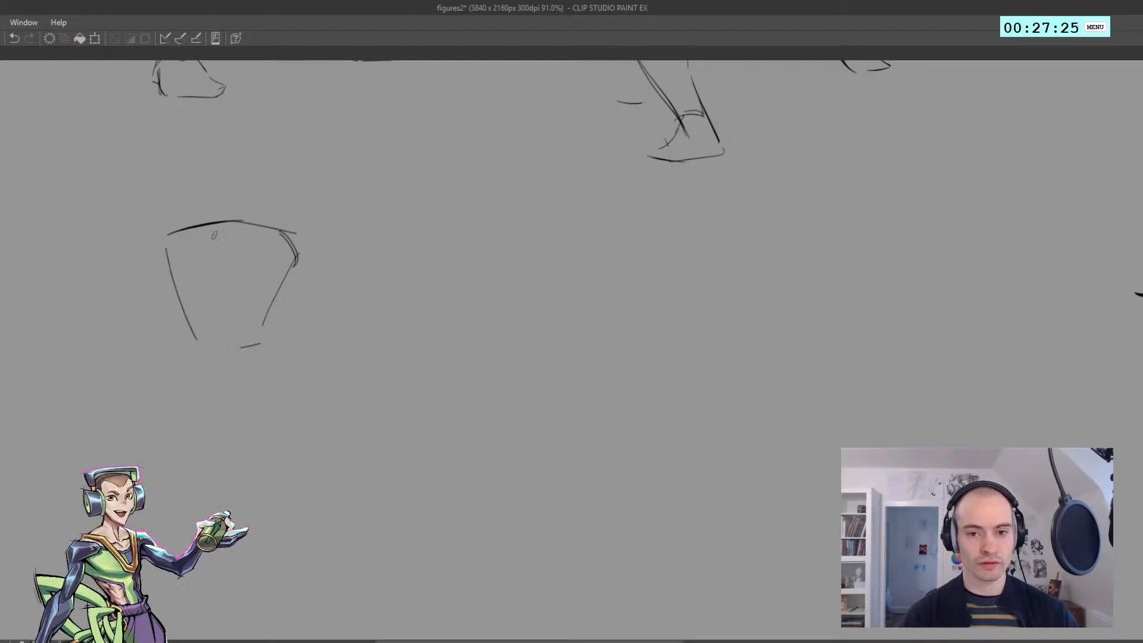
mouse_move(230, 233)
mouse_down()
mouse_move(241, 324)
mouse_move(265, 364)
mouse_up()
drag(268, 362, 307, 417)
drag(208, 370, 225, 429)
key(ctrl+z)
mouse_move(222, 397)
mouse_down()
mouse_move(228, 426)
mouse_move(217, 407)
mouse_up()
Draw the far buttock's curve and join both sides of the waist to the hips
key(ctrl+z)
drag(206, 364, 216, 408)
mouse_move(209, 361)
mouse_down()
mouse_move(262, 377)
mouse_move(279, 350)
mouse_up()
mouse_move(278, 348)
mouse_down()
mouse_move(303, 350)
mouse_move(338, 385)
mouse_up()
key(ctrl+z)
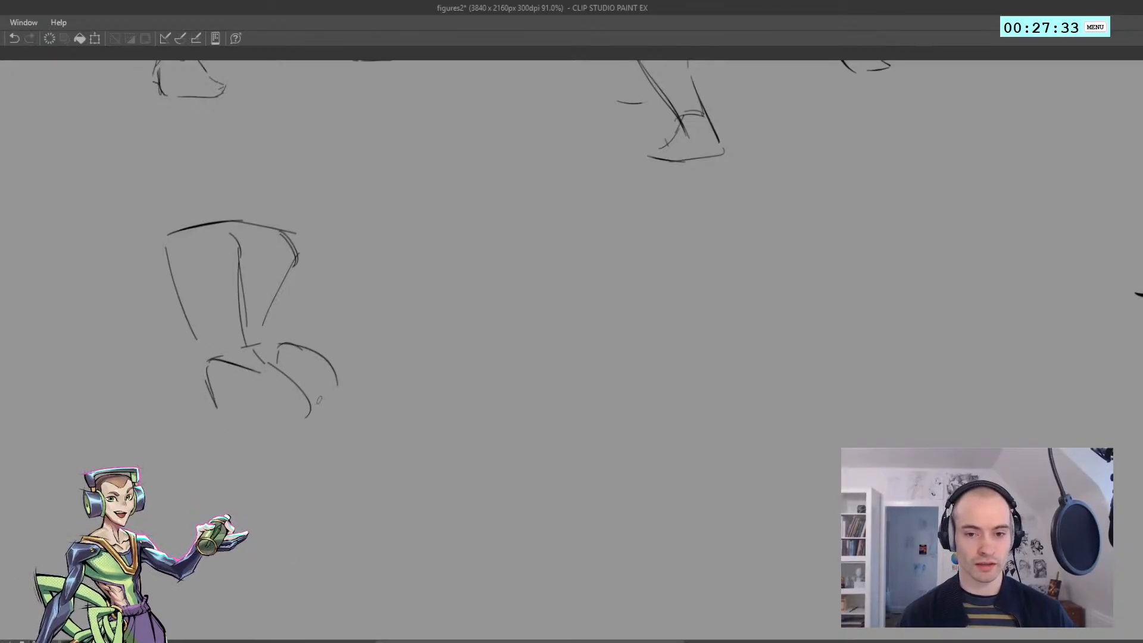
key(ctrl+z)
mouse_move(280, 345)
mouse_down()
mouse_move(344, 398)
mouse_move(329, 393)
mouse_move(280, 304)
mouse_move(296, 280)
mouse_up()
drag(251, 362, 265, 334)
drag(209, 304, 219, 337)
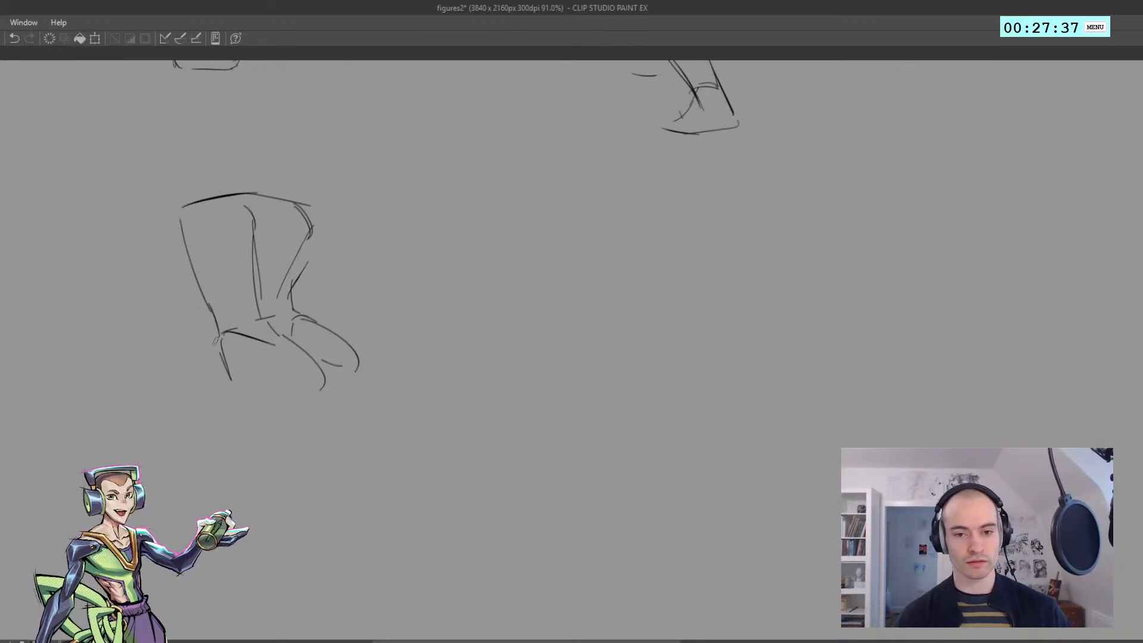
key(ctrl+z)
Draw the underside of the near buttock and the back of the thigh curving down to the knee
drag(324, 375, 296, 414)
key(ctrl+z)
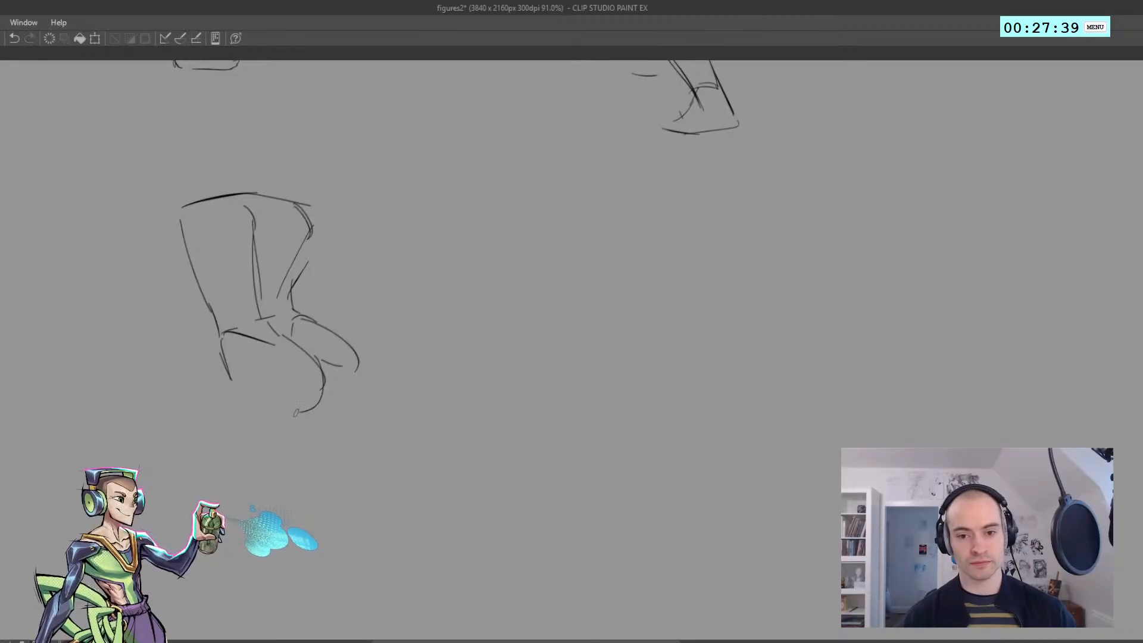
key(ctrl+z)
mouse_move(320, 358)
mouse_down()
mouse_move(297, 417)
mouse_move(302, 394)
mouse_up()
key(ctrl+z)
drag(317, 381, 253, 467)
key(ctrl+z)
drag(249, 405, 246, 400)
Lasso the new figure, scale it down slightly and move it higher on the canvas, leaving more room for the legs
mouse_move(337, 522)
mouse_down()
mouse_move(166, 508)
mouse_move(409, 457)
mouse_move(381, 483)
mouse_up()
key(ctrl+t)
drag(98, 328, 143, 331)
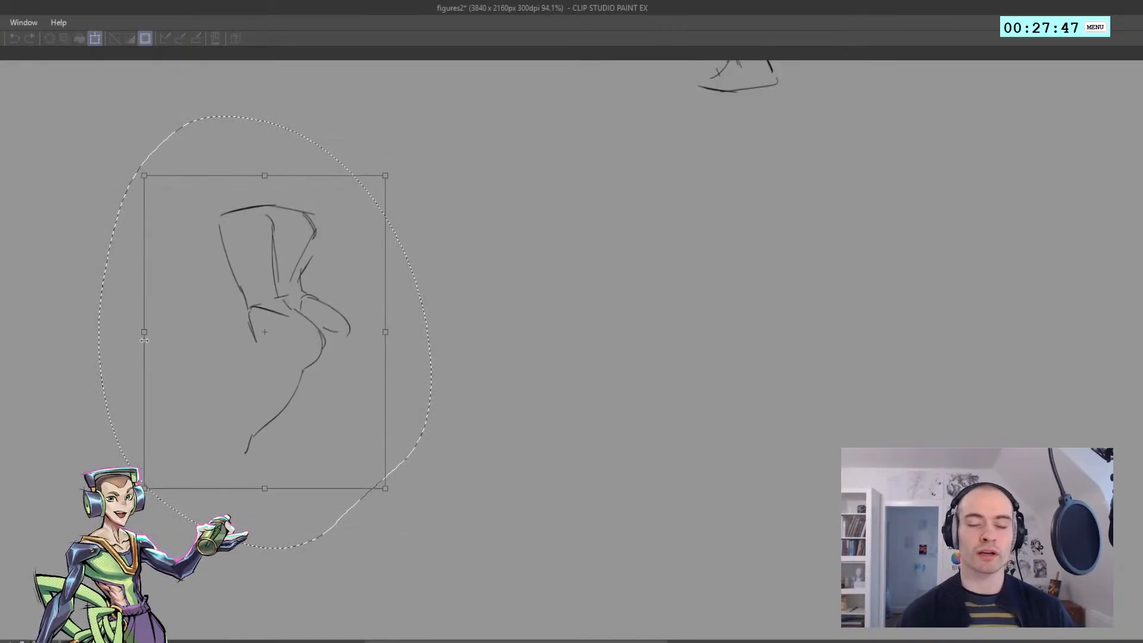
drag(293, 332, 341, 267)
key(Return)
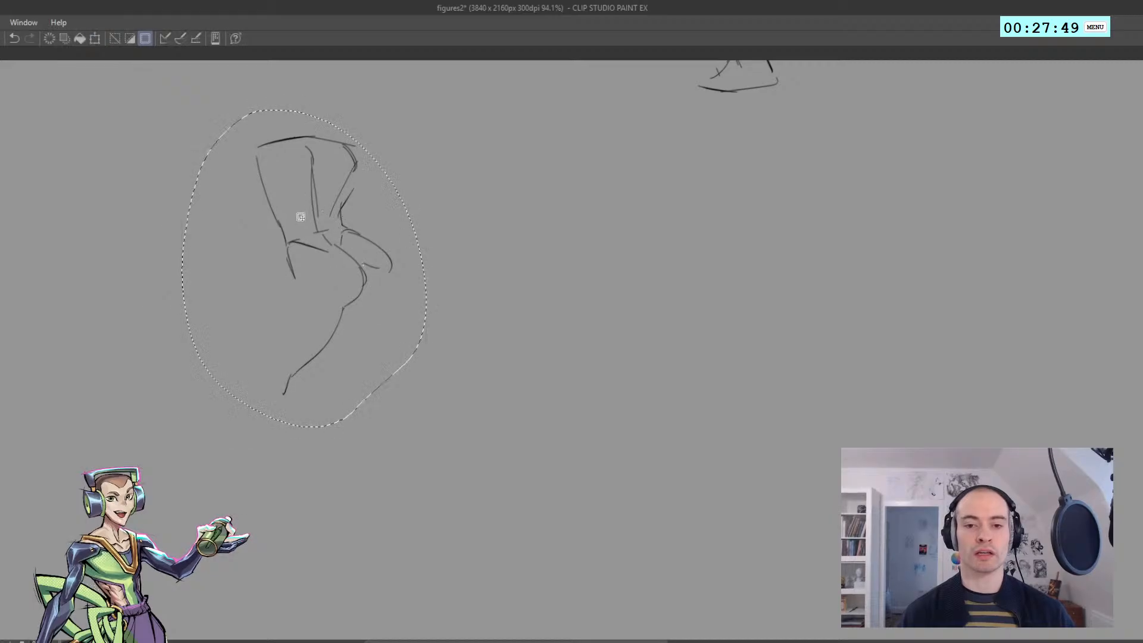
key(ctrl+d)
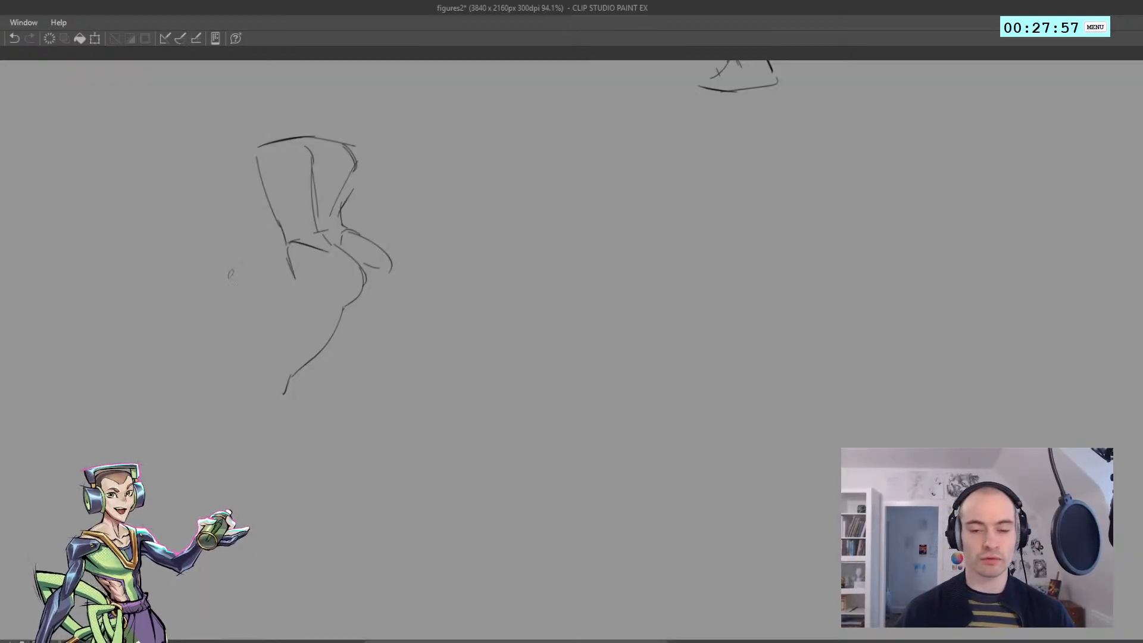
Add a short hip crease and draw the near thigh's outer contour down to the knee
key(ctrl+z)
mouse_move(296, 279)
mouse_down()
mouse_move(315, 279)
mouse_move(279, 311)
mouse_move(288, 287)
mouse_move(257, 362)
mouse_up()
key(ctrl+z)
key(ctrl+z)
key(ctrl+z)
key(ctrl+z)
key(ctrl+z)
drag(272, 316, 244, 440)
key(ctrl+z)
key(ctrl+z)
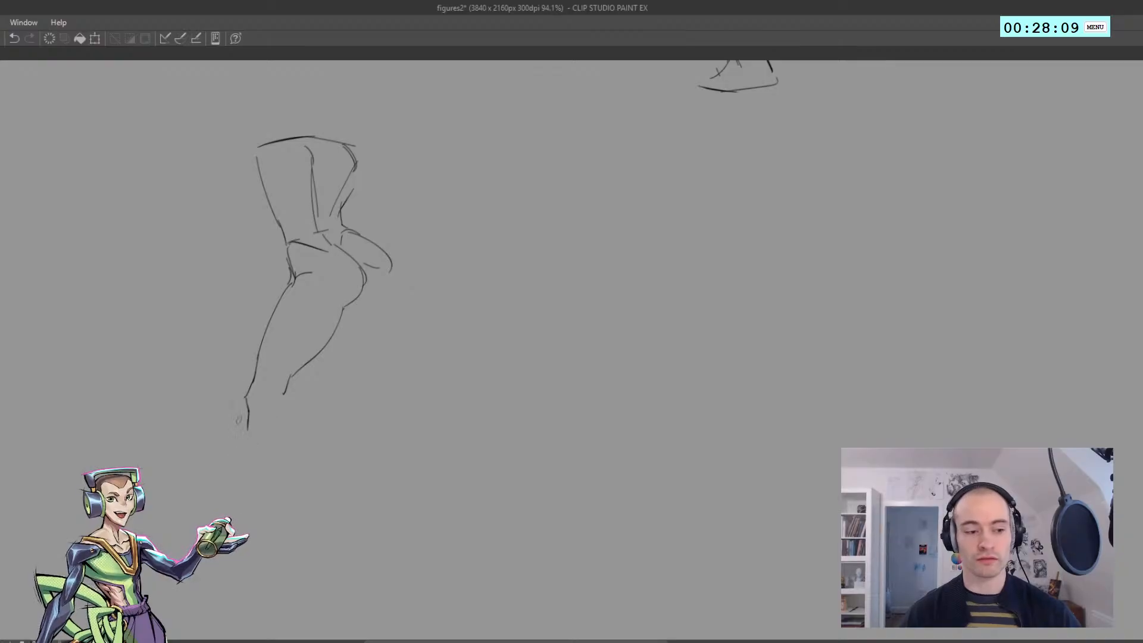
Redraw the near knee with short angular strokes and draw the lower leg's contours toward the ankle
key(ctrl+z)
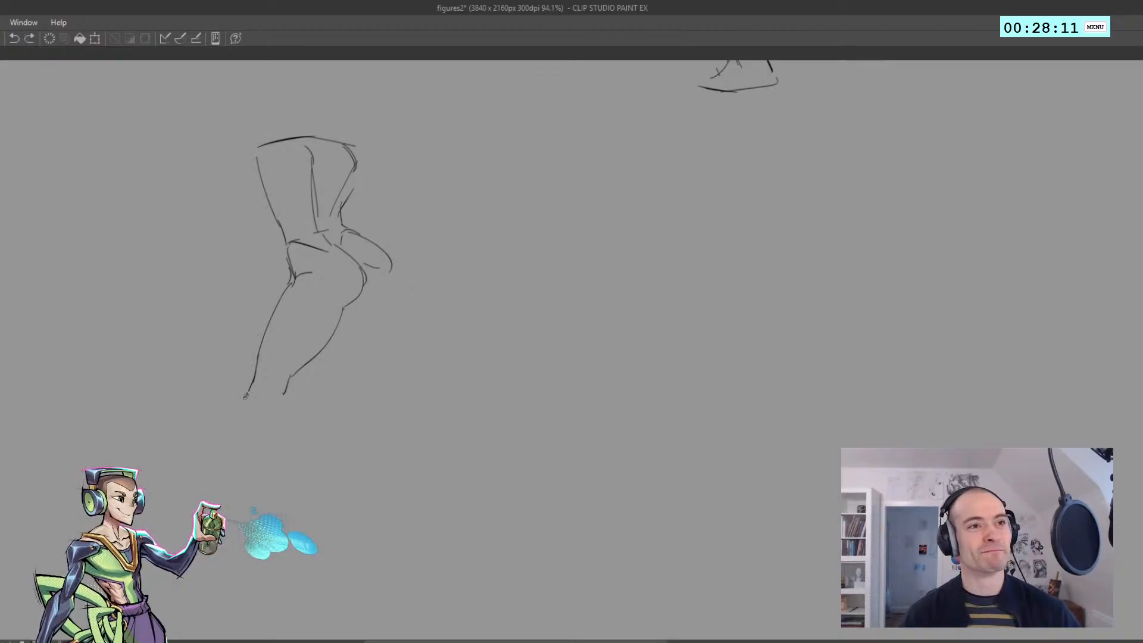
key(ctrl+z)
mouse_move(256, 378)
mouse_down()
mouse_move(224, 456)
mouse_move(282, 449)
mouse_move(289, 398)
mouse_up()
key(ctrl+z)
key(ctrl+z)
key(ctrl+z)
key(ctrl+z)
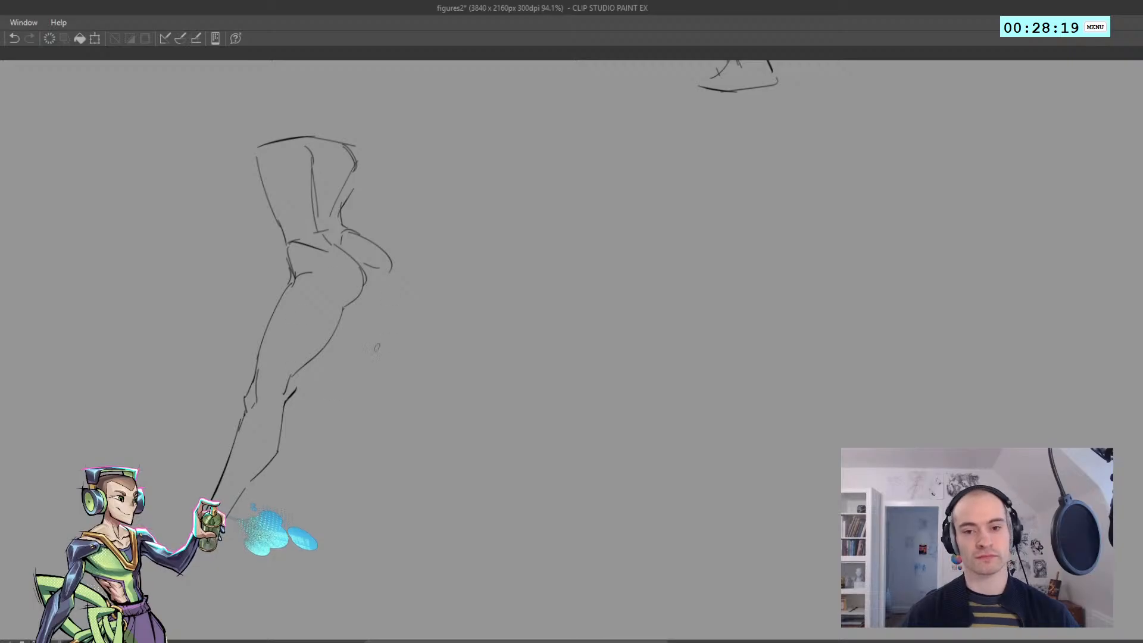
Redraw the near calf's back contour so it bulges below the knee and tapers toward the ankle
key(ctrl+z)
key(ctrl+z)
drag(253, 478, 283, 436)
key(ctrl+z)
key(ctrl+z)
key(ctrl+z)
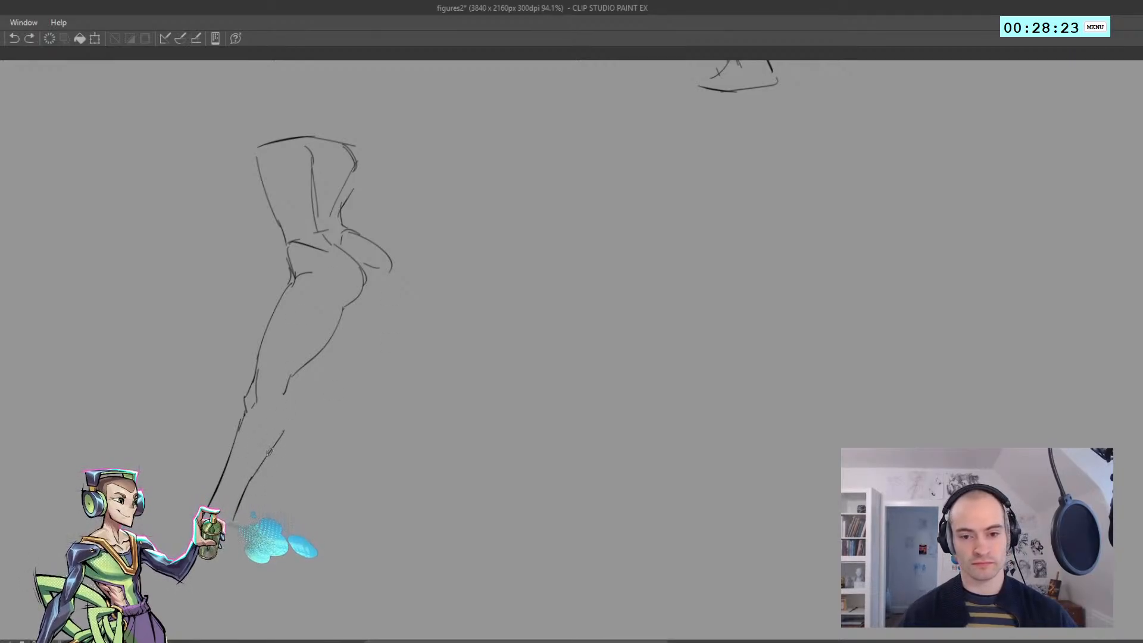
drag(288, 383, 272, 449)
Add thin tendon lines behind the near knee, running up into the lower thigh
key(ctrl+z)
drag(284, 393, 280, 437)
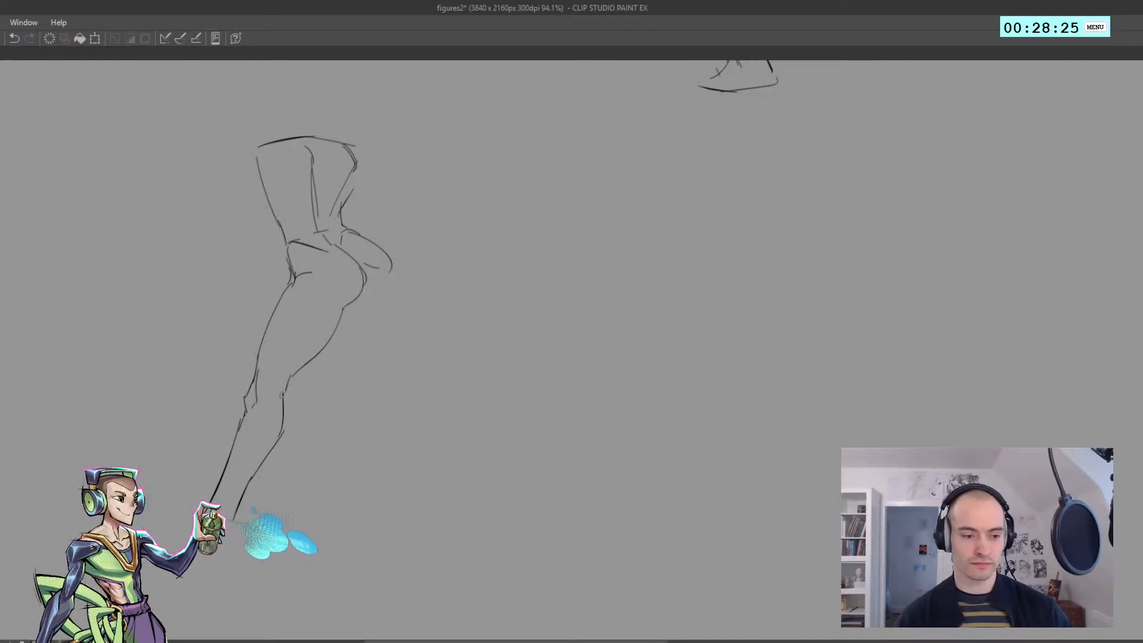
key(ctrl+z)
drag(272, 375, 259, 411)
key(ctrl+z)
key(ctrl+z)
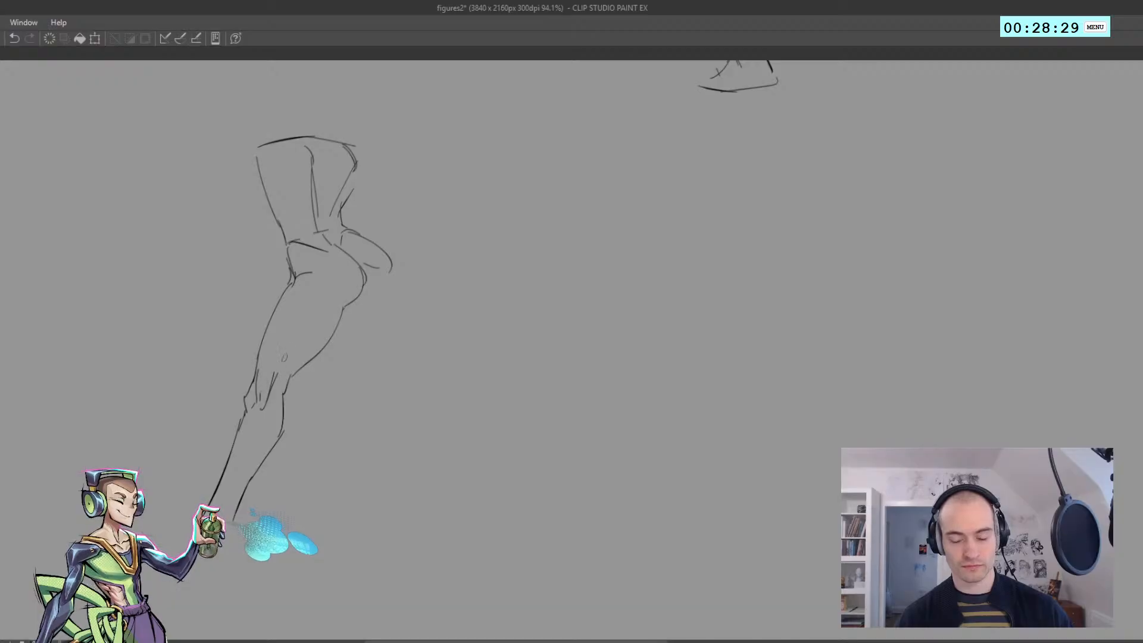
drag(303, 336, 291, 374)
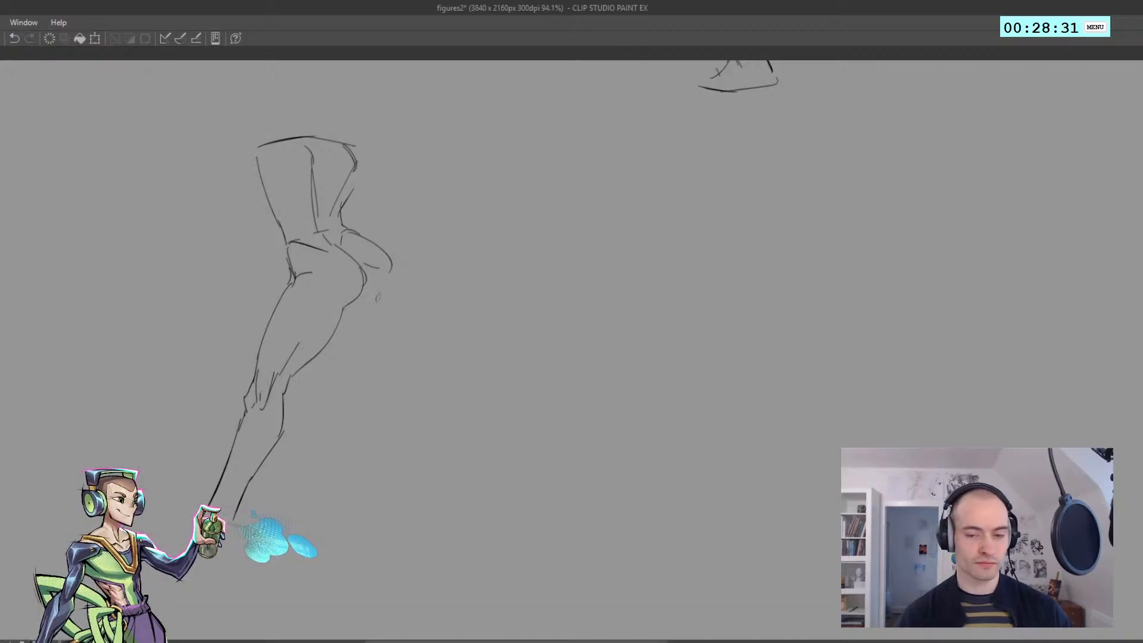
Erase and redraw the far buttock's lower edge, and draw the back of the far thigh down to the knee
key(ctrl+z)
drag(389, 269, 367, 313)
key(ctrl+z)
key(e)
mouse_move(372, 261)
mouse_down()
mouse_move(383, 304)
mouse_move(389, 291)
mouse_move(362, 293)
mouse_move(364, 357)
mouse_up()
key(p)
key(ctrl+z)
key(ctrl+z)
key(ctrl+z)
key(ctrl+z)
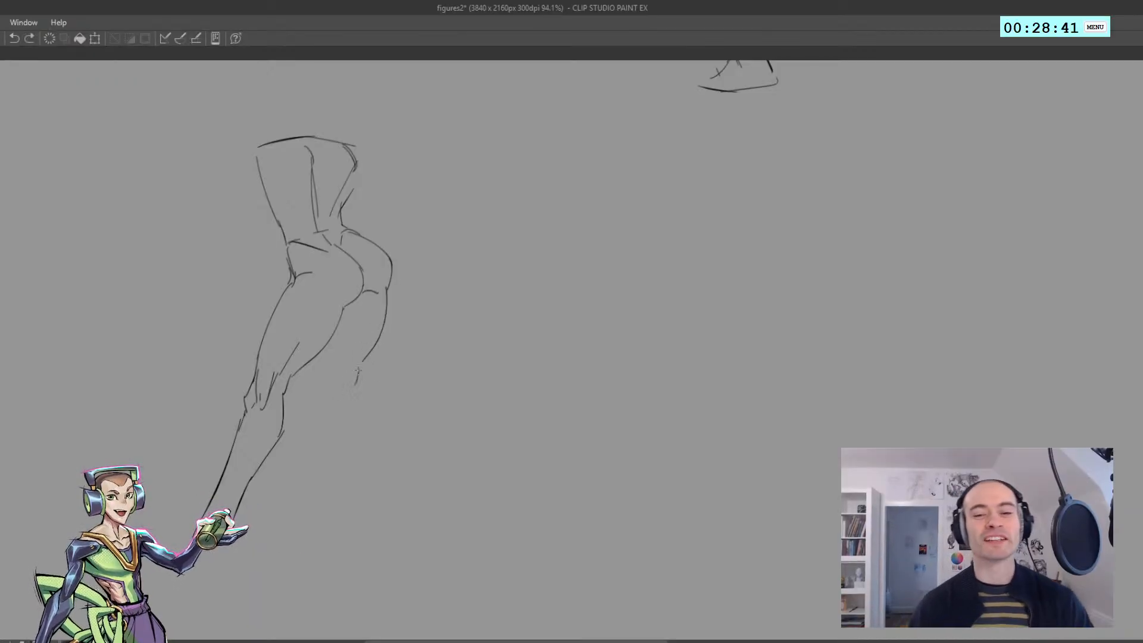
Draw the far leg's knee with short angular strokes and its inner contour from the thigh, removing the trial calf curve
mouse_move(358, 361)
mouse_down()
mouse_move(344, 385)
mouse_move(369, 417)
mouse_up()
mouse_move(326, 381)
mouse_down()
mouse_move(333, 402)
mouse_move(326, 381)
mouse_move(334, 388)
mouse_up()
mouse_move(331, 341)
mouse_down()
mouse_move(326, 374)
mouse_move(380, 457)
mouse_up()
key(ctrl+z)
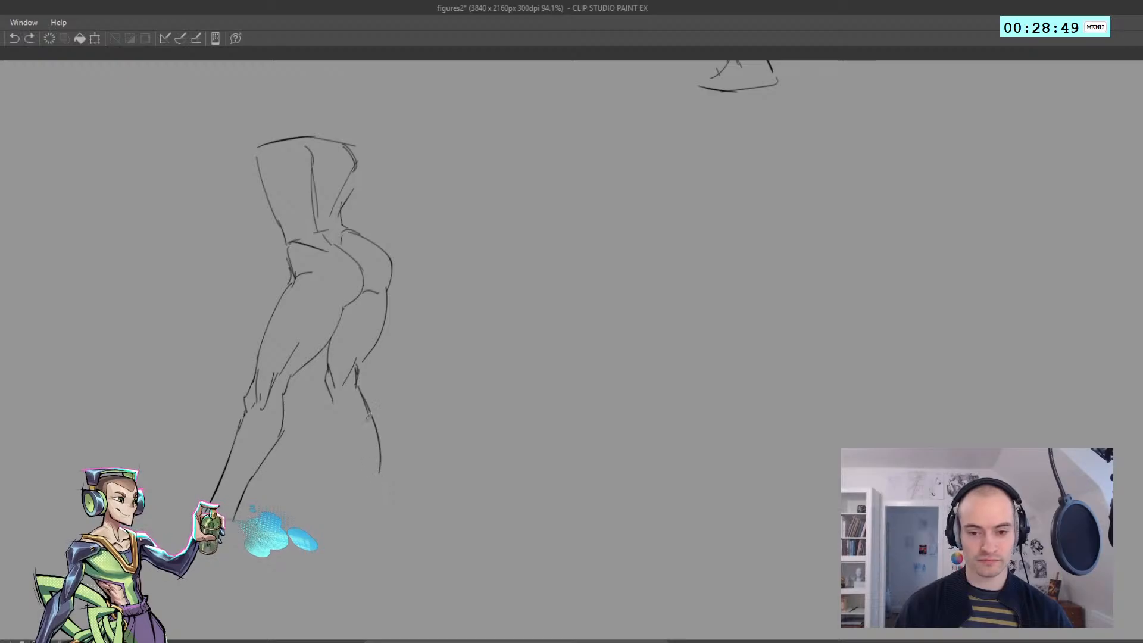
key(ctrl+z)
Draw the far lower leg's shin and bulging calf contours to the ankle, with a flat dark line for the foot
mouse_move(359, 384)
mouse_down()
mouse_move(393, 516)
mouse_move(344, 427)
mouse_move(377, 434)
mouse_move(362, 394)
mouse_move(364, 405)
mouse_move(340, 409)
mouse_move(396, 534)
mouse_move(382, 476)
mouse_up()
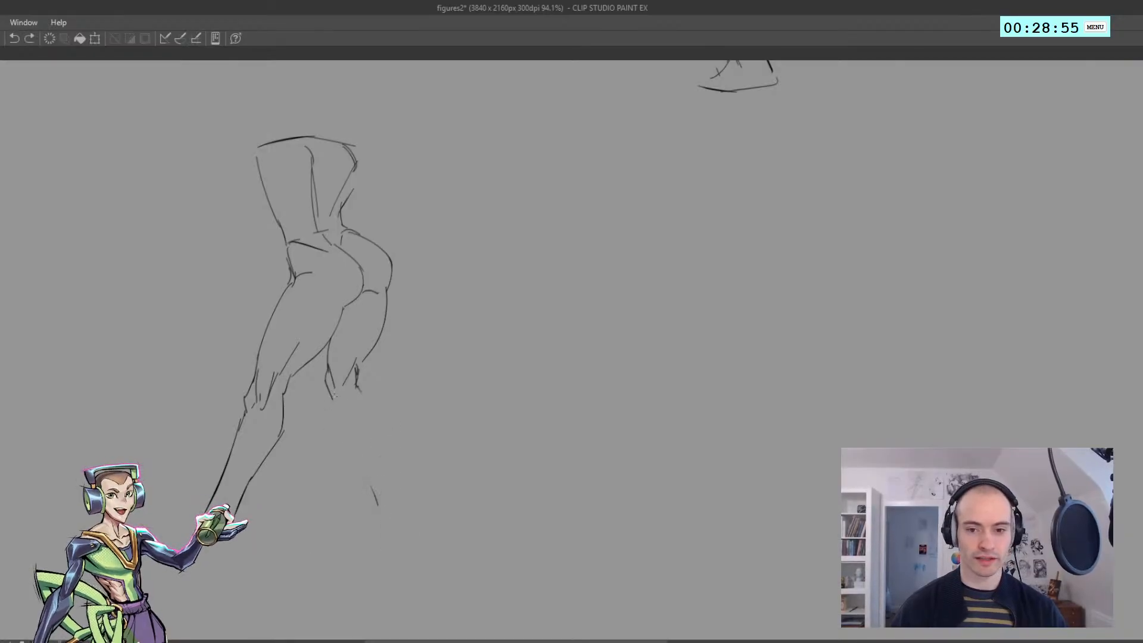
drag(340, 411, 364, 491)
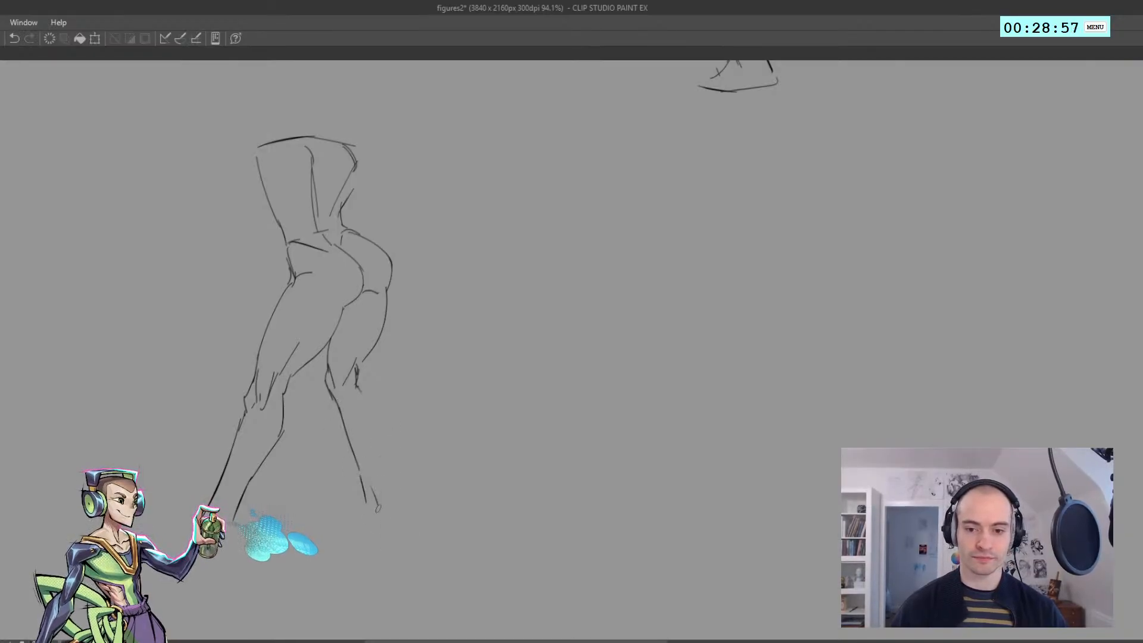
drag(377, 444, 356, 375)
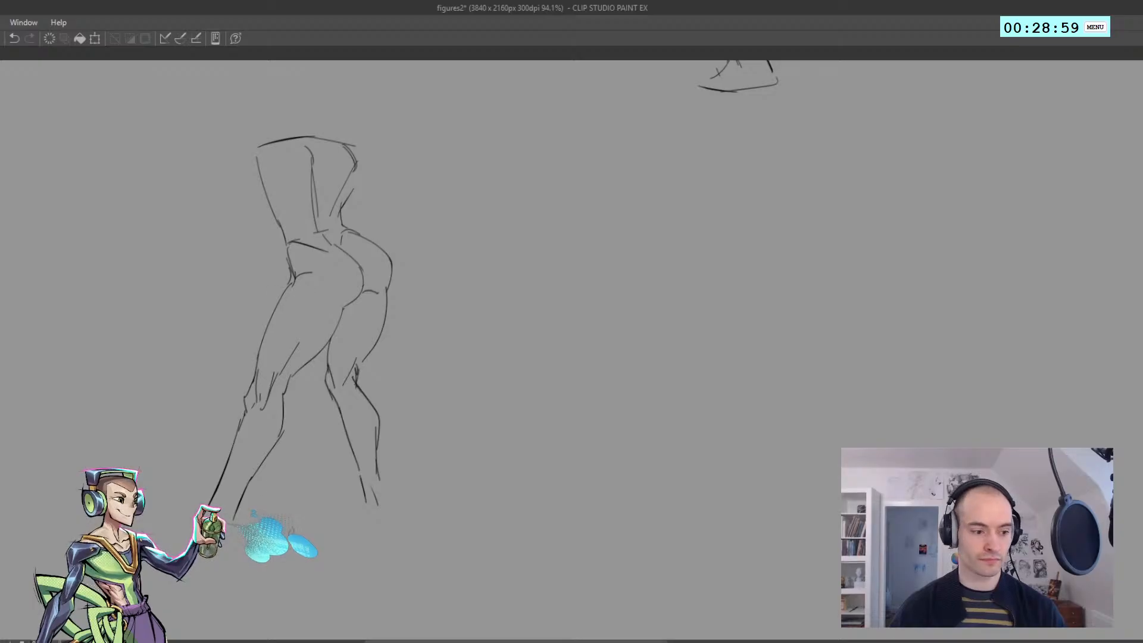
drag(396, 520, 322, 518)
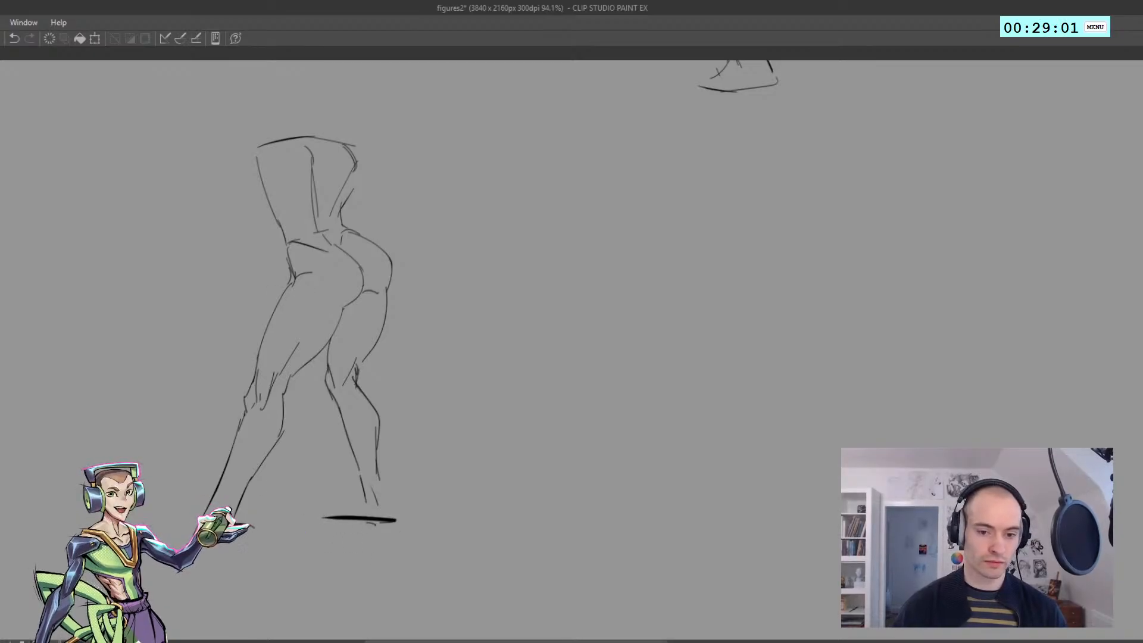
Draw both arms stretched out horizontally from the shoulders, each ending in a simple pointed hand
mouse_move(345, 146)
mouse_down()
mouse_move(432, 163)
mouse_move(447, 150)
mouse_move(516, 165)
mouse_move(568, 144)
mouse_move(558, 170)
mouse_up()
key(ctrl+z)
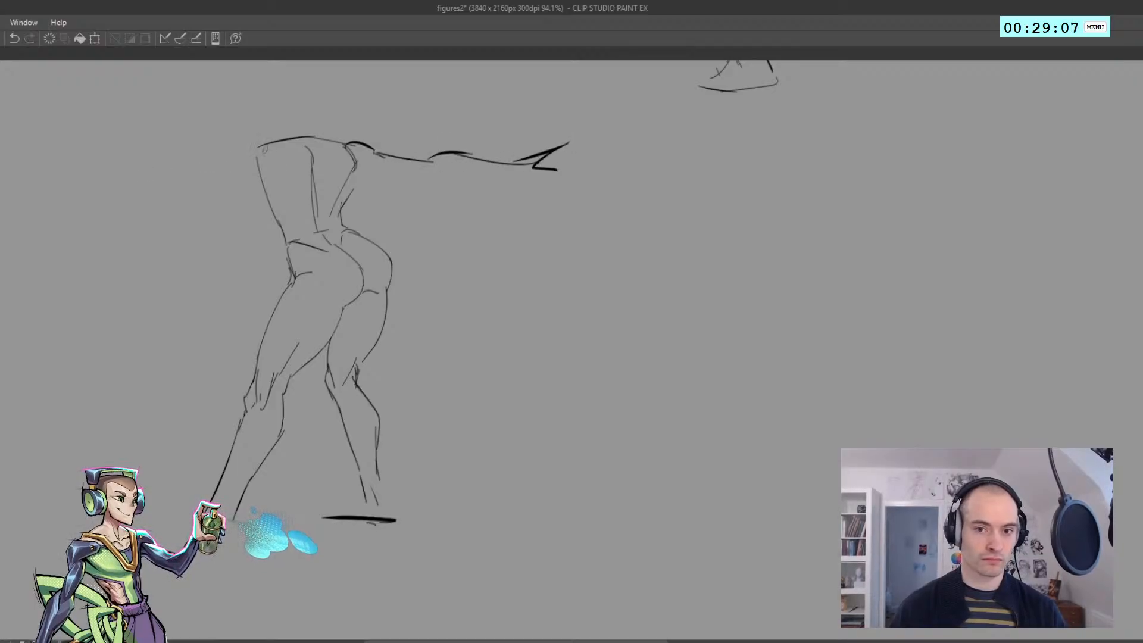
drag(273, 147, 99, 163)
key(ctrl+z)
mouse_move(255, 150)
mouse_down()
mouse_move(121, 155)
mouse_move(145, 144)
mouse_move(85, 157)
mouse_move(89, 168)
mouse_up()
key(ctrl+z)
Sketch the back of the head as a rounded block above the shoulders and connect it with a short neck
key(ctrl+z)
mouse_move(287, 122)
mouse_down()
mouse_move(333, 126)
mouse_move(280, 76)
mouse_up()
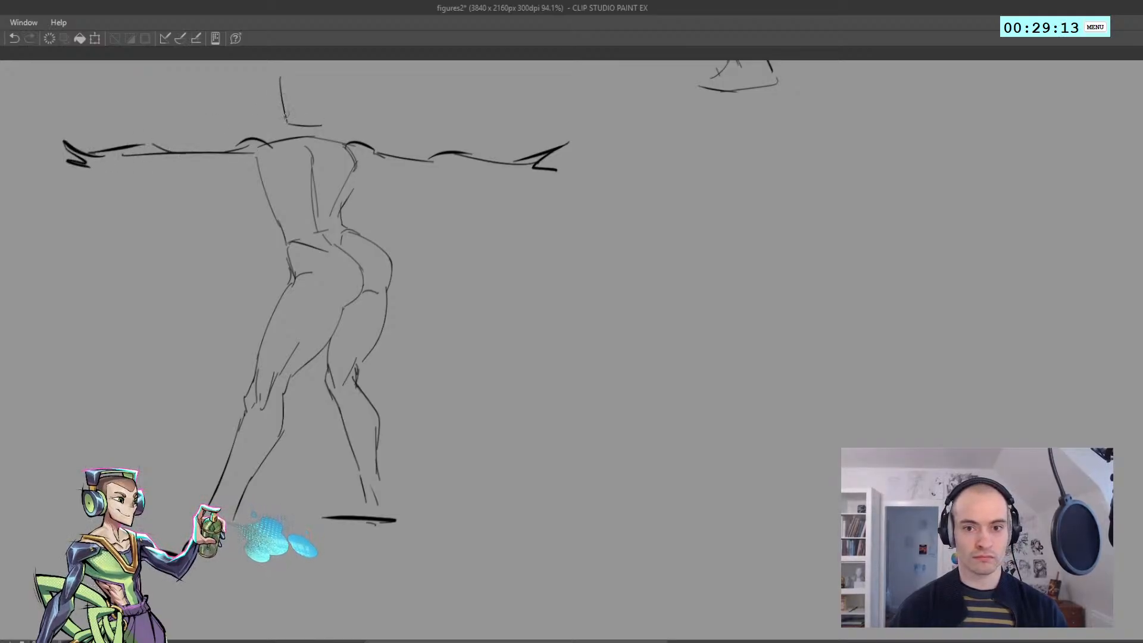
mouse_move(286, 122)
mouse_down()
mouse_move(330, 73)
mouse_move(318, 122)
mouse_up()
key(ctrl+z)
key(ctrl+z)
key(ctrl+z)
drag(321, 74, 322, 126)
drag(319, 118, 323, 136)
key(ctrl+z)
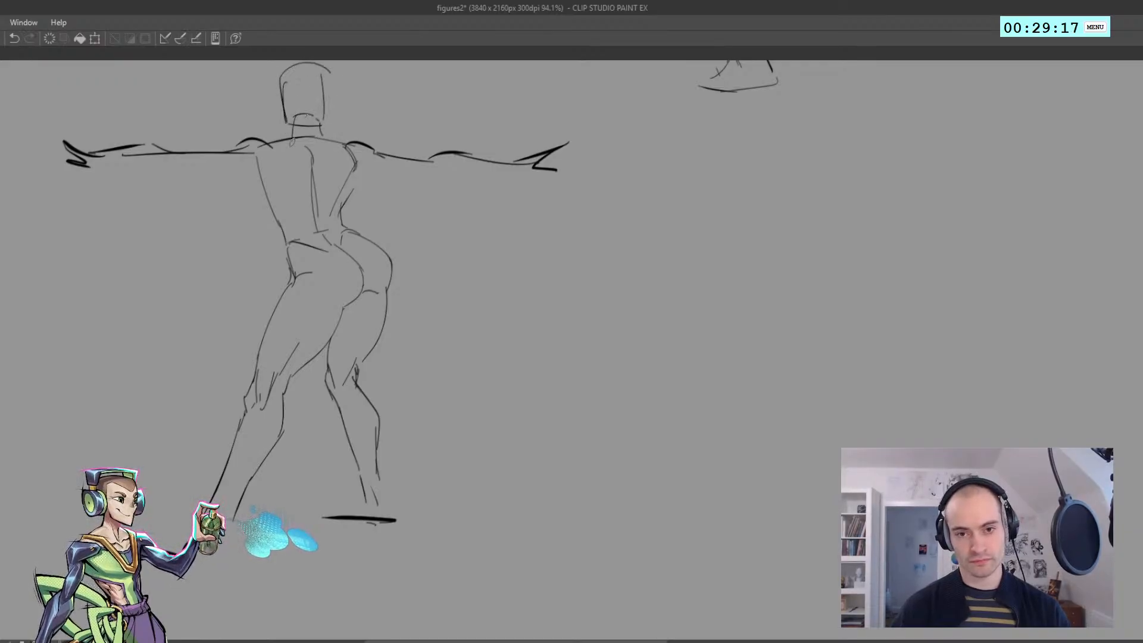
Lasso the whole arms-out figure, move it toward the canvas's left edge, and deselect it
scroll(278, 139, down, 5)
drag(251, 213, 166, 331)
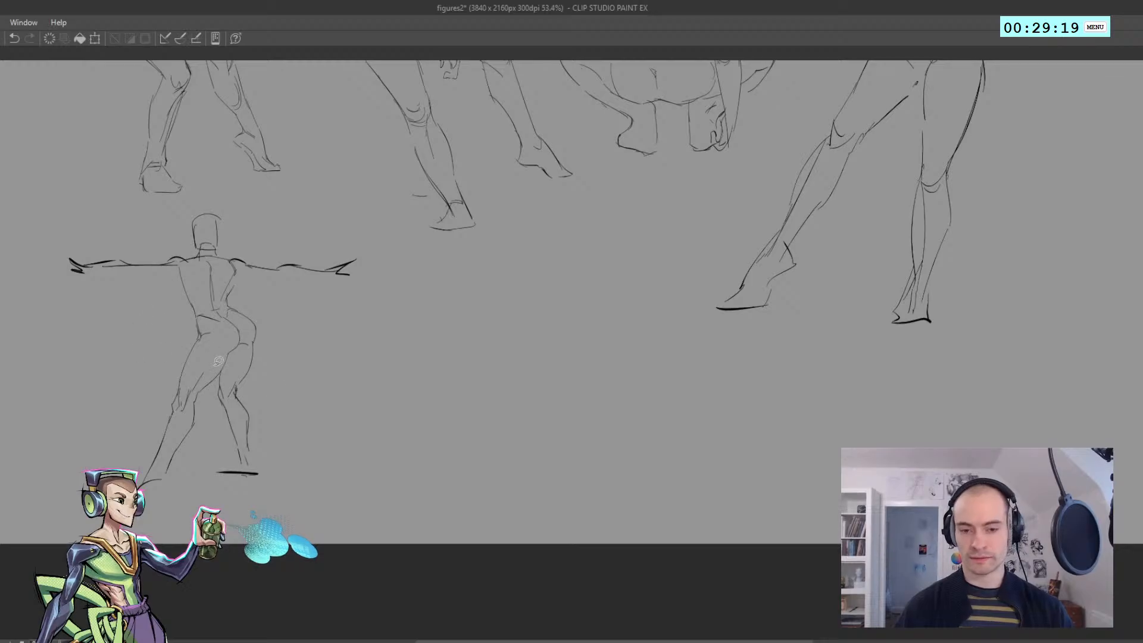
mouse_move(363, 483)
mouse_down()
mouse_move(30, 333)
mouse_move(191, 204)
mouse_move(409, 311)
mouse_up()
drag(205, 341, 141, 343)
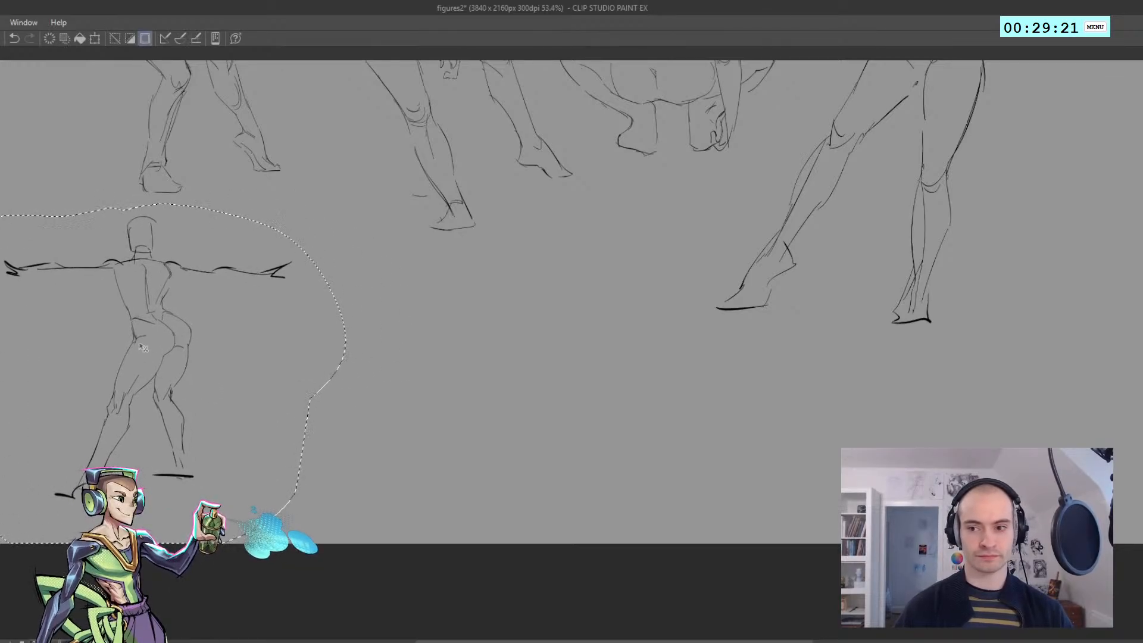
key(ctrl+d)
Start a new front-view figure beside the arms-out figure with sloping shoulder lines and two rounded shoulders
mouse_move(328, 261)
mouse_down()
mouse_move(206, 355)
mouse_move(186, 325)
mouse_up()
drag(174, 399, 215, 399)
mouse_move(250, 336)
mouse_down()
mouse_move(173, 309)
mouse_move(196, 294)
mouse_move(212, 236)
mouse_move(215, 247)
mouse_up()
scroll(215, 237, down, 3)
scroll(232, 247, up, 1)
scroll(268, 260, up, 1)
key(ctrl+z)
mouse_move(219, 208)
mouse_down()
mouse_move(217, 244)
mouse_move(247, 202)
mouse_move(271, 200)
mouse_move(350, 247)
mouse_up()
key(ctrl+z)
mouse_move(316, 210)
mouse_down()
mouse_move(350, 248)
mouse_move(303, 351)
mouse_up()
key(ctrl+z)
Draw the new figure's near upper arm from shoulder to elbow, with elbow creases and an armpit fold
drag(337, 259, 305, 322)
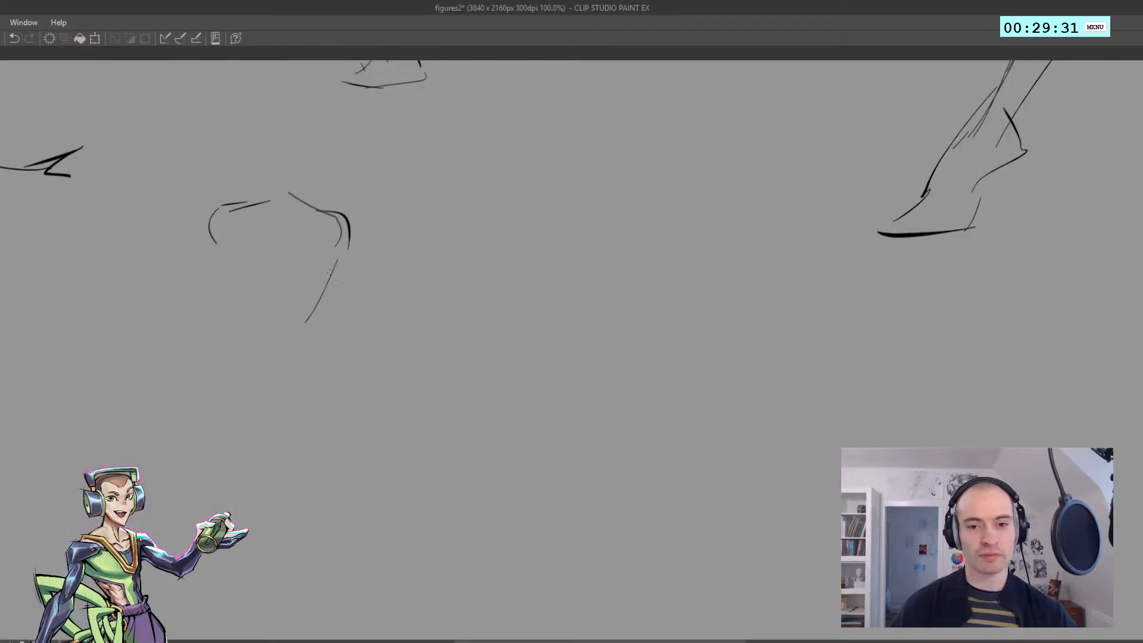
key(ctrl+z)
mouse_move(353, 238)
mouse_down()
mouse_move(306, 337)
mouse_move(279, 336)
mouse_move(291, 336)
mouse_up()
key(ctrl+z)
key(ctrl+z)
key(ctrl+z)
mouse_move(315, 318)
mouse_down()
mouse_move(307, 356)
mouse_move(294, 318)
mouse_up()
key(ctrl+z)
drag(293, 320, 317, 254)
key(ctrl+z)
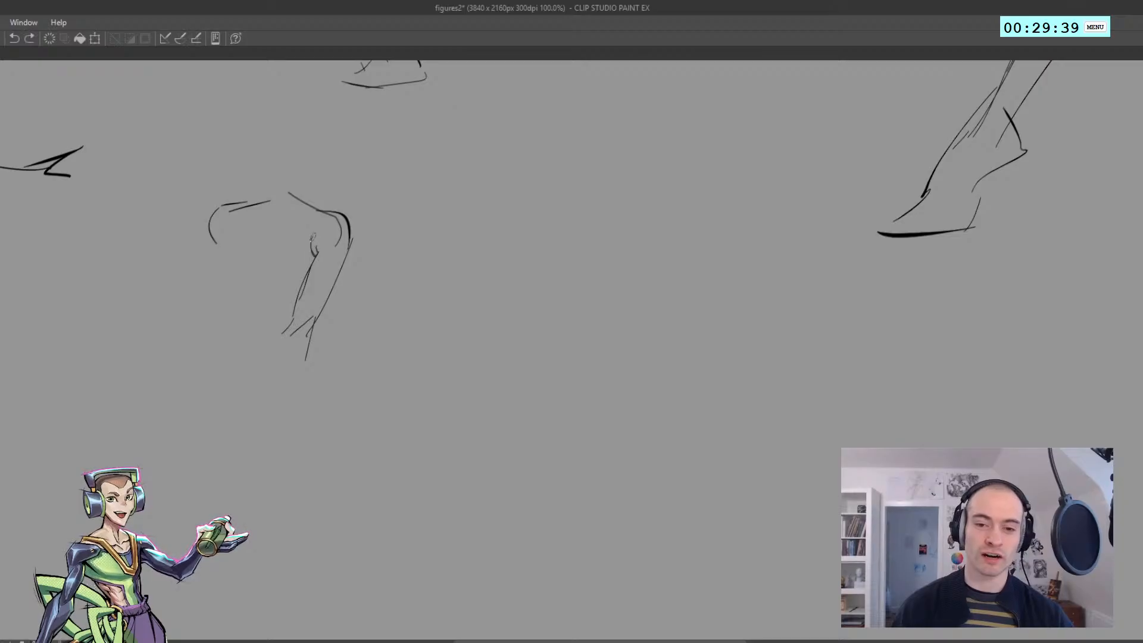
drag(313, 238, 316, 255)
Draw the far side of the chest and a horizontal line across the bottom of the ribcage
mouse_move(227, 226)
mouse_down()
mouse_move(232, 296)
mouse_move(302, 302)
mouse_up()
key(ctrl+z)
key(ctrl+z)
key(ctrl+z)
key(ctrl+z)
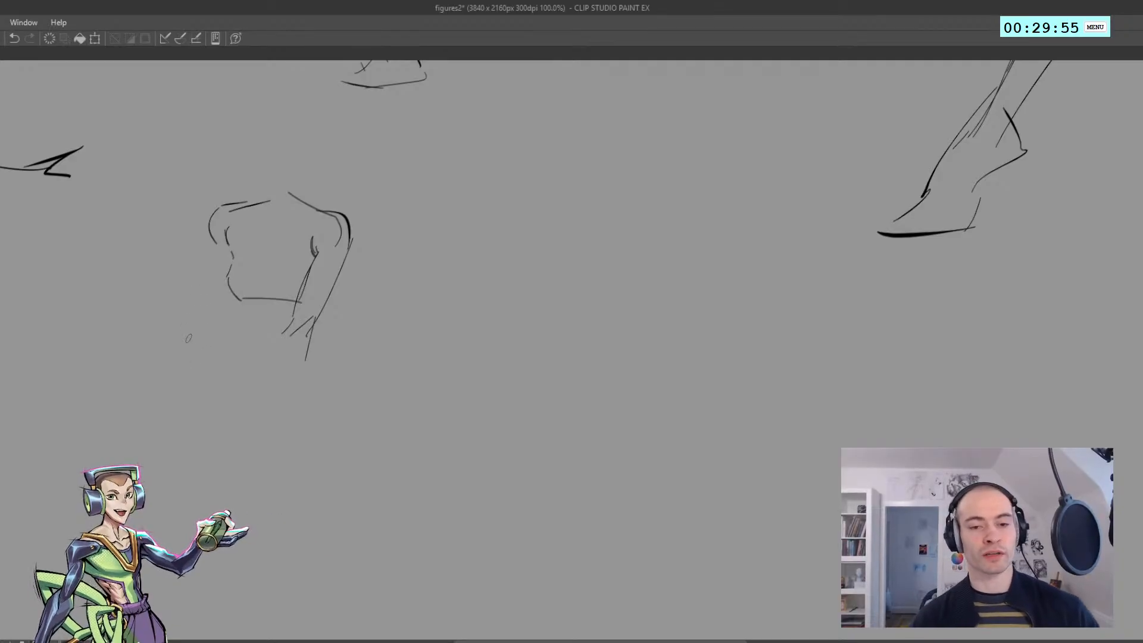
Draw the narrowing waist and the rounded pelvis outline below the ribcage
mouse_move(237, 299)
mouse_down()
mouse_move(230, 393)
mouse_move(246, 340)
mouse_up()
key(ctrl+z)
key(ctrl+z)
Add a short navel mark on the abdomen and adjust its placement with a lasso selection
key(ctrl+z)
mouse_move(230, 384)
mouse_down()
mouse_move(240, 308)
mouse_move(246, 351)
mouse_move(262, 362)
mouse_move(248, 397)
mouse_move(306, 389)
mouse_move(335, 363)
mouse_up()
key(ctrl+z)
key(ctrl+z)
key(ctrl+z)
key(ctrl+z)
key(ctrl+z)
mouse_move(318, 383)
mouse_down()
mouse_move(331, 372)
mouse_move(328, 345)
mouse_move(329, 374)
mouse_move(319, 325)
mouse_move(320, 350)
mouse_move(298, 341)
mouse_move(295, 275)
mouse_up()
key(ctrl+z)
key(ctrl+z)
key(ctrl+z)
key(ctrl+z)
key(ctrl+z)
drag(284, 364, 287, 360)
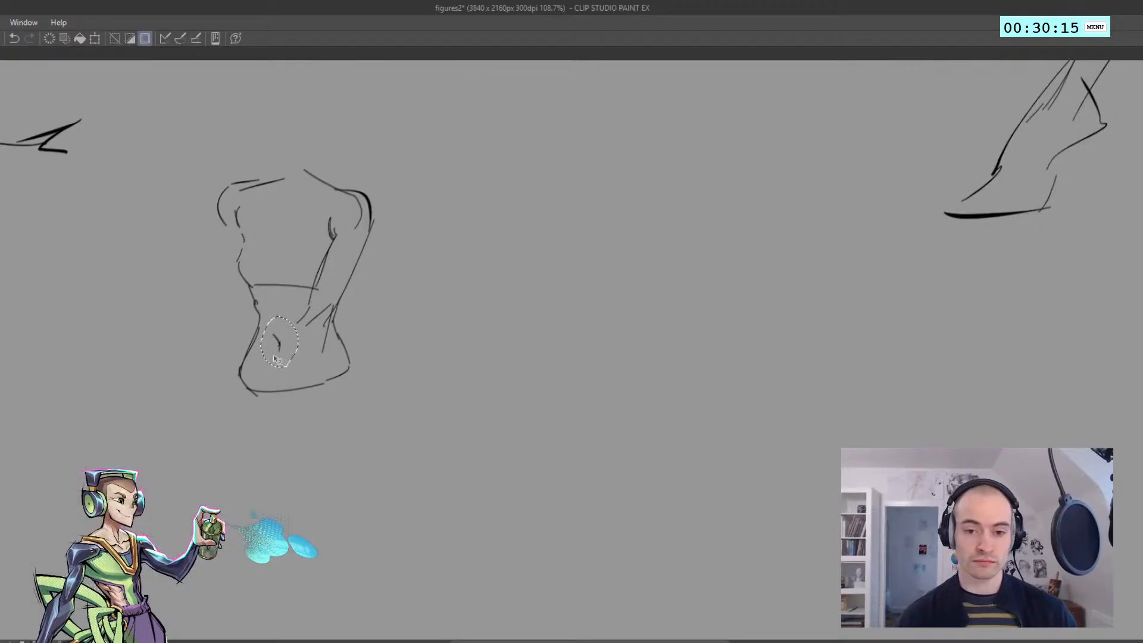
key(ctrl+d)
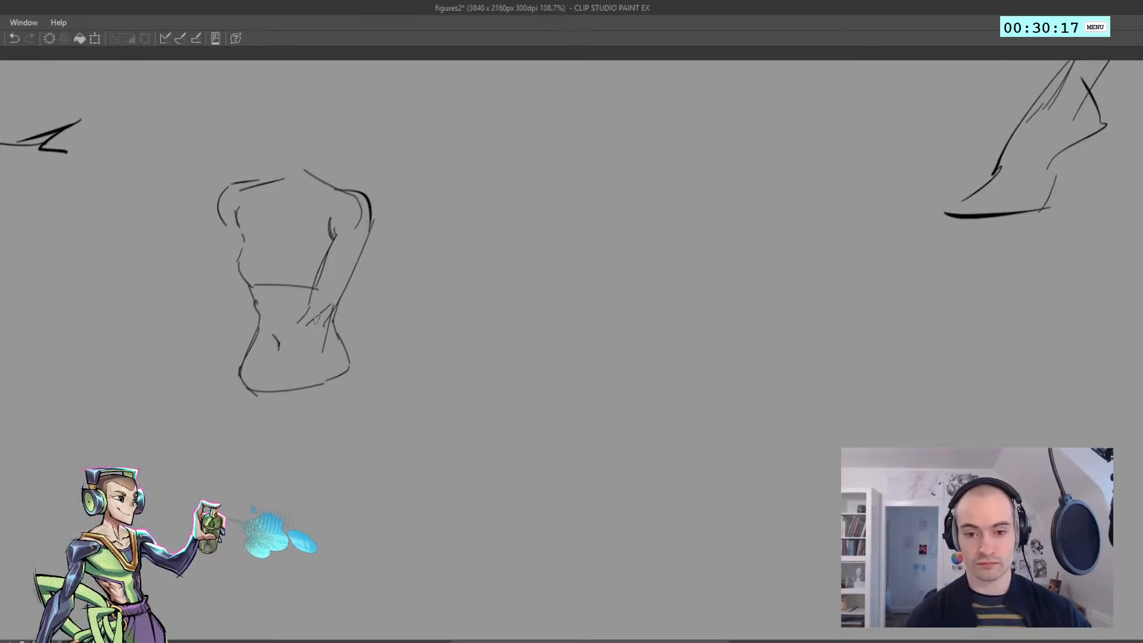
Draw the near forearm's two contours running diagonally from the elbow across the pelvis
key(ctrl+z)
drag(308, 315, 290, 349)
key(ctrl+z)
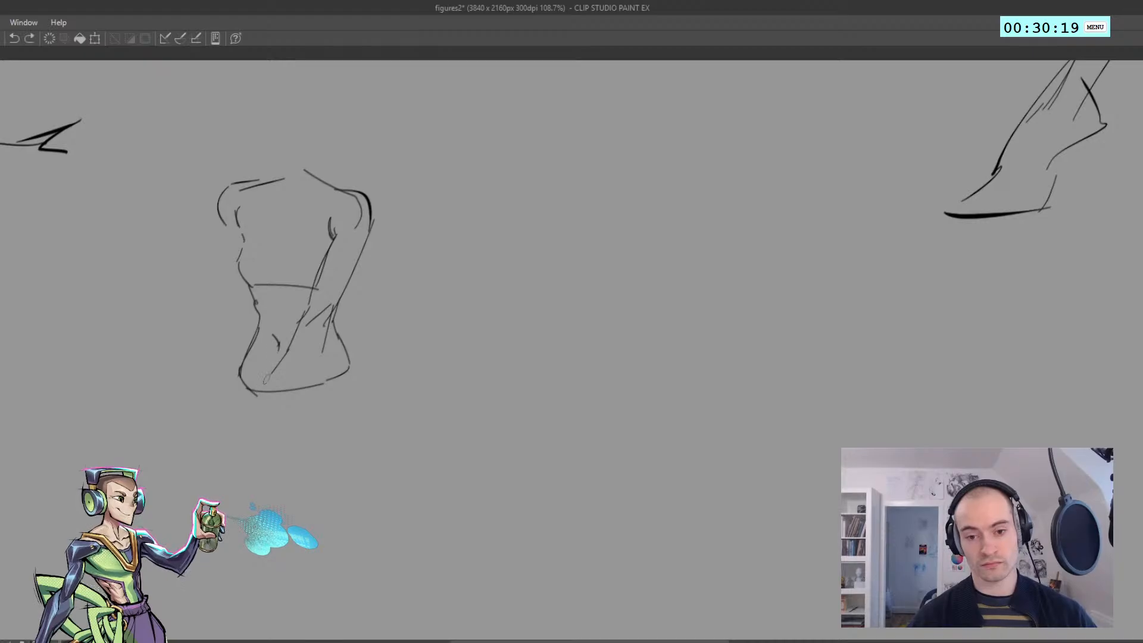
mouse_move(276, 401)
mouse_down()
mouse_move(323, 354)
mouse_move(335, 325)
mouse_move(307, 365)
mouse_move(329, 341)
mouse_up()
key(ctrl+z)
Erase the waist line overlapping the near forearm and redraw the forearm's outer contour up to the elbow
key(e)
key(p)
key(ctrl+z)
drag(307, 365, 336, 331)
key(ctrl+z)
key(ctrl+z)
key(ctrl+z)
key(ctrl+z)
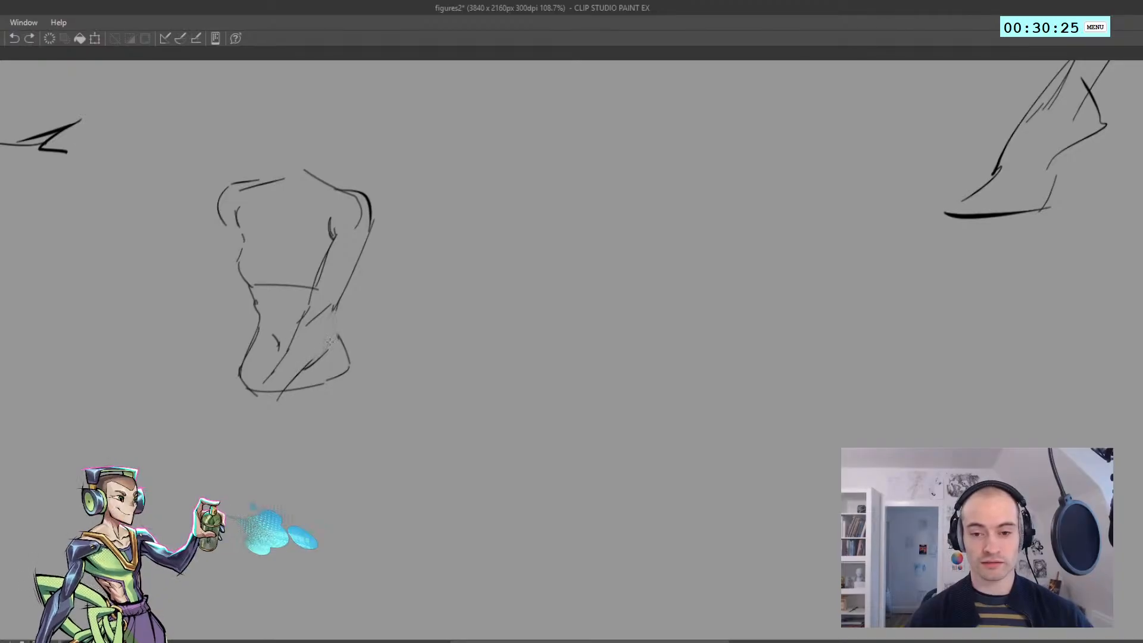
mouse_move(305, 370)
mouse_down()
mouse_move(328, 346)
mouse_move(335, 304)
mouse_move(311, 365)
mouse_move(333, 323)
mouse_up()
key(ctrl+z)
drag(326, 348, 335, 308)
Check the new figure's proportions in a mirrored canvas view and restore the normal orientation
drag(405, 277, 370, 268)
key(h)
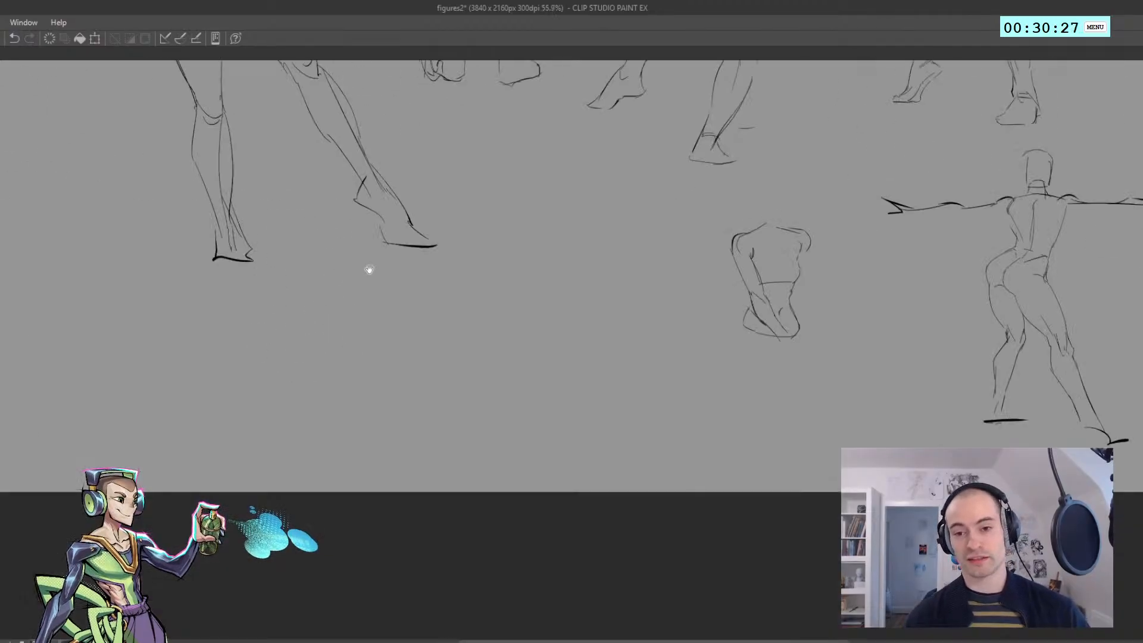
drag(500, 305, 119, 321)
key(h)
drag(451, 321, 195, 341)
drag(429, 365, 453, 376)
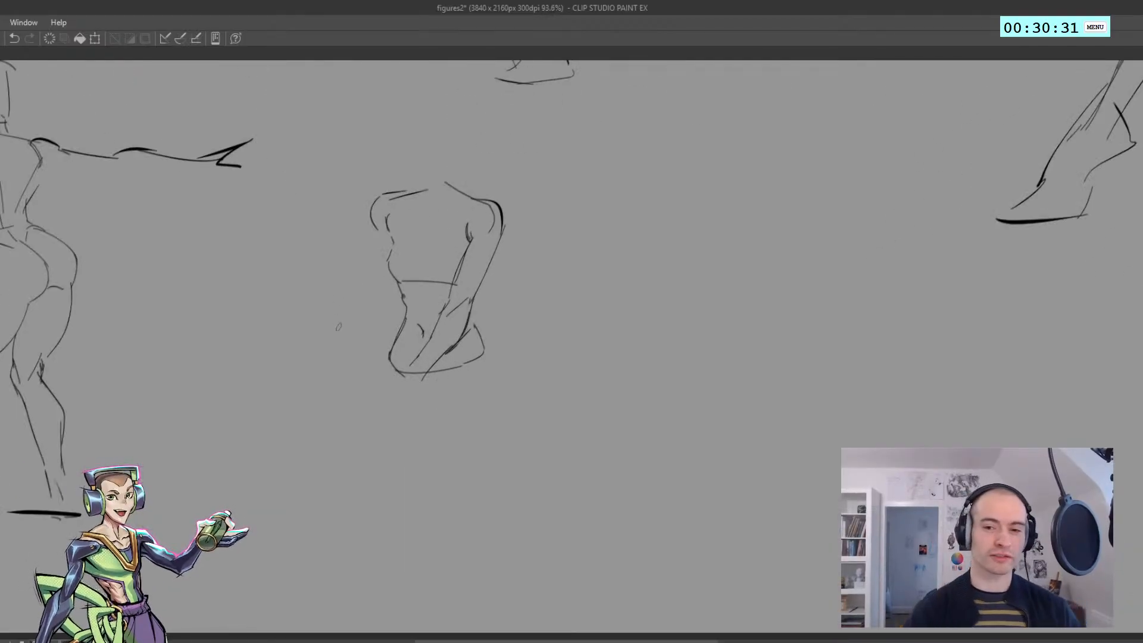
Draw the far upper arm hanging down from the shoulder, with small crease strokes at the elbow
mouse_move(350, 245)
mouse_down()
mouse_move(303, 257)
mouse_move(322, 296)
mouse_up()
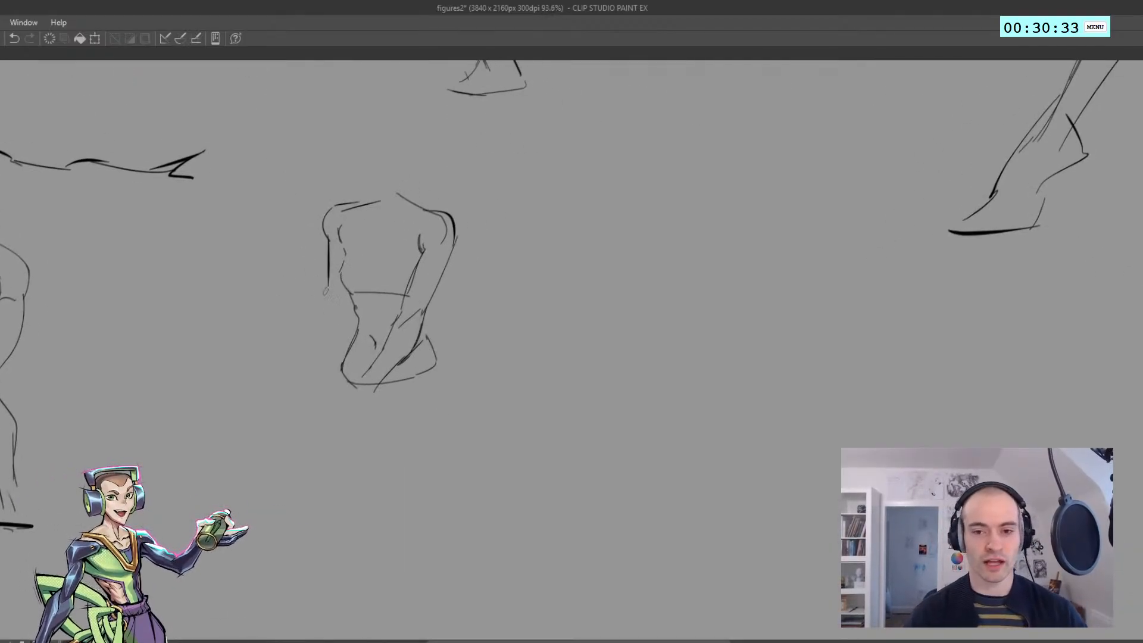
key(ctrl+z)
drag(326, 227, 320, 294)
key(ctrl+z)
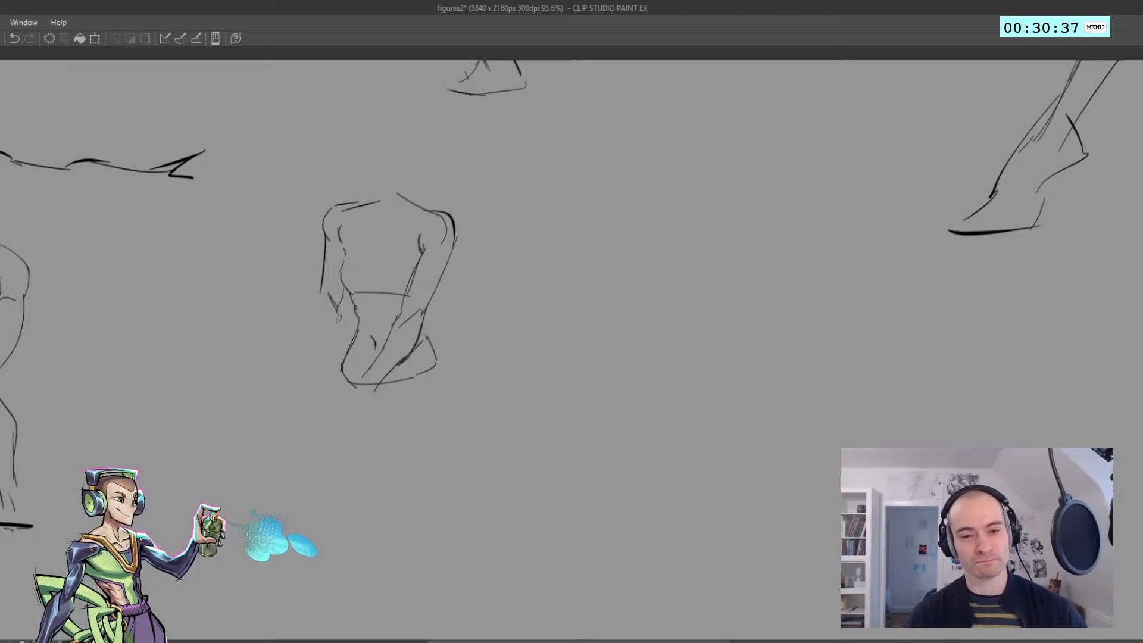
Draw the far forearm's inner and outer contours down to the wrist and close it with a short dark line
drag(342, 307, 330, 383)
key(ctrl+z)
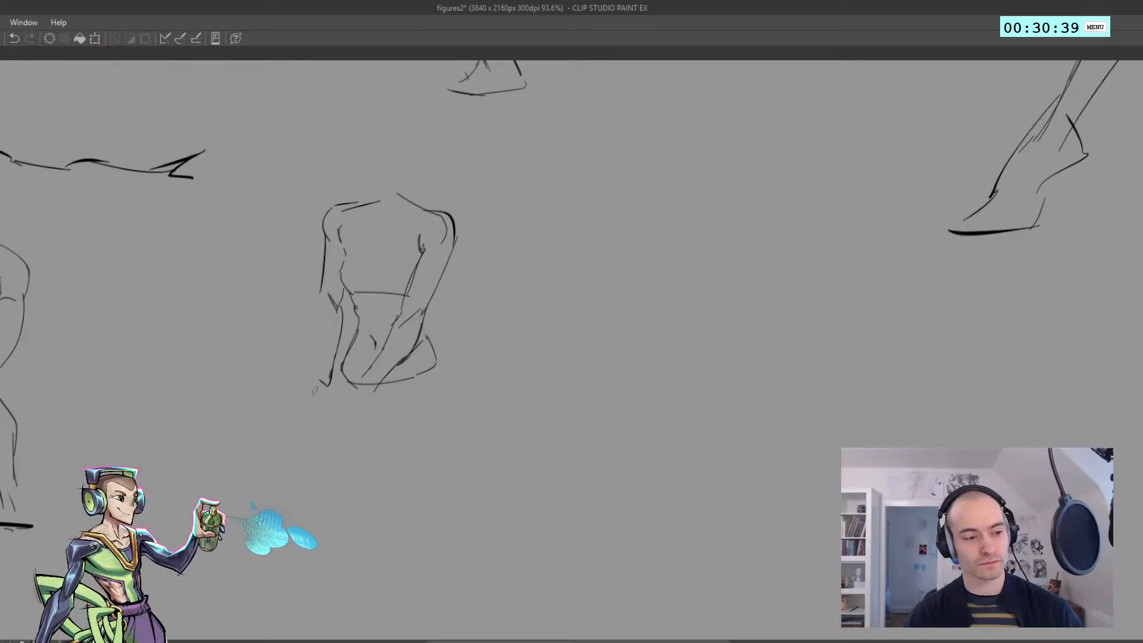
key(ctrl+z)
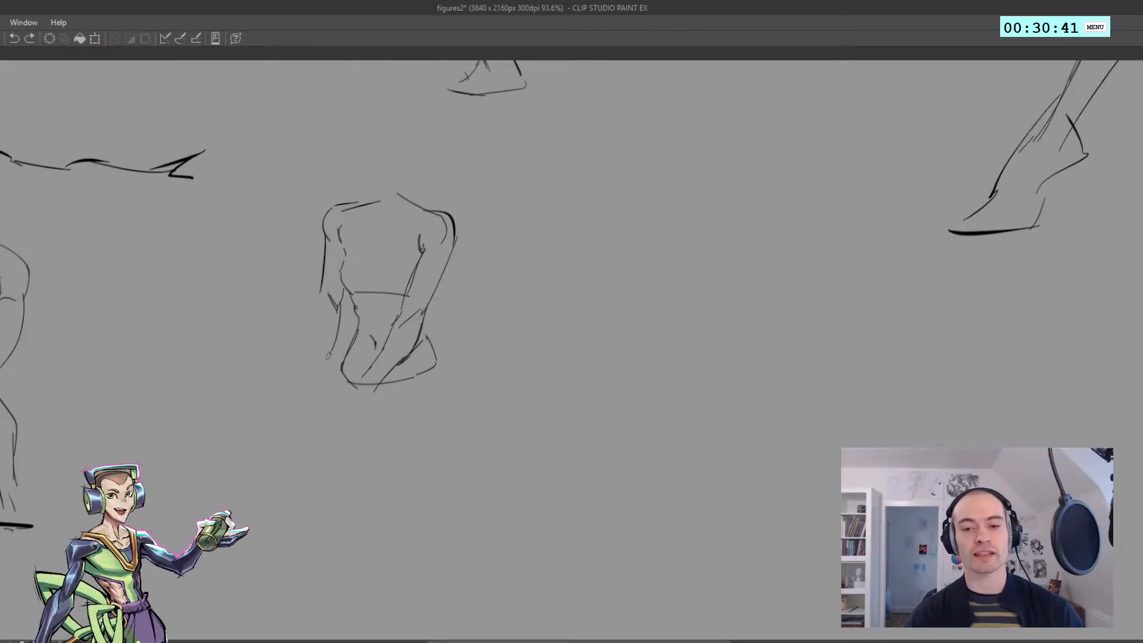
drag(330, 352, 322, 383)
mouse_move(312, 341)
mouse_down()
mouse_move(301, 385)
mouse_move(321, 293)
mouse_up()
key(ctrl+z)
key(ctrl+z)
drag(310, 341, 312, 315)
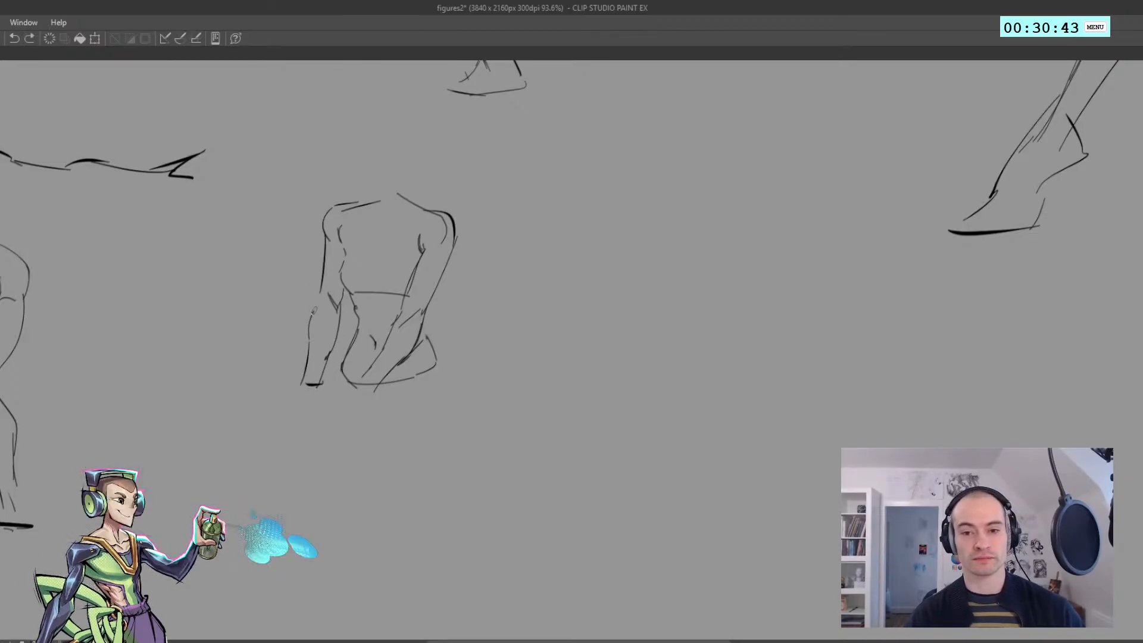
key(ctrl+z)
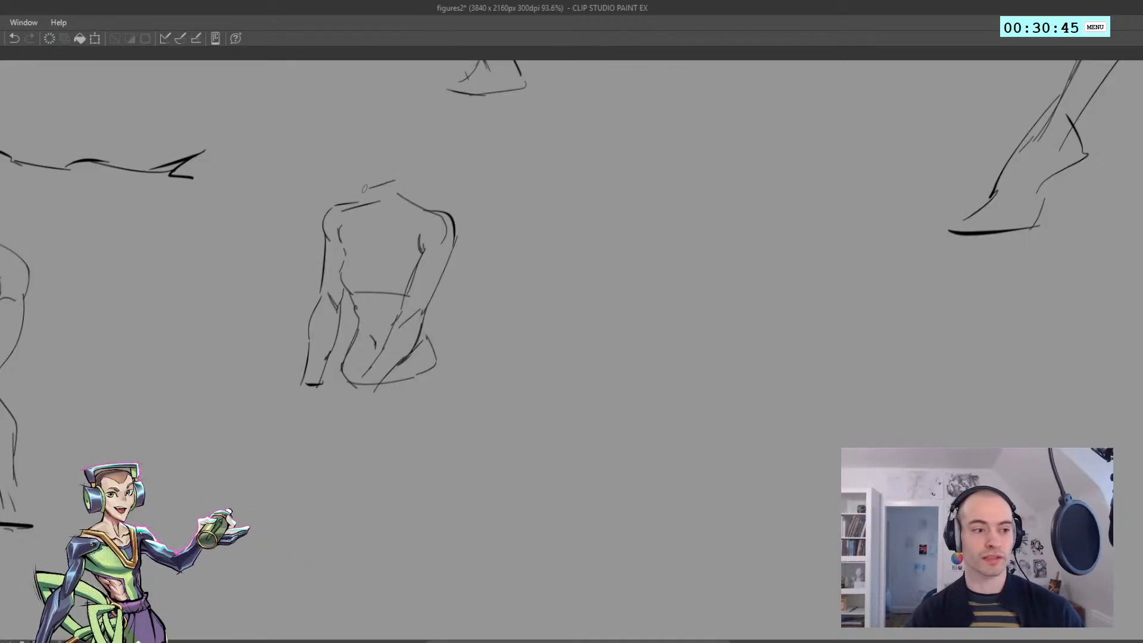
Draw the face's tilted centre line with a short cross mark, and start the jaw
drag(354, 143, 371, 192)
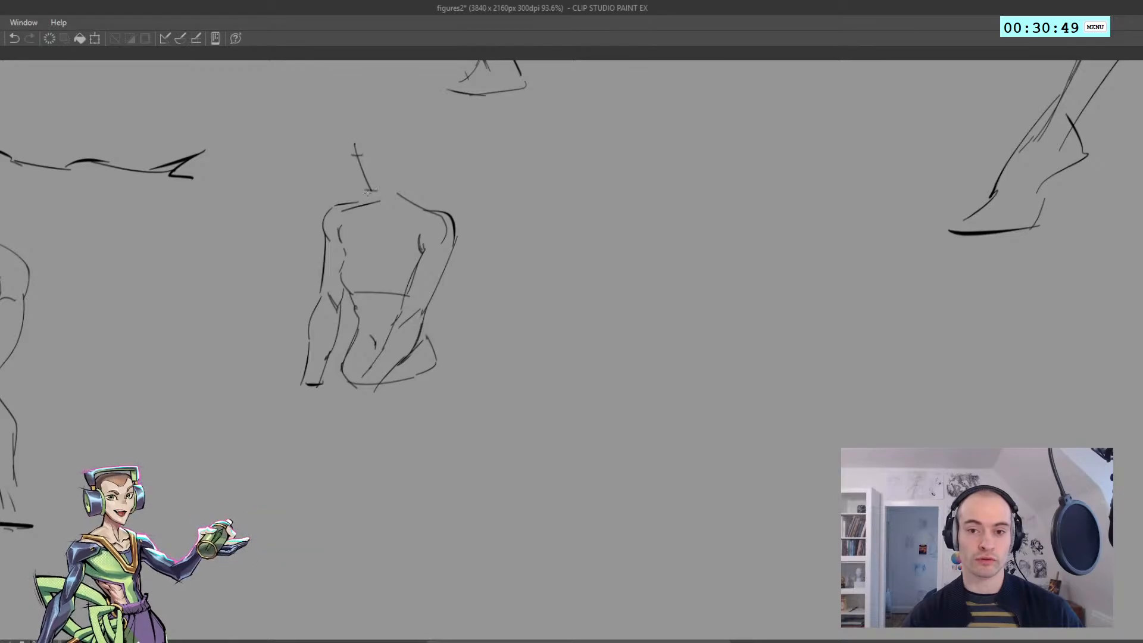
key(ctrl+z)
drag(378, 191, 348, 167)
Complete the head outline with a rounded skull and add an oval for the ear on its side
mouse_move(347, 169)
mouse_down()
mouse_move(340, 121)
mouse_move(385, 110)
mouse_move(362, 100)
mouse_move(403, 140)
mouse_up()
key(ctrl+z)
key(ctrl+z)
key(ctrl+z)
key(ctrl+z)
key(ctrl+z)
key(ctrl+z)
mouse_move(400, 127)
mouse_down()
mouse_move(384, 138)
mouse_move(401, 141)
mouse_move(393, 127)
mouse_up()
key(ctrl+z)
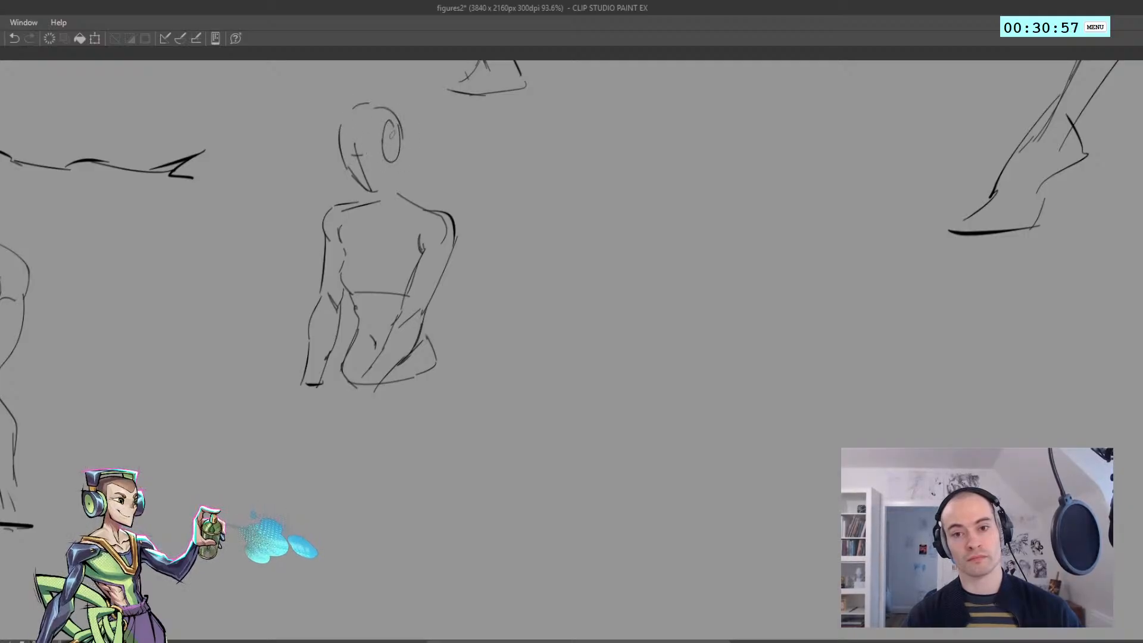
key(ctrl+z)
Draw the back of the neck down to the shoulder and shift the lassoed head slightly left
mouse_move(397, 166)
mouse_down()
mouse_move(381, 192)
mouse_move(406, 187)
mouse_up()
mouse_move(399, 192)
mouse_down()
mouse_move(423, 205)
mouse_move(381, 202)
mouse_move(404, 199)
mouse_move(328, 116)
mouse_move(352, 170)
mouse_up()
key(ctrl+d)
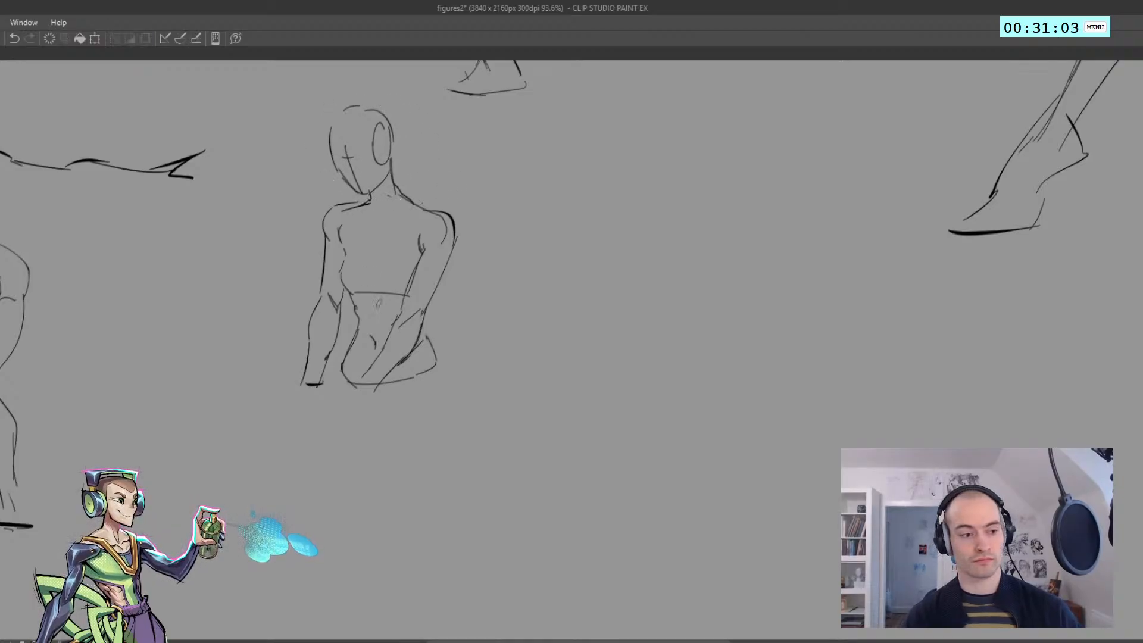
Draw the near hip's outer curve, and lasso the whole new figure to move it up and slightly left
mouse_move(428, 332)
mouse_down()
mouse_move(442, 410)
mouse_move(375, 443)
mouse_up()
key(ctrl+z)
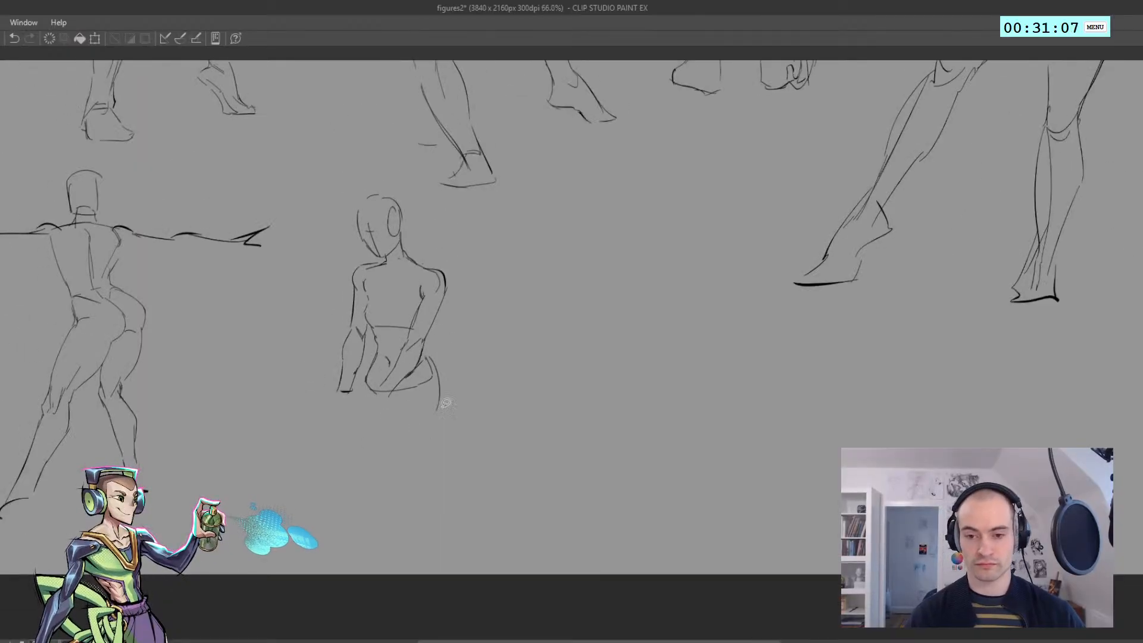
mouse_move(403, 485)
mouse_down()
mouse_move(357, 171)
mouse_move(441, 465)
mouse_up()
drag(381, 331, 362, 276)
key(ctrl+d)
Extend the near thigh's outer contour from the hip, curving inward toward the knee
drag(338, 333, 367, 306)
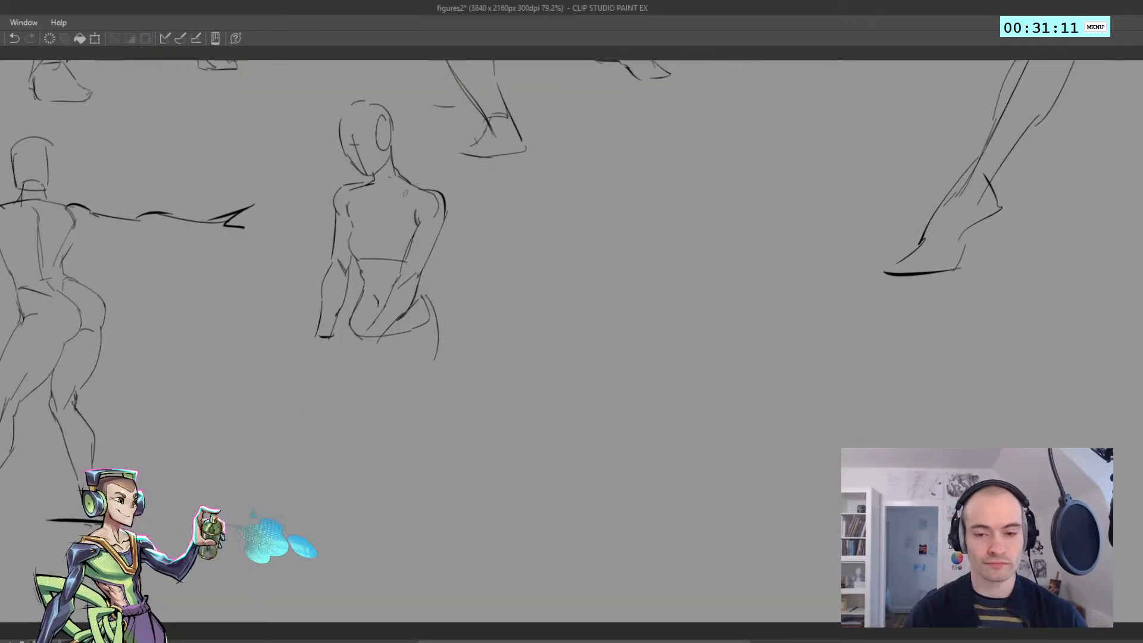
key(ctrl+z)
mouse_move(438, 329)
mouse_down()
mouse_move(433, 362)
mouse_move(411, 388)
mouse_up()
key(ctrl+z)
Draw the near lower leg with a bulging calf contour and a shin line tapering toward the ankle
drag(409, 389, 356, 496)
key(ctrl+z)
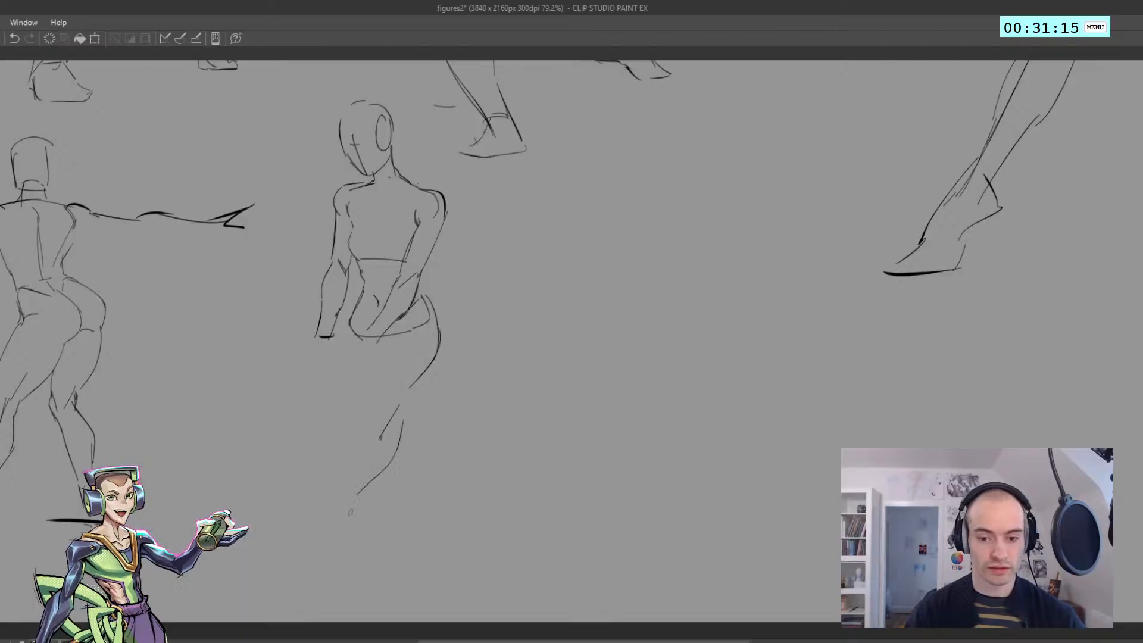
key(ctrl+z)
drag(397, 407, 347, 509)
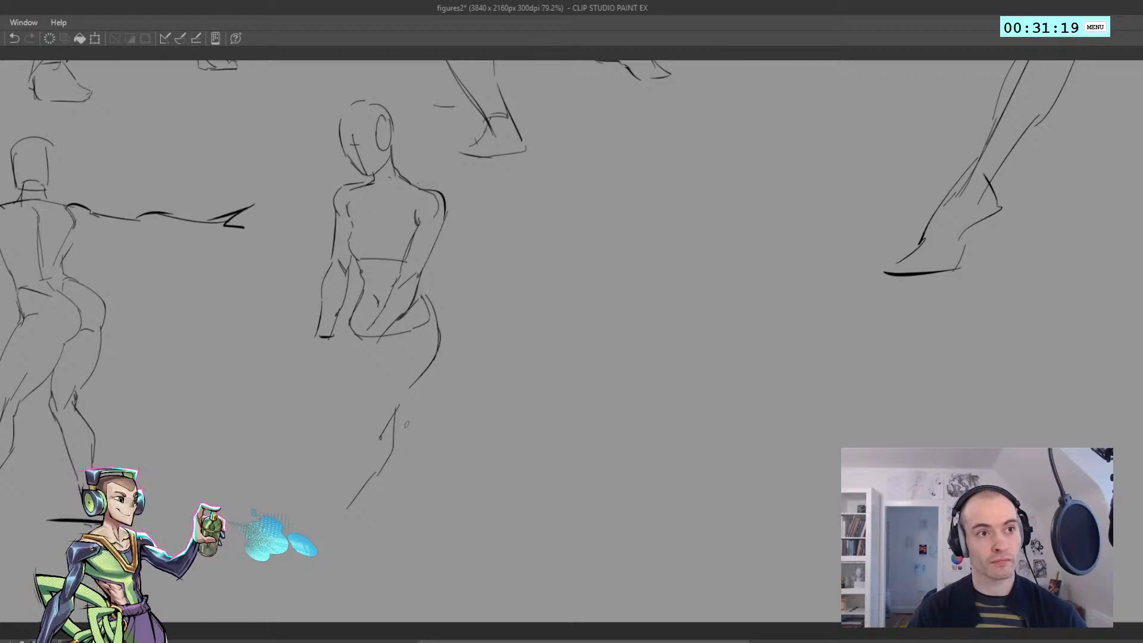
key(ctrl+z)
drag(396, 411, 335, 531)
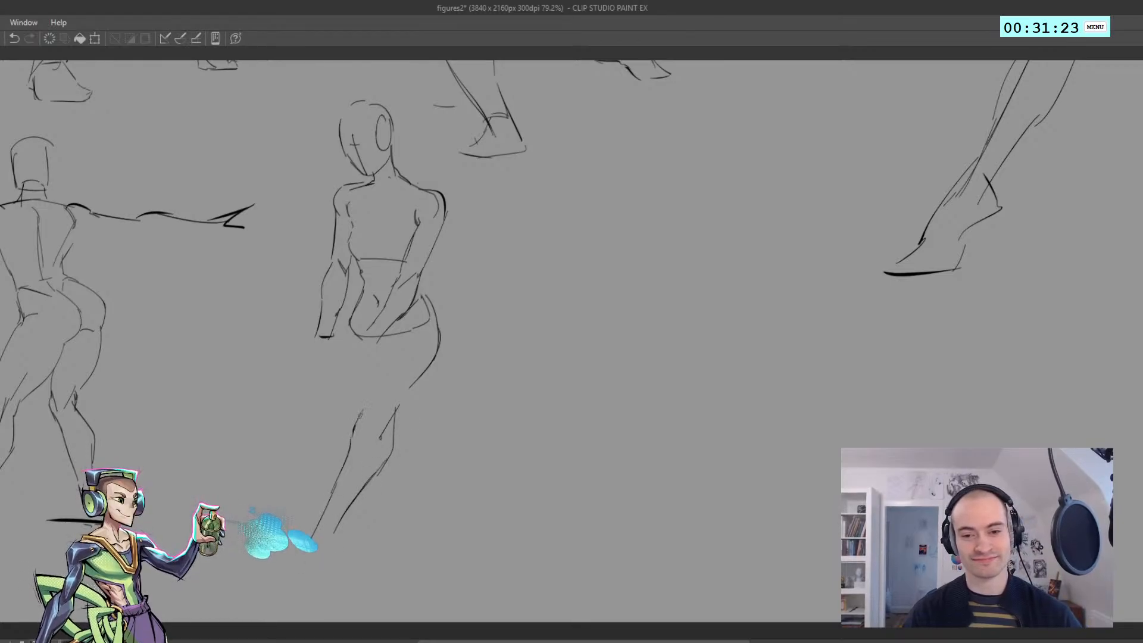
drag(360, 415, 348, 445)
Draw the near thigh's front contour from the pelvis down to the knee
drag(380, 352, 369, 396)
key(ctrl+z)
drag(399, 319, 364, 403)
Lasso the new figure's near leg, transform it to sit slightly lower with a small rotation, and deselect it
scroll(381, 310, down, 4)
scroll(364, 343, up, 3)
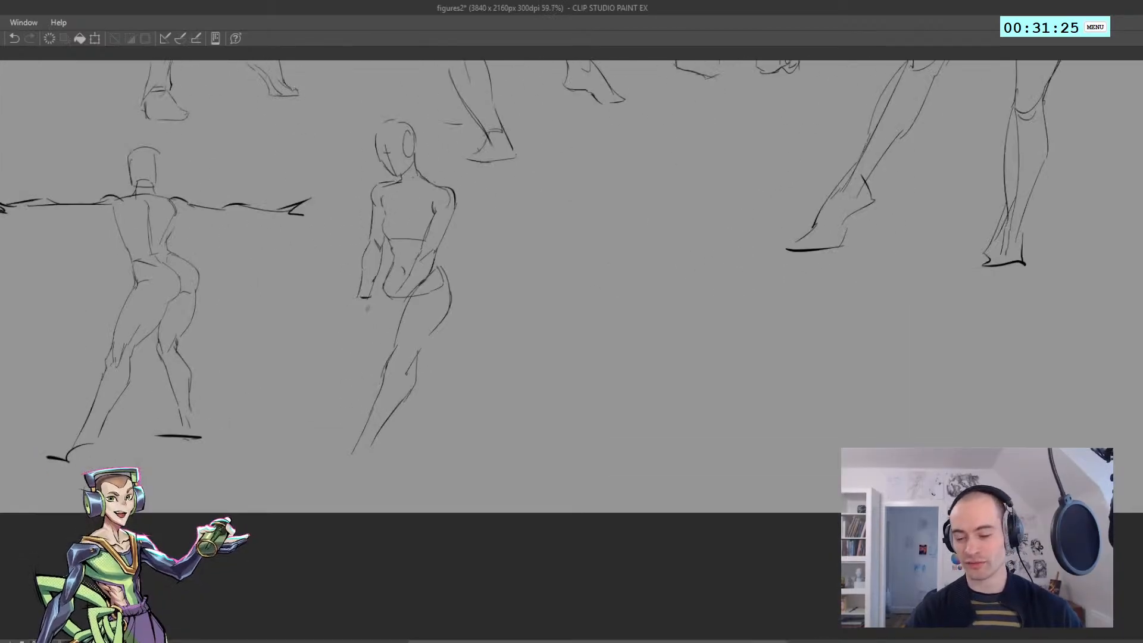
mouse_move(453, 370)
mouse_down()
mouse_move(355, 346)
mouse_move(414, 290)
mouse_move(477, 417)
mouse_move(448, 443)
mouse_up()
key(ctrl+t)
mouse_move(360, 516)
mouse_down()
mouse_move(409, 518)
mouse_move(400, 527)
mouse_up()
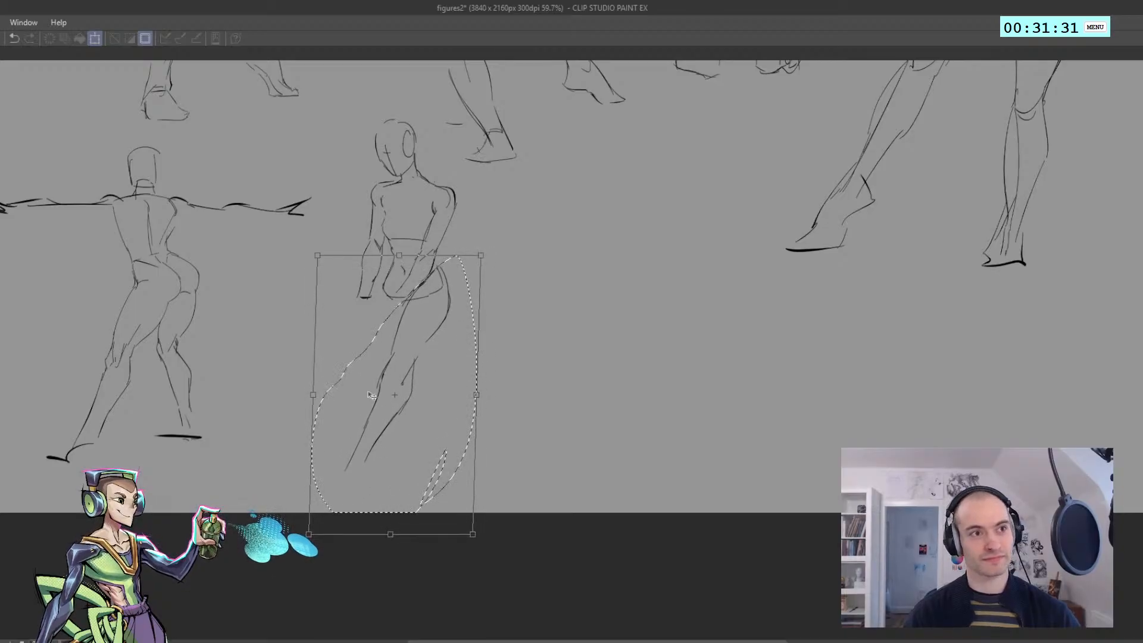
scroll(371, 291, up, 2)
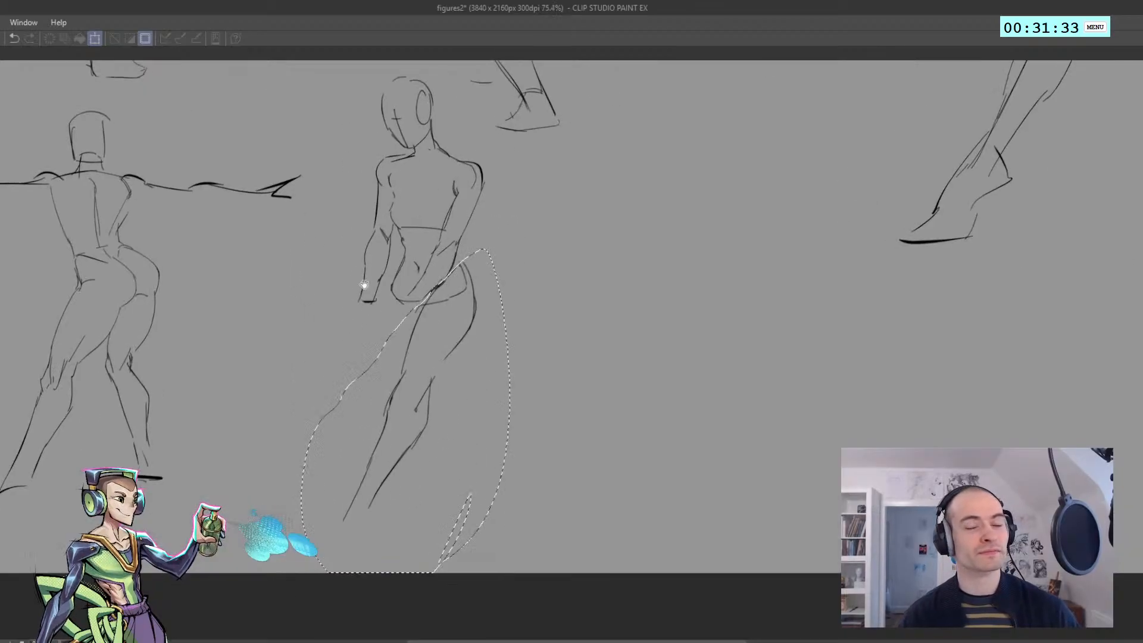
key(Return)
key(ctrl+d)
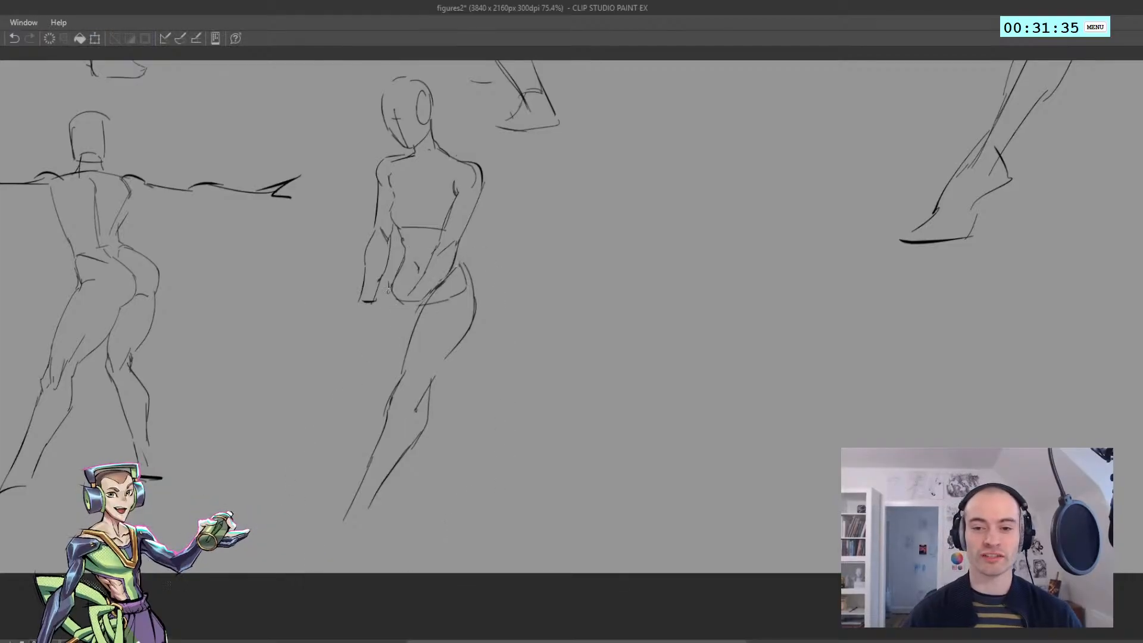
Draw the far thigh's short front line below the pelvis and the far lower leg's shin and calf lines stretching backward
drag(395, 300, 403, 335)
scroll(409, 289, down, 5)
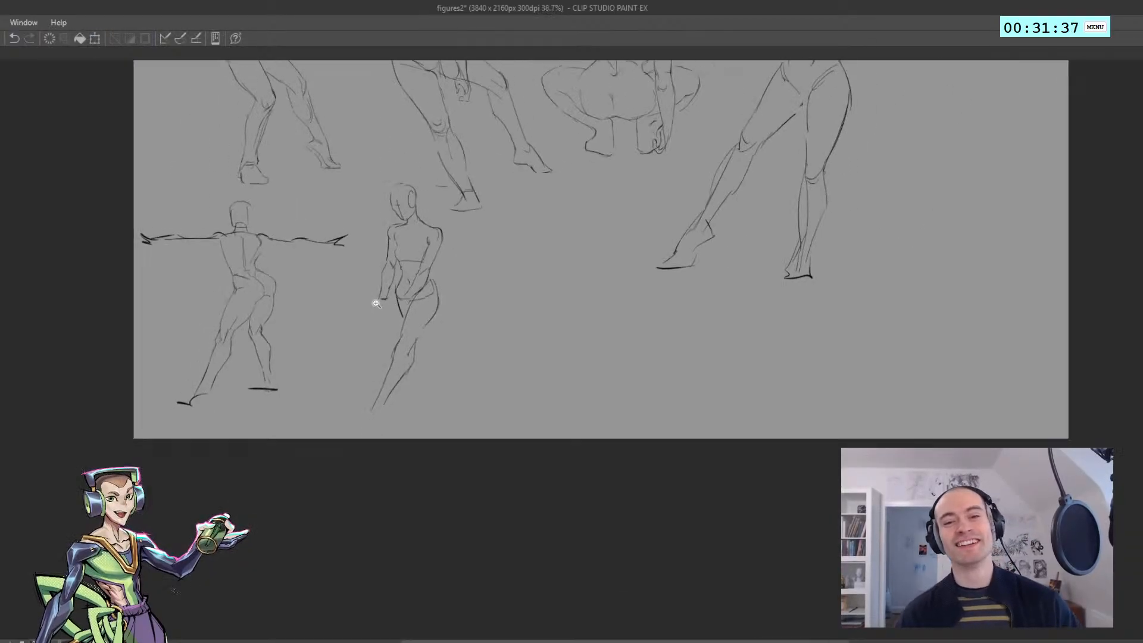
scroll(395, 305, up, 5)
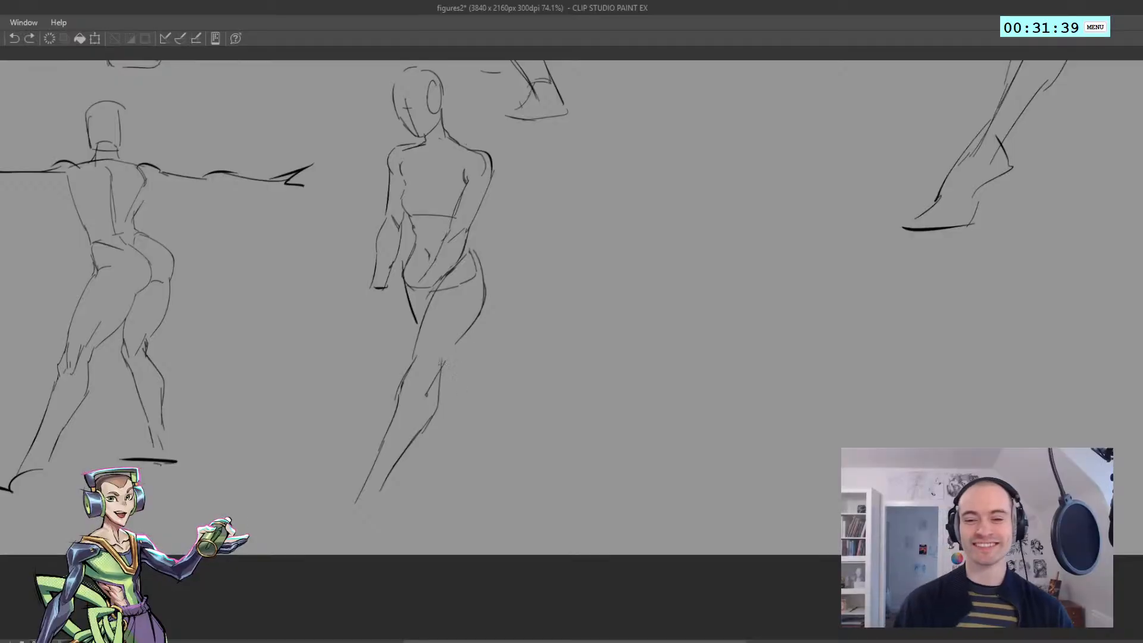
drag(443, 361, 512, 477)
key(ctrl+z)
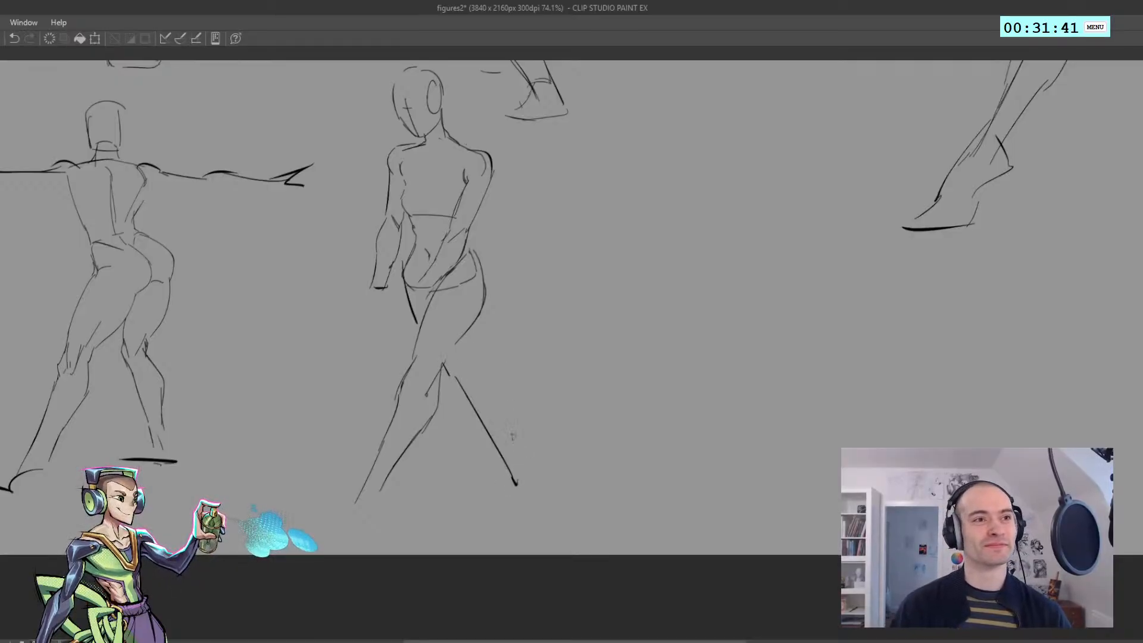
drag(499, 393, 516, 445)
key(ctrl+z)
drag(494, 363, 511, 441)
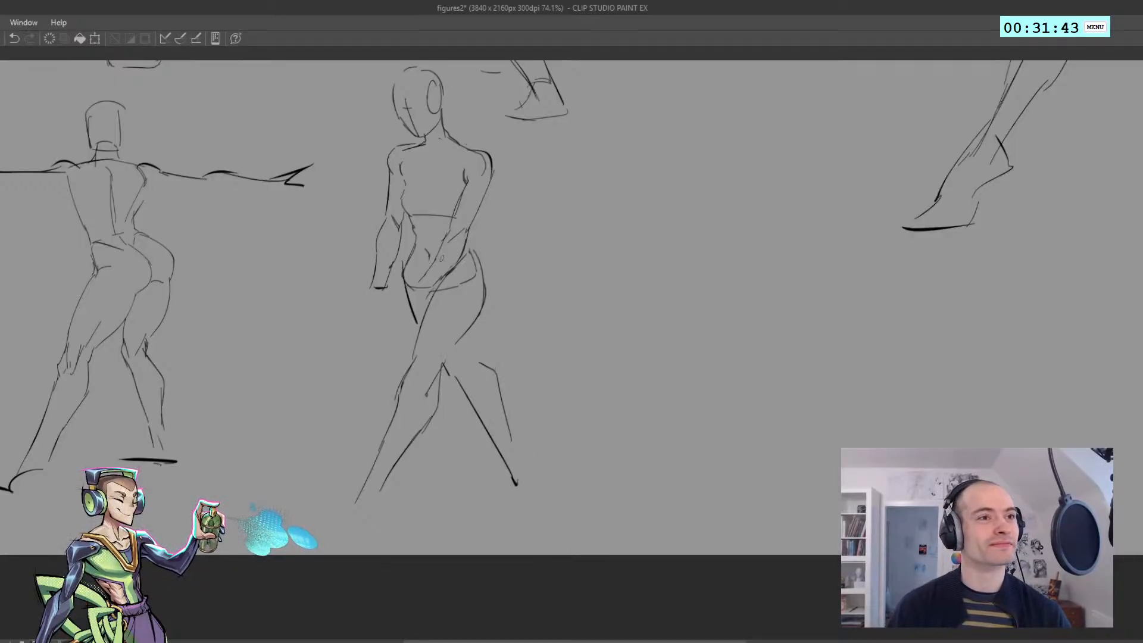
Draw the back contour of the far thigh and knee, and add the far foot with its raised heel
mouse_move(478, 341)
mouse_down()
mouse_move(460, 374)
mouse_move(481, 390)
mouse_up()
key(ctrl+z)
key(ctrl+z)
mouse_move(468, 335)
mouse_down()
mouse_move(473, 352)
mouse_move(459, 362)
mouse_move(473, 396)
mouse_move(529, 479)
mouse_move(501, 497)
mouse_up()
key(ctrl+z)
key(ctrl+z)
mouse_move(506, 458)
mouse_down()
mouse_move(486, 497)
mouse_move(496, 492)
mouse_move(475, 502)
mouse_move(553, 476)
mouse_up()
key(ctrl+z)
key(ctrl+z)
Draw the near foot with its heel, sole and sloping instep, checking it in the mirrored view
drag(390, 395, 413, 443)
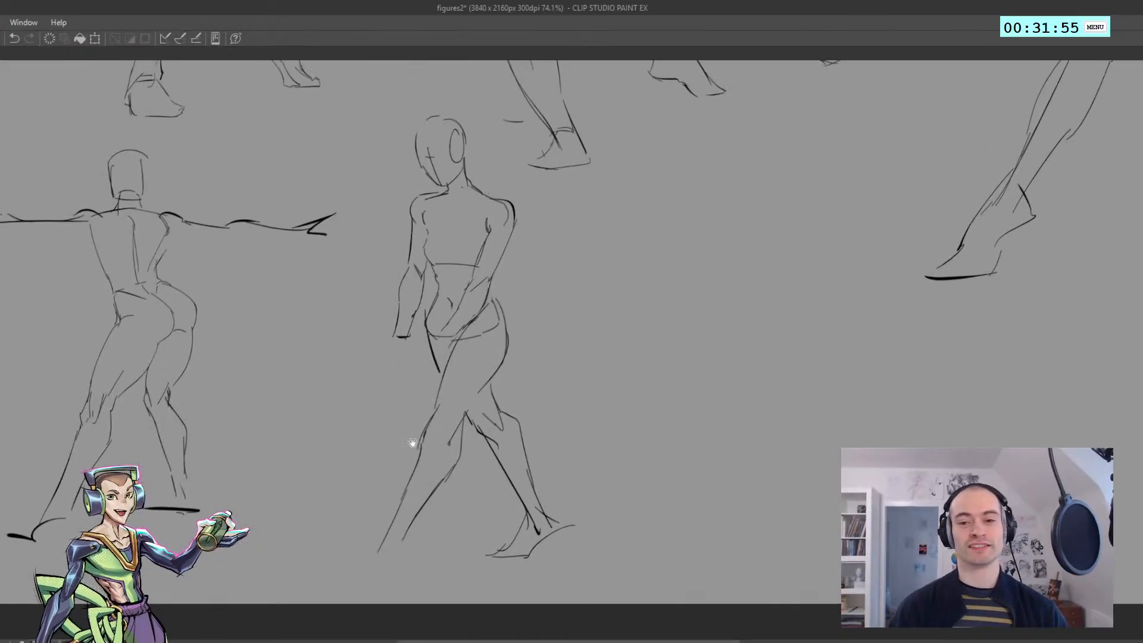
drag(405, 538, 409, 563)
drag(409, 563, 384, 571)
key(h)
mouse_move(526, 529)
mouse_down()
mouse_move(227, 457)
mouse_move(144, 412)
mouse_up()
key(ctrl+z)
mouse_move(465, 452)
mouse_down()
mouse_move(481, 474)
mouse_move(527, 476)
mouse_up()
drag(483, 438, 529, 474)
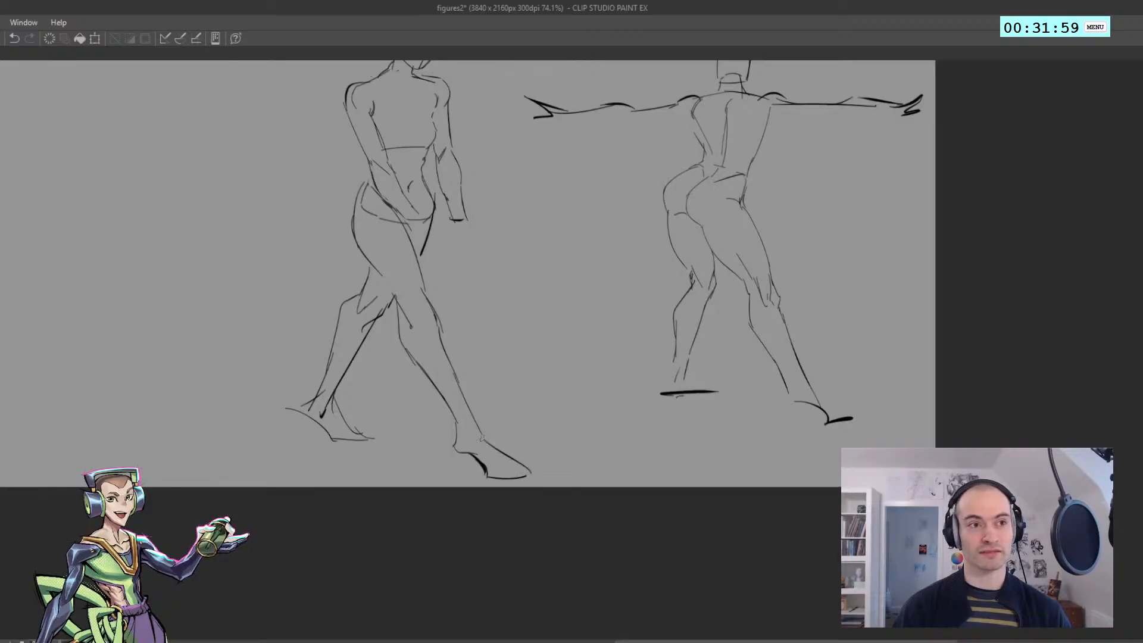
key(ctrl+z)
key(ctrl+z)
drag(482, 437, 524, 475)
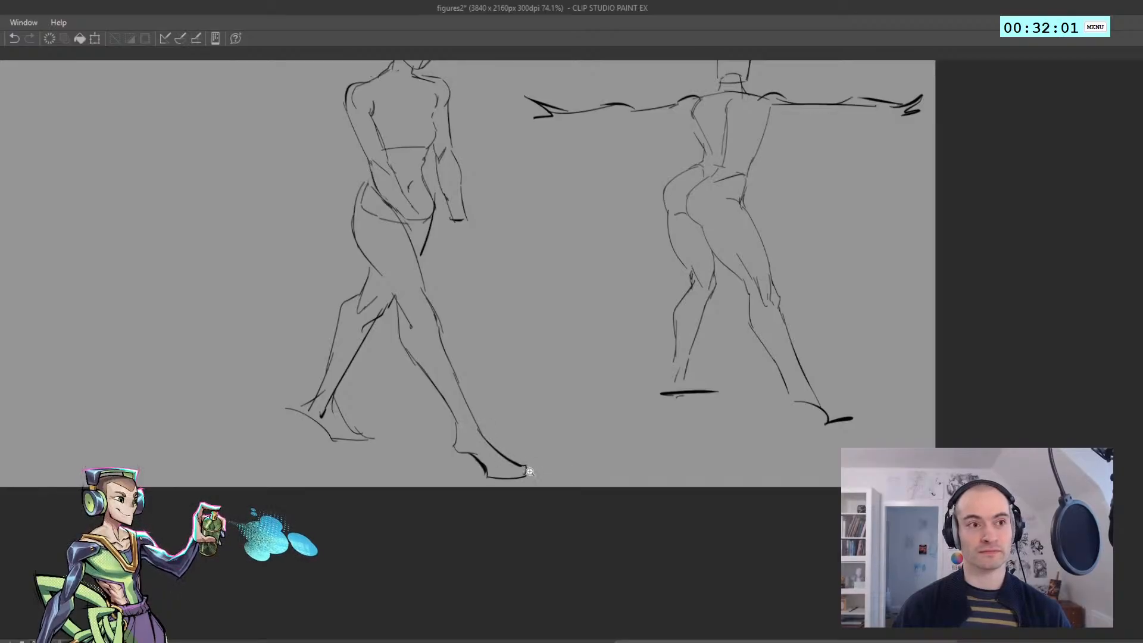
Restore the unmirrored view and draw the hanging arm's hand with a small loop at the wrist
key(h)
scroll(525, 472, up, 1)
scroll(460, 411, down, 2)
drag(475, 388, 393, 406)
scroll(400, 379, up, 1)
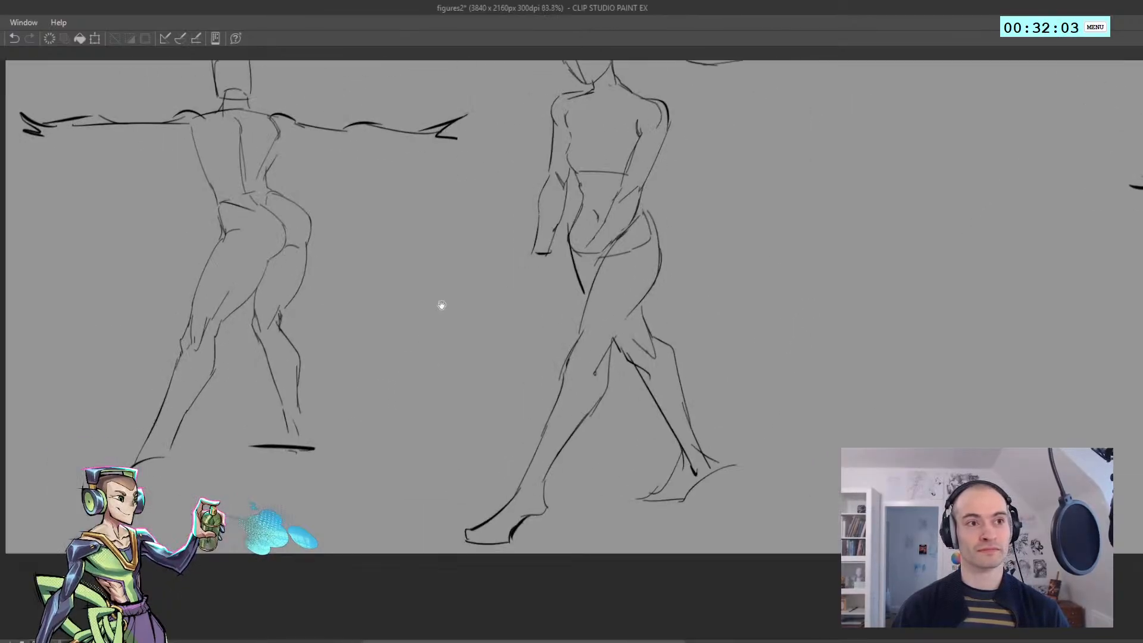
drag(441, 306, 397, 324)
drag(437, 399, 408, 432)
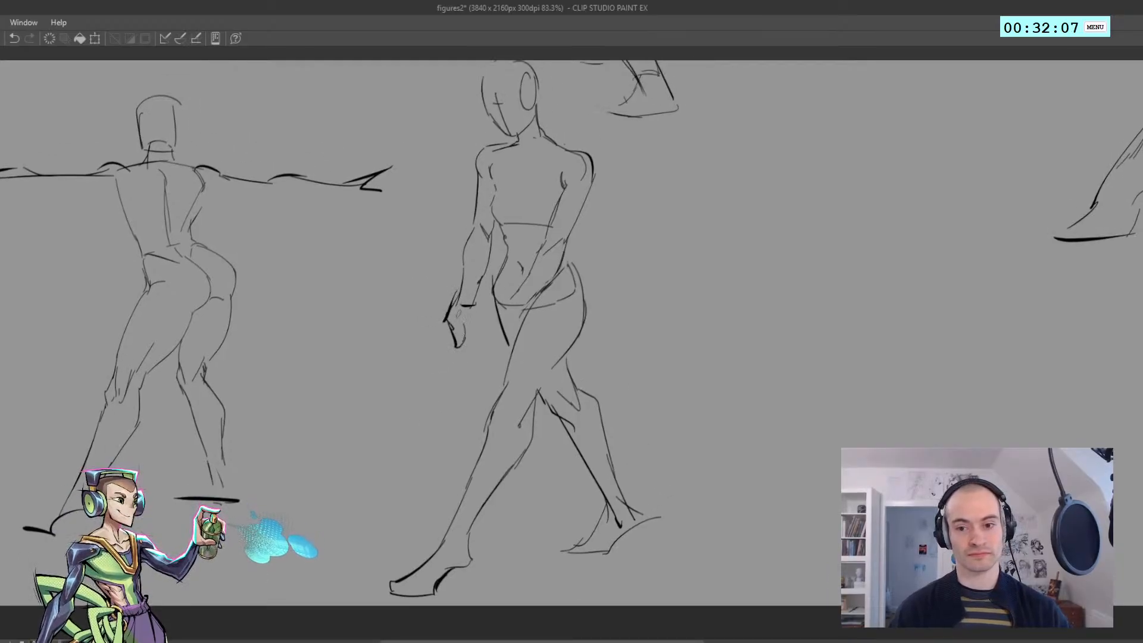
drag(465, 306, 474, 317)
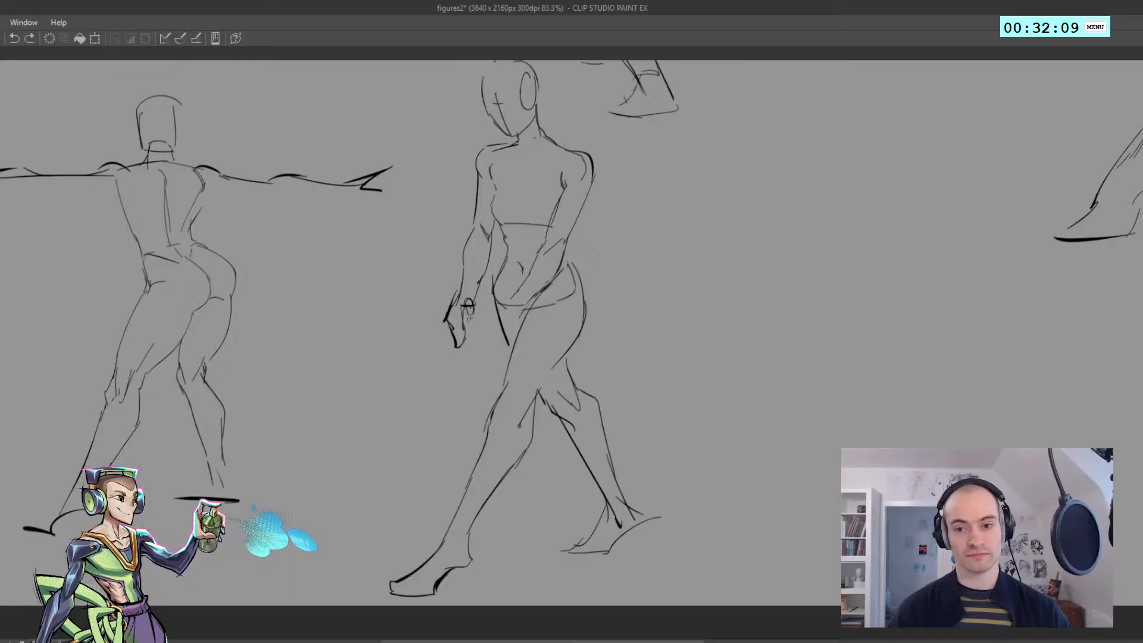
Start a new crouching side-view figure beside the walking one with an arched back curve and shoulder and upper-arm curves
mouse_move(503, 302)
mouse_down()
mouse_move(523, 306)
mouse_move(307, 386)
mouse_move(258, 332)
mouse_move(281, 335)
mouse_move(195, 315)
mouse_up()
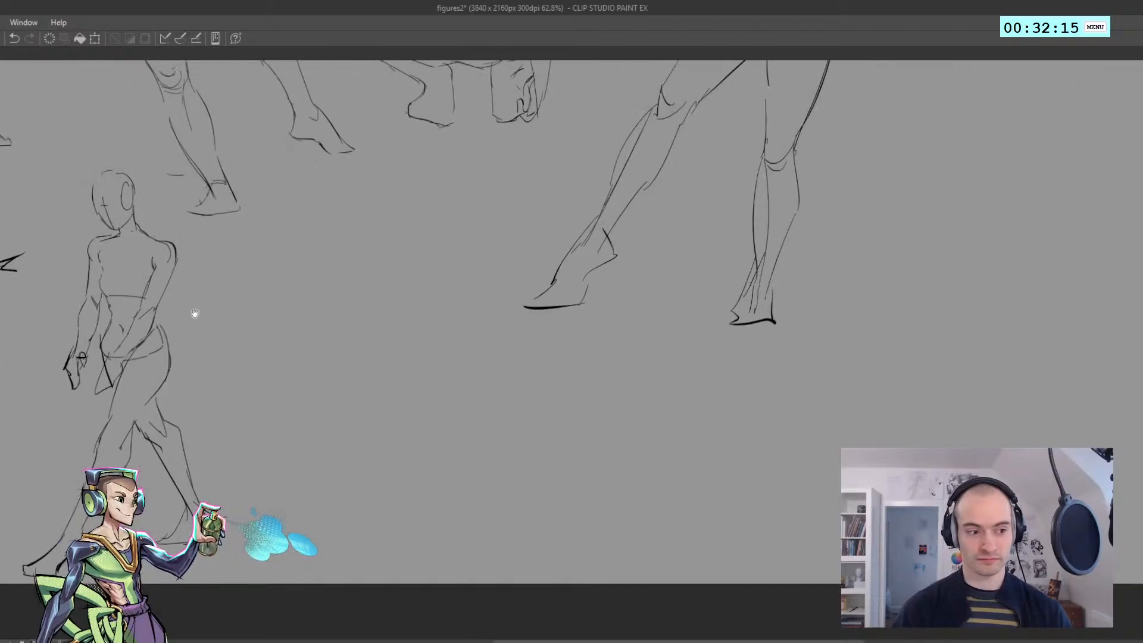
drag(338, 316, 290, 301)
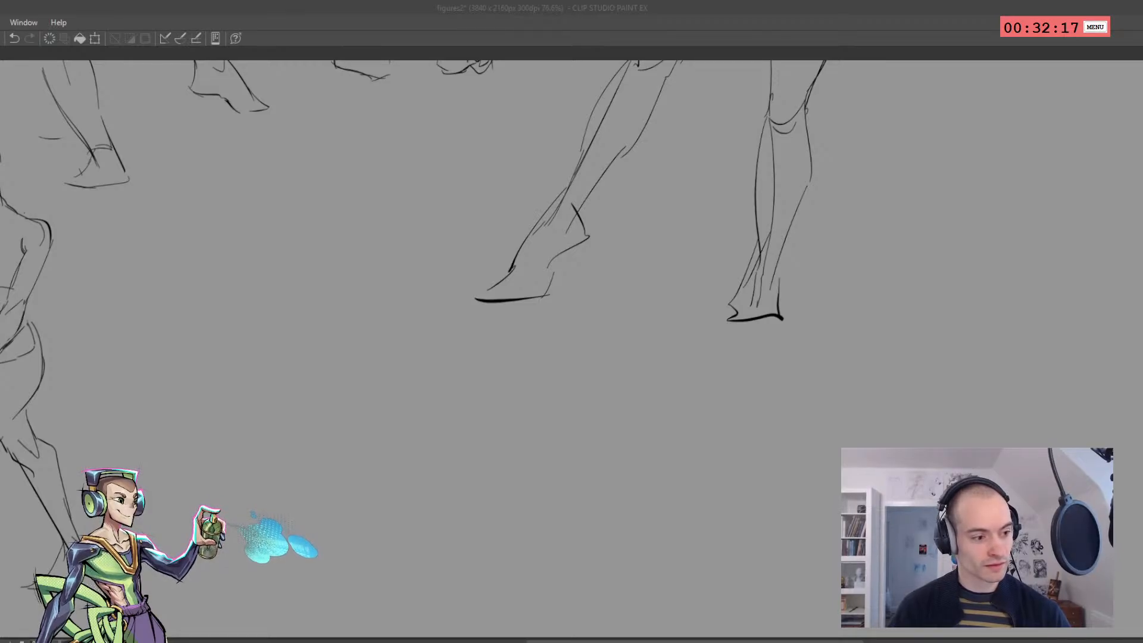
drag(298, 303, 291, 319)
key(ctrl+z)
drag(175, 292, 212, 284)
mouse_move(246, 350)
mouse_down()
mouse_move(247, 310)
mouse_move(285, 247)
mouse_move(316, 237)
mouse_move(376, 265)
mouse_up()
key(ctrl+z)
key(ctrl+z)
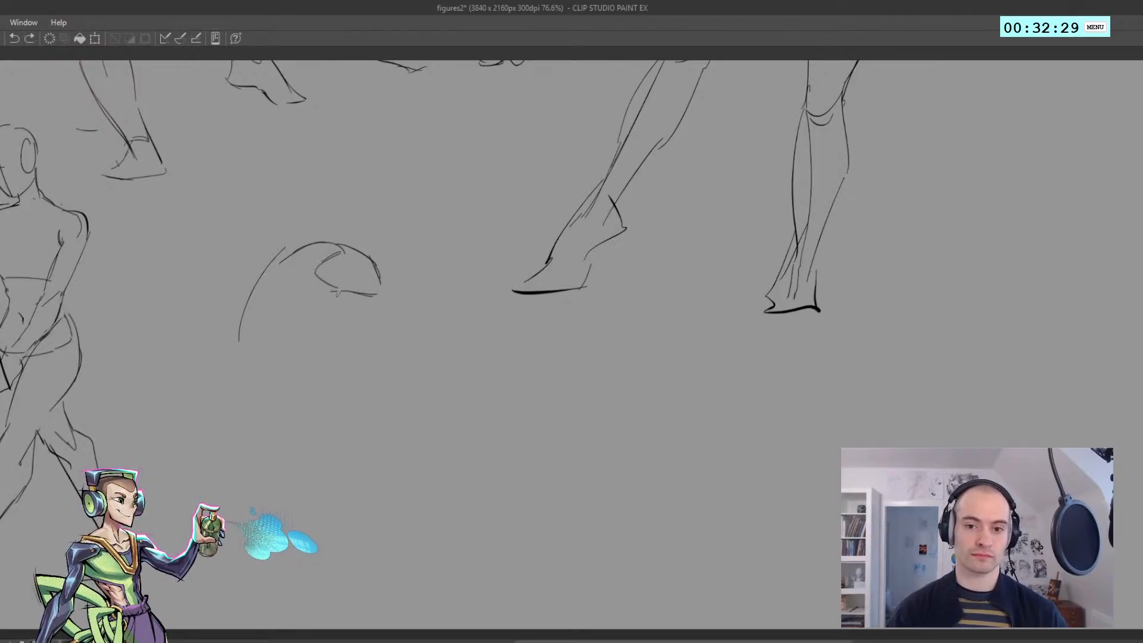
Draw the curled torso's front contour from the armpit to the waist crease, with fold lines and the hip's front curve
drag(340, 309, 298, 344)
key(ctrl+z)
key(h)
mouse_move(89, 271)
mouse_down()
mouse_move(291, 265)
mouse_move(25, 281)
mouse_up()
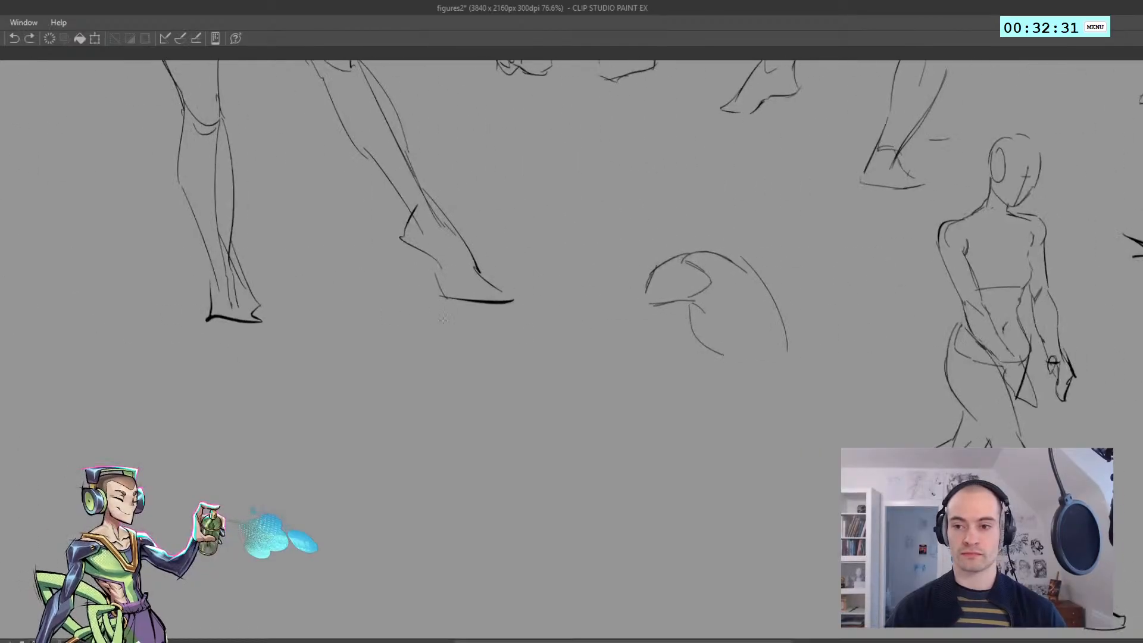
key(h)
drag(431, 392, 377, 375)
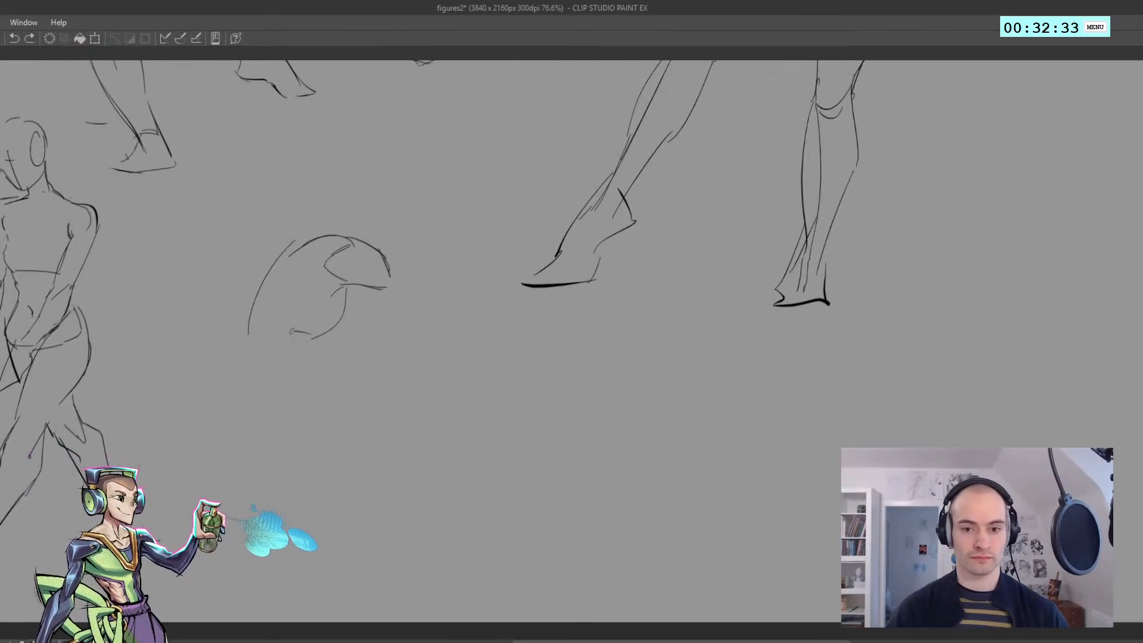
drag(292, 332, 297, 414)
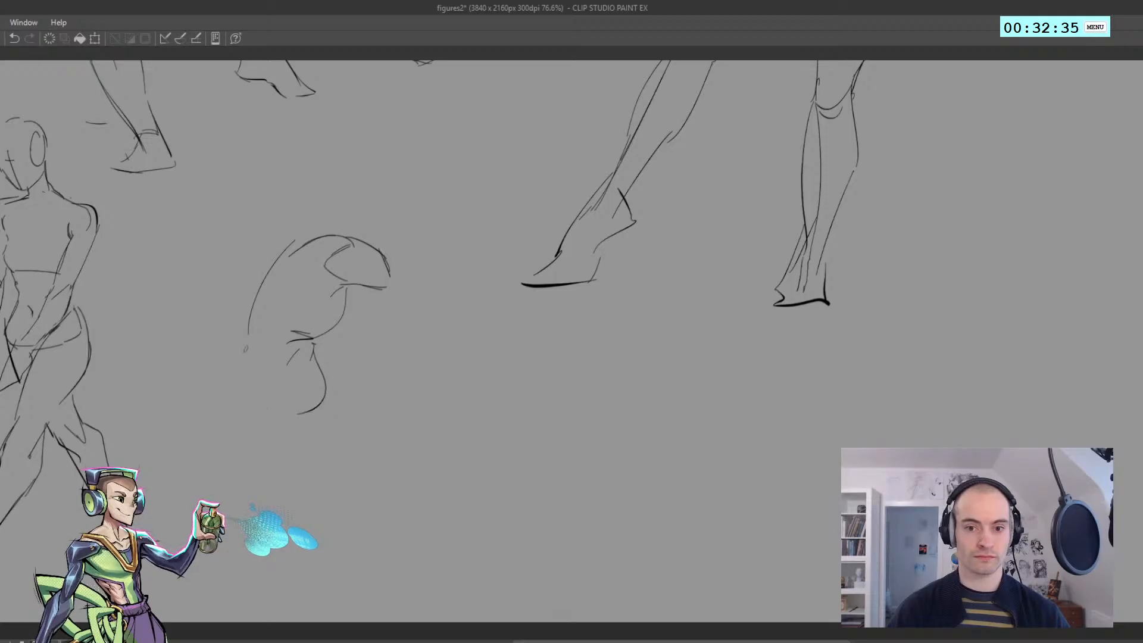
Extend the crouching figure's back curve down along the lower back to the hip
key(ctrl+z)
drag(248, 333, 269, 425)
key(ctrl+z)
drag(248, 346, 260, 418)
key(ctrl+z)
drag(249, 320, 258, 408)
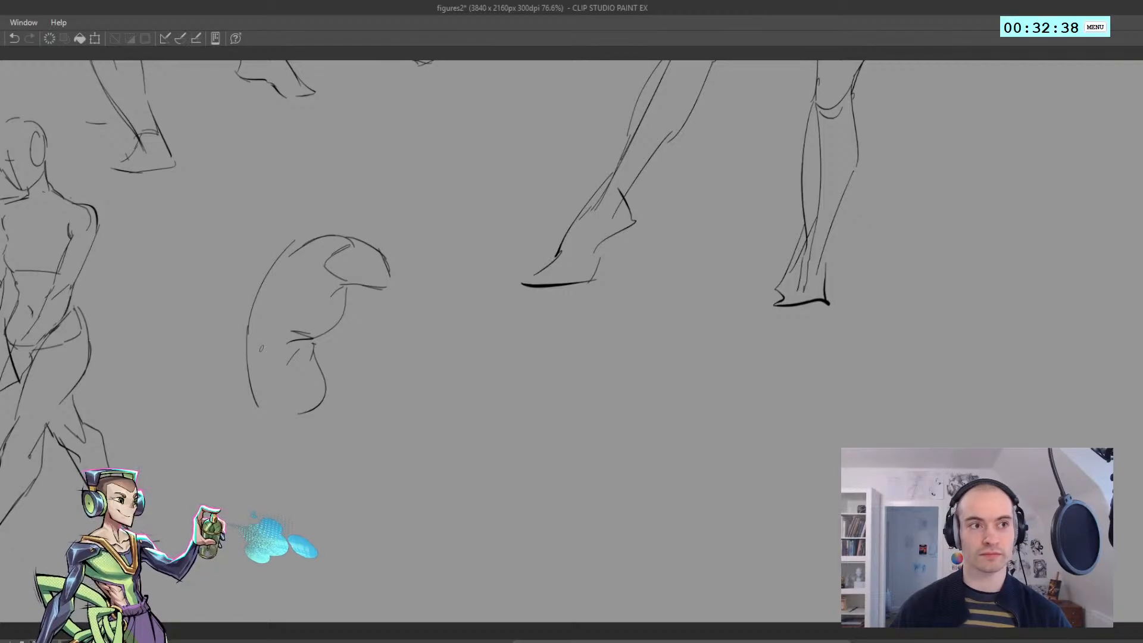
Draw a curved waistband line across the crouching figure's lower hips
mouse_move(311, 356)
mouse_down()
mouse_move(305, 429)
mouse_move(355, 408)
mouse_up()
key(ctrl+z)
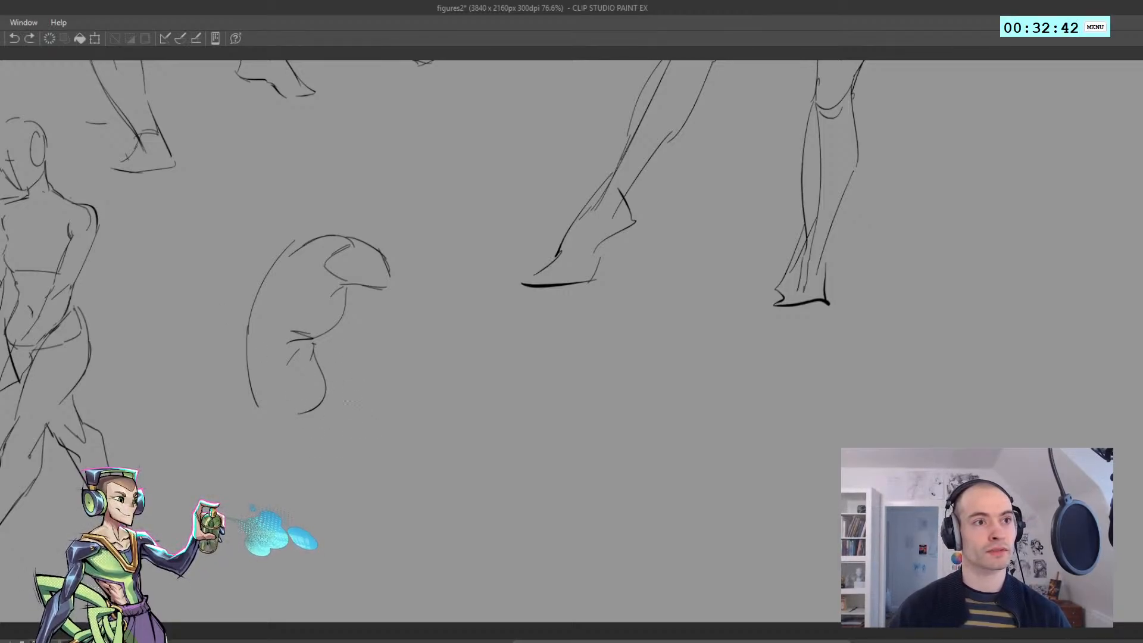
mouse_move(328, 354)
mouse_down()
mouse_move(352, 417)
mouse_move(318, 443)
mouse_up()
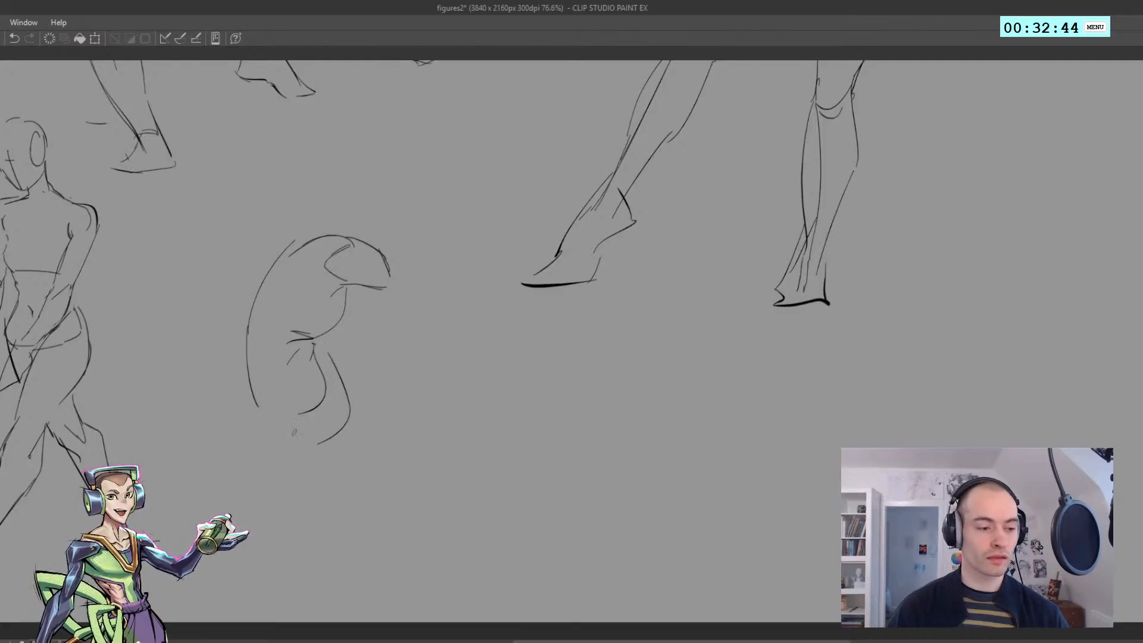
key(ctrl+z)
mouse_move(254, 393)
mouse_down()
mouse_move(289, 447)
mouse_move(279, 400)
mouse_move(322, 396)
mouse_up()
key(ctrl+z)
Erase the stray outer curve beside the hips and draw the rounded seat below the waistband
key(ctrl+z)
key(e)
drag(331, 358, 350, 422)
key(ctrl+z)
mouse_move(295, 447)
mouse_down()
mouse_move(321, 406)
mouse_move(325, 375)
mouse_up()
key(ctrl+z)
Rework the belly line at the waist crease and draw the thigh's straight top contour up to the knee
key(ctrl+z)
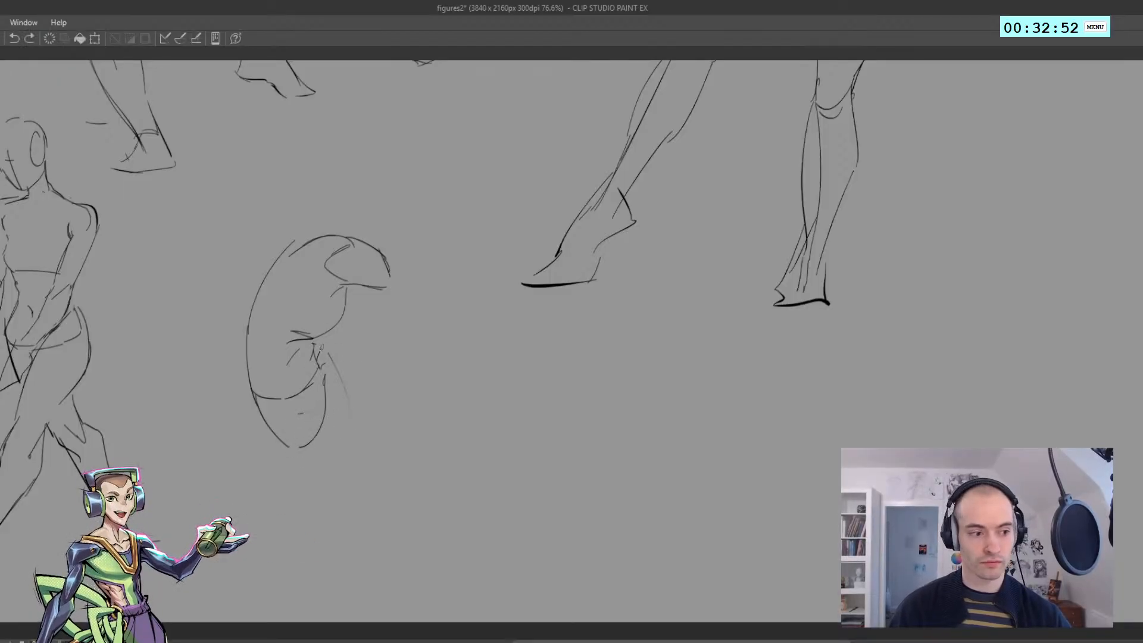
drag(346, 311, 319, 351)
key(ctrl+z)
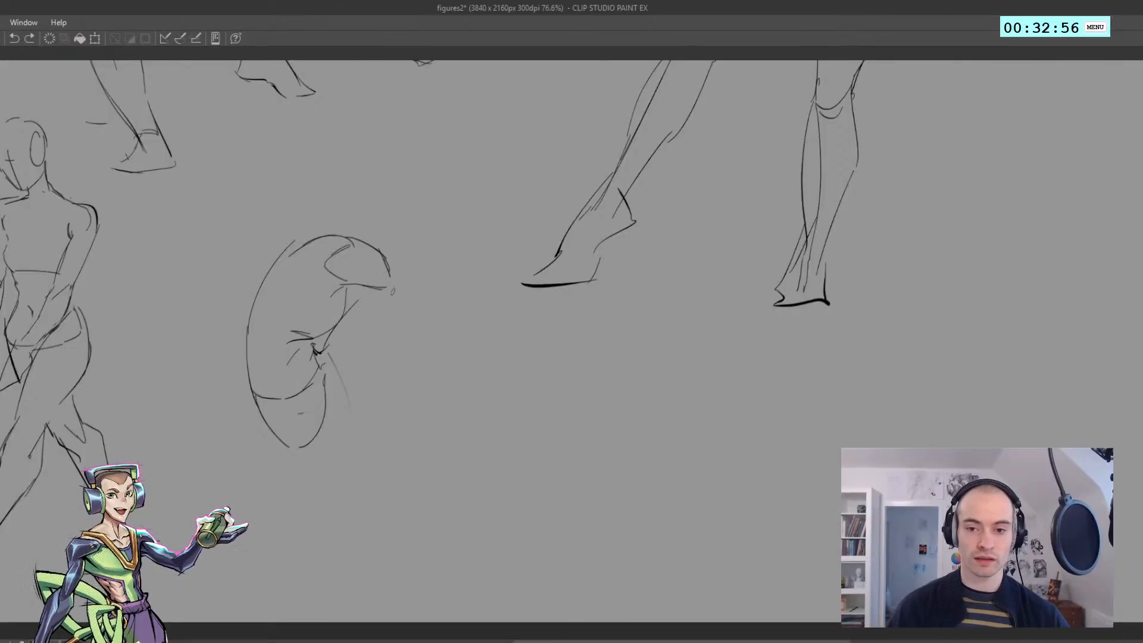
key(h)
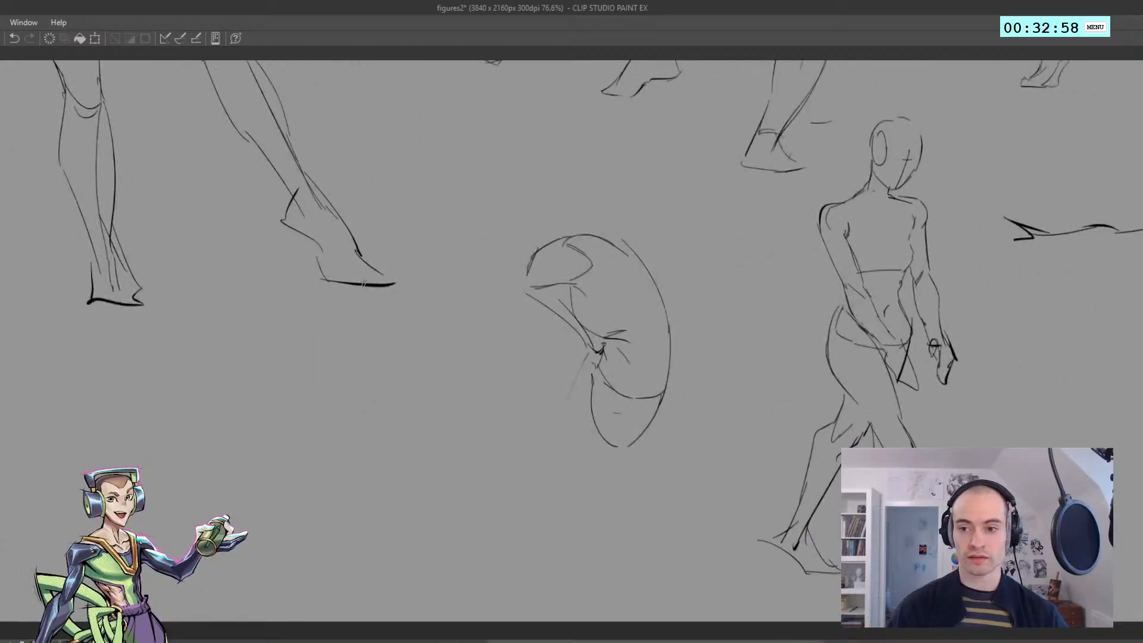
mouse_move(561, 307)
mouse_down()
mouse_move(529, 295)
mouse_move(559, 330)
mouse_move(567, 322)
mouse_move(593, 351)
mouse_up()
key(ctrl+z)
drag(514, 282, 595, 352)
key(h)
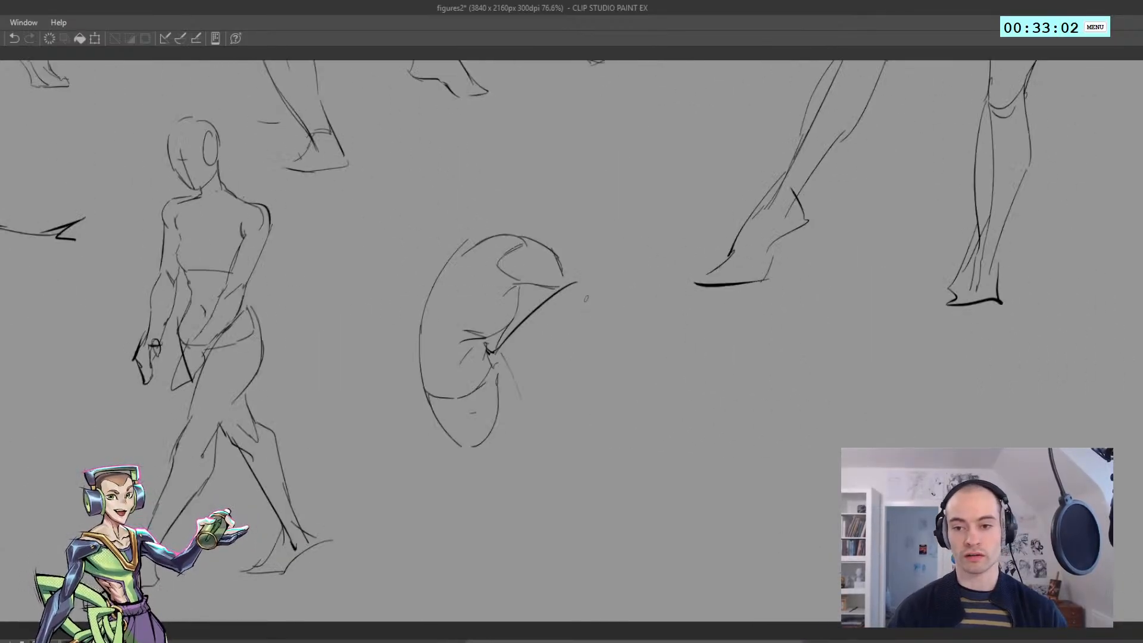
Draw the crouching figure's bent knee with an outer curve and a small inner kneecap arc
drag(607, 313, 611, 423)
key(ctrl+z)
key(ctrl+z)
mouse_move(600, 283)
mouse_down()
mouse_move(617, 305)
mouse_move(597, 335)
mouse_move(589, 304)
mouse_up()
Draw the thigh's underside contour from the knee down to the seat, using the mirrored view
key(ctrl+z)
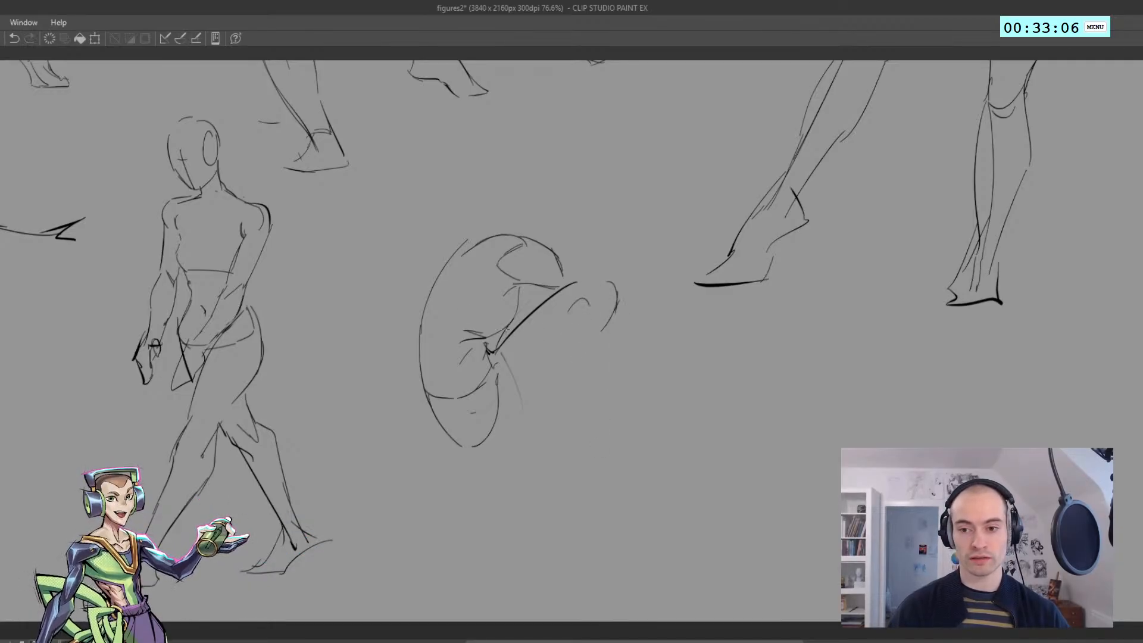
key(h)
mouse_move(501, 327)
mouse_down()
mouse_move(533, 379)
mouse_move(522, 369)
mouse_move(590, 411)
mouse_up()
key(ctrl+z)
mouse_move(503, 330)
mouse_down()
mouse_move(579, 420)
mouse_move(633, 441)
mouse_move(543, 404)
mouse_move(605, 421)
mouse_up()
key(ctrl+z)
key(h)
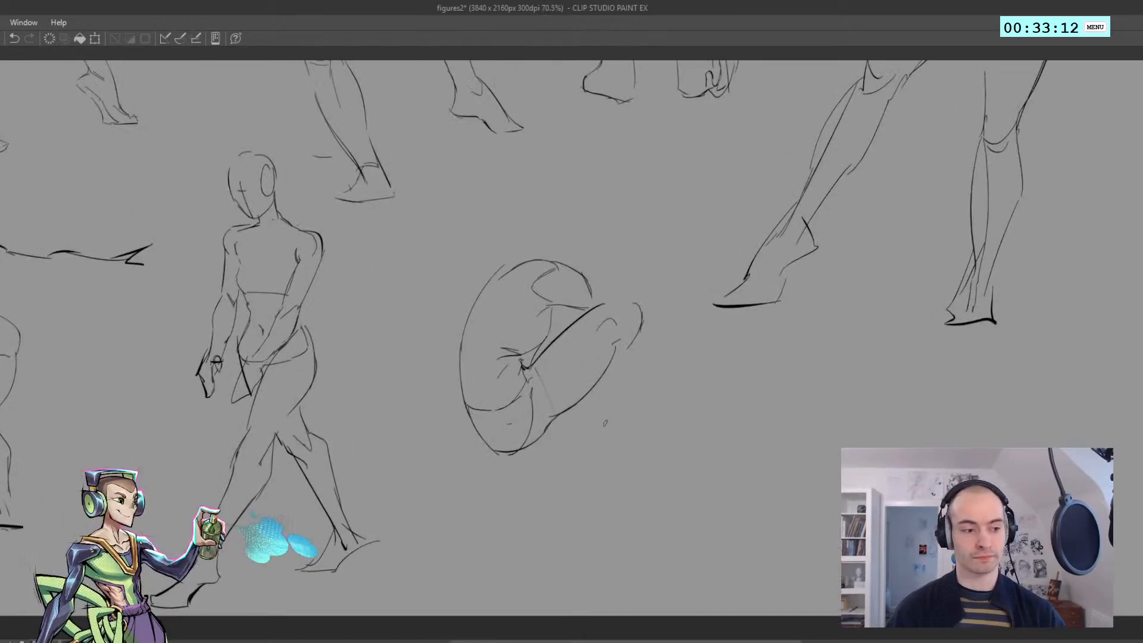
Draw the crouching figure's outer shin contour from the knee down toward the ankle
mouse_move(616, 356)
mouse_down()
mouse_move(627, 339)
mouse_move(571, 430)
mouse_up()
key(ctrl+z)
key(ctrl+z)
Draw the crouching figure's ankle, heel and short foot with its sole line
key(ctrl+z)
drag(632, 333, 569, 440)
key(ctrl+z)
drag(601, 405, 552, 466)
drag(537, 474, 545, 476)
drag(555, 416, 541, 457)
key(ctrl+z)
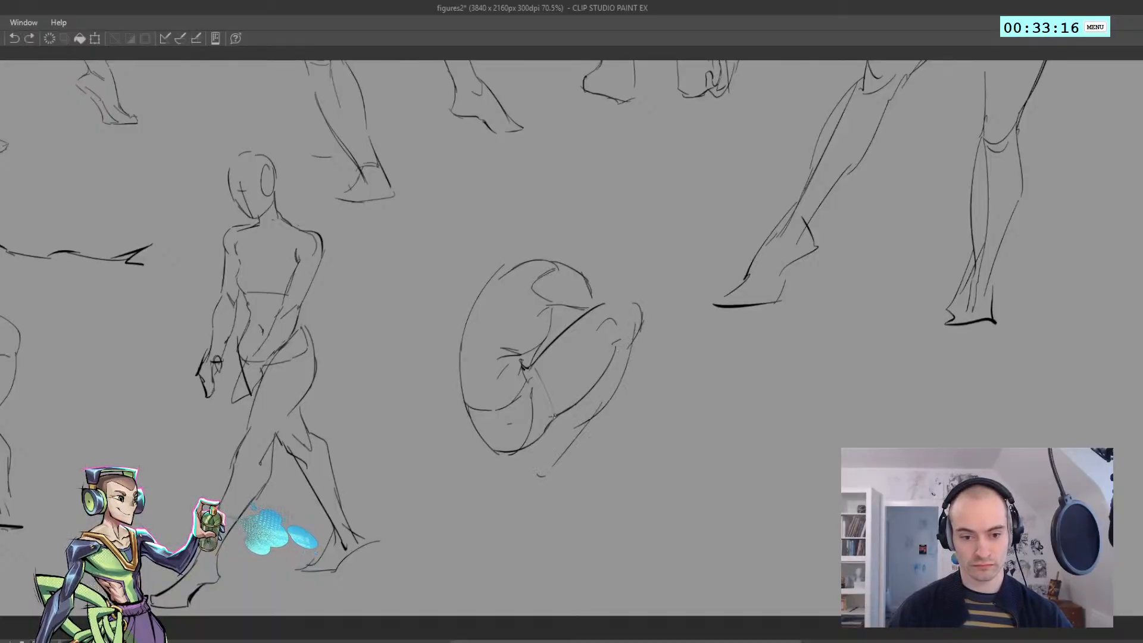
key(ctrl+z)
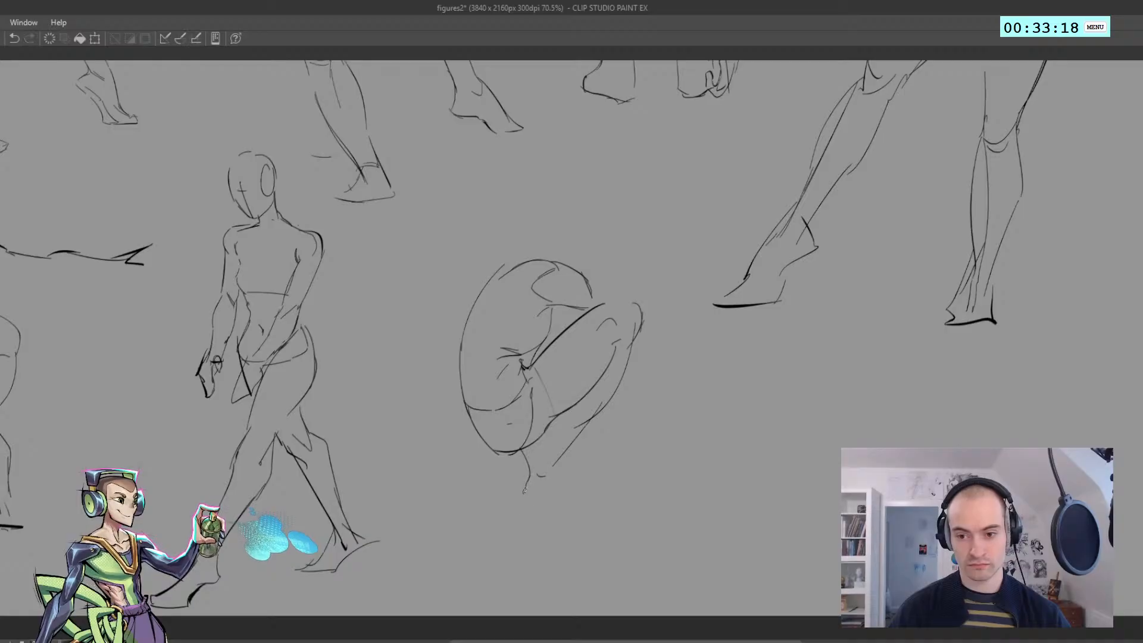
drag(523, 498, 557, 501)
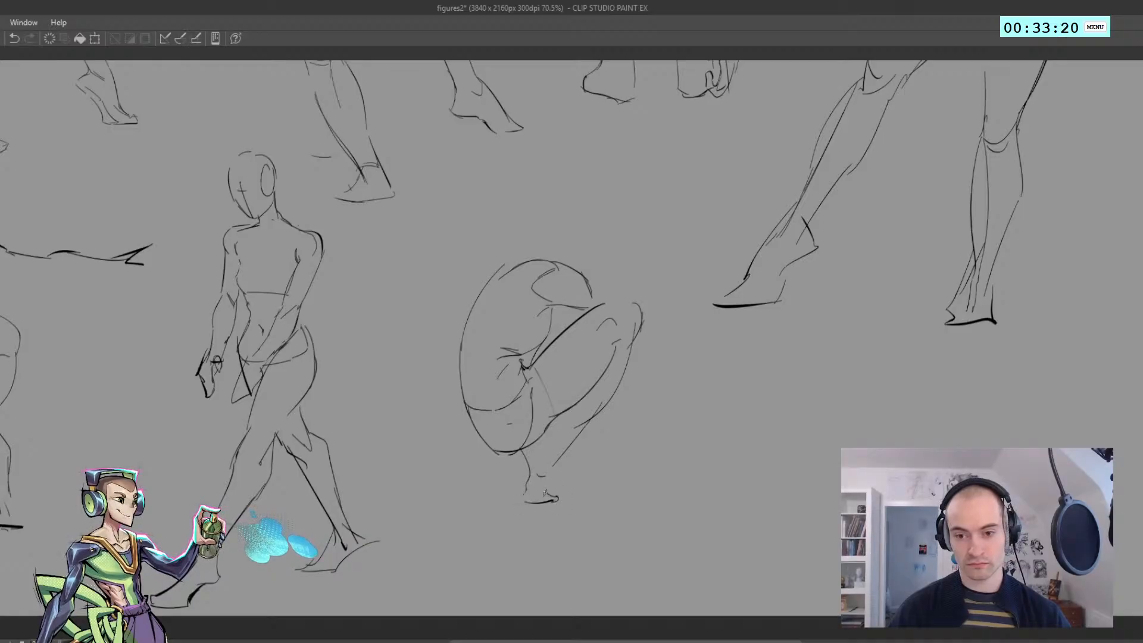
Add inner calf and ankle lines above the crouching figure's foot and mirror the view
drag(543, 455, 535, 363)
drag(558, 417, 469, 460)
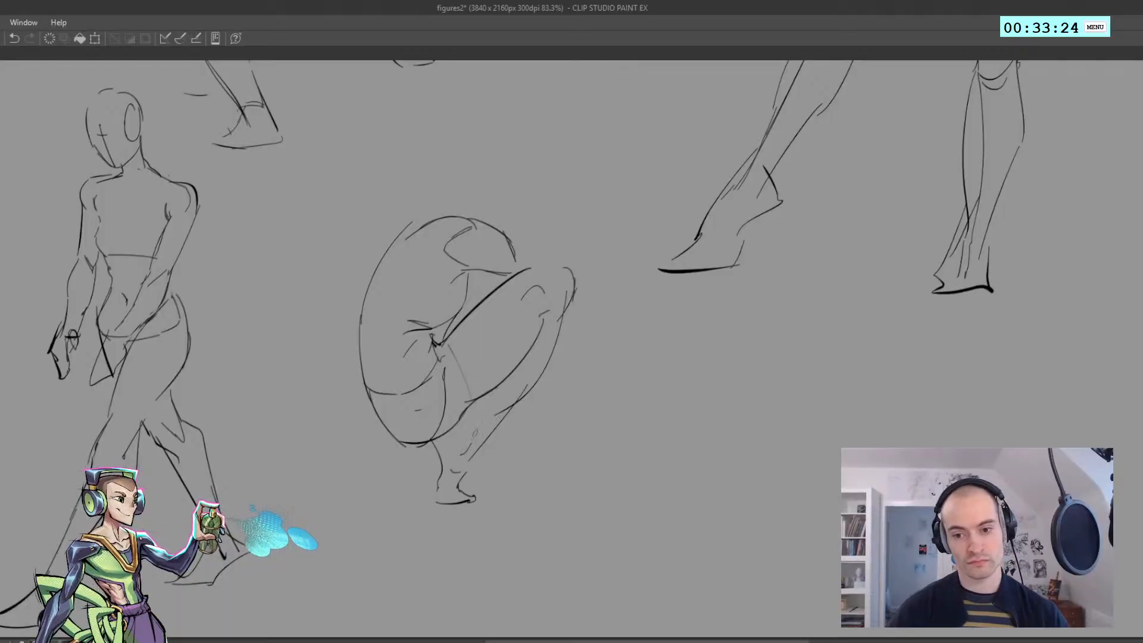
mouse_move(449, 425)
mouse_down()
mouse_move(483, 430)
mouse_move(452, 429)
mouse_up()
key(ctrl+z)
key(ctrl+z)
key(h)
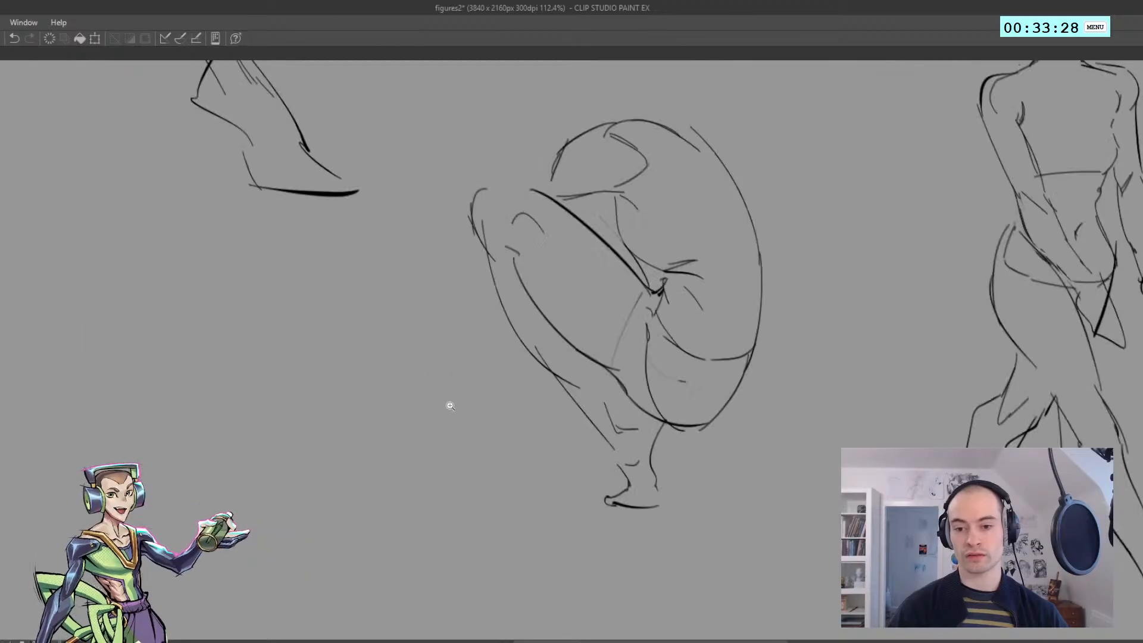
Erase the overlapping lower-leg lines and redraw the shin and ankle contours down to the foot
key(e)
mouse_move(592, 403)
mouse_down()
mouse_move(598, 442)
mouse_move(571, 406)
mouse_move(593, 414)
mouse_up()
key(p)
key(ctrl+z)
key(ctrl+z)
mouse_move(557, 378)
mouse_down()
mouse_move(598, 414)
mouse_move(620, 470)
mouse_up()
Erase the knee's outer outline and draw the forearm reaching from the shoulder across the knees
key(ctrl+z)
drag(597, 405, 627, 472)
drag(603, 446, 565, 404)
key(h)
mouse_move(496, 345)
mouse_down()
mouse_move(412, 307)
mouse_move(450, 300)
mouse_move(441, 294)
mouse_move(489, 299)
mouse_up()
key(e)
key(p)
drag(426, 259, 502, 315)
Draw the hand curling over the front of the crouching figure's knee and clean up its outline
key(ctrl+z)
drag(457, 283, 508, 307)
mouse_move(508, 307)
mouse_down()
mouse_move(498, 315)
mouse_move(515, 327)
mouse_move(496, 325)
mouse_up()
key(ctrl+z)
key(ctrl+z)
key(ctrl+z)
mouse_move(430, 301)
mouse_down()
mouse_move(487, 310)
mouse_move(430, 294)
mouse_up()
key(ctrl+z)
key(e)
key(p)
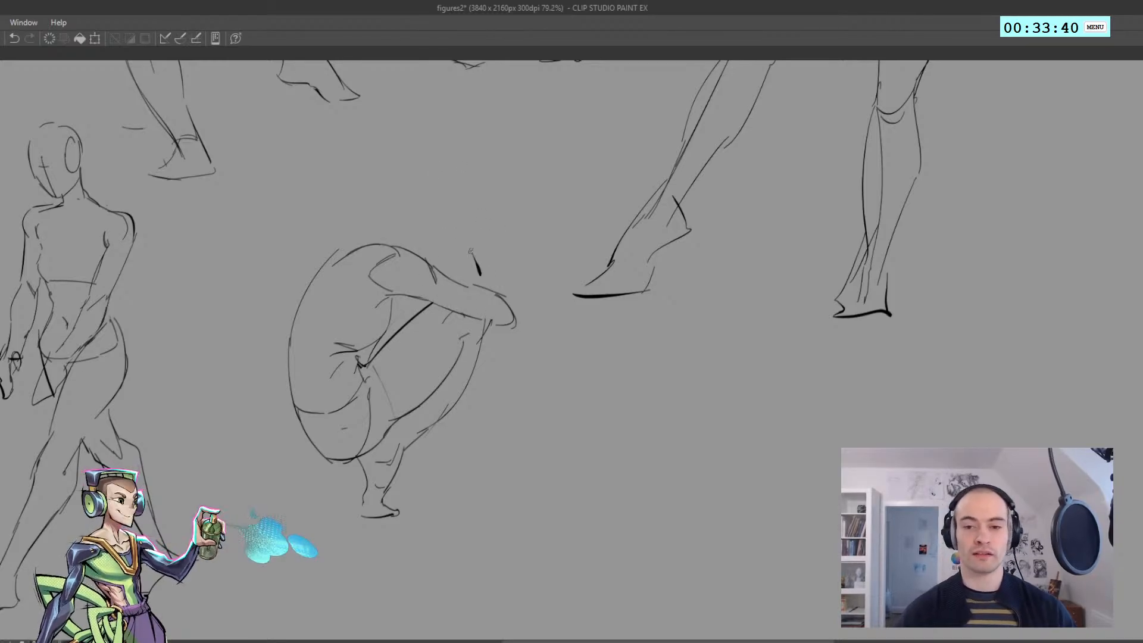
Draw the inner contour and wrist of the crouching figure's raised forearm above its knees
drag(462, 232, 481, 282)
key(ctrl+z)
drag(459, 242, 479, 292)
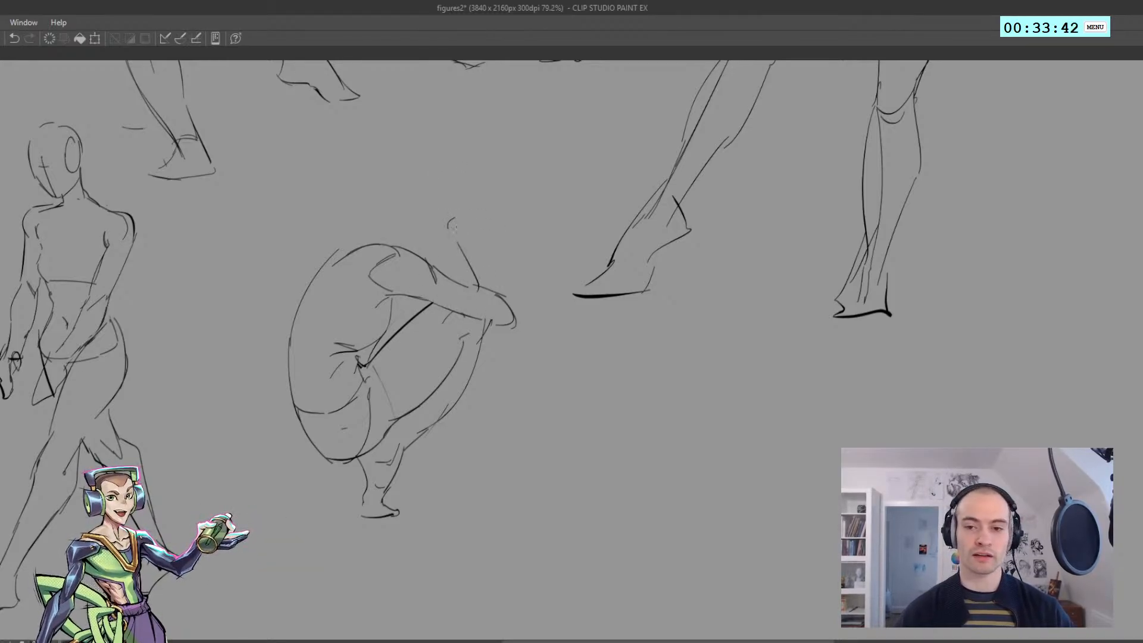
key(ctrl+z)
drag(452, 224, 462, 243)
Draw the raised forearm's outer contour from the wrist down to a pointed elbow in front of the knees
mouse_move(452, 223)
mouse_down()
mouse_move(506, 275)
mouse_move(524, 331)
mouse_up()
key(ctrl+z)
key(ctrl+z)
key(ctrl+z)
key(ctrl+z)
drag(506, 273, 523, 328)
key(ctrl+z)
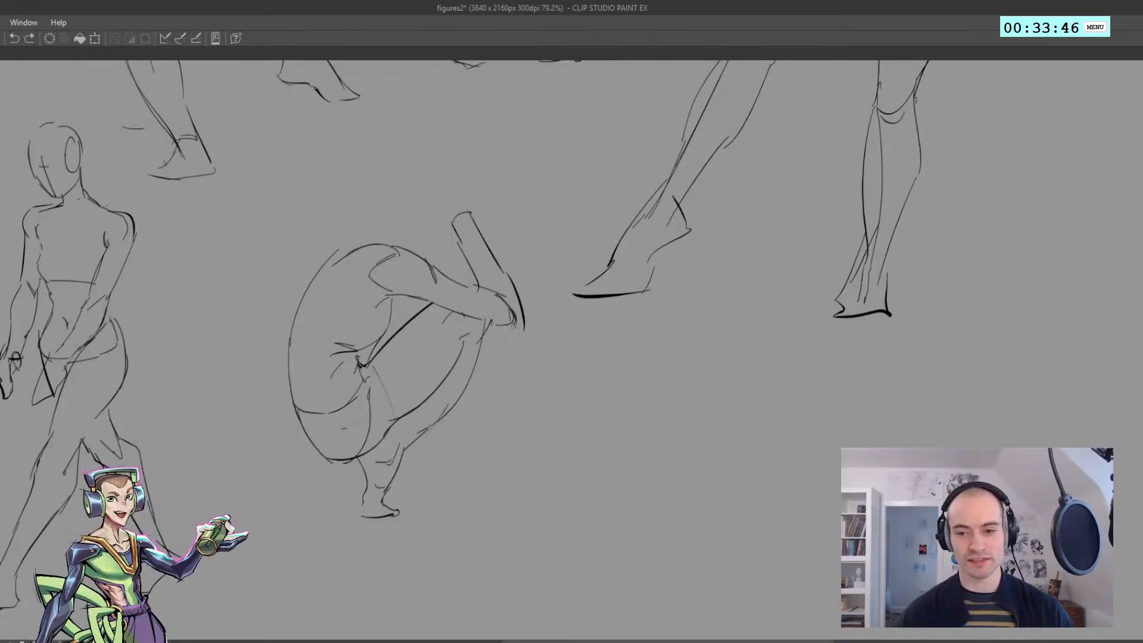
key(ctrl+z)
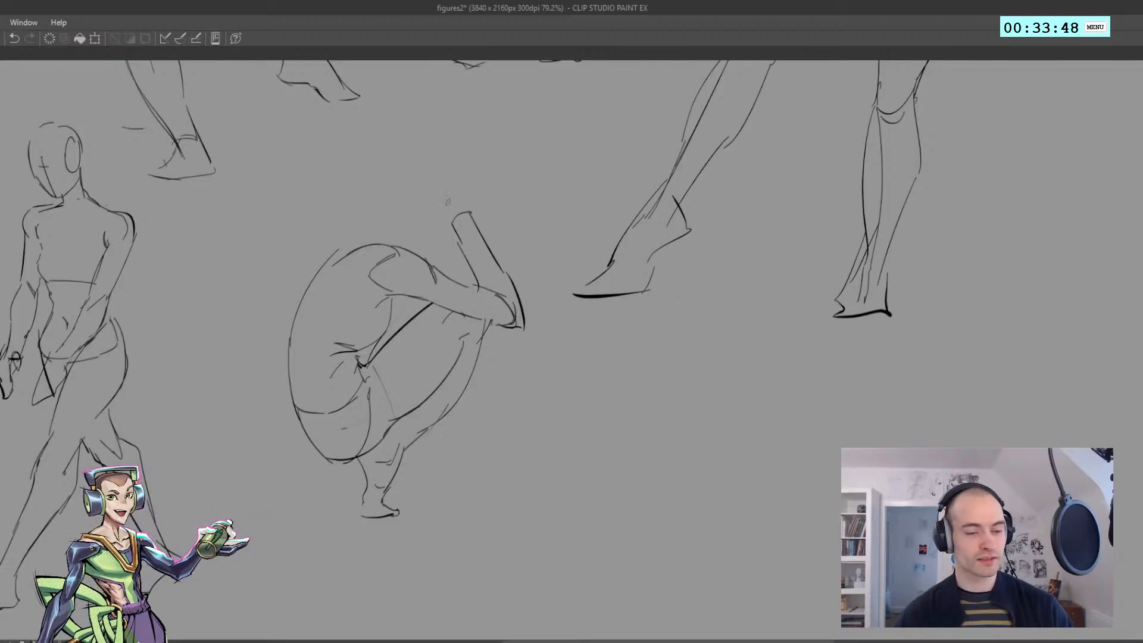
Draw the bent hand above the raised wrist and move it slightly down onto the forearm
mouse_move(442, 207)
mouse_down()
mouse_move(452, 225)
mouse_move(483, 201)
mouse_up()
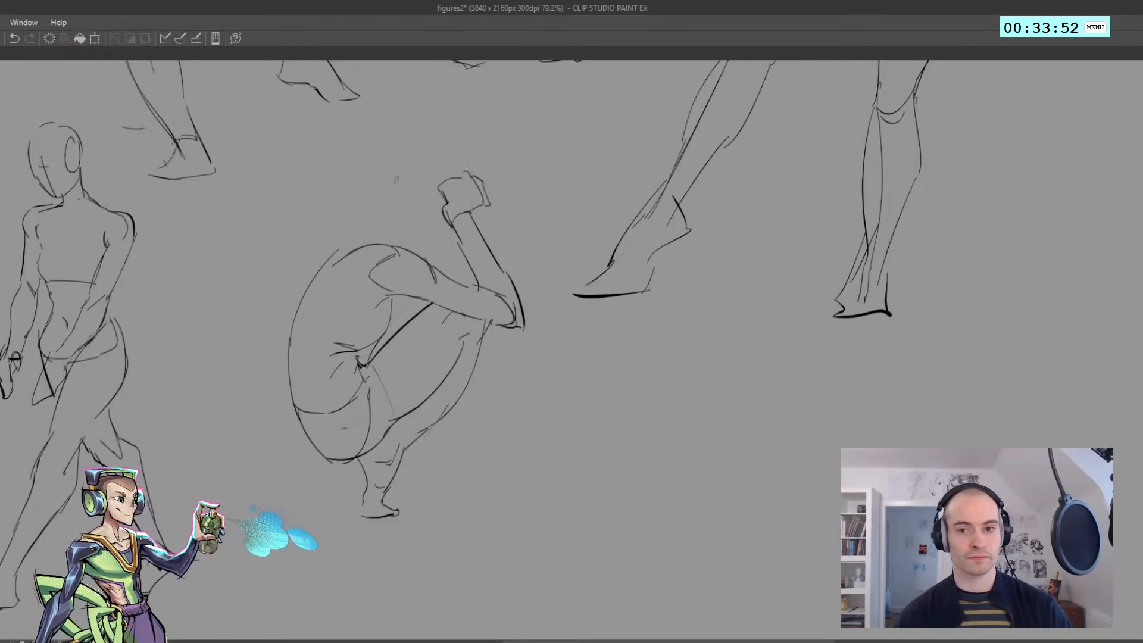
drag(408, 201, 439, 205)
mouse_move(389, 191)
mouse_down()
mouse_move(399, 154)
mouse_move(470, 176)
mouse_up()
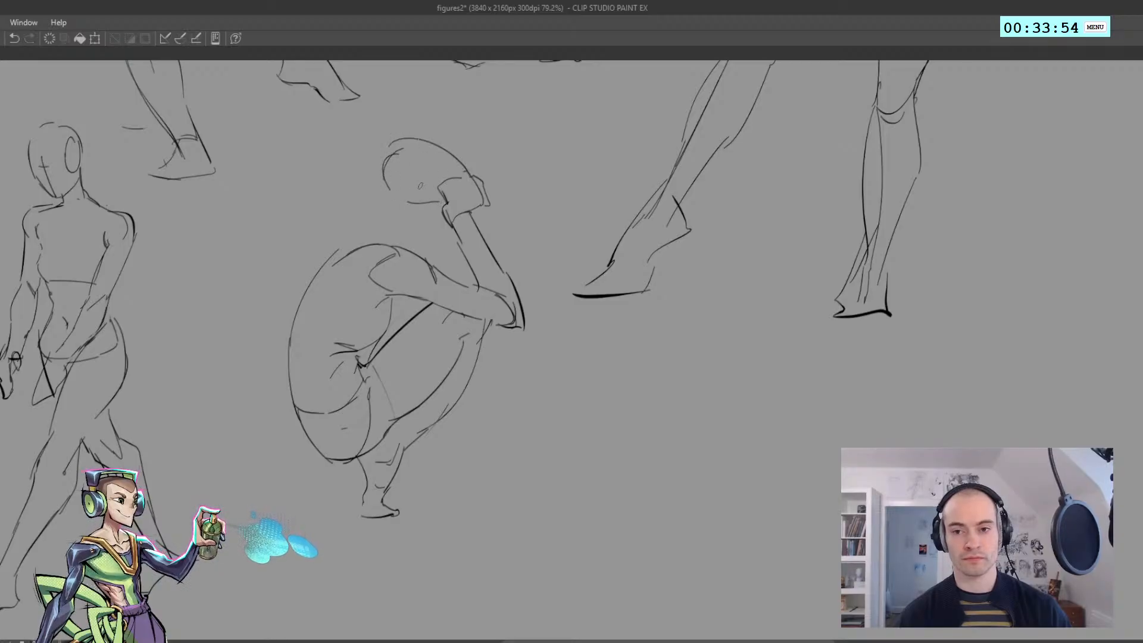
key(ctrl+z)
mouse_move(442, 232)
mouse_down()
mouse_move(422, 171)
mouse_move(439, 225)
mouse_up()
drag(443, 198, 448, 210)
key(ctrl+d)
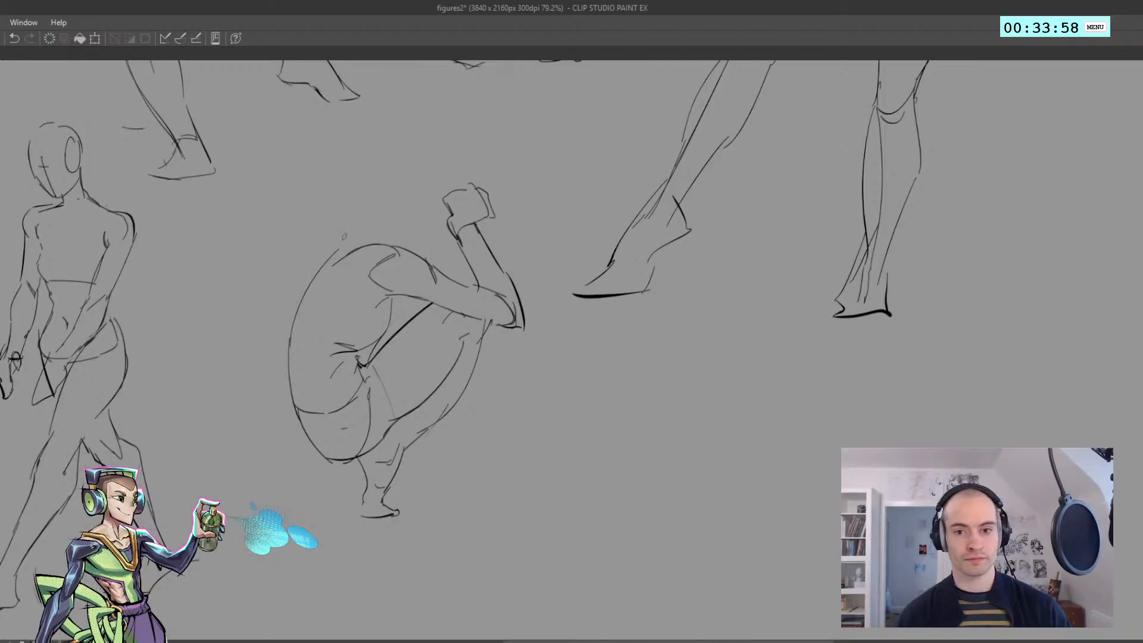
Draw the crouching figure's nape rising from the upper back and the curve of the back of the head
mouse_move(341, 239)
mouse_down()
mouse_move(387, 201)
mouse_move(383, 218)
mouse_up()
drag(361, 171, 374, 206)
key(ctrl+z)
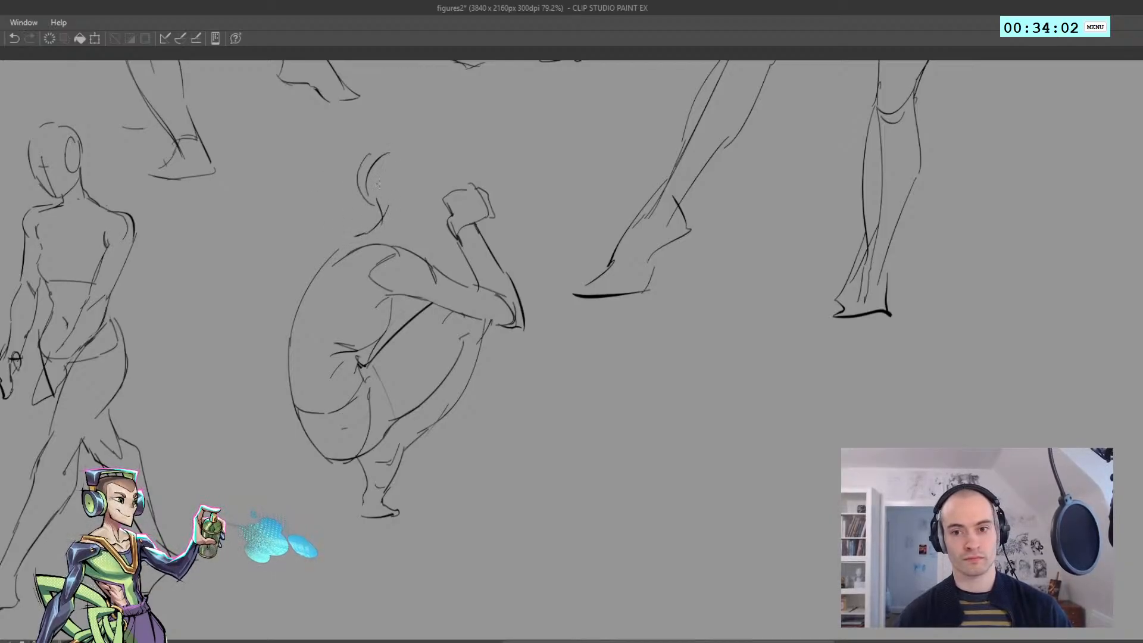
key(ctrl+z)
key(ctrl+z)
drag(376, 146, 371, 209)
key(ctrl+z)
Draw the crown of the head and the slanted face line running down to the raised hand
mouse_move(388, 144)
mouse_down()
mouse_move(364, 186)
mouse_move(427, 146)
mouse_move(410, 141)
mouse_move(456, 180)
mouse_up()
key(ctrl+z)
drag(454, 178, 437, 218)
key(ctrl+z)
key(ctrl+z)
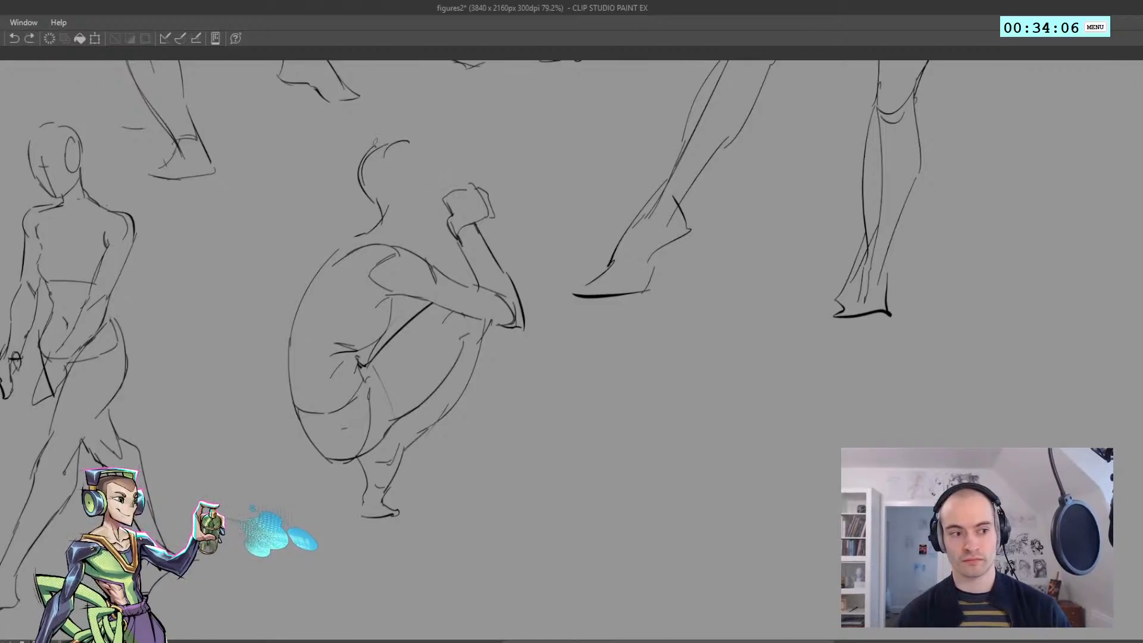
key(ctrl+z)
drag(409, 141, 456, 194)
Draw the far shoulder contour curving from the near shoulder to the raised hand, checking it in the mirrored view
key(h)
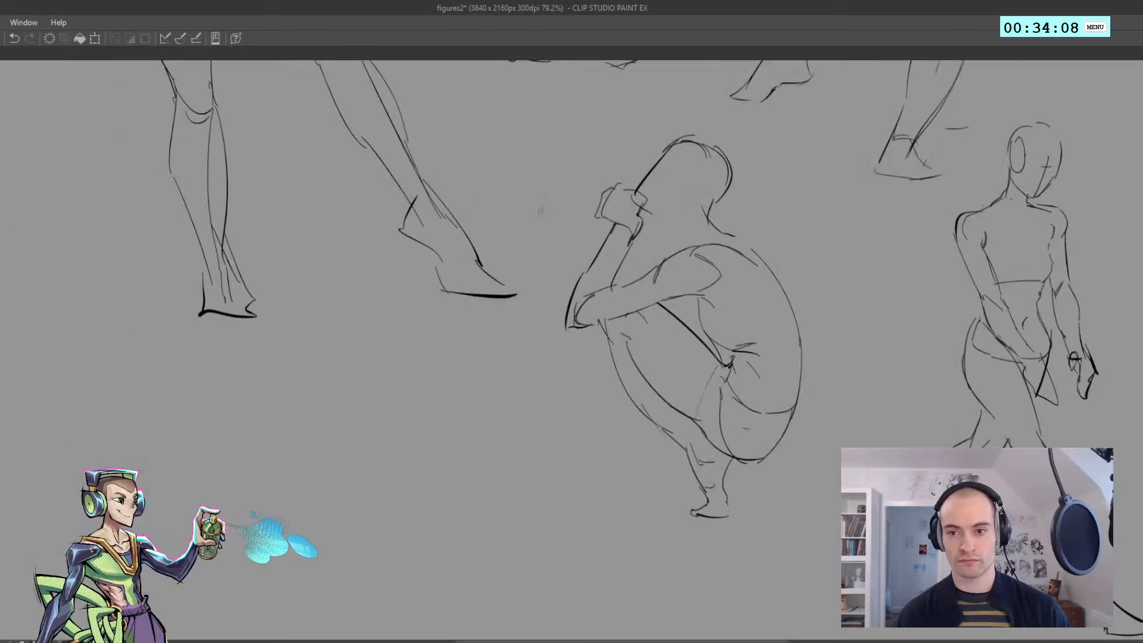
drag(632, 203, 683, 239)
key(ctrl+z)
key(ctrl+z)
key(h)
scroll(622, 235, down, 3)
scroll(489, 244, up, 3)
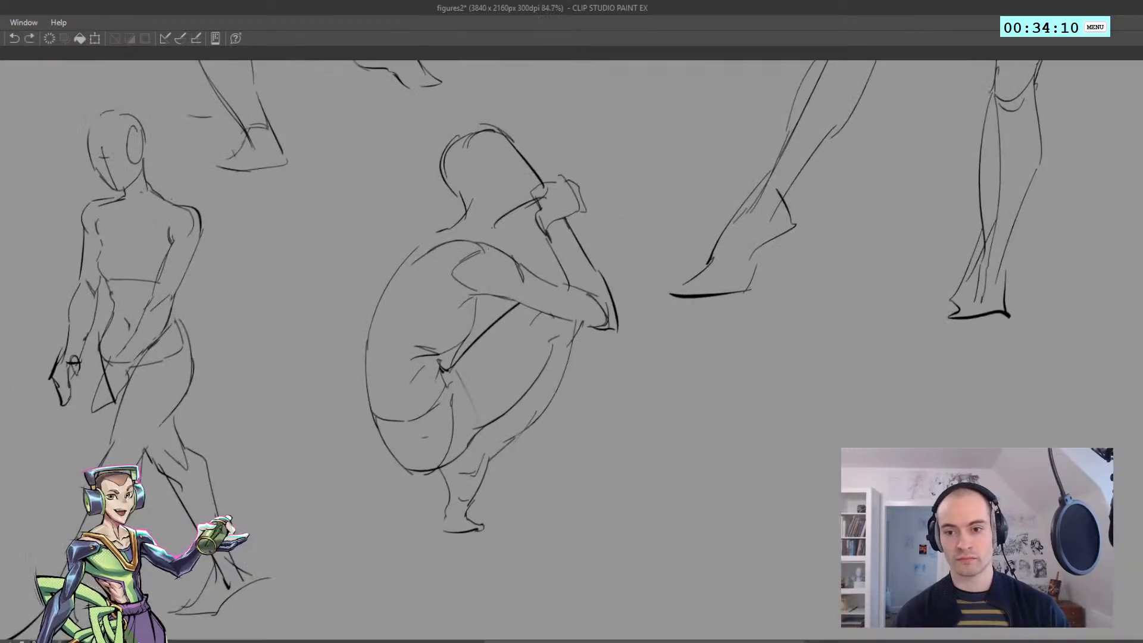
Redraw the chest contour beneath the crouching figure's armpit in the mirrored view and restore the view orientation
key(h)
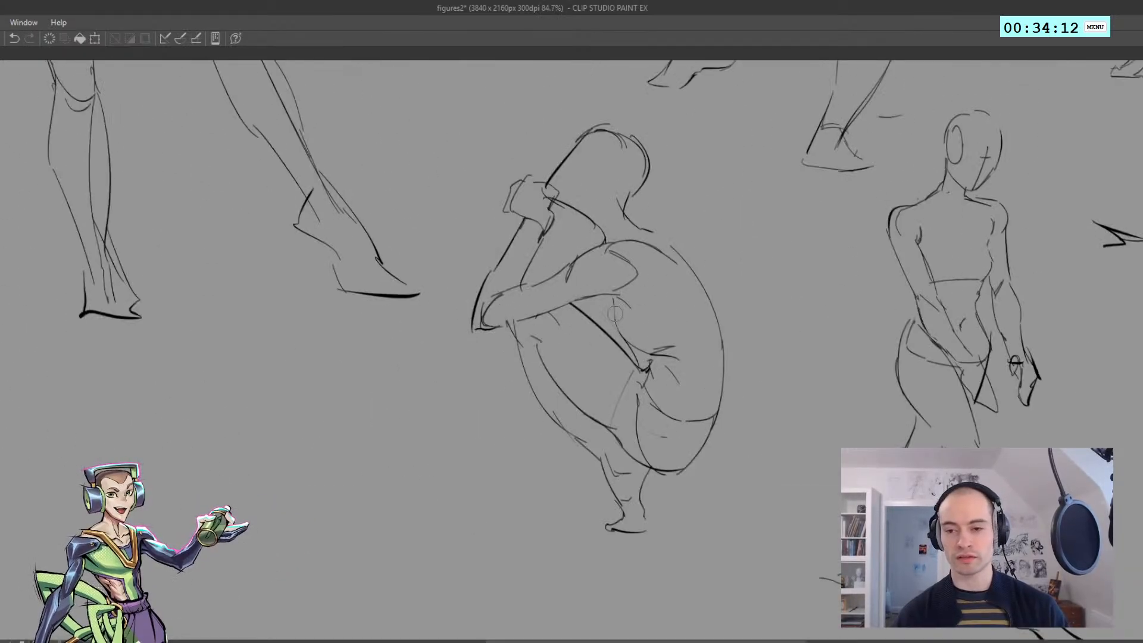
drag(611, 324, 613, 298)
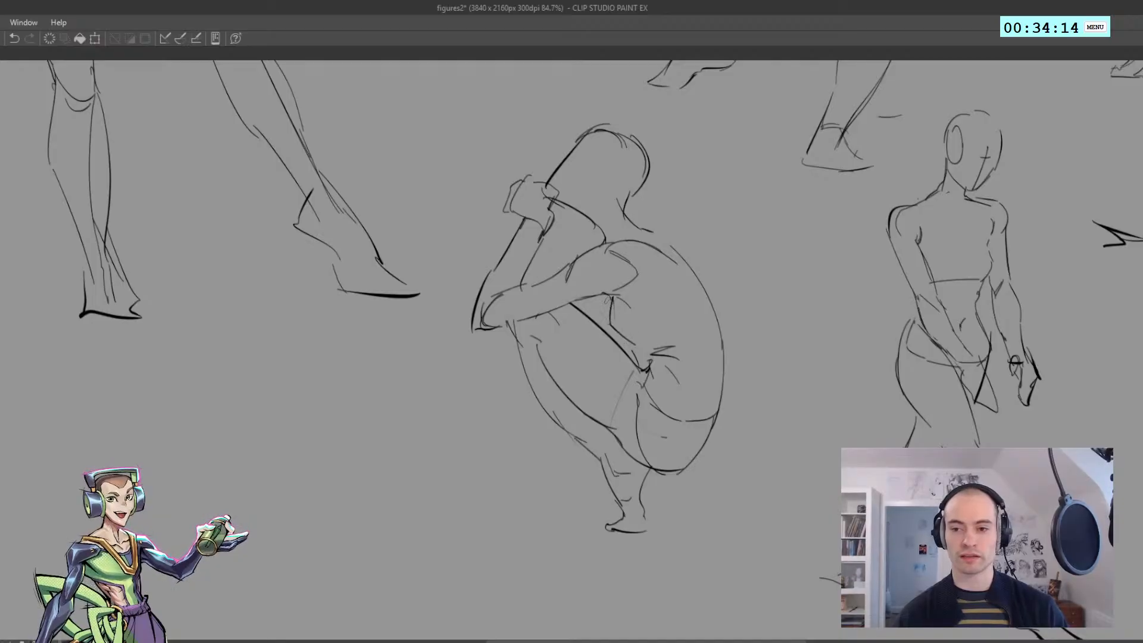
key(h)
scroll(495, 286, down, 5)
scroll(462, 319, up, 4)
drag(506, 287, 481, 339)
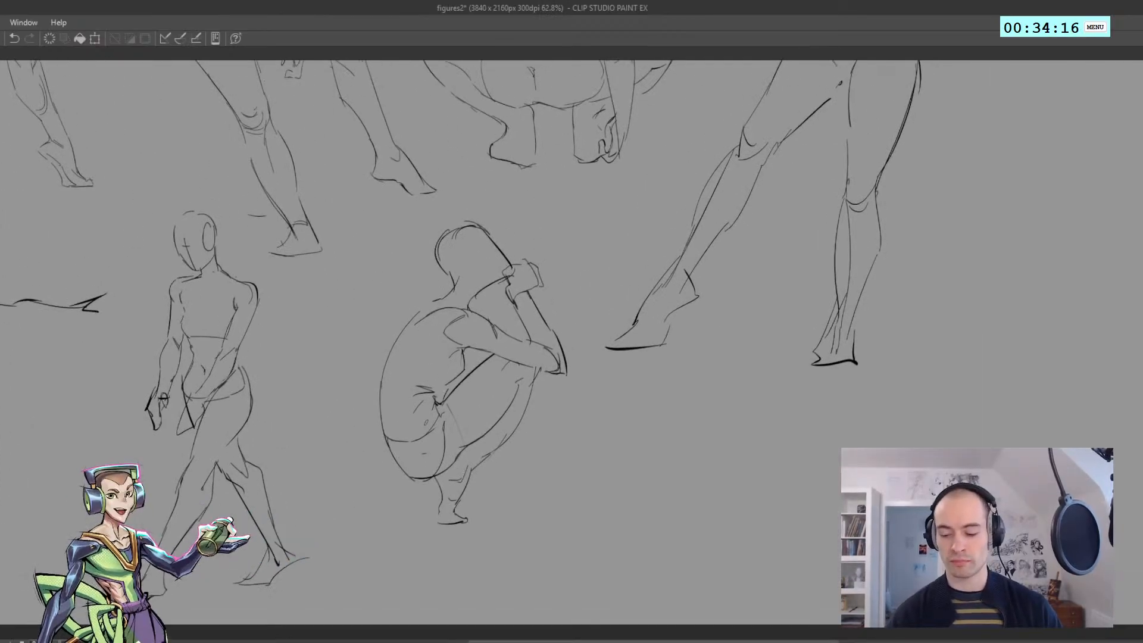
Lasso the crouching figure's hips and legs, rotate them slightly clockwise, and deselect them
scroll(450, 465, up, 2)
drag(370, 427, 350, 349)
mouse_move(389, 480)
mouse_down()
mouse_move(405, 409)
mouse_move(376, 413)
mouse_move(354, 346)
mouse_move(416, 338)
mouse_move(432, 294)
mouse_move(470, 253)
mouse_move(556, 294)
mouse_move(420, 512)
mouse_up()
key(ctrl+t)
key(ctrl+z)
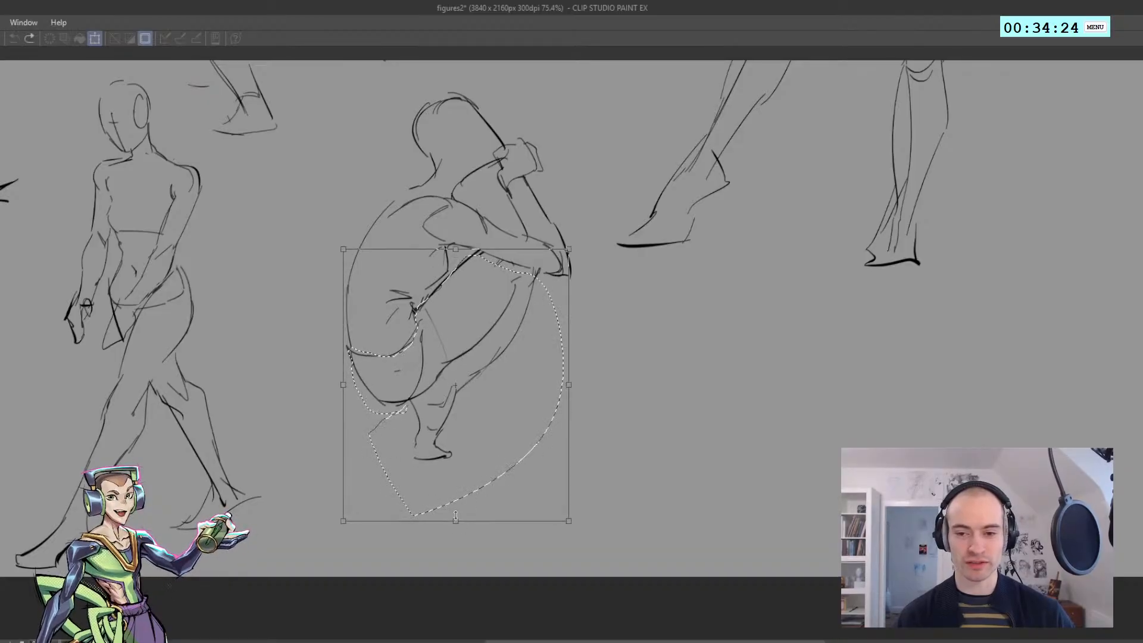
drag(237, 368, 236, 366)
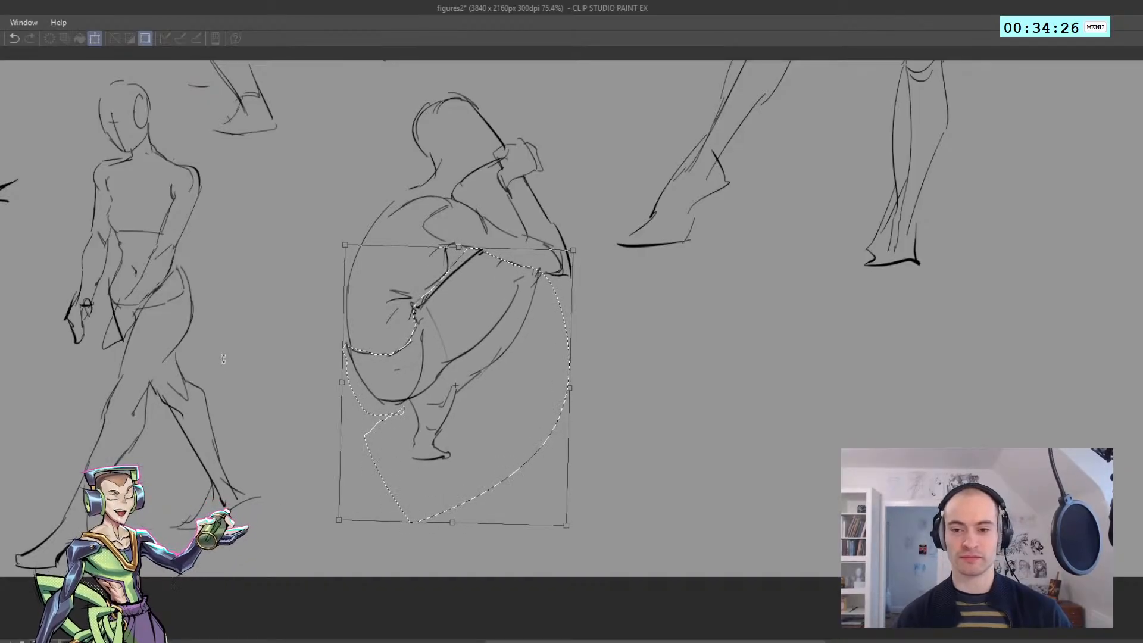
key(Return)
key(ctrl+d)
Draw the second lower leg and flat foot behind the crouching figure's front foot
mouse_move(340, 380)
mouse_down()
mouse_move(318, 399)
mouse_move(366, 375)
mouse_move(418, 411)
mouse_up()
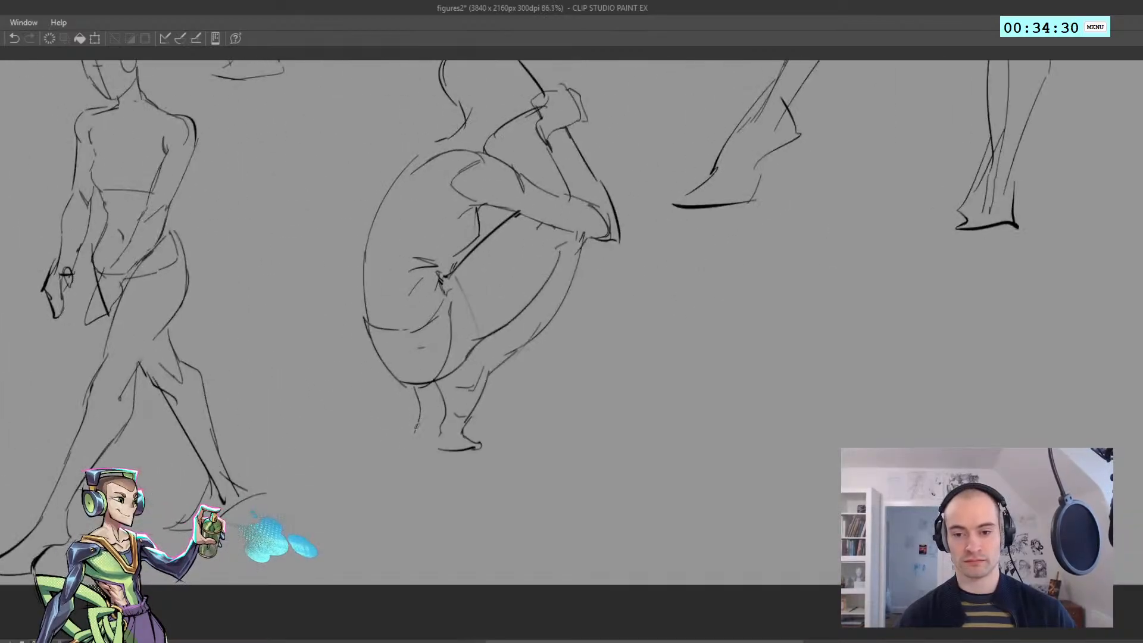
key(ctrl+z)
drag(407, 441, 453, 444)
key(ctrl+z)
mouse_move(409, 442)
mouse_down()
mouse_move(444, 441)
mouse_move(446, 455)
mouse_up()
key(ctrl+z)
key(ctrl+z)
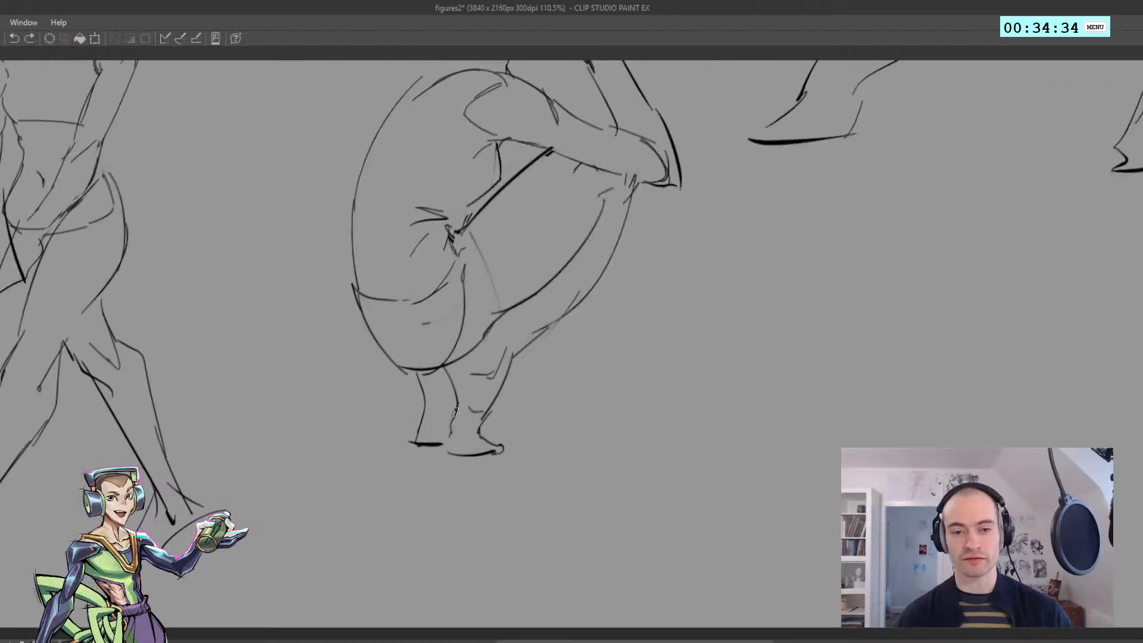
drag(458, 407, 447, 455)
mouse_move(441, 414)
ctrl+mouse_down()
mouse_move(417, 355)
mouse_move(347, 298)
mouse_move(407, 337)
mouse_move(439, 340)
ctrl+mouse_up()
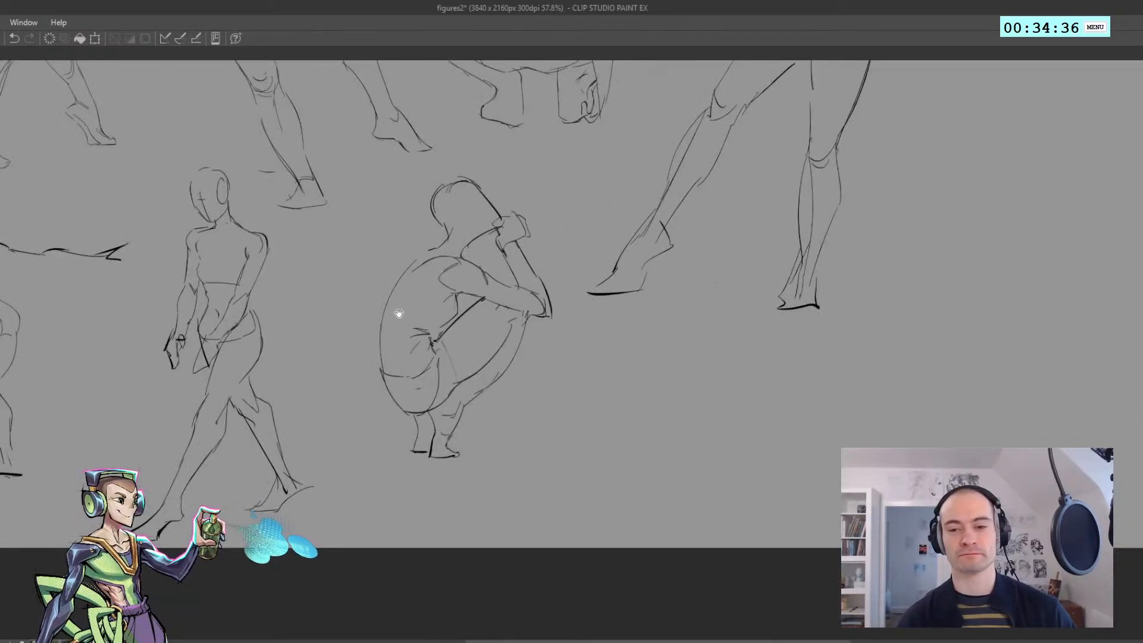
Lasso the raised forearm and hand, rotate them toward the face, and deselect them
ctrl+drag(397, 228, 436, 231)
mouse_move(502, 269)
mouse_down()
mouse_move(536, 304)
mouse_move(528, 203)
mouse_move(501, 223)
mouse_move(517, 256)
mouse_up()
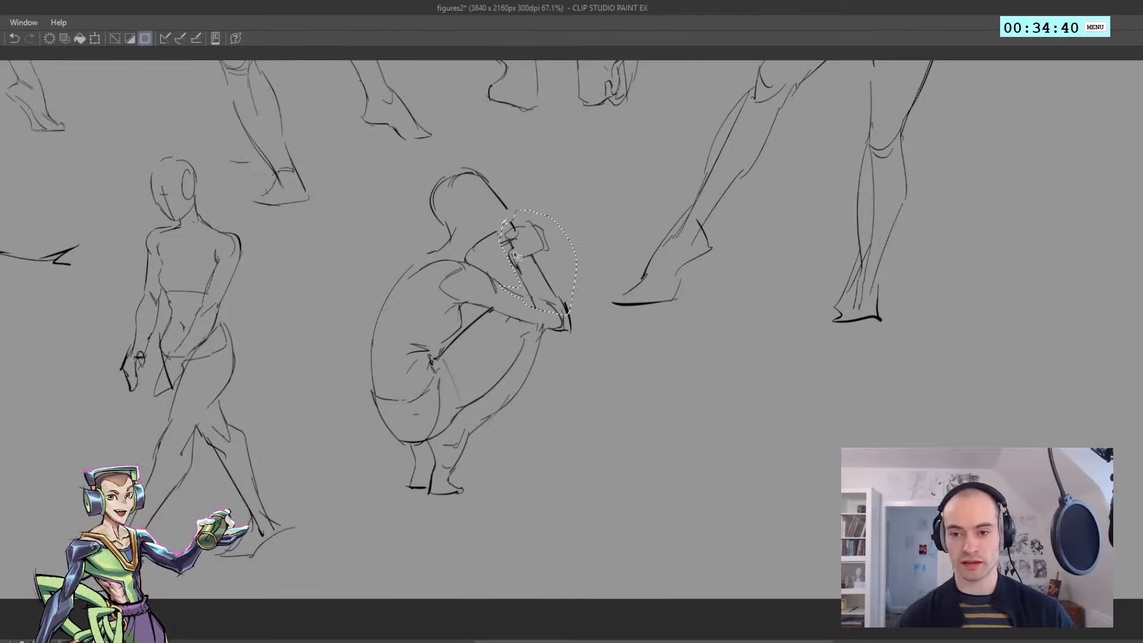
key(ctrl+t)
drag(444, 198, 438, 207)
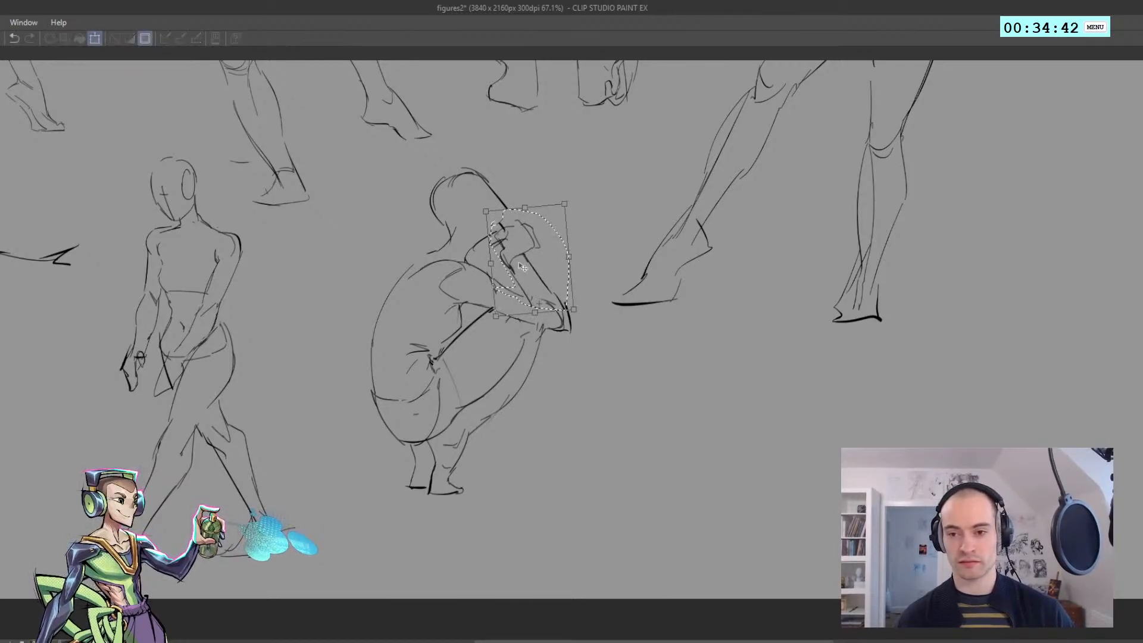
drag(527, 273, 498, 234)
key(Return)
key(ctrl+d)
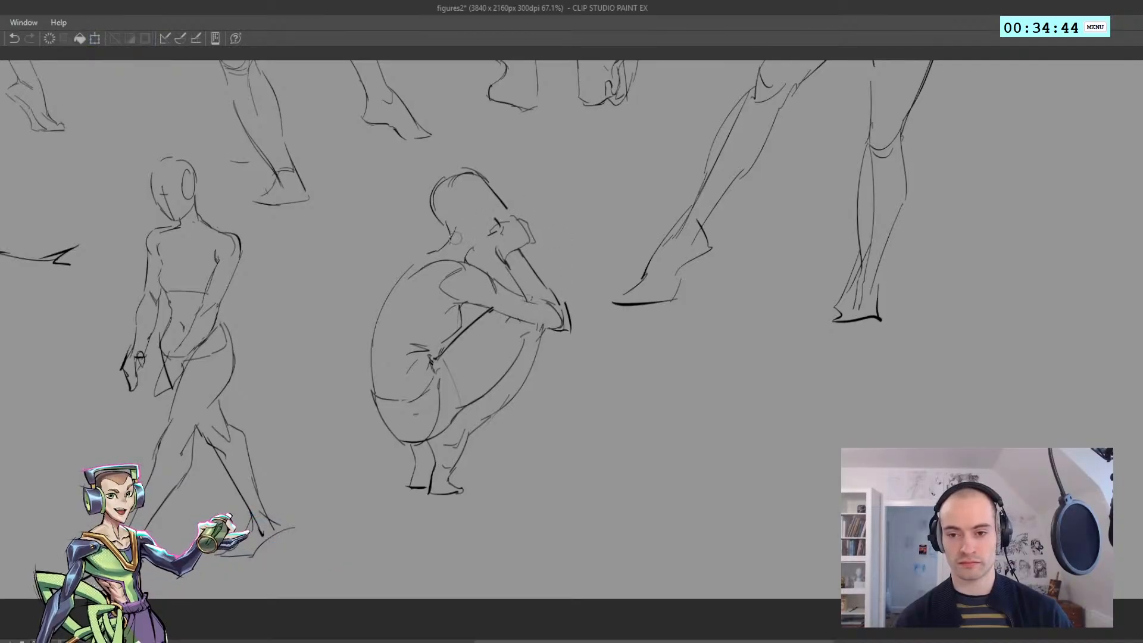
Erase the slanted head outline and redraw a rounder head with the face and jaw resting on the hand
mouse_move(433, 214)
mouse_down()
mouse_move(457, 177)
mouse_move(505, 207)
mouse_up()
mouse_move(464, 170)
mouse_down()
mouse_move(514, 189)
mouse_move(504, 224)
mouse_up()
key(ctrl+z)
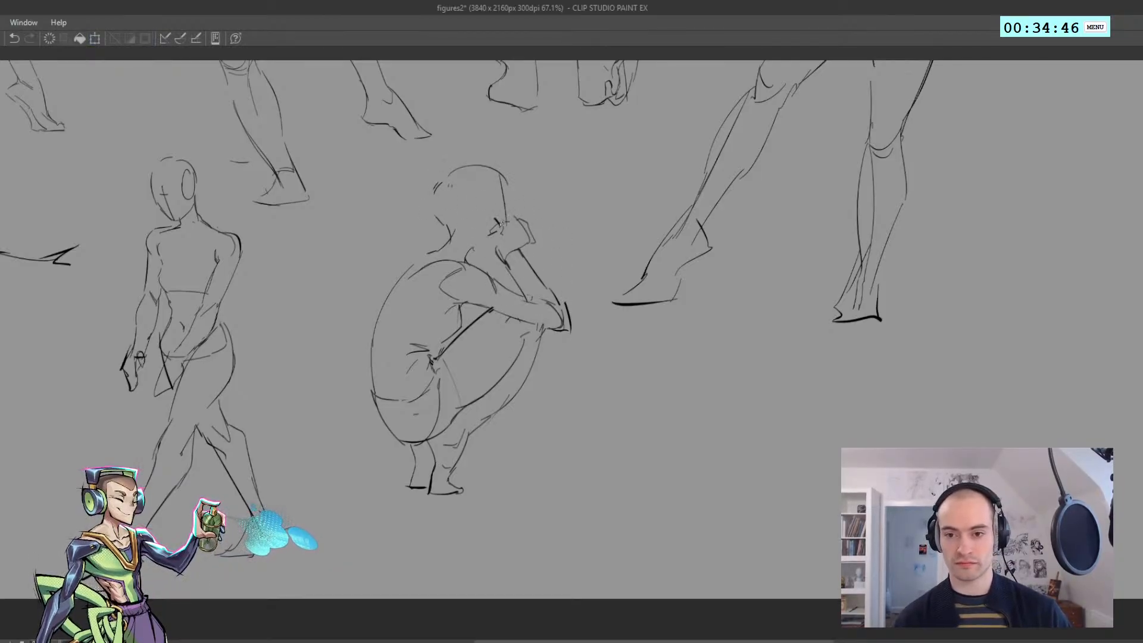
key(ctrl+z)
mouse_move(505, 185)
mouse_down()
mouse_move(508, 221)
mouse_move(475, 241)
mouse_move(436, 196)
mouse_move(475, 241)
mouse_up()
key(ctrl+z)
mouse_move(467, 226)
mouse_down()
mouse_move(446, 221)
mouse_move(446, 178)
mouse_up()
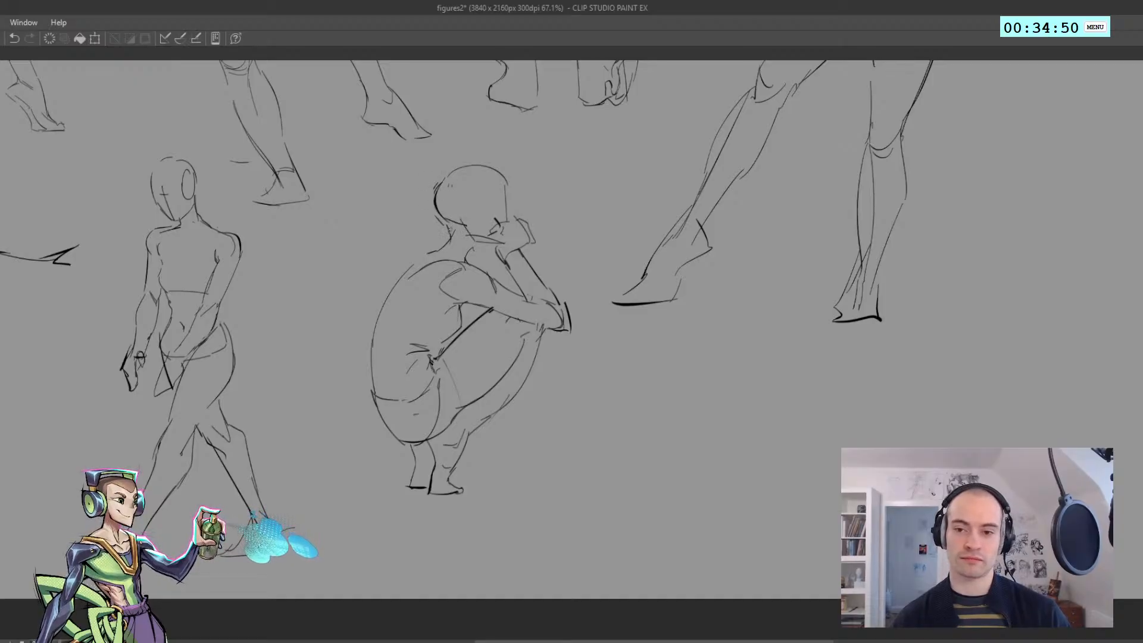
Lasso the whole crouching figure, reshape its back with an enlarged Liquify brush, and deselect it
key(h)
drag(433, 244, 391, 236)
key(h)
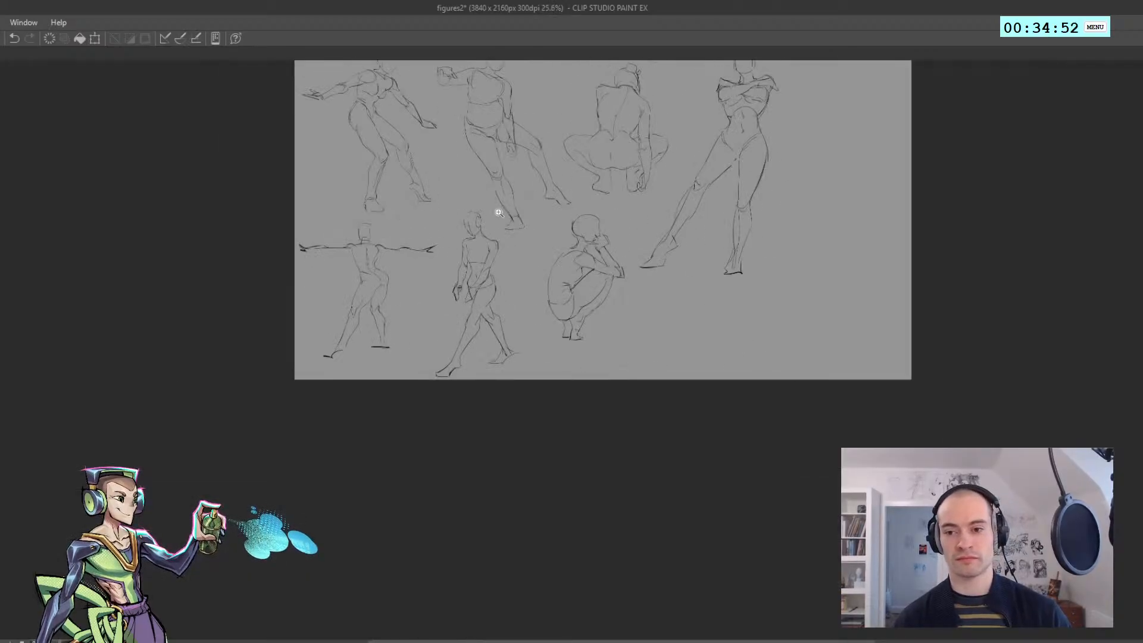
mouse_move(566, 267)
mouse_down()
mouse_move(375, 289)
mouse_move(372, 312)
mouse_up()
key(j)
key(bracketright)
key(bracketright)
key(ctrl+z)
key(m)
mouse_move(377, 375)
mouse_down()
mouse_move(450, 174)
mouse_move(497, 405)
mouse_up()
drag(371, 309, 362, 306)
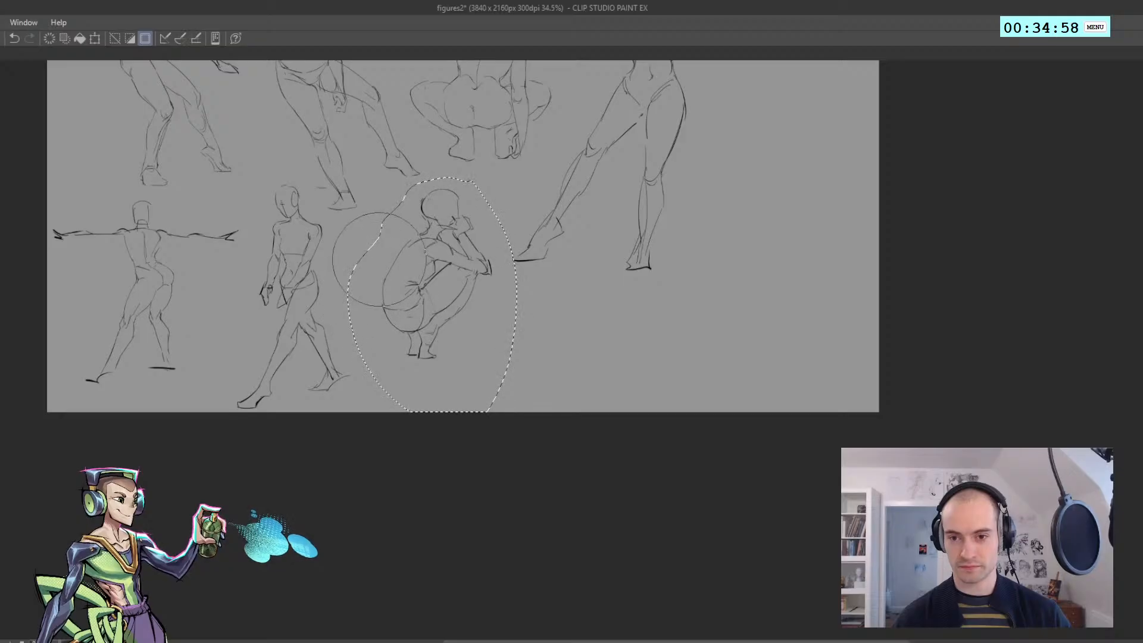
drag(381, 256, 372, 253)
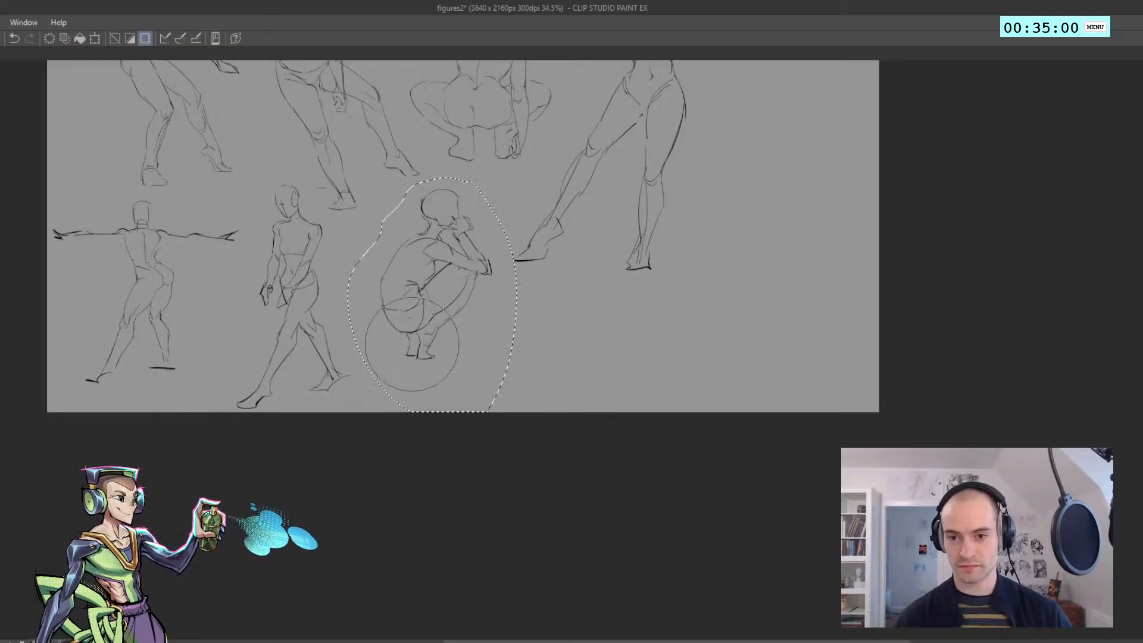
key(ctrl+d)
Lasso the top of the crouching figure's head, push the crown lower with Liquify, and nudge the face area
key(h)
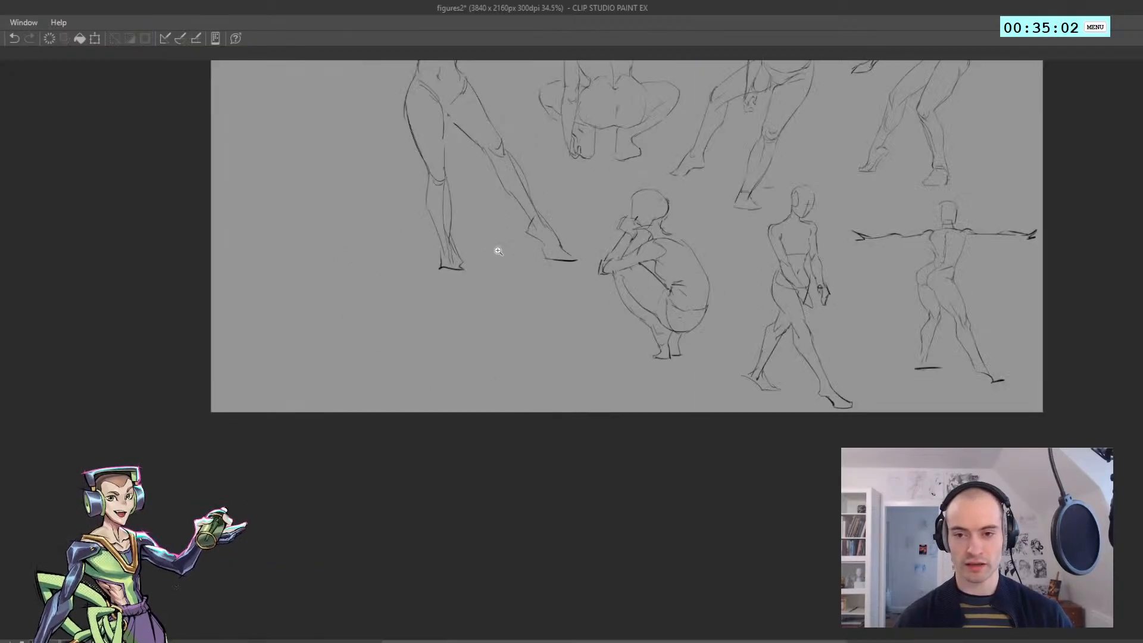
key(h)
mouse_move(477, 250)
mouse_down()
mouse_move(444, 230)
mouse_move(598, 227)
mouse_move(590, 211)
mouse_up()
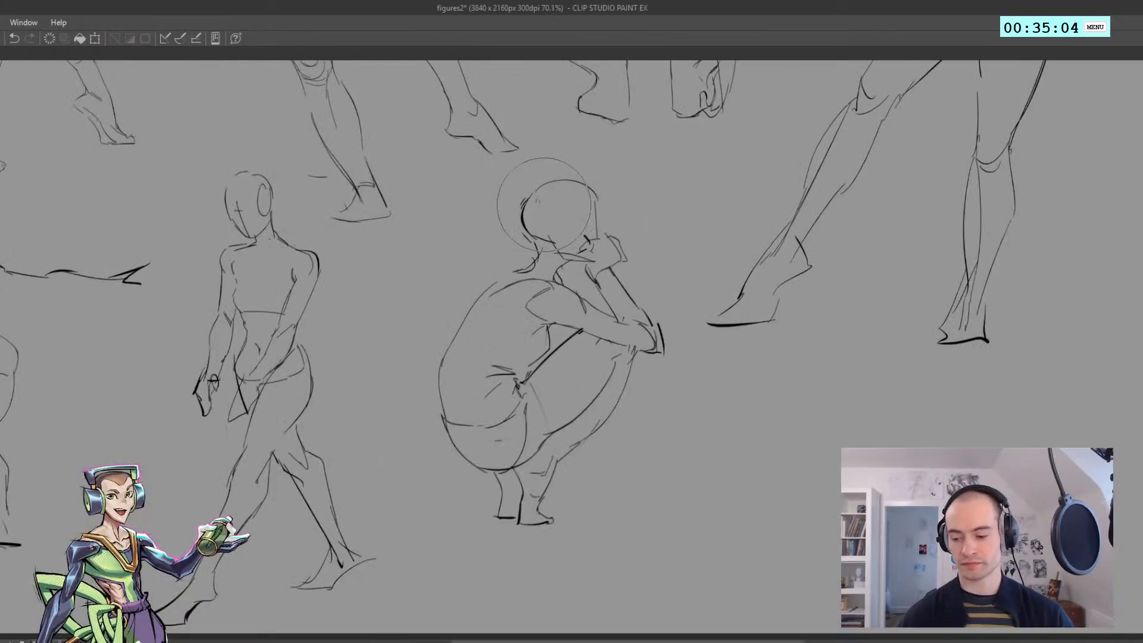
key(m)
mouse_move(528, 235)
mouse_down()
mouse_move(518, 183)
mouse_move(522, 234)
mouse_up()
drag(554, 200, 557, 209)
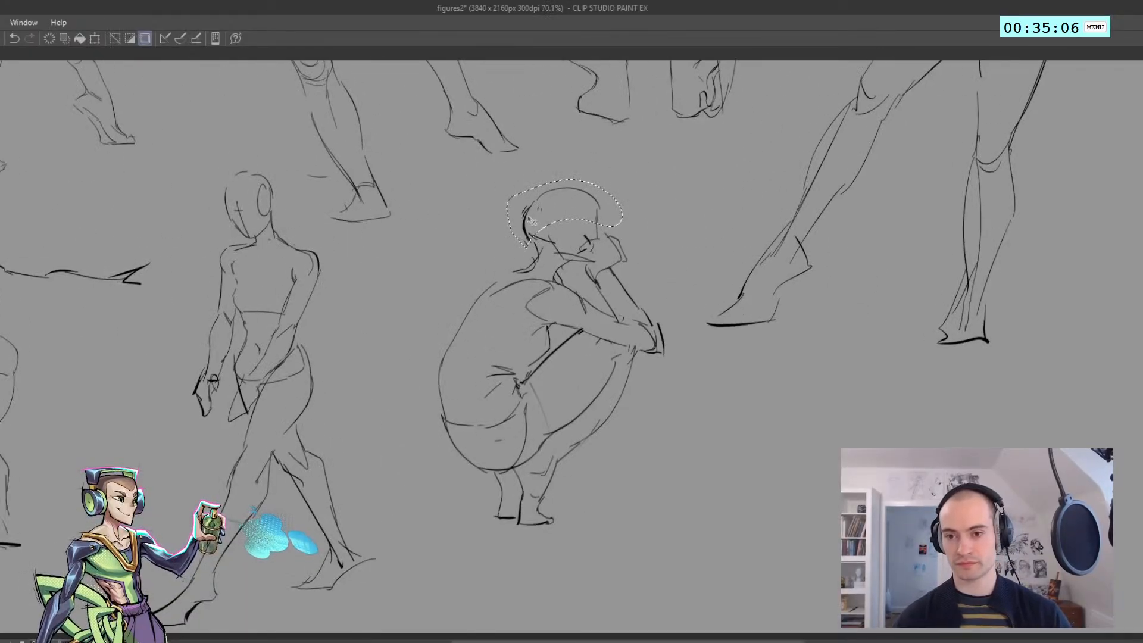
key(ctrl+d)
drag(586, 244, 578, 245)
mouse_move(632, 446)
mouse_down()
mouse_move(477, 352)
mouse_move(623, 192)
mouse_move(630, 250)
mouse_up()
Start a new figure in the blank area beside the standing figure with curved head contours and an ear oval
mouse_move(563, 291)
mouse_down()
mouse_move(530, 320)
mouse_move(253, 318)
mouse_up()
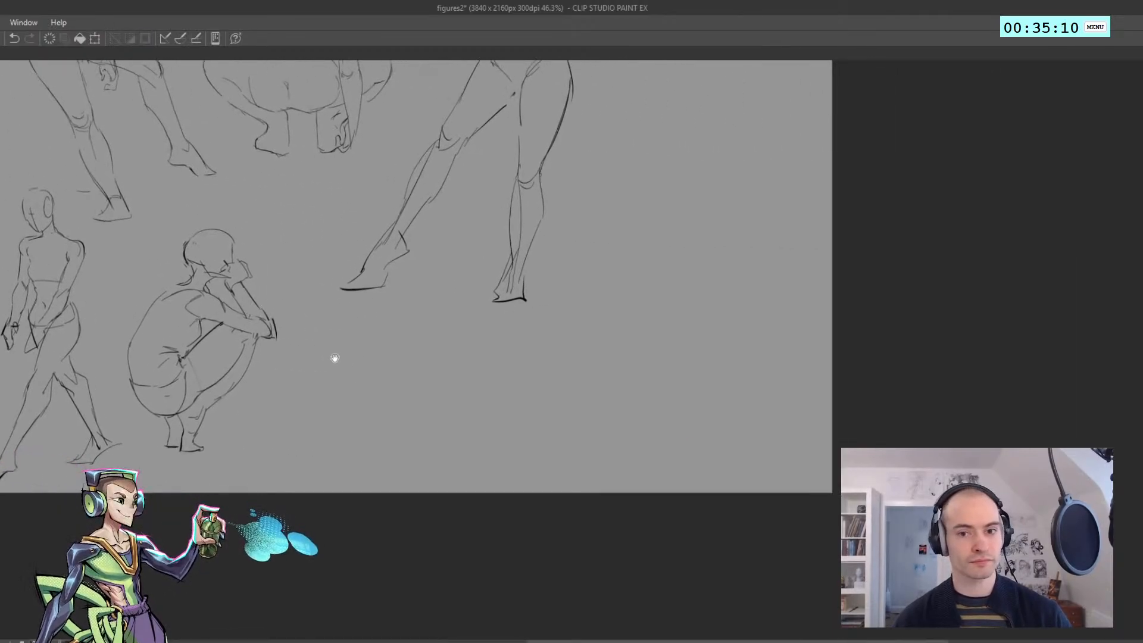
drag(331, 356, 335, 352)
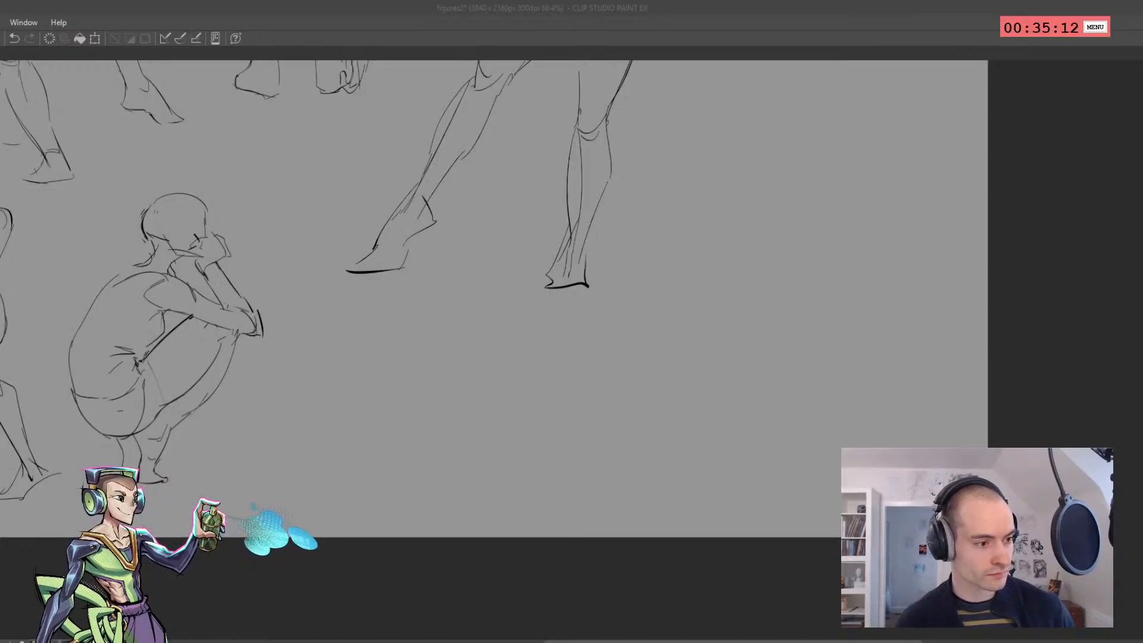
mouse_move(409, 301)
mouse_down()
mouse_move(398, 298)
mouse_move(300, 438)
mouse_move(276, 429)
mouse_up()
drag(234, 287, 308, 187)
drag(327, 204, 340, 253)
mouse_move(278, 213)
mouse_down()
mouse_move(272, 250)
mouse_move(252, 228)
mouse_move(293, 214)
mouse_up()
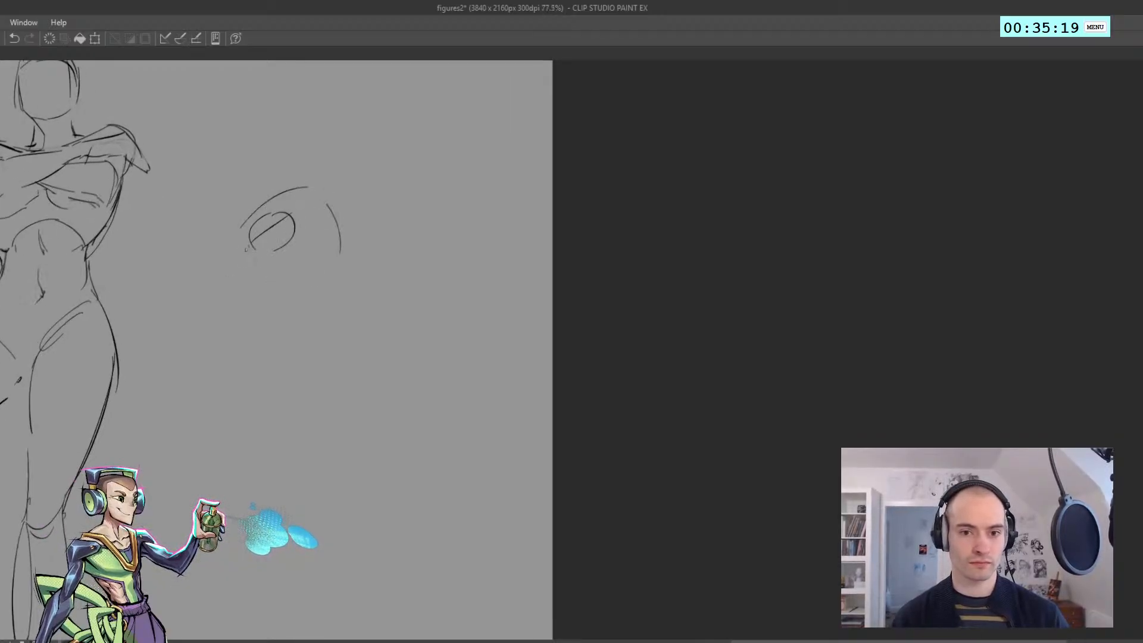
Draw the new head's lower contour around to a notch and a short angled line back up to the far side
mouse_move(240, 238)
mouse_down()
mouse_move(253, 282)
mouse_move(249, 273)
mouse_move(291, 292)
mouse_move(320, 256)
mouse_up()
key(ctrl+z)
key(ctrl+z)
key(ctrl+z)
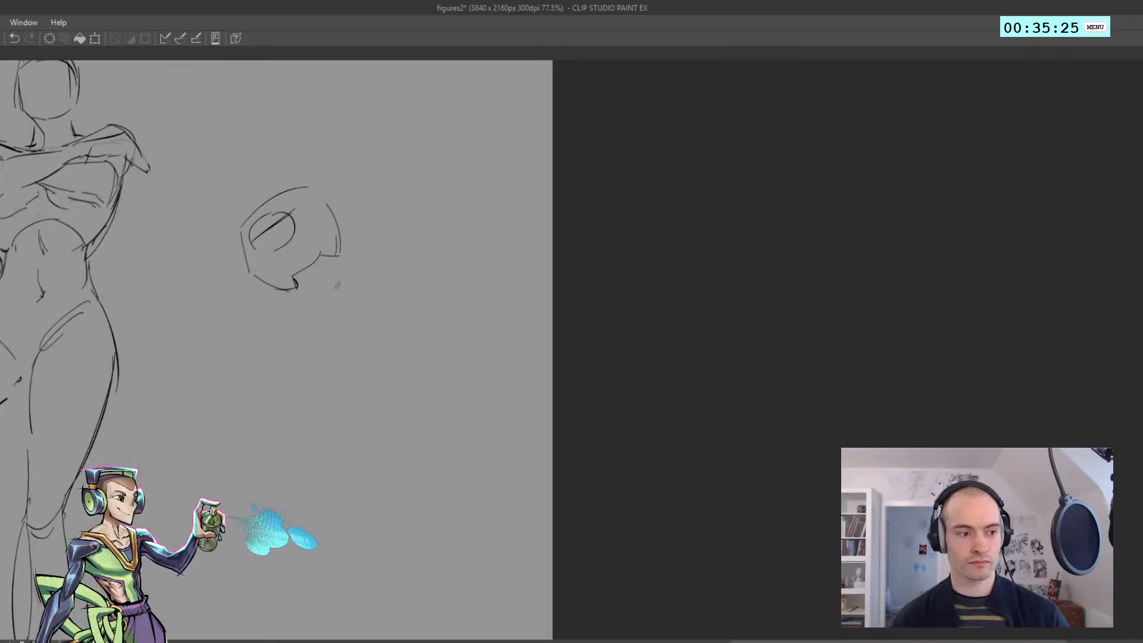
key(ctrl+z)
Draw the outer contour curving from beneath the new head up around its far side
mouse_move(294, 283)
mouse_down()
mouse_move(323, 295)
mouse_move(312, 297)
mouse_move(344, 295)
mouse_up()
key(ctrl+z)
mouse_move(341, 295)
mouse_down()
mouse_move(388, 269)
mouse_move(369, 241)
mouse_up()
key(ctrl+z)
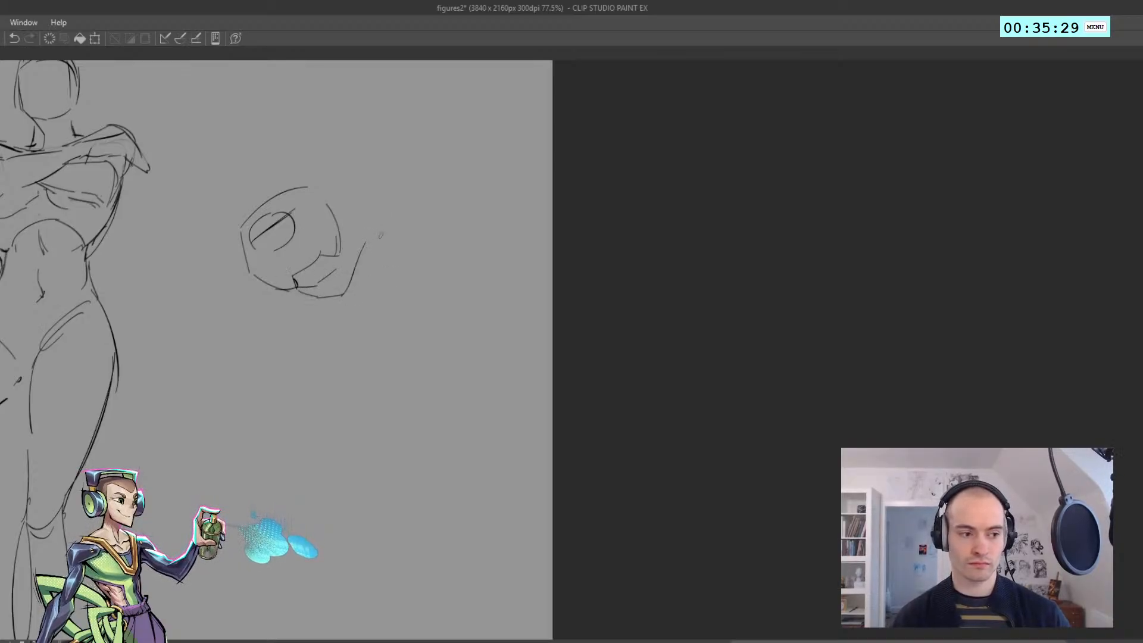
key(ctrl+z)
drag(348, 292, 364, 237)
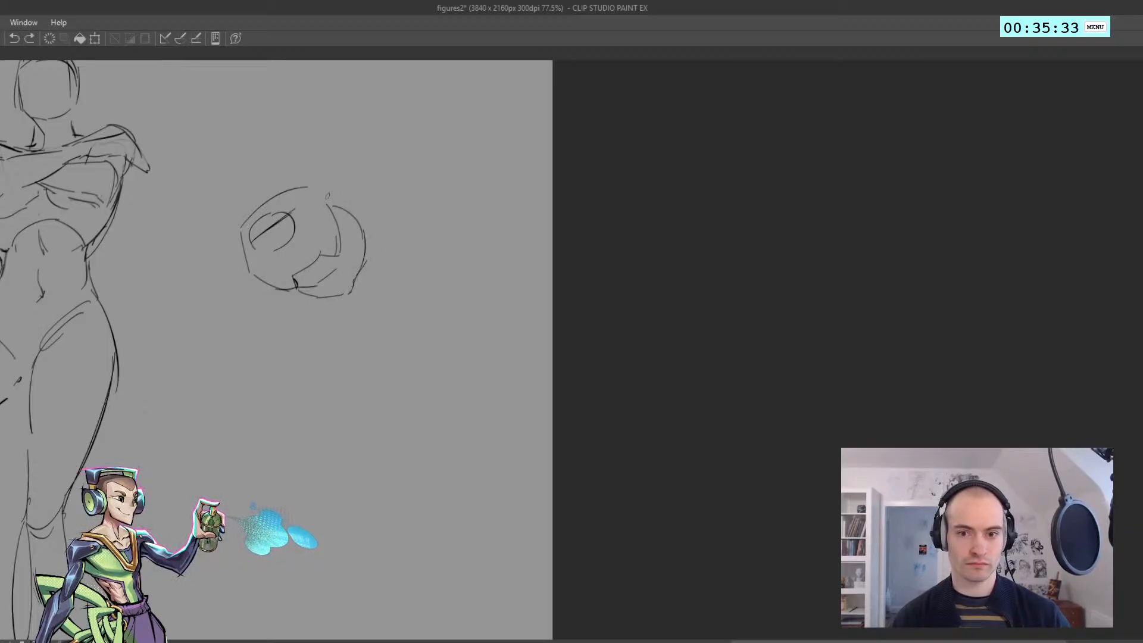
Draw the raised rear leg's thigh with an upper contour curving from the hip to the knee and a straighter lower contour
mouse_move(327, 196)
mouse_down()
mouse_move(393, 232)
mouse_move(409, 287)
mouse_up()
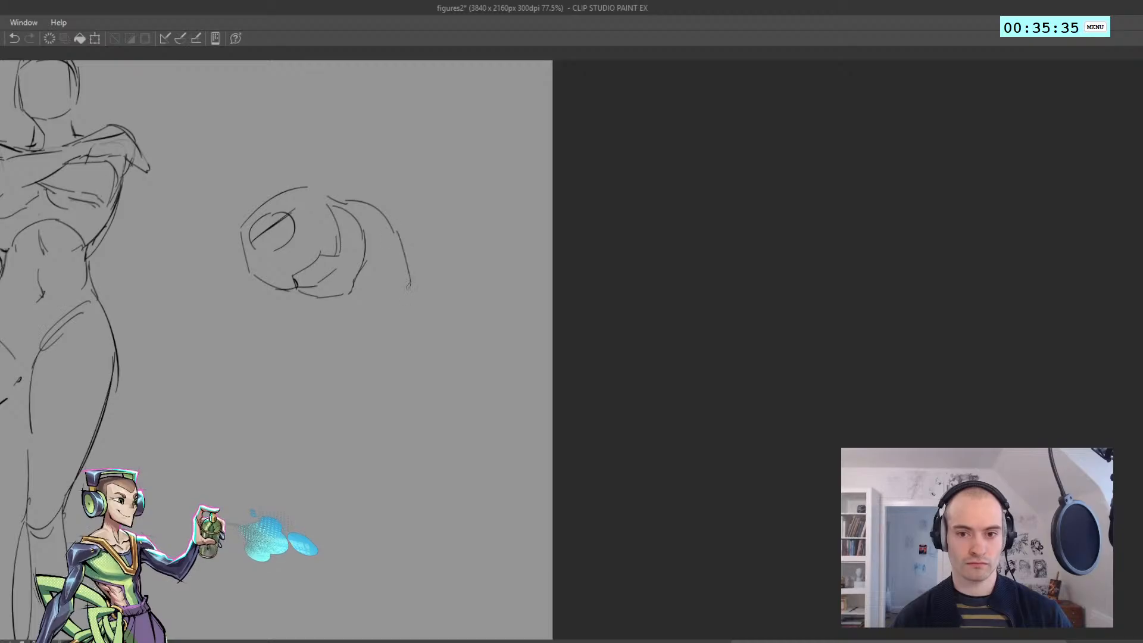
key(ctrl+z)
key(ctrl+z)
drag(390, 226, 414, 335)
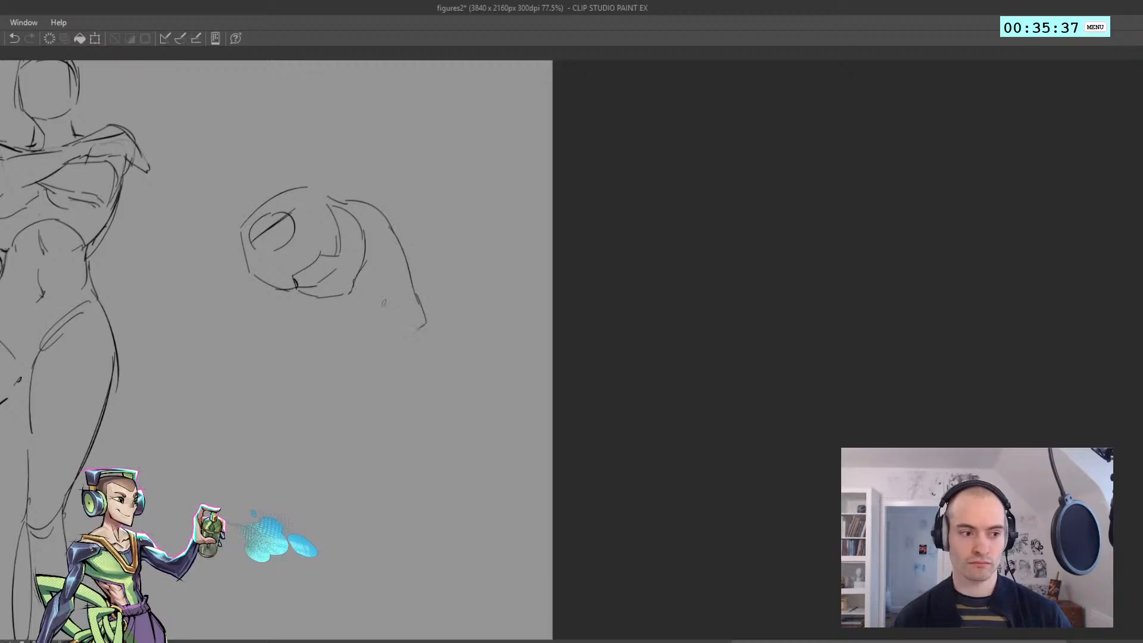
mouse_move(363, 300)
mouse_down()
mouse_move(407, 347)
mouse_move(399, 338)
mouse_move(432, 341)
mouse_up()
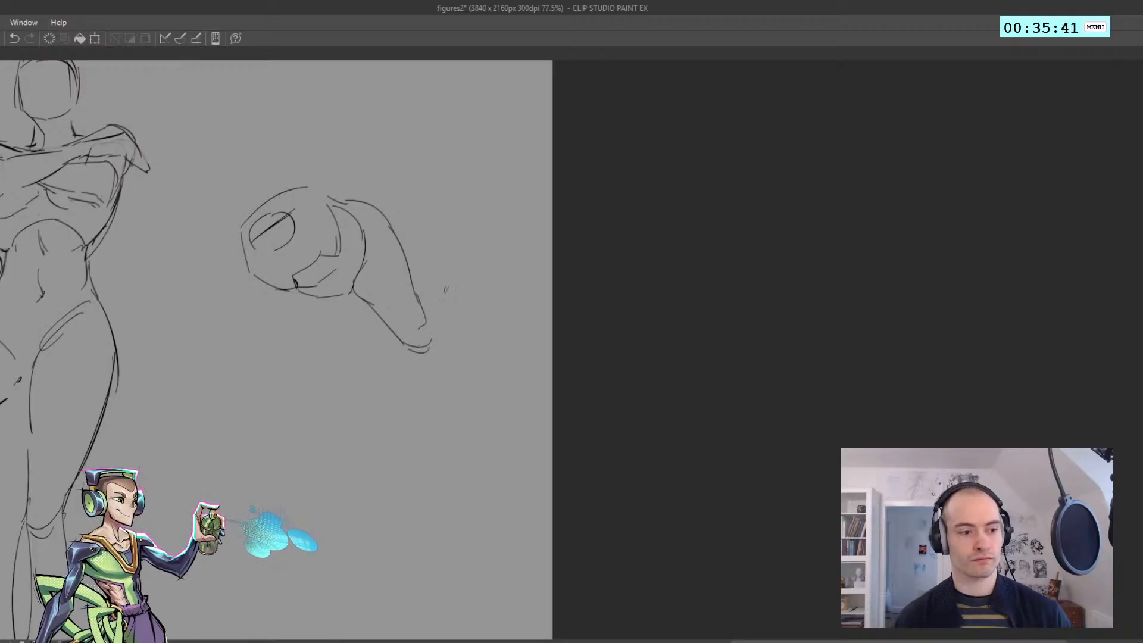
Draw the raised leg's knee curve and two calf contours tapering towards the ankle
key(ctrl+z)
mouse_move(410, 350)
mouse_down()
mouse_move(429, 348)
mouse_move(413, 352)
mouse_move(478, 392)
mouse_up()
key(ctrl+z)
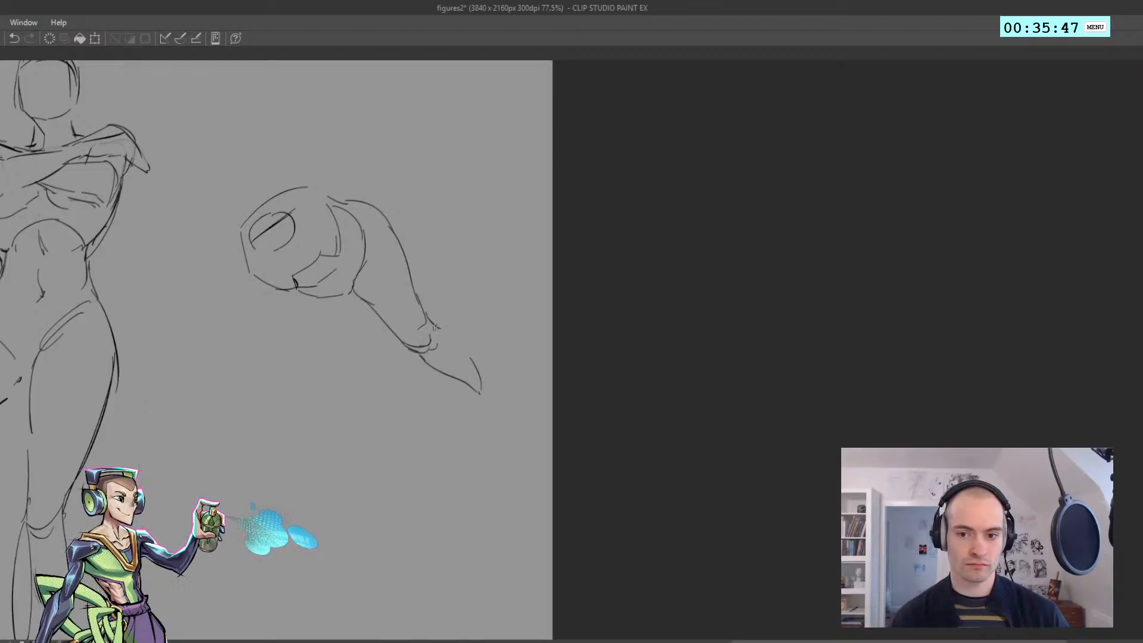
drag(445, 328, 490, 378)
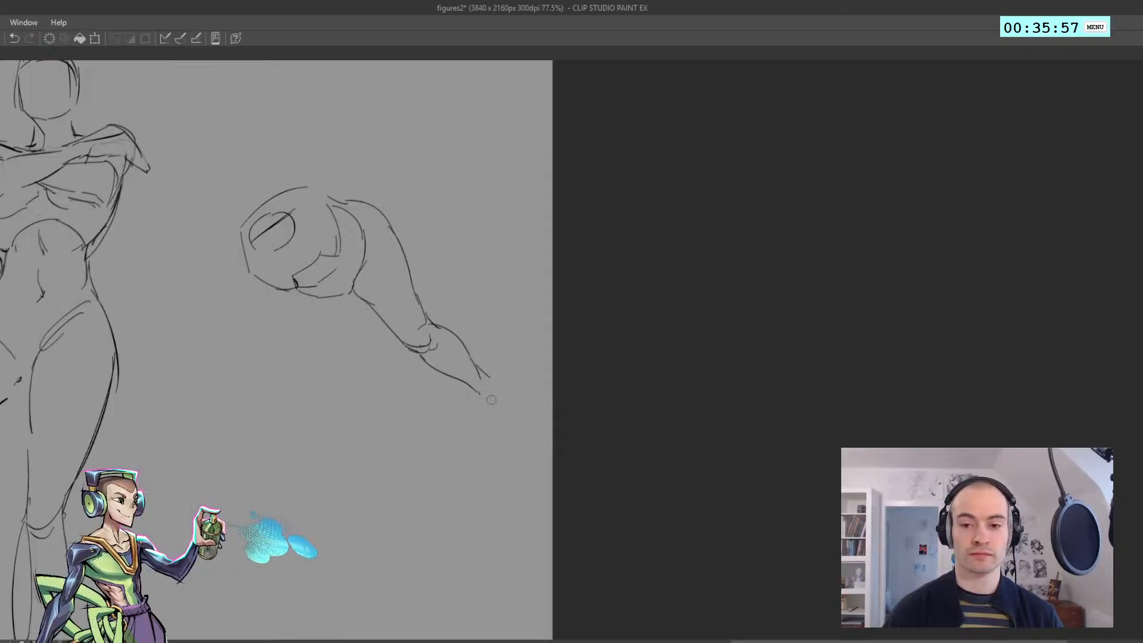
Add short curved ankle marks at the end of the raised leg's calf
mouse_move(482, 375)
mouse_down()
mouse_move(468, 384)
mouse_move(490, 386)
mouse_move(488, 373)
mouse_move(467, 397)
mouse_move(484, 406)
mouse_up()
key(ctrl+z)
key(ctrl+z)
key(ctrl+z)
key(ctrl+z)
key(ctrl+z)
key(ctrl+z)
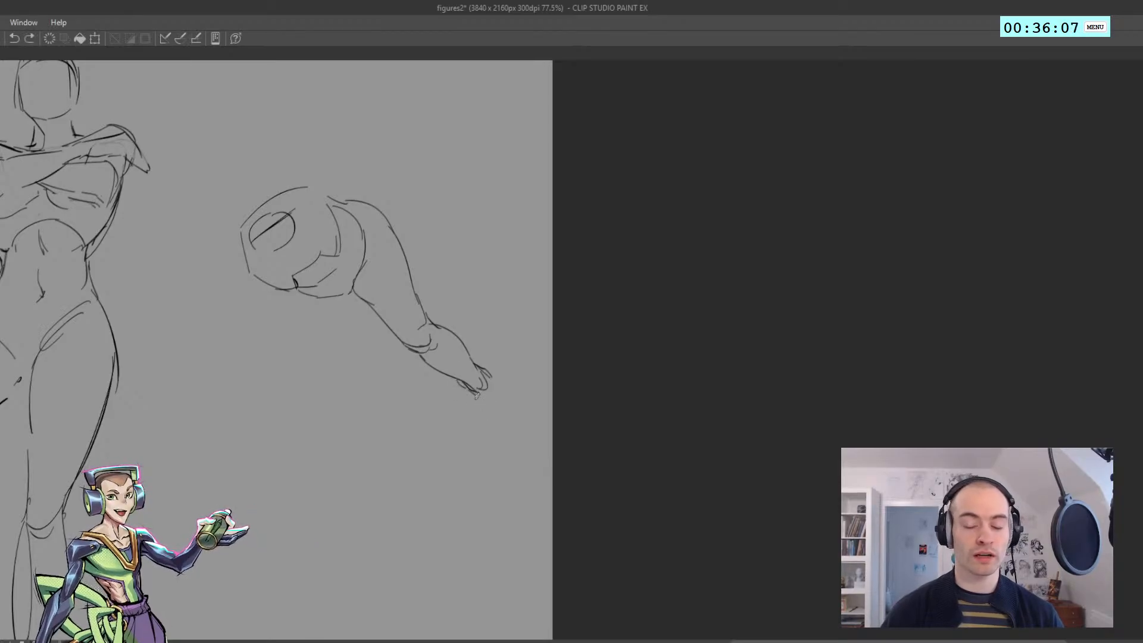
Draw the raised leg's foot extending from the ankle, with the sole, rounded far side and toes
mouse_move(461, 384)
mouse_down()
mouse_move(486, 414)
mouse_move(511, 422)
mouse_move(489, 375)
mouse_move(521, 415)
mouse_up()
key(ctrl+z)
key(ctrl+z)
key(ctrl+z)
key(ctrl+z)
key(ctrl+z)
key(ctrl+z)
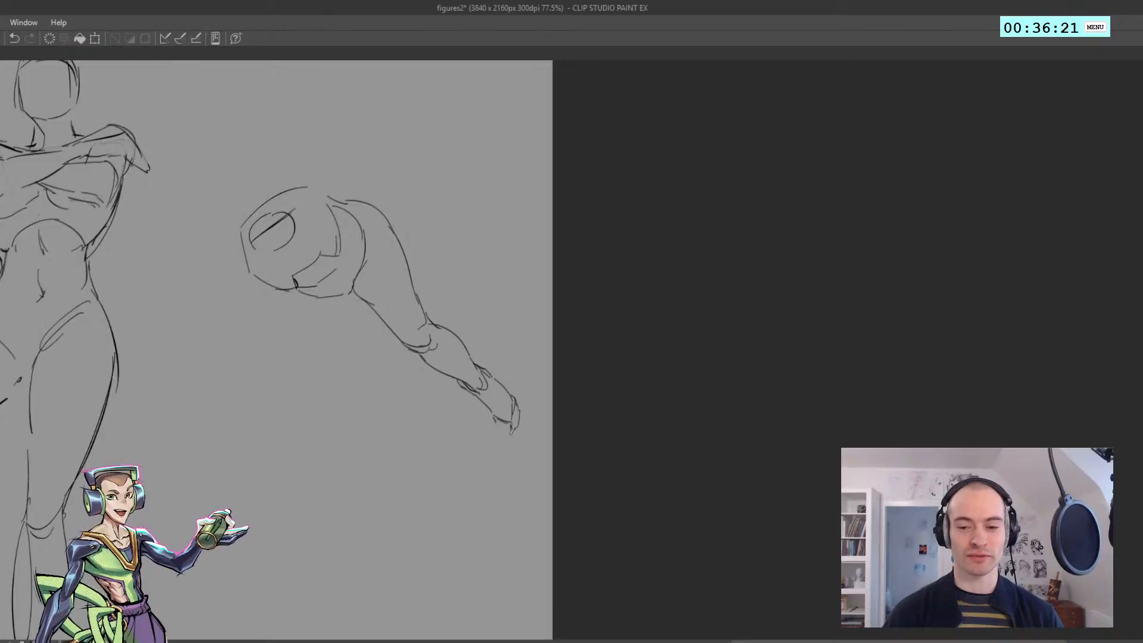
drag(511, 429, 506, 437)
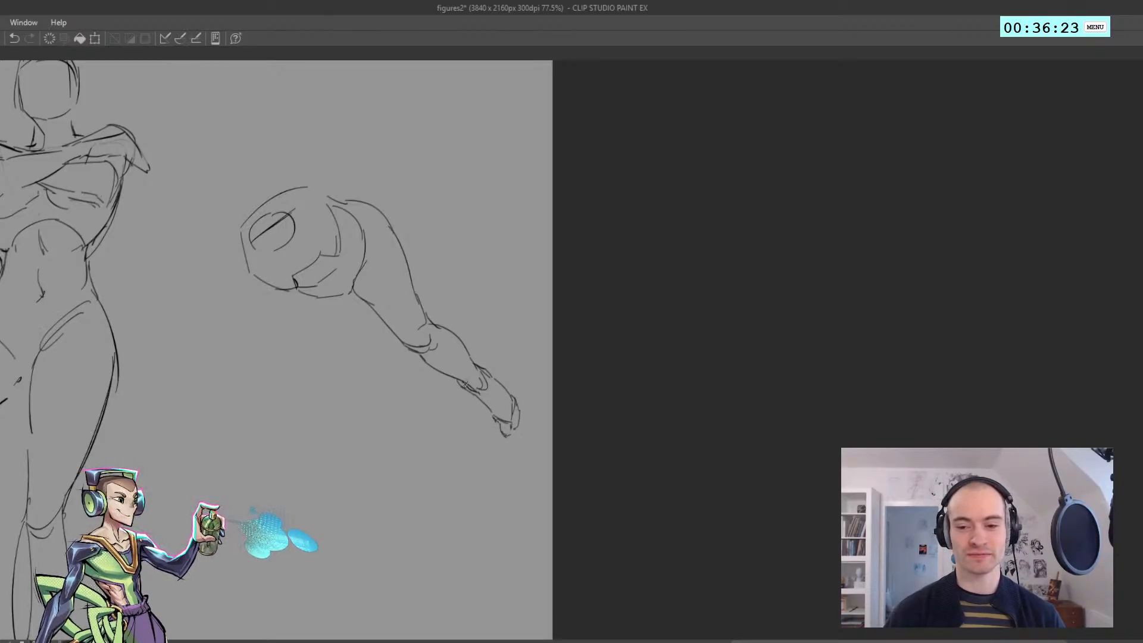
Draw the supporting leg's thigh with two contours running down from beneath the torso
mouse_move(312, 347)
mouse_down()
mouse_move(379, 337)
mouse_move(365, 379)
mouse_move(373, 396)
mouse_move(332, 373)
mouse_move(318, 284)
mouse_up()
key(ctrl+z)
Add a kneecap oval at the lower end of the supporting leg's thigh
key(ctrl+z)
key(ctrl+z)
key(ctrl+z)
key(ctrl+z)
key(ctrl+z)
key(ctrl+z)
key(ctrl+z)
key(ctrl+z)
key(ctrl+z)
key(ctrl+z)
mouse_move(343, 388)
mouse_down()
mouse_move(354, 400)
mouse_move(368, 389)
mouse_move(335, 381)
mouse_move(331, 363)
mouse_move(335, 373)
mouse_up()
key(ctrl+z)
key(ctrl+z)
key(ctrl+z)
key(ctrl+z)
Draw the supporting leg's shin as two contours slanting from the knee down to the ankle
key(ctrl+z)
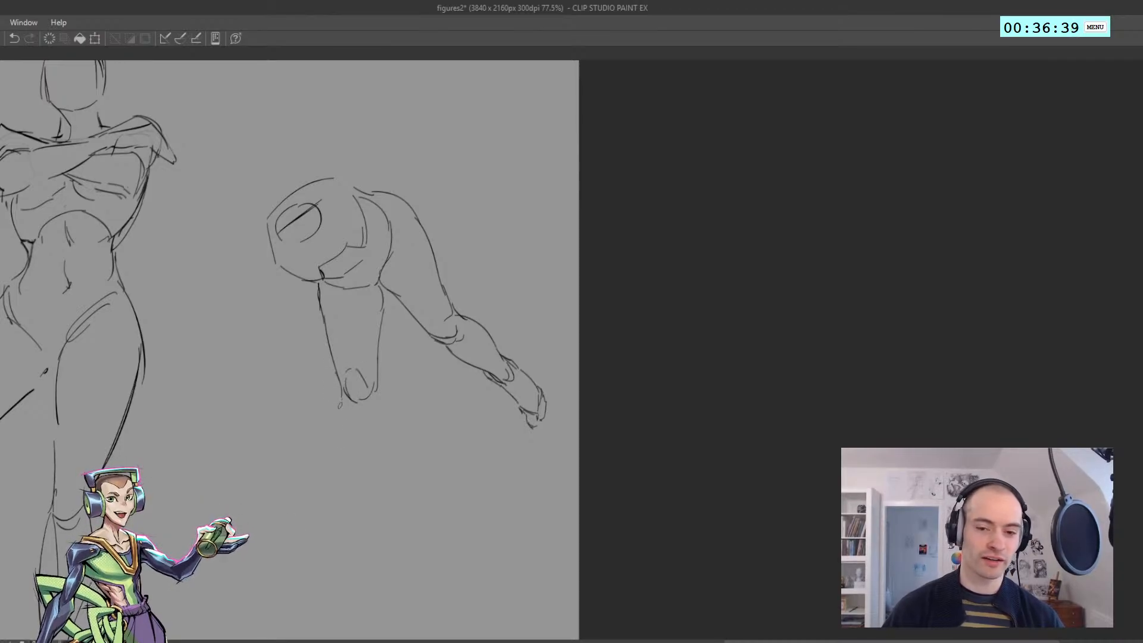
key(ctrl+z)
drag(337, 424, 342, 451)
key(ctrl+z)
key(ctrl+z)
drag(341, 402, 340, 420)
drag(339, 419, 383, 506)
key(ctrl+z)
mouse_move(389, 505)
mouse_down()
mouse_move(376, 410)
mouse_move(383, 473)
mouse_up()
key(ctrl+z)
key(ctrl+z)
Add the supporting leg's rear calf contour from behind the knee to the heel, with ankle marks
key(ctrl+z)
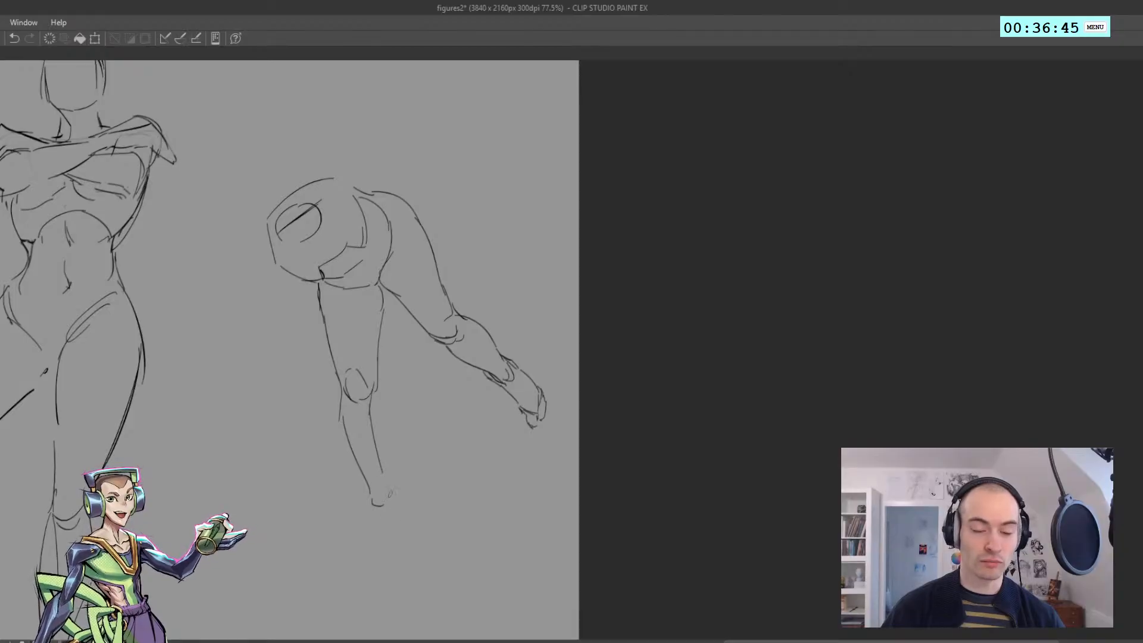
key(ctrl+z)
drag(381, 383, 389, 497)
key(ctrl+z)
Draw the supporting foot with its heel, sole, instep and rounded toes
key(ctrl+z)
drag(389, 423, 389, 523)
key(ctrl+z)
key(ctrl+z)
mouse_move(388, 484)
mouse_down()
mouse_move(398, 531)
mouse_move(375, 541)
mouse_move(404, 528)
mouse_move(349, 538)
mouse_up()
key(ctrl+z)
key(ctrl+z)
key(ctrl+z)
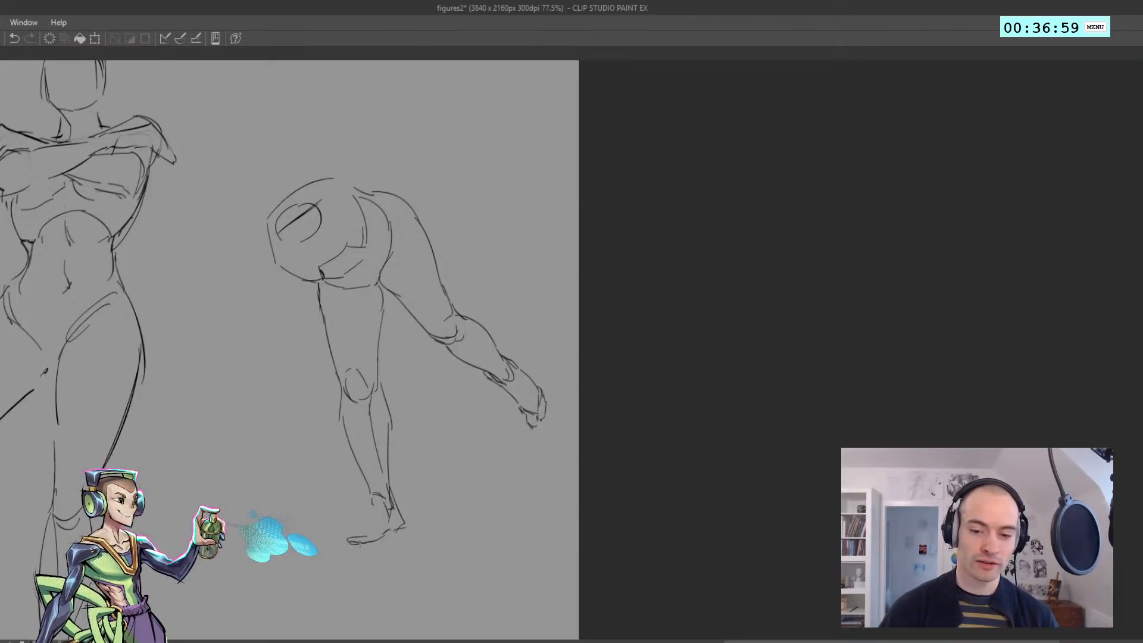
key(ctrl+z)
mouse_move(357, 543)
mouse_down()
mouse_move(365, 533)
mouse_move(336, 535)
mouse_move(352, 530)
mouse_up()
key(ctrl+z)
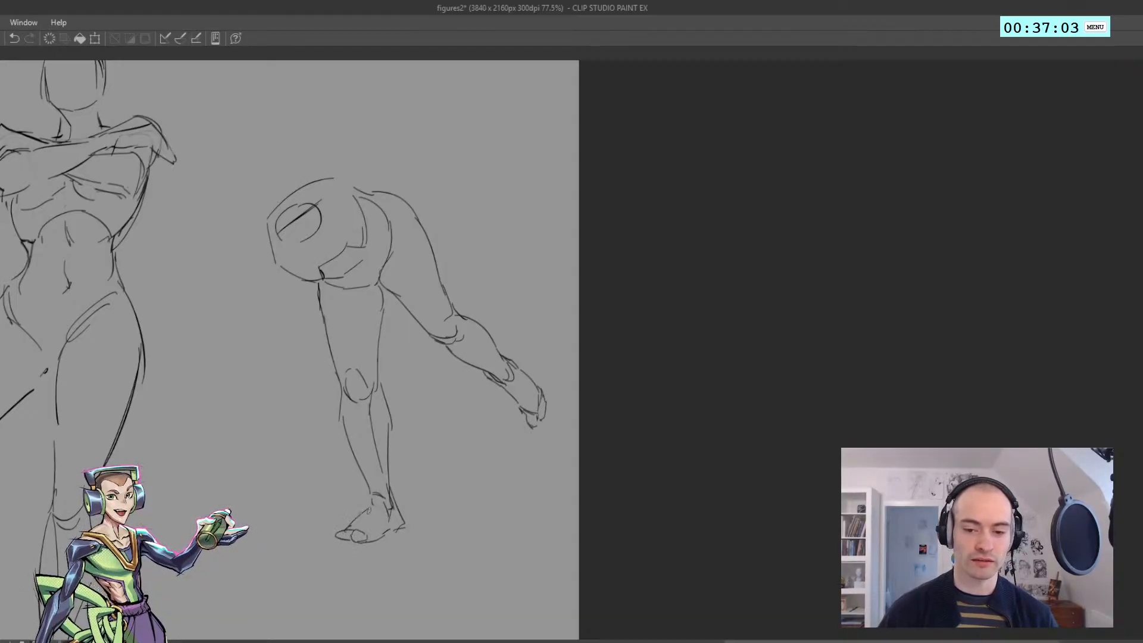
Draw the hanging far arm's upper section with two contours from the shoulder down to the elbow
drag(256, 249, 260, 281)
key(ctrl+z)
drag(260, 280, 280, 356)
key(ctrl+z)
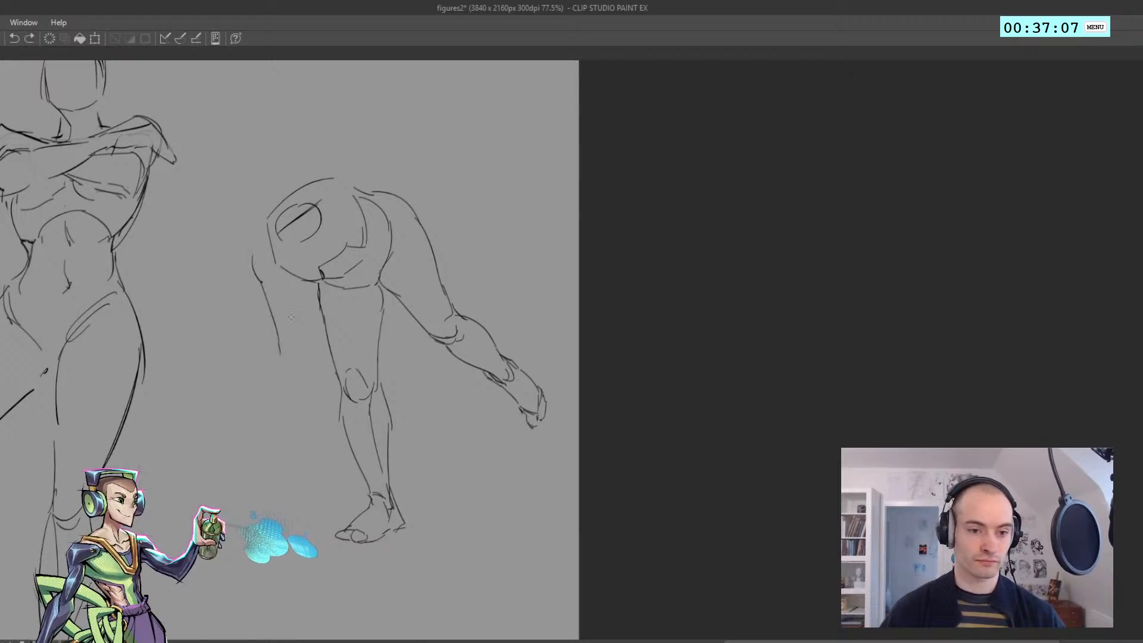
drag(294, 276, 299, 333)
Draw the hanging arm's forearm tapering from the elbow to the wrist, with overlapping lines on its outer side
drag(300, 336, 262, 417)
key(ctrl+z)
key(ctrl+z)
mouse_move(269, 361)
mouse_down()
mouse_move(255, 430)
mouse_move(260, 409)
mouse_up()
drag(268, 356, 274, 320)
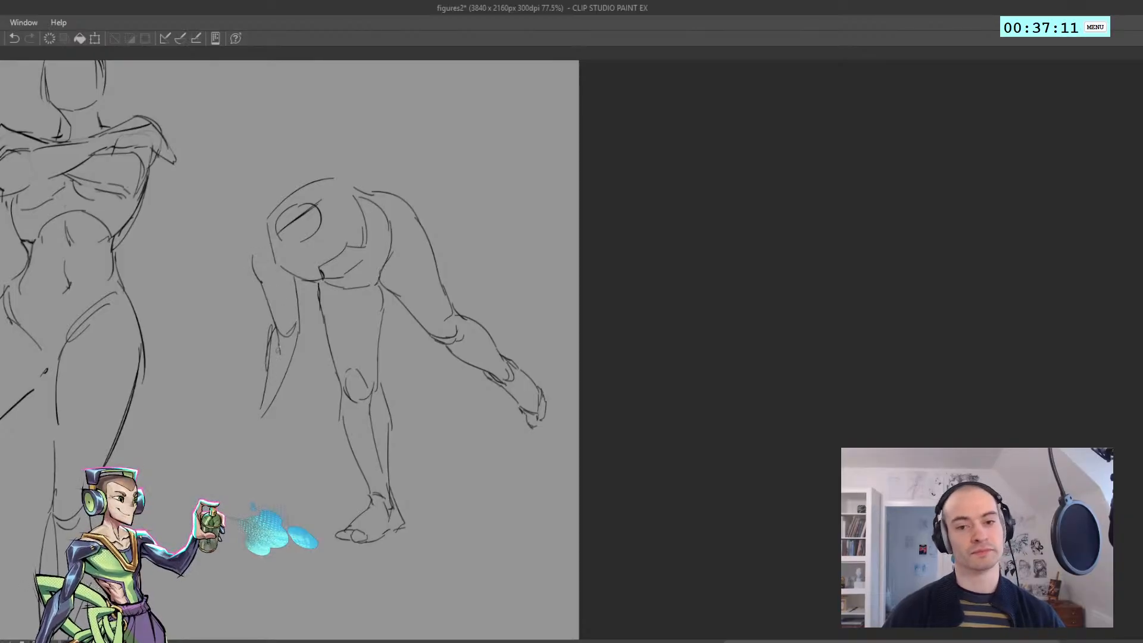
Add a simple pointed hand shape at the end of the hanging forearm
key(ctrl+z)
drag(261, 397, 249, 443)
drag(245, 450, 261, 437)
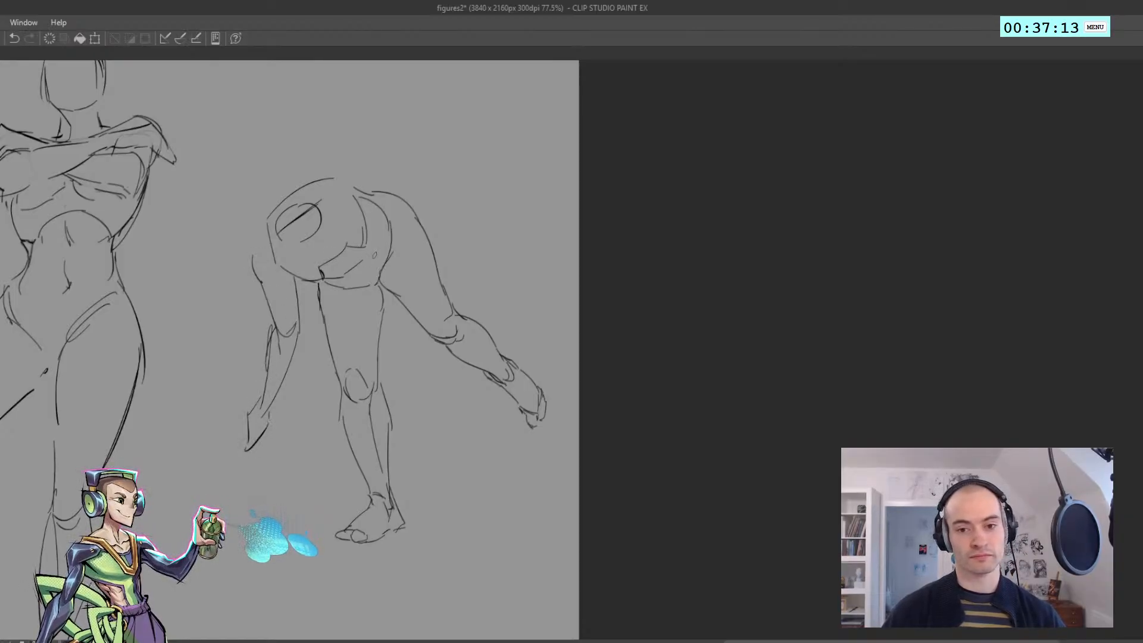
key(ctrl+z)
drag(346, 182, 369, 224)
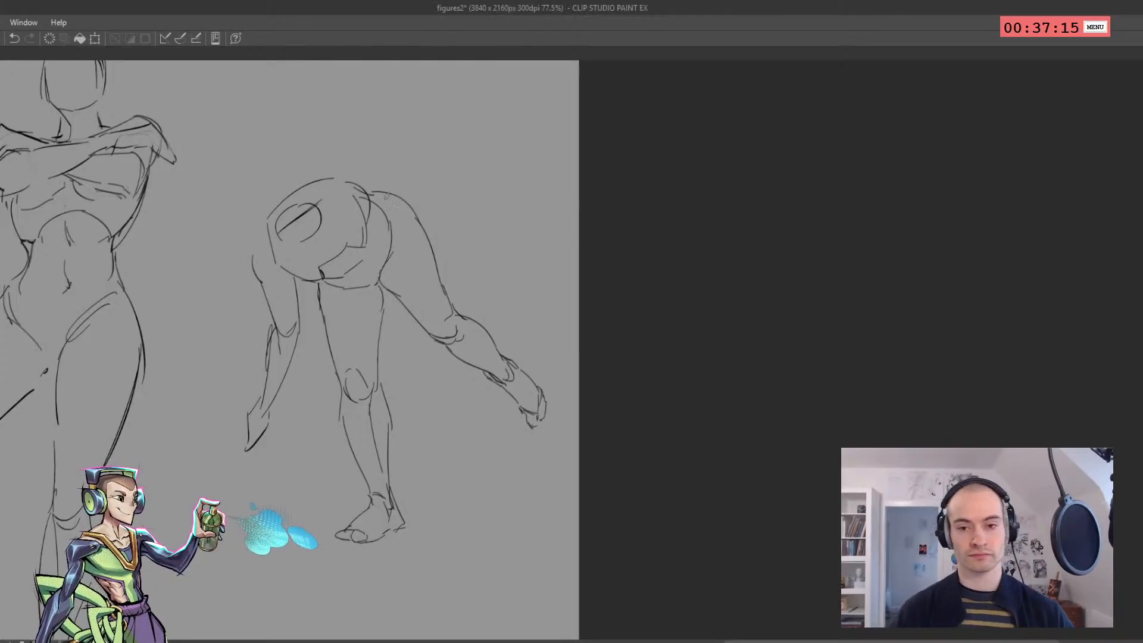
key(ctrl+z)
key(ctrl+z)
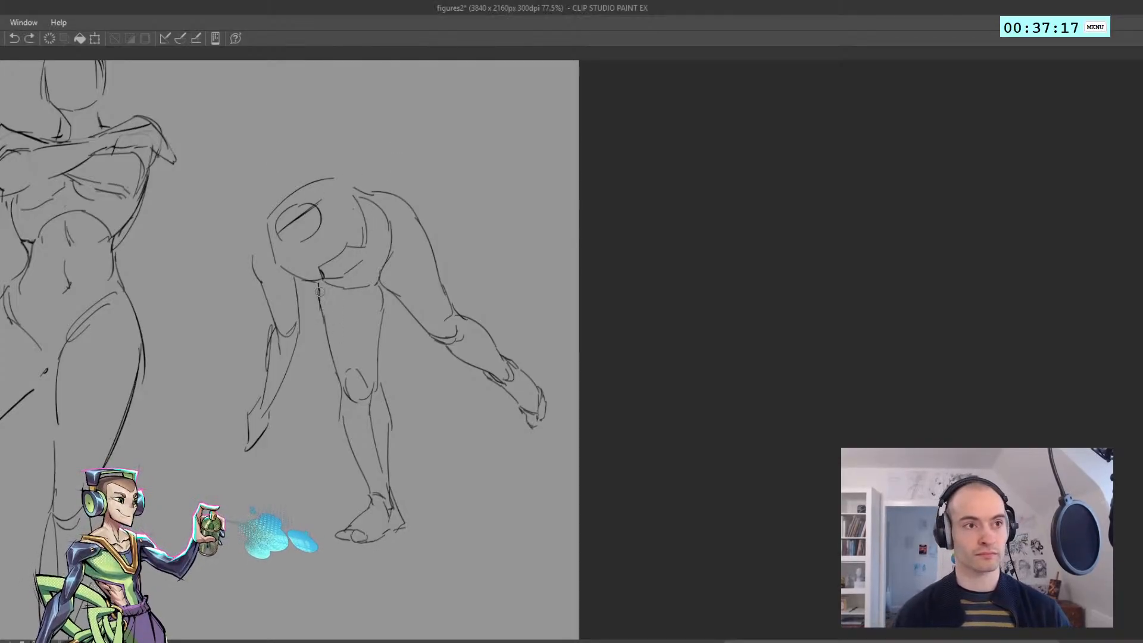
Redraw the front contour of the supporting thigh with a cleaner line and save the file
mouse_move(324, 340)
mouse_down()
mouse_move(317, 296)
mouse_move(329, 347)
mouse_up()
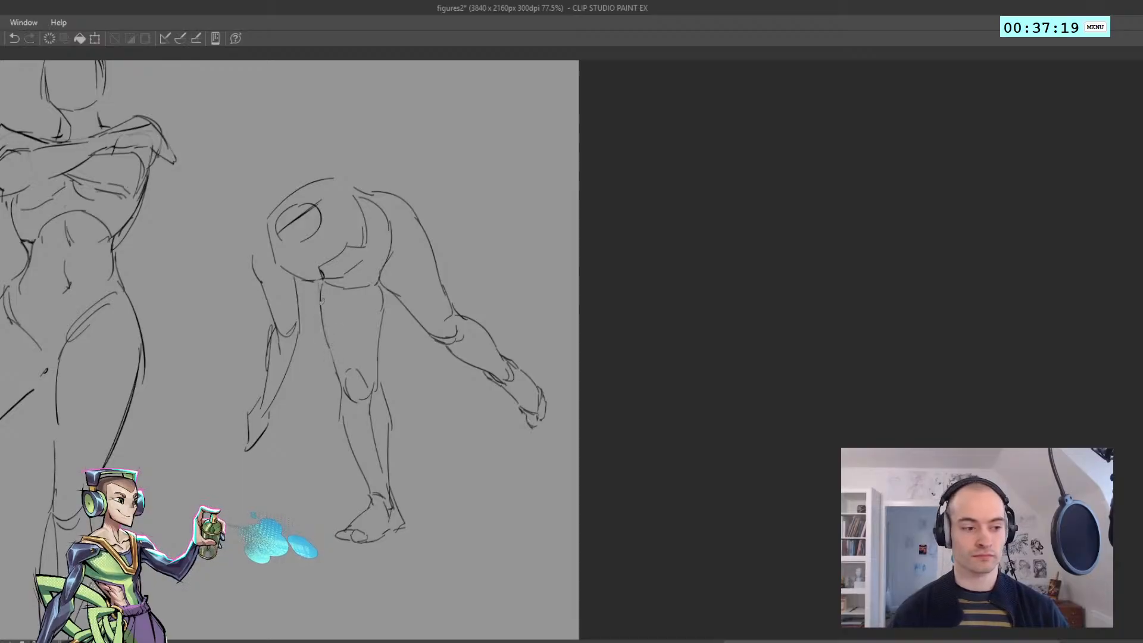
key(ctrl+s)
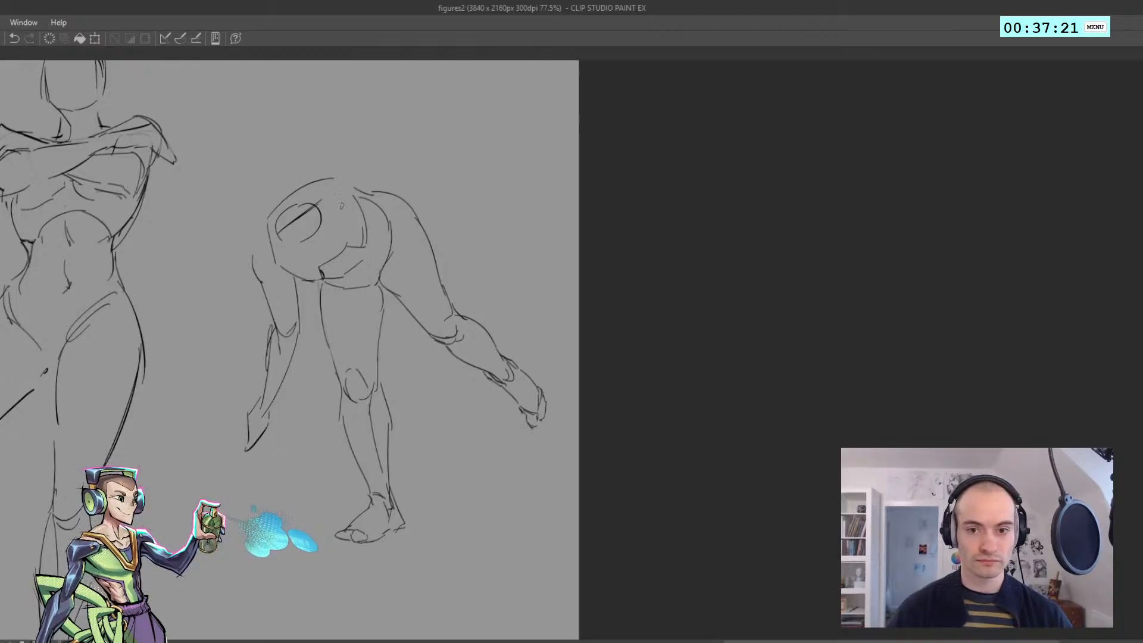
Add a short dark crease inside the torso and extend the back contour over to the raised hip
drag(343, 205, 354, 232)
key(ctrl+z)
drag(341, 176, 368, 192)
Draw the near arm's outer contour from the top of the back down across the hip to the elbow
drag(365, 199, 385, 250)
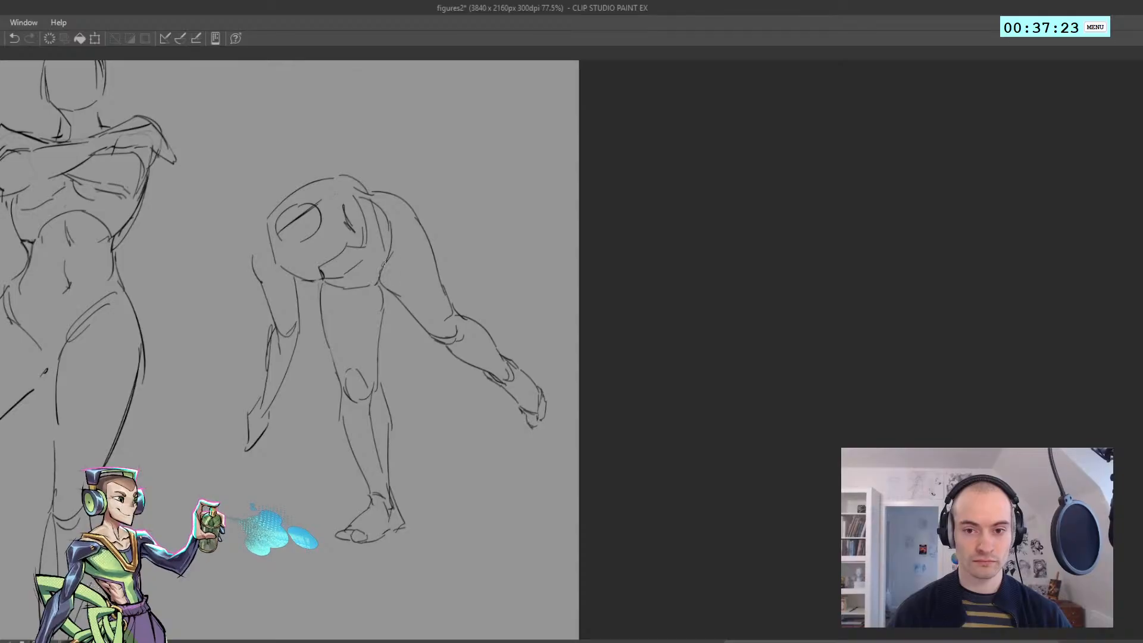
key(ctrl+z)
drag(366, 192, 394, 270)
key(ctrl+z)
Draw the near forearm's lower contour from the elbow across the supporting thigh to the wrist
key(ctrl+z)
drag(376, 206, 398, 297)
mouse_move(366, 202)
mouse_down()
mouse_move(385, 257)
mouse_move(346, 351)
mouse_up()
key(ctrl+z)
drag(396, 287, 322, 374)
Sketch the near hand with spread fingers above the supporting knee and add the forearm's upper contour
key(ctrl+z)
key(ctrl+z)
key(ctrl+z)
mouse_move(323, 373)
mouse_down()
mouse_move(306, 386)
mouse_move(315, 372)
mouse_move(338, 372)
mouse_move(321, 360)
mouse_up()
key(ctrl+z)
key(ctrl+z)
drag(323, 342, 319, 361)
key(ctrl+z)
mouse_move(322, 343)
mouse_down()
mouse_move(310, 354)
mouse_move(358, 317)
mouse_move(369, 282)
mouse_move(358, 310)
mouse_up()
Erase the pelvis line overlapping the near arm and draw the upper arm's inner contour down to the elbow
key(ctrl+z)
drag(377, 275, 356, 321)
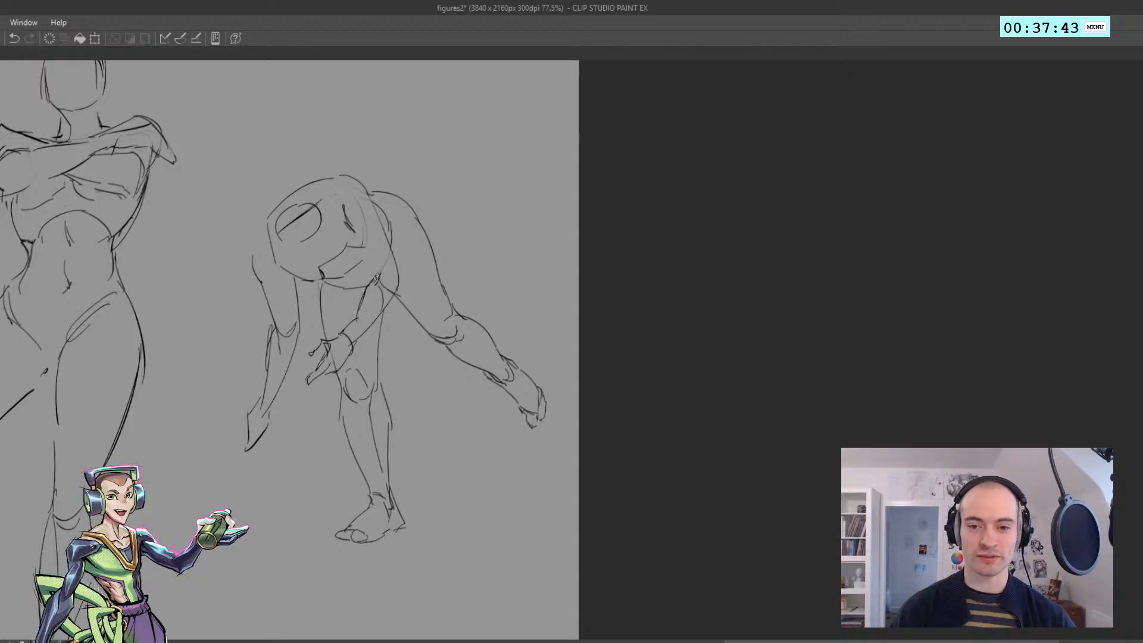
key(ctrl+z)
drag(350, 226, 371, 283)
key(e)
mouse_move(362, 246)
mouse_down()
mouse_move(358, 234)
mouse_move(358, 244)
mouse_up()
key(p)
mouse_move(348, 221)
mouse_down()
mouse_move(369, 279)
mouse_move(367, 268)
mouse_up()
key(ctrl+z)
key(ctrl+z)
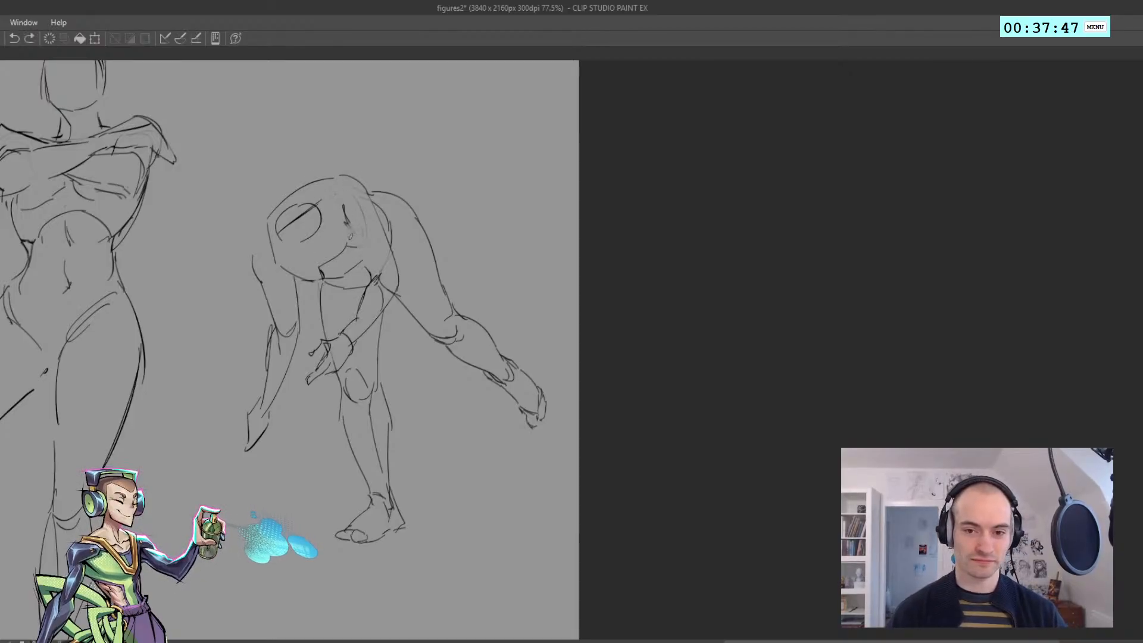
drag(349, 225, 365, 262)
key(p)
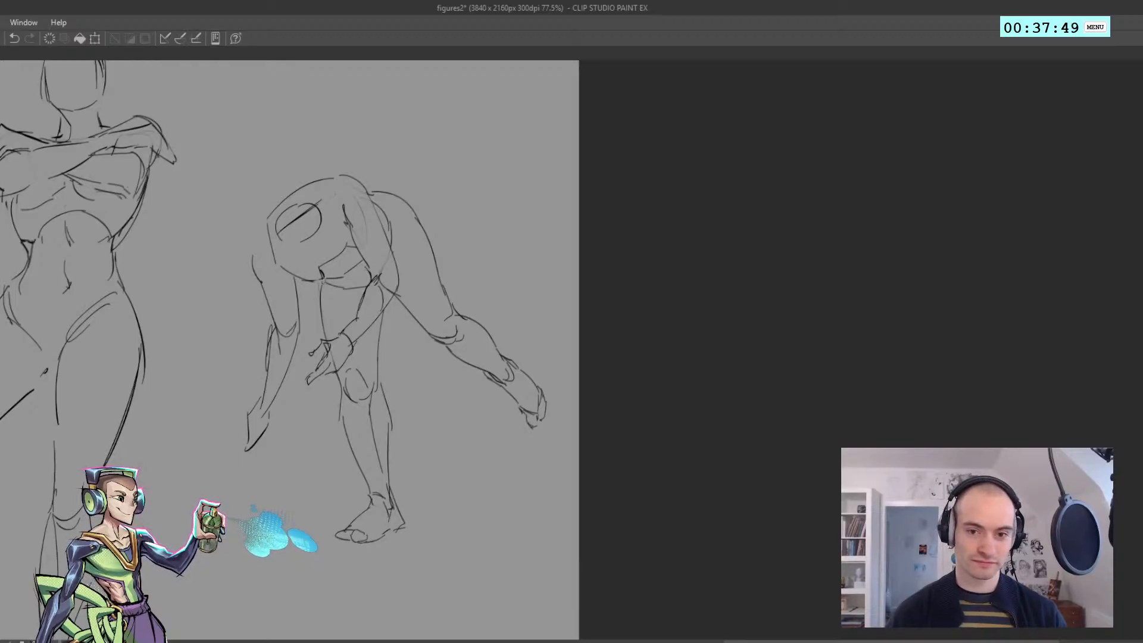
Try to draw curved chest contours along the underside of the bent torso
key(ctrl+z)
mouse_move(298, 297)
mouse_down()
mouse_move(287, 266)
mouse_move(329, 297)
mouse_move(301, 291)
mouse_up()
key(ctrl+z)
key(ctrl+z)
key(ctrl+z)
mouse_move(303, 291)
mouse_down()
mouse_move(277, 259)
mouse_move(331, 284)
mouse_move(301, 275)
mouse_move(344, 258)
mouse_move(360, 270)
mouse_move(310, 244)
mouse_move(365, 258)
mouse_move(345, 269)
mouse_move(352, 248)
mouse_move(302, 209)
mouse_move(357, 210)
mouse_up()
key(ctrl+z)
key(ctrl+z)
key(e)
key(p)
key(ctrl+z)
key(ctrl+z)
key(ctrl+z)
key(ctrl+z)
key(e)
key(ctrl+z)
key(ctrl+z)
key(ctrl+z)
key(ctrl+z)
key(ctrl+z)
key(ctrl+z)
key(ctrl+z)
key(ctrl+z)
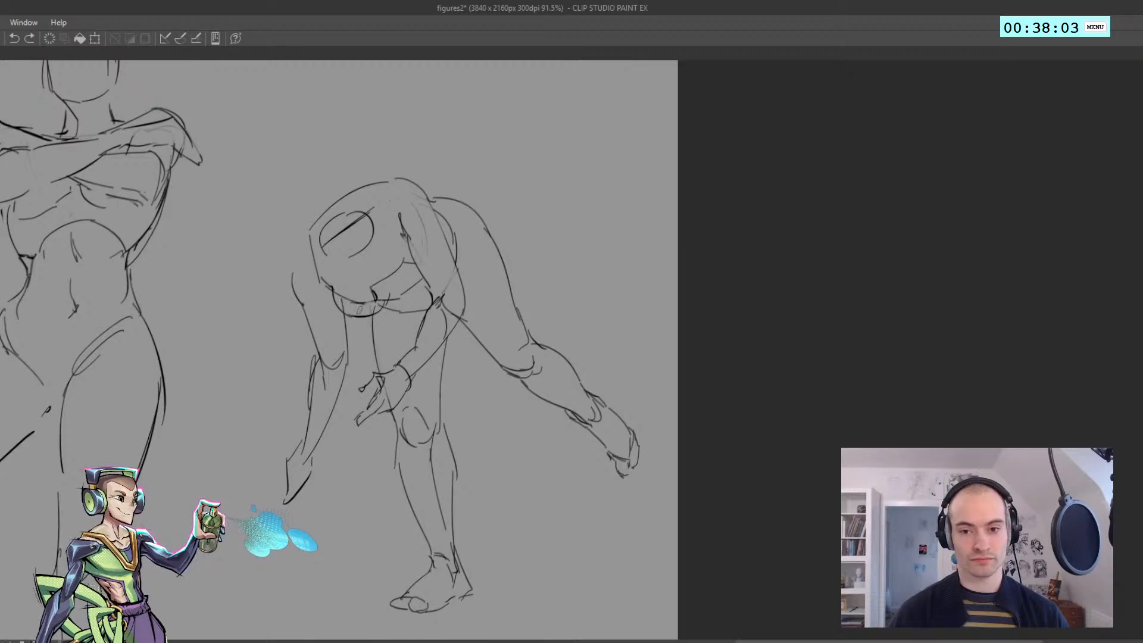
key(ctrl+z)
Mirror the canvas view, erase the angled construction lines inside the lower torso, and restore the normal view
key(h)
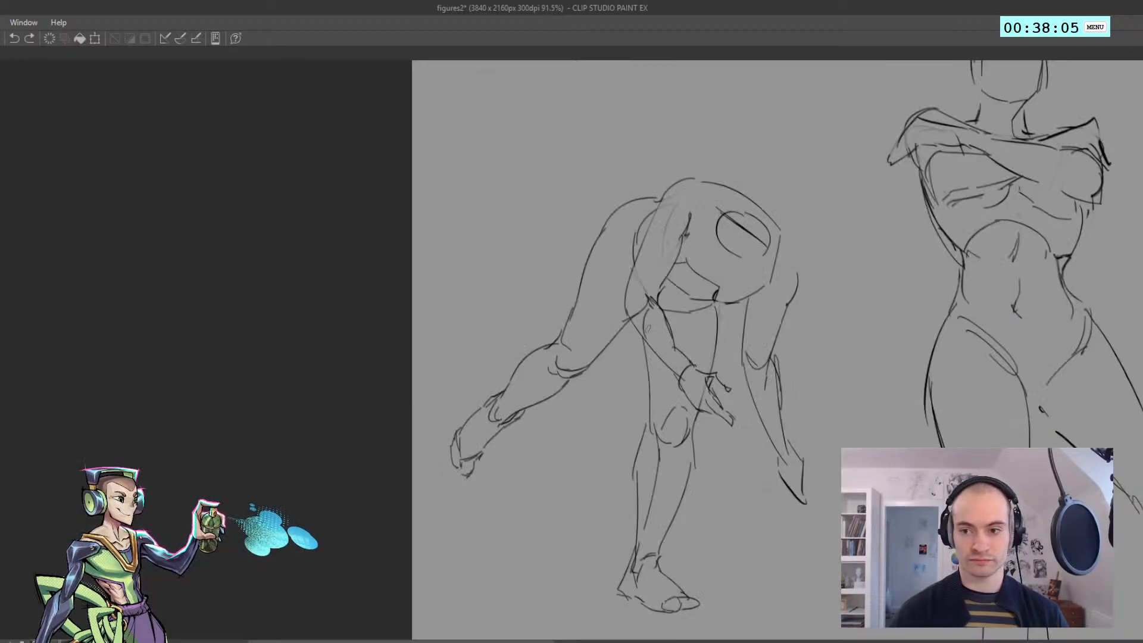
key(ctrl+z)
mouse_move(661, 287)
mouse_down()
mouse_move(716, 319)
mouse_move(696, 306)
mouse_move(699, 269)
mouse_up()
key(e)
key(h)
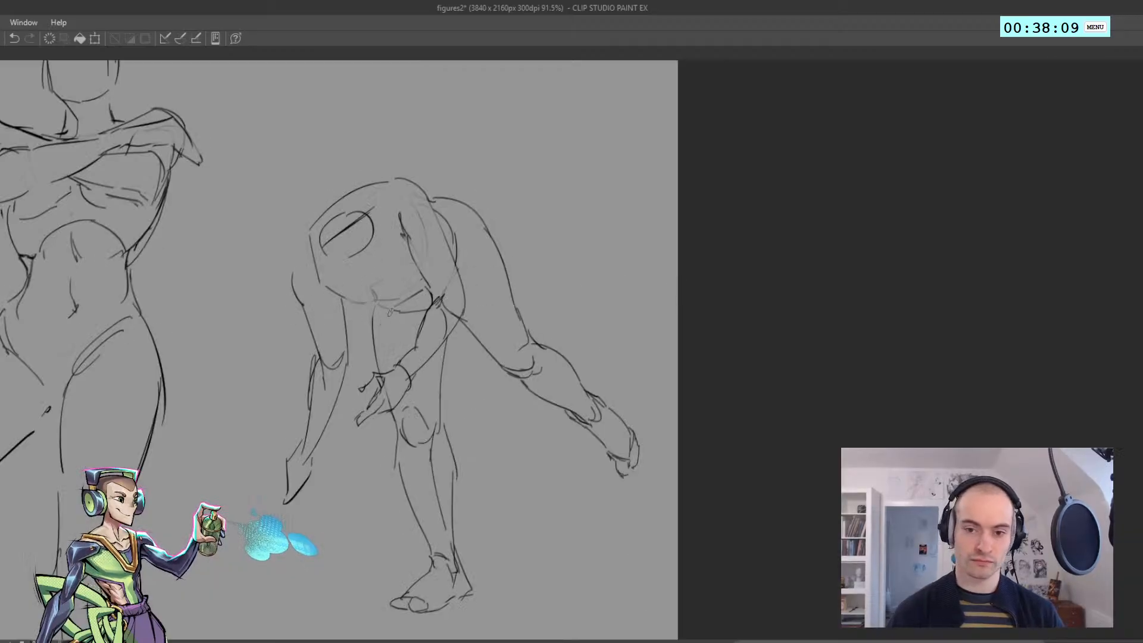
Draw curved chest contours beneath the torso between the two arms, with a small tick above them
mouse_move(351, 312)
mouse_down()
mouse_move(321, 282)
mouse_move(429, 296)
mouse_up()
key(ctrl+z)
key(ctrl+z)
key(ctrl+z)
key(ctrl+z)
key(ctrl+z)
key(ctrl+z)
drag(406, 256, 405, 241)
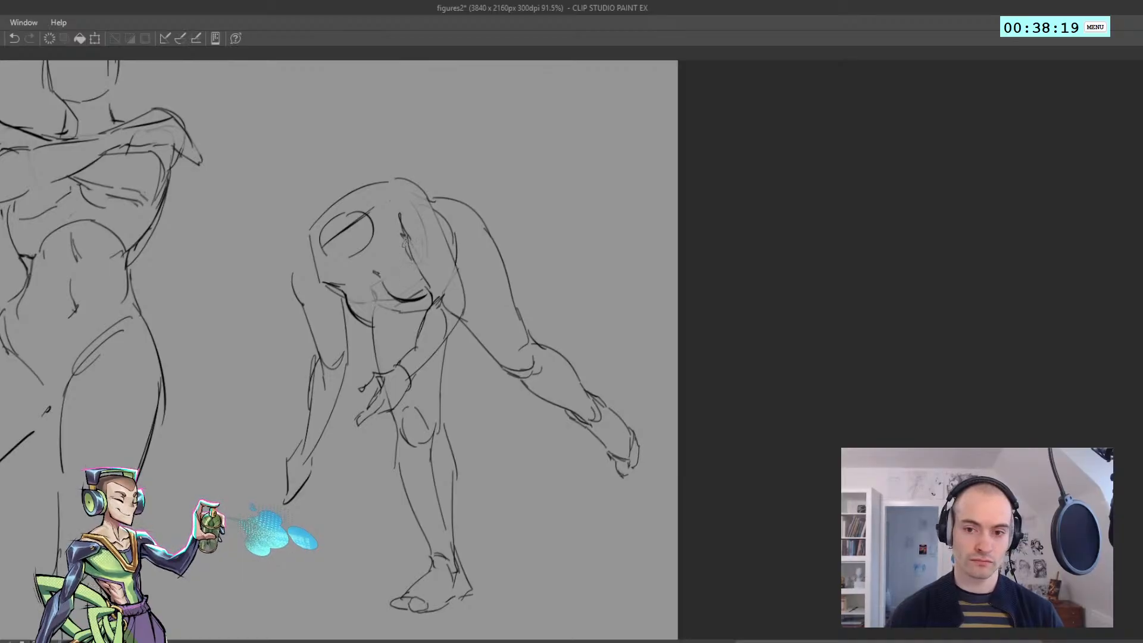
Erase the ellipse at the front of the torso and draw the bending figure's head as a rounded oval there
mouse_move(321, 226)
mouse_down()
mouse_move(380, 244)
mouse_move(393, 268)
mouse_move(384, 238)
mouse_move(374, 266)
mouse_up()
scroll(361, 265, down, 3)
key(e)
key(ctrl+z)
mouse_move(367, 190)
mouse_down()
mouse_move(356, 237)
mouse_move(400, 207)
mouse_move(404, 251)
mouse_up()
key(ctrl+z)
key(ctrl+z)
mouse_move(390, 199)
mouse_down()
mouse_move(406, 223)
mouse_move(397, 254)
mouse_up()
scroll(390, 279, down, 9)
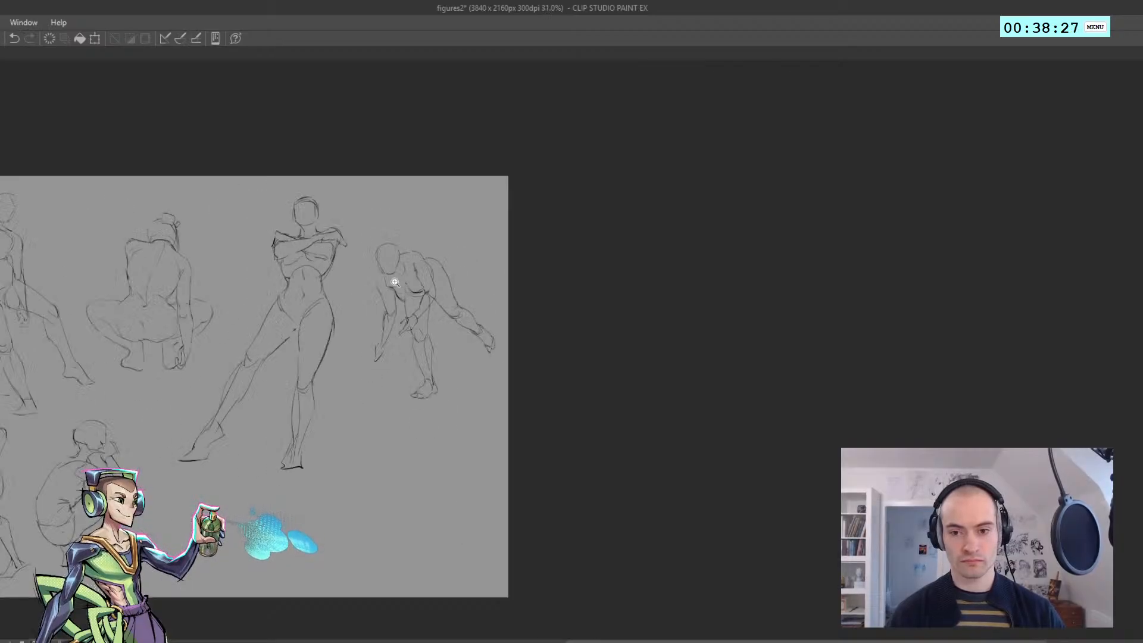
Refine the chest contour beneath the bending figure's torso and add a short stroke along the side of the torso
scroll(357, 316, up, 1)
scroll(450, 310, up, 4)
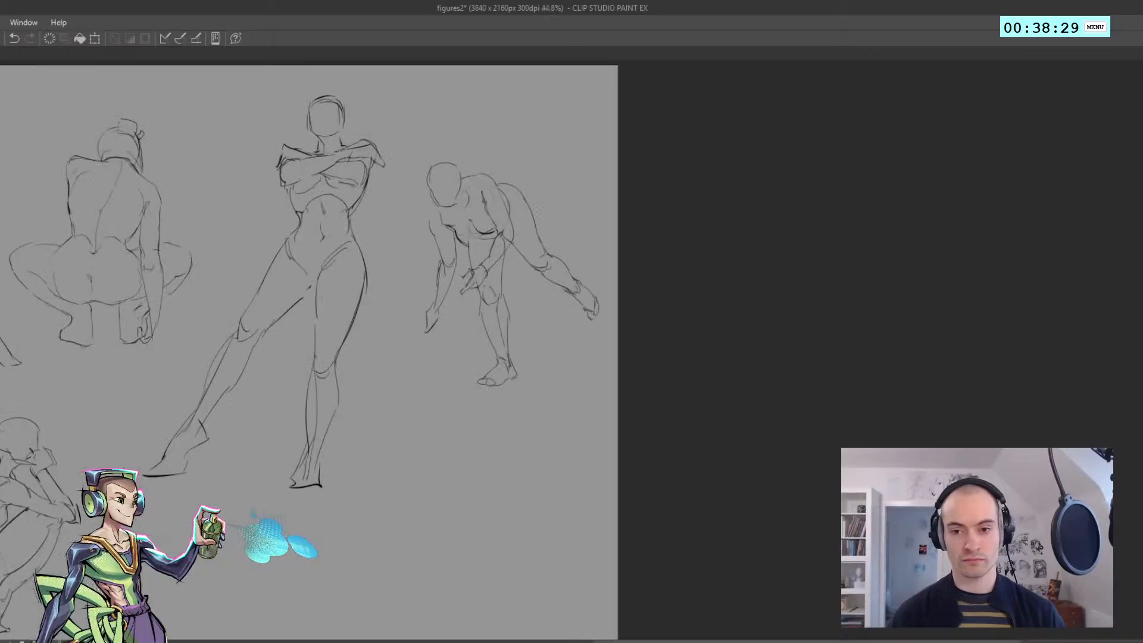
drag(470, 237, 495, 232)
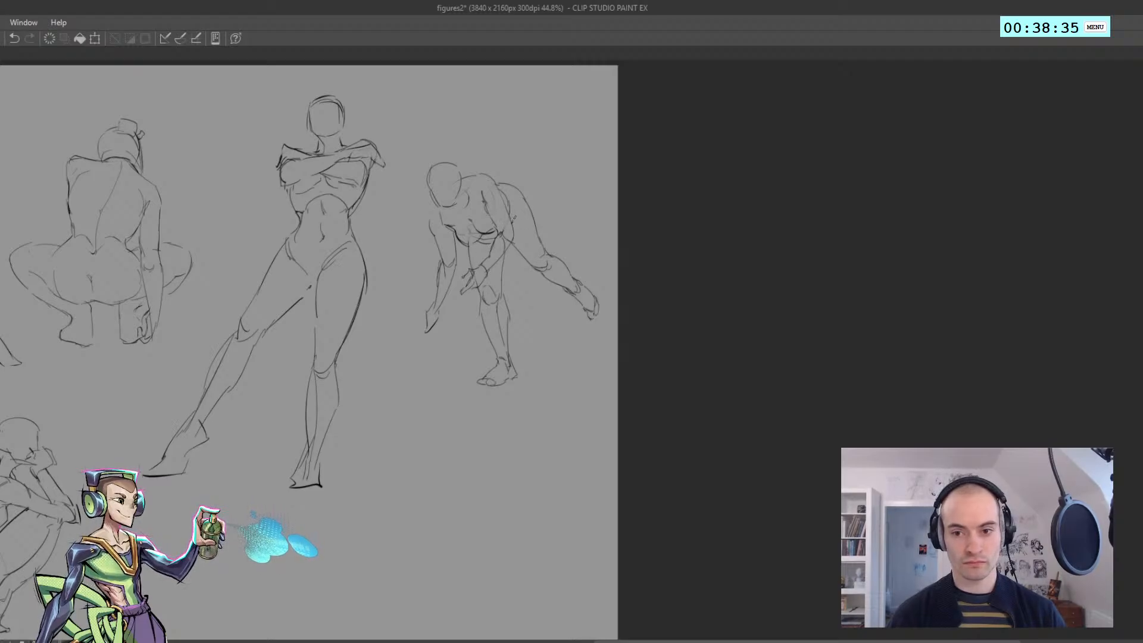
drag(515, 218, 519, 210)
scroll(485, 222, down, 4)
scroll(450, 240, up, 4)
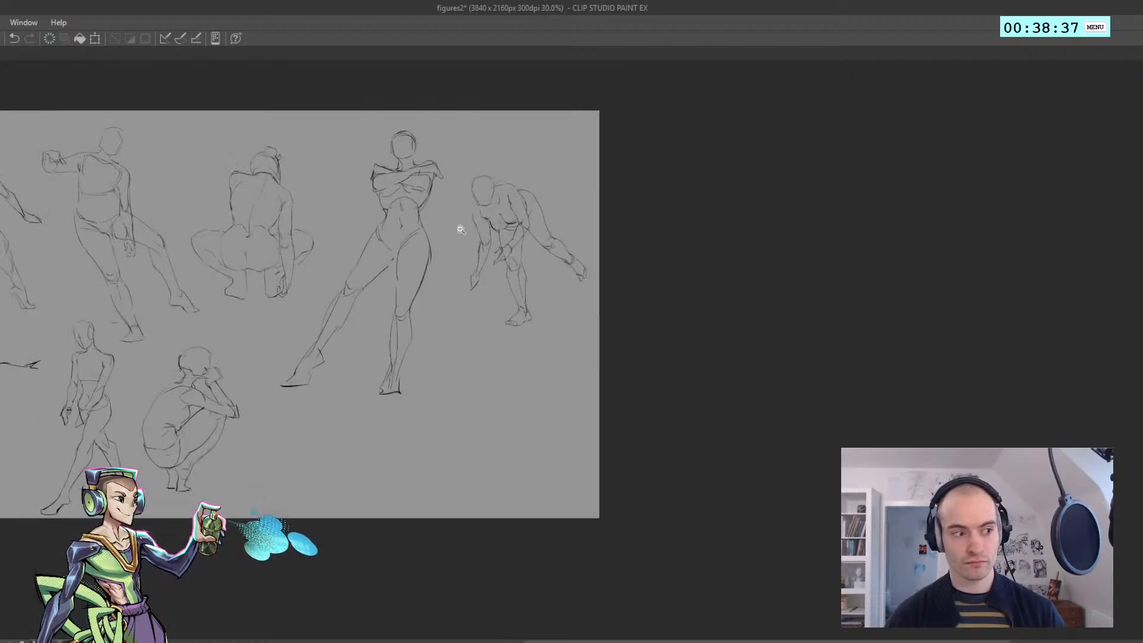
Rework the bending figure's head to tilt downward, with an angled jaw and crossing face guidelines
mouse_move(476, 178)
mouse_down()
mouse_move(498, 193)
mouse_move(465, 158)
mouse_move(490, 148)
mouse_up()
key(ctrl+z)
key(ctrl+z)
key(ctrl+z)
key(ctrl+z)
key(ctrl+z)
key(ctrl+z)
key(ctrl+z)
key(ctrl+z)
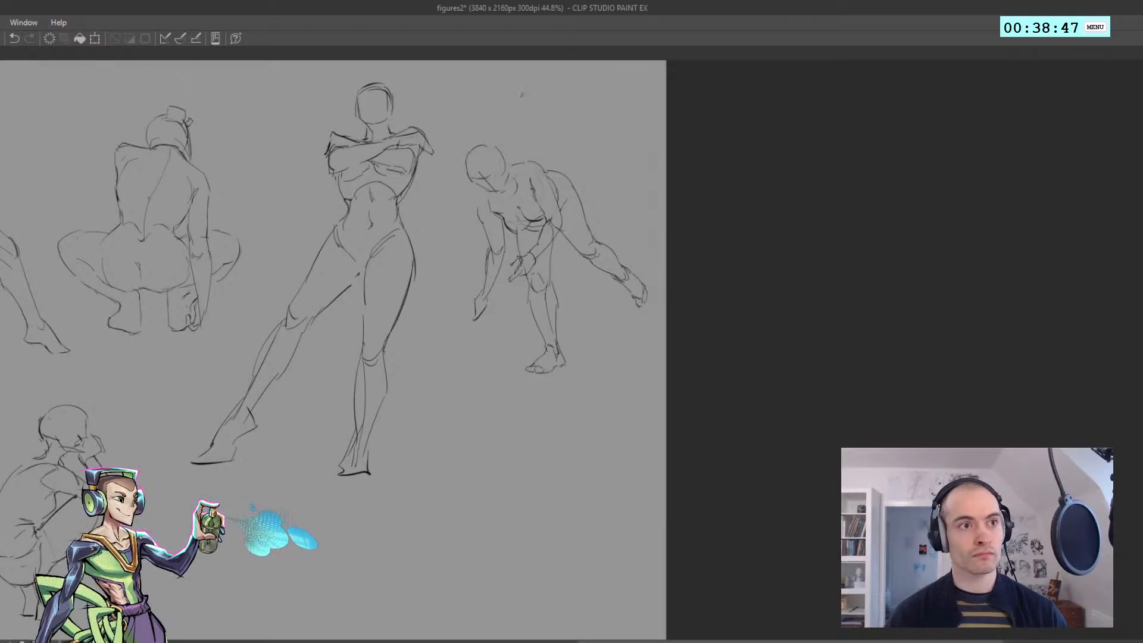
scroll(476, 149, up, 2)
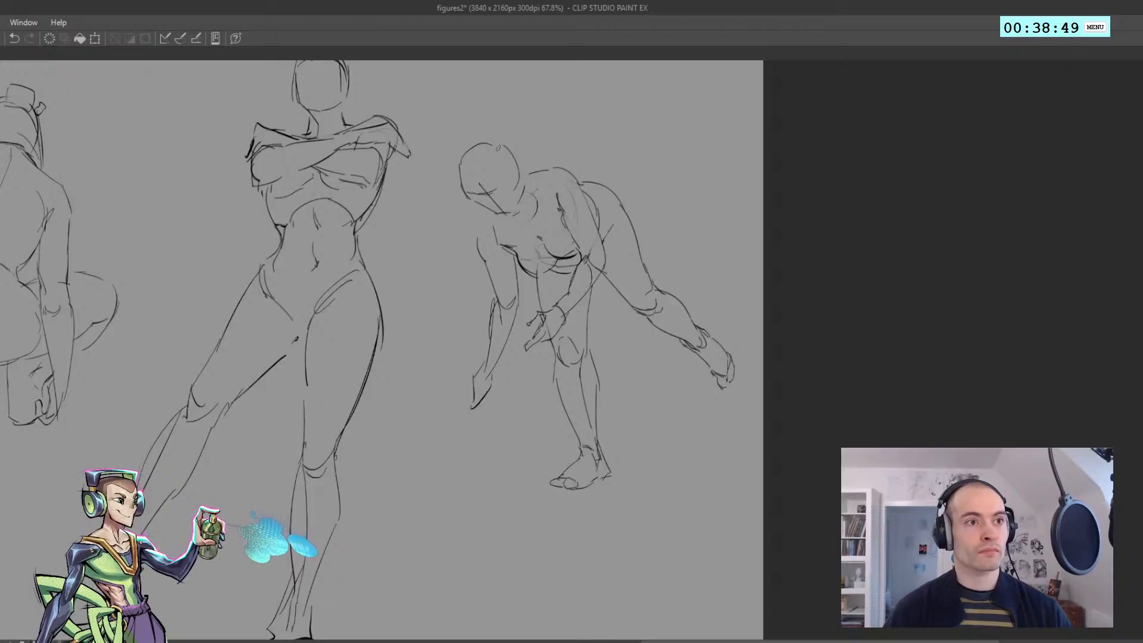
Undo the curve at the back of the bending figure's skull and redraw it as a rounded line reaching the neck
key(ctrl+z)
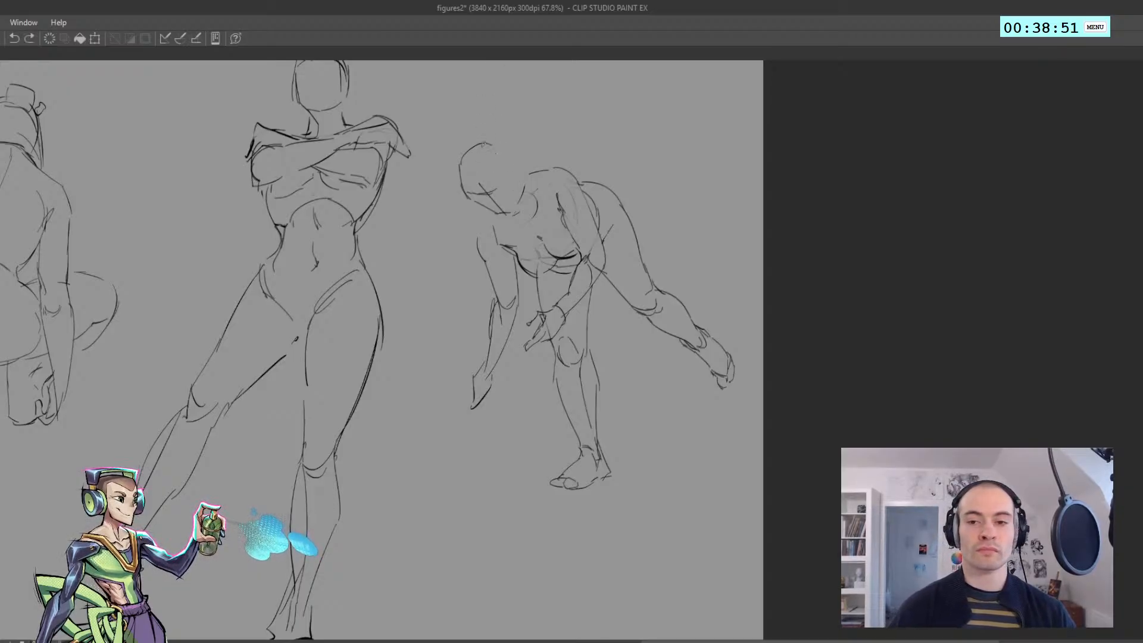
mouse_move(461, 188)
mouse_down()
mouse_move(489, 142)
mouse_move(505, 156)
mouse_move(468, 160)
mouse_move(492, 156)
mouse_move(515, 191)
mouse_up()
key(ctrl+z)
key(ctrl+z)
mouse_move(508, 145)
mouse_down()
mouse_move(517, 190)
mouse_move(503, 148)
mouse_move(510, 194)
mouse_move(515, 143)
mouse_move(498, 151)
mouse_move(517, 141)
mouse_move(523, 193)
mouse_up()
key(ctrl+z)
key(ctrl+z)
key(ctrl+z)
key(ctrl+z)
key(ctrl+z)
drag(523, 187, 510, 212)
key(ctrl+z)
key(ctrl+z)
key(ctrl+z)
key(ctrl+z)
key(ctrl+z)
key(ctrl+z)
drag(482, 156, 445, 265)
Redraw the line from the bending figure's neck across the upper back and try a stroke along the front shoulder
drag(571, 125, 623, 123)
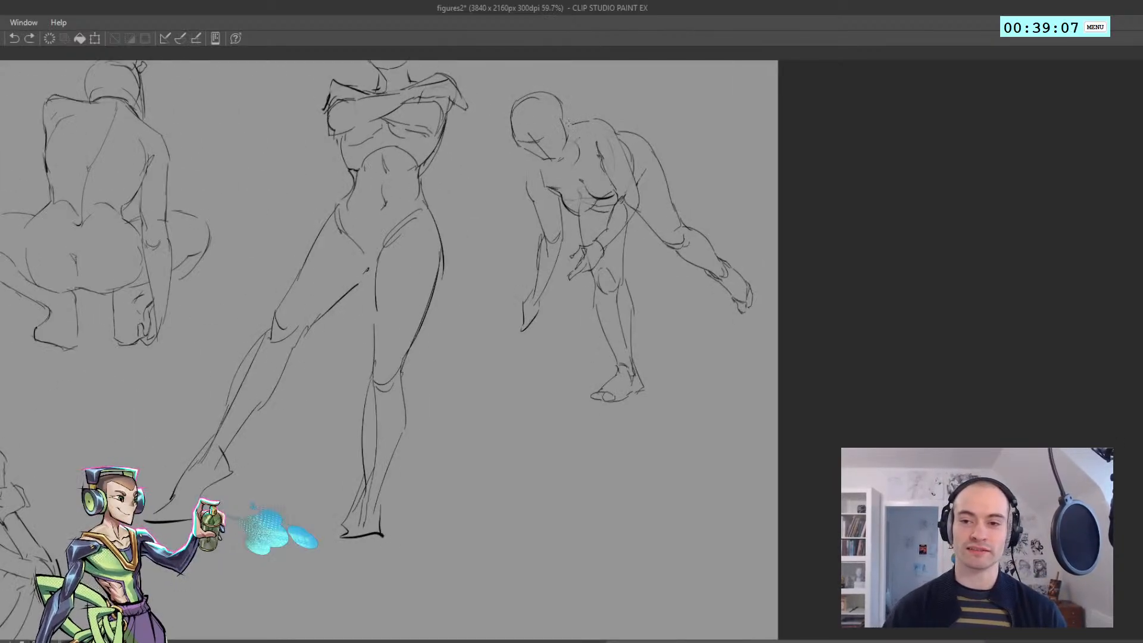
key(ctrl+z)
drag(563, 124, 604, 120)
drag(531, 156, 529, 192)
key(ctrl+z)
key(ctrl+z)
key(ctrl+z)
key(ctrl+z)
key(ctrl+z)
scroll(529, 197, down, 5)
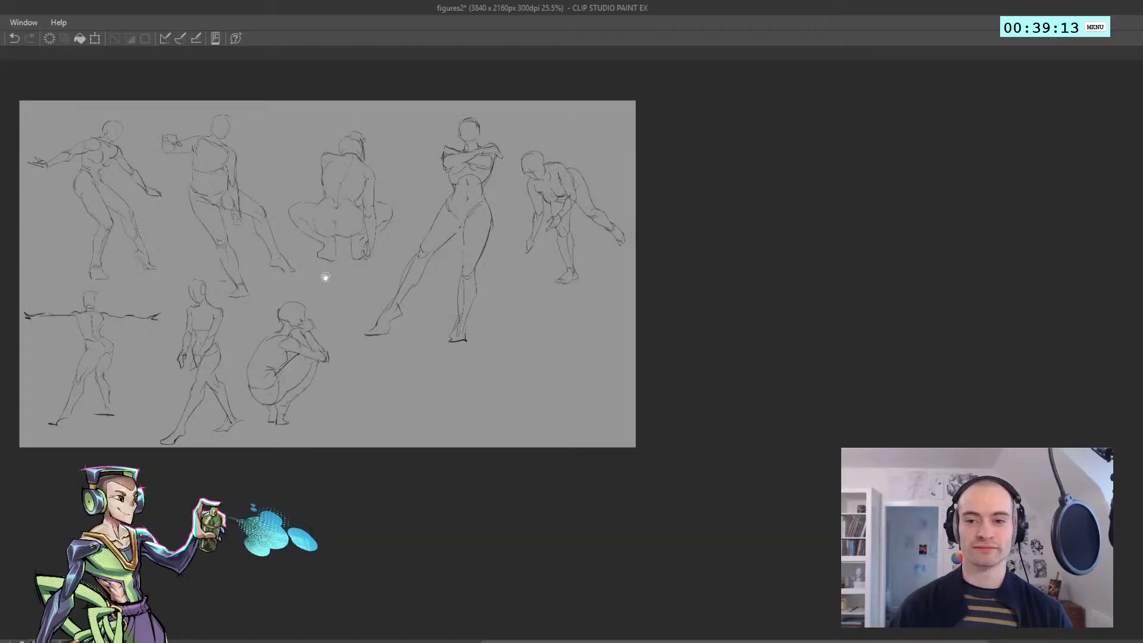
Lasso the bending figure, move it up closer to the canvas's upper edge, and deselect it
scroll(573, 184, up, 2)
key(m)
mouse_move(593, 342)
mouse_down()
mouse_move(489, 194)
mouse_move(506, 132)
mouse_move(667, 344)
mouse_up()
drag(550, 248, 546, 237)
key(ctrl+d)
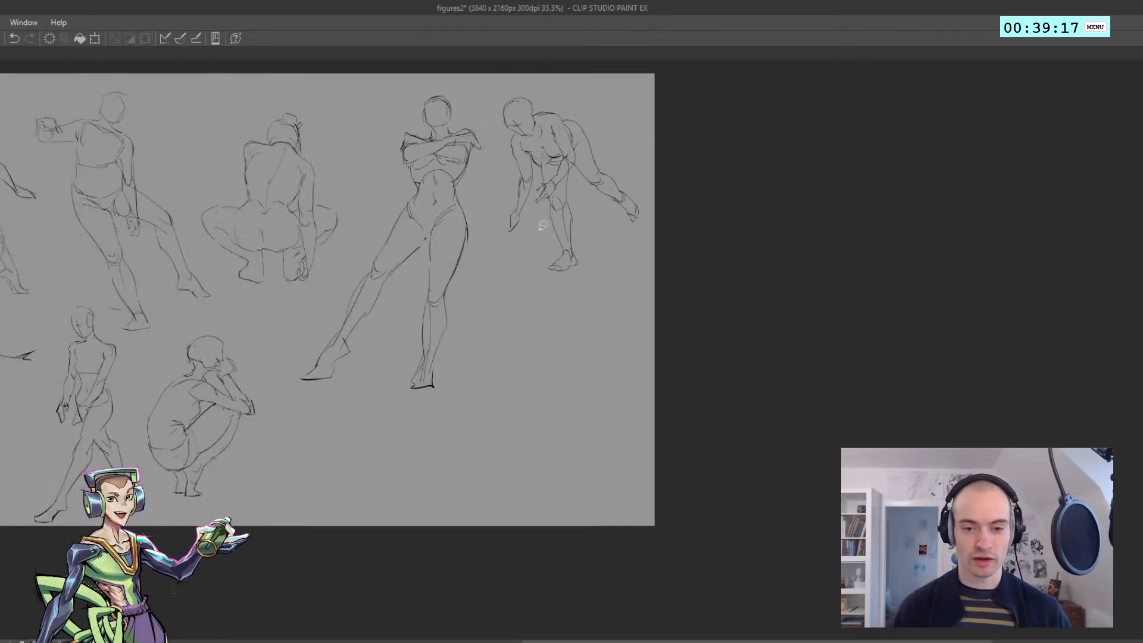
scroll(549, 470, up, 1)
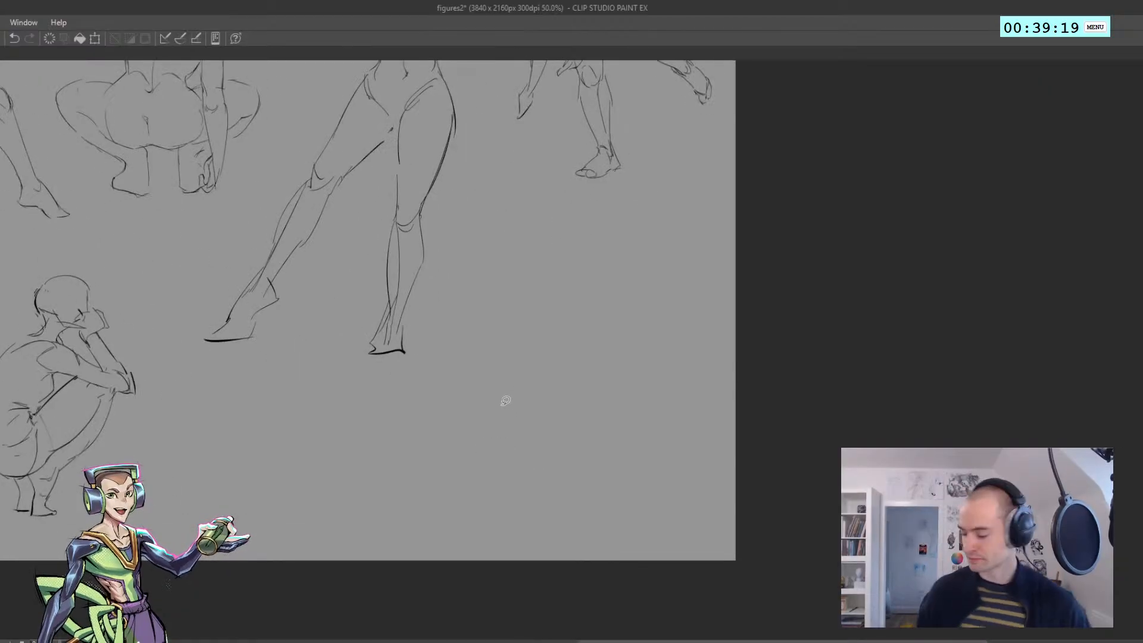
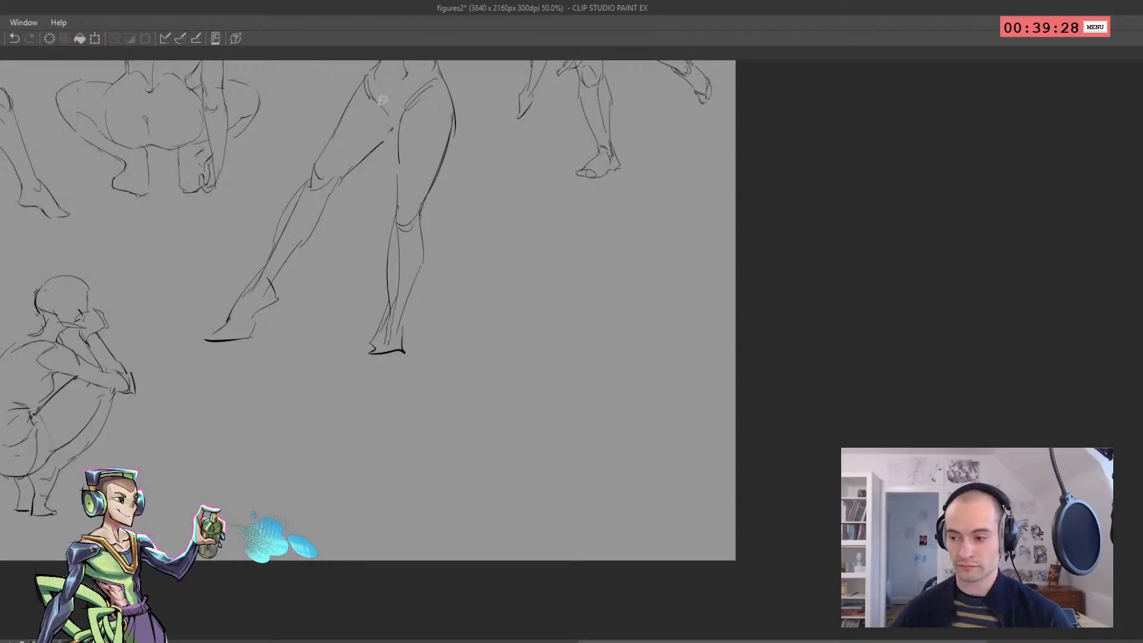
Mirror the canvas view horizontally and frame the empty area below the standing figure, beside the crouching one
scroll(430, 322, down, 6)
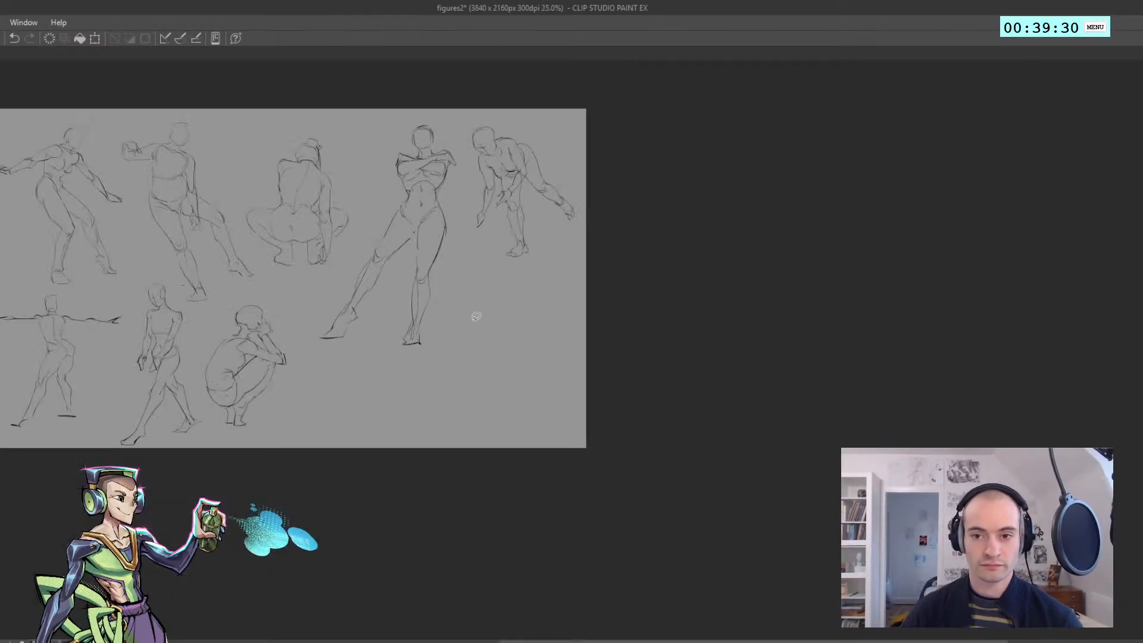
scroll(209, 257, up, 4)
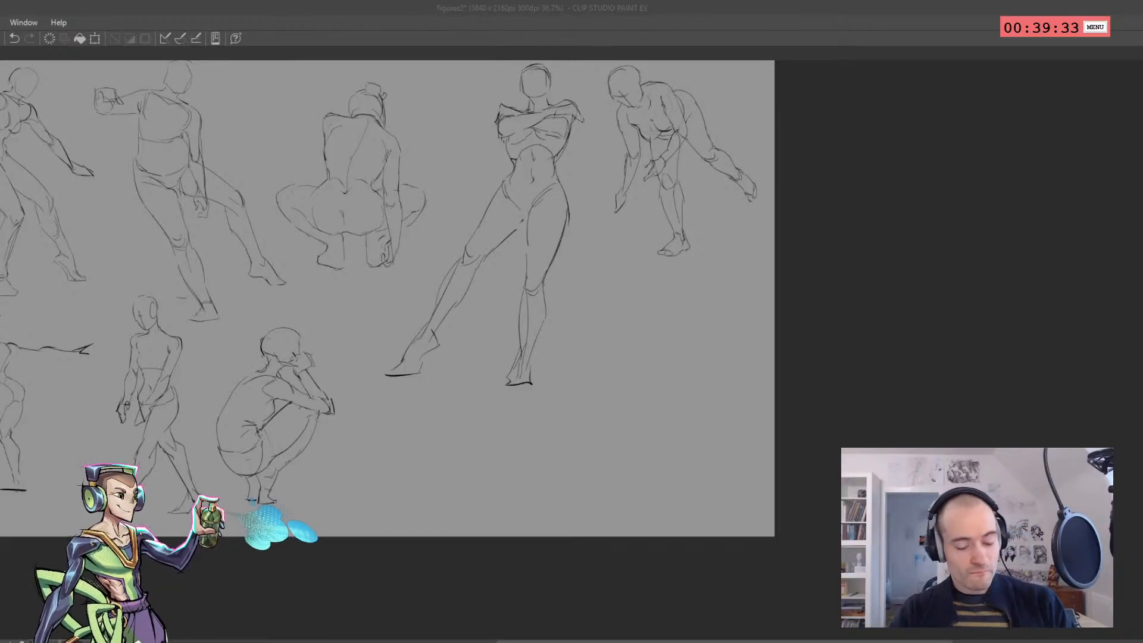
click(411, 347)
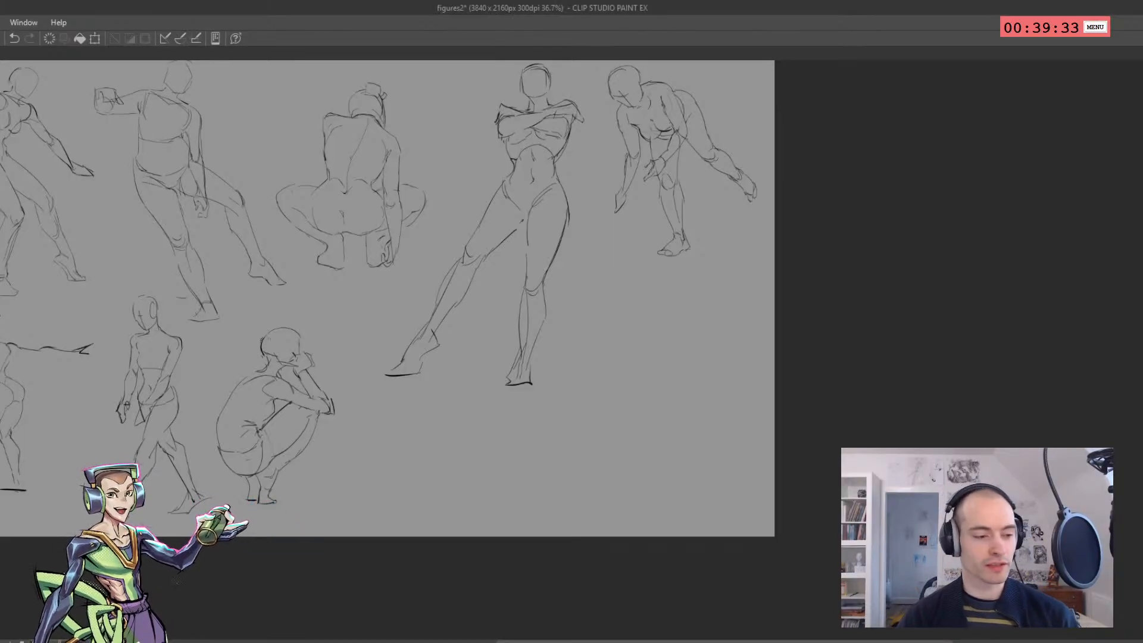
key(ctrl+z)
key(h)
drag(568, 328, 155, 261)
scroll(220, 317, up, 2)
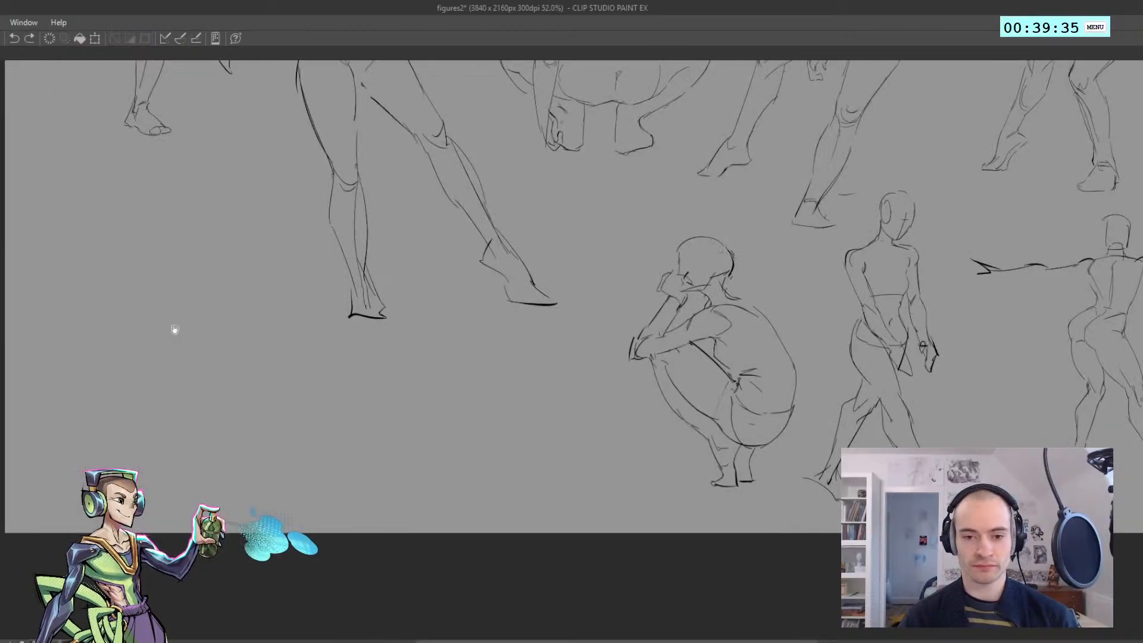
drag(173, 329, 236, 288)
scroll(225, 277, up, 1)
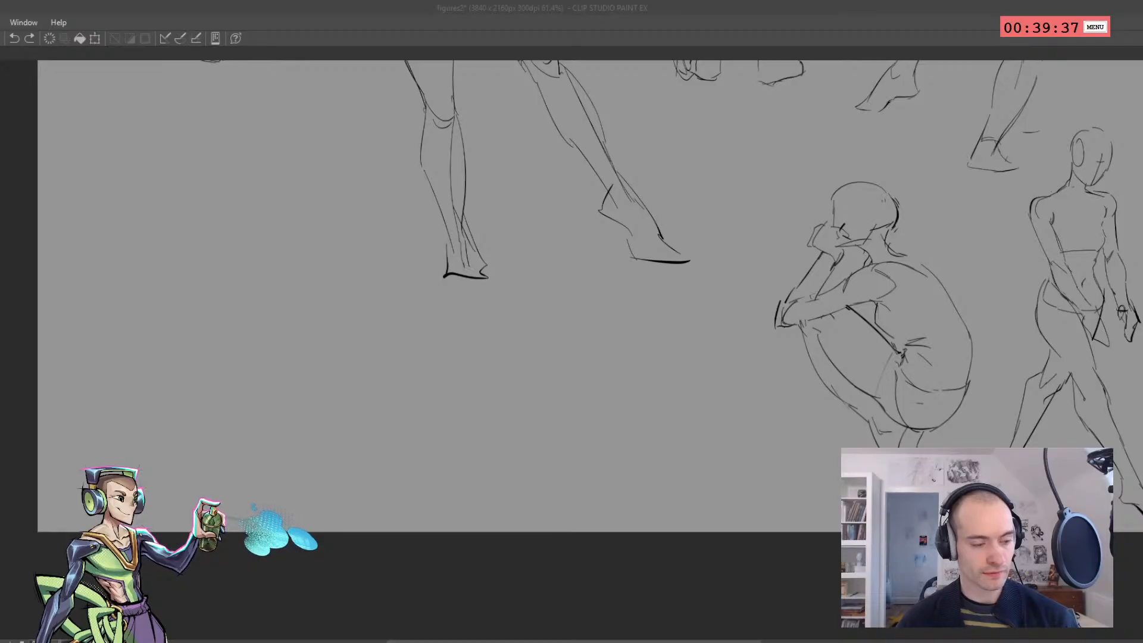
Start a new figure below the standing one with a shallow V-shaped shoulder line and one curved side of the ribcage
drag(227, 224, 279, 219)
key(ctrl+z)
mouse_move(191, 212)
mouse_down()
mouse_move(258, 223)
mouse_move(245, 234)
mouse_move(299, 216)
mouse_move(271, 220)
mouse_move(289, 213)
mouse_up()
key(ctrl+z)
key(ctrl+z)
drag(304, 203, 312, 264)
Sketch the opposite side of the new figure's ribcage, an arch at the rib base, and the waist and hip lines
key(ctrl+z)
drag(325, 220, 272, 297)
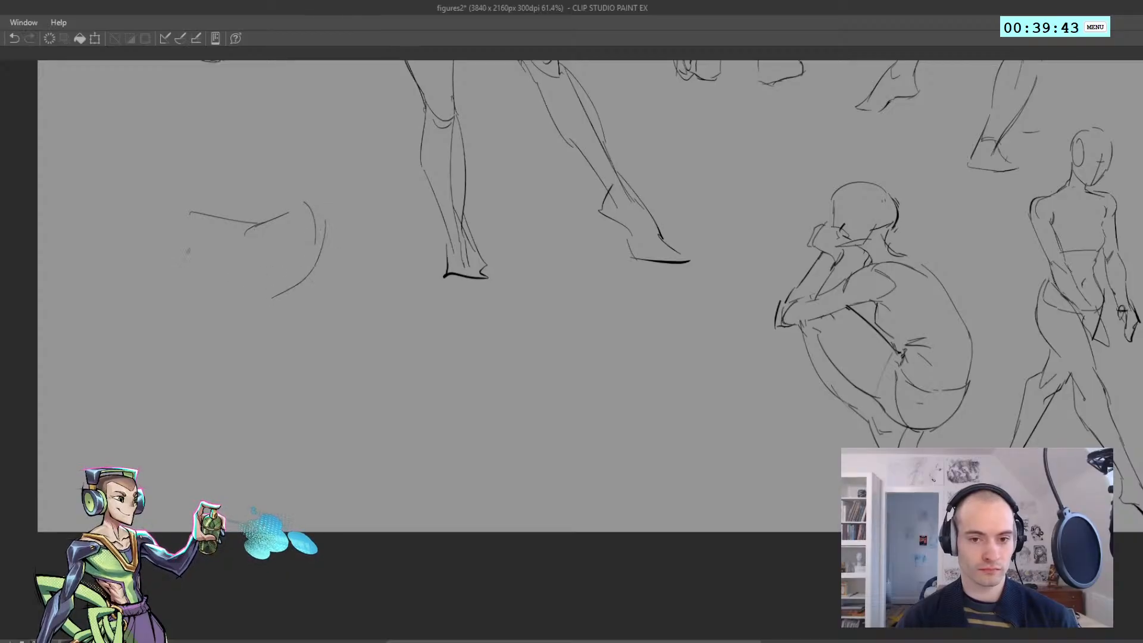
mouse_move(189, 220)
mouse_down()
mouse_move(208, 269)
mouse_move(271, 298)
mouse_move(219, 336)
mouse_up()
key(ctrl+z)
mouse_move(226, 296)
mouse_down()
mouse_move(224, 323)
mouse_move(292, 328)
mouse_up()
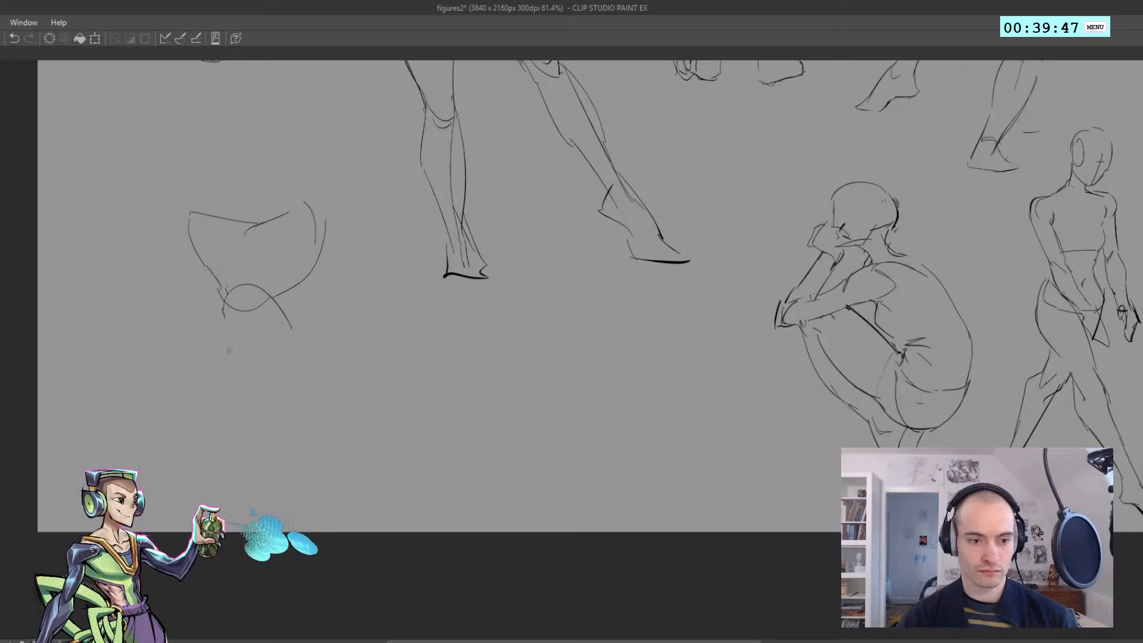
mouse_move(224, 316)
mouse_down()
mouse_move(224, 364)
mouse_move(221, 343)
mouse_move(261, 368)
mouse_move(313, 342)
mouse_move(286, 316)
mouse_move(384, 373)
mouse_up()
Rework the hip and sketch the extended leg with a tapering thigh, a small curve at the knee and a straight shin line
key(ctrl+z)
key(ctrl+z)
key(ctrl+z)
key(ctrl+z)
mouse_move(310, 338)
mouse_down()
mouse_move(401, 382)
mouse_move(404, 398)
mouse_move(406, 388)
mouse_move(422, 389)
mouse_move(423, 405)
mouse_move(420, 393)
mouse_move(432, 398)
mouse_move(407, 431)
mouse_move(303, 383)
mouse_move(281, 386)
mouse_move(351, 405)
mouse_up()
key(ctrl+z)
key(ctrl+z)
key(ctrl+z)
key(ctrl+z)
key(ctrl+z)
key(ctrl+z)
key(ctrl+z)
key(ctrl+z)
key(ctrl+z)
drag(285, 386, 338, 402)
drag(335, 402, 549, 431)
drag(427, 397, 509, 424)
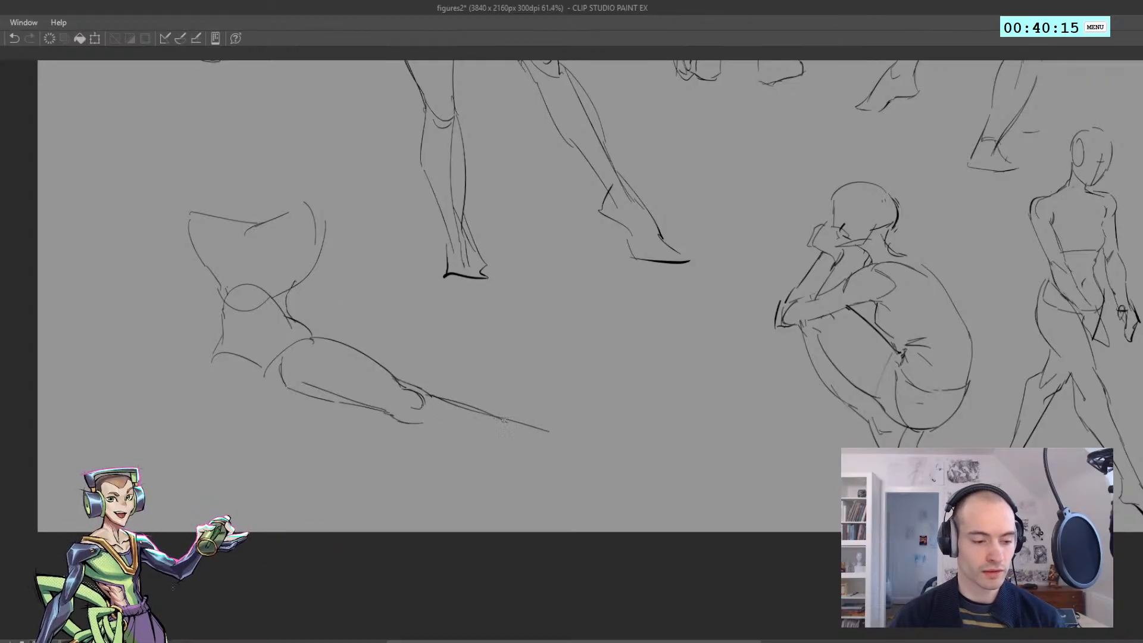
drag(506, 422, 561, 441)
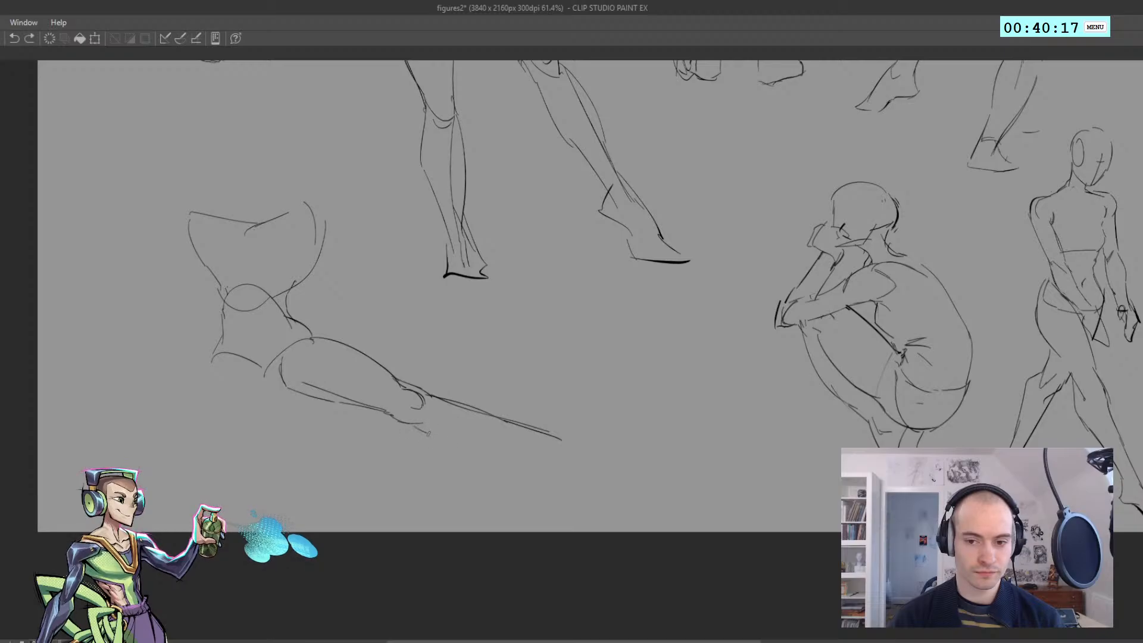
Draw the underside of the extended leg's calf and finish the leg with a long pointed foot
mouse_move(416, 425)
mouse_down()
mouse_move(470, 443)
mouse_move(459, 420)
mouse_move(498, 444)
mouse_up()
key(ctrl+z)
drag(535, 451, 555, 457)
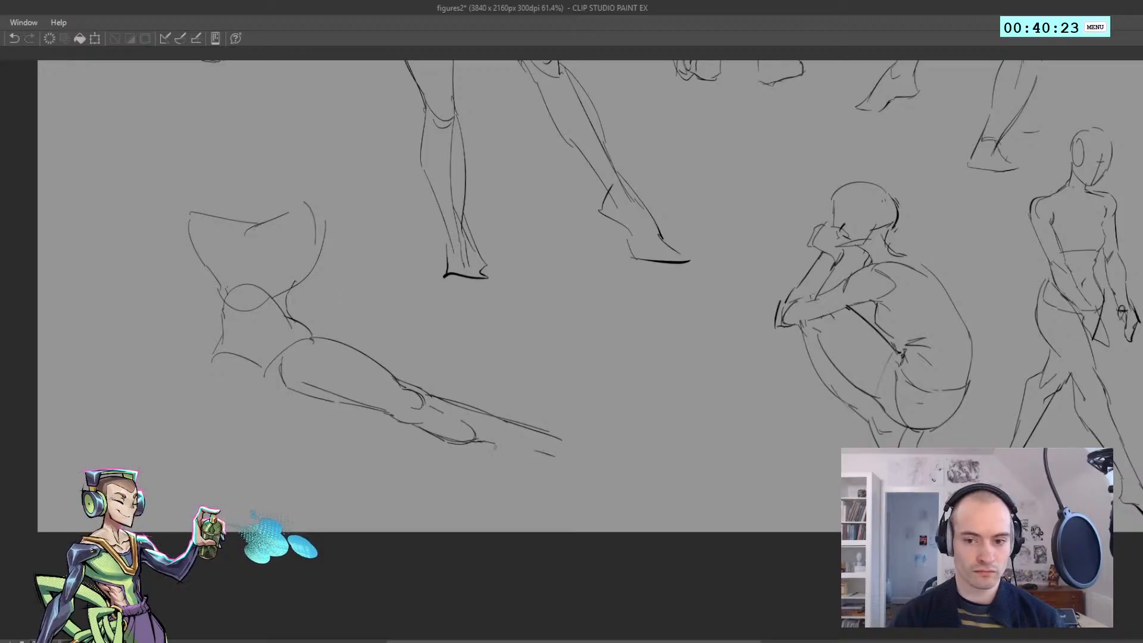
mouse_move(475, 441)
mouse_down()
mouse_move(527, 447)
mouse_move(502, 447)
mouse_move(523, 457)
mouse_move(523, 447)
mouse_move(531, 463)
mouse_move(589, 462)
mouse_up()
key(ctrl+z)
key(ctrl+z)
key(ctrl+z)
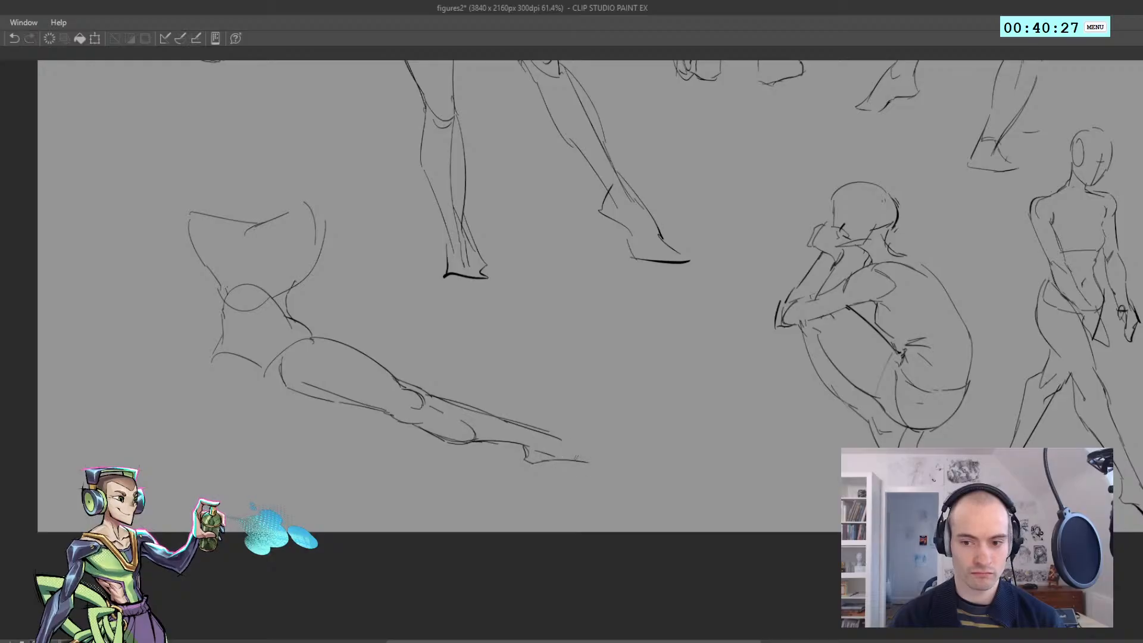
mouse_move(543, 433)
mouse_down()
mouse_move(603, 459)
mouse_move(586, 462)
mouse_up()
key(ctrl+z)
Sketch the bent leg's thigh and rounded knee on the other side of the pelvis, and try a line along the thigh's underside
drag(297, 415, 349, 405)
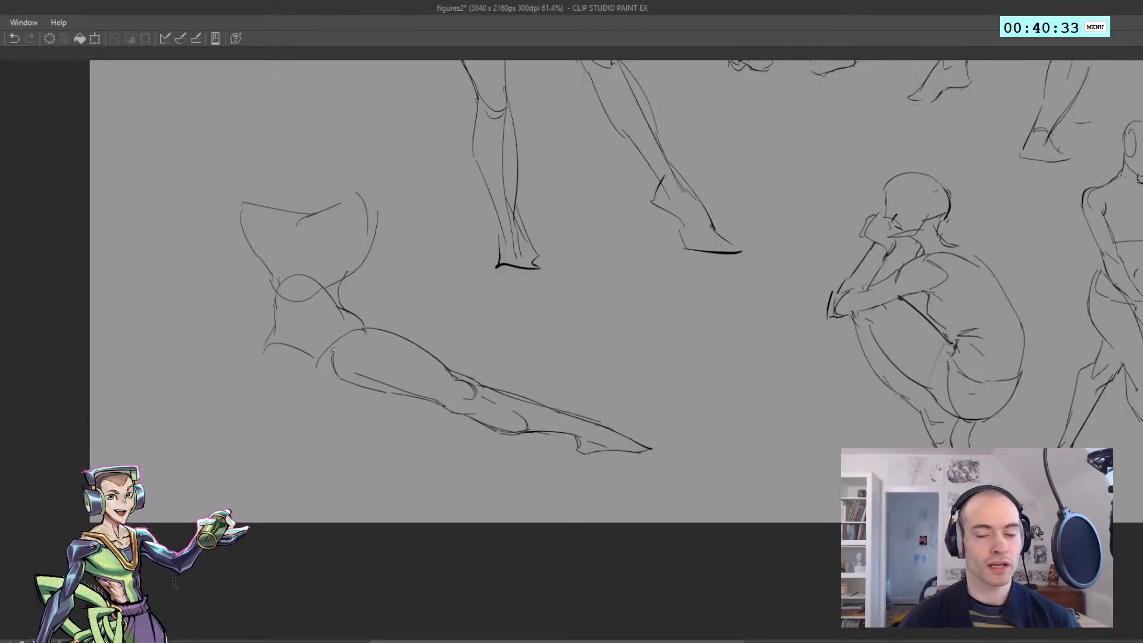
drag(211, 358, 303, 337)
key(ctrl+z)
key(ctrl+z)
mouse_move(223, 346)
mouse_down()
mouse_move(213, 383)
mouse_move(226, 391)
mouse_move(245, 369)
mouse_move(230, 405)
mouse_move(253, 382)
mouse_up()
key(ctrl+z)
key(ctrl+z)
key(ctrl+z)
key(ctrl+z)
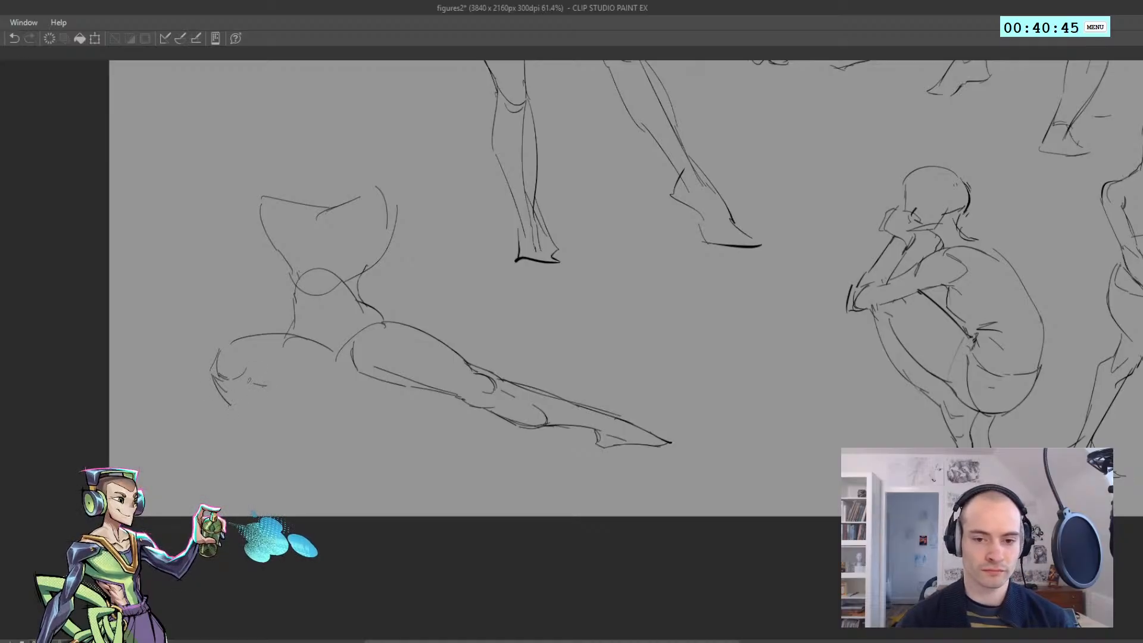
key(ctrl+z)
drag(330, 379, 250, 382)
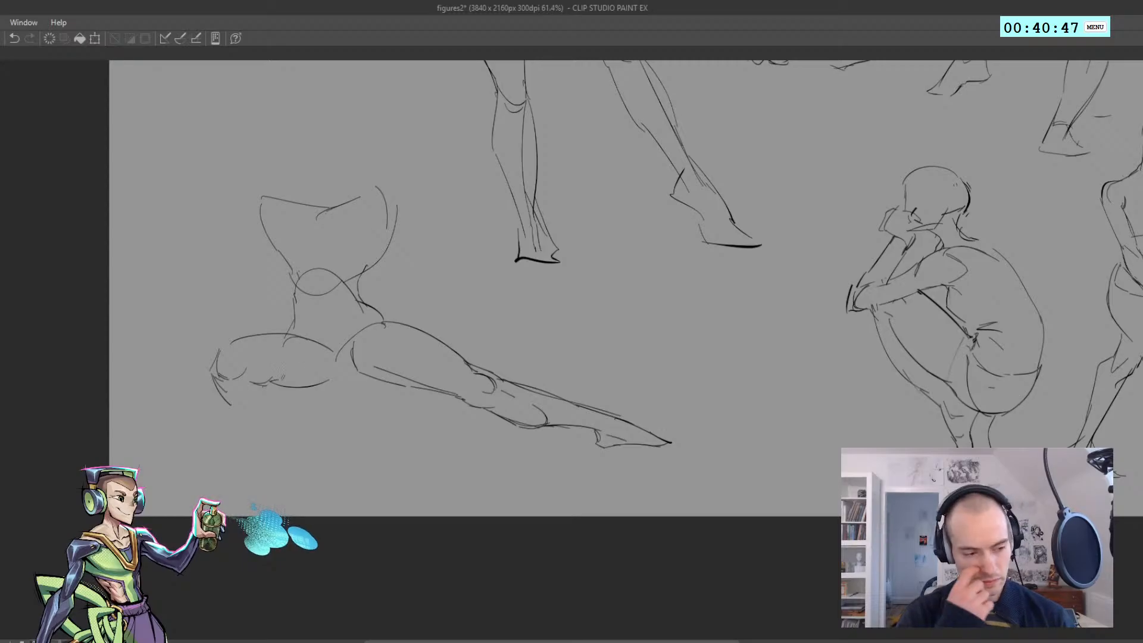
key(ctrl+z)
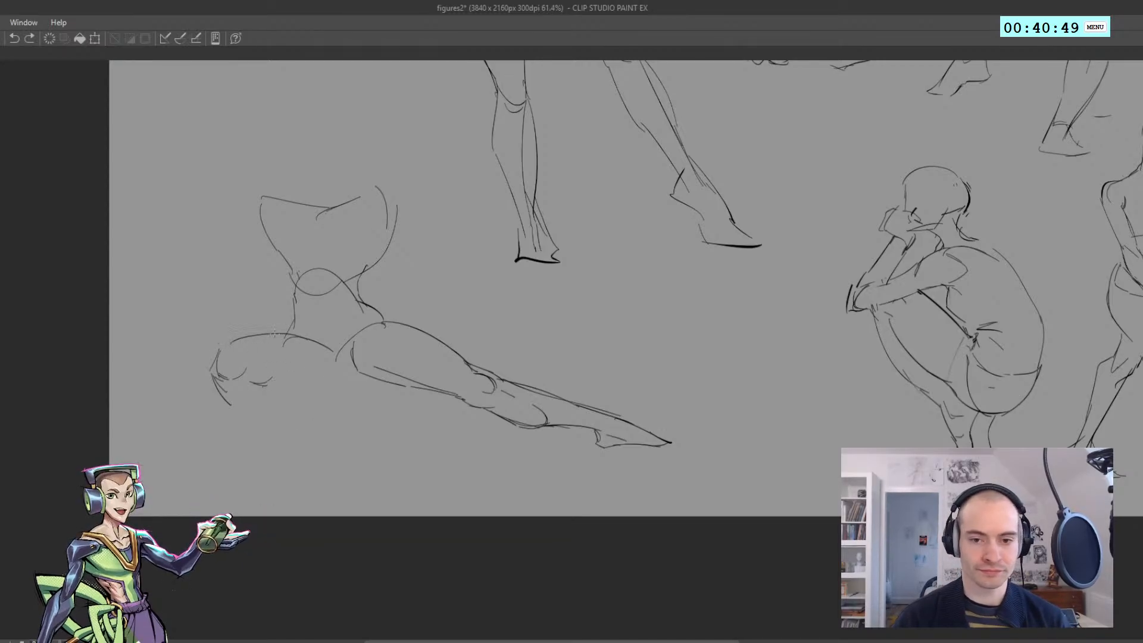
Erase the bent thigh's upper contour near the pelvis and redraw it, adding the crotch lines that join both thighs
key(e)
mouse_move(245, 348)
mouse_down()
mouse_move(316, 351)
mouse_move(269, 332)
mouse_move(296, 331)
mouse_move(332, 364)
mouse_up()
key(p)
key(ctrl+z)
key(ctrl+z)
key(ctrl+z)
key(ctrl+z)
mouse_move(302, 339)
mouse_down()
mouse_move(328, 373)
mouse_move(344, 373)
mouse_up()
key(ctrl+z)
mouse_move(341, 373)
mouse_down()
mouse_move(356, 371)
mouse_move(342, 372)
mouse_up()
key(ctrl+z)
key(ctrl+z)
mouse_move(339, 373)
mouse_down()
mouse_move(356, 370)
mouse_move(348, 364)
mouse_up()
key(ctrl+z)
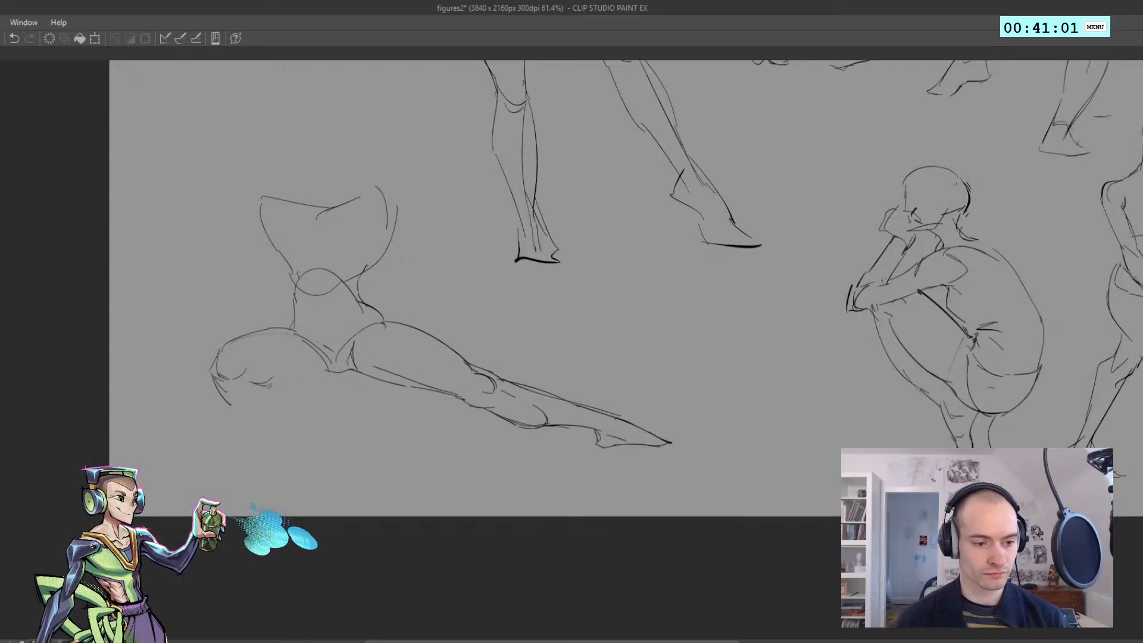
Draw the underside of the bent thigh and the foreshortened shin contour below the knee
drag(266, 383, 315, 376)
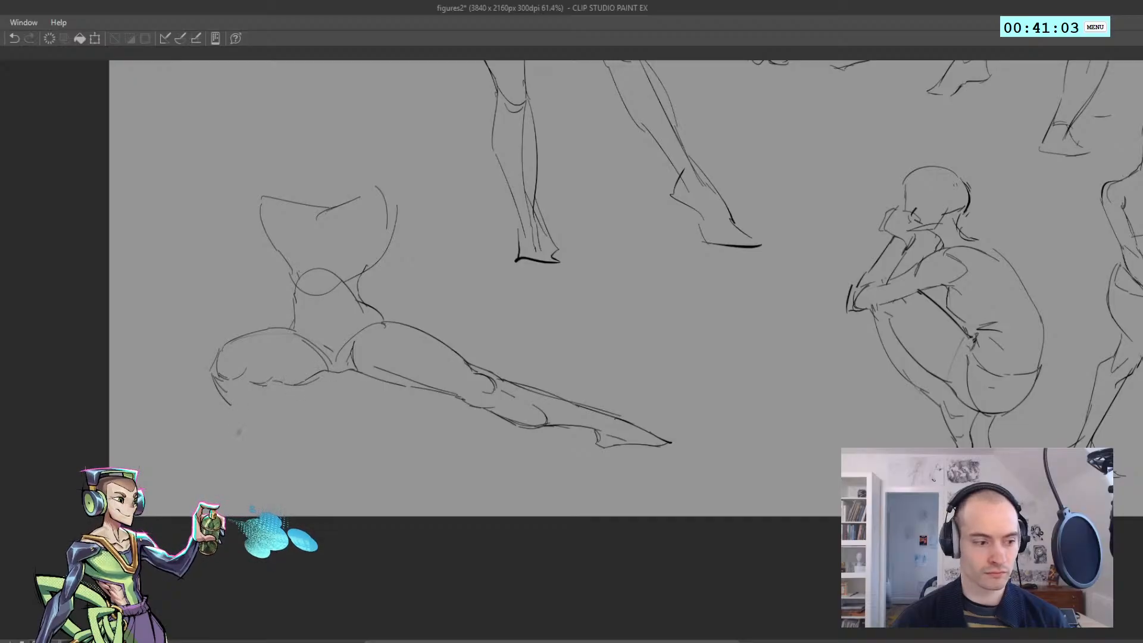
mouse_move(224, 397)
mouse_down()
mouse_move(278, 410)
mouse_move(290, 400)
mouse_move(274, 409)
mouse_up()
key(ctrl+z)
mouse_move(225, 407)
mouse_down()
mouse_move(283, 423)
mouse_move(284, 390)
mouse_up()
key(ctrl+z)
Draw the bent leg's ankle lines down to a flat, foreshortened foot
key(ctrl+z)
key(ctrl+z)
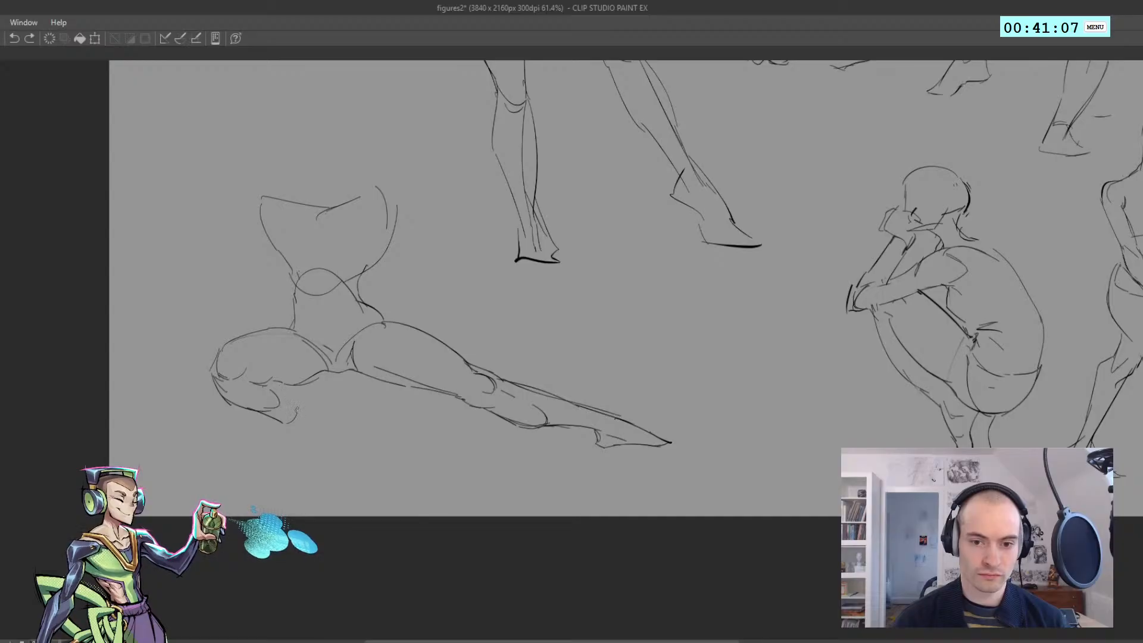
drag(282, 394, 297, 411)
mouse_move(268, 383)
mouse_down()
mouse_move(283, 390)
mouse_move(300, 449)
mouse_move(286, 454)
mouse_up()
key(ctrl+z)
mouse_move(299, 456)
mouse_down()
mouse_move(263, 454)
mouse_move(288, 441)
mouse_move(278, 447)
mouse_move(283, 425)
mouse_move(259, 452)
mouse_up()
key(ctrl+z)
key(ctrl+z)
drag(260, 455, 297, 459)
Refine the calf and heel contours above the bent leg's foot, undoing and redrawing the strokes
key(ctrl+z)
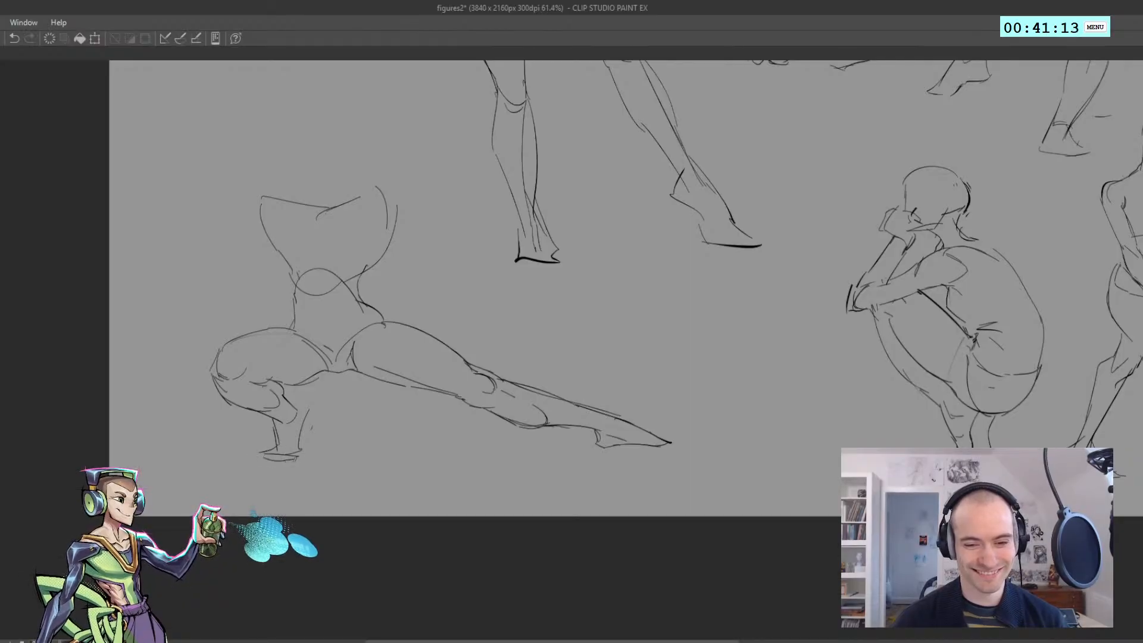
key(ctrl+z)
drag(287, 400, 305, 404)
key(ctrl+z)
key(ctrl+z)
key(ctrl+z)
drag(303, 400, 307, 411)
key(ctrl+z)
key(ctrl+z)
Draw a short outward stroke from the torso's side above the bent leg for the underside of the upper arm
drag(285, 391, 285, 356)
scroll(241, 270, up, 2)
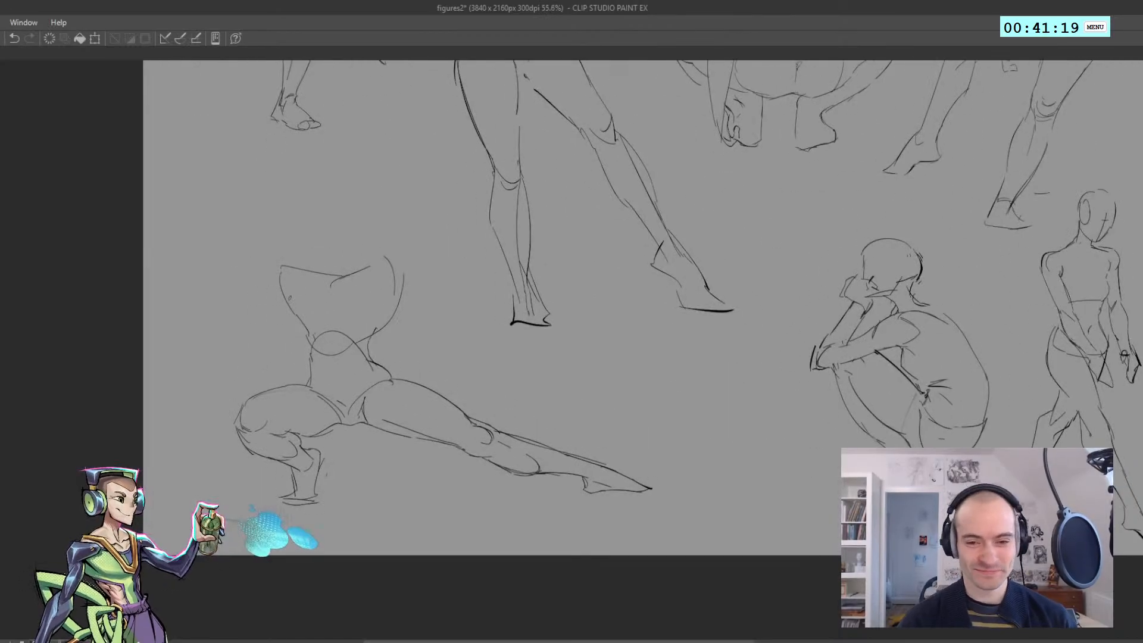
drag(290, 307, 257, 295)
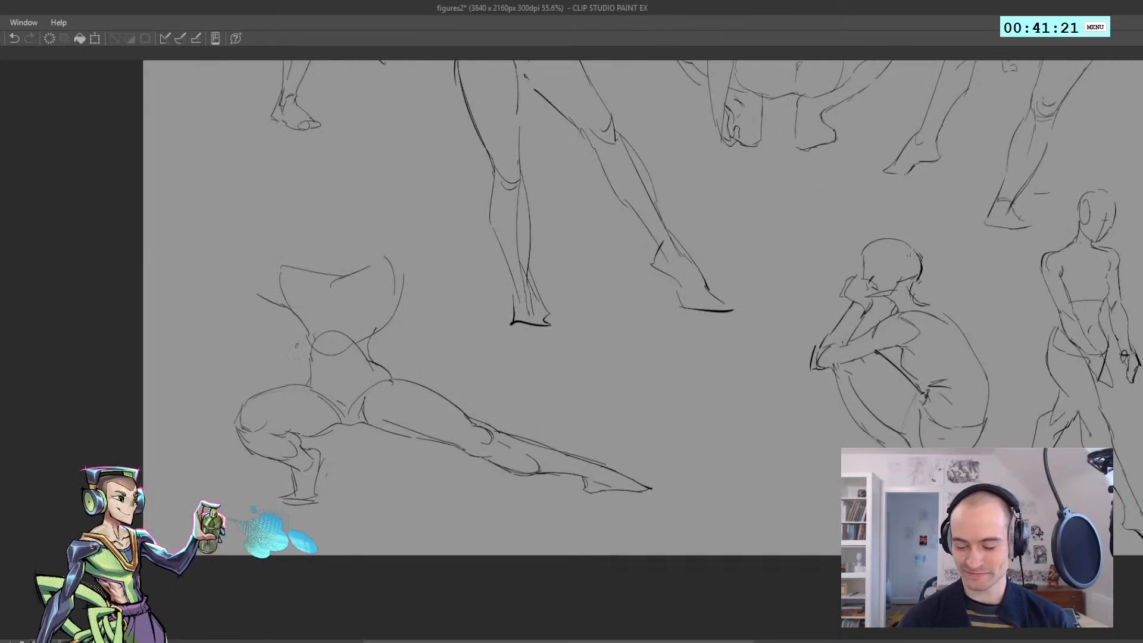
Lasso the lunging figure's torso, scale it down slightly toward the hips, apply the transform and deselect
mouse_move(291, 343)
mouse_down()
mouse_move(357, 376)
mouse_move(408, 327)
mouse_move(282, 366)
mouse_move(331, 380)
mouse_move(393, 373)
mouse_move(382, 335)
mouse_up()
key(ctrl+t)
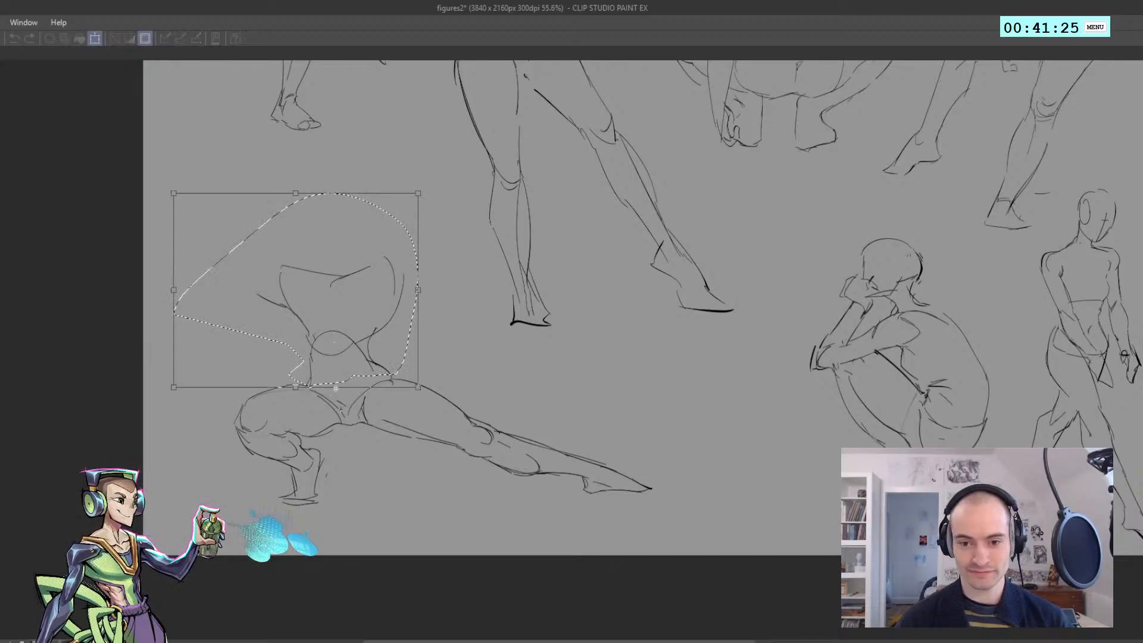
drag(296, 193, 298, 206)
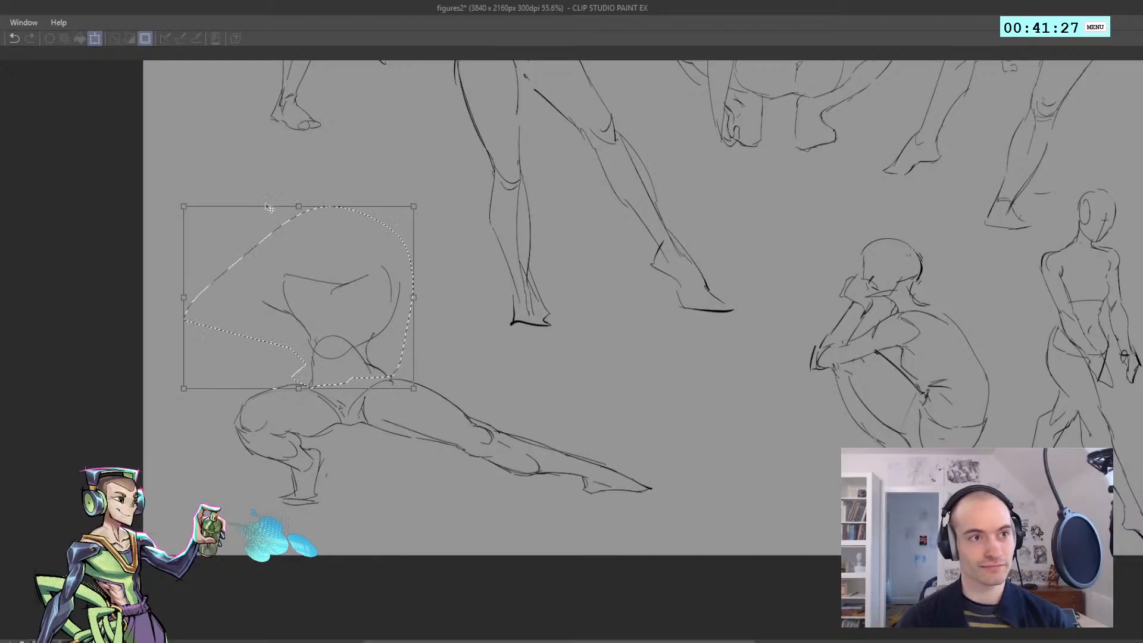
key(Return)
key(ctrl+d)
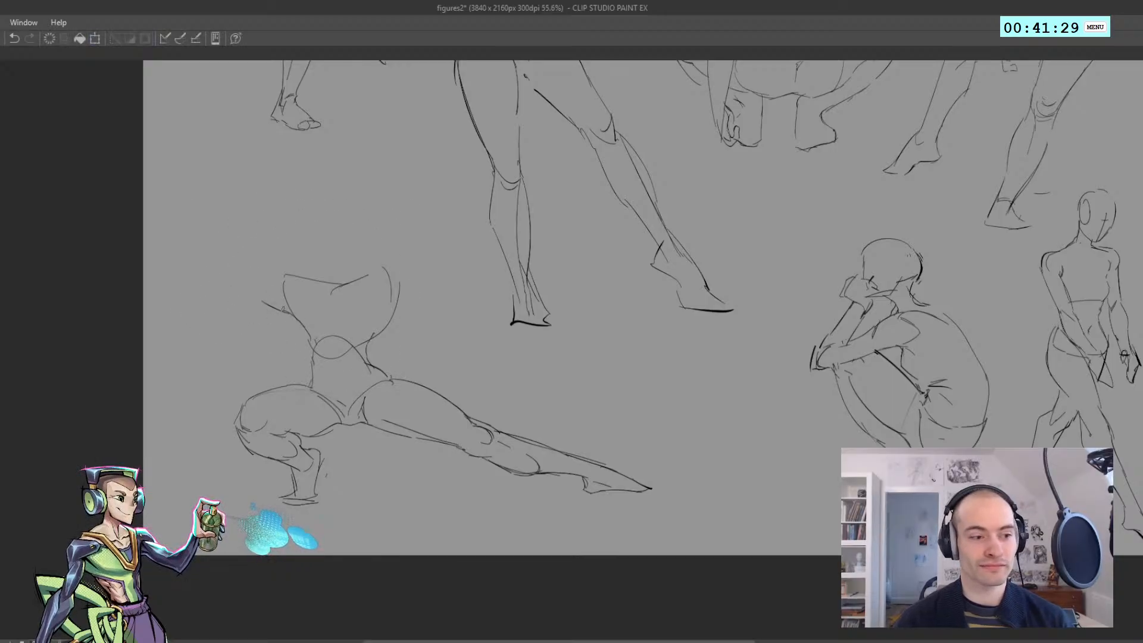
Draw the shoulder and upper-arm line above the bent leg, plus a chest centre line and one rounded breast contour
key(ctrl+z)
drag(266, 289, 282, 304)
key(ctrl+z)
mouse_move(254, 267)
mouse_down()
mouse_move(293, 295)
mouse_move(276, 271)
mouse_move(316, 288)
mouse_move(326, 311)
mouse_move(335, 284)
mouse_move(332, 317)
mouse_move(337, 283)
mouse_move(336, 328)
mouse_up()
key(ctrl+z)
key(ctrl+z)
drag(372, 307, 377, 325)
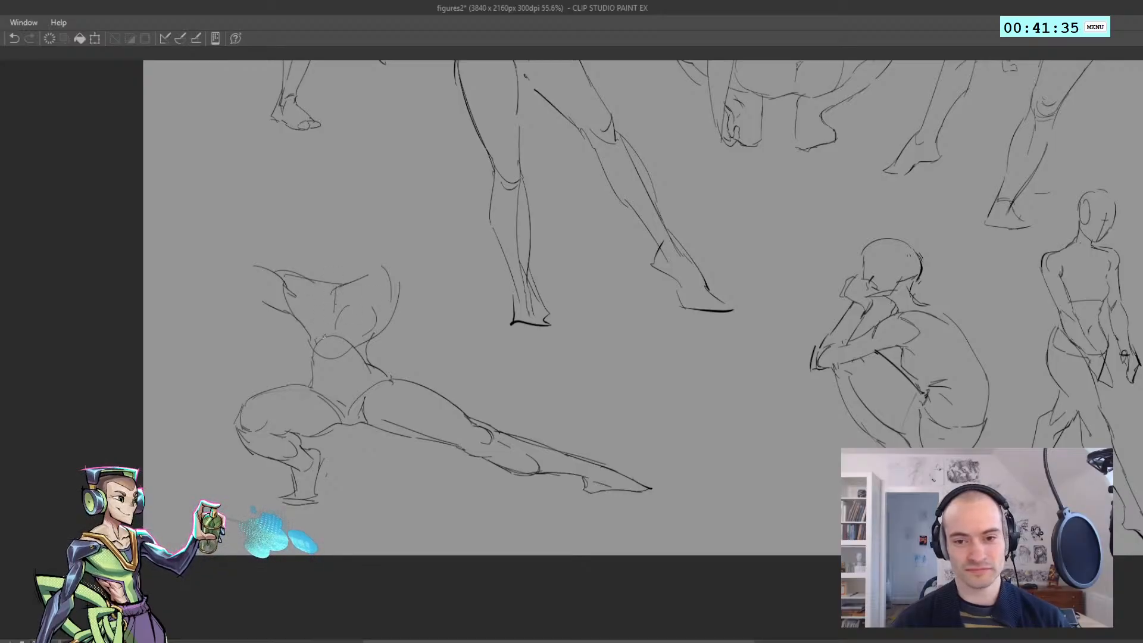
Add the second breast's lower curve and begin the opposite shoulder and upper arm
key(ctrl+z)
mouse_move(299, 312)
mouse_down()
mouse_move(324, 339)
mouse_move(377, 322)
mouse_move(420, 273)
mouse_up()
key(ctrl+z)
Refine the shoulder and armpit above the extended leg and draw its upper arm reaching outward and up
key(ctrl+z)
key(ctrl+z)
key(ctrl+z)
key(ctrl+z)
mouse_move(396, 310)
mouse_down()
mouse_move(429, 274)
mouse_move(386, 308)
mouse_move(428, 270)
mouse_move(397, 261)
mouse_move(390, 284)
mouse_move(391, 262)
mouse_up()
key(ctrl+z)
key(ctrl+z)
key(ctrl+z)
mouse_move(392, 261)
mouse_down()
mouse_move(386, 274)
mouse_move(397, 281)
mouse_up()
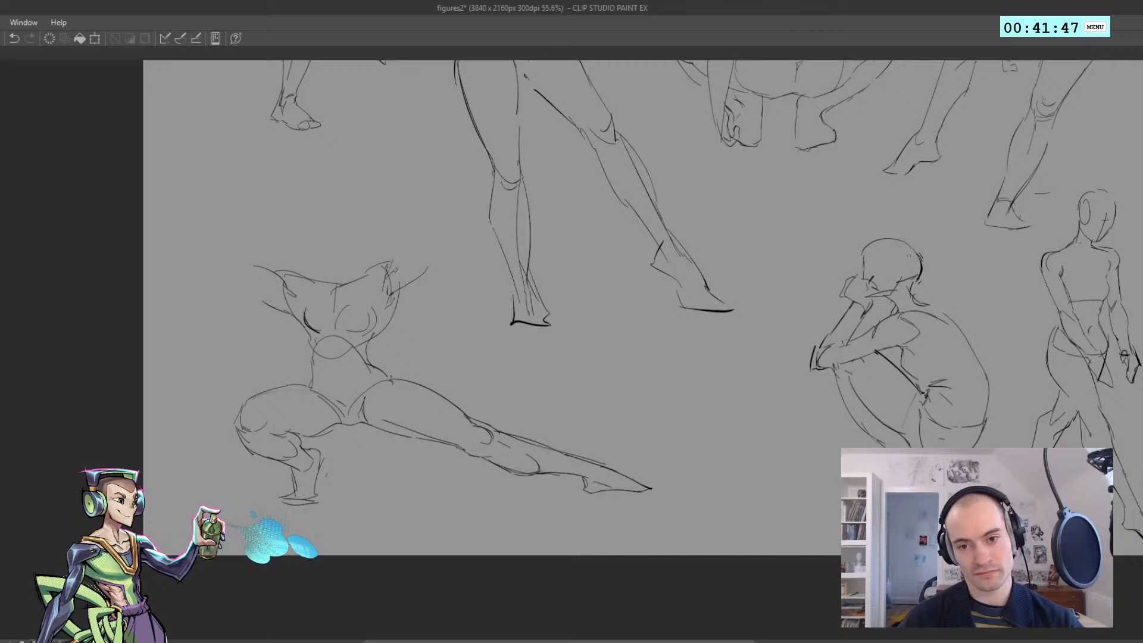
key(ctrl+z)
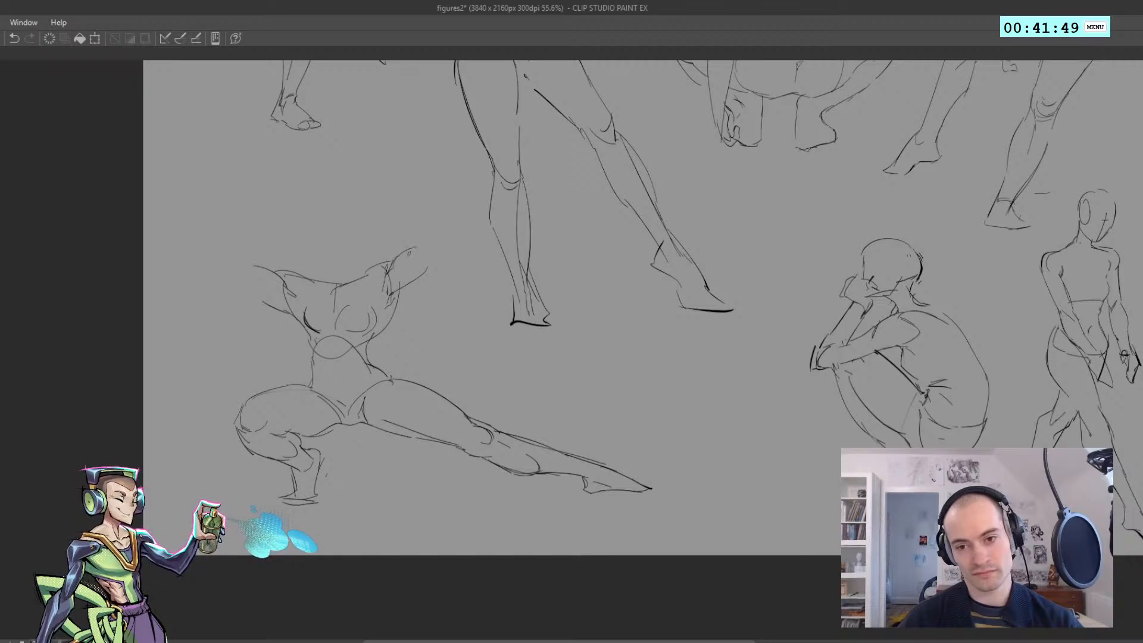
drag(391, 302, 402, 283)
key(ctrl+z)
key(ctrl+z)
mouse_move(385, 282)
mouse_down()
mouse_move(411, 282)
mouse_move(394, 293)
mouse_move(387, 326)
mouse_up()
key(ctrl+z)
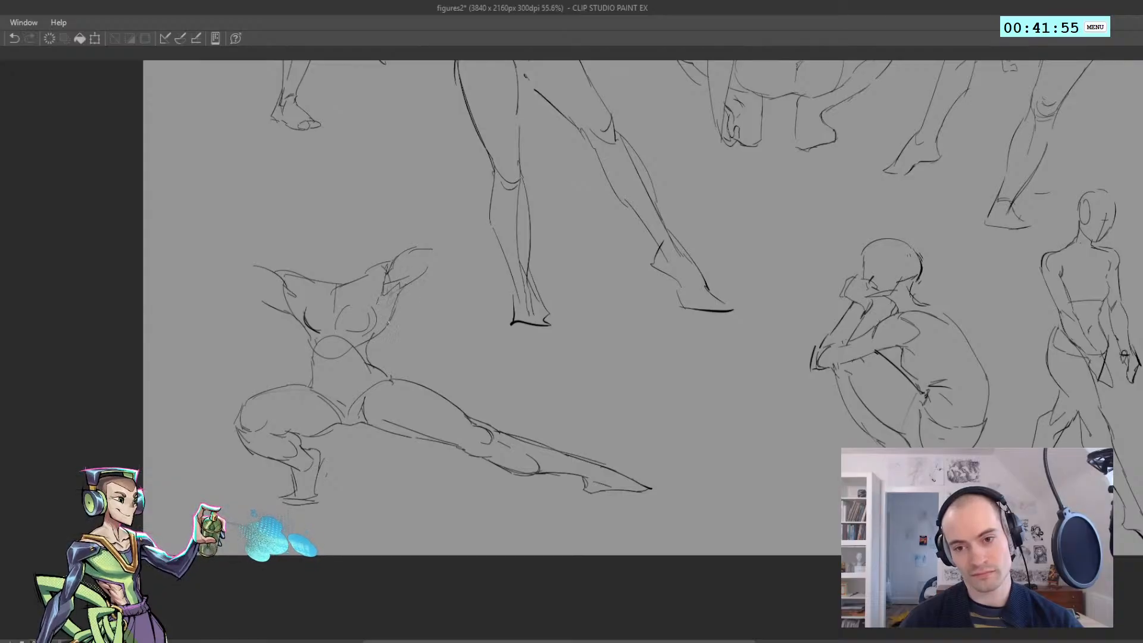
Complete the elbow above the extended leg and draw both forearms bent upward toward the head
key(ctrl+z)
mouse_move(433, 260)
mouse_down()
mouse_move(419, 278)
mouse_move(449, 247)
mouse_move(400, 177)
mouse_up()
key(ctrl+z)
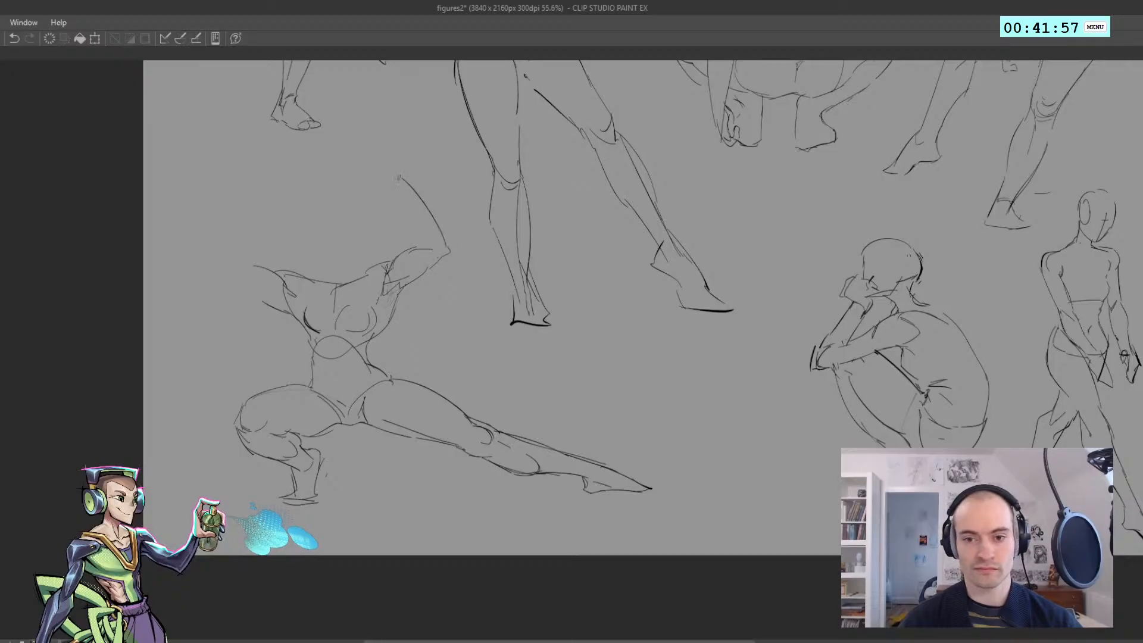
key(ctrl+z)
mouse_move(444, 249)
mouse_down()
mouse_move(383, 191)
mouse_move(410, 243)
mouse_up()
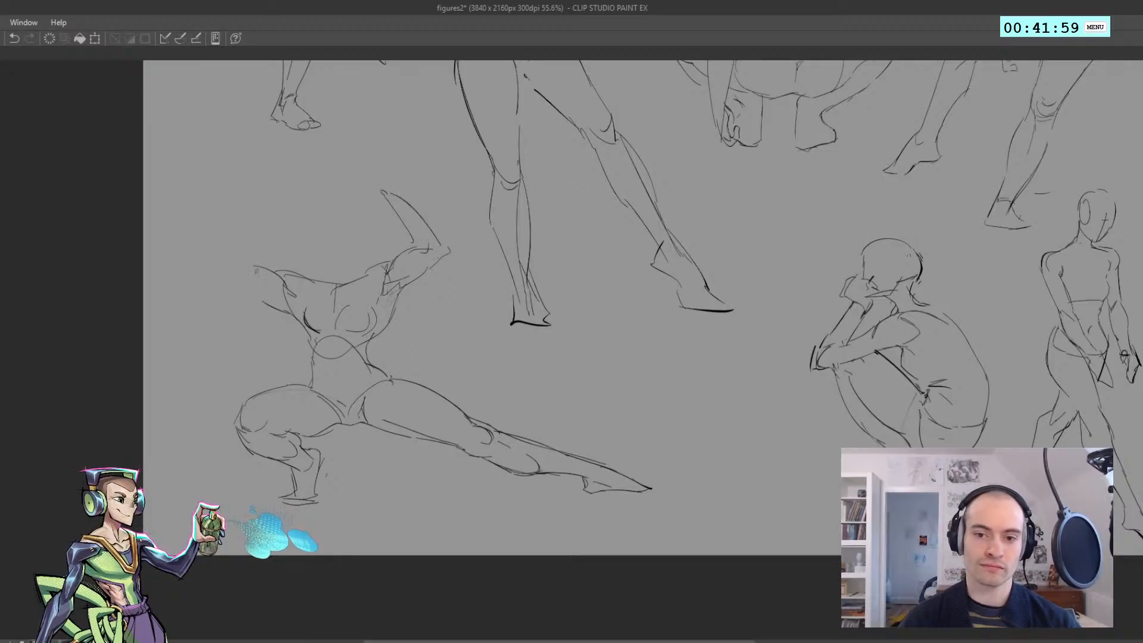
mouse_move(237, 255)
mouse_down()
mouse_move(278, 204)
mouse_move(249, 266)
mouse_up()
Try a crown curve for the head, undo it, and place short chin and jaw strokes above the shoulder line
drag(302, 209, 325, 202)
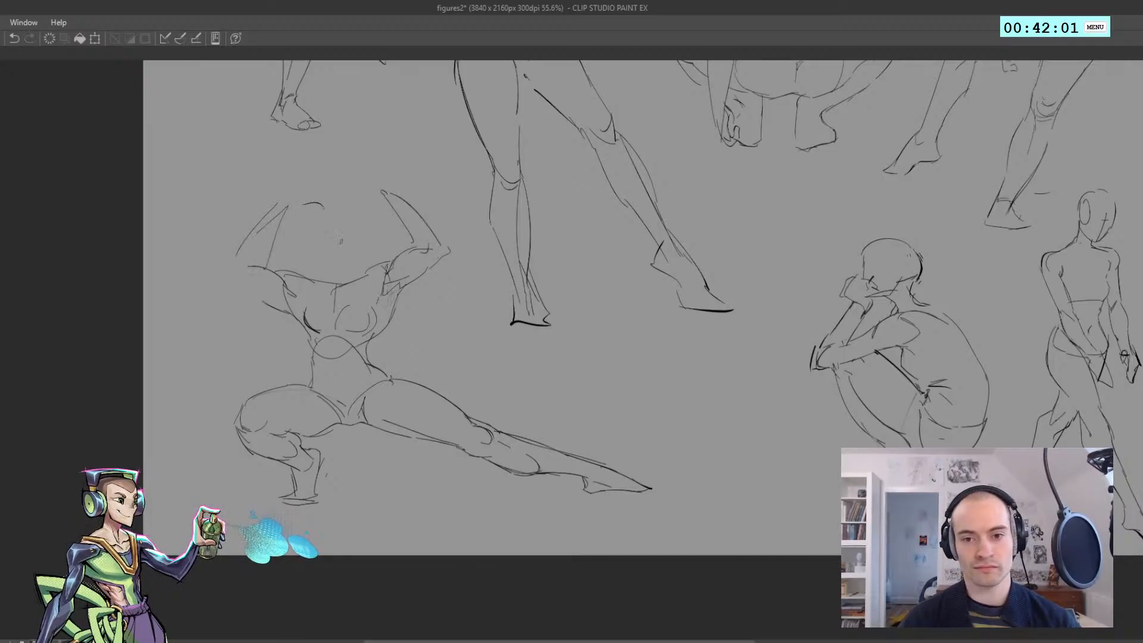
key(ctrl+z)
mouse_move(331, 248)
mouse_down()
mouse_move(321, 272)
mouse_move(318, 260)
mouse_move(354, 260)
mouse_up()
key(ctrl+z)
Draw and redraw the side of the face running down into the jaw
key(ctrl+z)
drag(316, 263, 327, 271)
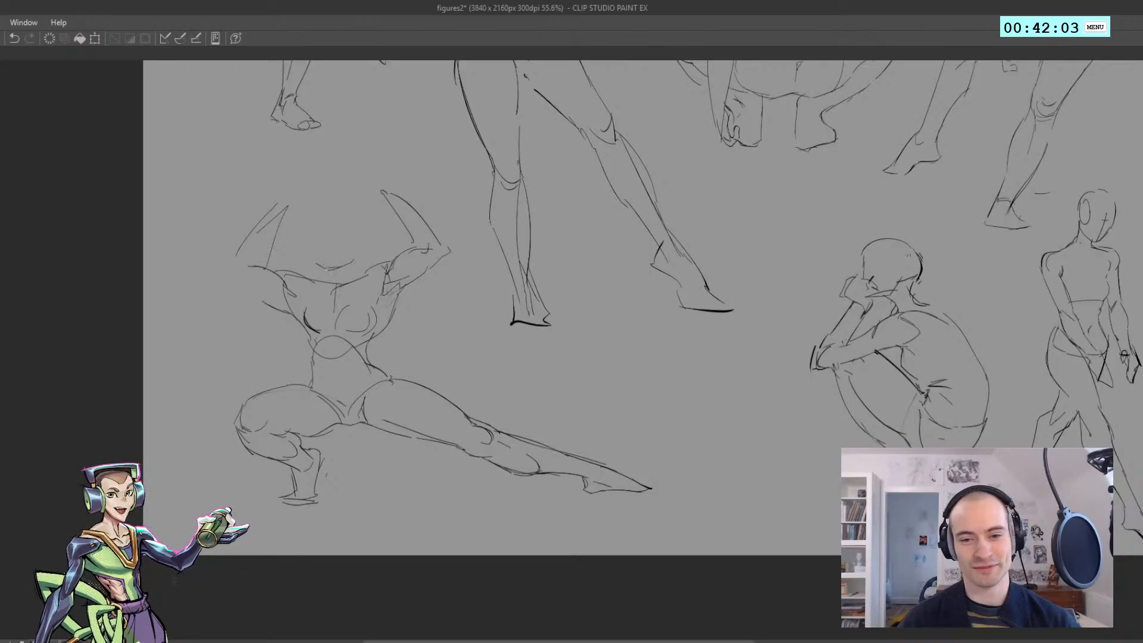
drag(311, 231, 322, 268)
key(ctrl+z)
mouse_move(331, 214)
mouse_down()
mouse_move(313, 238)
mouse_move(356, 231)
mouse_move(320, 261)
mouse_up()
key(ctrl+z)
Complete the head with a crown and the opposite face contour, and add the neck lines and a small mark on the upper chest
key(ctrl+z)
key(ctrl+z)
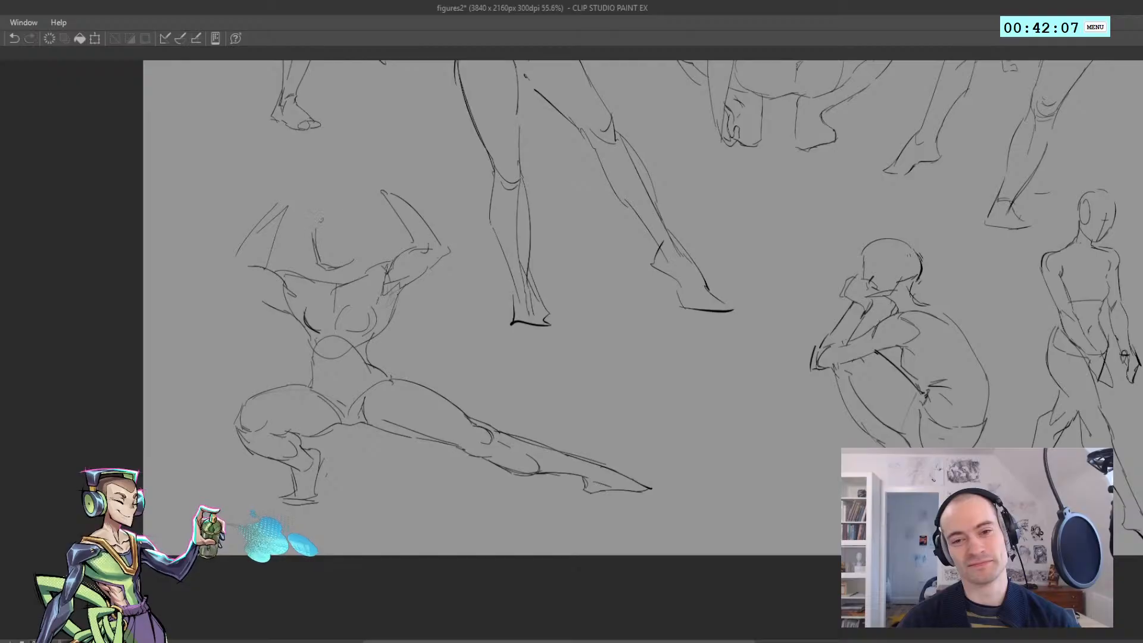
key(ctrl+z)
drag(342, 215, 355, 229)
mouse_move(353, 226)
mouse_down()
mouse_move(351, 285)
mouse_move(301, 281)
mouse_up()
key(ctrl+z)
key(ctrl+z)
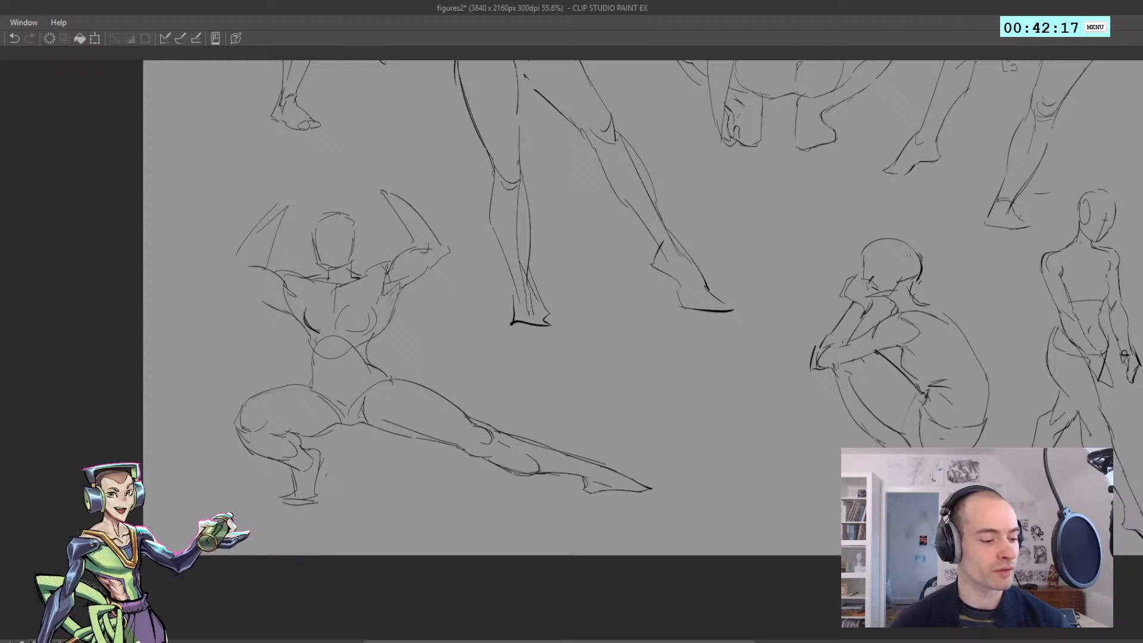
click(319, 290)
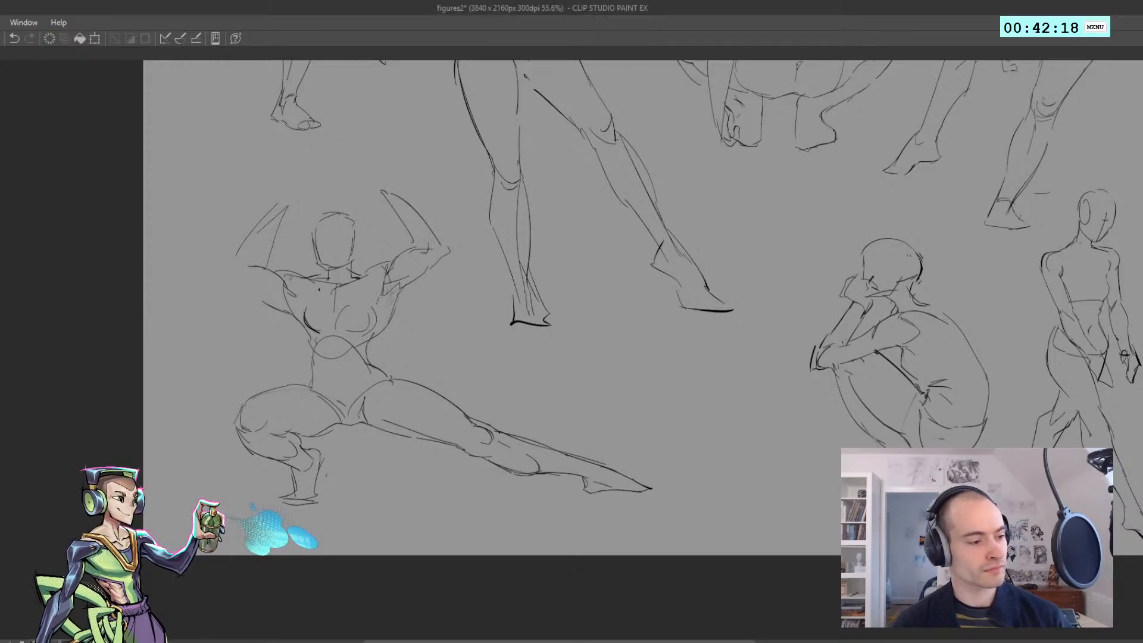
Erase the forearm above the bent leg and redraw that upper arm's outline extending outward to the elbow
key(e)
mouse_move(248, 243)
mouse_down()
mouse_move(244, 262)
mouse_move(234, 212)
mouse_up()
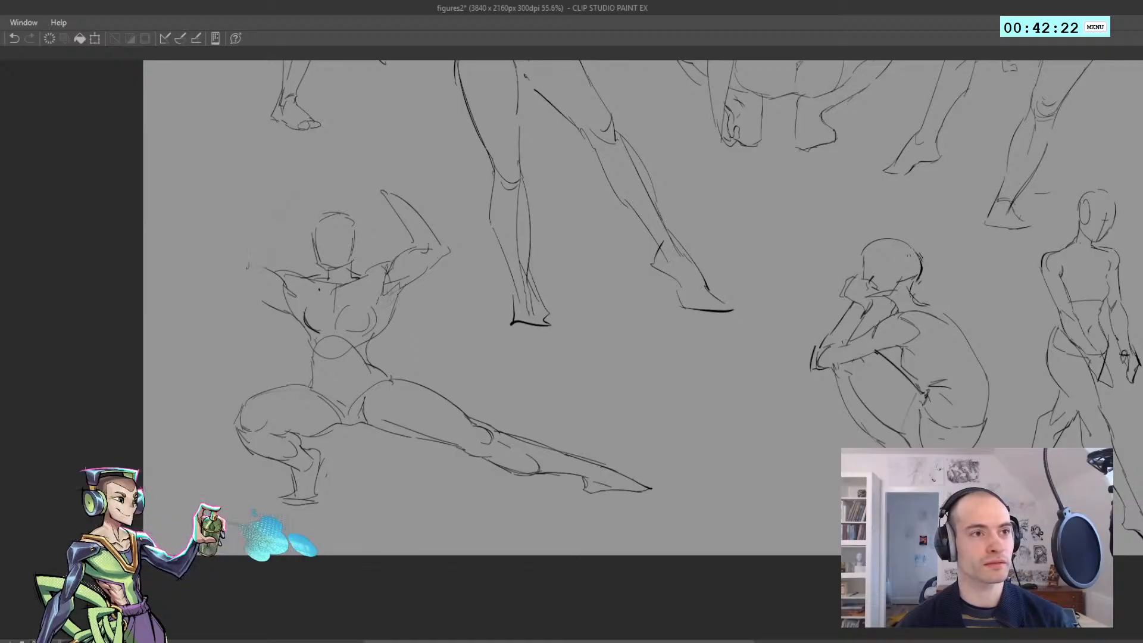
mouse_move(242, 261)
mouse_down()
mouse_move(278, 281)
mouse_move(217, 265)
mouse_move(251, 292)
mouse_move(230, 276)
mouse_move(293, 293)
mouse_move(274, 289)
mouse_move(297, 300)
mouse_up()
key(ctrl+z)
key(ctrl+z)
key(ctrl+z)
key(ctrl+z)
key(ctrl+z)
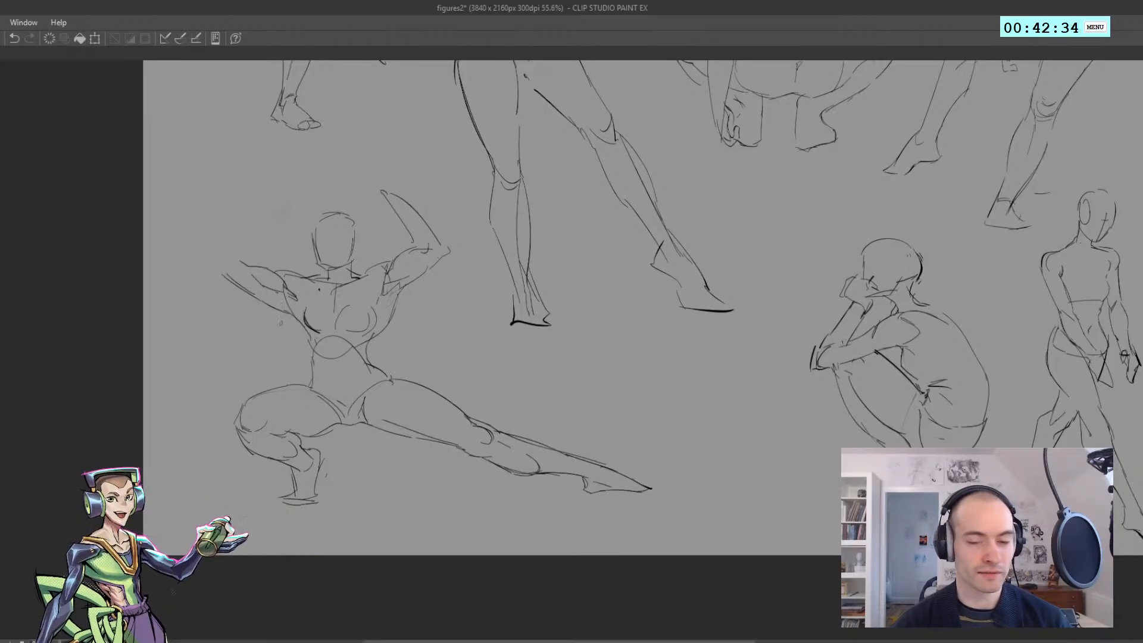
Try strokes at the armpit and elbow tip of the arm above the bent leg, undoing the unwanted ones
key(ctrl+z)
drag(287, 299, 294, 315)
key(ctrl+z)
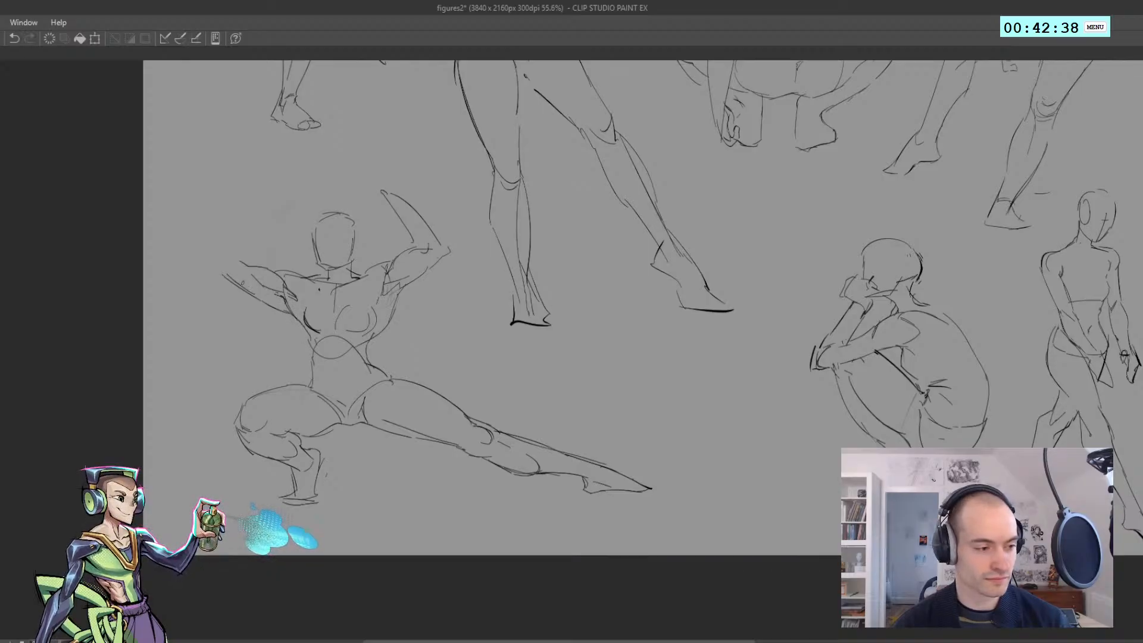
drag(219, 268, 232, 277)
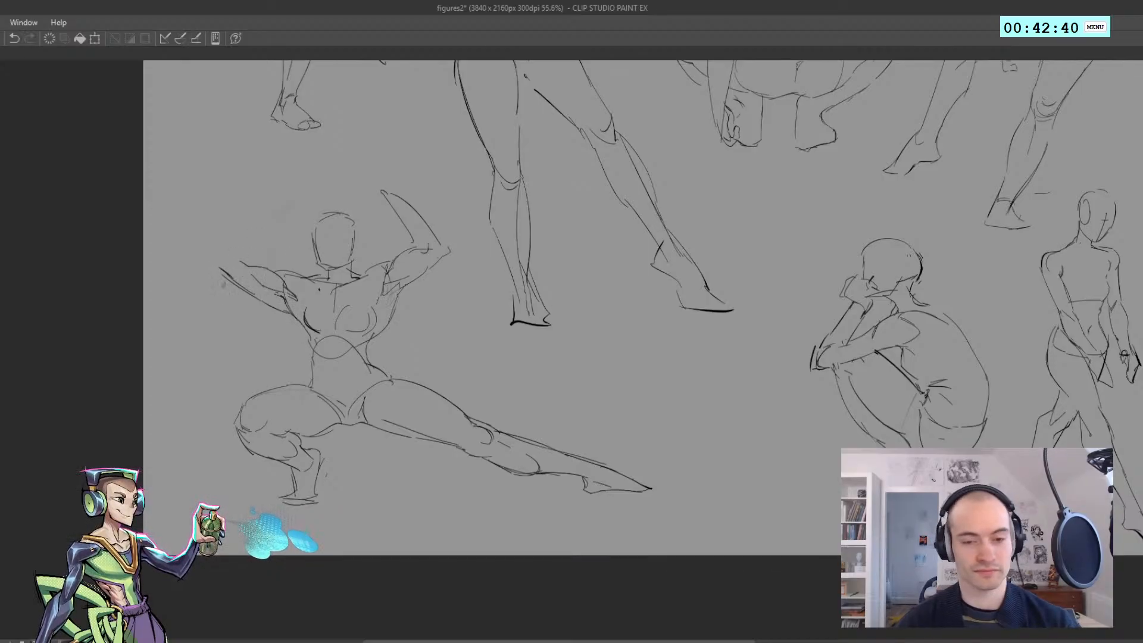
key(ctrl+z)
Draw the outer and inner edges of the new forearm rising from that elbow toward the head
mouse_move(212, 263)
mouse_down()
mouse_move(261, 220)
mouse_move(260, 244)
mouse_up()
mouse_move(261, 245)
mouse_down()
mouse_move(234, 268)
mouse_move(247, 264)
mouse_up()
key(ctrl+z)
key(ctrl+z)
key(ctrl+z)
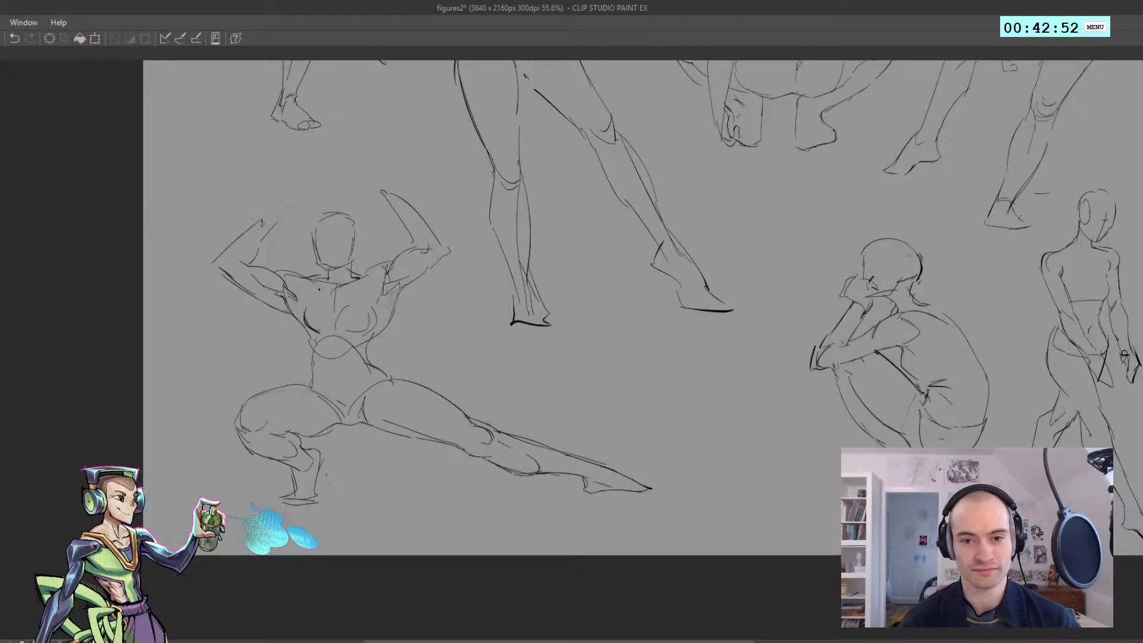
key(ctrl+z)
Draw the wrist and a hand with spread, inward-curling fingers on the arm above the bent leg
key(ctrl+z)
mouse_move(262, 223)
mouse_down()
mouse_move(270, 194)
mouse_move(273, 224)
mouse_move(283, 222)
mouse_move(282, 188)
mouse_up()
key(ctrl+z)
mouse_move(282, 189)
mouse_down()
mouse_move(272, 190)
mouse_move(283, 184)
mouse_move(271, 189)
mouse_move(298, 182)
mouse_up()
key(ctrl+z)
key(ctrl+z)
key(ctrl+z)
key(ctrl+z)
mouse_move(297, 185)
mouse_down()
mouse_move(292, 209)
mouse_move(297, 193)
mouse_up()
key(ctrl+z)
key(ctrl+z)
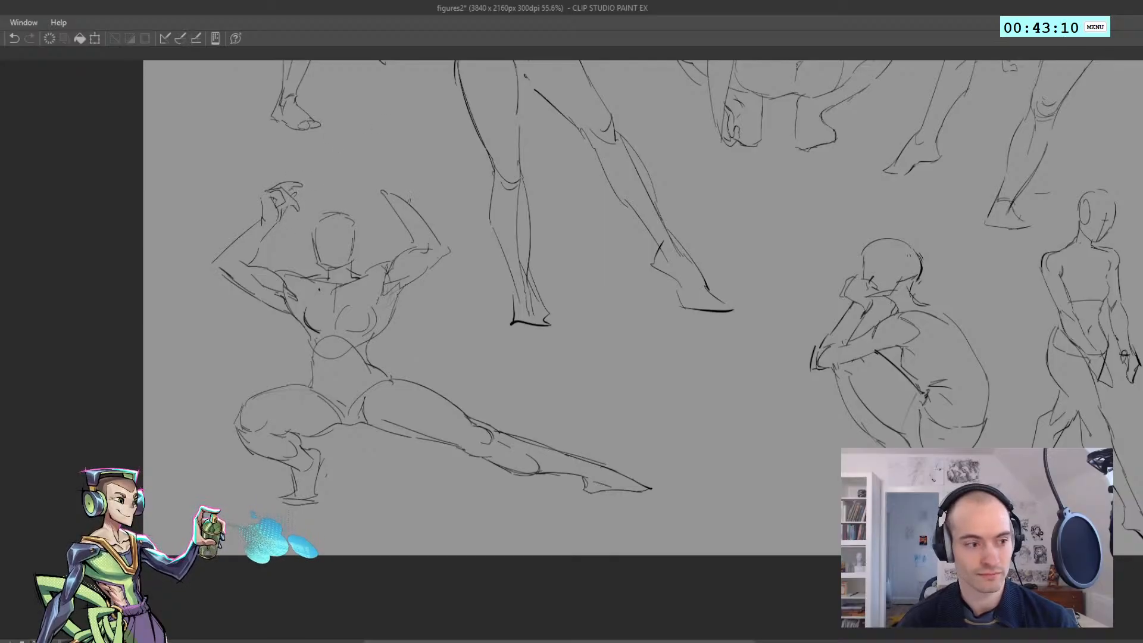
Redraw the inner edge of the forearm above the extended leg, making the wrist wider
key(ctrl+z)
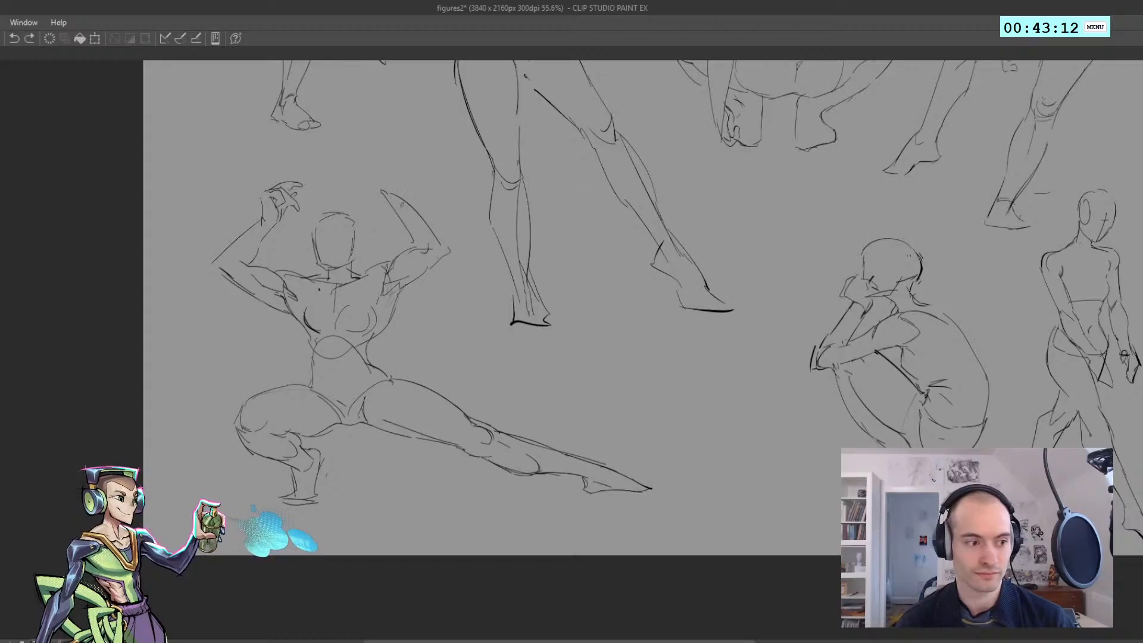
key(ctrl+z)
drag(373, 188, 415, 247)
key(ctrl+z)
key(ctrl+z)
drag(375, 190, 414, 247)
key(ctrl+z)
key(ctrl+z)
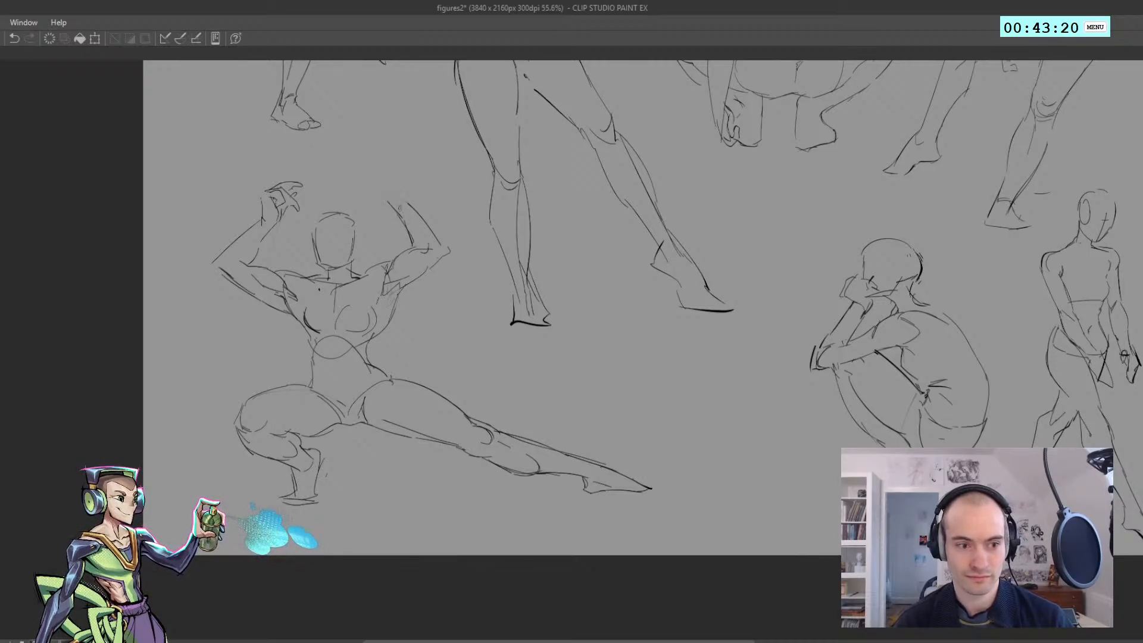
Draw the wrist, palm and bent fingers of the hand above the extended leg
key(ctrl+z)
mouse_move(388, 203)
mouse_down()
mouse_move(382, 184)
mouse_move(374, 201)
mouse_move(393, 177)
mouse_move(380, 163)
mouse_move(399, 191)
mouse_up()
key(ctrl+z)
key(ctrl+z)
key(ctrl+z)
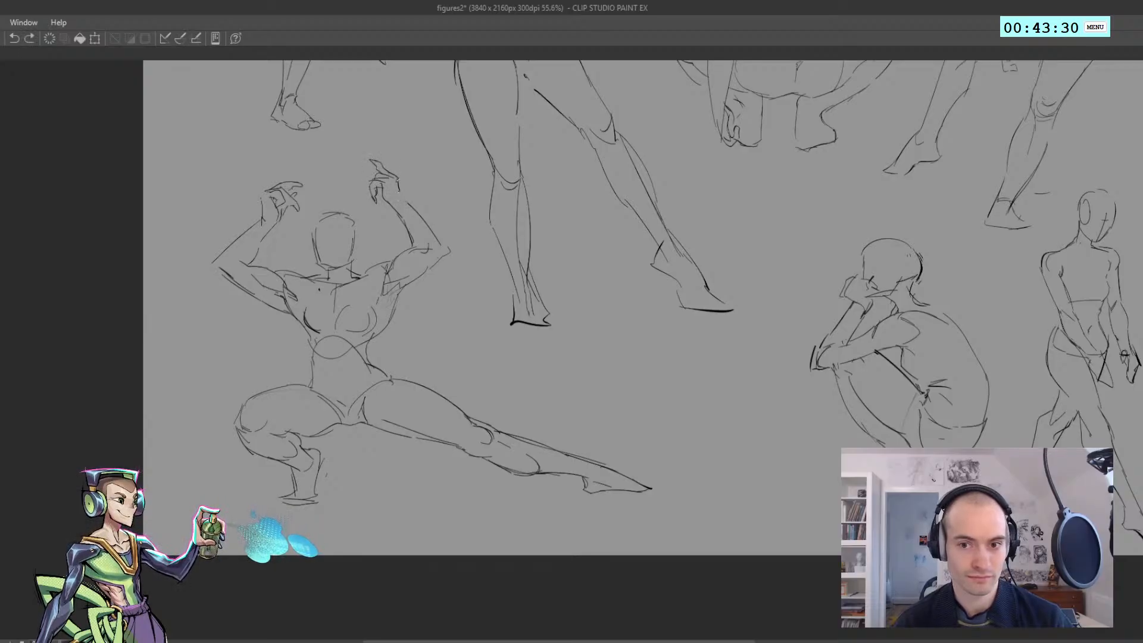
Rework the armpit and side-of-chest contour beneath the arm on the bent-leg side
drag(436, 246, 371, 344)
key(h)
key(h)
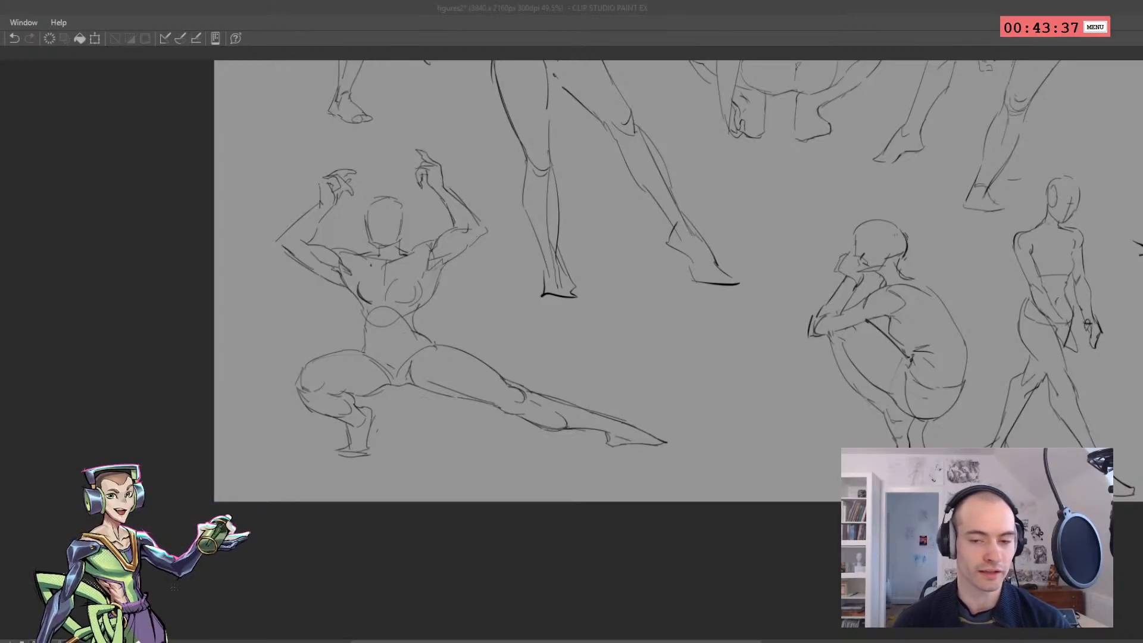
click(299, 271)
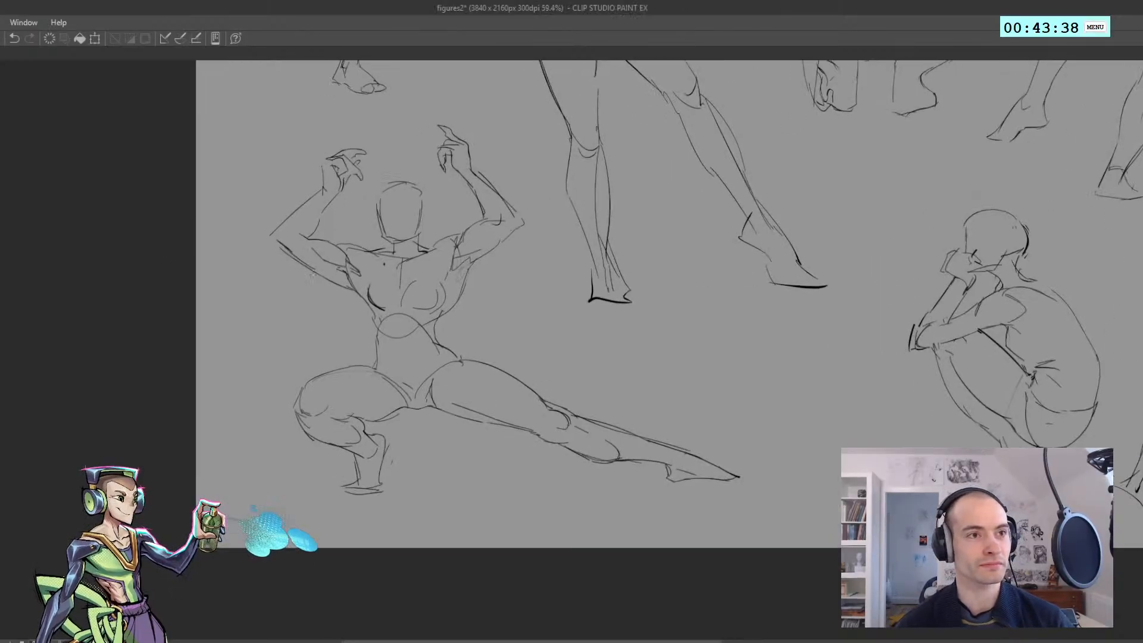
click(293, 267)
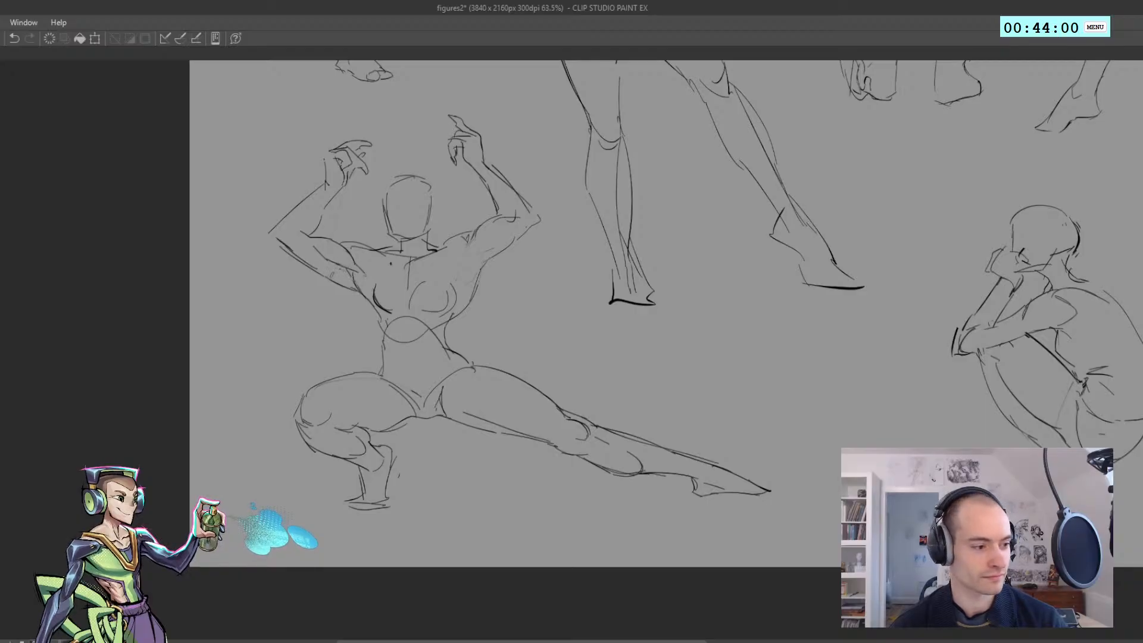
mouse_move(330, 271)
mouse_down()
mouse_move(350, 277)
mouse_move(286, 324)
mouse_move(337, 299)
mouse_move(371, 310)
mouse_up()
key(ctrl+z)
key(ctrl+z)
key(ctrl+z)
drag(391, 262, 350, 273)
Redraw the line running from the shoulder down past the armpit to the chest on the extended-leg side
key(h)
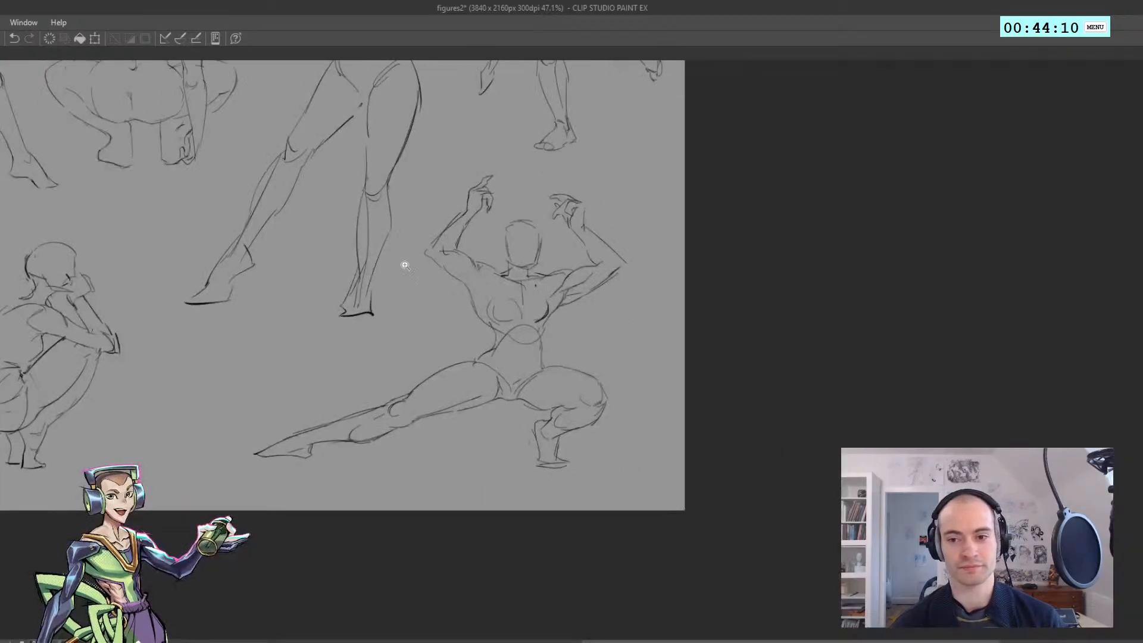
key(h)
drag(465, 311, 482, 307)
key(ctrl+z)
key(ctrl+z)
mouse_move(661, 249)
mouse_down()
mouse_move(644, 298)
mouse_move(632, 276)
mouse_move(647, 302)
mouse_up()
key(ctrl+z)
drag(640, 300, 635, 296)
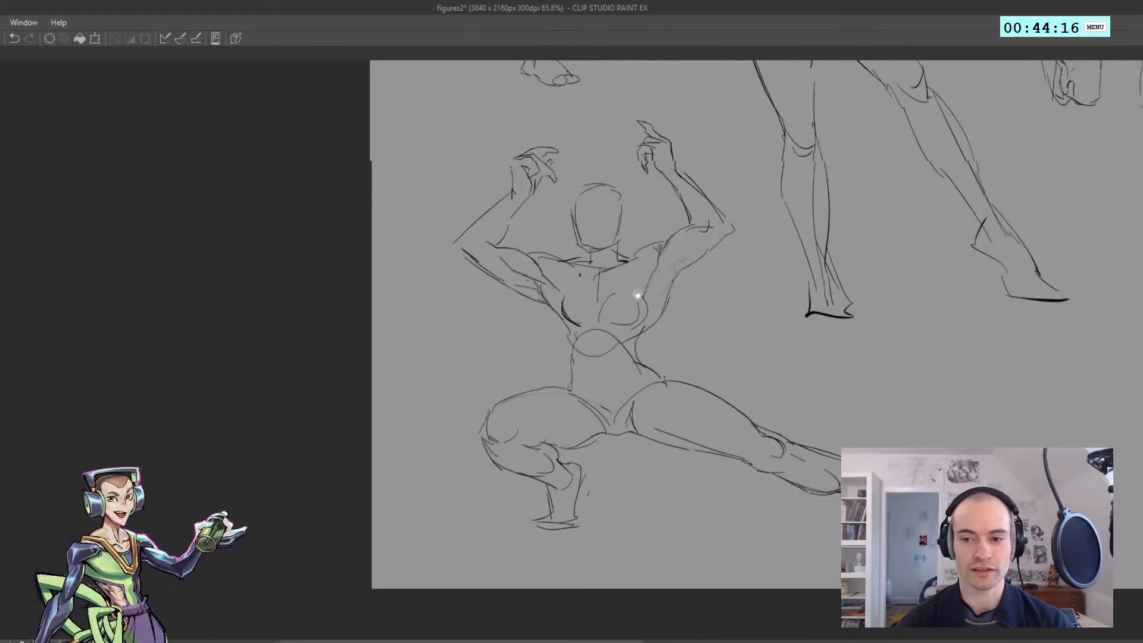
Add a small elbow mark and rework the shoulder contour of the arm above the extended leg
key(h)
drag(387, 290, 360, 281)
drag(456, 265, 477, 265)
key(h)
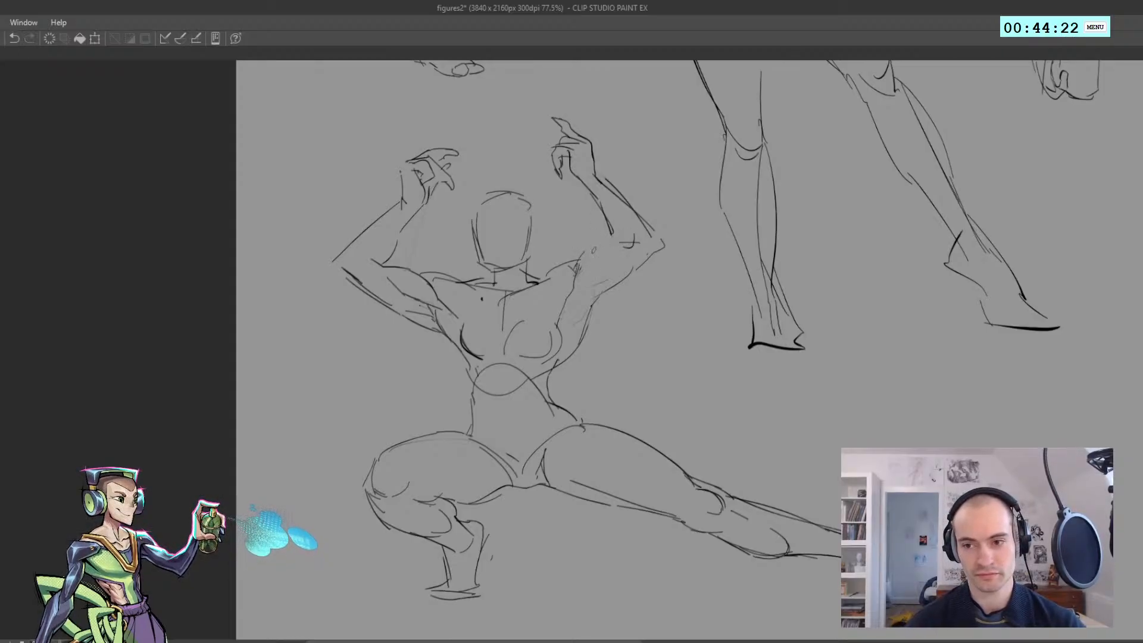
key(ctrl+z)
key(ctrl+z)
mouse_move(580, 265)
mouse_down()
mouse_move(610, 244)
mouse_move(490, 233)
mouse_move(533, 249)
mouse_move(557, 233)
mouse_up()
key(ctrl+z)
key(h)
key(h)
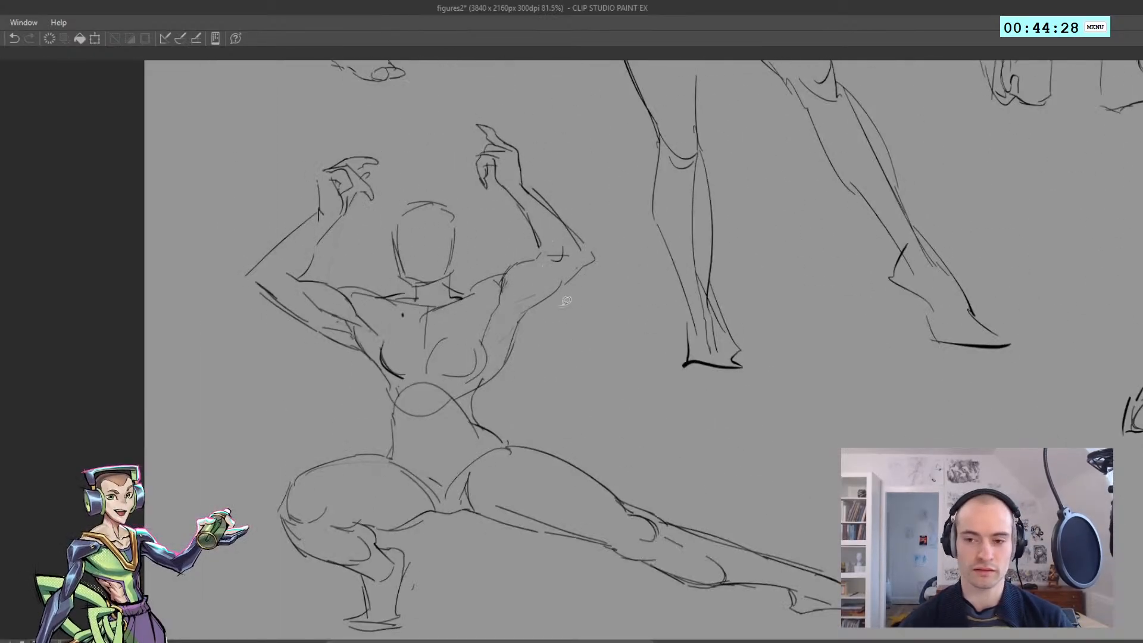
Lasso the forearm and hand above the extended leg, move them slightly outward, apply the transform and deselect
mouse_move(565, 303)
mouse_down()
mouse_move(576, 290)
mouse_move(499, 214)
mouse_move(608, 184)
mouse_move(622, 291)
mouse_up()
key(ctrl+z)
key(m)
key(k)
drag(558, 259, 567, 250)
key(ctrl+t)
drag(556, 191, 605, 262)
drag(458, 92, 466, 102)
drag(494, 193, 493, 196)
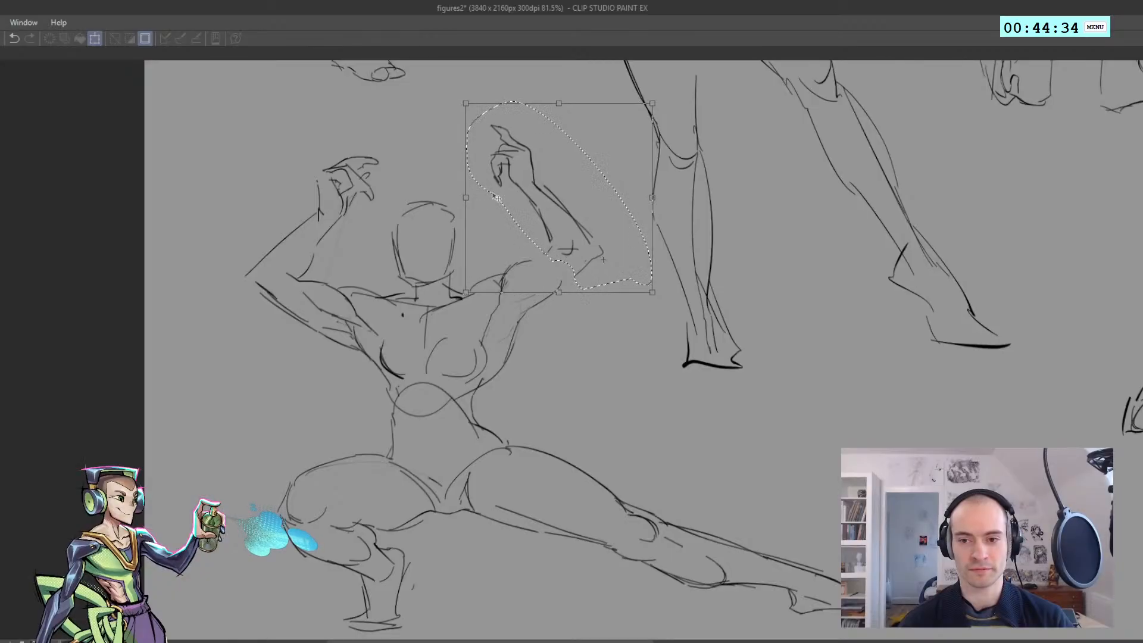
key(Return)
key(ctrl+d)
Redraw the top of the upper arm so the shoulder connects to the moved forearm
key(h)
key(e)
key(p)
drag(555, 261, 588, 282)
key(ctrl+z)
key(ctrl+z)
key(ctrl+z)
key(ctrl+z)
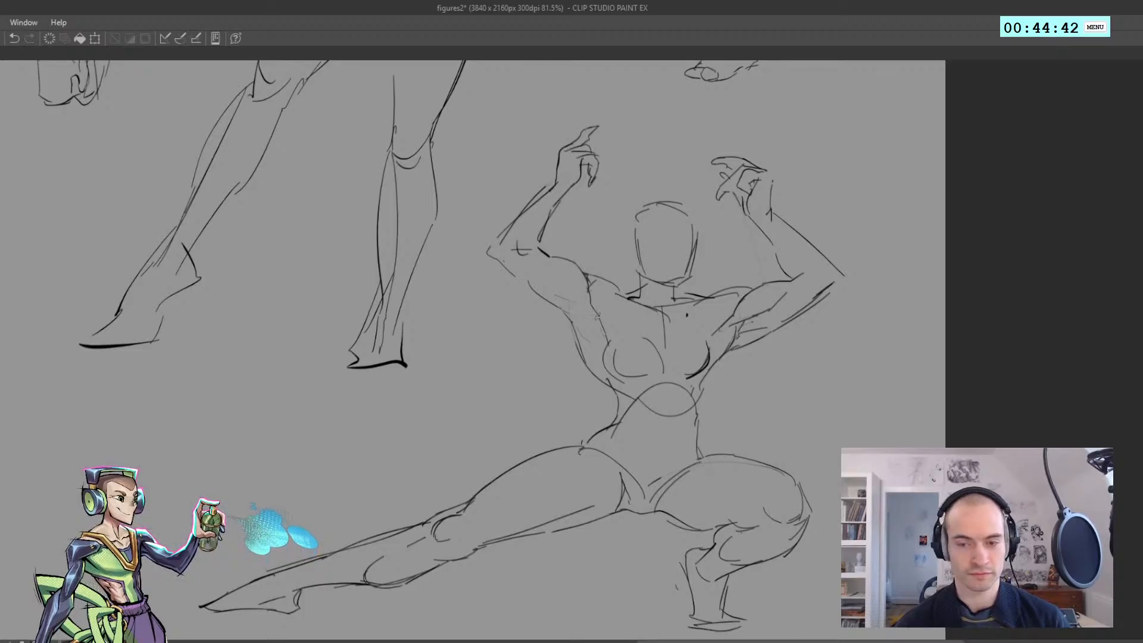
Add a short muscle contour for the biceps inside the upper arm above the extended leg
key(h)
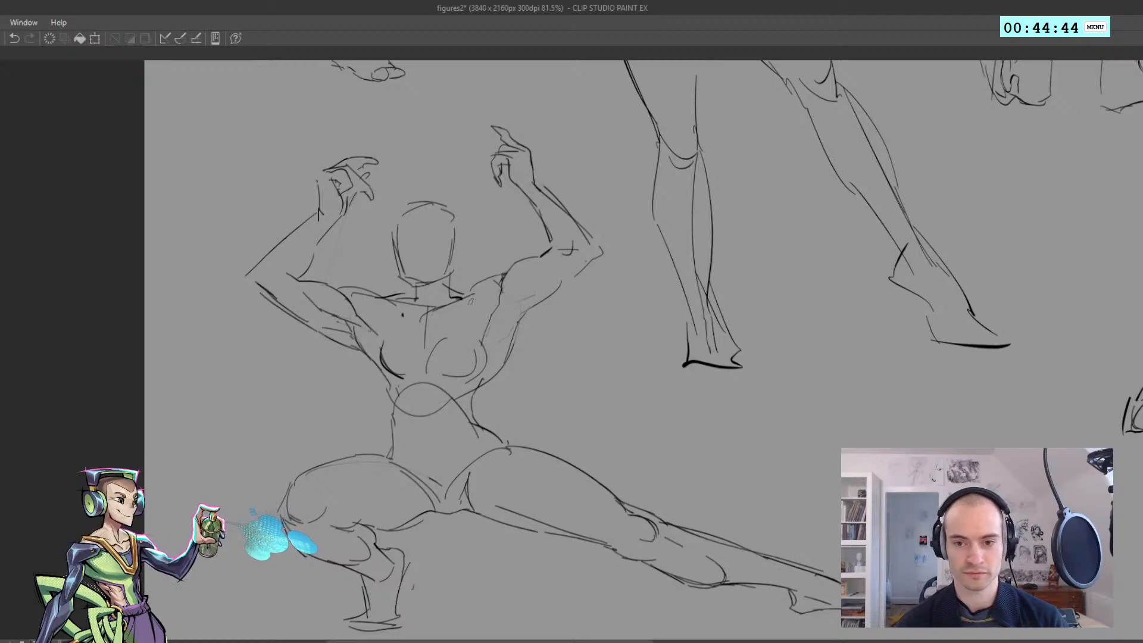
key(h)
key(ctrl+z)
drag(599, 318, 553, 277)
key(ctrl+z)
key(ctrl+z)
drag(570, 294, 548, 271)
key(ctrl+z)
key(ctrl+z)
key(h)
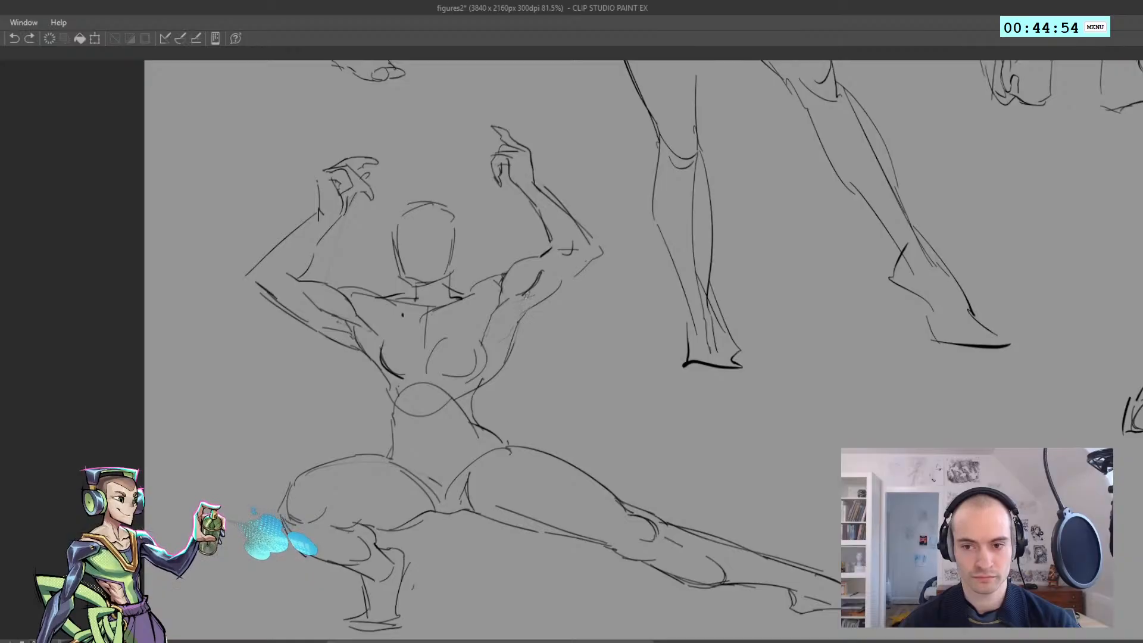
Refine the armpit lines between the biceps and the chest on the extended-leg side
mouse_move(517, 310)
mouse_down()
mouse_move(516, 295)
mouse_move(496, 339)
mouse_move(512, 320)
mouse_move(497, 271)
mouse_move(481, 257)
mouse_move(508, 134)
mouse_up()
key(ctrl+z)
key(ctrl+z)
key(ctrl+z)
key(h)
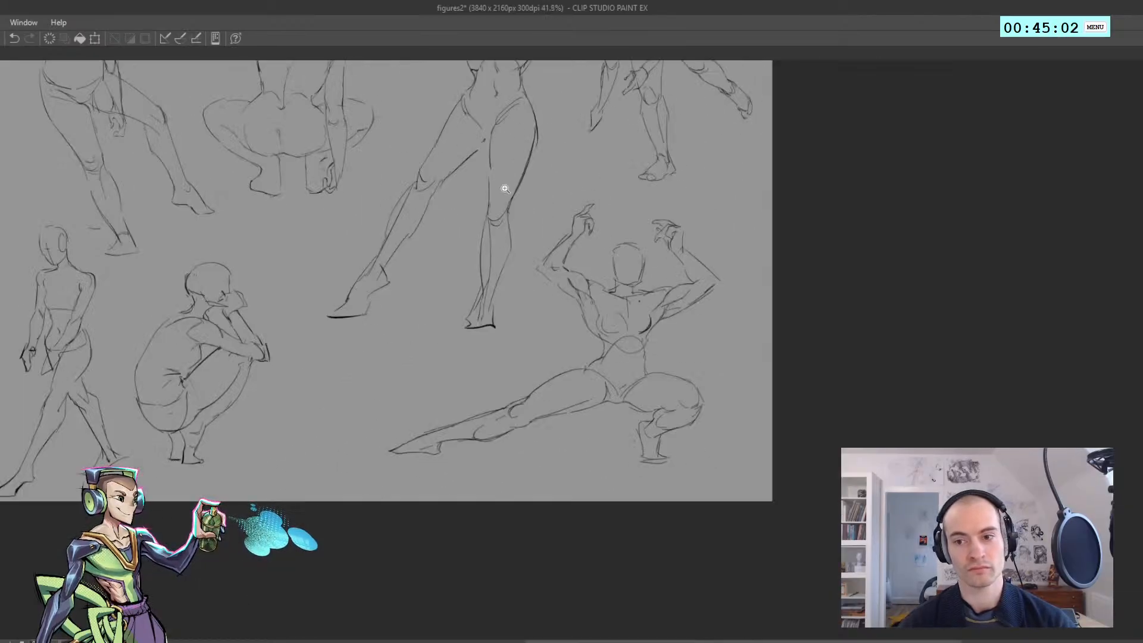
key(ctrl+z)
key(h)
drag(499, 291, 500, 322)
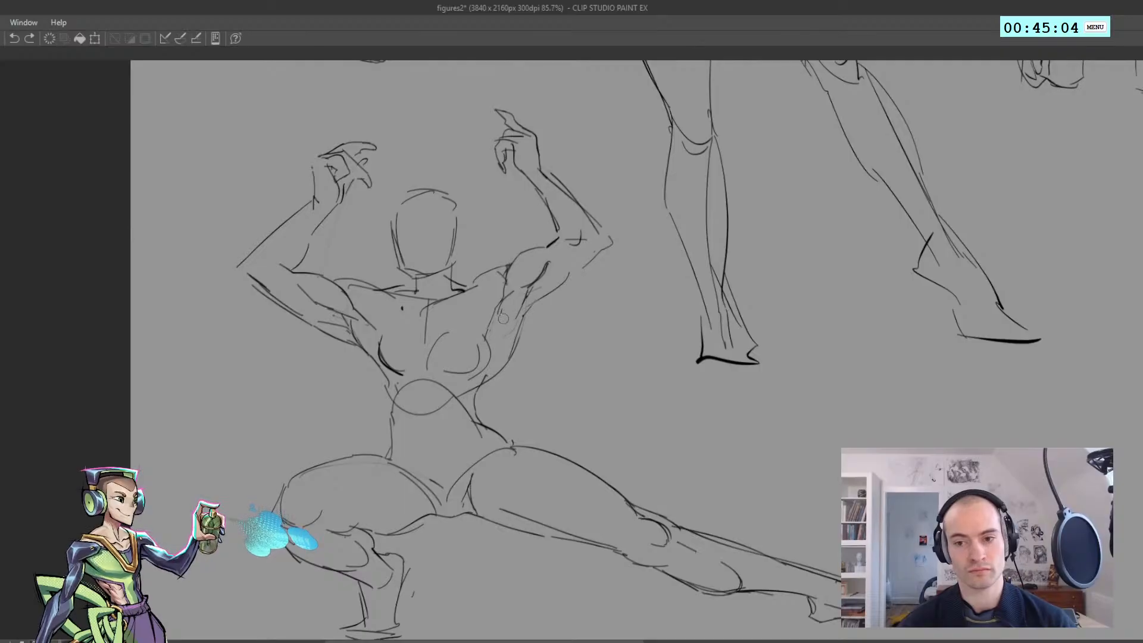
click(505, 314)
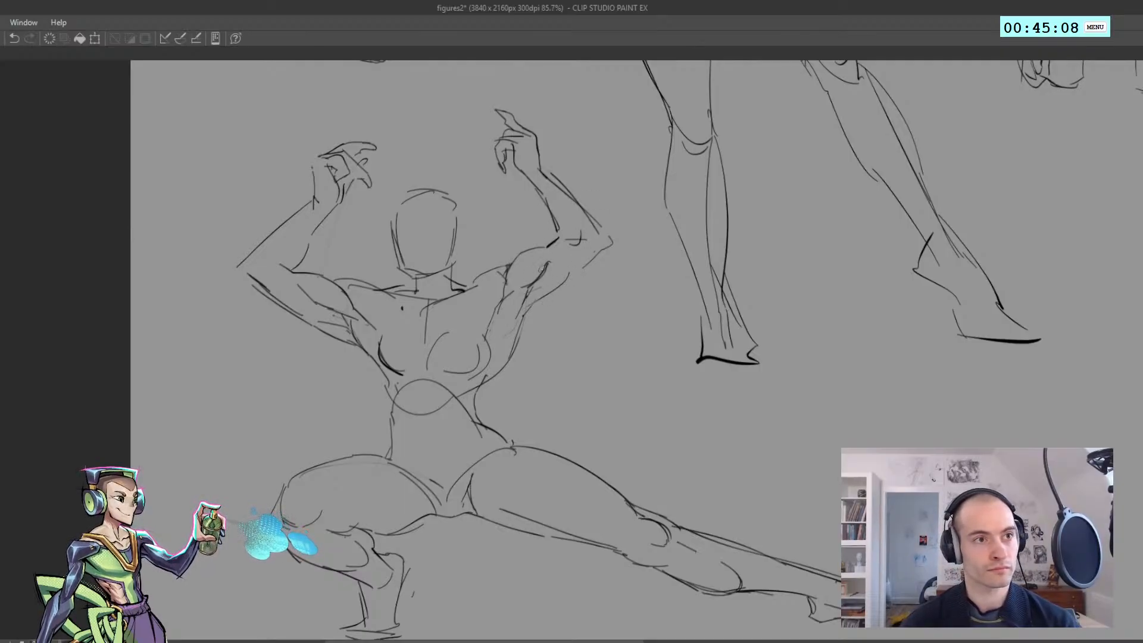
Erase and redraw the underside of the upper arm from the elbow to the armpit above the extended leg
mouse_move(546, 267)
mouse_down()
mouse_move(523, 317)
mouse_move(541, 295)
mouse_up()
key(h)
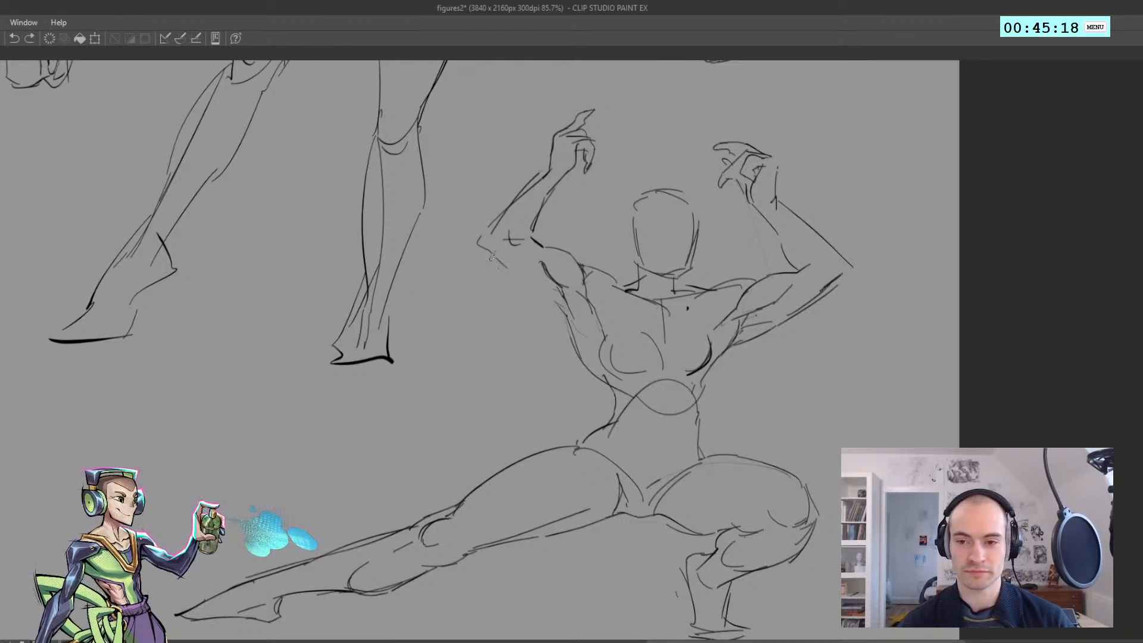
drag(492, 256, 561, 310)
key(ctrl+z)
Adjust the shape of the hand above the bent leg with a large Liquify brush
key(ctrl+z)
key(ctrl+z)
drag(515, 281, 565, 317)
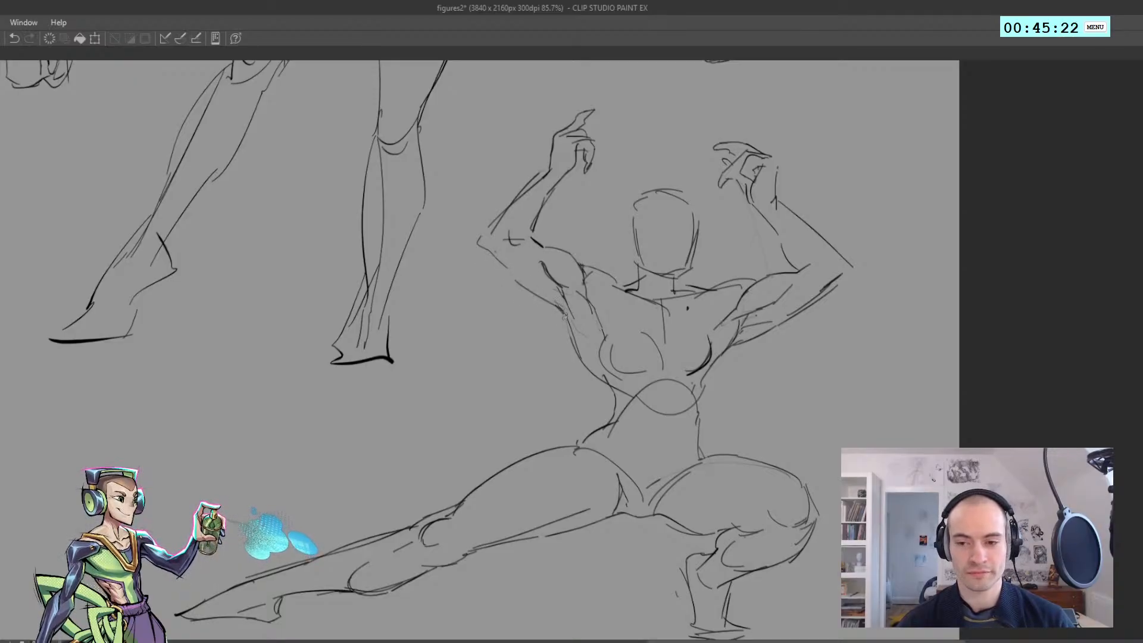
mouse_move(489, 250)
mouse_down()
mouse_move(522, 285)
mouse_move(490, 283)
mouse_move(504, 307)
mouse_move(513, 257)
mouse_move(534, 262)
mouse_move(474, 274)
mouse_move(504, 224)
mouse_up()
key(h)
key(j)
key(ctrl+z)
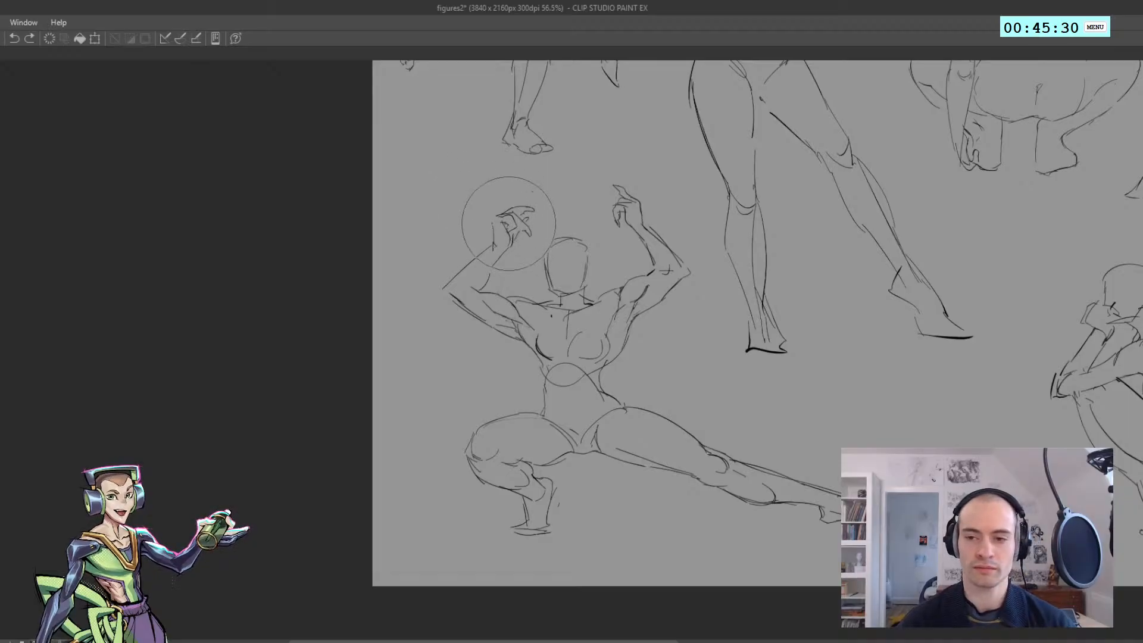
drag(510, 224, 507, 227)
key(h)
Erase and redraw the inner forearm line between the wrist and elbow above the bent leg
mouse_move(512, 274)
ctrl+mouse_down()
mouse_move(493, 275)
mouse_move(505, 251)
ctrl+mouse_up()
key(h)
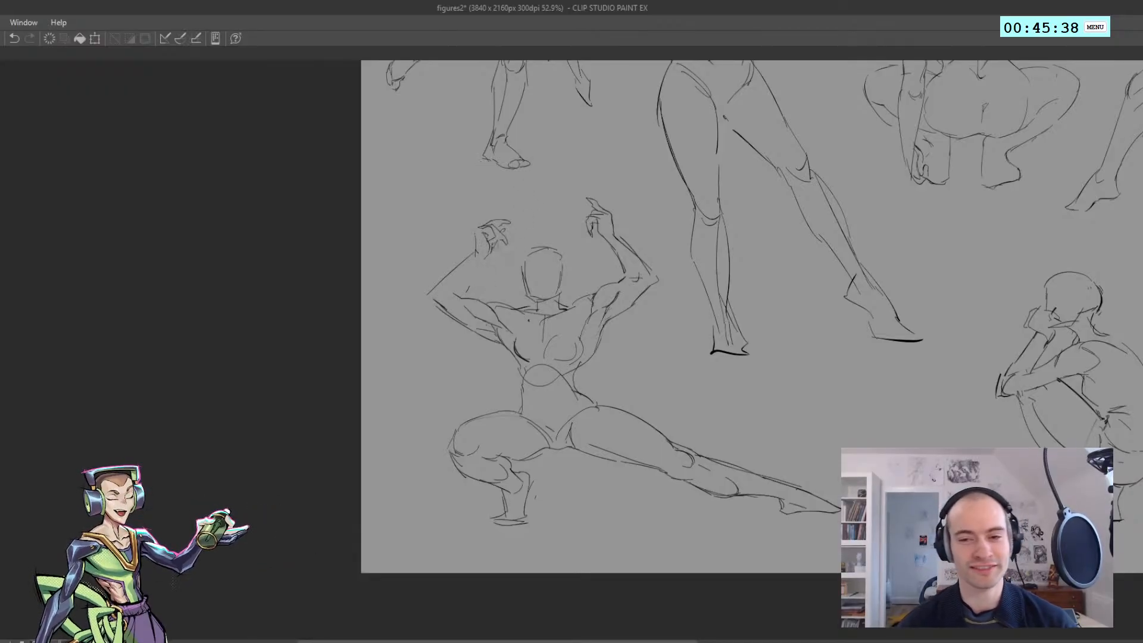
key(ctrl+z)
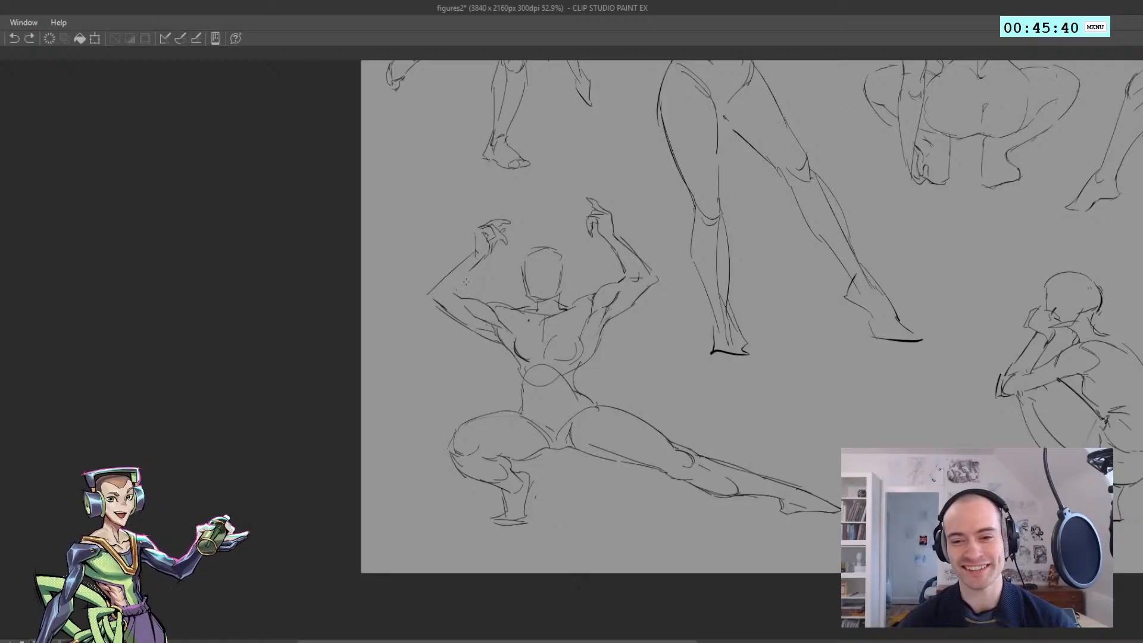
drag(467, 279, 485, 257)
Draw a vertical centre line down the lunging figure's face
scroll(484, 253, down, 4)
key(h)
key(h)
scroll(511, 274, up, 2)
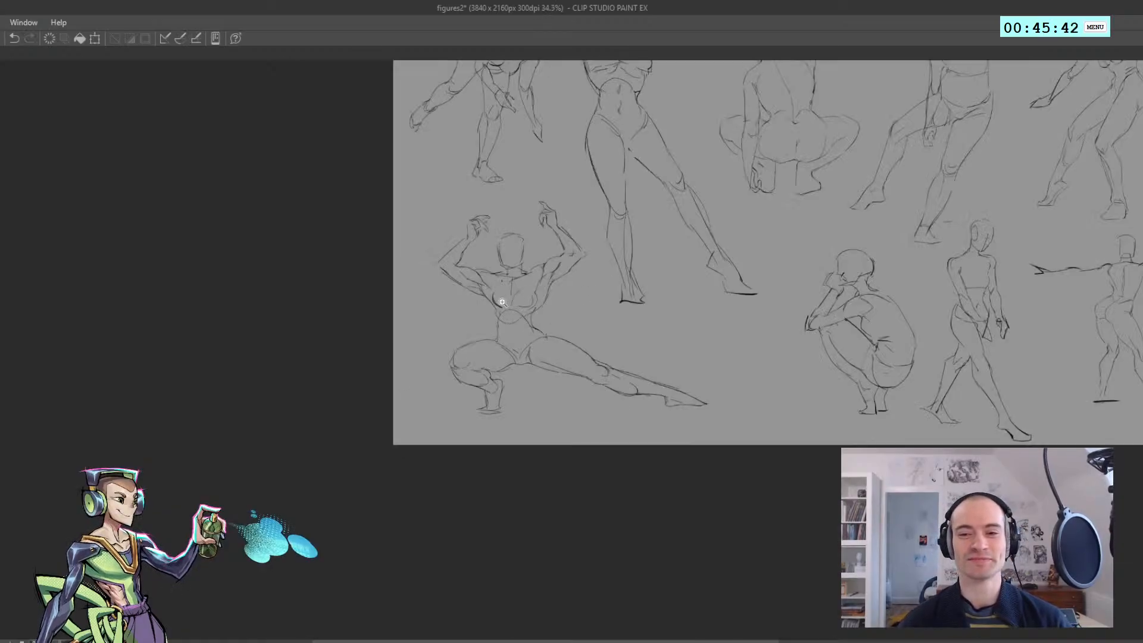
scroll(492, 269, up, 2)
scroll(497, 253, up, 1)
drag(517, 221, 514, 260)
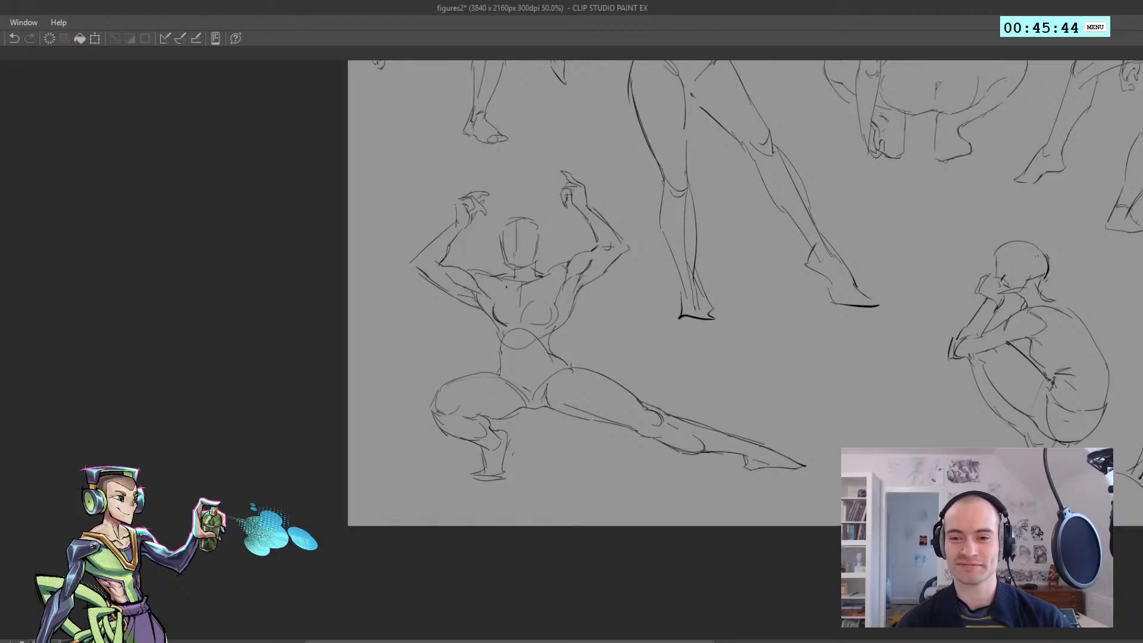
Add a short horizontal guide across the face and mark the navel on the abdomen
scroll(507, 259, down, 3)
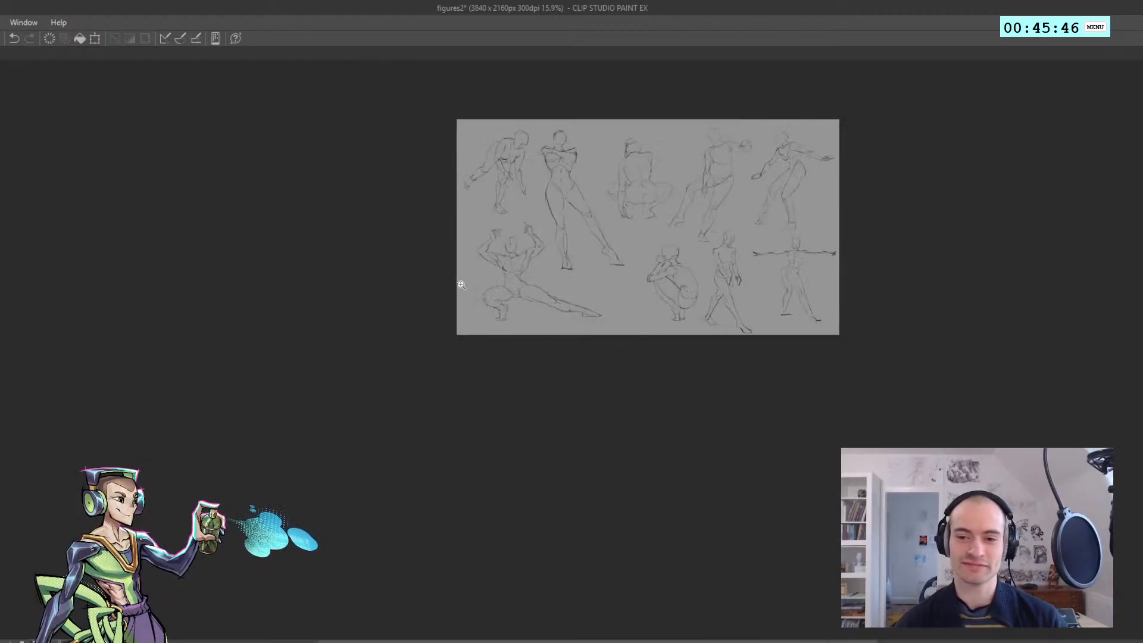
scroll(506, 258, up, 1)
scroll(506, 258, up, 3)
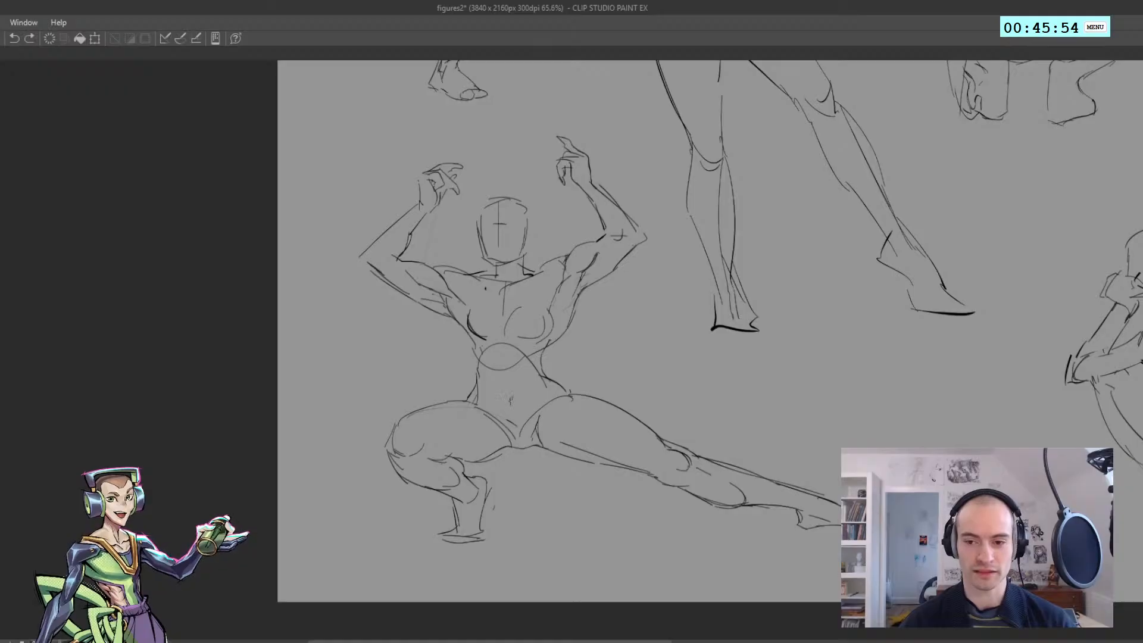
Clear all the finished figure sketches from the canvas
scroll(510, 396, down, 3)
drag(345, 349, 306, 352)
scroll(375, 360, down, 3)
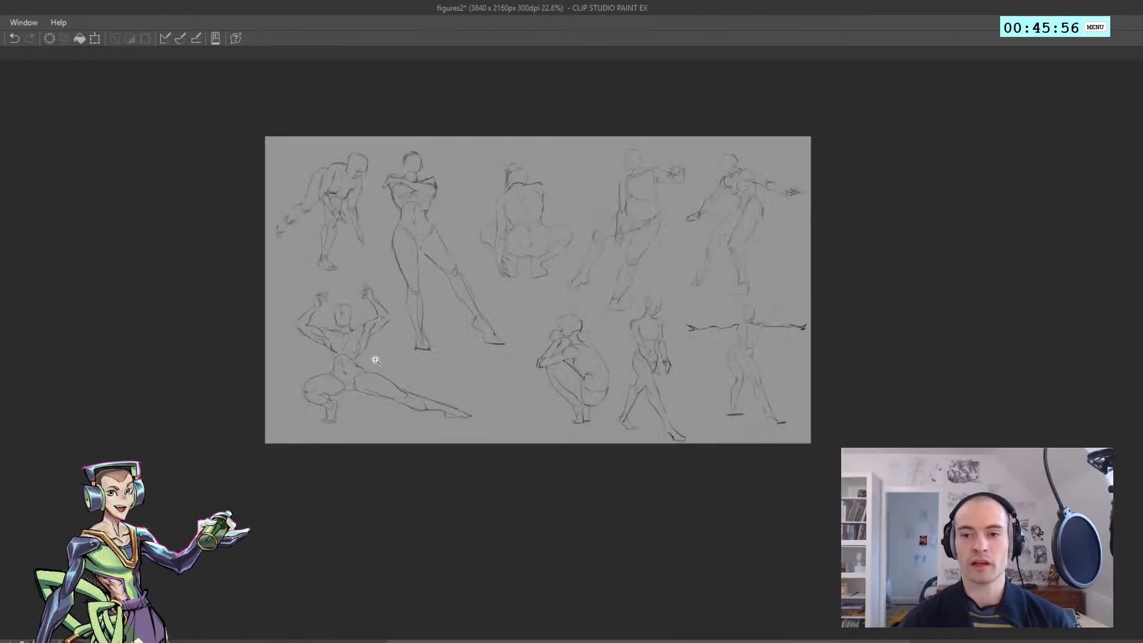
scroll(383, 350, up, 2)
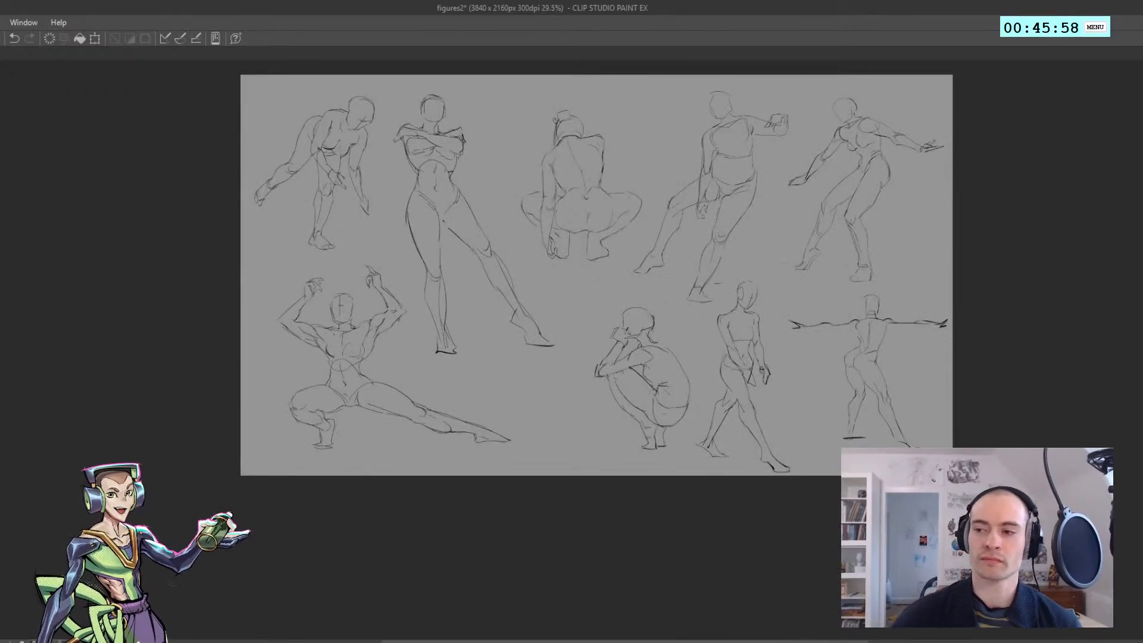
key(Delete)
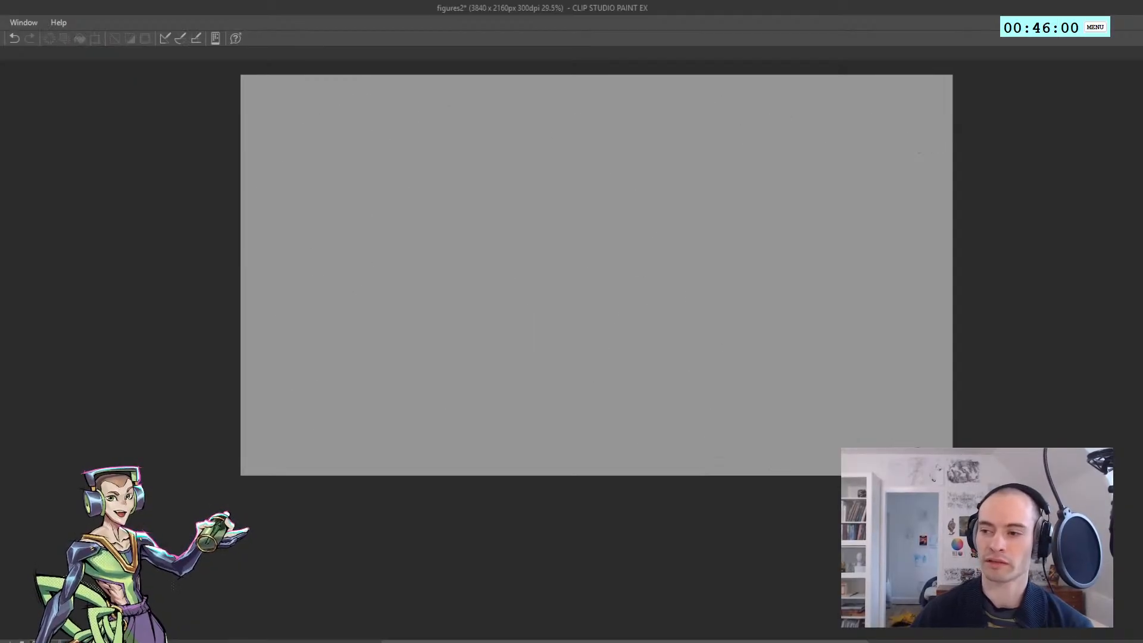
scroll(506, 175, up, 2)
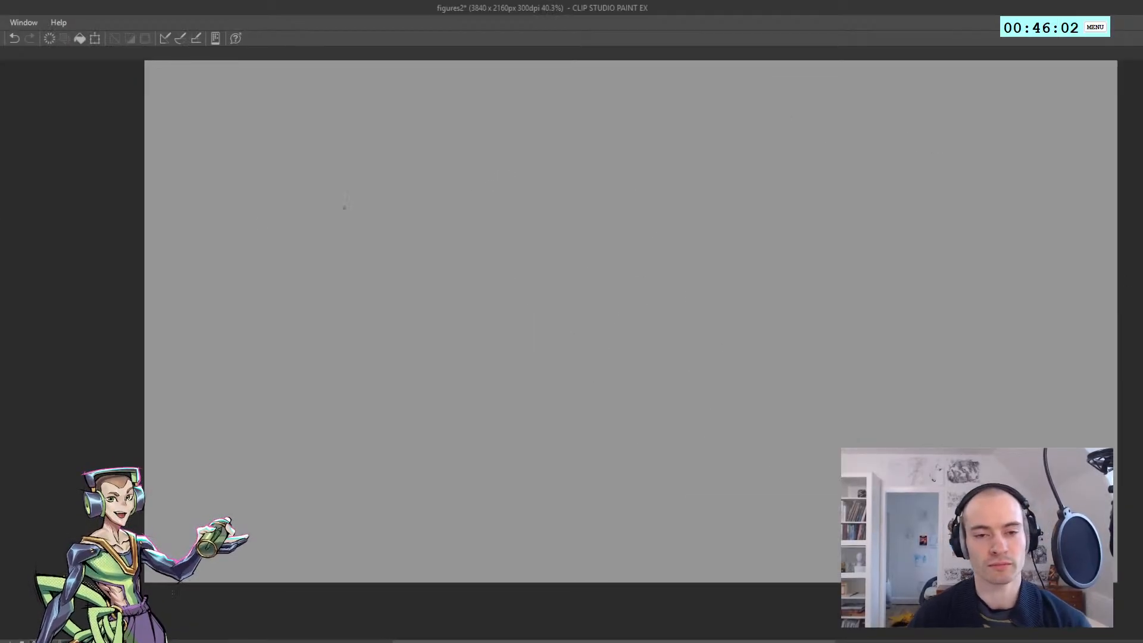
scroll(344, 208, down, 2)
scroll(272, 183, up, 1)
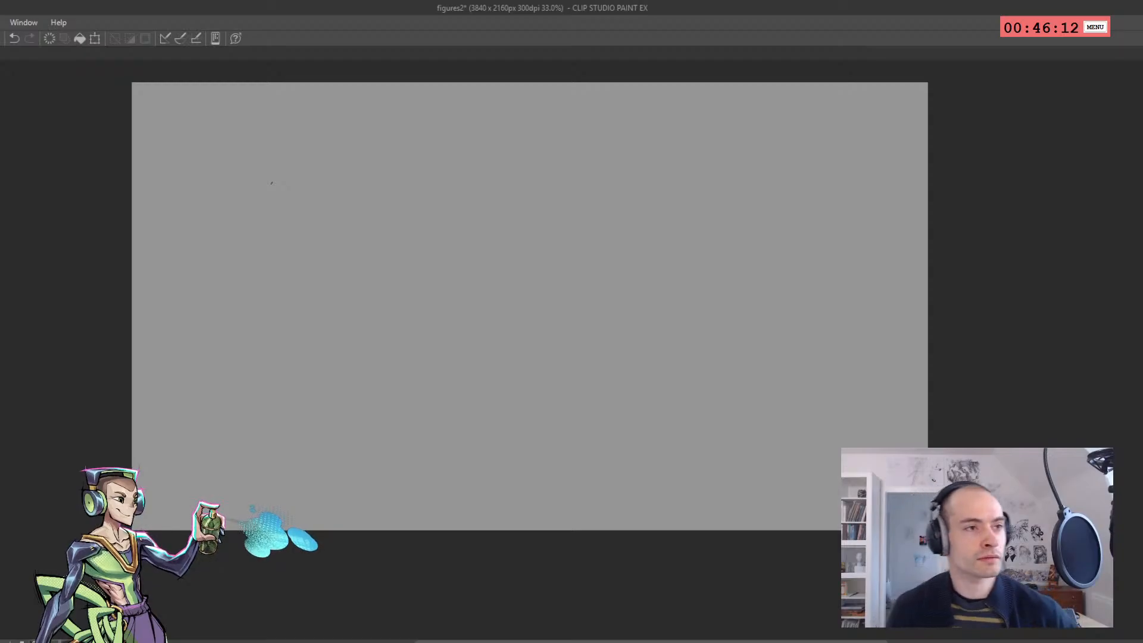
scroll(263, 174, up, 3)
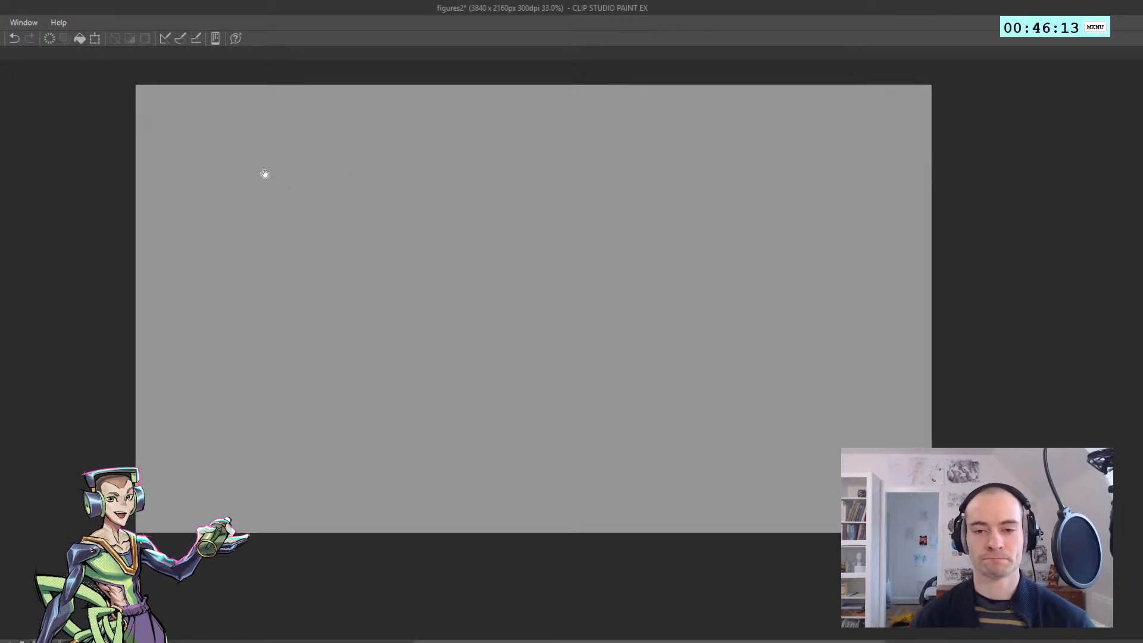
scroll(256, 166, down, 2)
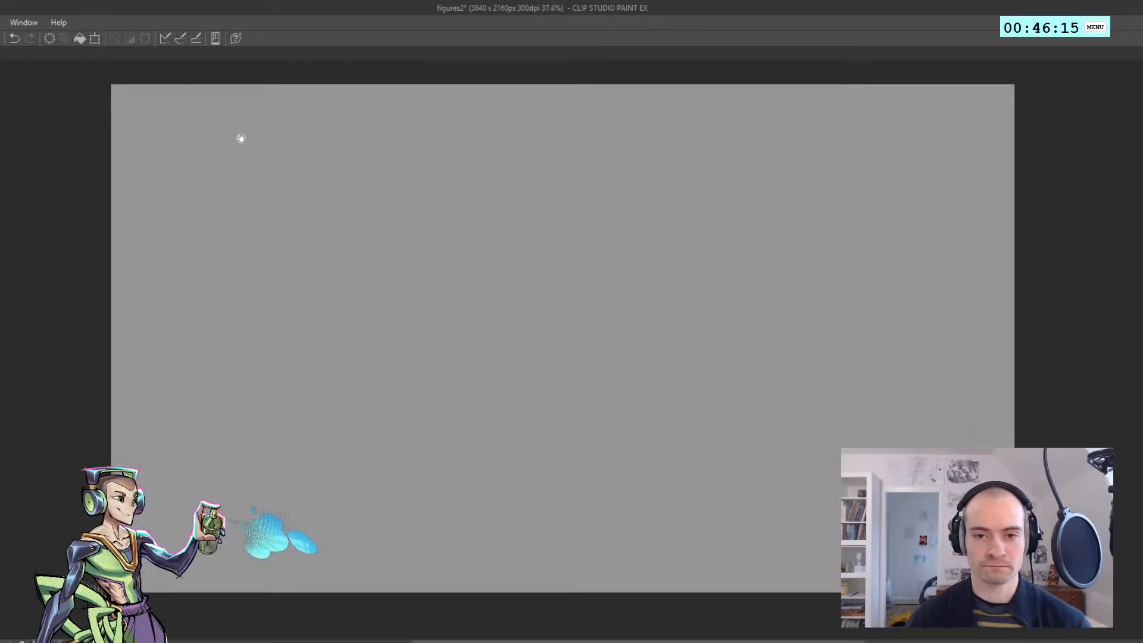
scroll(244, 167, up, 4)
scroll(226, 158, up, 2)
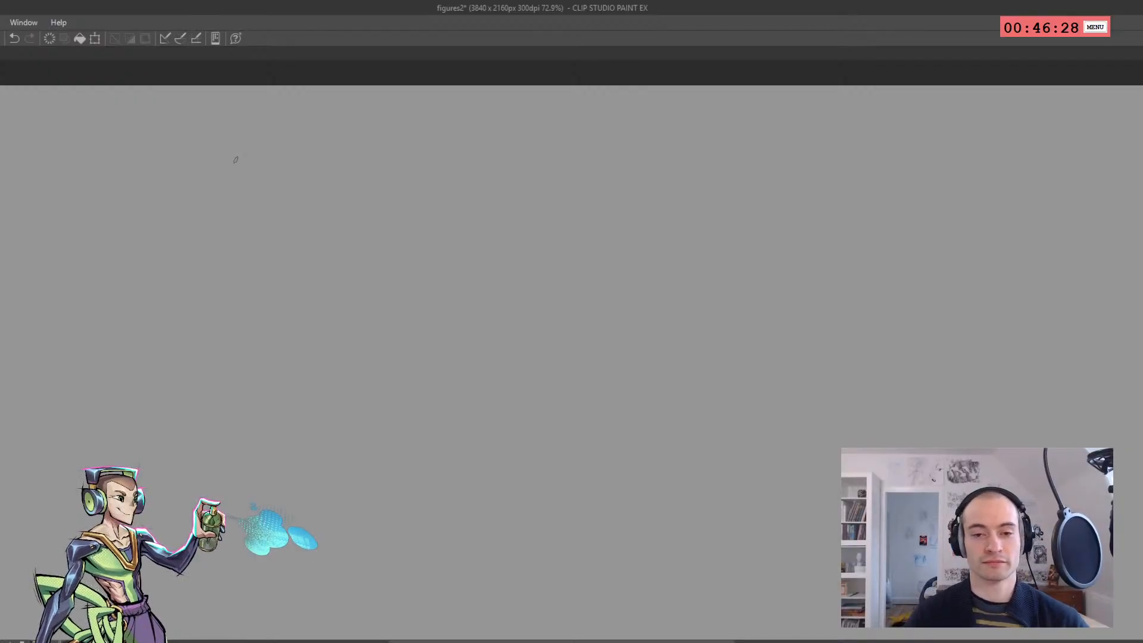
Sketch the curved ribcage of a new figure in the upper-left area of the blank canvas
drag(169, 262, 148, 233)
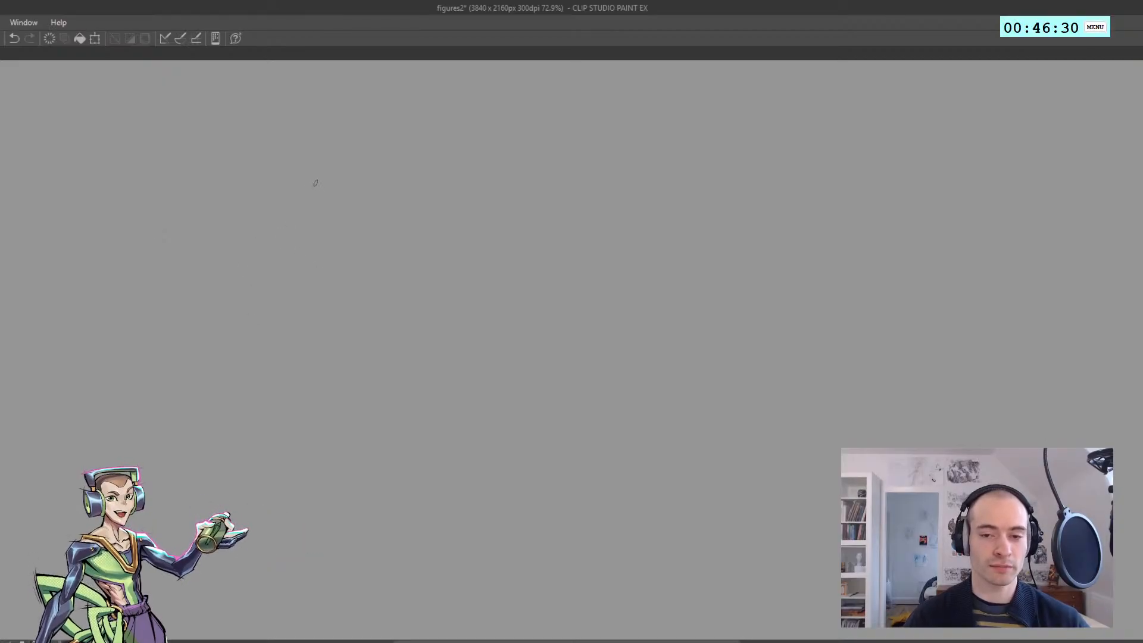
key(ctrl+z)
drag(321, 173, 305, 237)
mouse_move(298, 223)
mouse_down()
mouse_move(302, 238)
mouse_move(293, 216)
mouse_up()
key(ctrl+z)
key(ctrl+z)
drag(288, 204, 249, 215)
Draw the shoulder line and the outstretched upper arm rising diagonally from the ribcage, using a mirrored view for its underside
key(ctrl+z)
key(ctrl+z)
mouse_move(259, 192)
mouse_down()
mouse_move(309, 169)
mouse_move(336, 167)
mouse_move(341, 178)
mouse_move(341, 157)
mouse_move(376, 136)
mouse_move(349, 144)
mouse_move(374, 137)
mouse_up()
key(ctrl+z)
key(ctrl+z)
key(ctrl+z)
key(ctrl+z)
key(ctrl+z)
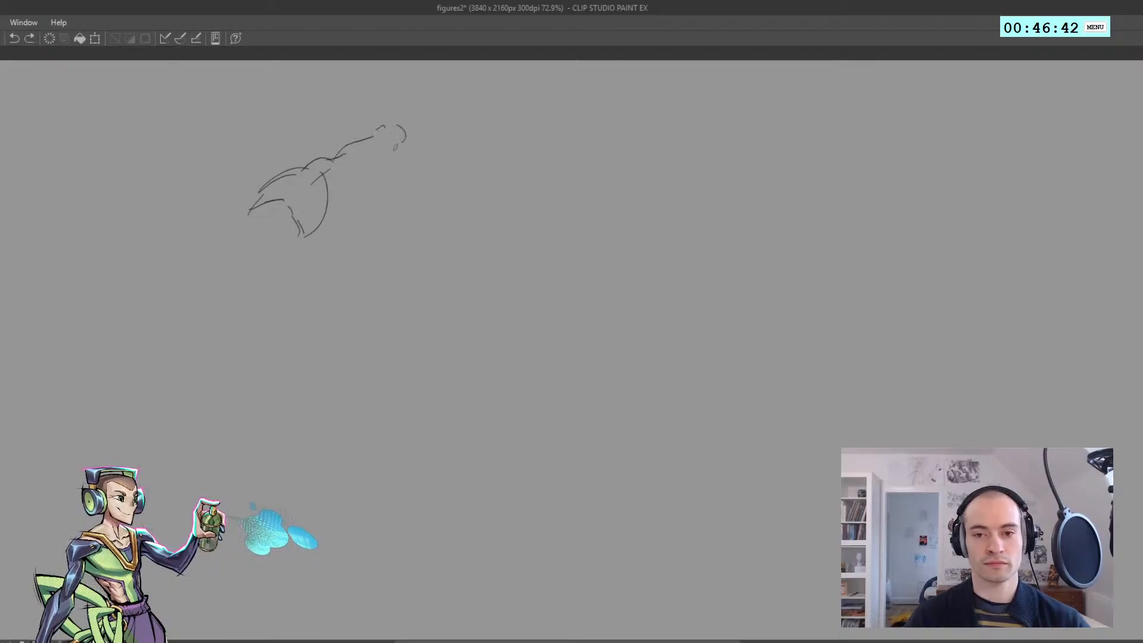
key(h)
drag(369, 177, 89, 231)
drag(485, 199, 546, 275)
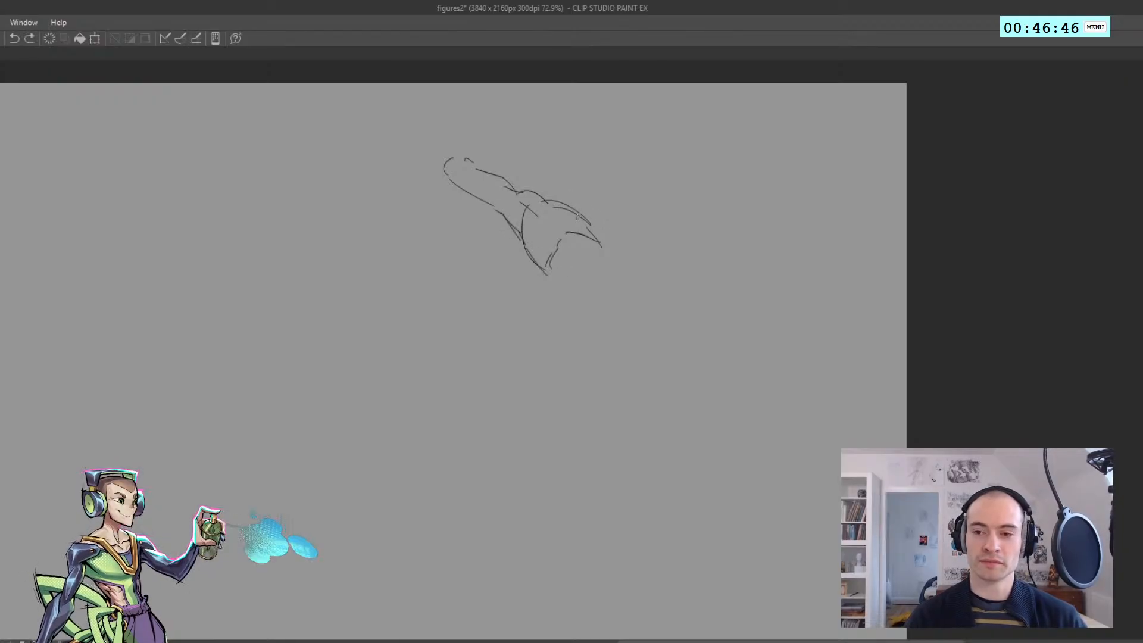
Draw the waist contour running down from the ribcage
key(h)
mouse_move(487, 252)
mouse_down()
mouse_move(486, 270)
mouse_move(497, 266)
mouse_move(492, 293)
mouse_move(496, 273)
mouse_up()
key(ctrl+z)
Sketch the curved pelvis below the waist with short hip lines on both sides
key(ctrl+z)
key(ctrl+z)
key(ctrl+z)
mouse_move(494, 272)
mouse_down()
mouse_move(497, 323)
mouse_move(487, 296)
mouse_move(489, 316)
mouse_move(526, 321)
mouse_move(512, 334)
mouse_move(527, 332)
mouse_move(559, 289)
mouse_up()
key(ctrl+z)
key(ctrl+z)
key(ctrl+z)
mouse_move(558, 287)
mouse_down()
mouse_move(555, 300)
mouse_move(548, 265)
mouse_up()
key(ctrl+z)
key(h)
mouse_move(549, 265)
mouse_down()
mouse_move(509, 258)
mouse_move(536, 256)
mouse_up()
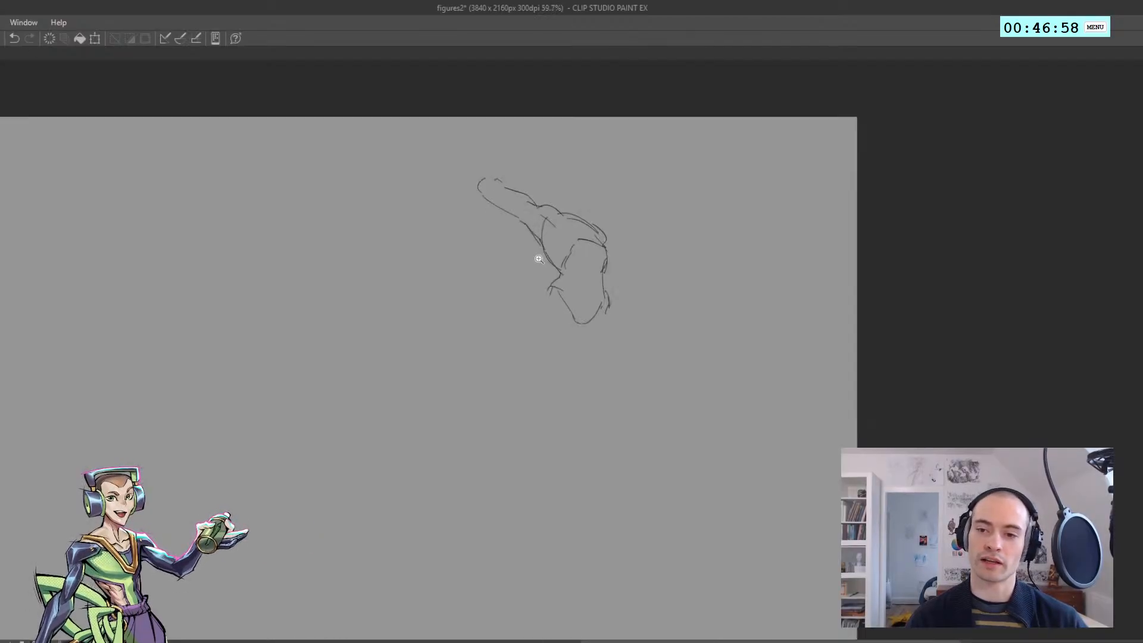
Sketch the tilted head above the shoulders with a rounded skull, angled jaw and short neck
key(h)
mouse_move(506, 215)
mouse_down()
mouse_move(516, 194)
mouse_move(507, 194)
mouse_move(532, 166)
mouse_up()
key(ctrl+z)
key(ctrl+z)
drag(530, 167, 547, 187)
key(ctrl+z)
drag(546, 177, 533, 206)
key(ctrl+z)
key(ctrl+z)
key(ctrl+z)
key(ctrl+z)
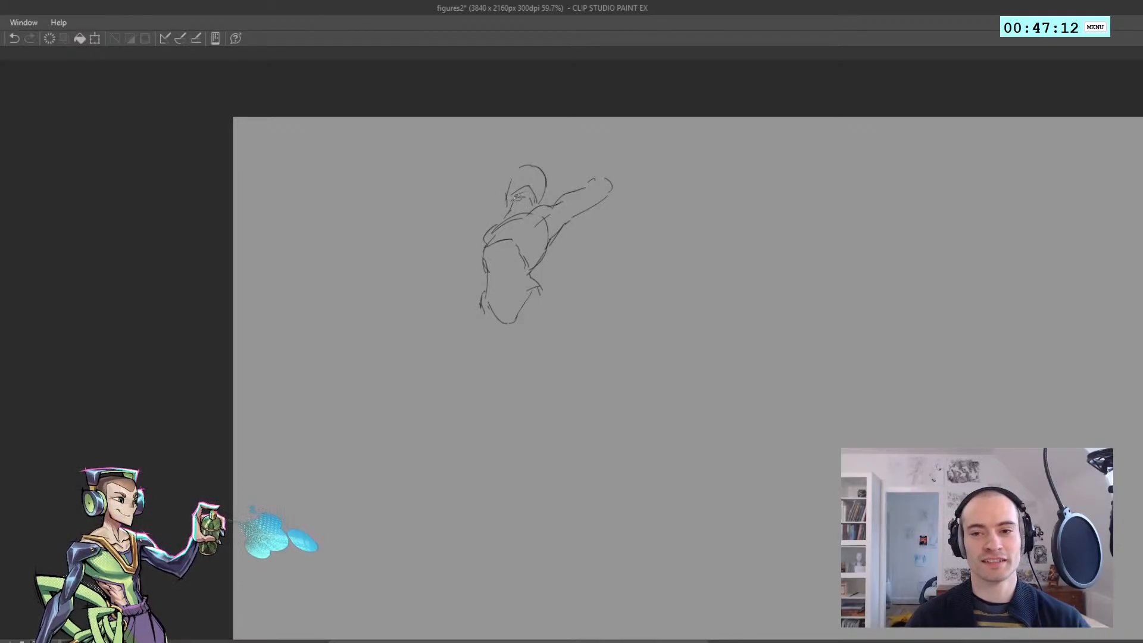
Refine the jaw and neck lines of the tilted head and check the figure mirrored
drag(522, 195, 522, 199)
mouse_move(514, 205)
mouse_down()
mouse_move(524, 197)
mouse_move(477, 207)
mouse_up()
key(ctrl+z)
key(ctrl+z)
key(h)
mouse_move(556, 216)
mouse_down()
mouse_move(595, 218)
mouse_move(477, 185)
mouse_up()
key(h)
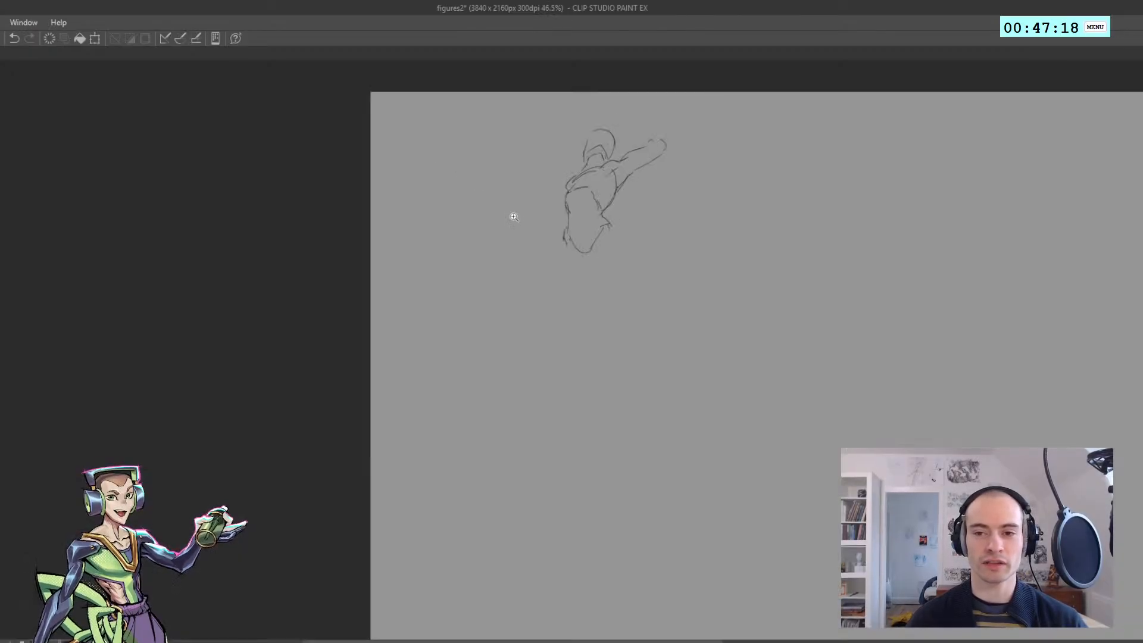
Sketch the lowered forearm reaching outward from the waist and start its hand
mouse_move(578, 191)
mouse_down()
mouse_move(447, 226)
mouse_move(473, 230)
mouse_up()
mouse_move(474, 349)
mouse_down()
mouse_move(562, 288)
mouse_move(491, 345)
mouse_up()
mouse_move(483, 238)
mouse_down()
mouse_move(433, 279)
mouse_move(354, 249)
mouse_up()
key(ctrl+d)
key(ctrl+z)
key(ctrl+z)
key(ctrl+z)
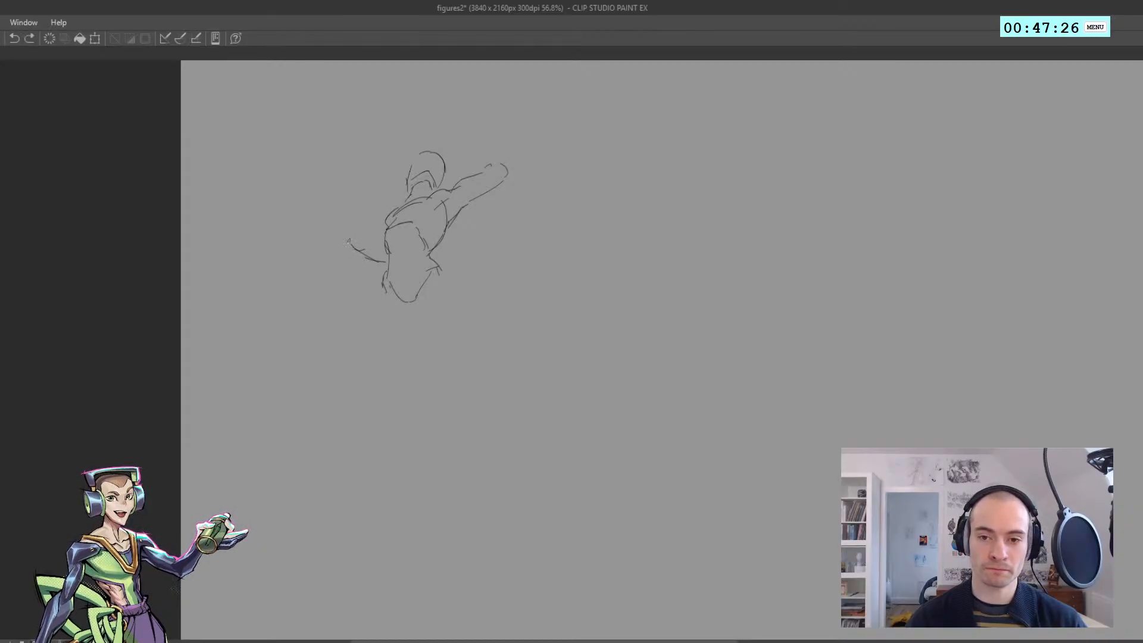
Sketch the curled fingers at the end of the lowered forearm
key(ctrl+z)
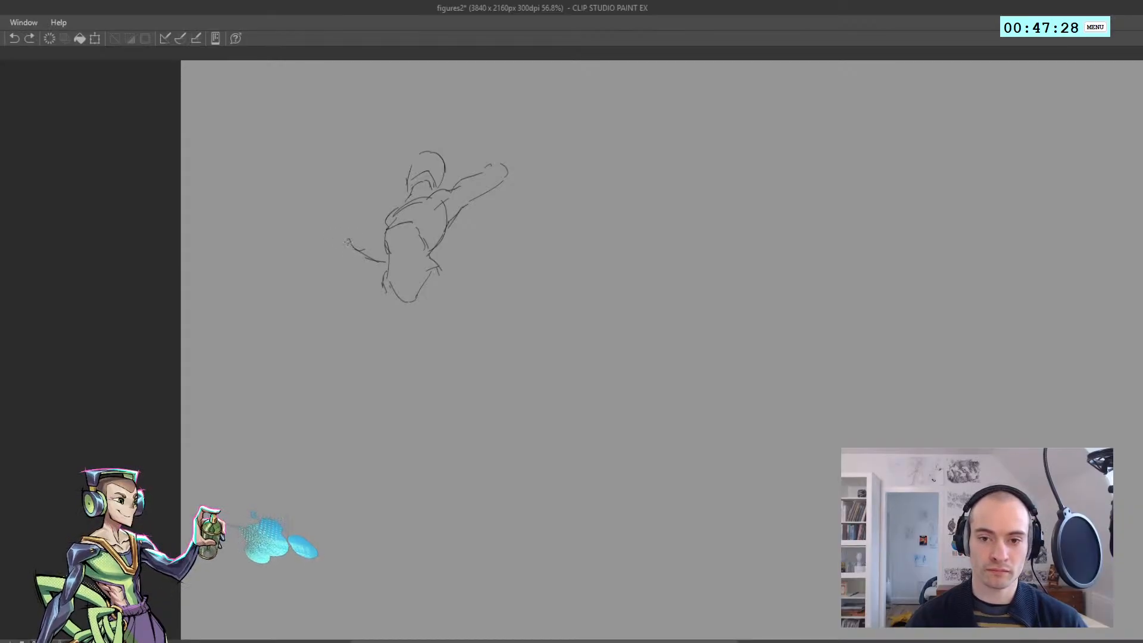
mouse_move(354, 244)
mouse_down()
mouse_move(329, 237)
mouse_move(351, 254)
mouse_up()
key(ctrl+z)
key(h)
key(h)
Draw the thumb beneath the fingers of the lowered hand
key(ctrl+z)
key(h)
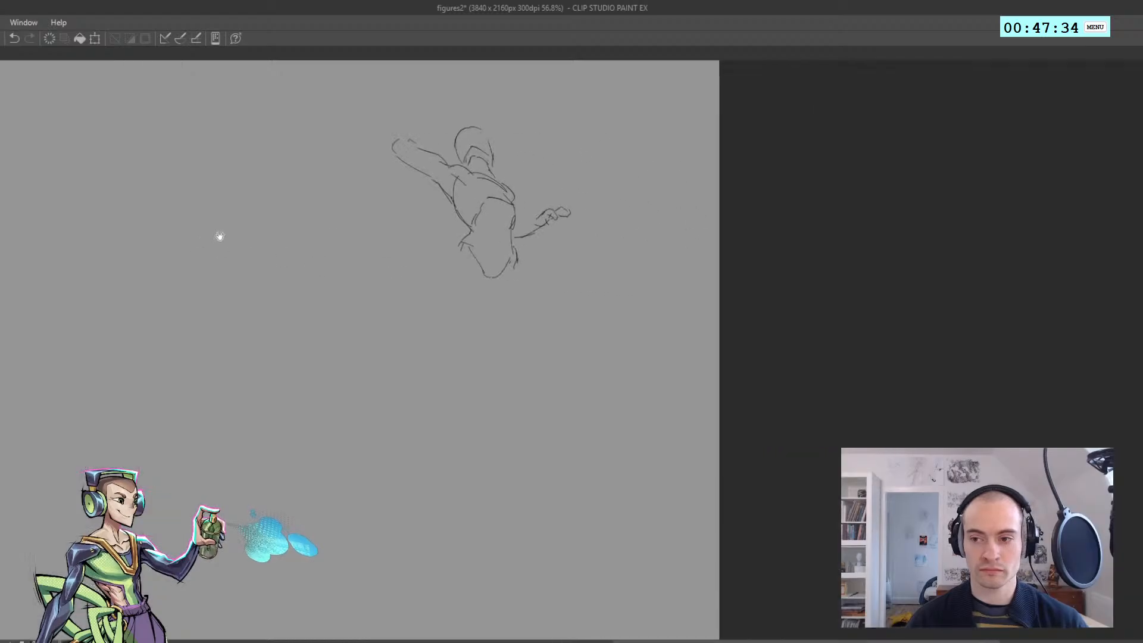
key(ctrl+z)
drag(552, 224, 528, 241)
key(h)
scroll(551, 221, up, 2)
key(ctrl+z)
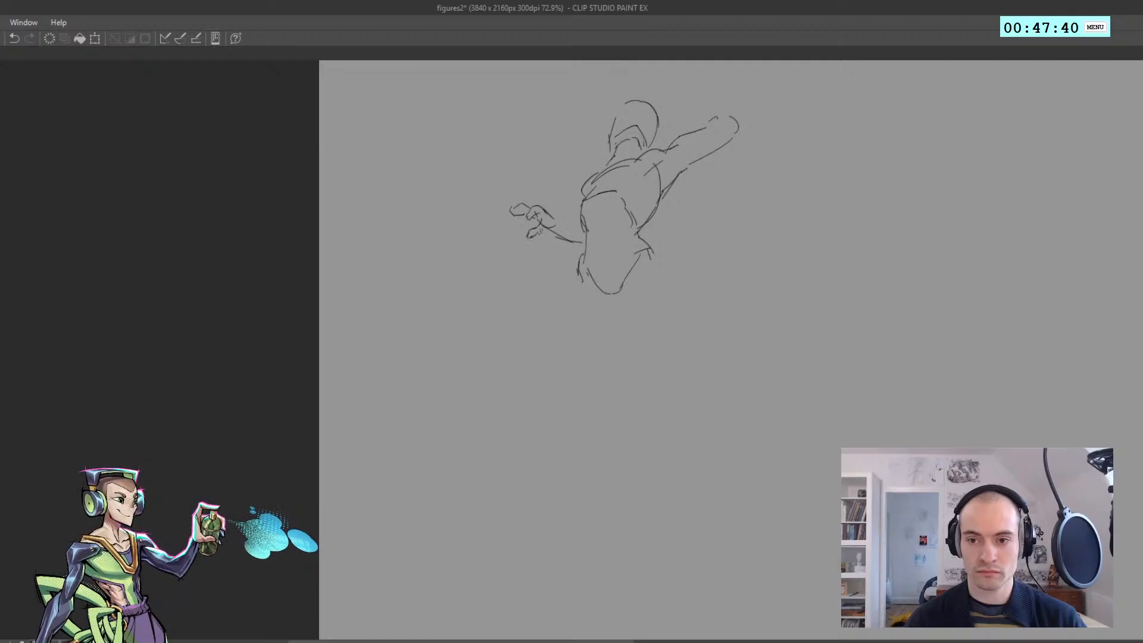
Erase the thumb and the adjoining wrist line of the lowered hand
key(h)
key(h)
scroll(551, 231, up, 2)
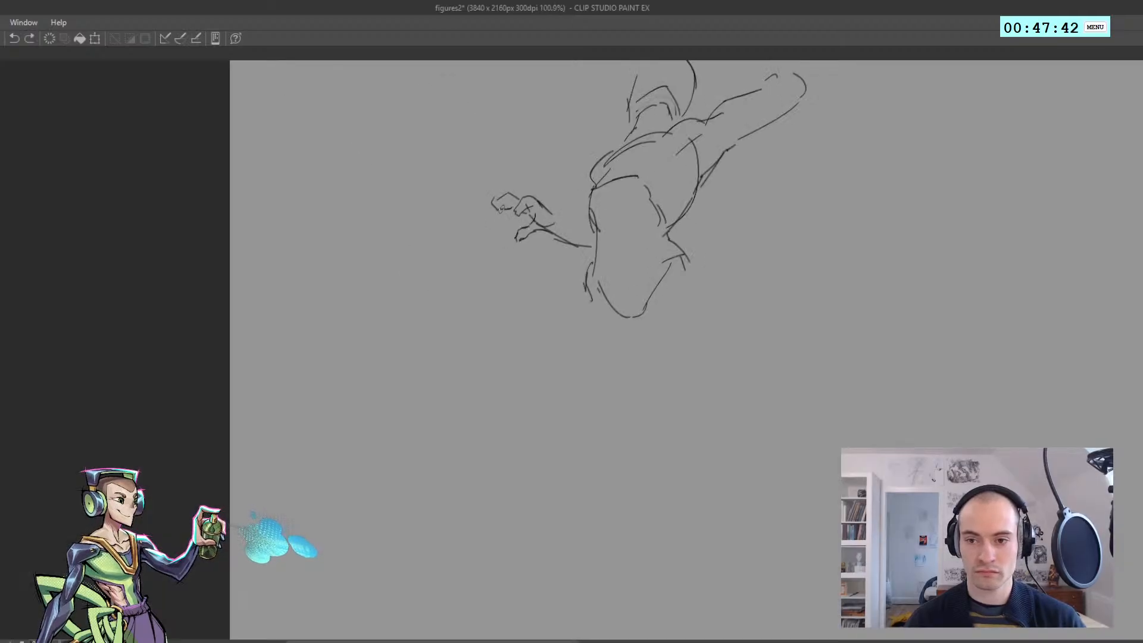
scroll(492, 234, down, 3)
key(h)
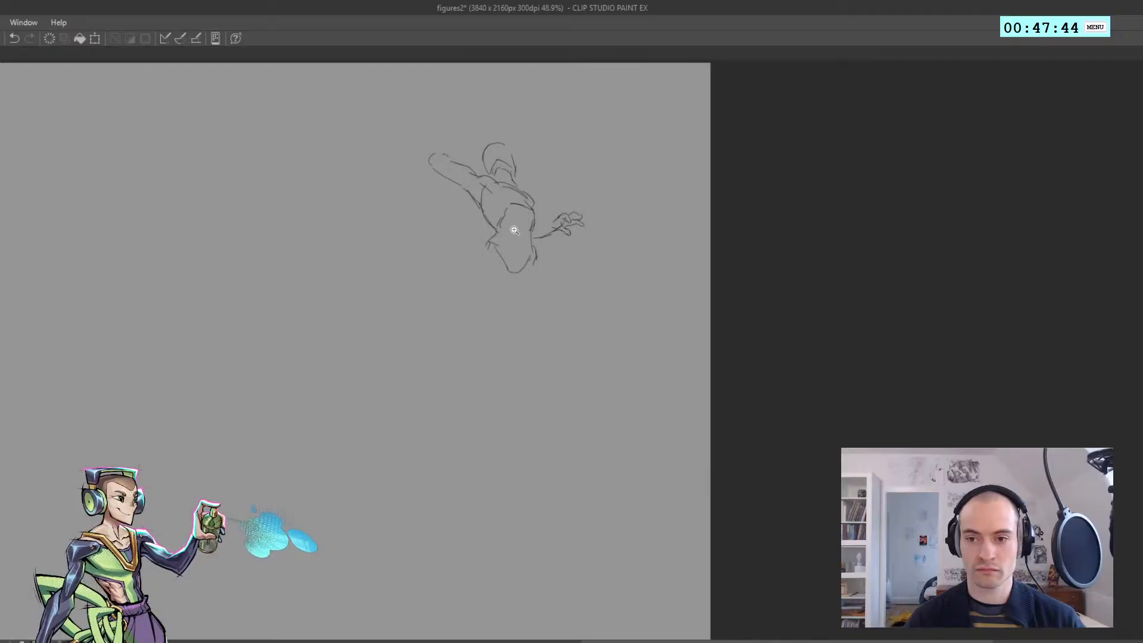
key(h)
scroll(509, 240, up, 1)
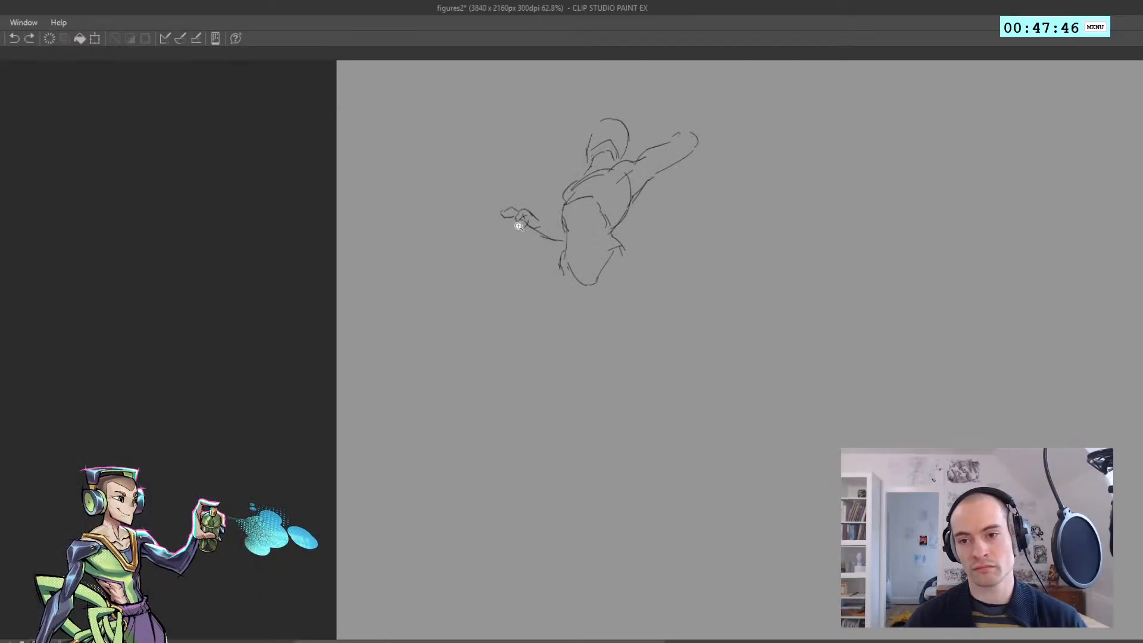
scroll(527, 223, up, 3)
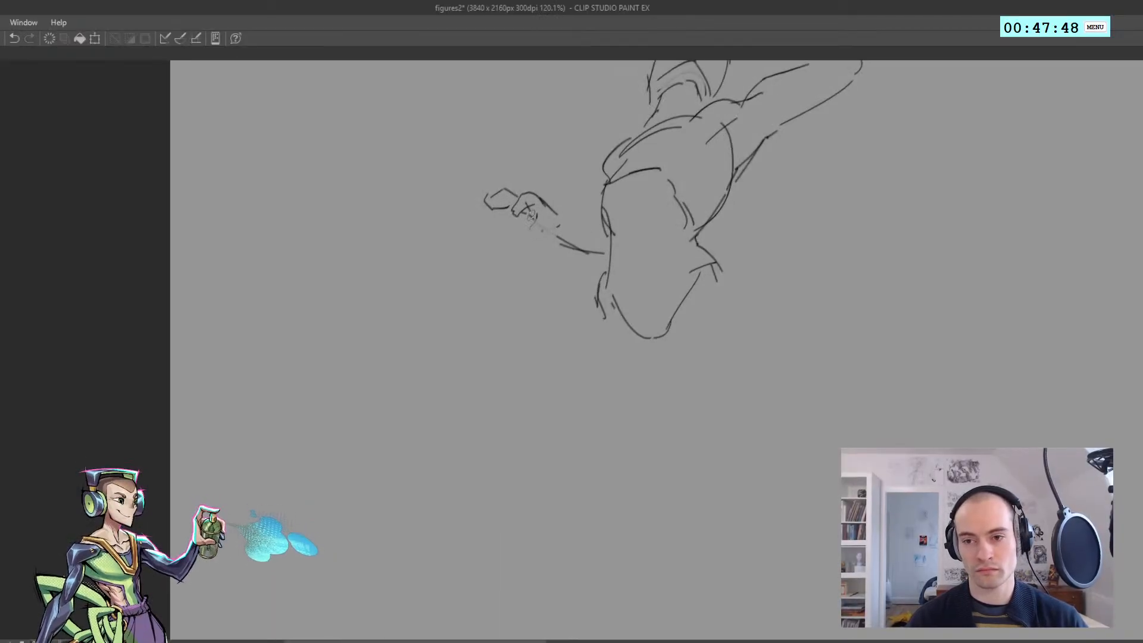
key(ctrl+z)
Redraw the palm and thumb of the lowered hand and connect the wrist to the waist with a forearm line
drag(530, 215, 554, 253)
mouse_move(554, 252)
mouse_down()
mouse_move(561, 218)
mouse_move(611, 235)
mouse_up()
key(ctrl+z)
Refine the palm and wrist contours of the lowered hand and check the figure in mirrored view
key(ctrl+z)
key(ctrl+z)
mouse_move(567, 247)
mouse_down()
mouse_move(508, 242)
mouse_move(537, 232)
mouse_move(576, 251)
mouse_up()
key(h)
key(h)
key(ctrl+z)
key(ctrl+z)
mouse_move(558, 246)
mouse_down()
mouse_move(524, 236)
mouse_move(598, 256)
mouse_move(530, 226)
mouse_up()
key(ctrl+z)
key(h)
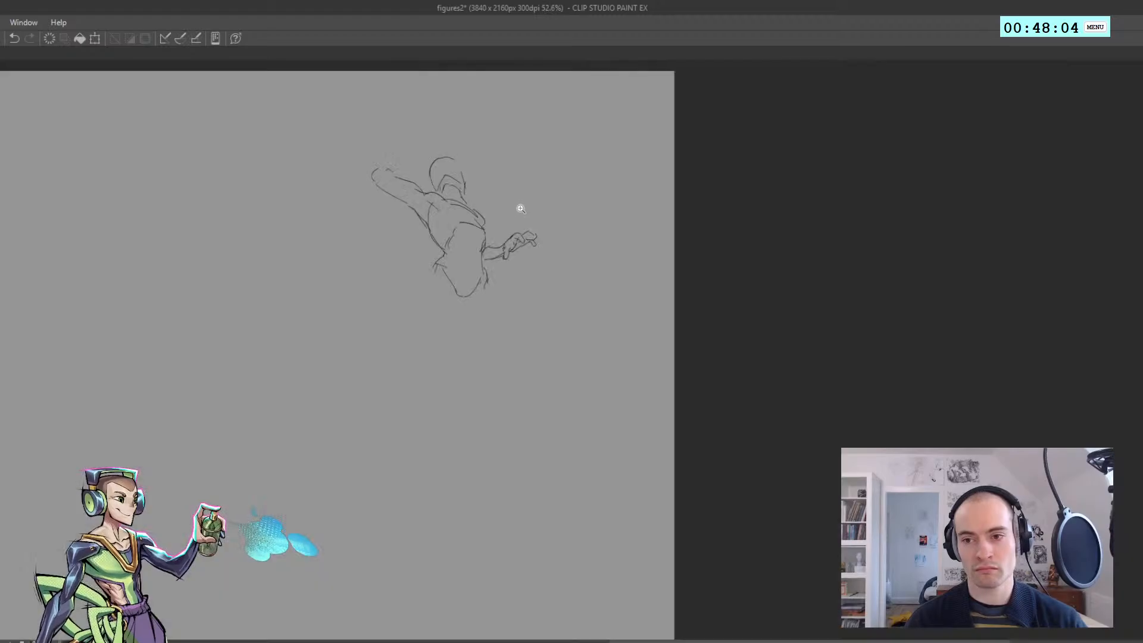
key(h)
drag(604, 230, 493, 240)
drag(570, 199, 509, 229)
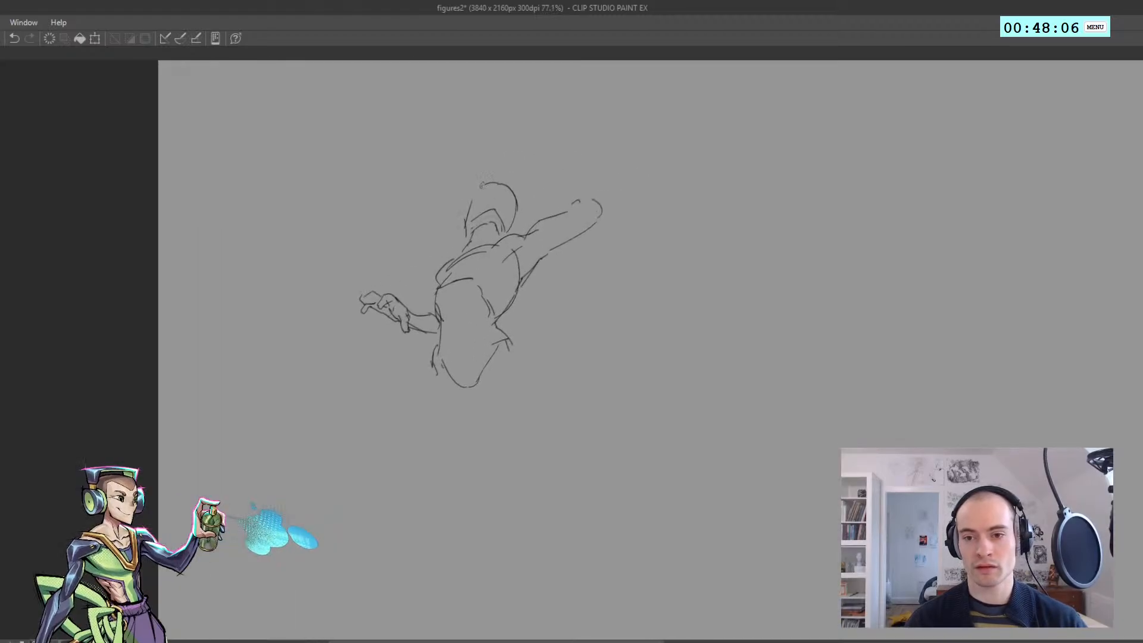
drag(603, 201, 554, 140)
key(ctrl+z)
drag(603, 211, 601, 123)
key(ctrl+z)
drag(603, 216, 601, 122)
key(ctrl+z)
Draw the raised forearm pointing upward from the elbow of the outstretched arm
drag(571, 210, 582, 192)
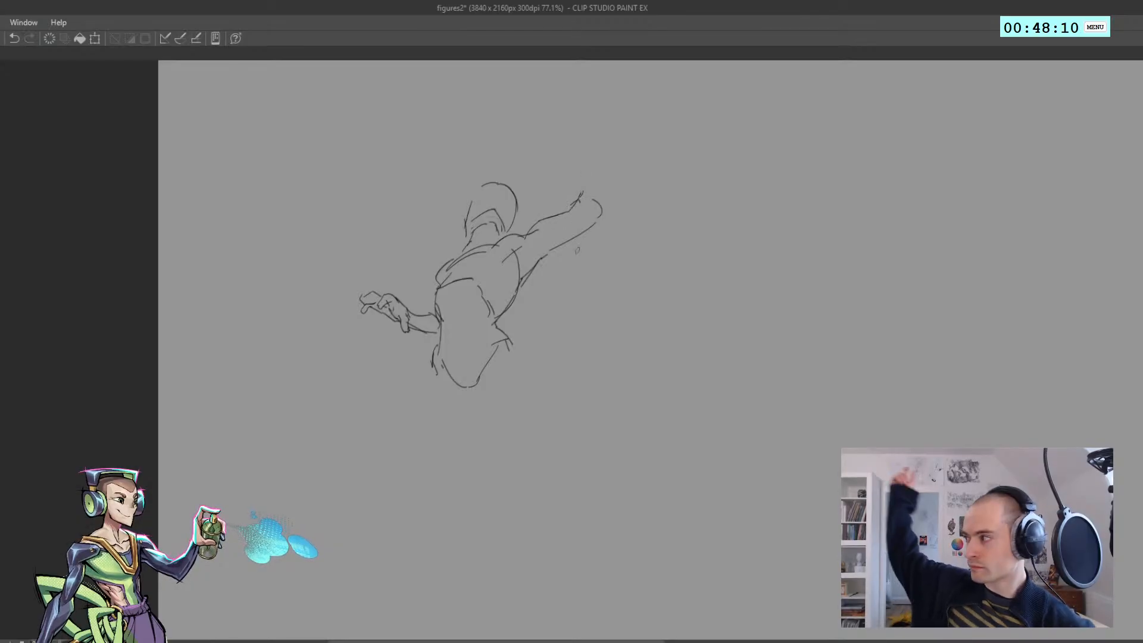
mouse_move(575, 201)
mouse_down()
mouse_move(605, 129)
mouse_move(608, 182)
mouse_up()
drag(607, 128, 610, 202)
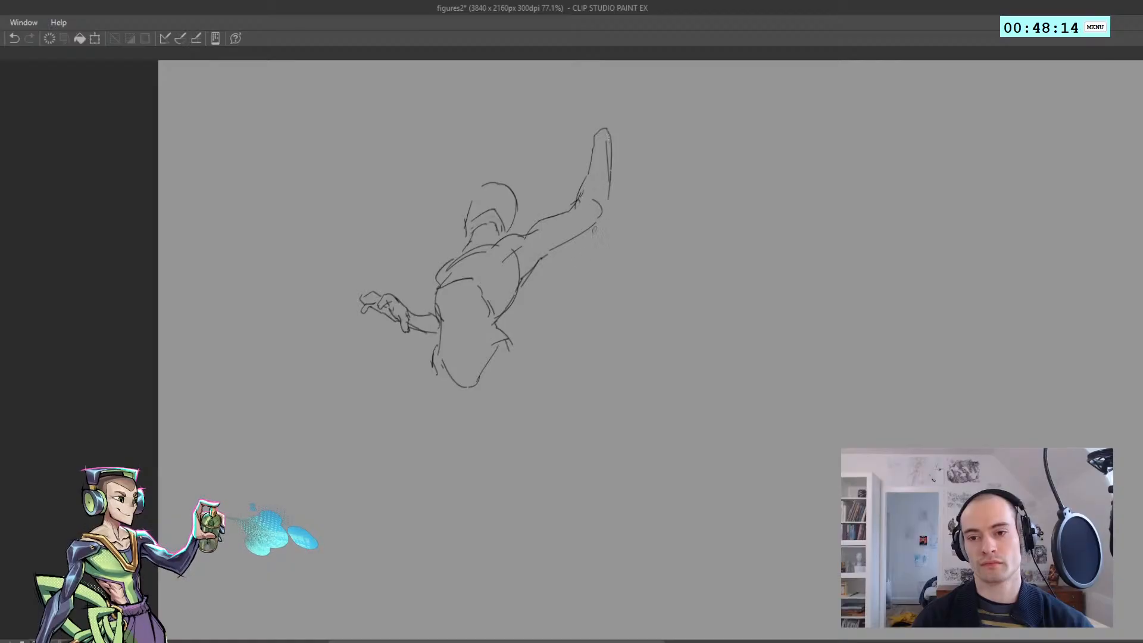
Sketch the outer contours of both thighs from the hips down to the knees
scroll(578, 230, down, 1)
drag(500, 304, 435, 226)
key(ctrl+z)
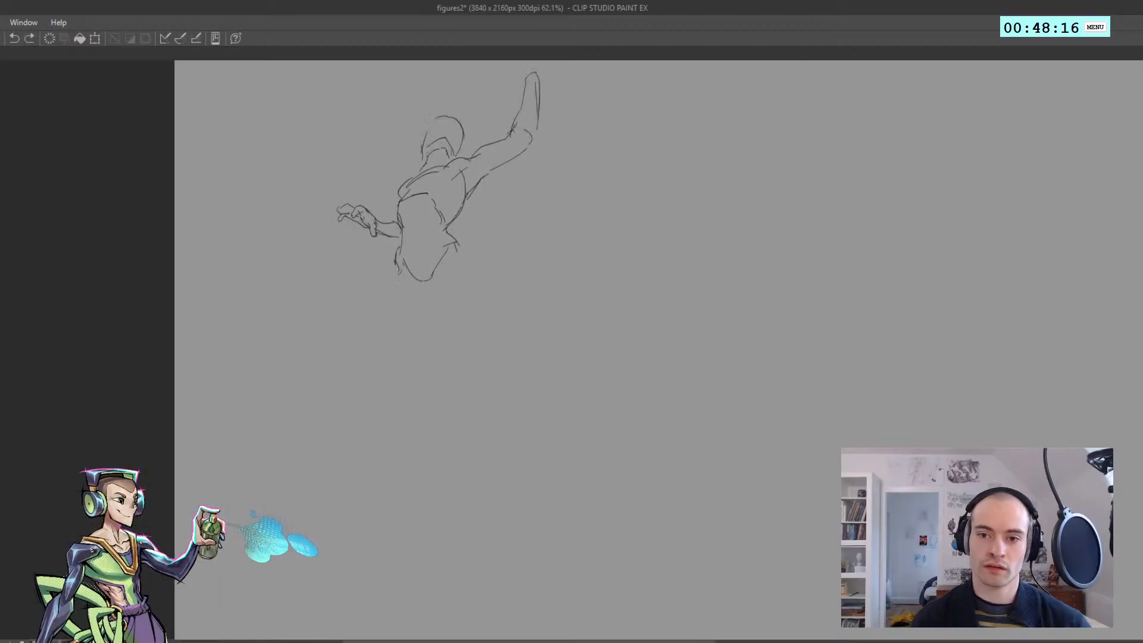
drag(404, 287, 467, 359)
drag(476, 344, 477, 318)
key(ctrl+z)
mouse_move(456, 246)
mouse_down()
mouse_move(480, 284)
mouse_move(483, 333)
mouse_up()
key(ctrl+z)
key(ctrl+z)
Extend the contour of the thigh under the raised arm down to the knee
key(ctrl+z)
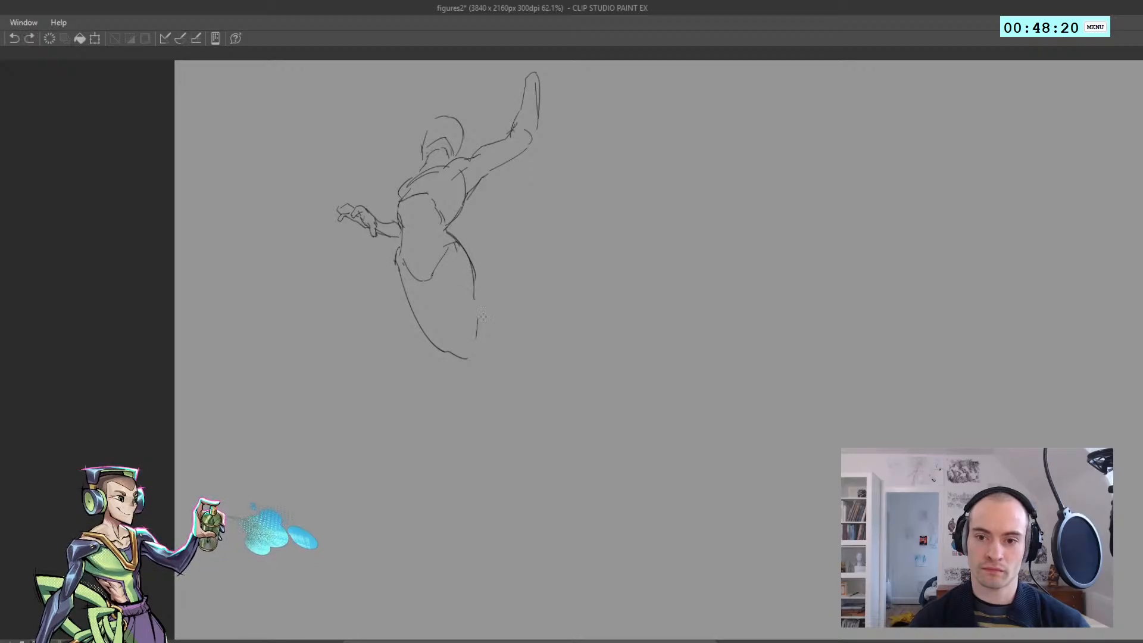
mouse_move(474, 292)
mouse_down()
mouse_move(484, 339)
mouse_move(437, 334)
mouse_move(501, 360)
mouse_move(486, 344)
mouse_up()
key(h)
Draw the inner thigh line and the trailing lower legs tapering diagonally to the ankles
key(h)
key(ctrl+z)
key(ctrl+z)
mouse_move(457, 273)
mouse_down()
mouse_move(477, 329)
mouse_move(458, 285)
mouse_move(555, 426)
mouse_move(508, 326)
mouse_move(537, 339)
mouse_move(573, 394)
mouse_move(532, 374)
mouse_up()
key(ctrl+z)
key(ctrl+z)
key(ctrl+z)
key(ctrl+z)
Try to sketch a small hand at the end of the raised forearm
key(h)
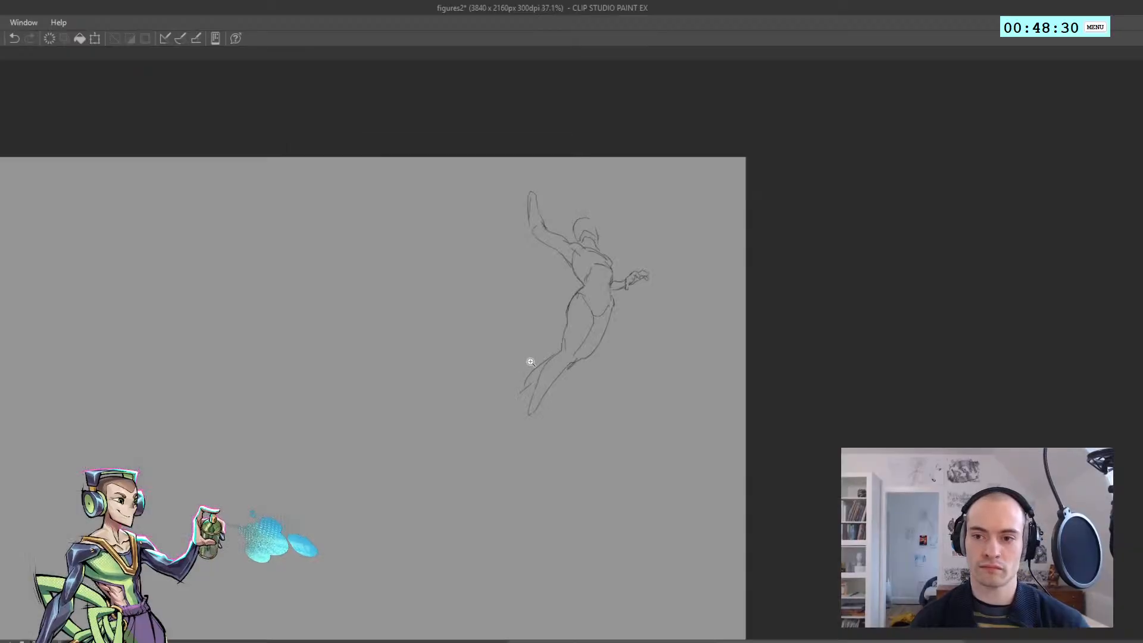
key(h)
click(512, 376)
drag(495, 342, 470, 319)
click(487, 313)
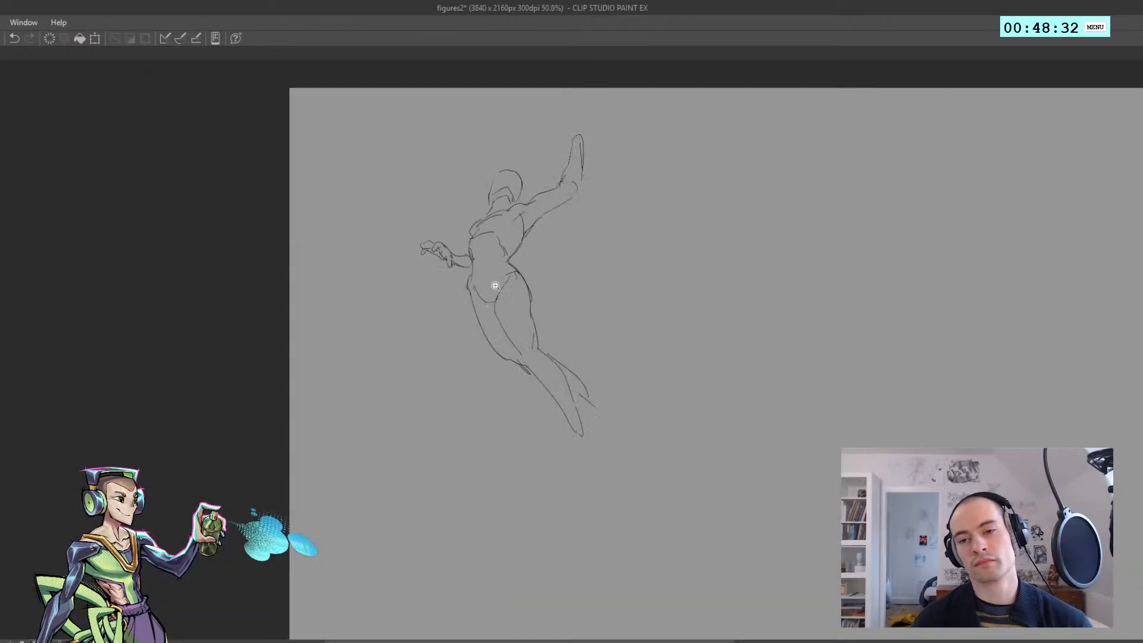
drag(570, 141, 573, 122)
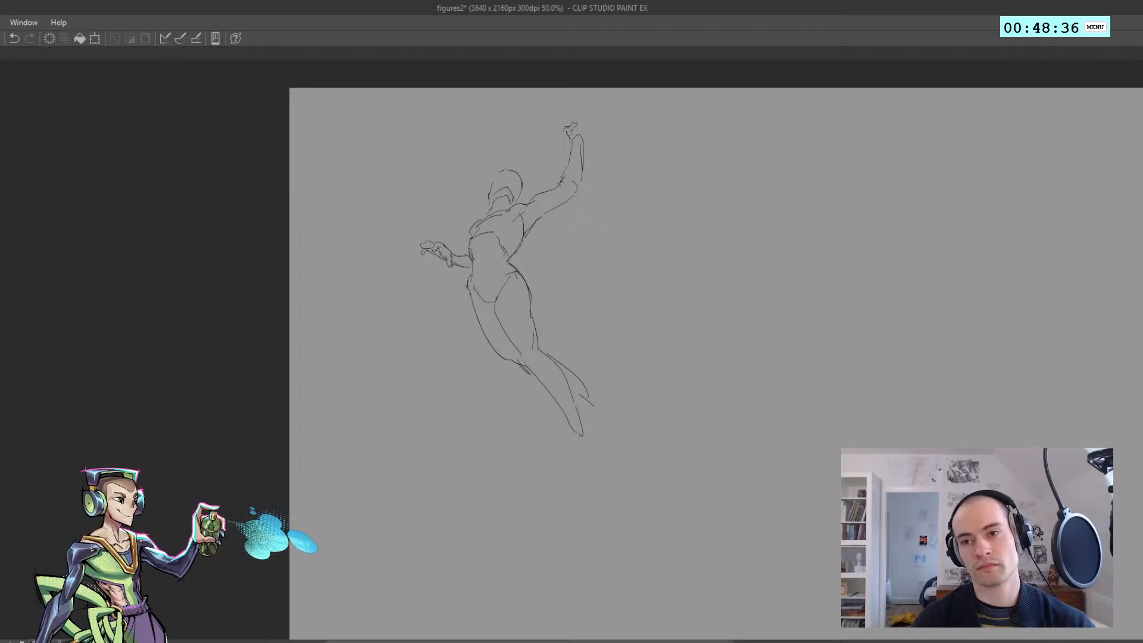
scroll(581, 118, up, 1)
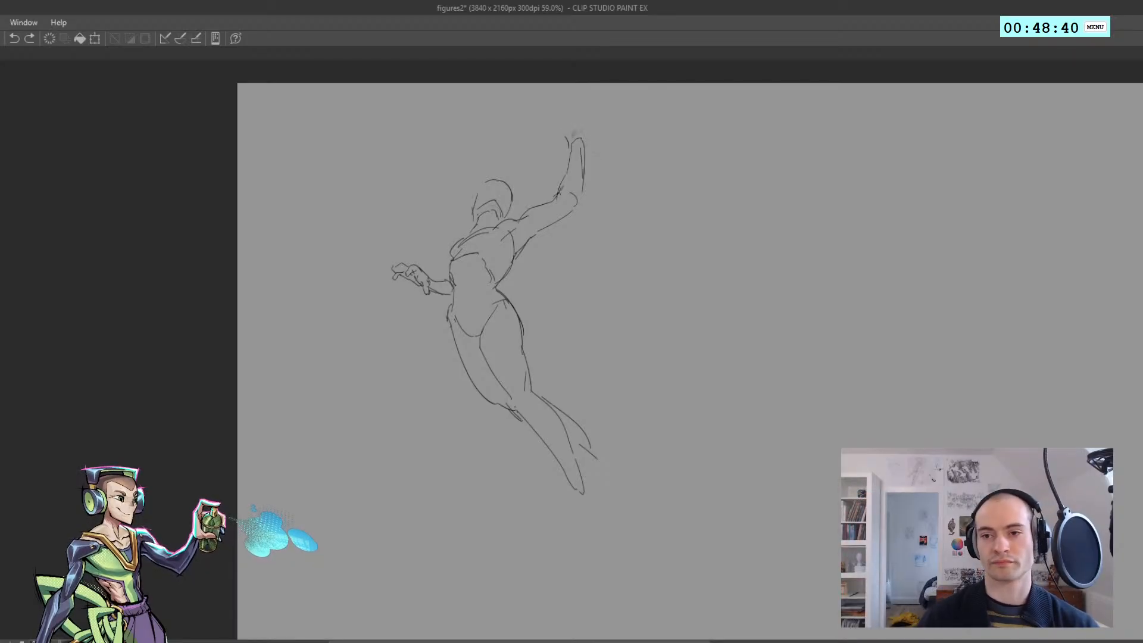
key(ctrl+z)
mouse_move(562, 133)
mouse_down()
mouse_move(574, 131)
mouse_move(571, 146)
mouse_up()
key(ctrl+z)
Draw a straight vertical line rising from the raised wrist as the axis of a held rod
mouse_move(571, 149)
mouse_down()
mouse_move(559, 116)
mouse_move(576, 119)
mouse_move(580, 135)
mouse_move(596, 130)
mouse_move(583, 82)
mouse_move(582, 97)
mouse_up()
key(ctrl+z)
key(ctrl+z)
key(ctrl+z)
key(ctrl+z)
key(ctrl+z)
key(ctrl+z)
key(ctrl+z)
Build the vertical line into a thin rod with a small cap on its upper end
key(ctrl+z)
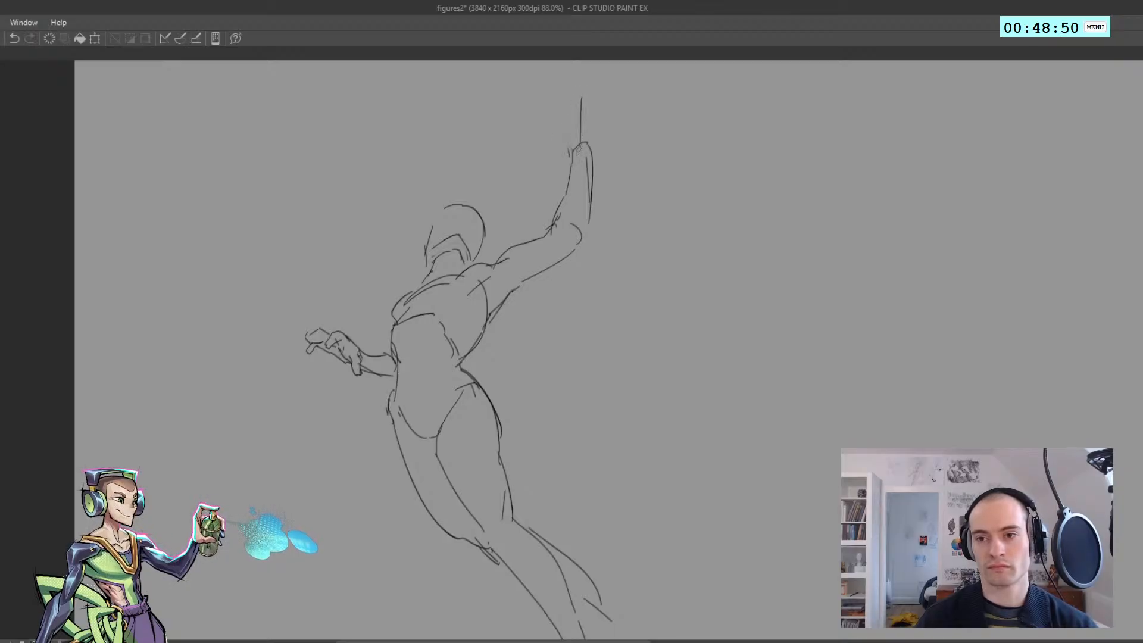
key(ctrl+z)
mouse_move(587, 136)
mouse_down()
mouse_move(574, 131)
mouse_move(585, 136)
mouse_move(575, 166)
mouse_move(577, 105)
mouse_move(582, 95)
mouse_move(587, 113)
mouse_move(591, 99)
mouse_up()
key(ctrl+z)
key(ctrl+z)
key(ctrl+z)
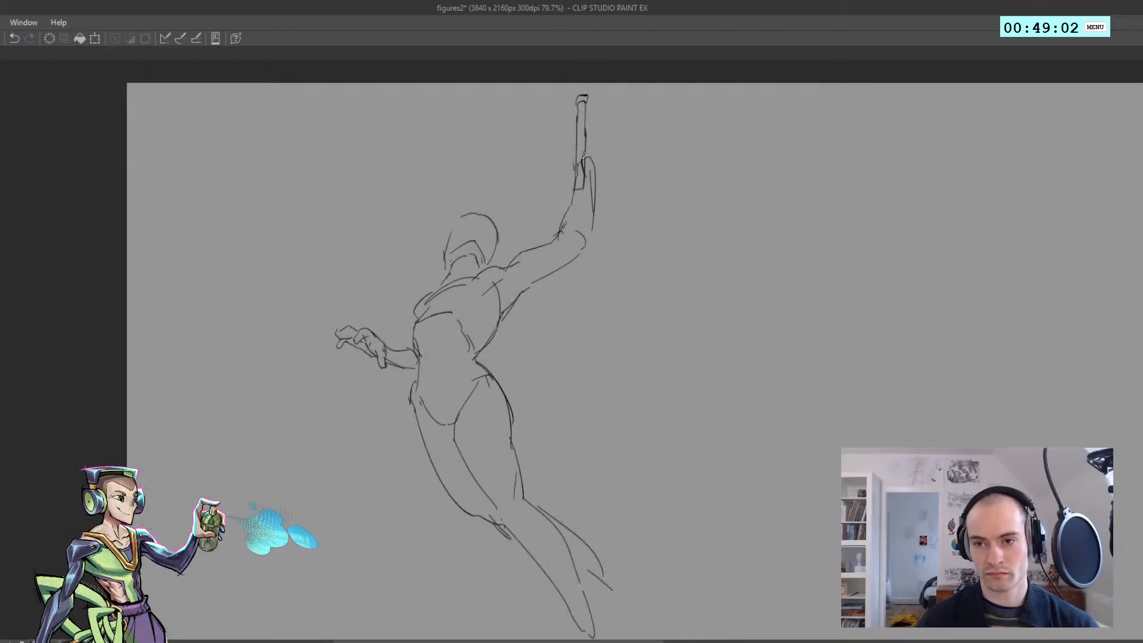
Sketch the raised hand gripping the rod and strengthen the outer contour of its forearm
drag(579, 146, 581, 127)
drag(582, 128, 590, 141)
drag(590, 128, 588, 241)
key(ctrl+z)
Try to sketch the fingers of the raised hand wrapping around the vertical rod
key(ctrl+z)
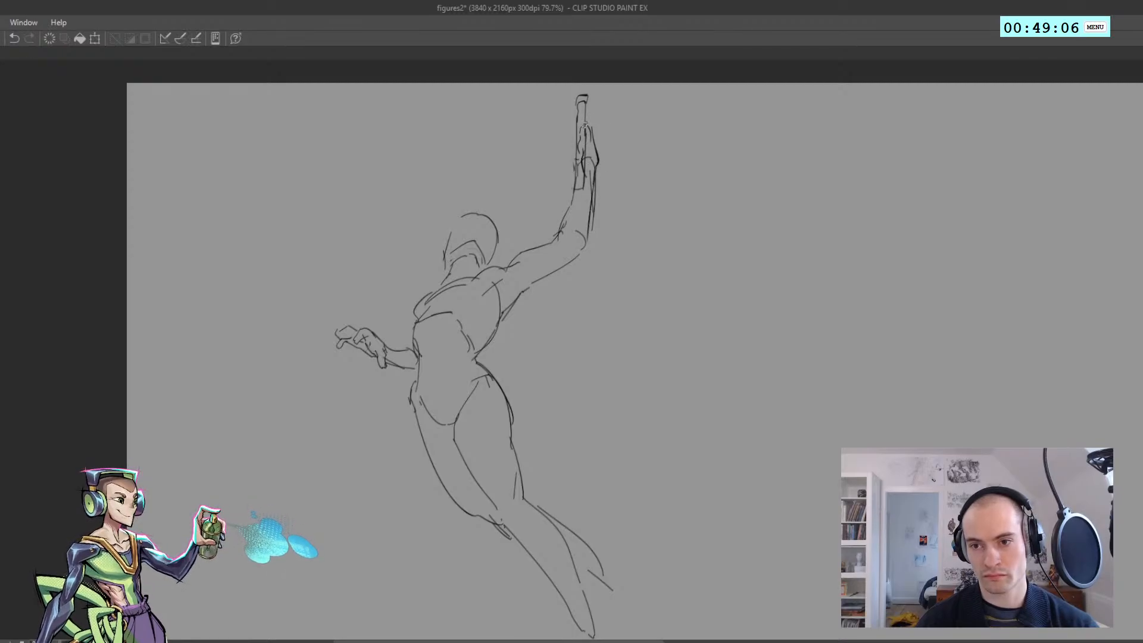
key(ctrl+z)
mouse_move(574, 146)
mouse_down()
mouse_move(575, 163)
mouse_move(573, 126)
mouse_up()
key(ctrl+z)
drag(573, 127, 596, 129)
key(ctrl+z)
scroll(591, 134, down, 2)
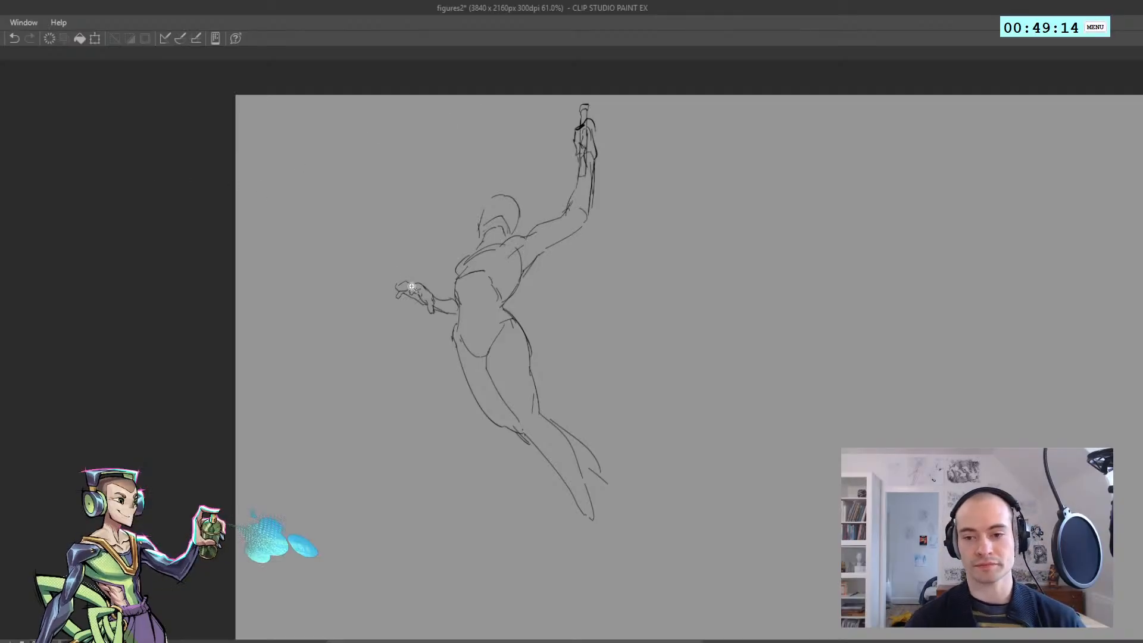
Sketch short knee contours on the near leg where the thigh meets the lower leg
scroll(517, 418, down, 11)
scroll(528, 420, up, 10)
key(ctrl+z)
mouse_move(511, 418)
mouse_down()
mouse_move(522, 431)
mouse_move(513, 421)
mouse_move(510, 439)
mouse_move(467, 312)
mouse_move(483, 349)
mouse_up()
key(ctrl+z)
key(ctrl+z)
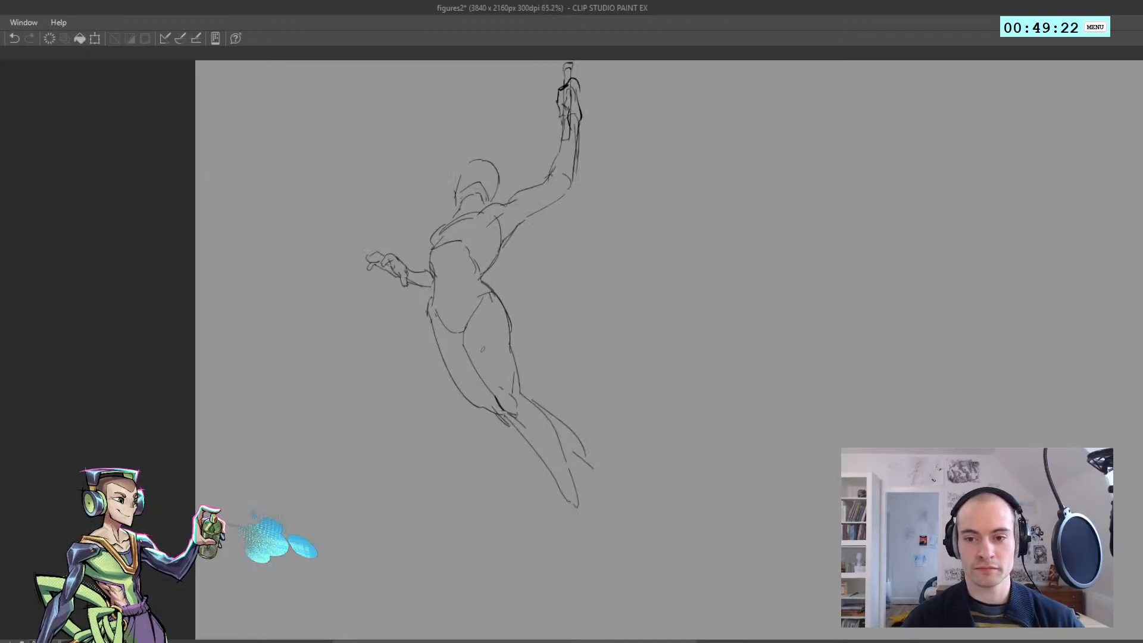
Add a curved hip crease and an inner thigh line beside the pelvis, then check the figure mirrored
mouse_move(477, 301)
mouse_down()
mouse_move(478, 352)
mouse_move(469, 305)
mouse_move(420, 301)
mouse_up()
key(ctrl+z)
Replace the old hand and vertical rod with a fresh thumb and palm outline above the raised wrist
key(ctrl+z)
key(ctrl+z)
drag(480, 279, 432, 191)
key(h)
key(h)
mouse_move(485, 123)
mouse_down()
mouse_move(490, 159)
mouse_move(498, 118)
mouse_up()
key(ctrl+z)
mouse_move(483, 174)
mouse_down()
mouse_move(501, 133)
mouse_move(489, 137)
mouse_up()
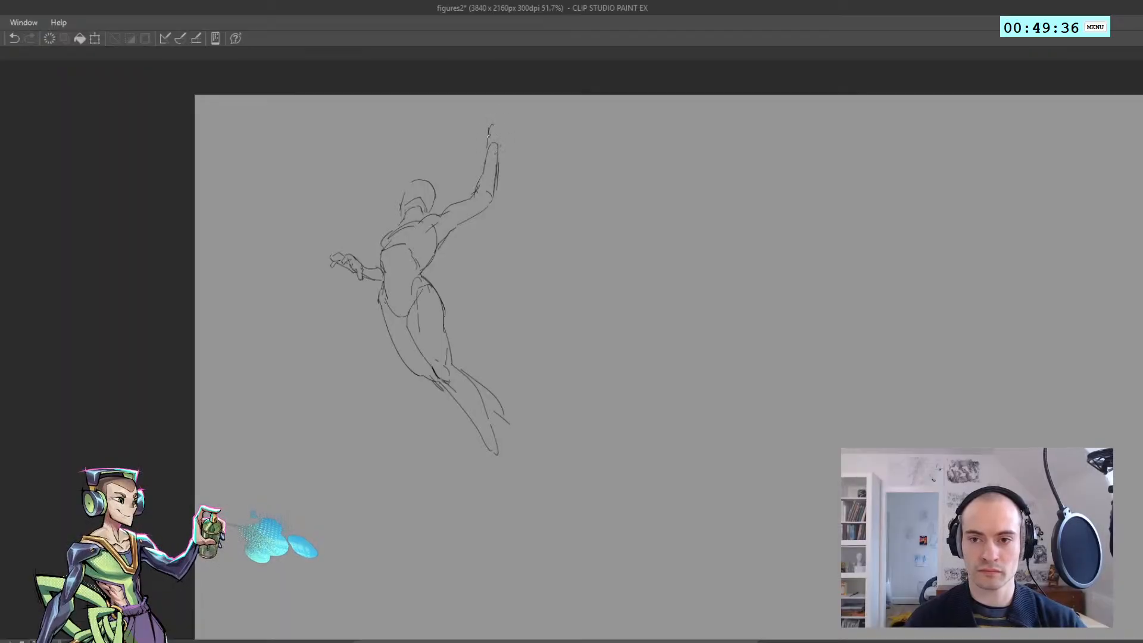
key(ctrl+z)
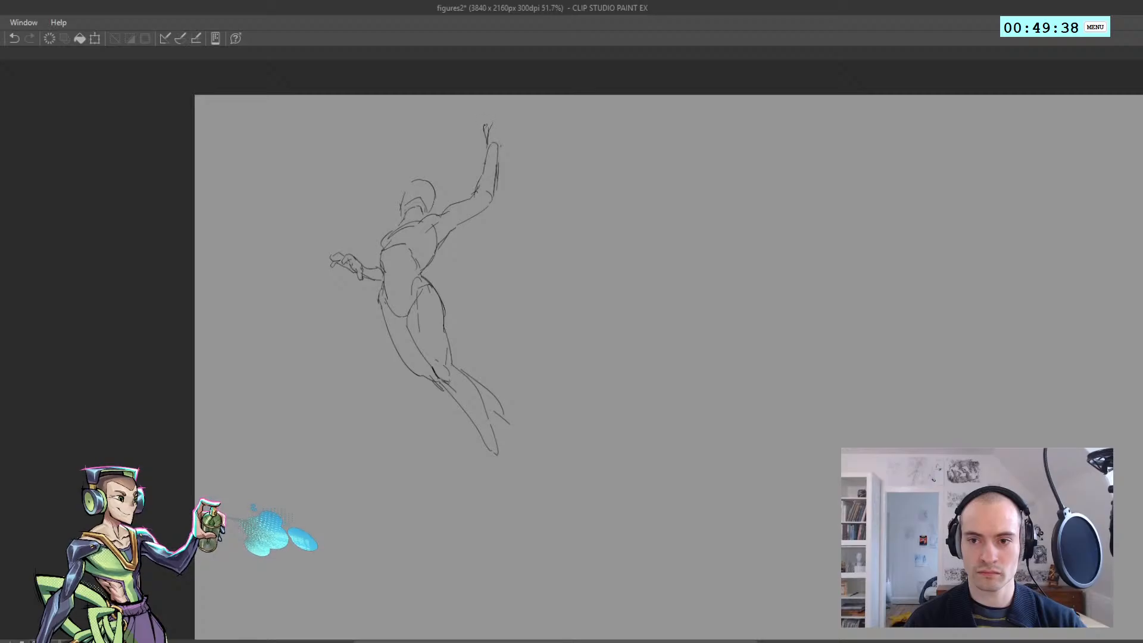
key(ctrl+z)
drag(492, 122, 491, 132)
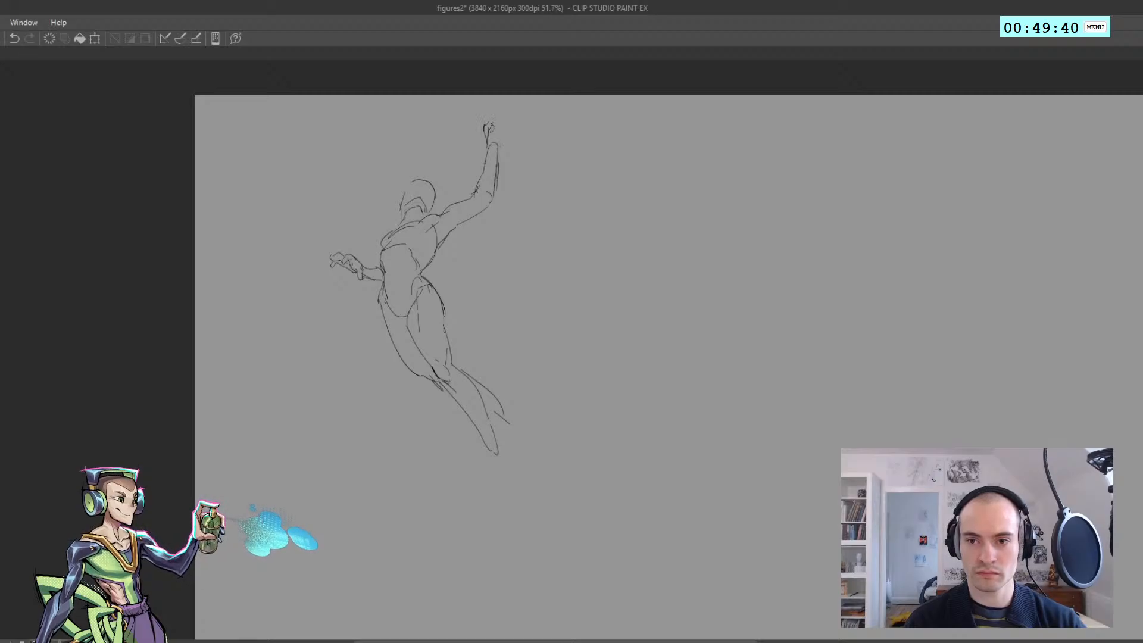
scroll(493, 128, up, 5)
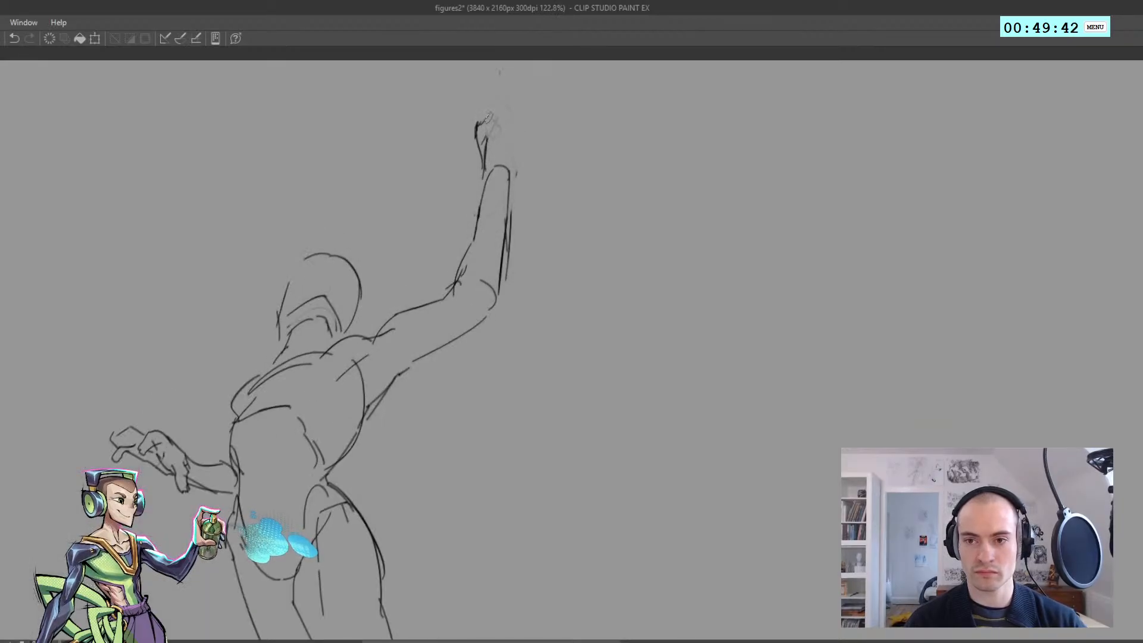
scroll(487, 119, down, 3)
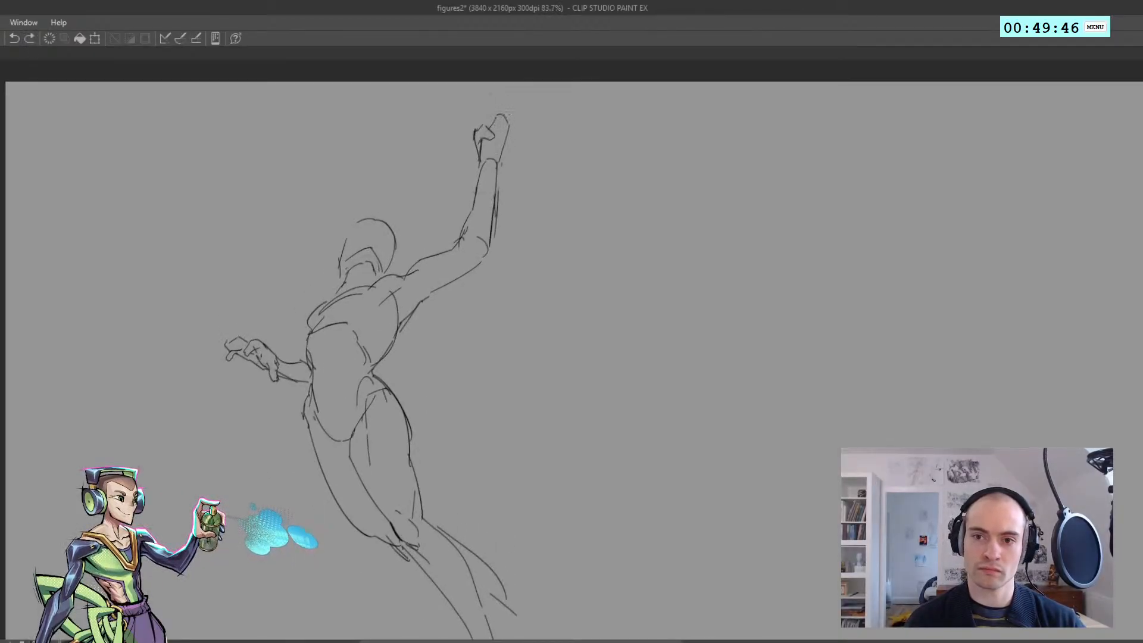
Complete the raised hand and draw a short tilted rod held in its grip
drag(509, 122, 487, 105)
scroll(497, 133, down, 3)
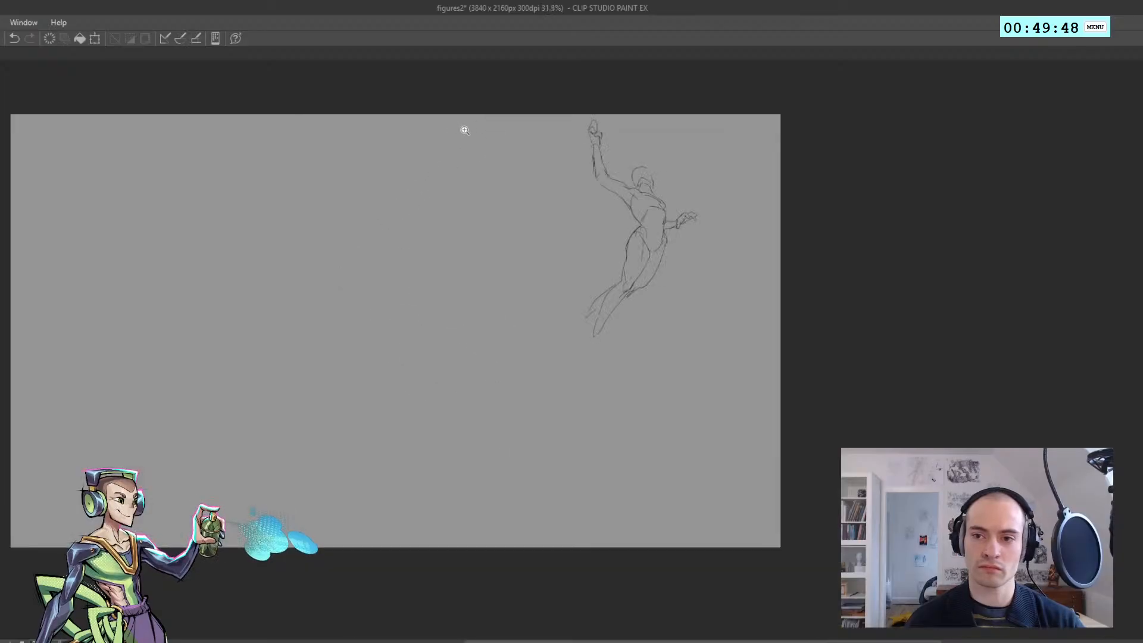
key(ctrl+z)
mouse_move(502, 141)
mouse_down()
mouse_move(507, 173)
mouse_move(498, 146)
mouse_up()
key(ctrl+z)
key(h)
key(h)
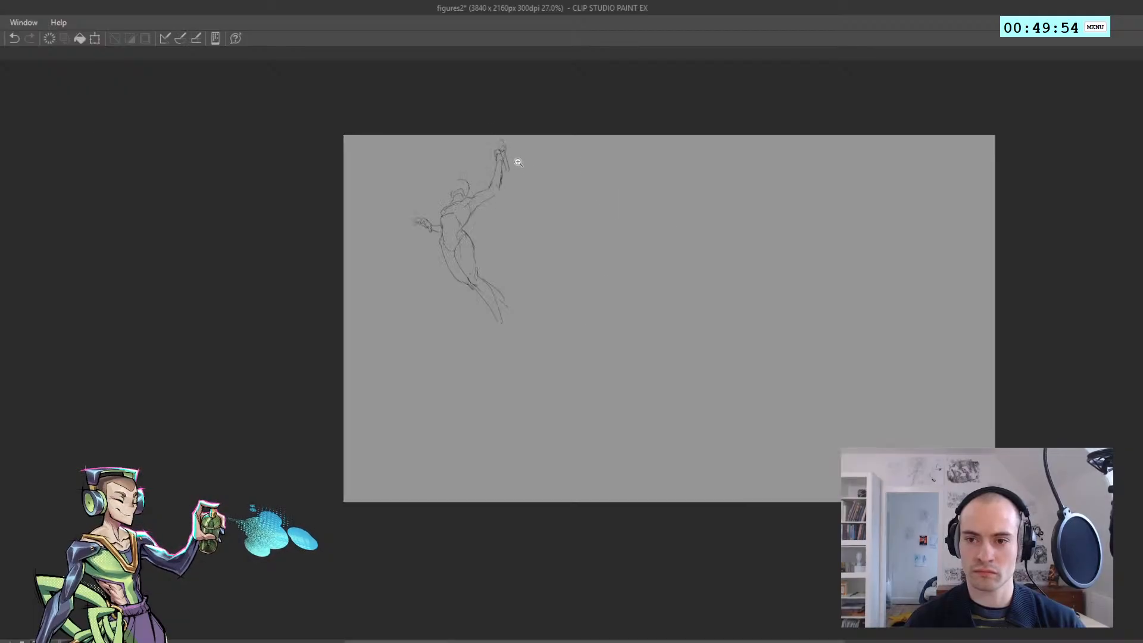
scroll(516, 158, up, 1)
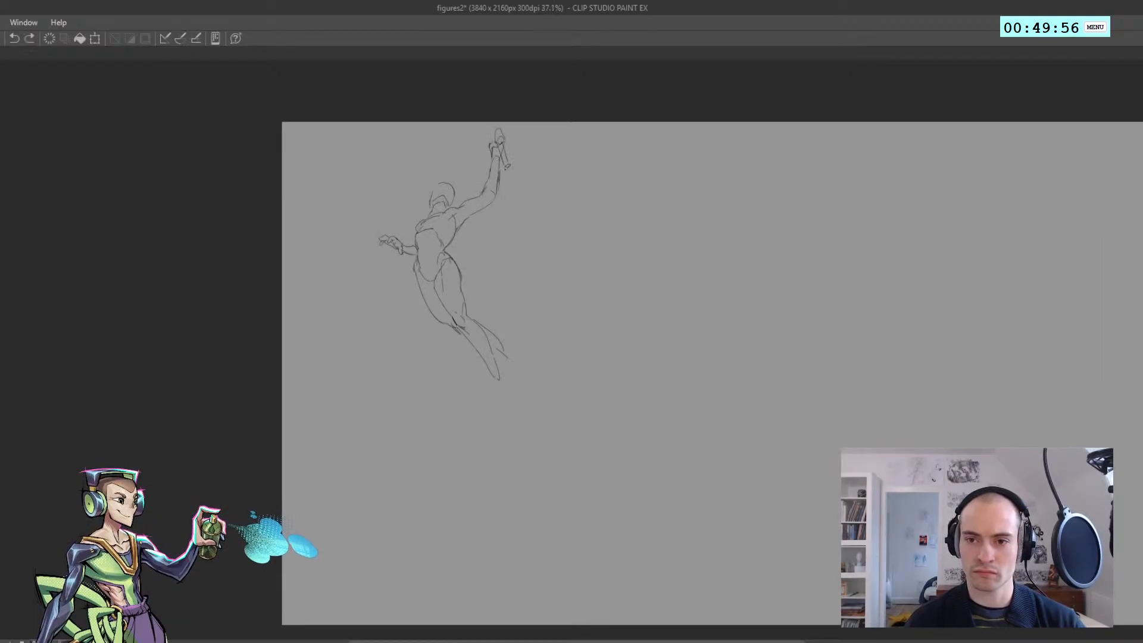
drag(491, 129, 496, 128)
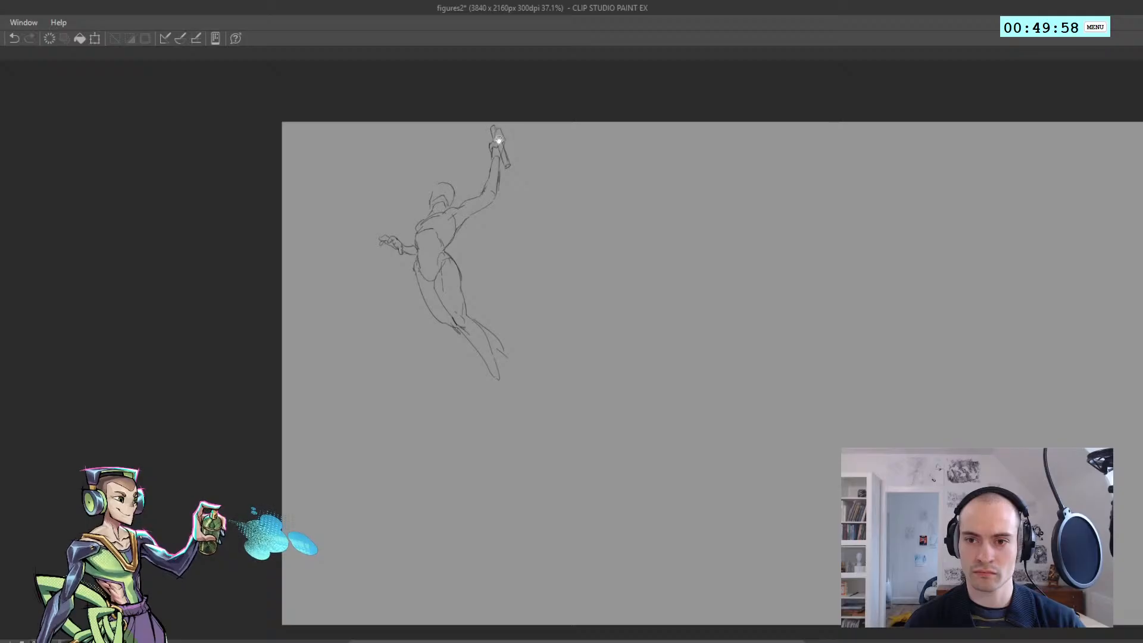
scroll(462, 167, down, 2)
scroll(462, 167, up, 4)
Lasso the whole figure and move it slightly down from the canvas's upper edge
key(m)
mouse_move(578, 422)
mouse_down()
mouse_move(459, 455)
mouse_move(633, 393)
mouse_up()
drag(498, 308, 493, 329)
key(ctrl+d)
Lasso both legs below the pelvis and scale them up slightly
drag(430, 296, 414, 232)
drag(440, 381, 405, 333)
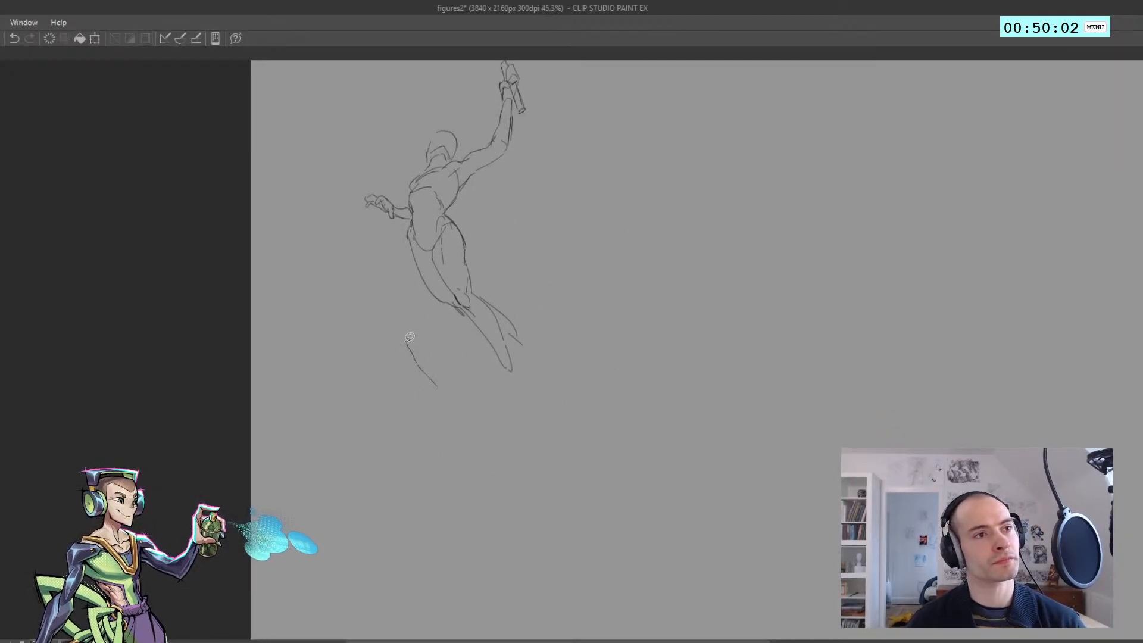
key(ctrl+z)
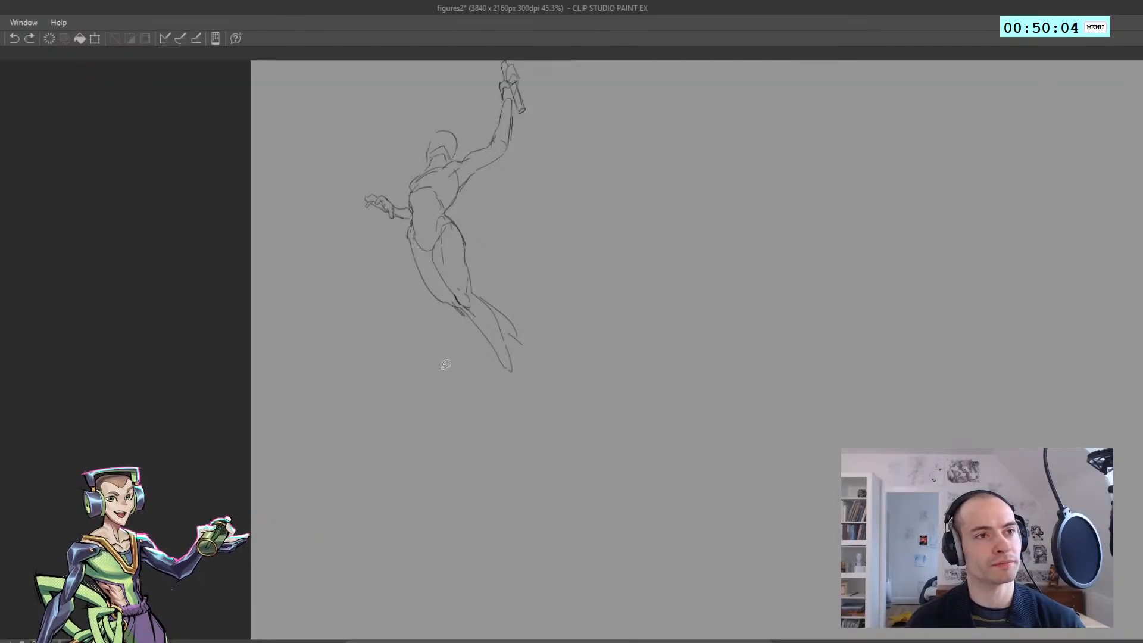
mouse_move(458, 380)
mouse_down()
mouse_move(411, 282)
mouse_move(407, 232)
mouse_move(463, 227)
mouse_move(513, 414)
mouse_move(447, 259)
mouse_up()
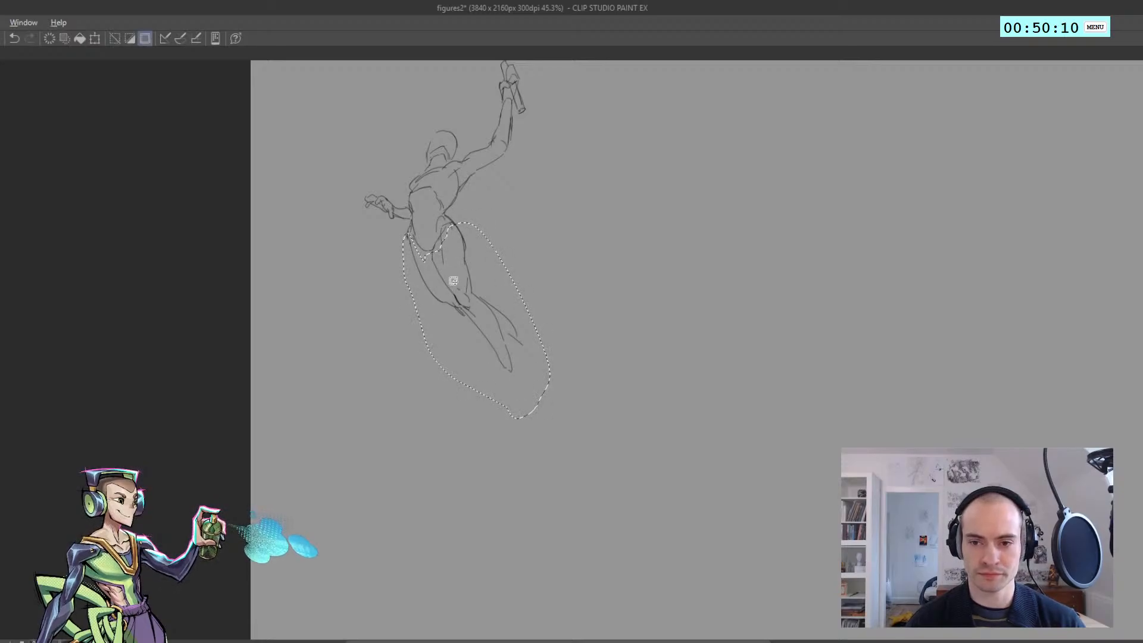
key(ctrl+t)
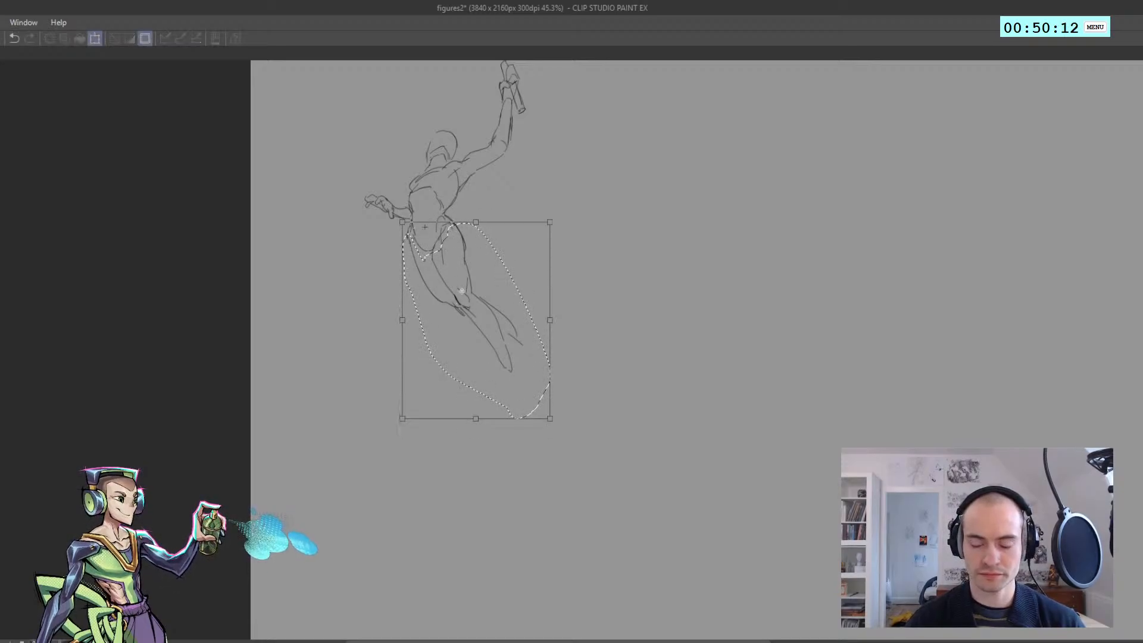
drag(478, 416, 480, 430)
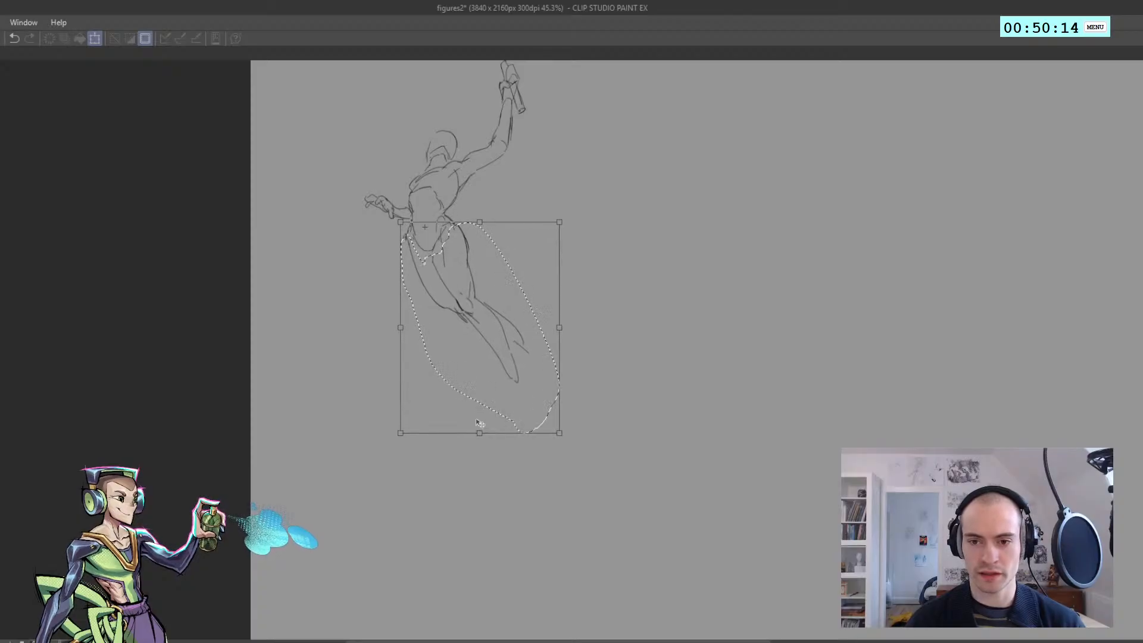
key(Return)
key(ctrl+d)
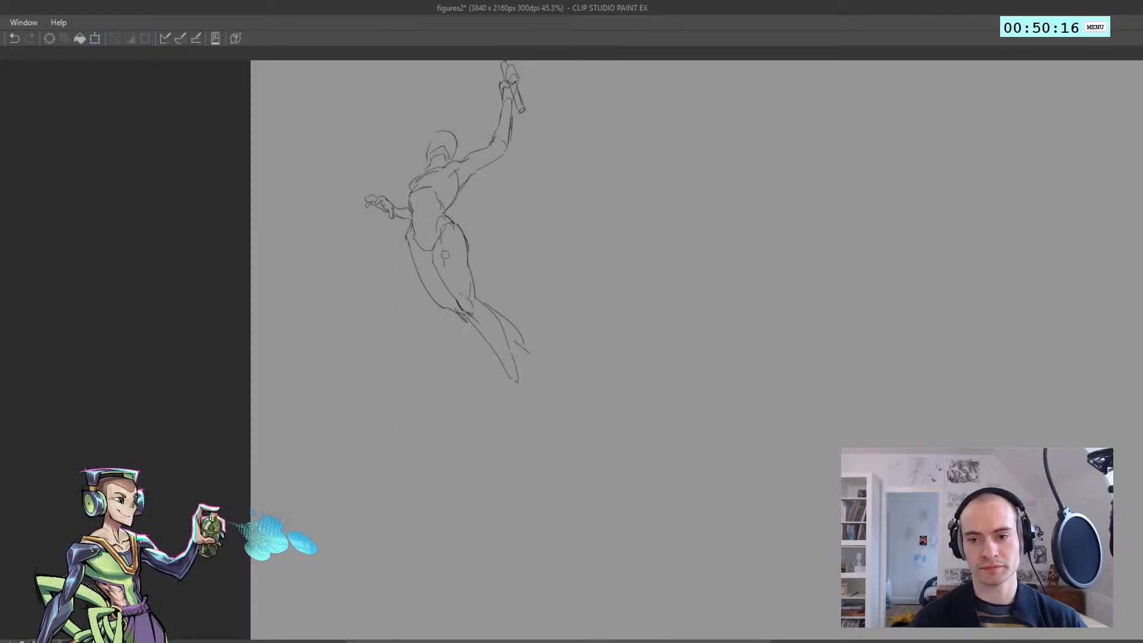
Redraw the long inner contour line down the near thigh
key(ctrl+z)
key(ctrl+z)
drag(442, 230, 447, 274)
key(ctrl+z)
key(ctrl+z)
key(ctrl+z)
drag(440, 231, 450, 281)
key(ctrl+z)
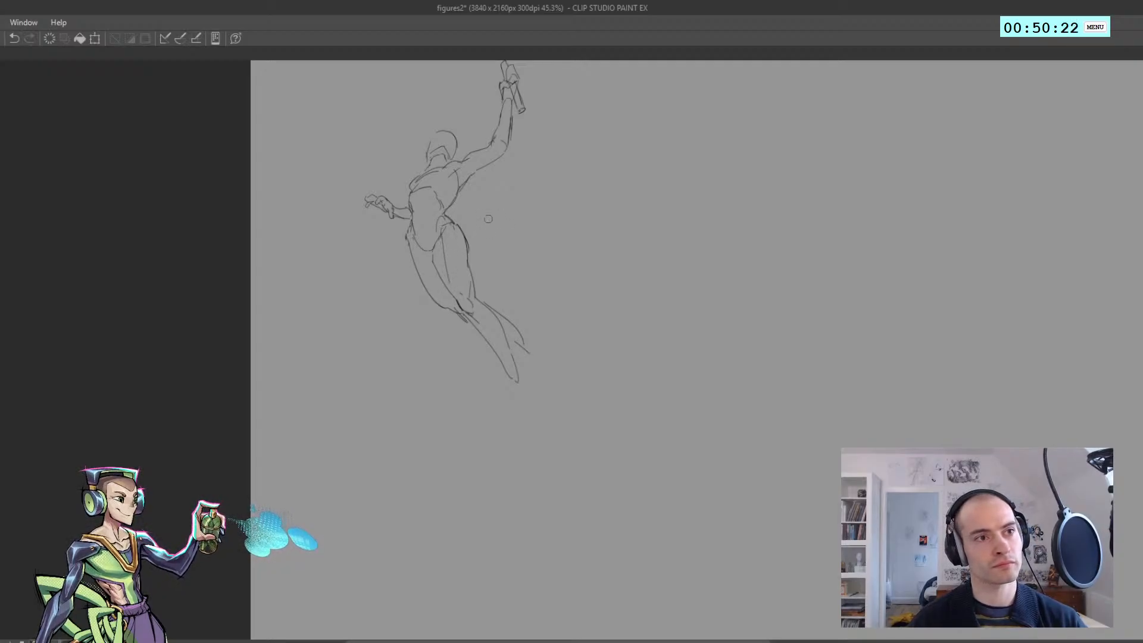
Rework the outer contour of the near thigh into a slimmer line below the hip
mouse_move(473, 242)
mouse_down()
mouse_move(470, 251)
mouse_move(466, 232)
mouse_move(459, 256)
mouse_move(453, 225)
mouse_move(463, 251)
mouse_up()
key(ctrl+z)
key(ctrl+z)
key(ctrl+z)
key(ctrl+z)
key(ctrl+z)
key(ctrl+z)
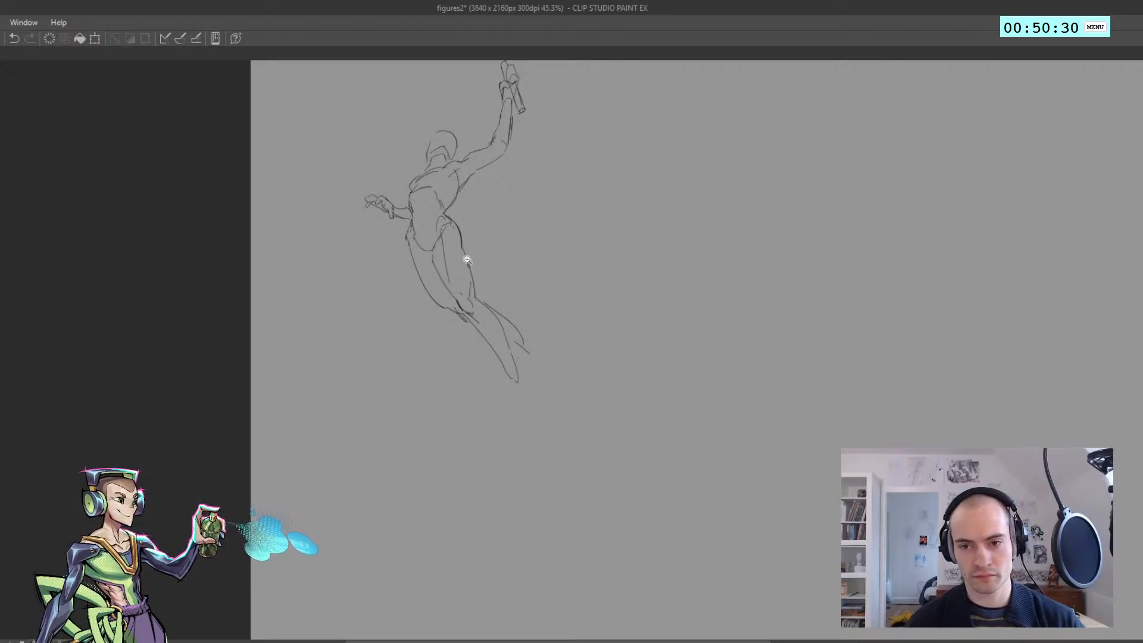
Check the figure mirrored and reinforce the outer thigh line just below the hip
scroll(468, 260, down, 4)
key(h)
key(h)
scroll(472, 257, up, 3)
key(ctrl+z)
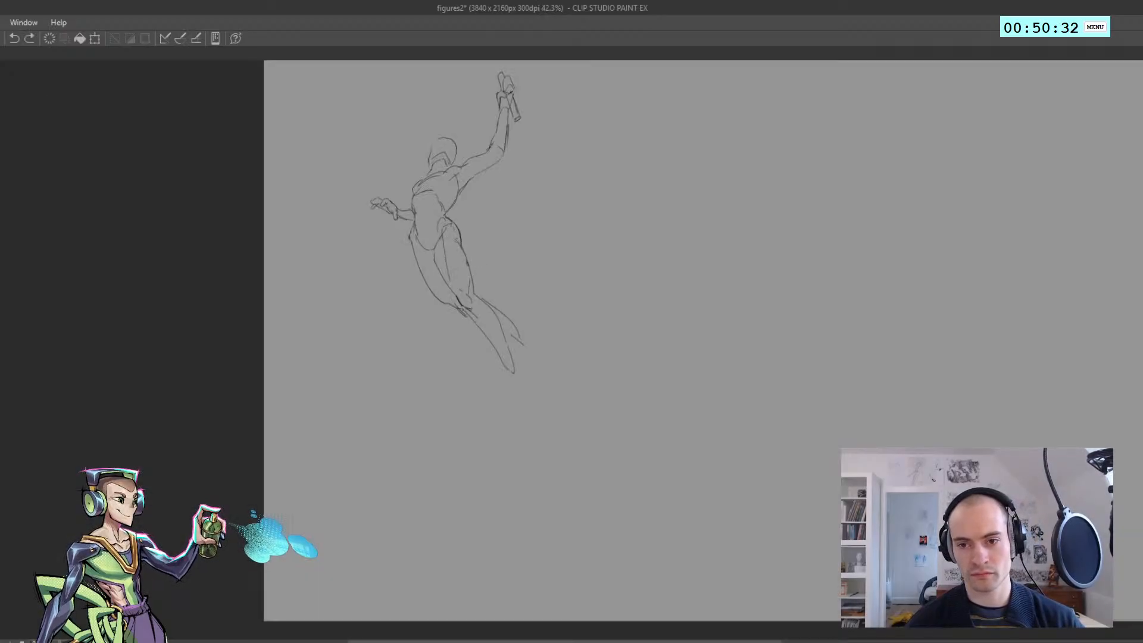
drag(453, 235, 463, 251)
scroll(450, 249, down, 3)
scroll(442, 270, up, 4)
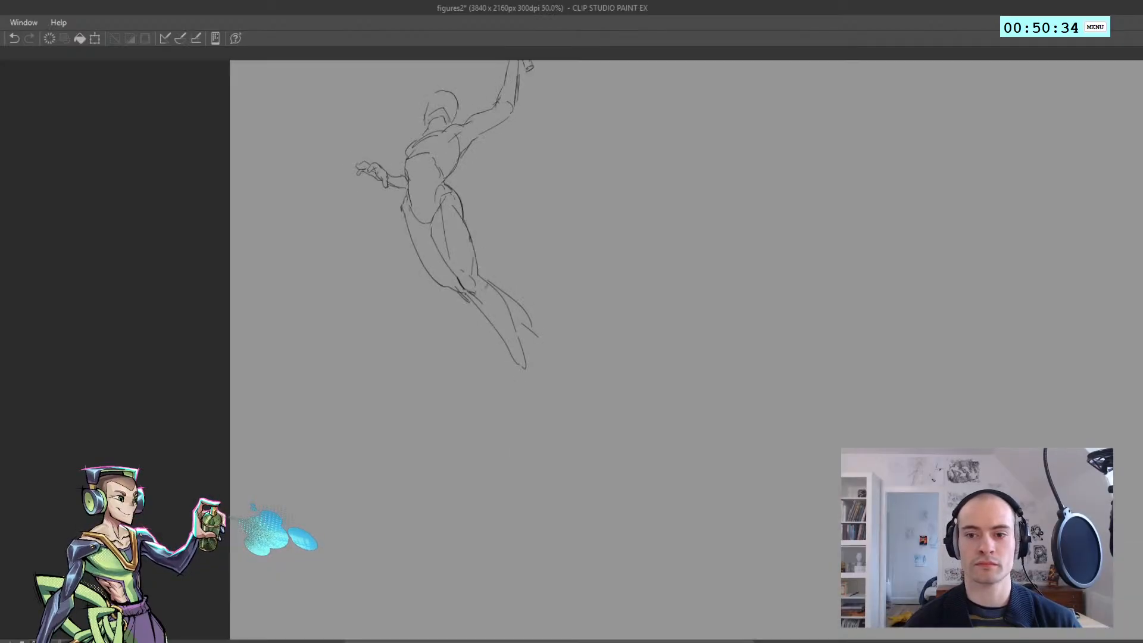
Sketch the pointed foot at the end of the longer, lower leg
scroll(523, 362, down, 1)
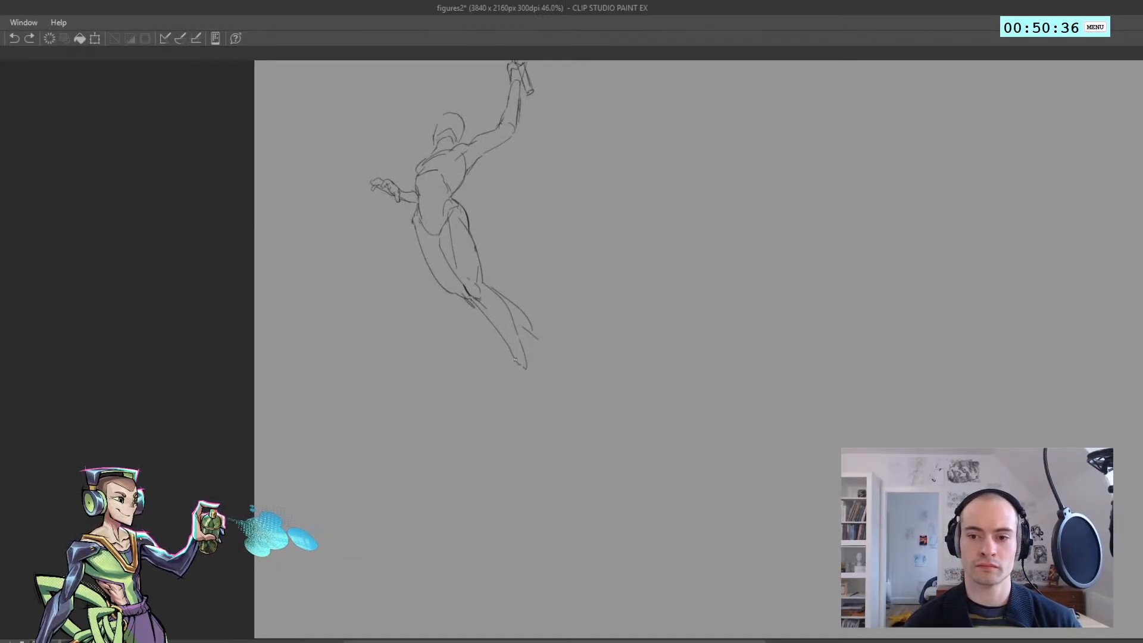
mouse_move(517, 364)
mouse_down()
mouse_move(530, 393)
mouse_move(532, 356)
mouse_move(540, 398)
mouse_up()
key(ctrl+z)
Draw the trailing leg's flared foot and strengthen its calf line down to the heel
key(ctrl+z)
key(ctrl+z)
drag(528, 341, 552, 365)
key(ctrl+z)
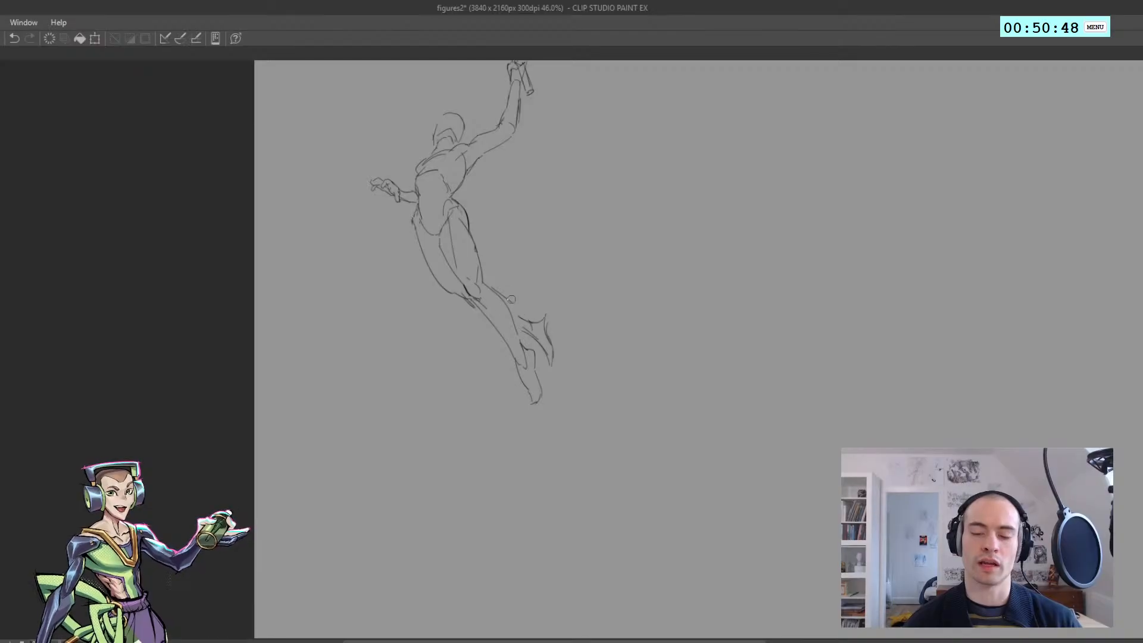
drag(511, 299, 522, 318)
scroll(512, 312, down, 4)
scroll(462, 274, up, 4)
Clear the old ribcage line from the torso and check the figure mirrored
drag(463, 256, 421, 298)
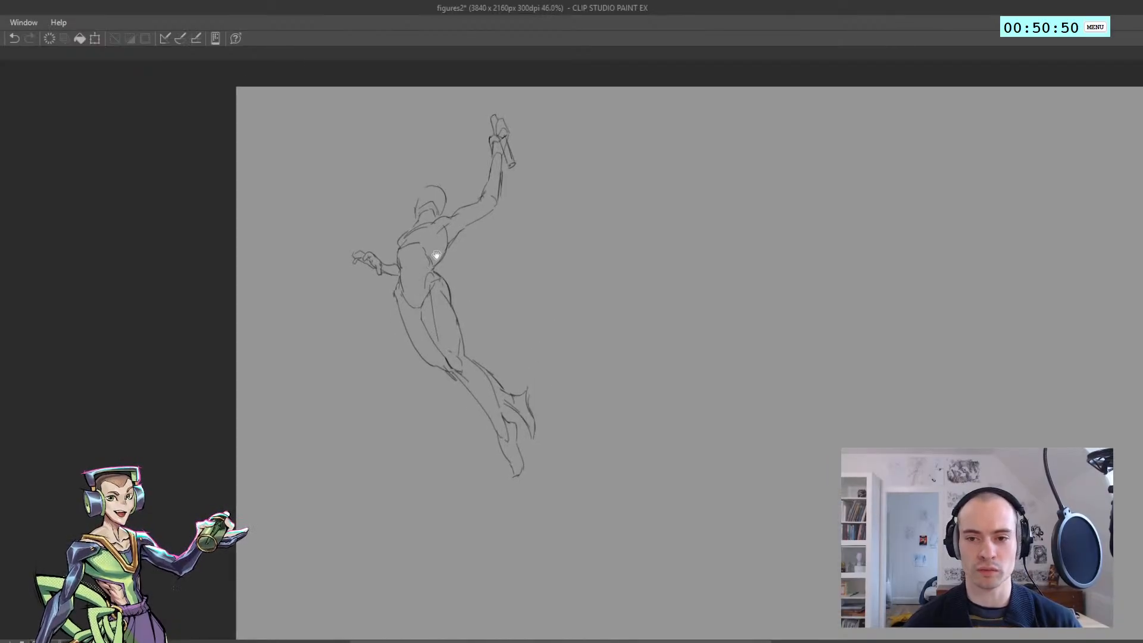
key(h)
key(h)
scroll(382, 255, up, 4)
drag(411, 249, 433, 243)
key(h)
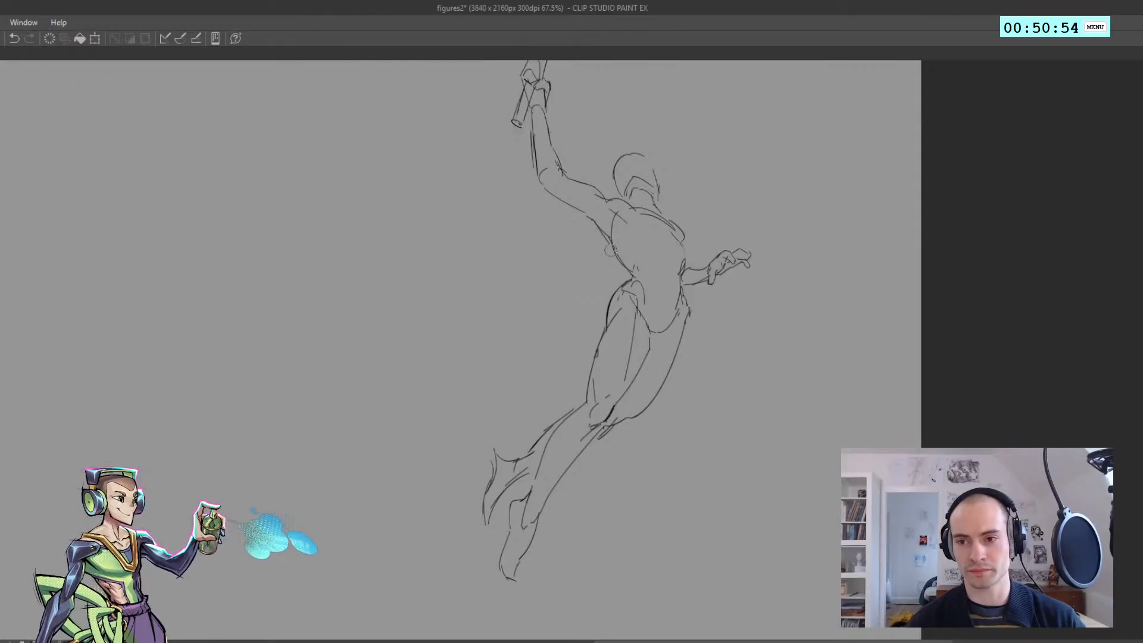
key(h)
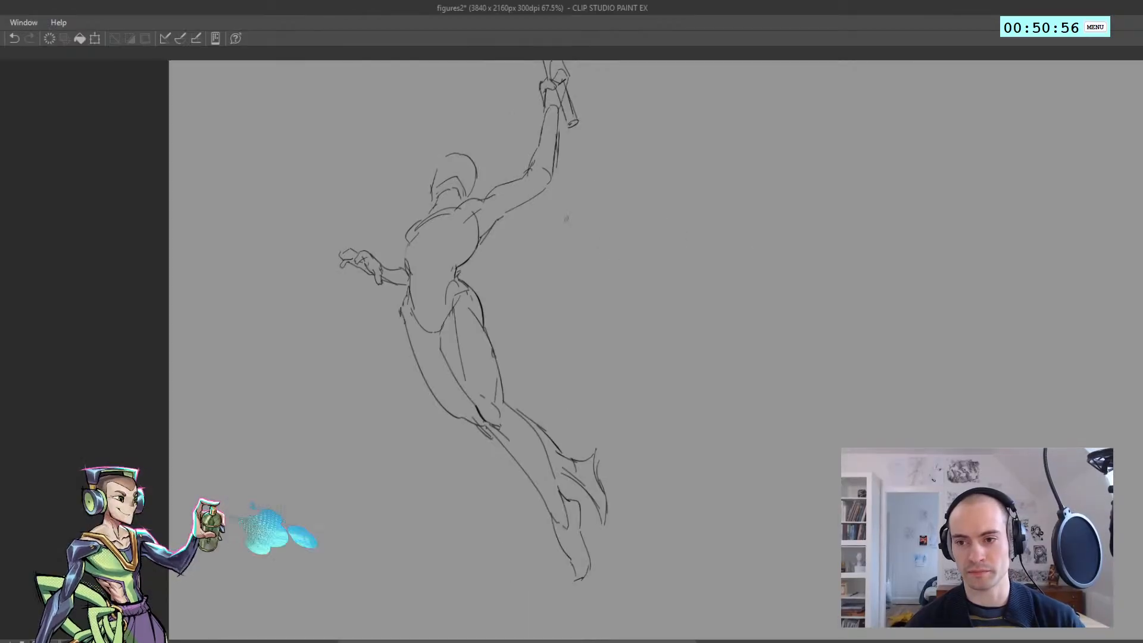
Sketch a small ribcage arch on the upper torso in the mirrored view, then restore the normal orientation
key(h)
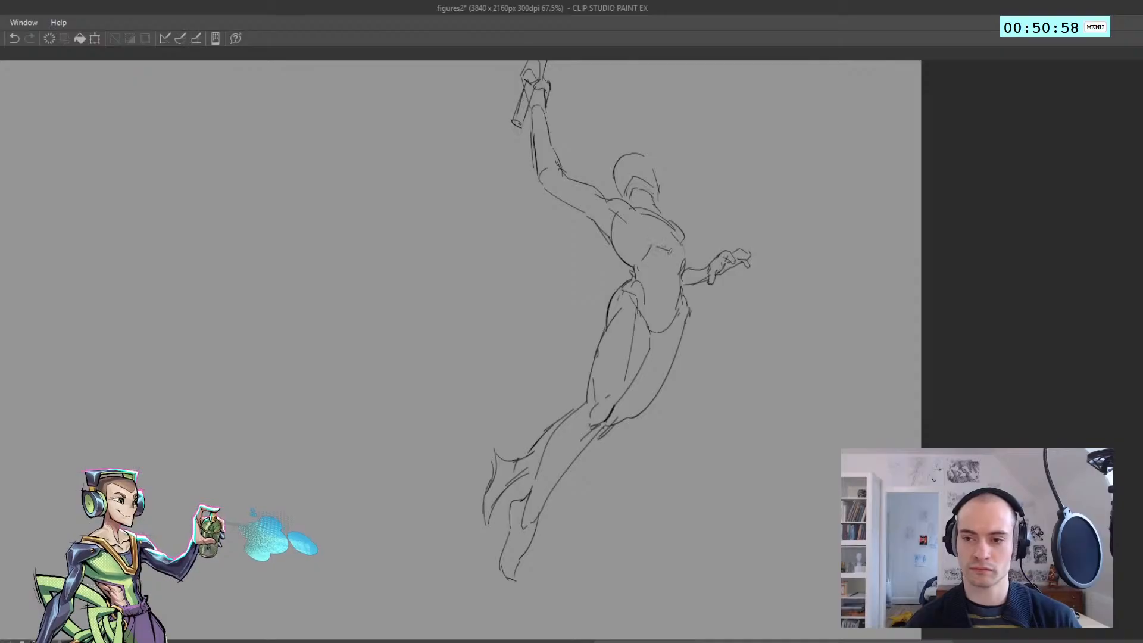
drag(653, 245, 678, 239)
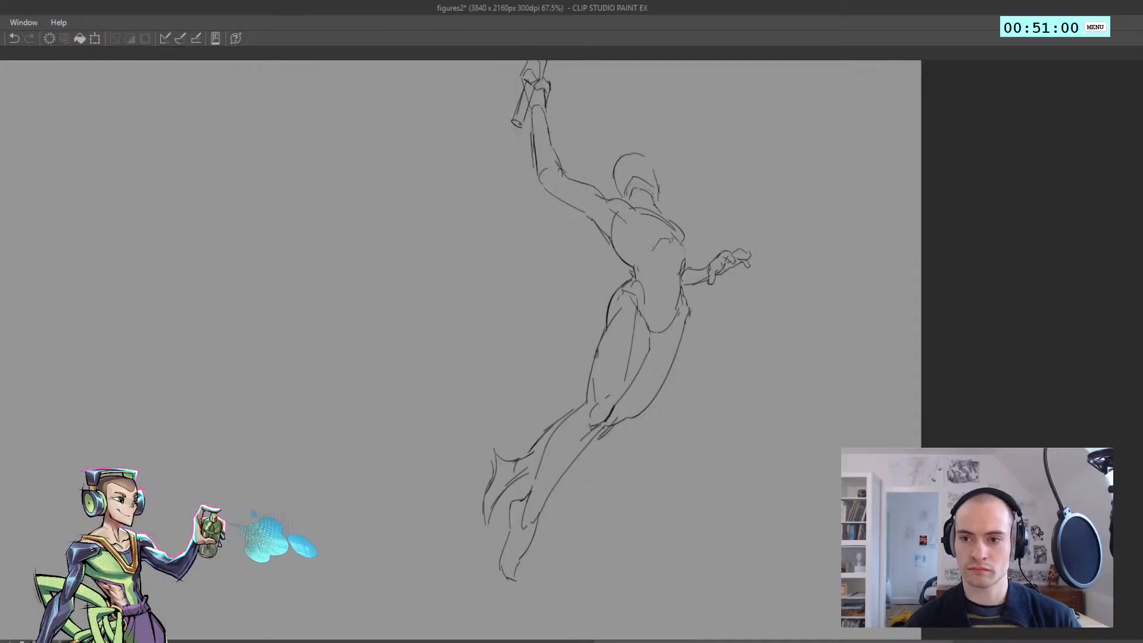
key(ctrl+z)
scroll(572, 263, down, 3)
key(h)
scroll(405, 266, up, 2)
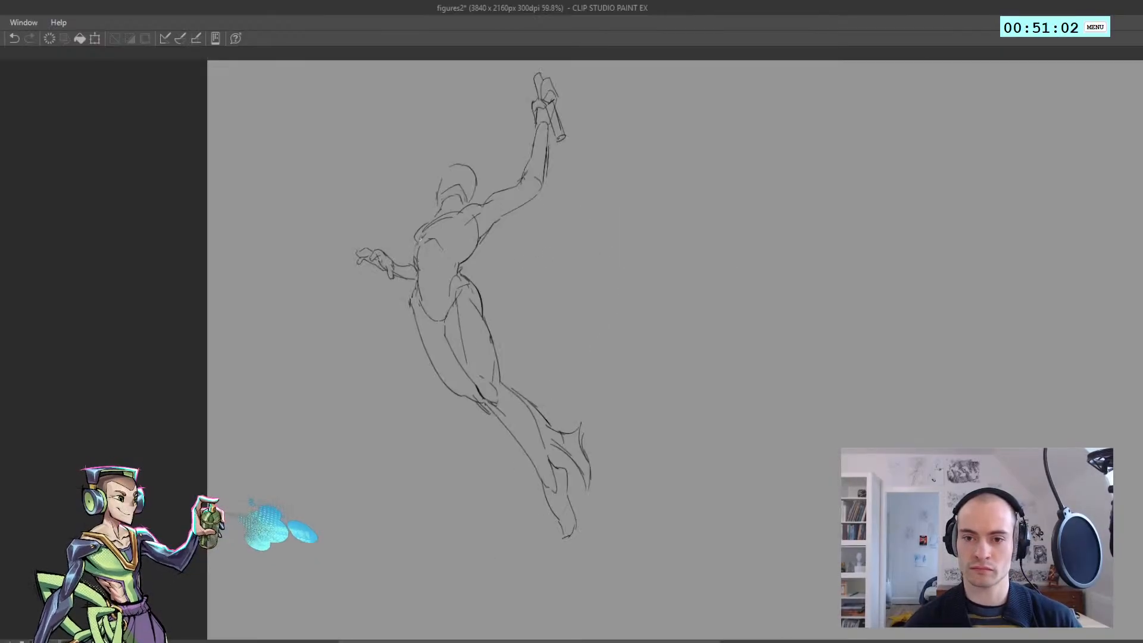
Redraw the side contour of the chest above the lowered arm and save the file
key(ctrl+z)
drag(418, 244, 415, 269)
scroll(403, 248, down, 3)
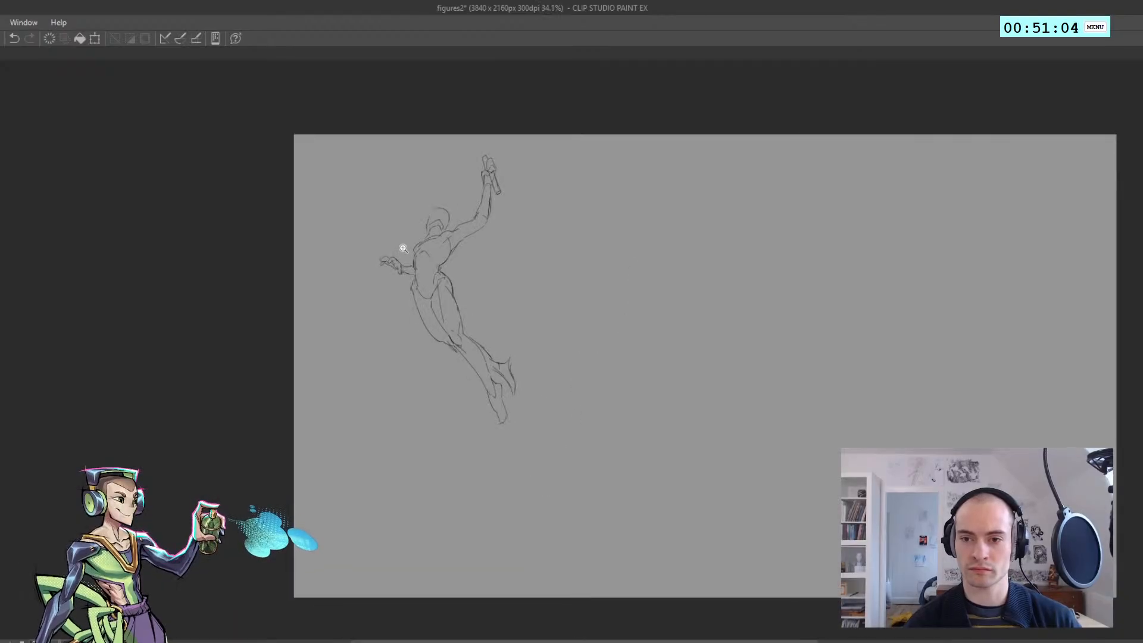
scroll(403, 248, up, 3)
key(ctrl+s)
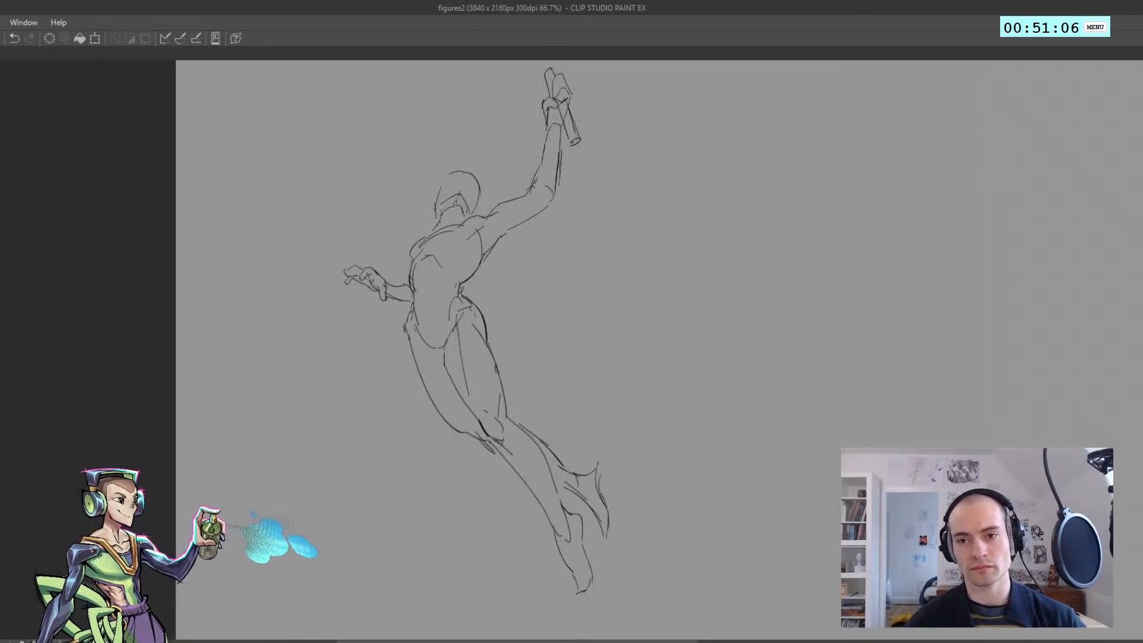
Draw a curved centre line down the figure's head
drag(463, 172, 461, 192)
scroll(461, 181, down, 3)
scroll(435, 178, up, 1)
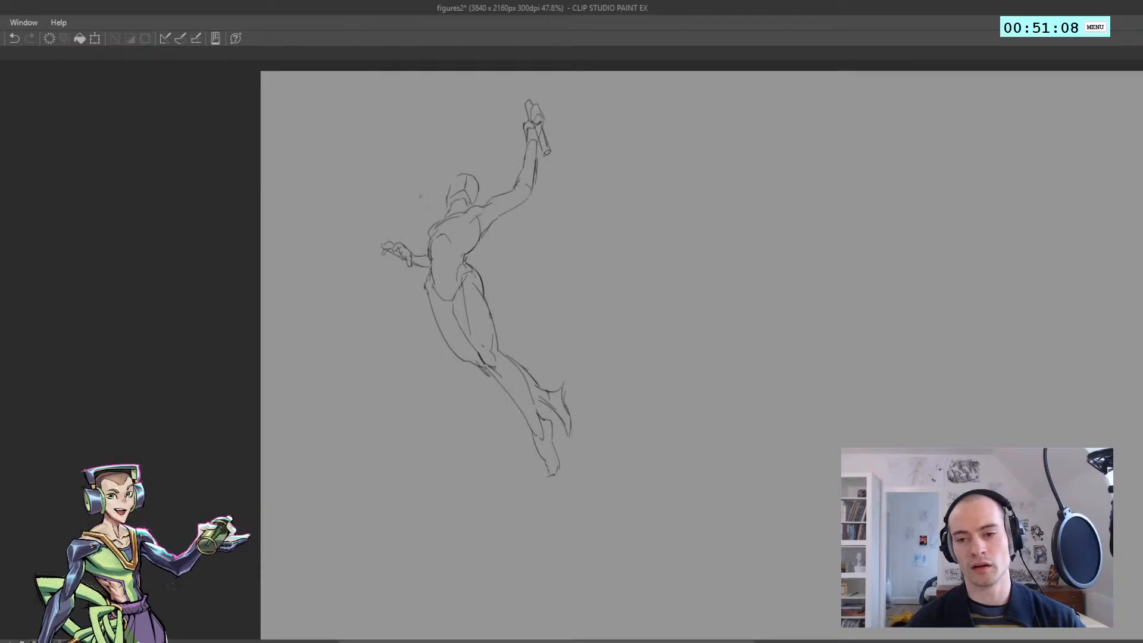
Lasso the whole figure, move it towards the canvas's left edge, and add short abdomen lines on the torso
mouse_move(629, 421)
mouse_down()
mouse_move(326, 237)
mouse_move(607, 147)
mouse_move(642, 302)
mouse_up()
drag(500, 309, 244, 296)
key(ctrl+d)
key(ctrl+z)
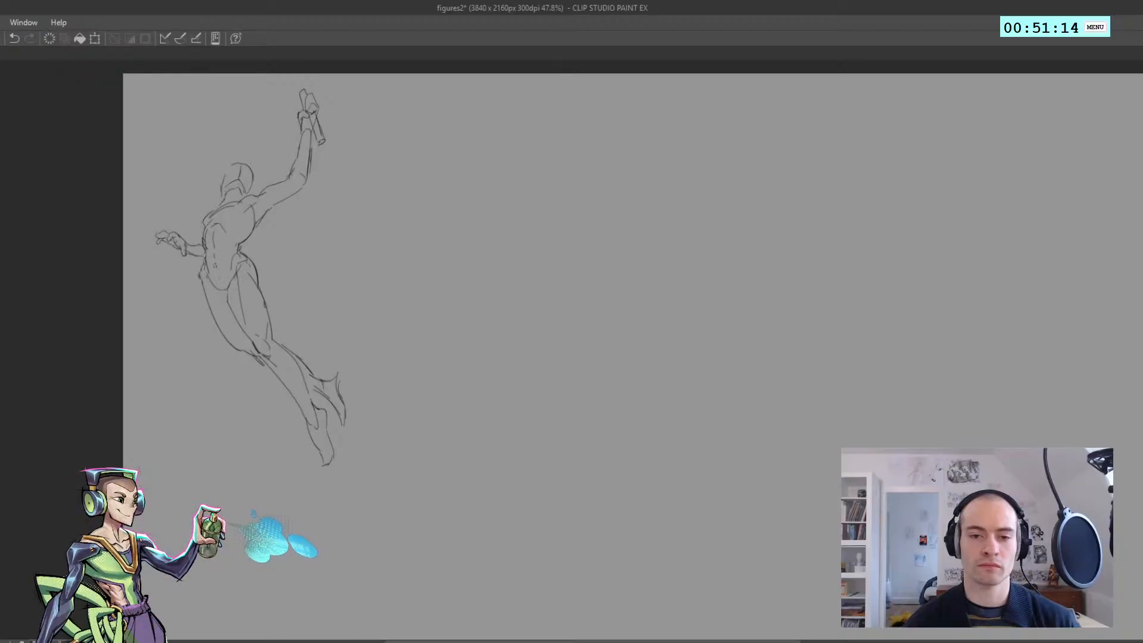
key(ctrl+y)
Sketch the second figure's front thigh beside the leaping figure, with a rounded top, a long side contour and an outer hip curve
drag(252, 293, 139, 289)
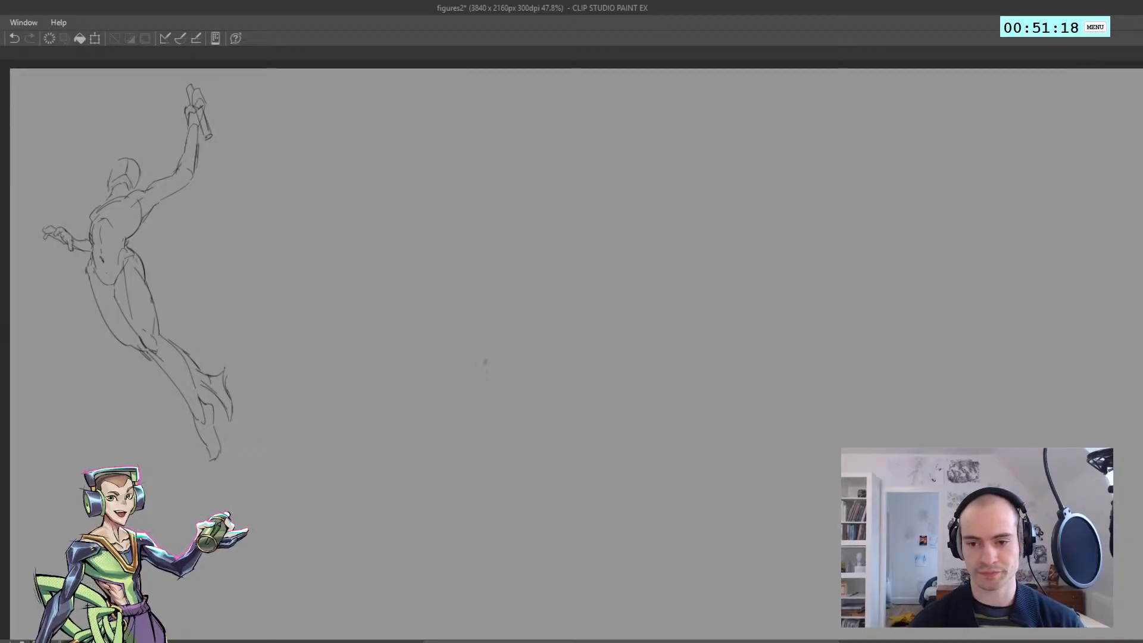
mouse_move(493, 308)
mouse_down()
mouse_move(497, 366)
mouse_move(467, 369)
mouse_move(462, 409)
mouse_up()
key(ctrl+z)
drag(465, 366, 480, 437)
key(ctrl+z)
mouse_move(515, 360)
mouse_down()
mouse_move(528, 318)
mouse_move(514, 302)
mouse_up()
key(ctrl+z)
drag(512, 298, 502, 290)
key(ctrl+z)
key(ctrl+z)
mouse_move(516, 352)
mouse_down()
mouse_move(516, 308)
mouse_move(519, 332)
mouse_move(496, 283)
mouse_up()
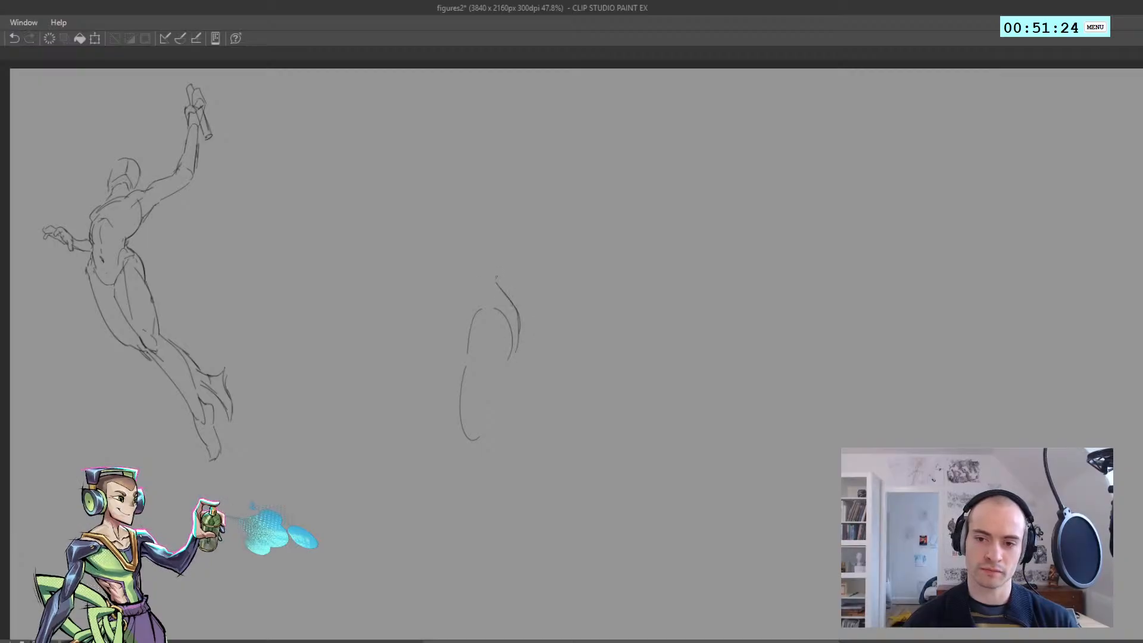
Sketch the slanting hip line and a rough thigh and shin for the bent far leg
key(ctrl+z)
drag(456, 320, 462, 332)
key(ctrl+z)
drag(440, 288, 404, 340)
drag(394, 368, 392, 388)
key(ctrl+z)
mouse_move(422, 318)
mouse_down()
mouse_move(392, 384)
mouse_move(407, 450)
mouse_up()
key(ctrl+z)
drag(436, 491, 424, 514)
key(ctrl+z)
Sketch the torso above the hips with a narrow waist and a rounded ribcage top
drag(456, 241, 446, 294)
drag(446, 262, 444, 193)
drag(443, 194, 462, 183)
drag(491, 203, 495, 230)
drag(457, 181, 491, 241)
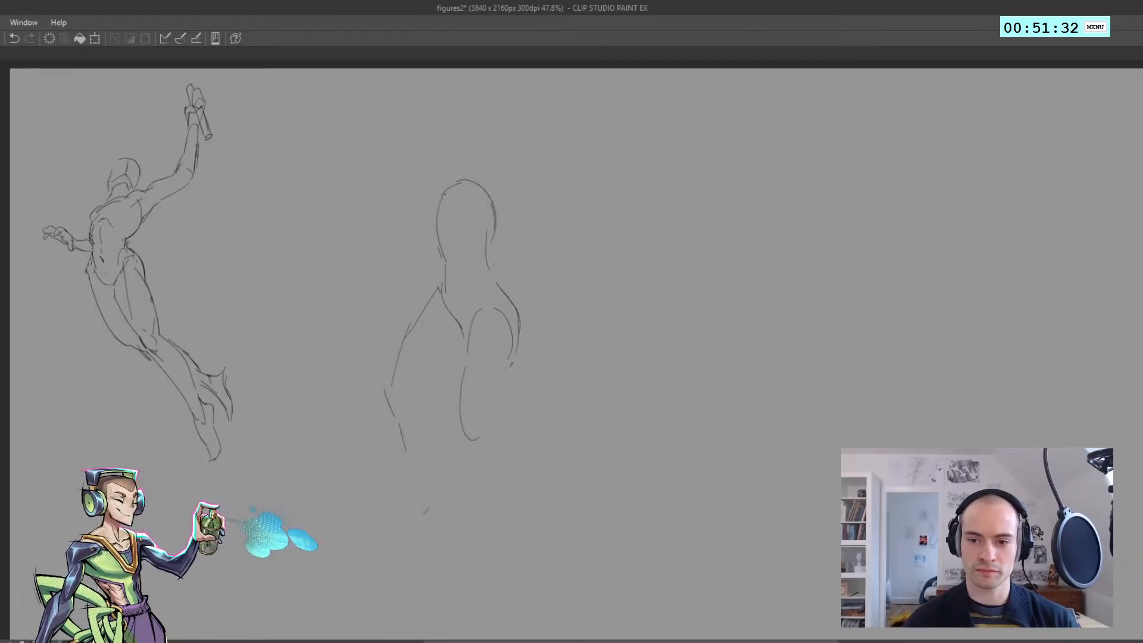
Add the front leg's knee and long shin line, and redraw the far leg with a sharper bend at the knee
drag(460, 425, 549, 545)
key(ctrl+z)
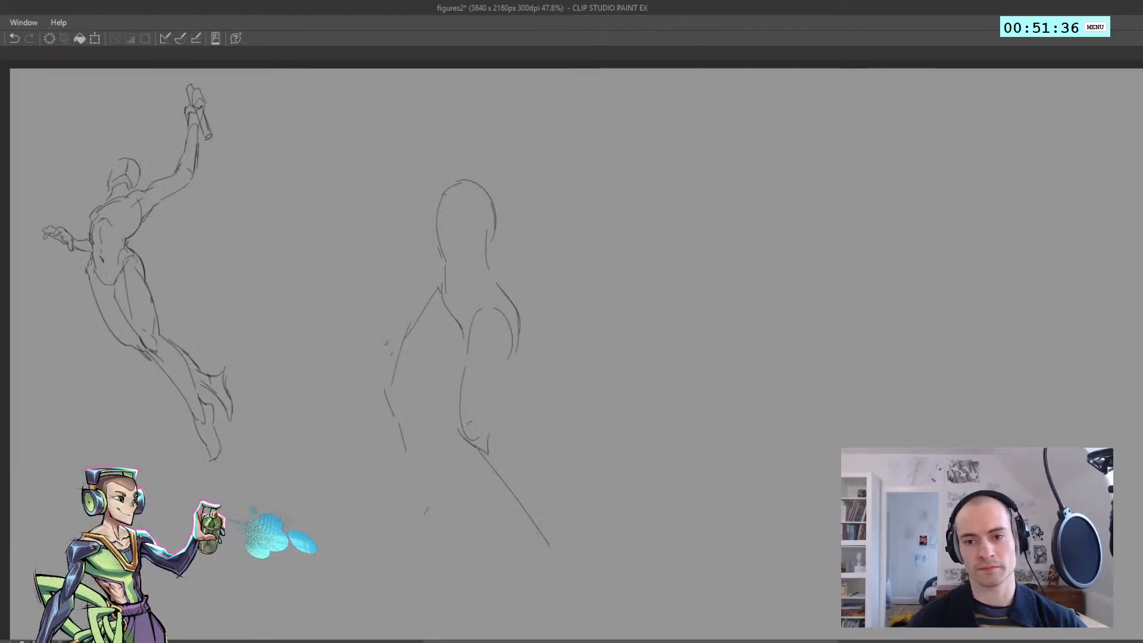
drag(408, 334, 398, 380)
drag(404, 463, 404, 477)
key(ctrl+z)
key(ctrl+z)
drag(433, 295, 384, 351)
mouse_move(382, 354)
mouse_down()
mouse_move(376, 376)
mouse_move(407, 418)
mouse_up()
key(ctrl+z)
drag(382, 376, 419, 451)
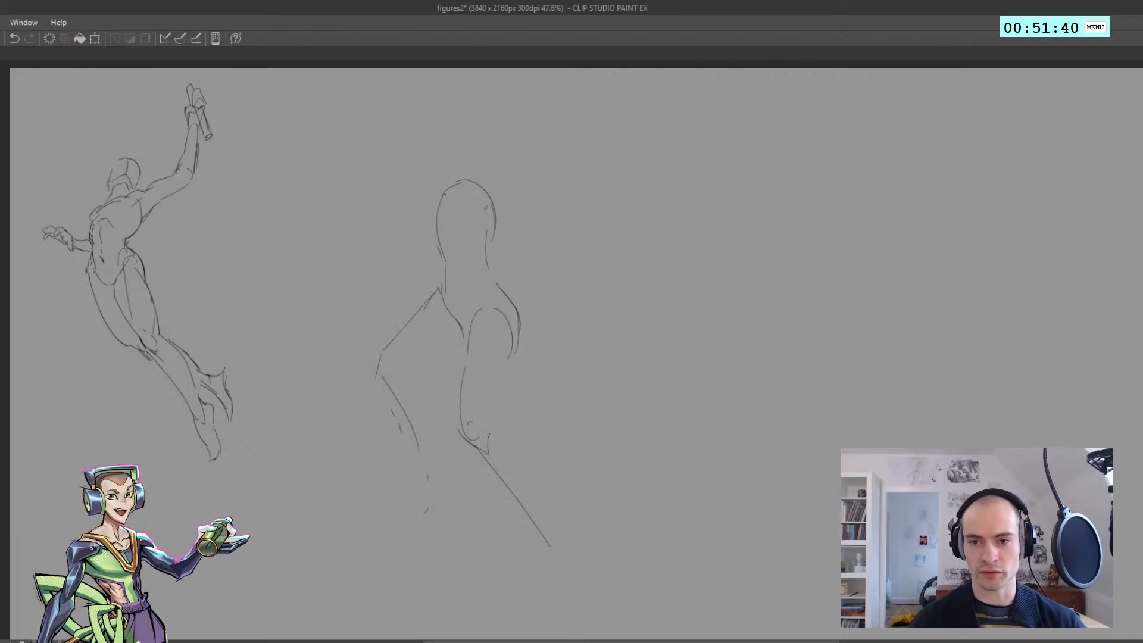
Sketch both shoulder curves beside the ribcage and start the far forearm reaching outward from the waist
drag(492, 199, 497, 219)
key(ctrl+z)
drag(431, 191, 431, 215)
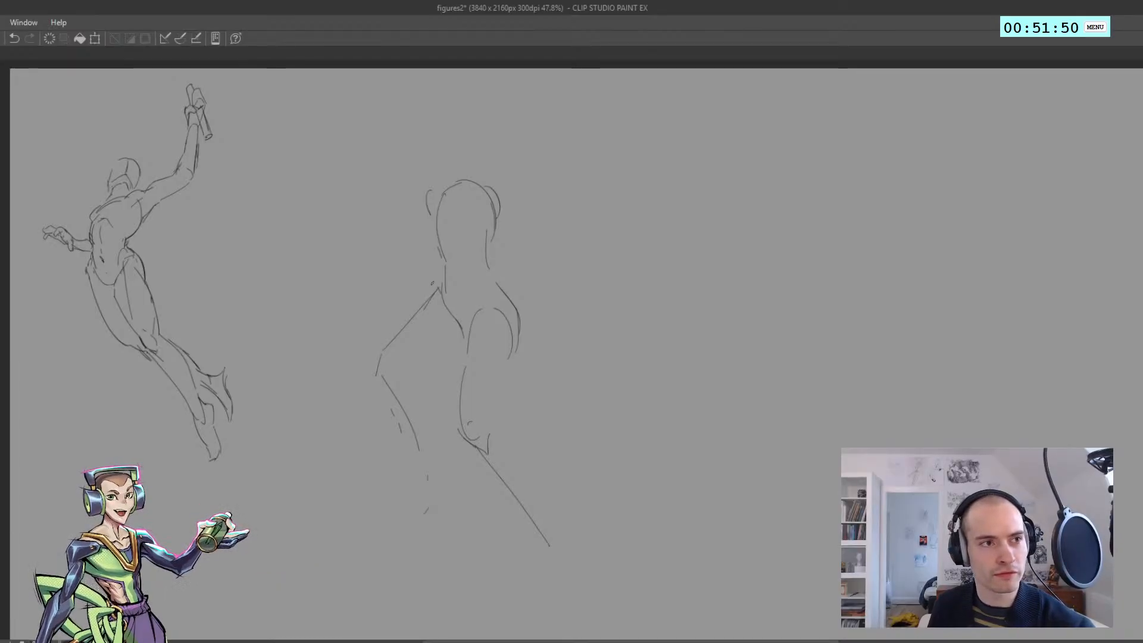
mouse_move(428, 206)
mouse_down()
mouse_move(424, 271)
mouse_move(379, 313)
mouse_up()
key(ctrl+z)
key(ctrl+z)
drag(439, 281, 381, 304)
Complete the far forearm's tapered outline and connect its upper arm to the shoulder and neck base
key(ctrl+z)
mouse_move(421, 288)
mouse_down()
mouse_move(372, 304)
mouse_move(408, 275)
mouse_up()
drag(406, 275, 412, 268)
key(ctrl+z)
key(ctrl+z)
mouse_move(406, 273)
mouse_down()
mouse_move(433, 264)
mouse_move(423, 189)
mouse_move(452, 181)
mouse_up()
key(ctrl+z)
key(ctrl+z)
key(ctrl+z)
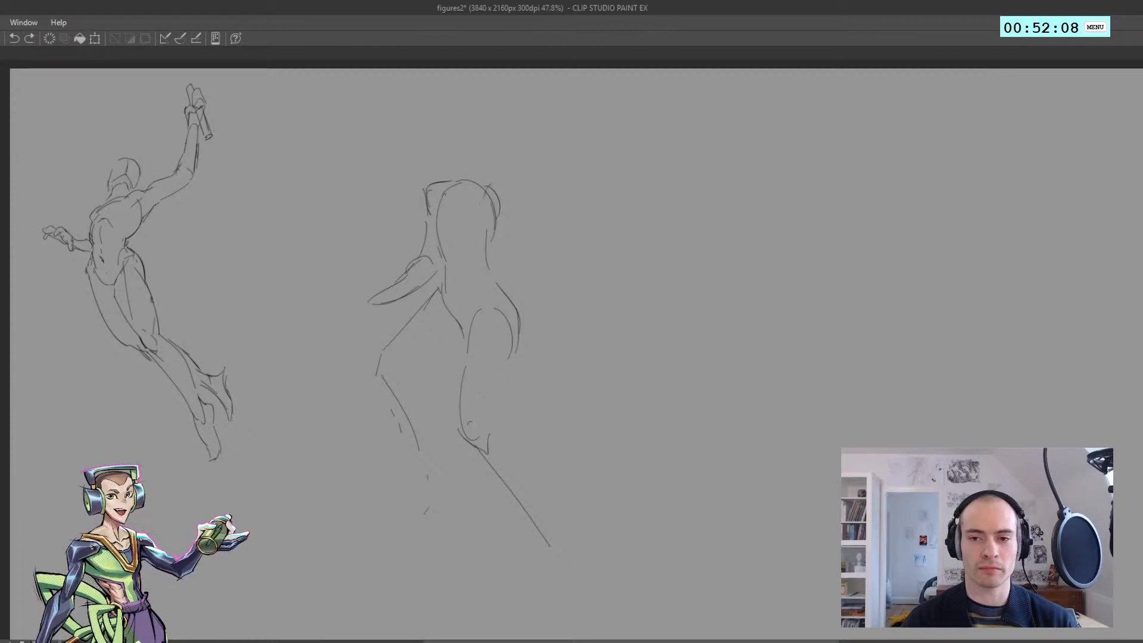
Round the near shoulder into an oval, then sketch the neck and the pointed jaw
mouse_move(484, 187)
mouse_down()
mouse_move(483, 220)
mouse_move(451, 175)
mouse_move(472, 162)
mouse_move(465, 171)
mouse_up()
key(ctrl+z)
key(ctrl+z)
key(ctrl+z)
key(ctrl+z)
drag(442, 124, 445, 157)
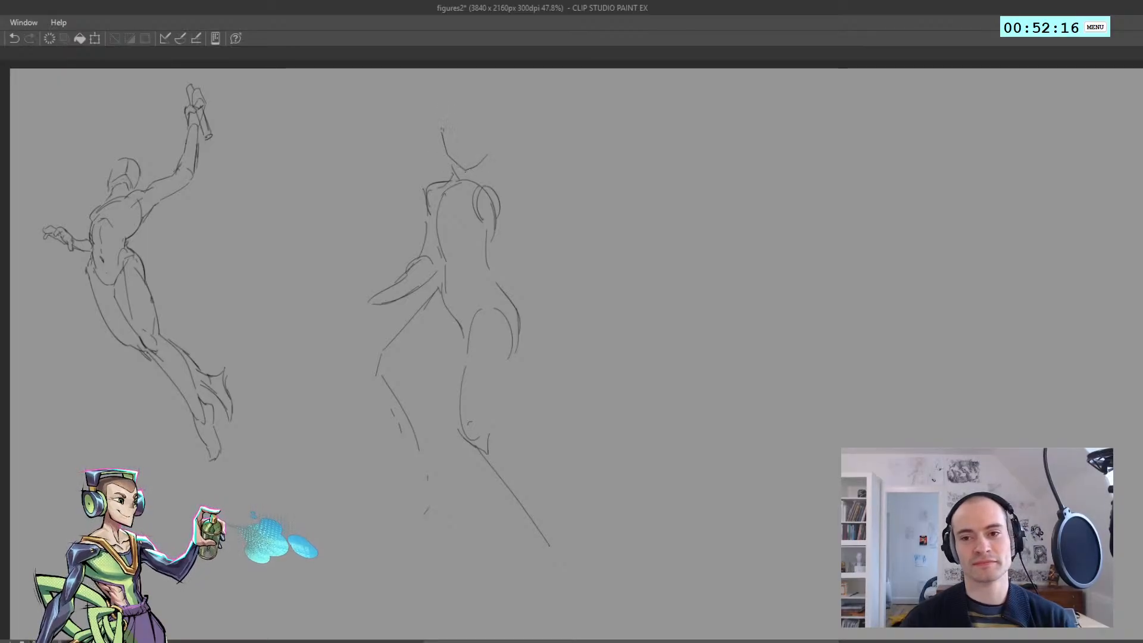
Complete the head with side contours, a rounded top and a separate crown curve above it
mouse_move(442, 106)
mouse_down()
mouse_move(443, 147)
mouse_move(493, 113)
mouse_move(489, 156)
mouse_up()
key(ctrl+z)
key(ctrl+z)
key(ctrl+z)
key(ctrl+z)
key(alt+Tab)
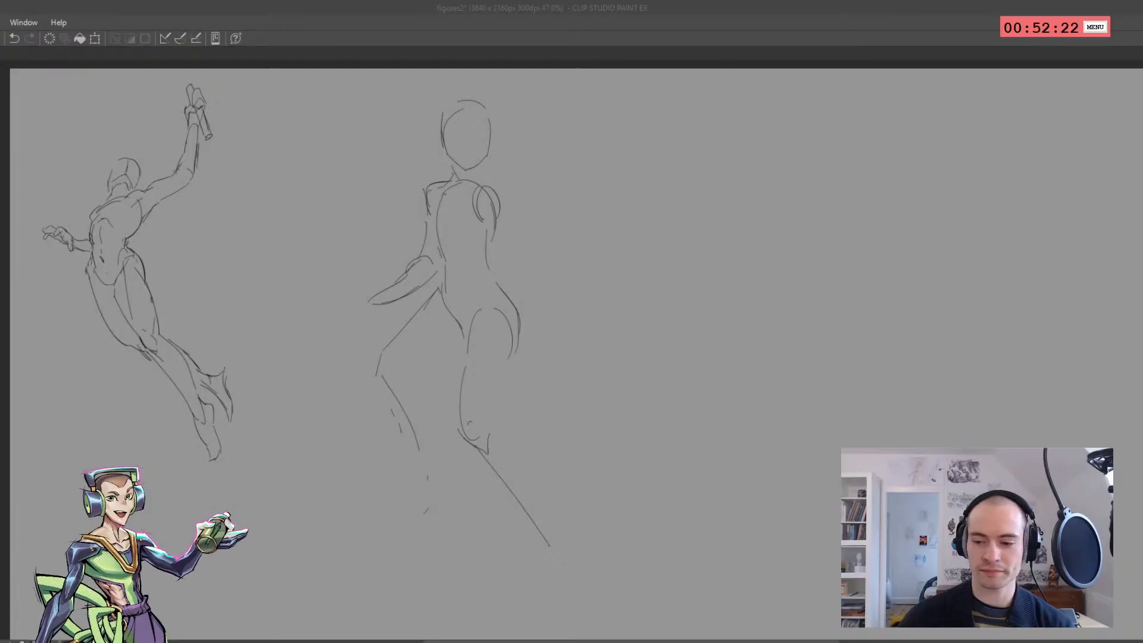
click(297, 143)
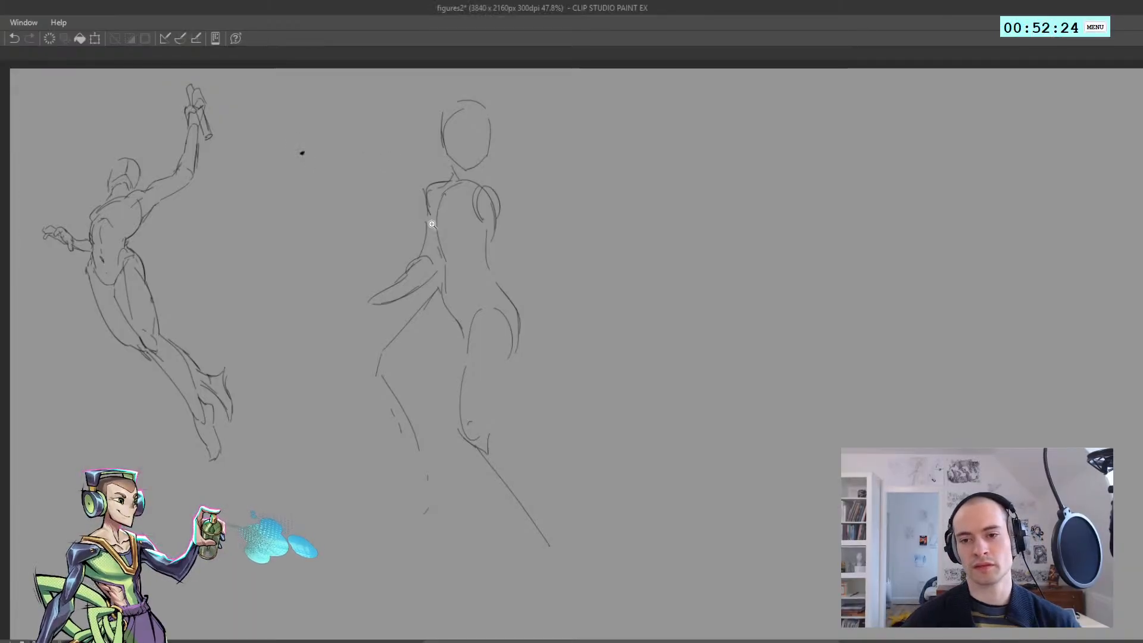
key(ctrl+z)
Sketch the front leg's calf contours down to a narrow ankle closed by a short flat line
drag(431, 223, 432, 251)
mouse_move(498, 196)
mouse_down()
mouse_move(475, 201)
mouse_move(508, 195)
mouse_move(467, 169)
mouse_up()
key(ctrl+d)
key(h)
mouse_move(526, 297)
mouse_down()
mouse_move(525, 317)
mouse_move(496, 309)
mouse_up()
key(h)
drag(502, 384, 485, 354)
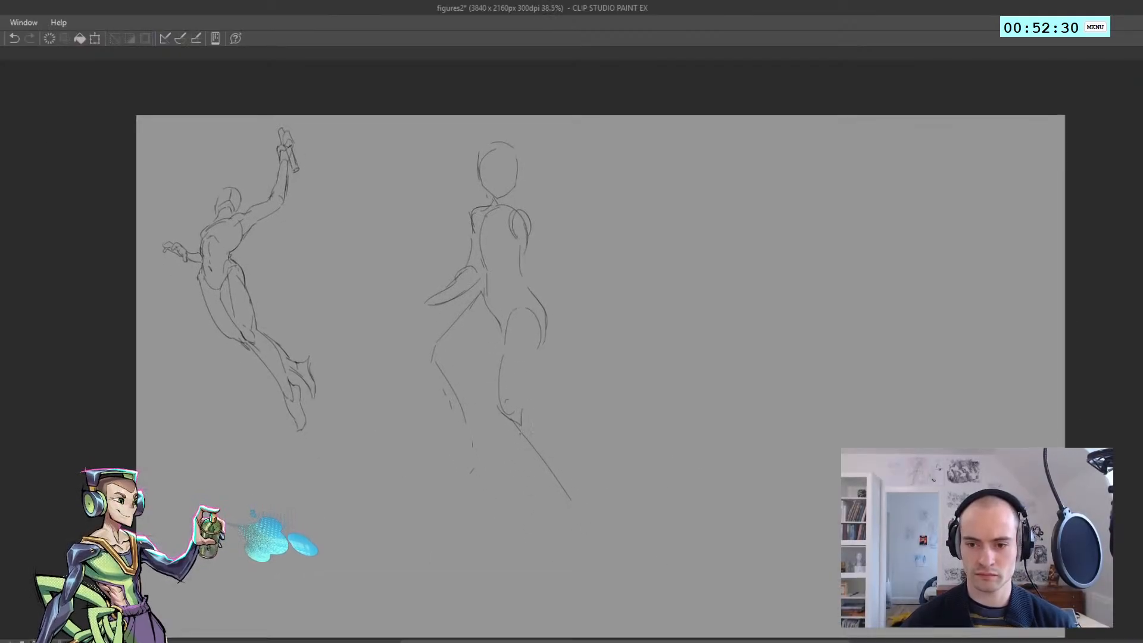
mouse_move(530, 454)
mouse_down()
mouse_move(568, 491)
mouse_move(551, 426)
mouse_up()
key(ctrl+z)
key(ctrl+z)
key(ctrl+z)
drag(566, 464, 533, 407)
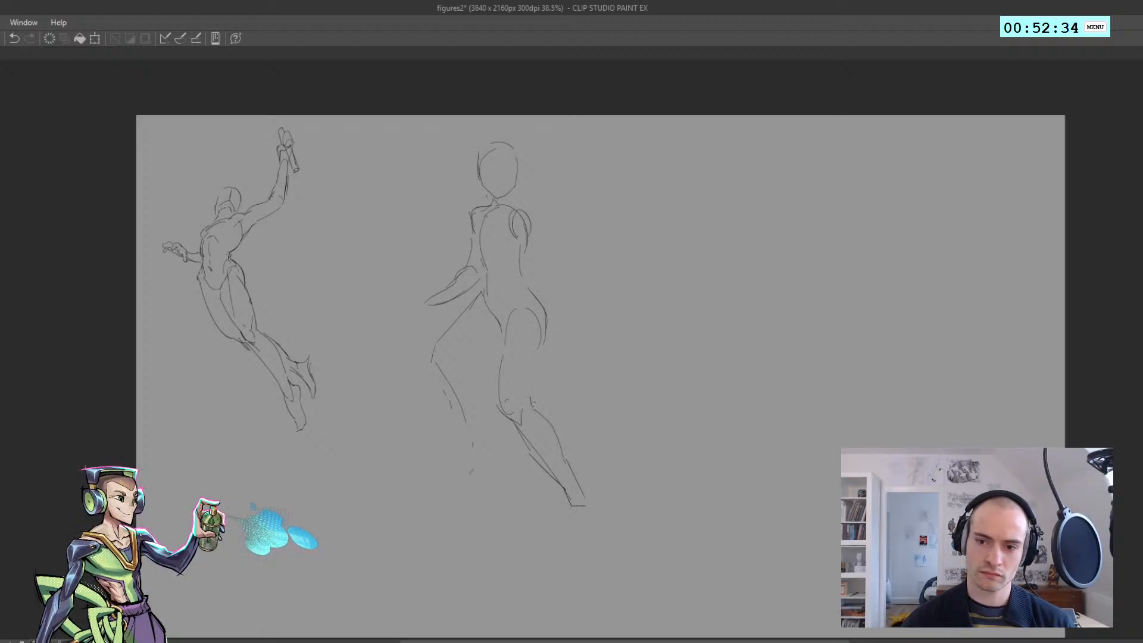
Draw the front thigh's outer contour from the hip down to the knee, checking it in the mirrored view
key(h)
key(ctrl+z)
drag(545, 332, 556, 381)
key(ctrl+z)
key(ctrl+z)
key(h)
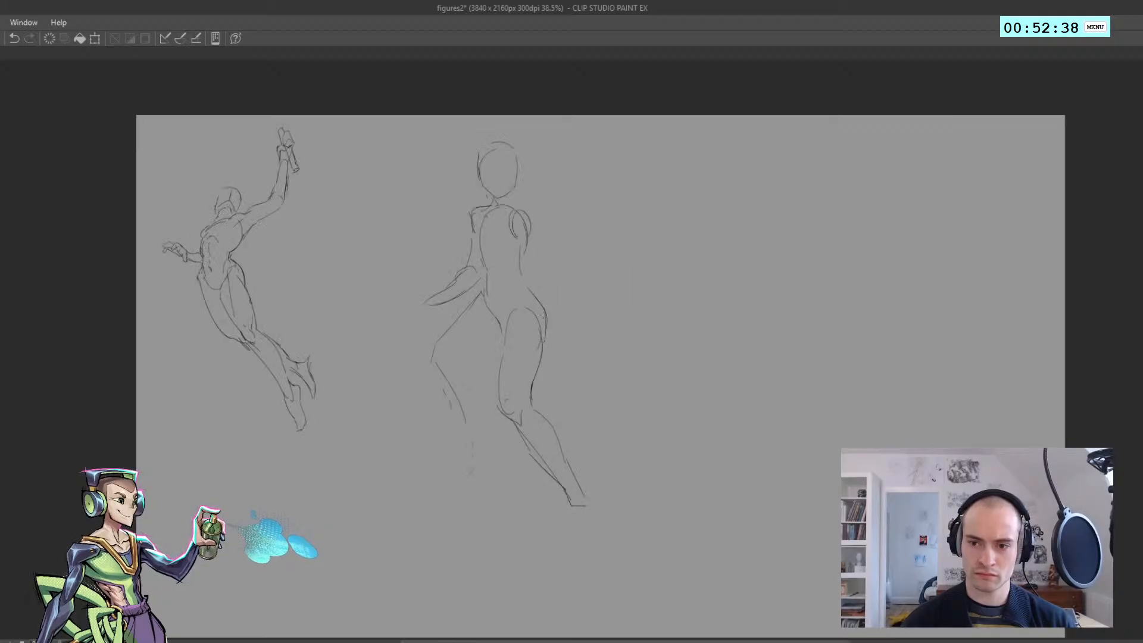
Redraw the far leg's knee and extend its shin as one long straight line
mouse_move(435, 342)
mouse_down()
mouse_move(426, 367)
mouse_move(485, 458)
mouse_move(447, 337)
mouse_move(441, 362)
mouse_move(371, 327)
mouse_up()
key(h)
key(h)
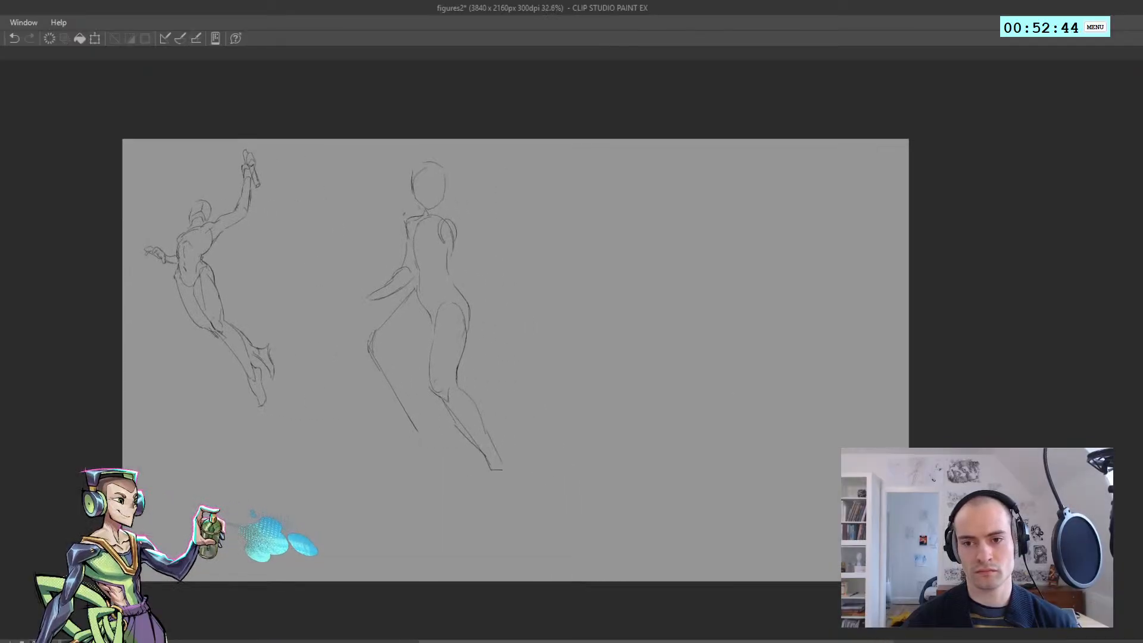
Sketch the near arm bent at the elbow, with its forearm leading back to a hand at the waist
drag(443, 258, 449, 258)
drag(449, 207, 458, 225)
drag(461, 229, 481, 252)
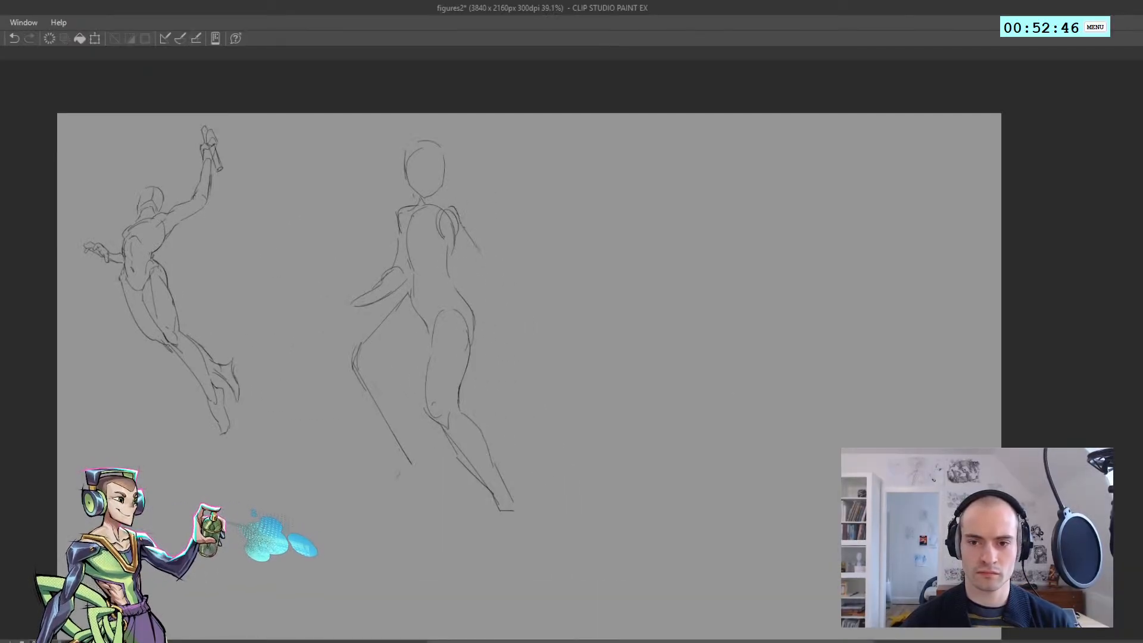
key(h)
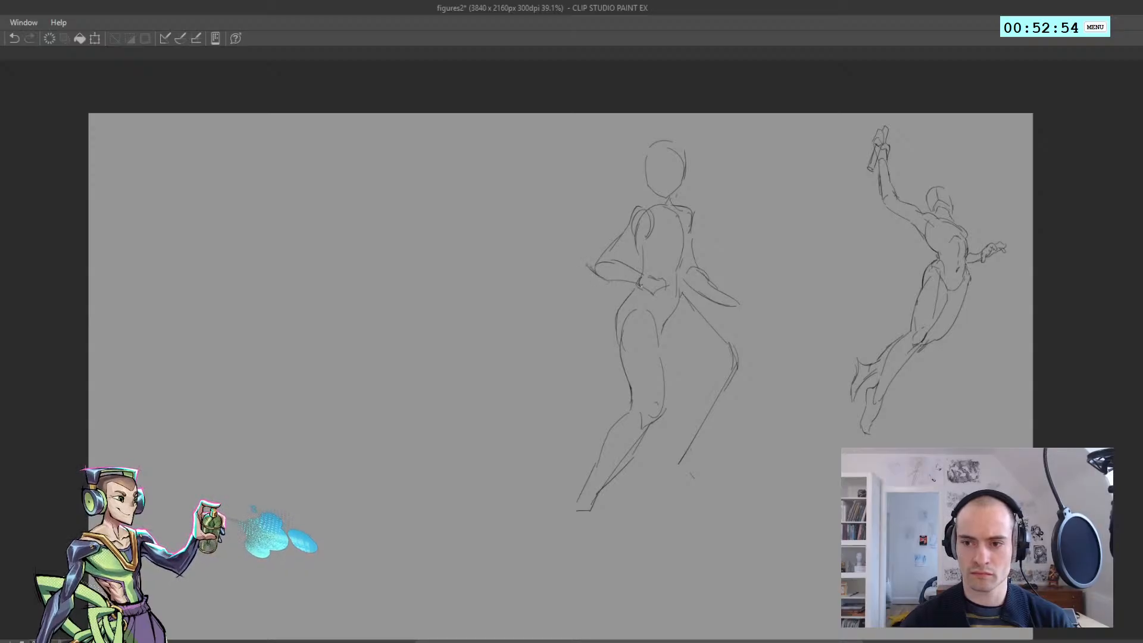
Thicken the near upper arm by adding outer and inner contours between the shoulder and the elbow
key(h)
scroll(459, 256, up, 2)
drag(496, 233, 520, 267)
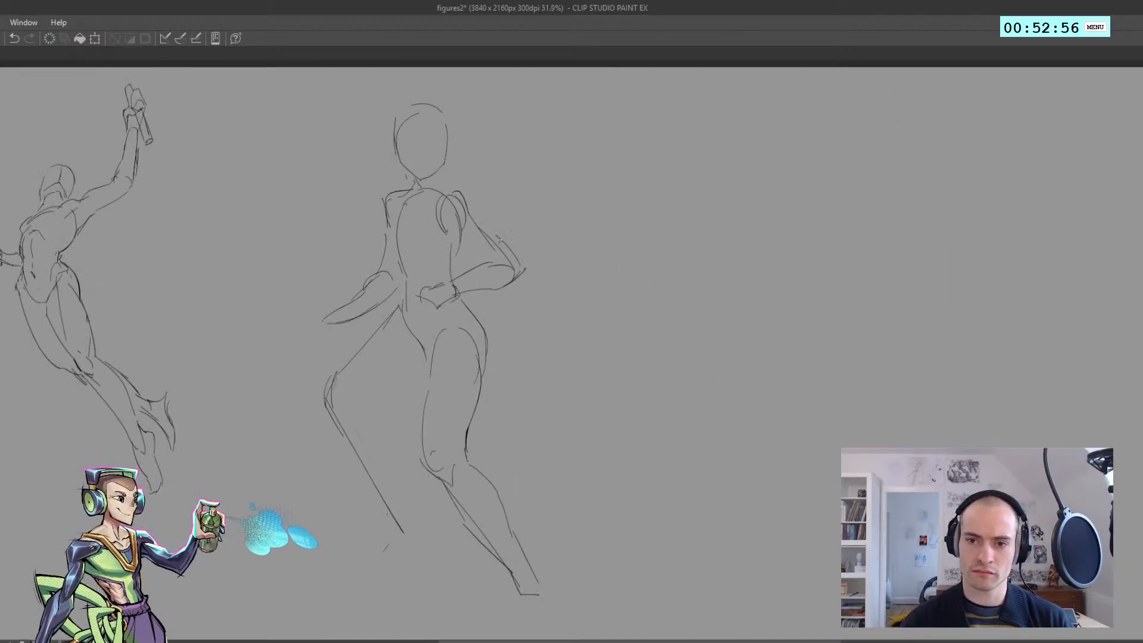
drag(447, 233, 486, 264)
key(ctrl+z)
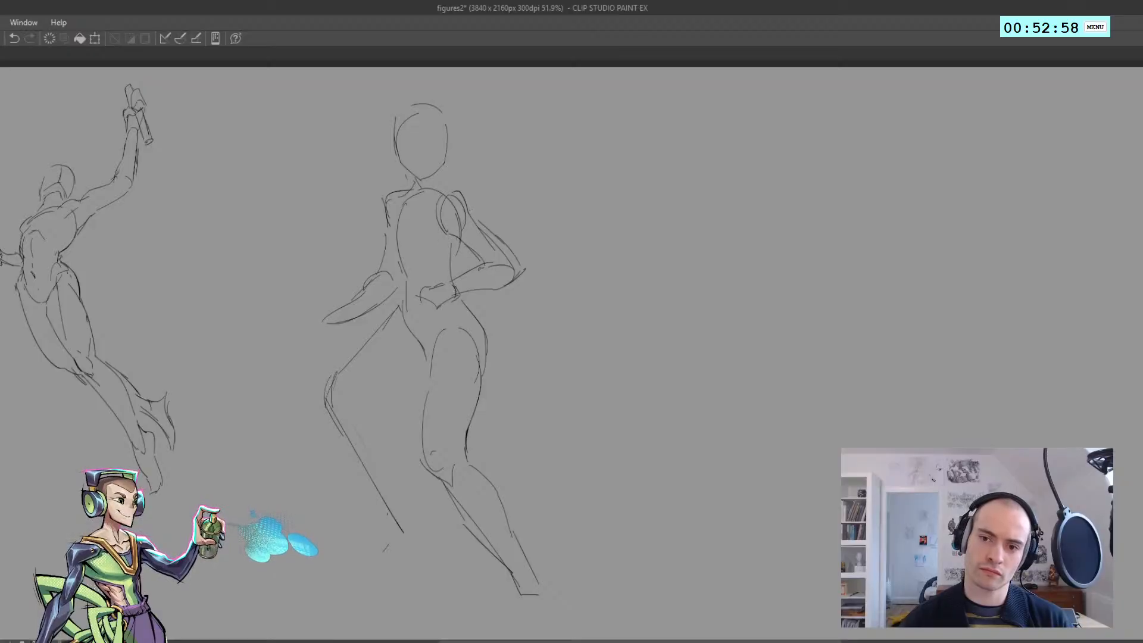
Sketch the side contour of the chest next to the bent arm in the mirrored view
key(h)
scroll(696, 284, down, 3)
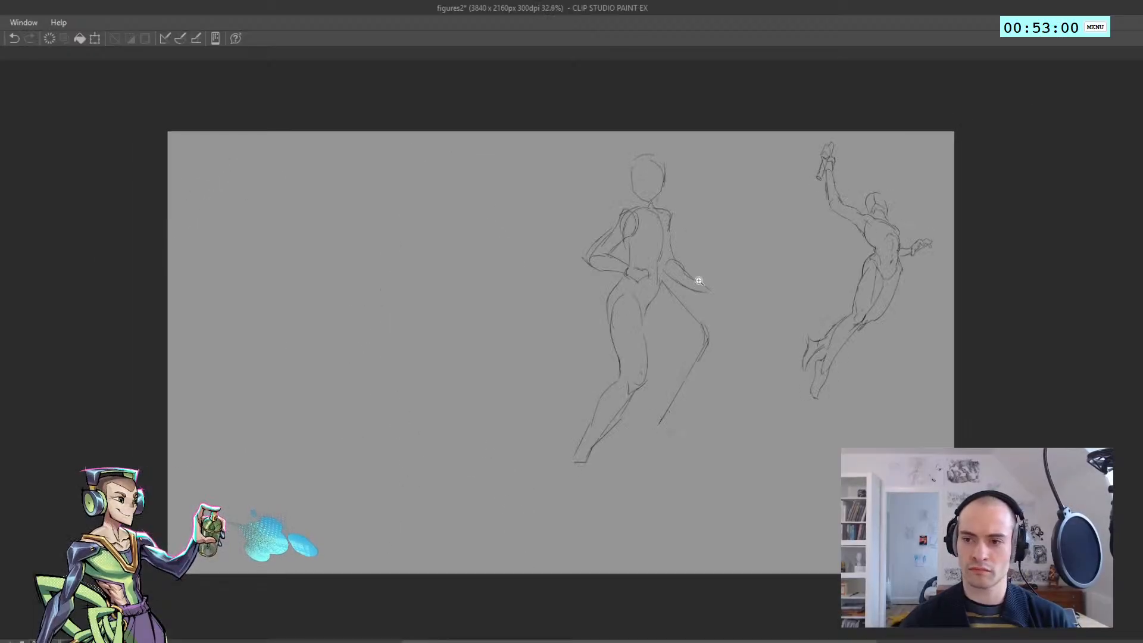
scroll(697, 283, up, 2)
key(ctrl+z)
drag(613, 236, 619, 265)
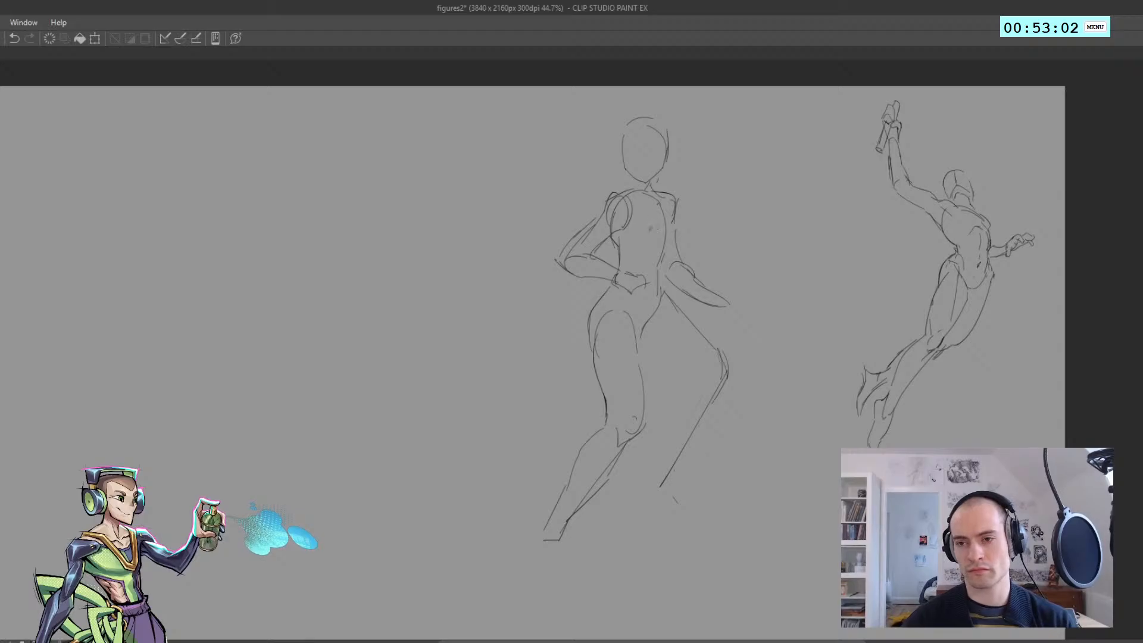
key(ctrl+z)
Draw the far side's chest bulge and a slanting curve beneath the chest, then restore the normal orientation
mouse_move(664, 217)
mouse_down()
mouse_move(674, 259)
mouse_move(662, 276)
mouse_move(524, 272)
mouse_move(566, 261)
mouse_move(581, 273)
mouse_move(528, 245)
mouse_up()
key(ctrl+z)
key(h)
key(ctrl+z)
key(h)
key(h)
drag(540, 299, 567, 235)
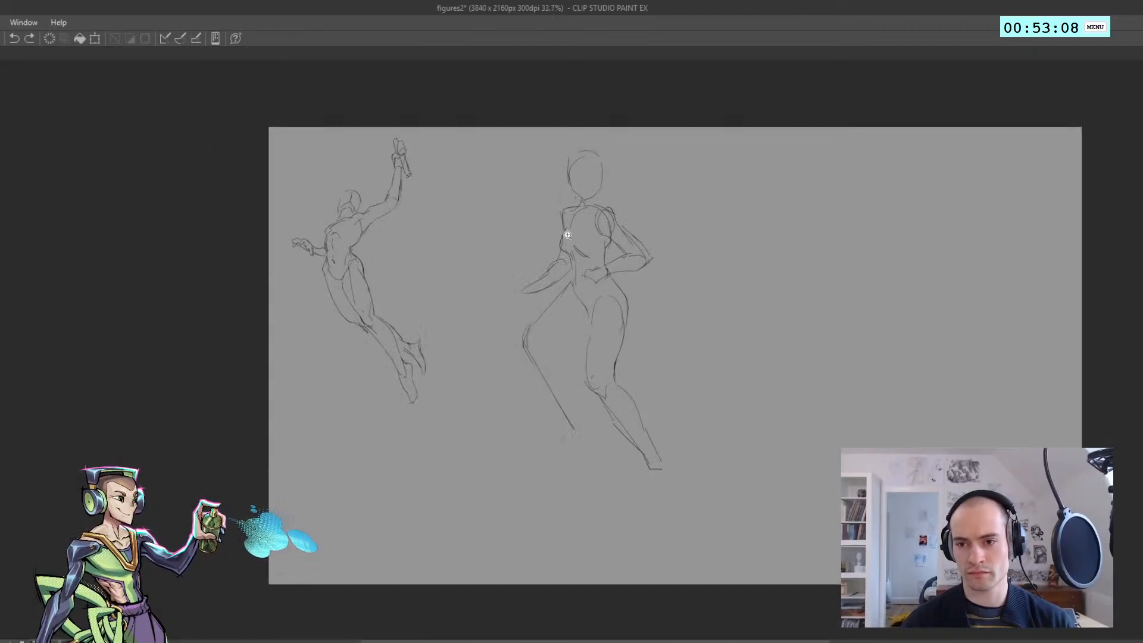
Mark the nose and draw a vertical centre line and a horizontal eye line on the head
drag(533, 319, 412, 300)
drag(414, 362, 418, 383)
click(408, 358)
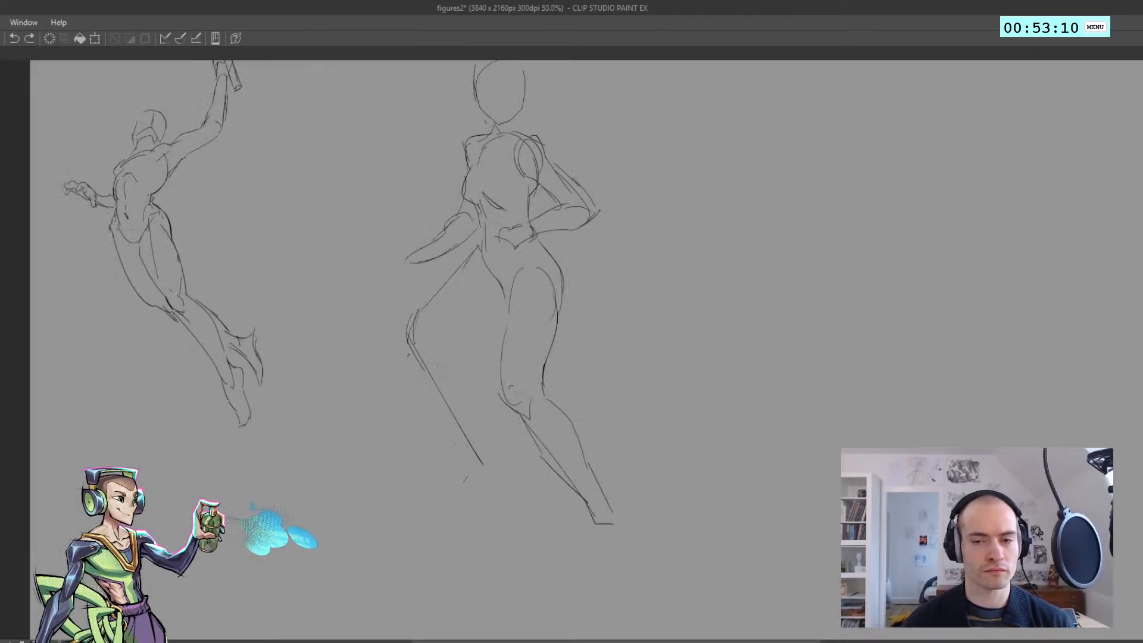
scroll(420, 345, down, 1)
click(488, 142)
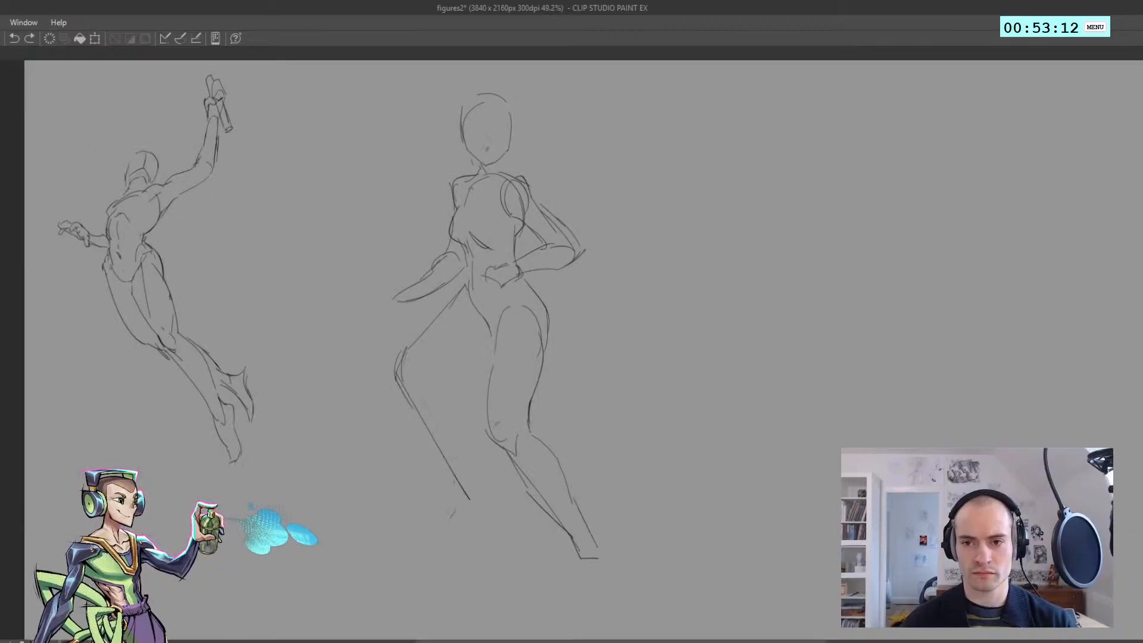
mouse_move(489, 112)
mouse_down()
mouse_move(490, 165)
mouse_move(503, 135)
mouse_up()
key(ctrl+z)
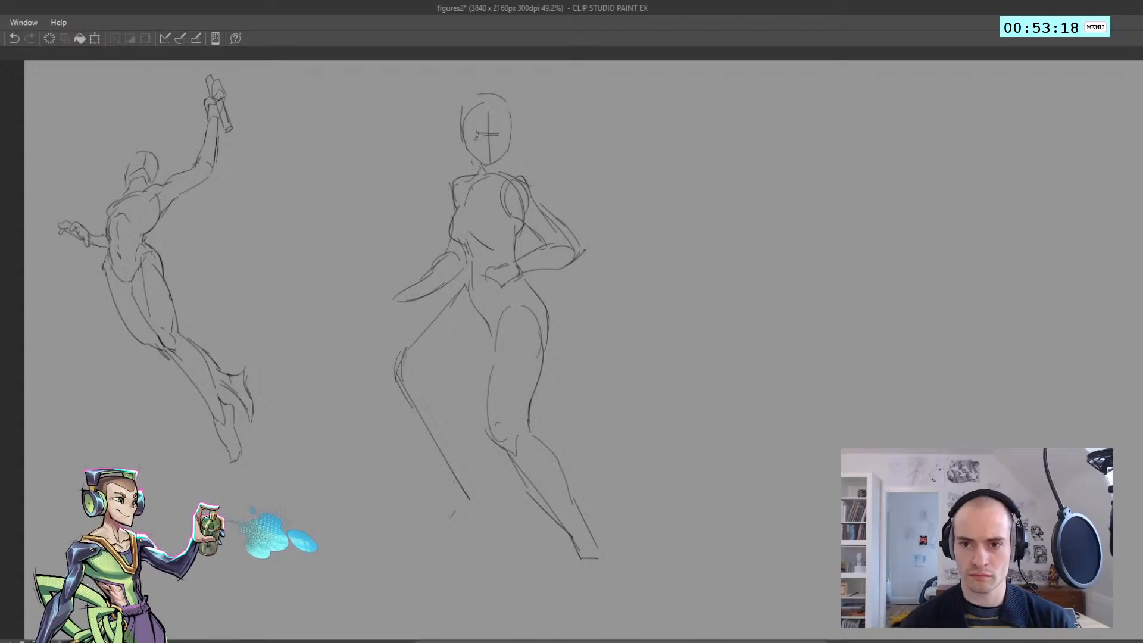
Sketch the face with angry slanted eyebrows, small eye marks, a nose and mouth corners
key(ctrl+z)
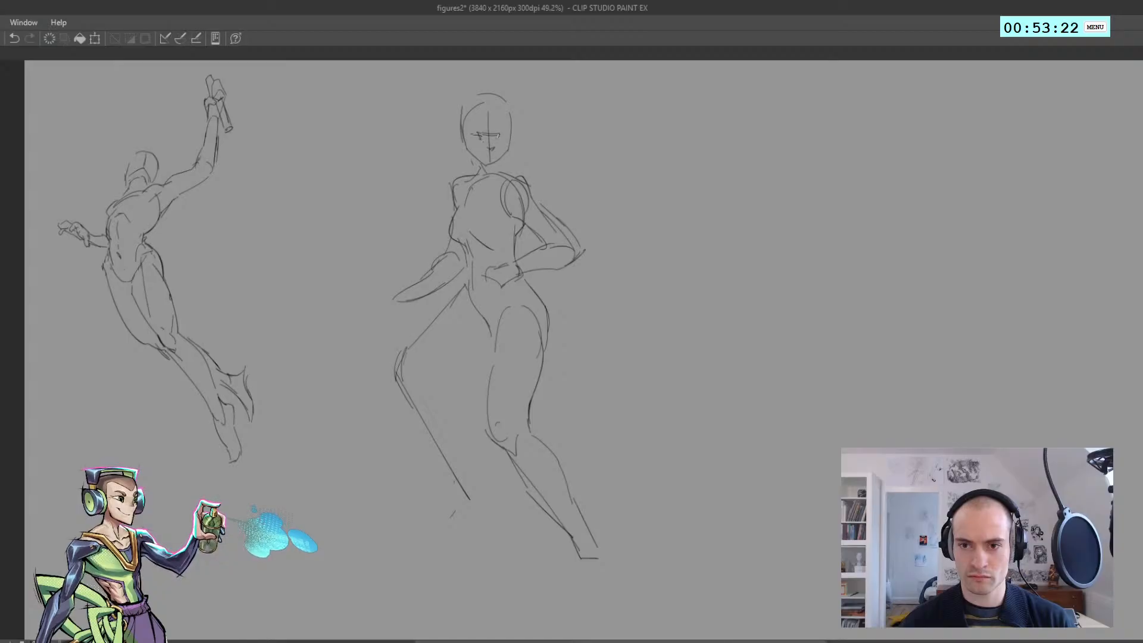
key(ctrl+z)
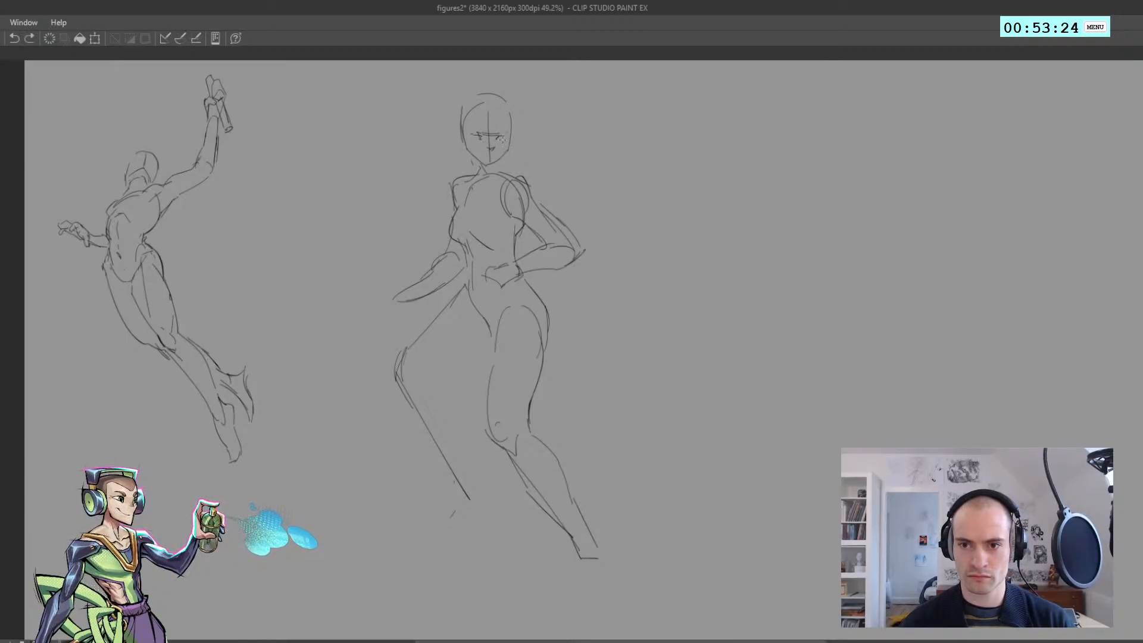
key(ctrl+z)
mouse_move(485, 136)
mouse_down()
mouse_move(466, 128)
mouse_move(504, 128)
mouse_up()
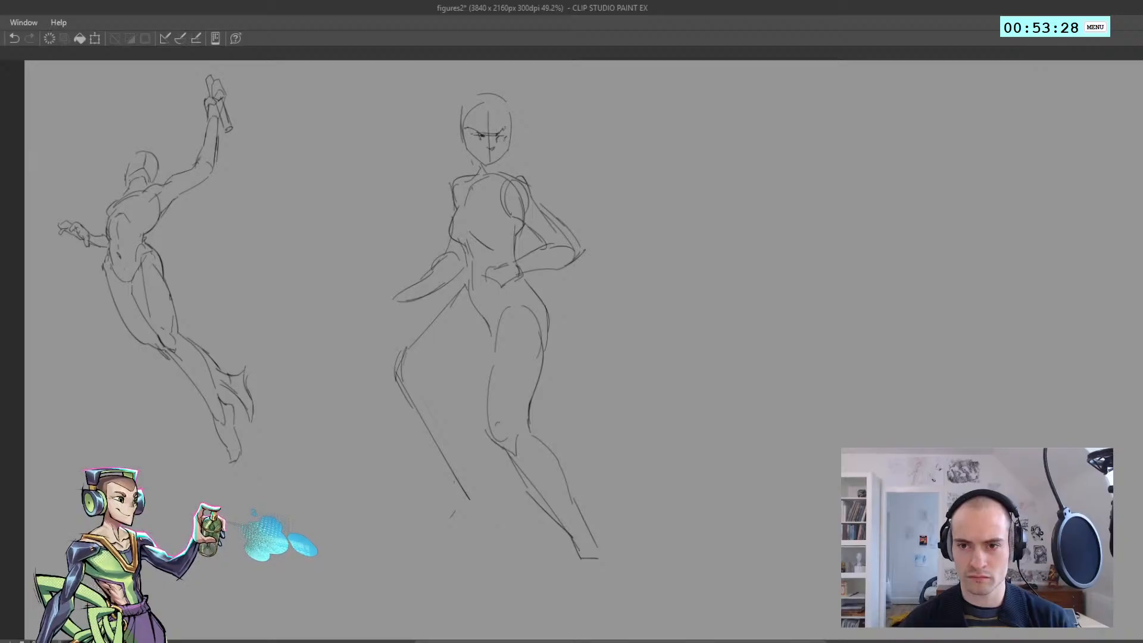
key(ctrl+z)
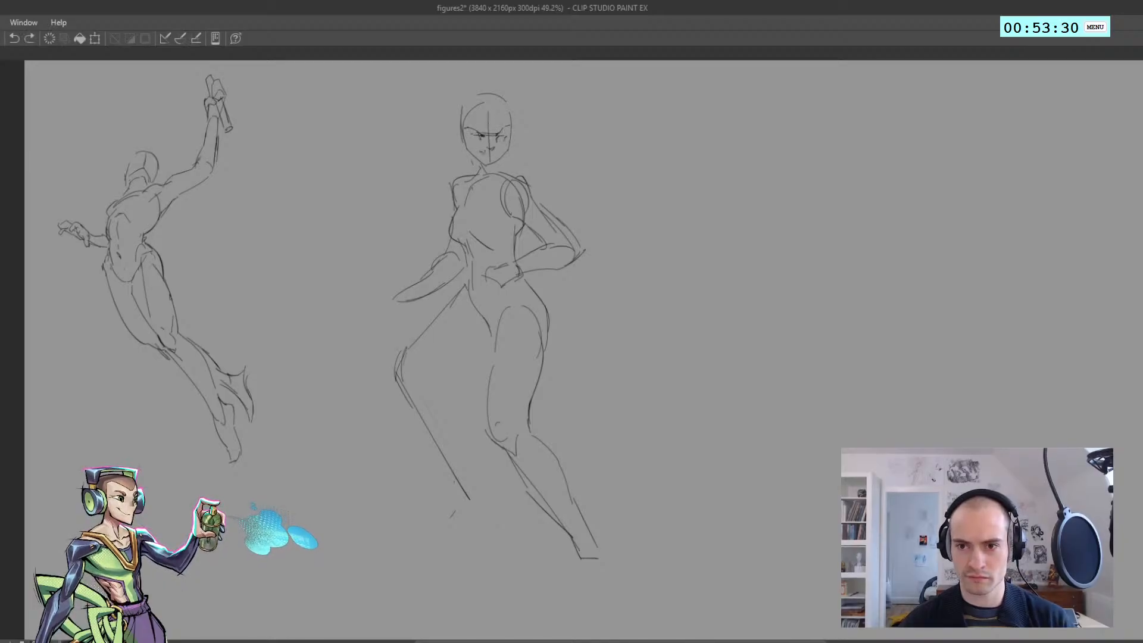
key(ctrl+z)
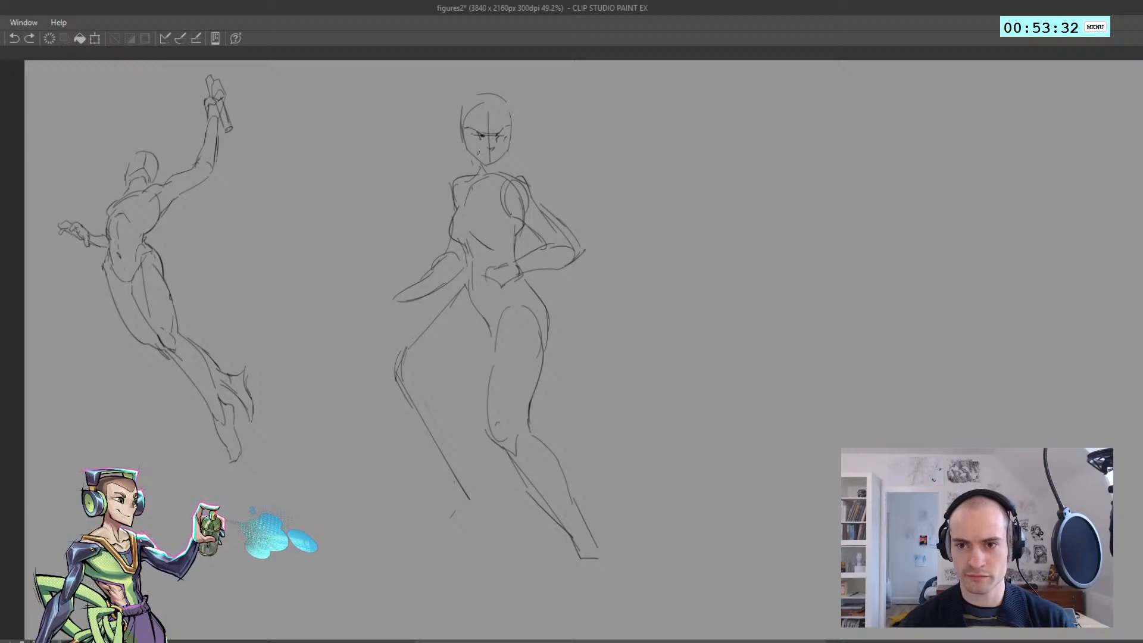
key(ctrl+z)
Zoom in on the face and outline the eye on the bent arm's side, checking it in the mirrored view
mouse_move(491, 155)
mouse_down()
mouse_move(471, 180)
mouse_move(467, 231)
mouse_up()
key(h)
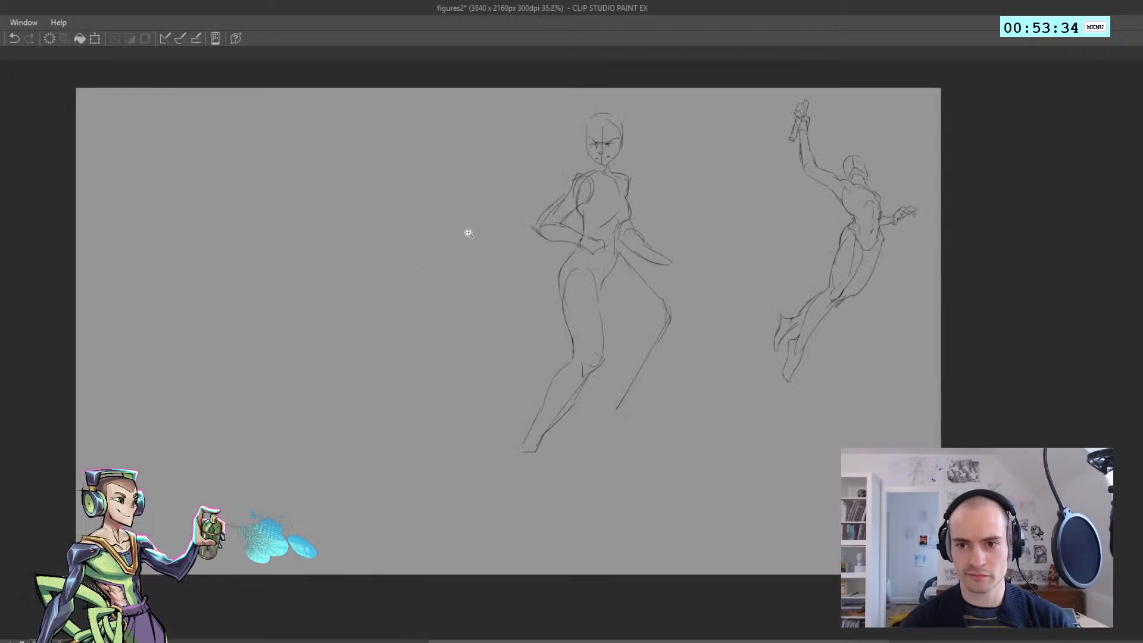
key(h)
drag(453, 147, 464, 158)
key(h)
mouse_move(561, 147)
mouse_down()
mouse_move(564, 166)
mouse_move(545, 140)
mouse_move(565, 143)
mouse_move(562, 172)
mouse_move(560, 156)
mouse_move(522, 172)
mouse_move(497, 165)
mouse_move(569, 154)
mouse_move(503, 173)
mouse_move(574, 165)
mouse_up()
key(ctrl+z)
key(ctrl+d)
key(h)
Refine the outline of the other eye to match, comparing the normal and mirrored views
key(h)
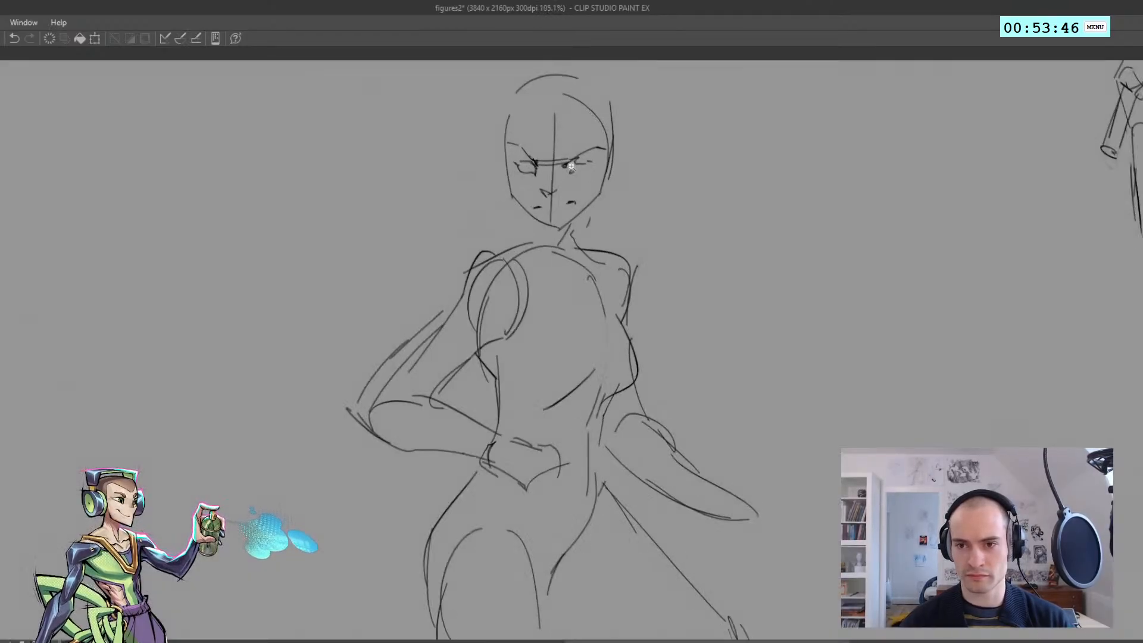
key(h)
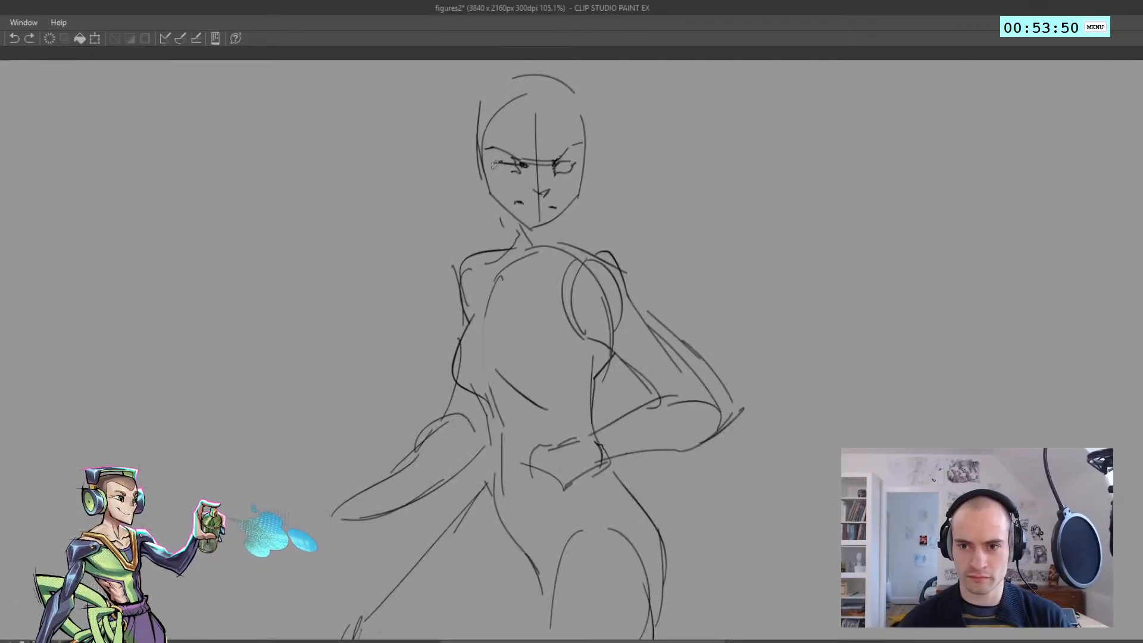
mouse_move(494, 165)
mouse_down()
mouse_move(533, 174)
mouse_move(485, 187)
mouse_move(563, 202)
mouse_move(547, 179)
mouse_move(555, 164)
mouse_move(535, 193)
mouse_move(553, 212)
mouse_move(504, 213)
mouse_move(519, 172)
mouse_up()
key(ctrl+z)
key(h)
key(ctrl+z)
key(h)
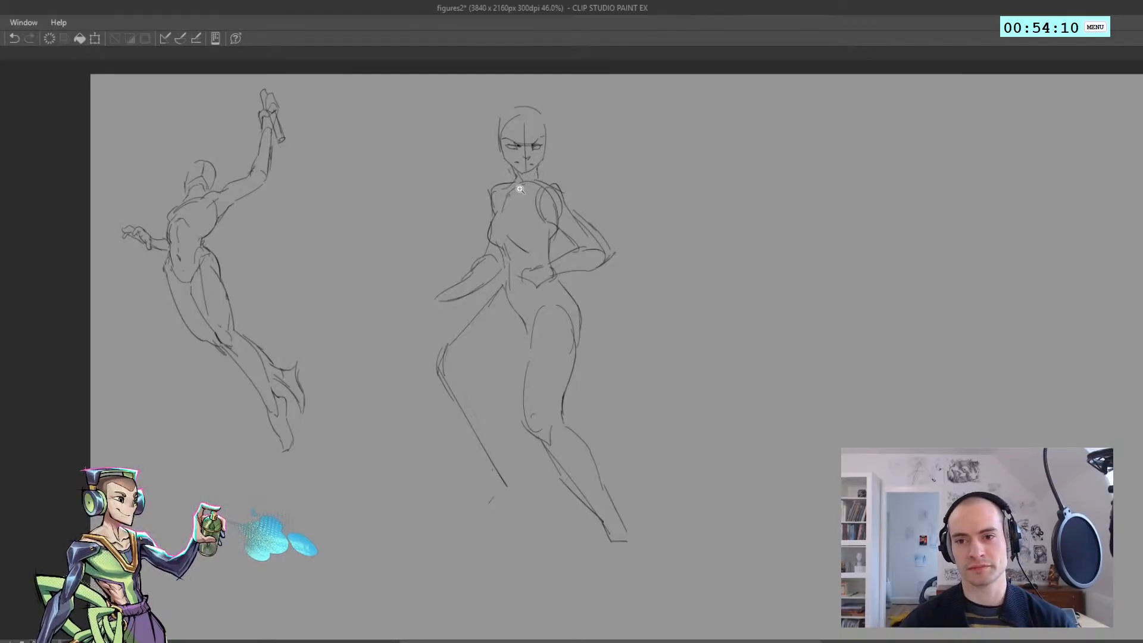
Sketch a short collarbone line across the upper chest in the mirrored view
scroll(524, 188, down, 5)
scroll(507, 197, up, 5)
scroll(538, 175, up, 2)
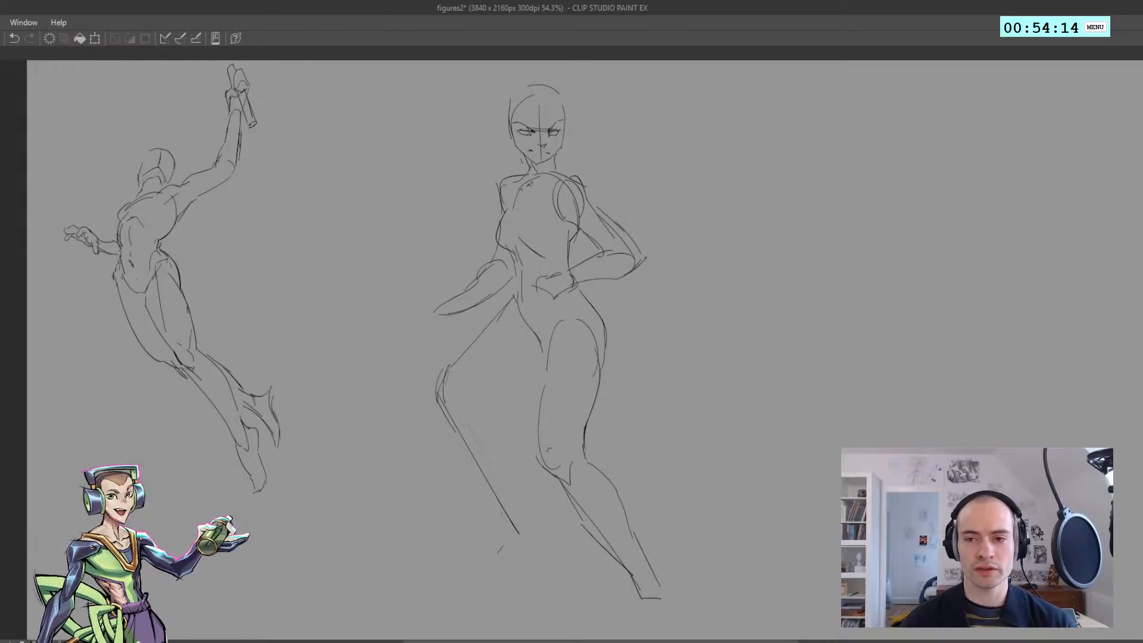
key(h)
drag(530, 184, 571, 190)
key(ctrl+z)
key(ctrl+z)
key(ctrl+z)
key(ctrl+z)
key(ctrl+z)
key(ctrl+z)
key(ctrl+z)
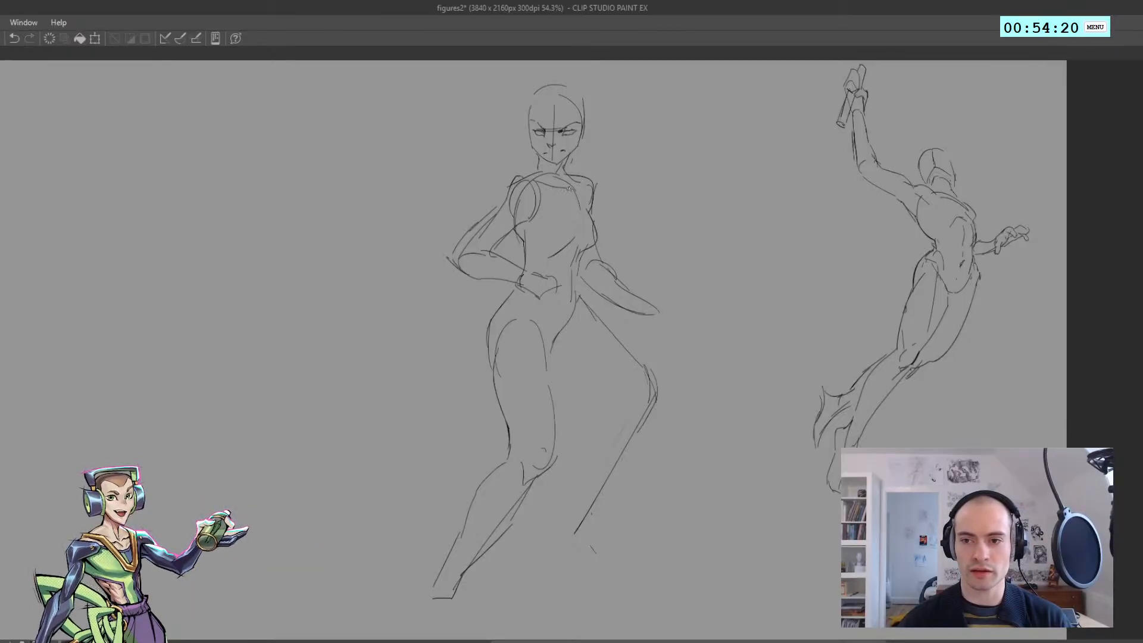
Add a short contour line to the relaxed shoulder of the standing figure, comparing the mirrored and normal views
key(ctrl+z)
key(h)
scroll(504, 185, up, 3)
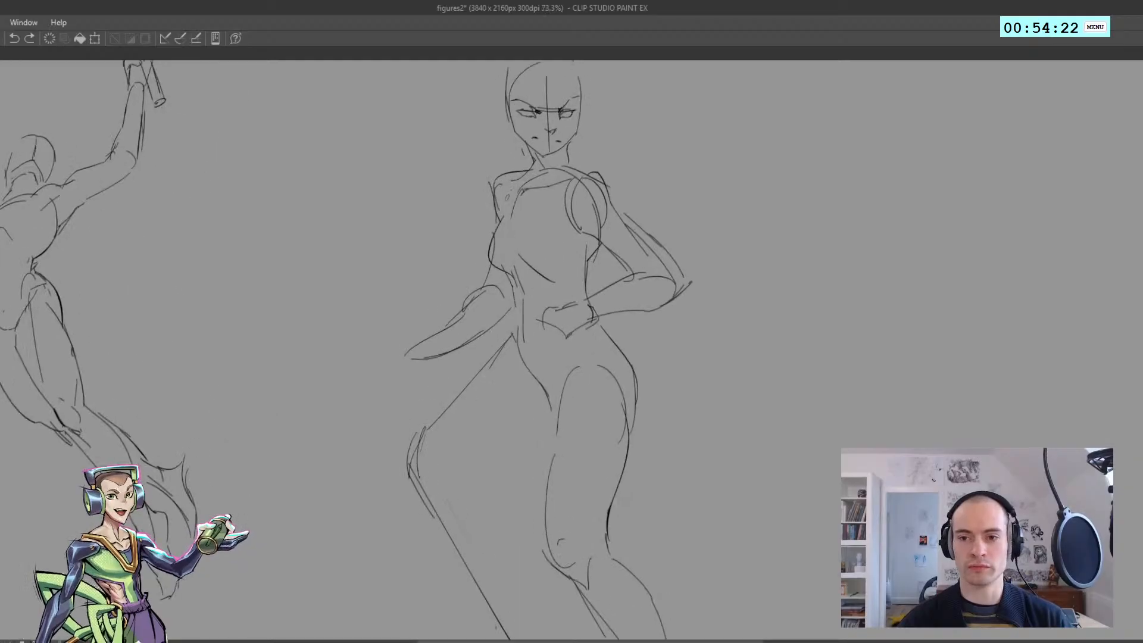
mouse_move(511, 183)
mouse_down()
mouse_move(479, 173)
mouse_move(572, 177)
mouse_move(543, 178)
mouse_move(554, 236)
mouse_up()
scroll(510, 180, down, 6)
key(h)
scroll(569, 179, up, 5)
scroll(557, 181, up, 1)
scroll(554, 236, down, 4)
scroll(539, 230, up, 3)
Erase the heavy stray line along one side of the standing figure's head
key(e)
drag(585, 139, 587, 190)
key(p)
key(ctrl+z)
key(ctrl+z)
key(ctrl+z)
Redraw the side outline of the head with a lighter line and check the whole figure mirrored
key(ctrl+z)
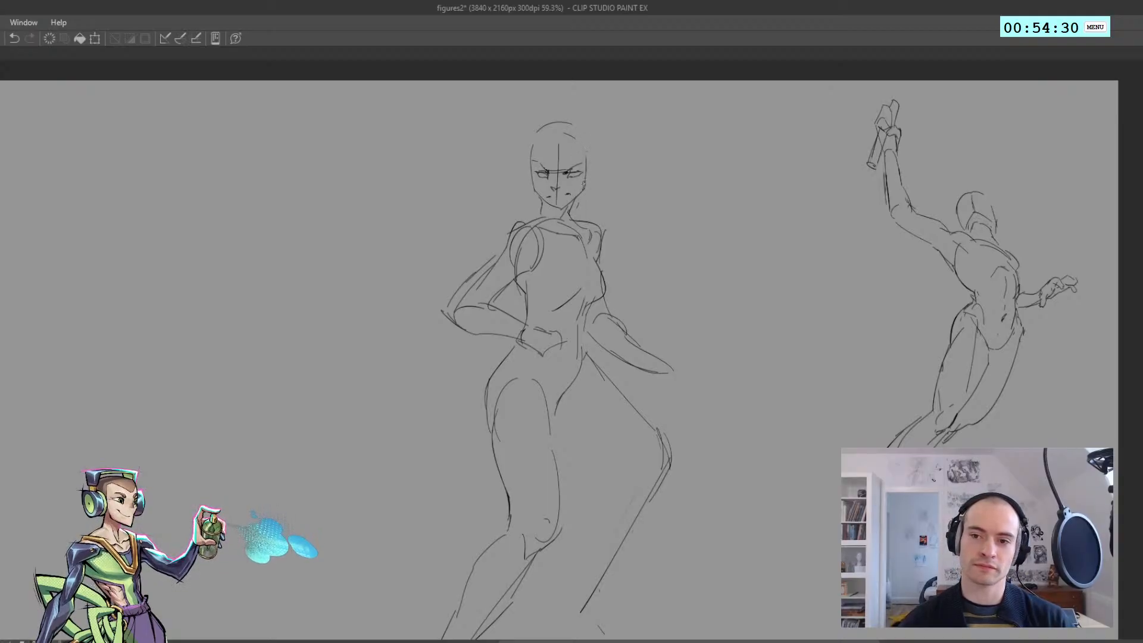
key(p)
drag(533, 145, 535, 188)
key(ctrl+z)
mouse_move(534, 137)
mouse_down()
mouse_move(529, 176)
mouse_move(530, 145)
mouse_move(522, 151)
mouse_move(566, 126)
mouse_move(567, 102)
mouse_move(530, 120)
mouse_move(541, 142)
mouse_move(580, 107)
mouse_move(554, 127)
mouse_move(552, 191)
mouse_move(531, 205)
mouse_move(565, 289)
mouse_move(520, 296)
mouse_up()
key(ctrl+z)
key(ctrl+z)
key(ctrl+z)
key(ctrl+d)
key(h)
key(ctrl+0)
key(p)
key(ctrl+z)
key(ctrl+z)
key(ctrl+z)
key(ctrl+z)
key(ctrl+0)
Rework the rounded top of the supporting leg's thigh into a pointed crease below the hip
key(ctrl+z)
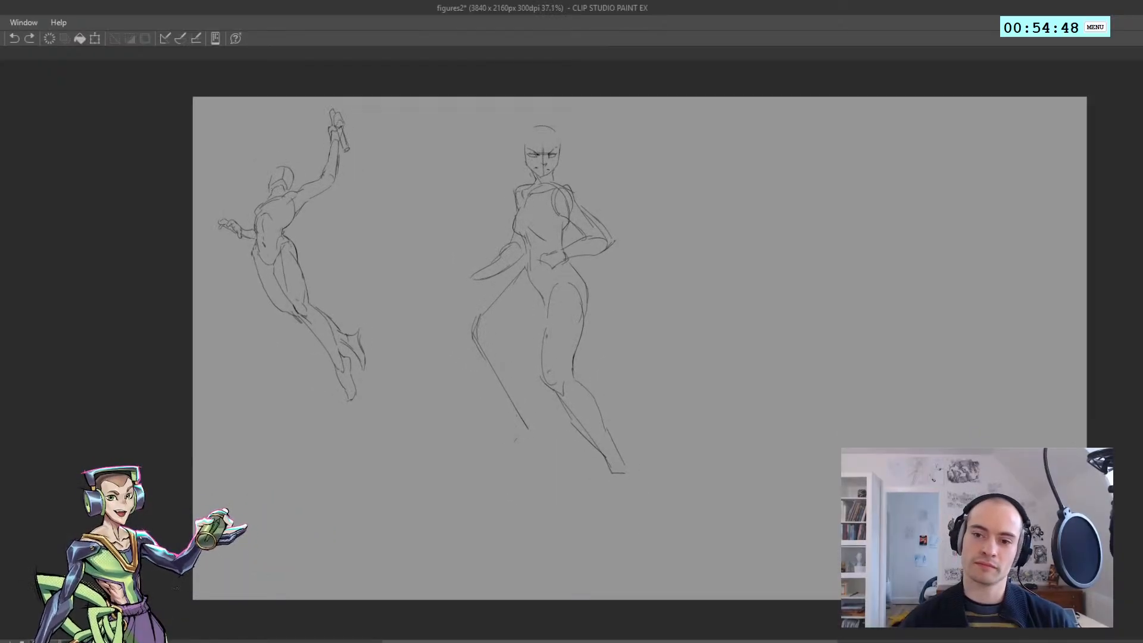
mouse_move(548, 332)
mouse_down()
mouse_move(563, 291)
mouse_move(579, 310)
mouse_move(555, 291)
mouse_up()
key(ctrl+z)
key(ctrl+z)
key(ctrl+z)
scroll(606, 330, down, 4)
key(h)
scroll(534, 295, up, 4)
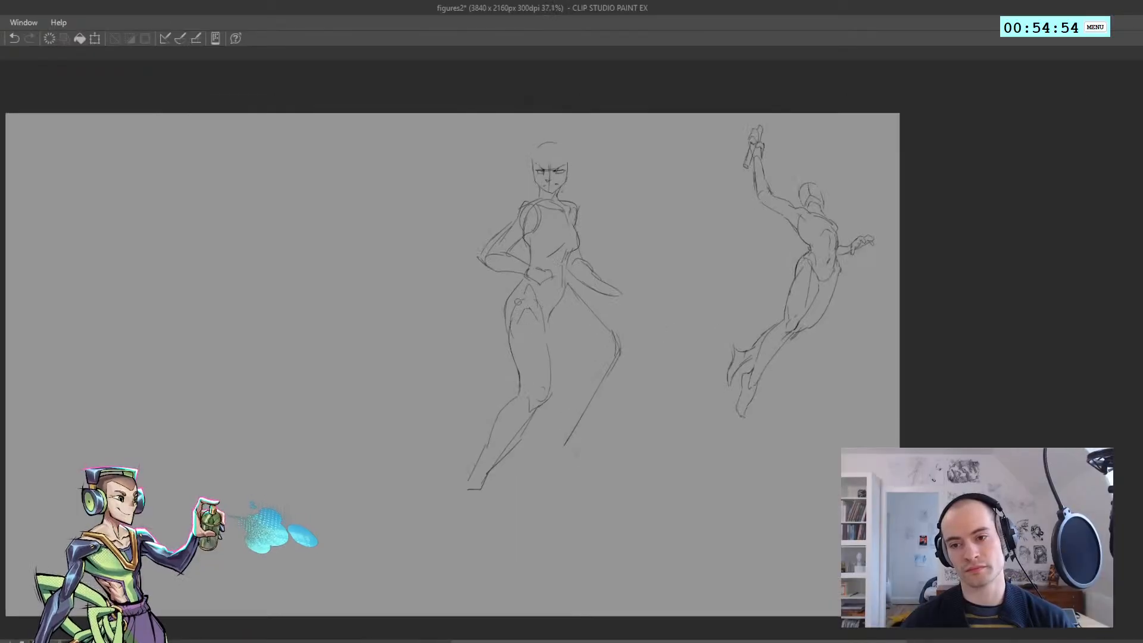
drag(525, 290, 517, 342)
key(ctrl+z)
key(ctrl+z)
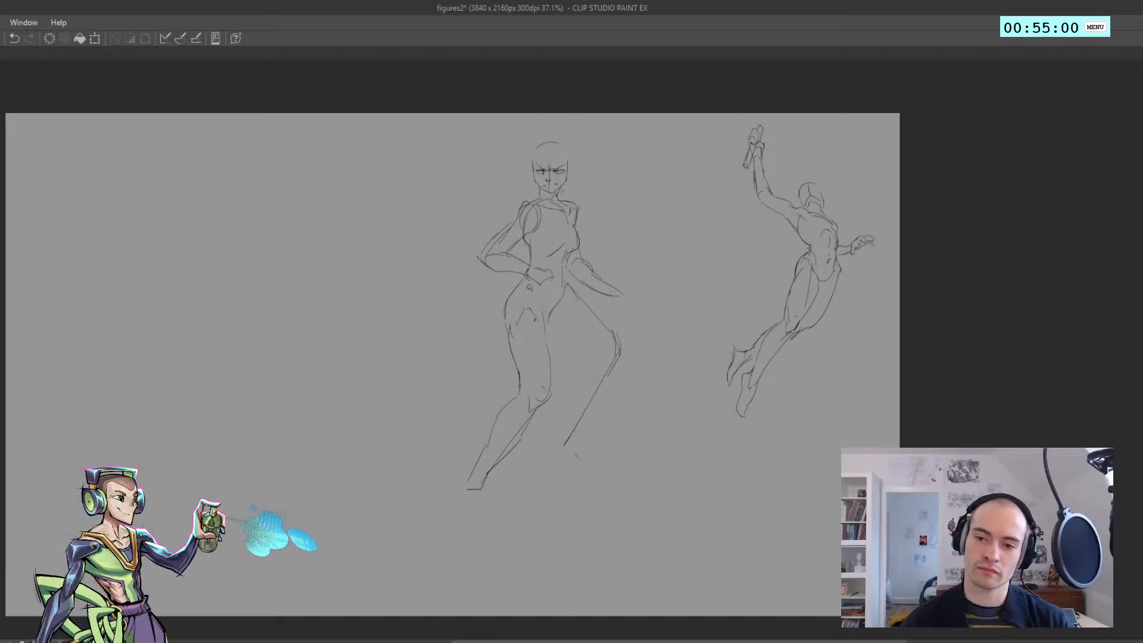
Sketch a small hip-bone mark just under the hand on the hip, checking it in both view orientations
drag(529, 298, 542, 255)
key(h)
key(ctrl+z)
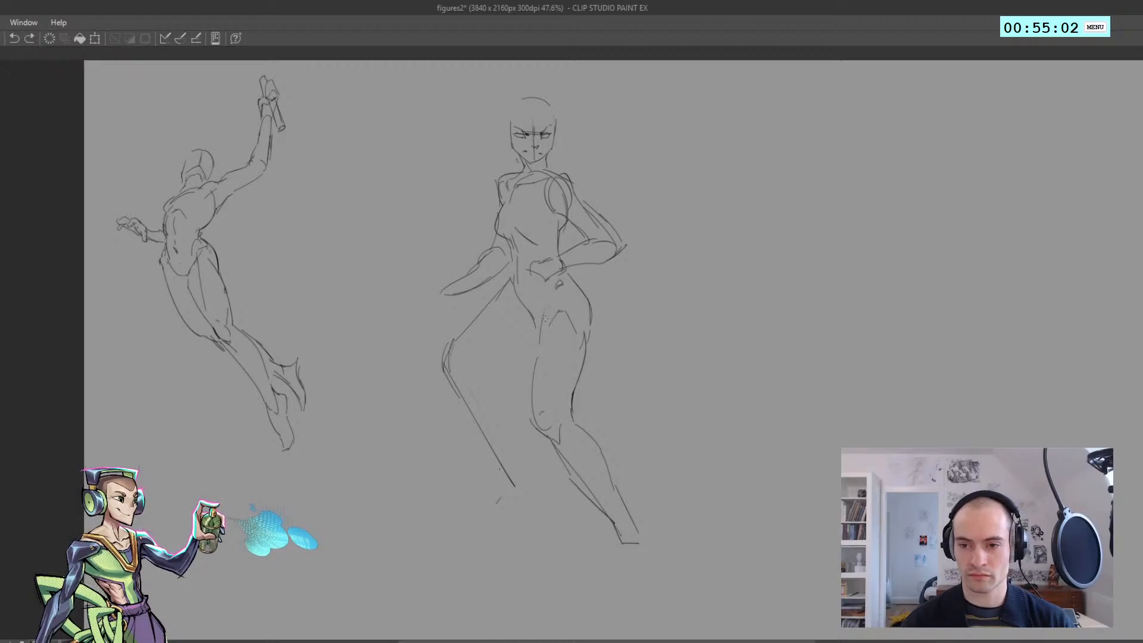
mouse_move(543, 319)
mouse_down()
mouse_move(540, 331)
mouse_move(559, 217)
mouse_up()
key(ctrl+z)
key(h)
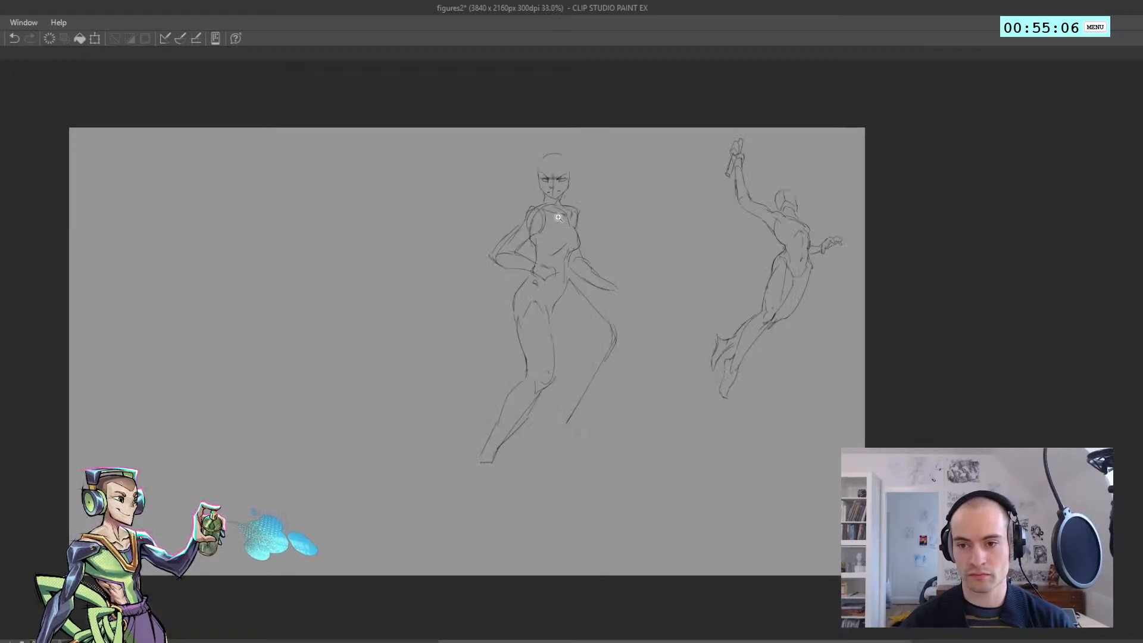
drag(530, 280, 533, 316)
key(h)
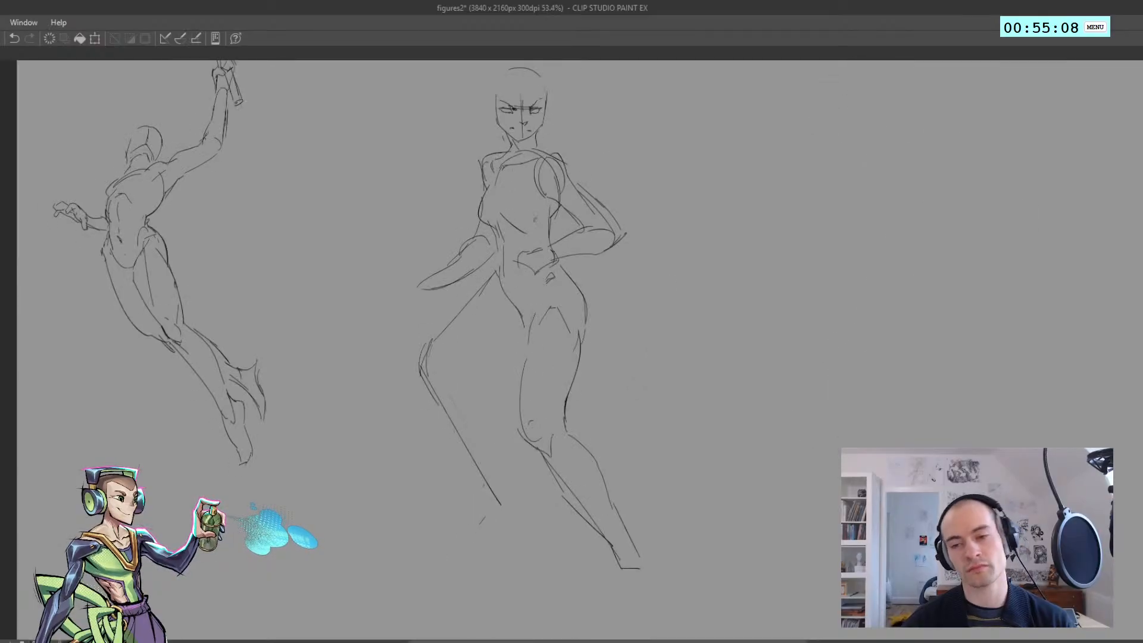
key(ctrl+z)
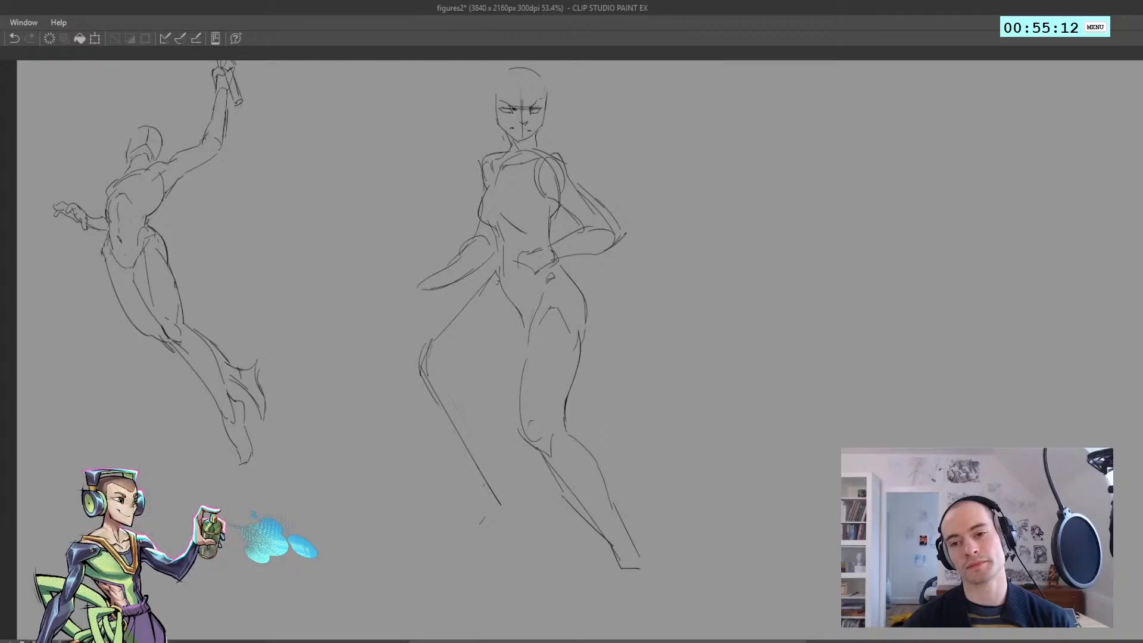
Clear the upper part of the groin line and join the waist contour to the bent leg's outer thigh
drag(524, 316, 529, 324)
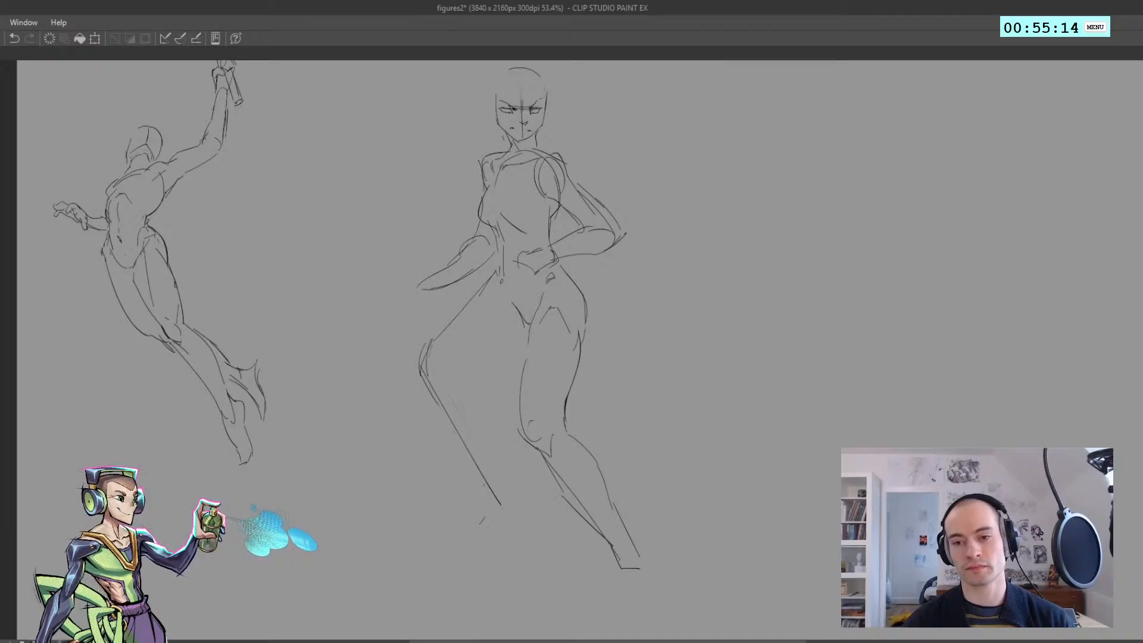
key(h)
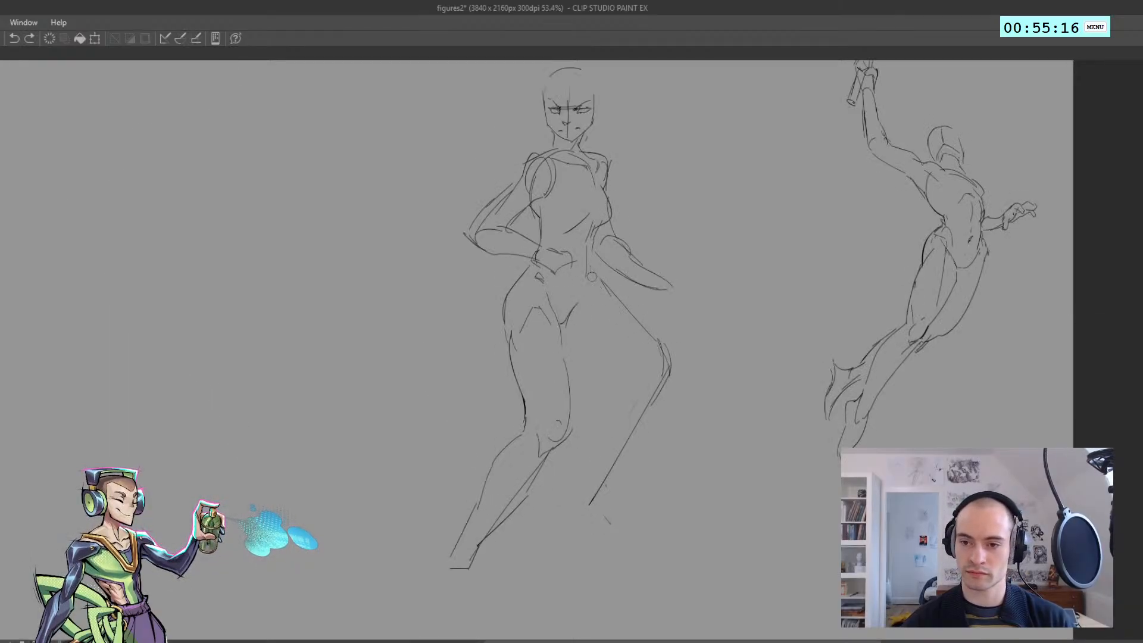
drag(593, 277, 625, 310)
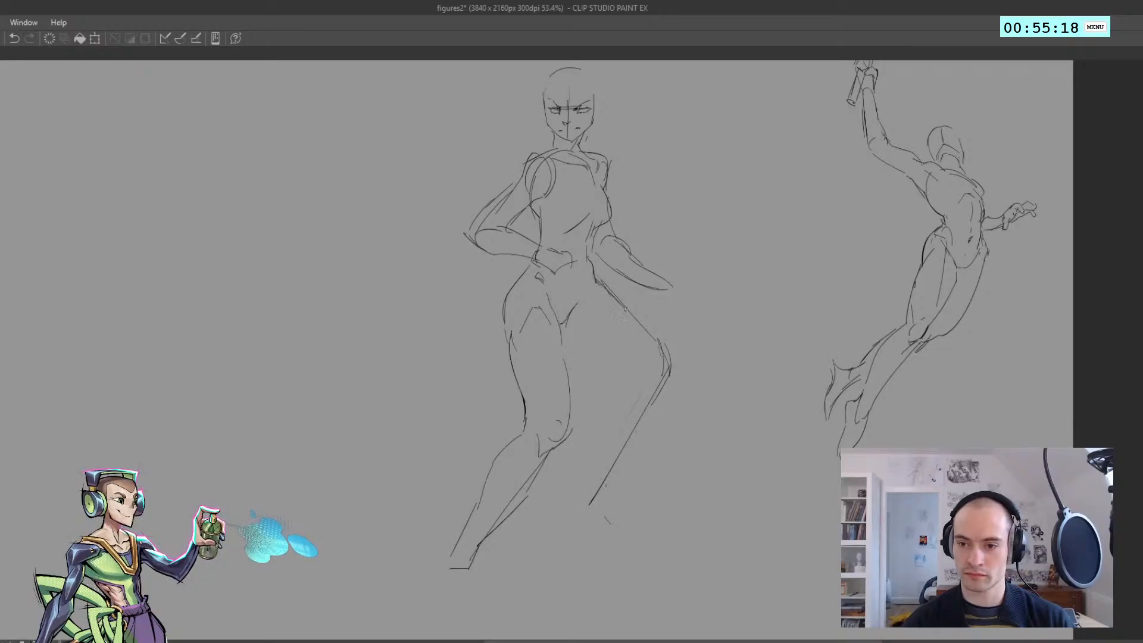
key(h)
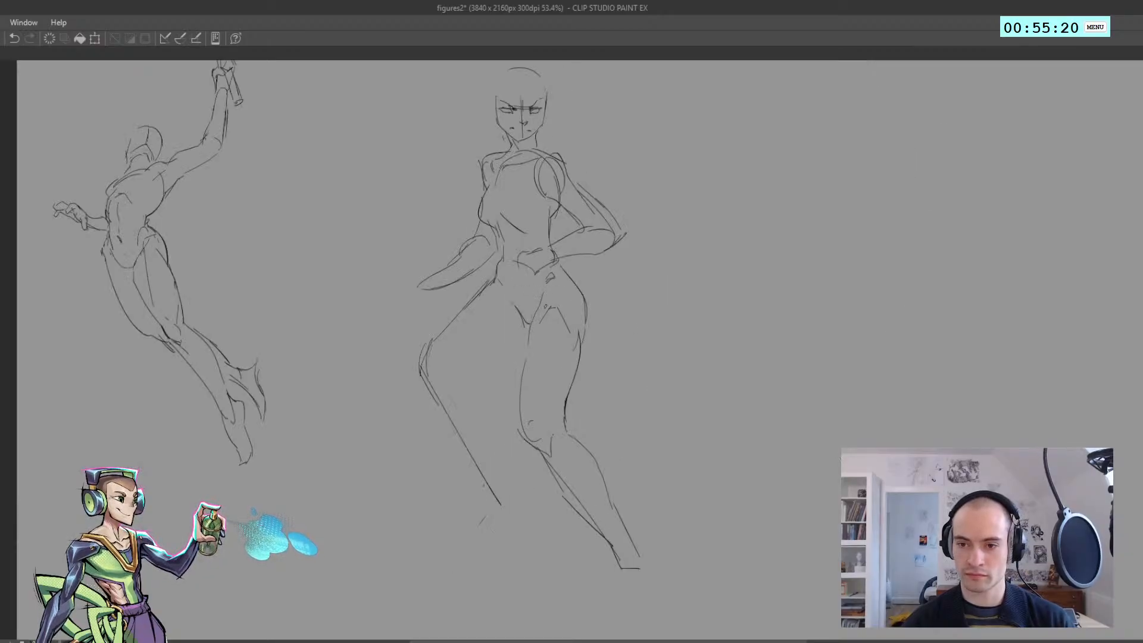
Redraw the diagonal groin line from the bent leg's hip down to the crotch
mouse_move(514, 272)
mouse_down()
mouse_move(520, 301)
mouse_move(471, 287)
mouse_move(520, 302)
mouse_up()
key(h)
key(h)
key(ctrl+z)
drag(520, 295, 494, 281)
drag(481, 324, 499, 316)
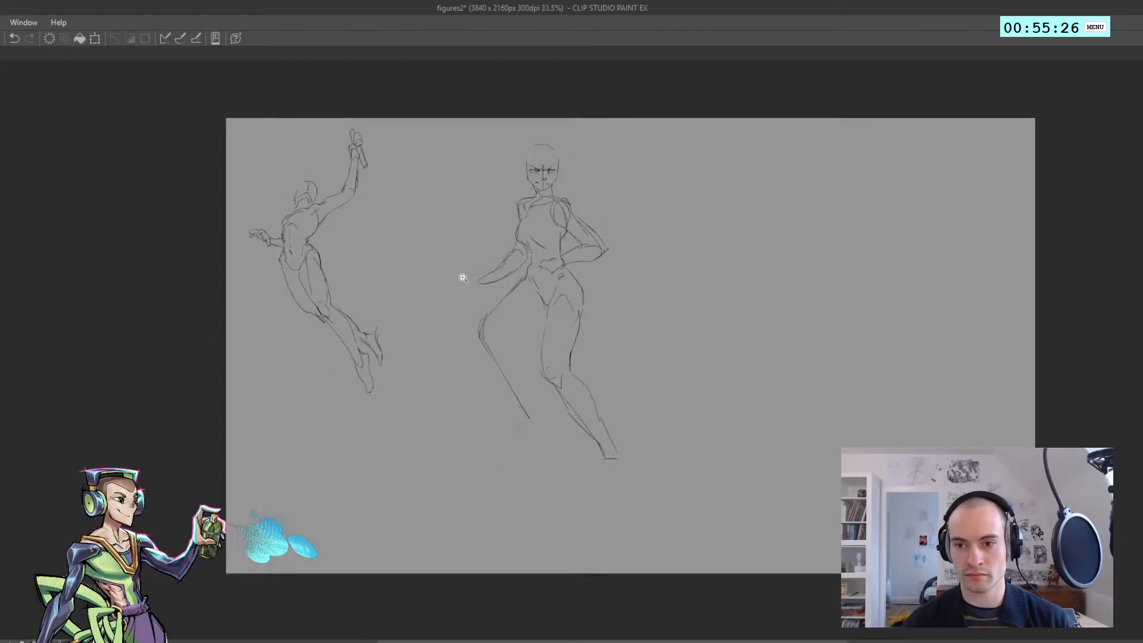
Sketch a fist gripping a straight handle at the end of the outstretched forearm
mouse_move(463, 277)
mouse_down()
mouse_move(496, 301)
mouse_move(464, 273)
mouse_move(454, 287)
mouse_move(471, 300)
mouse_move(465, 286)
mouse_move(521, 284)
mouse_move(481, 258)
mouse_up()
key(ctrl+z)
key(ctrl+z)
key(ctrl+z)
key(ctrl+z)
key(ctrl+z)
key(h)
scroll(470, 301, down, 2)
key(h)
scroll(506, 280, up, 2)
key(ctrl+z)
mouse_move(480, 256)
mouse_down()
mouse_move(494, 247)
mouse_move(515, 284)
mouse_move(505, 273)
mouse_up()
key(ctrl+z)
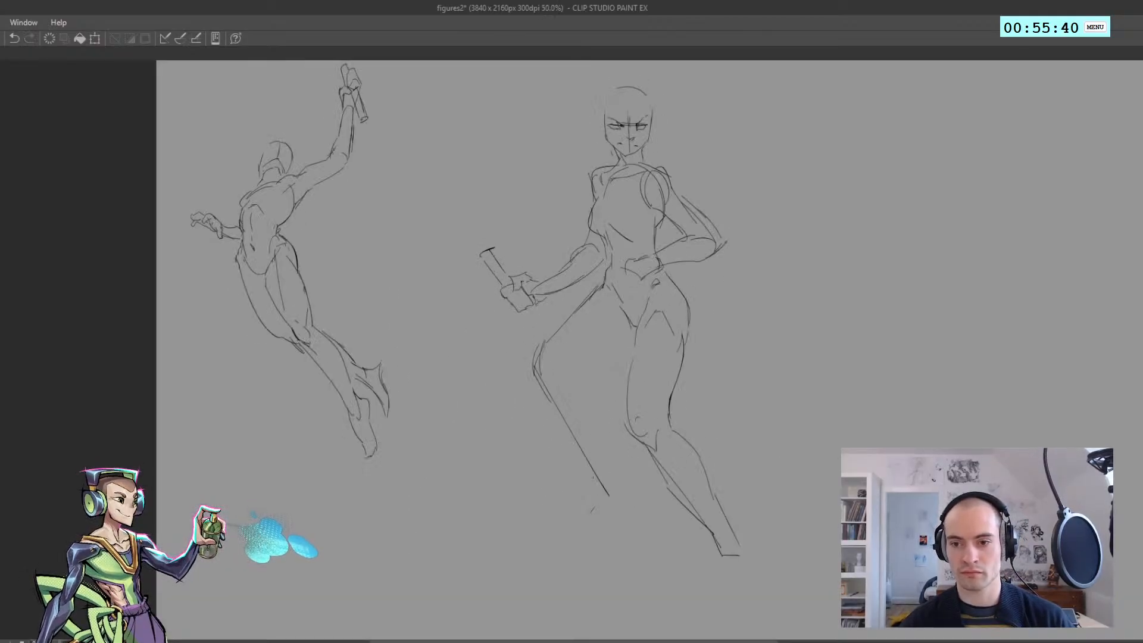
Close the lower end of the handle and sketch a rounded racket head above it
drag(545, 321, 538, 326)
drag(473, 254, 434, 182)
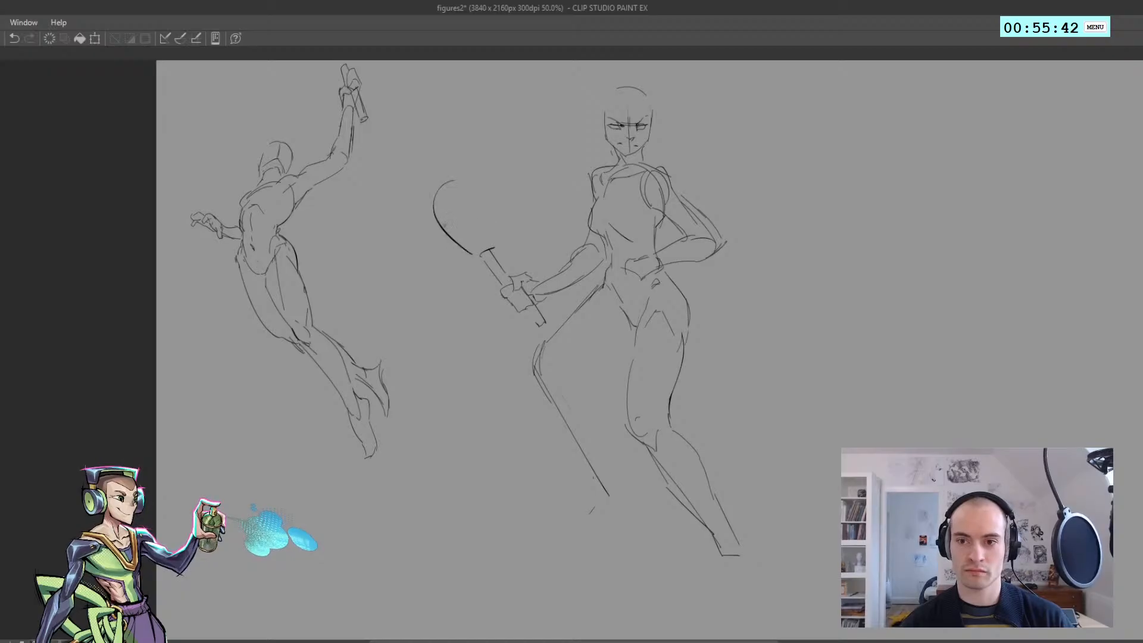
key(ctrl+z)
mouse_move(459, 255)
mouse_down()
mouse_move(430, 200)
mouse_move(444, 246)
mouse_move(450, 177)
mouse_move(493, 205)
mouse_move(495, 259)
mouse_move(481, 226)
mouse_up()
key(ctrl+z)
key(ctrl+z)
key(h)
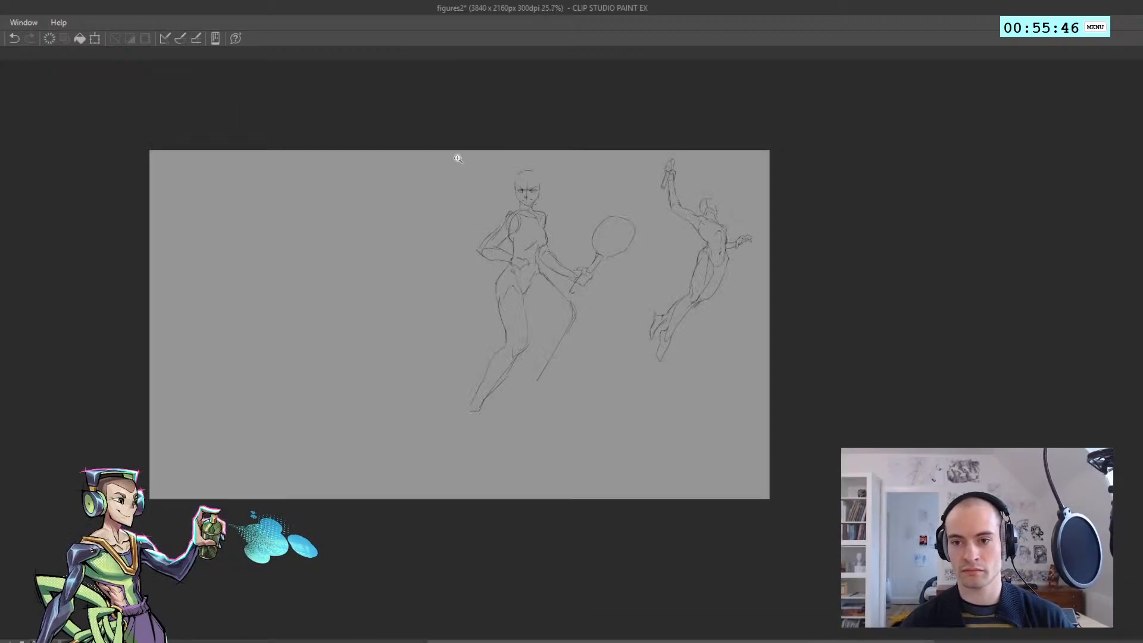
Sketch crossing string lines inside the racket head
key(h)
drag(479, 291, 486, 288)
key(ctrl+z)
key(ctrl+z)
mouse_move(469, 219)
mouse_down()
mouse_move(459, 204)
mouse_move(474, 241)
mouse_up()
Sketch the fingers of the hand resting on the hip and a short line at the opposite waist
key(h)
mouse_move(558, 248)
mouse_down()
mouse_move(548, 227)
mouse_move(560, 245)
mouse_move(532, 236)
mouse_up()
key(ctrl+z)
mouse_move(499, 217)
mouse_down()
mouse_move(539, 226)
mouse_move(580, 266)
mouse_move(536, 364)
mouse_move(598, 345)
mouse_move(605, 312)
mouse_move(527, 308)
mouse_move(580, 329)
mouse_move(597, 359)
mouse_up()
key(h)
key(ctrl+z)
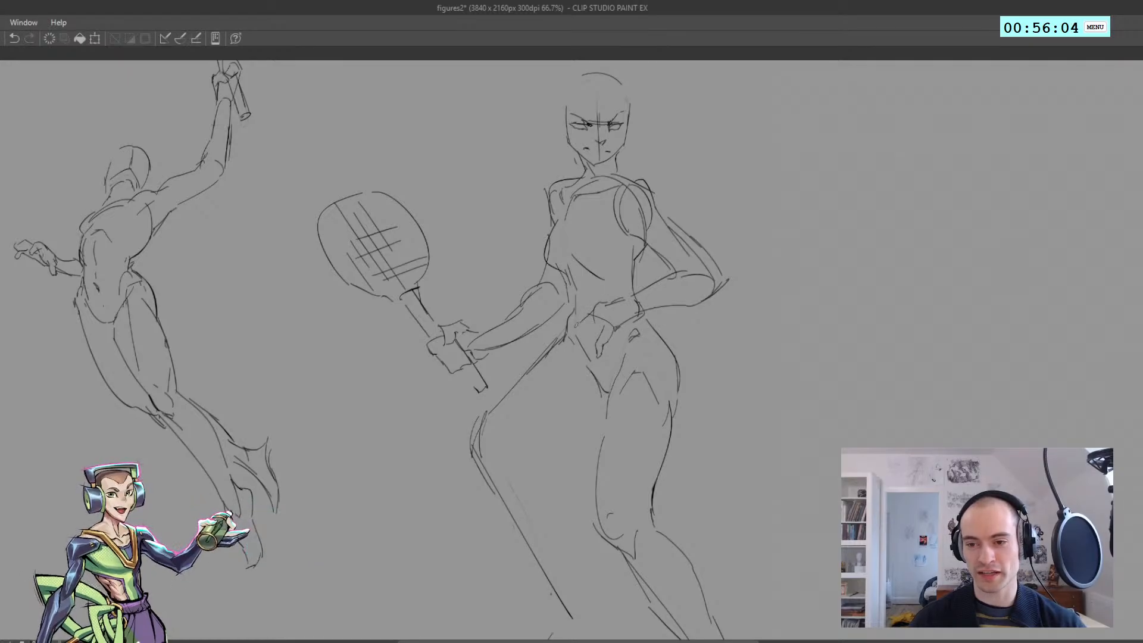
mouse_move(578, 325)
mouse_down()
mouse_move(576, 352)
mouse_move(588, 346)
mouse_up()
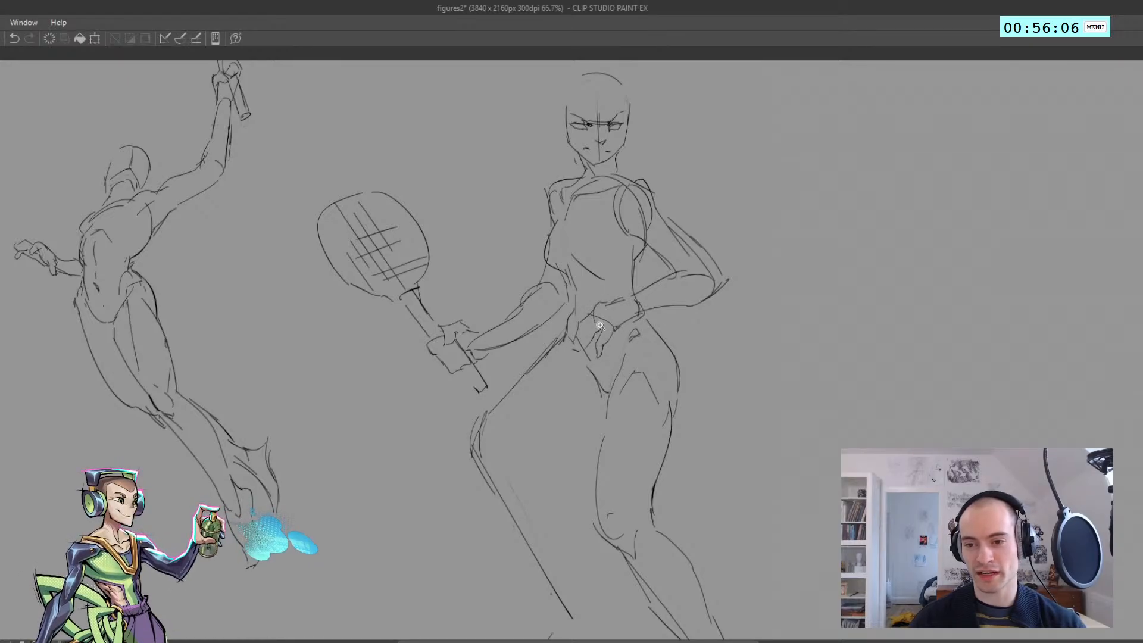
Refine the fingers of the hand on the hip and strengthen the waistline above them, checking the mirrored view
key(h)
scroll(539, 313, down, 3)
scroll(509, 319, up, 3)
key(ctrl+z)
mouse_move(514, 310)
mouse_down()
mouse_move(532, 319)
mouse_move(500, 318)
mouse_move(551, 321)
mouse_move(518, 321)
mouse_up()
key(ctrl+z)
key(ctrl+z)
key(ctrl+z)
key(h)
key(ctrl+z)
mouse_move(518, 320)
mouse_down()
mouse_move(569, 309)
mouse_move(547, 325)
mouse_move(577, 299)
mouse_move(613, 298)
mouse_move(522, 255)
mouse_move(518, 328)
mouse_up()
key(ctrl+z)
key(ctrl+z)
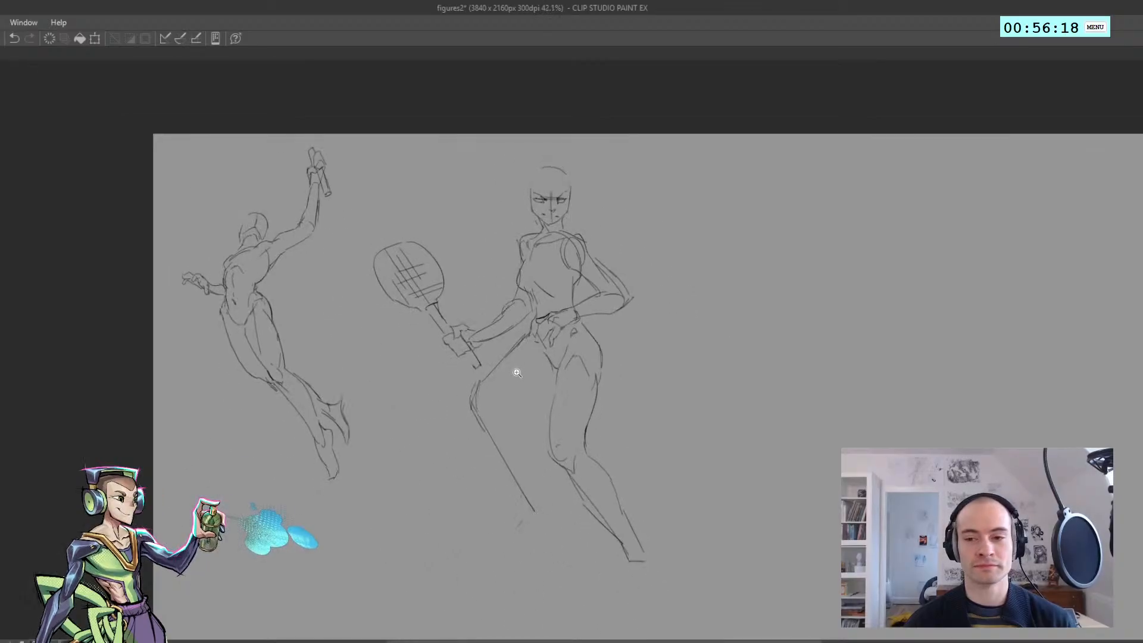
mouse_move(516, 372)
mouse_down()
mouse_move(498, 345)
mouse_move(532, 320)
mouse_move(512, 312)
mouse_up()
key(h)
key(h)
mouse_move(505, 299)
mouse_down()
mouse_move(450, 302)
mouse_move(503, 320)
mouse_up()
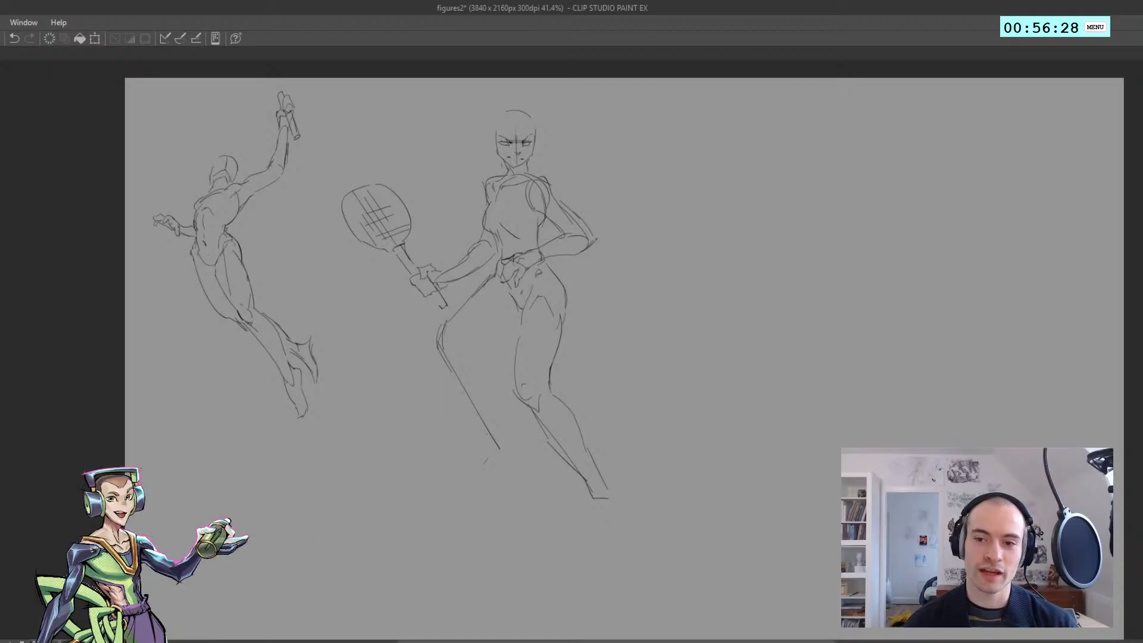
mouse_move(361, 169)
mouse_down()
mouse_move(332, 241)
mouse_move(418, 256)
mouse_move(325, 239)
mouse_up()
key(ctrl+z)
key(ctrl+z)
drag(359, 168, 377, 169)
key(ctrl+z)
mouse_move(337, 169)
mouse_down()
mouse_move(358, 160)
mouse_move(417, 177)
mouse_move(365, 265)
mouse_move(375, 160)
mouse_up()
key(ctrl+z)
key(ctrl+z)
mouse_move(368, 162)
mouse_down()
mouse_move(429, 200)
mouse_move(431, 256)
mouse_move(358, 178)
mouse_move(410, 253)
mouse_move(325, 173)
mouse_move(438, 243)
mouse_up()
key(ctrl+z)
key(ctrl+z)
key(ctrl+z)
key(ctrl+z)
key(ctrl+z)
Sketch a small downward-tapering shape, wide at the top, between the bent leg's shin and the supporting calf
scroll(525, 286, up, 3)
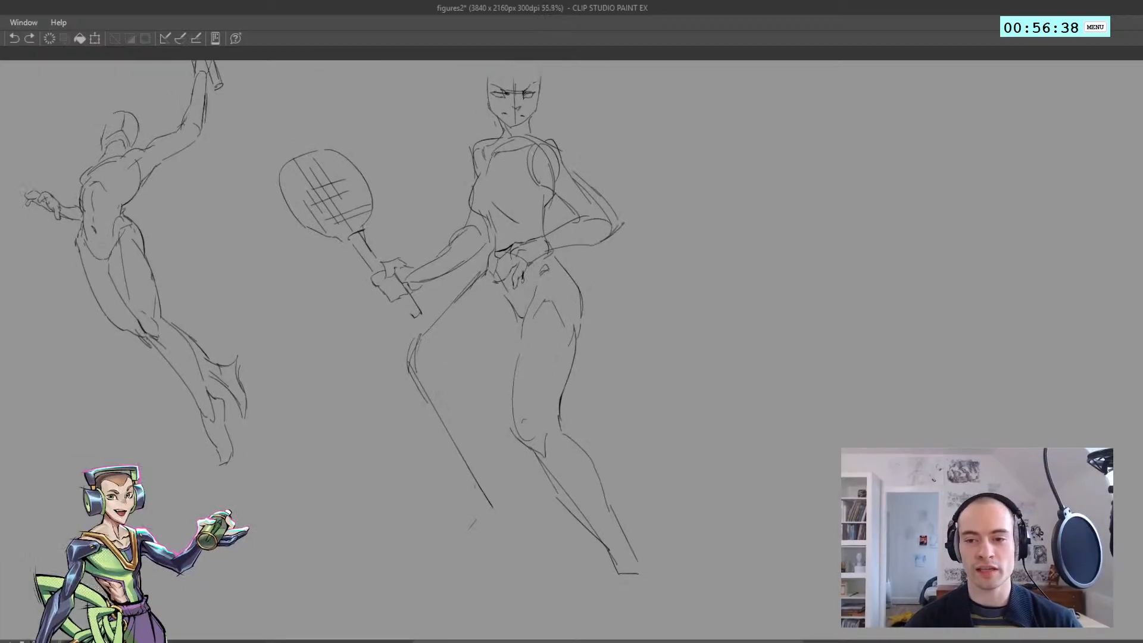
drag(522, 258, 520, 359)
key(ctrl+z)
scroll(511, 386, down, 4)
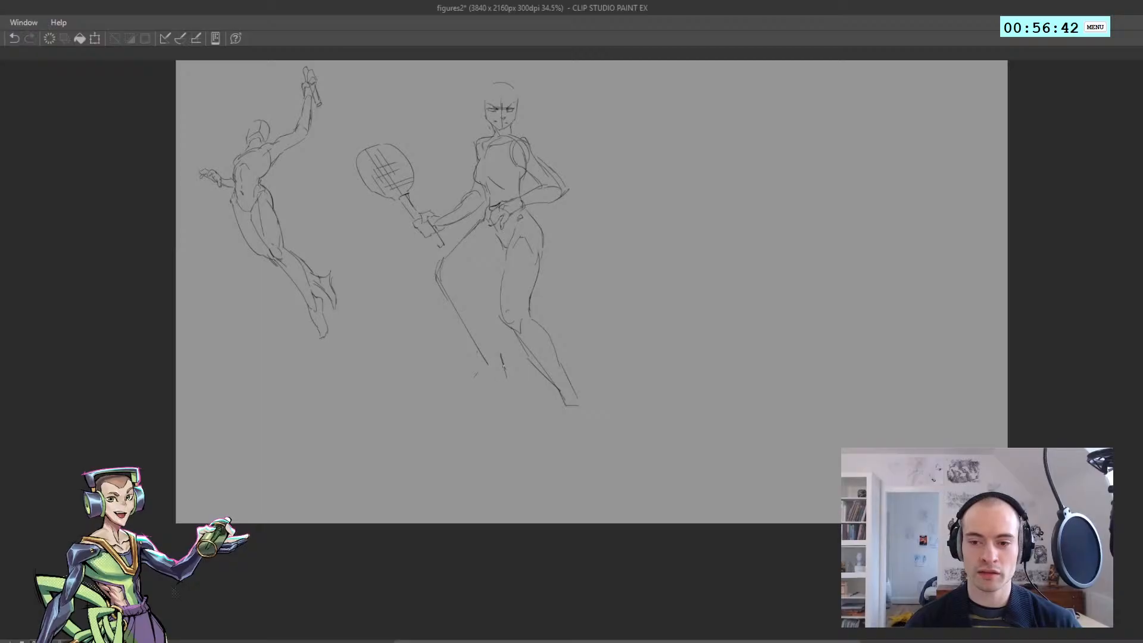
key(ctrl+z)
drag(507, 355, 523, 360)
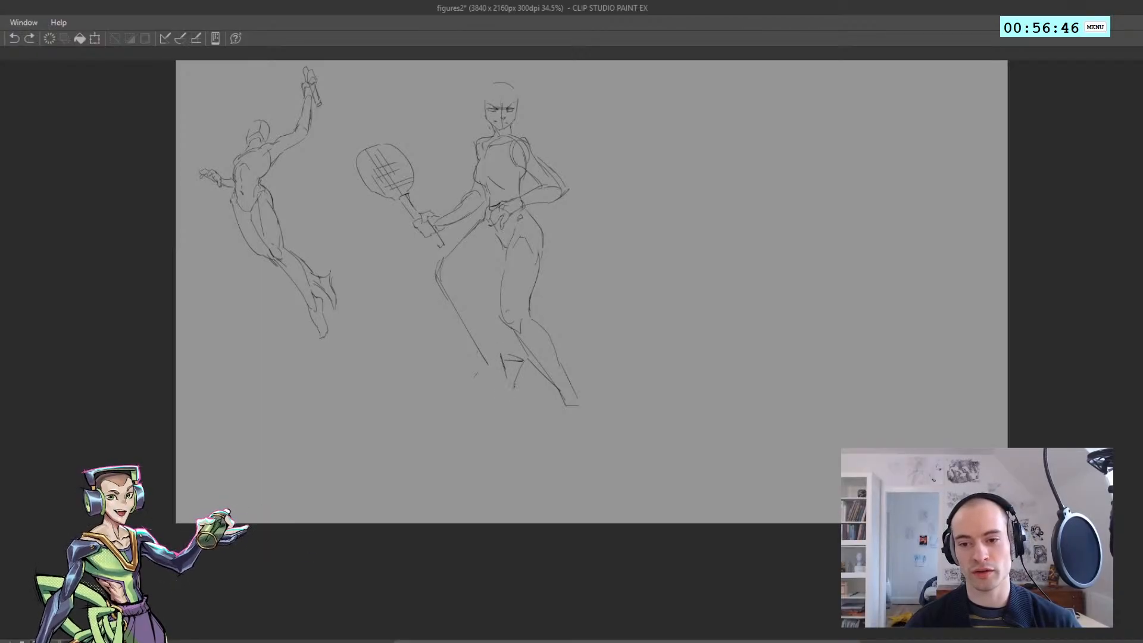
key(ctrl+z)
drag(507, 382, 513, 407)
key(ctrl+z)
key(ctrl+z)
key(ctrl+z)
scroll(509, 359, up, 5)
drag(505, 361, 527, 358)
Sketch the bent leg's foot with a curved instep and a long, flat sole line reaching towards the tapering shape
drag(493, 310, 423, 304)
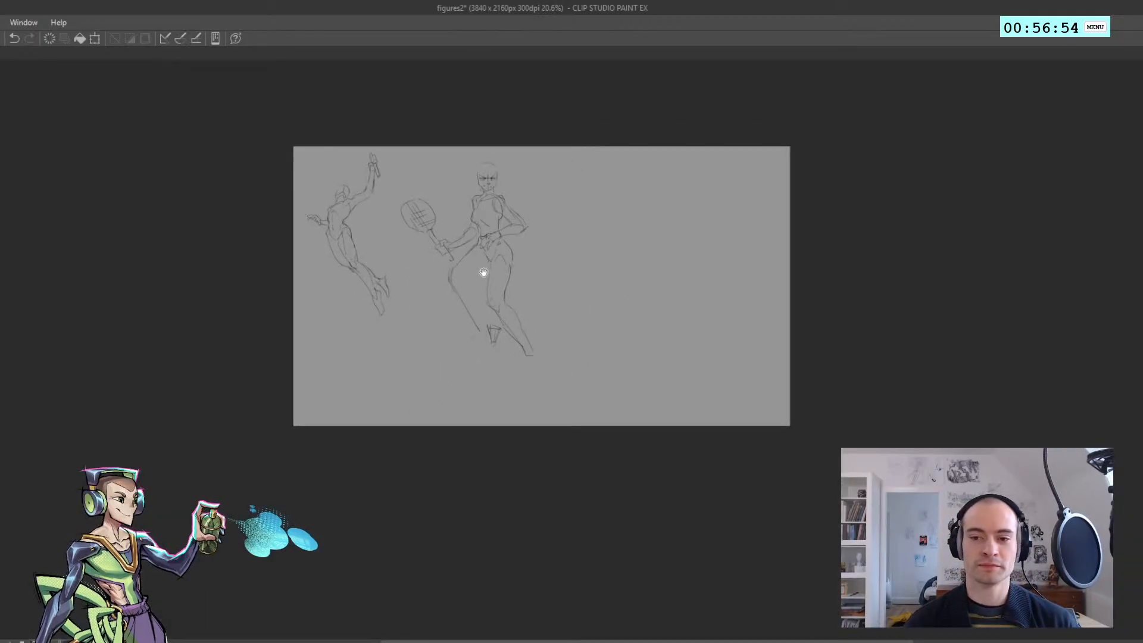
drag(483, 271, 488, 324)
drag(471, 301, 503, 233)
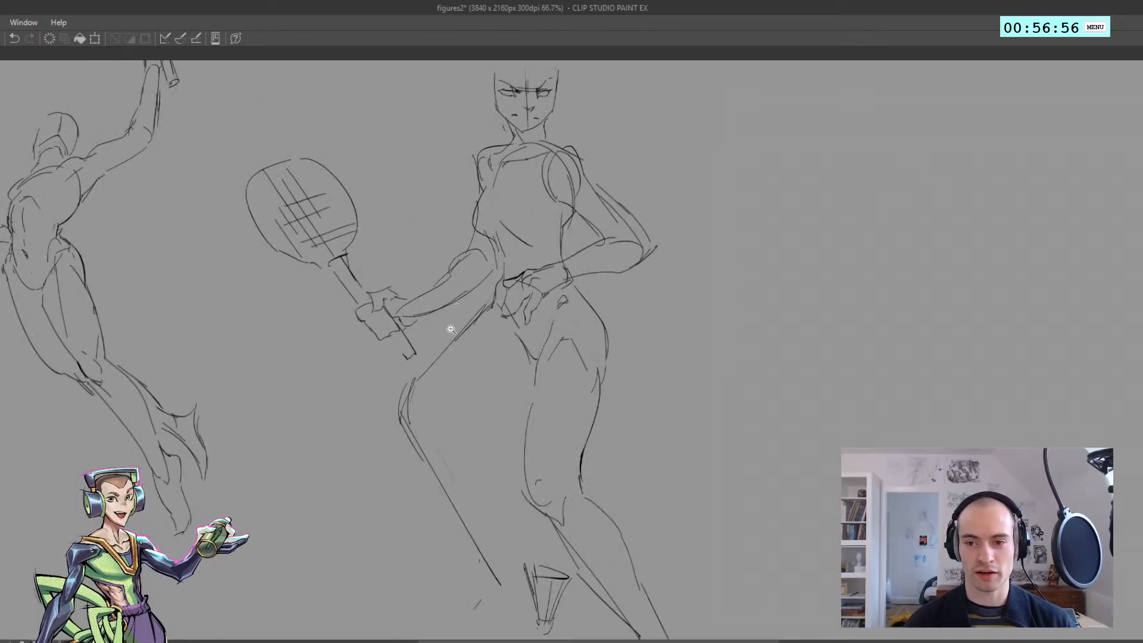
mouse_move(451, 327)
mouse_down()
mouse_move(417, 319)
mouse_move(436, 333)
mouse_up()
drag(463, 404, 454, 364)
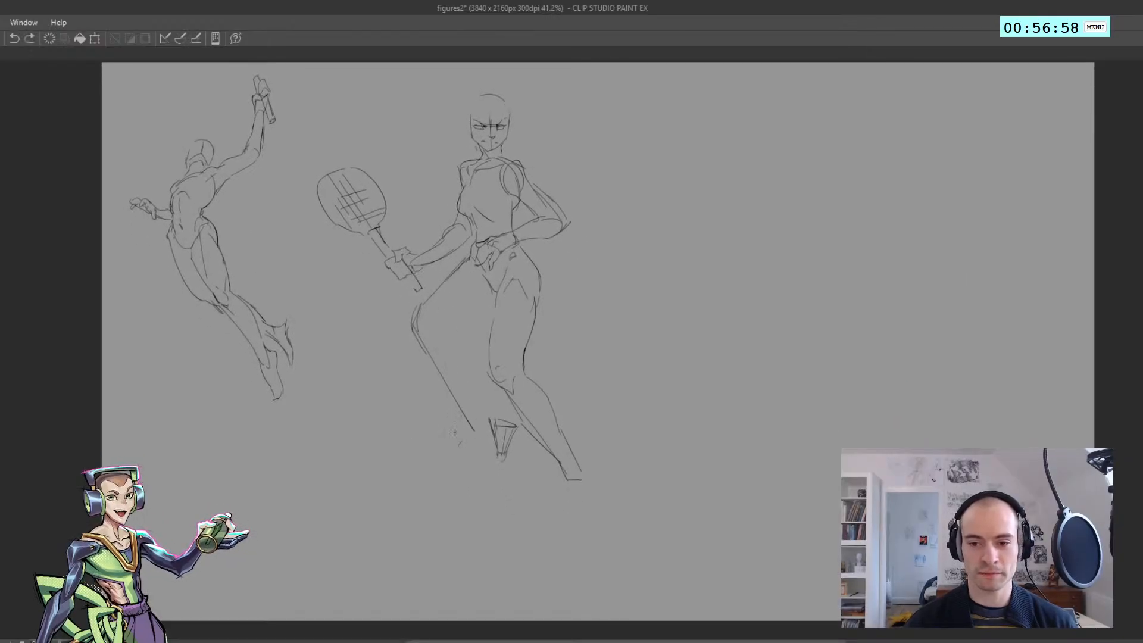
key(ctrl+z)
drag(423, 434, 491, 435)
mouse_move(463, 418)
mouse_down()
mouse_move(421, 436)
mouse_move(437, 433)
mouse_up()
key(ctrl+z)
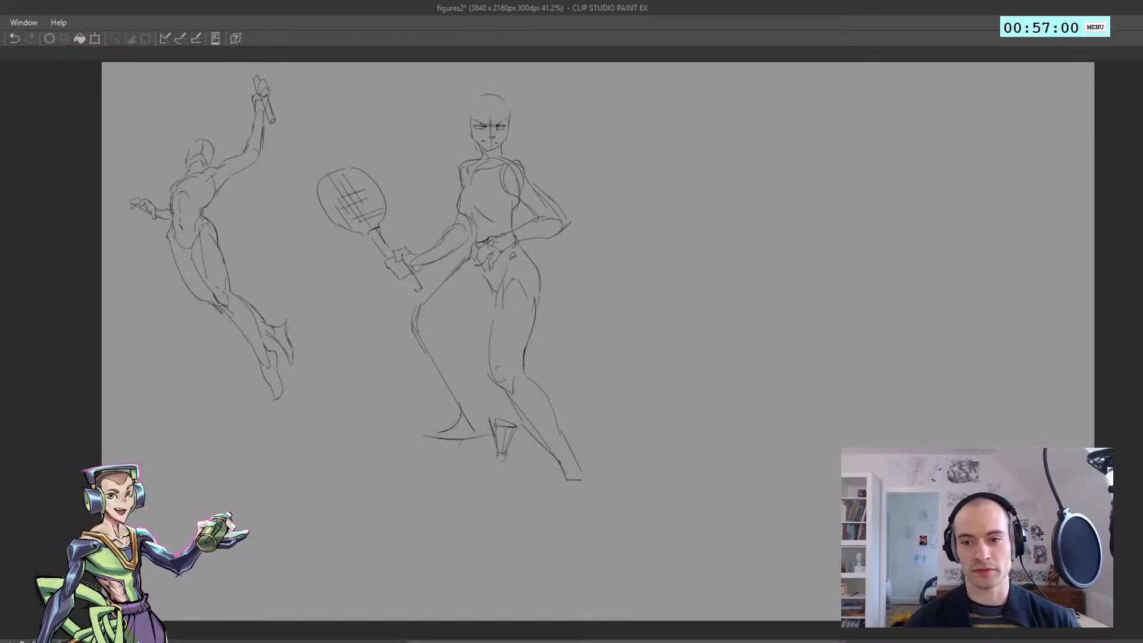
drag(500, 300, 503, 485)
key(ctrl+z)
drag(501, 253, 512, 504)
drag(511, 503, 506, 259)
key(ctrl+z)
key(ctrl+z)
drag(369, 149, 400, 209)
key(ctrl+z)
key(ctrl+z)
drag(381, 140, 364, 154)
key(ctrl+z)
key(ctrl+z)
Sketch a thin vertical line down through the standing leg's thigh and knee to the tapering shape below
drag(381, 342, 384, 373)
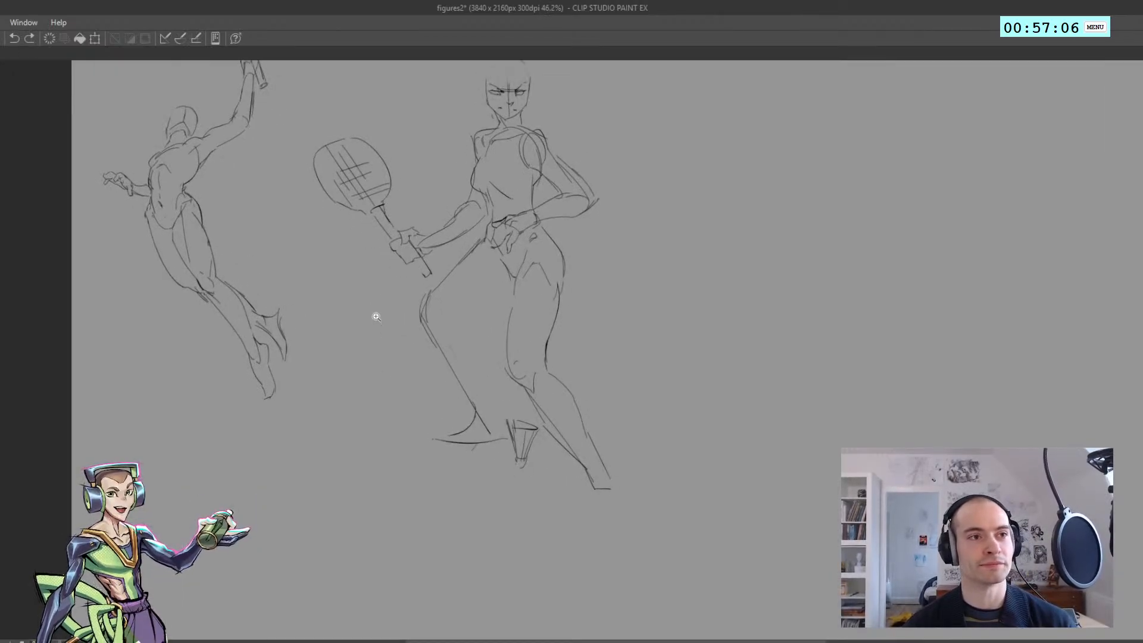
mouse_move(356, 319)
mouse_down()
mouse_move(334, 316)
mouse_move(359, 321)
mouse_up()
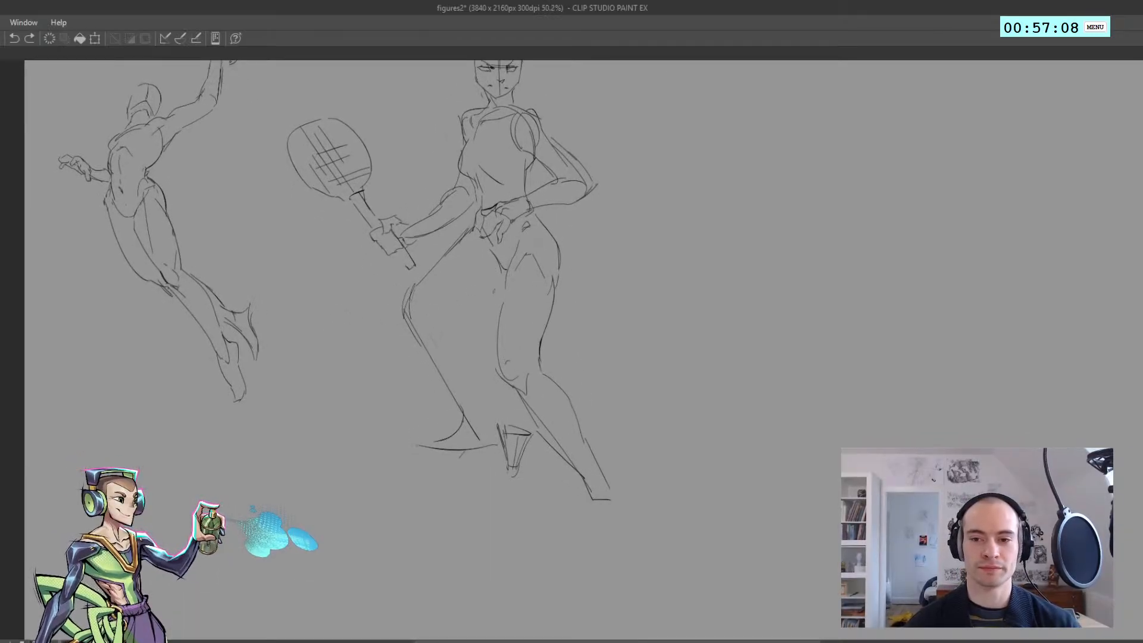
drag(513, 348, 513, 419)
key(ctrl+z)
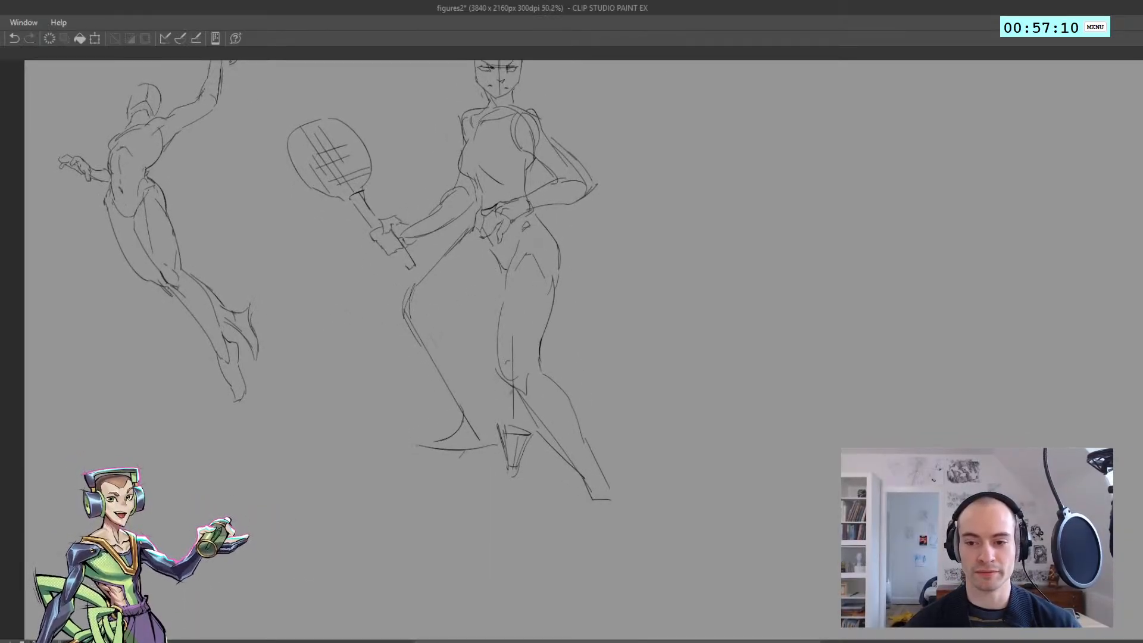
mouse_move(516, 303)
mouse_down()
mouse_move(516, 359)
mouse_move(518, 348)
mouse_move(490, 426)
mouse_move(509, 437)
mouse_up()
key(ctrl+z)
Sketch the bent leg's inner contour along the thigh, behind the knee and down the calf, checking the mirrored view
key(ctrl+z)
mouse_move(465, 380)
mouse_down()
mouse_move(491, 338)
mouse_move(499, 372)
mouse_move(470, 299)
mouse_up()
key(ctrl+z)
key(ctrl+z)
mouse_move(484, 345)
mouse_down()
mouse_move(467, 289)
mouse_move(332, 312)
mouse_up()
key(h)
mouse_move(453, 305)
mouse_down()
mouse_move(491, 340)
mouse_move(464, 332)
mouse_move(499, 357)
mouse_move(538, 345)
mouse_up()
key(h)
drag(627, 330, 483, 327)
drag(483, 327, 539, 331)
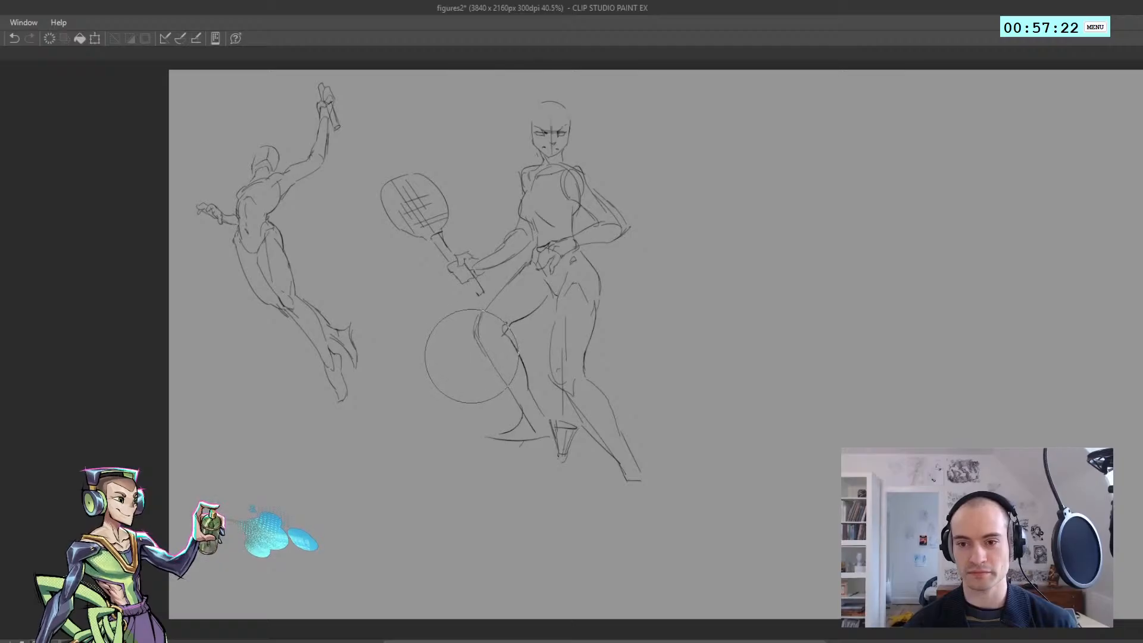
drag(488, 327, 383, 389)
click(399, 294)
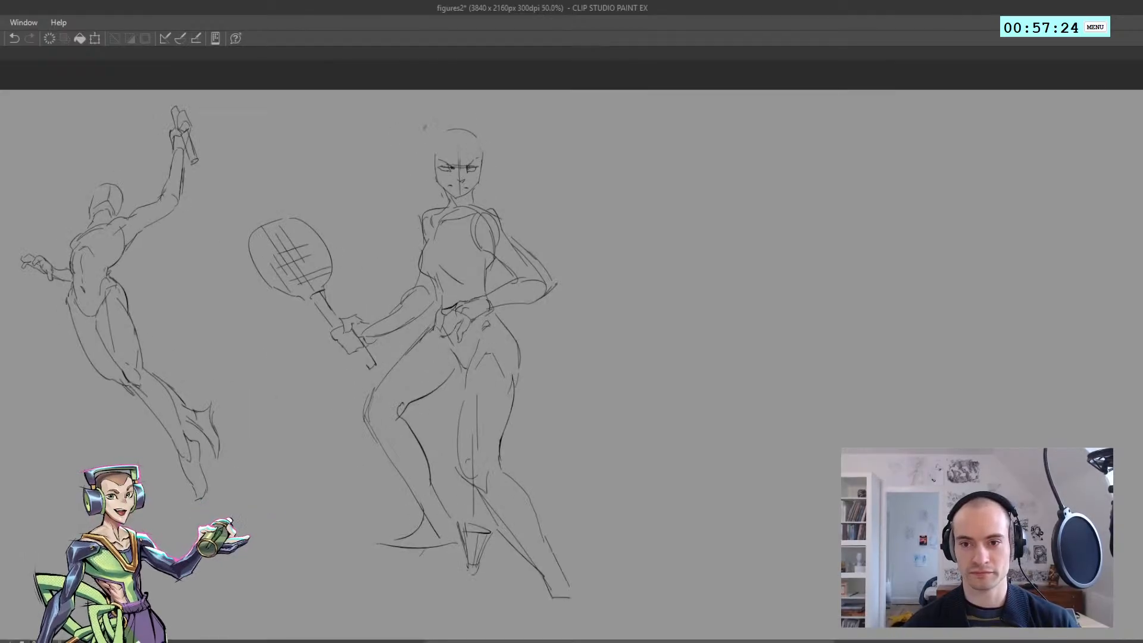
Sketch the back of the hair and long strands flowing outward on the racket side of the head
mouse_move(442, 116)
mouse_down()
mouse_move(427, 159)
mouse_move(386, 197)
mouse_move(410, 177)
mouse_move(380, 179)
mouse_move(404, 173)
mouse_move(386, 209)
mouse_move(412, 209)
mouse_move(379, 233)
mouse_up()
key(ctrl+z)
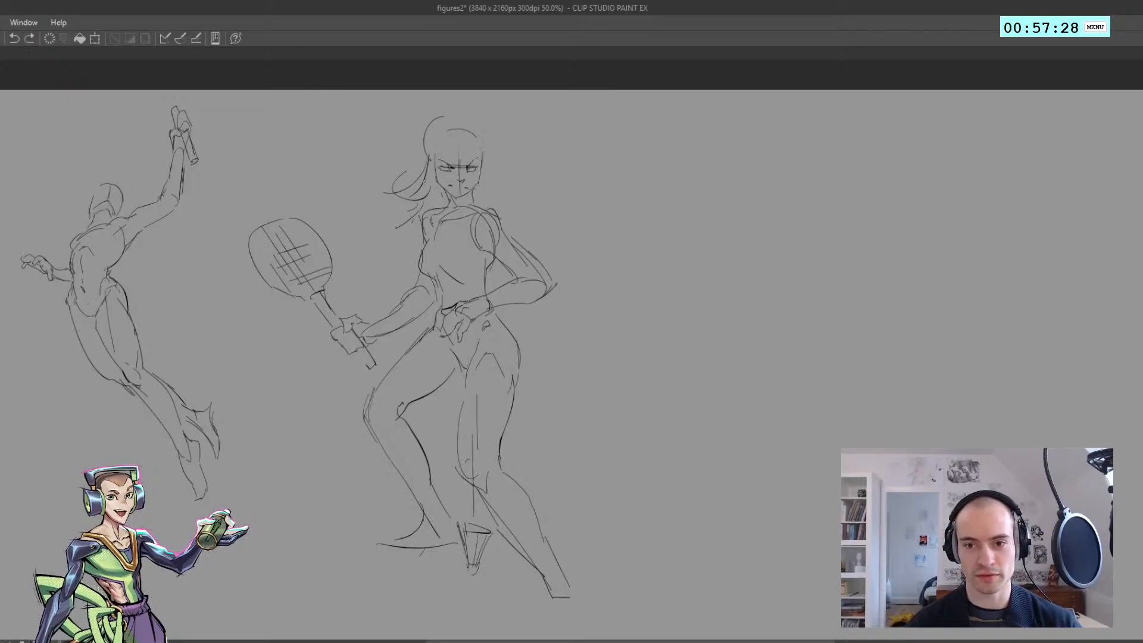
drag(425, 192, 376, 230)
key(ctrl+z)
drag(487, 149, 494, 185)
key(ctrl+z)
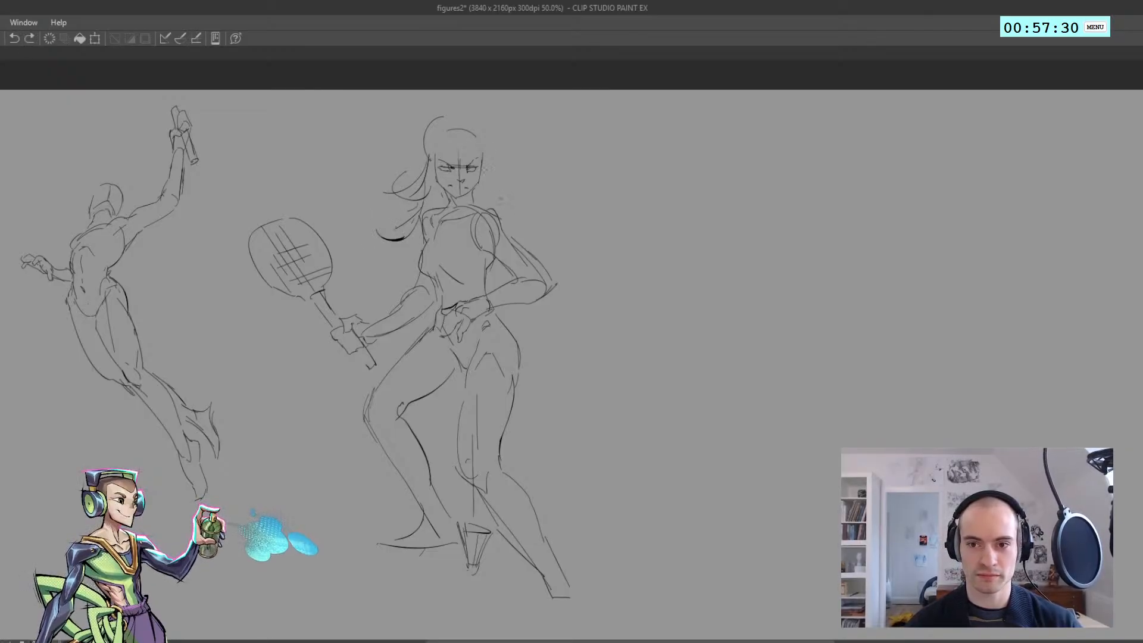
Sketch a swept fringe, the hair's crown and strands falling to the shoulder above the bent elbow
drag(440, 139, 506, 200)
key(ctrl+z)
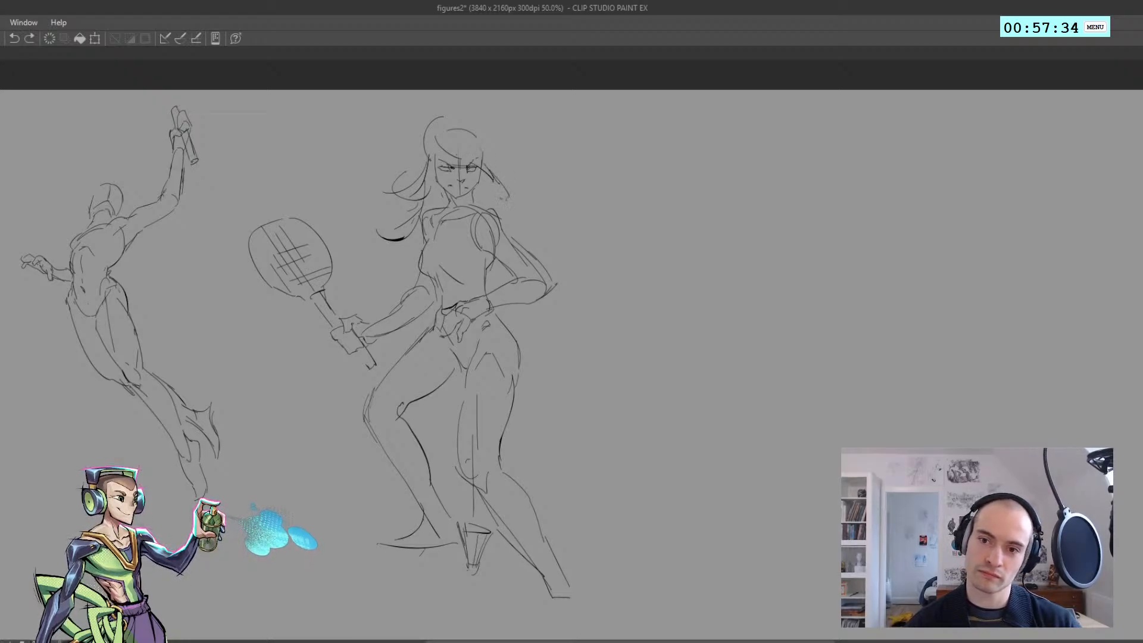
key(ctrl+z)
drag(489, 148, 504, 188)
mouse_move(471, 124)
mouse_down()
mouse_move(495, 174)
mouse_move(494, 163)
mouse_up()
key(ctrl+z)
drag(436, 126, 476, 126)
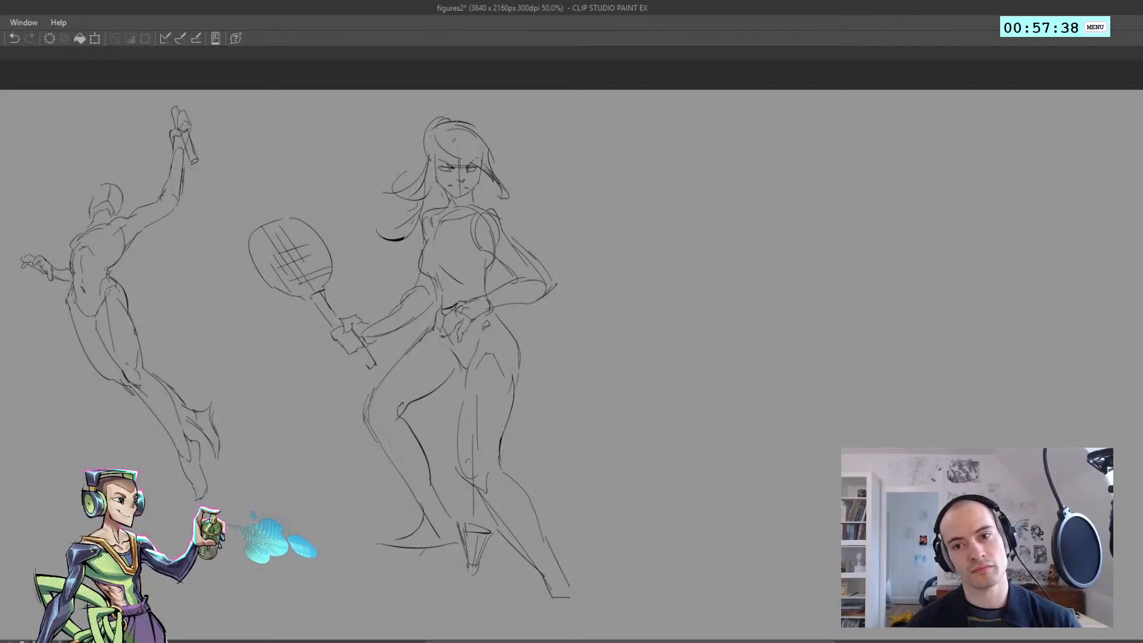
drag(486, 176, 516, 227)
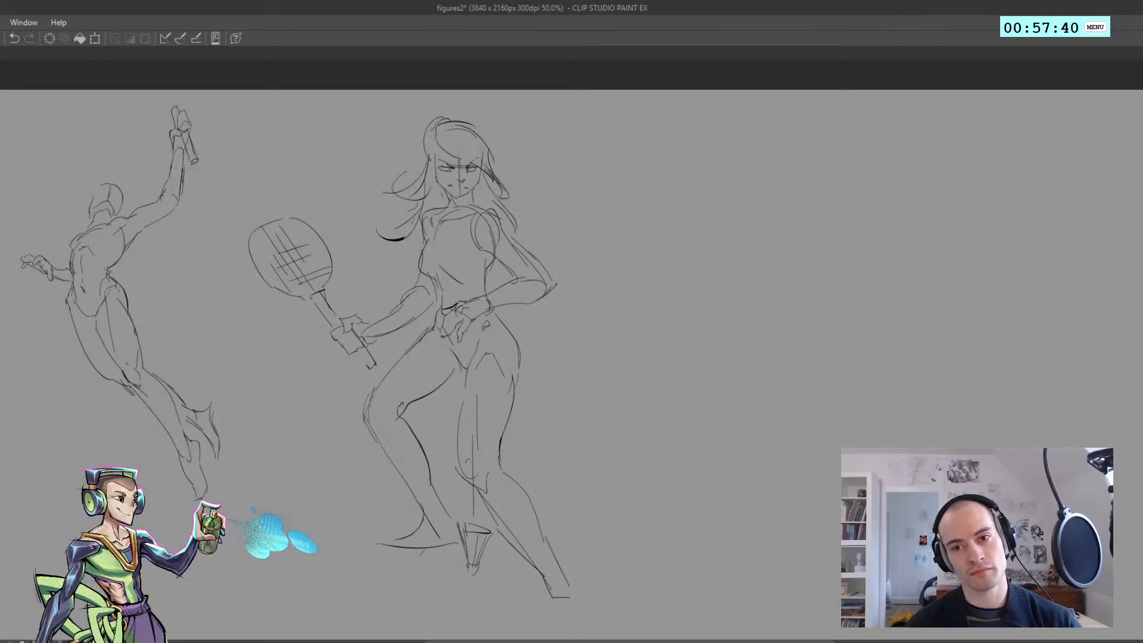
Start the headwear with a short stroke above the crown of the head, checking the mirrored view
drag(433, 117, 484, 111)
key(h)
drag(473, 222, 451, 224)
key(h)
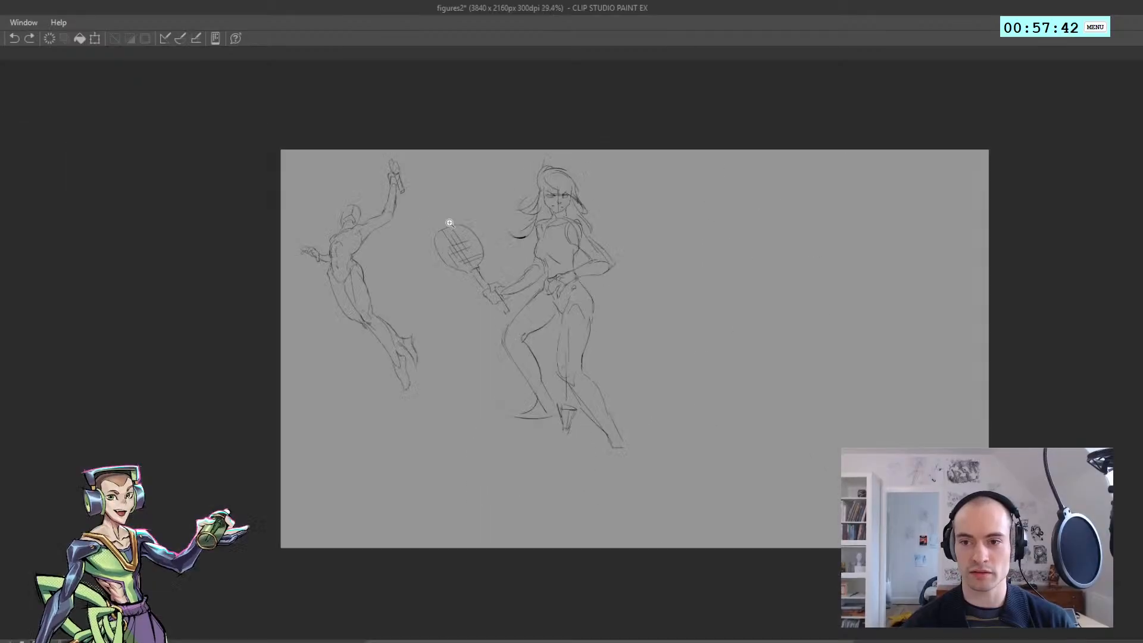
drag(504, 290, 467, 296)
key(ctrl+z)
scroll(466, 295, up, 2)
mouse_move(453, 496)
mouse_down()
mouse_move(381, 349)
mouse_move(467, 95)
mouse_move(451, 499)
mouse_up()
drag(443, 396, 409, 439)
key(ctrl+d)
scroll(462, 216, up, 2)
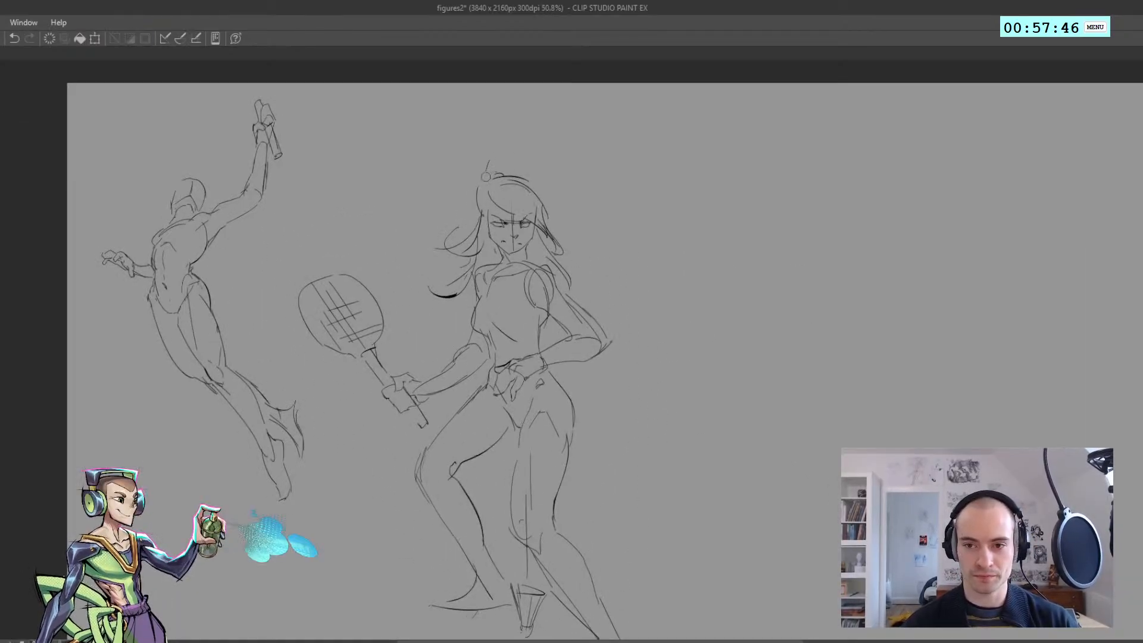
Sketch a rounded cap dome above the hair with a curved band line across the forehead
mouse_move(487, 179)
mouse_down()
mouse_move(485, 162)
mouse_move(533, 165)
mouse_move(532, 187)
mouse_up()
key(ctrl+z)
key(ctrl+z)
key(ctrl+z)
drag(532, 180, 454, 159)
key(h)
Push the top of the cap's dome slightly downward while working in the mirrored view
key(h)
mouse_move(476, 197)
mouse_down()
mouse_move(492, 195)
mouse_move(464, 166)
mouse_move(477, 176)
mouse_move(496, 141)
mouse_up()
key(Delete)
key(ctrl+d)
key(ctrl+z)
key(ctrl+z)
key(ctrl+z)
scroll(484, 162, down, 5)
key(h)
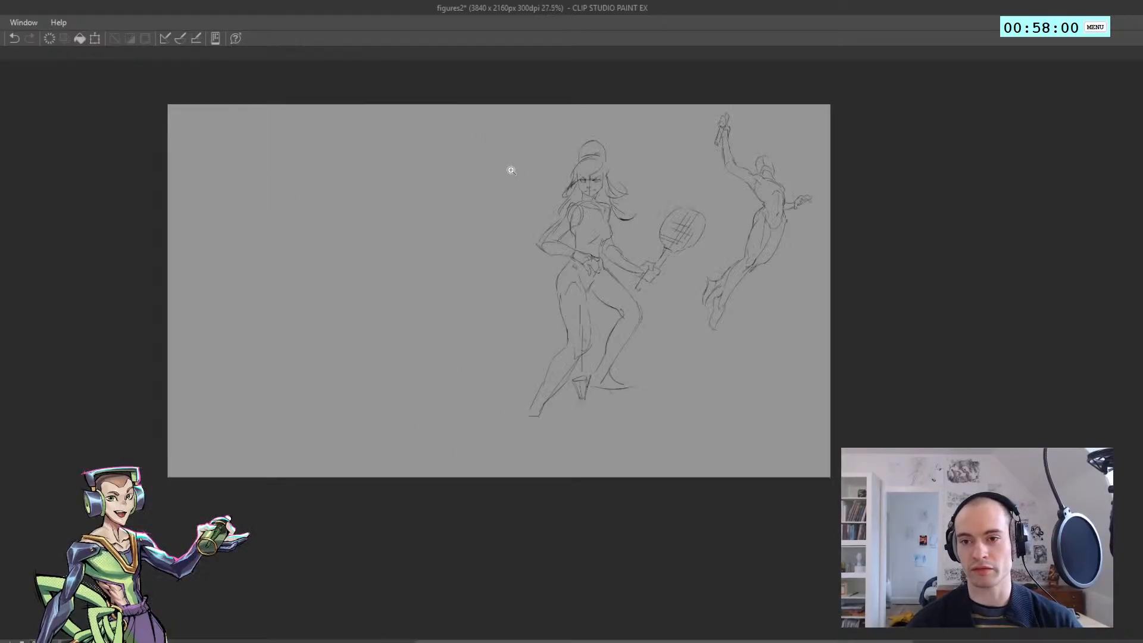
scroll(587, 146, up, 5)
key(j)
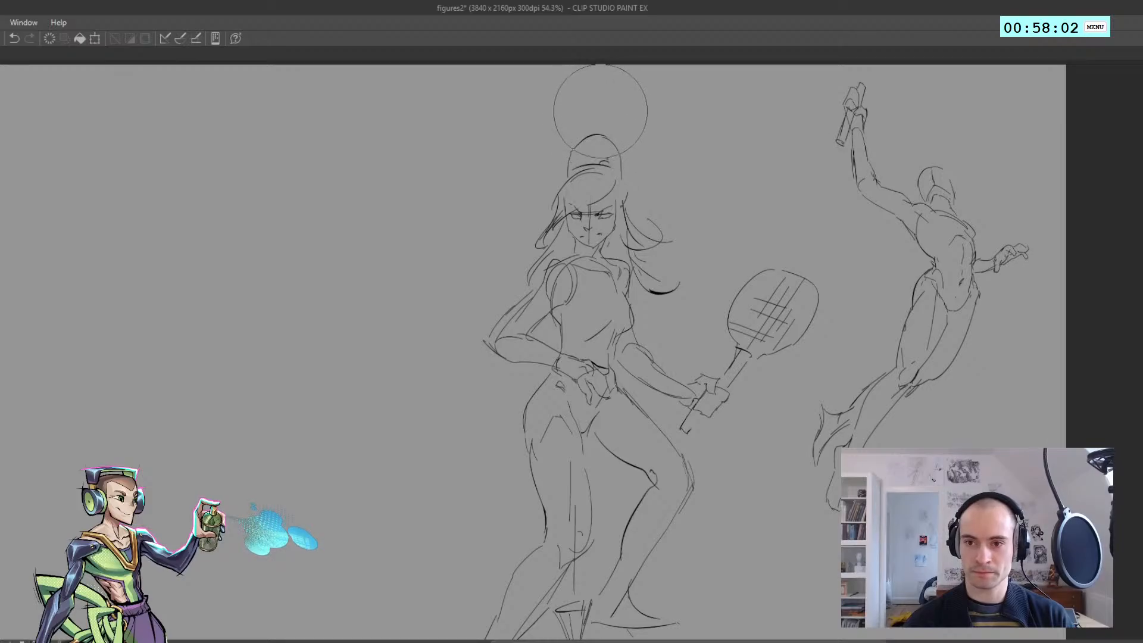
drag(602, 105, 607, 122)
key(ctrl+z)
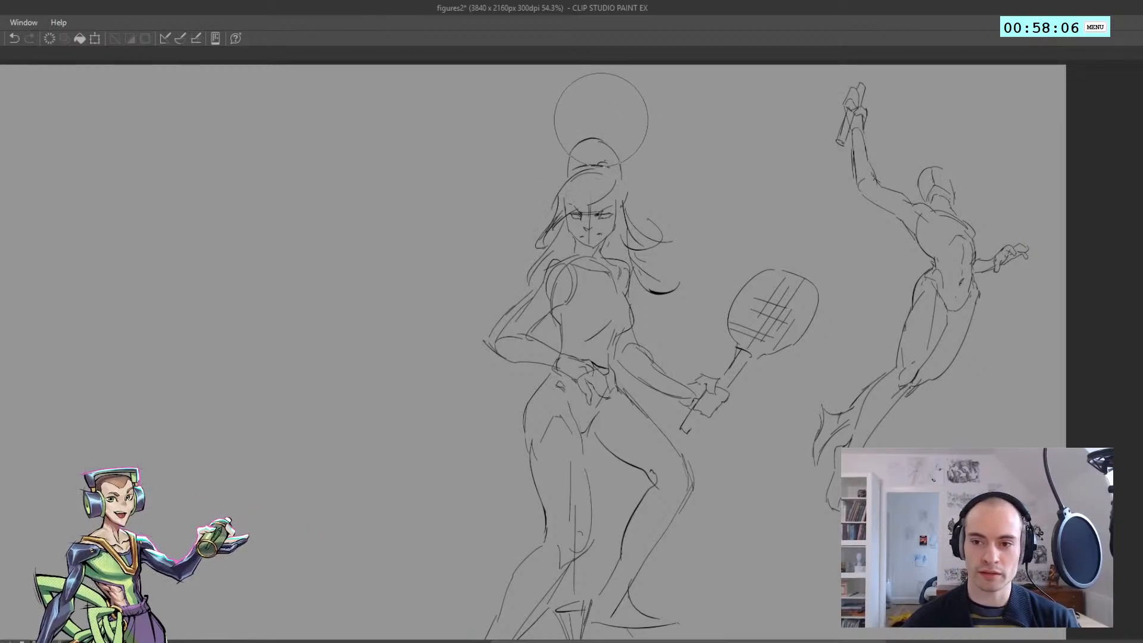
Return to the unmirrored view and darken the cap's side edge above the hair on the racket side
key(h)
mouse_move(502, 185)
mouse_down()
mouse_move(467, 189)
mouse_move(506, 187)
mouse_move(482, 169)
mouse_up()
key(ctrl+z)
key(ctrl+z)
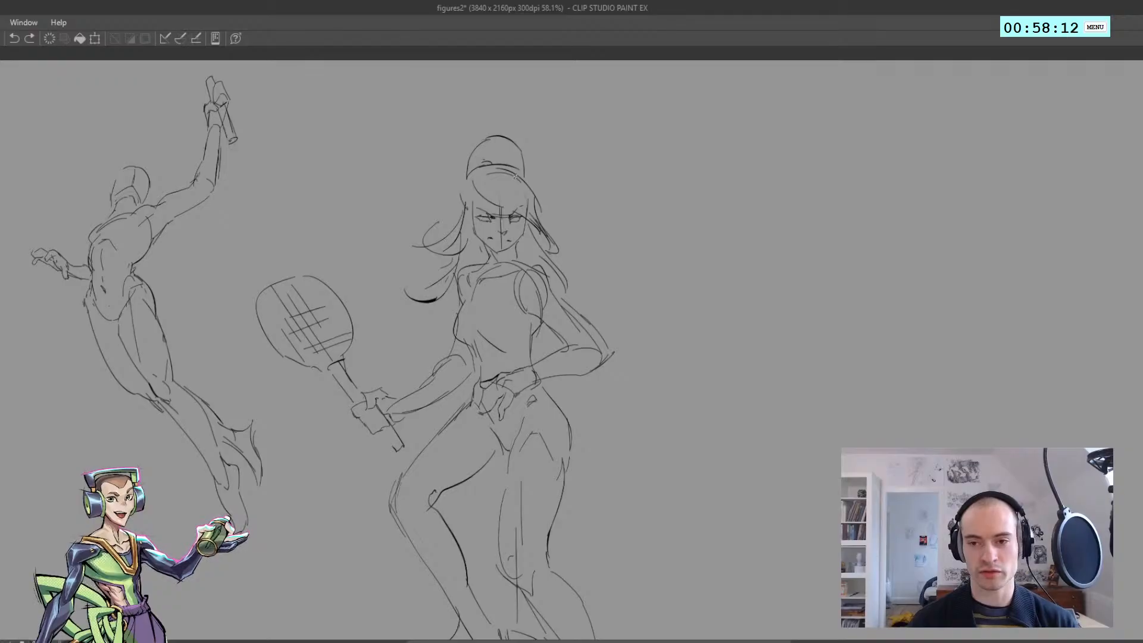
key(ctrl+z)
mouse_move(469, 199)
mouse_down()
mouse_move(484, 174)
mouse_move(467, 196)
mouse_up()
key(ctrl+z)
key(ctrl+z)
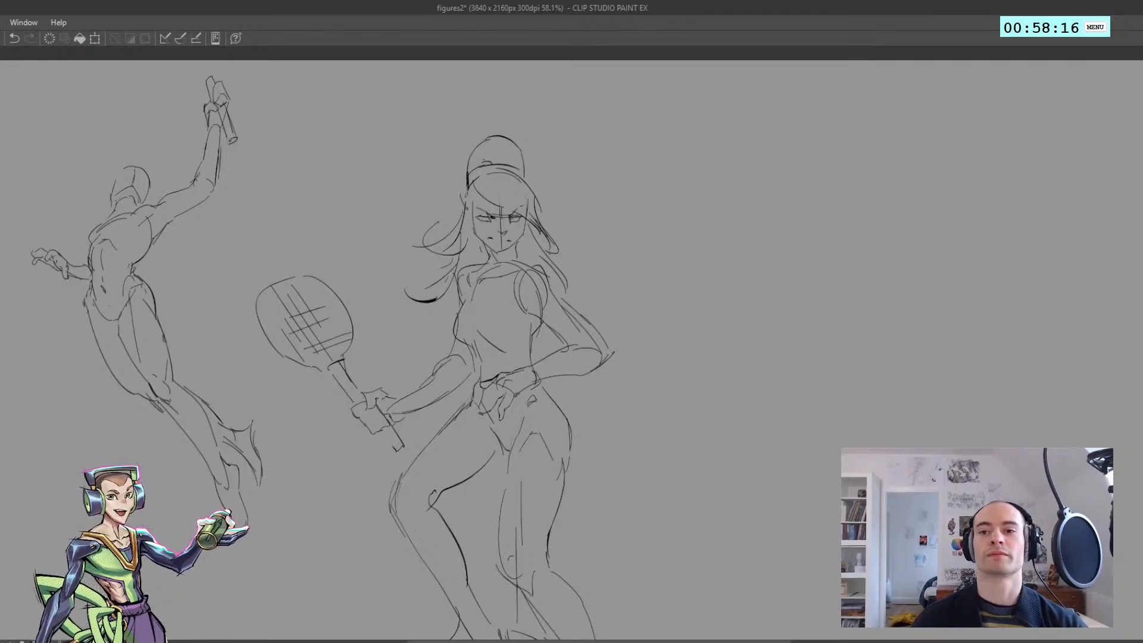
Erase the cap's edge on the side away from the racket and redraw it as a rounder, darker curve
drag(522, 164, 517, 185)
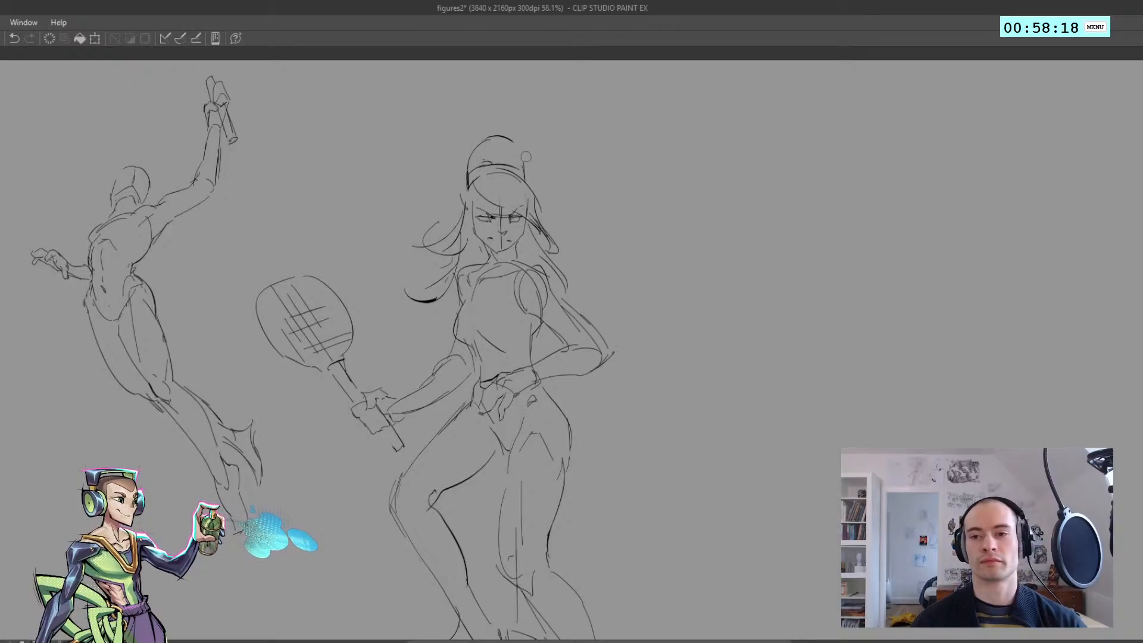
key(ctrl+z)
drag(508, 138, 524, 171)
key(ctrl+z)
scroll(505, 179, down, 3)
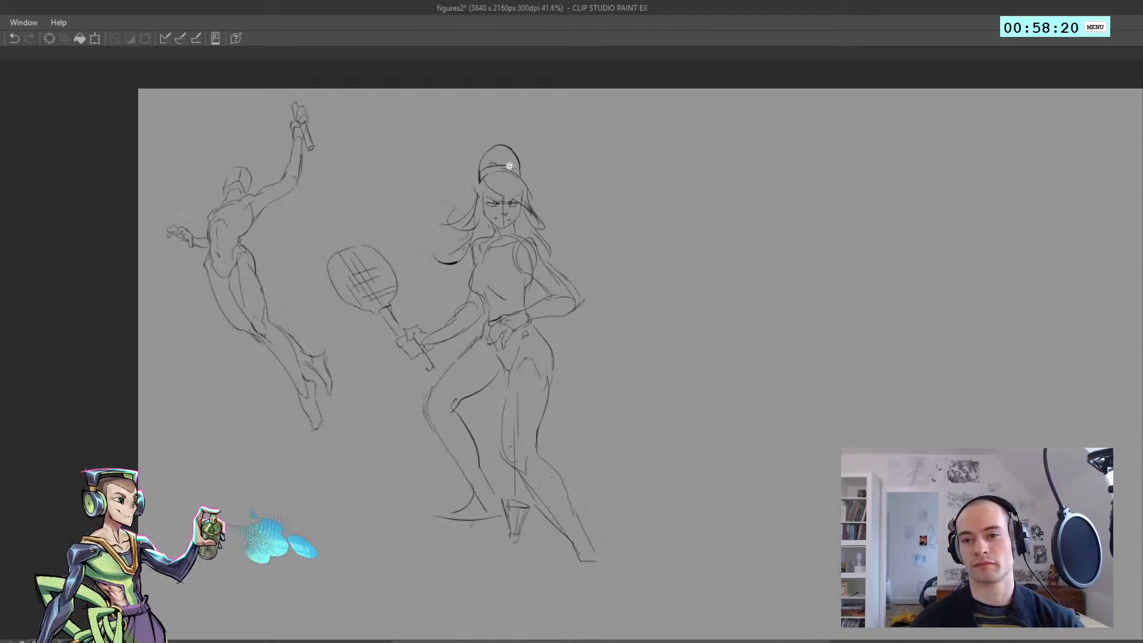
scroll(505, 179, up, 2)
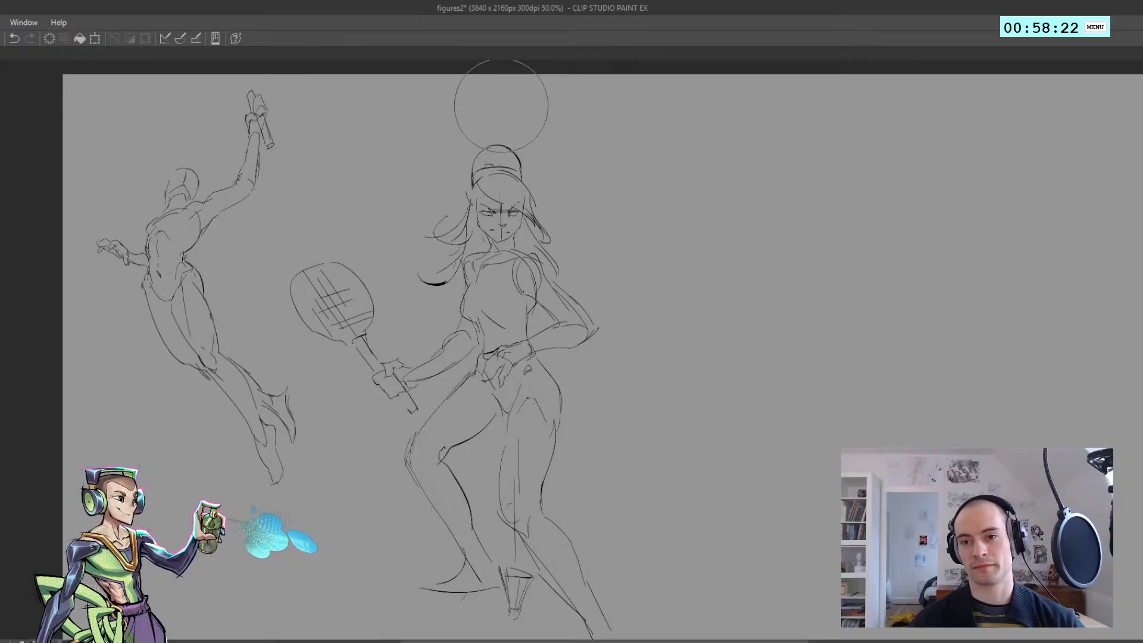
scroll(482, 137, down, 3)
scroll(482, 137, up, 4)
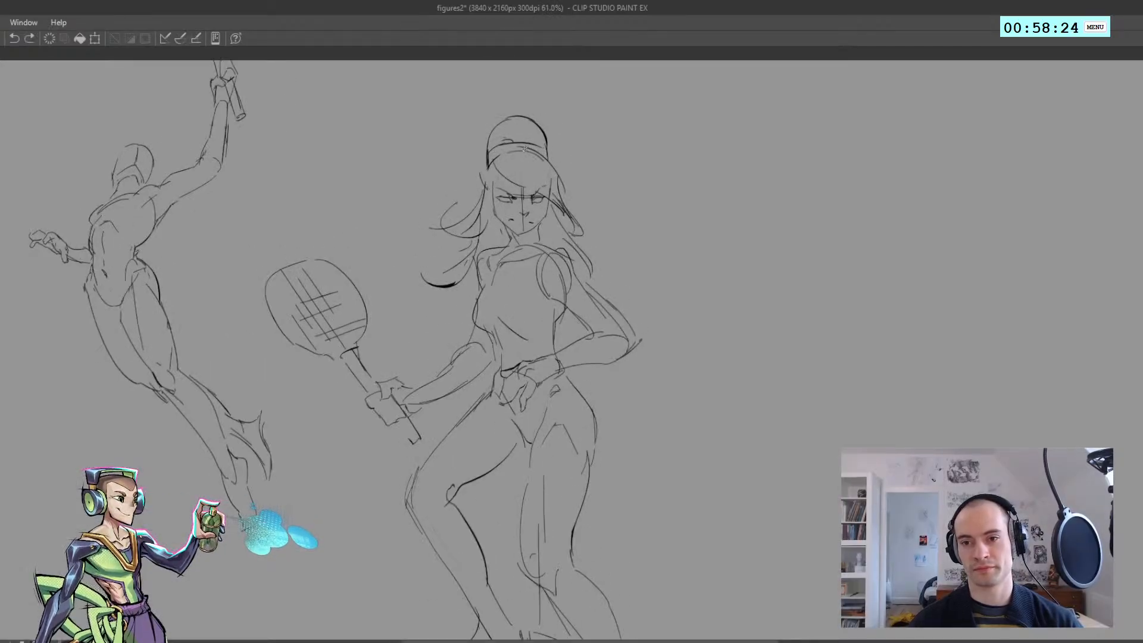
Sketch the cap's brim slanting outward and down from the forehead, away from the racket side
drag(528, 149, 552, 192)
key(ctrl+z)
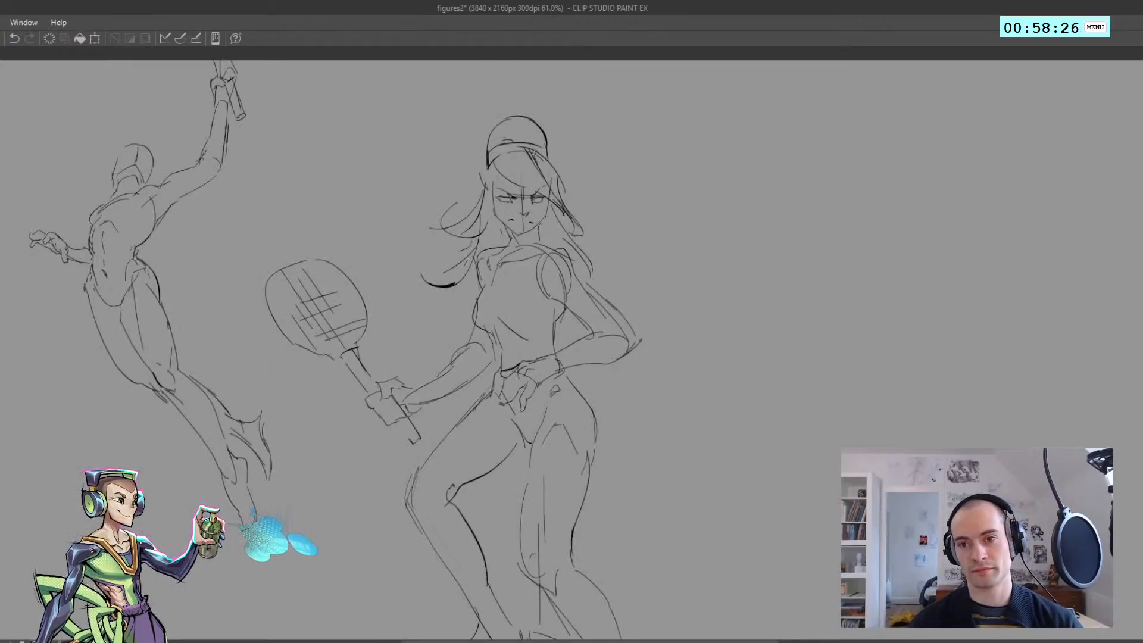
key(ctrl+z)
mouse_move(531, 146)
mouse_down()
mouse_move(560, 185)
mouse_move(579, 187)
mouse_move(581, 207)
mouse_up()
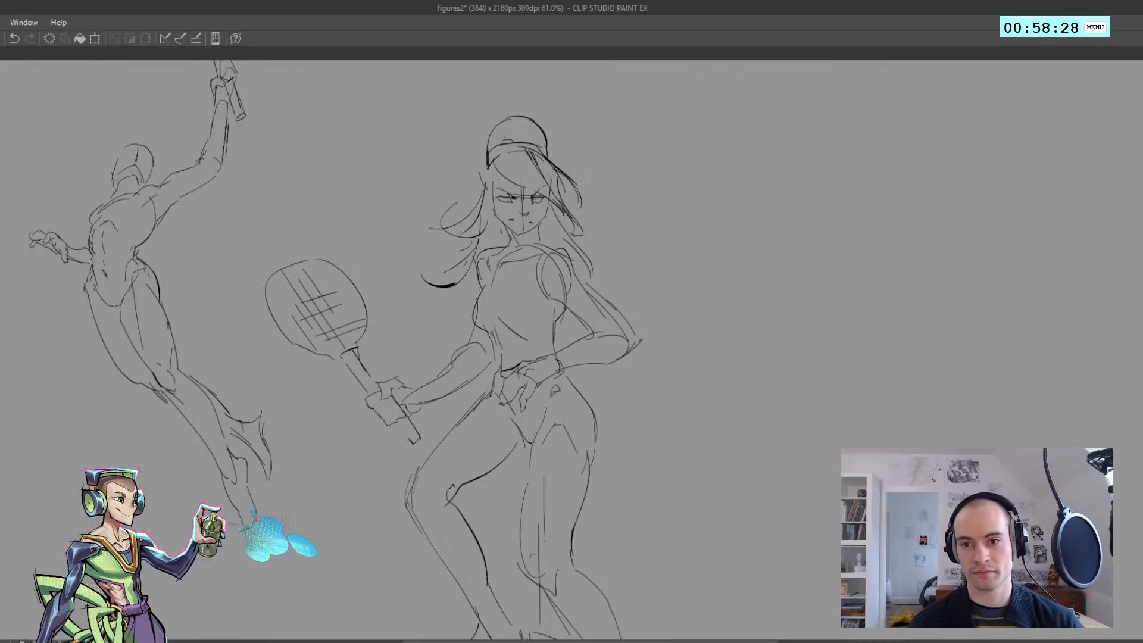
key(ctrl+z)
Refine the brim and the hair framing the face, adding a lower strand beside the shoulder on the racket side
mouse_move(501, 151)
mouse_down()
mouse_move(509, 176)
mouse_move(539, 190)
mouse_up()
key(ctrl+z)
key(ctrl+z)
mouse_move(488, 160)
mouse_down()
mouse_move(492, 182)
mouse_move(547, 218)
mouse_move(502, 228)
mouse_move(530, 226)
mouse_up()
key(ctrl+z)
key(ctrl+z)
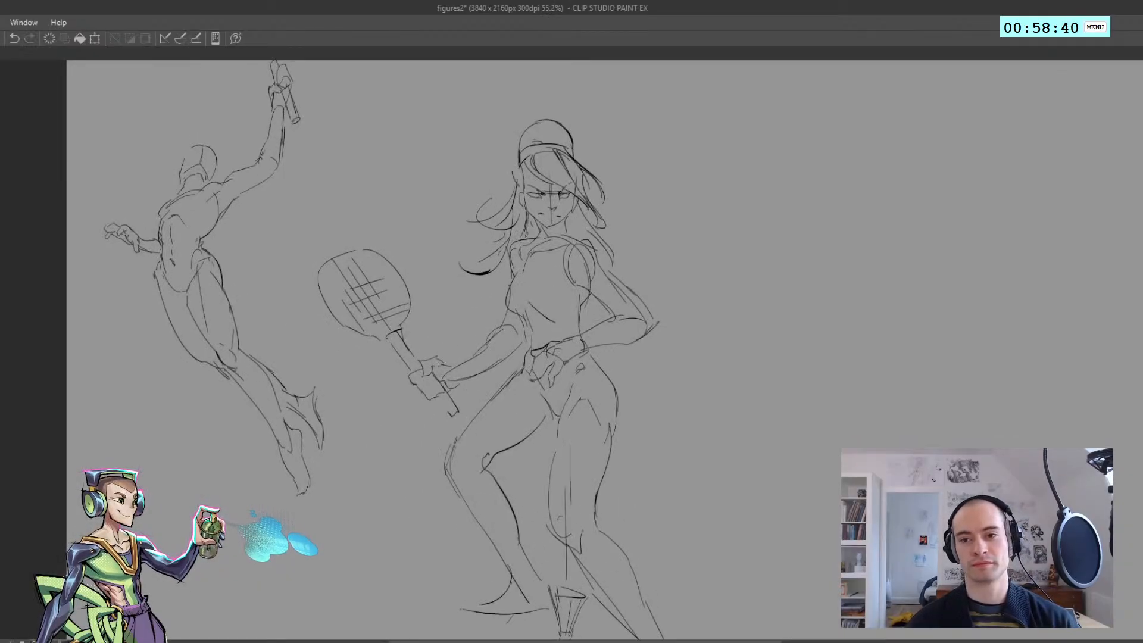
mouse_move(574, 226)
ctrl+mouse_down()
mouse_move(490, 231)
mouse_move(525, 255)
mouse_move(511, 263)
mouse_move(503, 194)
mouse_move(536, 175)
ctrl+mouse_up()
drag(490, 315, 507, 356)
Sketch the standing leg's ankle and blocky foot pointing down towards the viewer, checking the mirrored view
mouse_move(627, 480)
mouse_down()
mouse_move(617, 498)
mouse_move(623, 479)
mouse_move(646, 486)
mouse_up()
key(ctrl+z)
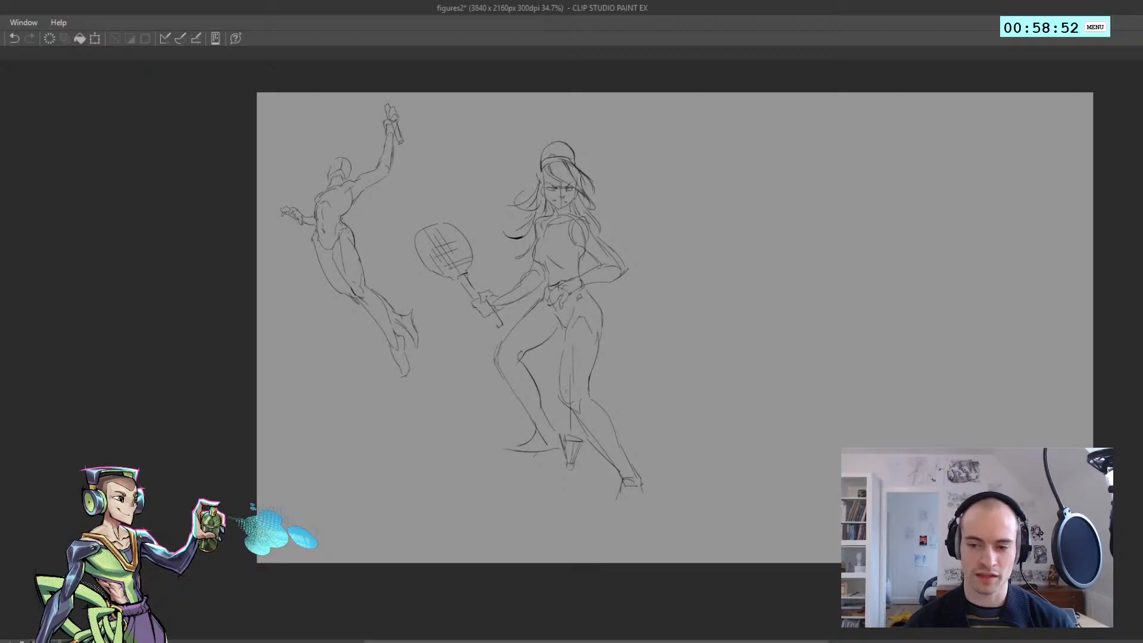
key(ctrl+z)
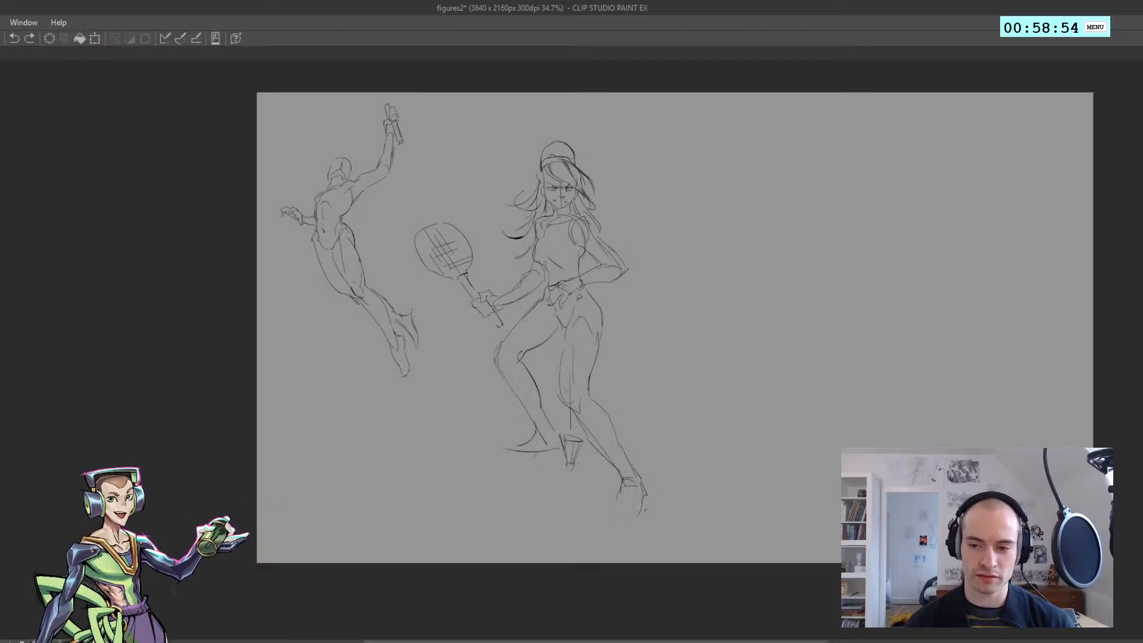
drag(641, 508, 611, 511)
key(h)
drag(618, 469, 481, 428)
key(h)
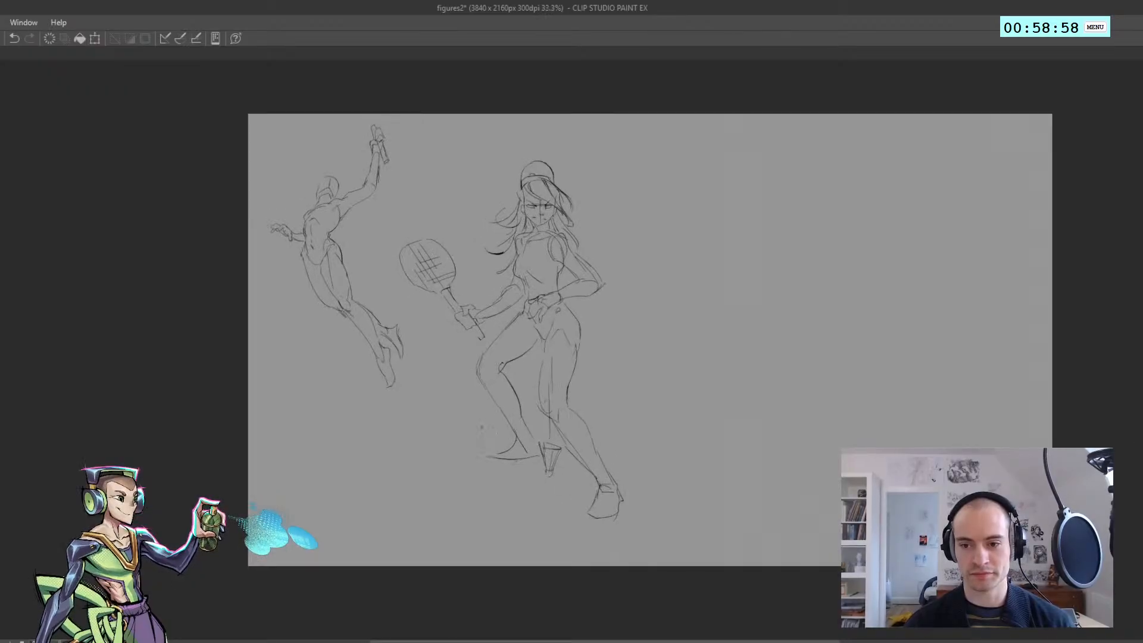
Rework the toe end of the bent leg's foot with a short, rounded contour above the sole line
key(ctrl+z)
key(ctrl+y)
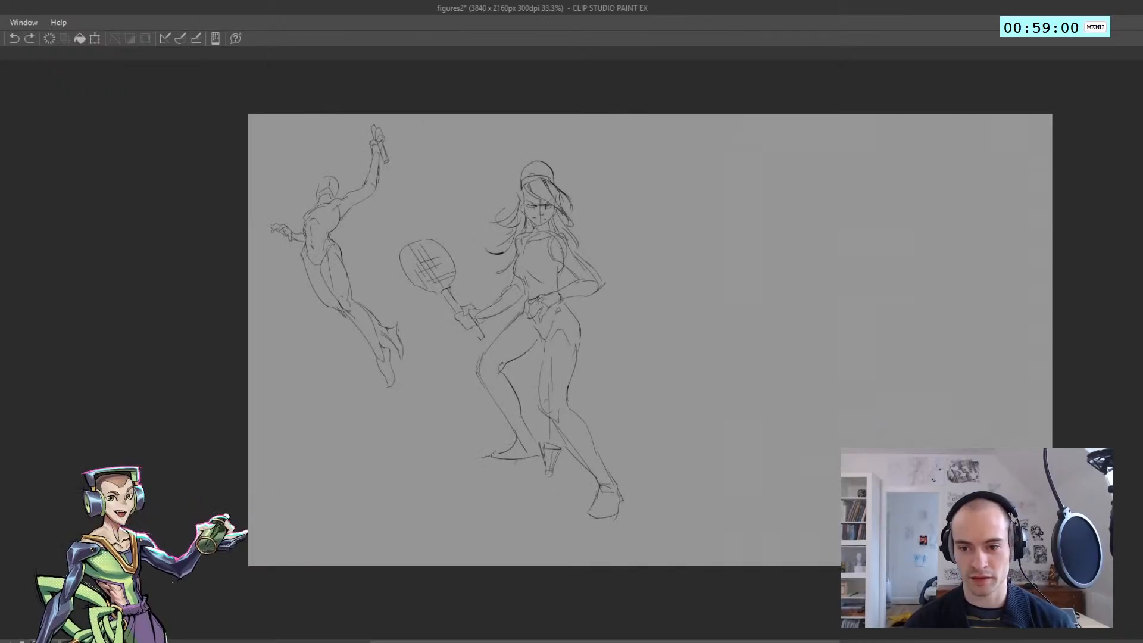
key(ctrl+z)
key(ctrl+z)
drag(501, 451, 486, 459)
drag(488, 459, 511, 460)
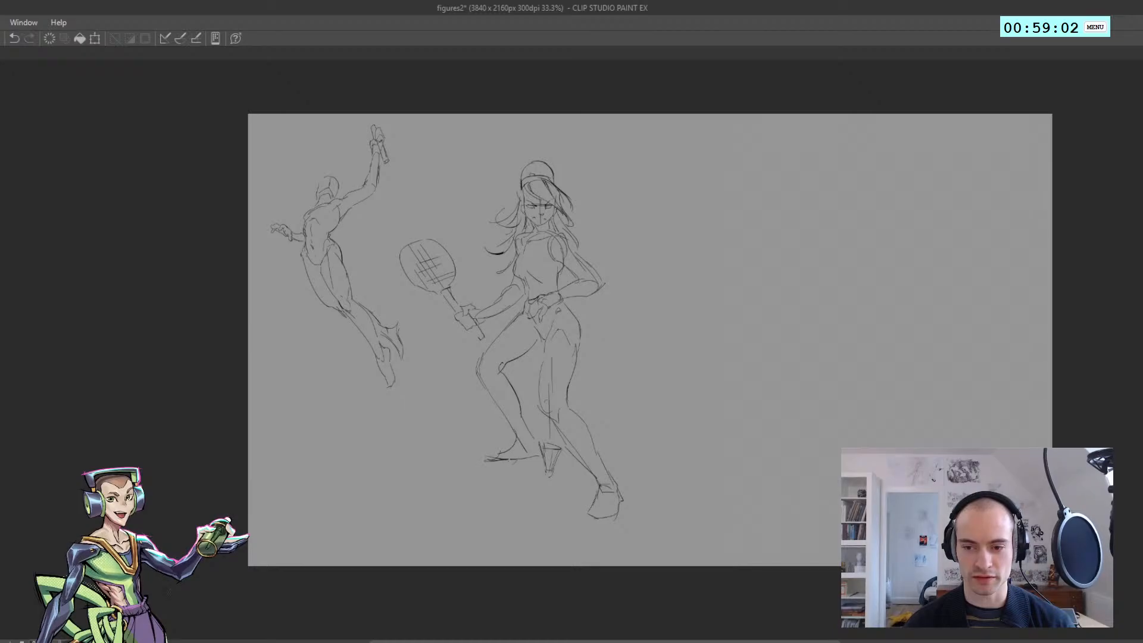
key(ctrl+z)
key(ctrl+z)
key(ctrl+z)
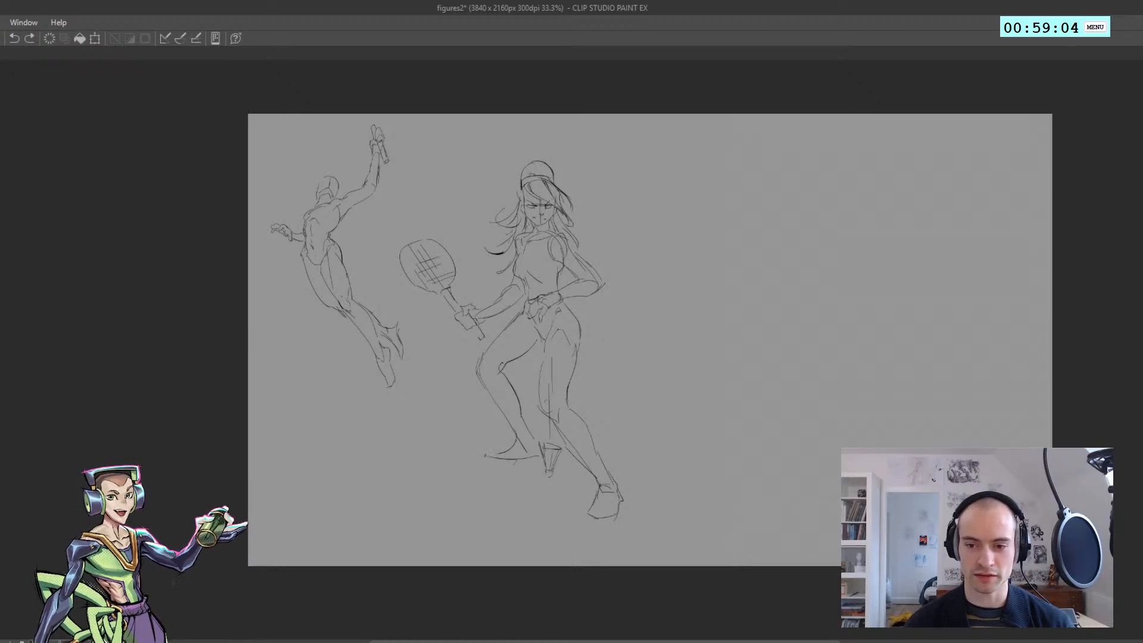
key(ctrl+z)
drag(486, 456, 498, 449)
click(463, 411)
double_click(545, 313)
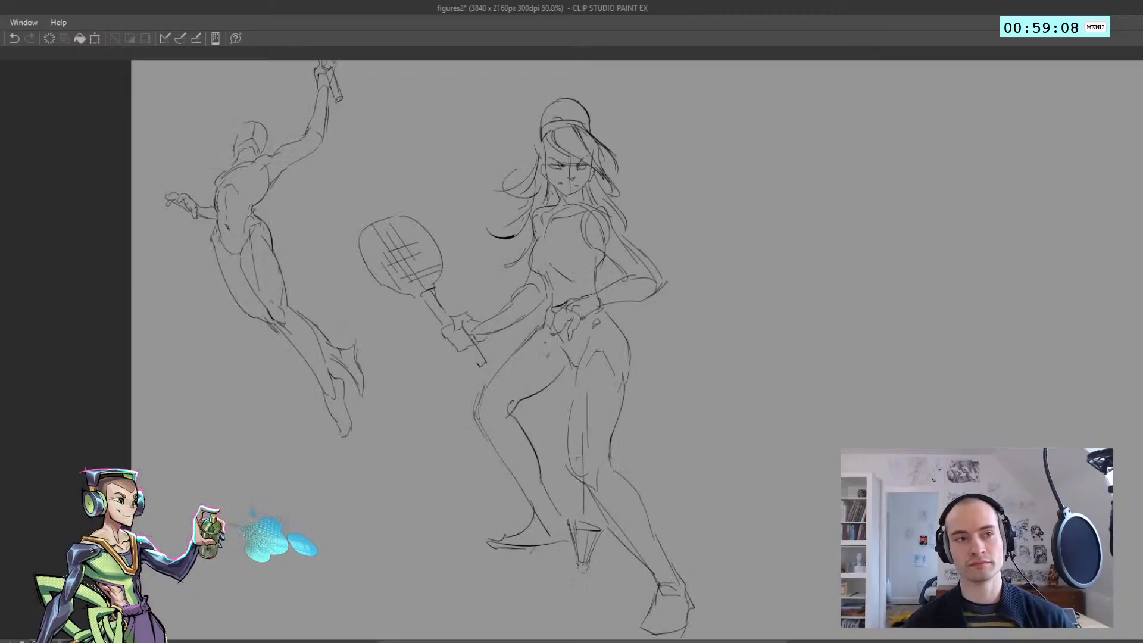
Select the racket figure, scale it down proportionally, move it slightly upward beside the first figure, and clear the selection
scroll(536, 347, down, 2)
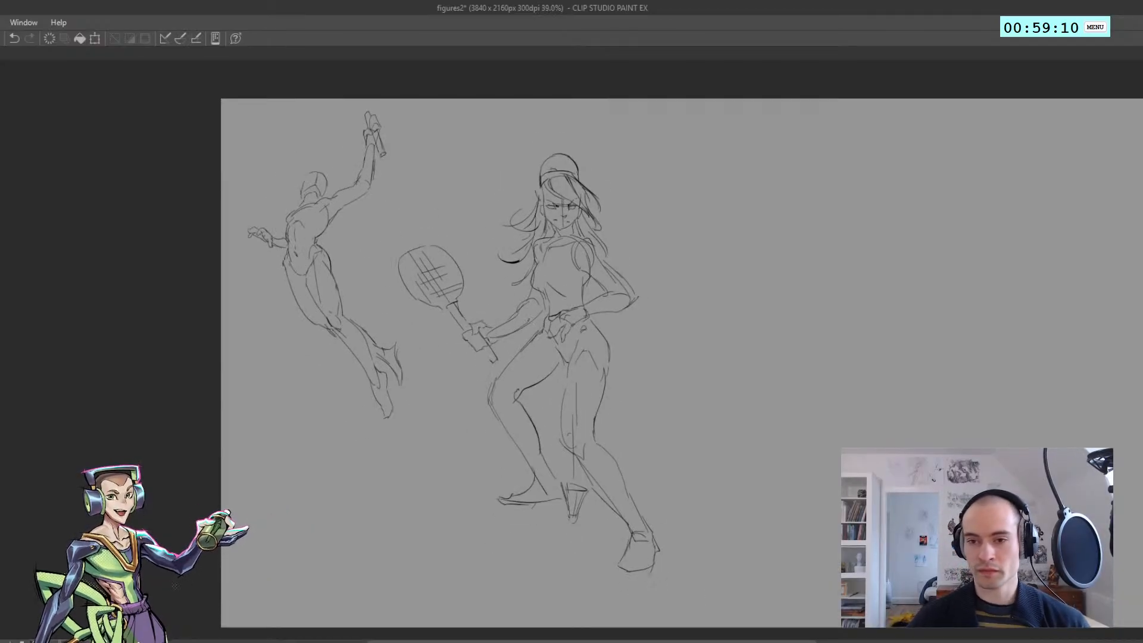
scroll(458, 299, down, 4)
scroll(457, 291, up, 4)
scroll(394, 265, down, 4)
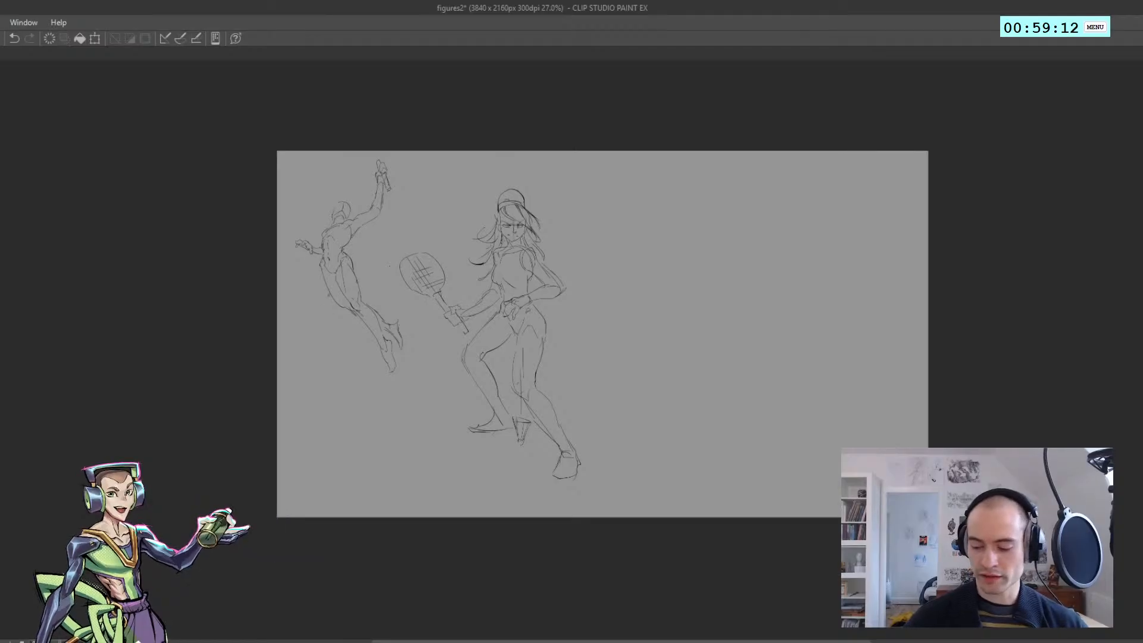
mouse_move(471, 498)
mouse_down()
mouse_move(417, 319)
mouse_move(683, 352)
mouse_move(686, 417)
mouse_up()
key(ctrl+t)
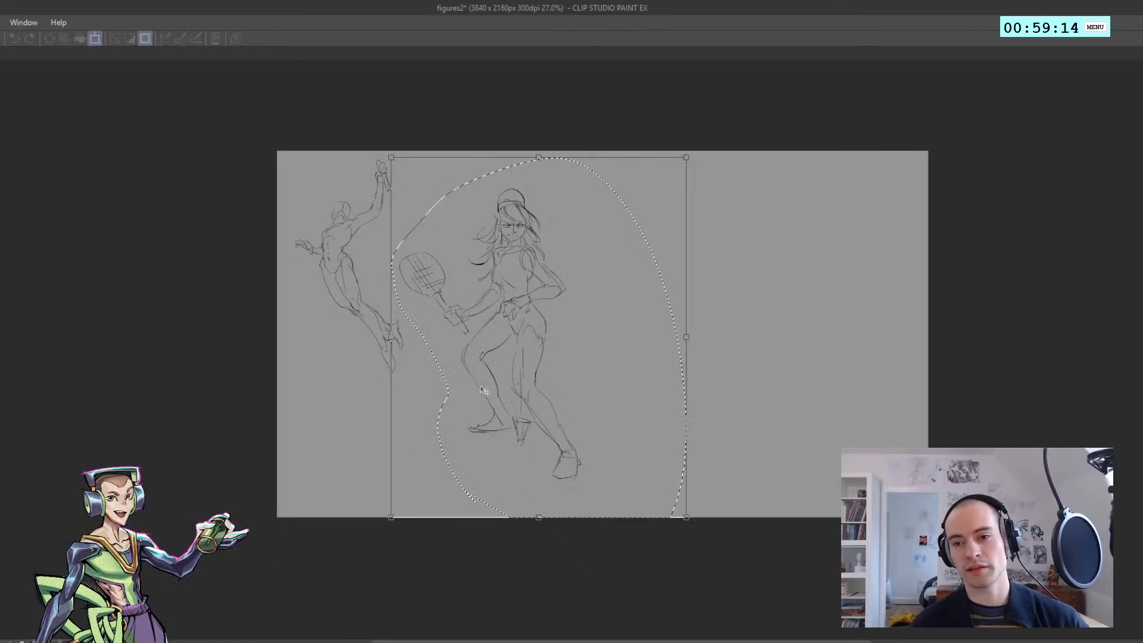
drag(686, 518, 630, 451)
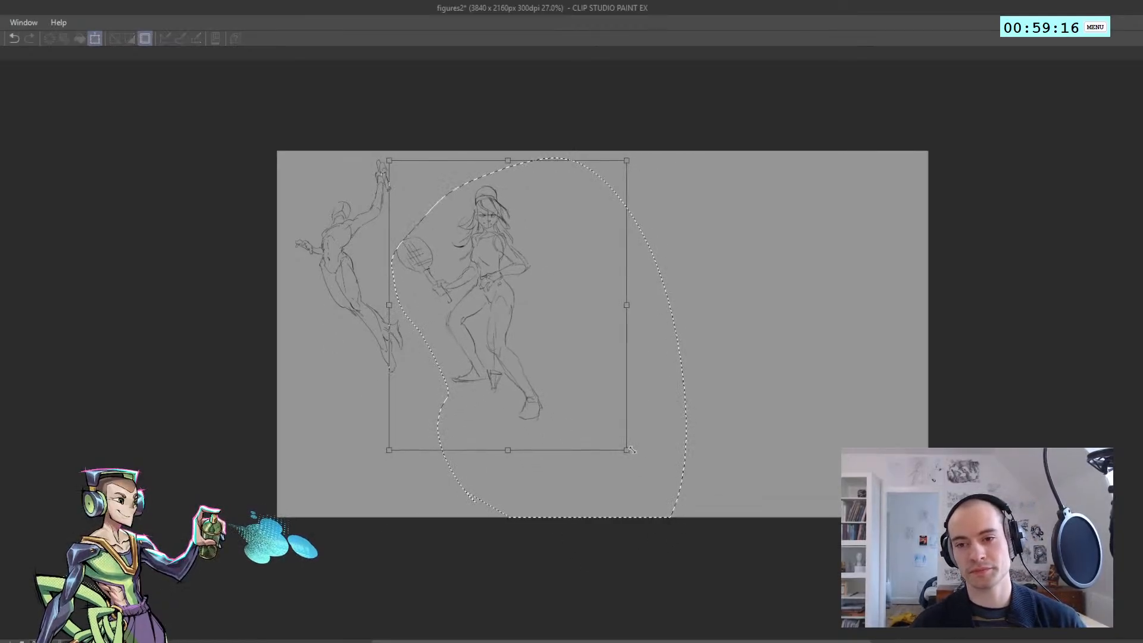
drag(464, 382, 474, 355)
key(Return)
key(ctrl+d)
drag(482, 220, 510, 228)
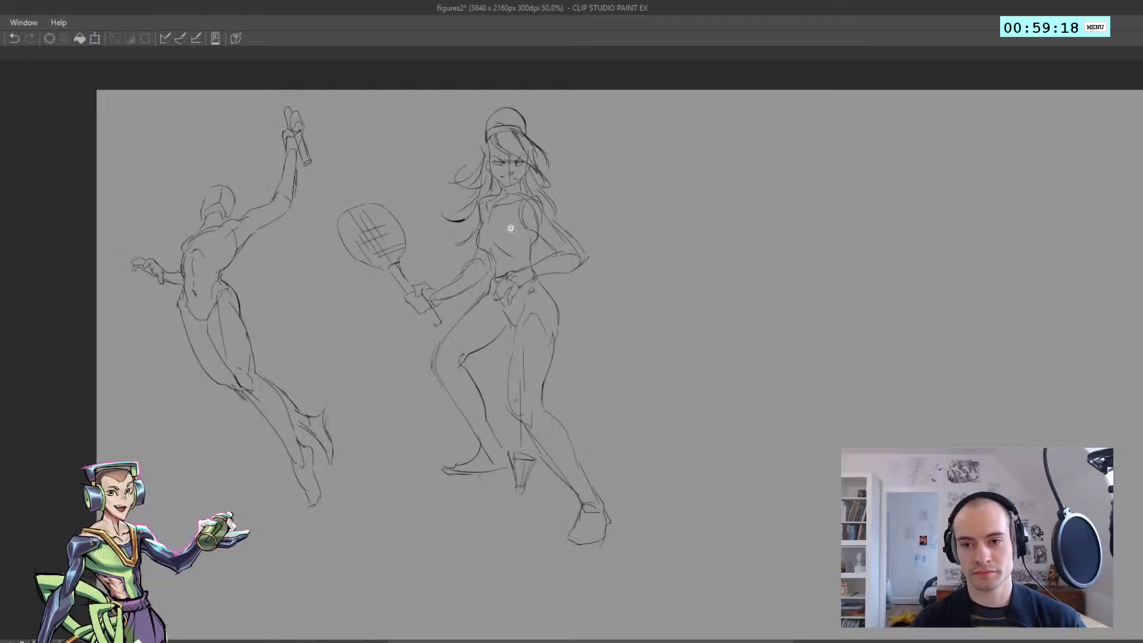
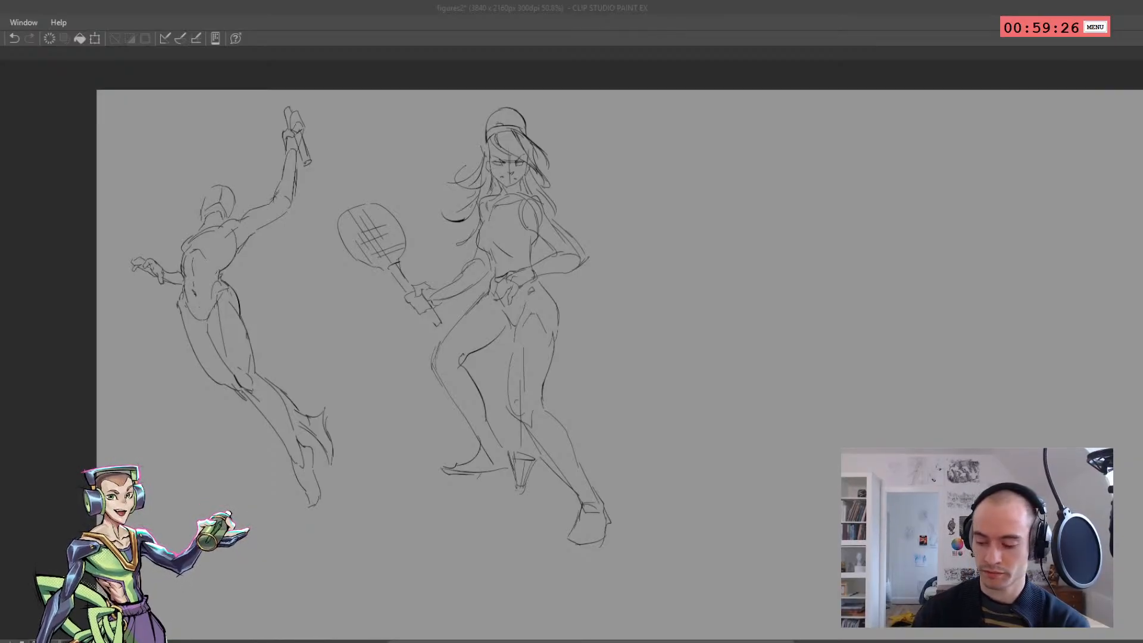
Hide the gesture figures and display the scene with the hooded standing boy and the character on the ground
click(710, 634)
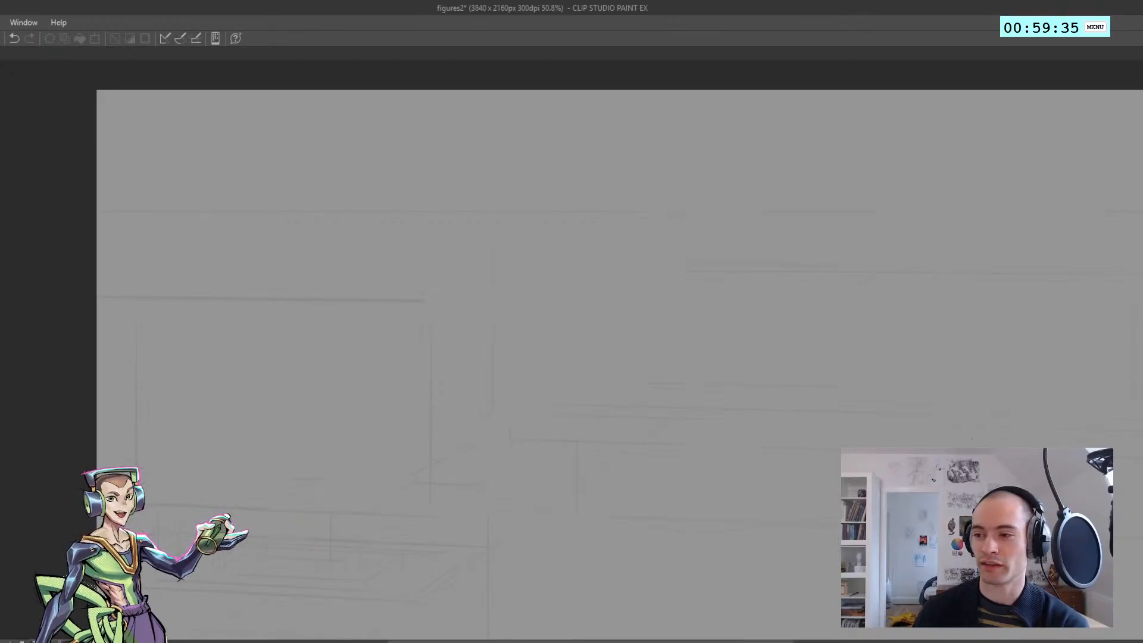
scroll(489, 269, down, 2)
scroll(769, 307, up, 4)
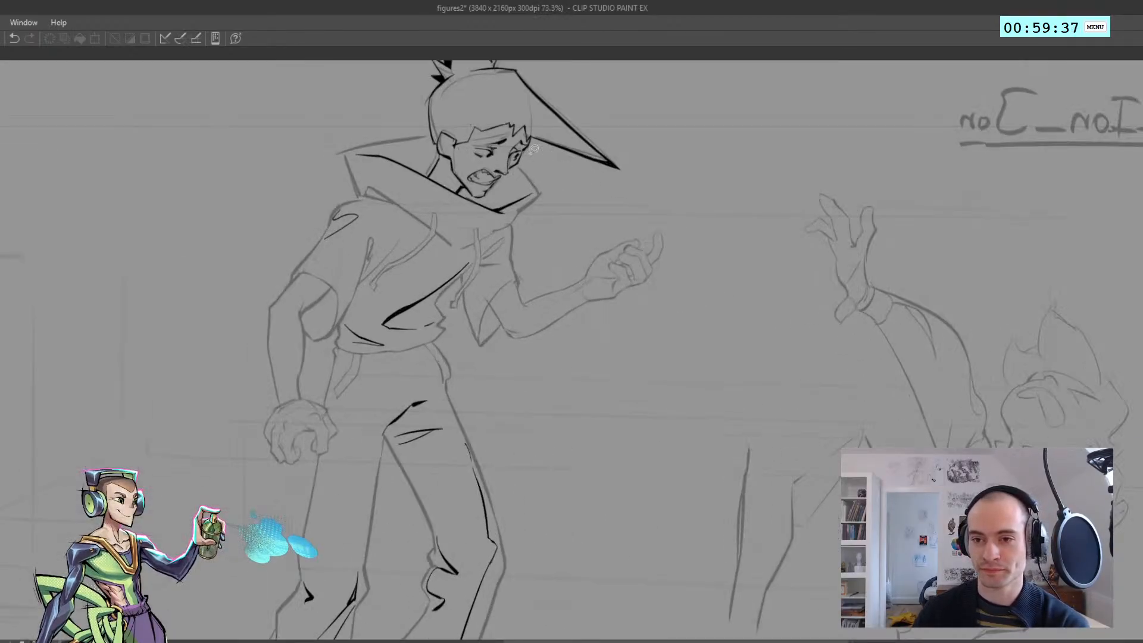
scroll(676, 212, down, 5)
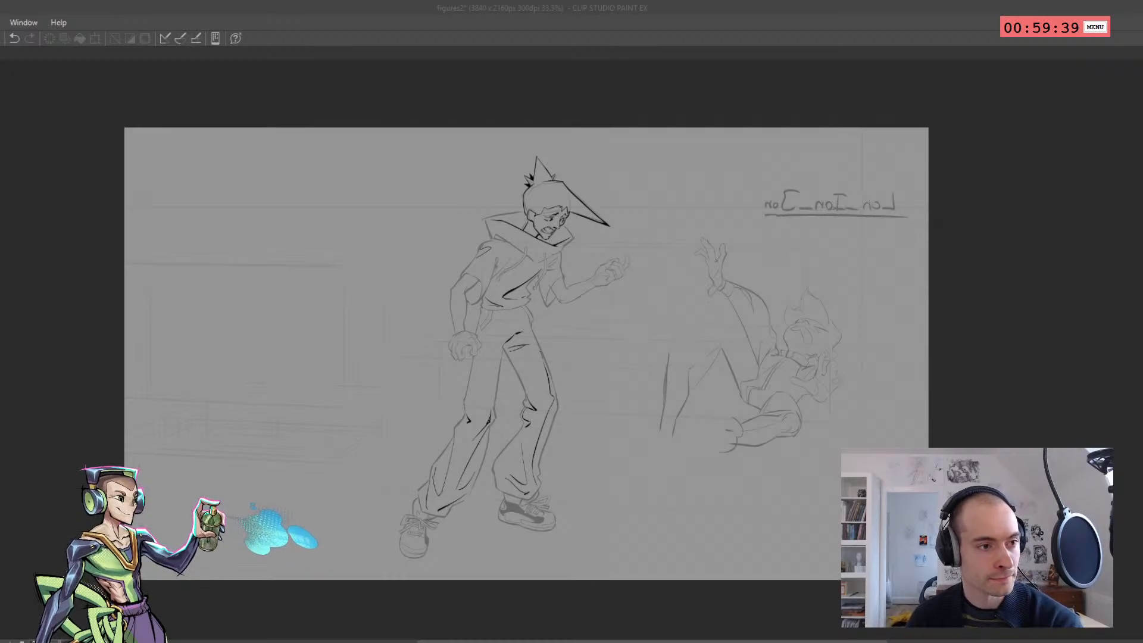
click(497, 221)
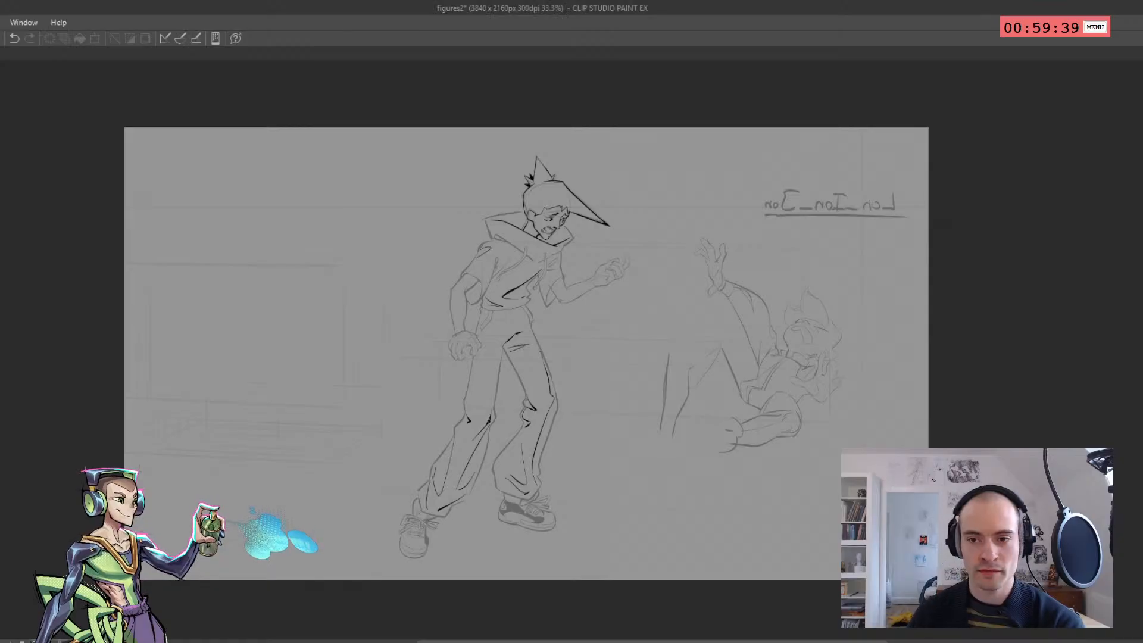
scroll(497, 221, up, 2)
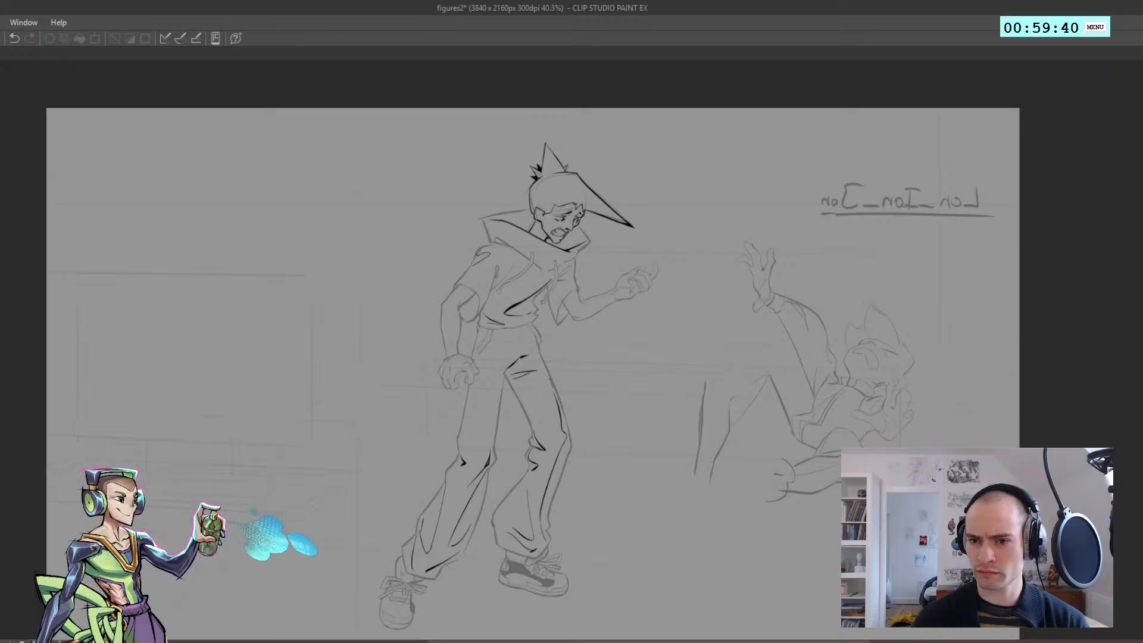
Replace the cleaner character drawings with the rough sketch of the standing and fallen figures, and fade its lines
key(Delete)
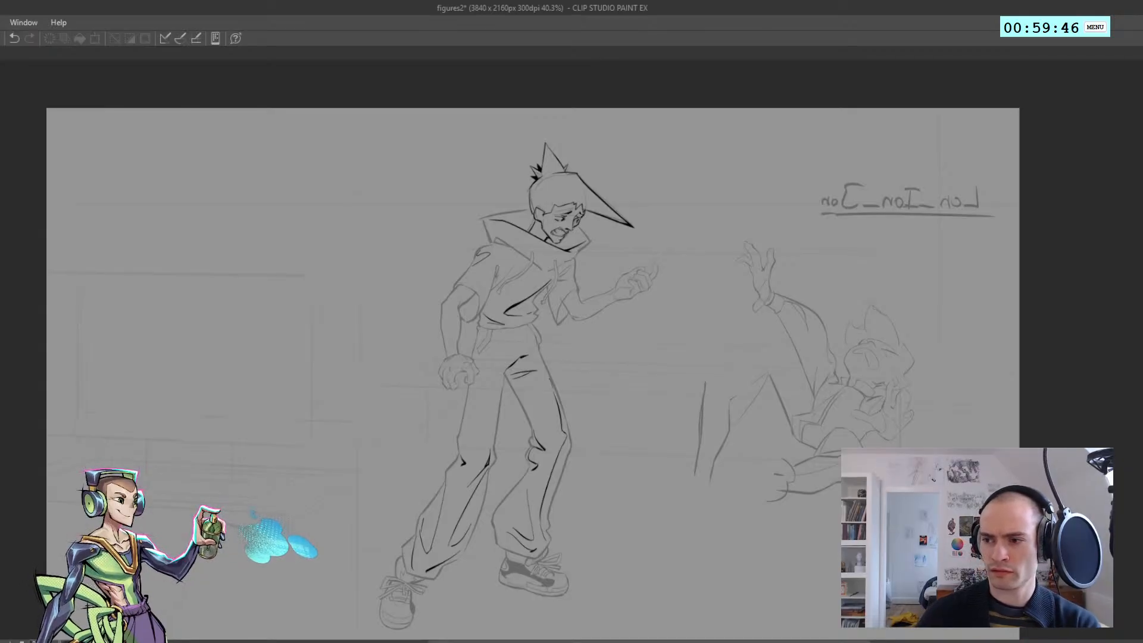
key(ctrl+z)
key(ctrl+a)
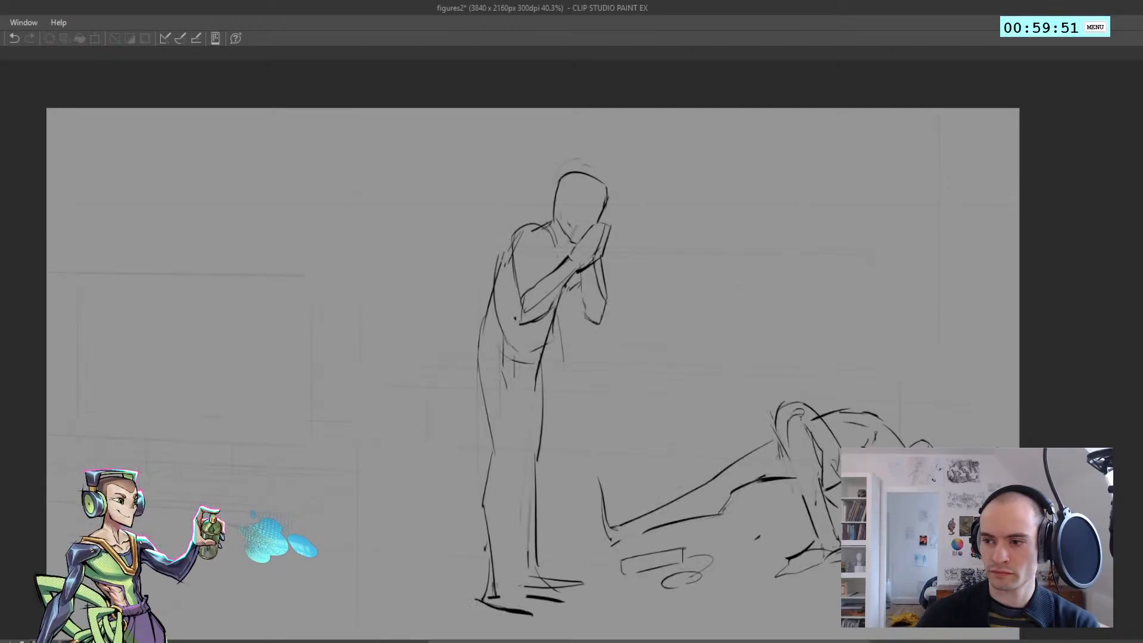
key(ctrl+a)
scroll(505, 364, down, 3)
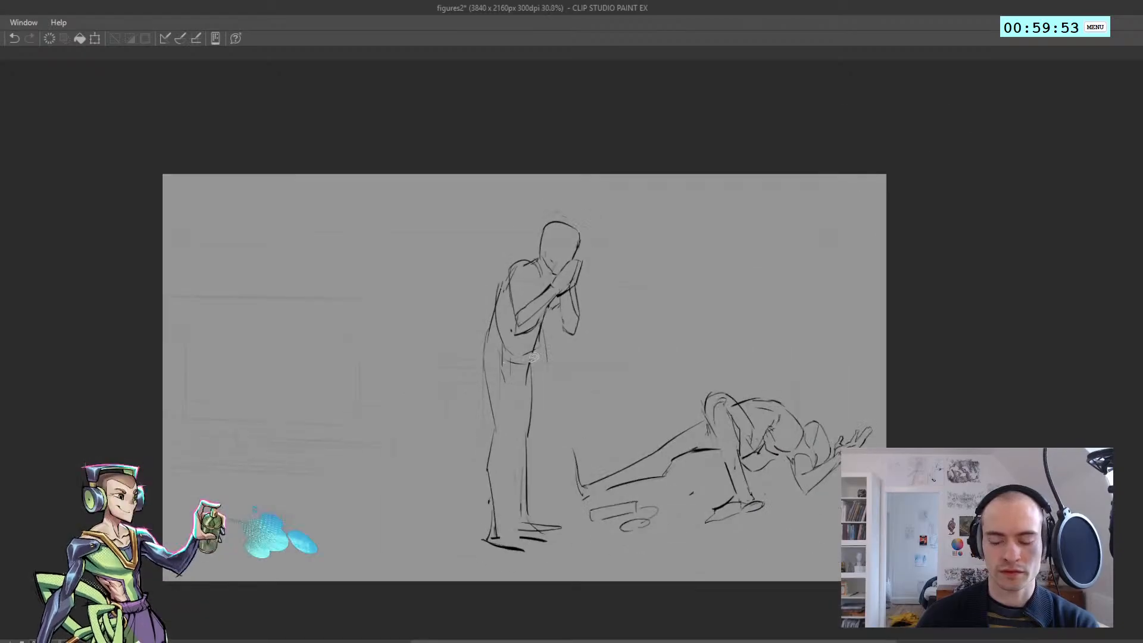
scroll(551, 377, up, 4)
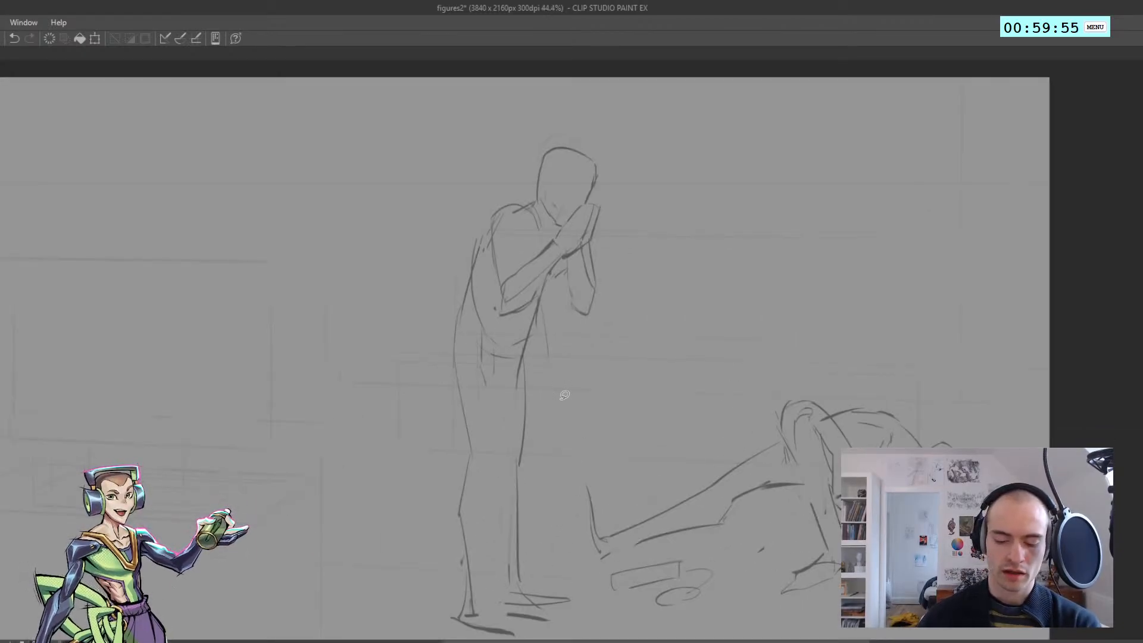
scroll(565, 395, down, 3)
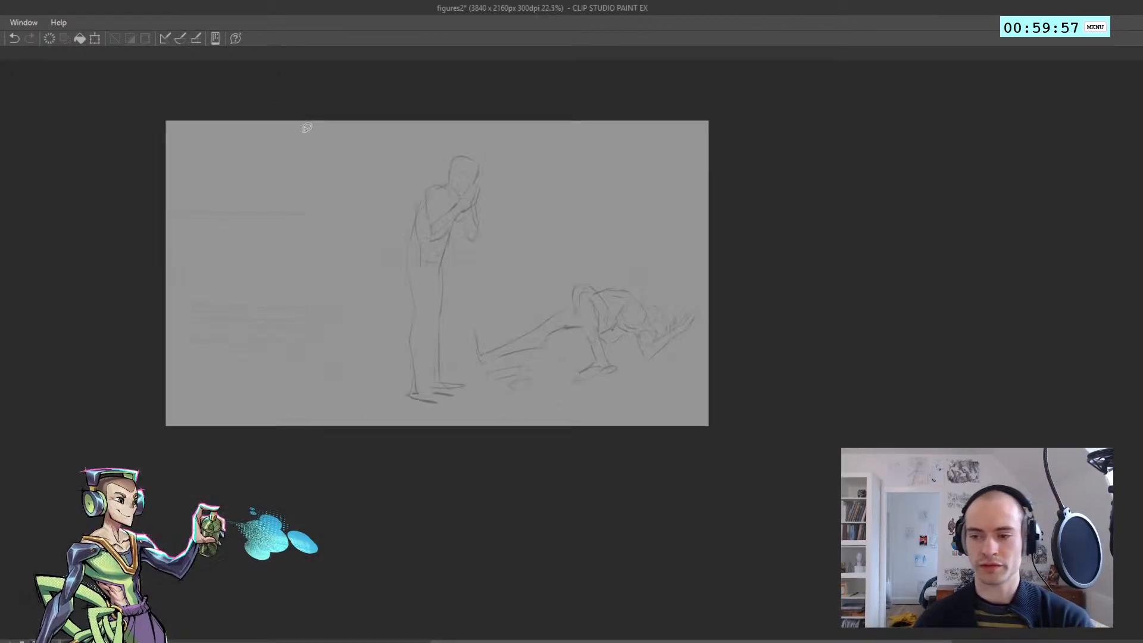
In the mirrored view, select the curved contour beneath the fallen figure's torso, rotate and shift it slightly, and clear the selection
scroll(590, 304, up, 3)
key(h)
drag(169, 238, 214, 241)
scroll(405, 292, up, 1)
drag(405, 290, 422, 285)
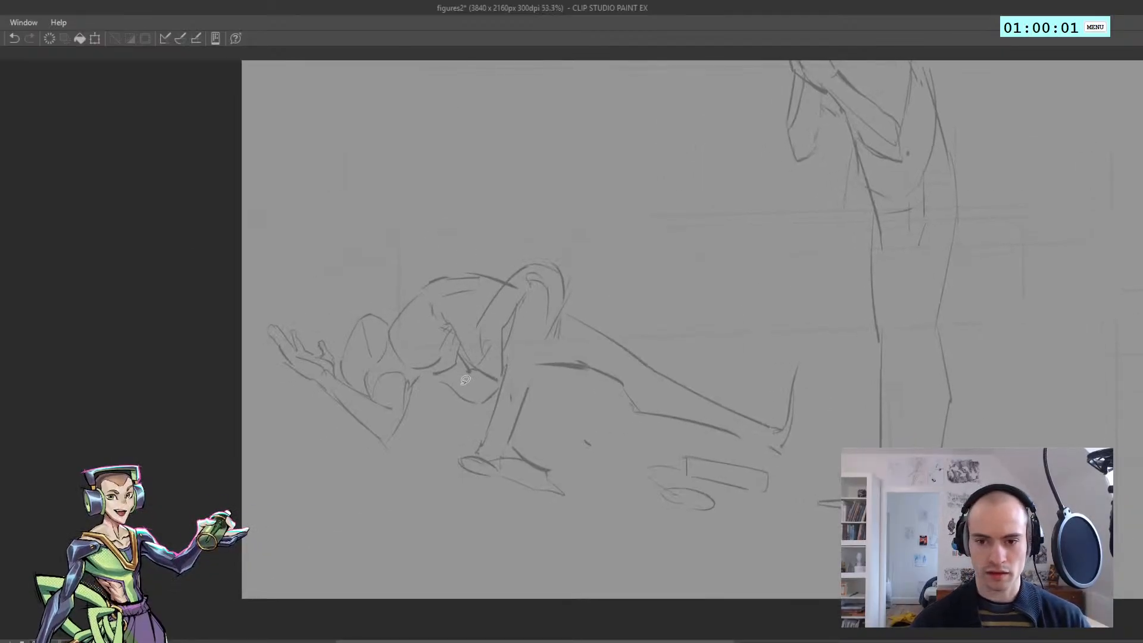
mouse_move(451, 412)
mouse_down()
mouse_move(460, 359)
mouse_move(438, 372)
mouse_move(465, 350)
mouse_move(501, 380)
mouse_move(467, 425)
mouse_up()
key(ctrl+z)
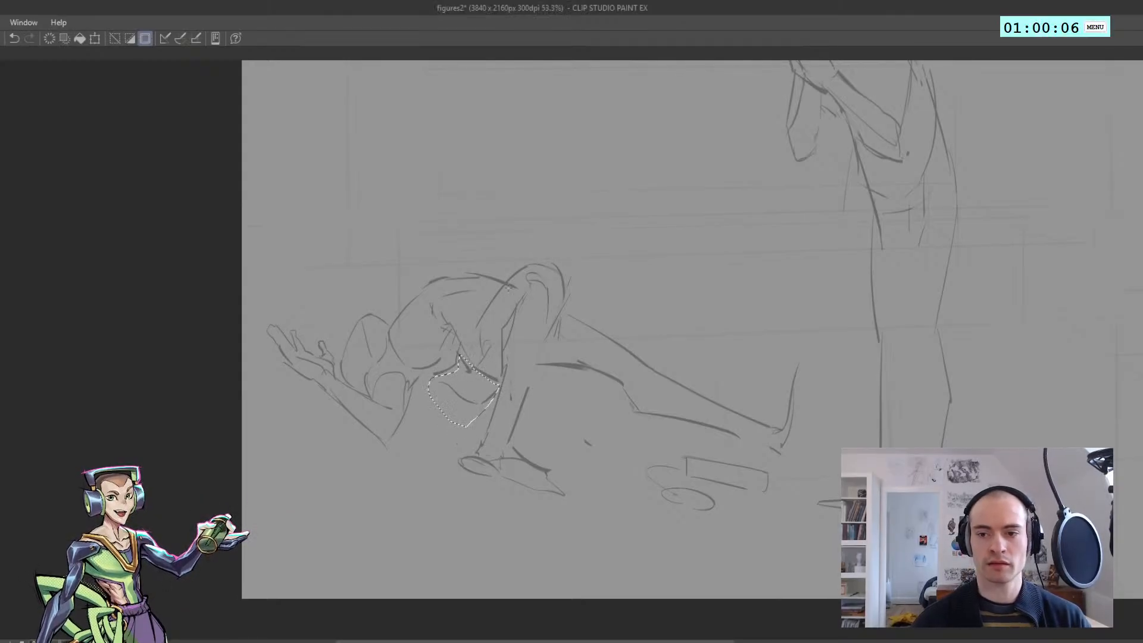
key(ctrl+t)
drag(347, 317, 353, 307)
drag(439, 386, 431, 385)
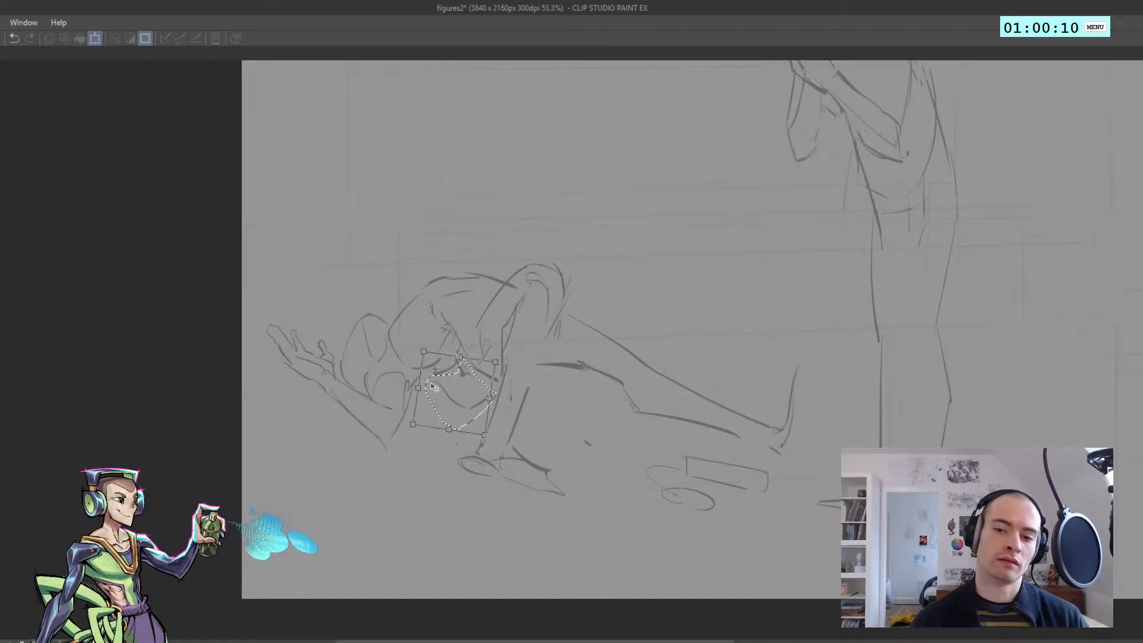
key(Return)
key(ctrl+d)
Add short strokes to the contour beneath the fallen figure's torso, checking it in both view orientations
key(h)
drag(619, 335, 424, 289)
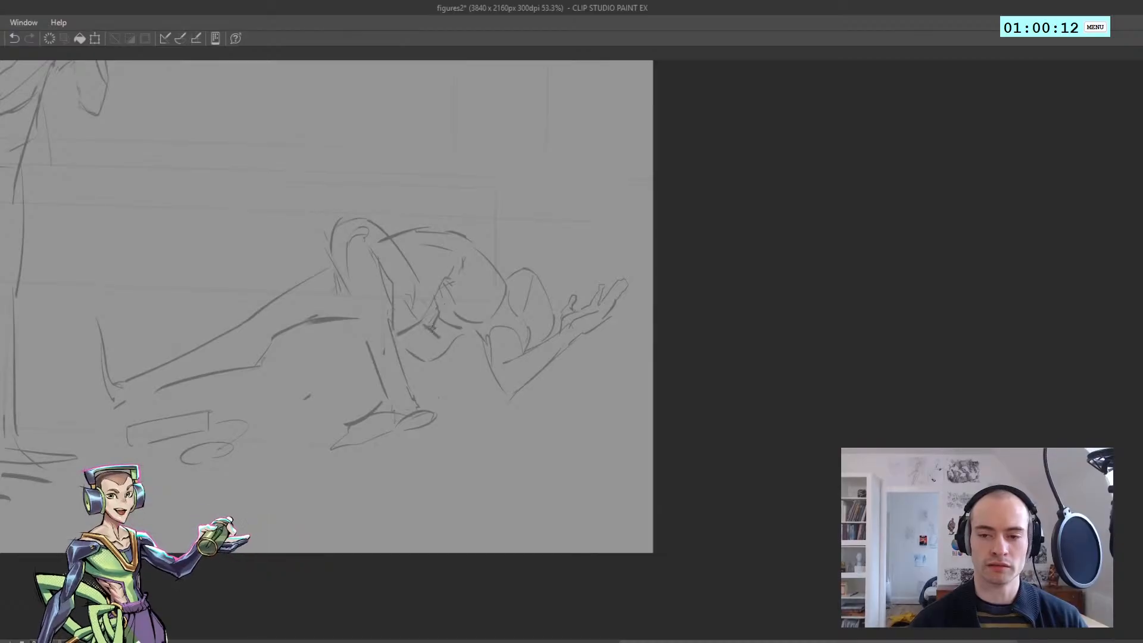
drag(411, 343, 420, 360)
drag(420, 357, 412, 354)
key(h)
drag(453, 308, 363, 309)
drag(544, 342, 566, 339)
mouse_move(529, 329)
mouse_down()
mouse_move(413, 327)
mouse_move(433, 272)
mouse_up()
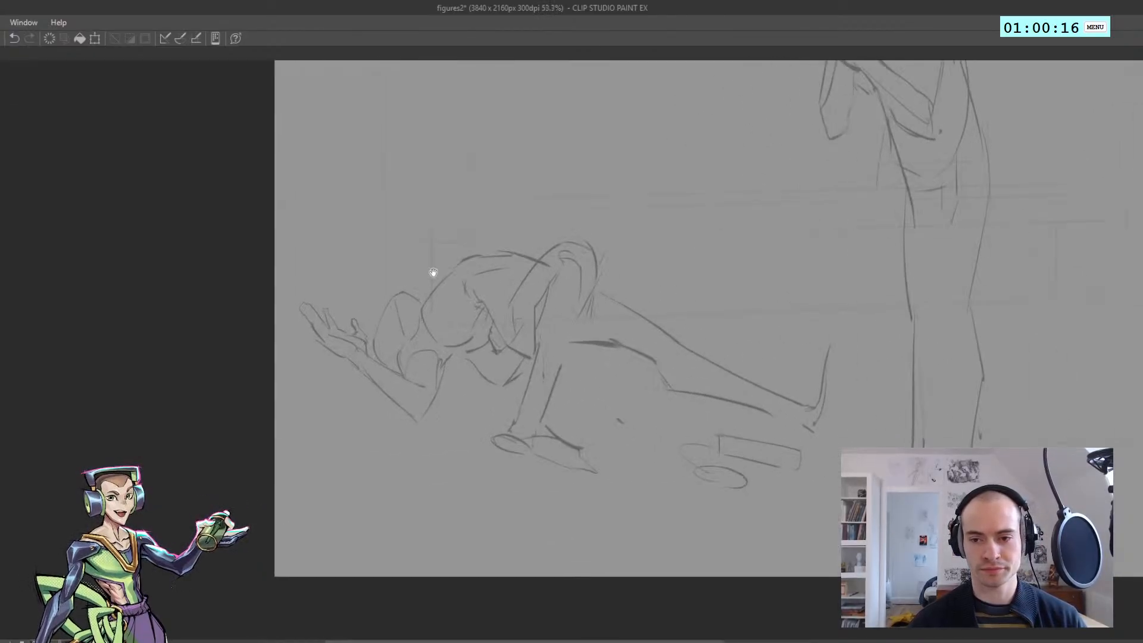
Select the fallen figure's legs and shift them slightly towards the torso
mouse_move(527, 372)
mouse_down()
mouse_move(461, 285)
mouse_move(515, 222)
mouse_move(740, 240)
mouse_move(866, 306)
mouse_move(822, 474)
mouse_move(663, 553)
mouse_move(497, 487)
mouse_move(458, 444)
mouse_up()
mouse_move(696, 512)
mouse_down()
mouse_move(665, 439)
mouse_move(798, 533)
mouse_move(708, 534)
mouse_up()
drag(545, 398, 521, 380)
key(ctrl+z)
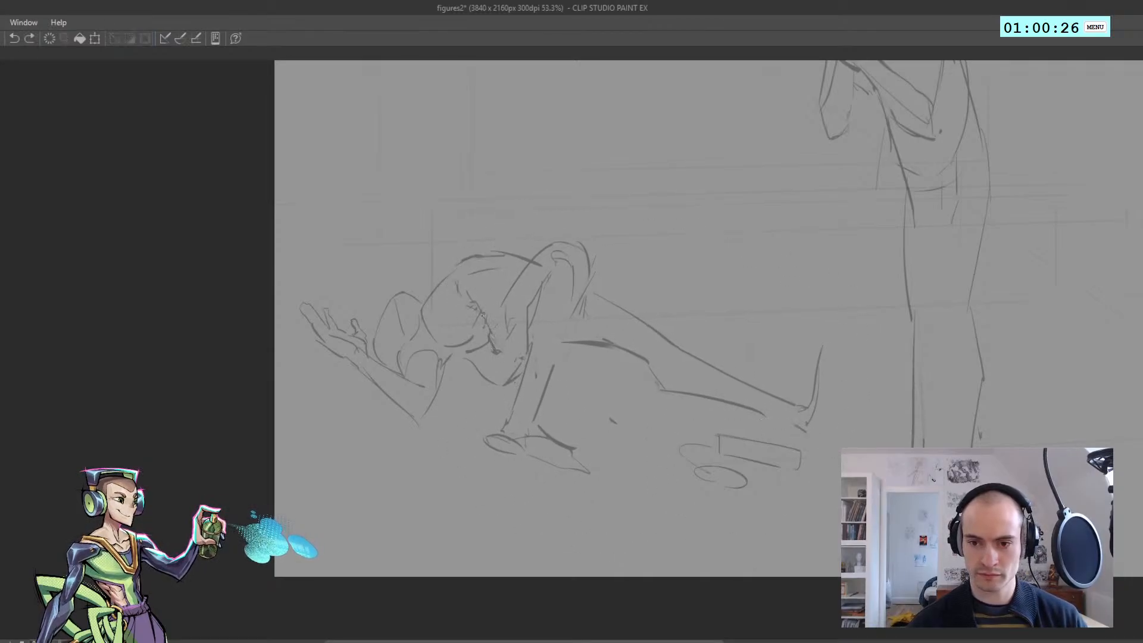
Rework the short lines where the fallen figure's torso meets the raised thigh, checking the mirrored view
mouse_move(498, 332)
mouse_down()
mouse_move(528, 347)
mouse_move(501, 306)
mouse_move(524, 362)
mouse_move(533, 339)
mouse_move(541, 368)
mouse_move(523, 351)
mouse_move(559, 369)
mouse_move(571, 354)
mouse_move(488, 374)
mouse_move(485, 356)
mouse_up()
key(ctrl+z)
key(ctrl+z)
key(h)
key(h)
key(ctrl+z)
key(ctrl+z)
key(ctrl+z)
key(ctrl+z)
key(ctrl+z)
key(ctrl+z)
key(h)
key(ctrl+z)
key(h)
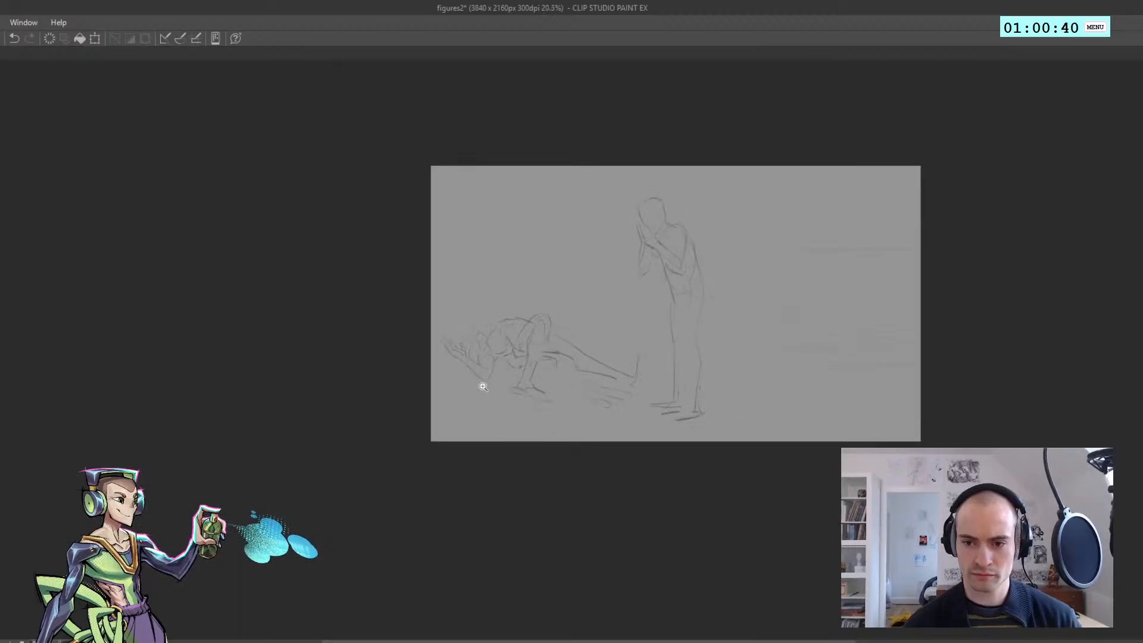
Block in a small angular hand showing beneath the fallen figure's outstretched thigh
mouse_move(496, 396)
mouse_down()
mouse_move(509, 372)
mouse_move(580, 361)
mouse_up()
key(ctrl+z)
key(ctrl+z)
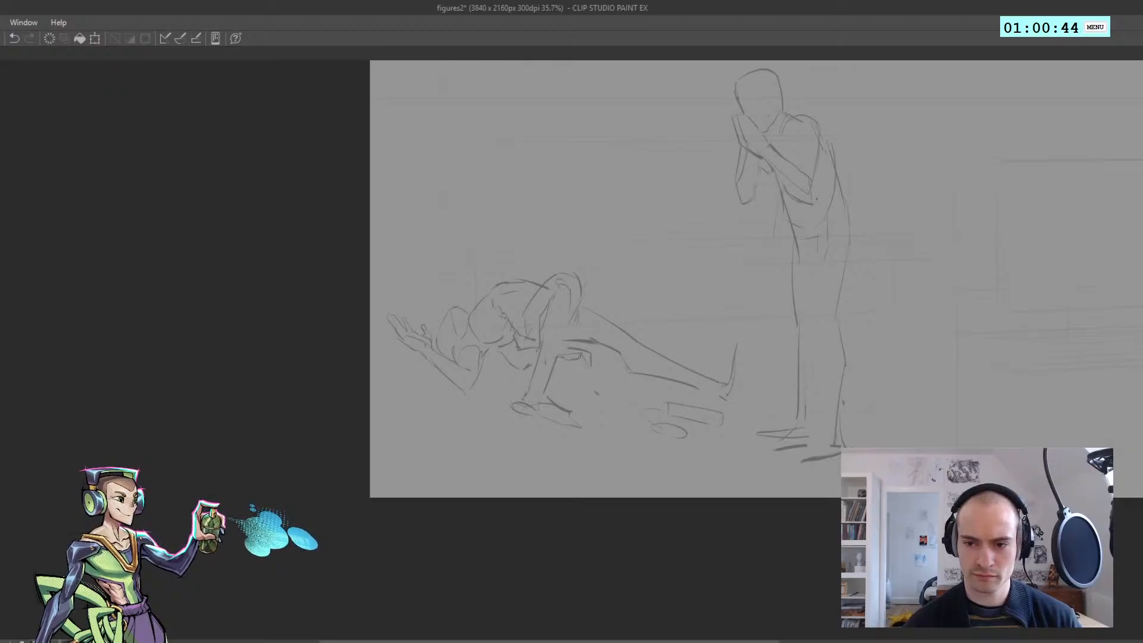
key(ctrl+z)
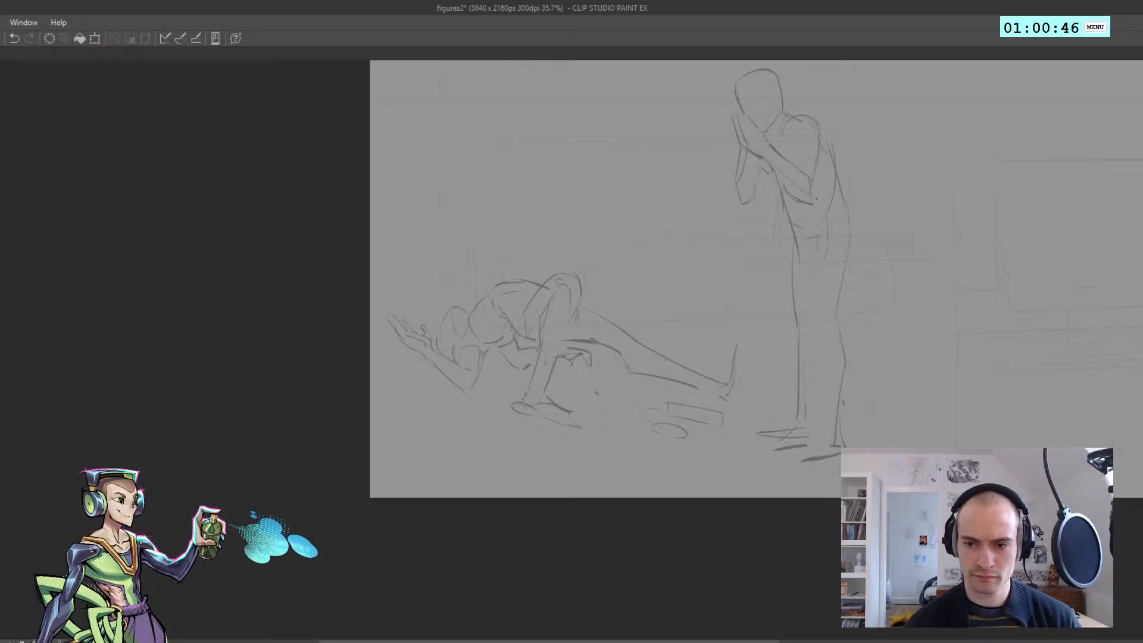
drag(581, 358, 588, 365)
scroll(576, 358, down, 2)
key(h)
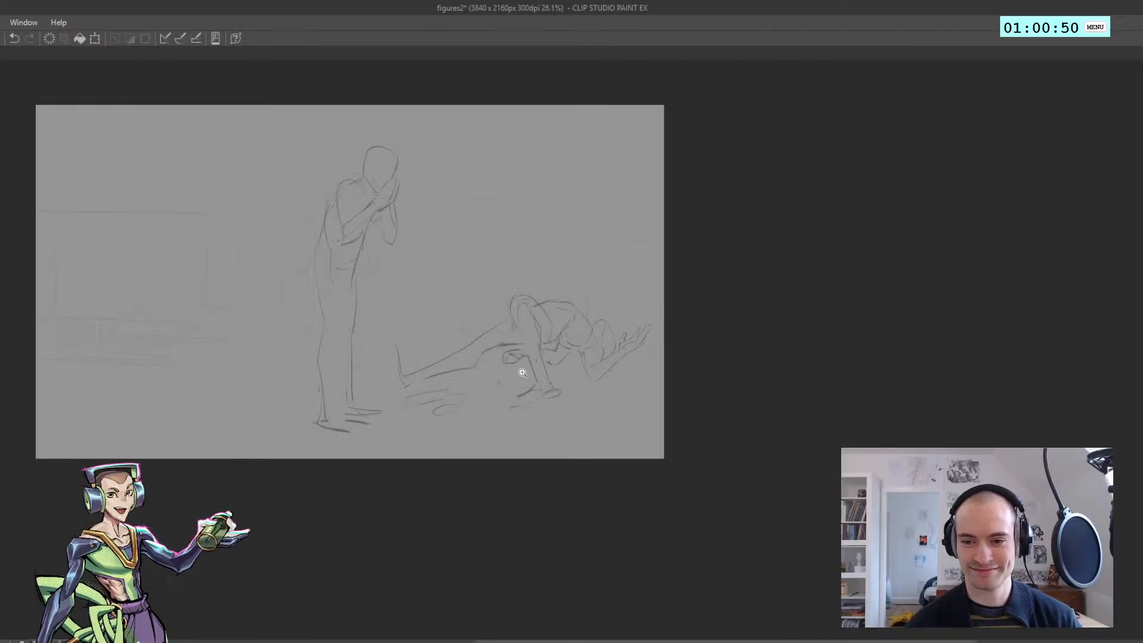
Refine the contour and finger lines of the hand beneath the thigh
scroll(523, 373, up, 5)
key(h)
key(ctrl+z)
mouse_move(605, 358)
mouse_down()
mouse_move(570, 346)
mouse_move(565, 327)
mouse_up()
key(ctrl+z)
Redraw the back contour of the fallen figure's raised leg from the knee down towards the ankle
key(ctrl+z)
key(ctrl+z)
key(h)
drag(503, 262, 546, 365)
key(ctrl+z)
key(ctrl+z)
drag(519, 309, 551, 380)
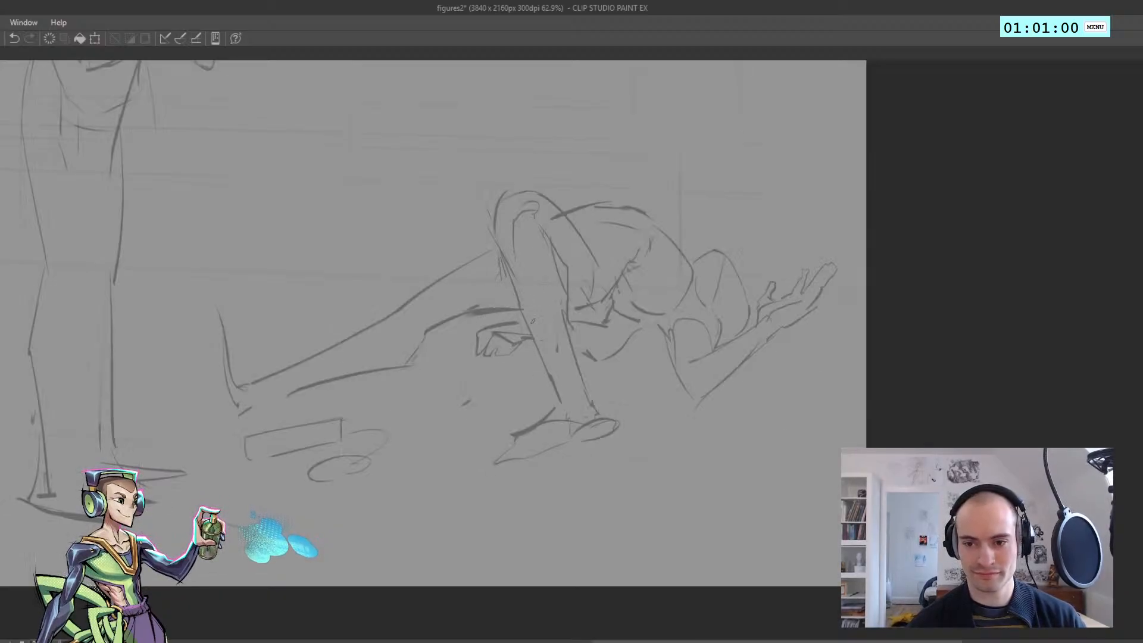
key(ctrl+z)
drag(502, 249, 525, 289)
drag(524, 286, 547, 363)
key(ctrl+z)
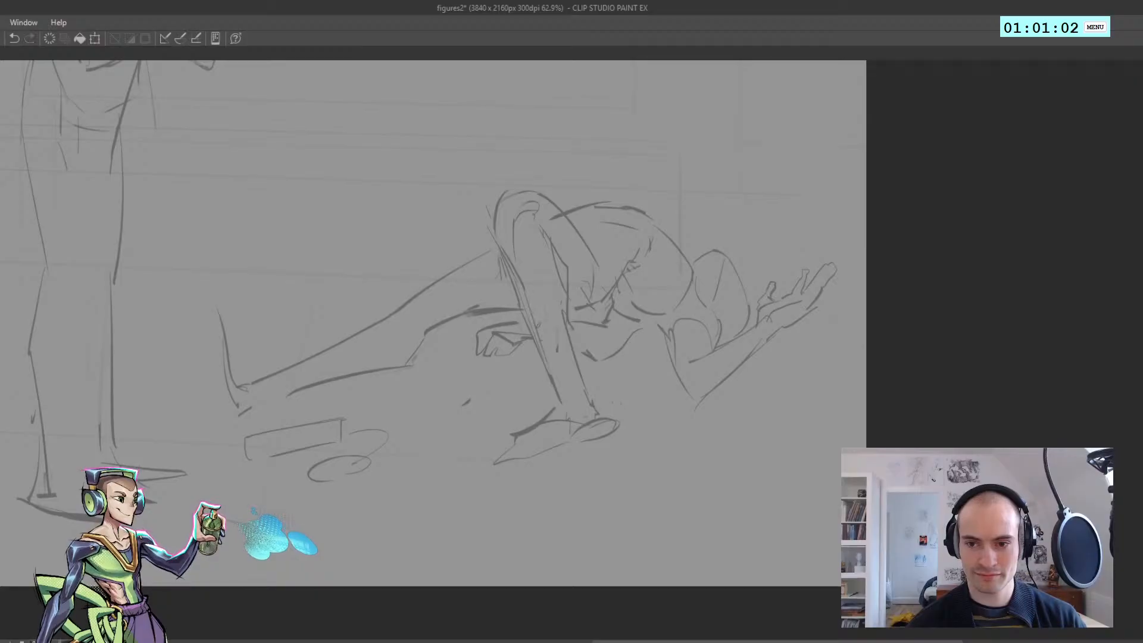
mouse_move(499, 223)
mouse_down()
mouse_move(517, 254)
mouse_move(529, 210)
mouse_move(513, 242)
mouse_move(503, 206)
mouse_move(524, 234)
mouse_move(486, 275)
mouse_move(518, 342)
mouse_up()
key(ctrl+z)
key(ctrl+z)
Select the fallen figure's legs with the hand beneath them, move them closer to the torso, and clear the selection
key(h)
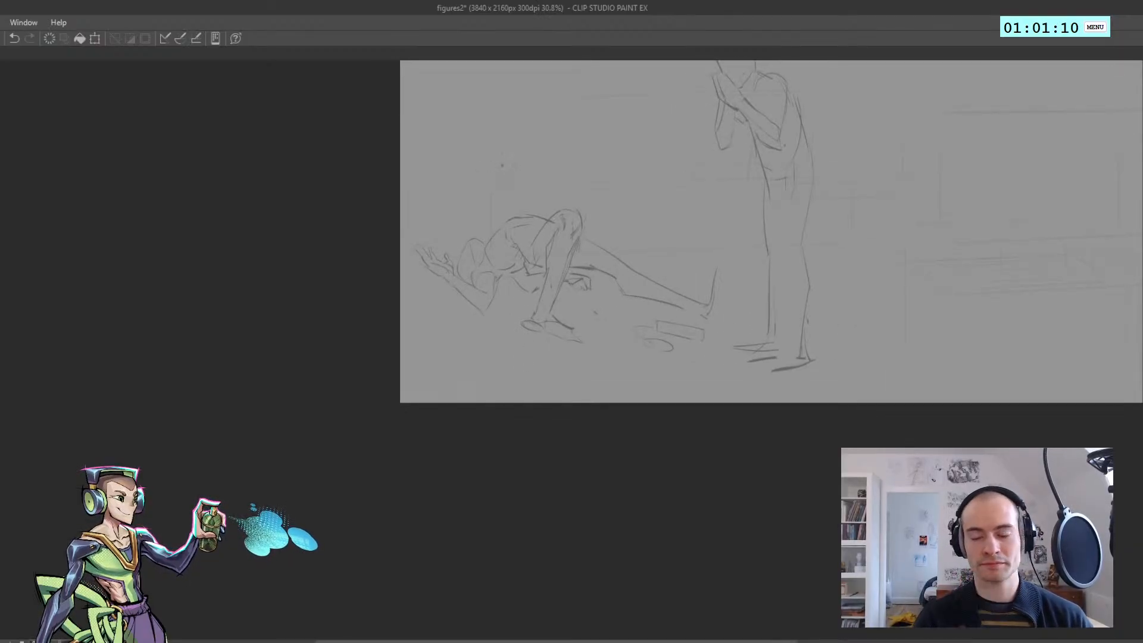
drag(518, 206, 382, 270)
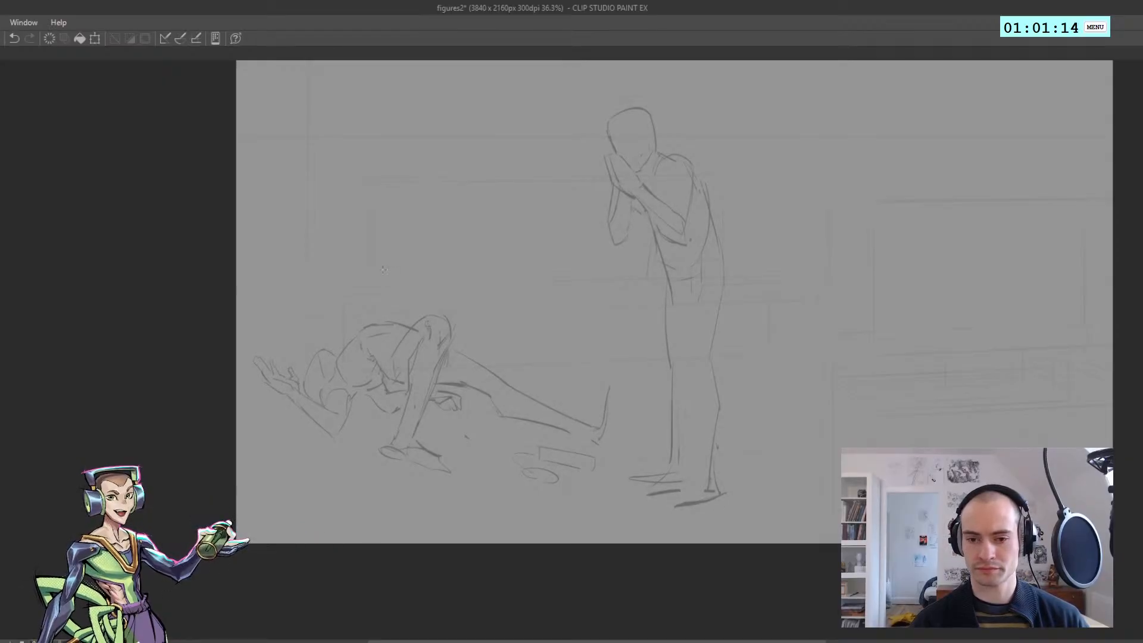
drag(387, 272, 381, 267)
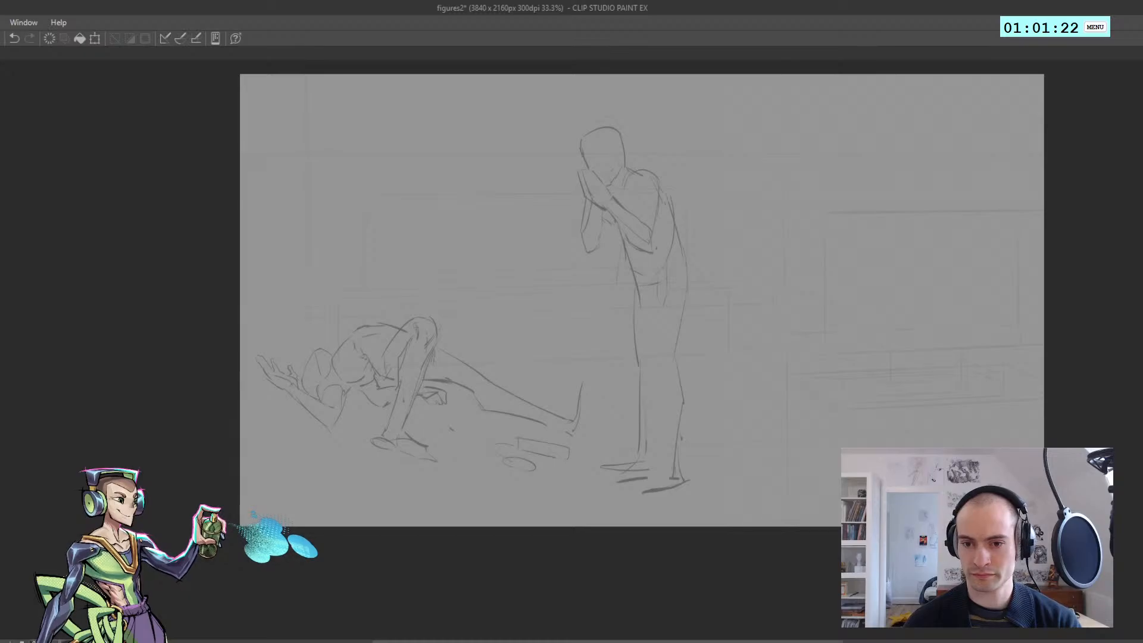
scroll(364, 375, up, 4)
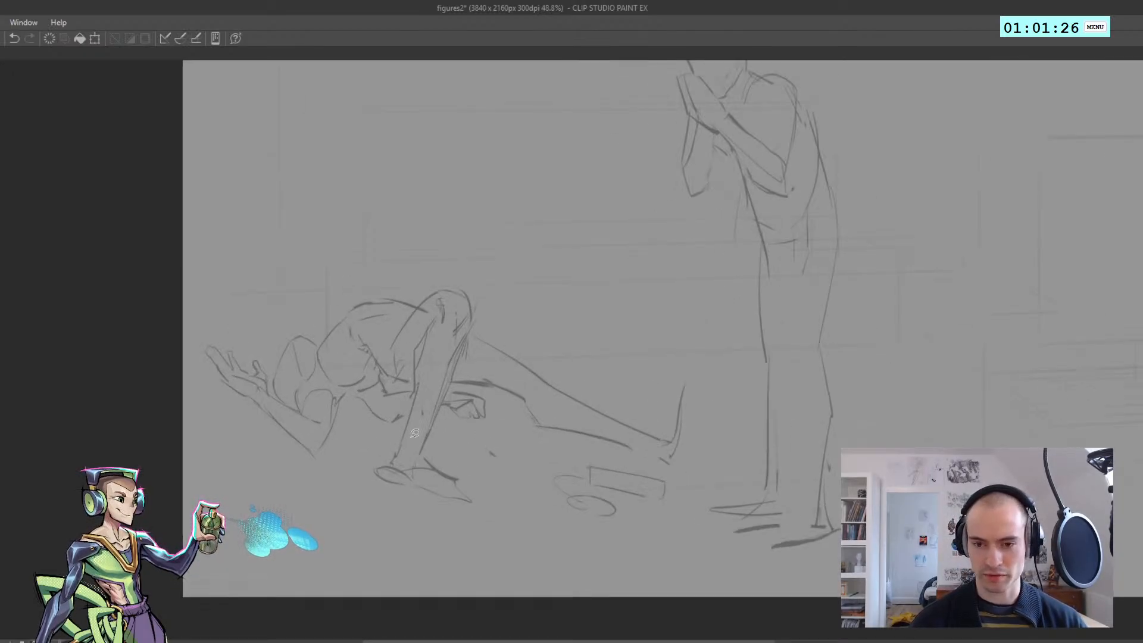
mouse_move(502, 535)
mouse_down()
mouse_move(360, 497)
mouse_move(418, 391)
mouse_move(385, 377)
mouse_move(366, 341)
mouse_move(385, 300)
mouse_move(702, 311)
mouse_move(664, 470)
mouse_move(512, 481)
mouse_move(497, 529)
mouse_up()
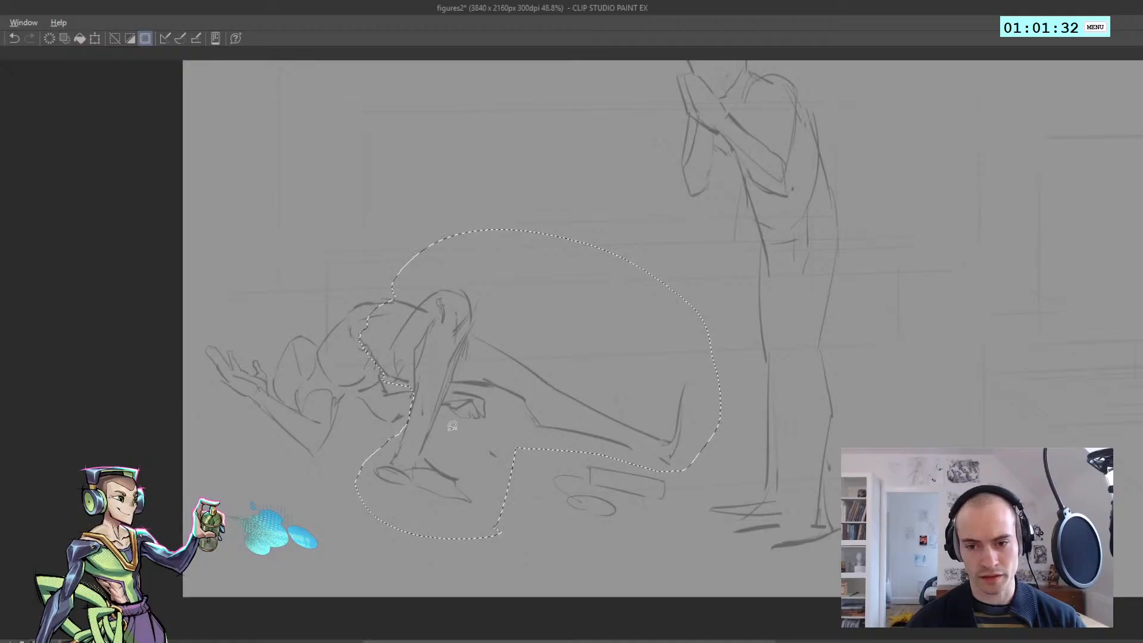
drag(444, 426, 493, 449)
drag(424, 418, 417, 420)
key(ctrl+d)
key(h)
scroll(434, 393, down, 4)
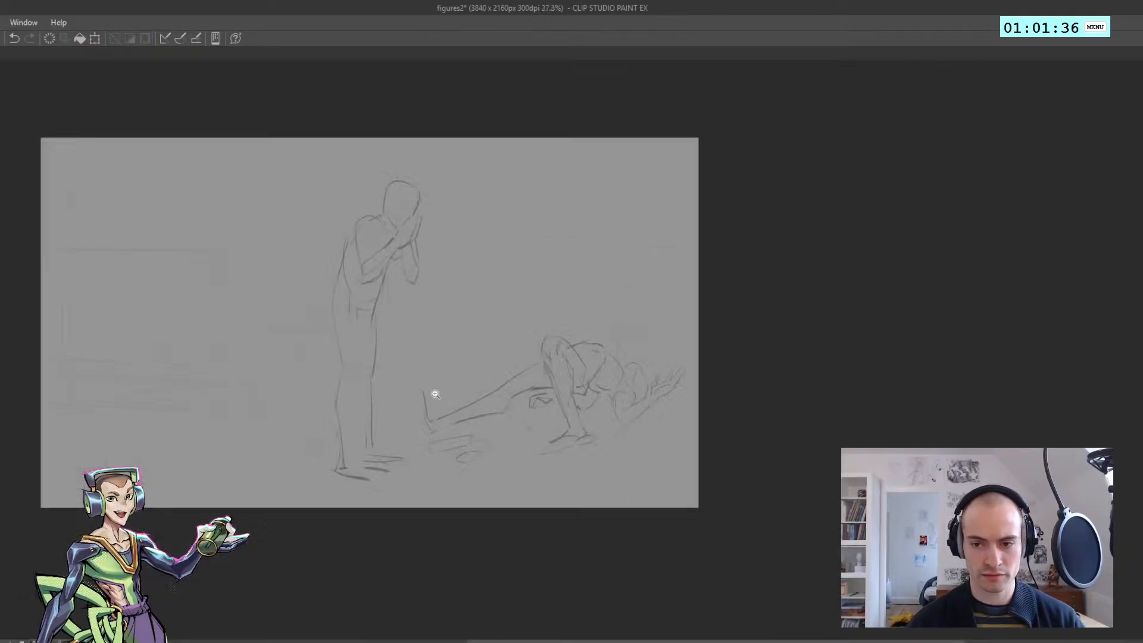
Rework the curve across the fallen figure's chest, comparing it with the mirrored view
key(h)
scroll(506, 396, up, 6)
mouse_move(570, 349)
mouse_down()
mouse_move(547, 314)
mouse_move(565, 355)
mouse_up()
key(ctrl+z)
key(ctrl+z)
key(ctrl+z)
key(ctrl+z)
mouse_move(528, 313)
mouse_down()
mouse_move(569, 358)
mouse_move(543, 292)
mouse_move(439, 327)
mouse_move(440, 337)
mouse_up()
key(ctrl+z)
key(ctrl+z)
key(h)
key(h)
drag(528, 329, 480, 340)
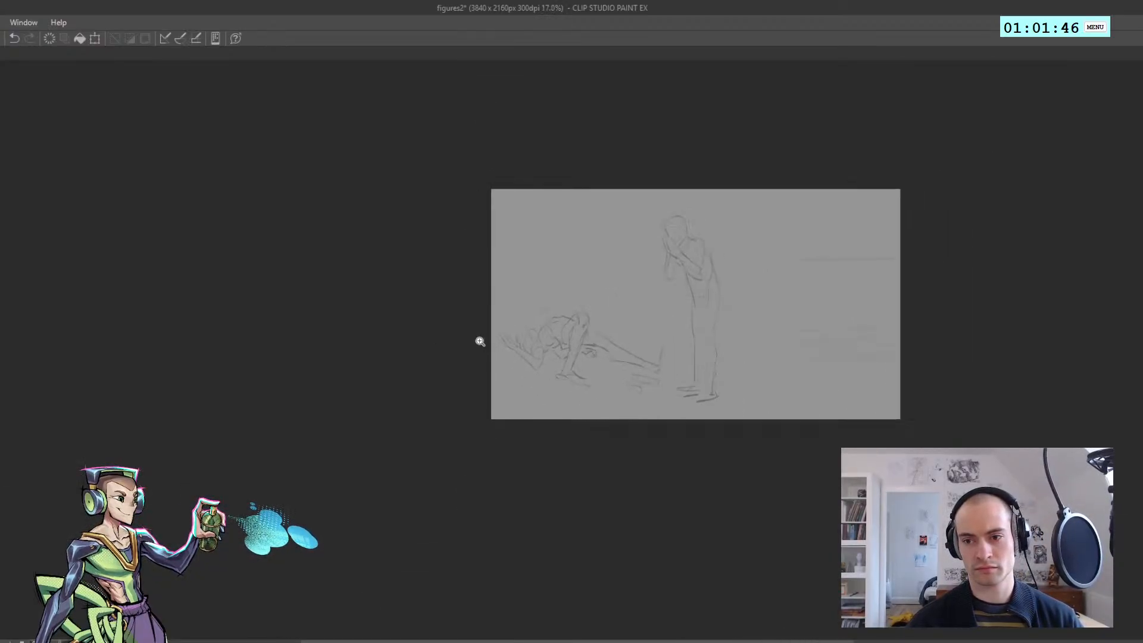
Select the planted foot and ankle of the fallen figure's bent leg, move them slightly upward, and clear the selection
drag(592, 328, 526, 365)
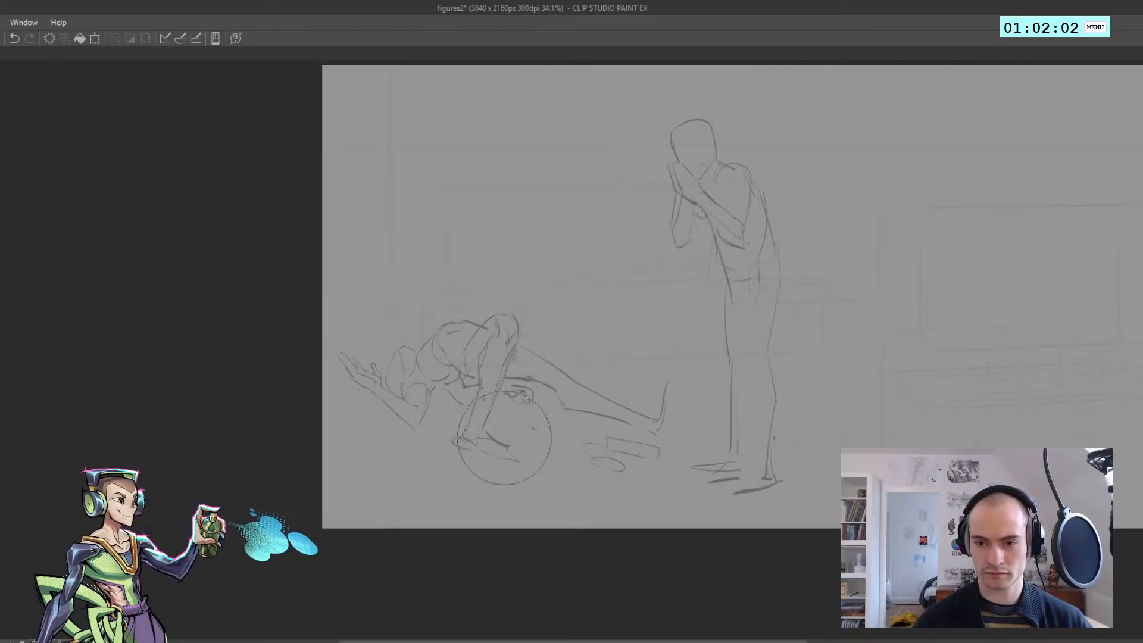
scroll(505, 440, up, 1)
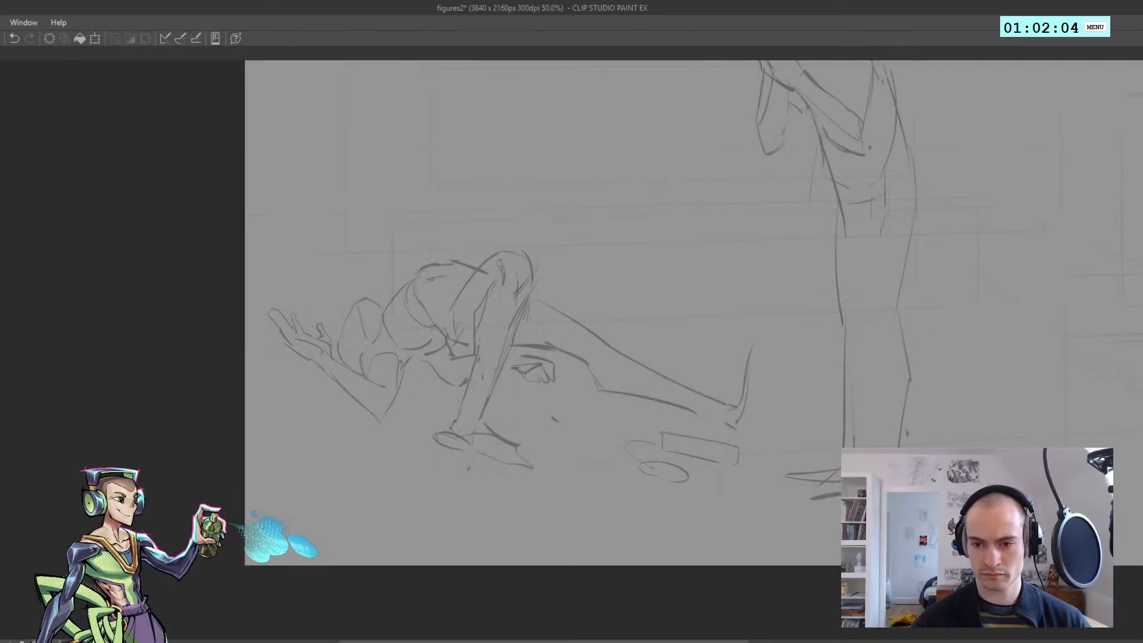
key(ctrl+z)
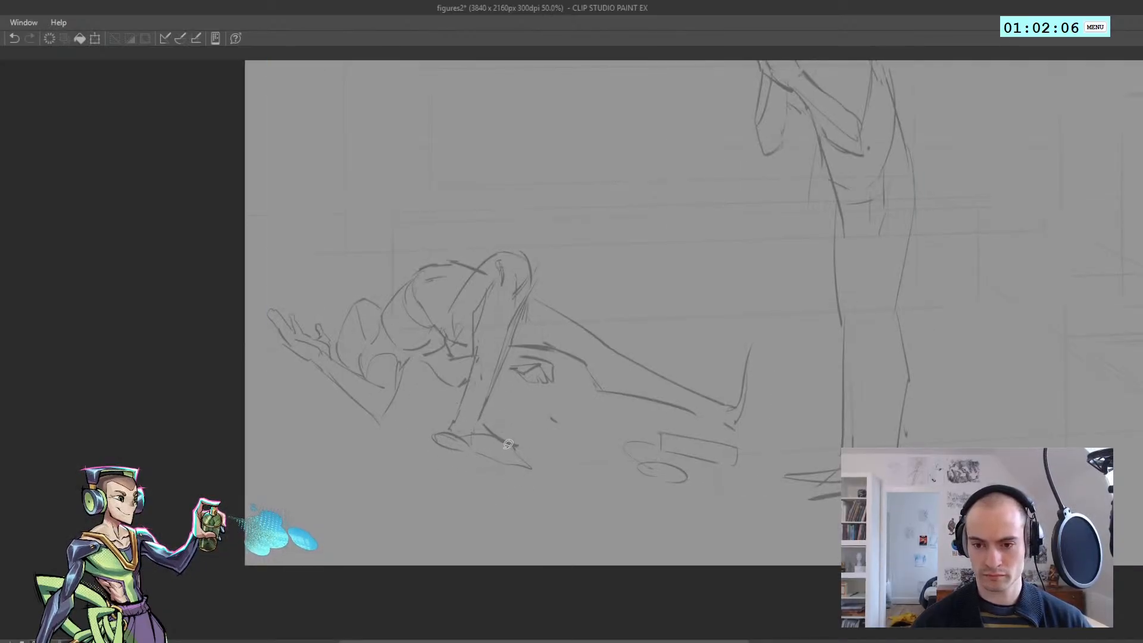
mouse_move(409, 467)
mouse_down()
mouse_move(434, 487)
mouse_move(424, 411)
mouse_up()
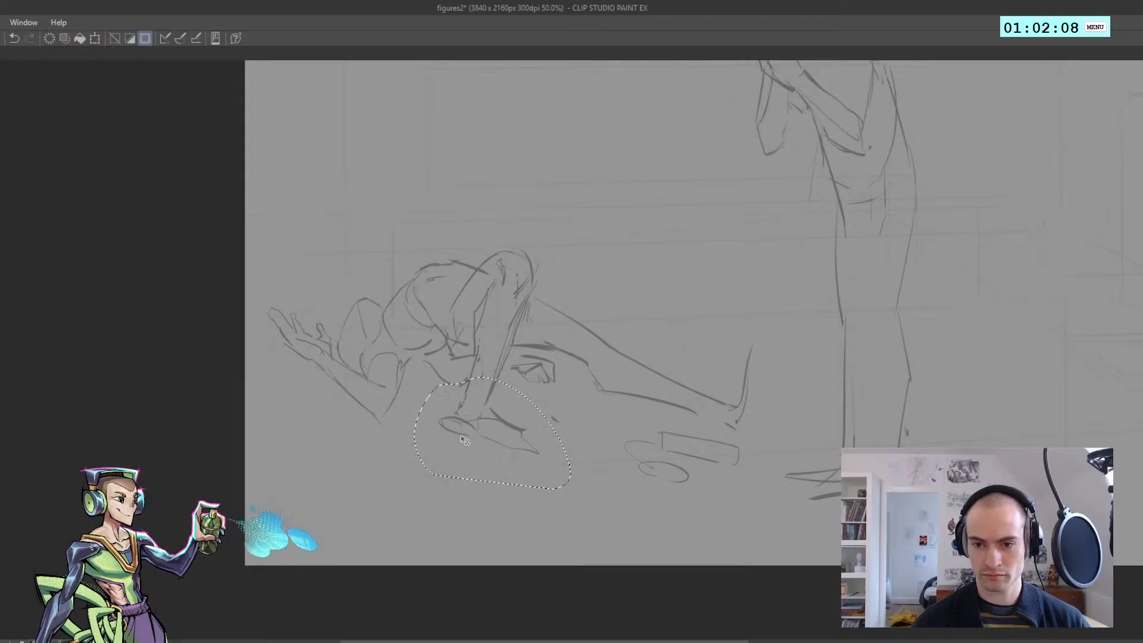
click(477, 422)
Select the whole fallen figure without the marks below its outstretched foot and scale it down slightly
mouse_move(570, 459)
mouse_down()
mouse_move(238, 351)
mouse_move(753, 324)
mouse_move(733, 430)
mouse_move(572, 451)
mouse_up()
key(ctrl+t)
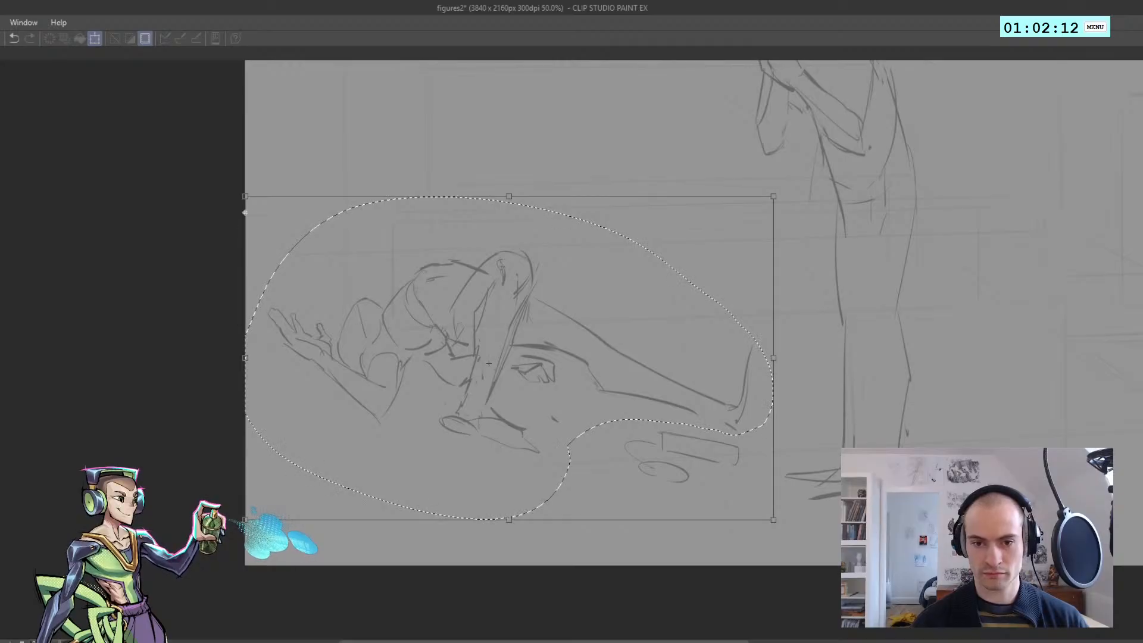
drag(243, 198, 268, 216)
key(Return)
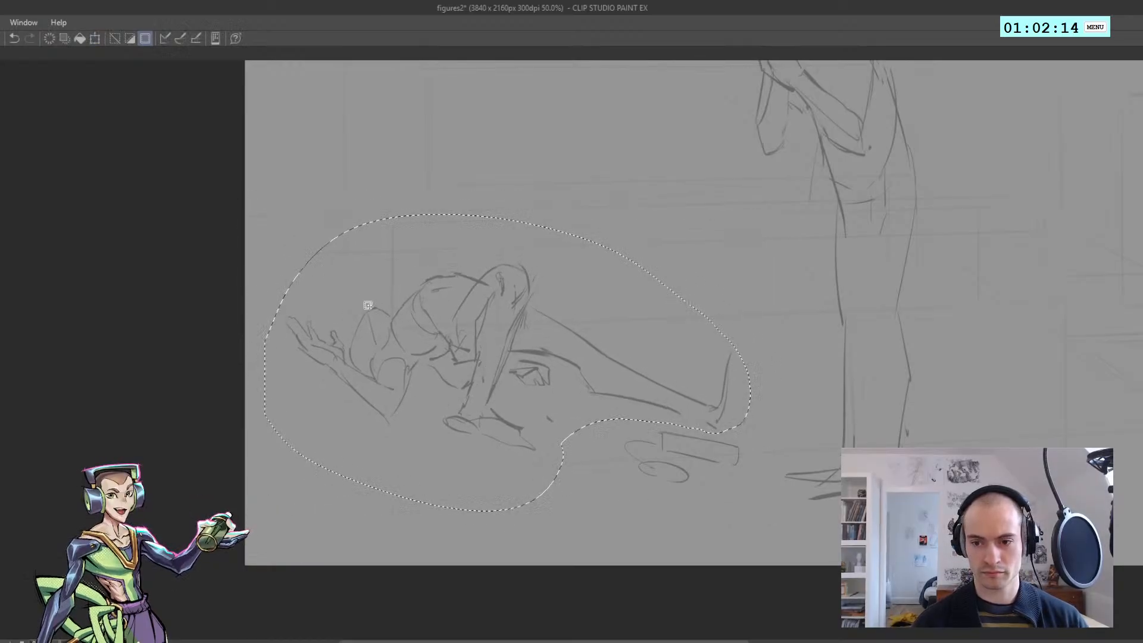
Select the fallen figure's outstretched foot, move it inward to shorten the leg, clear the selection, and check the mirrored view
key(ctrl+d)
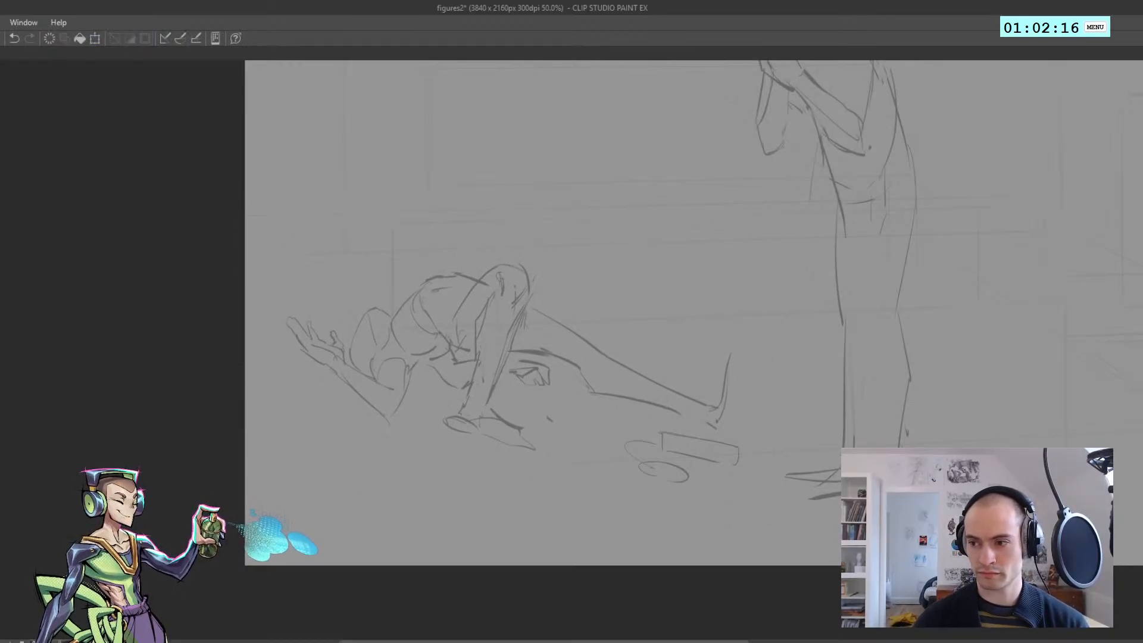
scroll(439, 363, down, 2)
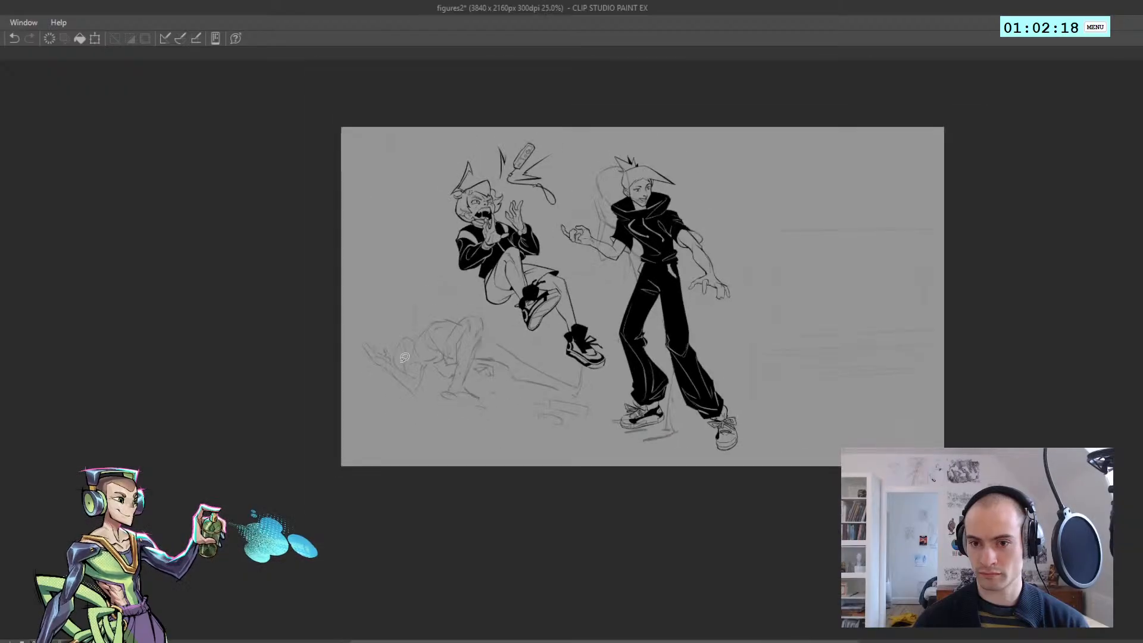
scroll(441, 273, up, 1)
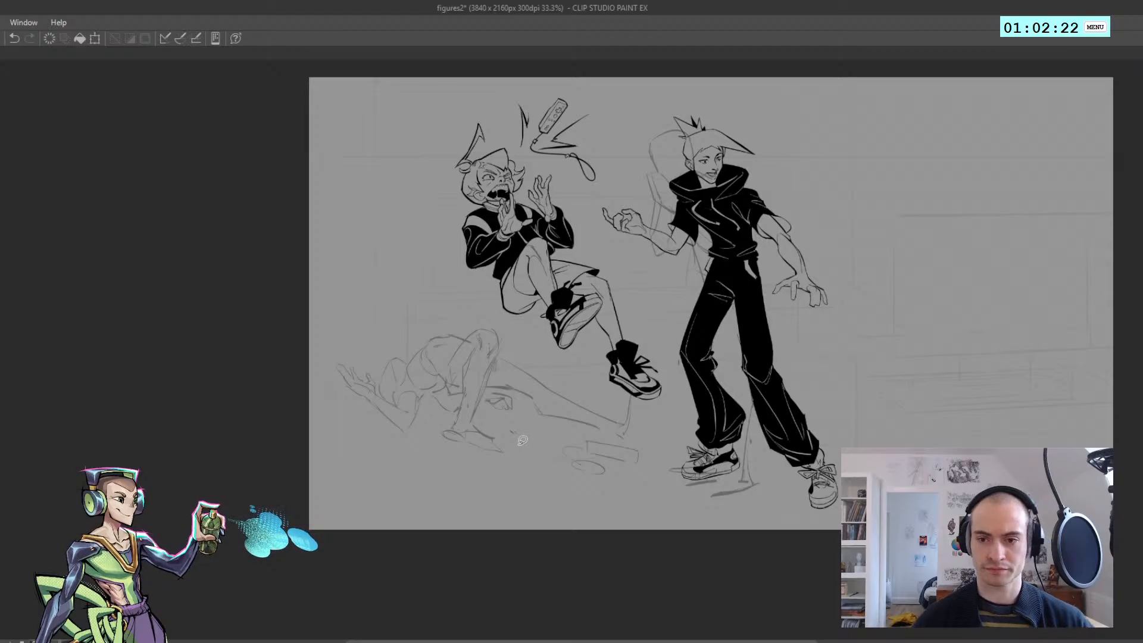
scroll(539, 414, up, 1)
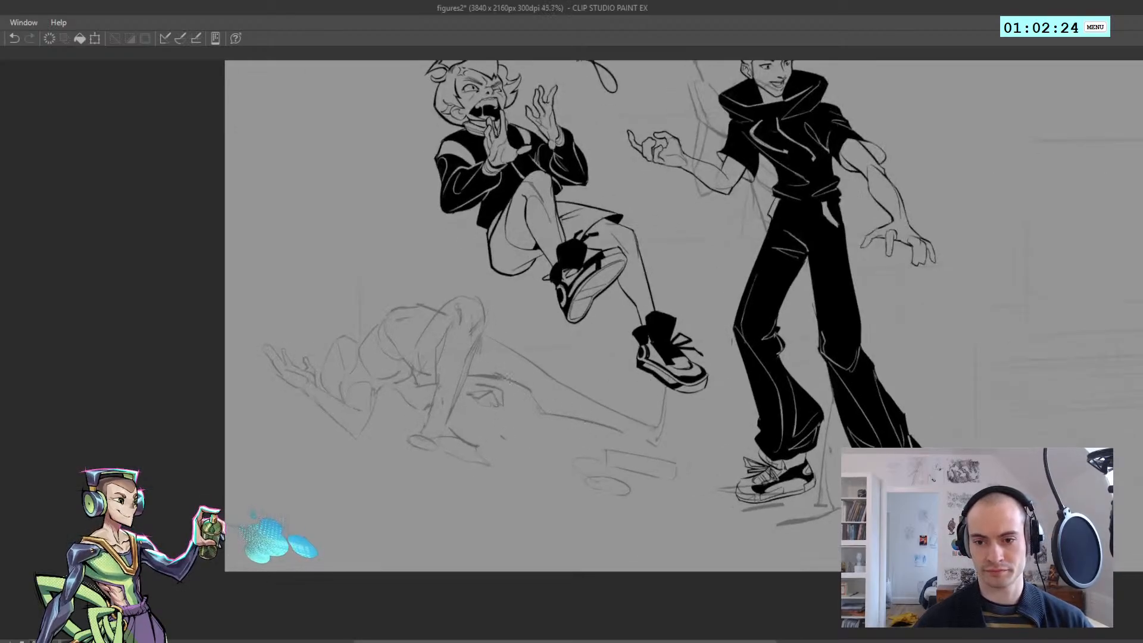
drag(607, 438, 636, 363)
key(ctrl+z)
mouse_move(608, 438)
mouse_down()
mouse_move(666, 342)
mouse_move(702, 451)
mouse_move(660, 450)
mouse_move(621, 407)
mouse_up()
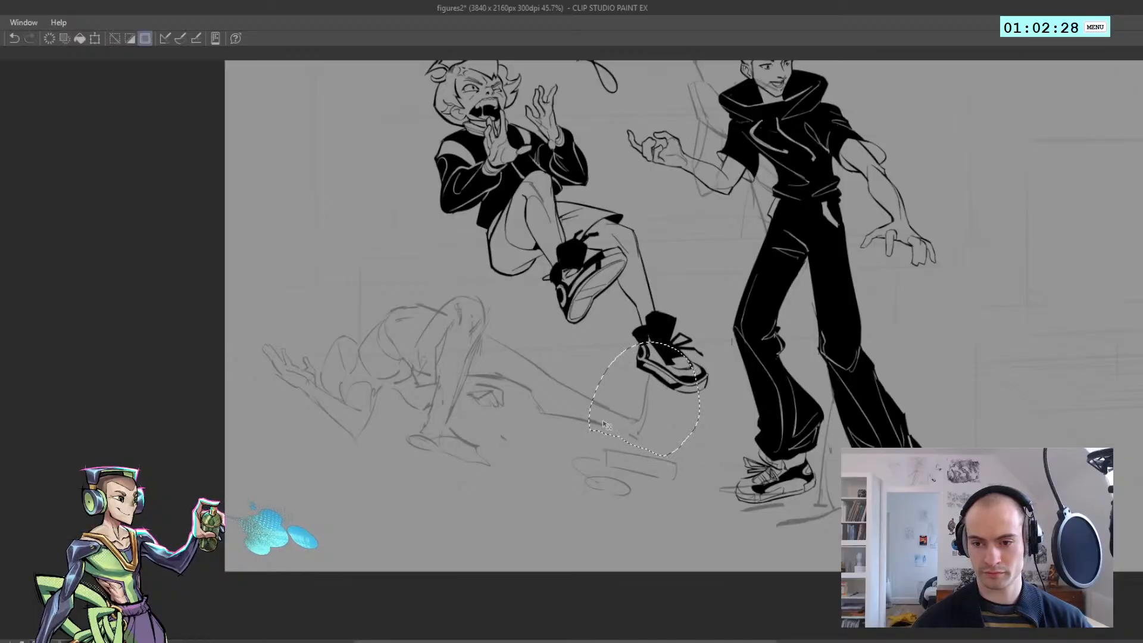
key(ctrl+d)
key(h)
mouse_move(547, 391)
mouse_down()
mouse_move(493, 396)
mouse_move(517, 392)
mouse_up()
key(h)
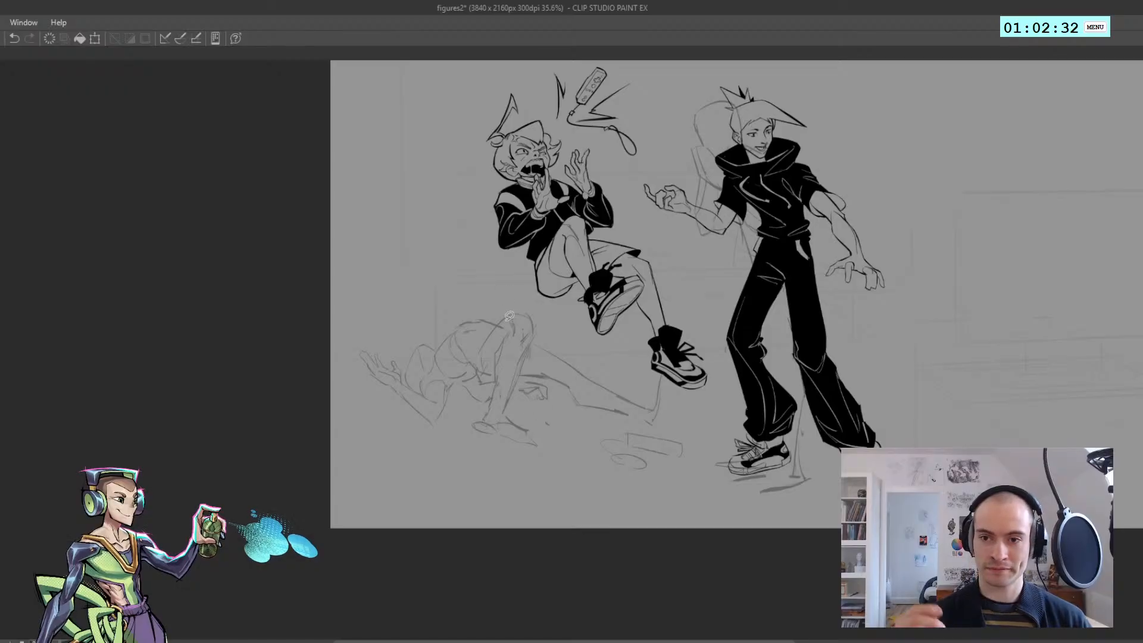
Select the fallen figure's head outline, nudge its position slightly, clear the selection, and check the mirrored view
mouse_move(426, 323)
mouse_down()
mouse_move(401, 324)
mouse_move(424, 340)
mouse_up()
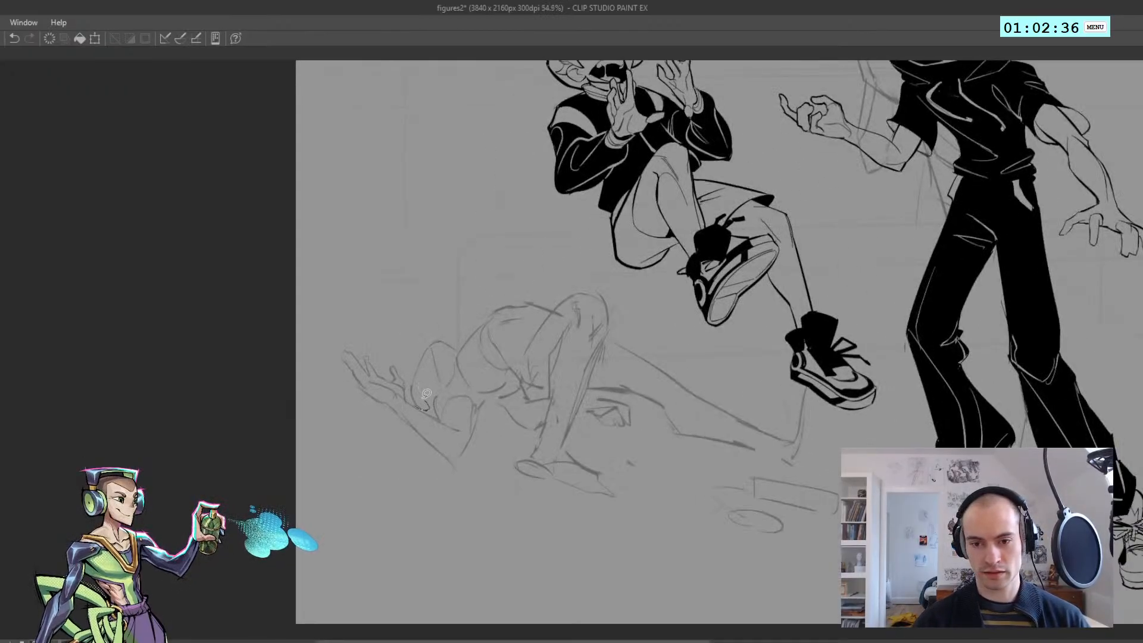
mouse_move(424, 397)
mouse_down()
mouse_move(452, 320)
mouse_move(463, 353)
mouse_move(426, 409)
mouse_up()
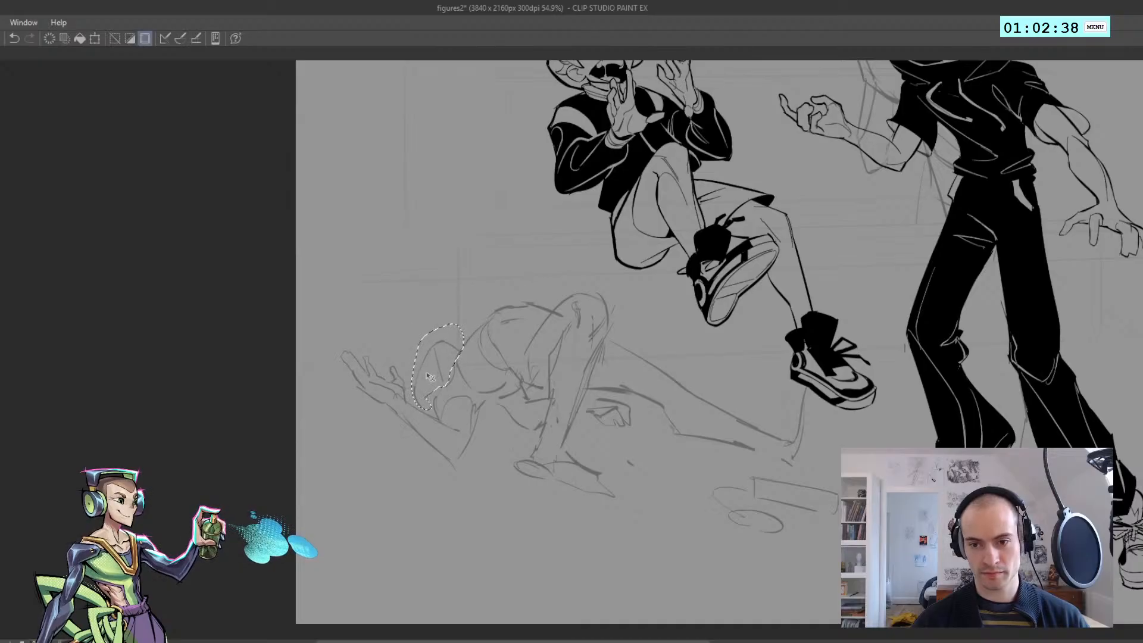
key(ctrl+d)
drag(422, 367, 404, 360)
key(h)
key(h)
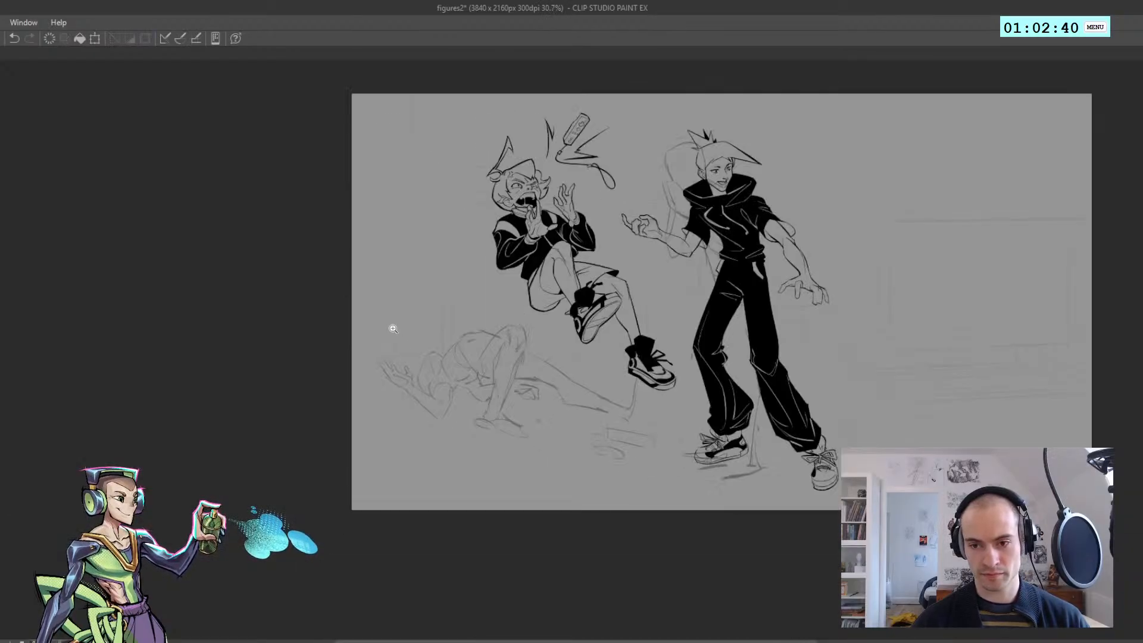
scroll(422, 331, up, 1)
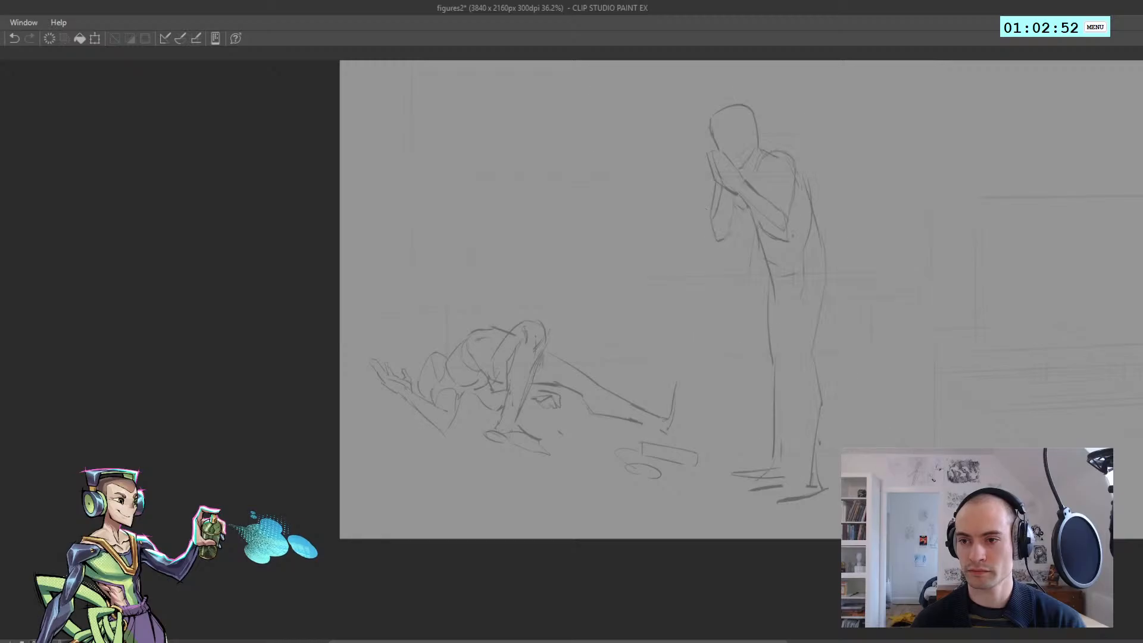
Examine the two inked characters at several zoom levels with the rough scene sketch hidden
scroll(682, 340, down, 2)
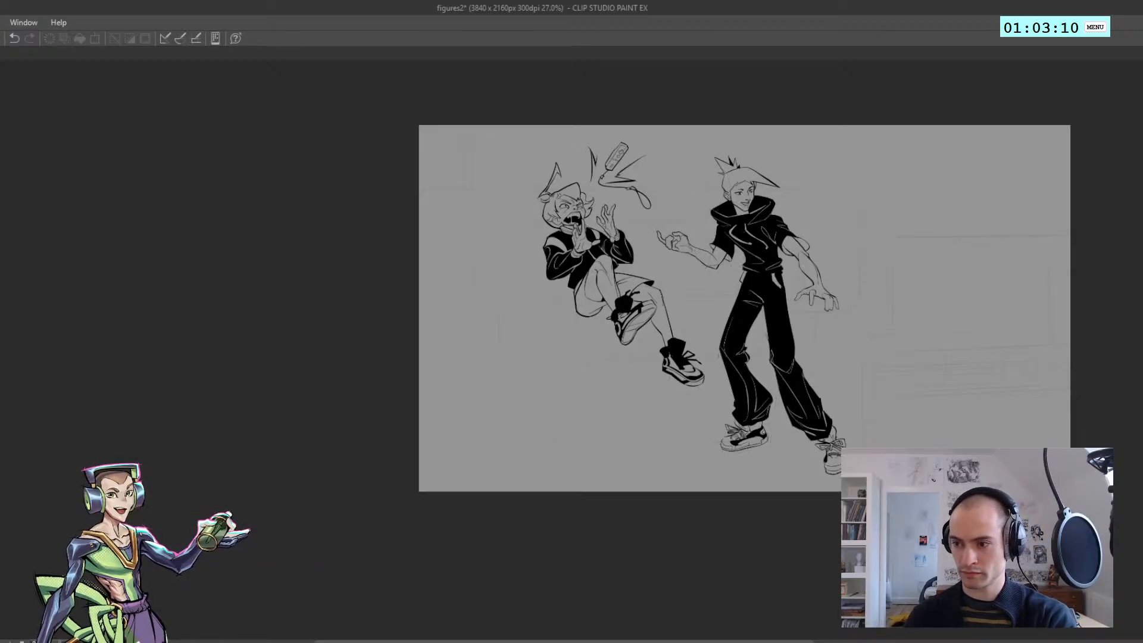
scroll(888, 319, up, 2)
scroll(496, 361, down, 3)
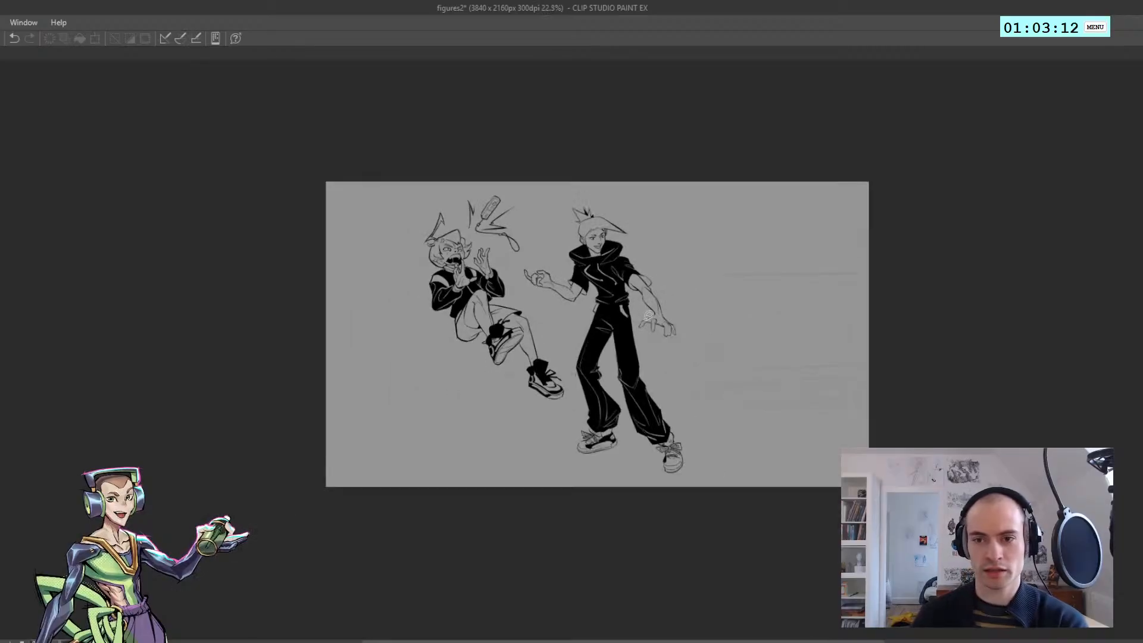
scroll(660, 325, up, 2)
key(alt+Tab)
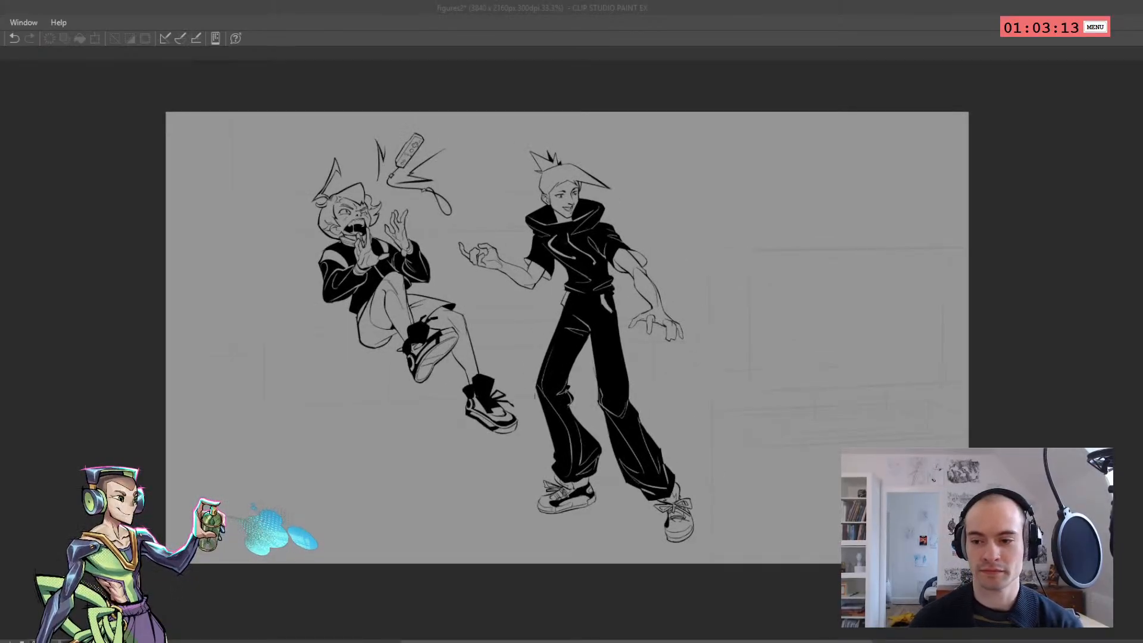
key(alt+Tab)
key(alt+Tab)
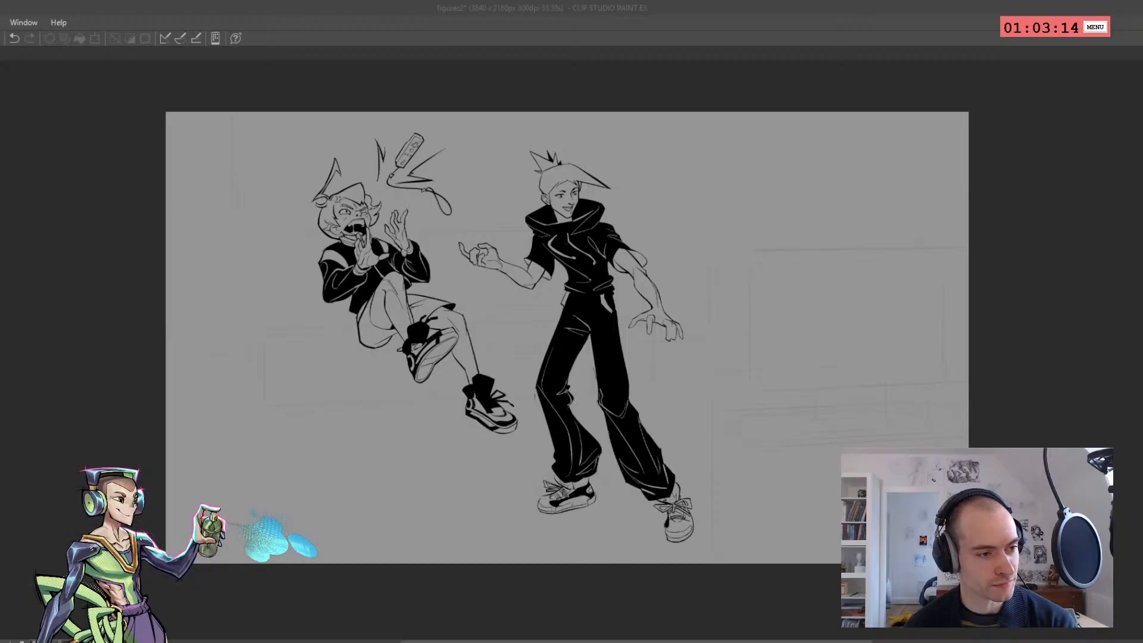
scroll(480, 312, up, 1)
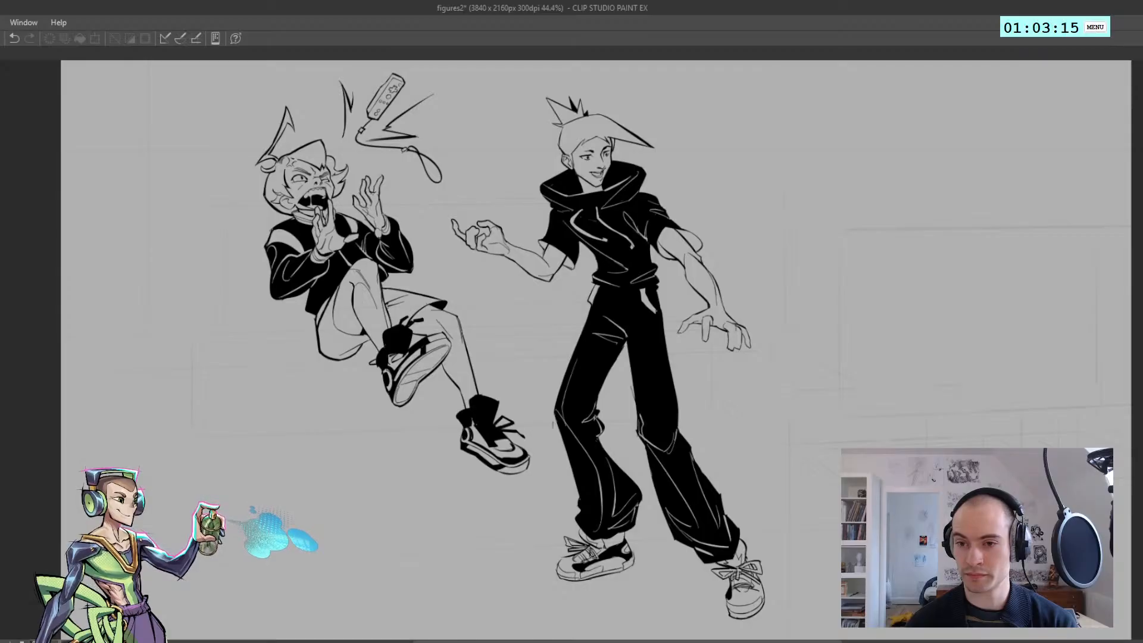
scroll(252, 322, down, 1)
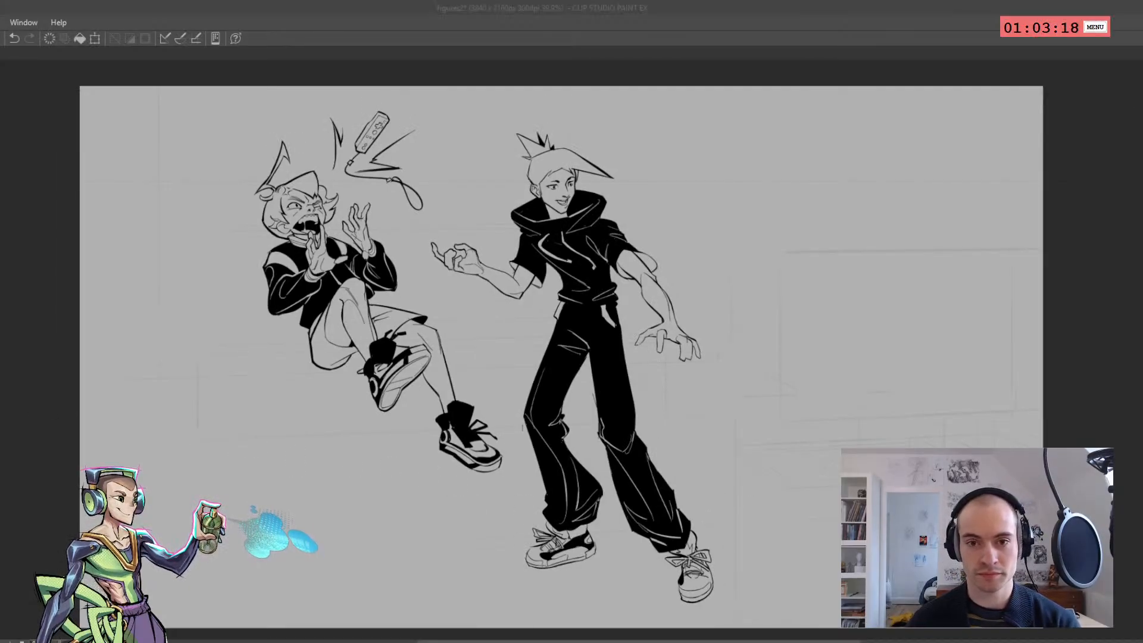
scroll(275, 192, up, 2)
scroll(209, 162, down, 2)
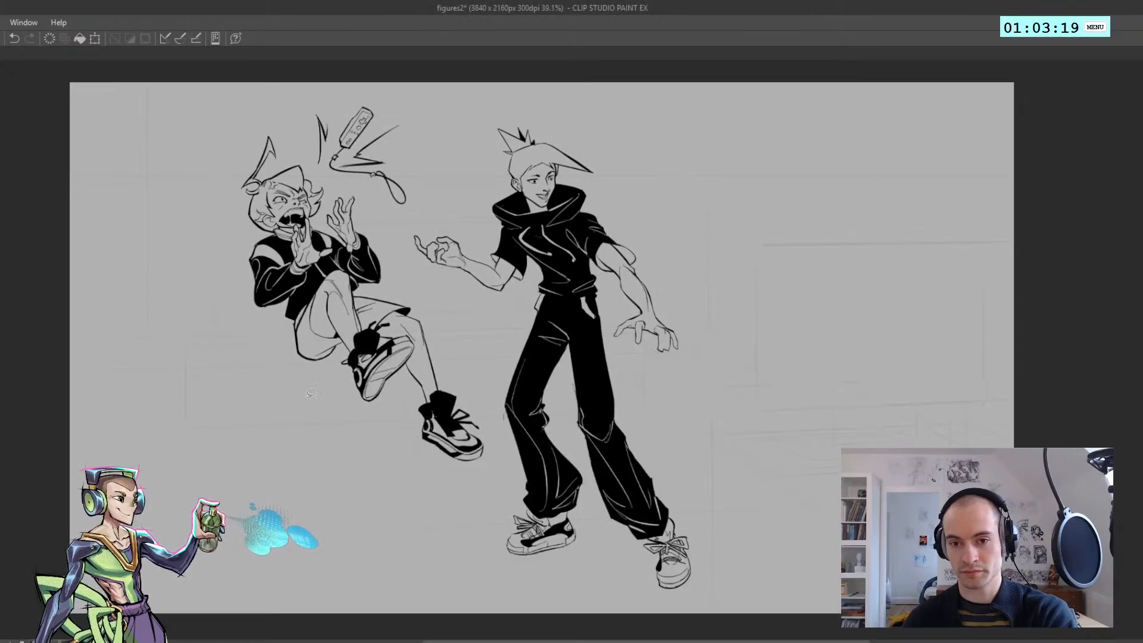
scroll(321, 369, up, 2)
scroll(269, 306, down, 2)
scroll(268, 307, up, 1)
scroll(193, 334, up, 1)
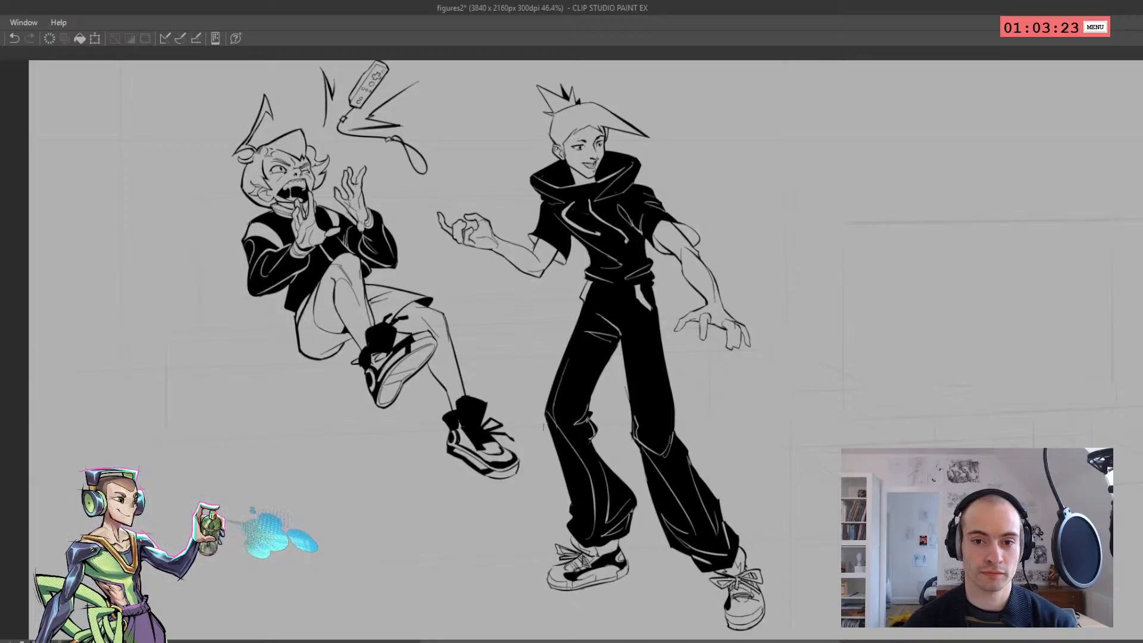
scroll(305, 271, down, 1)
scroll(290, 176, up, 1)
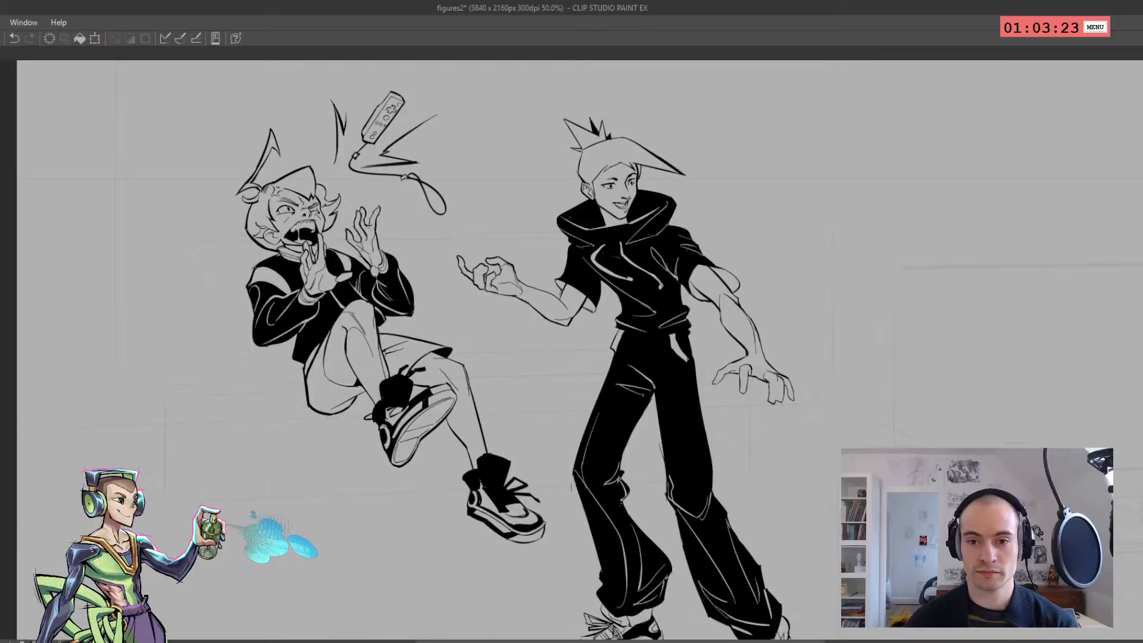
scroll(334, 218, down, 2)
scroll(333, 218, up, 1)
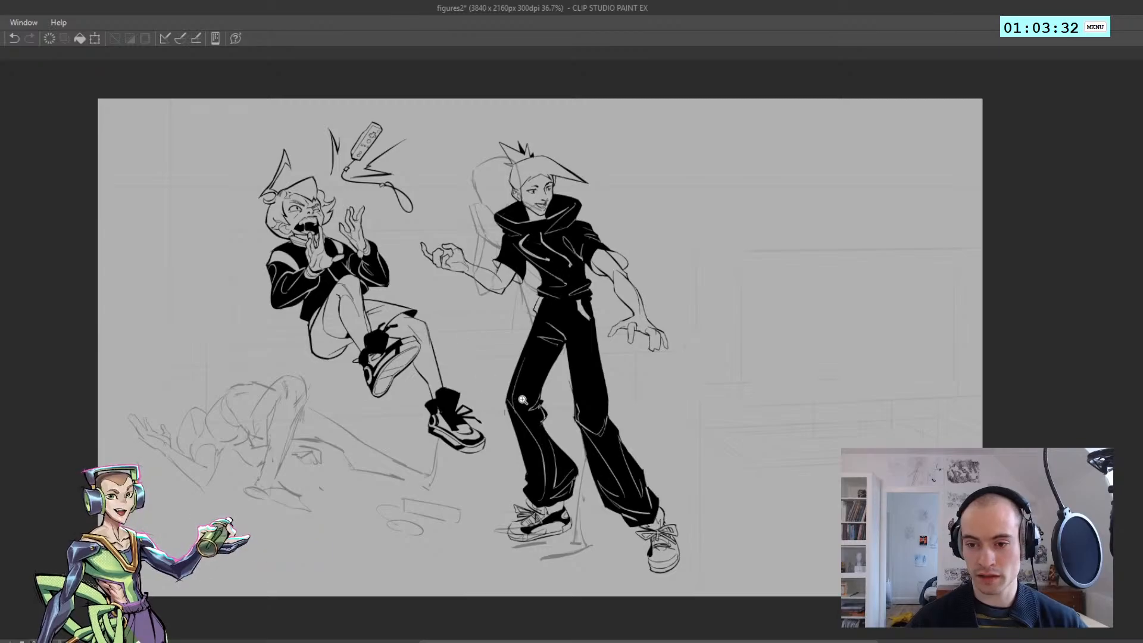
Draw a white side stripe down the inked standing character's extended trouser leg, from the waistband to the cuff
scroll(523, 400, up, 1)
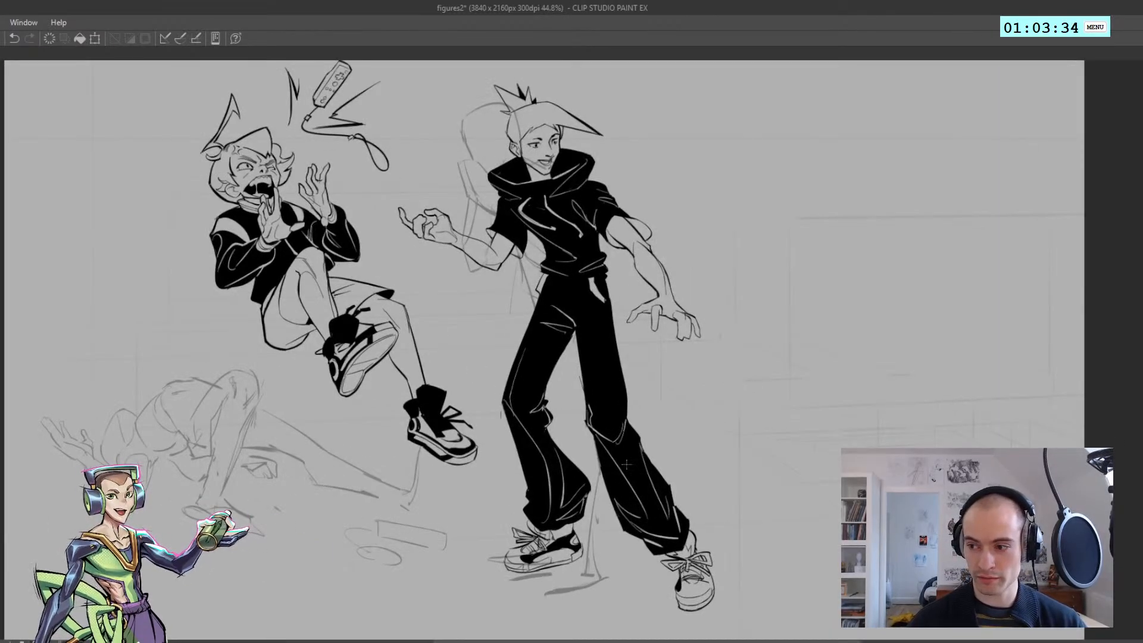
key(ctrl+z)
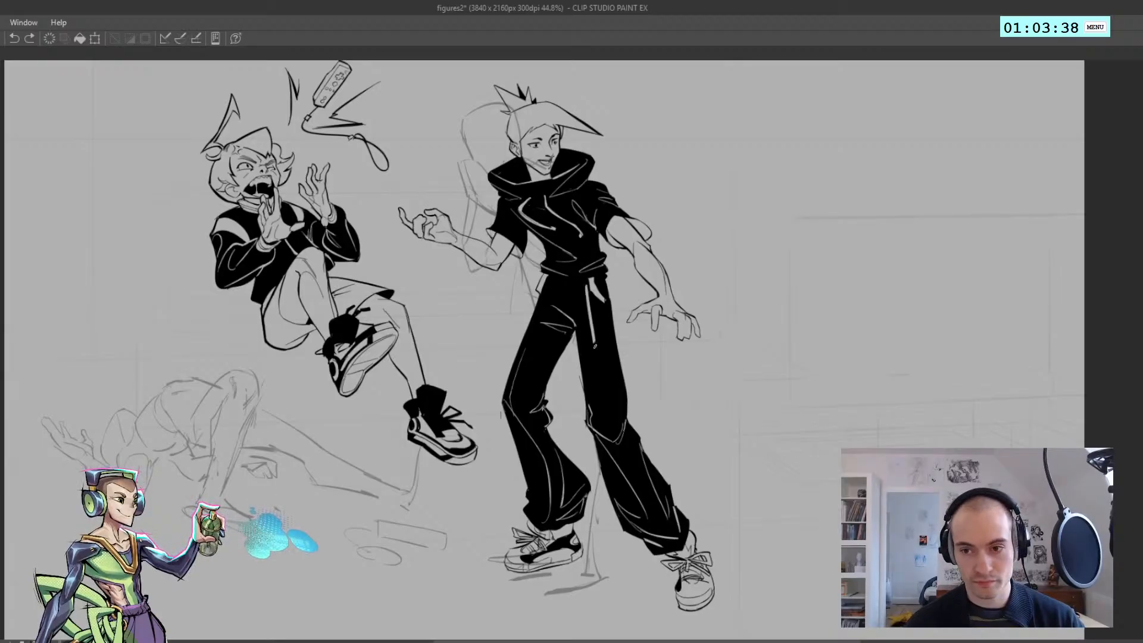
drag(585, 282, 606, 429)
key(ctrl+z)
drag(585, 281, 604, 406)
mouse_move(589, 325)
mouse_down()
mouse_move(607, 440)
mouse_move(673, 552)
mouse_up()
key(ctrl+z)
key(ctrl+z)
key(ctrl+z)
key(ctrl+z)
key(ctrl+z)
key(ctrl+z)
key(ctrl+z)
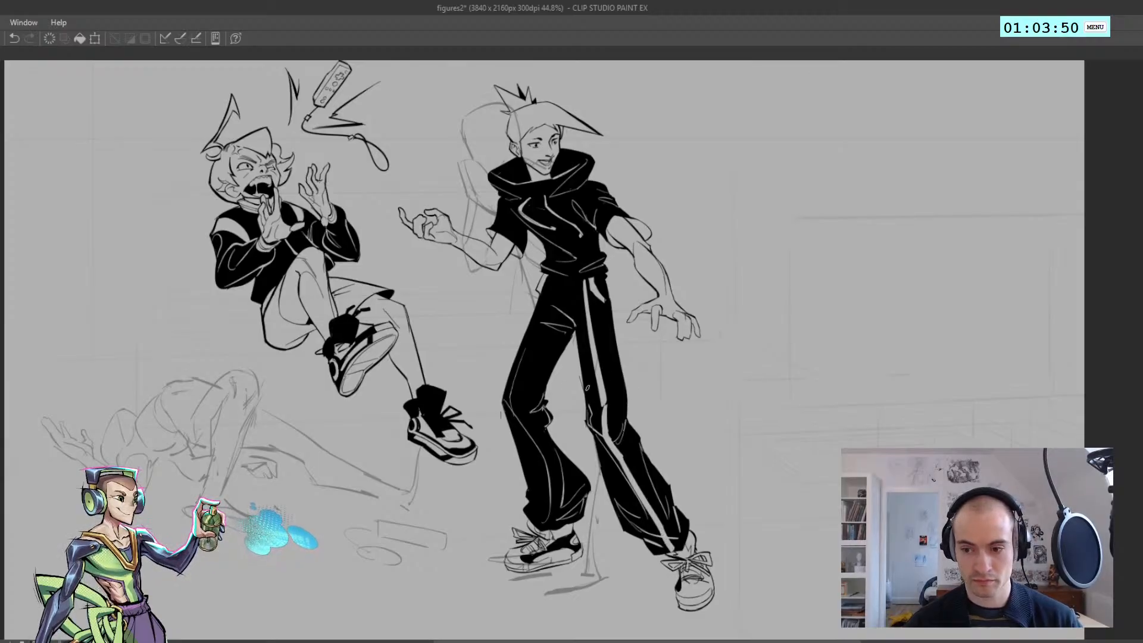
Draw the lower part of the white side stripe on the standing character's bent leg, between knee and cuff
mouse_move(541, 507)
mouse_down()
mouse_move(532, 523)
mouse_move(536, 481)
mouse_up()
key(ctrl+z)
key(ctrl+z)
key(ctrl+z)
key(ctrl+z)
mouse_move(511, 416)
mouse_down()
mouse_move(538, 499)
mouse_move(509, 408)
mouse_up()
key(ctrl+z)
In the mirrored view, draw the stripe's thigh section on the bent leg from hip to knee, and check both orientations
key(h)
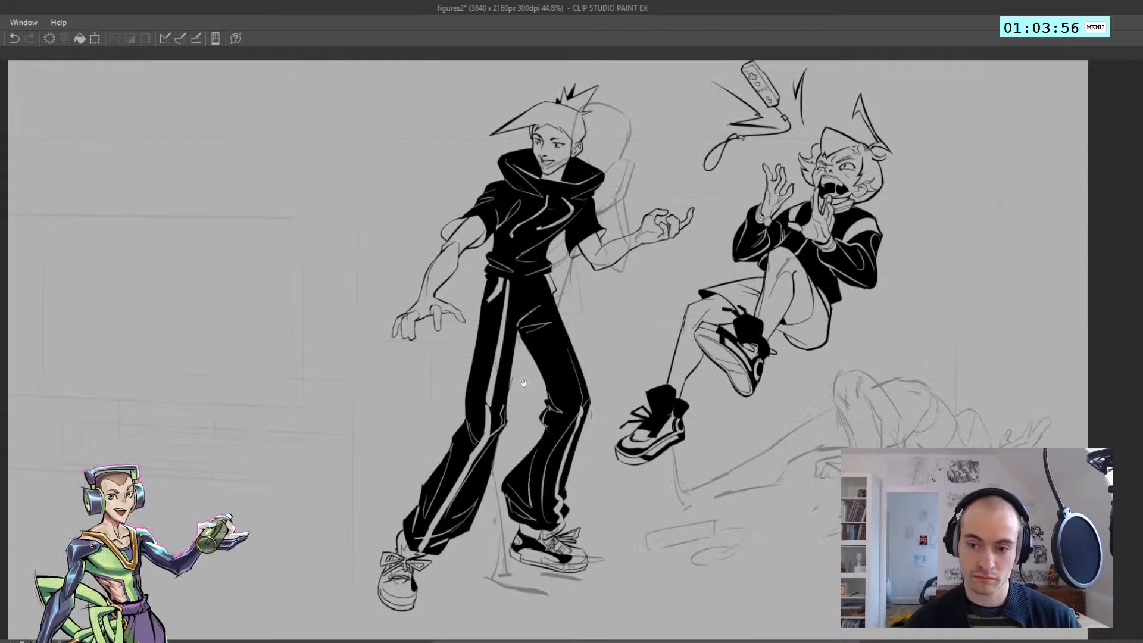
drag(541, 298, 573, 375)
key(ctrl+z)
drag(542, 296, 582, 407)
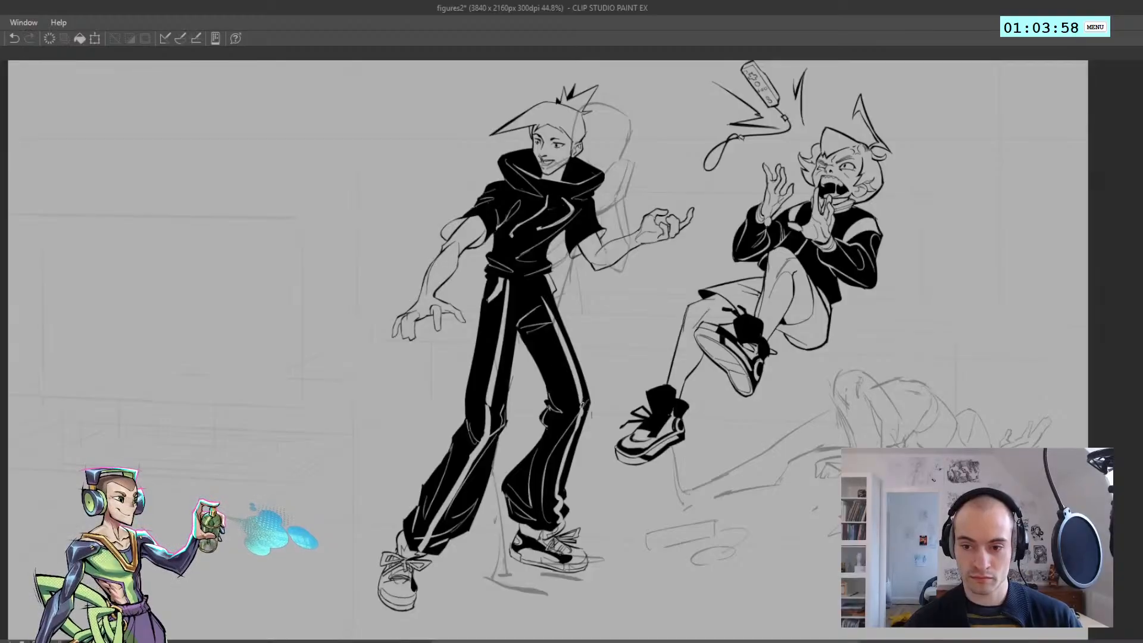
key(h)
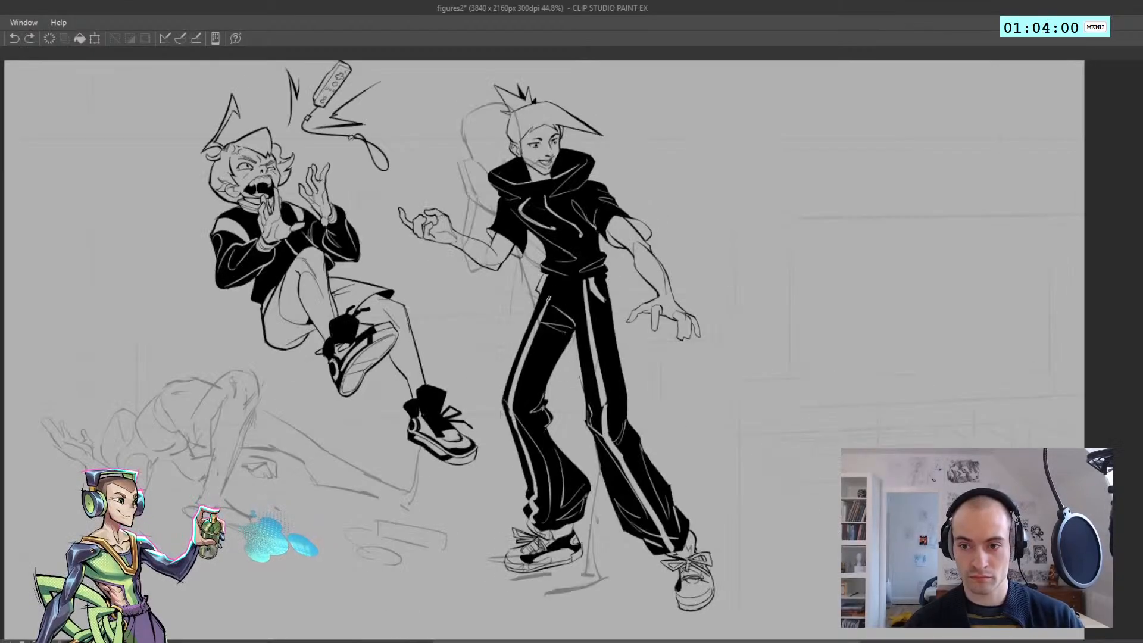
scroll(546, 297, down, 3)
key(h)
key(h)
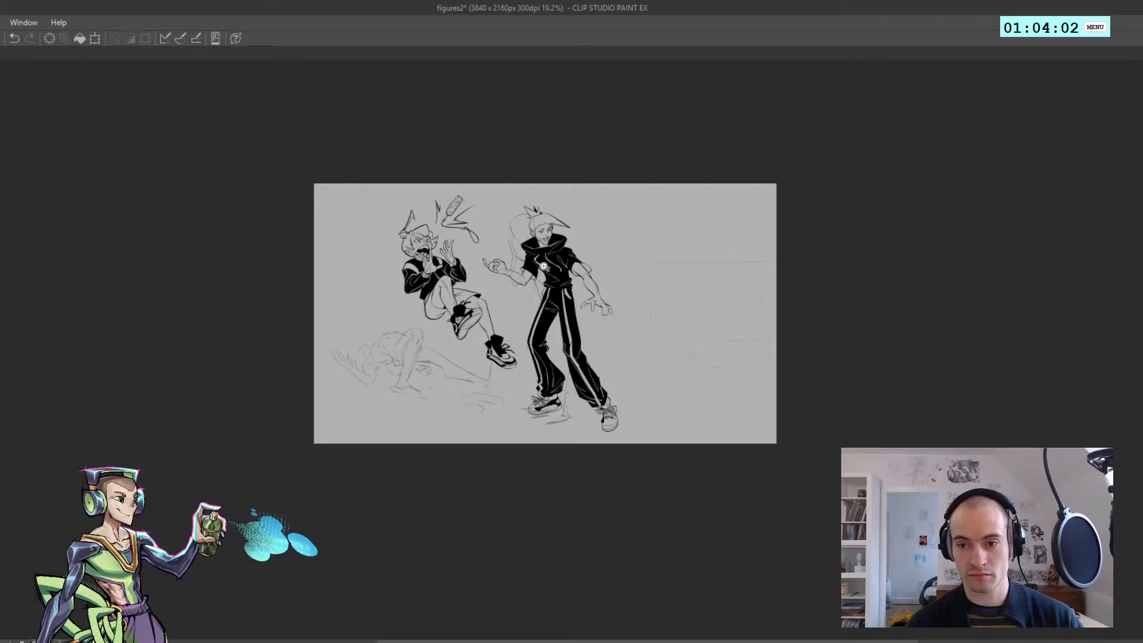
scroll(545, 267, up, 2)
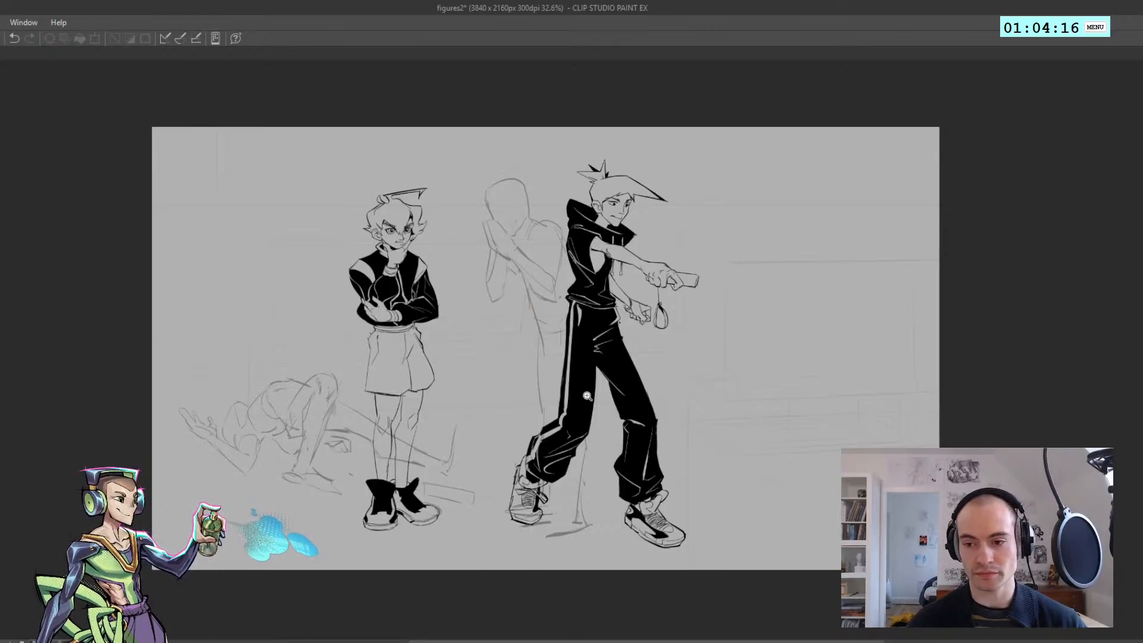
scroll(588, 396, up, 1)
ctrl+shift+click(563, 420)
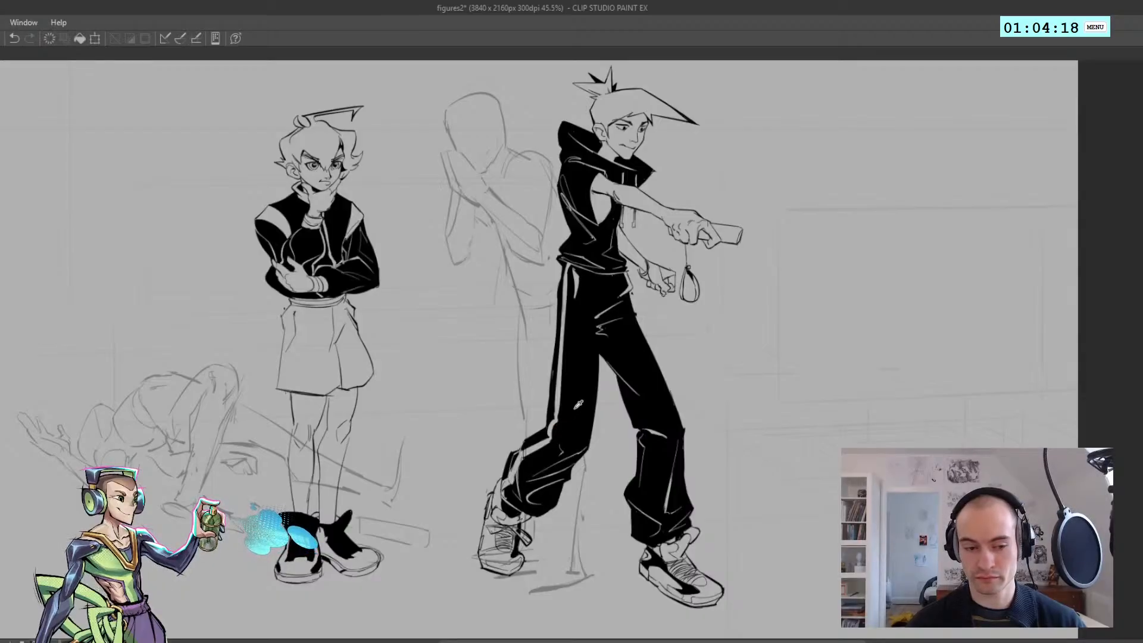
mouse_move(554, 426)
mouse_down()
mouse_move(556, 392)
mouse_move(554, 424)
mouse_move(509, 487)
mouse_up()
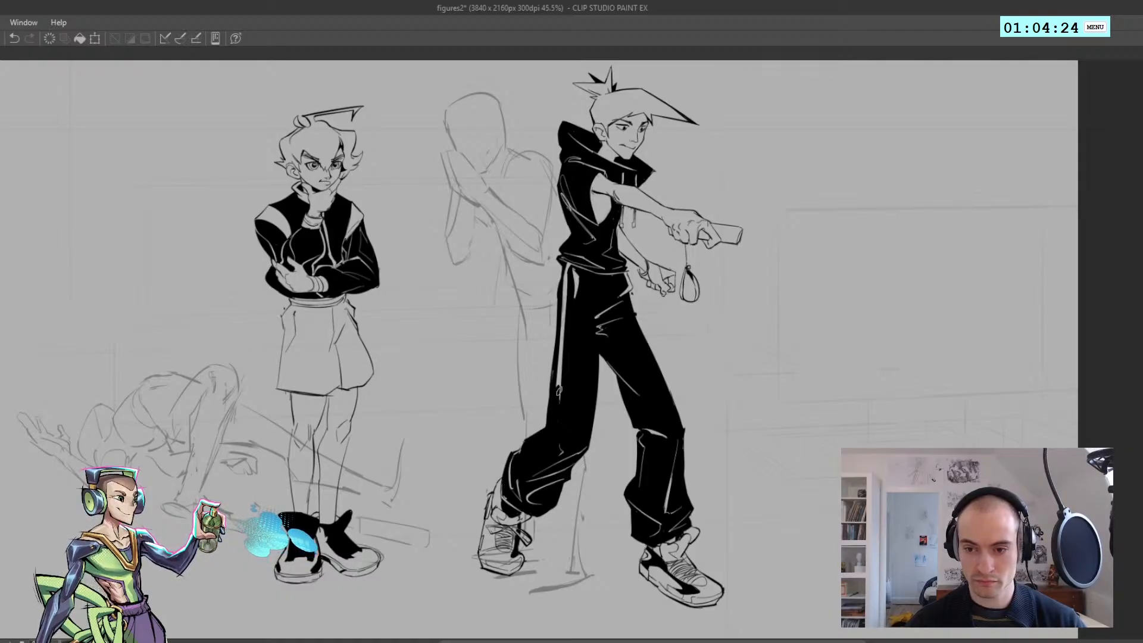
mouse_move(560, 395)
mouse_down()
mouse_move(566, 265)
mouse_move(599, 260)
mouse_move(565, 368)
mouse_up()
key(ctrl+z)
key(ctrl+z)
drag(575, 300, 567, 411)
Draw a white stripe down the rear trouser leg of the character holding out the remote, checking it in the mirrored view
key(ctrl+z)
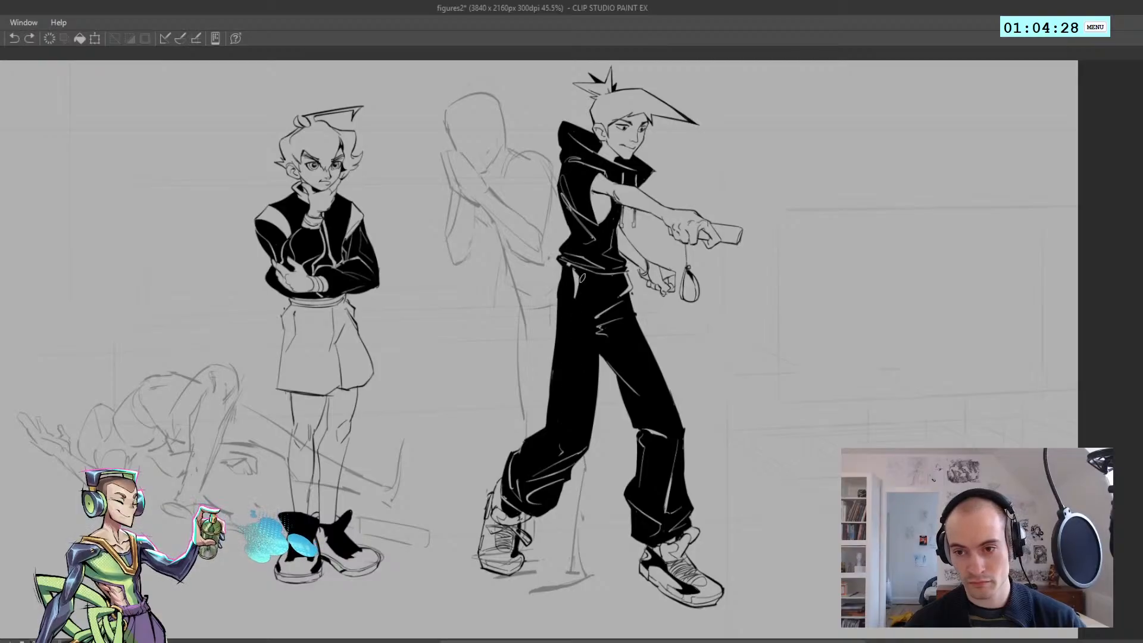
drag(581, 271, 580, 329)
drag(581, 321, 562, 446)
key(ctrl+z)
key(h)
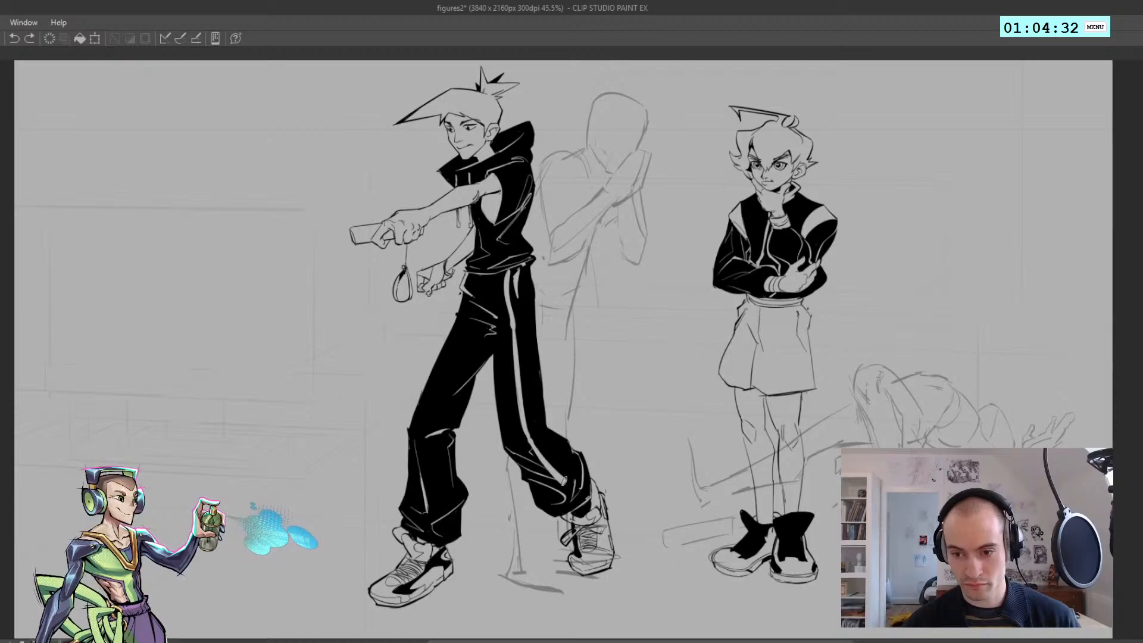
key(h)
Draw the white stripe along the front thigh of the remote-holding character, from the hip to the knee
scroll(556, 432, down, 6)
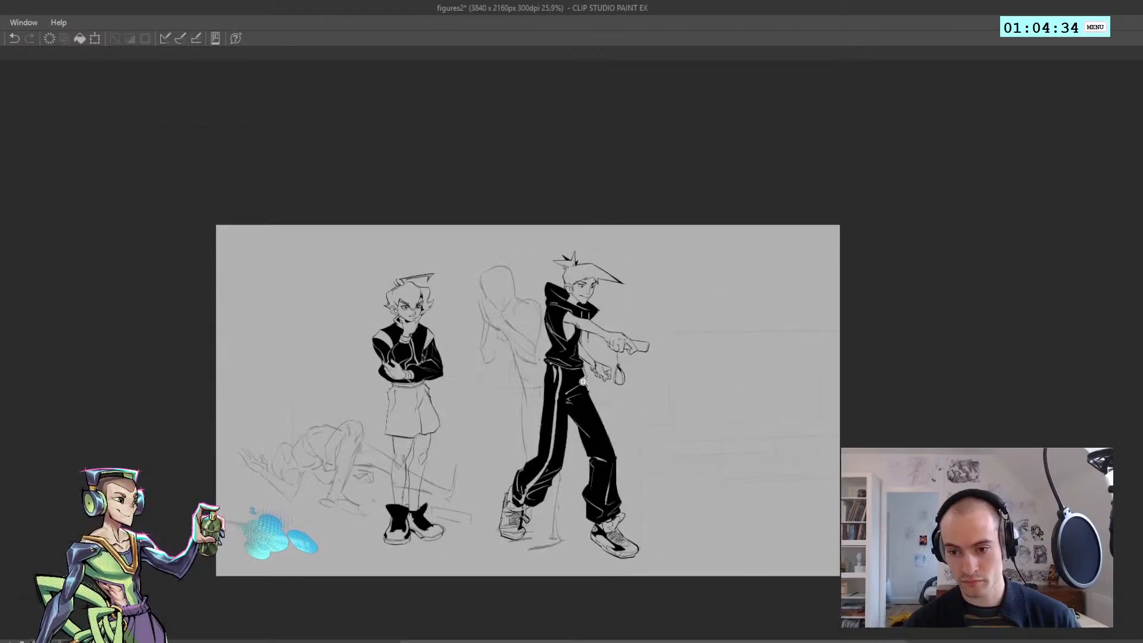
scroll(588, 486, up, 5)
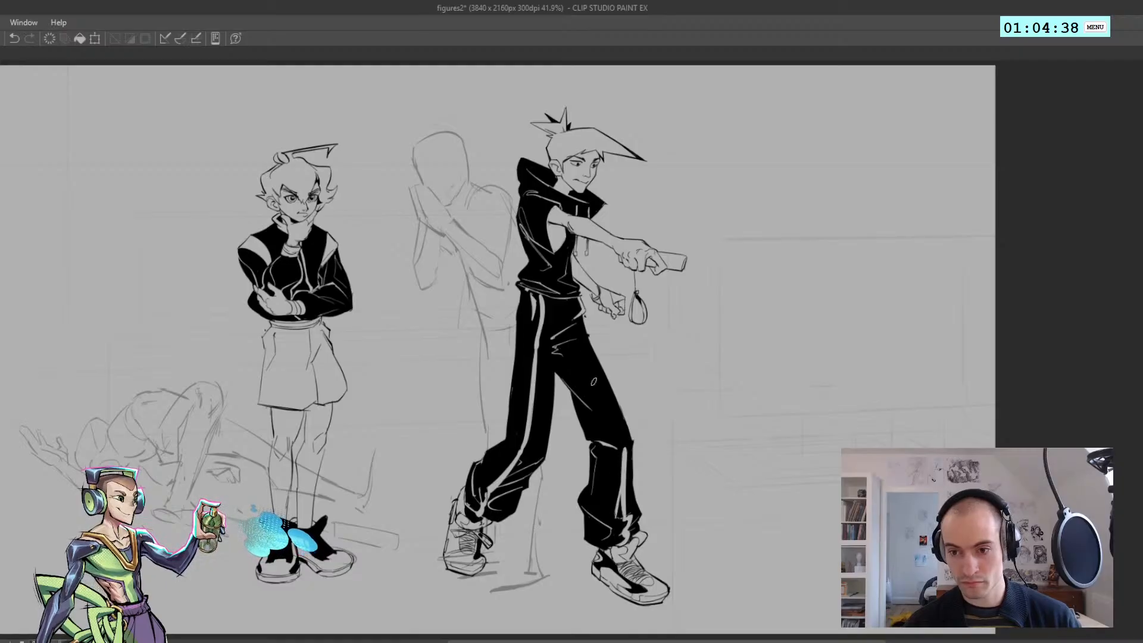
drag(577, 328, 625, 437)
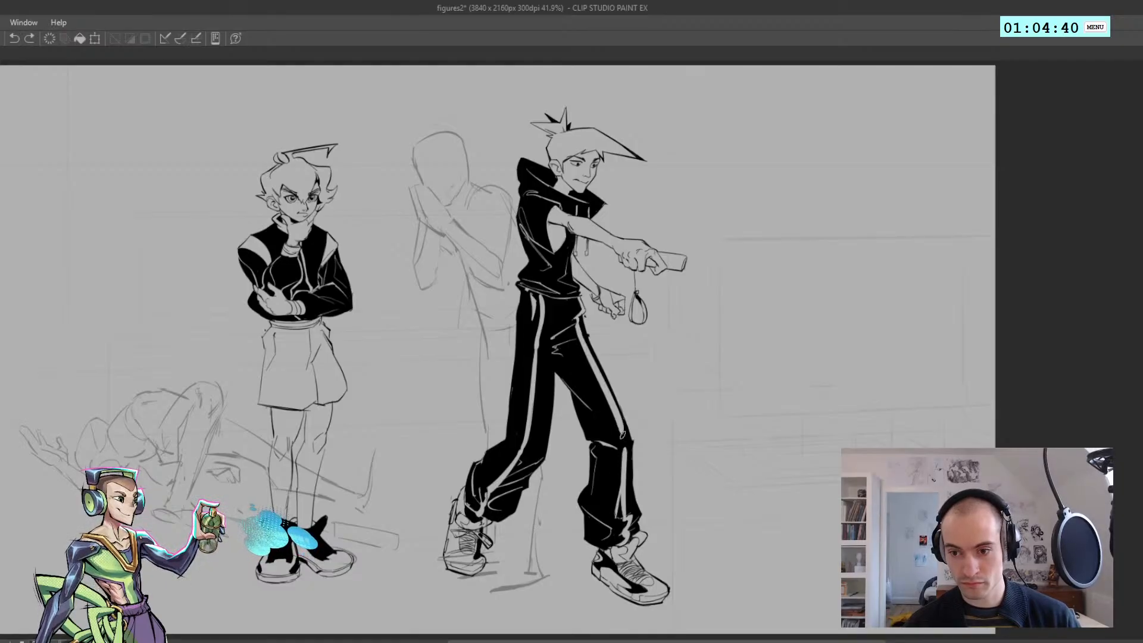
Redraw the top of the white front-leg stripe at the remote-holding character's hip and check it in both orientations
key(ctrl+z)
drag(577, 317, 577, 325)
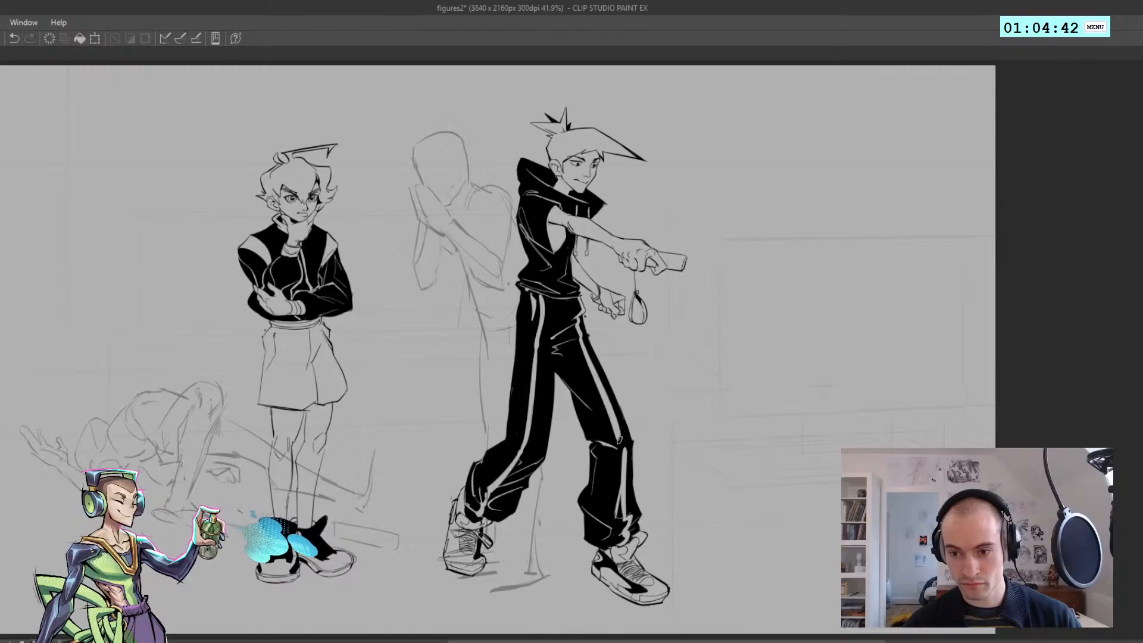
key(h)
scroll(581, 339, down, 5)
scroll(534, 399, up, 3)
key(h)
scroll(533, 399, up, 1)
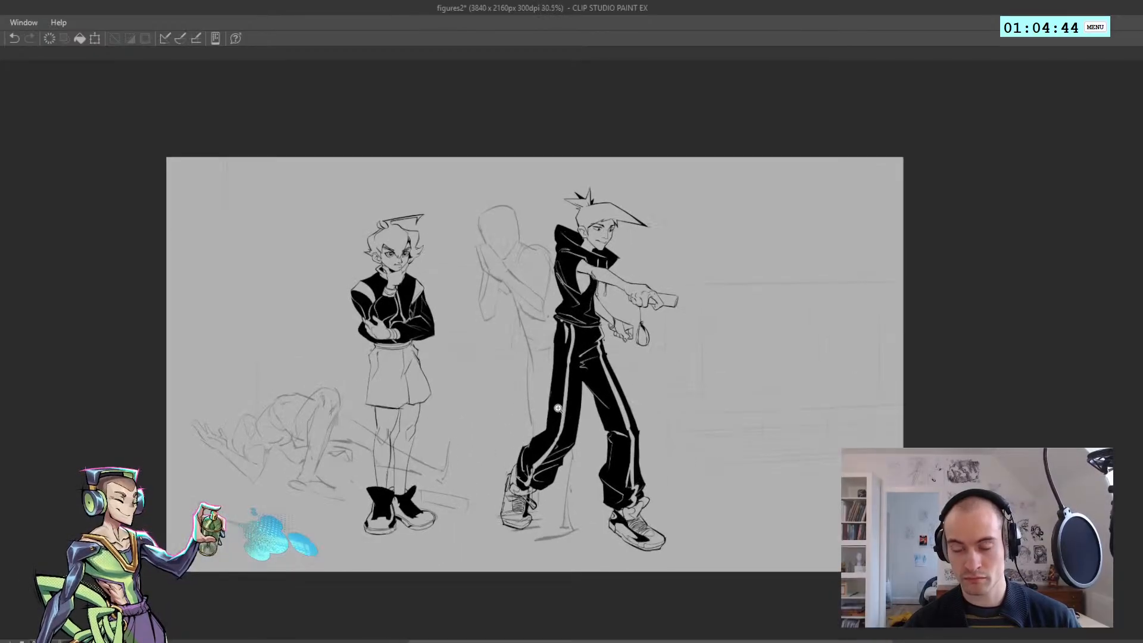
scroll(508, 369, up, 1)
scroll(500, 345, up, 1)
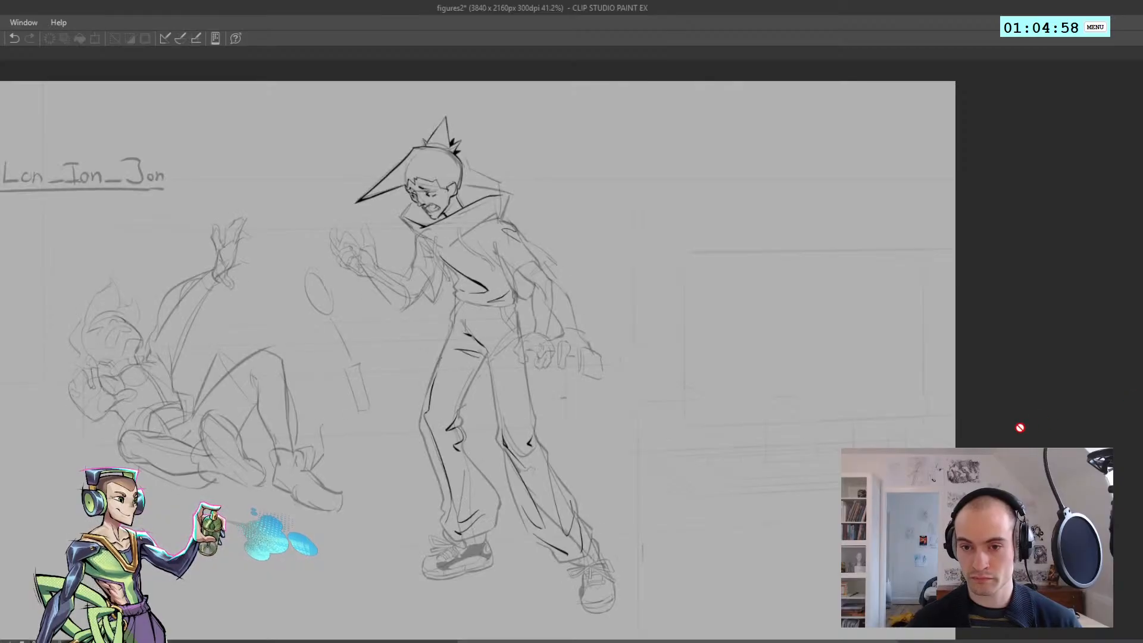
Examine the linework of the frightened hooded standing figure from overall pose to trousers and shoes
scroll(481, 558, up, 2)
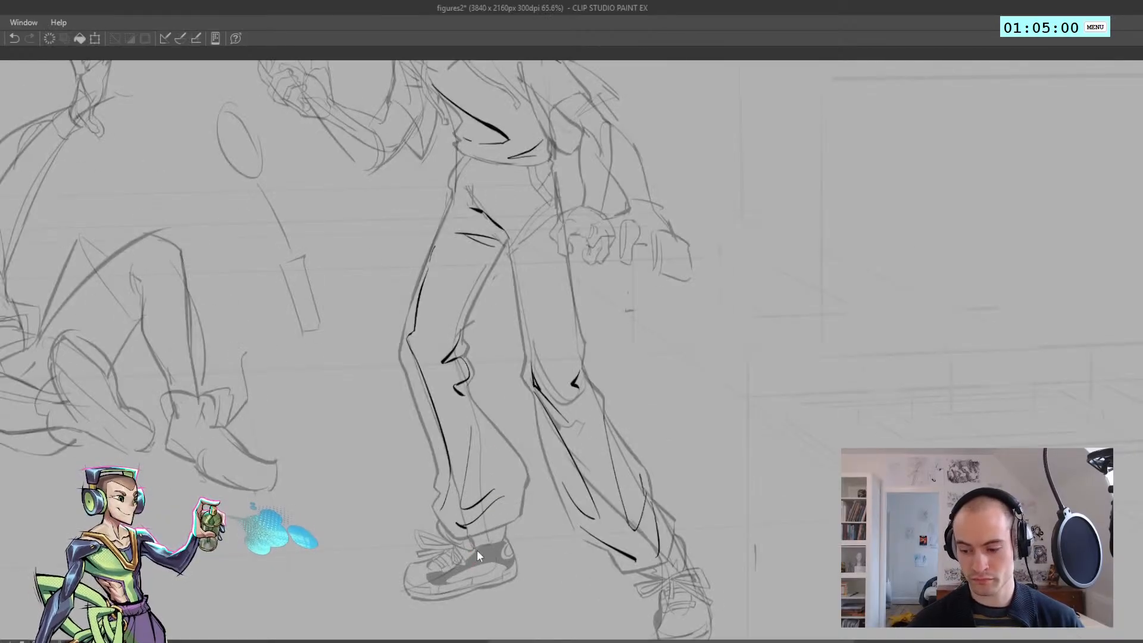
scroll(459, 417, down, 3)
scroll(439, 343, up, 1)
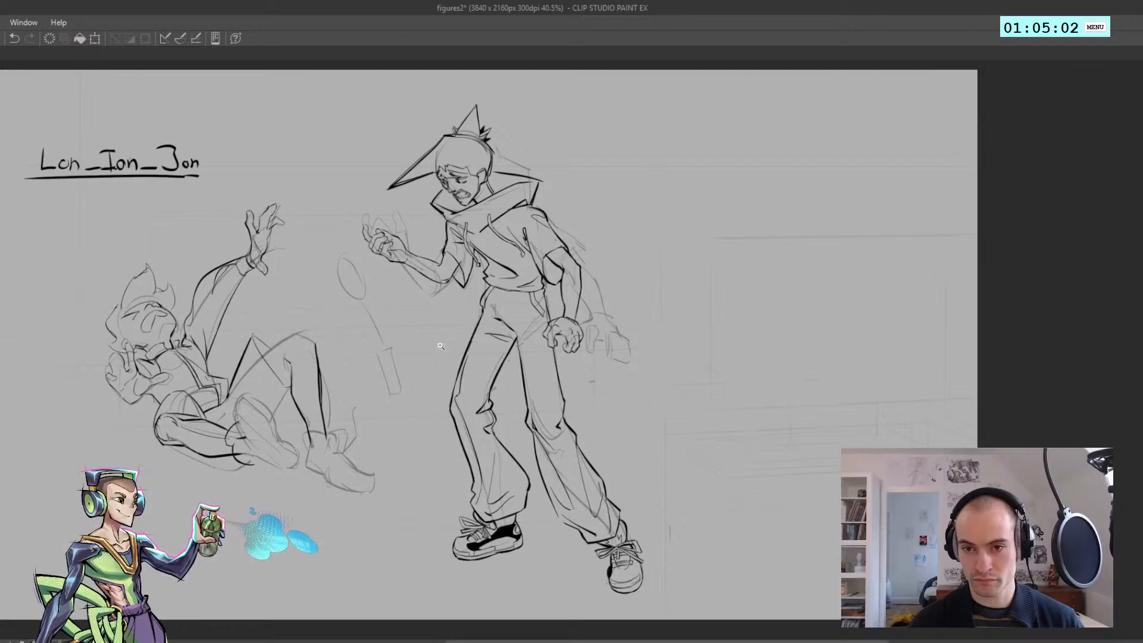
scroll(439, 343, down, 1)
scroll(424, 317, up, 2)
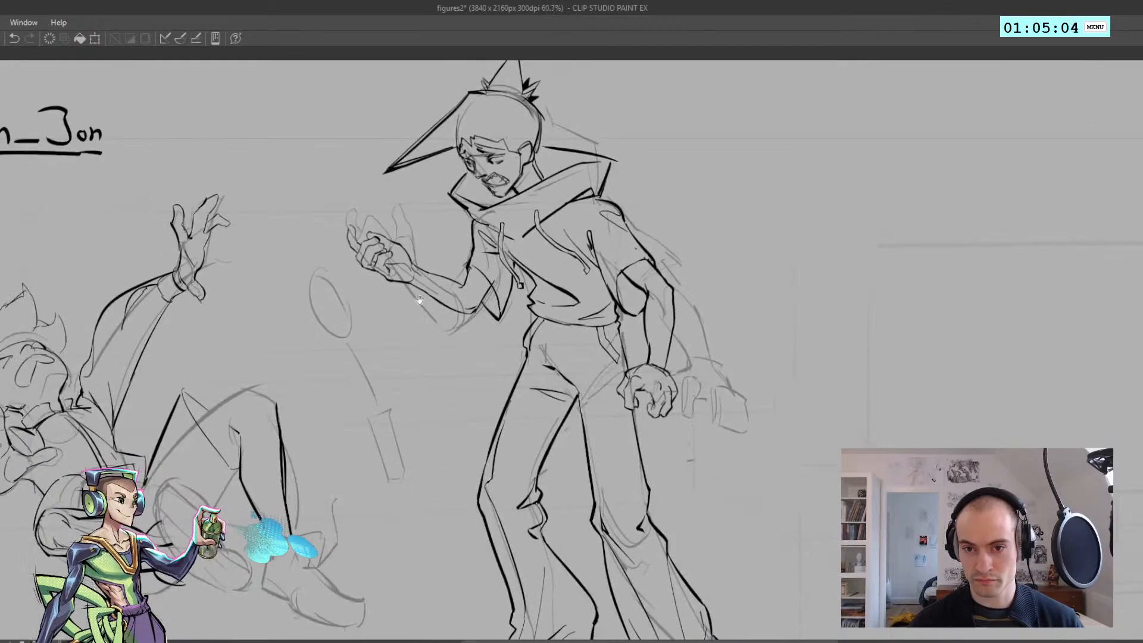
scroll(441, 318, down, 1)
scroll(440, 318, down, 2)
scroll(440, 318, up, 1)
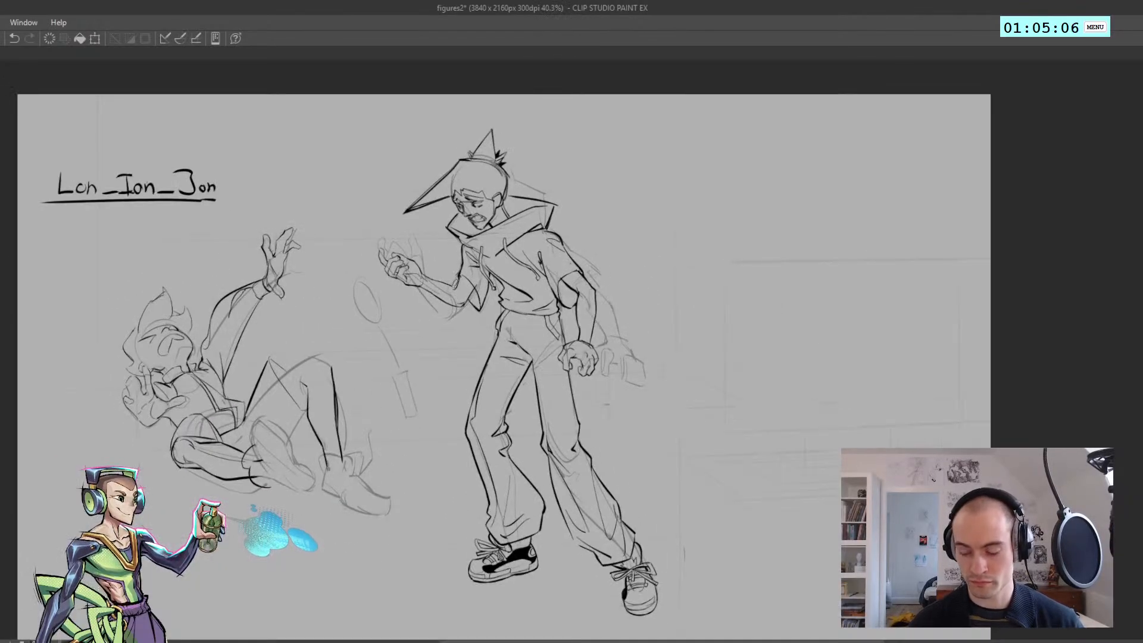
mouse_move(424, 456)
mouse_down()
mouse_move(332, 221)
mouse_move(725, 601)
mouse_move(421, 471)
mouse_up()
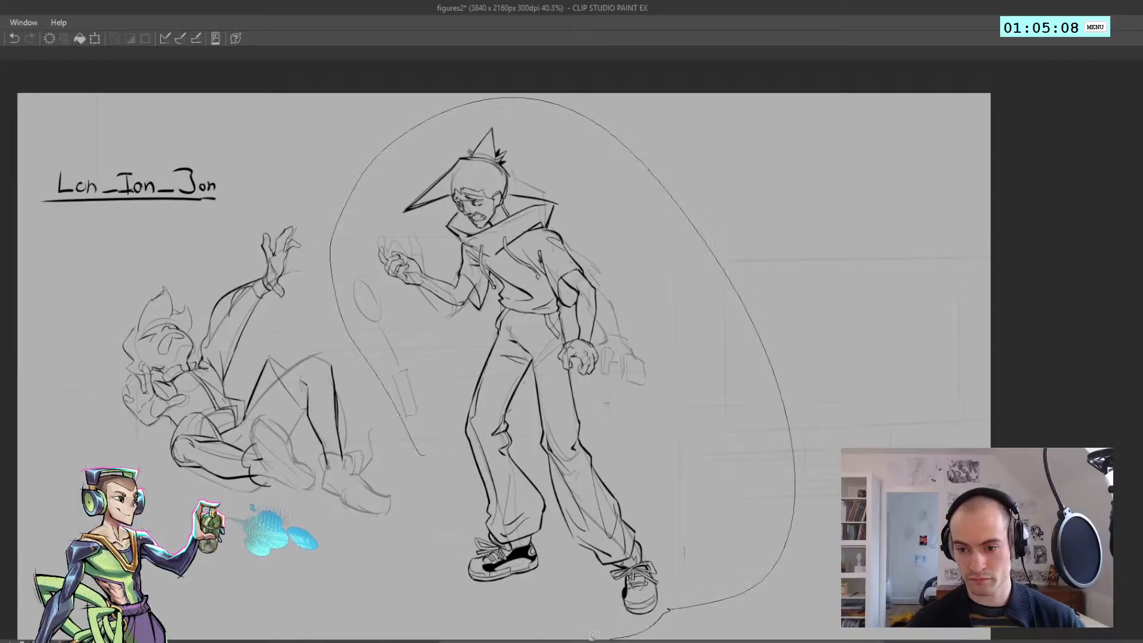
key(ctrl+d)
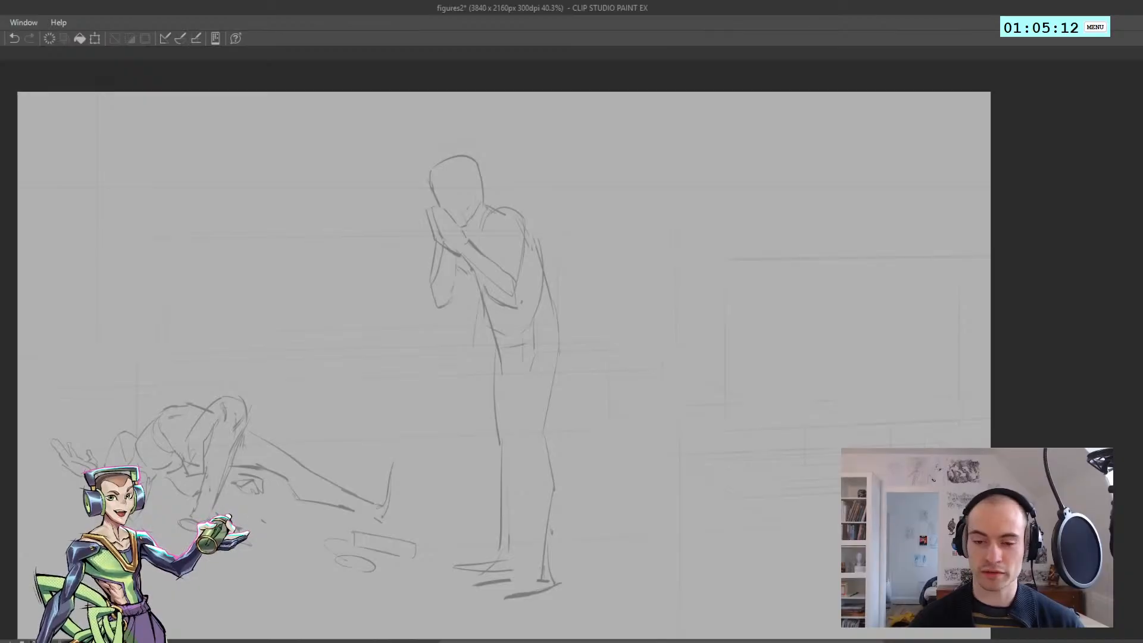
Mark a small cross on the rough standing figure's face just above the raised fingertips, and save the file
scroll(424, 262, up, 4)
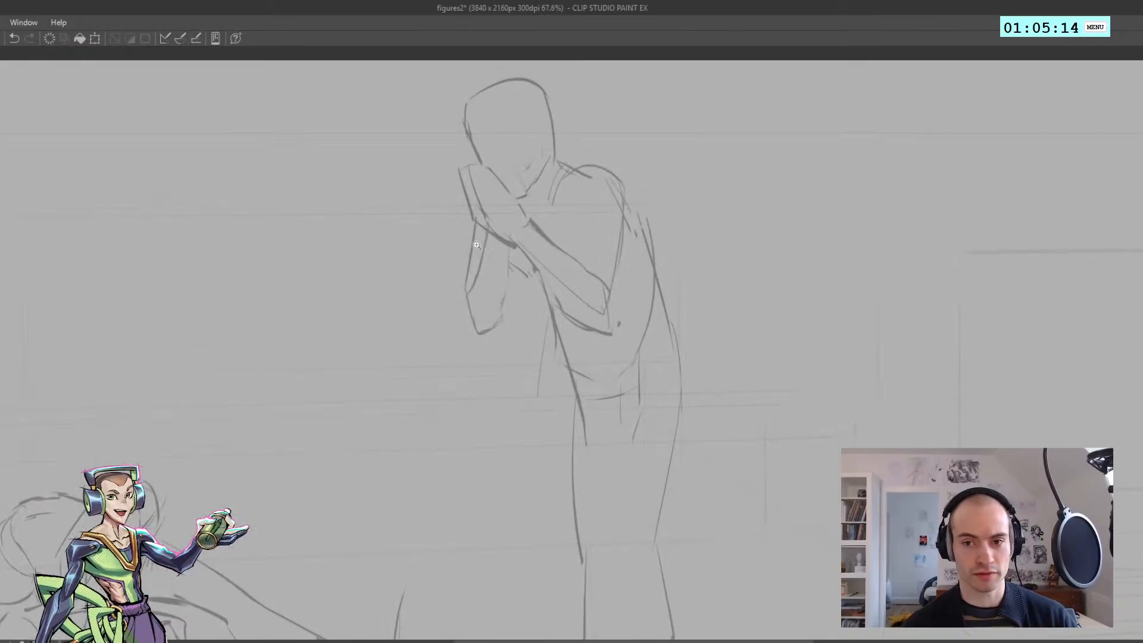
scroll(436, 266, up, 2)
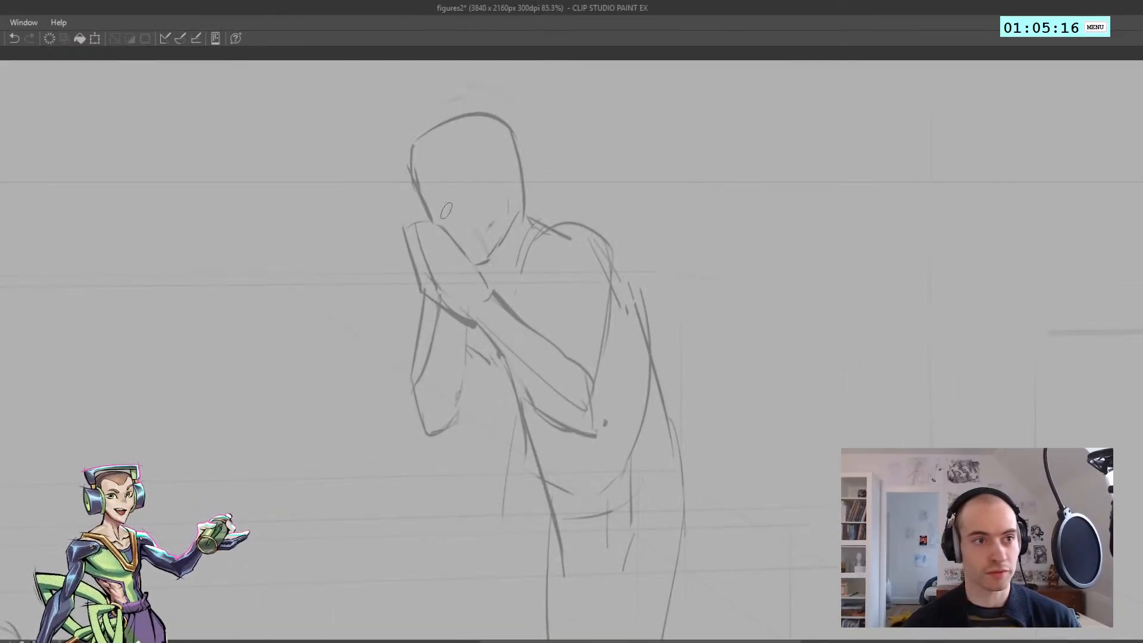
scroll(450, 253, down, 3)
scroll(442, 243, up, 2)
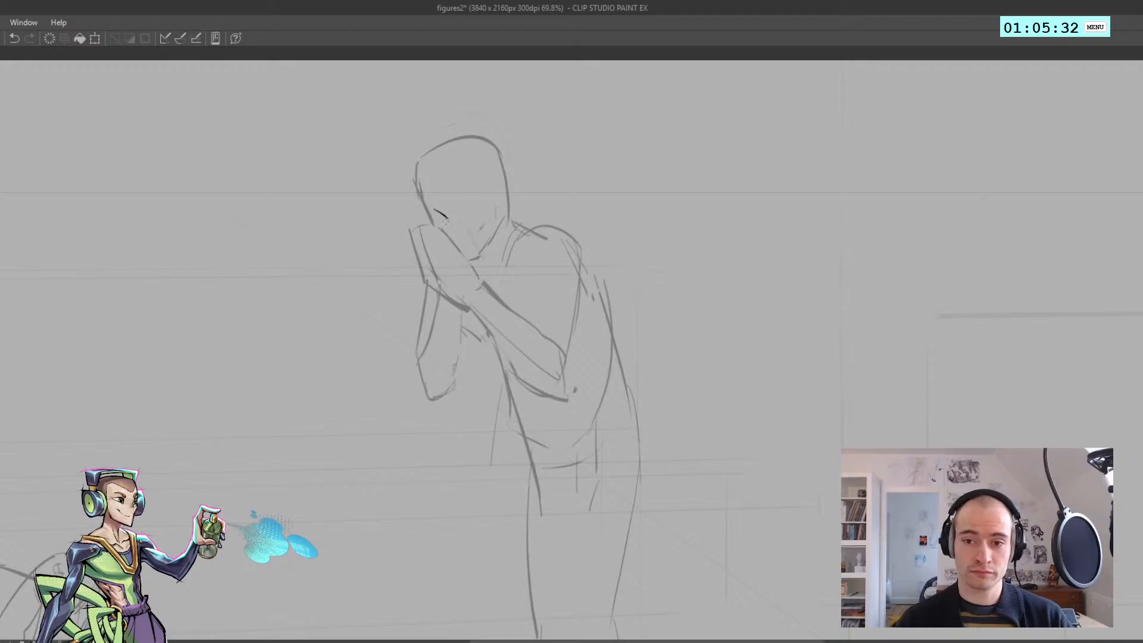
key(ctrl+z)
drag(456, 196, 430, 203)
key(ctrl+z)
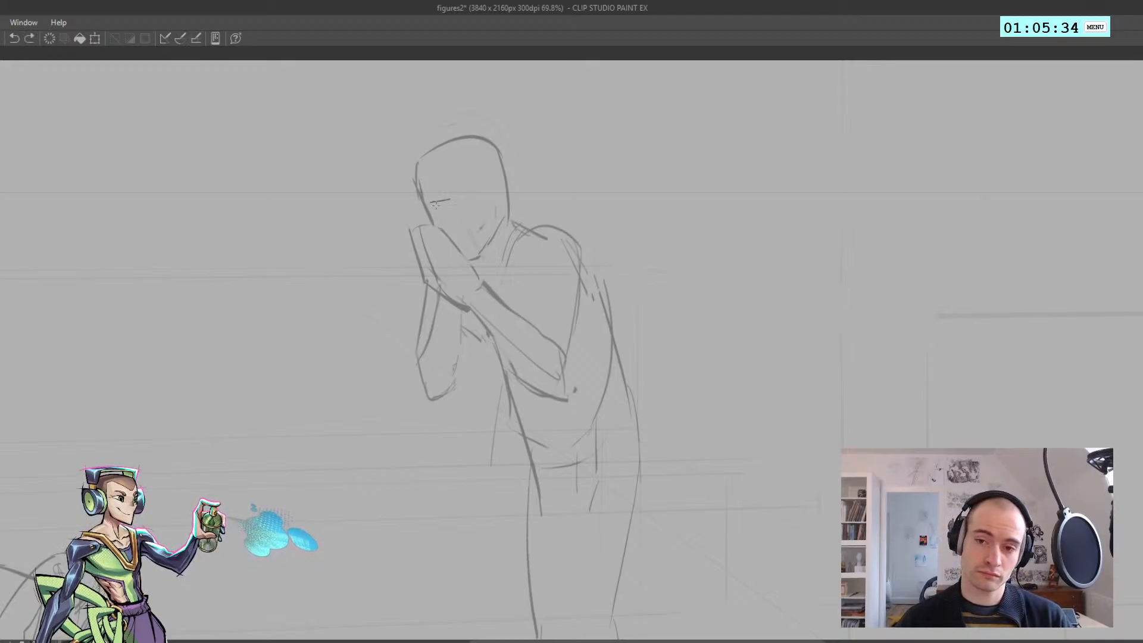
key(ctrl+z)
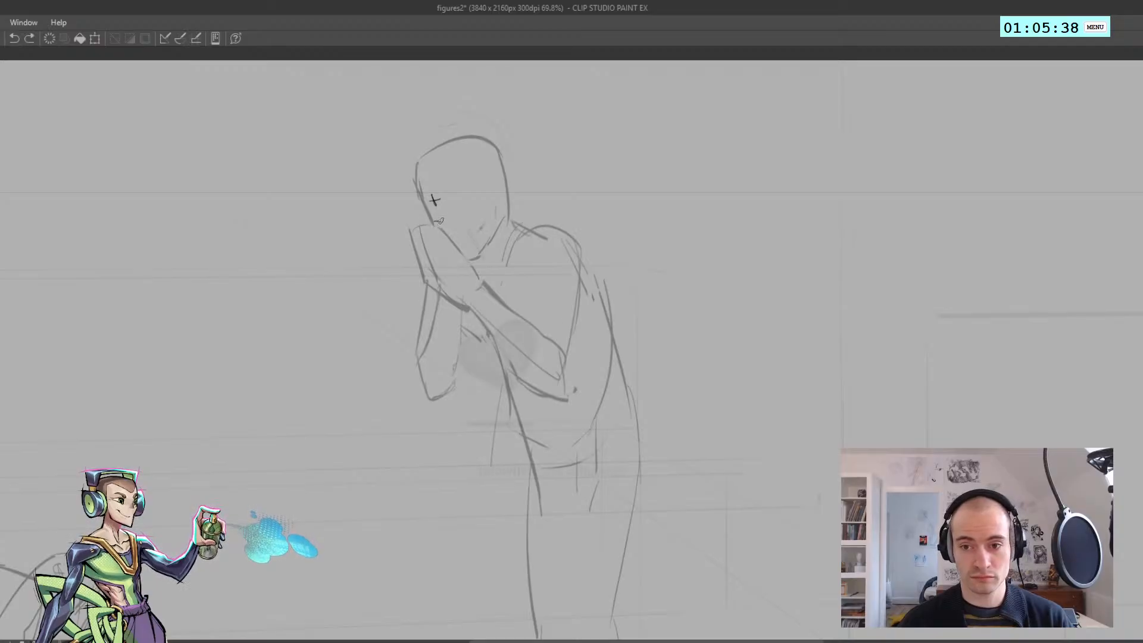
key(ctrl+z)
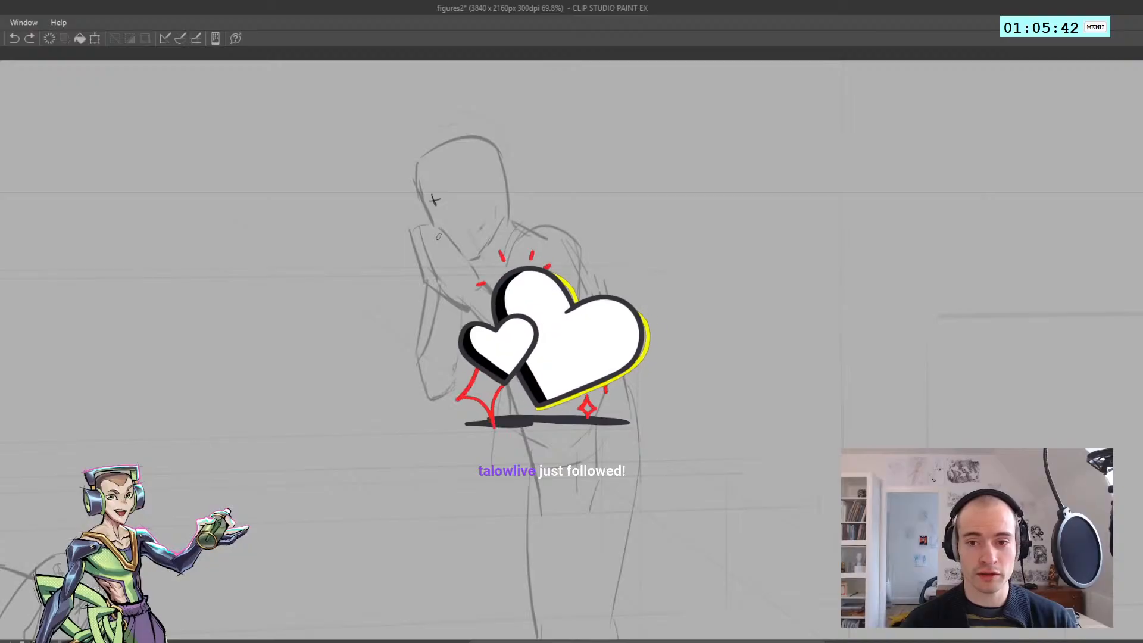
key(ctrl+s)
Outline the fingertips of the near hand held against the rough figure's face
scroll(416, 228, up, 2)
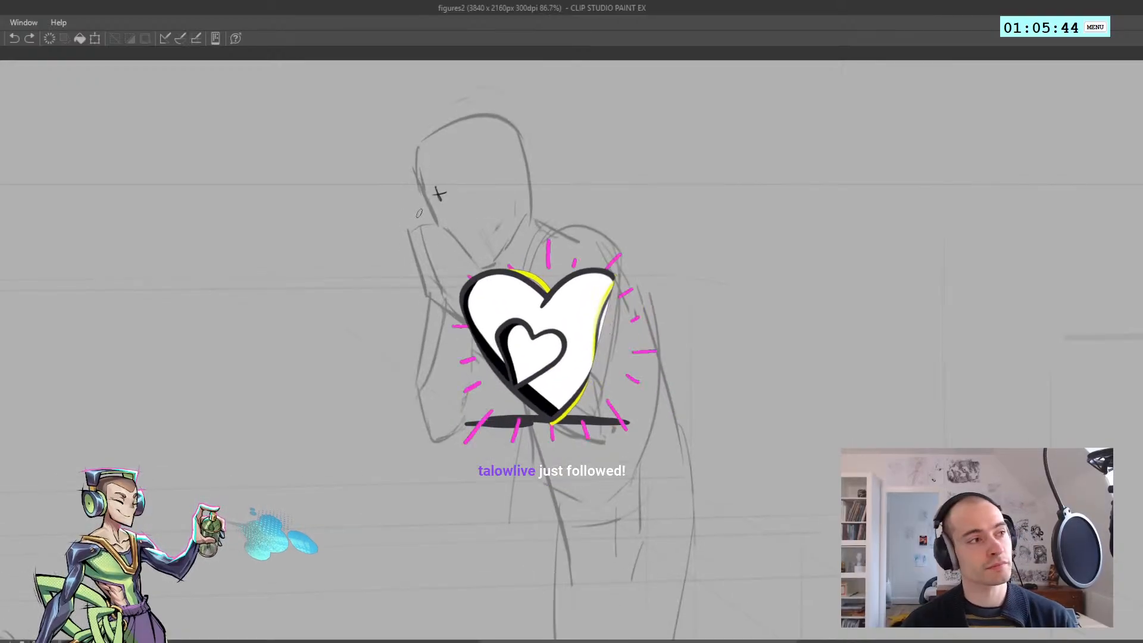
mouse_move(420, 232)
mouse_down()
mouse_move(428, 213)
mouse_move(436, 224)
mouse_move(423, 245)
mouse_move(438, 214)
mouse_up()
key(ctrl+z)
key(ctrl+z)
key(ctrl+z)
key(ctrl+z)
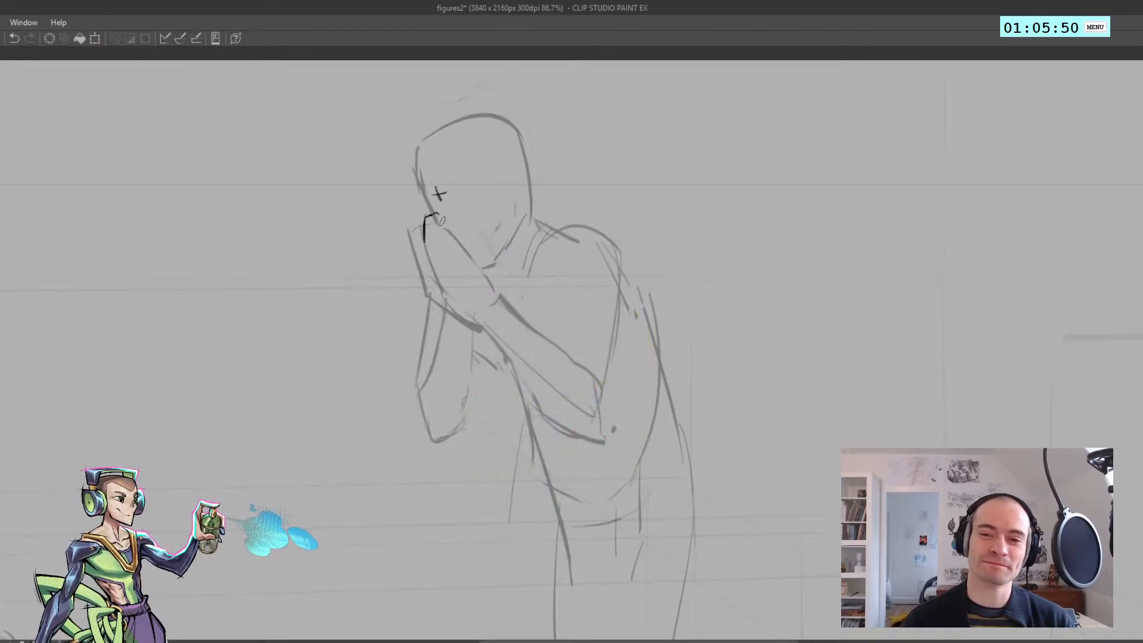
drag(445, 212, 471, 245)
key(ctrl+z)
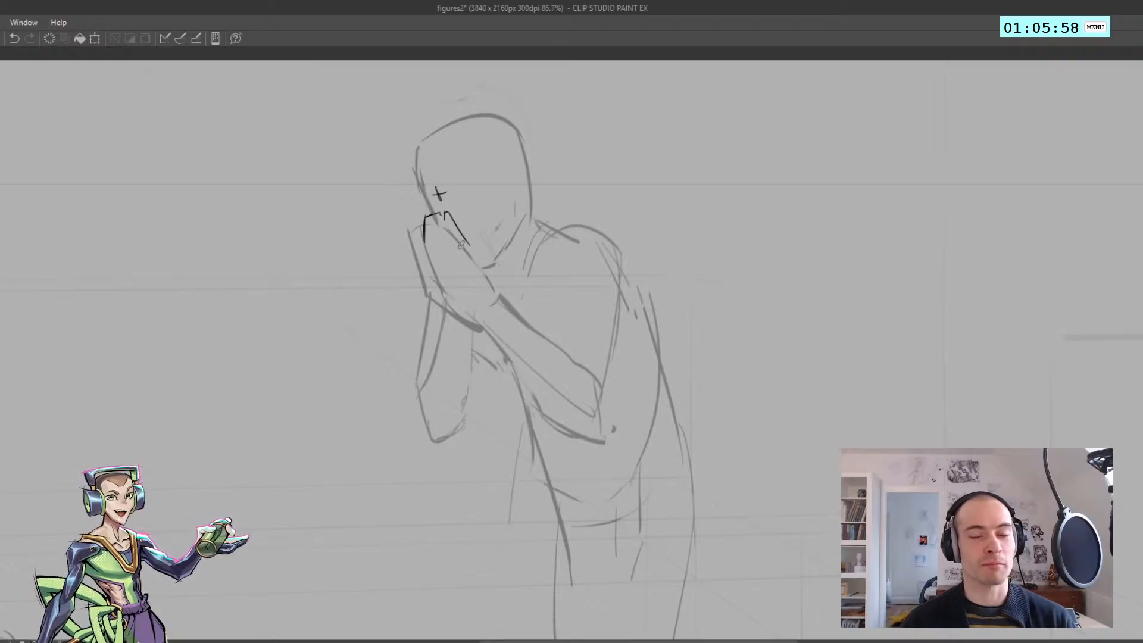
Draw the near hand's face-side edge from the fingers down to the wrist
drag(461, 230, 497, 300)
key(ctrl+z)
Draw the outer edge of the near hand from the fingers down to the heel of the palm
key(ctrl+z)
key(ctrl+z)
key(ctrl+z)
drag(478, 259, 496, 296)
drag(433, 255, 472, 316)
key(ctrl+z)
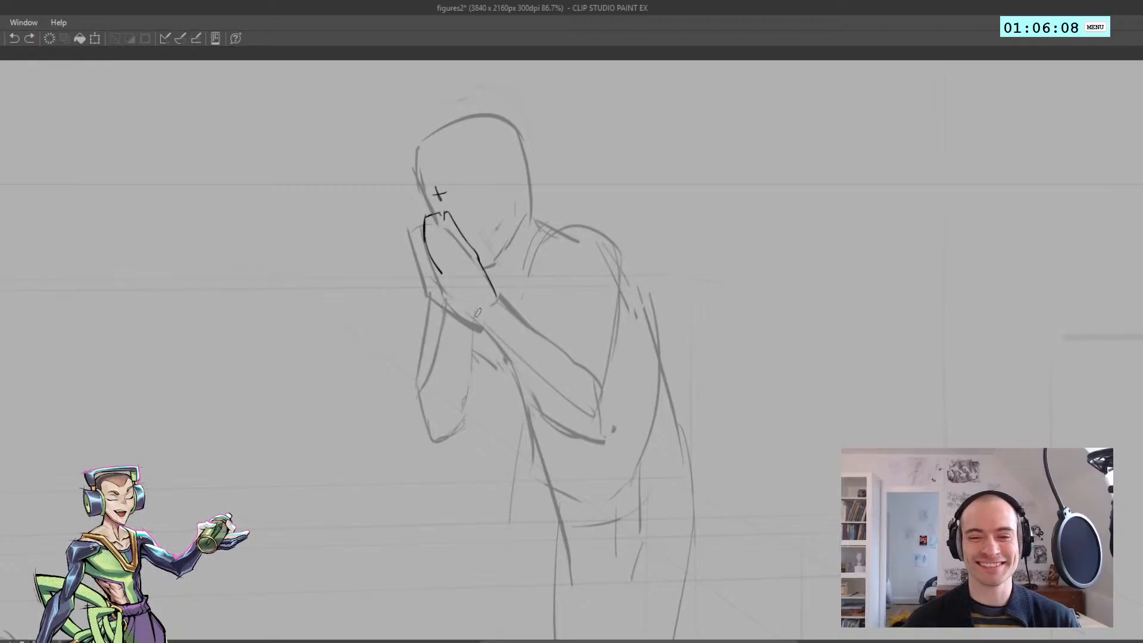
key(ctrl+z)
drag(479, 316, 445, 276)
key(ctrl+z)
key(ctrl+z)
Add a short curved bump to the near hand's wrist, just below the figure's jaw
scroll(445, 277, down, 3)
scroll(443, 255, up, 2)
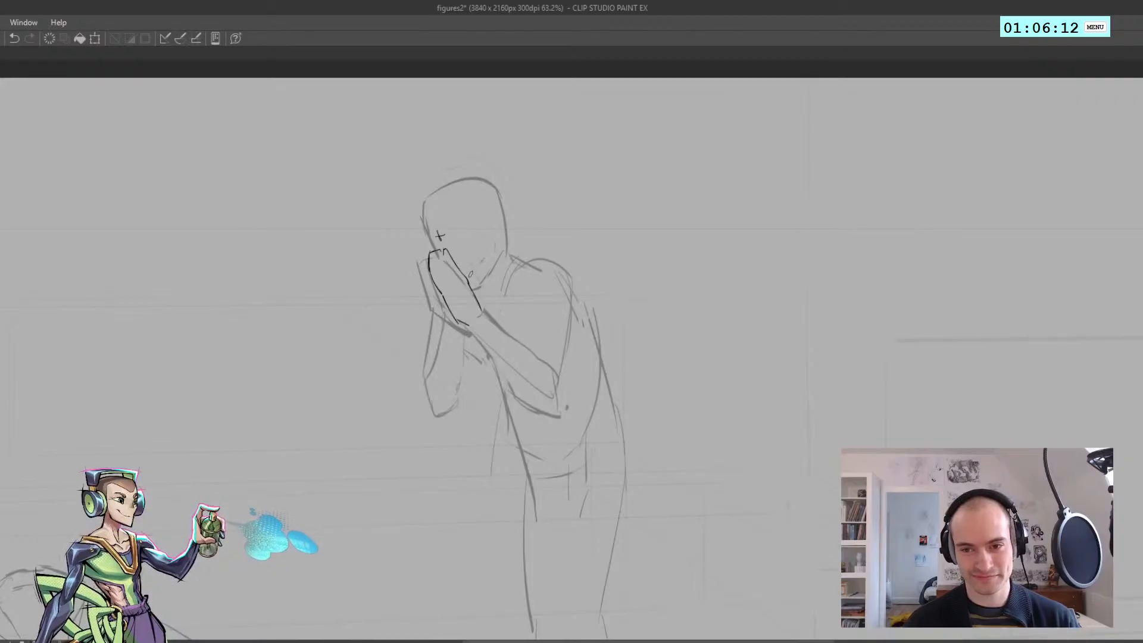
drag(481, 283, 478, 300)
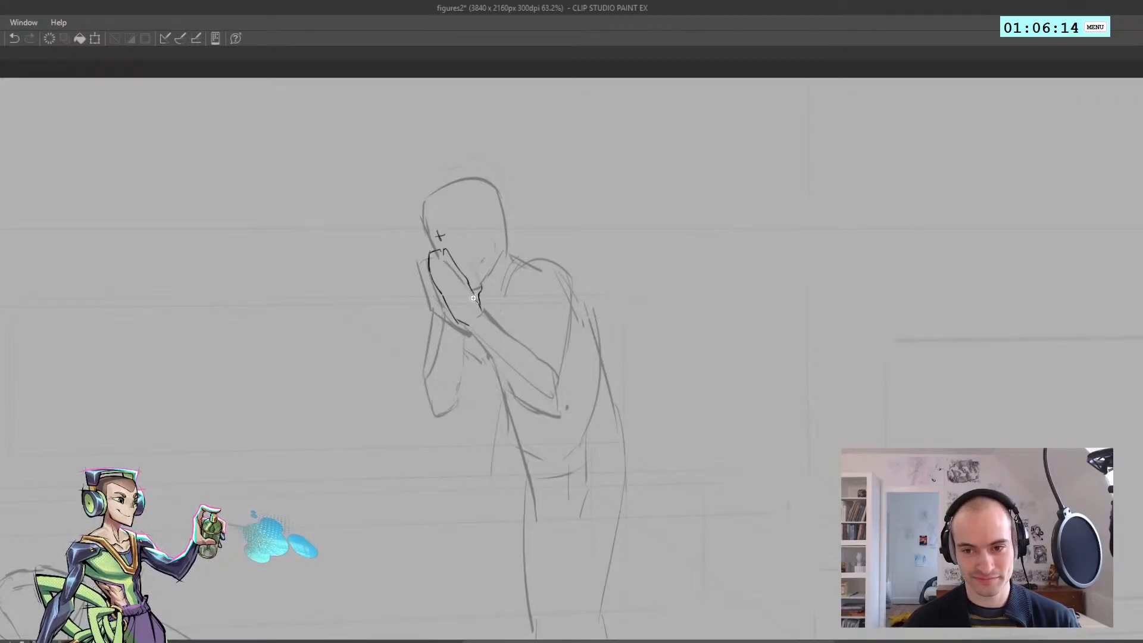
scroll(479, 280, down, 3)
scroll(478, 274, up, 3)
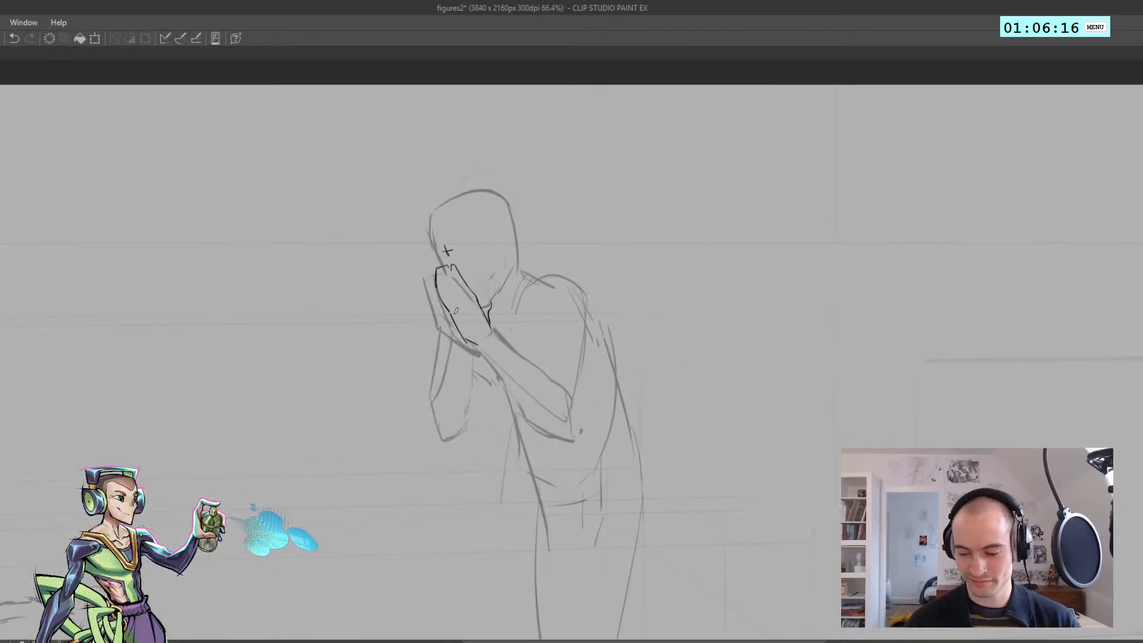
Adjust the placement of the outlined near hand within a freehand selection, and check the pose in the mirrored view
mouse_move(471, 367)
mouse_down()
mouse_move(453, 259)
mouse_move(511, 343)
mouse_up()
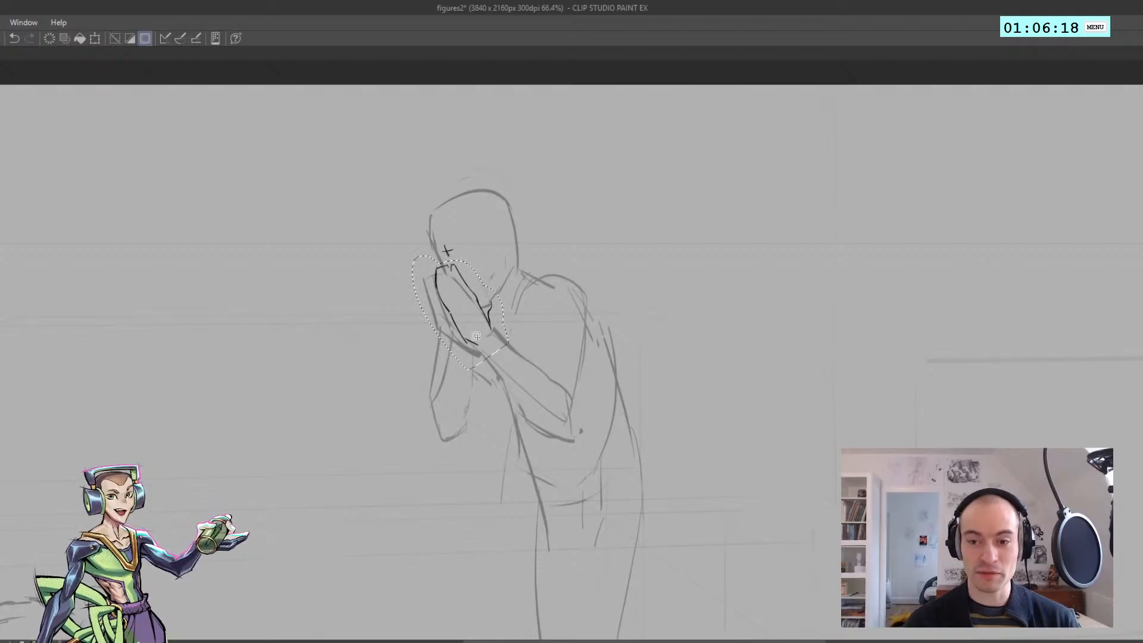
key(ctrl+d)
scroll(452, 312, down, 3)
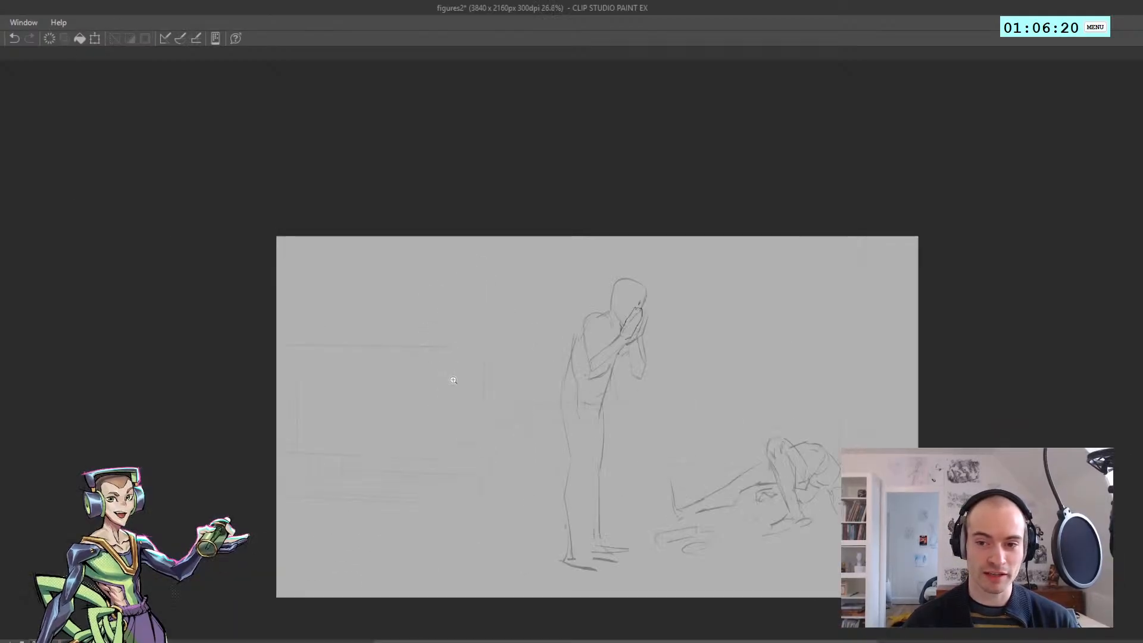
scroll(459, 293, up, 3)
scroll(458, 293, down, 3)
scroll(458, 338, up, 4)
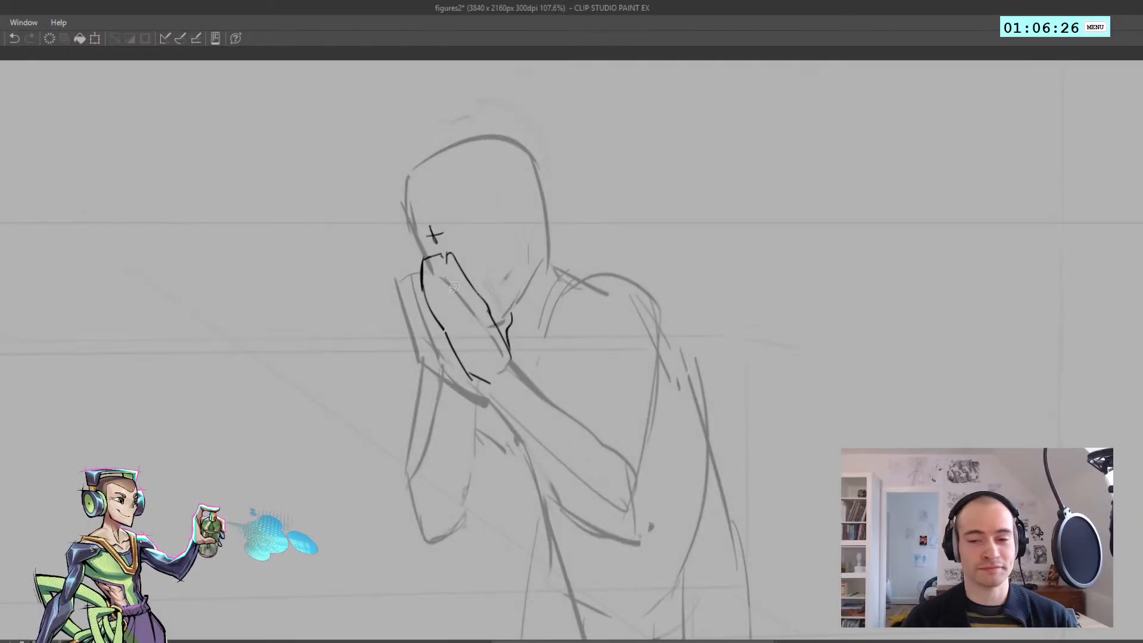
Outline the far hand's fingertips peeking out behind the near hand
key(ctrl+z)
mouse_move(411, 278)
mouse_down()
mouse_move(432, 255)
mouse_move(419, 329)
mouse_move(406, 240)
mouse_move(416, 275)
mouse_up()
key(ctrl+z)
Draw the far hand's outer edge from the fingertips down to the wrist
key(ctrl+z)
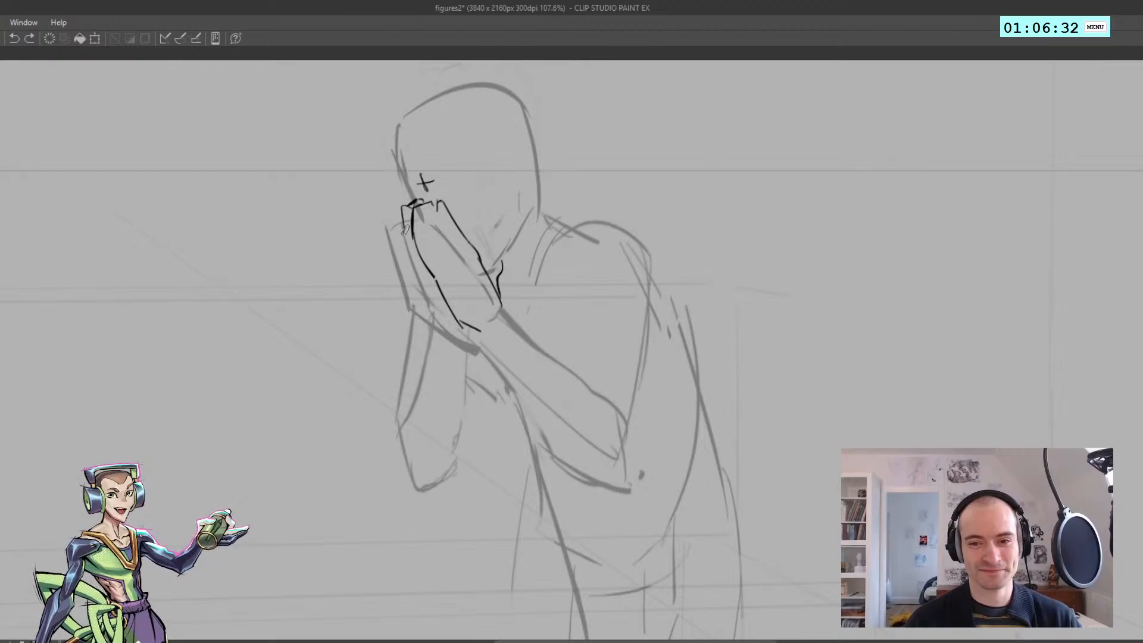
key(ctrl+z)
drag(405, 227, 436, 330)
key(ctrl+z)
key(ctrl+z)
key(ctrl+z)
drag(415, 272, 434, 321)
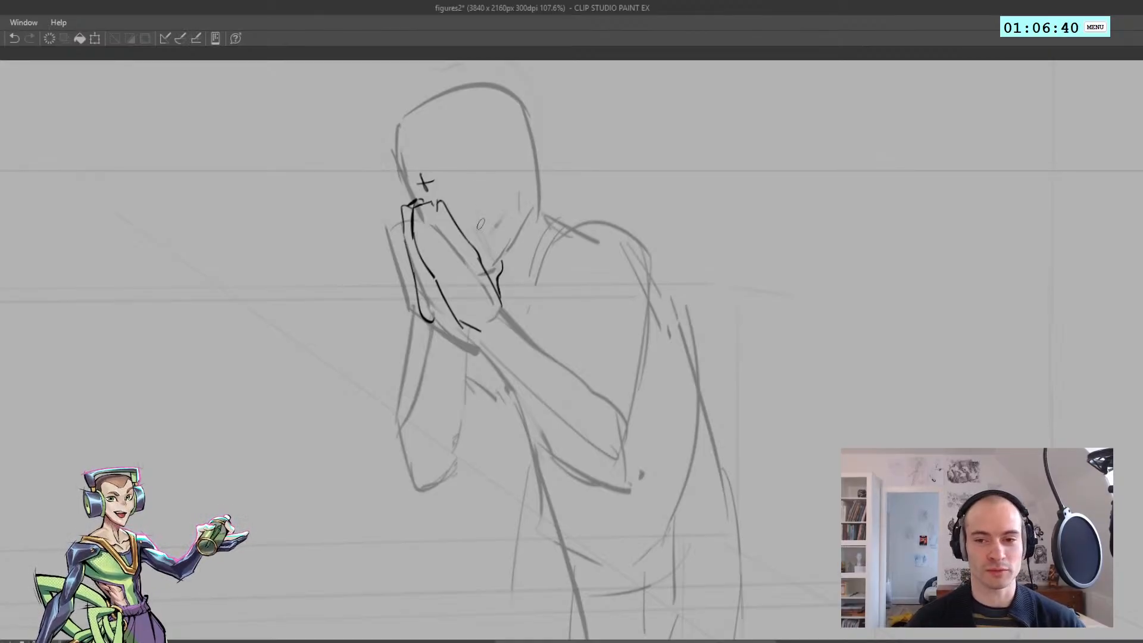
In the mirrored view, add the heel of the far hand between its wrist and the near palm, and restore the orientation
key(h)
scroll(465, 285, down, 6)
scroll(620, 312, up, 5)
key(ctrl+z)
mouse_move(548, 274)
mouse_down()
mouse_move(545, 301)
mouse_move(547, 274)
mouse_move(520, 305)
mouse_up()
key(ctrl+z)
key(ctrl+z)
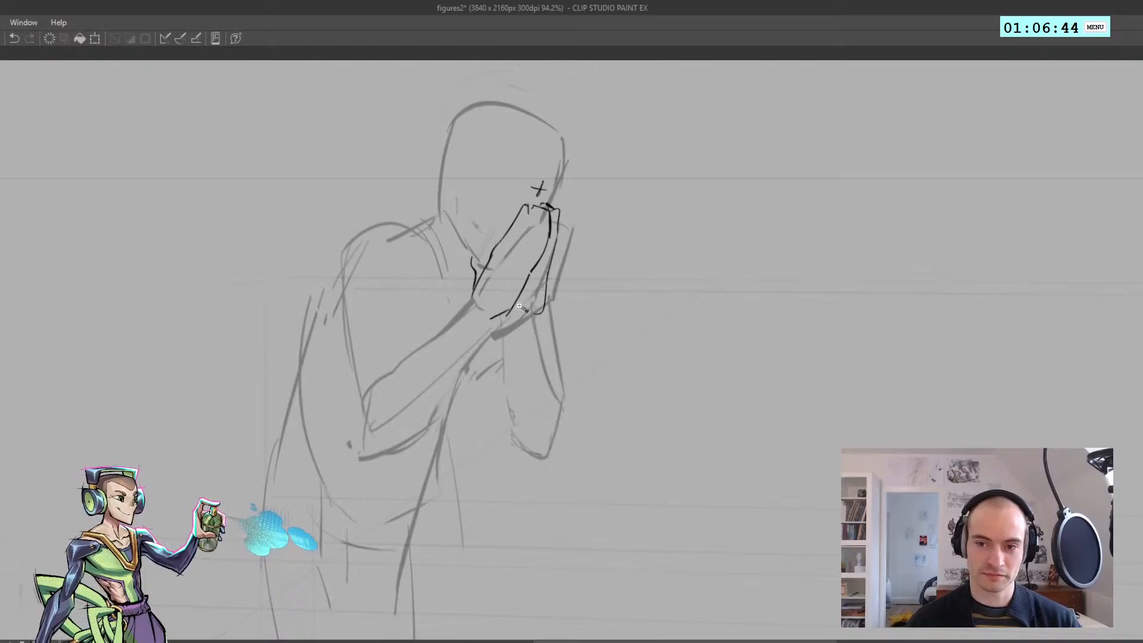
key(h)
scroll(459, 265, down, 5)
scroll(535, 273, up, 6)
key(ctrl+z)
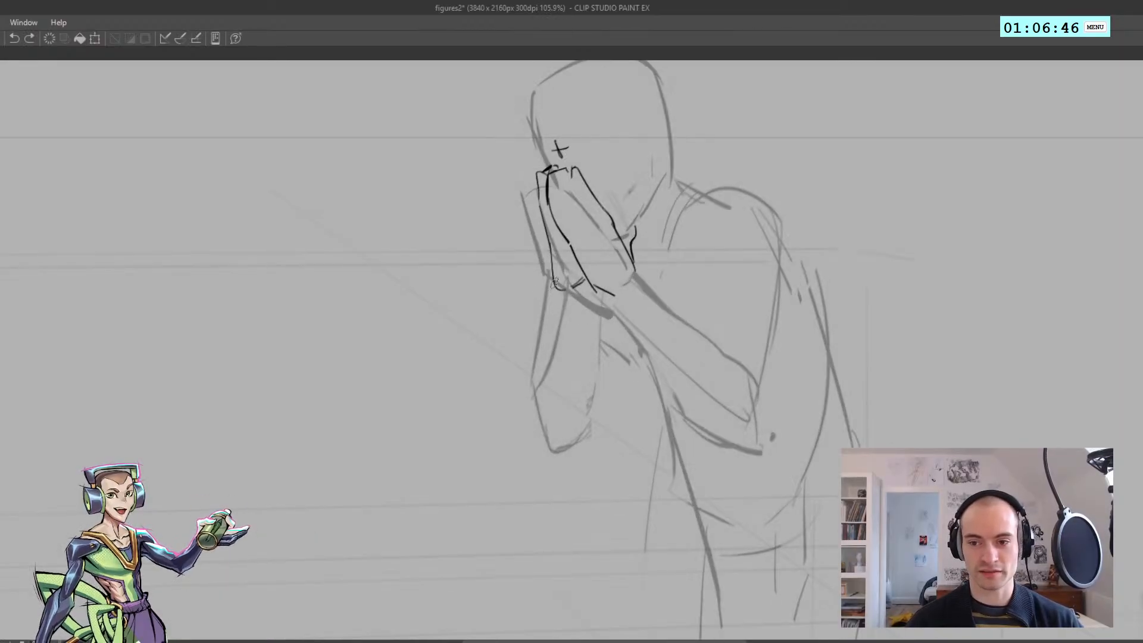
Draw the outer edge of the far forearm from the wrist toward the elbow
key(ctrl+z)
drag(554, 280, 545, 384)
key(ctrl+z)
Continue the far forearm's outer contour around the back of the elbow to its lowest point
drag(543, 441, 534, 390)
key(ctrl+z)
key(ctrl+z)
key(ctrl+z)
key(ctrl+z)
mouse_move(548, 446)
mouse_down()
mouse_move(536, 390)
mouse_move(551, 357)
mouse_move(556, 378)
mouse_up()
key(ctrl+z)
key(e)
key(ctrl+z)
key(p)
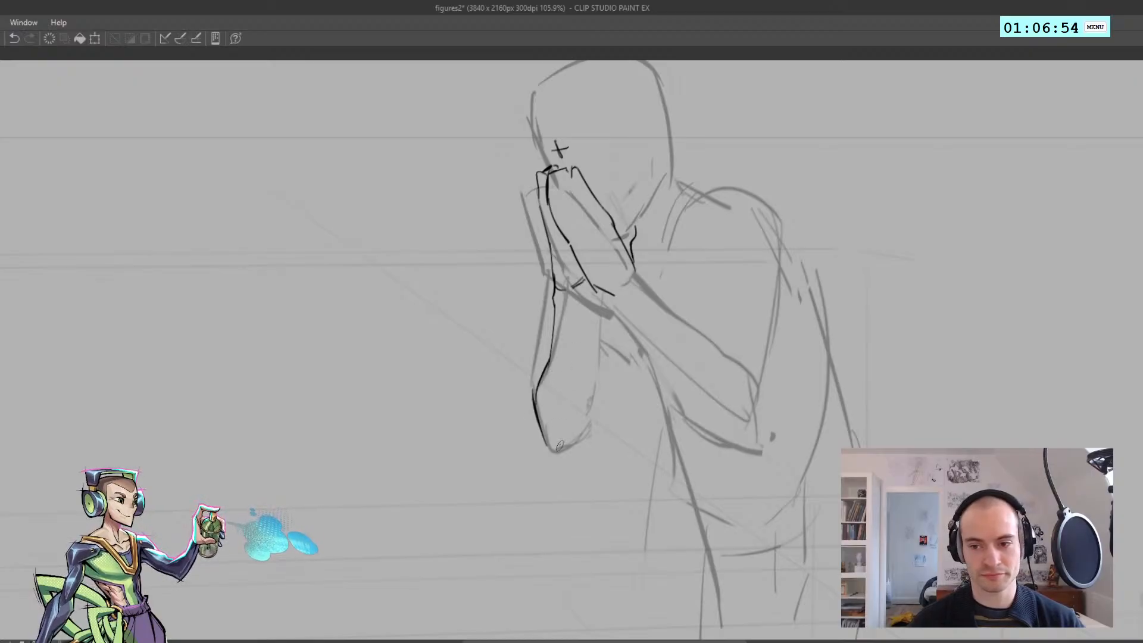
Draw the rounded elbow tip of the far arm and carry the line up its inner side
key(ctrl+z)
mouse_move(546, 445)
mouse_down()
mouse_move(559, 456)
mouse_move(591, 416)
mouse_move(589, 323)
mouse_up()
key(ctrl+z)
Draw the inner edge of the far forearm up to the wrist, refining it in both orientations
key(ctrl+z)
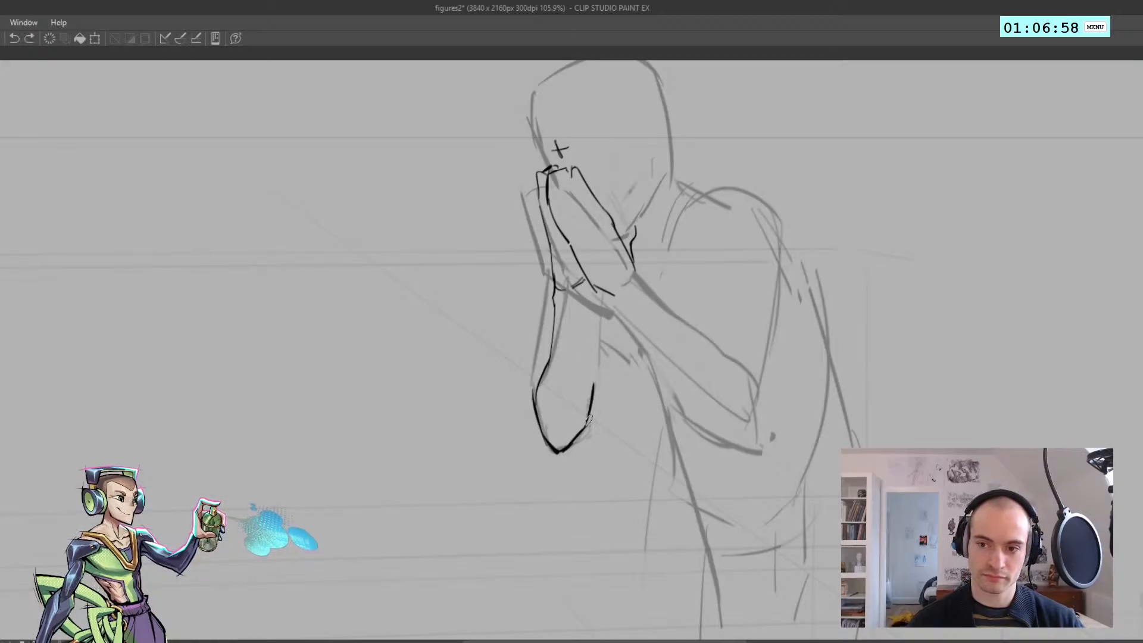
drag(593, 393, 588, 307)
key(h)
drag(594, 300, 522, 195)
mouse_move(522, 322)
mouse_down()
mouse_move(531, 285)
mouse_move(529, 299)
mouse_up()
key(ctrl+z)
mouse_move(527, 344)
mouse_down()
mouse_move(539, 308)
mouse_move(518, 397)
mouse_up()
key(ctrl+z)
key(ctrl+z)
key(ctrl+z)
key(h)
mouse_move(540, 343)
mouse_down()
mouse_move(588, 319)
mouse_move(588, 330)
mouse_move(513, 374)
mouse_move(539, 343)
mouse_up()
key(ctrl+z)
Adjust the shape of the outlined far forearm and elbow, working in both the mirrored and normal views
key(h)
drag(501, 245, 456, 271)
key(h)
mouse_move(543, 309)
mouse_down()
mouse_move(592, 288)
mouse_move(628, 314)
mouse_up()
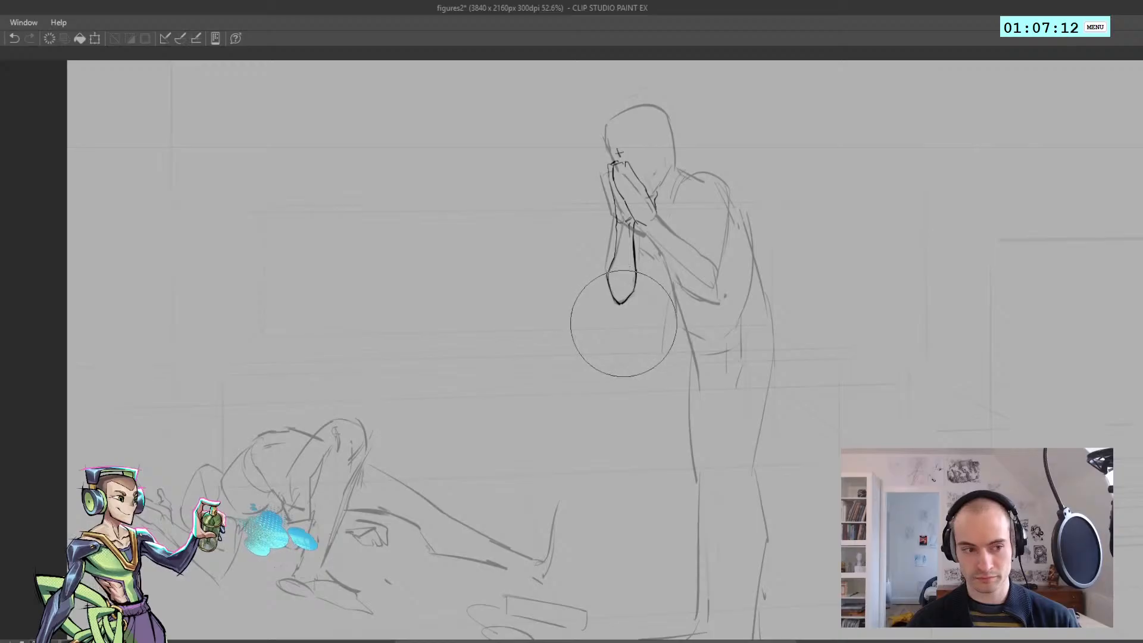
drag(602, 256, 623, 297)
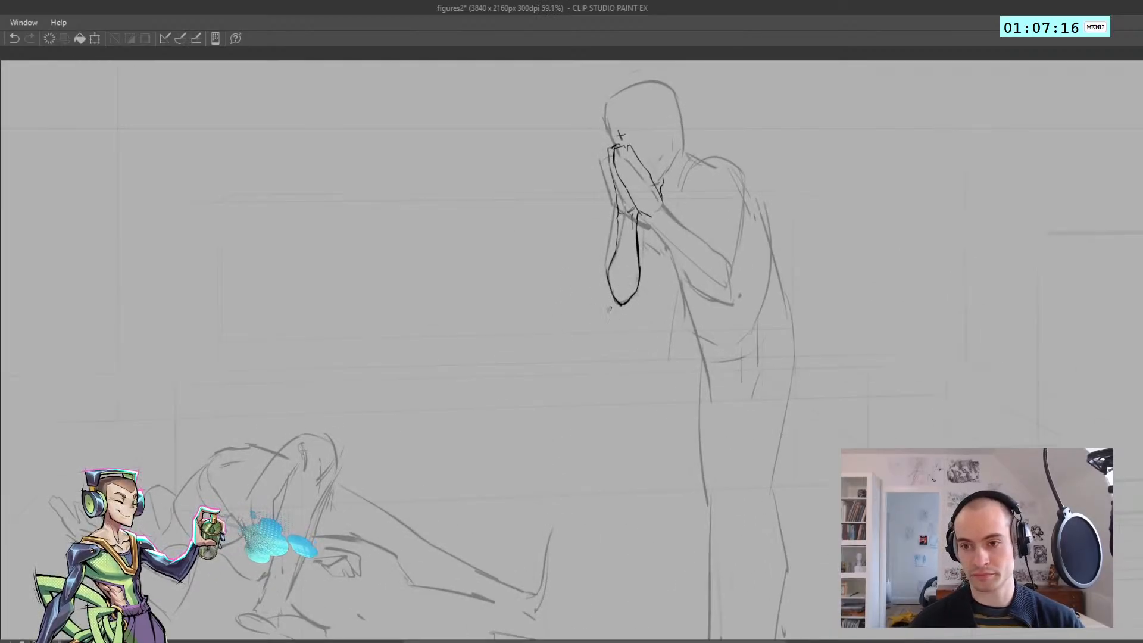
Refine the far elbow with an enlarged Liquify brush in both orientations, and return to the pen for the near forearm
key(j)
key(bracketright)
key(bracketright)
mouse_move(608, 334)
mouse_down()
mouse_move(575, 311)
mouse_move(587, 343)
mouse_up()
key(h)
drag(436, 327, 479, 329)
key(h)
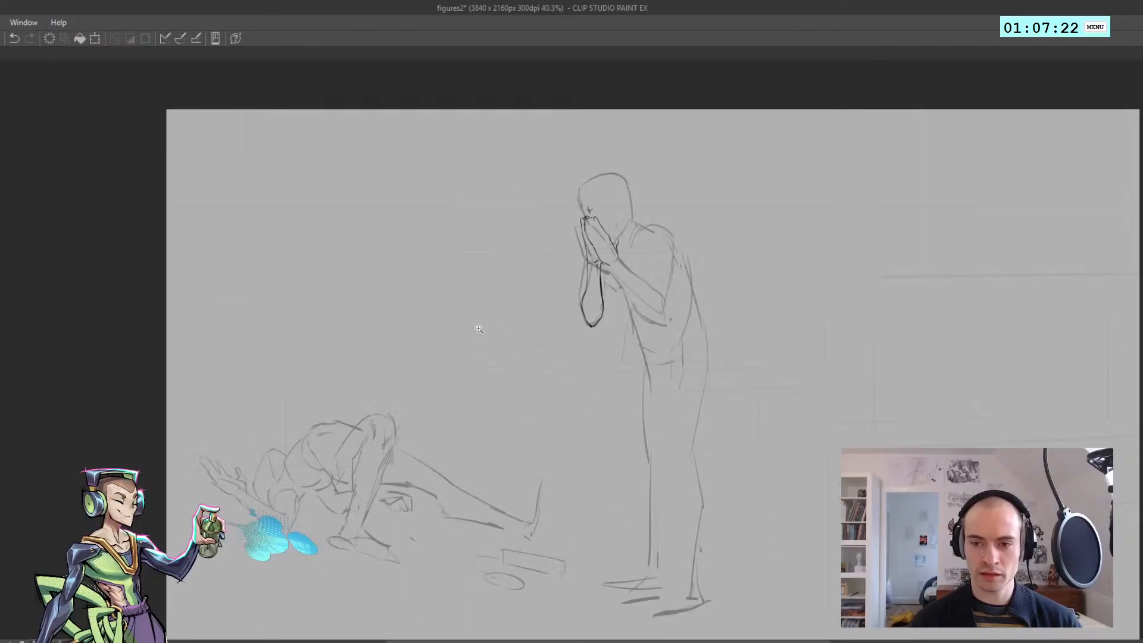
click(594, 369)
key(p)
click(631, 251)
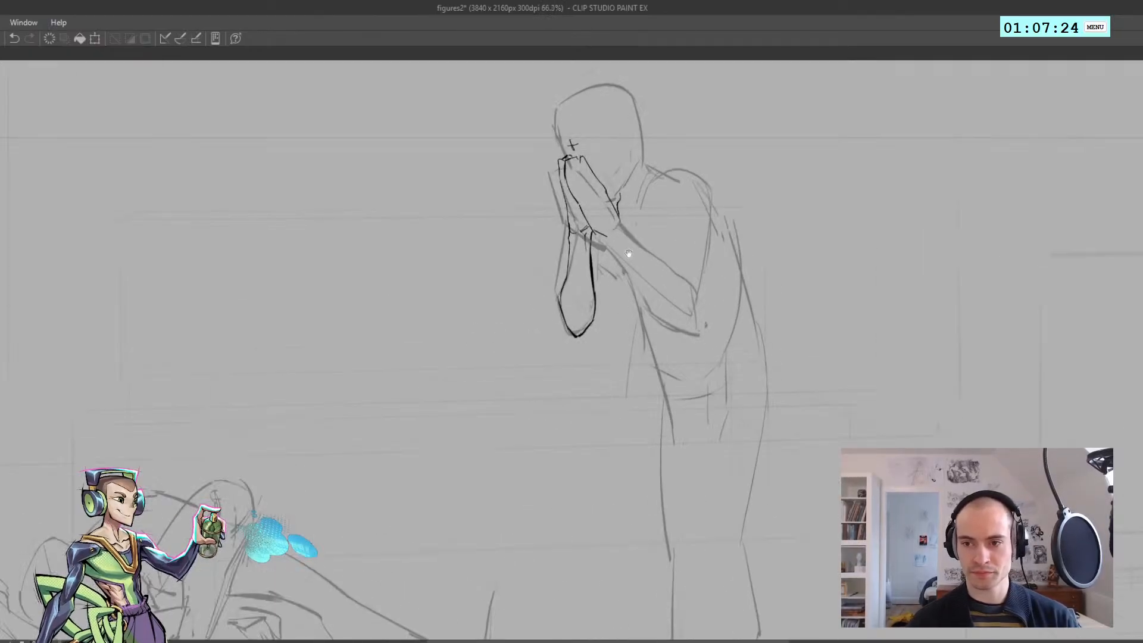
Try straight guide lines at various slopes from the far elbow down across the torso
drag(630, 253, 354, 177)
mouse_move(337, 282)
mouse_down()
mouse_move(306, 273)
mouse_move(442, 312)
mouse_up()
key(ctrl+z)
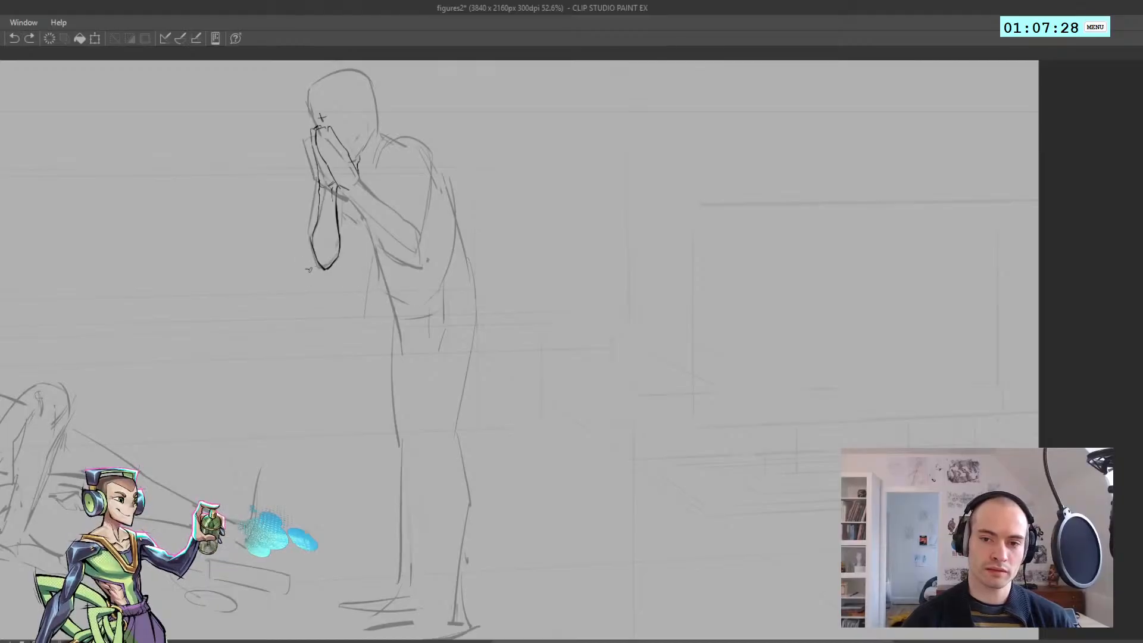
drag(308, 269, 439, 316)
drag(410, 311, 393, 307)
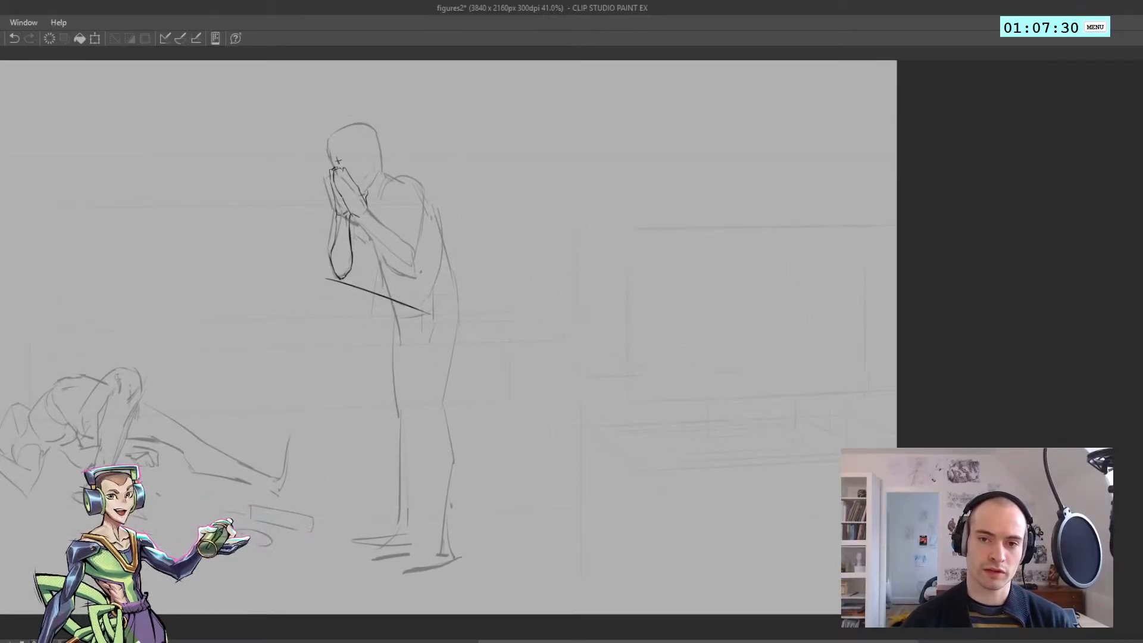
key(ctrl+z)
drag(319, 273, 435, 311)
key(ctrl+z)
drag(298, 260, 430, 343)
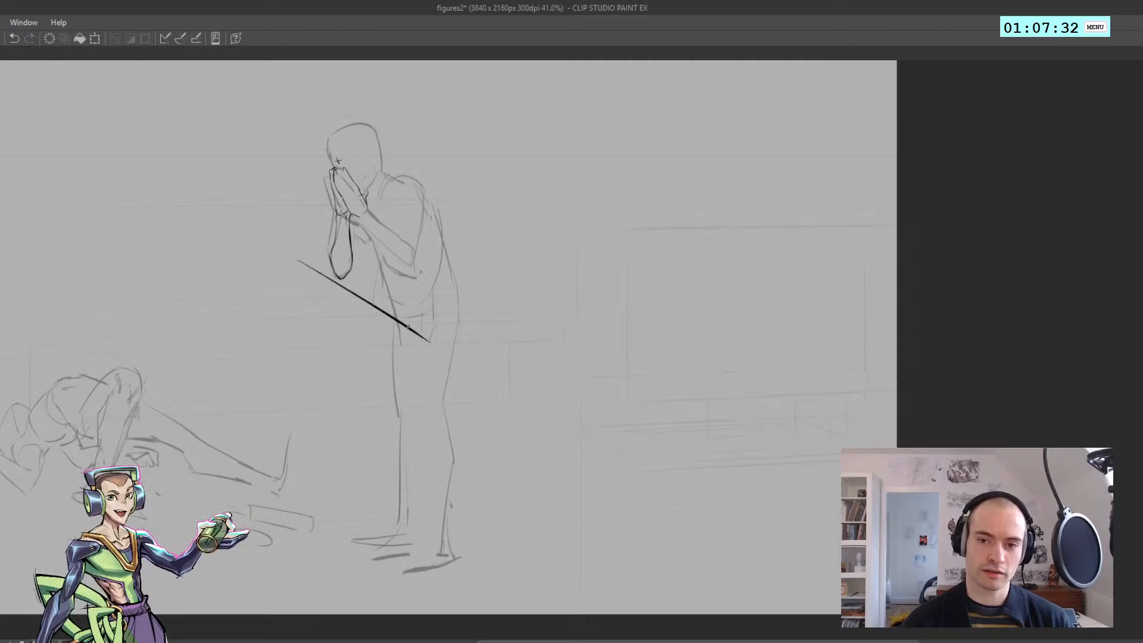
key(ctrl+z)
drag(301, 257, 413, 321)
key(ctrl+z)
Draw a shallow straight guide line from the far elbow to beneath the near elbow, and start the near forearm's underside
mouse_move(331, 272)
mouse_down()
mouse_move(415, 294)
mouse_move(403, 275)
mouse_up()
key(ctrl+z)
drag(341, 190, 387, 247)
key(ctrl+z)
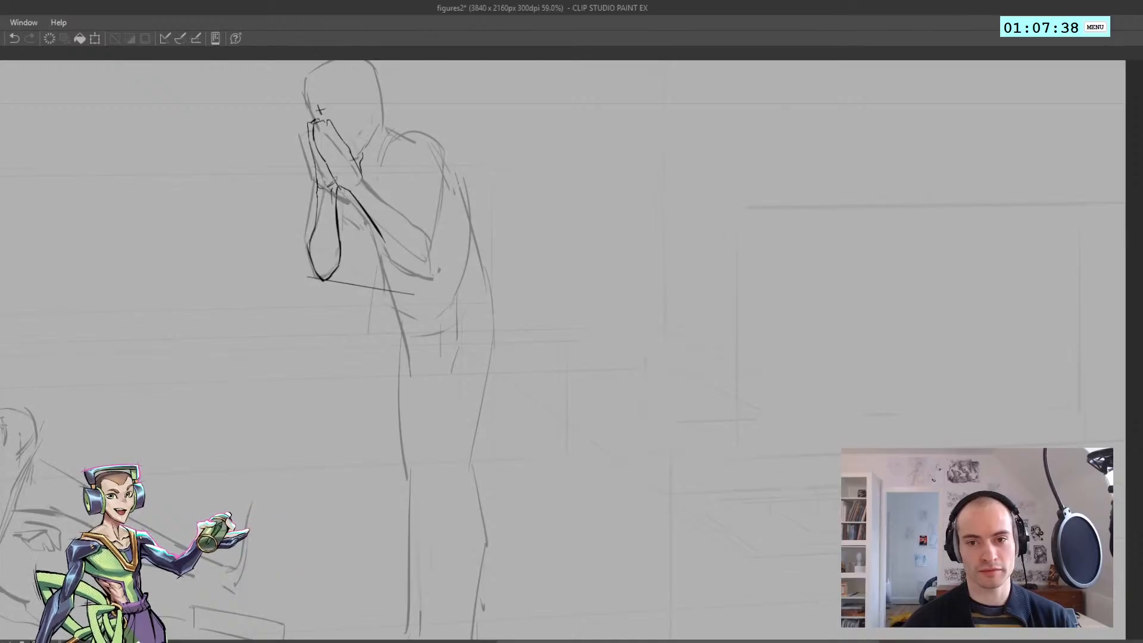
Select the linework around the far wrist with a freehand selection, adjust its placement slightly, and deselect it
key(e)
key(bracketleft)
key(bracketleft)
key(bracketleft)
key(bracketleft)
key(bracketleft)
key(bracketleft)
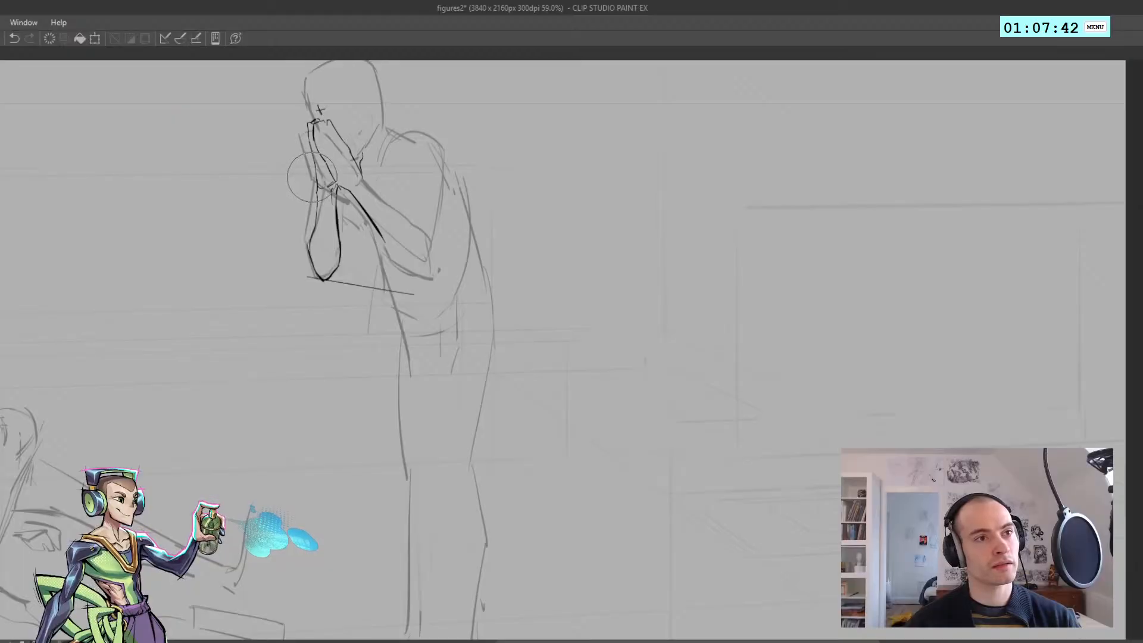
key(bracketleft)
key(bracketleft)
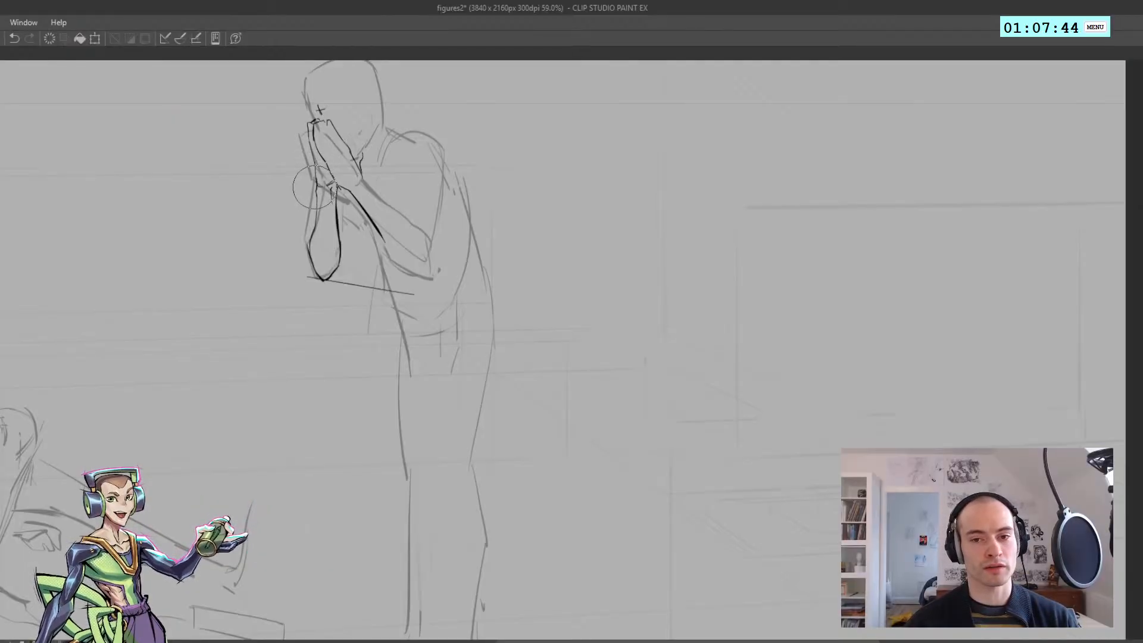
key(ctrl+z)
scroll(310, 186, up, 2)
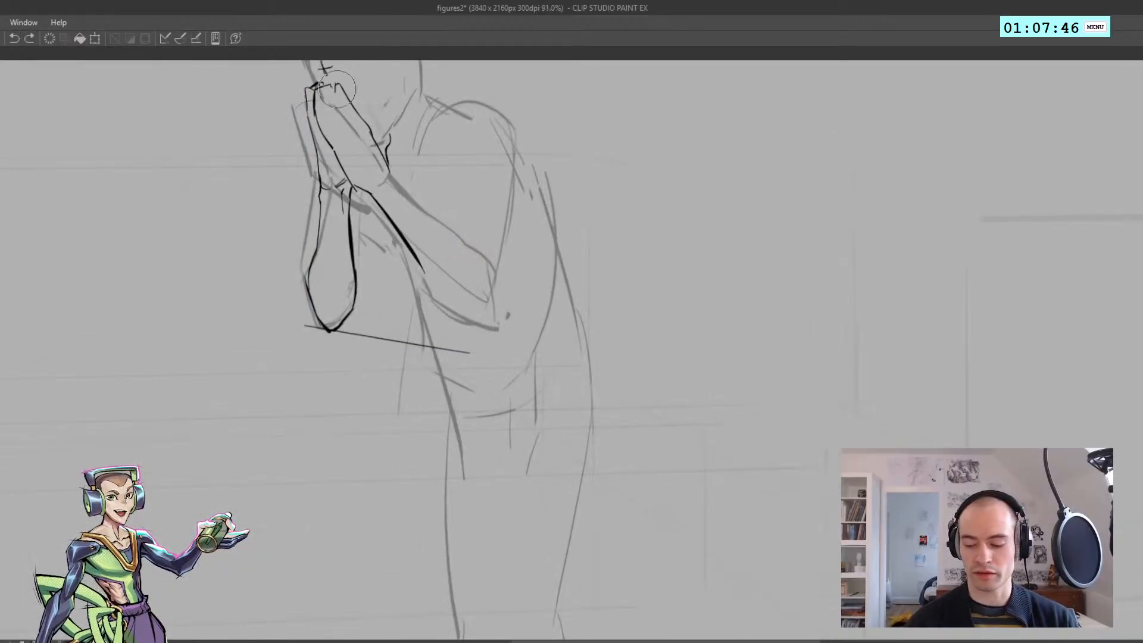
scroll(310, 186, up, 2)
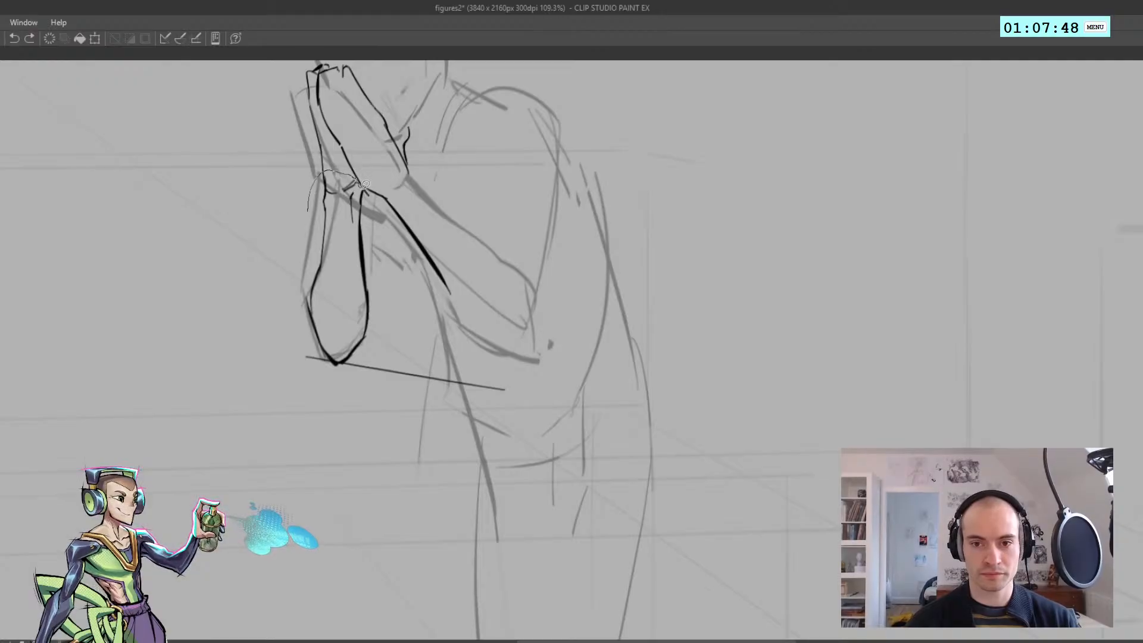
mouse_move(370, 218)
mouse_down()
mouse_move(311, 216)
mouse_move(329, 189)
mouse_up()
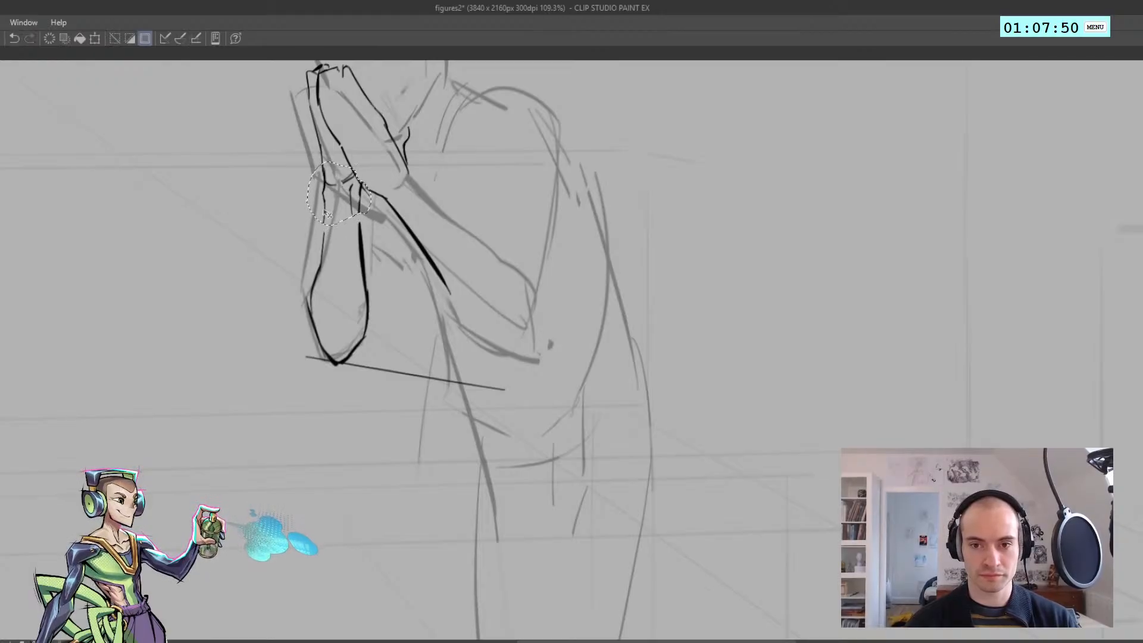
key(ctrl+d)
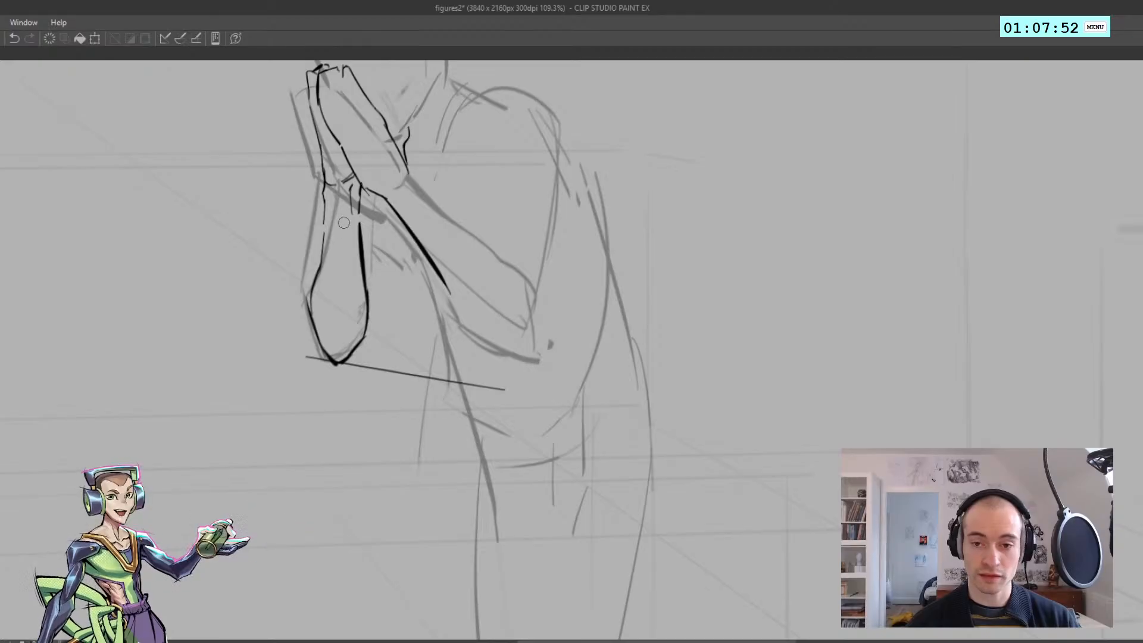
Redraw the inner edge of the far forearm so it joins cleanly onto the wrist
key(ctrl+z)
key(ctrl+z)
drag(360, 185, 359, 242)
Close the gap in the far forearm's outer edge just below the wrist with a refined stroke
key(ctrl+z)
key(ctrl+z)
key(ctrl+z)
key(ctrl+z)
drag(324, 199, 323, 244)
key(ctrl+z)
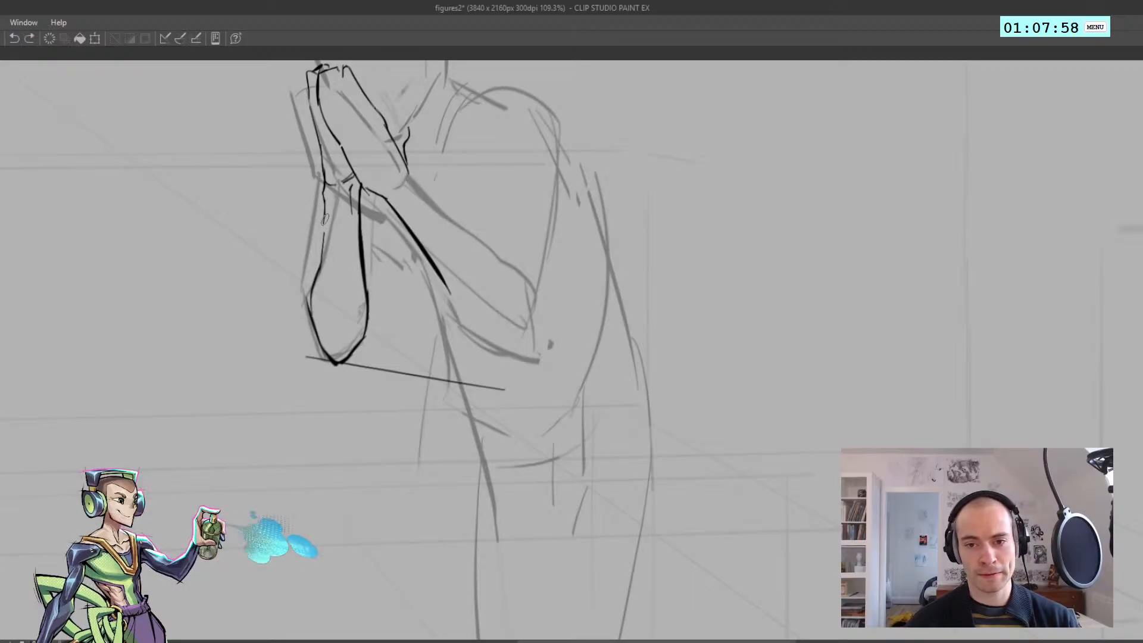
key(ctrl+z)
key(ctrl+z)
drag(325, 201, 322, 254)
key(ctrl+z)
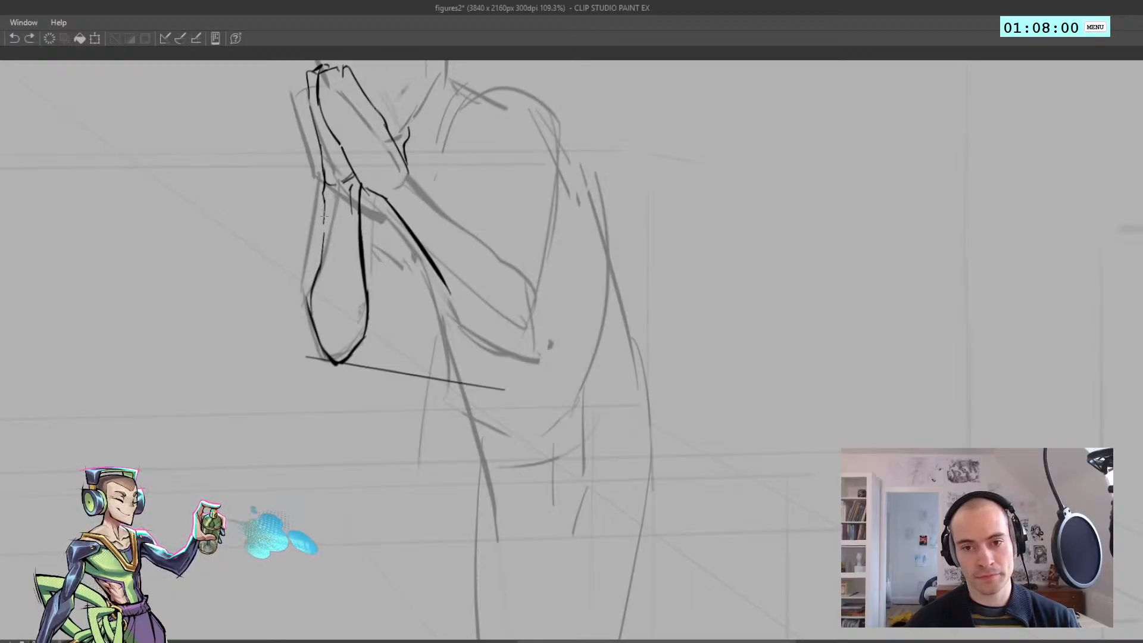
key(ctrl+z)
mouse_move(325, 200)
mouse_down()
mouse_move(322, 251)
mouse_move(280, 229)
mouse_up()
Draw the underside of the near forearm in a sweeping curve down to the elbow
key(ctrl+z)
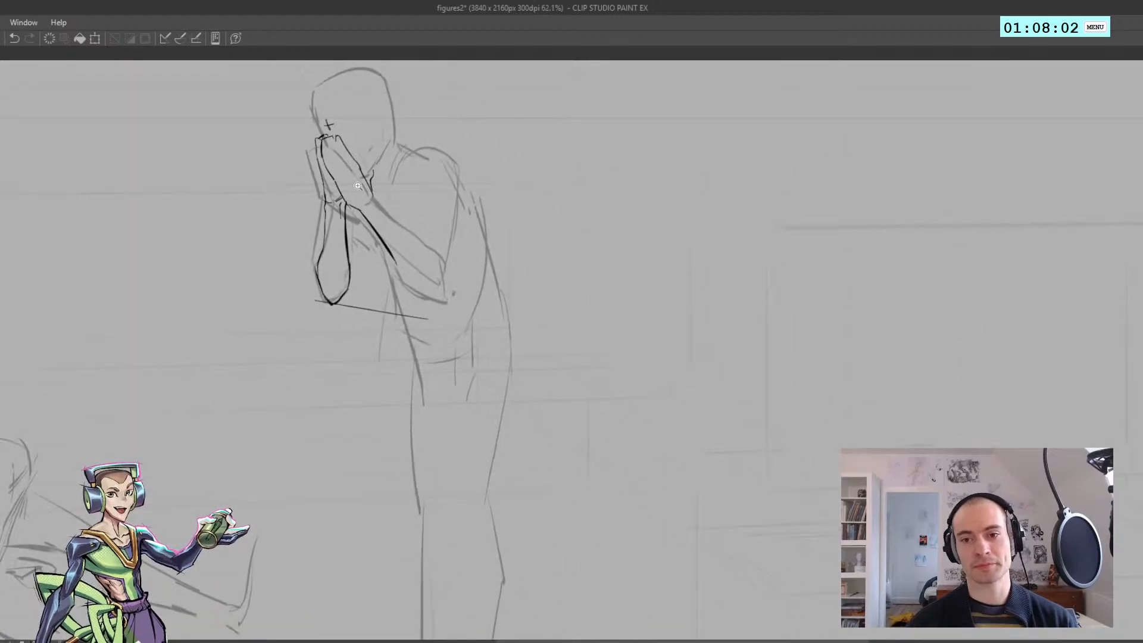
mouse_move(361, 226)
mouse_down()
mouse_move(347, 250)
mouse_move(359, 316)
mouse_up()
mouse_move(359, 315)
mouse_down()
mouse_move(323, 319)
mouse_move(371, 336)
mouse_move(467, 419)
mouse_up()
key(ctrl+z)
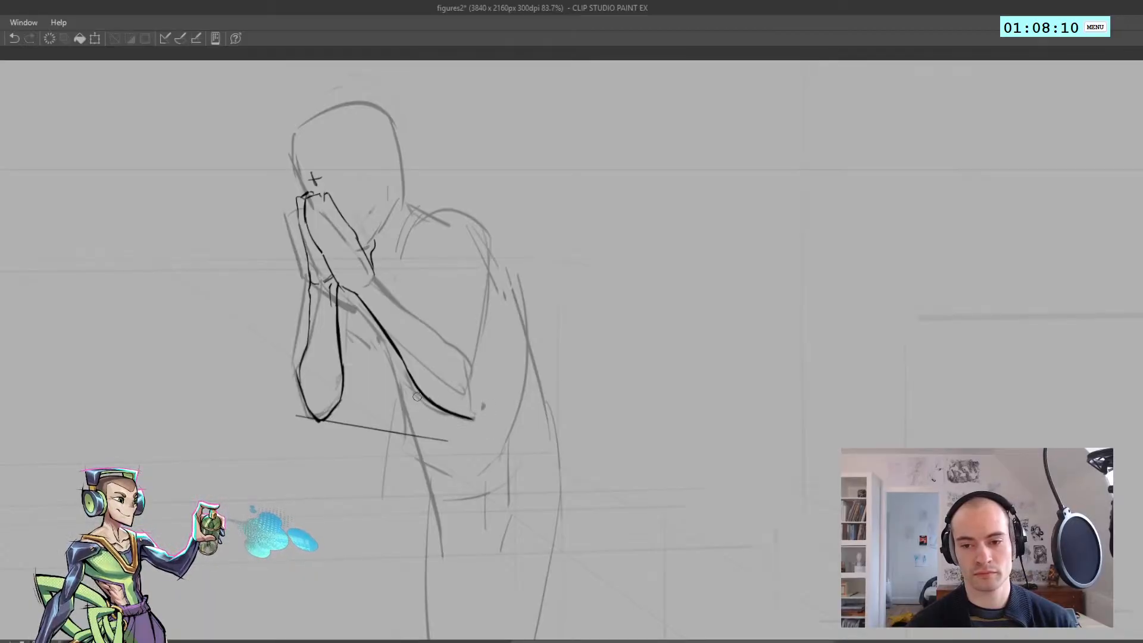
Draw the pointed tip of the near elbow and begin the back of the upper arm, working in mirrored and normal views
key(h)
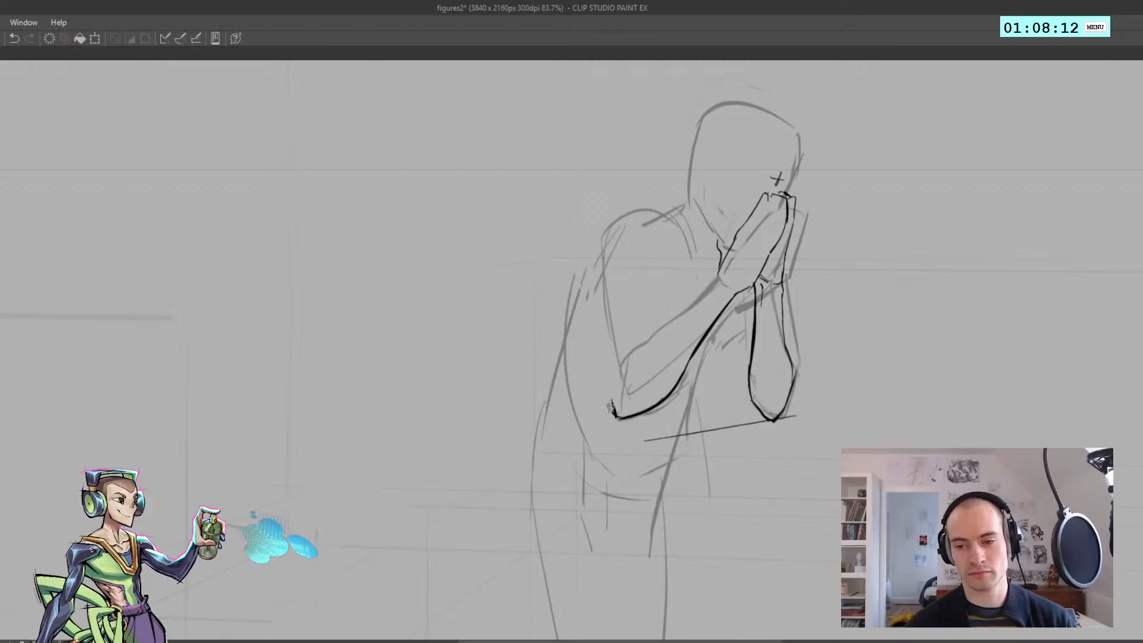
key(ctrl+z)
drag(613, 420, 602, 315)
key(ctrl+z)
key(h)
key(ctrl+z)
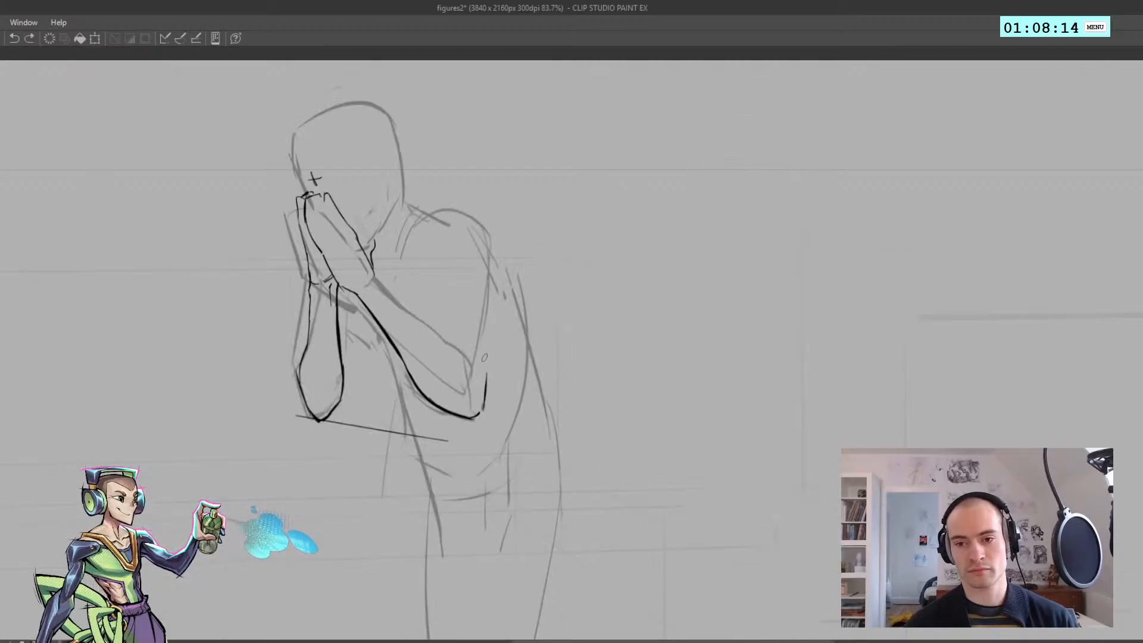
Extend the back edge of the near upper arm from the elbow up towards the shoulder, checking it in the mirrored view
key(ctrl+z)
mouse_move(482, 399)
mouse_down()
mouse_move(494, 272)
mouse_move(458, 236)
mouse_move(466, 270)
mouse_move(513, 285)
mouse_move(531, 255)
mouse_move(546, 322)
mouse_up()
key(ctrl+z)
Draw the near arm's inner elbow crease and the top edge of the forearm up to the wrist
key(ctrl+z)
key(h)
scroll(464, 256, down, 9)
scroll(464, 268, up, 9)
key(h)
key(ctrl+z)
key(ctrl+z)
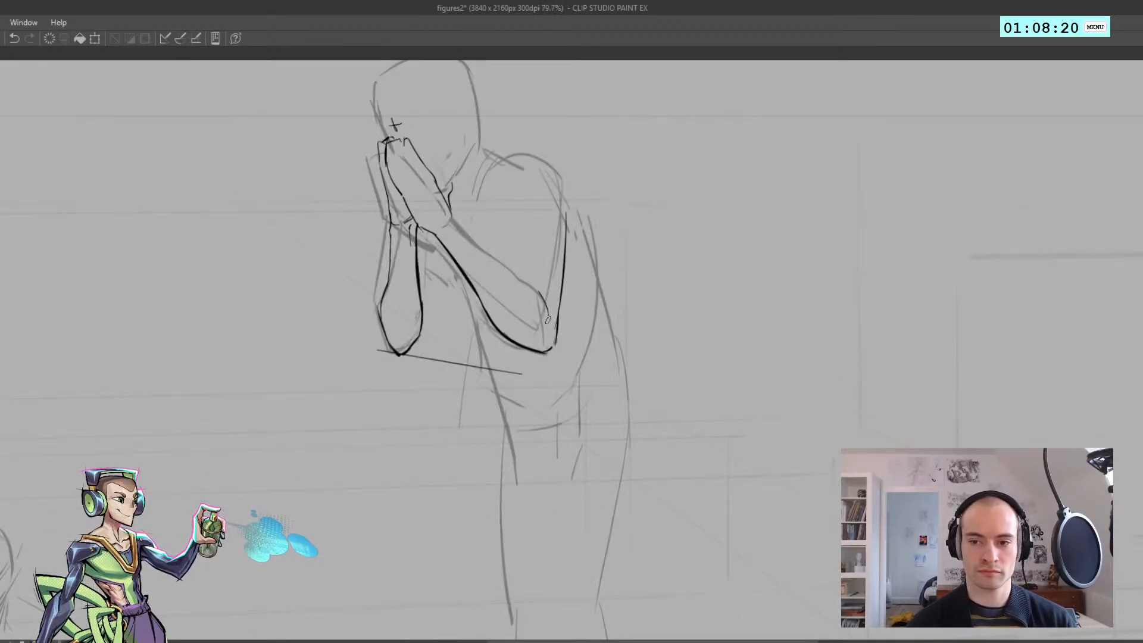
key(ctrl+z)
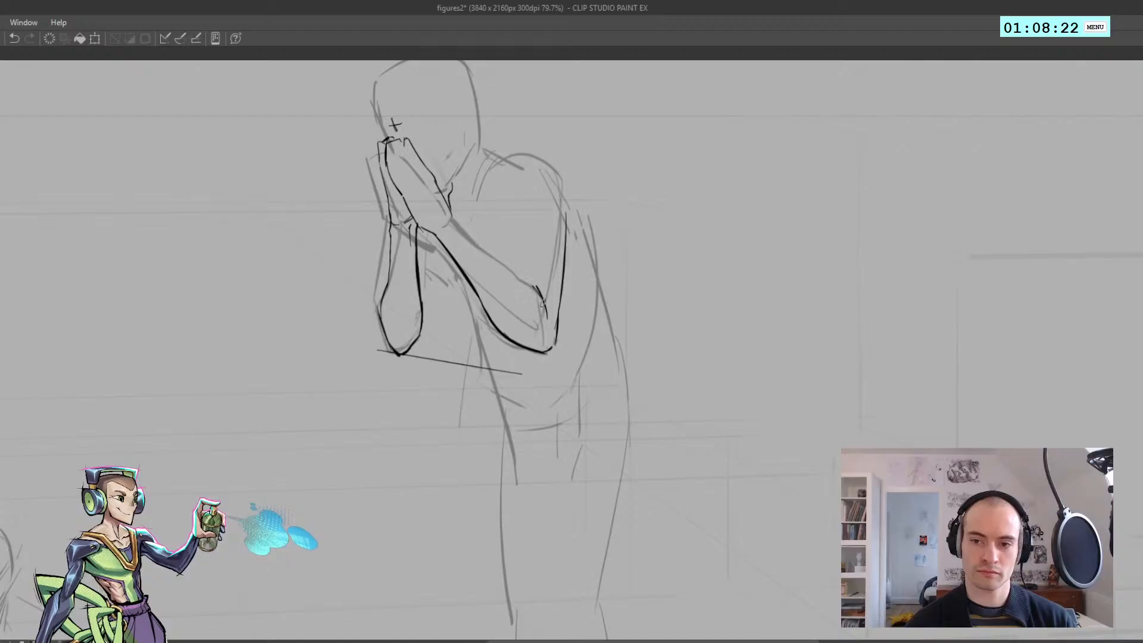
drag(533, 286, 520, 275)
drag(535, 288, 477, 239)
key(ctrl+z)
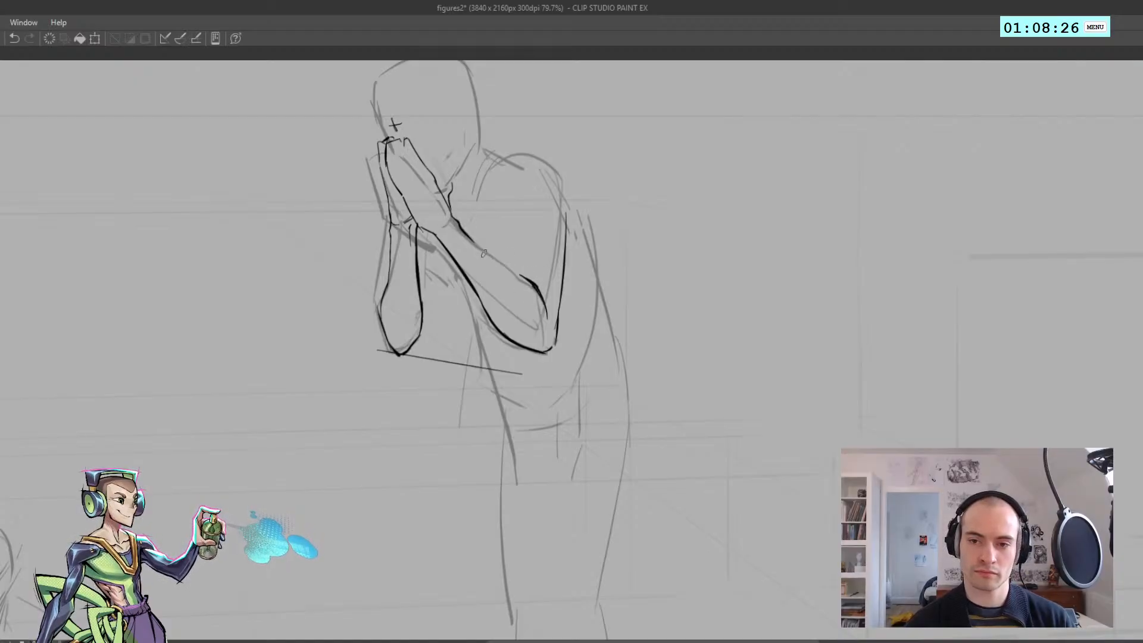
key(ctrl+z)
key(ctrl+z)
drag(469, 230, 517, 273)
key(ctrl+z)
Check the near arm's proportions in both orientations and reshape its forearm and elbow with a large Liquify brush
key(ctrl+0)
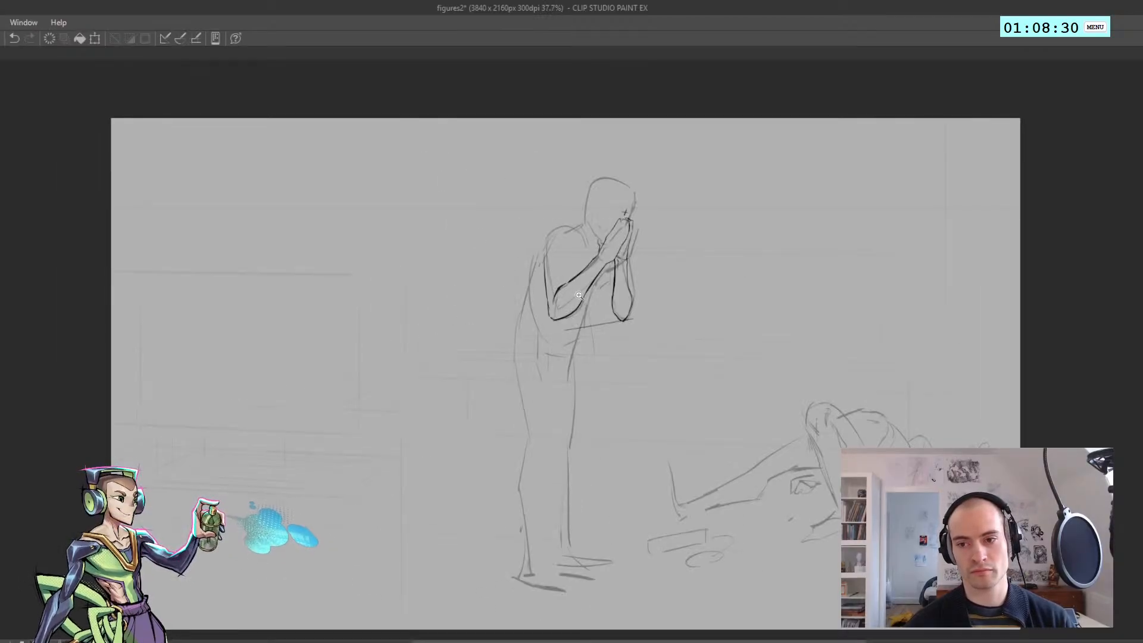
drag(579, 295, 536, 287)
key(h)
drag(444, 319, 497, 312)
mouse_move(481, 285)
mouse_down()
mouse_move(467, 302)
mouse_move(380, 309)
mouse_up()
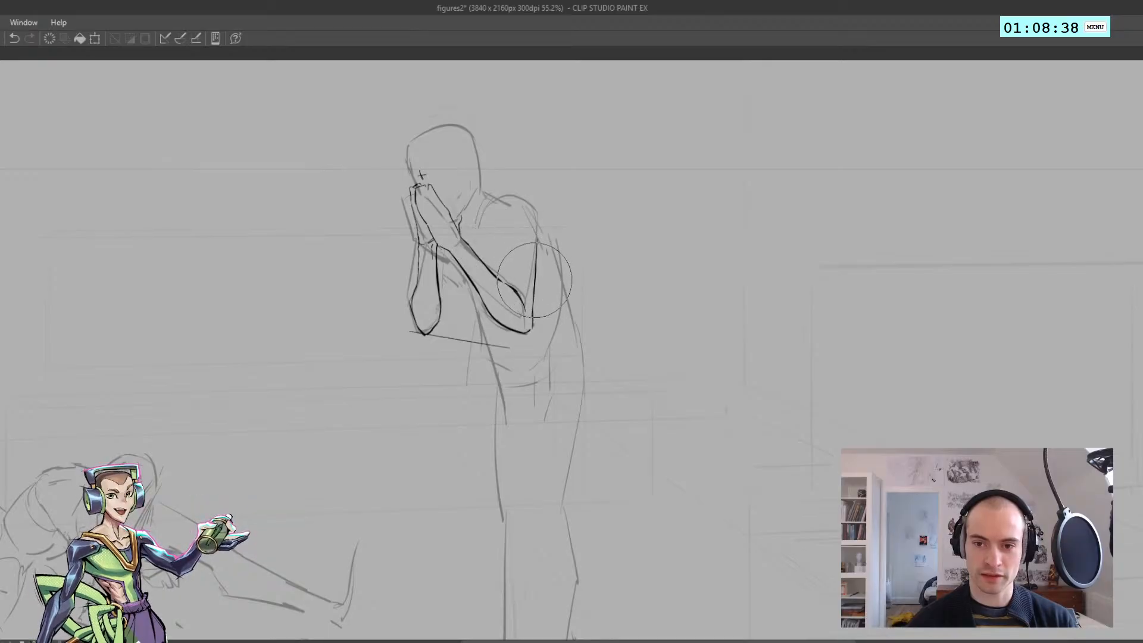
key(h)
drag(527, 296, 462, 299)
click(555, 292)
key(h)
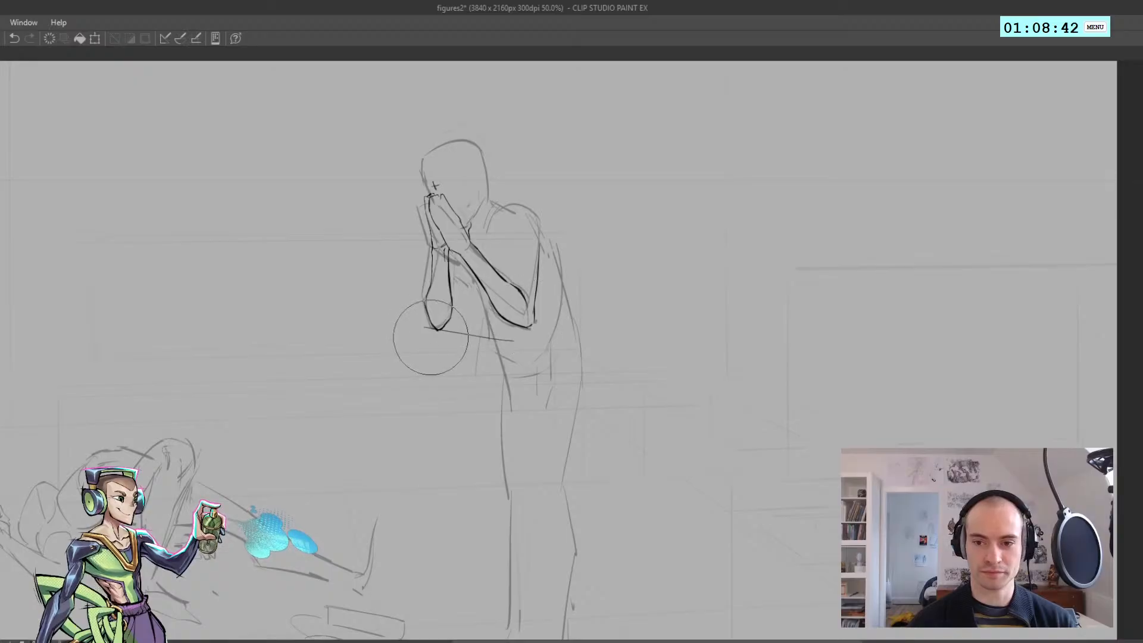
Push the forearm and elbow linework further into shape with the large brush
key(ctrl+z)
drag(456, 343, 471, 339)
mouse_move(506, 282)
mouse_down()
mouse_move(381, 298)
mouse_move(451, 315)
mouse_up()
key(e)
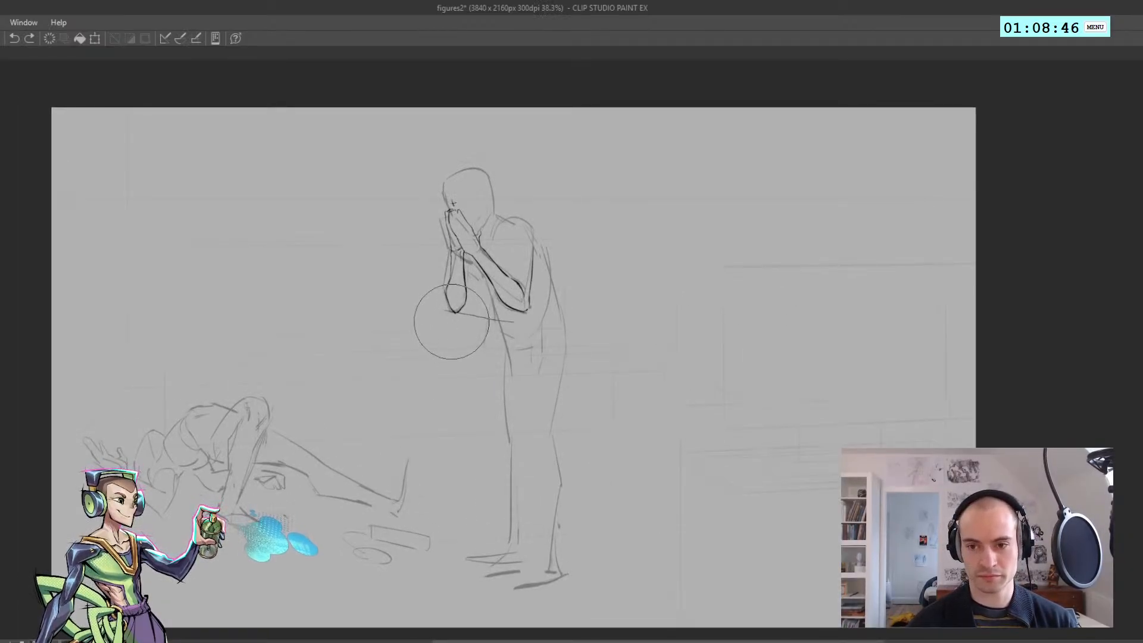
key(k)
key(])
key(ctrl+z)
mouse_move(524, 318)
mouse_down()
mouse_move(533, 326)
mouse_move(502, 279)
mouse_move(350, 282)
mouse_move(467, 281)
mouse_move(478, 292)
mouse_move(458, 284)
mouse_move(478, 308)
mouse_move(430, 268)
mouse_move(465, 274)
mouse_up()
Return to the pen and draw a curved line wrapping across the near upper arm
key(p)
click(526, 270)
key(ctrl+z)
key(h)
key(h)
key(ctrl+z)
key(ctrl+z)
key(ctrl+z)
key(ctrl+z)
key(ctrl+z)
key(ctrl+z)
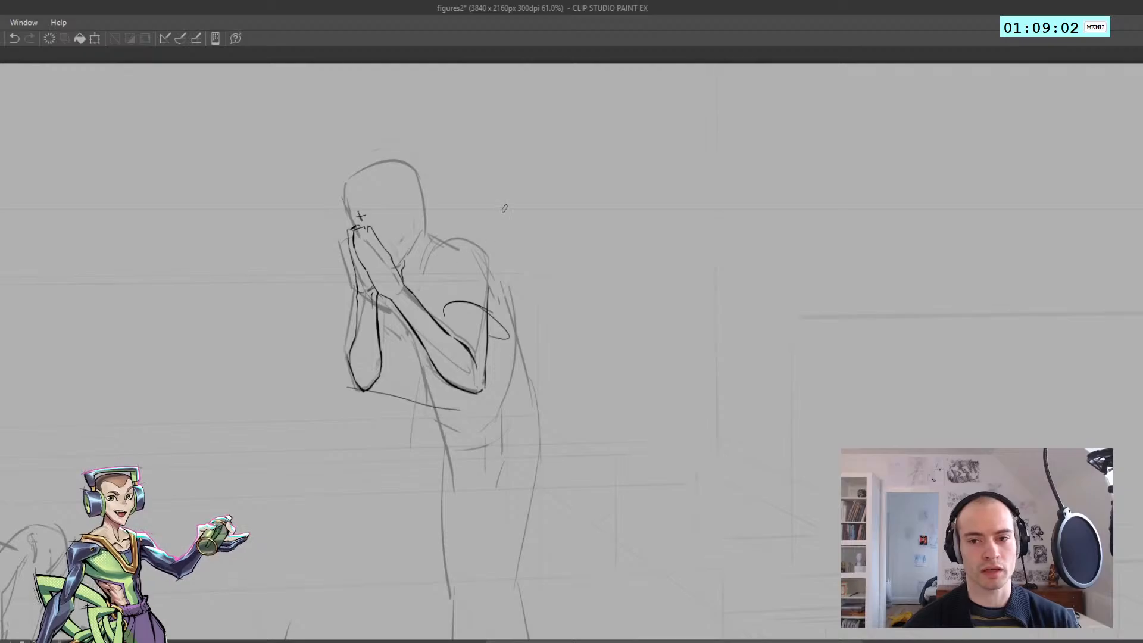
Stamp one large slanted elliptical pen-tip mark in the empty space behind the figure's head, and try curved test strokes in front of it
click(559, 201)
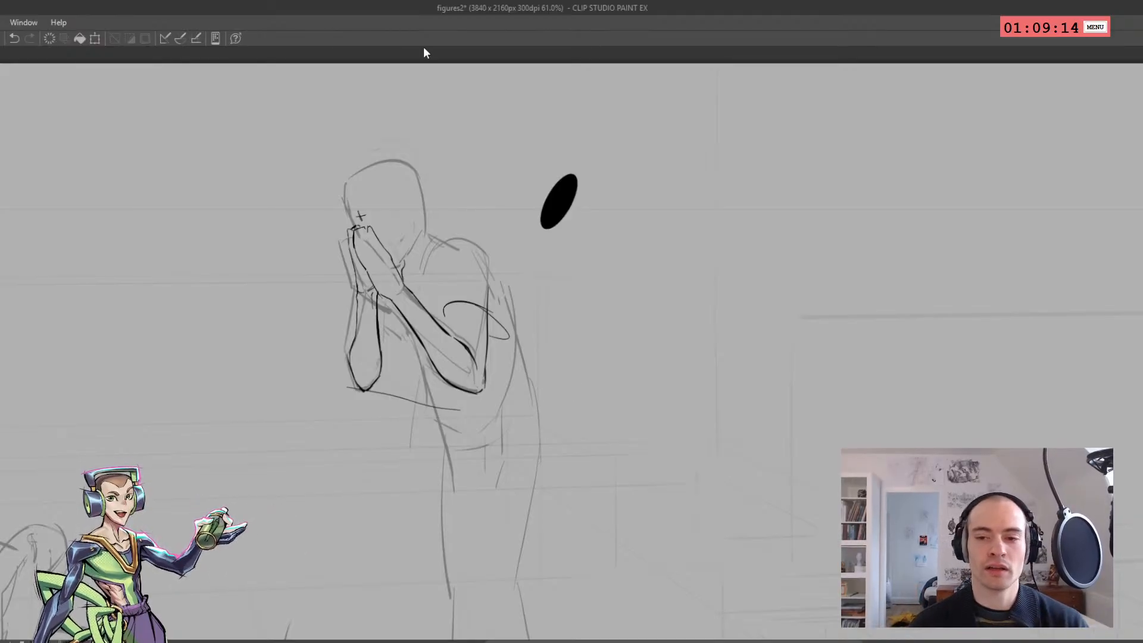
click(465, 150)
key(ctrl+z)
mouse_move(469, 153)
mouse_down()
mouse_move(462, 179)
mouse_move(425, 163)
mouse_up()
key(ctrl+z)
drag(333, 128, 174, 192)
key(ctrl+z)
mouse_move(271, 134)
mouse_down()
mouse_move(232, 128)
mouse_move(235, 196)
mouse_up()
key(ctrl+z)
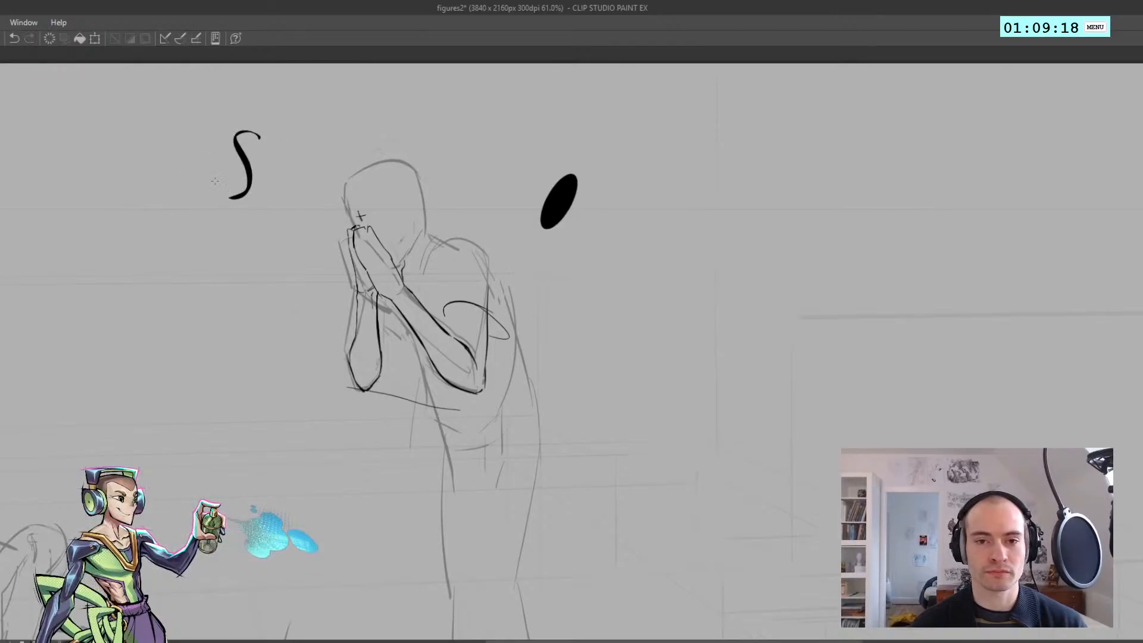
Undo the S-shaped test stroke, try more short pen strokes near the head, and reduce the pen size
key(ctrl+z)
mouse_move(333, 119)
mouse_down()
mouse_move(308, 129)
mouse_move(347, 111)
mouse_move(300, 154)
mouse_move(328, 160)
mouse_up()
key(ctrl+z)
key(ctrl+z)
key(ctrl+z)
drag(305, 104, 296, 138)
key(ctrl+z)
key(bracketleft)
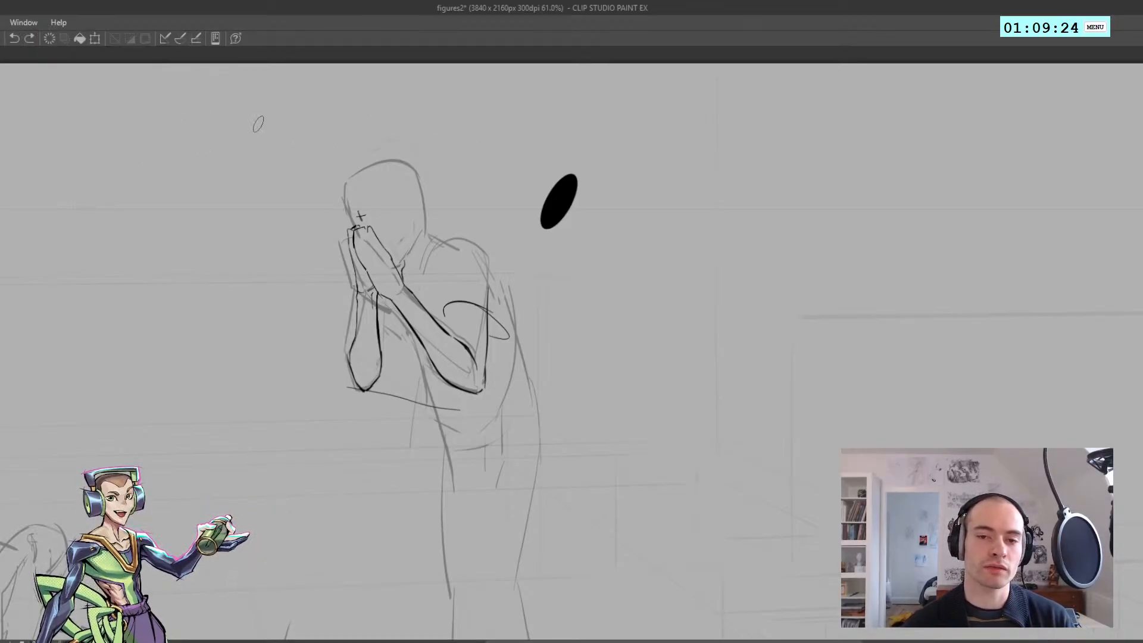
Test the pen's line-width variation with a long winding stroke and looping curves in front of the head, and undo them
mouse_move(183, 111)
mouse_down()
mouse_move(219, 109)
mouse_move(231, 145)
mouse_move(122, 191)
mouse_move(229, 241)
mouse_up()
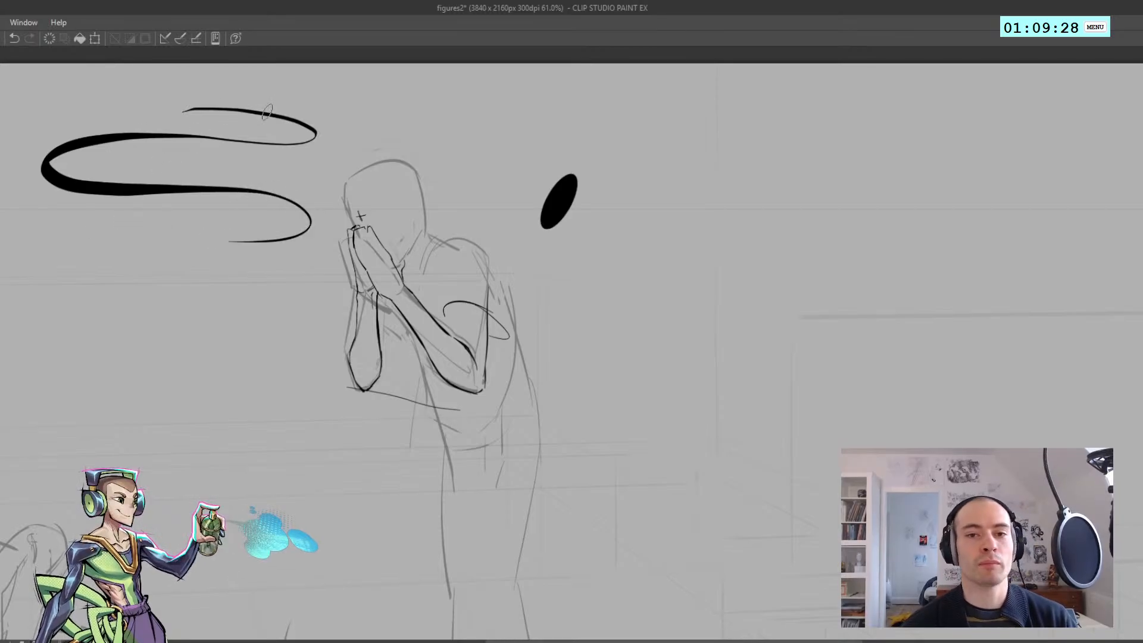
drag(271, 81, 274, 138)
key(ctrl+z)
drag(214, 81, 239, 82)
drag(269, 99, 249, 153)
key(ctrl+z)
key(ctrl+z)
mouse_move(173, 116)
mouse_down()
mouse_move(192, 69)
mouse_move(205, 99)
mouse_move(169, 112)
mouse_up()
key(ctrl+z)
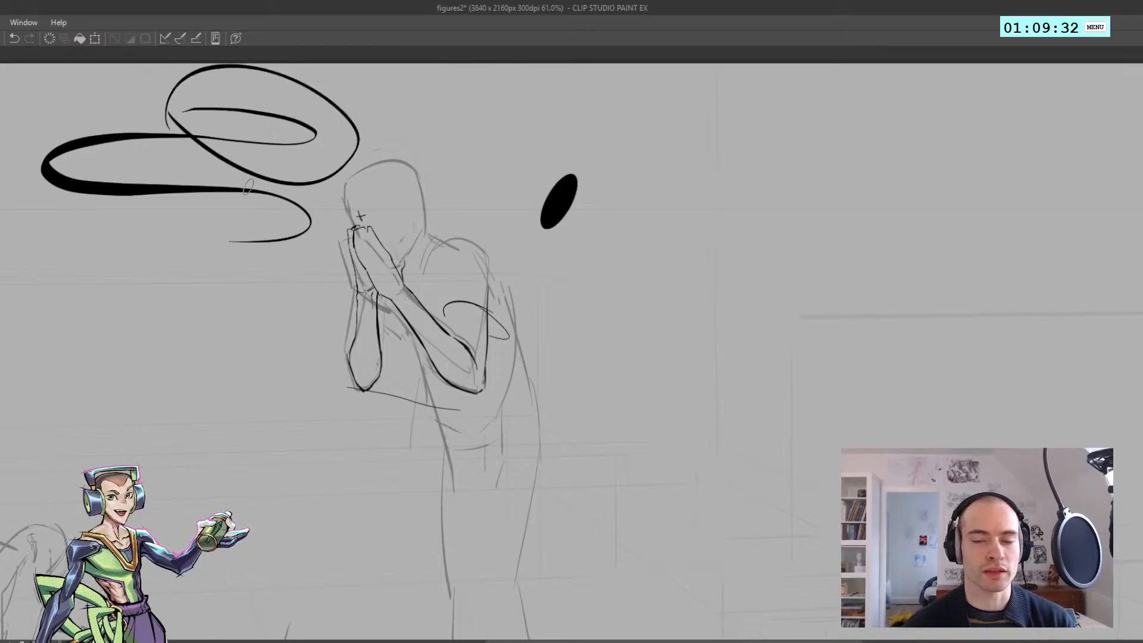
key(ctrl+z)
Draw two short curved test arcs side by side in the empty space in front of the figure's face
key(ctrl+z)
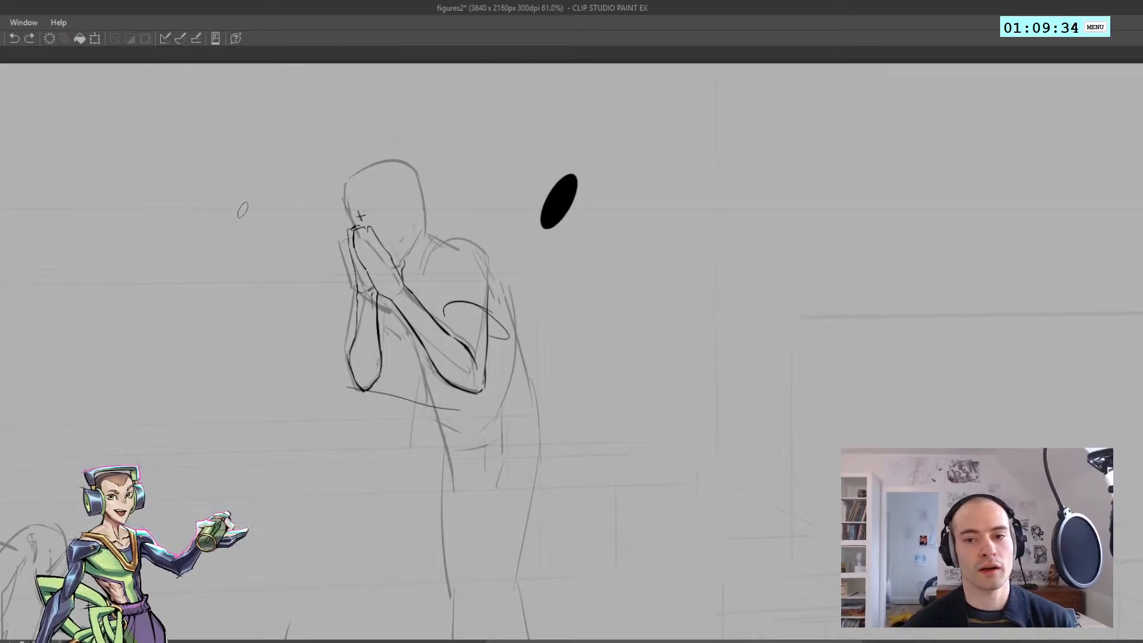
mouse_move(238, 199)
mouse_down()
mouse_move(219, 249)
mouse_move(225, 238)
mouse_move(199, 231)
mouse_up()
key(ctrl+z)
key(ctrl+z)
mouse_move(205, 189)
mouse_down()
mouse_move(185, 237)
mouse_move(233, 221)
mouse_move(179, 246)
mouse_up()
key(ctrl+z)
key(ctrl+z)
mouse_move(189, 177)
mouse_down()
mouse_move(215, 203)
mouse_move(184, 237)
mouse_up()
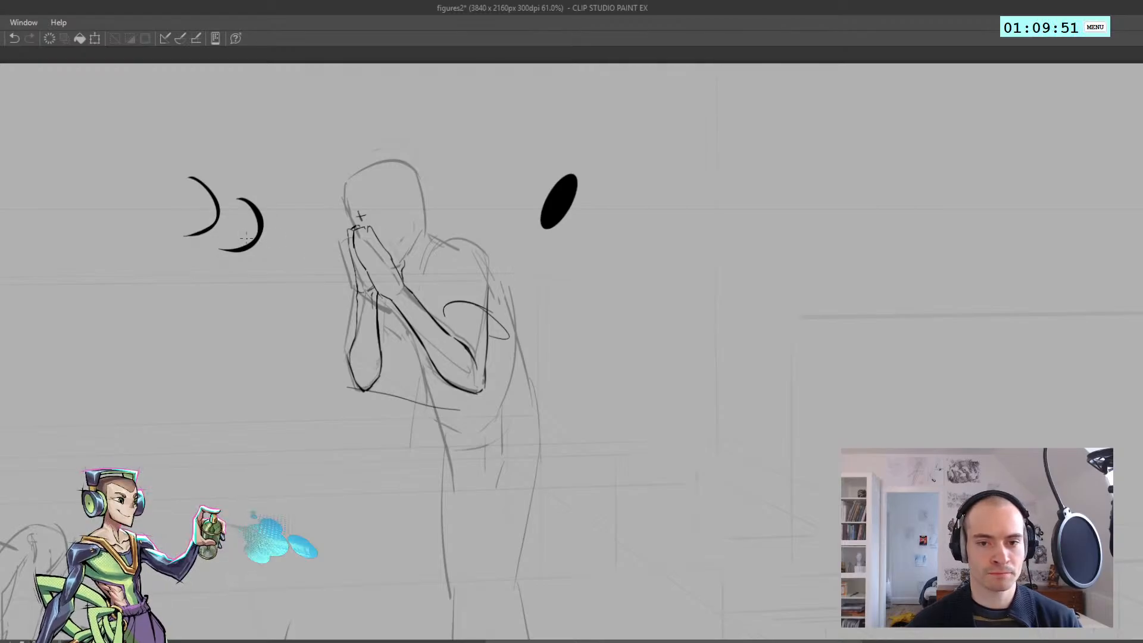
Try several short curved strokes below the two test arcs, undoing each one
drag(184, 241, 177, 300)
key(ctrl+z)
drag(175, 252, 168, 300)
key(ctrl+z)
mouse_move(170, 252)
mouse_down()
mouse_move(189, 267)
mouse_move(167, 298)
mouse_move(155, 295)
mouse_up()
key(ctrl+z)
key(ctrl+z)
Draw a third, smaller and thinner arc below the other two with a small round pen tip
key(ctrl+z)
key(ctrl+z)
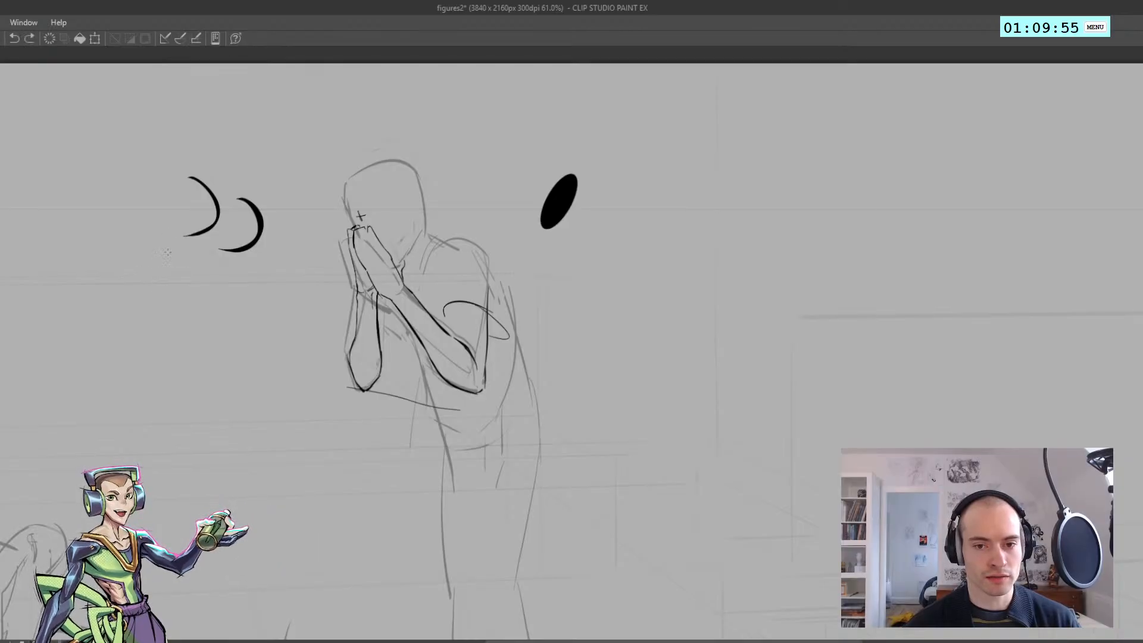
drag(189, 253, 152, 288)
key(ctrl+z)
key(ctrl+z)
drag(187, 252, 158, 291)
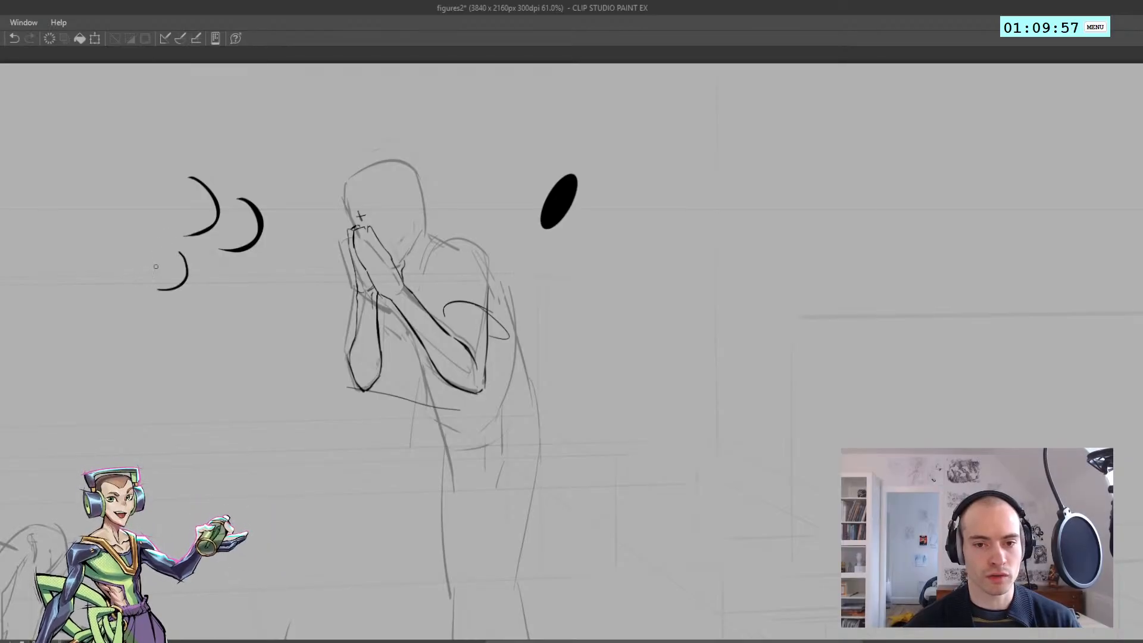
key(ctrl+z)
key(ctrl+z)
mouse_move(186, 244)
mouse_down()
mouse_move(187, 271)
mouse_move(157, 285)
mouse_up()
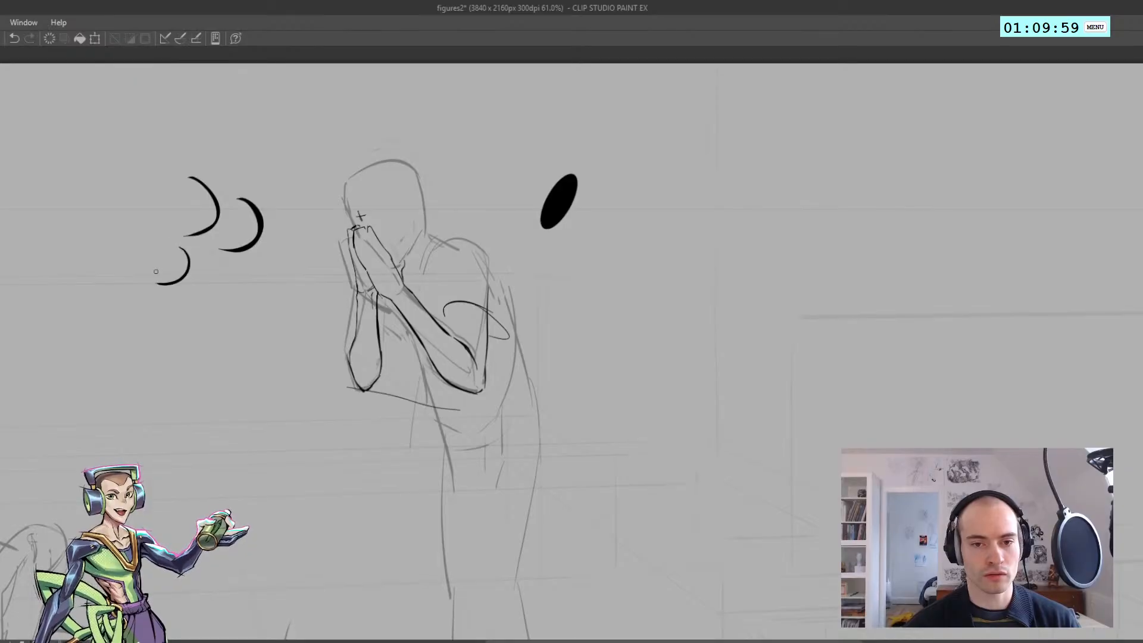
Try further strokes around the thick test arc and undo them
key(ctrl+z)
mouse_move(257, 191)
mouse_down()
mouse_move(256, 259)
mouse_move(277, 206)
mouse_move(282, 218)
mouse_up()
key(ctrl+z)
key(ctrl+z)
mouse_move(245, 255)
mouse_down()
mouse_move(251, 213)
mouse_move(285, 244)
mouse_move(230, 208)
mouse_up()
key(ctrl+z)
key(ctrl+z)
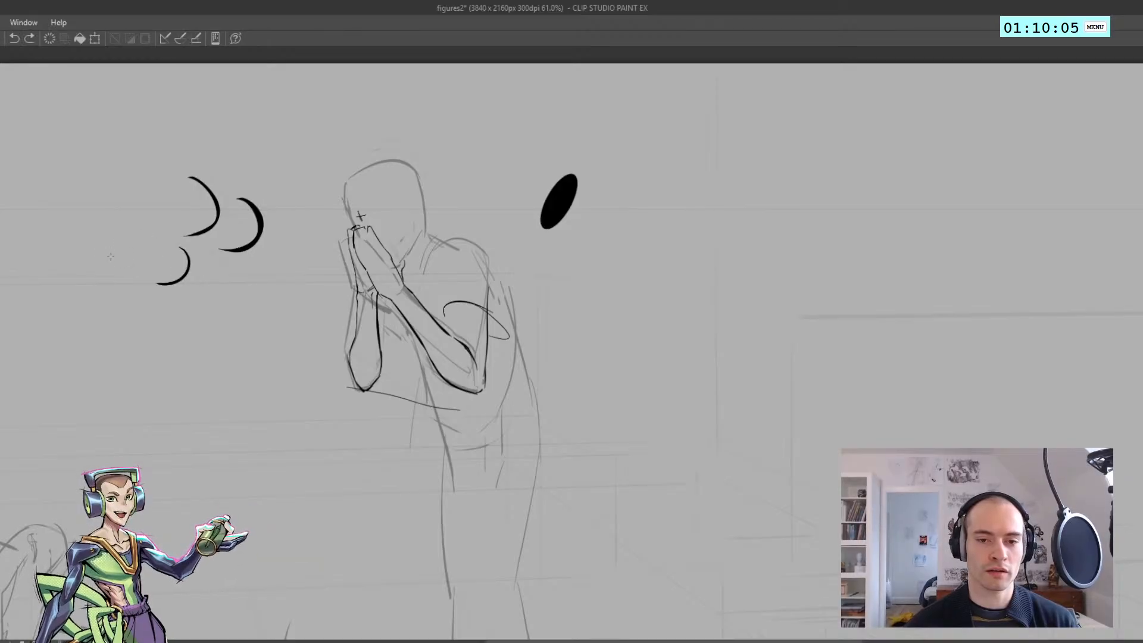
Try a fourth curved test arc beside the others and a small loop over the thick arc, undoing the unwanted strokes
drag(138, 219, 116, 271)
key(ctrl+z)
mouse_move(149, 213)
mouse_down()
mouse_move(156, 237)
mouse_move(117, 269)
mouse_up()
key(ctrl+z)
mouse_move(149, 212)
mouse_down()
mouse_move(115, 269)
mouse_move(154, 243)
mouse_move(117, 262)
mouse_up()
key(ctrl+z)
key(ctrl+z)
key(ctrl+z)
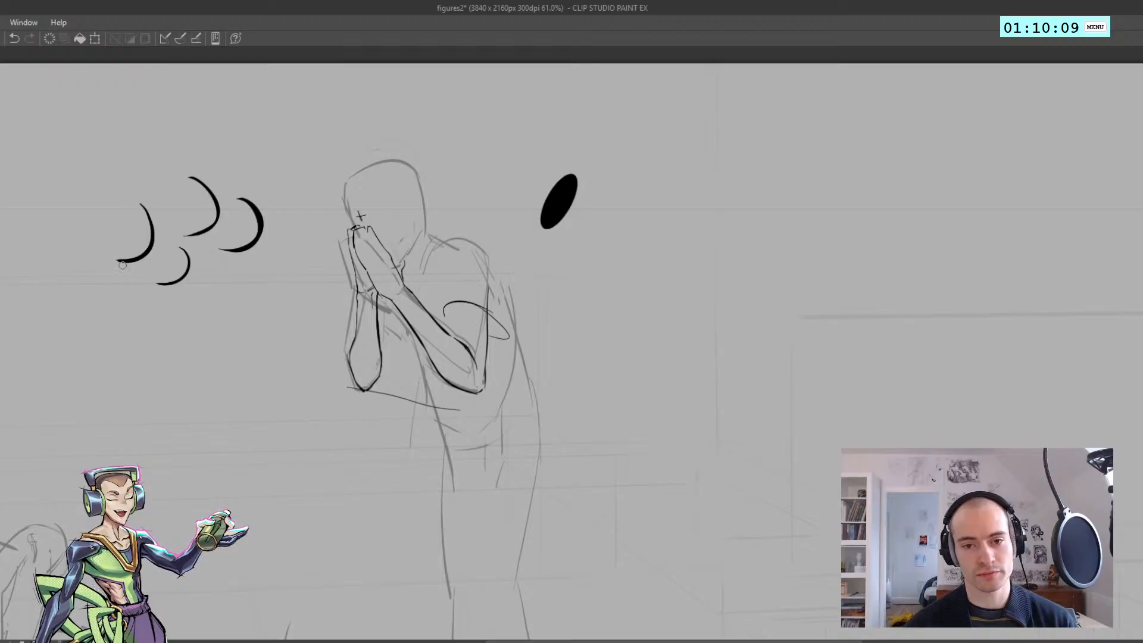
mouse_move(260, 194)
mouse_down()
mouse_move(238, 231)
mouse_move(247, 226)
mouse_move(256, 257)
mouse_up()
key(ctrl+z)
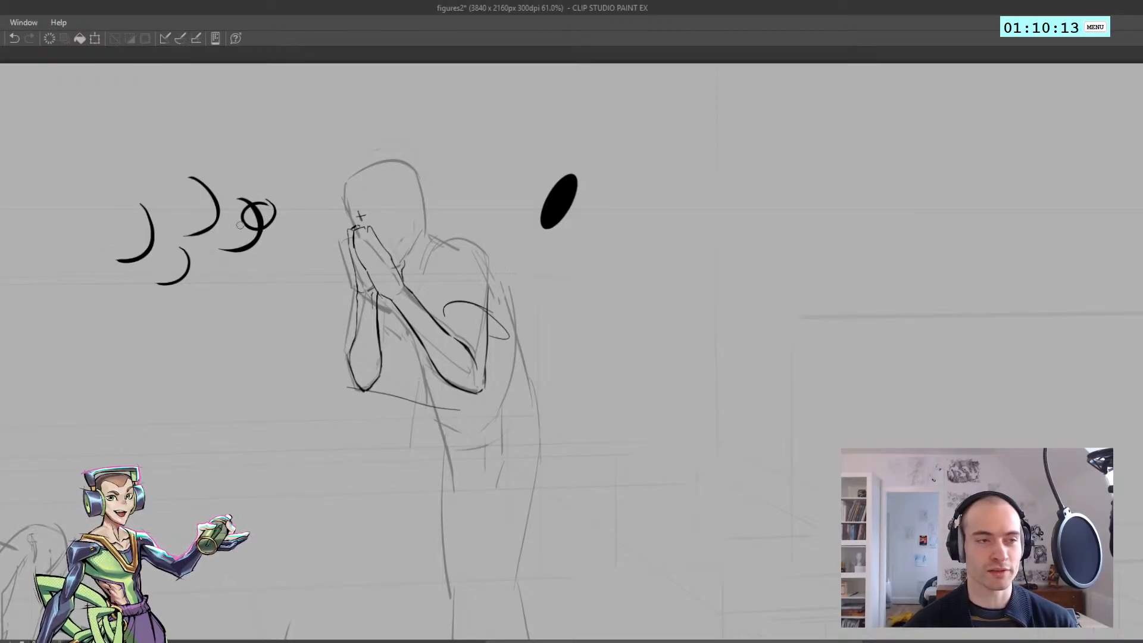
Delete the test arcs and the black ellipse around the figure and clear the selection
key(ctrl+z)
key(ctrl+z)
key(m)
mouse_move(242, 324)
mouse_down()
mouse_move(171, 138)
mouse_move(294, 285)
mouse_up()
key(Delete)
key(ctrl+d)
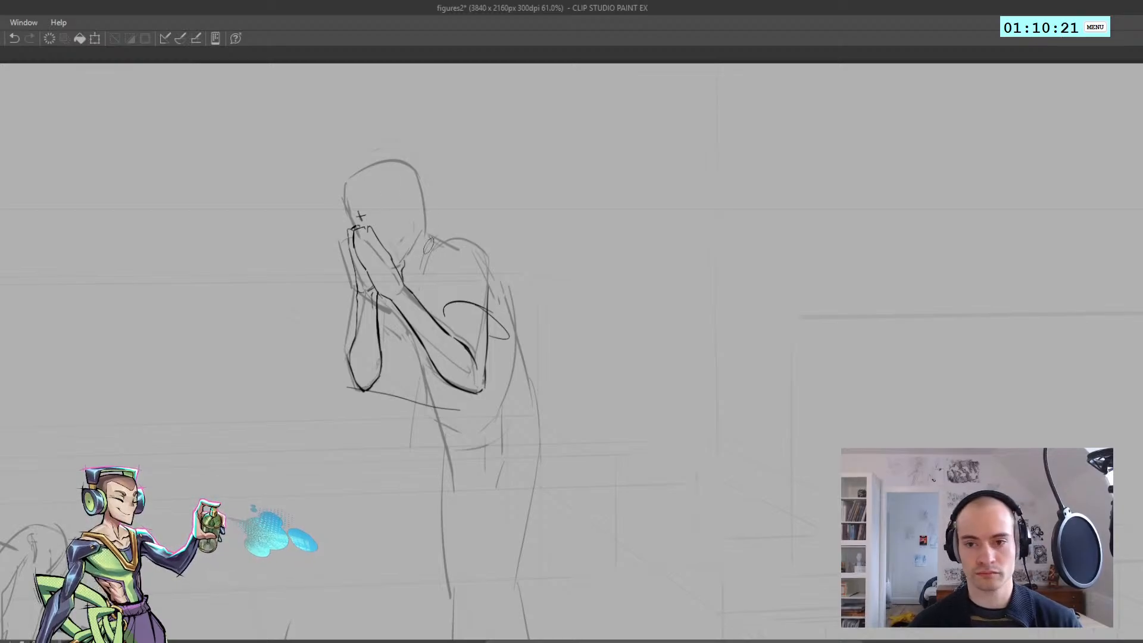
drag(434, 239, 421, 267)
key(ctrl+z)
key(ctrl+z)
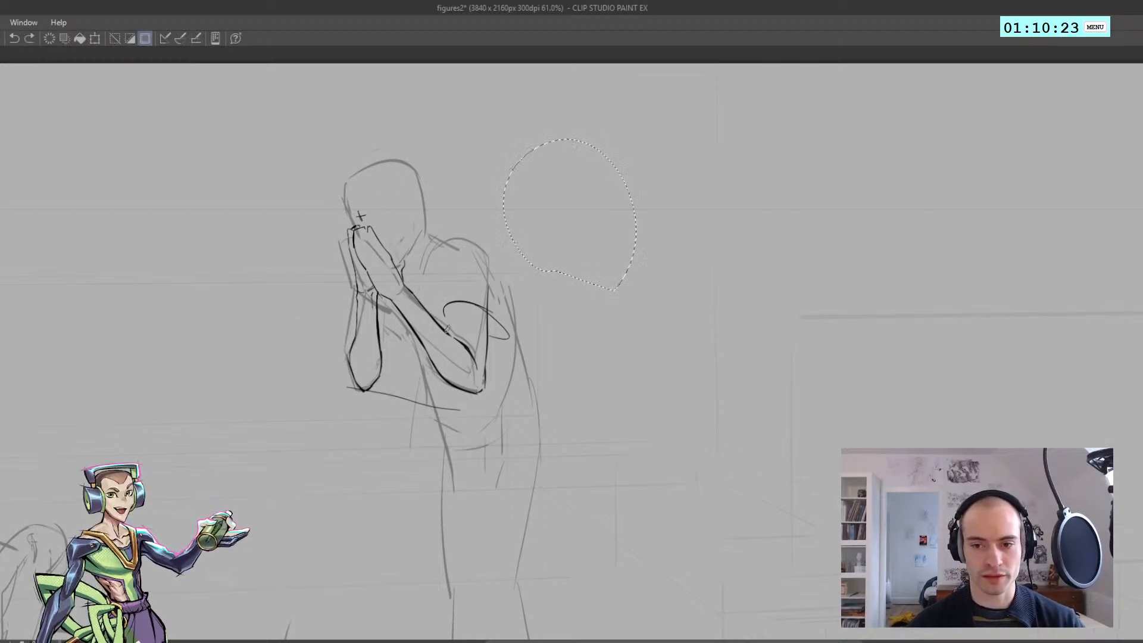
key(ctrl+d)
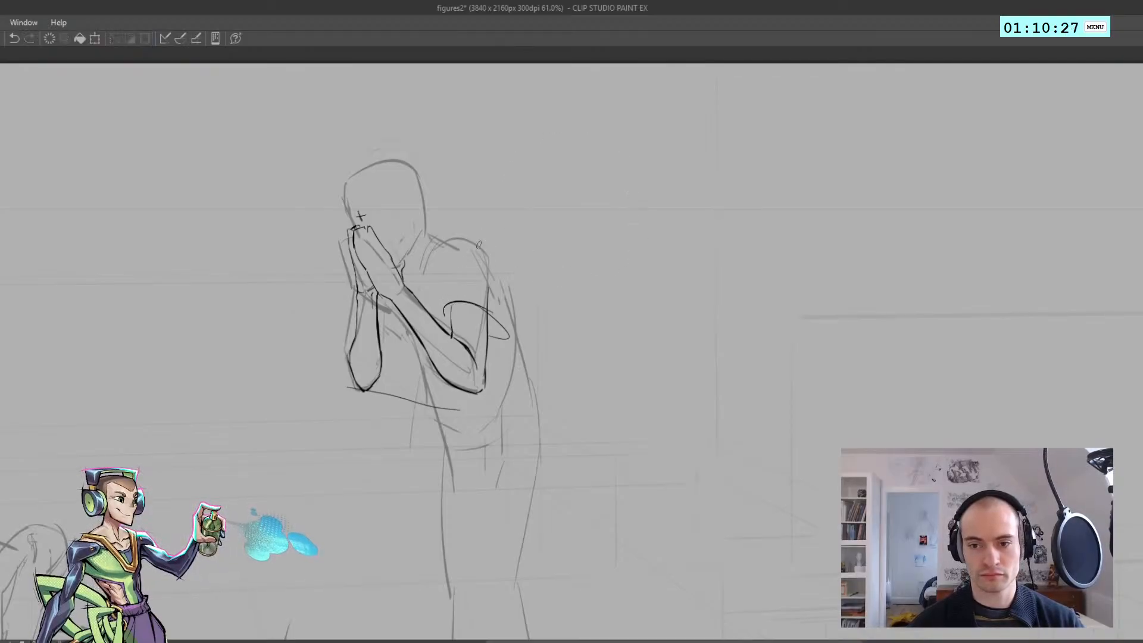
Try ink lines for the figure's shoulder, armpit fold and upper back, and undo them
drag(440, 263, 445, 290)
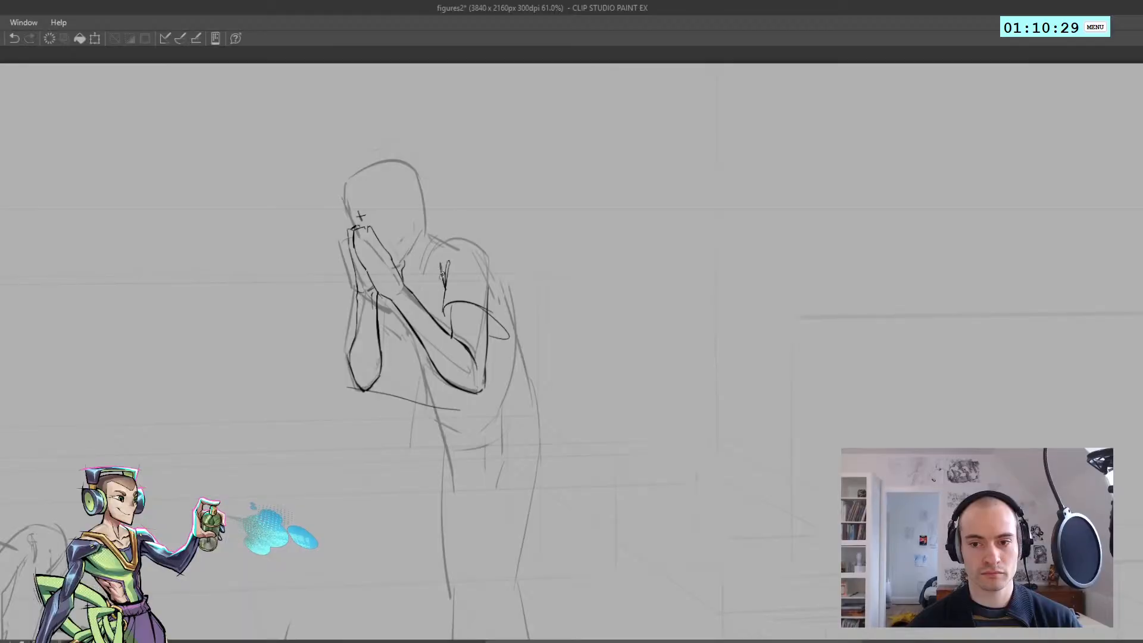
mouse_move(450, 241)
mouse_down()
mouse_move(492, 259)
mouse_move(506, 341)
mouse_up()
key(ctrl+z)
mouse_move(494, 261)
mouse_down()
mouse_move(509, 335)
mouse_move(452, 270)
mouse_up()
key(h)
key(h)
scroll(452, 269, up, 4)
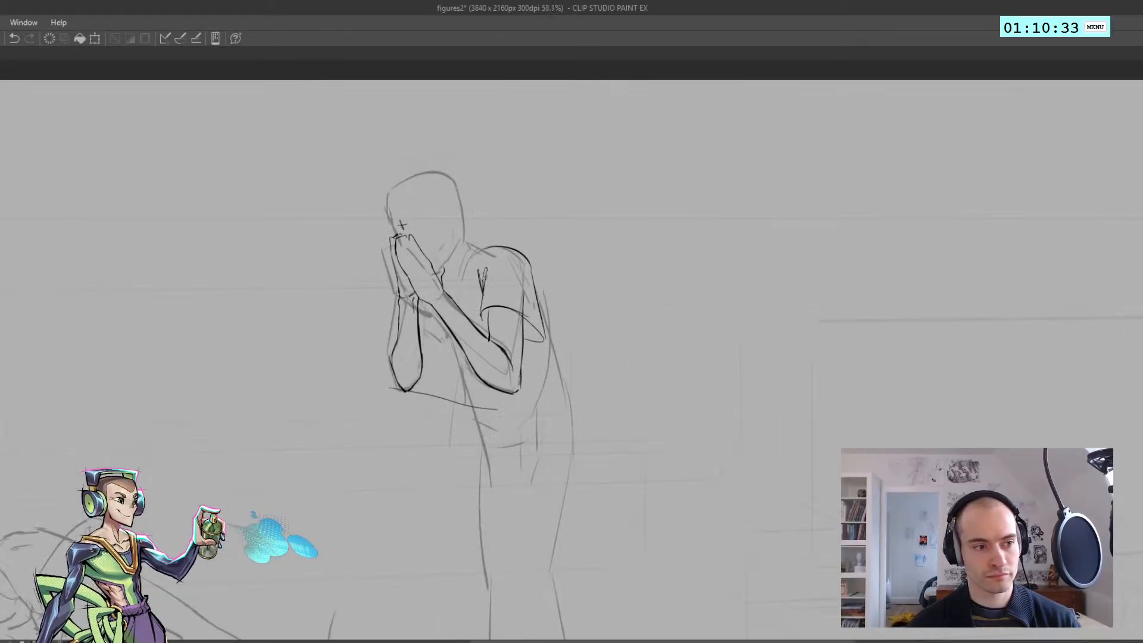
key(ctrl+z)
key(ctrl+z)
key(ctrl+z)
key(ctrl+z)
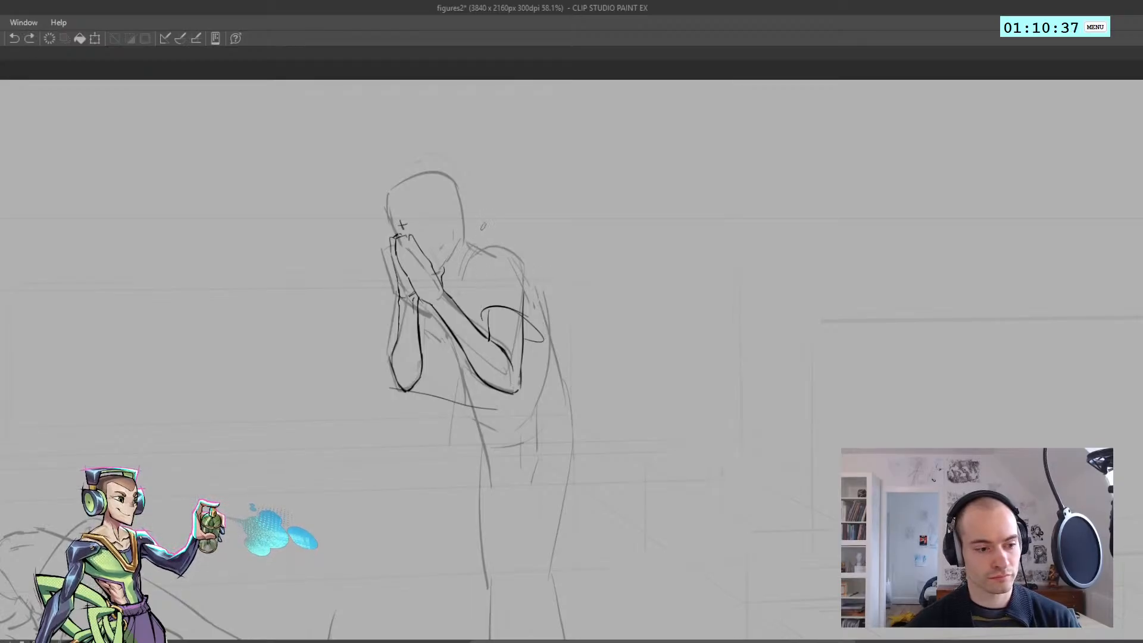
Ink the front curve of the near shoulder from its top down toward the chest, mirroring the canvas to check it
drag(469, 262, 499, 240)
key(h)
key(ctrl+z)
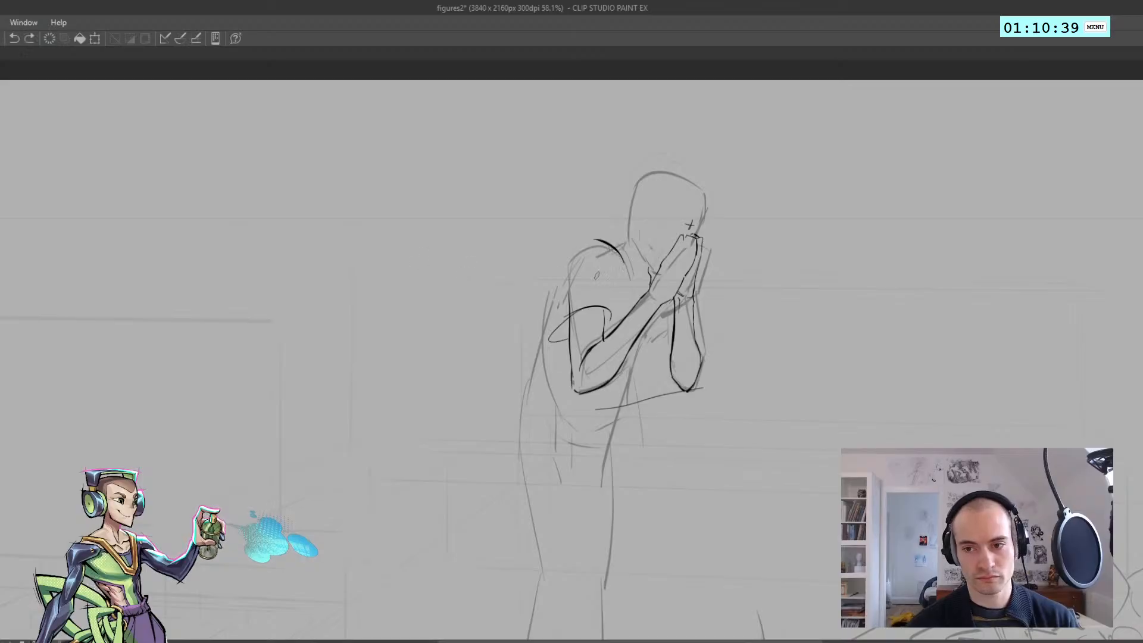
drag(601, 243, 624, 281)
scroll(664, 298, down, 4)
key(h)
scroll(464, 293, up, 5)
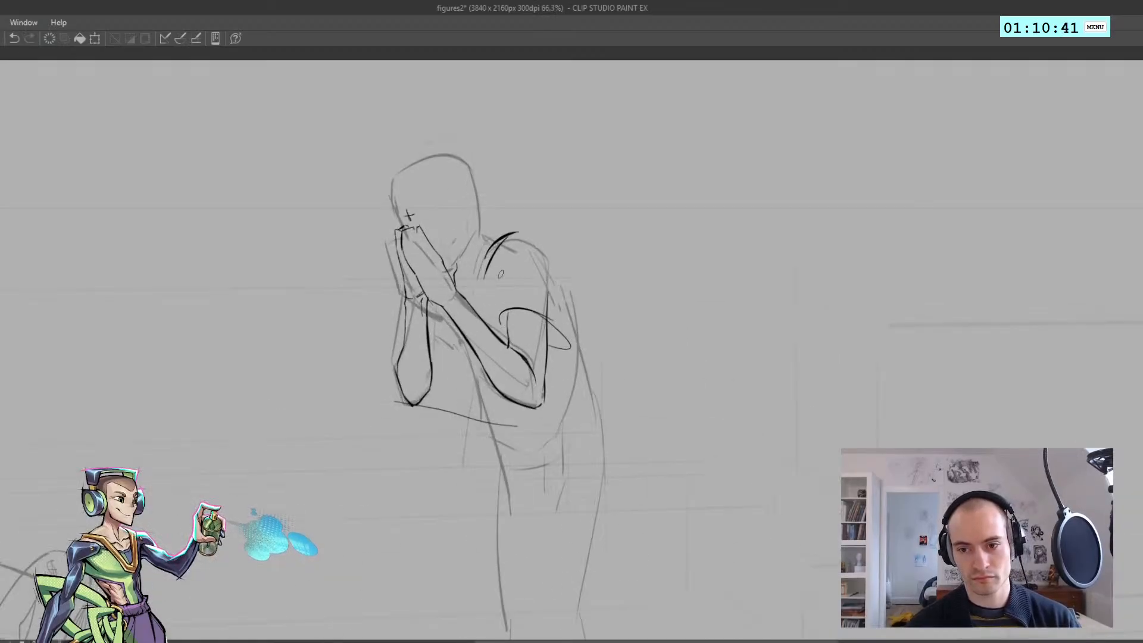
Ink the pointed armpit fold above the sleeve and the back line from the shoulder down past the sleeve
drag(492, 262, 501, 288)
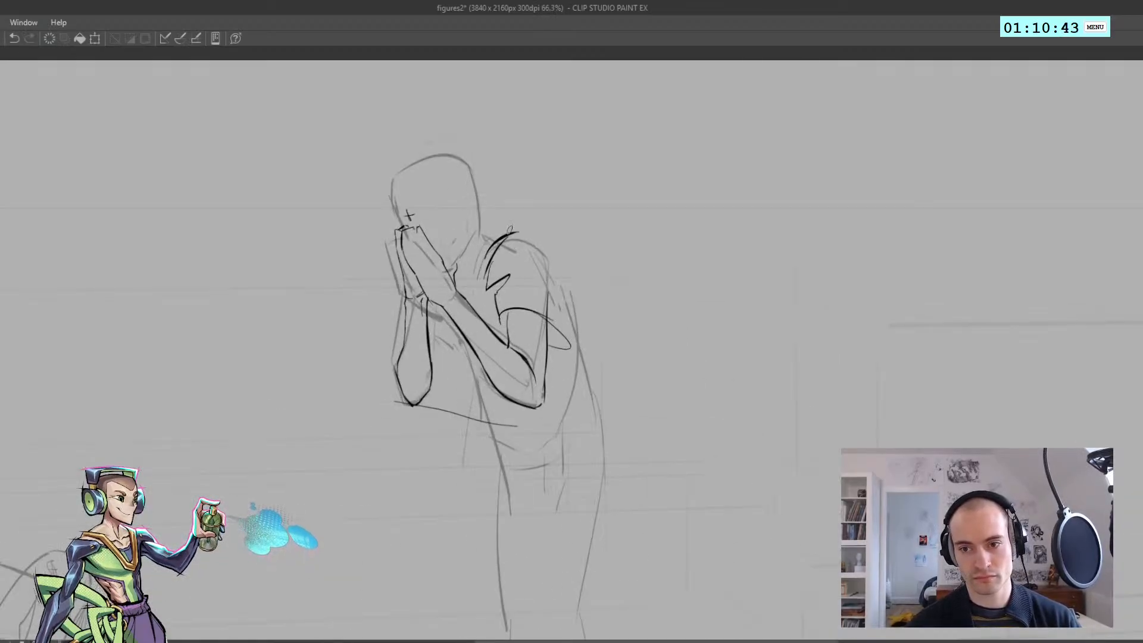
drag(549, 269, 576, 337)
scroll(560, 316, down, 5)
key(h)
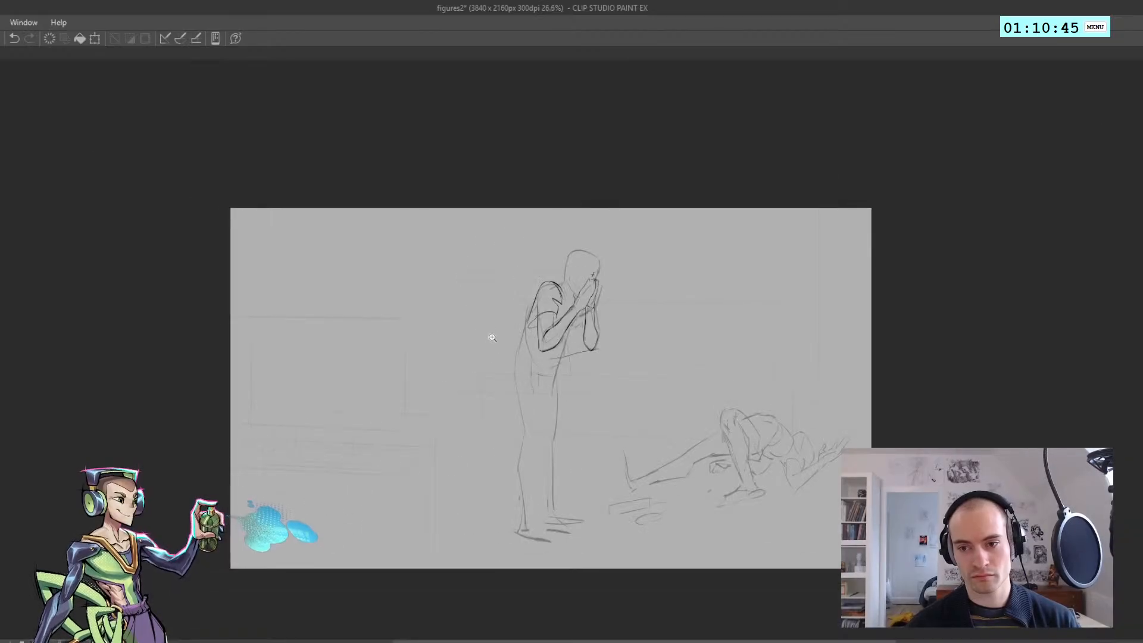
key(h)
scroll(489, 355, up, 2)
drag(546, 393, 515, 372)
scroll(442, 355, up, 2)
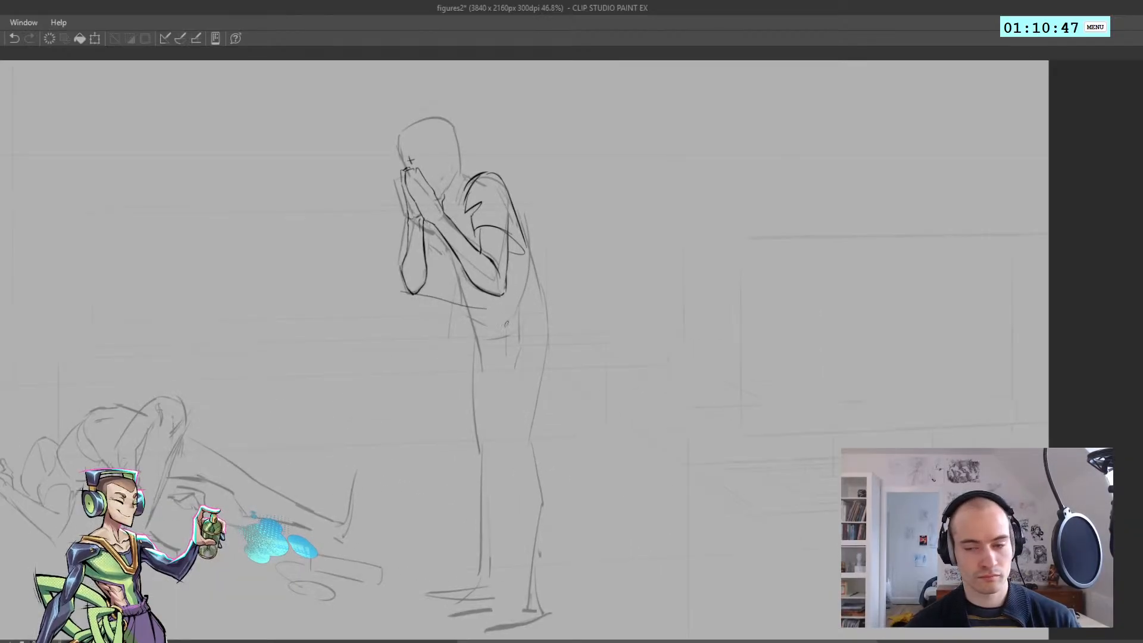
scroll(506, 324, down, 2)
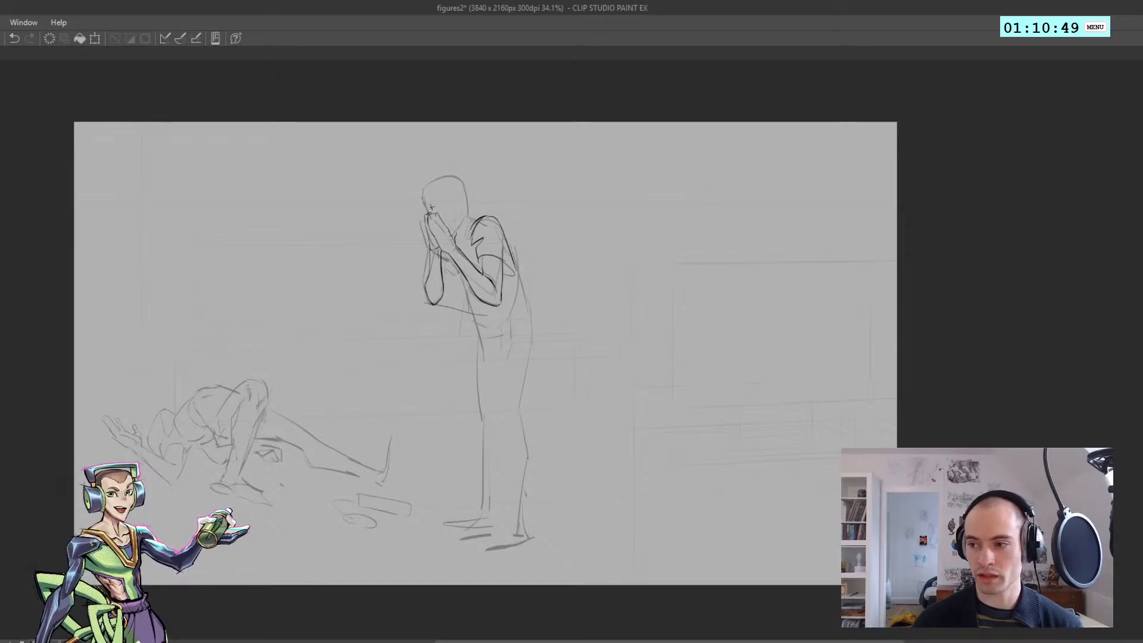
Bring up the finished ink drawings of the two other characters over the sketch for comparison, and hide them again
key(ctrl+Tab)
key(ctrl+Tab)
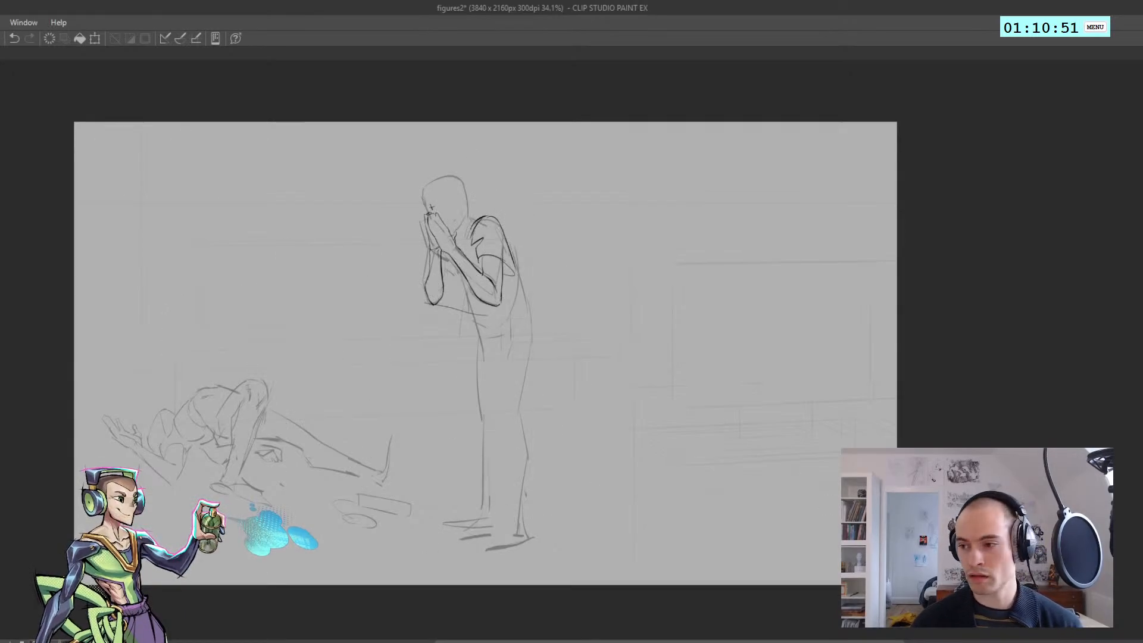
key(period)
key(period)
key(period)
key(period)
key(period)
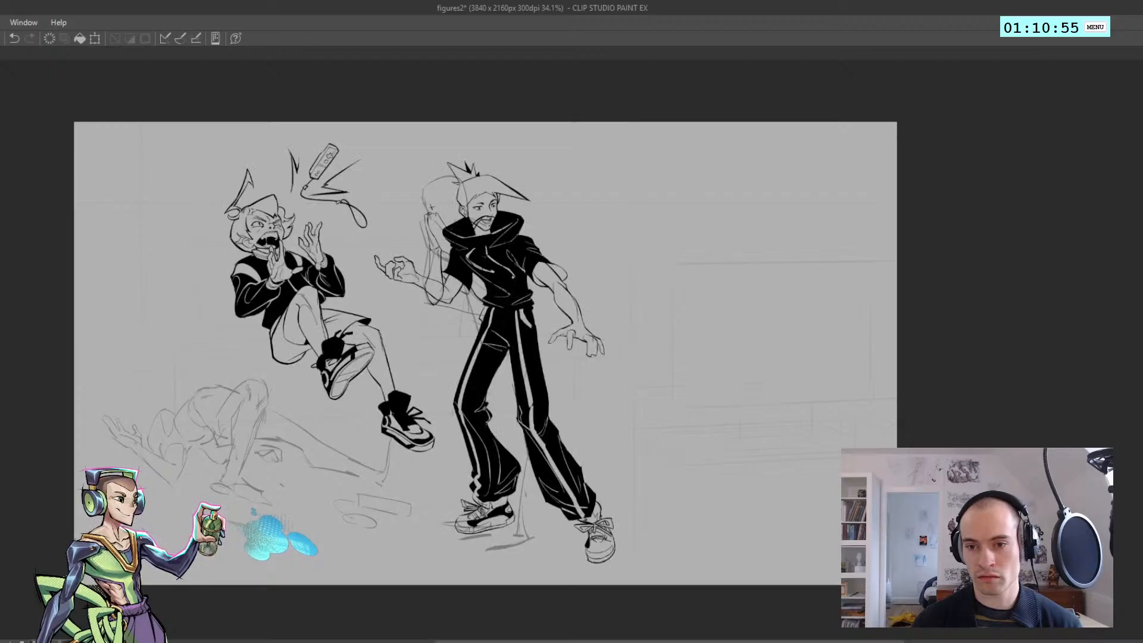
key(period)
key(period)
key(period)
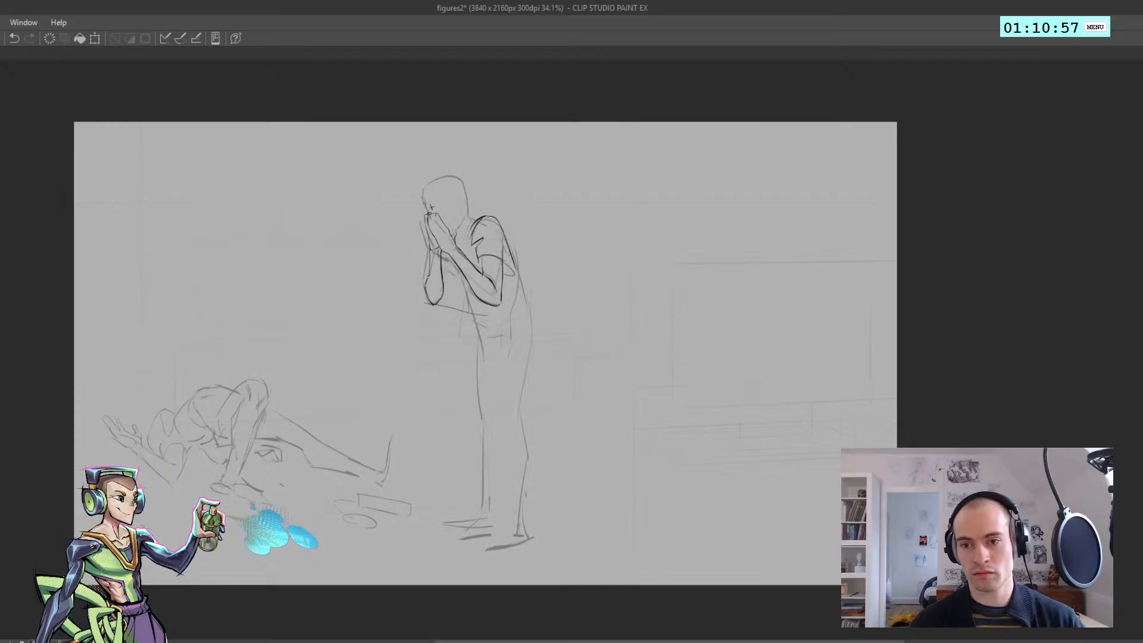
Ink the bunched shirt folds at the lower back below the sleeve
click(547, 280)
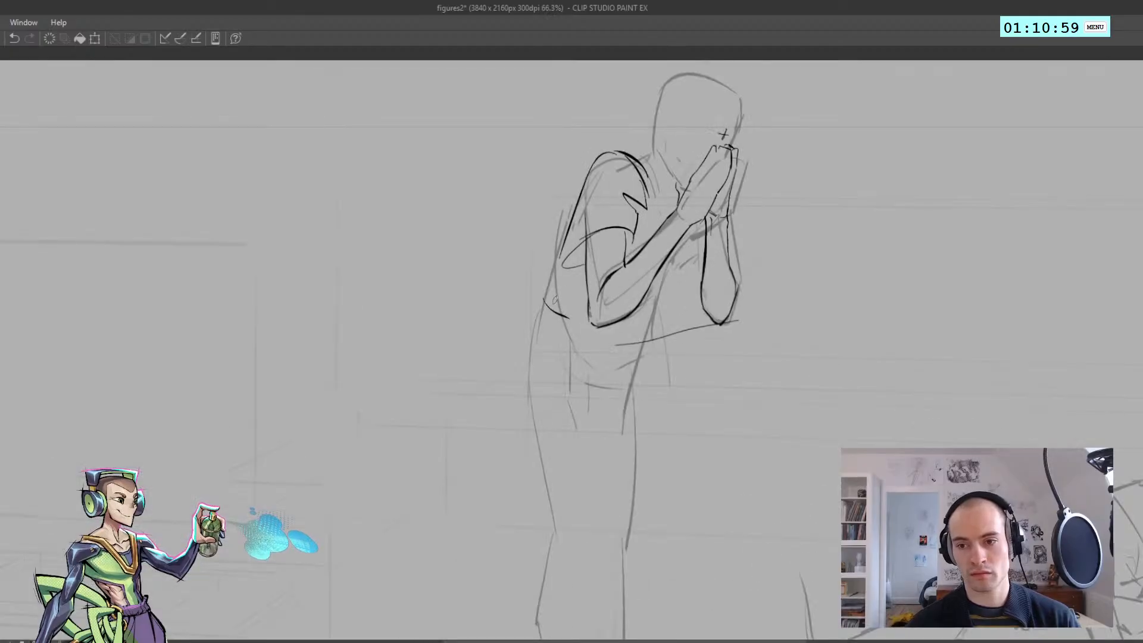
drag(544, 303, 560, 267)
key(ctrl+z)
key(ctrl+z)
key(ctrl+z)
key(h)
scroll(554, 247, down, 4)
mouse_move(429, 276)
mouse_down()
mouse_move(385, 302)
mouse_move(396, 329)
mouse_up()
scroll(419, 314, up, 3)
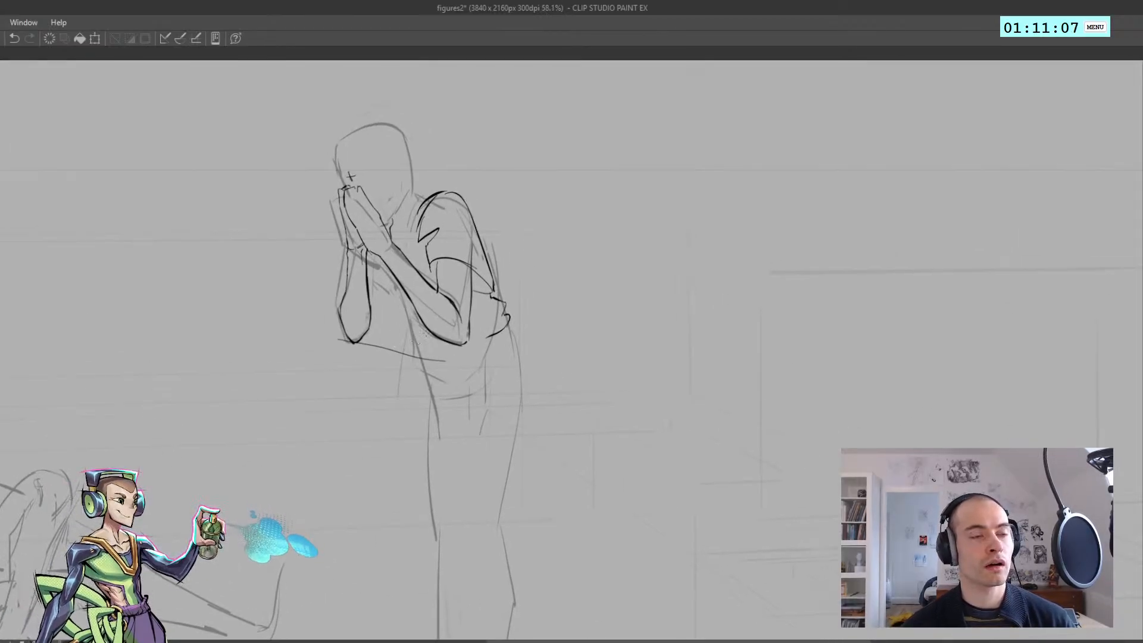
scroll(420, 334, up, 1)
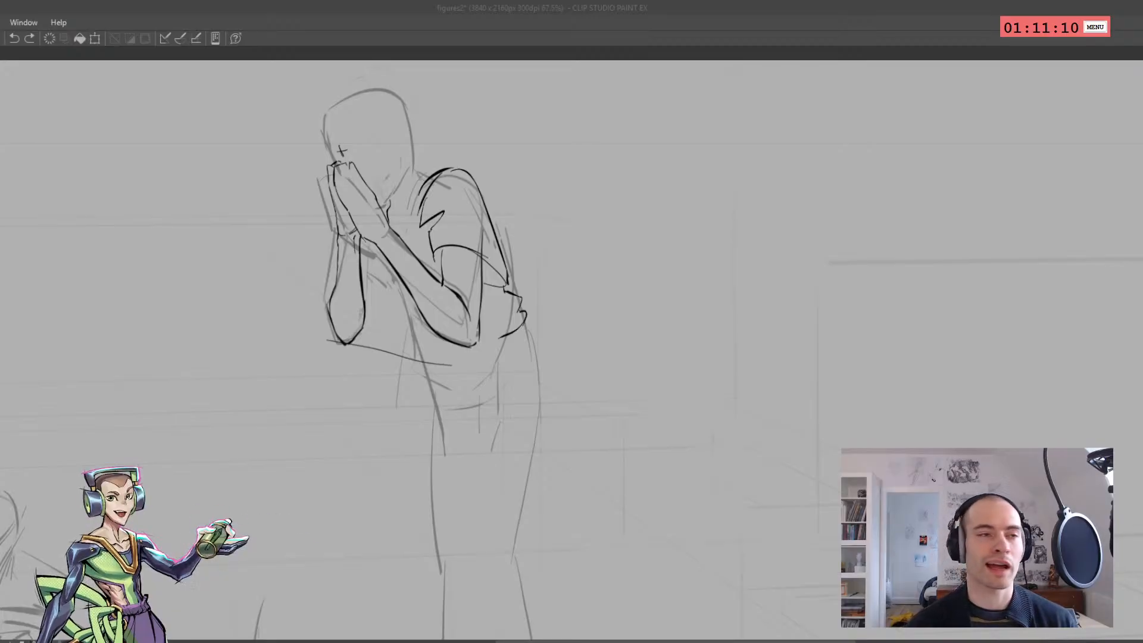
Ink the jawline down to the hands and the front edge of the face and forehead, undoing weak strokes
drag(327, 256, 293, 309)
key(ctrl+z)
drag(361, 240, 383, 306)
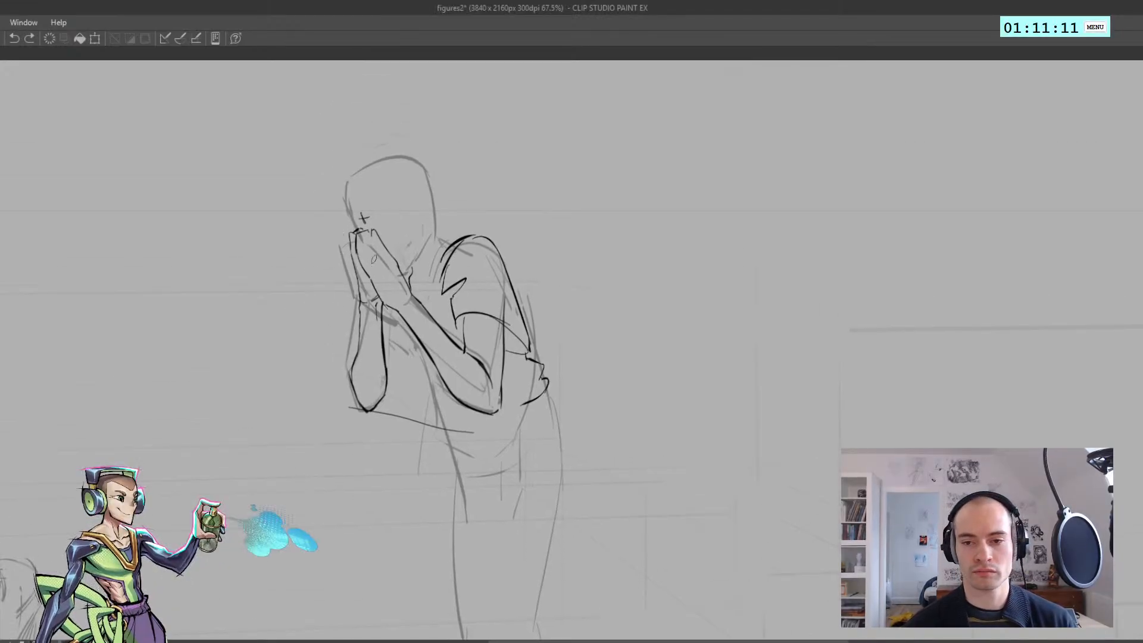
key(h)
drag(549, 247, 409, 255)
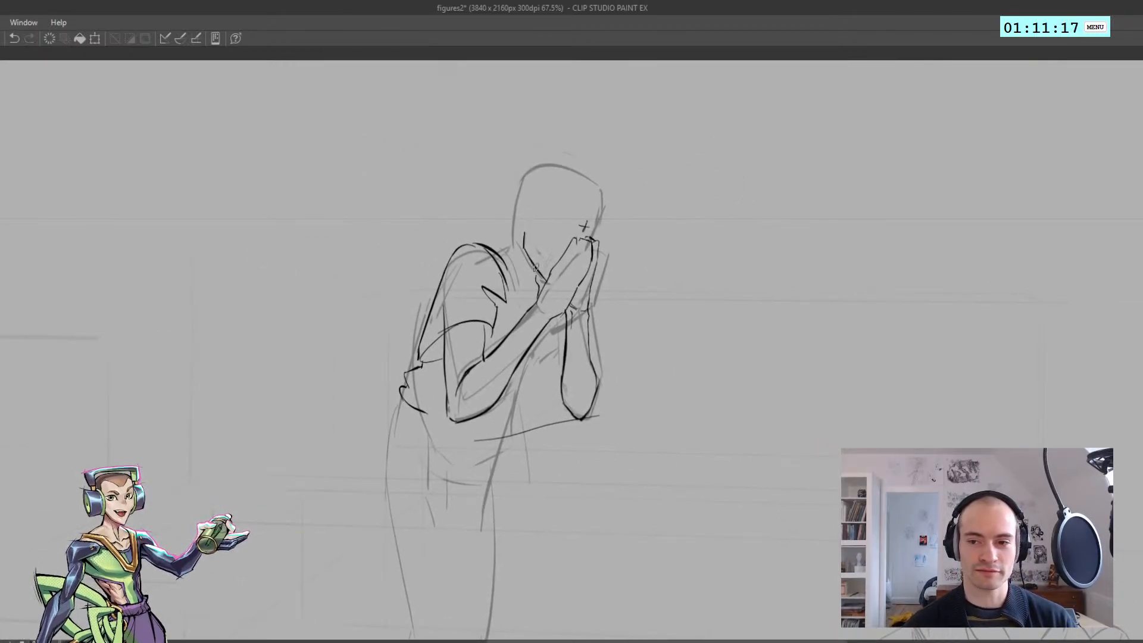
key(ctrl+z)
mouse_move(521, 247)
mouse_down()
mouse_move(543, 280)
mouse_move(519, 237)
mouse_move(533, 186)
mouse_up()
key(h)
scroll(539, 285, down, 2)
scroll(507, 252, up, 2)
key(ctrl+z)
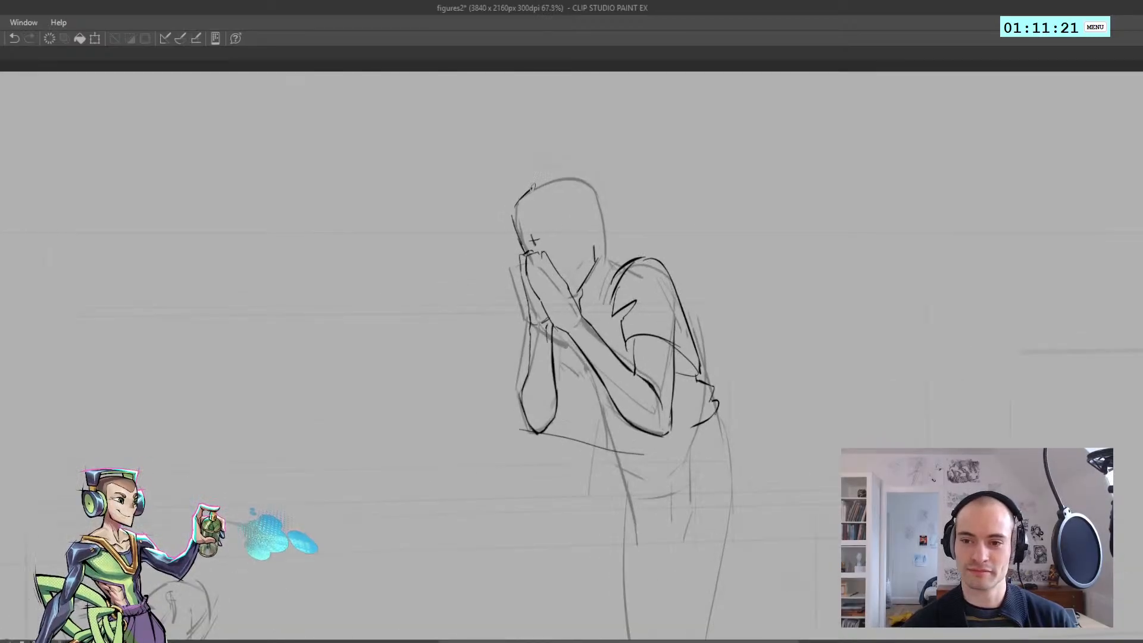
Ink the top and back outline of the skull and a curved line inside the side of the head
key(ctrl+z)
drag(572, 239, 570, 198)
mouse_move(583, 178)
mouse_down()
mouse_move(602, 210)
mouse_move(593, 241)
mouse_up()
key(ctrl+z)
key(ctrl+z)
key(h)
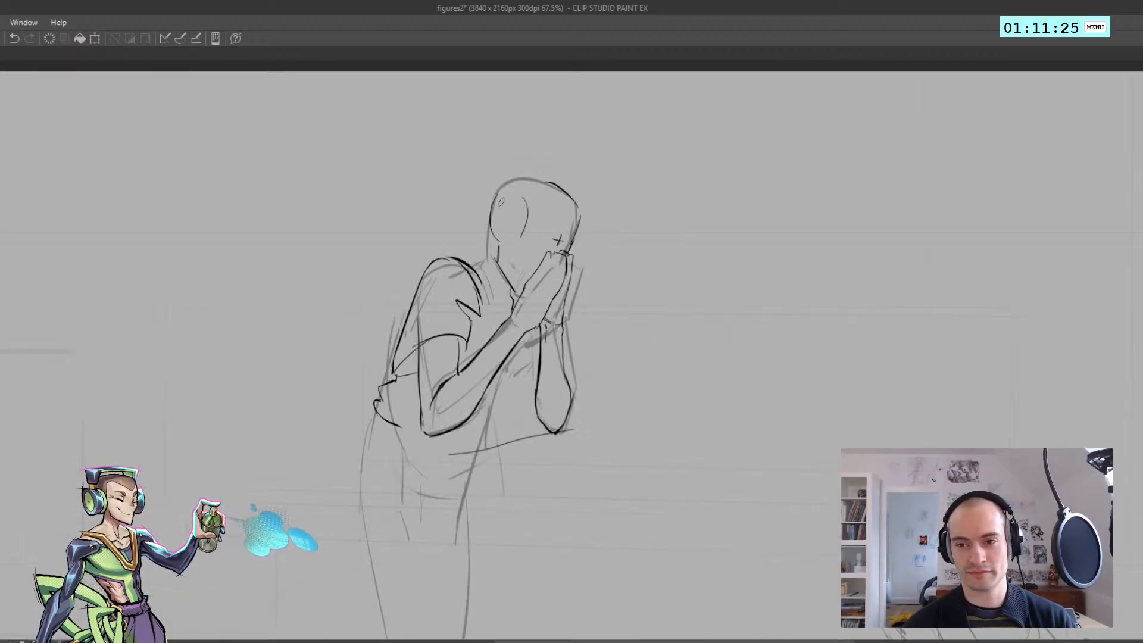
key(ctrl+z)
mouse_move(501, 190)
mouse_down()
mouse_move(538, 179)
mouse_move(576, 203)
mouse_up()
drag(545, 215, 505, 209)
key(h)
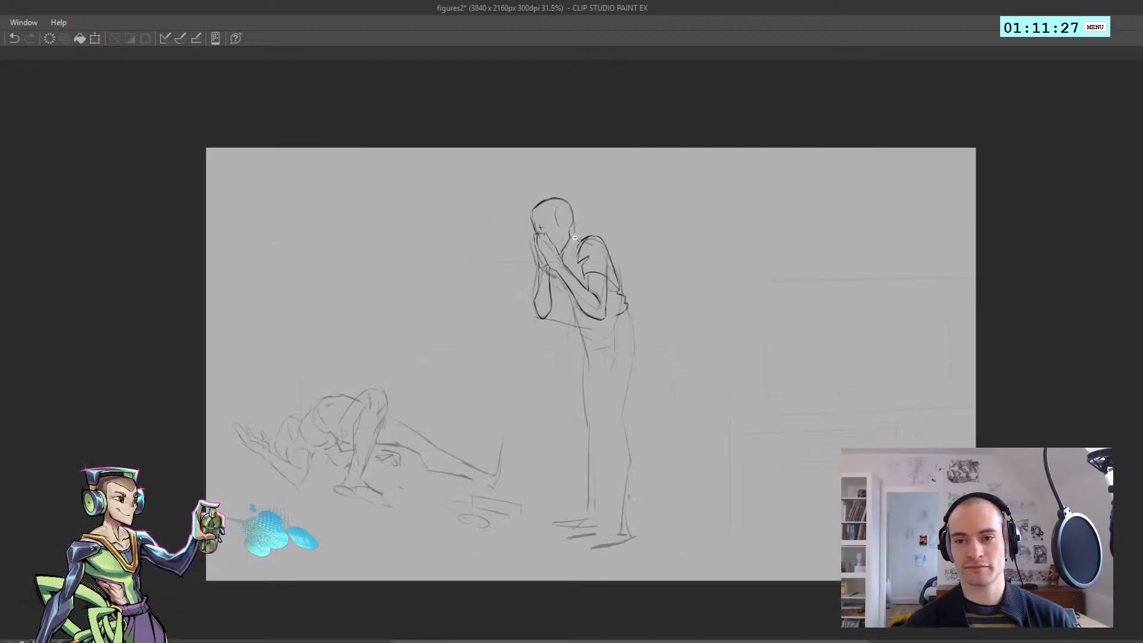
scroll(575, 238, up, 5)
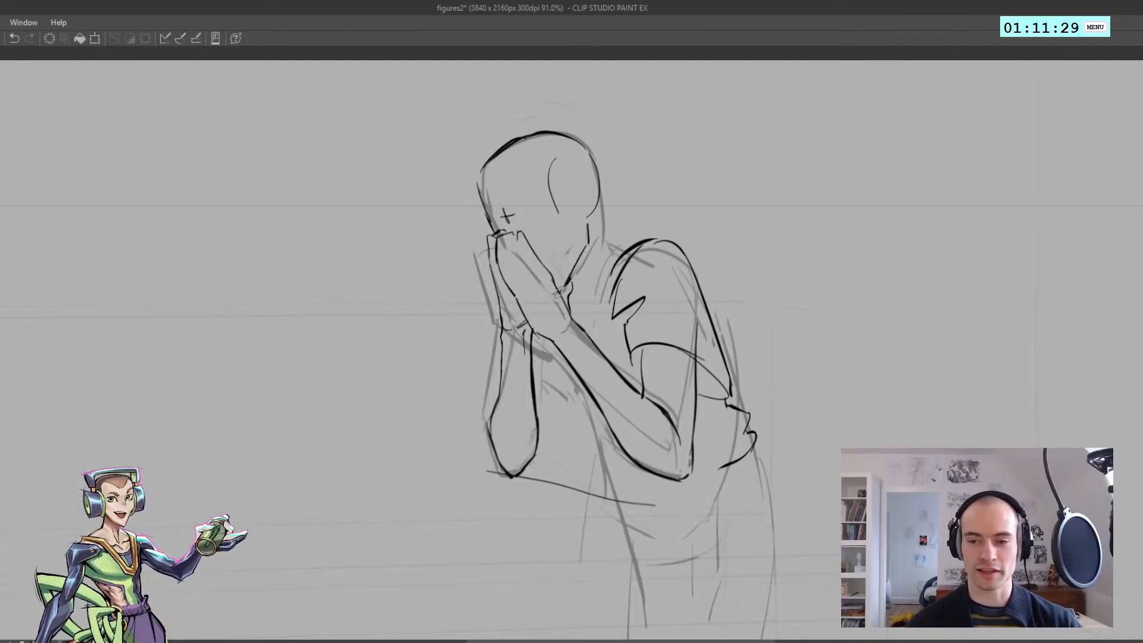
Redraw the jawline between the back of the head and the hands
key(ctrl+z)
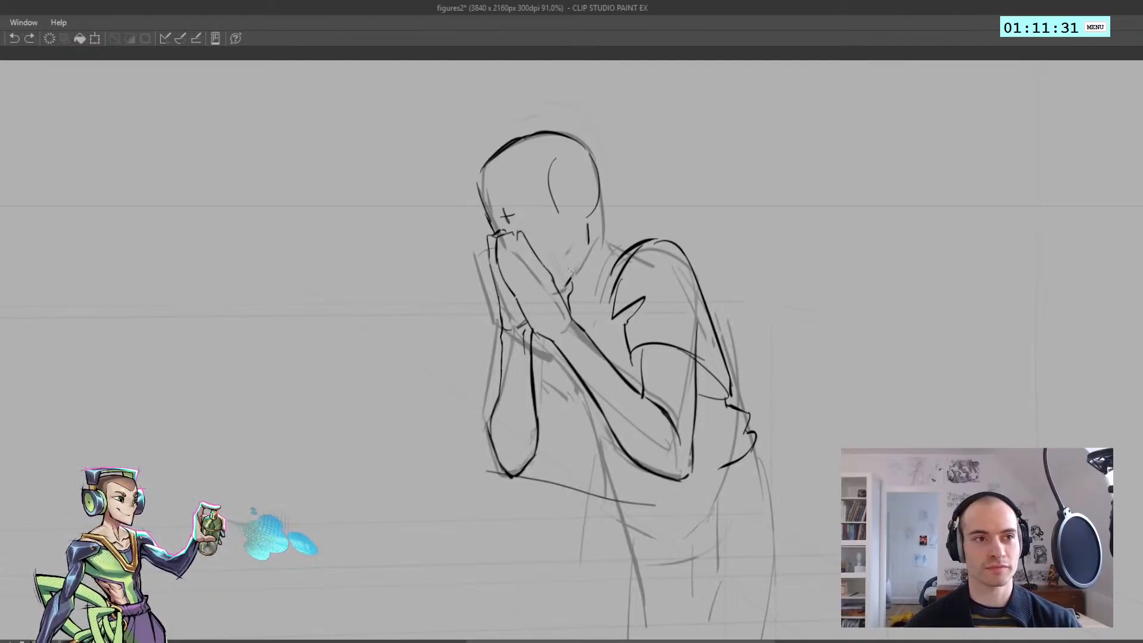
drag(588, 243, 561, 288)
key(ctrl+z)
mouse_move(587, 245)
mouse_down()
mouse_move(563, 288)
mouse_move(532, 250)
mouse_move(588, 268)
mouse_up()
scroll(532, 250, up, 5)
key(ctrl+z)
key(ctrl+z)
key(ctrl+z)
drag(587, 259, 540, 261)
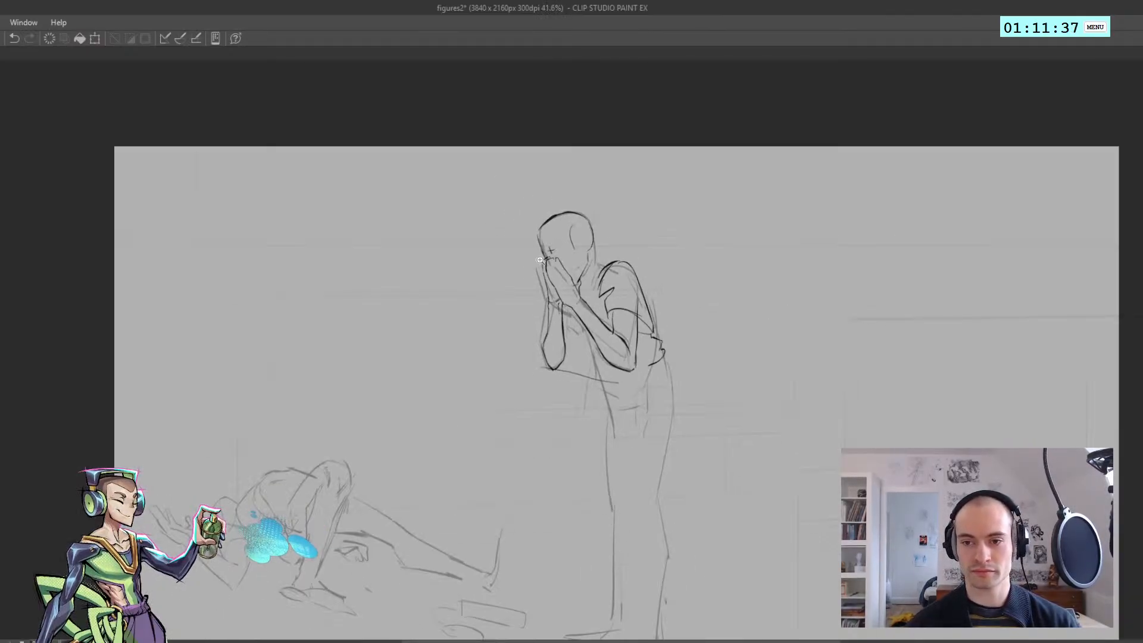
Try strokes around the far forearm and wrist, and undo them
drag(480, 301, 470, 301)
drag(543, 295, 406, 275)
drag(406, 274, 454, 264)
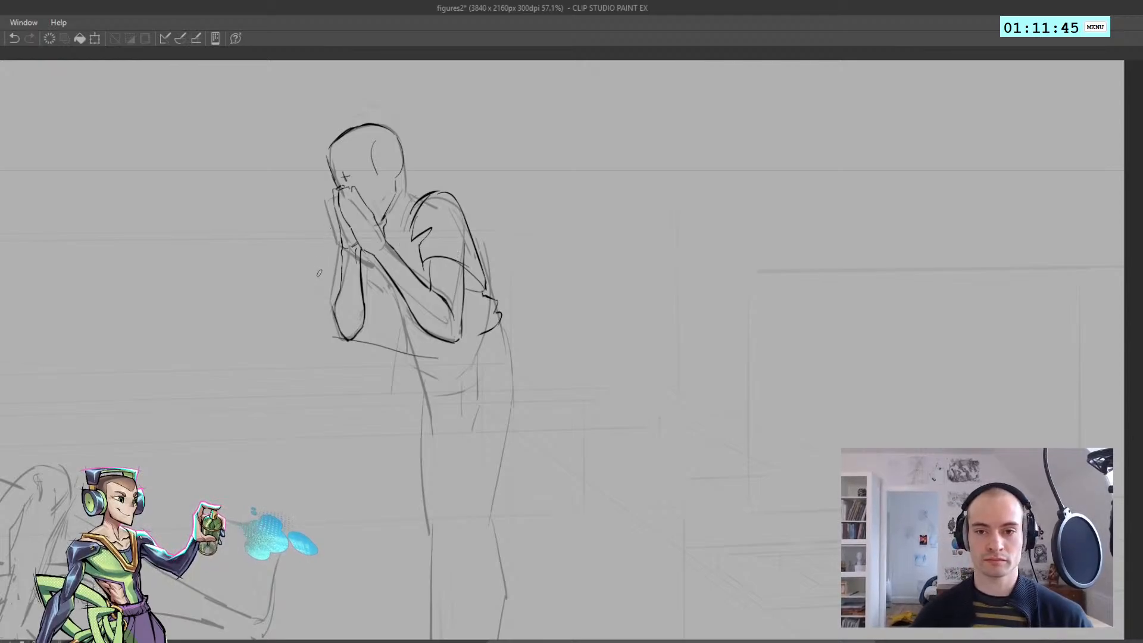
mouse_move(325, 268)
mouse_down()
mouse_move(297, 250)
mouse_move(385, 283)
mouse_up()
scroll(297, 246, up, 1)
key(ctrl+z)
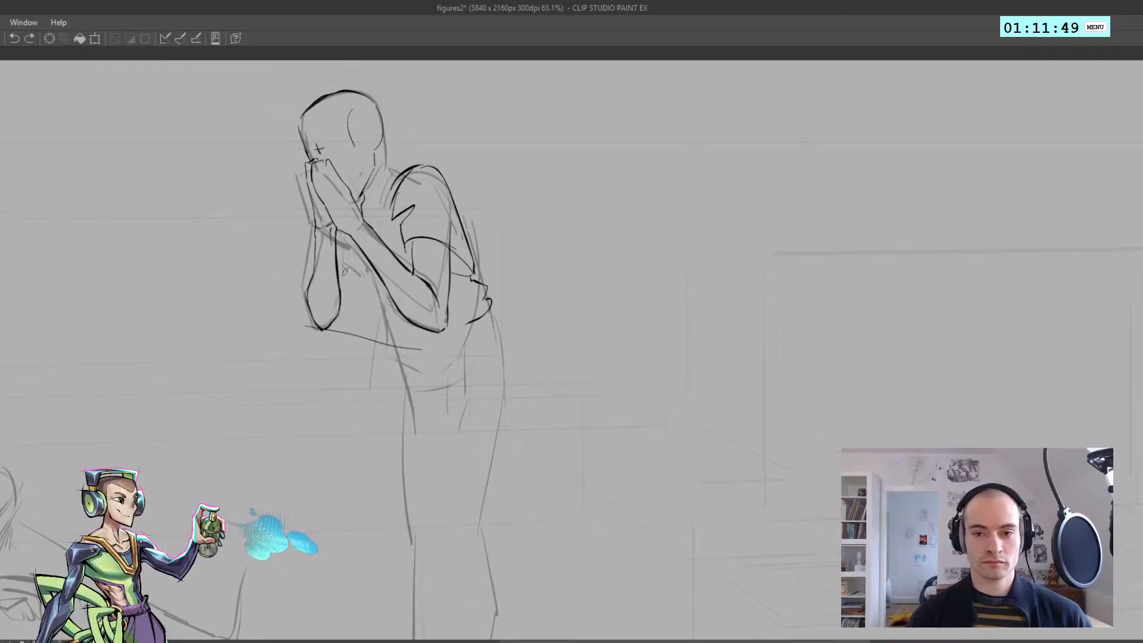
mouse_move(338, 246)
mouse_down()
mouse_move(338, 321)
mouse_move(354, 274)
mouse_move(338, 309)
mouse_move(351, 287)
mouse_move(304, 246)
mouse_move(306, 272)
mouse_move(316, 246)
mouse_up()
key(ctrl+z)
key(ctrl+z)
key(ctrl+z)
Ink the far sleeve and its folds in the gap between the two forearms
mouse_move(349, 297)
mouse_down()
mouse_move(365, 263)
mouse_move(382, 260)
mouse_up()
scroll(358, 261, down, 5)
scroll(358, 262, up, 4)
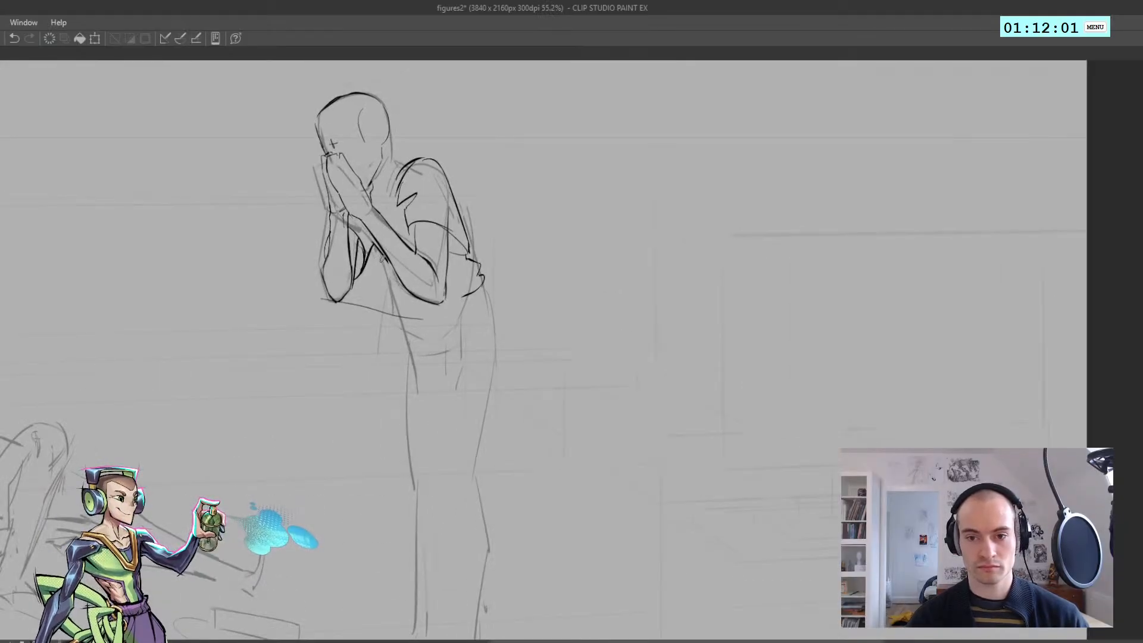
key(ctrl+z)
mouse_move(349, 219)
mouse_down()
mouse_move(375, 248)
mouse_move(361, 234)
mouse_move(375, 247)
mouse_move(360, 254)
mouse_move(360, 275)
mouse_up()
key(ctrl+z)
key(ctrl+z)
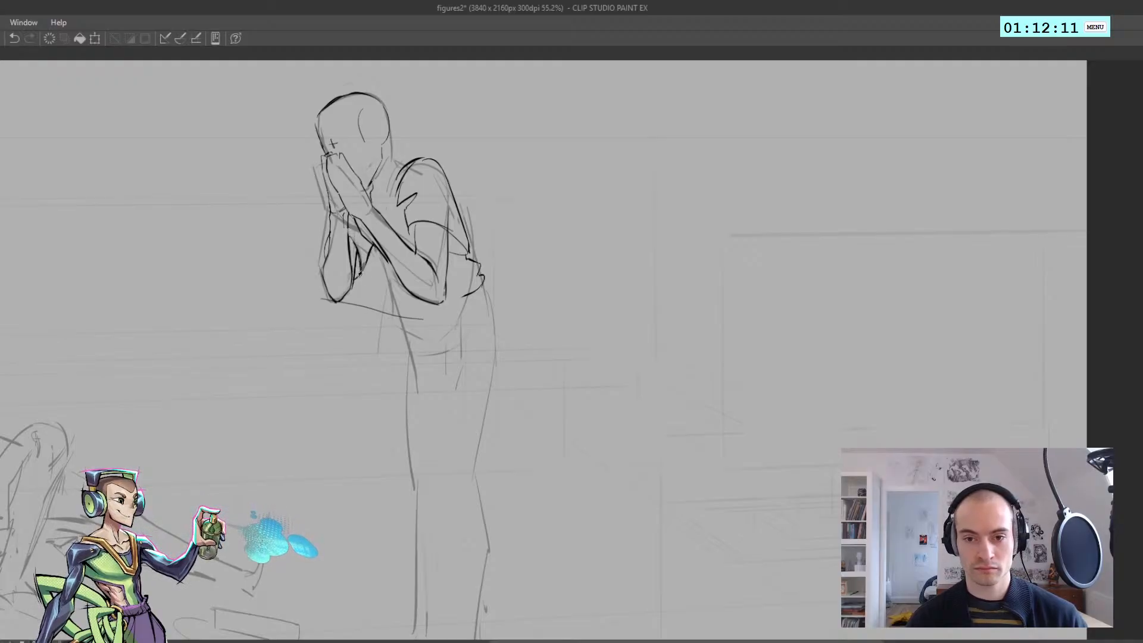
key(ctrl+z)
Try lines for the shirt front below the near forearm, and undo them
mouse_move(346, 221)
mouse_down()
mouse_move(395, 238)
mouse_move(377, 258)
mouse_move(409, 266)
mouse_move(408, 279)
mouse_move(401, 252)
mouse_move(419, 298)
mouse_up()
scroll(384, 229, down, 2)
scroll(382, 241, up, 3)
key(ctrl+z)
key(ctrl+z)
key(ctrl+z)
key(h)
scroll(417, 285, down, 4)
scroll(456, 273, up, 3)
key(h)
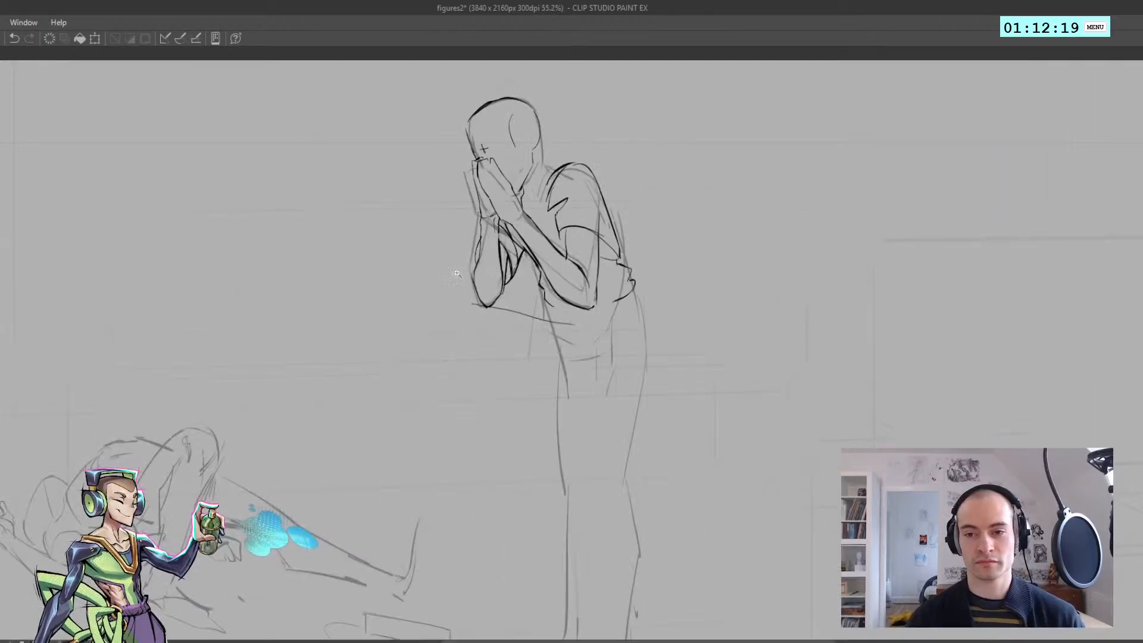
scroll(456, 273, up, 2)
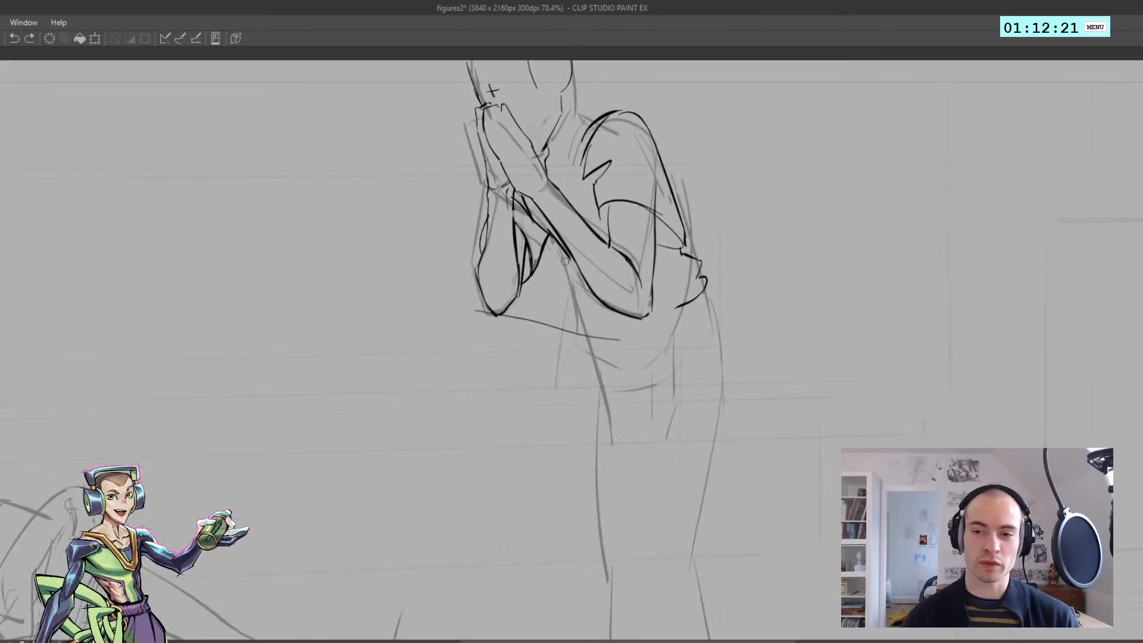
key(ctrl+z)
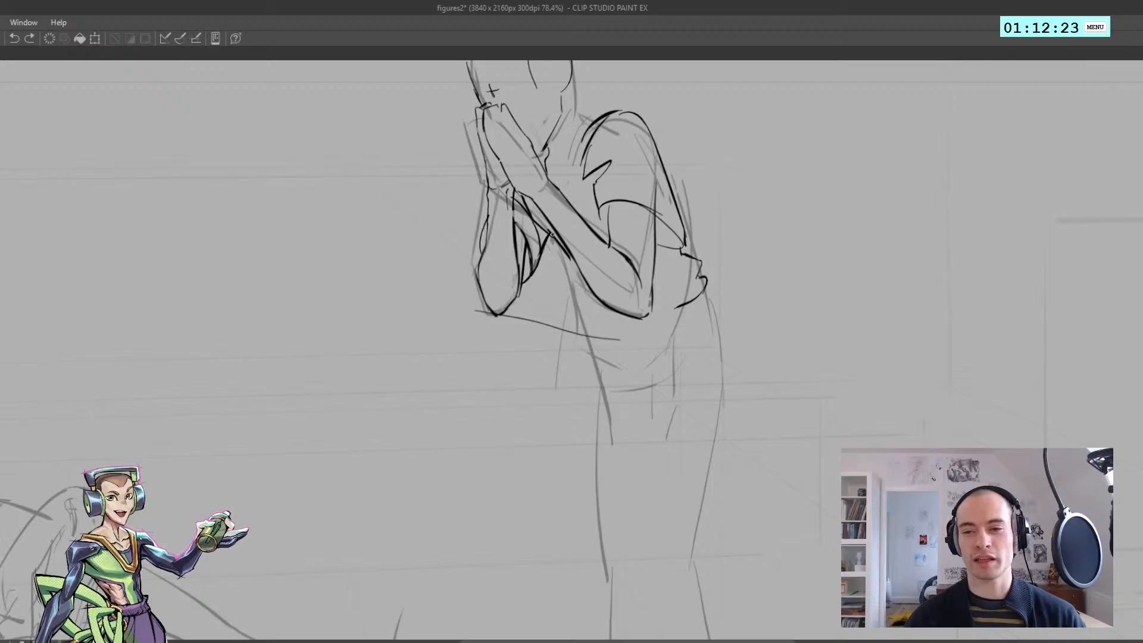
Try outline strokes for the shirt front below the near forearm, and undo them
key(ctrl+z)
key(ctrl+z)
drag(554, 231, 569, 256)
mouse_move(547, 232)
mouse_down()
mouse_move(574, 260)
mouse_move(589, 311)
mouse_move(508, 292)
mouse_up()
key(ctrl+z)
Ink the shirt's front edge and short hem corner just below the near forearm
key(ctrl+z)
key(ctrl+z)
key(ctrl+z)
key(ctrl+z)
key(h)
drag(393, 333, 490, 311)
mouse_move(595, 306)
mouse_down()
mouse_move(677, 301)
mouse_move(460, 307)
mouse_up()
key(h)
mouse_move(346, 283)
mouse_down()
mouse_move(505, 275)
mouse_move(495, 279)
mouse_up()
key(ctrl+z)
key(ctrl+z)
key(ctrl+z)
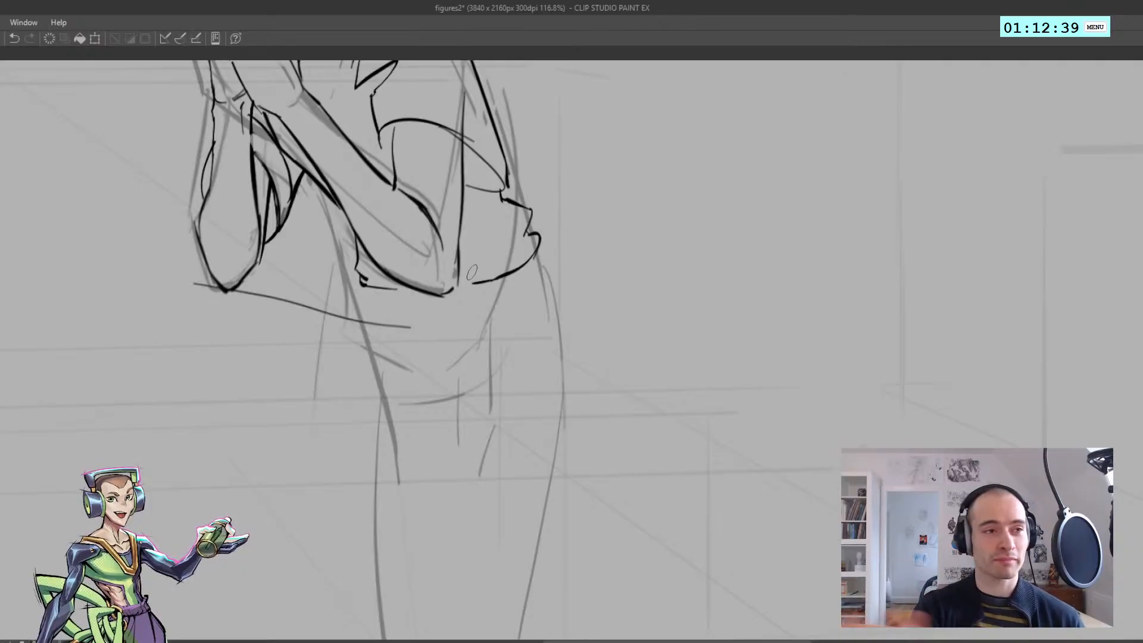
Check the figure in mirrored and normal view, try a stroke near the collar, and undo it
key(h)
drag(403, 296, 452, 317)
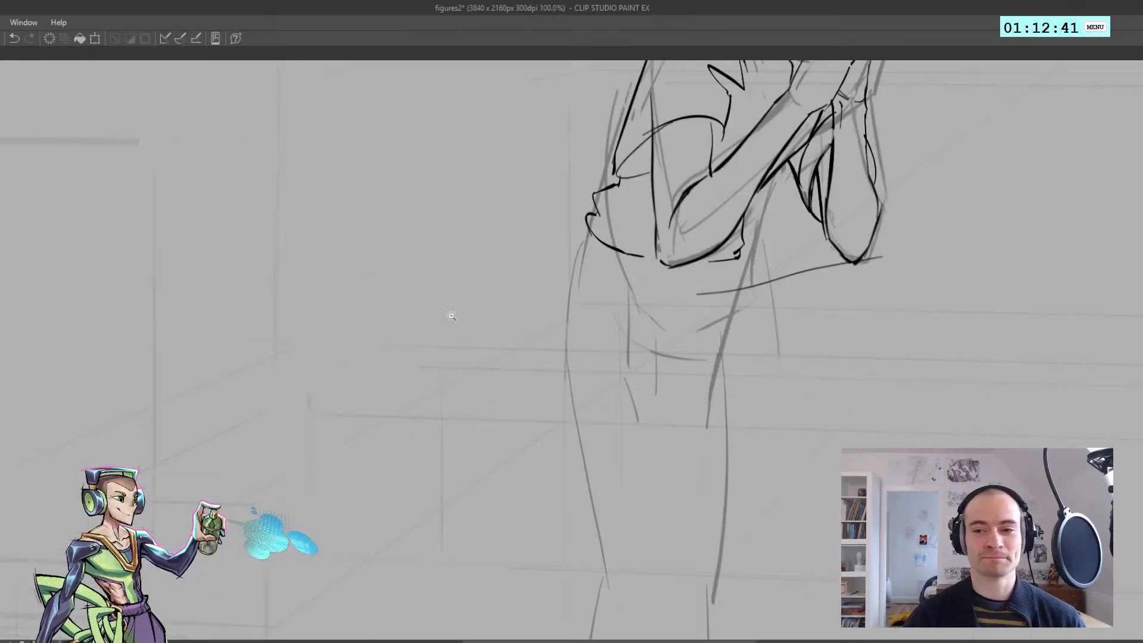
drag(529, 347, 551, 291)
key(h)
drag(487, 266, 516, 263)
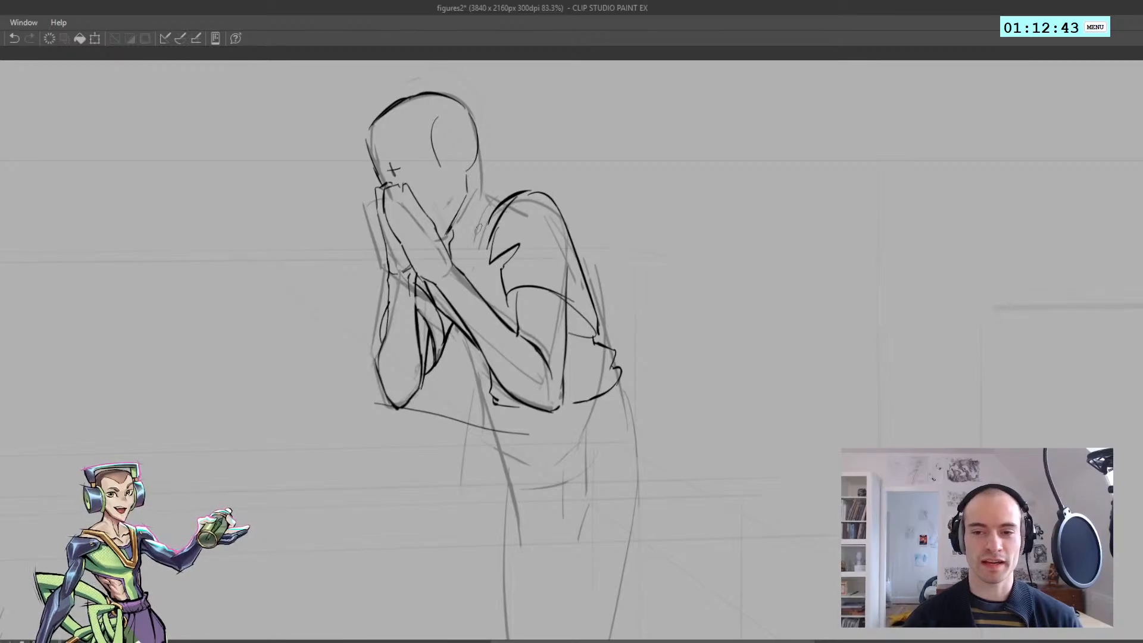
drag(501, 196, 470, 230)
key(ctrl+z)
mouse_move(502, 330)
mouse_down()
mouse_move(521, 342)
mouse_move(505, 290)
mouse_up()
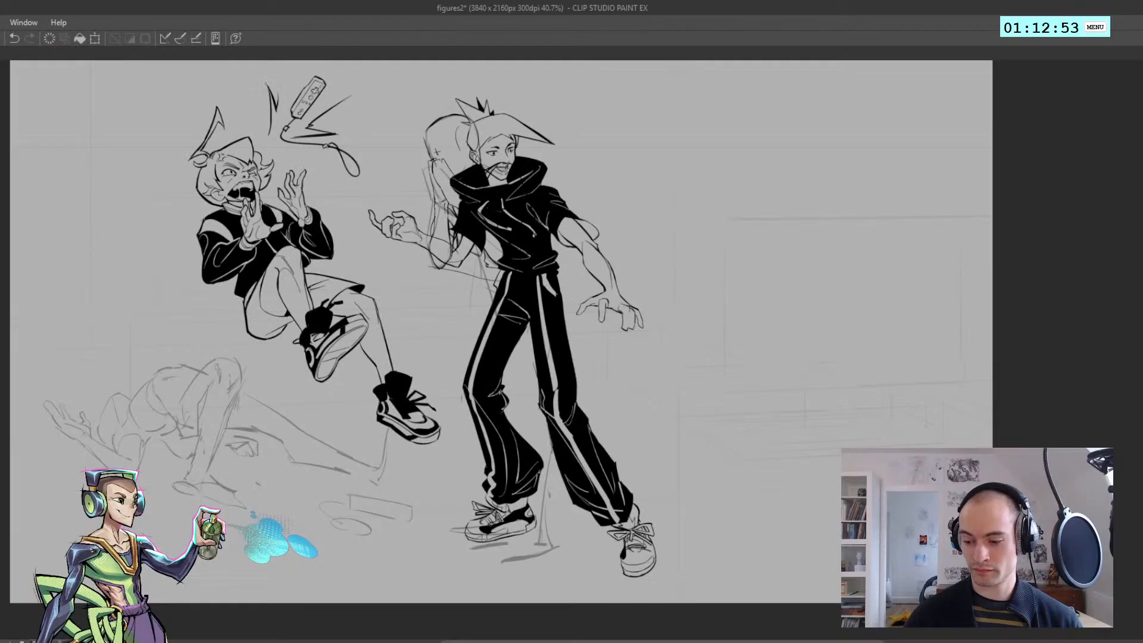
Clear everything outside the selected inked hooded figure and move that figure sideways until it stands clear of the standing sketch
mouse_move(454, 560)
mouse_down()
mouse_move(451, 419)
mouse_move(383, 268)
mouse_move(833, 457)
mouse_move(661, 638)
mouse_up()
key(shift+Delete)
key(ctrl+t)
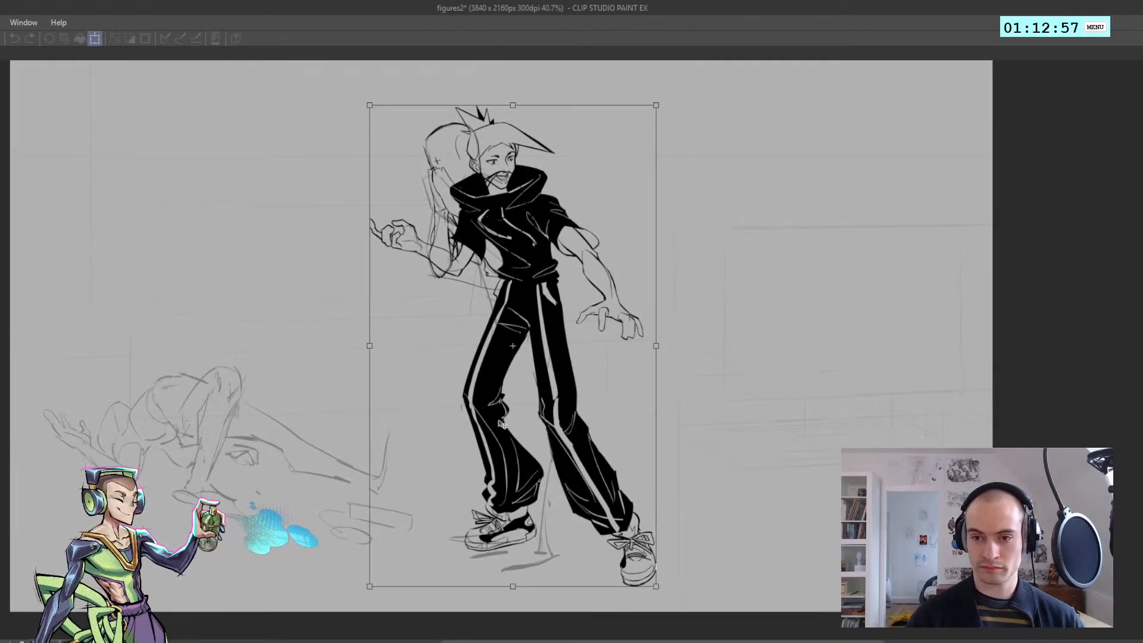
drag(496, 396, 719, 399)
key(Return)
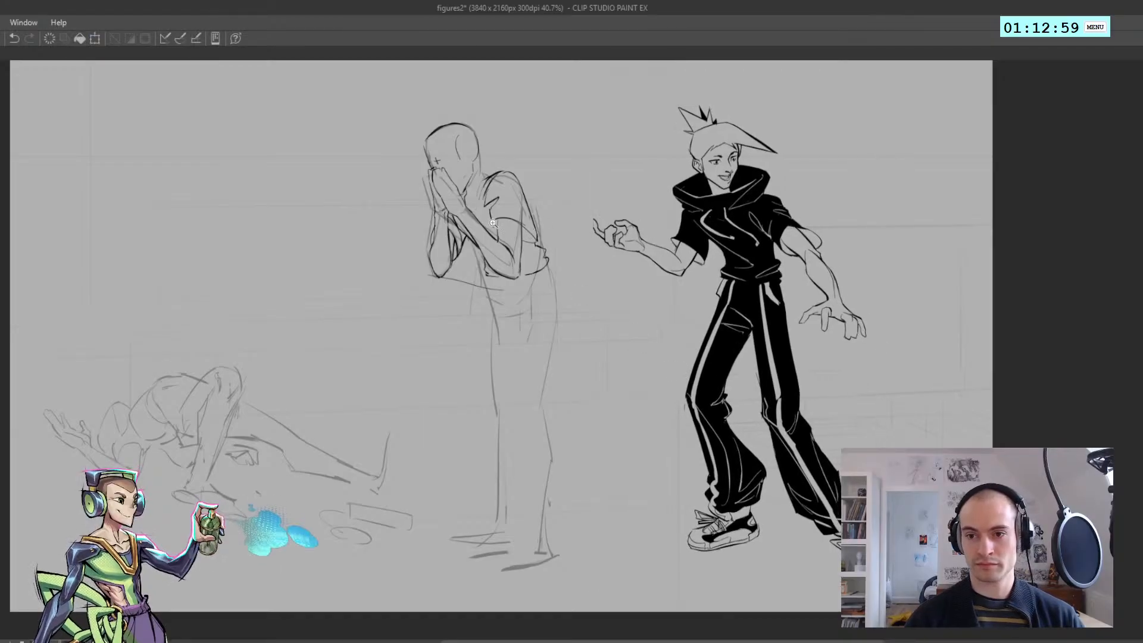
Ink the short crotch folds and the back outline of the trousers from the waist down to the lower leg
scroll(497, 167, up, 4)
scroll(503, 159, down, 4)
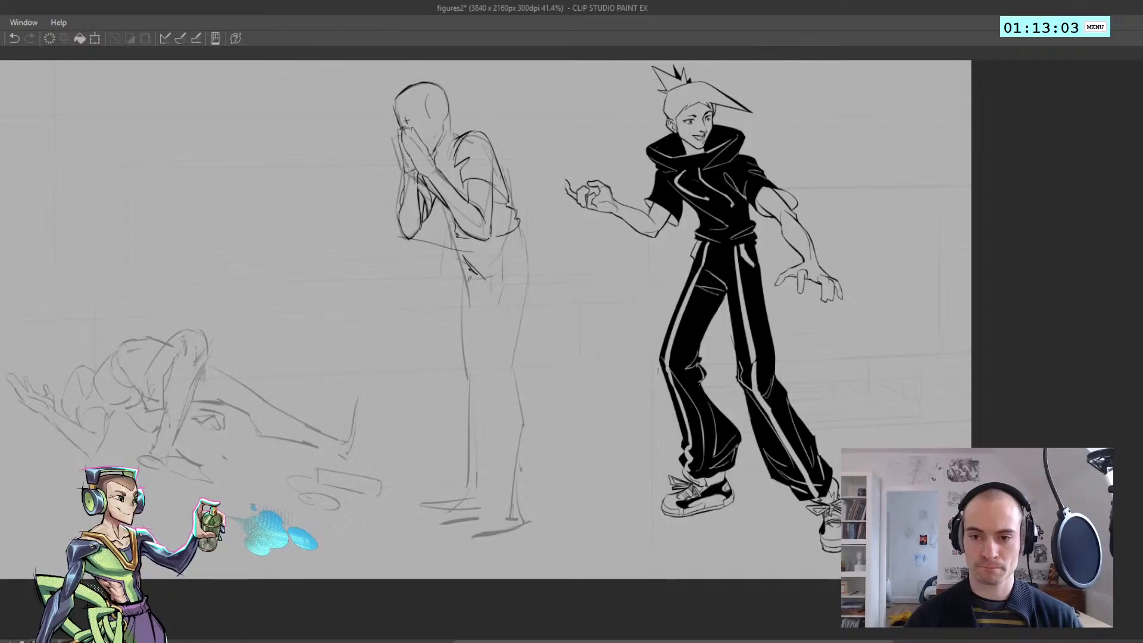
key(ctrl+z)
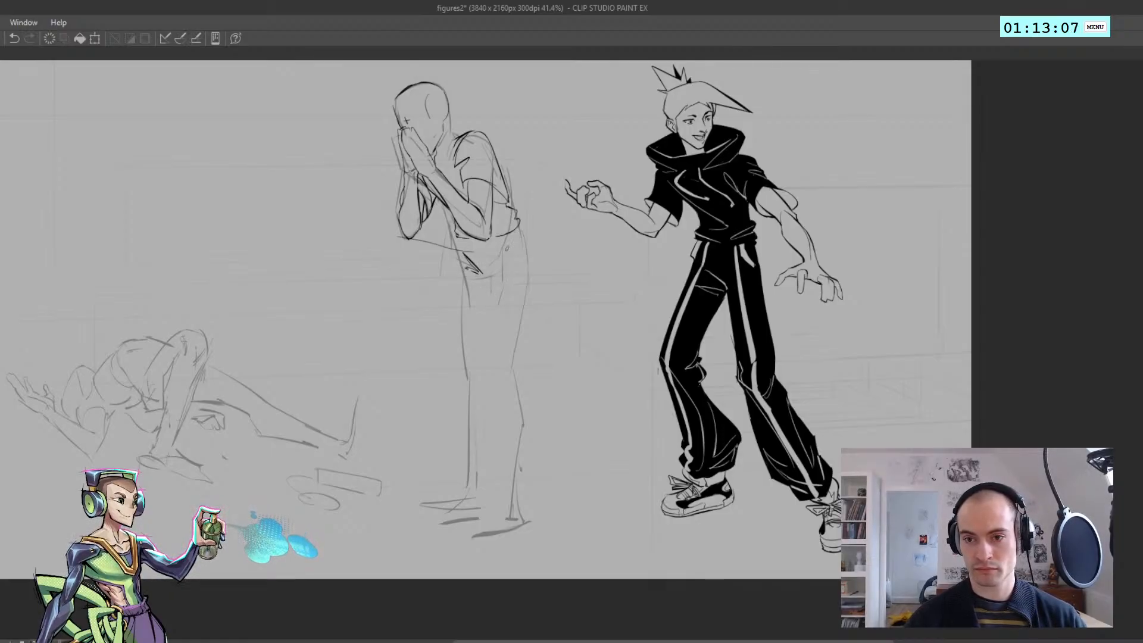
drag(519, 227, 525, 313)
key(ctrl+z)
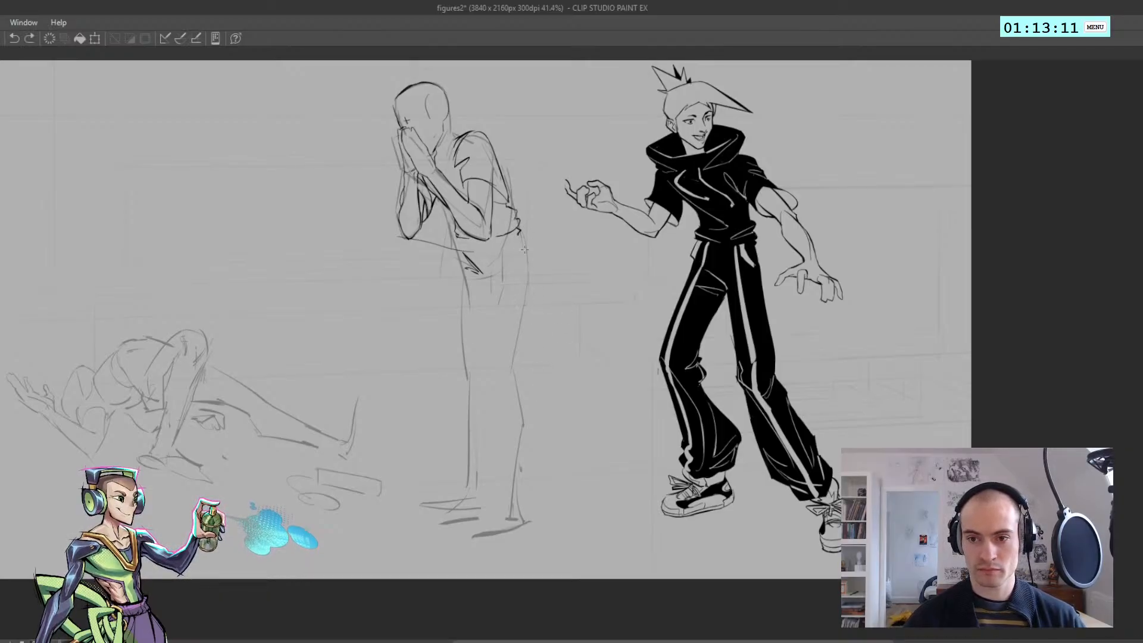
drag(519, 233, 538, 461)
key(ctrl+z)
mouse_move(530, 304)
mouse_down()
mouse_move(540, 443)
mouse_move(507, 519)
mouse_up()
key(ctrl+z)
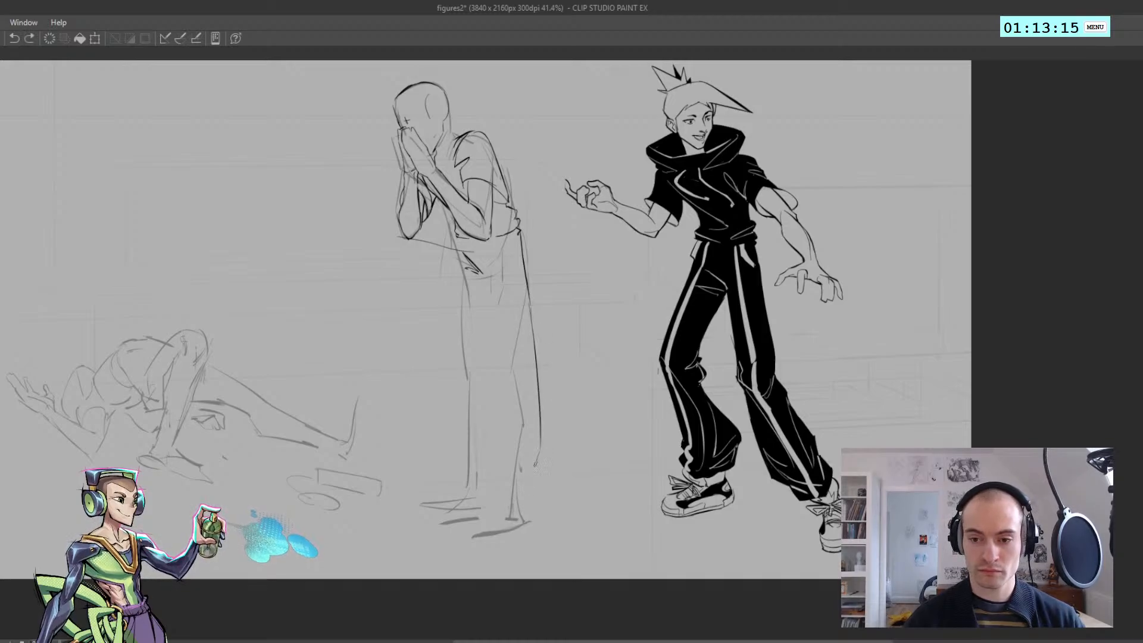
Ink the near trouser leg's slanted lower edge and hem above the foot
drag(537, 464, 509, 513)
mouse_move(538, 449)
mouse_down()
mouse_move(506, 501)
mouse_move(480, 505)
mouse_up()
drag(477, 491, 489, 516)
key(ctrl+z)
drag(475, 497, 479, 424)
key(ctrl+z)
drag(481, 469, 477, 286)
key(ctrl+z)
key(h)
key(ctrl+z)
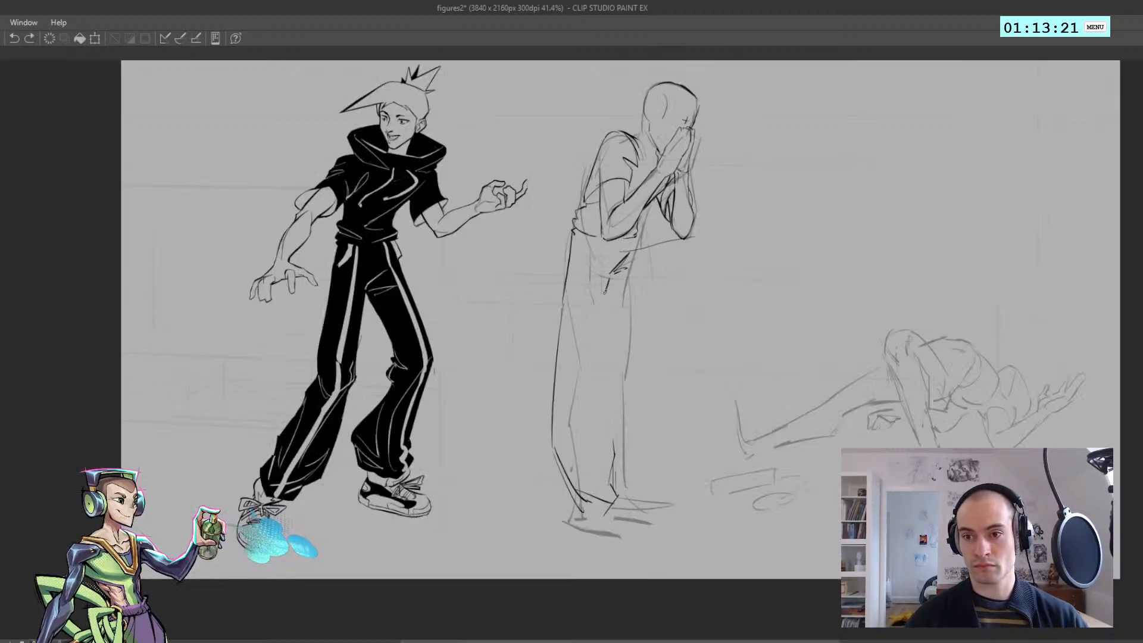
Ink the front outline of the near trouser leg from the crotch folds down to the hem
drag(608, 282, 608, 363)
key(ctrl+z)
drag(613, 266, 612, 379)
key(ctrl+z)
key(ctrl+z)
key(ctrl+z)
drag(607, 298, 614, 442)
Try an outline down the front of the far trouser leg, and undo it
key(h)
scroll(516, 313, down, 3)
scroll(516, 313, up, 1)
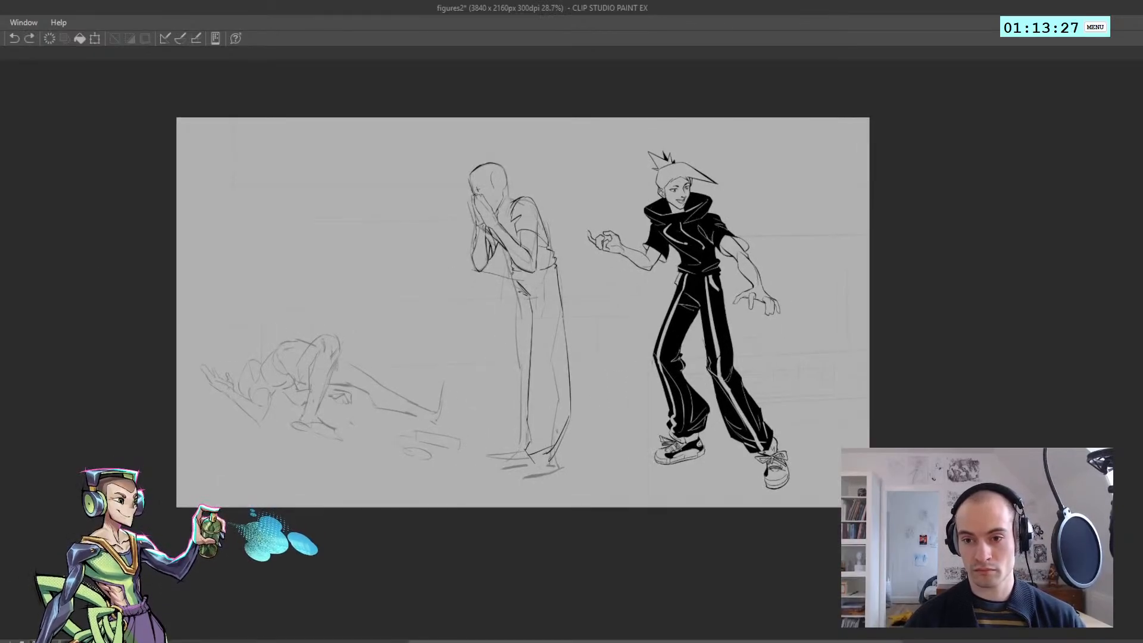
scroll(693, 408, up, 3)
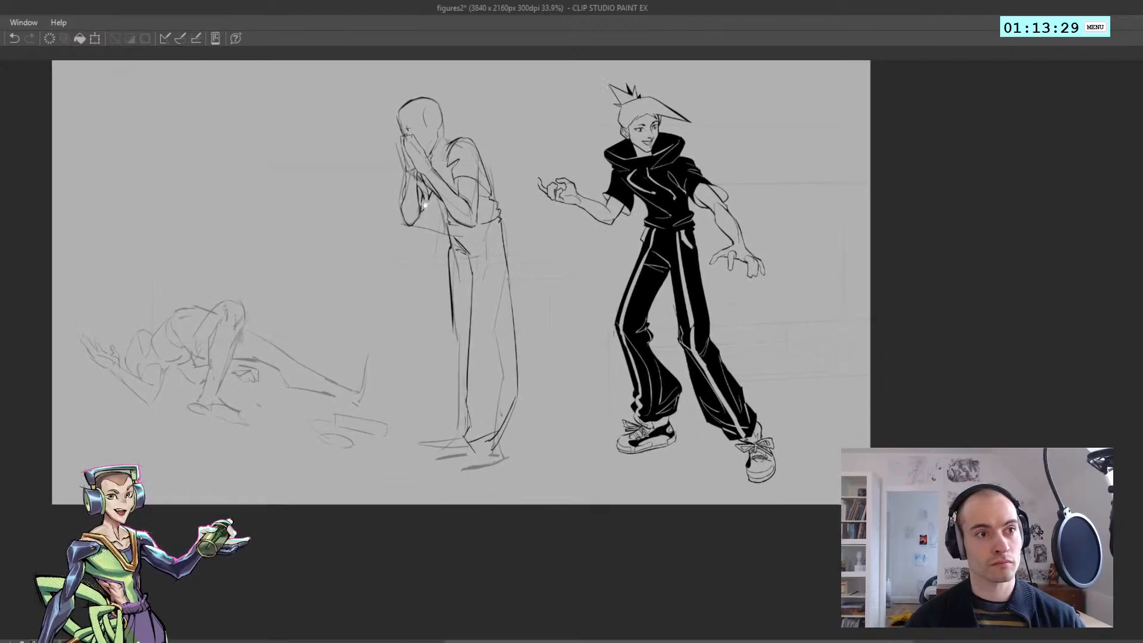
key(ctrl+z)
scroll(447, 238, up, 1)
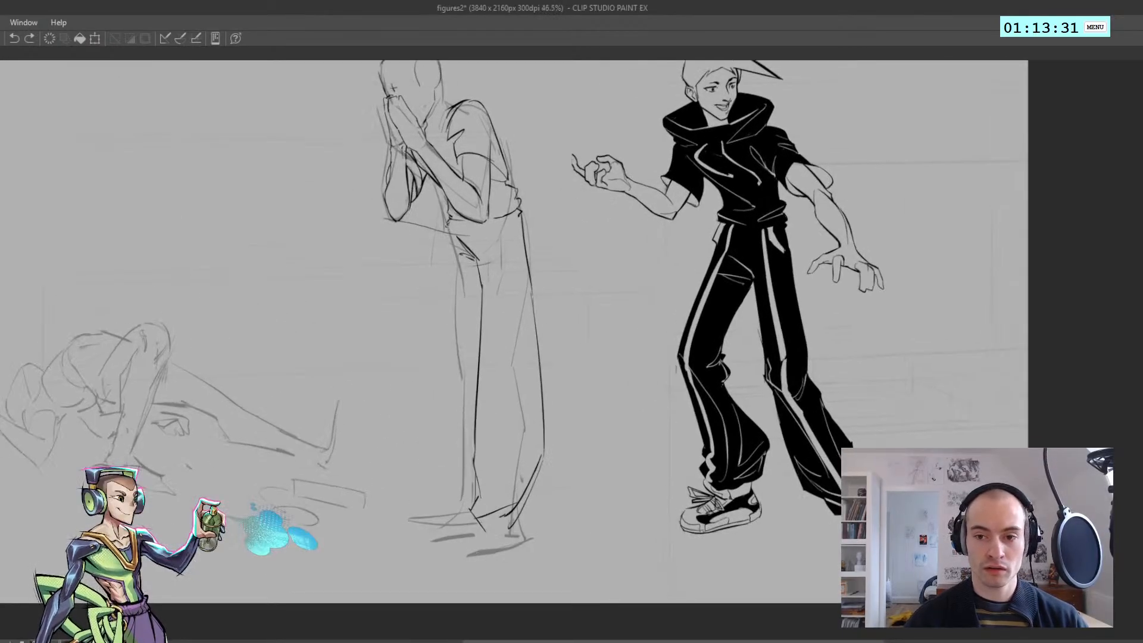
Erase the stray slanted line running from the far elbow across the waist
scroll(400, 225, up, 3)
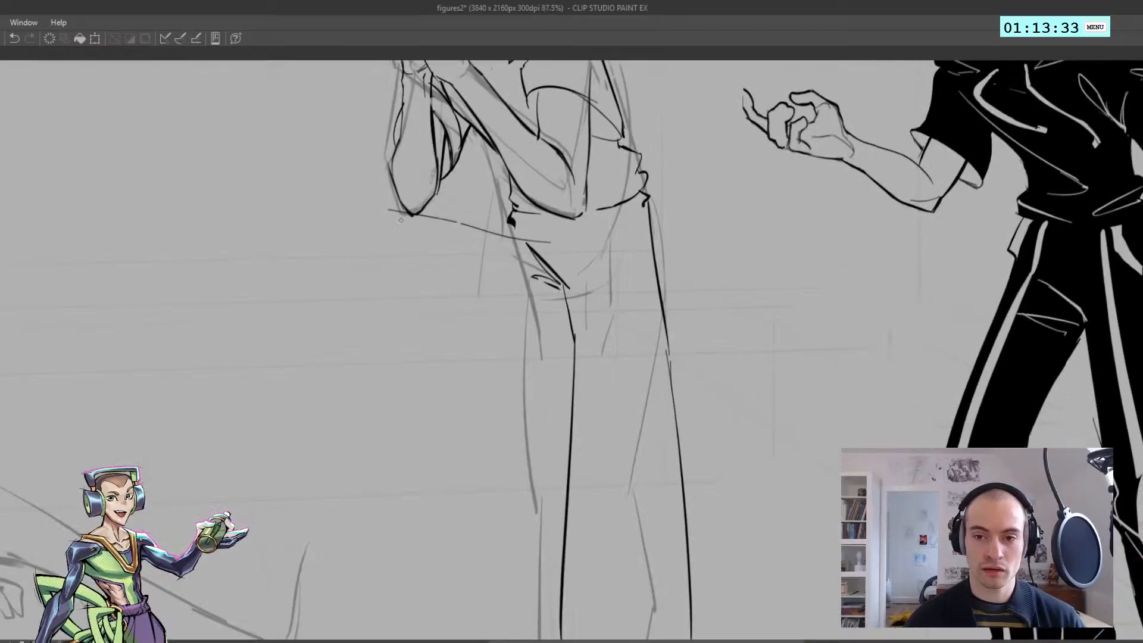
mouse_move(408, 231)
mouse_down()
mouse_move(536, 239)
mouse_move(516, 225)
mouse_up()
scroll(477, 220, down, 3)
scroll(505, 207, up, 3)
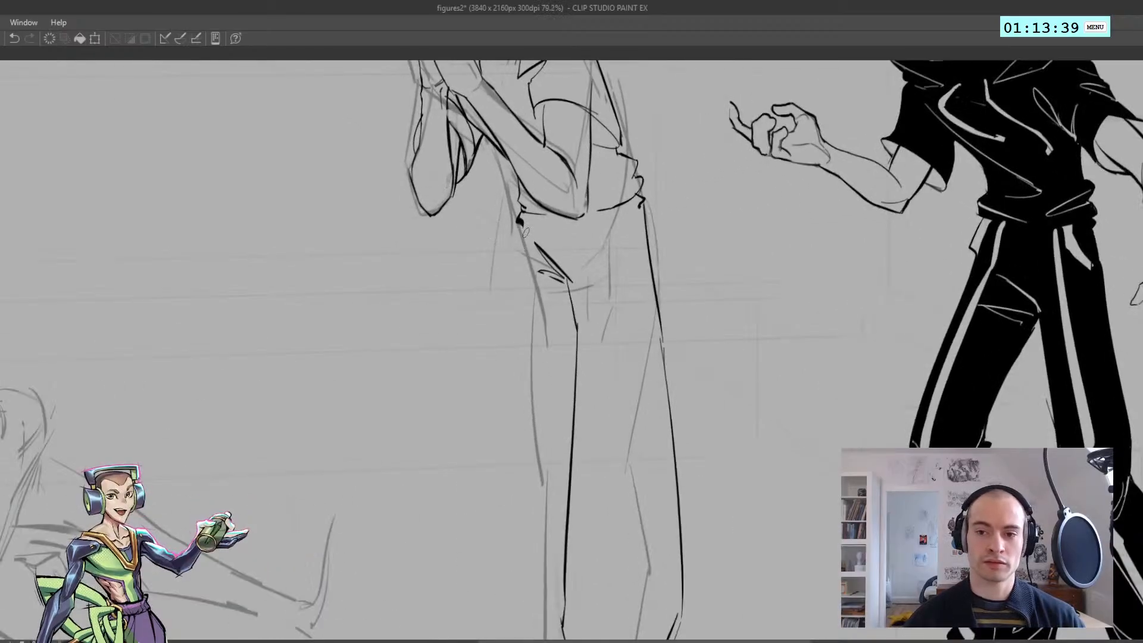
Ink the front edge of the trousers from the shirt hem down to the hip fold
key(ctrl+z)
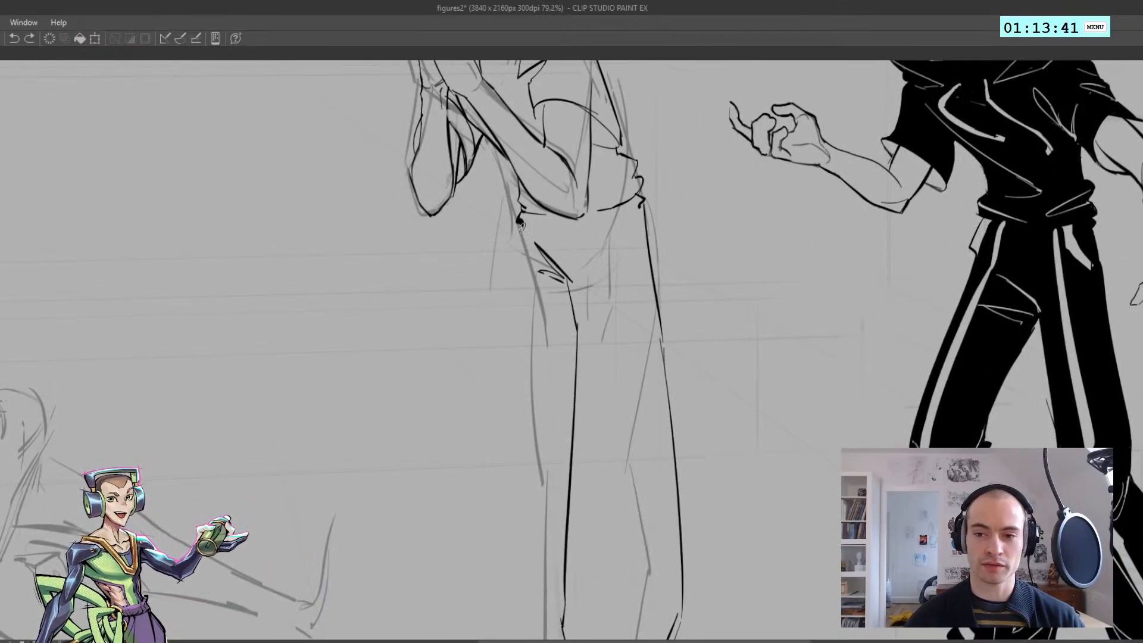
drag(520, 225, 532, 279)
key(ctrl+z)
key(ctrl+z)
key(ctrl+z)
Draw the narrow slanted pocket opening on the near hip below the shirt hem
key(ctrl+z)
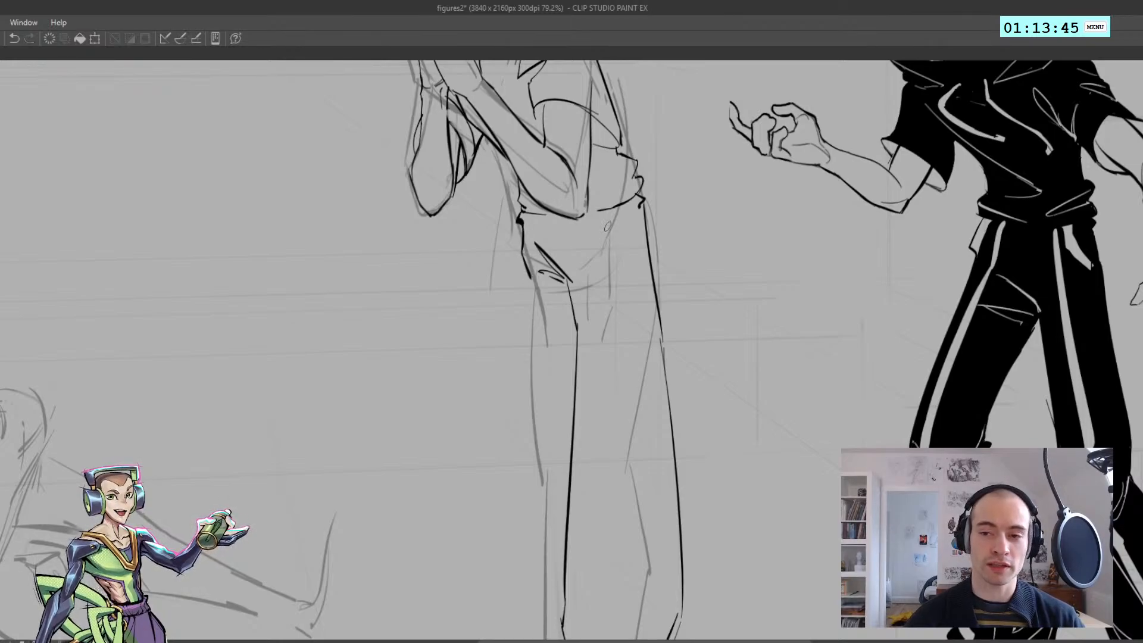
key(ctrl+z)
mouse_move(608, 224)
mouse_down()
mouse_move(628, 270)
mouse_move(600, 233)
mouse_up()
key(ctrl+z)
key(ctrl+z)
key(ctrl+z)
key(ctrl+z)
drag(601, 237, 610, 216)
Ink the far trouser leg's front outline from the hip down to the knee
key(ctrl+z)
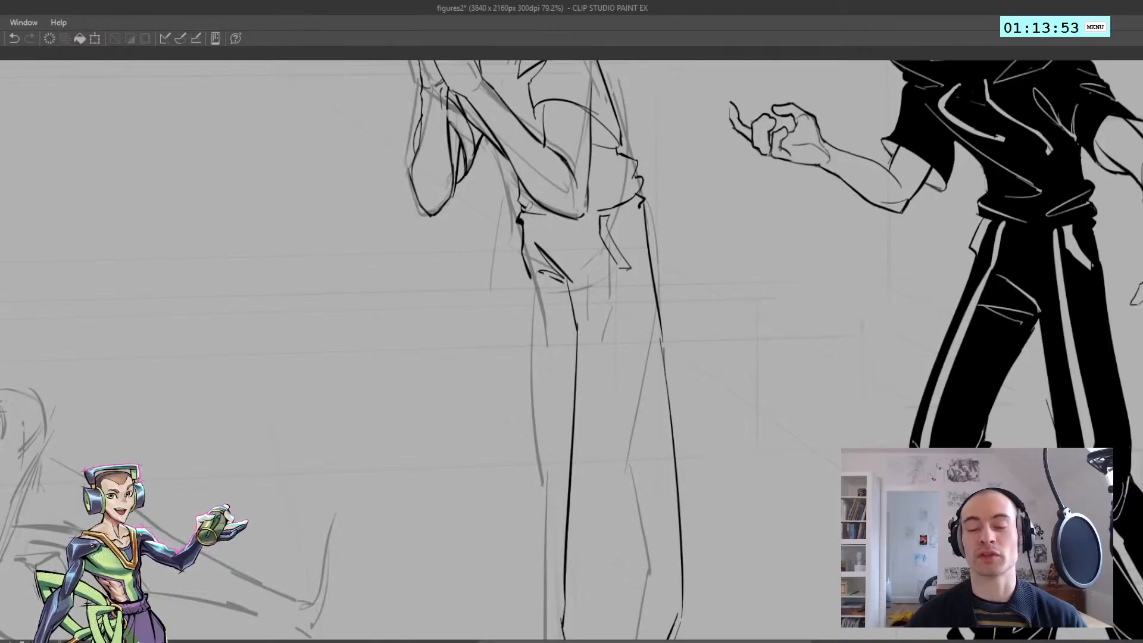
mouse_move(531, 247)
mouse_down()
mouse_move(552, 246)
mouse_move(529, 218)
mouse_move(525, 238)
mouse_move(483, 201)
mouse_up()
key(ctrl+z)
key(ctrl+z)
key(ctrl+z)
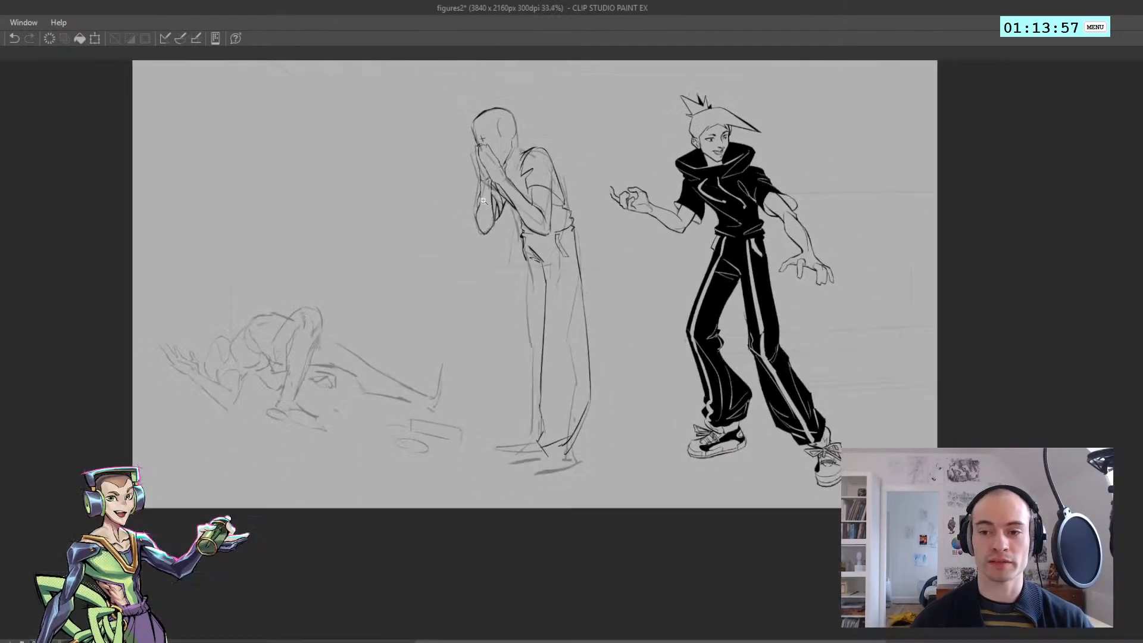
scroll(523, 244, up, 1)
drag(526, 248, 530, 328)
key(ctrl+z)
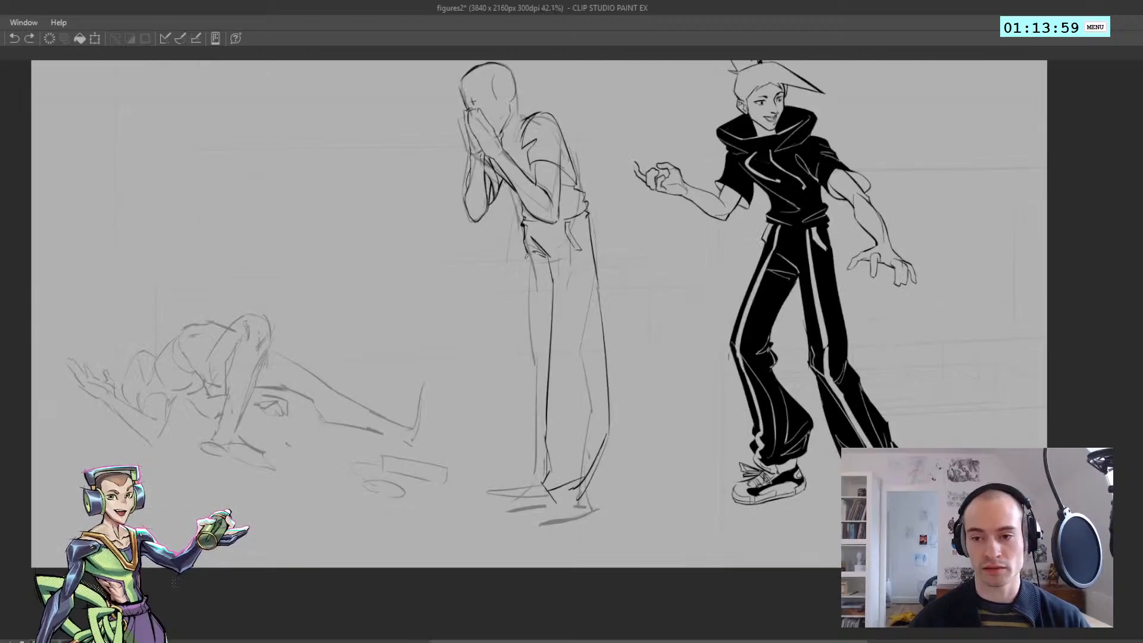
Continue the far trouser leg's front outline from the knee down to the ankle
key(ctrl+z)
drag(526, 249, 531, 390)
drag(529, 337, 532, 422)
key(ctrl+z)
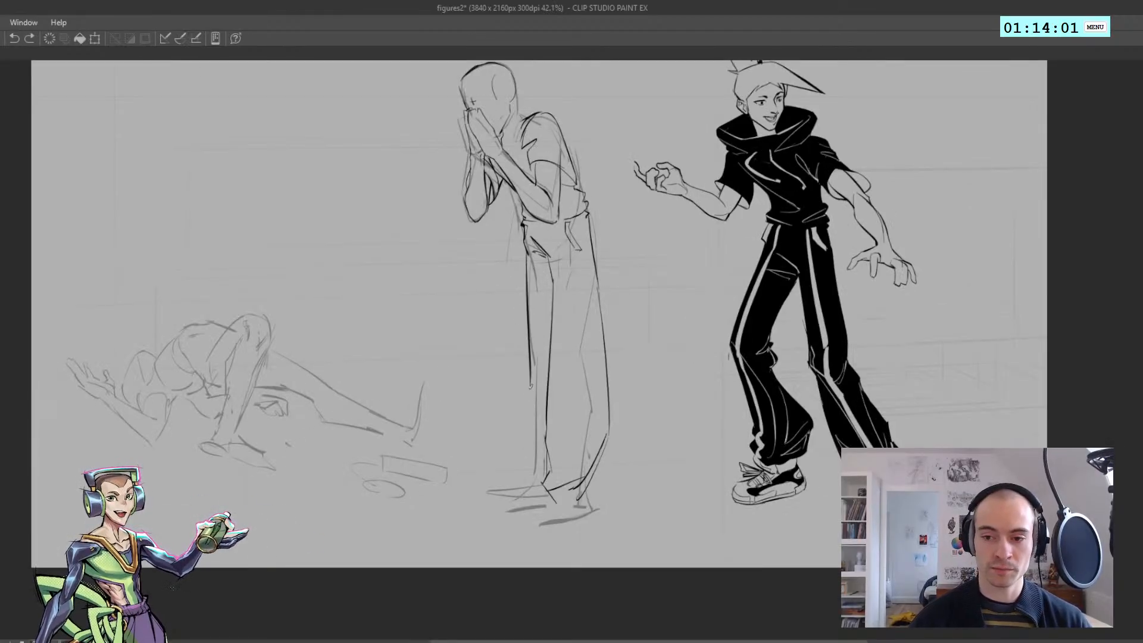
drag(532, 374, 531, 418)
drag(530, 378, 532, 478)
Draw the bunched cuff and bottom hem of the far trouser leg
key(ctrl+z)
key(ctrl+z)
key(ctrl+z)
mouse_move(527, 438)
mouse_down()
mouse_move(531, 473)
mouse_move(518, 444)
mouse_move(560, 480)
mouse_move(526, 479)
mouse_move(557, 469)
mouse_up()
key(h)
key(ctrl+z)
key(h)
key(h)
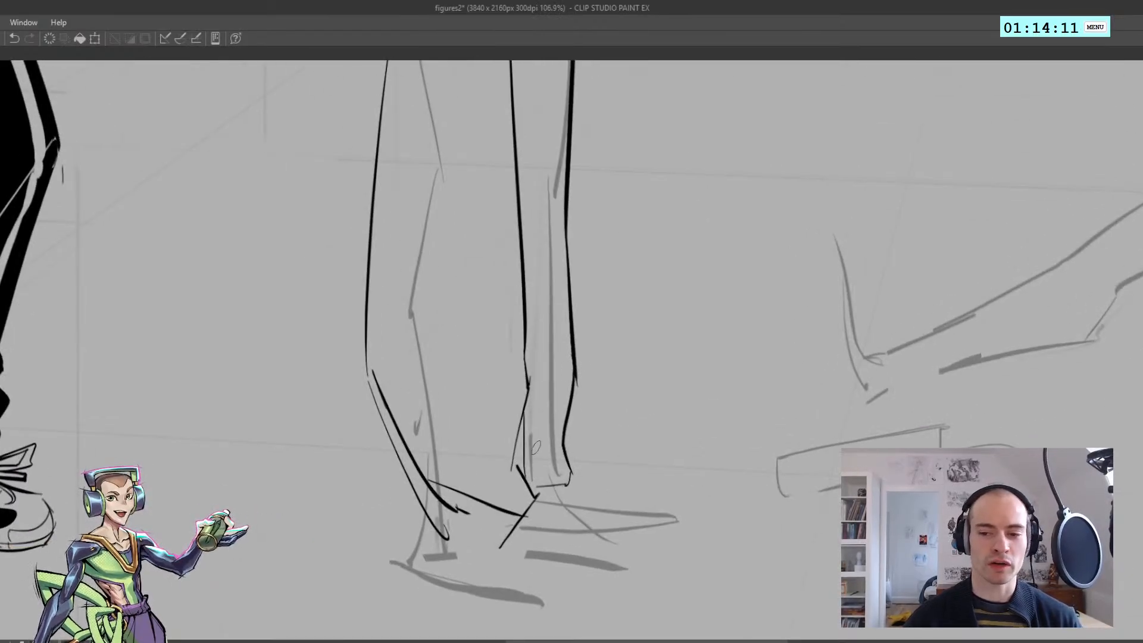
key(ctrl+z)
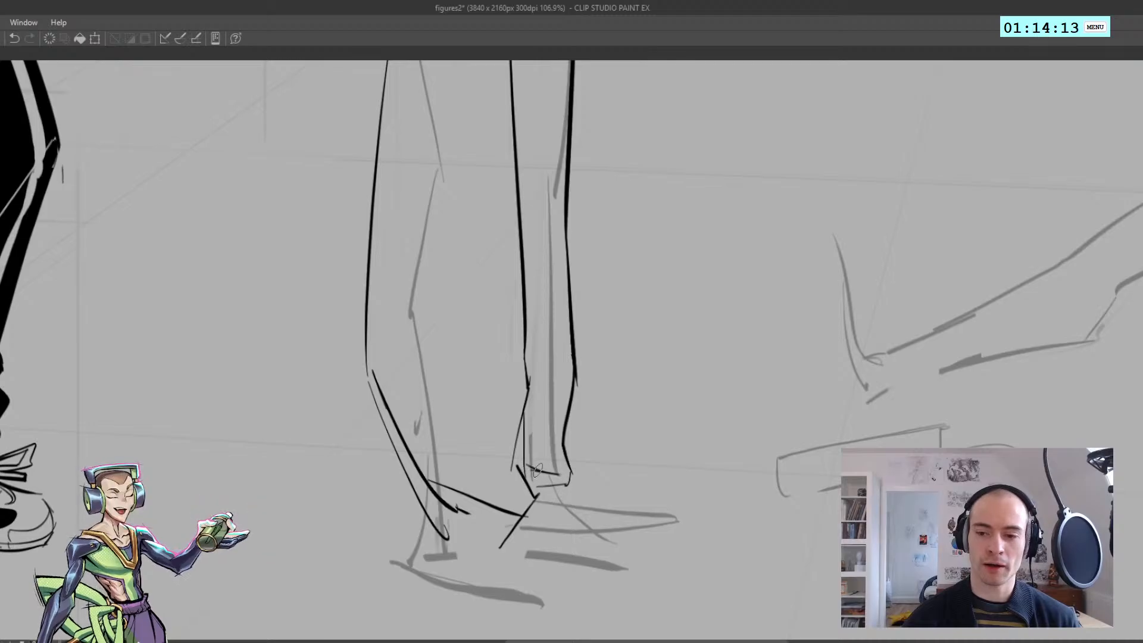
scroll(525, 469, down, 4)
key(h)
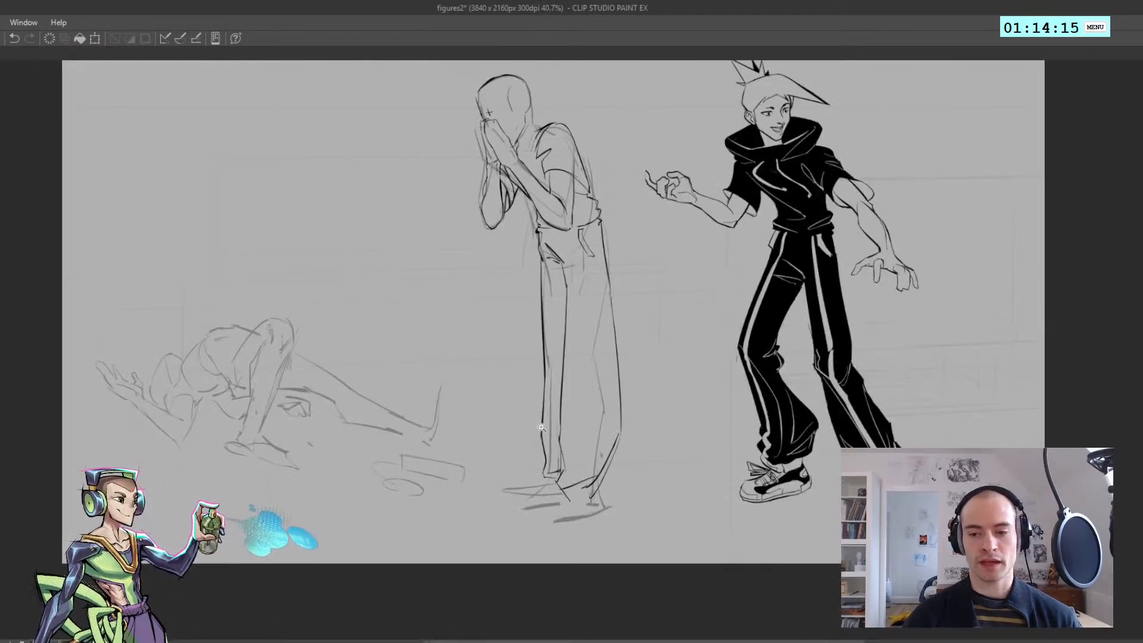
Add a short slanted crease just above the far trouser leg's cuff
scroll(537, 405, up, 2)
drag(536, 403, 504, 425)
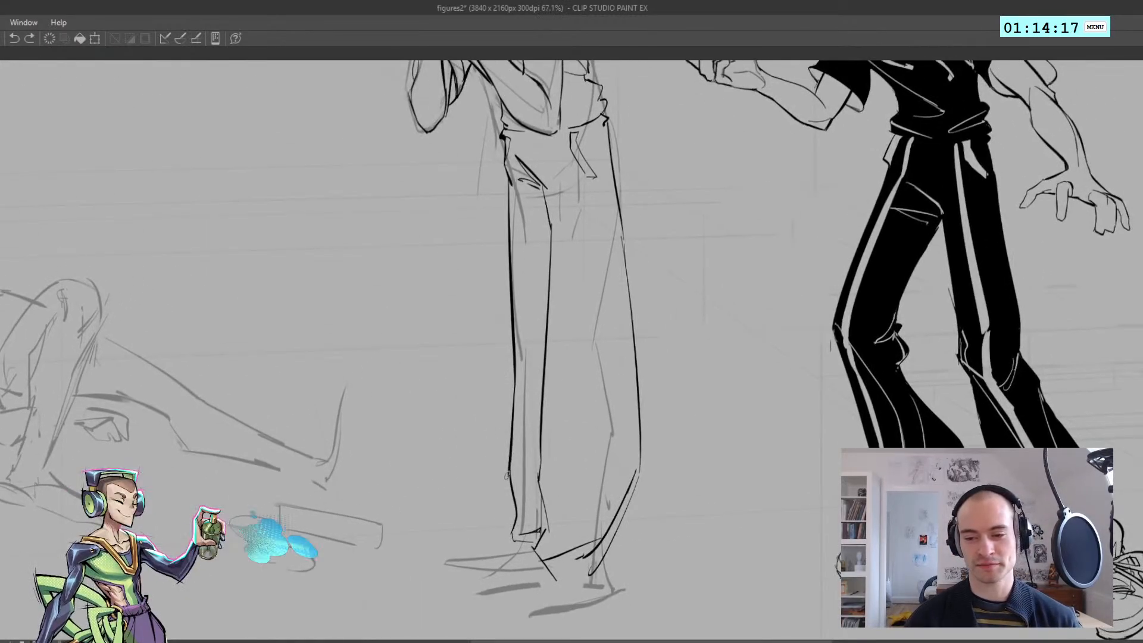
key(h)
scroll(566, 520, up, 1)
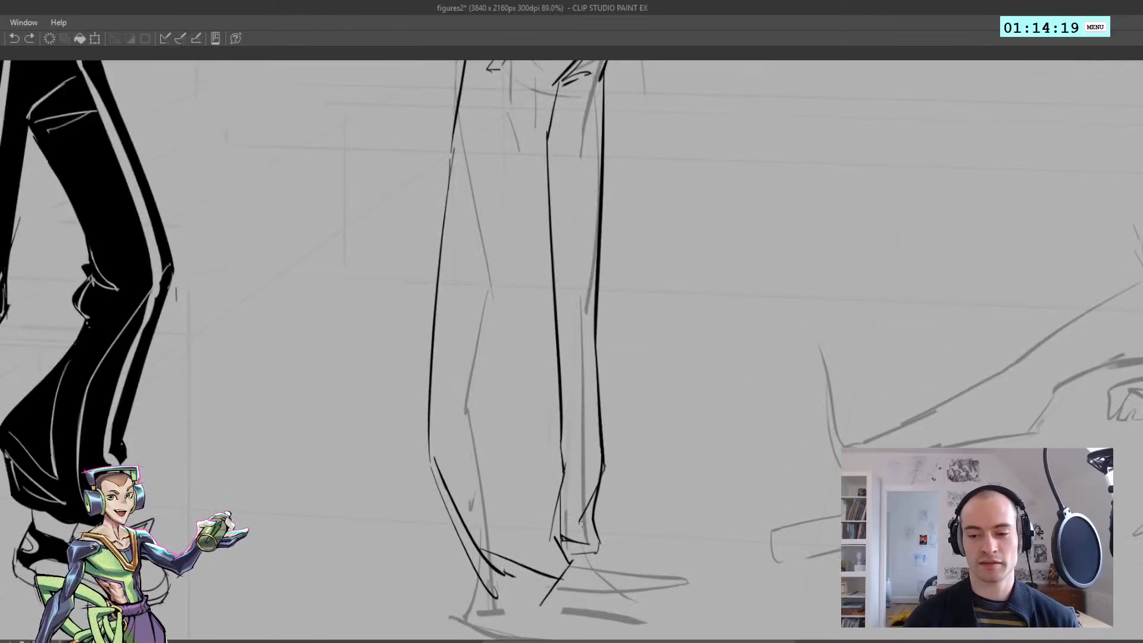
key(ctrl+z)
drag(592, 531, 563, 515)
key(ctrl+z)
key(ctrl+z)
key(h)
scroll(577, 519, down, 5)
scroll(485, 485, up, 3)
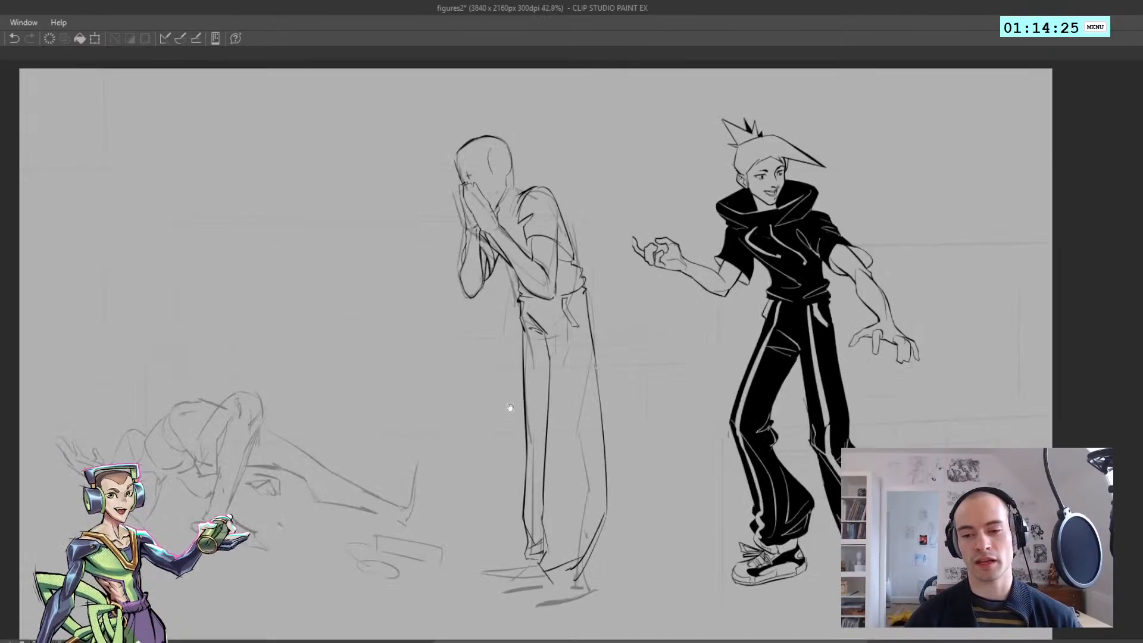
Add crease lines fanning out from the crotch toward the near hip
drag(511, 405, 462, 333)
scroll(500, 233, up, 2)
key(ctrl+z)
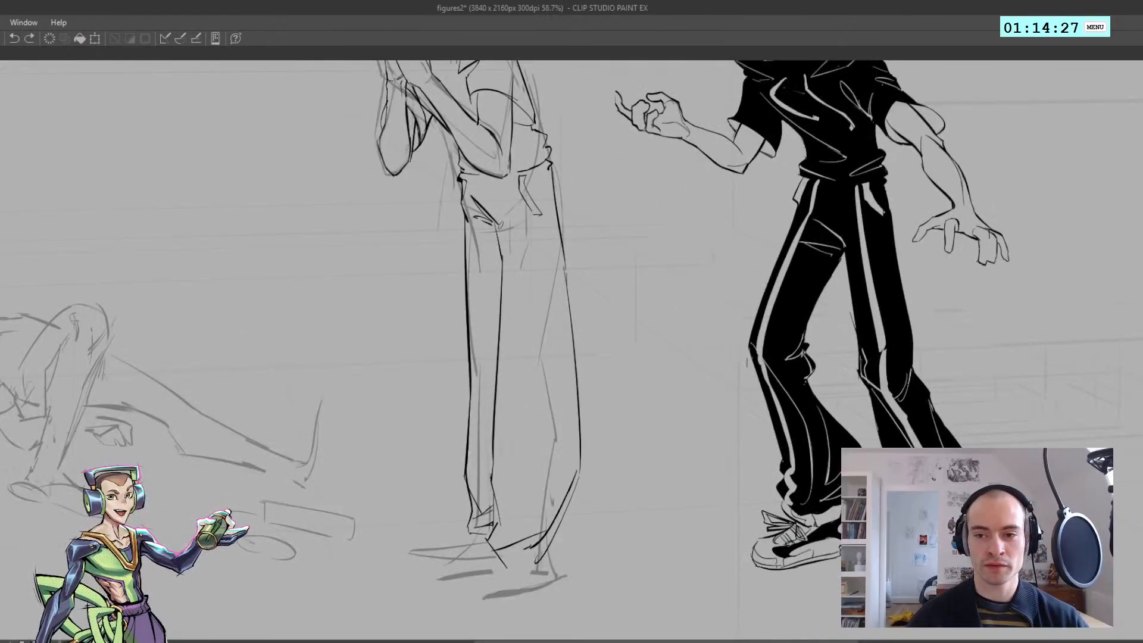
mouse_move(492, 226)
mouse_down()
mouse_move(516, 205)
mouse_move(498, 239)
mouse_move(516, 199)
mouse_move(501, 255)
mouse_up()
key(ctrl+z)
key(ctrl+z)
Add short crease lines on the far trouser leg's upper thigh below the crotch fold
key(ctrl+z)
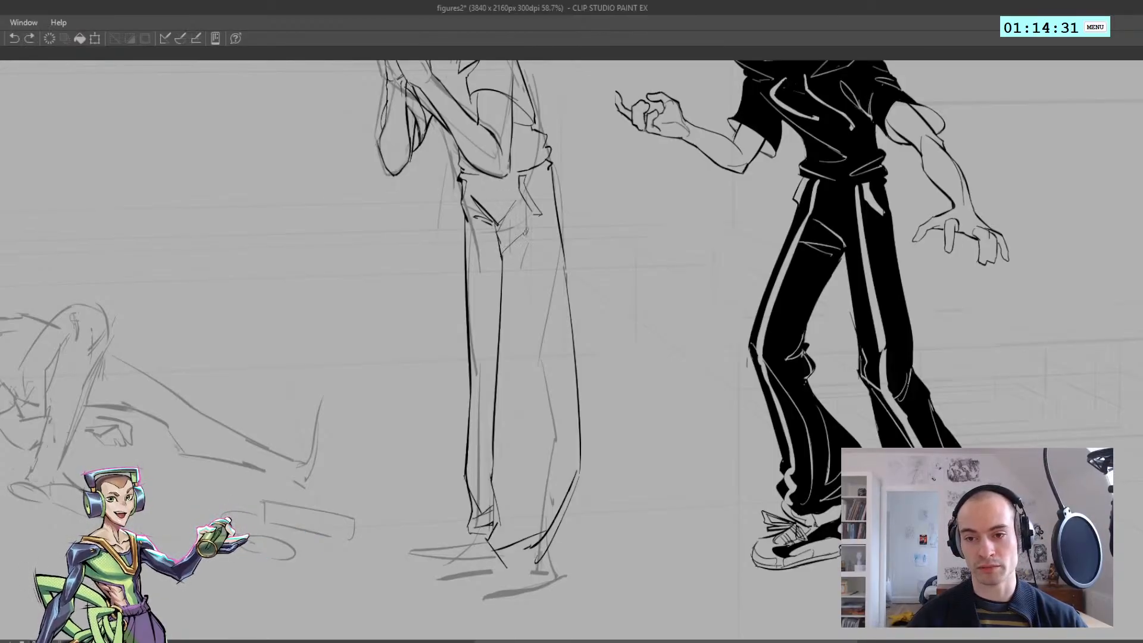
scroll(502, 308, down, 3)
key(ctrl+z)
scroll(480, 261, up, 3)
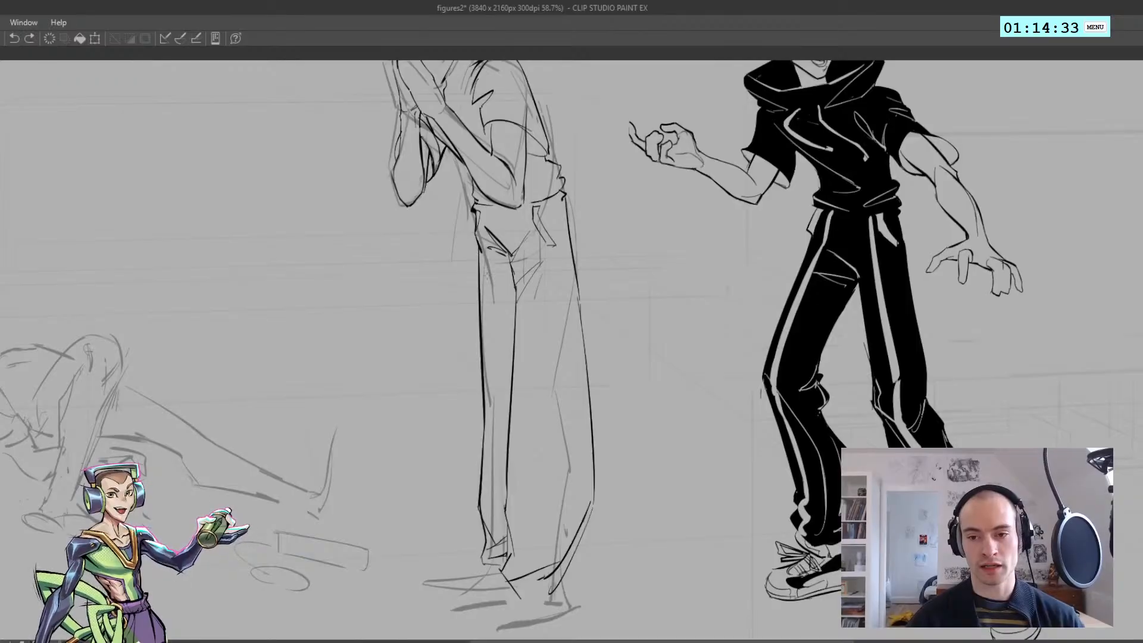
scroll(486, 262, down, 3)
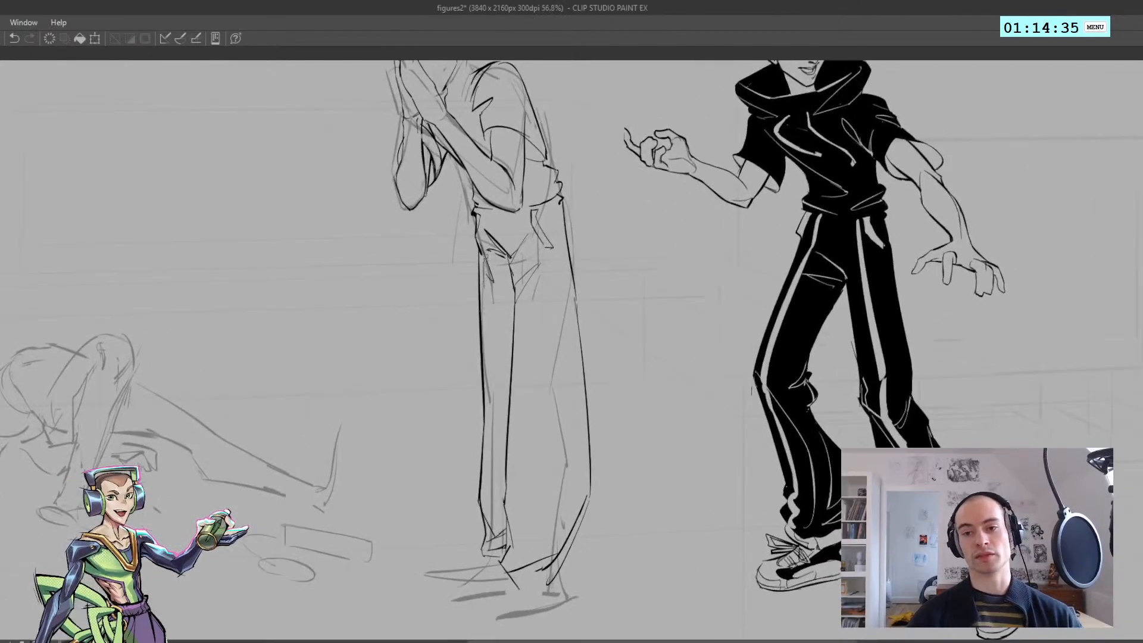
scroll(484, 271, up, 3)
mouse_move(482, 266)
mouse_down()
mouse_move(498, 296)
mouse_move(494, 284)
mouse_up()
key(ctrl+z)
mouse_move(484, 272)
mouse_down()
mouse_move(494, 284)
mouse_move(486, 302)
mouse_move(409, 275)
mouse_move(448, 332)
mouse_up()
key(ctrl+z)
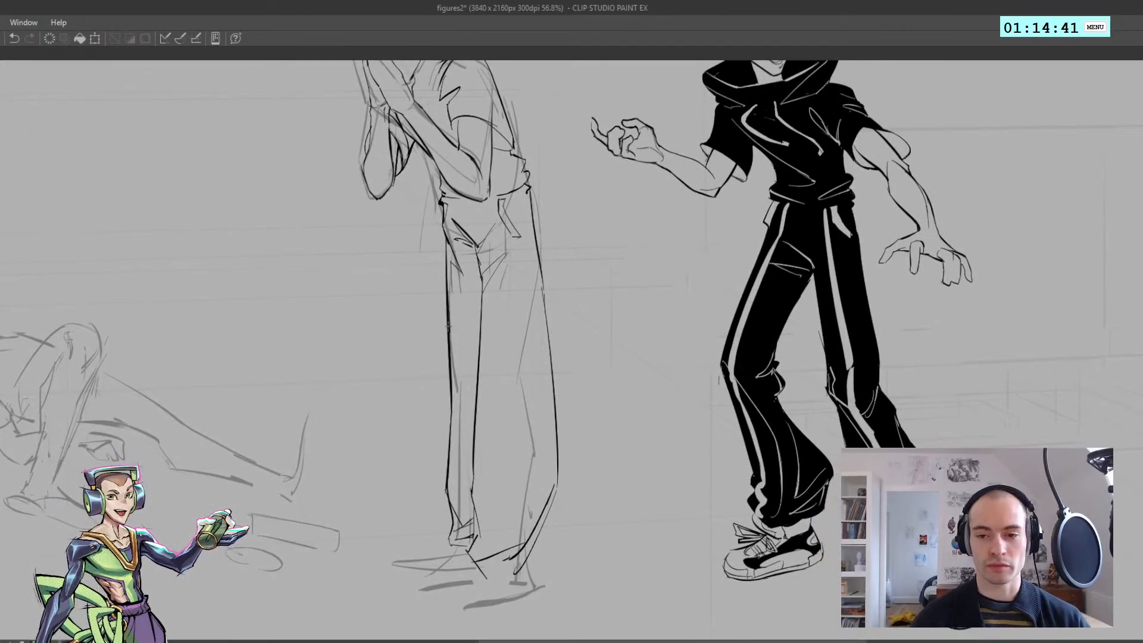
Try long crease strokes down the far trouser leg's thigh, and undo them
key(ctrl+z)
key(ctrl+z)
drag(451, 292, 458, 370)
key(ctrl+z)
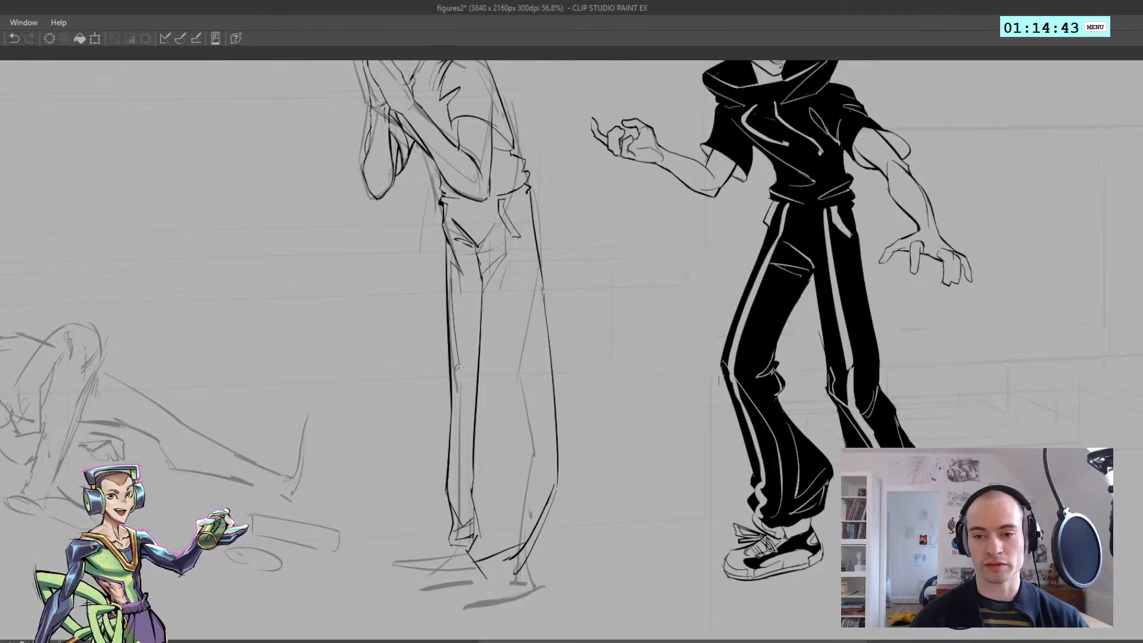
key(ctrl+z)
drag(462, 304, 460, 343)
key(ctrl+z)
drag(451, 295, 454, 326)
Add a long crease close to the far trouser leg's outer edge, running from the thigh down to the knee
key(ctrl+z)
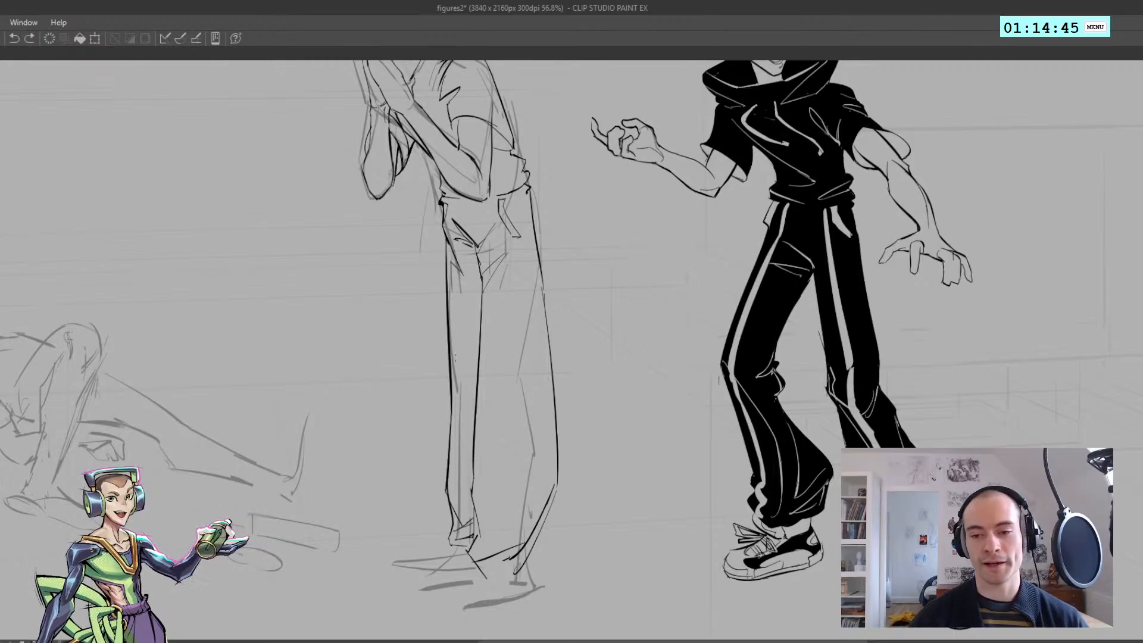
key(ctrl+z)
mouse_move(450, 287)
mouse_down()
mouse_move(459, 381)
mouse_move(460, 369)
mouse_move(457, 385)
mouse_move(452, 362)
mouse_move(448, 492)
mouse_up()
key(ctrl+z)
key(ctrl+z)
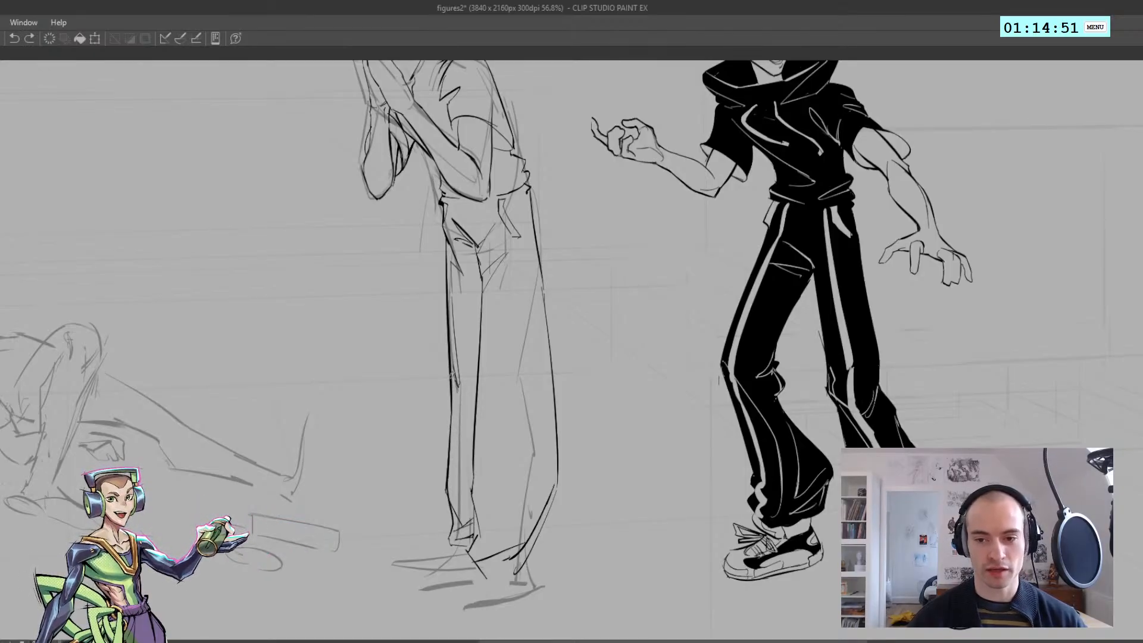
mouse_move(451, 364)
mouse_down()
mouse_move(454, 523)
mouse_move(426, 388)
mouse_up()
key(ctrl+z)
key(h)
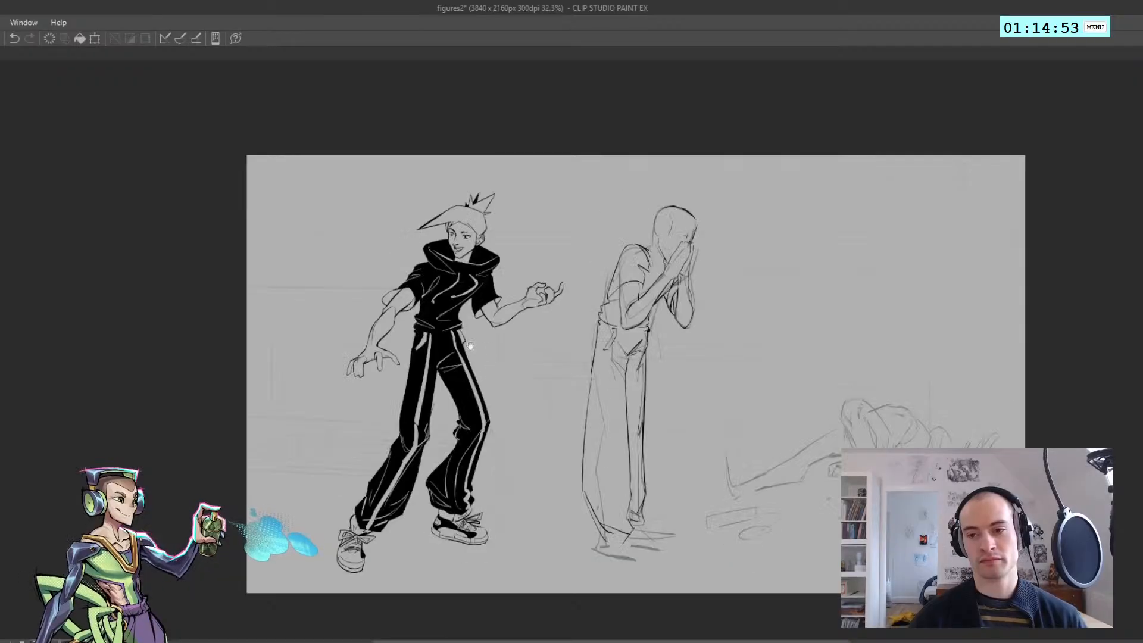
Add a long curved fold on the near trouser leg, sweeping from the outer thigh down and inward below the knee
drag(551, 423, 470, 372)
drag(472, 374, 476, 373)
key(h)
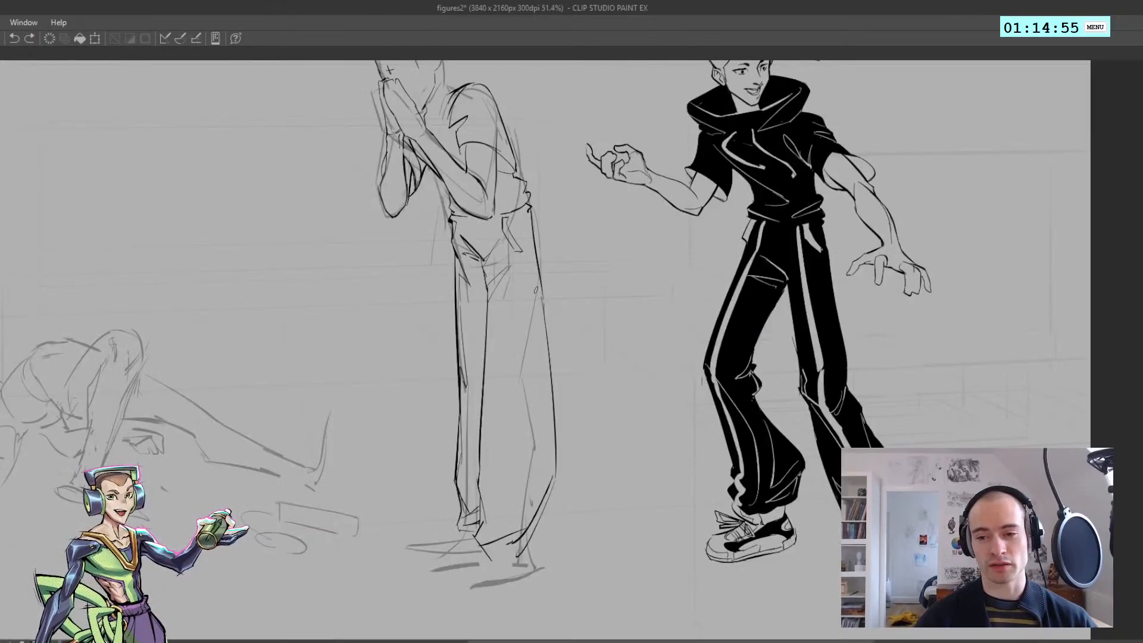
mouse_move(539, 292)
mouse_down()
mouse_move(512, 434)
mouse_move(541, 305)
mouse_up()
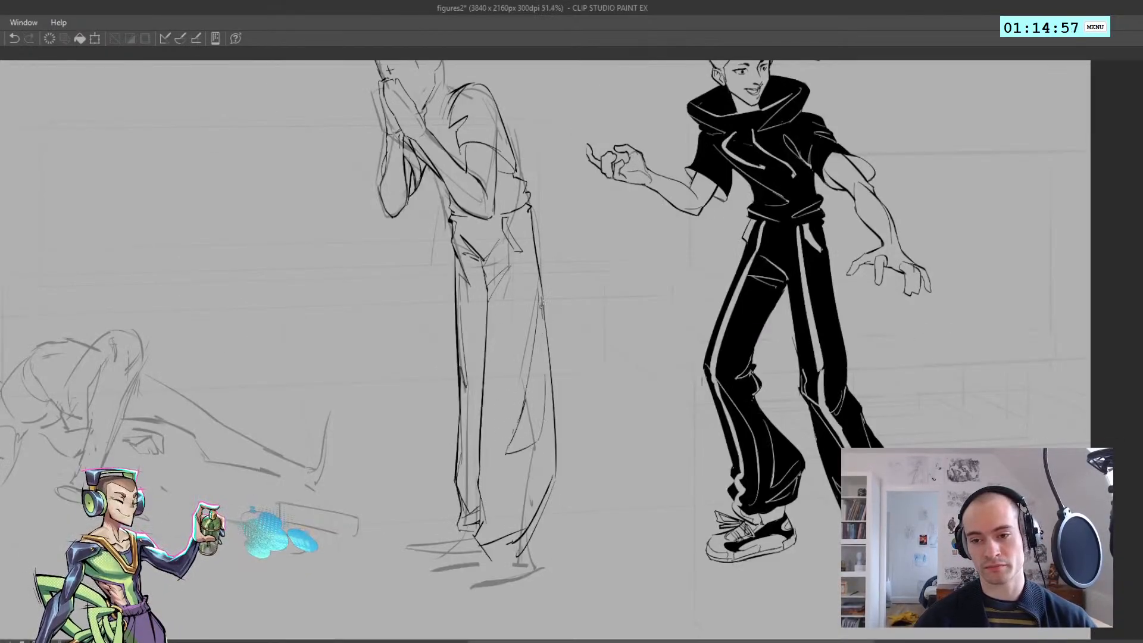
mouse_move(485, 390)
mouse_down()
mouse_move(493, 516)
mouse_move(512, 502)
mouse_up()
key(ctrl+z)
Add slanted fold lines on the near trouser leg's lower part, running from both edges toward the cuff
key(ctrl+z)
key(h)
scroll(507, 491, up, 1)
key(ctrl+z)
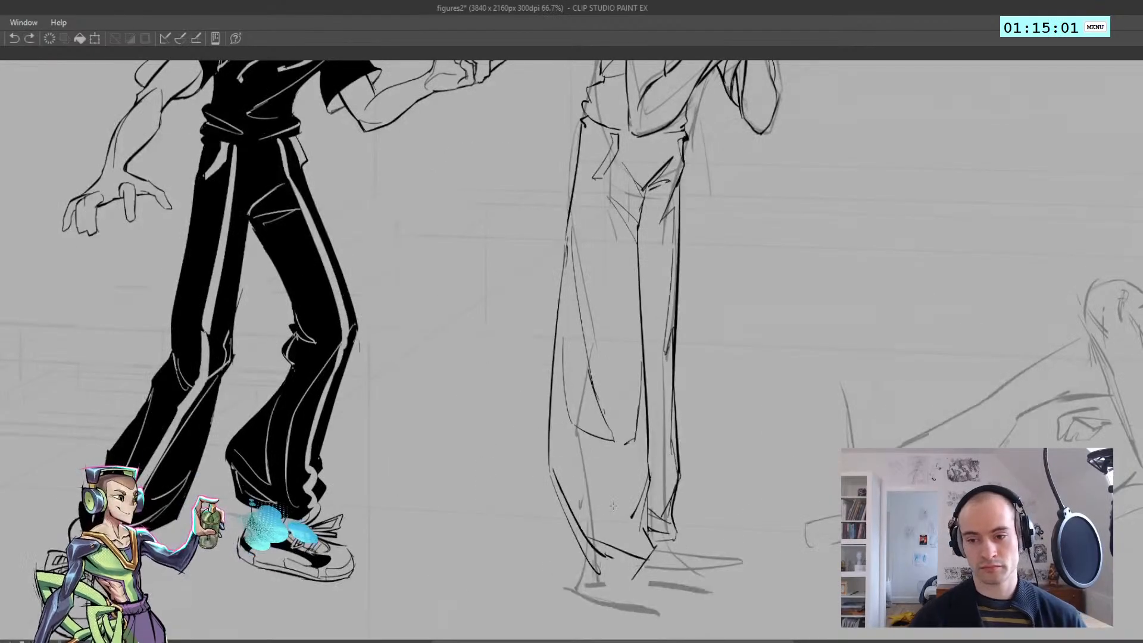
key(ctrl+z)
drag(649, 476, 622, 527)
drag(581, 500, 626, 528)
Add short fold strokes along the inner edge of the near trouser leg between knee and cuff
key(ctrl+z)
drag(553, 413, 572, 493)
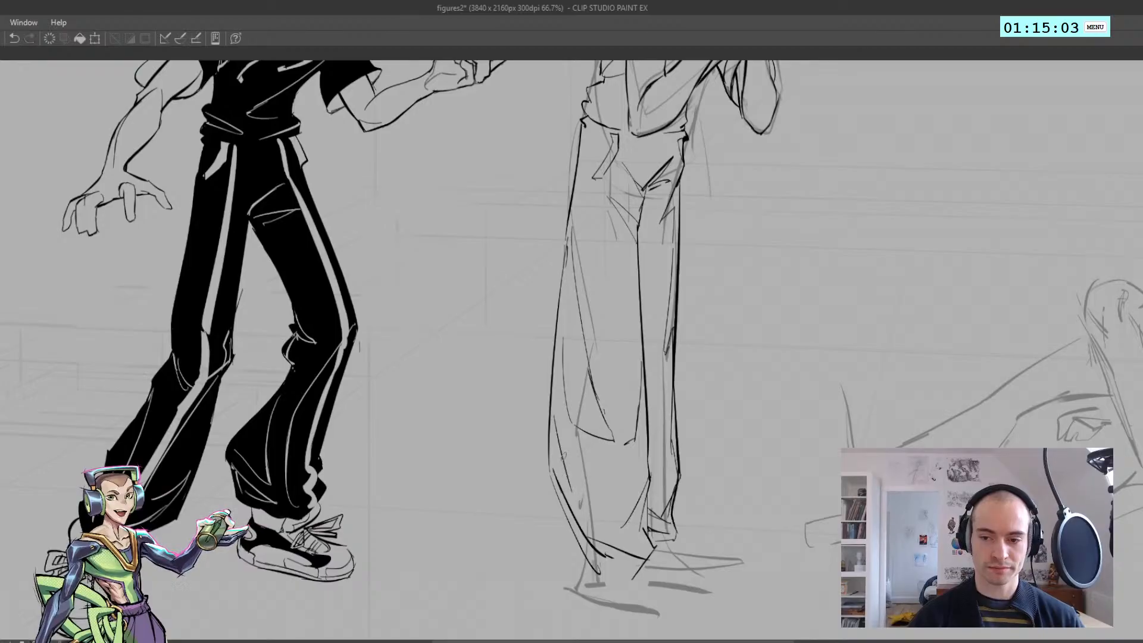
drag(562, 446, 572, 497)
drag(572, 496, 619, 526)
key(h)
scroll(536, 462, down, 2)
scroll(503, 462, up, 1)
key(ctrl+z)
mouse_move(495, 426)
mouse_down()
mouse_move(512, 477)
mouse_move(506, 450)
mouse_up()
key(ctrl+z)
drag(505, 445, 515, 493)
key(ctrl+z)
scroll(514, 489, down, 3)
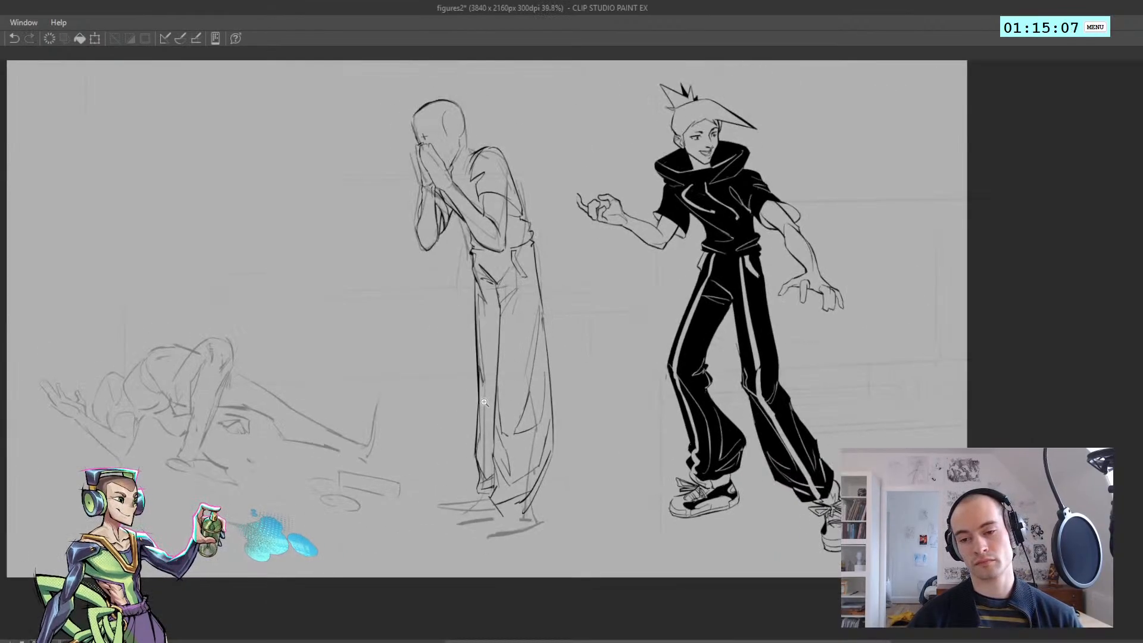
Examine the standing figure's trouser folds and overall proportions beside the finished black-clad figure, in mirrored and normal views
key(h)
scroll(708, 79, up, 2)
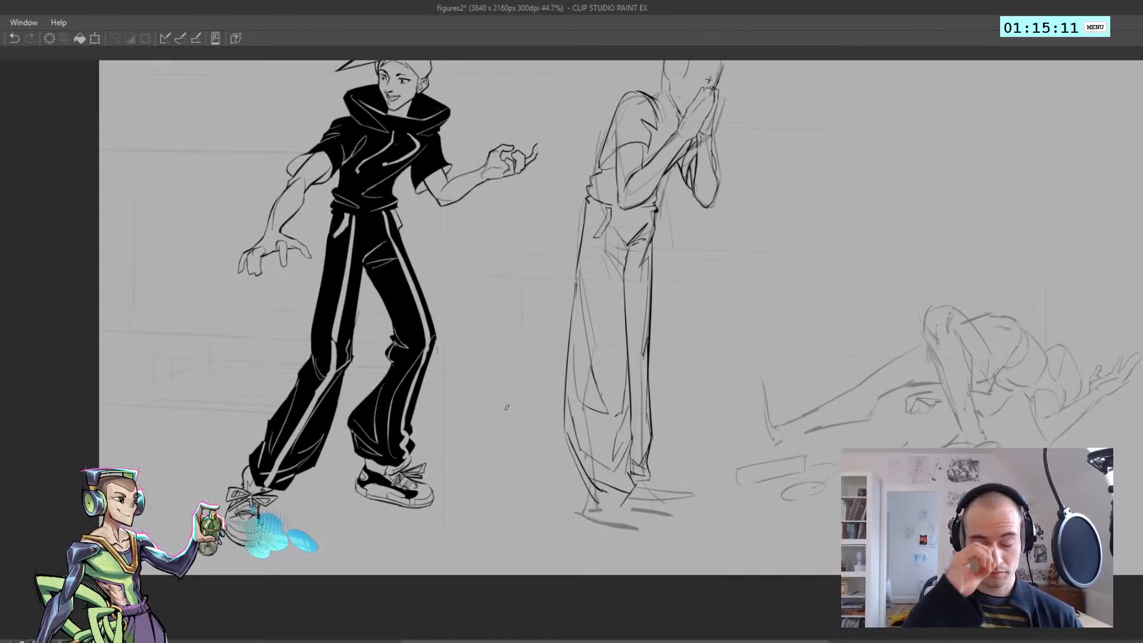
scroll(494, 351, down, 3)
key(h)
scroll(494, 352, up, 3)
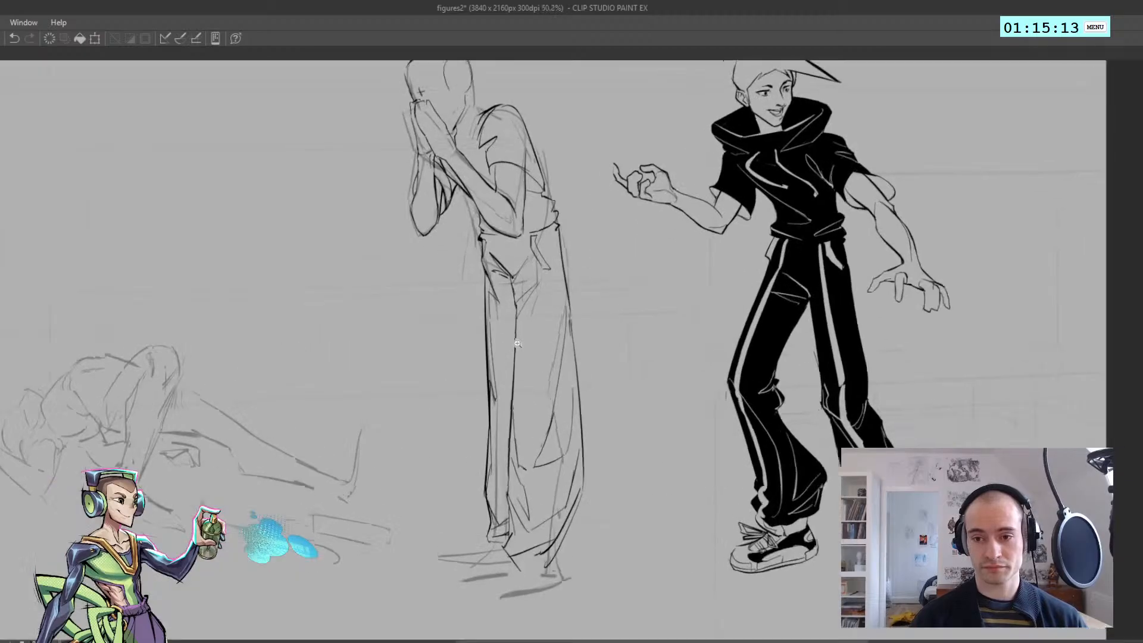
scroll(444, 368, down, 3)
scroll(447, 357, up, 4)
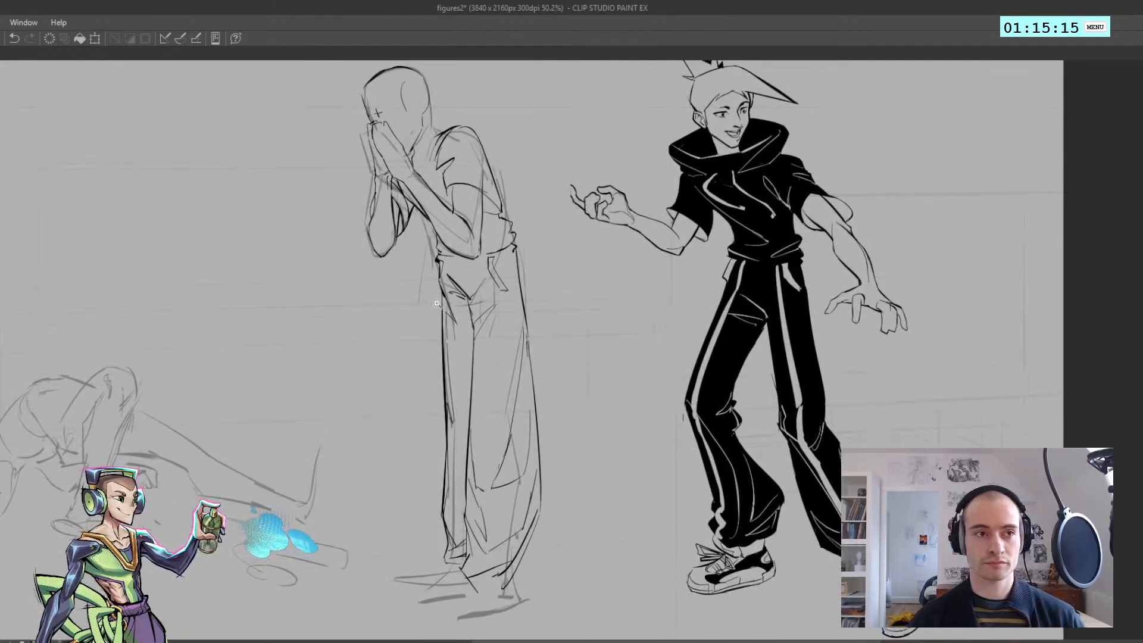
scroll(450, 342, down, 3)
scroll(426, 317, up, 3)
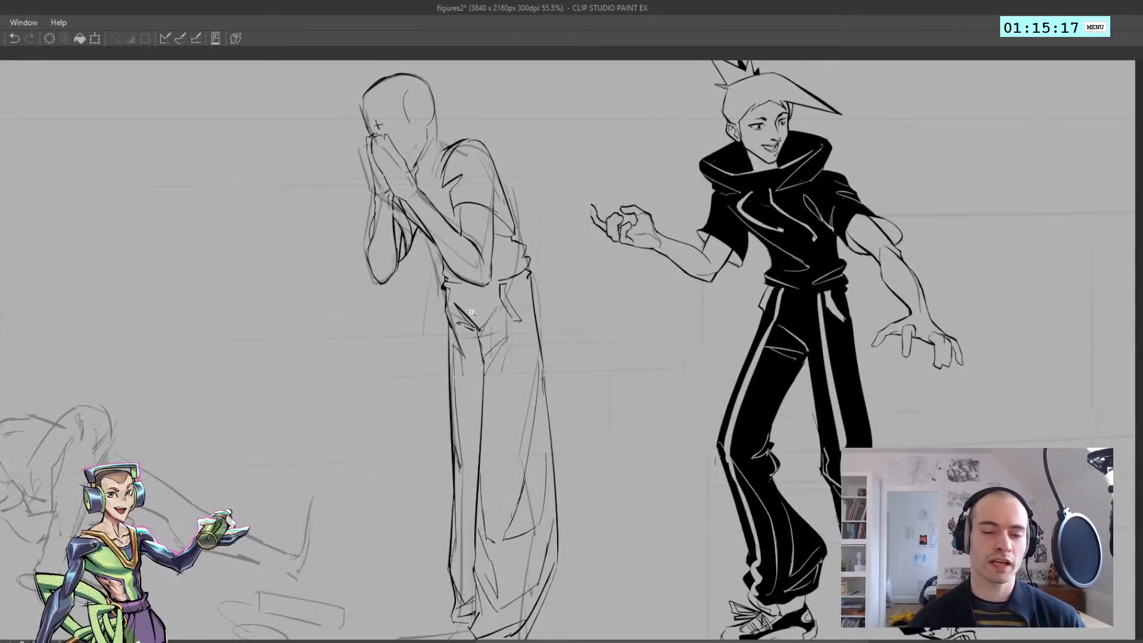
scroll(471, 323, up, 1)
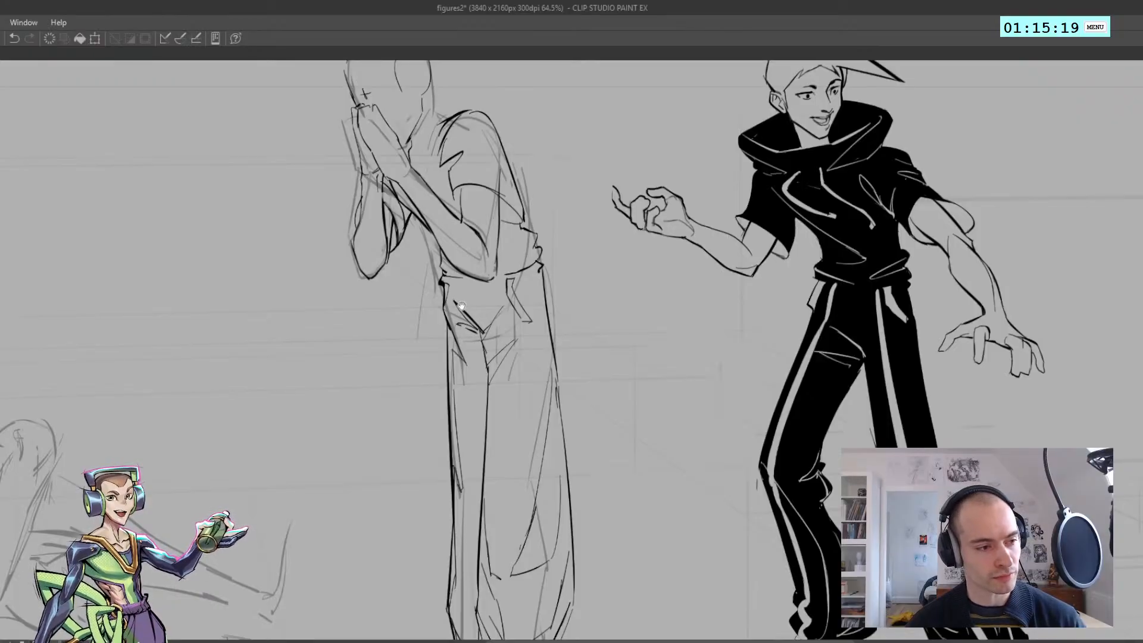
scroll(342, 230, down, 3)
scroll(357, 309, up, 2)
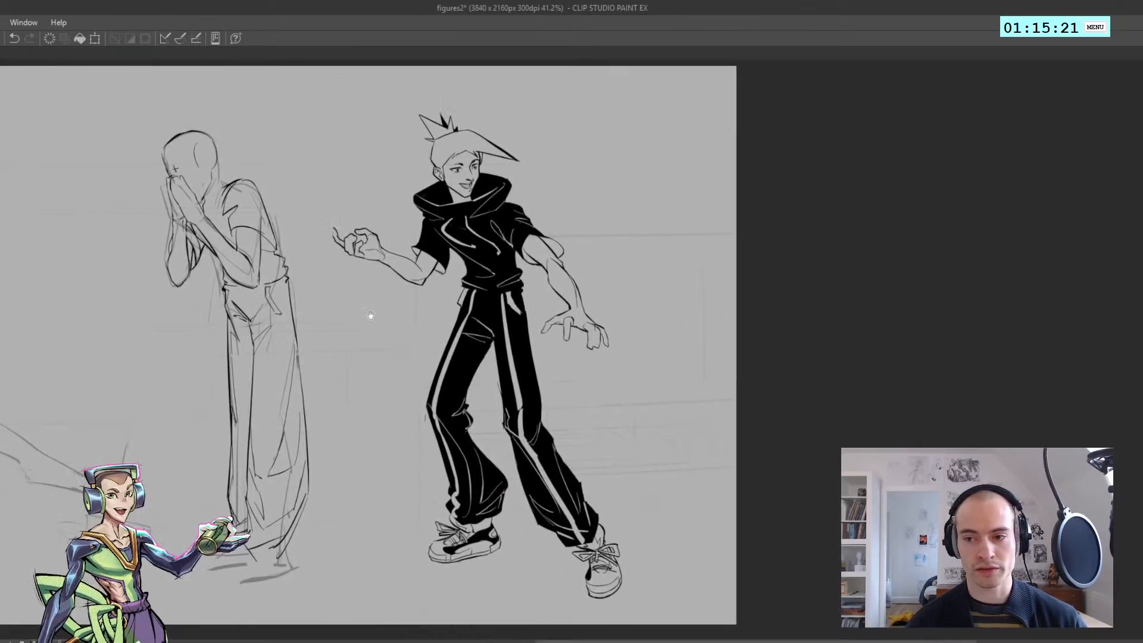
Try a double bracelet around the wrist of the black-clad figure's lowered arm
scroll(520, 347, up, 3)
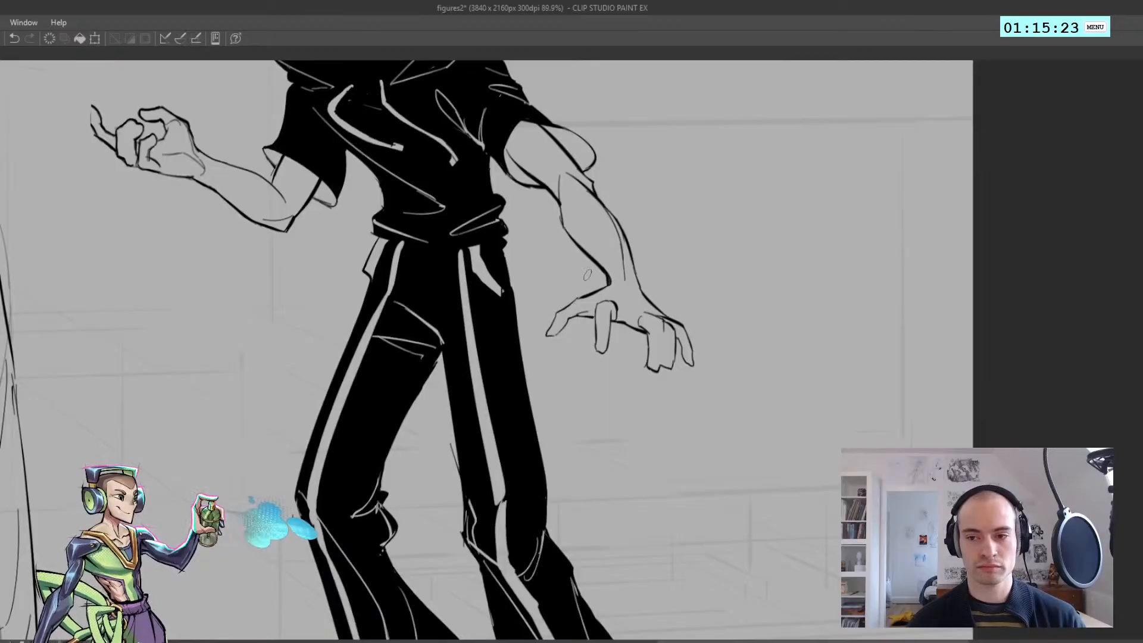
key(h)
mouse_move(456, 276)
mouse_down()
mouse_move(445, 298)
mouse_move(475, 281)
mouse_move(444, 299)
mouse_move(447, 285)
mouse_move(487, 290)
mouse_move(456, 276)
mouse_up()
key(ctrl+z)
key(ctrl+z)
key(ctrl+z)
key(ctrl+z)
drag(455, 278, 479, 282)
key(ctrl+z)
mouse_move(478, 293)
mouse_down()
mouse_move(430, 283)
mouse_move(465, 289)
mouse_up()
mouse_move(458, 277)
mouse_down()
mouse_move(475, 275)
mouse_move(454, 292)
mouse_up()
key(ctrl+z)
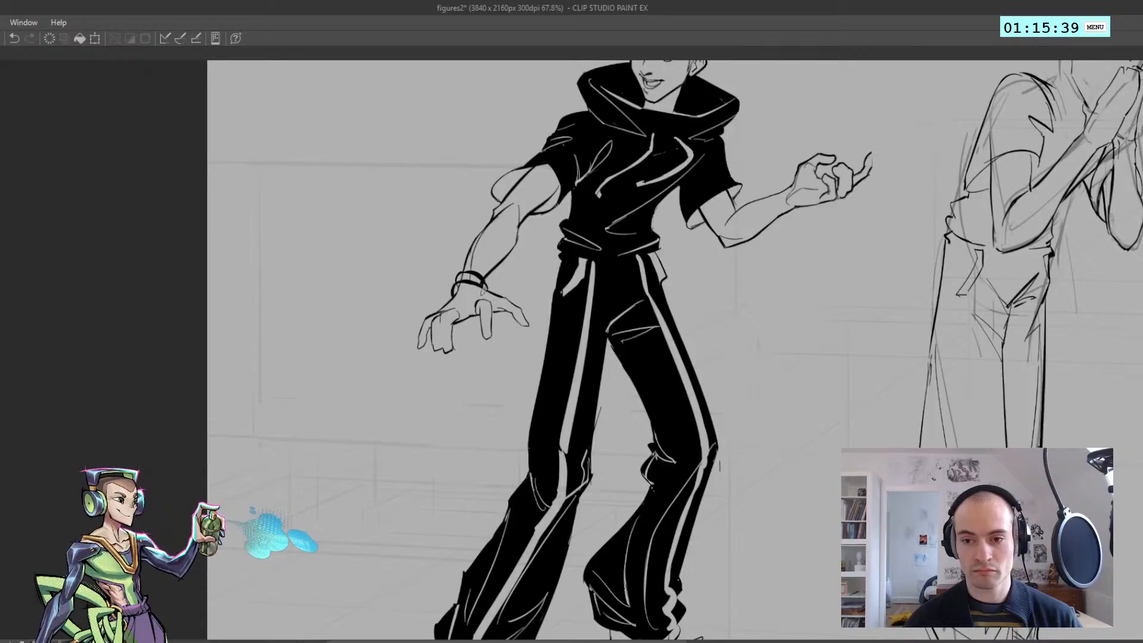
drag(481, 280, 487, 288)
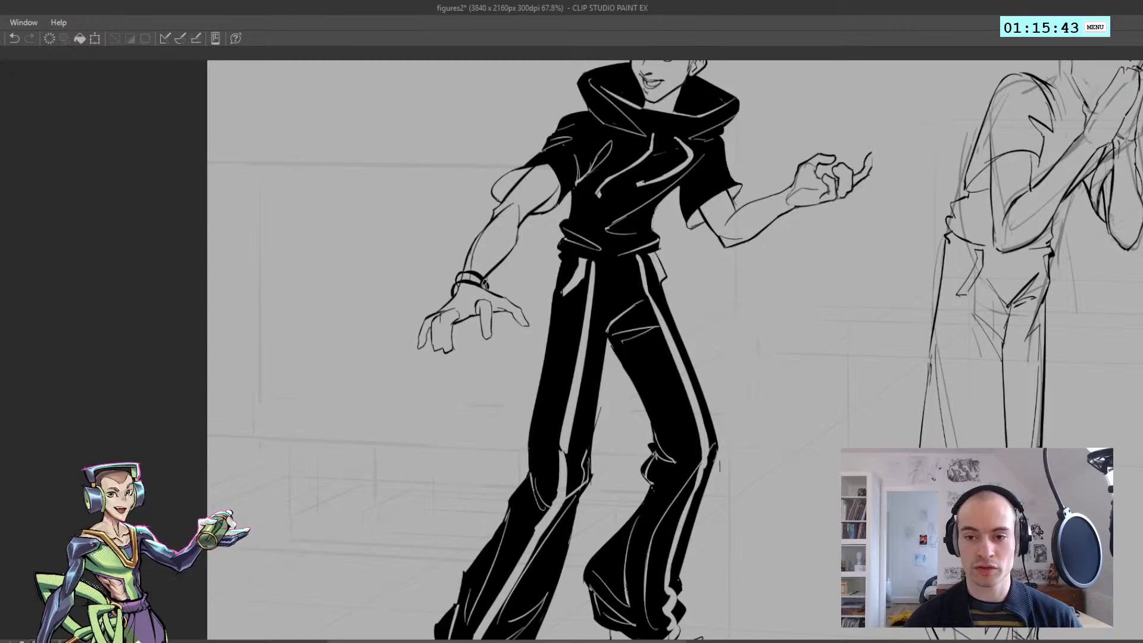
scroll(484, 282, up, 2)
key(h)
scroll(469, 328, down, 5)
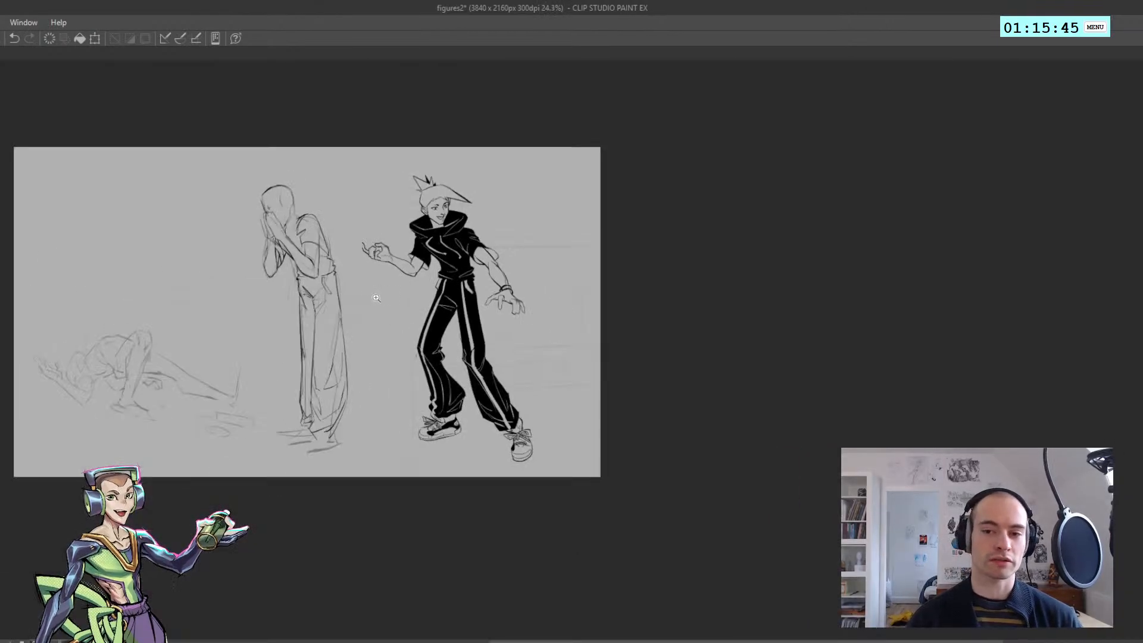
Redraw the bracelet's first curved band around the black-clad figure's lowered wrist
scroll(376, 298, up, 3)
scroll(348, 289, down, 2)
scroll(348, 289, up, 3)
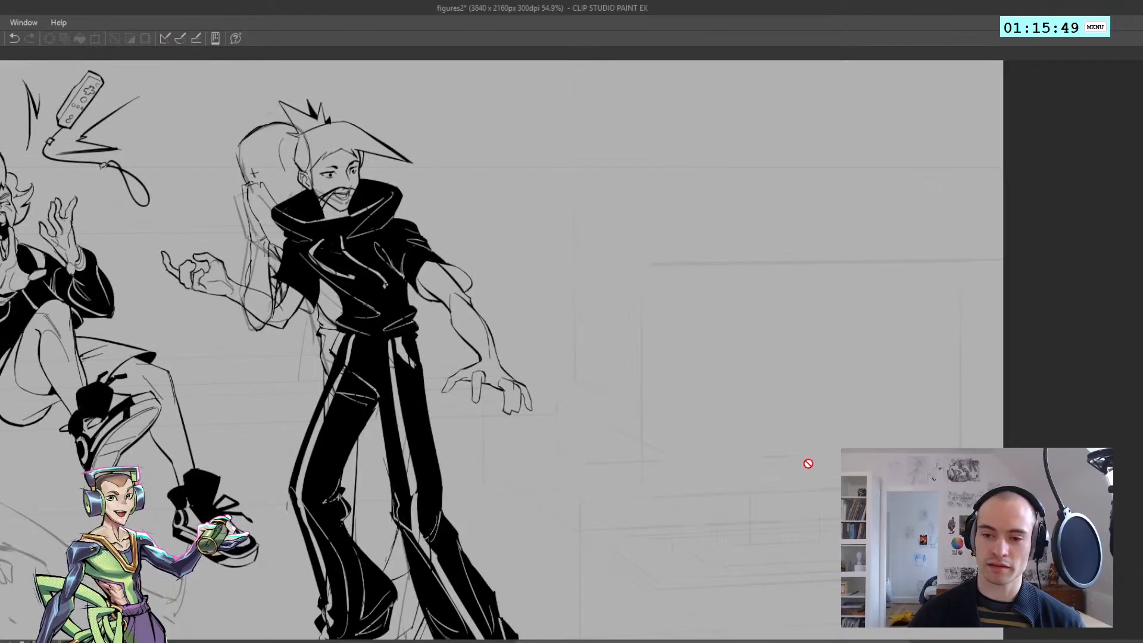
key(h)
scroll(523, 357, up, 3)
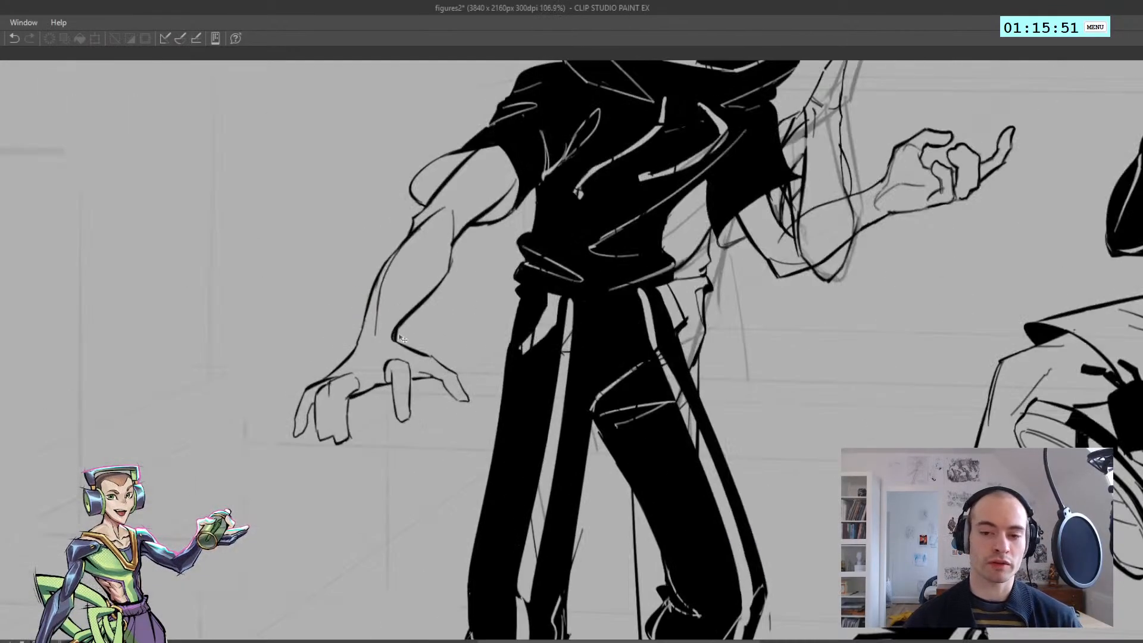
mouse_move(355, 351)
mouse_down()
mouse_move(401, 337)
mouse_move(352, 340)
mouse_move(388, 338)
mouse_move(371, 327)
mouse_move(357, 343)
mouse_move(392, 343)
mouse_move(356, 352)
mouse_move(395, 338)
mouse_up()
key(ctrl+z)
key(ctrl+z)
key(ctrl+z)
key(ctrl+z)
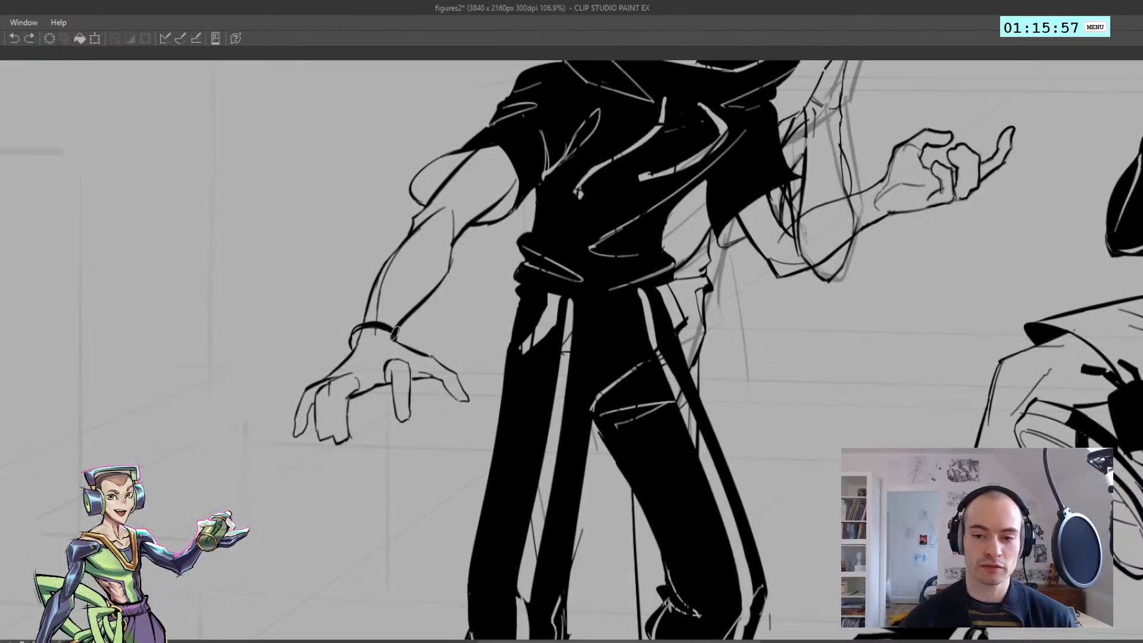
key(ctrl+z)
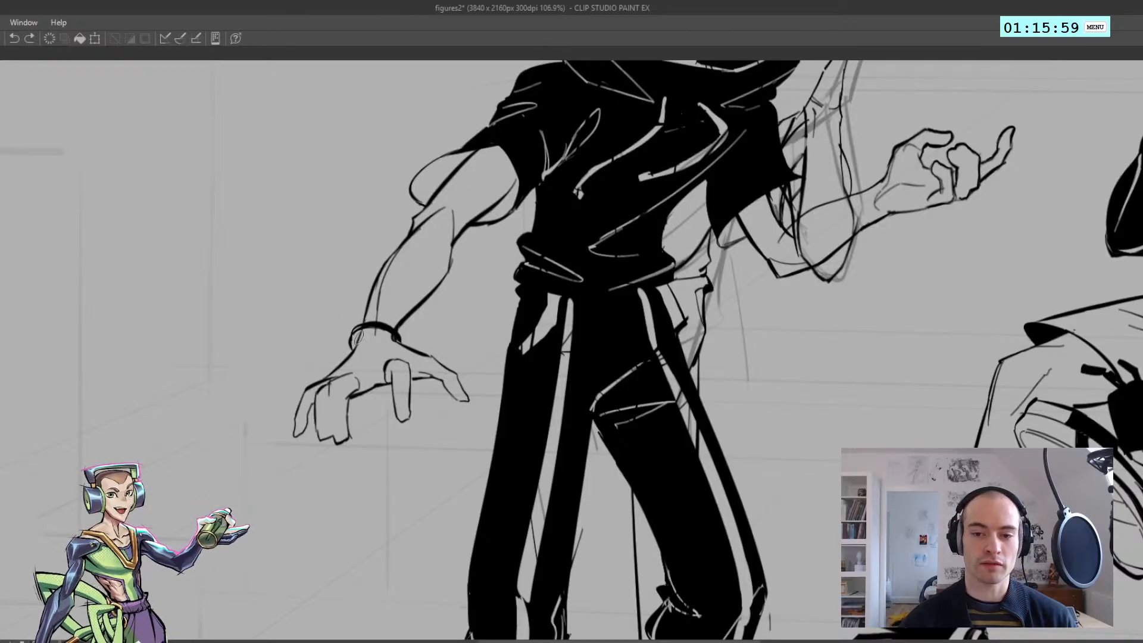
Draw a second band below the first around the lowered wrist to complete the bracelet
mouse_move(354, 337)
mouse_down()
mouse_move(386, 331)
mouse_move(358, 328)
mouse_move(372, 315)
mouse_move(361, 317)
mouse_move(373, 327)
mouse_move(387, 315)
mouse_move(377, 331)
mouse_move(397, 343)
mouse_move(376, 314)
mouse_move(405, 333)
mouse_move(374, 312)
mouse_move(407, 341)
mouse_move(370, 309)
mouse_move(517, 326)
mouse_move(475, 399)
mouse_move(373, 327)
mouse_move(403, 346)
mouse_move(430, 340)
mouse_move(384, 350)
mouse_up()
key(ctrl+z)
key(ctrl+z)
key(ctrl+z)
key(ctrl+z)
key(ctrl+z)
key(ctrl+z)
key(h)
key(h)
key(ctrl+z)
key(h)
drag(387, 351, 224, 318)
key(h)
key(h)
Create a new layer and refine the hem line across the standing figure's waist
drag(415, 355, 437, 356)
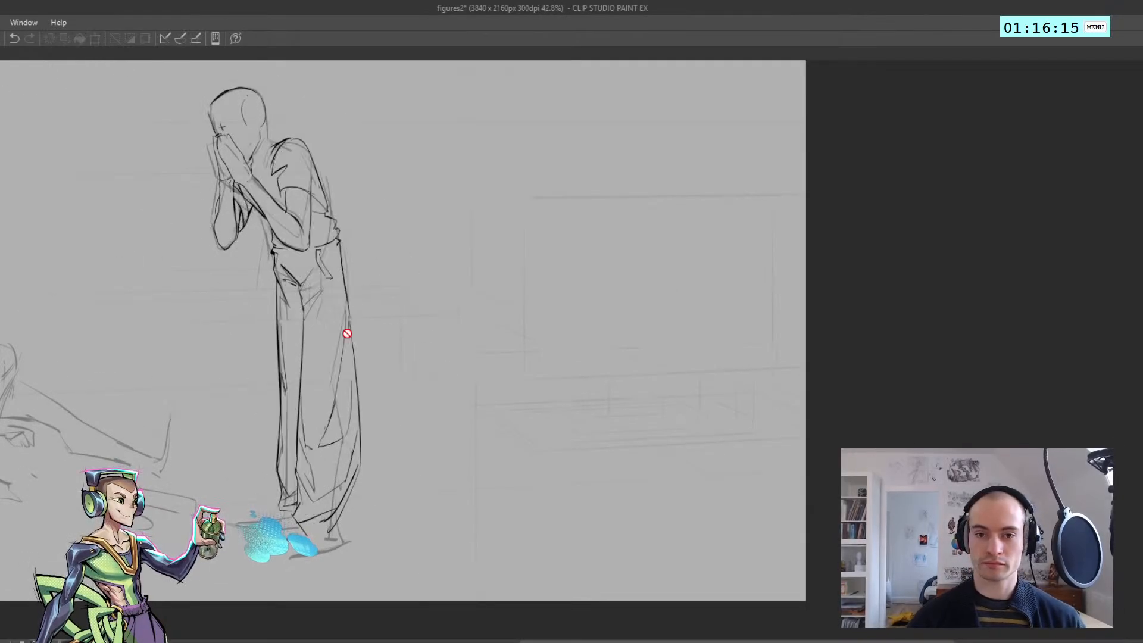
drag(347, 334, 431, 378)
drag(356, 262, 384, 298)
key(ctrl+shift+n)
drag(410, 256, 378, 263)
key(h)
click(480, 298)
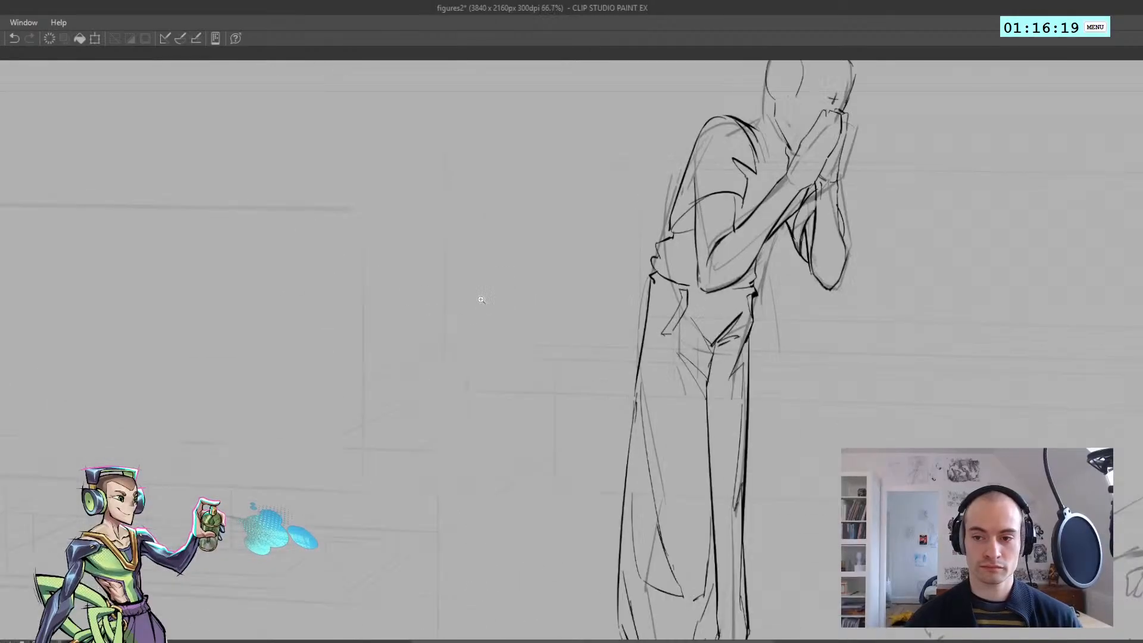
drag(649, 294, 370, 293)
click(370, 290)
drag(361, 248, 396, 277)
key(ctrl+z)
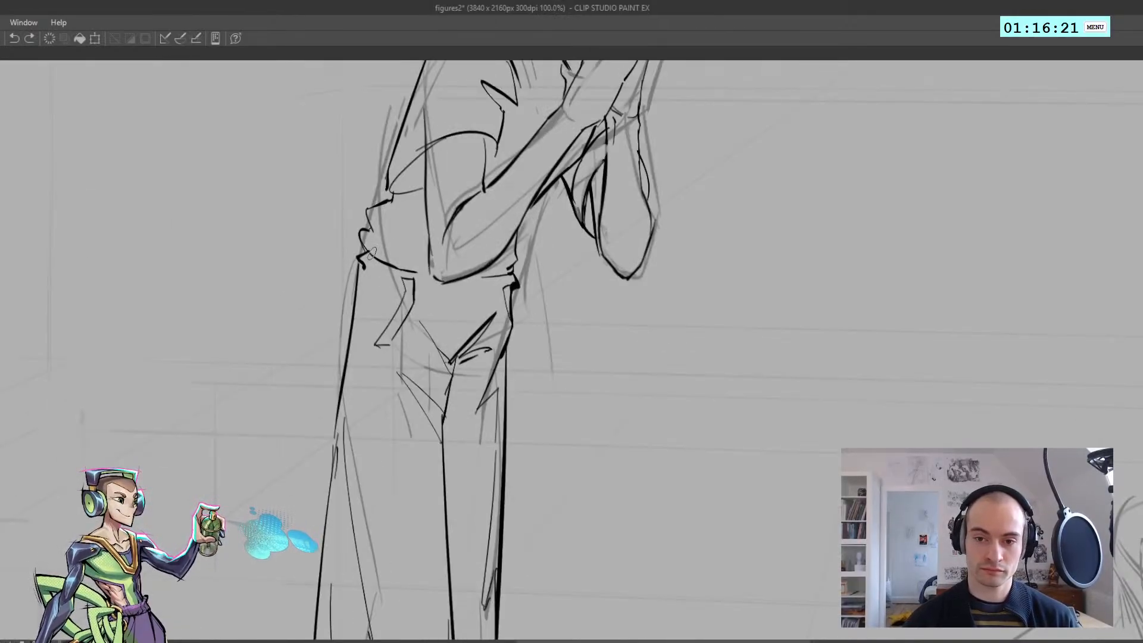
key(ctrl+z)
mouse_move(361, 240)
mouse_down()
mouse_move(412, 278)
mouse_move(484, 278)
mouse_up()
key(ctrl+z)
mouse_move(545, 247)
mouse_down()
mouse_move(448, 355)
mouse_move(357, 361)
mouse_up()
Select the standing figure's upper body down to the upper thighs with the lasso, scale it down slightly and deselect
key(h)
drag(450, 318, 462, 348)
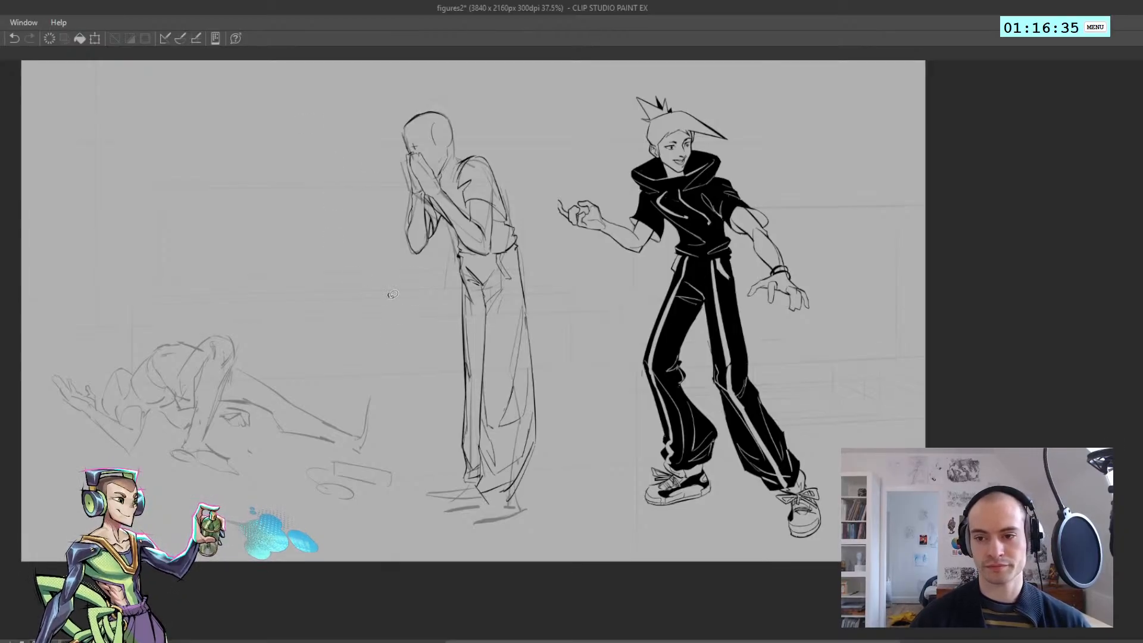
drag(390, 297, 447, 282)
key(ctrl+z)
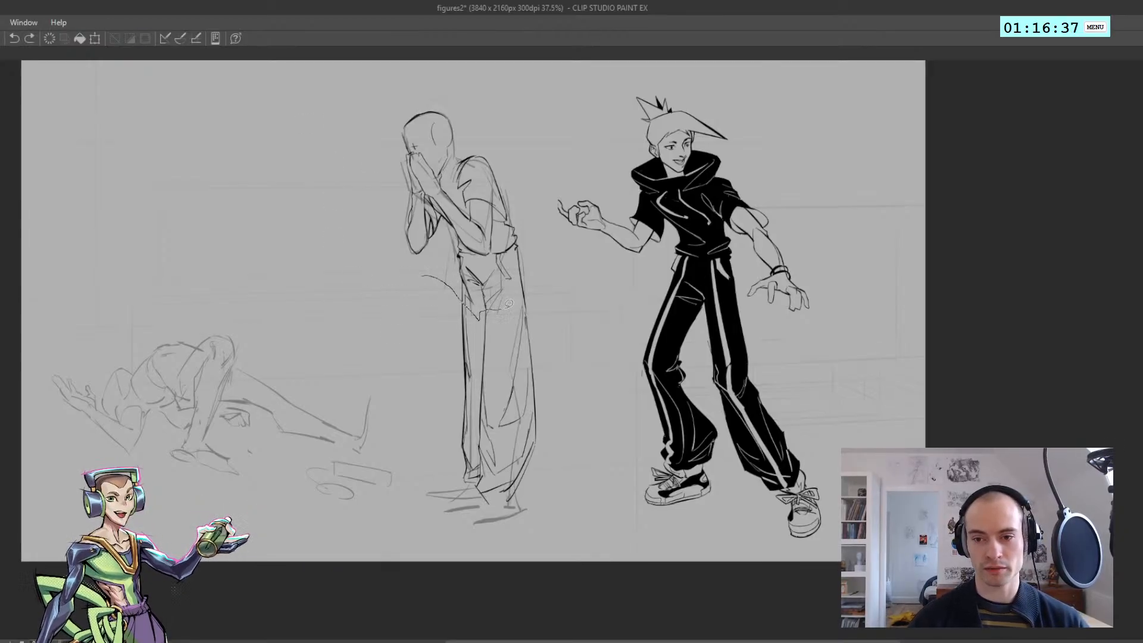
drag(522, 132, 395, 64)
drag(353, 147, 350, 149)
key(ctrl+t)
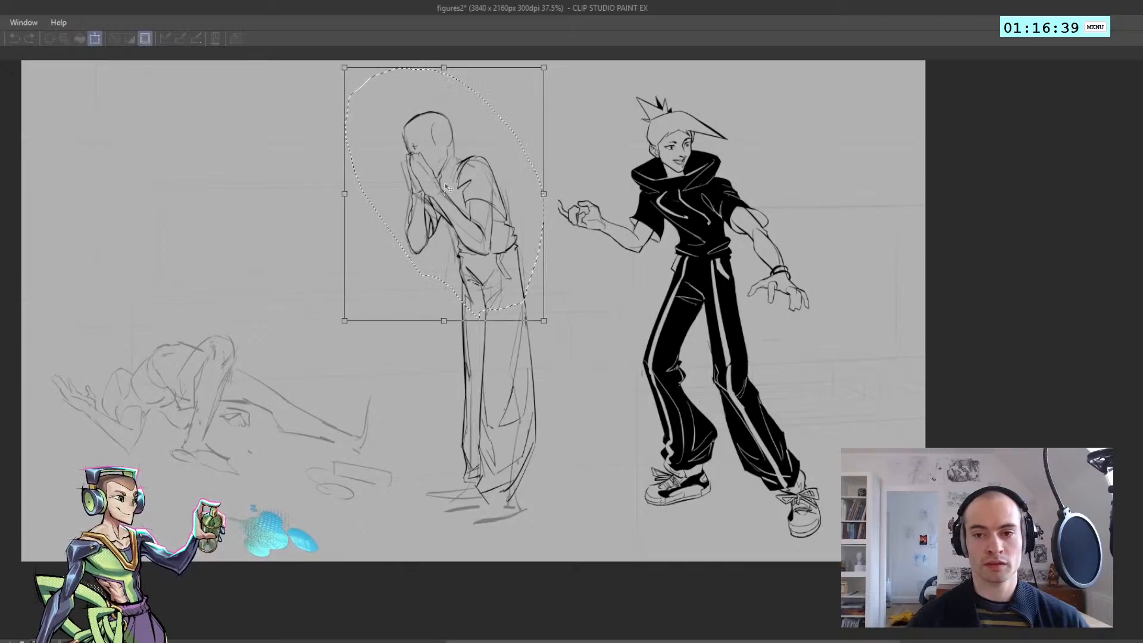
drag(443, 320, 444, 309)
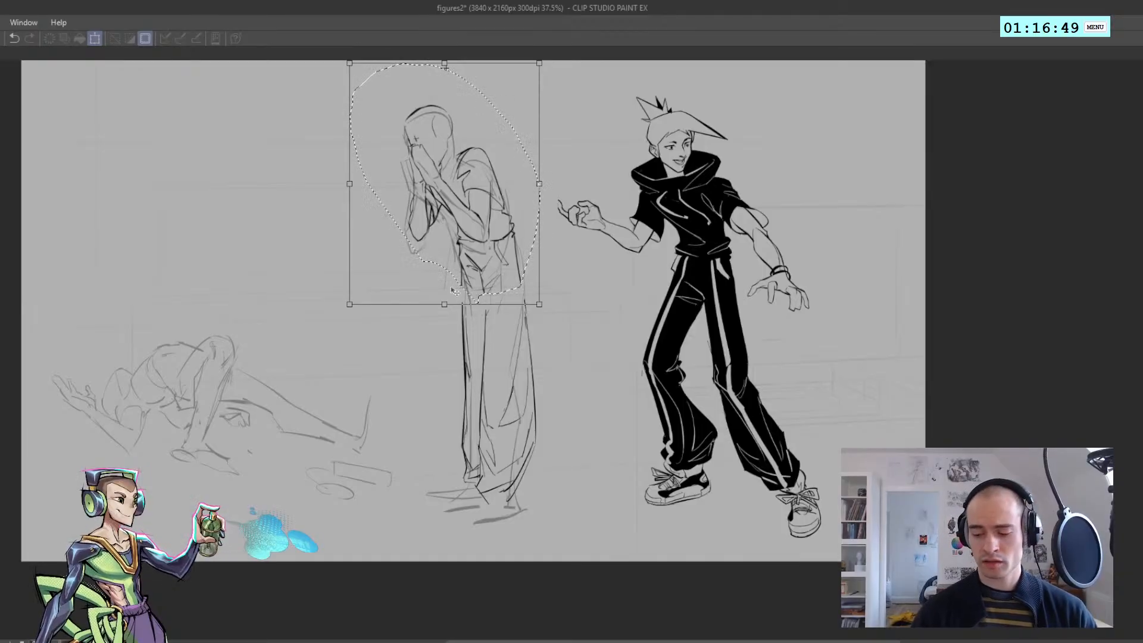
key(Return)
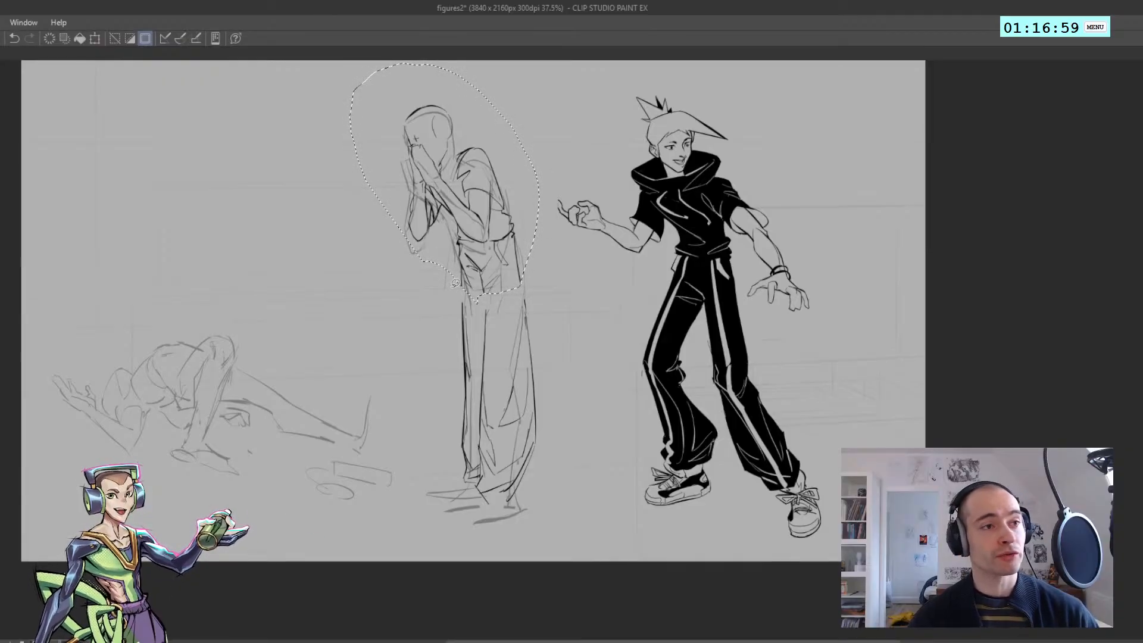
key(ctrl+d)
Reconnect the far trouser leg's outer line across the gap at the upper thigh
scroll(455, 283, up, 3)
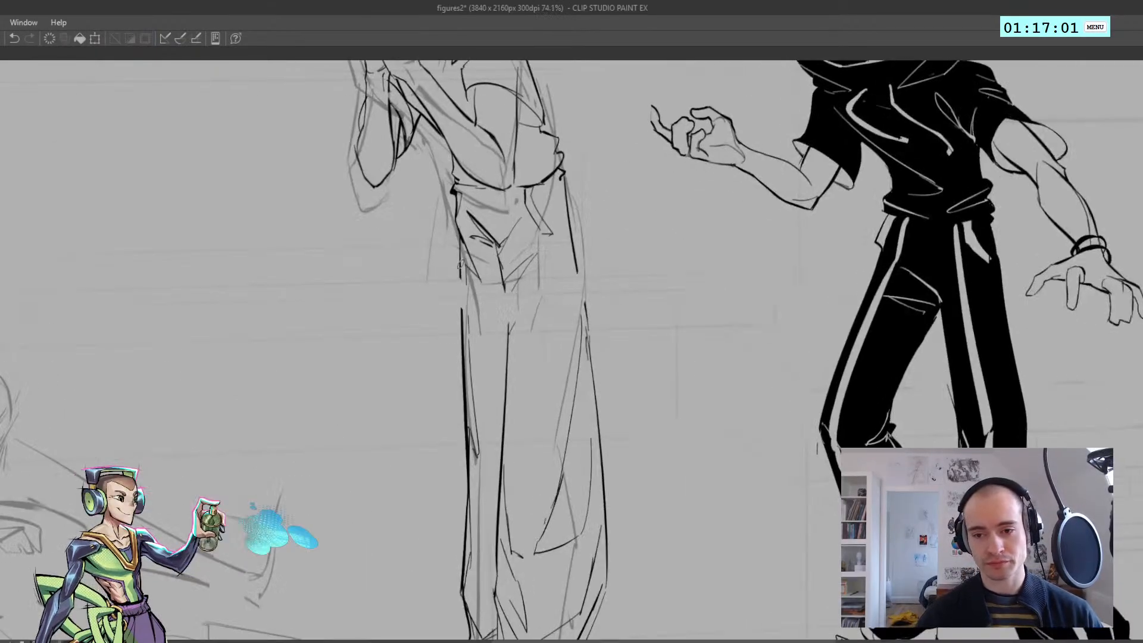
key(ctrl+z)
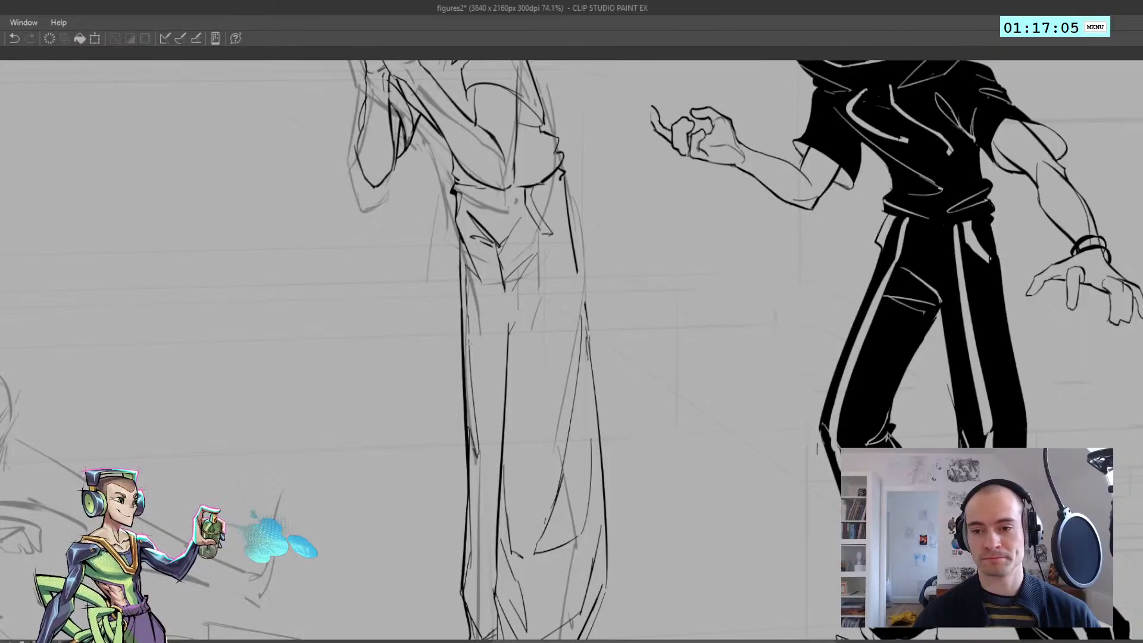
key(ctrl+z)
drag(466, 284, 470, 338)
key(ctrl+z)
Bridge the gap in the line between the two trouser legs just below the crotch
mouse_move(499, 273)
mouse_down()
mouse_move(480, 258)
mouse_move(491, 325)
mouse_up()
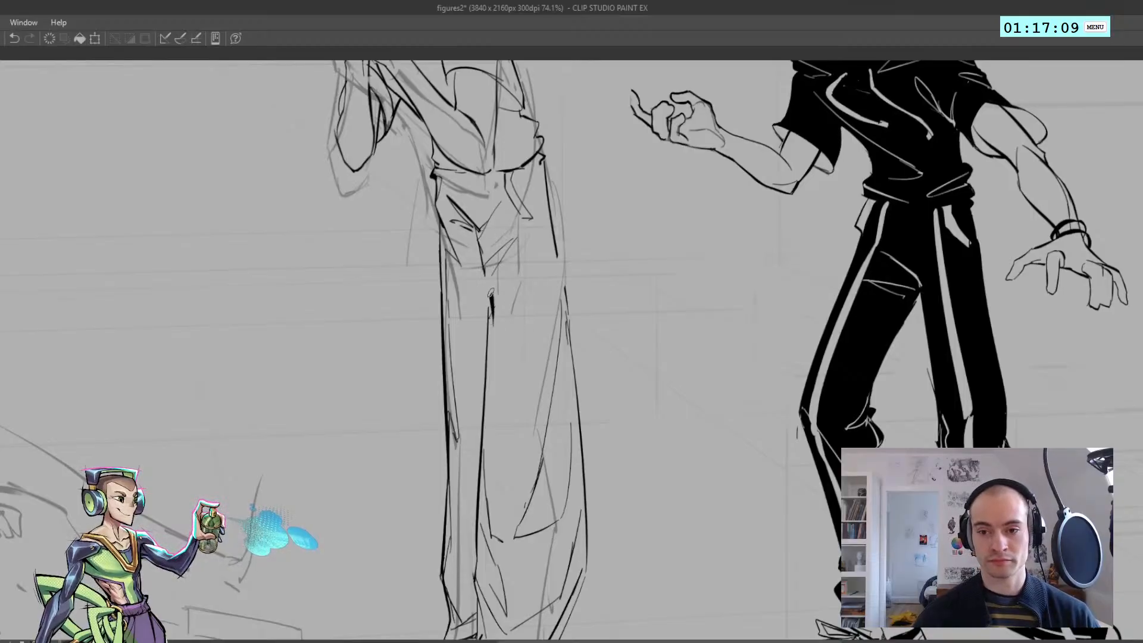
key(ctrl+z)
mouse_move(484, 266)
mouse_down()
mouse_move(489, 327)
mouse_move(489, 309)
mouse_up()
key(ctrl+z)
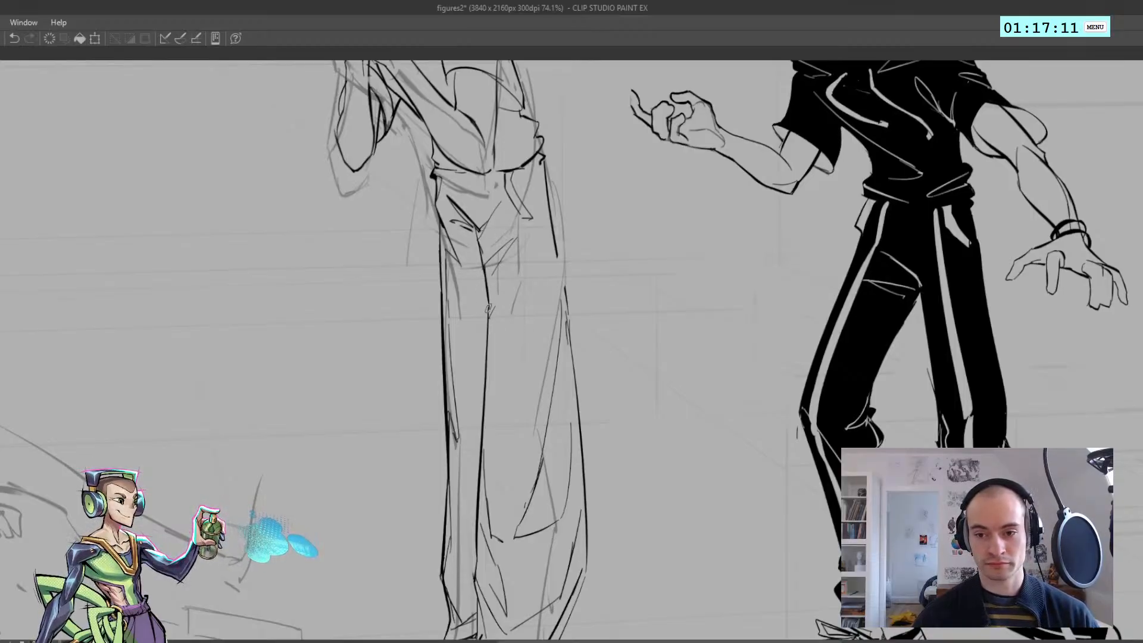
Reconnect the near trouser leg's outer line across the gap below the hip
key(ctrl+z)
mouse_move(555, 243)
mouse_down()
mouse_move(568, 331)
mouse_move(466, 208)
mouse_move(332, 222)
mouse_up()
key(ctrl+z)
key(ctrl+z)
key(ctrl+z)
Close the remaining gap in the near trouser leg's outer line at the upper thigh of the standing figure
drag(368, 213, 337, 180)
drag(428, 188, 455, 200)
drag(369, 176, 321, 202)
scroll(321, 202, up, 1)
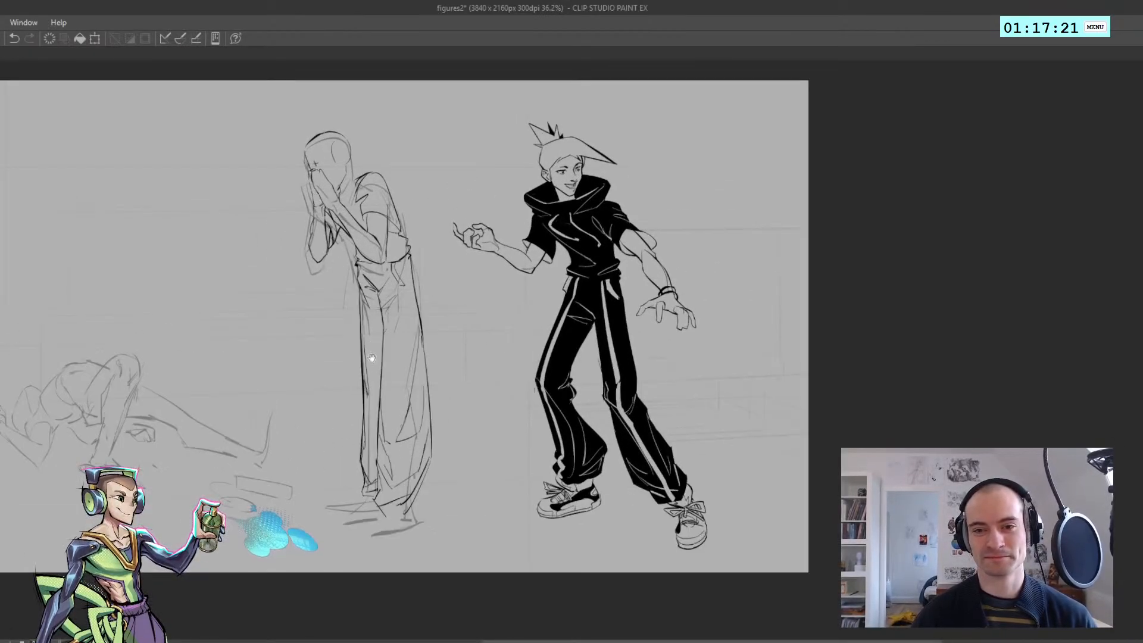
Transform the standing figure's line art to stretch it slightly taller
key(ctrl+t)
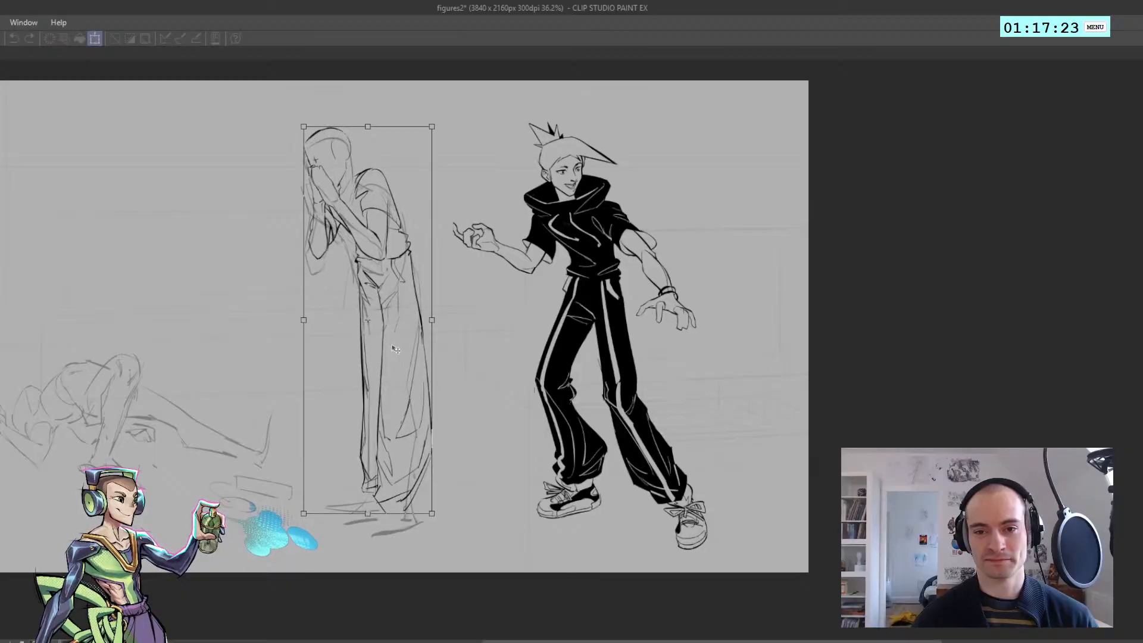
key(Escape)
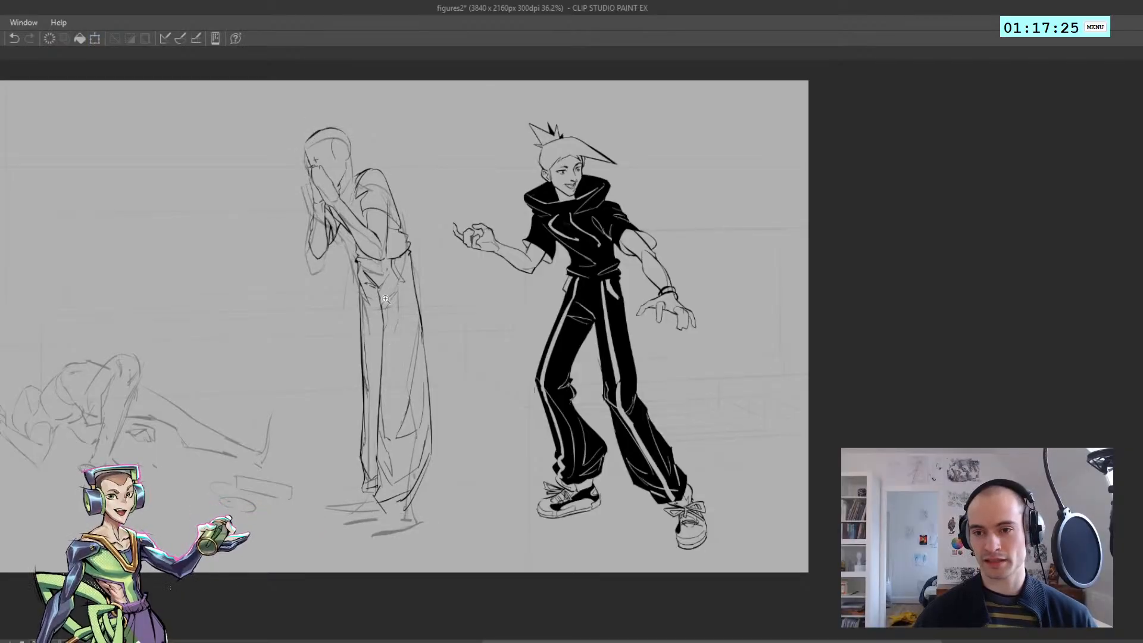
mouse_move(386, 299)
mouse_down()
mouse_move(327, 299)
mouse_move(364, 299)
mouse_up()
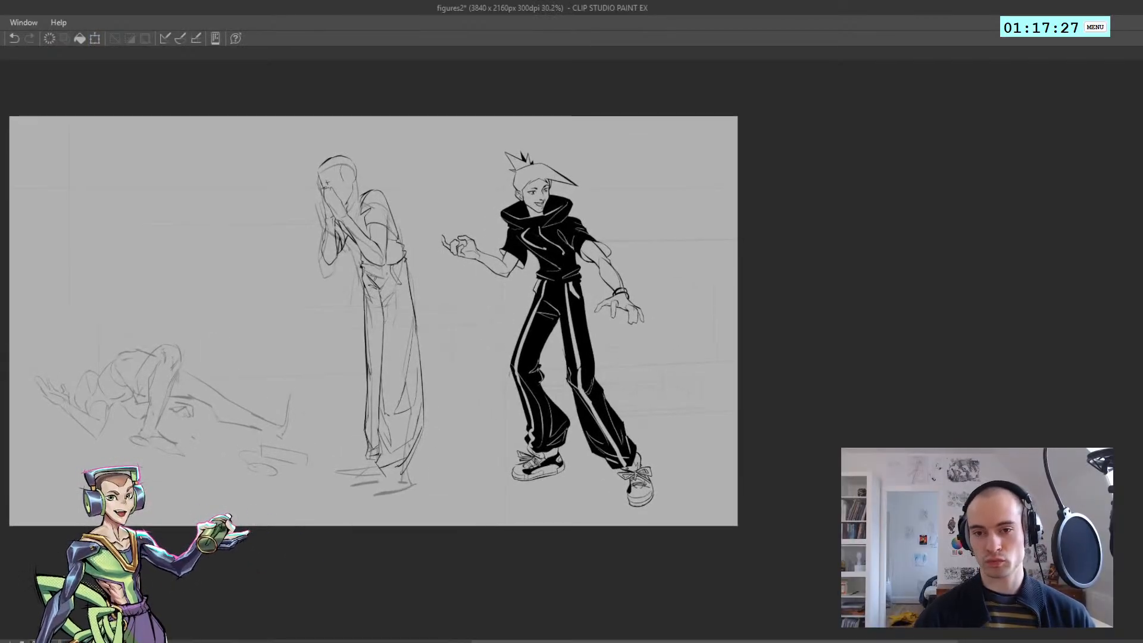
scroll(382, 280, up, 1)
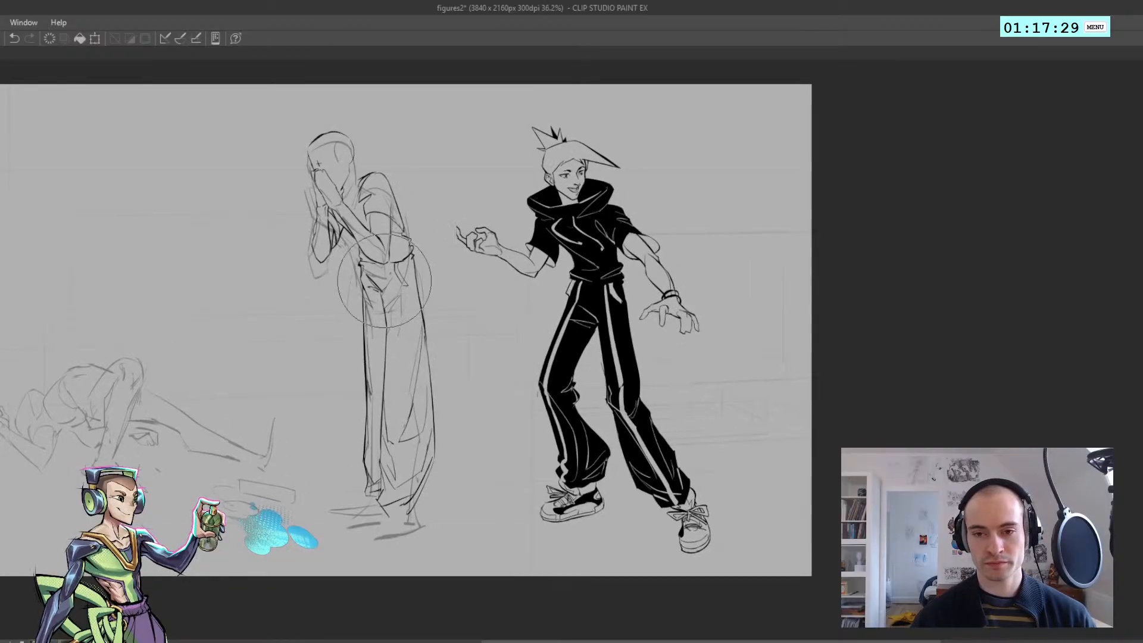
scroll(384, 280, up, 2)
scroll(383, 277, up, 1)
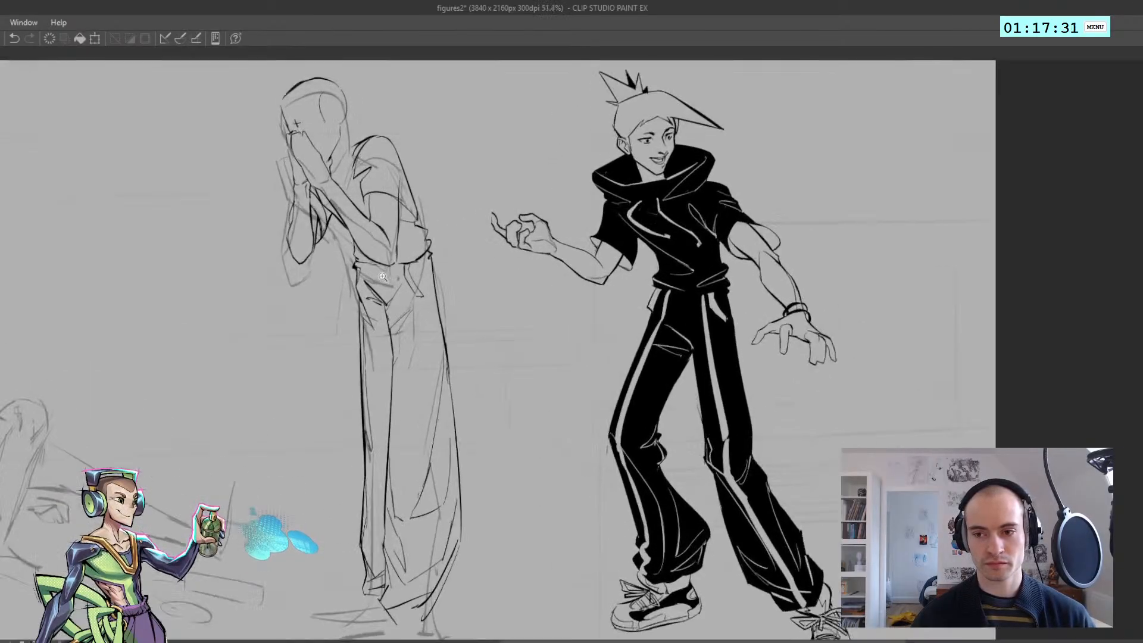
Try to adjust the standing figure's hip area with a lasso selection, then undo the changes
mouse_move(351, 299)
mouse_down()
mouse_move(389, 342)
mouse_move(454, 279)
mouse_move(427, 219)
mouse_up()
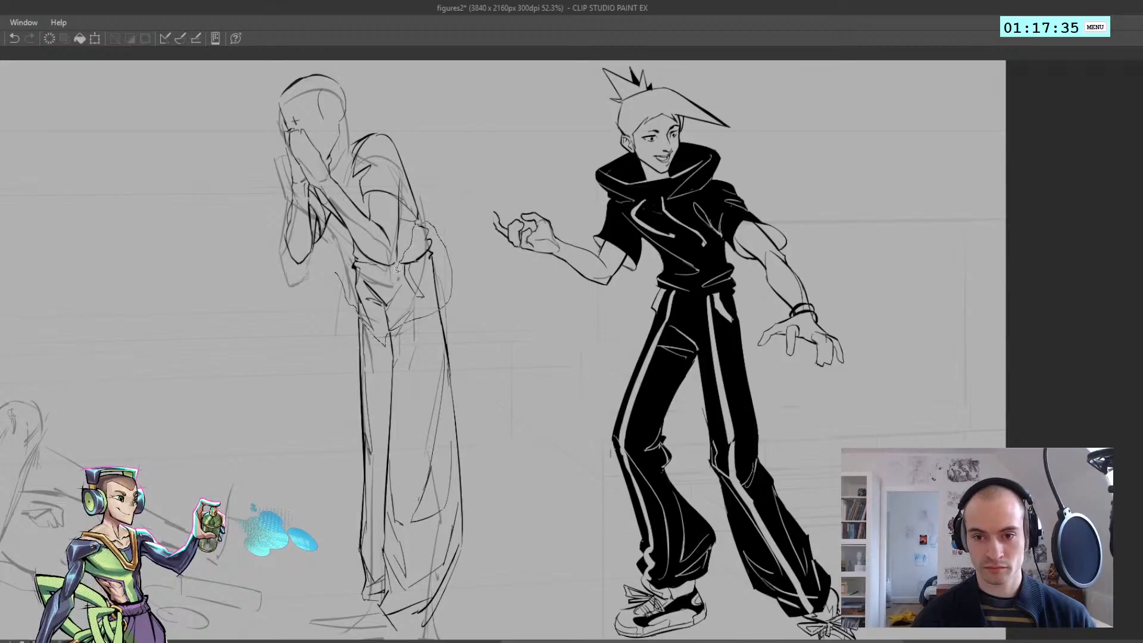
mouse_move(359, 240)
mouse_down()
mouse_move(337, 271)
mouse_move(368, 242)
mouse_move(355, 260)
mouse_move(310, 253)
mouse_up()
key(ctrl+d)
key(ctrl+z)
key(h)
key(h)
mouse_move(558, 267)
mouse_down()
mouse_move(590, 258)
mouse_move(554, 257)
mouse_move(570, 256)
mouse_up()
key(ctrl+z)
key(ctrl+z)
key(ctrl+z)
Connect the waist line across the front of the trousers beneath the near elbow and check it in a mirrored view
drag(589, 308, 571, 334)
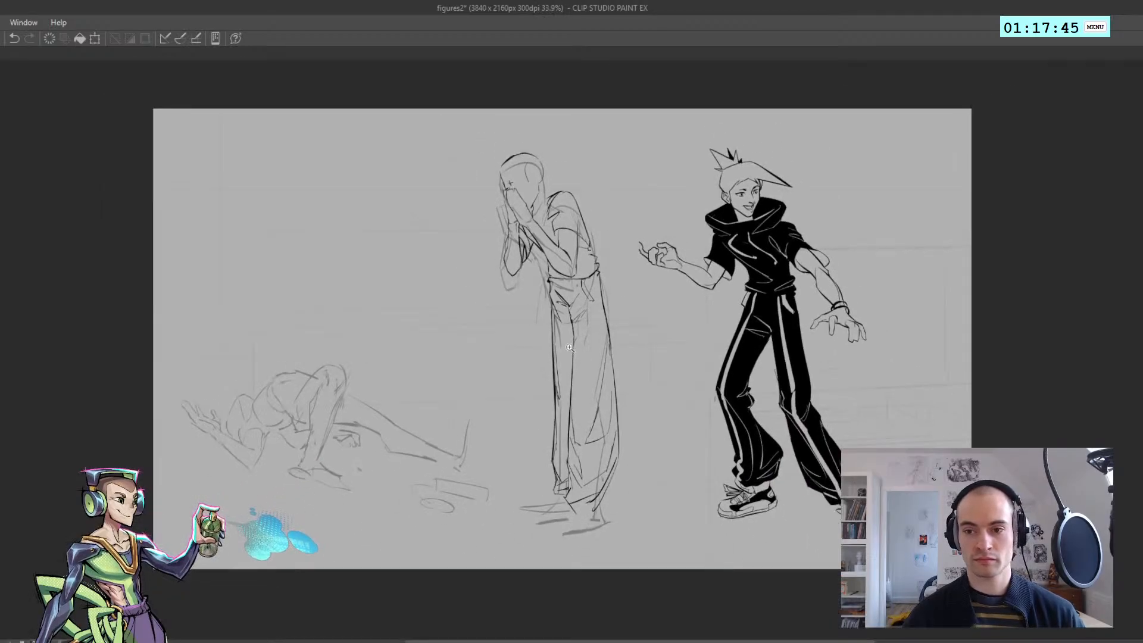
drag(566, 256, 594, 264)
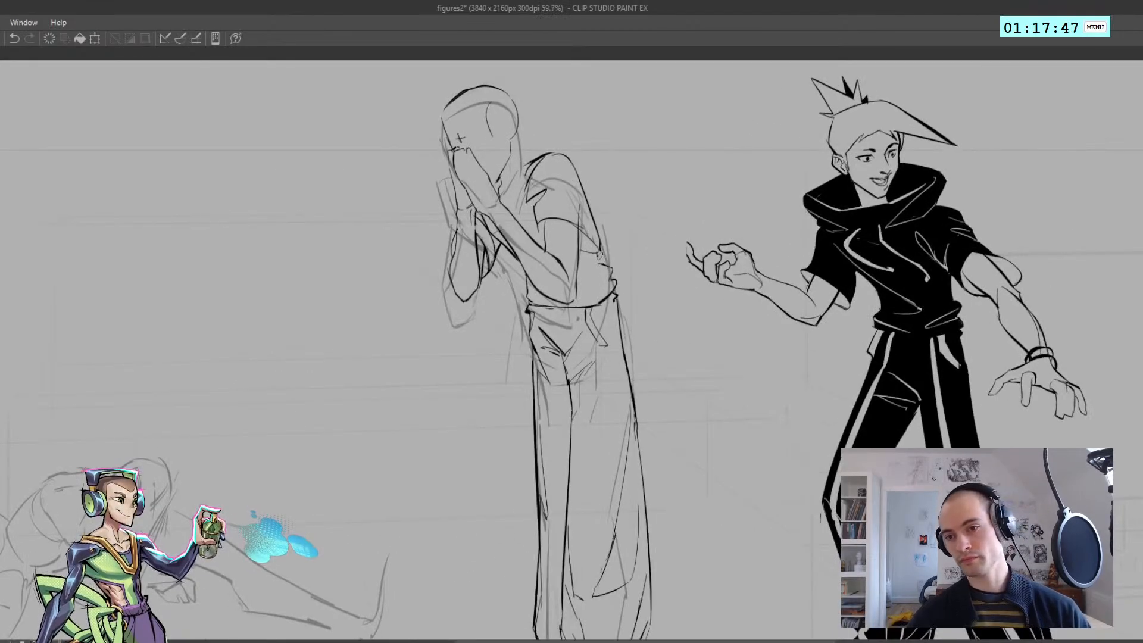
key(h)
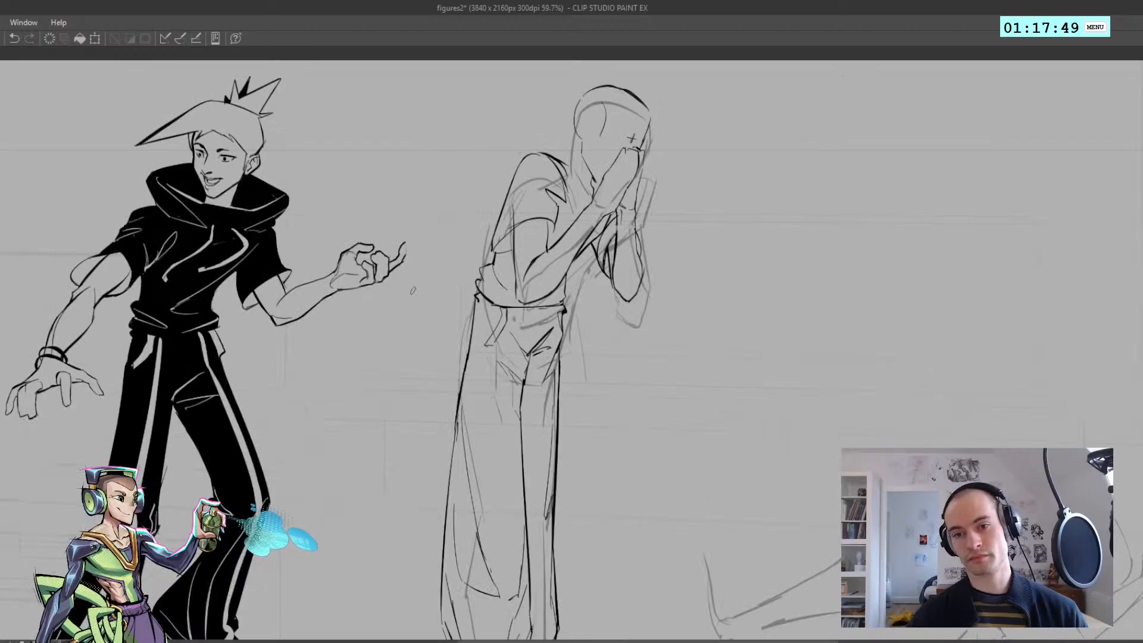
Draw the shirt's bunched folds above the waistband at the lower back, checking the shape in mirrored view
key(ctrl+z)
mouse_move(495, 272)
mouse_down()
mouse_move(598, 301)
mouse_move(511, 285)
mouse_move(487, 268)
mouse_move(506, 285)
mouse_up()
key(h)
scroll(560, 291, down, 4)
scroll(581, 295, up, 4)
key(h)
scroll(501, 298, up, 1)
key(ctrl+z)
mouse_move(506, 282)
mouse_down()
mouse_move(525, 286)
mouse_move(489, 299)
mouse_up()
key(ctrl+z)
key(h)
scroll(489, 300, up, 1)
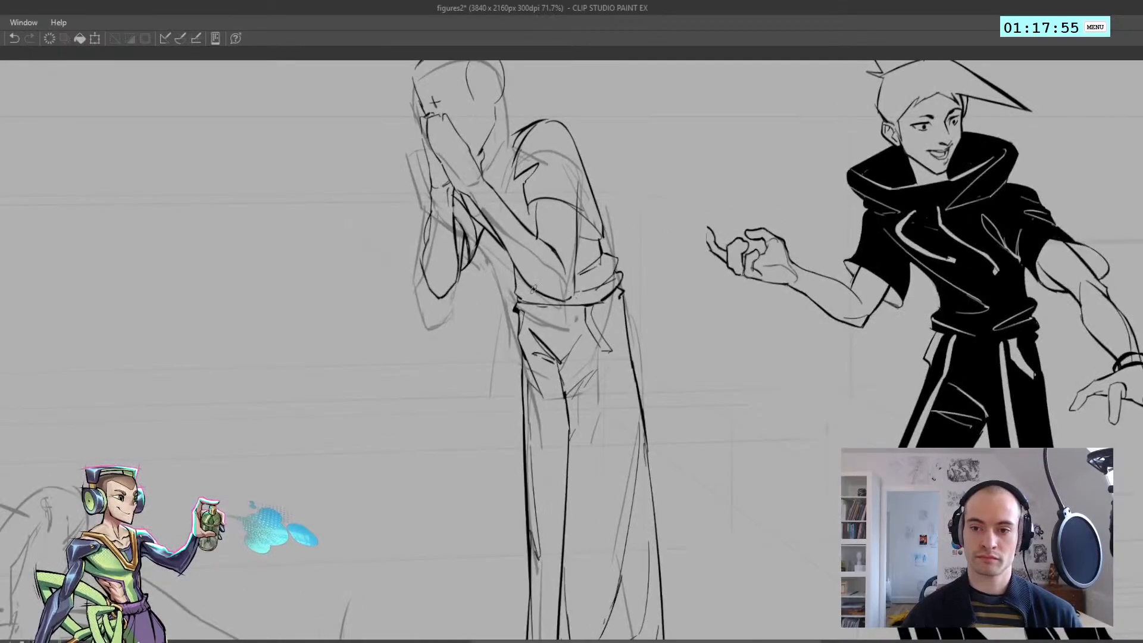
key(h)
scroll(524, 289, down, 3)
key(h)
scroll(507, 259, up, 2)
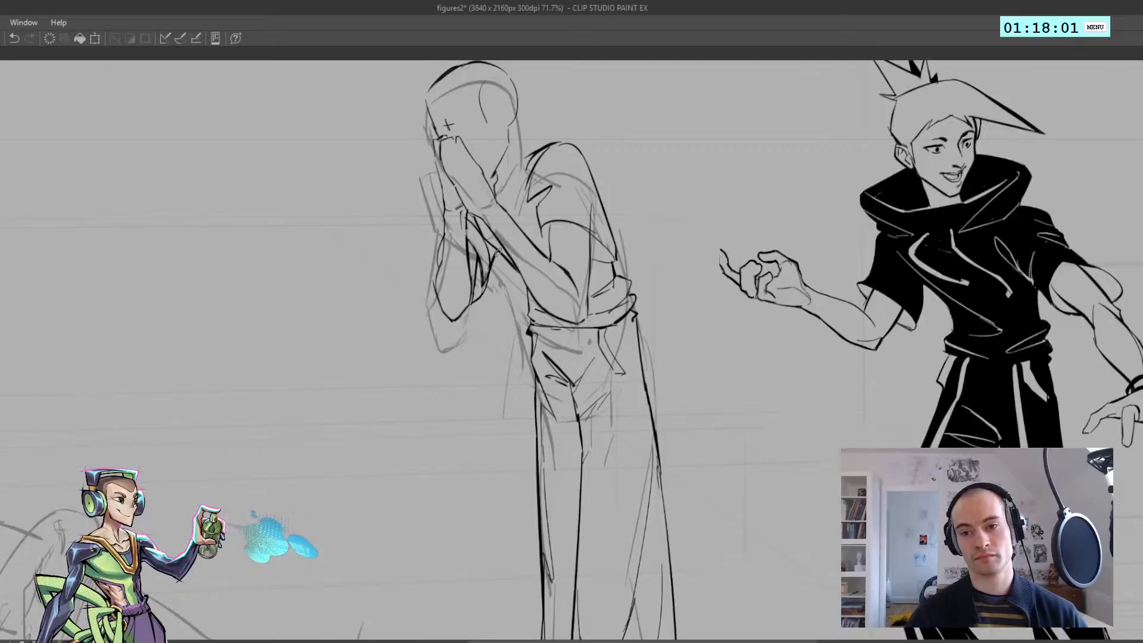
Draw the short shirt line from the fold in front of the shoulder down toward the near sleeve opening
mouse_move(496, 249)
mouse_down()
mouse_move(457, 221)
mouse_move(571, 237)
mouse_move(499, 219)
mouse_up()
key(h)
key(h)
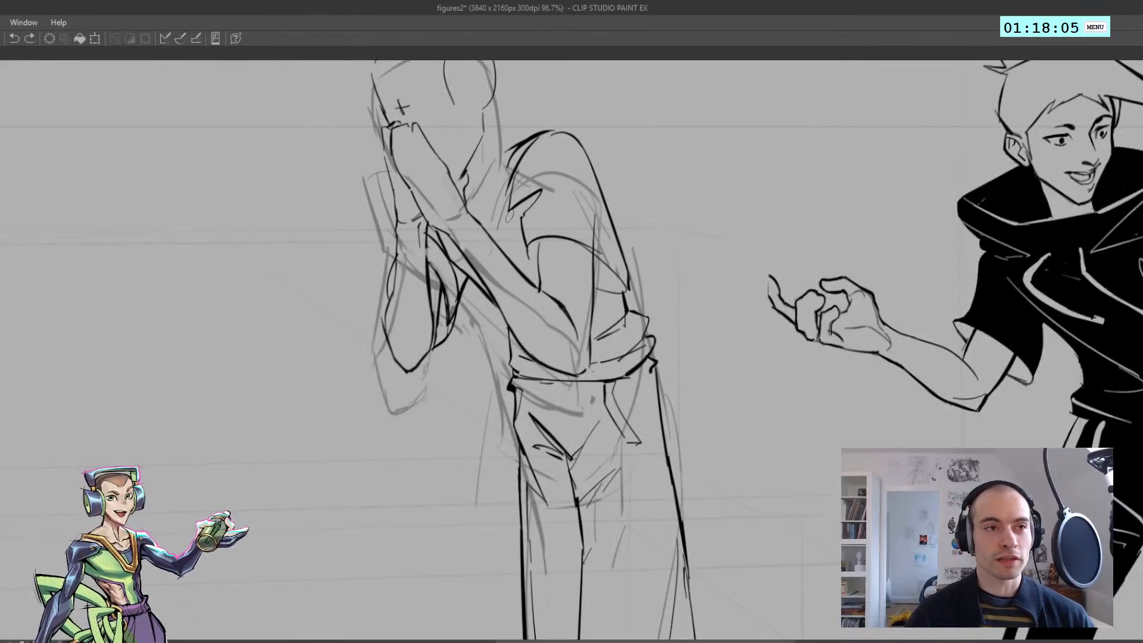
drag(510, 211, 524, 237)
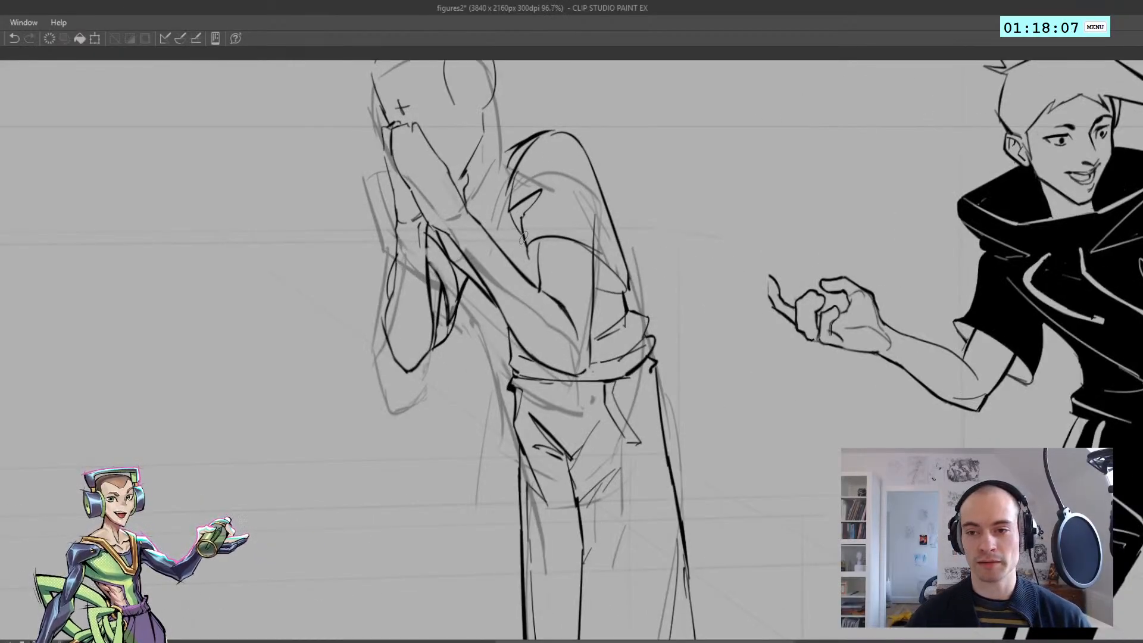
ctrl+click(520, 257)
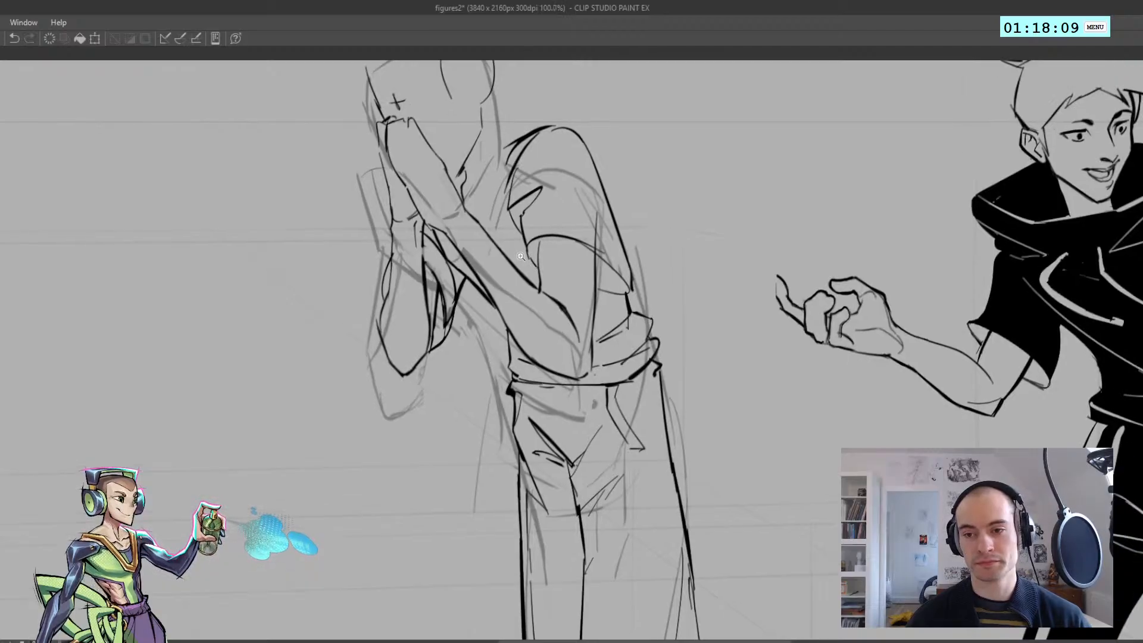
Select the top of the standing figure's head with the lasso, lower the crown slightly and deselect
key(ctrl+z)
mouse_move(538, 256)
mouse_down()
mouse_move(540, 279)
mouse_move(491, 220)
mouse_move(509, 236)
mouse_move(536, 222)
mouse_move(519, 215)
mouse_move(598, 169)
mouse_move(456, 243)
mouse_up()
key(ctrl+z)
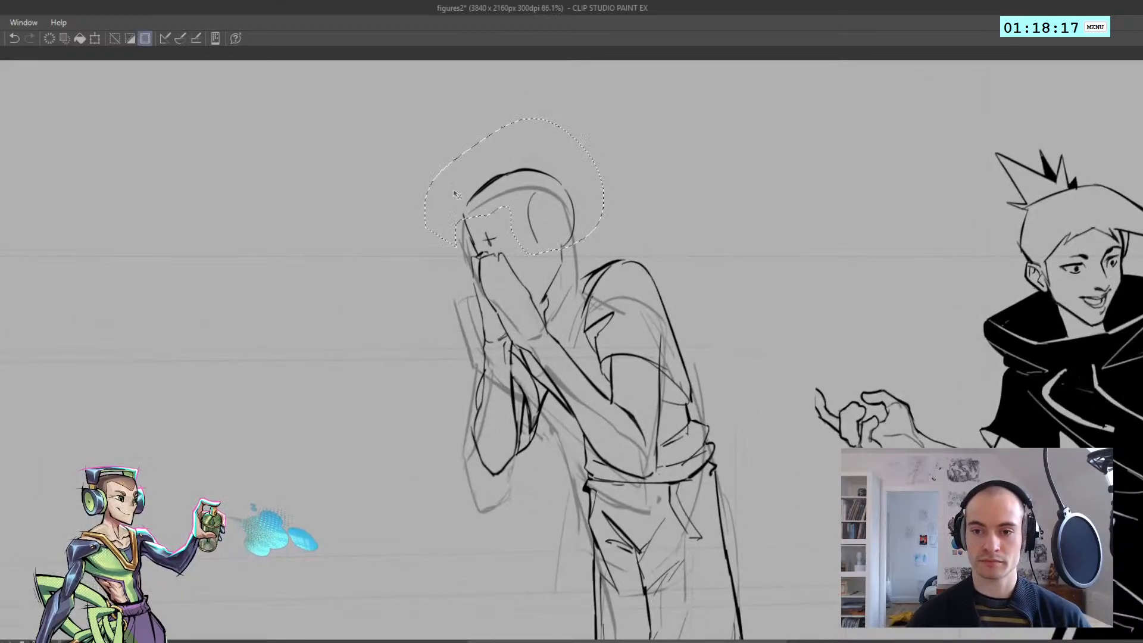
key(ctrl+d)
mouse_move(454, 194)
mouse_down()
mouse_move(459, 209)
mouse_move(526, 216)
mouse_move(445, 182)
mouse_move(459, 200)
mouse_up()
key(h)
key(h)
key(ctrl+z)
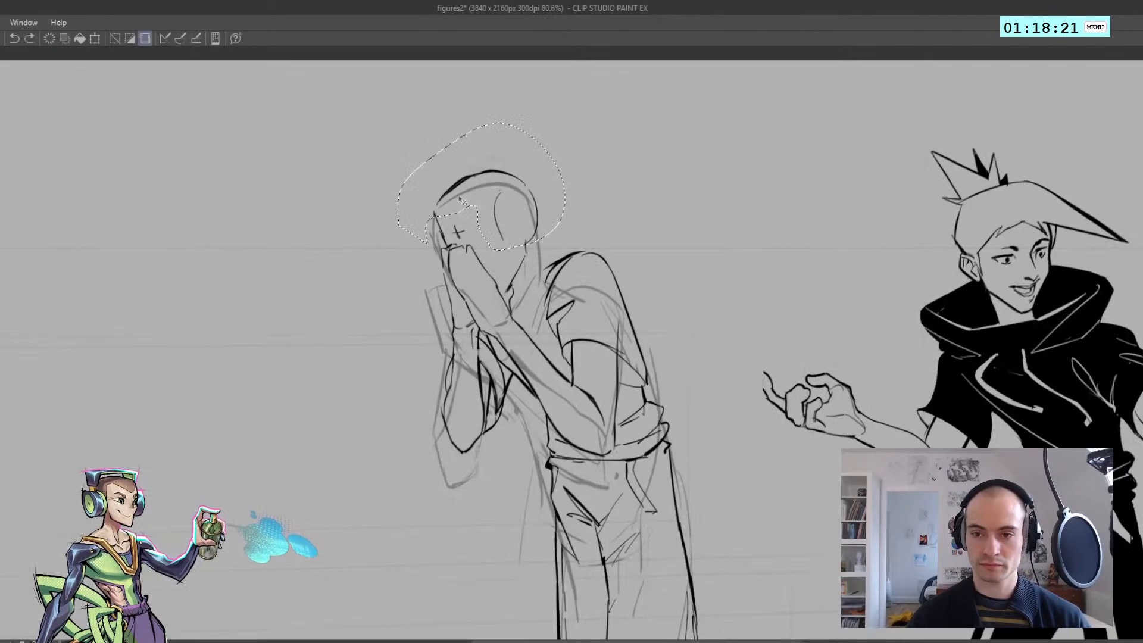
key(ctrl+d)
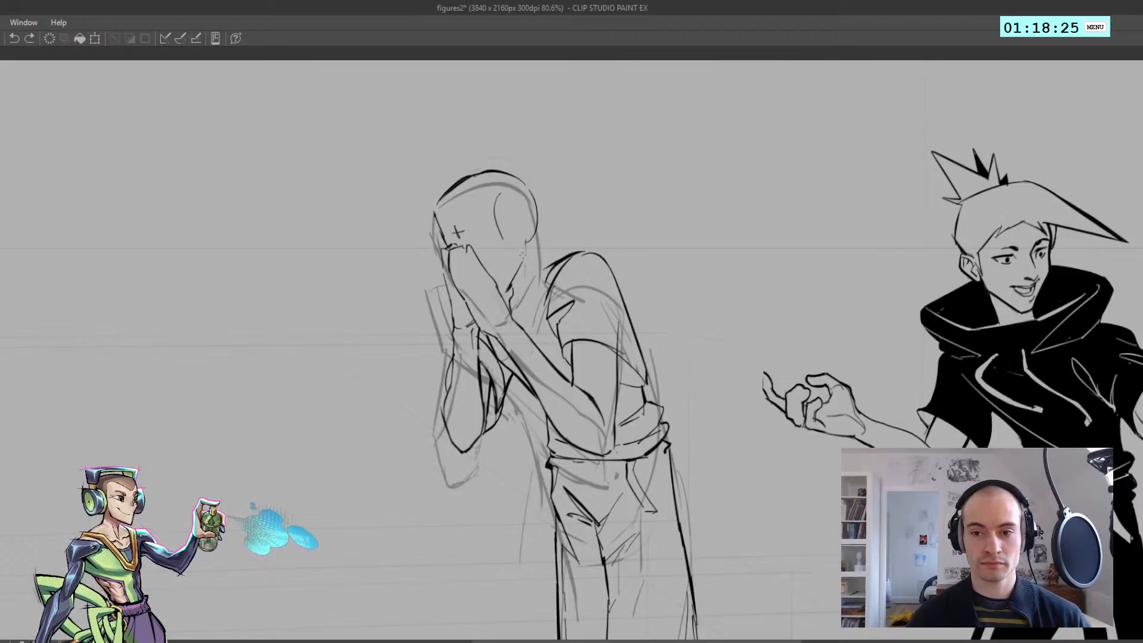
Clean up the back-of-head line where it meets the nape and check the head in mirrored view
drag(536, 246, 514, 246)
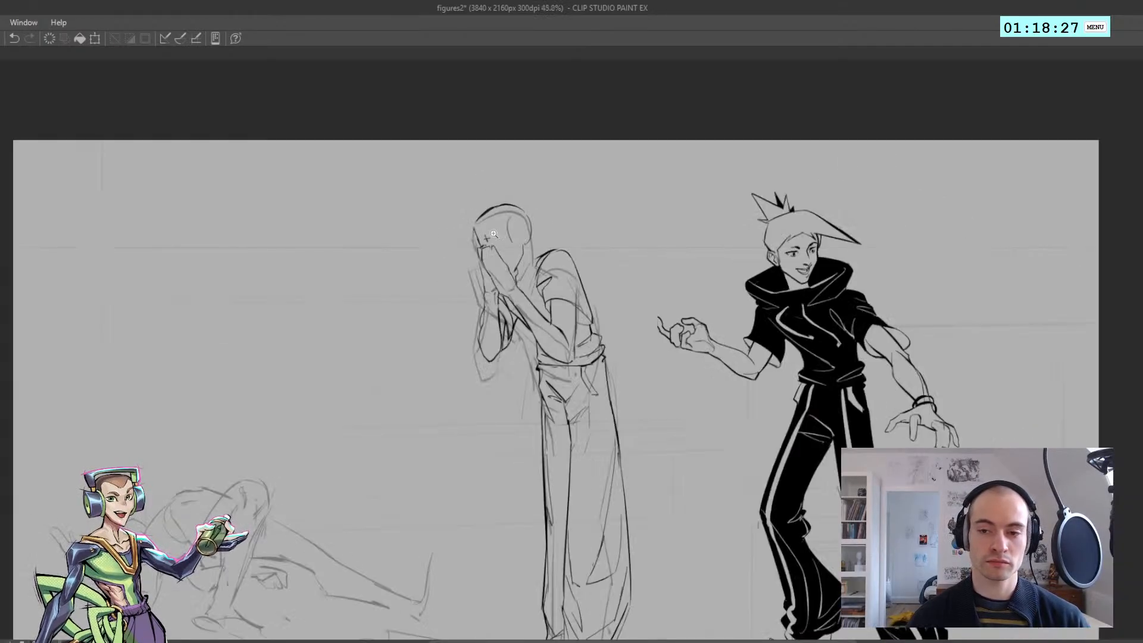
key(h)
drag(536, 324, 560, 298)
key(h)
drag(522, 255, 446, 146)
drag(446, 146, 431, 285)
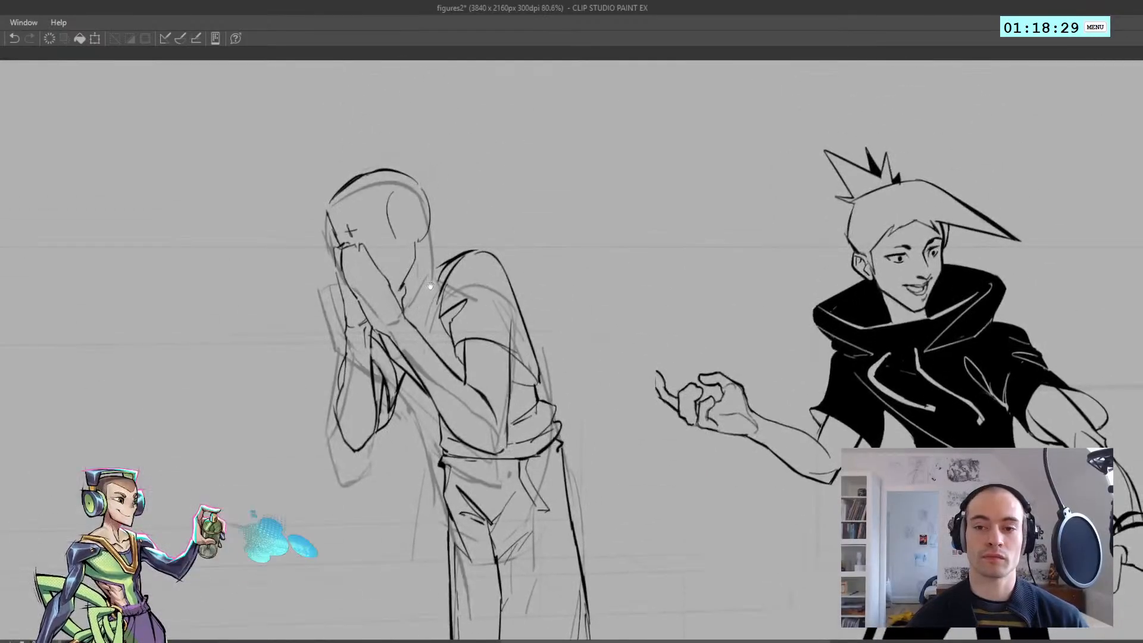
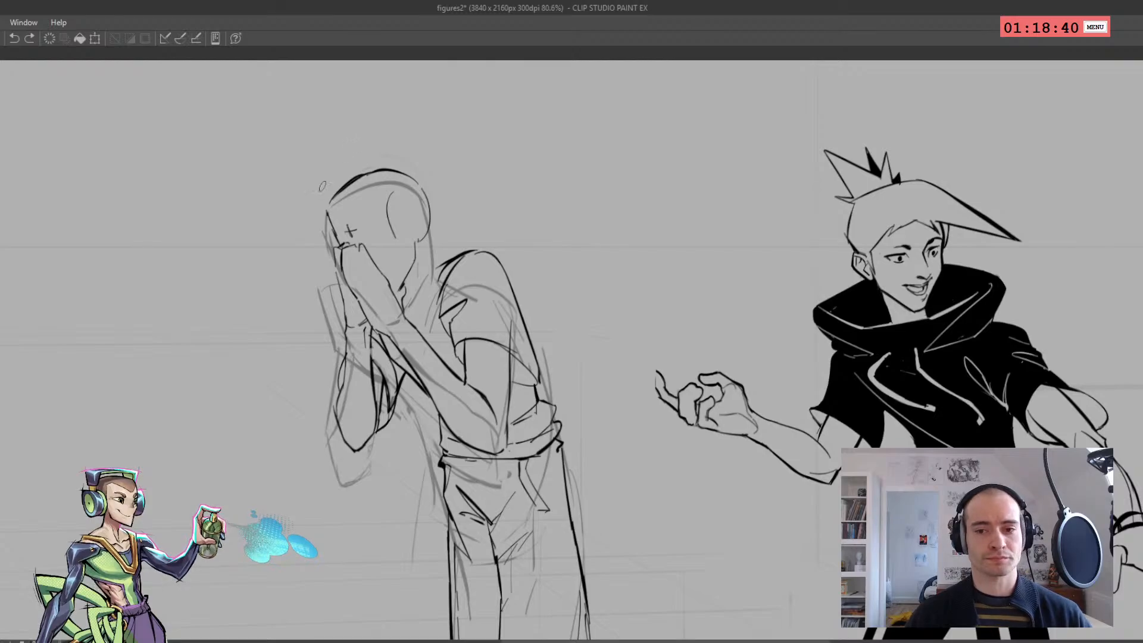
Ink the contour along the back of the hunched figure's head
drag(407, 266, 408, 246)
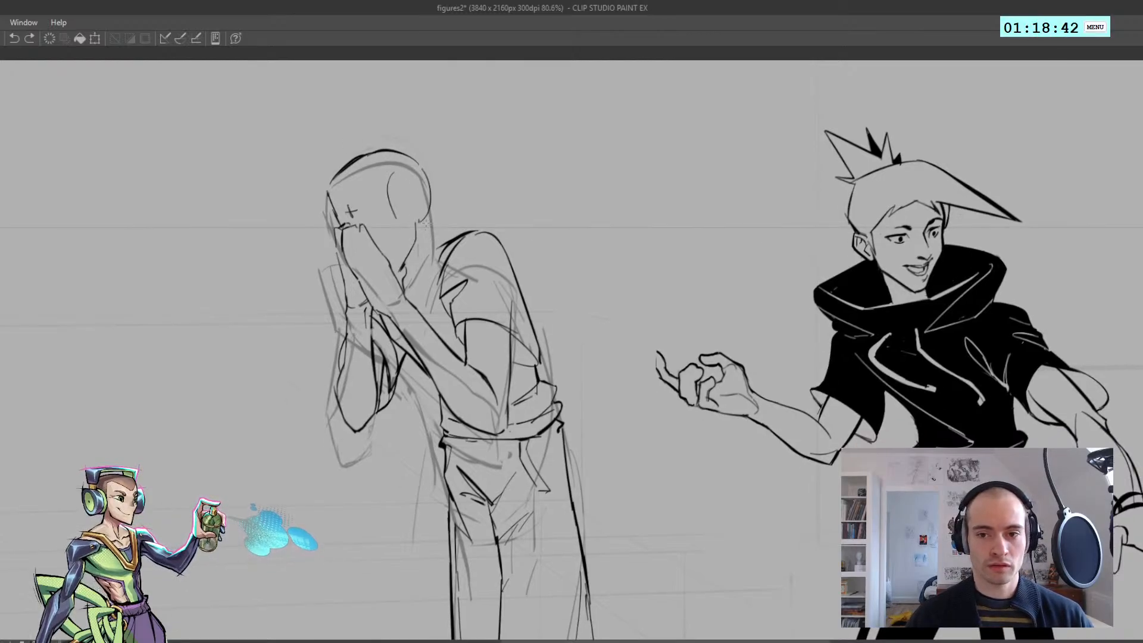
mouse_move(427, 227)
mouse_down()
mouse_move(438, 251)
mouse_move(421, 304)
mouse_move(413, 159)
mouse_move(397, 159)
mouse_up()
key(ctrl+z)
Draw a narrow pointed collar rising behind the hunched figure's neck, with its edge running down toward the chest
key(h)
mouse_move(532, 241)
mouse_down()
mouse_move(559, 250)
mouse_move(560, 270)
mouse_up()
key(ctrl+z)
key(ctrl+z)
mouse_move(505, 182)
mouse_down()
mouse_move(506, 209)
mouse_move(524, 216)
mouse_move(500, 171)
mouse_up()
key(ctrl+z)
key(ctrl+z)
drag(501, 172, 559, 261)
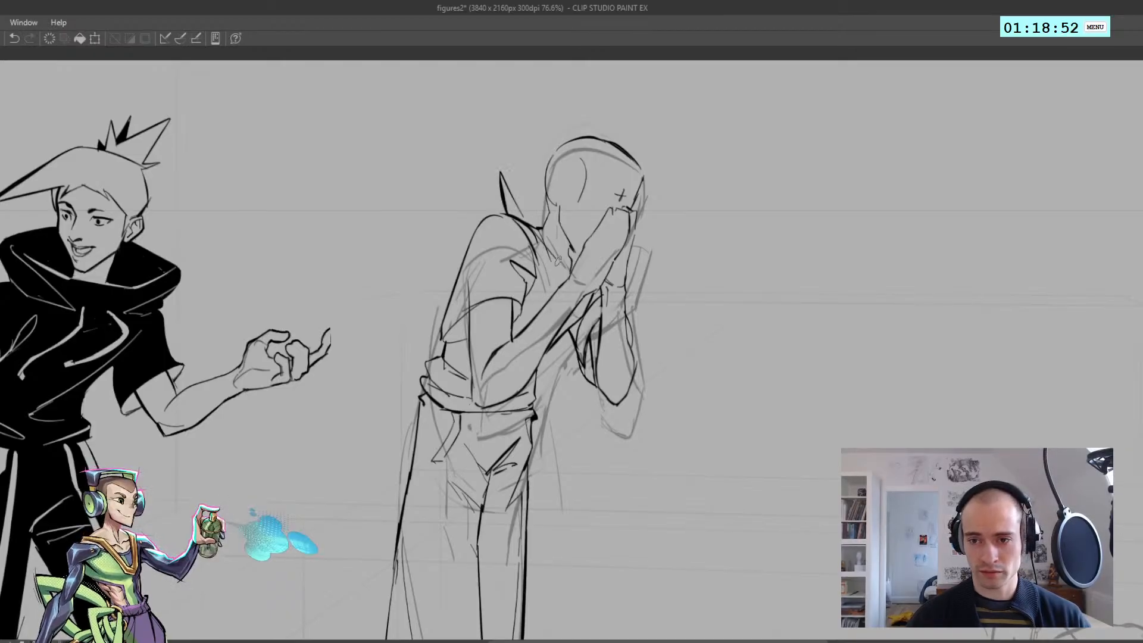
key(ctrl+z)
drag(526, 219, 570, 273)
key(h)
key(h)
Replace the narrow collar spike behind the neck with a single slanted line for the raised collar's inner edge
mouse_move(440, 234)
mouse_down()
mouse_move(401, 228)
mouse_move(554, 219)
mouse_up()
mouse_move(454, 198)
mouse_down()
mouse_move(481, 216)
mouse_move(458, 216)
mouse_up()
key(ctrl+z)
key(ctrl+z)
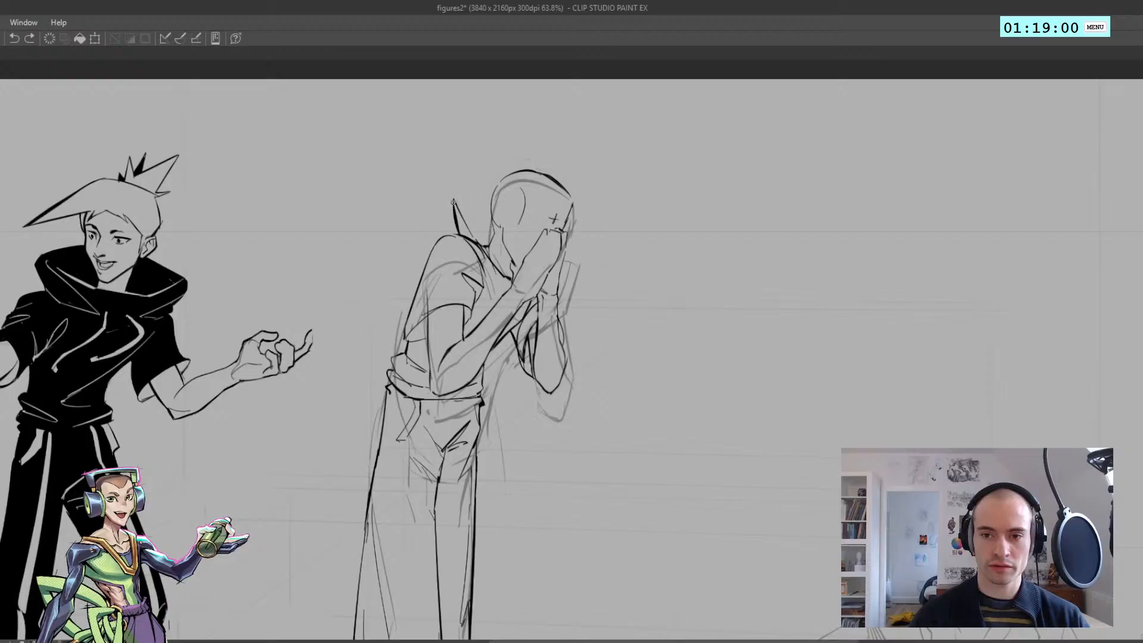
mouse_move(456, 211)
mouse_down()
mouse_move(449, 188)
mouse_move(455, 214)
mouse_move(451, 193)
mouse_move(486, 205)
mouse_move(419, 219)
mouse_up()
key(ctrl+z)
key(ctrl+z)
scroll(486, 217, down, 3)
key(h)
scroll(549, 229, up, 3)
key(ctrl+z)
key(h)
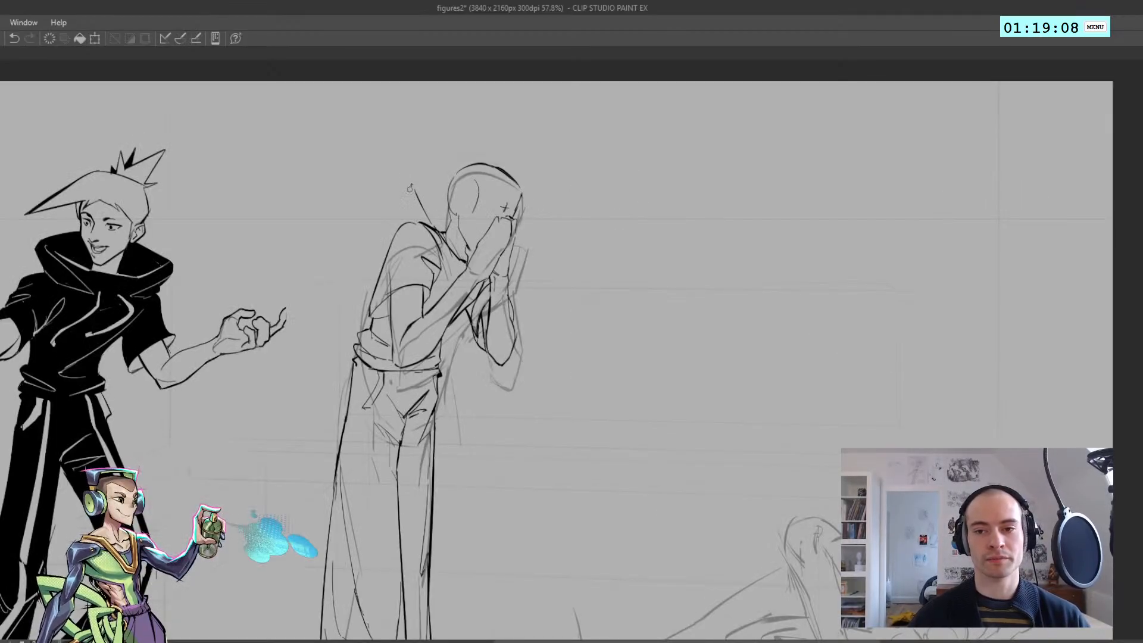
key(ctrl+z)
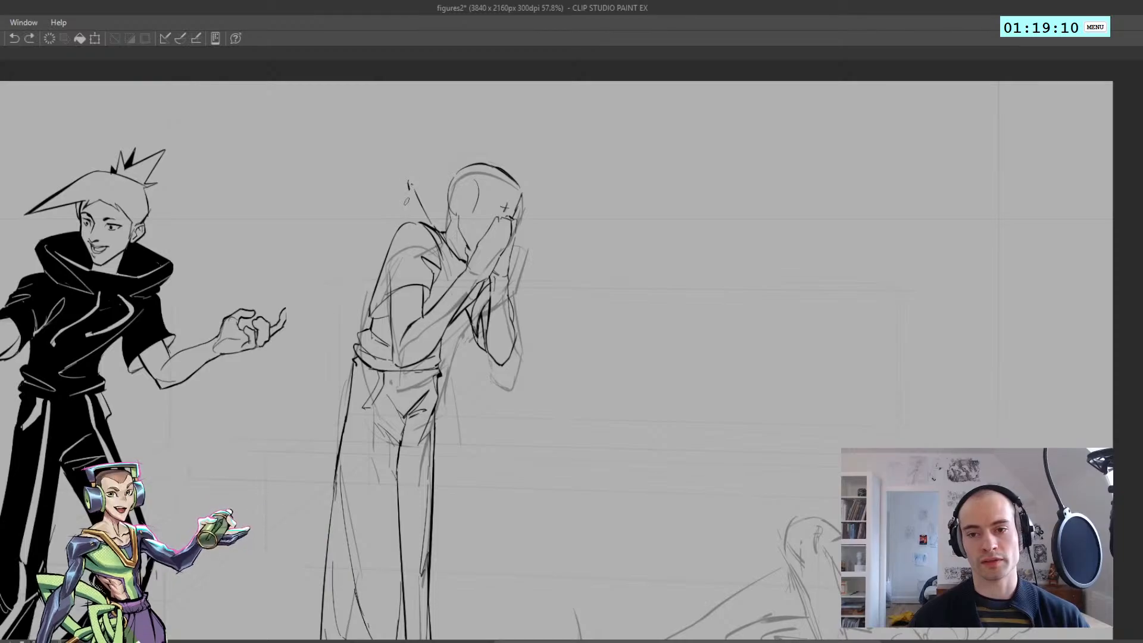
Draw the outer and top edges of the raised collar behind the hunched figure's neck
mouse_move(408, 184)
mouse_down()
mouse_move(404, 222)
mouse_move(426, 215)
mouse_move(441, 235)
mouse_up()
key(ctrl+z)
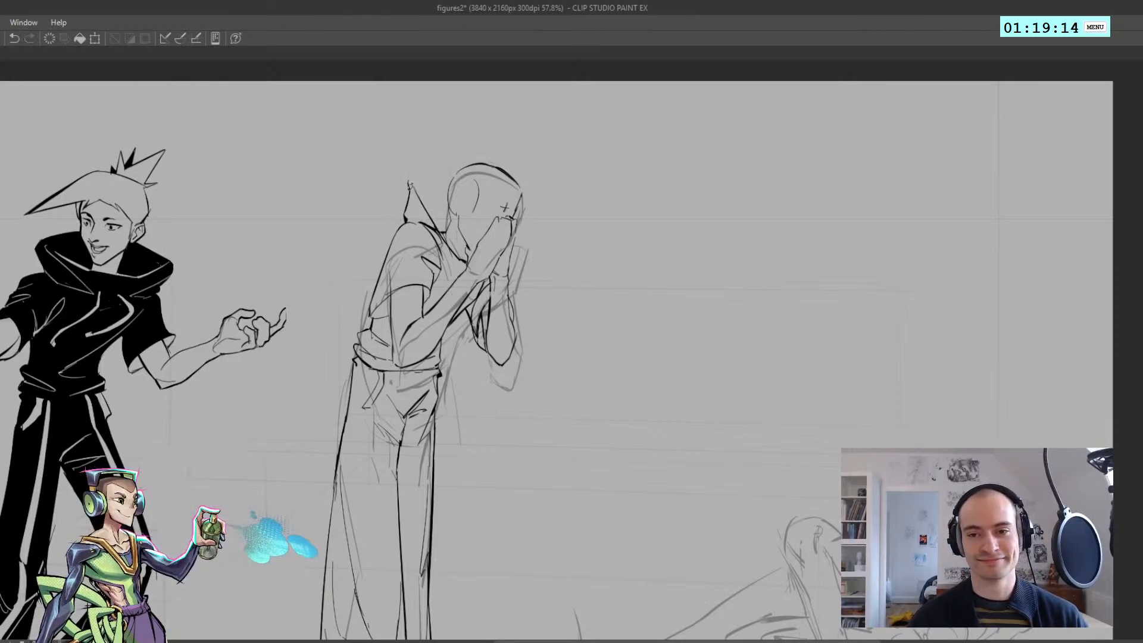
key(ctrl+z)
drag(414, 191, 443, 233)
drag(407, 181, 440, 187)
key(ctrl+z)
drag(384, 199, 352, 200)
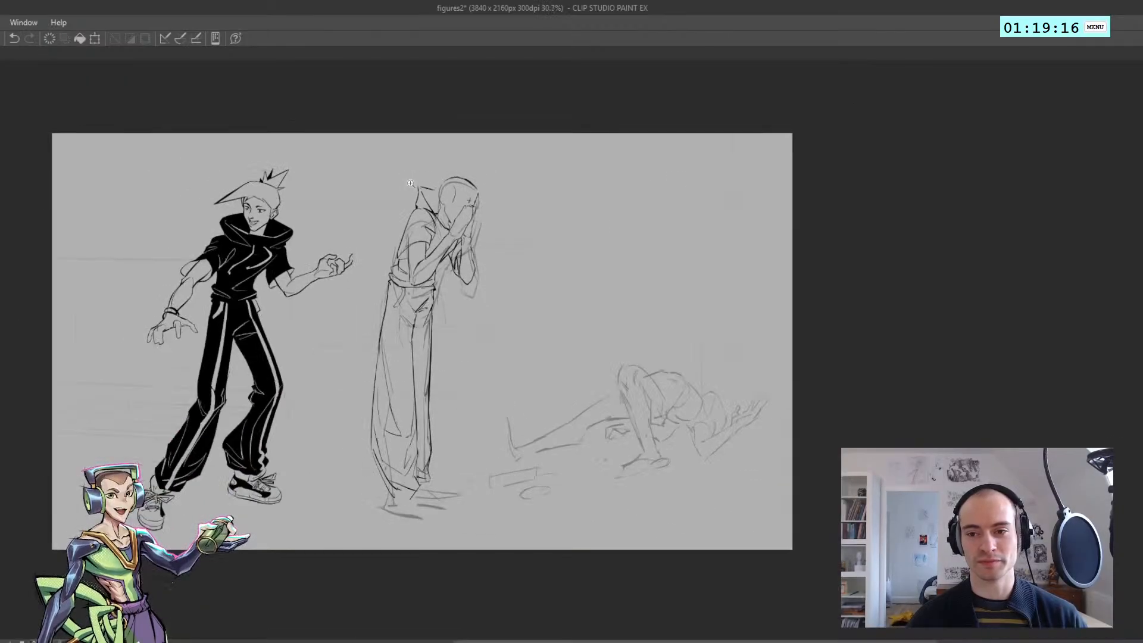
Draw the collar's front point sticking out beyond the figure's raised hands
key(h)
mouse_move(608, 213)
mouse_down()
mouse_move(638, 210)
mouse_move(629, 231)
mouse_move(643, 244)
mouse_move(618, 245)
mouse_up()
key(ctrl+z)
key(ctrl+z)
key(h)
drag(453, 209, 477, 208)
key(h)
drag(685, 226, 724, 224)
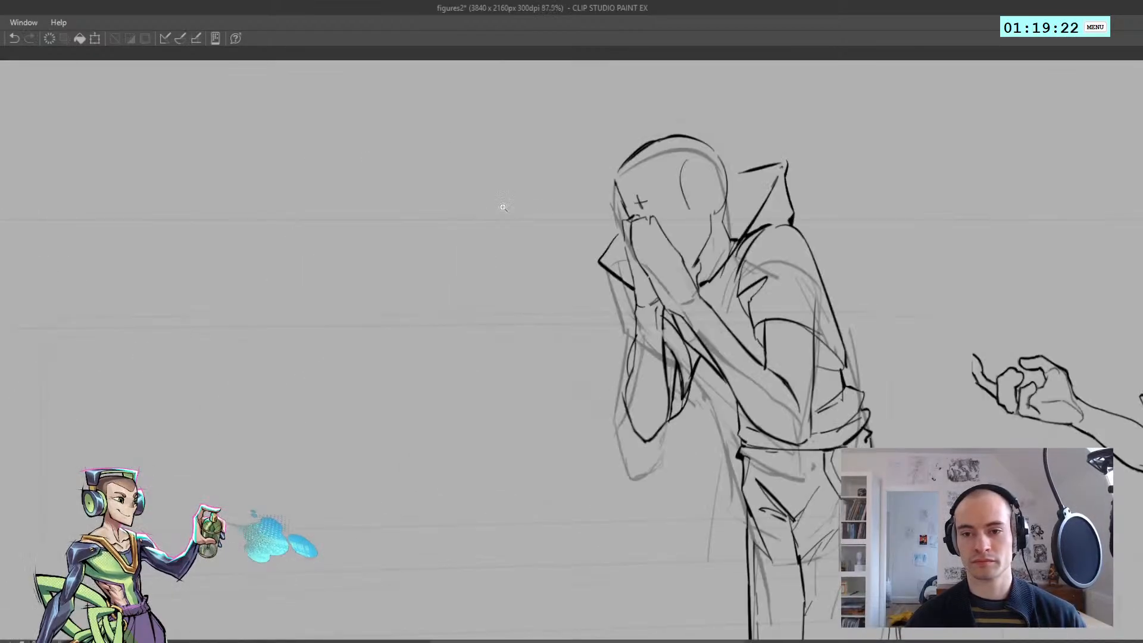
Refine the outline of the collar's front point and add an inner fold line beside the hands
key(ctrl+z)
mouse_move(603, 265)
mouse_down()
mouse_move(632, 270)
mouse_move(619, 266)
mouse_up()
key(ctrl+z)
key(h)
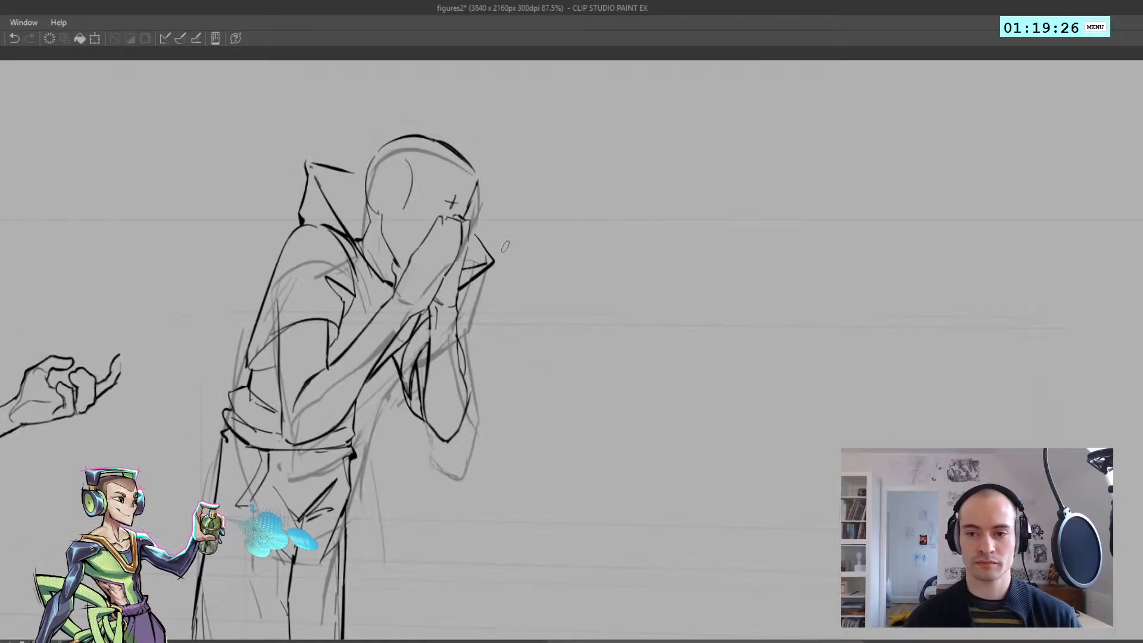
key(ctrl+z)
drag(471, 231, 482, 243)
key(h)
scroll(492, 220, down, 5)
scroll(616, 232, up, 6)
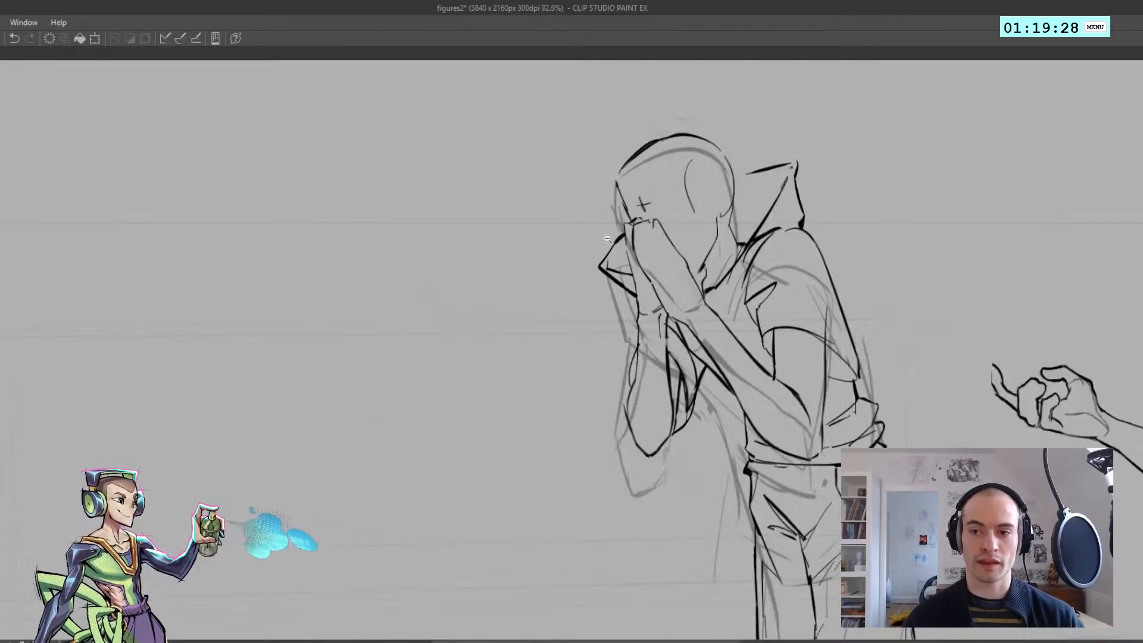
drag(628, 237, 632, 262)
key(ctrl+z)
key(ctrl+z)
key(ctrl+z)
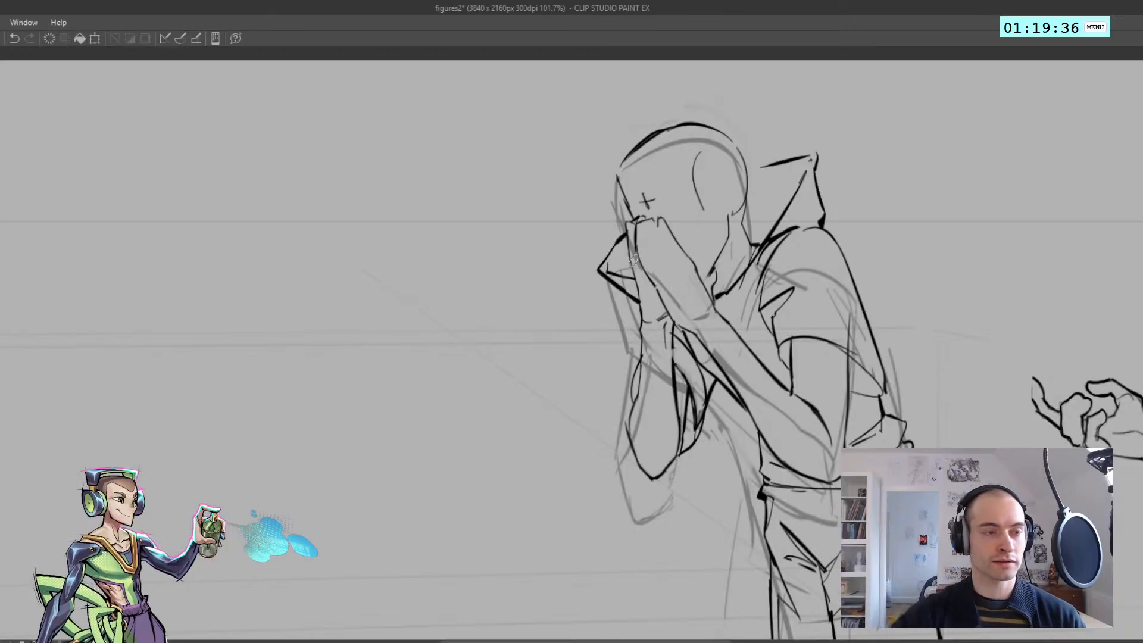
Extend the raised collar's top edge until it meets the back of the head
scroll(361, 214, down, 4)
key(h)
scroll(393, 190, up, 3)
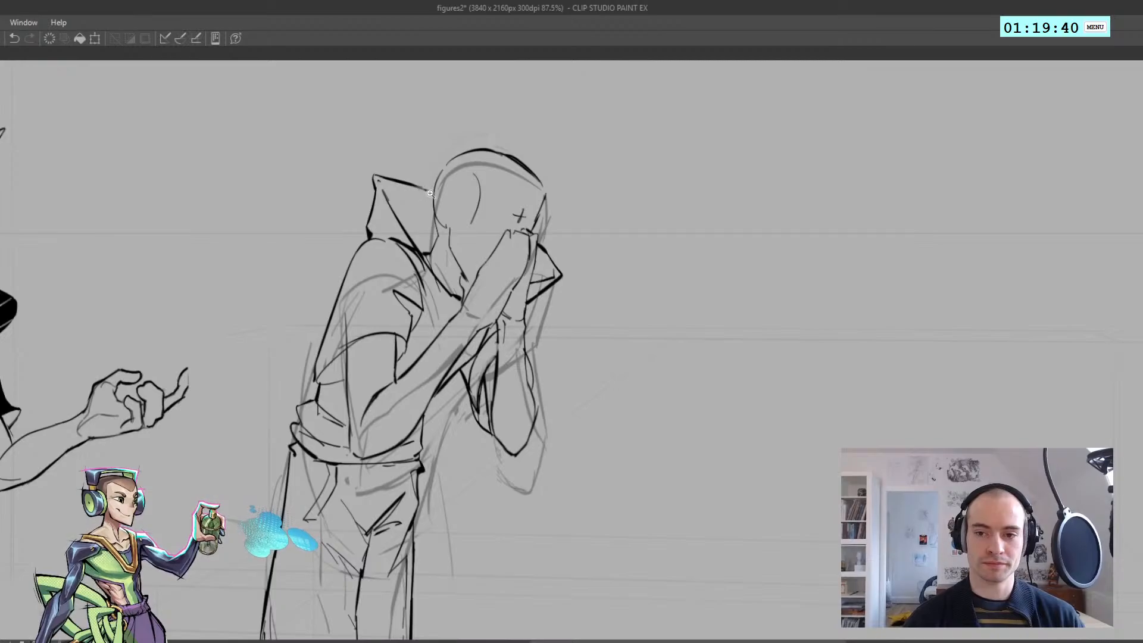
scroll(426, 191, down, 6)
scroll(405, 267, up, 4)
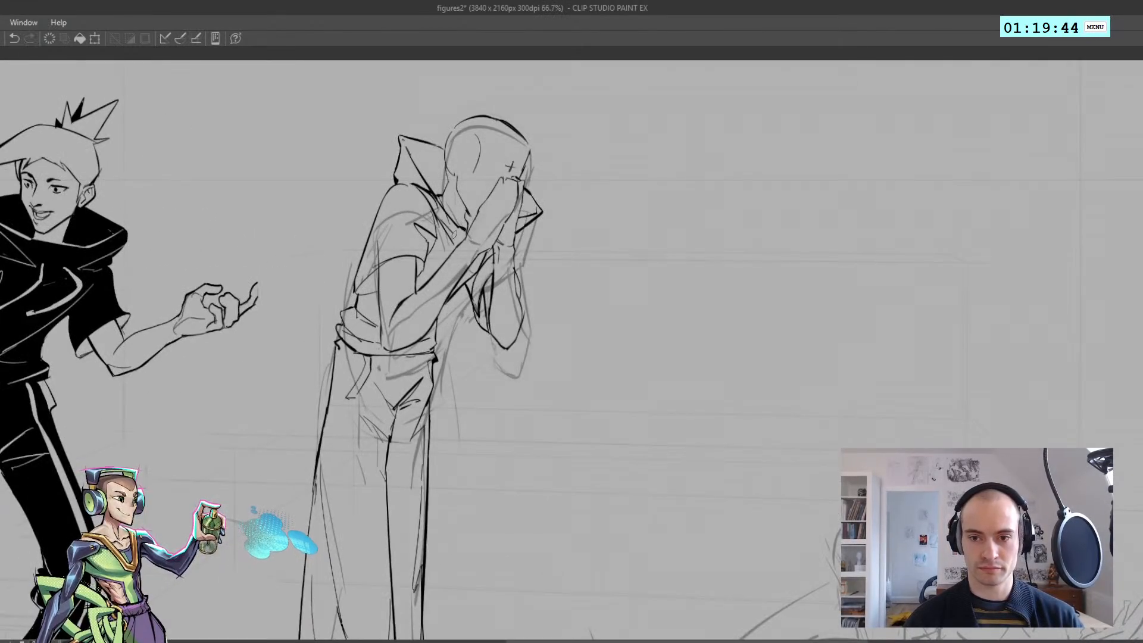
key(h)
scroll(468, 246, down, 4)
scroll(591, 290, up, 4)
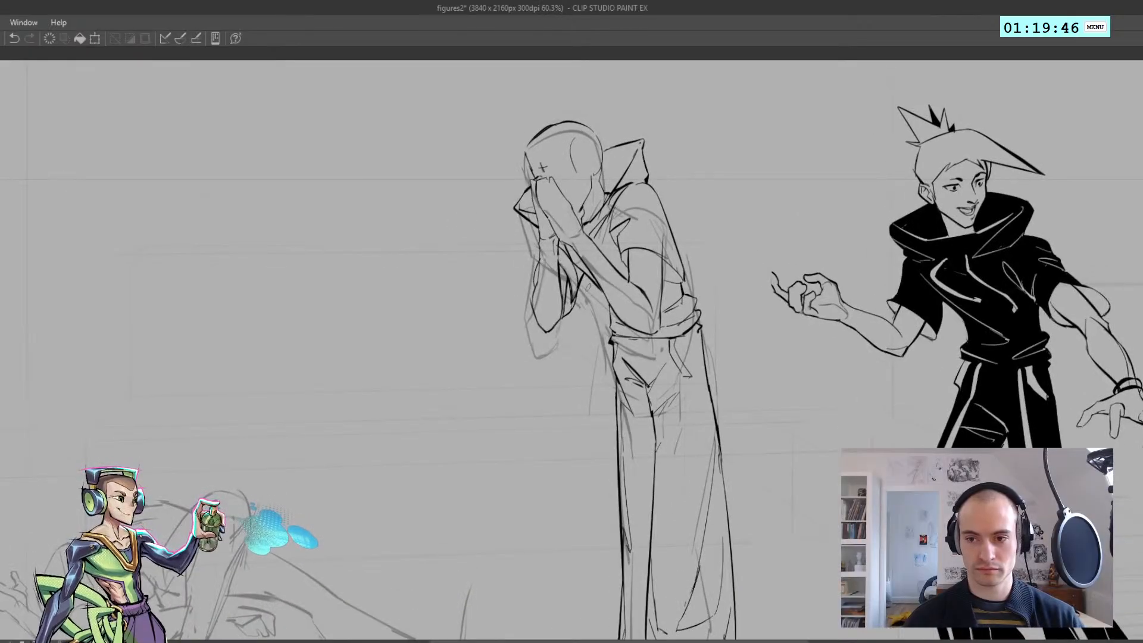
Draw a hoodie drawstring with a small end tip hanging in front of the chest below the hands
drag(590, 302, 589, 306)
drag(584, 265, 590, 305)
key(ctrl+z)
key(ctrl+z)
key(ctrl+z)
scroll(581, 297, down, 4)
scroll(581, 298, up, 5)
drag(586, 258, 591, 291)
key(ctrl+z)
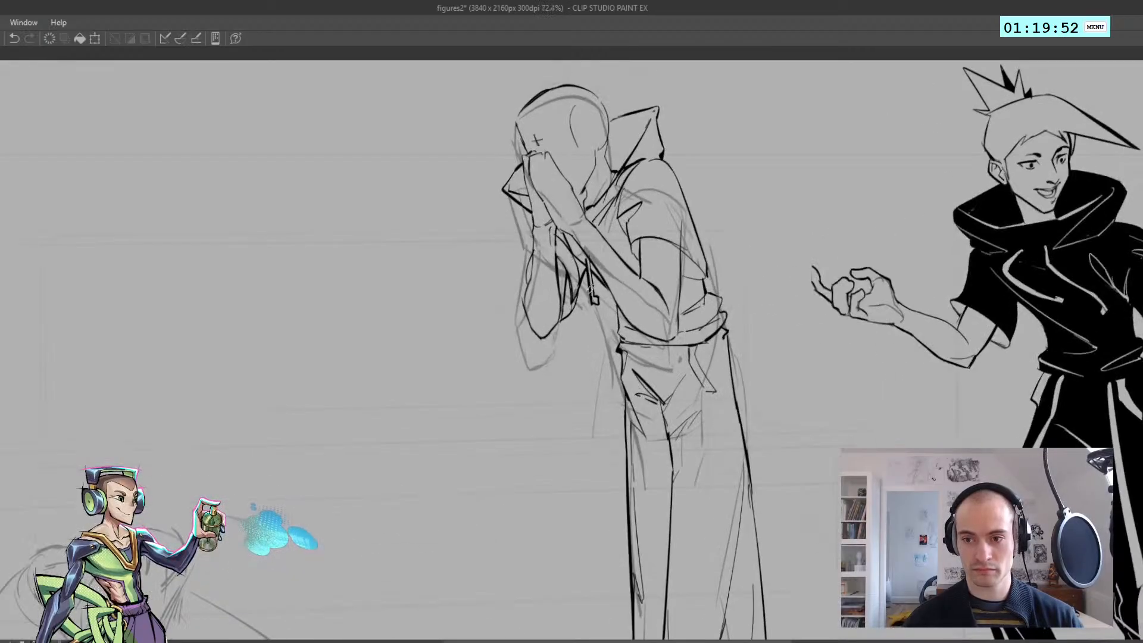
Try adding short contour lines across the near hand and wrist
scroll(592, 254, down, 5)
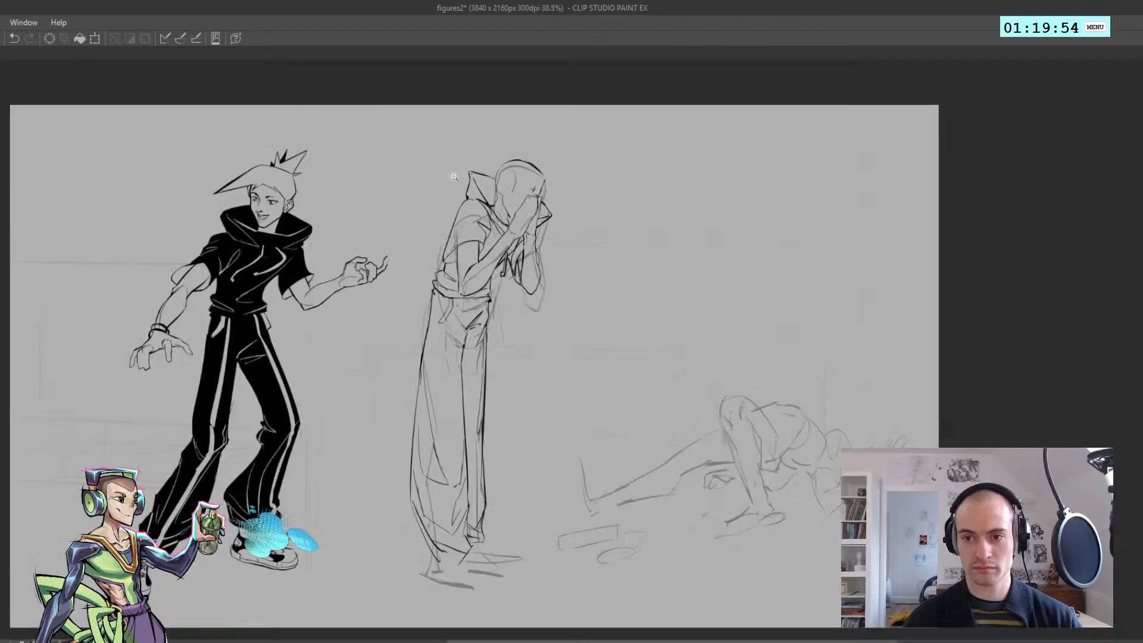
scroll(536, 239, up, 6)
scroll(518, 232, down, 6)
scroll(506, 224, up, 4)
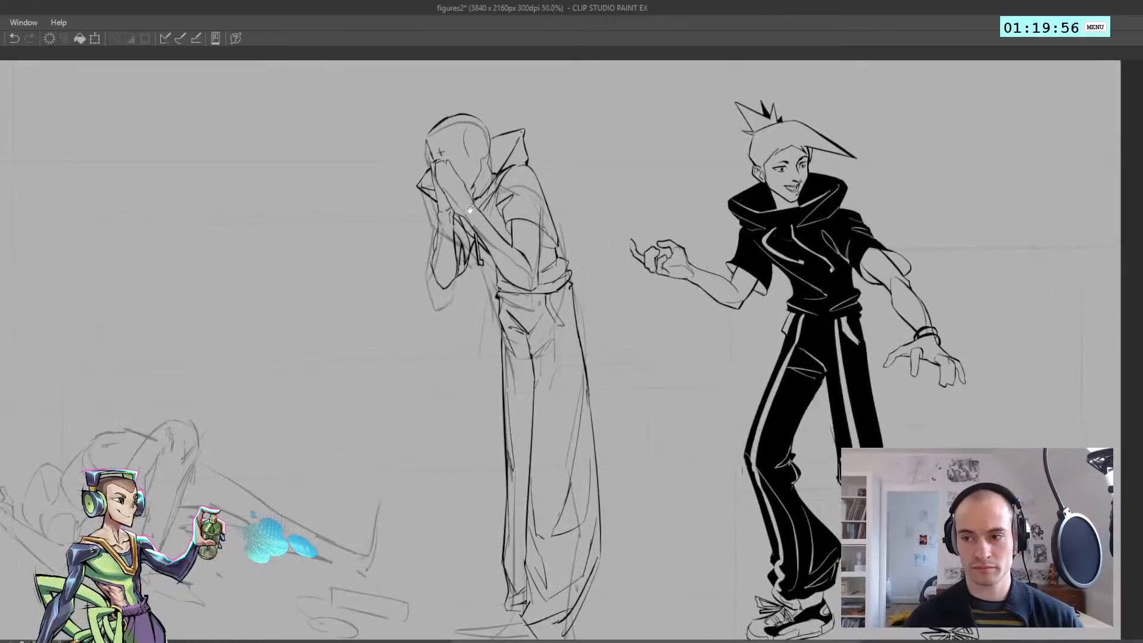
scroll(470, 210, up, 1)
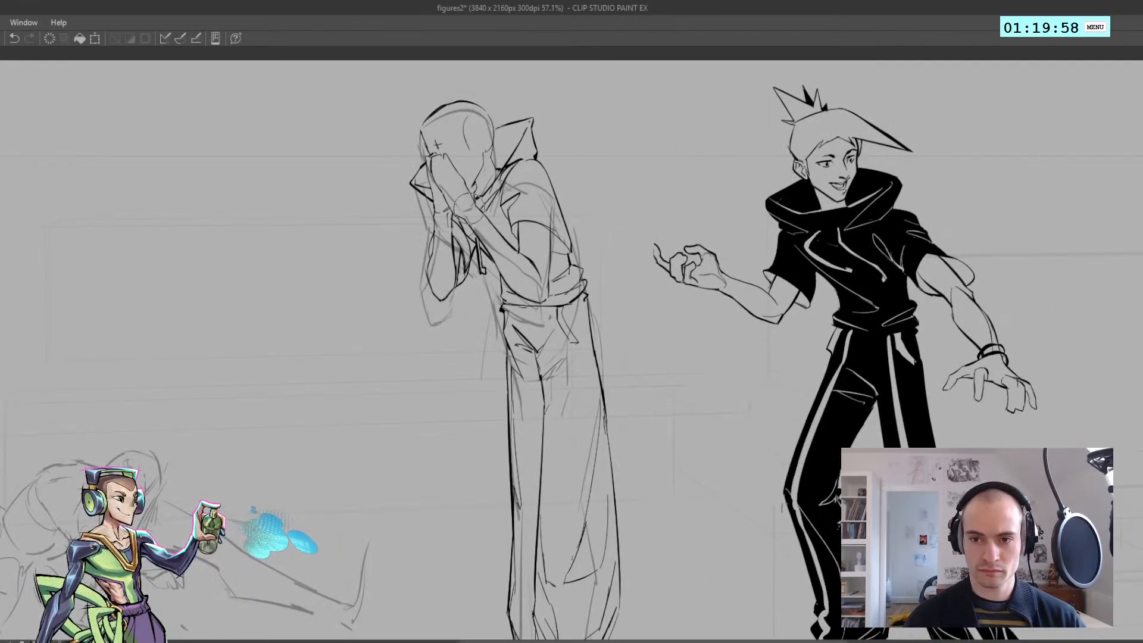
key(ctrl+z)
drag(471, 210, 476, 215)
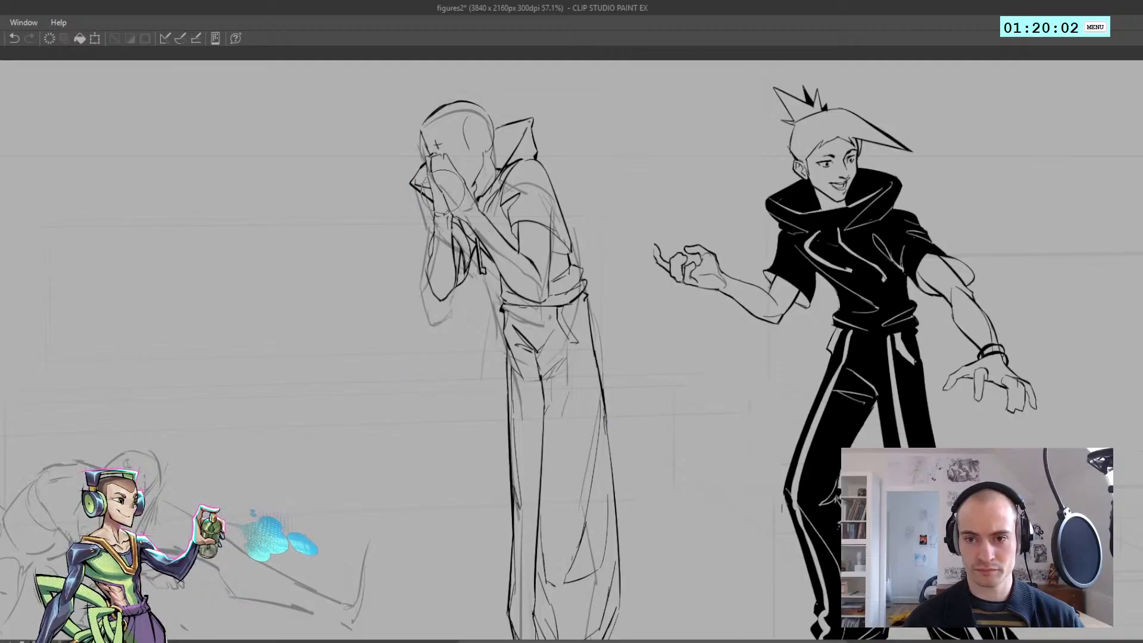
scroll(450, 179, up, 3)
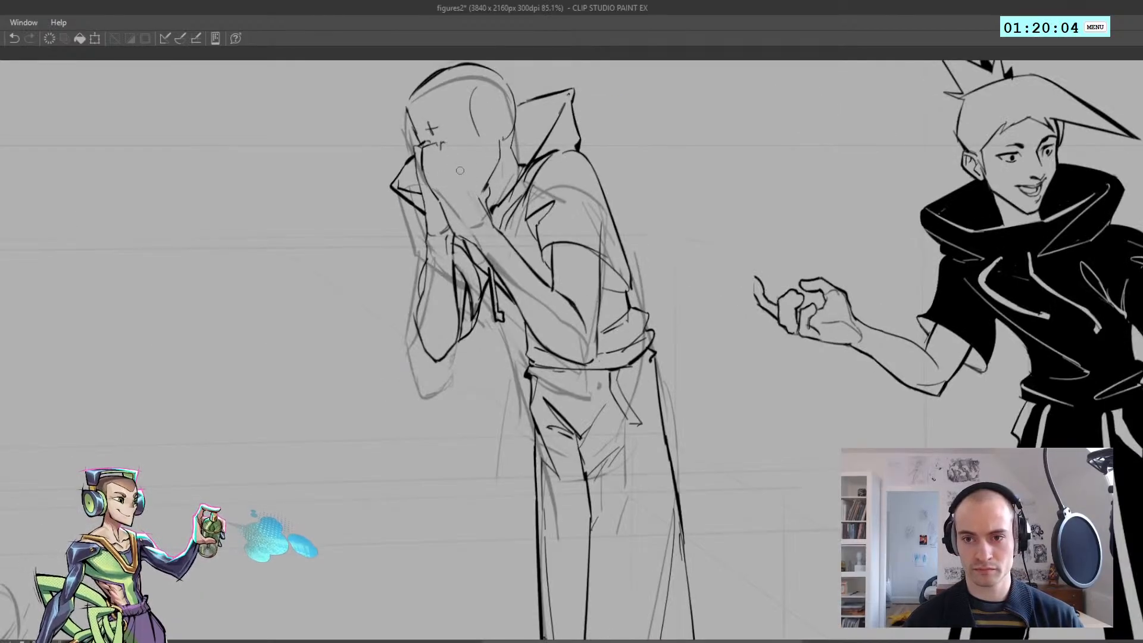
Try to redraw the outer edge of the near hand covering the face
key(ctrl+z)
drag(444, 143, 484, 206)
key(ctrl+z)
key(ctrl+0)
key(h)
scroll(628, 159, up, 3)
key(h)
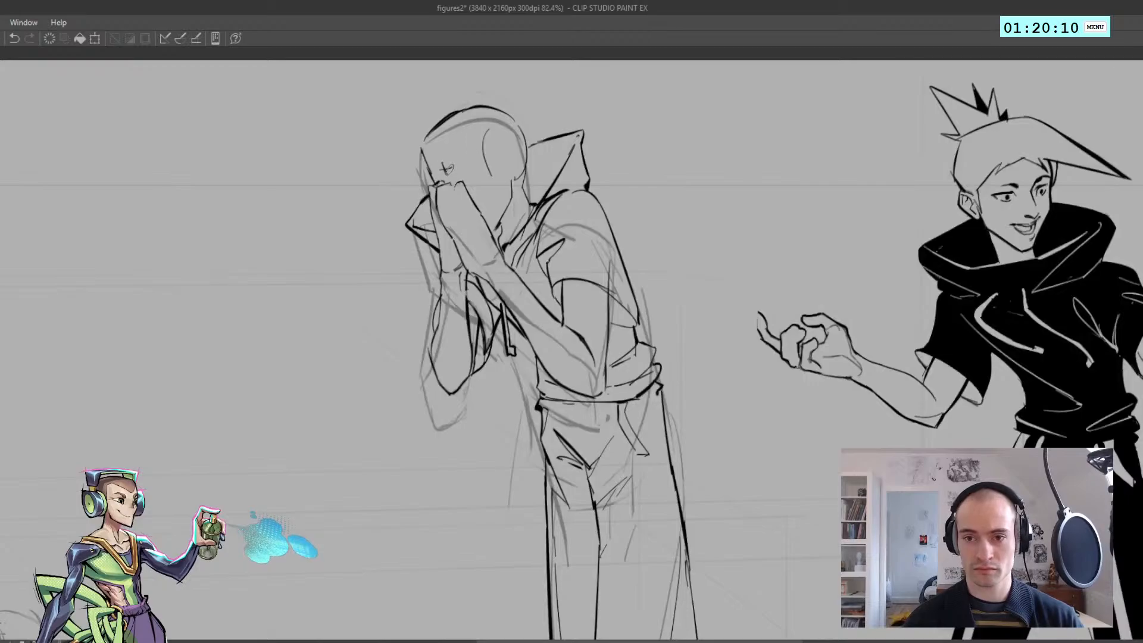
drag(461, 183, 488, 227)
key(ctrl+z)
key(ctrl+z)
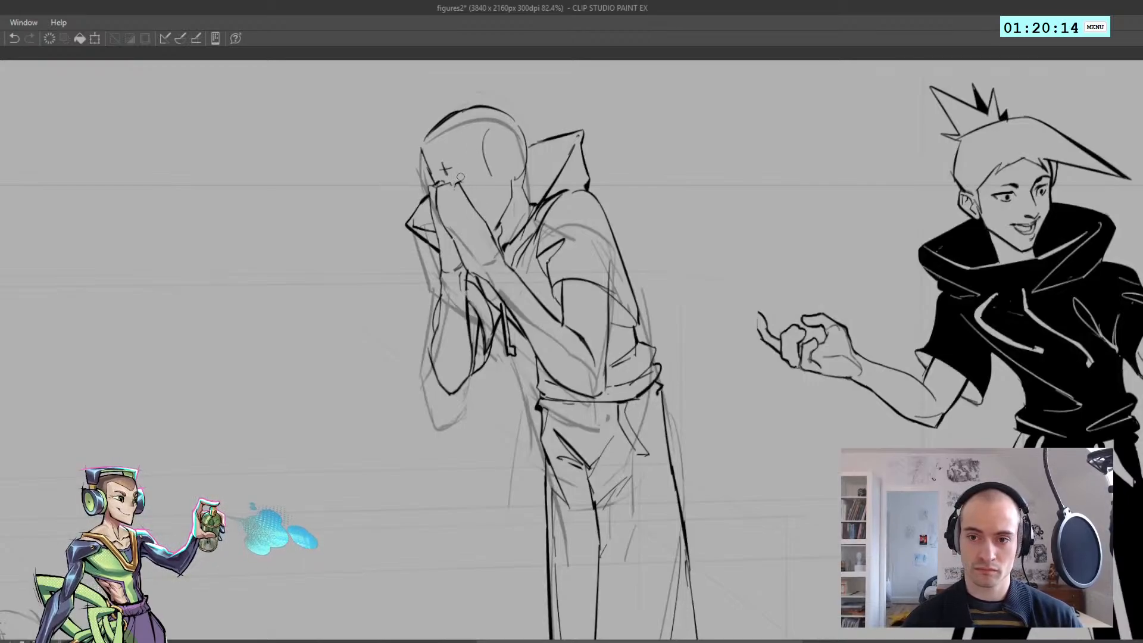
Draw small dark eyes with slanted lines just above the hands and save the file
key(h)
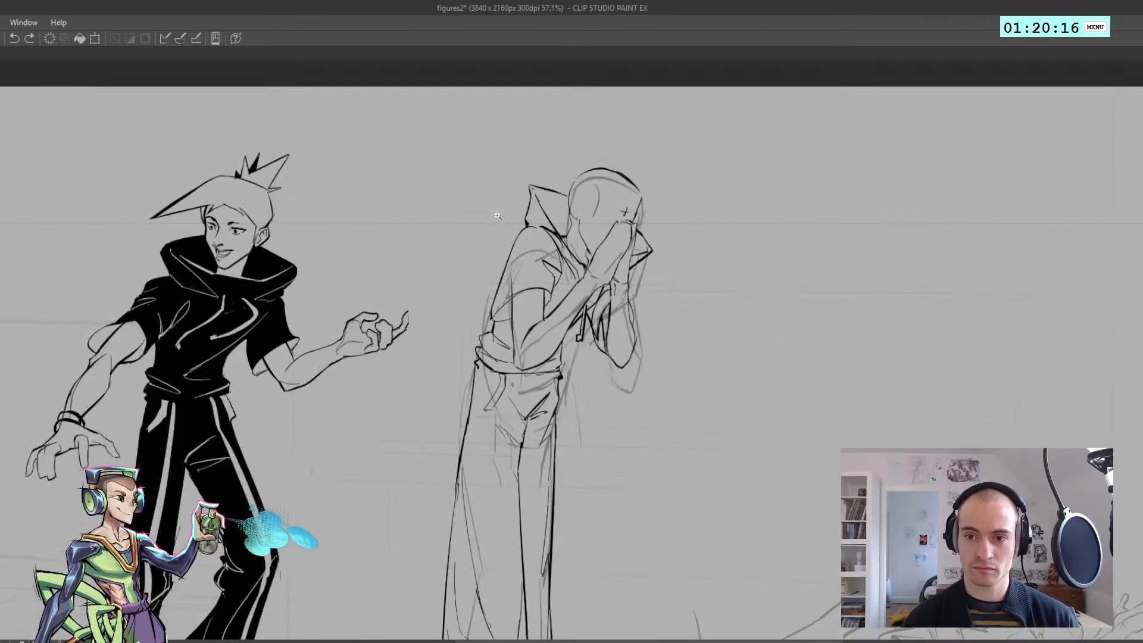
scroll(602, 205, up, 2)
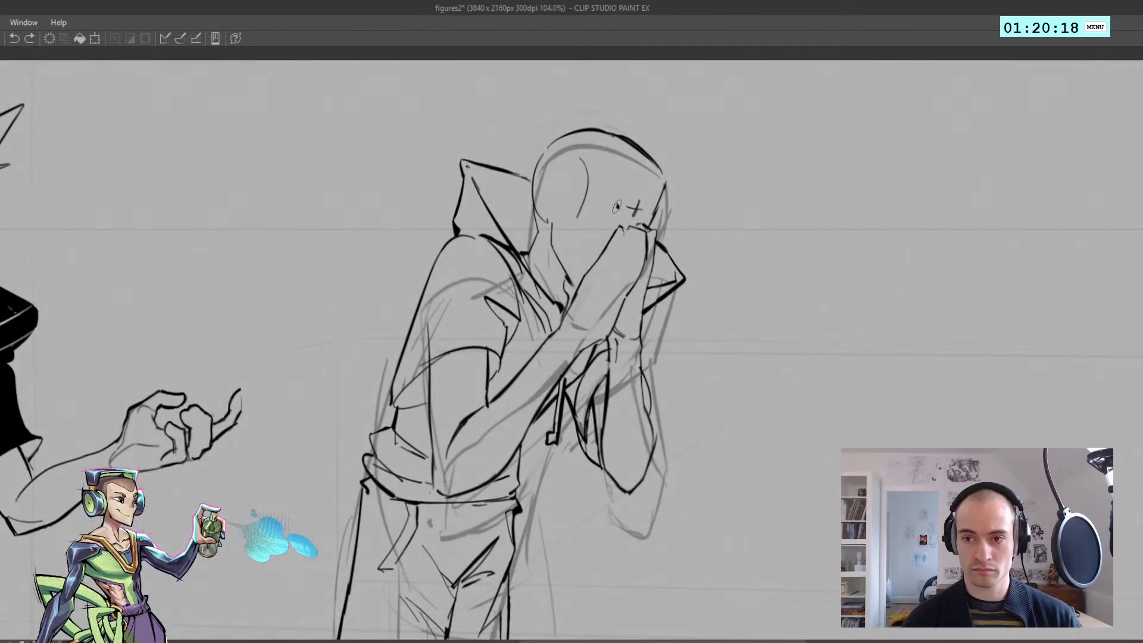
drag(615, 203, 595, 197)
key(ctrl+z)
key(h)
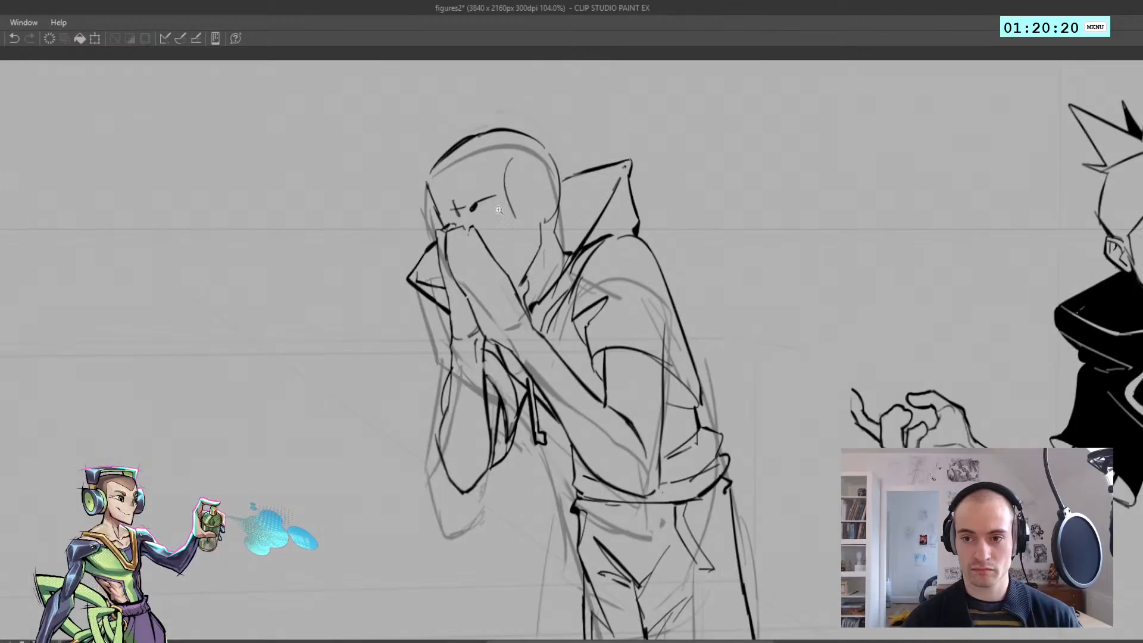
scroll(442, 216, down, 2)
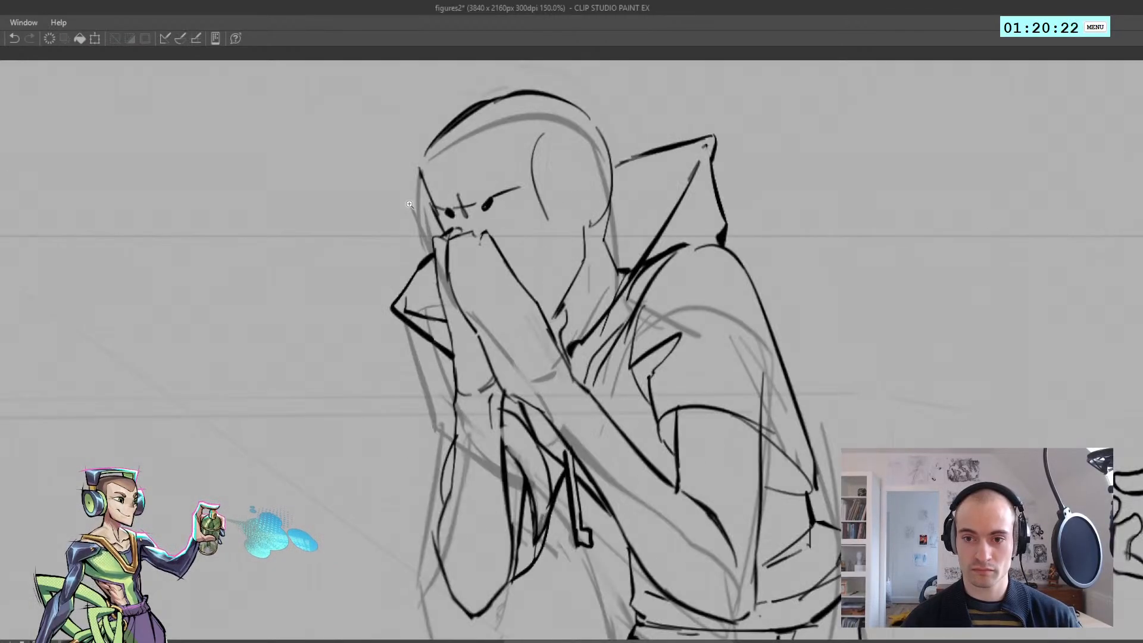
key(h)
scroll(471, 205, down, 1)
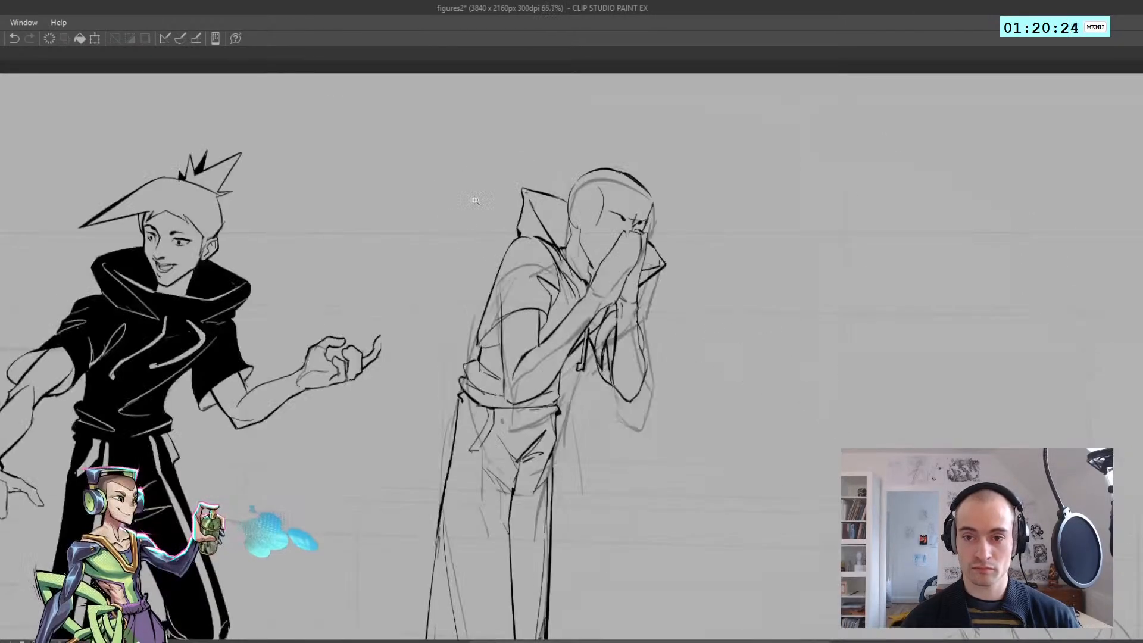
scroll(602, 227, up, 1)
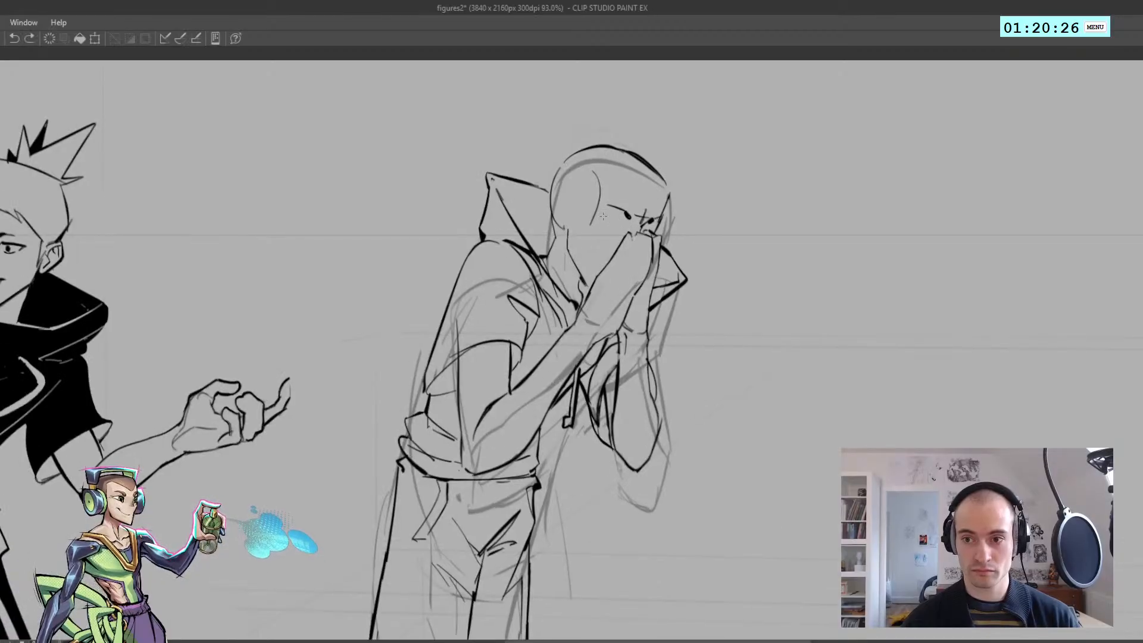
key(ctrl+s)
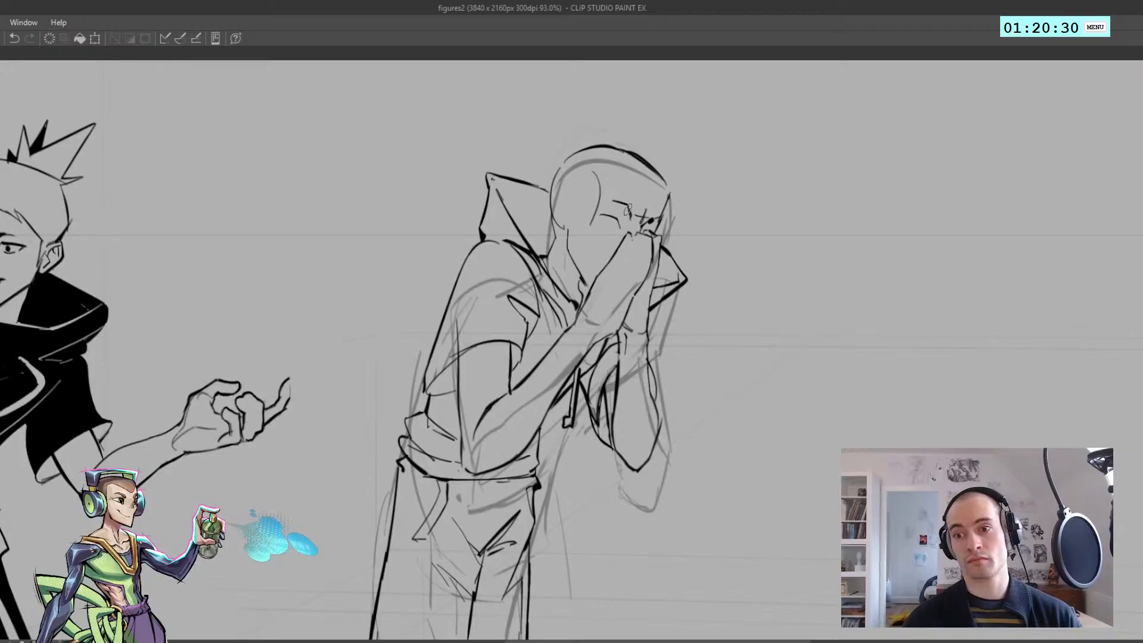
Draw a thick raised eyebrow above the near eye's arched lid
key(ctrl+z)
drag(607, 201, 629, 203)
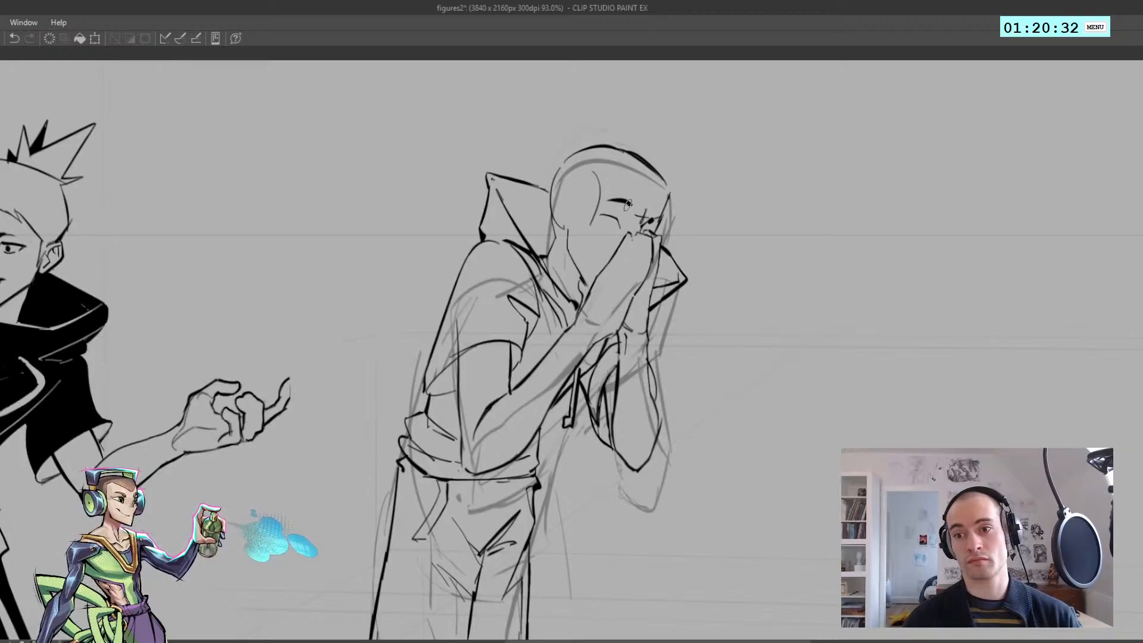
key(h)
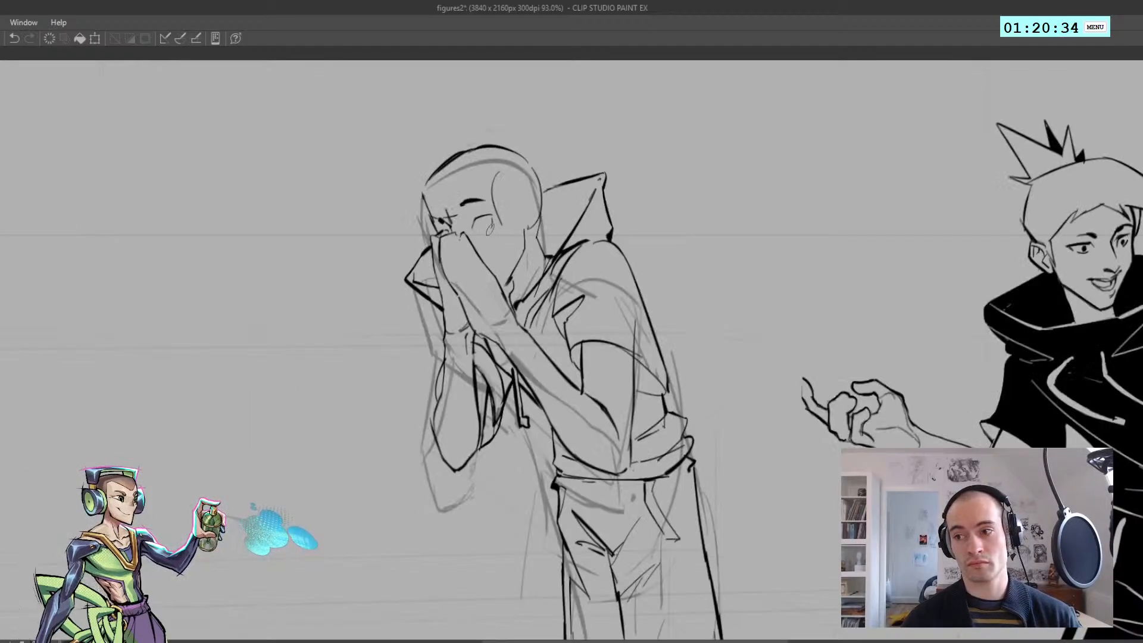
key(h)
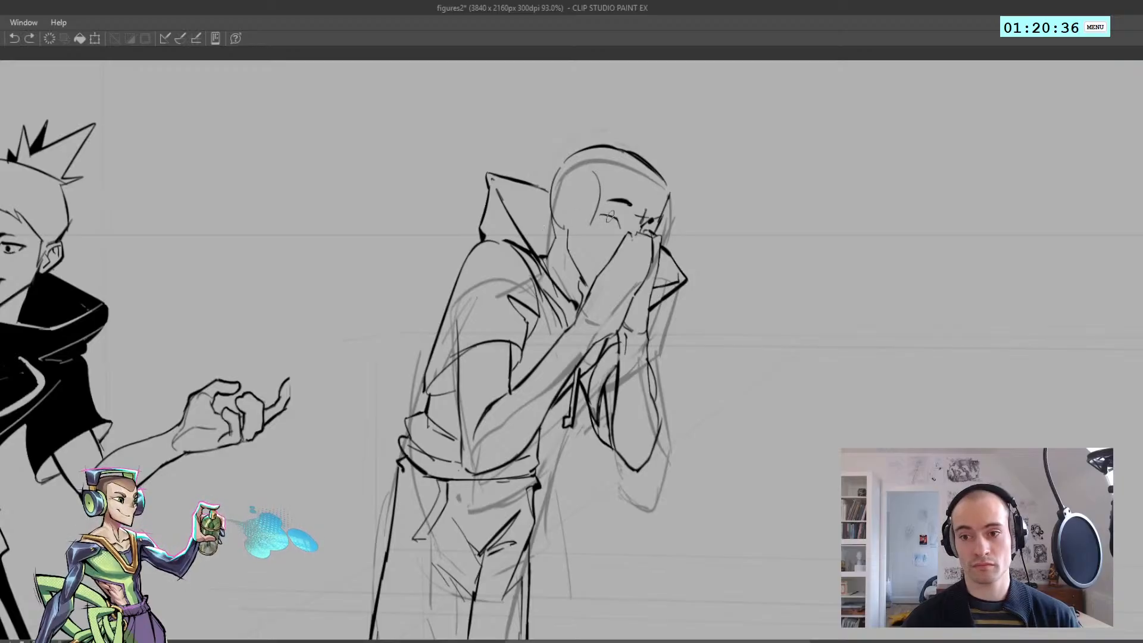
Draw the rest of the near eye's outline and a cheek line beneath it
drag(596, 222, 617, 233)
key(ctrl+z)
key(h)
mouse_move(594, 247)
mouse_down()
mouse_move(547, 266)
mouse_move(573, 252)
mouse_move(476, 247)
mouse_up()
key(h)
Refine the near eye's lids and add a small dark pupil low in the eye
key(h)
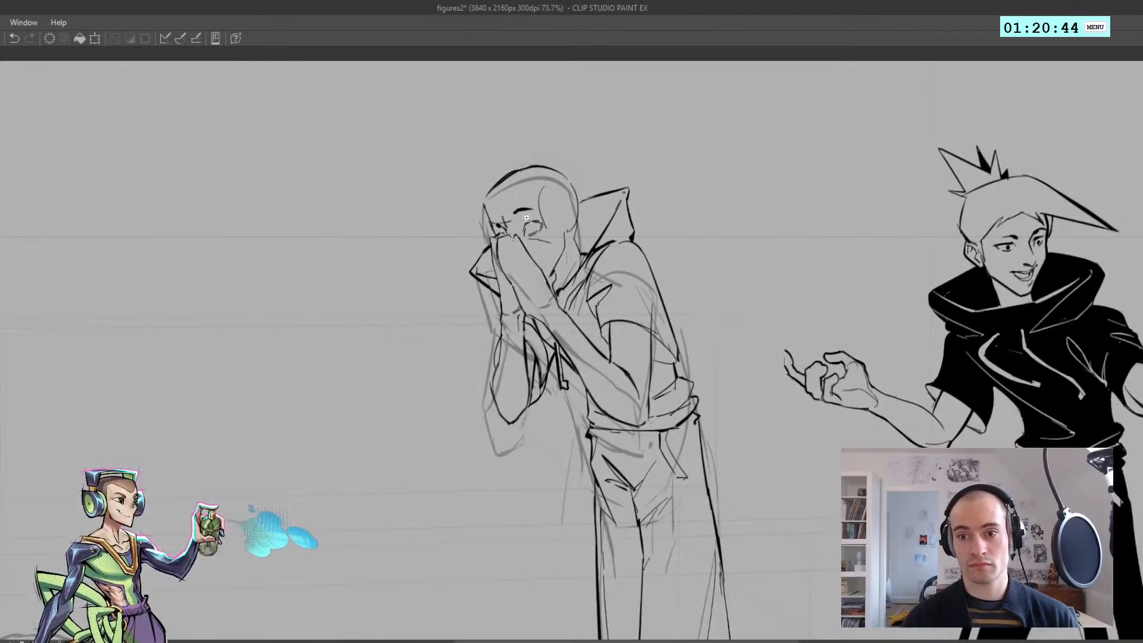
mouse_move(528, 221)
mouse_down()
mouse_move(555, 221)
mouse_move(487, 245)
mouse_move(557, 235)
mouse_move(513, 238)
mouse_move(549, 231)
mouse_move(529, 223)
mouse_up()
key(h)
key(h)
mouse_move(526, 220)
mouse_down()
mouse_move(475, 235)
mouse_move(537, 228)
mouse_move(554, 204)
mouse_up()
key(ctrl+z)
mouse_move(527, 210)
mouse_down()
mouse_move(516, 214)
mouse_move(565, 223)
mouse_move(488, 186)
mouse_move(563, 213)
mouse_up()
key(h)
key(h)
key(ctrl+z)
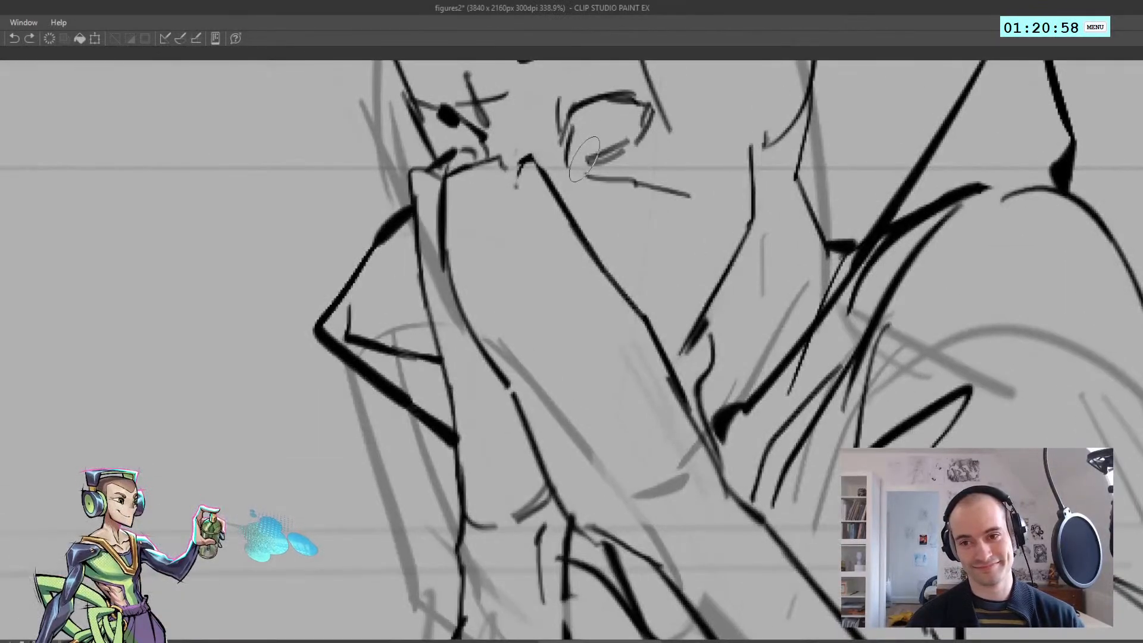
key(ctrl+z)
mouse_move(585, 143)
mouse_down()
mouse_move(583, 160)
mouse_move(541, 173)
mouse_move(566, 157)
mouse_move(593, 162)
mouse_up()
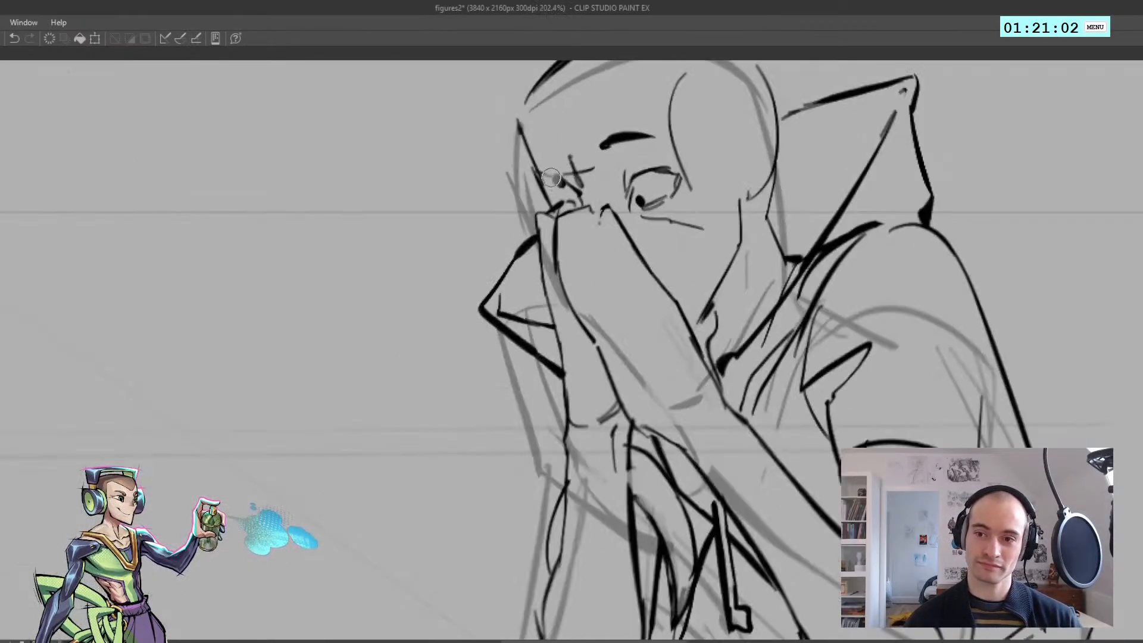
Draw the far eyebrow as a short thick mark at the face's edge and clear the stray lines between the brows
key(ctrl+z)
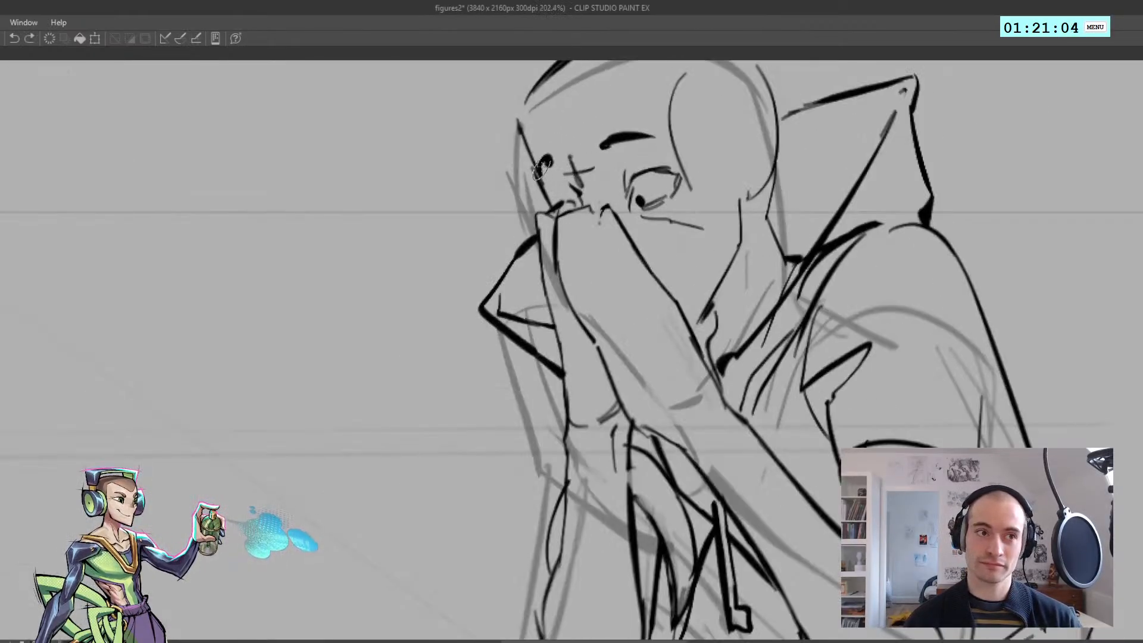
mouse_move(543, 166)
mouse_down()
mouse_move(514, 162)
mouse_move(574, 173)
mouse_move(516, 143)
mouse_up()
drag(578, 186, 629, 179)
key(h)
key(h)
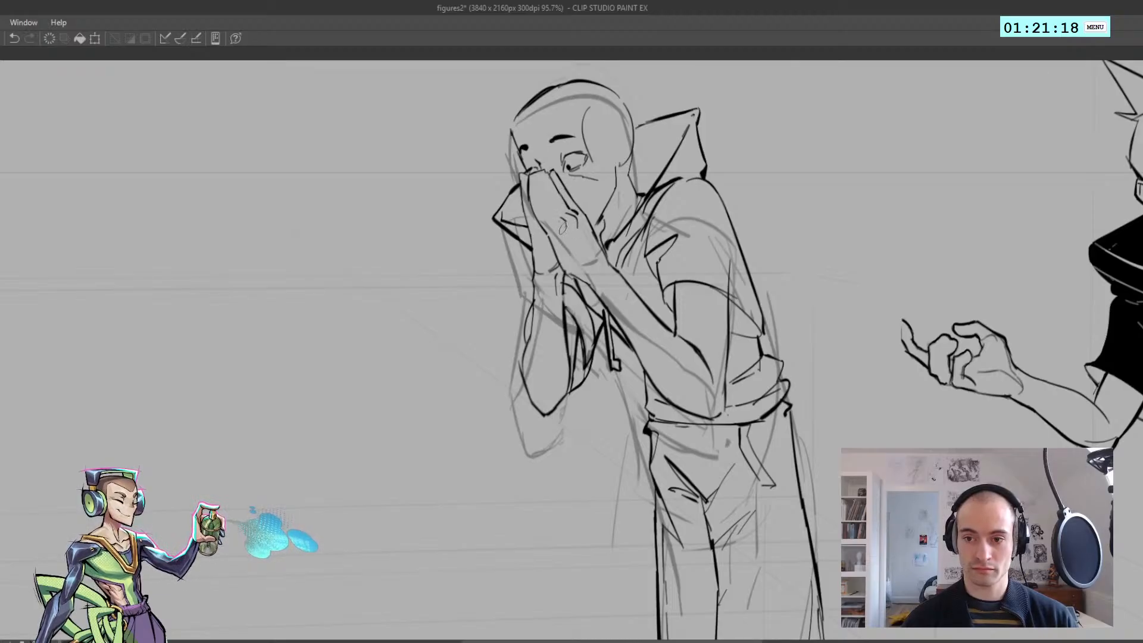
Examine the hunched figure's face in mirrored view and at full-page scale
key(ctrl+z)
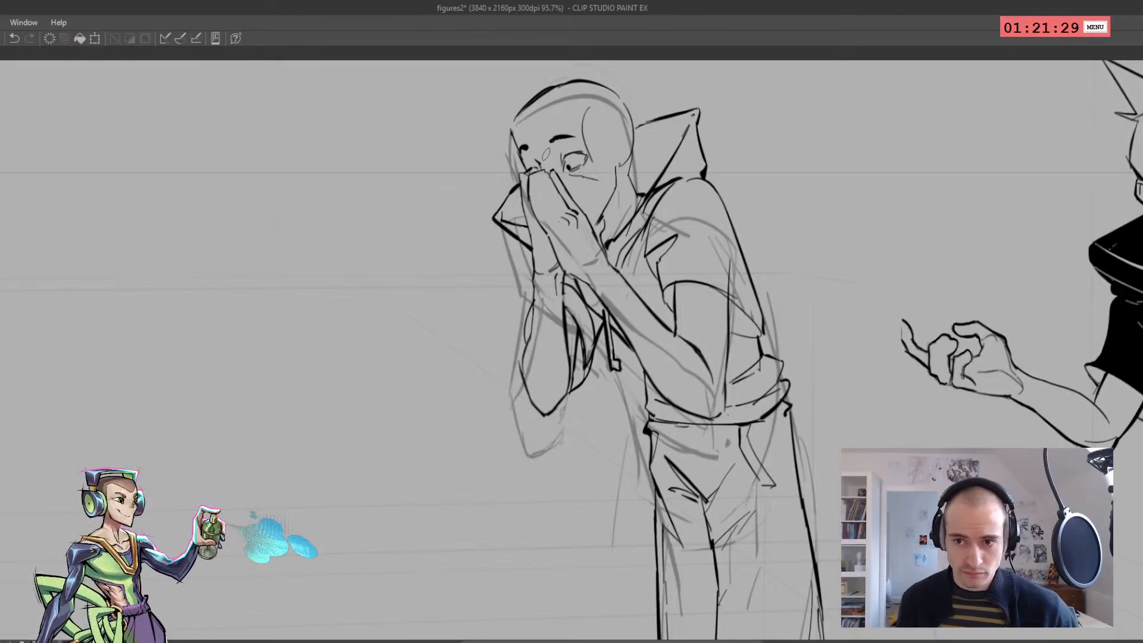
drag(474, 205, 373, 241)
key(h)
key(h)
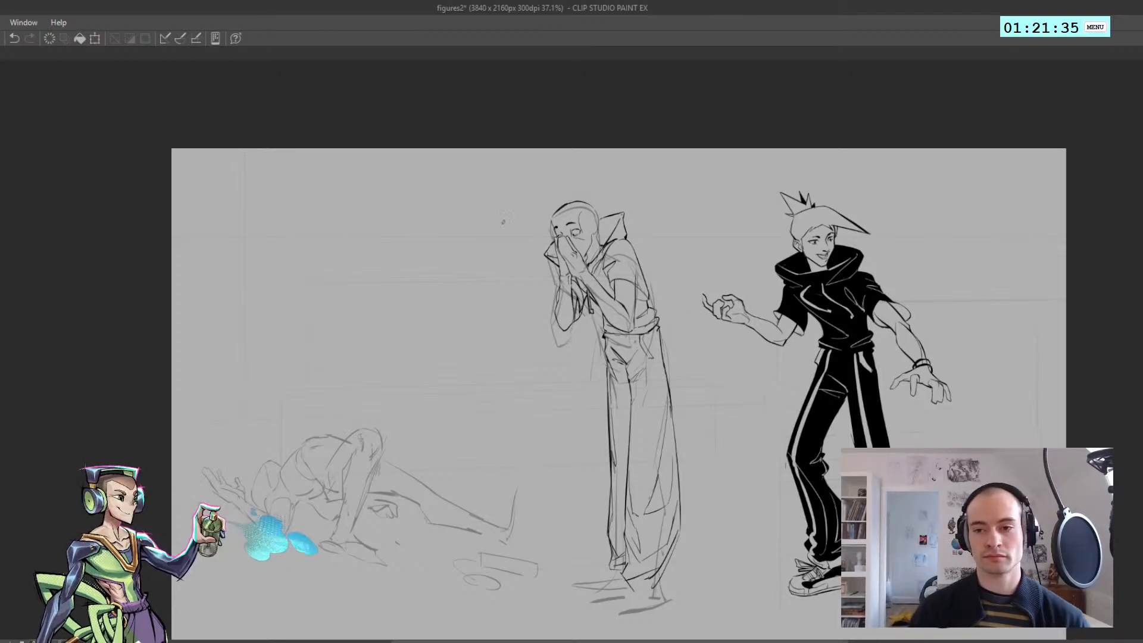
mouse_move(530, 242)
mouse_down()
mouse_move(498, 222)
mouse_move(532, 199)
mouse_move(517, 211)
mouse_move(577, 221)
mouse_move(556, 223)
mouse_move(566, 227)
mouse_up()
key(h)
Draw the near ear's outline at the side of the head above the jaw line
key(h)
drag(565, 229, 625, 227)
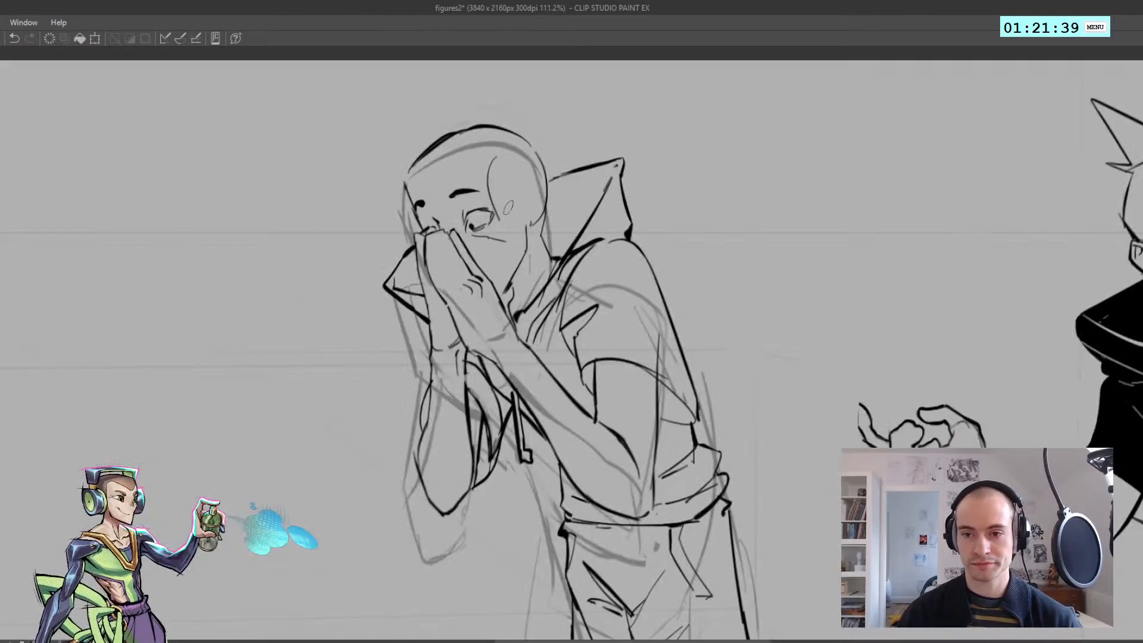
key(ctrl+z)
drag(526, 253, 526, 237)
key(h)
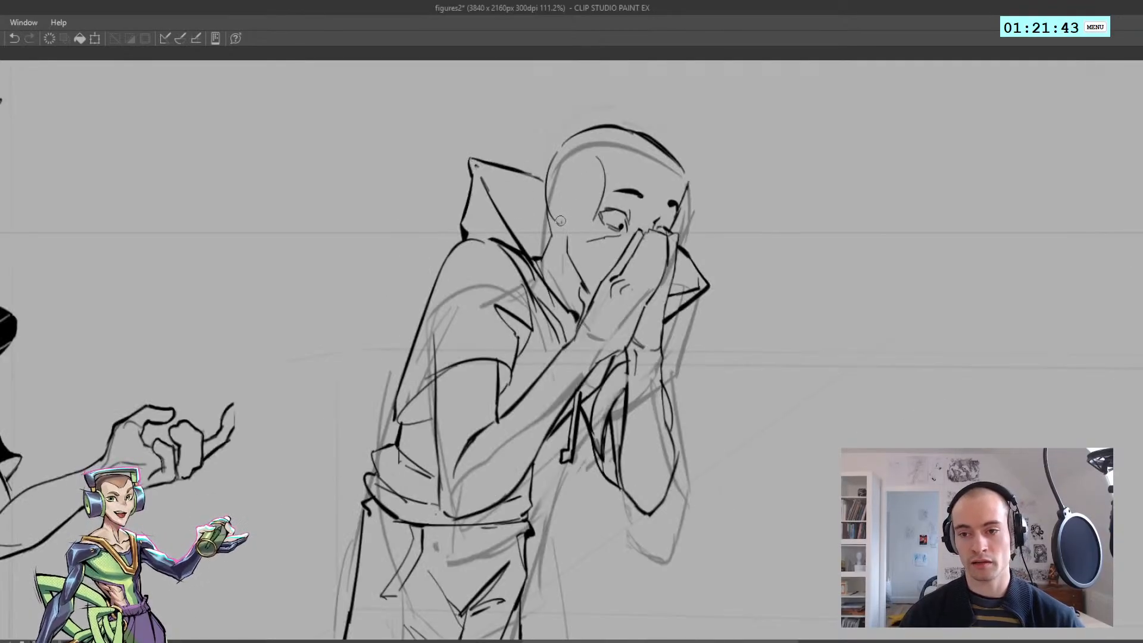
mouse_move(570, 197)
mouse_down()
mouse_move(578, 206)
mouse_move(550, 215)
mouse_move(558, 242)
mouse_up()
key(ctrl+z)
Refine the ear's rim and add the inner ear fold lines
key(ctrl+z)
key(ctrl+z)
key(ctrl+z)
mouse_move(558, 243)
mouse_down()
mouse_move(567, 239)
mouse_move(535, 213)
mouse_move(569, 229)
mouse_up()
key(h)
key(ctrl+z)
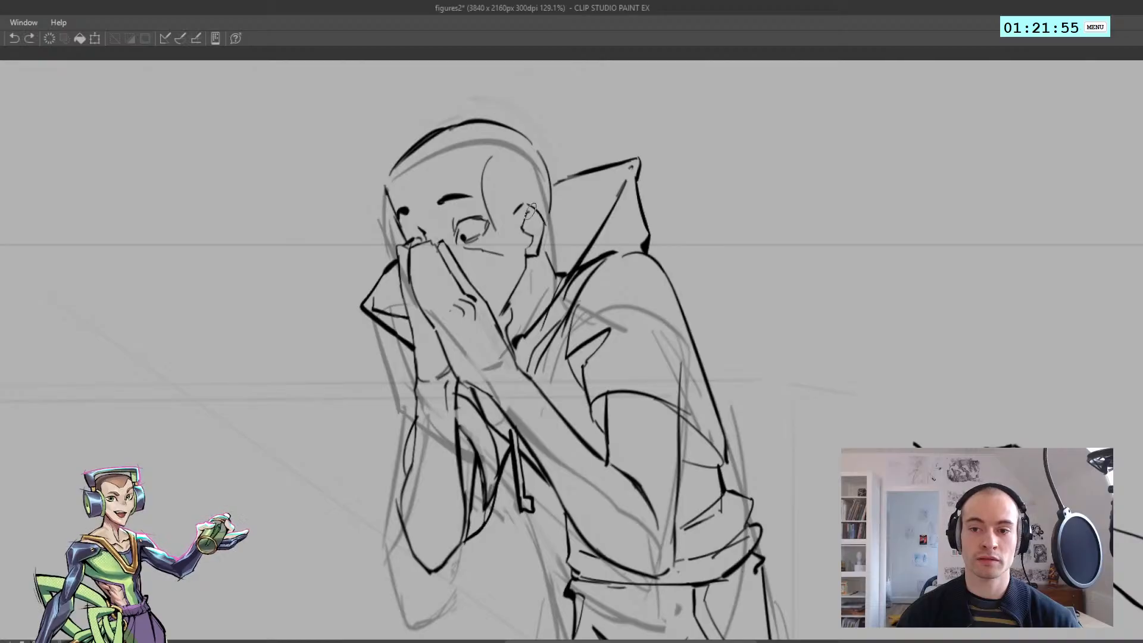
key(ctrl+z)
drag(543, 224, 537, 254)
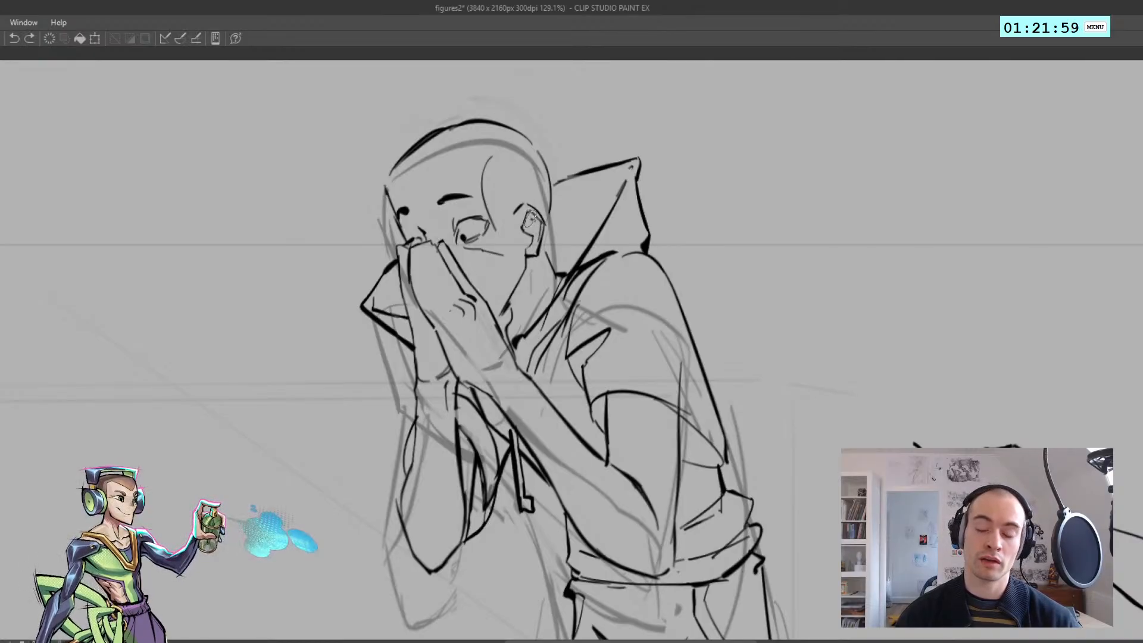
mouse_move(527, 210)
mouse_down()
mouse_move(531, 219)
mouse_move(457, 224)
mouse_move(543, 229)
mouse_up()
key(h)
key(h)
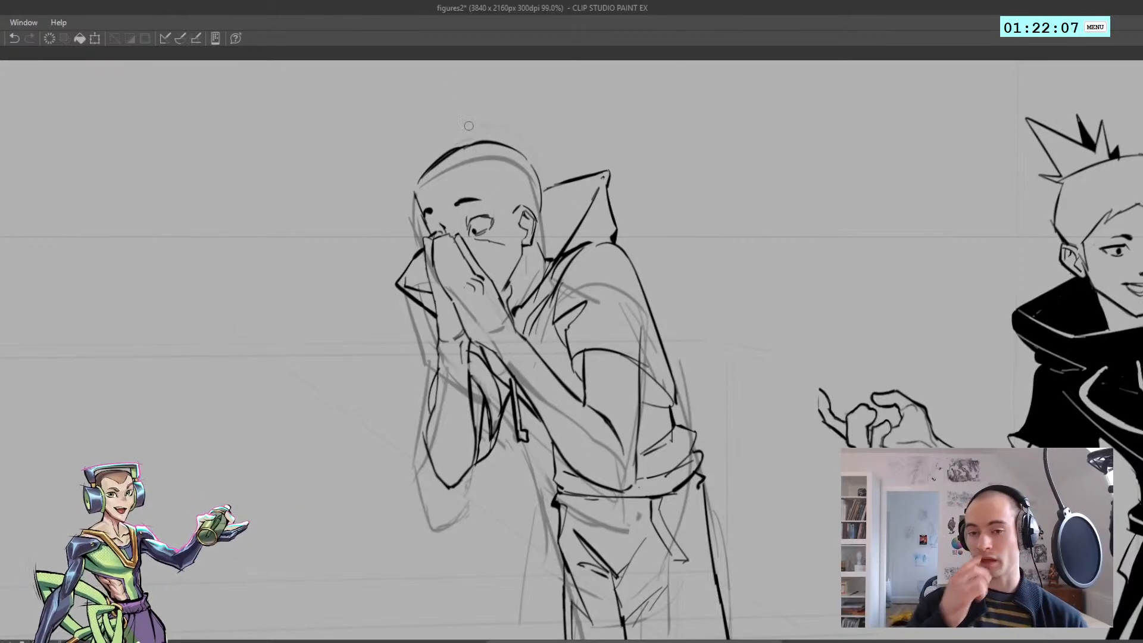
Draw a jagged hairline rising from the front of the ear over the near temple
key(h)
mouse_move(560, 225)
mouse_down()
mouse_move(493, 215)
mouse_move(561, 199)
mouse_move(547, 160)
mouse_move(596, 148)
mouse_up()
key(h)
key(h)
mouse_move(551, 165)
mouse_down()
mouse_move(540, 186)
mouse_move(521, 125)
mouse_move(559, 176)
mouse_move(547, 156)
mouse_move(557, 171)
mouse_move(514, 161)
mouse_up()
key(ctrl+z)
key(h)
key(ctrl+z)
key(h)
key(h)
key(h)
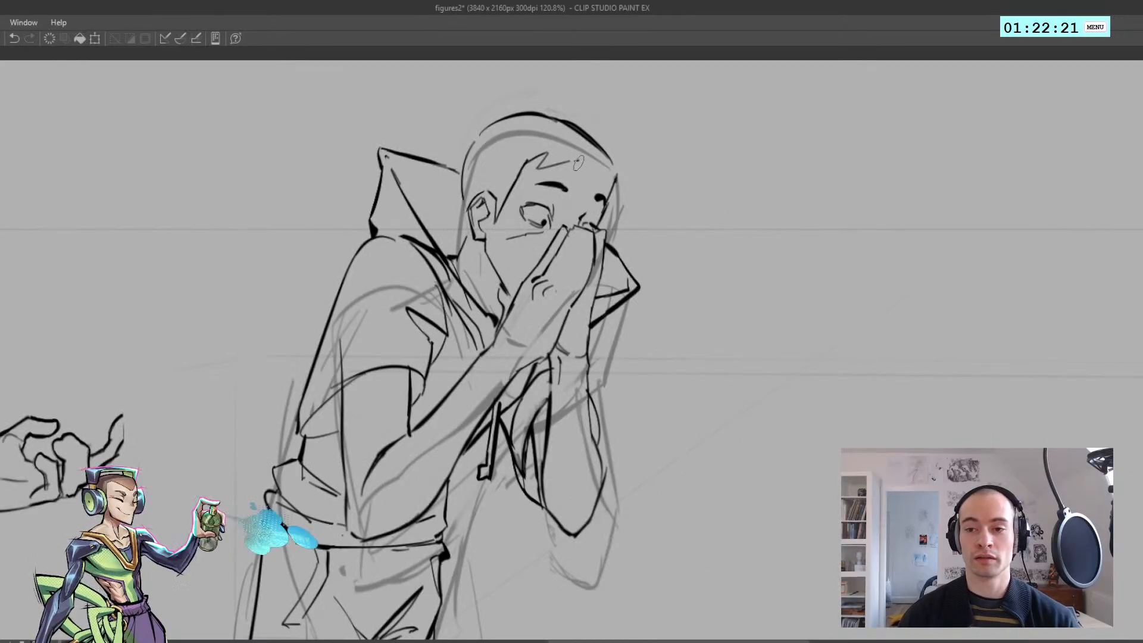
Extend the hairline across the forehead to the far side of the face
key(ctrl+z)
mouse_move(585, 159)
mouse_down()
mouse_move(603, 181)
mouse_move(601, 169)
mouse_up()
key(ctrl+z)
key(ctrl+z)
scroll(597, 168, down, 3)
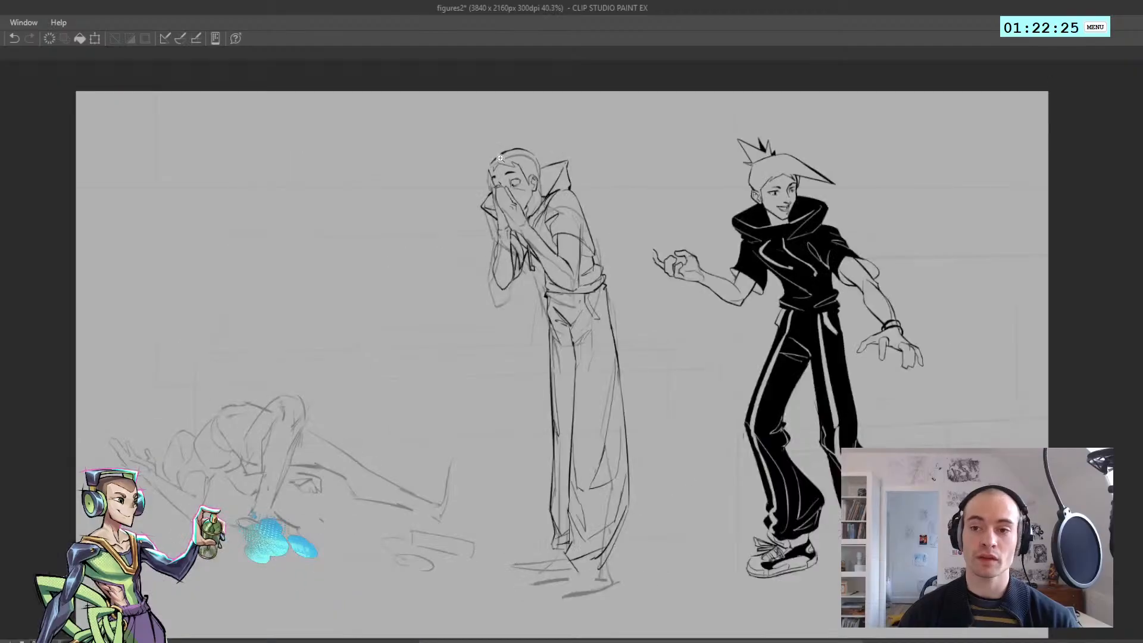
scroll(497, 158, up, 1)
key(h)
scroll(559, 145, up, 1)
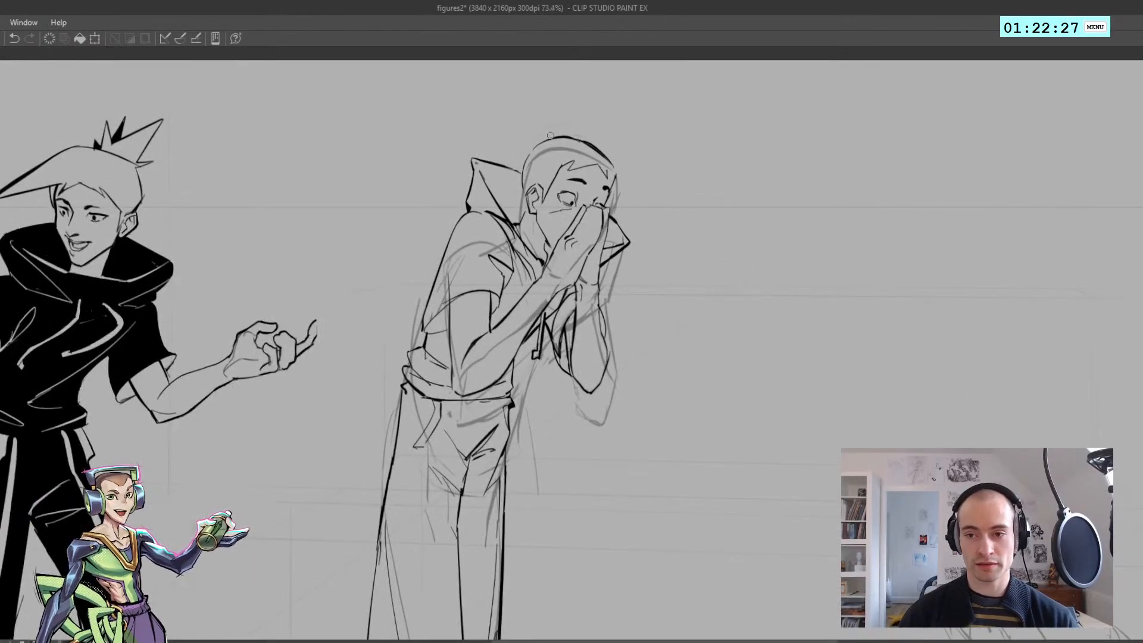
Draw the upper edge of a long pointed fringe sweeping forward from the top of the head
scroll(573, 148, down, 1)
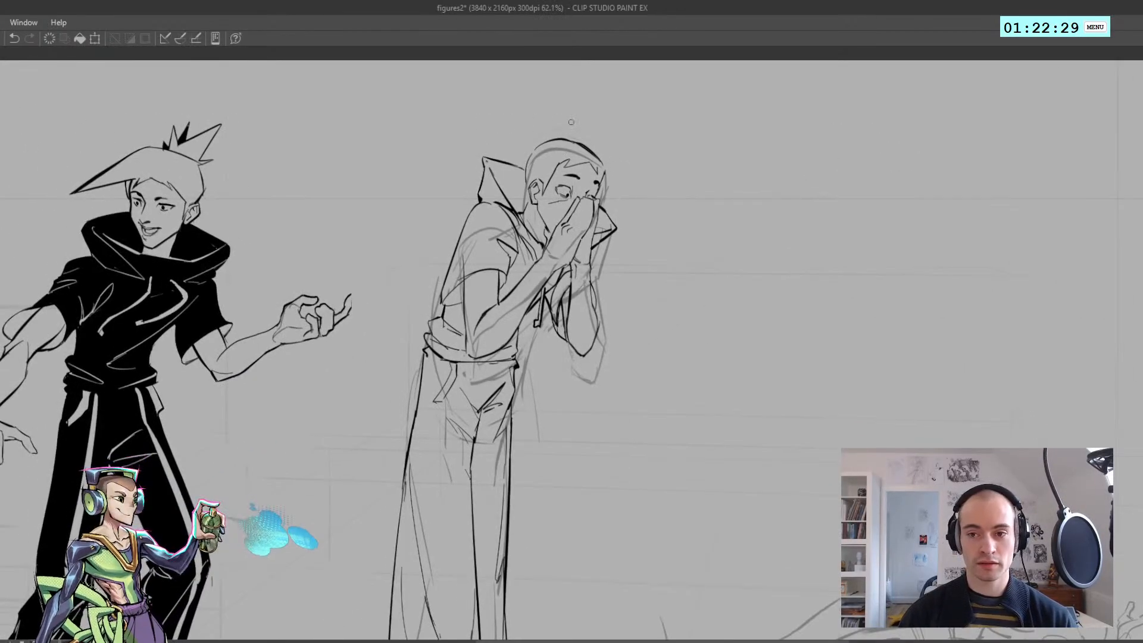
mouse_move(573, 135)
mouse_down()
mouse_move(619, 142)
mouse_move(595, 132)
mouse_move(631, 176)
mouse_up()
key(ctrl+z)
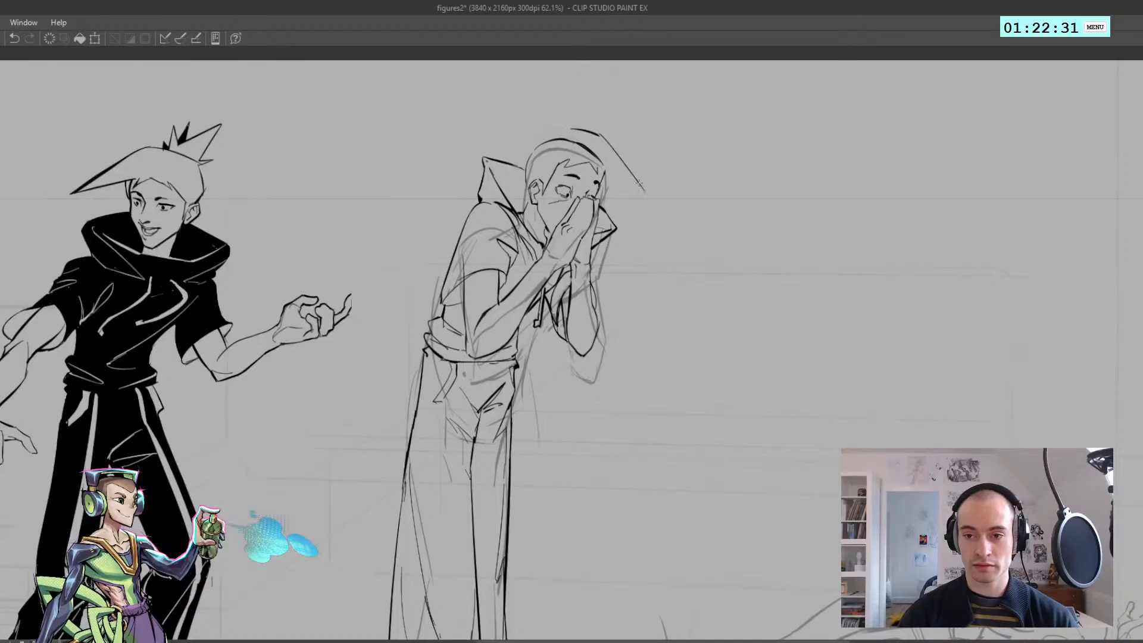
key(ctrl+z)
drag(597, 136, 685, 189)
key(ctrl+z)
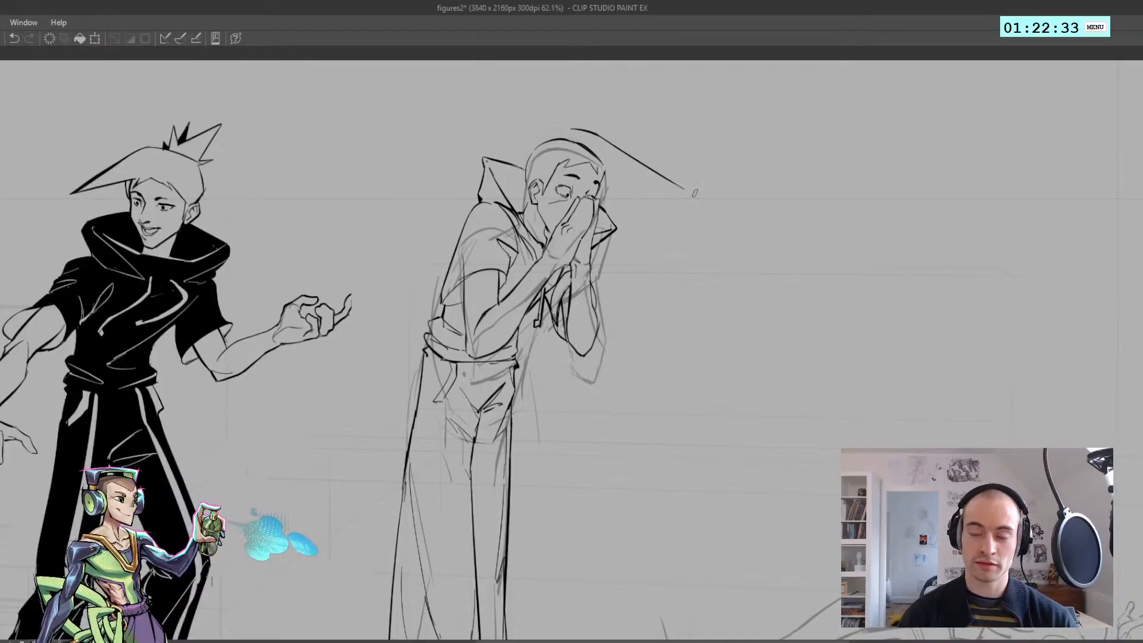
Draw the fringe's lower edge from the far forehead and trim the two edges to a sharp tip
drag(598, 166, 626, 174)
key(ctrl+z)
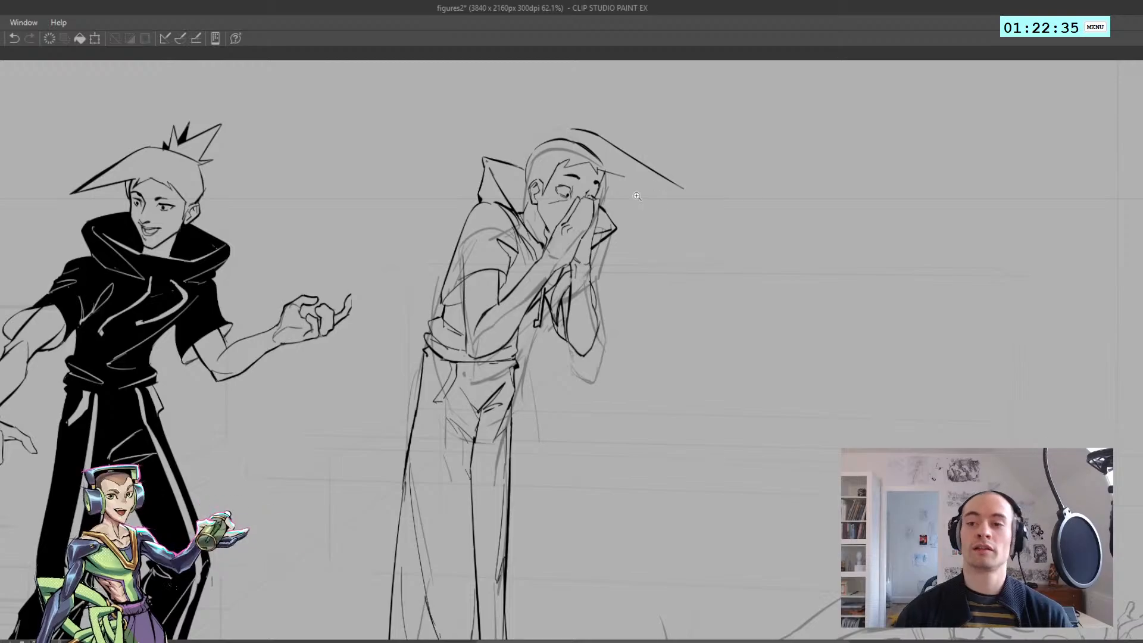
scroll(638, 197, down, 3)
scroll(637, 196, up, 3)
key(h)
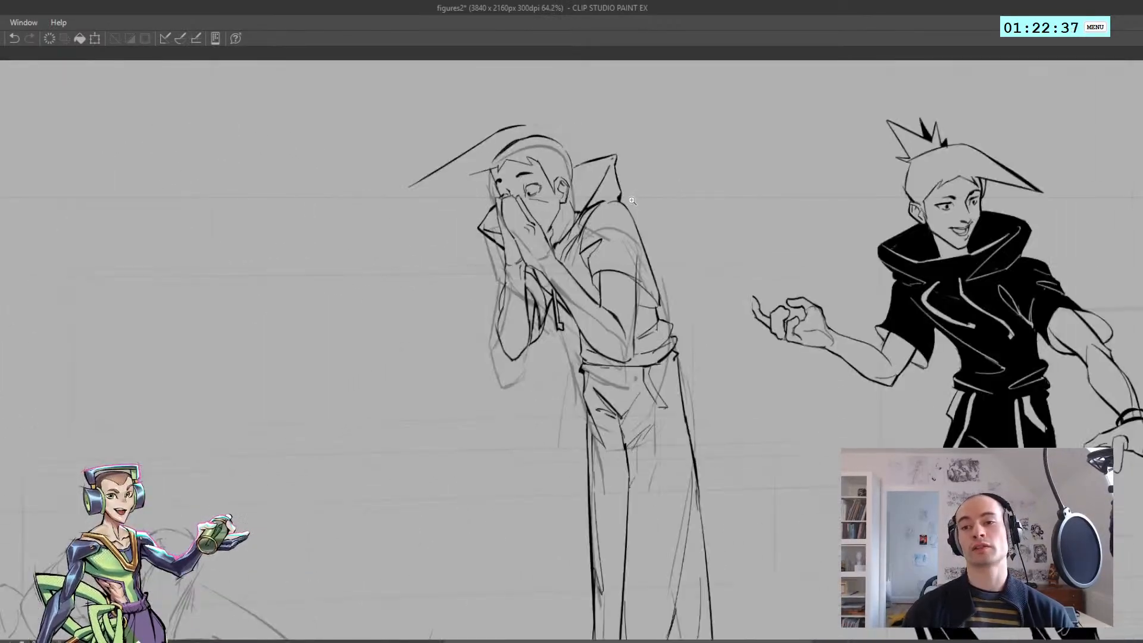
scroll(544, 196, down, 4)
key(h)
scroll(571, 178, up, 6)
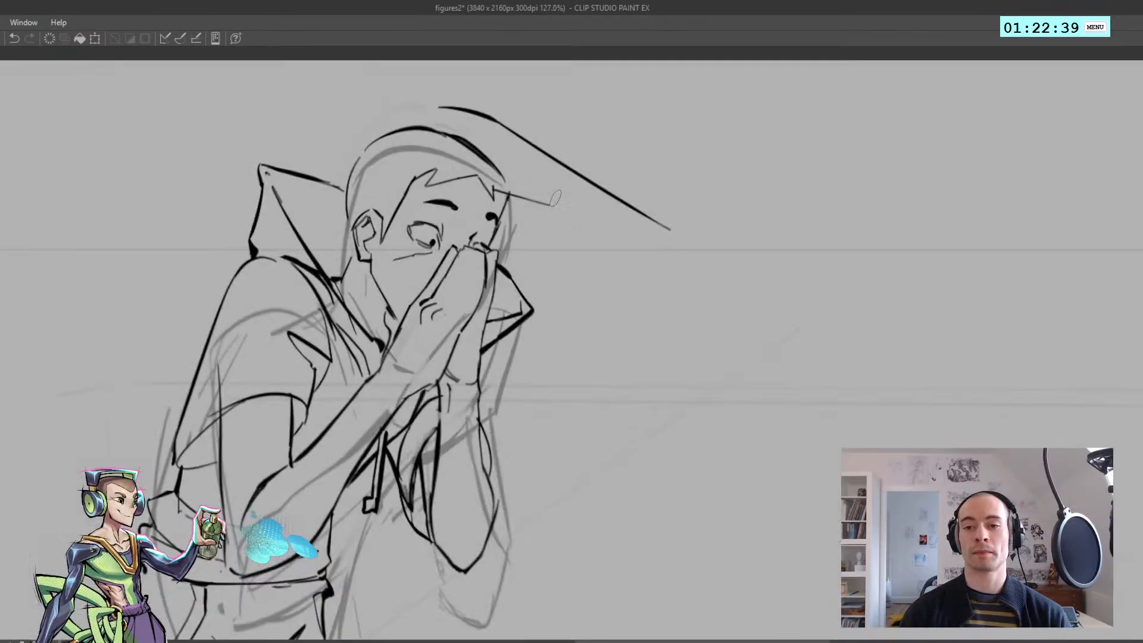
key(ctrl+z)
key(ctrl+z)
drag(496, 190, 640, 221)
key(ctrl+z)
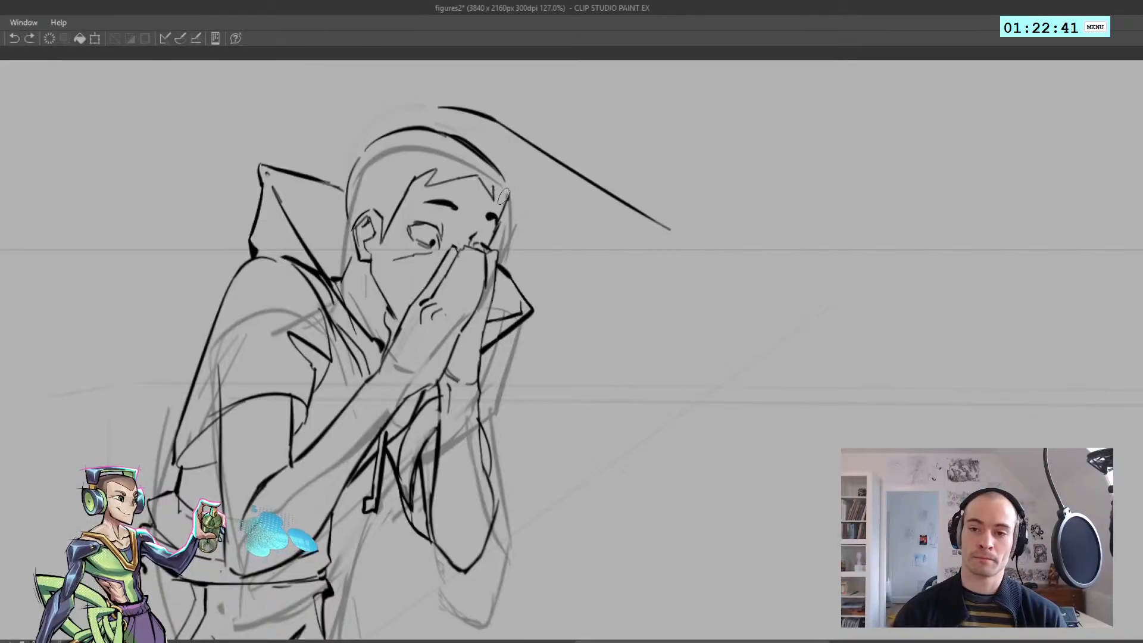
drag(496, 192, 608, 205)
key(ctrl+z)
drag(494, 191, 638, 207)
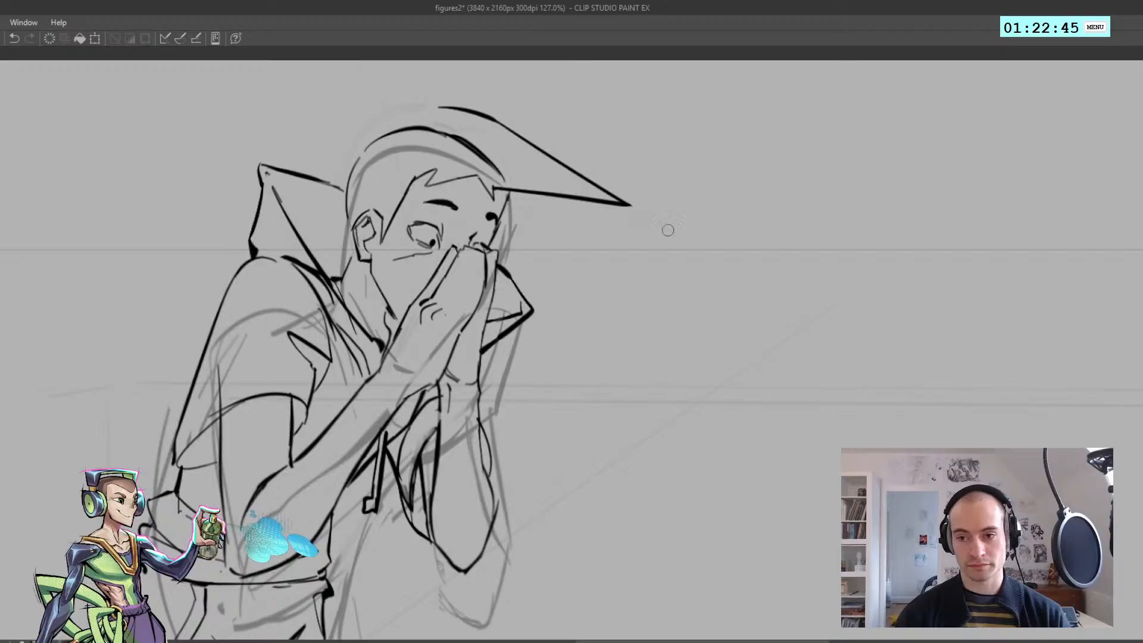
Examine the pointed fringe against the finished standing figure in mirrored and full-page views
scroll(631, 223, down, 4)
key(h)
drag(597, 218, 540, 193)
key(h)
drag(445, 168, 497, 166)
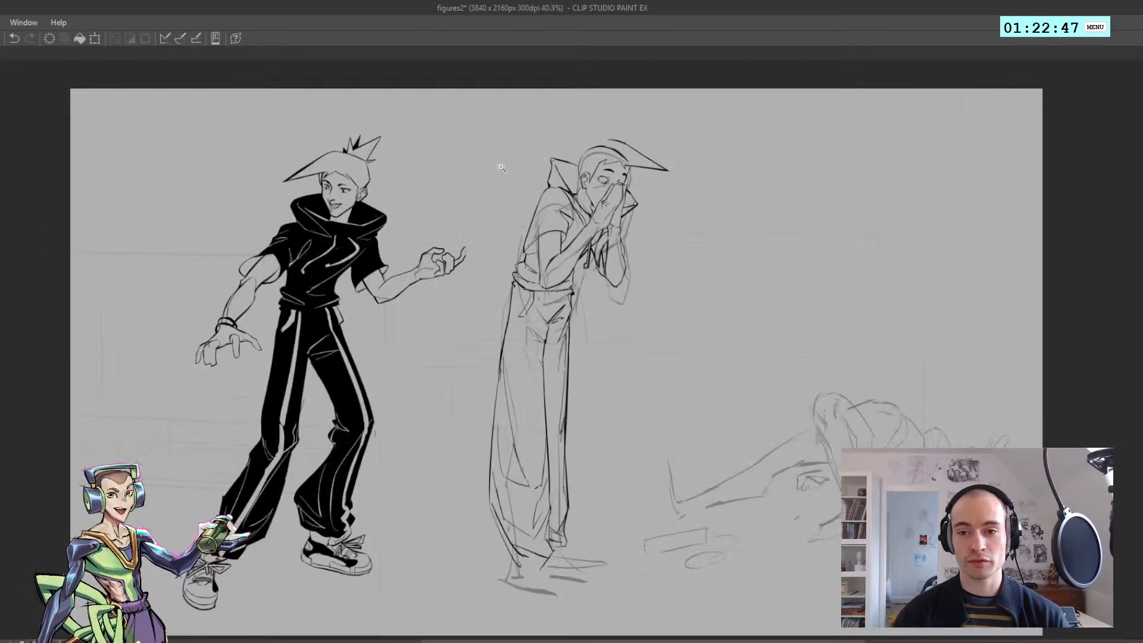
drag(617, 159, 562, 147)
scroll(562, 148, up, 2)
key(e)
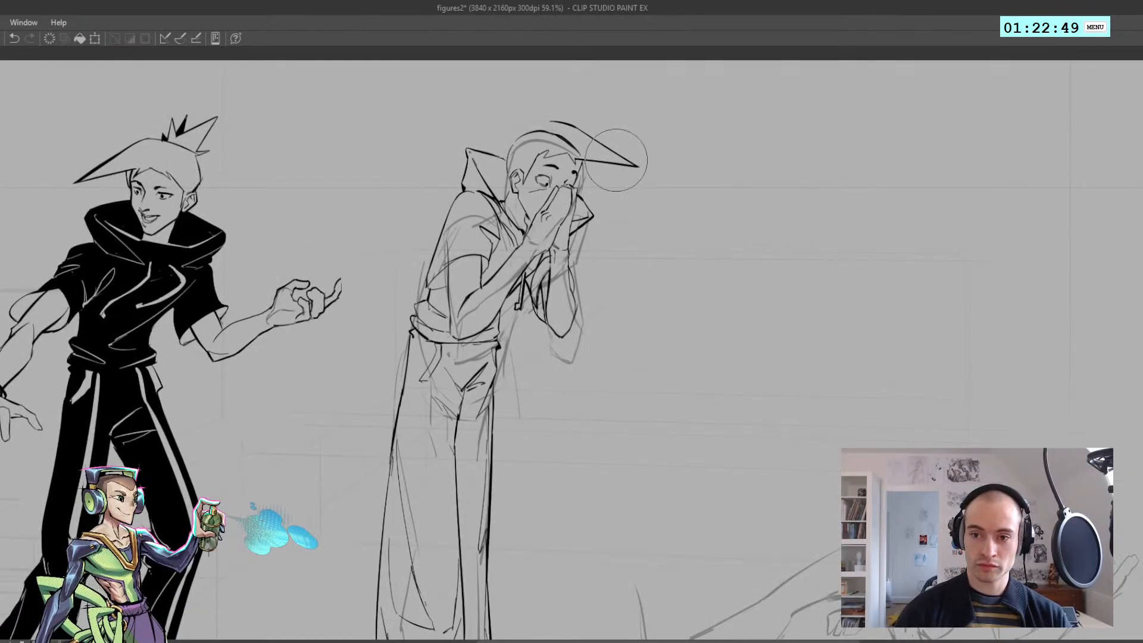
key(bracketright)
key(bracketright)
key(bracketright)
key(bracketright)
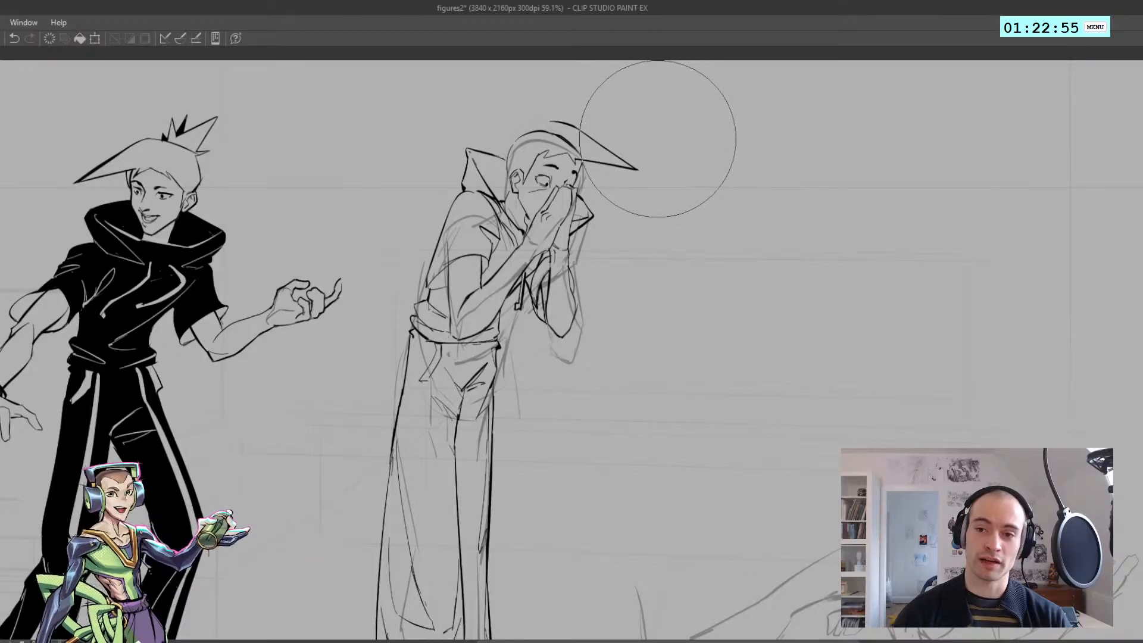
key(h)
drag(674, 148, 616, 156)
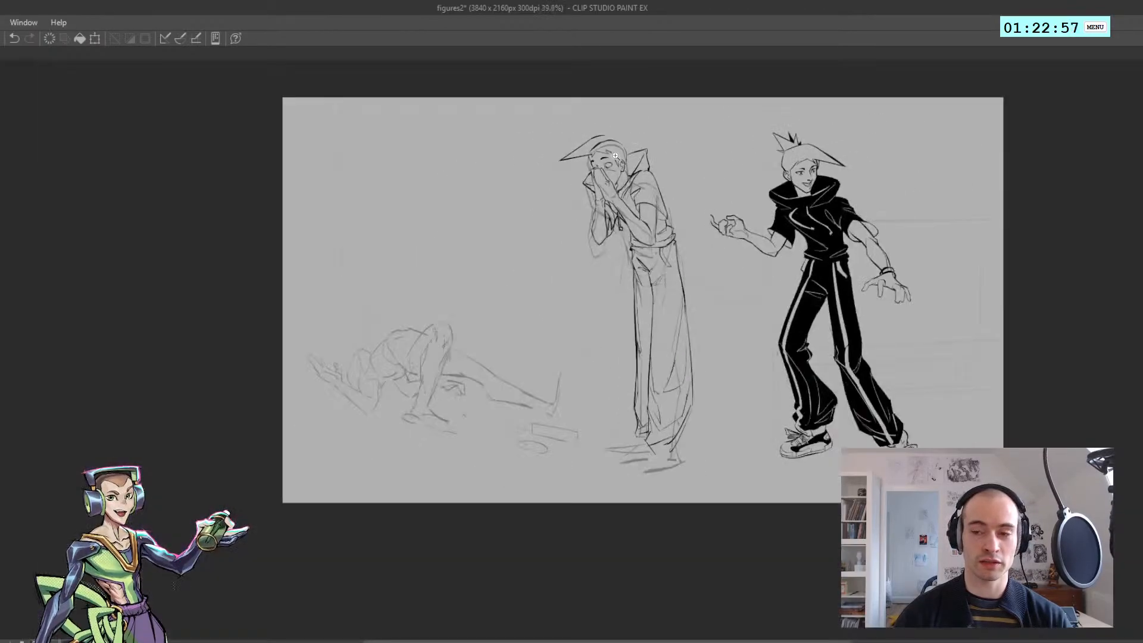
drag(554, 133, 163, 190)
key(h)
key(h)
Erase the dark skull outline beneath the fringe and draw a short line at the far temple
key(ctrl+z)
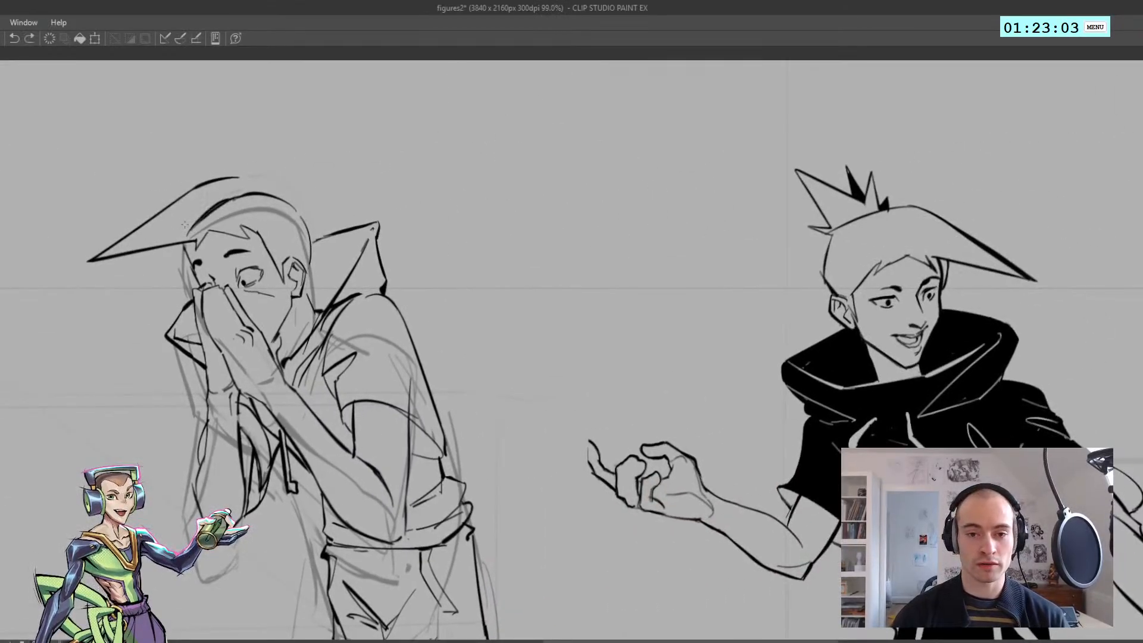
drag(270, 194, 285, 201)
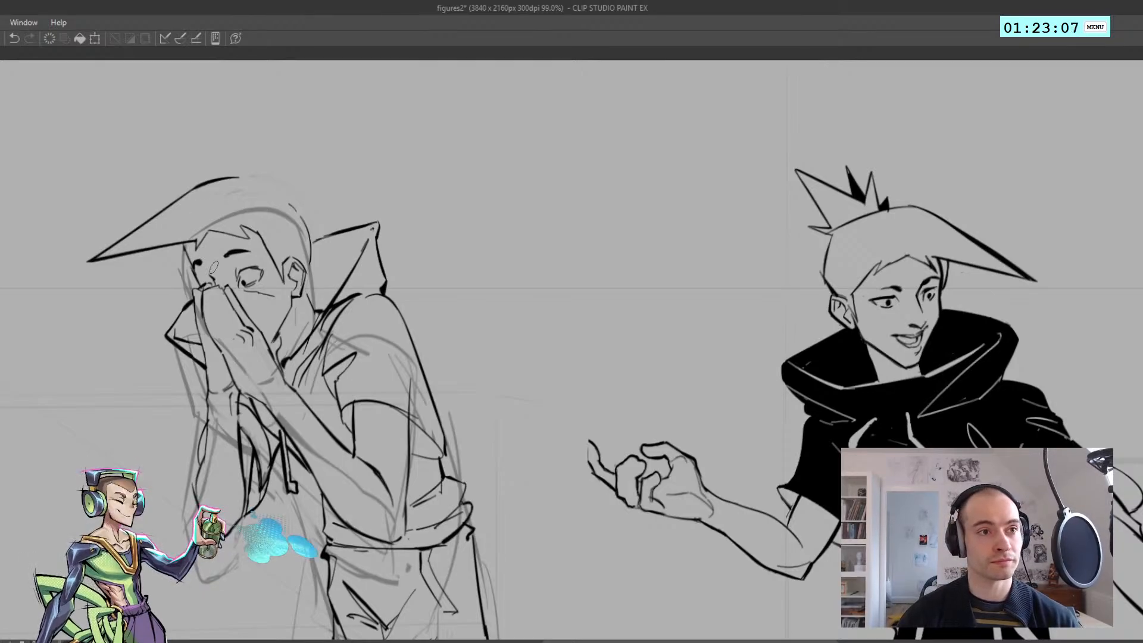
key(ctrl+z)
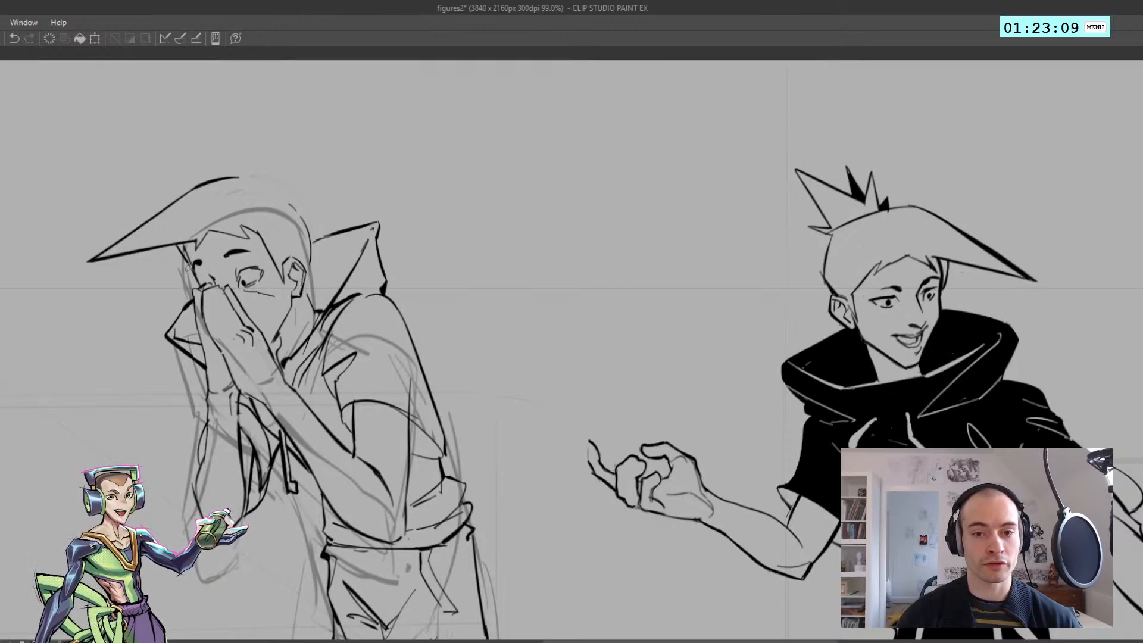
mouse_move(183, 257)
mouse_down()
mouse_move(193, 277)
mouse_move(201, 253)
mouse_move(184, 248)
mouse_up()
key(h)
key(h)
drag(390, 259, 444, 256)
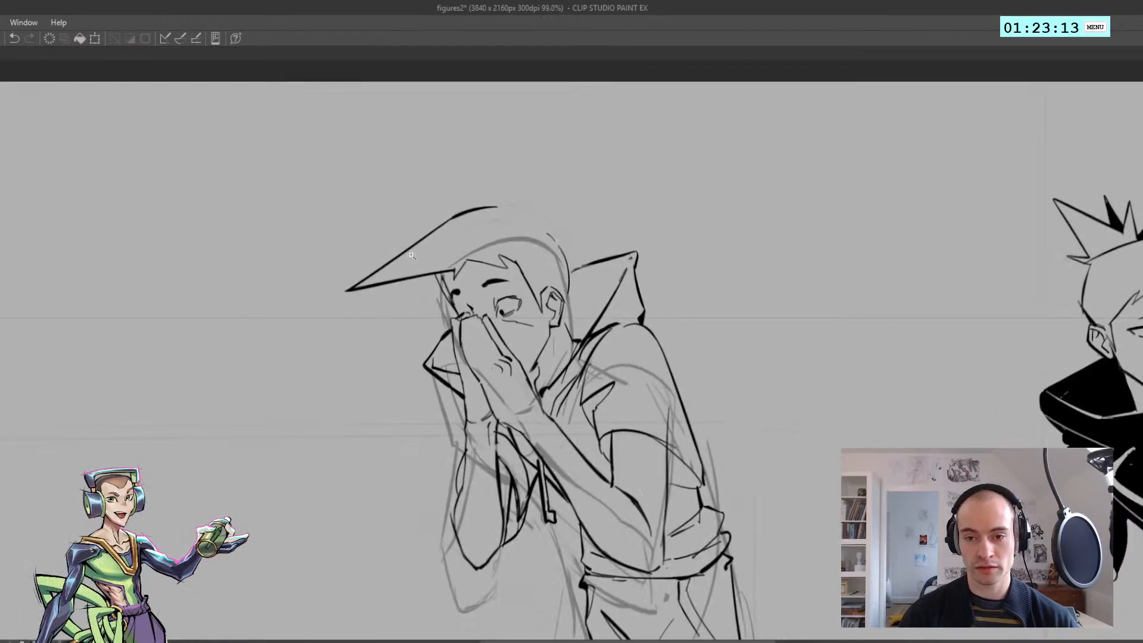
drag(381, 235, 206, 189)
mouse_move(261, 239)
mouse_down()
mouse_move(343, 206)
mouse_move(398, 206)
mouse_move(347, 75)
mouse_move(225, 237)
mouse_up()
drag(195, 200, 198, 207)
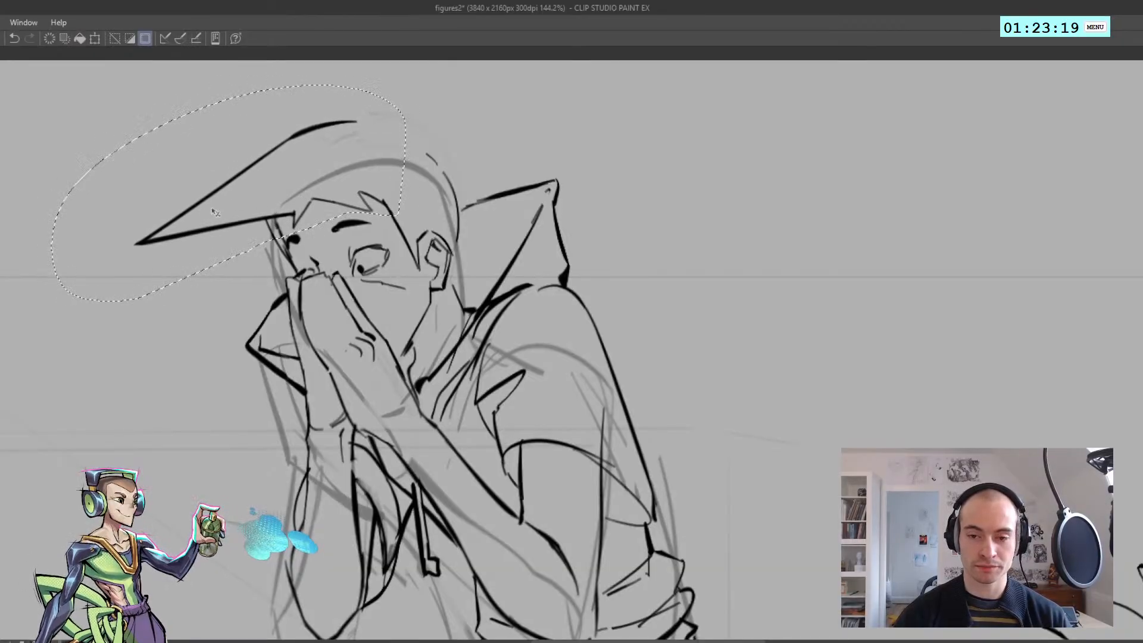
key(ctrl+d)
Draw the crown of the hair curving from the fringe's top edge toward the back of the head
drag(304, 205, 243, 212)
key(h)
drag(388, 228, 305, 221)
key(h)
drag(488, 249, 331, 283)
mouse_move(330, 283)
mouse_down()
mouse_move(383, 214)
mouse_move(272, 215)
mouse_up()
key(ctrl+z)
mouse_move(114, 171)
mouse_down()
mouse_move(181, 184)
mouse_move(124, 166)
mouse_move(177, 179)
mouse_up()
key(ctrl+z)
key(ctrl+z)
key(ctrl+z)
mouse_move(132, 167)
mouse_down()
mouse_move(166, 176)
mouse_move(125, 192)
mouse_up()
key(h)
drag(533, 210, 452, 215)
key(ctrl+z)
Draw the back of the head down from the crown to the raised collar
key(ctrl+z)
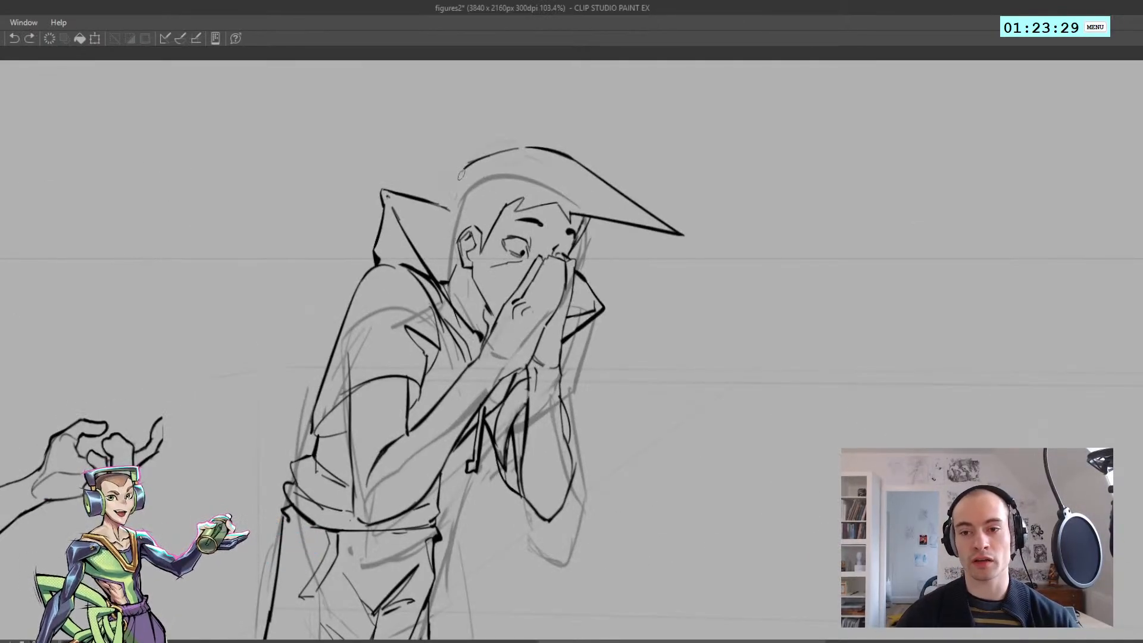
drag(463, 171, 453, 210)
mouse_move(451, 211)
mouse_down()
mouse_move(454, 264)
mouse_move(417, 240)
mouse_up()
key(ctrl+z)
key(ctrl+z)
key(ctrl+z)
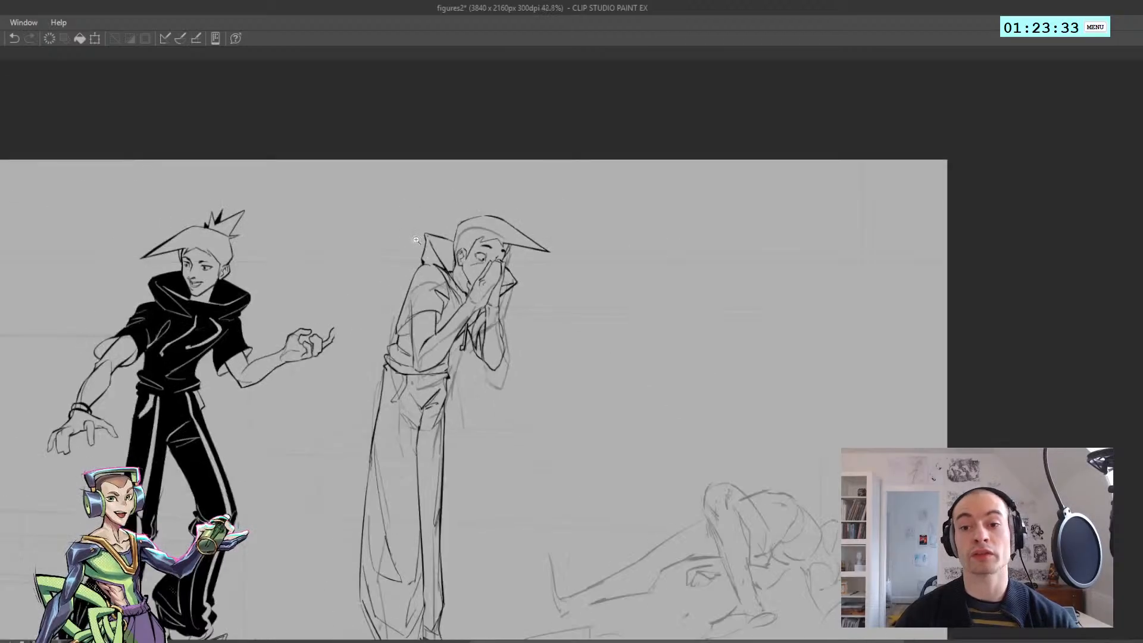
key(h)
ctrl+drag(632, 253, 690, 250)
Ink the nape line behind and below the ear
drag(416, 206, 228, 149)
scroll(452, 237, up, 1)
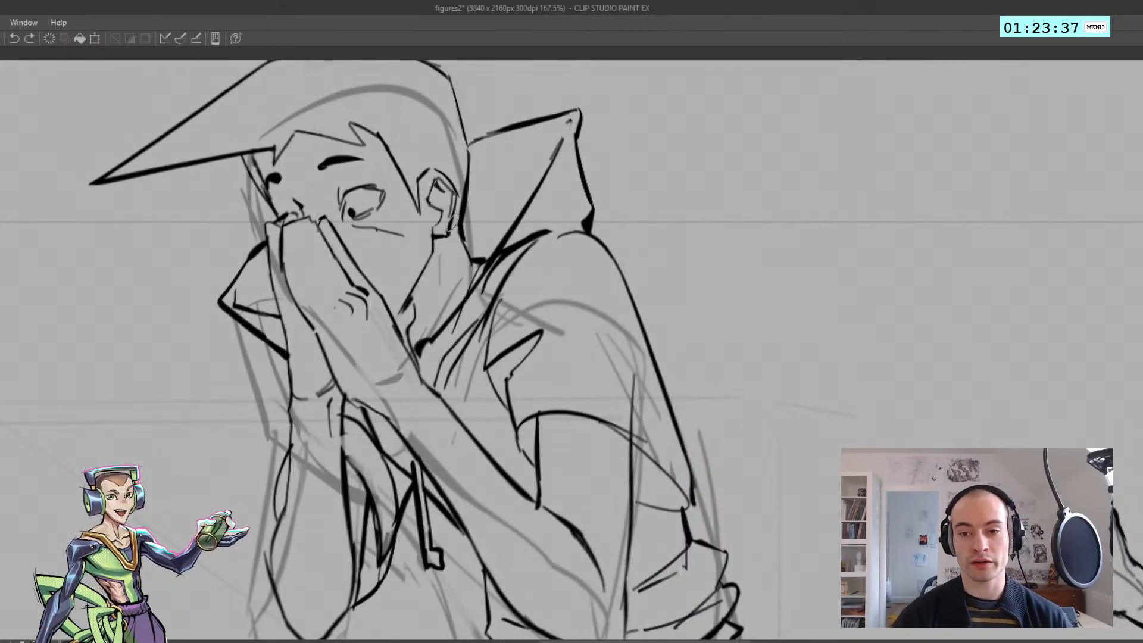
mouse_move(459, 236)
ctrl+mouse_down()
mouse_move(438, 236)
mouse_move(461, 237)
ctrl+mouse_up()
mouse_move(454, 226)
mouse_down()
mouse_move(461, 240)
mouse_move(439, 237)
mouse_move(470, 240)
mouse_up()
key(ctrl+z)
mouse_move(466, 225)
ctrl+mouse_down()
mouse_move(444, 226)
mouse_move(429, 179)
ctrl+mouse_up()
key(h)
mouse_move(529, 186)
ctrl+mouse_down()
mouse_move(543, 226)
mouse_move(525, 244)
mouse_move(411, 185)
mouse_move(441, 190)
ctrl+mouse_up()
key(h)
Draw a small hair spike standing up from the front of the crown
drag(383, 155, 229, 196)
key(h)
ctrl+drag(277, 215, 201, 179)
key(h)
ctrl+drag(417, 162, 426, 162)
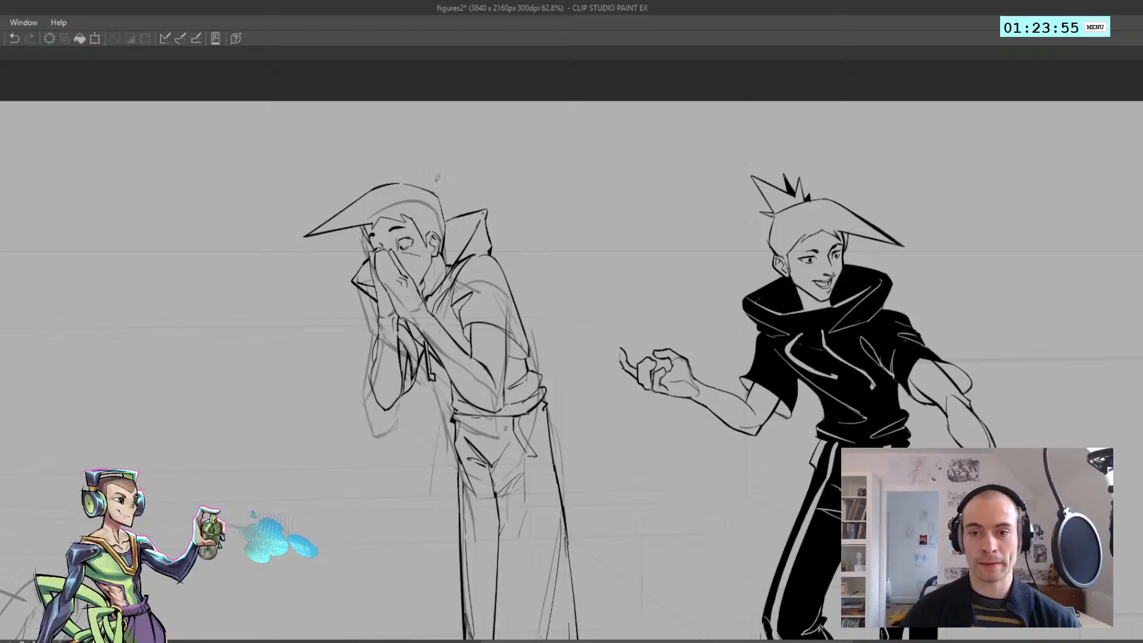
scroll(386, 177, up, 2)
key(ctrl+z)
drag(390, 173, 391, 186)
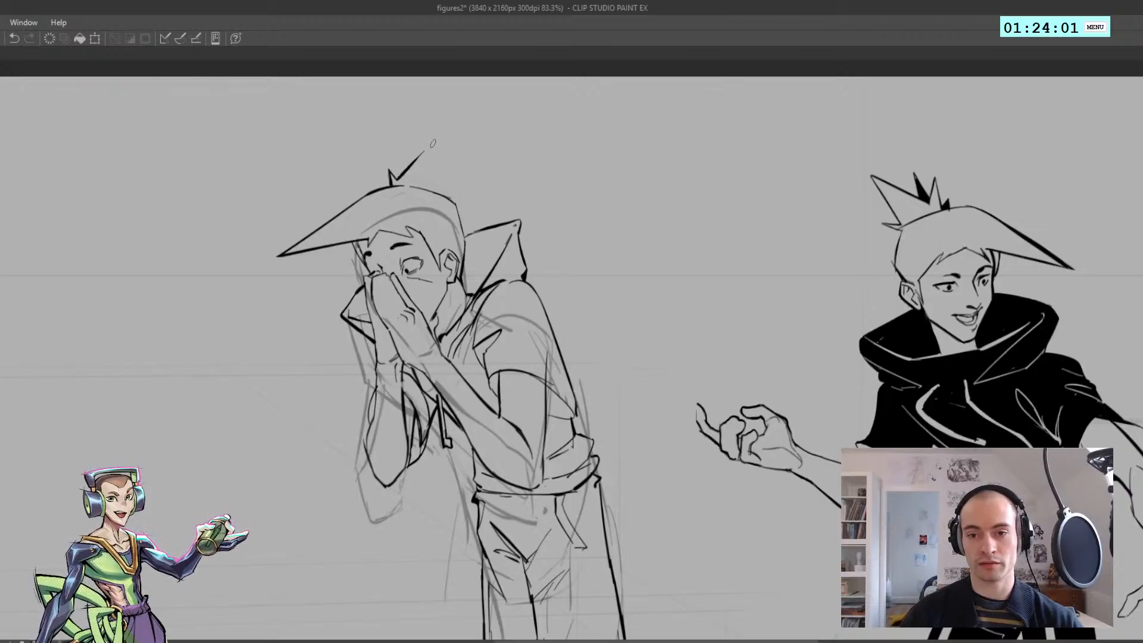
Draw a tall pointed hair spike behind the small one, with a small spike at its back base
drag(398, 179, 447, 129)
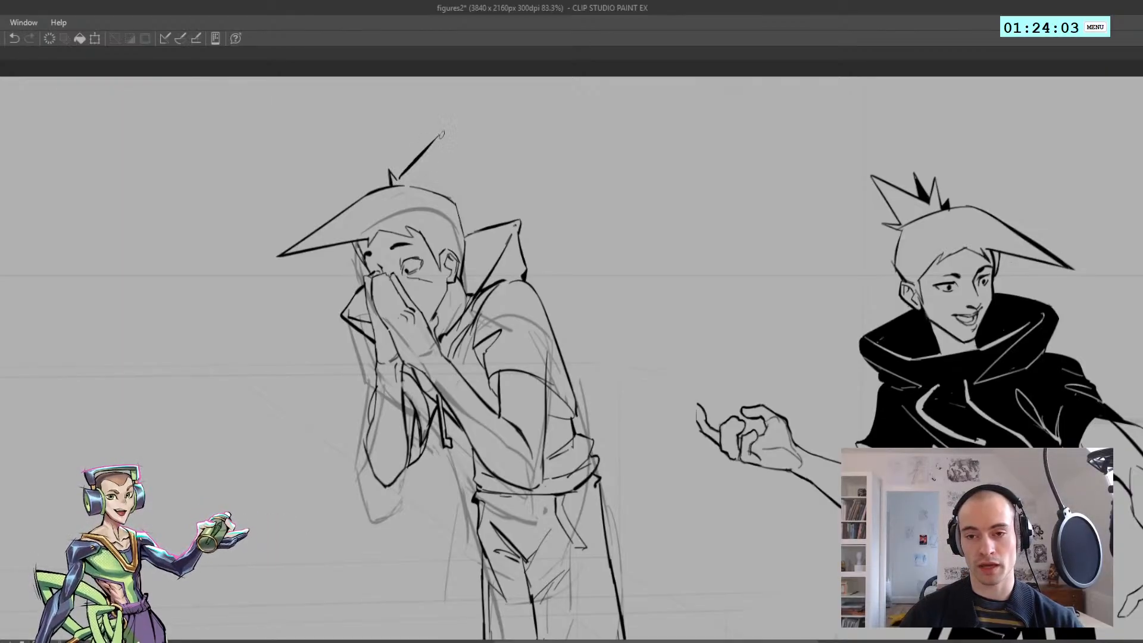
key(ctrl+z)
mouse_move(442, 134)
mouse_down()
mouse_move(446, 183)
mouse_move(460, 172)
mouse_move(450, 194)
mouse_up()
key(ctrl+z)
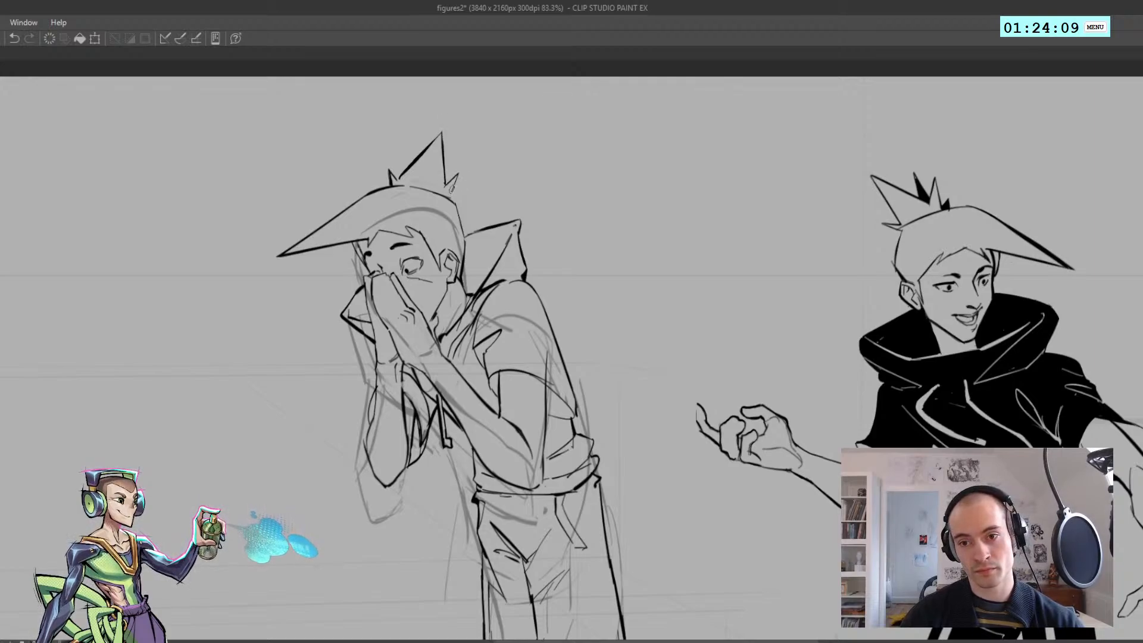
Add small jagged spikes behind the tall hair spike and fill the gaps between them with black
key(h)
drag(559, 130, 574, 162)
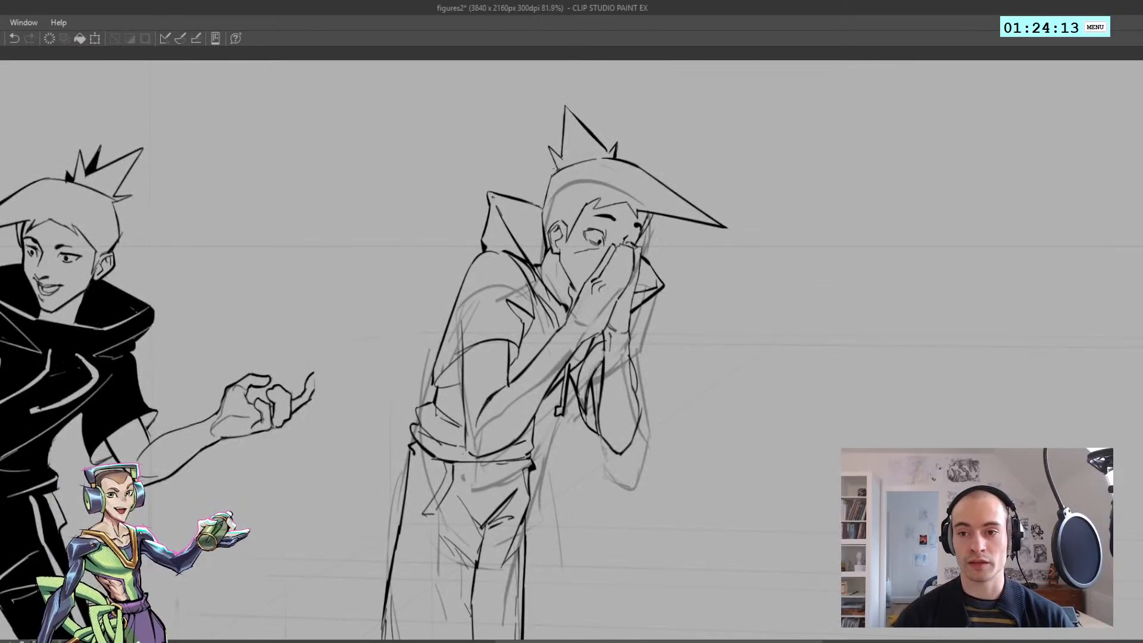
mouse_move(551, 153)
mouse_down()
mouse_move(579, 167)
mouse_move(558, 176)
mouse_move(552, 119)
mouse_move(566, 136)
mouse_up()
key(ctrl+z)
key(ctrl+z)
key(ctrl+z)
key(ctrl+z)
scroll(551, 119, down, 5)
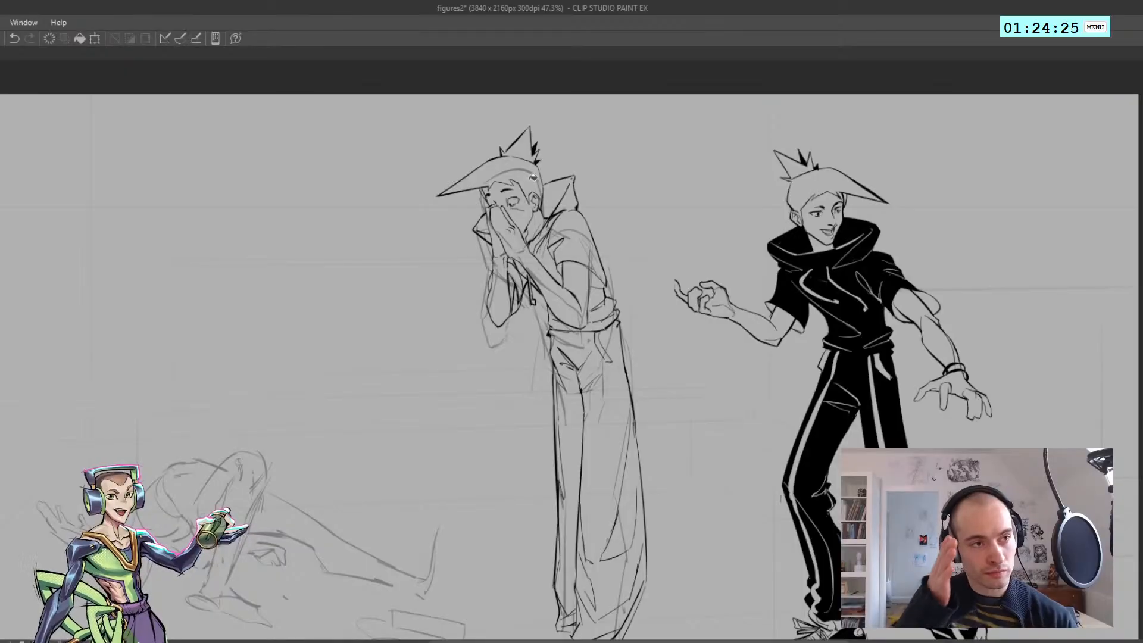
Redraw the hairline above the near eyebrow, ending in the jagged notch at the temple
scroll(533, 177, down, 2)
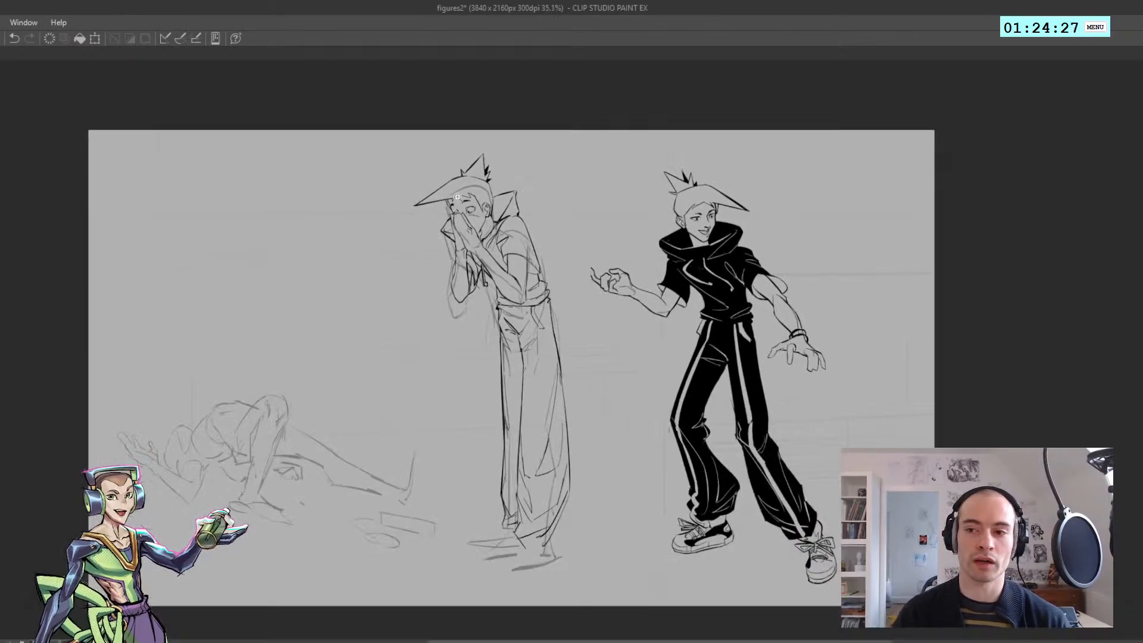
key(h)
scroll(485, 207, up, 1)
key(h)
scroll(510, 220, down, 1)
scroll(438, 208, up, 3)
drag(465, 207, 349, 212)
scroll(349, 212, up, 2)
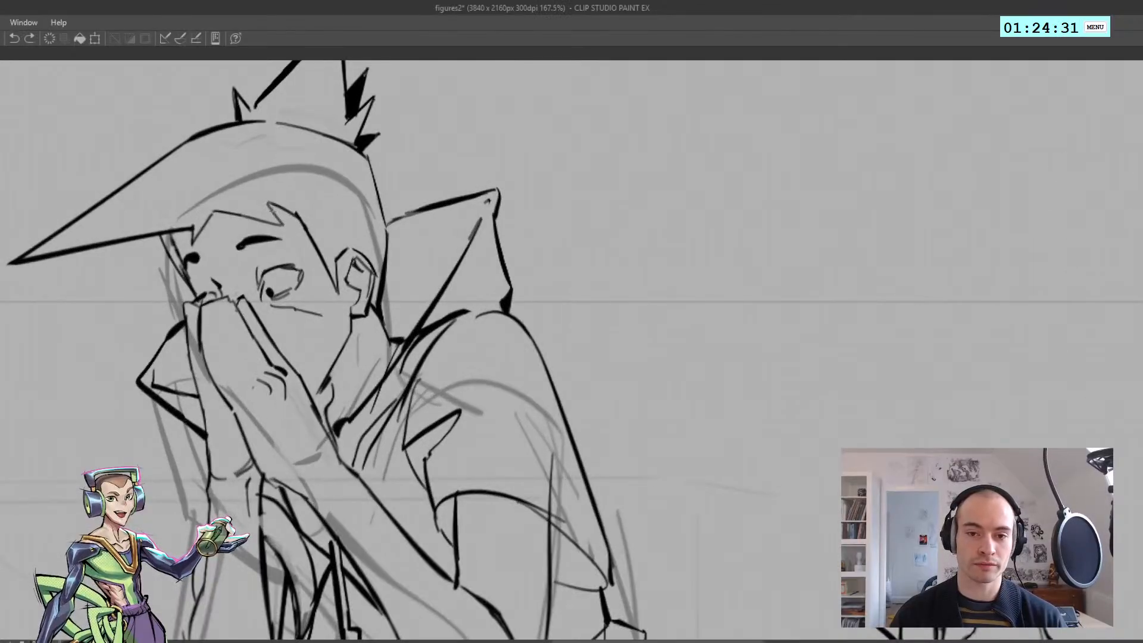
key(ctrl+z)
drag(269, 205, 287, 228)
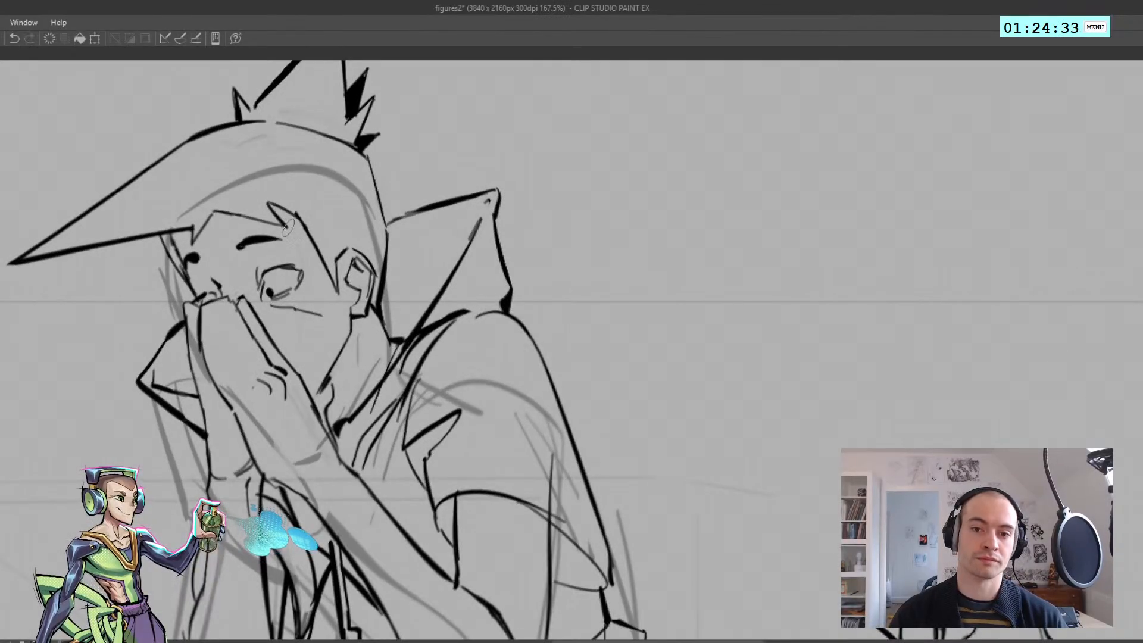
drag(215, 211, 283, 226)
key(ctrl+z)
Redraw the end of the hairline at the far temple beneath the fringe
key(ctrl+z)
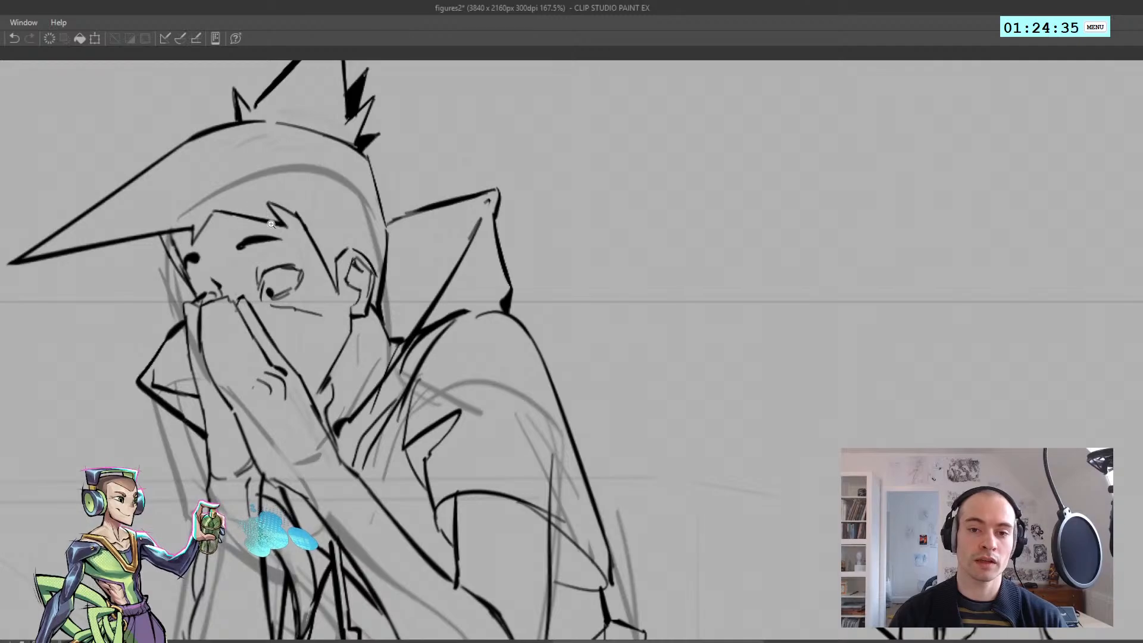
scroll(262, 226, down, 3)
key(h)
drag(546, 135, 278, 167)
scroll(569, 222, up, 3)
drag(602, 297, 618, 324)
key(ctrl+z)
key(ctrl+z)
key(ctrl+z)
key(ctrl+z)
key(ctrl+z)
key(ctrl+z)
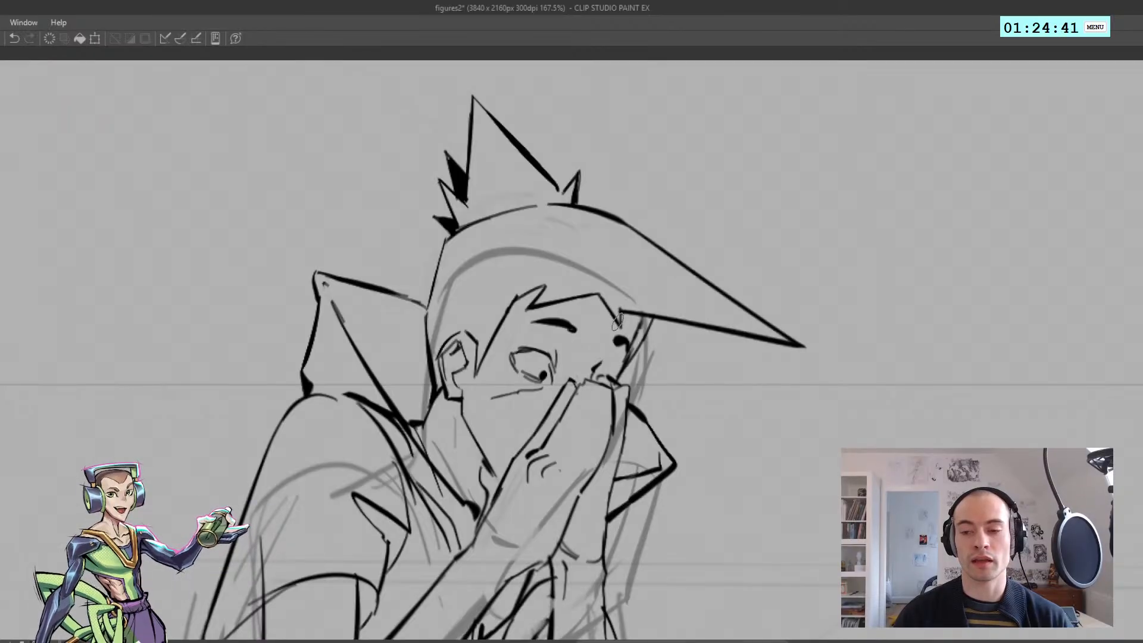
Clean up the hair outline where the pointed fringe meets the crown
scroll(617, 322, down, 5)
key(h)
scroll(575, 302, up, 3)
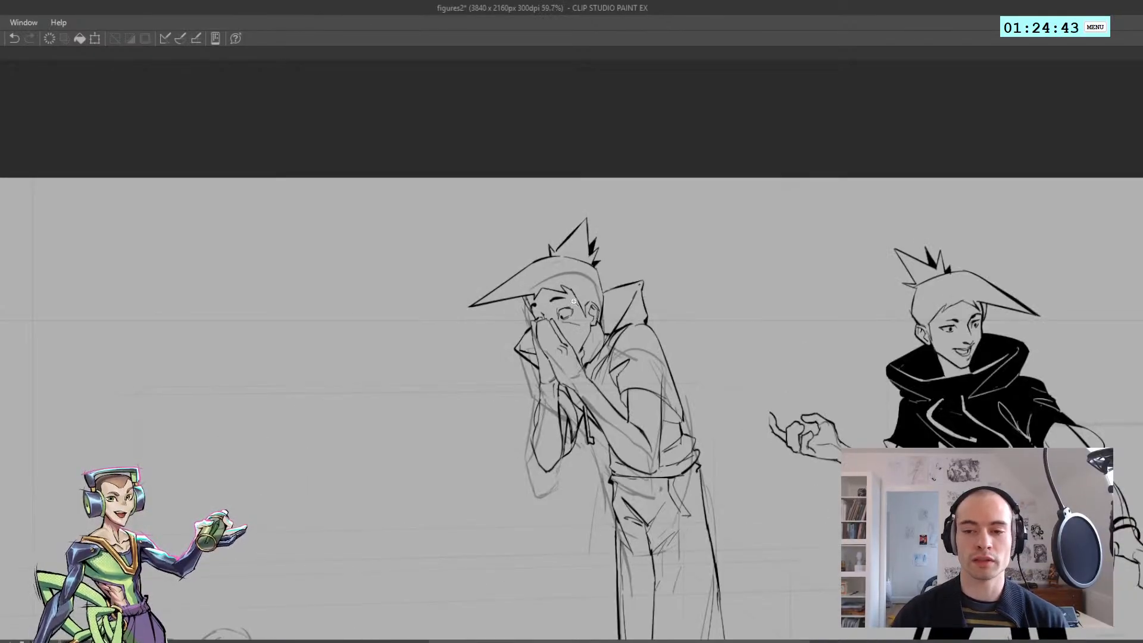
scroll(574, 302, up, 4)
scroll(477, 249, up, 1)
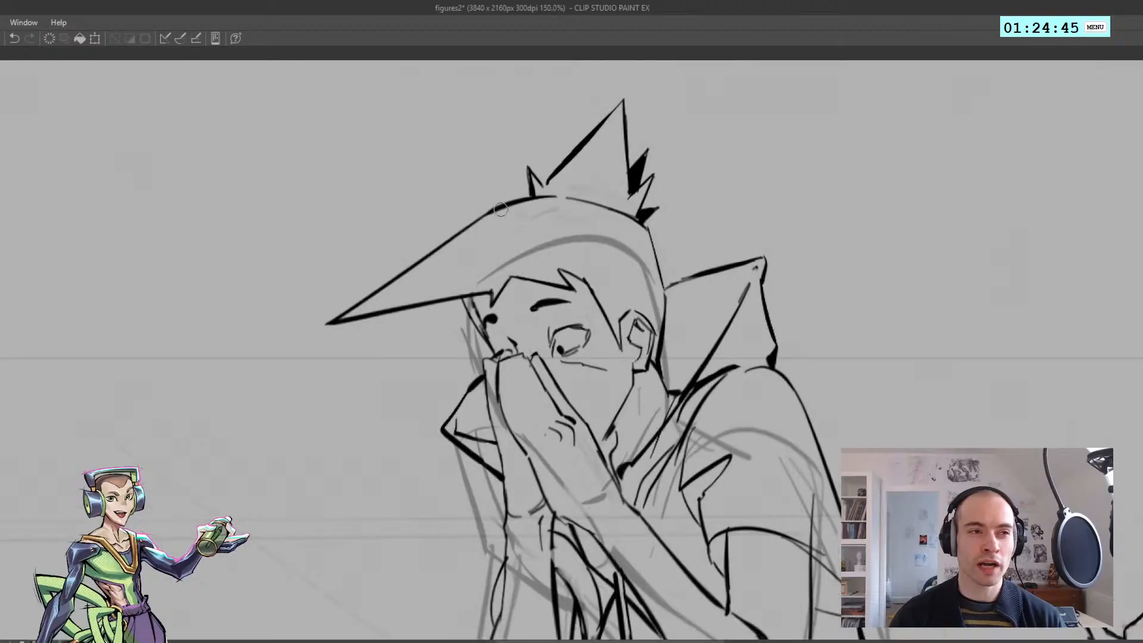
key(ctrl+z)
mouse_move(558, 269)
mouse_down()
mouse_move(589, 284)
mouse_move(454, 212)
mouse_up()
key(ctrl+z)
key(ctrl+z)
drag(496, 256, 517, 260)
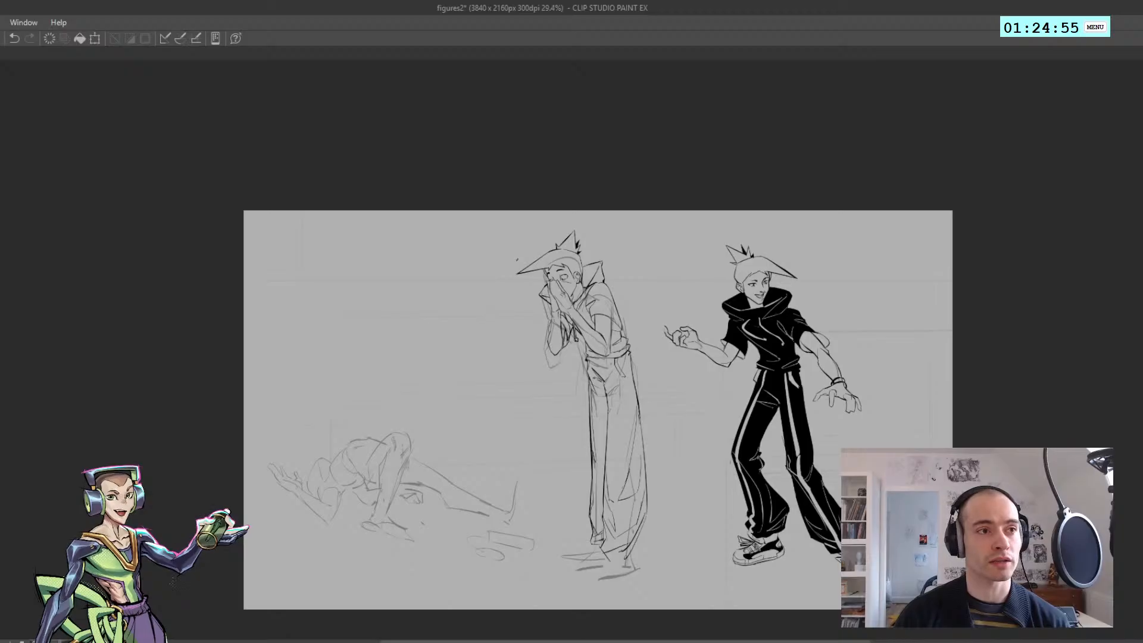
Try to rework the knuckle lines on the near hand covering the face
drag(437, 357, 363, 295)
ctrl+click(538, 326)
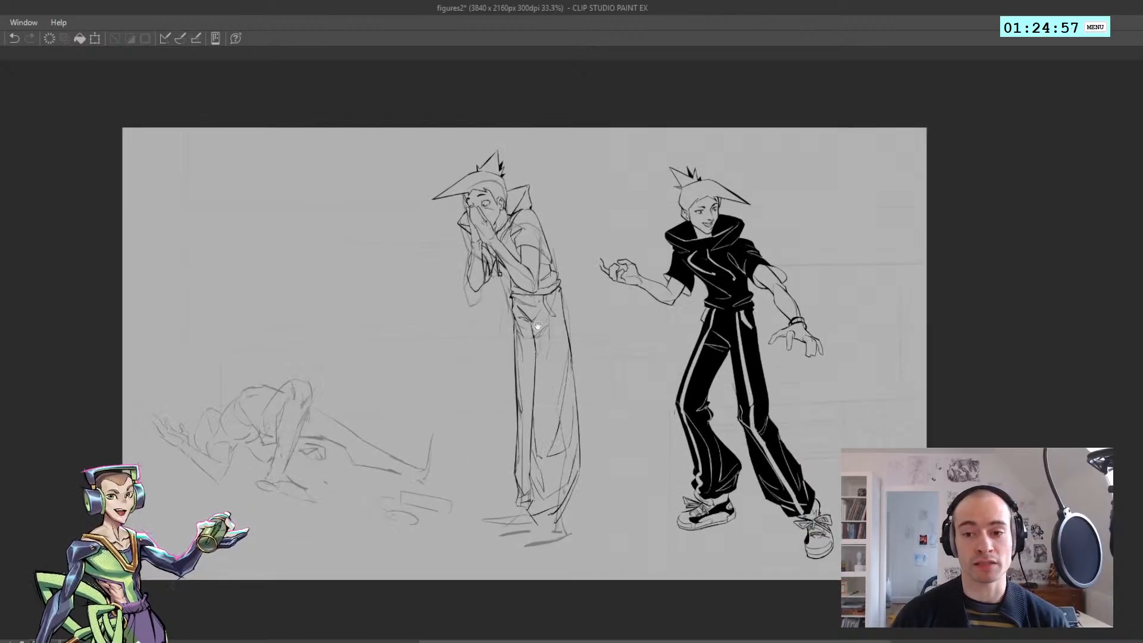
mouse_move(463, 251)
mouse_down()
mouse_move(489, 217)
mouse_move(498, 238)
mouse_move(522, 247)
mouse_move(510, 226)
mouse_up()
ctrl+click(491, 229)
key(ctrl+z)
mouse_move(507, 222)
mouse_down()
mouse_move(515, 242)
mouse_move(498, 240)
mouse_up()
key(ctrl+z)
scroll(496, 244, down, 5)
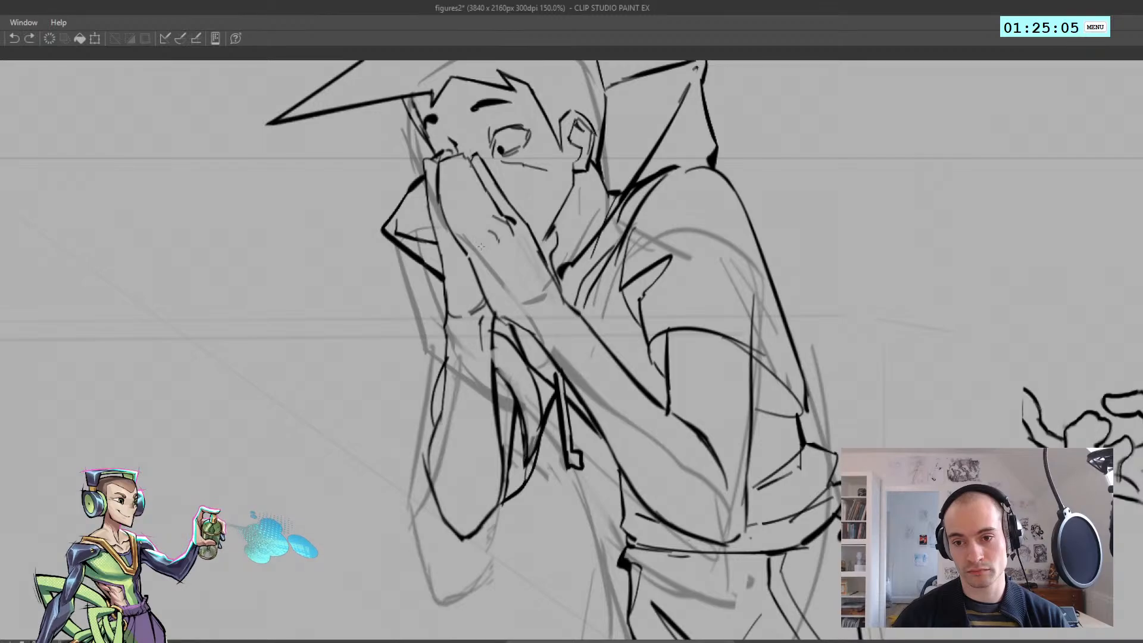
Draw the line separating the fingers of the near hand, from the fingertips down to the knuckles
scroll(513, 240, up, 4)
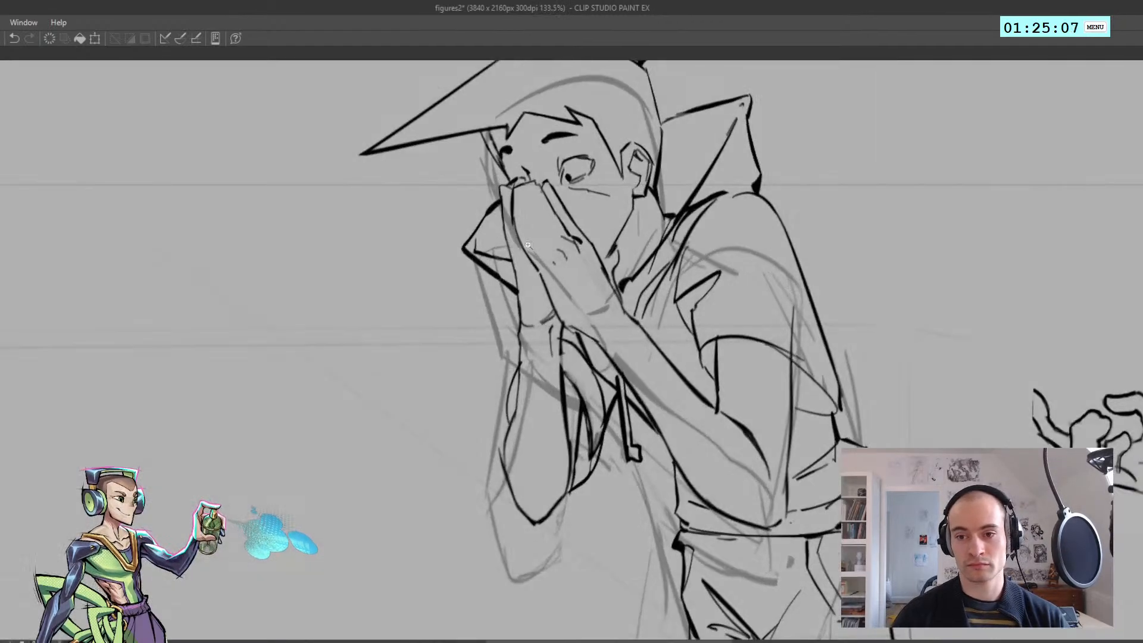
key(ctrl+z)
drag(515, 196, 525, 213)
key(ctrl+z)
key(ctrl+z)
drag(515, 197, 546, 251)
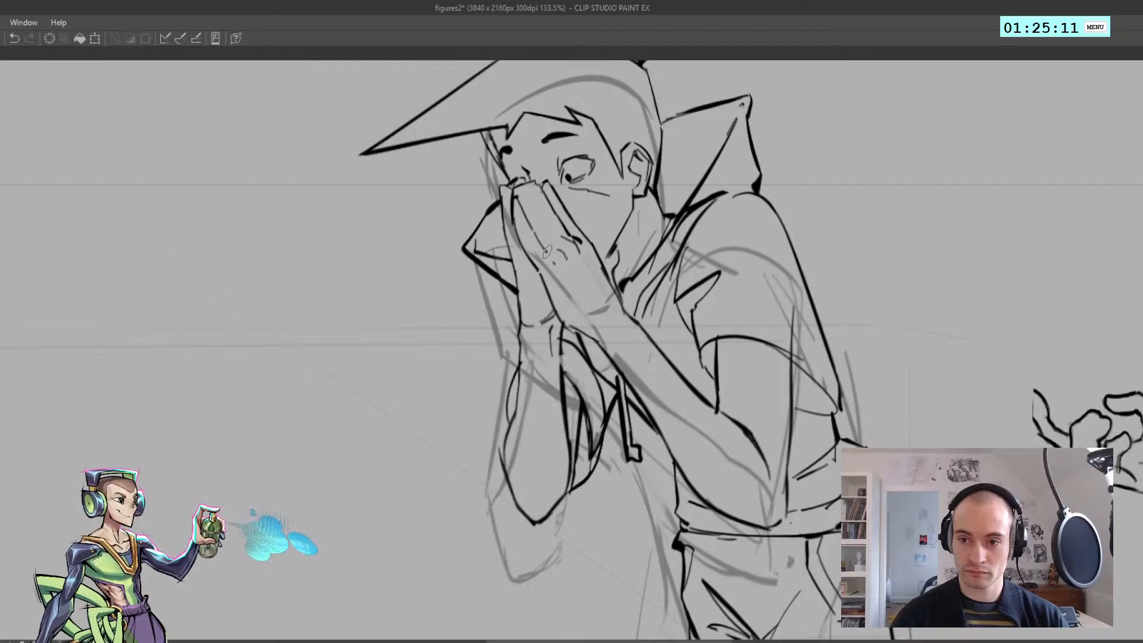
mouse_move(522, 185)
mouse_down()
mouse_move(556, 241)
mouse_move(477, 159)
mouse_up()
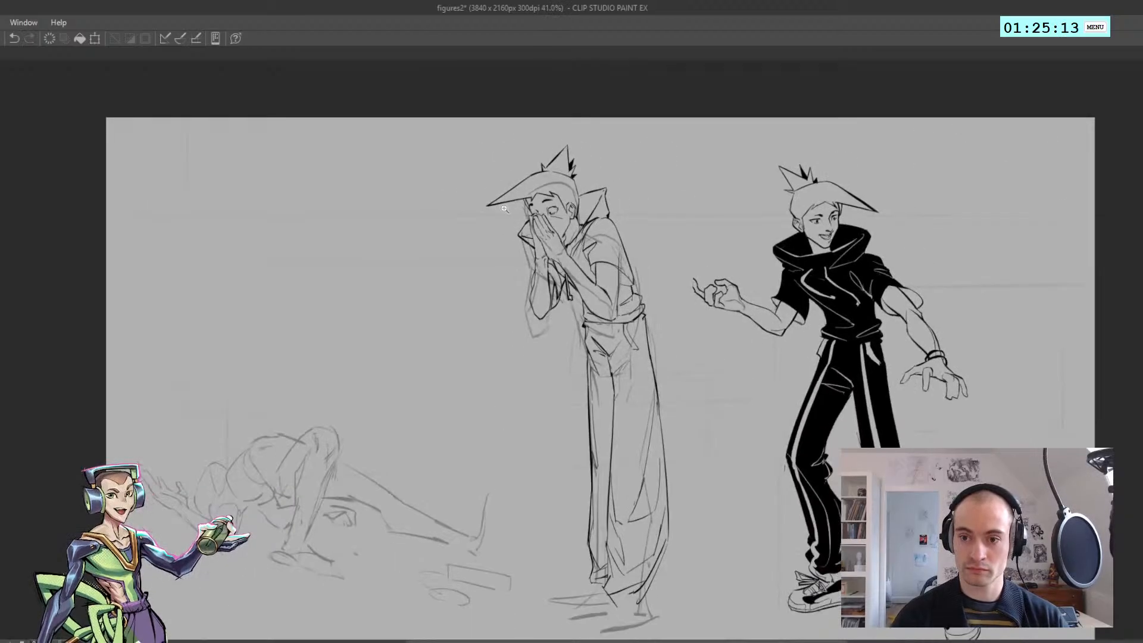
Ink the heel of the far palm where it meets the edge of the near hand
key(h)
key(h)
mouse_move(529, 267)
mouse_down()
mouse_move(517, 266)
mouse_move(582, 280)
mouse_move(504, 252)
mouse_move(542, 278)
mouse_move(495, 252)
mouse_move(530, 277)
mouse_move(535, 259)
mouse_move(505, 266)
mouse_move(534, 296)
mouse_move(528, 313)
mouse_move(541, 331)
mouse_move(539, 302)
mouse_move(511, 303)
mouse_move(552, 303)
mouse_up()
key(ctrl+z)
key(h)
key(h)
key(h)
key(ctrl+z)
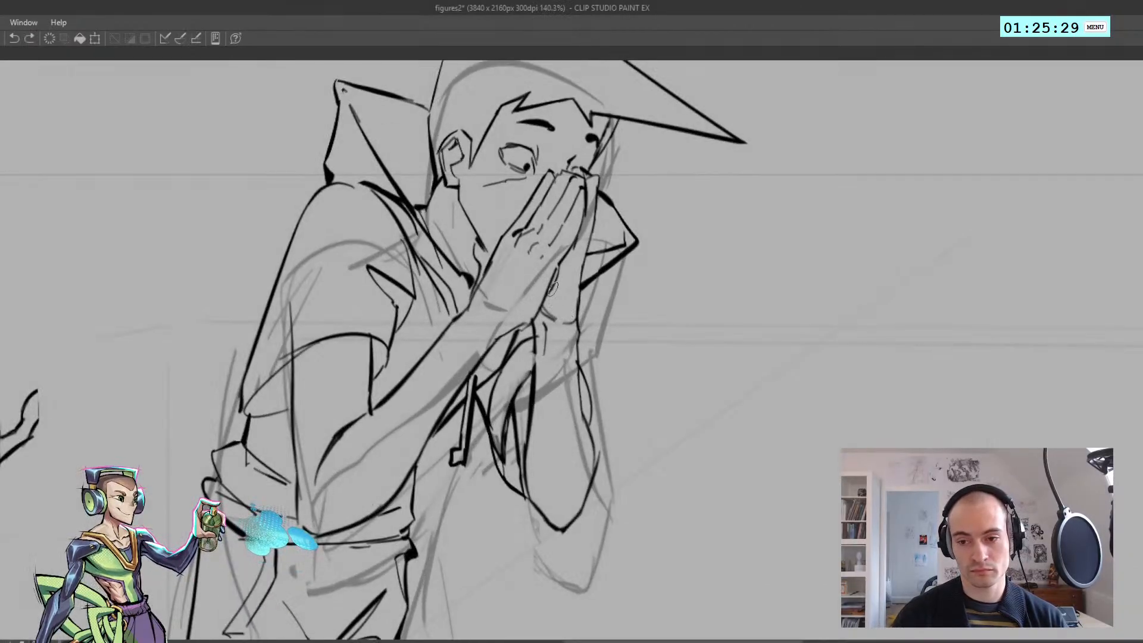
mouse_move(545, 306)
mouse_down()
mouse_move(561, 322)
mouse_move(479, 301)
mouse_up()
key(h)
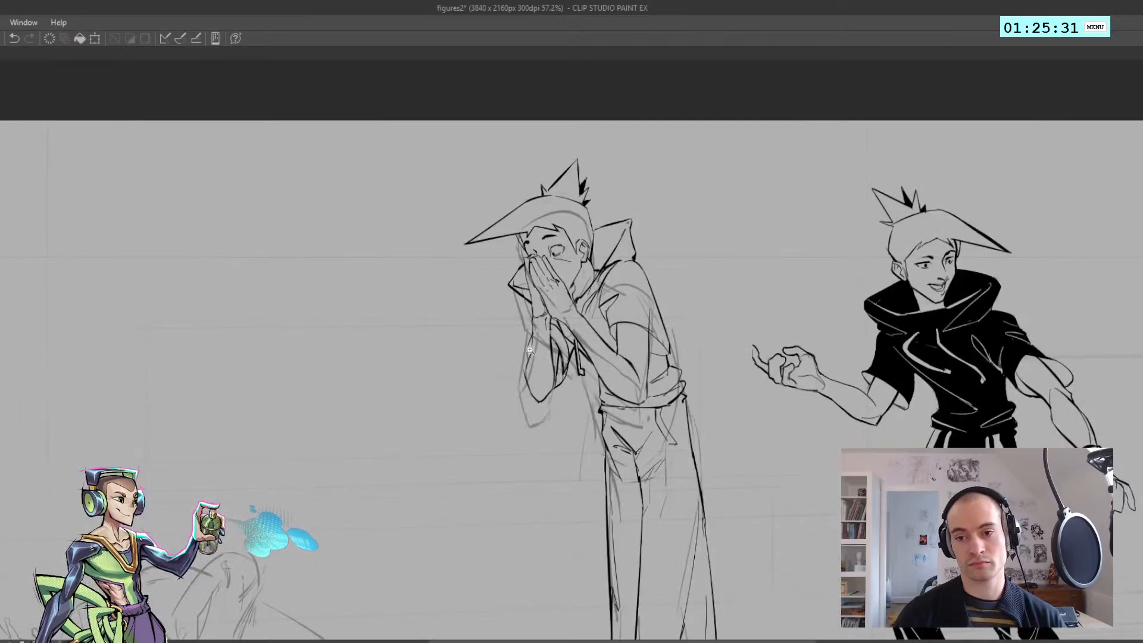
Try several strokes for the outer contour of the far forearm just below the wrist
mouse_move(530, 351)
mouse_down()
mouse_move(516, 353)
mouse_move(568, 345)
mouse_move(529, 362)
mouse_up()
key(ctrl+z)
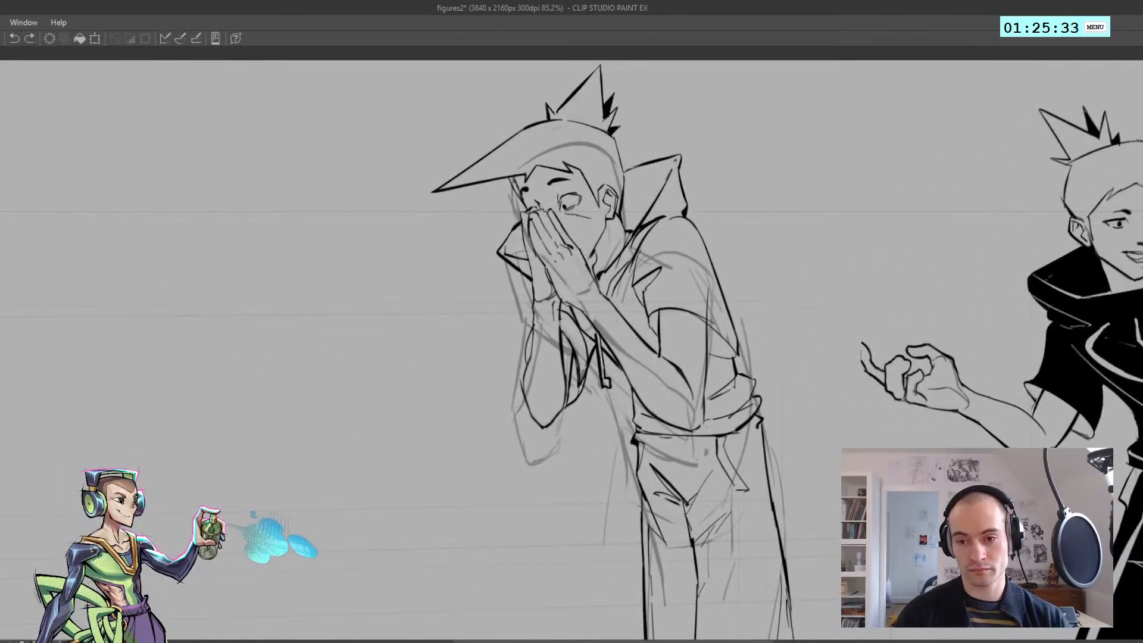
drag(535, 317, 529, 358)
key(ctrl+z)
drag(535, 313, 529, 363)
key(ctrl+z)
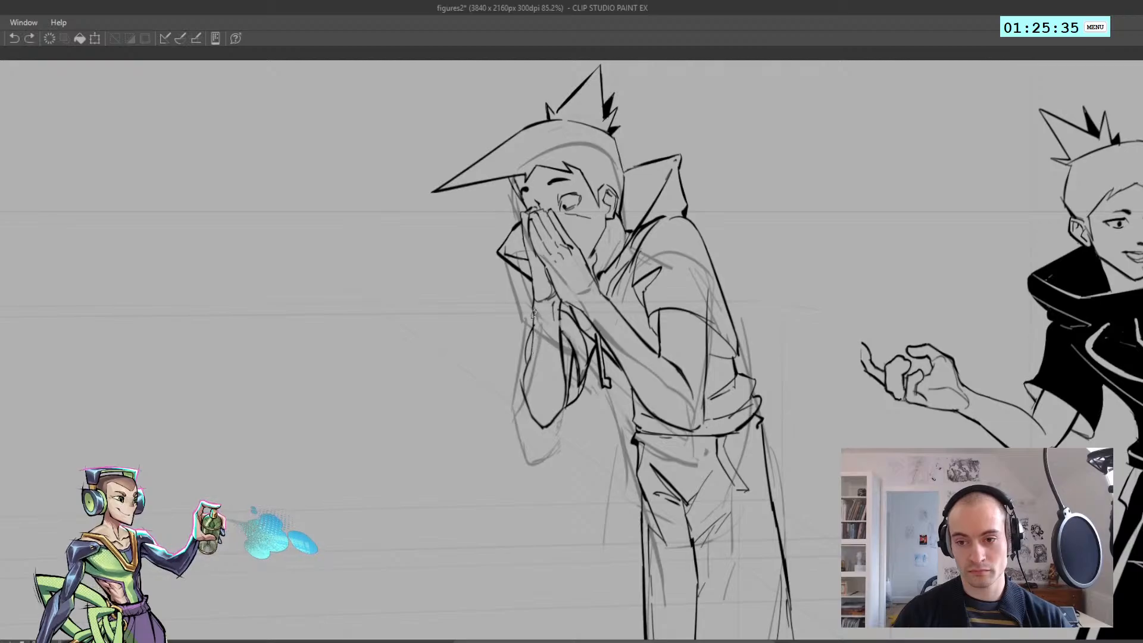
key(ctrl+z)
drag(535, 313, 529, 358)
key(ctrl+z)
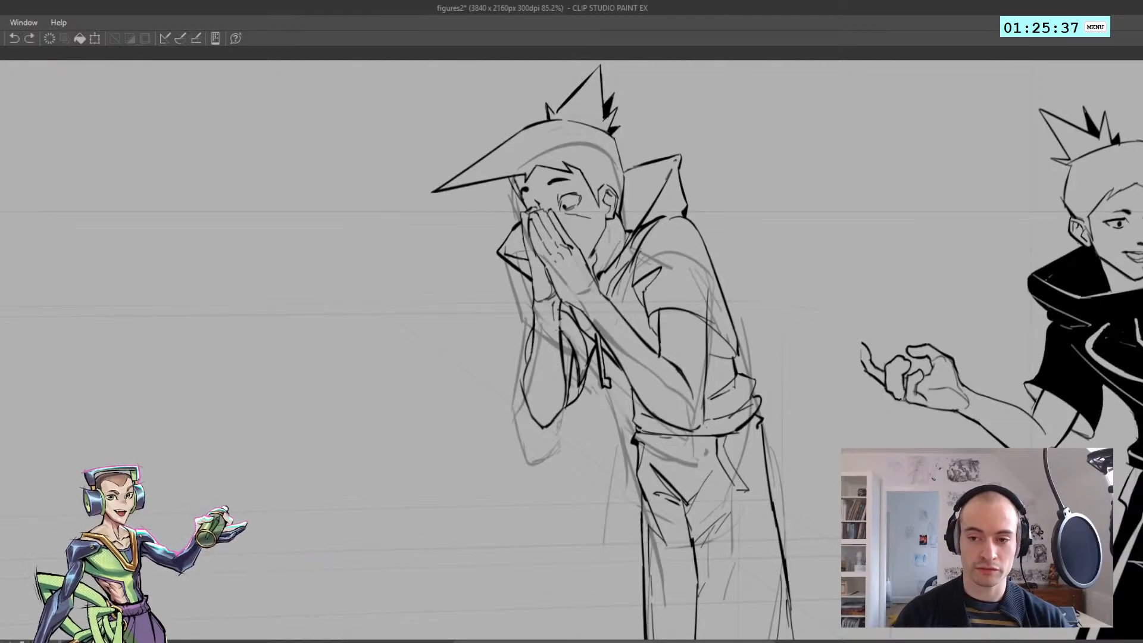
key(ctrl+z)
Ink the inner line of the far wrist below the palm
drag(561, 303, 561, 340)
drag(561, 322, 527, 319)
key(h)
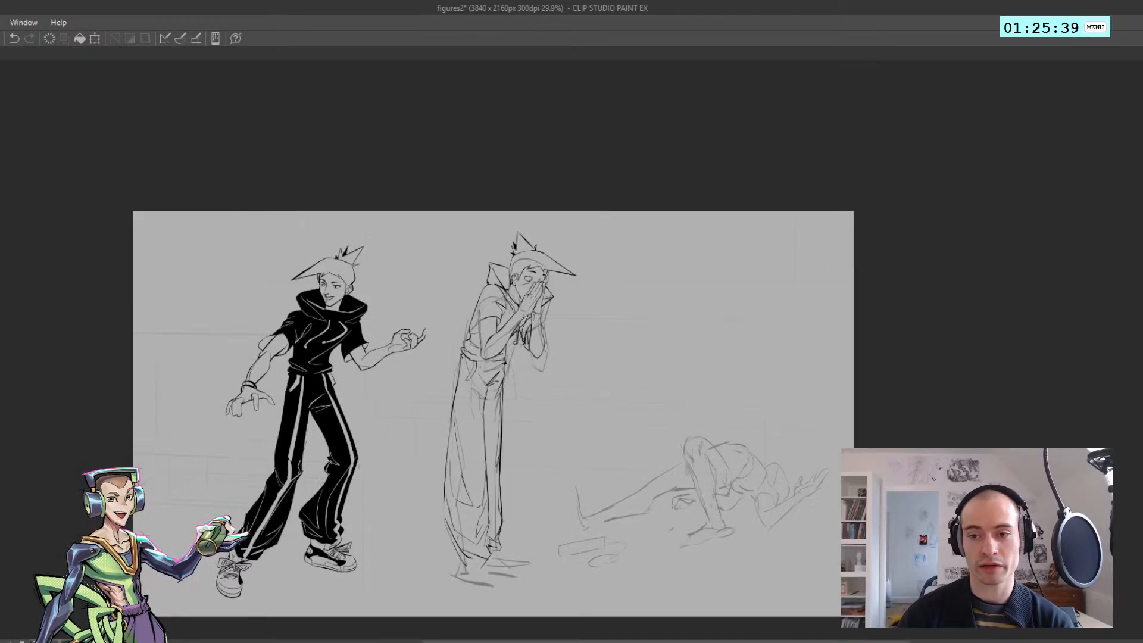
Compare the hunched figure with the finished standing figure in normal and mirrored views
key(h)
drag(318, 364, 190, 296)
drag(470, 331, 480, 327)
drag(427, 295, 349, 280)
scroll(360, 203, up, 3)
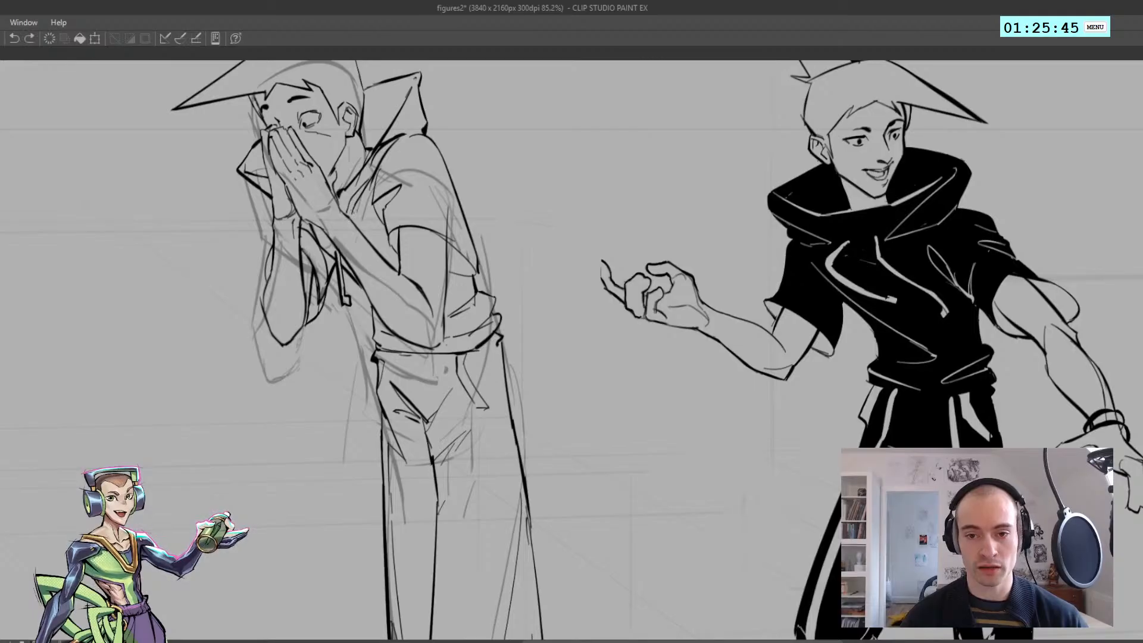
scroll(353, 214, down, 4)
key(h)
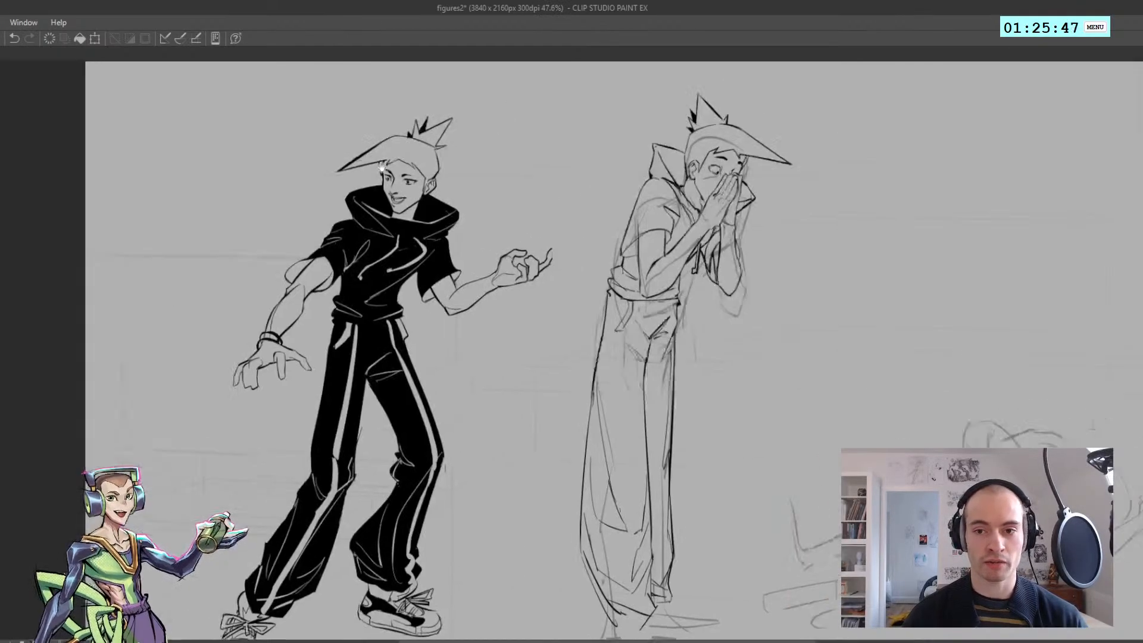
Redraw the jaw as one dark line running from below the ear down to the near hand
scroll(574, 208, up, 6)
key(ctrl+z)
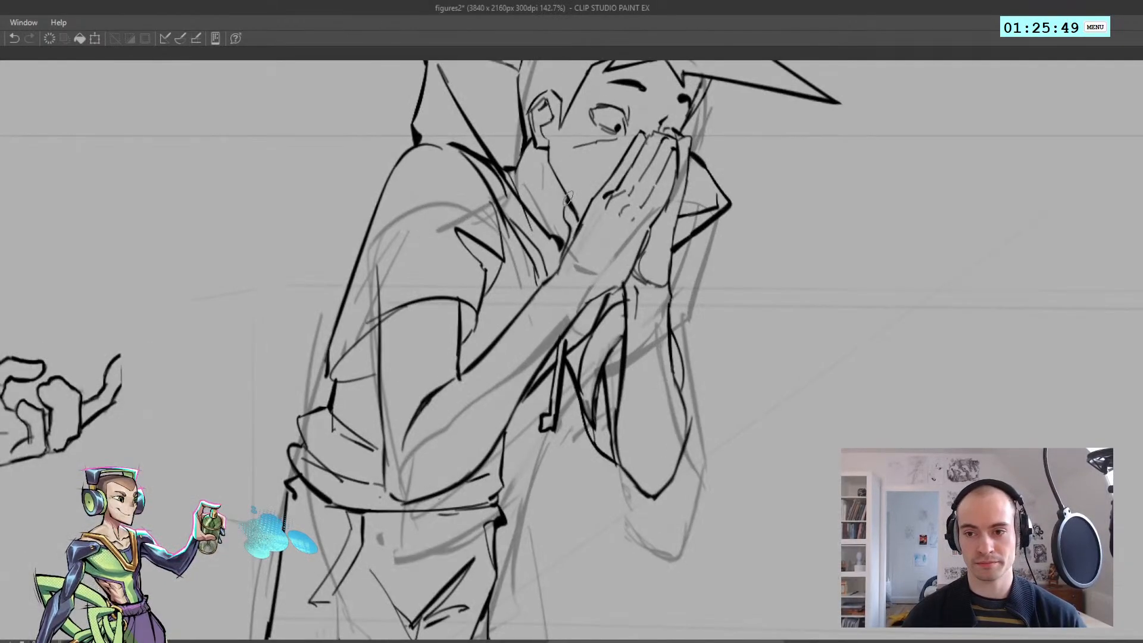
key(ctrl+z)
mouse_move(565, 193)
mouse_down()
mouse_move(579, 220)
mouse_move(524, 224)
mouse_move(577, 234)
mouse_up()
key(ctrl+z)
key(ctrl+z)
scroll(570, 217, down, 4)
scroll(557, 191, up, 3)
key(ctrl+z)
drag(556, 185, 580, 230)
key(h)
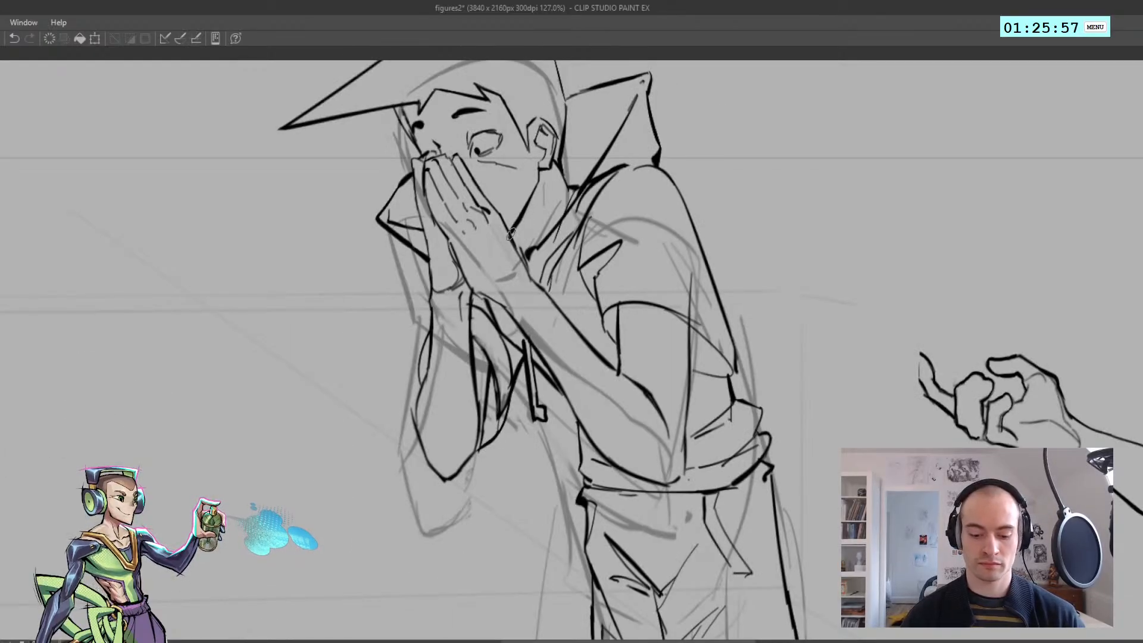
Try a short neck line just below the ear
key(h)
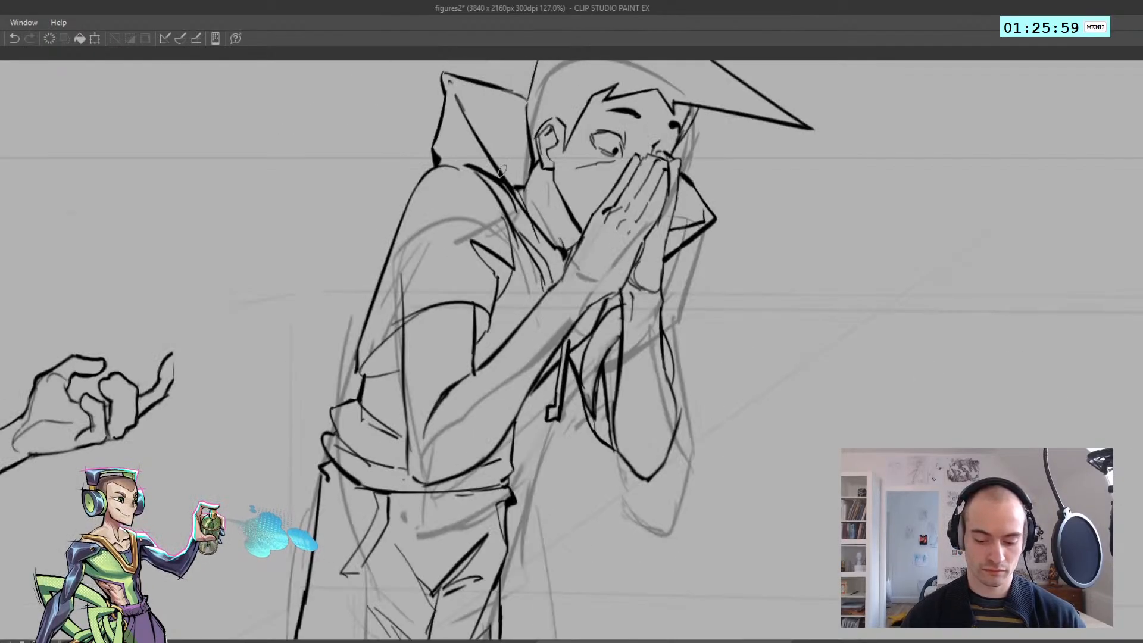
drag(546, 181, 548, 202)
key(ctrl+z)
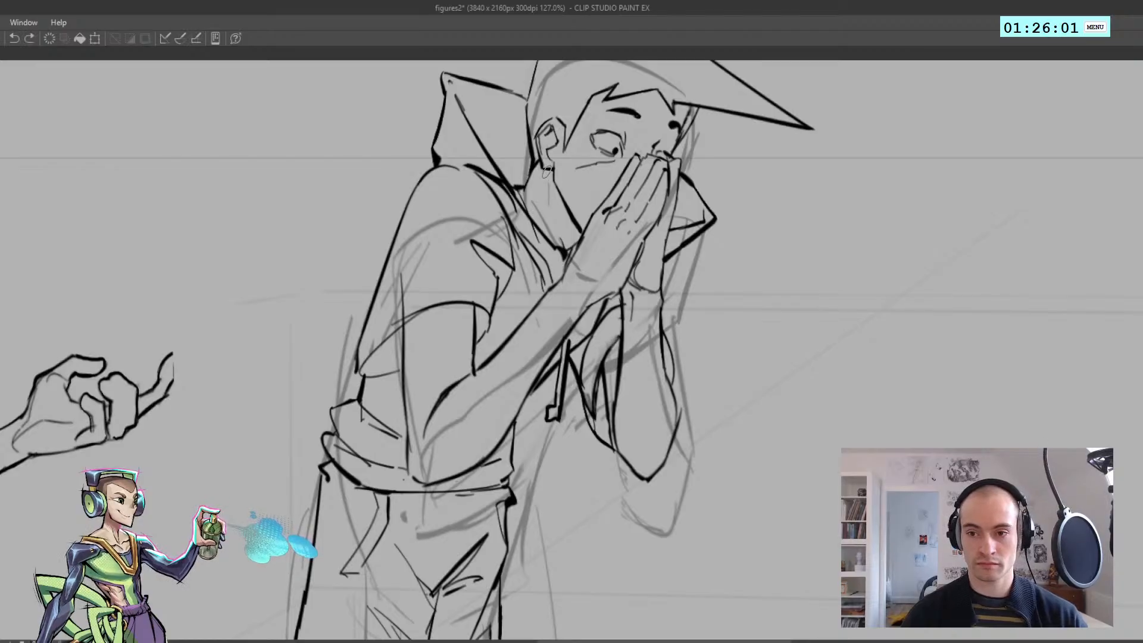
Examine the hunched figure beside the finished standing figure with the canvas unmirrored
scroll(557, 241, down, 5)
key(h)
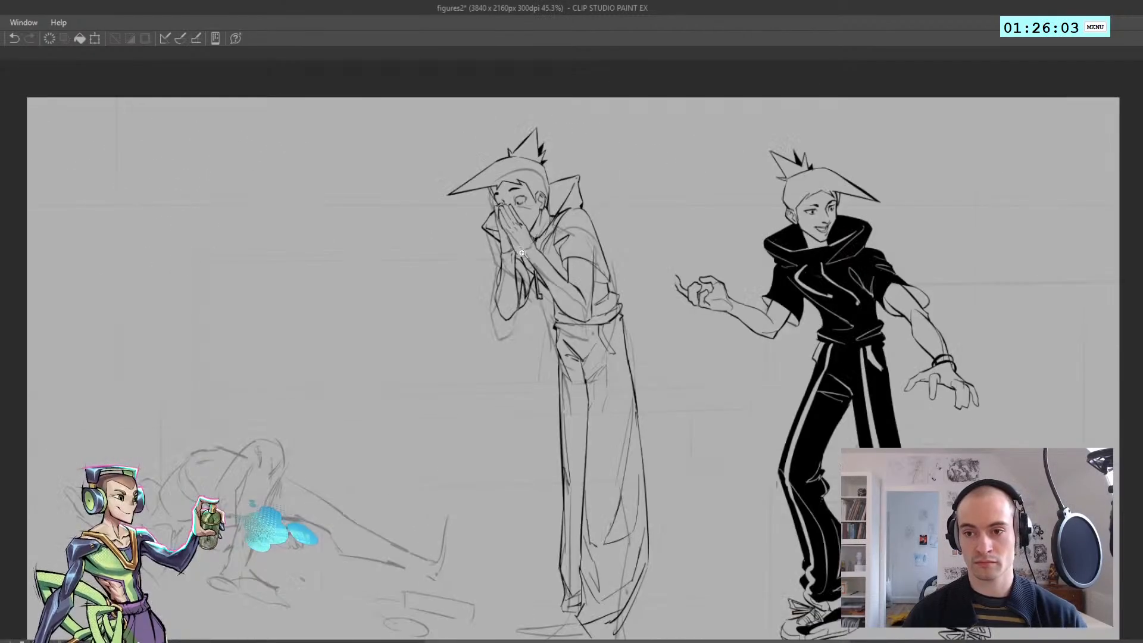
scroll(521, 291, up, 1)
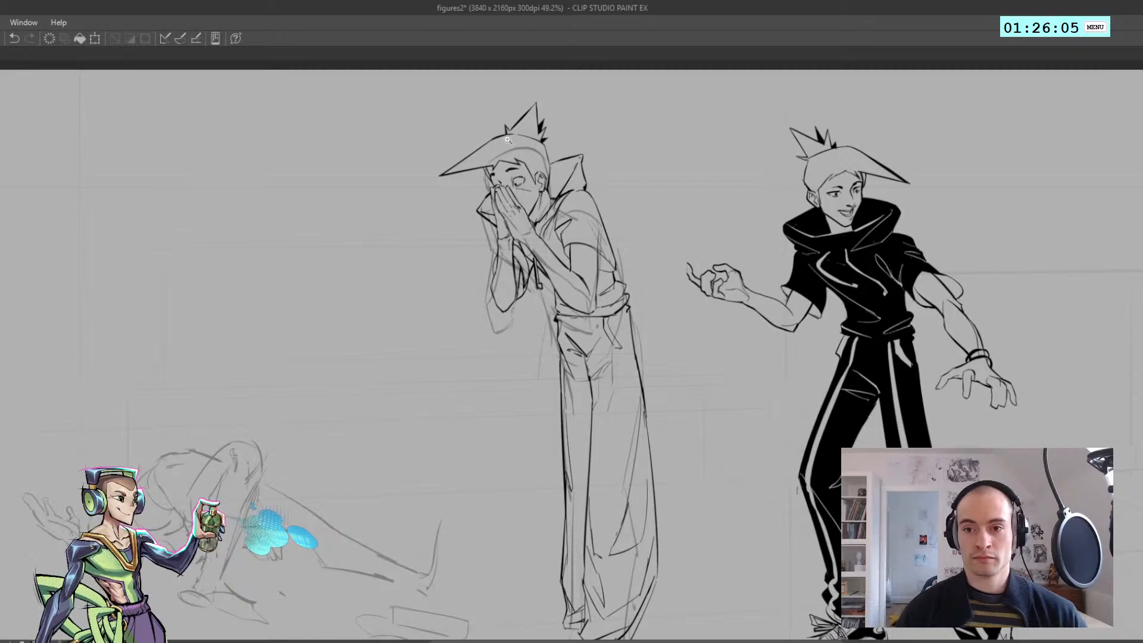
scroll(521, 291, up, 2)
scroll(548, 172, down, 3)
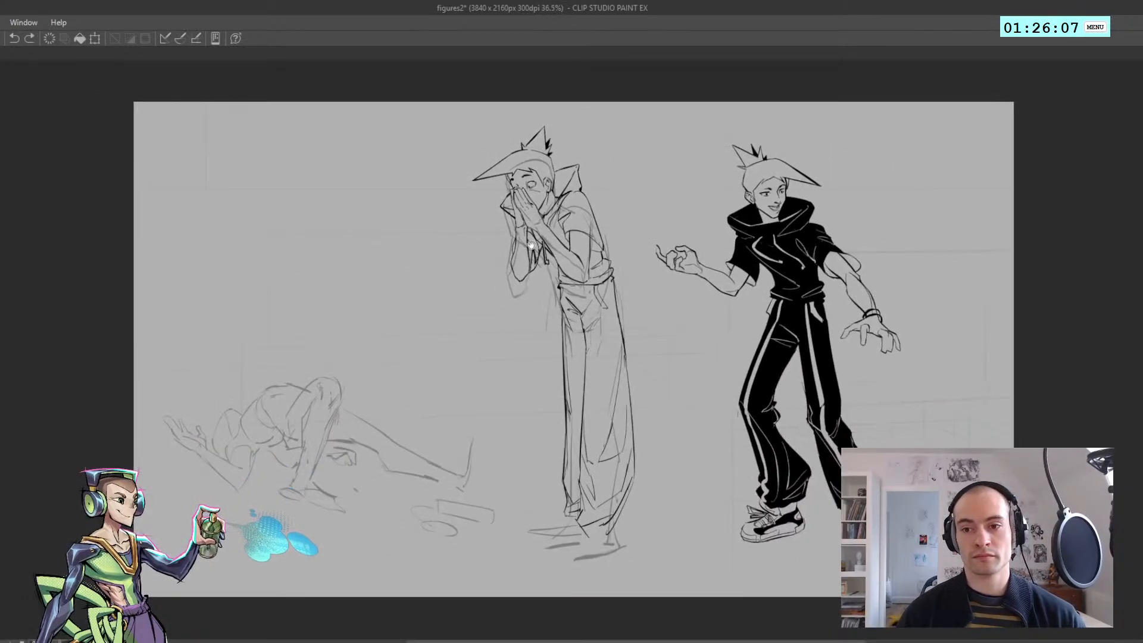
drag(532, 242, 444, 226)
key(ctrl+t)
mouse_move(494, 329)
mouse_down()
mouse_move(332, 331)
mouse_move(355, 308)
mouse_up()
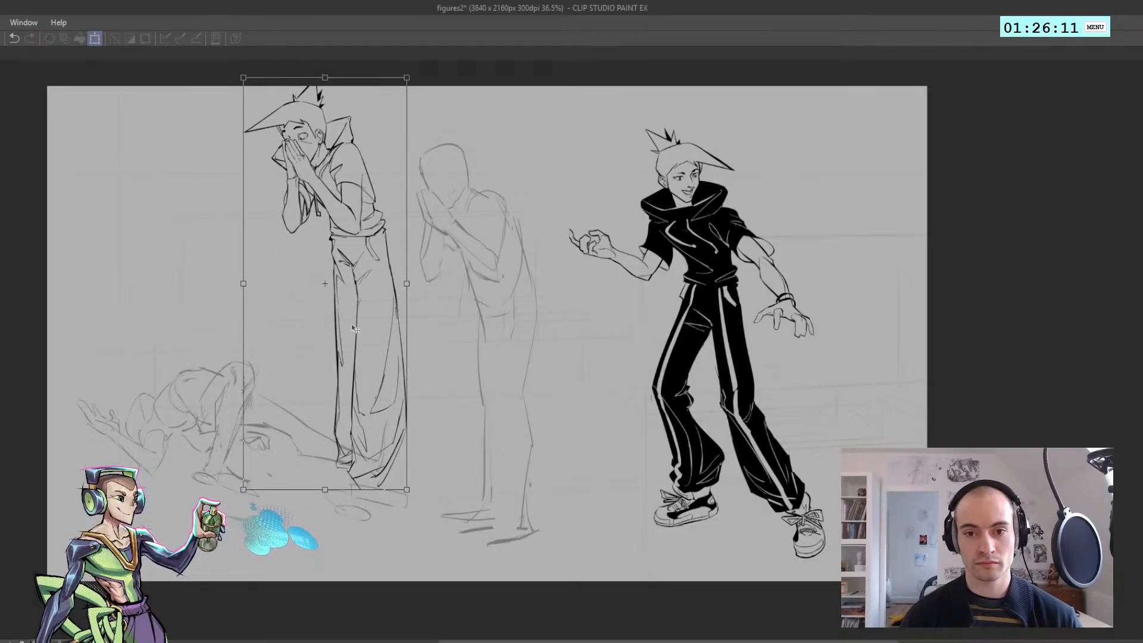
key(ctrl+z)
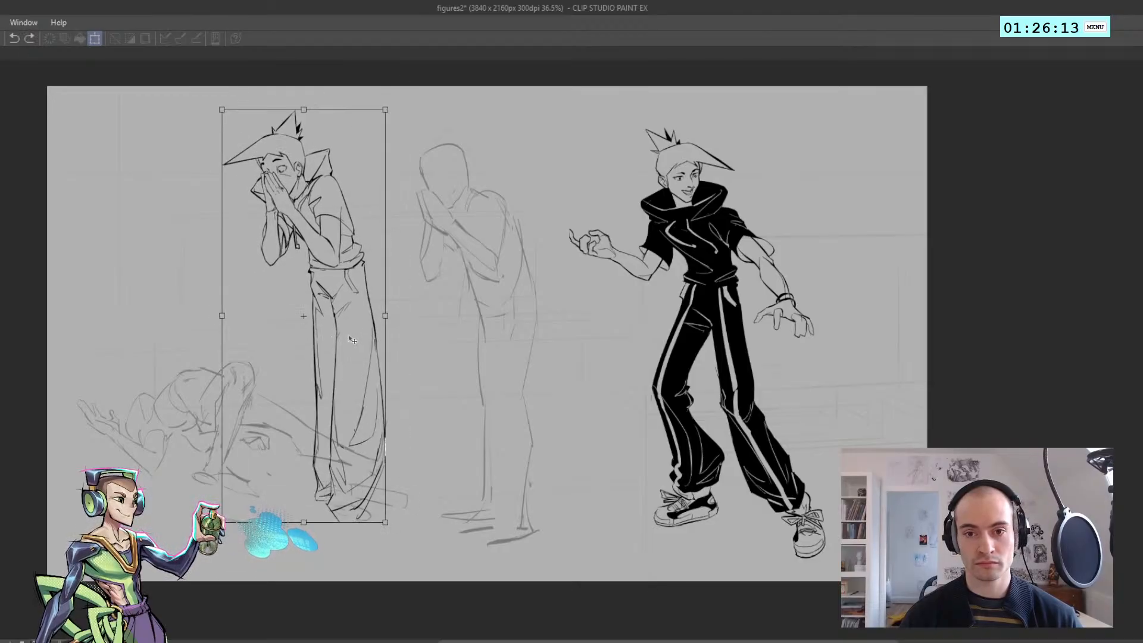
key(ctrl+z)
key(Escape)
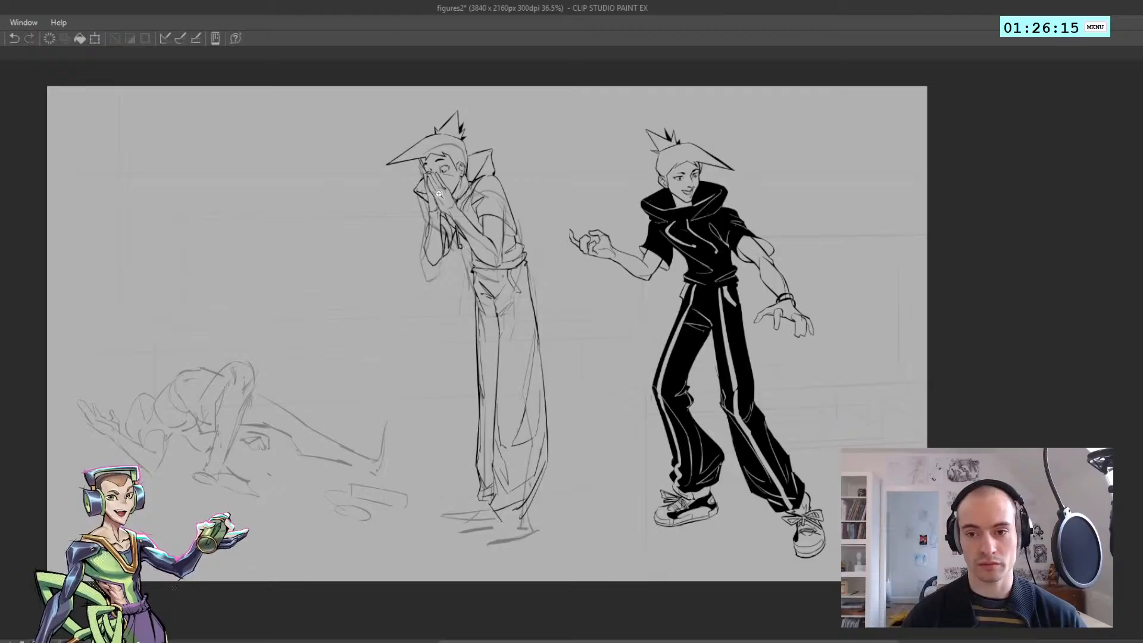
Inspect the whole composition in normal and mirrored views, then the standing figure's arms and hands
mouse_move(443, 188)
mouse_down()
mouse_move(468, 197)
mouse_move(435, 196)
mouse_move(456, 260)
mouse_move(404, 190)
mouse_move(430, 215)
mouse_up()
key(j)
key(h)
key(h)
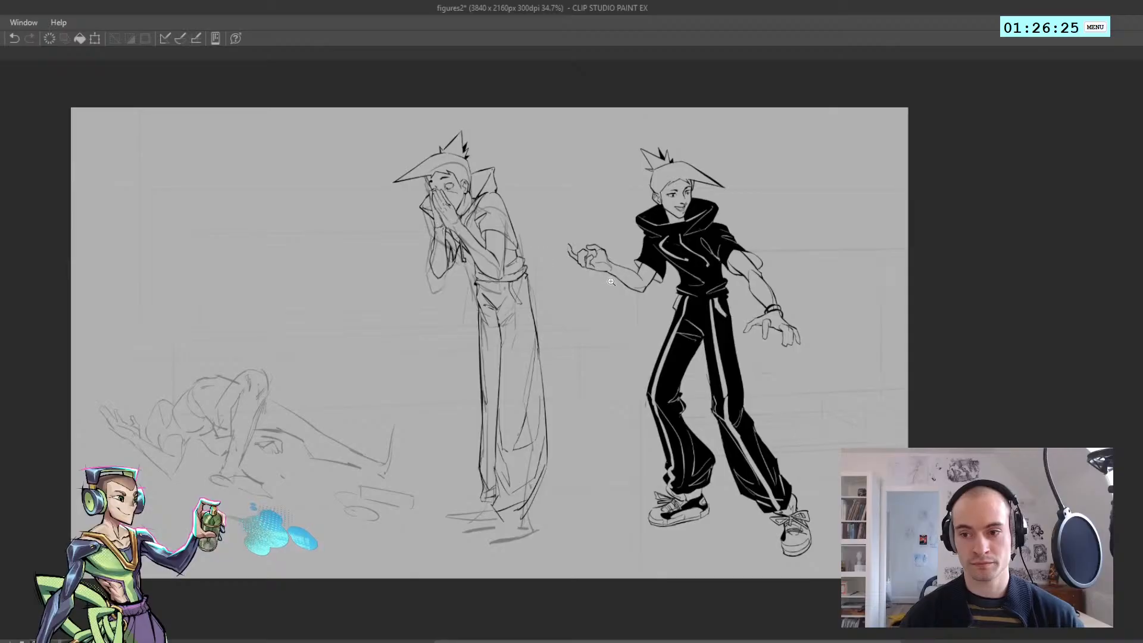
drag(620, 282, 631, 287)
drag(787, 362, 544, 337)
drag(544, 337, 596, 316)
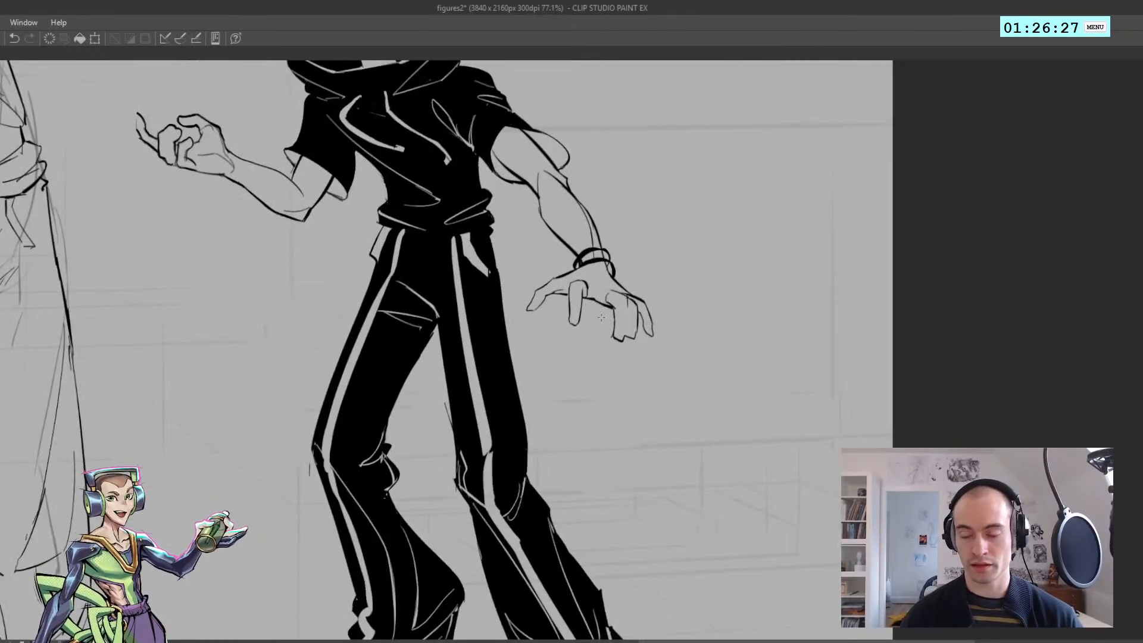
drag(569, 274, 536, 255)
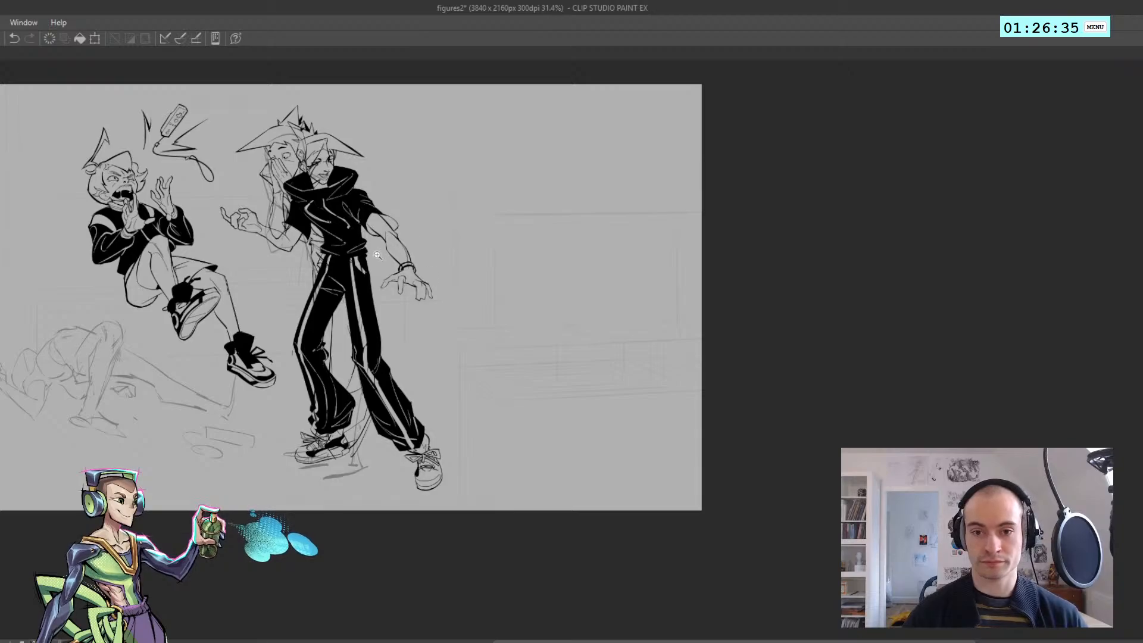
Select the standing figure's lowered hand, shrink it slightly and fit it back onto the wrist
drag(378, 254, 462, 318)
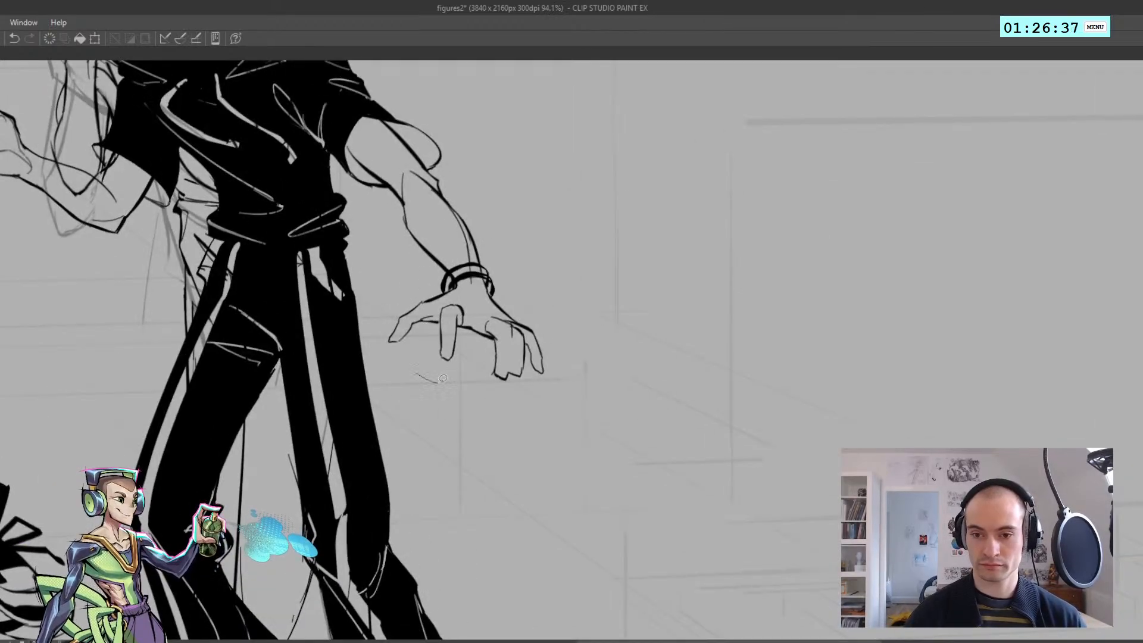
key(ctrl+z)
mouse_move(410, 377)
mouse_down()
mouse_move(426, 279)
mouse_move(471, 279)
mouse_move(536, 443)
mouse_move(411, 377)
mouse_up()
key(ctrl+t)
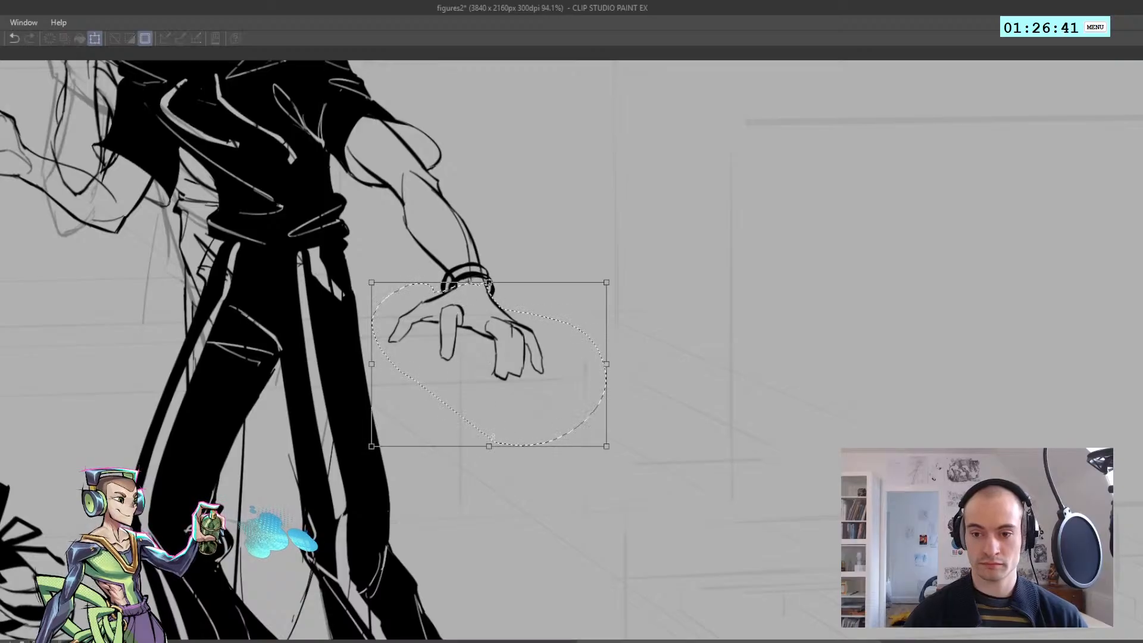
drag(488, 447, 489, 442)
mouse_move(470, 385)
mouse_down()
mouse_move(437, 319)
mouse_move(470, 331)
mouse_move(529, 320)
mouse_up()
key(Return)
key(ctrl+d)
Check the lowered hand in mirrored view and fine-tune its size below the bracelet
key(h)
key(h)
key(ctrl+z)
key(ctrl+t)
drag(535, 425, 535, 423)
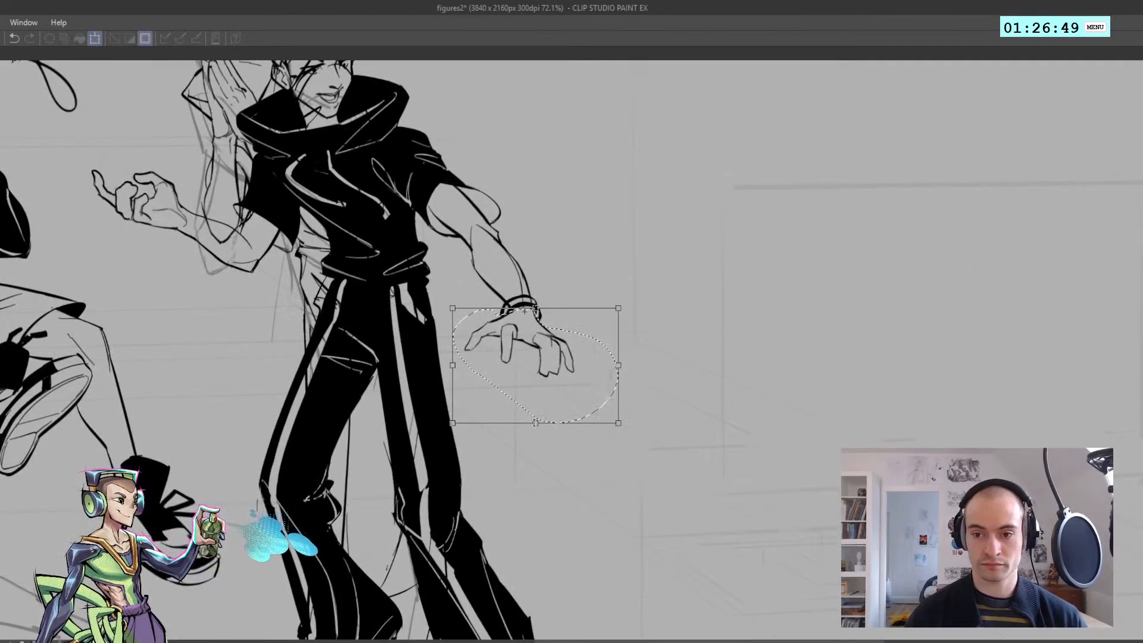
key(Return)
key(ctrl+d)
Select the standing figure's raised hand and scale it down slightly toward the wrist
drag(498, 322, 447, 309)
drag(280, 241, 300, 323)
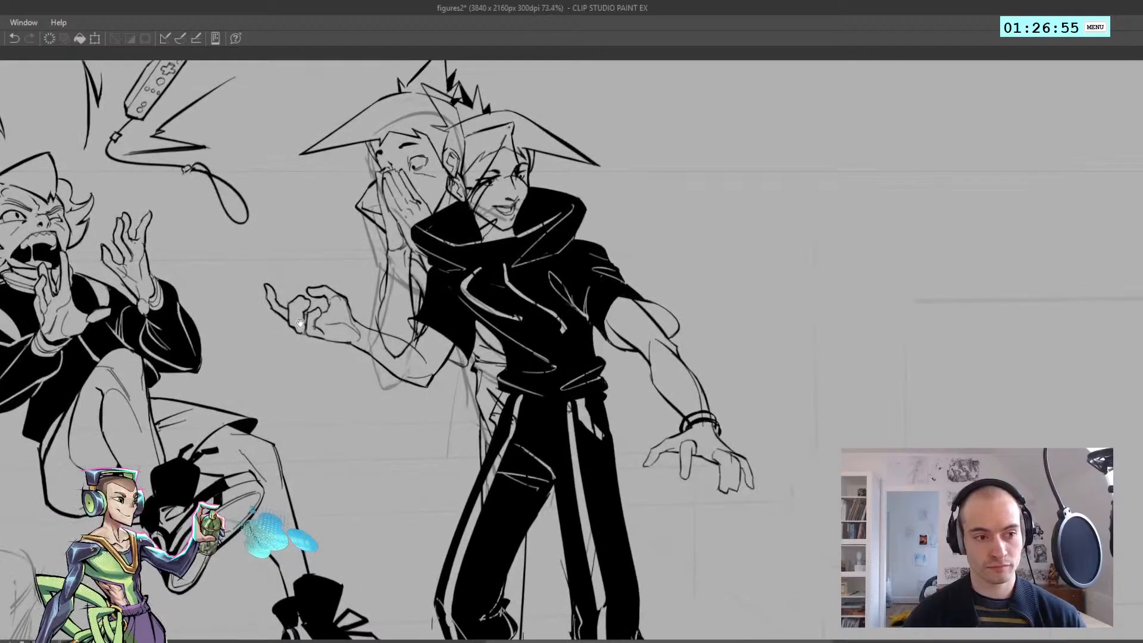
drag(296, 368, 338, 271)
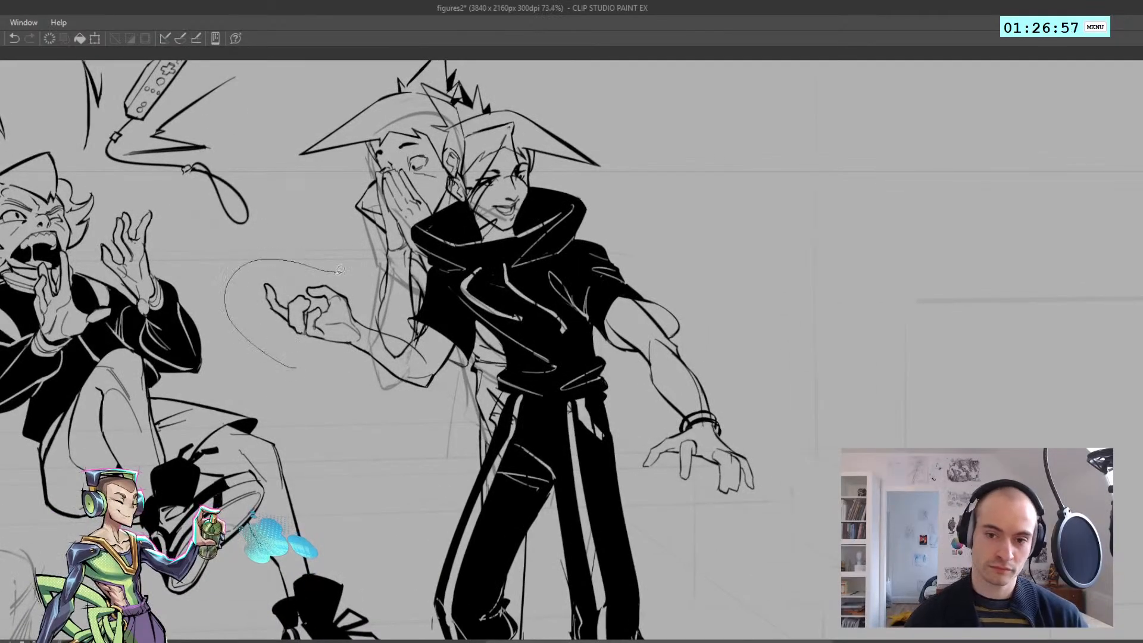
drag(339, 348, 354, 338)
key(ctrl+t)
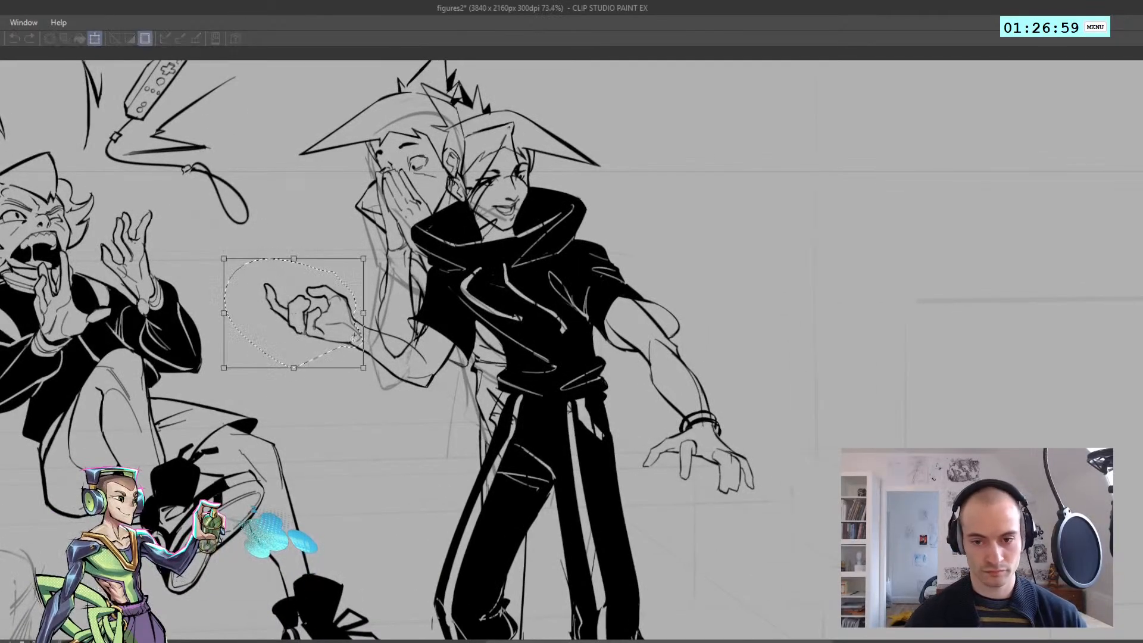
drag(225, 260, 231, 263)
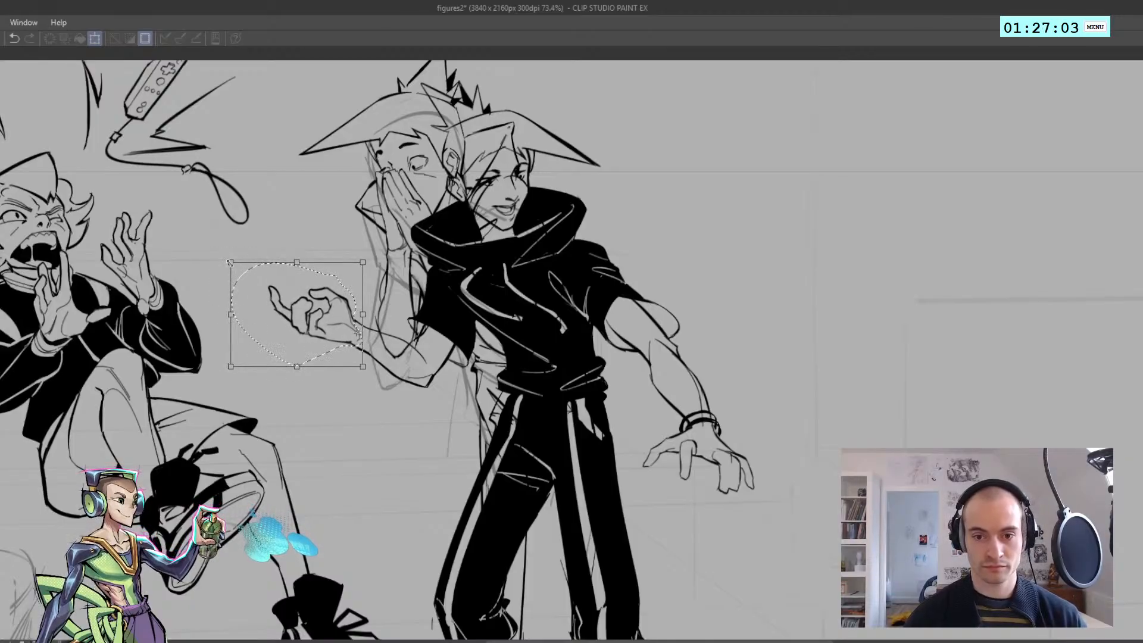
key(Return)
key(ctrl+d)
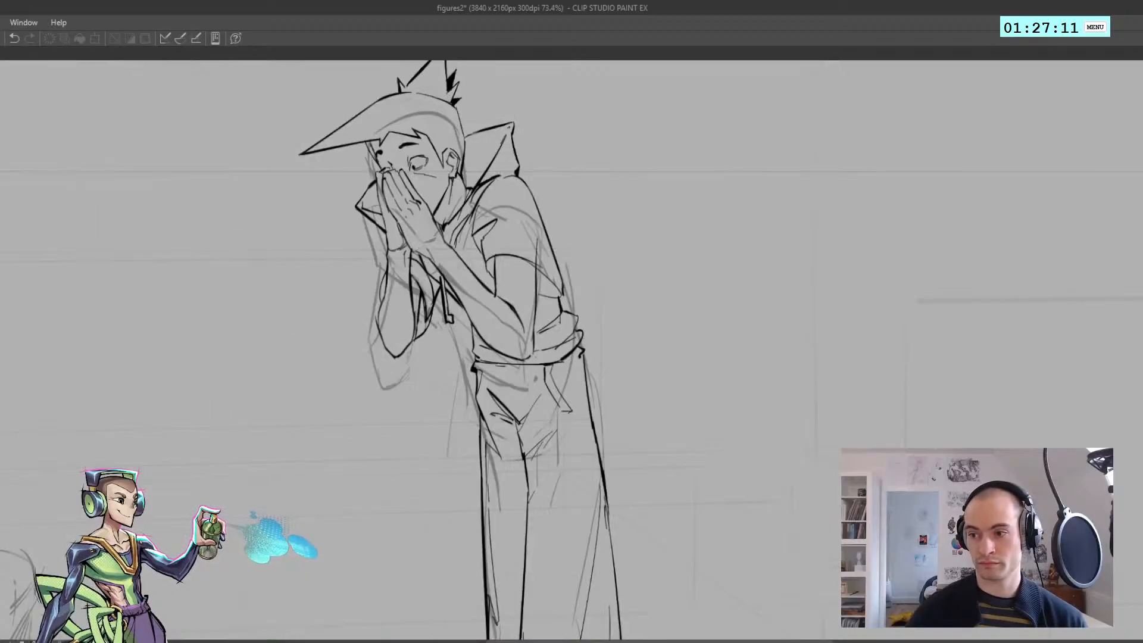
Examine the hunched figure, the rough sketch of the lying figure and the hunched figure's feet
scroll(489, 314, down, 5)
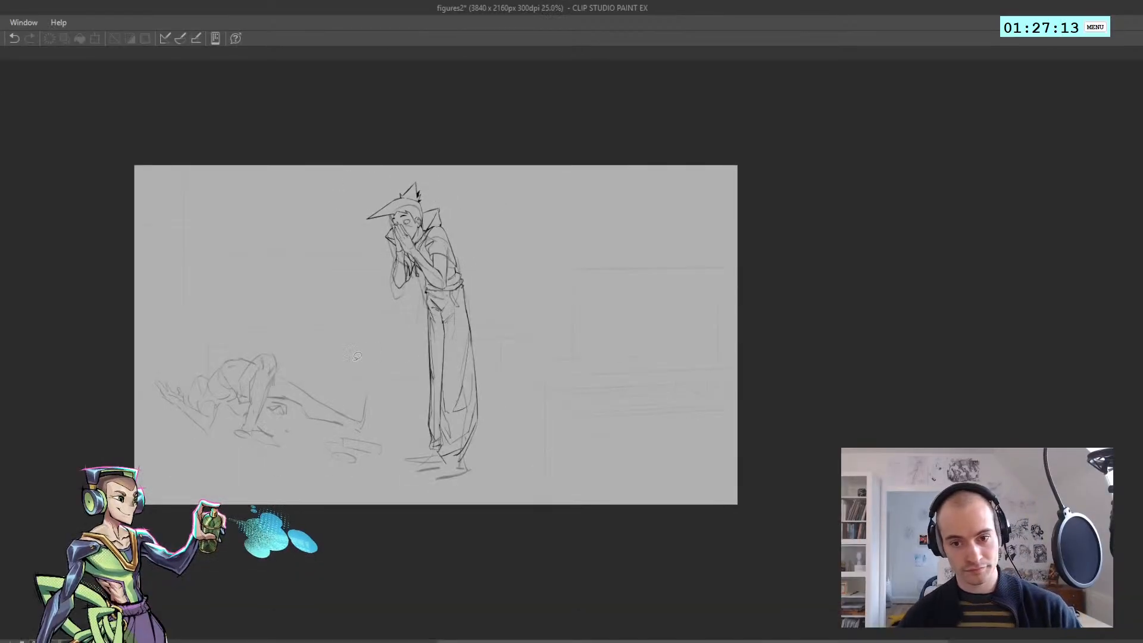
scroll(356, 366, up, 2)
scroll(507, 179, up, 2)
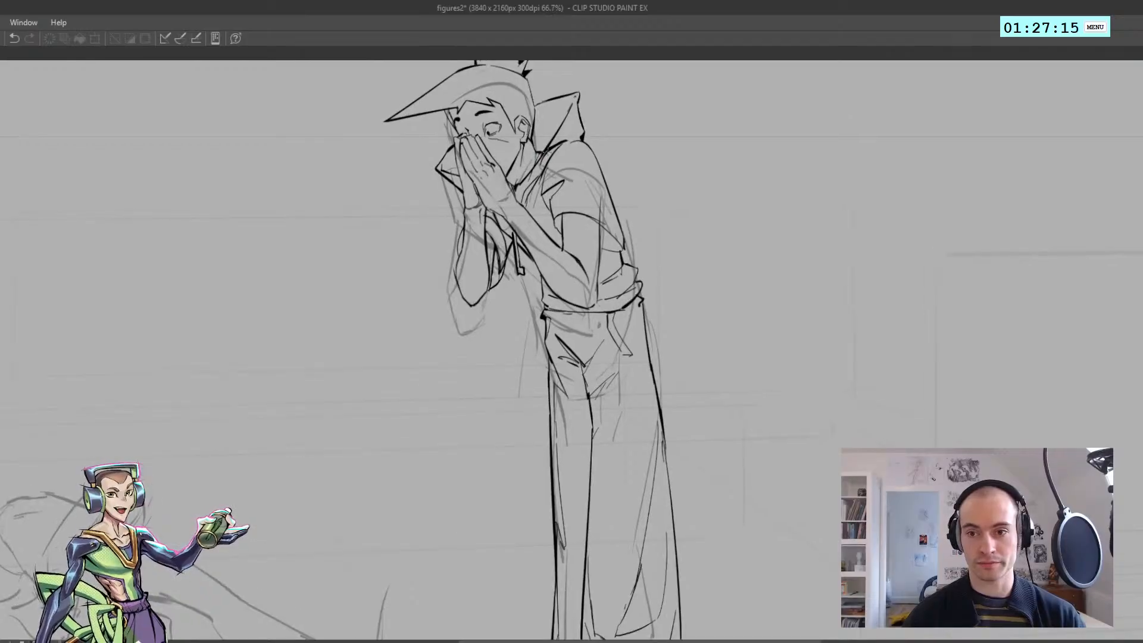
scroll(507, 178, down, 3)
scroll(278, 413, up, 3)
drag(217, 335, 255, 352)
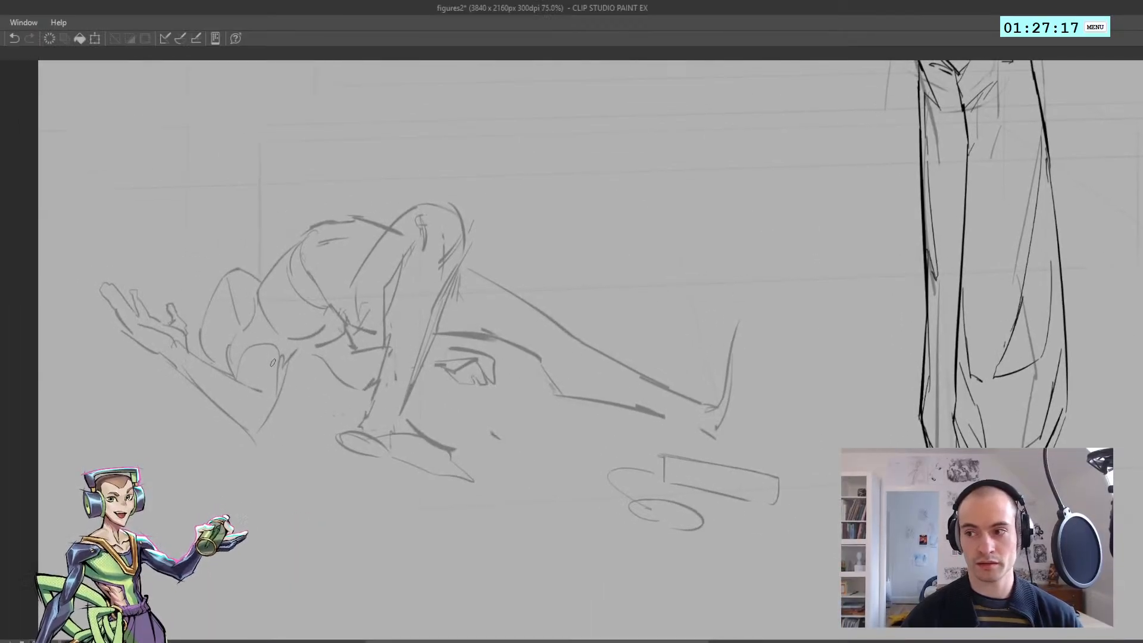
scroll(254, 431, down, 2)
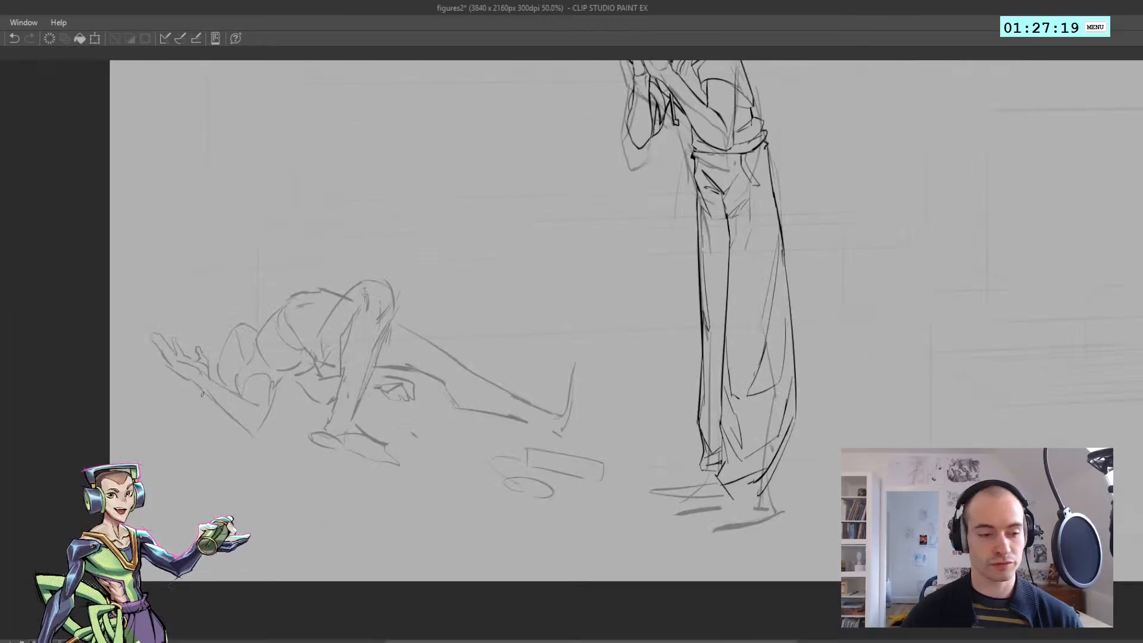
drag(696, 546, 462, 471)
scroll(465, 457, up, 1)
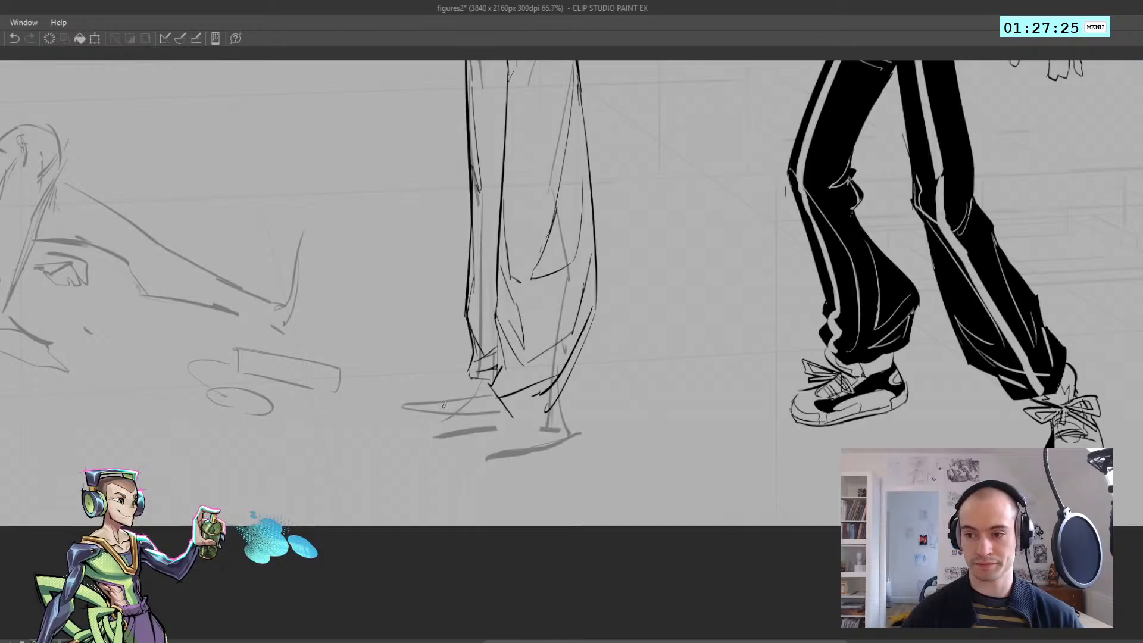
Redraw the hem of the hunched figure's near trouser leg, comparing it in mirrored view
drag(467, 423, 365, 400)
key(ctrl+z)
drag(409, 367, 409, 390)
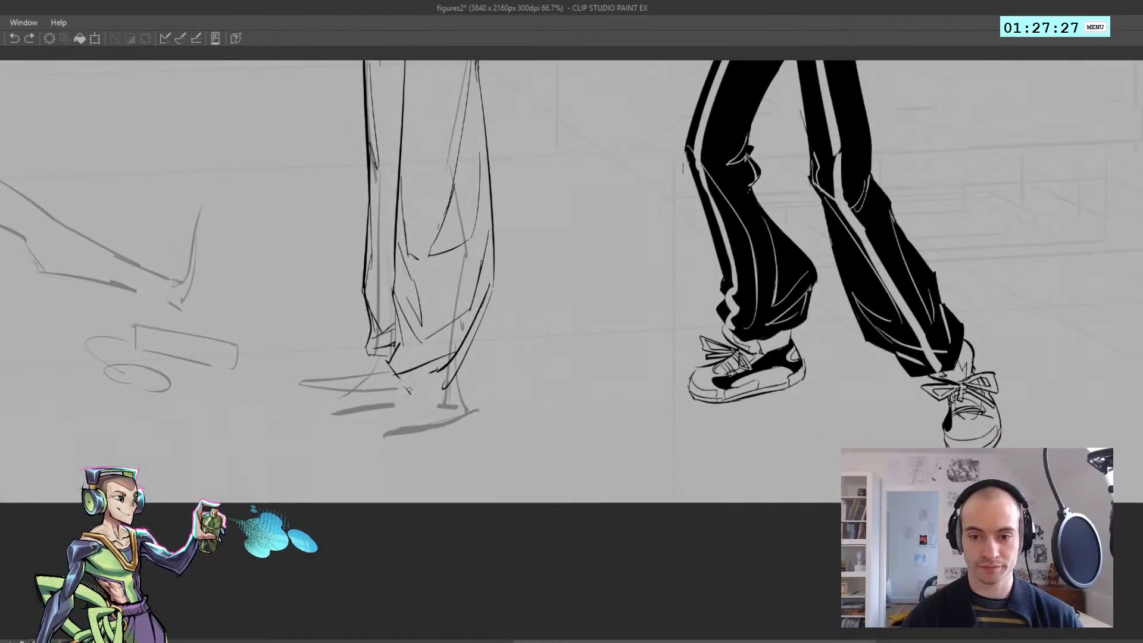
key(h)
mouse_move(477, 384)
mouse_down()
mouse_move(306, 370)
mouse_move(528, 361)
mouse_move(498, 345)
mouse_move(528, 373)
mouse_move(357, 359)
mouse_move(375, 361)
mouse_up()
key(ctrl+z)
Ink the first short ankle lines under the near trouser hem
key(ctrl+z)
key(ctrl+z)
key(ctrl+z)
key(ctrl+z)
key(h)
drag(378, 344, 375, 366)
key(ctrl+z)
key(ctrl+z)
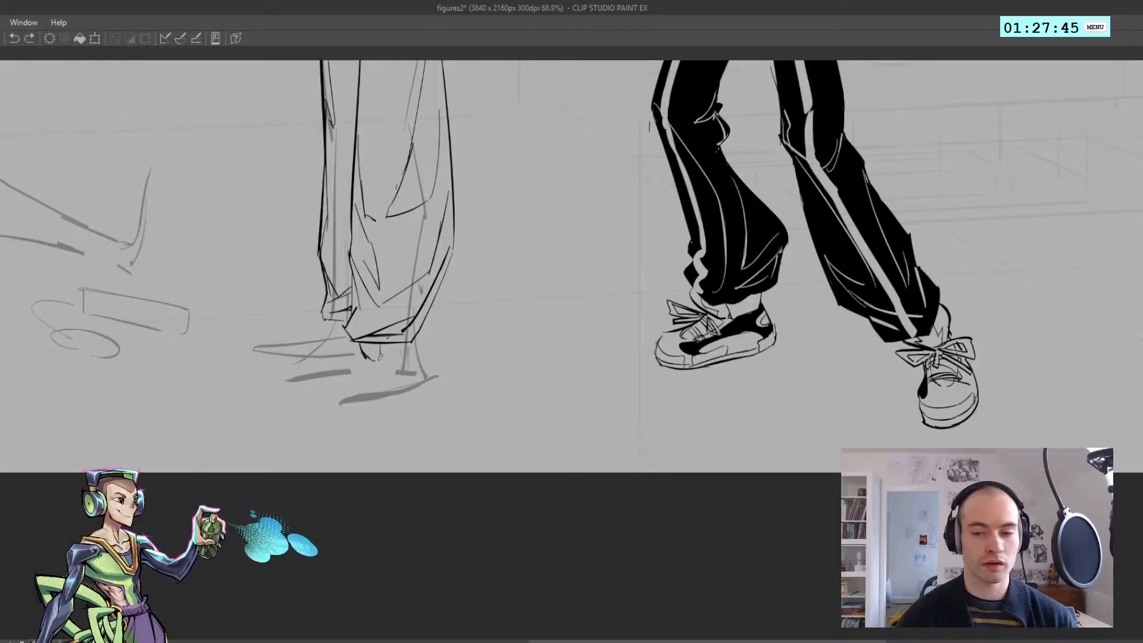
Check the ankle in mirrored view, then select its lines below the near hem and nudge them
mouse_move(380, 343)
mouse_down()
mouse_move(376, 357)
mouse_move(322, 352)
mouse_up()
key(h)
drag(688, 360, 483, 375)
key(h)
mouse_move(620, 374)
mouse_down()
mouse_move(661, 372)
mouse_move(281, 343)
mouse_move(321, 328)
mouse_move(393, 389)
mouse_up()
key(m)
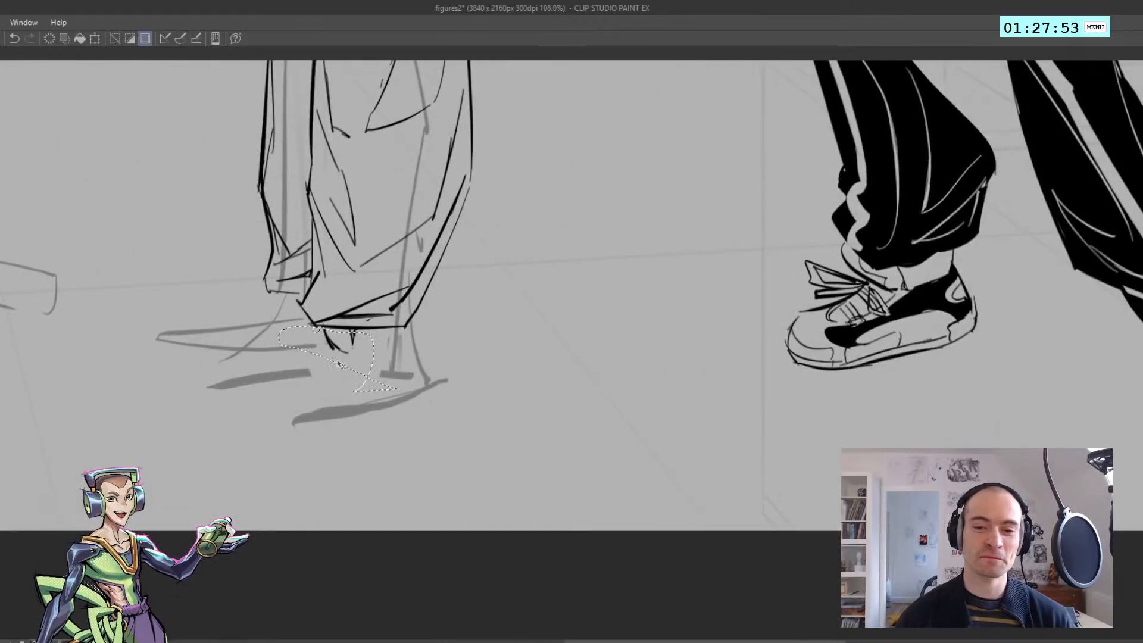
drag(339, 364, 341, 362)
key(ctrl+d)
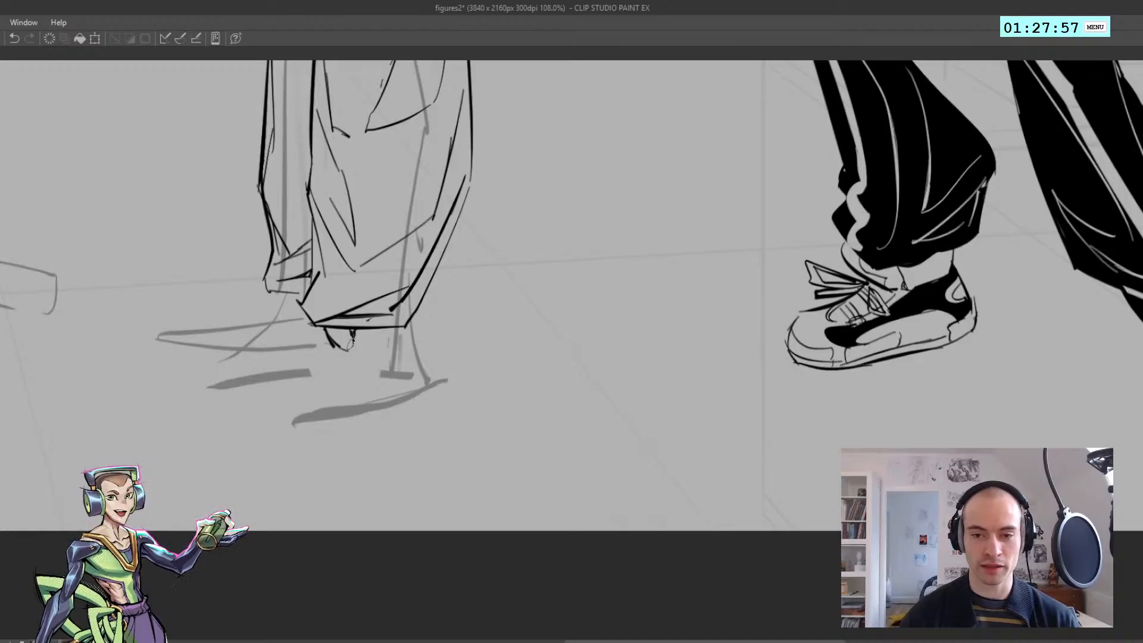
Redo the ankle's lower edge as a short closing line beneath the near trouser hem
key(ctrl+z)
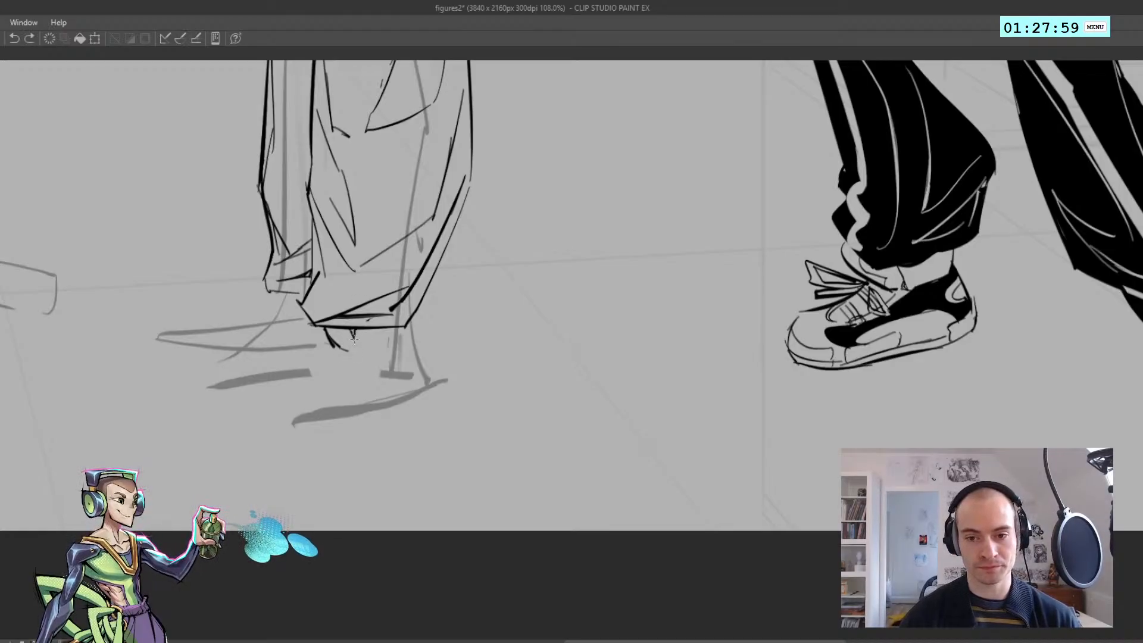
scroll(353, 332, down, 5)
drag(353, 331, 363, 345)
scroll(351, 336, up, 5)
drag(356, 332, 335, 329)
key(h)
drag(642, 348, 556, 343)
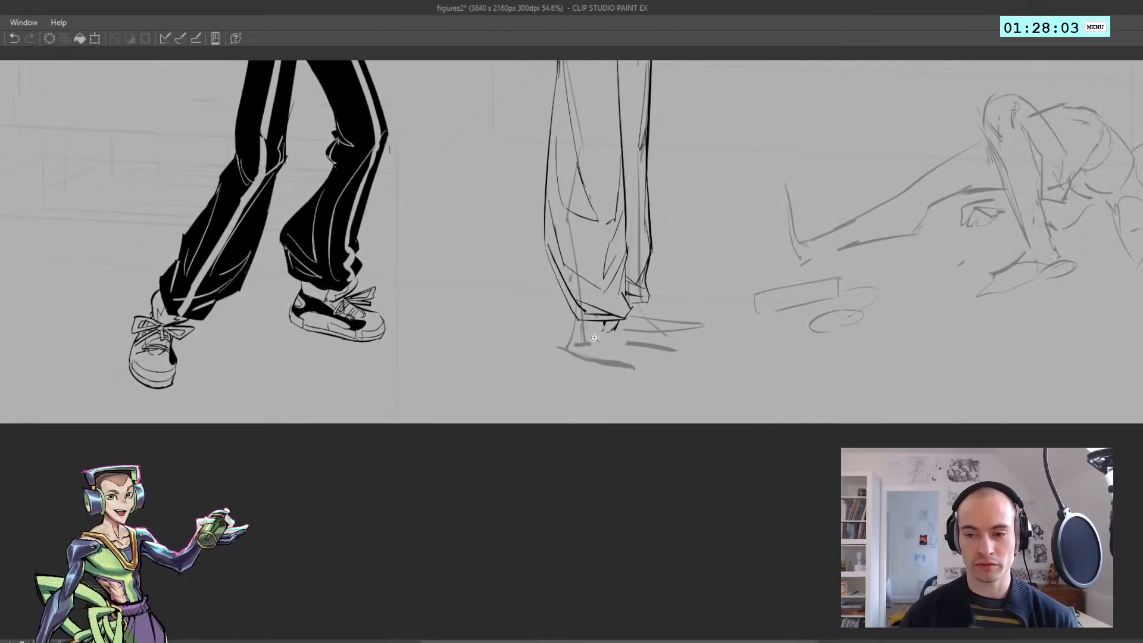
scroll(594, 338, up, 2)
key(ctrl+z)
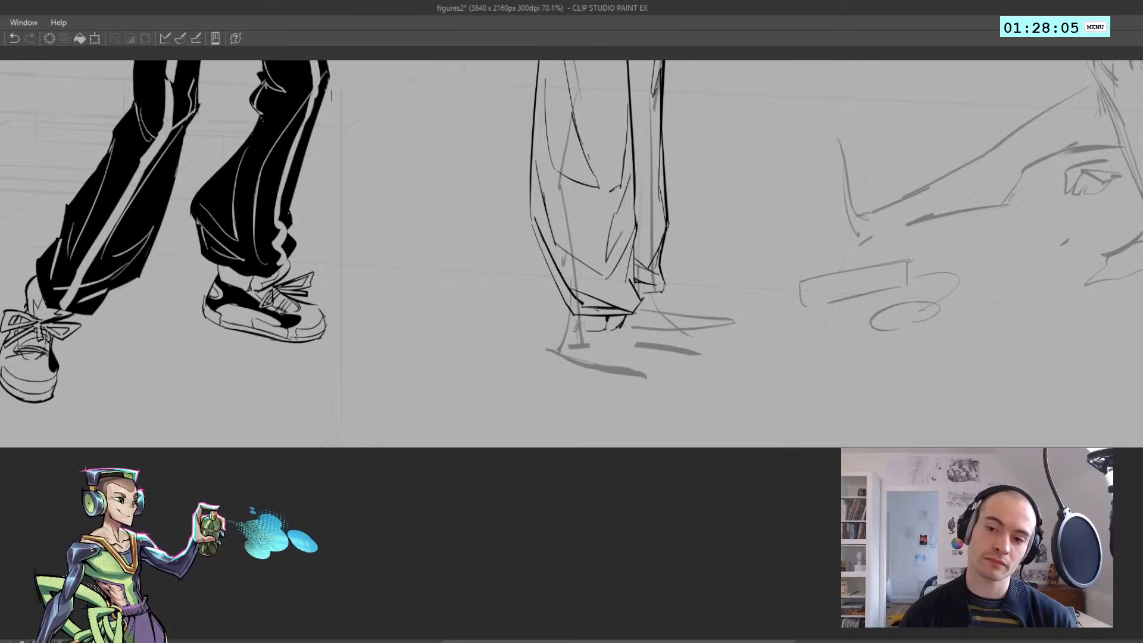
key(ctrl+z)
Ink a small fold at the corner of the near trouser hem and start a short foot line from the ankle
drag(565, 302, 574, 318)
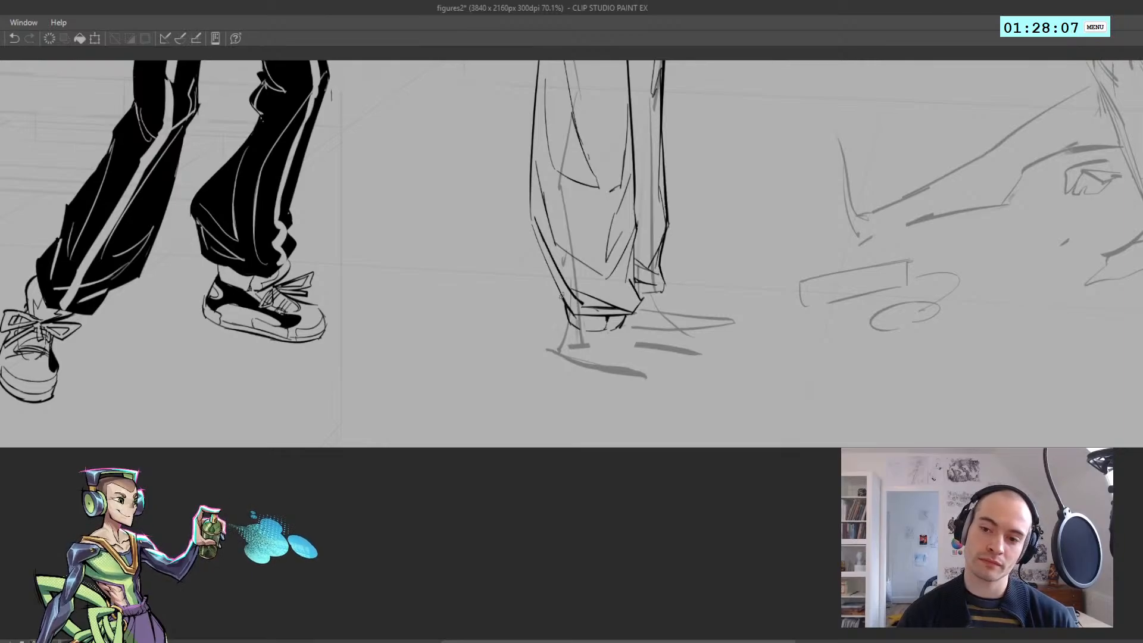
mouse_move(540, 252)
mouse_down()
mouse_move(562, 262)
mouse_move(574, 314)
mouse_up()
key(ctrl+z)
mouse_move(533, 225)
mouse_down()
mouse_move(575, 316)
mouse_move(344, 364)
mouse_move(204, 374)
mouse_up()
key(h)
scroll(548, 301, down, 7)
scroll(527, 326, up, 6)
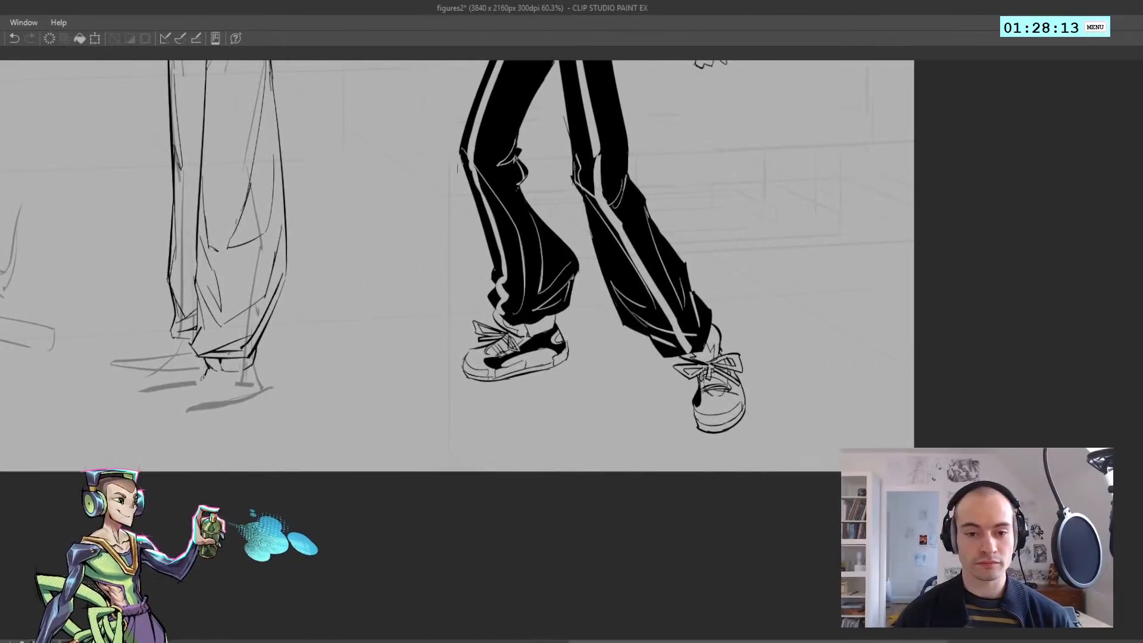
key(h)
drag(931, 380, 181, 338)
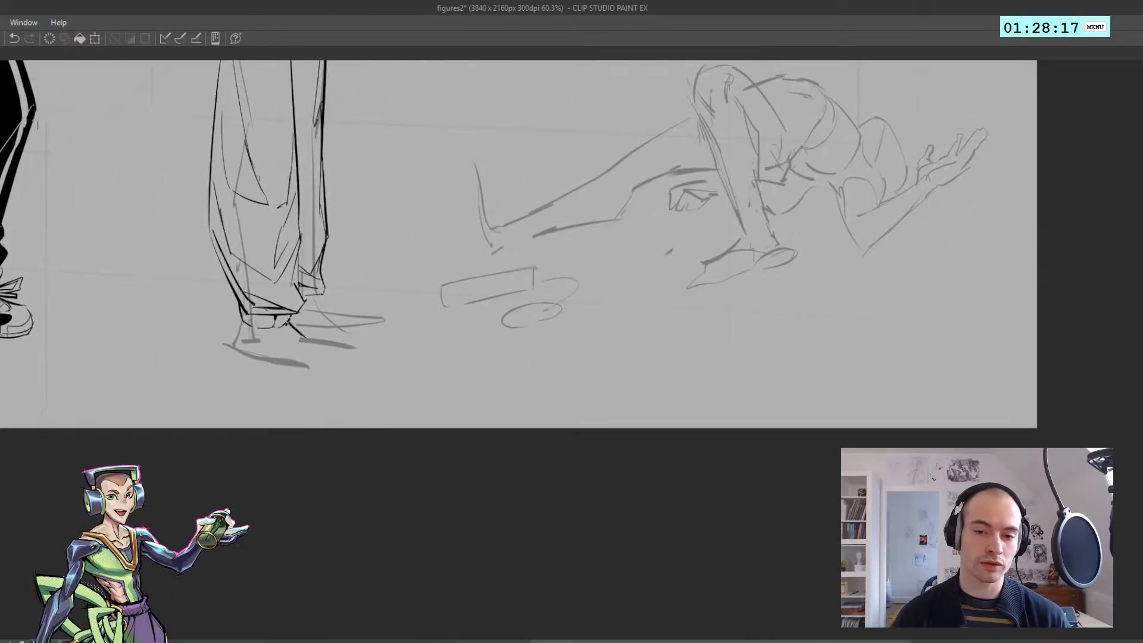
Redraw the near foot's instep as a line running from the ankle forward around the toe
key(ctrl+z)
mouse_move(303, 337)
mouse_down()
mouse_move(331, 344)
mouse_move(337, 364)
mouse_up()
key(ctrl+z)
key(h)
scroll(337, 361, down, 5)
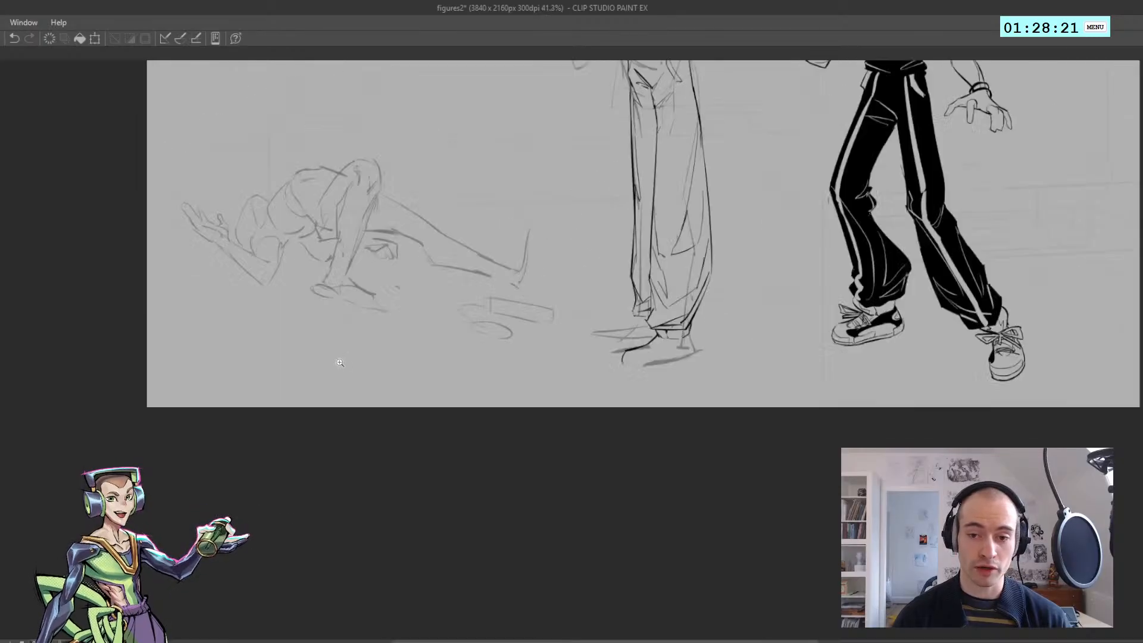
Ink the front edge of the near shoe's sole, curving beneath the toe with a short closing corner
mouse_move(549, 359)
mouse_down()
mouse_move(383, 350)
mouse_move(216, 370)
mouse_up()
scroll(414, 355, up, 5)
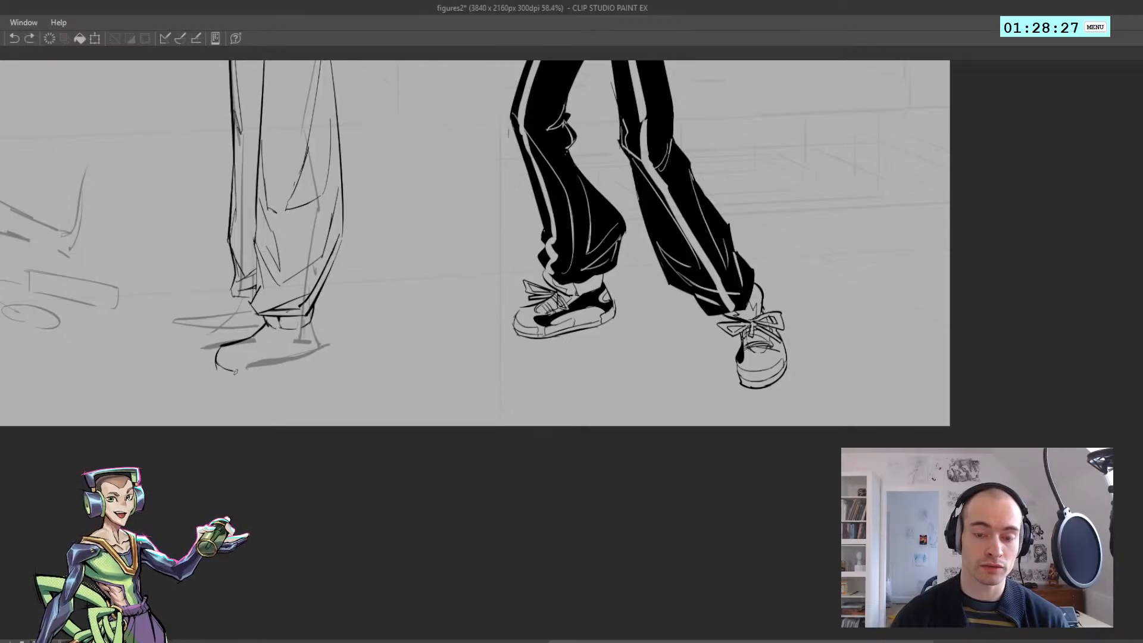
key(ctrl+z)
mouse_move(236, 379)
mouse_down()
mouse_move(215, 368)
mouse_move(238, 377)
mouse_up()
key(ctrl+z)
key(ctrl+z)
key(ctrl+z)
key(ctrl+z)
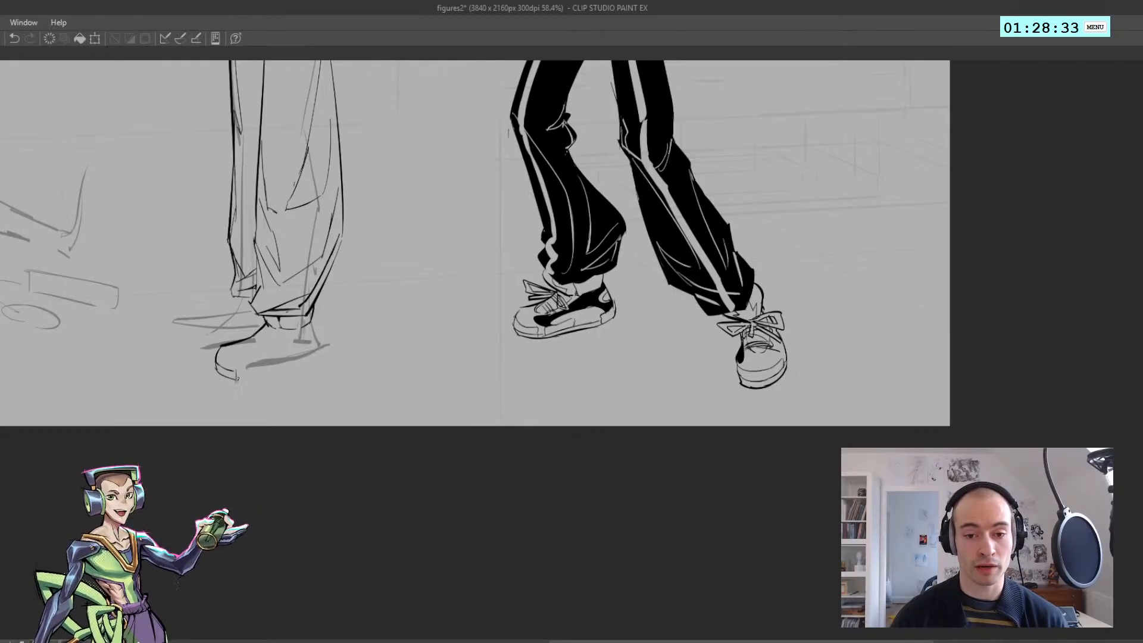
Ink the back of the near shoe as a line running down from the ankle to the heel
key(h)
drag(572, 333, 296, 333)
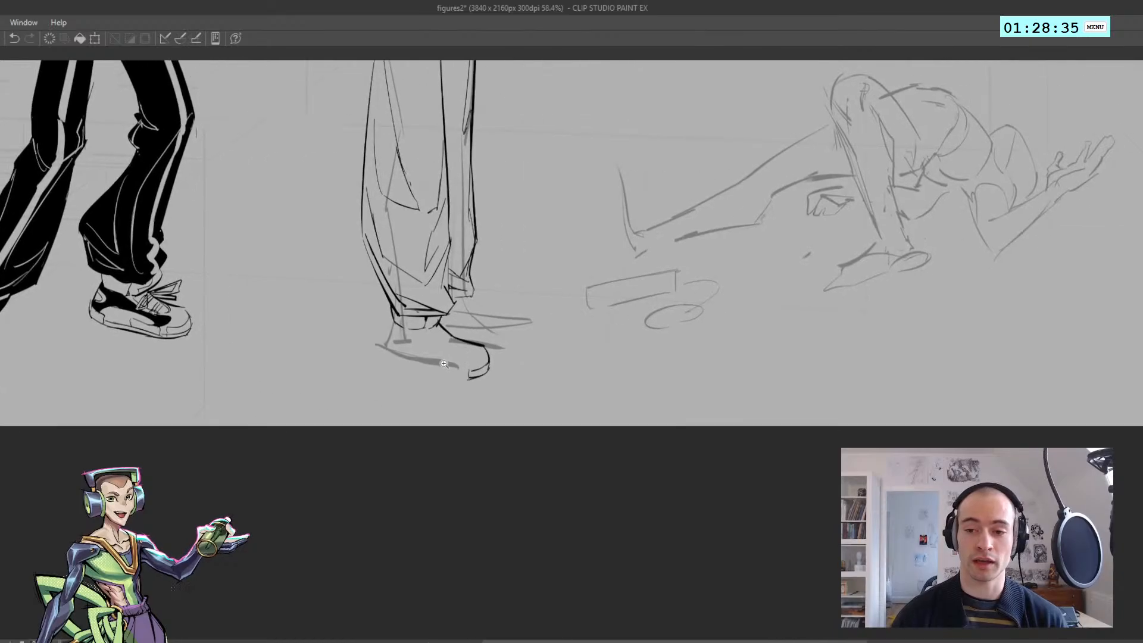
drag(443, 363, 494, 357)
key(ctrl+z)
key(ctrl+z)
drag(358, 299, 349, 354)
key(ctrl+z)
key(ctrl+z)
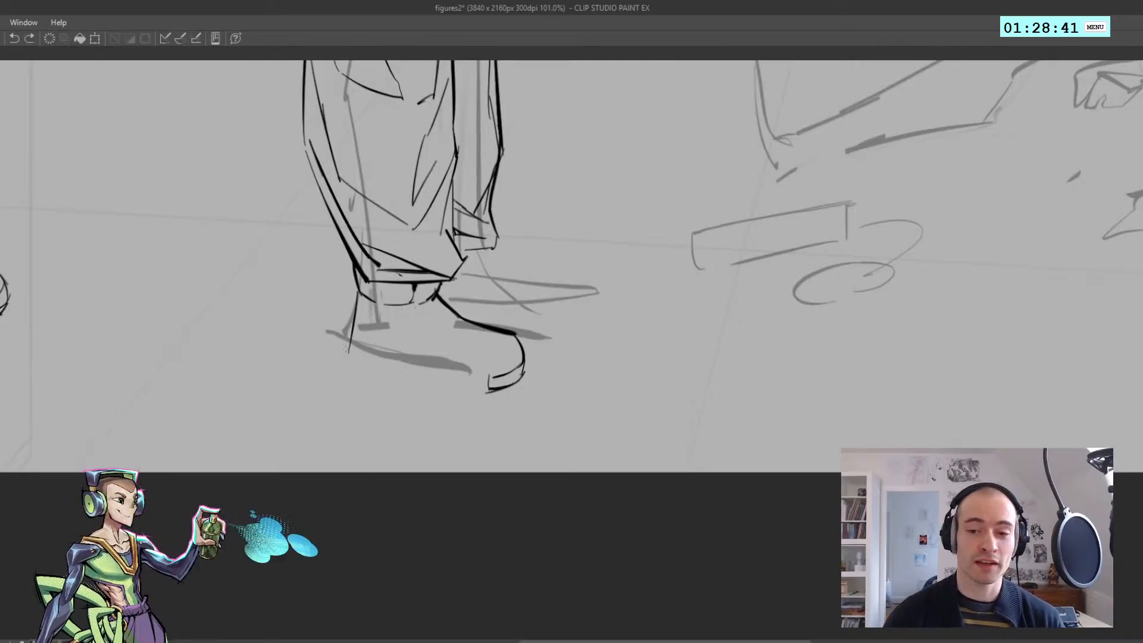
Ink the near shoe's heel curve and continue it forward as a sole line toward the toe
mouse_move(351, 350)
mouse_down()
mouse_move(366, 371)
mouse_move(477, 390)
mouse_up()
key(ctrl+z)
key(ctrl+z)
key(ctrl+z)
key(ctrl+z)
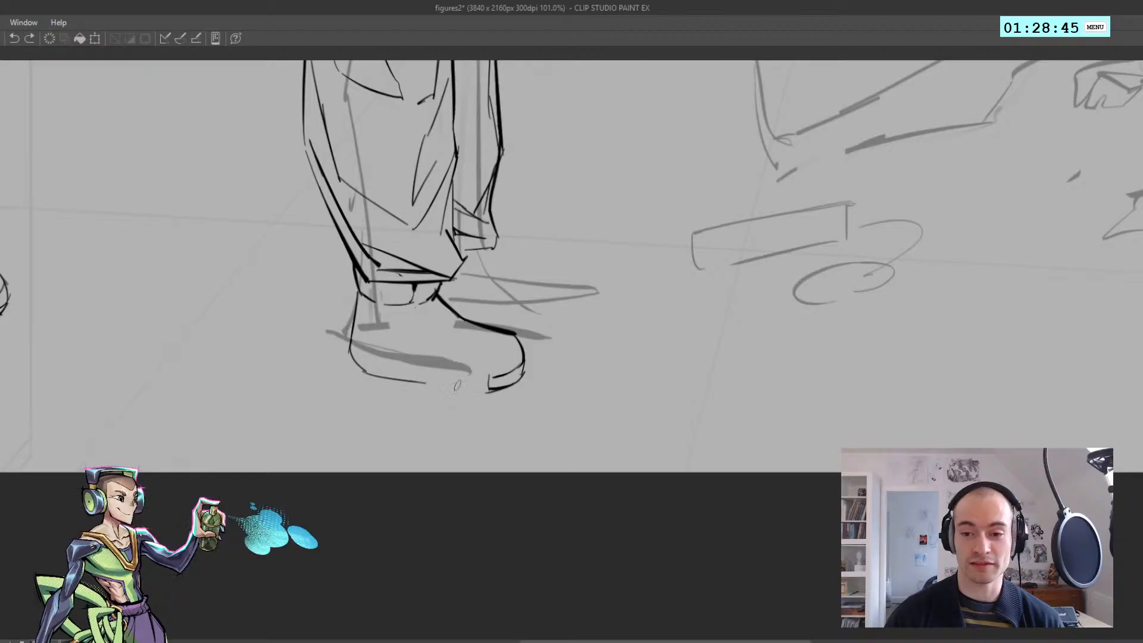
key(ctrl+z)
mouse_move(409, 380)
mouse_down()
mouse_move(485, 393)
mouse_move(411, 393)
mouse_up()
Complete the near shoe's sole with lines along its underside joining the heel to the toe
key(h)
drag(692, 396, 515, 380)
drag(418, 383, 383, 383)
drag(316, 381, 208, 300)
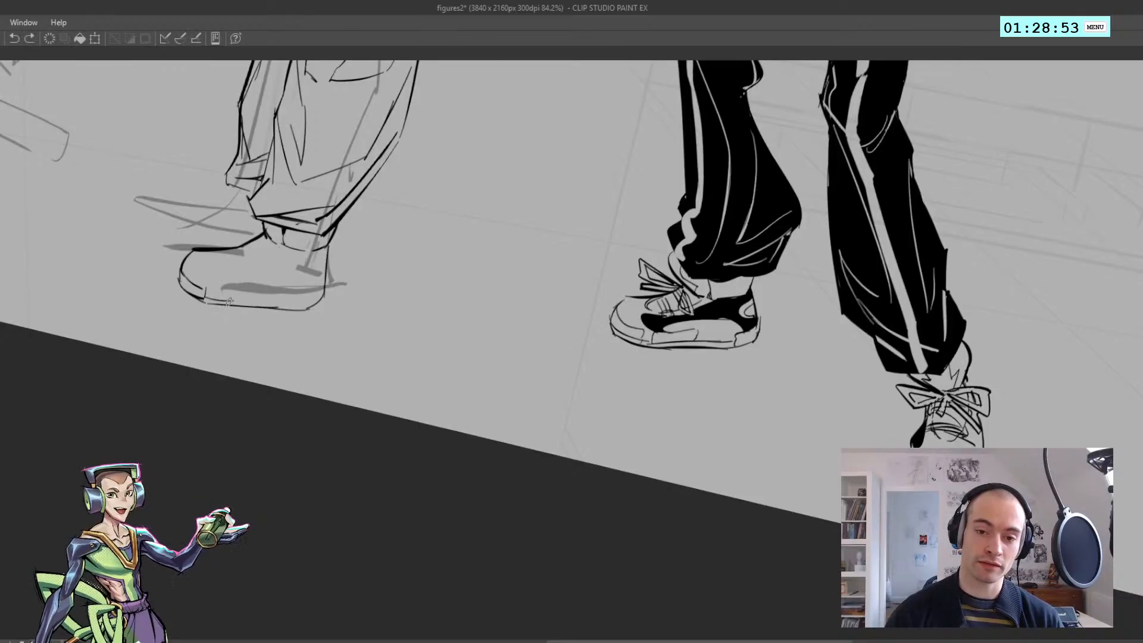
mouse_move(226, 303)
mouse_down()
mouse_move(296, 303)
mouse_move(316, 302)
mouse_up()
key(h)
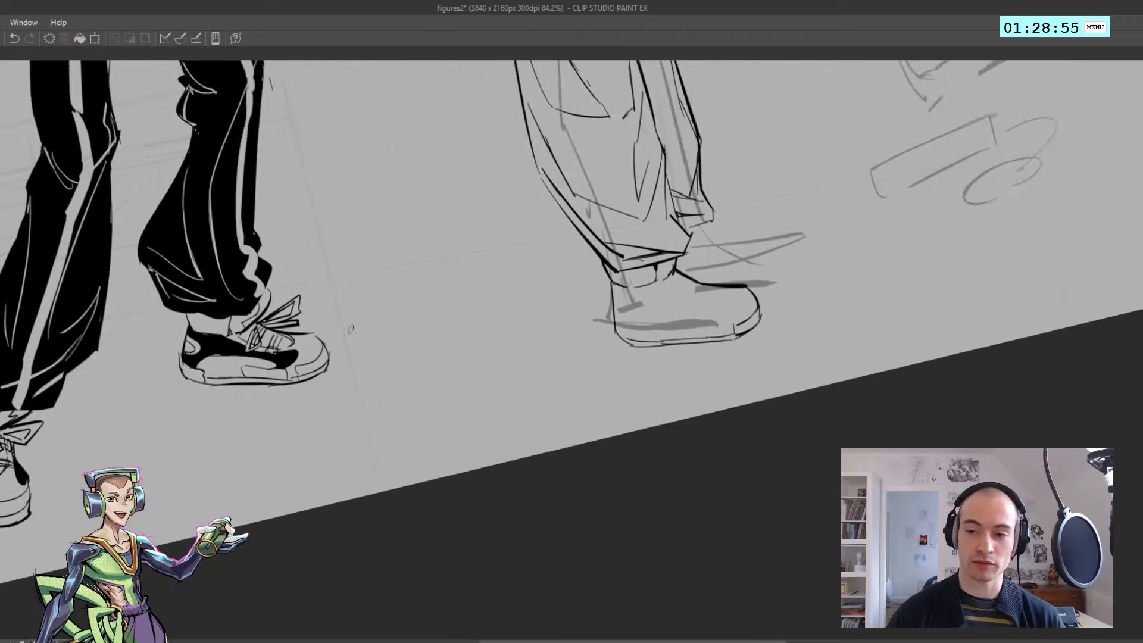
key(ctrl+@)
key(ctrl+z)
drag(619, 346, 625, 361)
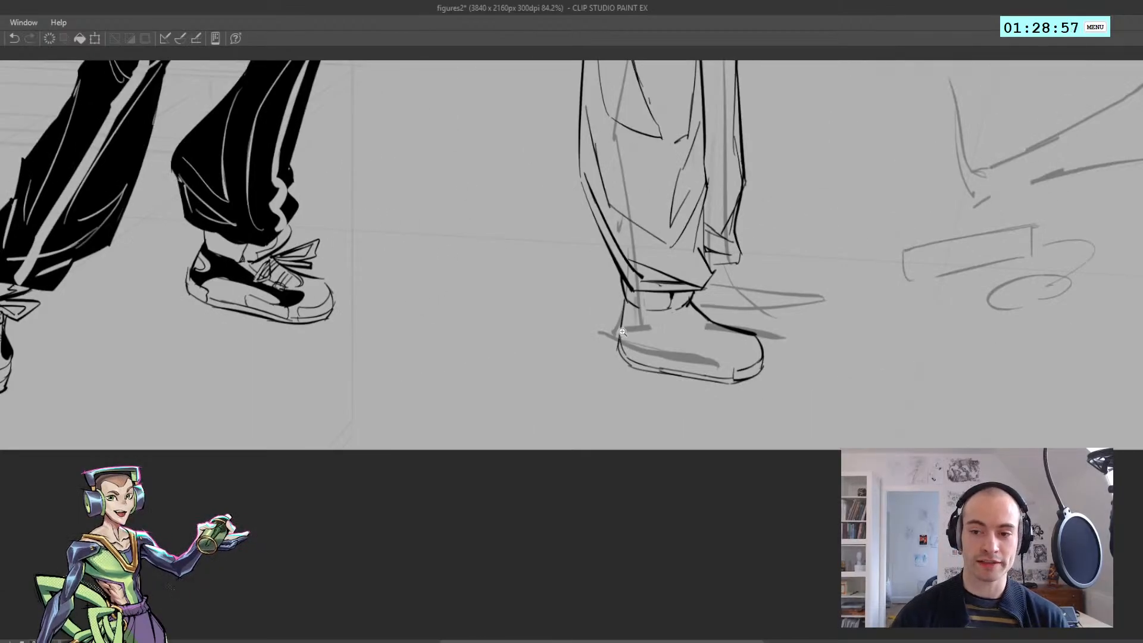
Ink a small heel block on the near shoe's sole with a short upright and a line to the back
key(h)
scroll(619, 334, down, 2)
mouse_move(611, 315)
mouse_down()
mouse_move(290, 326)
mouse_move(272, 337)
mouse_up()
scroll(290, 325, up, 3)
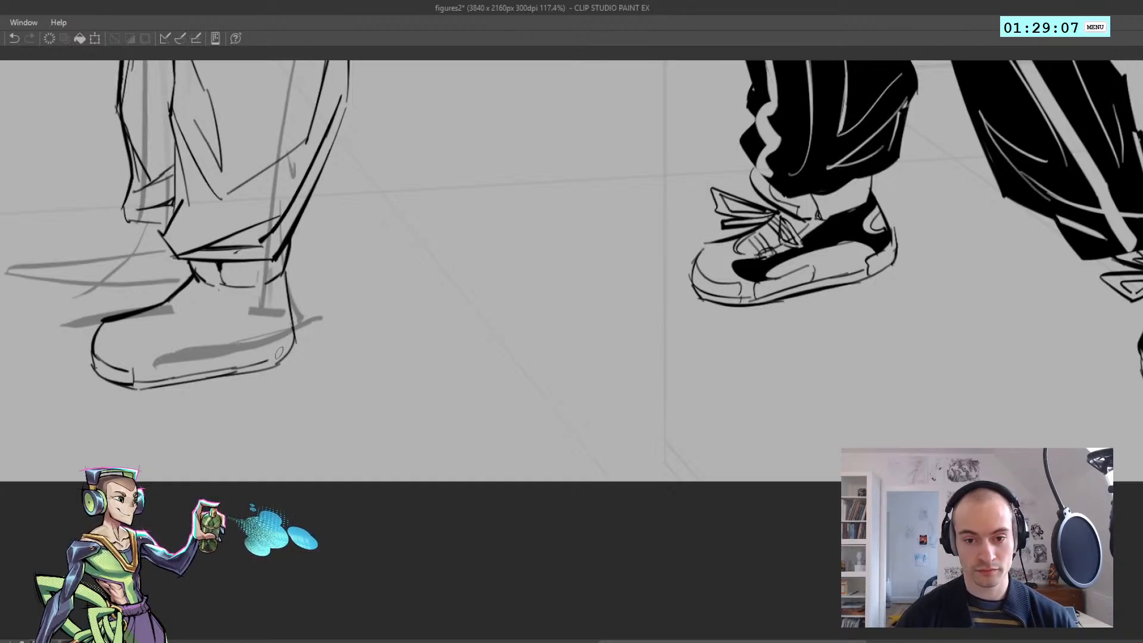
drag(273, 362, 273, 350)
mouse_move(274, 349)
mouse_down()
mouse_move(289, 317)
mouse_move(282, 339)
mouse_up()
key(ctrl+z)
key(ctrl+z)
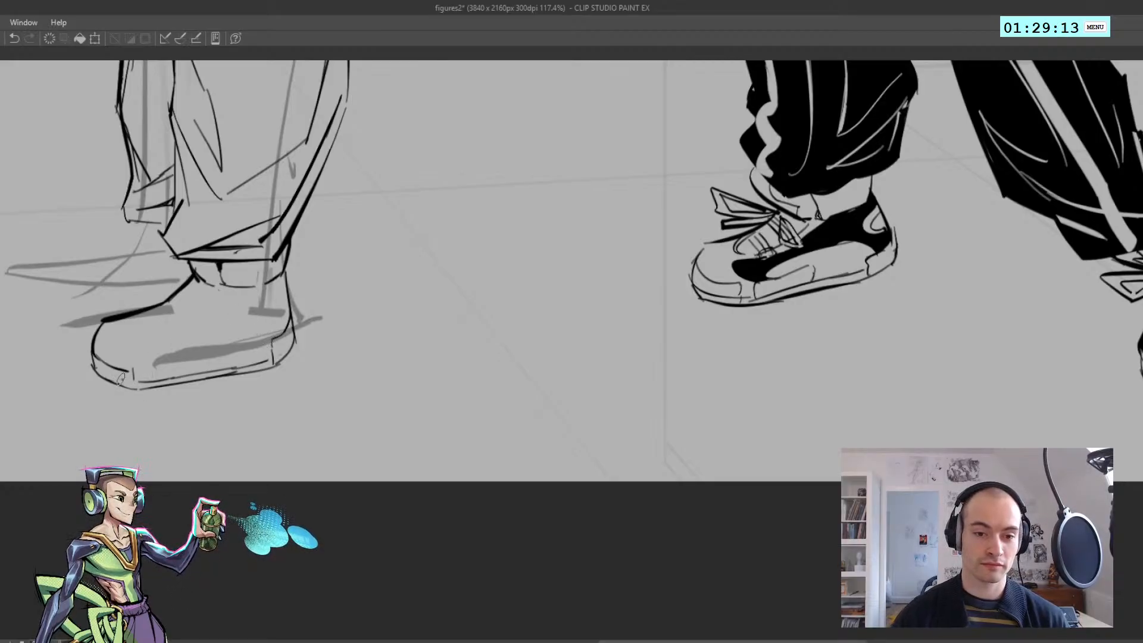
Redraw the toe-cap division at the front of the near shoe's sole as an angular line
mouse_move(100, 360)
mouse_down()
mouse_move(96, 350)
mouse_move(138, 365)
mouse_move(138, 381)
mouse_up()
key(ctrl+z)
key(ctrl+z)
drag(136, 380, 123, 378)
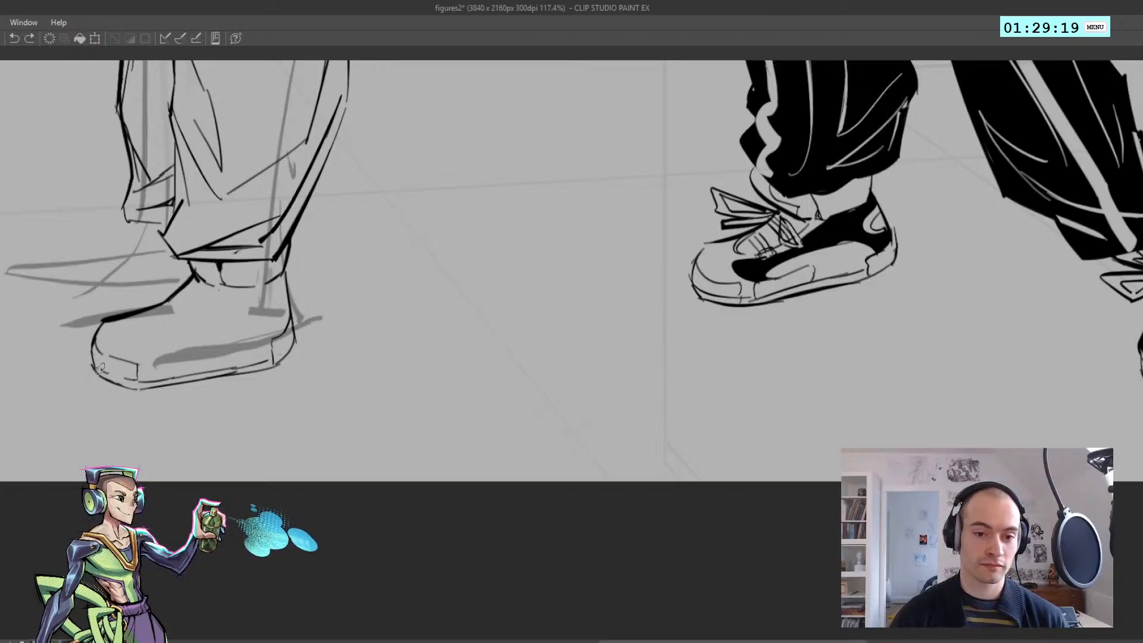
Enlarge the brush and nudge the underside of the near shoe slightly upward
scroll(101, 346, down, 2)
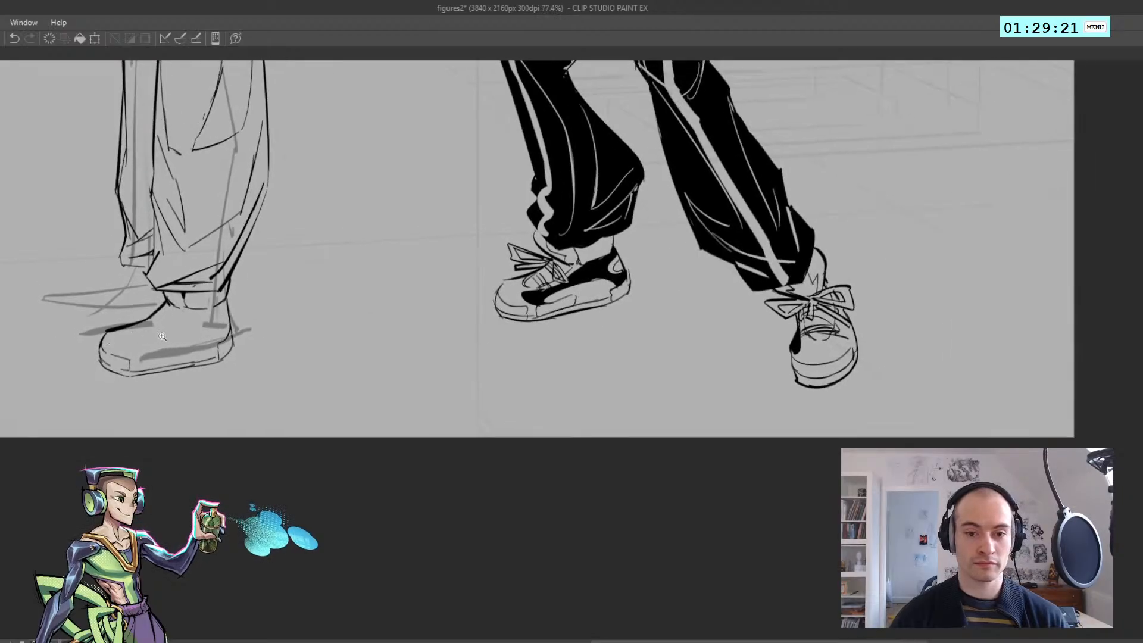
key(h)
drag(266, 327, 201, 340)
scroll(201, 340, down, 4)
key(h)
drag(631, 354, 443, 366)
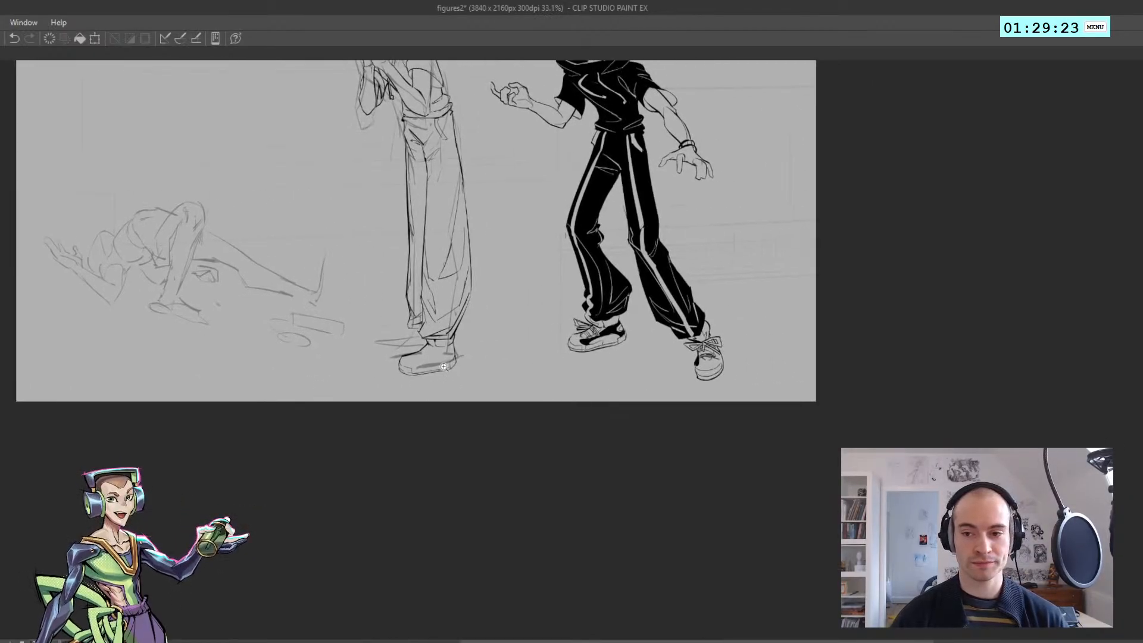
scroll(443, 367, up, 3)
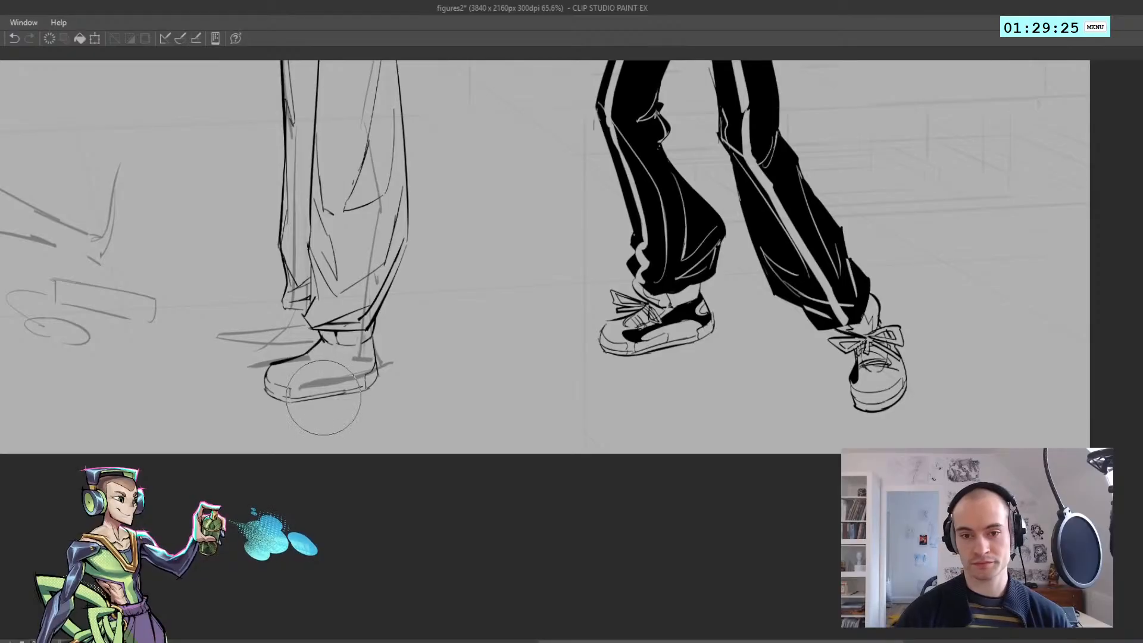
key(bracketright)
key(bracketright)
key(bracketright)
key(bracketright)
key(bracketright)
key(bracketright)
drag(325, 472, 325, 467)
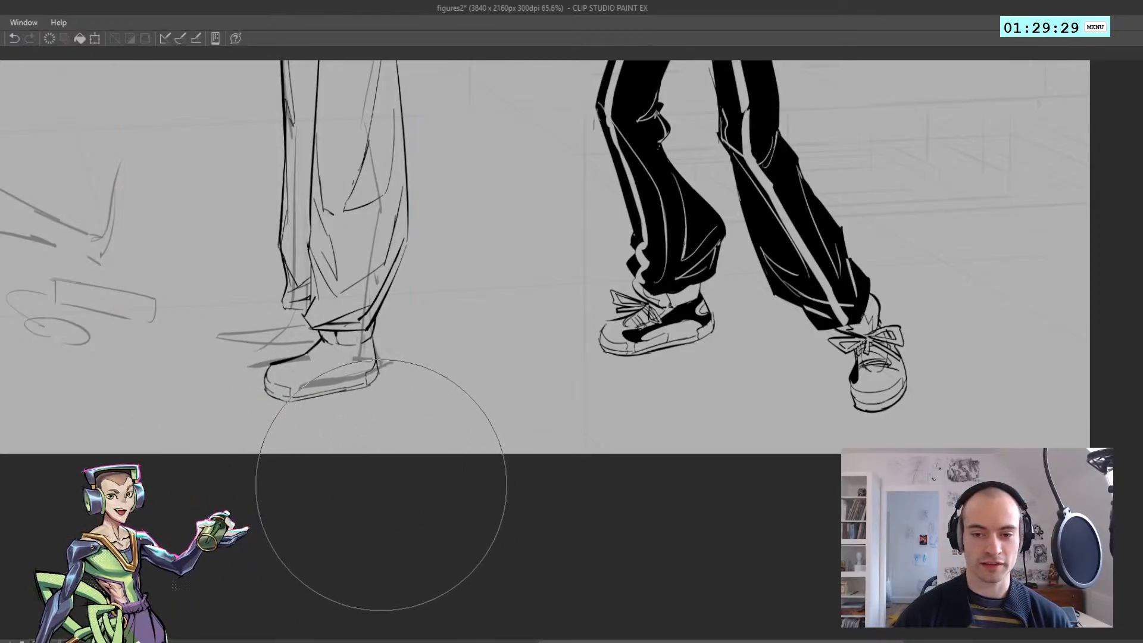
scroll(296, 331, down, 2)
key(h)
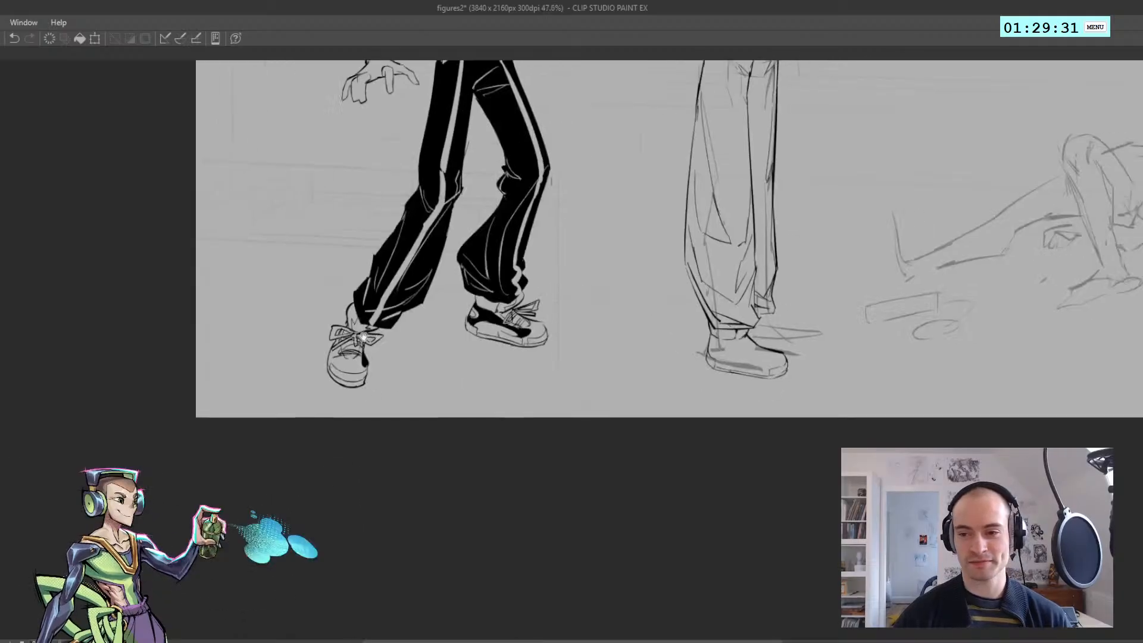
Ink a short ankle line beneath the far trouser hem to start the far foot
drag(716, 357, 37, 376)
scroll(333, 349, up, 2)
key(h)
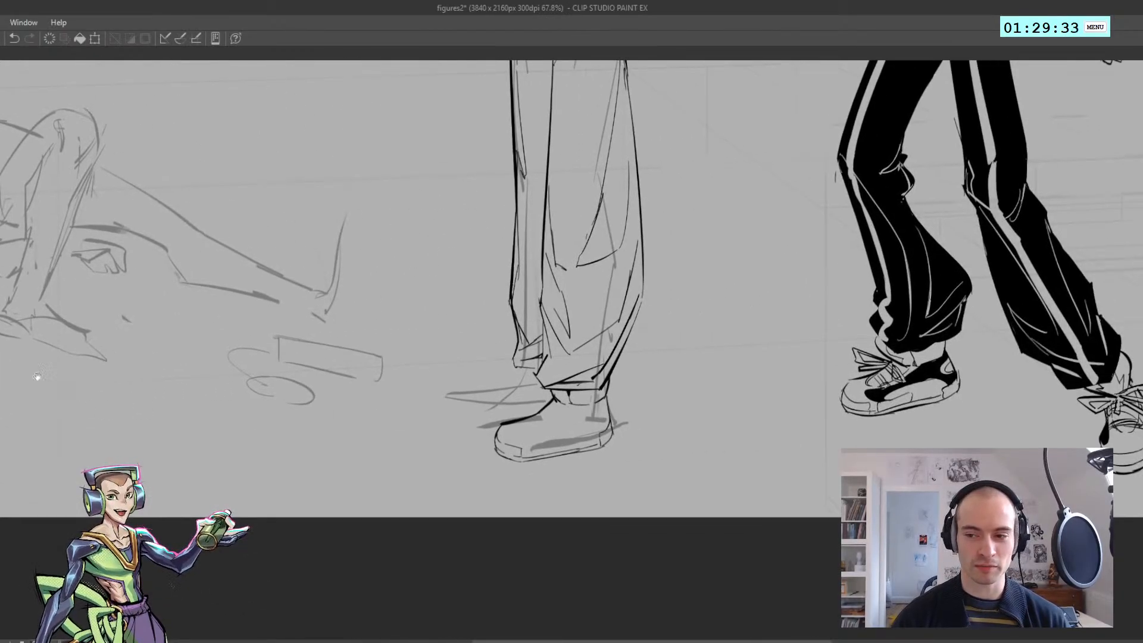
drag(449, 349, 200, 309)
drag(278, 334, 284, 342)
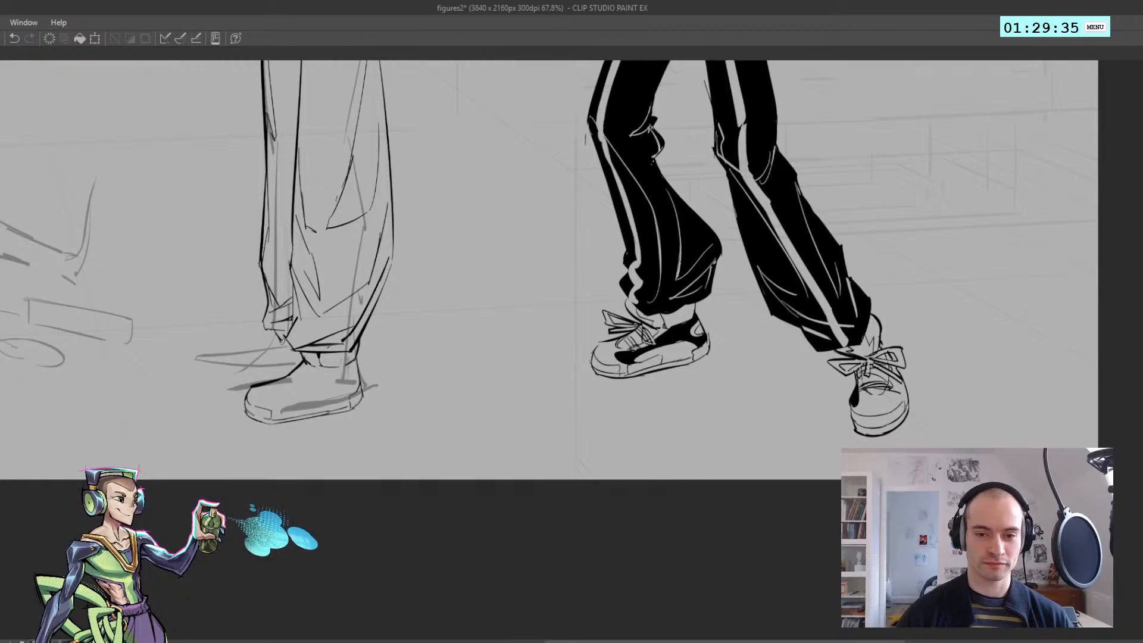
key(ctrl+z)
Ink the far shoe's instep and front edge, extending from the ankle past the near shoe
key(ctrl+z)
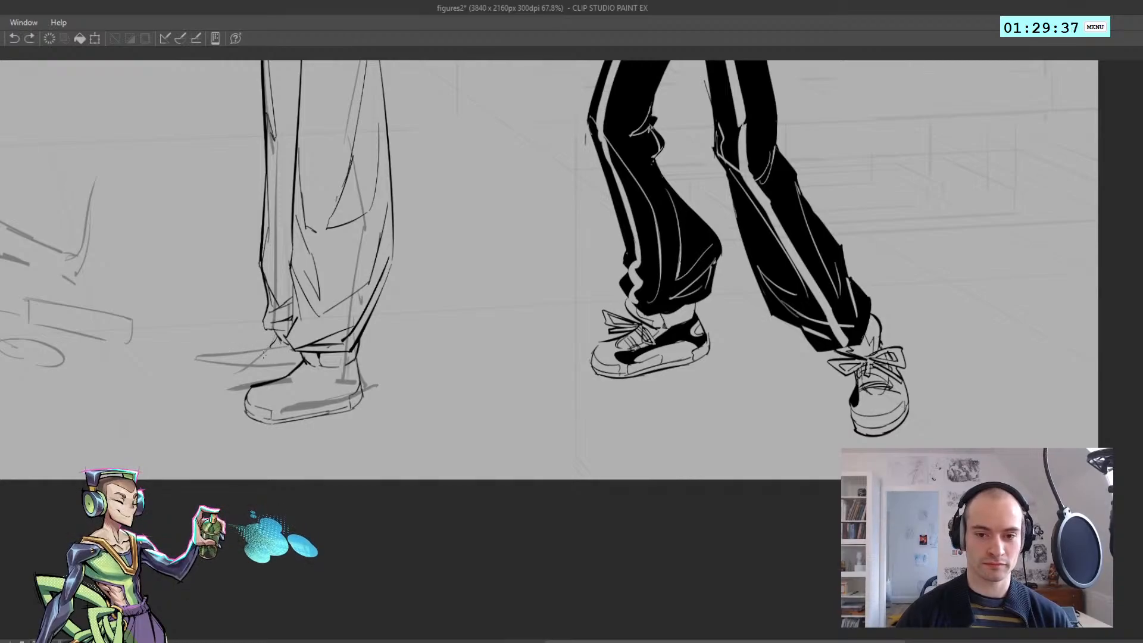
mouse_move(225, 374)
mouse_down()
mouse_move(226, 353)
mouse_move(269, 340)
mouse_move(220, 344)
mouse_up()
key(ctrl+z)
key(ctrl+z)
key(h)
mouse_move(609, 358)
mouse_down()
mouse_move(616, 327)
mouse_move(663, 351)
mouse_up()
key(ctrl+z)
key(h)
mouse_move(646, 353)
mouse_down()
mouse_move(529, 368)
mouse_move(598, 363)
mouse_up()
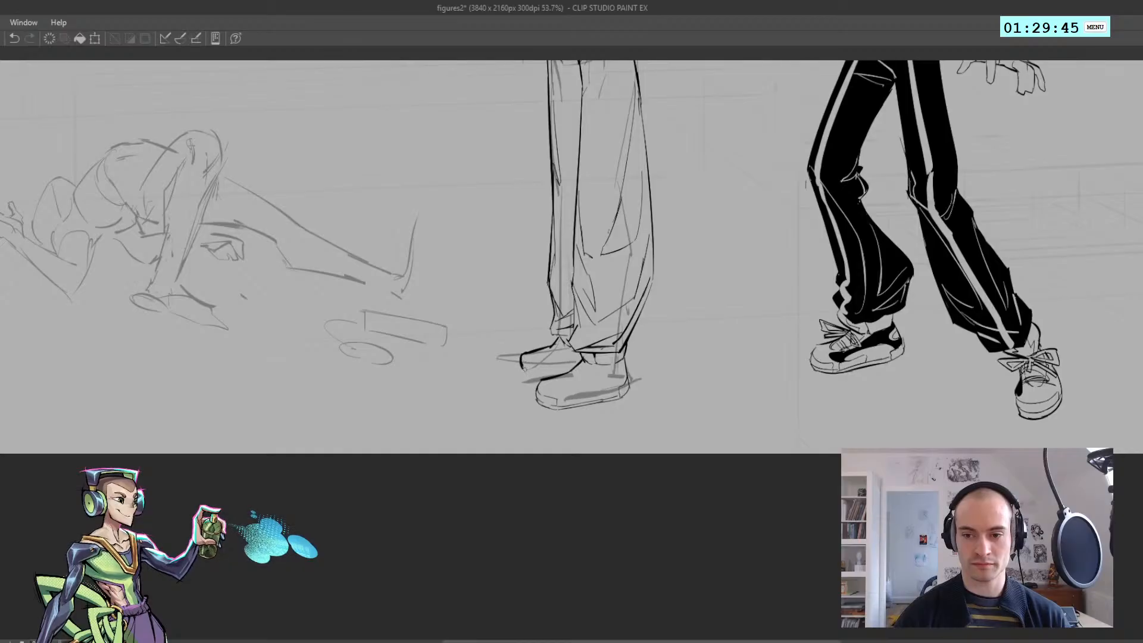
Rework the far shoe's outline with a rounded toe and a sole line meeting the near shoe
mouse_move(522, 361)
mouse_down()
mouse_move(529, 379)
mouse_move(437, 365)
mouse_up()
key(h)
key(h)
mouse_move(595, 362)
mouse_down()
mouse_move(437, 386)
mouse_move(524, 384)
mouse_up()
mouse_move(374, 388)
mouse_down()
mouse_move(391, 387)
mouse_move(366, 413)
mouse_move(361, 377)
mouse_move(378, 368)
mouse_up()
key(ctrl+z)
key(ctrl+z)
key(ctrl+z)
key(h)
drag(563, 377, 575, 371)
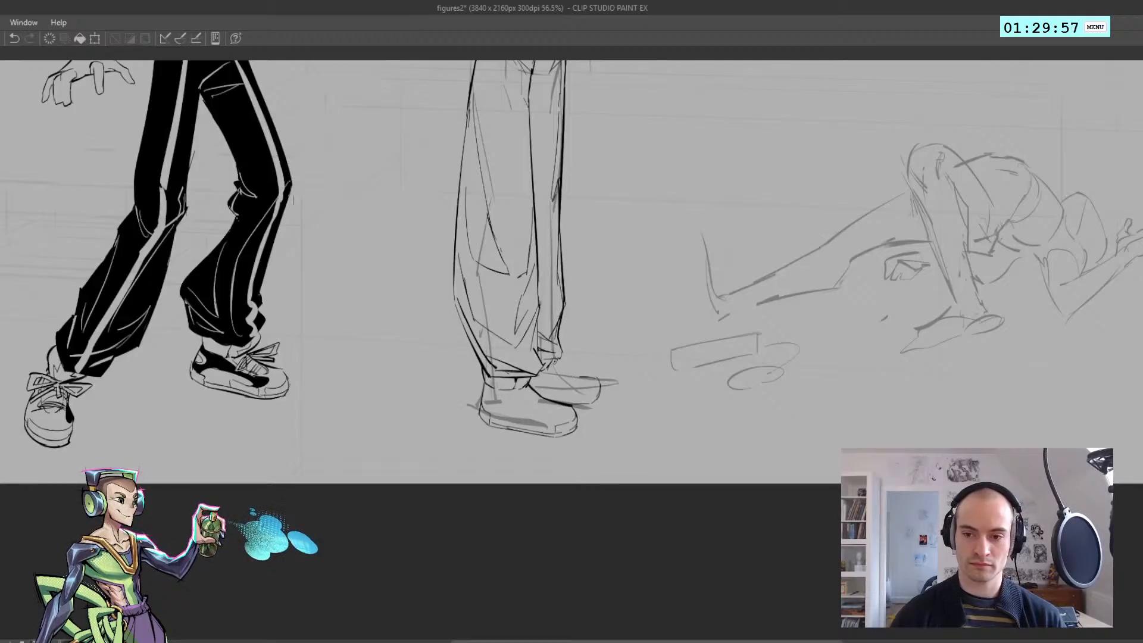
Compare the far shoe with and without its latest stroke in mirrored view
key(ctrl+z)
key(ctrl+y)
key(ctrl+z)
key(ctrl+y)
key(ctrl+z)
key(ctrl+y)
key(ctrl+z)
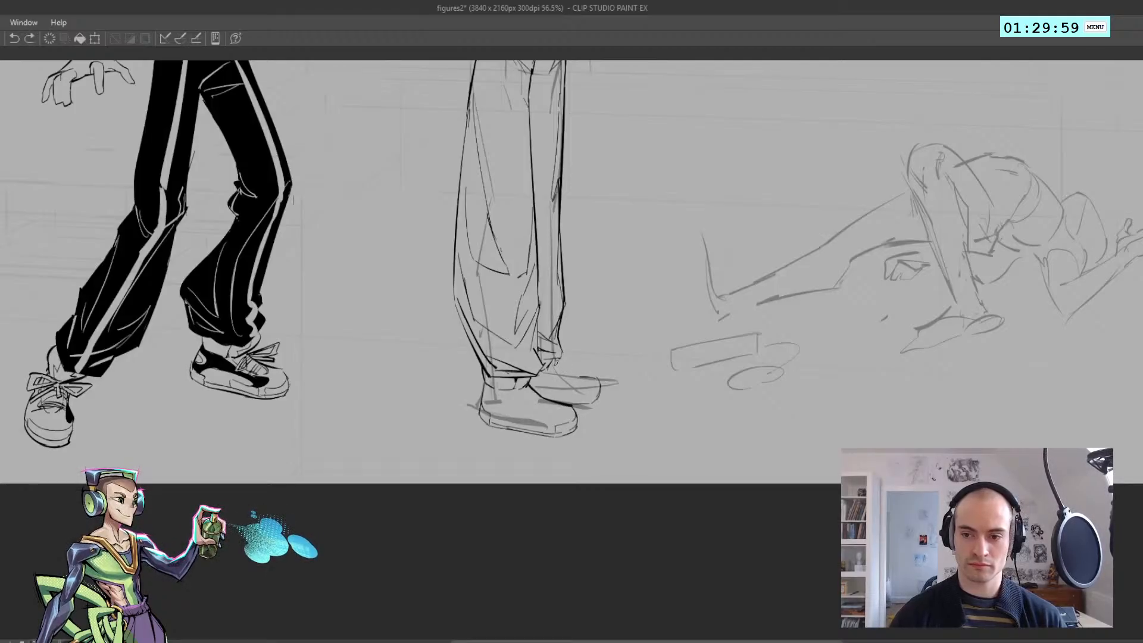
key(ctrl+y)
key(ctrl+z)
key(ctrl+y)
key(h)
scroll(356, 391, up, 1)
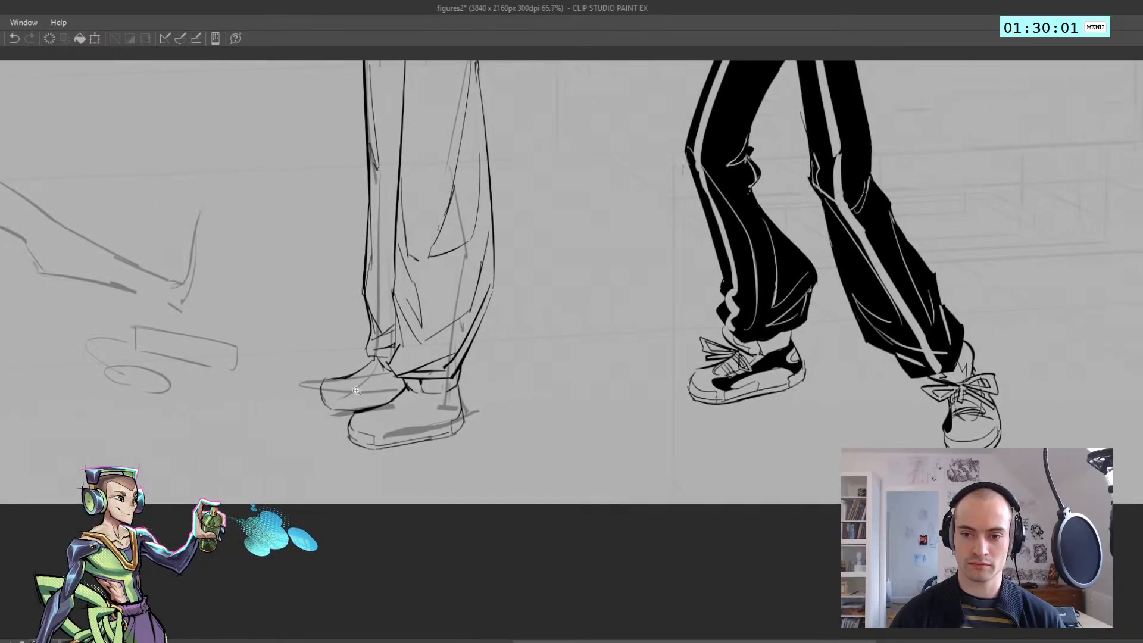
Rework the far shoe's instep and toe higher, then lasso the shoe's lines, adjust them and deselect
mouse_move(356, 391)
mouse_down()
mouse_move(333, 391)
mouse_move(370, 391)
mouse_move(320, 385)
mouse_move(369, 378)
mouse_move(351, 384)
mouse_move(366, 404)
mouse_up()
key(e)
key(bracketleft)
key(bracketleft)
key(bracketleft)
key(bracketleft)
key(p)
key(m)
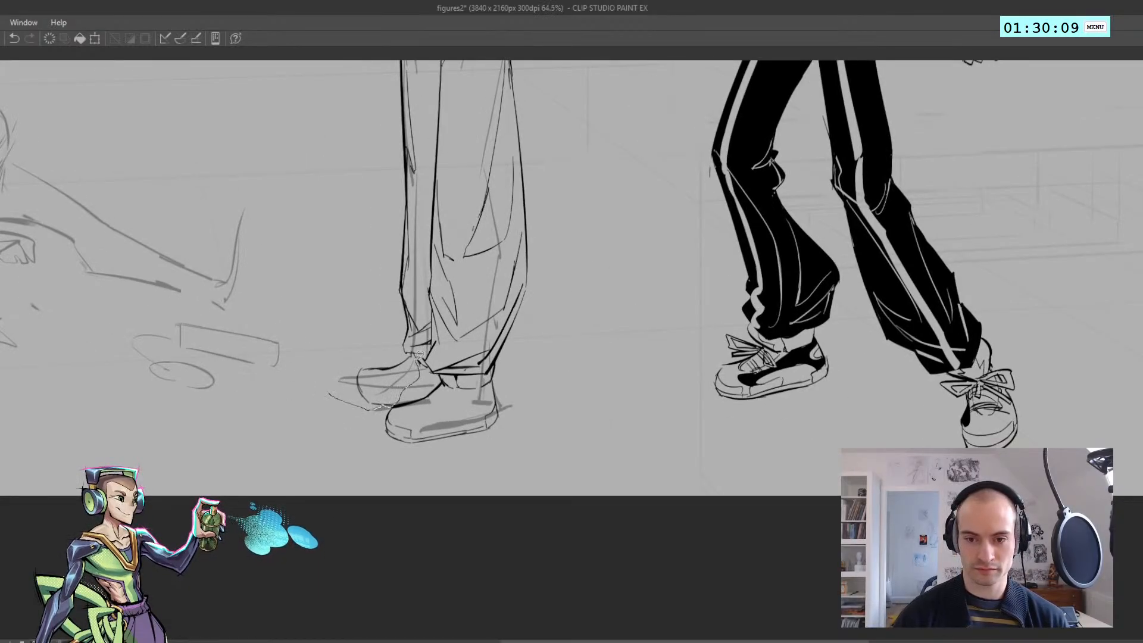
mouse_move(418, 356)
mouse_down()
mouse_move(346, 337)
mouse_move(387, 399)
mouse_move(433, 391)
mouse_move(377, 401)
mouse_up()
key(ctrl+d)
Remove the far shoe's toe front and redraw it as a curve down to the sole
key(h)
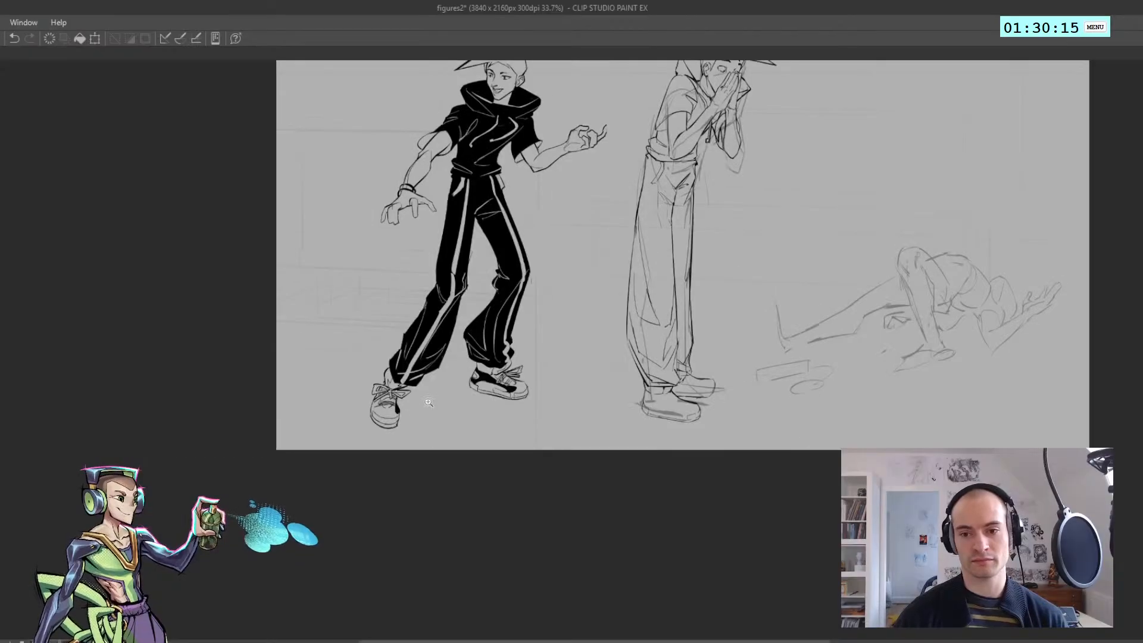
drag(717, 399, 749, 399)
key(h)
mouse_move(408, 400)
mouse_down()
mouse_move(211, 404)
mouse_move(255, 400)
mouse_up()
key(ctrl+z)
key(ctrl+z)
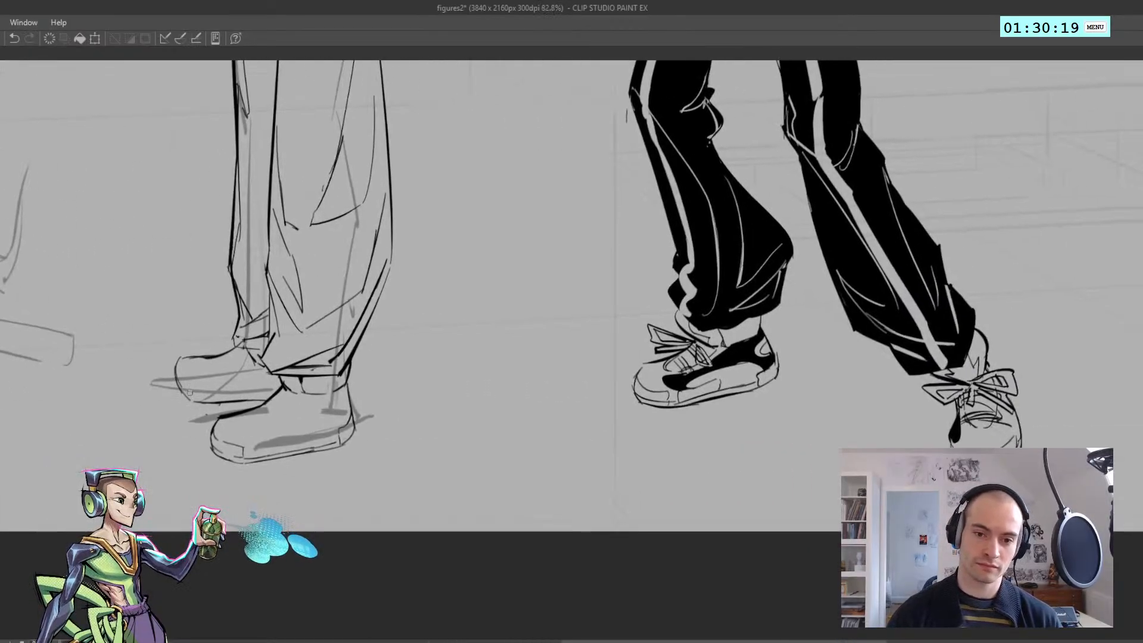
key(ctrl+z)
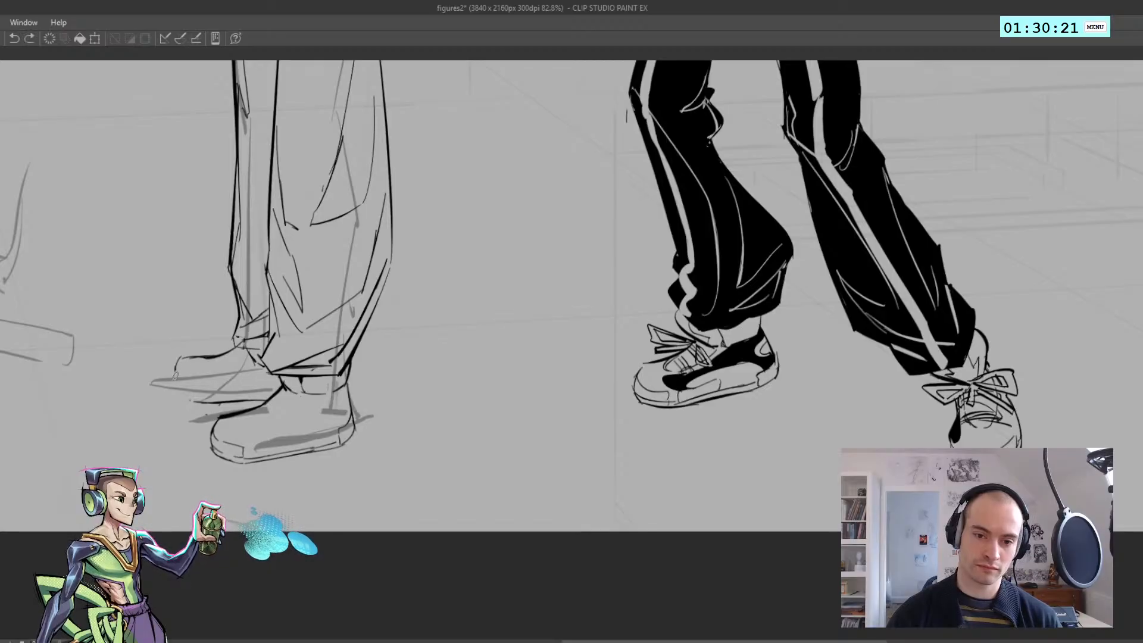
drag(175, 375, 202, 404)
drag(195, 401, 168, 401)
Refine the far shoe's toe curve and mark the toe-cap division at the front of its sole
key(h)
key(h)
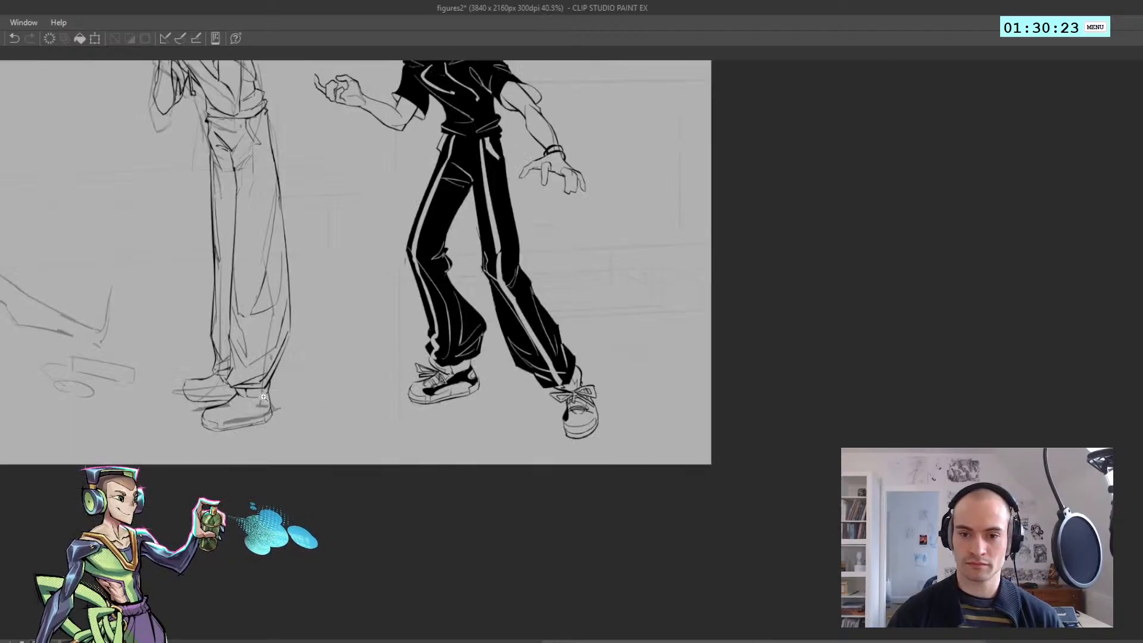
scroll(263, 397, up, 3)
key(ctrl+z)
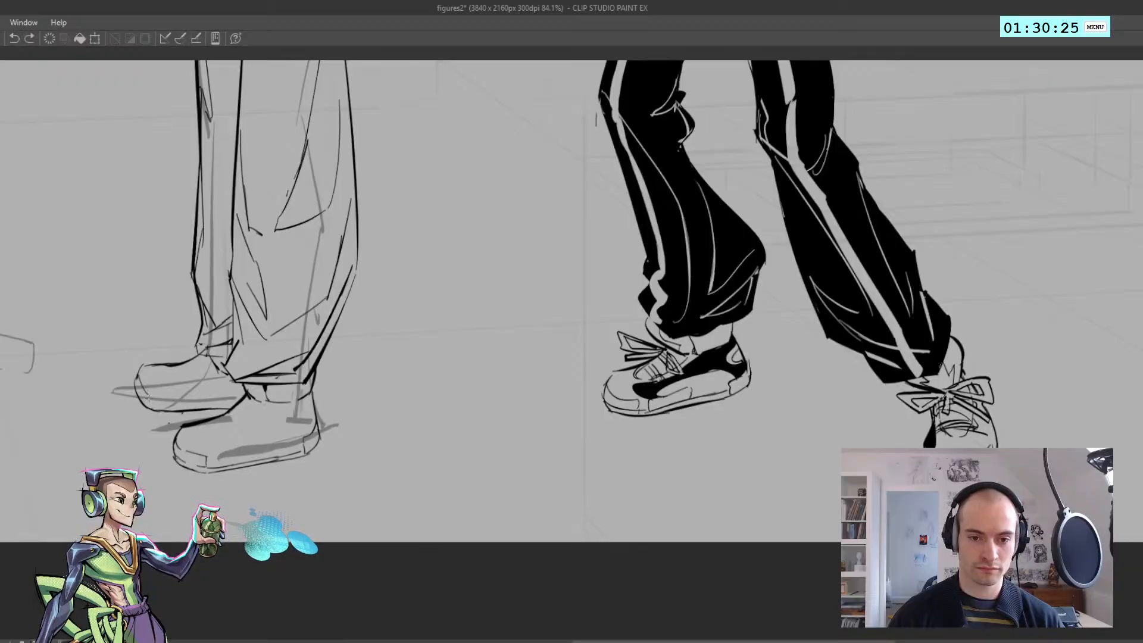
key(ctrl+z)
mouse_move(141, 367)
mouse_down()
mouse_move(137, 388)
mouse_move(153, 407)
mouse_up()
key(ctrl+z)
key(ctrl+z)
Ink a firmer double line along the far shoe's sole with the canvas rotated
key(h)
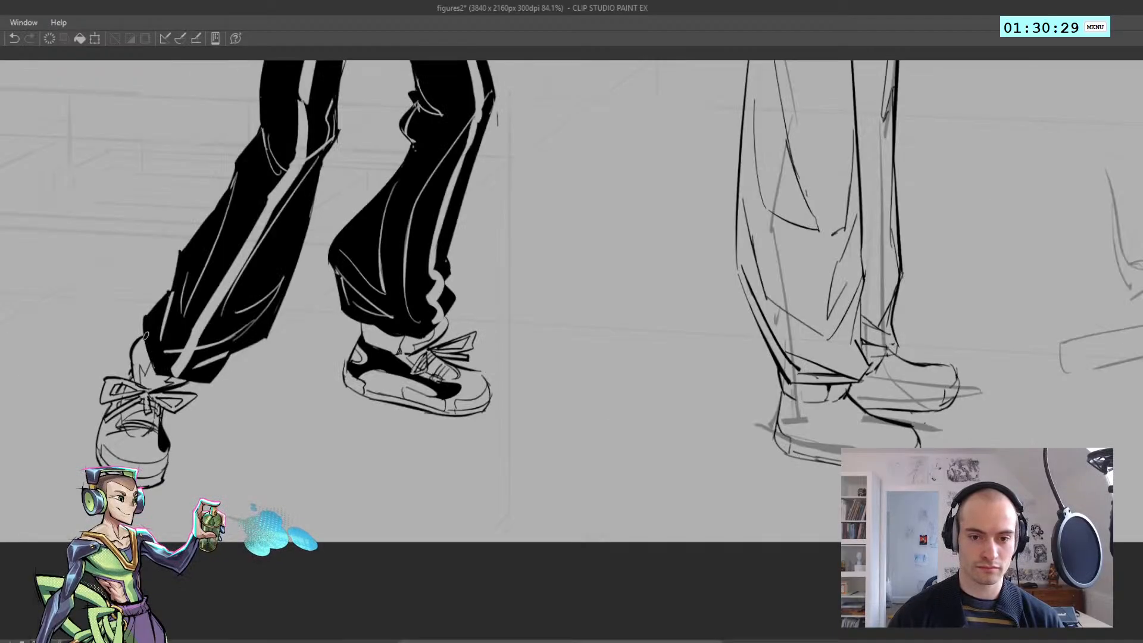
mouse_move(286, 342)
mouse_down()
mouse_move(310, 378)
mouse_move(645, 320)
mouse_up()
drag(128, 396, 280, 203)
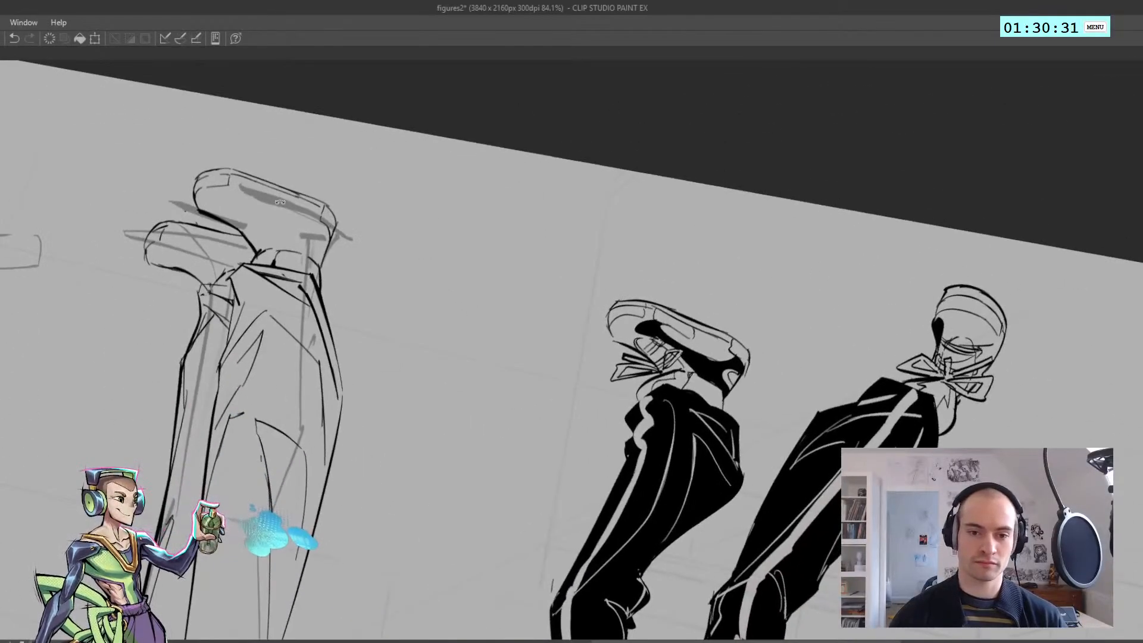
key(ctrl+z)
mouse_move(169, 225)
mouse_down()
mouse_move(246, 240)
mouse_move(238, 247)
mouse_move(722, 443)
mouse_move(152, 459)
mouse_up()
key(ctrl+z)
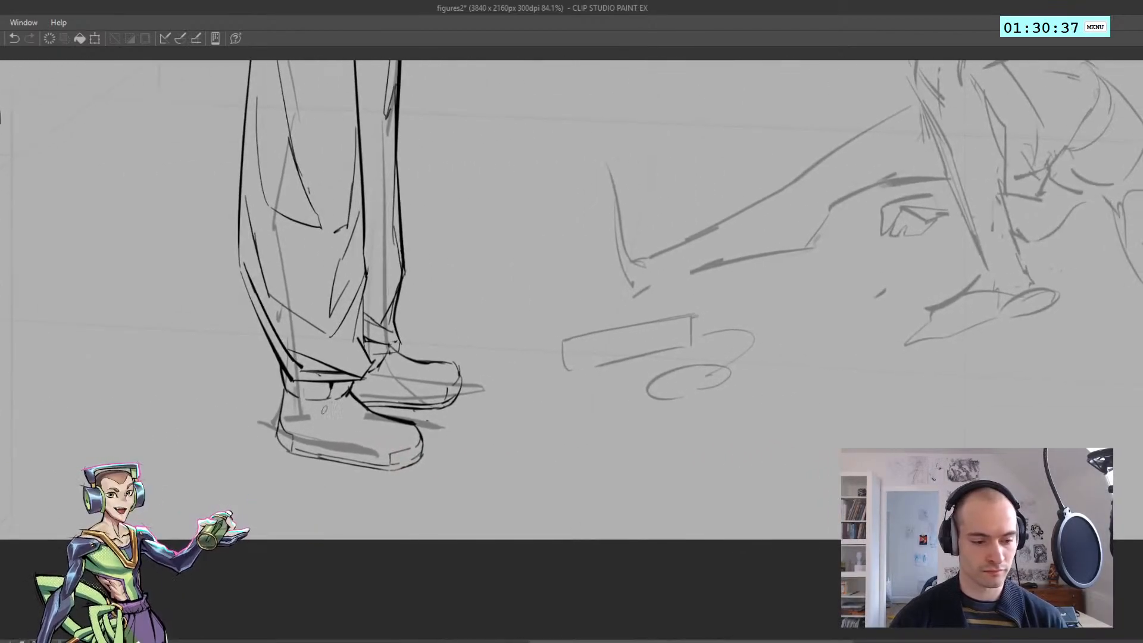
Ink a narrow rectangular panel along the near shoe's sole and a matching one on the far shoe
drag(332, 456, 332, 446)
drag(332, 446, 380, 463)
key(ctrl+z)
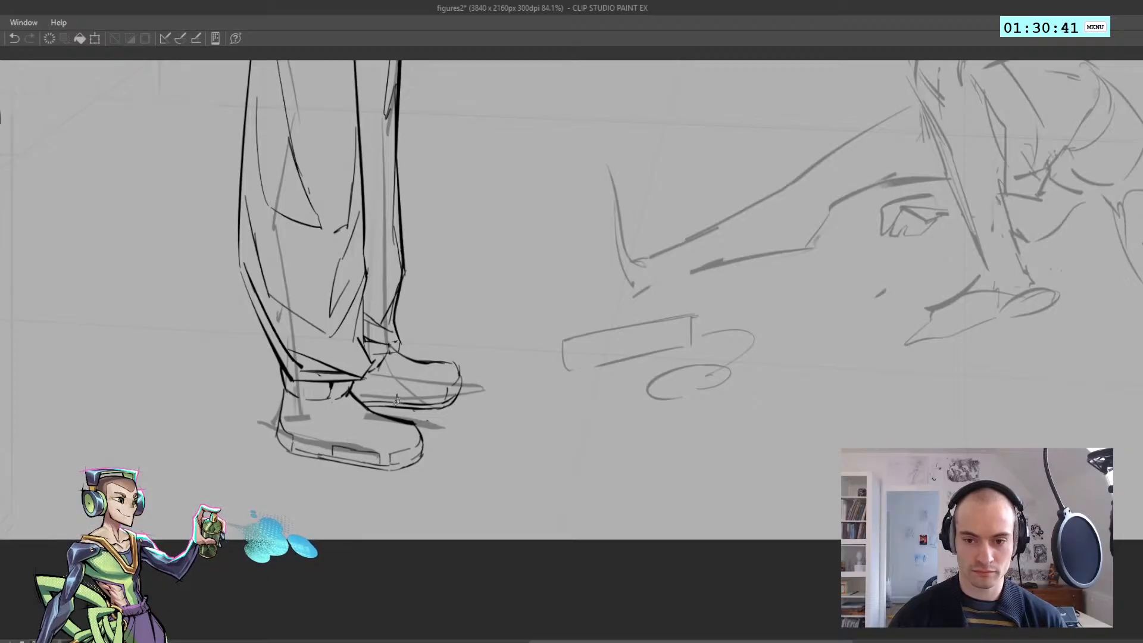
drag(393, 396, 434, 393)
key(ctrl+z)
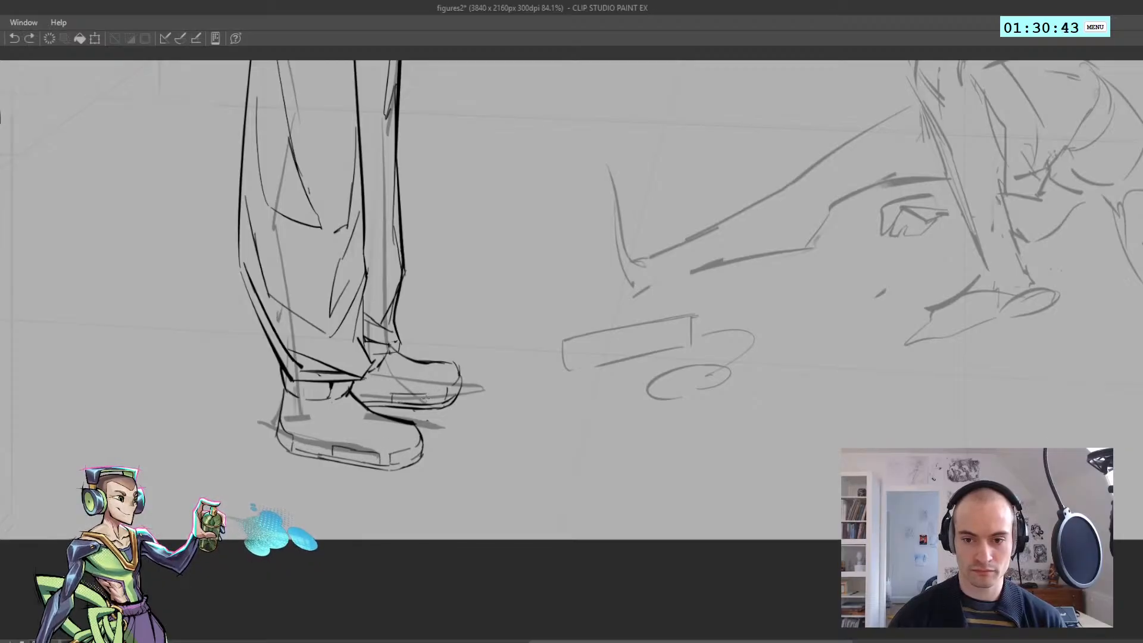
scroll(411, 388, down, 3)
scroll(388, 386, up, 1)
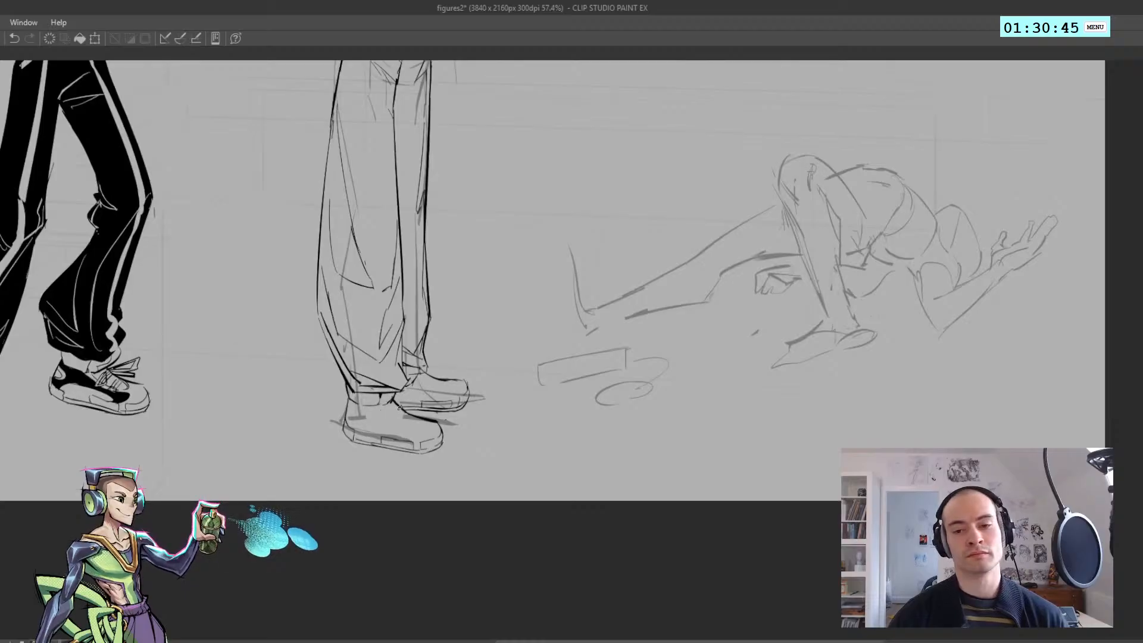
Mark the heel panel on the far shoe's sole and ink a curved toe-cap seam on the near shoe's upper
scroll(398, 402, down, 4)
scroll(417, 399, up, 7)
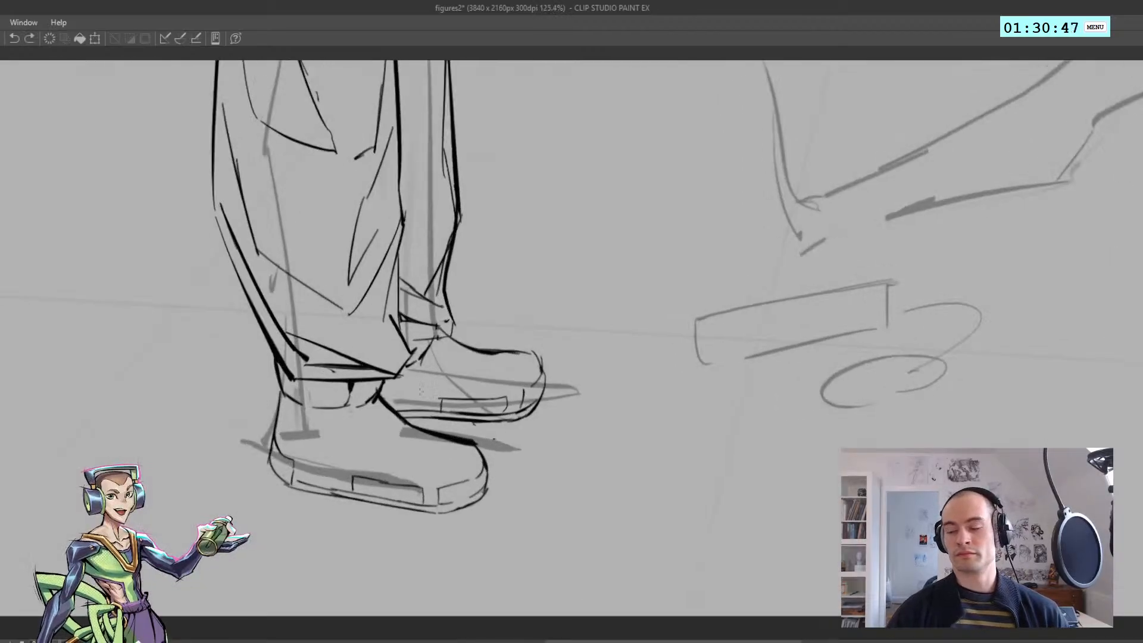
mouse_move(380, 393)
mouse_down()
mouse_move(398, 405)
mouse_move(346, 322)
mouse_up()
drag(346, 322, 355, 383)
key(h)
key(h)
scroll(388, 390, up, 7)
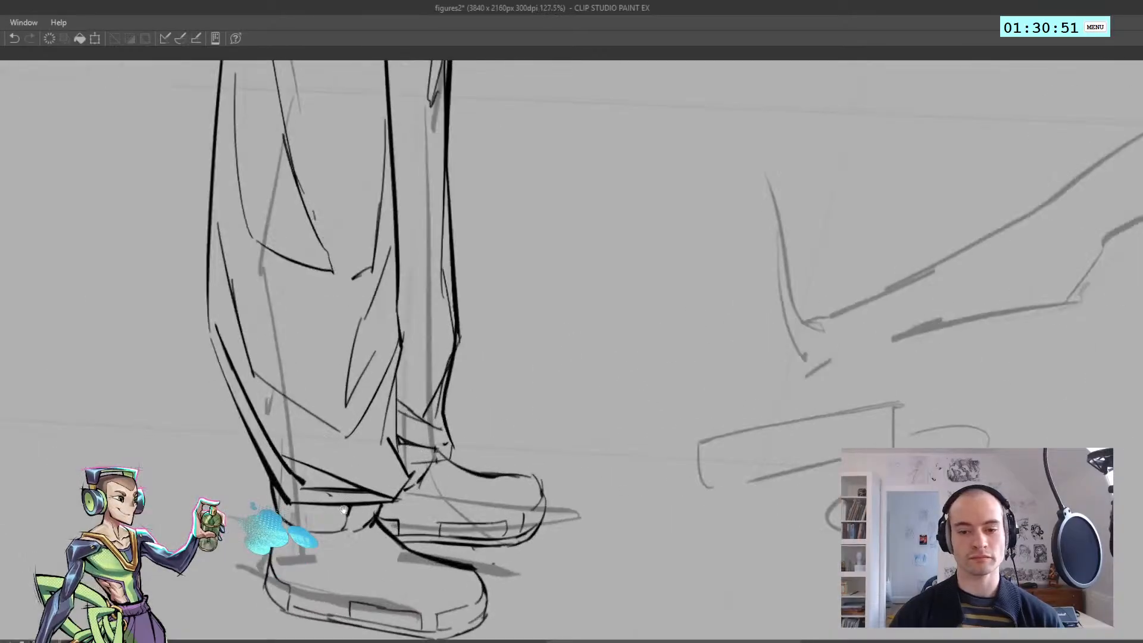
drag(408, 502, 430, 488)
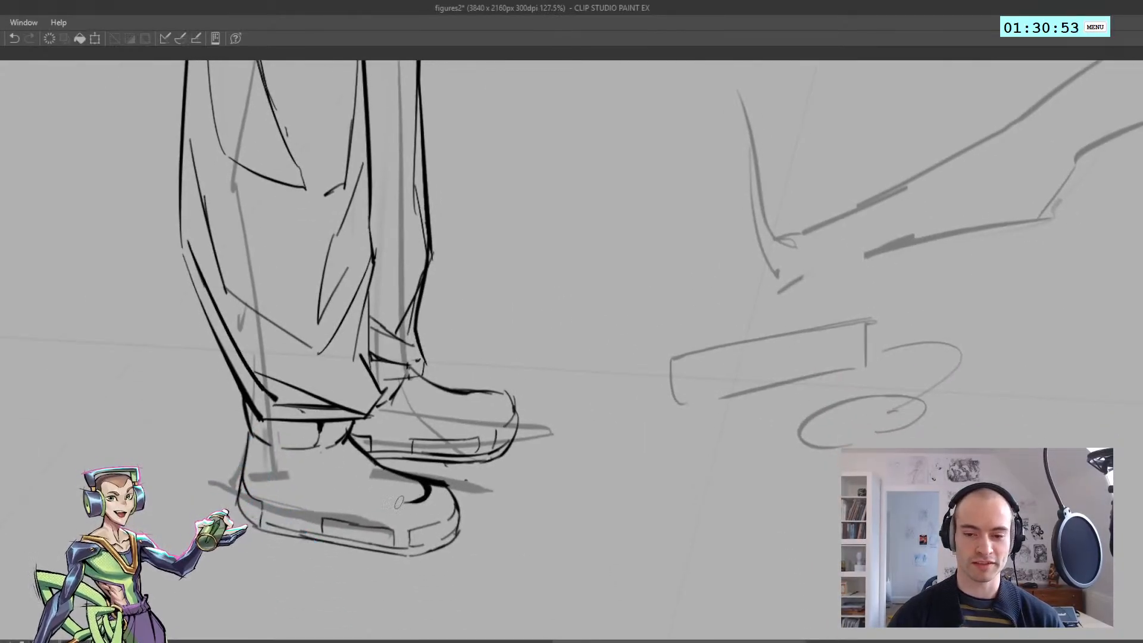
Ink the near shoe's lacing edge as a diagonal curve running from the collar down toward the toe cap
key(ctrl+z)
mouse_move(331, 466)
mouse_down()
mouse_move(386, 500)
mouse_move(366, 494)
mouse_up()
key(ctrl+z)
key(ctrl+z)
drag(312, 449, 347, 484)
drag(305, 453, 329, 475)
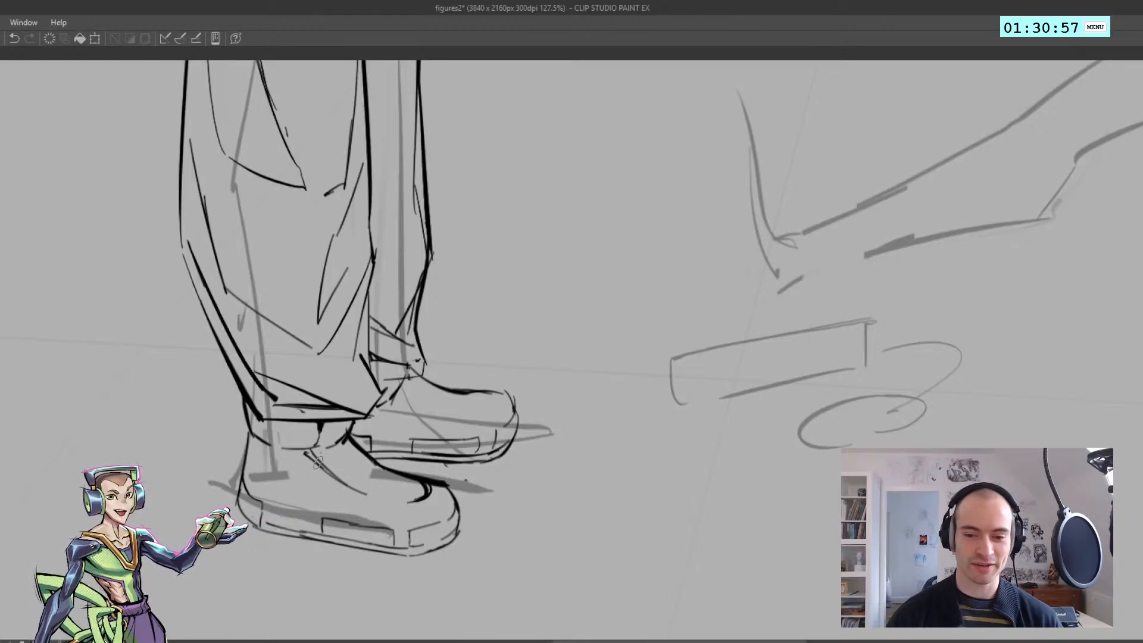
key(h)
scroll(365, 459, down, 4)
scroll(583, 485, up, 4)
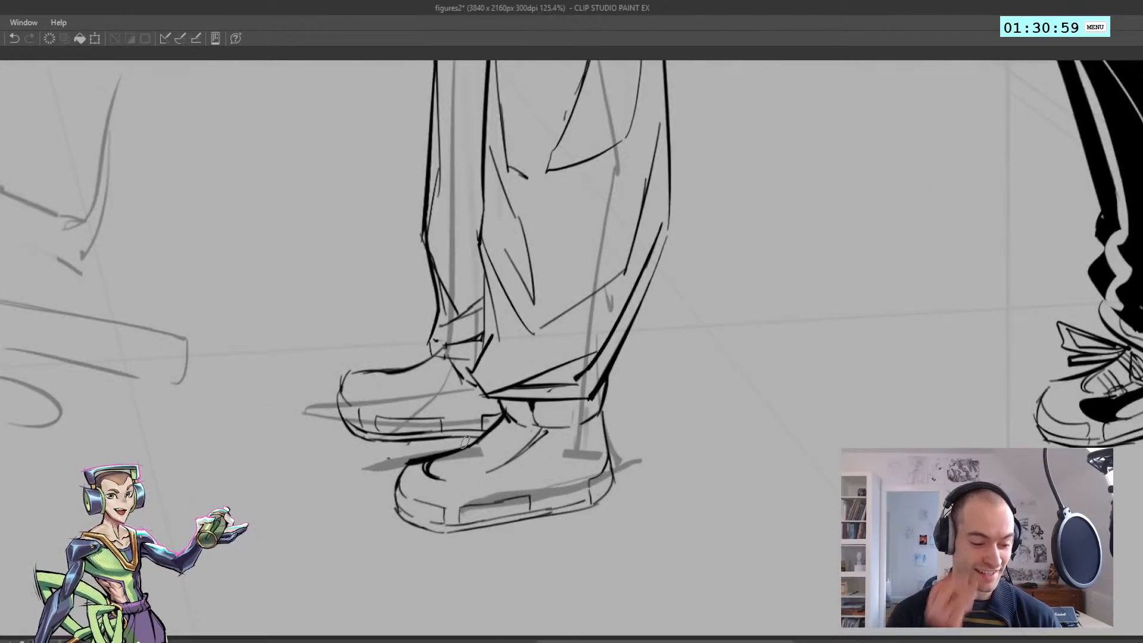
Add two small rectangular lace tabs along the near shoe's lacing edge
key(ctrl+z)
drag(464, 479, 483, 482)
mouse_move(507, 464)
mouse_down()
mouse_move(529, 465)
mouse_move(517, 475)
mouse_up()
key(ctrl+z)
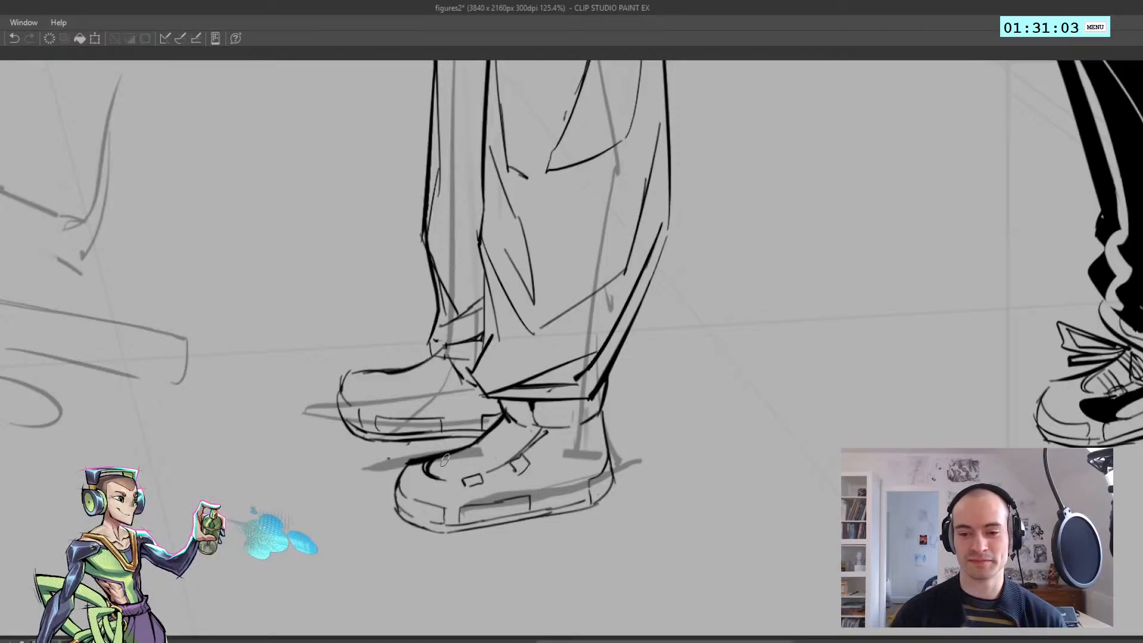
key(ctrl+z)
Ink paired curved laces across the near shoe's tongue, ending at the lace tabs
drag(444, 459, 467, 477)
mouse_move(458, 454)
mouse_down()
mouse_move(503, 465)
mouse_move(484, 440)
mouse_move(511, 458)
mouse_up()
key(ctrl+z)
mouse_move(496, 434)
mouse_down()
mouse_move(520, 455)
mouse_move(509, 455)
mouse_up()
key(ctrl+z)
Outline an angular lace-bow loop at the top of the near shoe's tongue, projecting toward the far shoe
key(ctrl+z)
mouse_move(495, 435)
mouse_down()
mouse_move(520, 459)
mouse_move(510, 459)
mouse_move(573, 407)
mouse_move(579, 442)
mouse_up()
key(ctrl+z)
key(ctrl+z)
key(h)
scroll(496, 438, down, 5)
scroll(537, 421, up, 4)
key(ctrl+z)
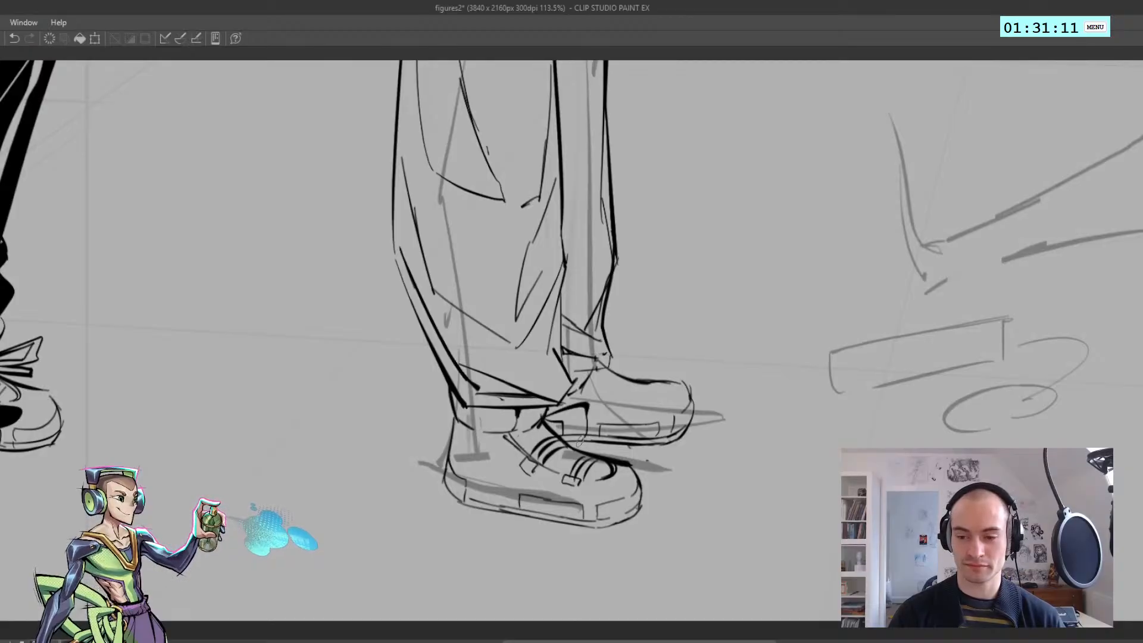
key(h)
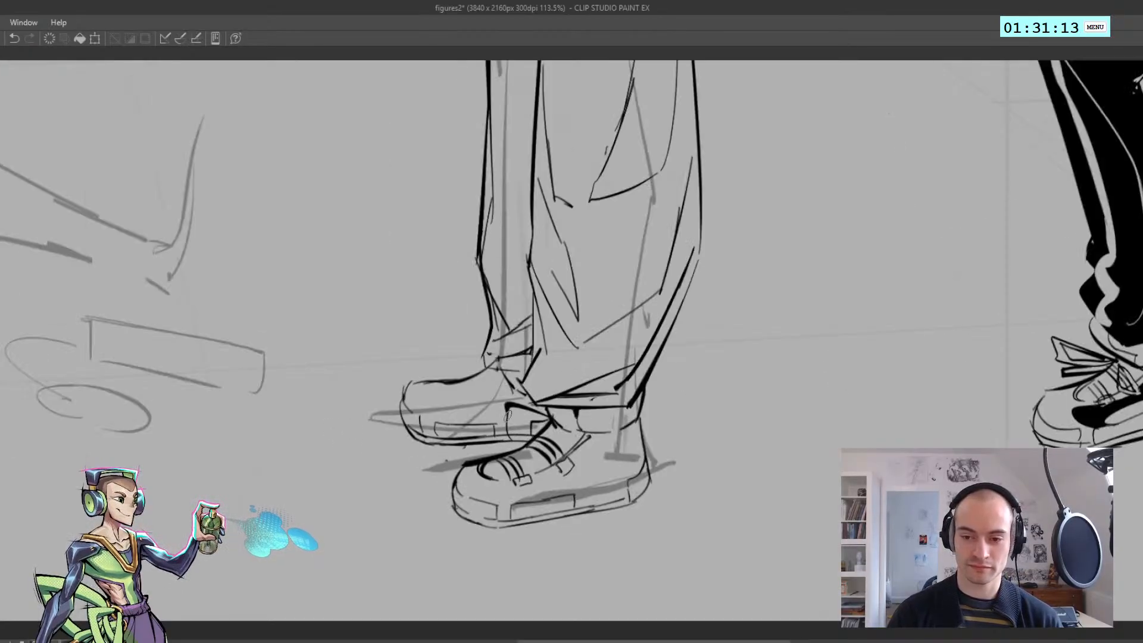
Complete the near shoe's bow with the loop's inner outline and a narrow second loop down the shoe's side
key(ctrl+z)
mouse_move(511, 437)
mouse_down()
mouse_move(539, 438)
mouse_move(517, 433)
mouse_move(516, 417)
mouse_move(548, 420)
mouse_move(525, 432)
mouse_move(518, 414)
mouse_move(517, 428)
mouse_move(541, 422)
mouse_move(520, 432)
mouse_move(598, 459)
mouse_move(584, 468)
mouse_move(558, 433)
mouse_move(585, 458)
mouse_up()
key(ctrl+z)
key(ctrl+z)
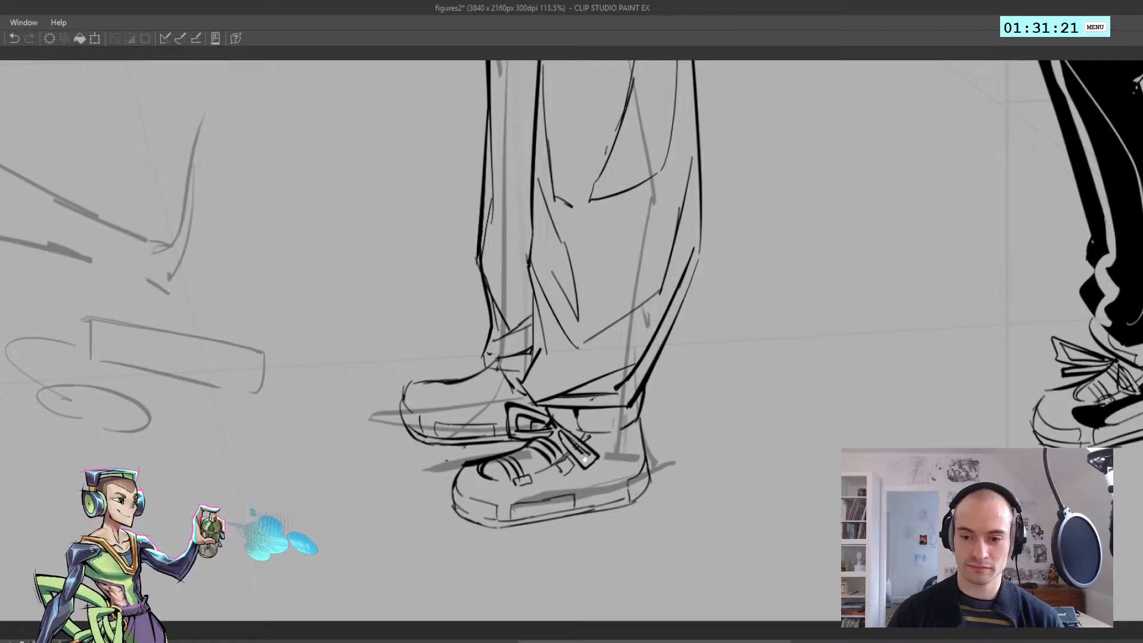
scroll(567, 454, down, 3)
key(h)
scroll(549, 456, up, 2)
scroll(549, 453, down, 3)
key(h)
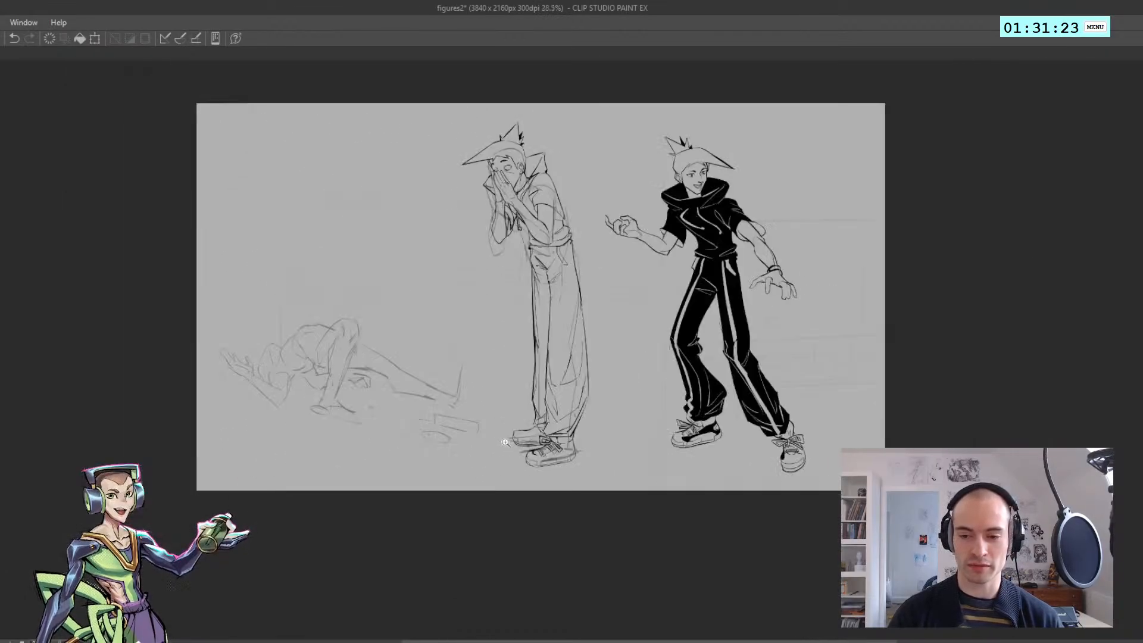
Ink a short hooked curve for the toe-cap seam on the far shoe, redrawing it until it fits
scroll(526, 419, up, 4)
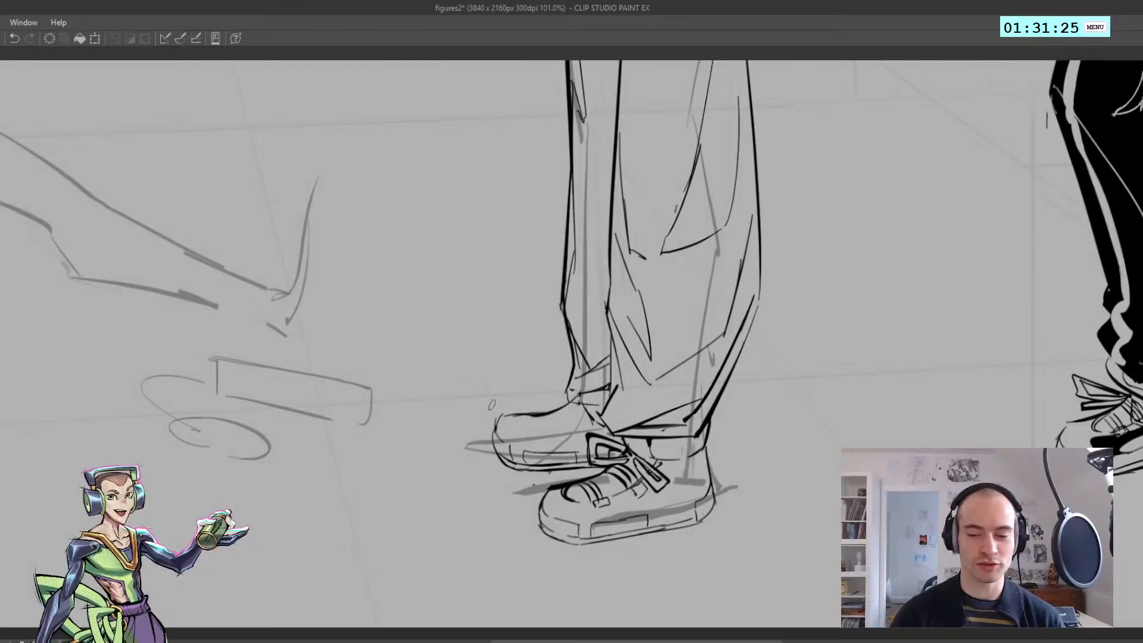
key(ctrl+z)
drag(520, 417, 521, 425)
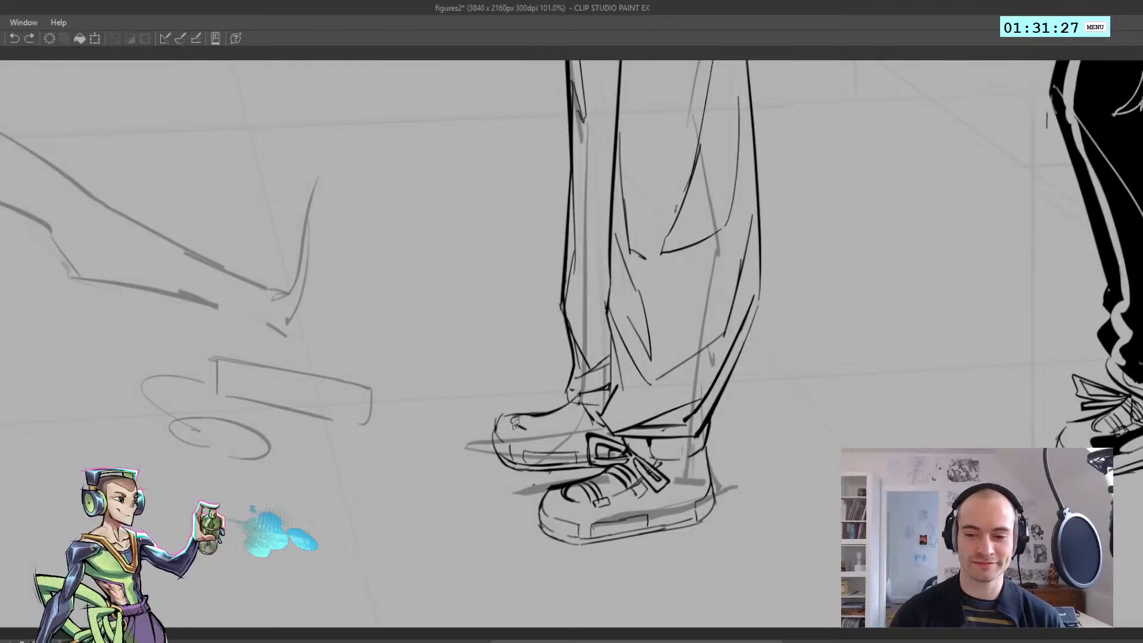
key(ctrl+z)
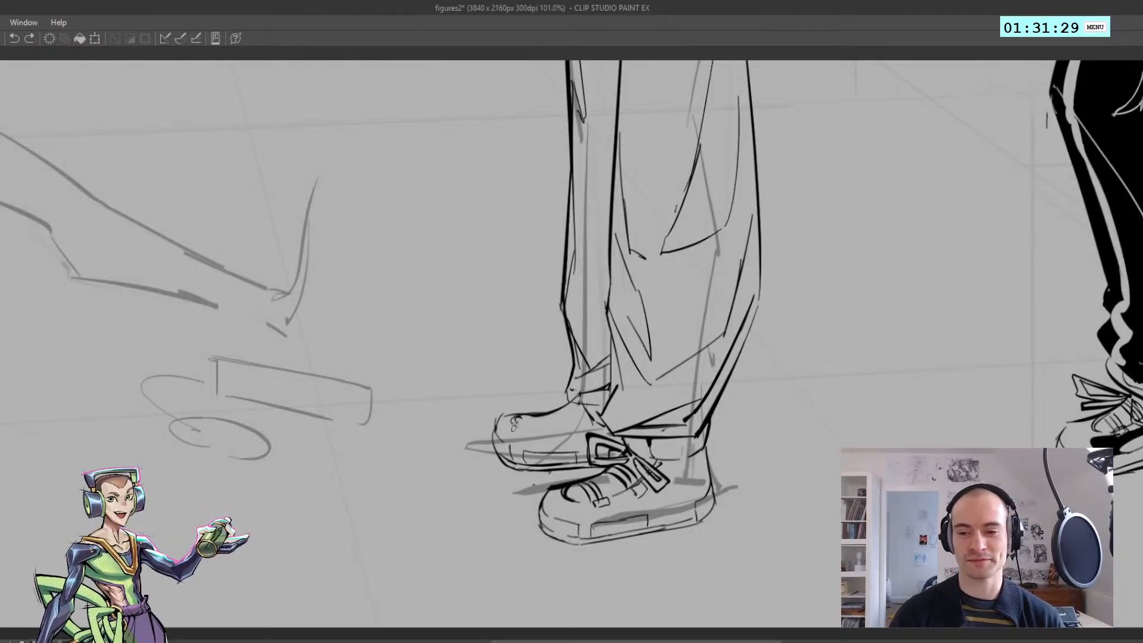
drag(518, 418, 520, 426)
scroll(515, 423, up, 2)
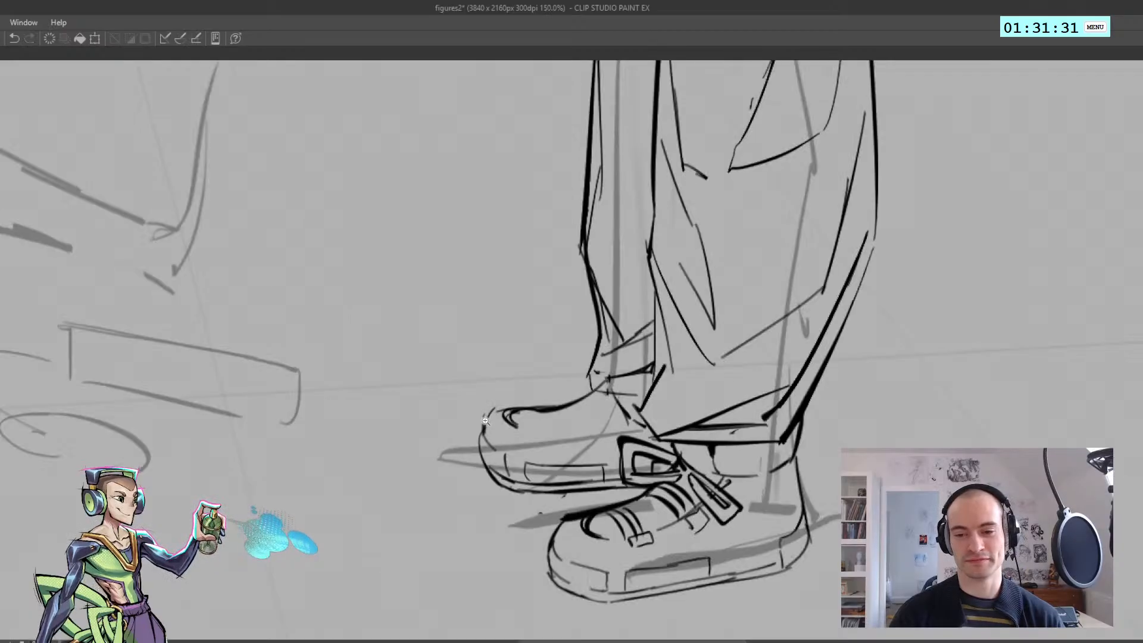
Extend the far shoe's toe-cap seam into a curved lacing edge running back toward the ankle
key(h)
scroll(524, 423, down, 5)
scroll(560, 426, up, 5)
key(ctrl+z)
key(ctrl+z)
mouse_move(575, 423)
mouse_down()
mouse_move(539, 429)
mouse_move(553, 428)
mouse_move(500, 417)
mouse_up()
key(ctrl+z)
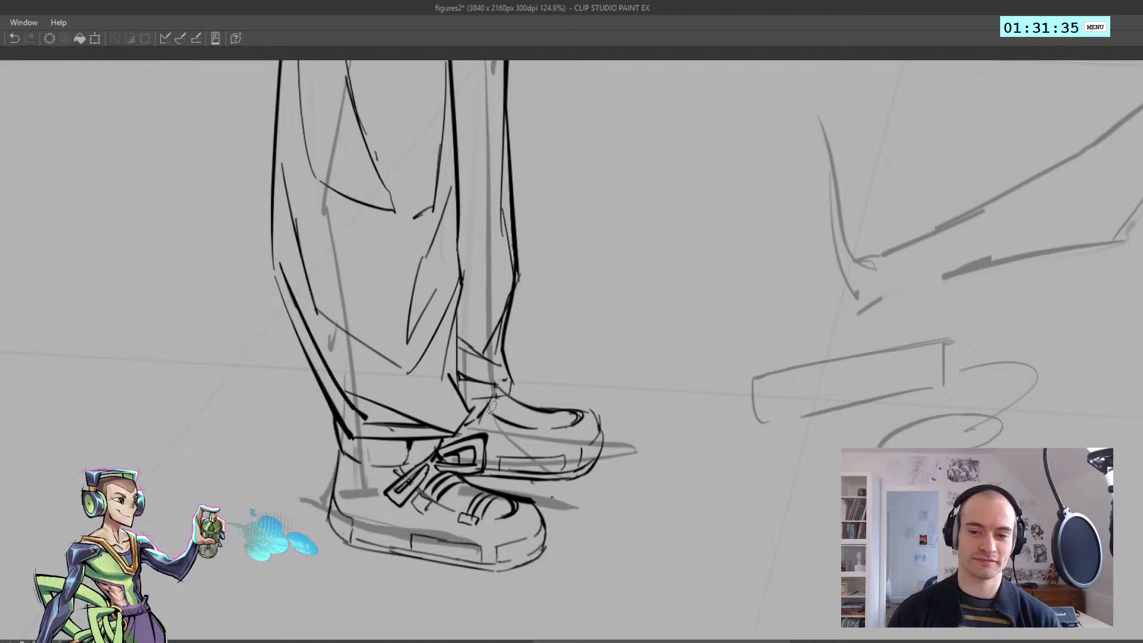
Ink paired laces across the far shoe's tongue with small lace tabs along its lacing edge
scroll(500, 416, down, 3)
key(h)
scroll(512, 417, up, 3)
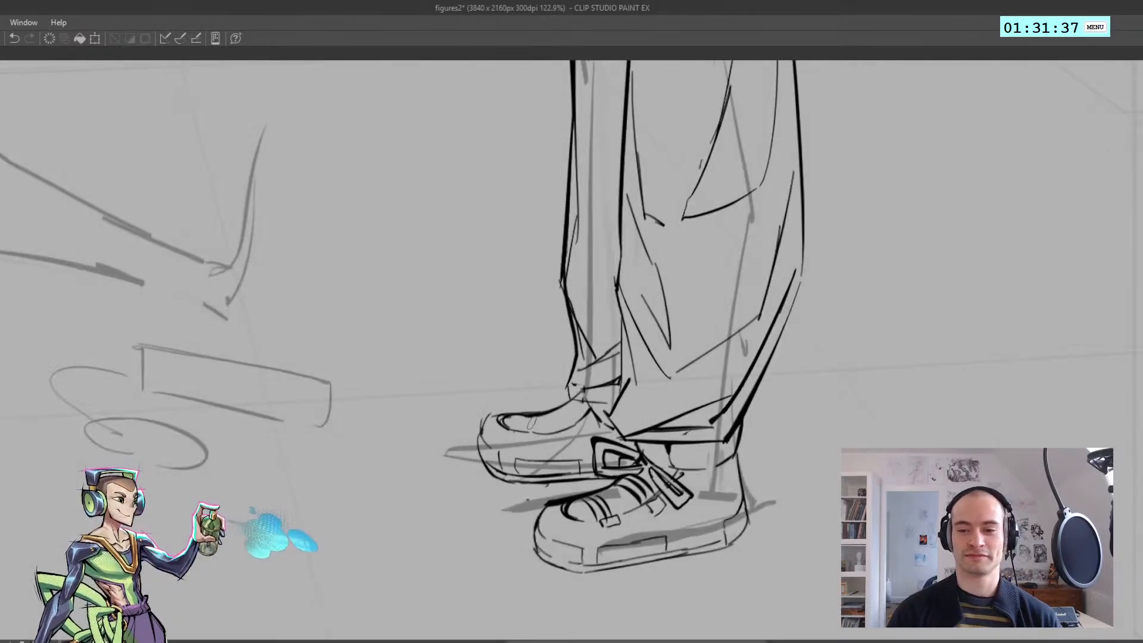
key(ctrl+z)
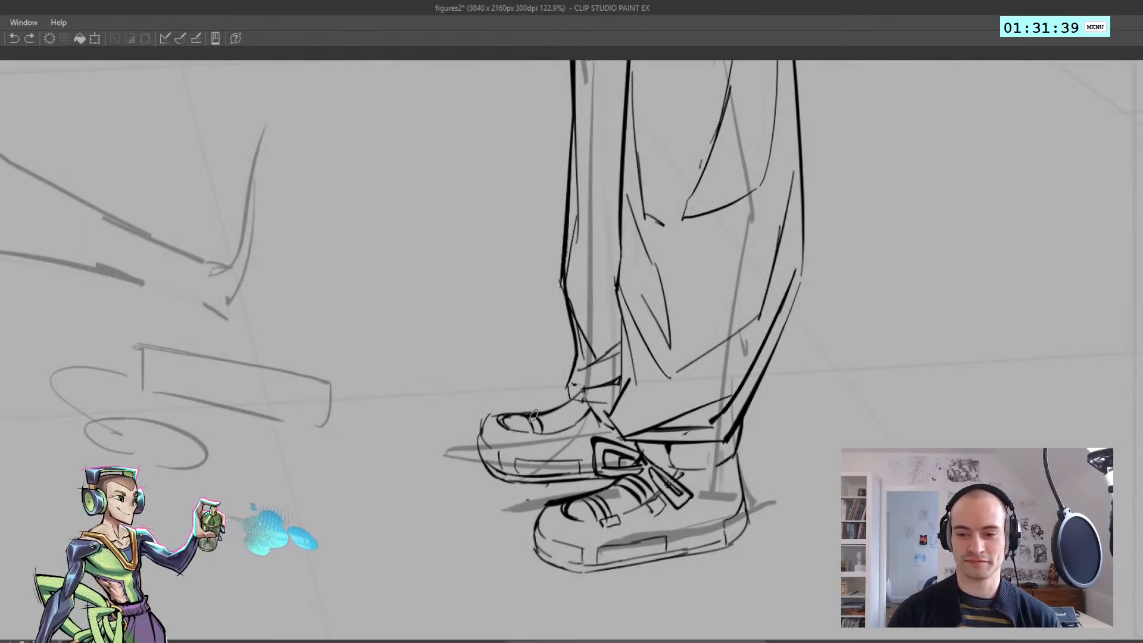
mouse_move(538, 416)
mouse_down()
mouse_move(548, 433)
mouse_move(570, 423)
mouse_up()
mouse_move(566, 406)
mouse_down()
mouse_move(588, 423)
mouse_move(578, 432)
mouse_move(535, 443)
mouse_up()
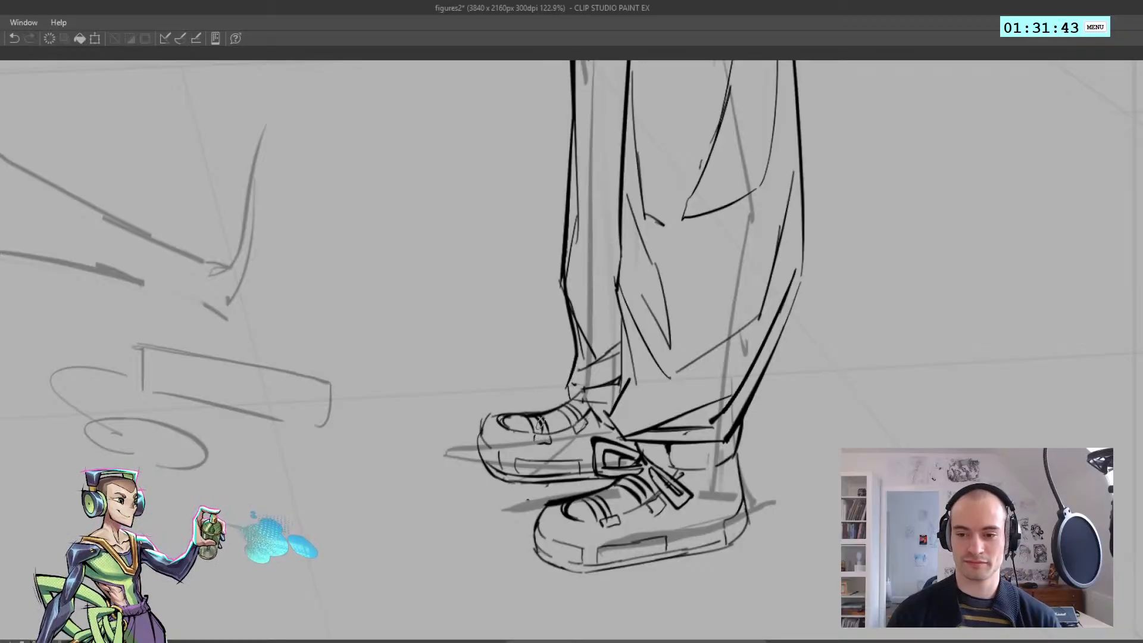
Ink a lace bow with a knot, loops and loose ends at the far shoe's ankle
mouse_move(570, 405)
mouse_down()
mouse_move(543, 375)
mouse_move(577, 391)
mouse_move(534, 382)
mouse_move(578, 397)
mouse_move(575, 447)
mouse_move(593, 454)
mouse_move(581, 412)
mouse_up()
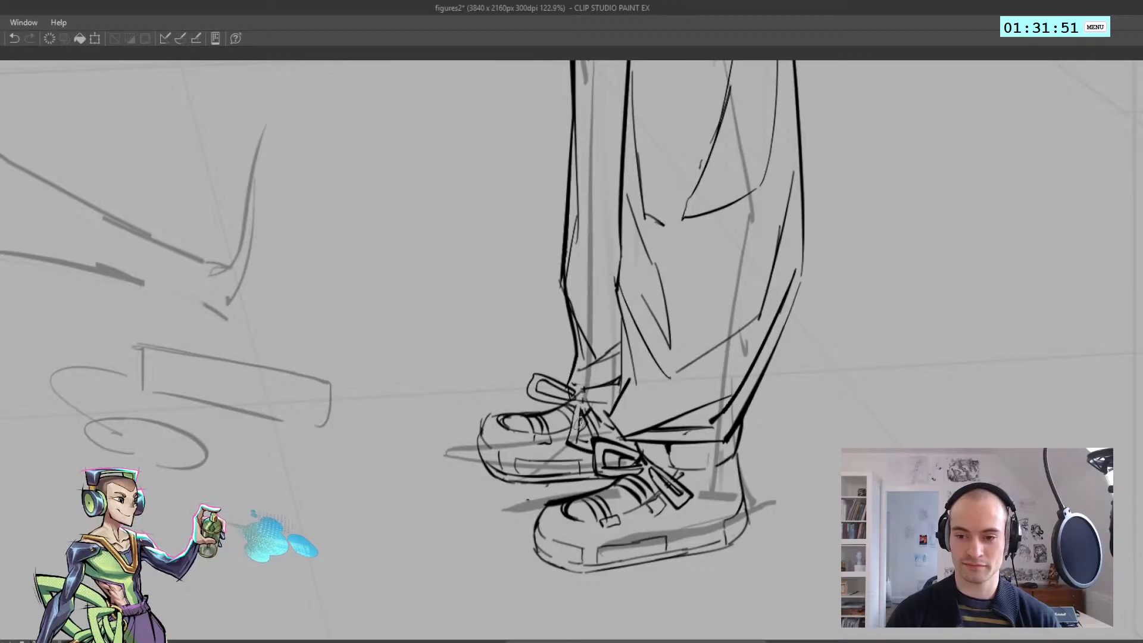
scroll(591, 427, down, 3)
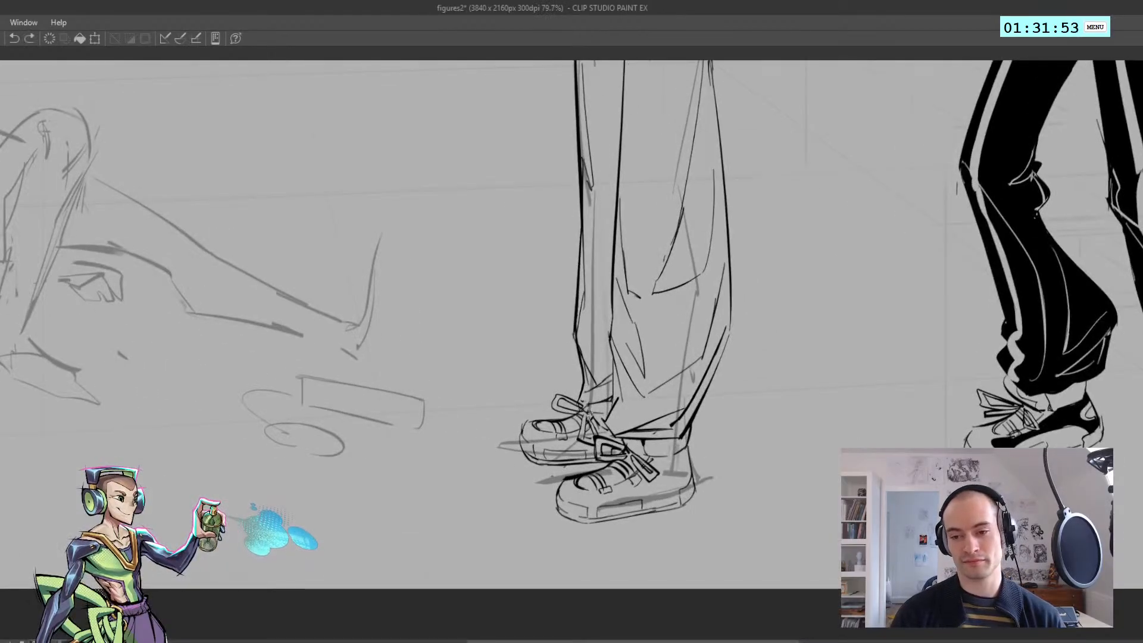
scroll(601, 430, down, 4)
scroll(613, 448, up, 4)
key(h)
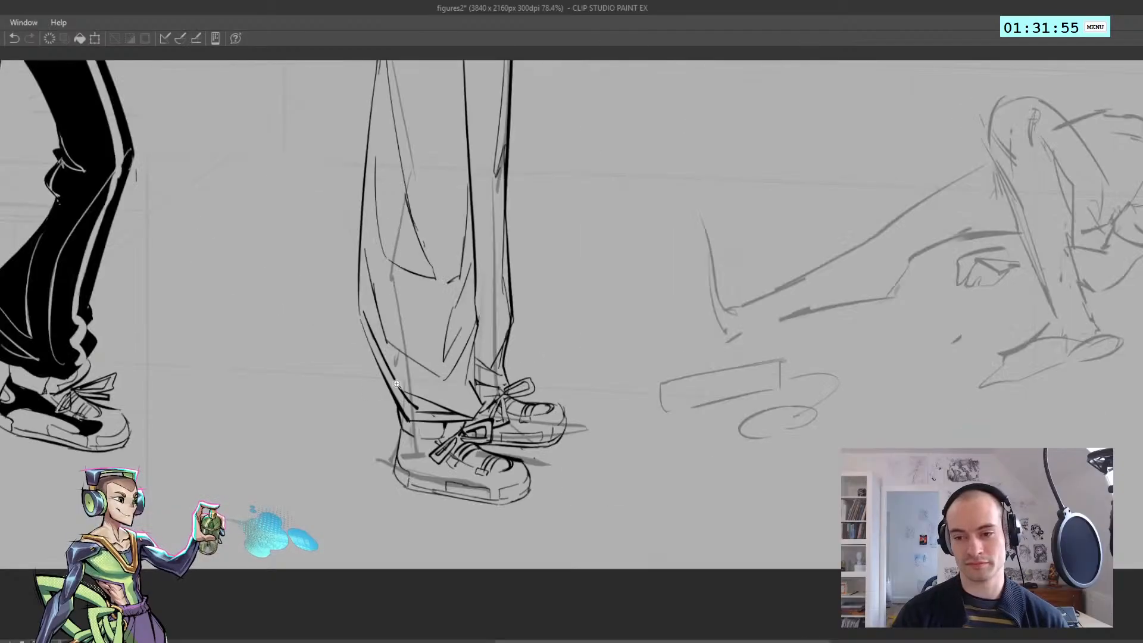
key(h)
scroll(418, 457, down, 2)
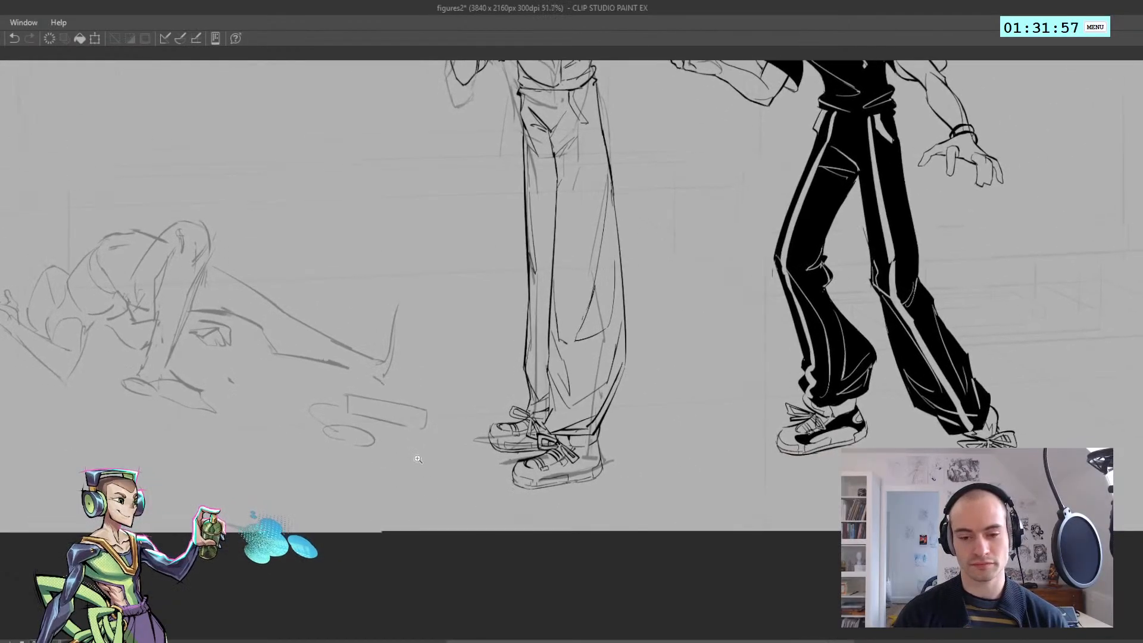
scroll(418, 459, up, 1)
scroll(418, 459, up, 1)
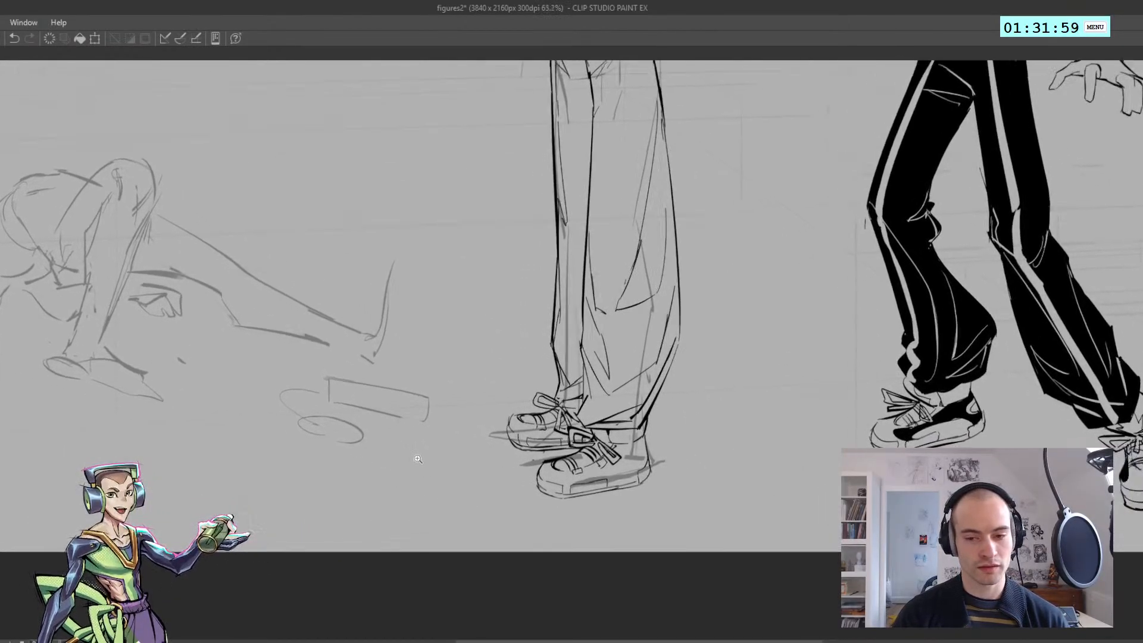
Outline a rounded decorative panel on the far shoe's side, between the laces and the sole
key(h)
scroll(435, 441, up, 3)
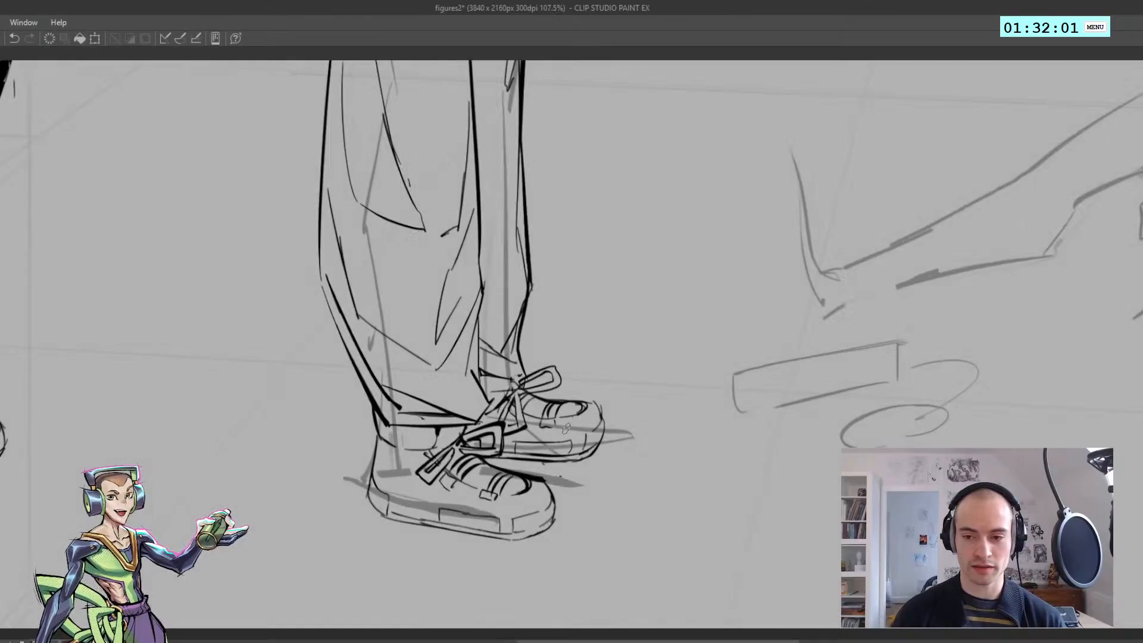
key(ctrl+z)
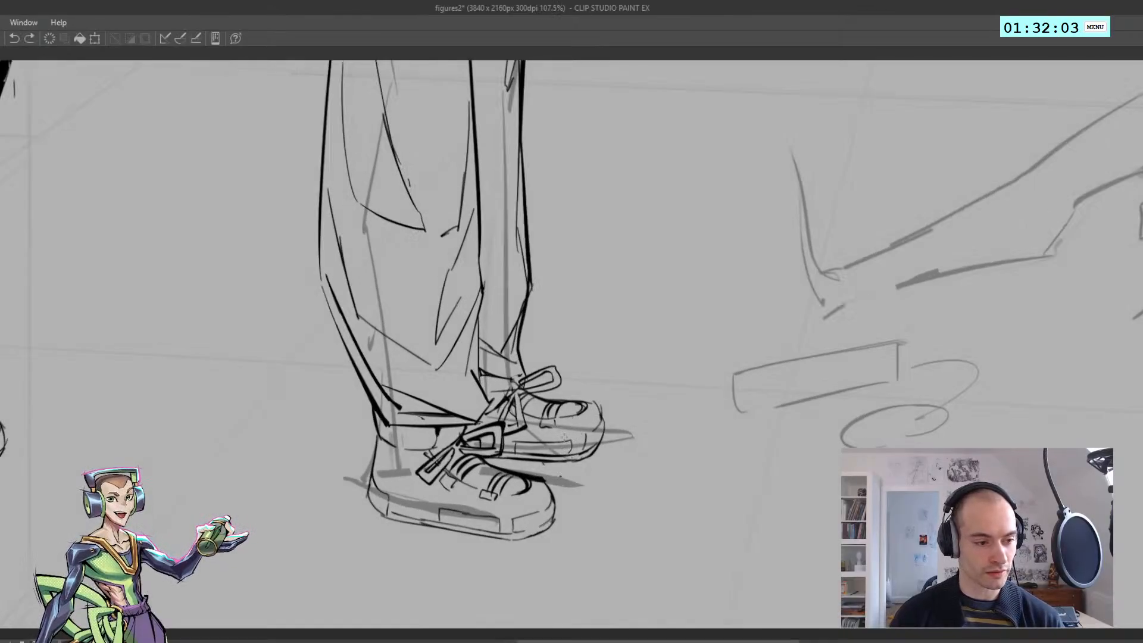
drag(538, 444, 560, 430)
key(ctrl+z)
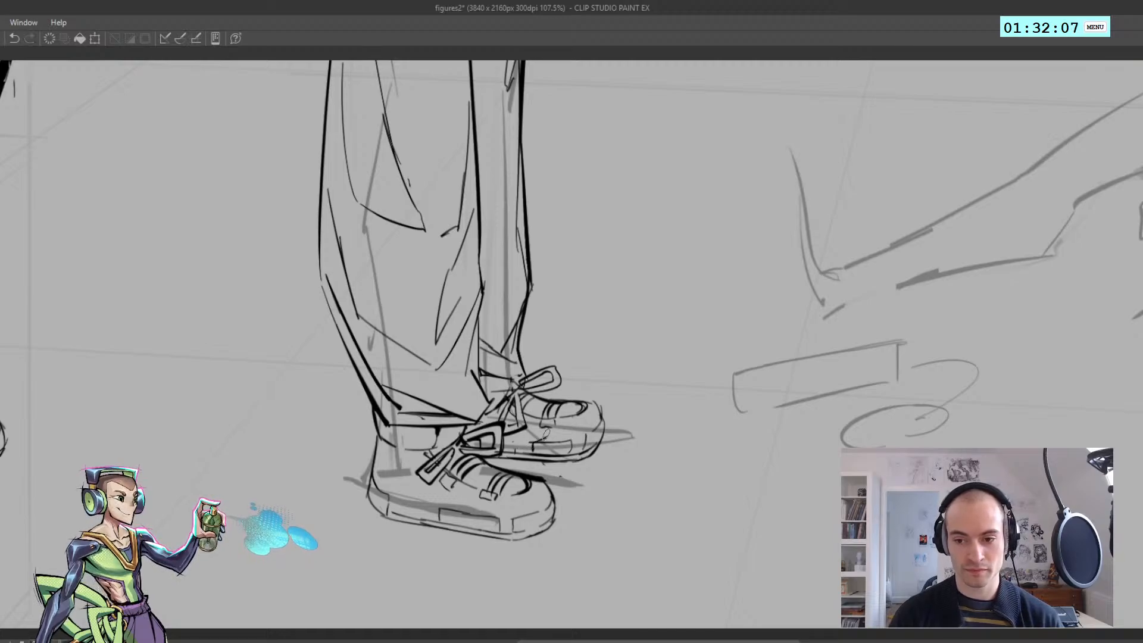
mouse_move(580, 424)
mouse_down()
mouse_move(567, 444)
mouse_move(565, 426)
mouse_up()
key(ctrl+z)
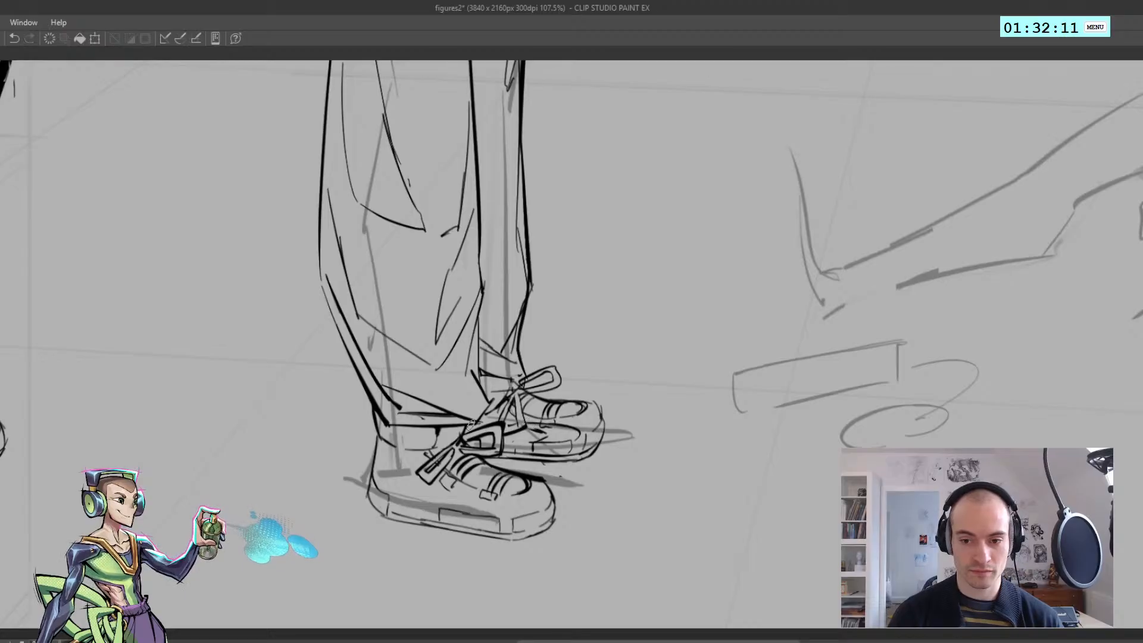
Thicken the outline around the near shoe's bow loop and fill the far shoe's side panel with solid black
mouse_move(497, 420)
mouse_down()
mouse_move(465, 427)
mouse_move(481, 429)
mouse_up()
key(ctrl+z)
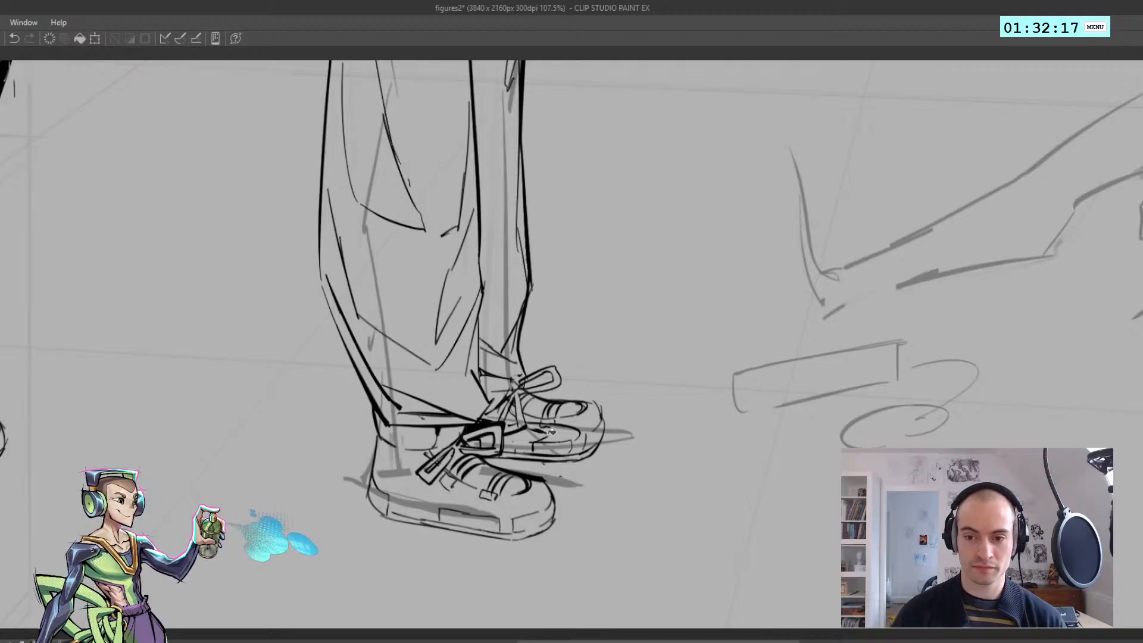
mouse_move(539, 431)
mouse_down()
mouse_move(560, 430)
mouse_move(529, 428)
mouse_up()
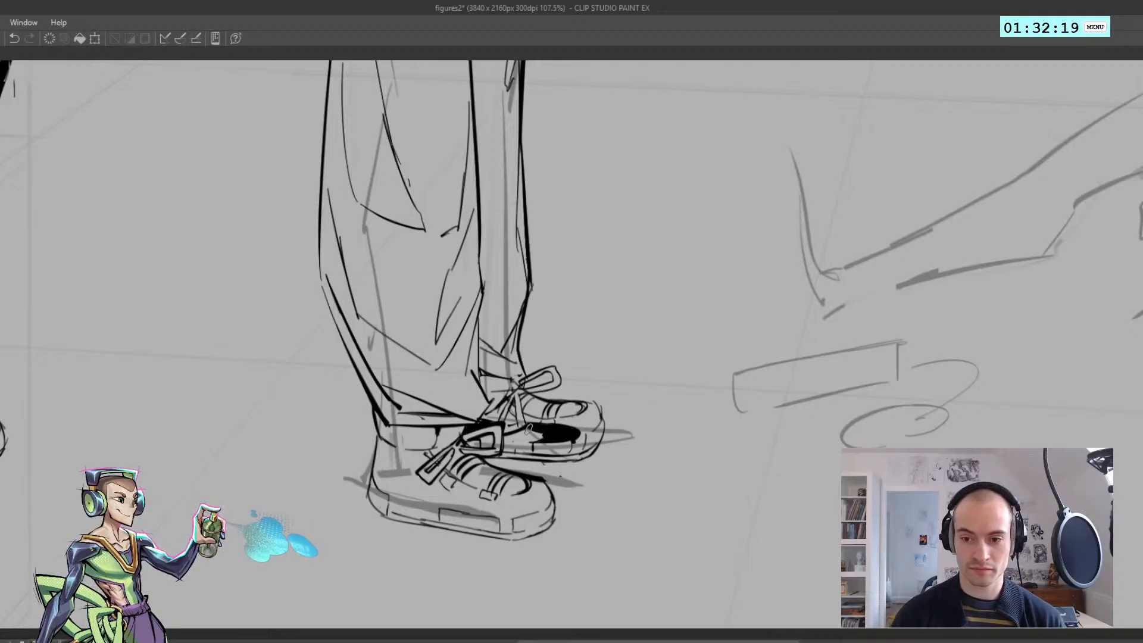
Start inking the reclining figure's head with a side contour line and a small ear over the sketch
scroll(535, 430, down, 5)
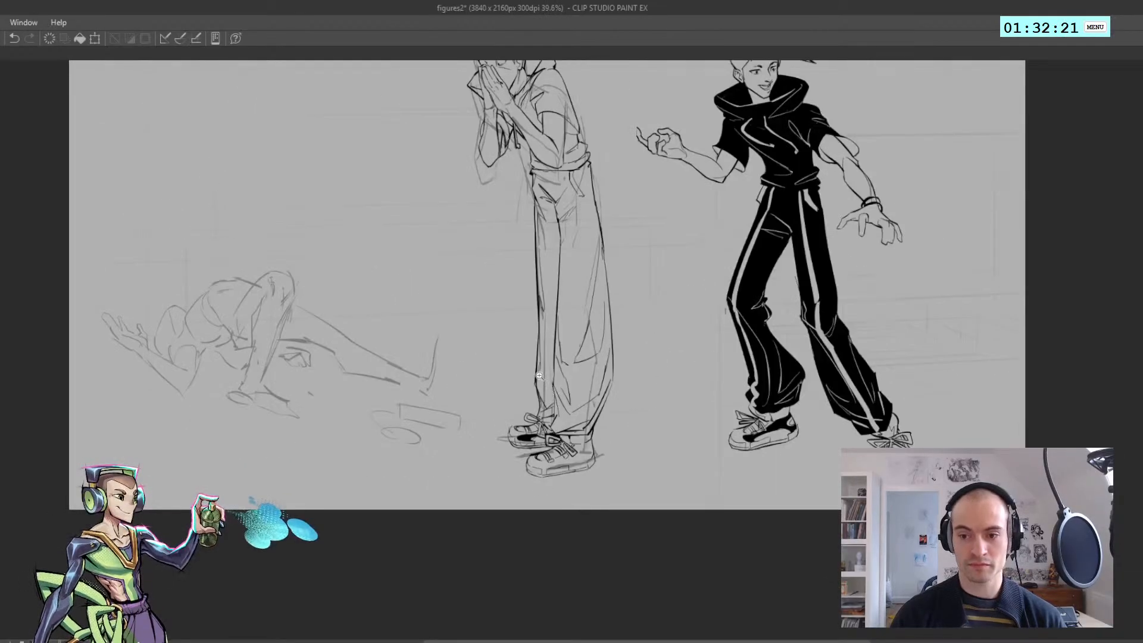
scroll(508, 453, down, 2)
scroll(507, 452, up, 1)
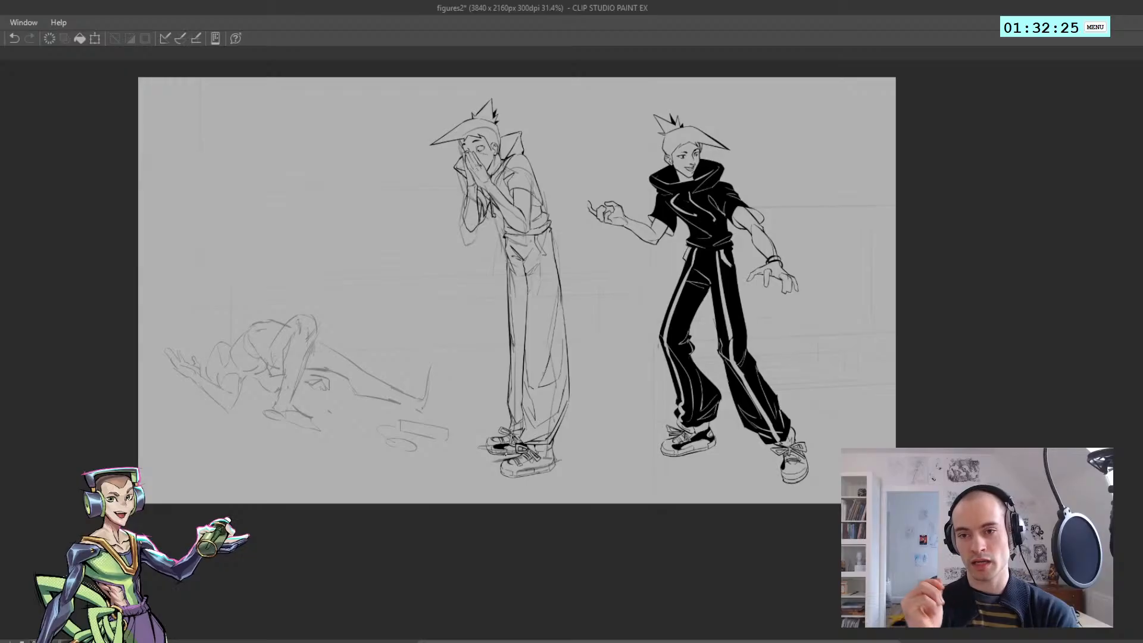
scroll(288, 430, up, 3)
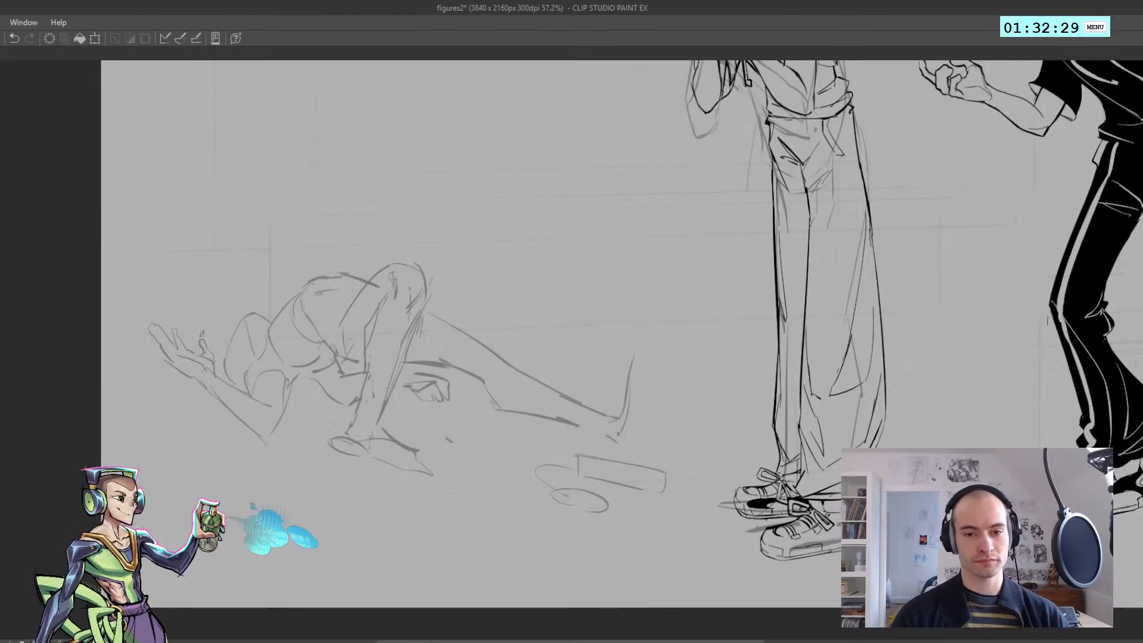
mouse_move(225, 354)
mouse_down()
mouse_move(288, 346)
mouse_move(290, 375)
mouse_up()
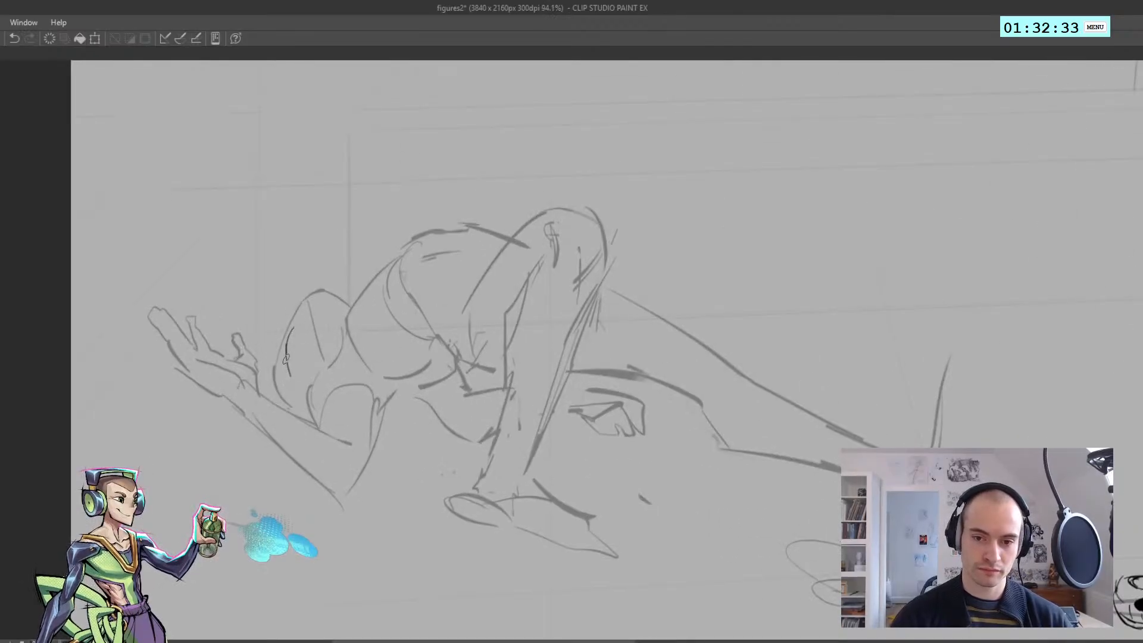
drag(291, 331, 301, 302)
key(h)
click(287, 299)
click(780, 318)
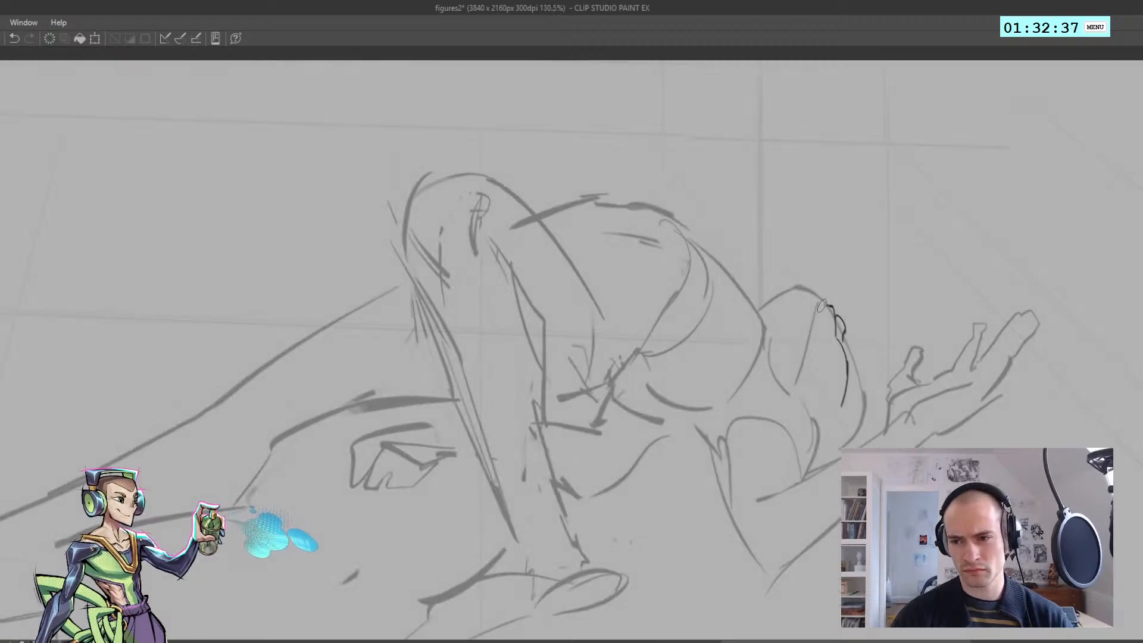
mouse_move(800, 287)
mouse_down()
mouse_move(820, 309)
mouse_move(804, 291)
mouse_move(617, 280)
mouse_up()
key(h)
drag(457, 312, 673, 313)
mouse_move(410, 320)
mouse_down()
mouse_move(410, 360)
mouse_move(406, 332)
mouse_move(423, 313)
mouse_up()
key(ctrl+z)
key(ctrl+z)
key(h)
drag(504, 321, 391, 301)
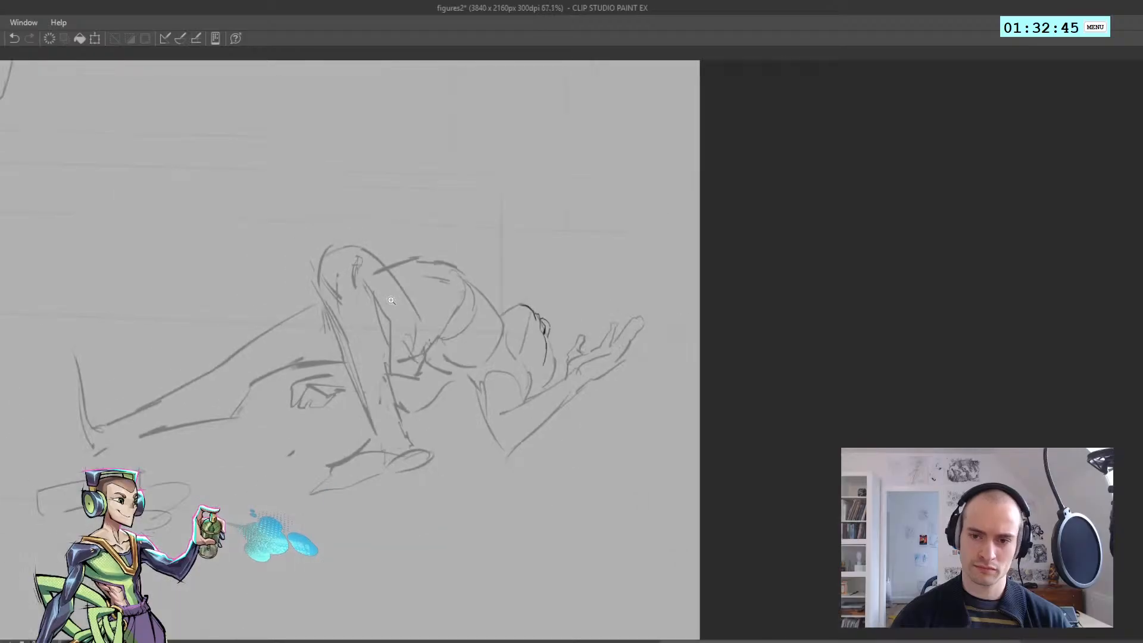
Ink the pointed nose and the eye's outline along the reclining figure's foreshortened face
drag(548, 356, 654, 356)
key(h)
mouse_move(561, 318)
mouse_down()
mouse_move(545, 325)
mouse_move(553, 351)
mouse_up()
key(ctrl+z)
mouse_move(551, 353)
mouse_down()
mouse_move(357, 358)
mouse_move(608, 361)
mouse_up()
key(h)
key(h)
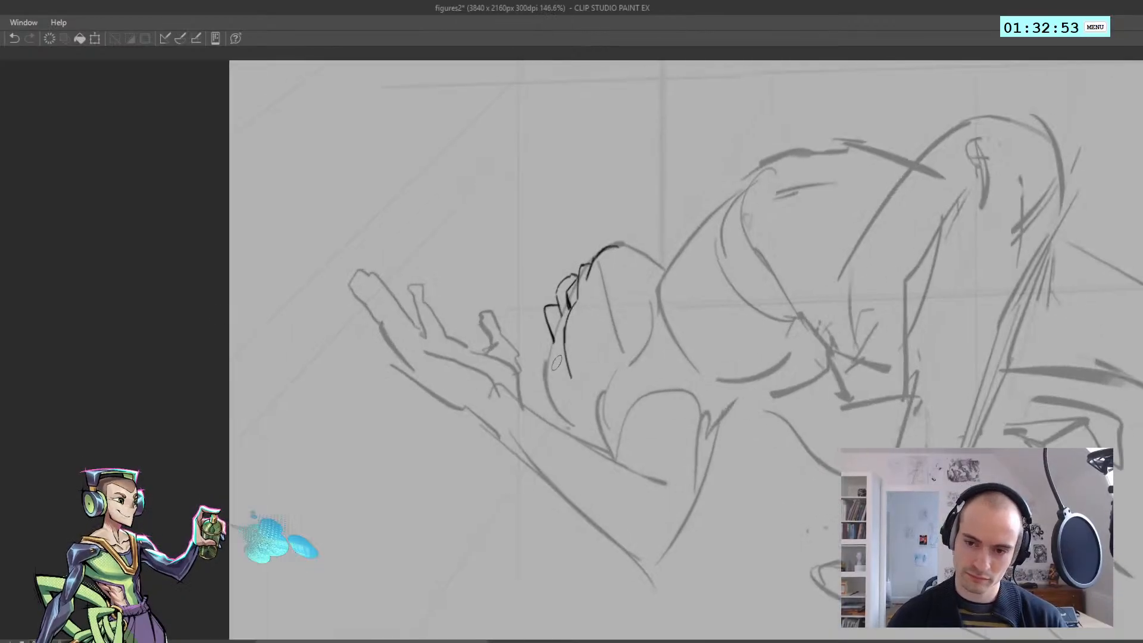
key(ctrl+z)
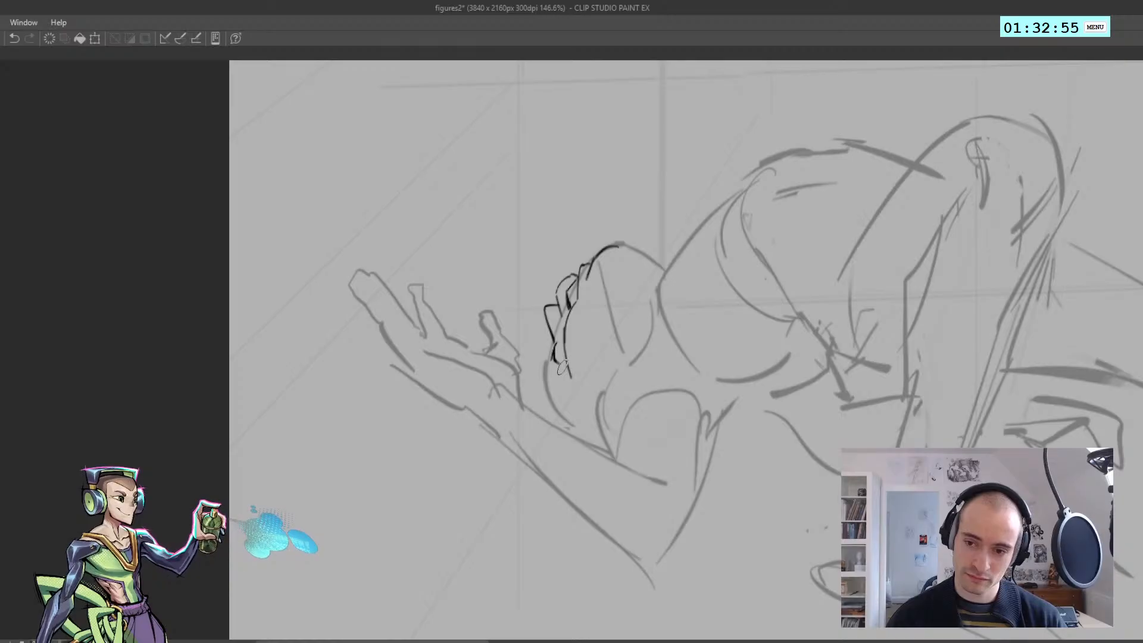
key(h)
Lasso the mouth and the nose on the reclining figure's face and adjust their placement along the profile
mouse_move(502, 345)
mouse_down()
mouse_move(570, 312)
mouse_move(540, 394)
mouse_move(556, 393)
mouse_up()
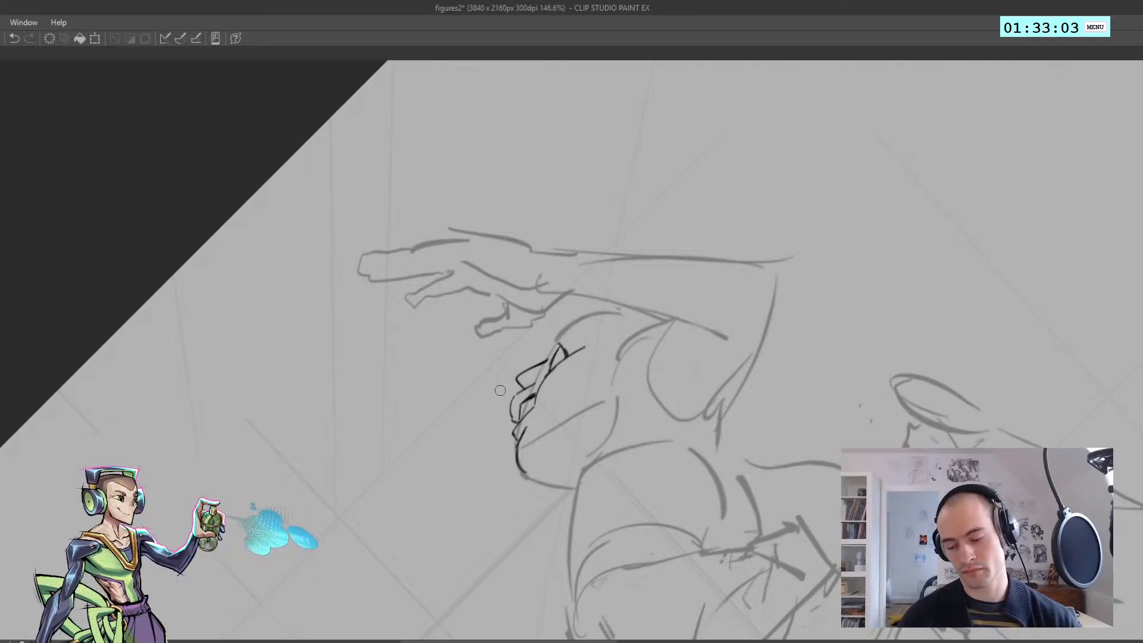
drag(490, 424, 511, 442)
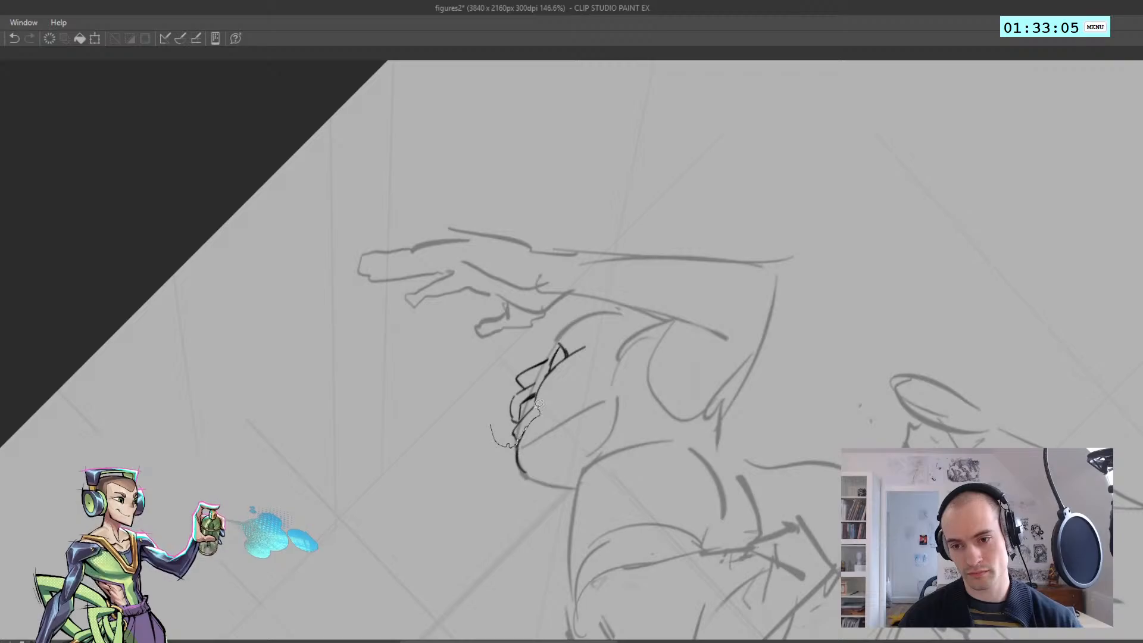
drag(546, 373, 471, 409)
drag(510, 386, 508, 395)
key(ctrl+d)
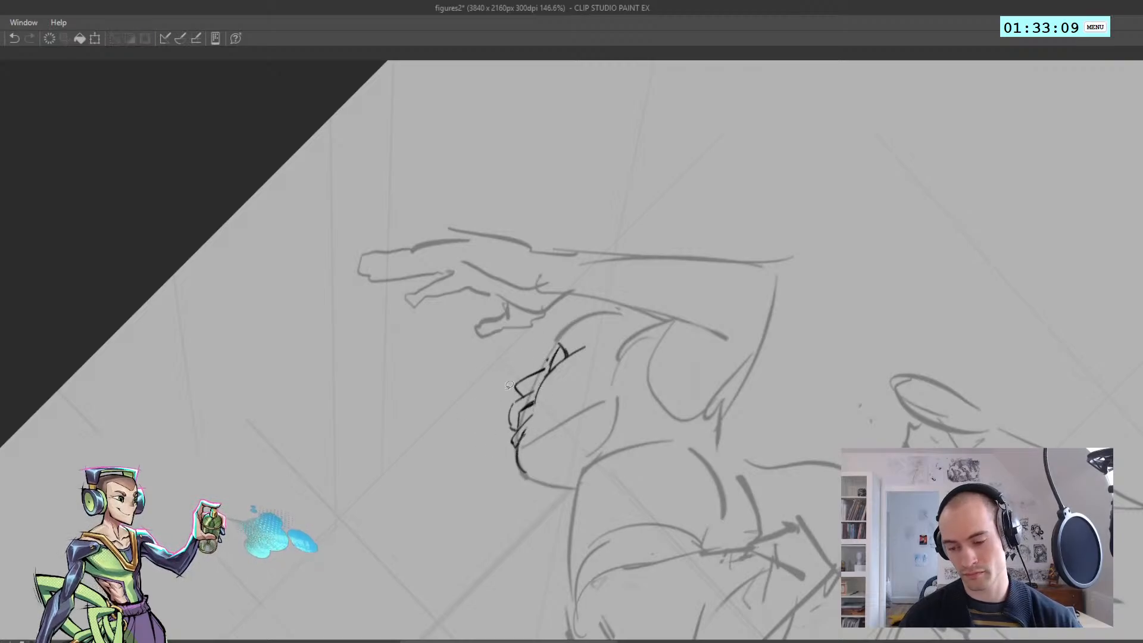
drag(549, 359, 511, 384)
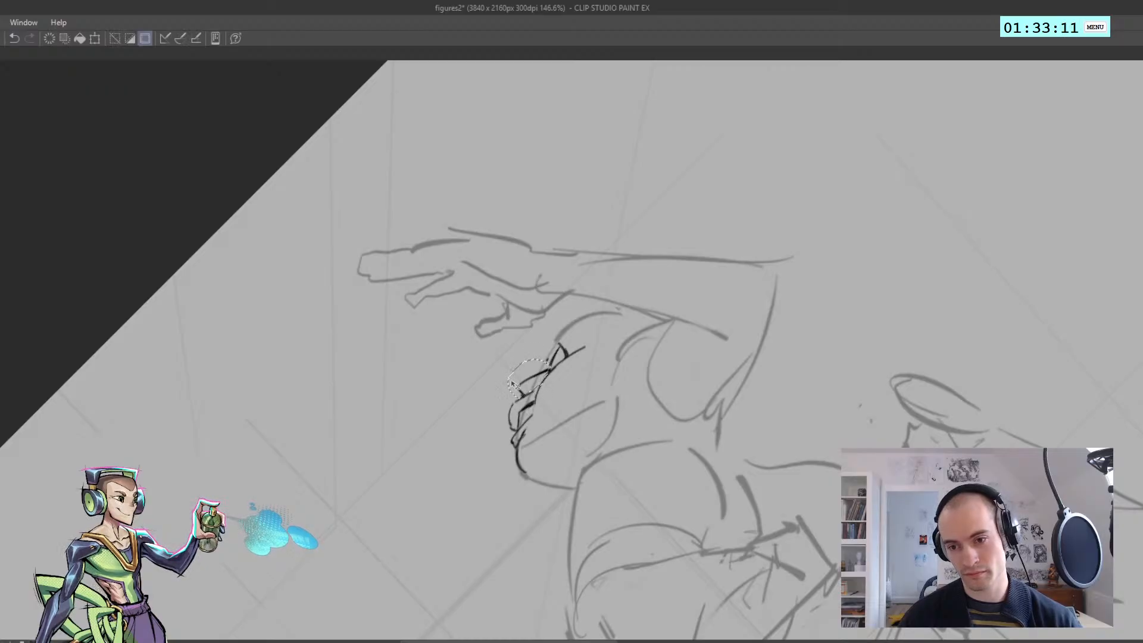
key(ctrl+d)
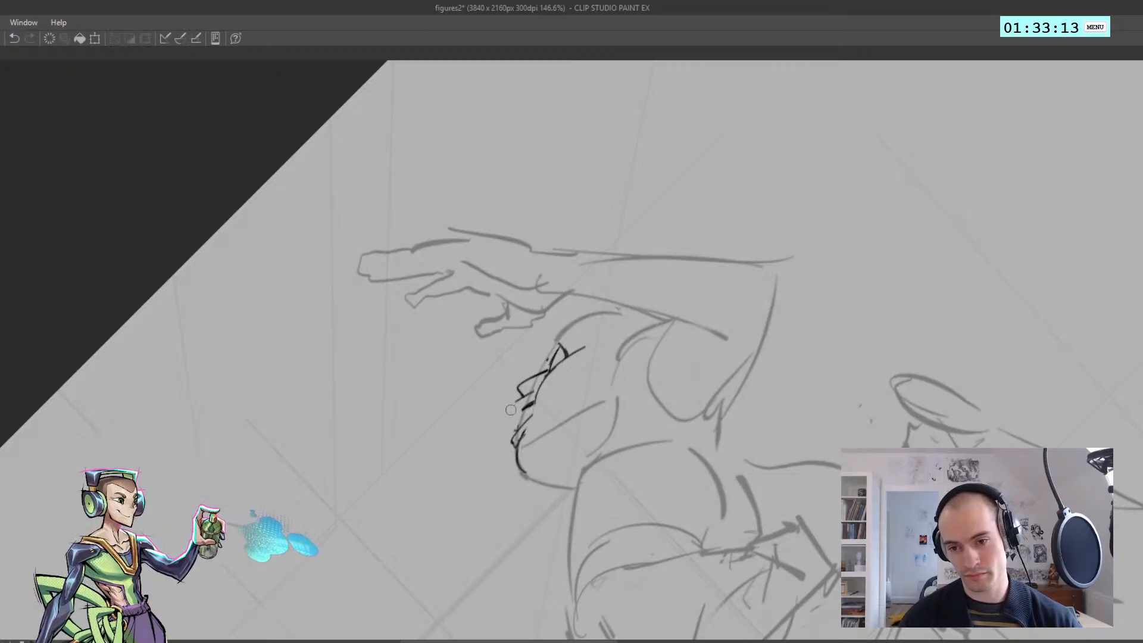
Redraw the lip contour between the reclining figure's nose and chin
mouse_move(516, 395)
mouse_down()
mouse_move(518, 422)
mouse_move(467, 347)
mouse_up()
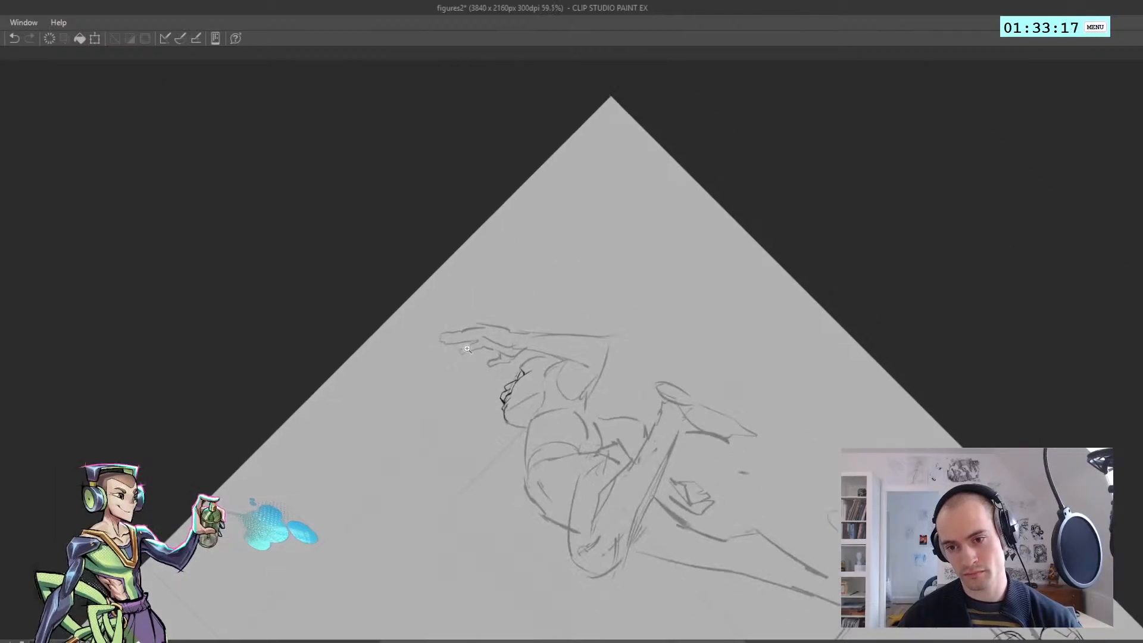
key(h)
drag(601, 397, 632, 398)
key(h)
key(ctrl+z)
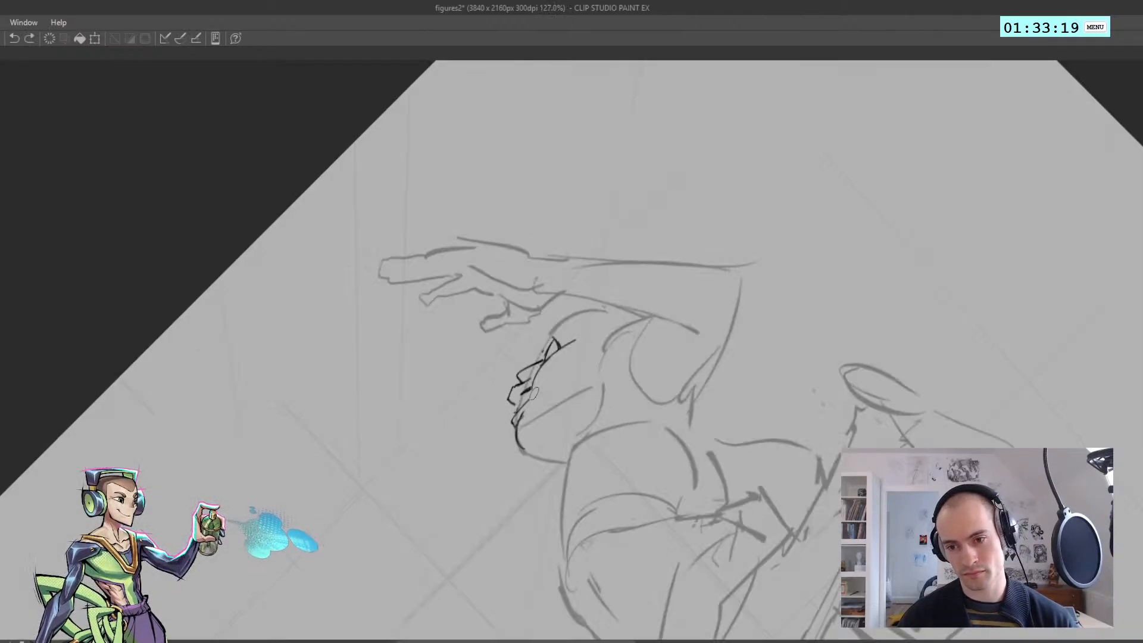
key(h)
drag(510, 385, 574, 386)
mouse_move(576, 387)
mouse_down()
mouse_move(581, 412)
mouse_move(581, 402)
mouse_up()
key(ctrl+z)
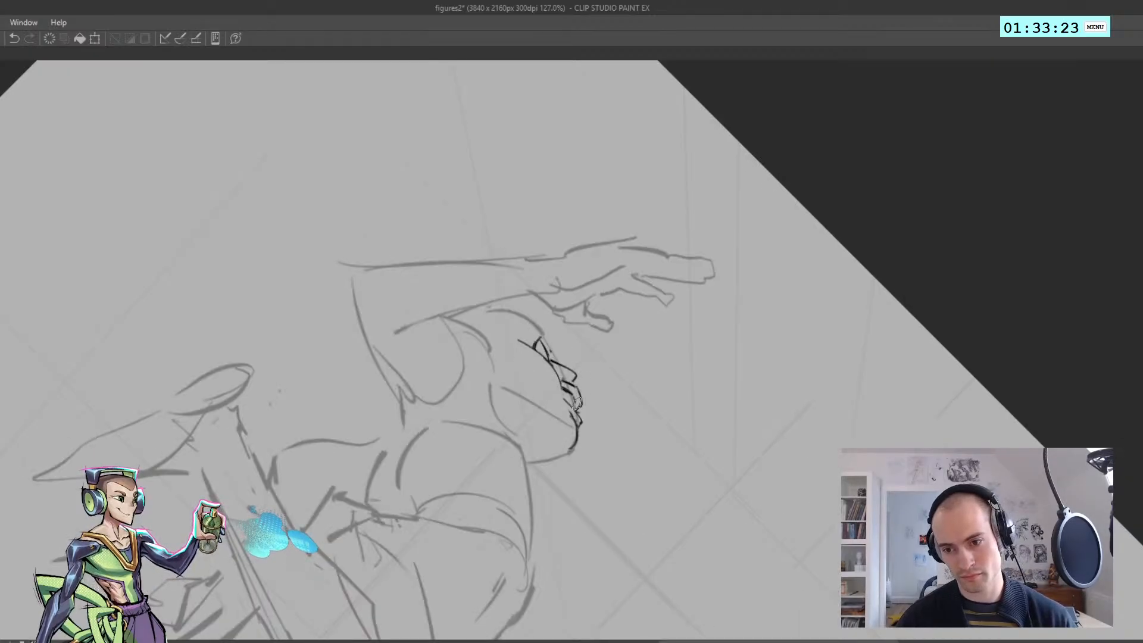
key(ctrl+z)
Add the inner mouth line and the outer curve of the reclining figure's parted lips
key(h)
scroll(568, 407, down, 3)
scroll(535, 386, up, 4)
key(h)
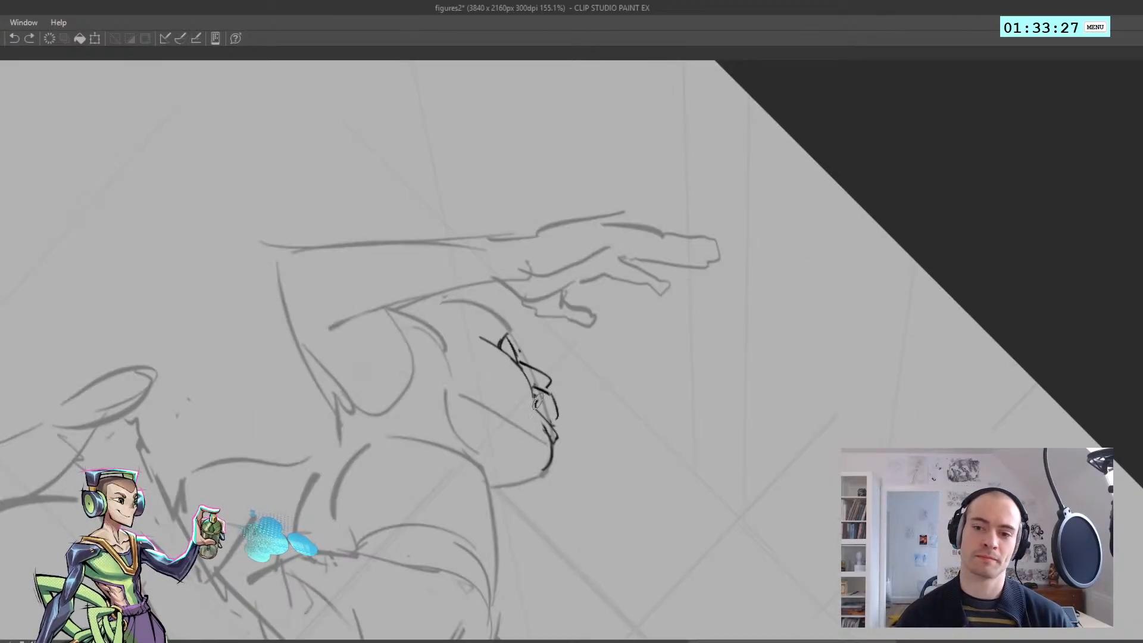
drag(537, 399, 549, 402)
key(ctrl+z)
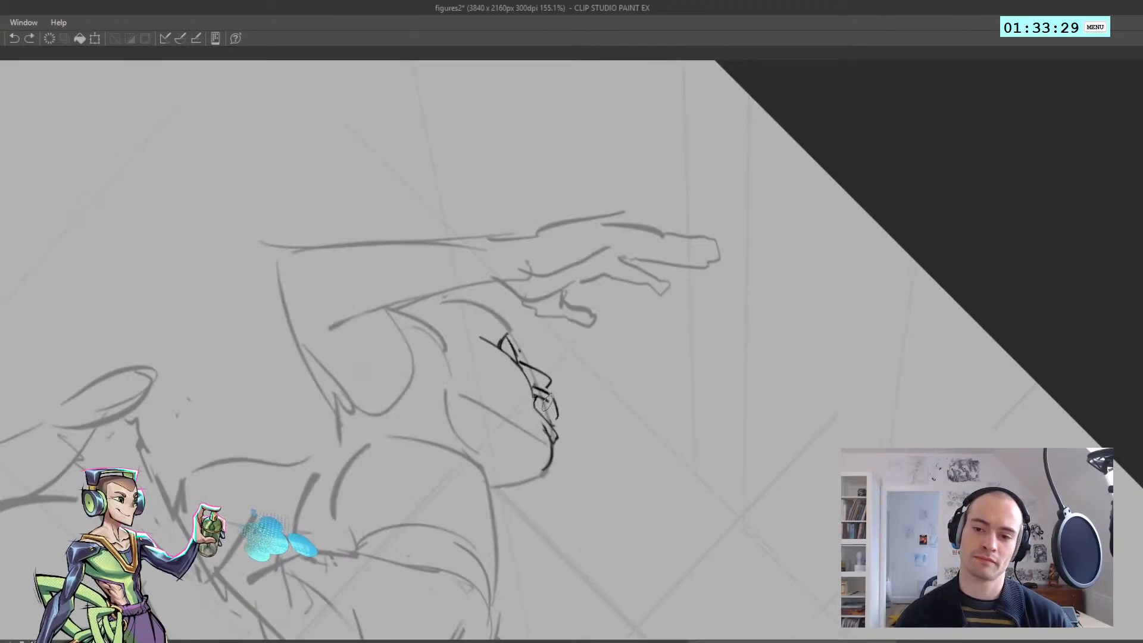
Close the reclining figure's eye shape and ink a short brow stroke above it
key(h)
scroll(507, 404, down, 4)
drag(420, 383, 618, 321)
drag(382, 296, 382, 372)
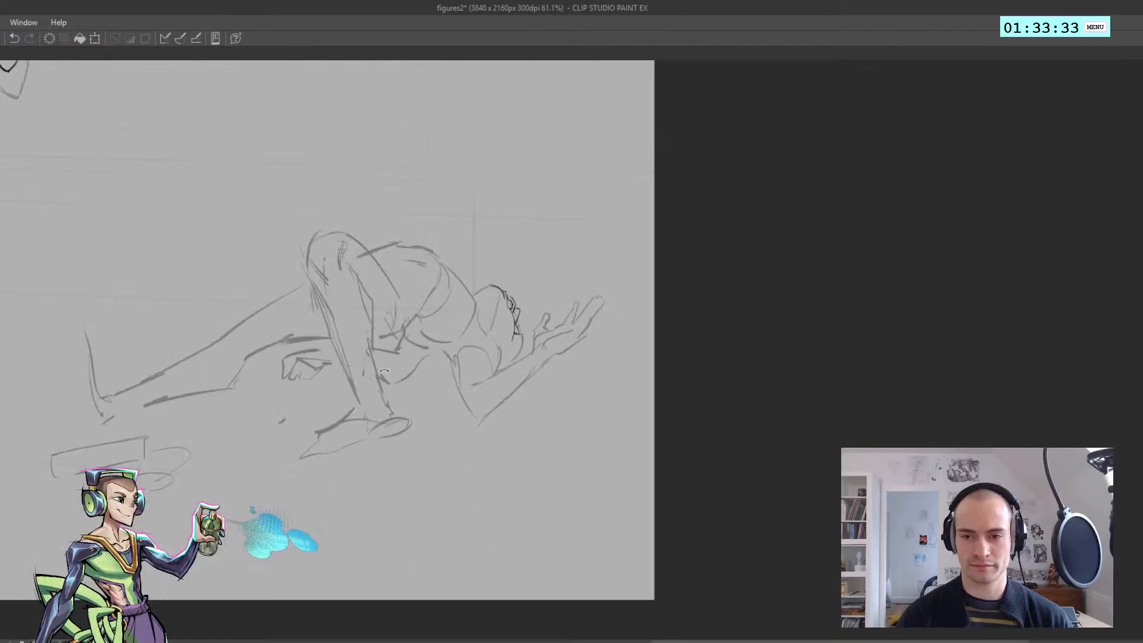
key(h)
scroll(575, 333, up, 6)
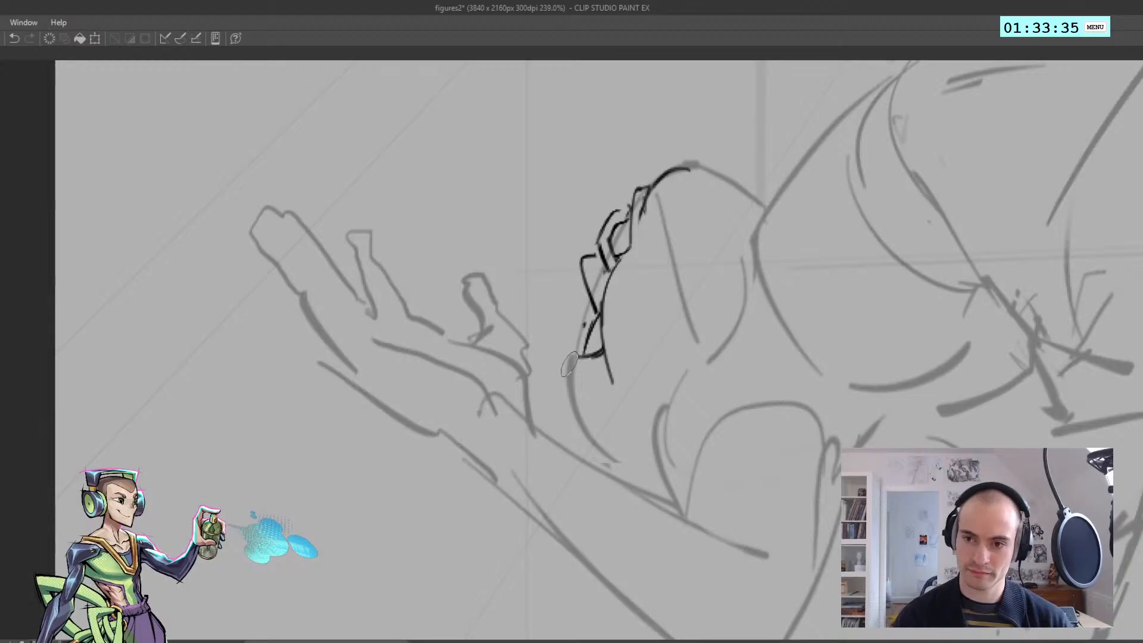
mouse_move(574, 359)
mouse_down()
mouse_move(572, 382)
mouse_move(589, 390)
mouse_up()
key(ctrl+z)
scroll(571, 394, down, 5)
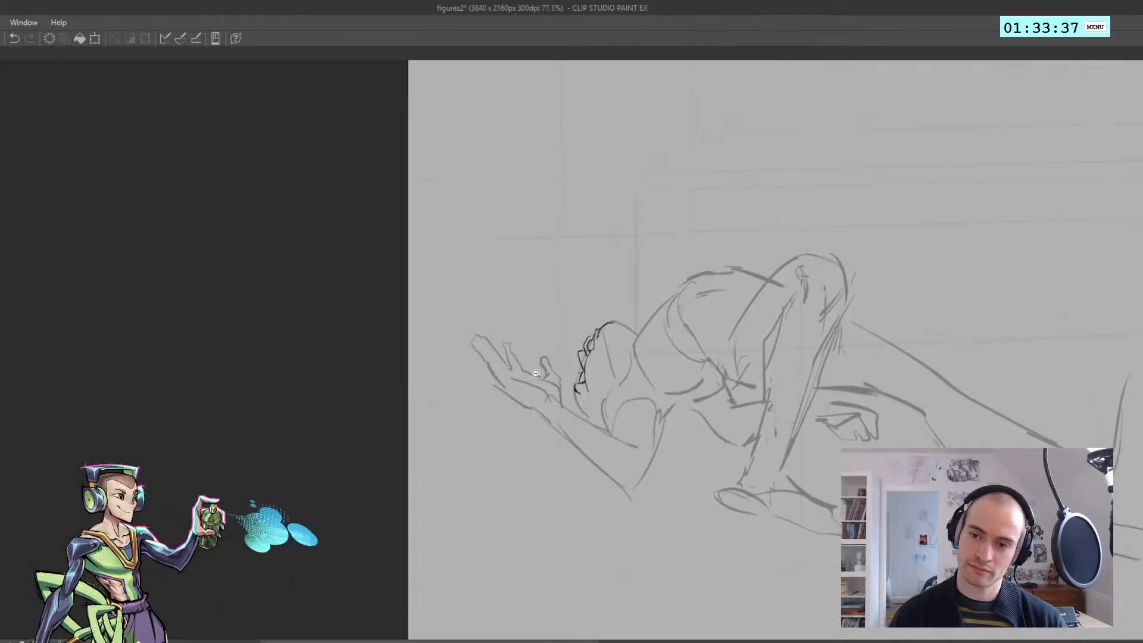
Fill the opening between the reclining figure's lips with solid black
scroll(596, 309, up, 5)
mouse_move(597, 311)
mouse_down()
mouse_move(599, 324)
mouse_move(602, 312)
mouse_move(554, 280)
mouse_up()
scroll(592, 307, up, 5)
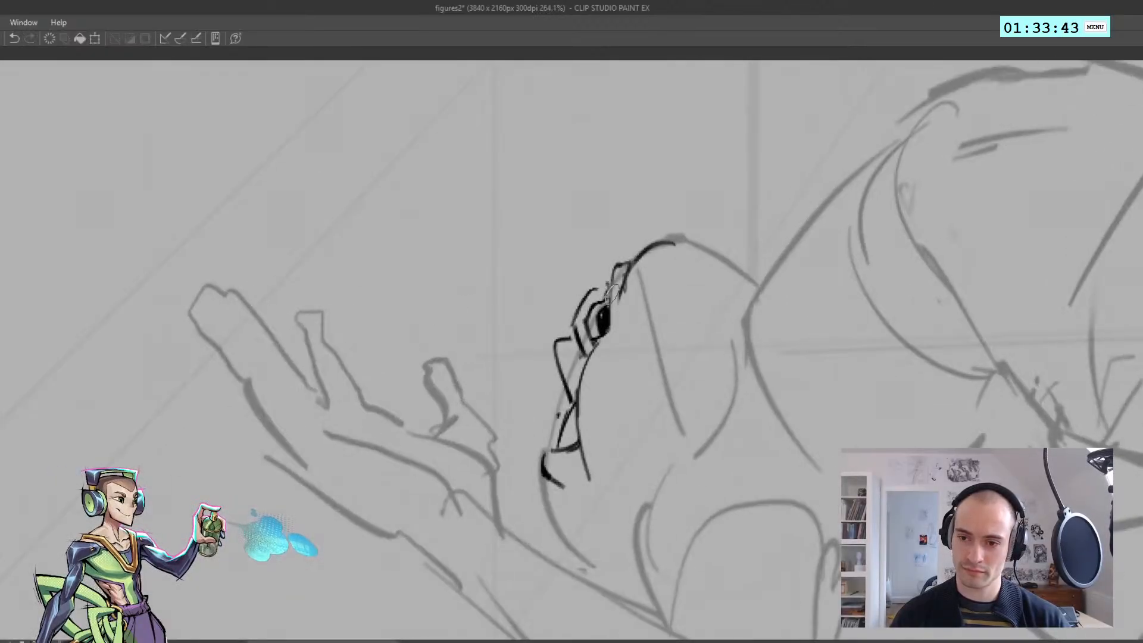
mouse_move(608, 314)
mouse_down()
mouse_move(614, 273)
mouse_move(558, 243)
mouse_up()
key(h)
scroll(547, 275, up, 4)
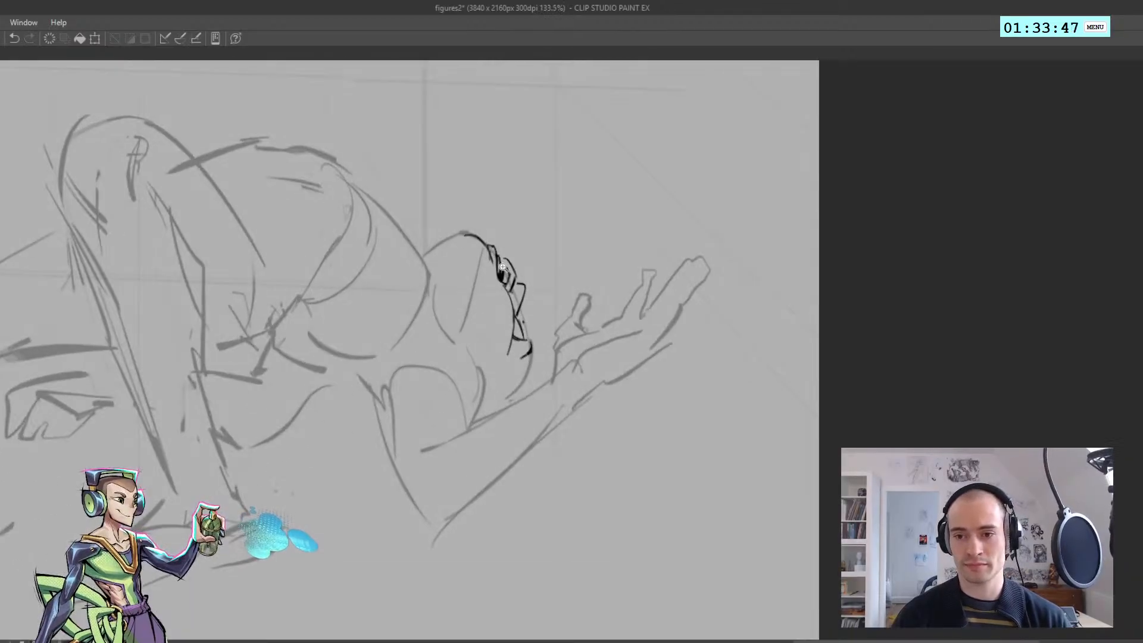
scroll(500, 262, down, 4)
Remove the long pointed nose and redraw it with a shorter, flatter bridge
key(h)
drag(502, 282, 624, 369)
scroll(567, 446, up, 4)
drag(564, 393, 580, 377)
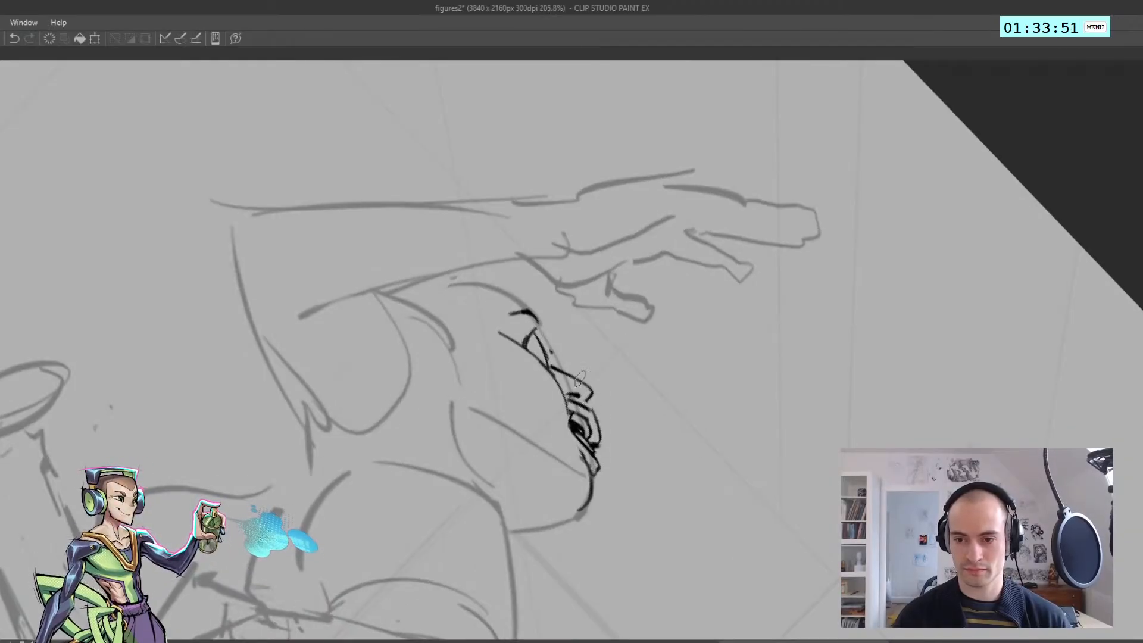
key(ctrl+z)
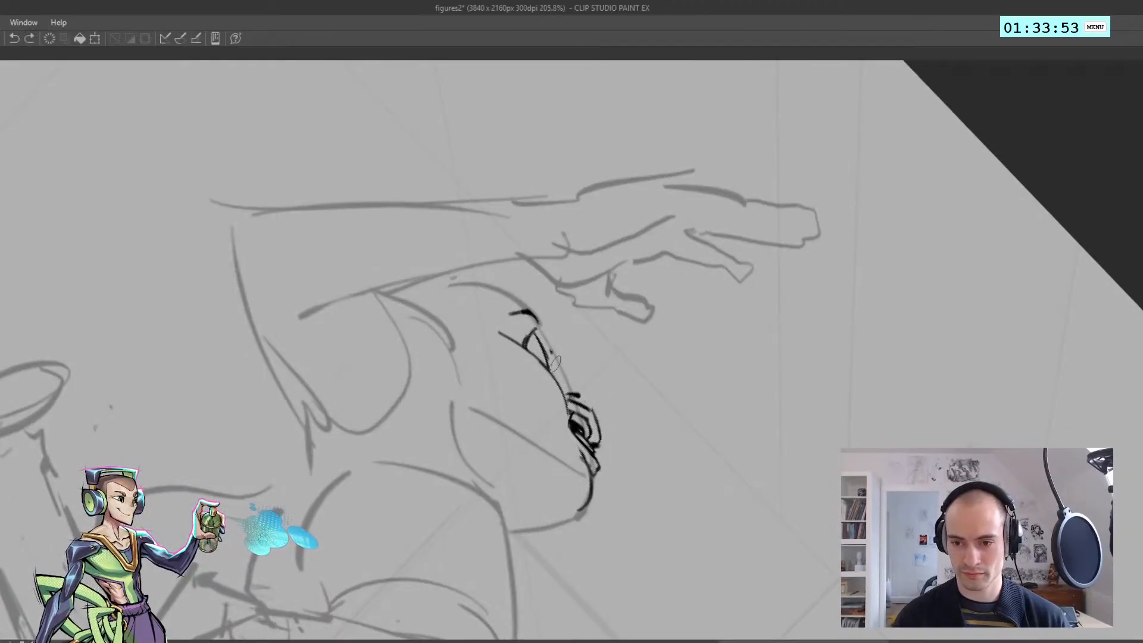
drag(570, 384, 553, 362)
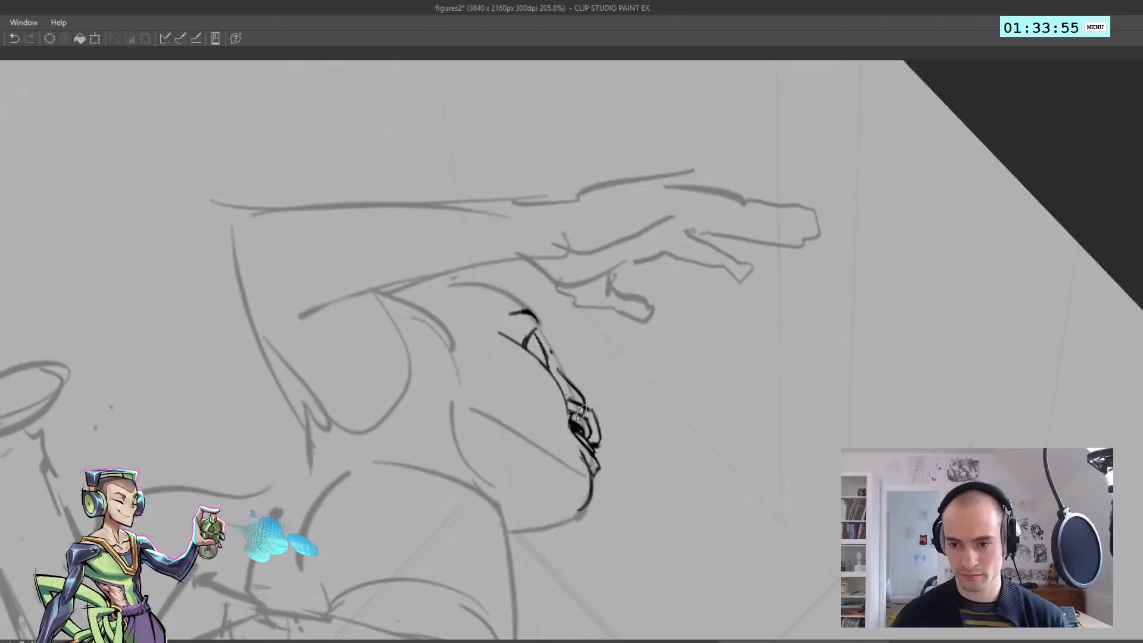
scroll(581, 388, up, 1)
scroll(580, 409, down, 5)
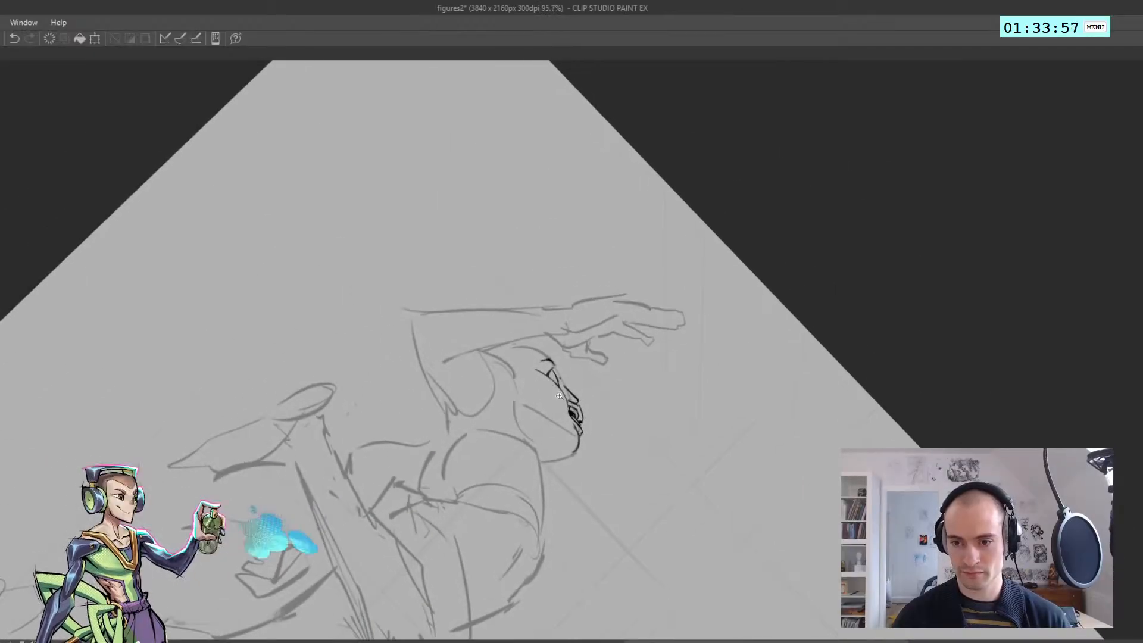
Rework the nose tip and its underside just above the lips, undoing the unwanted strokes
scroll(566, 399, up, 3)
scroll(543, 387, down, 2)
mouse_move(543, 386)
mouse_down()
mouse_move(604, 396)
mouse_move(616, 434)
mouse_move(595, 390)
mouse_move(569, 374)
mouse_up()
key(ctrl+z)
key(ctrl+z)
key(ctrl+z)
key(ctrl+z)
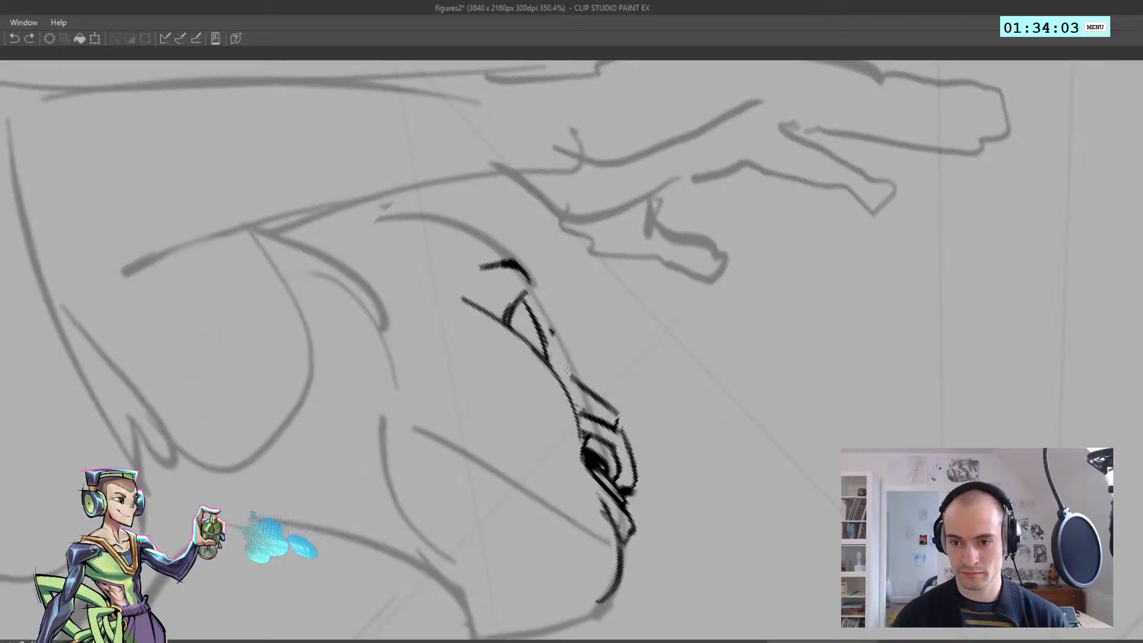
key(ctrl+z)
Ink the nose bridge up to the brow and thicken the brow into a heavy black shape
drag(618, 414, 556, 319)
mouse_move(521, 269)
mouse_down()
mouse_move(540, 284)
mouse_move(510, 271)
mouse_move(549, 309)
mouse_up()
mouse_move(511, 265)
mouse_down()
mouse_move(545, 315)
mouse_move(538, 290)
mouse_move(557, 337)
mouse_up()
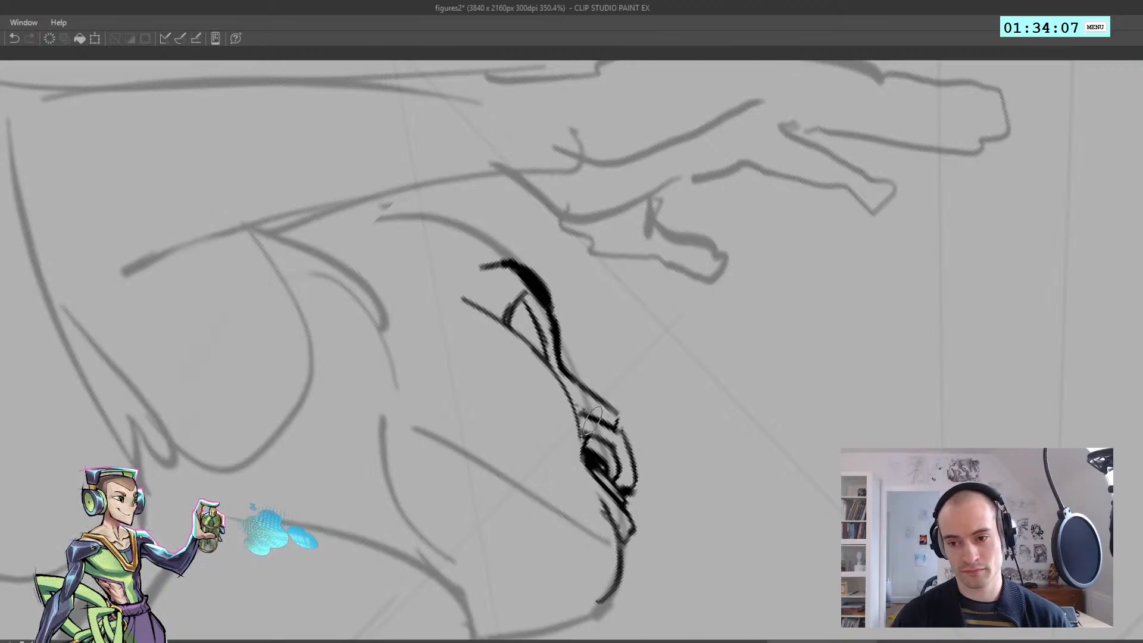
Ink the dark pupil inside the reclining figure's eye
scroll(563, 393, down, 3)
drag(557, 402, 434, 524)
key(ctrl+z)
drag(554, 230, 476, 234)
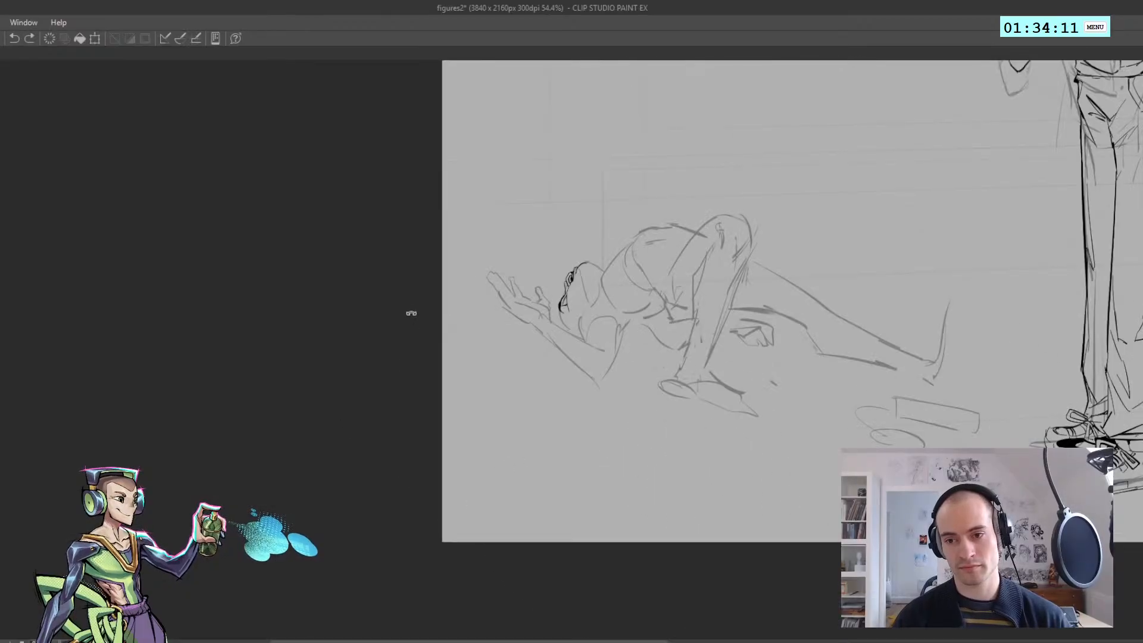
scroll(567, 298, up, 5)
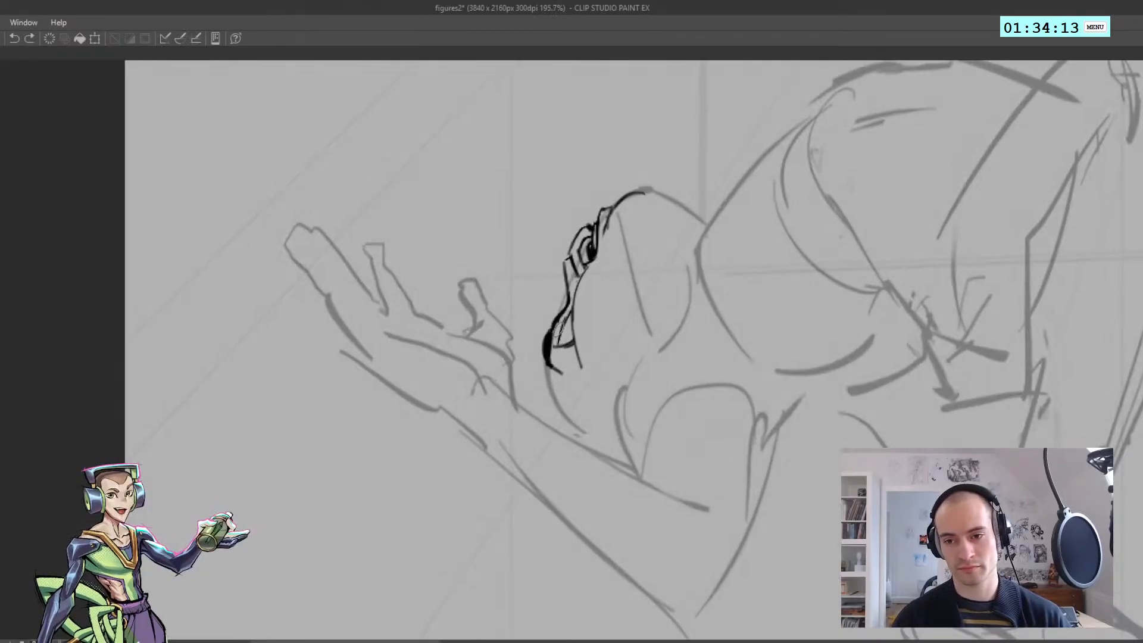
mouse_move(567, 320)
mouse_down()
mouse_move(562, 332)
mouse_move(506, 266)
mouse_move(548, 314)
mouse_move(536, 328)
mouse_up()
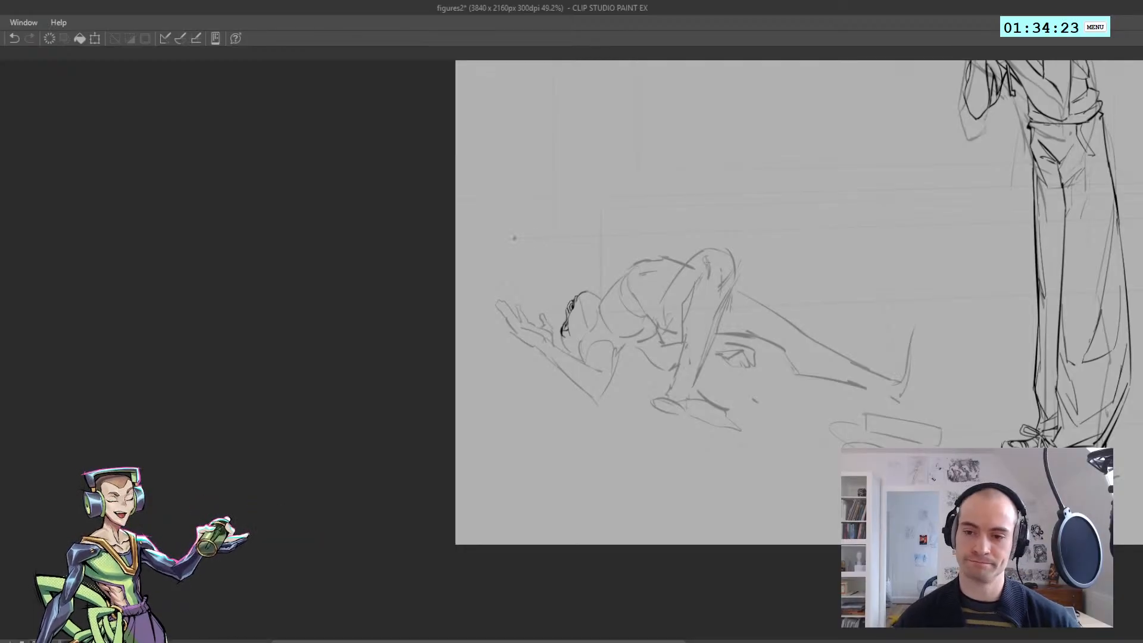
mouse_move(543, 301)
mouse_down()
mouse_move(623, 324)
mouse_move(645, 387)
mouse_up()
key(ctrl+z)
mouse_move(656, 346)
mouse_down()
mouse_move(646, 380)
mouse_move(602, 334)
mouse_up()
key(ctrl+z)
mouse_move(607, 347)
mouse_down()
mouse_move(586, 462)
mouse_move(431, 488)
mouse_move(443, 369)
mouse_up()
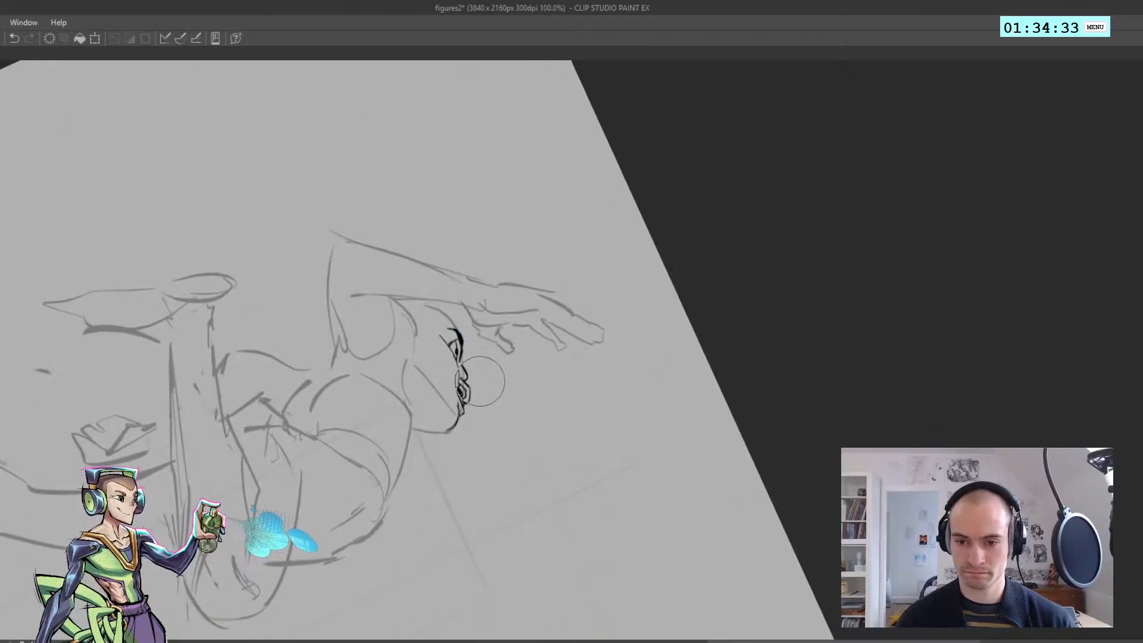
key(ctrl+z)
key(ctrl+z)
key(])
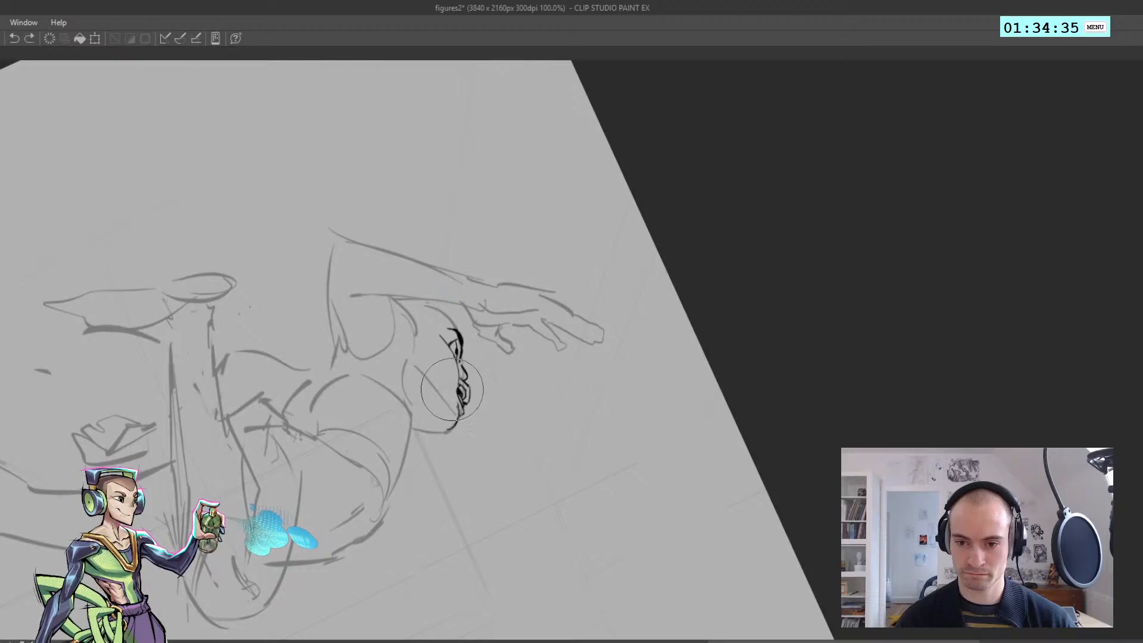
mouse_move(452, 390)
mouse_down()
mouse_move(461, 412)
mouse_move(459, 363)
mouse_move(461, 414)
mouse_up()
key(ctrl+z)
key(ctrl+z)
scroll(454, 381, down, 3)
key(ctrl+z)
scroll(443, 381, up, 3)
mouse_move(493, 266)
mouse_down()
mouse_move(438, 363)
mouse_move(462, 286)
mouse_up()
drag(419, 445, 337, 349)
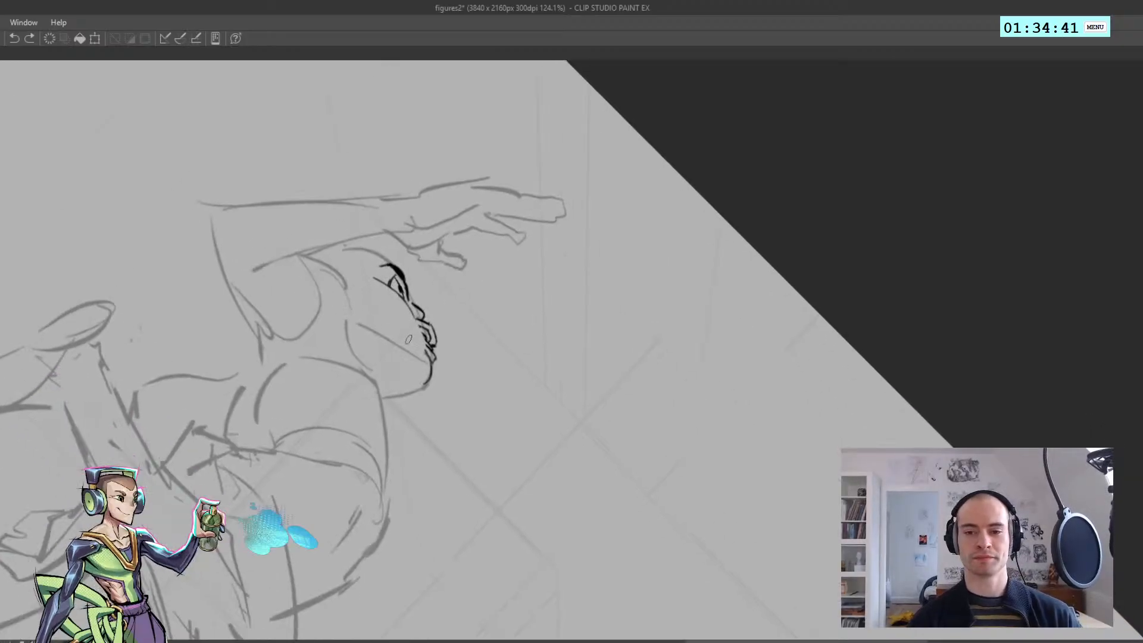
Erase the reclining figure's mouth and redraw the contour just above the chin
key(e)
mouse_move(422, 325)
mouse_down()
mouse_move(437, 345)
mouse_move(410, 312)
mouse_move(434, 362)
mouse_up()
key(ctrl+z)
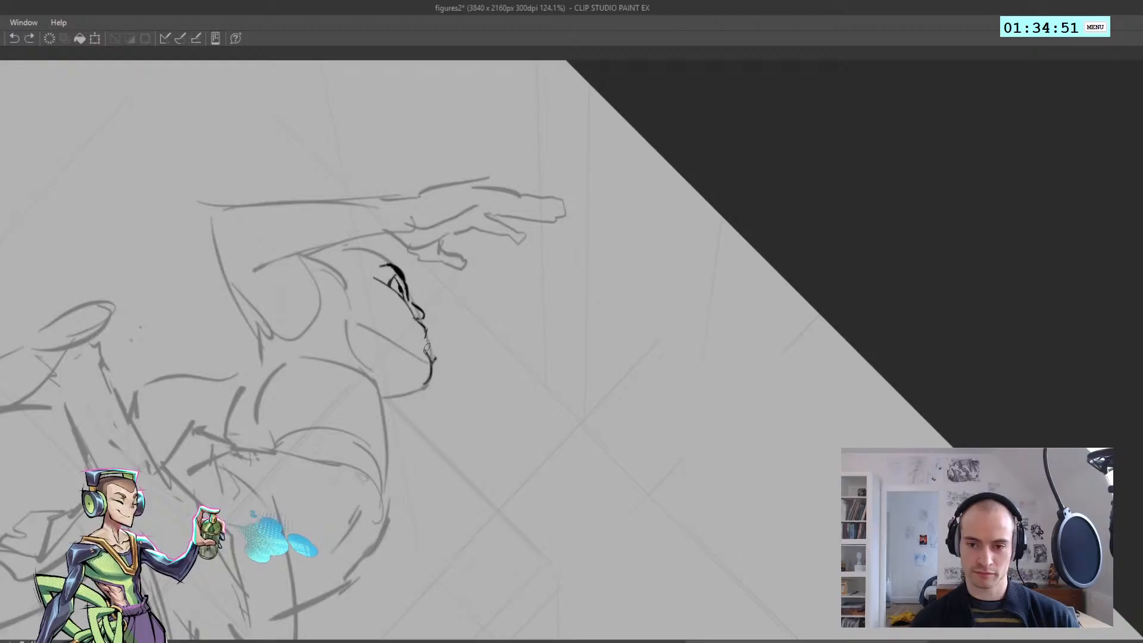
drag(425, 342, 434, 361)
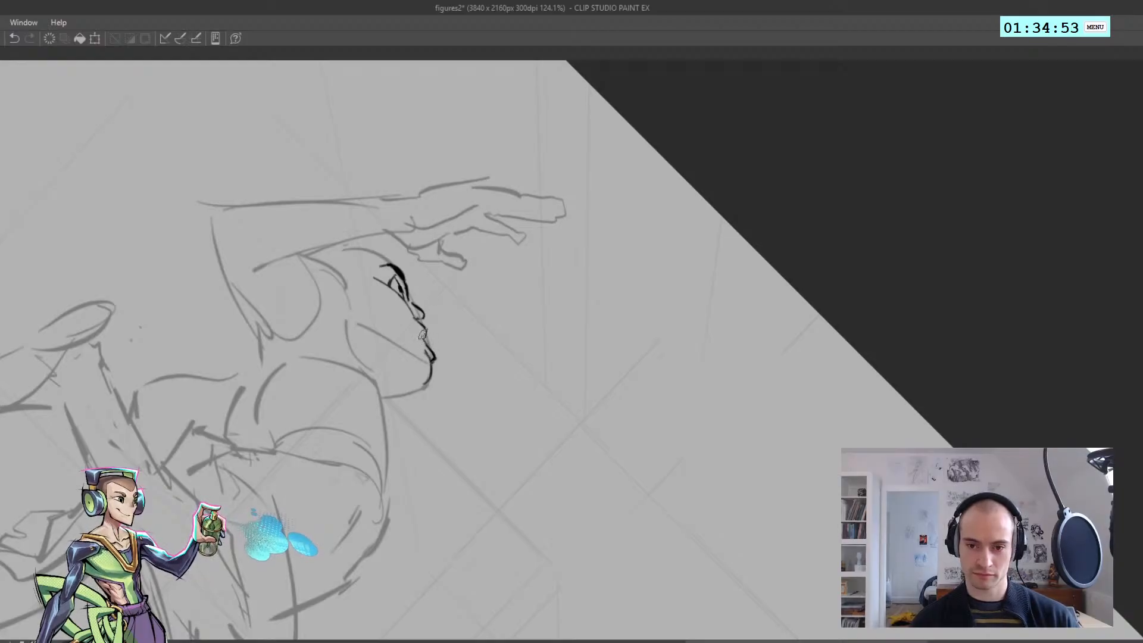
key(ctrl+z)
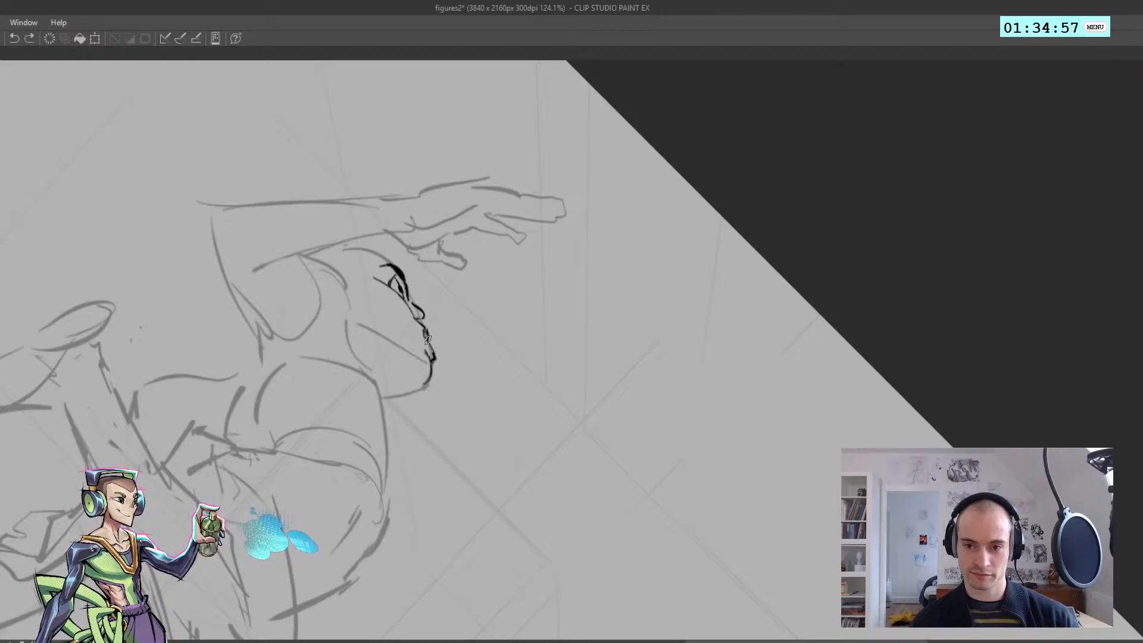
Ink new, fuller parted lips between the nose and chin with a dark mouth opening
drag(427, 340, 429, 348)
mouse_move(376, 298)
mouse_down()
mouse_move(333, 297)
mouse_move(429, 298)
mouse_move(455, 336)
mouse_move(414, 336)
mouse_up()
mouse_move(414, 335)
mouse_down()
mouse_move(458, 316)
mouse_move(470, 349)
mouse_move(433, 351)
mouse_move(506, 350)
mouse_up()
key(ctrl+z)
mouse_move(505, 339)
mouse_down()
mouse_move(440, 329)
mouse_move(418, 283)
mouse_move(500, 424)
mouse_move(596, 416)
mouse_move(619, 450)
mouse_move(597, 446)
mouse_move(606, 453)
mouse_up()
key(h)
key(h)
key(ctrl+z)
key(ctrl+z)
Refine the nose base and the lip contour of the reclining figure's face
drag(612, 371, 602, 397)
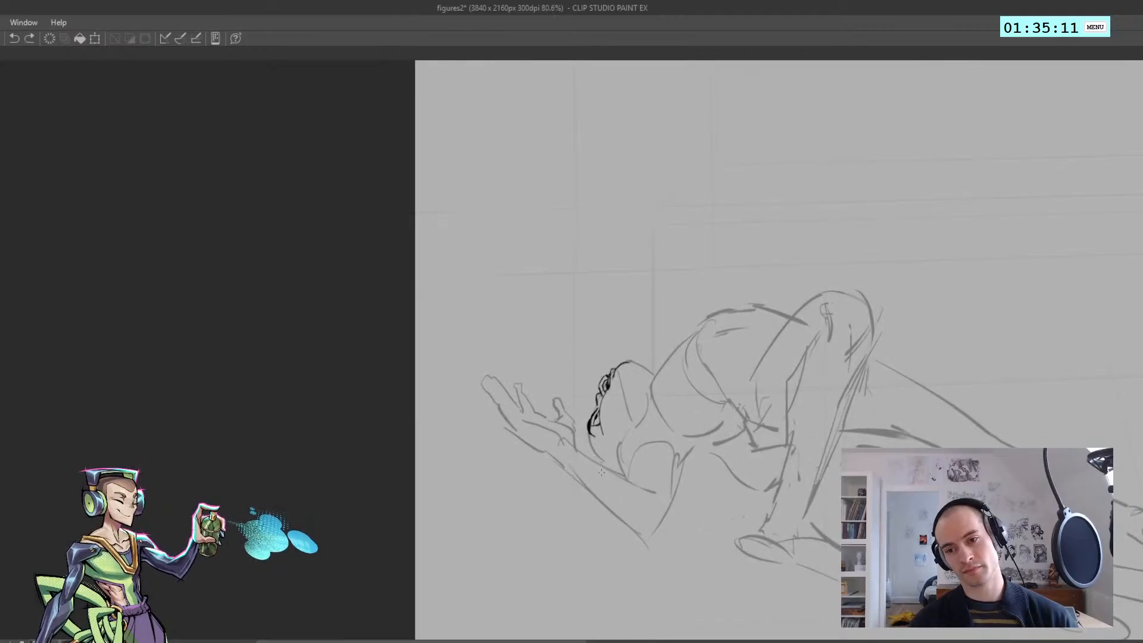
drag(600, 444, 578, 441)
mouse_move(570, 374)
mouse_down()
mouse_move(558, 375)
mouse_move(599, 376)
mouse_move(564, 408)
mouse_move(615, 384)
mouse_up()
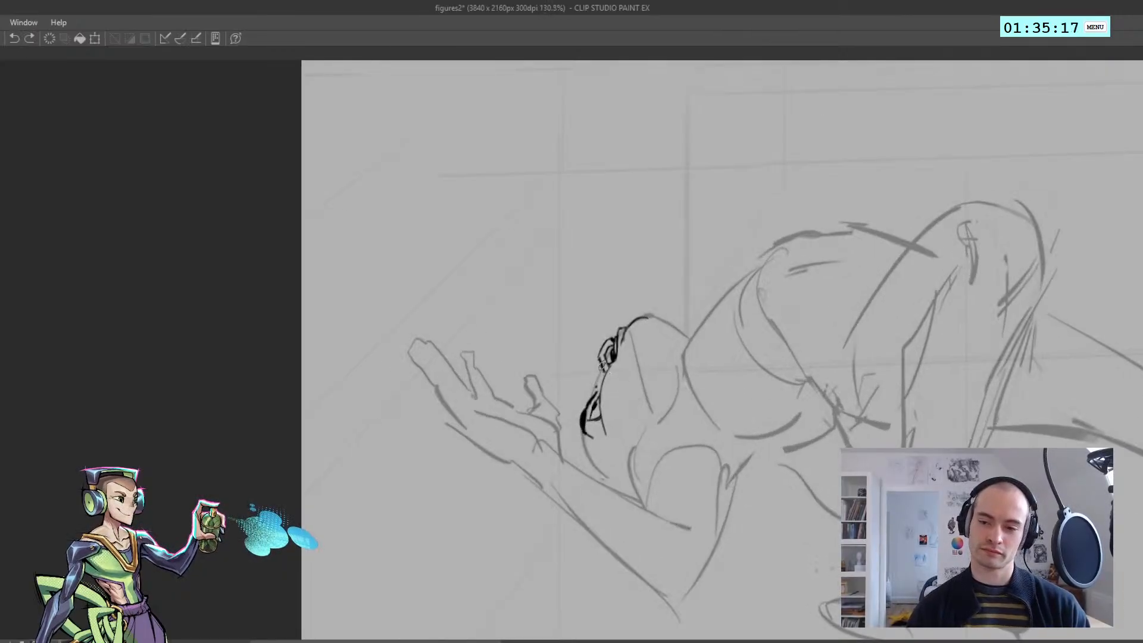
mouse_move(599, 364)
mouse_down()
mouse_move(597, 382)
mouse_move(504, 406)
mouse_move(480, 325)
mouse_up()
key(ctrl+z)
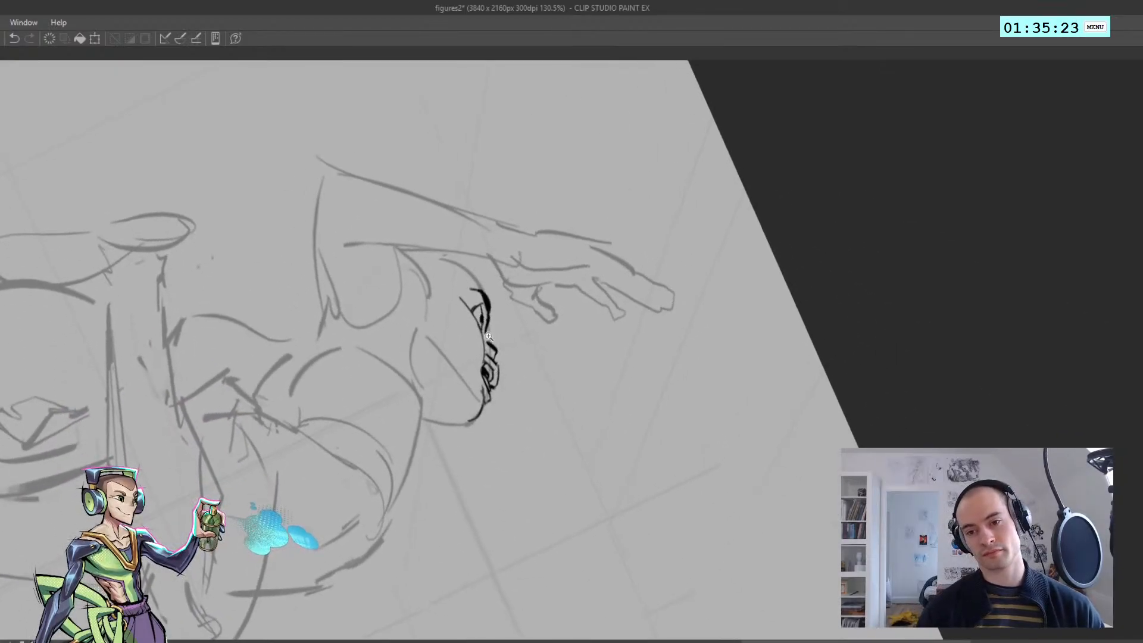
Save the drawing
key(ctrl+s)
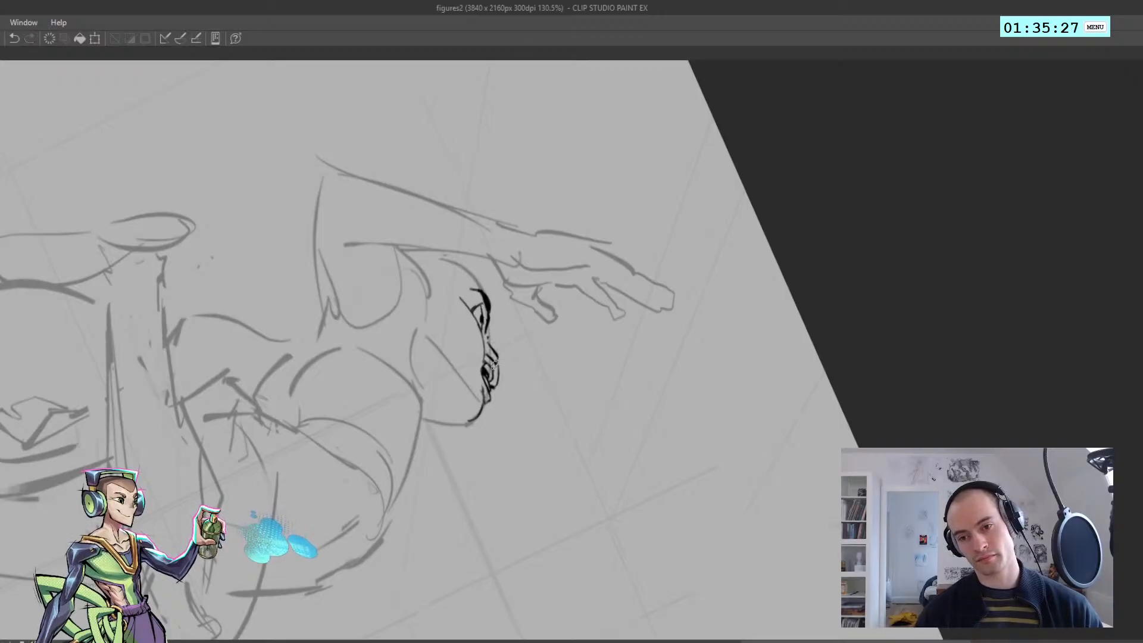
mouse_move(488, 331)
mouse_down()
mouse_move(491, 346)
mouse_move(455, 260)
mouse_move(411, 280)
mouse_move(422, 329)
mouse_move(781, 478)
mouse_move(736, 530)
mouse_up()
key(ctrl+z)
drag(739, 476, 250, 434)
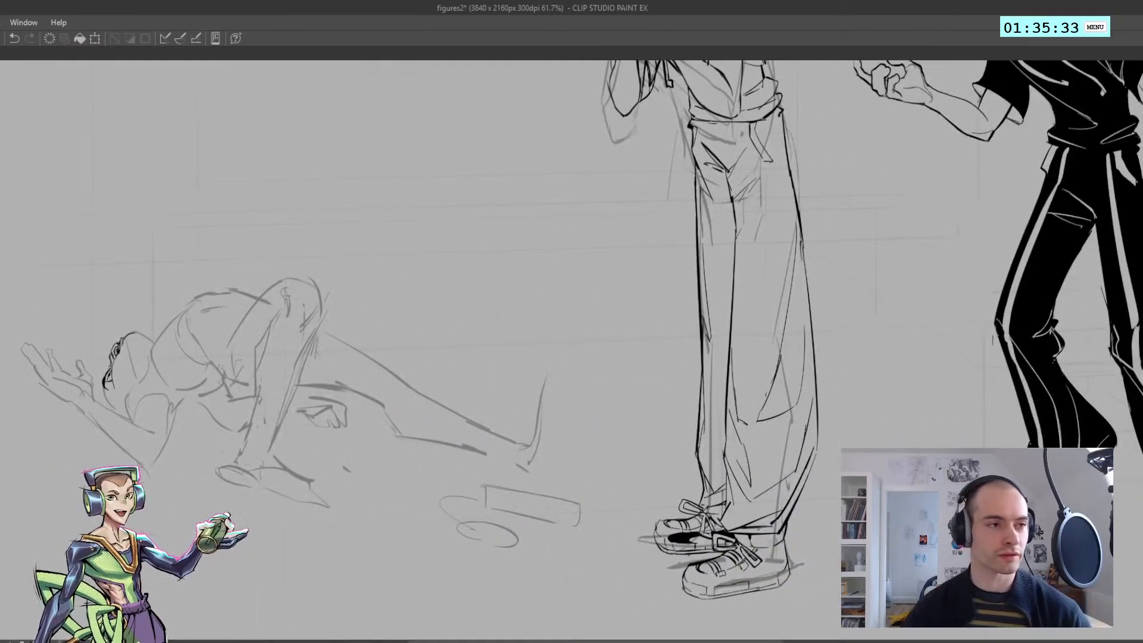
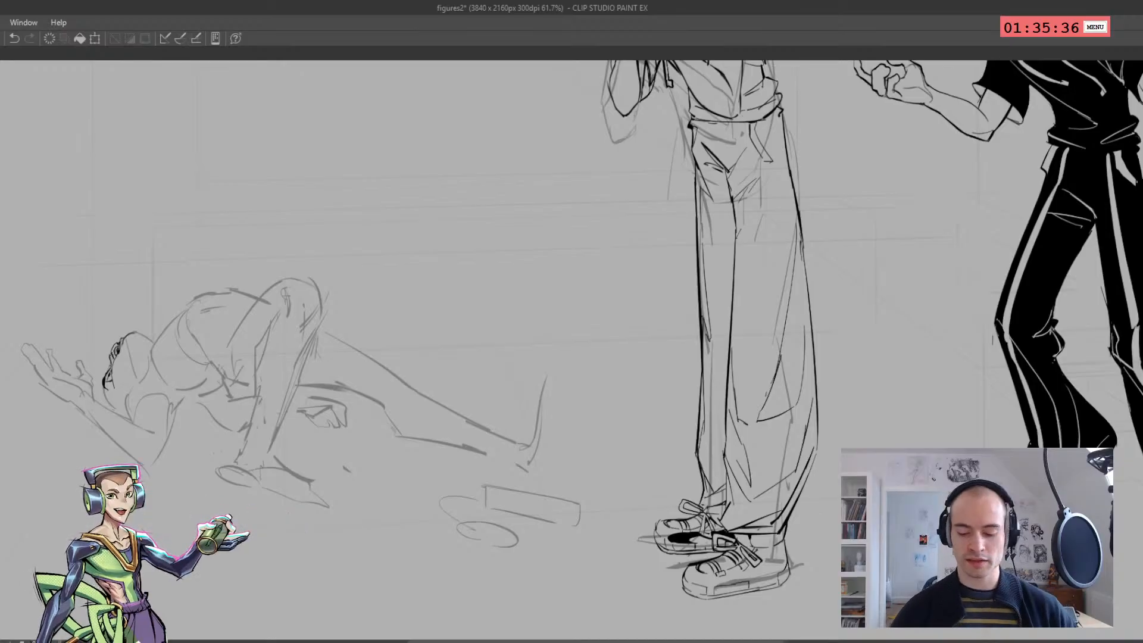
Select the inked facial features of the reclining figure and delete them, keeping the sketch underneath
click(29, 524)
mouse_move(358, 507)
mouse_down()
mouse_move(316, 273)
mouse_move(330, 239)
mouse_up()
mouse_move(459, 315)
mouse_down()
mouse_move(447, 505)
mouse_move(401, 553)
mouse_move(339, 244)
mouse_up()
key(ctrl+z)
drag(569, 237, 367, 411)
drag(181, 284, 177, 307)
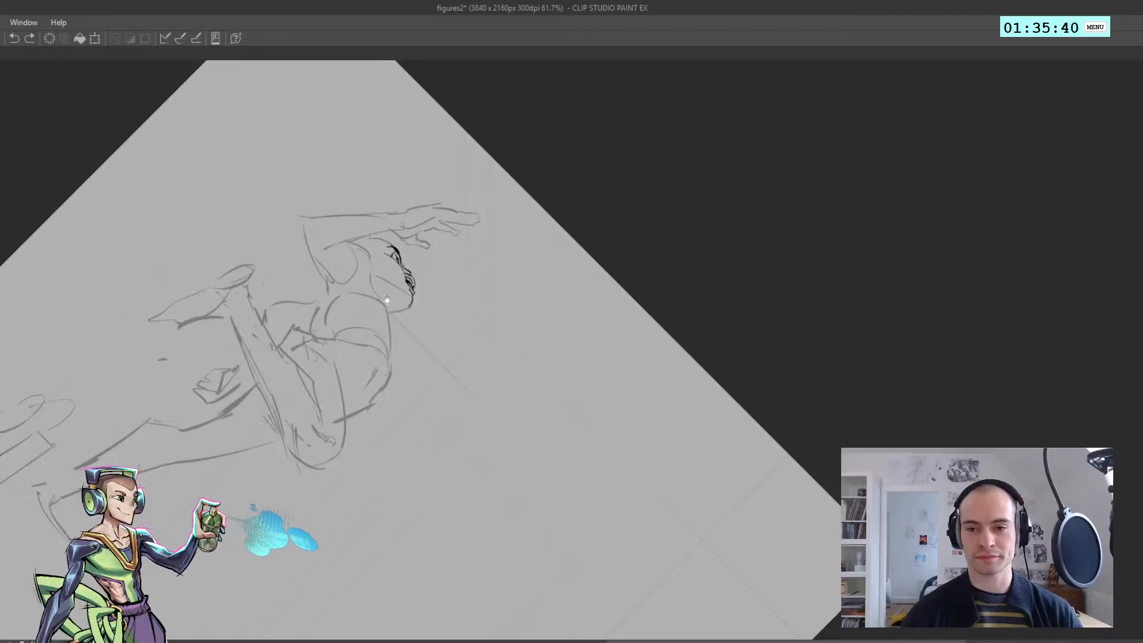
drag(391, 267, 390, 326)
scroll(390, 326, up, 5)
mouse_move(399, 207)
mouse_down()
mouse_move(493, 419)
mouse_move(470, 268)
mouse_up()
key(ctrl+x)
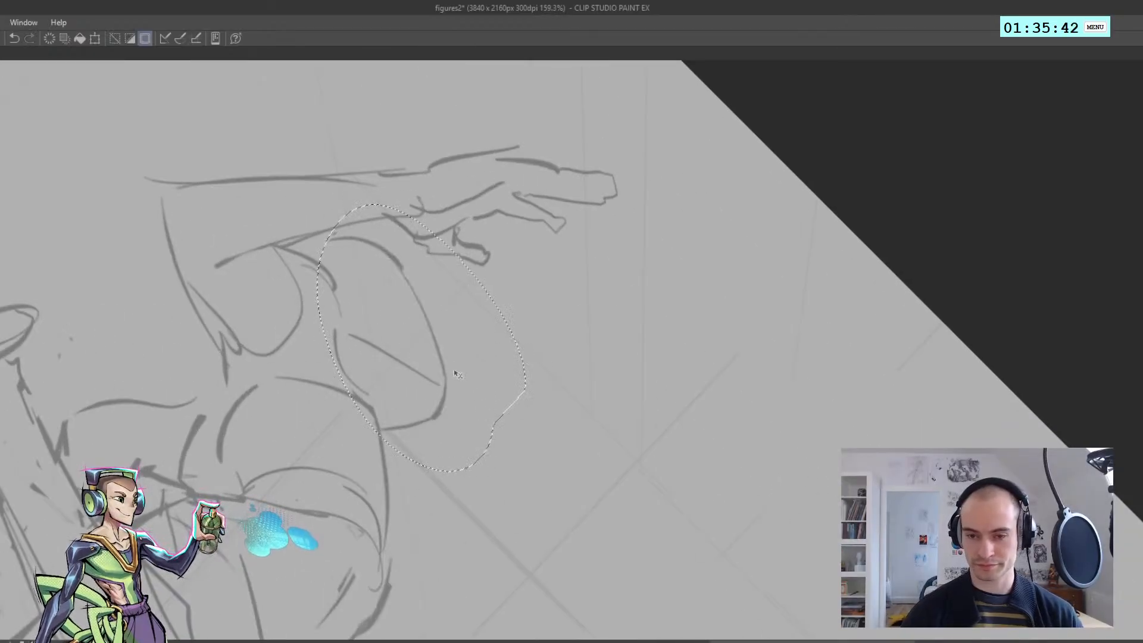
key(ctrl+v)
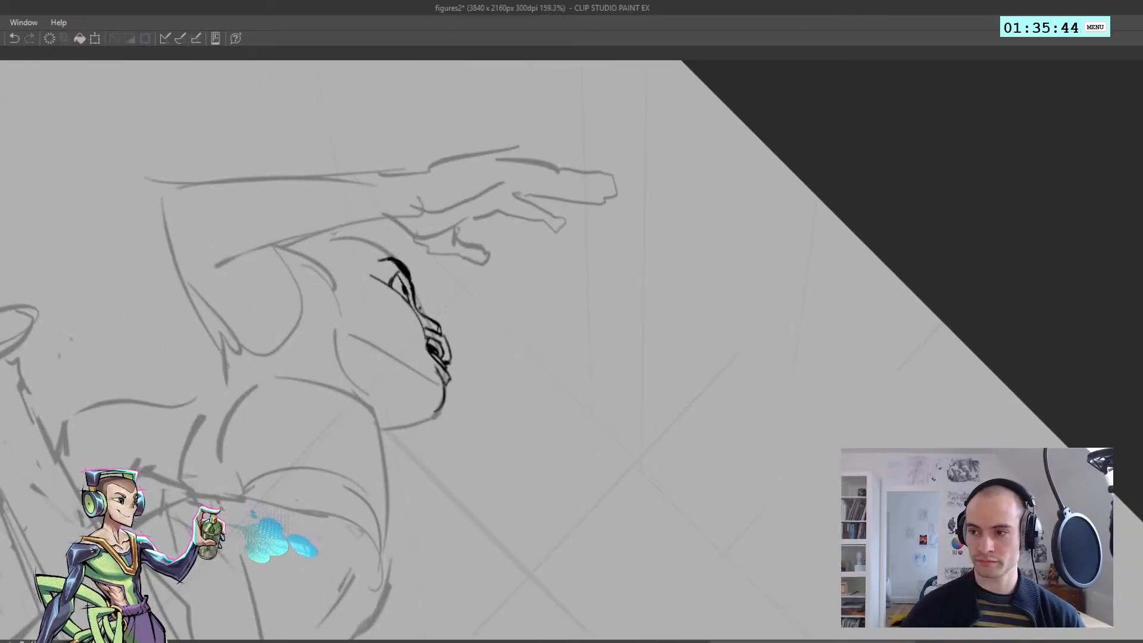
key(Delete)
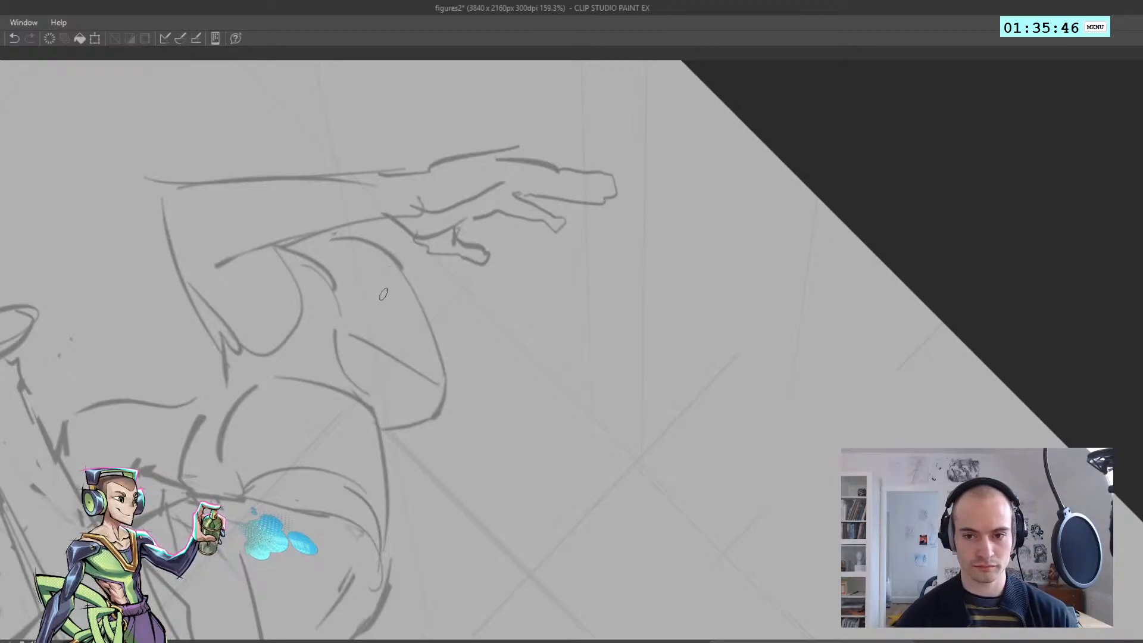
Ink a new brow, eye and forehead-to-nose profile on the reclining figure's face
key(ctrl+z)
drag(391, 284, 409, 295)
key(ctrl+z)
mouse_move(382, 270)
mouse_down()
mouse_move(404, 286)
mouse_move(397, 271)
mouse_move(435, 333)
mouse_up()
key(ctrl+z)
Ink the nose, lips and chin contour of the reclining figure's profile
key(ctrl+z)
key(ctrl+z)
key(ctrl+z)
key(ctrl+z)
drag(434, 333, 446, 391)
key(ctrl+z)
key(ctrl+z)
key(ctrl+z)
key(ctrl+z)
mouse_move(446, 391)
mouse_down()
mouse_move(448, 405)
mouse_move(416, 350)
mouse_up()
key(h)
key(h)
drag(510, 385, 530, 381)
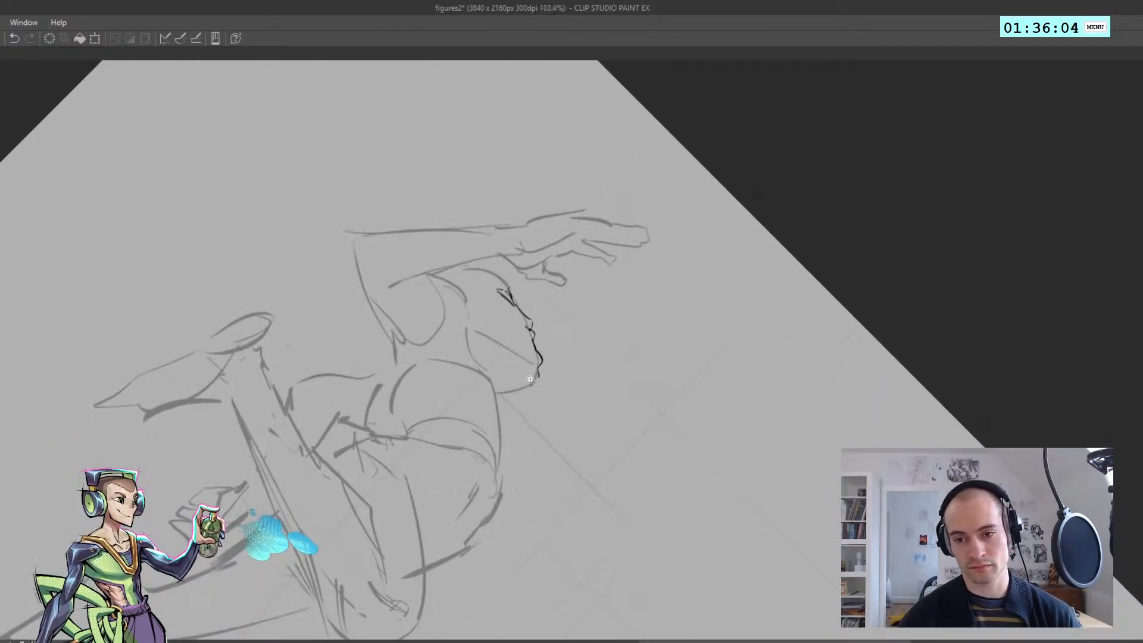
key(ctrl+z)
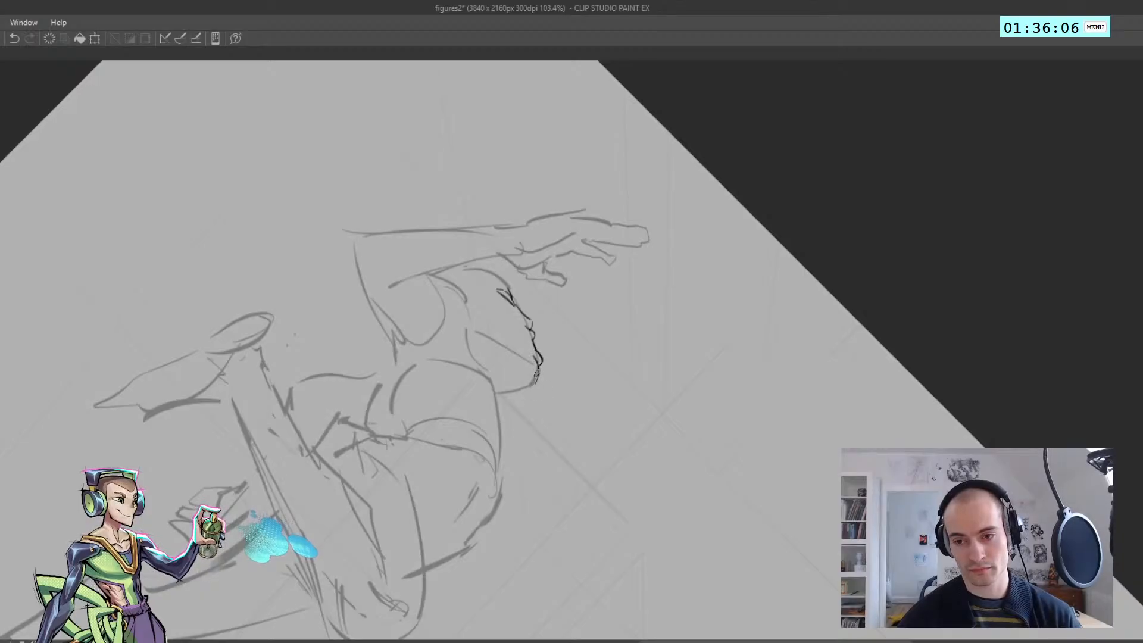
Refine the eye, mouth and chin lines of the new face and select the inked face
mouse_move(525, 371)
mouse_down()
mouse_move(549, 344)
mouse_move(557, 356)
mouse_move(501, 368)
mouse_move(487, 388)
mouse_up()
key(ctrl+z)
key(h)
drag(480, 325, 557, 500)
drag(620, 357, 662, 356)
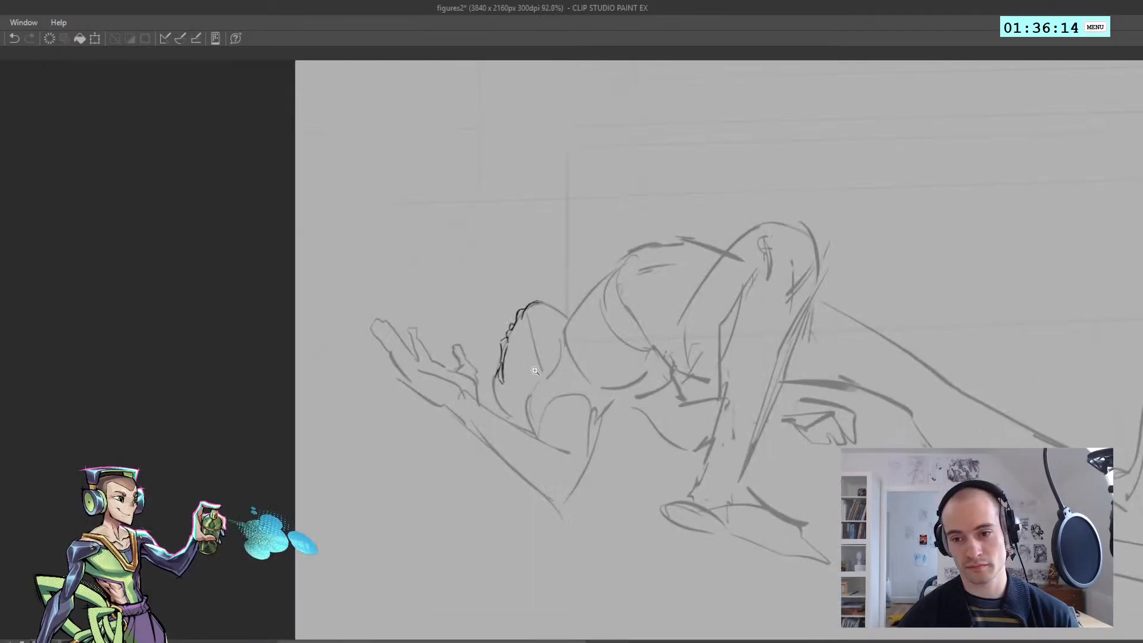
mouse_move(505, 339)
mouse_down()
mouse_move(536, 337)
mouse_move(528, 308)
mouse_move(476, 323)
mouse_move(491, 353)
mouse_move(550, 346)
mouse_move(554, 331)
mouse_move(511, 320)
mouse_move(499, 331)
mouse_move(549, 359)
mouse_move(475, 361)
mouse_move(555, 387)
mouse_move(504, 418)
mouse_move(517, 441)
mouse_move(490, 452)
mouse_move(553, 438)
mouse_move(474, 460)
mouse_move(657, 359)
mouse_up()
key(ctrl+z)
key(ctrl+z)
key(ctrl+z)
key(h)
key(h)
Scale the selected face lines down slightly and deselect them
key(ctrl+t)
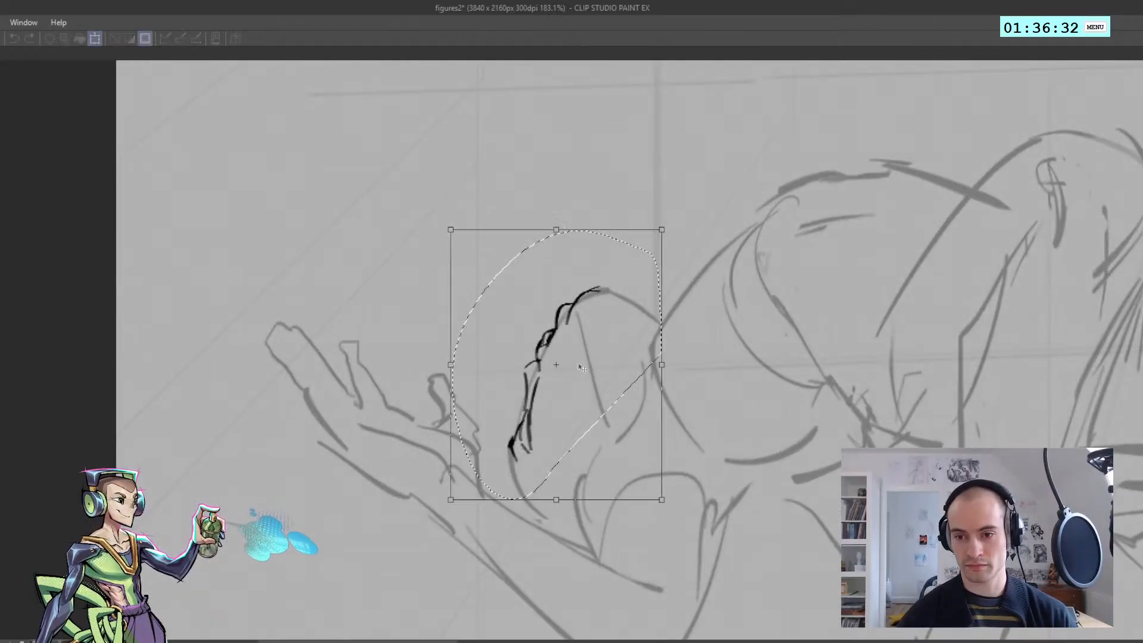
drag(451, 499, 399, 417)
key(Return)
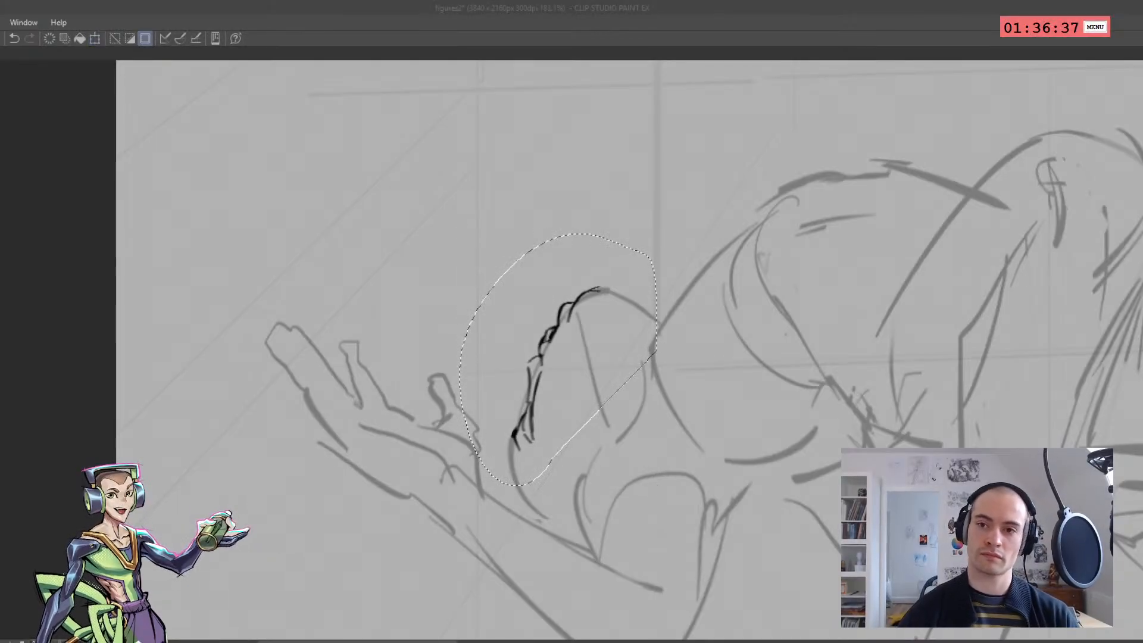
key(ctrl+t)
click(575, 344)
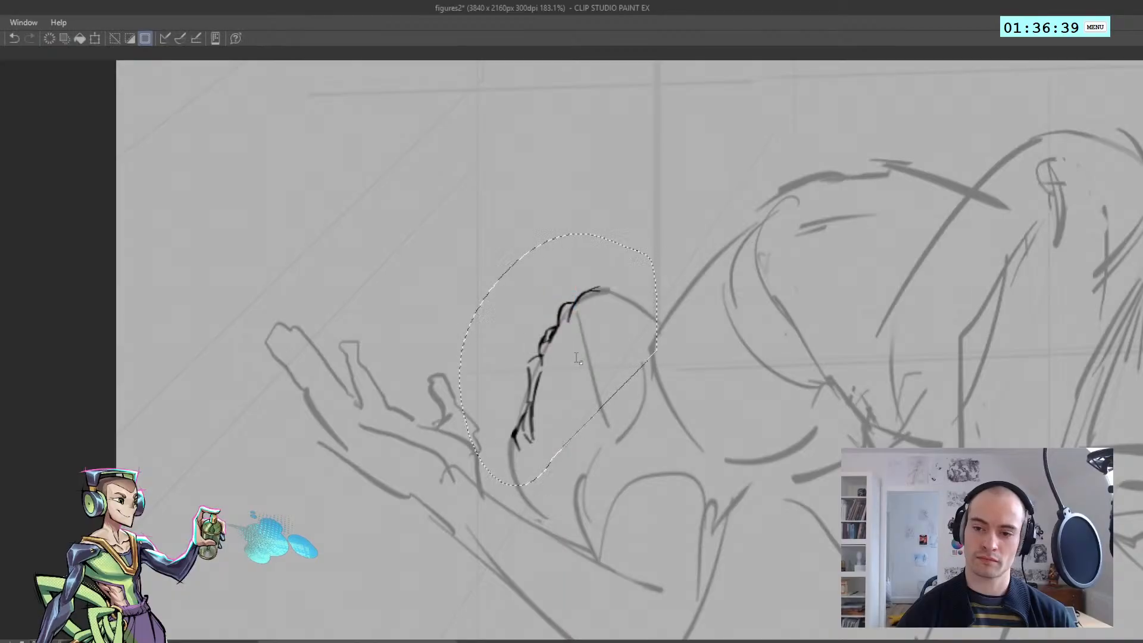
key(ctrl+d)
Check the resized face from a rotated view and touch up its eye and brow lines
key(ctrl+minus)
key(ctrl+minus)
key(asciicircum)
key(asciicircum)
key(asciicircum)
scroll(549, 318, up, 5)
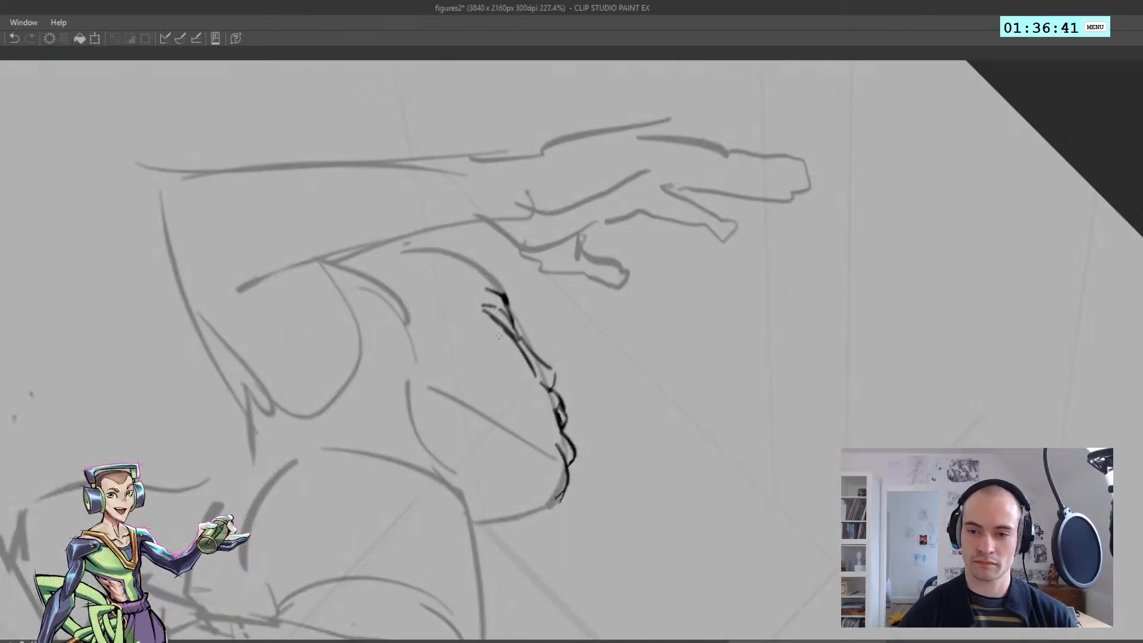
scroll(497, 316, down, 6)
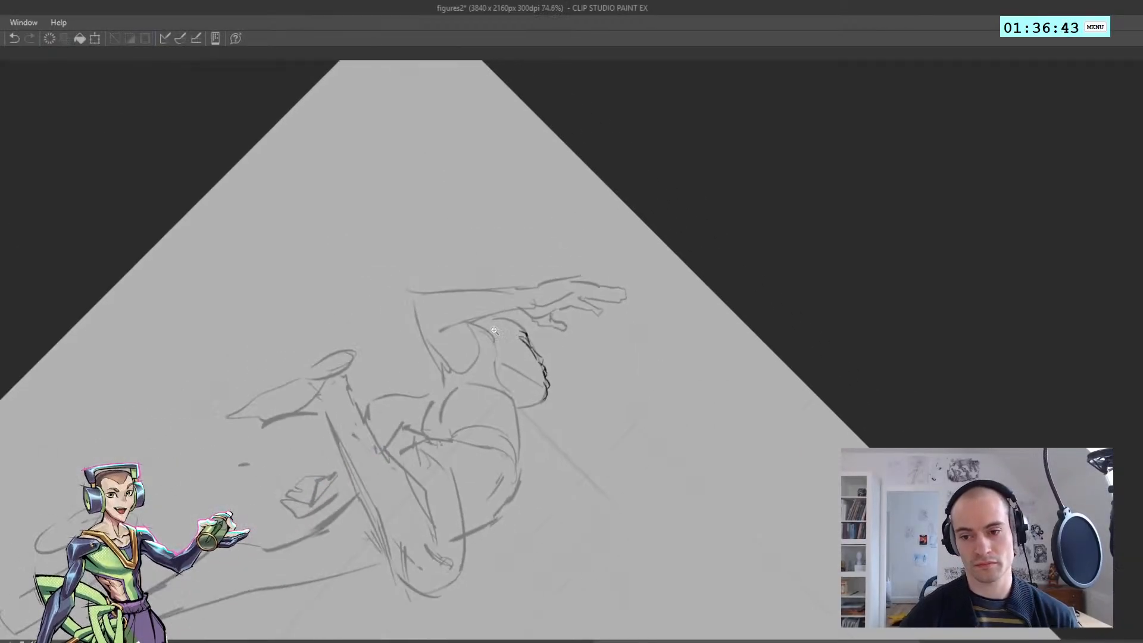
scroll(495, 312, up, 5)
mouse_move(498, 311)
mouse_down()
mouse_move(516, 287)
mouse_move(408, 297)
mouse_move(444, 421)
mouse_move(502, 471)
mouse_move(614, 411)
mouse_up()
key(ctrl+z)
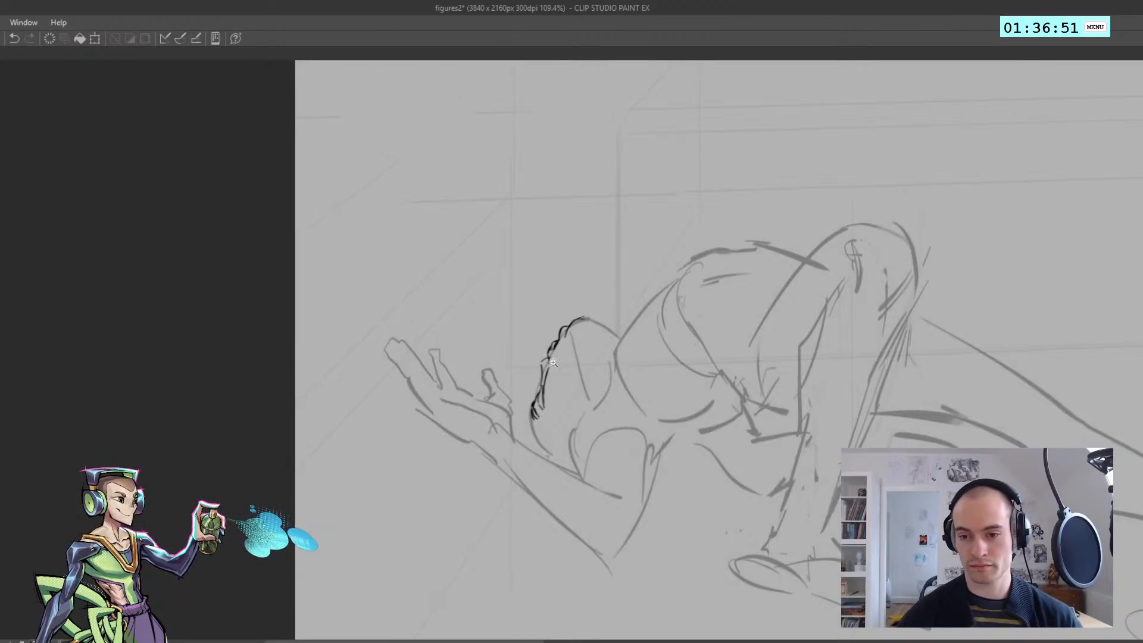
Rework the inked brow and eye strokes along the reclining figure's profile
drag(554, 364, 643, 369)
key(ctrl+z)
key(ctrl+z)
key(ctrl+z)
key(ctrl+d)
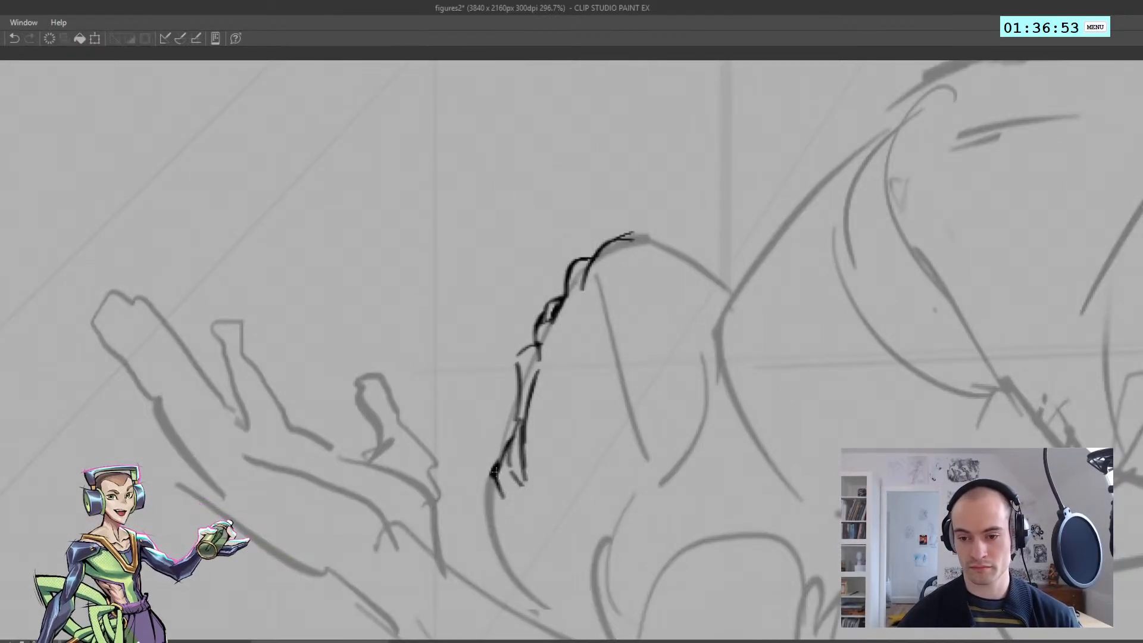
mouse_move(497, 464)
mouse_down()
mouse_move(490, 502)
mouse_move(454, 426)
mouse_up()
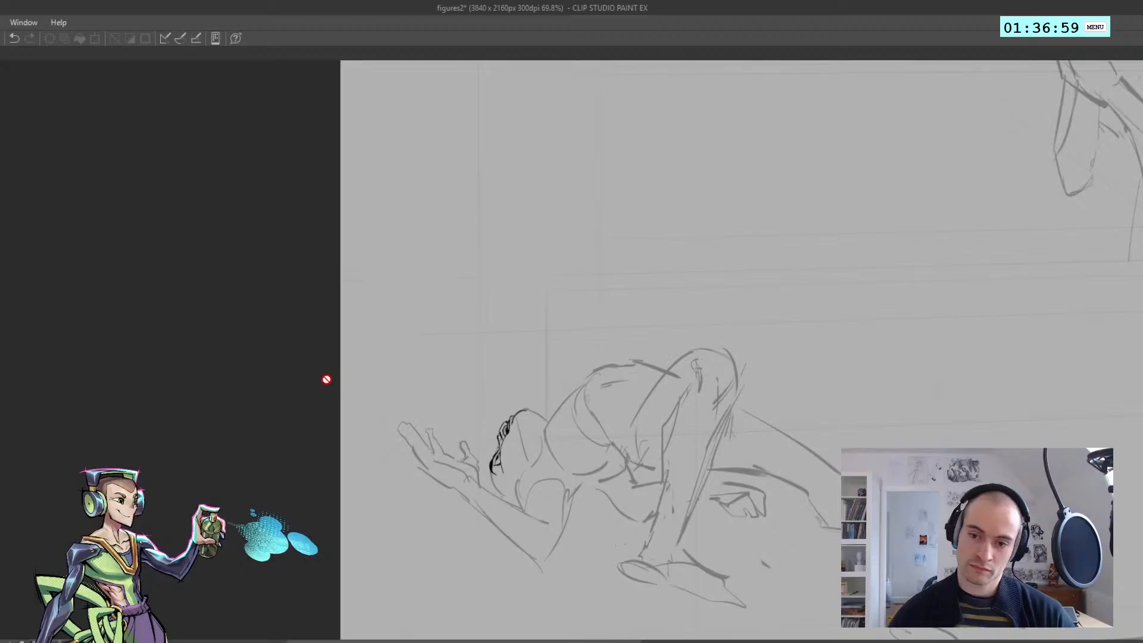
Examine the reclining figure's inked face up close and in proportion to the whole figure
scroll(472, 446, down, 4)
scroll(477, 404, up, 2)
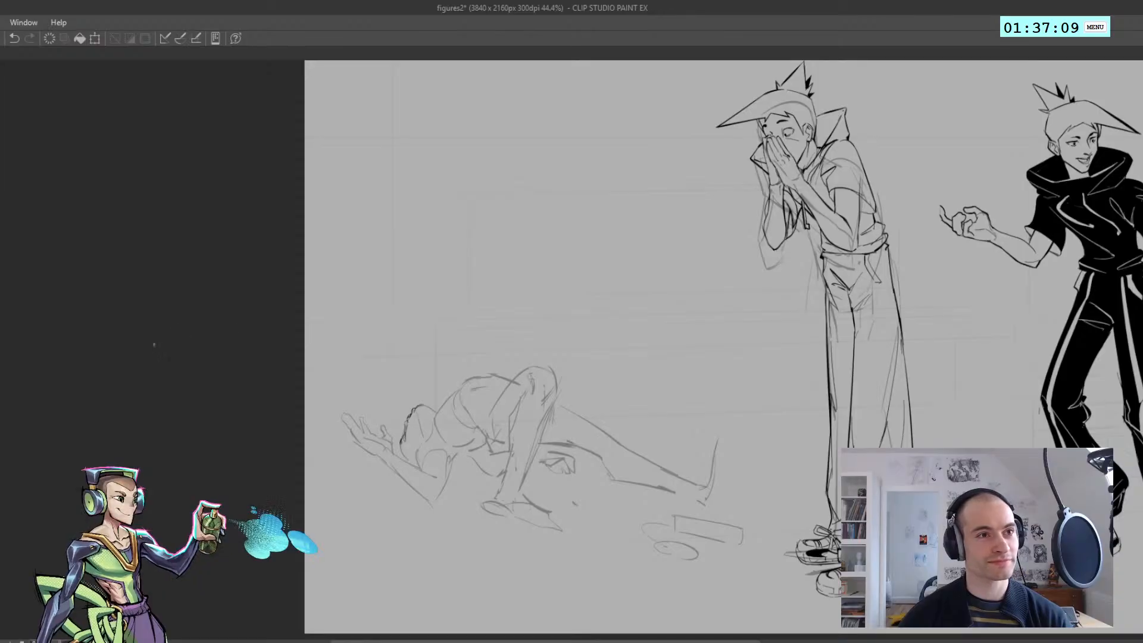
scroll(476, 464, up, 5)
scroll(398, 427, down, 6)
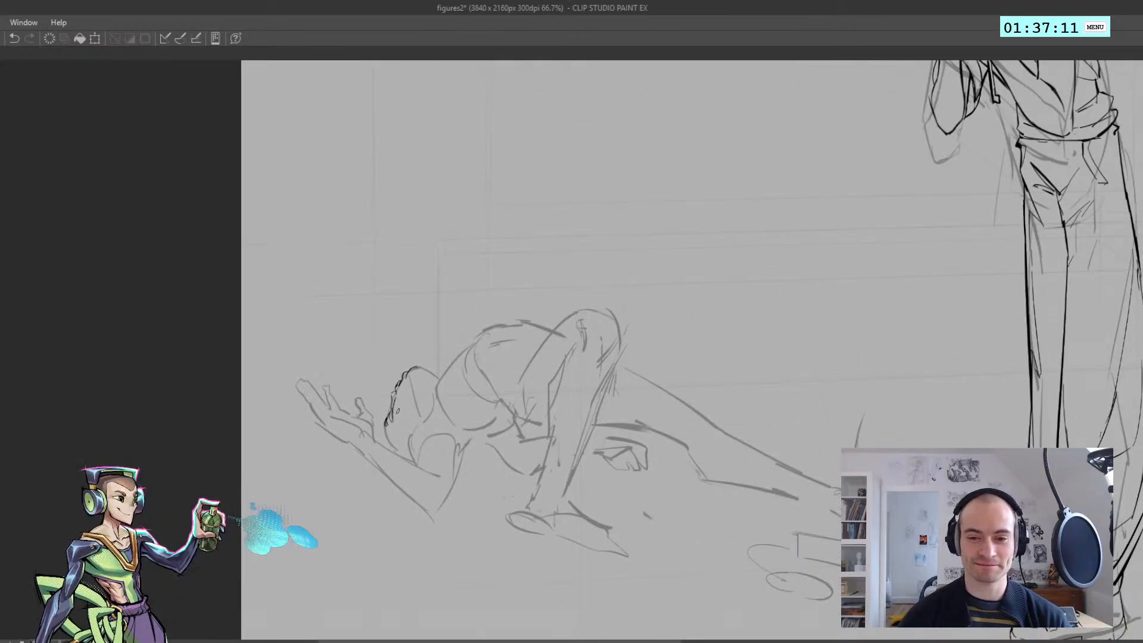
scroll(393, 417, up, 8)
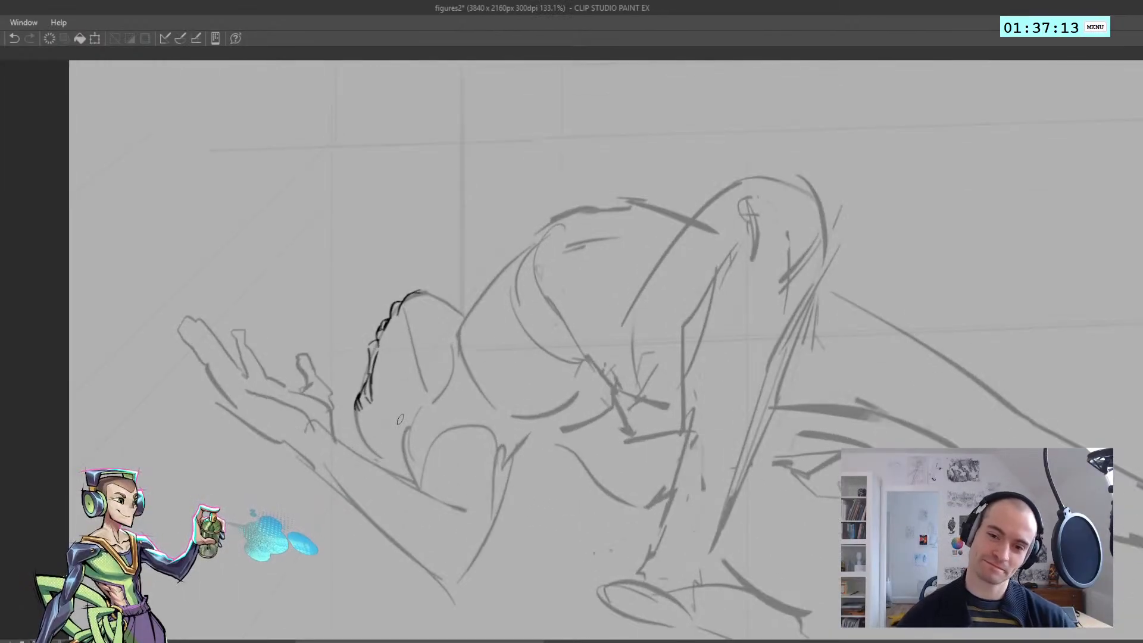
drag(373, 387, 373, 414)
key(ctrl+z)
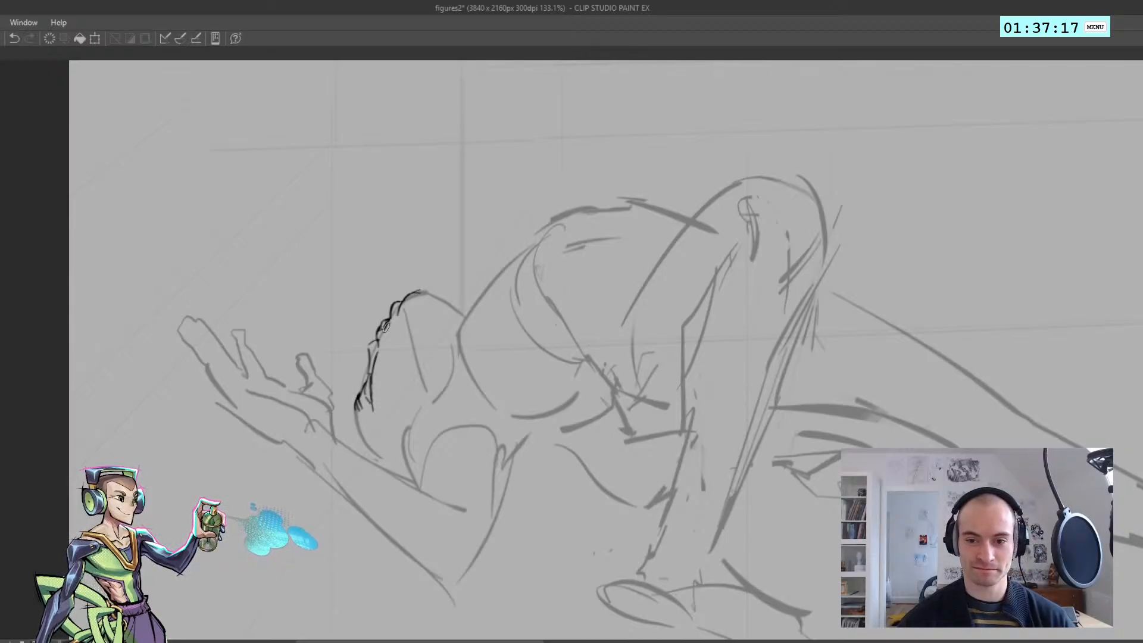
scroll(383, 347, down, 1)
scroll(382, 348, up, 2)
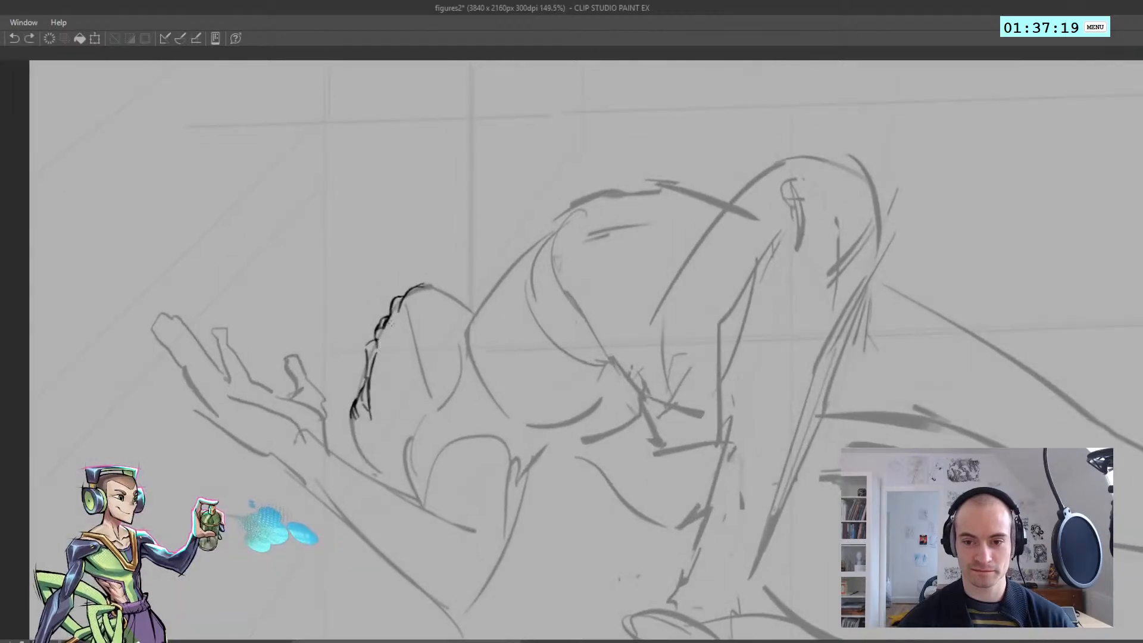
scroll(388, 323, down, 5)
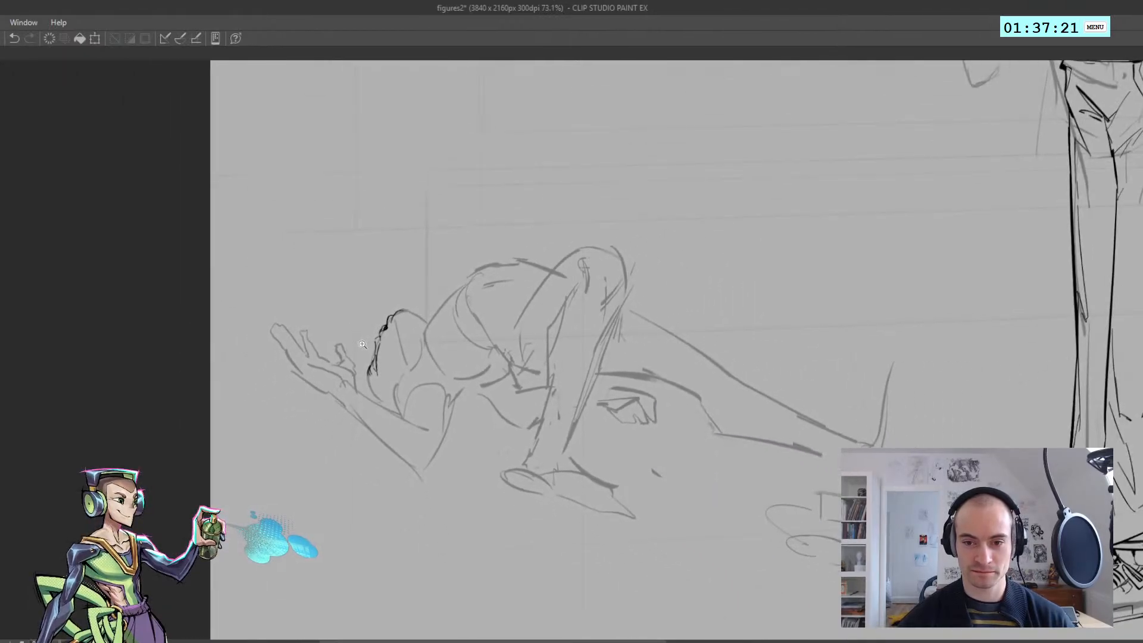
scroll(377, 348, up, 3)
scroll(378, 352, down, 4)
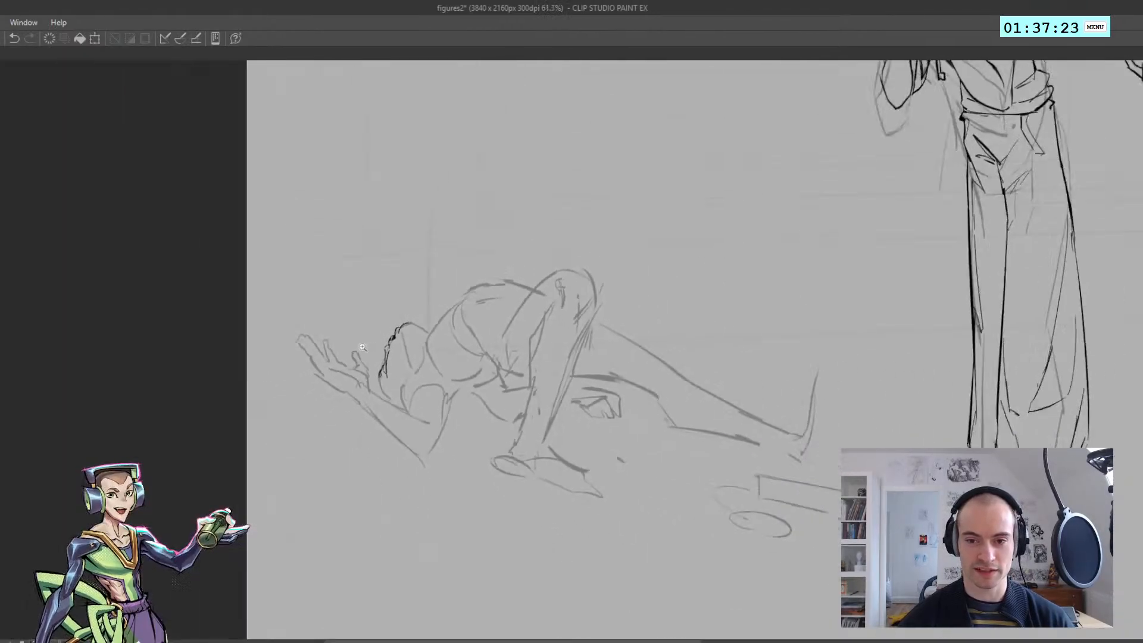
scroll(381, 369, up, 3)
scroll(382, 378, down, 5)
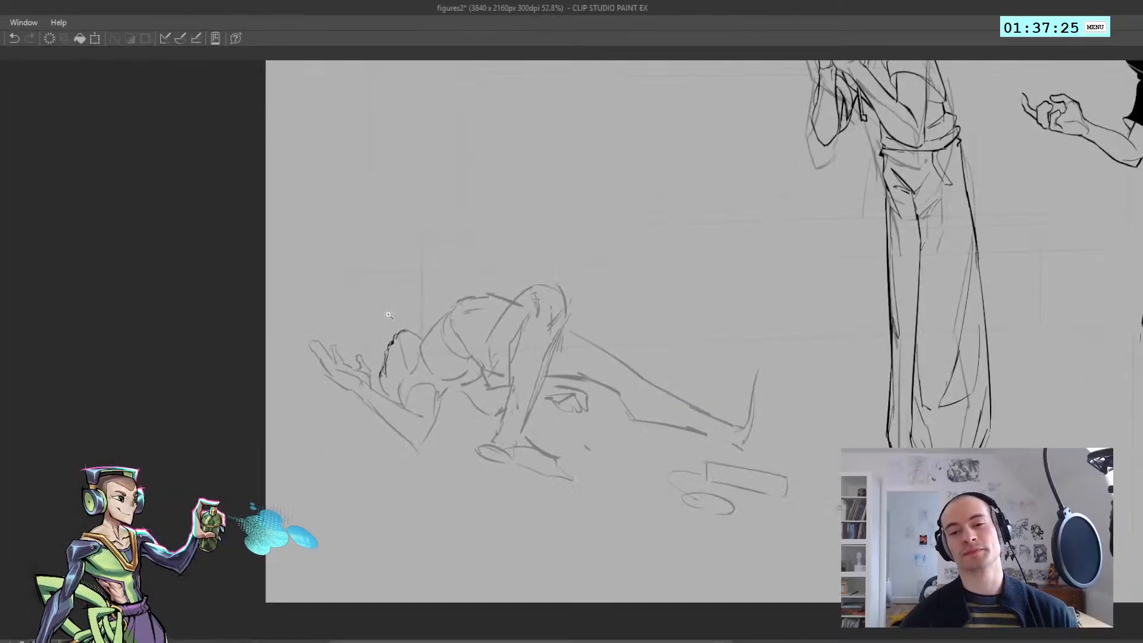
scroll(399, 357, up, 4)
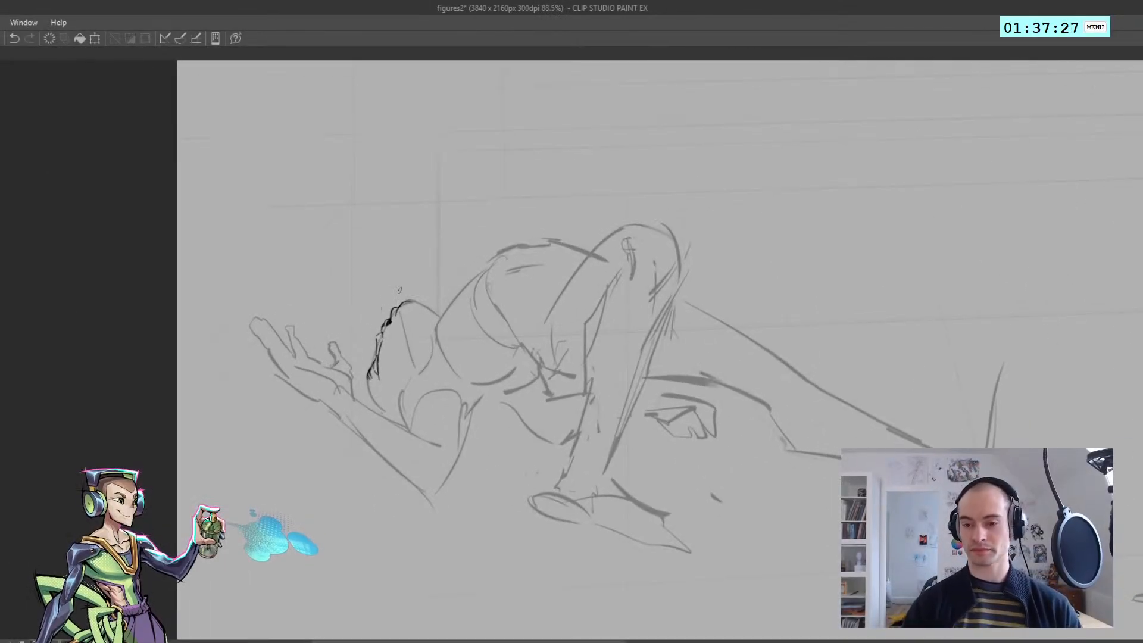
Select the inked face, scale it down slightly, rotate it a few degrees clockwise and deselect it
drag(419, 389, 465, 342)
key(ctrl+t)
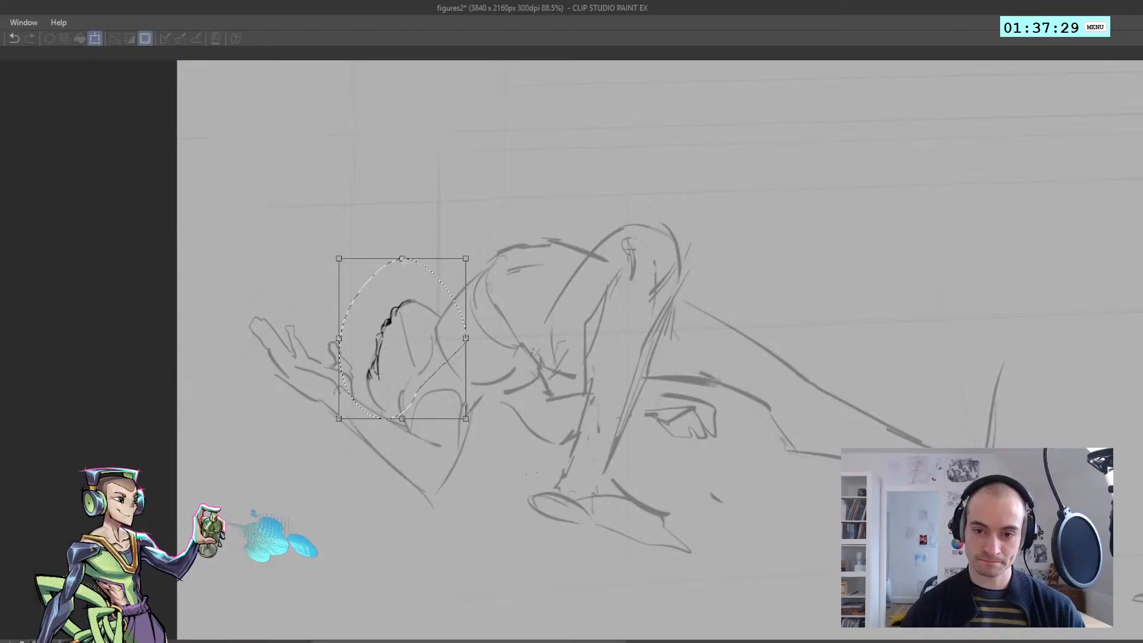
drag(403, 256, 401, 261)
drag(460, 342, 457, 341)
drag(370, 369, 373, 363)
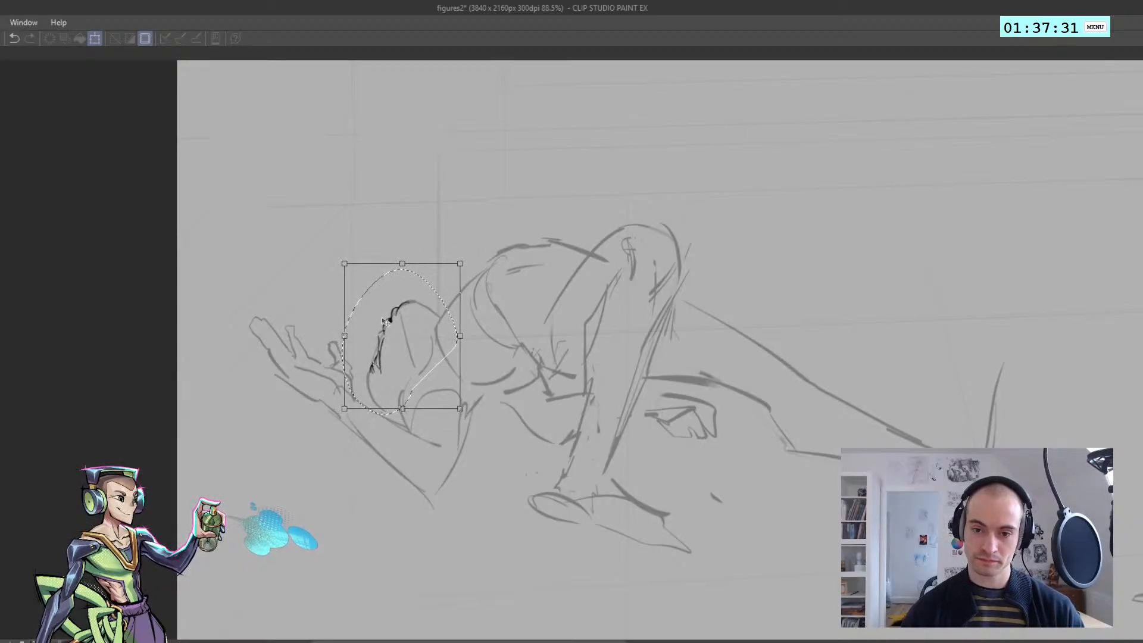
drag(333, 307, 299, 293)
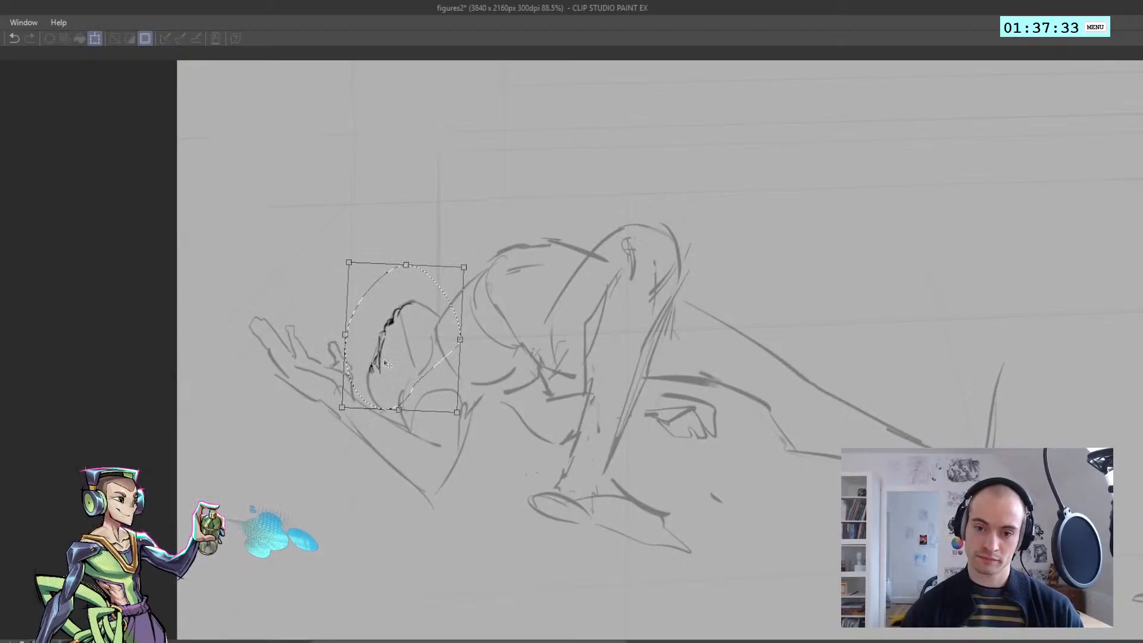
drag(387, 365, 385, 360)
key(Return)
key(ctrl+d)
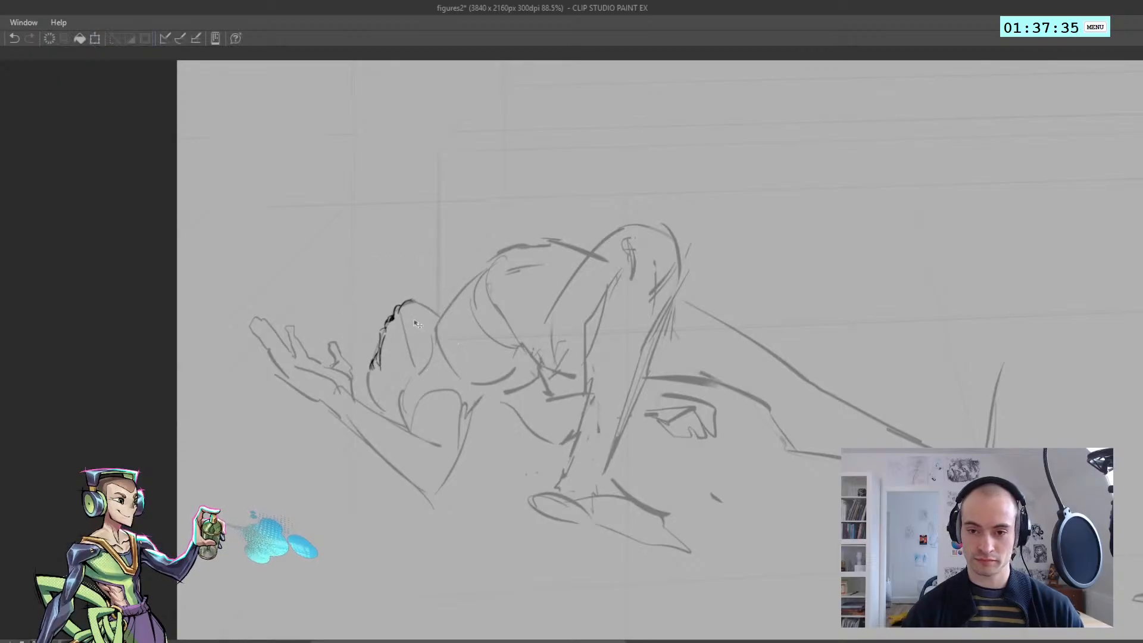
Ink a short cheek line inside the reclining figure's head, behind the mouth
key(ctrl+z)
drag(402, 316, 425, 361)
key(ctrl+z)
mouse_move(403, 304)
mouse_down()
mouse_move(443, 338)
mouse_move(440, 326)
mouse_move(363, 342)
mouse_move(426, 341)
mouse_move(413, 318)
mouse_move(427, 346)
mouse_up()
key(ctrl+z)
key(ctrl+z)
key(ctrl+z)
key(ctrl+z)
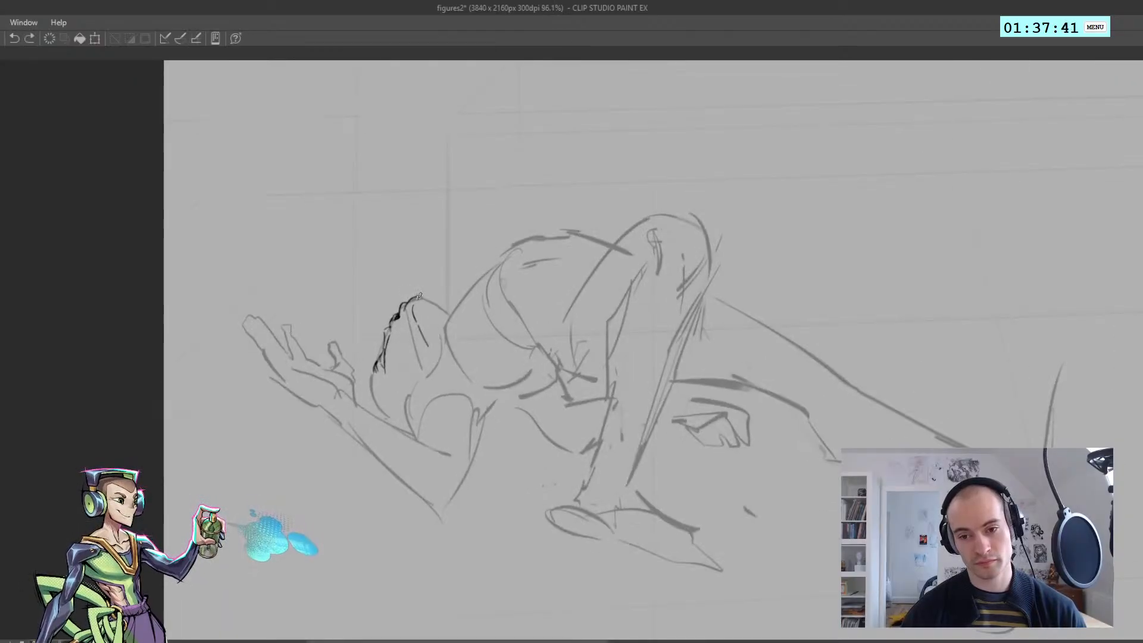
Ink the jaw contour back from the chin and strengthen the eye and lip lines
mouse_move(434, 307)
mouse_down()
mouse_move(448, 315)
mouse_move(393, 316)
mouse_up()
mouse_move(481, 254)
mouse_down()
mouse_move(415, 302)
mouse_move(480, 254)
mouse_move(738, 318)
mouse_up()
scroll(636, 269, up, 3)
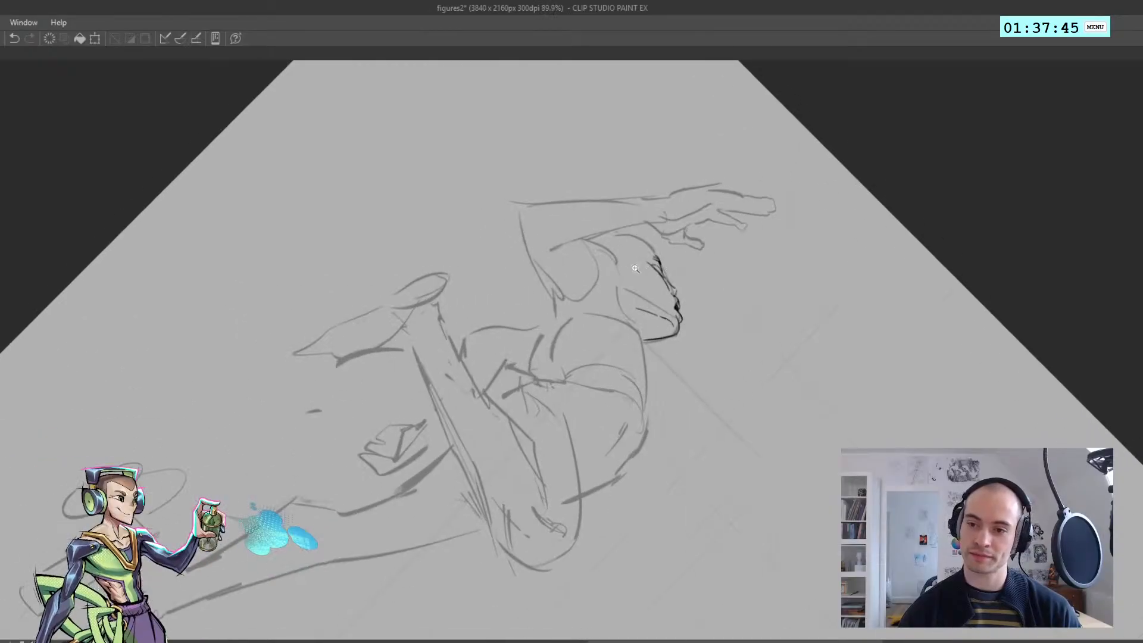
drag(623, 267, 343, 359)
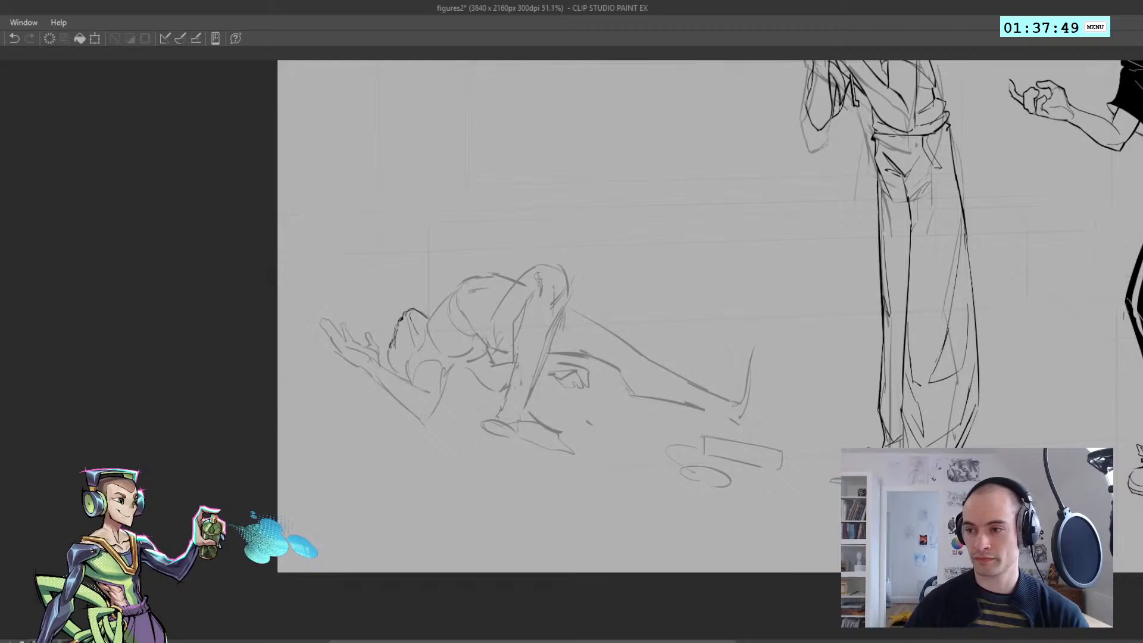
drag(377, 332, 447, 333)
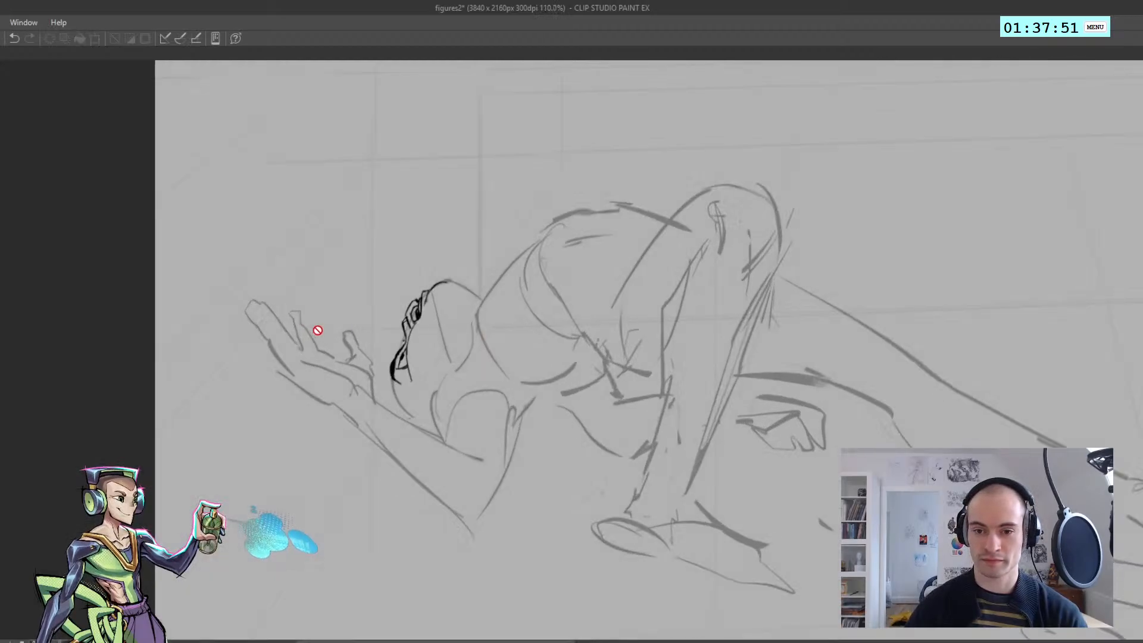
drag(334, 326, 250, 334)
drag(666, 271, 797, 305)
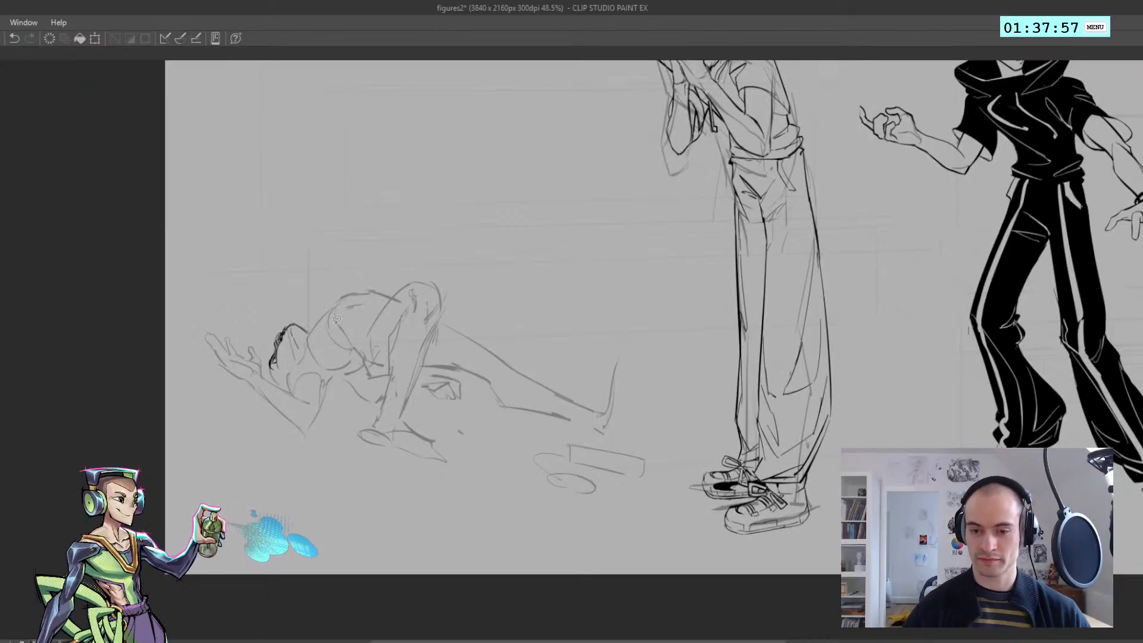
mouse_move(337, 319)
mouse_down()
mouse_move(205, 348)
mouse_move(340, 305)
mouse_up()
key(ctrl+d)
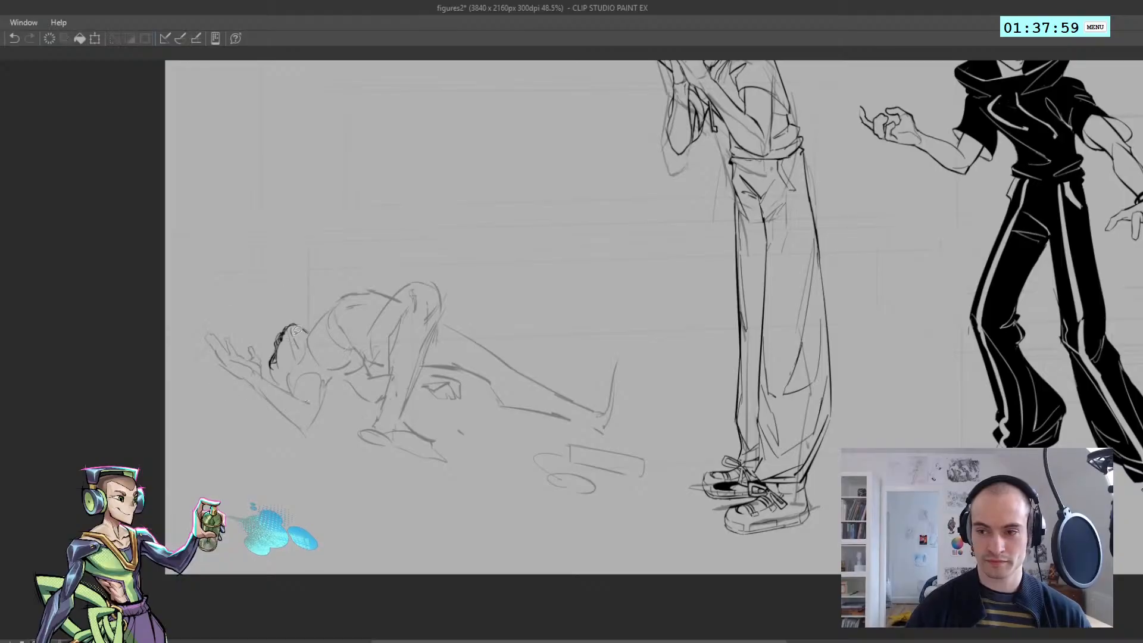
scroll(277, 362, up, 3)
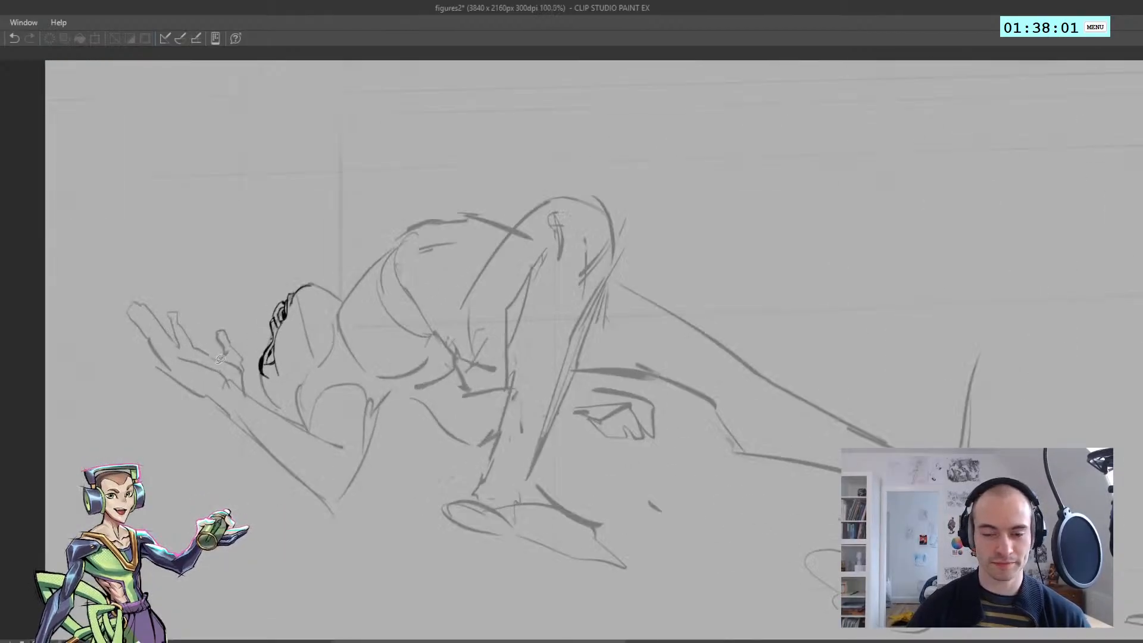
Examine the reclining figure's proportions against the two standing figures and the whole composition
scroll(302, 388, down, 2)
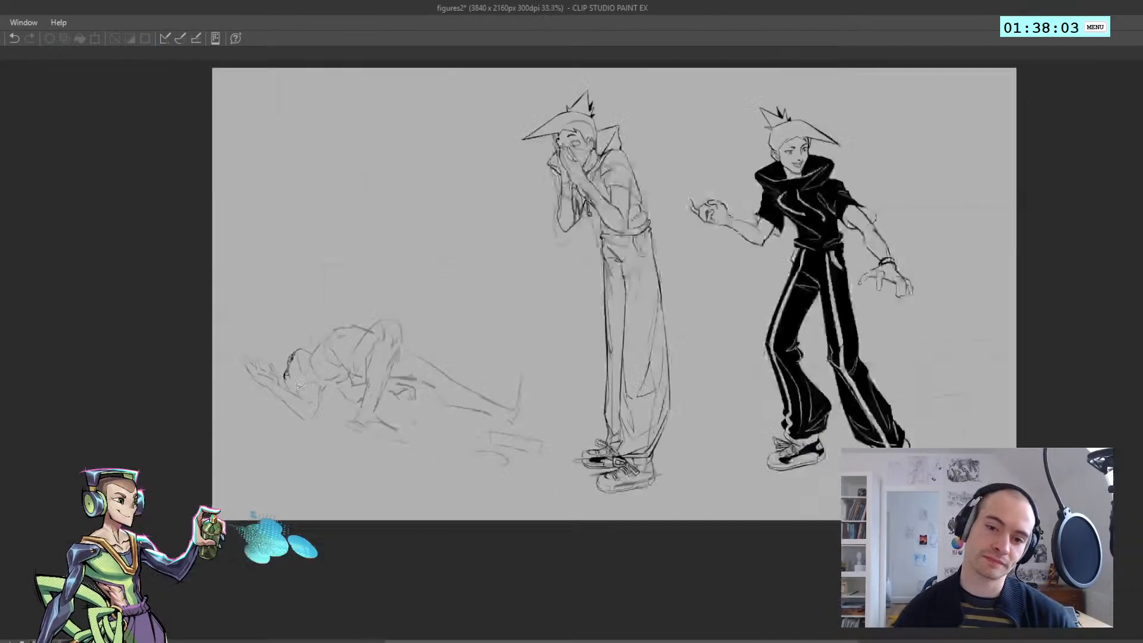
scroll(300, 387, up, 2)
scroll(300, 386, down, 2)
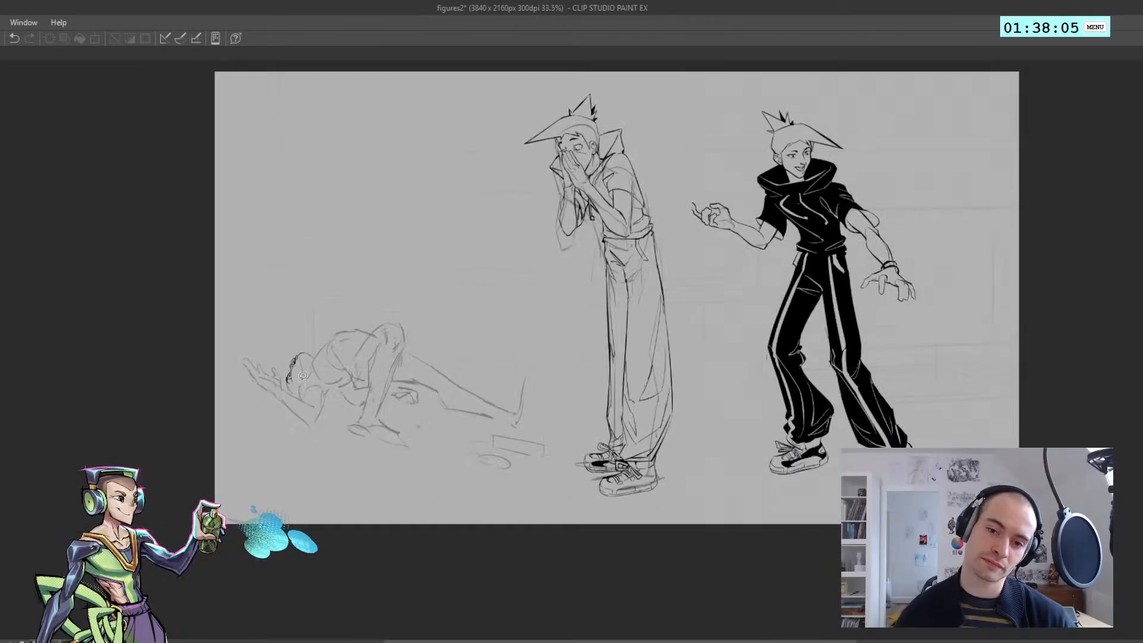
scroll(391, 360, up, 2)
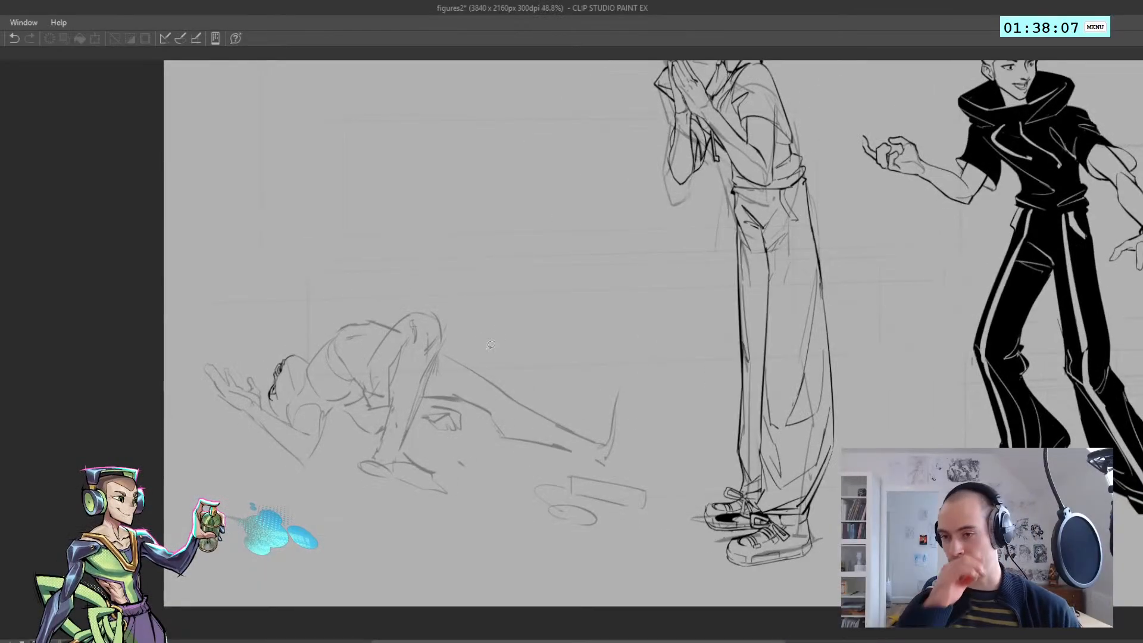
scroll(397, 362, down, 1)
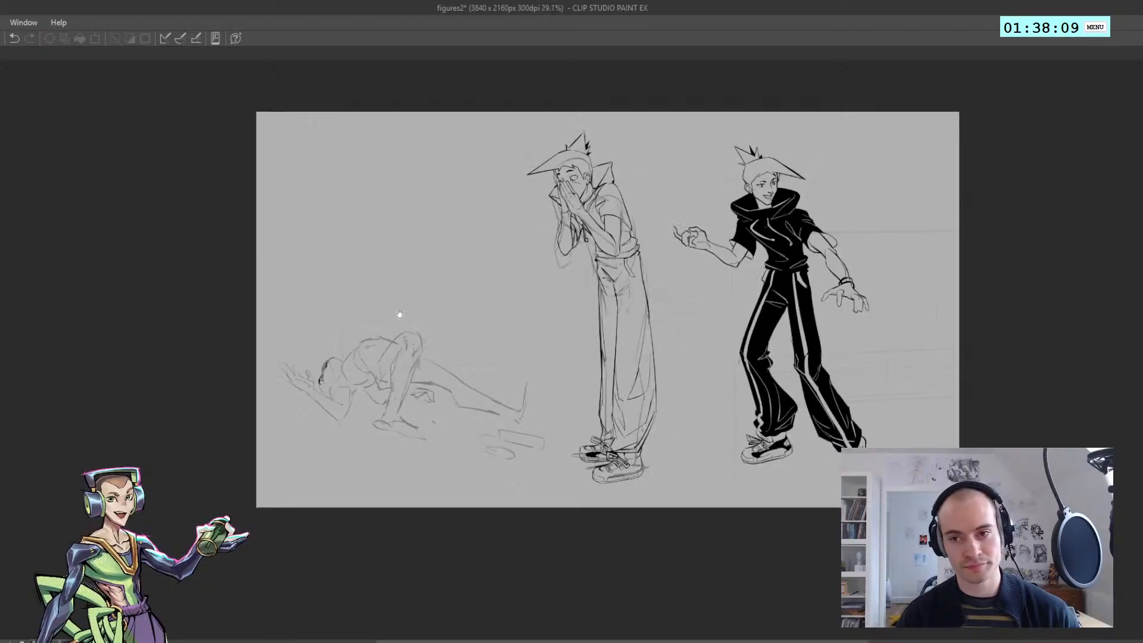
scroll(398, 319, up, 4)
drag(364, 319, 352, 322)
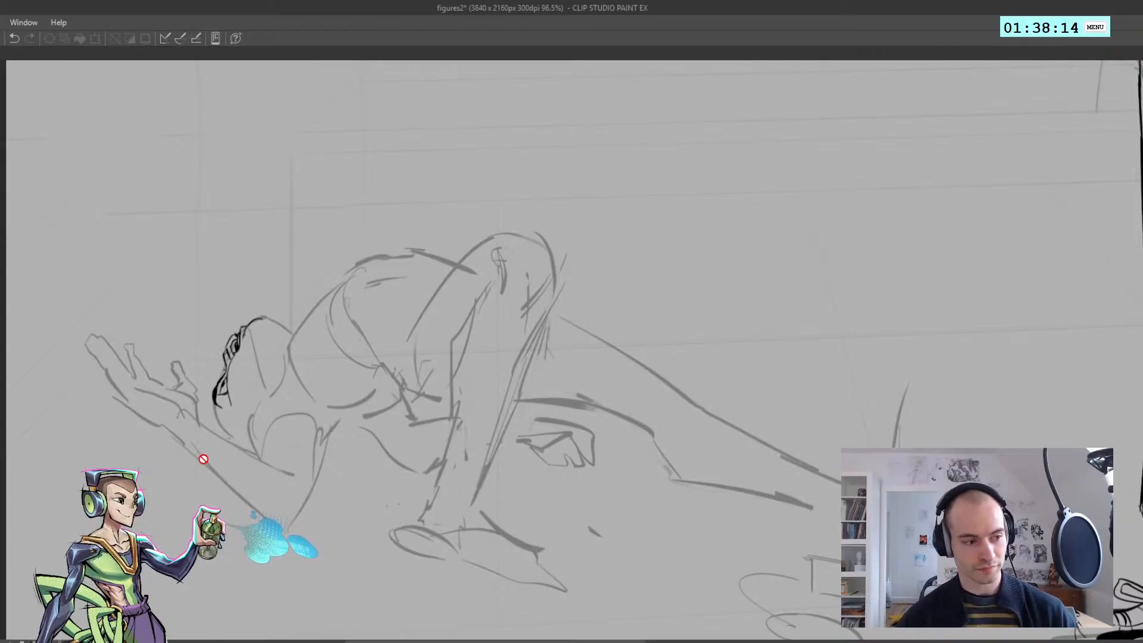
Ink the curved wrist line below the reclining figure's raised hand
scroll(166, 434, up, 2)
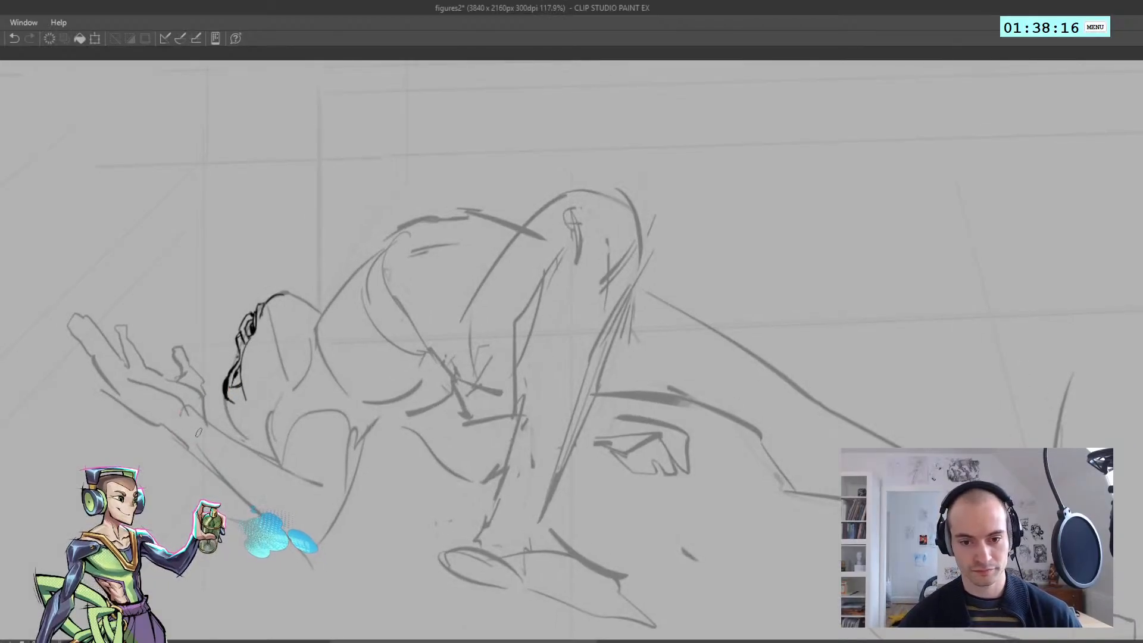
drag(202, 417, 188, 445)
key(h)
drag(273, 392, 71, 326)
key(ctrl+z)
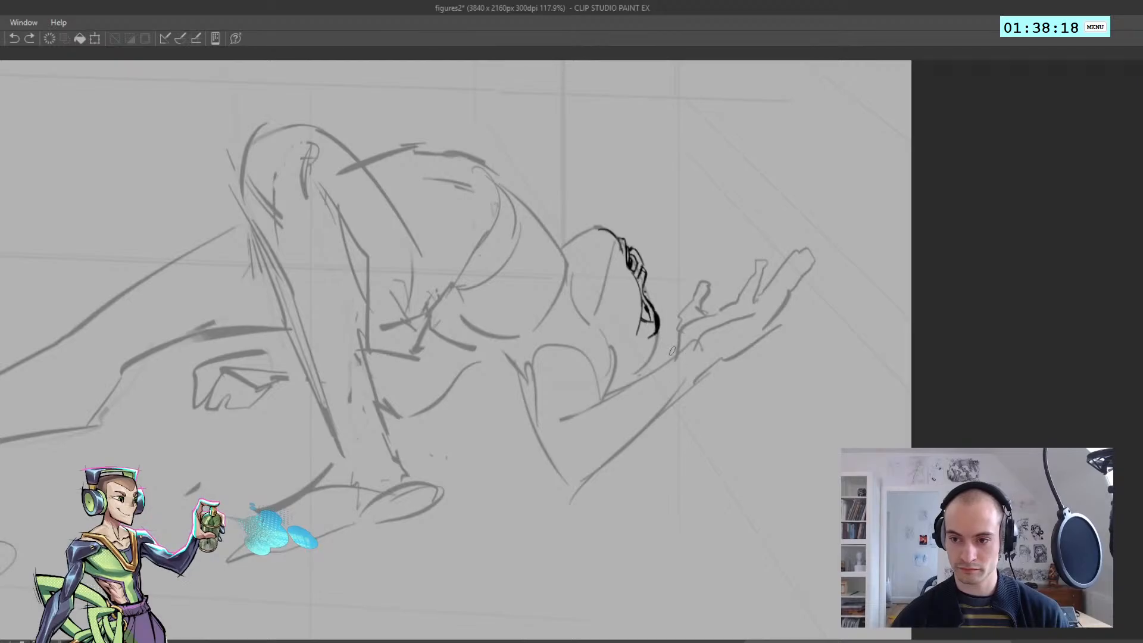
mouse_move(678, 348)
mouse_down()
mouse_move(715, 368)
mouse_move(560, 381)
mouse_move(426, 337)
mouse_up()
key(ctrl+z)
key(h)
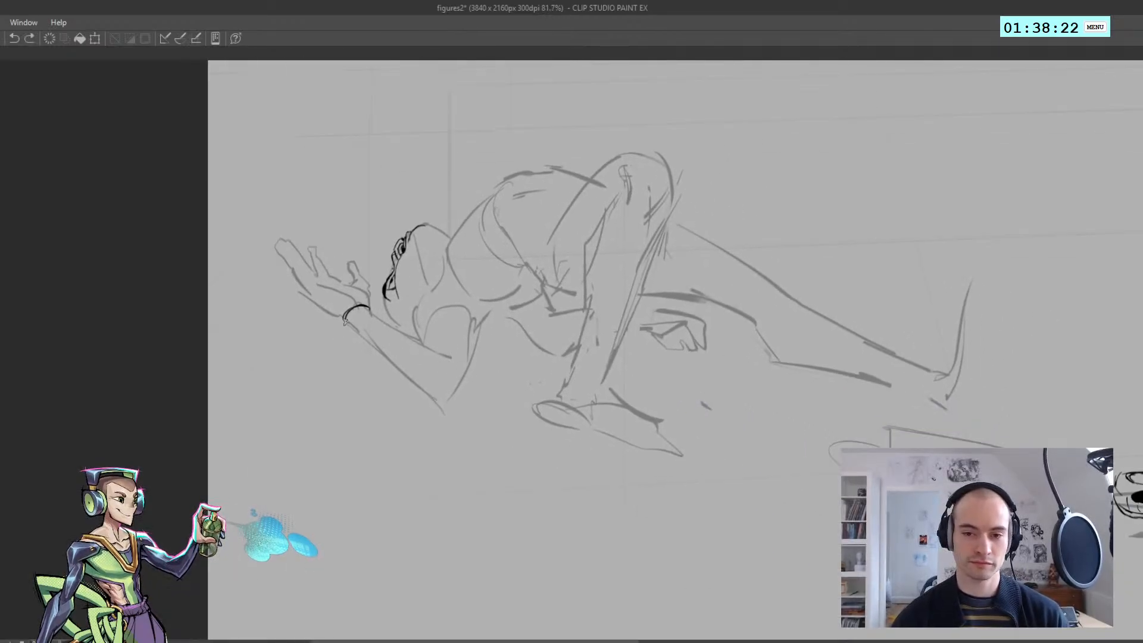
Ink the upper edge of the forearm from the wrist to the elbow crease, redoing strokes that miss
mouse_move(346, 318)
mouse_down()
mouse_move(369, 343)
mouse_move(385, 322)
mouse_up()
key(ctrl+z)
key(ctrl+z)
mouse_move(385, 322)
mouse_down()
mouse_move(414, 325)
mouse_move(405, 317)
mouse_move(426, 346)
mouse_move(443, 342)
mouse_move(433, 351)
mouse_move(442, 333)
mouse_move(467, 365)
mouse_move(413, 321)
mouse_move(436, 343)
mouse_up()
key(ctrl+z)
Ink the underside of the forearm from the wrist to the elbow point, redoing strokes as needed
key(ctrl+z)
key(ctrl+z)
drag(390, 293, 419, 343)
mouse_move(419, 343)
mouse_down()
mouse_move(476, 374)
mouse_move(451, 359)
mouse_move(478, 394)
mouse_move(493, 385)
mouse_up()
key(ctrl+z)
key(ctrl+z)
key(ctrl+z)
key(h)
mouse_move(584, 365)
mouse_down()
mouse_move(561, 361)
mouse_move(581, 381)
mouse_move(547, 352)
mouse_up()
key(ctrl+z)
key(ctrl+z)
key(ctrl+z)
Ink the upper arm's outer contour up from the elbow and a short line over its top edge
key(ctrl+z)
key(ctrl+z)
key(ctrl+z)
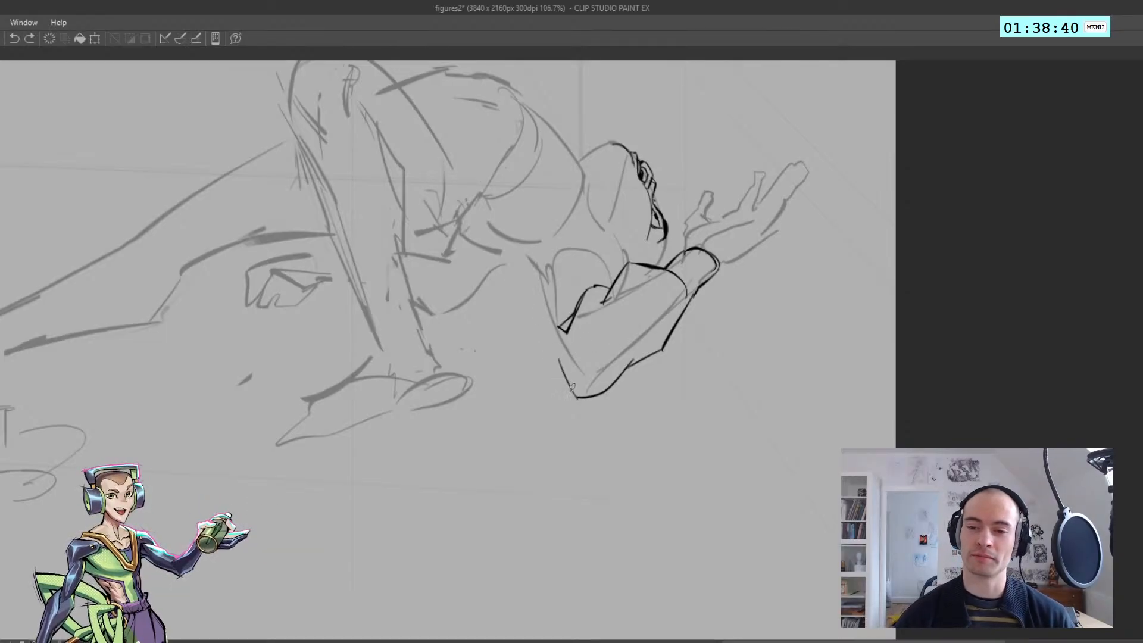
mouse_move(576, 394)
mouse_down()
mouse_move(543, 284)
mouse_move(521, 287)
mouse_move(518, 239)
mouse_move(543, 238)
mouse_move(499, 251)
mouse_move(540, 242)
mouse_up()
key(h)
key(ctrl+z)
key(ctrl+z)
key(ctrl+z)
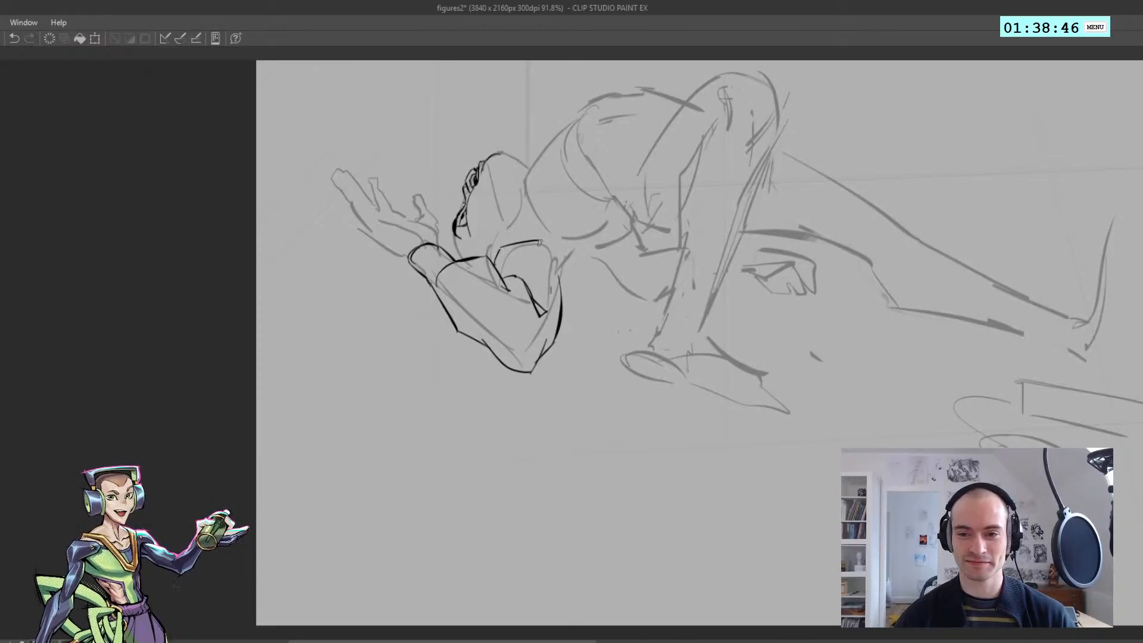
key(h)
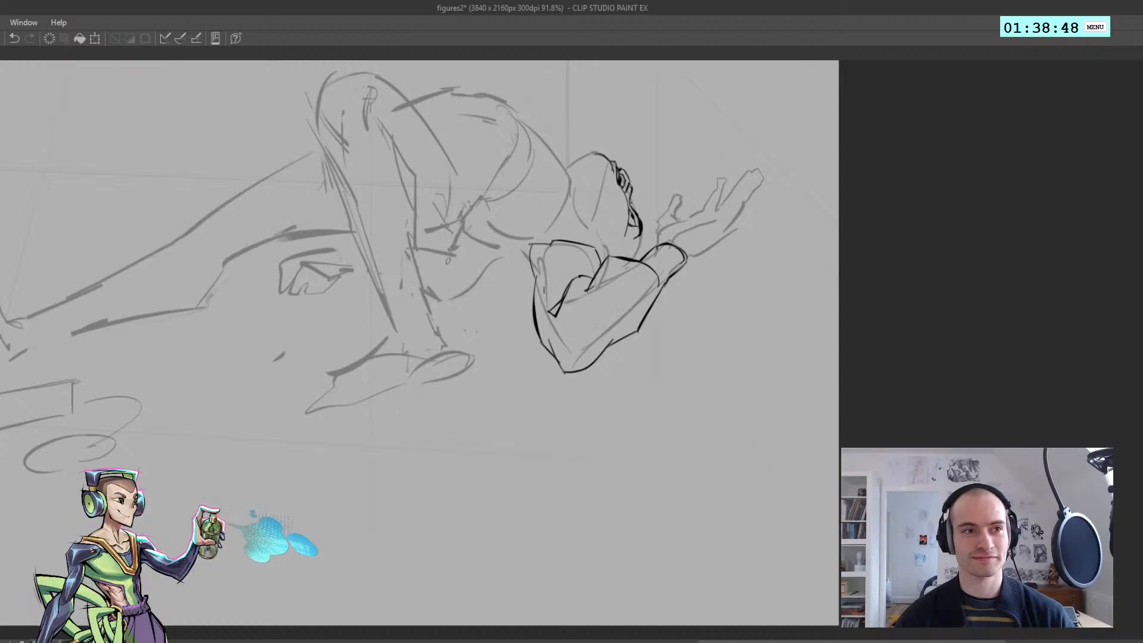
Redraw the rounded shoulder end of the upper arm and ink a short line rising from it into the torso
key(ctrl+z)
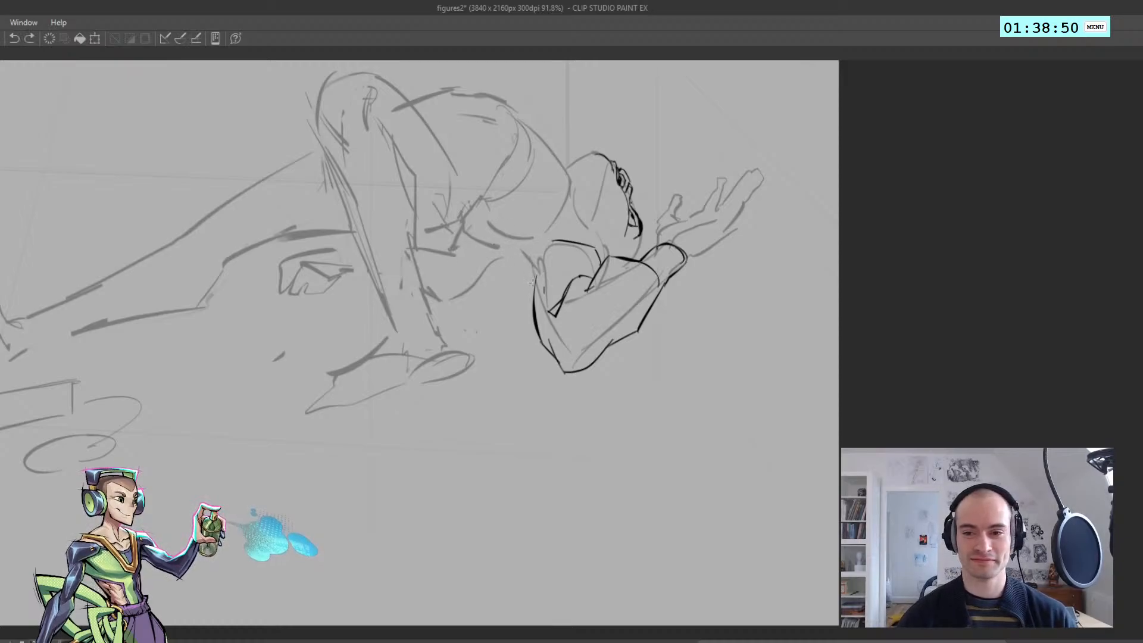
key(ctrl+z)
mouse_move(535, 288)
mouse_down()
mouse_move(525, 238)
mouse_move(597, 254)
mouse_move(516, 213)
mouse_move(536, 243)
mouse_move(547, 228)
mouse_move(539, 185)
mouse_up()
key(ctrl+z)
key(ctrl+z)
key(ctrl+z)
key(h)
key(h)
key(ctrl+z)
drag(549, 231, 556, 278)
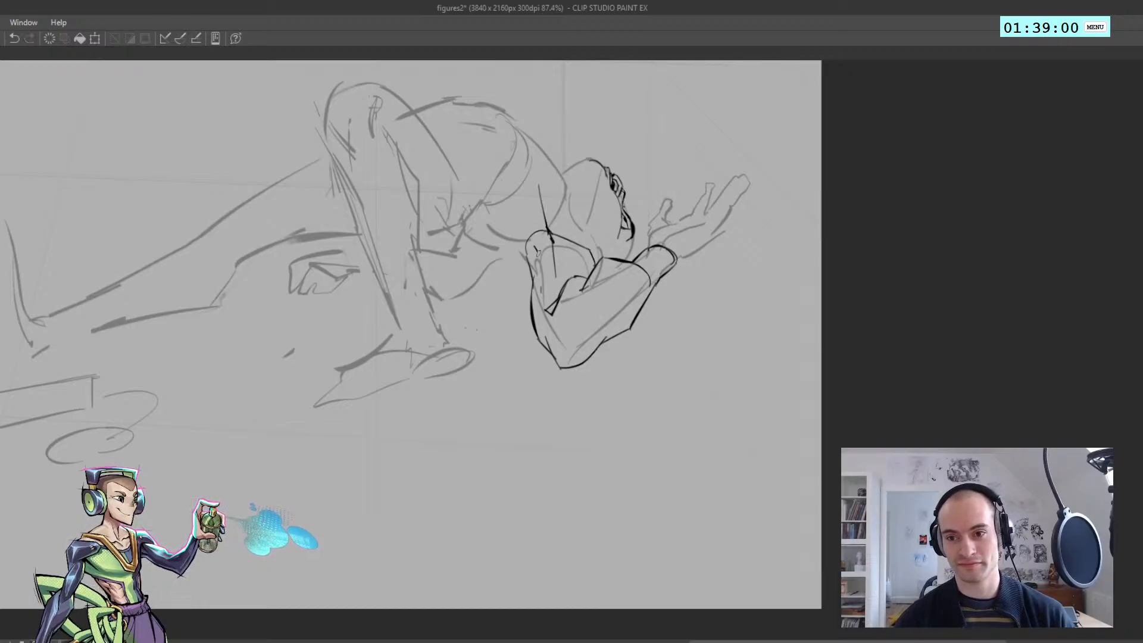
Ink a straight line from the base of the head down to the upper arm, beside the shoulder
drag(533, 239, 538, 285)
key(h)
key(ctrl+z)
mouse_move(562, 243)
mouse_down()
mouse_move(558, 279)
mouse_move(537, 258)
mouse_up()
key(h)
scroll(554, 250, up, 1)
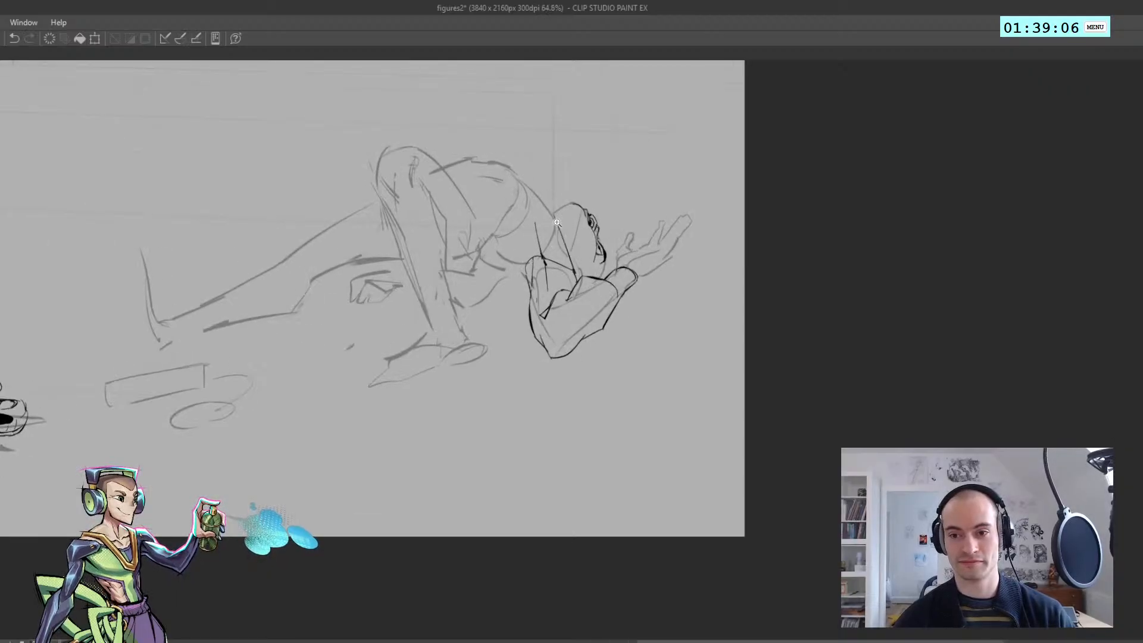
key(h)
scroll(526, 195, down, 2)
scroll(527, 195, up, 1)
key(h)
scroll(526, 195, up, 2)
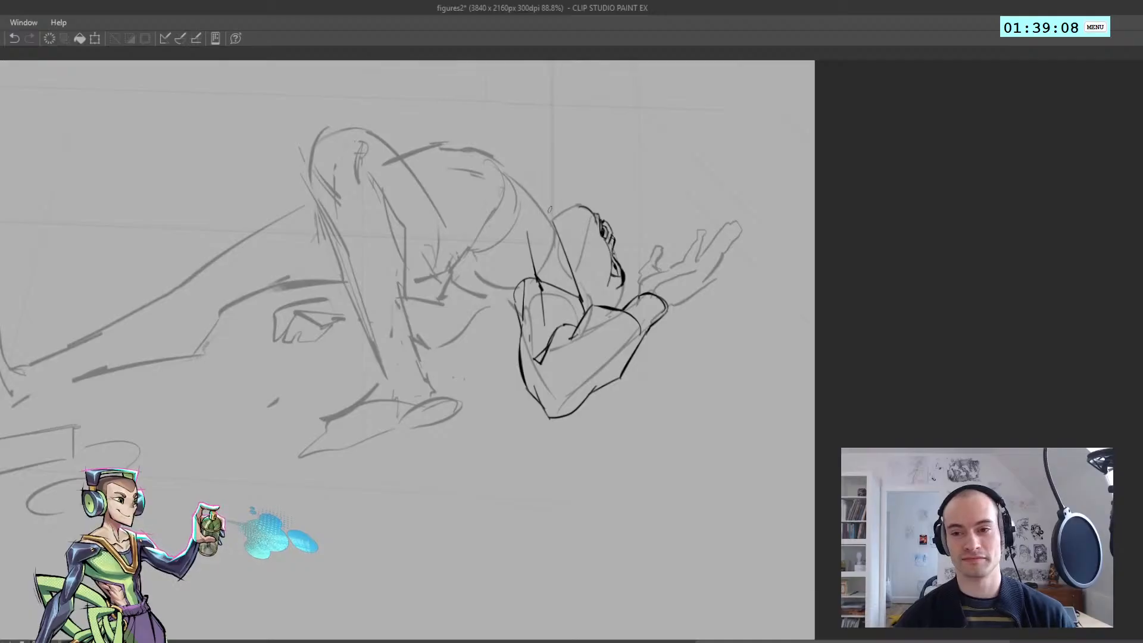
Ink the upper back contour running past the head down to the upper arm
mouse_move(530, 192)
mouse_down()
mouse_move(576, 277)
mouse_move(566, 226)
mouse_move(590, 313)
mouse_up()
key(ctrl+z)
drag(583, 313, 480, 225)
key(h)
drag(540, 280, 589, 268)
key(h)
Ink the inner chest line running from the upper back down toward the shoulder
mouse_move(510, 267)
mouse_down()
mouse_move(510, 253)
mouse_move(582, 275)
mouse_move(563, 224)
mouse_up()
key(h)
key(ctrl+z)
key(h)
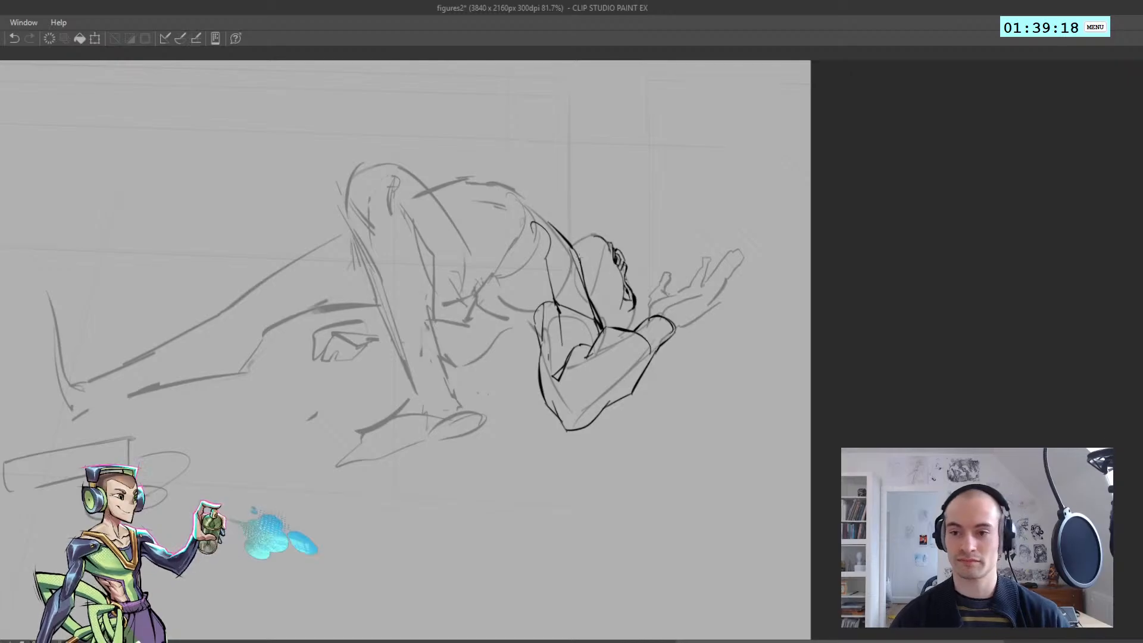
key(ctrl+z)
mouse_move(549, 270)
mouse_down()
mouse_move(539, 225)
mouse_move(606, 283)
mouse_up()
key(h)
key(h)
Ink the lower edge of the ribcage toward the waist and remove the stray arc above it
drag(511, 224, 519, 206)
click(509, 224)
key(ctrl+z)
mouse_move(475, 190)
mouse_down()
mouse_move(499, 193)
mouse_move(519, 226)
mouse_up()
drag(521, 208, 505, 252)
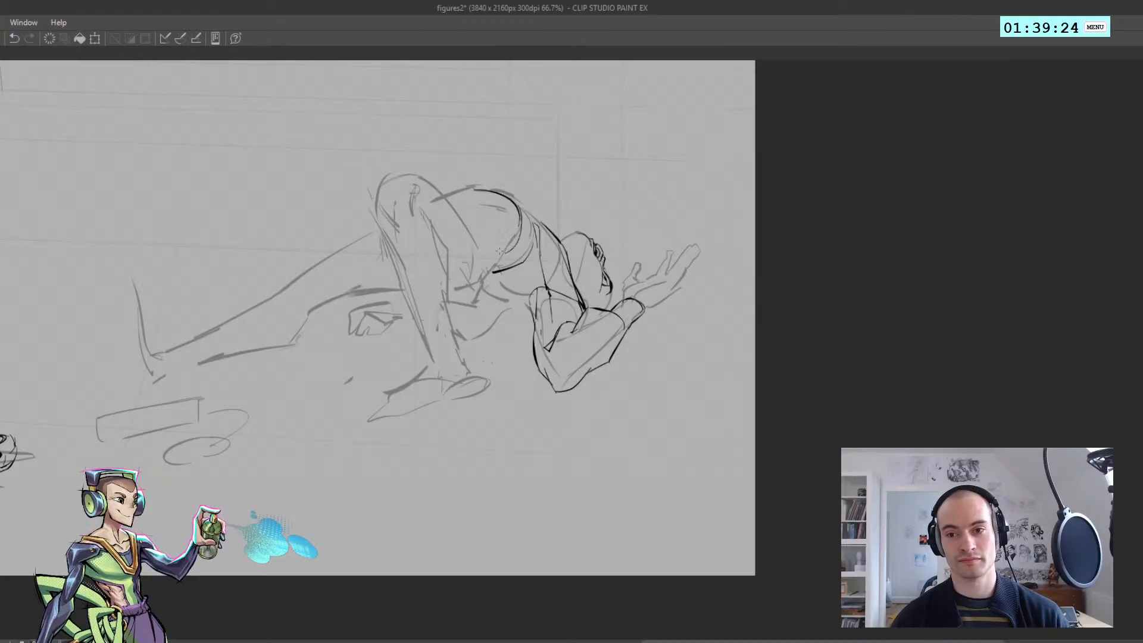
key(h)
key(ctrl+z)
drag(576, 218, 592, 254)
key(ctrl+z)
key(ctrl+z)
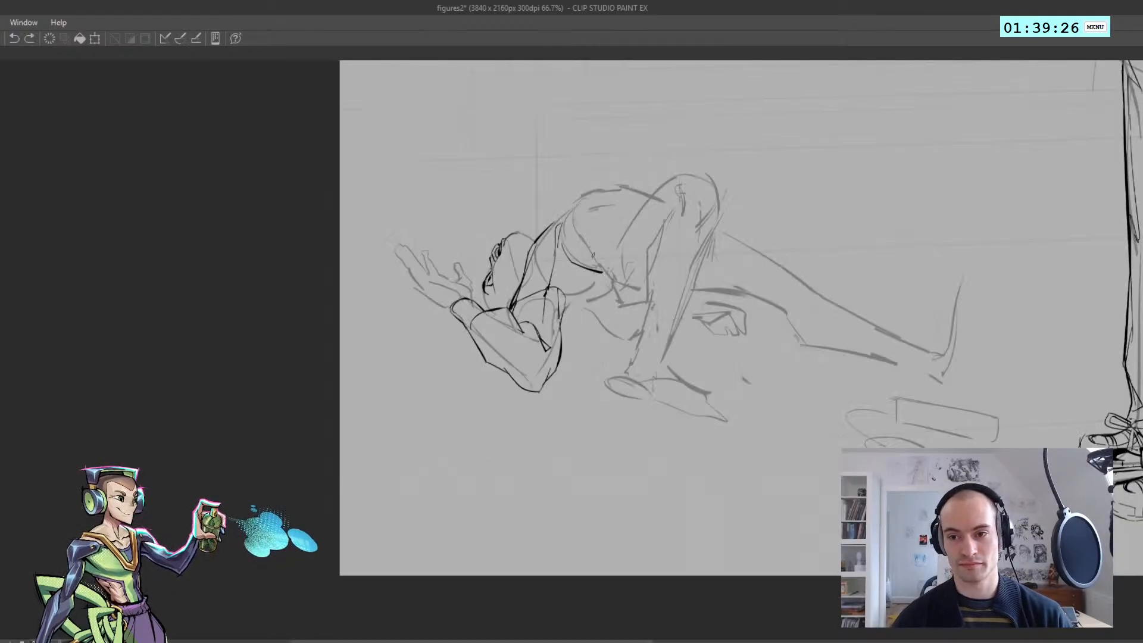
Try to ink the upper contour of the ribcage and torso
drag(584, 203, 599, 255)
key(ctrl+z)
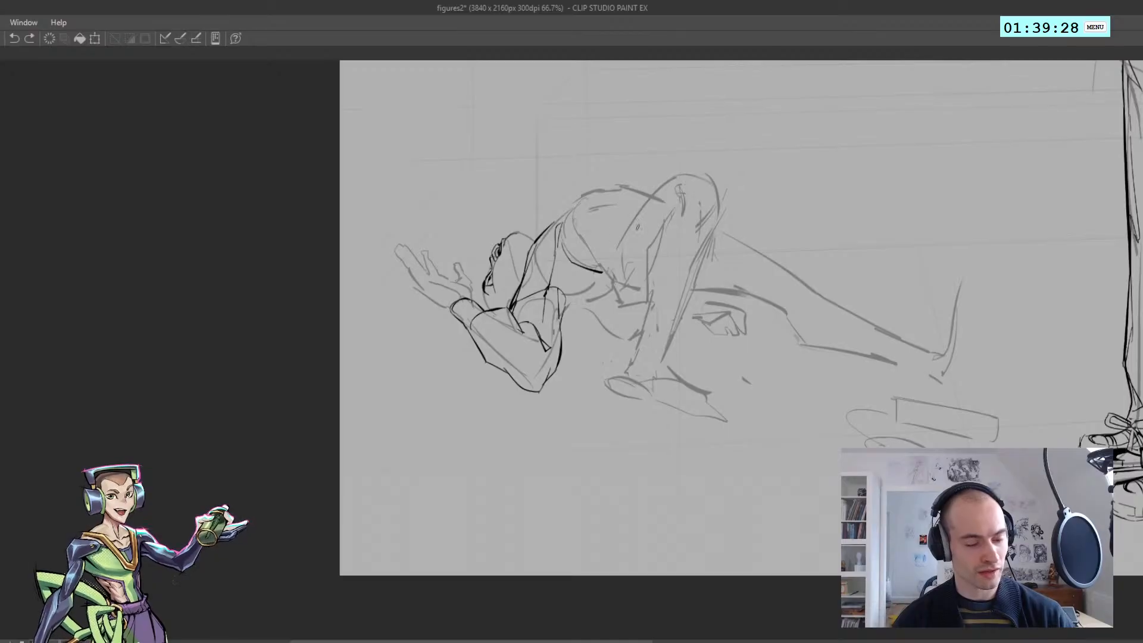
drag(605, 206, 626, 191)
key(h)
key(ctrl+z)
drag(460, 192, 503, 205)
mouse_move(502, 212)
mouse_down()
mouse_move(507, 251)
mouse_move(489, 226)
mouse_up()
key(ctrl+z)
key(h)
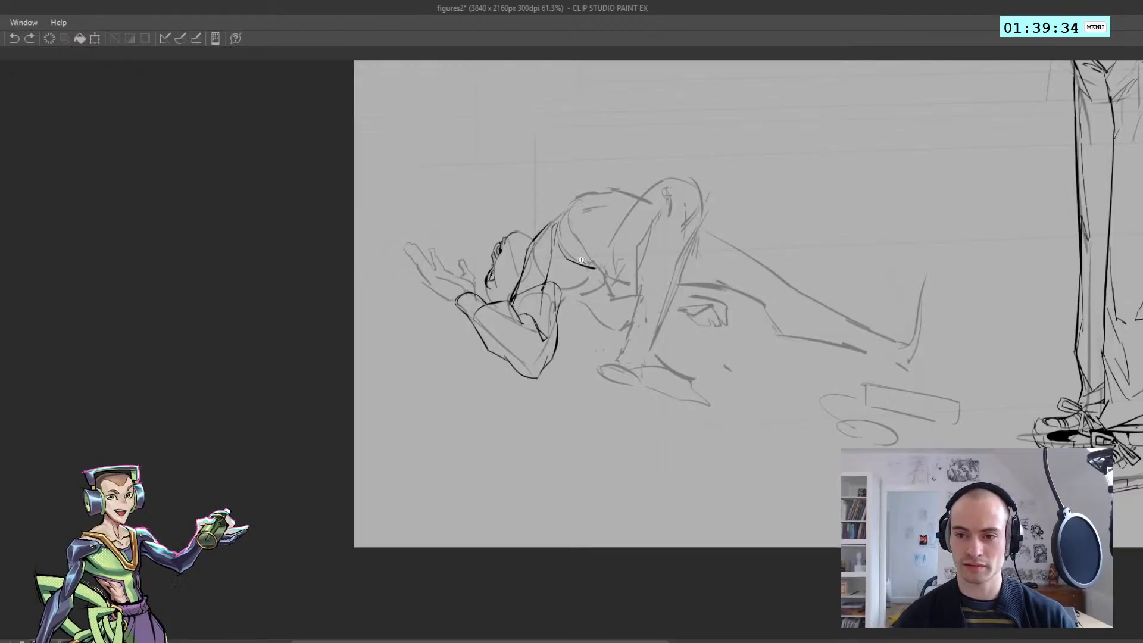
Ink the waist line rising from the ribcage's lower edge and bending across to the raised thigh
drag(581, 260, 596, 266)
key(h)
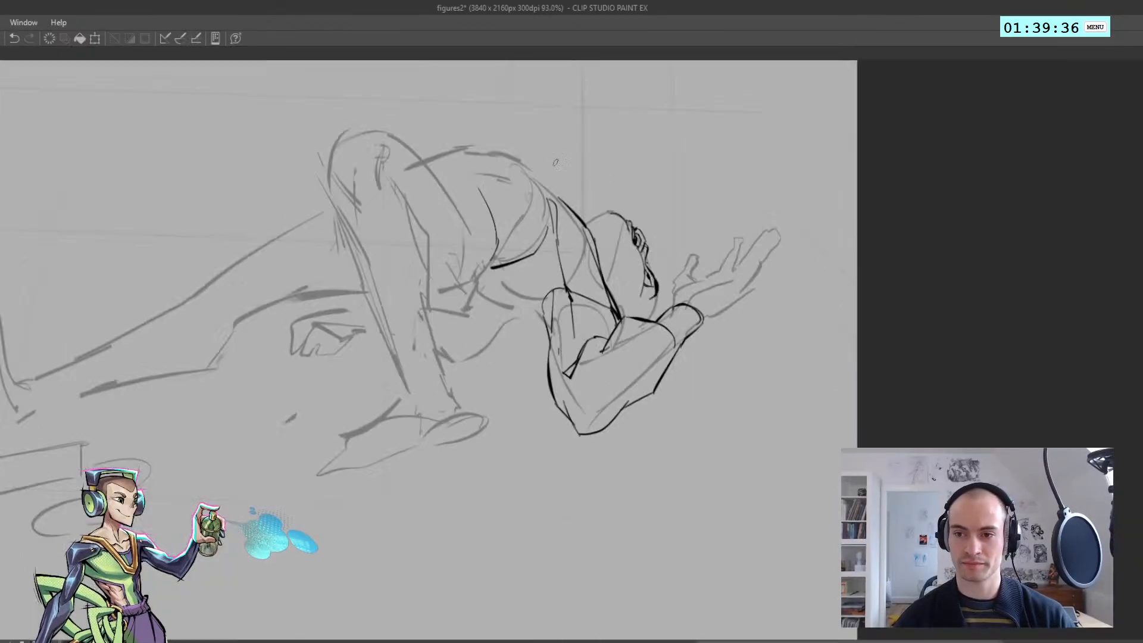
key(ctrl+z)
mouse_move(425, 165)
mouse_down()
mouse_move(481, 190)
mouse_move(459, 162)
mouse_up()
key(ctrl+z)
key(ctrl+z)
key(h)
drag(603, 193, 635, 222)
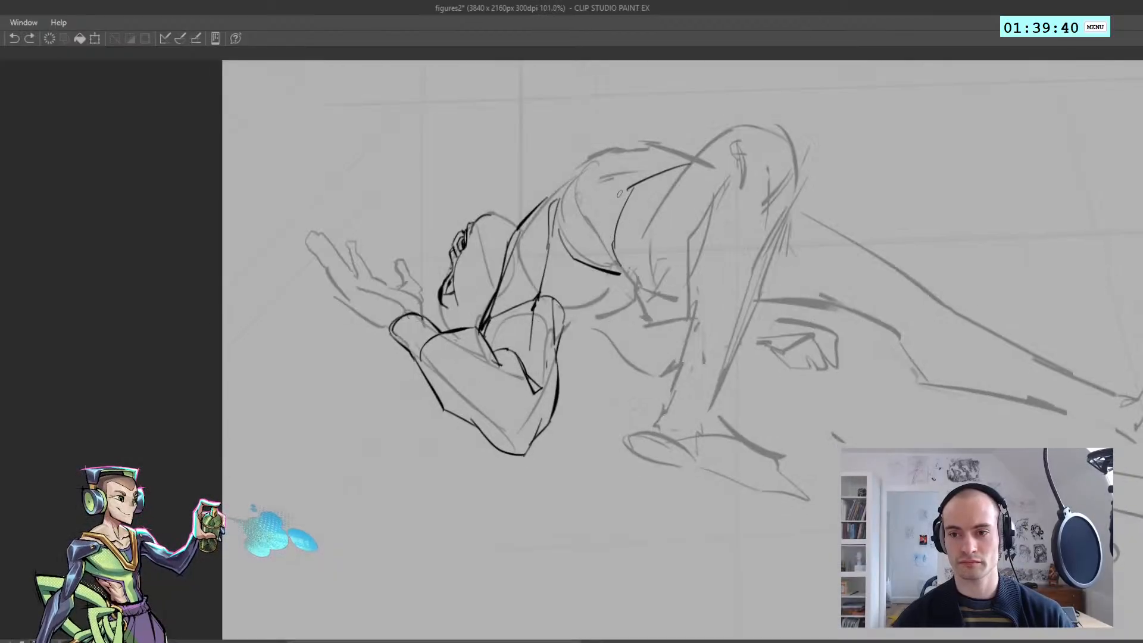
Ink a second curved line alongside the waist line on the torso
mouse_move(616, 183)
mouse_down()
mouse_move(600, 230)
mouse_move(616, 262)
mouse_move(574, 220)
mouse_up()
key(h)
drag(515, 198, 553, 226)
key(ctrl+z)
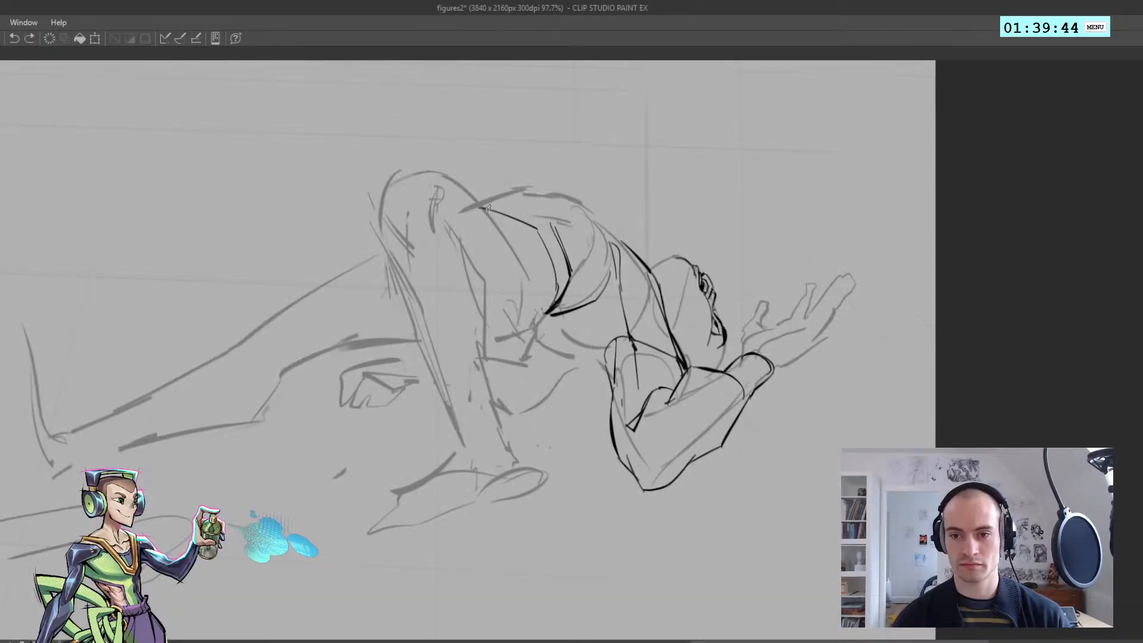
key(h)
Ink the long outer torso contour from the upper back over its peak to the raised thigh, thickening the end
mouse_move(481, 208)
mouse_down()
mouse_move(546, 224)
mouse_move(539, 205)
mouse_move(574, 198)
mouse_move(637, 258)
mouse_up()
key(ctrl+z)
key(h)
key(ctrl+z)
key(ctrl+z)
key(ctrl+z)
drag(561, 199, 632, 254)
key(h)
mouse_move(583, 242)
mouse_down()
mouse_move(486, 256)
mouse_move(602, 278)
mouse_up()
key(h)
key(h)
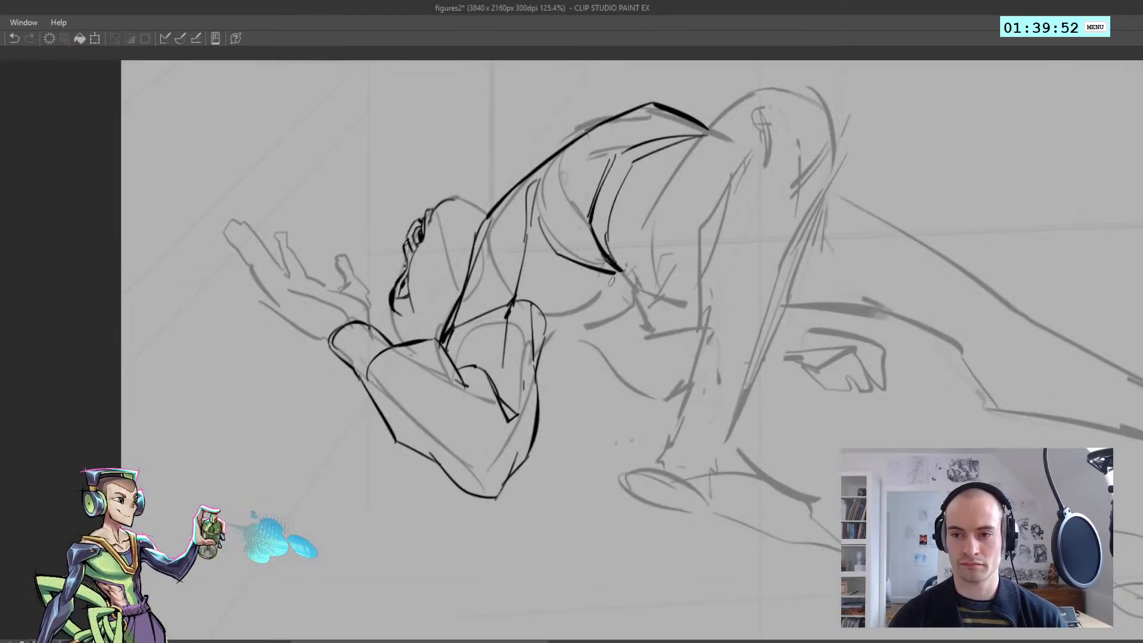
key(h)
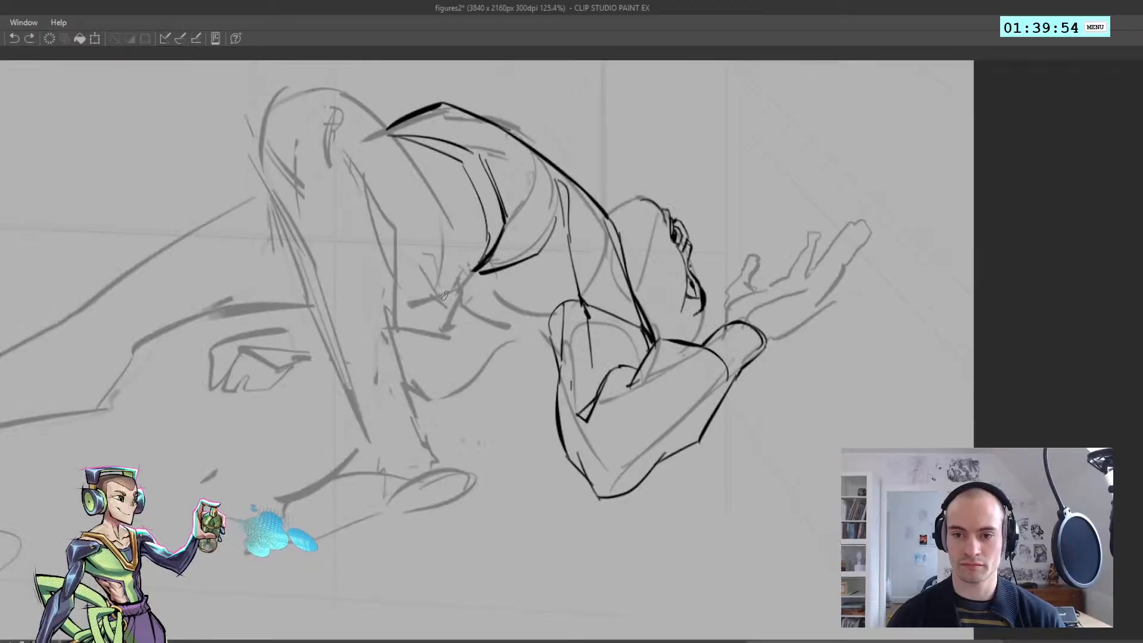
Ink the short corner below the waist and the torso's lower edge running back toward the armpit
drag(444, 295, 471, 297)
key(ctrl+z)
mouse_move(513, 340)
mouse_down()
mouse_move(463, 332)
mouse_move(498, 339)
mouse_move(459, 303)
mouse_up()
key(ctrl+z)
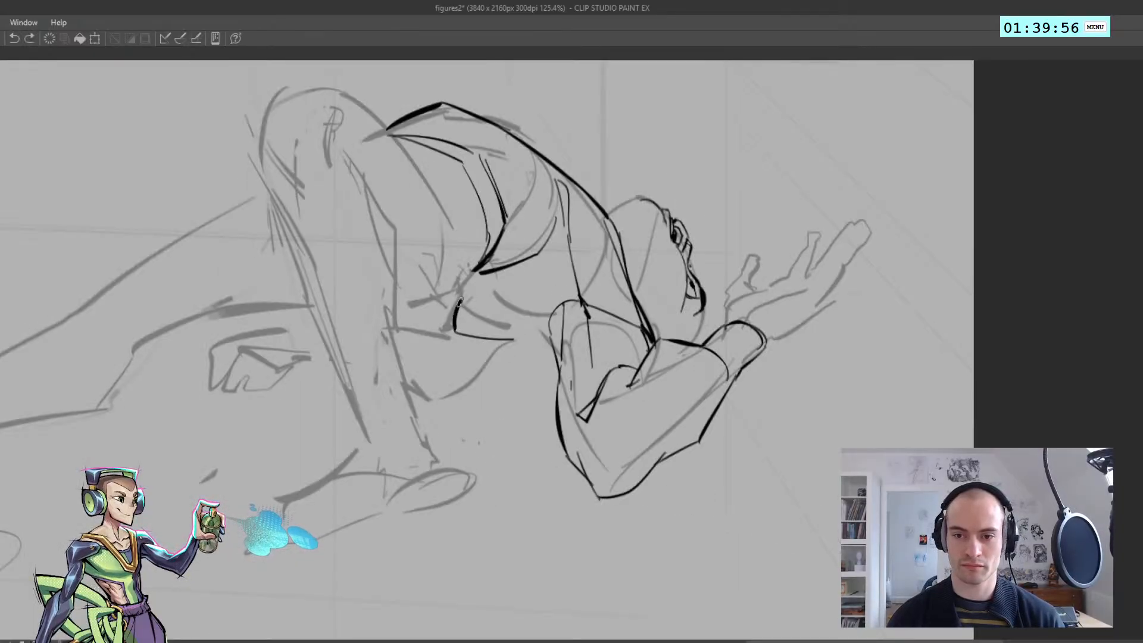
key(h)
drag(636, 309, 492, 285)
drag(573, 306, 640, 309)
key(h)
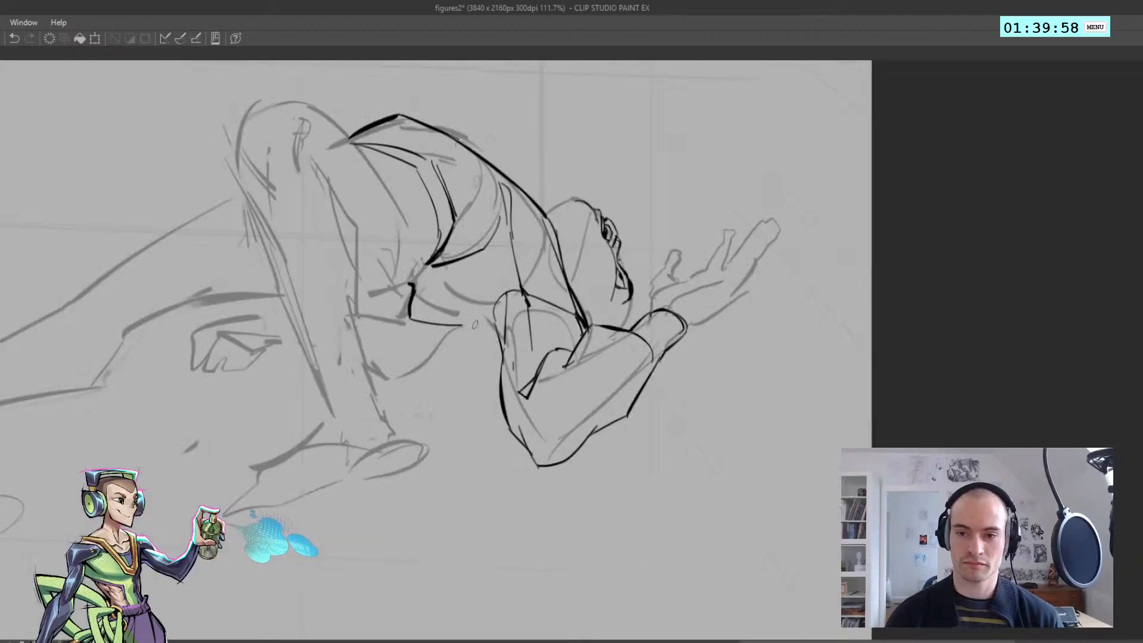
Connect the torso's lower edge to the armpit and ink an inner line from the waist corner toward the chest
key(ctrl+z)
drag(498, 340, 431, 279)
key(ctrl+z)
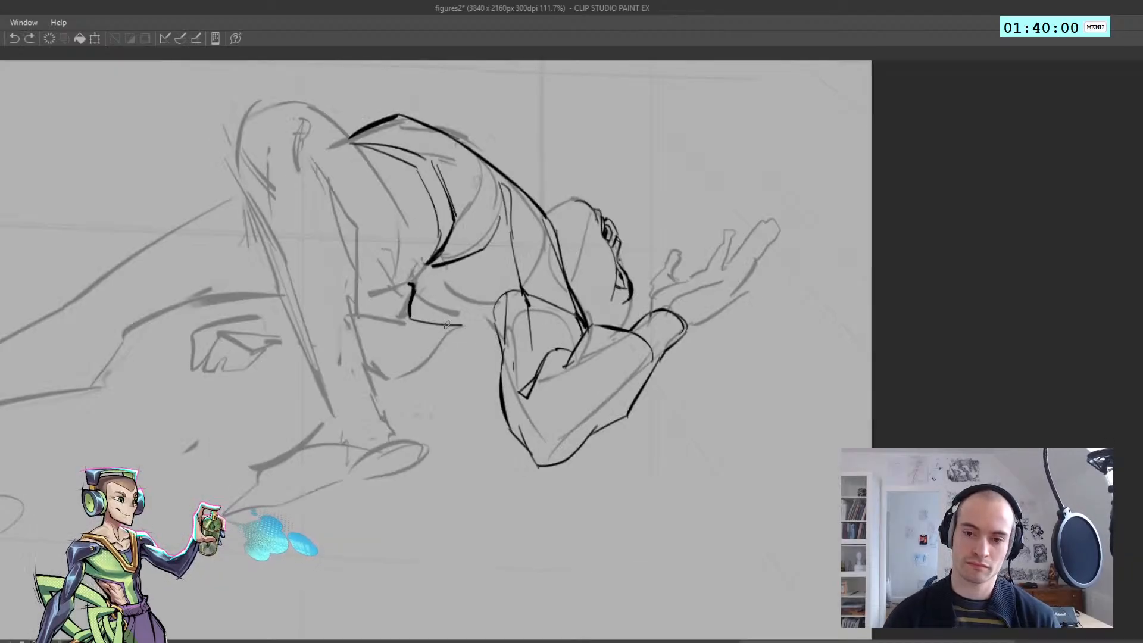
mouse_move(503, 345)
mouse_down()
mouse_move(424, 275)
mouse_move(422, 287)
mouse_move(411, 281)
mouse_up()
key(ctrl+z)
key(ctrl+z)
drag(410, 280, 446, 295)
key(ctrl+z)
key(h)
key(h)
drag(522, 296, 518, 295)
Ink a rounded arc across the upper chest near the shoulder and a short line beneath it
scroll(519, 294, down, 3)
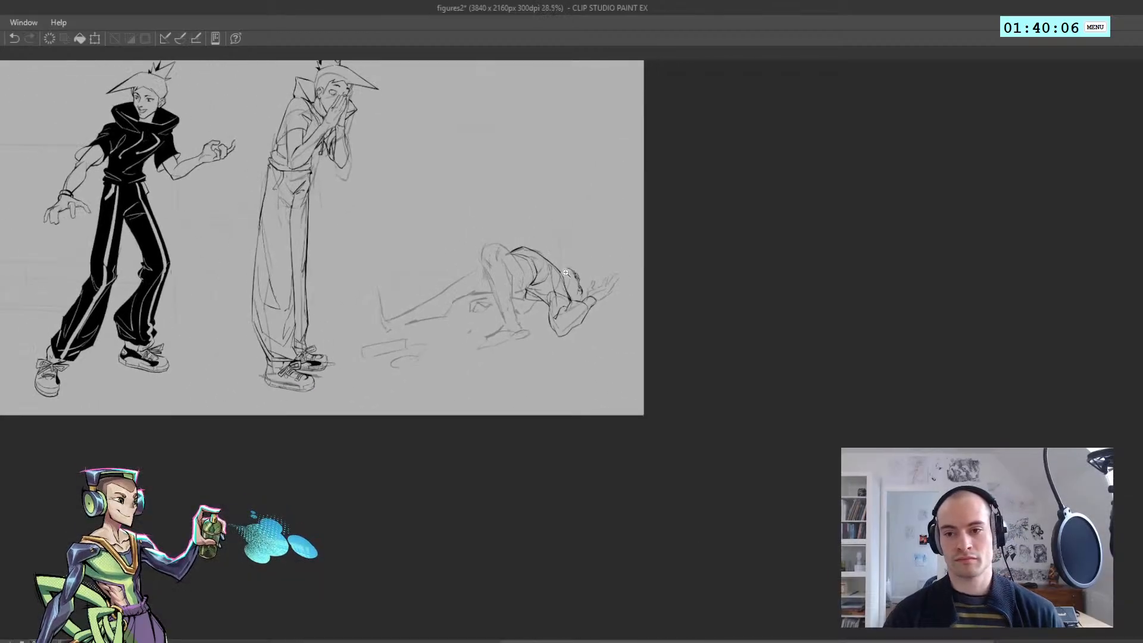
scroll(518, 294, up, 8)
key(h)
scroll(518, 292, up, 2)
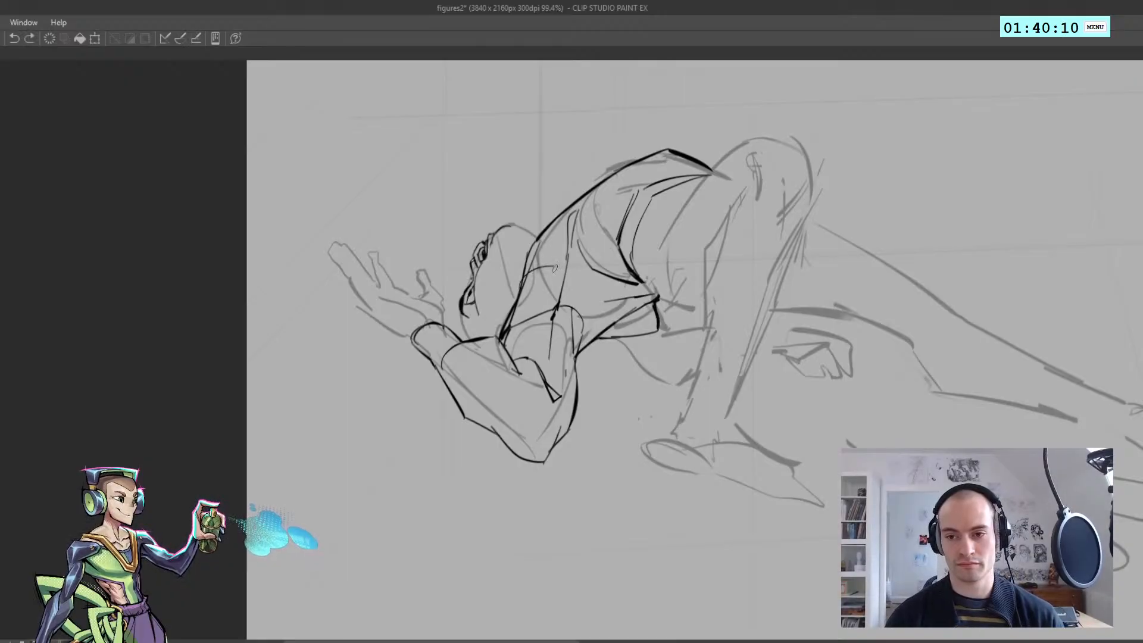
key(h)
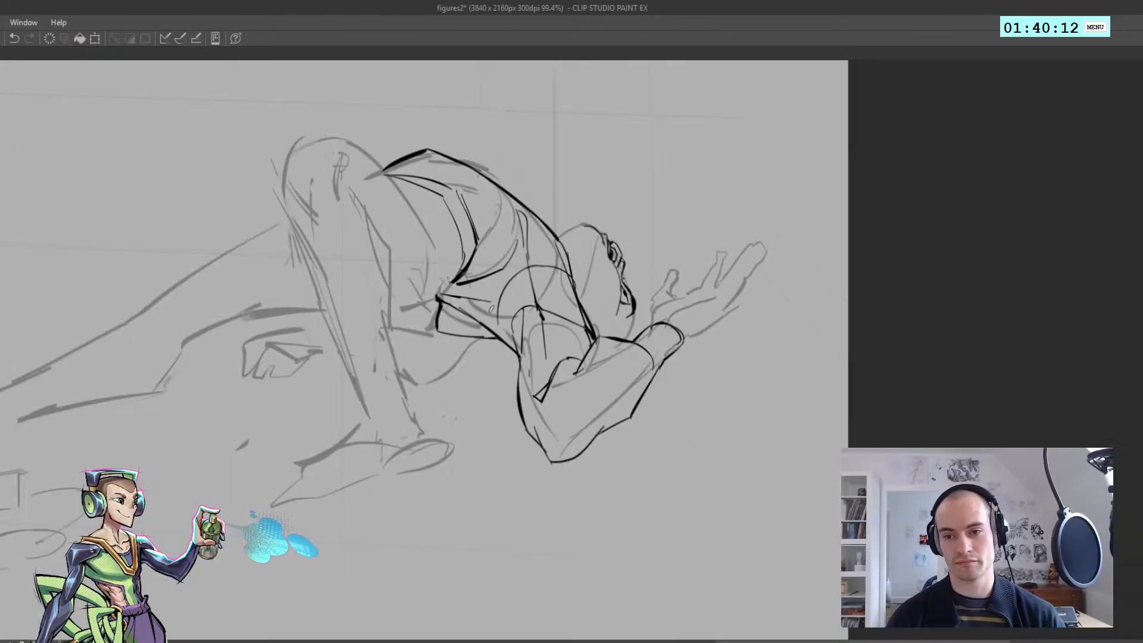
key(ctrl+z)
drag(529, 269, 503, 286)
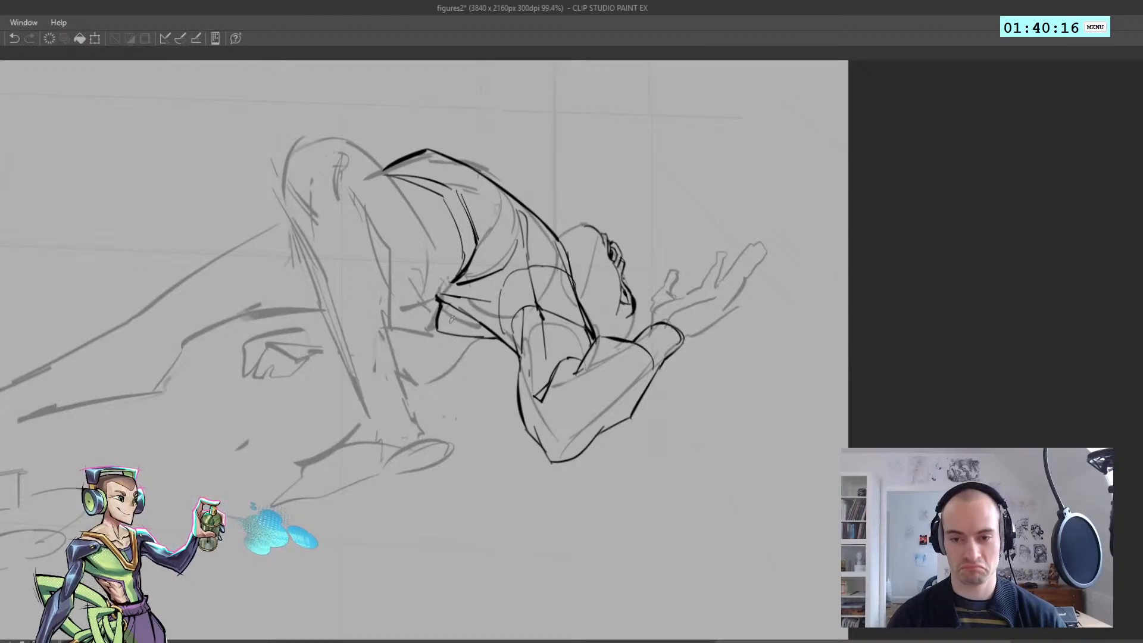
key(ctrl+z)
drag(460, 311, 475, 334)
key(h)
Ink the angular hip contour from the waist corner down toward the bent leg's shin
scroll(471, 347, down, 4)
scroll(530, 330, up, 5)
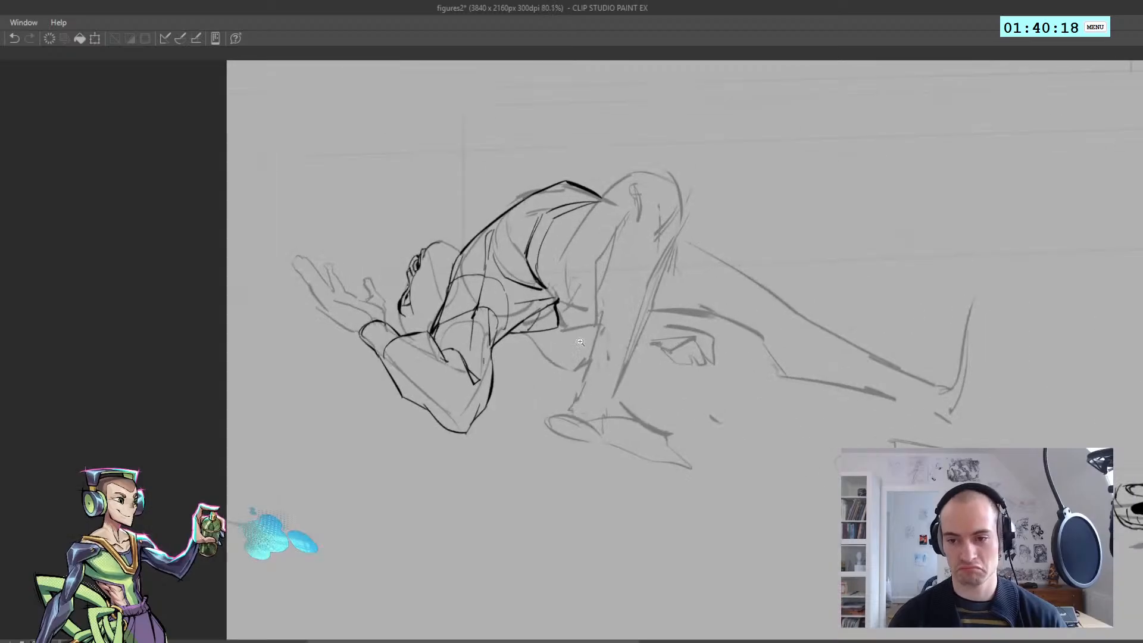
mouse_move(570, 291)
mouse_down()
mouse_move(602, 324)
mouse_move(587, 350)
mouse_move(614, 356)
mouse_up()
key(h)
key(ctrl+z)
drag(511, 376, 487, 352)
key(h)
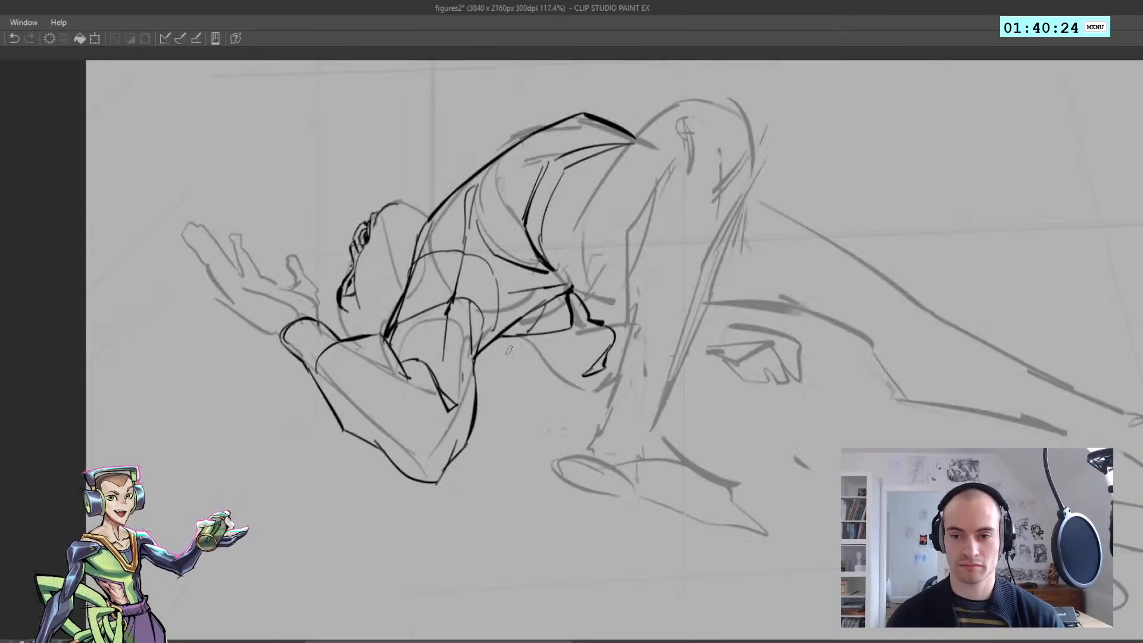
Ink the curved lower contour of the bent arm tucked beneath the reclining figure's torso, redrawing it until it follows the sketch
key(ctrl+z)
drag(611, 347, 589, 380)
key(ctrl+z)
drag(503, 338, 580, 390)
key(ctrl+z)
key(h)
mouse_move(580, 385)
mouse_down()
mouse_move(548, 383)
mouse_move(579, 348)
mouse_up()
key(h)
key(ctrl+z)
Ink a curved muscle line inside the propped forearm of the reclining figure, close to the elbow
mouse_move(403, 332)
mouse_down()
mouse_move(410, 367)
mouse_move(349, 326)
mouse_move(377, 348)
mouse_move(372, 373)
mouse_move(342, 354)
mouse_move(411, 420)
mouse_move(383, 406)
mouse_move(421, 426)
mouse_up()
drag(423, 420, 390, 398)
key(h)
key(h)
drag(390, 316, 393, 402)
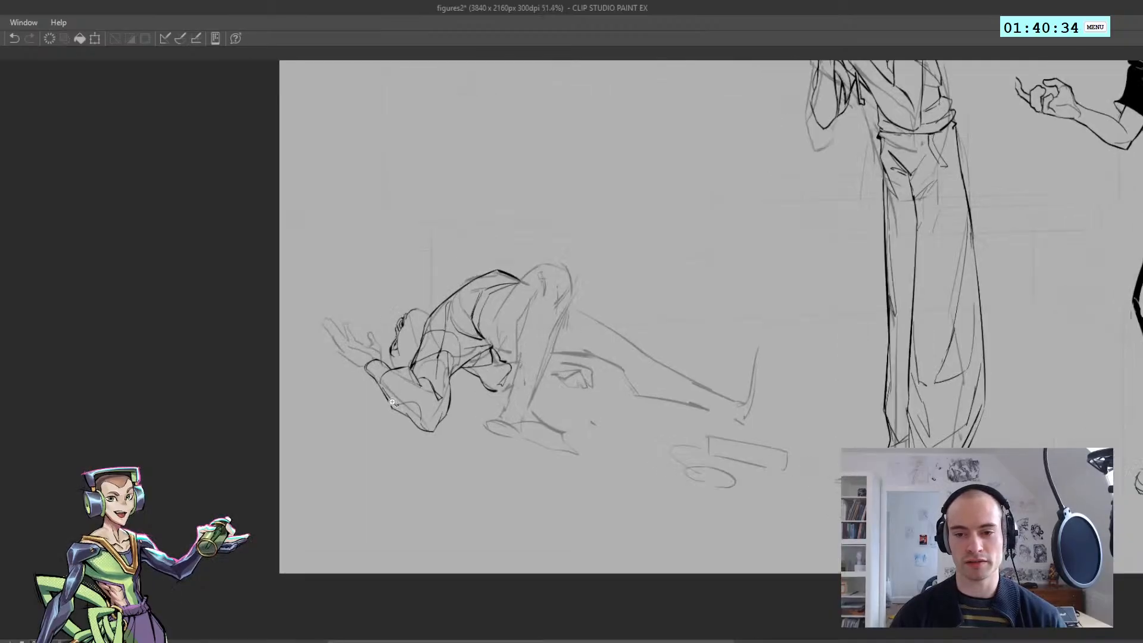
drag(405, 362, 376, 354)
drag(407, 408, 415, 352)
Ink the angular inner contour lines of the arm tucked beneath the torso
key(h)
drag(532, 338, 493, 335)
key(h)
drag(557, 353, 625, 348)
key(ctrl+z)
key(ctrl+z)
drag(475, 364, 520, 360)
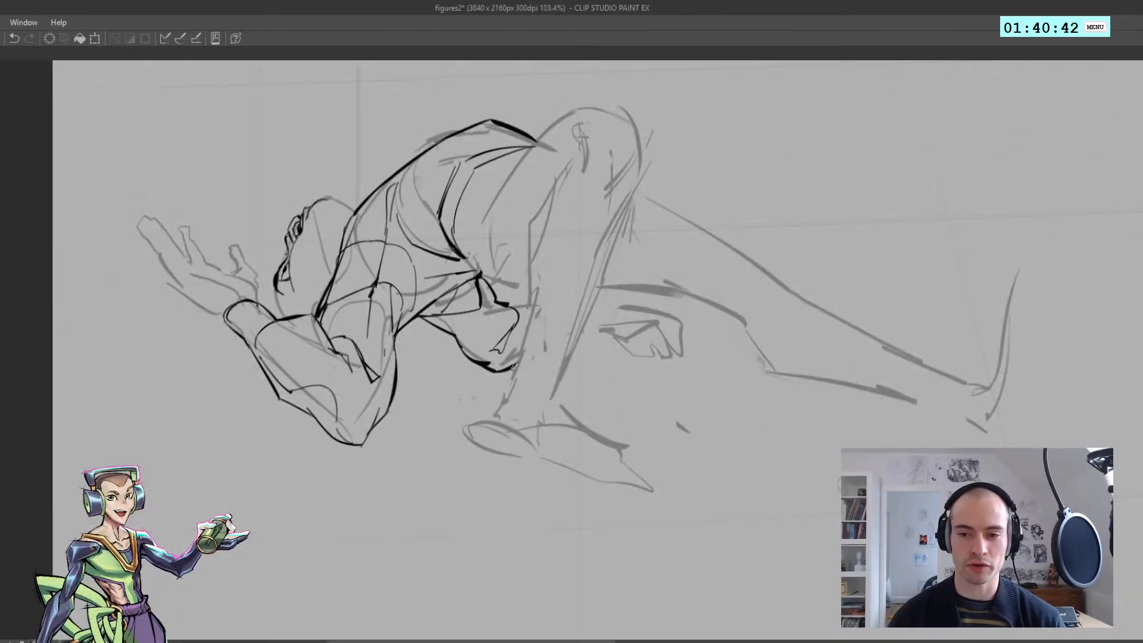
key(h)
key(h)
mouse_move(579, 310)
mouse_down()
mouse_move(539, 305)
mouse_move(582, 313)
mouse_move(521, 316)
mouse_move(567, 342)
mouse_move(539, 354)
mouse_up()
key(ctrl+z)
Ink a banded wristband and the short forearm edge on the far hand behind the bent leg
key(h)
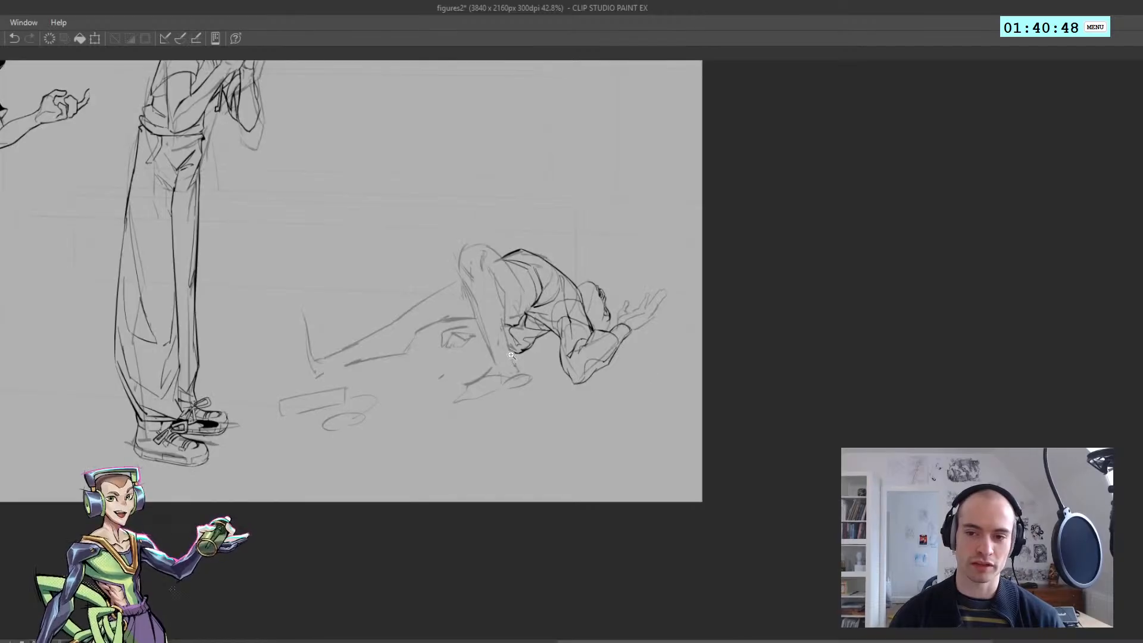
key(h)
mouse_move(586, 318)
mouse_down()
mouse_move(601, 325)
mouse_move(466, 326)
mouse_move(482, 315)
mouse_move(466, 314)
mouse_move(546, 329)
mouse_up()
key(ctrl+z)
key(ctrl+z)
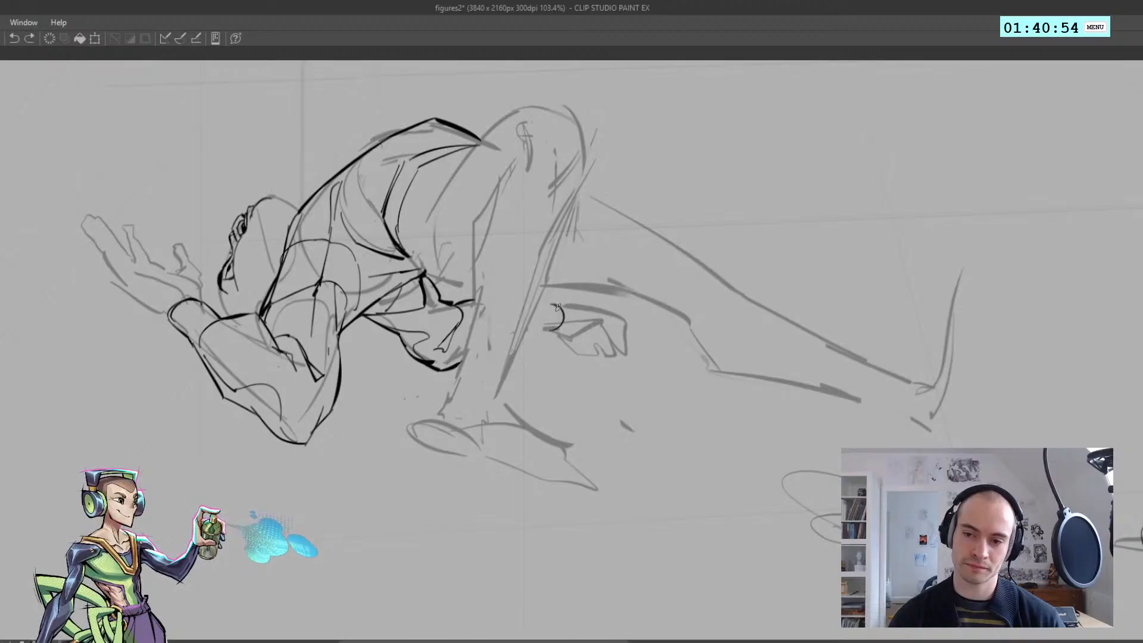
key(h)
drag(543, 300, 532, 307)
key(ctrl+z)
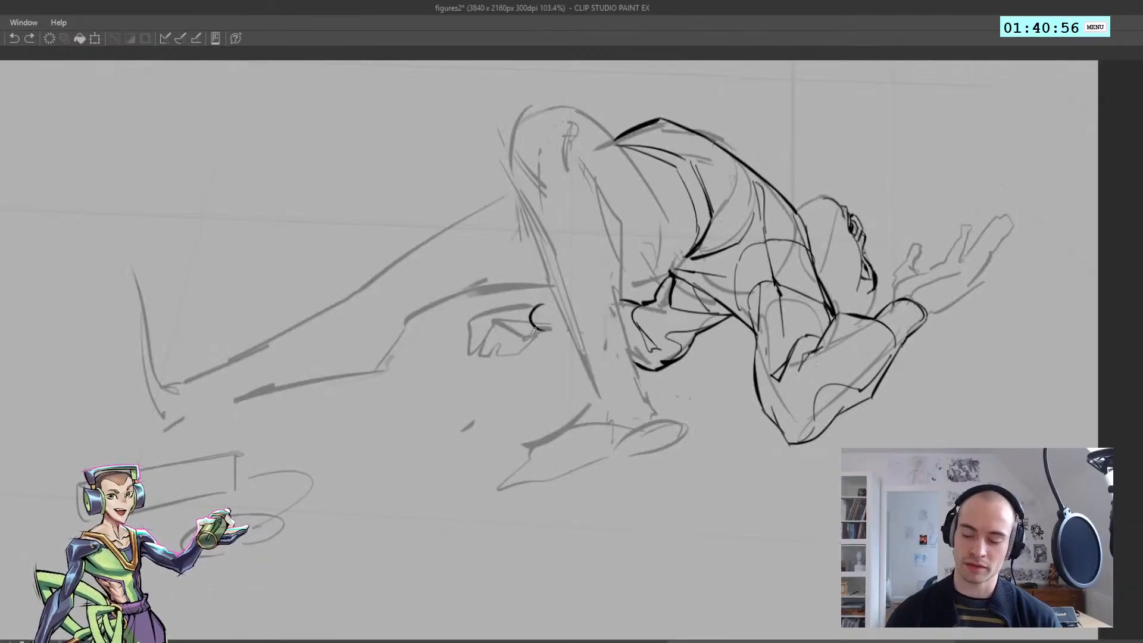
mouse_move(555, 347)
mouse_down()
mouse_move(514, 297)
mouse_move(552, 298)
mouse_up()
drag(539, 318, 541, 317)
key(ctrl+d)
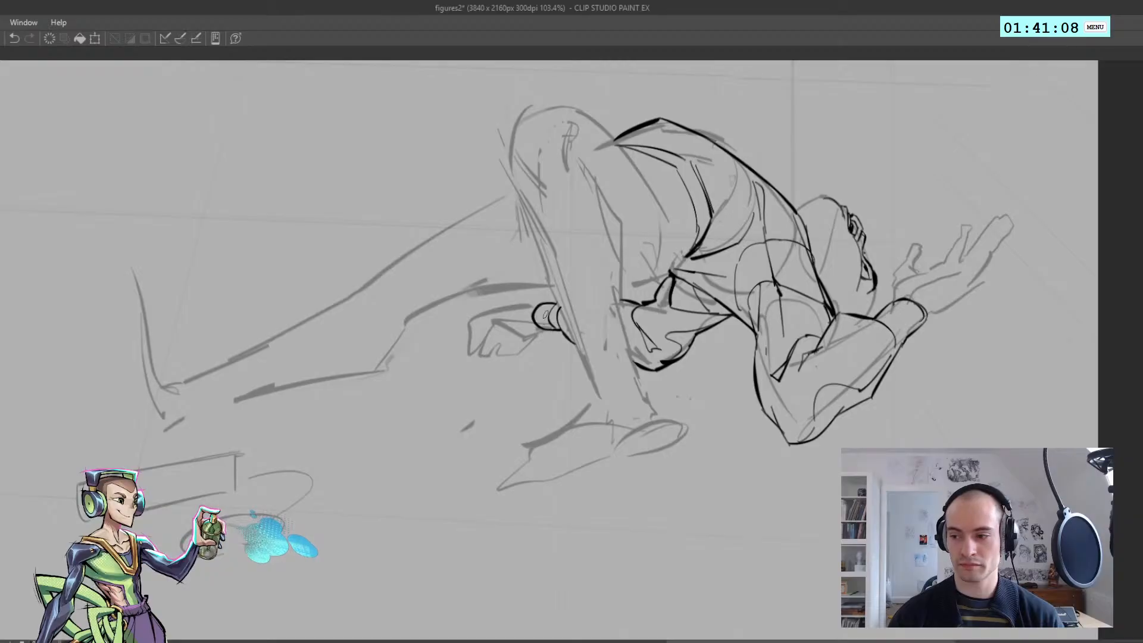
drag(546, 308, 545, 325)
key(ctrl+z)
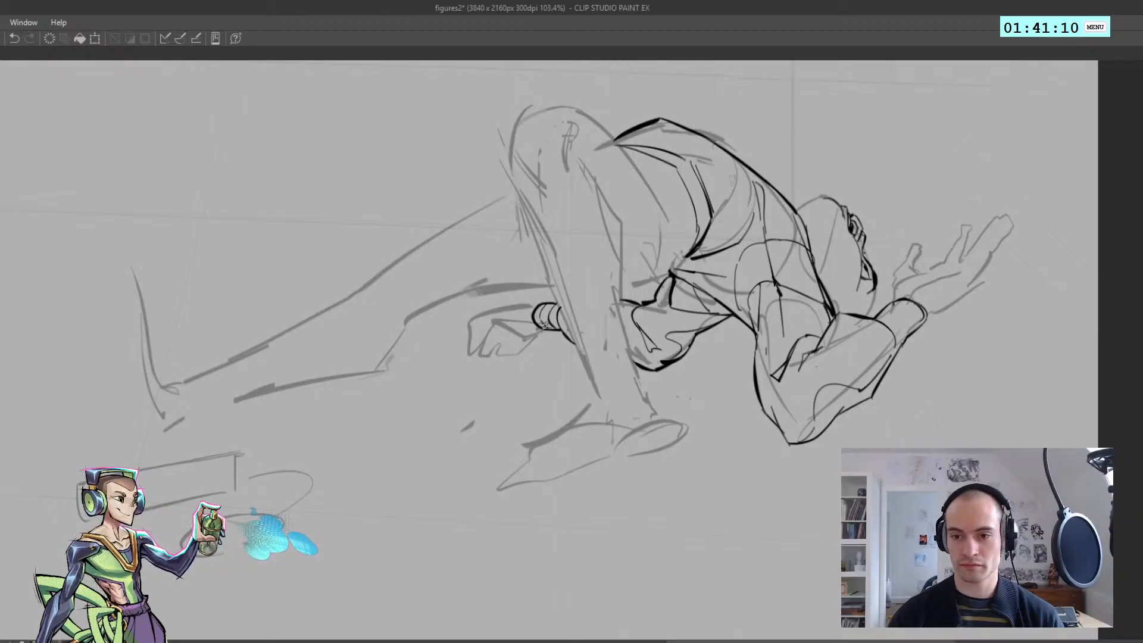
Ink matching wristband lines across the wrist of the raised near hand
key(h)
key(ctrl+minus)
key(ctrl+minus)
key(ctrl+minus)
key(h)
key(ctrl+plus)
key(ctrl+plus)
mouse_move(842, 337)
mouse_down()
mouse_move(520, 314)
mouse_move(571, 313)
mouse_up()
key(ctrl+z)
mouse_move(547, 289)
mouse_down()
mouse_move(577, 309)
mouse_move(520, 334)
mouse_move(483, 281)
mouse_move(528, 311)
mouse_up()
key(ctrl+z)
scroll(562, 298, down, 4)
key(h)
scroll(518, 292, up, 4)
key(ctrl+z)
key(h)
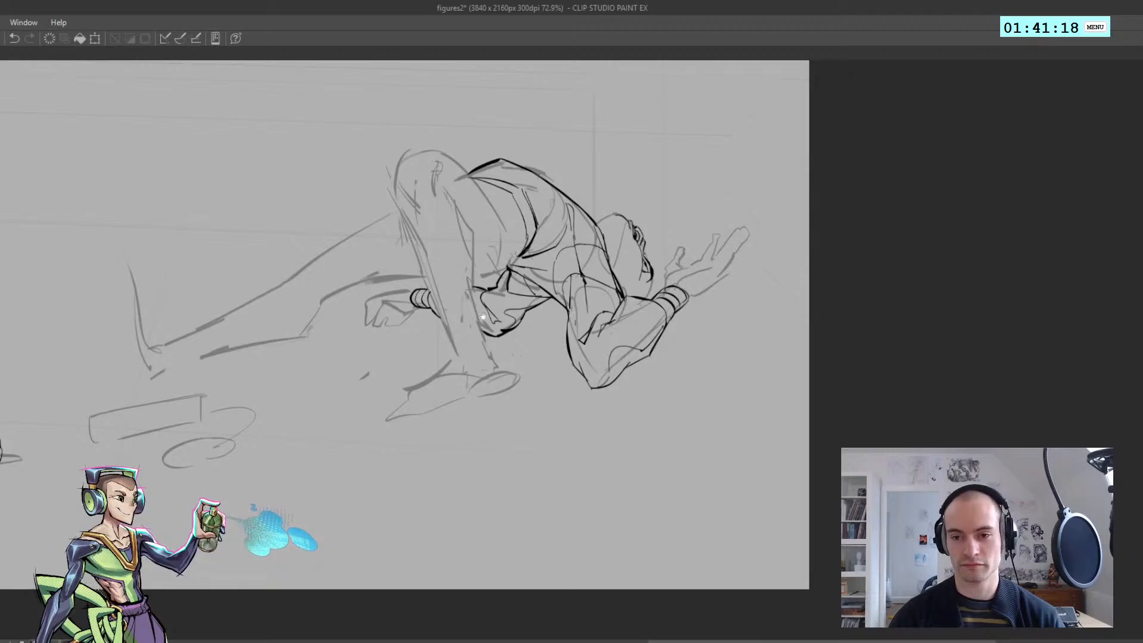
Redraw the waistband as closely spaced parallel curves running across the reclining figure's waist
scroll(482, 317, up, 1)
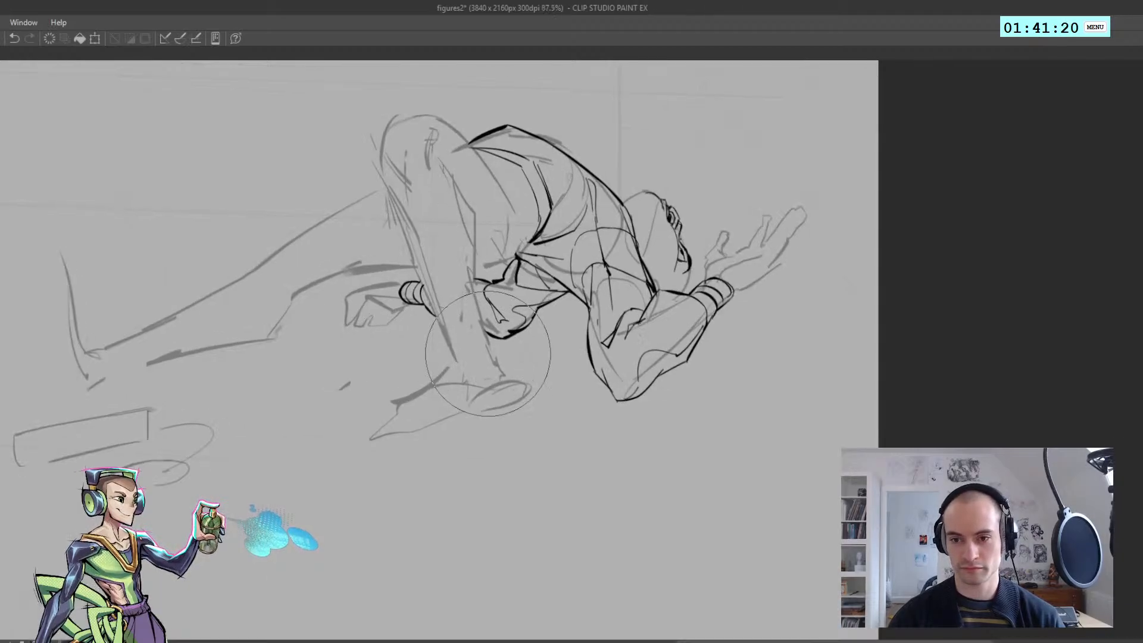
key(h)
scroll(488, 355, down, 2)
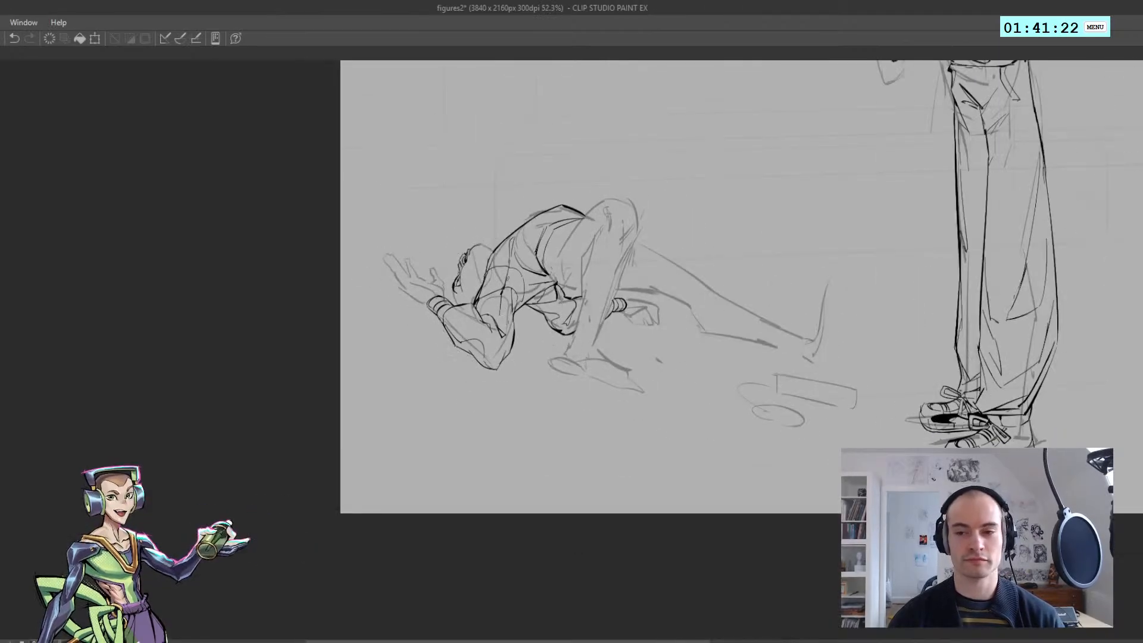
key(h)
scroll(488, 357, up, 2)
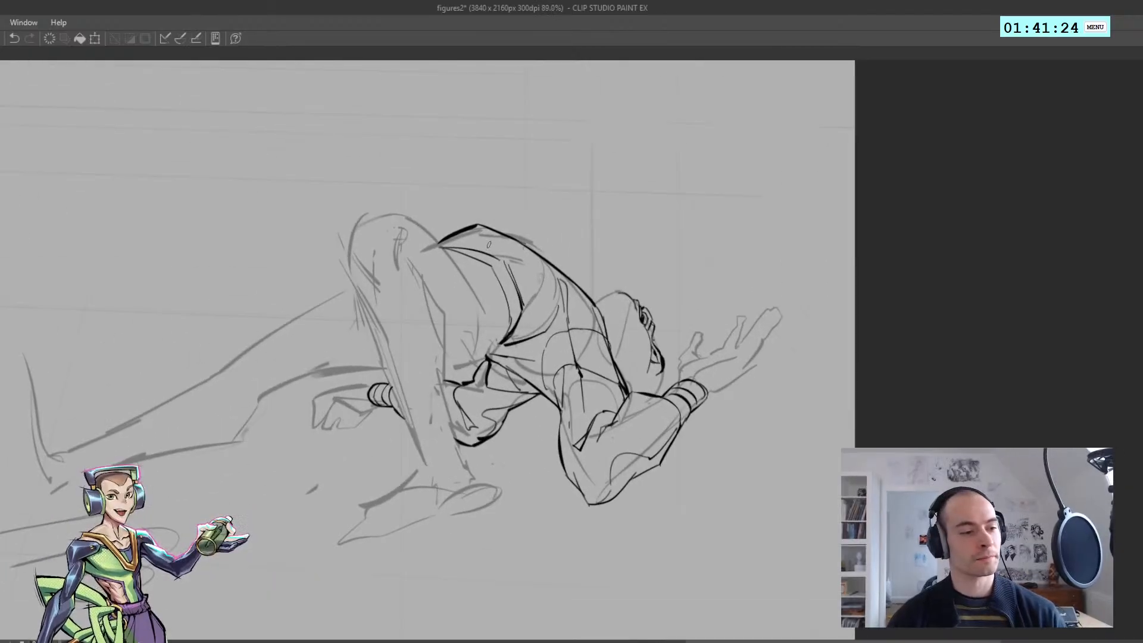
scroll(489, 244, up, 1)
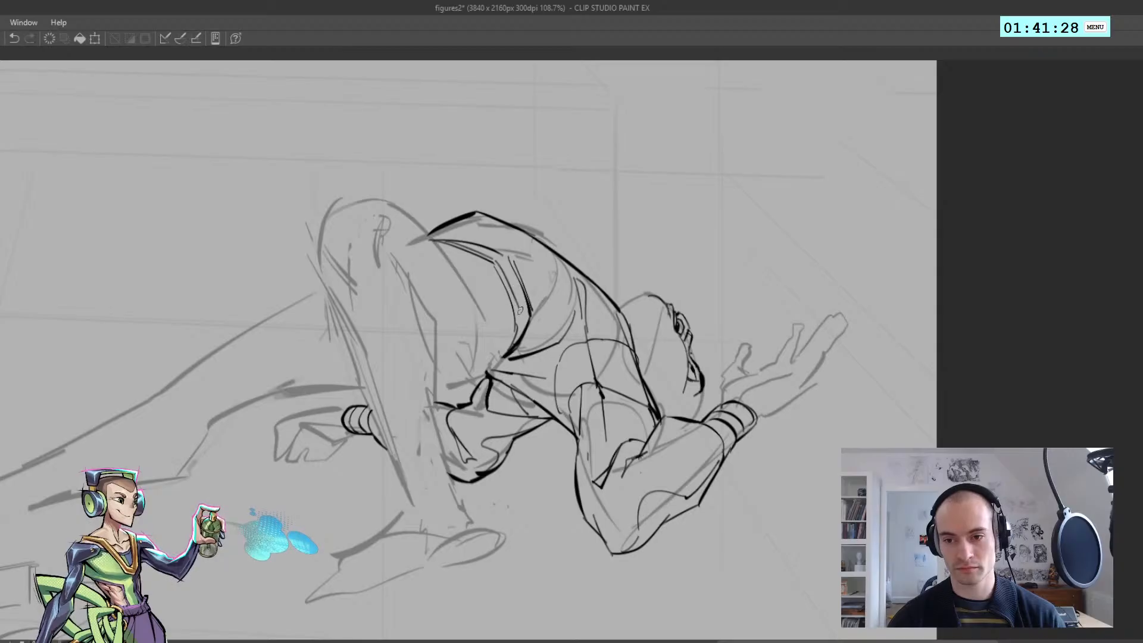
key(ctrl+z)
key(ctrl+z)
drag(502, 264, 525, 338)
mouse_move(503, 257)
mouse_down()
mouse_move(522, 285)
mouse_move(495, 297)
mouse_up()
key(ctrl+z)
scroll(510, 301, up, 4)
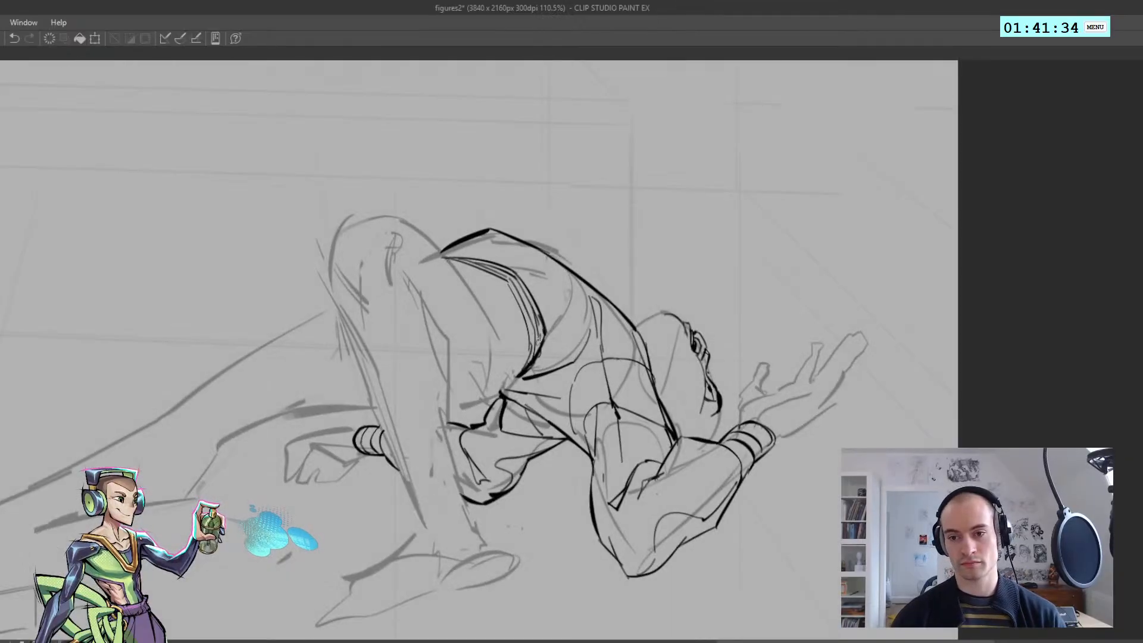
Ink short angular fold marks on the shorts just below the waistband
scroll(506, 282, down, 4)
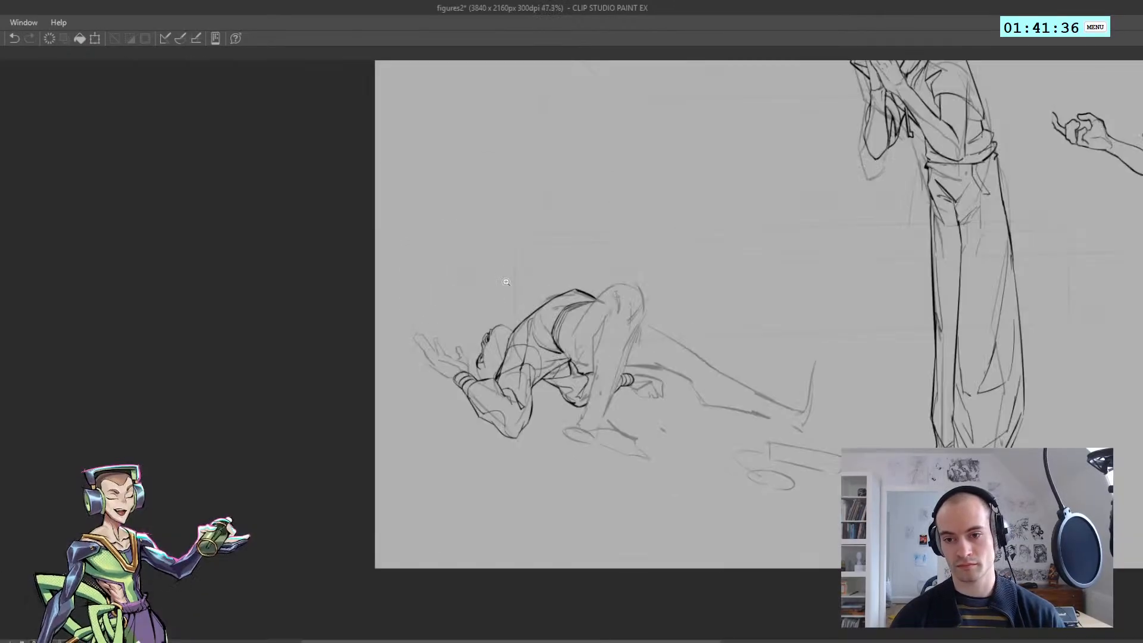
drag(564, 367, 526, 316)
key(h)
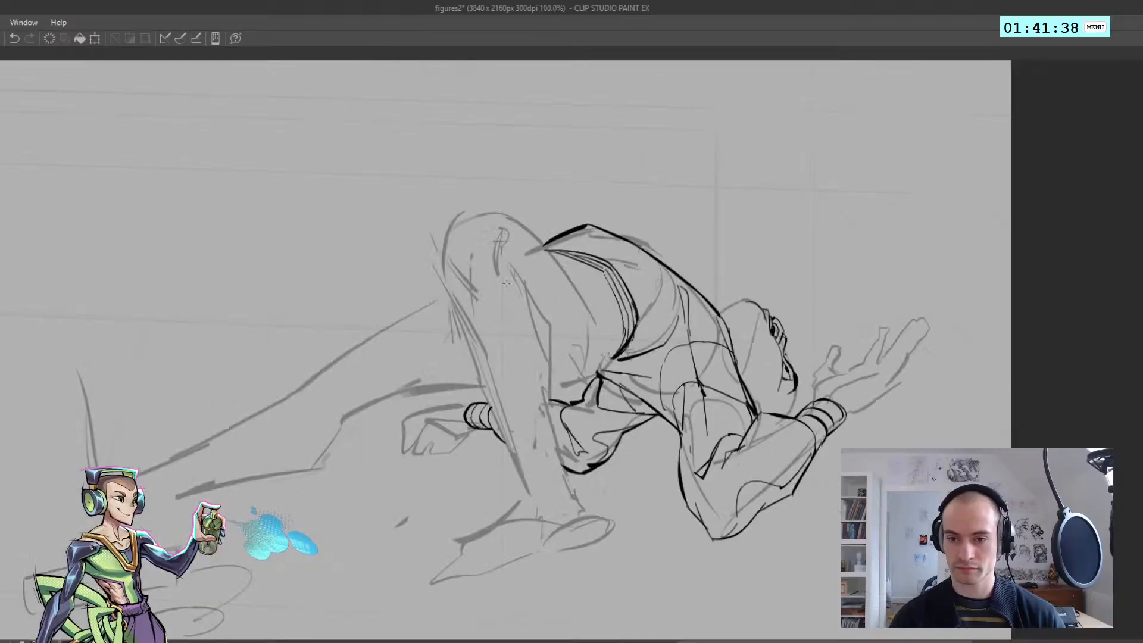
key(ctrl+z)
mouse_move(587, 296)
mouse_down()
mouse_move(617, 303)
mouse_move(587, 301)
mouse_move(566, 272)
mouse_move(604, 293)
mouse_move(598, 279)
mouse_up()
key(ctrl+z)
Ink a heavy line along the underside of the hip where it meets the bent leg
key(ctrl+z)
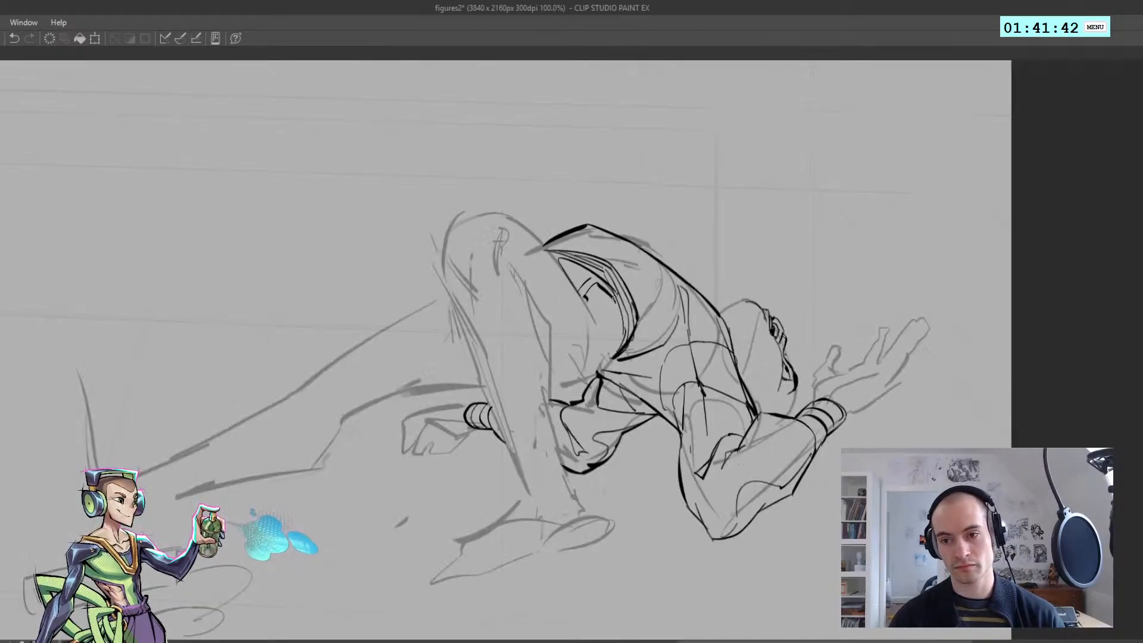
key(h)
mouse_move(468, 301)
mouse_down()
mouse_move(438, 304)
mouse_move(503, 310)
mouse_move(517, 291)
mouse_up()
mouse_move(506, 292)
mouse_down()
mouse_move(470, 296)
mouse_move(492, 306)
mouse_move(521, 357)
mouse_move(539, 354)
mouse_up()
key(ctrl+z)
key(h)
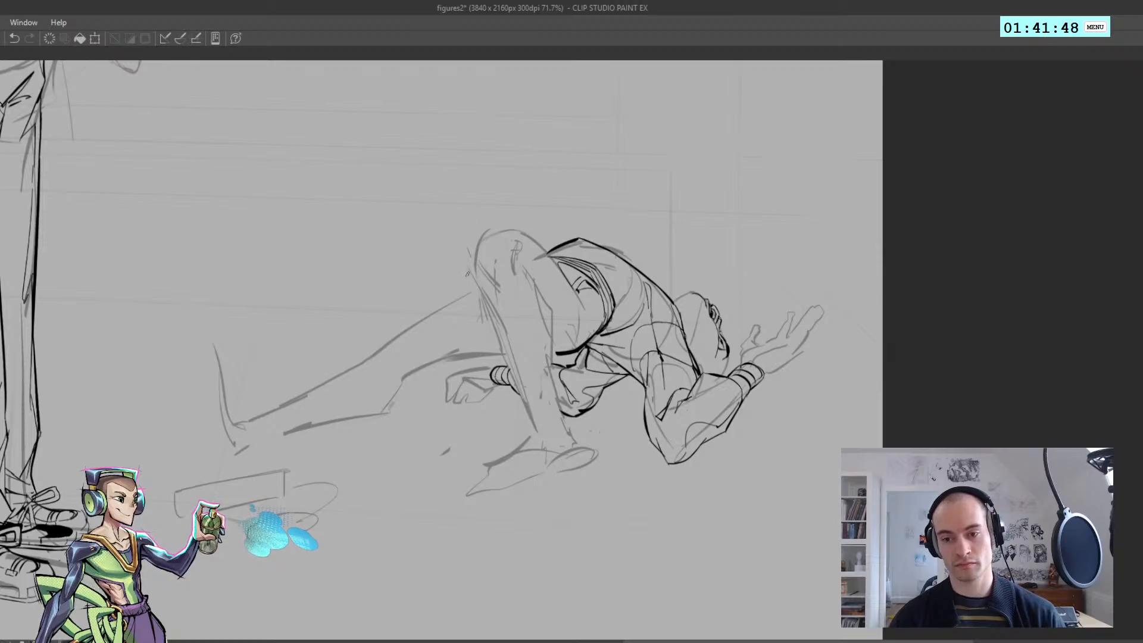
Ink the pointed shorts fabric rising above the bent knee and strengthen its edge down the thigh
drag(492, 233, 544, 293)
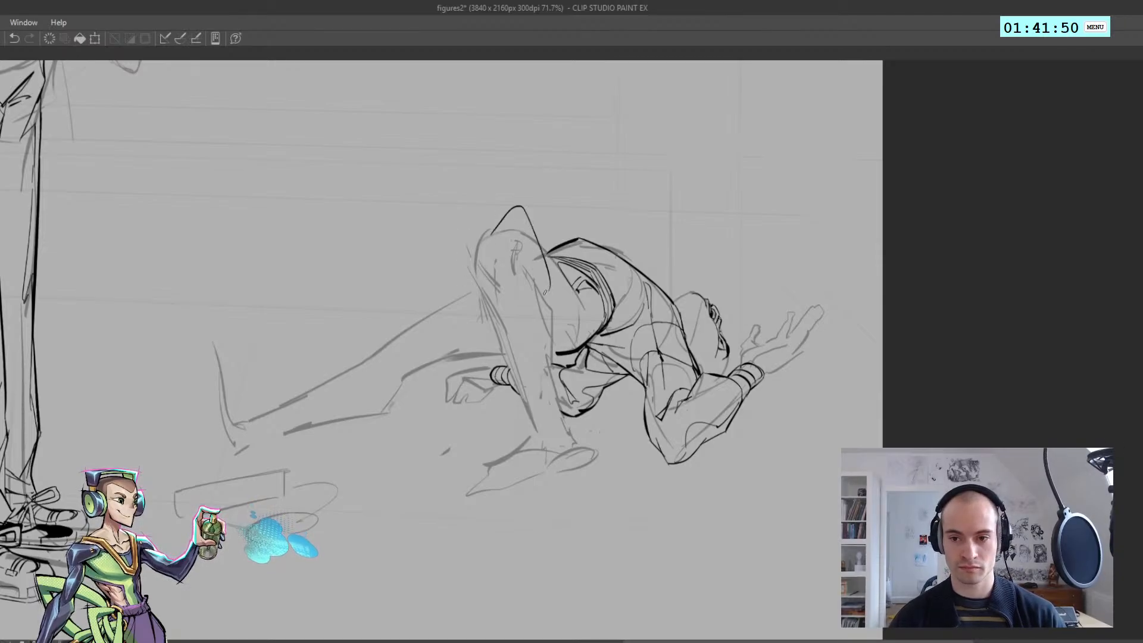
mouse_move(524, 210)
mouse_down()
mouse_move(590, 319)
mouse_move(597, 308)
mouse_move(496, 211)
mouse_up()
key(h)
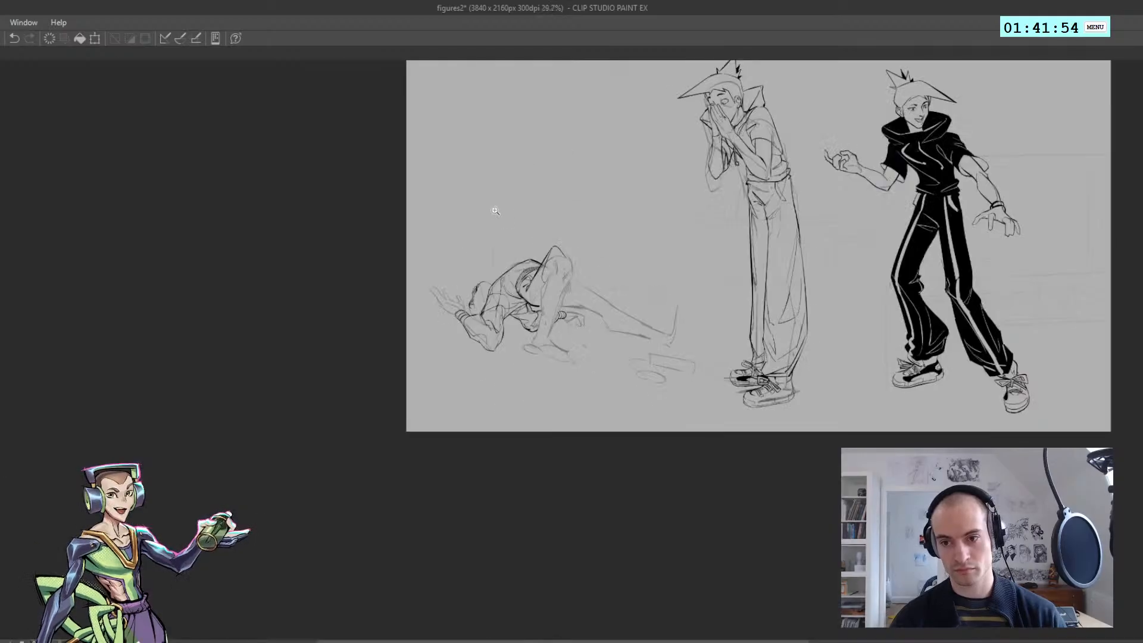
drag(502, 300, 566, 257)
mouse_move(566, 258)
mouse_down()
mouse_move(508, 235)
mouse_move(519, 271)
mouse_move(605, 259)
mouse_move(664, 234)
mouse_up()
Ink the flared hem and upper edge of the shorts on the extended leg
key(h)
key(h)
key(ctrl+z)
mouse_move(637, 283)
mouse_down()
mouse_move(671, 236)
mouse_move(666, 267)
mouse_up()
key(h)
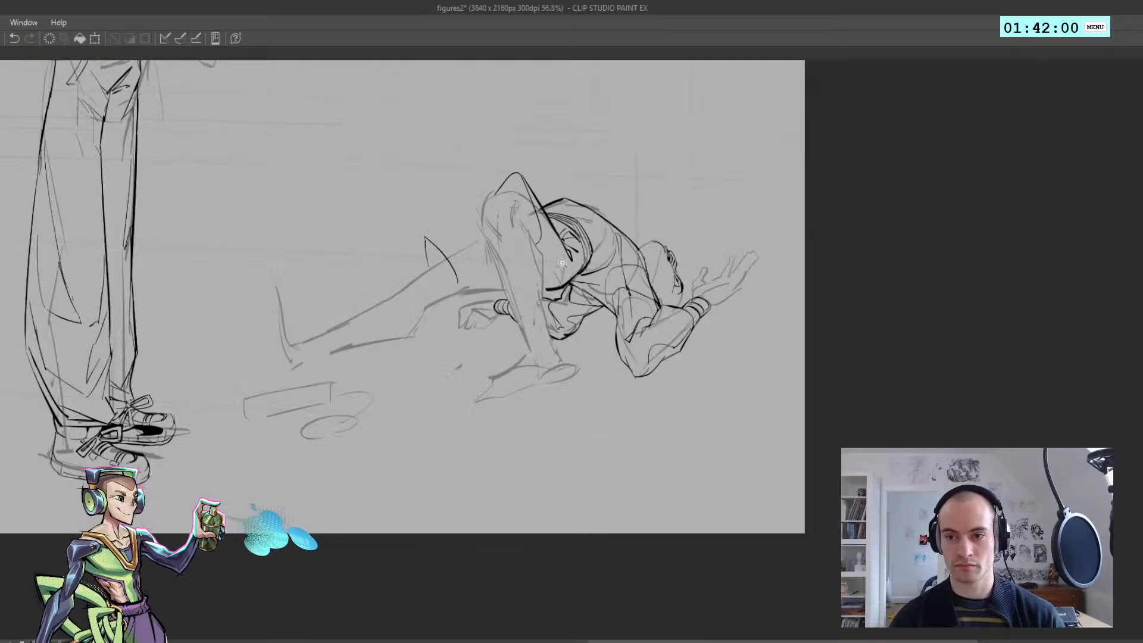
key(h)
drag(589, 287, 560, 271)
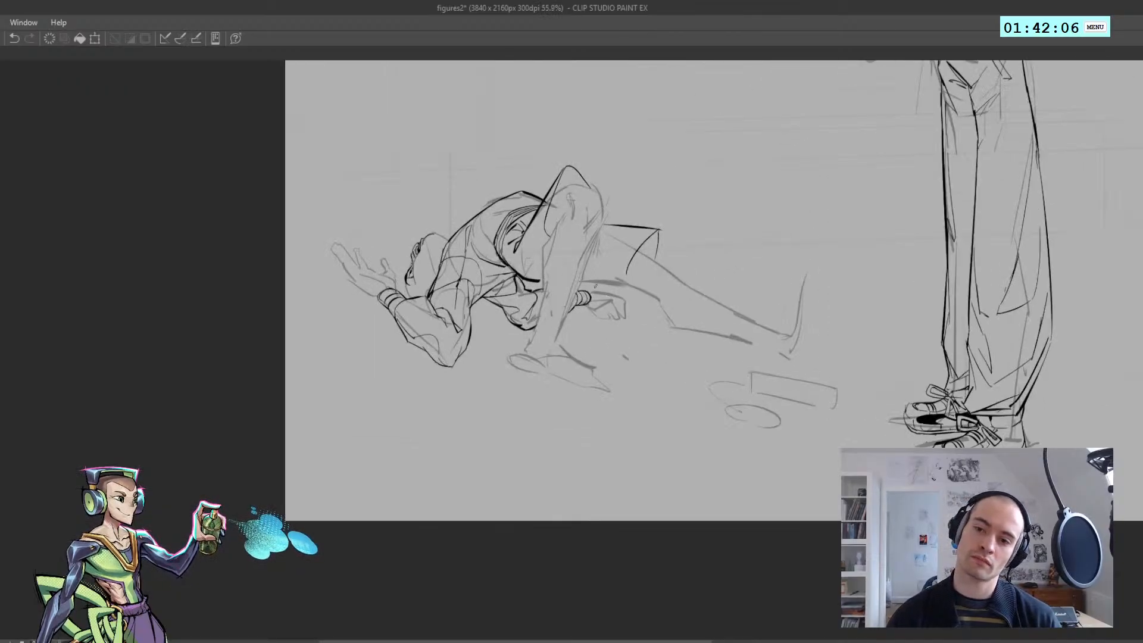
Ink the lower edge of the extended leg's shorts from behind the bent leg to the hem
drag(630, 287, 629, 274)
drag(638, 273, 567, 281)
key(h)
drag(414, 274, 492, 278)
key(ctrl+z)
key(h)
mouse_move(561, 278)
mouse_down()
mouse_move(635, 282)
mouse_move(538, 285)
mouse_move(569, 309)
mouse_move(439, 312)
mouse_move(501, 314)
mouse_up()
key(ctrl+z)
Ink the extended leg's contours around the knee where it emerges from the shorts' hem
key(ctrl+z)
key(h)
key(h)
key(ctrl+z)
drag(470, 348, 456, 317)
drag(455, 315, 473, 328)
drag(513, 325, 438, 310)
key(h)
key(h)
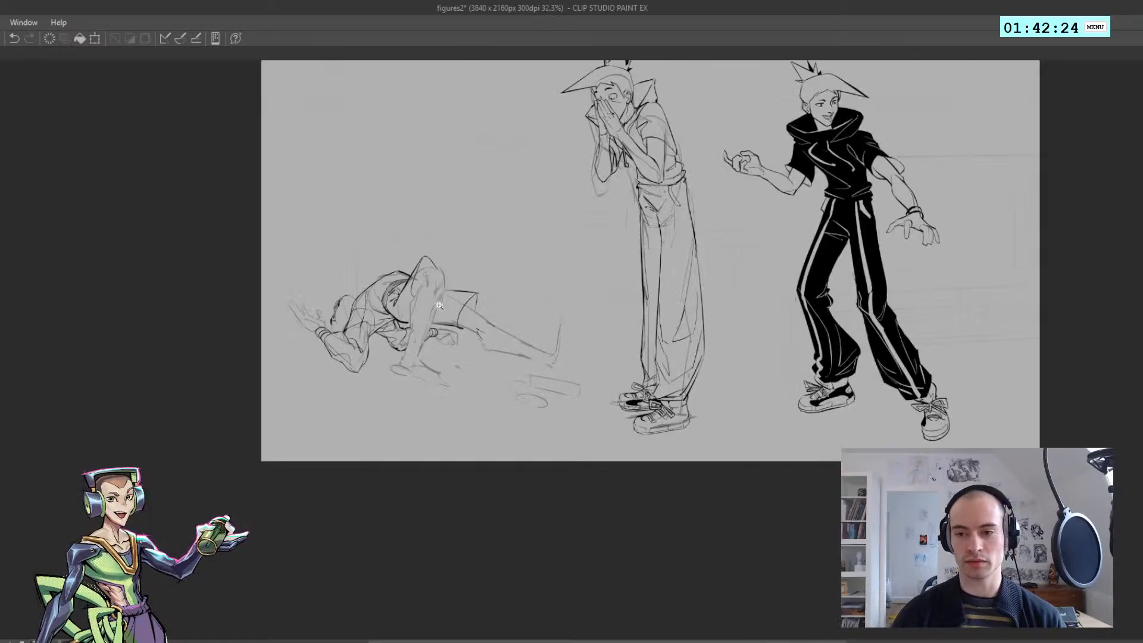
mouse_move(515, 333)
mouse_down()
mouse_move(441, 290)
mouse_move(499, 327)
mouse_up()
key(ctrl+z)
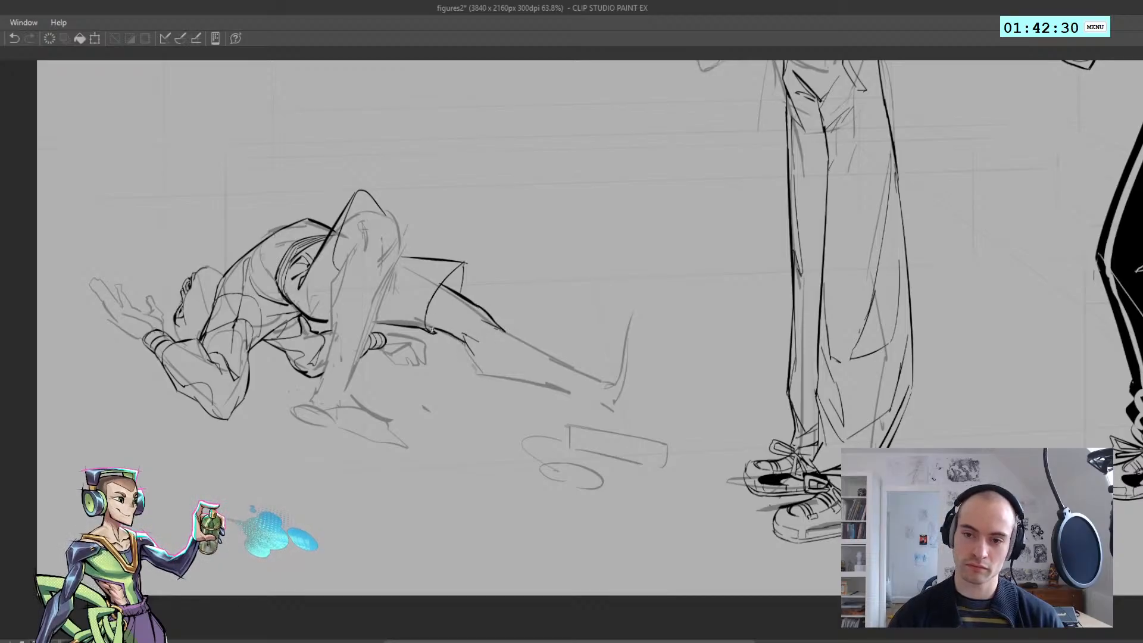
Ink the lower contour of the extended leg from the shorts' hem along the calf toward the ankle
key(ctrl+z)
drag(426, 325, 461, 342)
scroll(468, 331, down, 6)
scroll(489, 352, up, 7)
key(ctrl+z)
key(ctrl+z)
drag(455, 337, 511, 354)
key(ctrl+z)
key(ctrl+z)
mouse_move(426, 301)
mouse_down()
mouse_move(465, 348)
mouse_move(557, 367)
mouse_move(582, 385)
mouse_up()
key(ctrl+z)
key(ctrl+z)
drag(581, 384, 454, 282)
Ink a narrow cuff around the ankle of the extended leg, reworking its curve and lower edge
key(h)
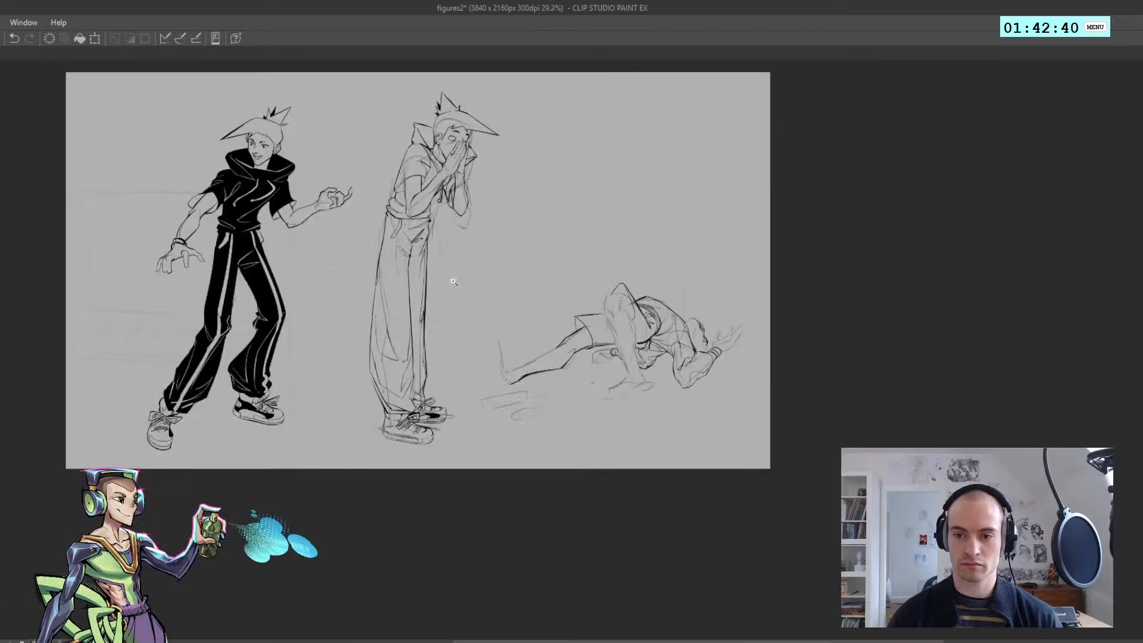
key(h)
mouse_move(559, 387)
mouse_down()
mouse_move(628, 370)
mouse_move(593, 388)
mouse_move(563, 375)
mouse_up()
key(ctrl+z)
key(ctrl+z)
key(ctrl+z)
key(ctrl+z)
drag(561, 374, 593, 389)
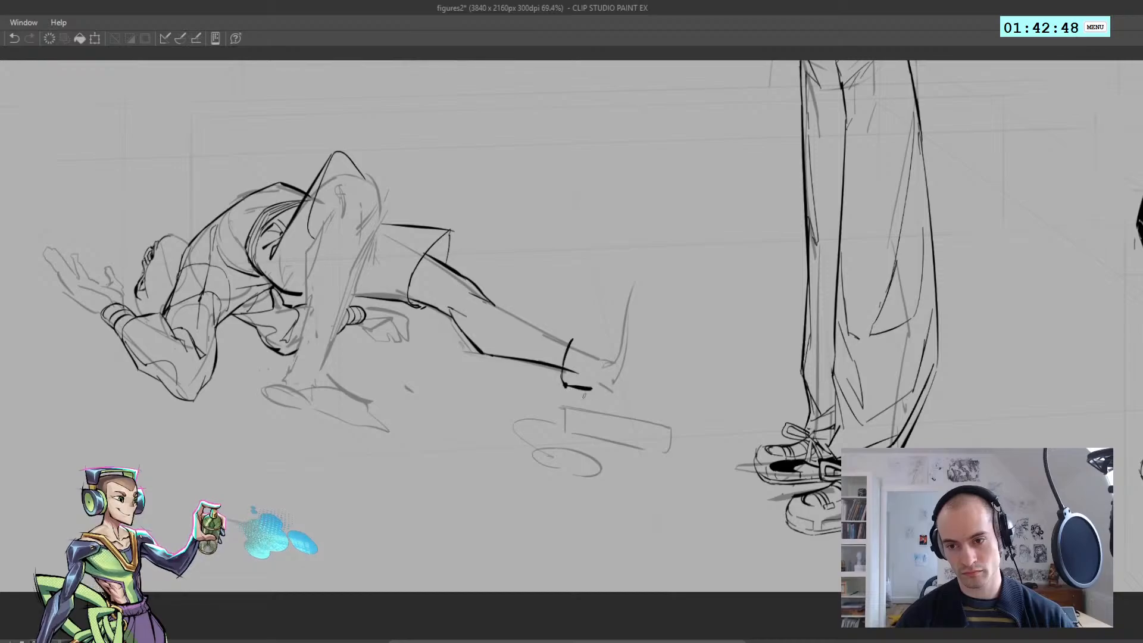
key(ctrl+z)
mouse_move(568, 340)
mouse_down()
mouse_move(558, 377)
mouse_move(582, 389)
mouse_move(581, 377)
mouse_up()
key(ctrl+z)
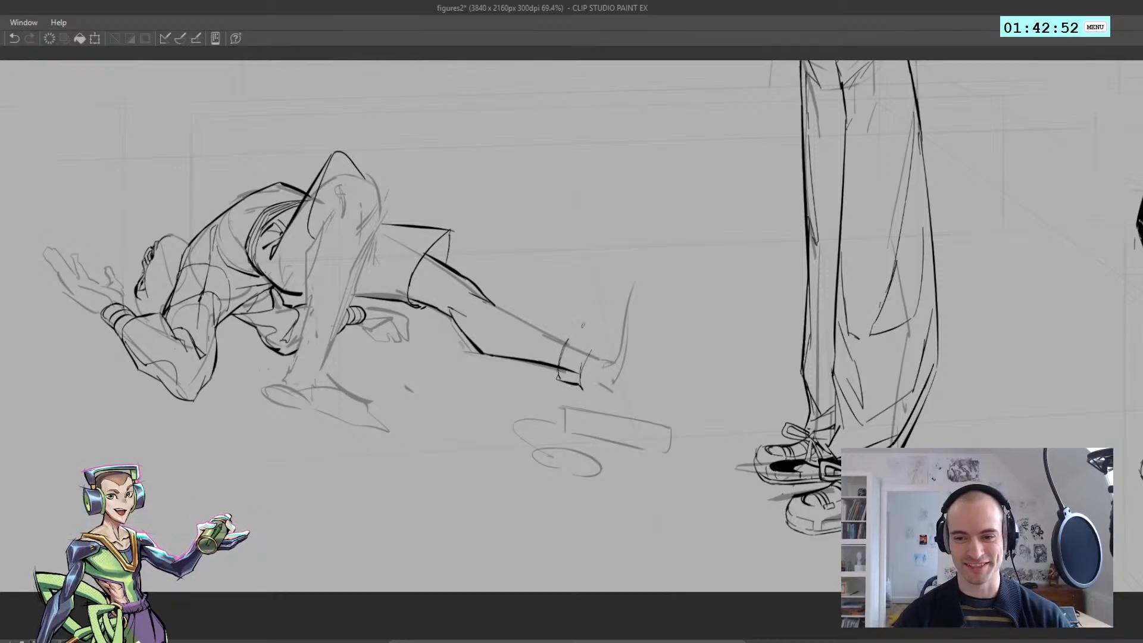
Ink the peaked shoe opening rising above the extended leg's ankle
key(ctrl+z)
mouse_move(573, 338)
mouse_down()
mouse_move(592, 347)
mouse_move(587, 335)
mouse_move(596, 350)
mouse_up()
key(ctrl+z)
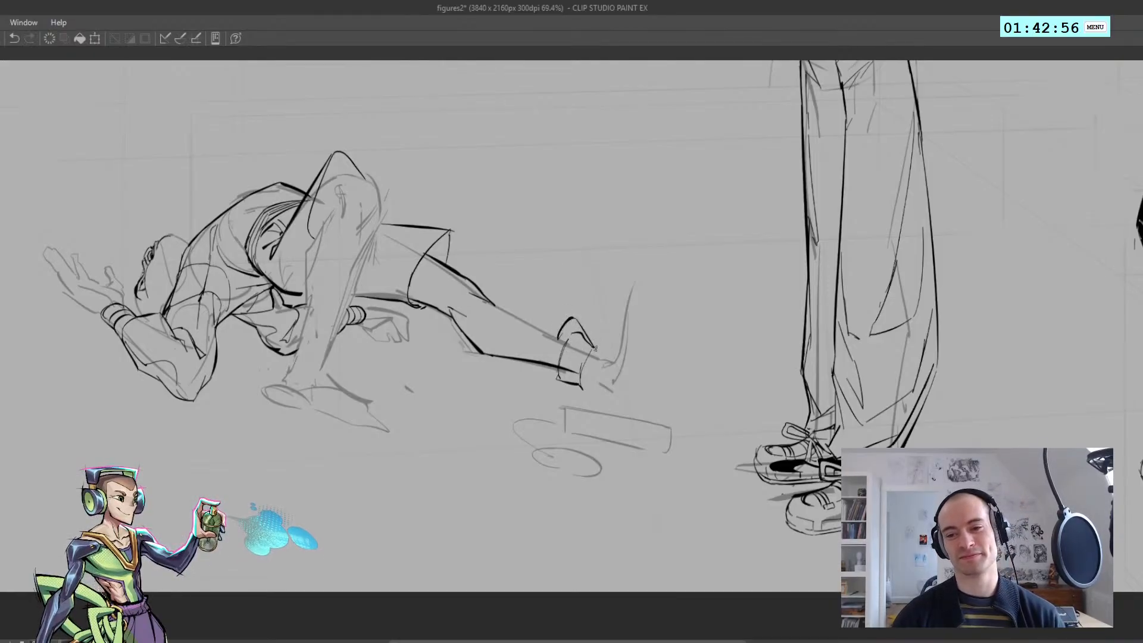
scroll(575, 341, down, 4)
scroll(547, 328, up, 4)
key(ctrl+z)
Ink the upper contour of the extended leg's shin from the knee to the ankle cuff
drag(521, 316, 607, 359)
key(ctrl+z)
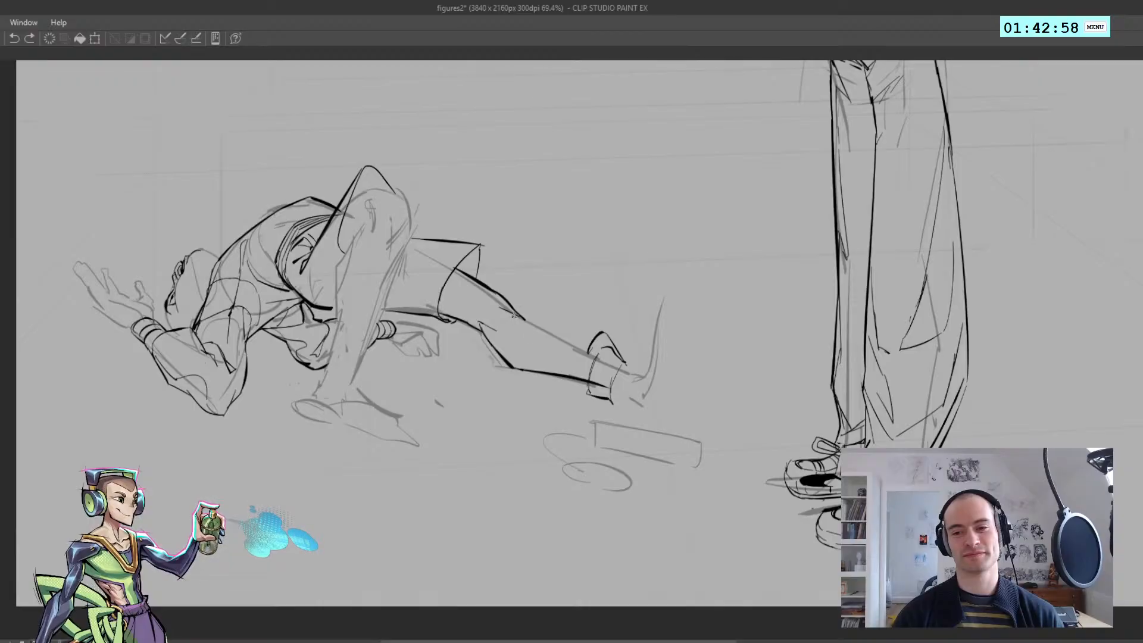
mouse_move(514, 315)
mouse_down()
mouse_move(604, 361)
mouse_move(495, 373)
mouse_up()
key(h)
key(h)
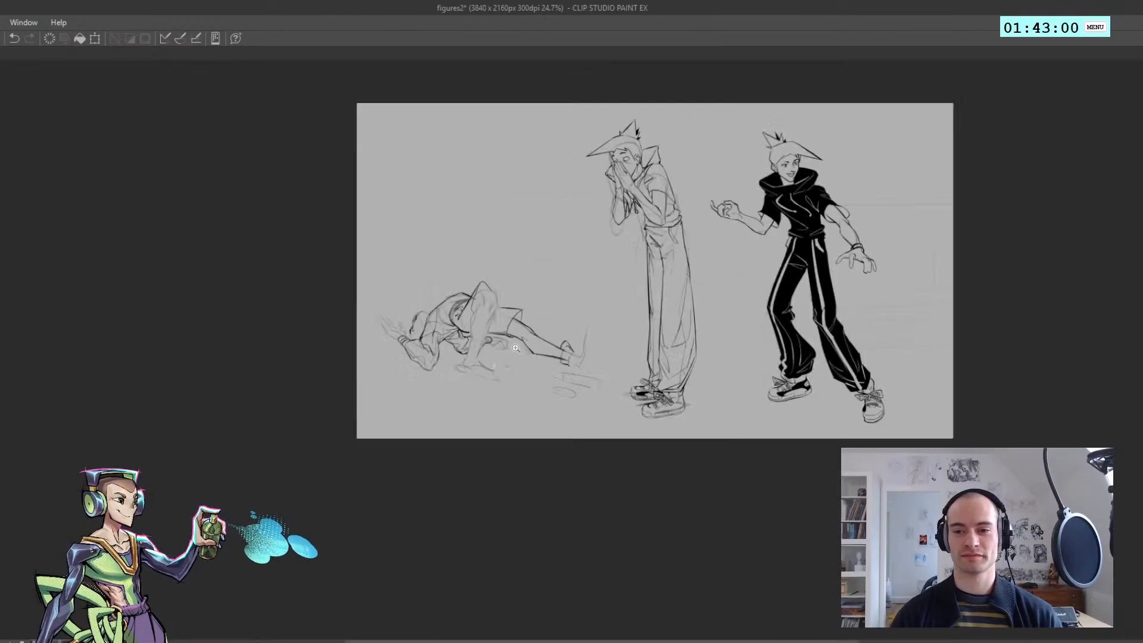
drag(499, 327, 594, 326)
key(h)
Ink the rounded contour of the bent knee beneath the pointed shorts fabric, replacing the first attempts
drag(613, 229, 601, 252)
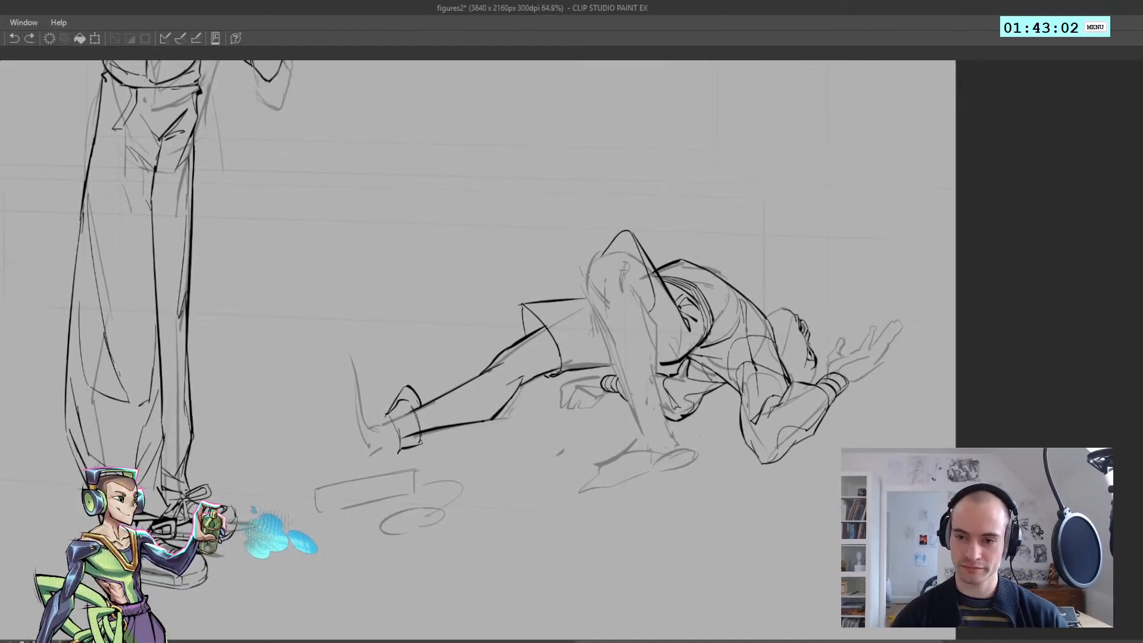
key(h)
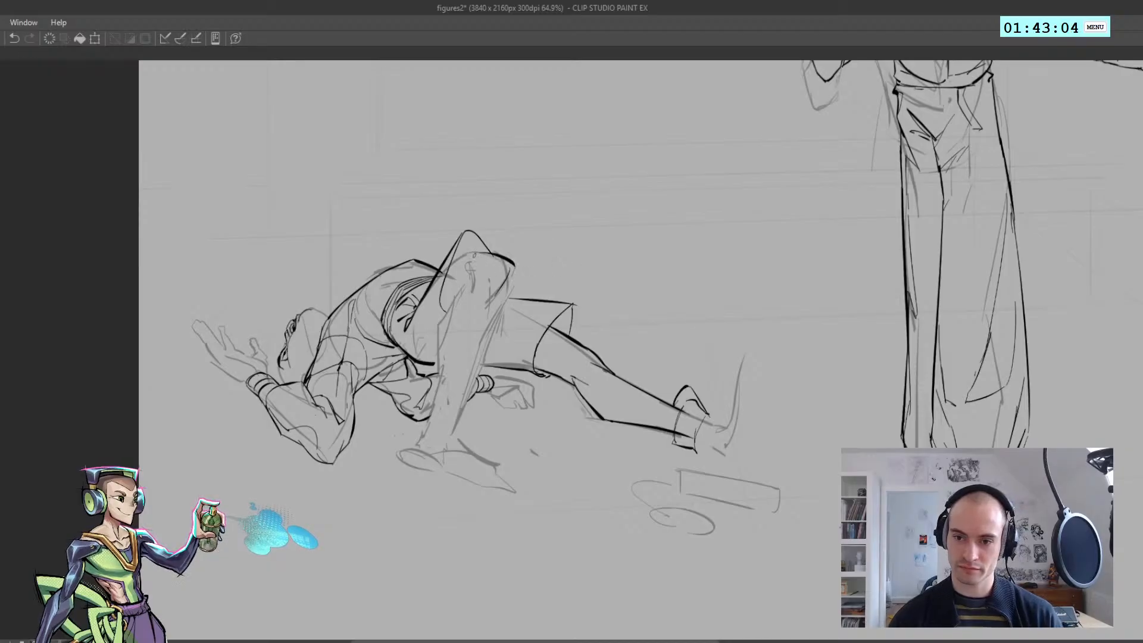
key(h)
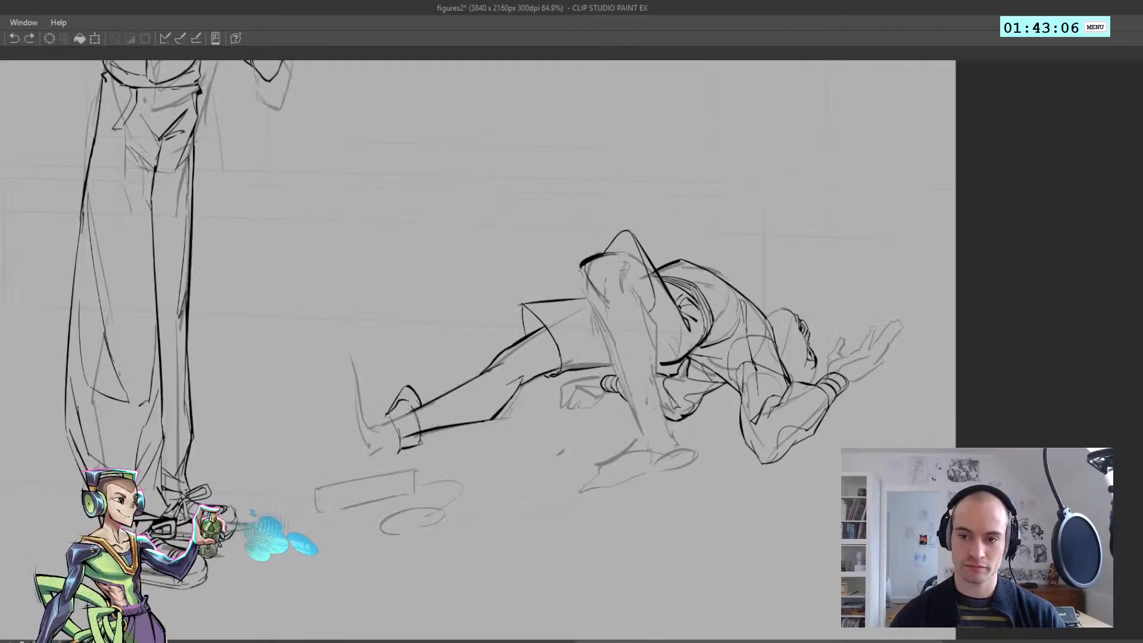
key(ctrl+z)
mouse_move(583, 270)
mouse_down()
mouse_move(590, 304)
mouse_move(591, 275)
mouse_move(568, 271)
mouse_up()
key(ctrl+z)
key(h)
drag(480, 281, 507, 270)
key(h)
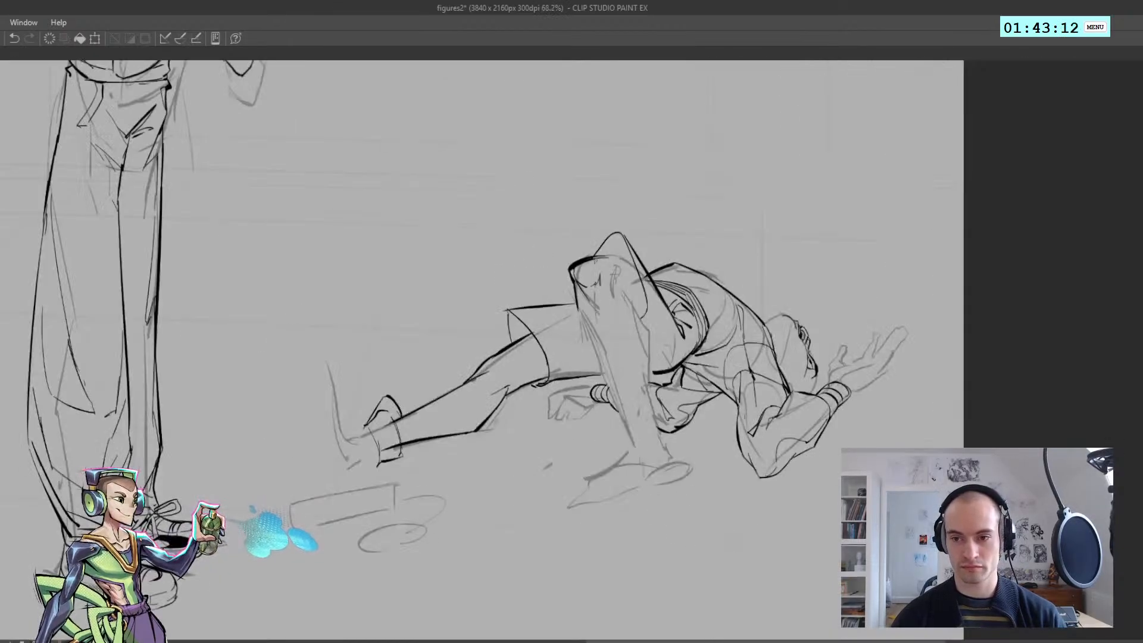
key(ctrl+z)
mouse_move(591, 258)
mouse_down()
mouse_move(636, 270)
mouse_move(637, 281)
mouse_up()
key(ctrl+z)
key(ctrl+z)
mouse_move(609, 298)
mouse_down()
mouse_move(580, 298)
mouse_move(611, 312)
mouse_up()
Ink the short inner curve where the bent knee meets the thigh under the shorts
key(ctrl+z)
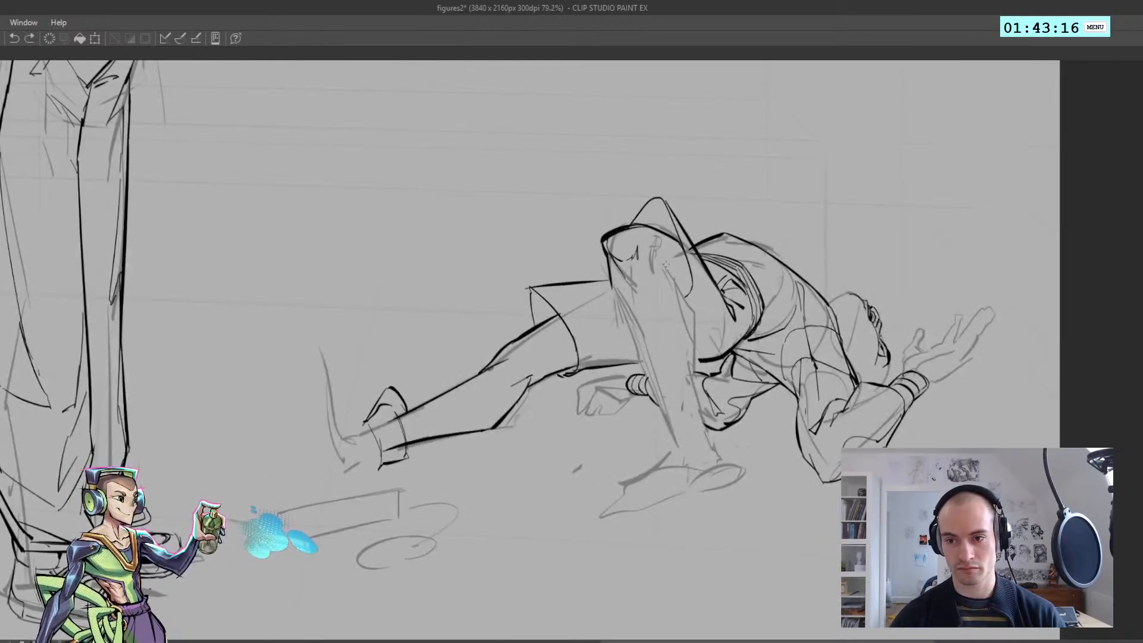
mouse_move(664, 260)
mouse_down()
mouse_move(679, 292)
mouse_move(657, 283)
mouse_up()
key(ctrl+z)
drag(660, 235, 650, 274)
drag(654, 276, 598, 278)
key(h)
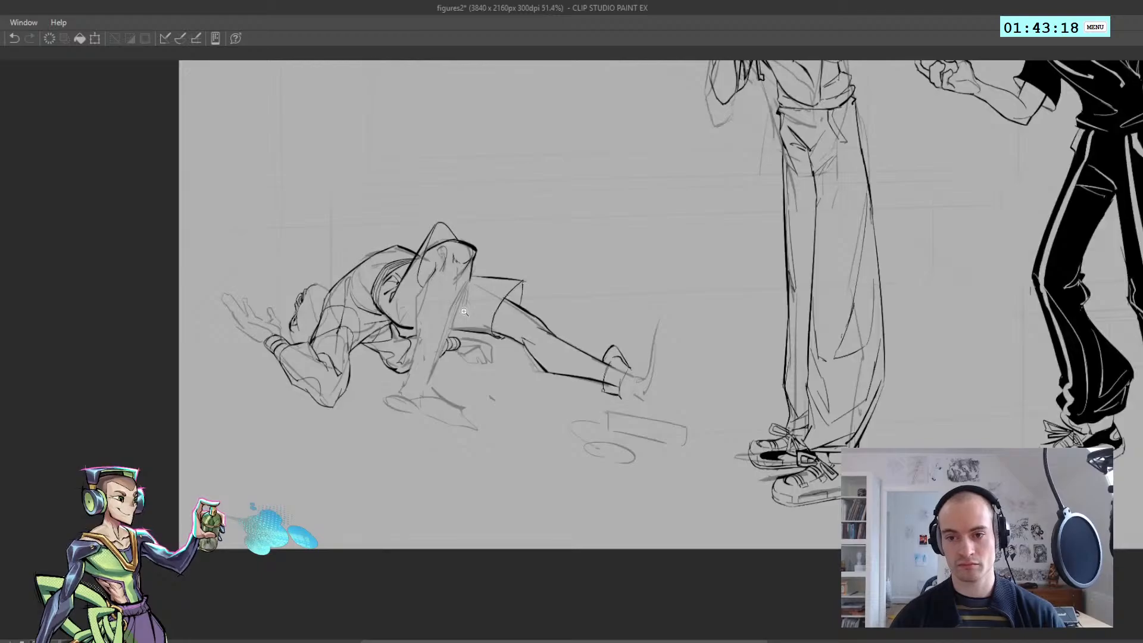
drag(475, 312, 455, 316)
key(h)
drag(649, 296, 684, 308)
key(ctrl+z)
drag(662, 269, 692, 370)
key(ctrl+z)
key(ctrl+z)
mouse_move(688, 316)
mouse_down()
mouse_move(710, 431)
mouse_move(637, 324)
mouse_up()
key(h)
key(h)
drag(693, 356, 743, 354)
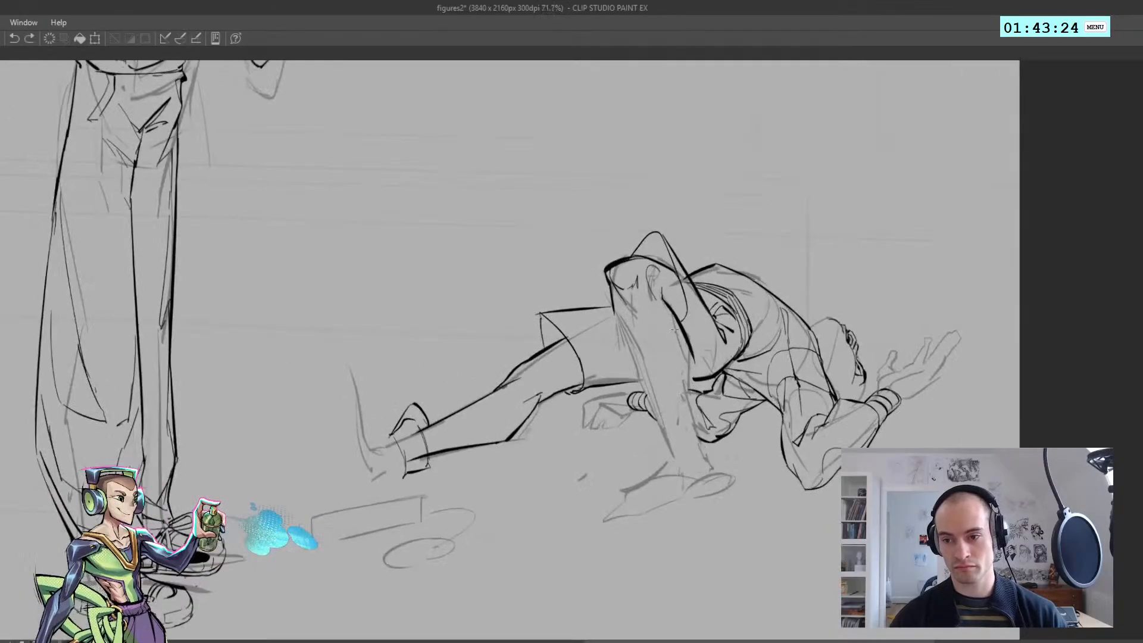
key(ctrl+z)
Ink the calf contour of the bent leg from behind the knee down to the ankle, replacing weaker strokes
drag(664, 299, 686, 346)
key(ctrl+z)
drag(661, 297, 688, 353)
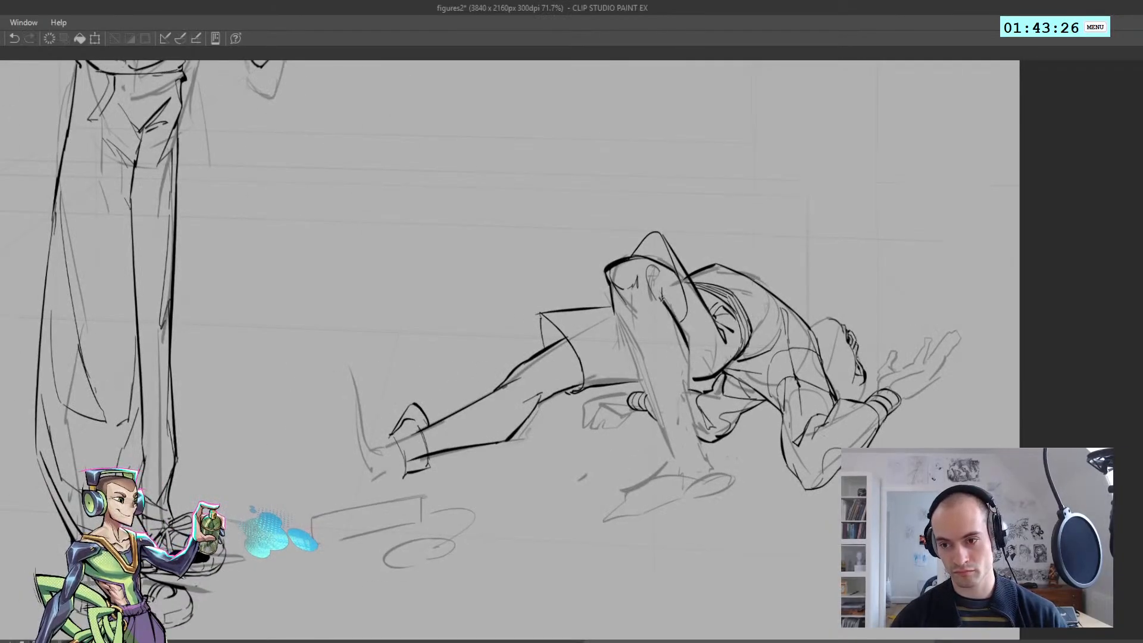
key(ctrl+z)
drag(660, 295, 690, 360)
key(ctrl+z)
mouse_move(669, 306)
mouse_down()
mouse_move(692, 363)
mouse_move(701, 451)
mouse_up()
scroll(661, 446, down, 7)
scroll(620, 406, up, 5)
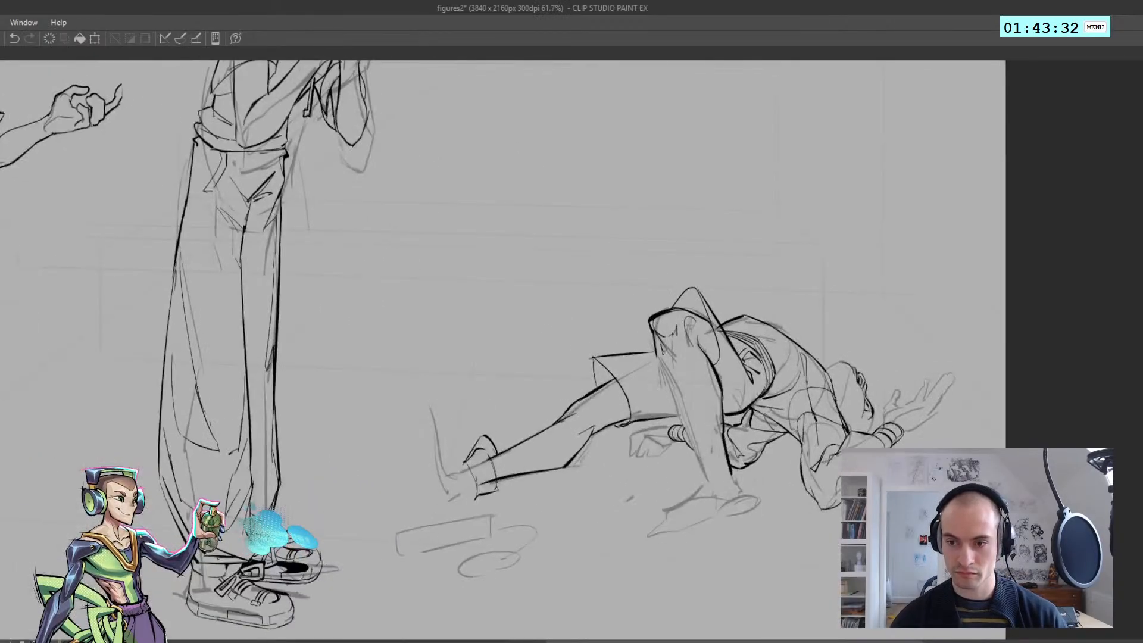
Ink the front shin contour of the bent leg from below the knee to the ankle
drag(656, 337, 701, 451)
drag(656, 339, 696, 454)
mouse_move(690, 432)
mouse_down()
mouse_move(630, 377)
mouse_move(406, 308)
mouse_up()
key(ctrl+z)
key(h)
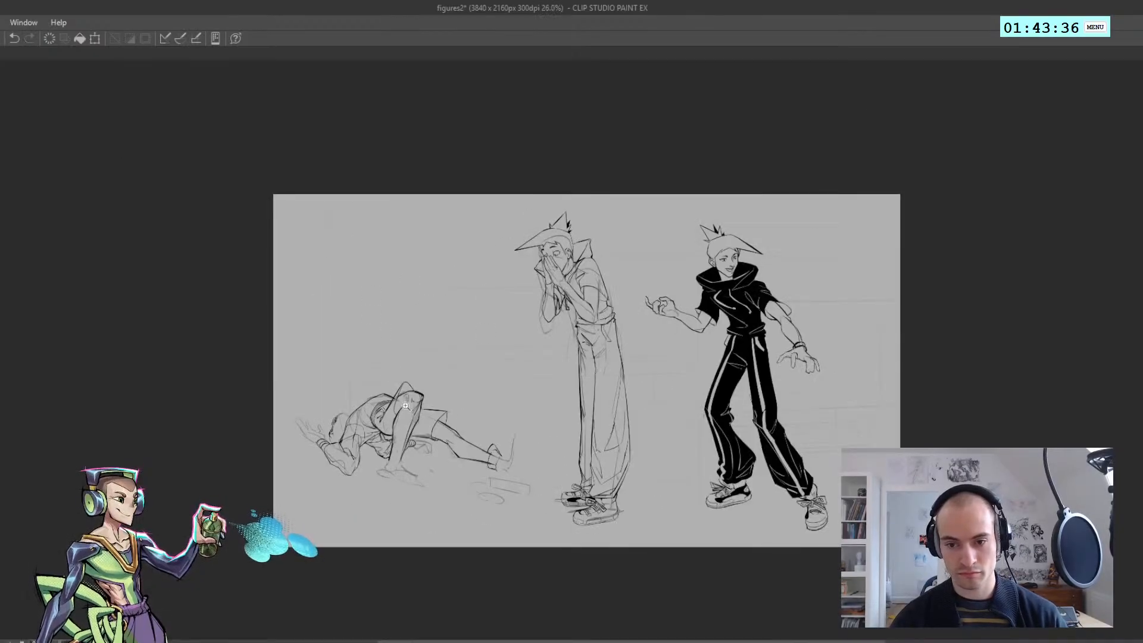
key(h)
scroll(712, 431, up, 5)
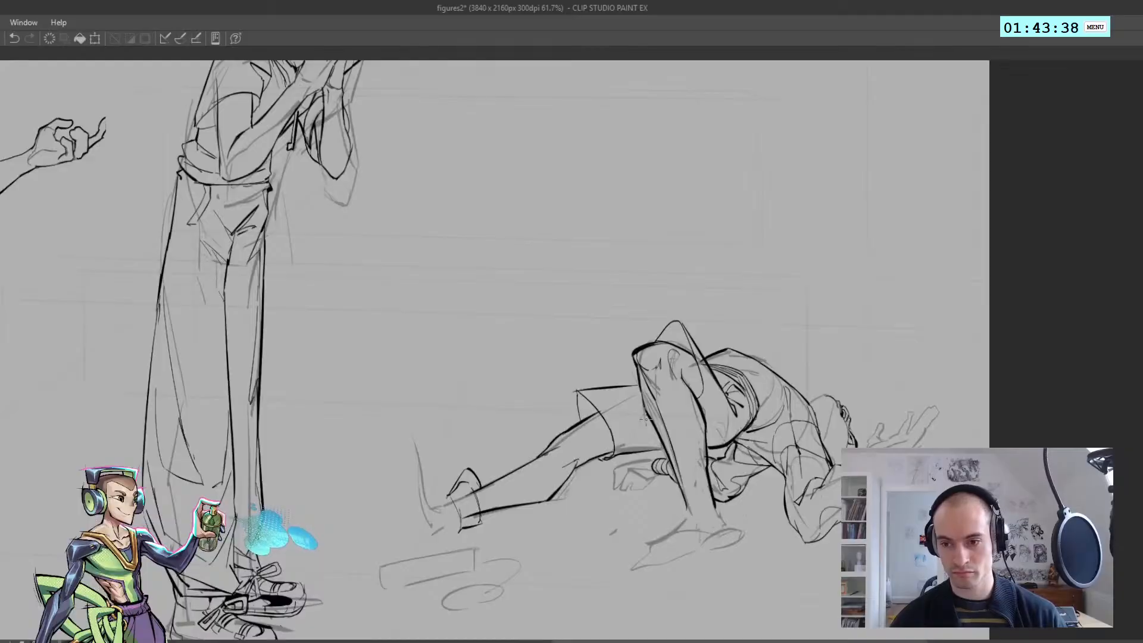
Rework the upper end of the bent leg's shin line just beneath the knee
key(ctrl+z)
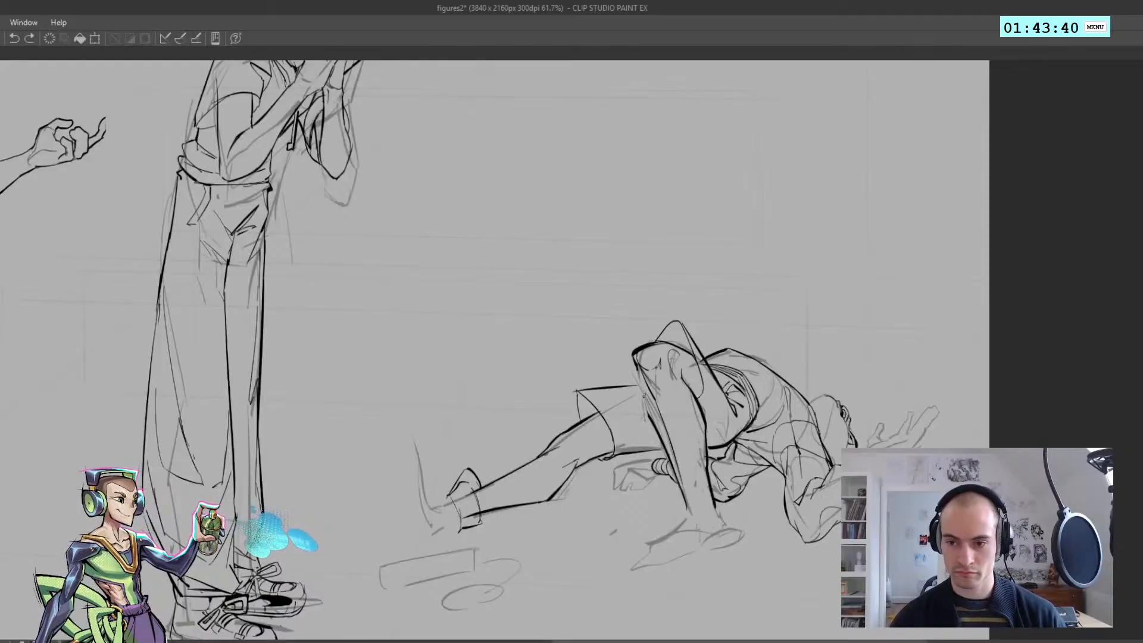
key(ctrl+z)
drag(640, 373, 650, 418)
key(ctrl+z)
drag(642, 374, 650, 417)
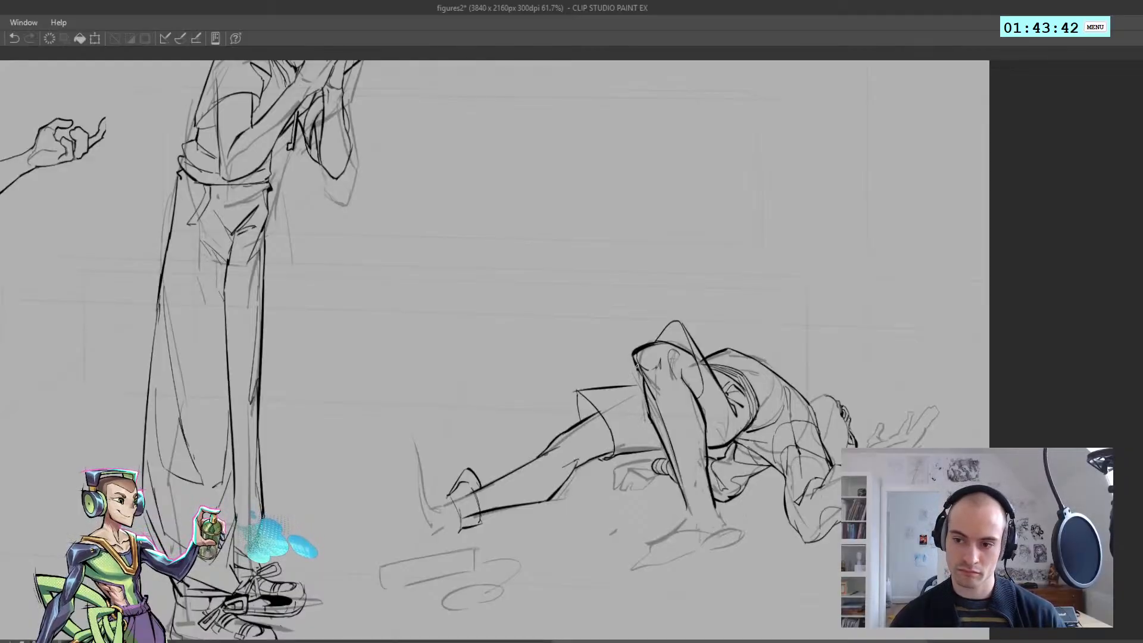
key(h)
drag(453, 385, 462, 386)
key(ctrl+z)
key(ctrl+z)
key(h)
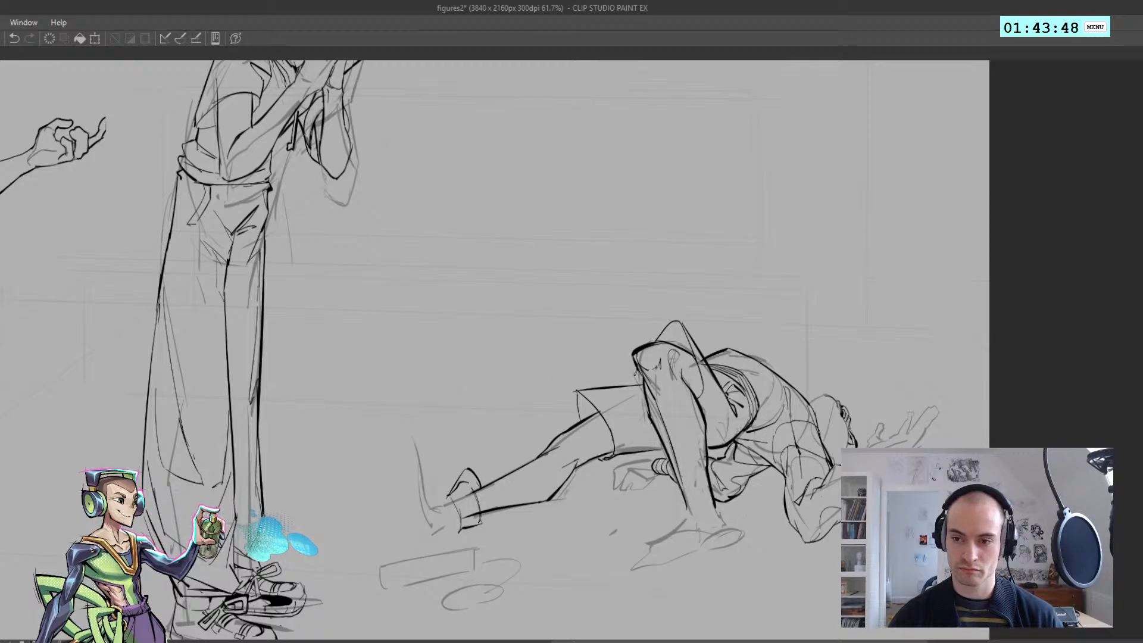
Examine the reclining figure's legs in mirrored and unmirrored views, close up and against the whole canvas
drag(628, 417, 588, 357)
drag(493, 359, 547, 353)
key(h)
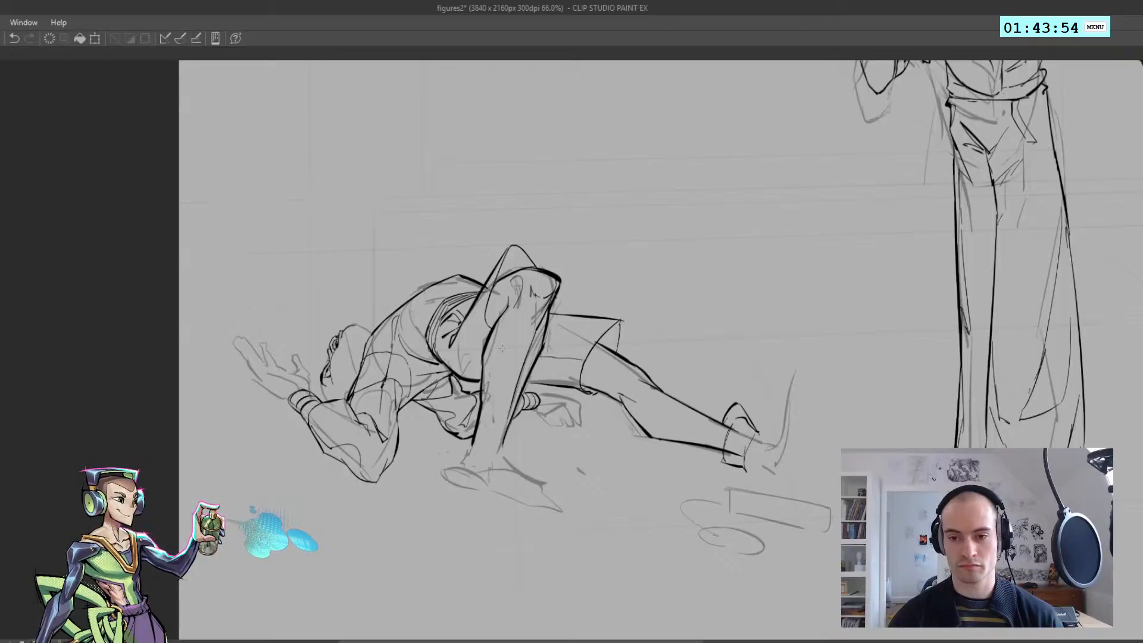
key(h)
drag(640, 351, 654, 348)
key(h)
drag(676, 327, 600, 342)
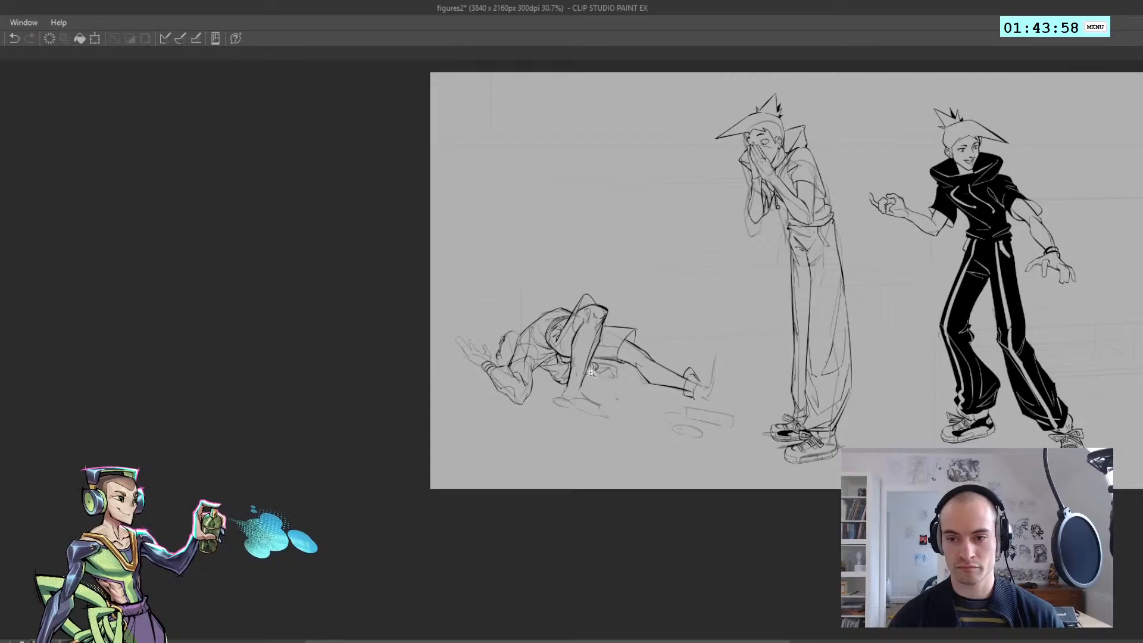
drag(589, 393, 660, 378)
Ink the cuff around the bent leg's ankle, redoing unsatisfactory strokes
mouse_move(551, 356)
mouse_down()
mouse_move(586, 380)
mouse_move(535, 385)
mouse_move(510, 408)
mouse_move(513, 384)
mouse_move(536, 386)
mouse_move(524, 377)
mouse_move(519, 415)
mouse_move(550, 424)
mouse_move(522, 433)
mouse_move(513, 403)
mouse_move(563, 425)
mouse_move(530, 420)
mouse_move(603, 442)
mouse_up()
key(ctrl+z)
Ink the upper contour, sole edge and rounded toe of the bent leg's planted shoe
key(ctrl+z)
key(ctrl+z)
key(ctrl+z)
key(ctrl+z)
key(ctrl+z)
key(ctrl+z)
key(ctrl+z)
key(ctrl+z)
key(ctrl+z)
key(ctrl+z)
drag(533, 421, 570, 431)
key(ctrl+z)
drag(576, 435, 630, 444)
drag(577, 410, 626, 441)
key(ctrl+z)
mouse_move(524, 404)
mouse_down()
mouse_move(621, 415)
mouse_move(626, 428)
mouse_up()
key(ctrl+z)
key(ctrl+z)
key(ctrl+z)
key(ctrl+z)
key(ctrl+z)
drag(626, 425, 623, 441)
key(ctrl+z)
key(h)
mouse_move(539, 430)
mouse_down()
mouse_move(532, 448)
mouse_move(557, 452)
mouse_up()
key(ctrl+z)
key(h)
key(ctrl+z)
drag(533, 412, 560, 433)
key(ctrl+z)
scroll(527, 408, down, 5)
key(h)
key(h)
scroll(561, 378, up, 5)
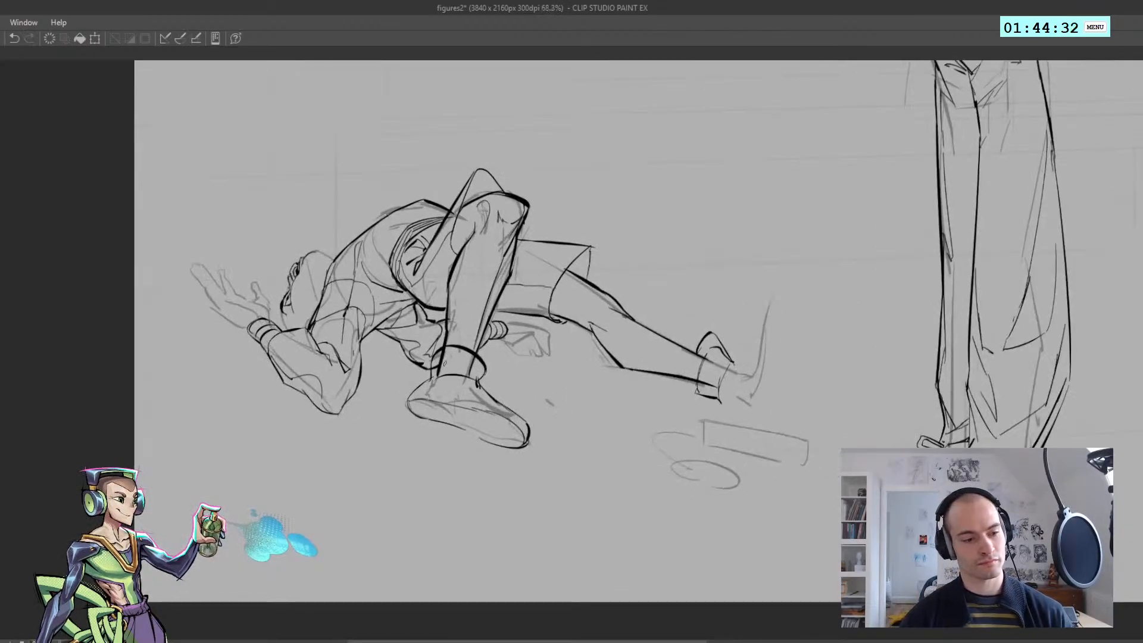
Rework the opening of the planted shoe just beneath the ankle cuff
key(ctrl+z)
key(ctrl+z)
drag(439, 380, 474, 380)
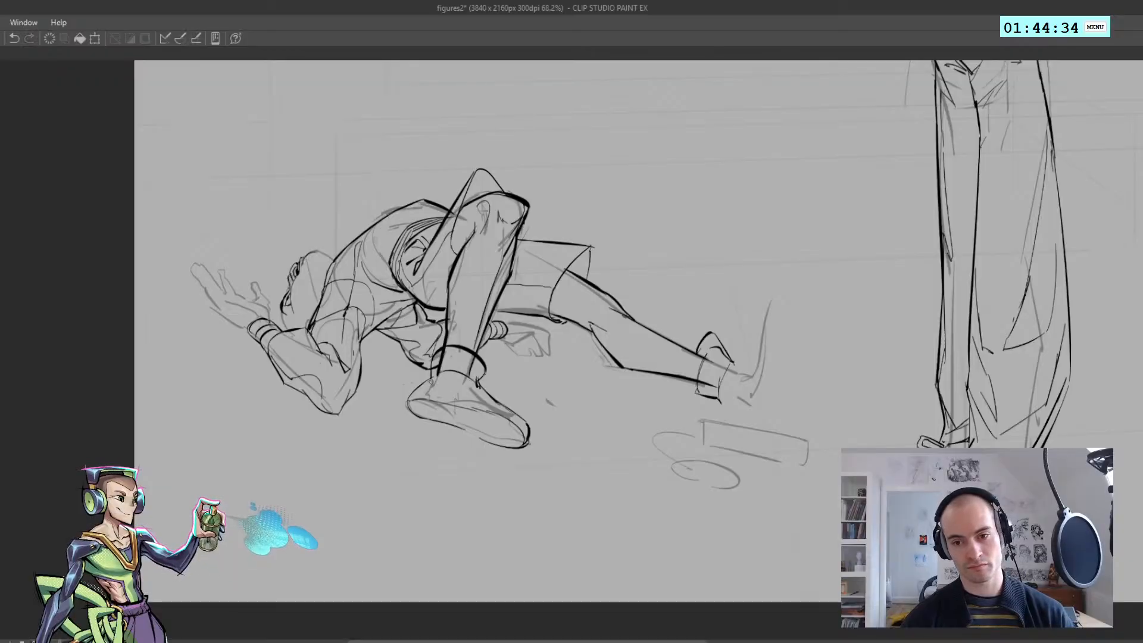
key(h)
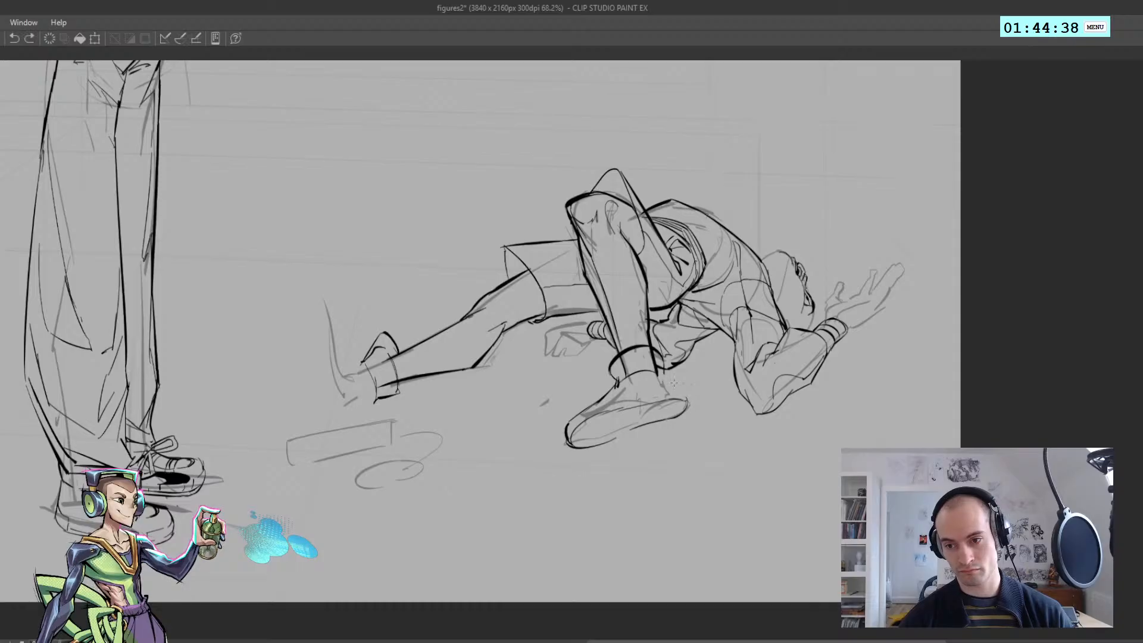
key(h)
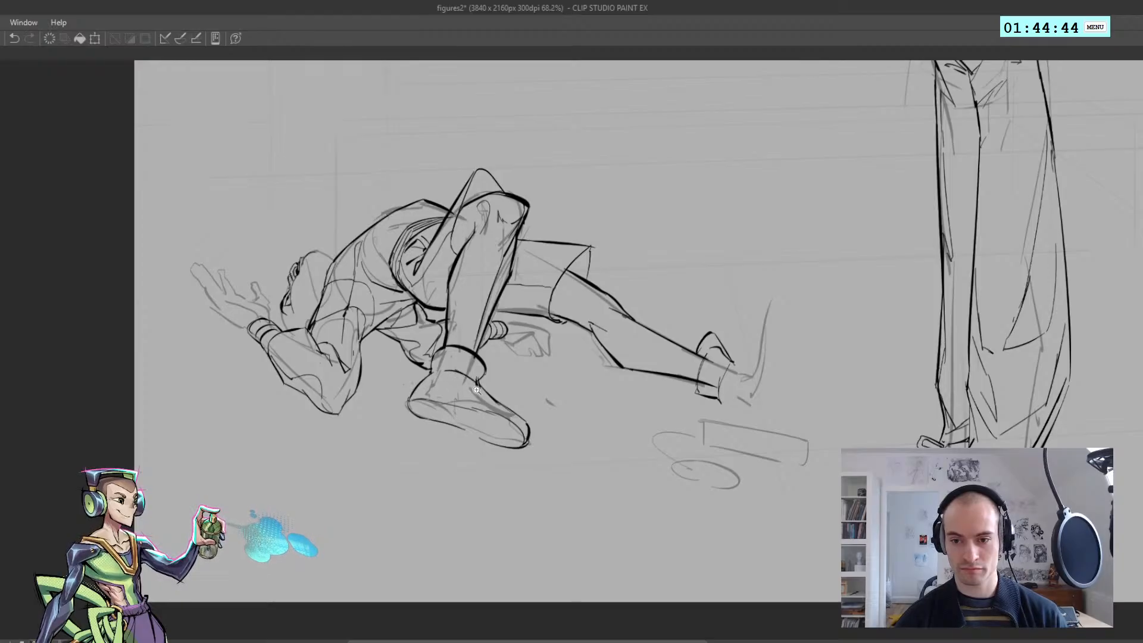
Ink the upright shoe of the extended leg, from the instep up to the toe and along the narrow sole
drag(467, 379, 423, 381)
mouse_move(561, 384)
mouse_down()
mouse_move(605, 380)
mouse_move(595, 304)
mouse_up()
key(ctrl+z)
drag(595, 299, 623, 292)
key(ctrl+z)
key(ctrl+z)
drag(613, 356, 606, 416)
key(ctrl+z)
key(h)
scroll(552, 393, down, 2)
scroll(537, 388, up, 2)
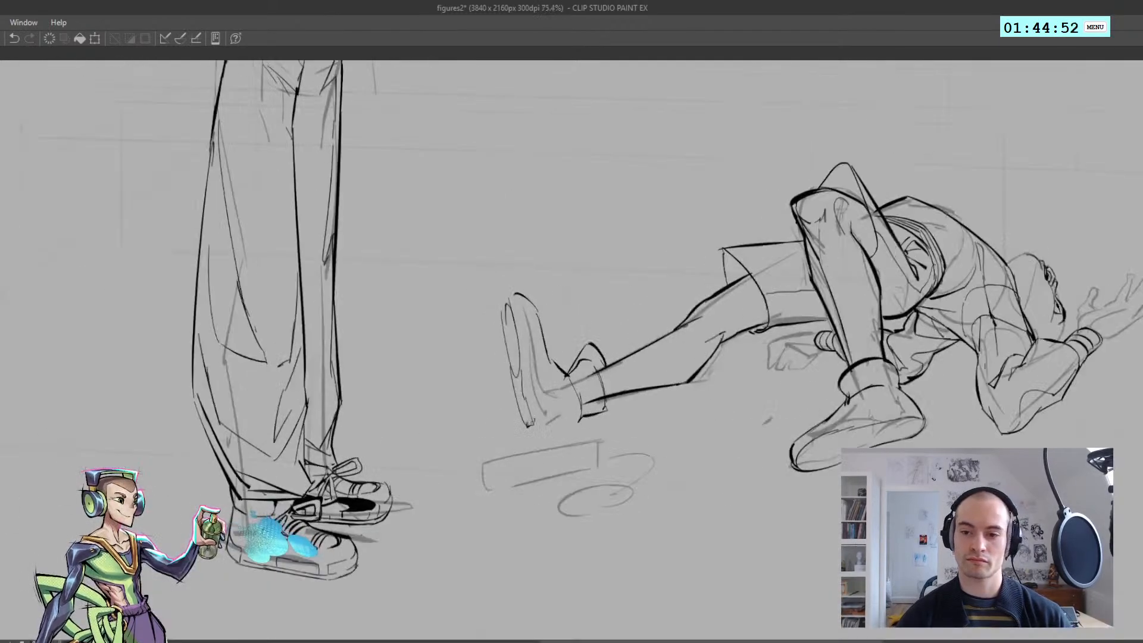
Ink the heel edge at the base of the extended leg's shoe back to the ankle cuff
key(h)
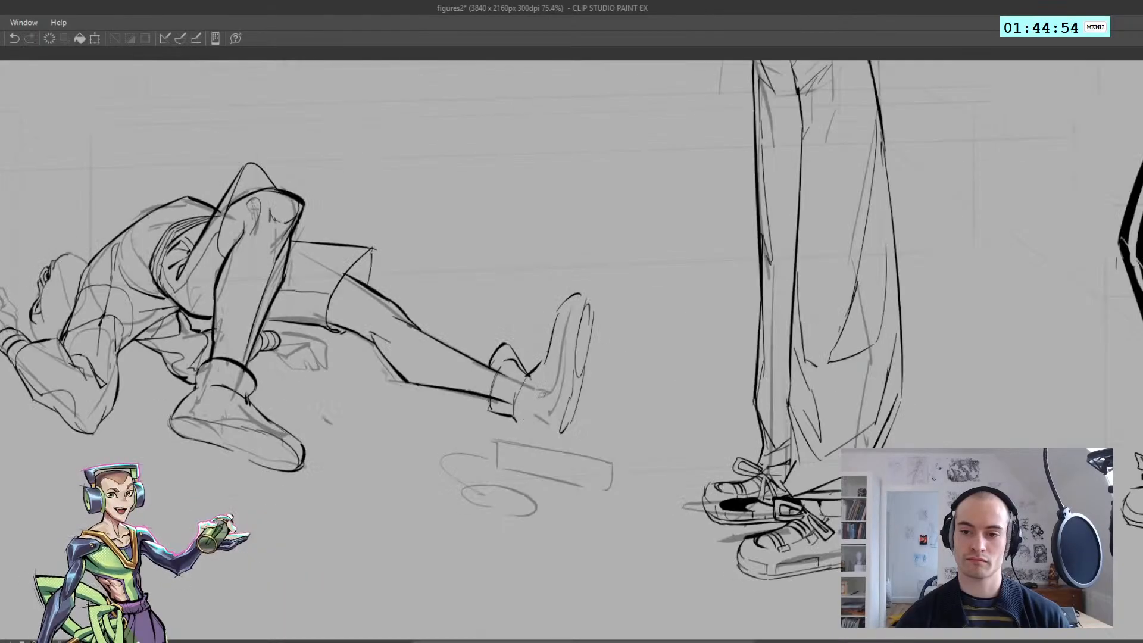
drag(516, 420, 560, 441)
key(h)
scroll(532, 418, down, 3)
scroll(517, 396, up, 3)
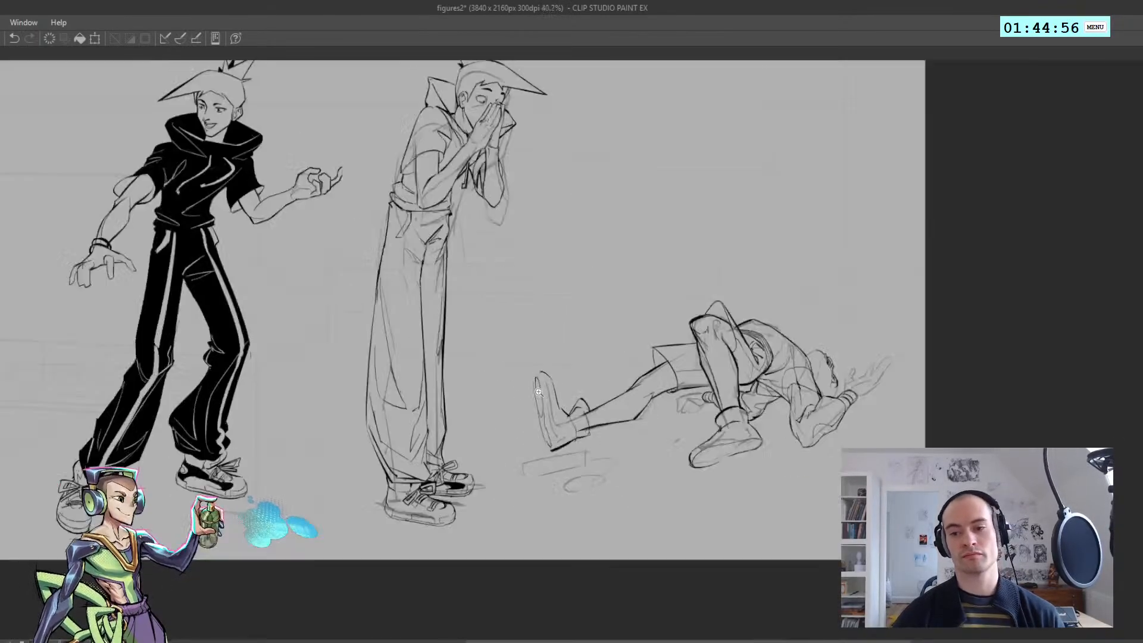
Ink a heavier rounded line over the toe tip of the extended leg's shoe
drag(530, 382, 541, 369)
key(ctrl+z)
drag(529, 381, 542, 366)
scroll(535, 356, down, 3)
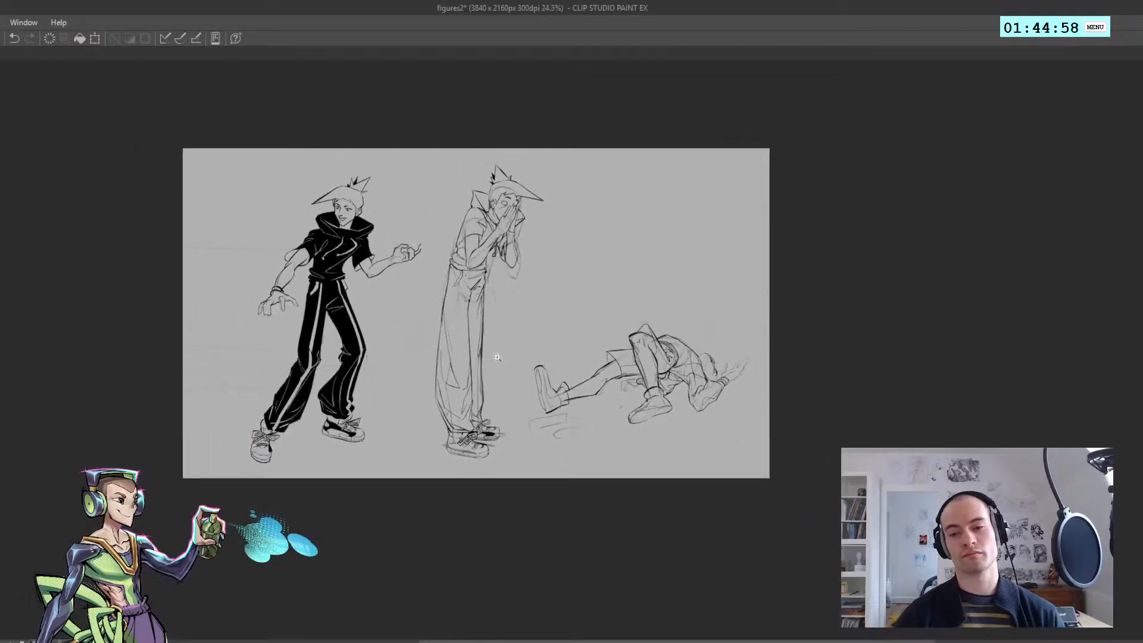
key(h)
scroll(508, 385, up, 2)
key(h)
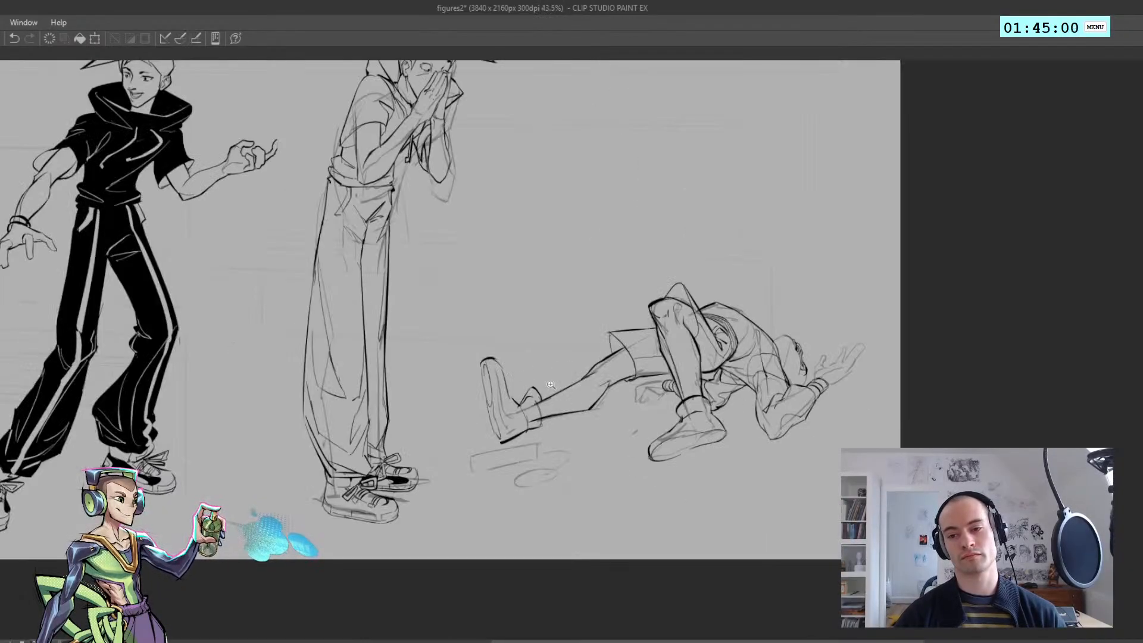
scroll(531, 391, up, 3)
drag(484, 361, 507, 413)
key(ctrl+z)
drag(488, 358, 506, 414)
key(ctrl+z)
key(ctrl+z)
drag(489, 360, 510, 410)
key(ctrl+z)
Try to reshape the toe of the extended leg's shoe with an enlarged Liquify brush
key(j)
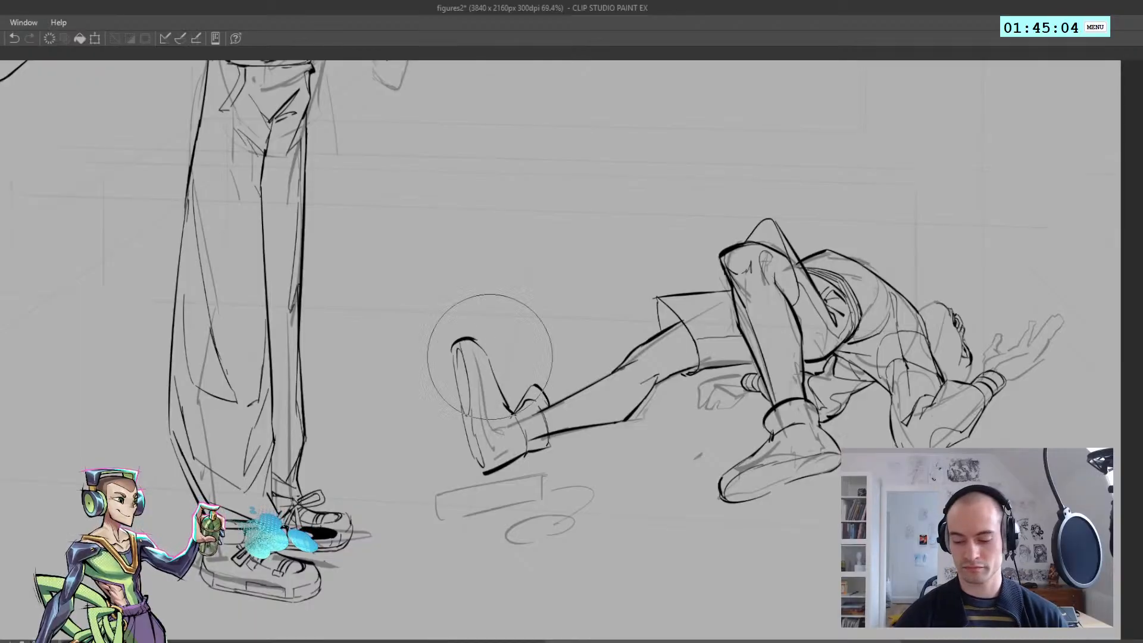
key(])
mouse_move(465, 309)
mouse_down()
mouse_move(444, 333)
mouse_move(467, 311)
mouse_move(448, 330)
mouse_move(428, 290)
mouse_up()
key(h)
key(ctrl+z)
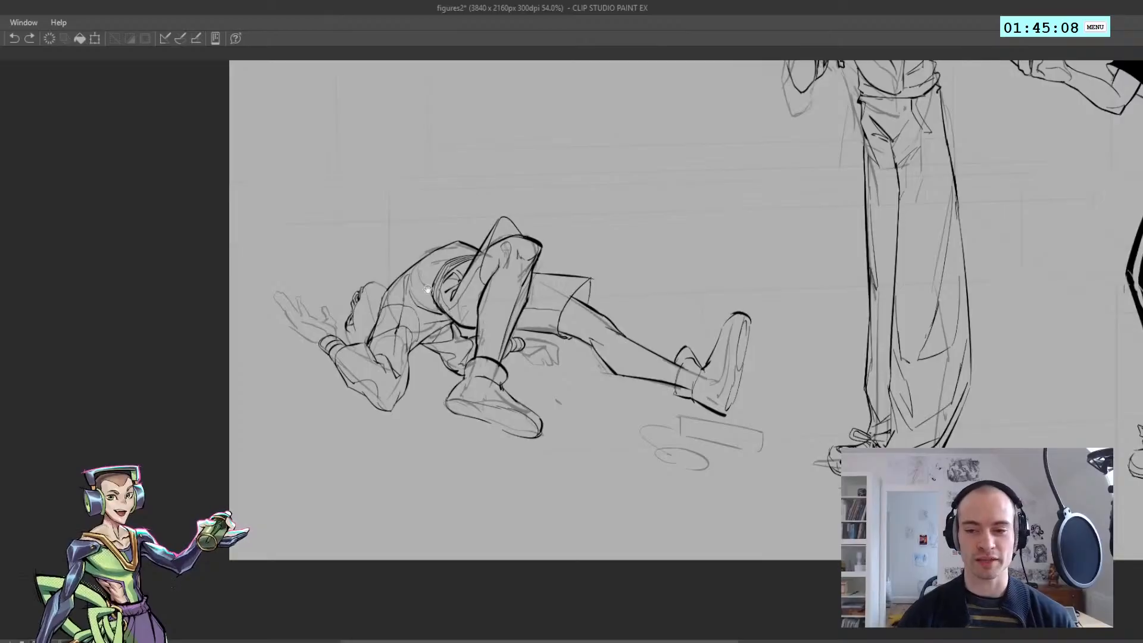
key(h)
drag(434, 331, 443, 322)
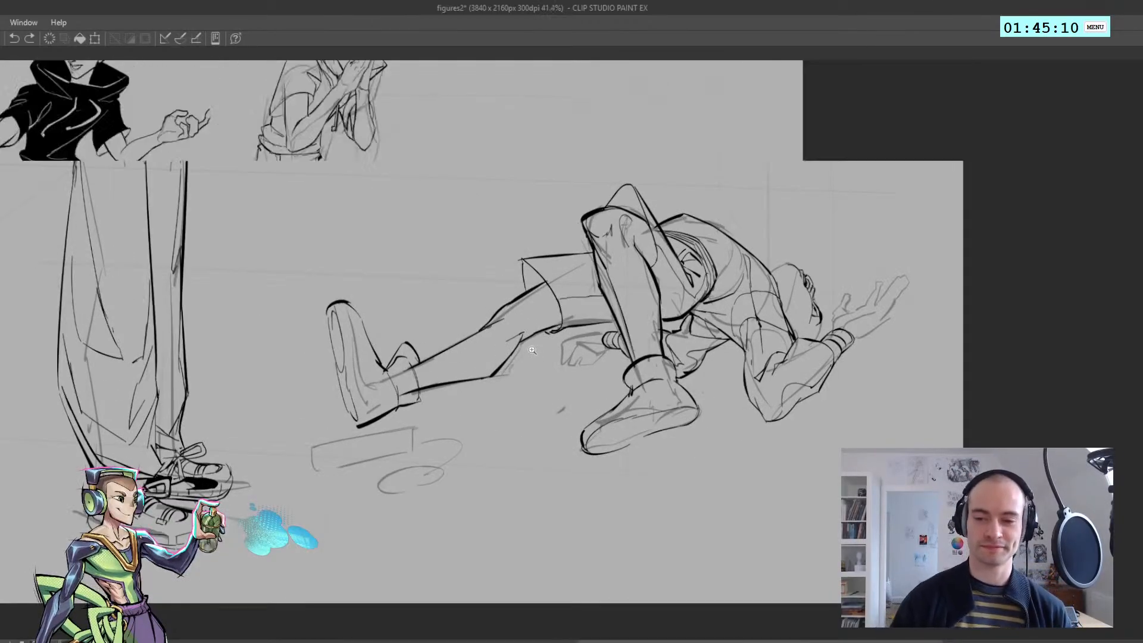
Ink the curled fingers of the hand resting behind the bent leg, starting from the wristband
key(h)
drag(560, 347, 495, 358)
drag(601, 360, 631, 365)
mouse_move(575, 333)
mouse_down()
mouse_move(609, 344)
mouse_move(456, 345)
mouse_up()
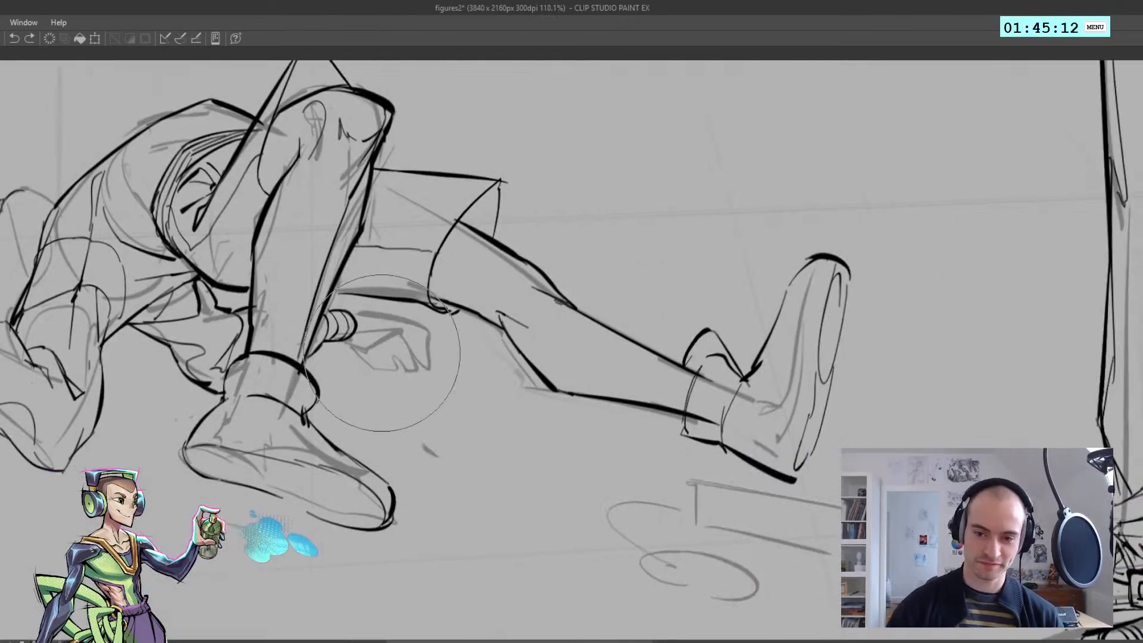
key(p)
key(ctrl+z)
mouse_move(348, 341)
mouse_down()
mouse_move(385, 347)
mouse_move(417, 334)
mouse_up()
key(ctrl+z)
key(ctrl+z)
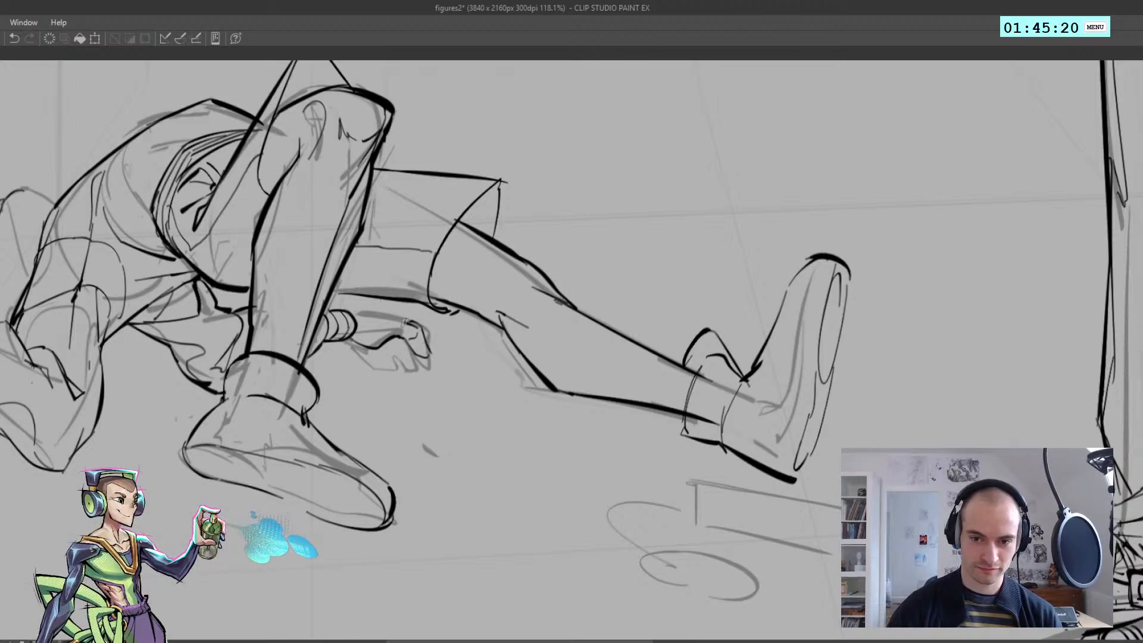
Ink the back of the resting hand from the wristband toward the knuckles, replacing the earlier strokes
key(ctrl+z)
key(ctrl+z)
drag(397, 318, 416, 323)
Rework the outermost finger of the hand resting behind the bent leg, selecting the area around it and clearing the selection
key(ctrl+z)
drag(350, 312, 390, 317)
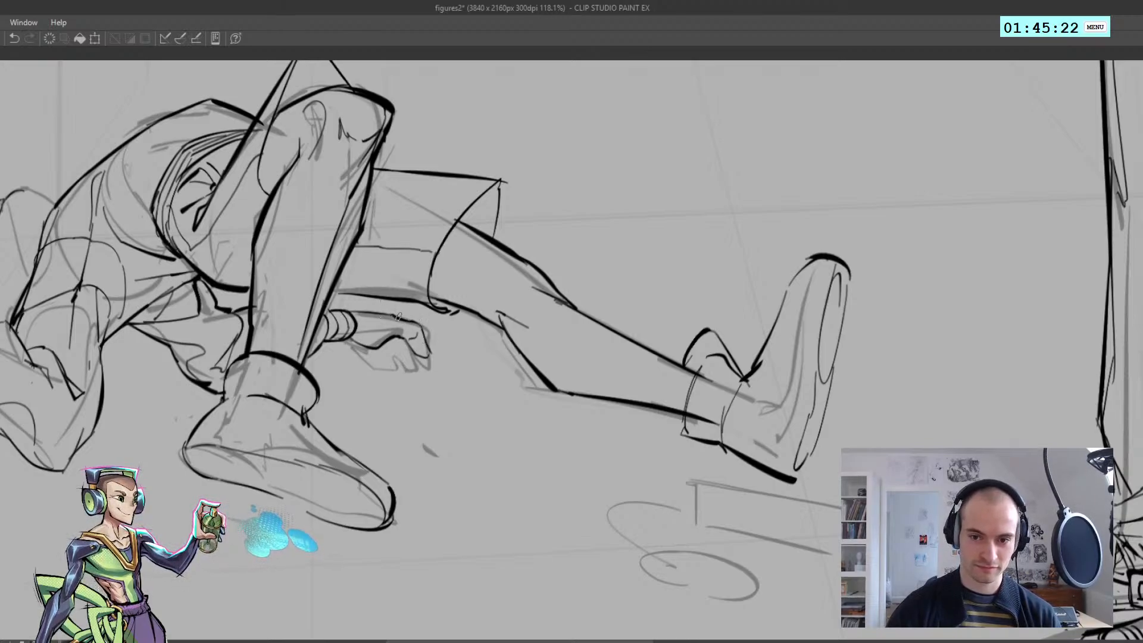
key(h)
scroll(376, 350, down, 5)
key(h)
scroll(477, 343, up, 4)
scroll(572, 338, up, 3)
drag(575, 324, 592, 362)
key(ctrl+z)
key(ctrl+z)
mouse_move(576, 324)
mouse_down()
mouse_move(587, 365)
mouse_move(571, 343)
mouse_move(562, 365)
mouse_move(529, 352)
mouse_move(520, 329)
mouse_move(486, 342)
mouse_move(596, 331)
mouse_move(606, 345)
mouse_up()
key(ctrl+z)
key(ctrl+z)
key(ctrl+z)
key(h)
key(h)
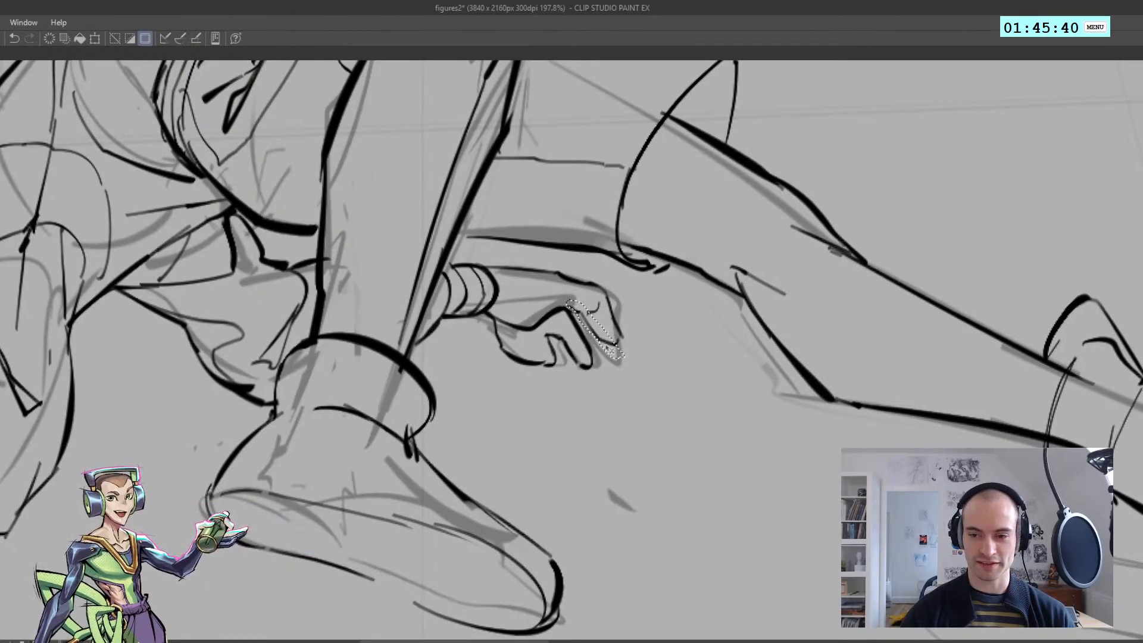
key(ctrl+d)
Examine the reworked hand in mirrored and zoomed-out views against the whole reclining figure
key(h)
scroll(457, 317, down, 6)
scroll(458, 317, up, 5)
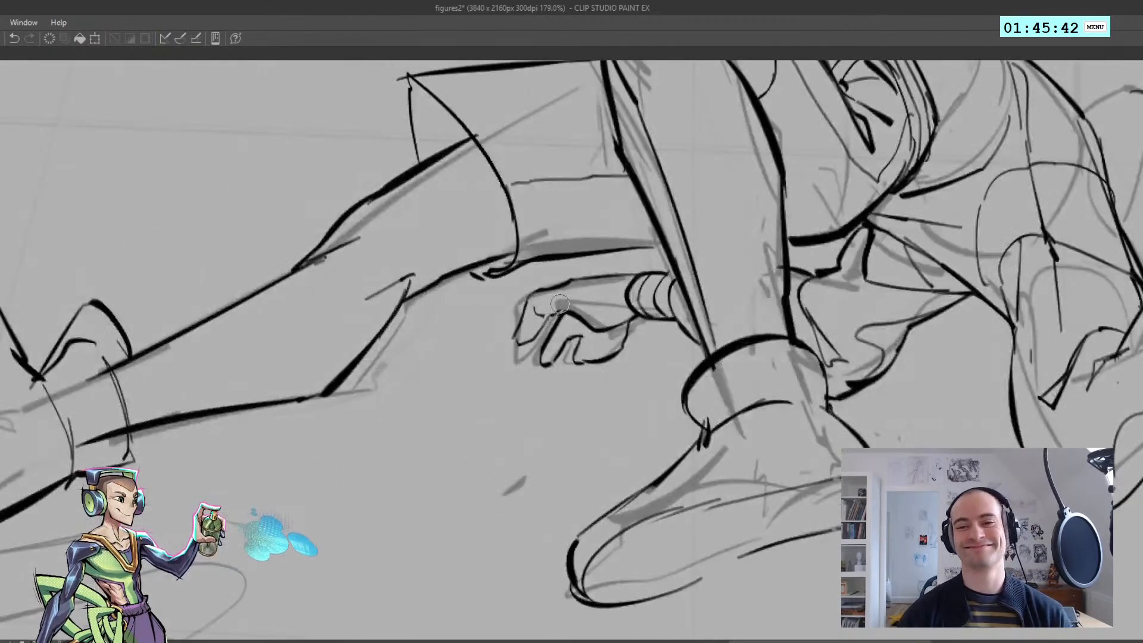
scroll(550, 314, down, 7)
key(h)
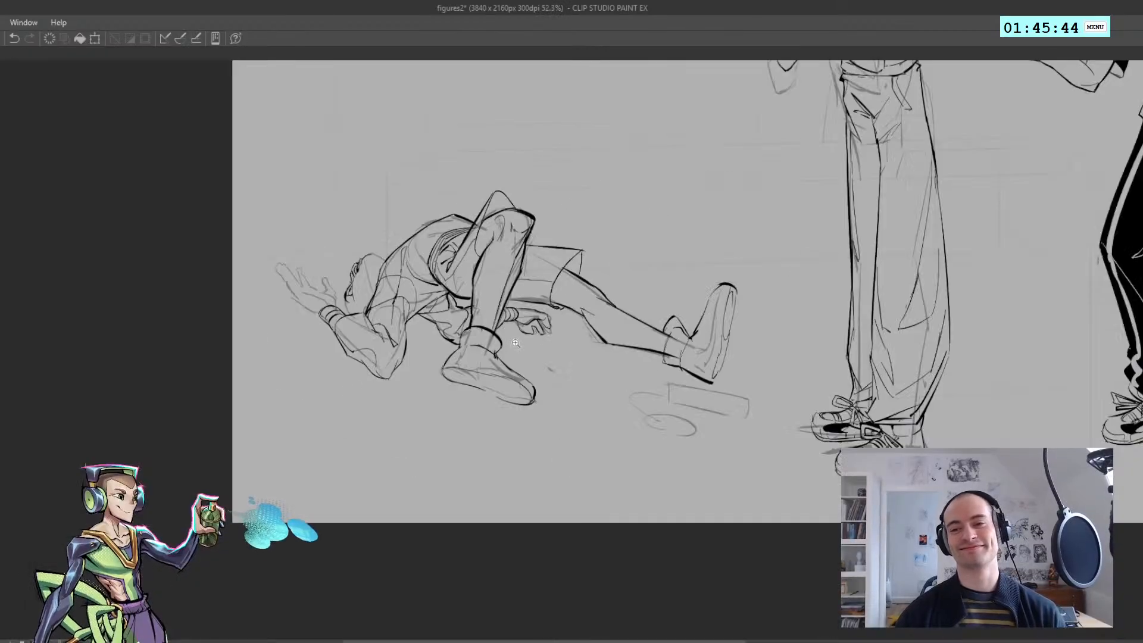
scroll(529, 330, up, 4)
scroll(529, 330, down, 1)
scroll(515, 322, up, 3)
key(ctrl+z)
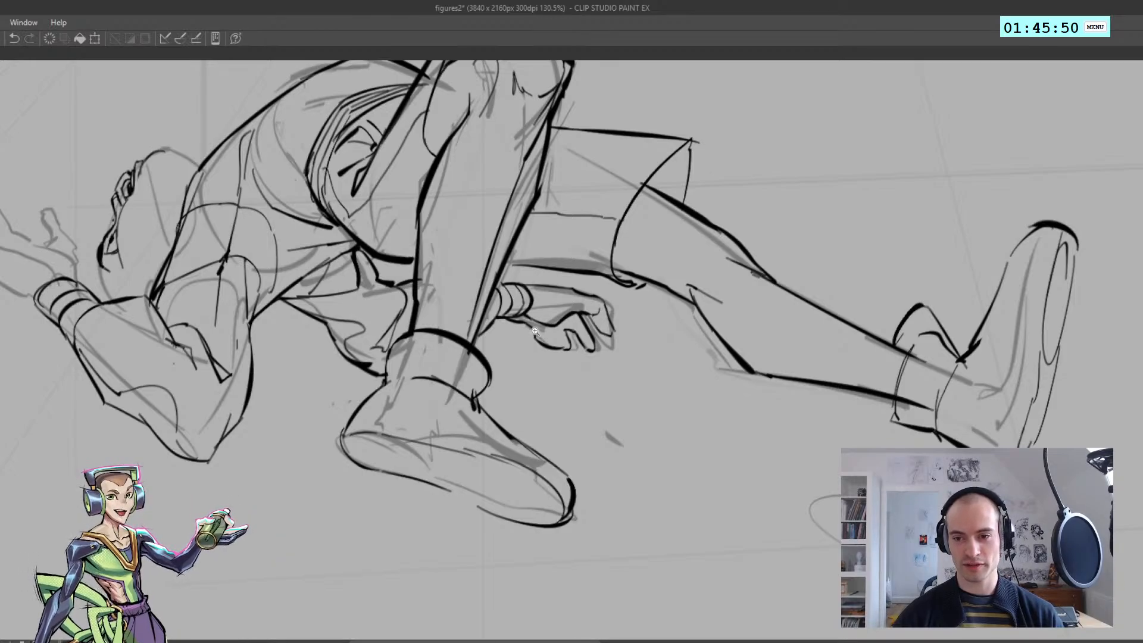
Try small adjustments to the palm of the resting hand and the heel of the bent leg's shoe
scroll(527, 327, down, 5)
drag(539, 321, 571, 311)
key(ctrl+t)
key(Return)
scroll(548, 282, down, 3)
key(h)
key(h)
key(ctrl+z)
drag(566, 442, 611, 458)
key(h)
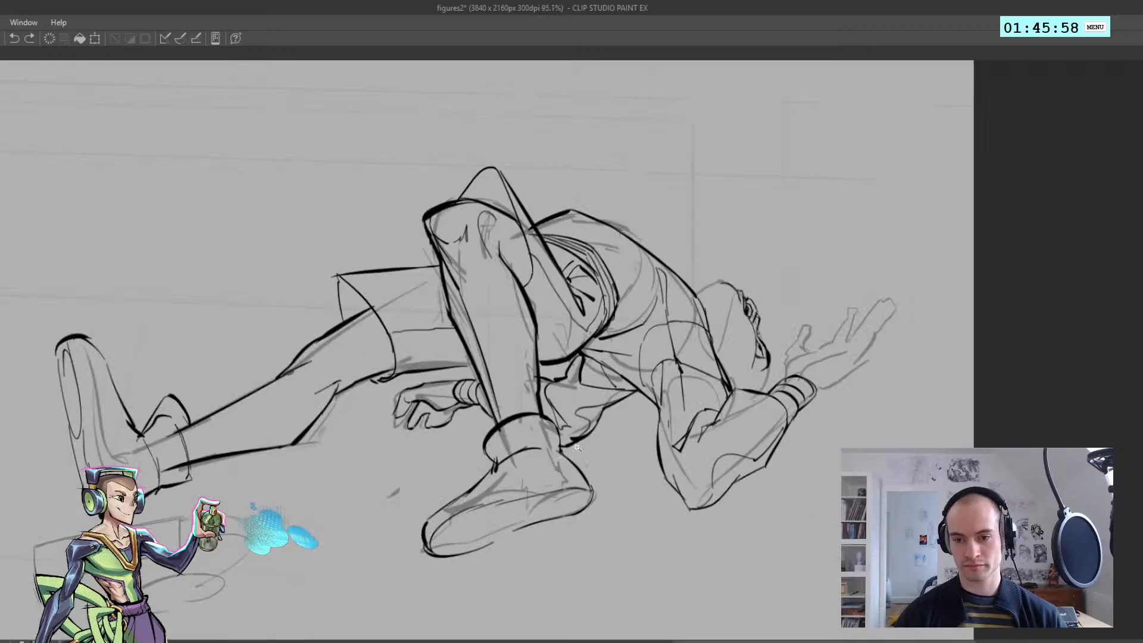
key(h)
key(h)
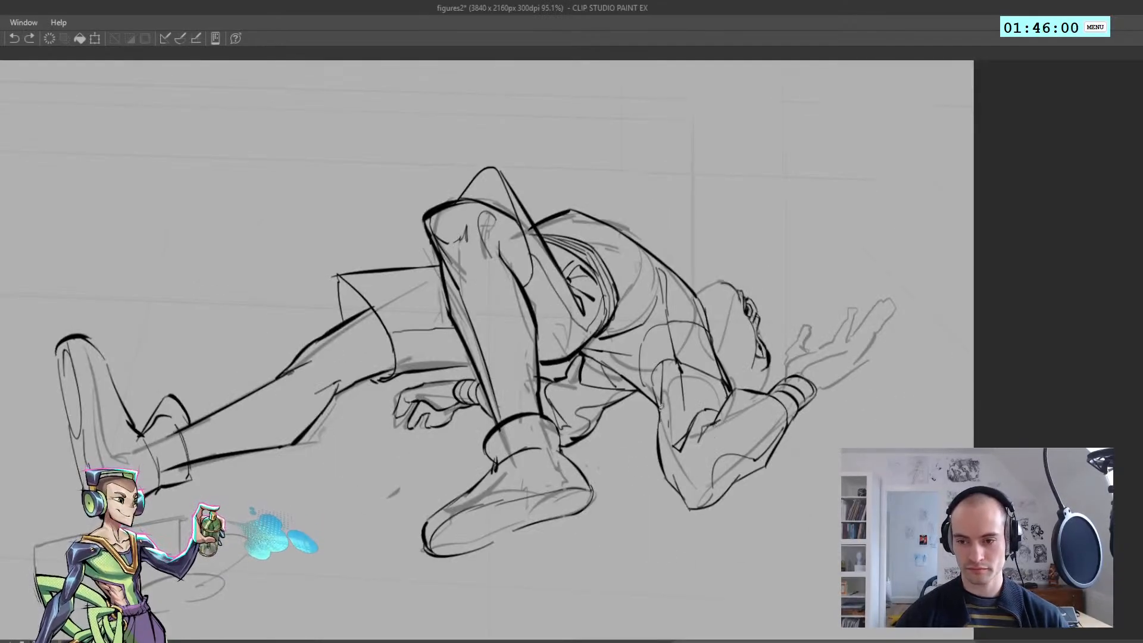
Ink a heavier line along the back of the raised arm's upper arm down toward the elbow
drag(659, 419, 679, 492)
key(ctrl+z)
mouse_move(660, 412)
mouse_down()
mouse_move(683, 499)
mouse_move(653, 386)
mouse_up()
key(ctrl+z)
key(ctrl+z)
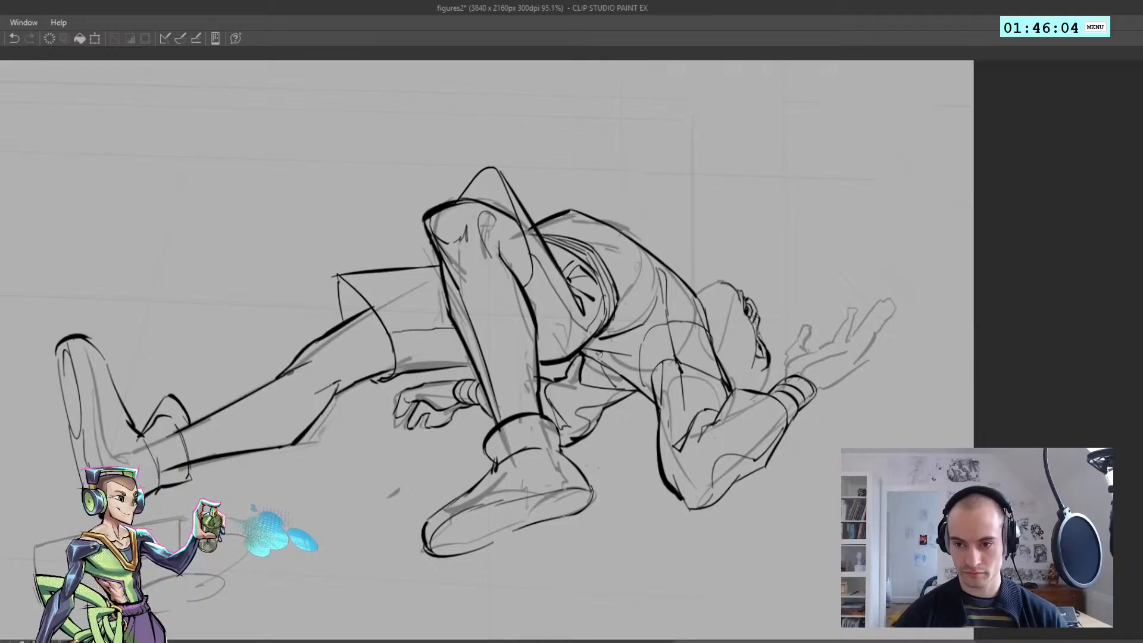
key(ctrl+z)
Ink a heavier line along the underside of the torso, running into the raised arm's upper arm
drag(584, 356, 653, 401)
key(ctrl+z)
key(ctrl+z)
drag(600, 364, 658, 403)
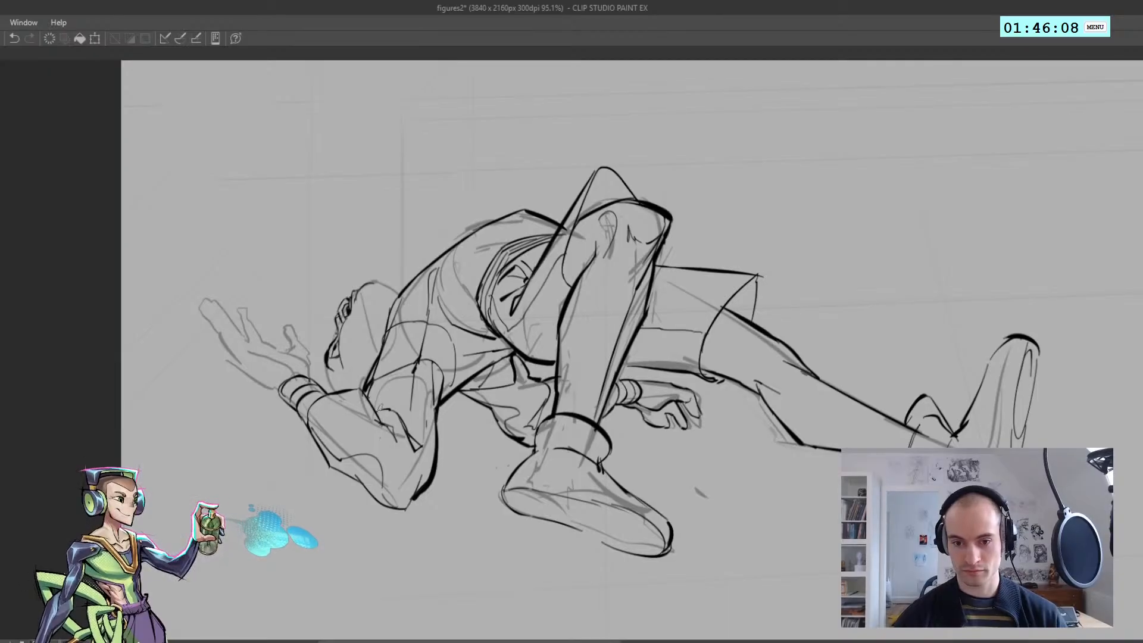
Ink the fold at the raised arm's inner elbow and strengthen the adjoining edge of the forearm
drag(375, 408, 409, 435)
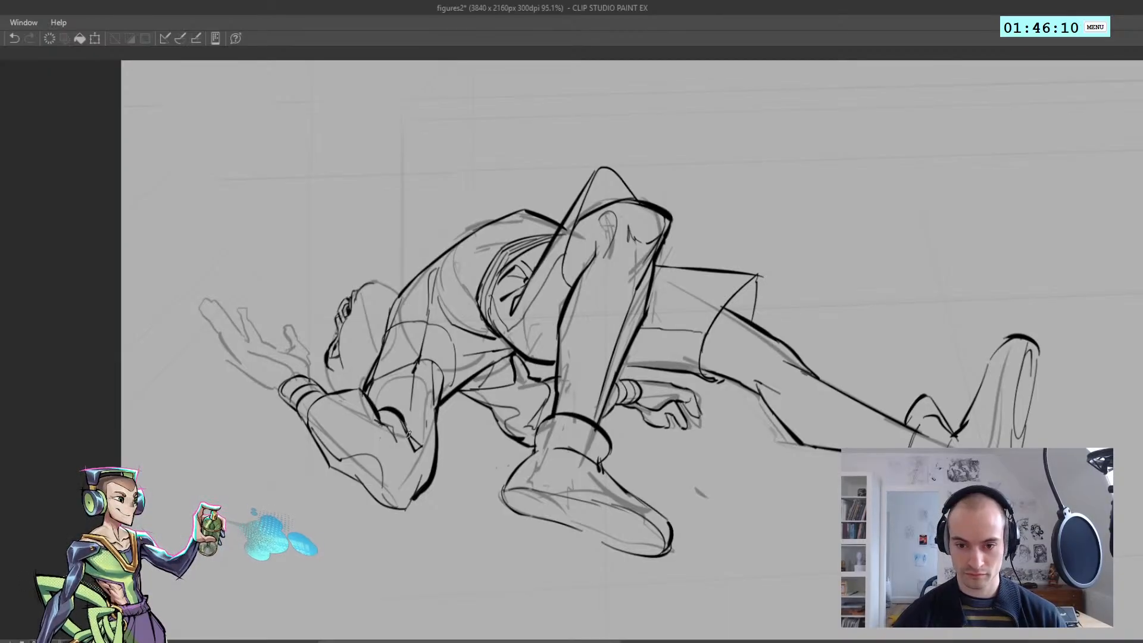
key(h)
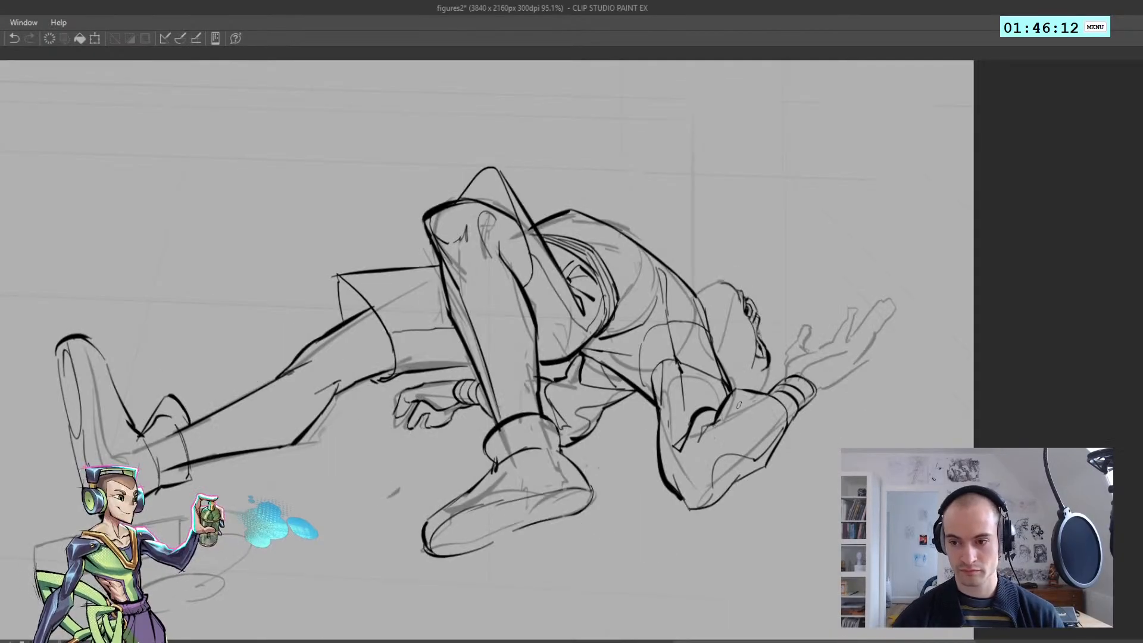
drag(730, 390, 770, 399)
key(h)
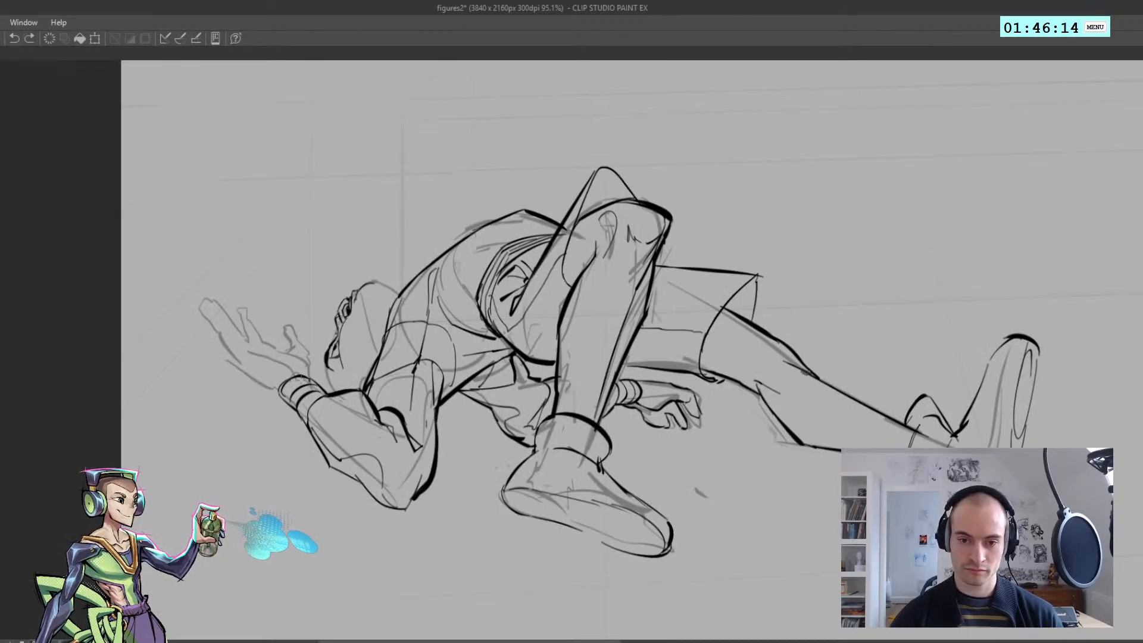
Ink a heavier outer contour for the raised forearm, from the wristband down to the elbow tip
mouse_move(296, 377)
mouse_down()
mouse_move(274, 393)
mouse_move(292, 408)
mouse_move(294, 378)
mouse_move(328, 464)
mouse_move(363, 484)
mouse_up()
key(ctrl+z)
key(ctrl+z)
key(ctrl+z)
drag(352, 471, 404, 510)
key(ctrl+z)
key(ctrl+z)
key(ctrl+z)
mouse_move(330, 467)
mouse_down()
mouse_move(365, 490)
mouse_move(328, 467)
mouse_move(362, 488)
mouse_move(355, 473)
mouse_move(396, 514)
mouse_up()
key(ctrl+z)
key(ctrl+z)
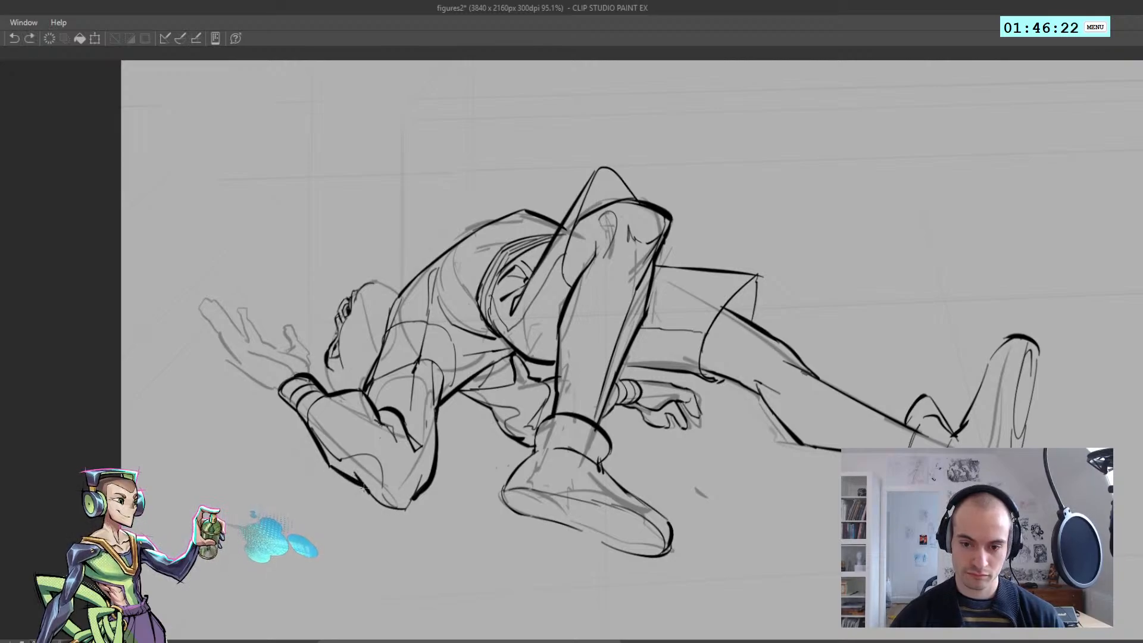
drag(354, 471, 407, 511)
Strengthen the contour around the elbow tip of the raised arm, judging it in mirrored views
key(ctrl+z)
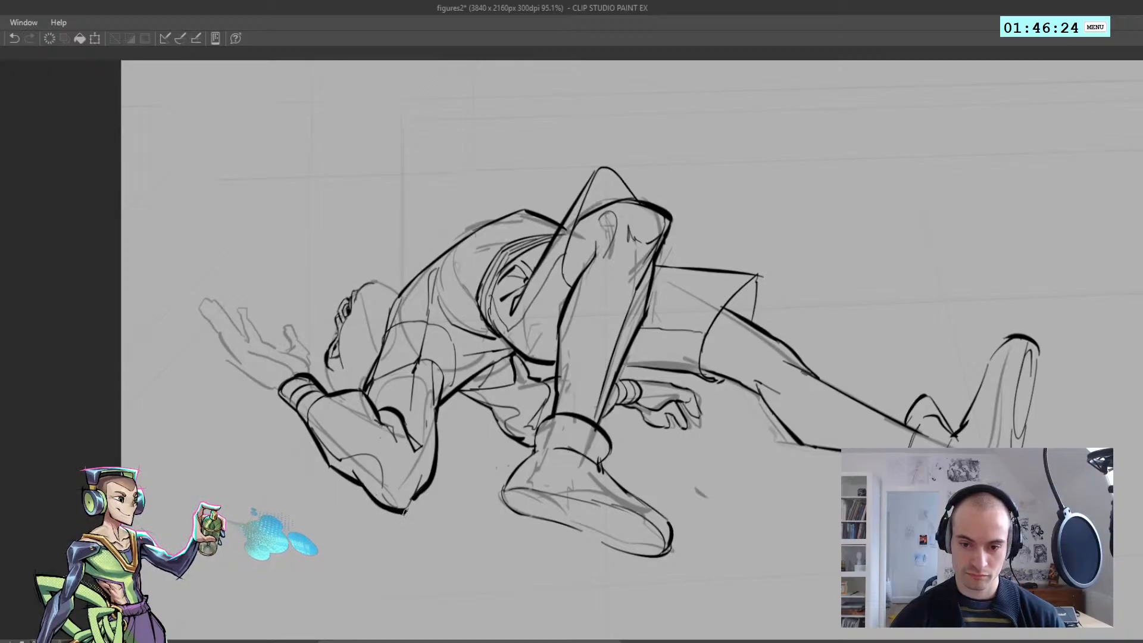
key(h)
key(ctrl+z)
mouse_move(674, 487)
mouse_down()
mouse_move(688, 507)
mouse_move(572, 434)
mouse_up()
key(ctrl+z)
key(h)
drag(435, 498, 536, 476)
key(h)
drag(491, 395, 393, 405)
key(h)
mouse_move(574, 434)
mouse_down()
mouse_move(601, 434)
mouse_move(501, 448)
mouse_move(639, 416)
mouse_up()
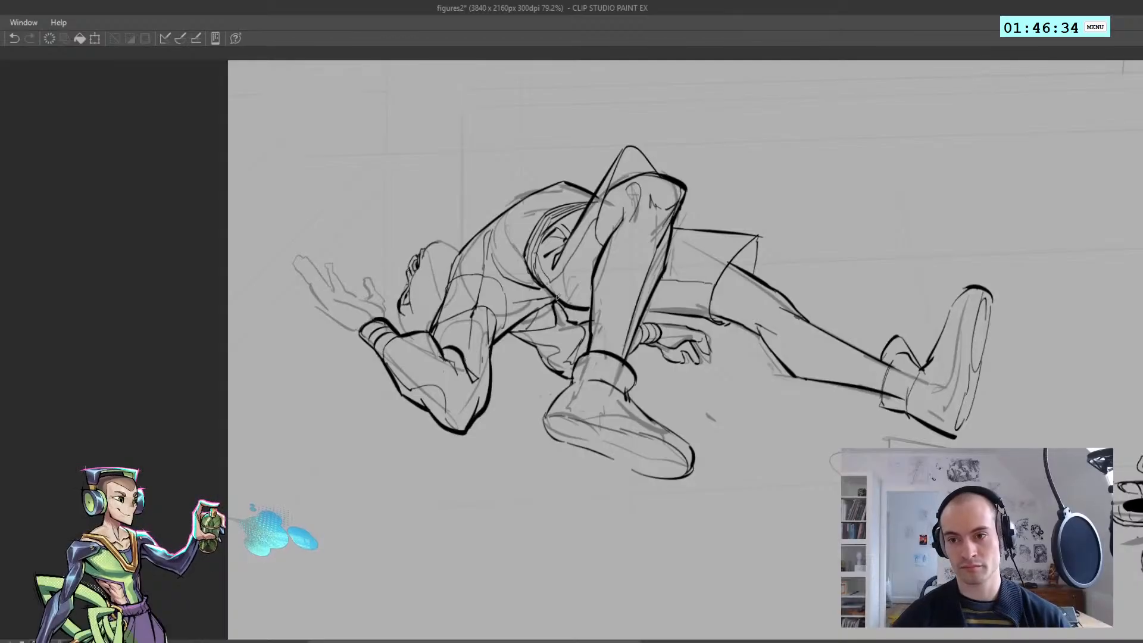
Erase the inked toe and sole outline of the bent leg's shoe
drag(557, 429, 621, 440)
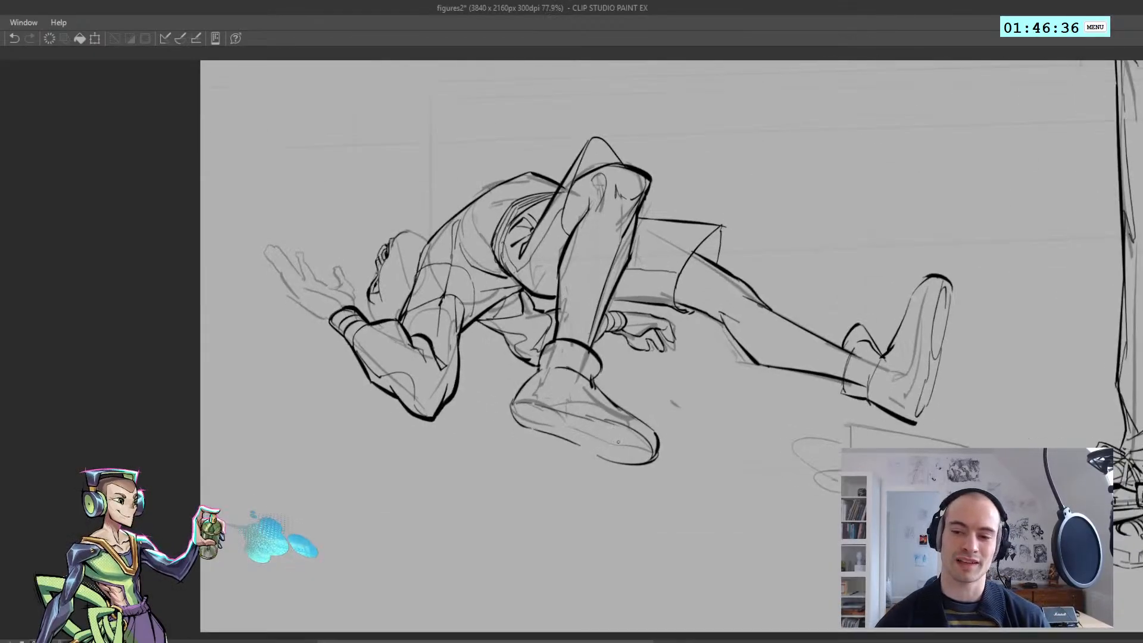
key(ctrl+z)
key(ctrl+z)
key(ctrl+z)
key(ctrl+z)
key(ctrl+z)
key(ctrl+z)
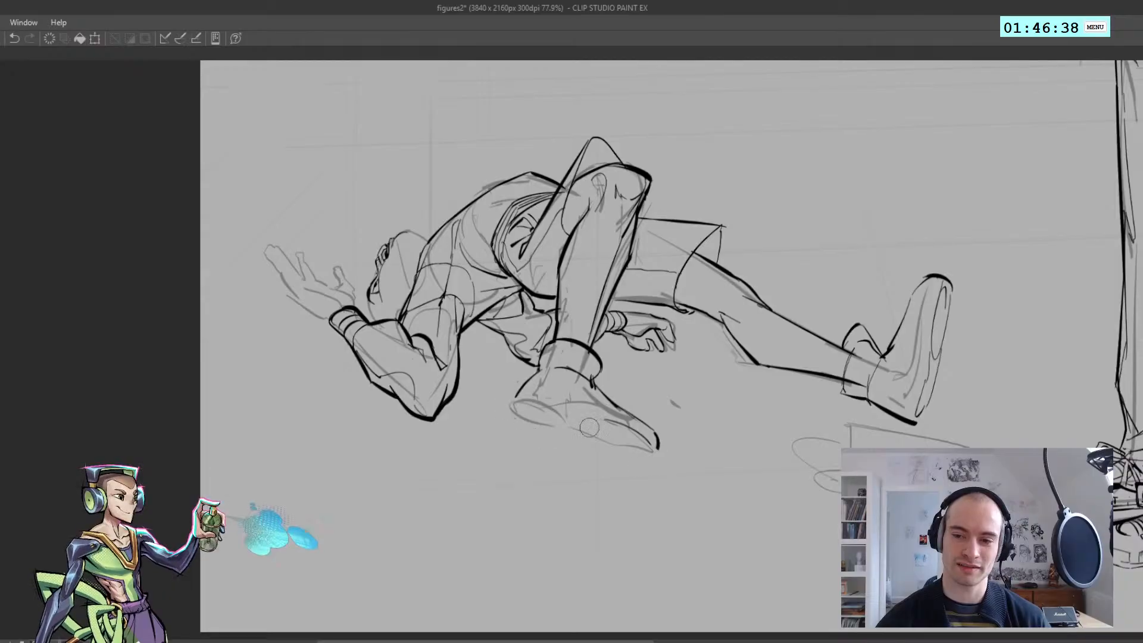
Redraw the bent leg's shoe from below with a wide oval at the toe and a small curve at the heel
mouse_move(602, 381)
mouse_down()
mouse_move(662, 409)
mouse_move(653, 420)
mouse_move(578, 399)
mouse_move(645, 388)
mouse_up()
drag(602, 422, 541, 429)
key(ctrl+z)
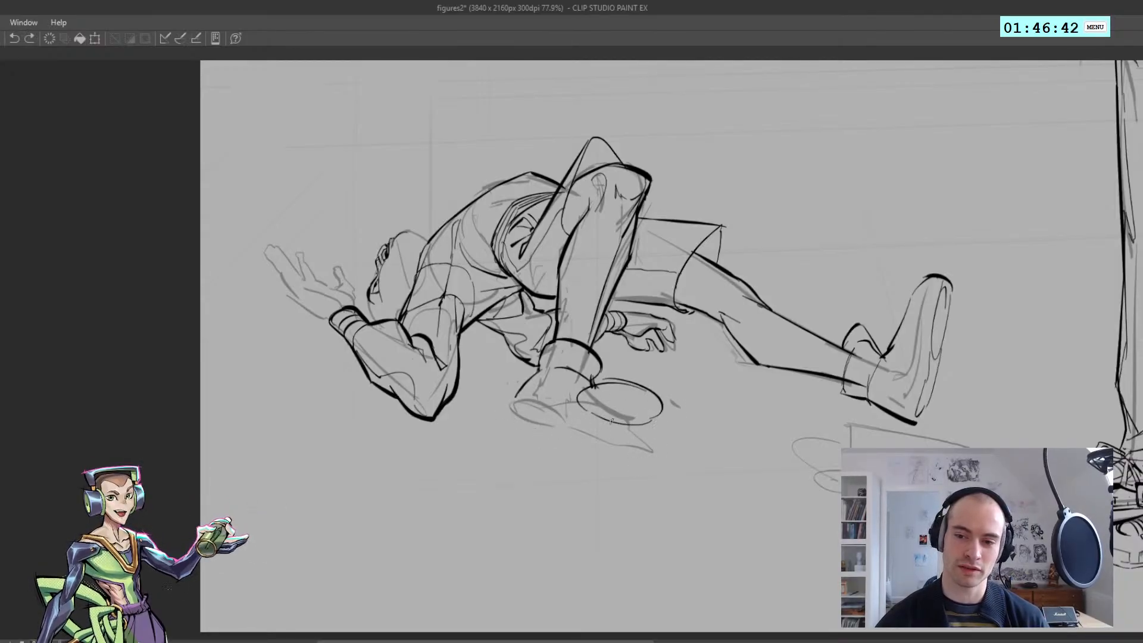
drag(613, 421, 562, 423)
mouse_move(576, 421)
mouse_down()
mouse_move(520, 420)
mouse_move(535, 427)
mouse_move(544, 415)
mouse_move(520, 410)
mouse_move(615, 387)
mouse_up()
key(ctrl+z)
Try upper contour lines joining the heel and ankle to the oval toe of the bent leg's shoe
key(ctrl+z)
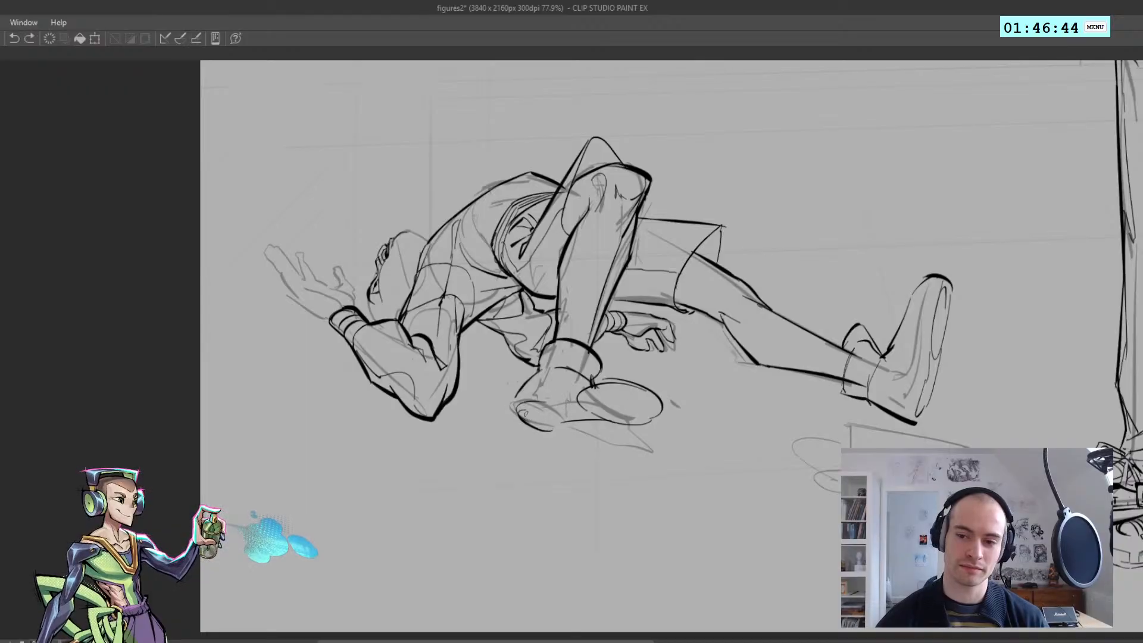
mouse_move(522, 408)
mouse_down()
mouse_move(602, 369)
mouse_move(647, 375)
mouse_up()
key(ctrl+z)
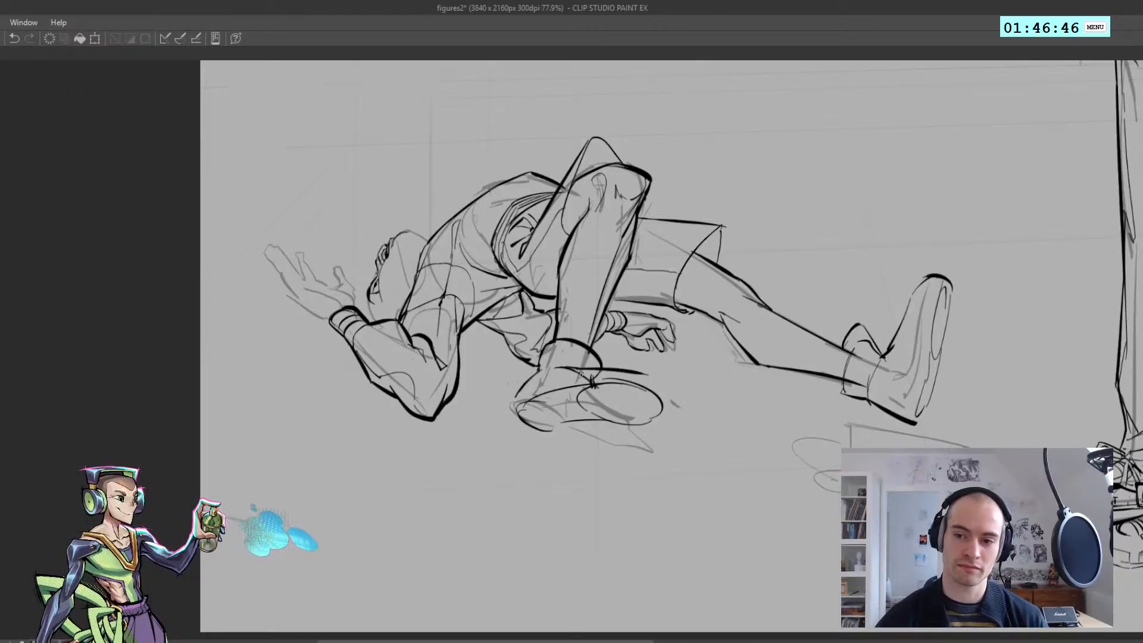
key(ctrl+z)
key(ctrl+z)
drag(561, 361, 638, 380)
key(ctrl+z)
drag(603, 366, 663, 407)
key(ctrl+z)
Try moving the inked reclining figure up, clear of its rough sketch
key(h)
mouse_move(581, 409)
mouse_down()
mouse_move(558, 417)
mouse_move(538, 214)
mouse_move(528, 229)
mouse_up()
key(ctrl+t)
key(Return)
key(h)
drag(516, 176, 526, 167)
key(h)
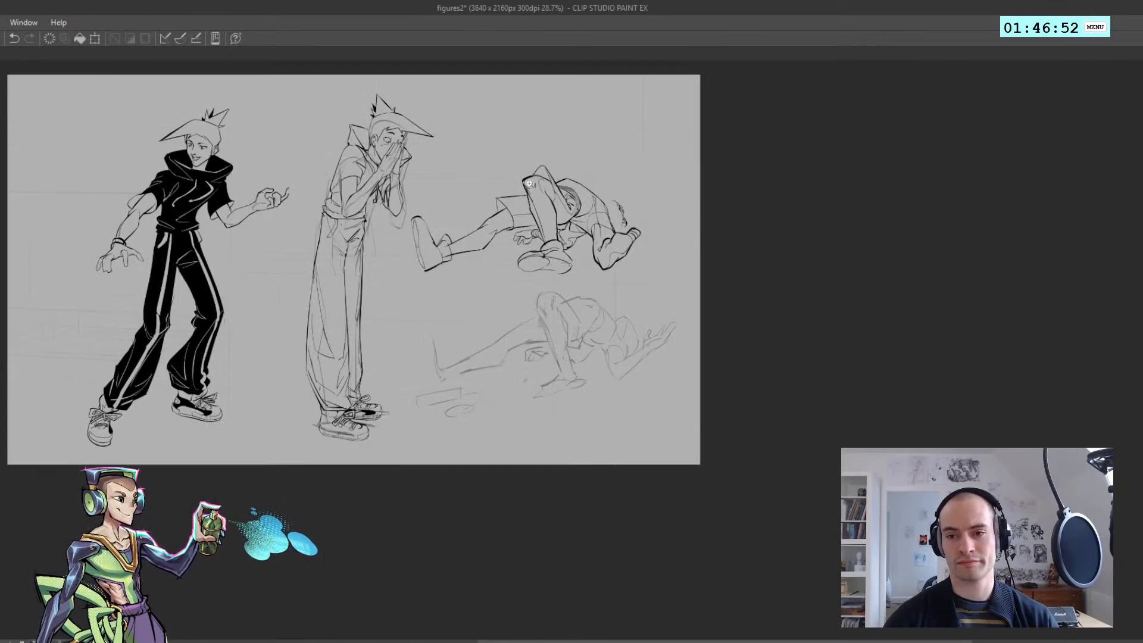
drag(540, 259, 563, 262)
key(ctrl+z)
Ink the toe and lower sole edge of the bent leg's shoe as a broader rounded shape
mouse_move(561, 493)
mouse_down()
mouse_move(581, 488)
mouse_move(524, 447)
mouse_move(508, 469)
mouse_up()
key(p)
key(ctrl+z)
drag(537, 425, 578, 425)
drag(578, 427, 661, 464)
key(ctrl+z)
key(ctrl+z)
drag(511, 455, 573, 472)
mouse_move(575, 474)
mouse_down()
mouse_move(631, 480)
mouse_move(555, 477)
mouse_move(628, 486)
mouse_move(598, 485)
mouse_up()
Erase stray lines inside the shoe's sole and ink a heavy curved upper edge from toe to ankle
key(ctrl+z)
key(e)
drag(586, 440, 647, 459)
mouse_move(586, 436)
mouse_down()
mouse_move(552, 439)
mouse_move(574, 413)
mouse_move(611, 424)
mouse_move(516, 421)
mouse_move(510, 443)
mouse_up()
key(p)
key(ctrl+z)
drag(522, 420, 600, 411)
key(ctrl+z)
key(ctrl+z)
drag(531, 420, 602, 409)
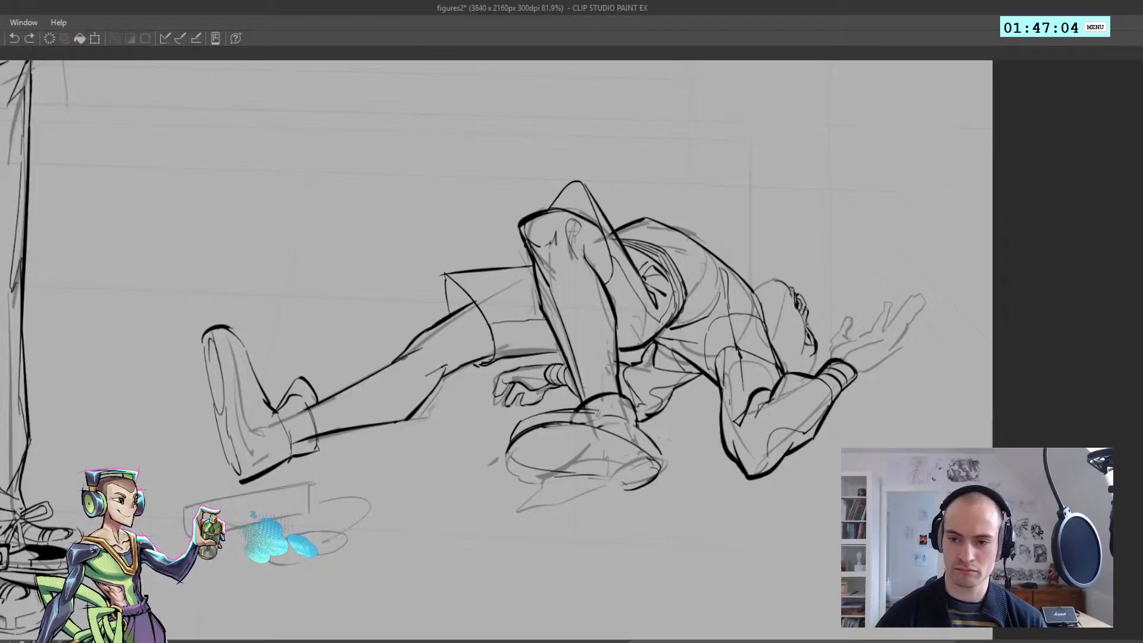
Transform the inked reclining figure to a position above the rough sketch, and undo the move
scroll(613, 423, down, 5)
key(h)
key(ctrl+t)
drag(483, 429, 527, 315)
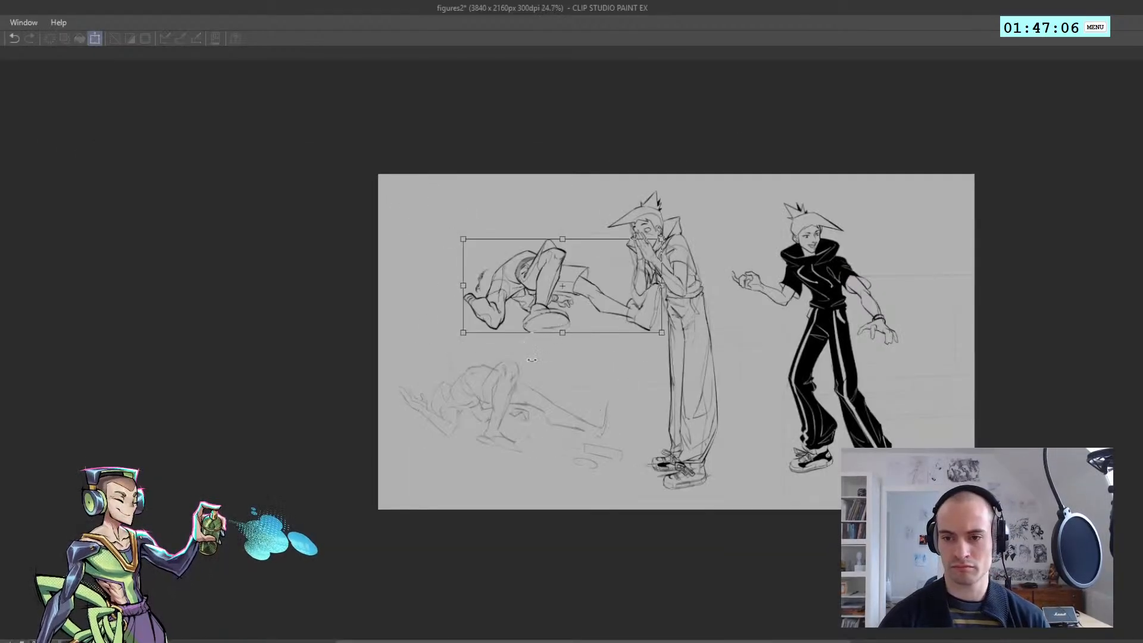
key(Return)
key(h)
scroll(527, 352, down, 2)
scroll(538, 357, up, 4)
key(ctrl+z)
key(ctrl+z)
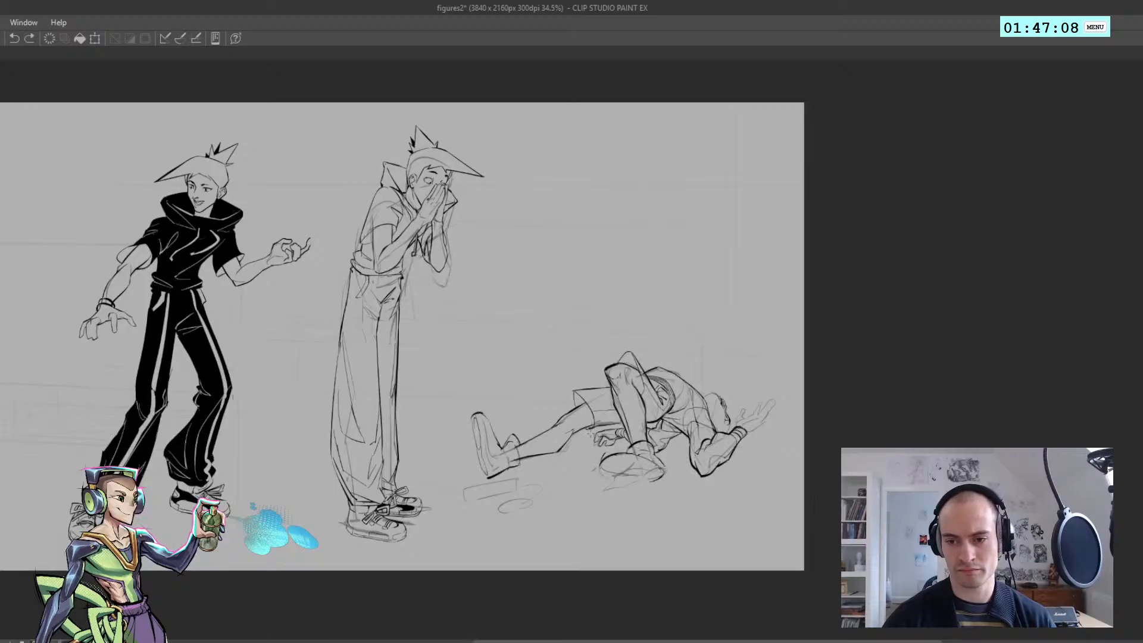
Try another stroke on the bent leg's shoe and step back through the sole strokes to compare versions
mouse_move(631, 454)
mouse_down()
mouse_move(662, 468)
mouse_move(619, 479)
mouse_up()
key(ctrl+z)
key(ctrl+z)
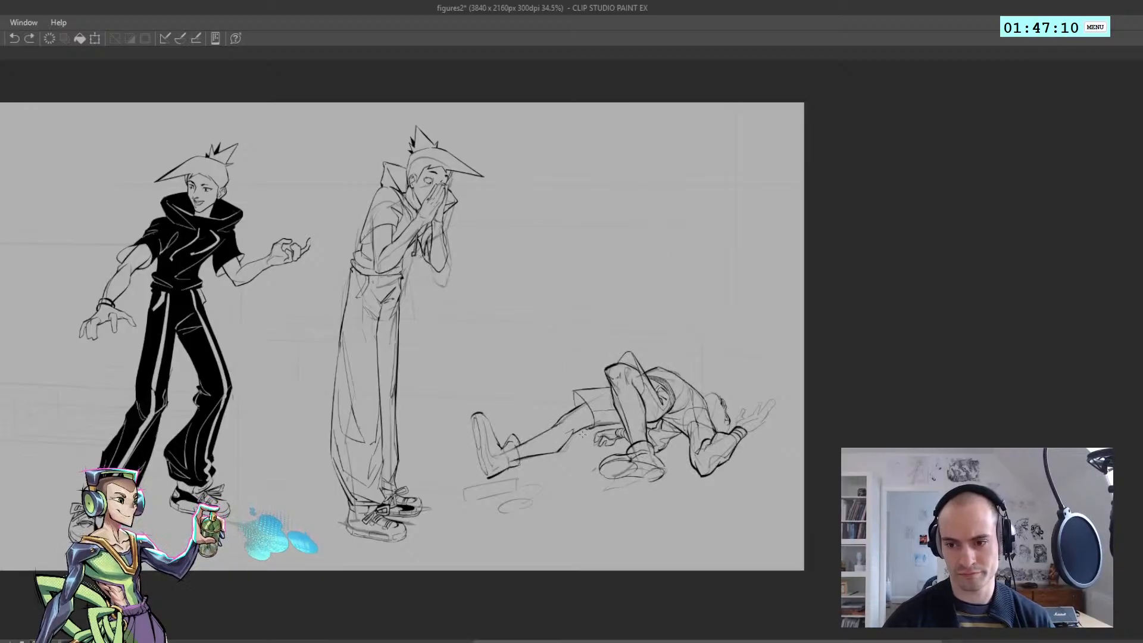
key(ctrl+z)
key(ctrl+z)
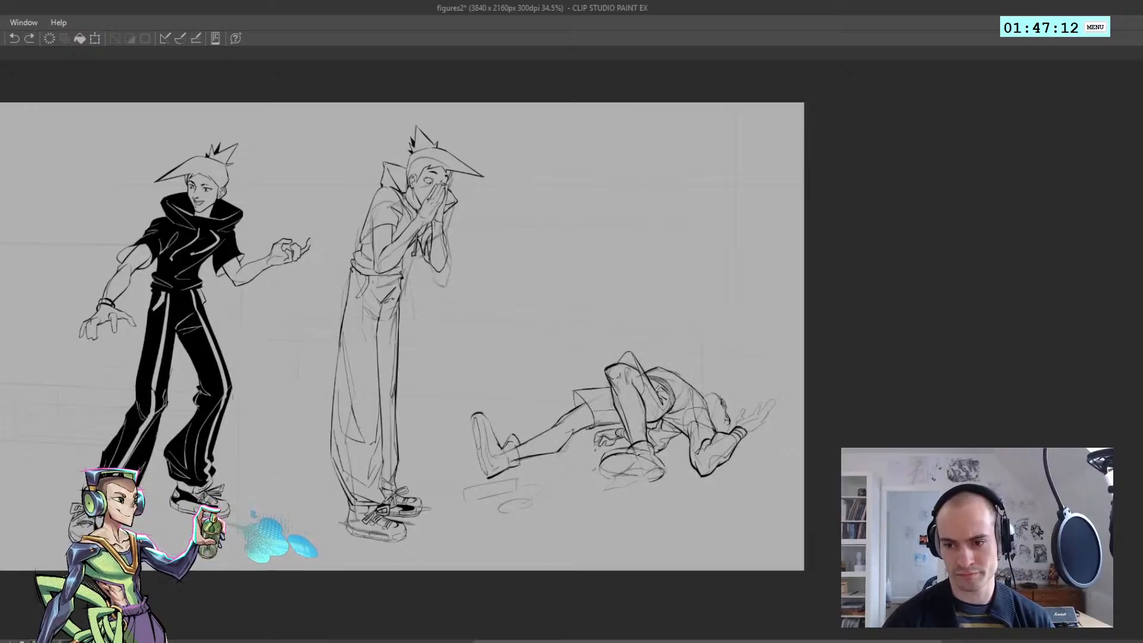
Try again to shift the inked reclining figure above its sketch to judge the new shoe
drag(561, 344, 585, 435)
key(ctrl+z)
mouse_move(573, 345)
mouse_down()
mouse_move(585, 428)
mouse_move(565, 298)
mouse_up()
key(ctrl+z)
key(ctrl+t)
key(Return)
drag(588, 247, 633, 352)
key(ctrl+z)
Try a further stroke on the bent leg's shoe and undo the recent changes
key(ctrl+z)
mouse_move(612, 305)
mouse_down()
mouse_move(635, 357)
mouse_move(577, 411)
mouse_up()
key(h)
key(h)
drag(604, 363, 667, 359)
key(ctrl+z)
key(ctrl+z)
key(ctrl+z)
key(ctrl+z)
key(ctrl+z)
key(ctrl+z)
key(ctrl+z)
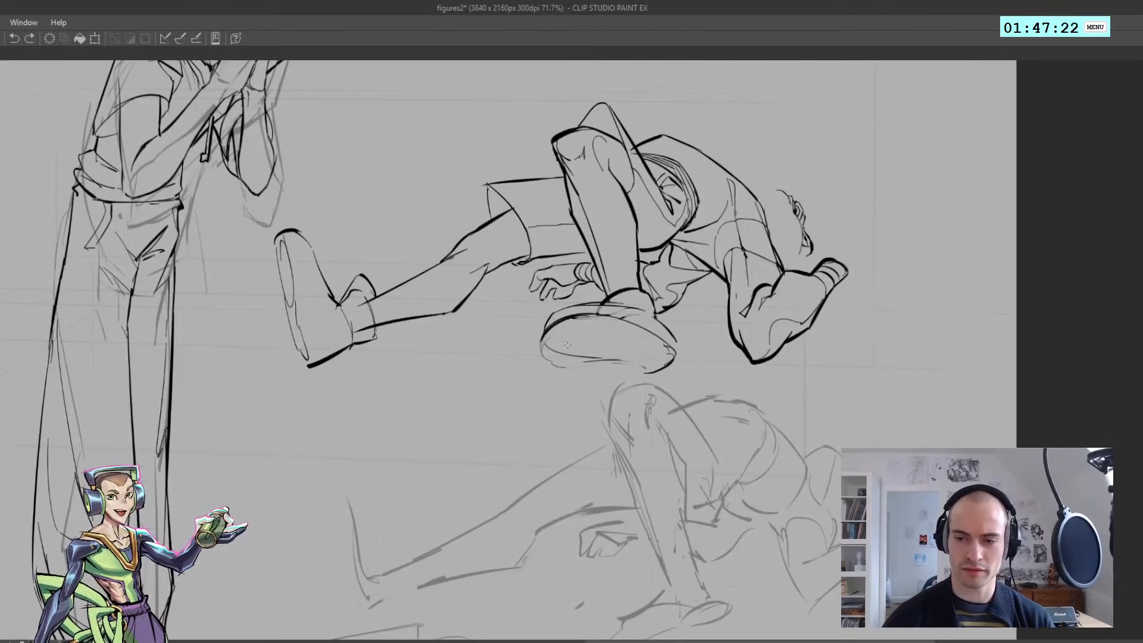
Draw a smaller oval for the toe of the bent leg's shoe and clean up around its edge
drag(541, 491, 477, 327)
mouse_move(622, 406)
mouse_down()
mouse_move(529, 428)
mouse_move(611, 403)
mouse_up()
mouse_move(543, 413)
mouse_down()
mouse_move(617, 395)
mouse_move(622, 433)
mouse_move(544, 411)
mouse_up()
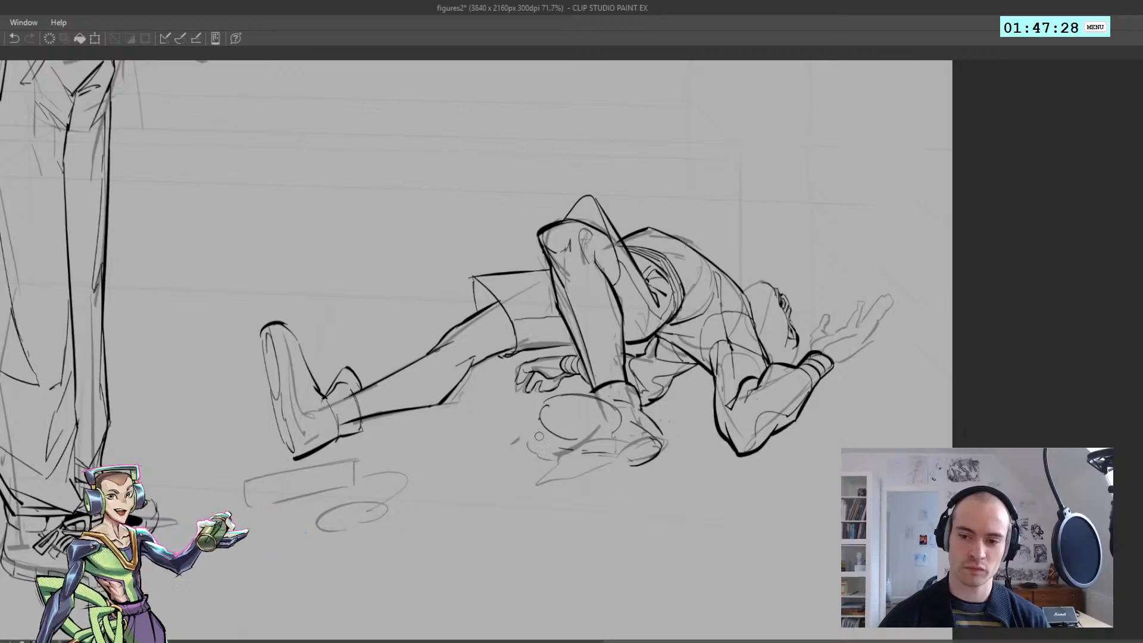
Close the heel of the bent leg's shoe into a small oval and tidy the stray strokes around the sole
mouse_move(590, 454)
mouse_down()
mouse_move(625, 455)
mouse_move(568, 438)
mouse_move(620, 448)
mouse_up()
key(ctrl+z)
key(ctrl+z)
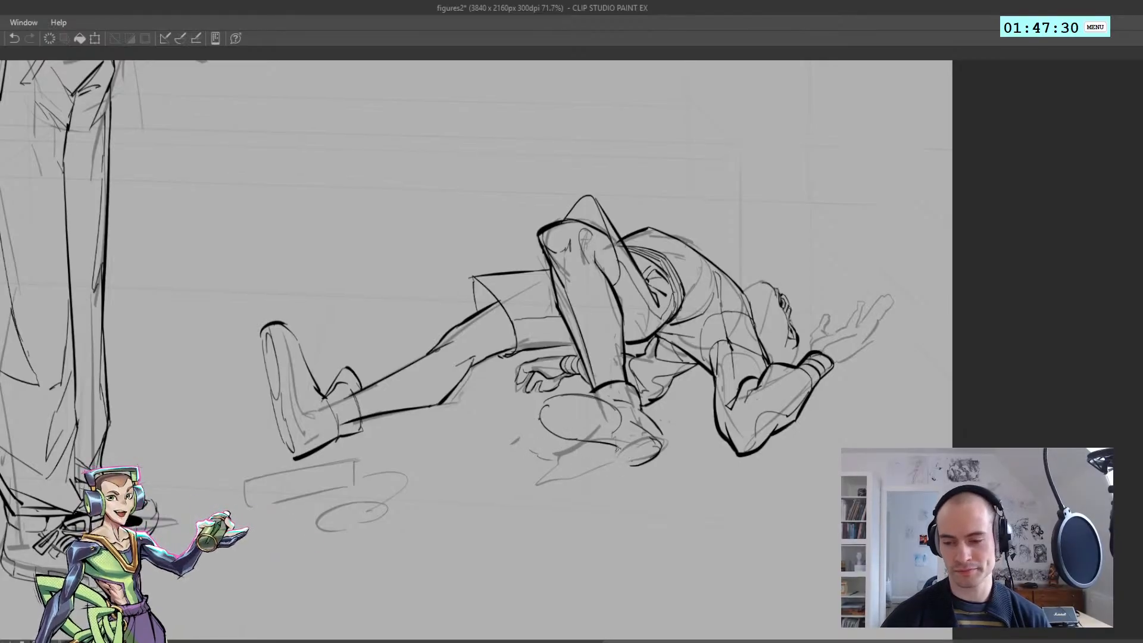
key(ctrl+z)
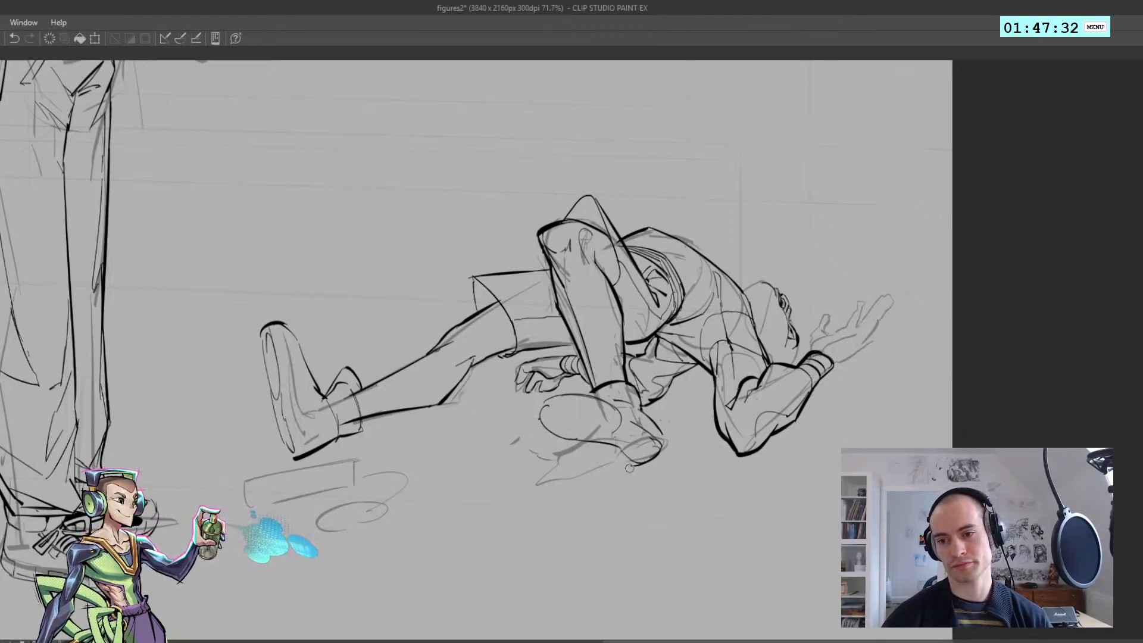
mouse_move(608, 431)
mouse_down()
mouse_move(635, 442)
mouse_move(614, 406)
mouse_move(661, 440)
mouse_up()
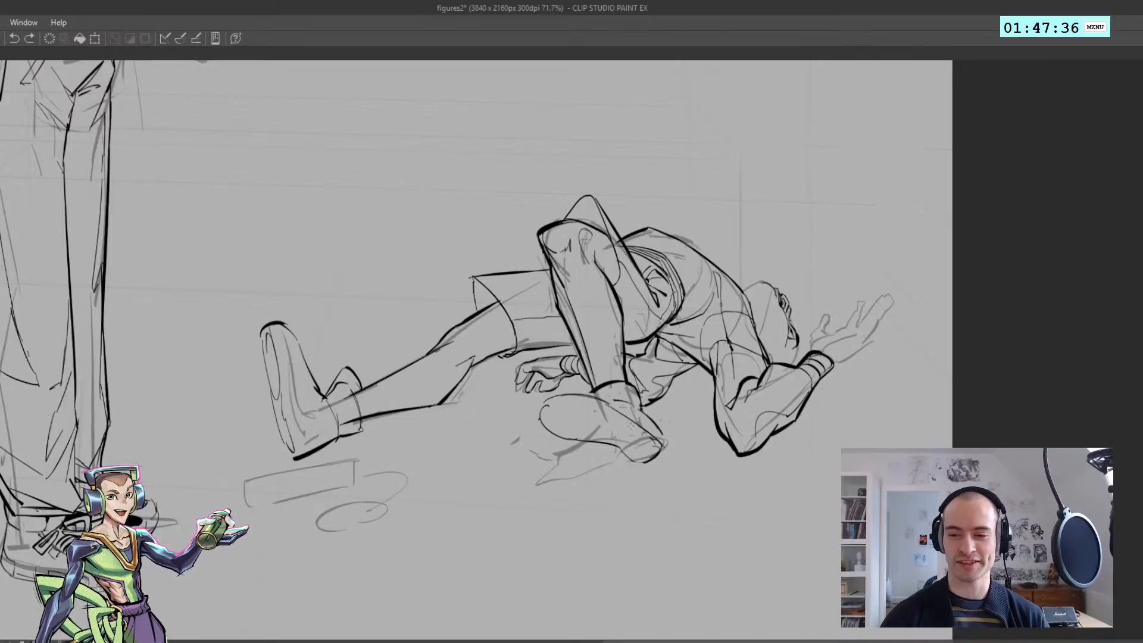
key(ctrl+z)
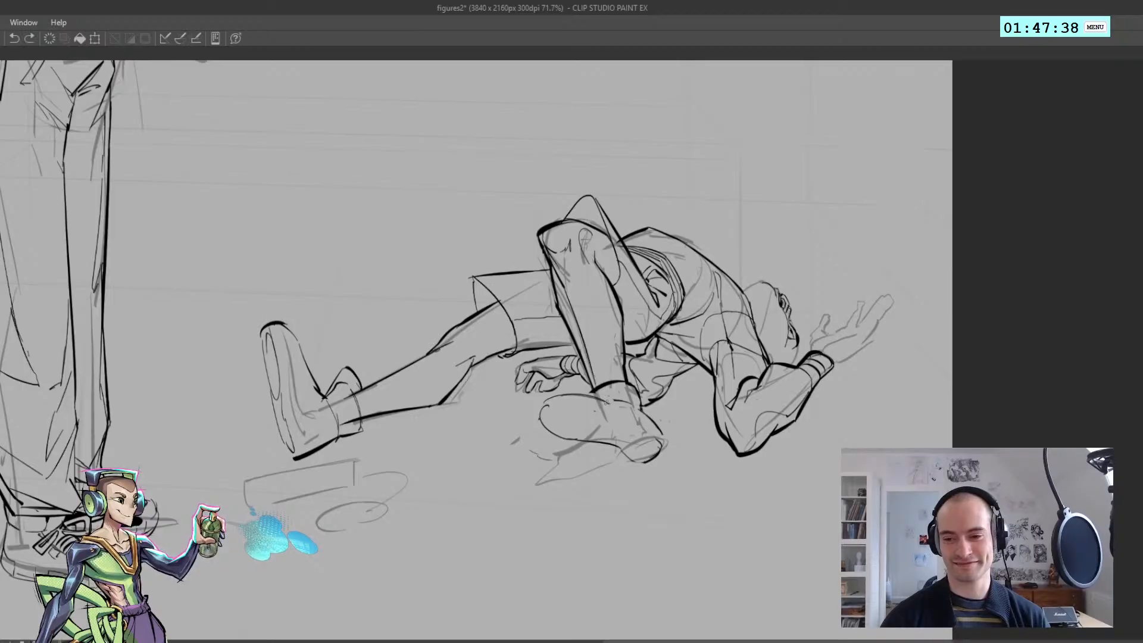
Try further strokes on the ankle and sole of the bent leg's shoe and judge them in the mirrored view
mouse_move(611, 405)
mouse_down()
mouse_move(661, 444)
mouse_move(640, 424)
mouse_up()
drag(643, 420, 579, 372)
key(h)
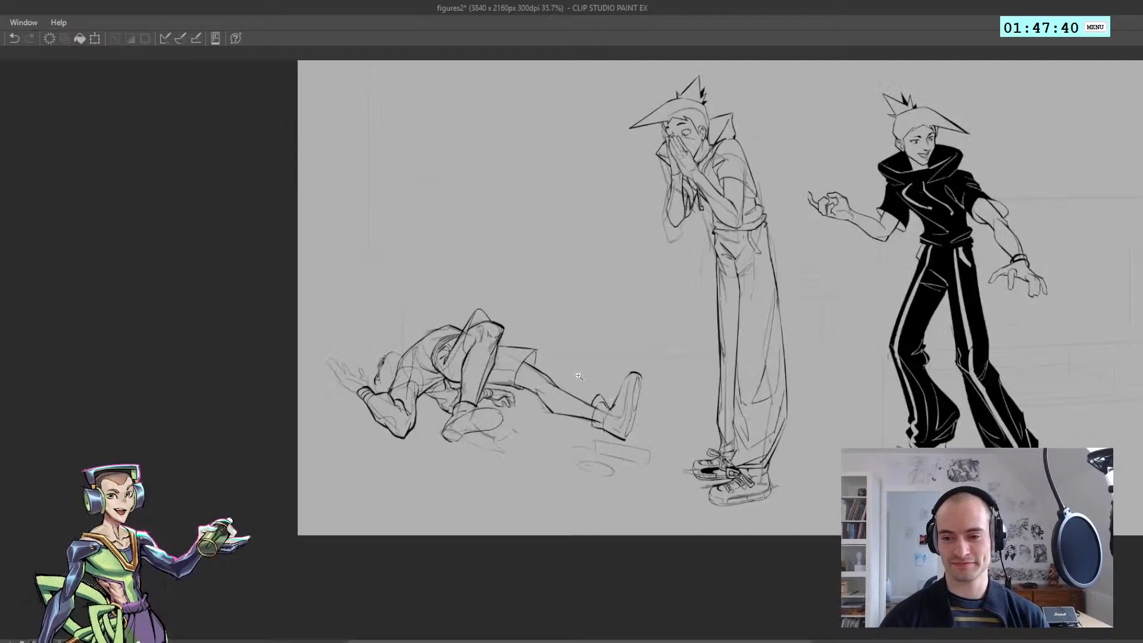
mouse_move(561, 417)
mouse_down()
mouse_move(598, 420)
mouse_move(441, 404)
mouse_move(551, 423)
mouse_move(553, 397)
mouse_move(613, 409)
mouse_up()
key(h)
key(ctrl+z)
key(ctrl+z)
Select the hand lying beside the bent leg and shift it slightly up, away from the shoe's toe
mouse_move(517, 387)
mouse_down()
mouse_move(553, 391)
mouse_move(482, 415)
mouse_move(521, 323)
mouse_up()
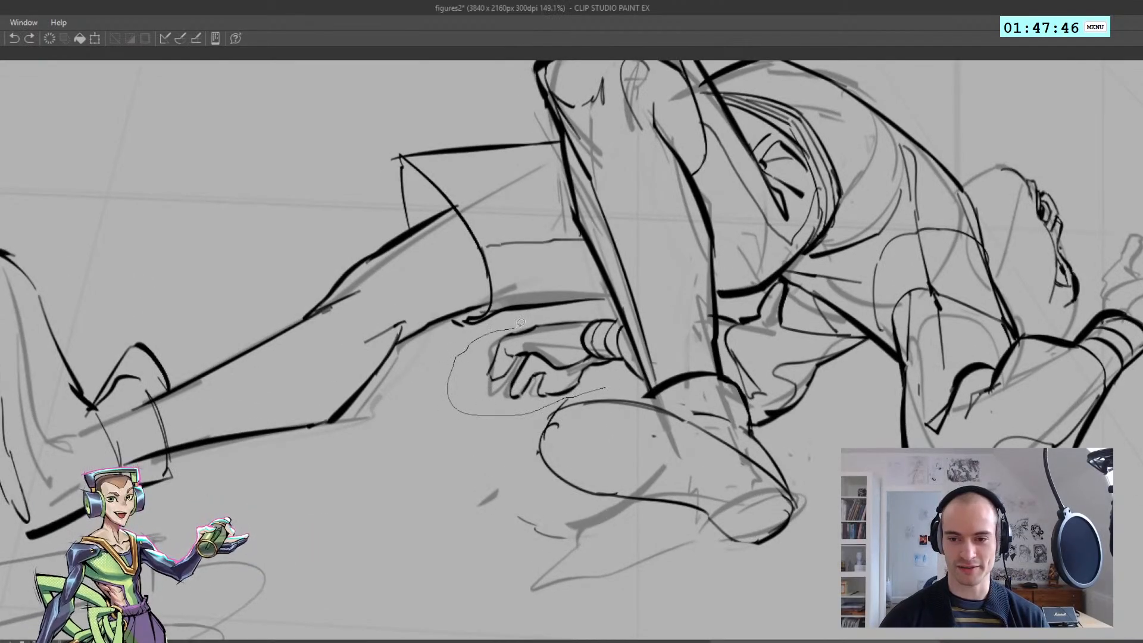
mouse_move(590, 314)
mouse_down()
mouse_move(620, 316)
mouse_move(646, 387)
mouse_up()
ctrl+drag(606, 386, 603, 373)
key(ctrl+d)
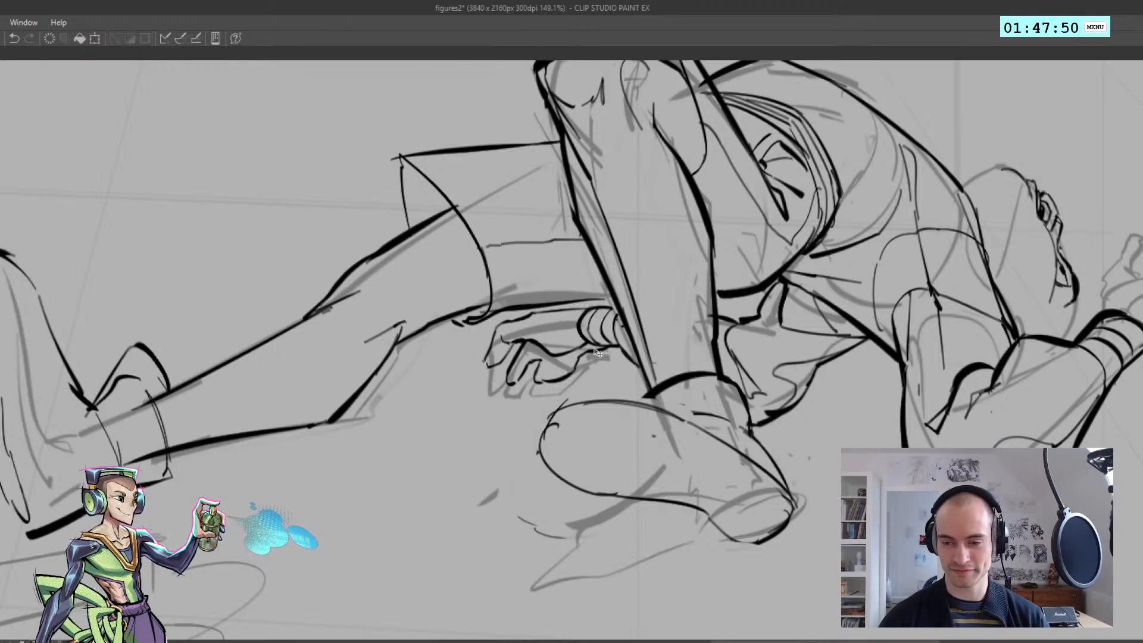
Draw a second edge line over the toe of the bent leg's shoe to give the sole thickness
mouse_move(557, 412)
mouse_down()
mouse_move(605, 386)
mouse_move(632, 393)
mouse_move(587, 388)
mouse_move(637, 389)
mouse_up()
key(ctrl+z)
key(ctrl+z)
key(ctrl+z)
key(ctrl+z)
mouse_move(560, 411)
mouse_down()
mouse_move(610, 391)
mouse_move(696, 405)
mouse_up()
key(ctrl+z)
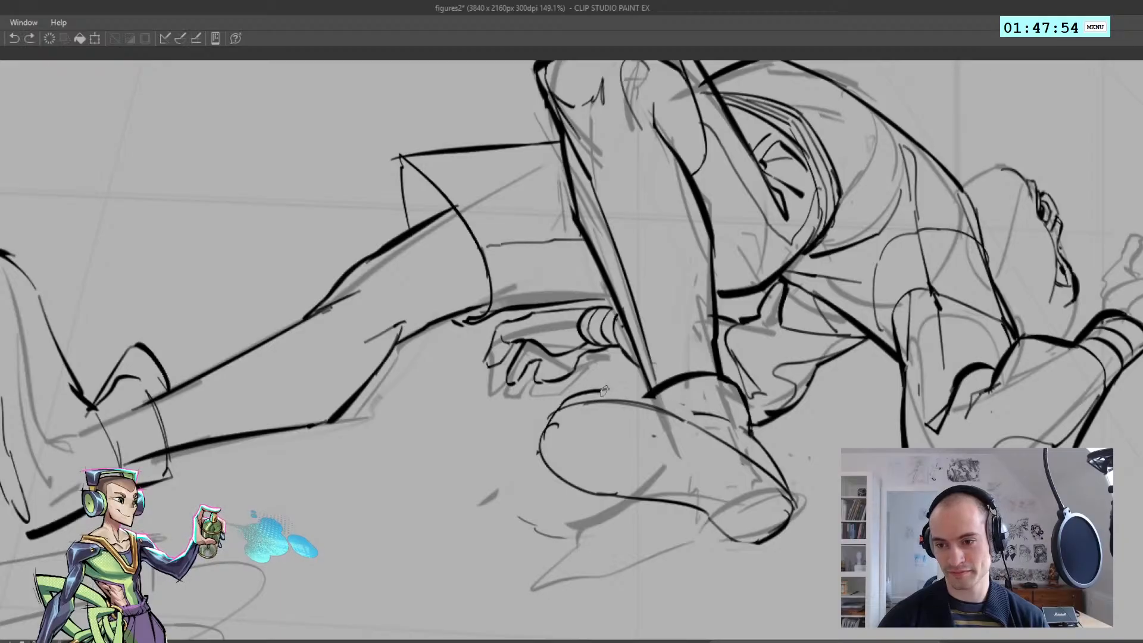
mouse_move(600, 390)
mouse_down()
mouse_move(707, 413)
mouse_move(623, 428)
mouse_move(680, 437)
mouse_move(655, 416)
mouse_move(635, 427)
mouse_move(638, 296)
mouse_move(609, 369)
mouse_up()
Try to move the inked reclining figure above its sketch and compare the whole page in the mirrored view
key(h)
key(h)
key(ctrl+t)
key(Return)
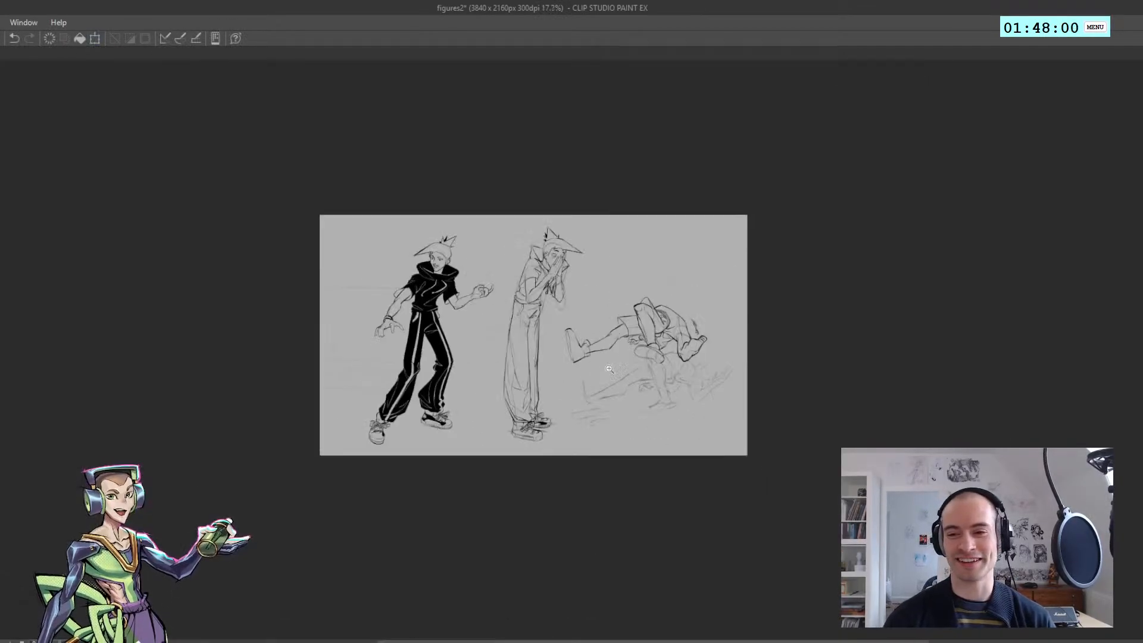
mouse_move(629, 332)
mouse_down()
mouse_move(693, 486)
mouse_move(714, 485)
mouse_move(673, 491)
mouse_move(703, 514)
mouse_up()
key(h)
Reduce the brush size and refine the bent leg's shoe, checking the figure in the mirrored view
key(h)
key(ctrl+z)
key(j)
key([)
key([)
key(ctrl+z)
key([)
key([)
key(h)
key(h)
drag(703, 513, 605, 390)
drag(604, 390, 620, 394)
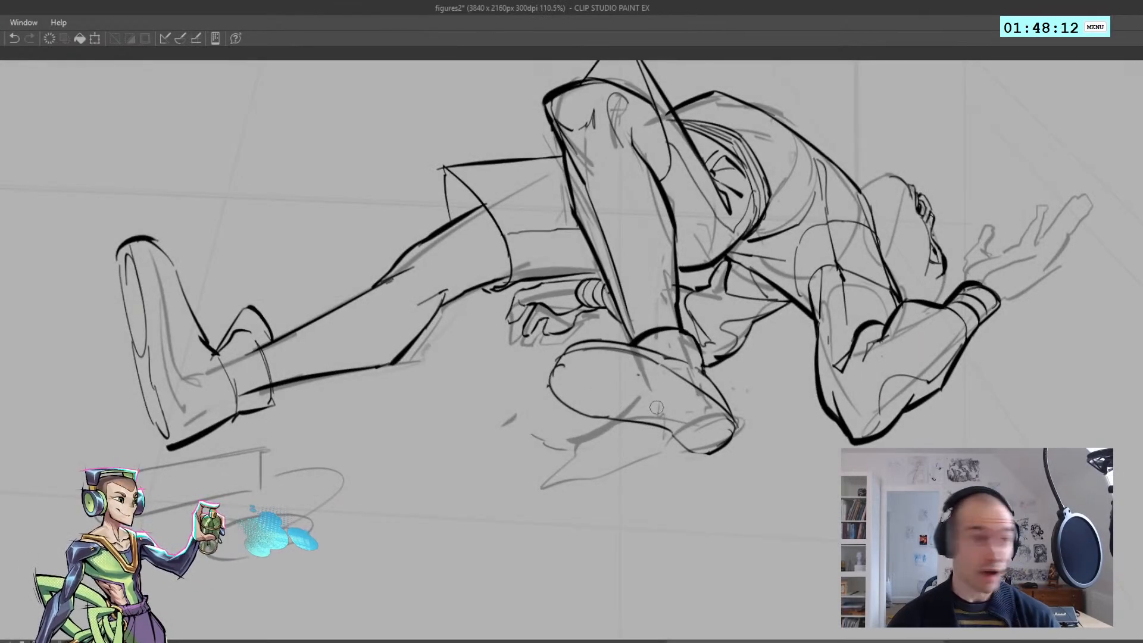
mouse_move(632, 403)
mouse_down()
mouse_move(560, 391)
mouse_move(598, 415)
mouse_up()
key(h)
key(h)
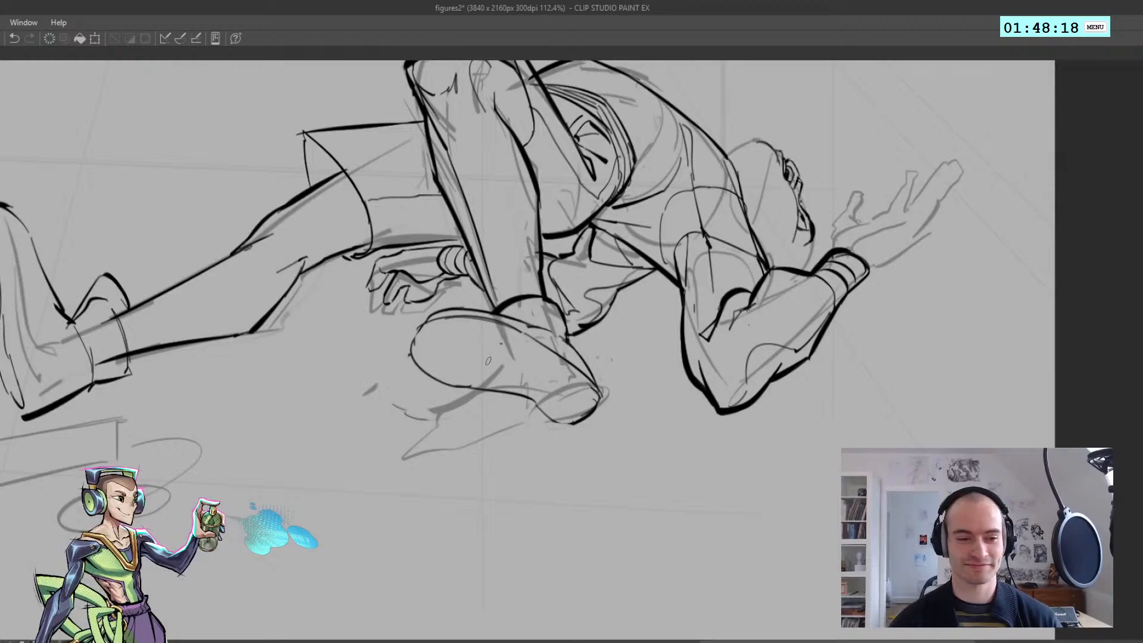
Try redrawing the upper rim of the bent leg's shoe from the toe towards the ankle
mouse_move(527, 356)
mouse_down()
mouse_move(416, 357)
mouse_move(539, 355)
mouse_up()
mouse_move(451, 312)
mouse_down()
mouse_move(437, 312)
mouse_move(543, 329)
mouse_up()
mouse_move(430, 310)
mouse_down()
mouse_move(485, 306)
mouse_move(476, 305)
mouse_move(561, 334)
mouse_up()
key(ctrl+z)
key(ctrl+z)
key(ctrl+z)
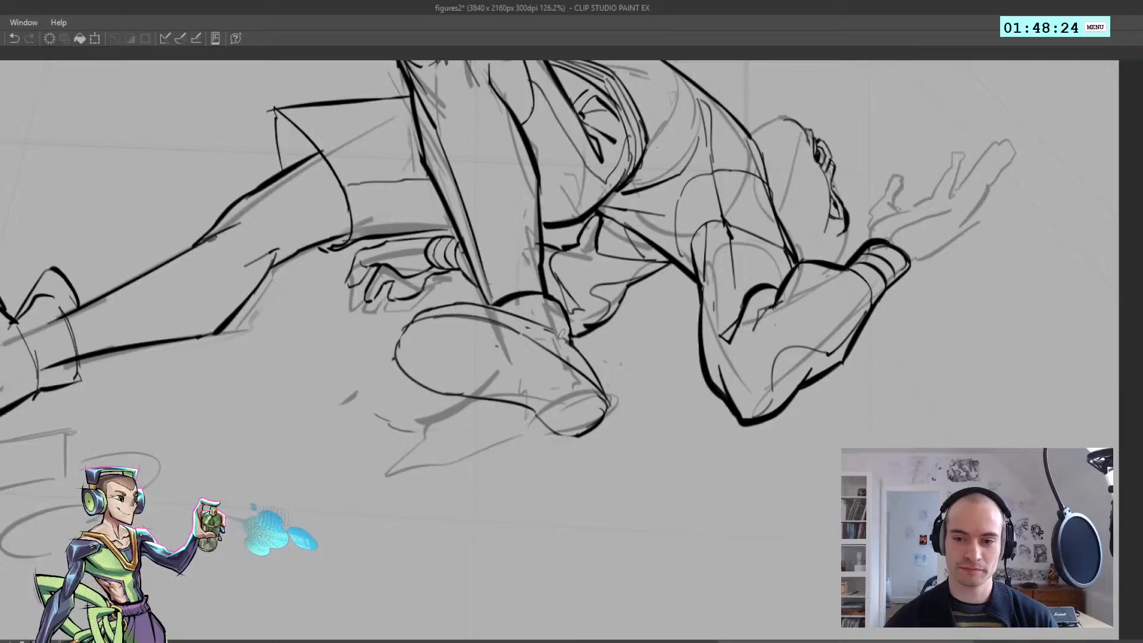
Fill the bent leg's ankle area directly above the sole with solid black
mouse_move(468, 305)
mouse_down()
mouse_move(558, 336)
mouse_move(415, 322)
mouse_move(528, 305)
mouse_move(506, 309)
mouse_up()
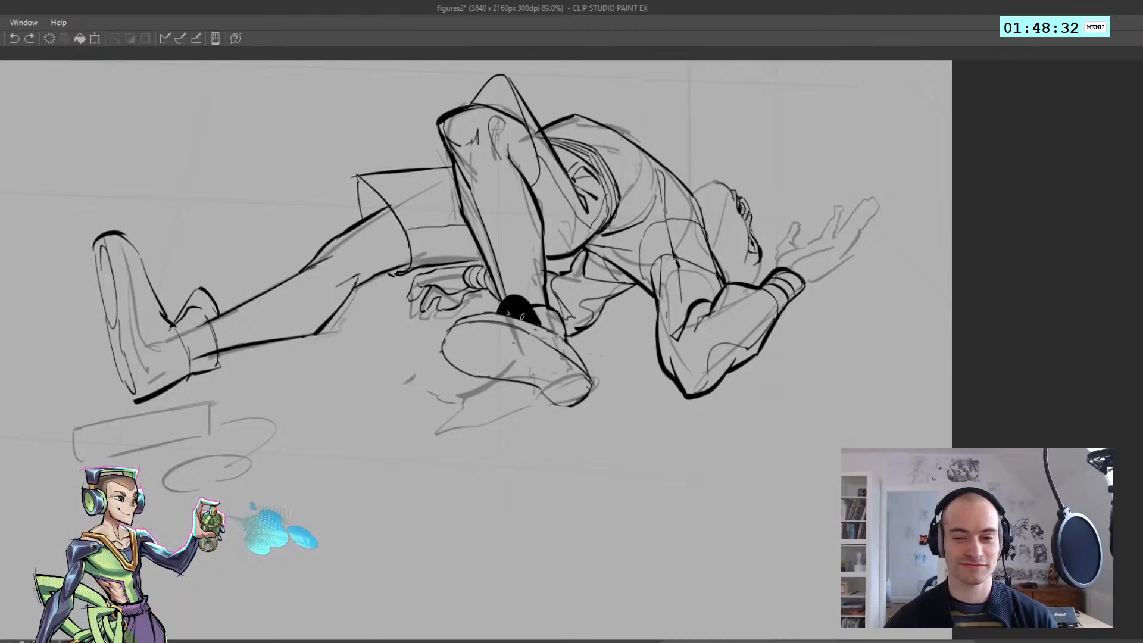
key(h)
mouse_move(480, 304)
mouse_down()
mouse_move(655, 309)
mouse_move(687, 327)
mouse_move(683, 309)
mouse_move(689, 317)
mouse_move(544, 316)
mouse_move(538, 376)
mouse_up()
key(ctrl+z)
key(h)
mouse_move(470, 338)
mouse_down()
mouse_move(478, 318)
mouse_move(529, 295)
mouse_move(579, 347)
mouse_up()
key(ctrl+z)
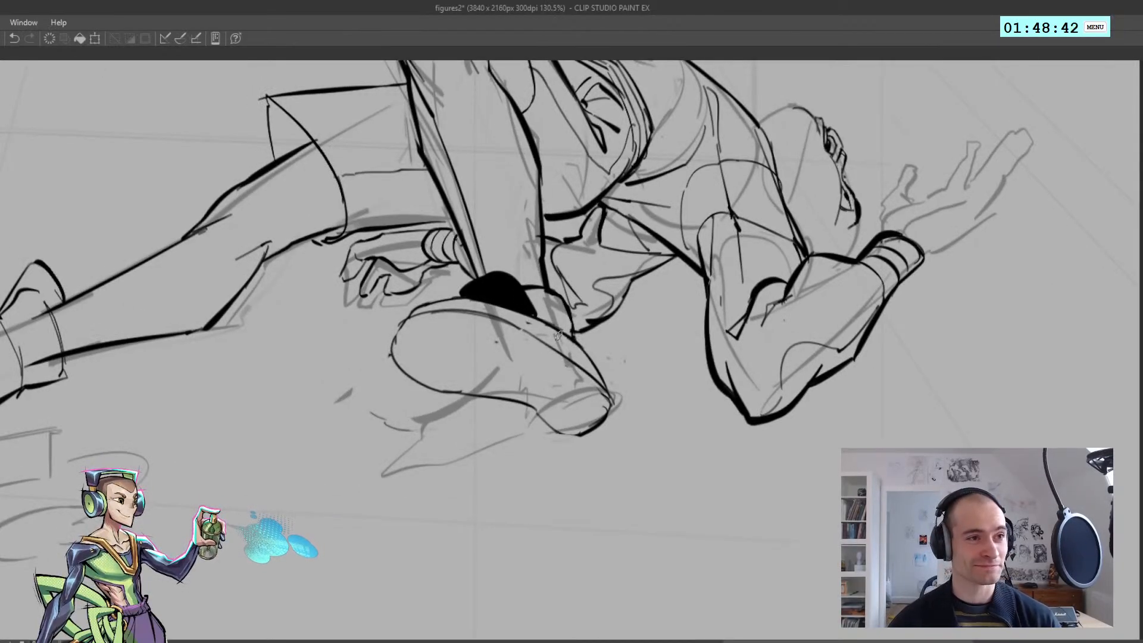
click(554, 309)
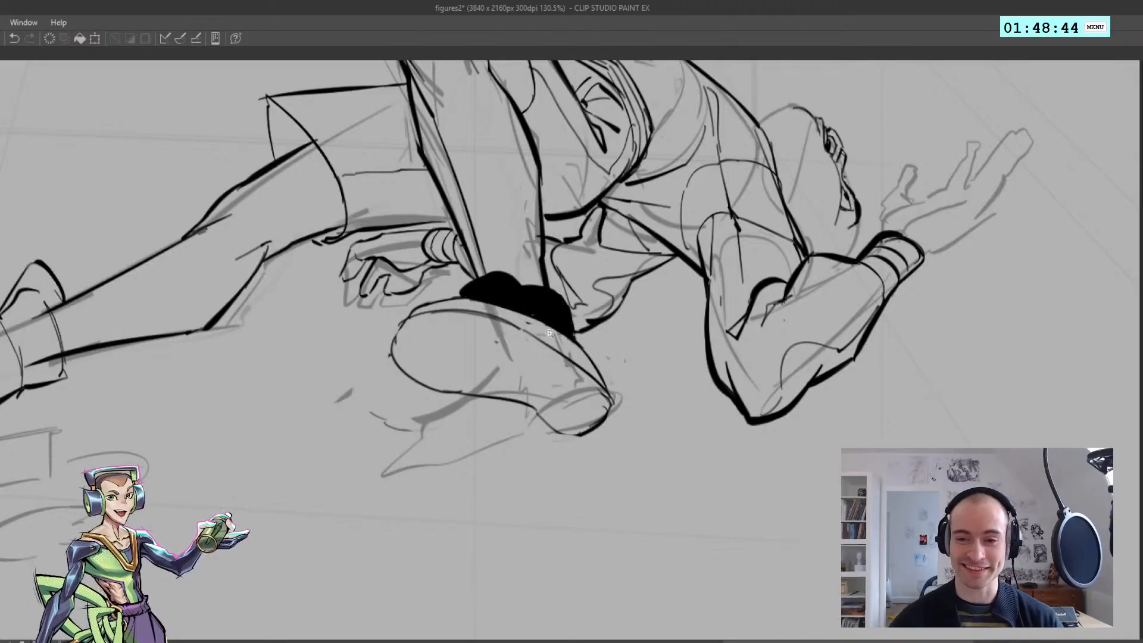
Strengthen the outline around the toe of the bent leg's shoe and check it in the mirrored view
key(h)
mouse_move(572, 334)
mouse_down()
mouse_move(526, 338)
mouse_move(601, 341)
mouse_move(451, 345)
mouse_move(505, 357)
mouse_up()
key(h)
key(h)
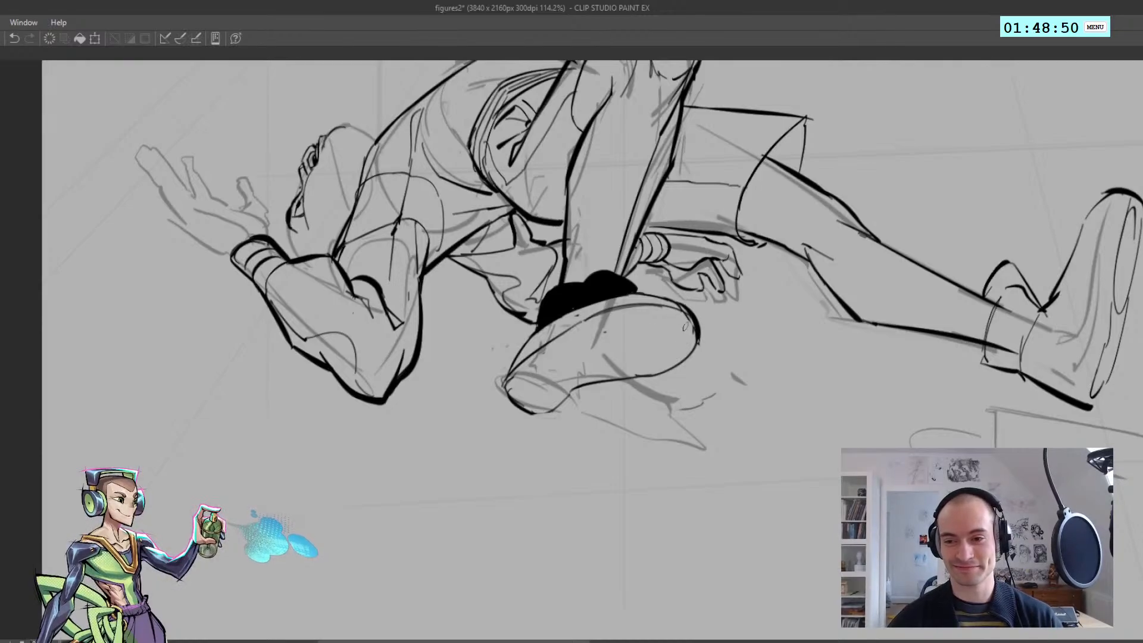
key(h)
mouse_move(501, 314)
mouse_down()
mouse_move(479, 313)
mouse_move(541, 291)
mouse_move(560, 303)
mouse_up()
key(ctrl+z)
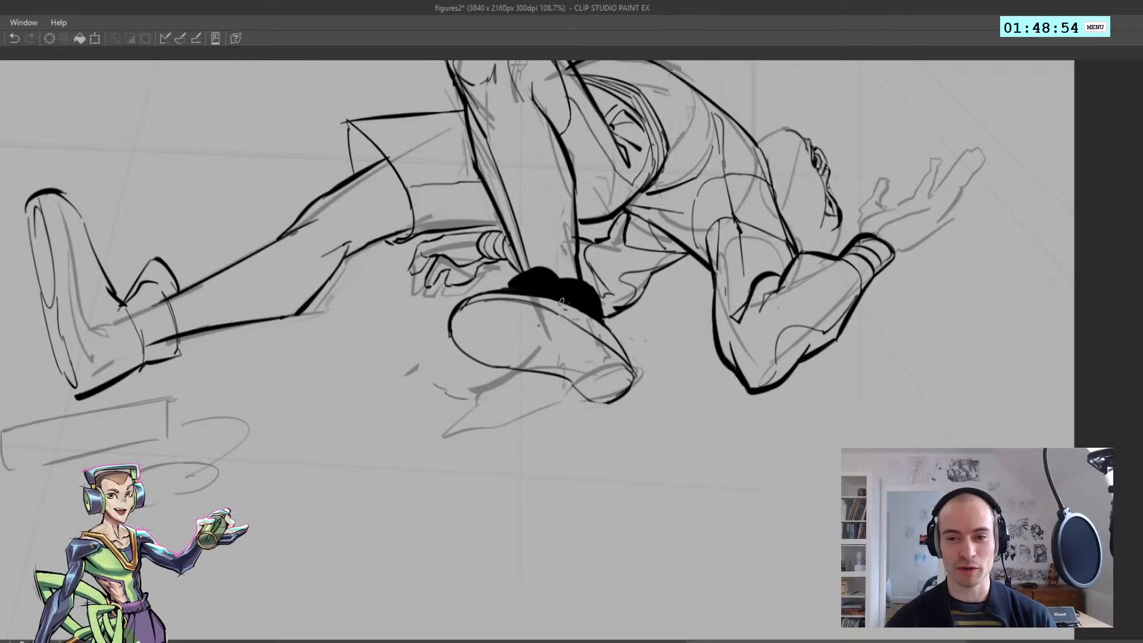
key(ctrl+z)
Try several strokes across the upper edge and inside of the bent leg's sole
drag(488, 295, 552, 298)
key(ctrl+z)
key(ctrl+z)
key(ctrl+z)
key(ctrl+z)
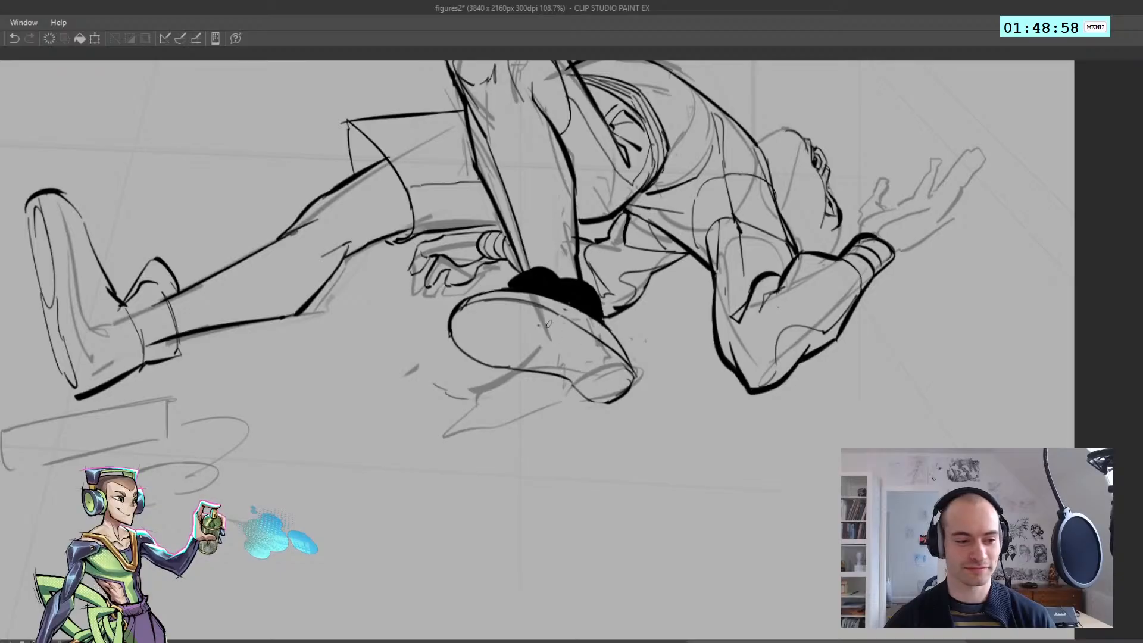
mouse_move(483, 352)
mouse_down()
mouse_move(457, 328)
mouse_move(507, 308)
mouse_move(548, 316)
mouse_up()
key(ctrl+z)
Draw an inner contour line following the toe of the bent leg's sole and check it mirrored
key(ctrl+z)
key(ctrl+z)
mouse_move(478, 312)
mouse_down()
mouse_move(549, 317)
mouse_move(616, 362)
mouse_up()
Try extra strokes near the ankle and heel of the bent leg's shoe and save the file
key(ctrl+z)
mouse_move(554, 318)
mouse_down()
mouse_move(616, 360)
mouse_move(605, 394)
mouse_move(581, 381)
mouse_up()
key(ctrl+z)
key(ctrl+z)
mouse_move(538, 343)
mouse_down()
mouse_move(481, 332)
mouse_move(538, 332)
mouse_move(538, 300)
mouse_up()
key(h)
key(h)
drag(540, 263, 627, 291)
key(ctrl+z)
mouse_move(593, 305)
mouse_down()
mouse_move(549, 302)
mouse_move(584, 305)
mouse_move(596, 268)
mouse_up()
key(ctrl+z)
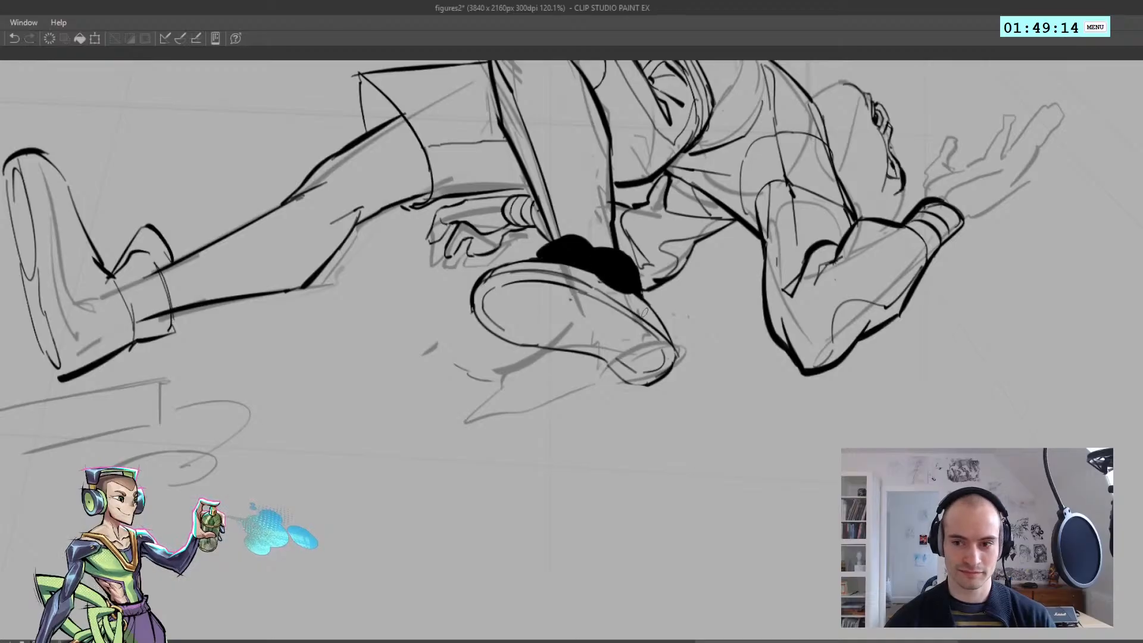
key(ctrl+s)
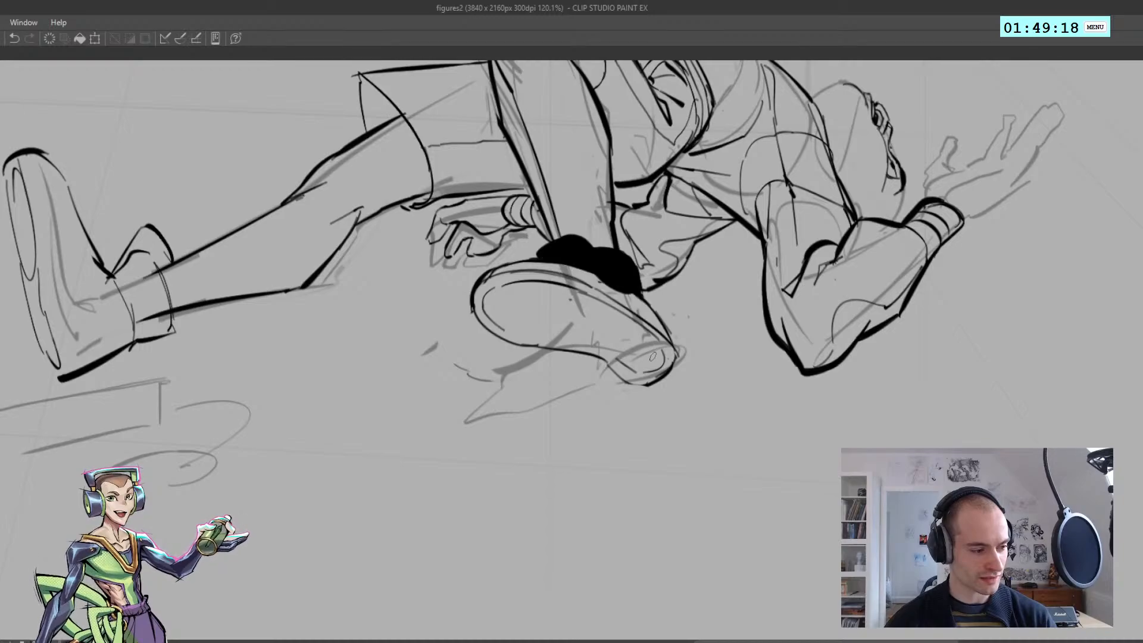
Continue the sole's inner contour along its lower edge and round the heel
drag(654, 361, 655, 364)
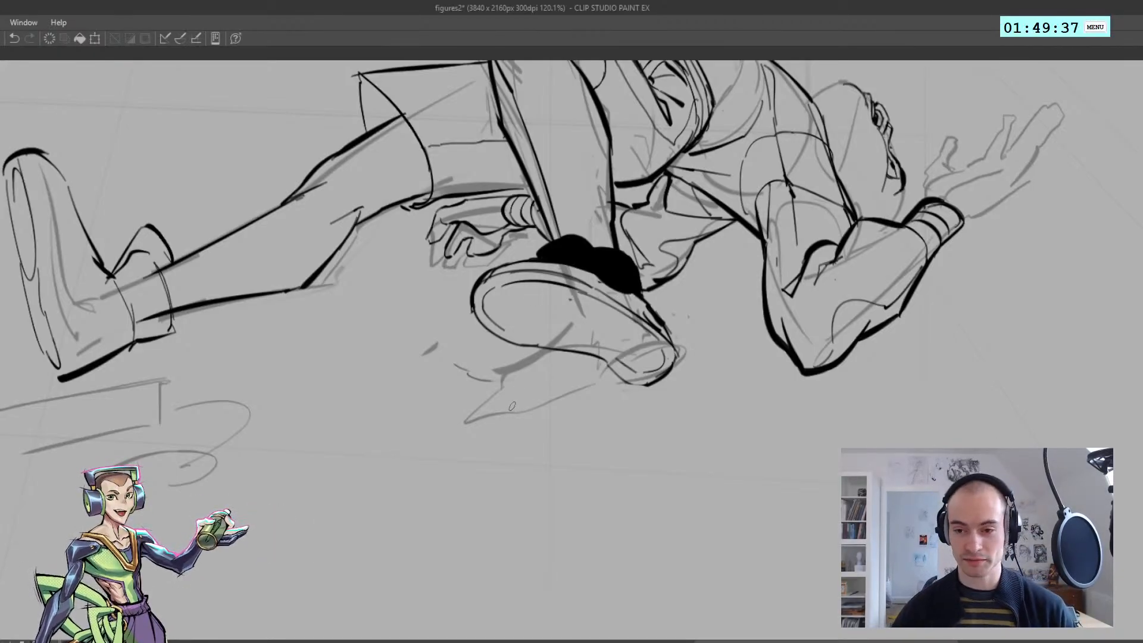
drag(504, 329, 602, 355)
key(ctrl+z)
key(ctrl+z)
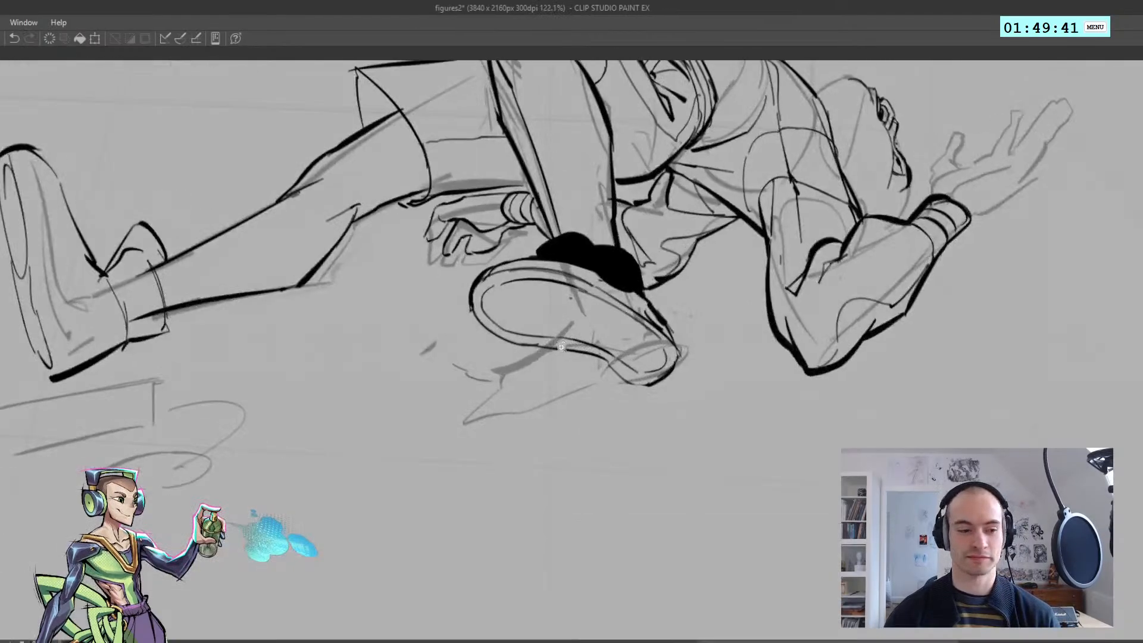
Add inner lines along the middle of the bent leg's sole towards the heel, using the mirrored view
key(h)
drag(448, 348, 392, 332)
key(ctrl+z)
mouse_move(422, 294)
mouse_down()
mouse_move(469, 323)
mouse_move(446, 326)
mouse_up()
key(h)
drag(440, 317, 406, 311)
mouse_move(537, 316)
mouse_down()
mouse_move(559, 319)
mouse_move(547, 317)
mouse_up()
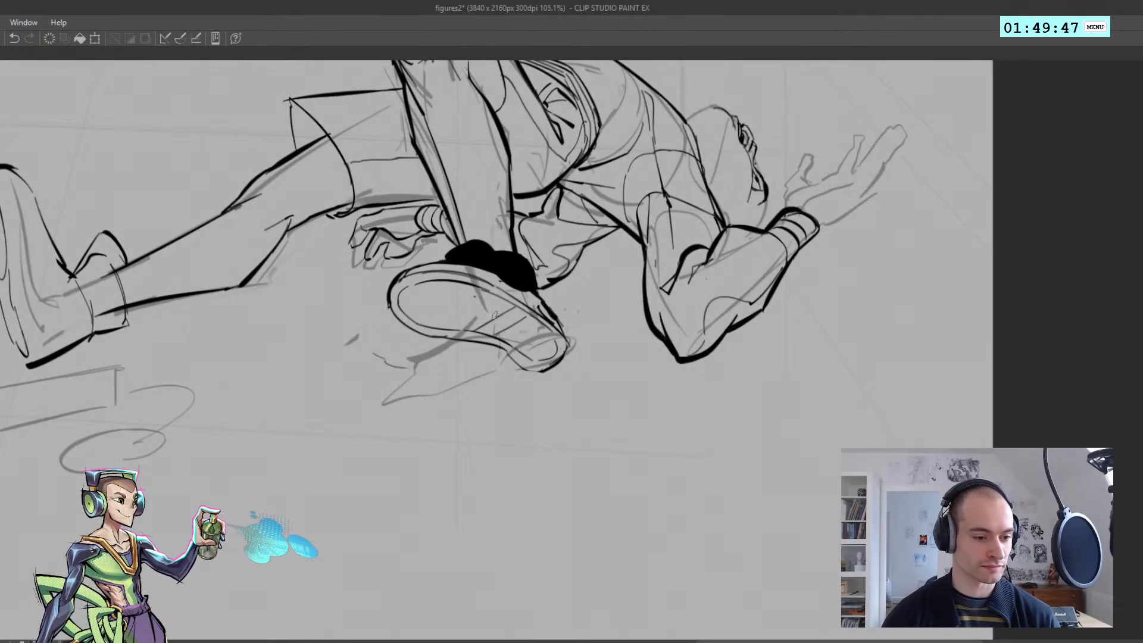
key(ctrl+z)
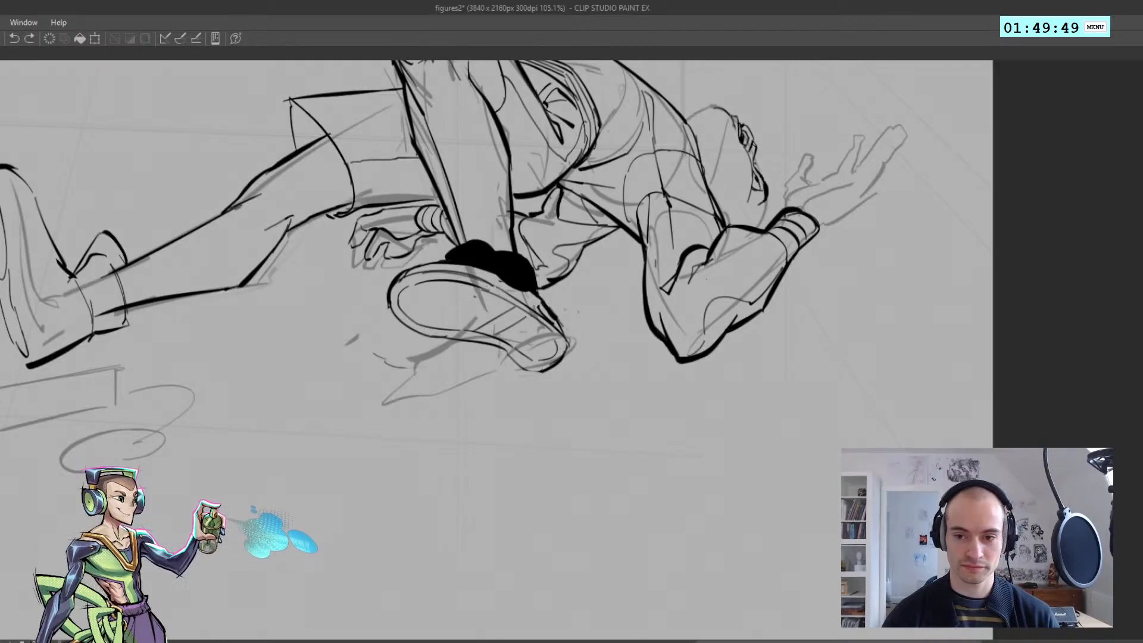
Work out the lines dividing the toe from the heel on the bent leg's sole through repeated strokes
mouse_move(411, 273)
mouse_down()
mouse_move(524, 296)
mouse_move(496, 282)
mouse_move(536, 312)
mouse_up()
key(ctrl+z)
key(ctrl+z)
key(ctrl+z)
drag(491, 283, 540, 310)
drag(447, 267, 537, 304)
Ink short fold lines on the bent leg just above the black ankle and check the figure mirrored
key(ctrl+z)
key(ctrl+z)
drag(484, 276, 542, 307)
mouse_move(452, 263)
mouse_down()
mouse_move(543, 307)
mouse_move(422, 321)
mouse_move(536, 330)
mouse_move(495, 330)
mouse_up()
key(ctrl+z)
key(ctrl+z)
key(ctrl+z)
key(h)
key(h)
mouse_move(575, 291)
mouse_down()
mouse_move(596, 287)
mouse_move(629, 241)
mouse_move(647, 243)
mouse_move(647, 281)
mouse_move(619, 284)
mouse_up()
key(ctrl+z)
key(ctrl+z)
key(ctrl+z)
key(ctrl+z)
key(ctrl+z)
key(h)
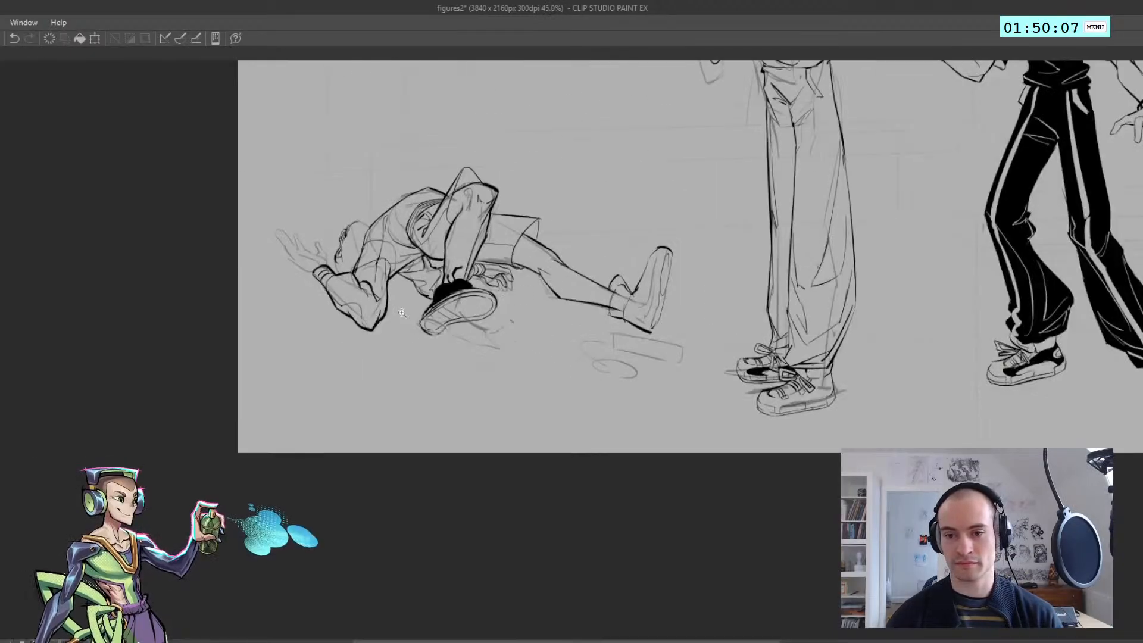
drag(437, 297, 425, 301)
key(h)
Clear the inked sole oval from the outstretched leg's shoe
drag(538, 272, 383, 276)
drag(434, 332, 396, 331)
mouse_move(266, 292)
mouse_down()
mouse_move(319, 319)
mouse_move(283, 293)
mouse_up()
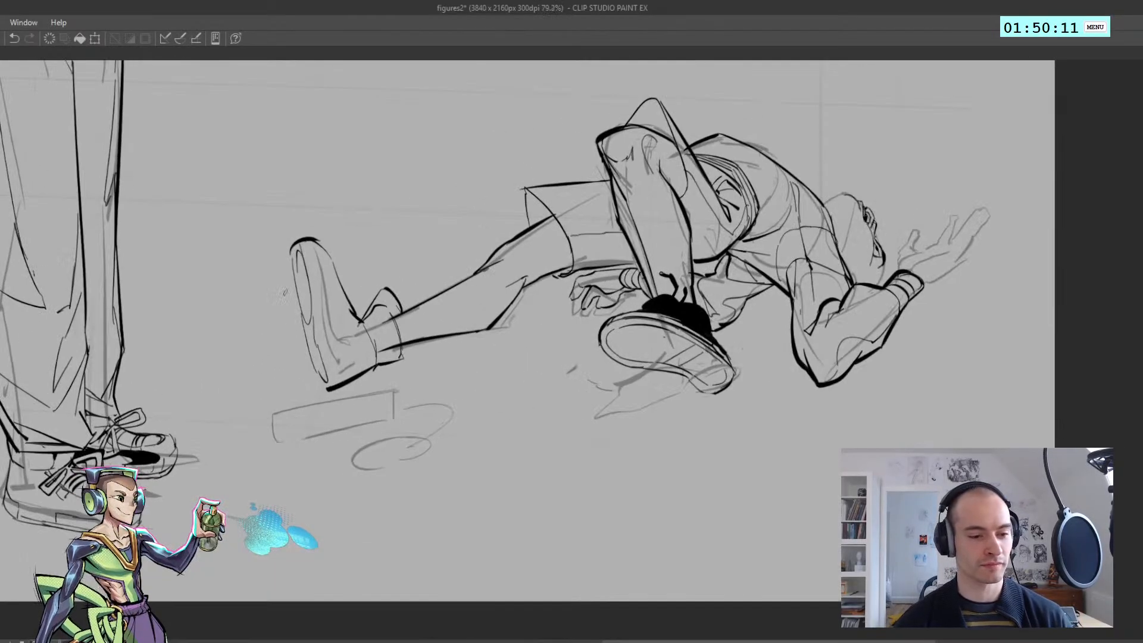
mouse_move(328, 376)
mouse_down()
mouse_move(302, 268)
mouse_move(317, 339)
mouse_up()
key(ctrl+z)
key(e)
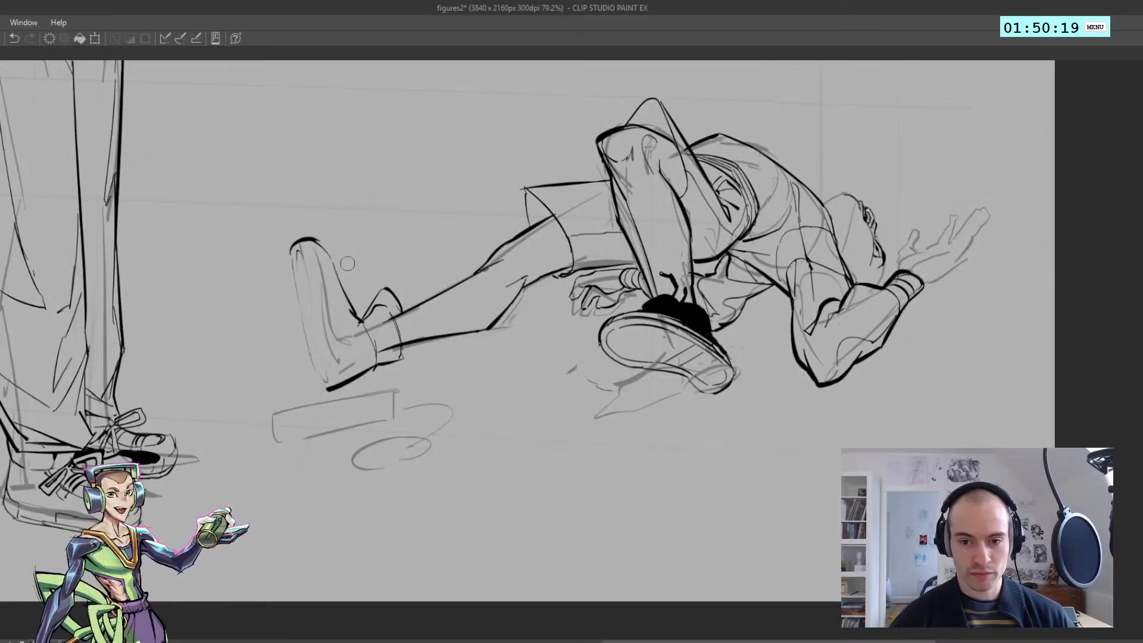
key(ctrl+z)
Redraw the toe of the outstretched leg's shoe with a flatter, more angular tip and cleaned-up edges
mouse_move(299, 241)
mouse_down()
mouse_move(352, 319)
mouse_move(322, 249)
mouse_move(342, 294)
mouse_move(328, 250)
mouse_move(342, 287)
mouse_up()
key(ctrl+z)
drag(345, 294, 367, 327)
key(ctrl+z)
mouse_move(319, 274)
mouse_down()
mouse_move(284, 253)
mouse_move(336, 281)
mouse_up()
key(e)
mouse_move(333, 247)
mouse_down()
mouse_move(358, 295)
mouse_move(338, 273)
mouse_move(348, 307)
mouse_move(271, 264)
mouse_move(301, 298)
mouse_up()
key(p)
key(ctrl+z)
Replace the heavy rounded toe line of the outstretched leg's shoe with a thinner, angular edge through repeated strokes
key(ctrl+z)
key(ctrl+z)
drag(297, 262, 303, 299)
key(e)
key(ctrl+z)
key(ctrl+z)
key(ctrl+z)
key(ctrl+z)
drag(302, 297, 329, 381)
key(ctrl+z)
key(ctrl+z)
Ink the outer edge of the outstretched shoe's sole as a long curve from the toe down to the heel
key(ctrl+z)
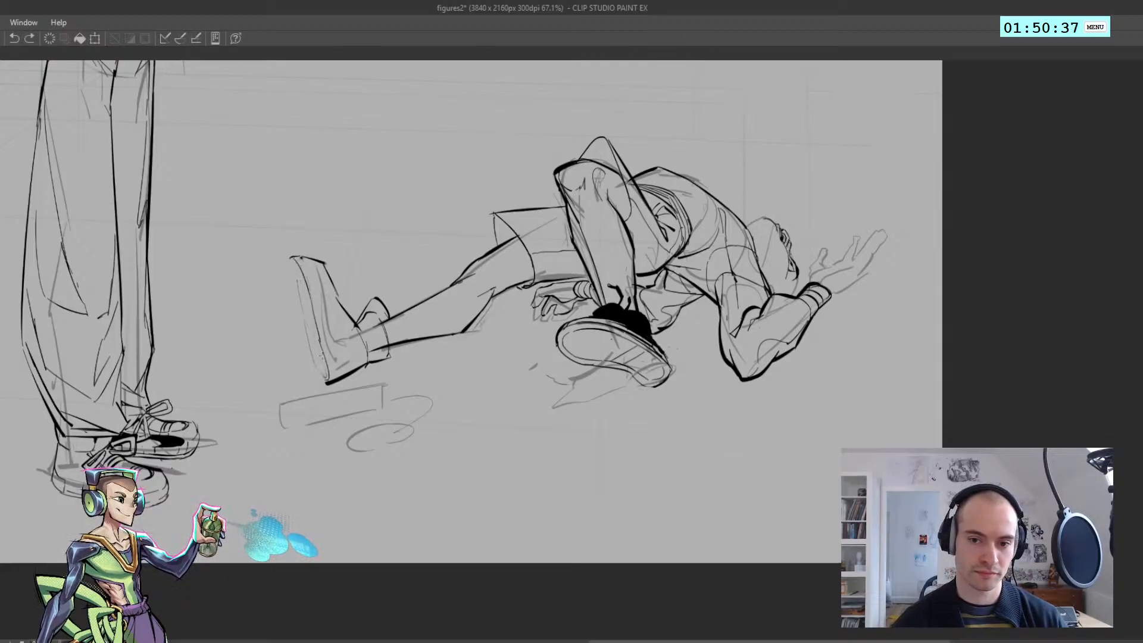
key(ctrl+z)
drag(308, 296, 320, 341)
drag(318, 337, 328, 382)
key(ctrl+z)
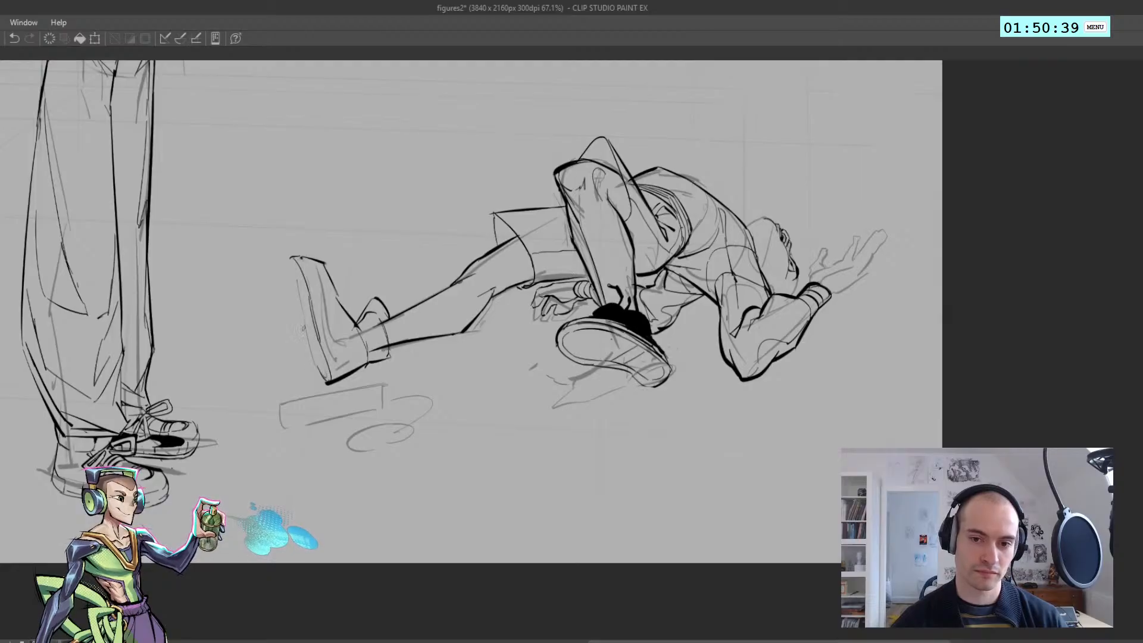
drag(299, 317, 323, 378)
key(ctrl+z)
mouse_move(290, 279)
mouse_down()
mouse_move(317, 363)
mouse_move(296, 313)
mouse_up()
key(ctrl+z)
key(ctrl+z)
mouse_move(287, 259)
mouse_down()
mouse_move(291, 298)
mouse_move(308, 293)
mouse_move(299, 318)
mouse_up()
key(ctrl+z)
key(ctrl+z)
key(ctrl+z)
key(ctrl+z)
Ink the inner contour of the outstretched shoe's sole parallel to its outer edge, retrying strokes until it forms a narrow oval
key(ctrl+z)
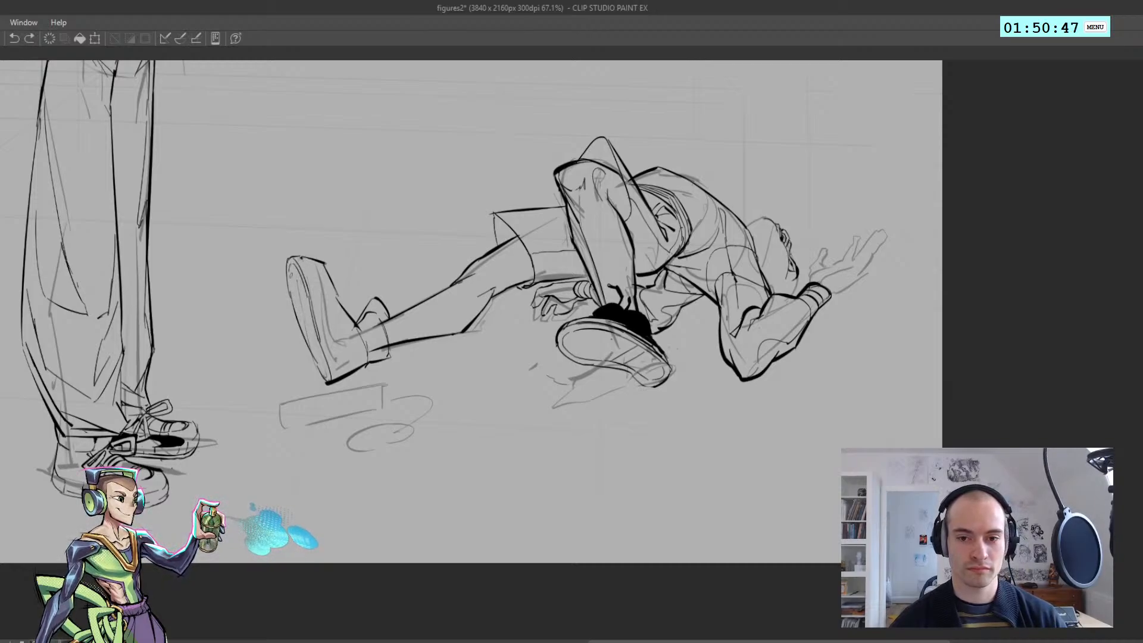
drag(289, 273, 323, 372)
key(ctrl+z)
key(ctrl+z)
key(ctrl+z)
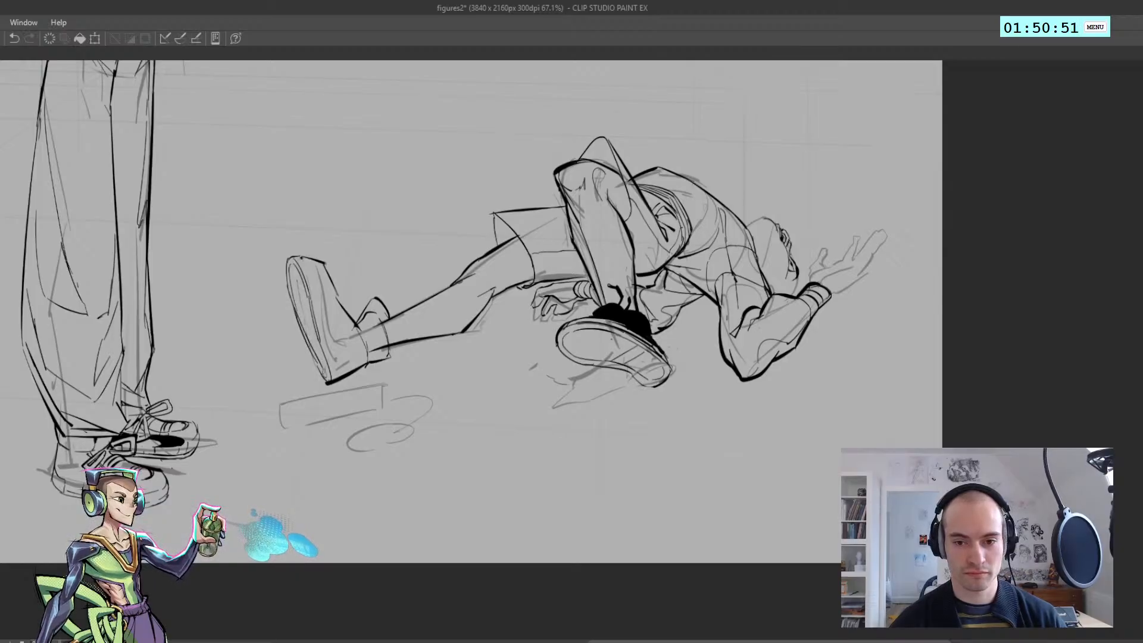
key(ctrl+z)
drag(296, 306, 321, 369)
key(ctrl+z)
drag(298, 314, 325, 377)
key(ctrl+z)
key(ctrl+z)
key(ctrl+z)
key(ctrl+z)
key(ctrl+z)
key(ctrl+z)
key(ctrl+z)
key(ctrl+z)
key(ctrl+z)
key(ctrl+z)
Try long lines running from toe to heel along the side of the outstretched shoe's sole
scroll(308, 327, down, 5)
scroll(301, 308, up, 7)
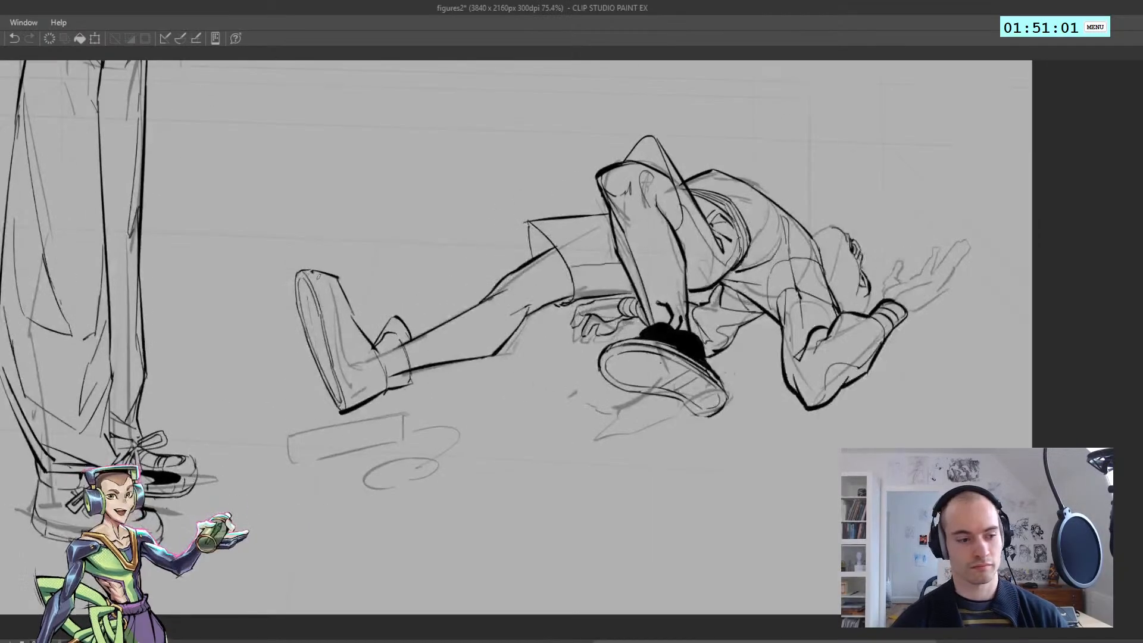
mouse_move(314, 264)
mouse_down()
mouse_move(378, 431)
mouse_move(357, 379)
mouse_move(359, 419)
mouse_move(357, 374)
mouse_move(370, 419)
mouse_up()
key(ctrl+z)
key(ctrl+z)
key(ctrl+z)
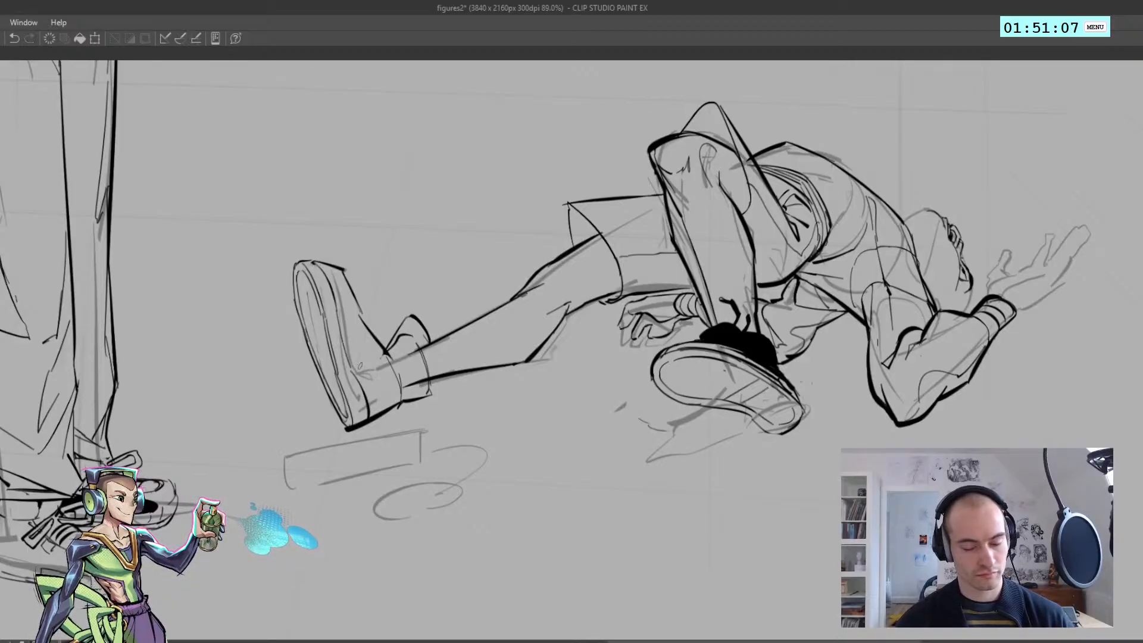
key(ctrl+z)
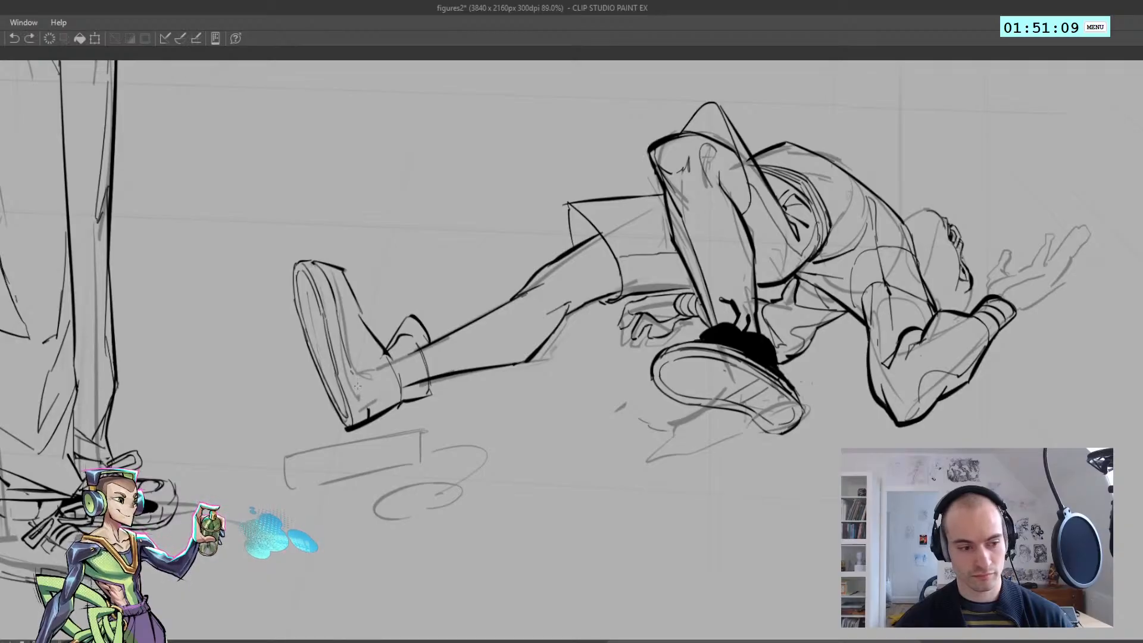
Ink a round emblem and curved ankle band at the heel of the outstretched shoe and fill the circle's centre black
mouse_move(358, 395)
mouse_down()
mouse_move(389, 384)
mouse_move(368, 400)
mouse_move(364, 390)
mouse_move(387, 380)
mouse_move(373, 400)
mouse_move(363, 373)
mouse_move(372, 405)
mouse_move(351, 392)
mouse_move(397, 391)
mouse_move(394, 337)
mouse_move(419, 361)
mouse_move(409, 351)
mouse_move(398, 392)
mouse_move(416, 411)
mouse_up()
key(ctrl+z)
key(ctrl+z)
key(ctrl+z)
key(ctrl+z)
key(ctrl+z)
key(ctrl+z)
key(g)
click(373, 388)
key(ctrl+z)
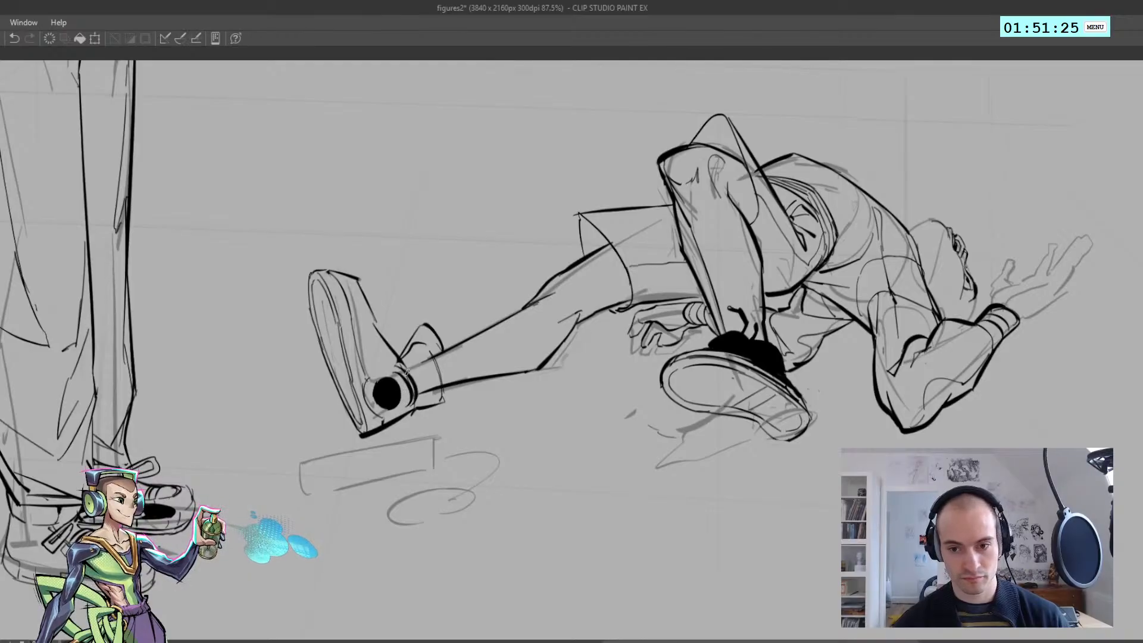
Outline the outstretched shoe's tongue and ankle cuff and fill both solid black, leaving a light band beside the emblem
key(ctrl+z)
mouse_move(407, 362)
mouse_down()
mouse_move(422, 397)
mouse_move(407, 377)
mouse_move(416, 366)
mouse_move(401, 365)
mouse_move(425, 360)
mouse_move(429, 372)
mouse_move(423, 324)
mouse_up()
key(ctrl+z)
key(ctrl+z)
drag(443, 403, 429, 359)
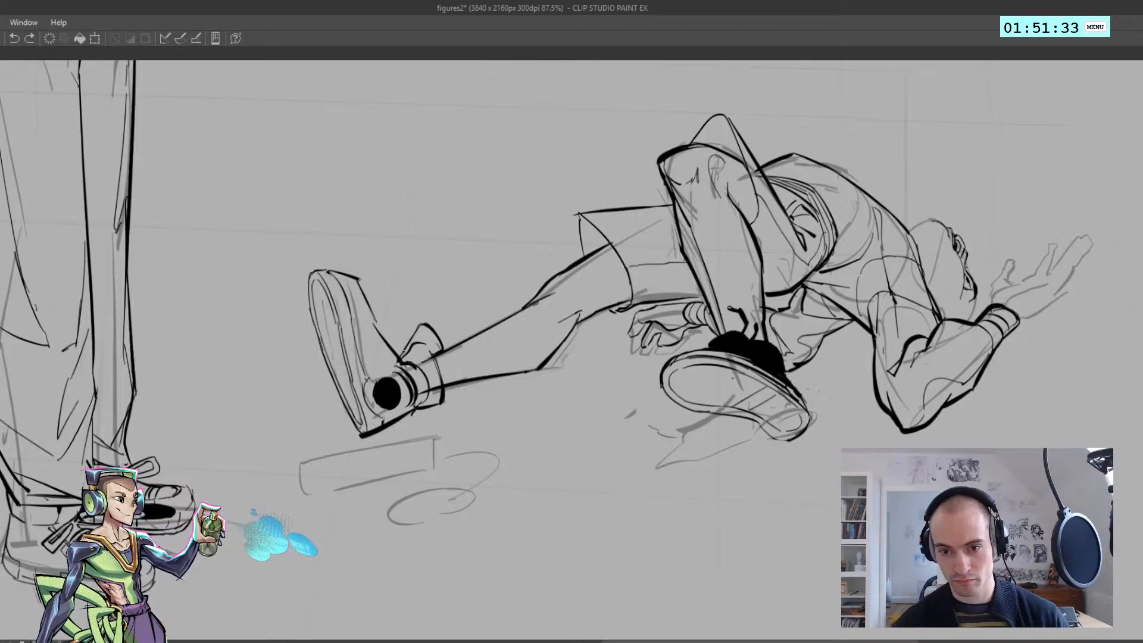
drag(419, 363, 426, 337)
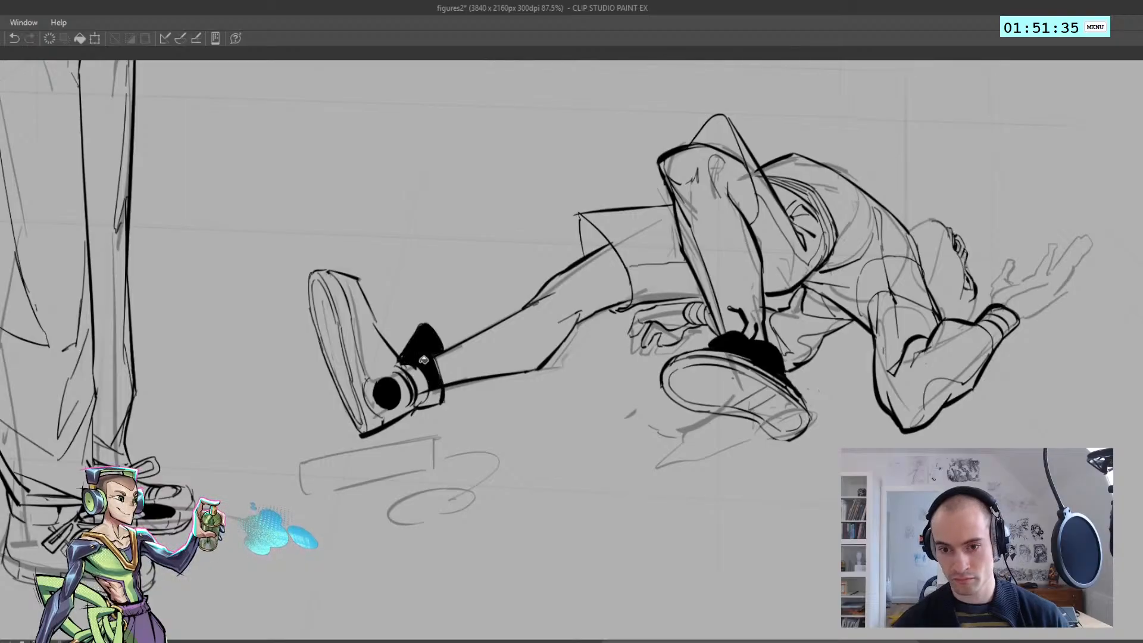
mouse_move(439, 393)
mouse_down()
mouse_move(424, 360)
mouse_move(416, 375)
mouse_up()
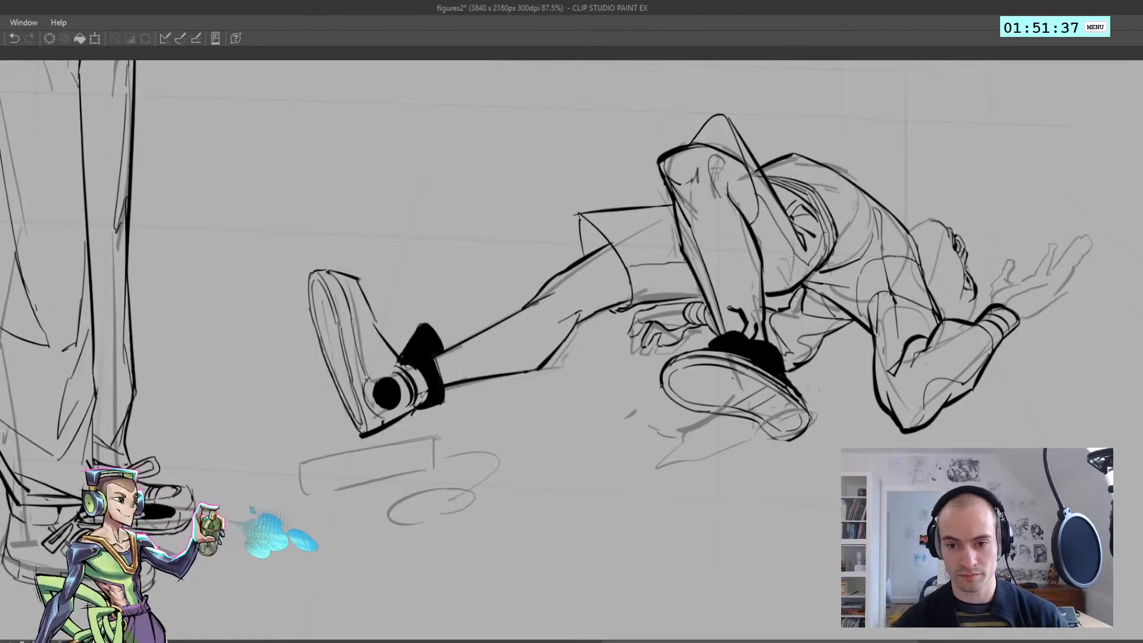
drag(396, 370, 411, 405)
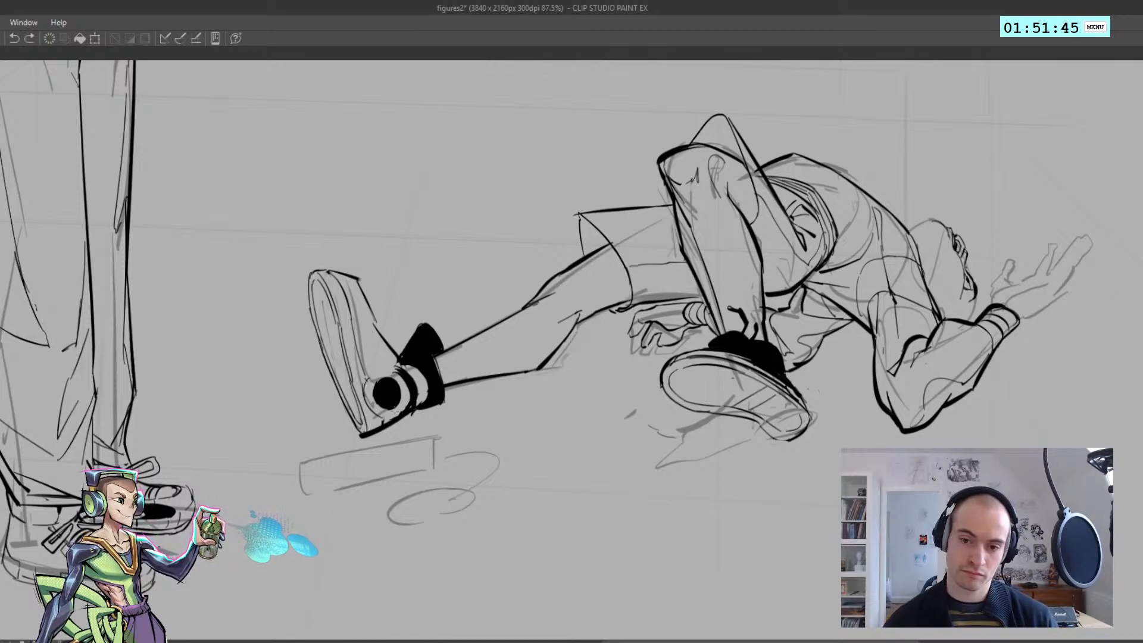
Fill the heel area beneath the round emblem of the outstretched shoe with black
key(ctrl+z)
mouse_move(409, 404)
mouse_down()
mouse_move(389, 418)
mouse_move(366, 411)
mouse_up()
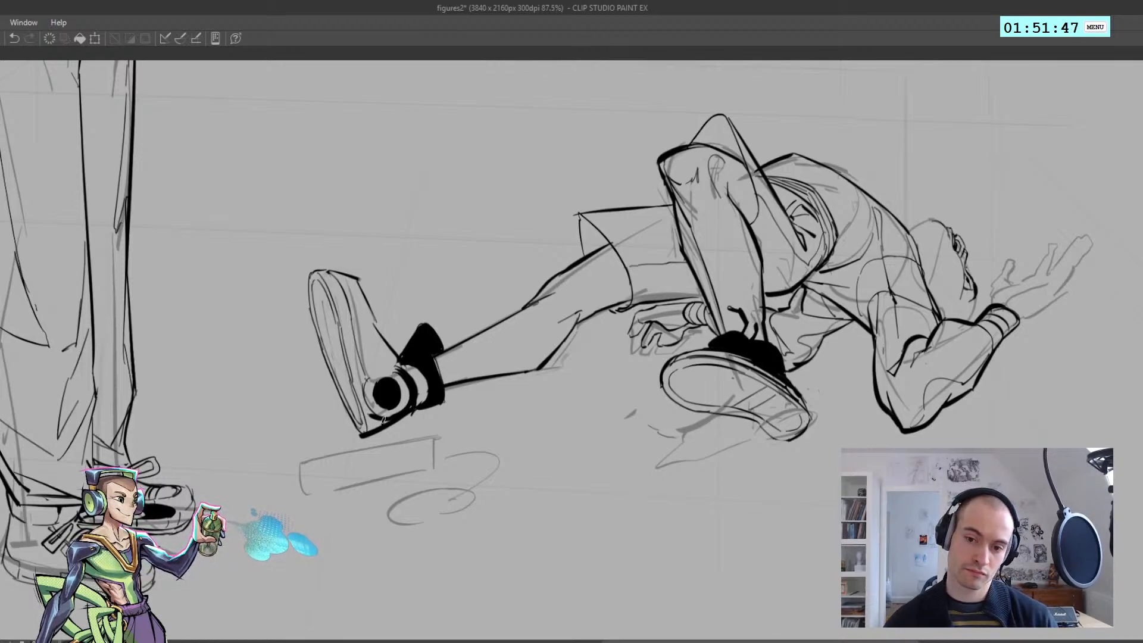
key(ctrl+z)
click(387, 421)
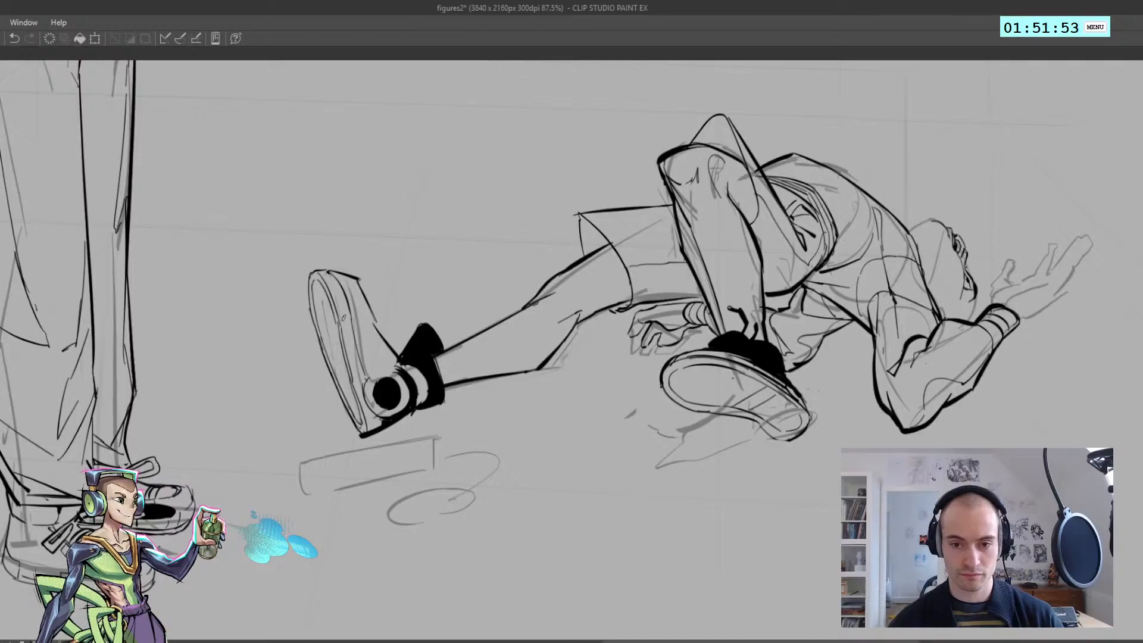
key(ctrl+z)
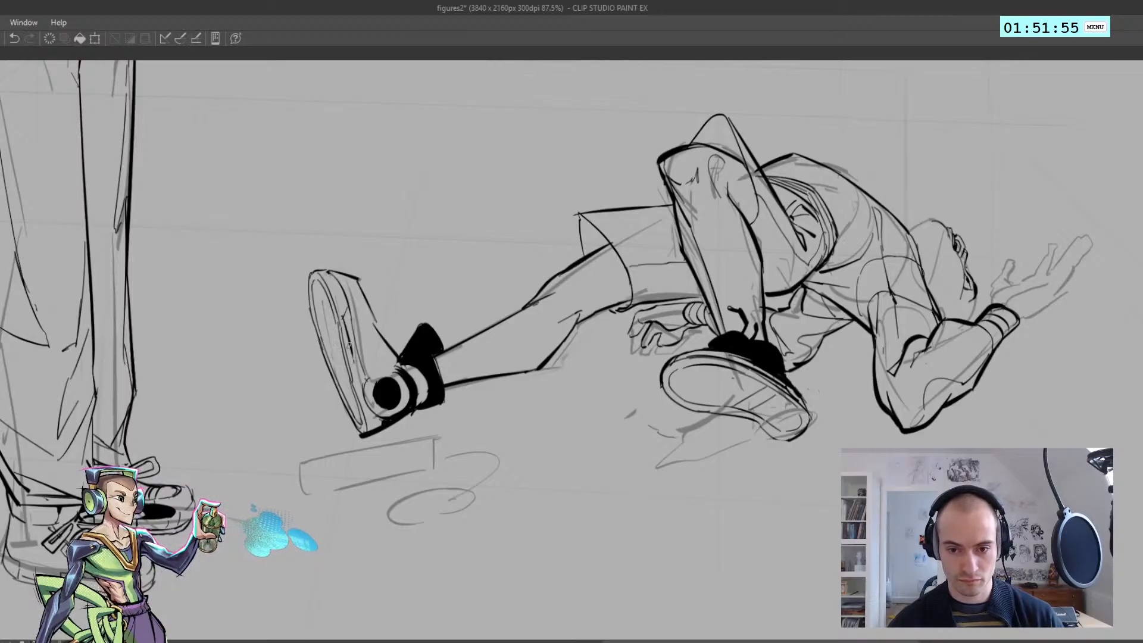
Ink a tapering black stripe along the shoe's side just above the sole, from the emblem up towards the toe
drag(348, 350, 366, 379)
drag(346, 327, 364, 379)
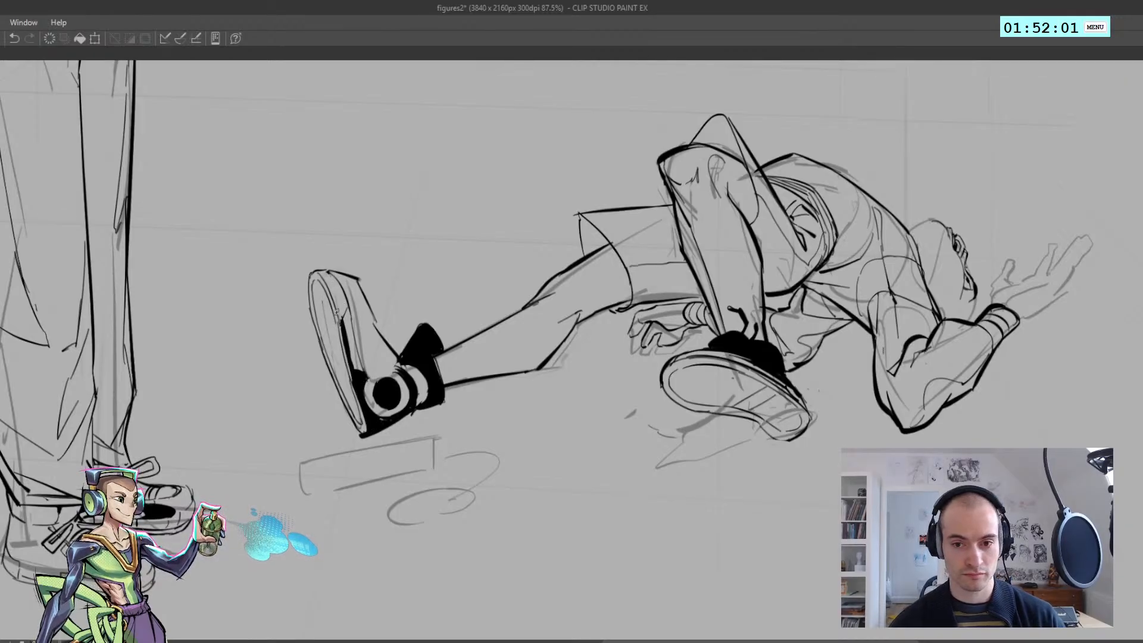
key(ctrl+z)
mouse_move(341, 319)
mouse_down()
mouse_move(346, 299)
mouse_move(342, 329)
mouse_move(310, 306)
mouse_move(363, 310)
mouse_up()
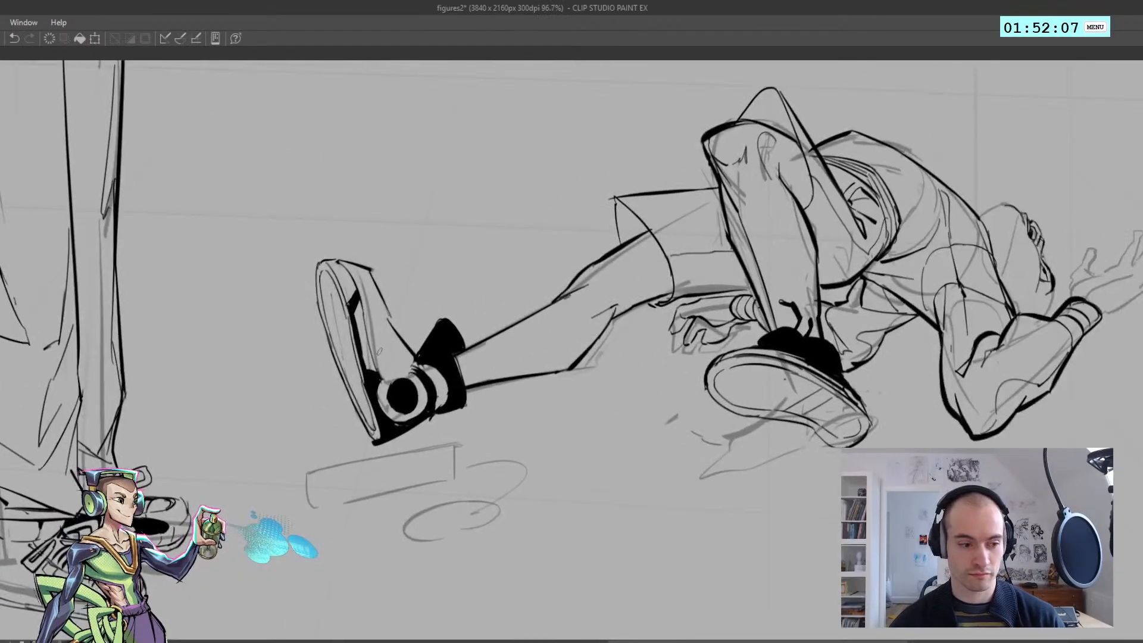
Outline a second narrow panel on the shoe's upper, running from behind the toe down to the round emblem
key(ctrl+z)
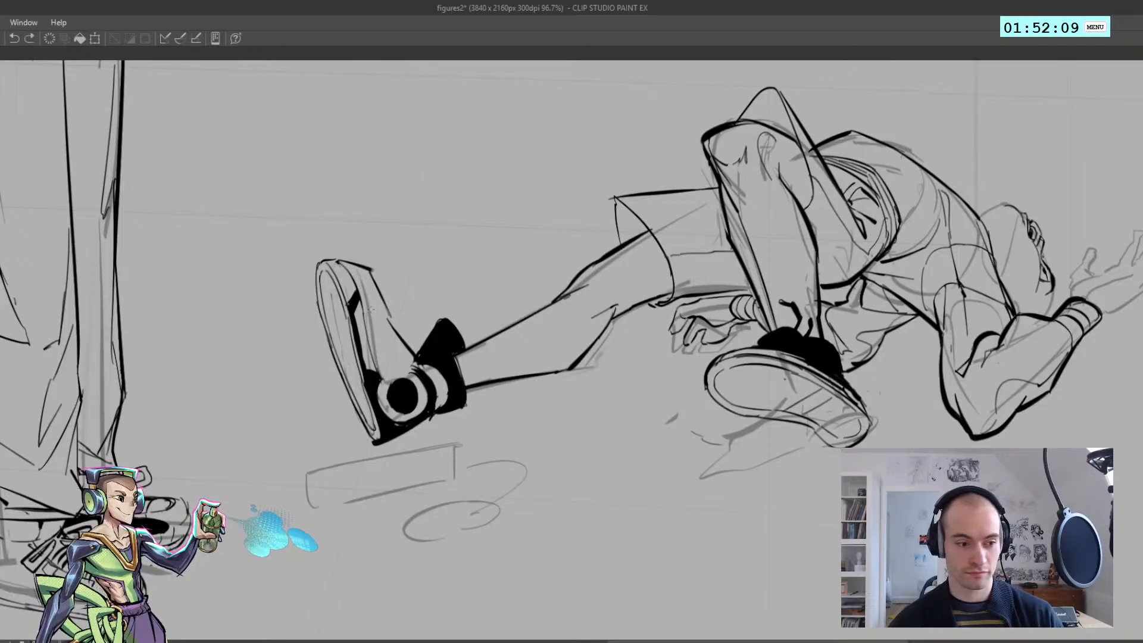
key(ctrl+z)
drag(363, 287, 393, 367)
key(ctrl+z)
key(ctrl+z)
key(ctrl+z)
key(ctrl+z)
key(ctrl+z)
key(ctrl+z)
mouse_move(373, 311)
mouse_down()
mouse_move(387, 370)
mouse_move(418, 378)
mouse_move(410, 370)
mouse_move(425, 397)
mouse_move(407, 364)
mouse_move(420, 370)
mouse_move(392, 370)
mouse_up()
key(ctrl+z)
key(ctrl+z)
key(ctrl+z)
key(ctrl+z)
key(ctrl+z)
key(ctrl+z)
key(ctrl+z)
key(ctrl+z)
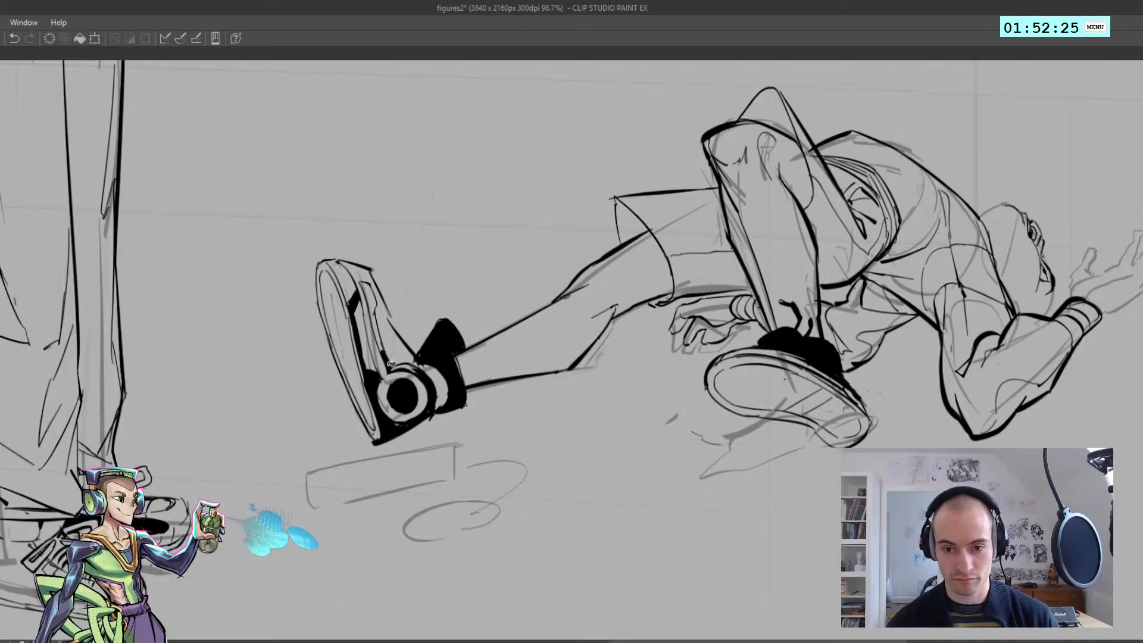
Fill the second narrow panel on the outstretched shoe's upper with black, keeping the front of the shoe light
key(g)
click(407, 367)
key(p)
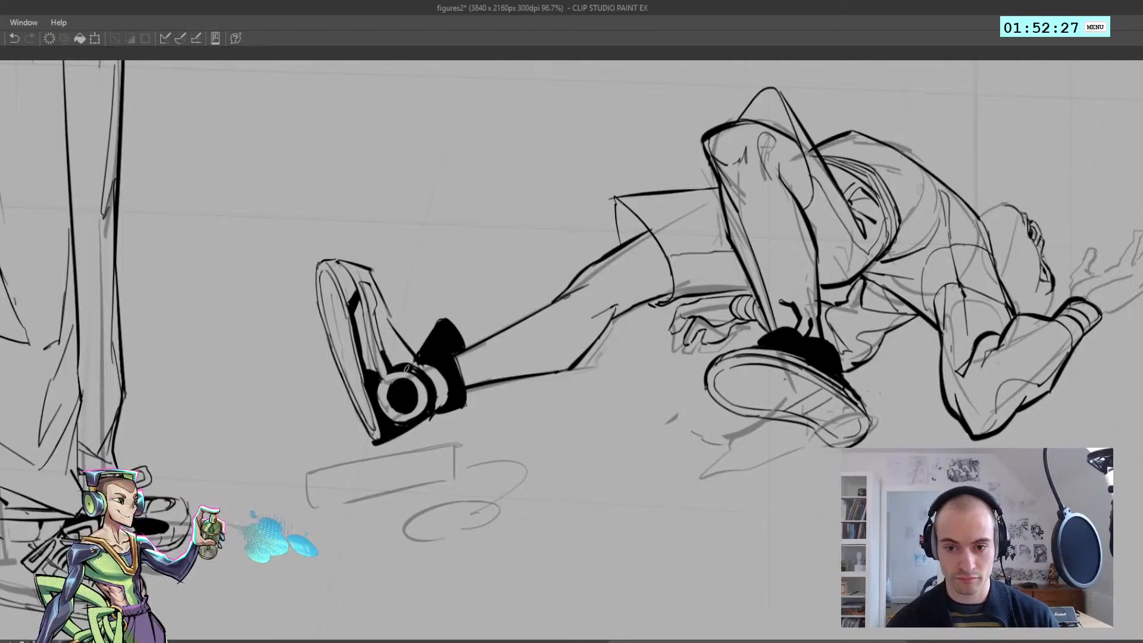
drag(363, 284, 411, 364)
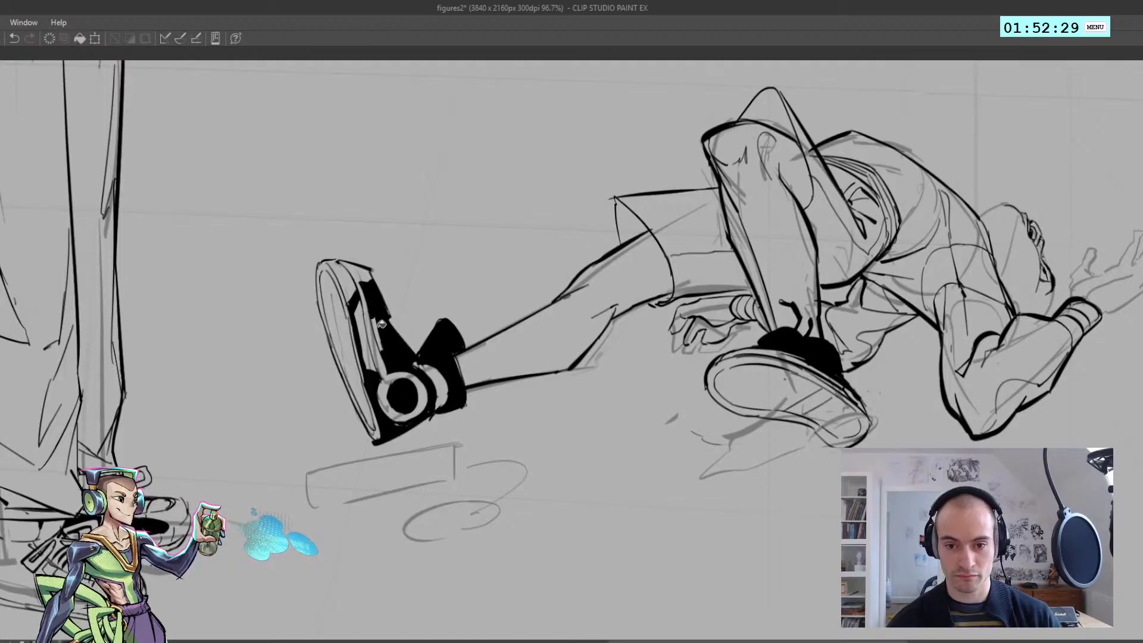
key(ctrl+z)
click(381, 333)
click(371, 301)
Ink small lace bumps along the front edge of the outstretched shoe between the toe and the black tongue
scroll(375, 299, down, 5)
scroll(368, 305, up, 4)
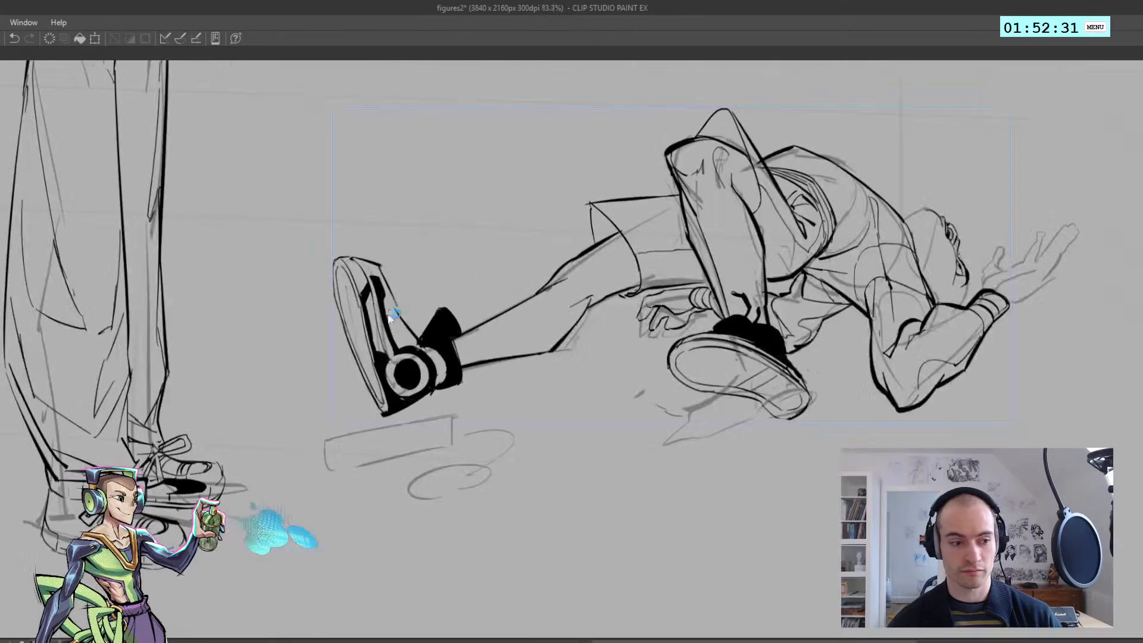
key(p)
key(ctrl+z)
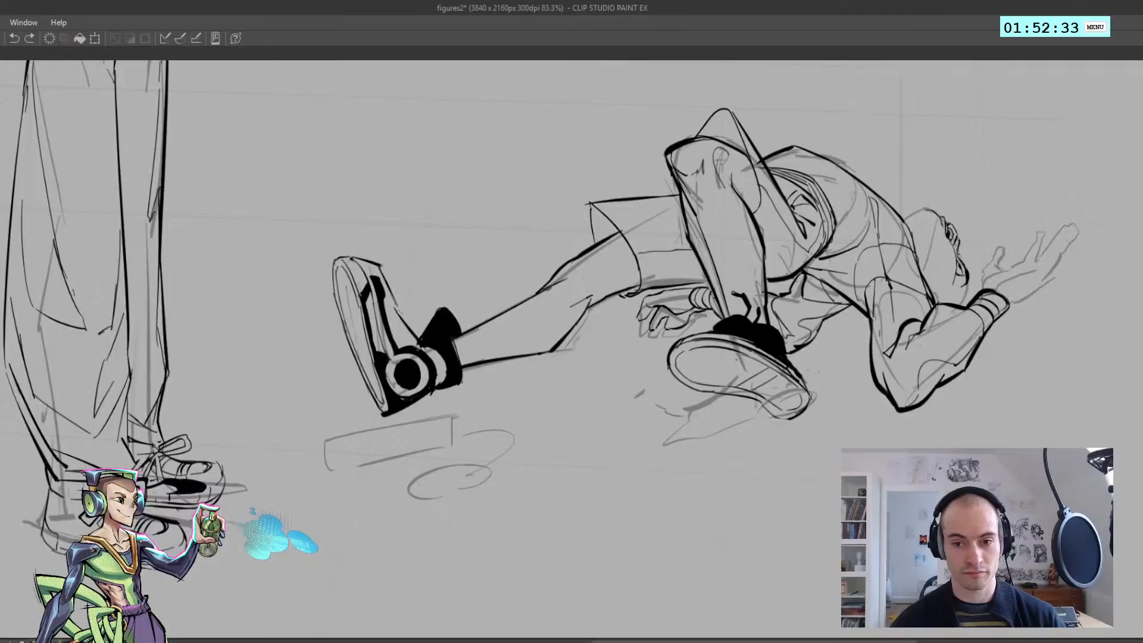
drag(389, 293, 423, 344)
mouse_move(429, 340)
ctrl+mouse_down()
mouse_move(375, 312)
mouse_move(406, 339)
mouse_move(417, 340)
mouse_move(374, 293)
mouse_move(433, 333)
ctrl+mouse_up()
key(ctrl+z)
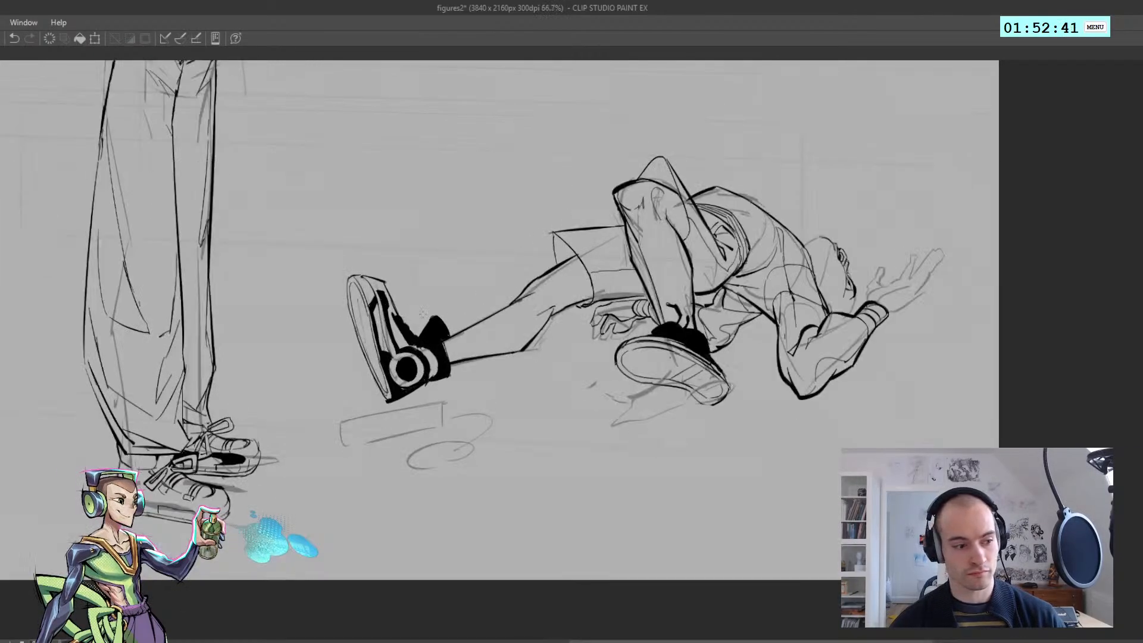
key(ctrl+z)
Examine the detailed shoe against the whole reclining figure and the standing figure, both mirrored and unmirrored
drag(411, 340, 247, 315)
drag(368, 365, 376, 326)
click(375, 325)
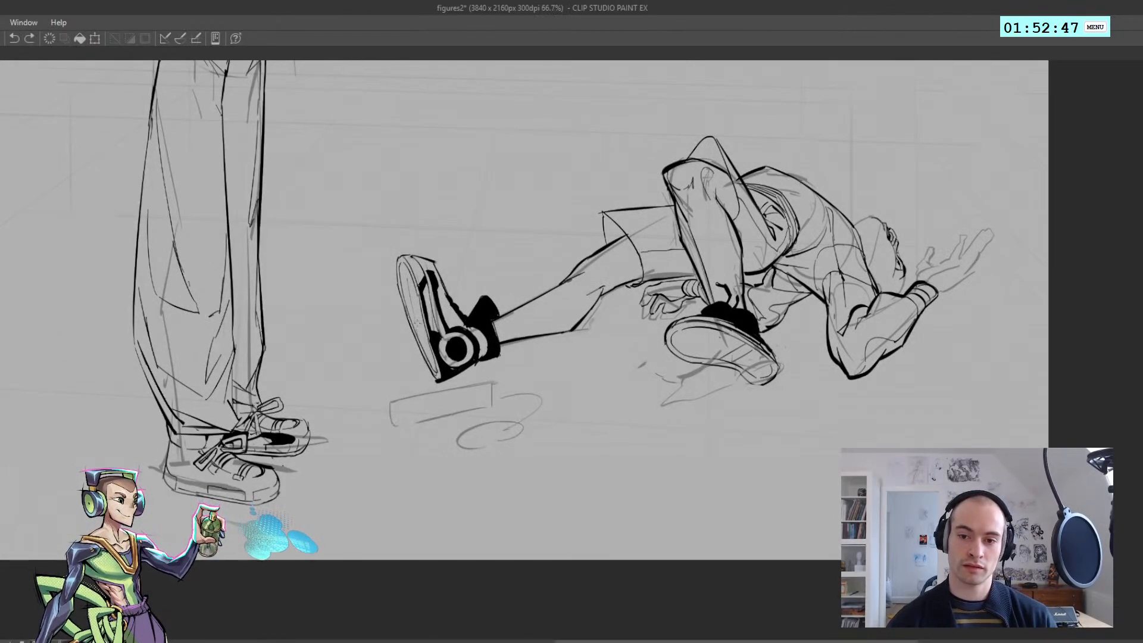
drag(423, 333, 384, 357)
key(h)
drag(512, 331, 556, 349)
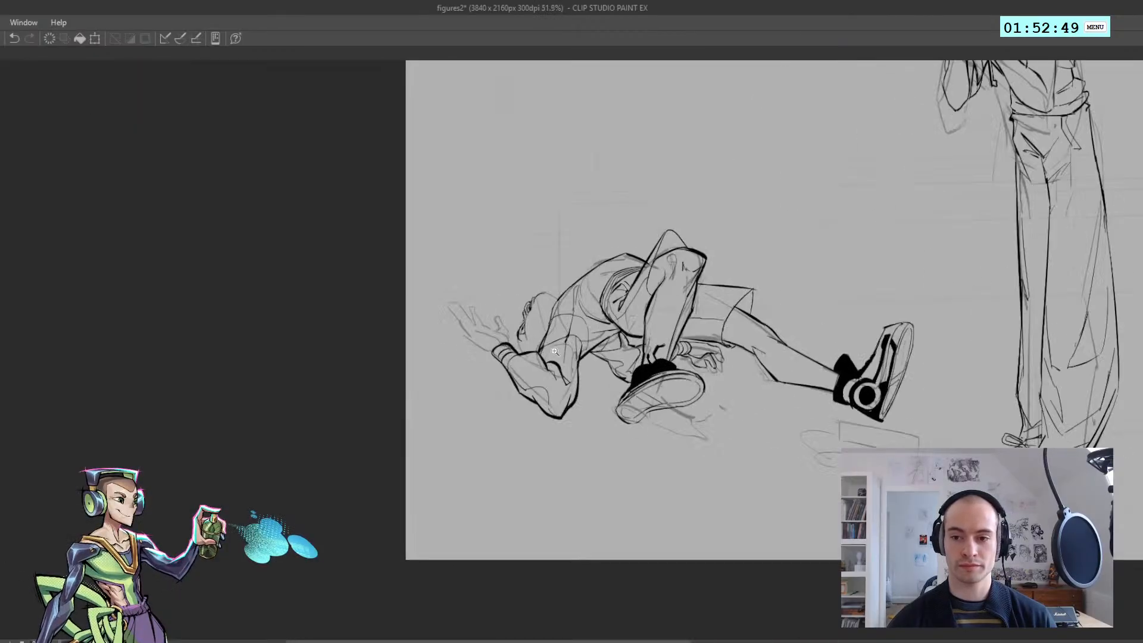
key(h)
click(533, 358)
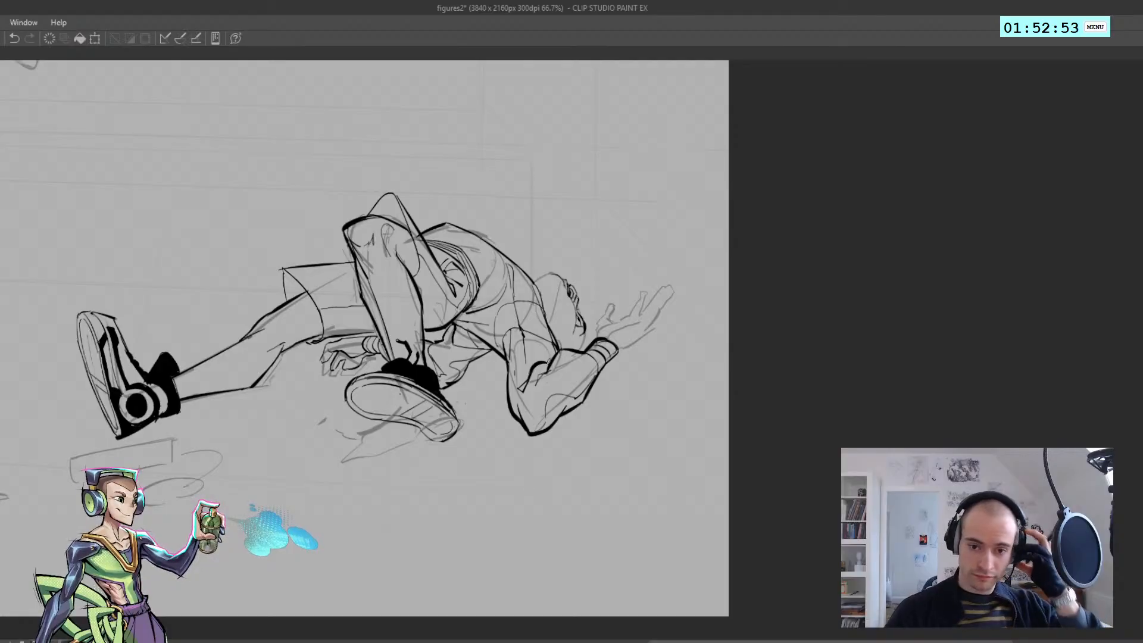
drag(424, 417, 381, 411)
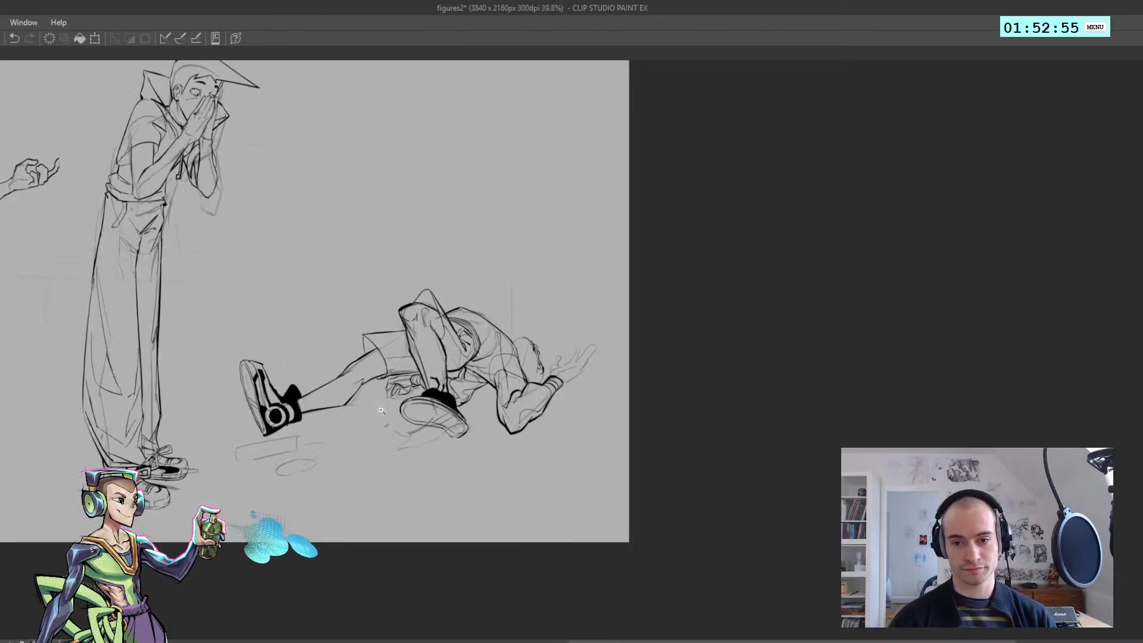
click(263, 443)
drag(280, 415, 271, 412)
Ink the thumb and fingers of the reclining figure's raised hand over the sketch in the mirrored view, cleaning up stray strokes
key(h)
drag(429, 387, 439, 381)
drag(577, 371, 589, 365)
mouse_move(500, 399)
mouse_down()
mouse_move(465, 329)
mouse_move(513, 393)
mouse_up()
key(ctrl+z)
key(ctrl+z)
Complete the ink outlines of the raised hand's fingers and the thumb side of its palm down to the wristband
key(ctrl+z)
key(e)
mouse_move(467, 326)
mouse_down()
mouse_move(462, 316)
mouse_move(458, 334)
mouse_move(461, 325)
mouse_move(526, 386)
mouse_move(588, 418)
mouse_up()
key(ctrl+z)
key(ctrl+z)
key(ctrl+z)
key(ctrl+z)
key(ctrl+z)
key(ctrl+z)
key(h)
key(ctrl+z)
key(h)
key(ctrl+z)
mouse_move(513, 401)
mouse_down()
mouse_move(563, 392)
mouse_move(517, 376)
mouse_move(519, 355)
mouse_move(528, 380)
mouse_move(509, 328)
mouse_move(563, 392)
mouse_move(580, 385)
mouse_move(579, 353)
mouse_move(601, 419)
mouse_up()
key(ctrl+z)
key(ctrl+z)
key(ctrl+z)
key(h)
scroll(598, 420, down, 5)
scroll(541, 411, up, 4)
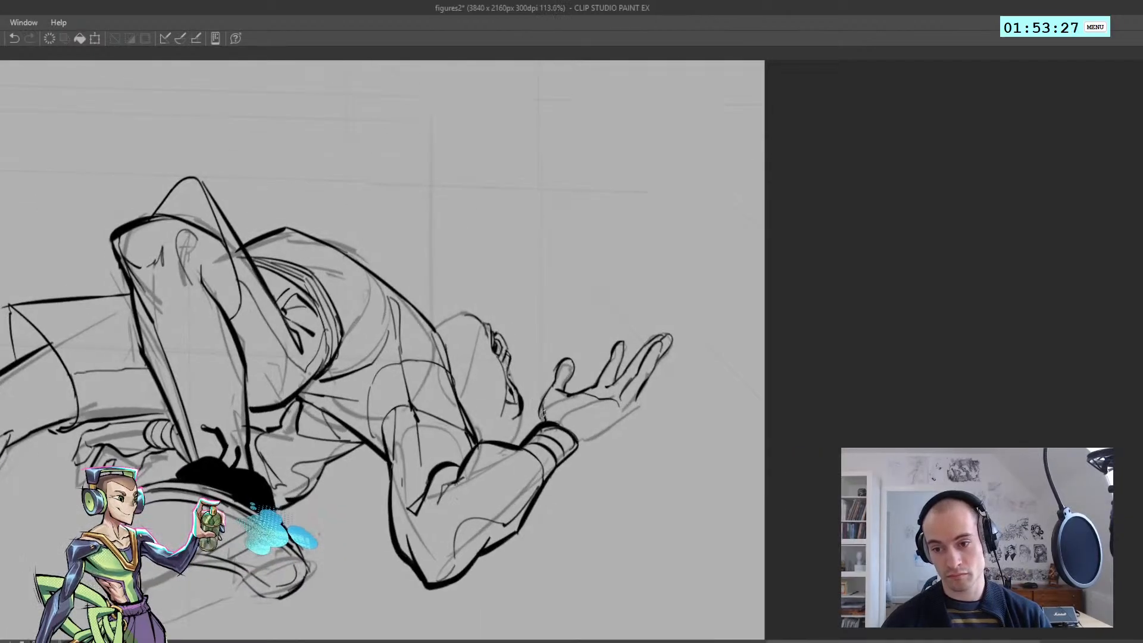
Ink the outer edge of the raised palm from the outstretched fingers to the wristband
key(h)
key(ctrl+z)
drag(497, 403, 534, 426)
key(ctrl+z)
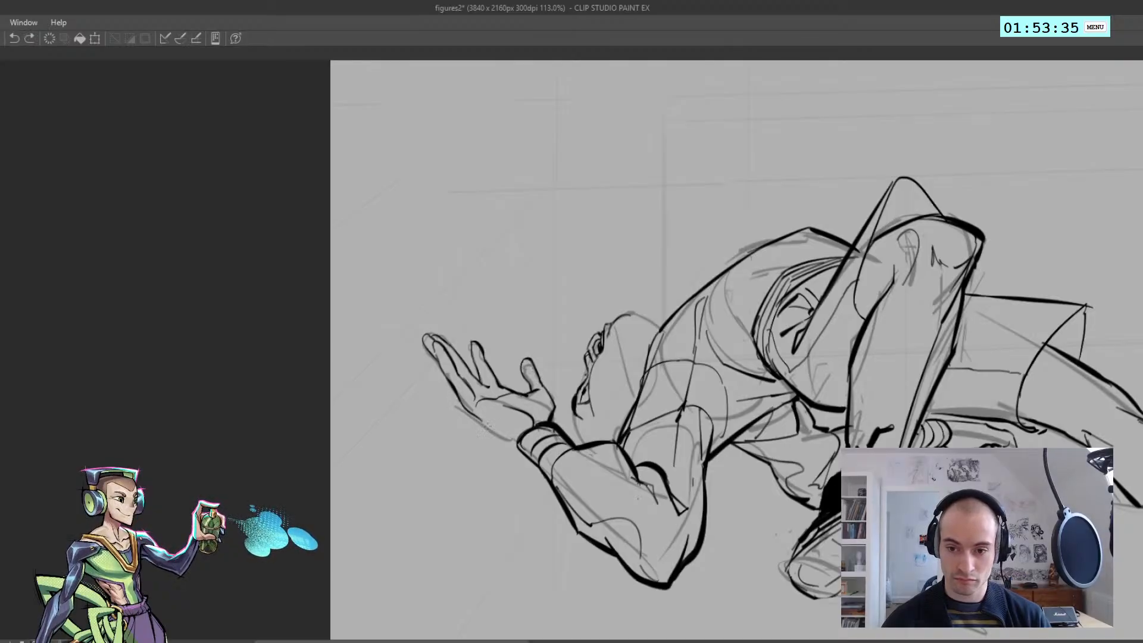
scroll(470, 414, down, 4)
scroll(486, 415, down, 2)
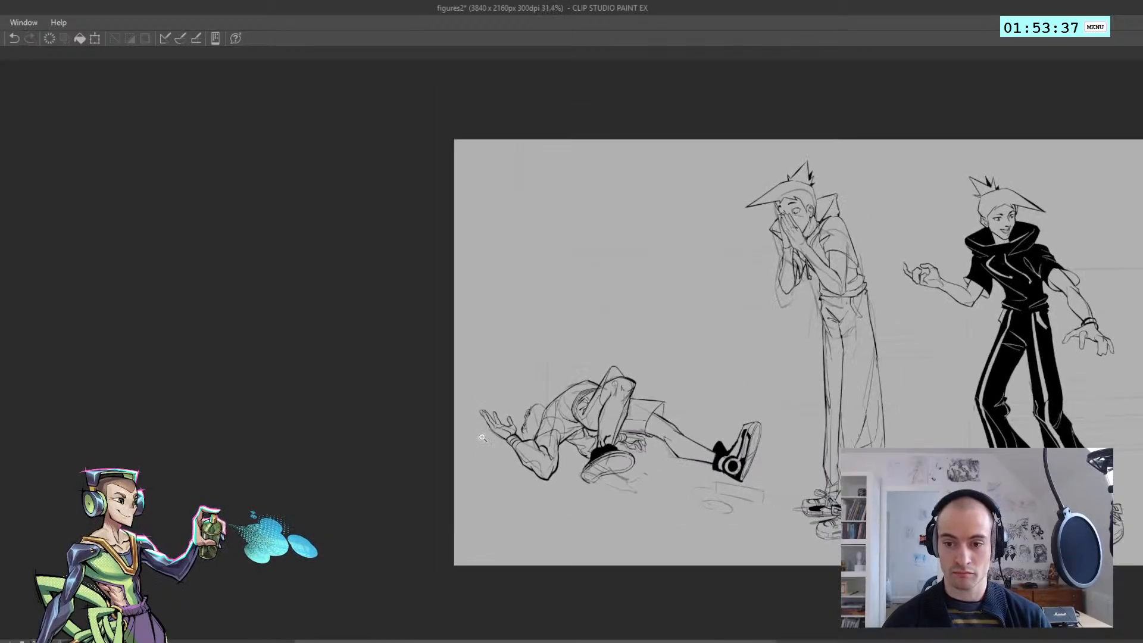
Ink a sharp hair spike with a small notch rising between the raised hand and the reclining figure's face
scroll(486, 429, up, 5)
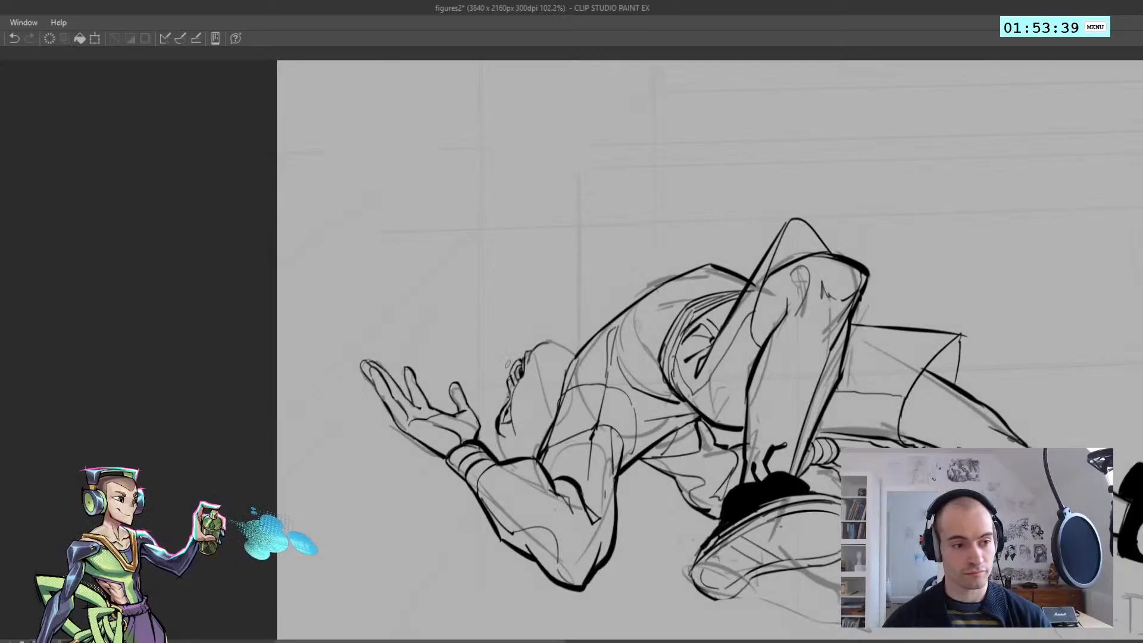
mouse_move(482, 409)
mouse_down()
mouse_move(484, 426)
mouse_move(468, 328)
mouse_move(482, 353)
mouse_move(474, 412)
mouse_up()
key(ctrl+z)
key(ctrl+z)
key(ctrl+z)
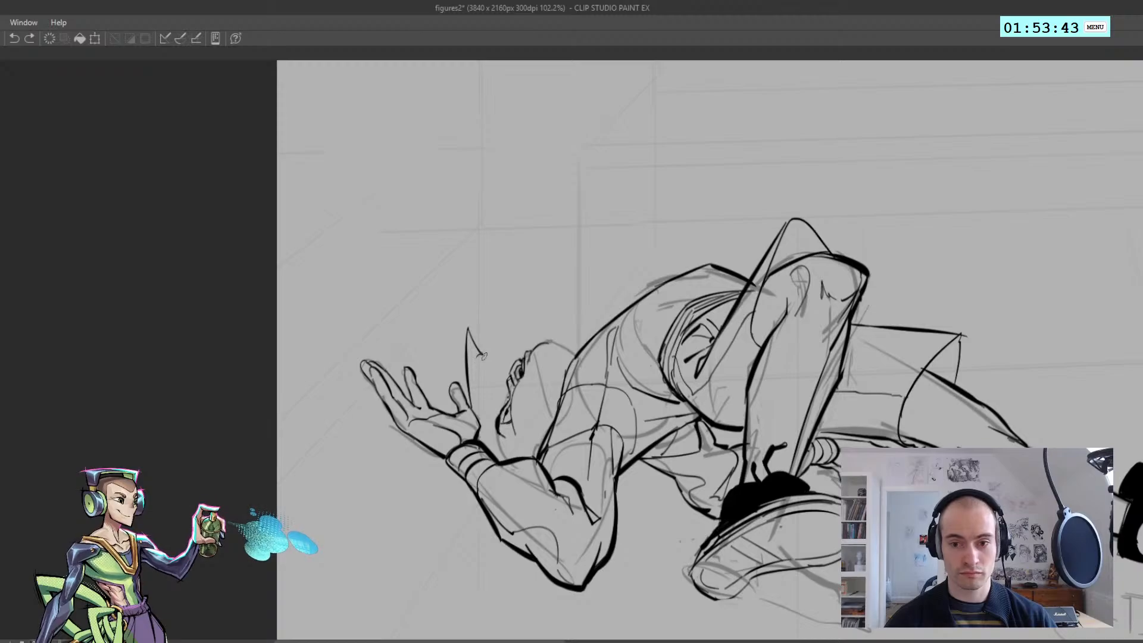
mouse_move(489, 360)
mouse_down()
mouse_move(476, 358)
mouse_move(474, 409)
mouse_up()
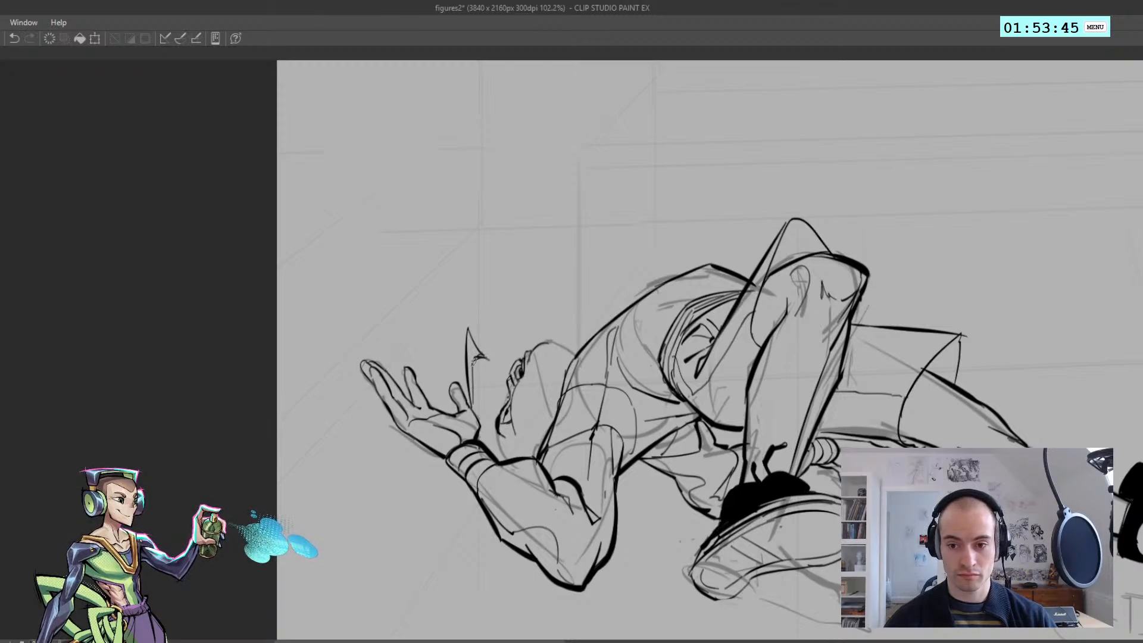
key(ctrl+z)
drag(475, 357, 476, 410)
key(ctrl+z)
drag(474, 358, 484, 444)
key(ctrl+z)
scroll(478, 426, down, 5)
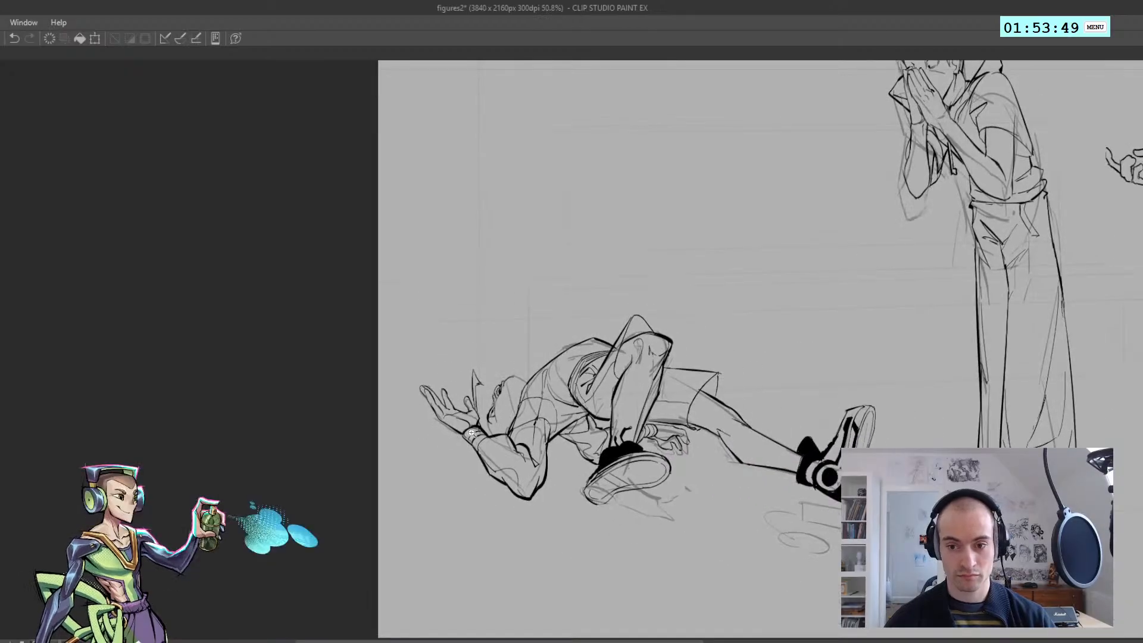
Ink a second, taller hair spike with a jagged inner edge beside the first, above the reclining figure's forehead
scroll(478, 437, up, 5)
key(ctrl+z)
drag(489, 390, 505, 317)
mouse_move(505, 317)
mouse_down()
mouse_move(510, 348)
mouse_move(514, 302)
mouse_up()
key(ctrl+z)
key(ctrl+z)
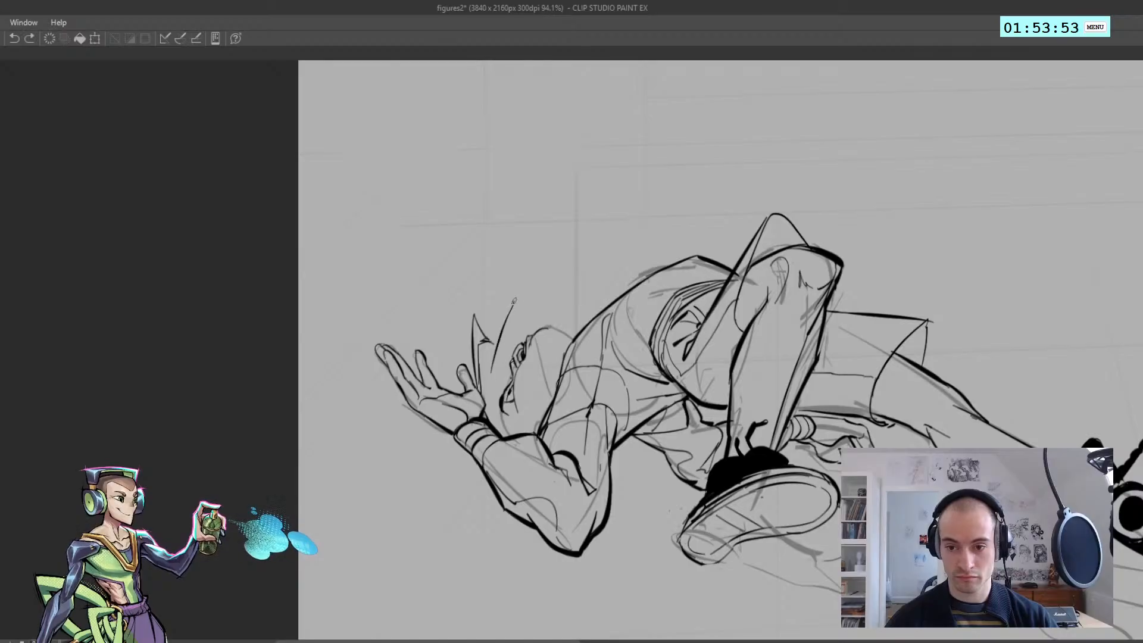
key(ctrl+z)
key(ctrl+z)
drag(495, 369, 524, 294)
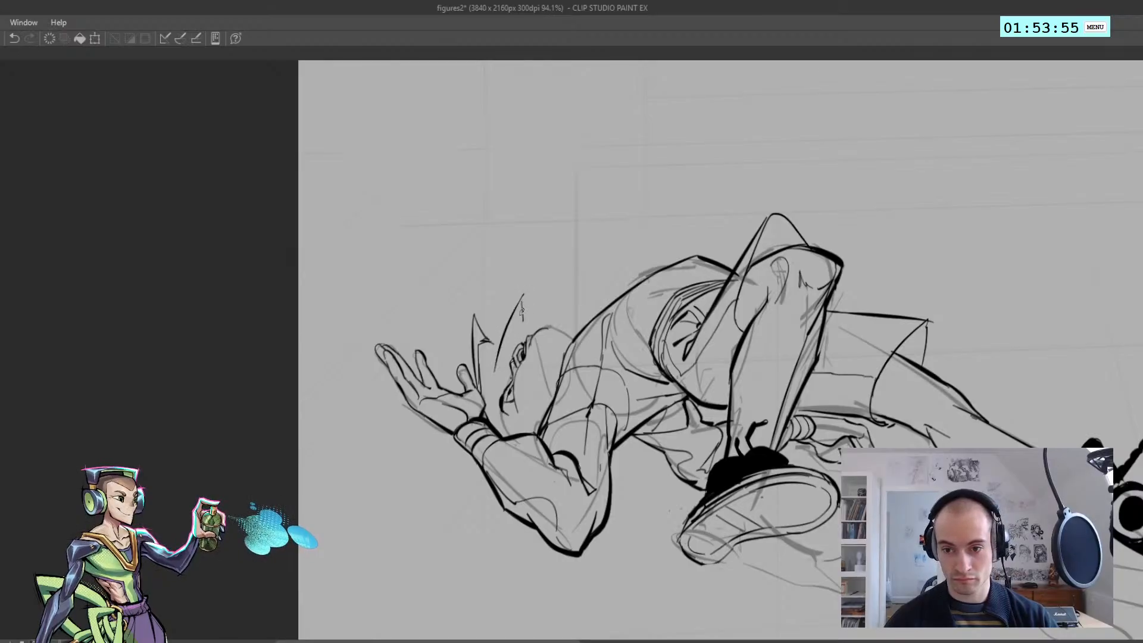
scroll(500, 327, down, 5)
scroll(505, 363, up, 4)
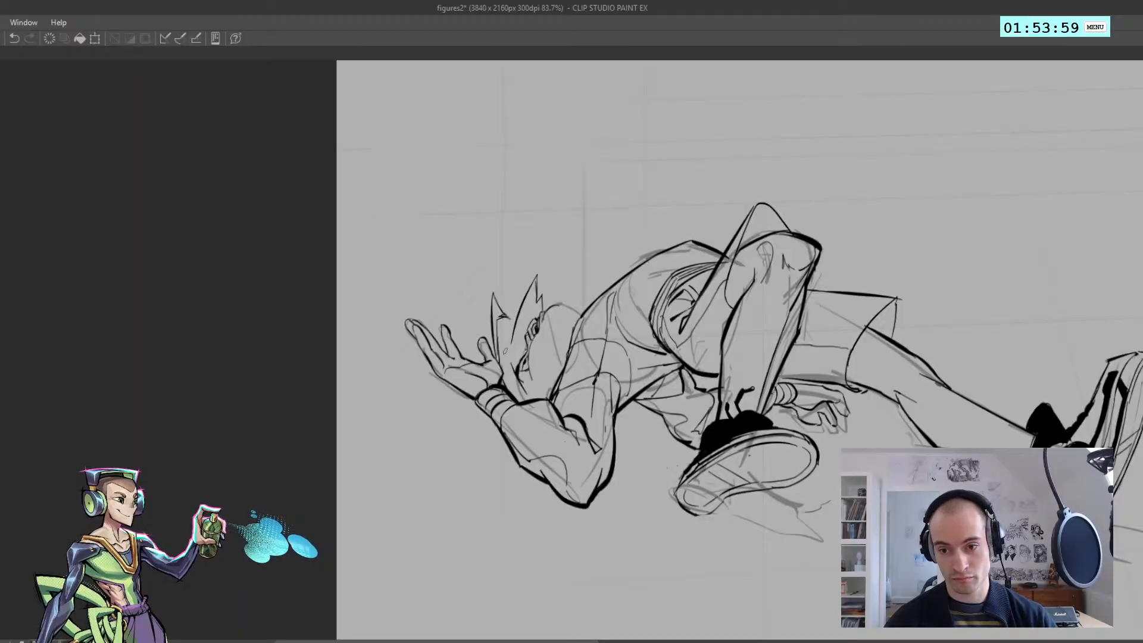
Ink short hair strands between the two spikes, running down toward the raised wrist
key(ctrl+z)
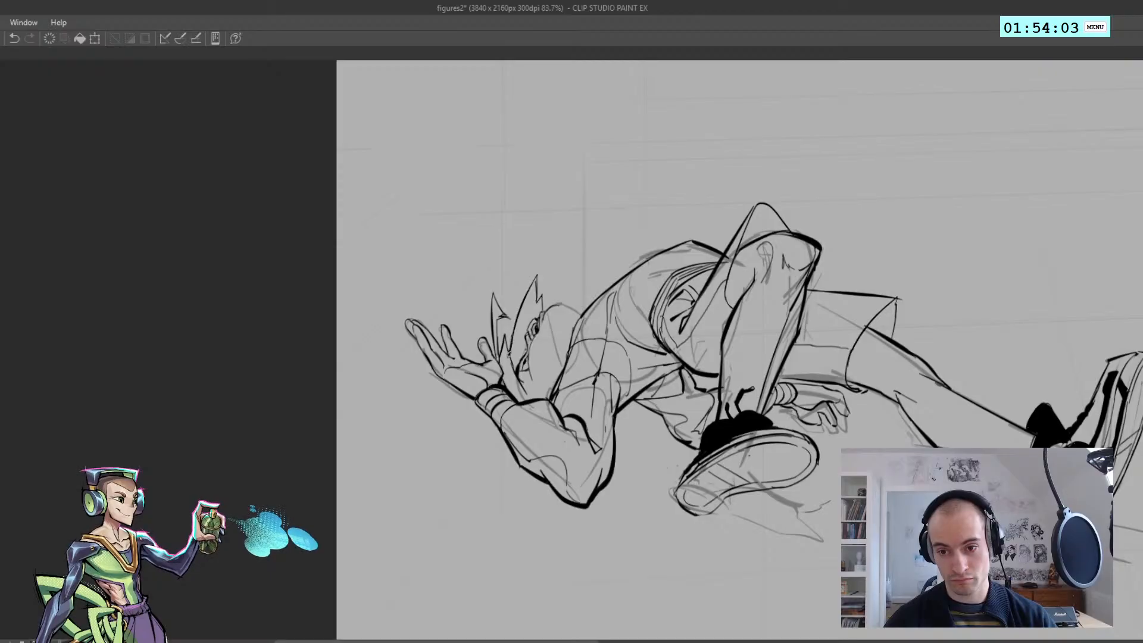
drag(510, 355, 467, 216)
key(h)
Ink jagged hair strands hanging across the reclining figure's face beside the wristband, removing stray strokes
key(h)
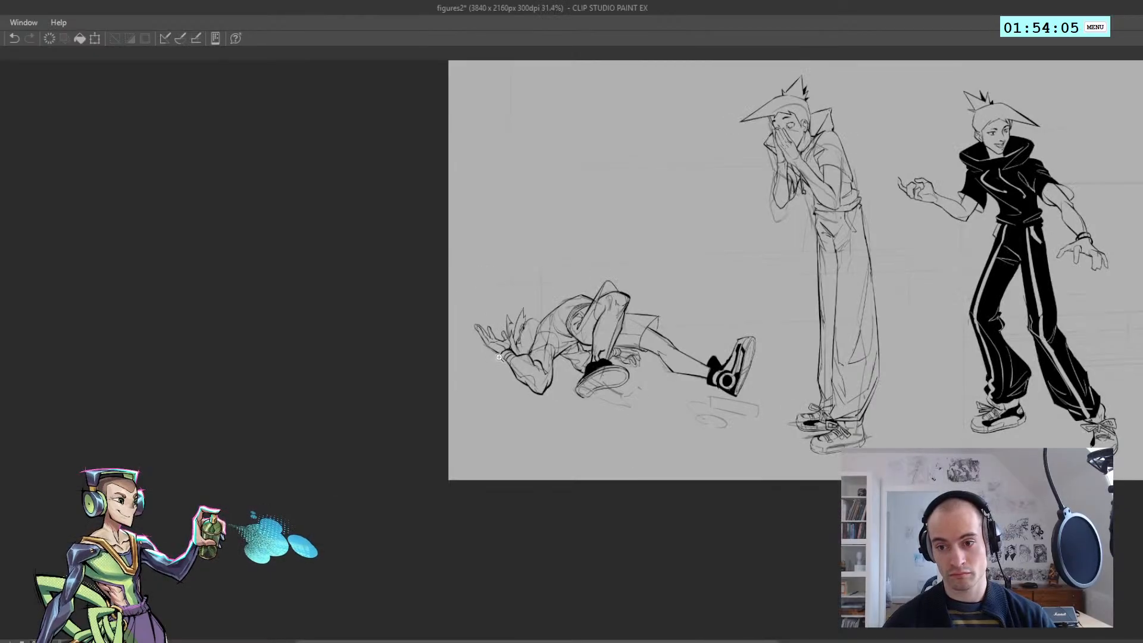
mouse_move(486, 272)
mouse_down()
mouse_move(551, 366)
mouse_move(509, 359)
mouse_move(549, 375)
mouse_move(483, 385)
mouse_move(556, 411)
mouse_move(436, 386)
mouse_up()
key(ctrl+z)
key(ctrl+z)
key(ctrl+z)
drag(434, 370, 482, 445)
key(h)
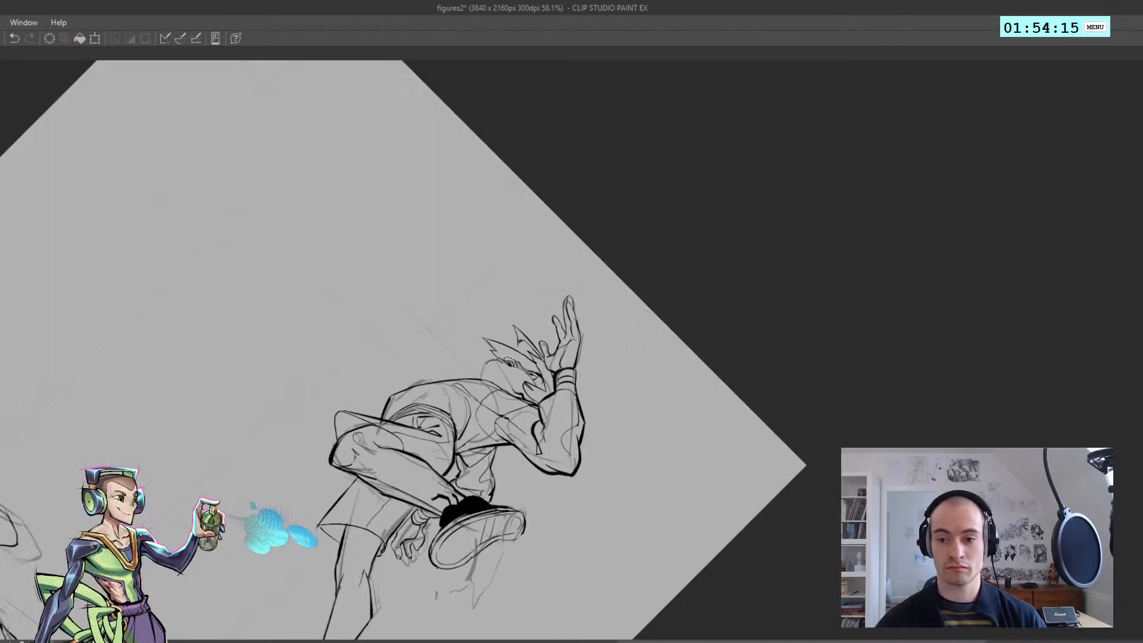
mouse_move(383, 316)
mouse_down()
mouse_move(406, 442)
mouse_move(385, 268)
mouse_move(401, 475)
mouse_move(566, 488)
mouse_up()
key(h)
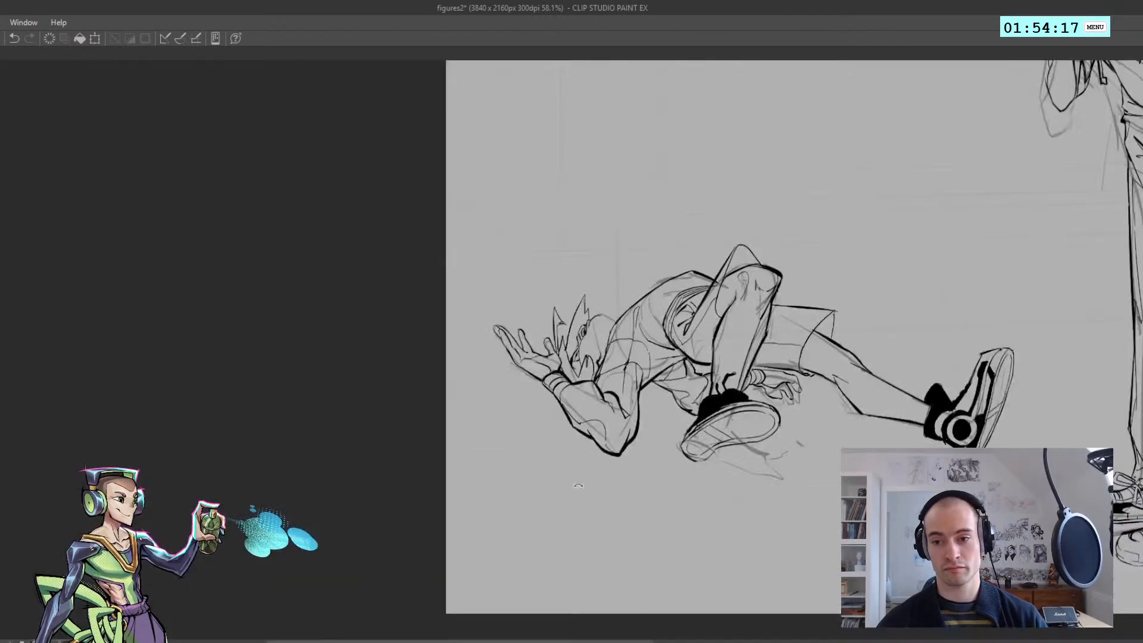
mouse_move(597, 295)
mouse_down()
mouse_move(614, 306)
mouse_move(614, 344)
mouse_move(547, 348)
mouse_move(598, 343)
mouse_move(574, 332)
mouse_up()
key(ctrl+z)
key(ctrl+z)
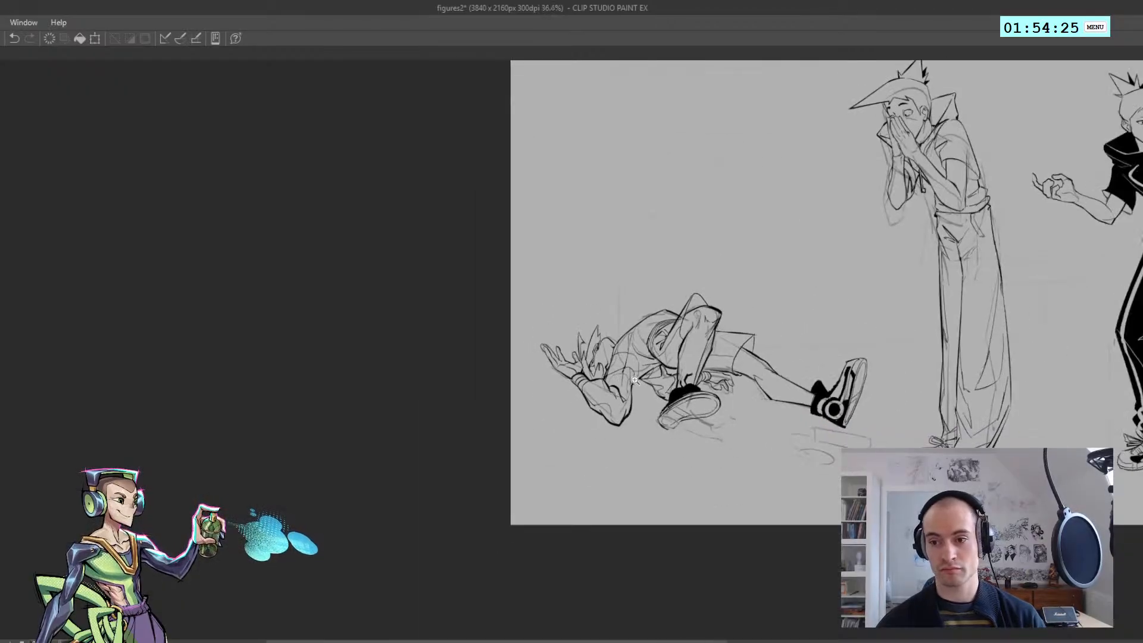
Move the rough sketch of the reclining figure down, clear of its inked lines
drag(681, 384, 698, 382)
drag(527, 328, 554, 334)
mouse_move(580, 341)
mouse_down()
mouse_move(570, 412)
mouse_move(521, 387)
mouse_move(558, 370)
mouse_move(565, 237)
mouse_move(552, 233)
mouse_move(564, 260)
mouse_up()
key(ctrl+z)
key(ctrl+z)
key(ctrl+t)
key(Return)
Ink the rounded back of the reclining figure's head between the hair and the shoulder
drag(587, 257, 615, 256)
drag(613, 256, 617, 308)
mouse_move(577, 325)
mouse_down()
mouse_move(559, 322)
mouse_move(678, 281)
mouse_up()
Lasso the far hand and its wristband beside the bent leg, shift them slightly downward and deselect
drag(664, 356, 707, 364)
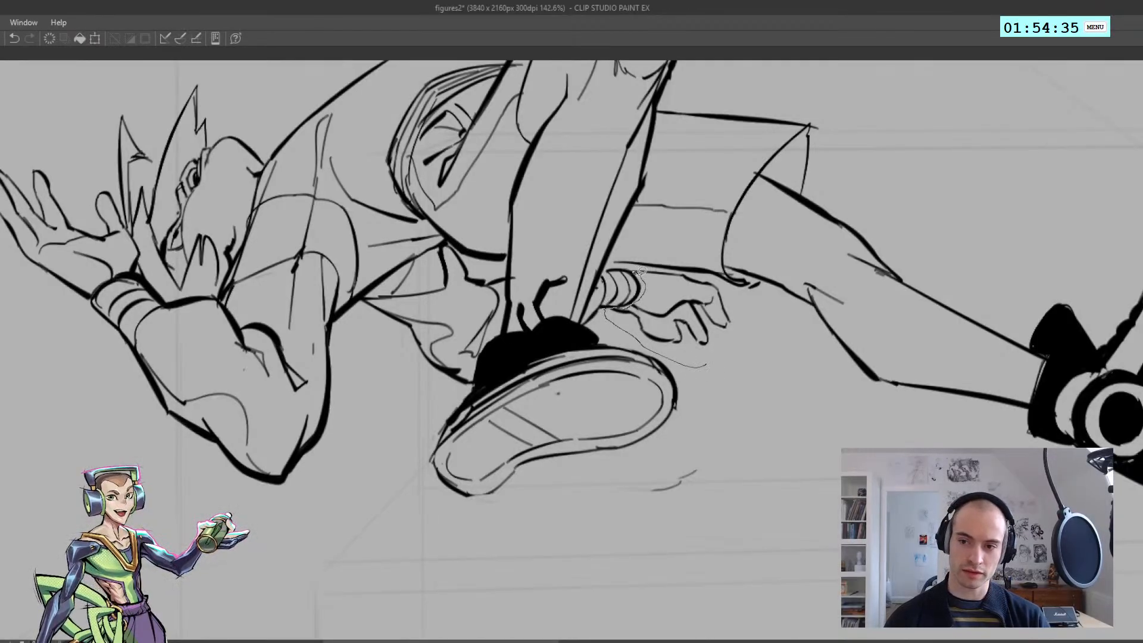
mouse_move(661, 265)
mouse_down()
mouse_move(691, 267)
mouse_move(738, 322)
mouse_up()
key(ctrl+t)
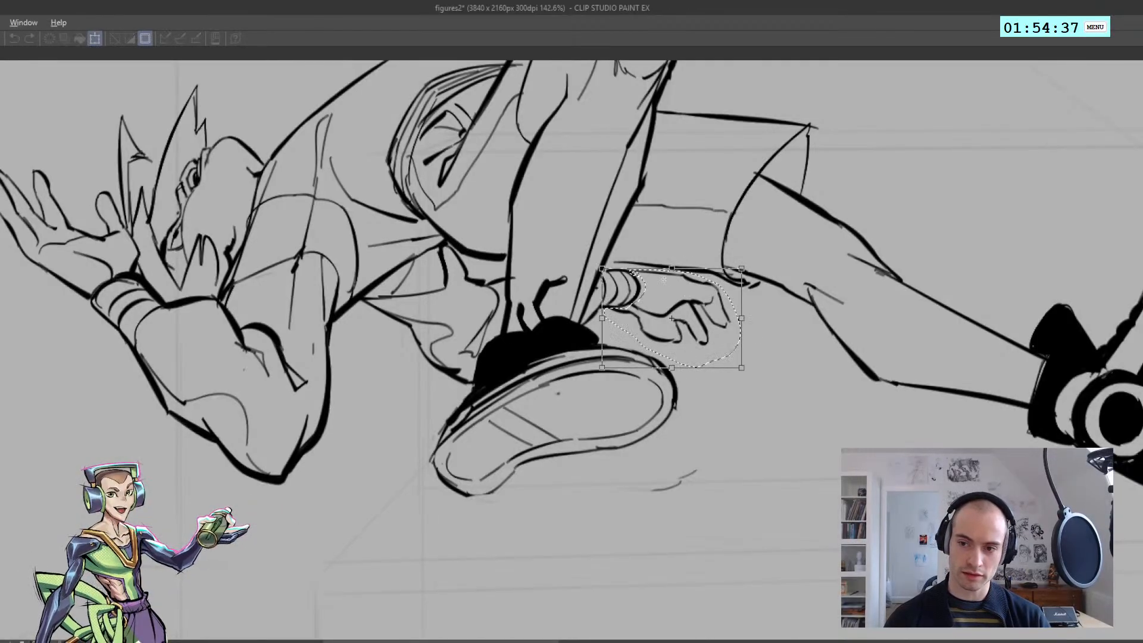
drag(581, 260, 592, 245)
mouse_move(667, 309)
mouse_down()
mouse_move(659, 316)
mouse_move(765, 326)
mouse_up()
key(Return)
key(ctrl+d)
Clean up the line under the shorts and thigh just above the repositioned far hand
scroll(672, 292, down, 8)
scroll(673, 292, up, 8)
key(ctrl+z)
key(e)
key(ctrl+z)
drag(670, 316, 774, 333)
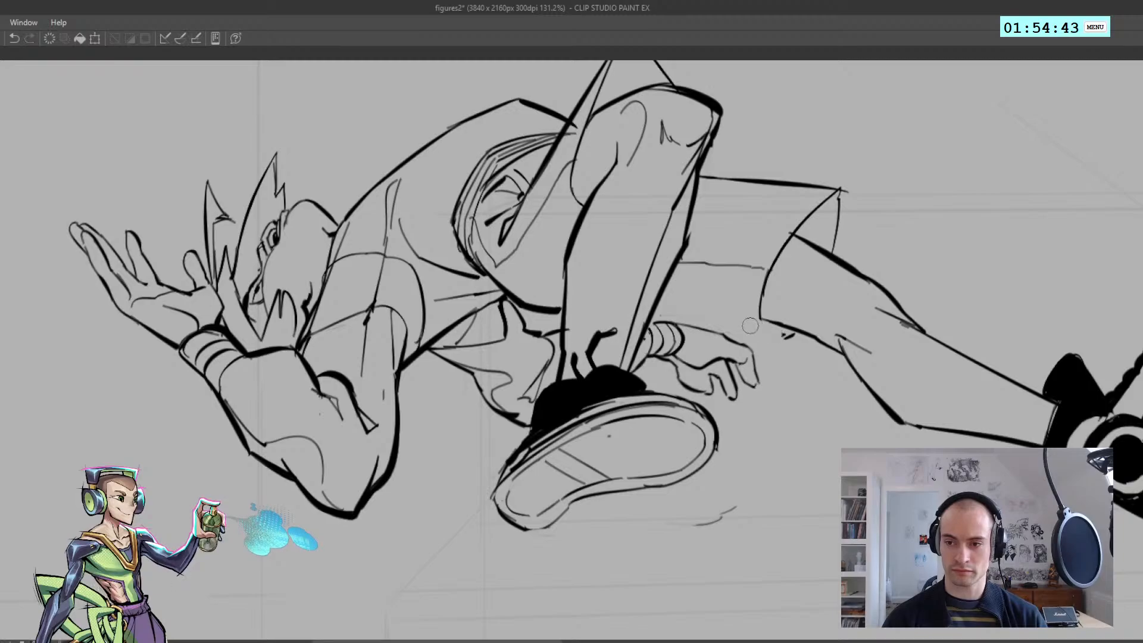
mouse_move(655, 311)
mouse_down()
mouse_move(795, 336)
mouse_move(756, 318)
mouse_move(793, 335)
mouse_up()
key(ctrl+z)
Examine the inked reclining figure against its rough sketch and the standing figures, unmirrored and mirrored
scroll(774, 340, down, 6)
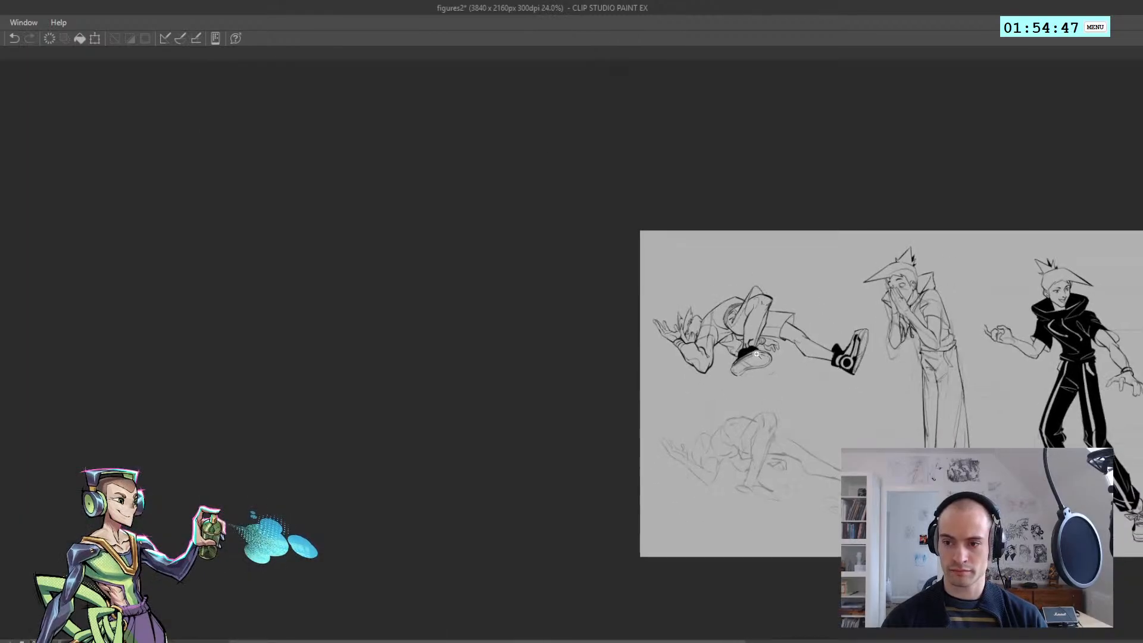
scroll(772, 353, up, 3)
scroll(771, 353, down, 4)
scroll(771, 353, up, 3)
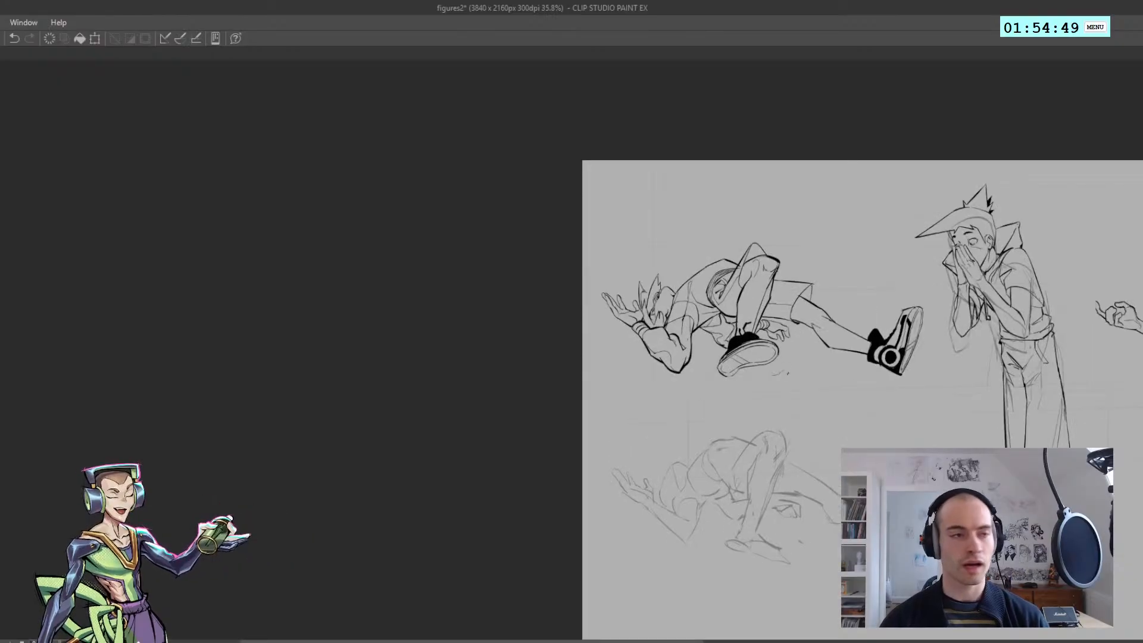
drag(370, 296, 312, 258)
mouse_move(517, 298)
mouse_down()
mouse_move(538, 312)
mouse_move(506, 295)
mouse_up()
scroll(506, 295, up, 3)
scroll(556, 301, down, 3)
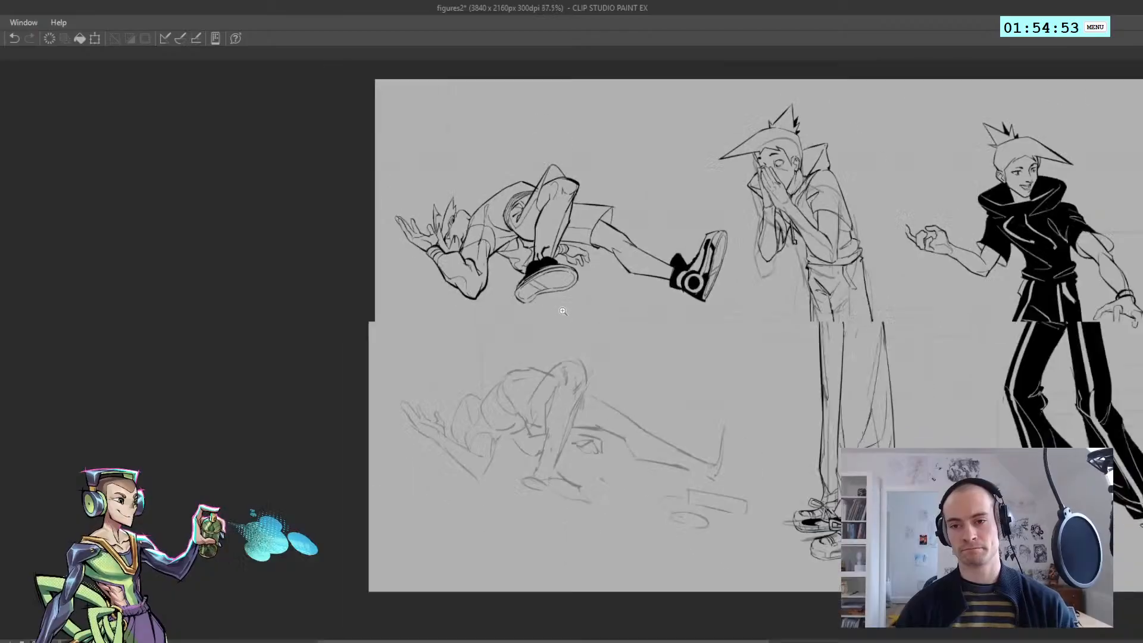
scroll(581, 305, up, 3)
drag(590, 304, 555, 280)
key(h)
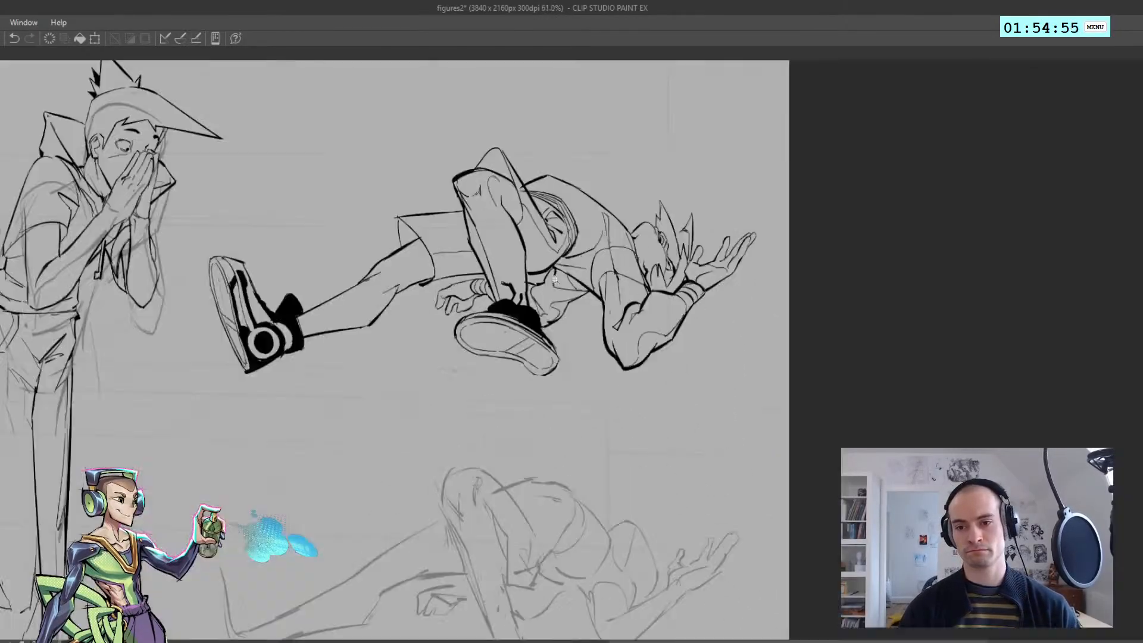
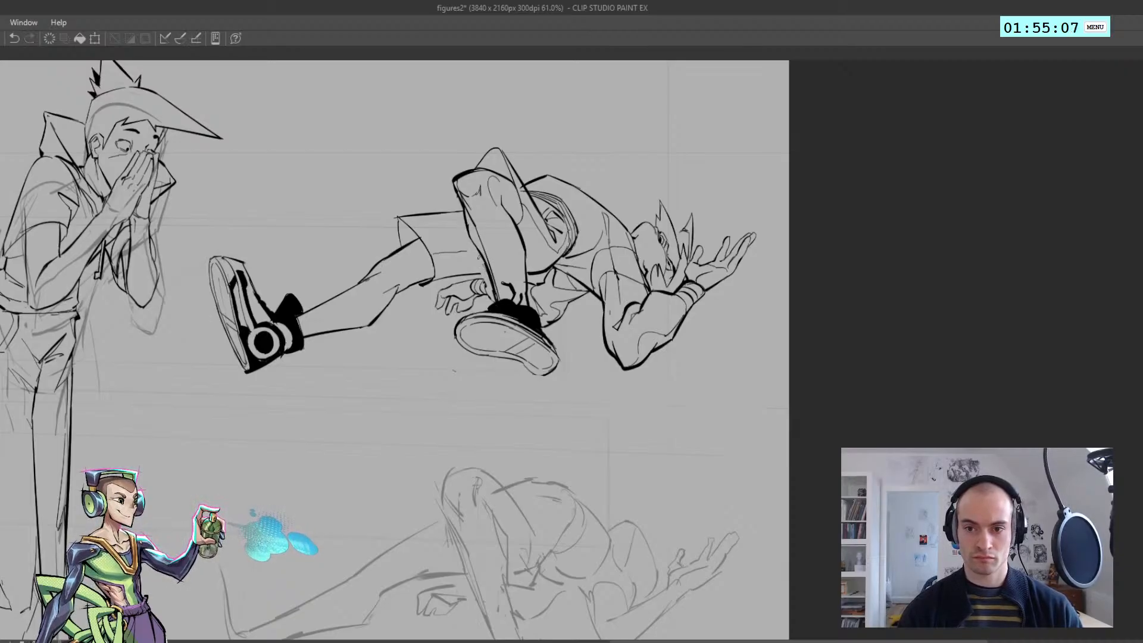
drag(484, 230, 445, 178)
key(h)
key(h)
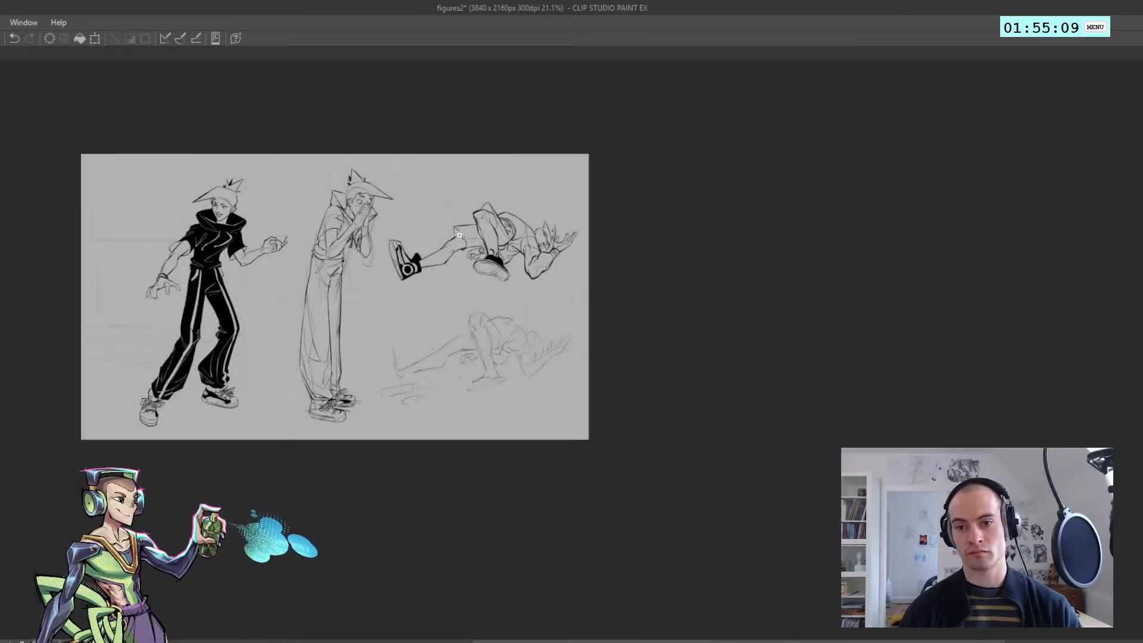
drag(466, 232, 506, 230)
key(ctrl+z)
key(ctrl+z)
mouse_move(517, 269)
mouse_down()
mouse_move(495, 220)
mouse_move(529, 288)
mouse_up()
key(ctrl+z)
key(ctrl+z)
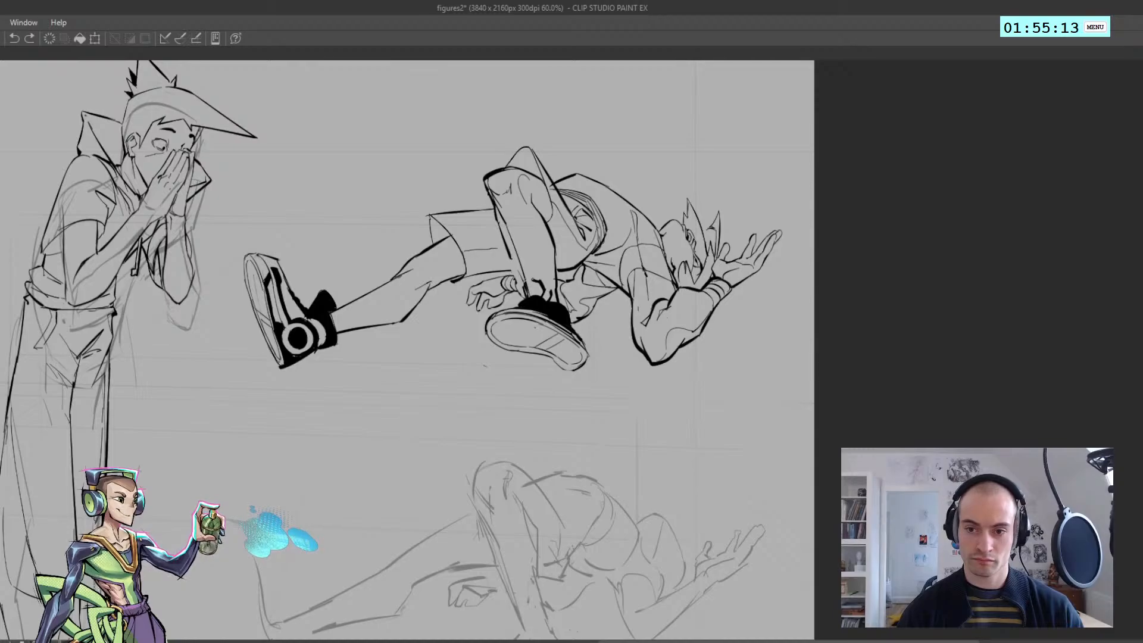
mouse_move(504, 238)
mouse_down()
mouse_move(522, 273)
mouse_move(513, 265)
mouse_up()
key(ctrl+z)
key(e)
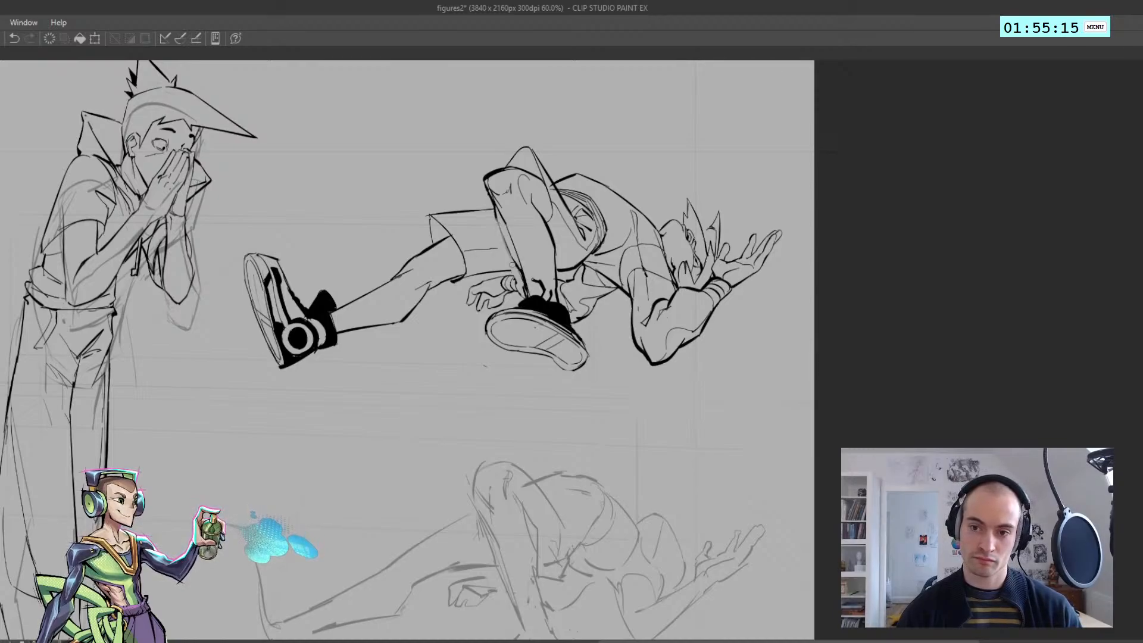
key(ctrl+z)
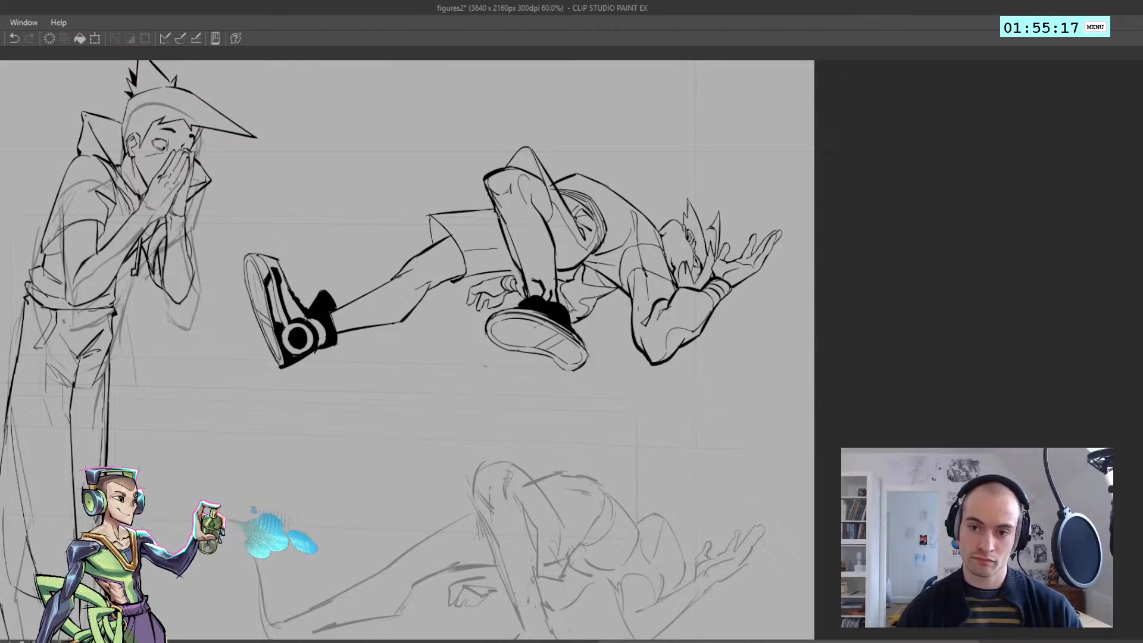
Touch up the line under the shorts where it meets the bent leg, just above the reclining figure's far hand
key(h)
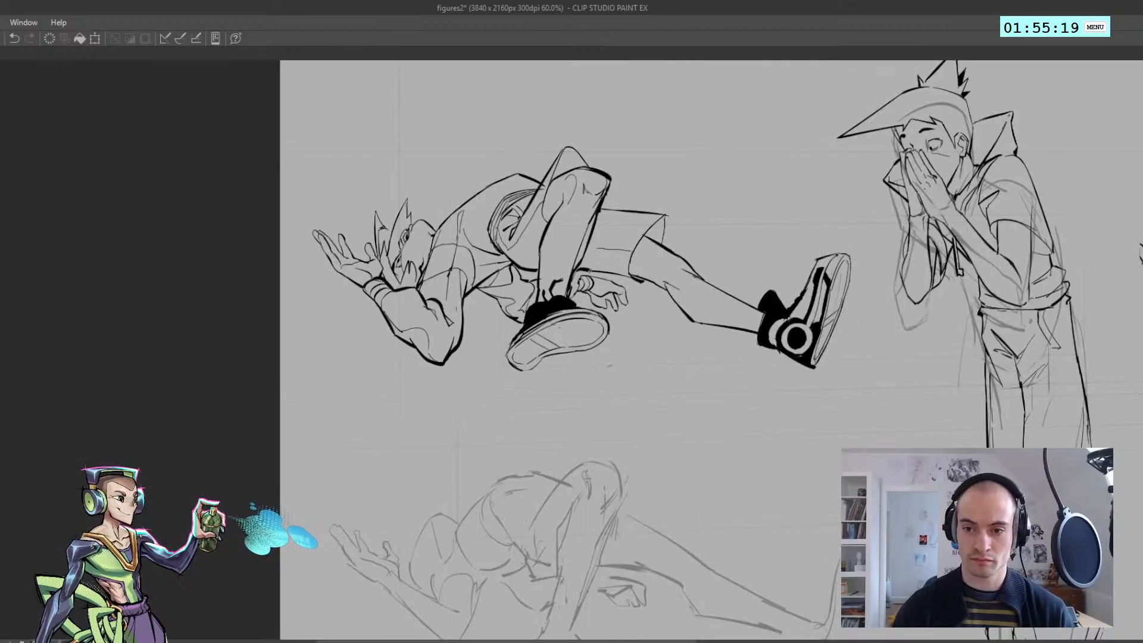
drag(577, 271, 590, 273)
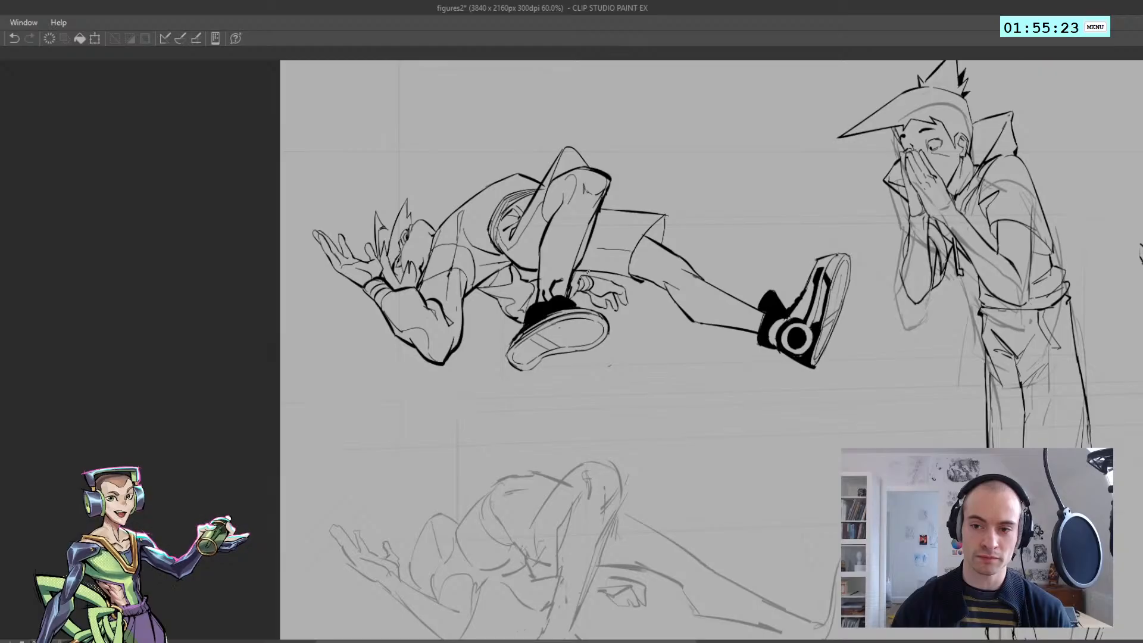
drag(580, 277, 575, 286)
scroll(580, 278, down, 5)
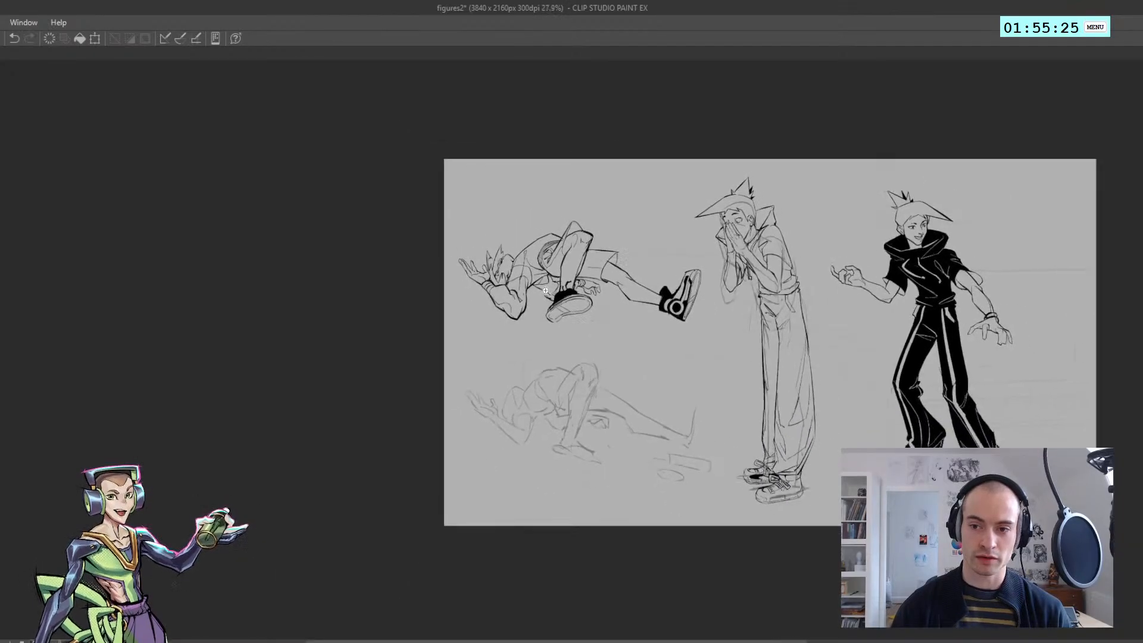
key(h)
scroll(439, 277, up, 3)
scroll(559, 287, up, 4)
drag(473, 225, 504, 251)
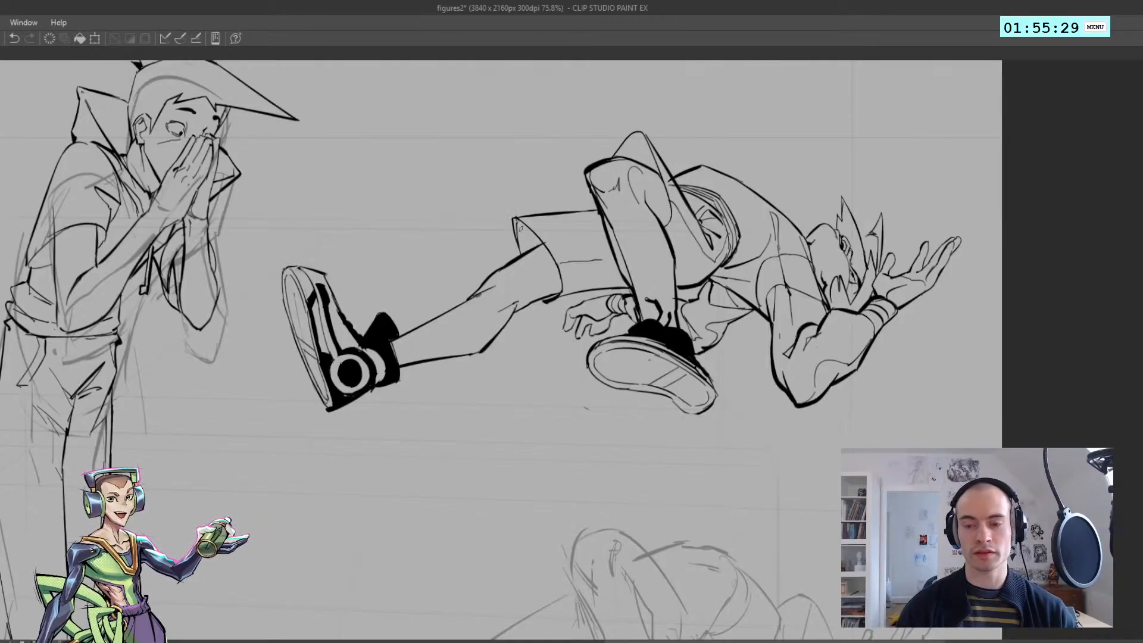
Fill the inside of both shorts leg openings and the small gap at the lower hem with solid black
scroll(502, 235, up, 3)
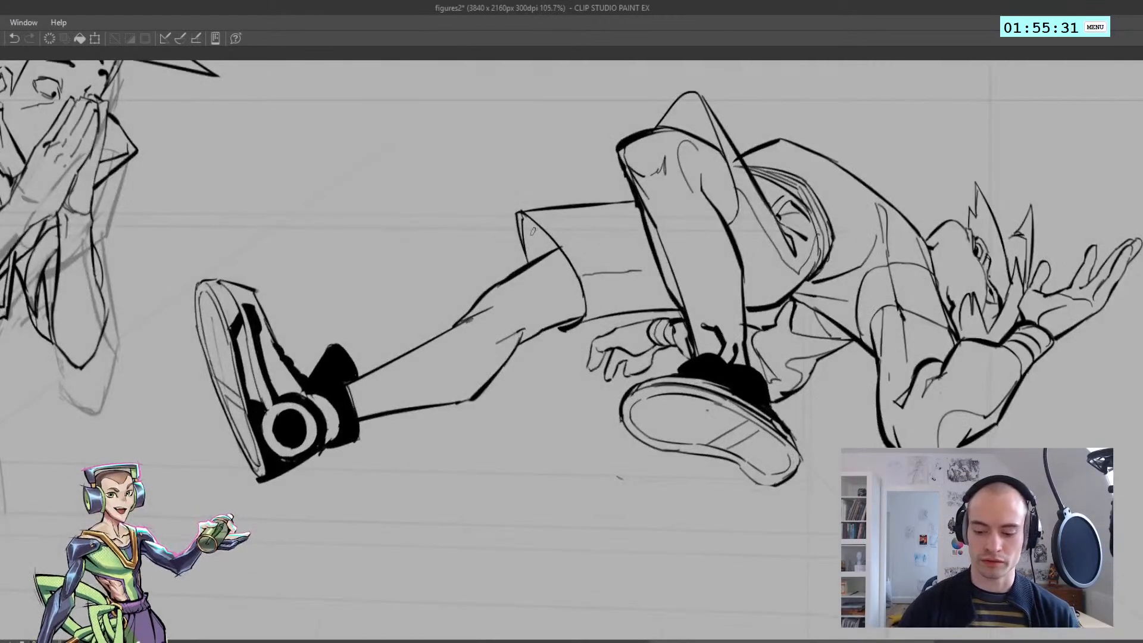
click(535, 234)
click(534, 234)
click(563, 325)
key(ctrl+z)
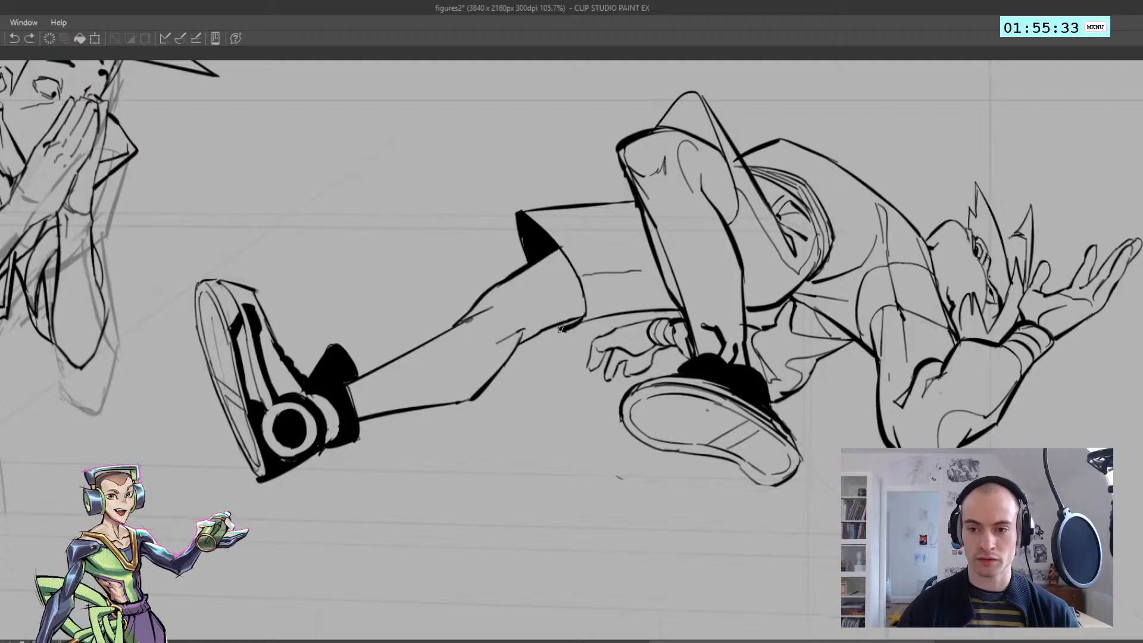
scroll(561, 326, down, 2)
scroll(630, 198, up, 3)
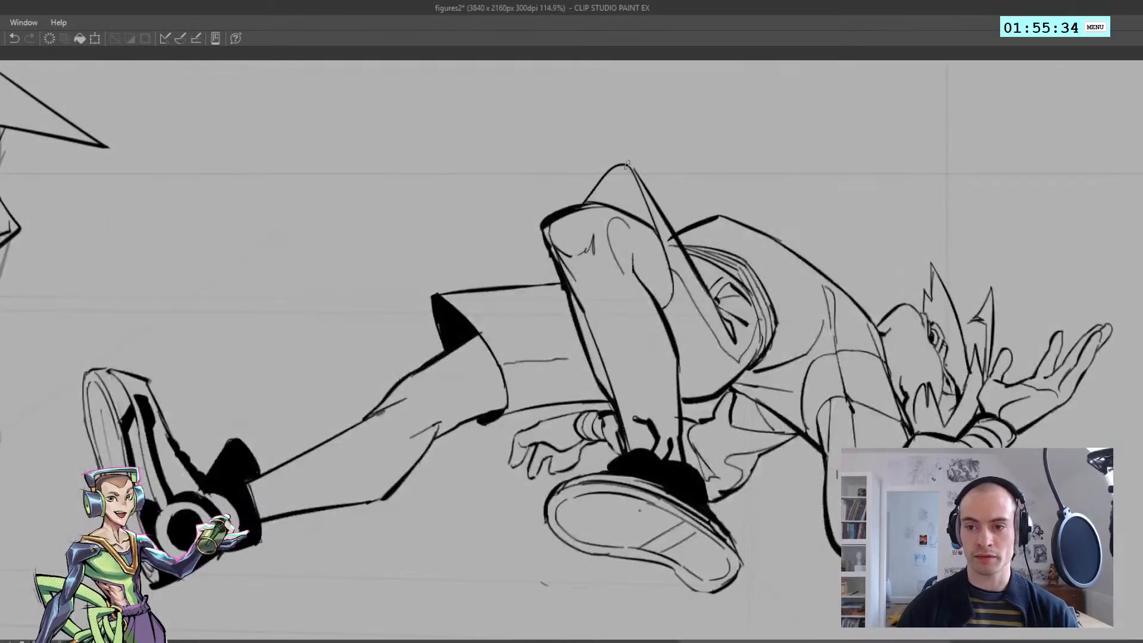
click(630, 198)
Examine the black-filled shorts openings on the reclining figure against the standing figures, unmirrored and mirrored
scroll(561, 209, down, 5)
key(h)
scroll(475, 249, up, 3)
scroll(475, 249, down, 3)
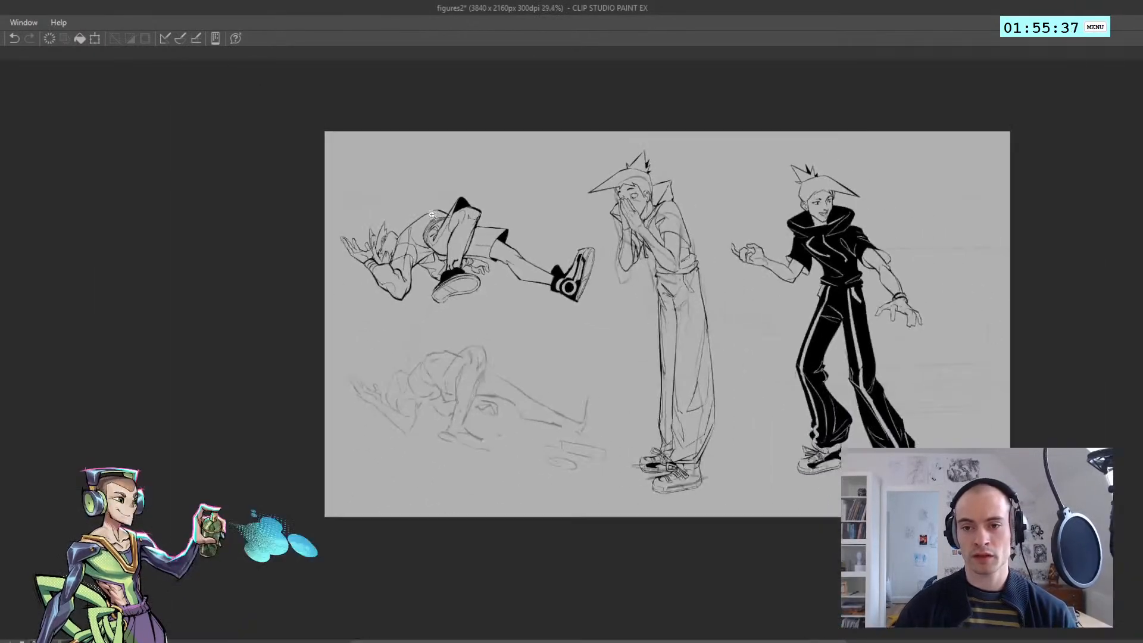
key(h)
scroll(515, 277, up, 1)
scroll(561, 301, down, 1)
scroll(640, 291, up, 5)
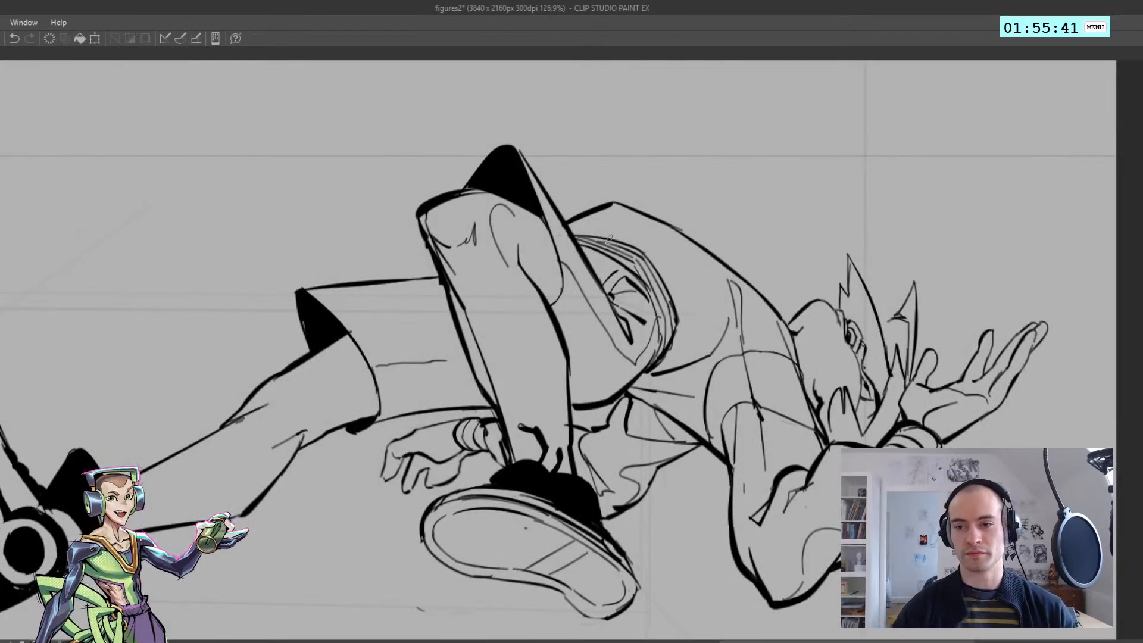
key(h)
scroll(559, 230, down, 4)
scroll(459, 298, up, 1)
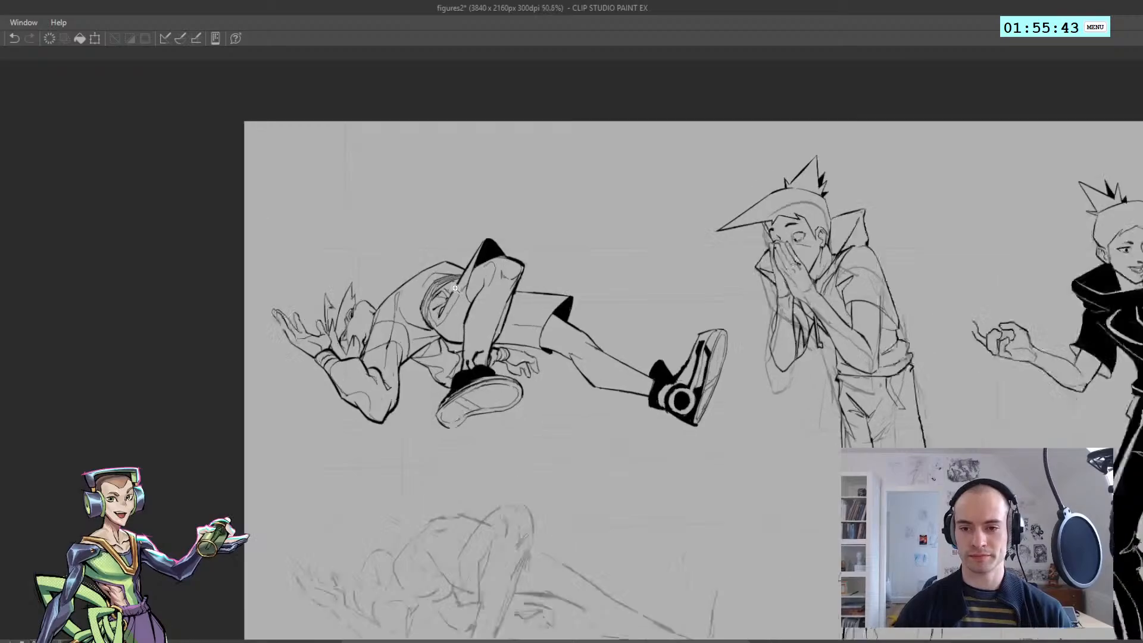
scroll(461, 299, down, 1)
key(ctrl+z)
key(h)
scroll(640, 284, up, 3)
drag(594, 273, 629, 276)
key(ctrl+z)
scroll(639, 292, down, 3)
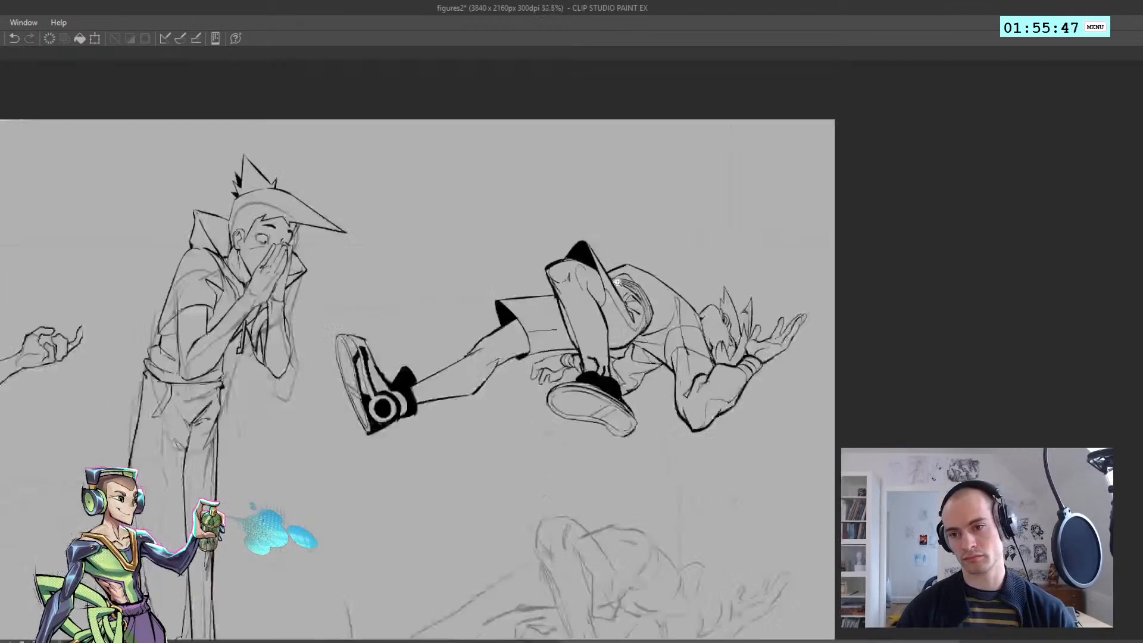
scroll(638, 292, up, 3)
scroll(656, 309, down, 5)
key(h)
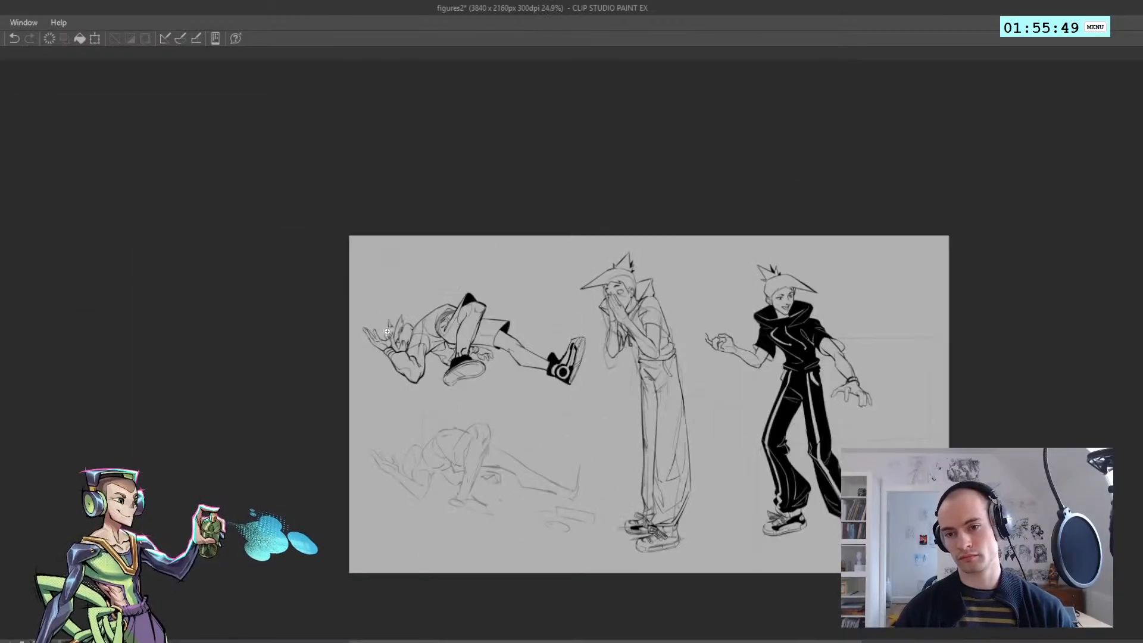
Lasso the inner crease lines on the reclining figure's near forearm, elbow and upper arm
scroll(418, 331, up, 1)
scroll(418, 331, up, 5)
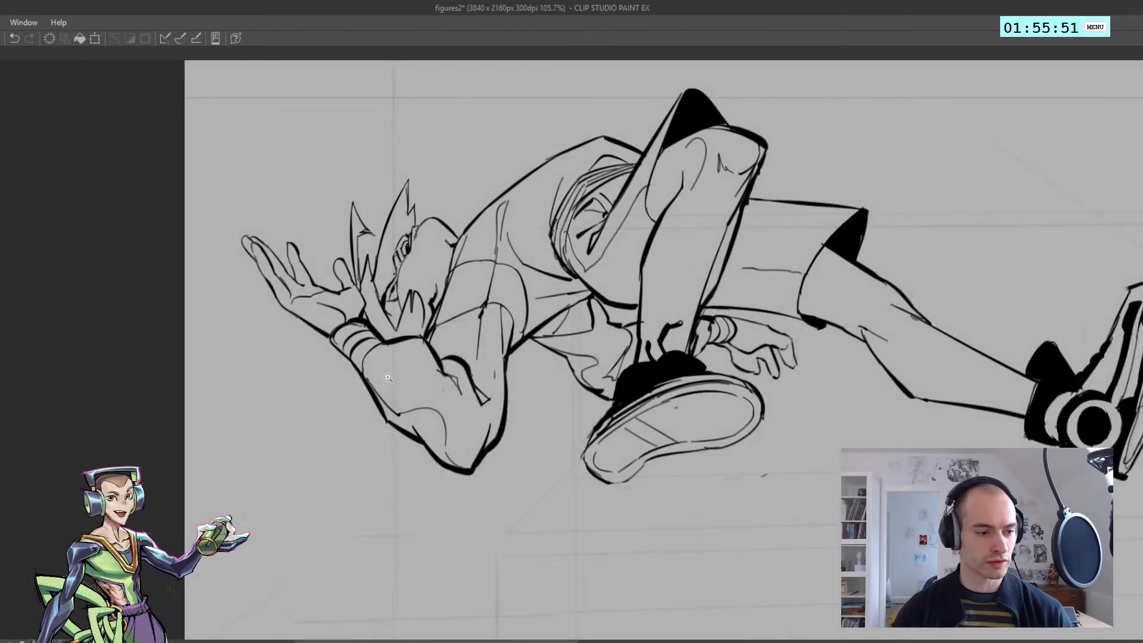
scroll(395, 370, up, 1)
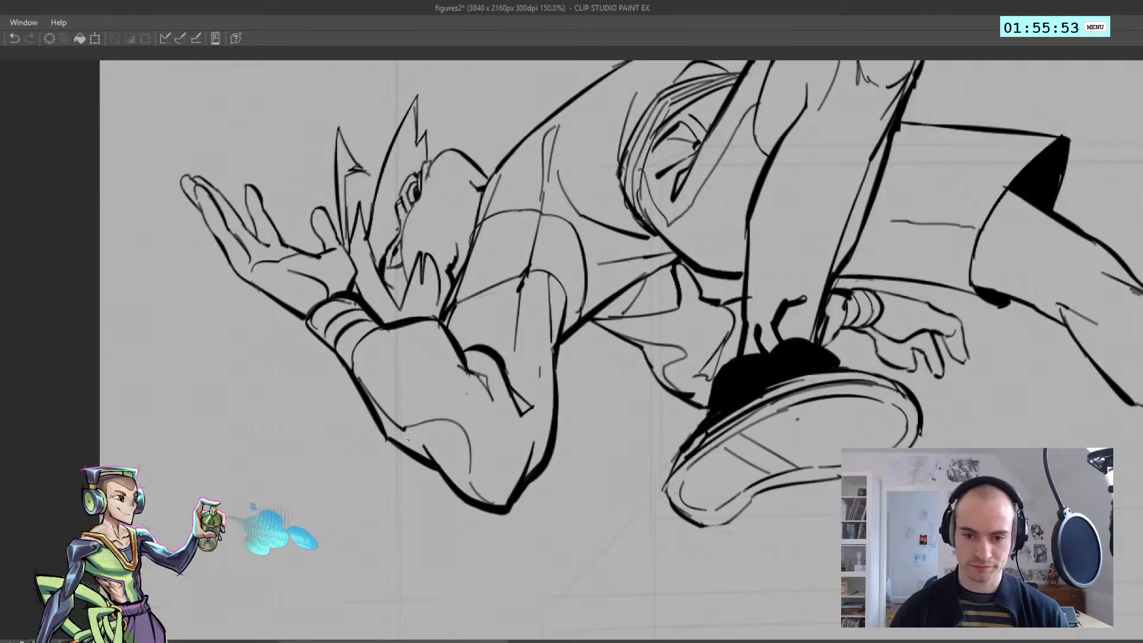
drag(359, 368, 494, 486)
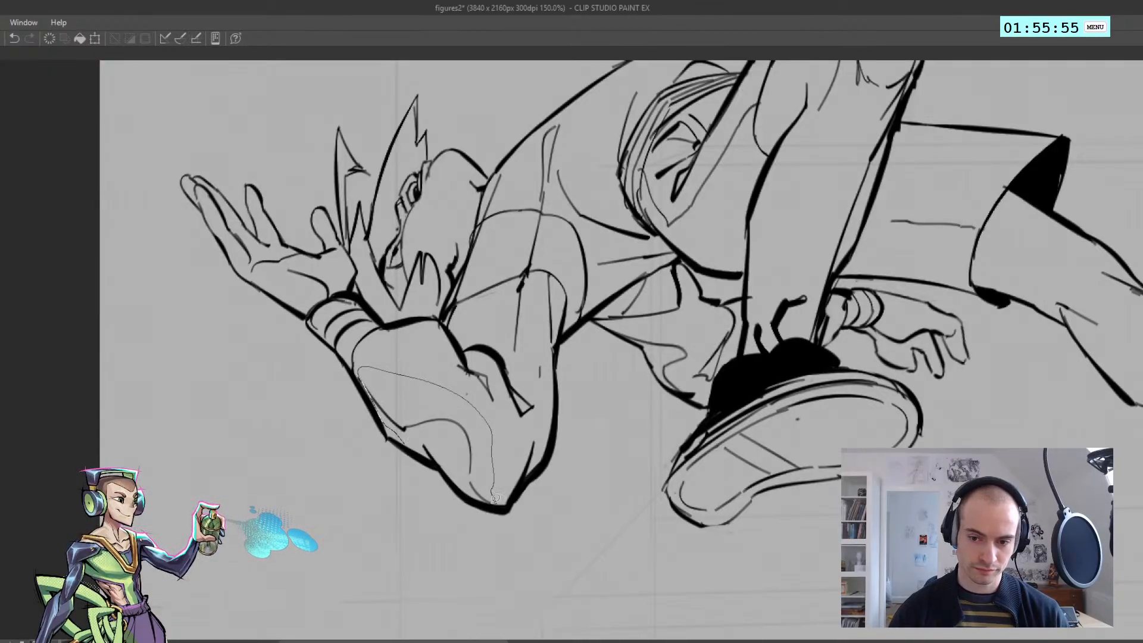
drag(449, 455, 451, 454)
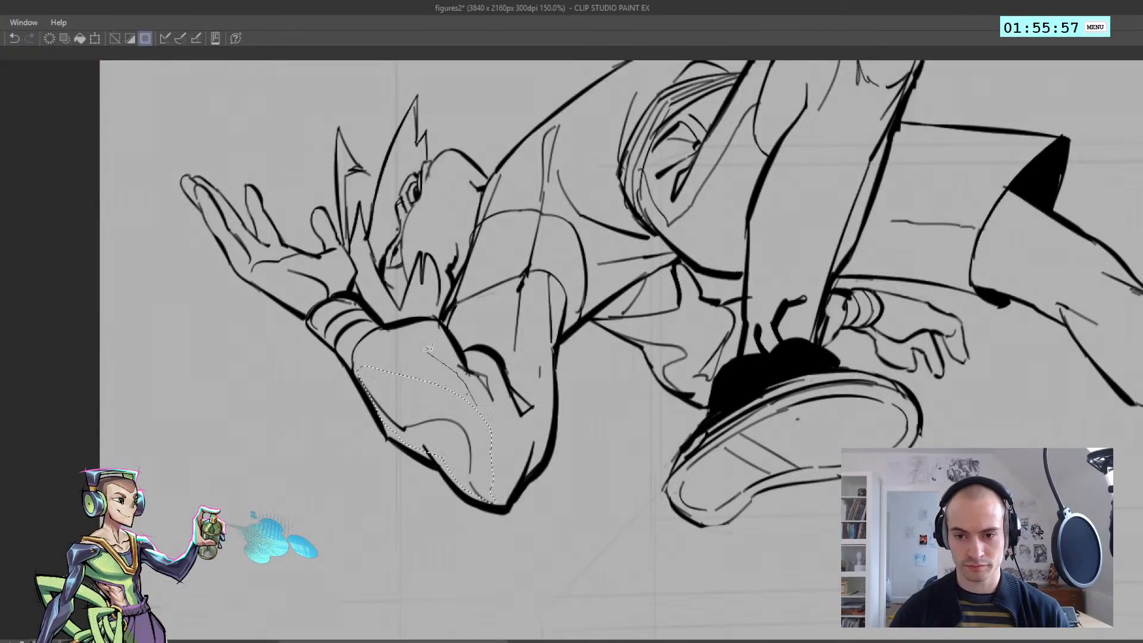
mouse_move(451, 322)
mouse_down()
mouse_move(513, 356)
mouse_move(545, 349)
mouse_move(551, 372)
mouse_move(505, 324)
mouse_move(529, 269)
mouse_move(543, 266)
mouse_move(561, 308)
mouse_up()
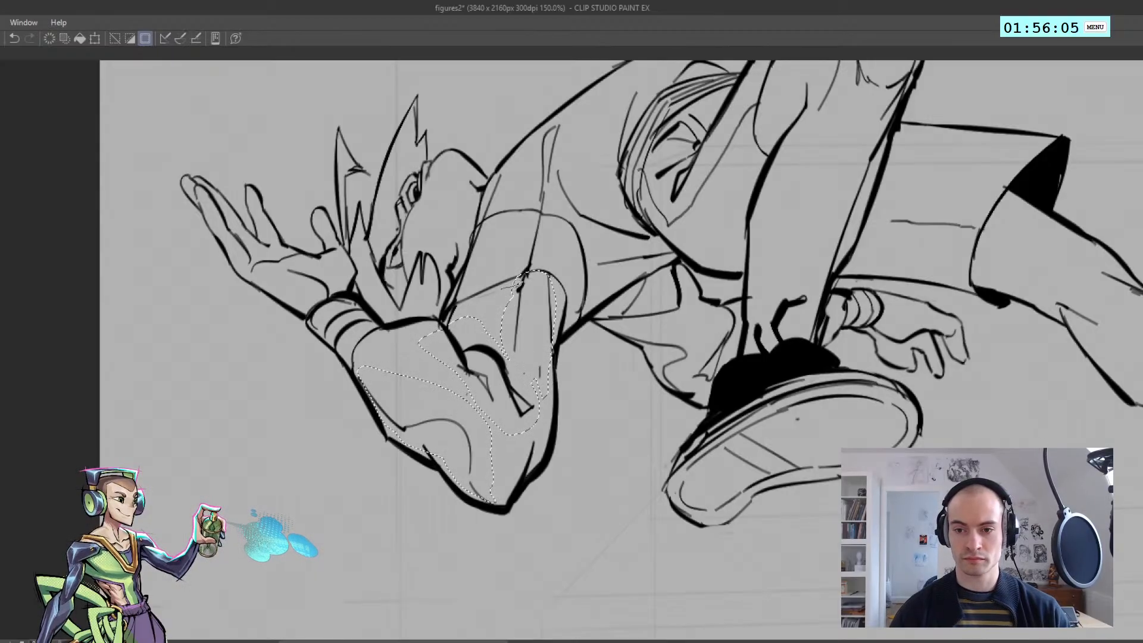
key(ctrl+z)
Add the fold lines at the shoulder and across the back and side of the shirt to the lasso selection
scroll(508, 224, up, 2)
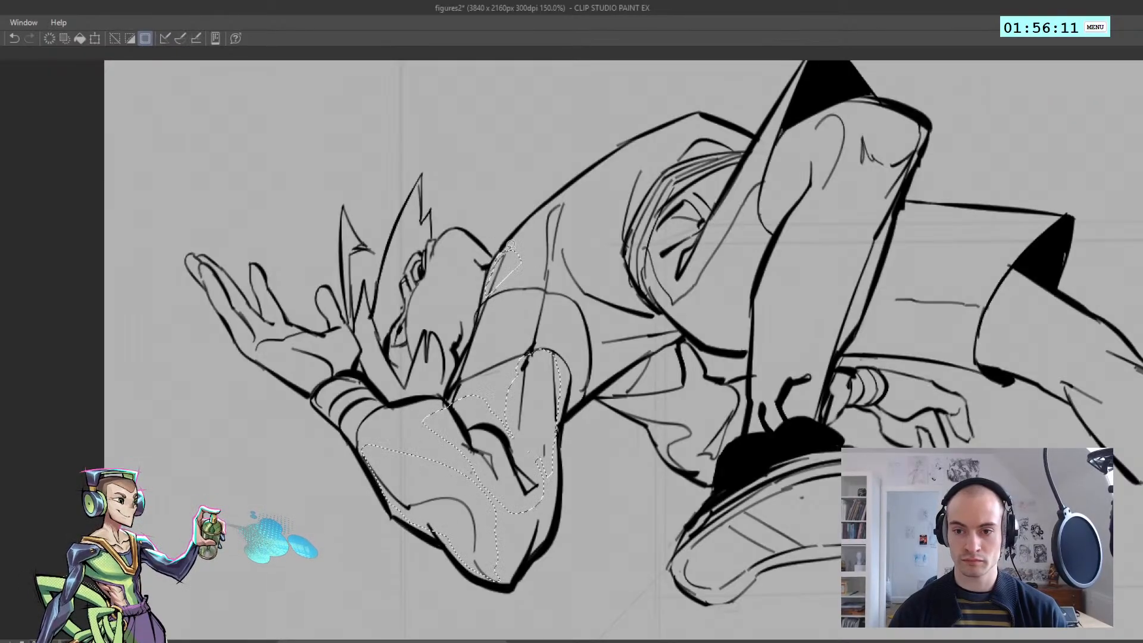
mouse_move(540, 281)
mouse_down()
mouse_move(593, 312)
mouse_move(601, 354)
mouse_move(679, 334)
mouse_move(606, 272)
mouse_move(580, 194)
mouse_move(530, 238)
mouse_move(537, 288)
mouse_up()
key(h)
mouse_move(506, 229)
mouse_down()
mouse_move(454, 237)
mouse_move(481, 257)
mouse_up()
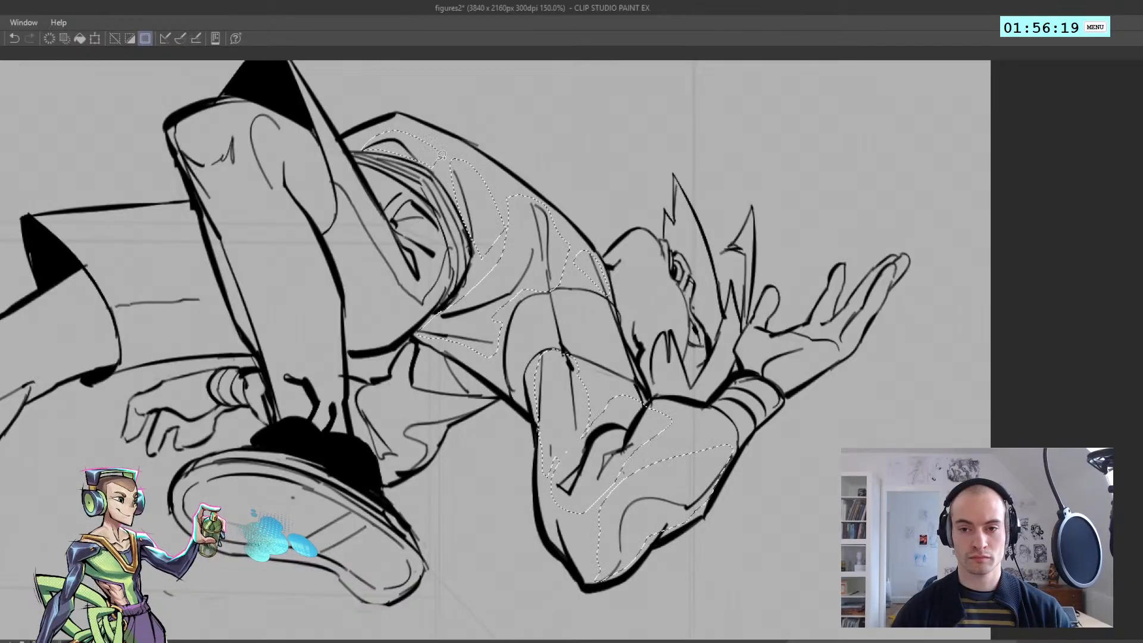
Add the fold lines of the far sleeve, between the shirt and the near shoe, to the lasso selection
scroll(433, 189, down, 3)
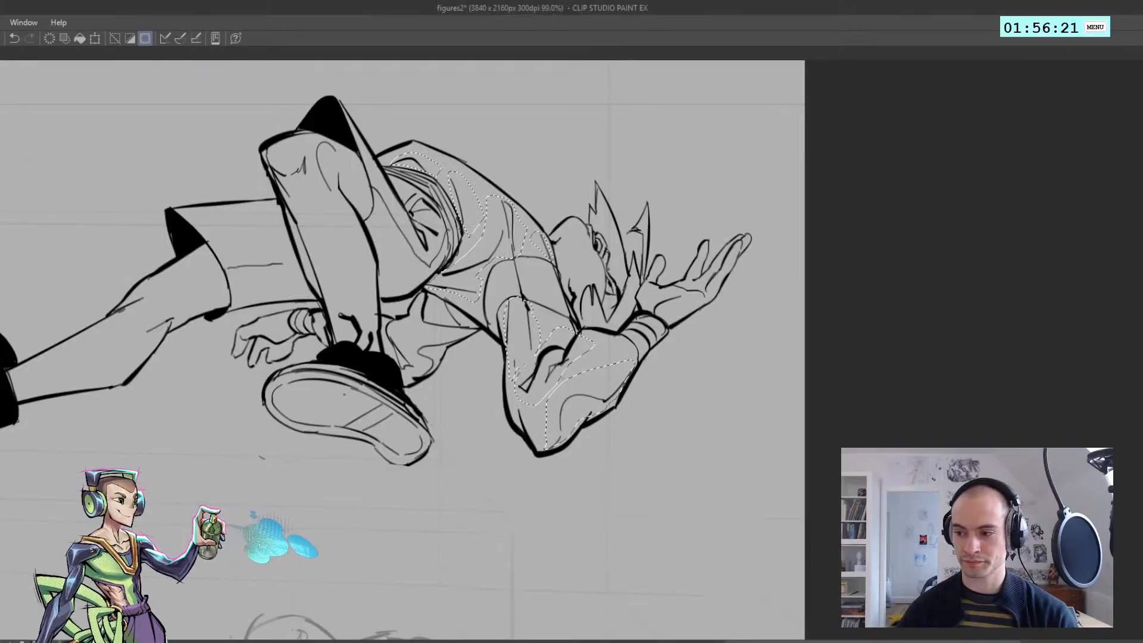
key(h)
drag(477, 184, 310, 184)
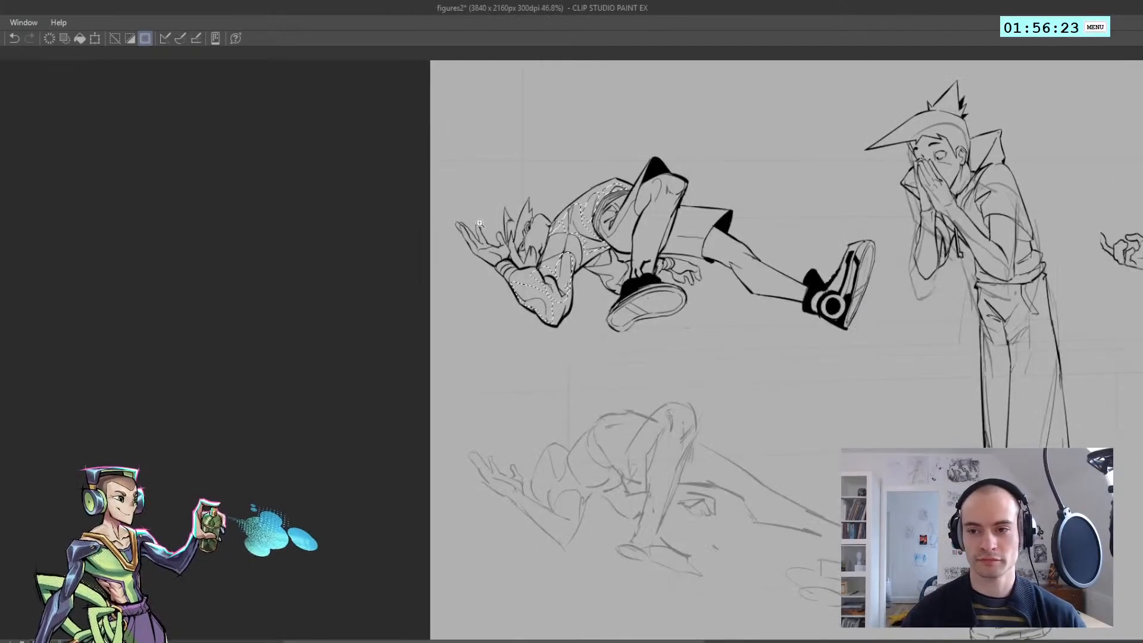
drag(648, 180, 665, 198)
mouse_move(588, 361)
mouse_down()
mouse_move(555, 379)
mouse_move(522, 350)
mouse_move(598, 368)
mouse_move(593, 407)
mouse_up()
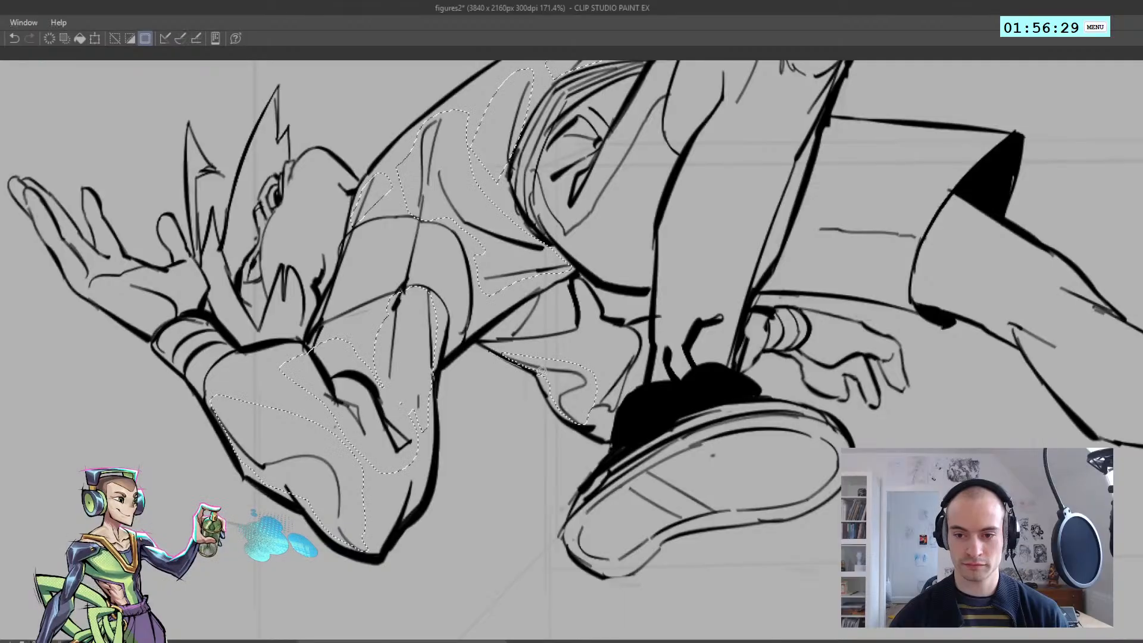
drag(533, 374, 508, 361)
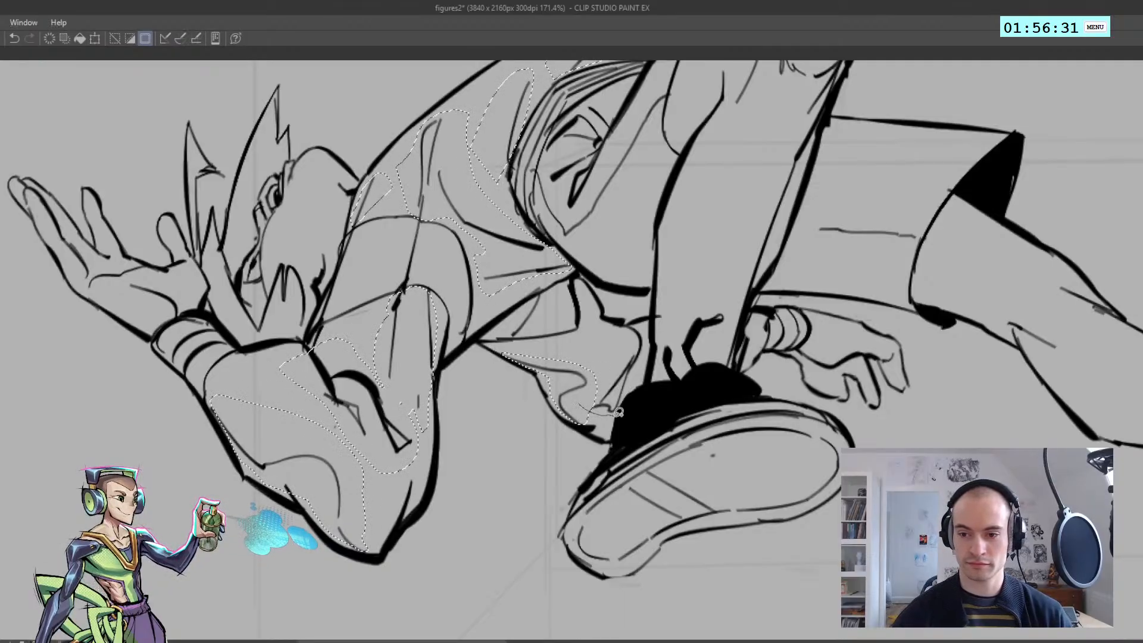
mouse_move(620, 412)
mouse_down()
mouse_move(646, 346)
mouse_move(633, 320)
mouse_move(620, 403)
mouse_up()
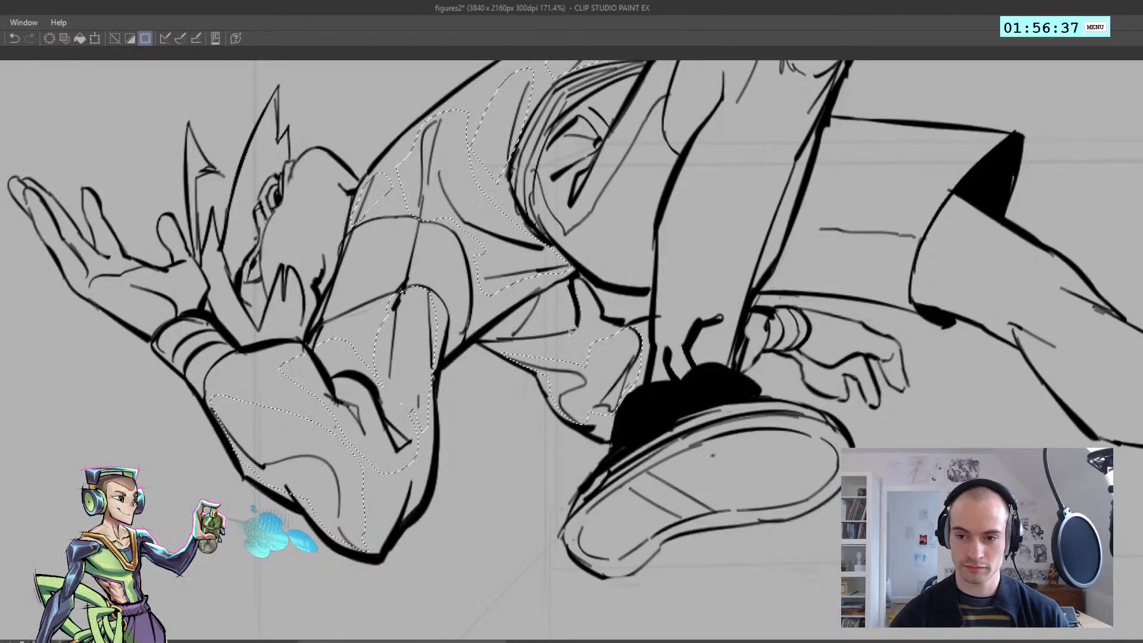
Check the selected fold lines on the arm, shirt and far sleeve, and clear the selection
key(h)
key(h)
drag(455, 362, 382, 364)
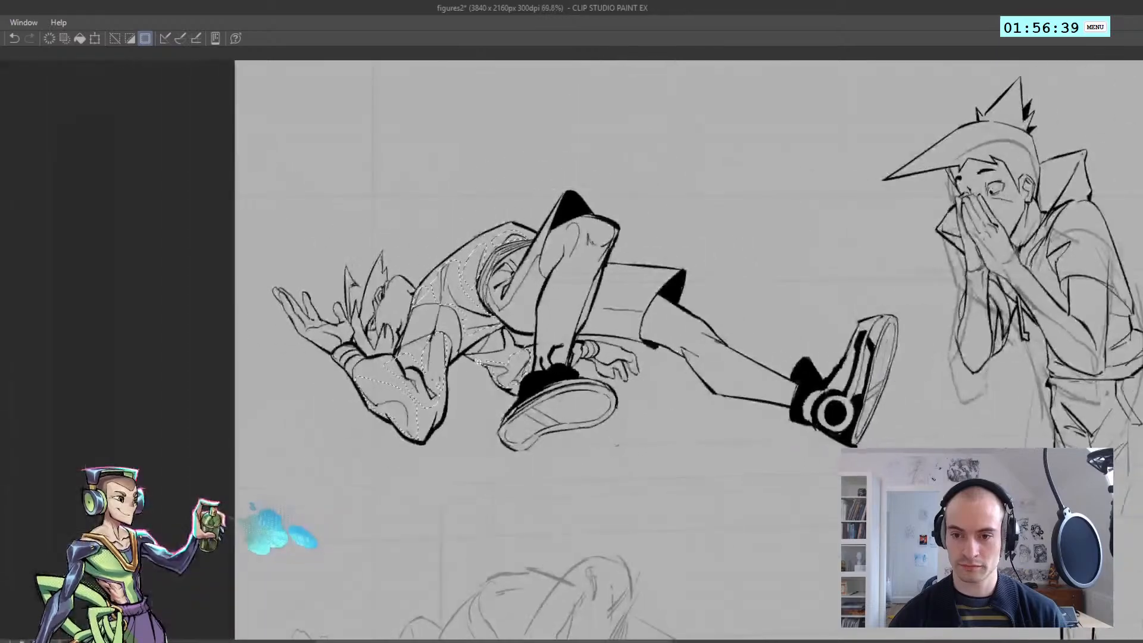
drag(483, 349, 537, 348)
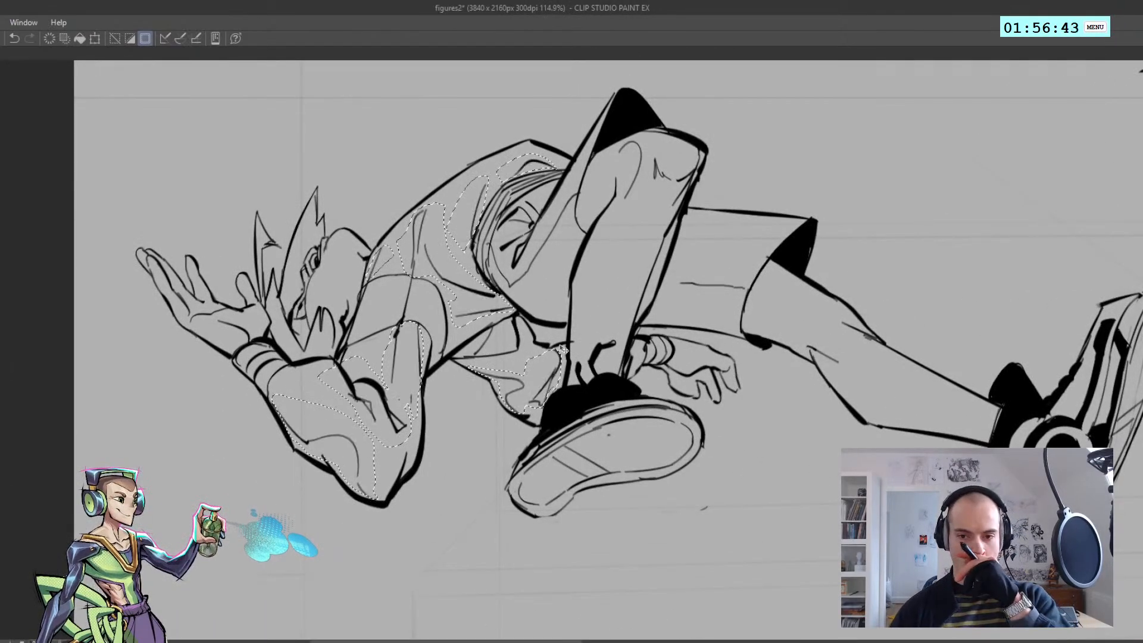
key(ctrl+d)
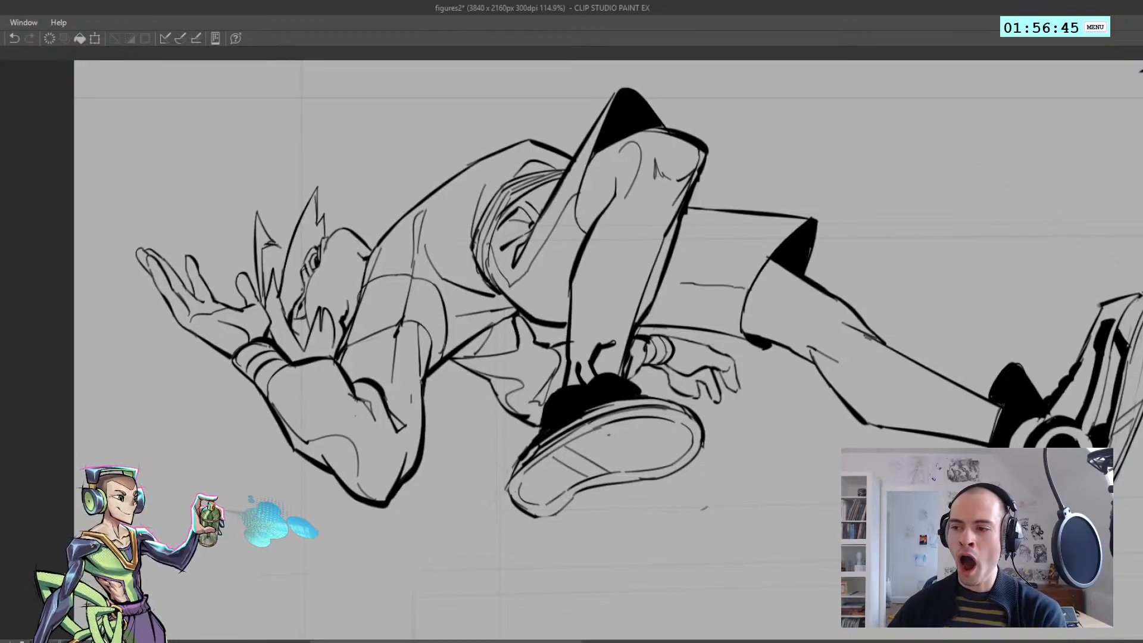
key(ctrl+z)
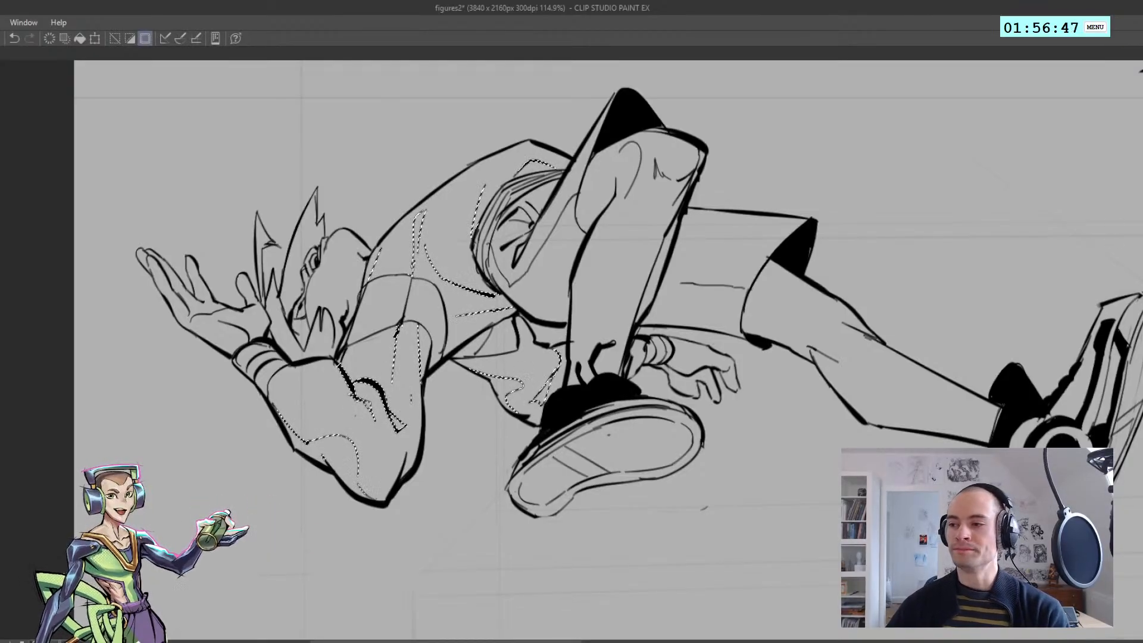
key(ctrl+d)
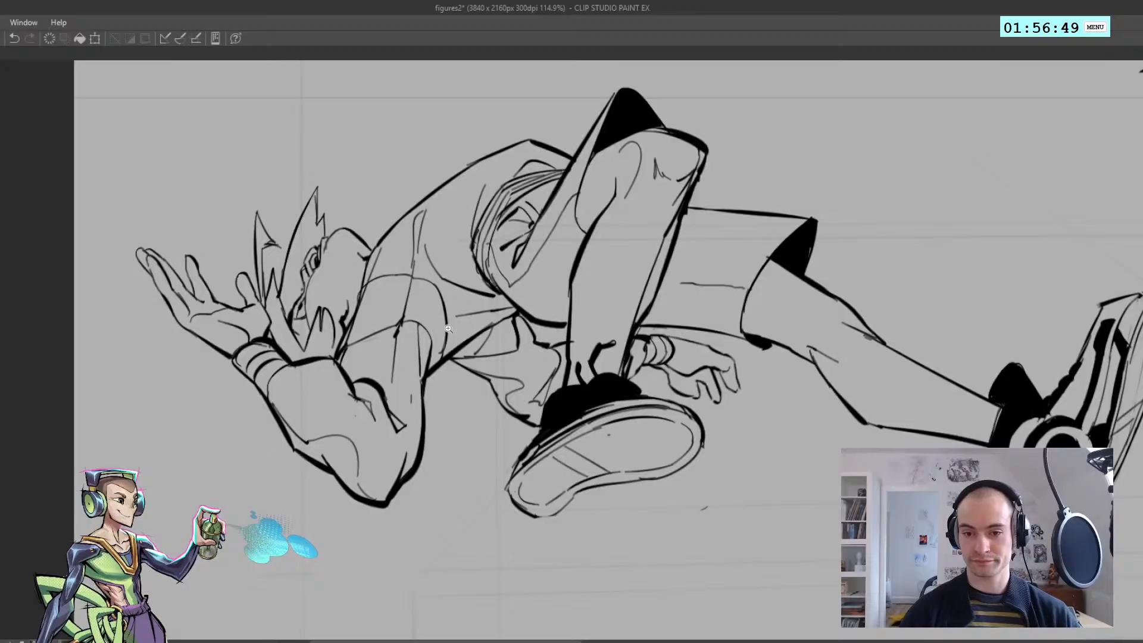
Fill the reclining figure's near arm, shirt body and far sleeve with solid black around the fold lines
scroll(454, 337, up, 1)
click(380, 381)
click(454, 299)
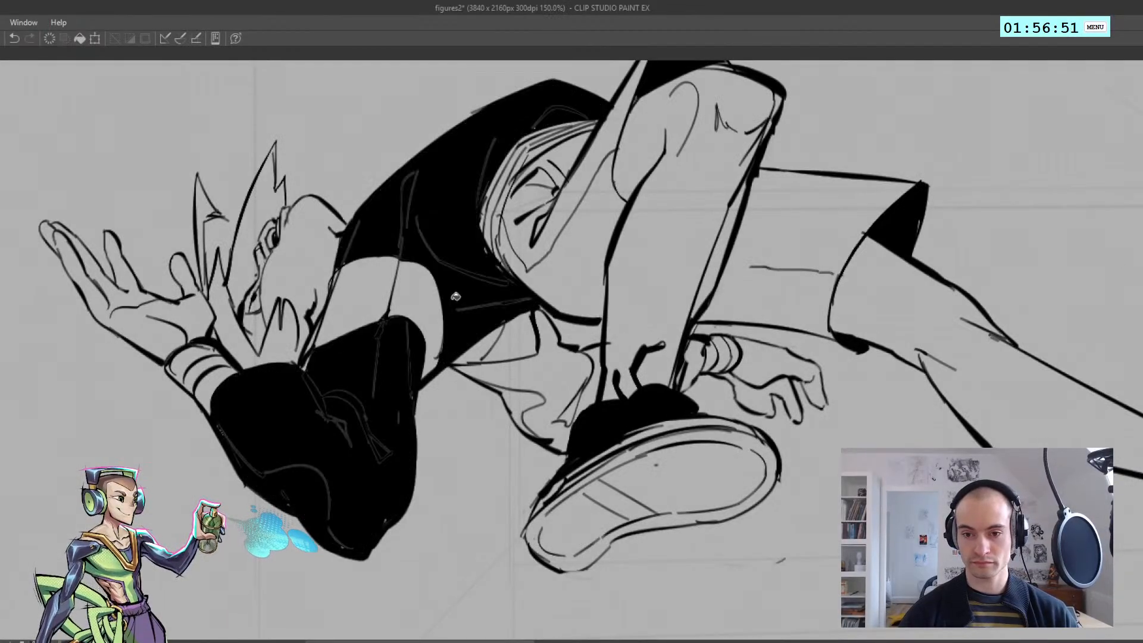
click(508, 329)
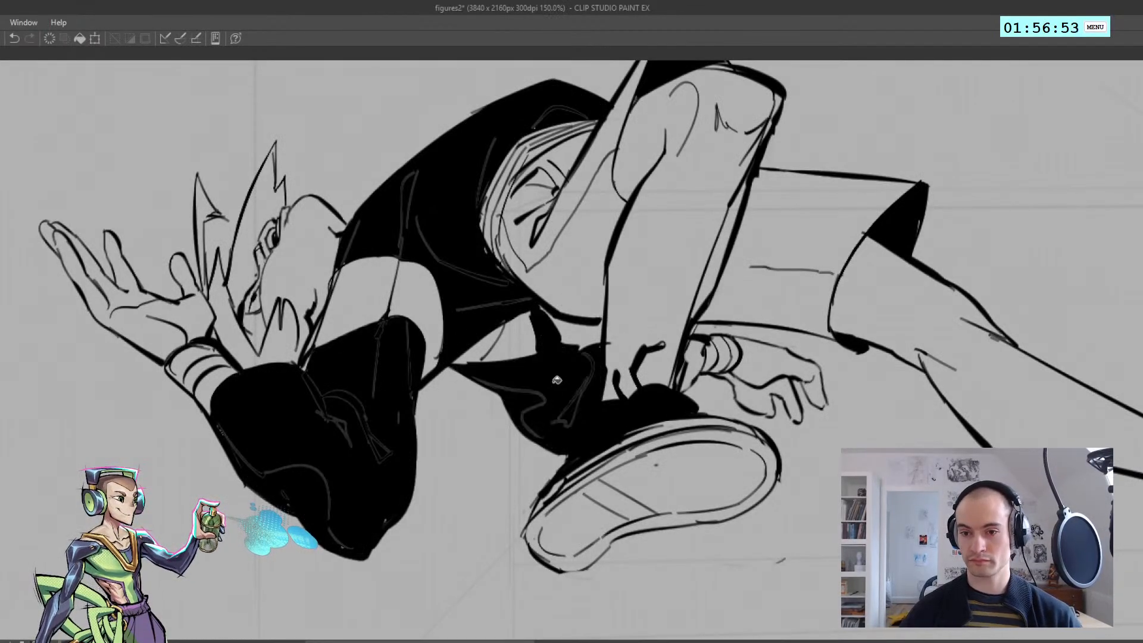
Fill the far sleeve's cuff beside the wristband with solid black
click(692, 370)
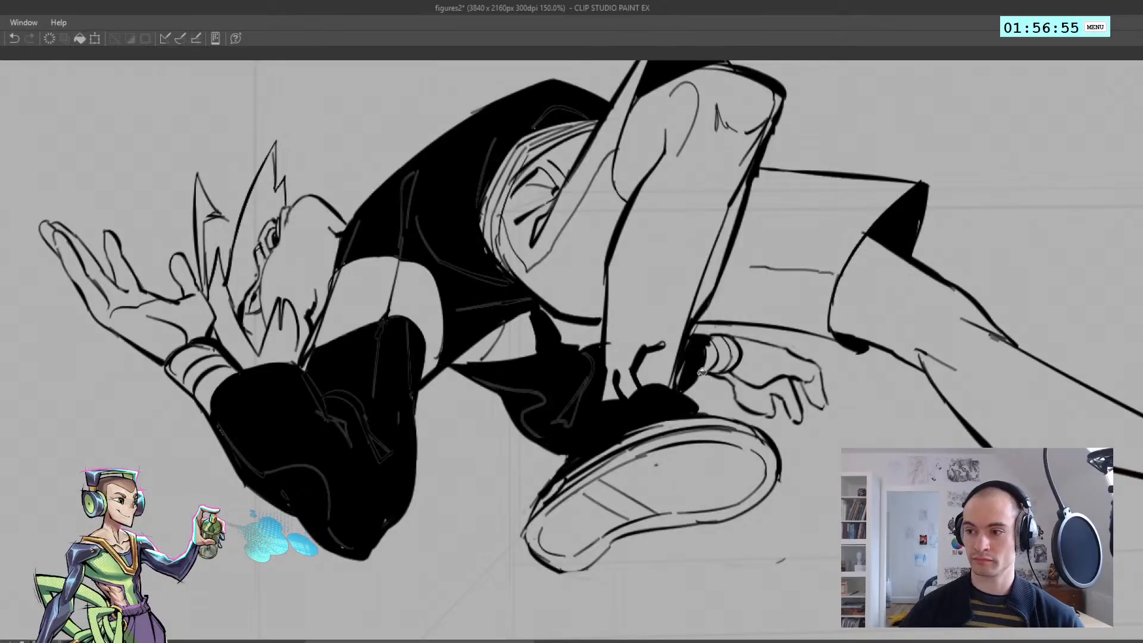
scroll(344, 338, down, 4)
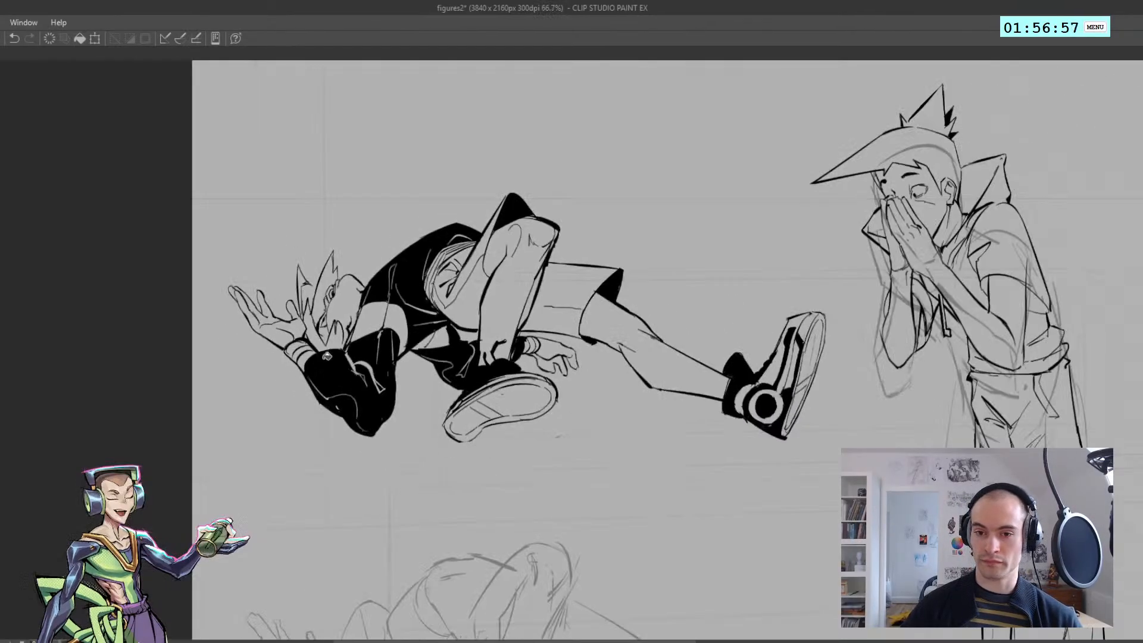
scroll(344, 338, up, 4)
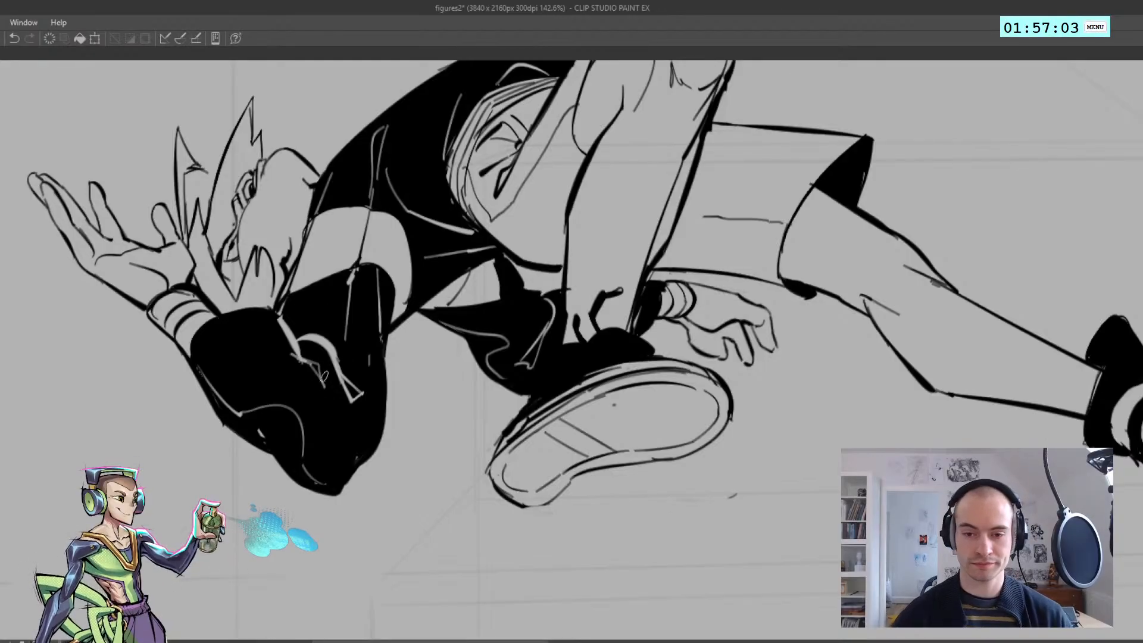
Refine the light fold lines inside the black near sleeve around the elbow with short strokes
drag(296, 358, 325, 393)
key(ctrl+z)
key(ctrl+z)
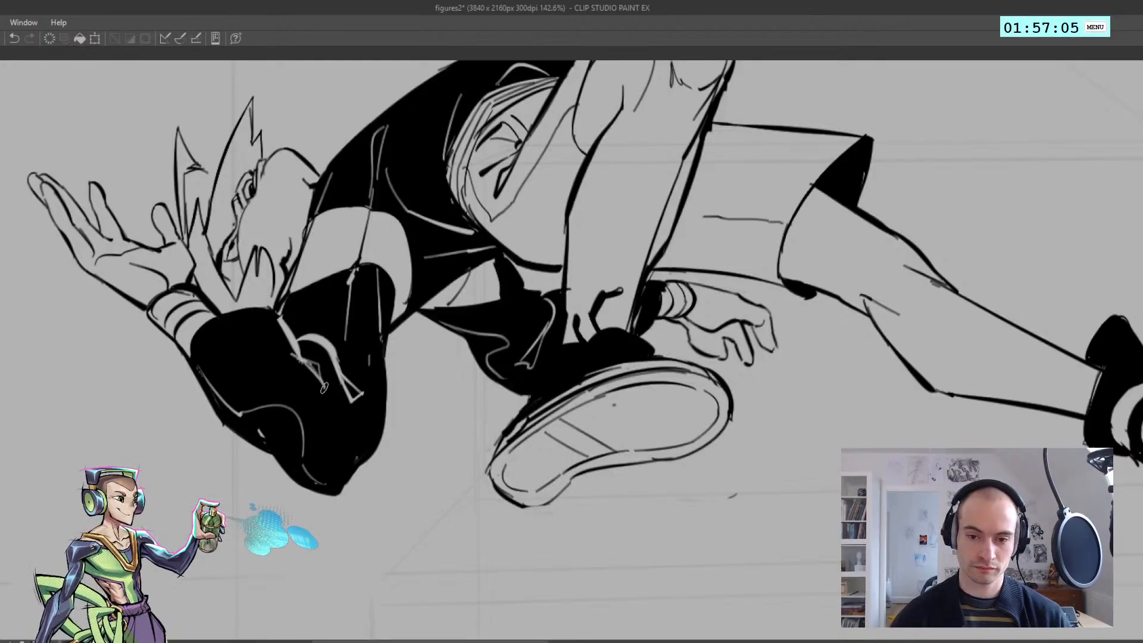
key(ctrl+z)
key(ctrl+z)
mouse_move(298, 357)
mouse_down()
mouse_move(326, 391)
mouse_move(314, 366)
mouse_up()
mouse_move(308, 359)
mouse_down()
mouse_move(269, 347)
mouse_move(286, 381)
mouse_move(318, 384)
mouse_up()
key(ctrl+z)
drag(313, 372, 343, 445)
key(ctrl+z)
key(ctrl+z)
key(ctrl+z)
drag(346, 397, 324, 383)
Widen the light fold line at the shoulder of the reclining figure's black shirt
drag(372, 235, 411, 239)
key(h)
drag(477, 214, 390, 260)
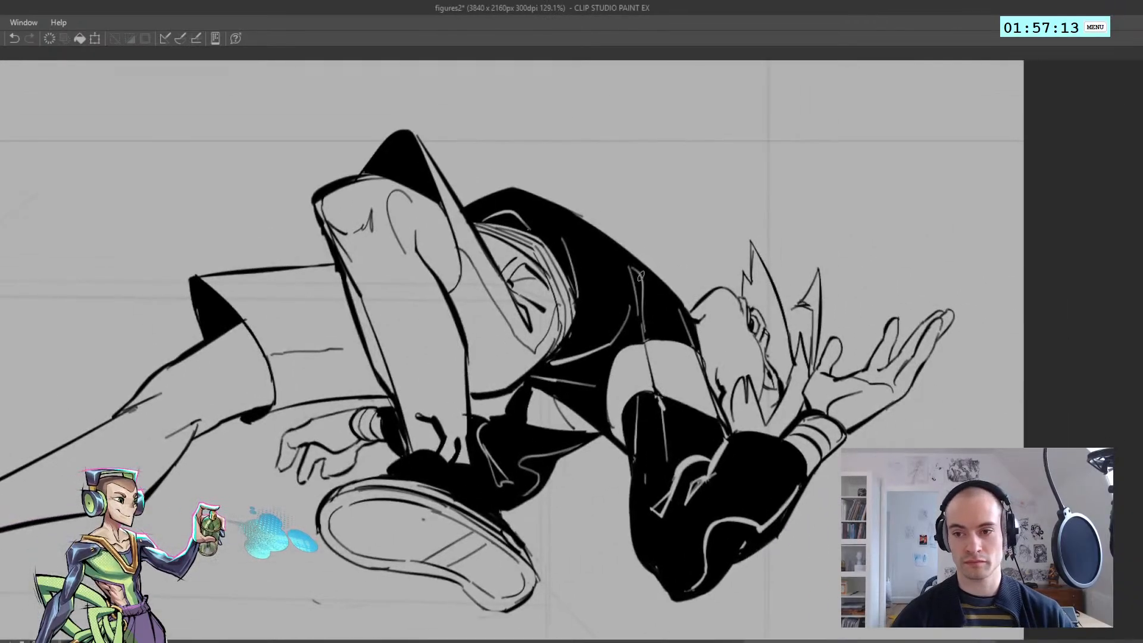
mouse_move(631, 268)
mouse_down()
mouse_move(645, 336)
mouse_move(684, 323)
mouse_move(690, 342)
mouse_up()
key(ctrl+z)
key(ctrl+z)
key(h)
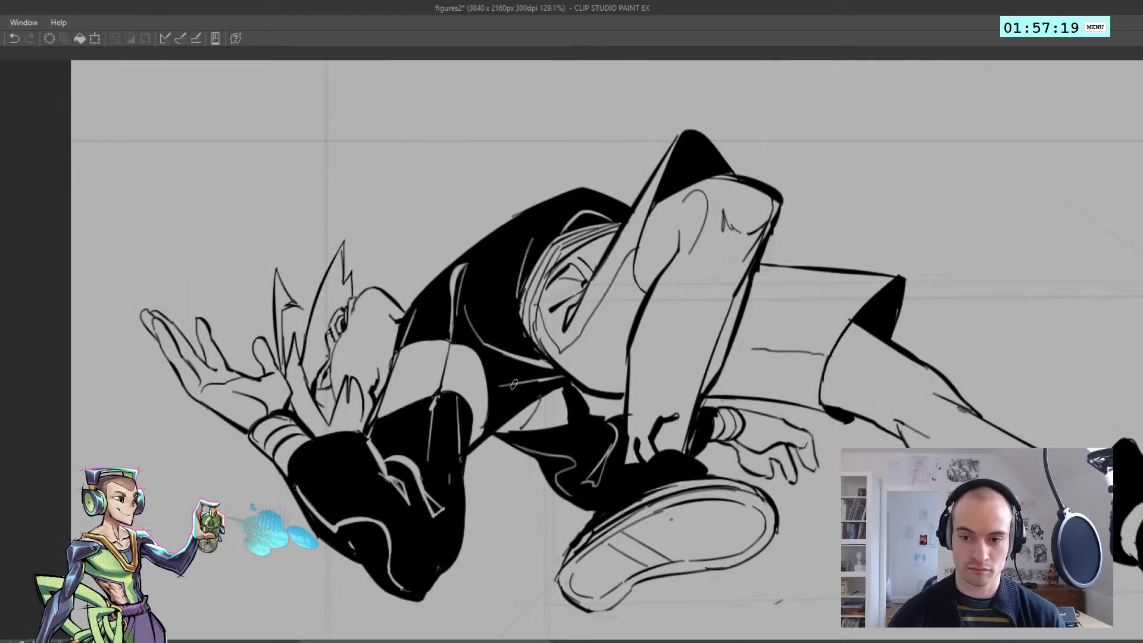
Refine the light fold lines along the side of the shirt and across the far sleeve
key(ctrl+z)
drag(526, 381, 558, 376)
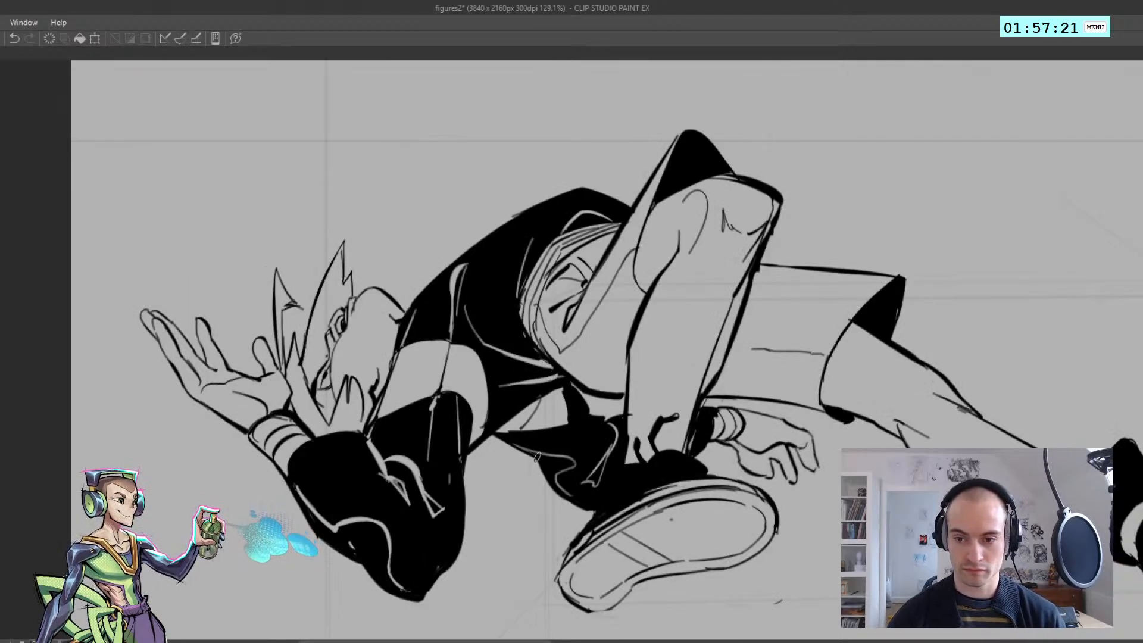
key(ctrl+z)
drag(526, 451, 574, 471)
key(ctrl+z)
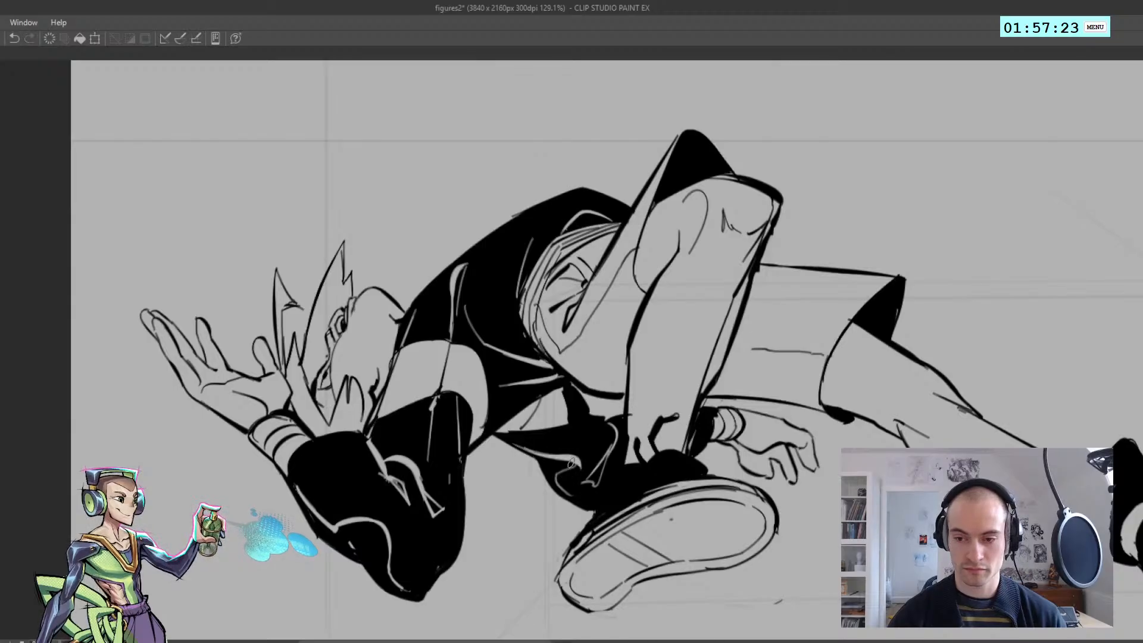
Examine the reclining figure's black fills and fold lines in normal and mirrored view, both close up and from afar
scroll(571, 465, down, 3)
key(h)
scroll(524, 470, up, 2)
key(ctrl+z)
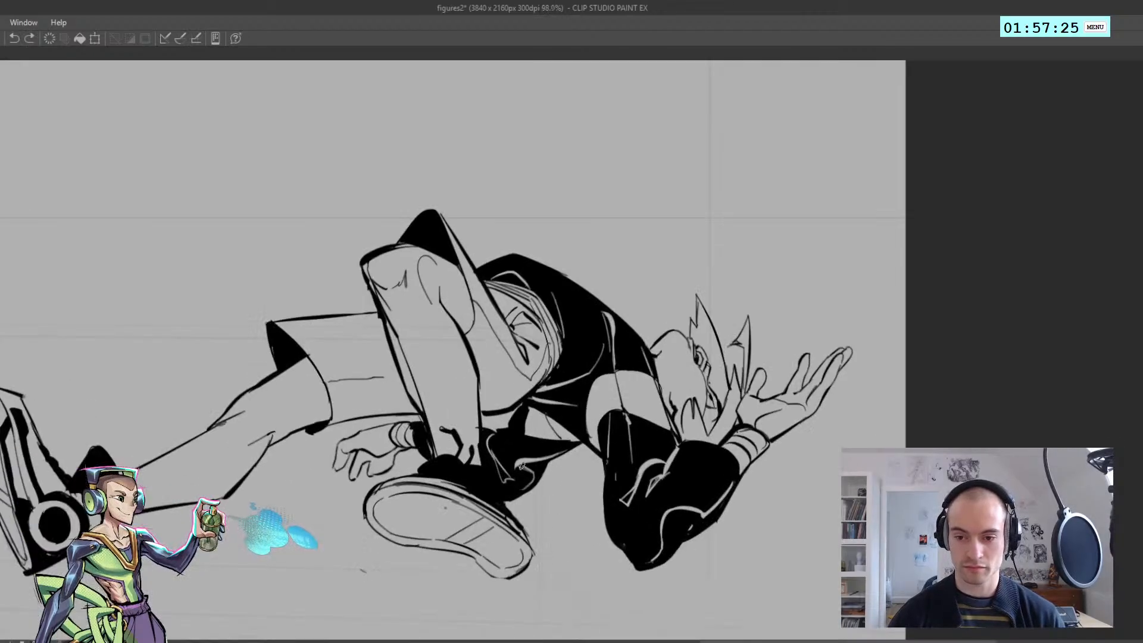
key(h)
scroll(524, 467, down, 3)
scroll(554, 464, up, 3)
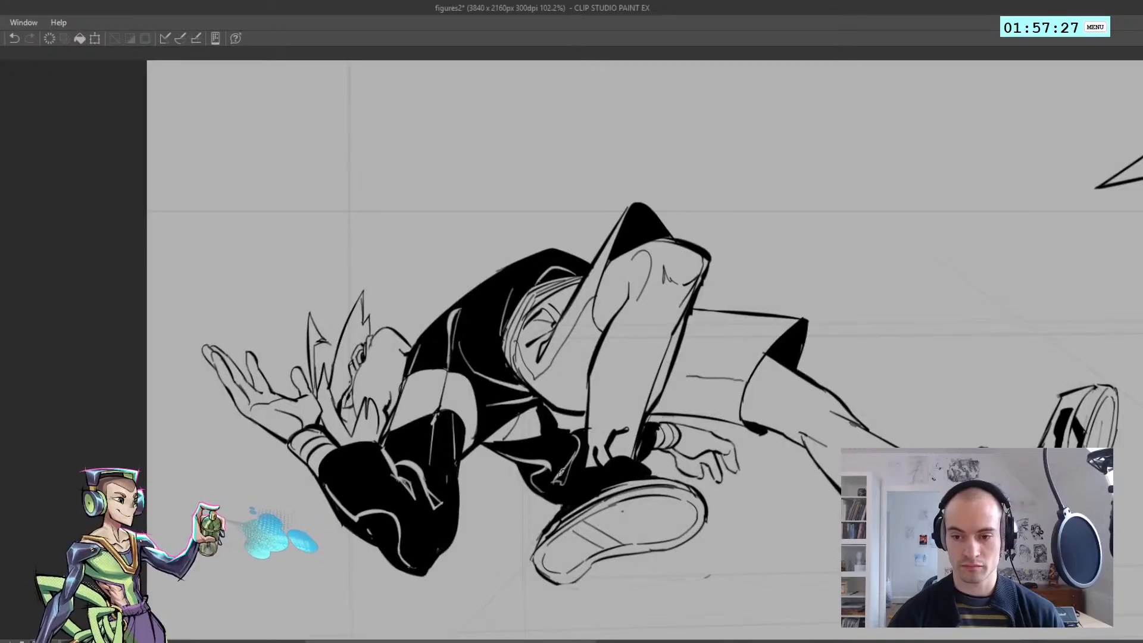
key(h)
scroll(637, 449, down, 3)
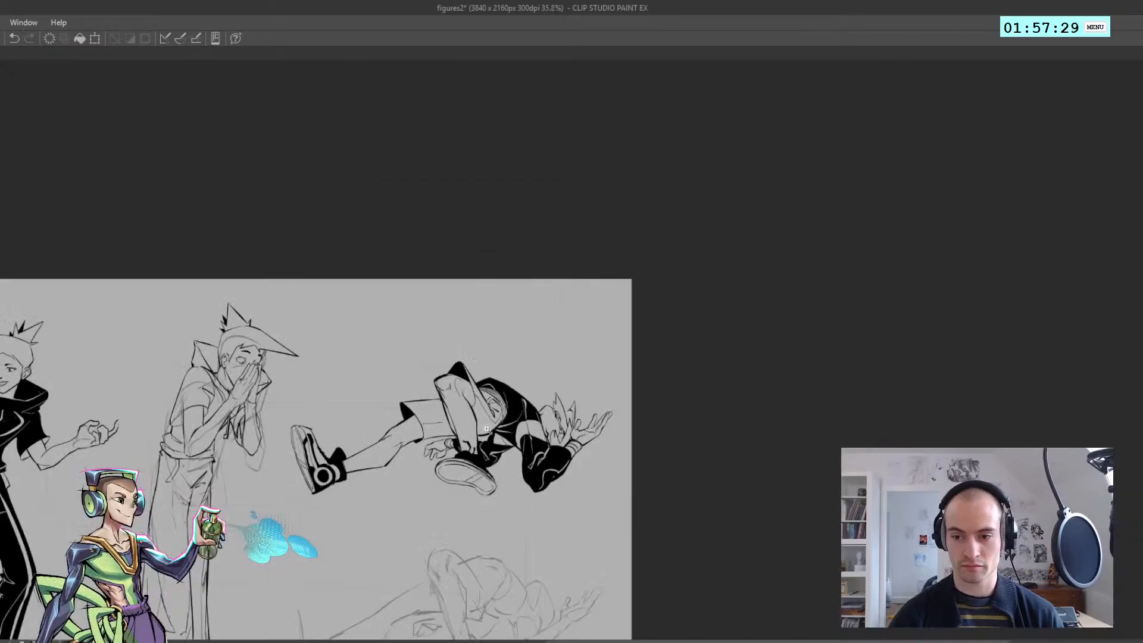
scroll(467, 444, up, 3)
drag(458, 440, 468, 452)
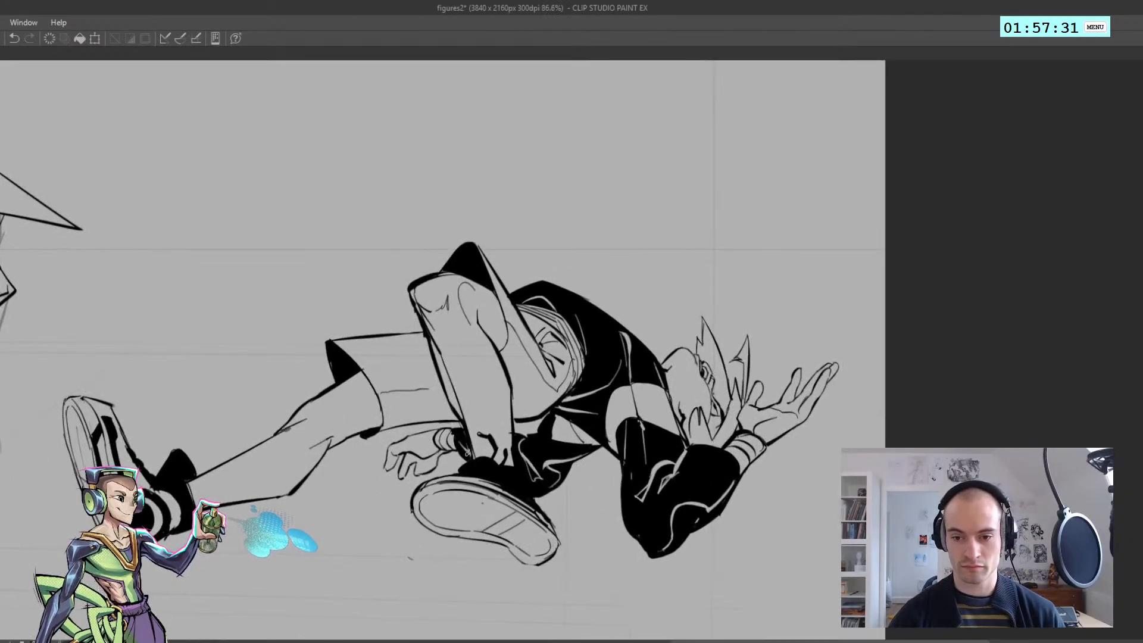
scroll(471, 457, down, 3)
key(h)
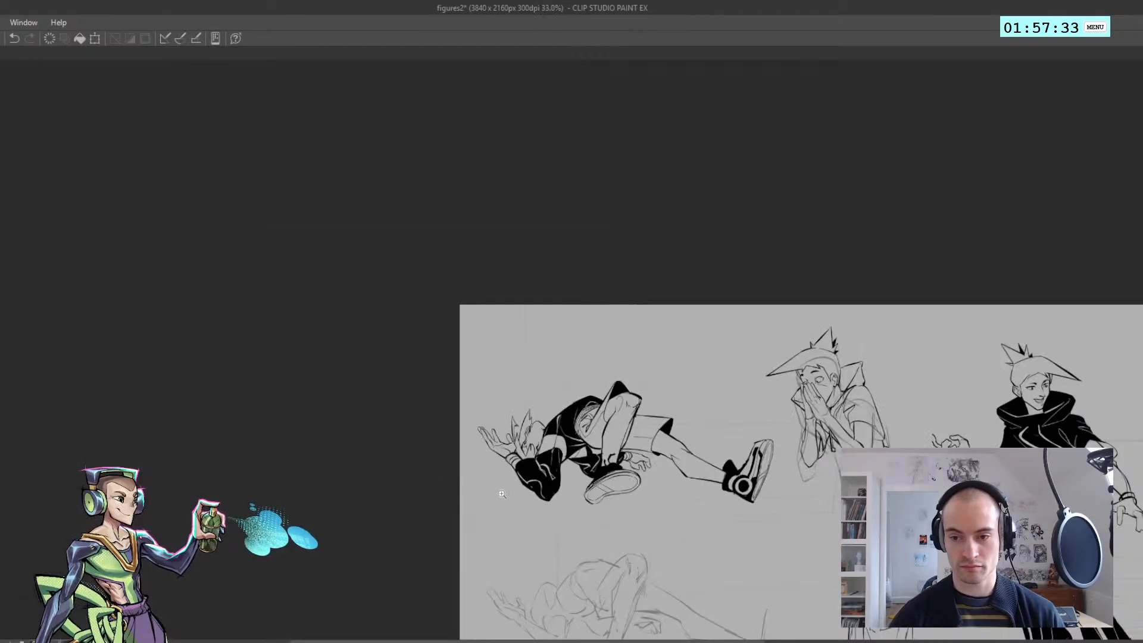
scroll(510, 425, up, 2)
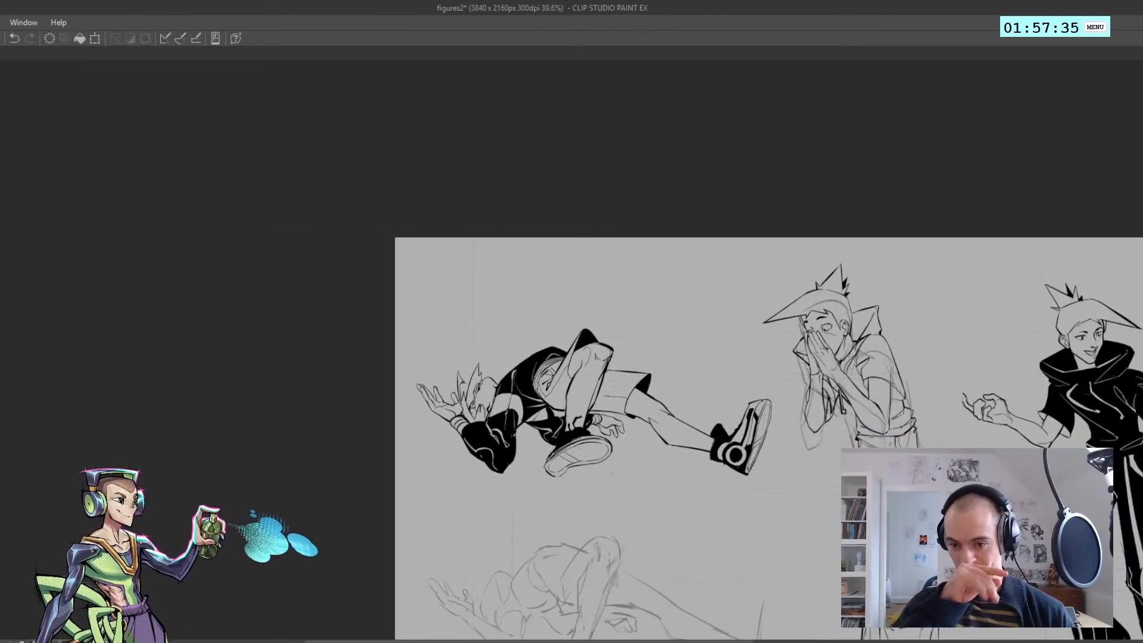
key(h)
scroll(575, 487, up, 5)
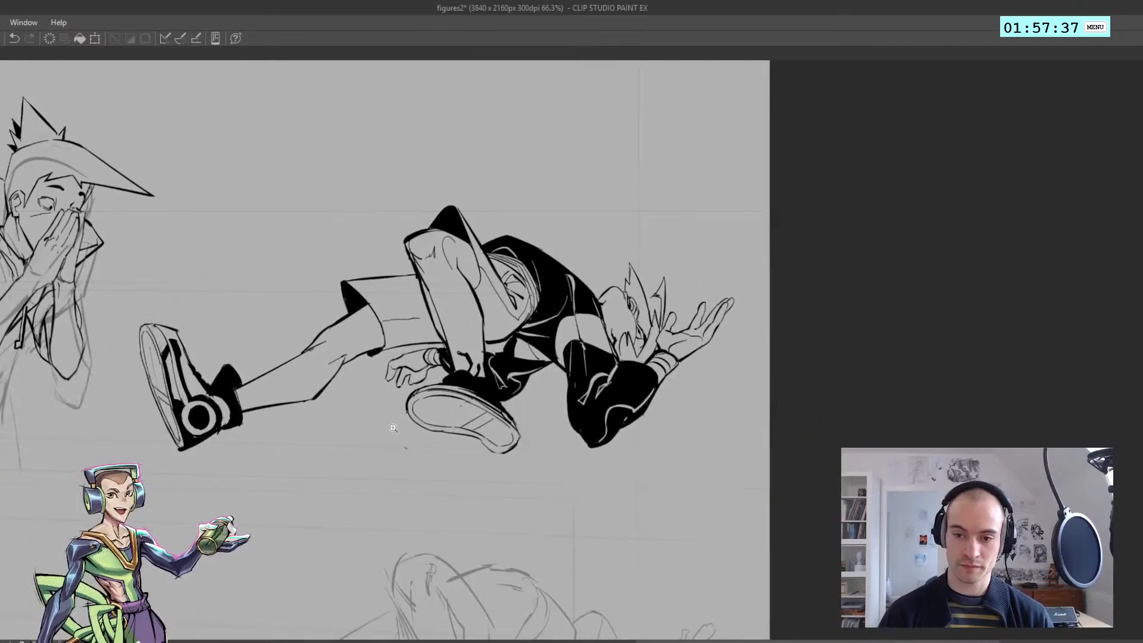
Thicken the outer contour of the near shoe's sole on the reclining figure
key(ctrl+z)
mouse_move(415, 412)
mouse_down()
mouse_move(420, 378)
mouse_move(465, 365)
mouse_up()
key(ctrl+z)
key(ctrl+z)
key(ctrl+z)
mouse_move(412, 407)
mouse_down()
mouse_move(440, 433)
mouse_move(500, 440)
mouse_move(553, 468)
mouse_move(499, 412)
mouse_move(540, 453)
mouse_up()
key(ctrl+z)
key(ctrl+z)
key(ctrl+z)
key(ctrl+z)
key(ctrl+z)
key(ctrl+z)
key(h)
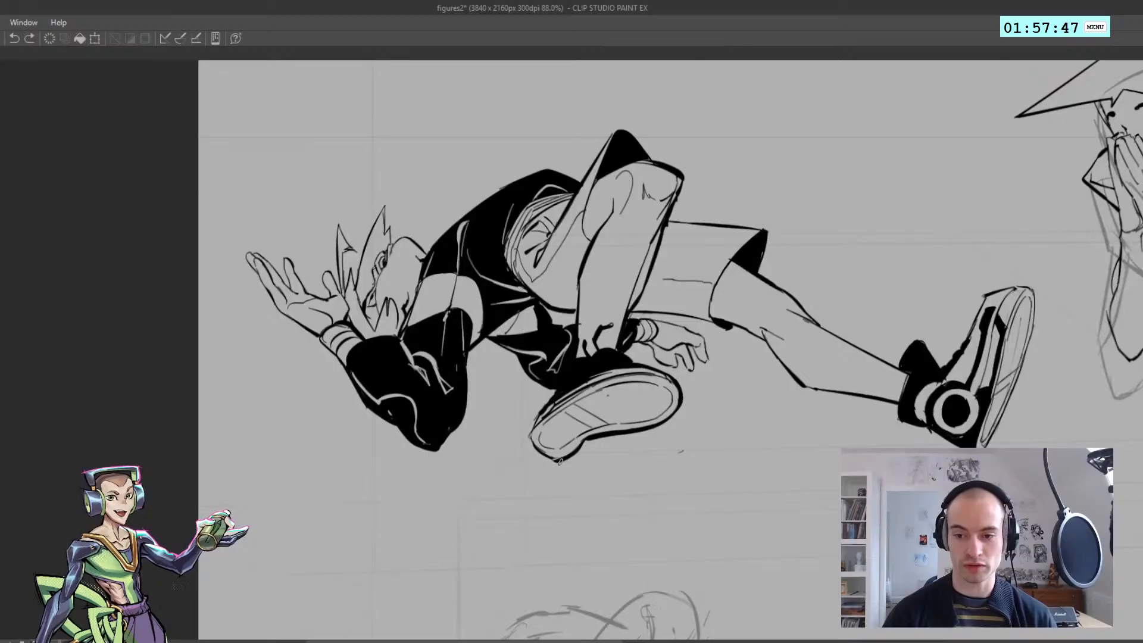
key(h)
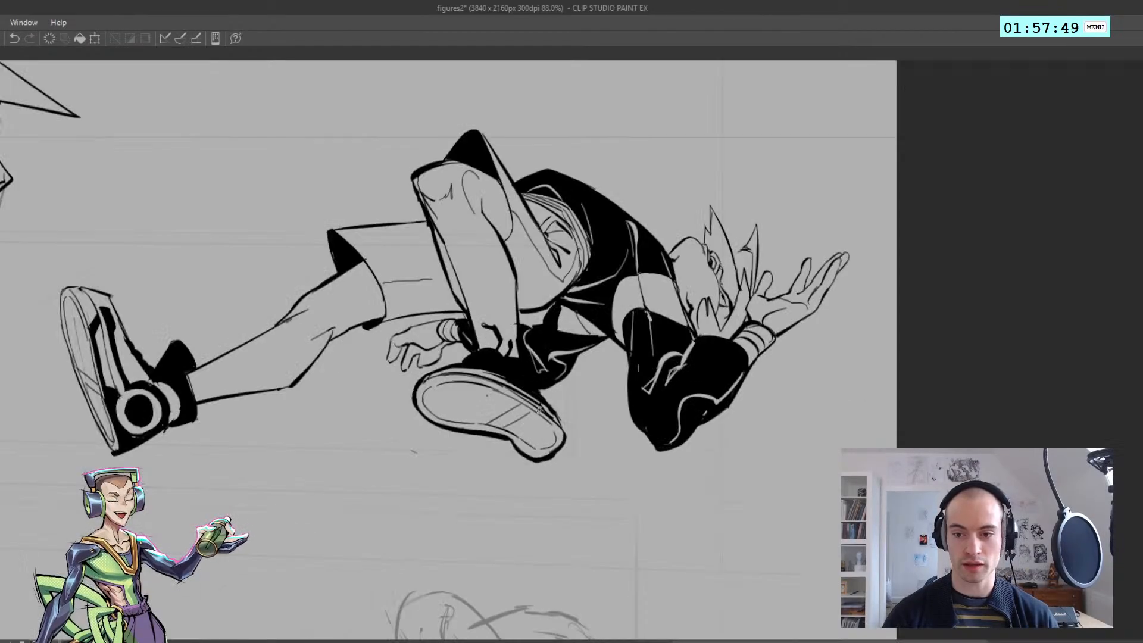
mouse_move(545, 400)
mouse_down()
mouse_move(566, 441)
mouse_move(466, 450)
mouse_move(505, 445)
mouse_up()
Thicken the underside line of the reclining figure's shorts on the extended leg
key(h)
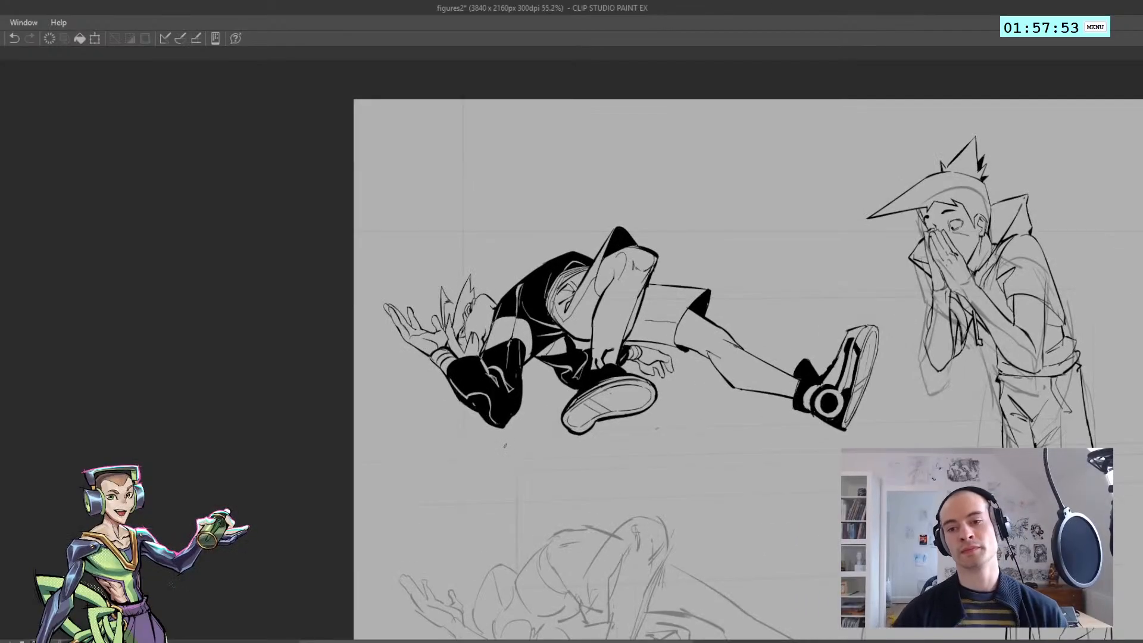
drag(473, 404, 482, 402)
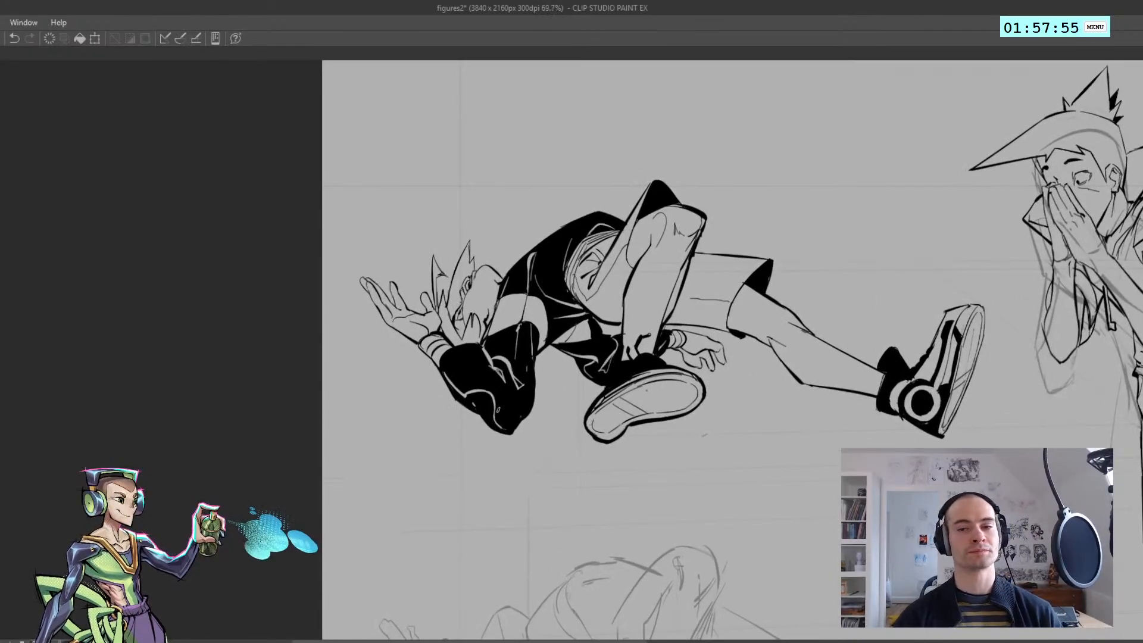
scroll(496, 412, down, 1)
scroll(493, 411, down, 1)
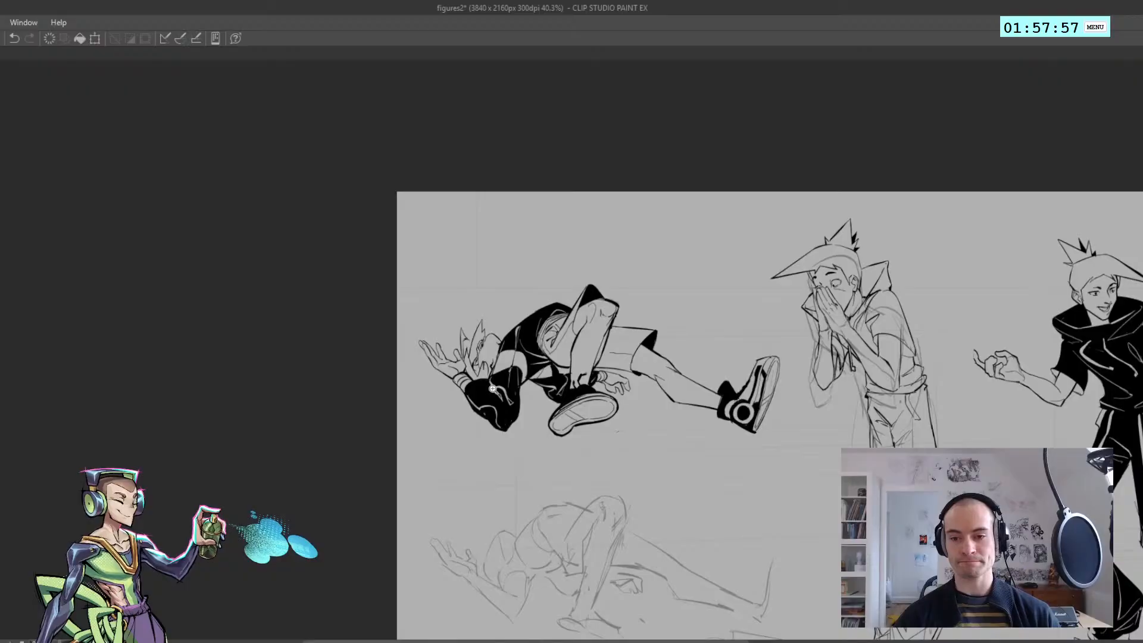
drag(555, 393, 501, 379)
drag(586, 364, 620, 375)
drag(537, 349, 574, 360)
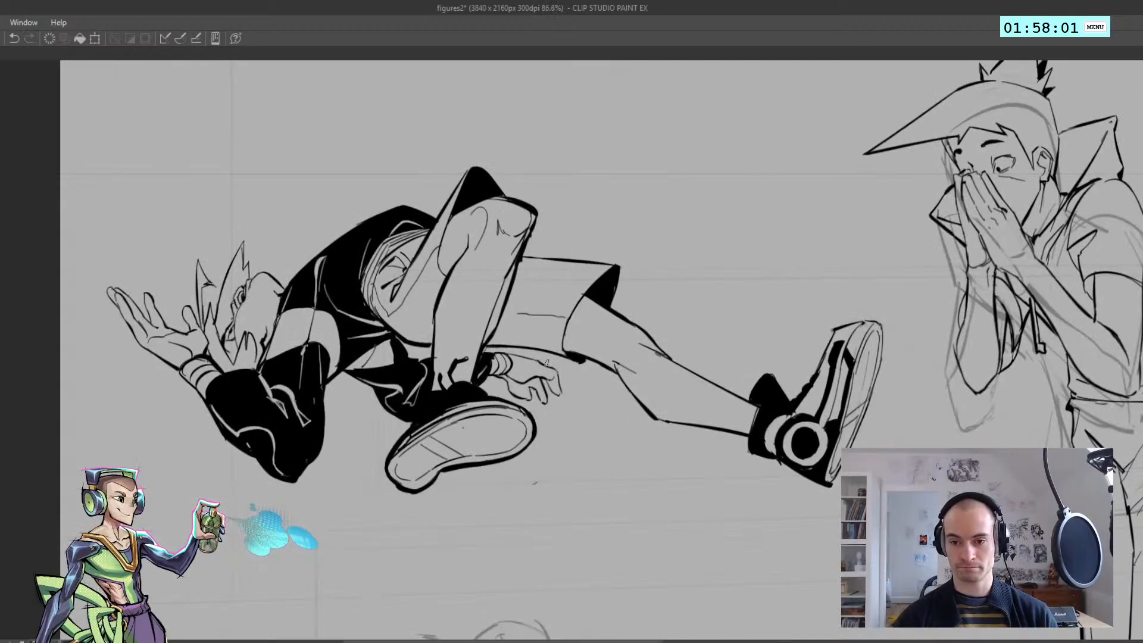
key(ctrl+z)
mouse_move(490, 346)
mouse_down()
mouse_move(585, 362)
mouse_move(575, 358)
mouse_up()
key(ctrl+z)
key(h)
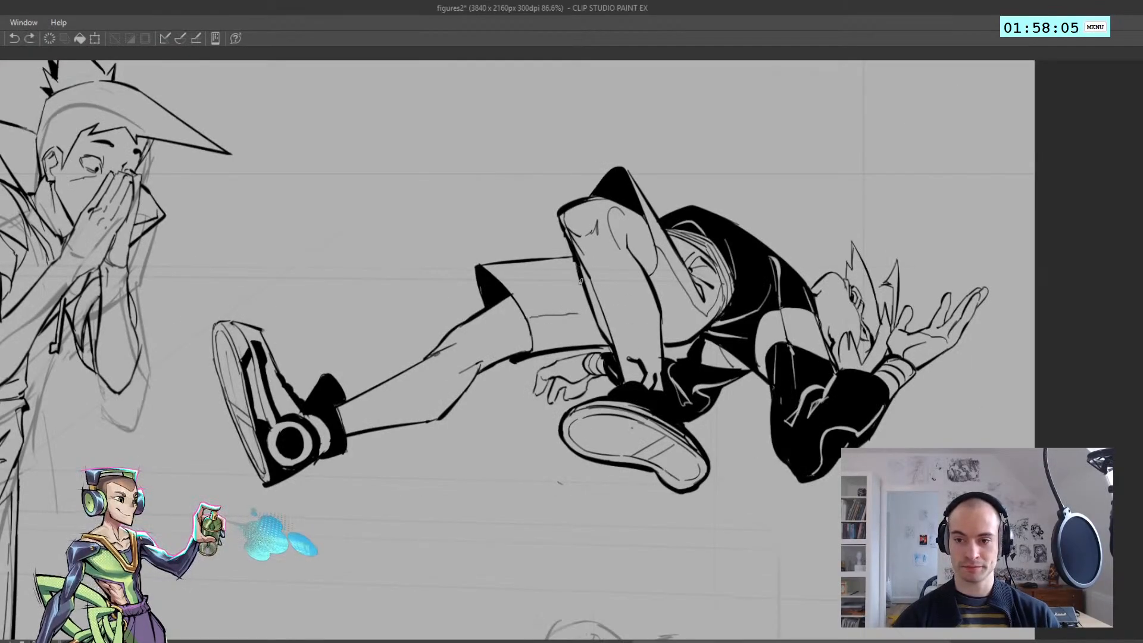
Thicken the outlines of the bent leg's knee and shin, comparing them in mirrored view
key(ctrl+z)
key(h)
key(h)
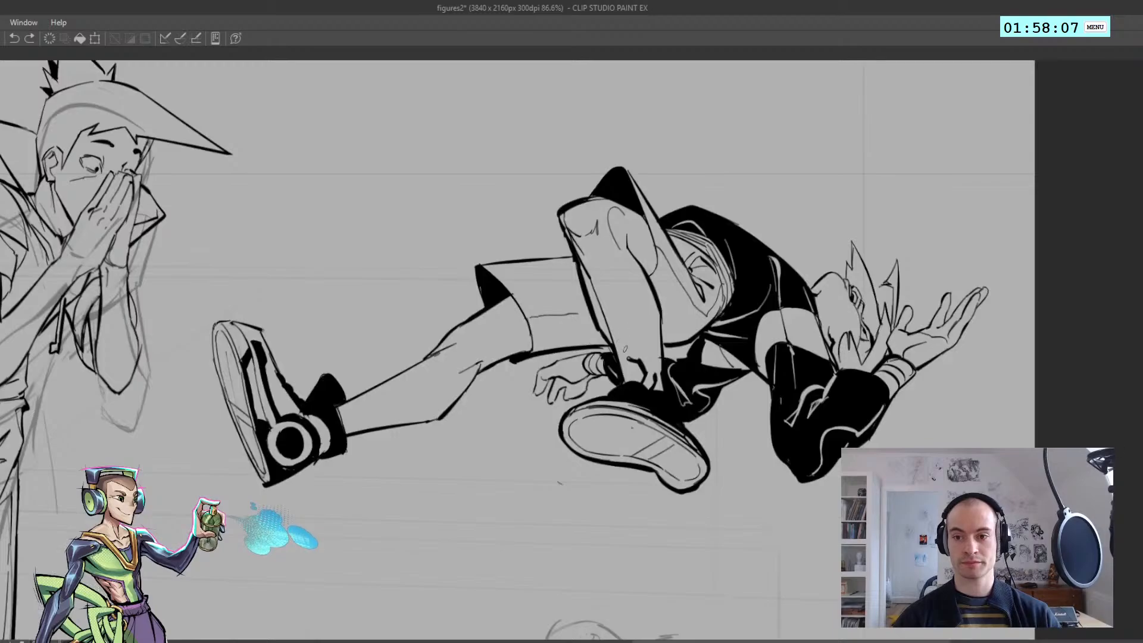
key(ctrl+y)
key(h)
key(h)
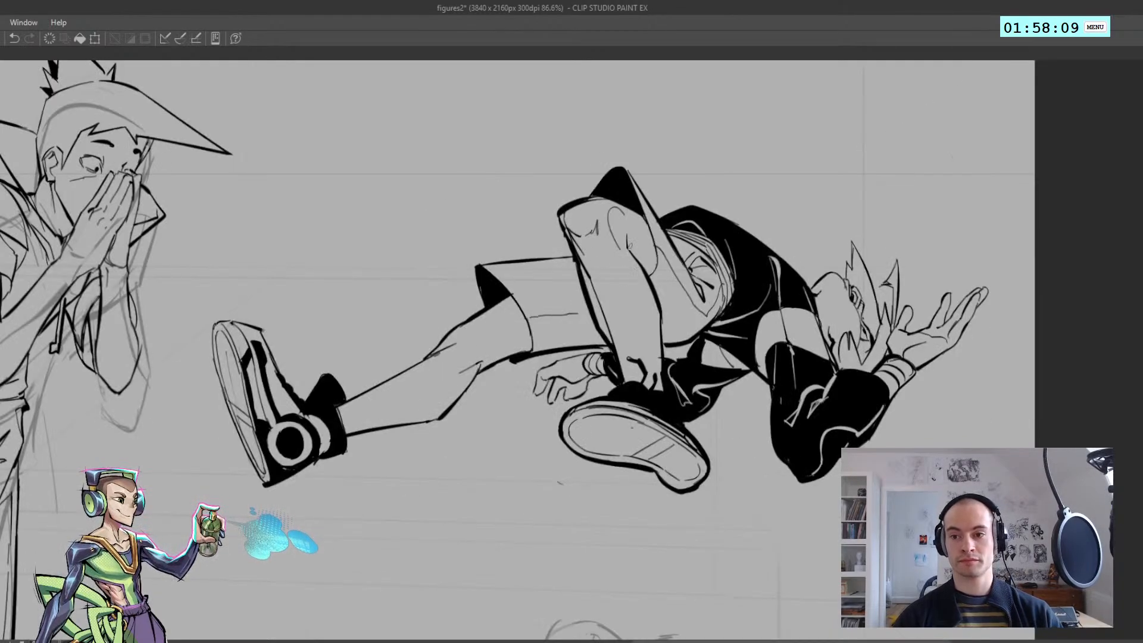
mouse_move(643, 272)
mouse_down()
mouse_move(662, 315)
mouse_move(661, 376)
mouse_up()
key(ctrl+z)
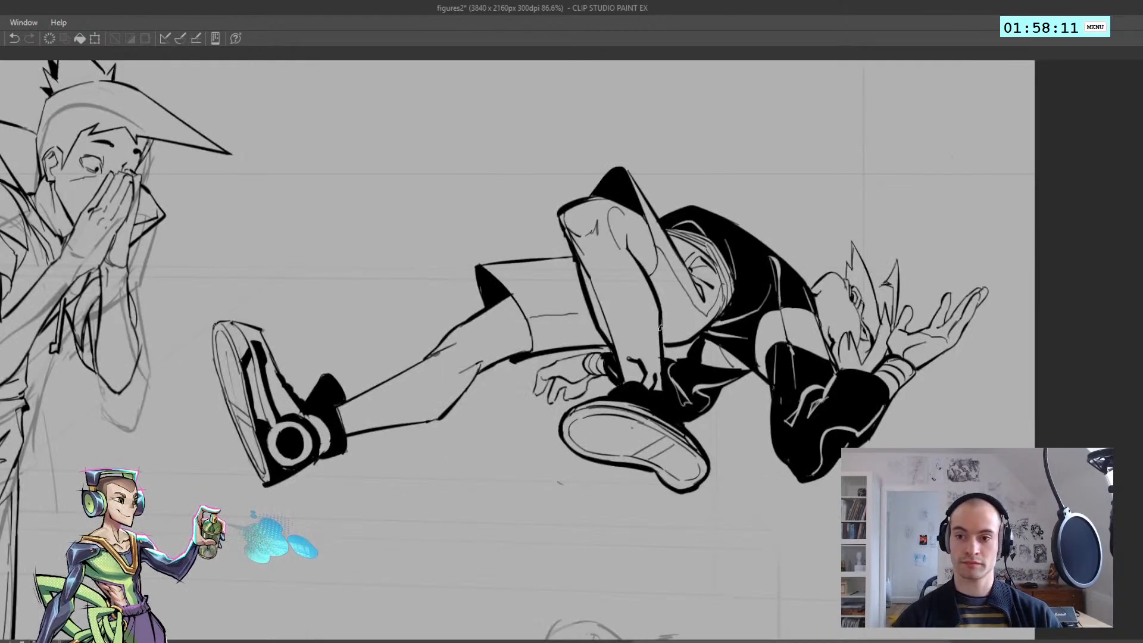
key(ctrl+z)
mouse_move(562, 224)
mouse_down()
mouse_move(573, 270)
mouse_move(508, 214)
mouse_move(552, 249)
mouse_move(577, 245)
mouse_move(521, 241)
mouse_move(509, 259)
mouse_move(543, 256)
mouse_up()
key(h)
key(h)
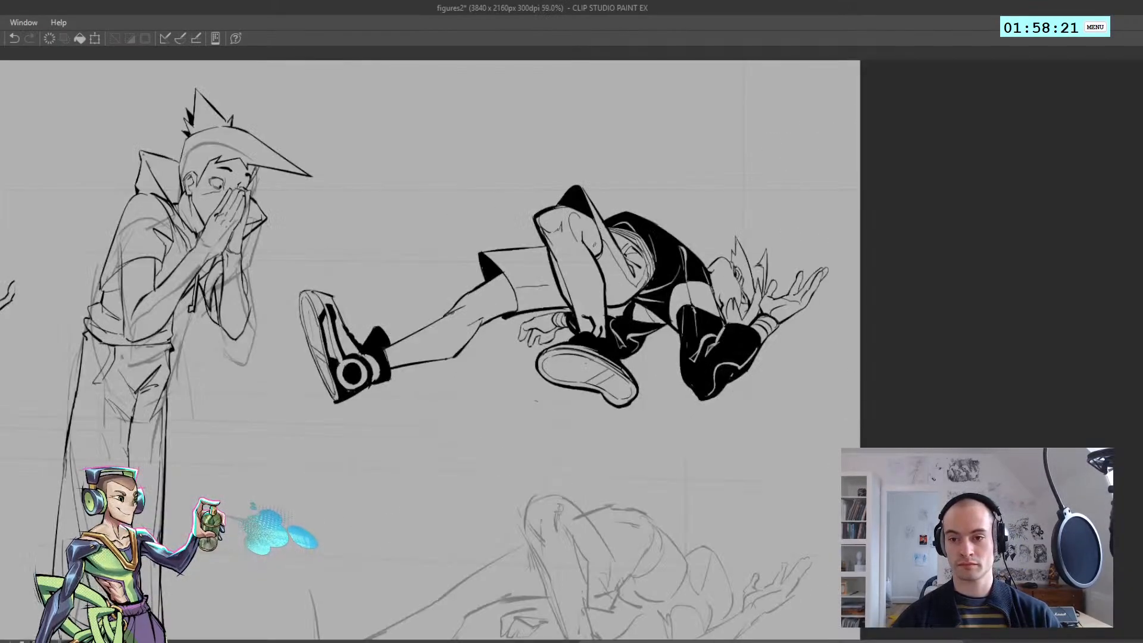
Examine the weight of the reclining figure's outlines against the other figures in normal and mirrored view
scroll(596, 229, down, 4)
key(h)
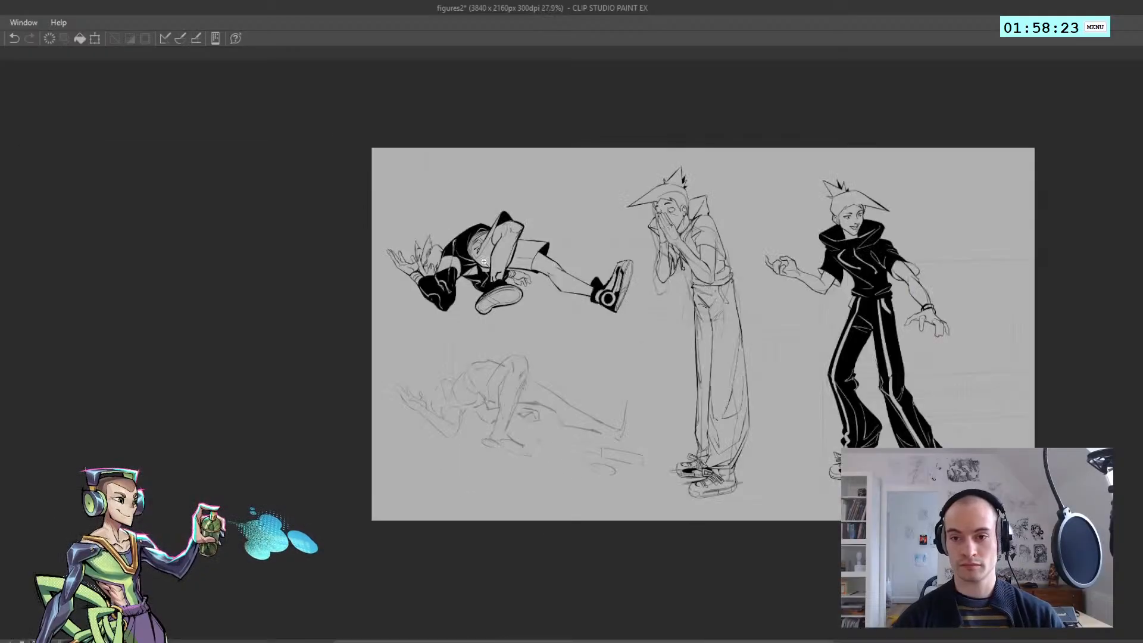
scroll(493, 260, up, 1)
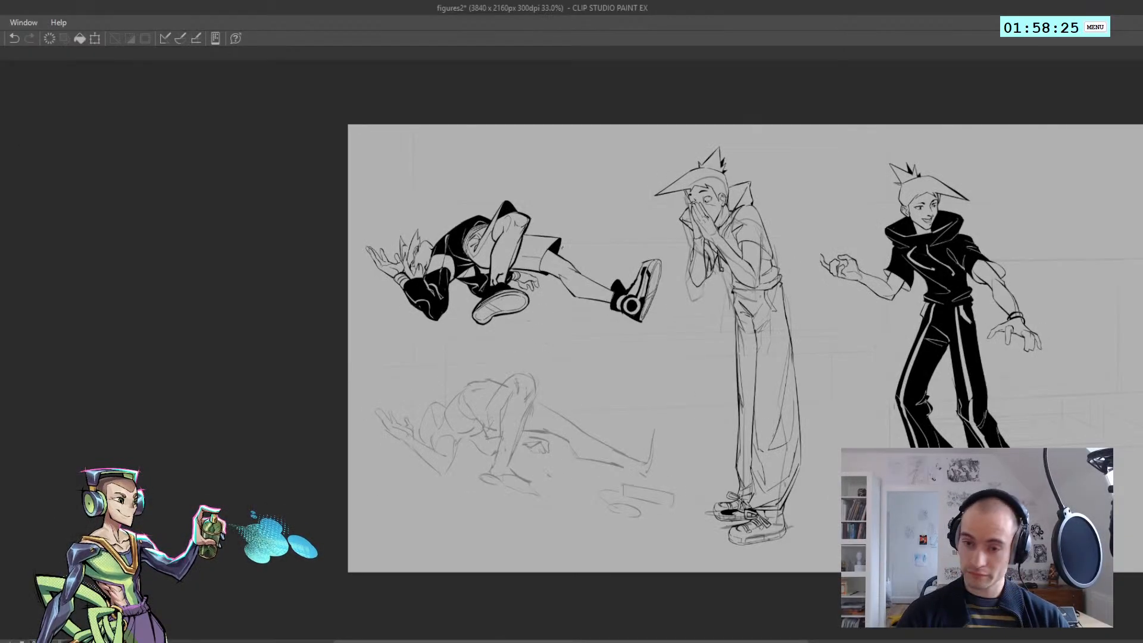
key(h)
scroll(603, 251, up, 3)
key(ctrl+z)
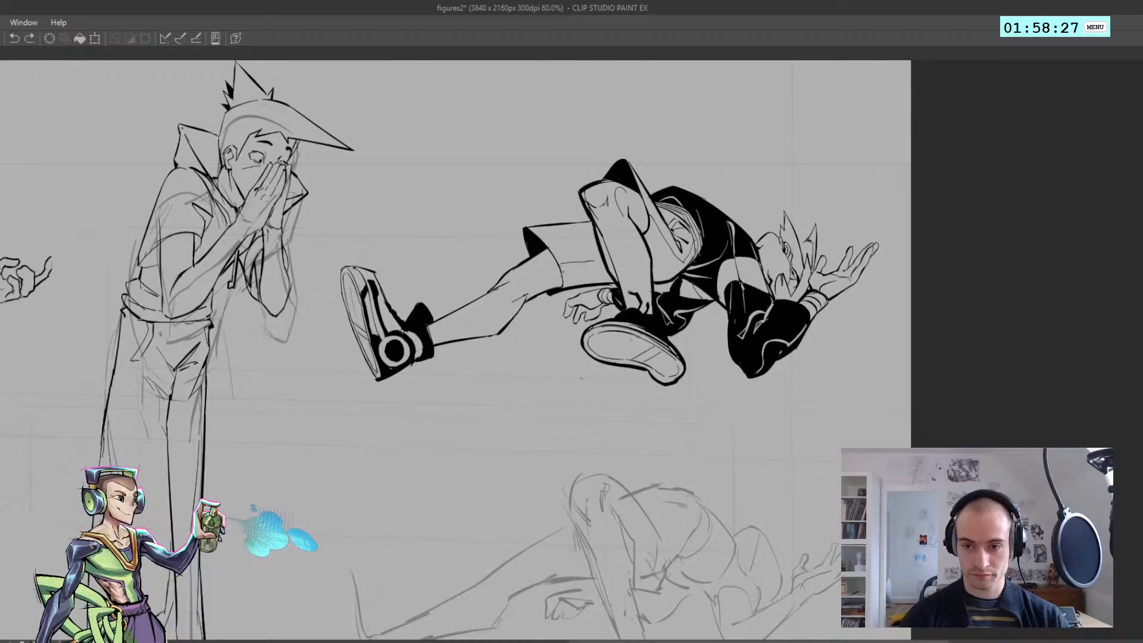
scroll(553, 259, down, 3)
key(h)
scroll(443, 257, up, 5)
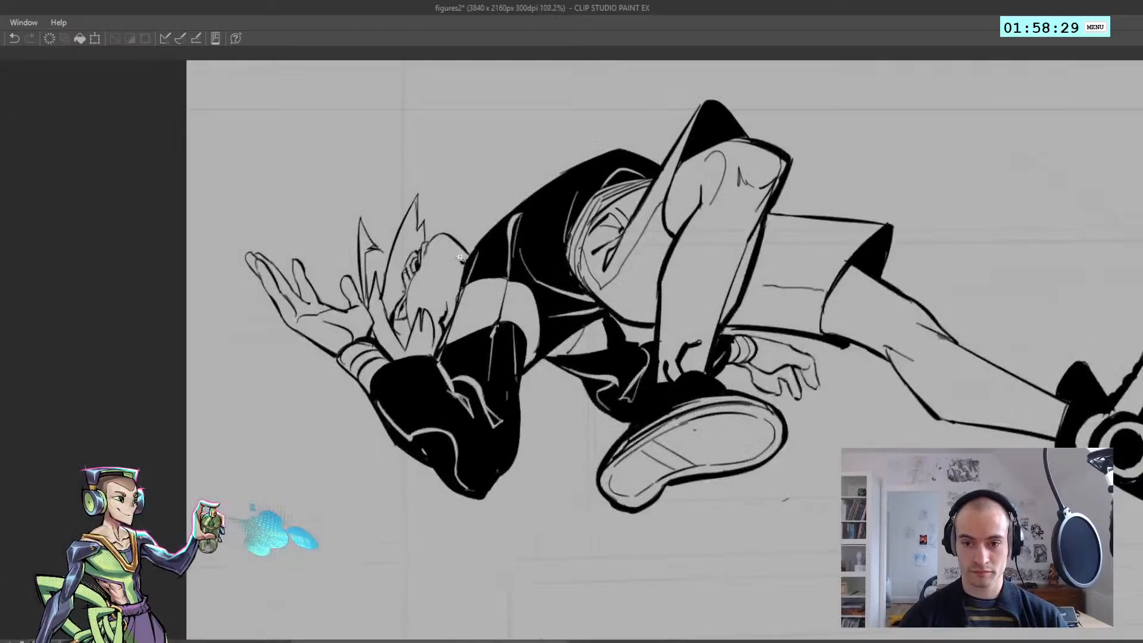
scroll(443, 257, down, 5)
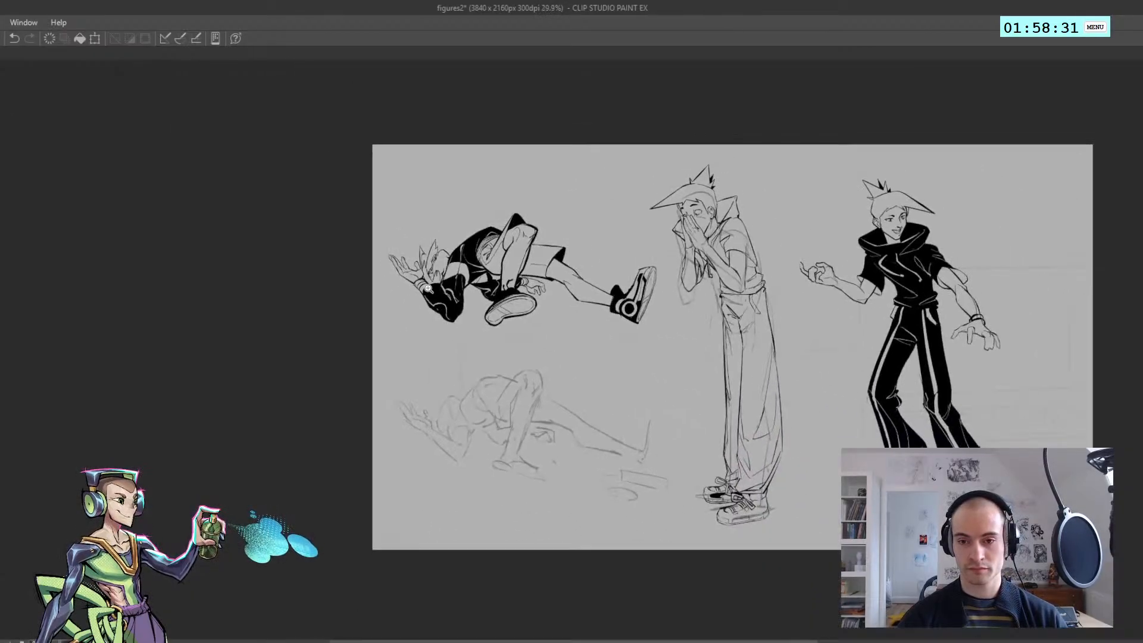
scroll(466, 309, up, 2)
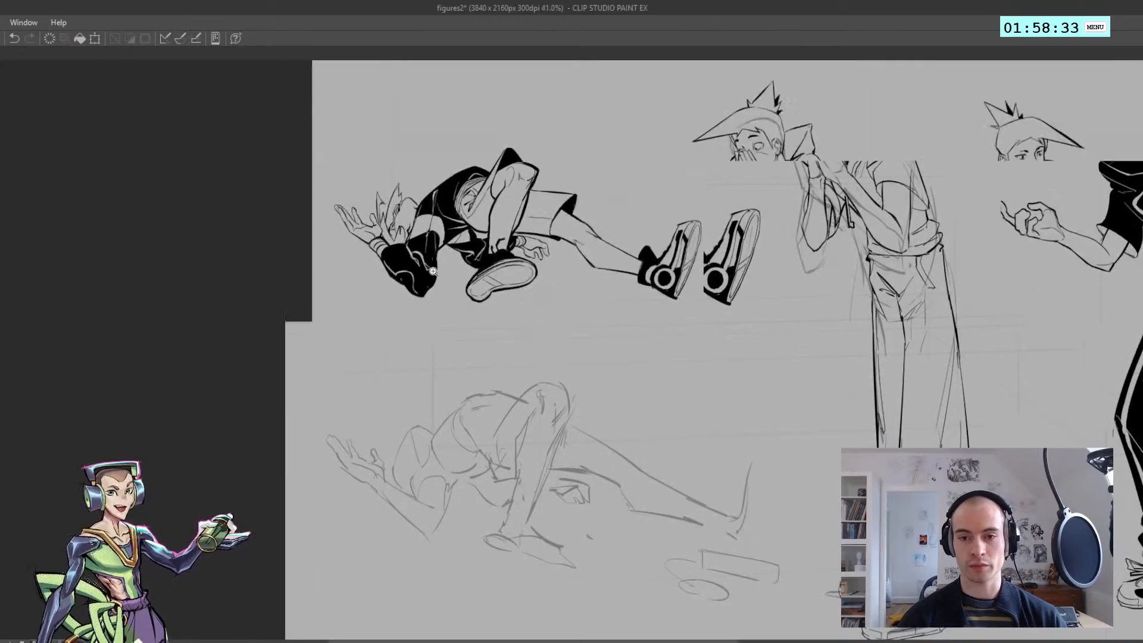
Move the inked reclining figure down the page onto the rough reclining sketch below
key(ctrl+t)
mouse_move(427, 255)
mouse_down()
mouse_move(426, 461)
mouse_move(426, 443)
mouse_move(467, 460)
mouse_up()
key(Return)
drag(533, 376, 502, 380)
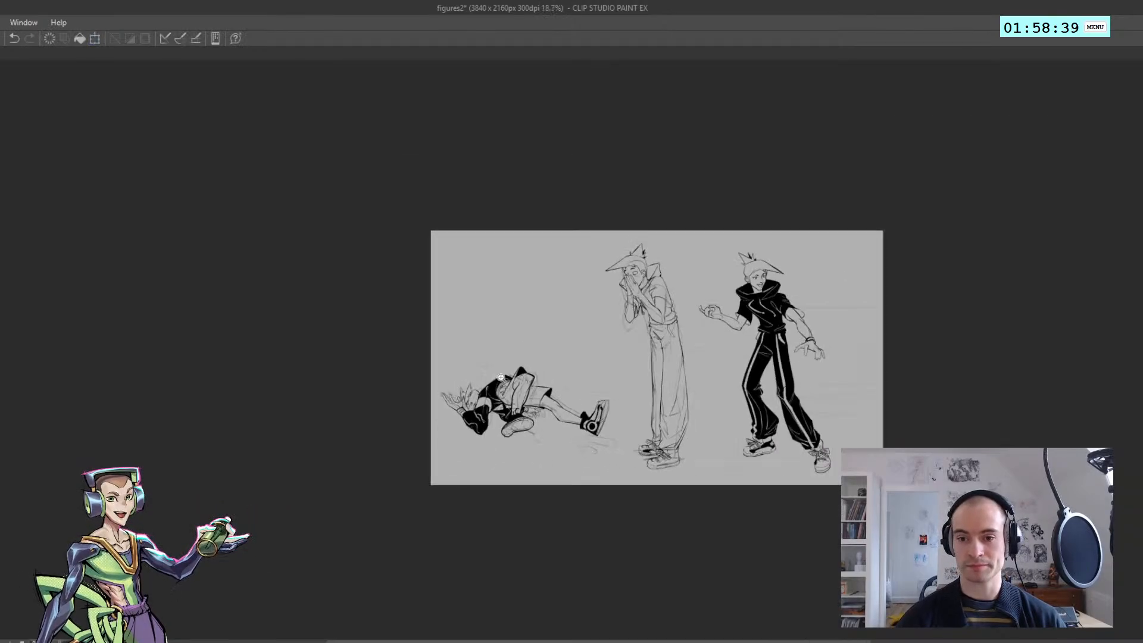
drag(606, 441, 629, 440)
drag(602, 438, 617, 406)
drag(545, 401, 416, 408)
drag(404, 409, 427, 398)
key(ctrl+t)
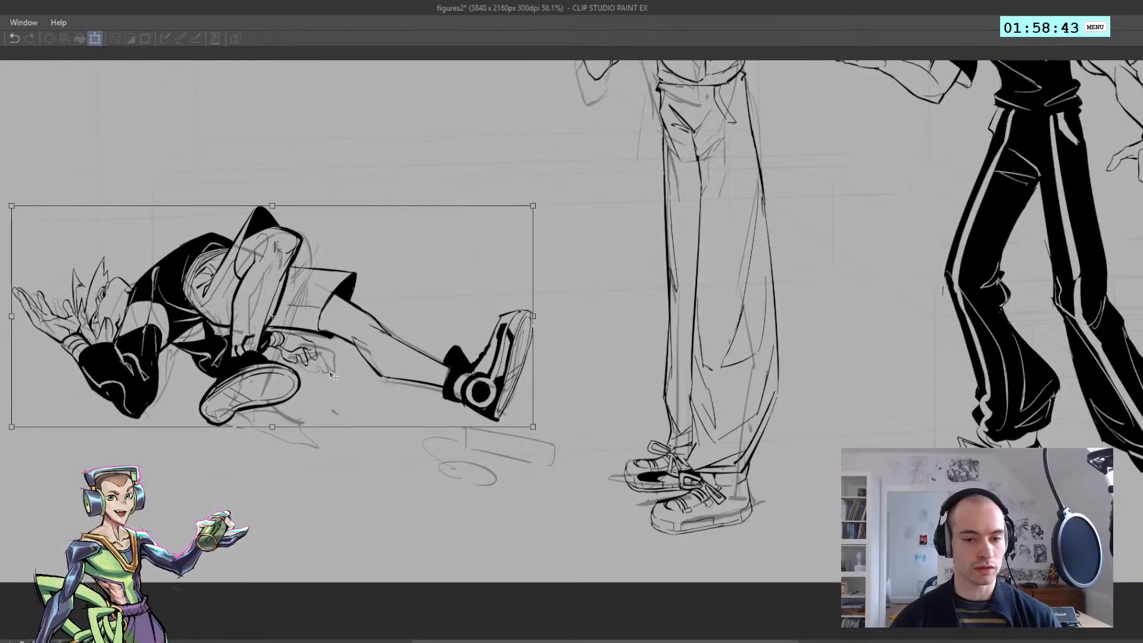
key(Return)
Ink the upper edge of the sketched box beneath the reclining figure's extended foot, starting its short ends
drag(516, 463, 528, 462)
mouse_move(456, 442)
mouse_down()
mouse_move(459, 412)
mouse_move(594, 437)
mouse_up()
key(ctrl+z)
key(ctrl+z)
mouse_move(459, 409)
mouse_down()
mouse_move(609, 437)
mouse_move(611, 457)
mouse_up()
key(h)
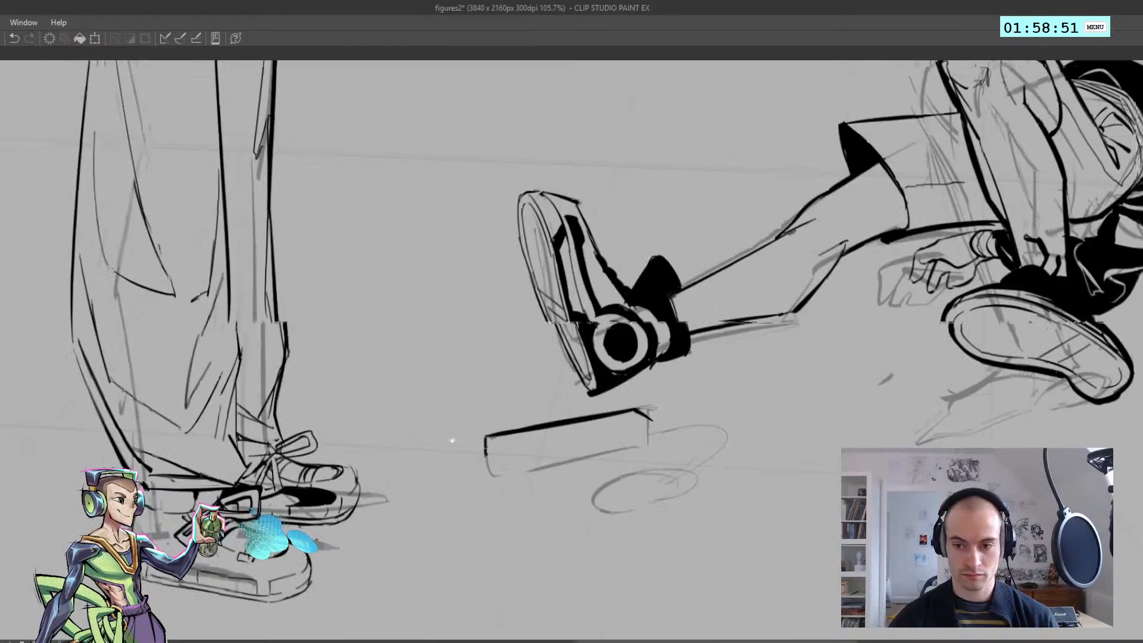
Ink the box's lower edge and short ends, closing its outline beneath the foot
drag(454, 438, 295, 403)
drag(326, 420, 383, 435)
key(ctrl+z)
key(ctrl+z)
key(h)
key(ctrl+z)
drag(717, 434, 613, 409)
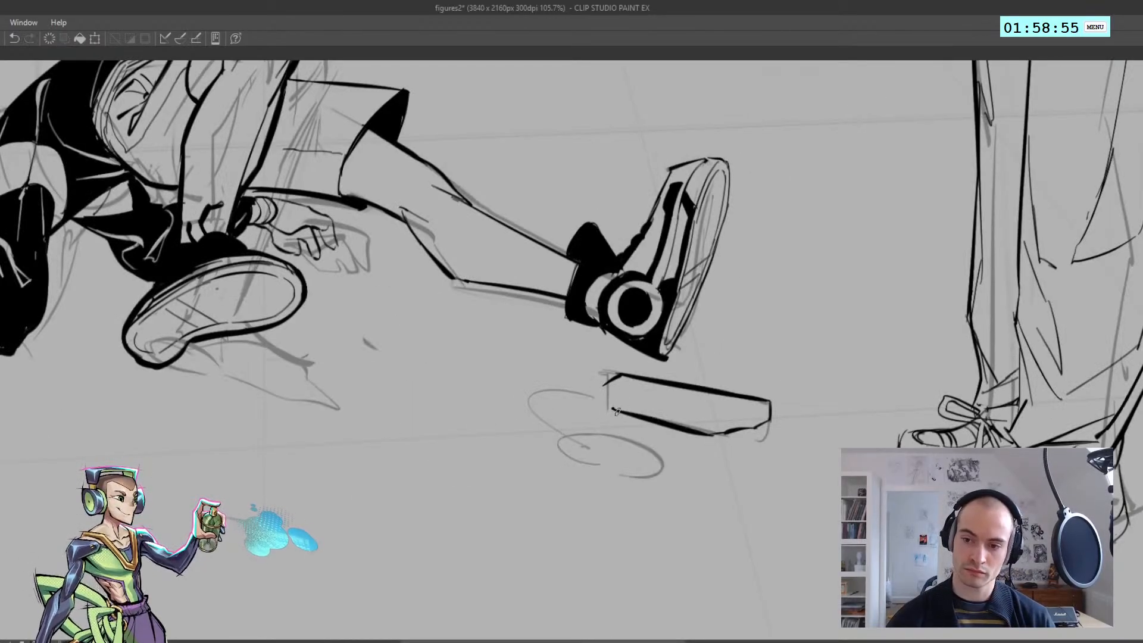
key(ctrl+z)
mouse_move(716, 435)
mouse_down()
mouse_move(608, 408)
mouse_move(720, 414)
mouse_up()
key(ctrl+z)
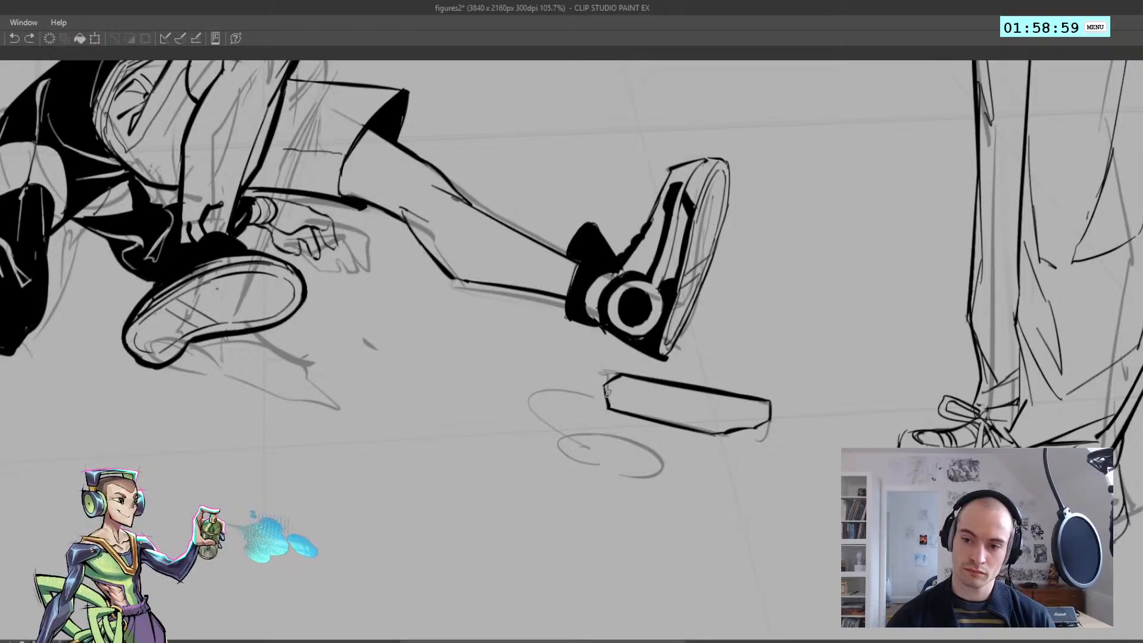
Draw the inner edge lines along the box's length and corner to define its upper and front faces
drag(608, 393, 739, 416)
key(h)
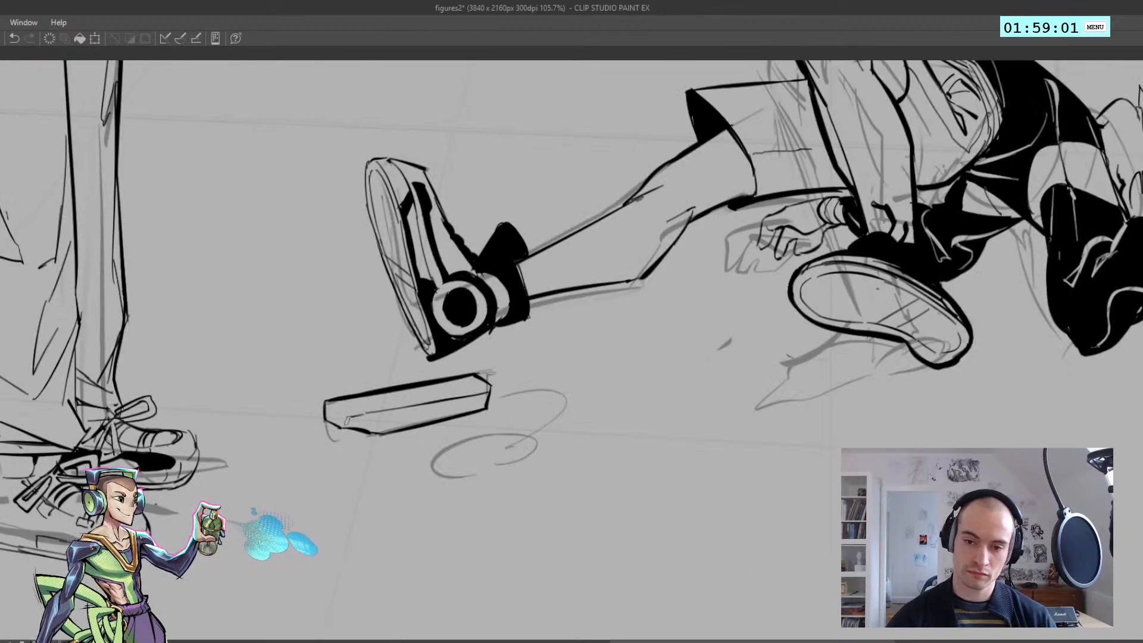
key(h)
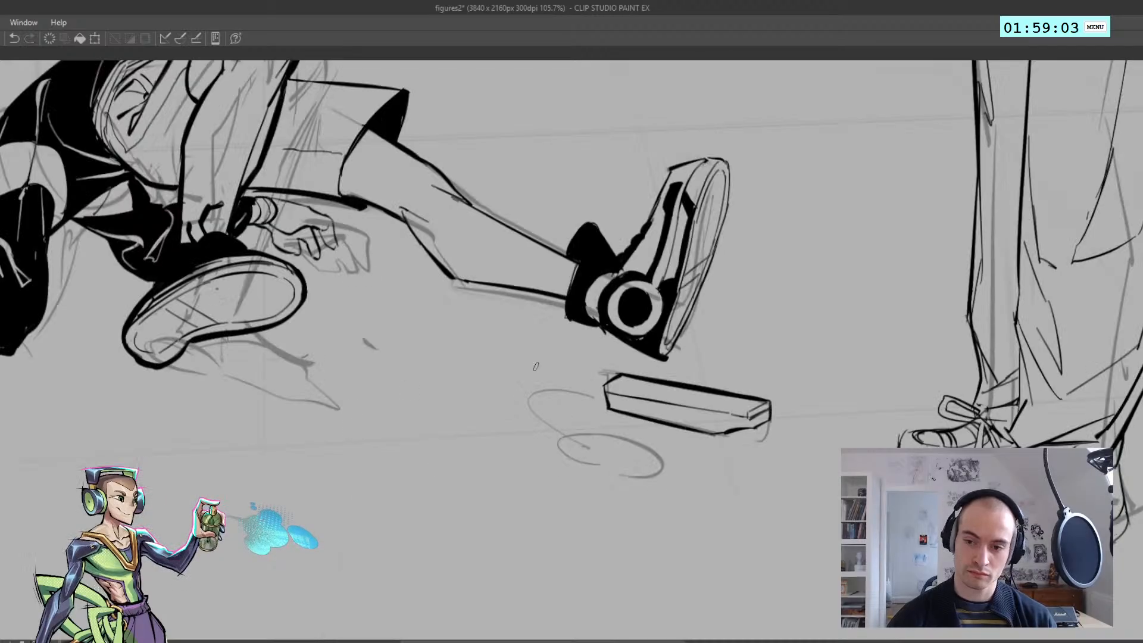
mouse_move(612, 387)
mouse_down()
mouse_move(763, 411)
mouse_move(742, 410)
mouse_up()
key(ctrl+z)
key(ctrl+z)
scroll(725, 414, down, 5)
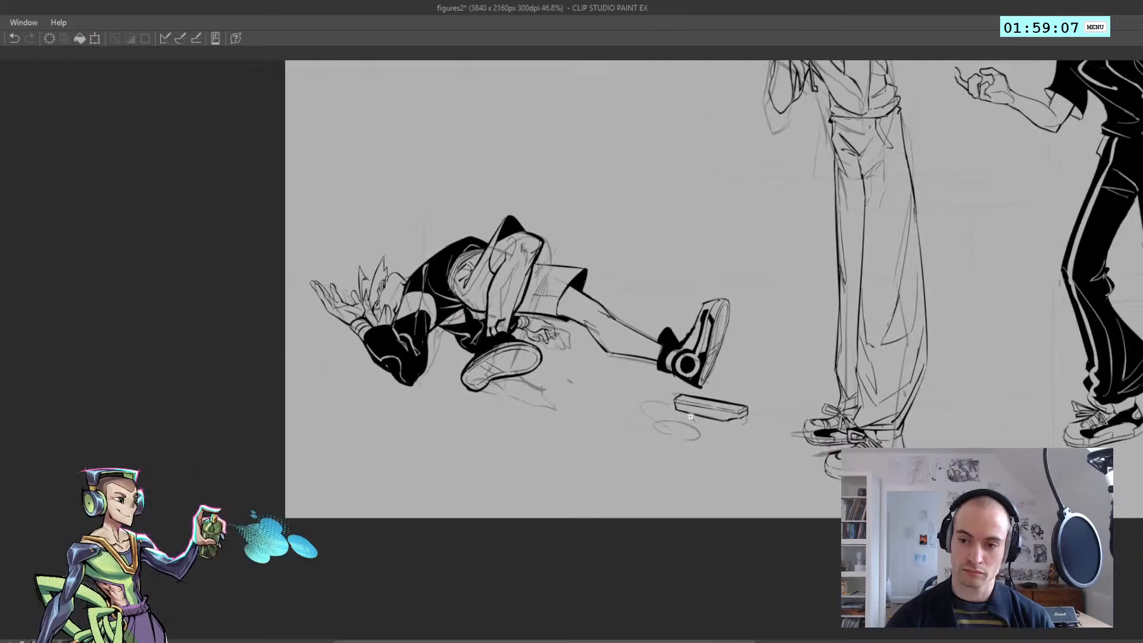
scroll(692, 421, up, 6)
Ink the looping cable that trails from the box's near end, following the rough curves
drag(663, 391, 623, 423)
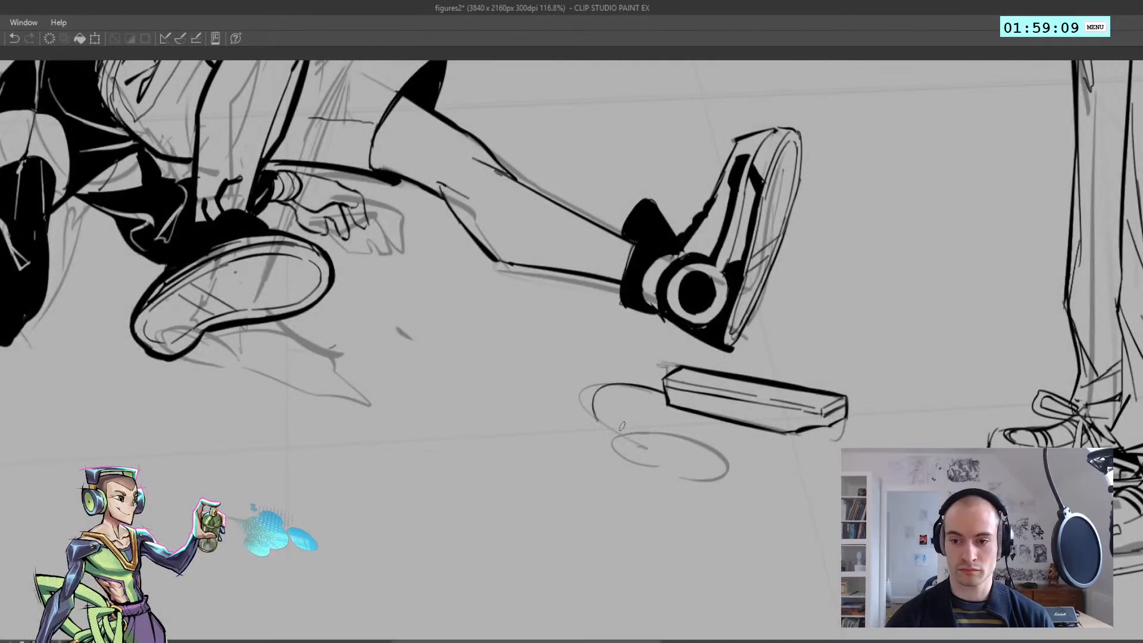
key(ctrl+z)
mouse_move(663, 391)
mouse_down()
mouse_move(648, 426)
mouse_move(599, 386)
mouse_move(644, 433)
mouse_move(630, 434)
mouse_move(655, 441)
mouse_move(685, 480)
mouse_up()
key(ctrl+z)
key(ctrl+z)
key(ctrl+z)
key(ctrl+z)
key(ctrl+z)
scroll(631, 455, down, 1)
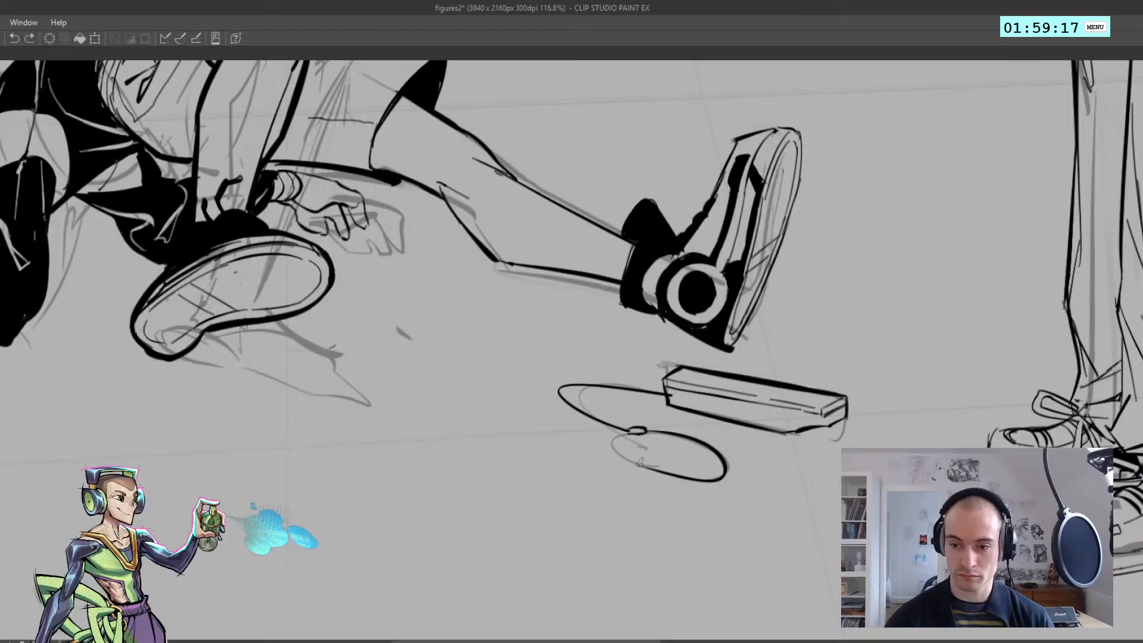
scroll(634, 454, down, 4)
scroll(837, 429, up, 4)
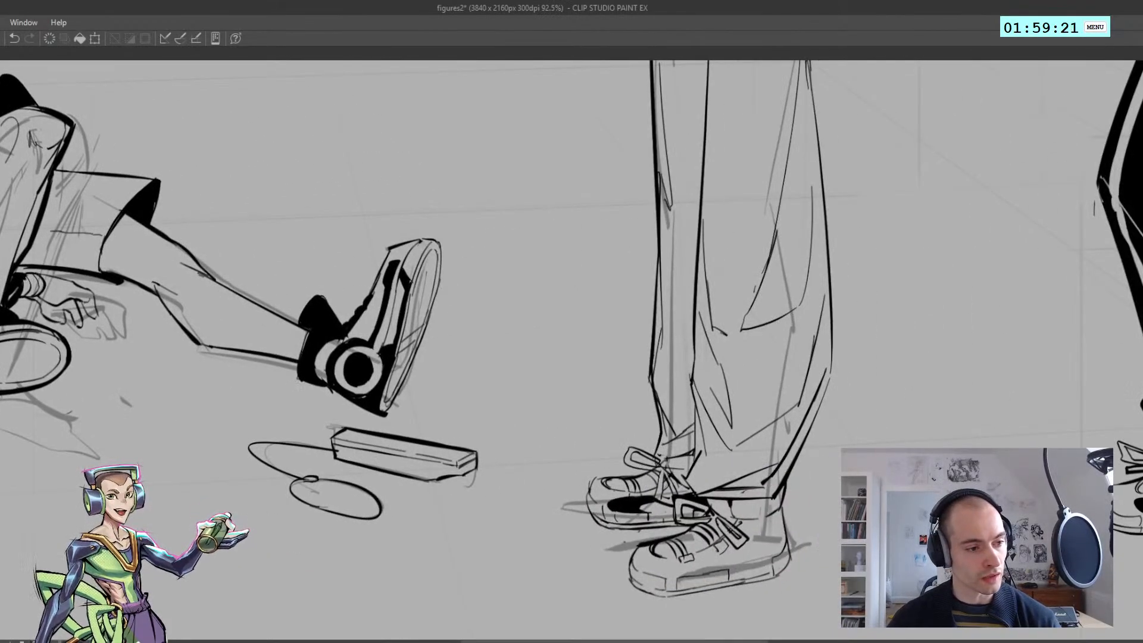
Ink small button details on the box's upper face near the end away from the cable
scroll(397, 453, up, 2)
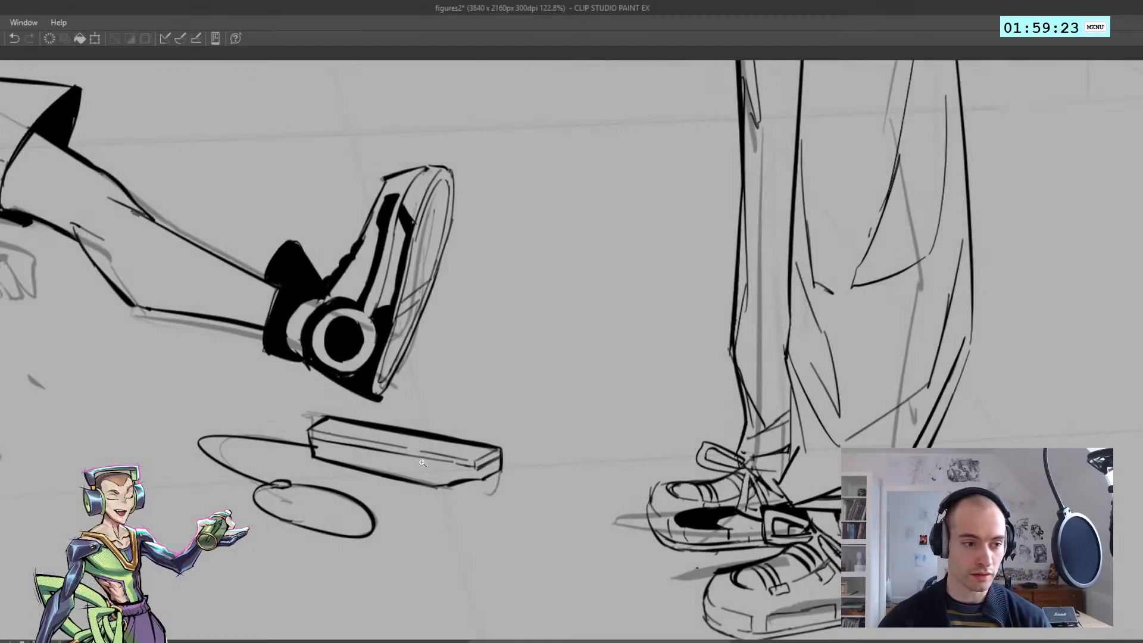
scroll(450, 463, up, 1)
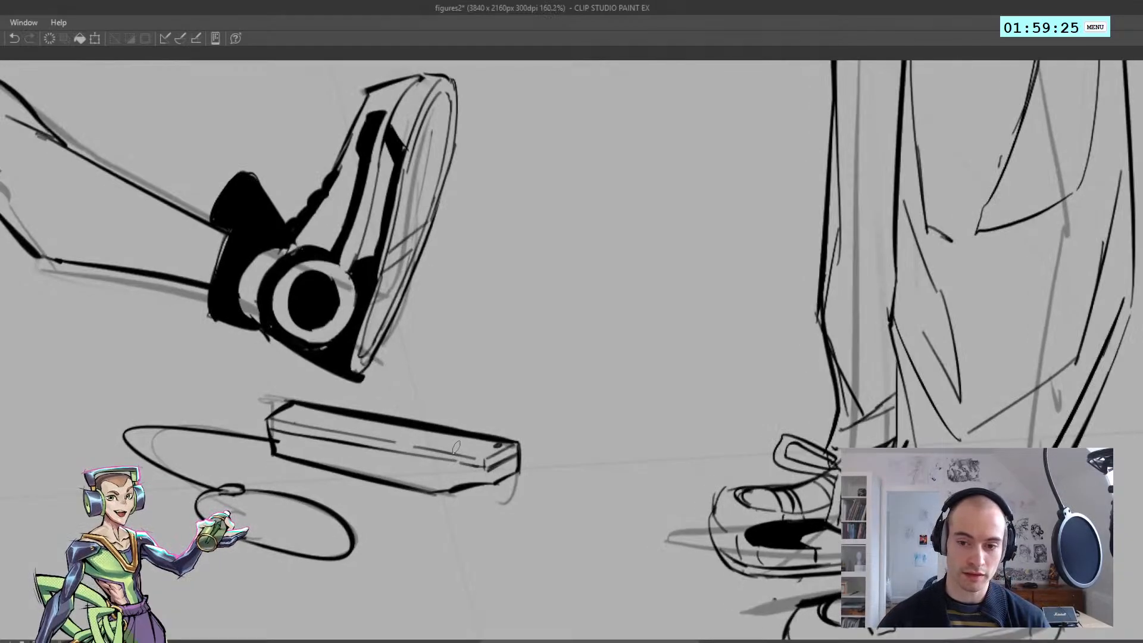
mouse_move(450, 444)
mouse_down()
mouse_move(481, 444)
mouse_move(465, 445)
mouse_move(485, 448)
mouse_move(451, 451)
mouse_up()
key(ctrl+z)
key(ctrl+z)
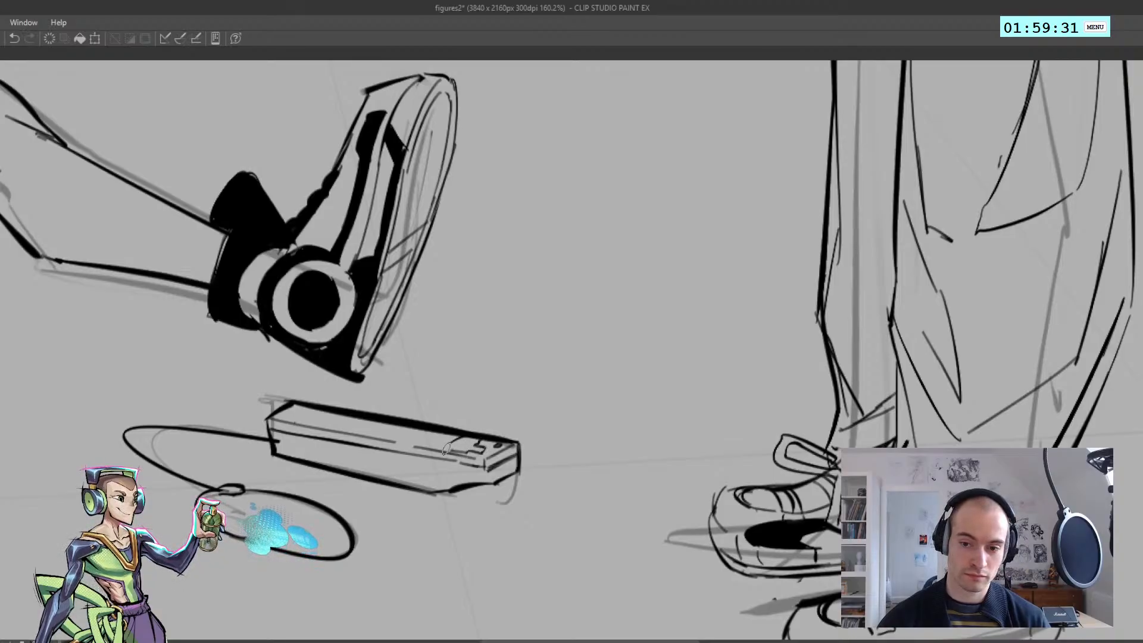
key(ctrl+z)
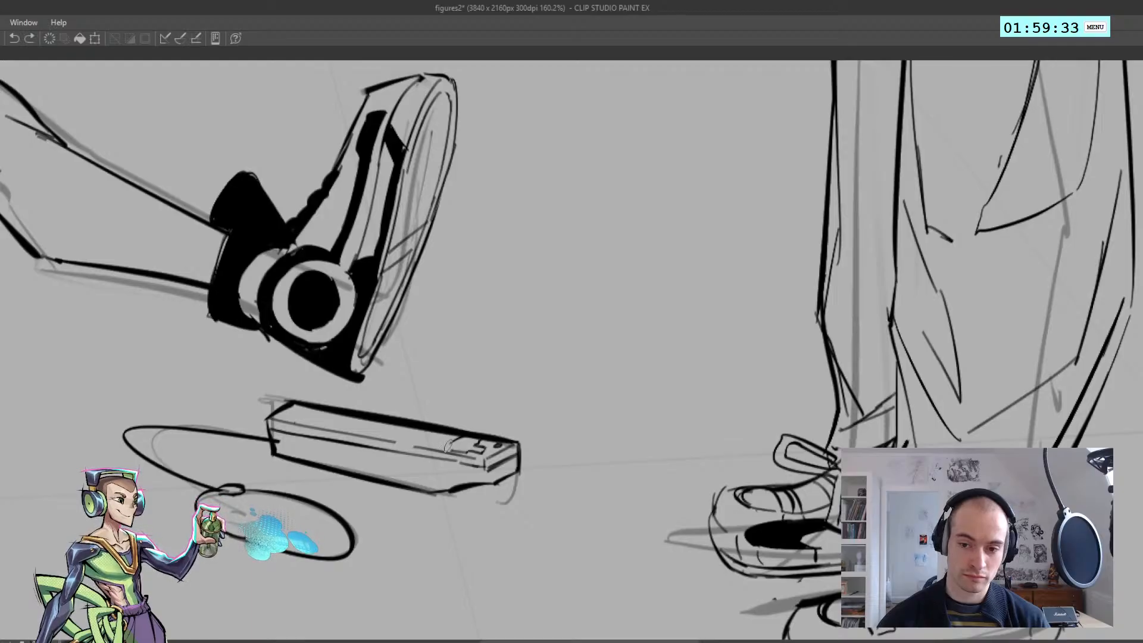
drag(448, 446, 455, 439)
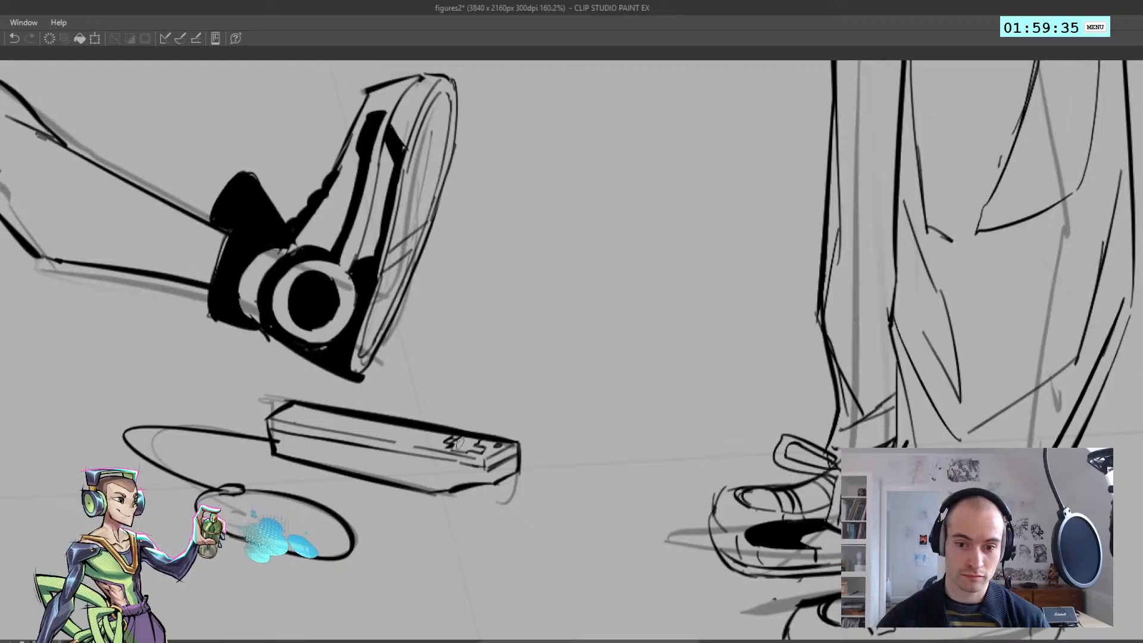
key(ctrl+z)
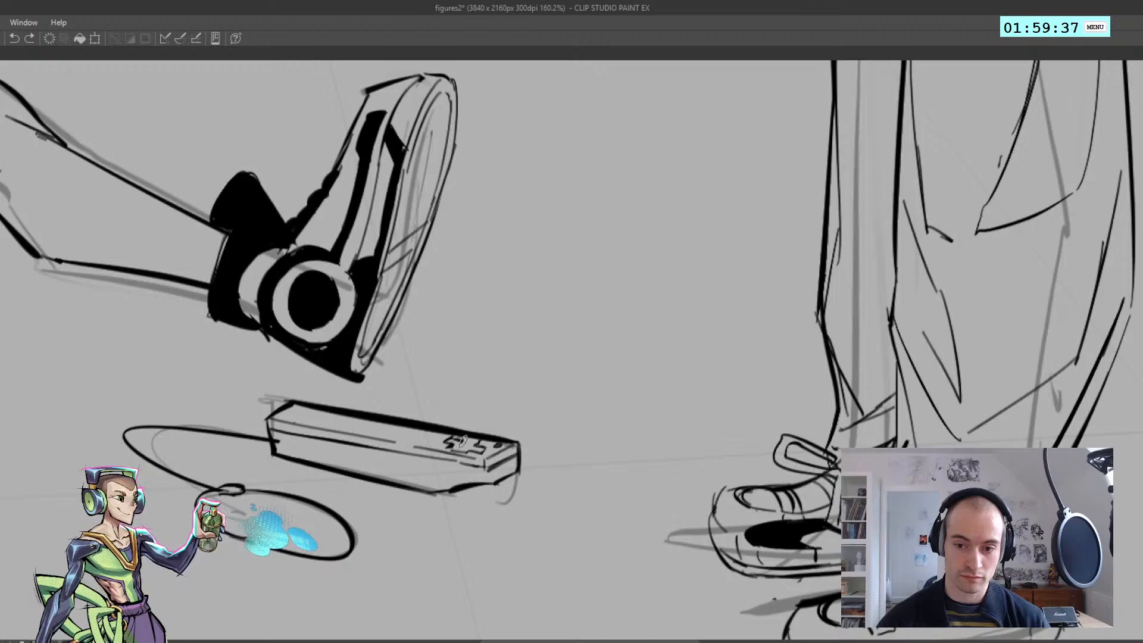
mouse_move(451, 446)
mouse_down()
mouse_move(456, 435)
mouse_move(430, 440)
mouse_move(461, 446)
mouse_up()
key(h)
key(h)
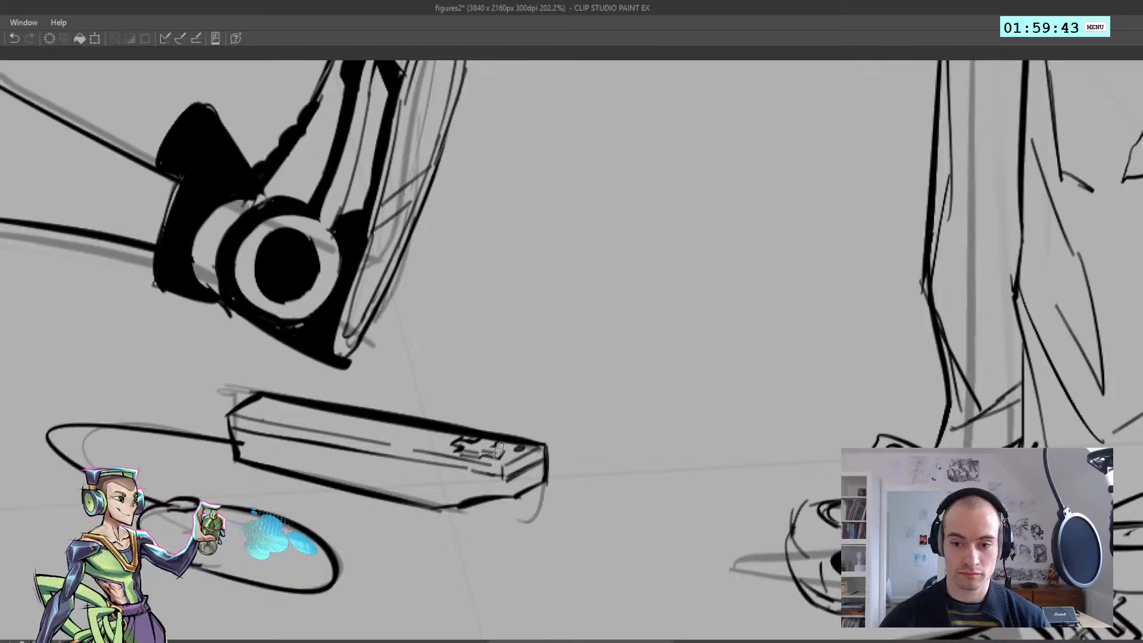
key(ctrl+z)
drag(505, 448, 503, 456)
Add an oval button and small knobs along the rest of the box's upper face toward the cable
mouse_move(451, 440)
mouse_down()
mouse_move(420, 443)
mouse_move(481, 435)
mouse_up()
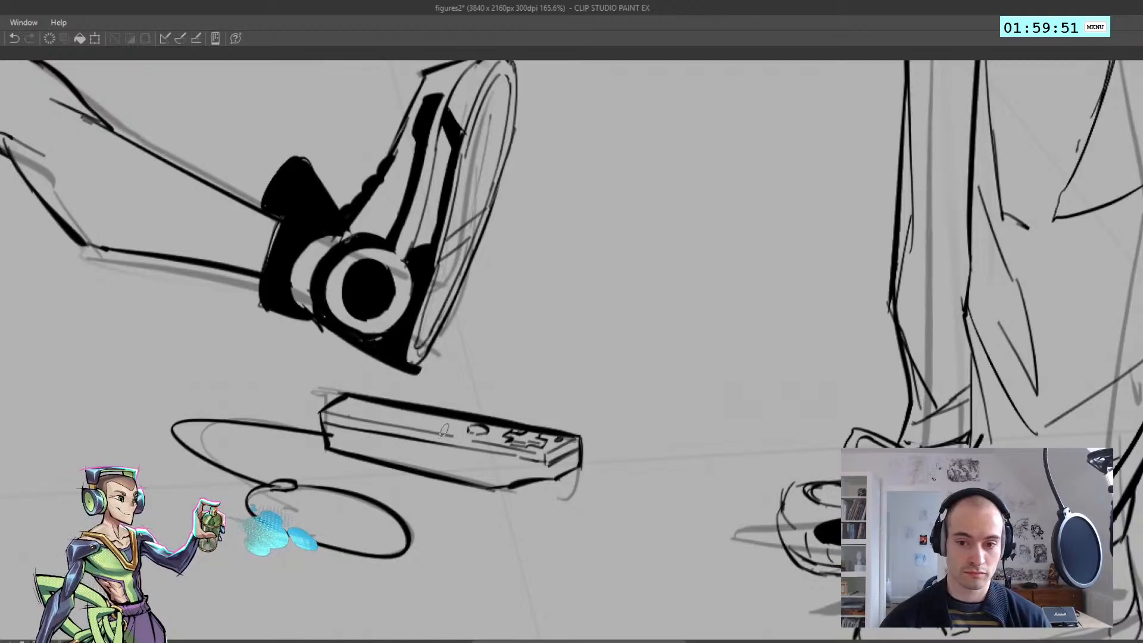
key(ctrl+z)
drag(441, 430, 448, 429)
drag(449, 425, 455, 425)
key(ctrl+z)
key(ctrl+z)
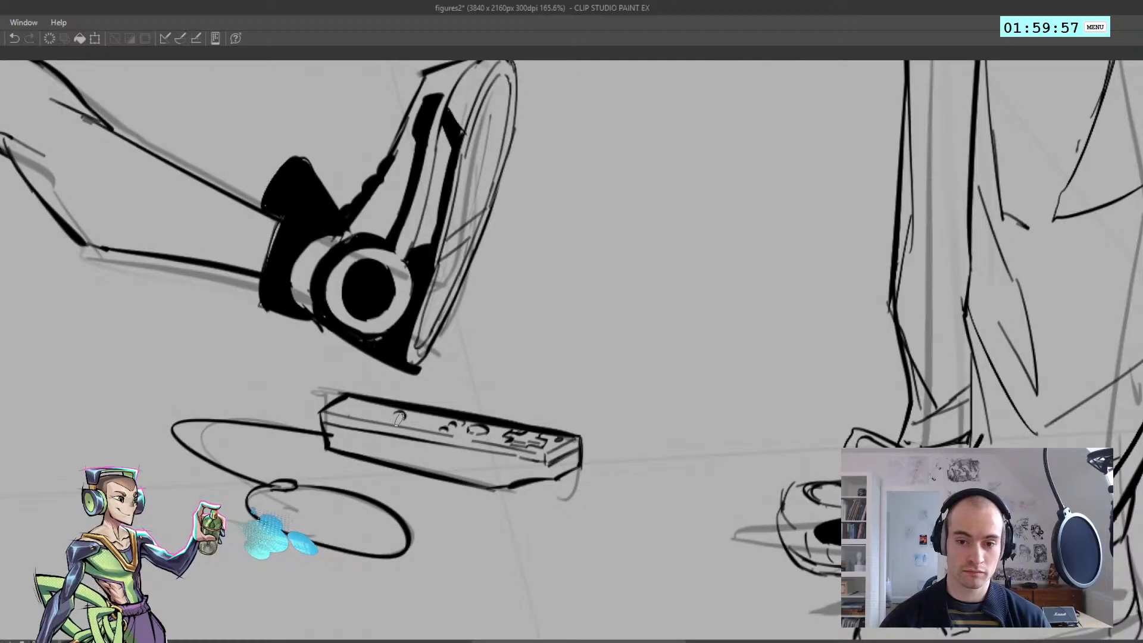
mouse_move(367, 408)
mouse_down()
mouse_move(379, 410)
mouse_move(322, 432)
mouse_move(394, 429)
mouse_move(354, 414)
mouse_move(373, 414)
mouse_up()
mouse_move(368, 415)
mouse_down()
mouse_move(364, 395)
mouse_move(358, 420)
mouse_move(344, 420)
mouse_move(361, 418)
mouse_up()
key(ctrl+z)
key(ctrl+z)
drag(385, 398, 397, 419)
Examine the detailed box and cable in the context of all three figures on the page
mouse_move(400, 348)
mouse_down()
mouse_move(407, 334)
mouse_move(387, 346)
mouse_up()
drag(402, 304, 382, 327)
mouse_move(388, 331)
mouse_down()
mouse_move(390, 352)
mouse_move(340, 322)
mouse_move(390, 314)
mouse_up()
drag(493, 447, 505, 487)
drag(483, 540, 502, 486)
drag(498, 423, 454, 393)
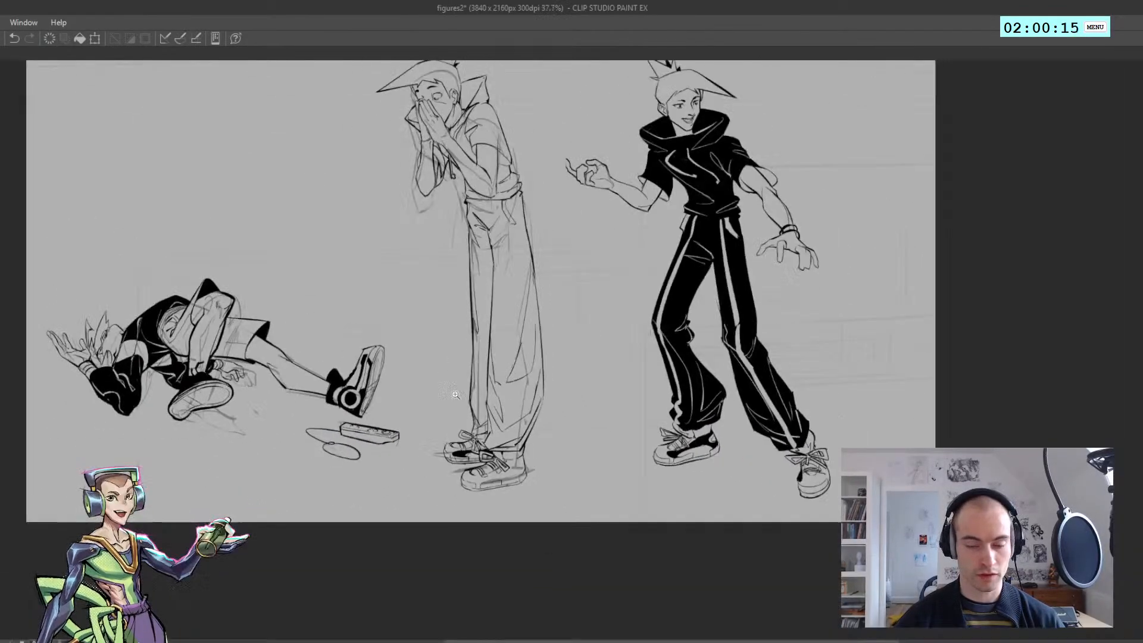
drag(448, 342, 460, 423)
drag(461, 318, 482, 242)
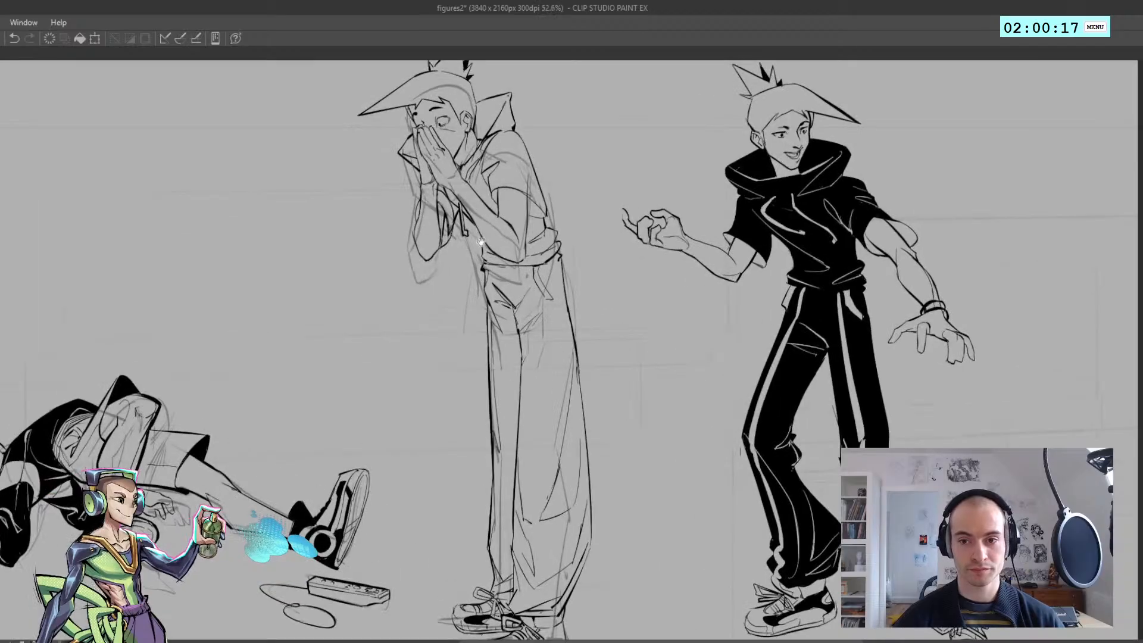
Lasso-select the area of fold lines inside the middle standing figure's trousers, staying within the outer contours
drag(500, 370, 518, 310)
drag(518, 310, 459, 221)
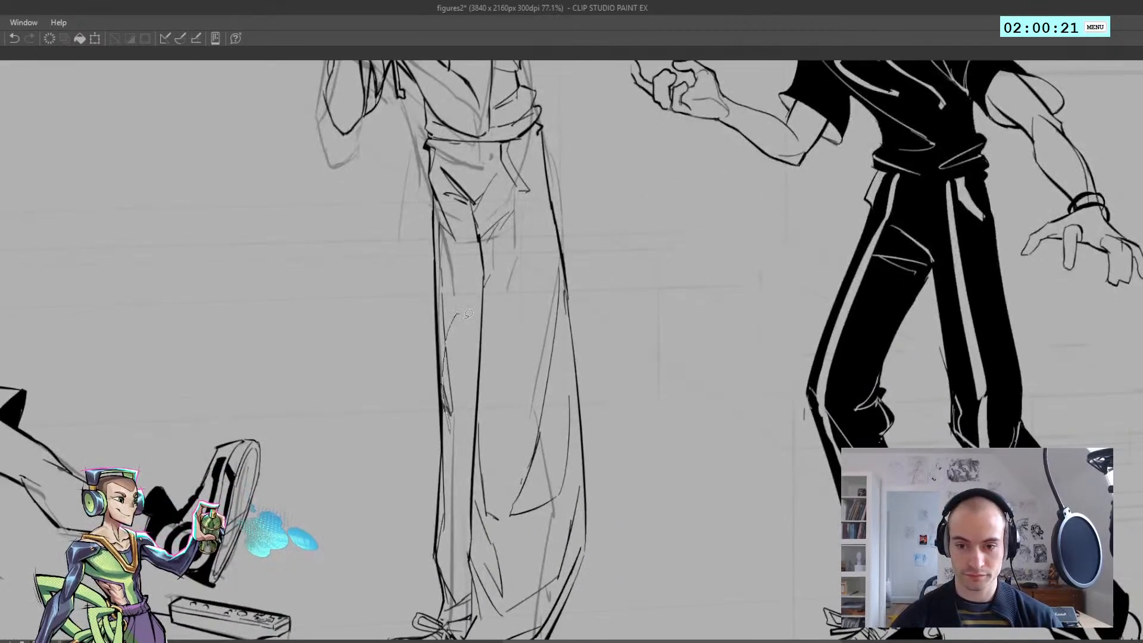
drag(468, 314, 441, 320)
scroll(441, 321, up, 2)
drag(439, 261, 435, 174)
mouse_move(499, 123)
mouse_down()
mouse_move(561, 220)
mouse_move(587, 387)
mouse_move(463, 470)
mouse_move(467, 352)
mouse_move(546, 402)
mouse_up()
mouse_move(534, 503)
mouse_down()
mouse_move(587, 437)
mouse_move(589, 245)
mouse_up()
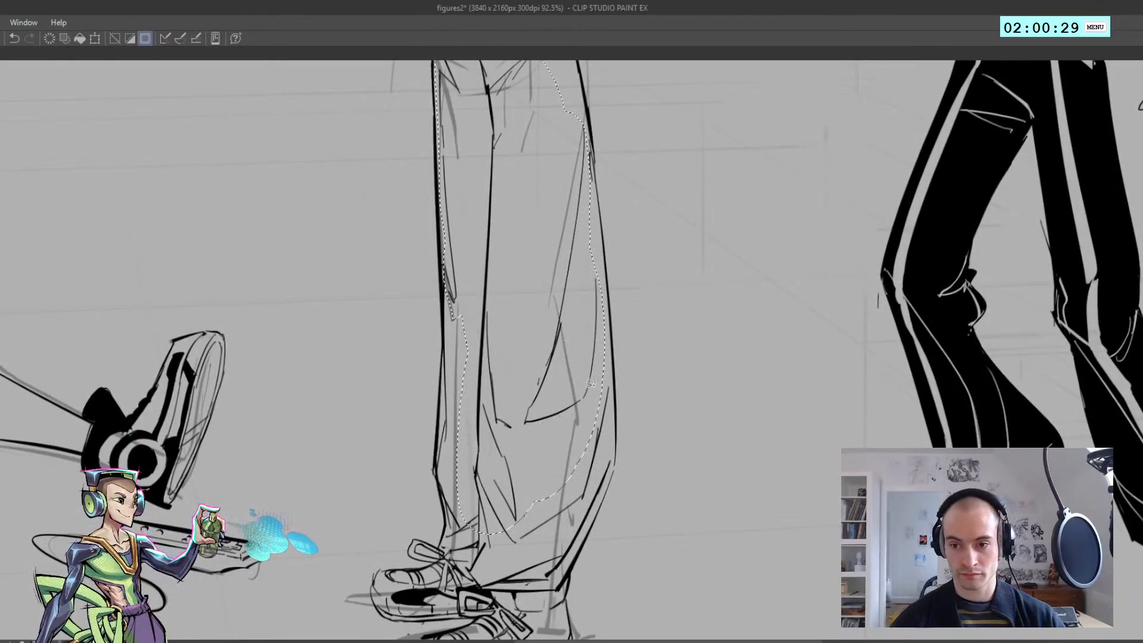
mouse_move(588, 430)
mouse_down()
mouse_move(601, 351)
mouse_move(607, 466)
mouse_move(576, 534)
mouse_up()
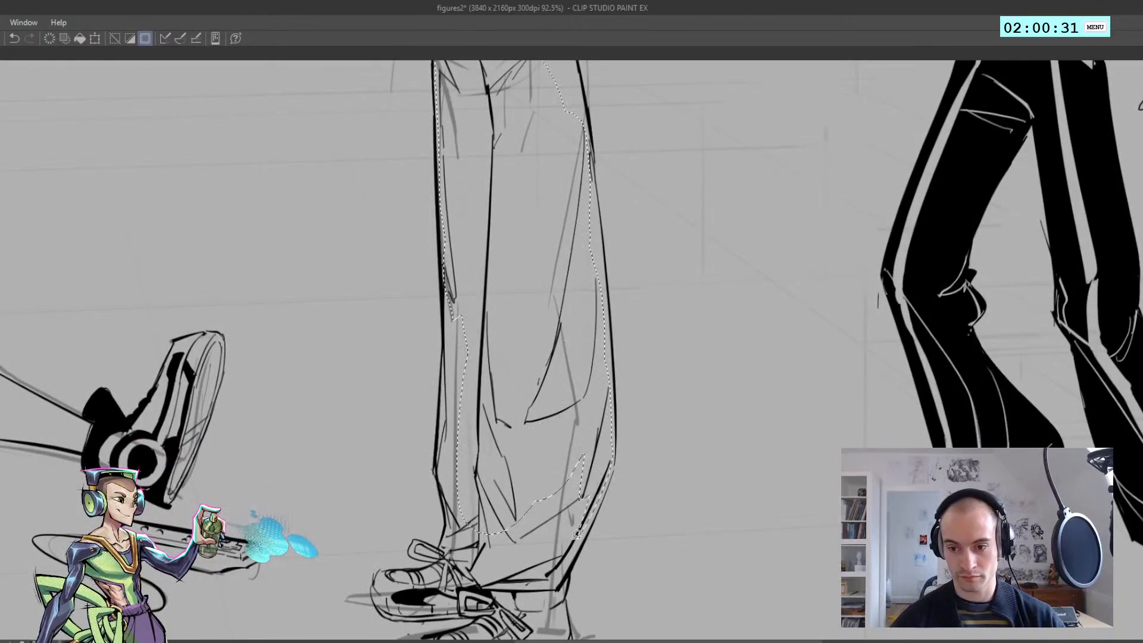
drag(562, 574, 551, 470)
mouse_move(567, 536)
mouse_down()
mouse_move(530, 564)
mouse_move(490, 530)
mouse_up()
Extend the selection over the trousers' lower leg, hem and waist areas to take in the remaining inner lines
scroll(499, 378, down, 2)
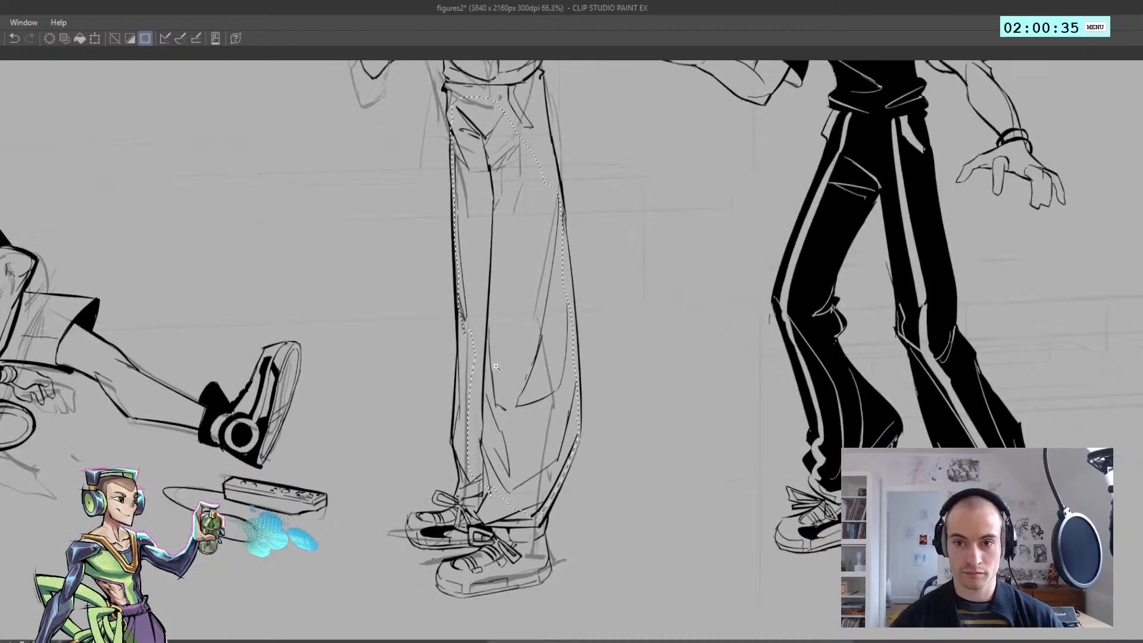
scroll(477, 363, up, 1)
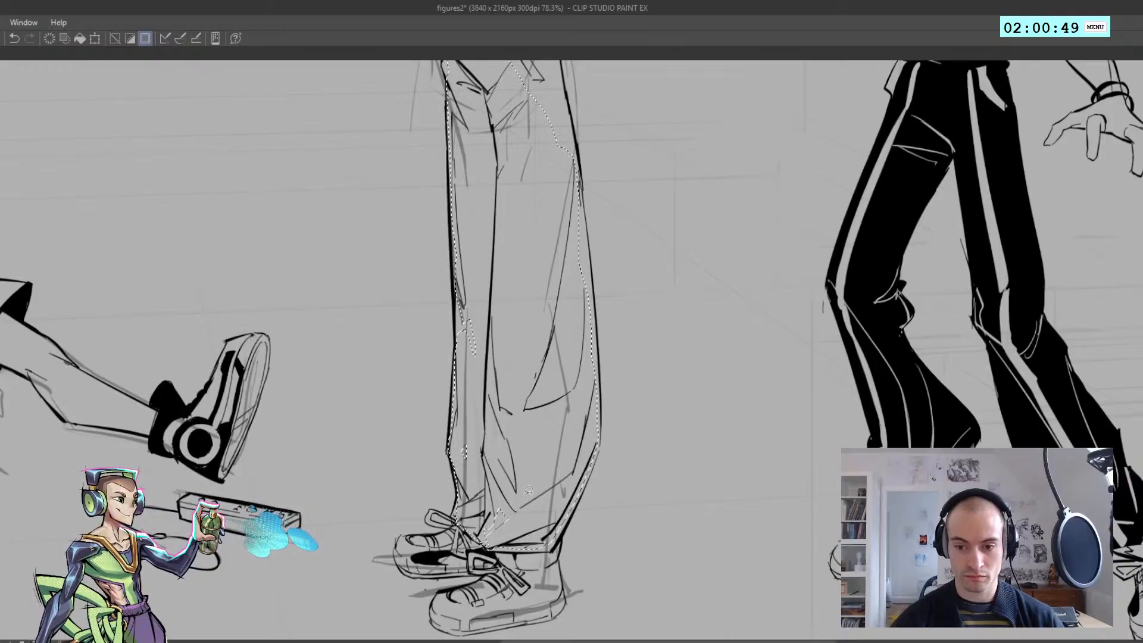
scroll(513, 452, down, 4)
scroll(514, 274, up, 2)
drag(515, 259, 442, 210)
click(460, 241)
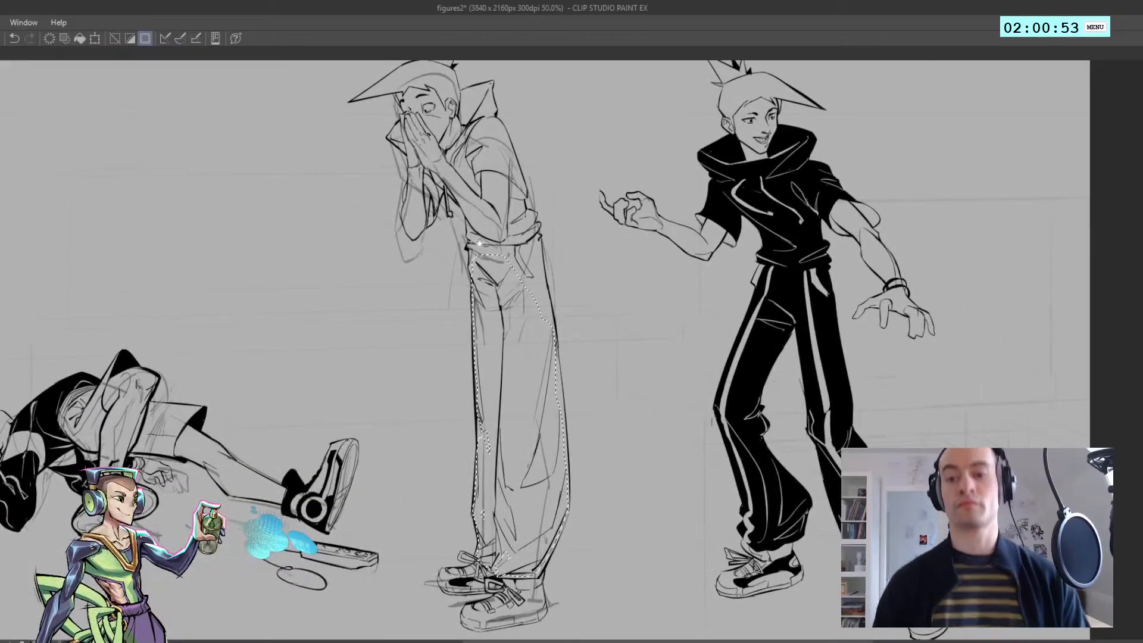
Remove the selected fold and centre lines from the middle figure's trousers, keeping the outline, and clear the selection
key(ctrl+d)
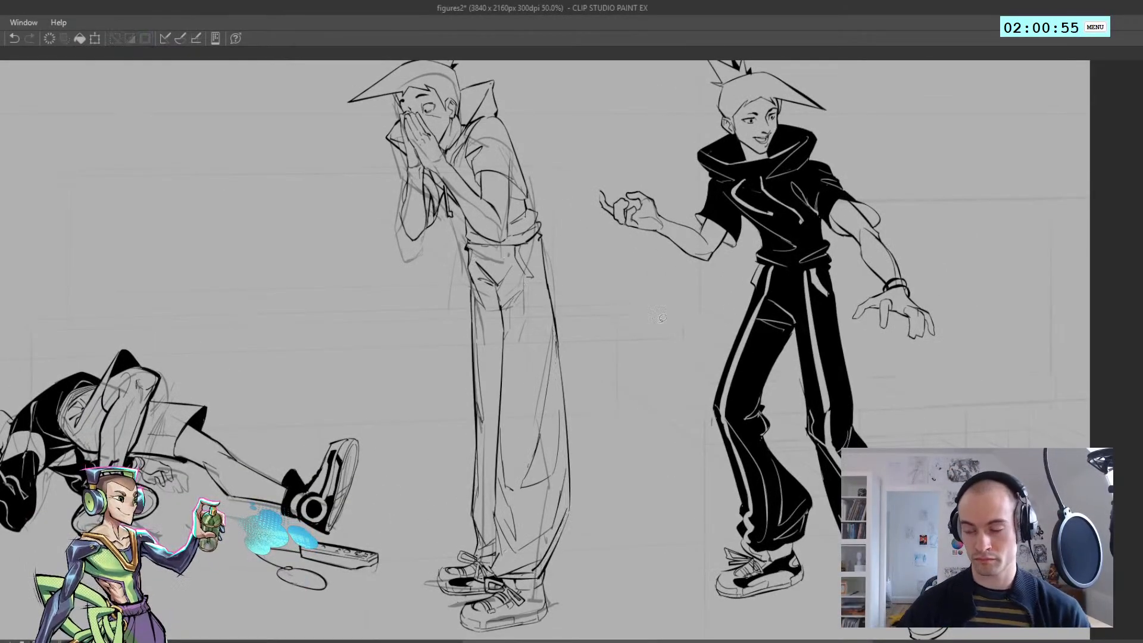
key(ctrl+z)
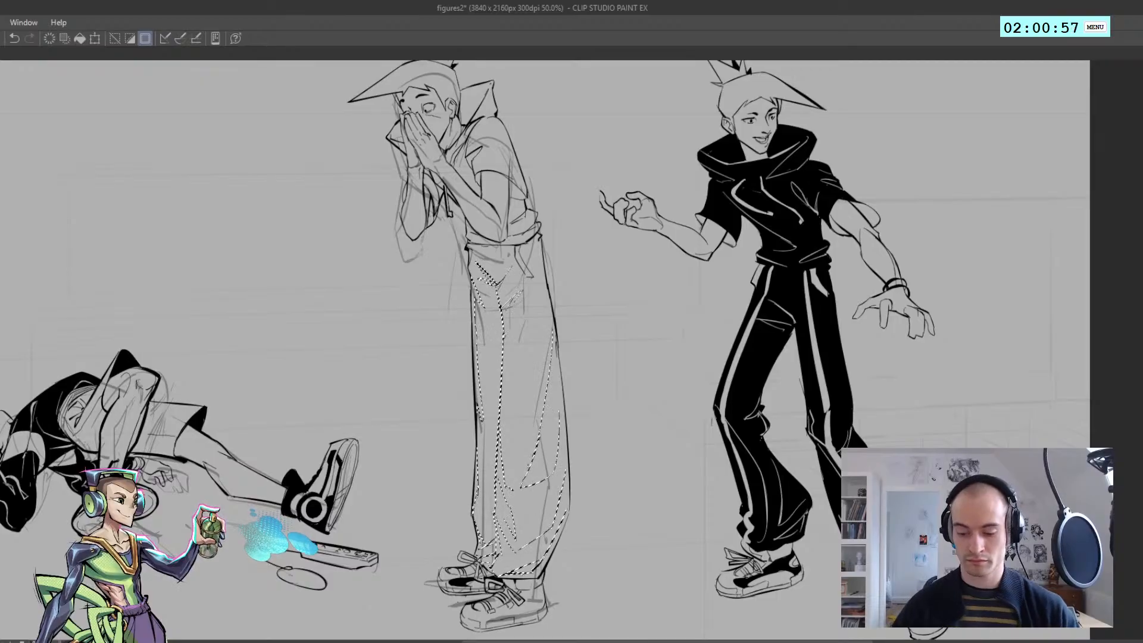
key(ctrl+d)
key(ctrl+d)
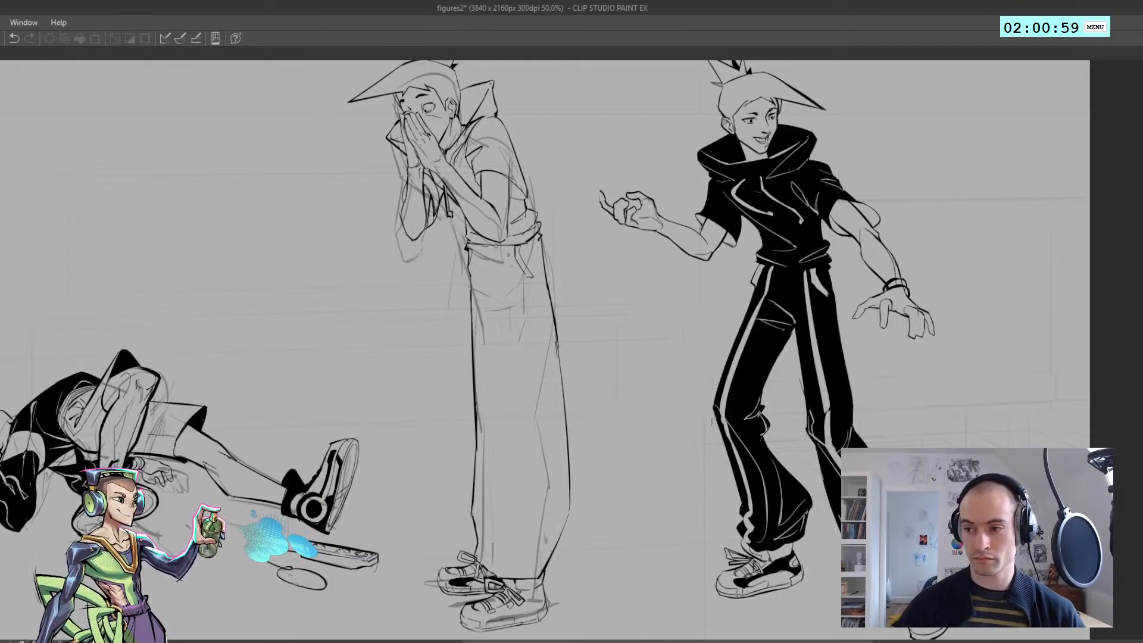
key(ctrl+z)
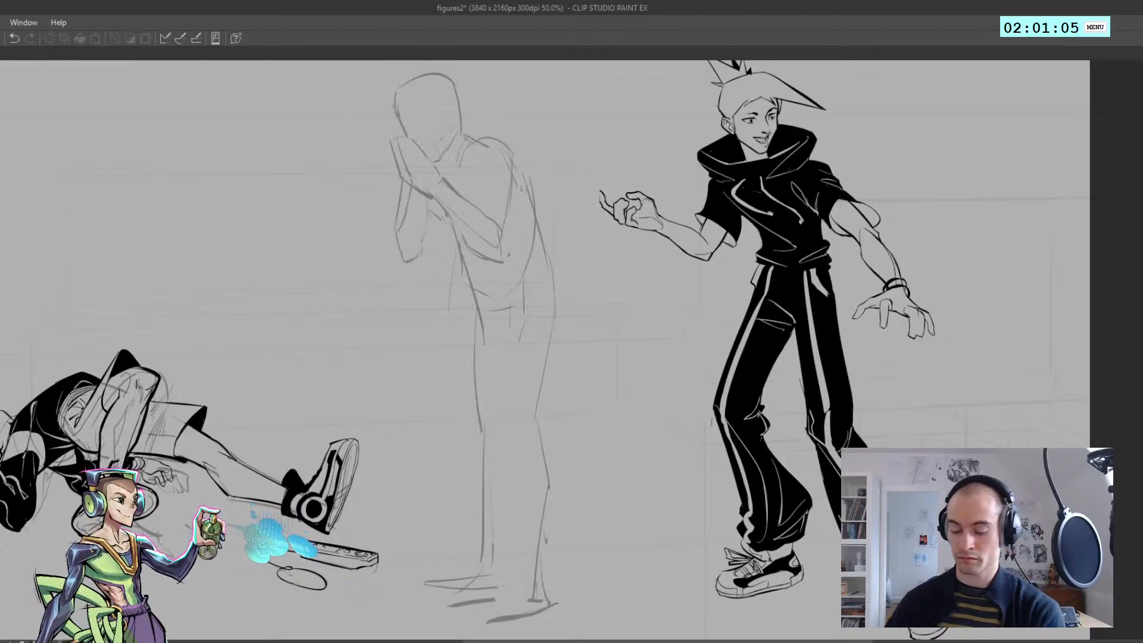
key(ctrl+y)
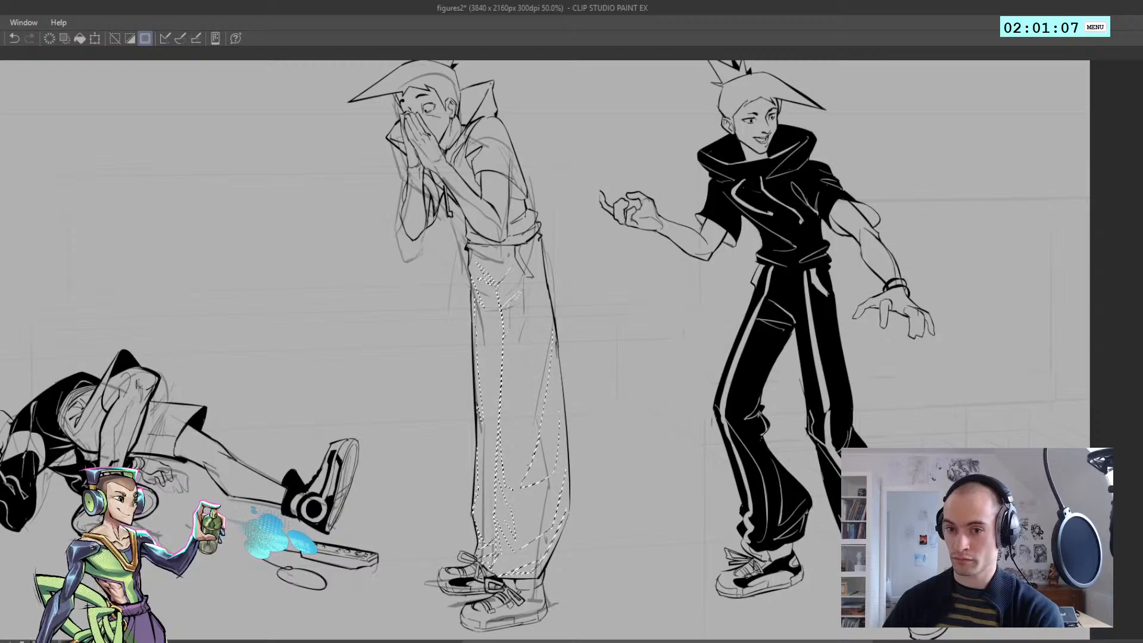
key(ctrl+z)
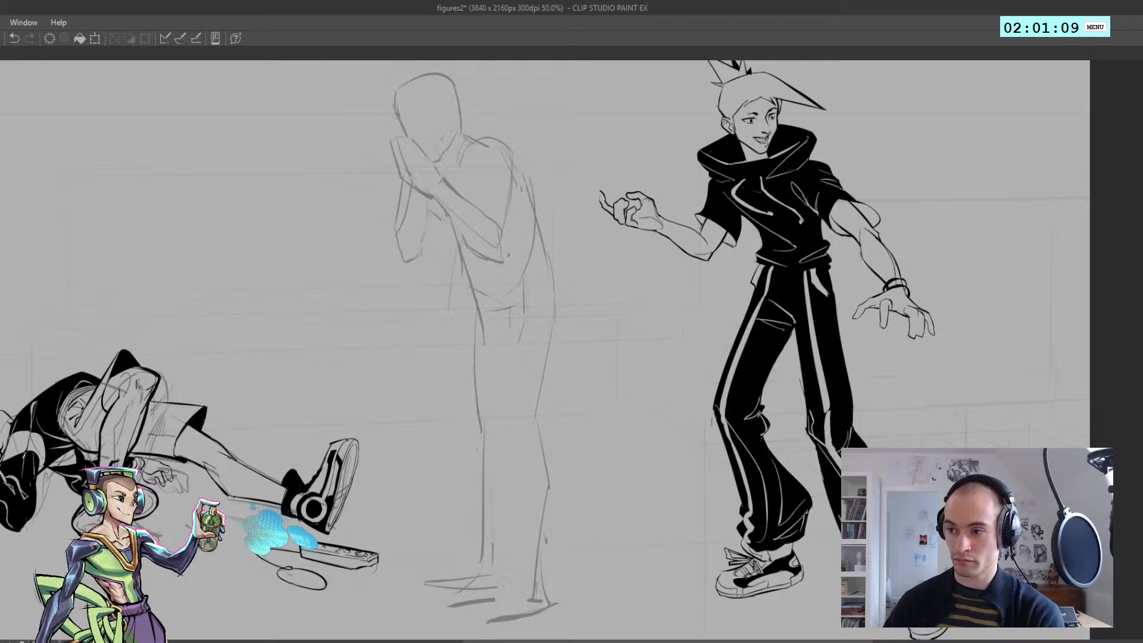
key(ctrl+y)
scroll(541, 381, down, 4)
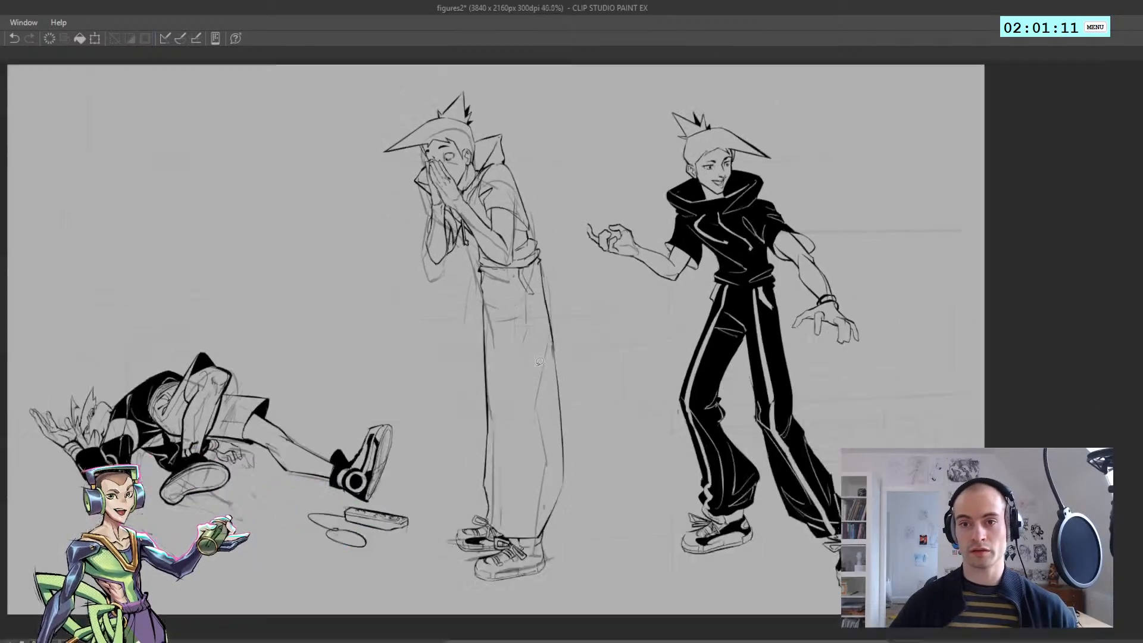
scroll(529, 316, up, 2)
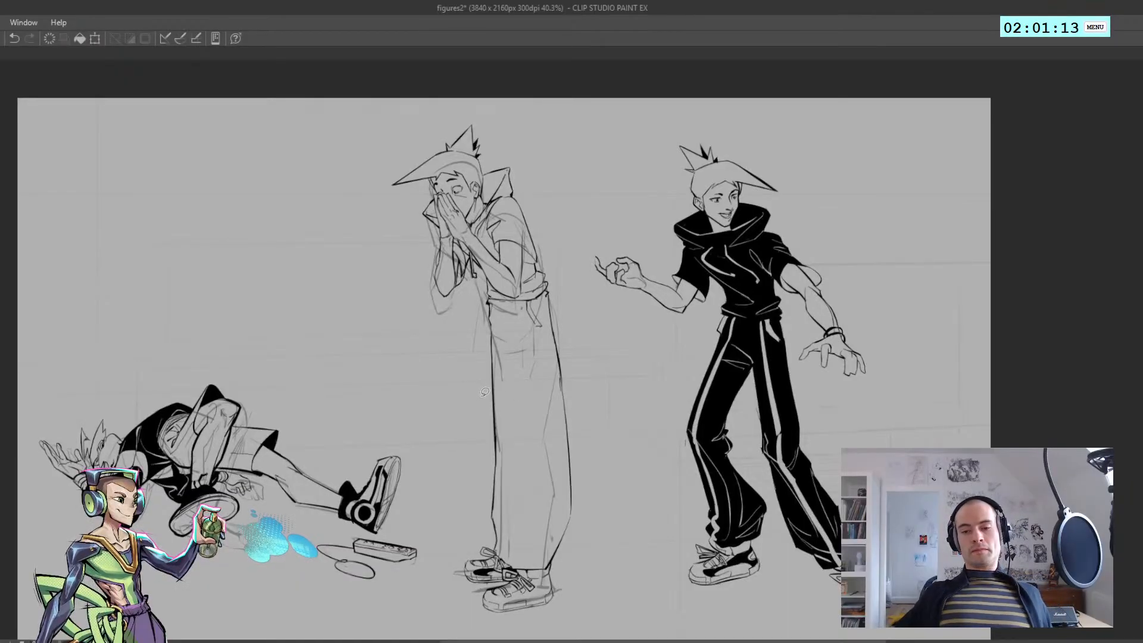
scroll(620, 416, up, 2)
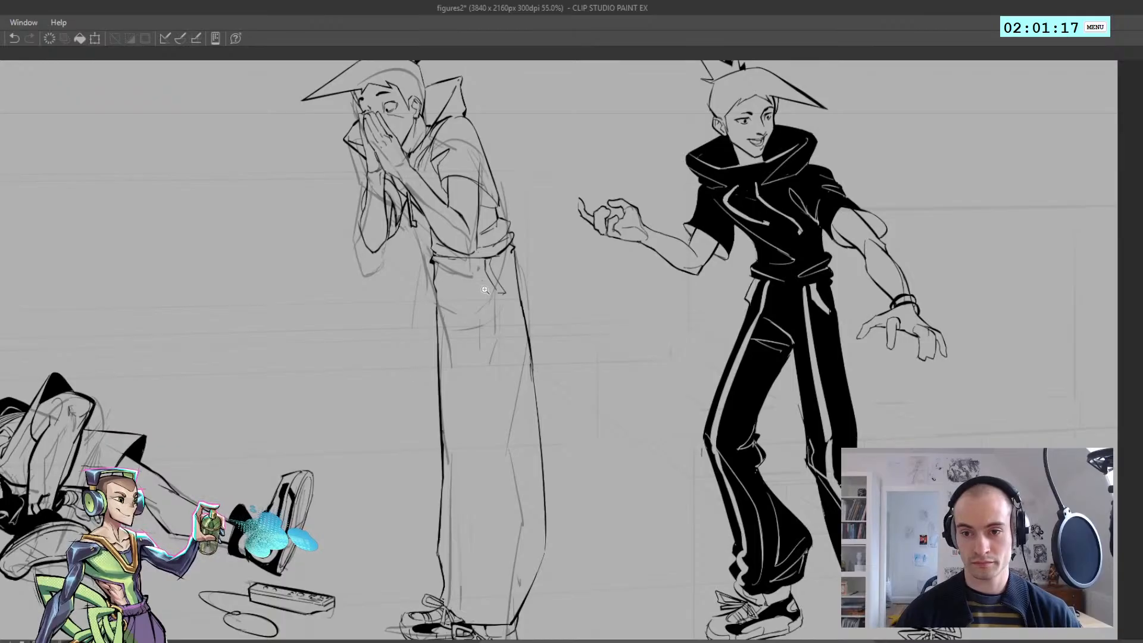
Fill the middle standing figure's trousers solid black, leaving the fold and centre lines in the light background tone
scroll(490, 292, up, 3)
scroll(491, 293, down, 3)
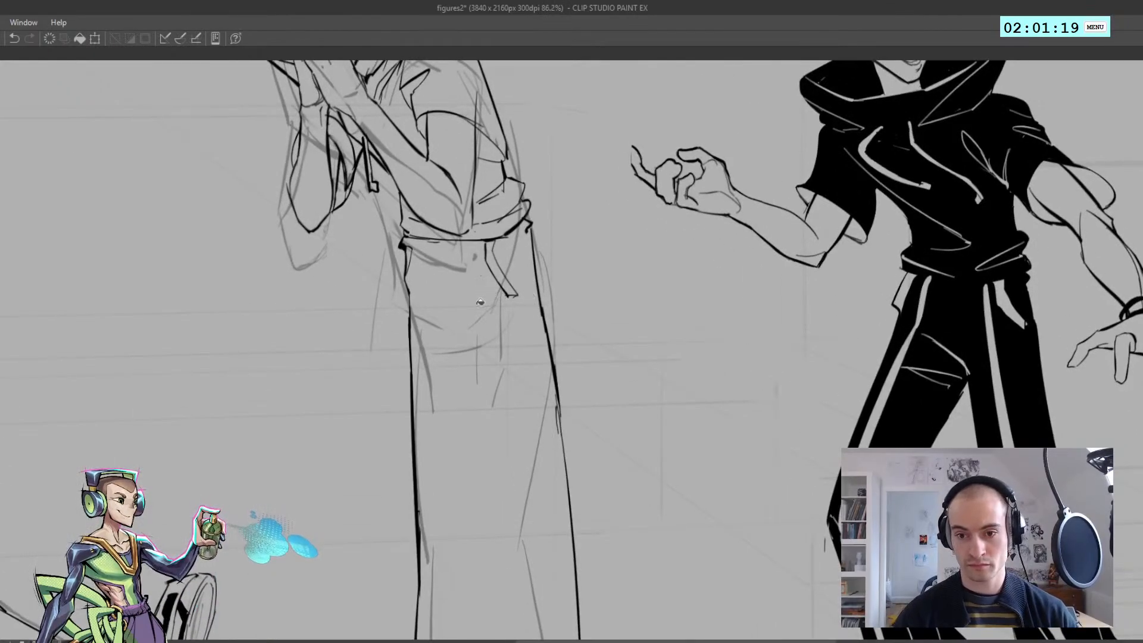
scroll(423, 290, up, 3)
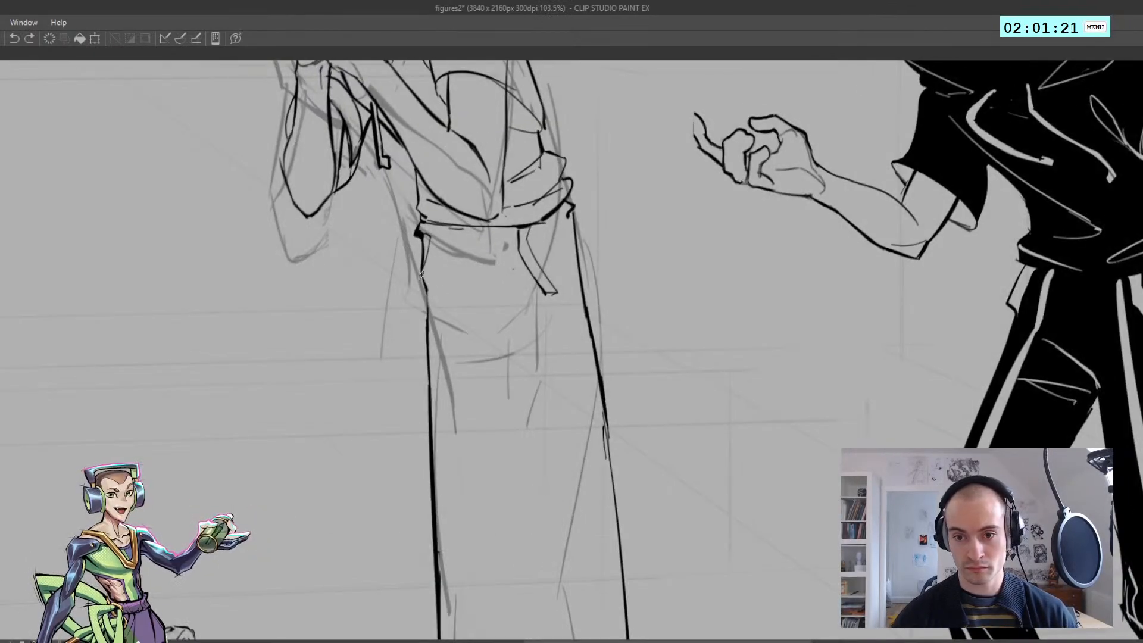
drag(441, 314, 402, 160)
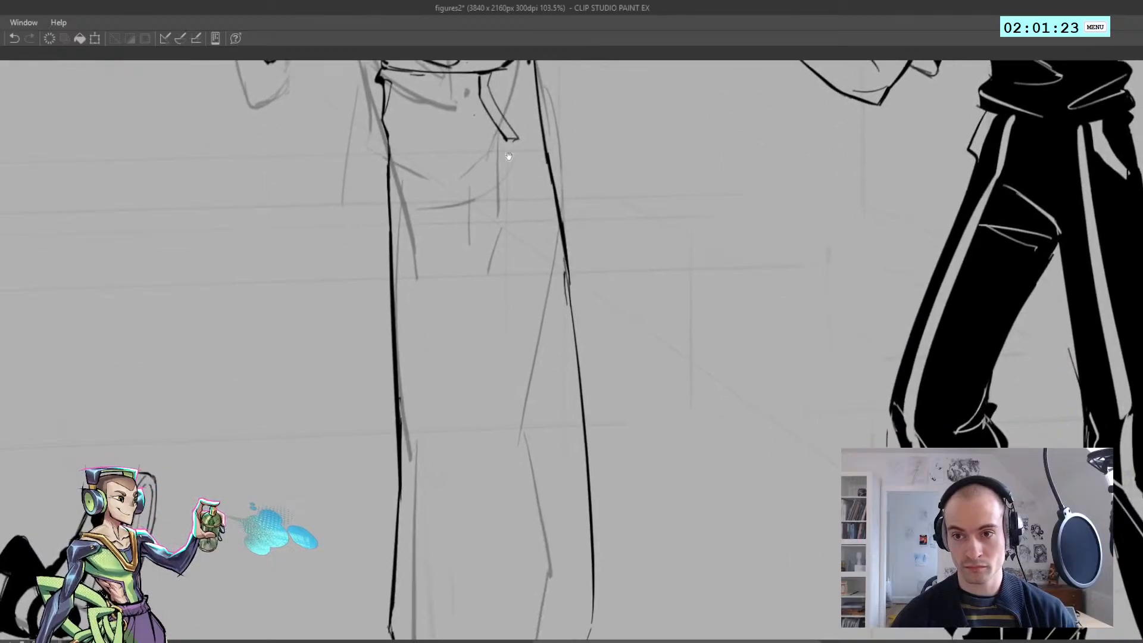
drag(509, 157, 510, 263)
drag(533, 160, 533, 182)
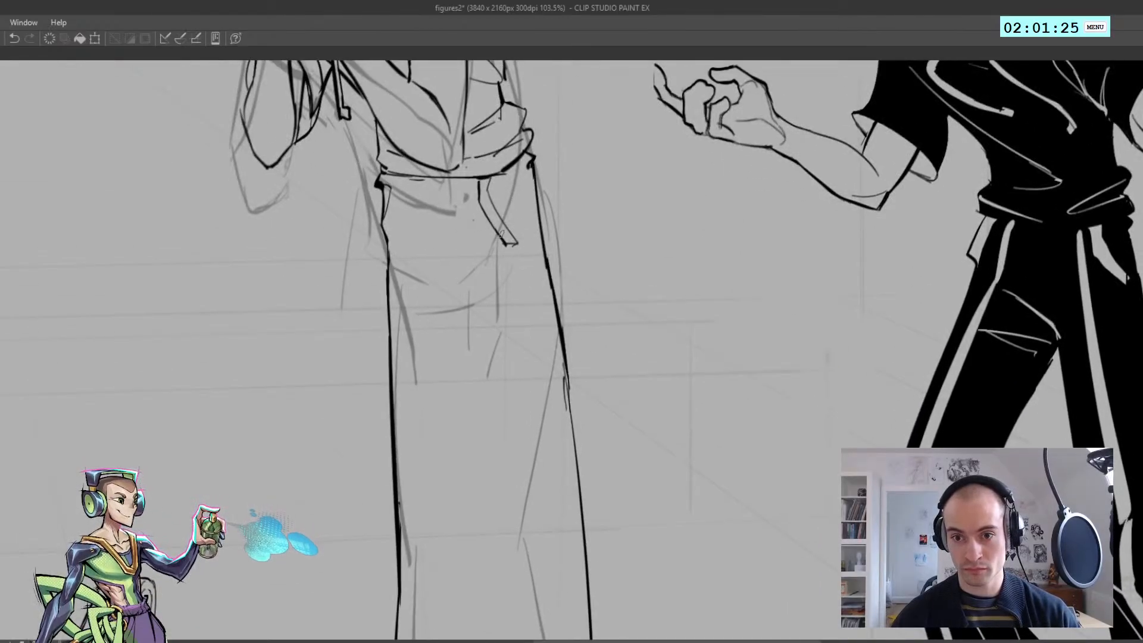
drag(439, 290, 398, 250)
key(ctrl+z)
drag(491, 500, 419, 262)
scroll(419, 262, down, 4)
scroll(419, 262, up, 2)
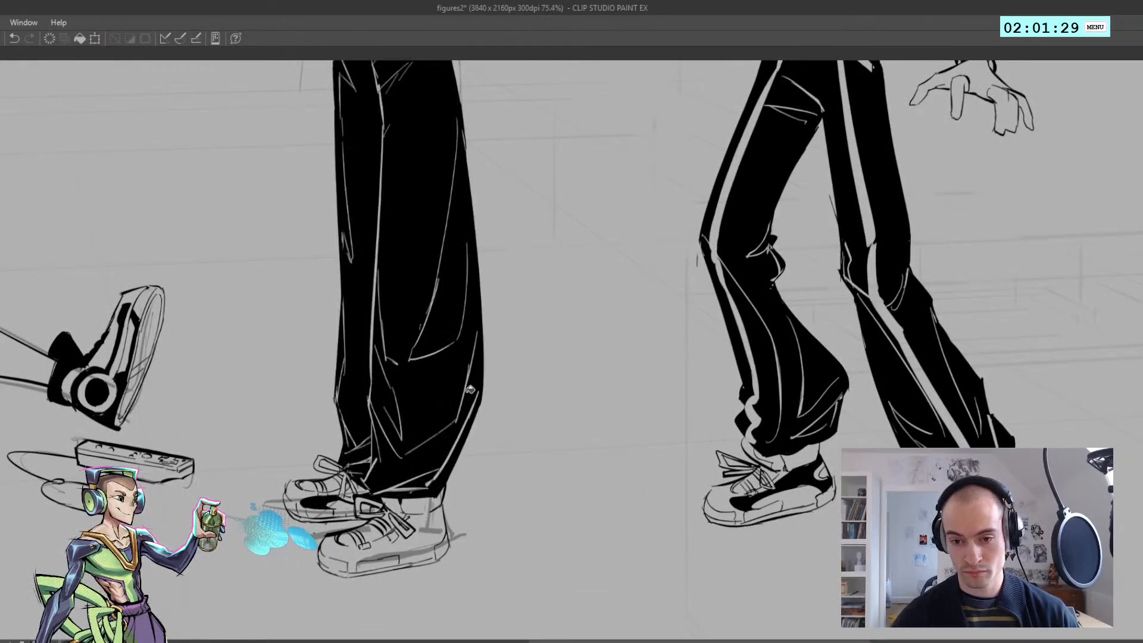
Touch up the light centre crease around the knee of the middle figure's black trousers
drag(464, 398, 411, 325)
drag(422, 237, 461, 235)
scroll(417, 262, down, 3)
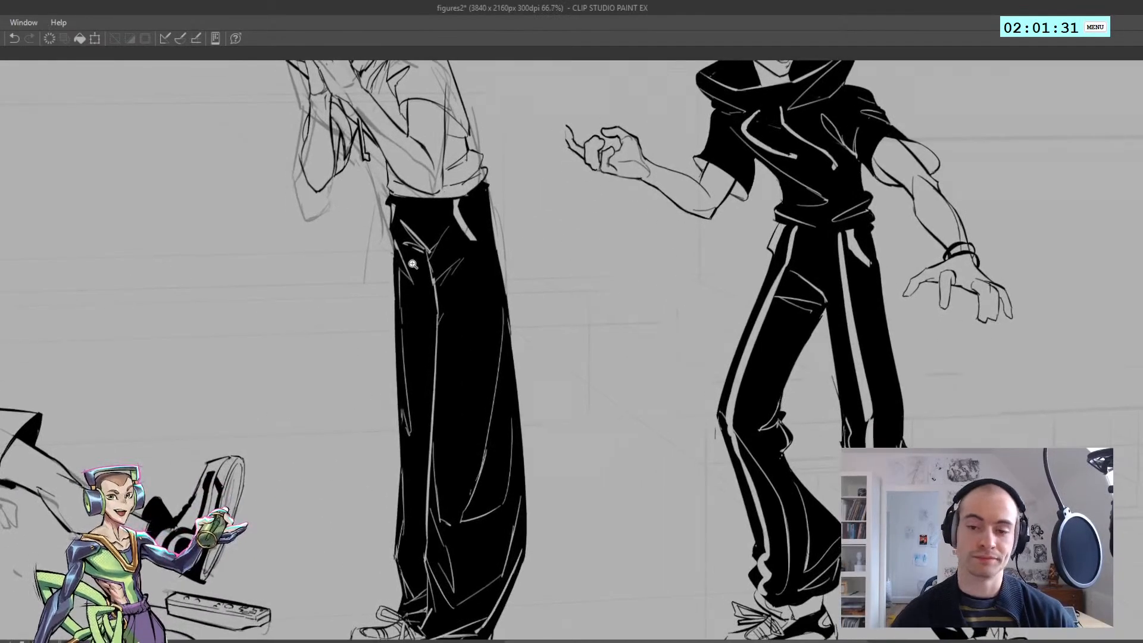
scroll(428, 298, up, 2)
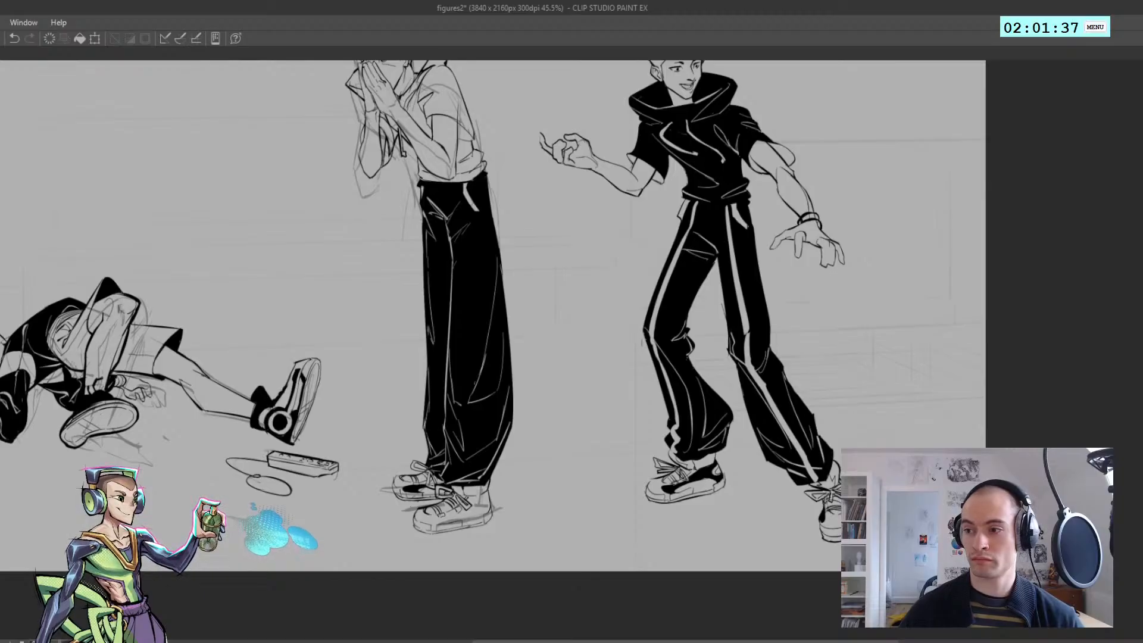
scroll(468, 413, up, 2)
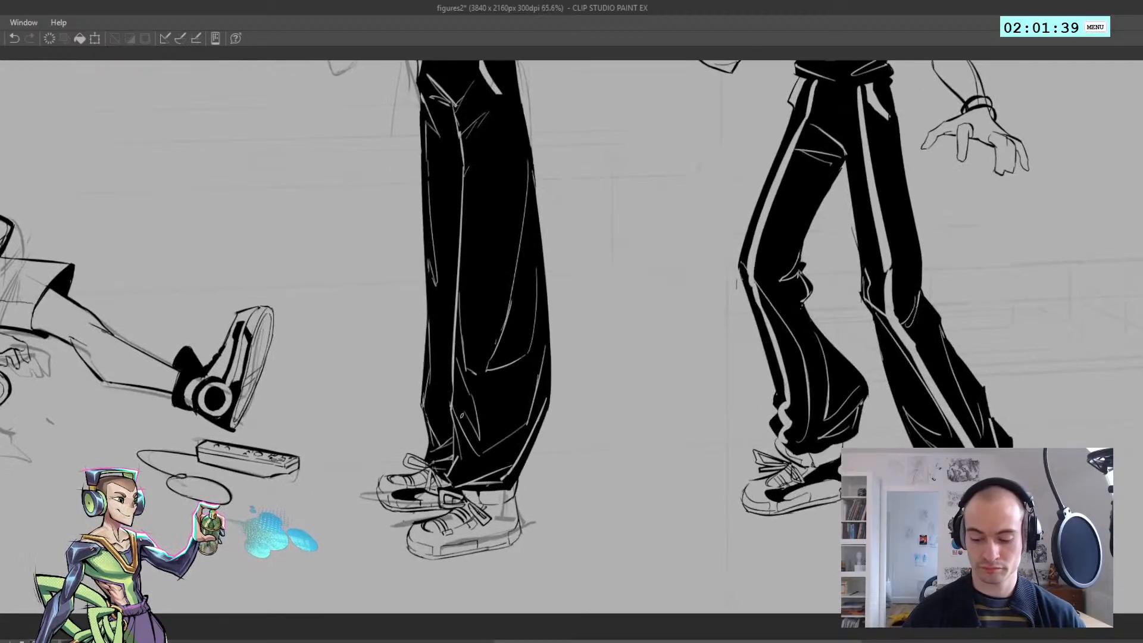
key(ctrl+z)
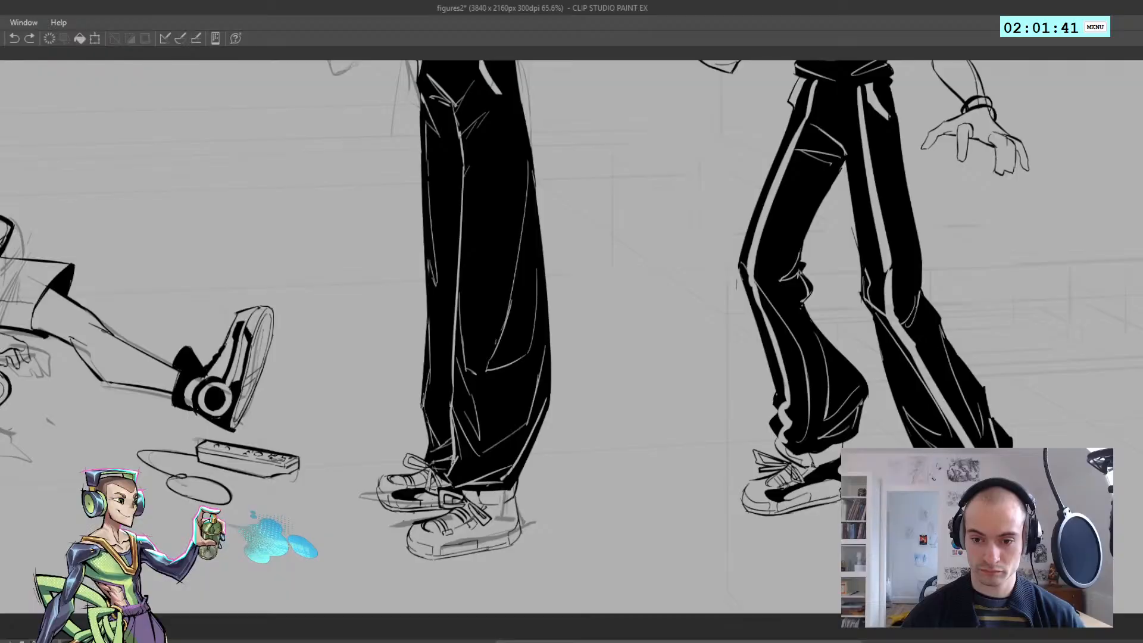
drag(451, 379, 452, 411)
key(h)
scroll(449, 299, down, 2)
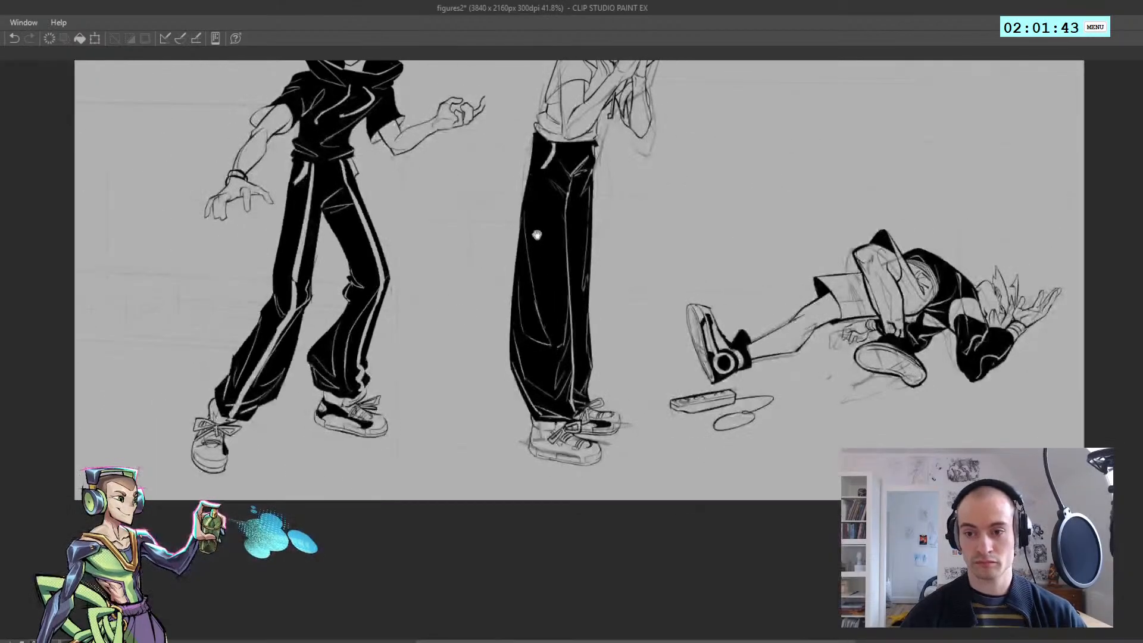
Rework the centre crease from the thigh down the trouser leg with longer strokes, retrying its thickness
drag(536, 235, 539, 292)
drag(573, 234, 570, 279)
key(ctrl+z)
drag(575, 232, 569, 358)
key(ctrl+z)
drag(578, 267, 570, 402)
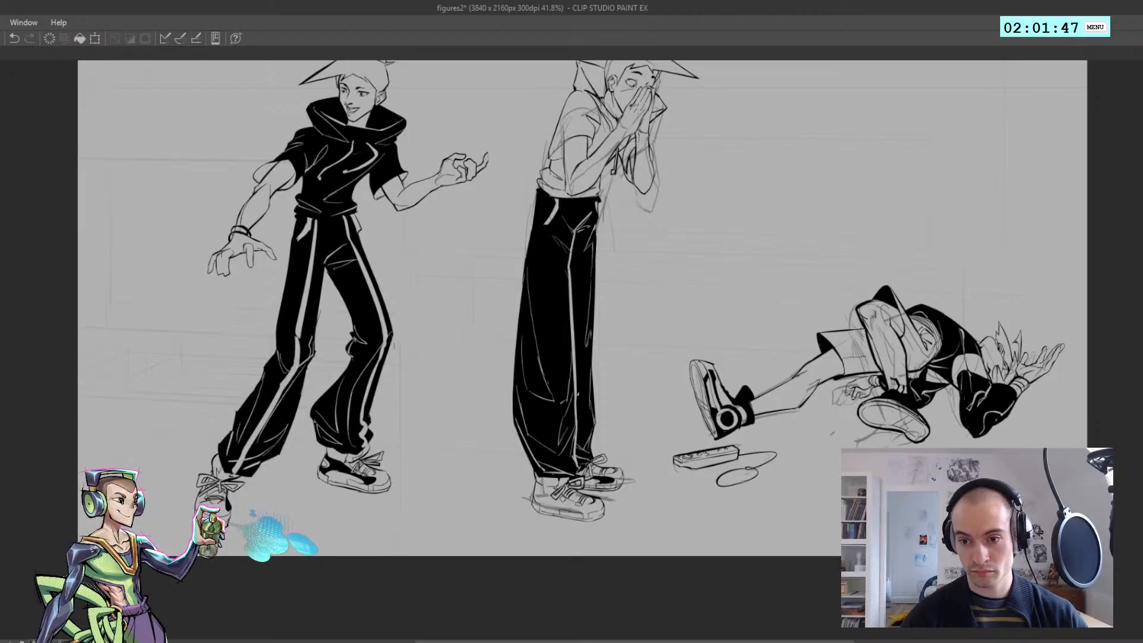
key(ctrl+z)
drag(570, 267, 573, 359)
key(ctrl+z)
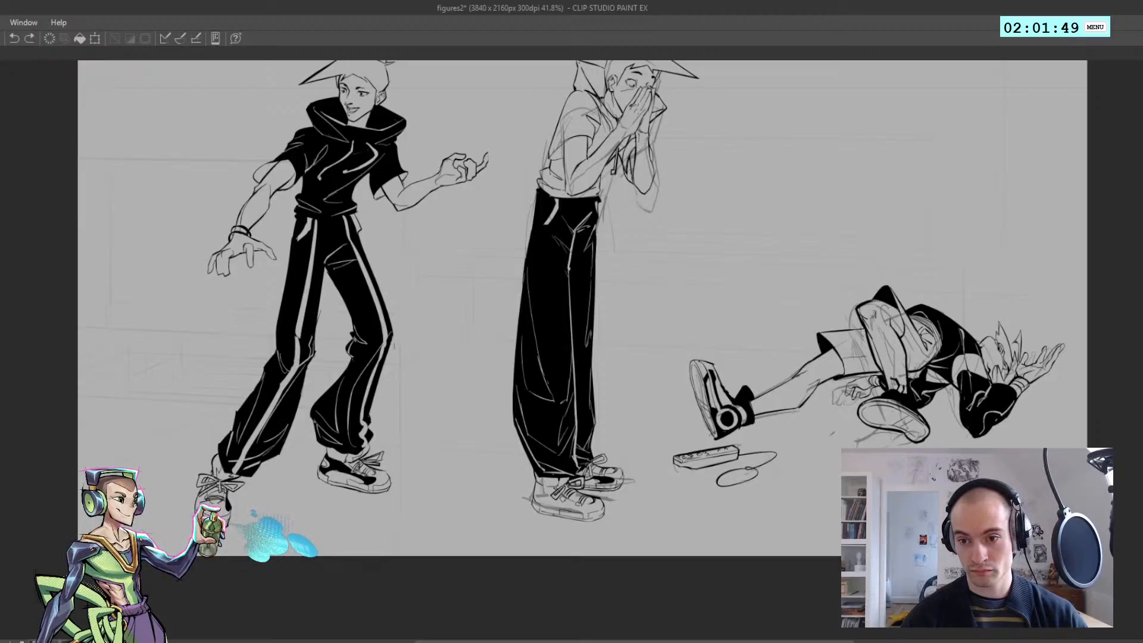
drag(570, 268, 577, 402)
key(ctrl+z)
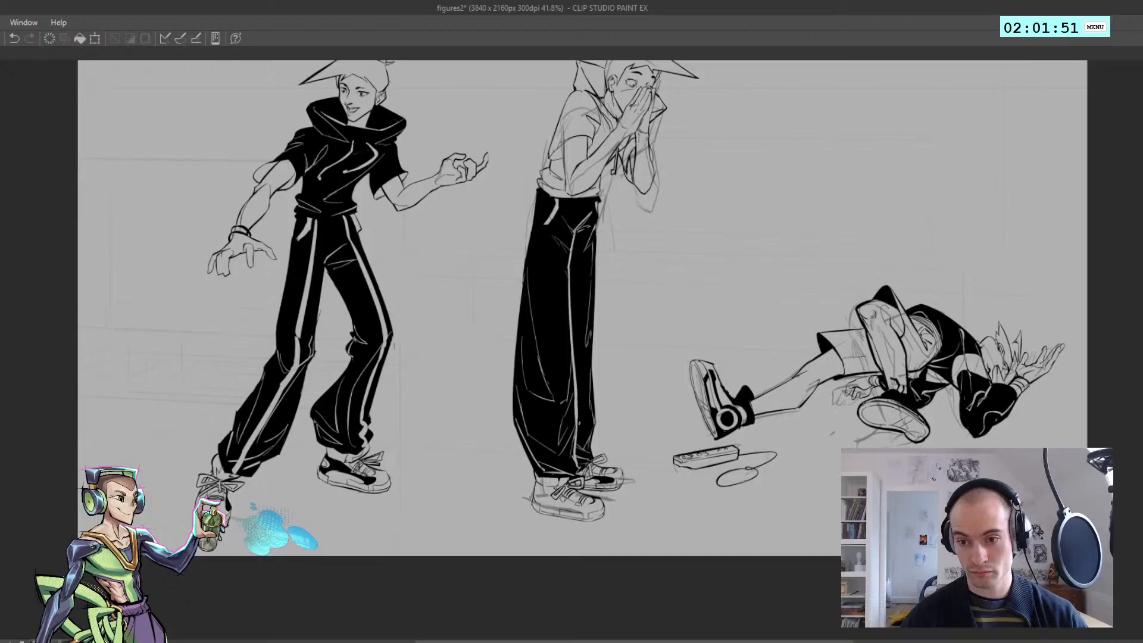
Refine the short diagonal fold lines on the hip beside the crotch of the middle figure's trousers
key(h)
Thicken the diagonal fold running from the front waistband down to the crotch of the black trousers
key(h)
scroll(579, 222, up, 4)
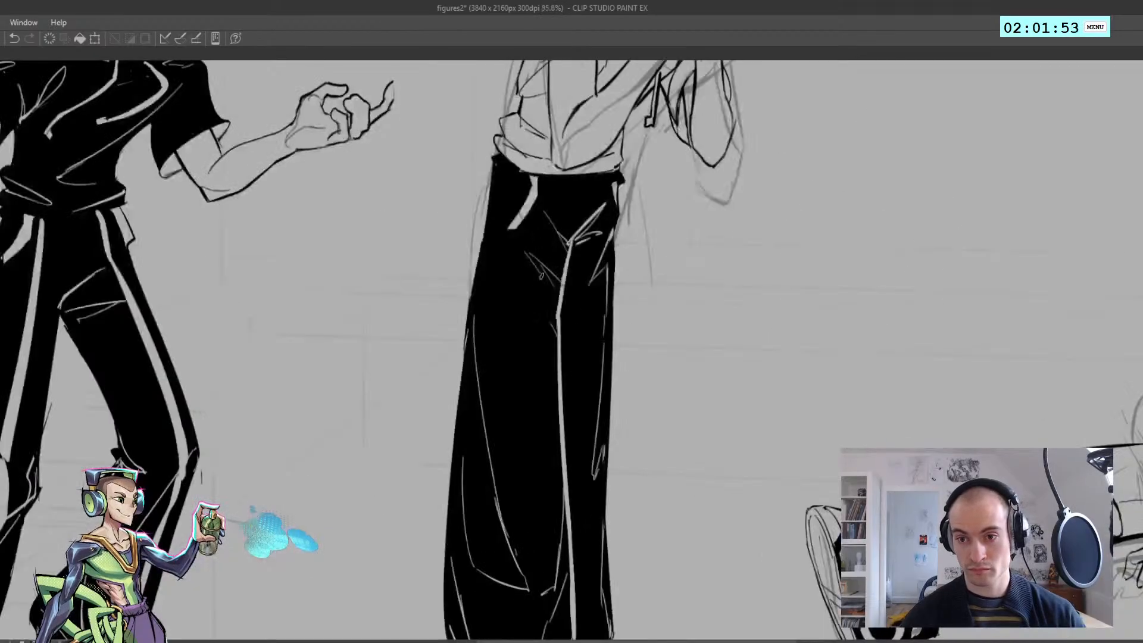
drag(528, 251, 560, 283)
key(ctrl+z)
key(ctrl+z)
key(ctrl+z)
key(ctrl+z)
mouse_move(540, 274)
mouse_down()
mouse_move(526, 251)
mouse_move(562, 291)
mouse_up()
key(ctrl+z)
key(ctrl+z)
key(ctrl+z)
mouse_move(565, 253)
mouse_down()
mouse_move(544, 212)
mouse_move(558, 230)
mouse_up()
key(ctrl+z)
key(h)
drag(489, 202, 513, 240)
key(ctrl+z)
key(ctrl+z)
key(ctrl+z)
key(ctrl+z)
key(ctrl+z)
scroll(497, 240, down, 4)
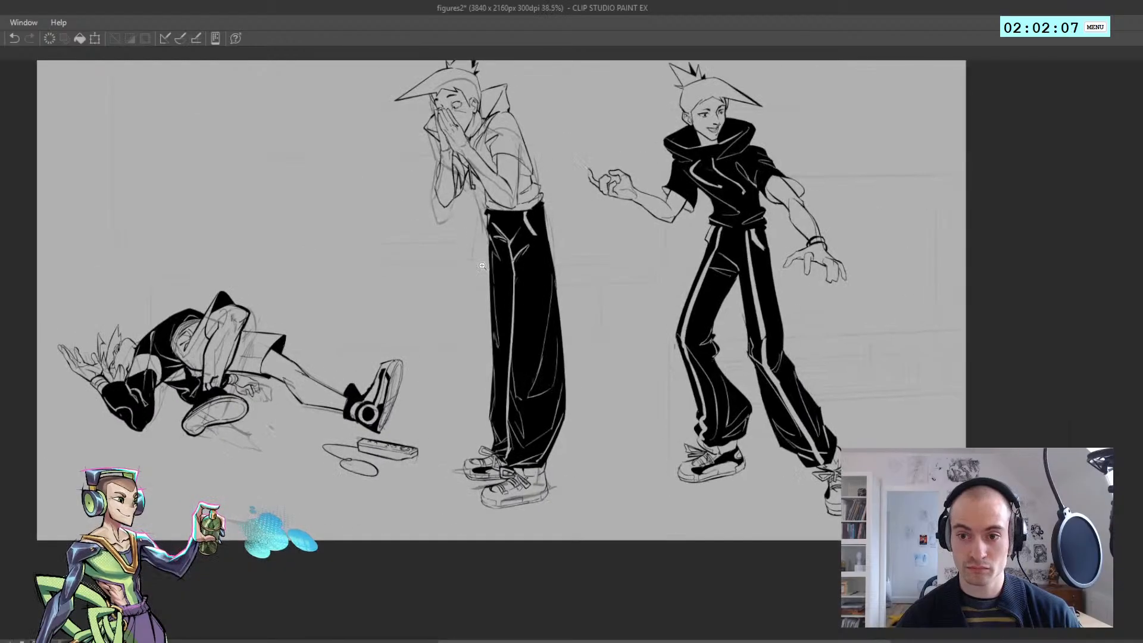
Strengthen the long light fold line down the front edge of the trousers, from hip to knee
scroll(486, 238, up, 5)
key(ctrl+z)
mouse_move(528, 299)
mouse_down()
mouse_move(506, 250)
mouse_move(519, 313)
mouse_up()
scroll(527, 287, down, 3)
scroll(534, 377, up, 1)
key(ctrl+z)
mouse_move(517, 269)
mouse_down()
mouse_move(528, 416)
mouse_move(524, 405)
mouse_up()
key(ctrl+z)
key(ctrl+z)
Rework the long curved fold on the back side of the trouser leg, tapering its upper end
key(ctrl+z)
scroll(515, 380, down, 2)
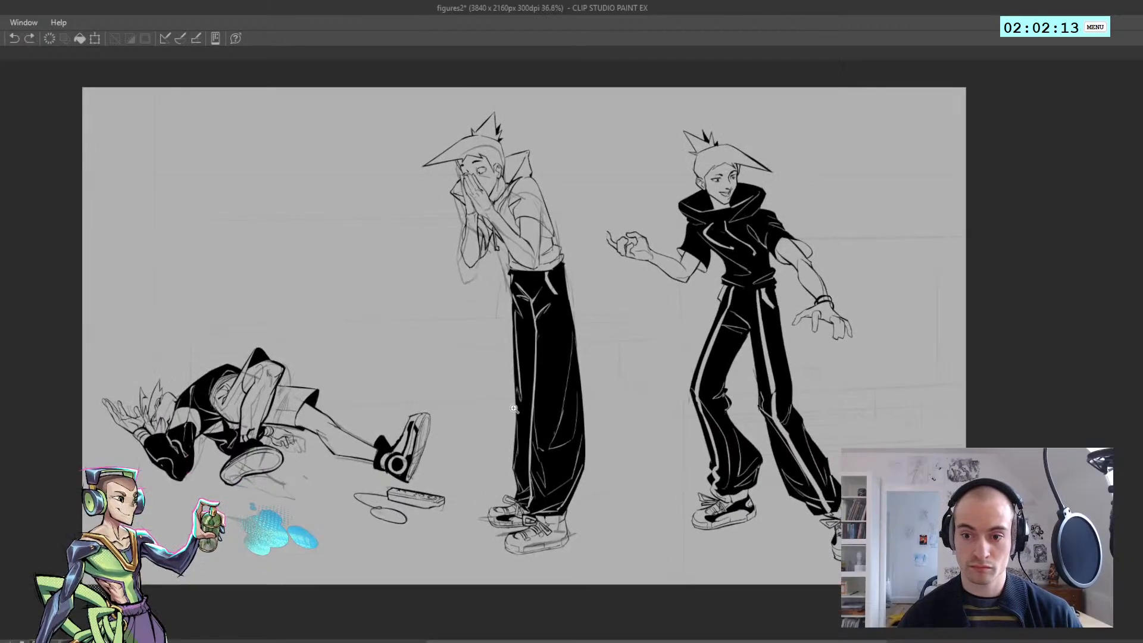
scroll(562, 393, up, 2)
mouse_move(609, 338)
mouse_down()
mouse_move(572, 488)
mouse_move(590, 426)
mouse_move(572, 474)
mouse_up()
key(ctrl+z)
key(ctrl+z)
drag(612, 299, 599, 389)
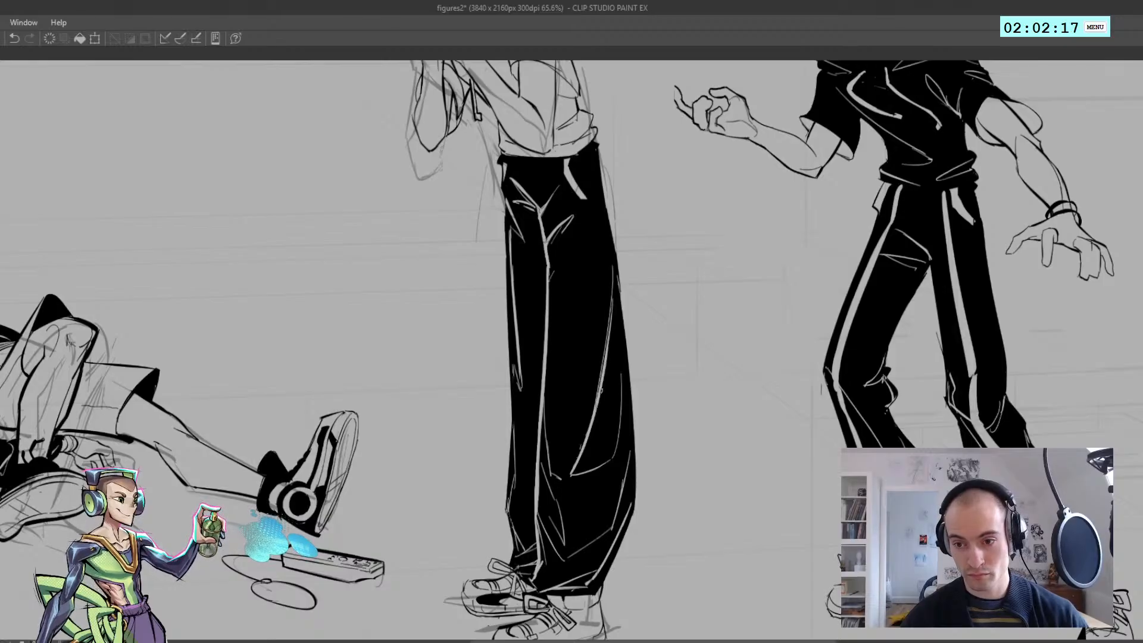
drag(613, 306, 608, 361)
key(ctrl+z)
drag(613, 302, 605, 368)
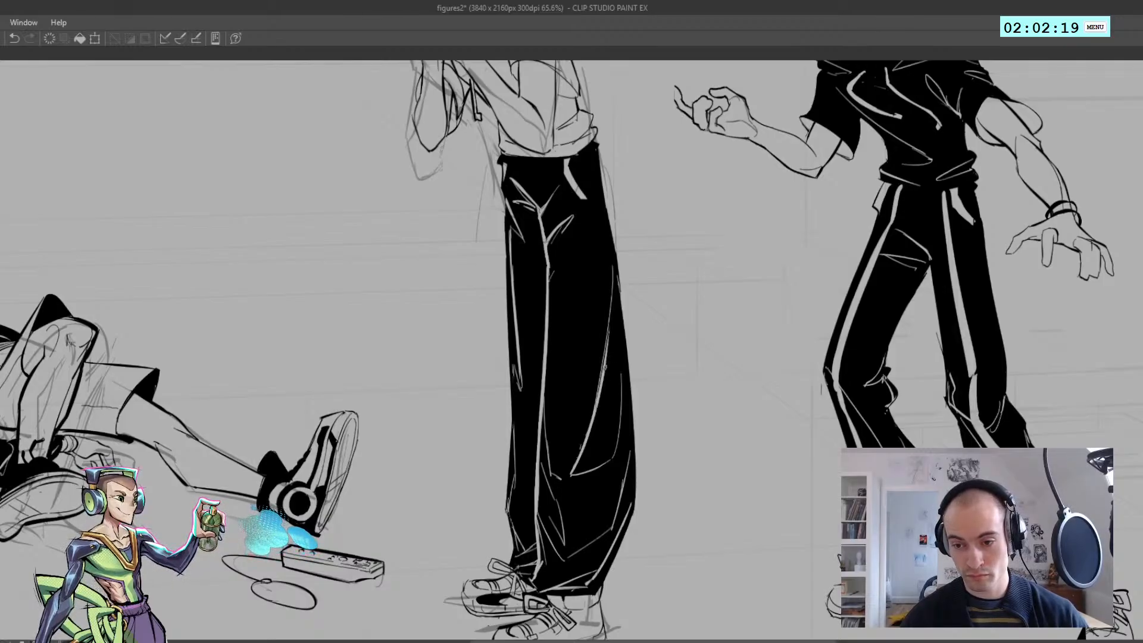
key(ctrl+z)
Refine the light fold lines below the knee and towards the hem of the middle figure's trousers
drag(543, 406, 560, 480)
scroll(560, 471, down, 10)
scroll(560, 506, up, 10)
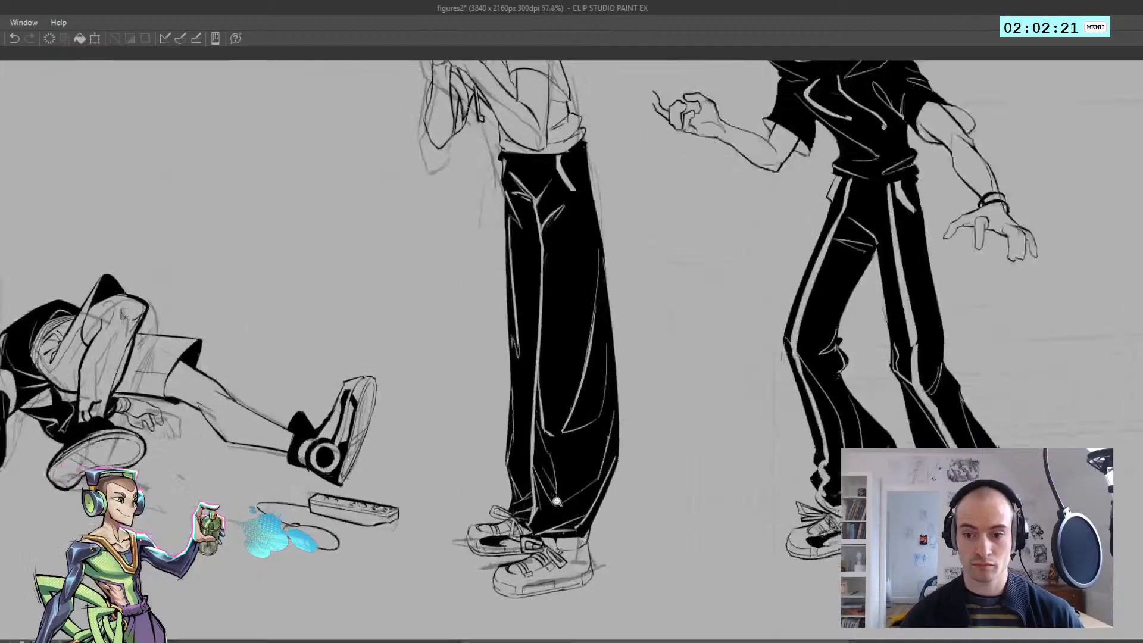
key(ctrl+z)
drag(543, 437, 555, 510)
key(ctrl+z)
key(ctrl+z)
mouse_move(509, 473)
mouse_down()
mouse_move(521, 500)
mouse_move(530, 488)
mouse_up()
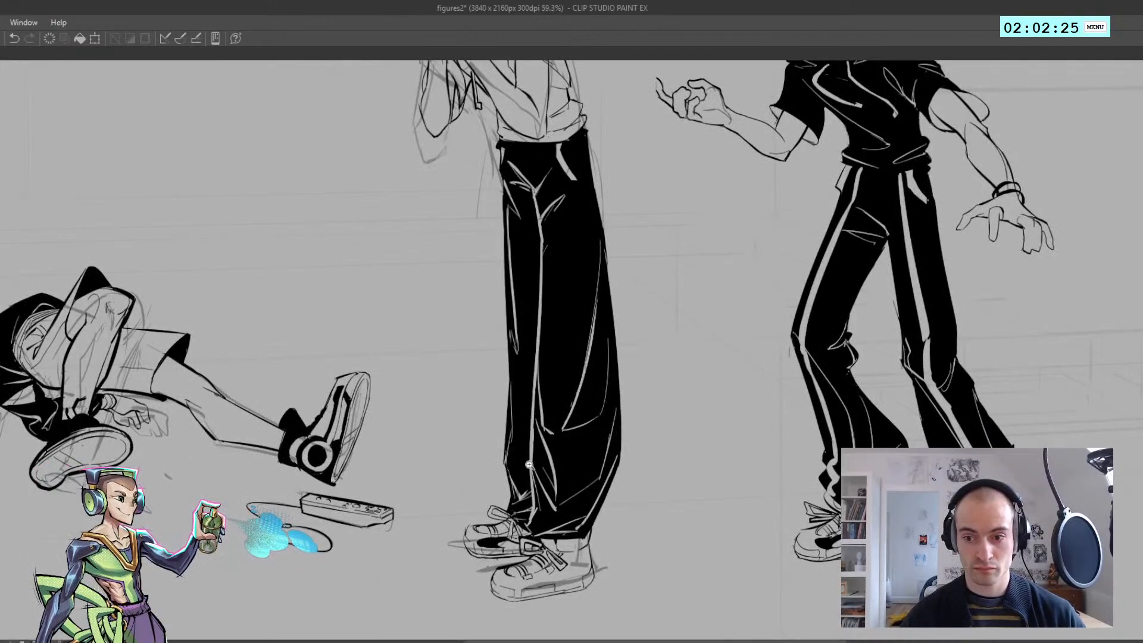
scroll(529, 464, down, 8)
scroll(530, 465, up, 8)
key(ctrl+z)
mouse_move(601, 420)
mouse_down()
mouse_move(586, 488)
mouse_move(557, 462)
mouse_up()
key(h)
key(h)
Lasso-select the fold lines on the shoulder and sleeve of the middle figure's hoodie, staying inside the outline
drag(516, 404, 532, 344)
drag(447, 308, 410, 216)
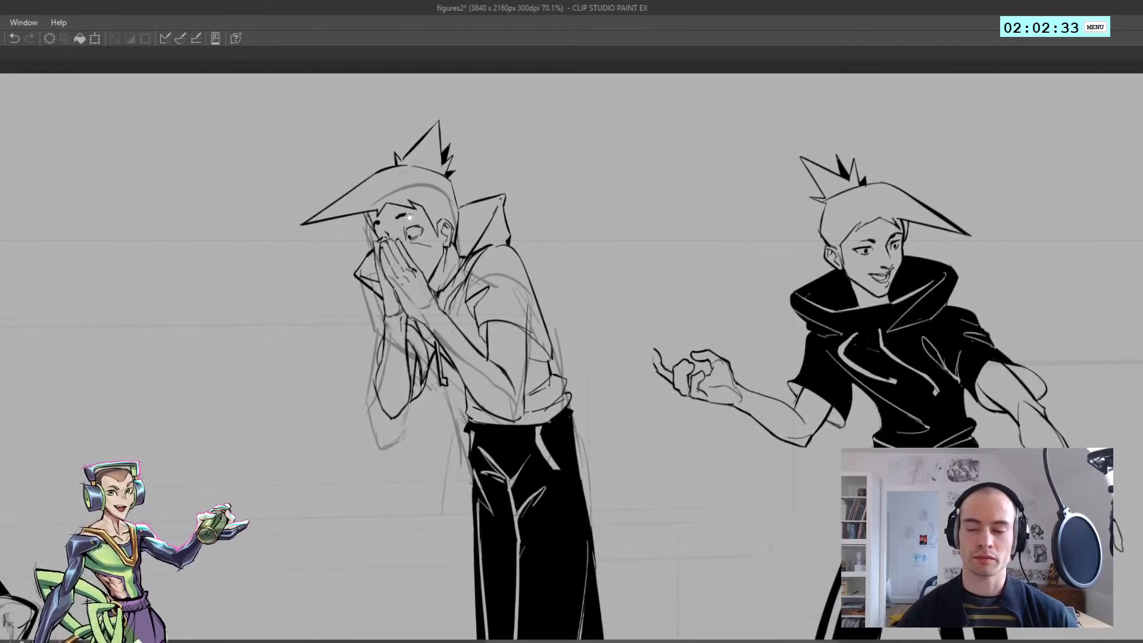
key(h)
key(h)
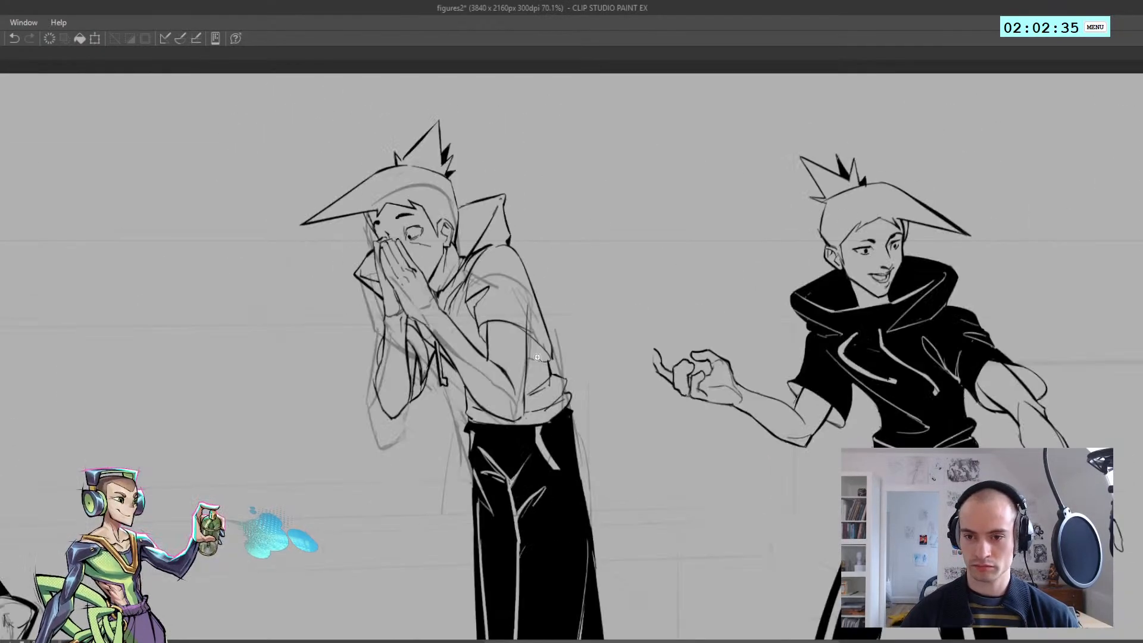
drag(506, 391, 503, 367)
mouse_move(441, 316)
mouse_down()
mouse_move(465, 279)
mouse_move(431, 270)
mouse_up()
drag(465, 222, 507, 199)
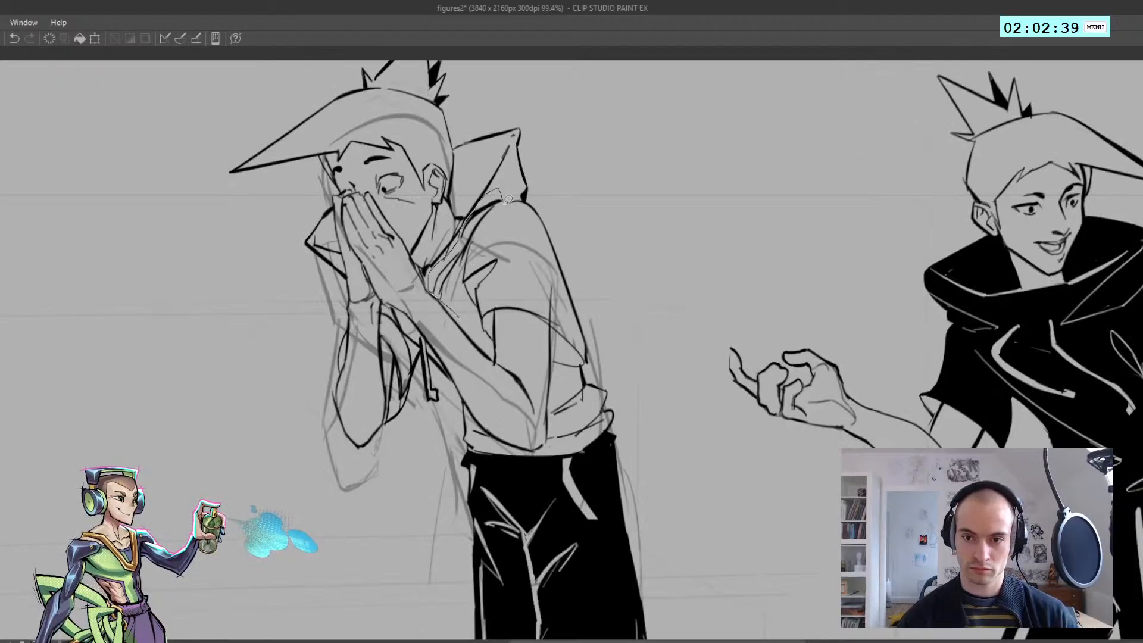
mouse_move(546, 266)
mouse_down()
mouse_move(558, 308)
mouse_move(512, 296)
mouse_move(467, 319)
mouse_up()
drag(568, 403, 546, 360)
scroll(546, 361, up, 2)
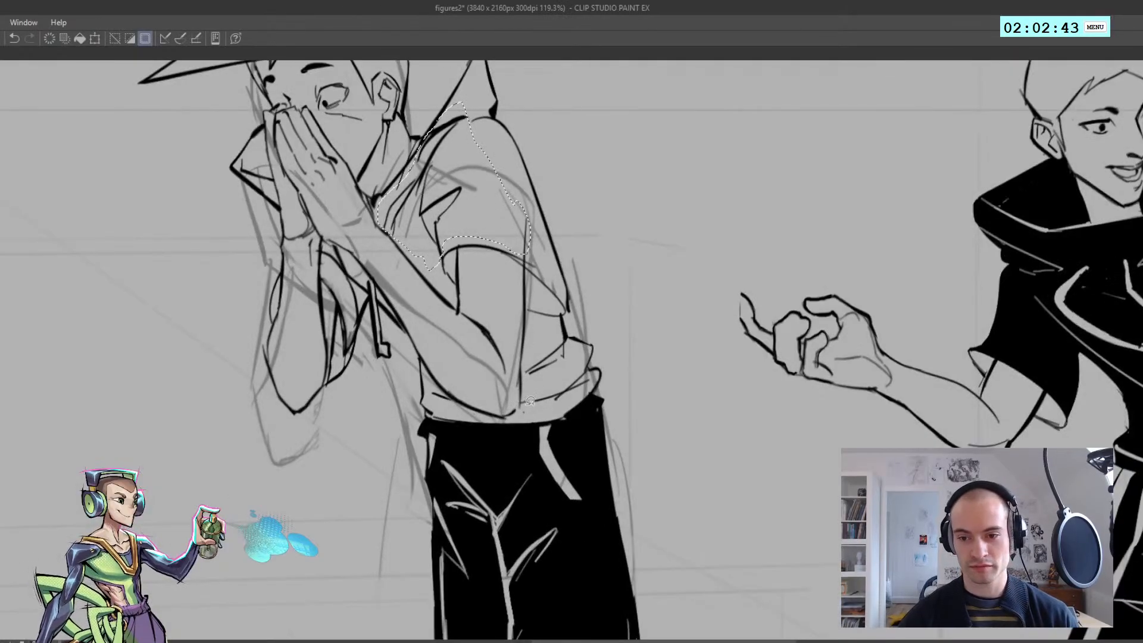
Extend the selection over the hoodie's waist folds, front hem and the chest area beside the drawstrings
mouse_move(522, 413)
mouse_down()
mouse_move(550, 332)
mouse_move(593, 367)
mouse_move(588, 394)
mouse_move(524, 413)
mouse_up()
drag(434, 386, 459, 408)
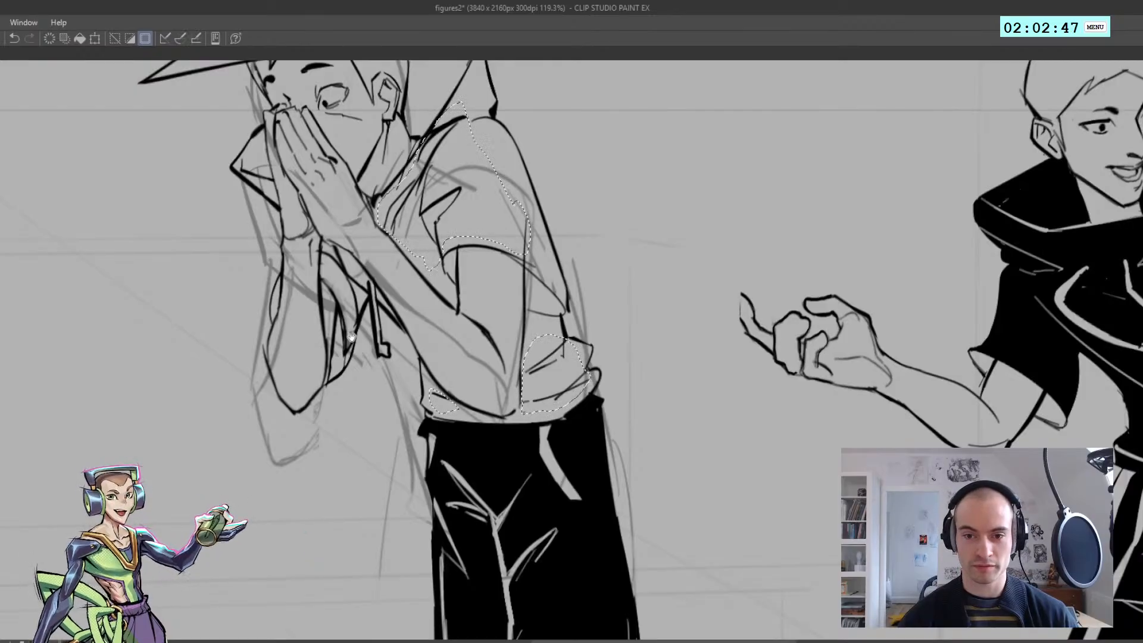
key(h)
mouse_move(584, 294)
mouse_down()
mouse_move(546, 341)
mouse_move(387, 342)
mouse_up()
scroll(515, 357, up, 2)
mouse_move(520, 393)
mouse_down()
mouse_move(497, 344)
mouse_move(553, 253)
mouse_move(566, 286)
mouse_move(521, 388)
mouse_up()
key(ctrl+z)
scroll(506, 329, down, 3)
scroll(459, 265, up, 1)
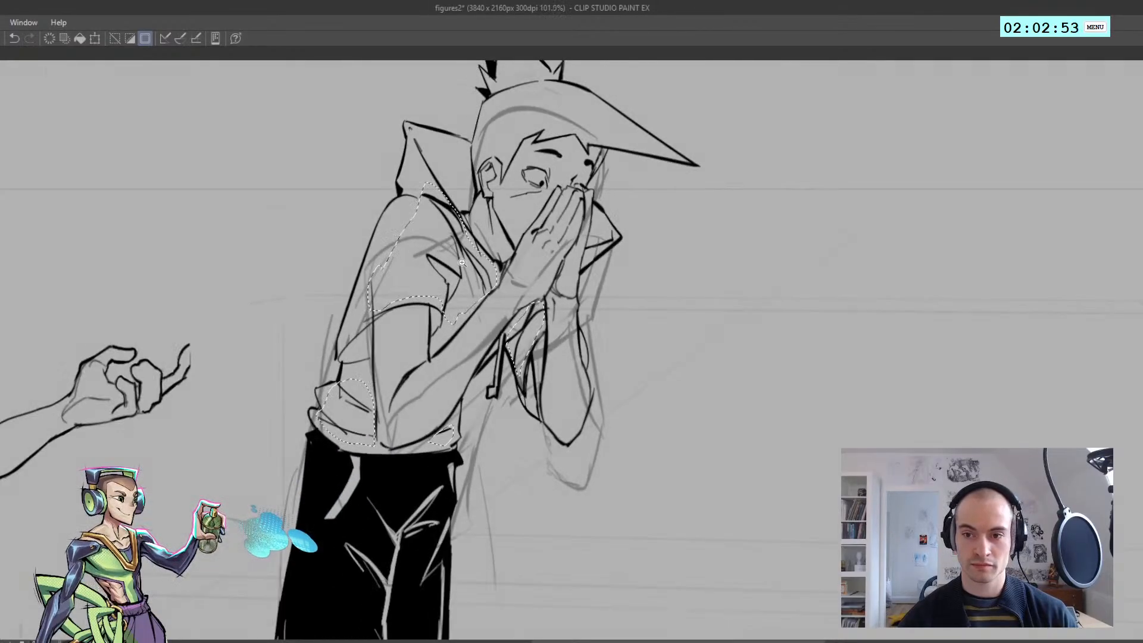
Add the raised hood's inner fold and the front collar's inner lines to the selection
mouse_move(442, 191)
mouse_down()
mouse_move(414, 143)
mouse_move(465, 205)
mouse_move(419, 244)
mouse_up()
key(h)
scroll(465, 200, up, 1)
scroll(489, 304, up, 2)
drag(491, 305, 465, 286)
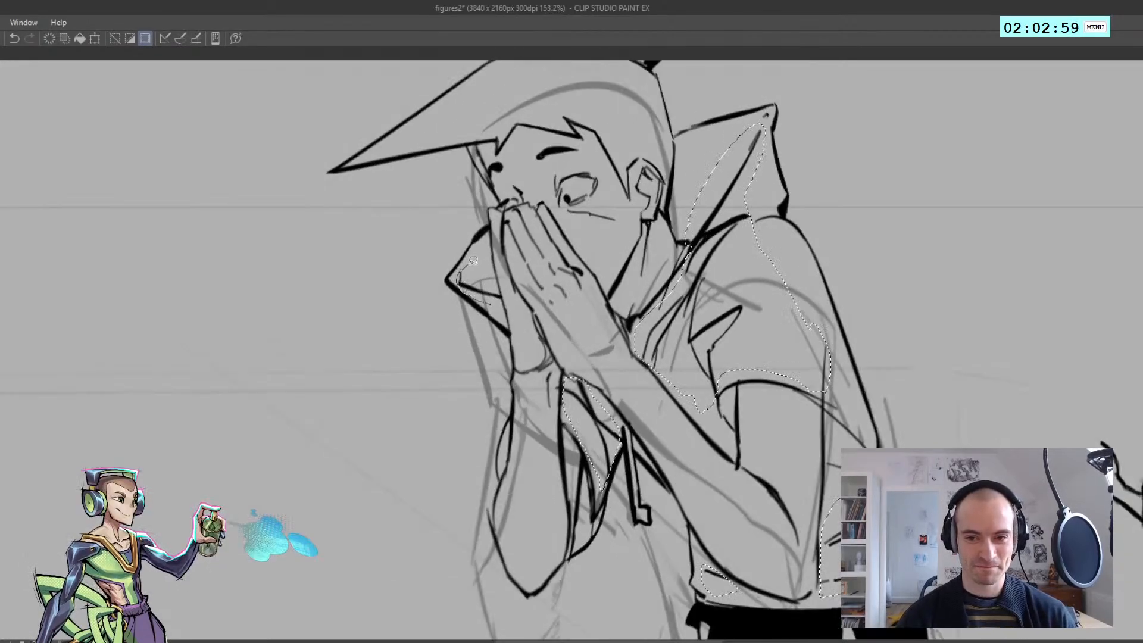
Remove the selected fold lines from the middle figure's hoodie, keeping the outer outline, and clear the selection
scroll(464, 285, down, 6)
scroll(511, 398, up, 4)
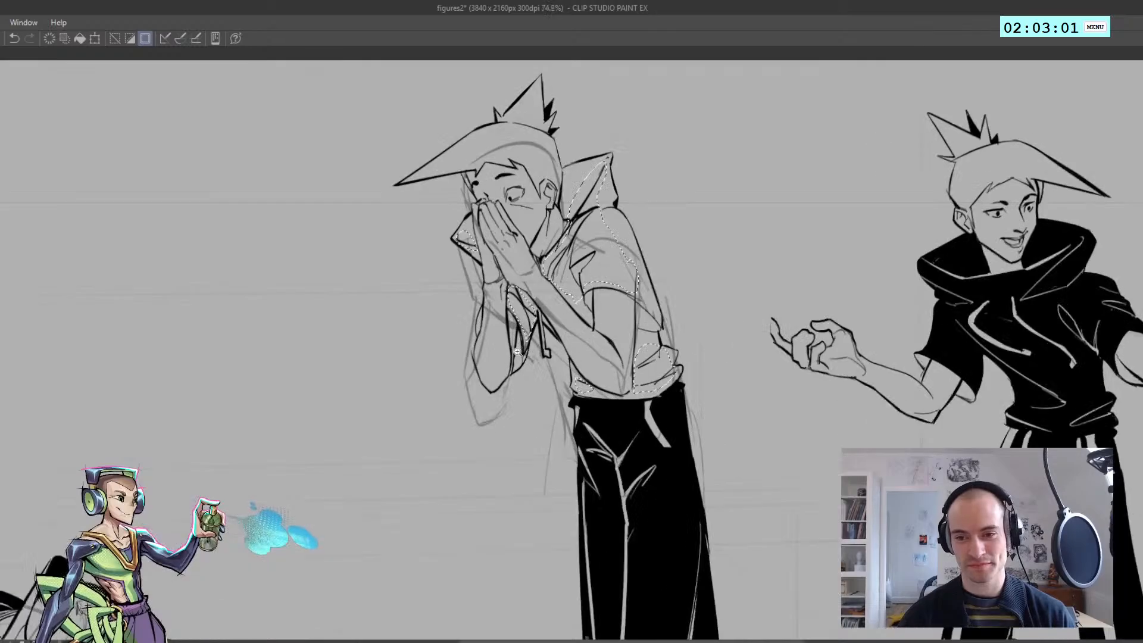
key(ctrl+d)
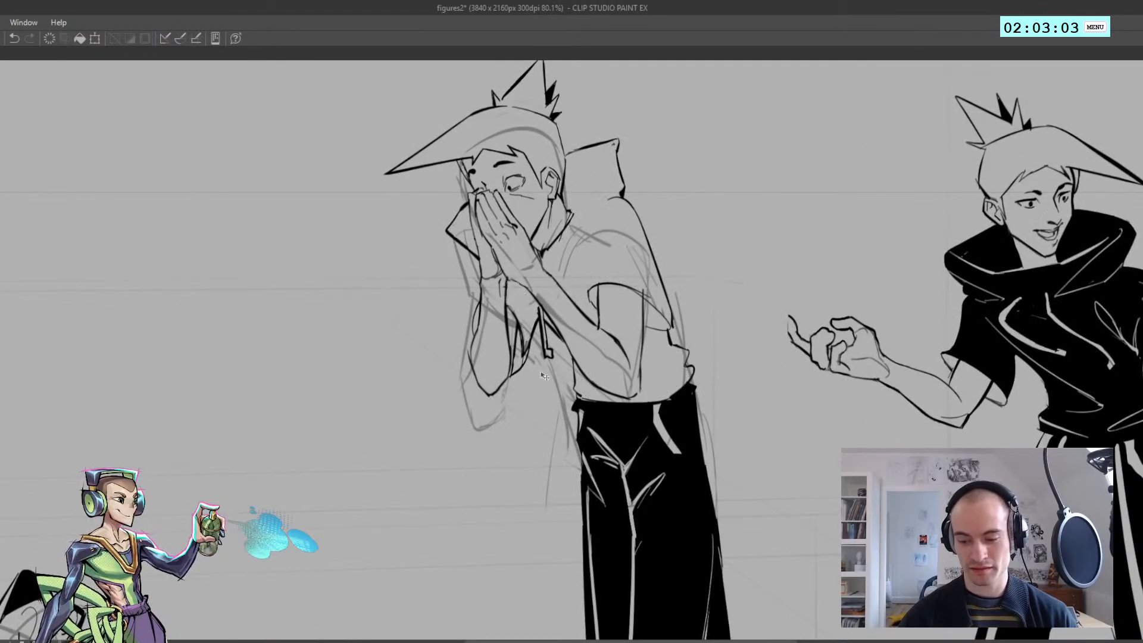
key(ctrl+shift+d)
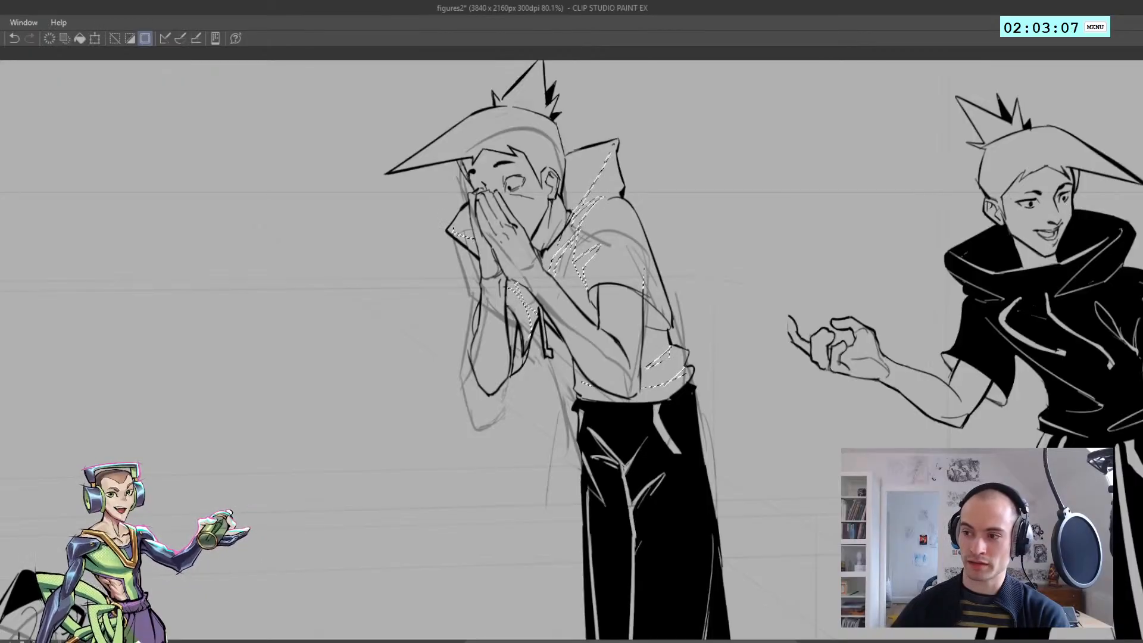
key(ctrl+d)
key(ctrl+z)
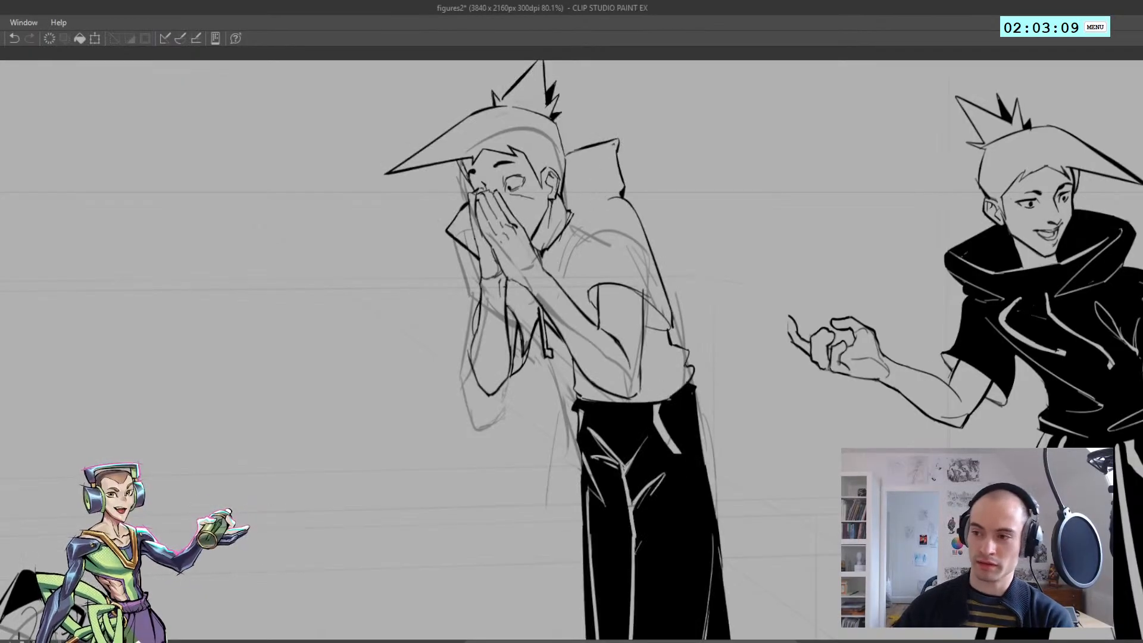
Close the gaps in the middle figure's hoodie outline around the sleeve, waist and drawstrings
key(h)
drag(592, 289, 549, 321)
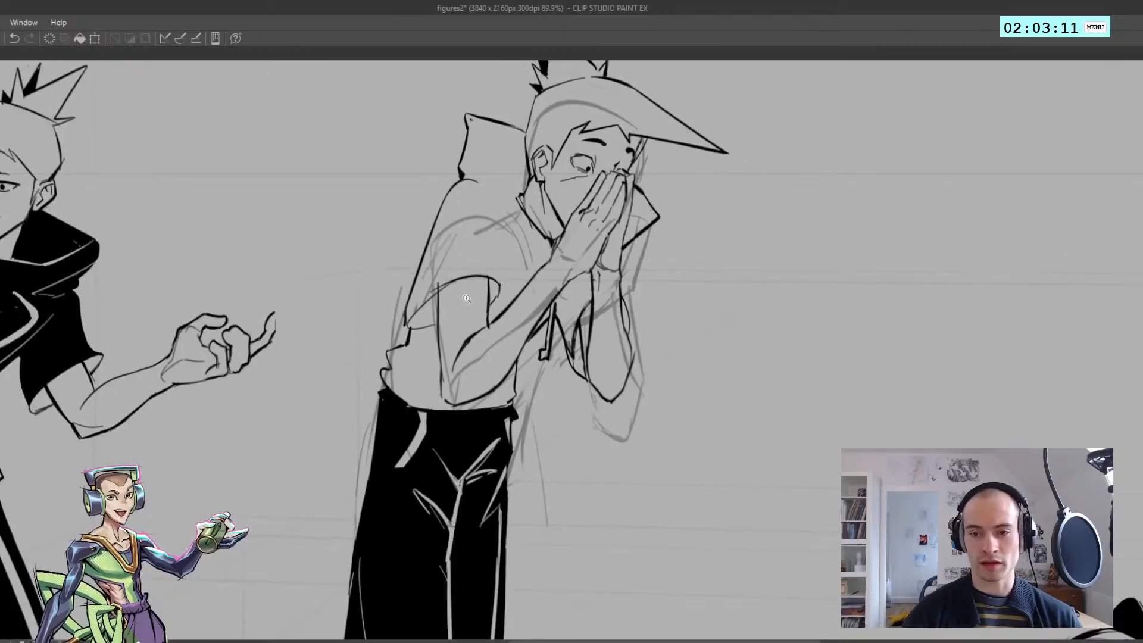
key(h)
mouse_move(483, 306)
mouse_down()
mouse_move(622, 338)
mouse_move(709, 340)
mouse_up()
key(ctrl+z)
mouse_move(514, 287)
mouse_down()
mouse_move(519, 277)
mouse_move(518, 288)
mouse_move(472, 286)
mouse_move(444, 305)
mouse_up()
key(ctrl+z)
key(ctrl+z)
key(h)
drag(654, 387, 685, 390)
mouse_move(638, 390)
mouse_down()
mouse_move(626, 358)
mouse_move(534, 301)
mouse_up()
key(ctrl+z)
drag(431, 328, 459, 328)
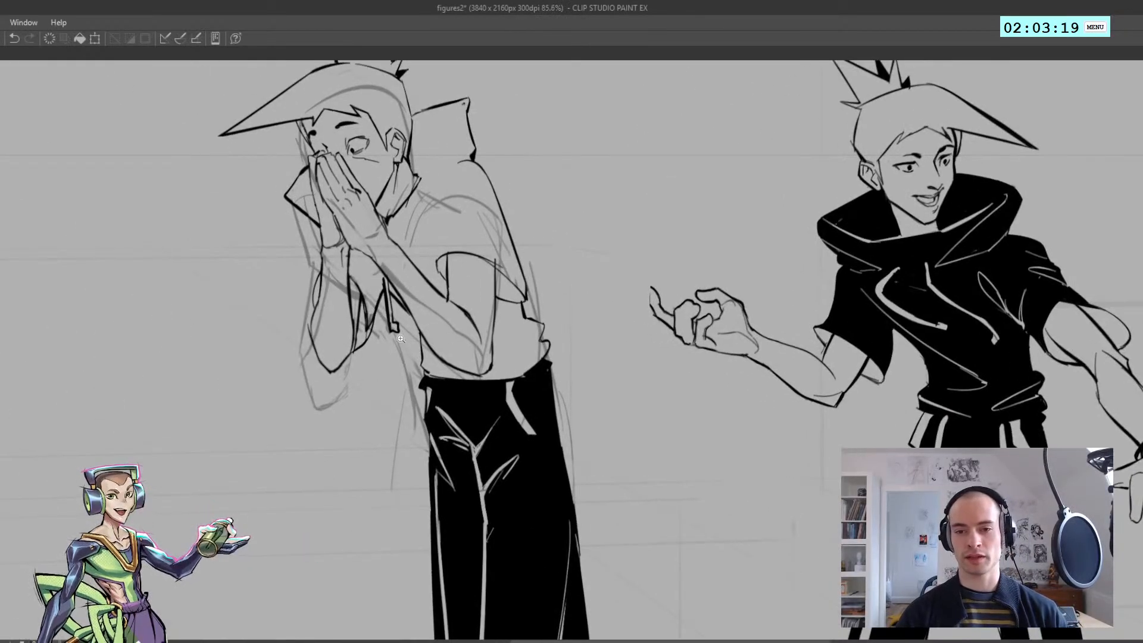
drag(370, 282, 399, 320)
Fill the hood, torso, sleeve, waist and front collar of the middle figure's hoodie with black
key(g)
click(409, 322)
click(480, 296)
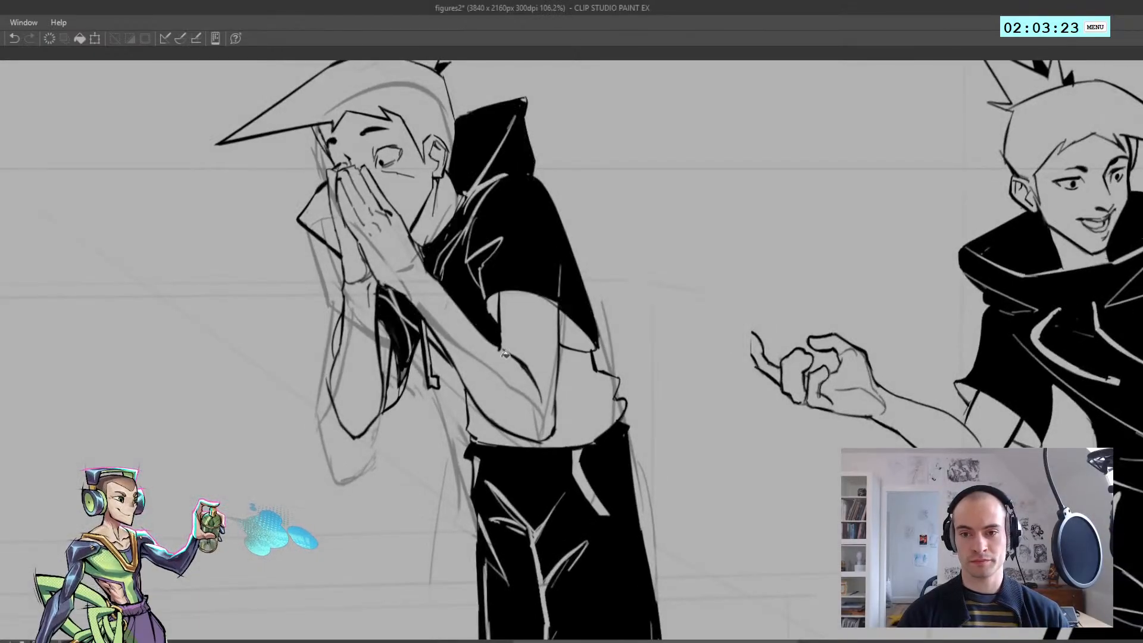
click(565, 411)
click(491, 439)
click(320, 206)
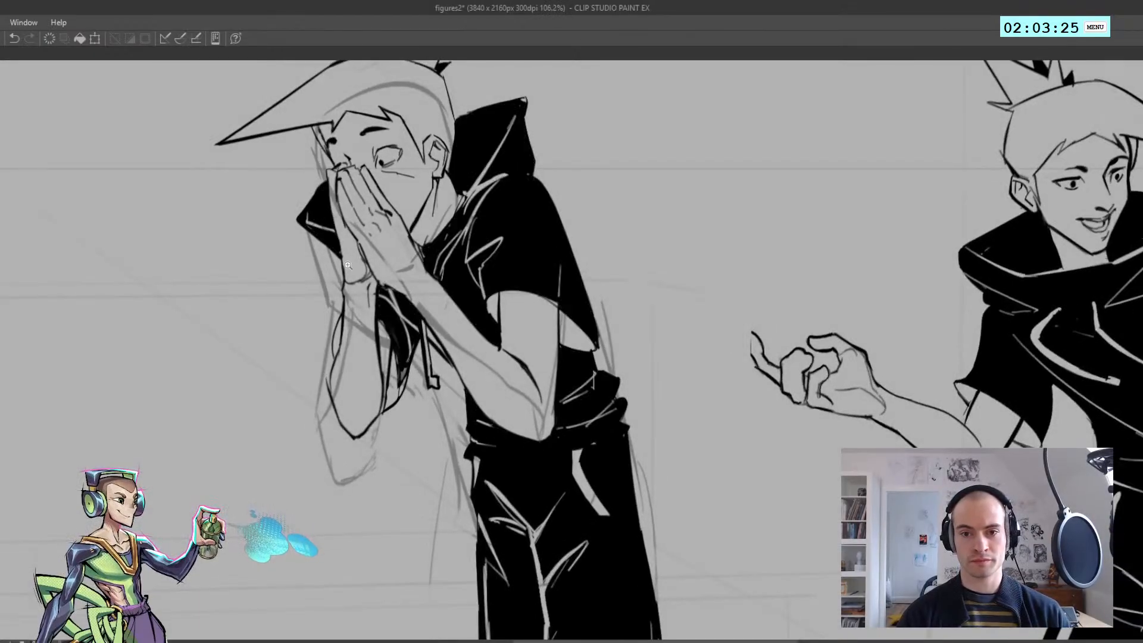
Draw a light waistband line across the top of the middle figure's trousers and start a short stripe beneath it
scroll(322, 272, down, 5)
drag(346, 282, 416, 238)
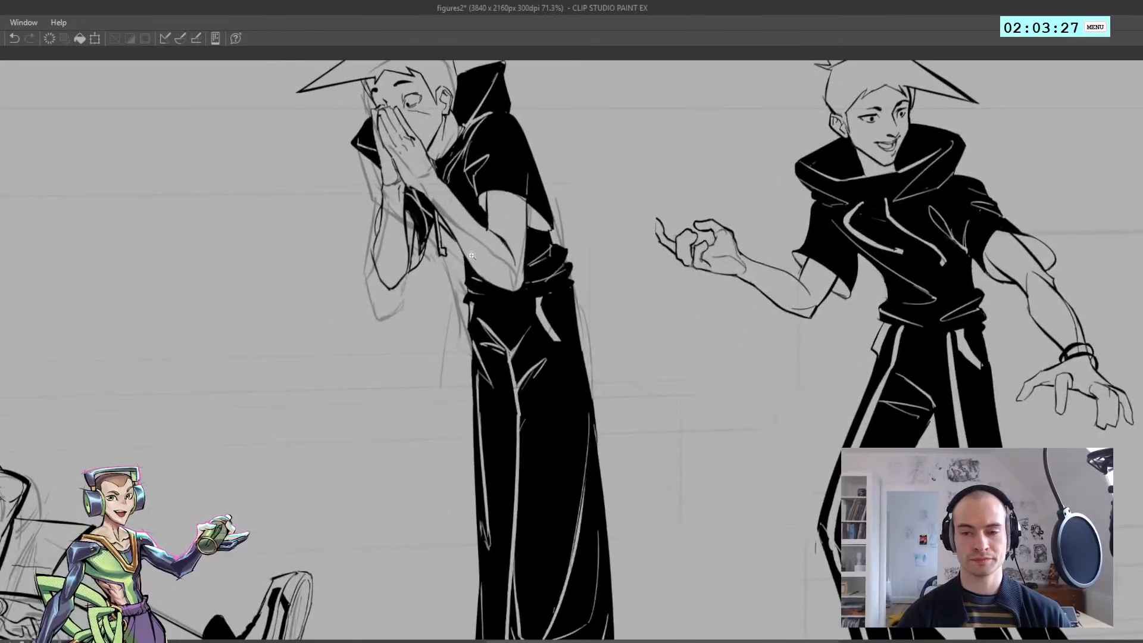
drag(492, 313, 483, 217)
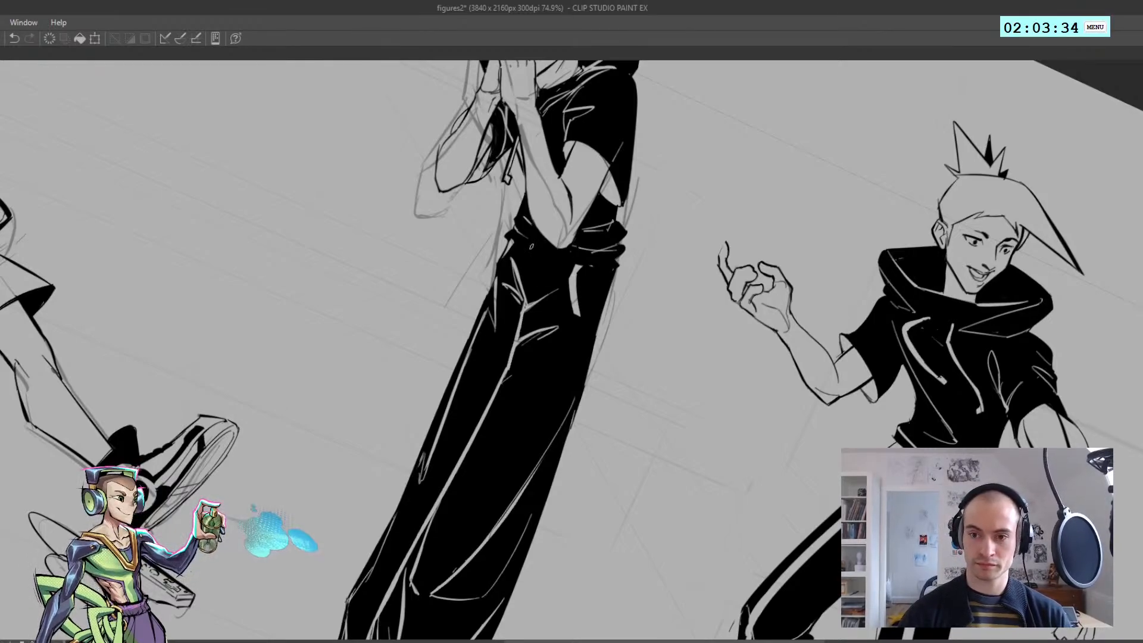
drag(507, 233, 565, 264)
key(ctrl+z)
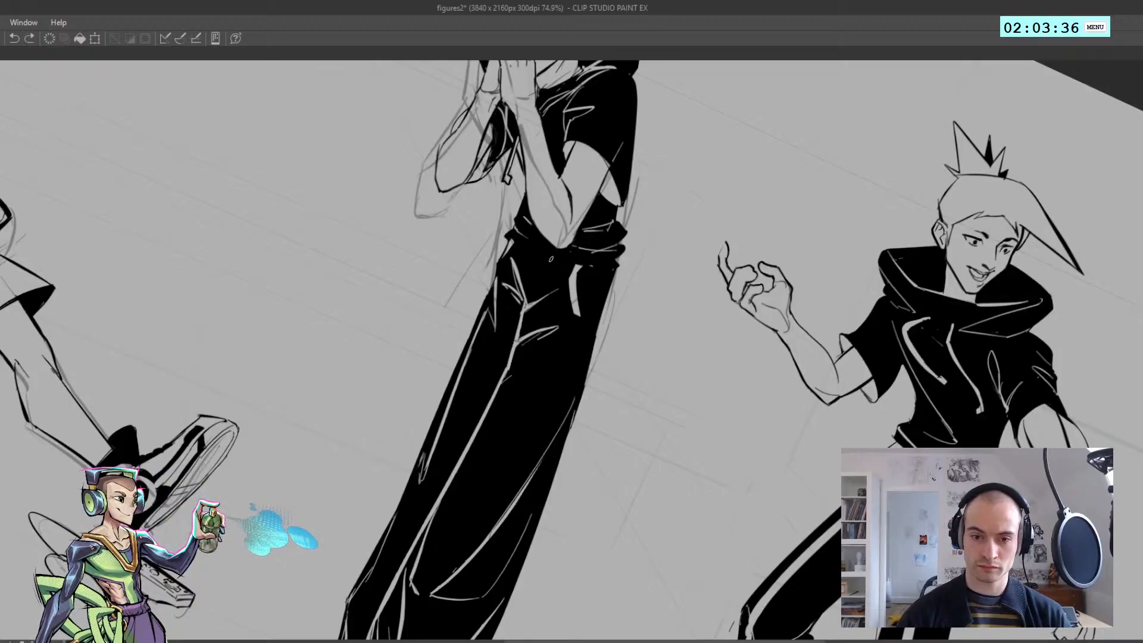
mouse_move(513, 237)
mouse_down()
mouse_move(575, 266)
mouse_move(616, 261)
mouse_move(398, 289)
mouse_up()
key(ctrl+z)
key(ctrl+z)
key(r)
drag(398, 290, 379, 234)
drag(422, 338, 437, 306)
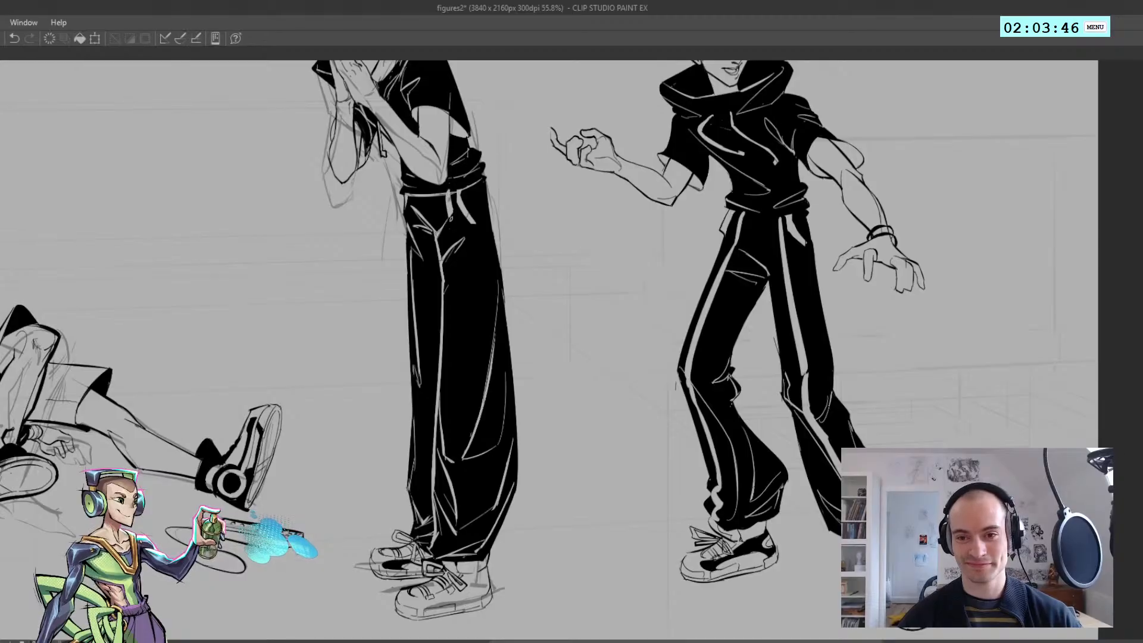
Draw the light stripe down the middle figure's near trouser leg, from the pocket area to below the knee
key(ctrl+z)
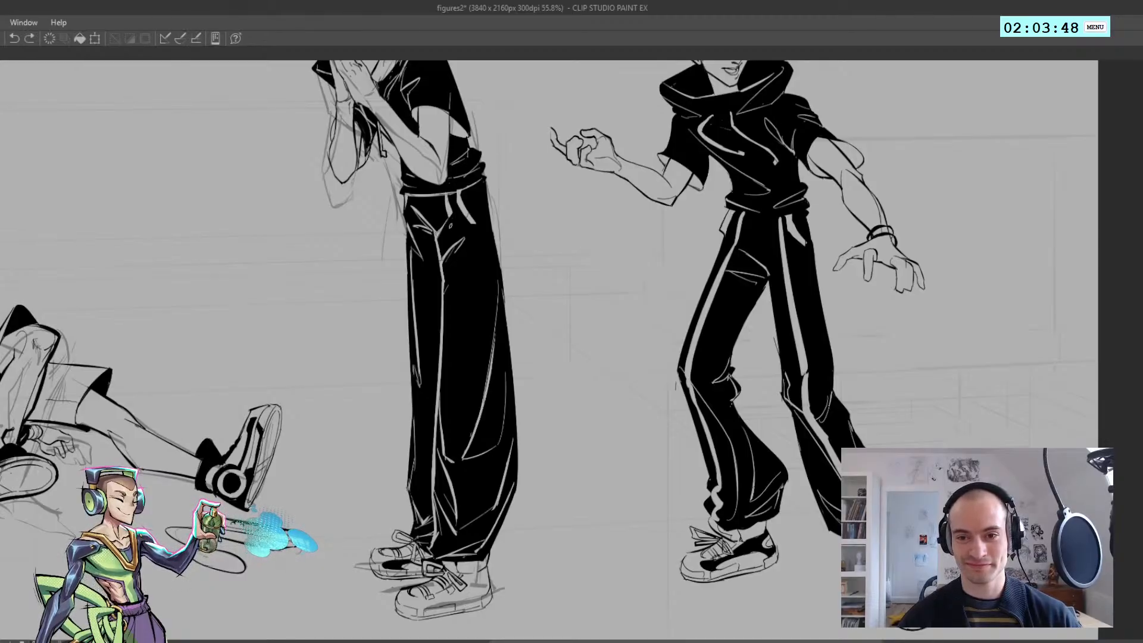
key(ctrl+z)
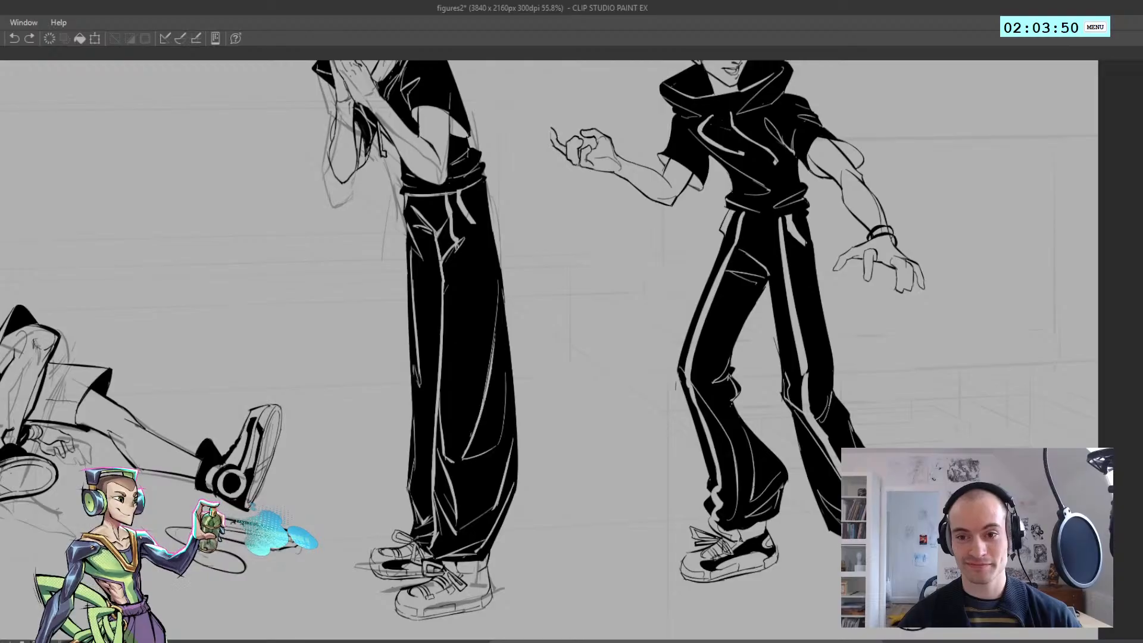
drag(459, 244, 446, 436)
key(ctrl+z)
drag(463, 237, 450, 406)
key(ctrl+z)
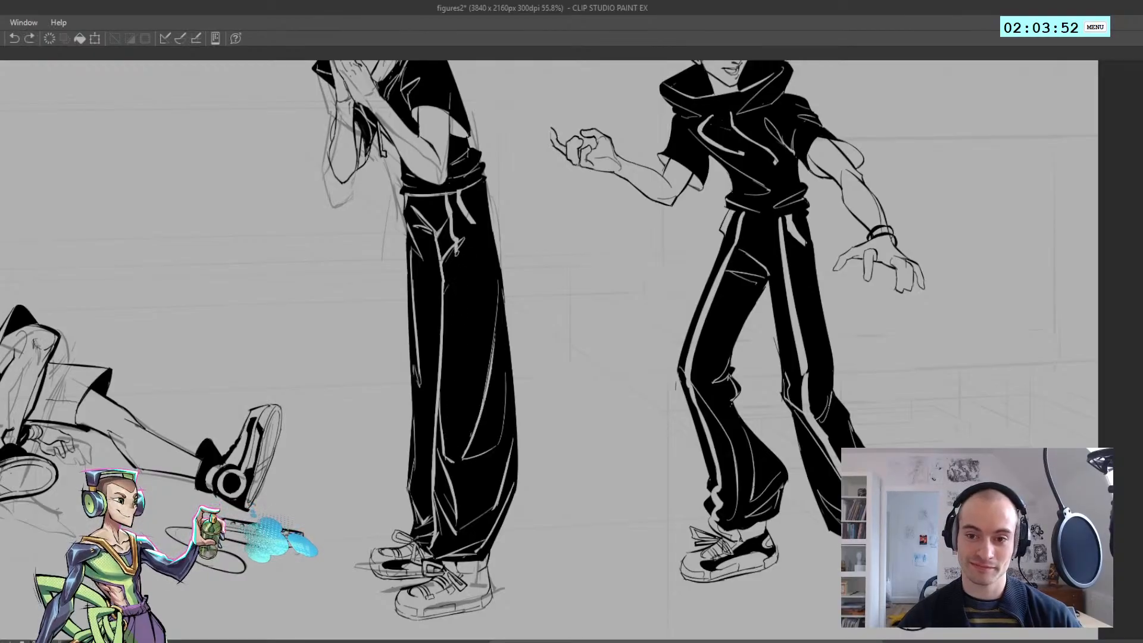
drag(461, 238, 448, 430)
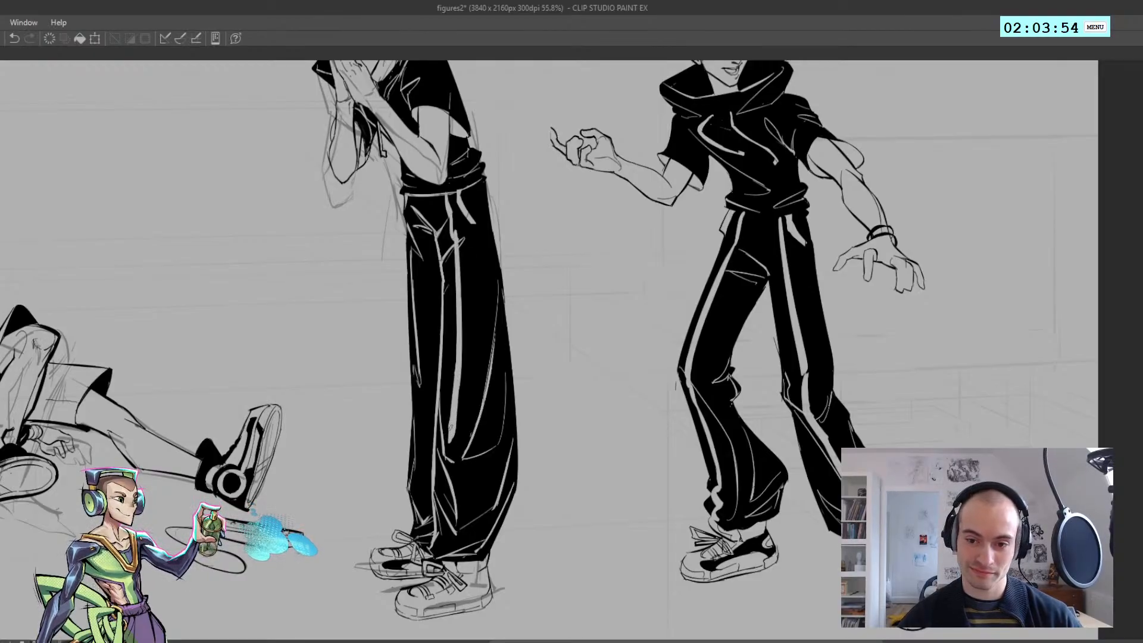
key(ctrl+z)
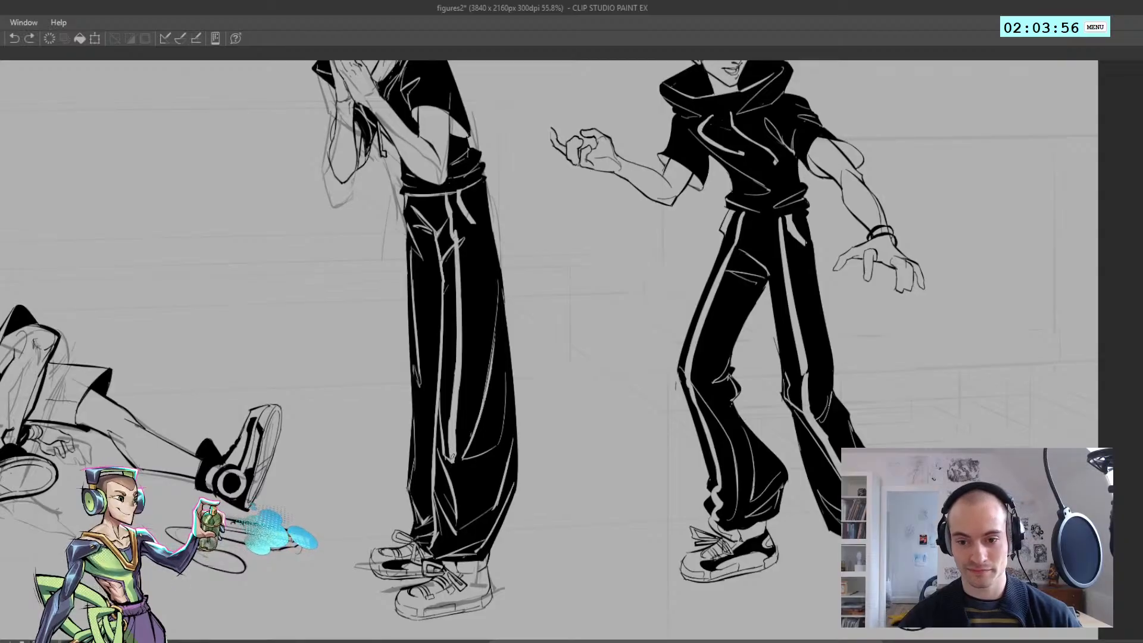
Extend the near leg's light stripe through the lower folds to the trouser hem and save the file
key(ctrl+z)
mouse_move(449, 478)
mouse_down()
mouse_move(456, 534)
mouse_move(454, 524)
mouse_up()
key(ctrl+z)
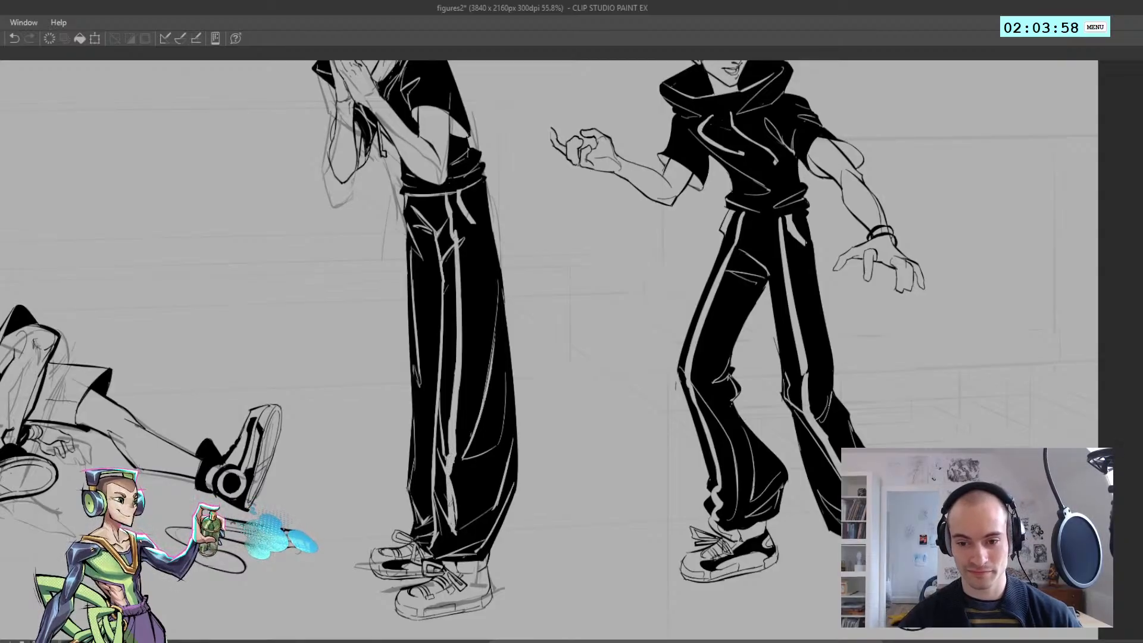
key(ctrl+z)
mouse_move(452, 463)
mouse_down()
mouse_move(454, 509)
mouse_move(447, 467)
mouse_move(456, 530)
mouse_up()
key(ctrl+z)
key(ctrl+z)
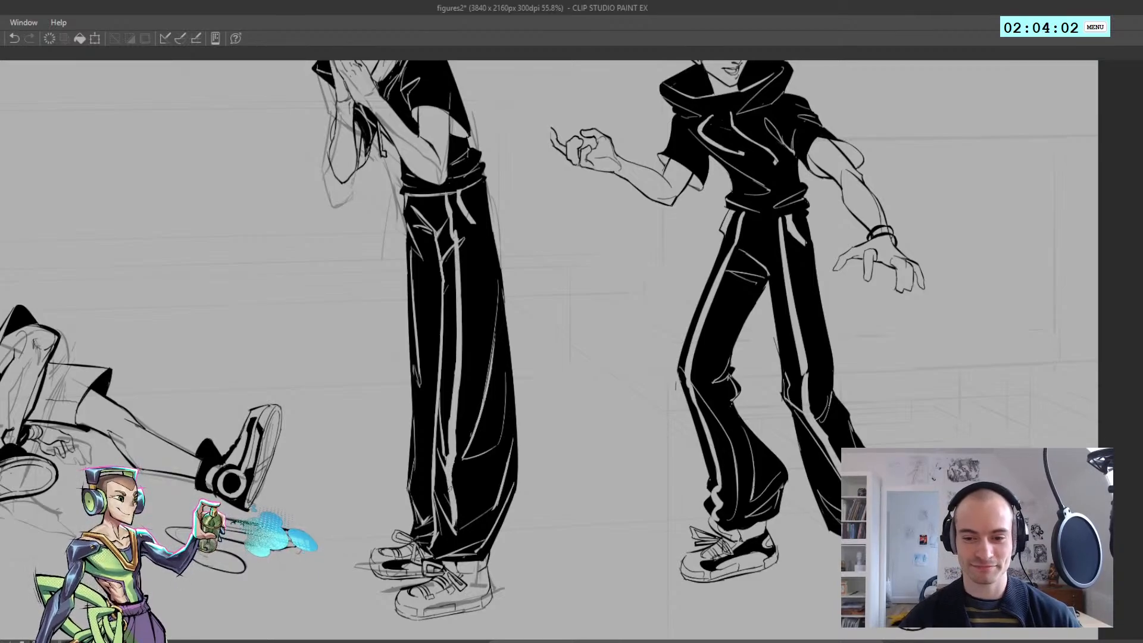
key(ctrl+s)
scroll(444, 528, up, 1)
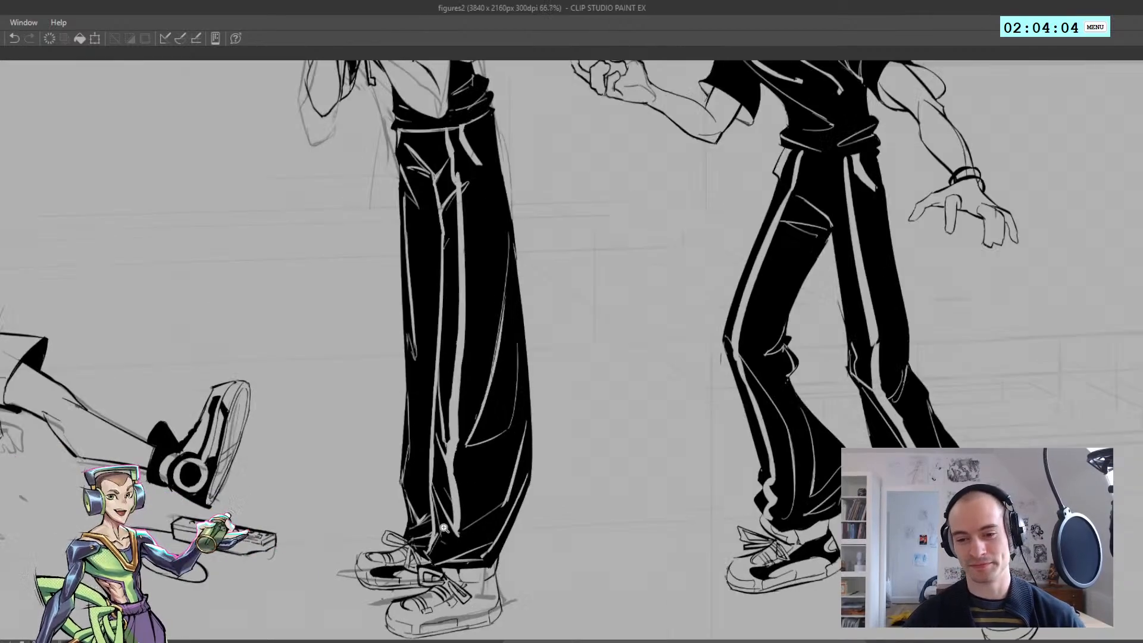
key(ctrl+z)
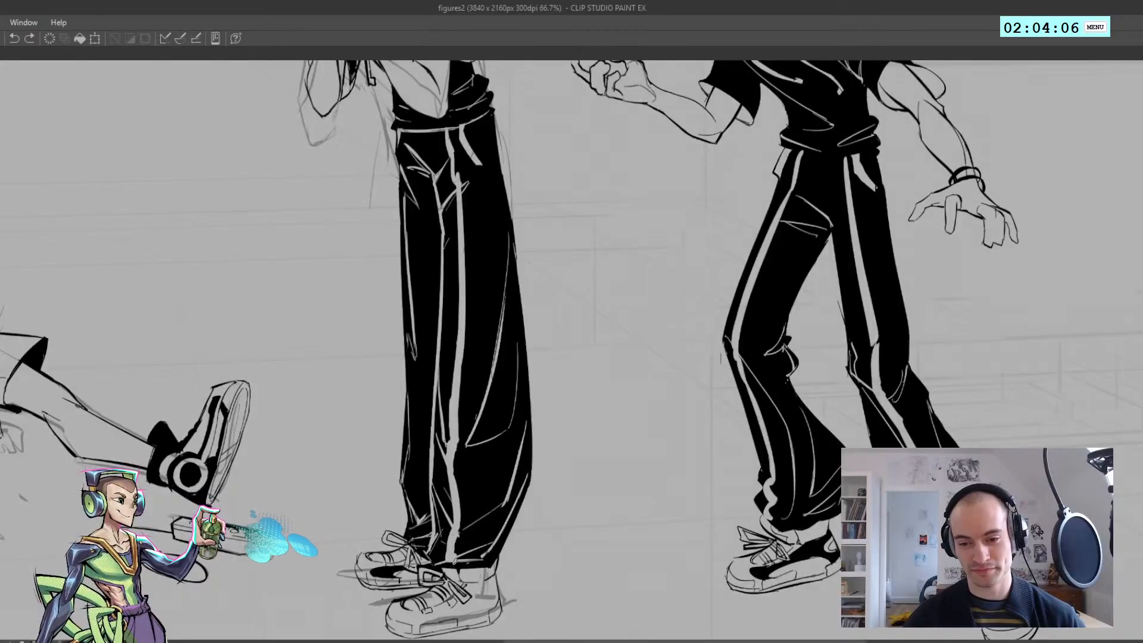
scroll(453, 562, down, 3)
scroll(443, 566, up, 2)
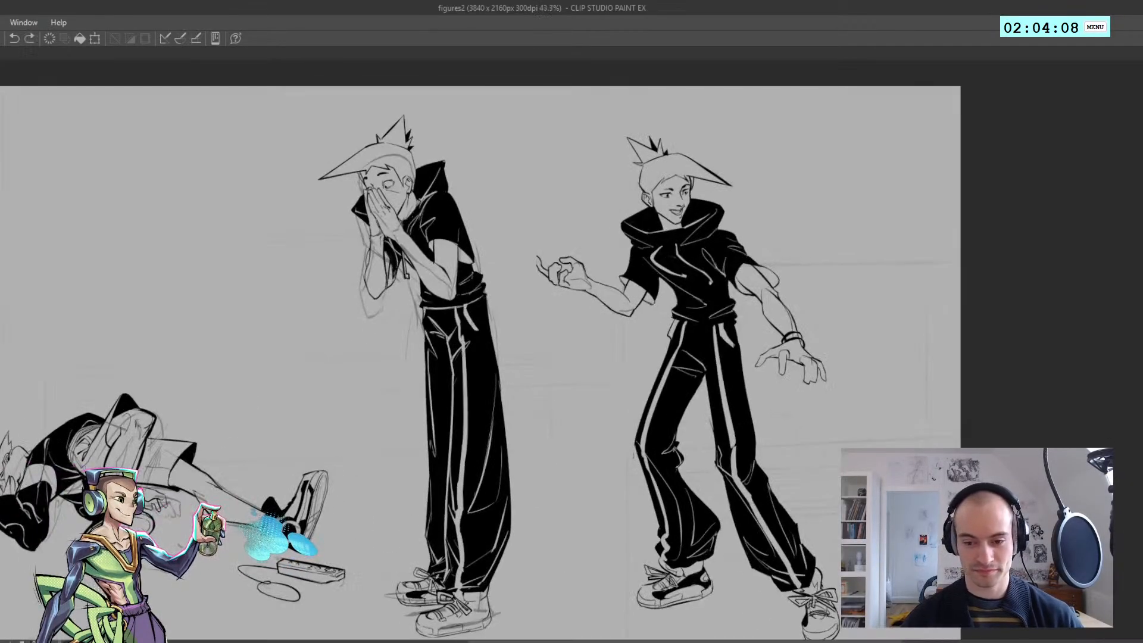
Draw a light stripe along the lower half of the middle figure's far trouser leg, redoing the stroke until it follows the leg
drag(440, 573, 436, 581)
key(ctrl+z)
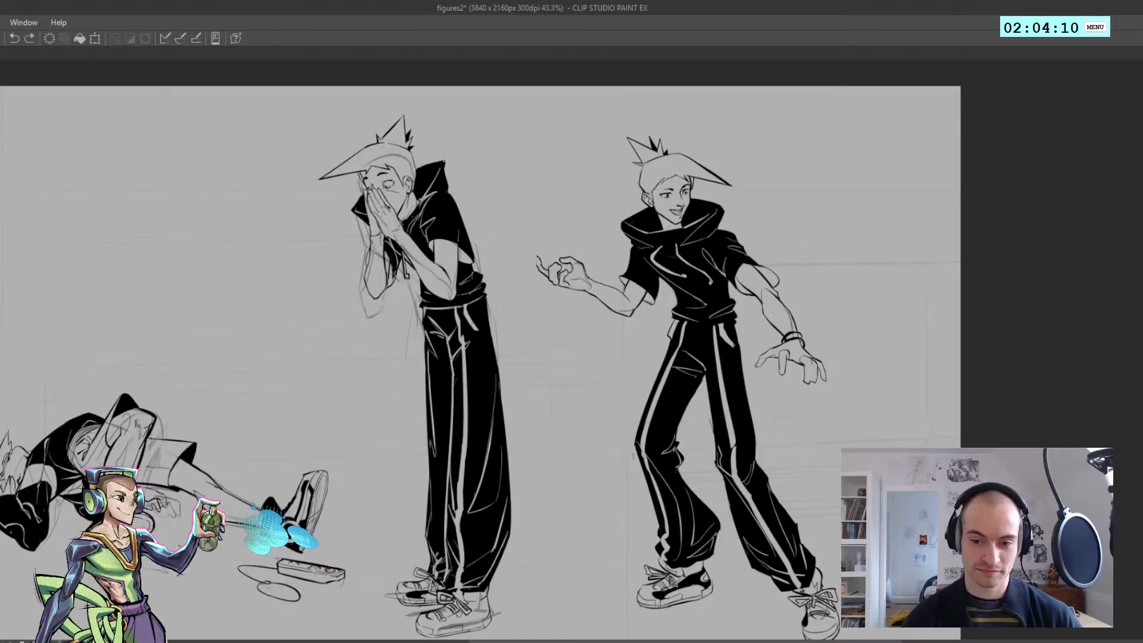
drag(438, 539, 434, 564)
key(ctrl+z)
drag(440, 461, 433, 545)
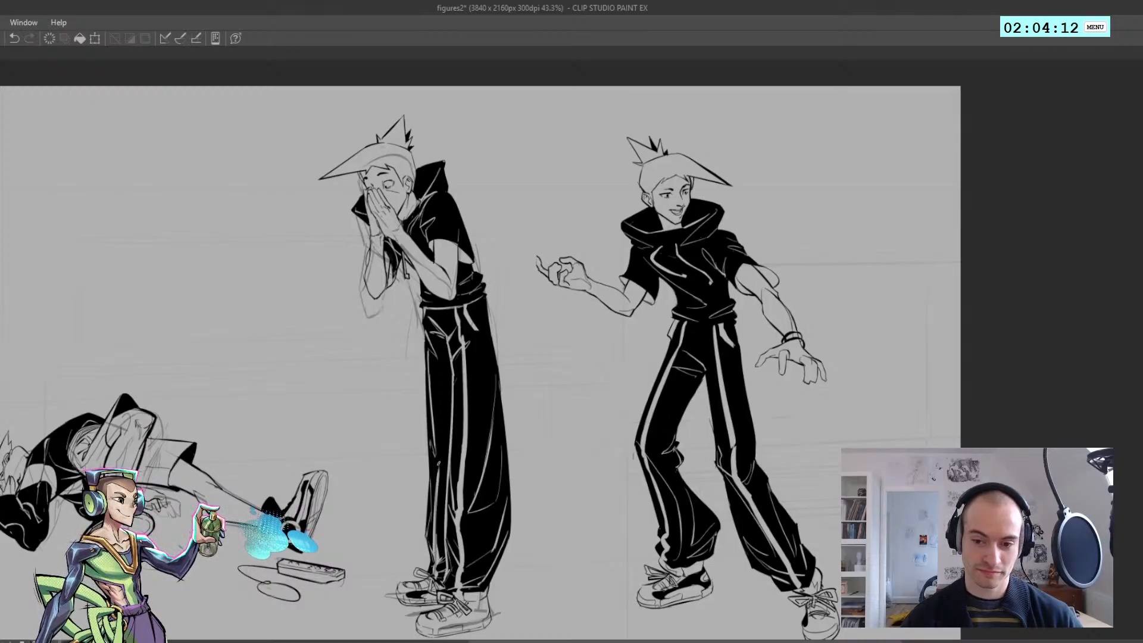
key(ctrl+z)
drag(439, 432, 432, 545)
key(ctrl+z)
drag(441, 436, 435, 543)
key(ctrl+z)
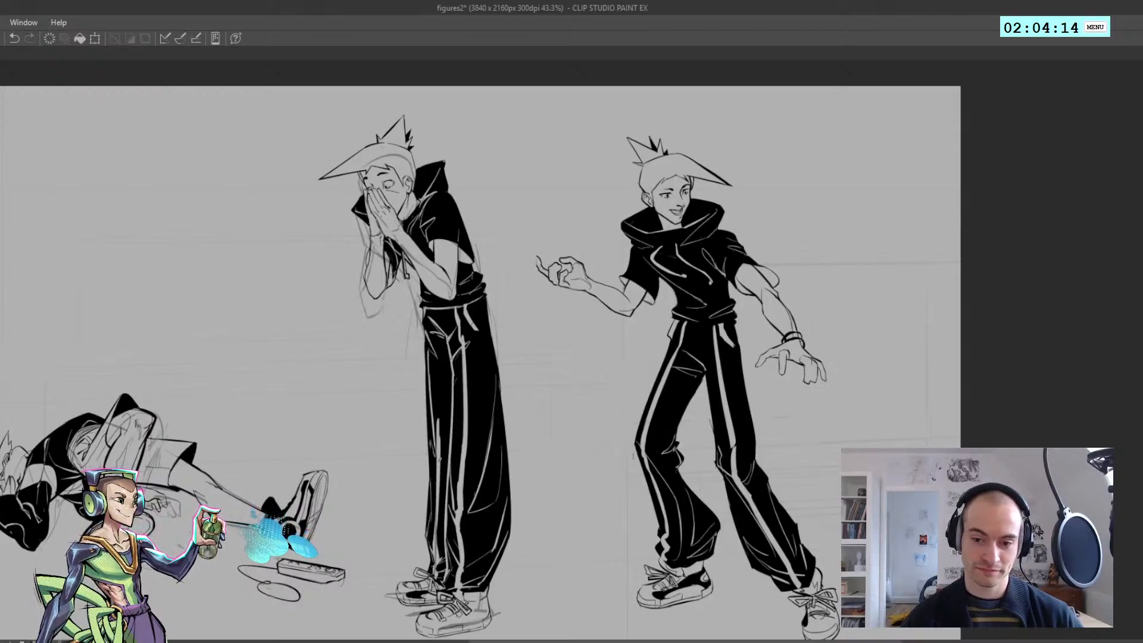
key(ctrl+z)
key(ctrl+z)
drag(439, 419, 434, 525)
key(ctrl+z)
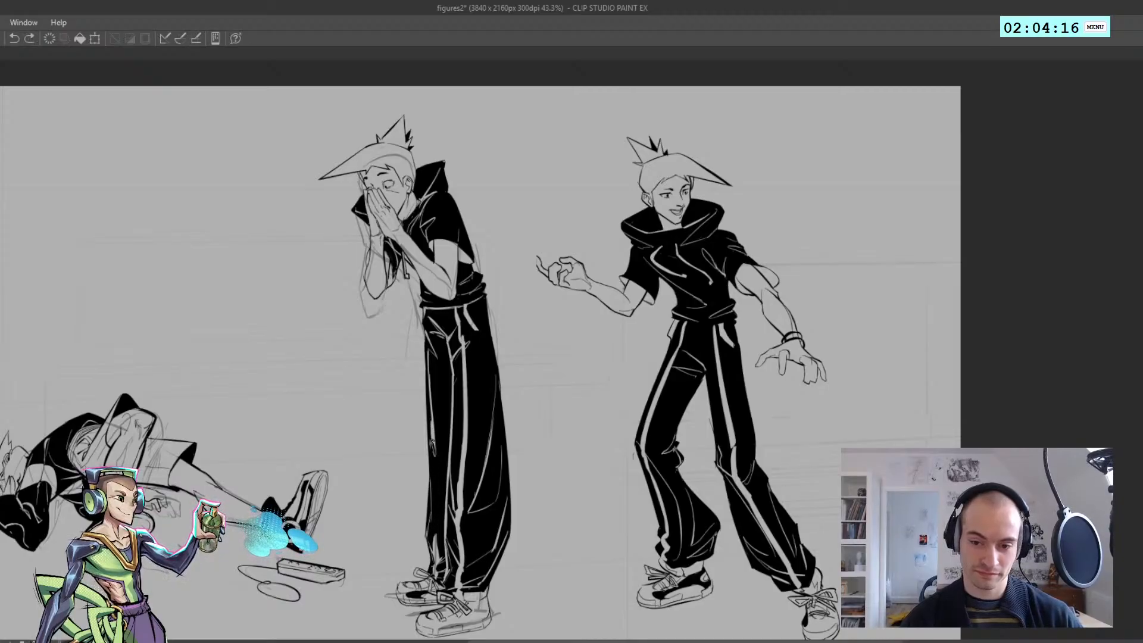
drag(439, 439, 433, 539)
key(ctrl+z)
drag(433, 472, 432, 541)
key(ctrl+z)
key(ctrl+z)
drag(439, 427, 435, 539)
drag(437, 449, 431, 546)
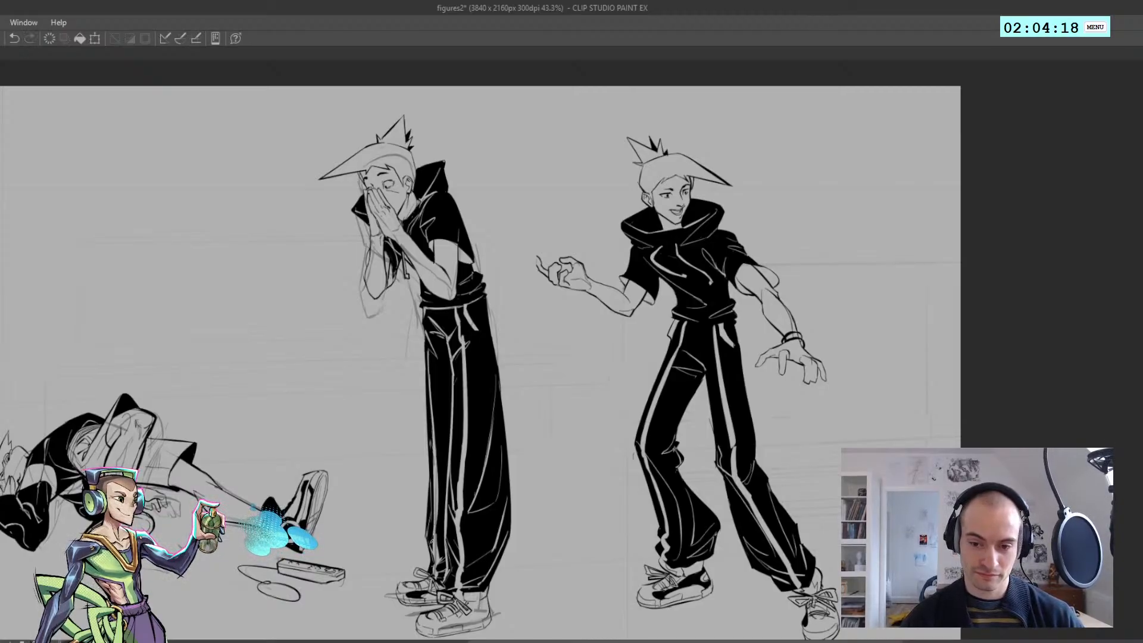
key(ctrl+z)
drag(439, 493, 435, 538)
key(ctrl+z)
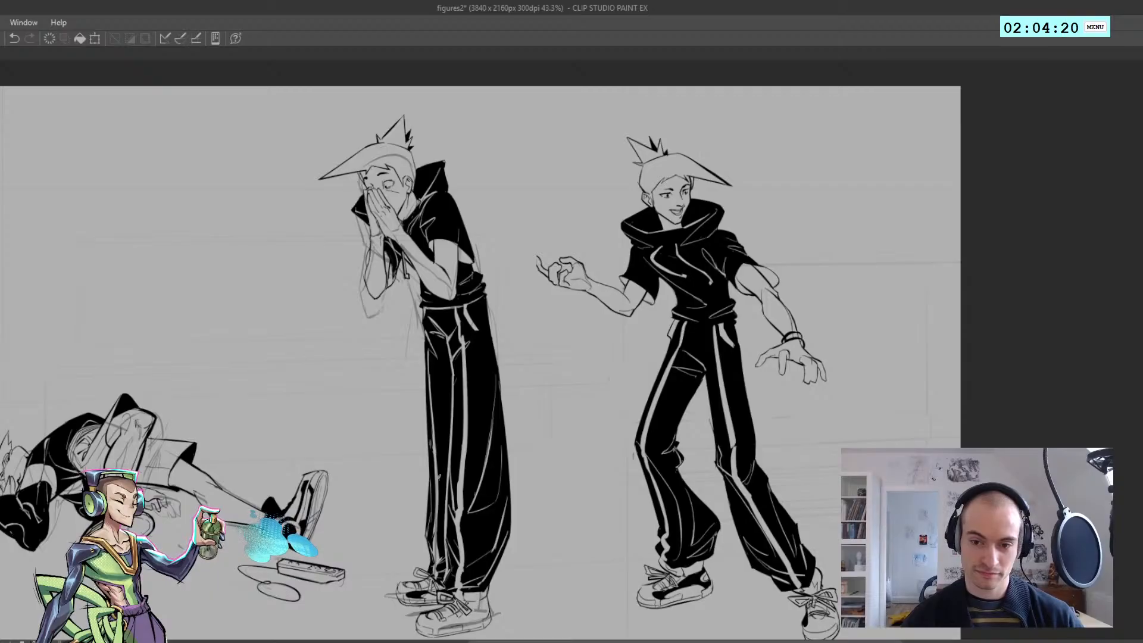
Extend the far leg's light stripe up along the thigh toward the waistband and check it in the mirrored view
key(ctrl+z)
drag(428, 353, 433, 449)
key(ctrl+z)
key(ctrl+z)
key(ctrl+z)
mouse_move(428, 362)
mouse_down()
mouse_move(433, 452)
mouse_move(429, 357)
mouse_up()
key(ctrl+z)
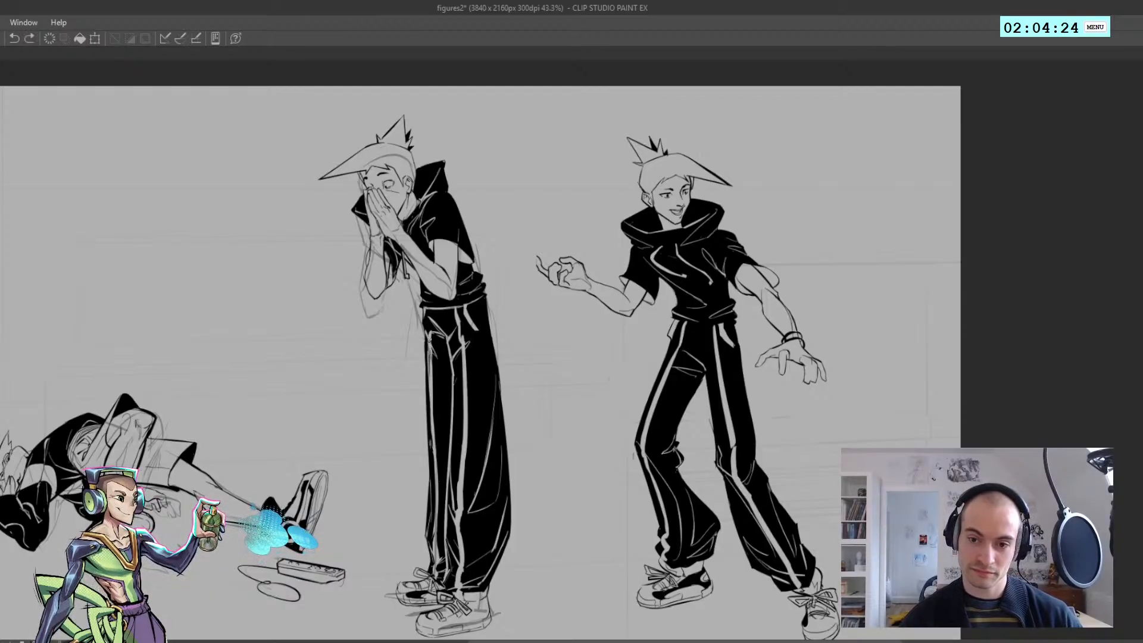
mouse_move(429, 306)
mouse_down()
mouse_move(433, 318)
mouse_move(391, 316)
mouse_move(406, 323)
mouse_move(454, 423)
mouse_up()
key(h)
key(h)
click(418, 394)
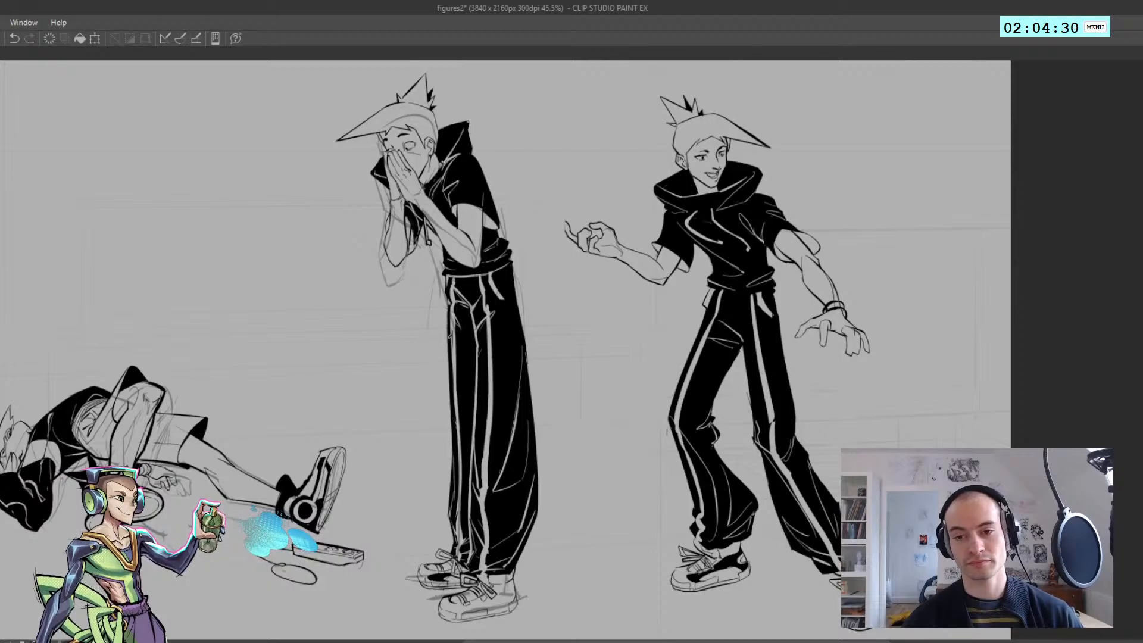
drag(450, 304, 450, 320)
Reinforce the underside of the middle figure's far forearm with a heavier ink line toward the elbow
drag(398, 264, 364, 265)
drag(410, 222, 465, 227)
key(h)
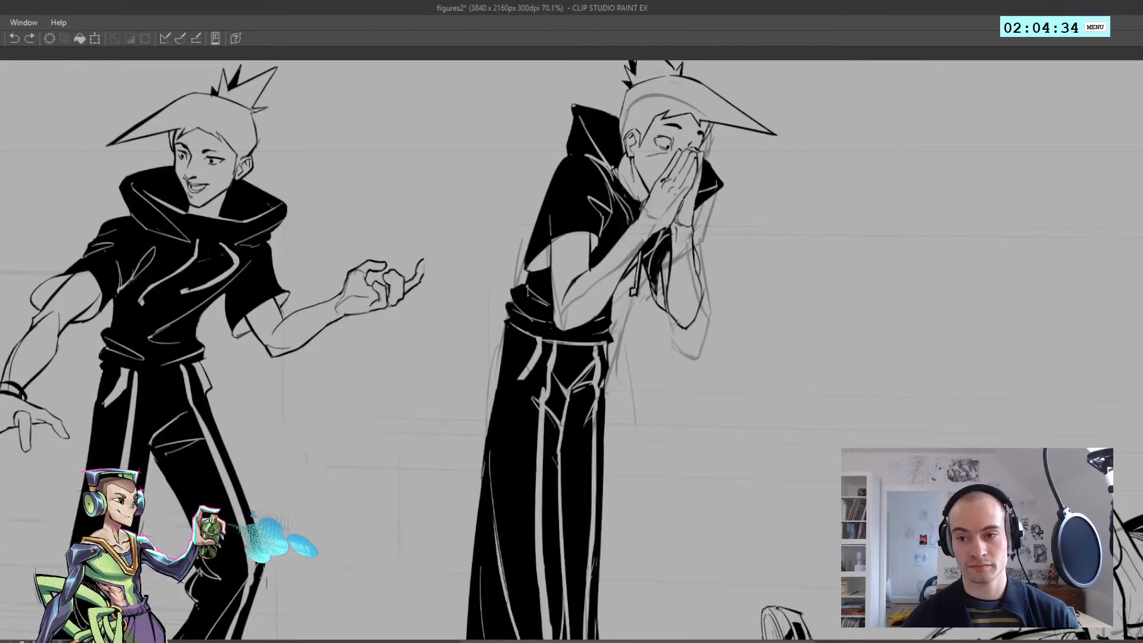
mouse_move(677, 322)
mouse_down()
mouse_move(661, 290)
mouse_move(670, 318)
mouse_up()
key(ctrl+z)
key(ctrl+z)
key(ctrl+z)
drag(650, 279, 669, 319)
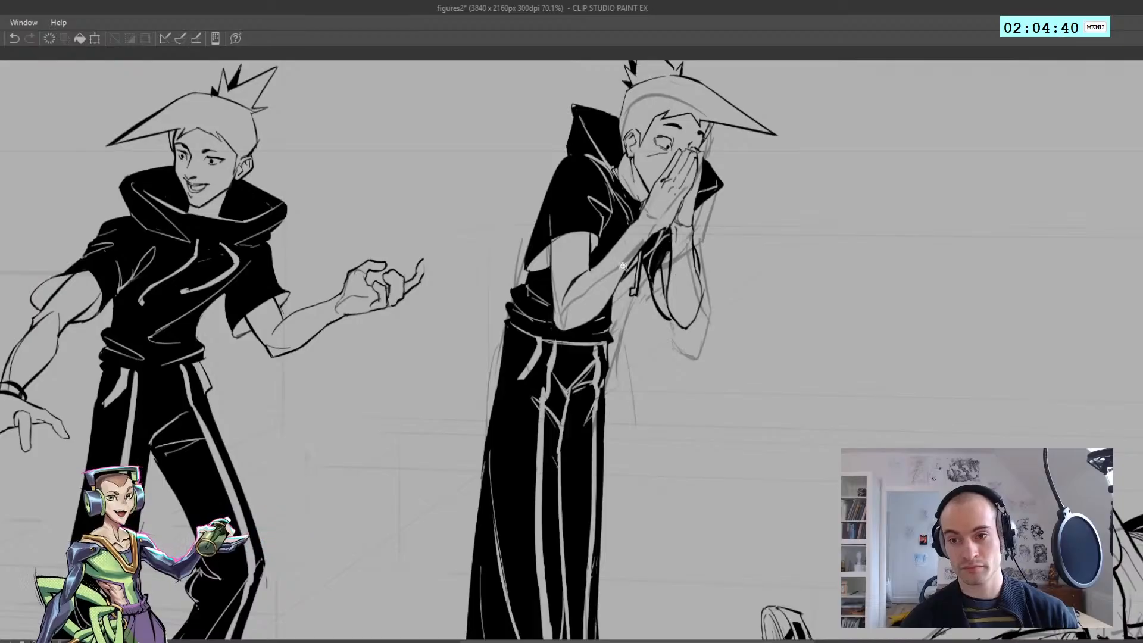
key(h)
drag(481, 268, 442, 269)
drag(448, 220, 496, 225)
mouse_move(541, 323)
mouse_down()
mouse_move(540, 292)
mouse_move(489, 259)
mouse_move(509, 245)
mouse_move(449, 210)
mouse_up()
key(ctrl+z)
key(h)
key(h)
drag(469, 272, 454, 236)
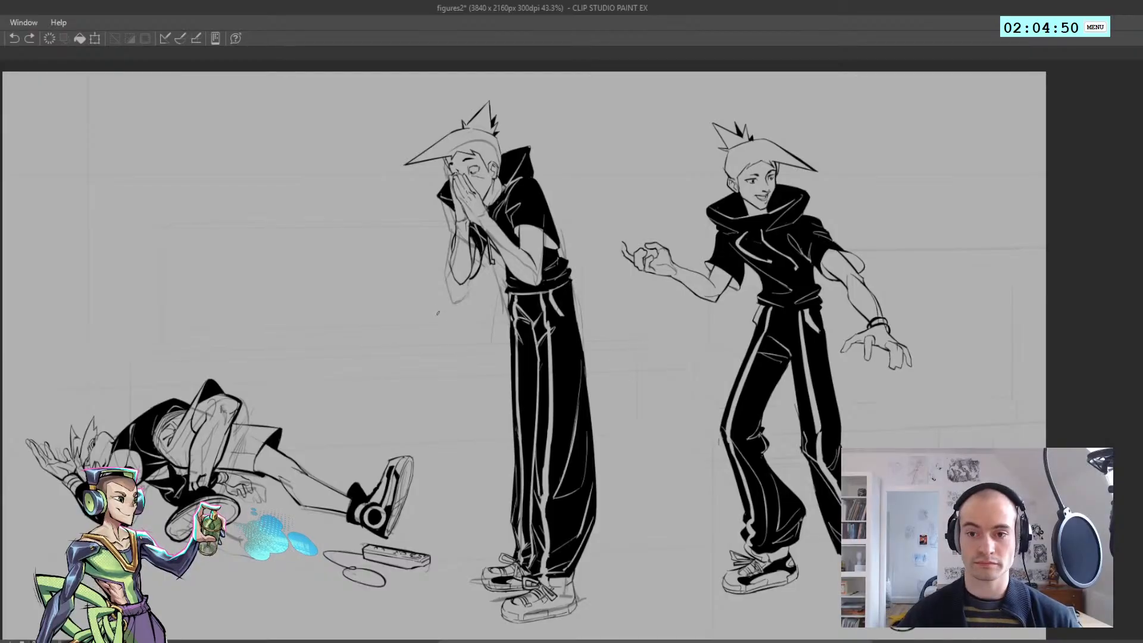
Hide the rough sketch around the middle figure and switch to the drawing with the worried standing figure and the fallen figure
drag(441, 313, 437, 376)
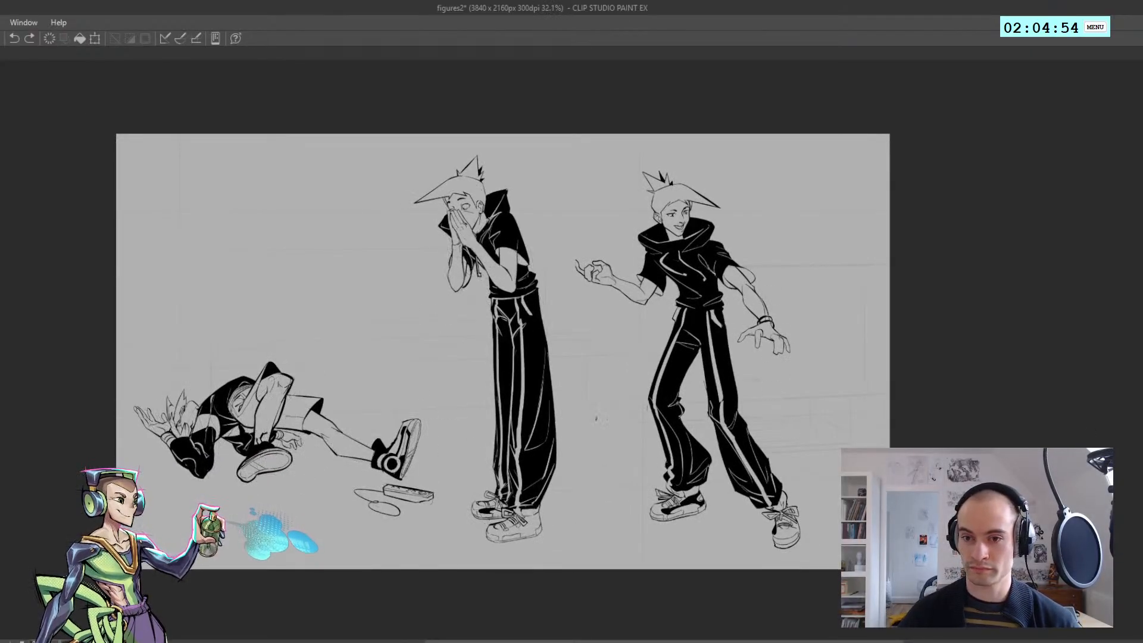
drag(275, 438, 570, 419)
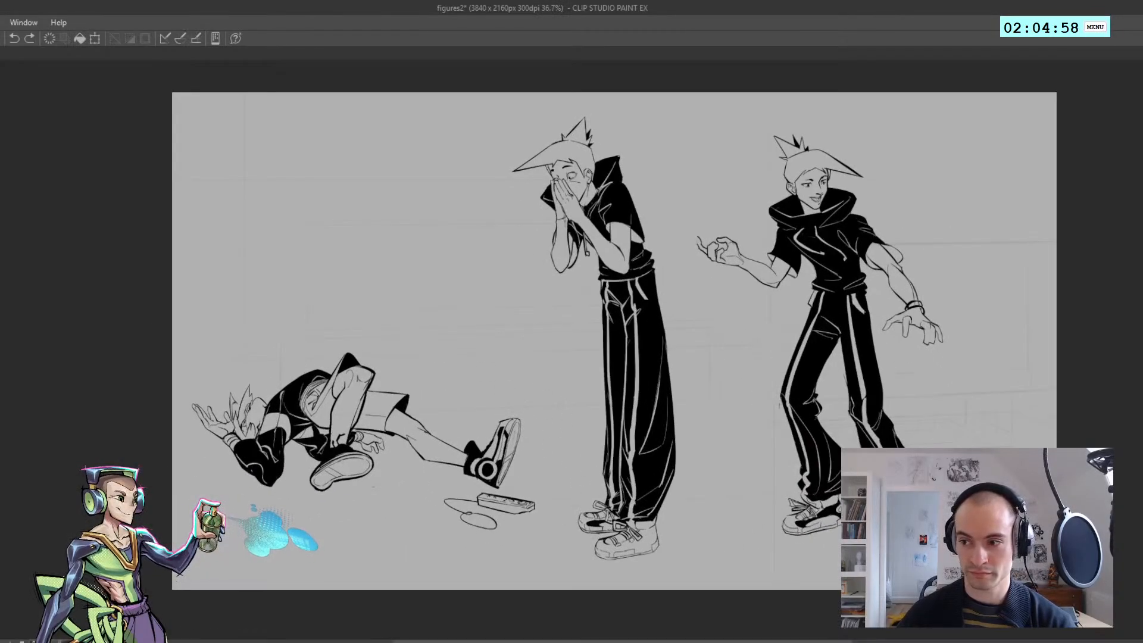
drag(602, 240, 857, 247)
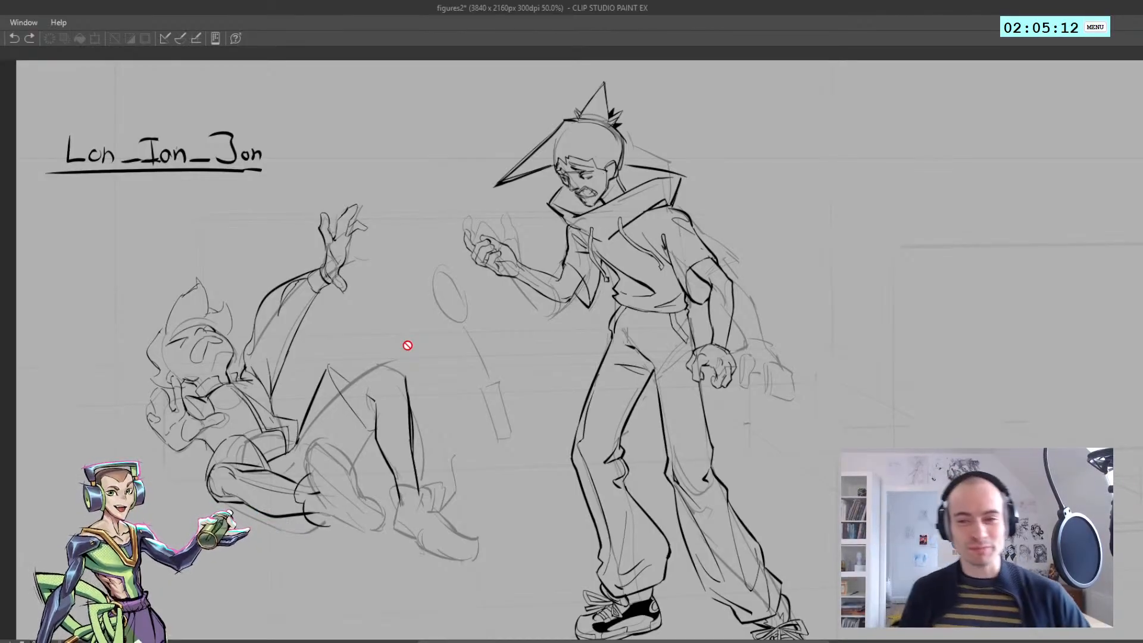
Examine the poses of the worried standing figure and the fallen figure in normal and mirrored views
drag(213, 408, 309, 302)
key(h)
drag(429, 304, 347, 296)
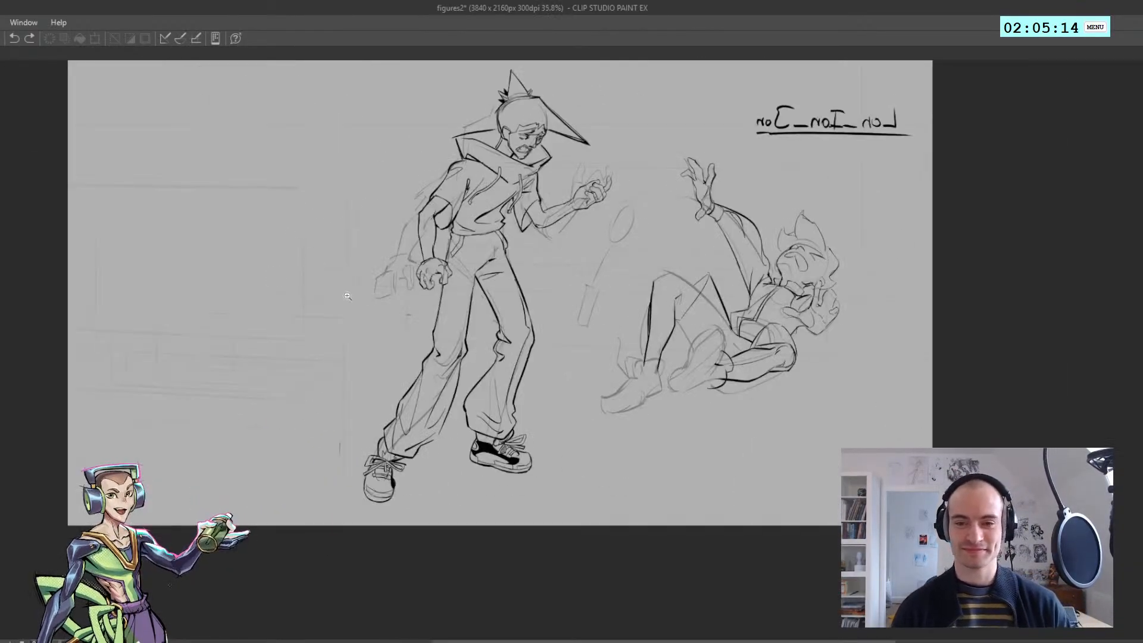
key(h)
mouse_move(271, 289)
mouse_down()
mouse_move(632, 308)
mouse_move(640, 320)
mouse_move(345, 298)
mouse_up()
key(ctrl+y)
key(ctrl+z)
key(ctrl+y)
key(h)
key(h)
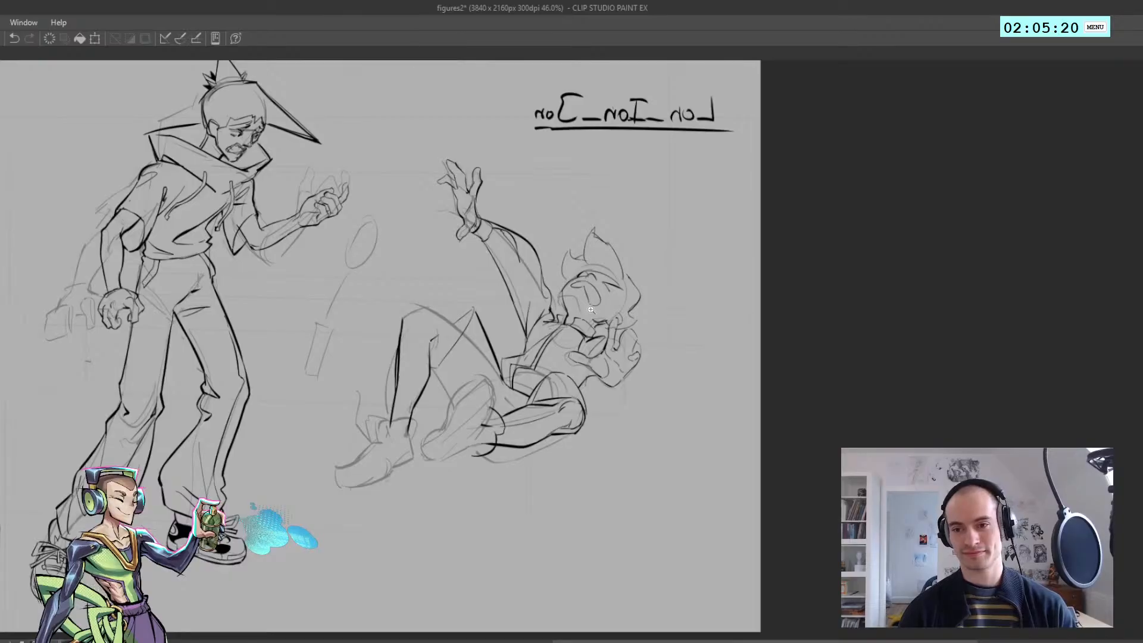
scroll(591, 309, up, 4)
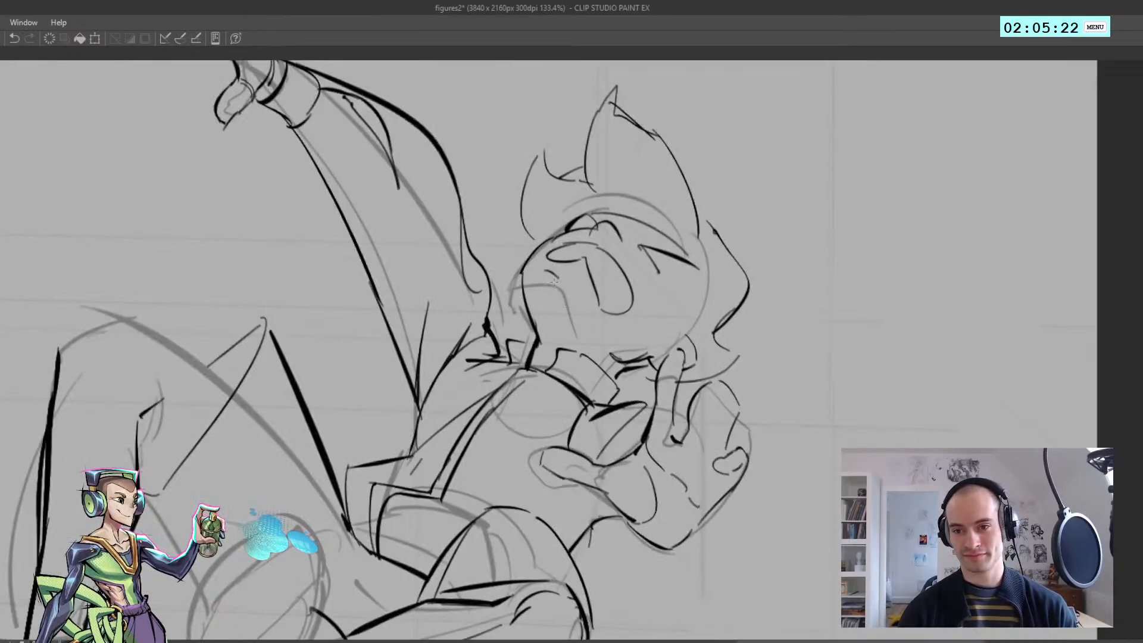
scroll(554, 283, down, 4)
scroll(579, 300, up, 5)
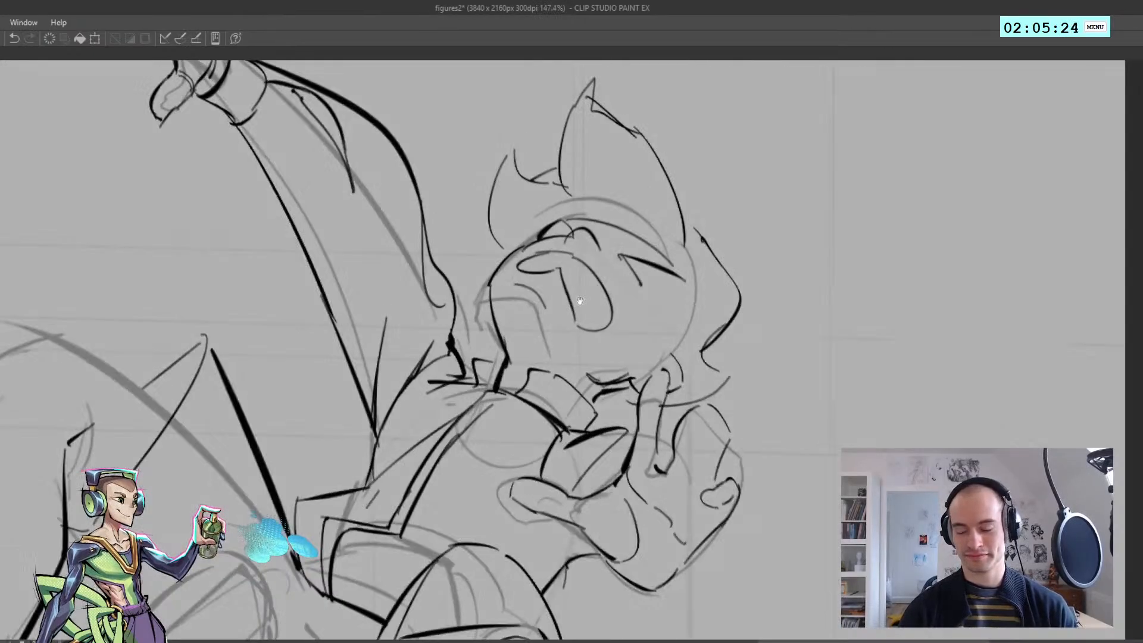
Select the fallen figure's nose and nearby facial lines and transform them with a slight rotation and nudge on the face
mouse_move(585, 354)
mouse_down()
mouse_move(543, 244)
mouse_move(586, 352)
mouse_up()
key(ctrl+d)
scroll(586, 309, down, 4)
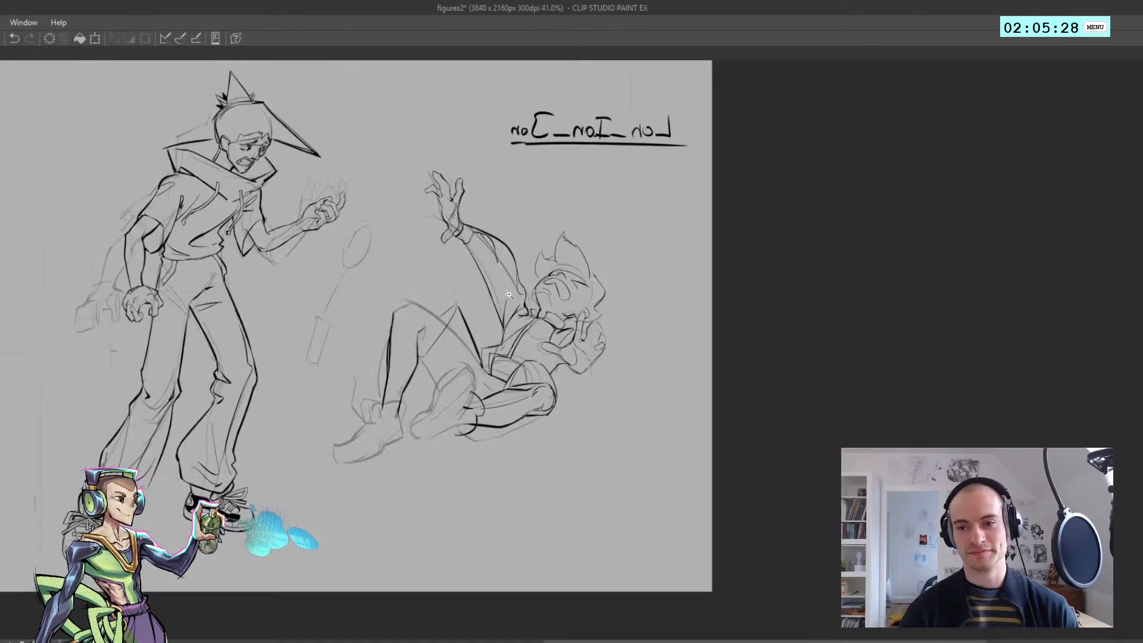
key(h)
key(h)
scroll(529, 310, up, 4)
key(ctrl+z)
key(ctrl+t)
drag(538, 280, 496, 261)
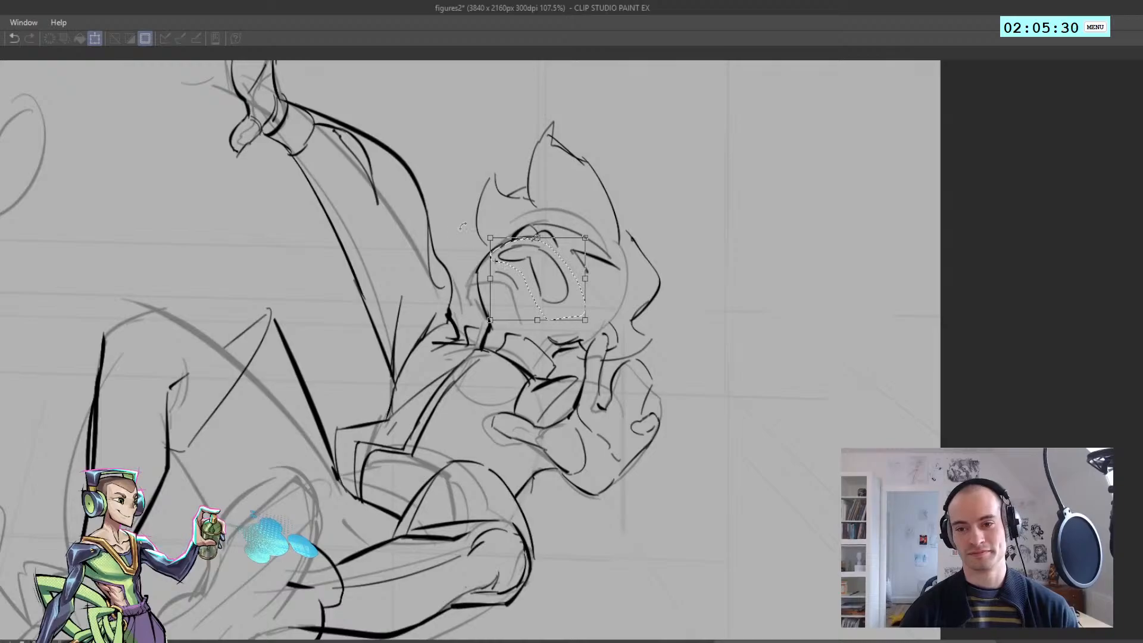
drag(591, 318, 597, 304)
drag(513, 262, 515, 264)
key(Return)
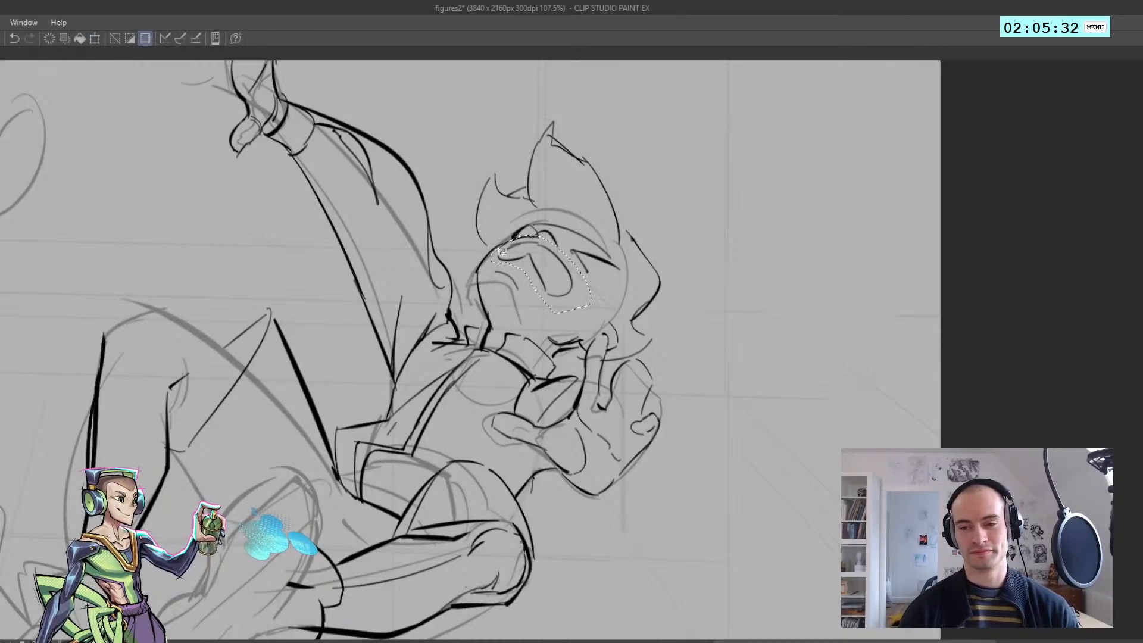
Clear the selection around the fallen figure's nose and try a short stroke while comparing the pose in normal and mirrored views
key(ctrl+d)
scroll(531, 298, down, 5)
key(h)
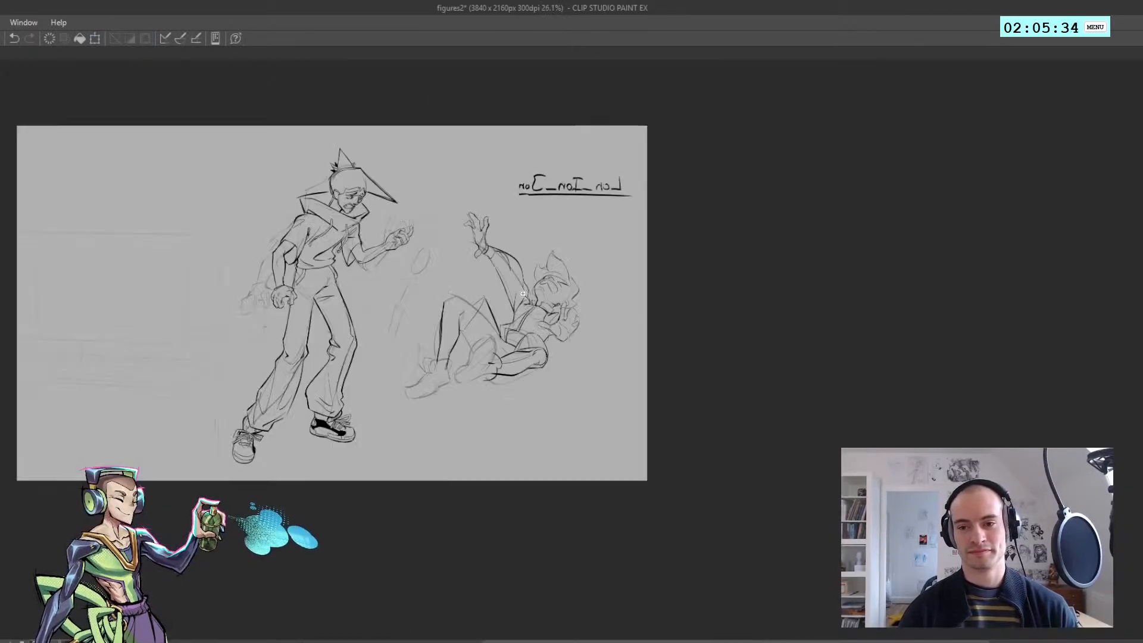
scroll(531, 297, up, 5)
key(h)
drag(444, 356, 467, 372)
key(ctrl+z)
Start a head construction study beside the fallen figure with a rounded cranium arc and a front brow edge
key(ctrl+z)
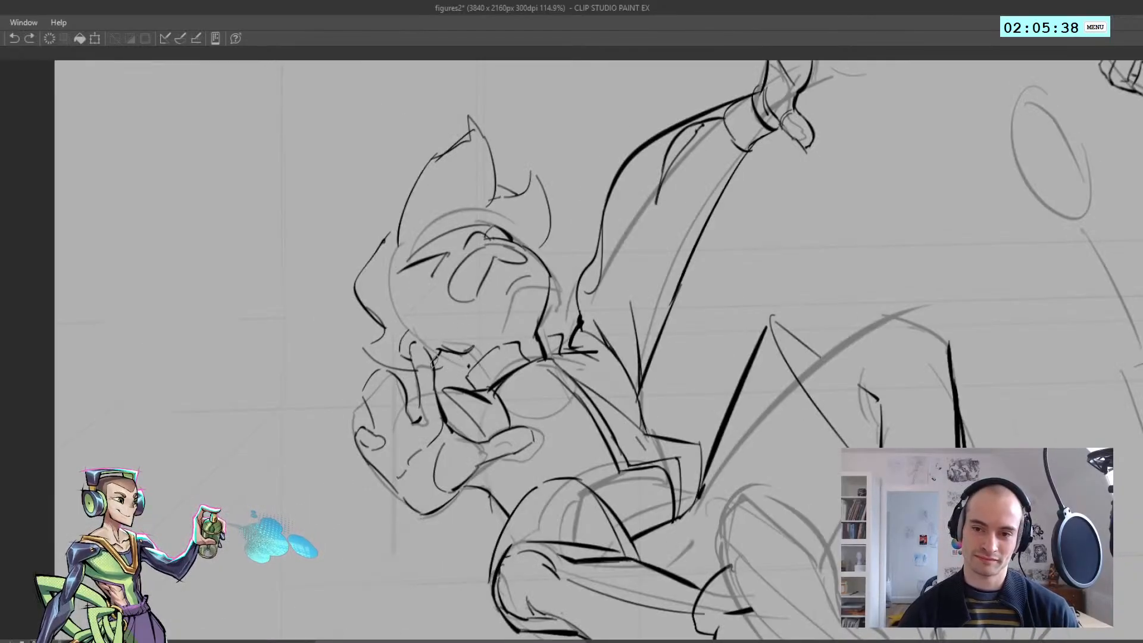
key(h)
key(h)
scroll(357, 242, up, 2)
mouse_move(240, 360)
mouse_down()
mouse_move(219, 277)
mouse_move(370, 239)
mouse_up()
key(ctrl+z)
mouse_move(240, 358)
mouse_down()
mouse_move(316, 225)
mouse_move(366, 239)
mouse_move(423, 295)
mouse_up()
key(ctrl+z)
mouse_move(365, 245)
mouse_down()
mouse_move(399, 271)
mouse_move(418, 312)
mouse_move(391, 317)
mouse_up()
mouse_move(294, 246)
mouse_down()
mouse_move(406, 312)
mouse_move(335, 249)
mouse_move(402, 307)
mouse_move(342, 379)
mouse_move(295, 386)
mouse_move(309, 388)
mouse_up()
key(ctrl+z)
key(ctrl+z)
key(ctrl+z)
Draw the curved back edge of the construction head
mouse_move(252, 347)
mouse_down()
mouse_move(234, 359)
mouse_move(282, 407)
mouse_up()
Draw the side-plane oval and a short diagonal line across its base on the construction head
key(ctrl+z)
key(ctrl+z)
drag(231, 344, 235, 359)
key(ctrl+z)
drag(229, 289, 250, 370)
mouse_move(228, 312)
mouse_down()
mouse_move(281, 270)
mouse_move(320, 335)
mouse_up()
key(ctrl+z)
drag(269, 266, 297, 379)
mouse_move(294, 386)
mouse_down()
mouse_move(271, 393)
mouse_move(297, 395)
mouse_move(277, 401)
mouse_up()
key(ctrl+z)
drag(247, 370, 314, 384)
key(ctrl+z)
drag(247, 345, 305, 381)
key(h)
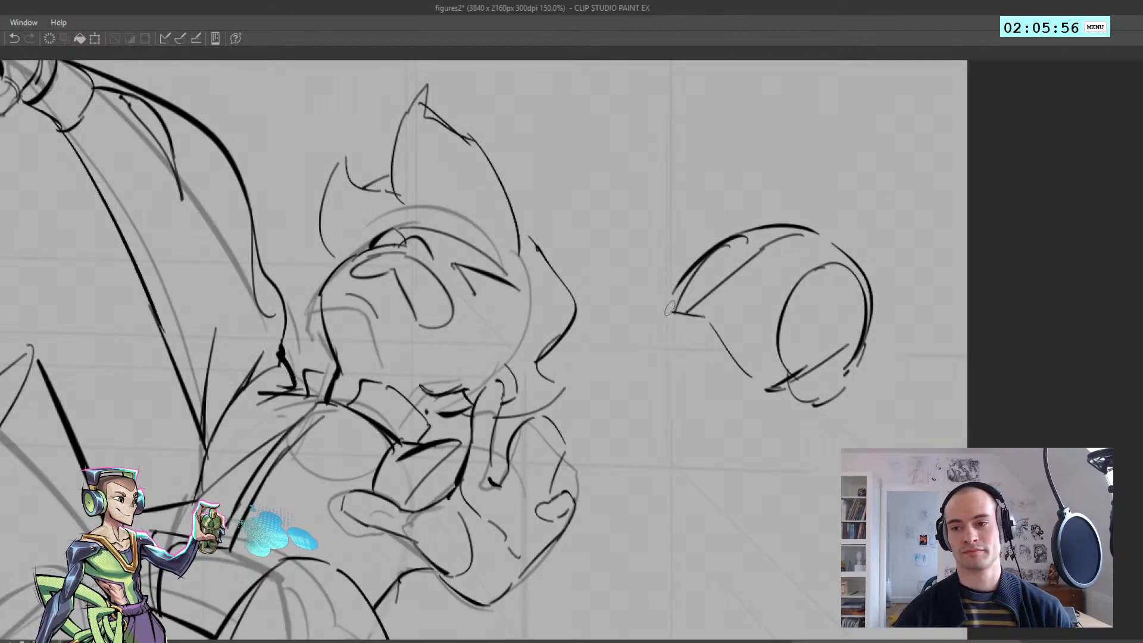
Draw the short front edge of the construction head's face and try a line for the underside of the jaw
key(ctrl+z)
mouse_move(671, 306)
mouse_down()
mouse_move(670, 344)
mouse_move(664, 327)
mouse_up()
key(ctrl+z)
mouse_move(663, 305)
mouse_down()
mouse_move(661, 345)
mouse_move(714, 378)
mouse_up()
key(ctrl+z)
key(ctrl+z)
drag(660, 348, 741, 389)
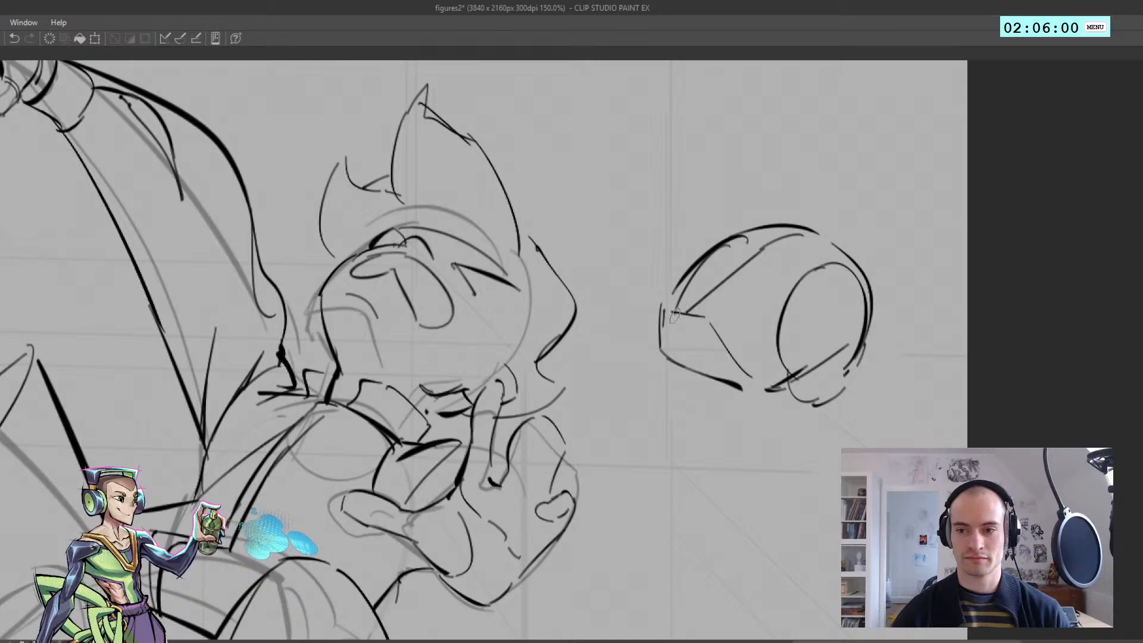
Define the construction head's lower jaw with a straight line from the front of the face back toward the neck
key(ctrl+z)
drag(662, 351, 747, 391)
key(ctrl+z)
key(ctrl+z)
drag(738, 387, 745, 389)
drag(664, 356, 699, 369)
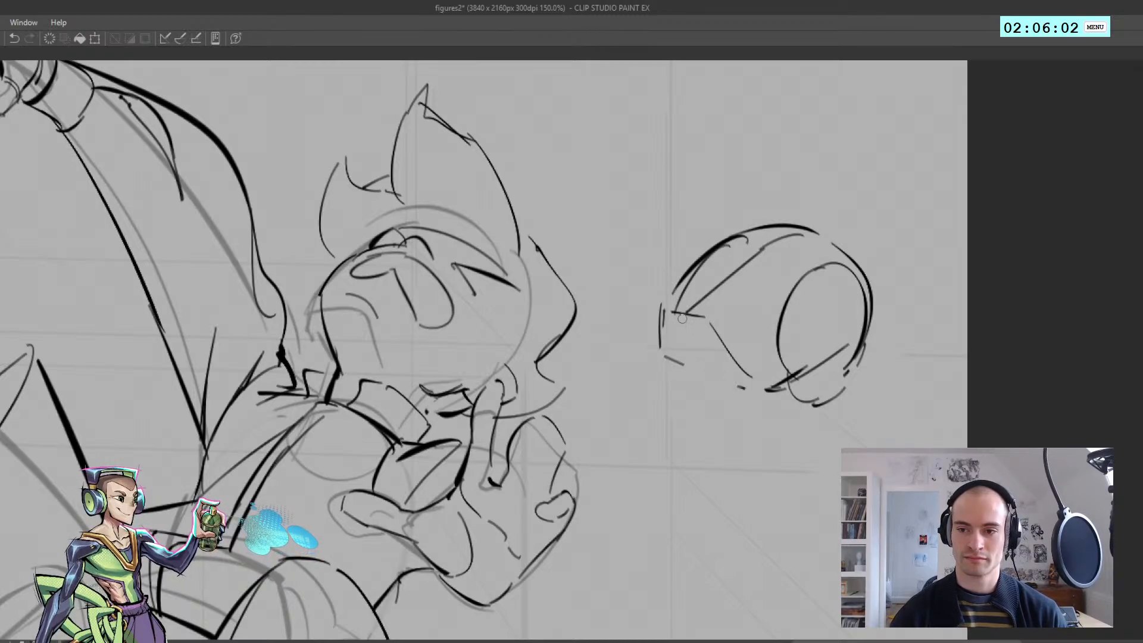
mouse_move(678, 314)
mouse_down()
mouse_move(657, 327)
mouse_move(708, 375)
mouse_up()
key(ctrl+z)
key(ctrl+z)
drag(661, 339, 745, 391)
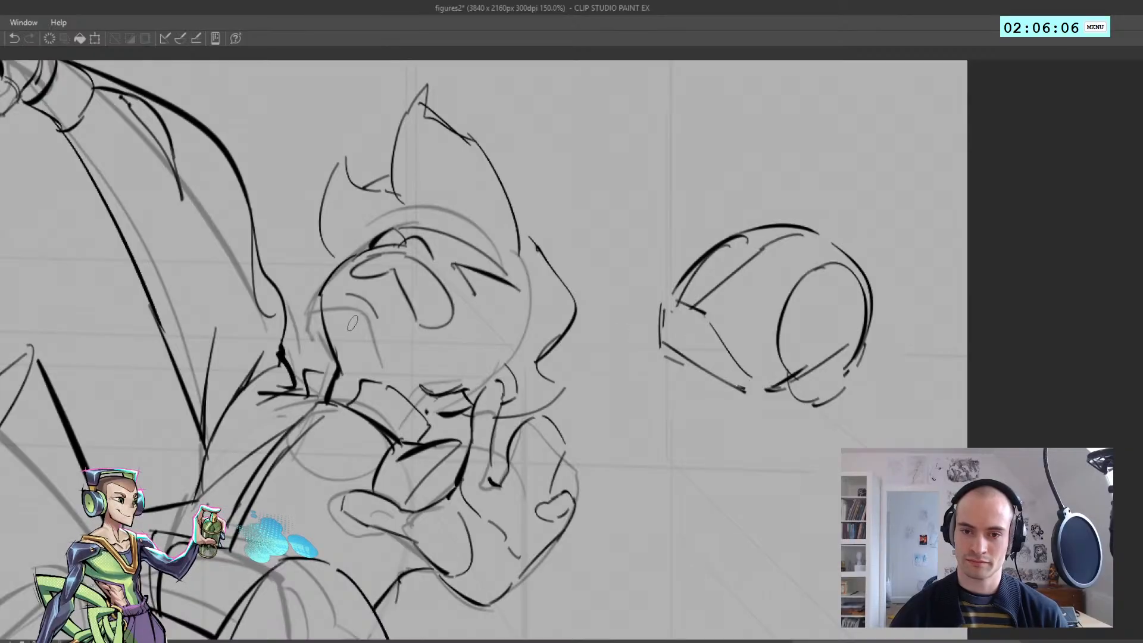
Draw a long cheek line on the fallen figure's face running from beside the mouth toward the collar
mouse_move(321, 295)
mouse_down()
mouse_move(336, 364)
mouse_move(238, 321)
mouse_up()
key(h)
drag(484, 318, 352, 289)
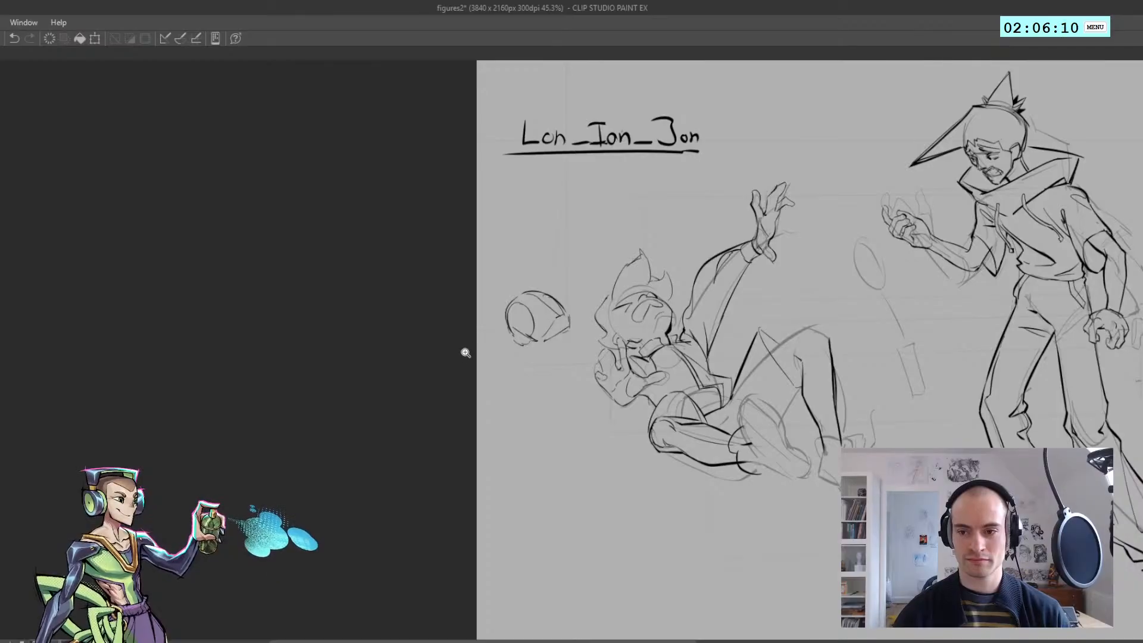
key(h)
mouse_move(426, 329)
mouse_down()
mouse_move(425, 285)
mouse_move(453, 293)
mouse_up()
key(ctrl+z)
drag(455, 298, 498, 358)
key(ctrl+z)
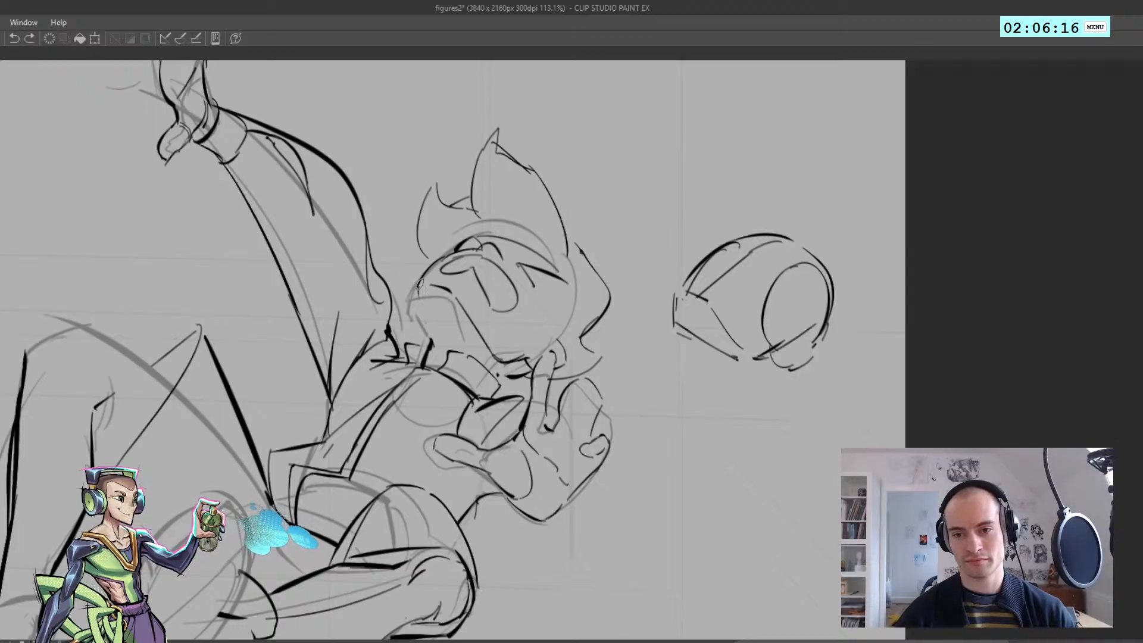
Try several short contour strokes for the fallen figure's chin and jaw
drag(420, 288, 385, 285)
mouse_move(614, 318)
mouse_down()
mouse_move(679, 318)
mouse_move(623, 351)
mouse_up()
key(ctrl+z)
key(ctrl+z)
drag(629, 298, 617, 358)
key(ctrl+z)
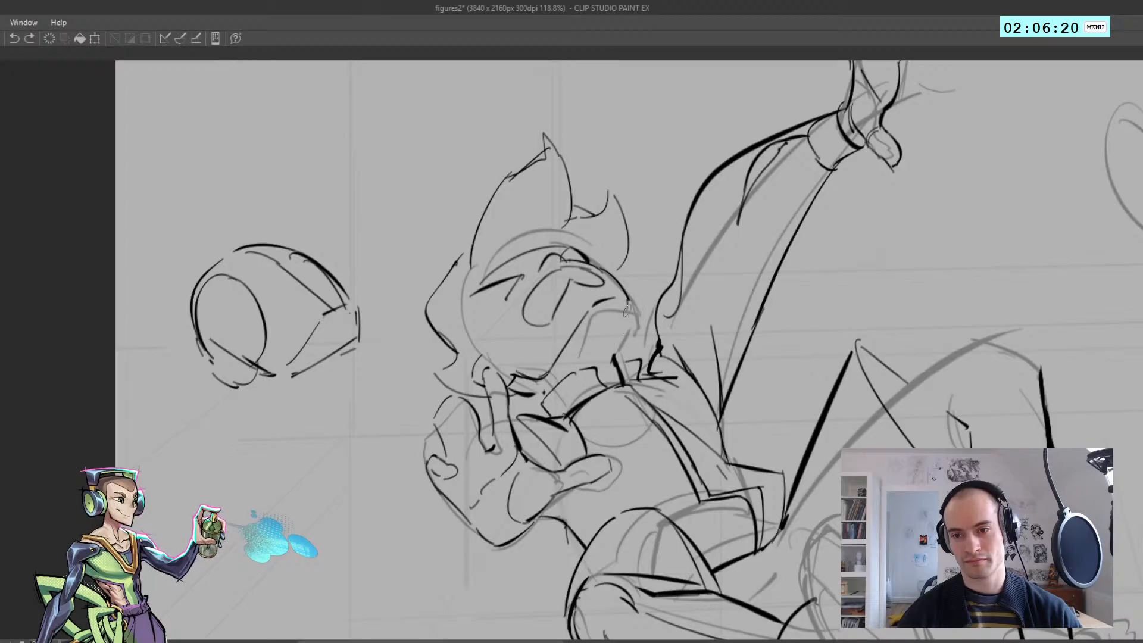
mouse_move(630, 298)
mouse_down()
mouse_move(615, 365)
mouse_move(628, 312)
mouse_up()
key(ctrl+z)
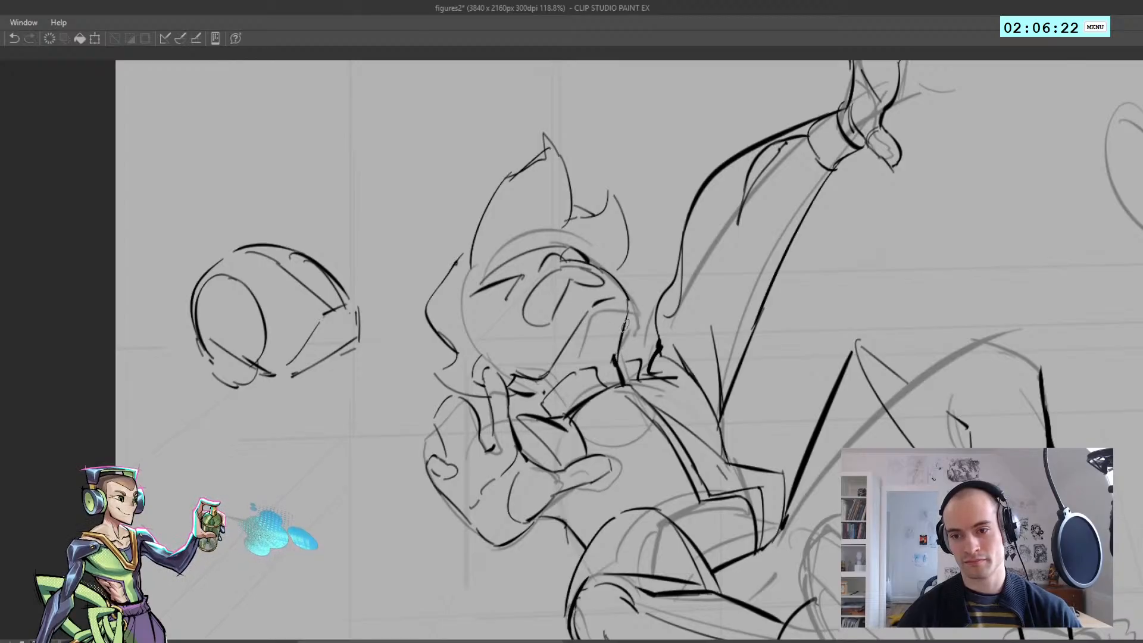
key(ctrl+z)
drag(617, 360, 629, 299)
key(ctrl+z)
key(ctrl+z)
key(ctrl+z)
Redraw the fallen figure's chin and jaw contour down toward the neck with a heavier line
key(ctrl+0)
key(h)
drag(448, 344, 488, 345)
scroll(488, 345, up, 1)
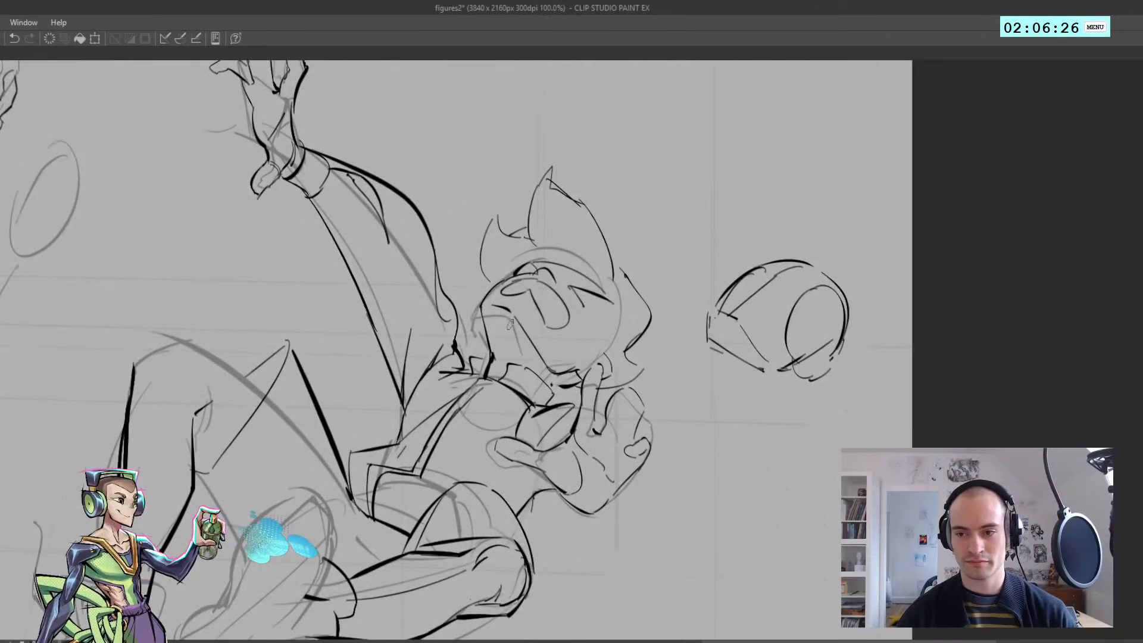
drag(495, 284, 501, 312)
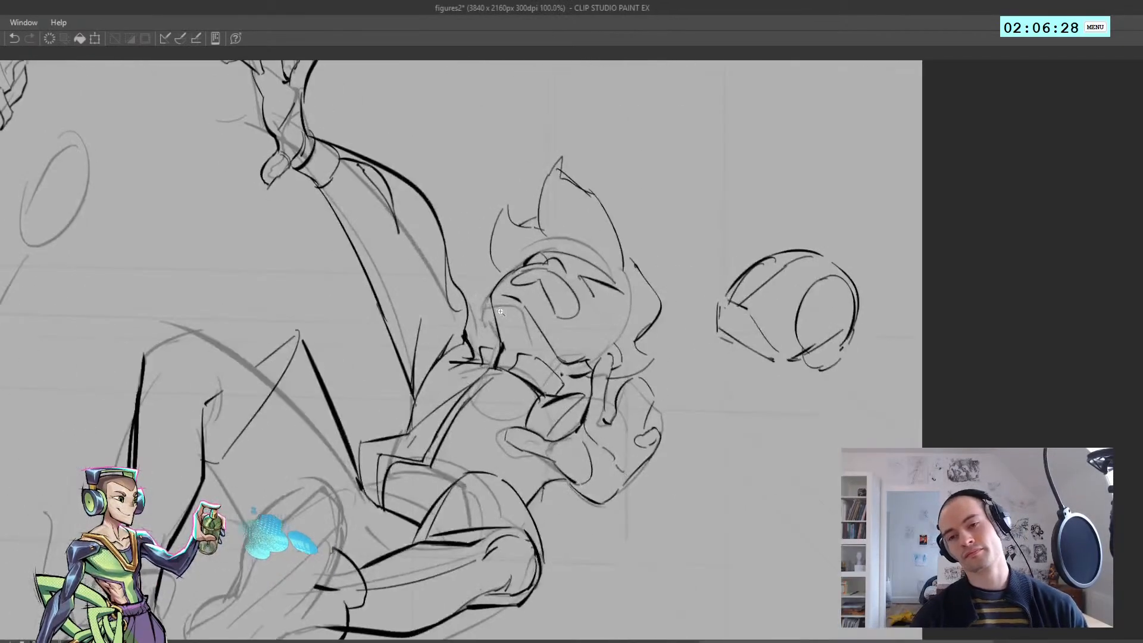
drag(495, 259, 485, 269)
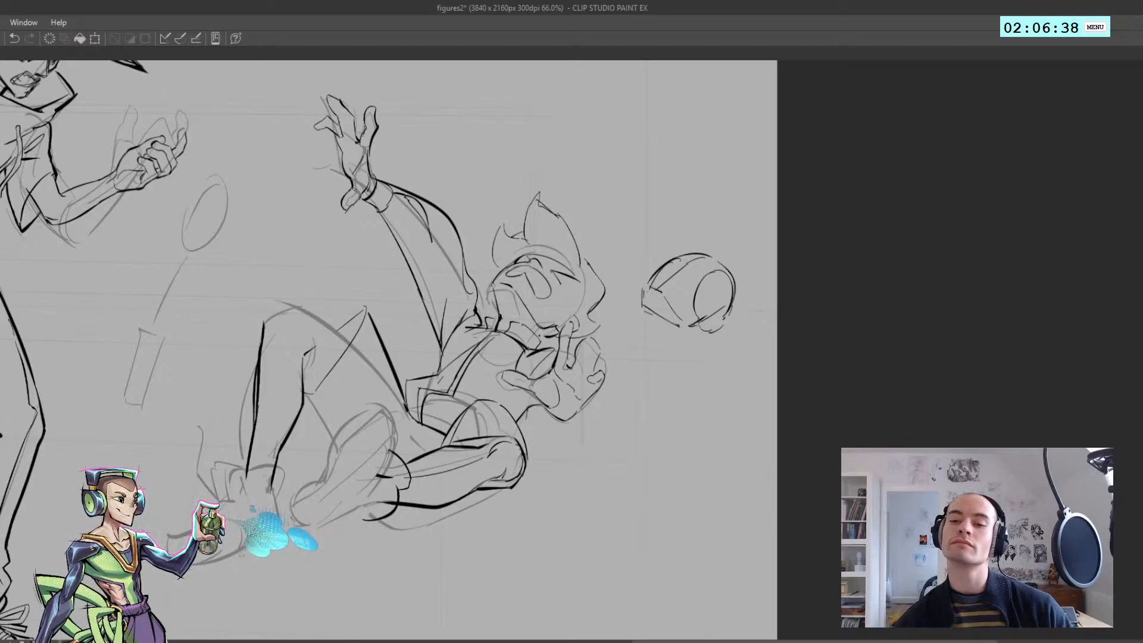
key(ctrl+z)
mouse_move(497, 307)
mouse_down()
mouse_move(490, 291)
mouse_move(498, 316)
mouse_up()
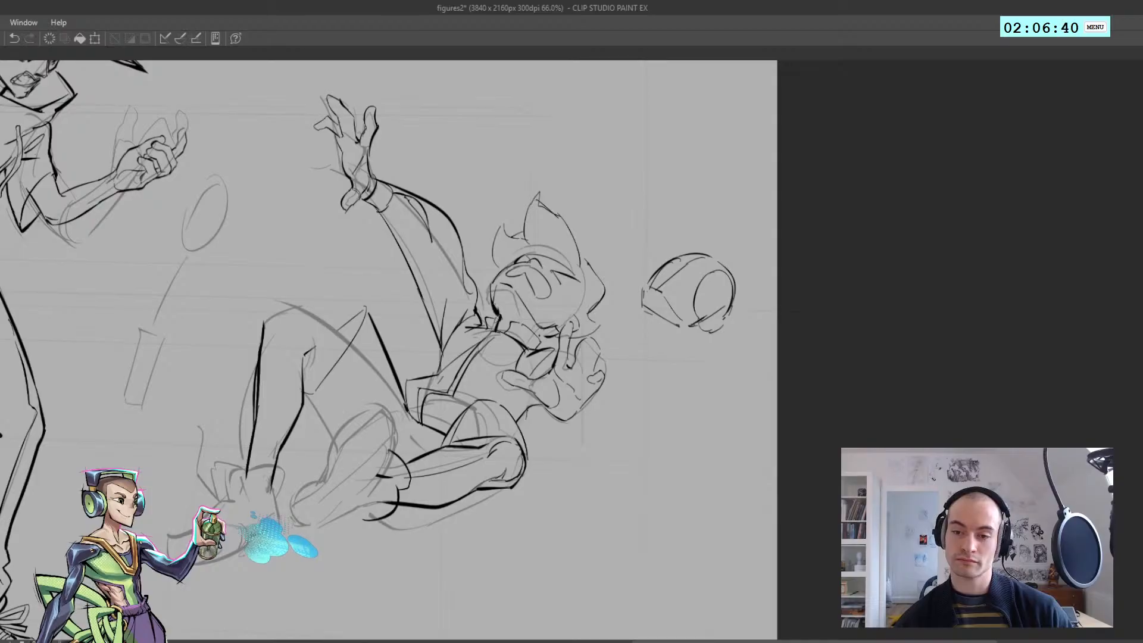
Remove much of the long cheek line on the fallen figure's face and try a new line across the brow
key(h)
scroll(497, 298, up, 1)
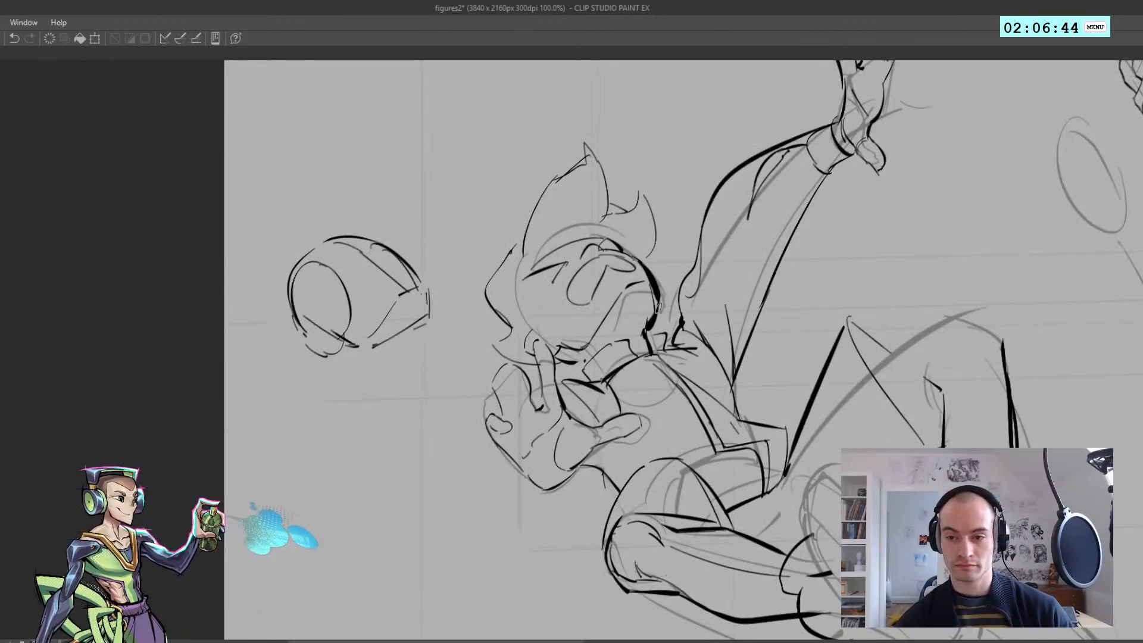
key(h)
scroll(518, 305, down, 1)
scroll(494, 303, down, 1)
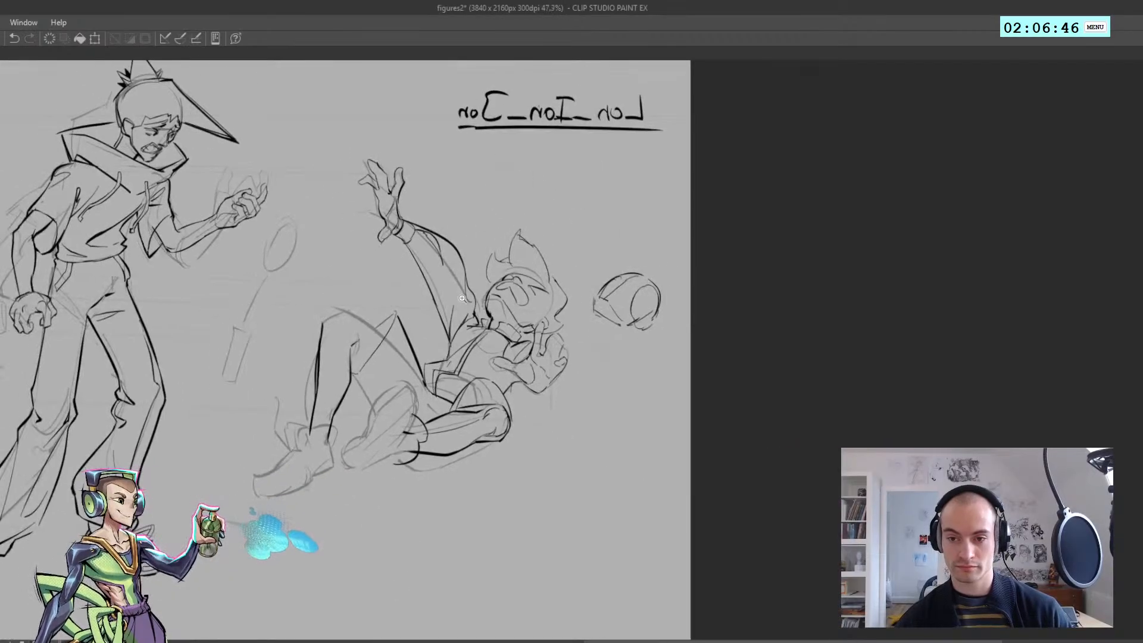
scroll(497, 321, up, 2)
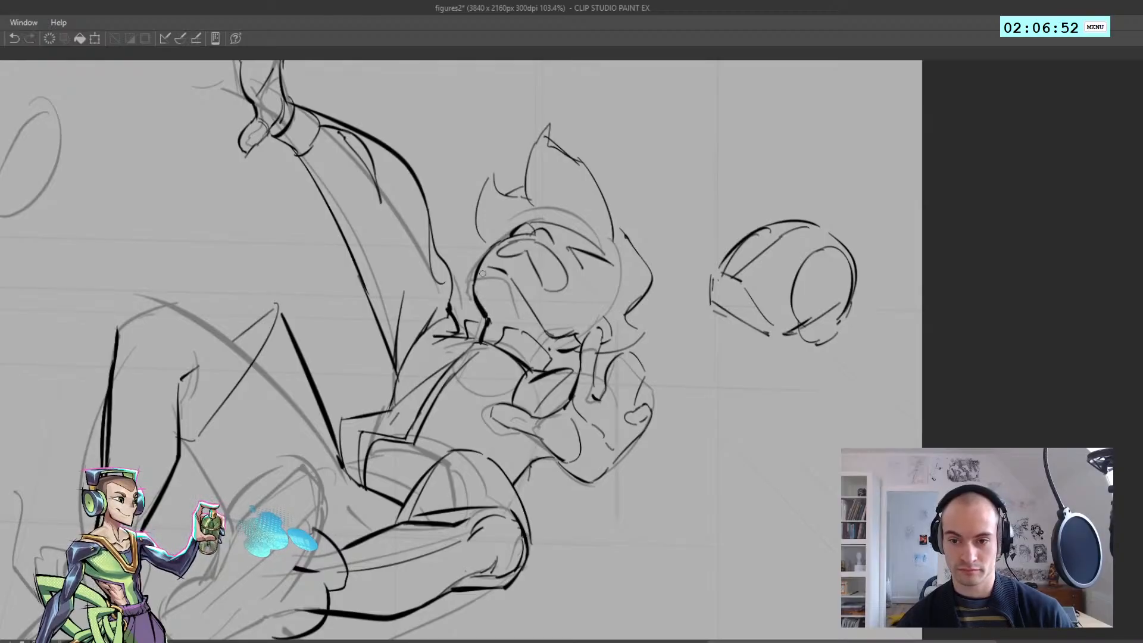
key(h)
mouse_move(499, 278)
mouse_down()
mouse_move(453, 274)
mouse_move(539, 270)
mouse_up()
key(h)
drag(493, 265, 547, 327)
mouse_move(551, 283)
mouse_down()
mouse_move(494, 262)
mouse_move(567, 279)
mouse_move(620, 261)
mouse_up()
key(h)
Try another brow stroke on the fallen figure's face and compare the pose in normal and mirrored views
key(h)
key(ctrl+z)
mouse_move(621, 260)
mouse_down()
mouse_move(572, 260)
mouse_move(620, 265)
mouse_move(572, 270)
mouse_move(652, 275)
mouse_move(574, 267)
mouse_move(619, 270)
mouse_move(576, 237)
mouse_move(622, 237)
mouse_move(630, 225)
mouse_move(534, 253)
mouse_up()
key(ctrl+z)
key(h)
key(h)
key(ctrl+z)
key(h)
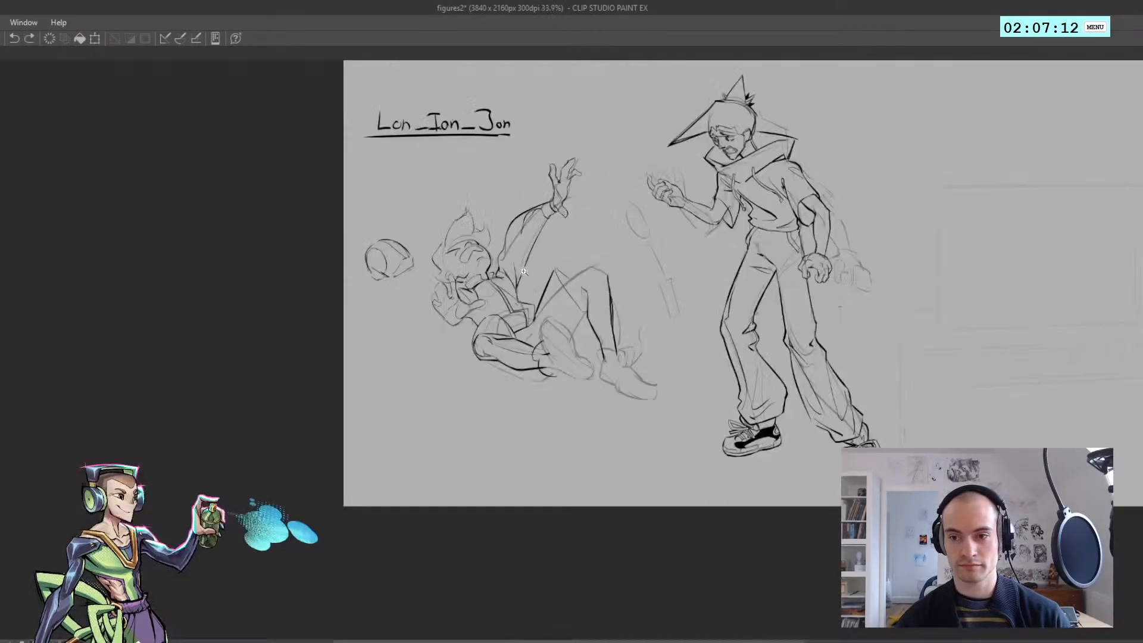
drag(499, 304, 513, 313)
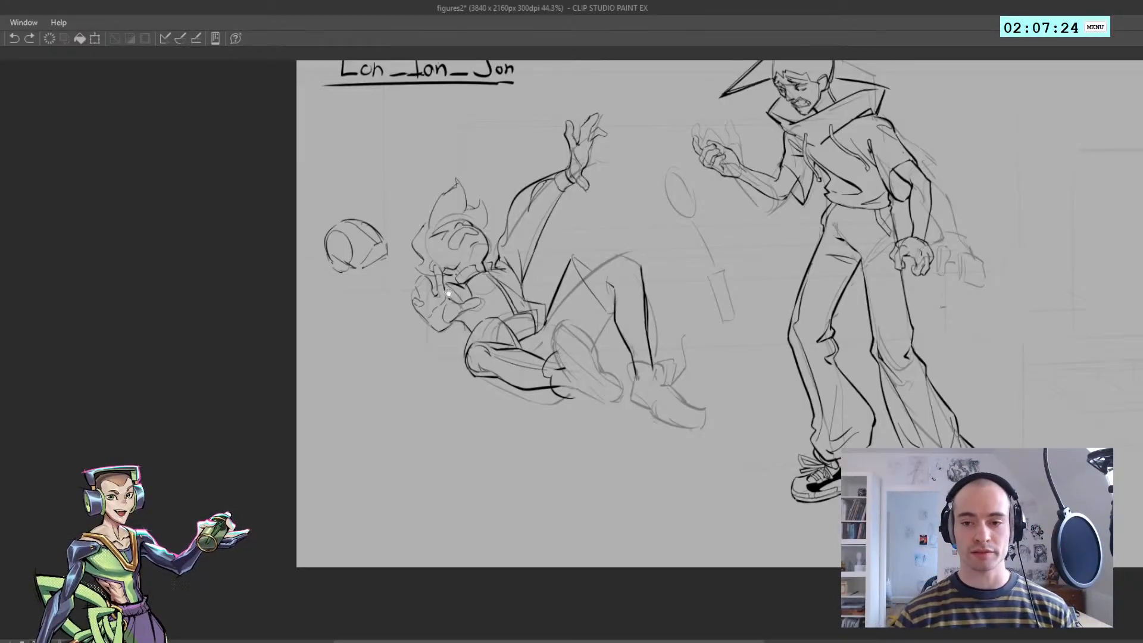
Rework the fallen figure's brow and near eye with a heavier arched lid line
key(h)
drag(594, 283, 502, 271)
drag(500, 230, 521, 230)
mouse_move(499, 230)
mouse_down()
mouse_move(524, 230)
mouse_move(543, 268)
mouse_move(616, 243)
mouse_move(580, 229)
mouse_move(598, 230)
mouse_move(559, 245)
mouse_move(562, 233)
mouse_up()
key(ctrl+z)
key(h)
key(h)
drag(538, 226, 592, 239)
key(ctrl+z)
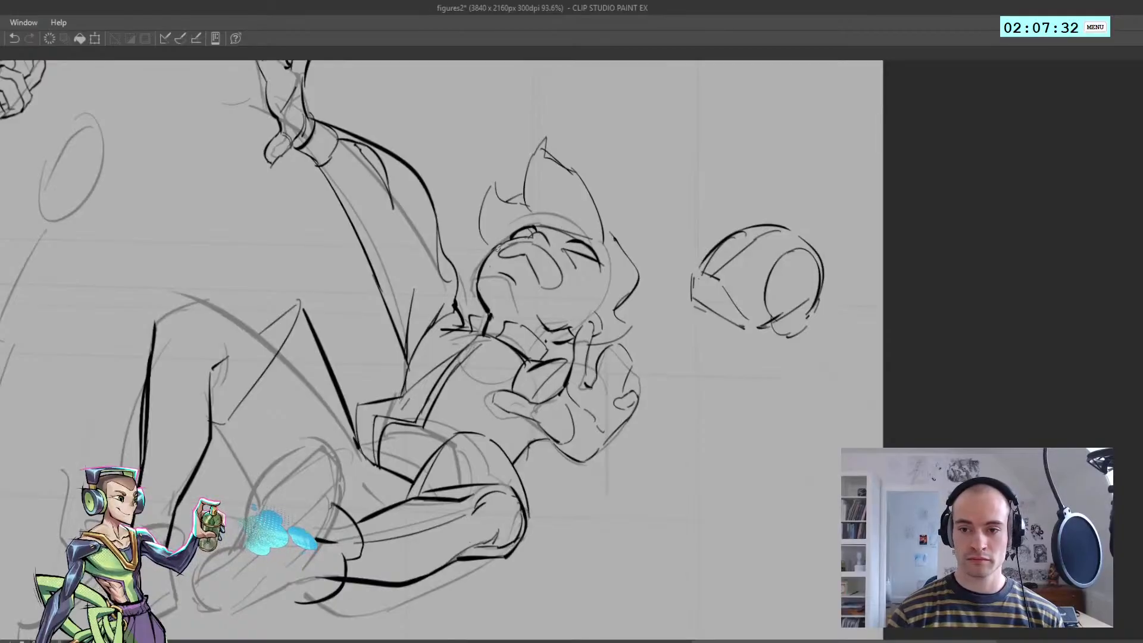
drag(513, 244, 566, 255)
key(ctrl+z)
Try a contour for the side of the fallen figure's face from the hairline to the raised hand, using a smaller brush
key(ctrl+z)
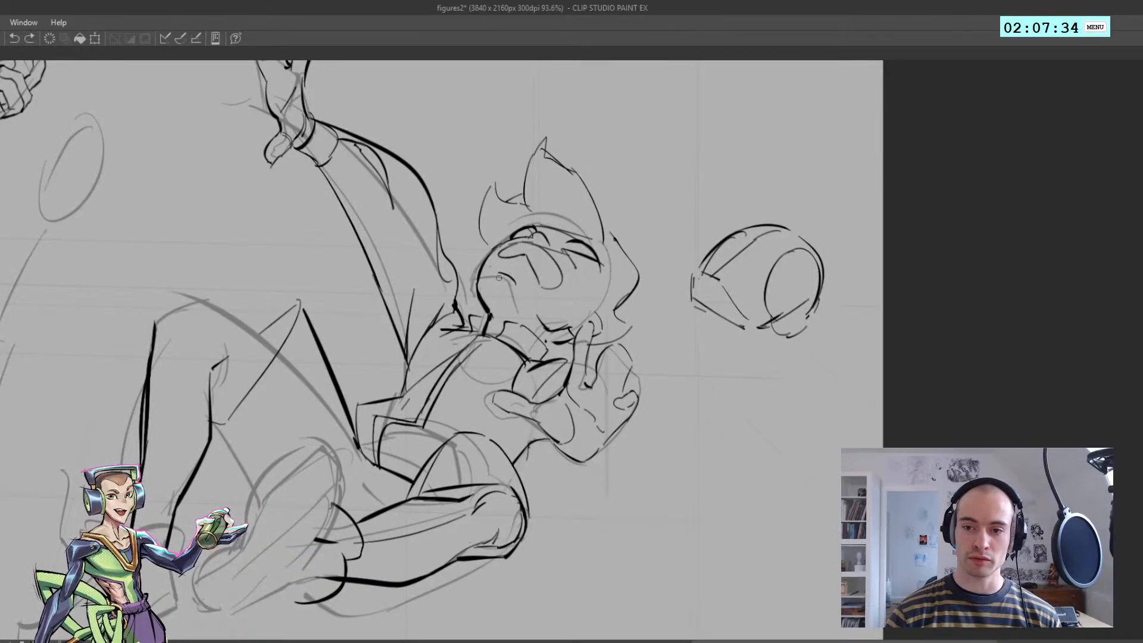
drag(509, 278, 497, 335)
key(ctrl+z)
key(h)
key(ctrl+z)
drag(491, 251, 495, 346)
key(h)
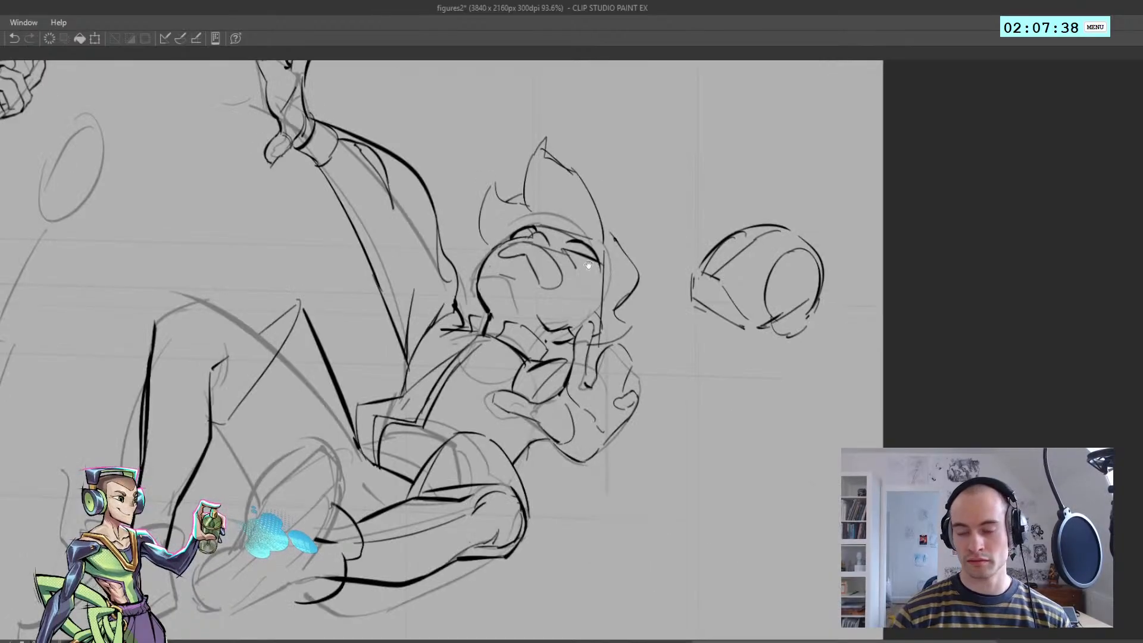
key([)
mouse_move(601, 269)
mouse_down()
mouse_move(579, 255)
mouse_move(599, 327)
mouse_up()
key(p)
key(ctrl+z)
Draw the side contour of the fallen figure's face from the hairline down to the fingers
key(h)
drag(488, 249, 493, 325)
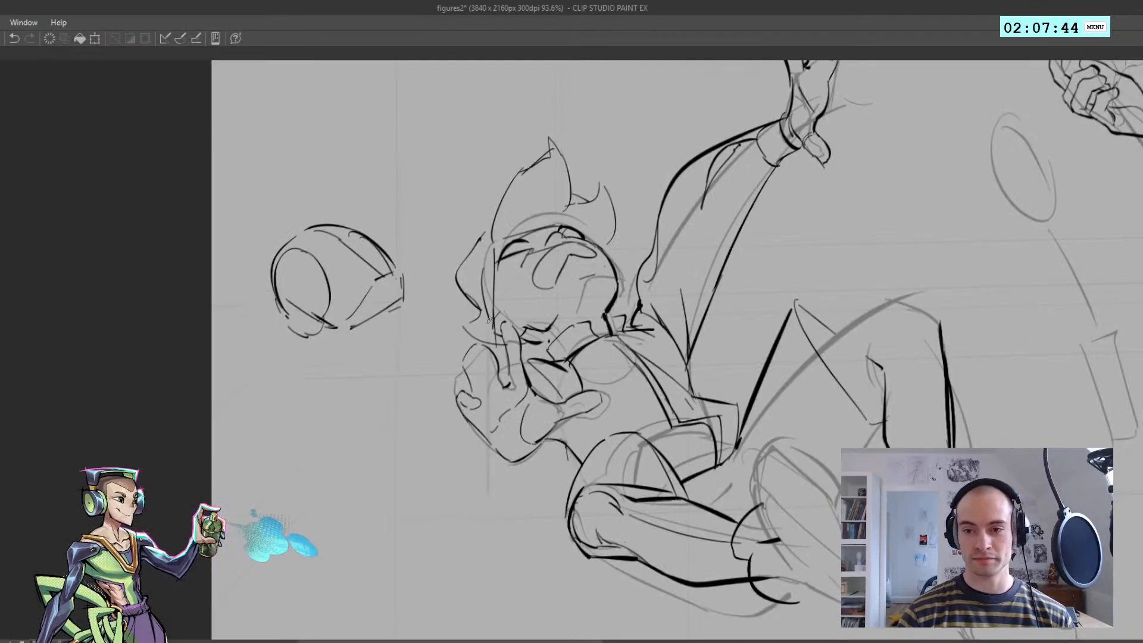
key(ctrl+z)
drag(487, 249, 497, 326)
mouse_move(484, 282)
mouse_down()
mouse_move(494, 322)
mouse_move(522, 344)
mouse_up()
key(ctrl+z)
key(ctrl+z)
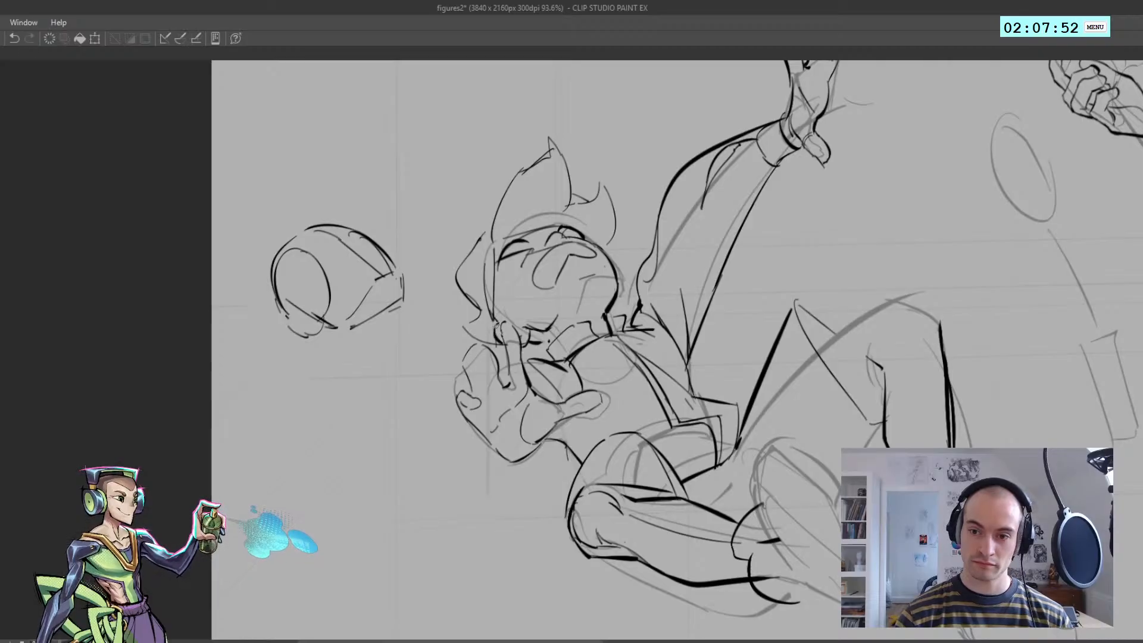
Switch to the eraser and enlarge it for cleaning up the fallen figure's face
key(h)
mouse_move(534, 298)
mouse_down()
mouse_move(478, 231)
mouse_move(458, 245)
mouse_move(538, 263)
mouse_up()
key(h)
scroll(492, 251, up, 3)
key(e)
key(ctrl+z)
key(])
key(])
key(])
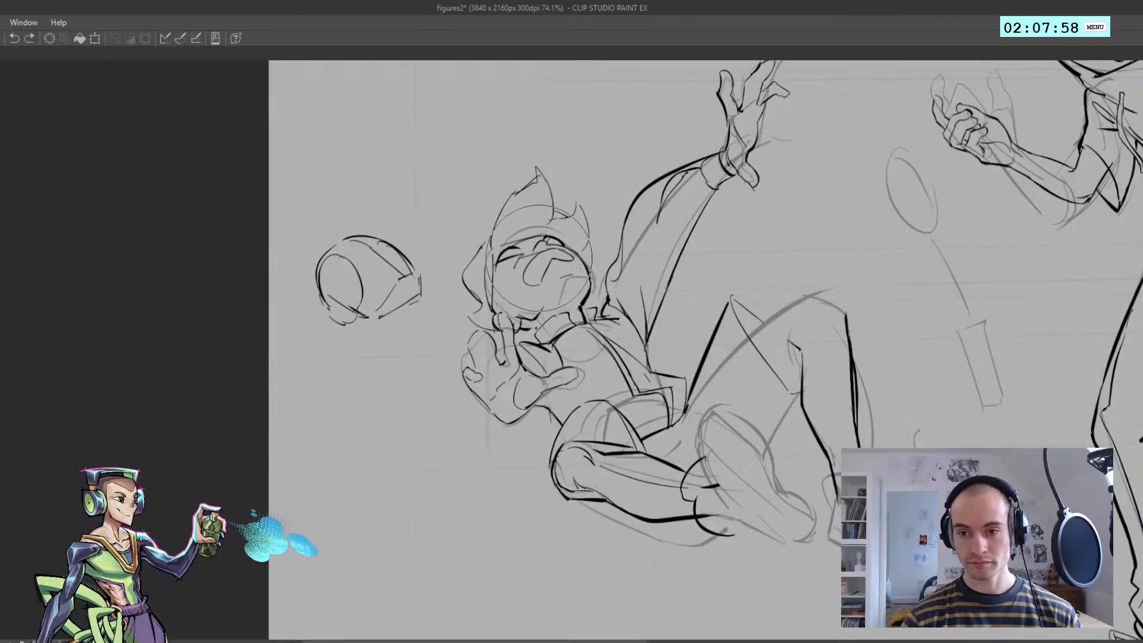
Shape the fallen figure's near eye with curved lines beneath the brow
key(h)
scroll(491, 271, down, 3)
scroll(572, 264, up, 3)
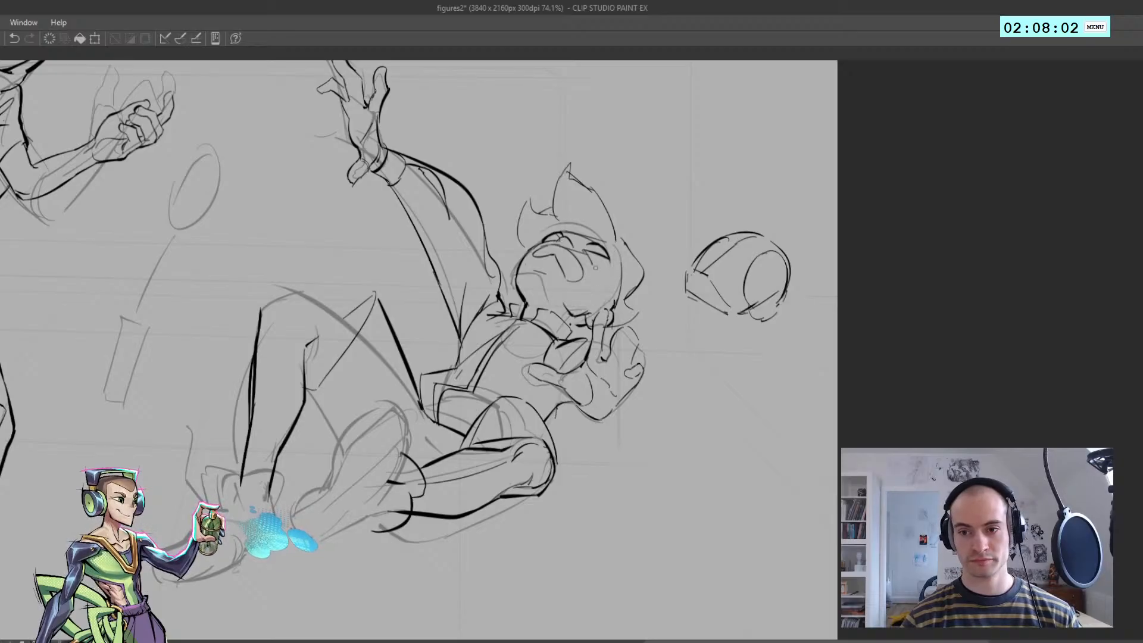
scroll(596, 268, up, 3)
mouse_move(579, 252)
mouse_down()
mouse_move(600, 278)
mouse_move(585, 252)
mouse_move(616, 276)
mouse_up()
key(ctrl+z)
key(ctrl+z)
key(h)
scroll(551, 253, down, 3)
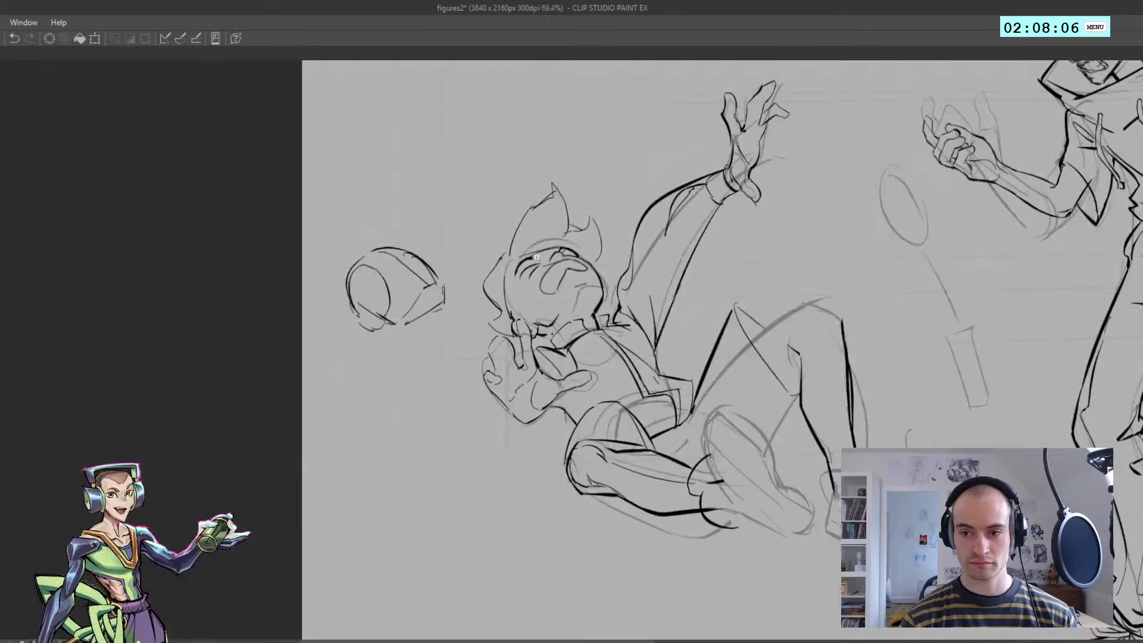
Draw a line across the bridge of the fallen figure's nose, linking the far eye toward the near brow
scroll(524, 290, up, 2)
key(h)
scroll(551, 253, down, 3)
scroll(536, 253, up, 3)
scroll(517, 257, up, 1)
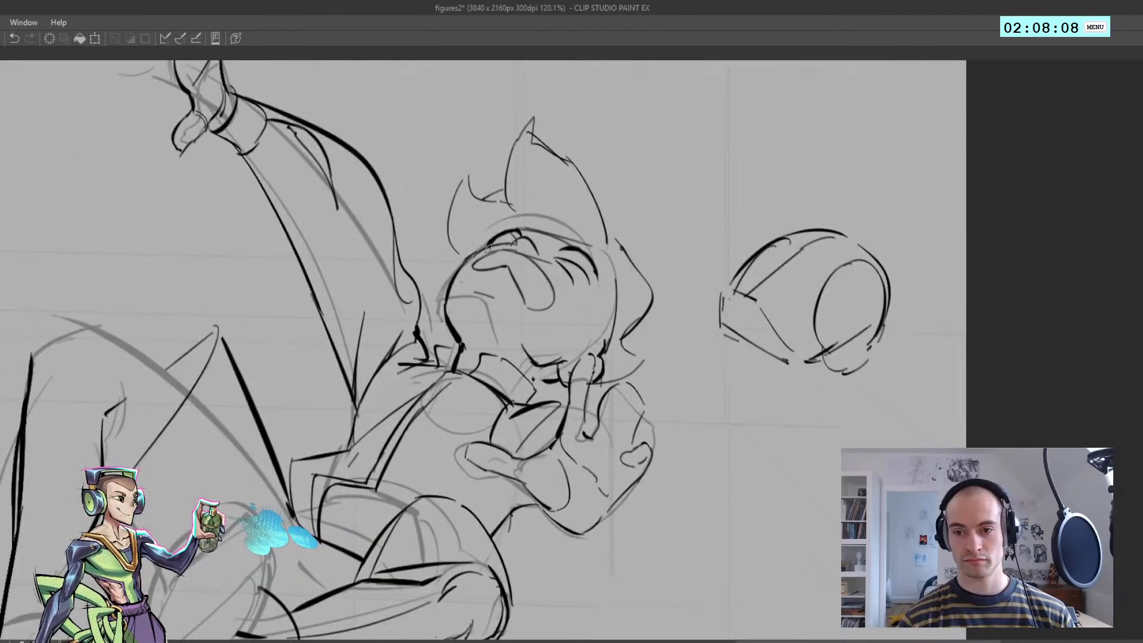
key(h)
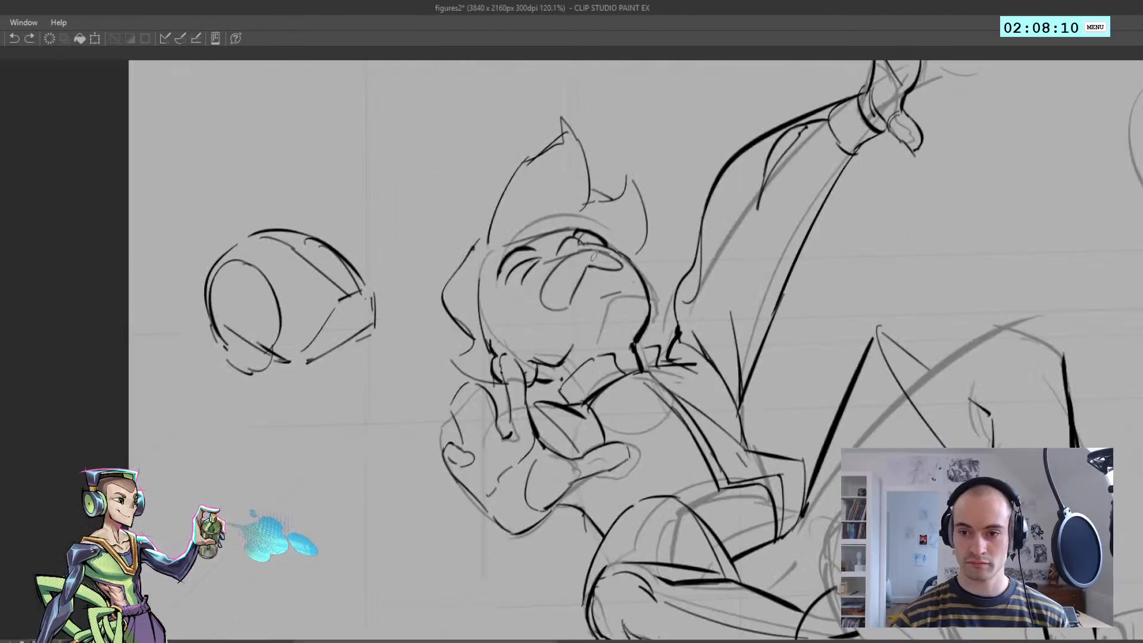
key(h)
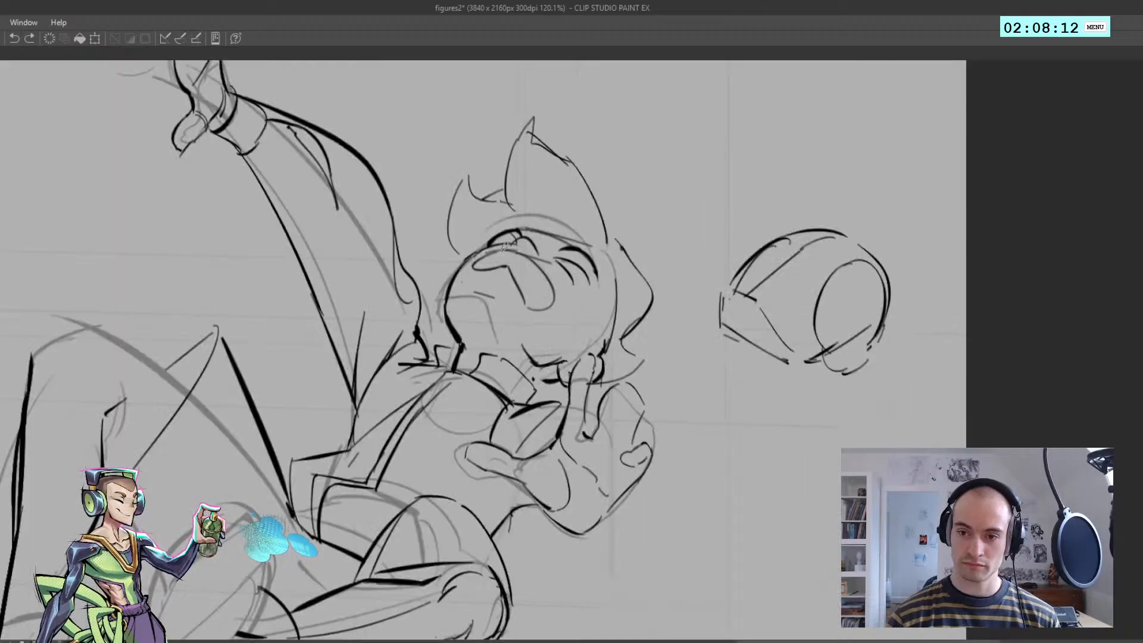
drag(505, 249, 553, 262)
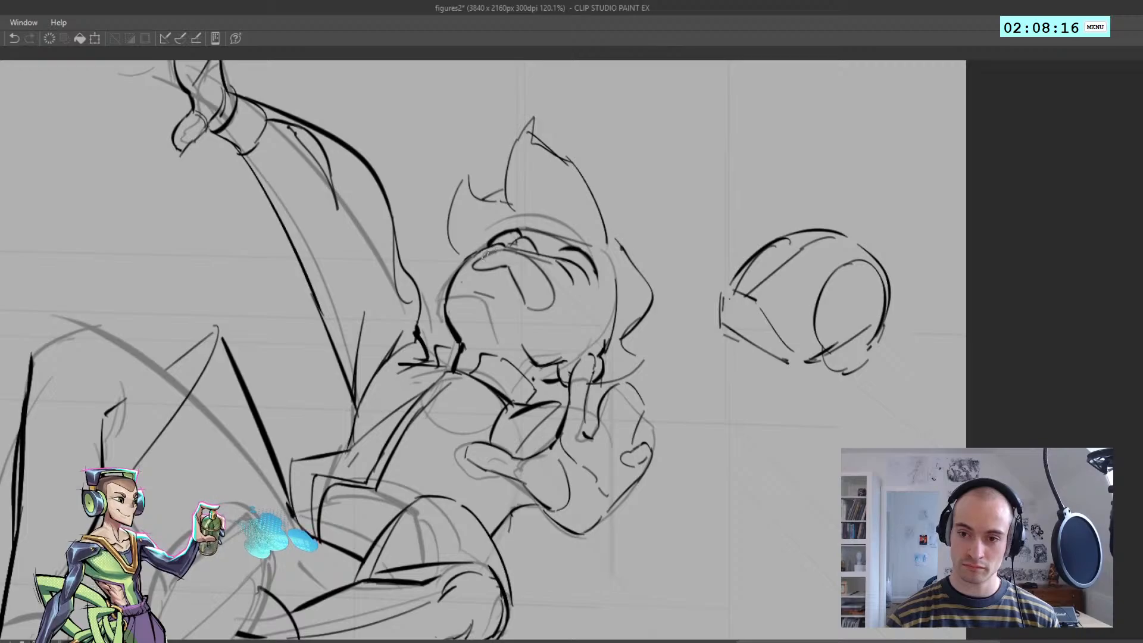
key(h)
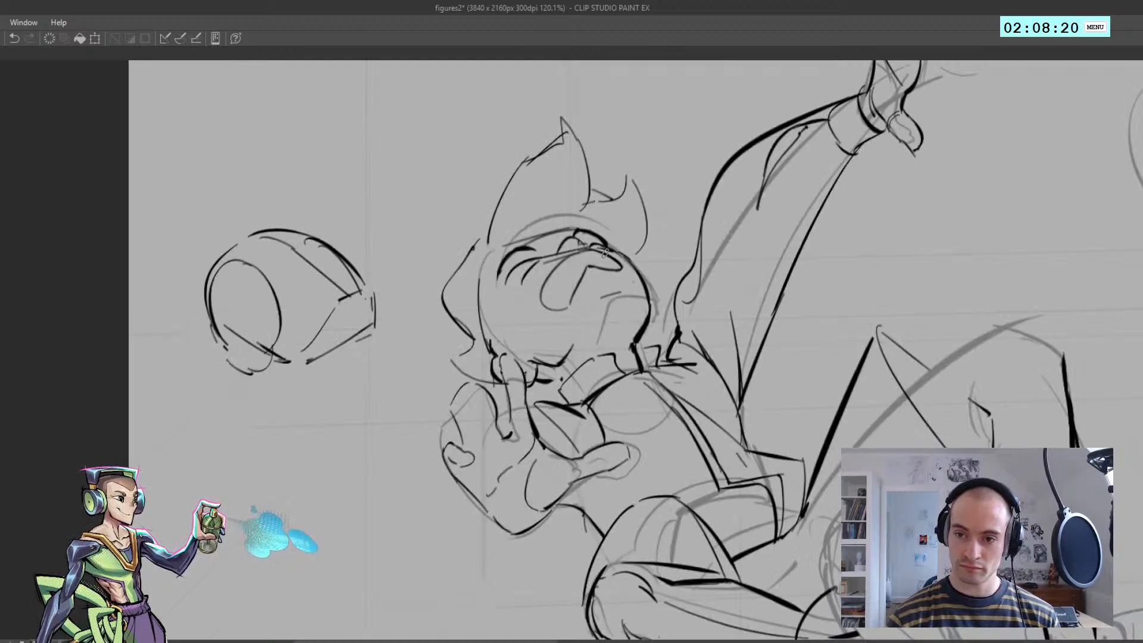
Round off the fallen figure's nose with a short curved stroke between the two eyes
scroll(589, 256, down, 3)
key(h)
scroll(591, 262, up, 4)
key(ctrl+z)
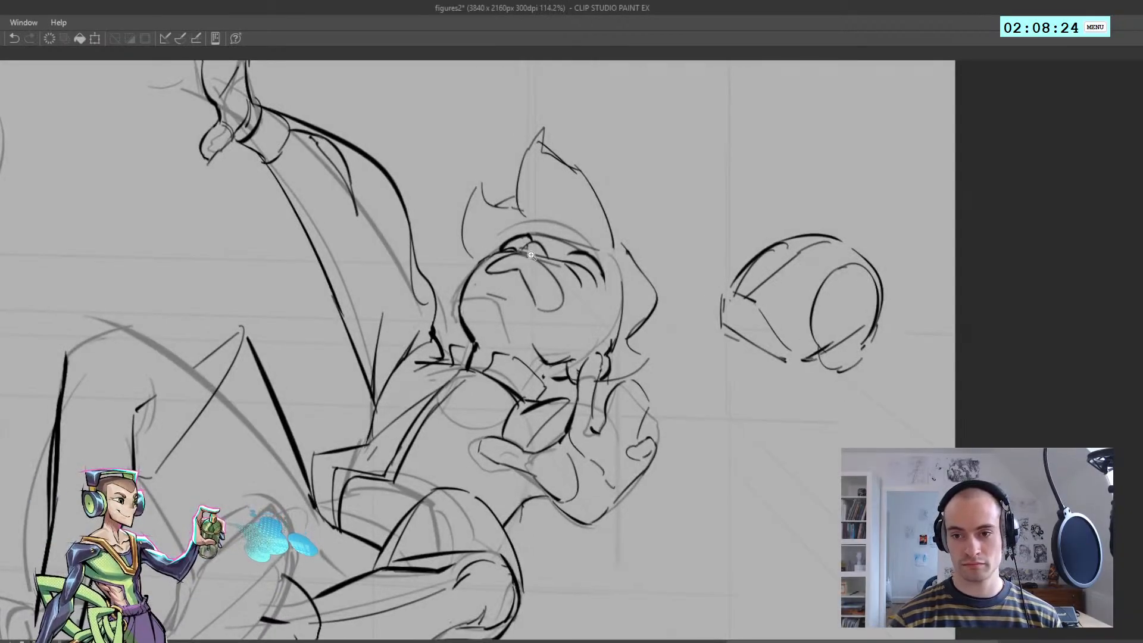
scroll(536, 253, up, 3)
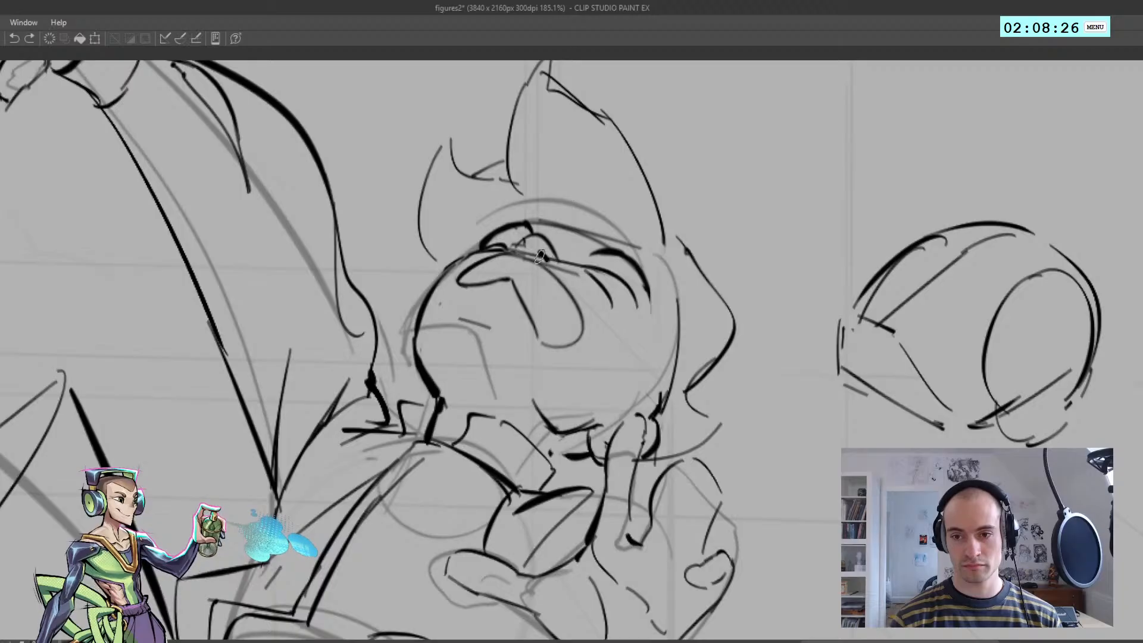
mouse_move(542, 253)
mouse_down()
mouse_move(489, 250)
mouse_move(540, 245)
mouse_move(552, 273)
mouse_move(542, 268)
mouse_up()
key(ctrl+z)
key(h)
Strengthen the fallen figure's near brow and extend it inward to the bridge of the nose
key(h)
key(ctrl+z)
scroll(550, 274, down, 4)
key(h)
scroll(536, 262, up, 3)
key(ctrl+z)
key(ctrl+z)
key(ctrl+z)
drag(511, 257, 613, 296)
key(ctrl+z)
key(h)
key(ctrl+z)
key(h)
scroll(583, 258, down, 4)
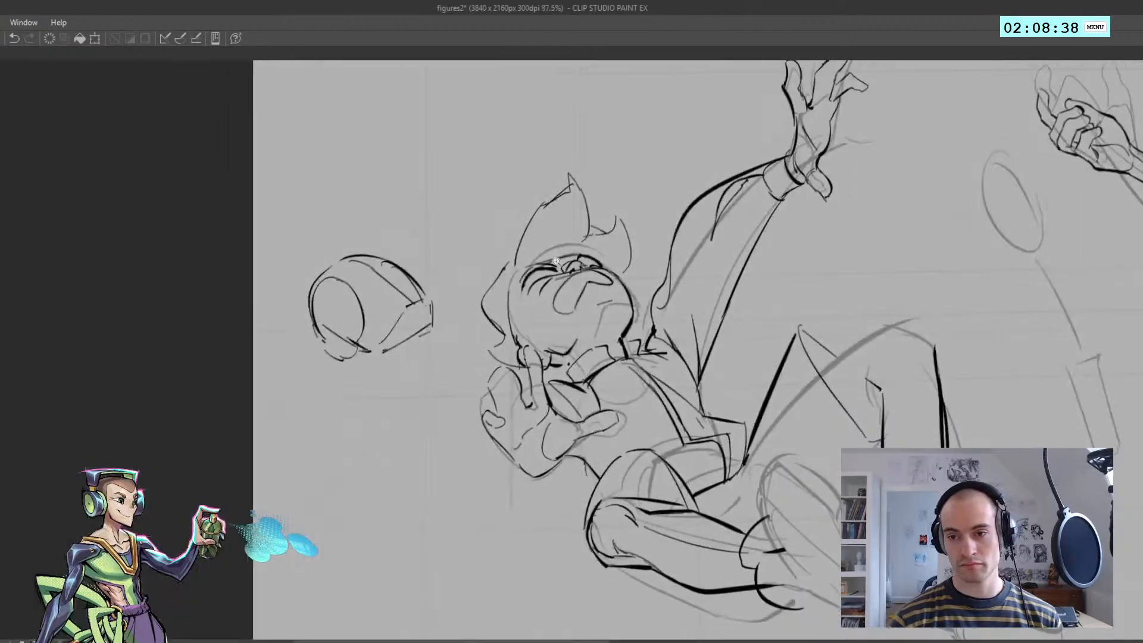
Add a short detail stroke inside the fallen figure's far eye, right beside the nose
scroll(579, 258, up, 5)
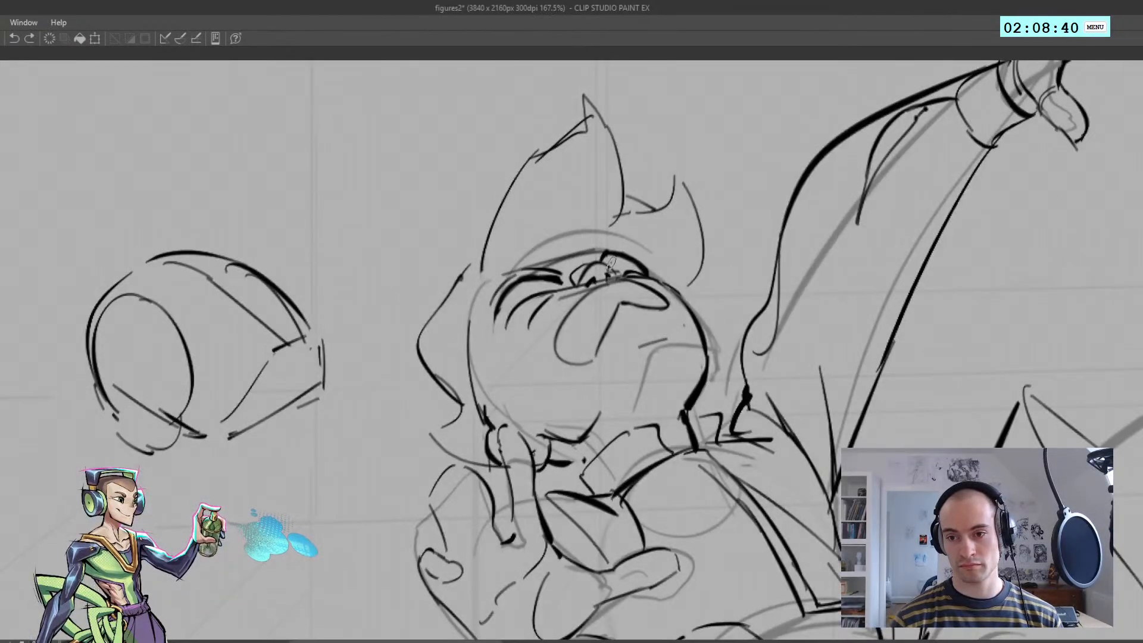
key(h)
drag(471, 265, 482, 258)
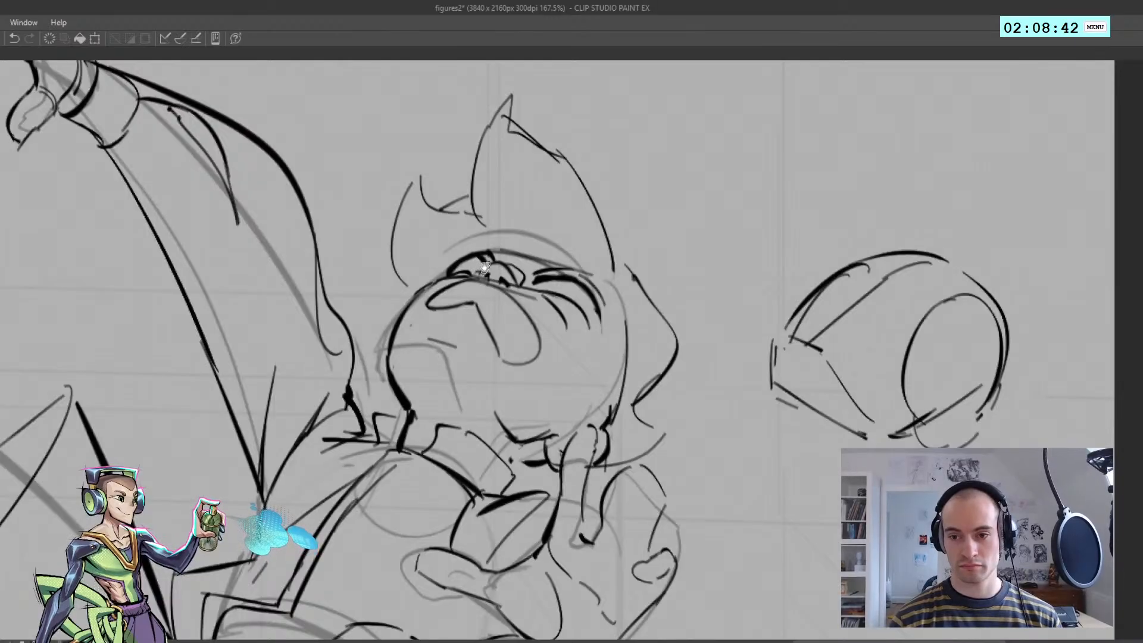
scroll(477, 258, down, 3)
key(h)
scroll(535, 285, down, 2)
scroll(580, 314, up, 3)
scroll(580, 314, up, 2)
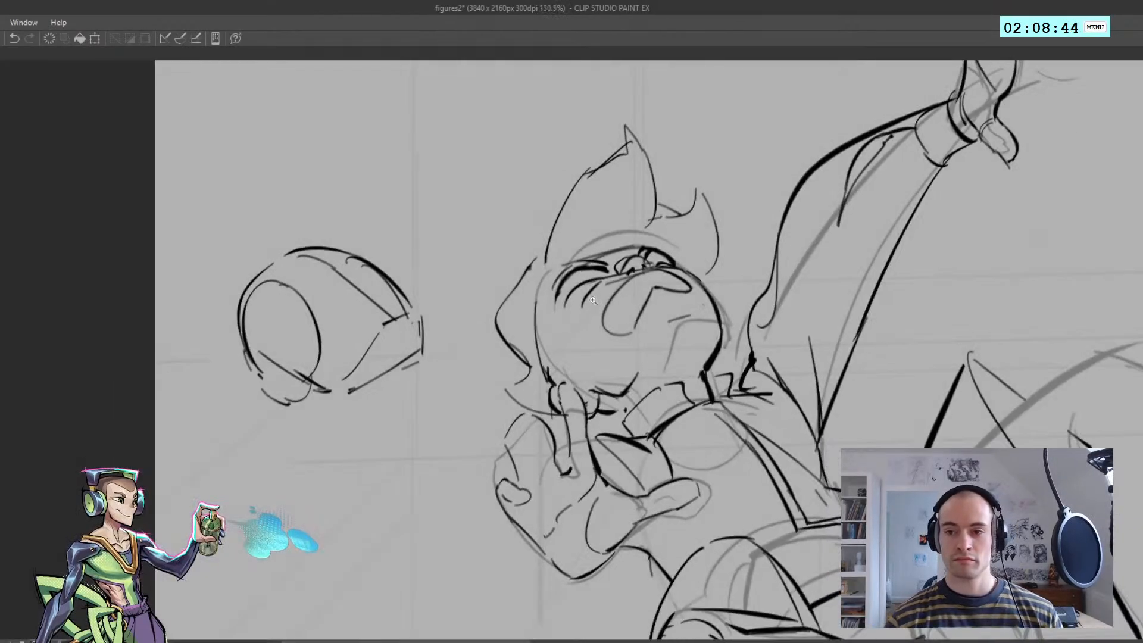
Draw the uneven edge of the bared teeth inside the fallen figure's open mouth
key(h)
drag(469, 304, 487, 335)
scroll(487, 334, down, 3)
key(h)
scroll(607, 333, up, 3)
key(ctrl+z)
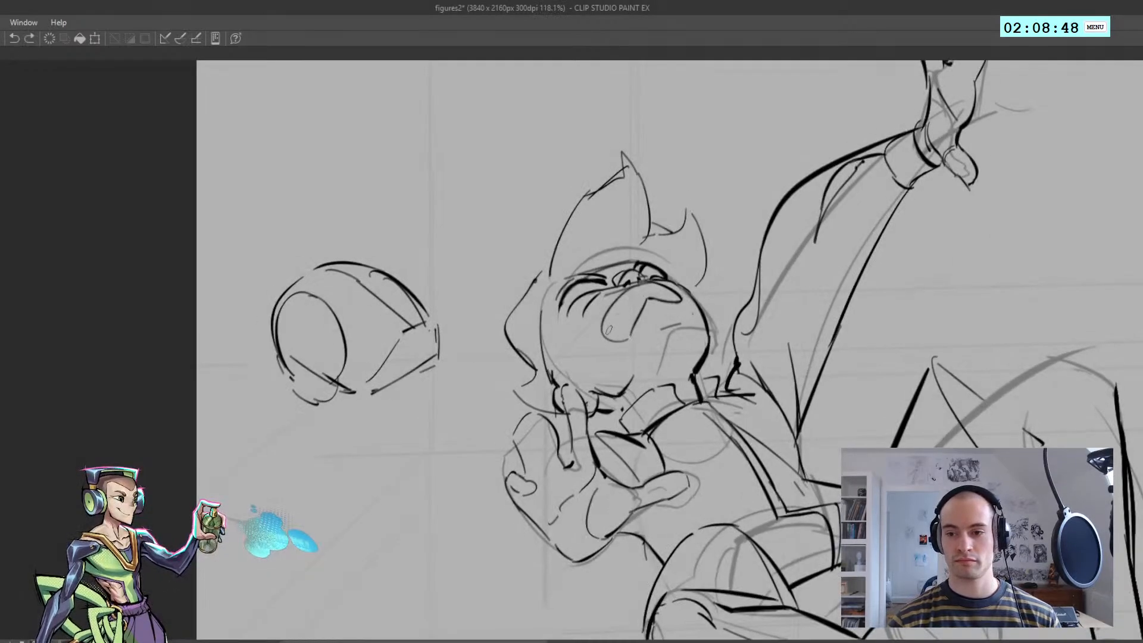
mouse_move(608, 337)
mouse_down()
mouse_move(639, 298)
mouse_move(665, 291)
mouse_move(652, 291)
mouse_up()
key(h)
key(h)
key(ctrl+z)
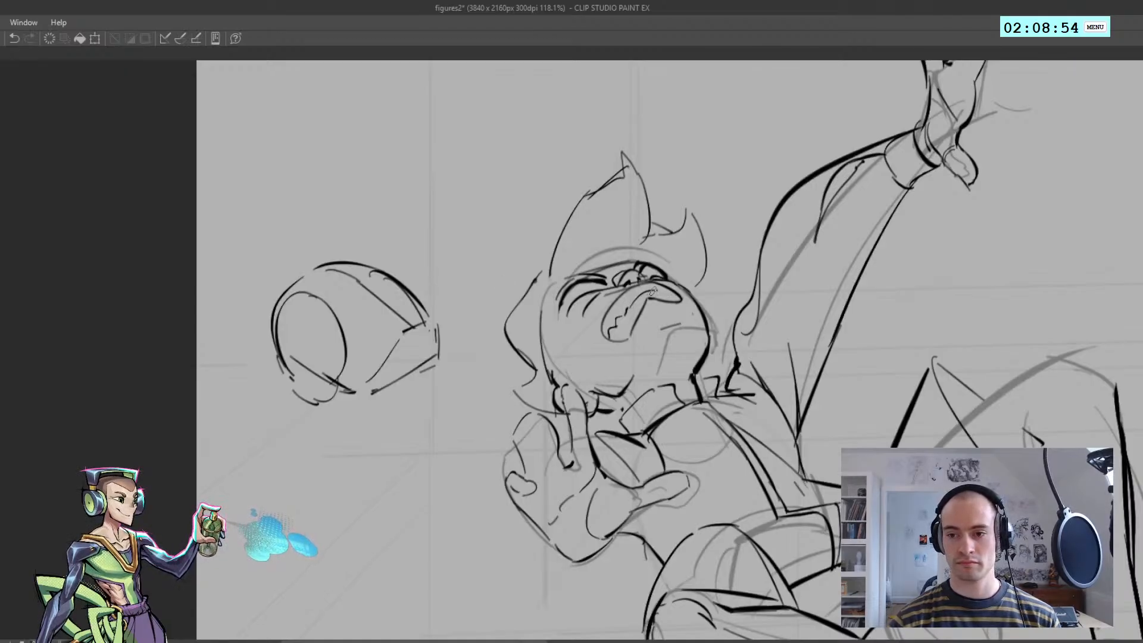
Divide the teeth at the near corner of the fallen figure's mouth with short strokes
scroll(664, 291, down, 3)
scroll(422, 314, up, 3)
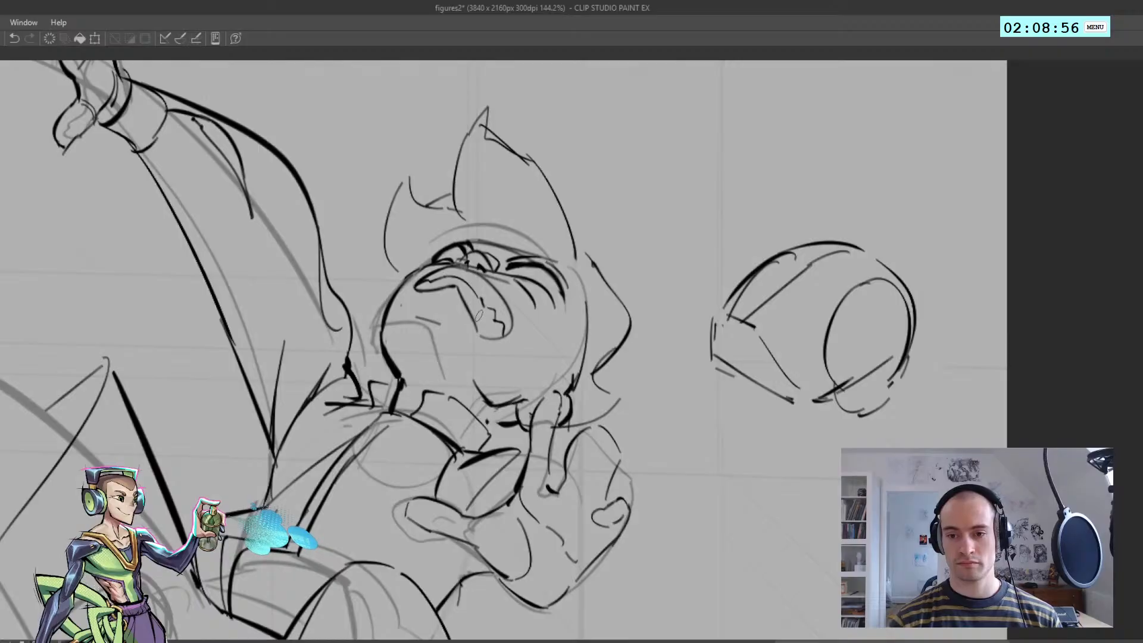
key(h)
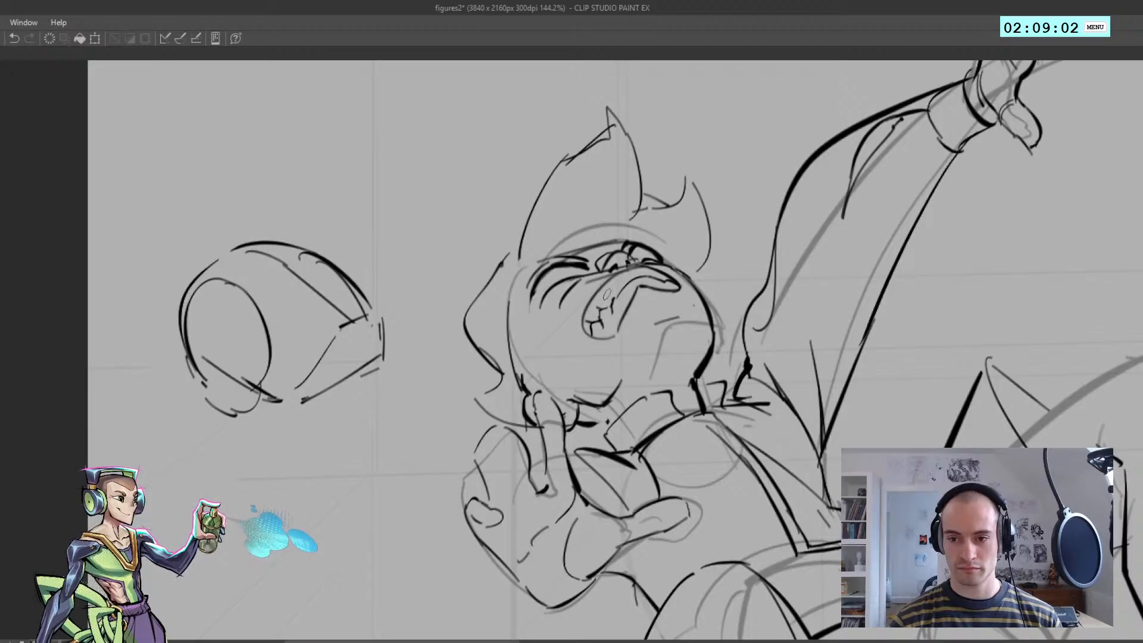
scroll(597, 313, down, 5)
scroll(599, 307, up, 5)
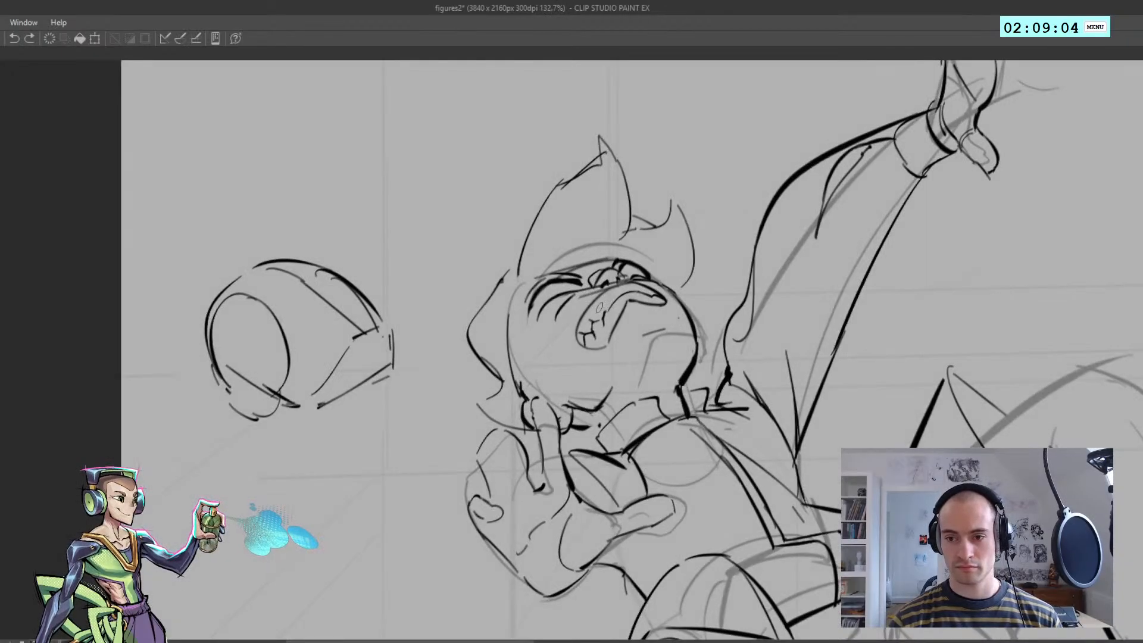
key(ctrl+z)
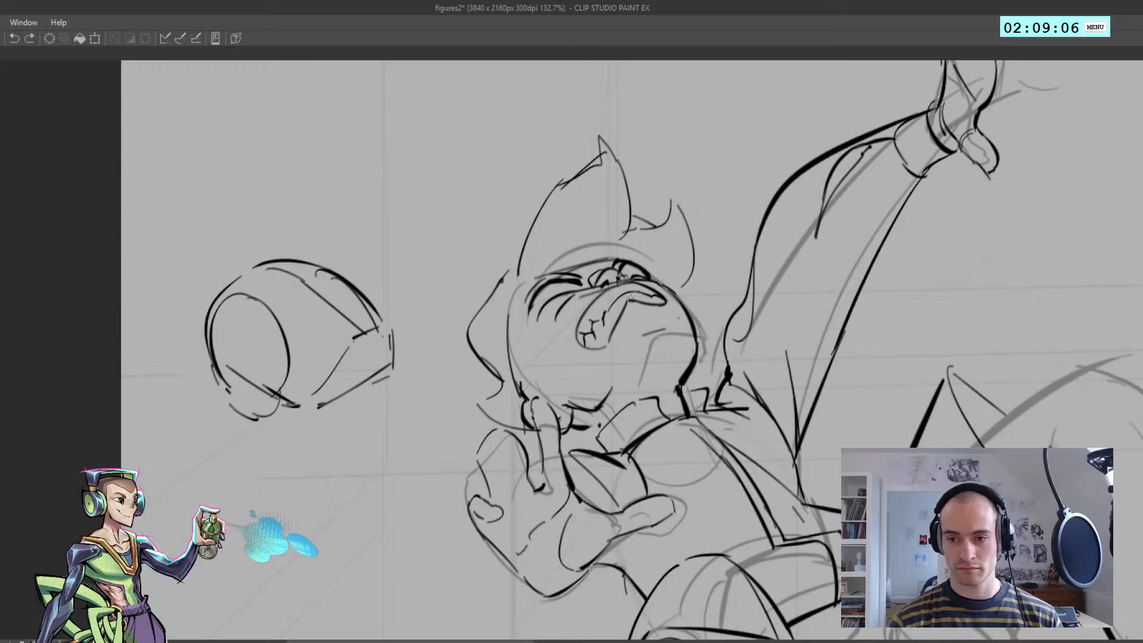
Refine the upper lip and tooth line along the far half of the fallen figure's open mouth
drag(629, 287, 647, 284)
key(ctrl+z)
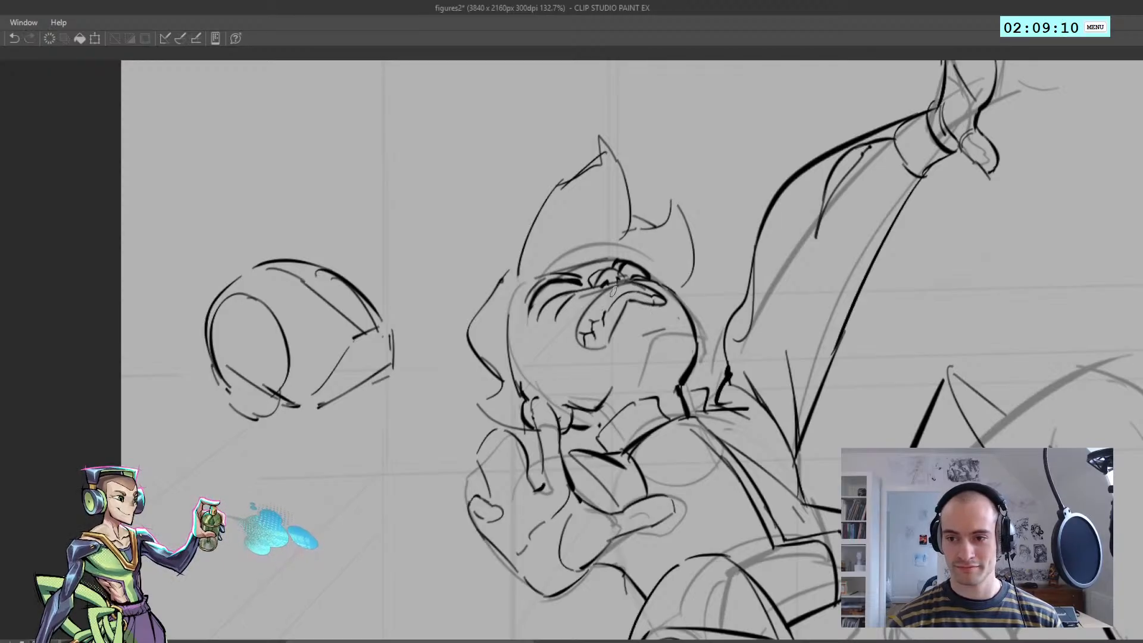
scroll(613, 292, down, 5)
key(h)
key(h)
scroll(595, 289, up, 5)
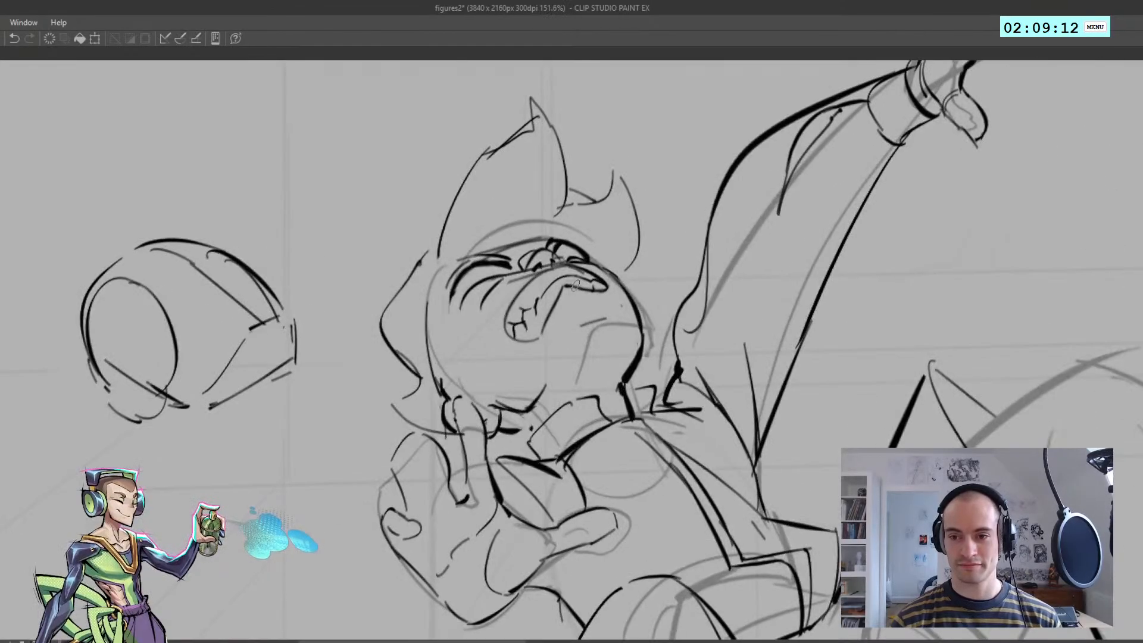
scroll(577, 283, down, 5)
key(h)
scroll(532, 291, up, 5)
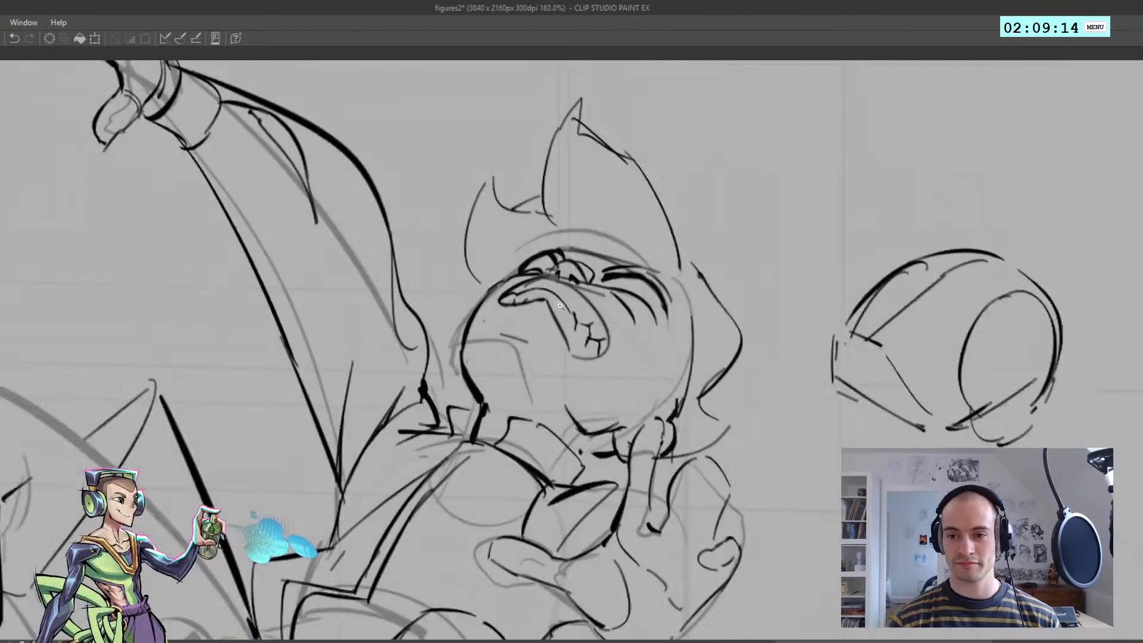
drag(533, 292, 571, 307)
key(ctrl+z)
key(ctrl+z)
scroll(529, 295, down, 5)
key(h)
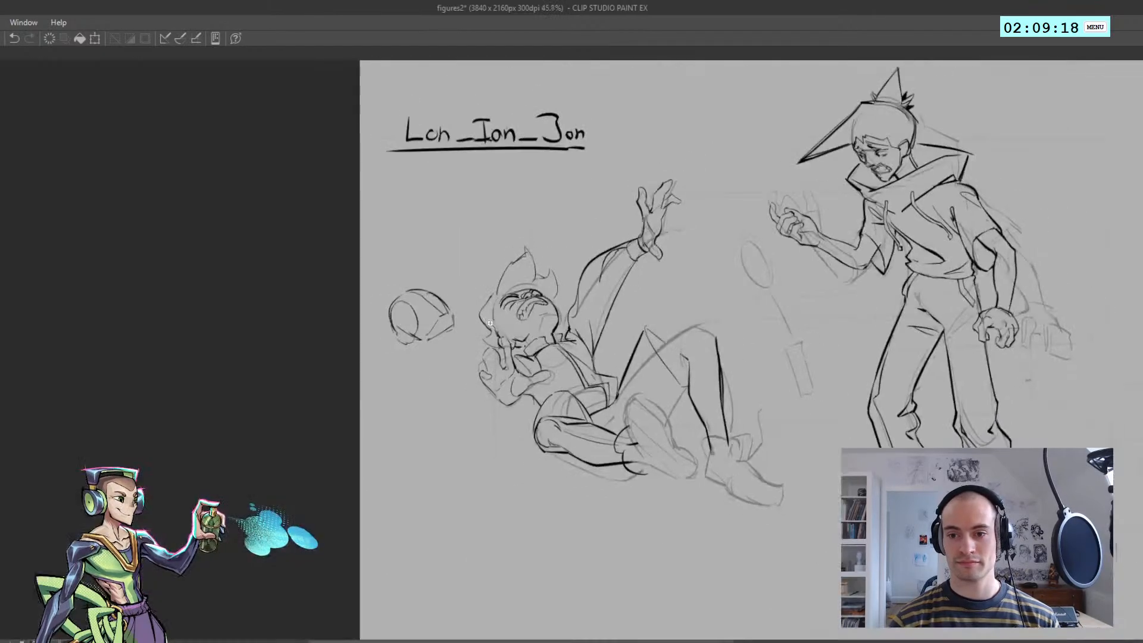
scroll(490, 343, up, 2)
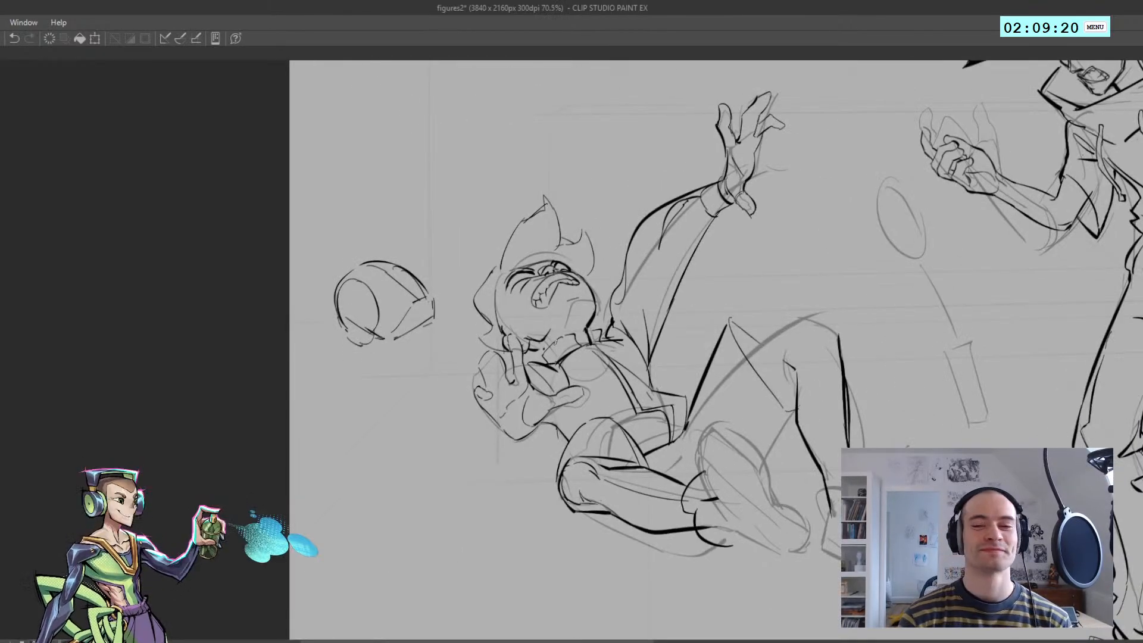
scroll(505, 303, up, 1)
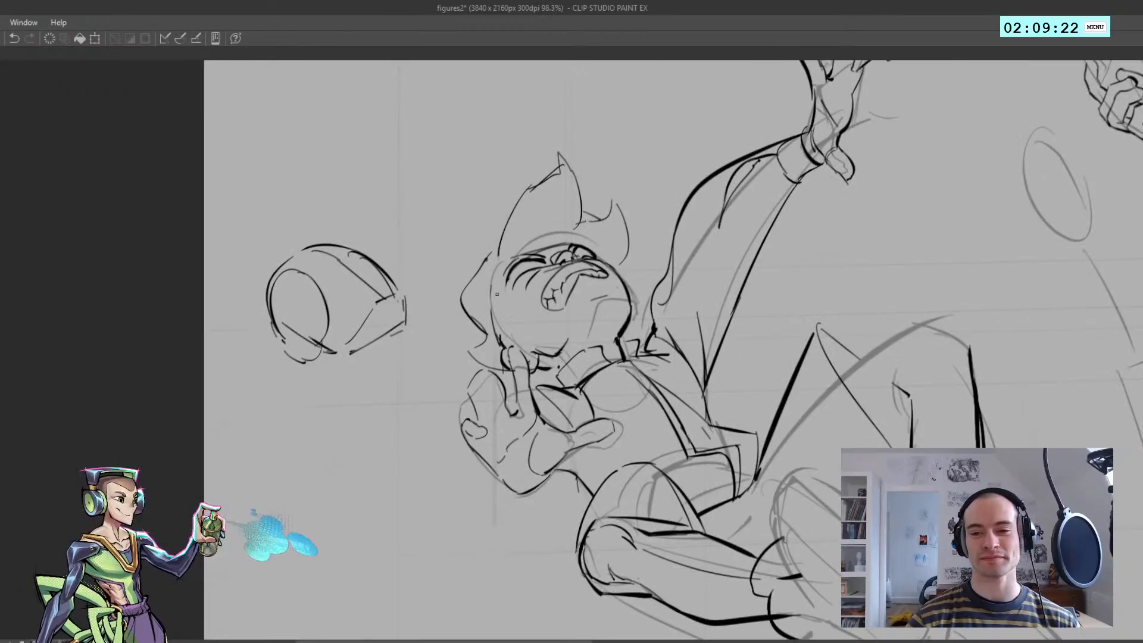
key(ctrl+z)
mouse_move(492, 305)
mouse_down()
mouse_move(509, 260)
mouse_move(535, 242)
mouse_move(574, 249)
mouse_move(547, 244)
mouse_move(585, 270)
mouse_up()
key(ctrl+z)
key(ctrl+z)
key(h)
Draw a curved forehead line arching over the fallen figure's brows from the near temple to the far side
key(ctrl+z)
key(ctrl+z)
key(ctrl+z)
key(ctrl+z)
key(ctrl+z)
key(ctrl+z)
key(ctrl+z)
mouse_move(519, 245)
mouse_down()
mouse_move(561, 243)
mouse_move(600, 285)
mouse_up()
key(ctrl+z)
key(ctrl+z)
drag(558, 244, 600, 282)
key(ctrl+z)
drag(560, 243, 601, 283)
scroll(602, 283, down, 3)
key(h)
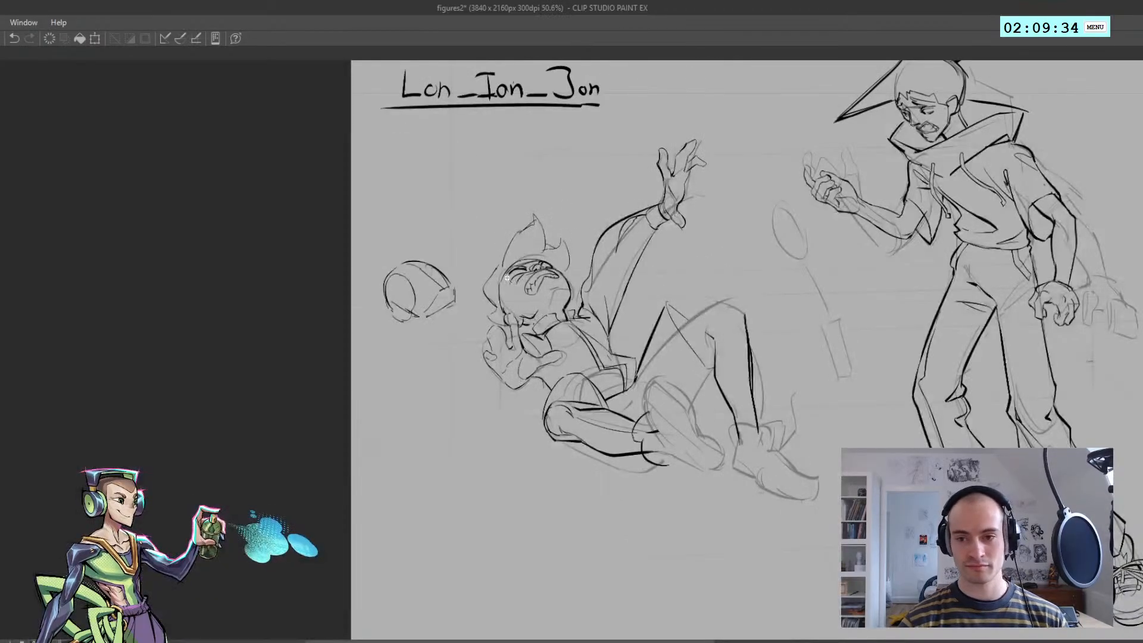
Draw the jagged edge of a sideburn across the fallen figure's cheek below the near eye
scroll(508, 278, up, 2)
key(ctrl+z)
drag(502, 288, 530, 300)
Curve the sideburn's inner edge from its point on the cheek down toward the raised fingers
drag(529, 303, 519, 345)
key(h)
key(ctrl+z)
drag(565, 305, 573, 349)
key(ctrl+z)
mouse_move(559, 306)
mouse_down()
mouse_move(568, 349)
mouse_move(552, 297)
mouse_move(565, 309)
mouse_move(472, 312)
mouse_move(526, 309)
mouse_move(527, 334)
mouse_move(587, 330)
mouse_move(526, 314)
mouse_move(543, 324)
mouse_move(523, 325)
mouse_move(557, 330)
mouse_move(565, 312)
mouse_move(564, 359)
mouse_move(527, 295)
mouse_move(547, 359)
mouse_up()
key(ctrl+z)
key(ctrl+z)
key(ctrl+z)
key(ctrl+z)
key(h)
key(ctrl+z)
key(ctrl+z)
key(h)
key(ctrl+z)
key(ctrl+z)
key(h)
Redraw the back contour of the fallen figure's hair from its widest point down to the raised fingers
key(e)
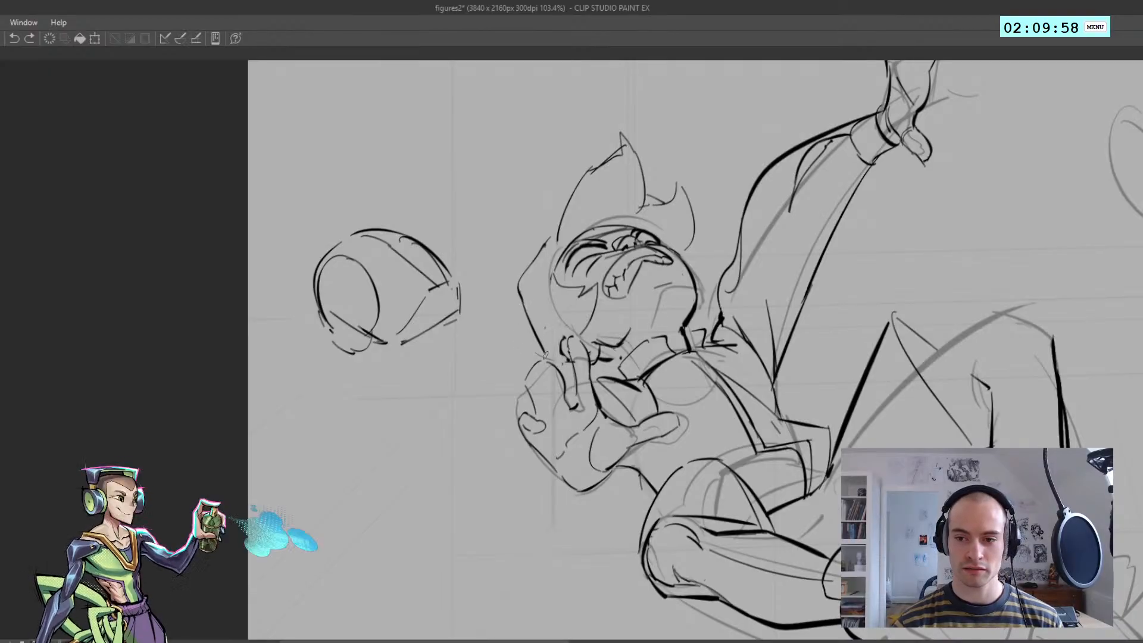
key(ctrl+z)
mouse_move(522, 296)
mouse_down()
mouse_move(563, 359)
mouse_move(621, 361)
mouse_up()
key(ctrl+z)
key(ctrl+z)
scroll(617, 371, down, 3)
scroll(617, 372, up, 2)
key(ctrl+z)
key(ctrl+z)
key(ctrl+z)
key(h)
drag(625, 368, 377, 257)
key(h)
Shape the lower end of the fallen figure's hair where it meets the raised fingers
drag(513, 360, 586, 372)
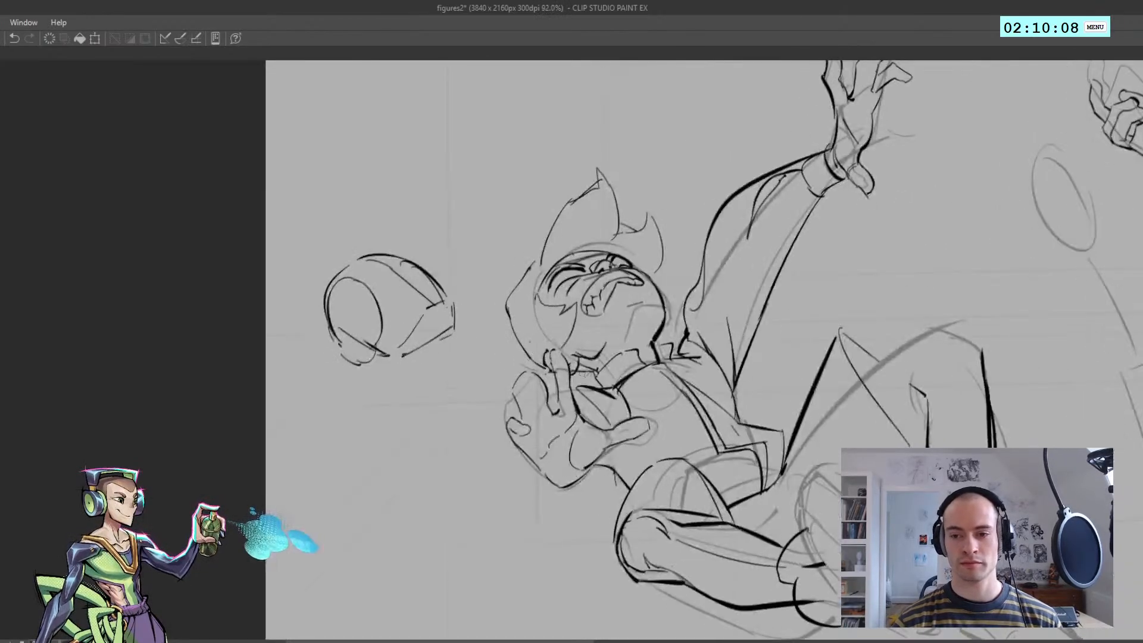
key(ctrl+z)
key(ctrl+z)
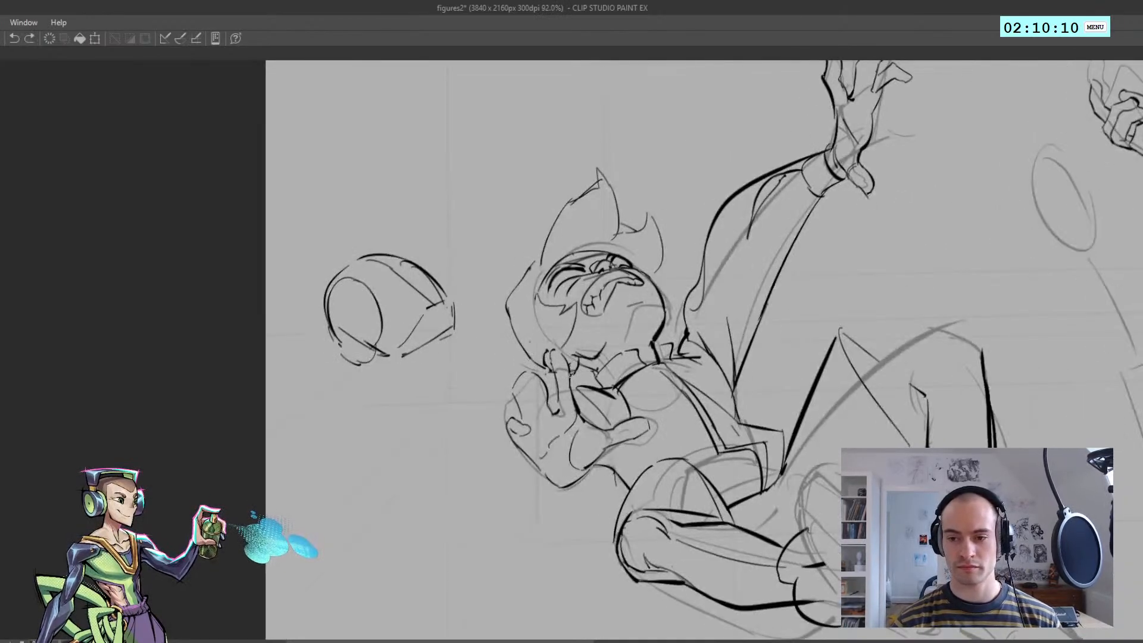
key(ctrl+z)
drag(591, 375, 567, 355)
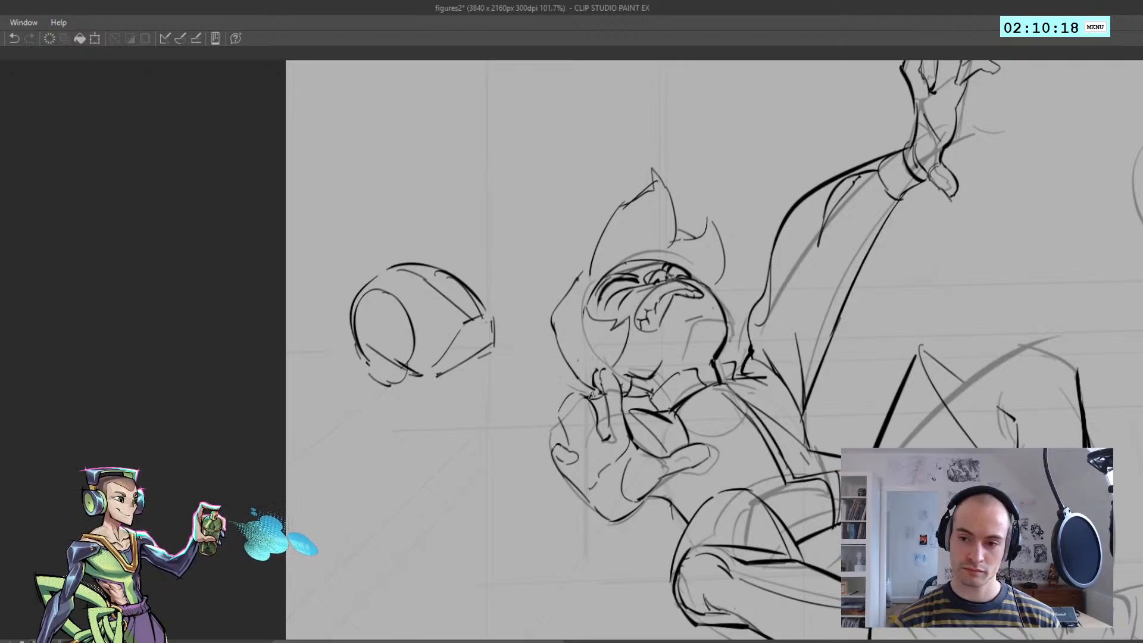
Add pointed hair tips sticking out behind the head, just above the fallen figure's raised hand
key(ctrl+z)
drag(561, 382, 595, 392)
drag(556, 376, 584, 370)
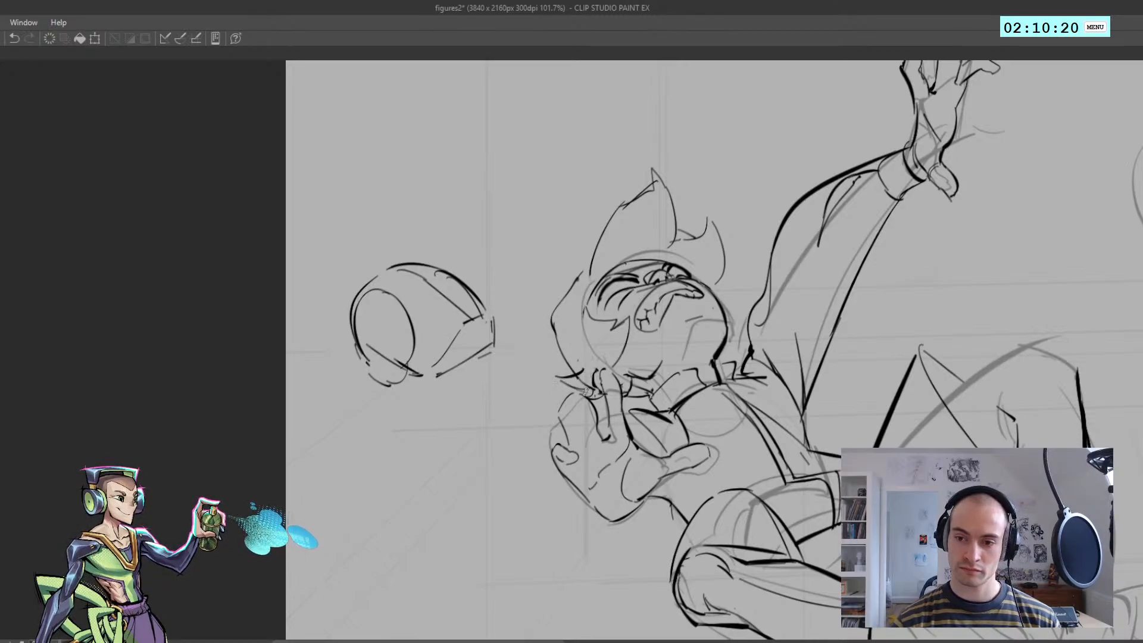
key(ctrl+z)
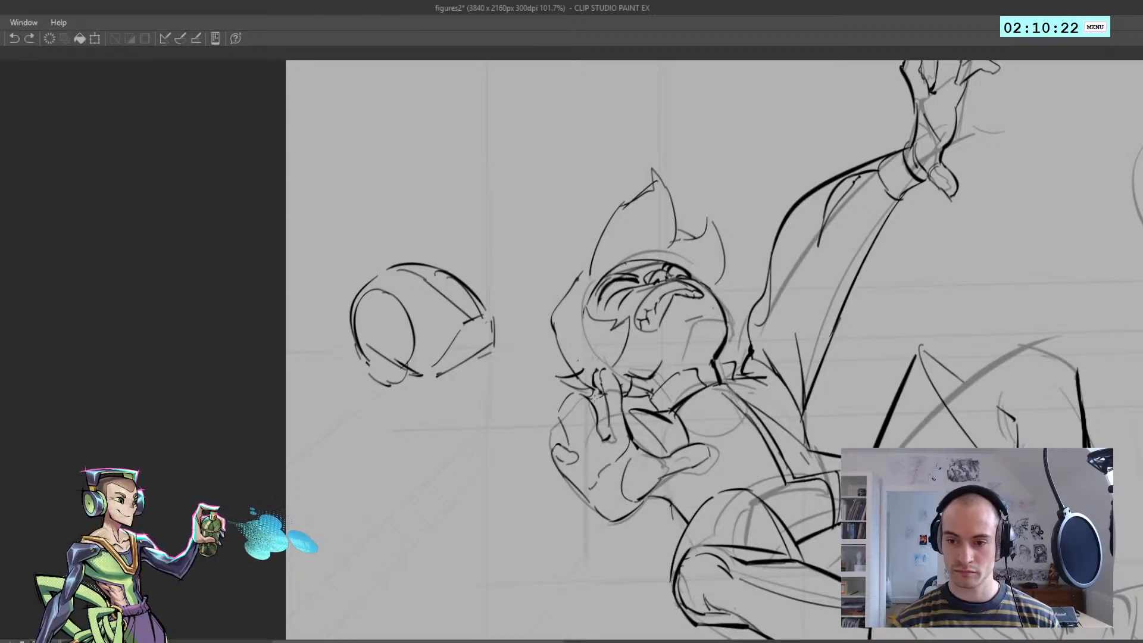
drag(594, 396, 601, 393)
mouse_move(595, 397)
mouse_down()
mouse_move(547, 366)
mouse_move(629, 330)
mouse_up()
key(h)
key(h)
key(ctrl+z)
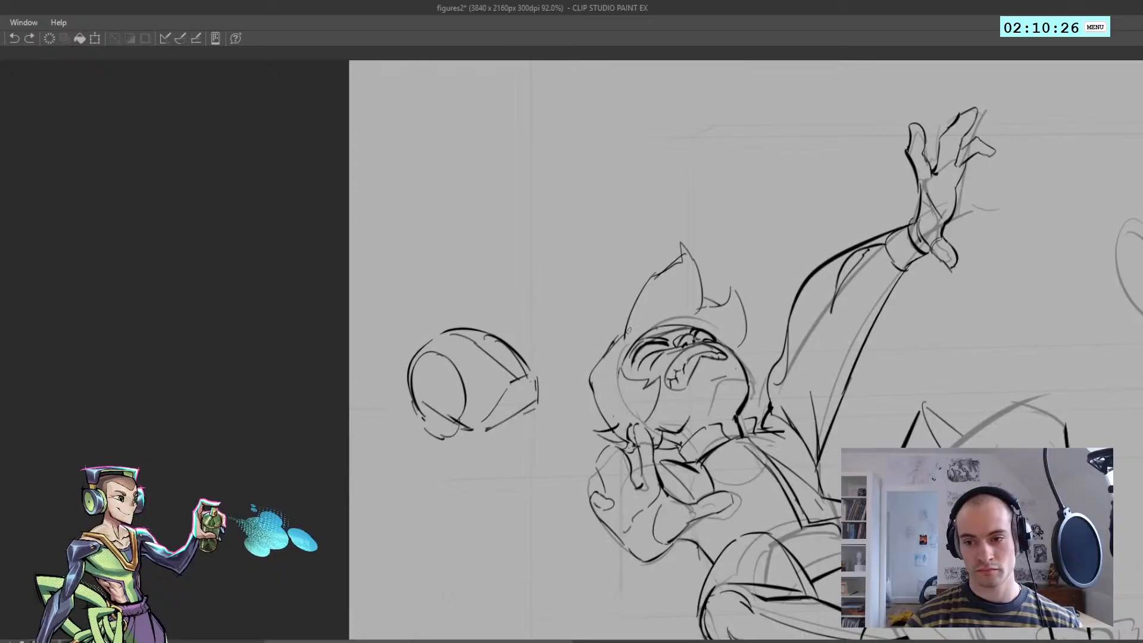
Erase the upper back edge of the fallen figure's hair and redraw it as a tighter curve
mouse_move(595, 370)
mouse_down()
mouse_move(624, 333)
mouse_move(616, 339)
mouse_up()
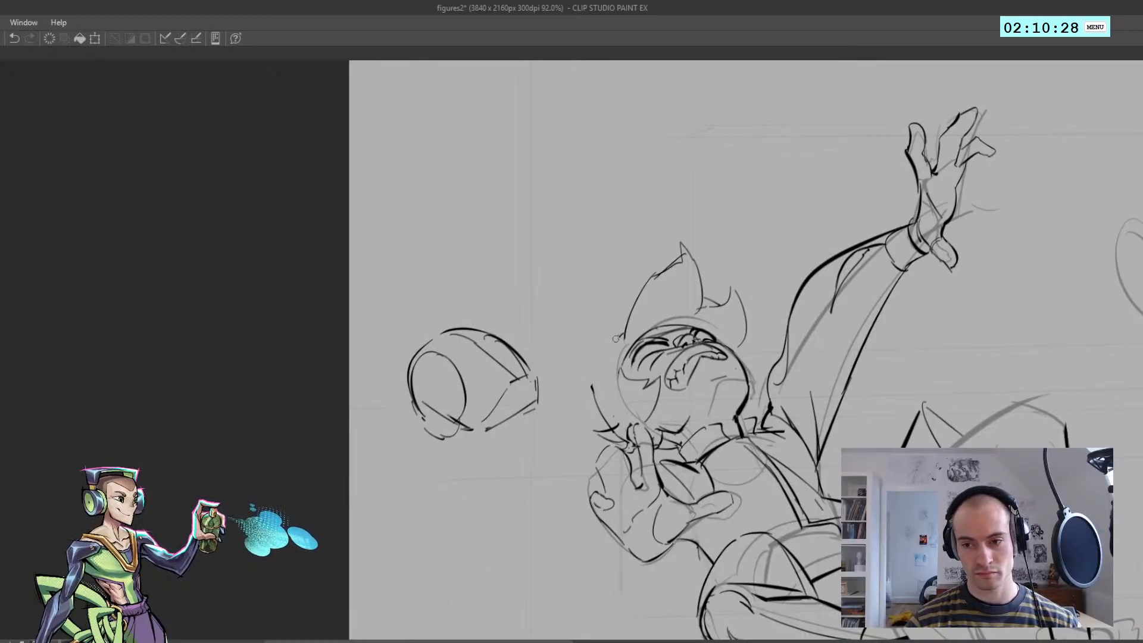
key(ctrl+z)
mouse_move(593, 387)
mouse_down()
mouse_move(598, 408)
mouse_move(616, 346)
mouse_up()
key(ctrl+z)
mouse_move(615, 344)
mouse_down()
mouse_move(641, 277)
mouse_move(613, 349)
mouse_up()
Draw a tall, narrow hair spike rising from the back of the fallen figure's head behind the existing tuft
mouse_move(611, 306)
mouse_down()
mouse_move(598, 251)
mouse_move(605, 278)
mouse_up()
drag(605, 337, 615, 269)
key(h)
mouse_move(490, 293)
mouse_down()
mouse_move(465, 231)
mouse_move(464, 277)
mouse_move(485, 288)
mouse_up()
key(ctrl+z)
key(ctrl+z)
key(h)
Lasso the fallen figure's whole head and hair, fade the enclosed lines to light grey, and clear the selection
scroll(482, 308, down, 5)
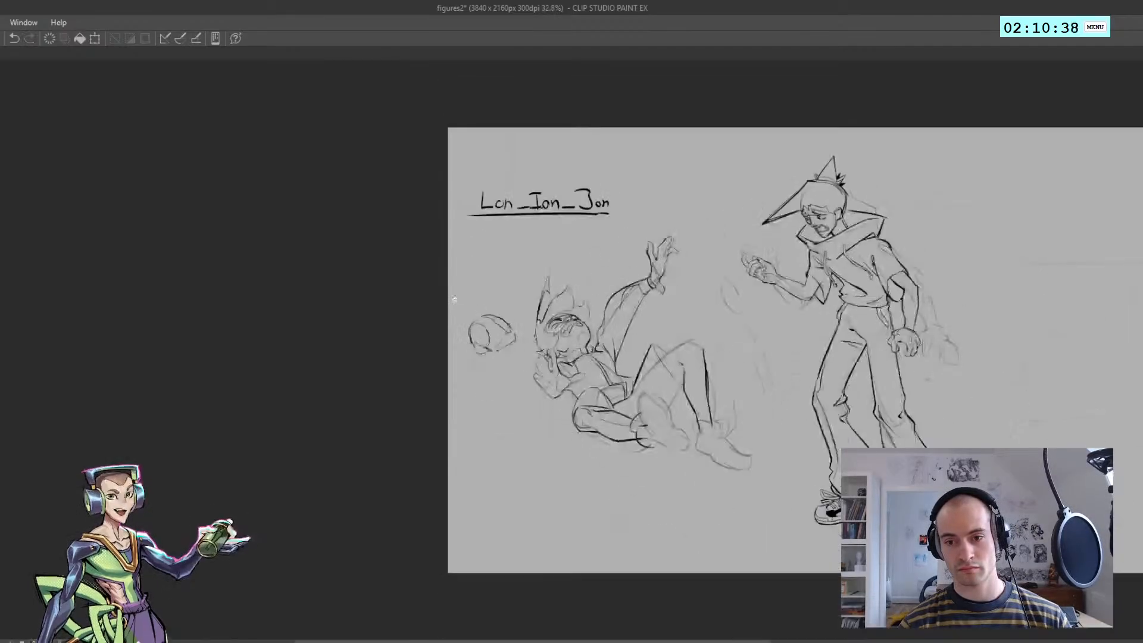
drag(628, 383, 494, 339)
scroll(592, 373, up, 6)
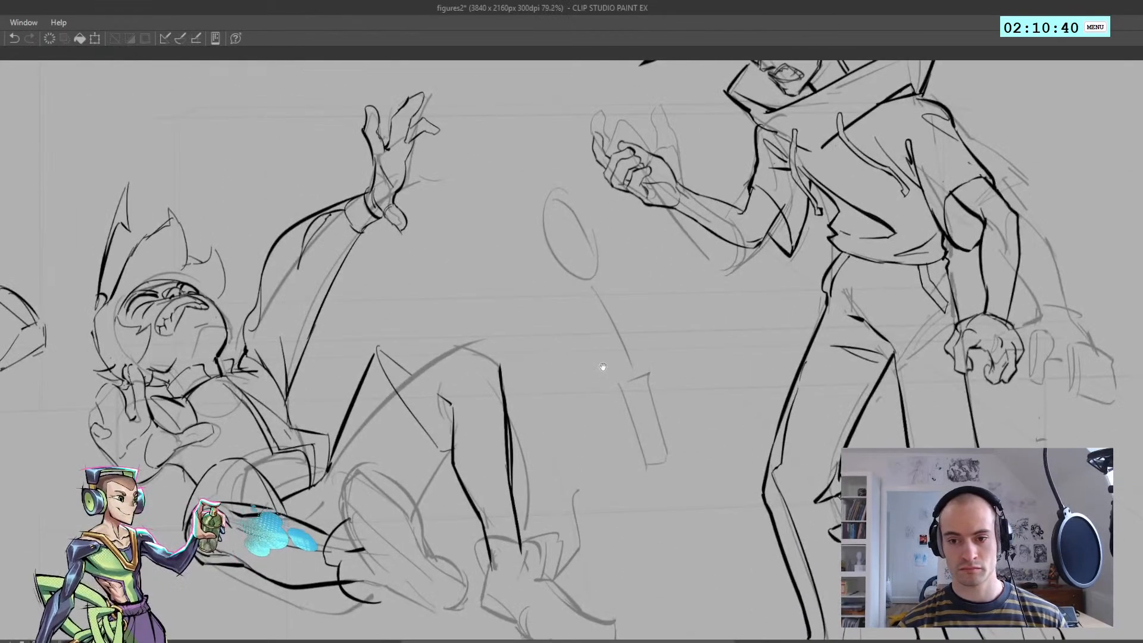
drag(581, 351, 520, 365)
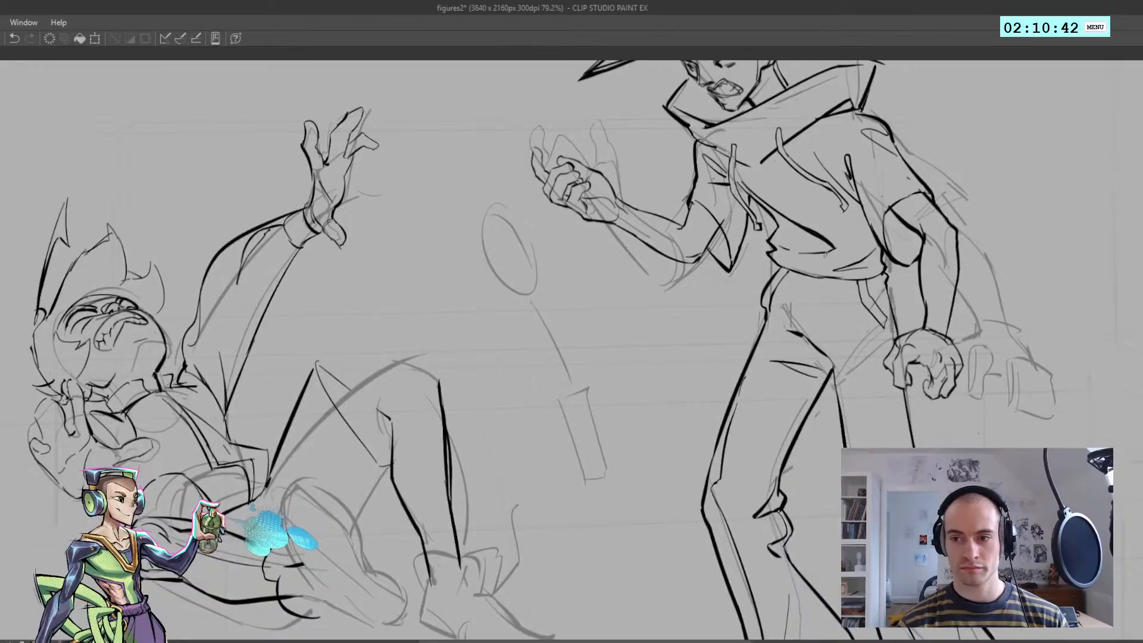
drag(113, 385, 261, 374)
scroll(258, 373, up, 2)
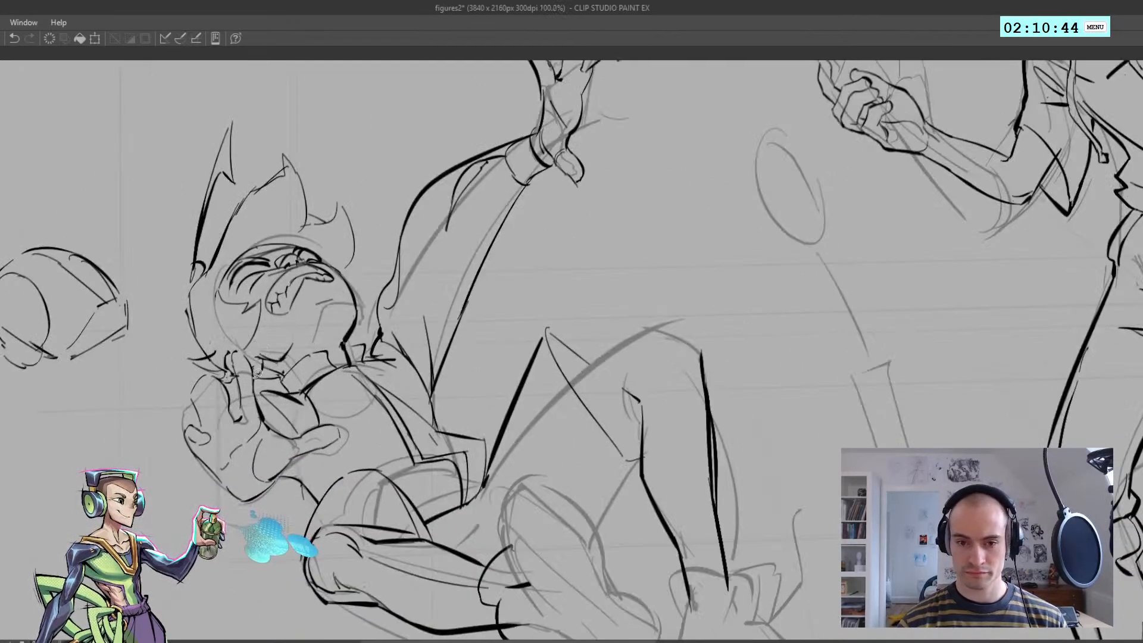
mouse_move(239, 364)
mouse_down()
mouse_move(152, 310)
mouse_move(184, 129)
mouse_move(394, 167)
mouse_move(386, 265)
mouse_up()
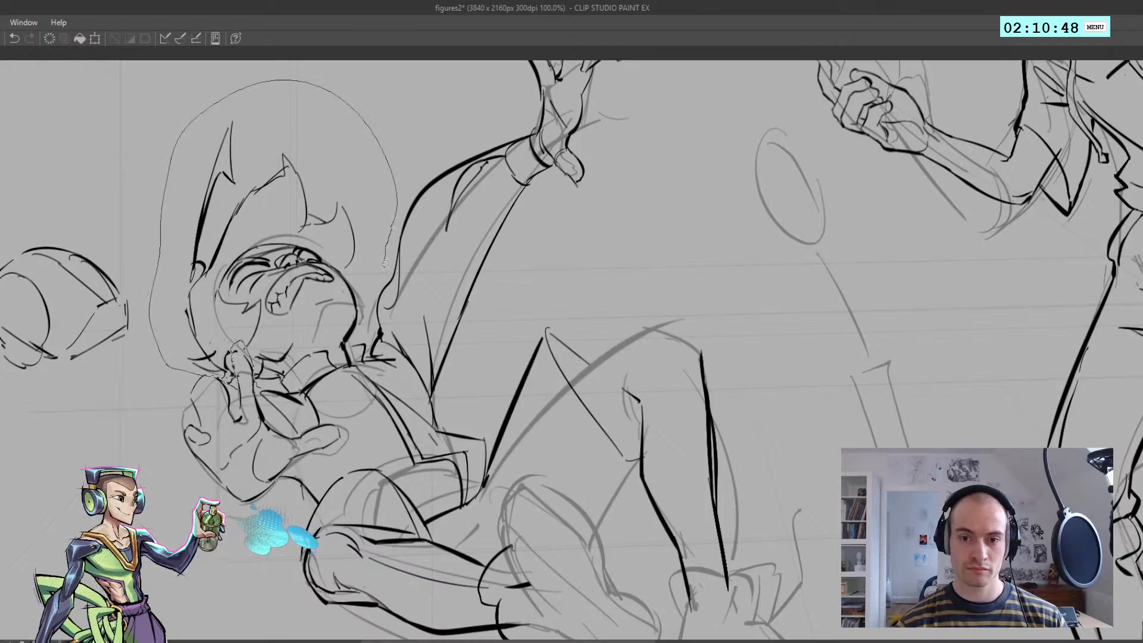
mouse_move(372, 322)
mouse_down()
mouse_move(358, 338)
mouse_move(308, 345)
mouse_move(265, 385)
mouse_up()
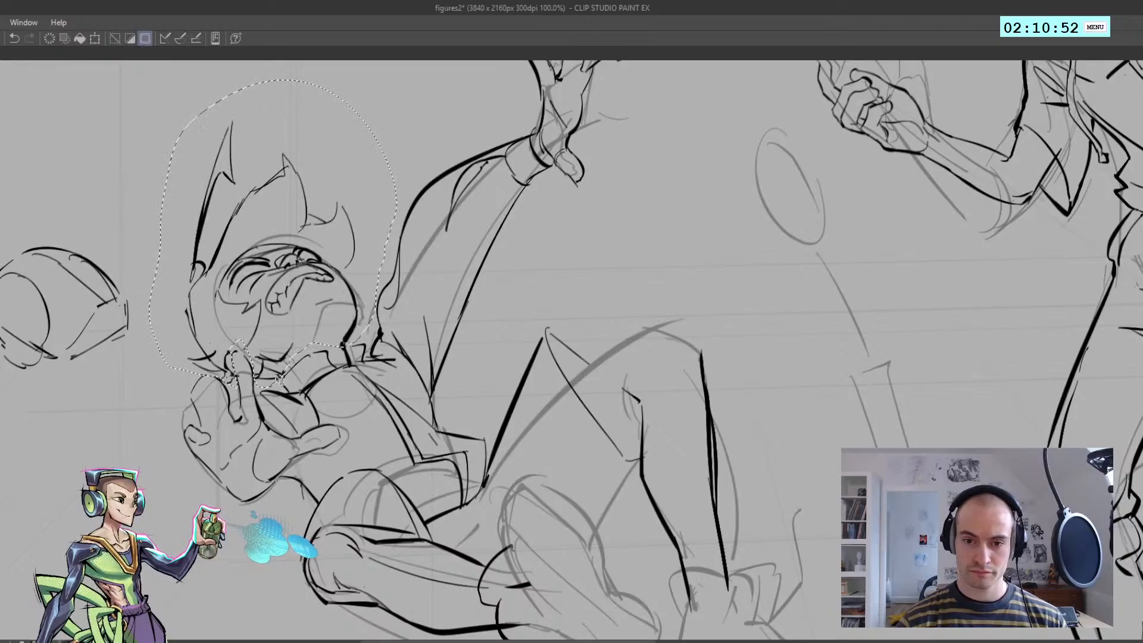
key(Delete)
key(ctrl+d)
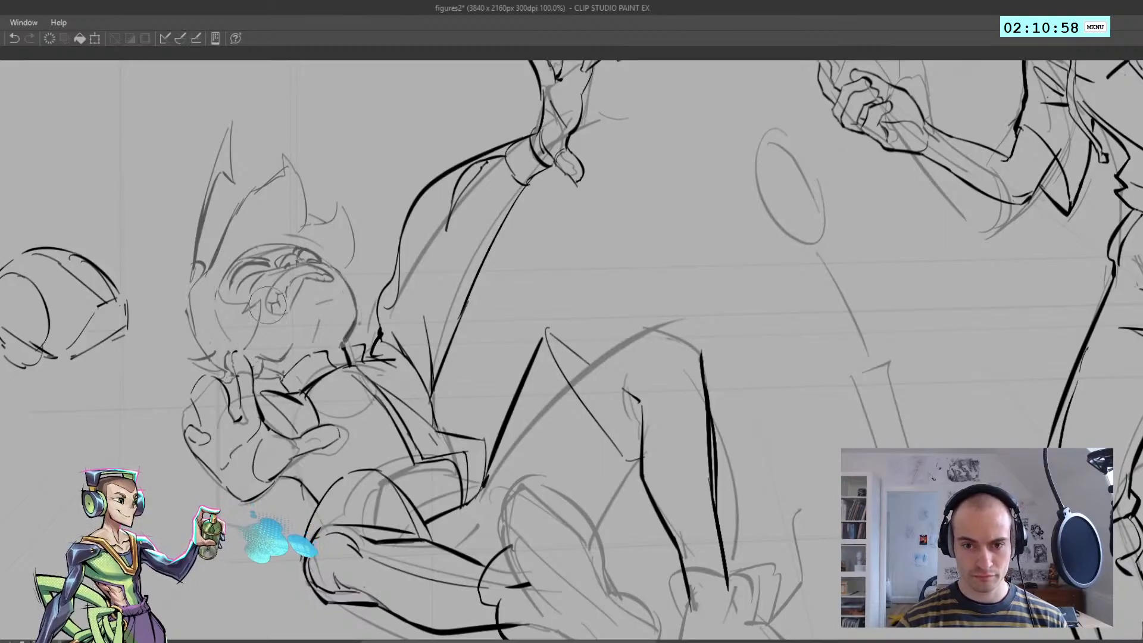
key(ctrl+0)
mouse_move(286, 260)
mouse_down()
mouse_move(351, 259)
mouse_move(263, 260)
mouse_up()
key(h)
key(h)
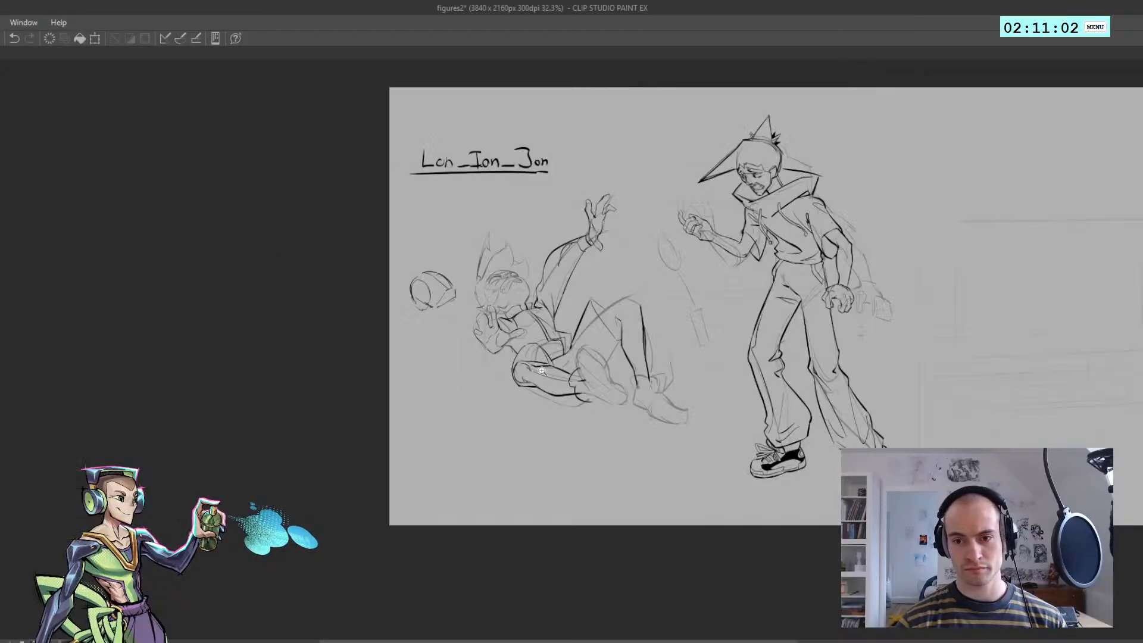
Ink the long edge of the sketched remote between the two figures, on the side facing the fallen figure
drag(543, 358, 432, 379)
drag(432, 379, 345, 450)
mouse_move(337, 405)
mouse_down()
mouse_move(322, 402)
mouse_move(346, 430)
mouse_up()
mouse_move(369, 373)
mouse_down()
mouse_move(367, 330)
mouse_move(361, 384)
mouse_up()
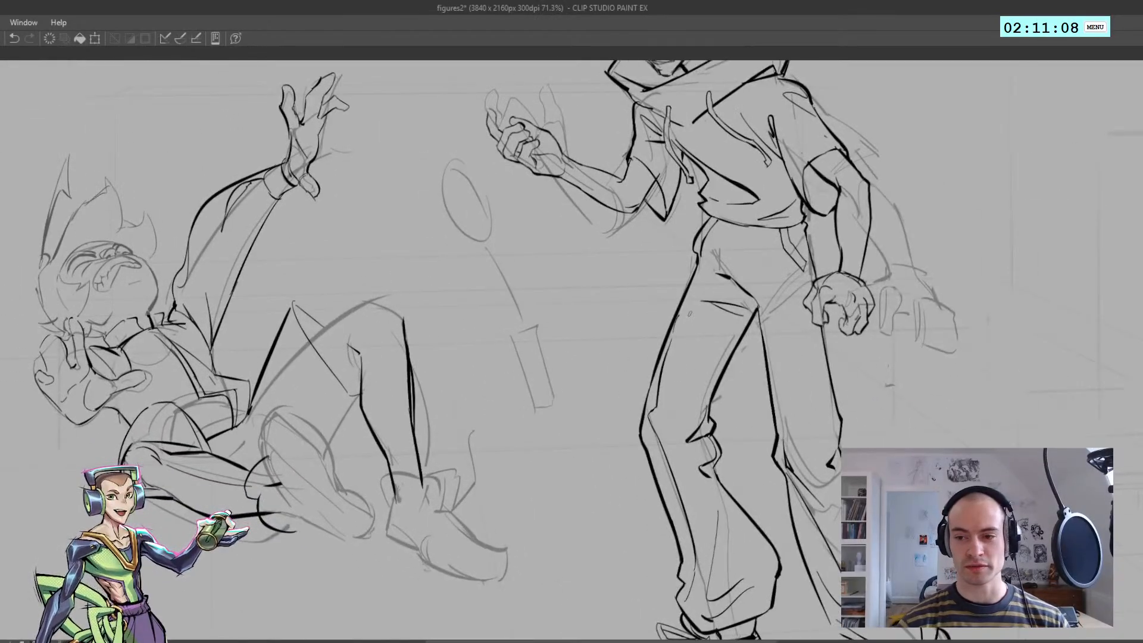
drag(488, 319, 490, 368)
mouse_move(499, 374)
mouse_down()
mouse_move(510, 375)
mouse_move(540, 466)
mouse_up()
key(ctrl+z)
drag(518, 384, 533, 437)
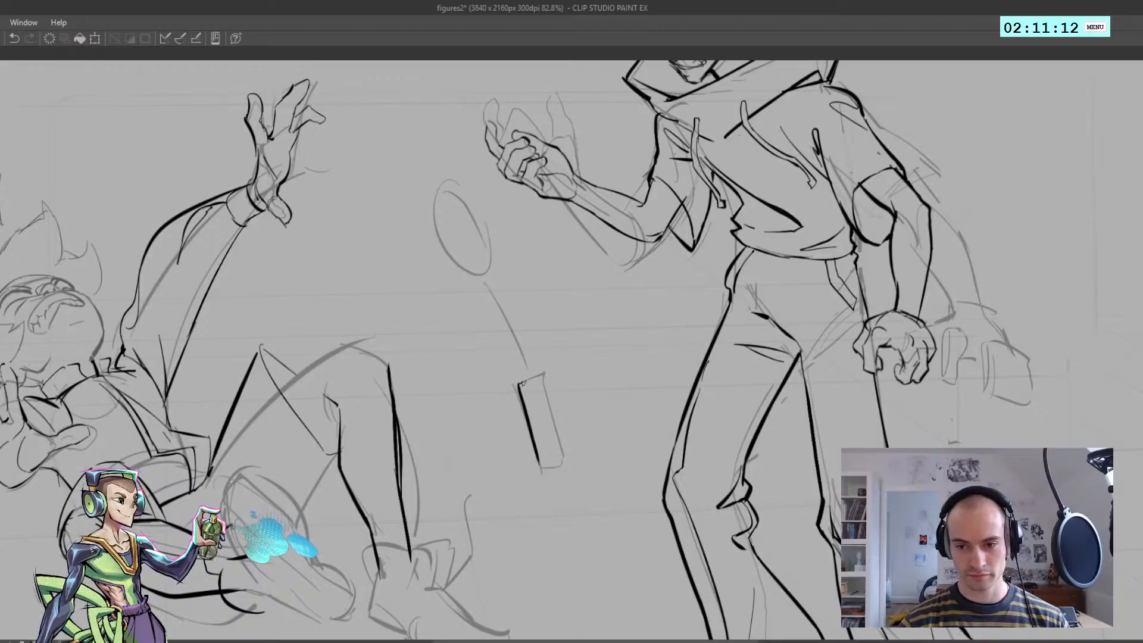
key(ctrl+z)
mouse_move(520, 384)
mouse_down()
mouse_move(581, 379)
mouse_move(580, 390)
mouse_up()
key(ctrl+z)
Ink the remote's short upper edge and its other long edge, rounding the lower corner on that side
key(h)
scroll(560, 375, up, 1)
key(ctrl+z)
key(ctrl+z)
key(ctrl+z)
key(h)
mouse_move(613, 351)
mouse_down()
mouse_move(555, 378)
mouse_move(599, 370)
mouse_up()
drag(576, 258, 501, 241)
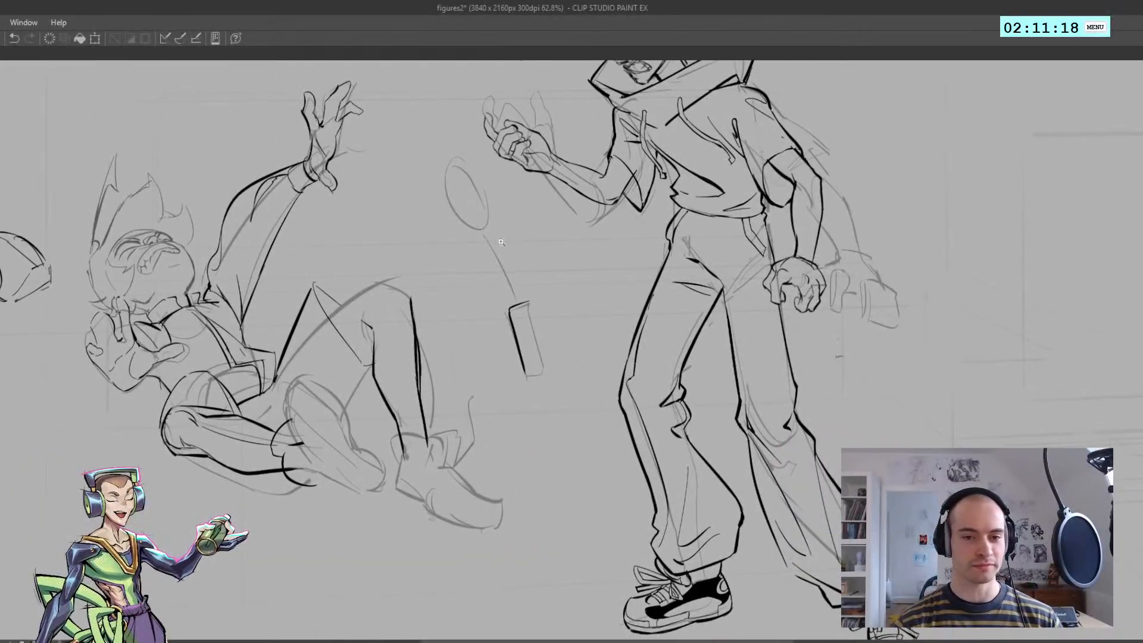
mouse_move(484, 312)
mouse_down()
mouse_move(456, 296)
mouse_move(504, 313)
mouse_move(549, 297)
mouse_up()
key(ctrl+z)
key(ctrl+z)
mouse_move(548, 297)
mouse_down()
mouse_move(573, 402)
mouse_move(550, 407)
mouse_up()
key(ctrl+z)
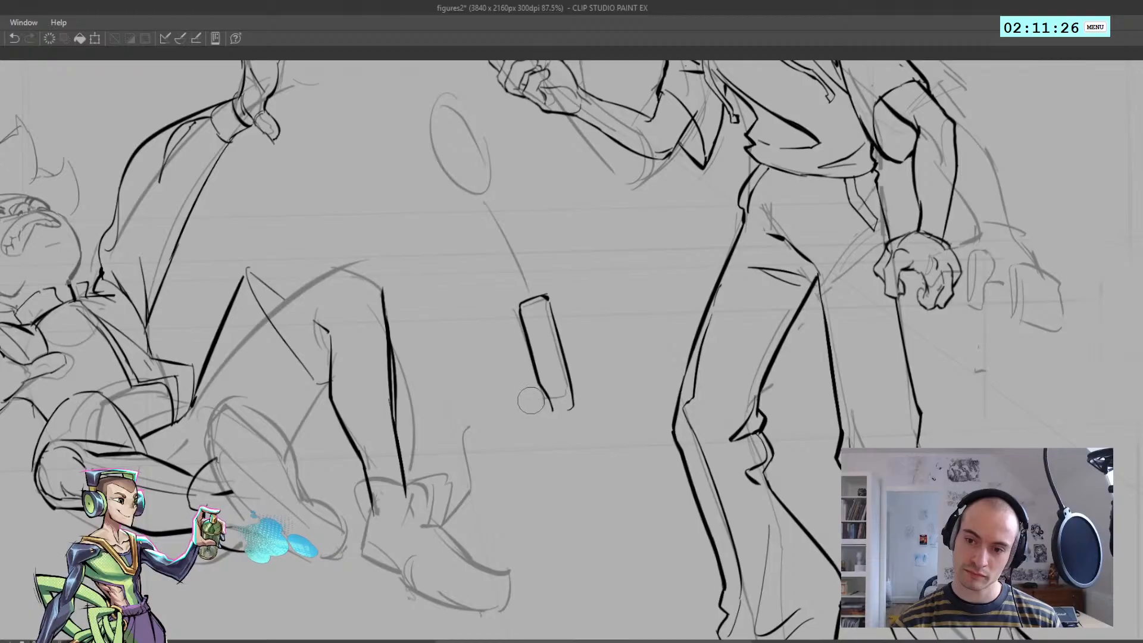
Draw the small slanted face that closes the remote's upper end
key(h)
drag(551, 296, 573, 313)
key(ctrl+z)
key(ctrl+z)
key(ctrl+z)
key(ctrl+z)
key(h)
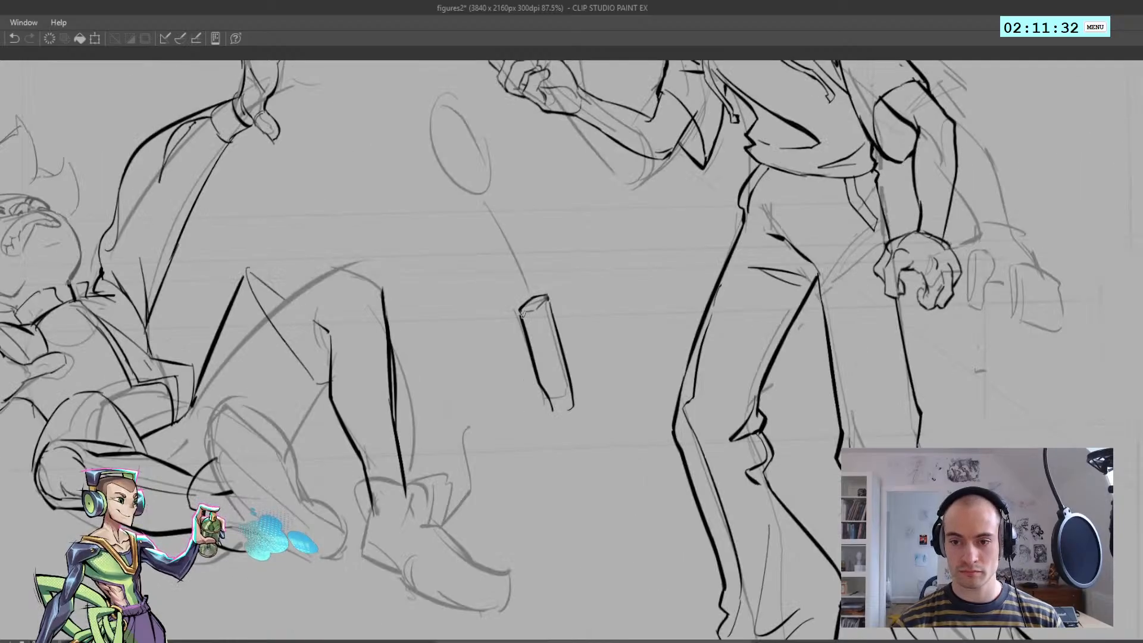
Add a thin lengthwise ridge line down the remote to separate its front and side faces
mouse_move(547, 295)
mouse_down()
mouse_move(555, 316)
mouse_move(537, 327)
mouse_move(552, 381)
mouse_up()
key(ctrl+z)
key(ctrl+z)
key(ctrl+z)
key(ctrl+z)
key(ctrl+z)
key(ctrl+z)
drag(532, 319, 567, 415)
key(ctrl+z)
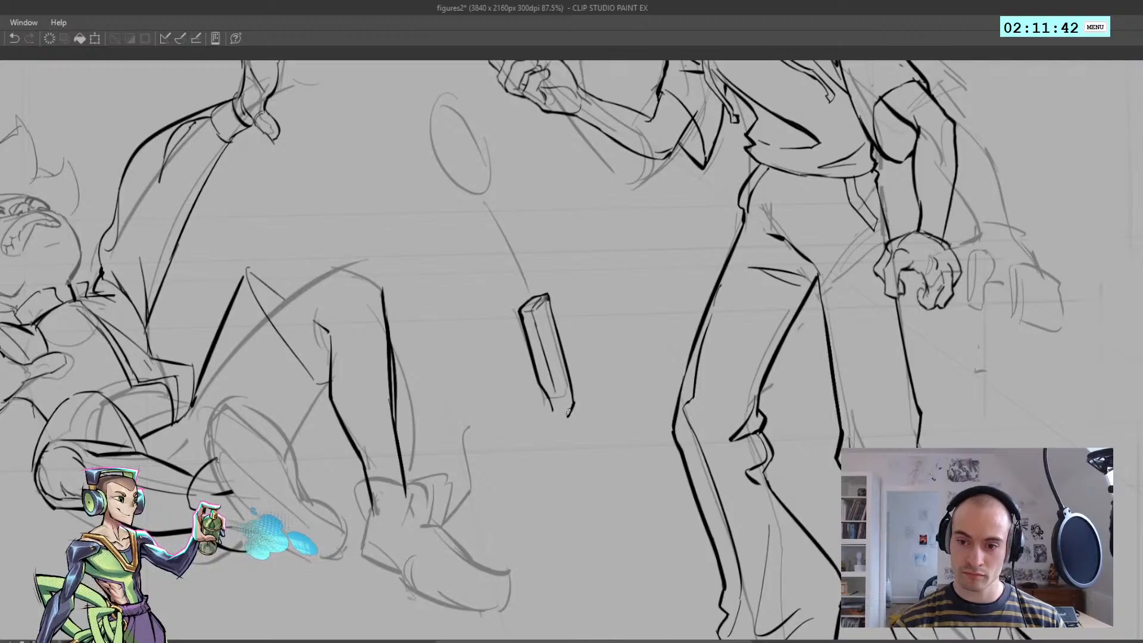
Close the remote's lower end with short thick corner strokes
key(ctrl+z)
drag(548, 399, 566, 417)
drag(549, 381, 561, 415)
key(ctrl+z)
scroll(549, 340, down, 3)
key(h)
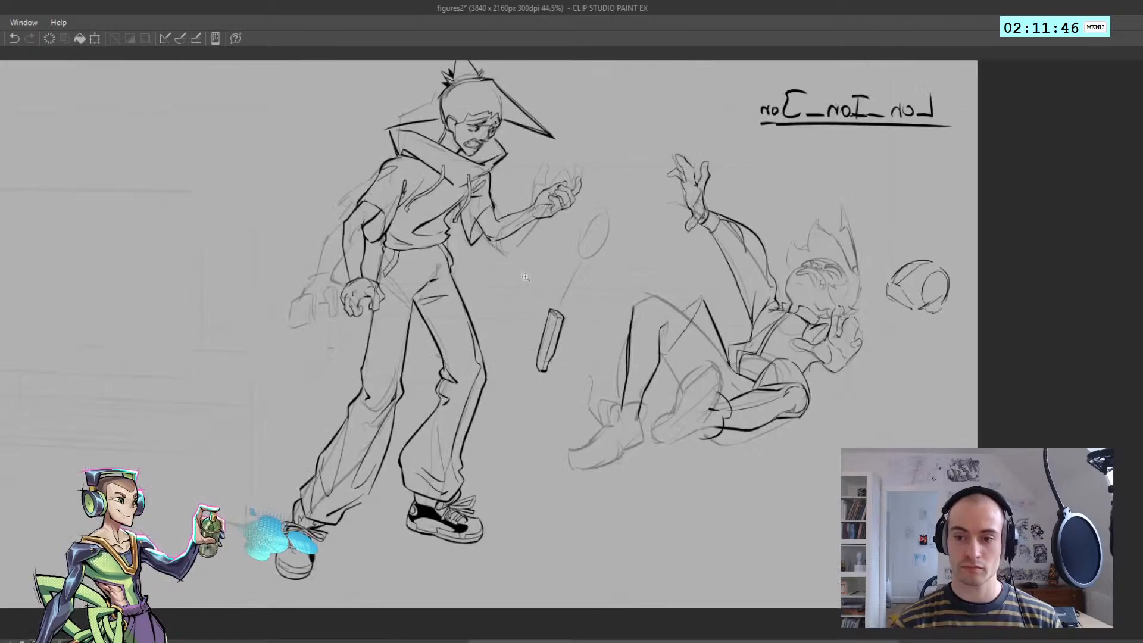
key(h)
scroll(528, 286, up, 2)
Ink the remote's wrist strap as a curved cord ending in a narrow oval loop, with a small knot where they join
drag(546, 321, 519, 257)
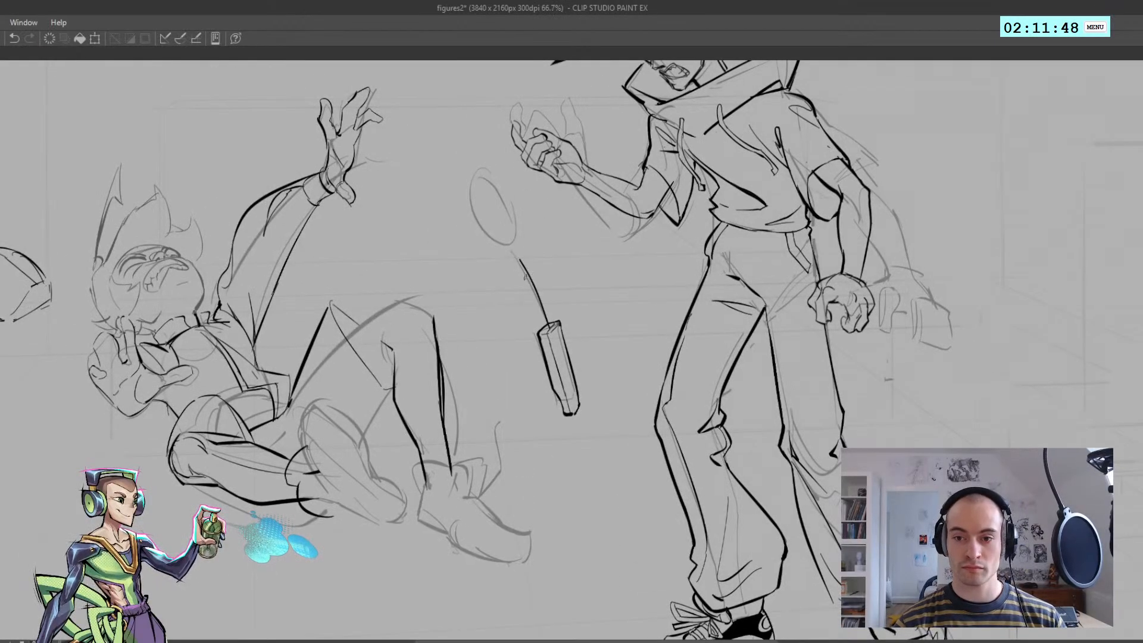
key(ctrl+z)
mouse_move(546, 327)
mouse_down()
mouse_move(512, 223)
mouse_move(513, 245)
mouse_up()
key(ctrl+z)
key(ctrl+z)
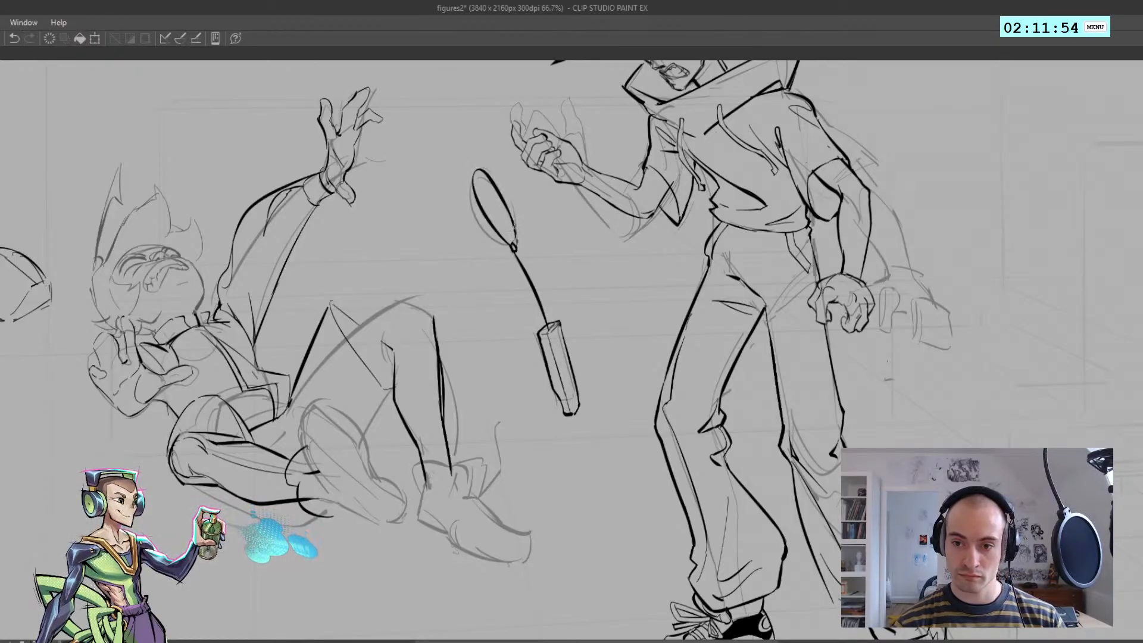
alt+click(514, 240)
alt+click(497, 190)
key(h)
key(h)
ctrl+click(485, 232)
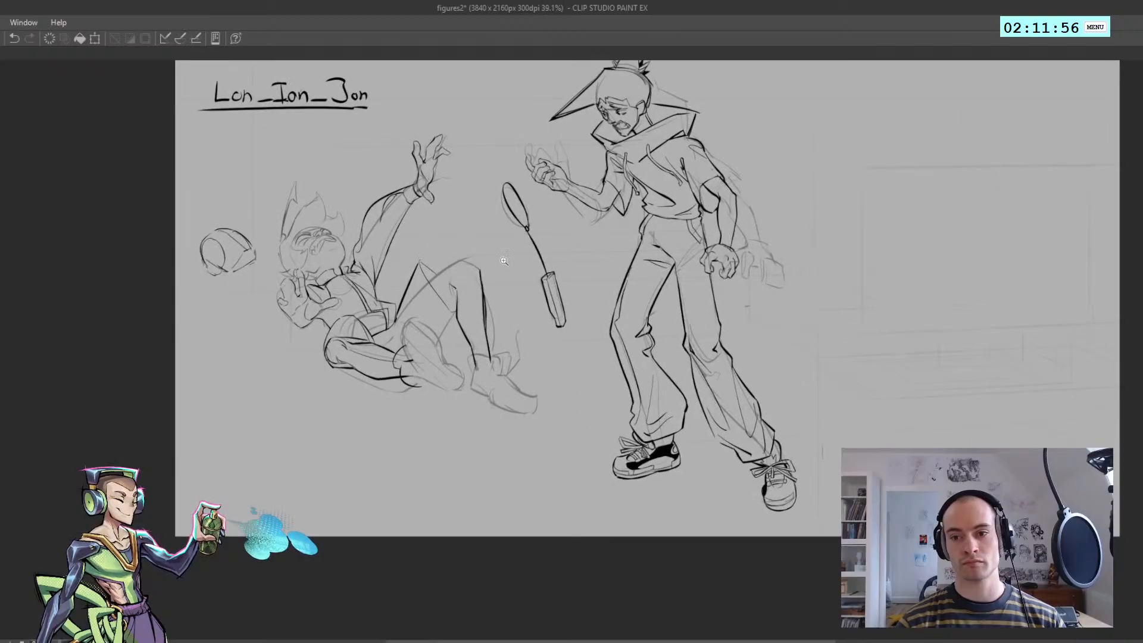
ctrl+click(503, 258)
Draw a small D-pad and a column of tiny buttons along the front face of the remote
mouse_move(552, 279)
mouse_down()
mouse_move(513, 280)
mouse_move(607, 285)
mouse_up()
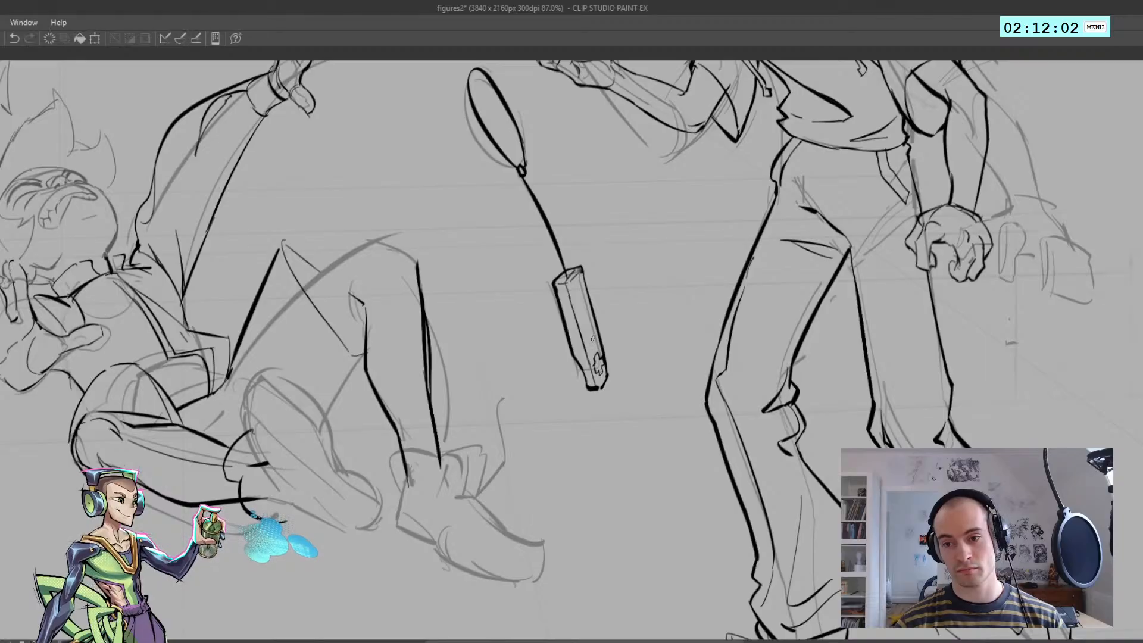
drag(591, 344, 595, 340)
key(ctrl+z)
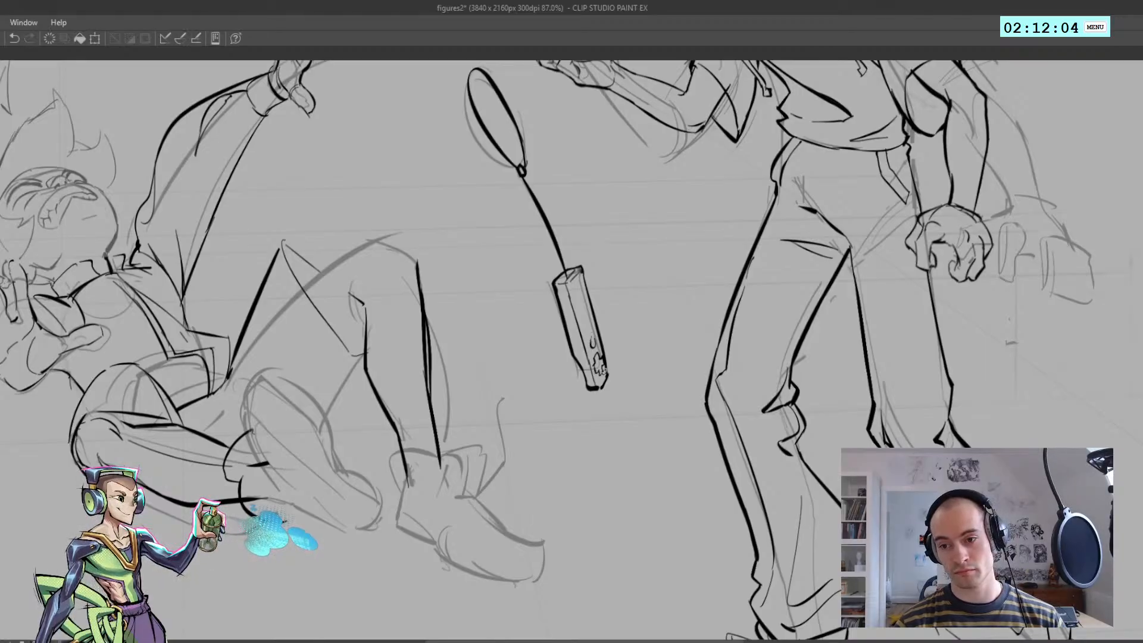
key(ctrl+z)
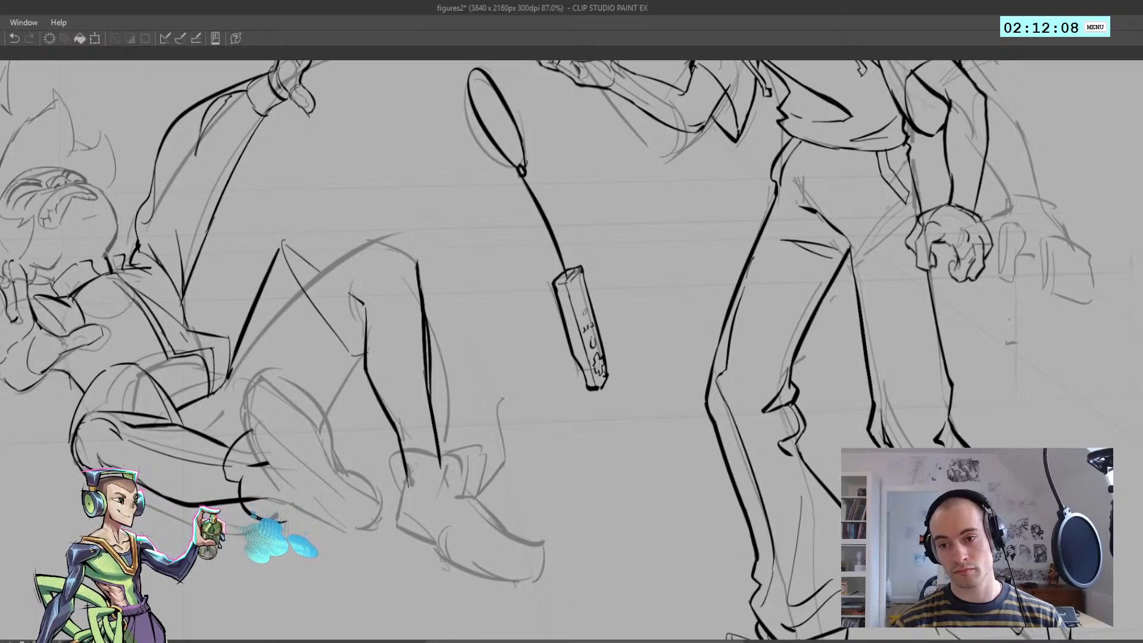
drag(580, 293, 494, 246)
key(h)
key(h)
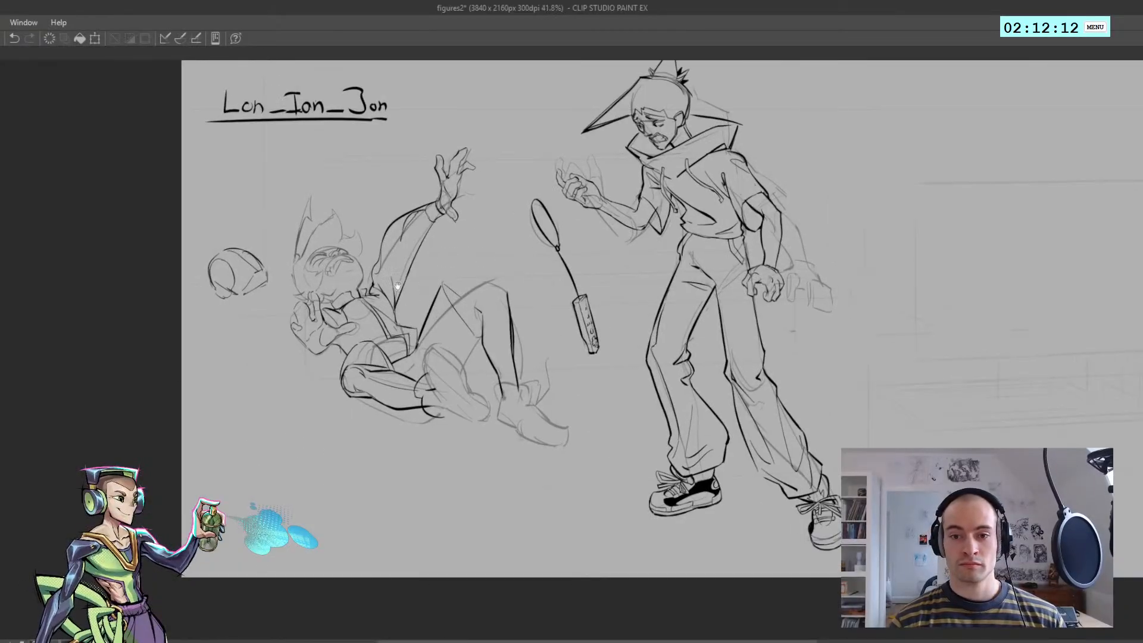
Partly erase the rough sketch lines around the standing figure and over the fallen figure's legs with a large soft eraser
drag(398, 271, 439, 304)
drag(359, 296, 383, 294)
drag(450, 456, 434, 394)
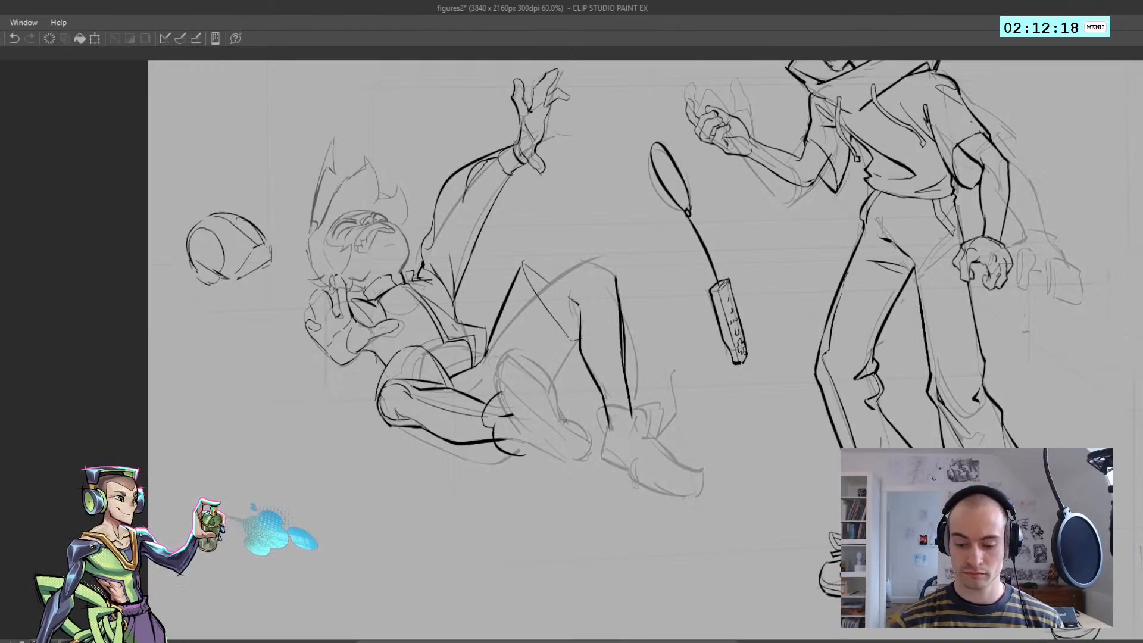
drag(576, 390, 568, 355)
mouse_move(724, 166)
mouse_down()
mouse_move(677, 289)
mouse_move(667, 219)
mouse_move(673, 236)
mouse_move(764, 267)
mouse_move(738, 224)
mouse_up()
key(e)
mouse_move(586, 241)
mouse_down()
mouse_move(475, 289)
mouse_move(511, 220)
mouse_up()
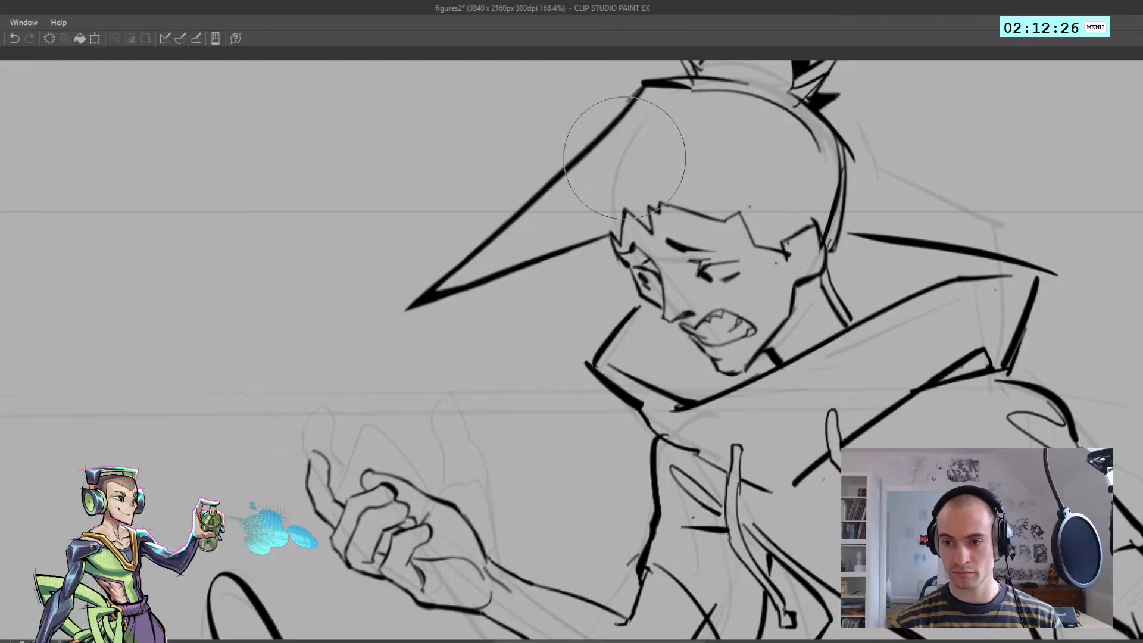
mouse_move(625, 158)
mouse_down()
mouse_move(649, 161)
mouse_move(670, 208)
mouse_up()
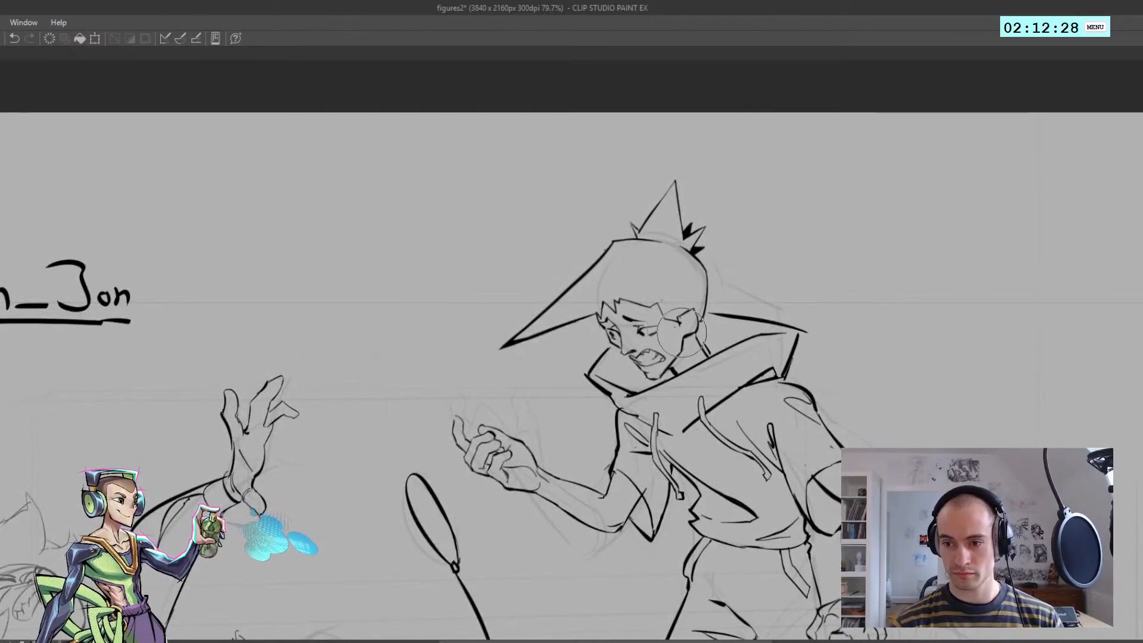
drag(687, 337, 615, 312)
drag(578, 431, 536, 335)
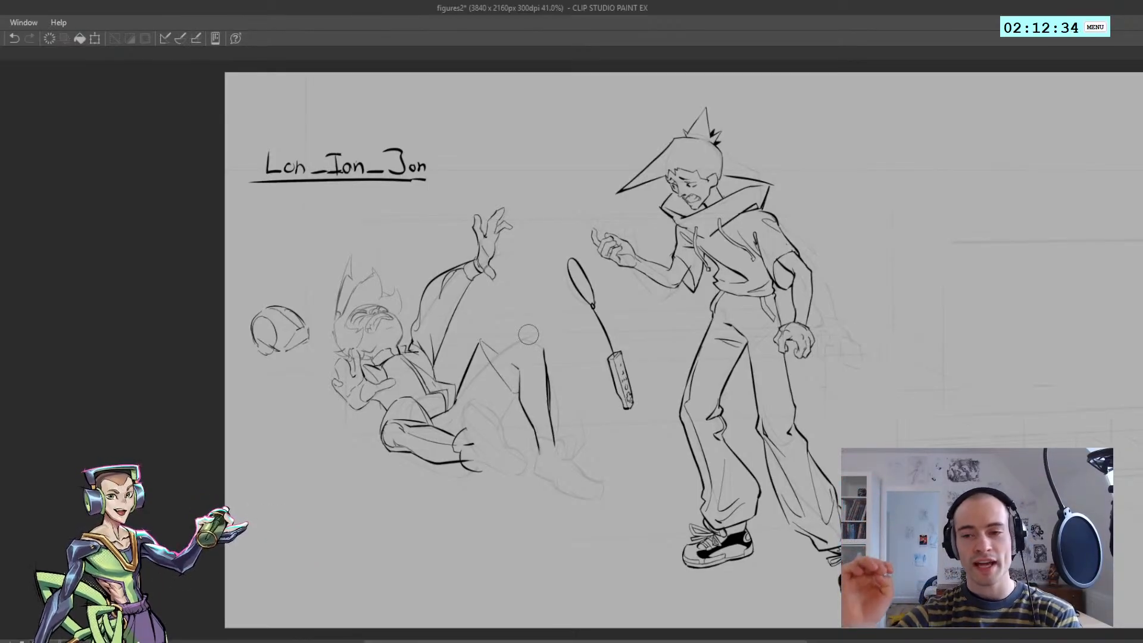
mouse_move(529, 334)
mouse_down()
mouse_move(400, 326)
mouse_move(446, 420)
mouse_up()
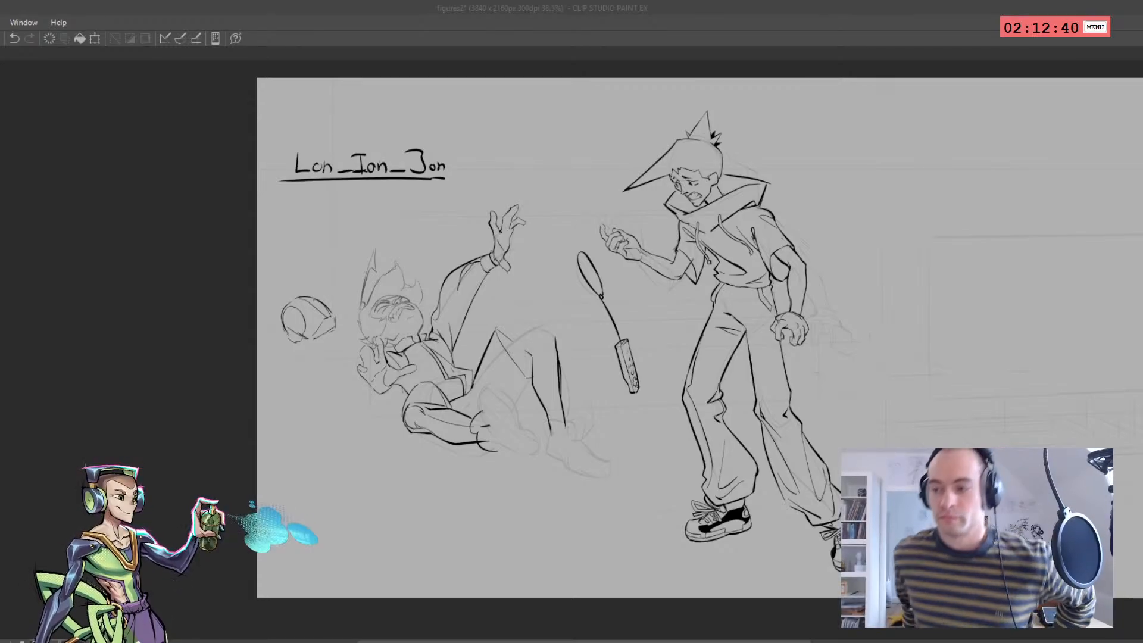
Ink a short chin mark on the fallen figure's face and the slanted lower edge of the open mouth
click(284, 235)
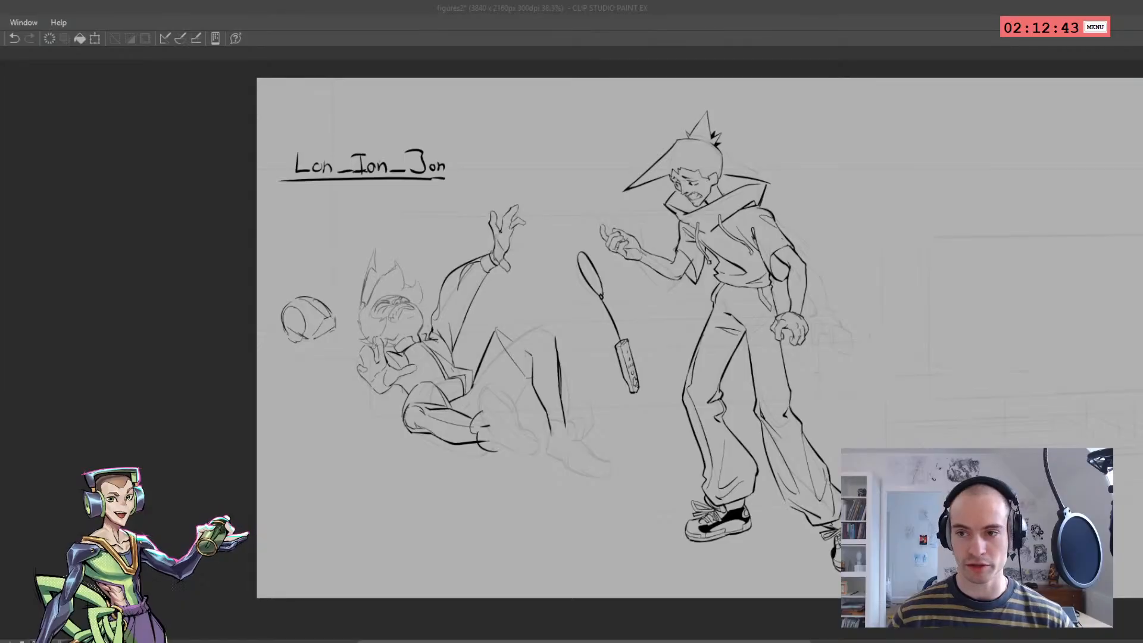
click(384, 365)
scroll(384, 365, up, 5)
key(h)
drag(655, 301, 556, 339)
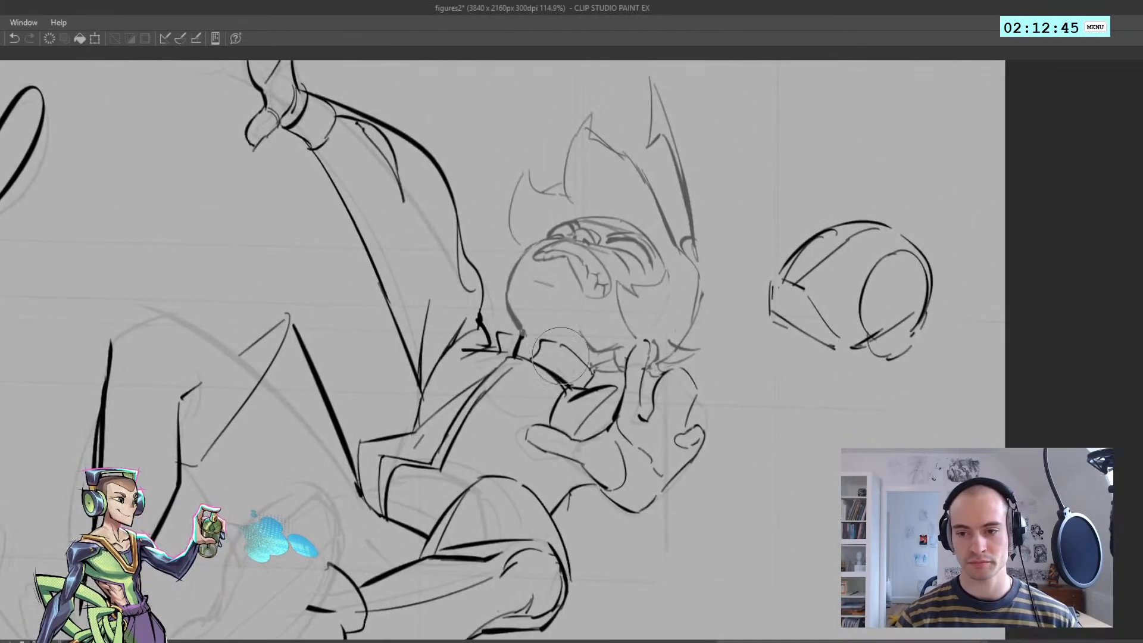
mouse_move(750, 303)
mouse_down()
mouse_move(798, 321)
mouse_move(887, 280)
mouse_move(798, 292)
mouse_up()
scroll(668, 238, up, 1)
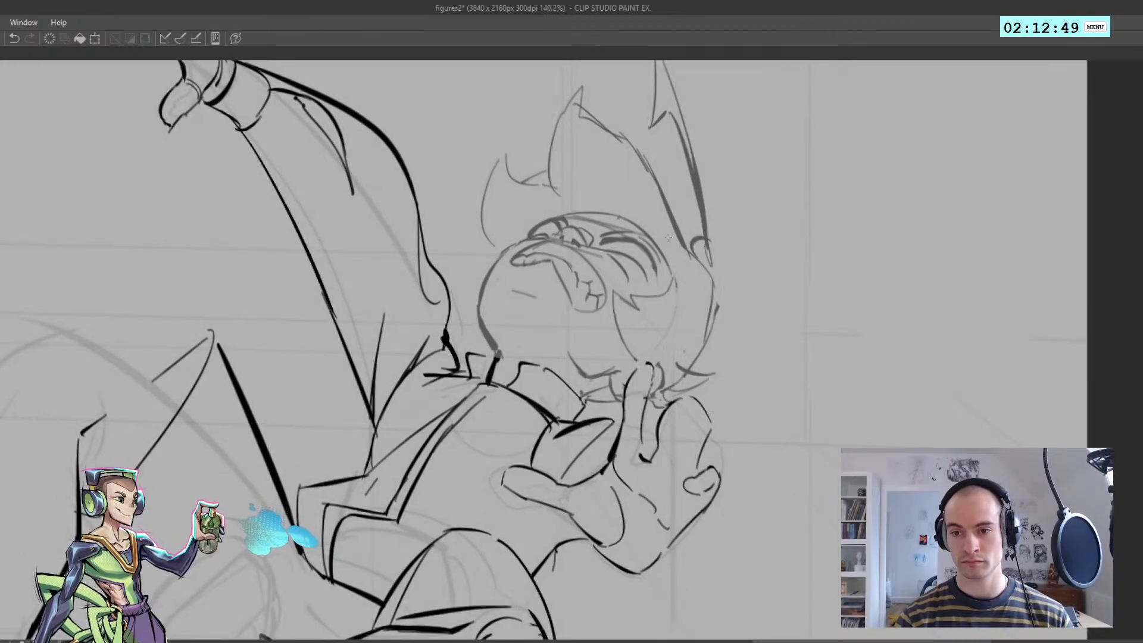
scroll(521, 256, up, 1)
key(h)
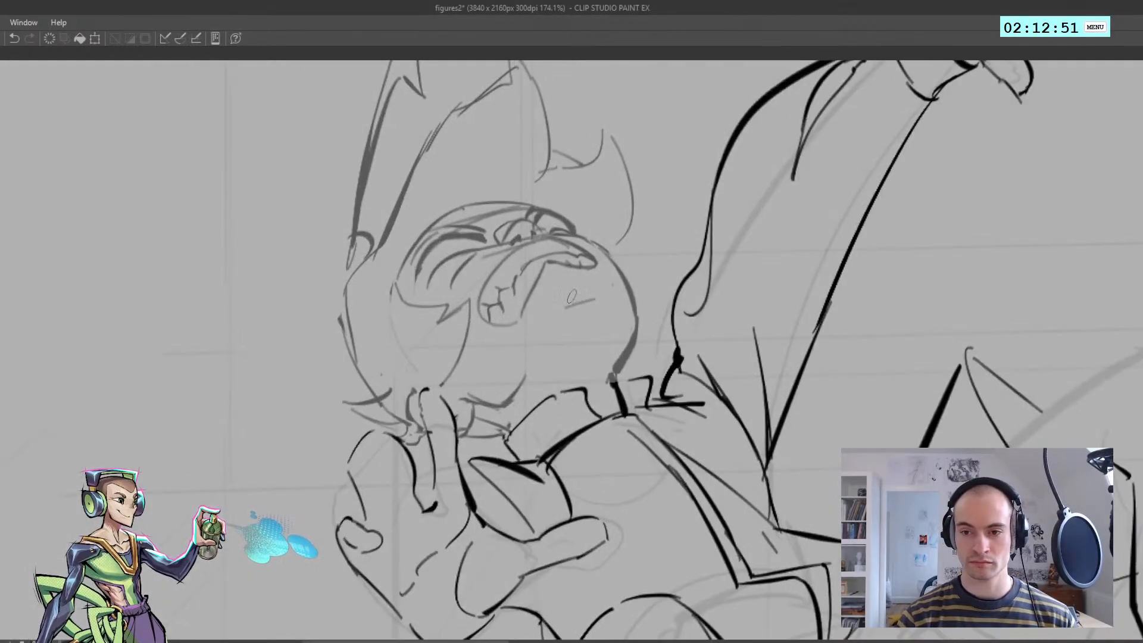
key(h)
mouse_move(524, 283)
mouse_down()
mouse_move(529, 301)
mouse_move(540, 268)
mouse_up()
key(h)
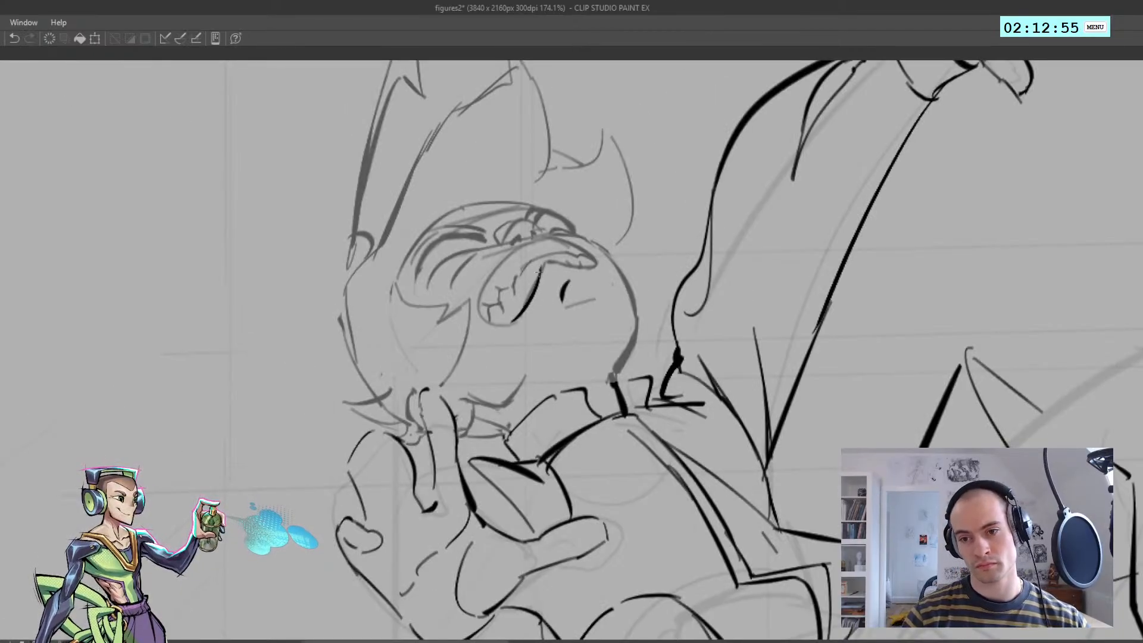
key(ctrl+z)
drag(511, 322, 543, 268)
key(ctrl+z)
drag(510, 323, 543, 269)
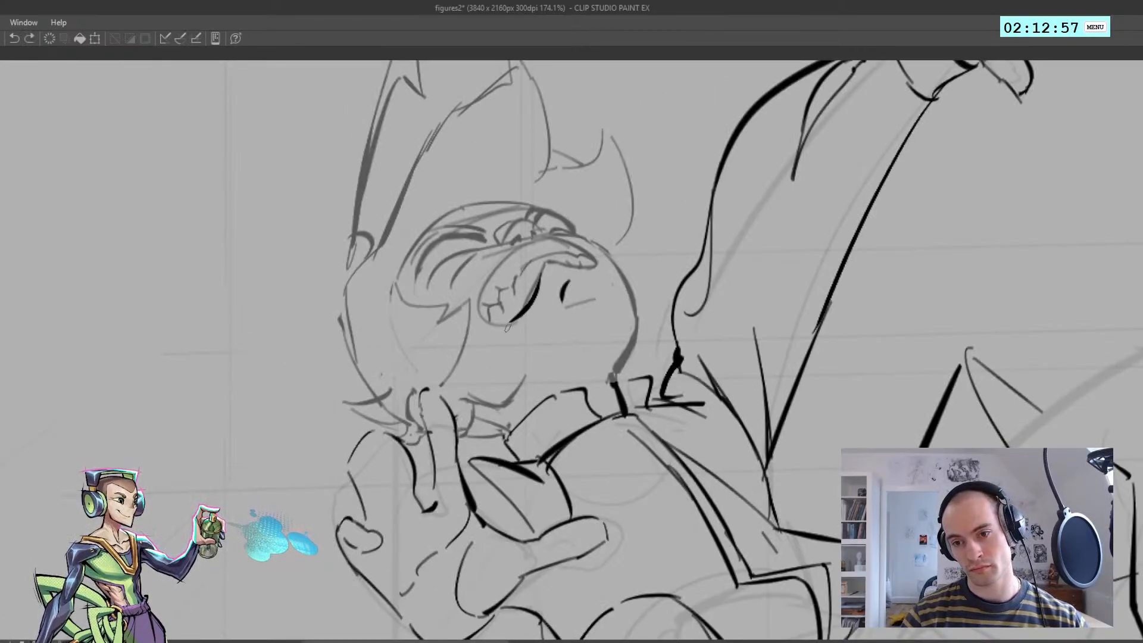
Extend the inked lower lip to the narrow corner of the fallen figure's mouth and start the upper lip
key(ctrl+z)
mouse_move(510, 325)
mouse_down()
mouse_move(544, 264)
mouse_move(602, 274)
mouse_move(586, 253)
mouse_move(604, 269)
mouse_up()
key(ctrl+z)
key(ctrl+z)
Ink the upper lip as one long arc curving over to the wide end of the fallen figure's mouth
key(ctrl+z)
key(ctrl+z)
mouse_move(555, 237)
mouse_down()
mouse_move(602, 275)
mouse_move(588, 253)
mouse_move(605, 273)
mouse_move(660, 258)
mouse_move(628, 234)
mouse_move(605, 243)
mouse_move(630, 237)
mouse_move(605, 233)
mouse_move(678, 283)
mouse_up()
key(ctrl+z)
key(ctrl+z)
key(ctrl+z)
key(h)
scroll(604, 269, down, 5)
scroll(607, 267, up, 5)
key(ctrl+z)
key(ctrl+z)
key(ctrl+z)
key(ctrl+z)
key(ctrl+z)
drag(629, 235, 678, 276)
key(ctrl+z)
mouse_move(621, 234)
mouse_down()
mouse_move(677, 276)
mouse_move(691, 314)
mouse_up()
key(ctrl+z)
key(ctrl+z)
drag(668, 265, 685, 326)
Close the rounded wide end of the fallen figure's mouth between the upper and lower lip lines
key(ctrl+z)
key(h)
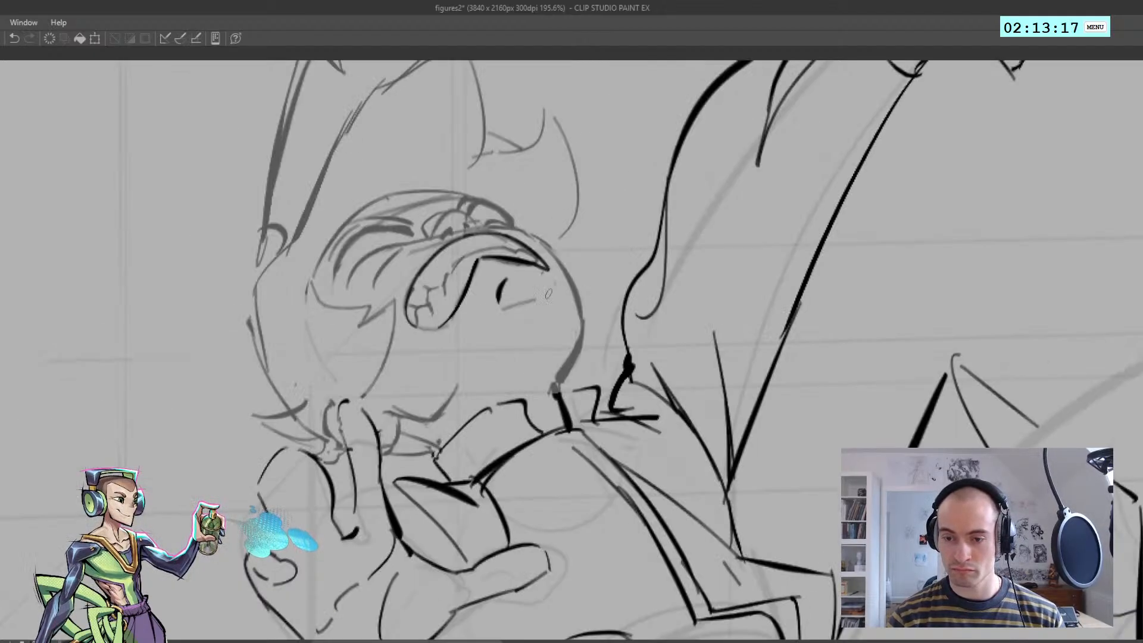
mouse_move(408, 290)
mouse_down()
mouse_move(410, 326)
mouse_move(441, 327)
mouse_up()
key(ctrl+z)
scroll(437, 322, down, 5)
key(h)
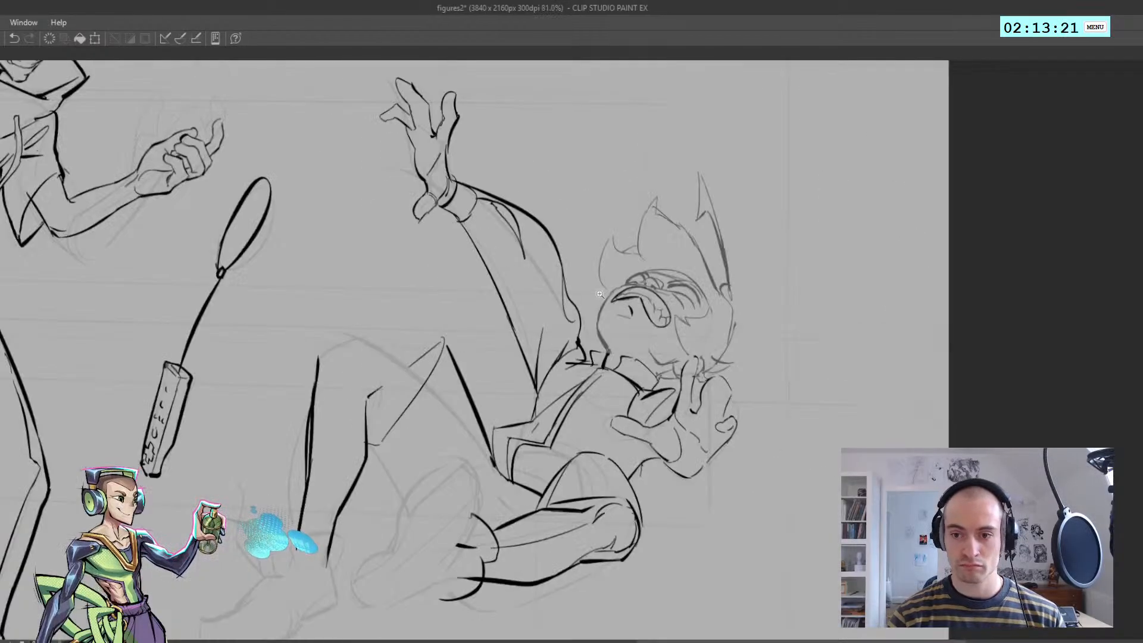
Ink the inner gum line and the individual teeth at the wide end of the fallen figure's mouth
scroll(658, 302, up, 6)
mouse_move(587, 292)
mouse_down()
mouse_move(656, 310)
mouse_move(669, 351)
mouse_up()
key(ctrl+z)
key(ctrl+z)
mouse_move(670, 342)
mouse_down()
mouse_move(682, 376)
mouse_move(682, 346)
mouse_move(697, 341)
mouse_move(679, 342)
mouse_move(705, 369)
mouse_up()
key(ctrl+z)
key(ctrl+z)
key(ctrl+z)
key(ctrl+z)
mouse_move(705, 369)
mouse_down()
mouse_move(699, 395)
mouse_move(715, 367)
mouse_up()
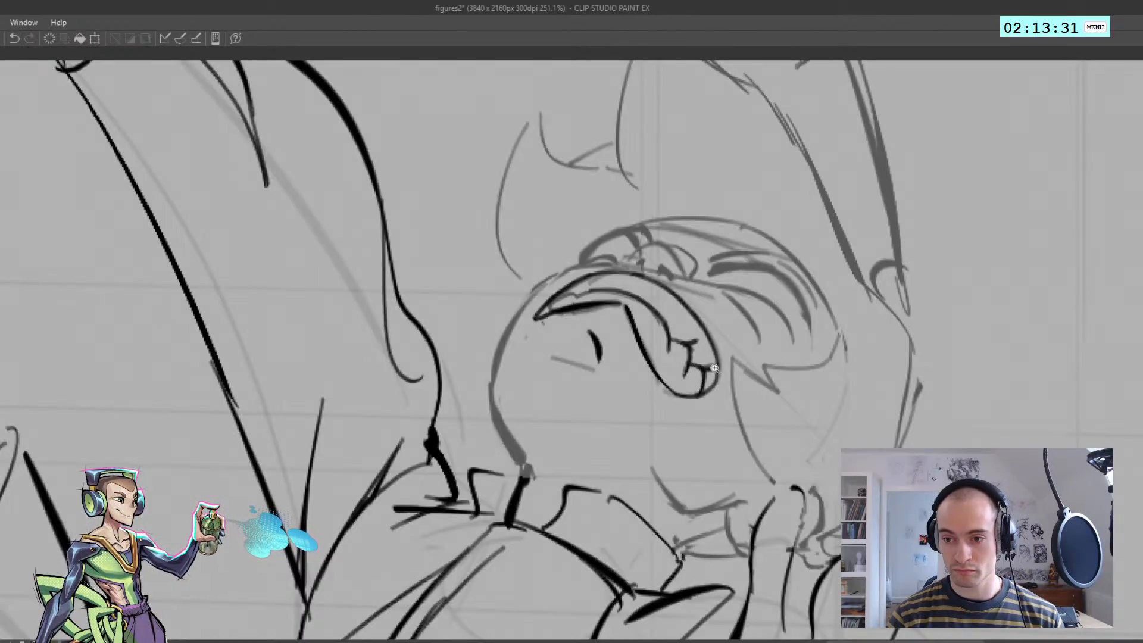
Try short ink strokes along the teeth at the wide end of the fallen figure's mouth, and undo them
key(h)
mouse_move(436, 316)
mouse_down()
mouse_move(457, 317)
mouse_move(423, 322)
mouse_move(456, 320)
mouse_move(437, 351)
mouse_up()
key(ctrl+z)
mouse_move(477, 368)
mouse_down()
mouse_move(471, 378)
mouse_move(495, 352)
mouse_move(454, 311)
mouse_move(475, 283)
mouse_up()
key(ctrl+z)
Try first ink strokes for the fallen figure's nose above the upper lip, and undo them
key(ctrl+z)
Try the curved outline over the top and far side of the fallen figure's nose, and undo it
key(ctrl+z)
key(ctrl+z)
key(h)
mouse_move(490, 284)
mouse_down()
mouse_move(463, 290)
mouse_move(661, 278)
mouse_move(675, 287)
mouse_move(447, 302)
mouse_up()
key(h)
key(h)
Ink the outline and nostrils of the fallen figure's nose just above the upper lip
key(h)
mouse_move(658, 279)
mouse_down()
mouse_move(632, 307)
mouse_move(672, 297)
mouse_move(643, 293)
mouse_move(655, 303)
mouse_move(667, 296)
mouse_move(648, 288)
mouse_move(625, 317)
mouse_up()
key(ctrl+z)
key(ctrl+z)
key(ctrl+z)
key(ctrl+z)
mouse_move(619, 304)
mouse_down()
mouse_move(637, 275)
mouse_move(667, 275)
mouse_move(660, 269)
mouse_up()
key(ctrl+z)
key(ctrl+z)
drag(660, 270, 684, 299)
key(ctrl+z)
key(ctrl+z)
key(ctrl+z)
key(ctrl+z)
key(ctrl+z)
key(h)
key(ctrl+z)
drag(447, 270, 481, 293)
key(ctrl+z)
key(ctrl+z)
mouse_move(447, 268)
mouse_down()
mouse_move(480, 287)
mouse_move(476, 308)
mouse_up()
drag(475, 309, 449, 282)
key(h)
drag(531, 305, 614, 280)
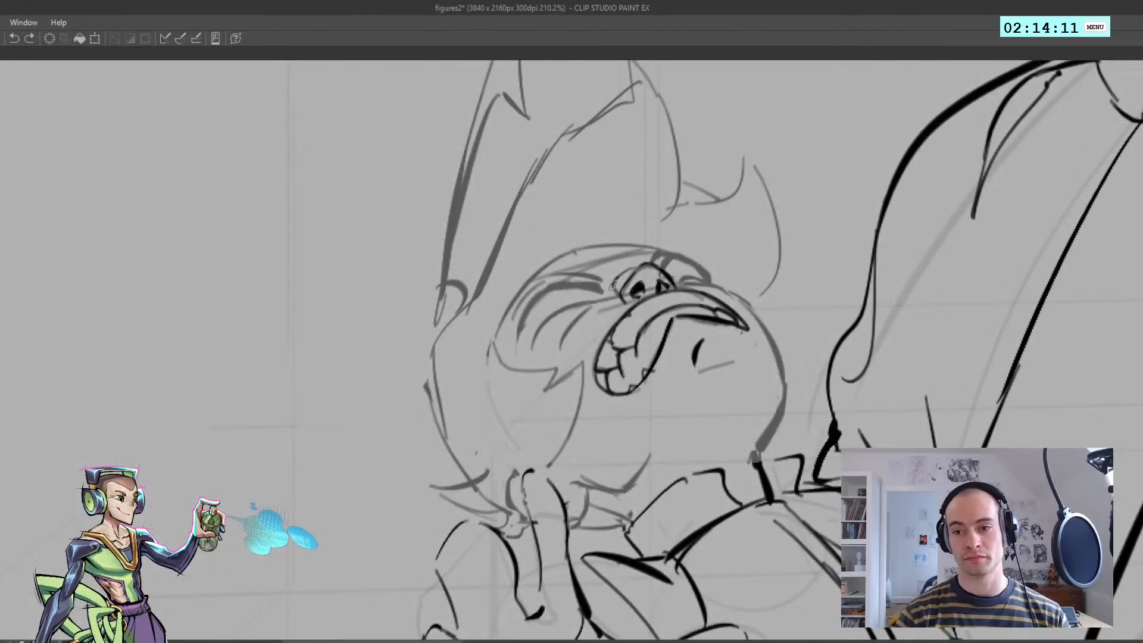
Rework the last short ink stroke on the side of the fallen figure's nose
key(h)
key(ctrl+z)
mouse_move(449, 267)
mouse_down()
mouse_move(486, 290)
mouse_move(459, 286)
mouse_up()
key(ctrl+z)
key(h)
drag(556, 351, 608, 346)
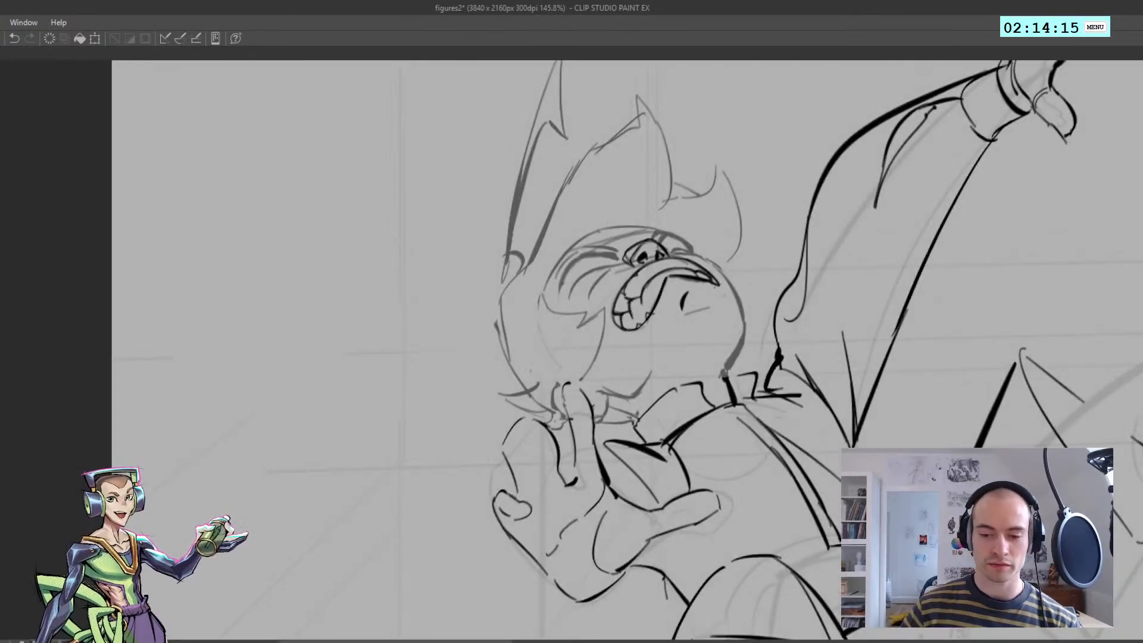
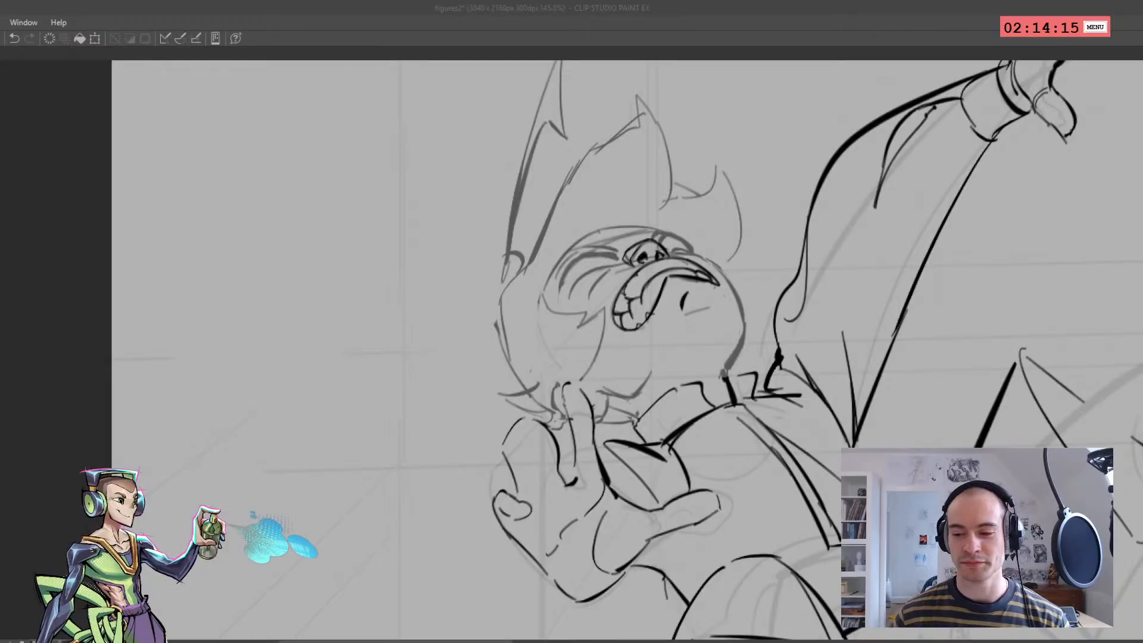
Examine the fallen figure's face in normal and mirrored view, both close up and against the whole body
click(739, 605)
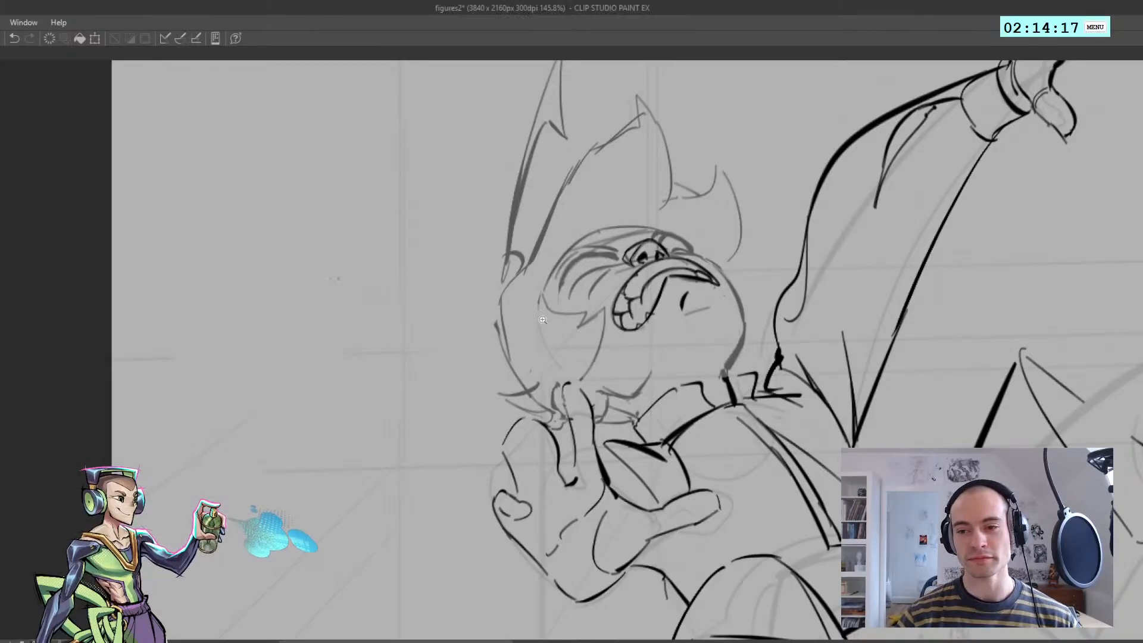
scroll(643, 335, down, 5)
key(h)
scroll(603, 291, up, 6)
key(h)
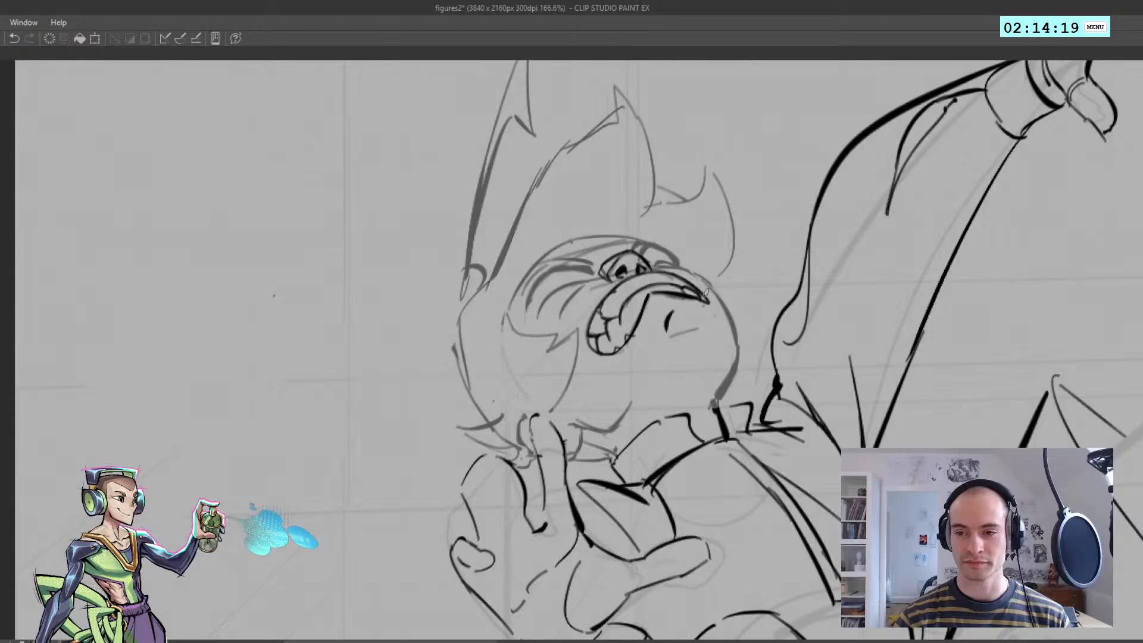
scroll(705, 298, down, 5)
key(h)
key(h)
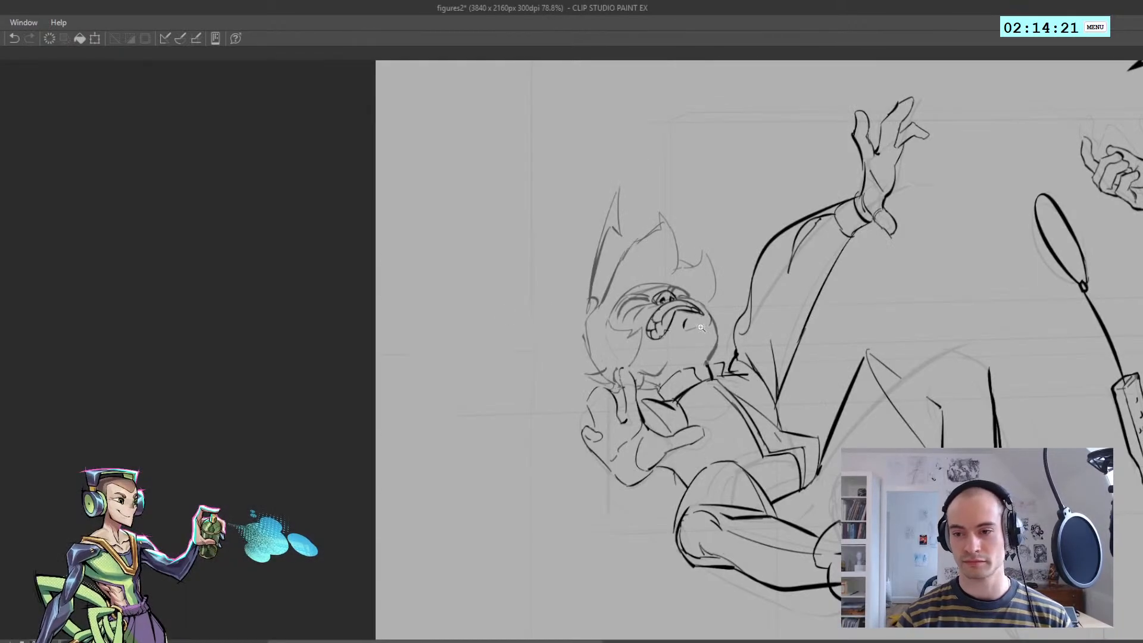
Ink the fallen figure's chin and jaw outline from the upper lip down to the collar
scroll(702, 328, up, 4)
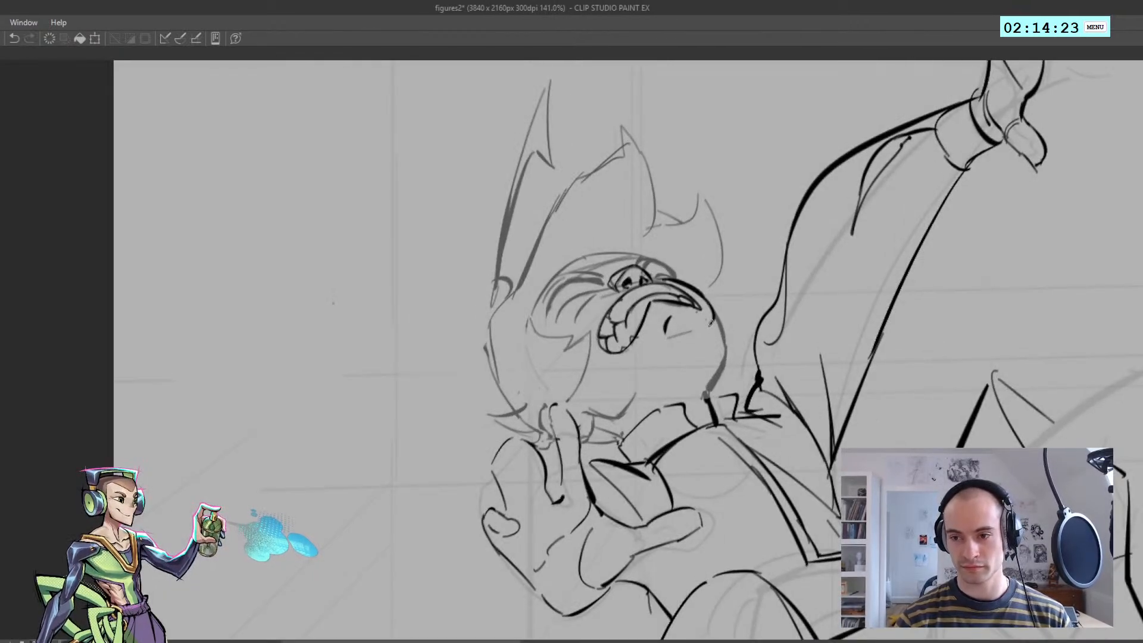
scroll(714, 334, down, 5)
key(h)
key(h)
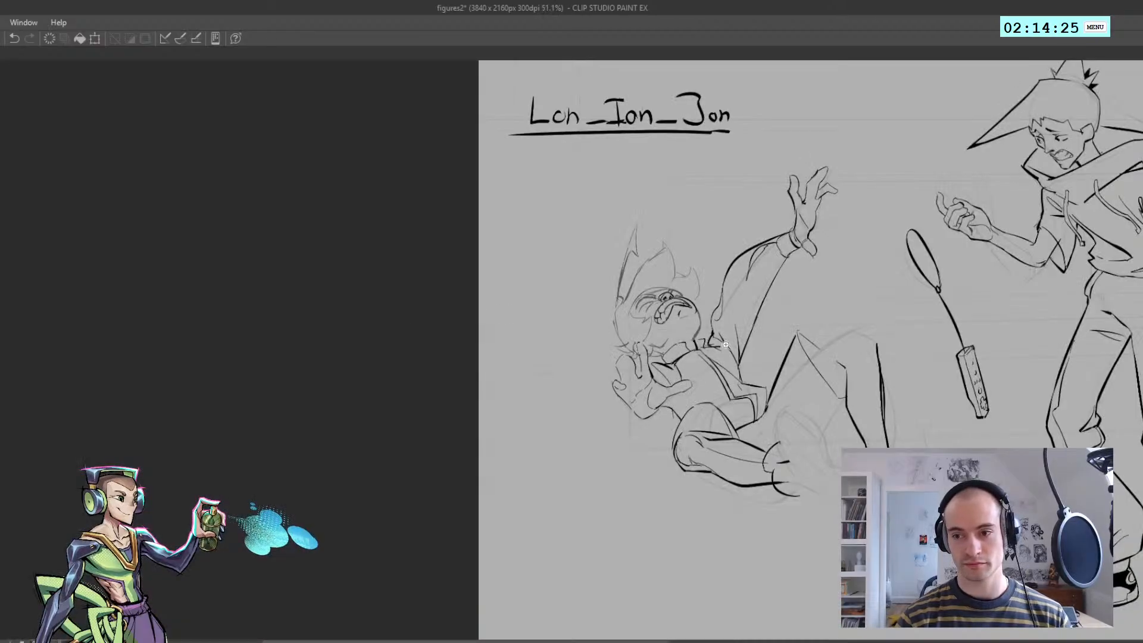
scroll(726, 344, up, 5)
key(h)
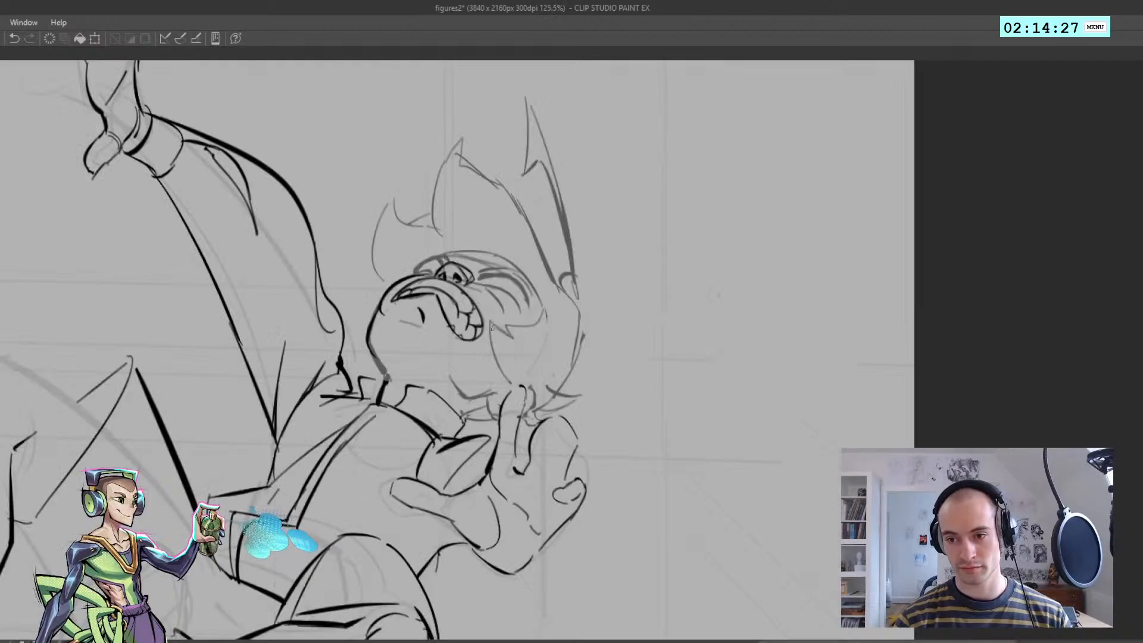
key(h)
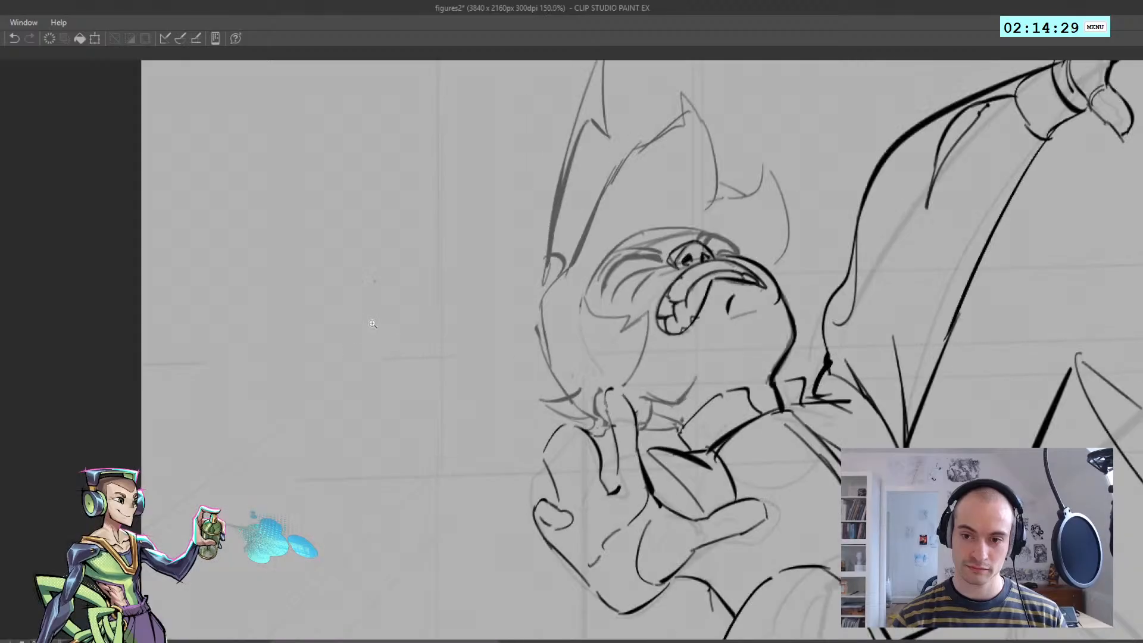
scroll(370, 322, down, 5)
scroll(465, 339, up, 6)
Ink the two curved lines of the fallen figure's near closed eye, beside the nose
key(h)
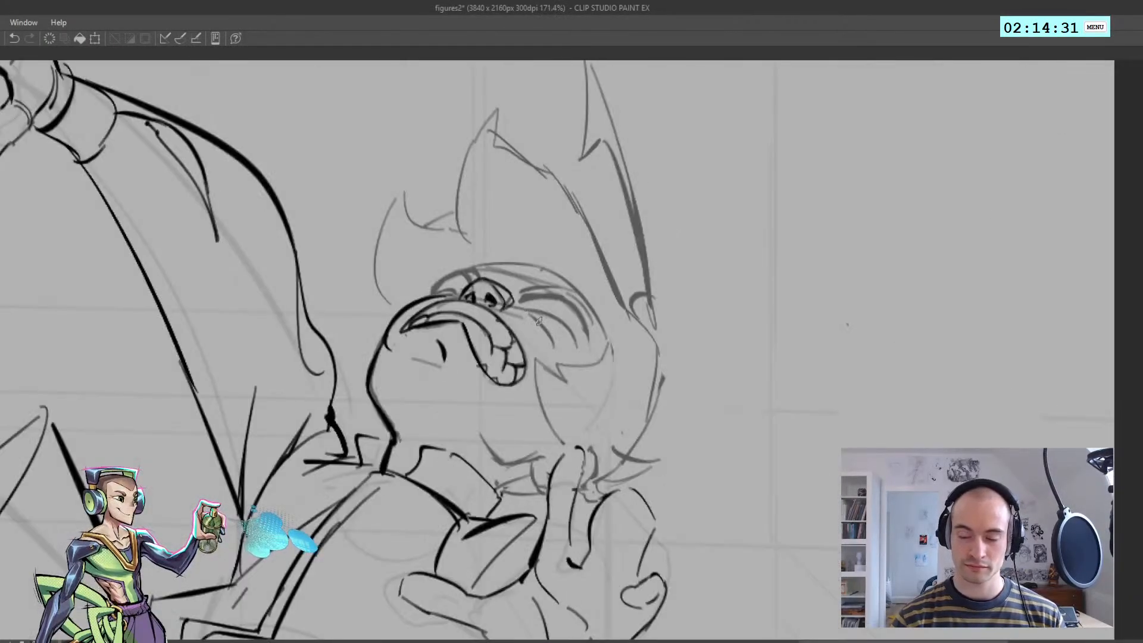
Try the first curved ink strokes for the fallen figure's near closed eye, and undo them
key(ctrl+z)
drag(528, 313, 561, 347)
mouse_move(525, 311)
mouse_down()
mouse_move(575, 347)
mouse_move(628, 354)
mouse_up()
key(ctrl+z)
key(ctrl+z)
key(h)
key(h)
scroll(583, 334, down, 4)
scroll(531, 316, up, 5)
key(ctrl+z)
key(ctrl+z)
mouse_move(607, 308)
mouse_down()
mouse_move(630, 351)
mouse_move(554, 328)
mouse_move(525, 338)
mouse_up()
key(h)
scroll(523, 341, up, 6)
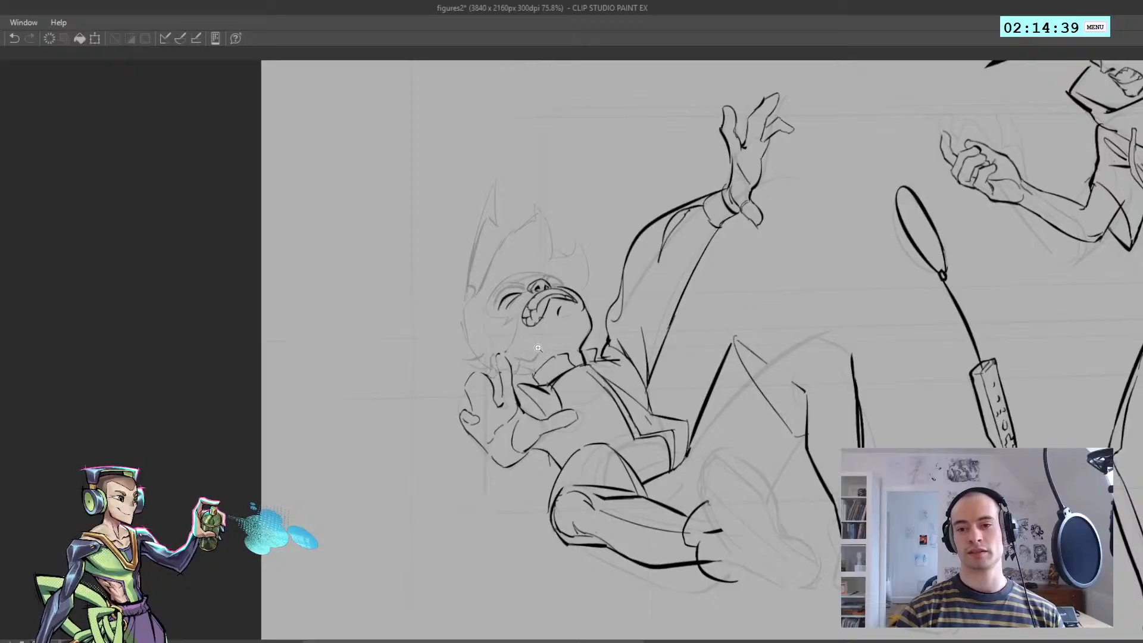
key(h)
scroll(529, 300, down, 3)
Ink the short arc of the far closed eye, between the fallen figure's nose and upper lip
key(h)
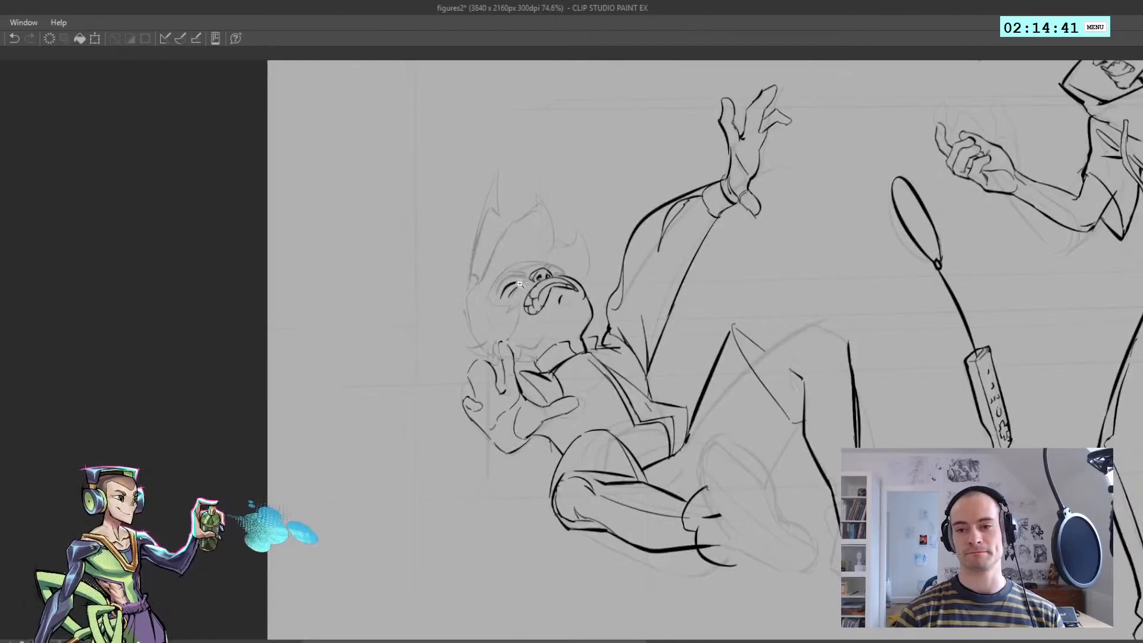
scroll(518, 280, up, 6)
key(h)
key(ctrl+z)
drag(513, 277, 521, 270)
drag(523, 272, 525, 284)
scroll(521, 280, down, 2)
key(ctrl+z)
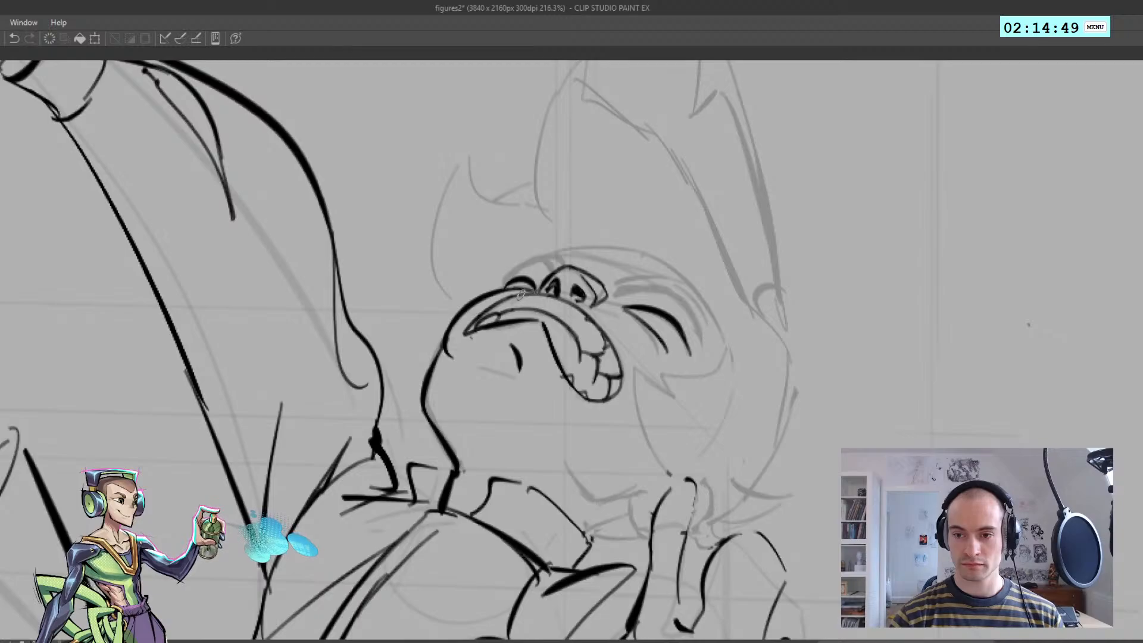
Rework the far eye's short arc where it meets the nose, comparing it in normal and mirrored view
scroll(532, 291, down, 2)
key(h)
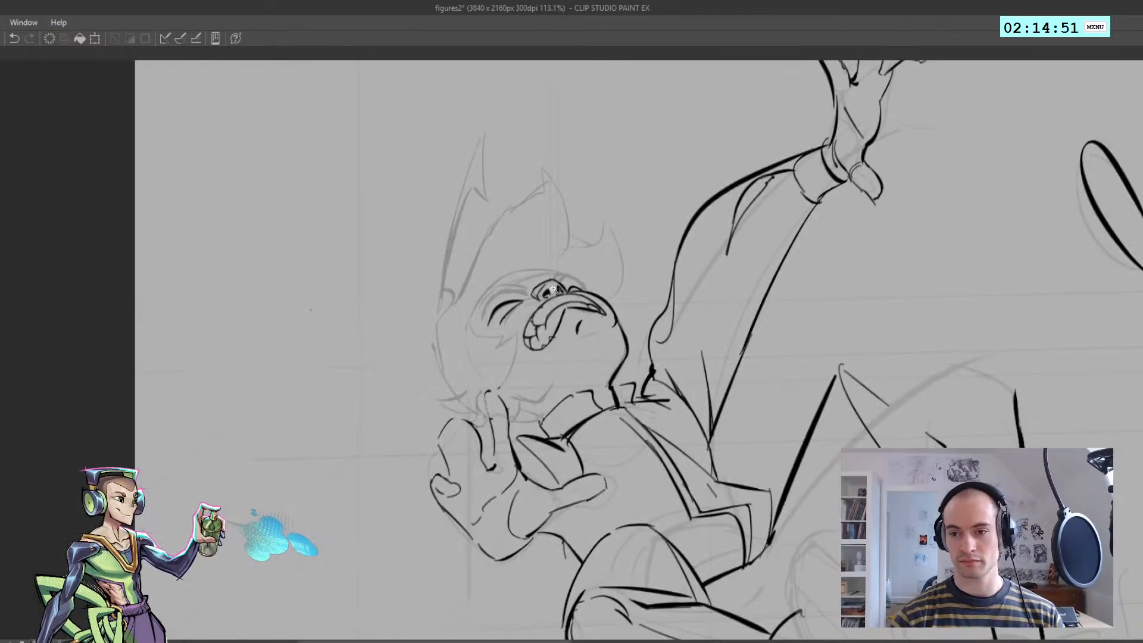
scroll(551, 291, up, 3)
key(ctrl+z)
drag(585, 286, 577, 295)
key(ctrl+z)
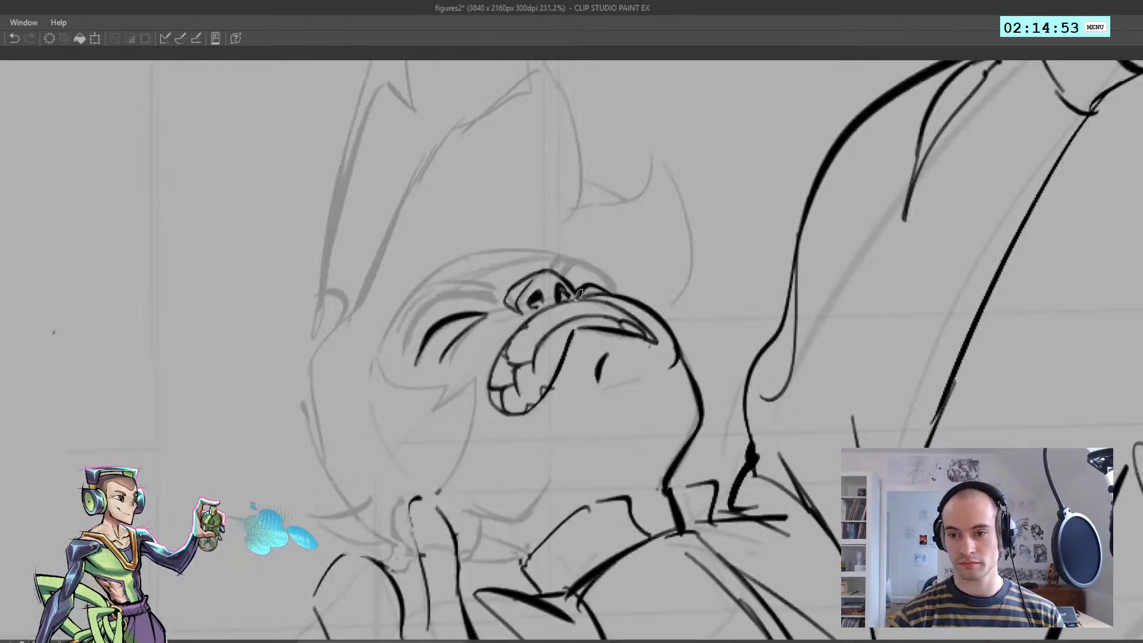
scroll(578, 293, down, 2)
key(h)
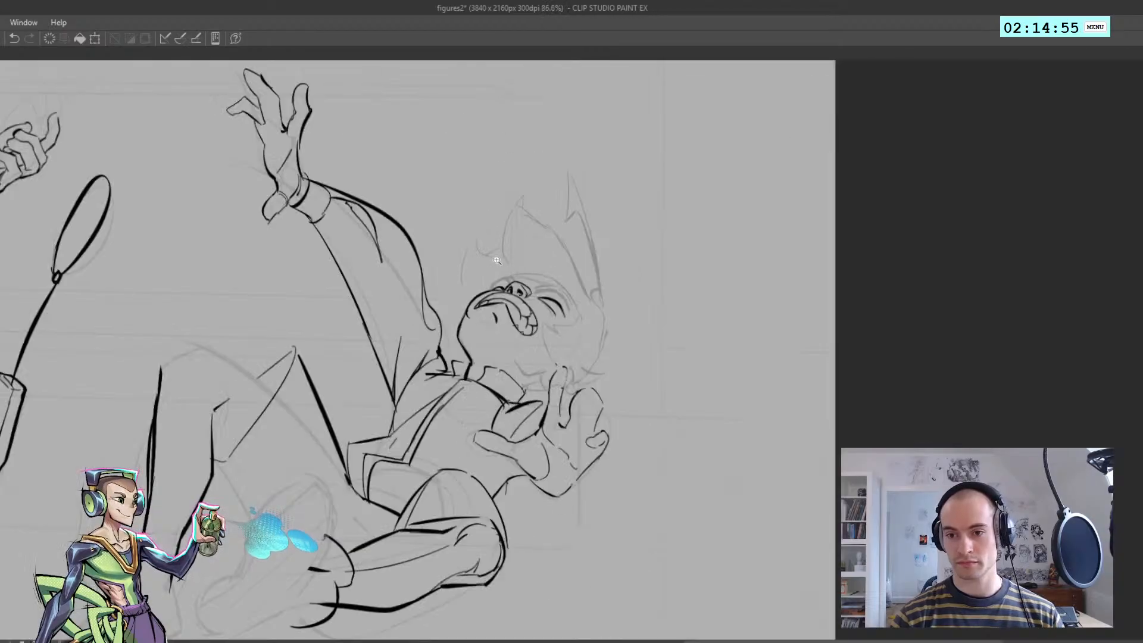
Ink the outer arc over the fallen figure's far eye, from the nose down to the cheek
scroll(523, 284, up, 2)
mouse_move(531, 257)
mouse_down()
mouse_move(509, 266)
mouse_move(530, 257)
mouse_up()
key(ctrl+z)
key(h)
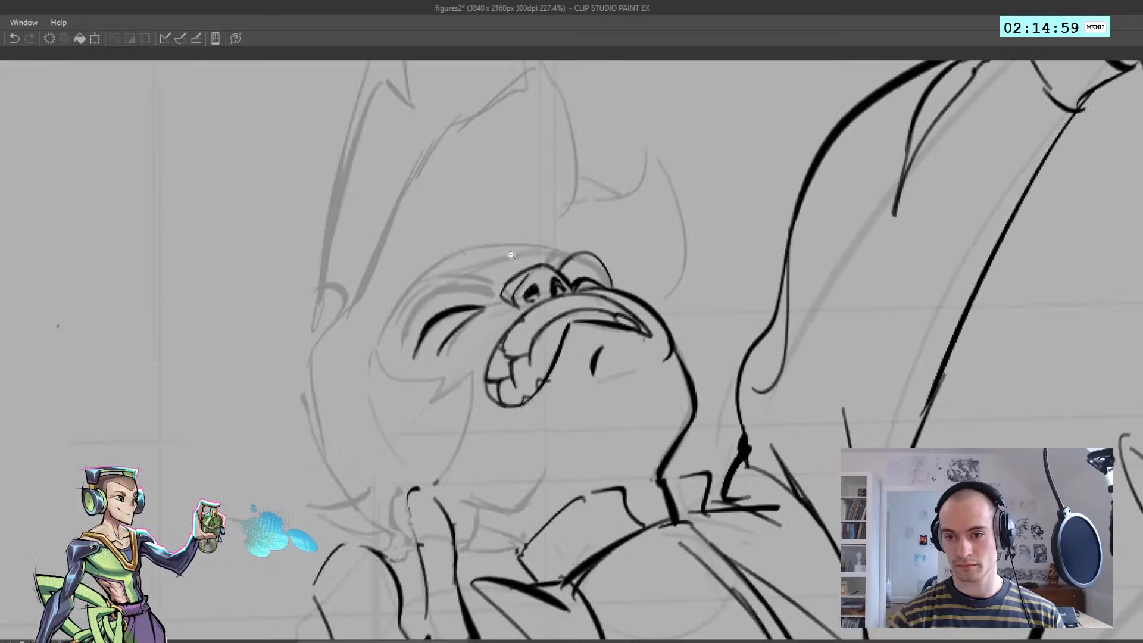
scroll(524, 277, down, 6)
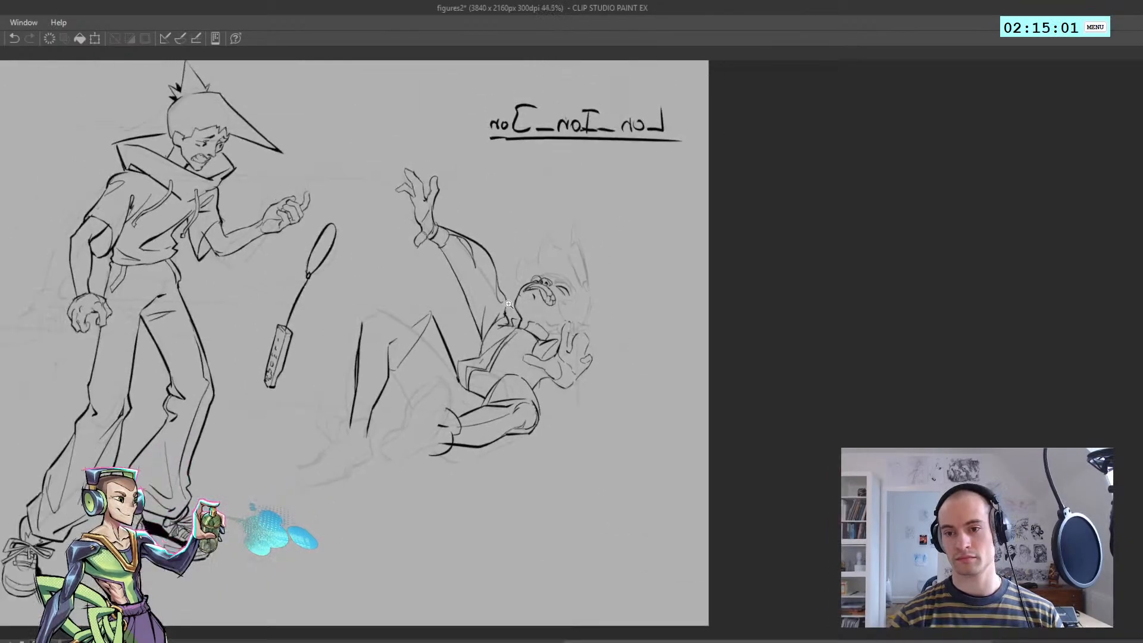
Add the short, heavier brow strokes above the fallen figure's far eye, next to the nose
scroll(546, 272, up, 4)
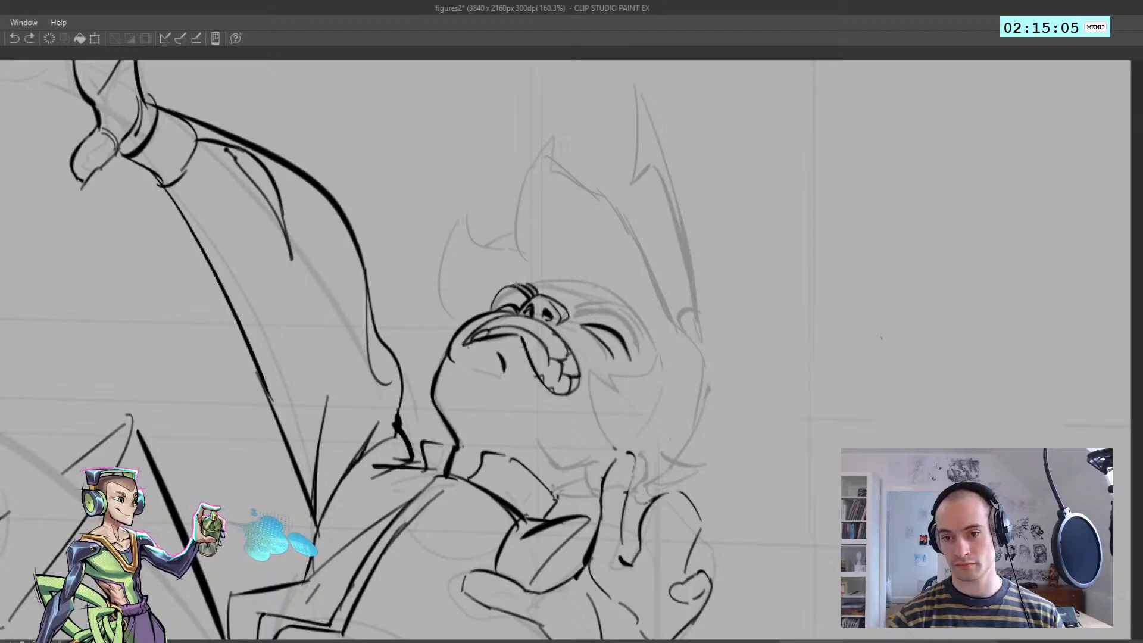
key(h)
scroll(905, 304, up, 1)
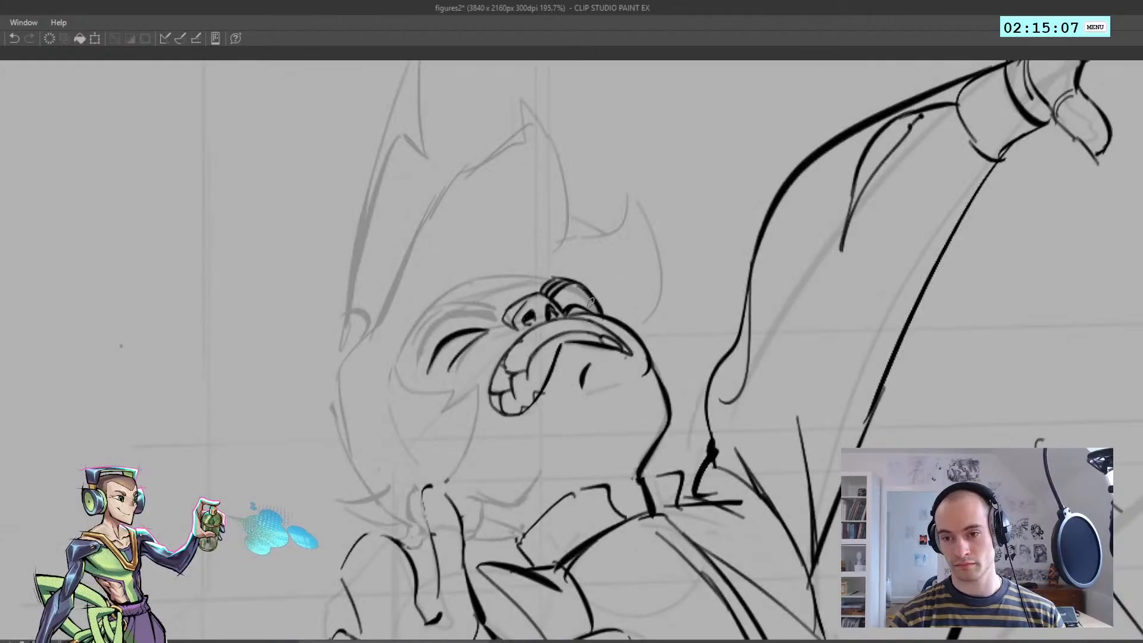
scroll(516, 282, down, 4)
drag(535, 304, 595, 305)
key(h)
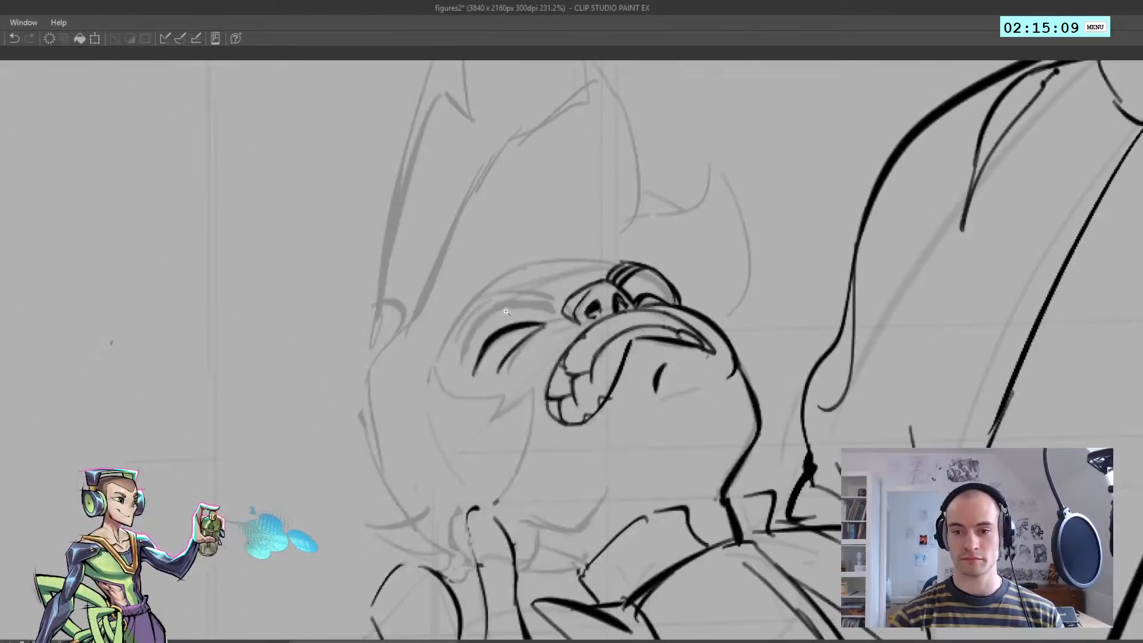
Ink the inner section of the near eyebrow's lower line, starting beside the fallen figure's nose
mouse_move(495, 320)
mouse_down()
mouse_move(553, 313)
mouse_move(473, 326)
mouse_move(462, 349)
mouse_move(580, 313)
mouse_move(551, 301)
mouse_move(541, 312)
mouse_move(616, 311)
mouse_move(548, 310)
mouse_move(603, 308)
mouse_move(557, 299)
mouse_move(603, 306)
mouse_up()
key(ctrl+z)
key(h)
key(ctrl+z)
key(ctrl+z)
key(ctrl+z)
key(ctrl+z)
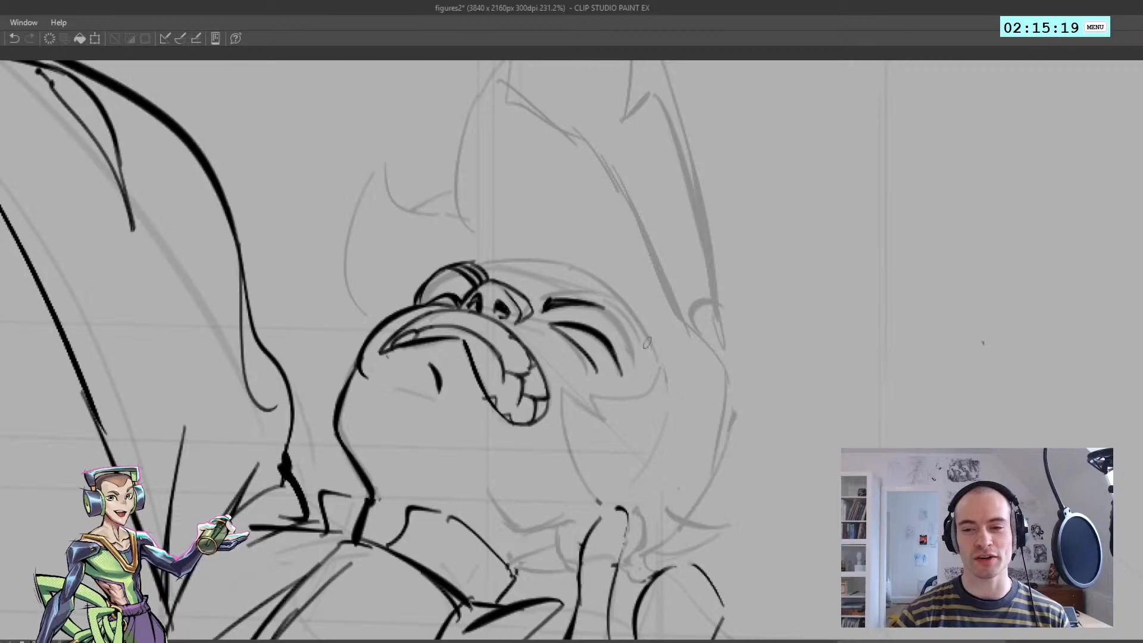
Try the outer curve of the near eyebrow's lower line several times, and undo each attempt
key(ctrl+z)
key(ctrl+z)
drag(598, 306, 633, 353)
key(ctrl+z)
key(ctrl+z)
key(ctrl+z)
key(ctrl+z)
key(ctrl+z)
key(ctrl+z)
key(ctrl+z)
key(ctrl+z)
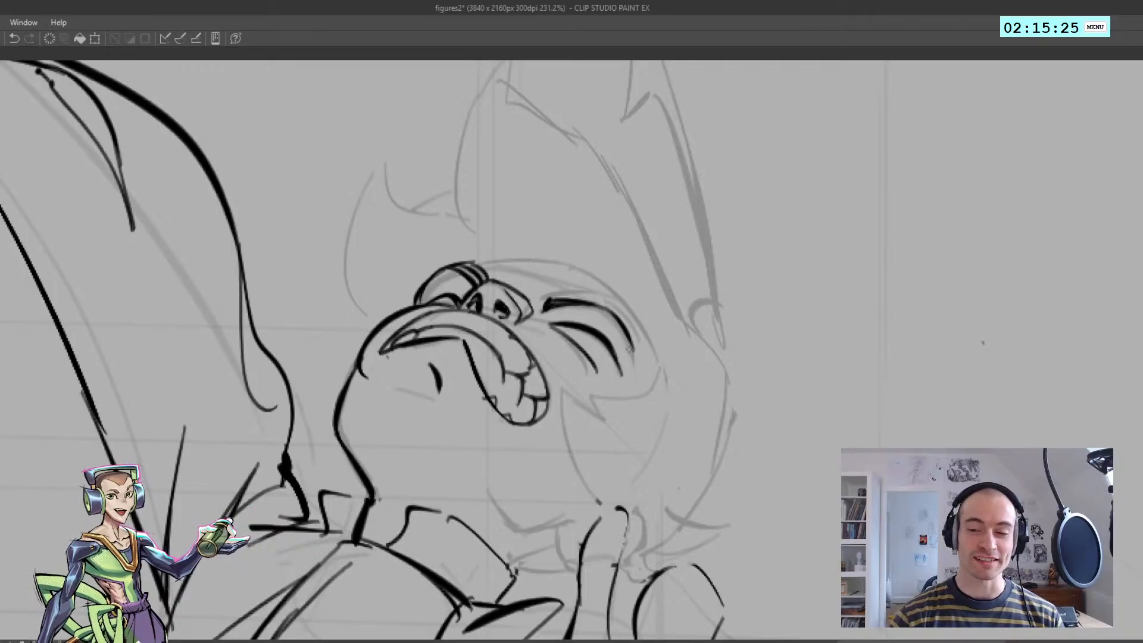
key(ctrl+z)
drag(599, 306, 633, 360)
Ink the outer curve of the near eyebrow's lower line, bending down around the closed eye
key(ctrl+z)
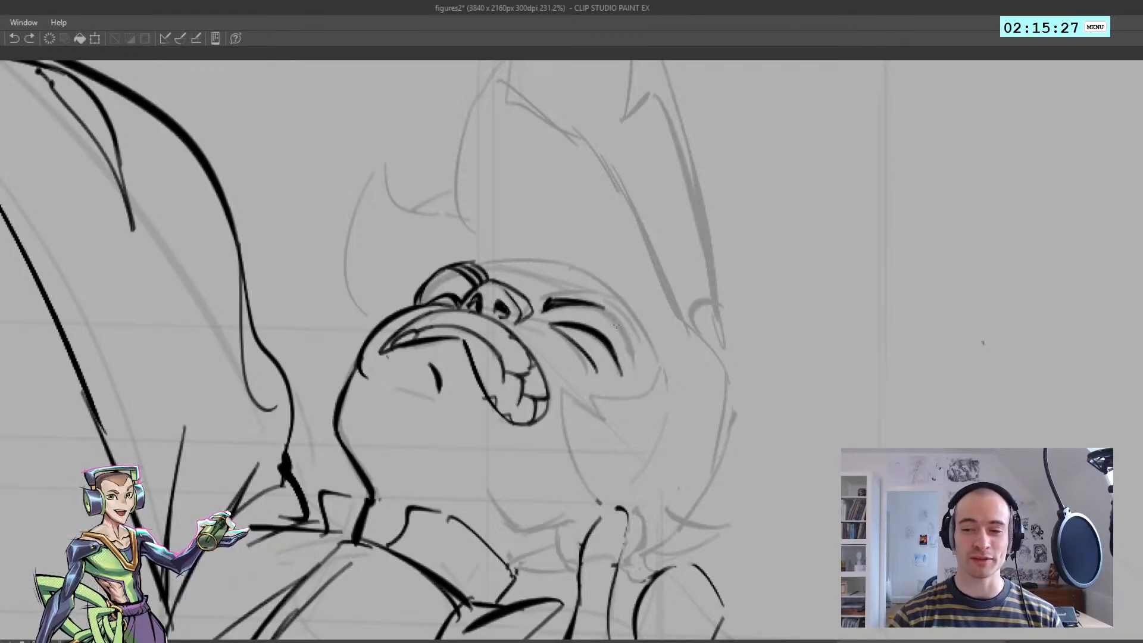
drag(599, 306, 639, 367)
key(ctrl+z)
key(ctrl+z)
key(ctrl+z)
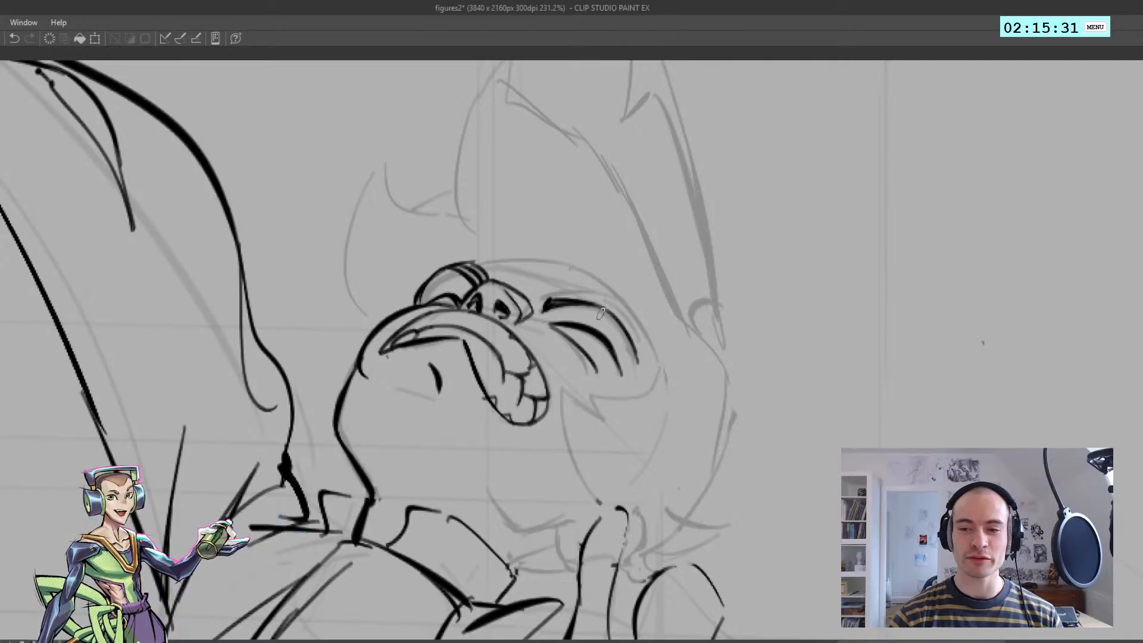
Thicken the near eyebrow's lower line where it curves toward the fallen figure's nose
scroll(594, 328, down, 3)
key(h)
drag(575, 325, 676, 286)
drag(676, 286, 700, 447)
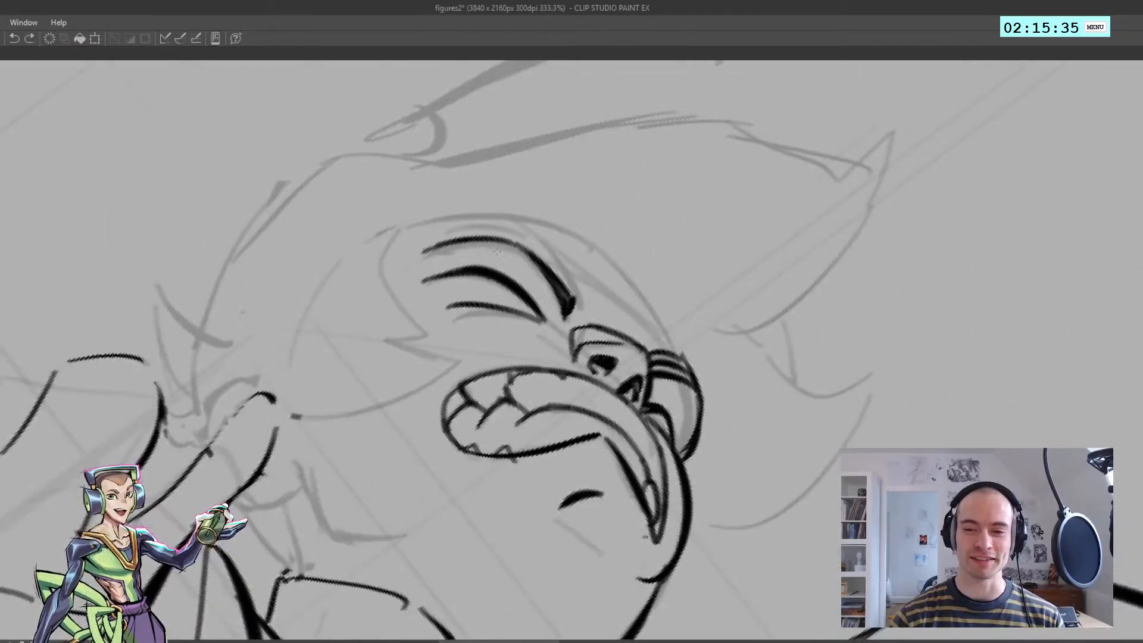
drag(494, 247, 539, 277)
key(ctrl+z)
mouse_move(483, 240)
mouse_down()
mouse_move(548, 285)
mouse_move(420, 229)
mouse_up()
mouse_move(420, 229)
mouse_down()
mouse_move(399, 322)
mouse_move(411, 363)
mouse_up()
drag(489, 322, 506, 301)
key(h)
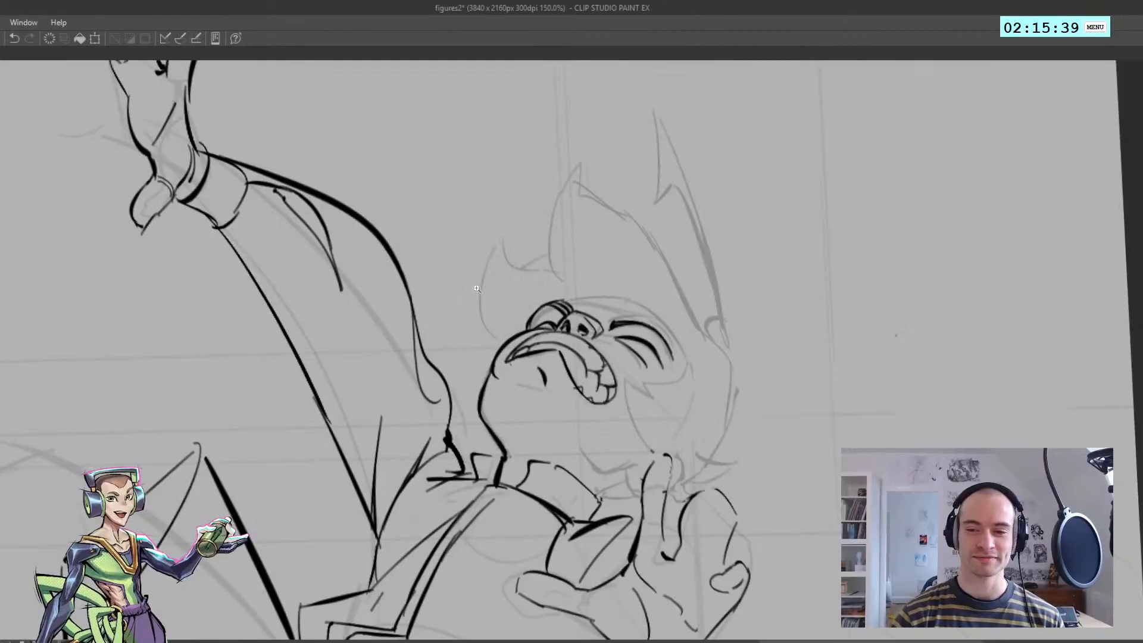
Touch up the inner end of the near eyebrow's lower line beside the nose
key(h)
drag(387, 301, 454, 295)
drag(441, 286, 476, 262)
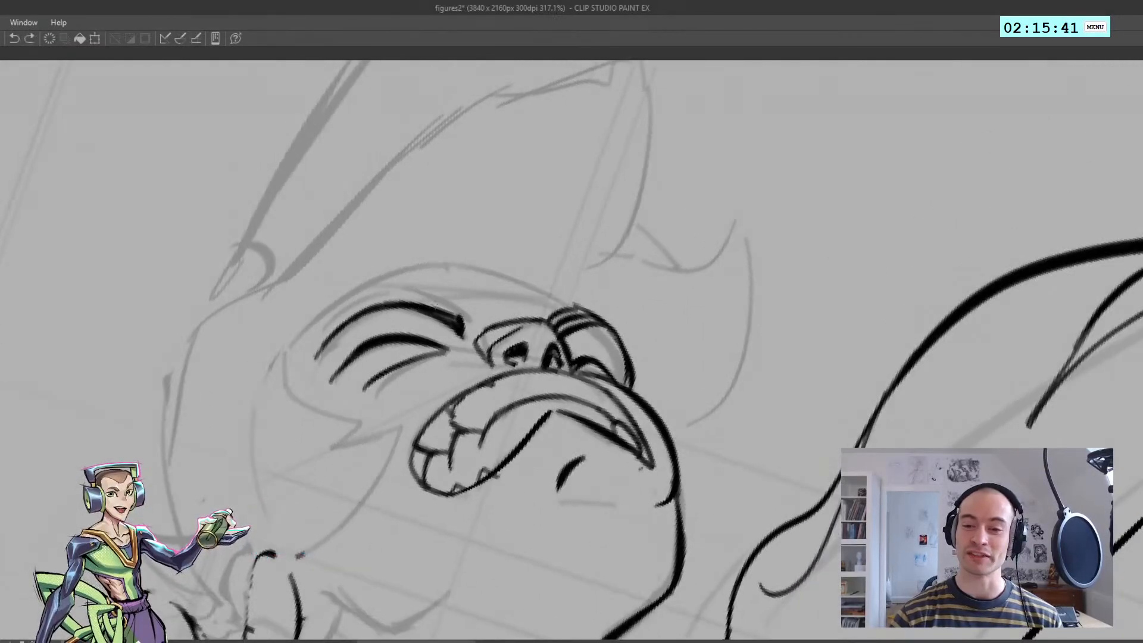
key(ctrl+z)
mouse_move(462, 331)
mouse_down()
mouse_move(416, 297)
mouse_move(466, 323)
mouse_up()
Try the first strokes for the near eyebrow's upper edge at its outer end, and undo them
mouse_move(357, 311)
mouse_down()
mouse_move(409, 290)
mouse_move(379, 296)
mouse_up()
key(ctrl+z)
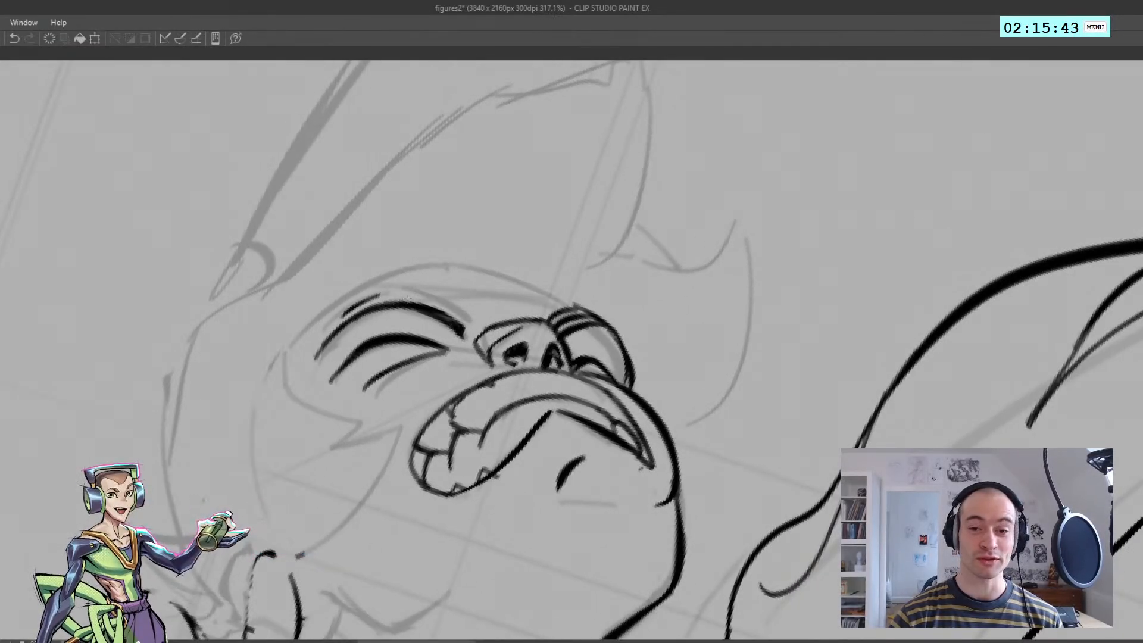
key(ctrl+z)
mouse_move(327, 337)
mouse_down()
mouse_move(385, 295)
mouse_move(438, 280)
mouse_up()
key(h)
key(h)
key(ctrl+z)
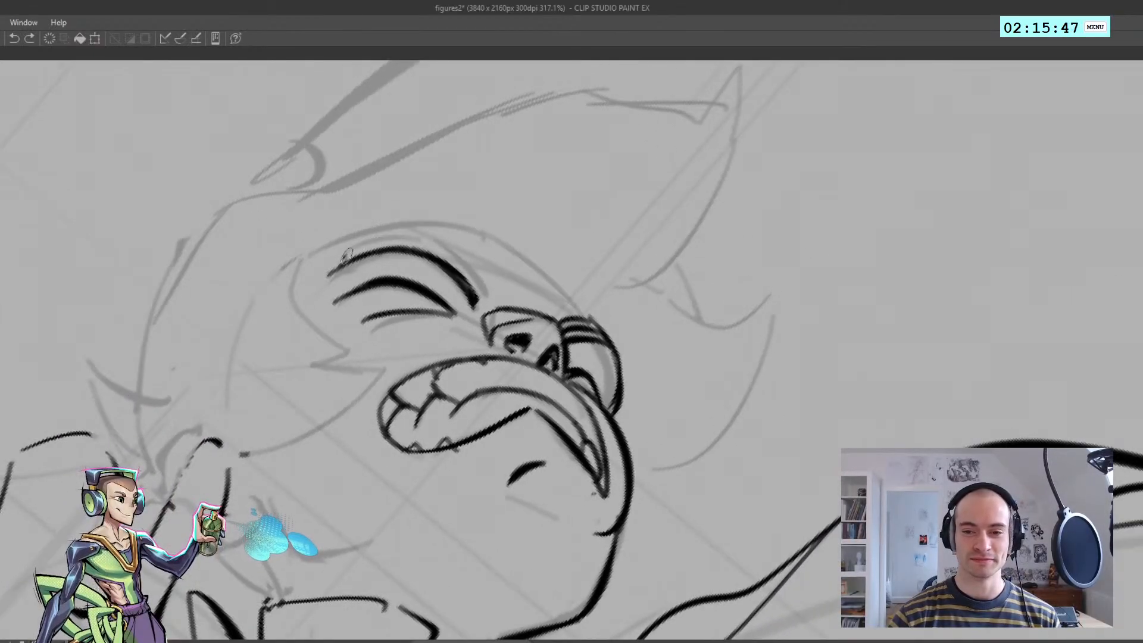
Ink the near eyebrow's upper edge from its outer end over the arch and down toward the nose
mouse_move(342, 257)
mouse_down()
mouse_move(420, 242)
mouse_move(478, 281)
mouse_up()
key(ctrl+z)
key(ctrl+z)
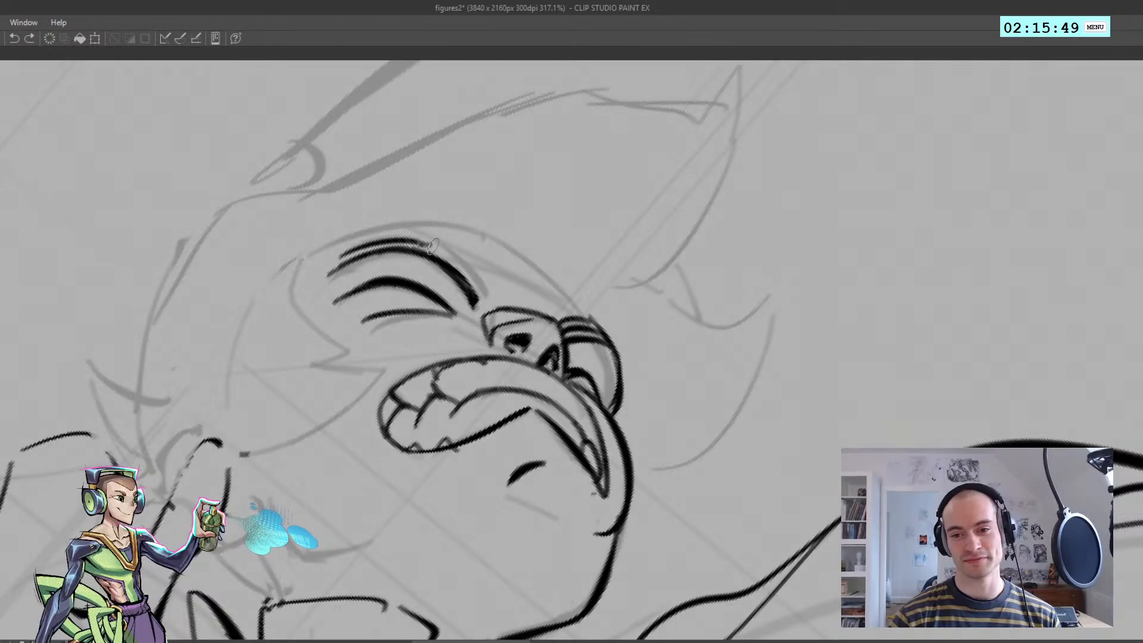
drag(422, 243, 481, 289)
key(ctrl+z)
key(ctrl+z)
drag(414, 242, 487, 295)
Build up the near eyebrow's upper edge with extra strokes along the arch and outer end
key(ctrl+z)
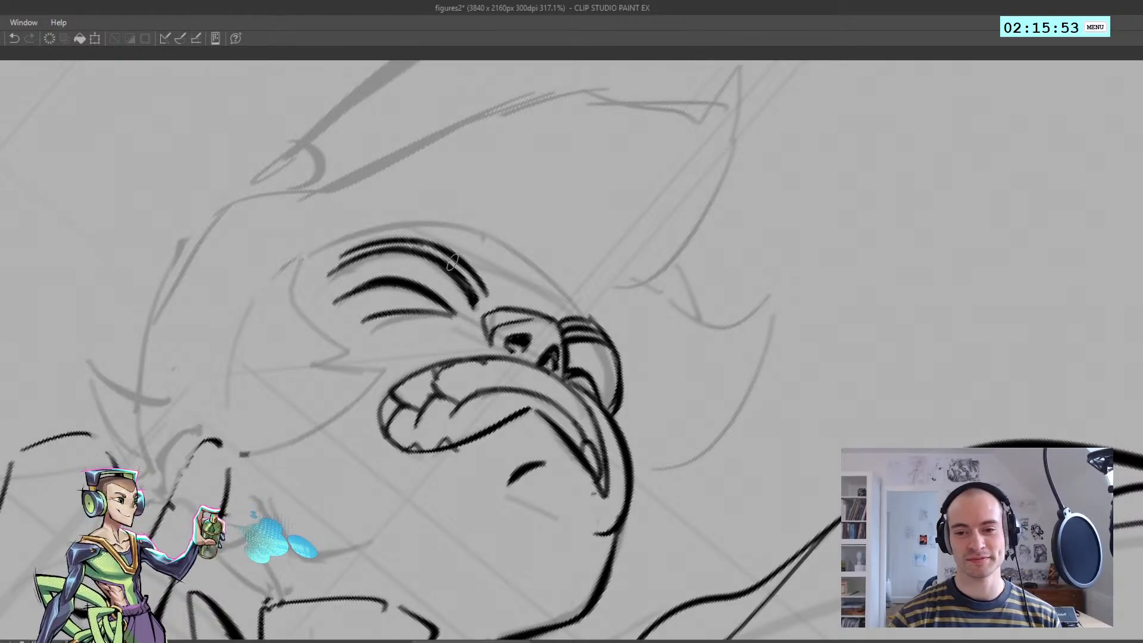
key(ctrl+z)
mouse_move(395, 233)
mouse_down()
mouse_move(474, 268)
mouse_move(469, 260)
mouse_up()
key(ctrl+z)
key(ctrl+z)
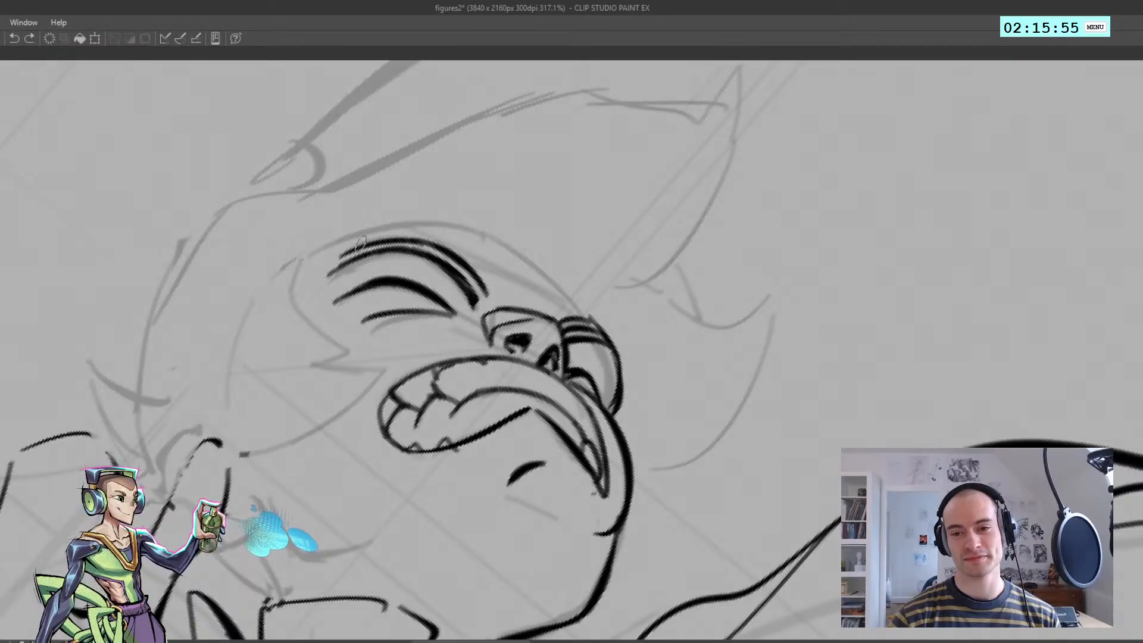
mouse_move(362, 241)
mouse_down()
mouse_move(470, 259)
mouse_move(485, 289)
mouse_move(381, 256)
mouse_up()
mouse_move(396, 238)
mouse_down()
mouse_move(390, 352)
mouse_move(390, 338)
mouse_move(416, 343)
mouse_move(350, 380)
mouse_move(358, 340)
mouse_up()
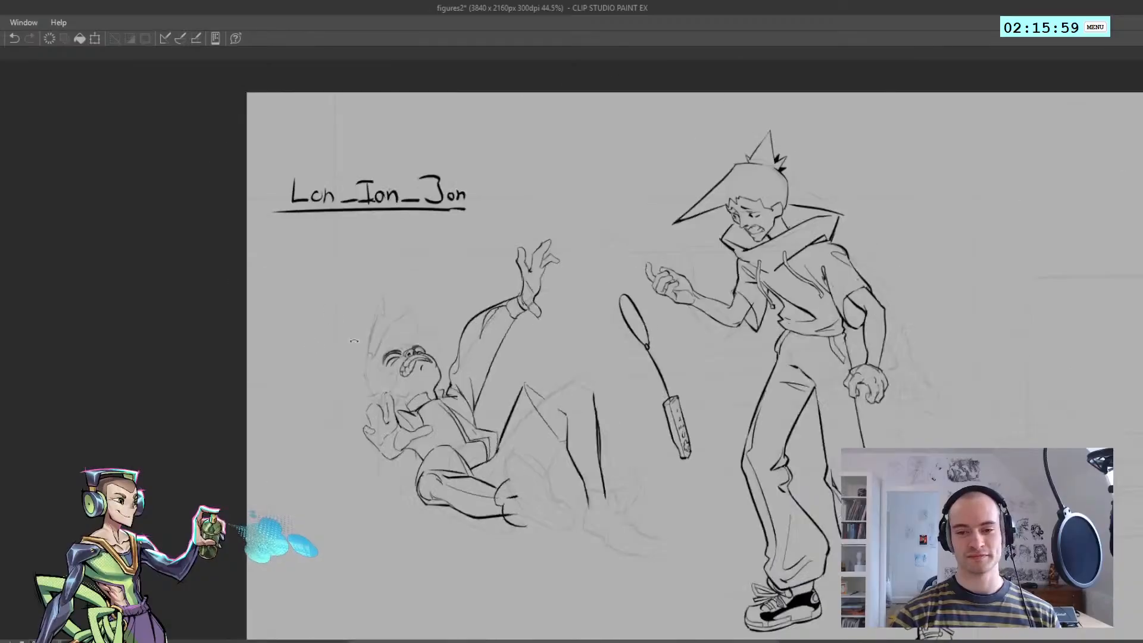
drag(364, 378, 338, 344)
drag(349, 397, 397, 339)
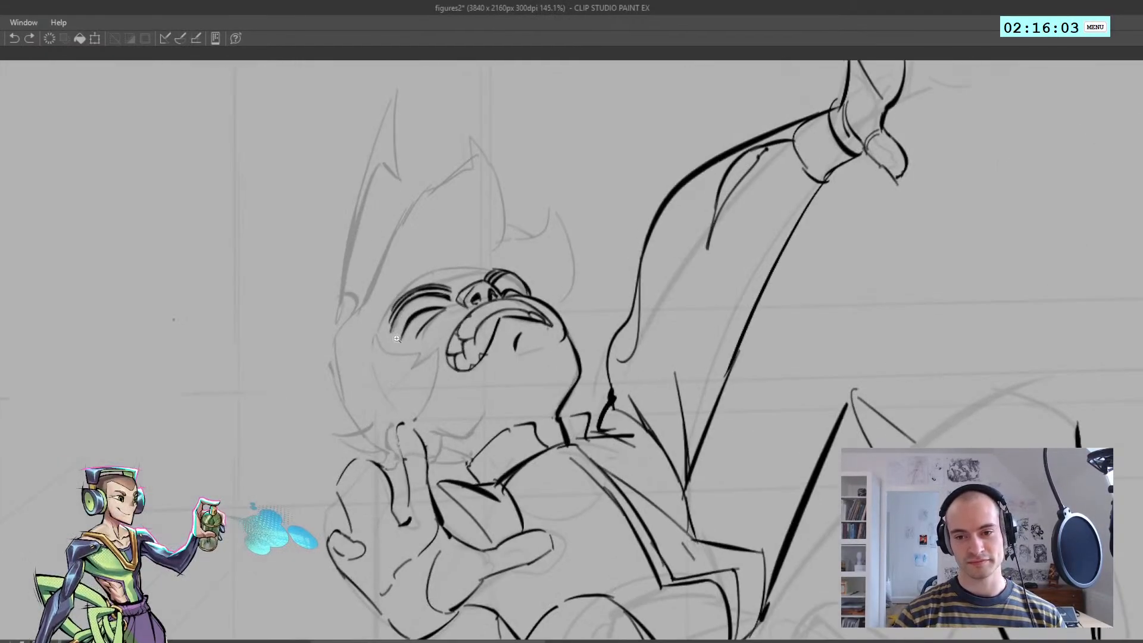
Ink the first part of the forehead contour, from the far brow across the area above the nose
key(h)
click(624, 294)
key(ctrl+z)
mouse_move(595, 271)
mouse_down()
mouse_move(693, 289)
mouse_move(634, 266)
mouse_move(671, 277)
mouse_move(649, 266)
mouse_move(660, 269)
mouse_move(711, 312)
mouse_up()
key(ctrl+z)
Continue the forehead contour in a curve over the near eyebrow and down to the temple
key(ctrl+z)
key(ctrl+z)
key(ctrl+z)
mouse_move(673, 277)
mouse_down()
mouse_move(699, 306)
mouse_move(678, 279)
mouse_move(721, 333)
mouse_up()
key(ctrl+z)
key(ctrl+z)
drag(674, 278, 721, 341)
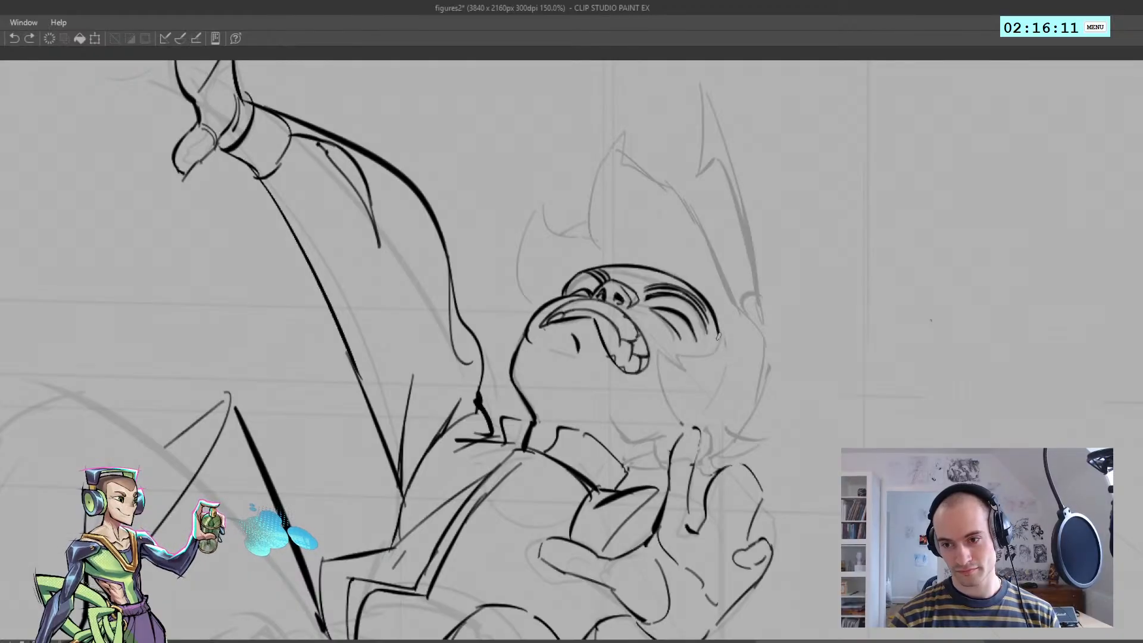
key(h)
drag(661, 321, 597, 318)
mouse_move(545, 370)
mouse_down()
mouse_move(501, 330)
mouse_move(491, 391)
mouse_move(520, 392)
mouse_up()
key(h)
key(h)
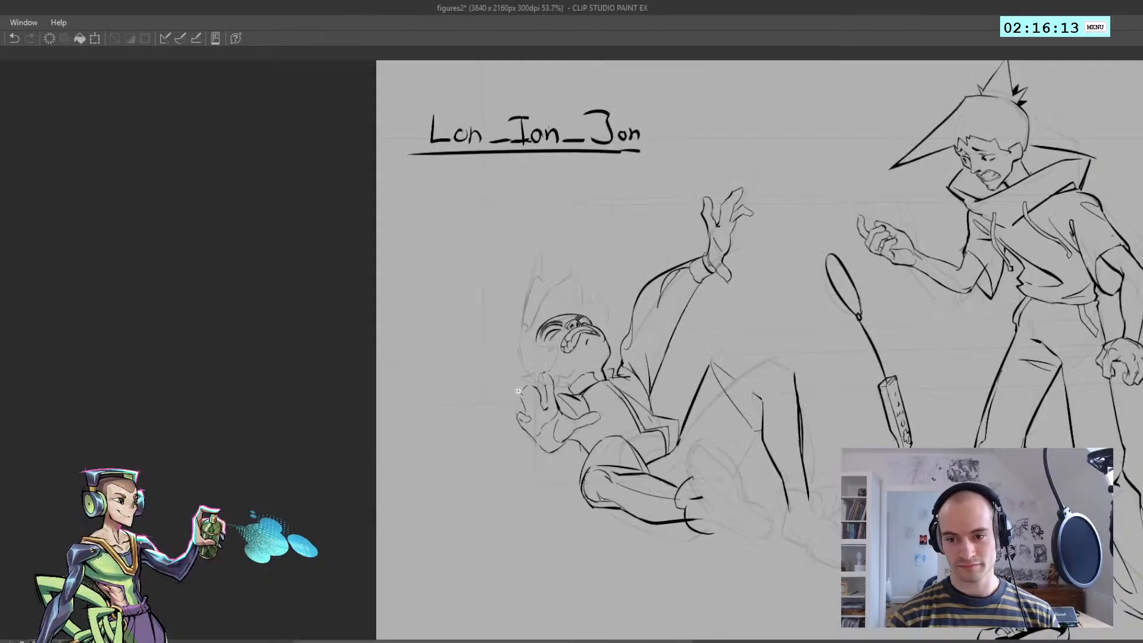
Ink the short pointed start of the hair tuft beside the fallen figure's far cheek
mouse_move(586, 364)
mouse_down()
mouse_move(507, 334)
mouse_move(530, 397)
mouse_up()
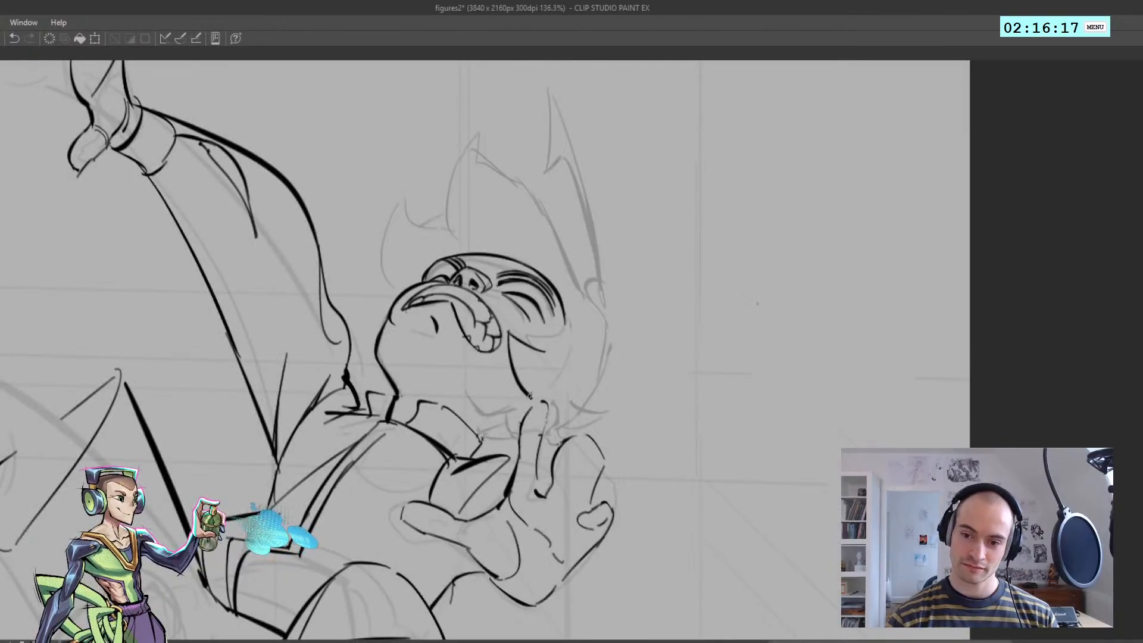
mouse_move(526, 334)
mouse_down()
mouse_move(564, 326)
mouse_move(479, 268)
mouse_move(479, 313)
mouse_up()
key(h)
key(h)
key(ctrl+z)
key(ctrl+z)
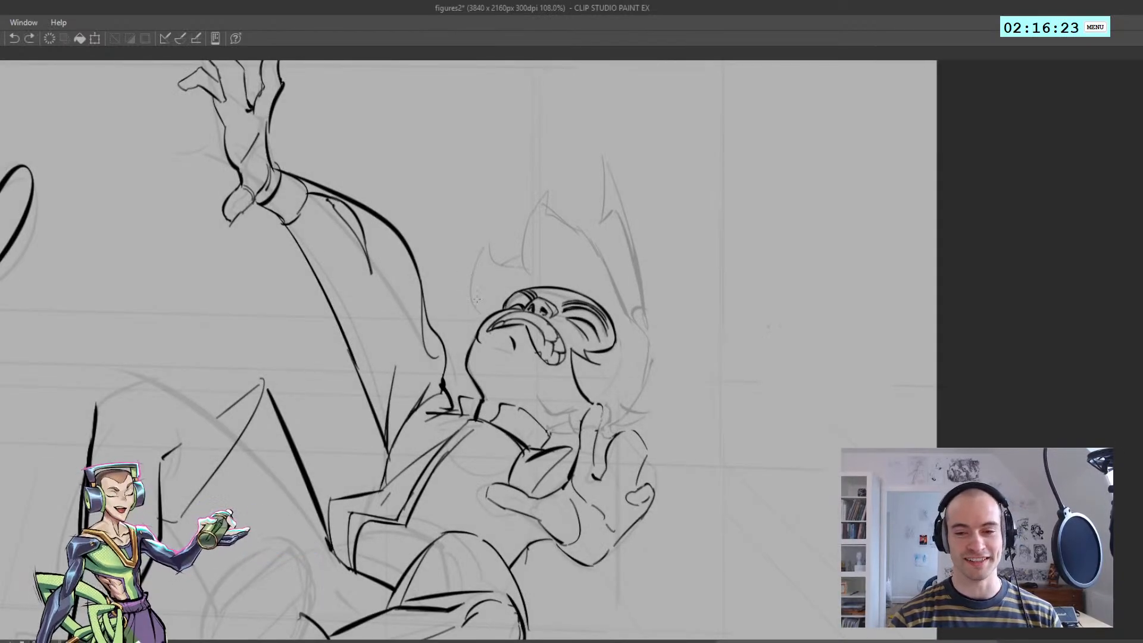
drag(472, 272, 481, 317)
key(ctrl+z)
drag(466, 279, 485, 321)
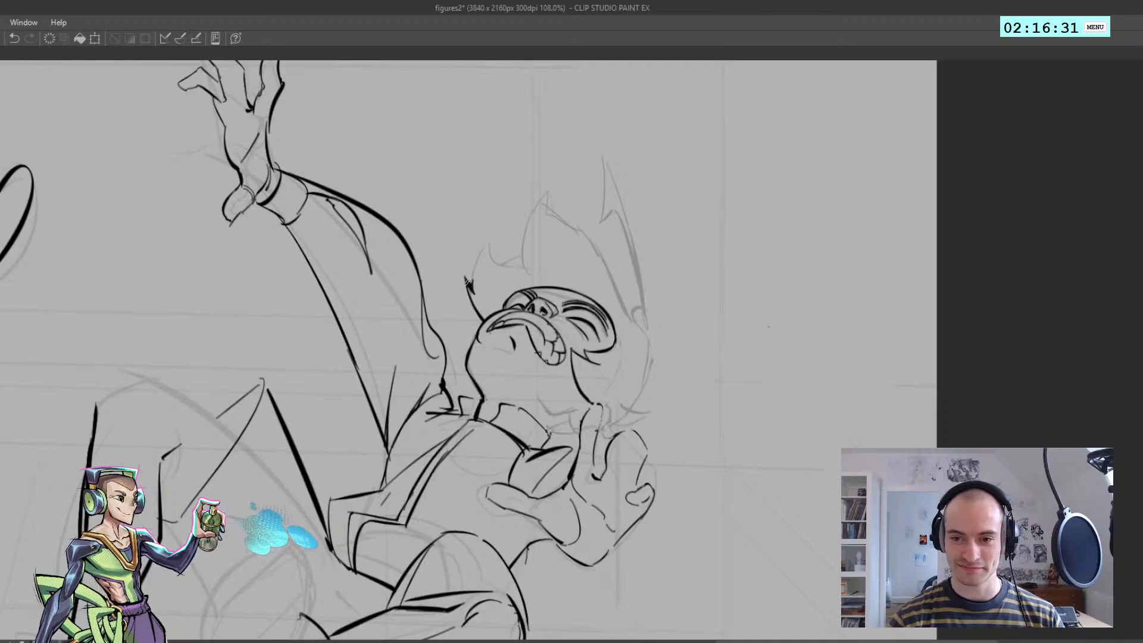
Ink the far hair tuft's curved outer edge from the small barb up to its tip
key(h)
mouse_move(580, 278)
mouse_down()
mouse_move(561, 278)
mouse_move(650, 266)
mouse_up()
drag(624, 221, 653, 286)
key(ctrl+z)
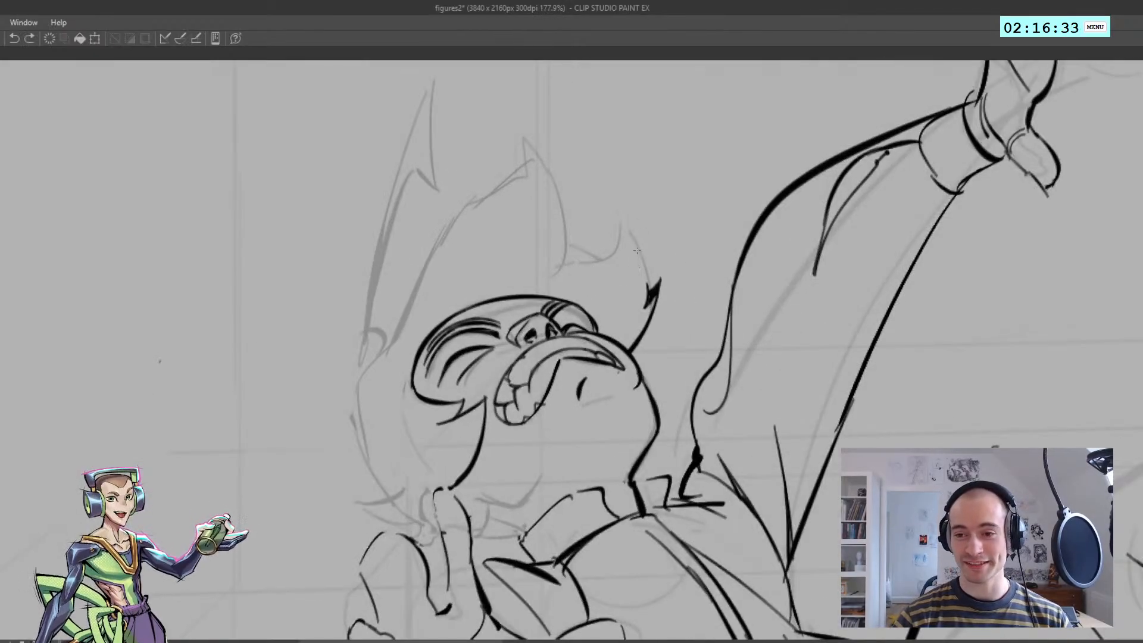
mouse_move(620, 219)
mouse_down()
mouse_move(650, 289)
mouse_move(647, 260)
mouse_move(648, 294)
mouse_up()
key(ctrl+z)
Ink the far tuft's inner edge from its tip in toward the base of the middle hair lock
key(ctrl+z)
key(h)
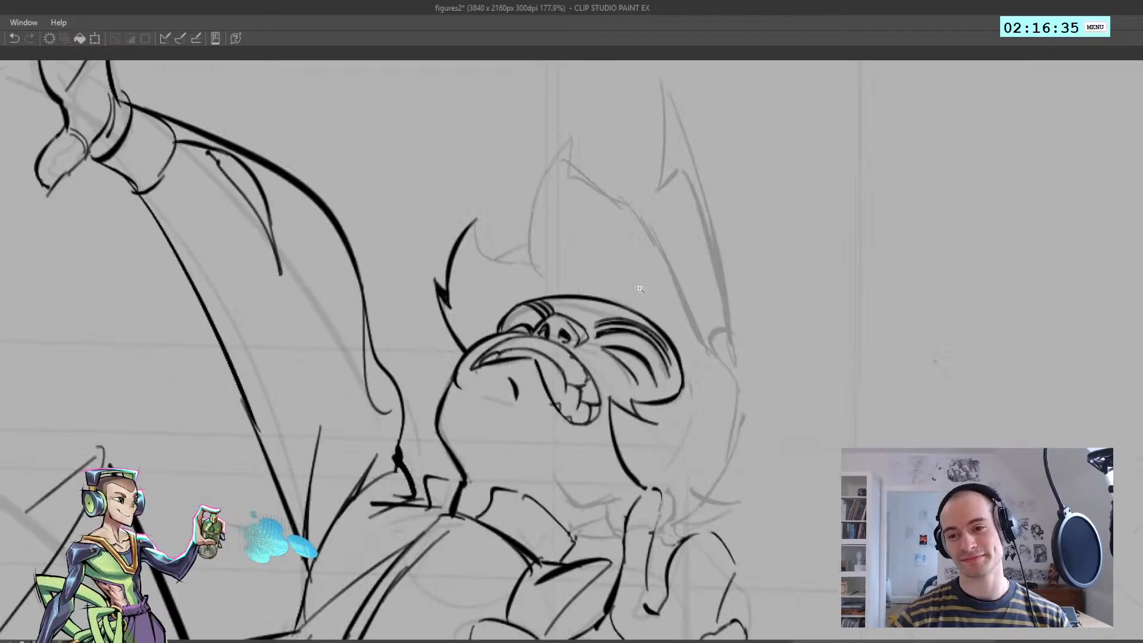
mouse_move(477, 219)
mouse_down()
mouse_move(481, 249)
mouse_move(542, 275)
mouse_move(551, 273)
mouse_move(499, 245)
mouse_move(576, 243)
mouse_move(581, 304)
mouse_up()
key(ctrl+z)
key(ctrl+z)
key(h)
key(h)
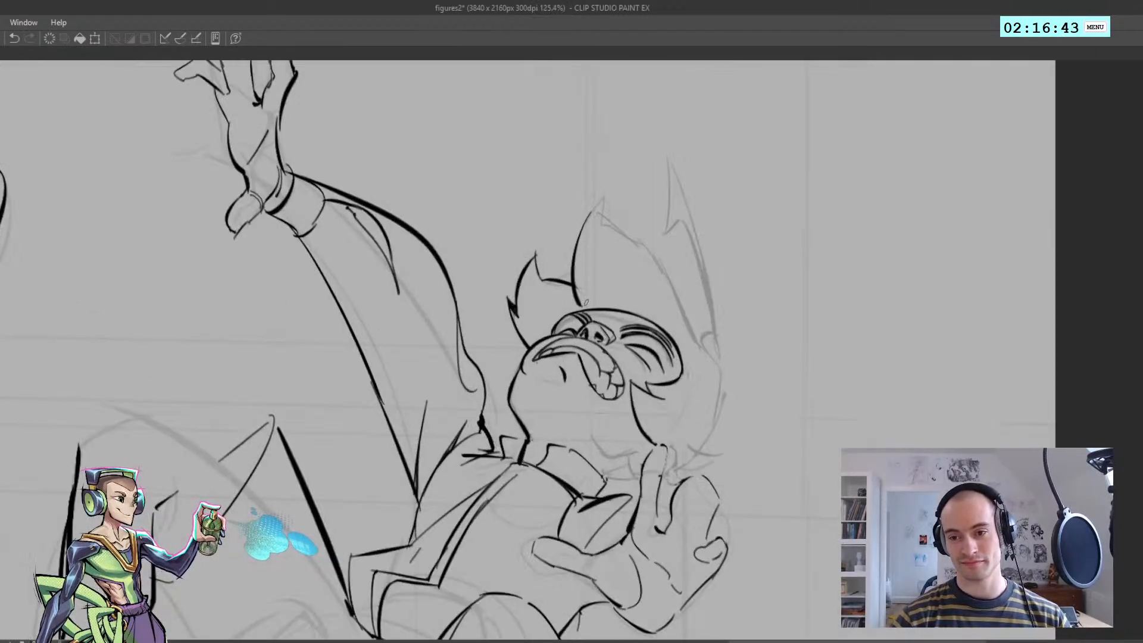
Ink the middle hair lock, drawing its front edge, pointed tip and long back edge down toward the temple
key(ctrl+z)
drag(598, 204, 579, 290)
key(ctrl+z)
drag(597, 206, 580, 298)
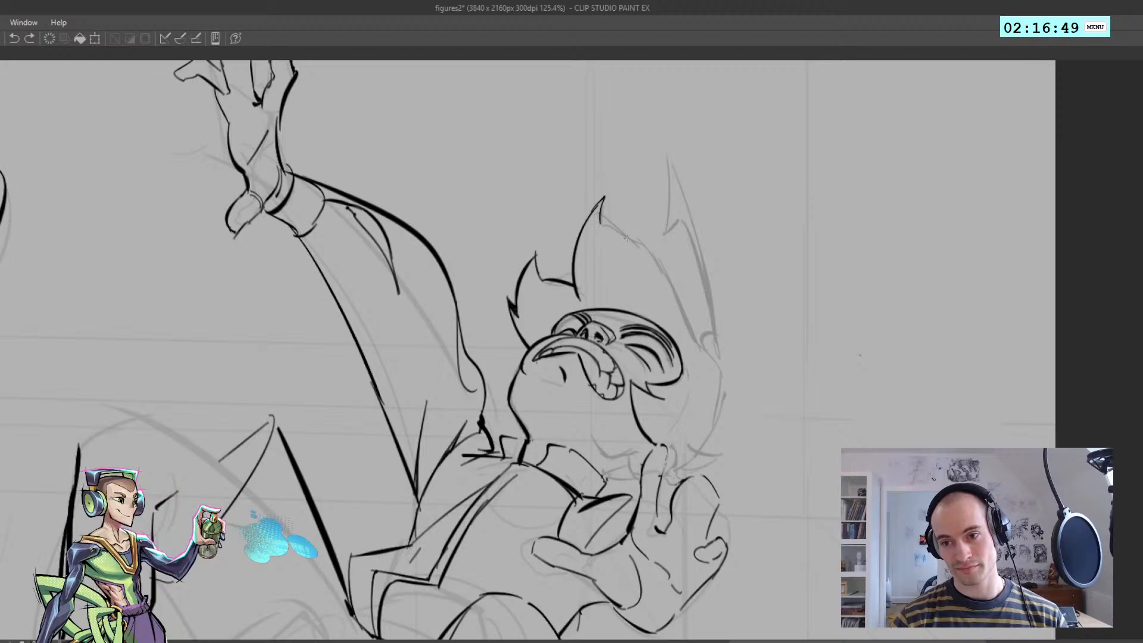
mouse_move(618, 230)
mouse_down()
mouse_move(680, 324)
mouse_move(671, 291)
mouse_move(697, 346)
mouse_up()
key(h)
scroll(714, 345, down, 4)
scroll(516, 381, up, 3)
Ink the rounded contour of the back of the head down to the nape
mouse_move(544, 342)
mouse_down()
mouse_move(523, 362)
mouse_move(539, 441)
mouse_up()
key(ctrl+z)
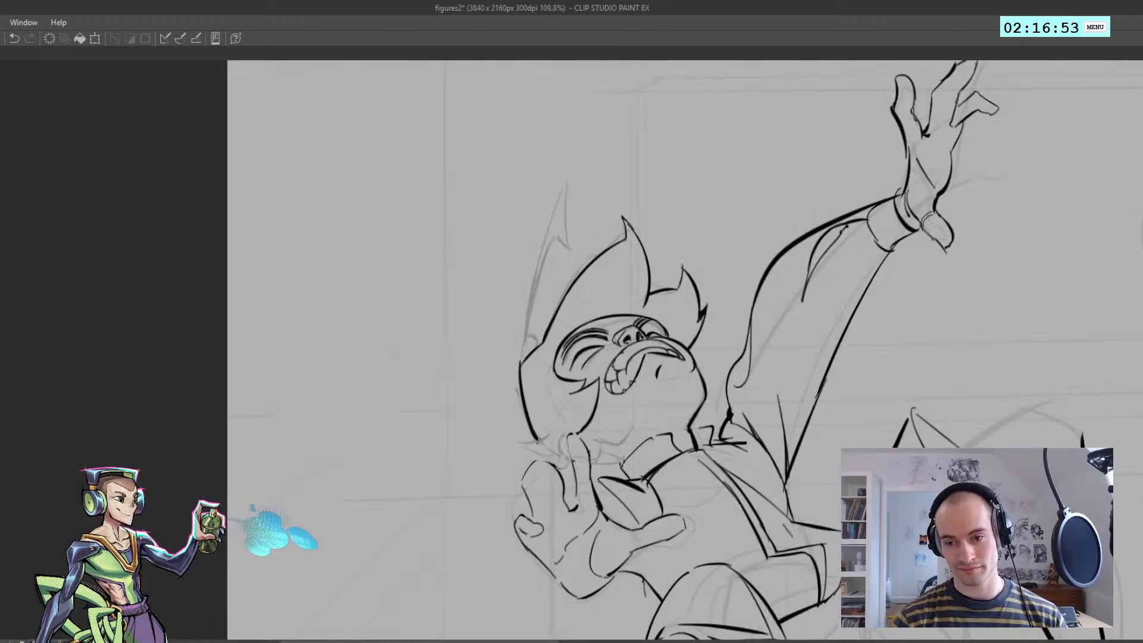
key(ctrl+z)
mouse_move(522, 363)
mouse_down()
mouse_move(538, 439)
mouse_move(589, 440)
mouse_up()
Ink the pointed flick of hair at the nape, with its upper and lower edges meeting beside the raised hand
key(h)
scroll(534, 441, down, 4)
scroll(566, 429, up, 5)
key(h)
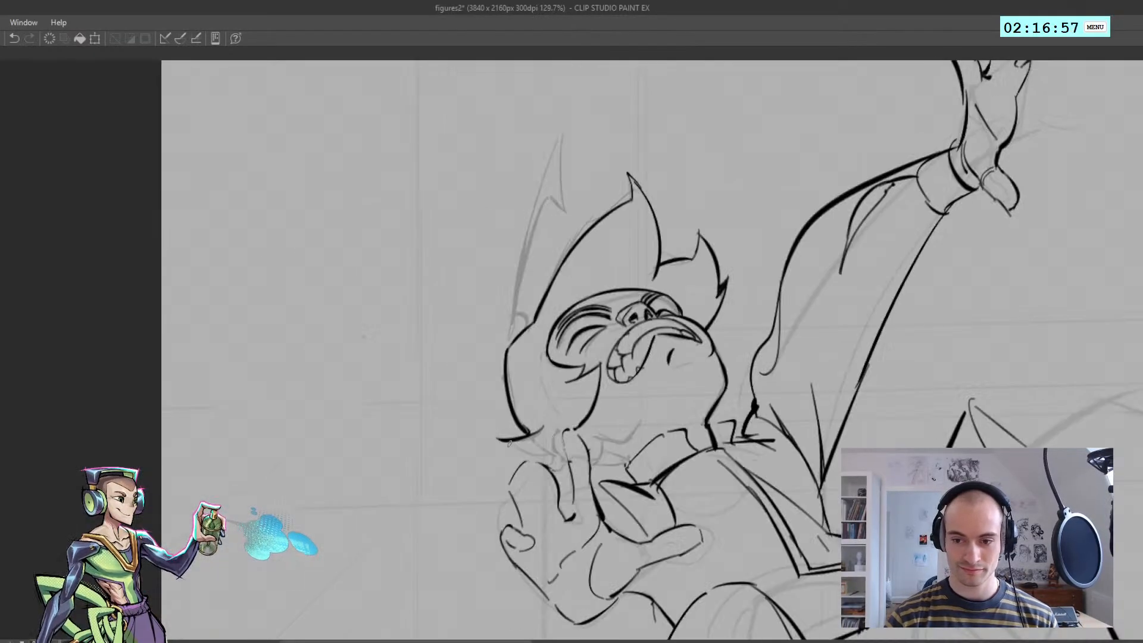
key(ctrl+z)
drag(498, 439, 549, 456)
key(ctrl+z)
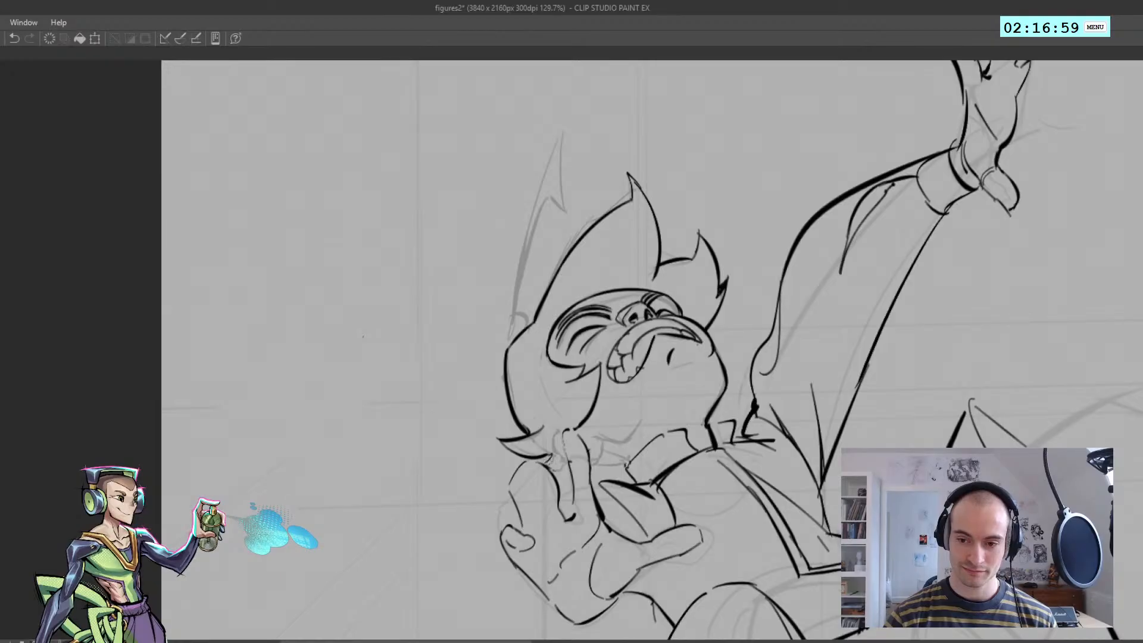
key(ctrl+z)
Ink the raised finger's side and rounded tip where it overlaps the nape hair
key(ctrl+z)
key(h)
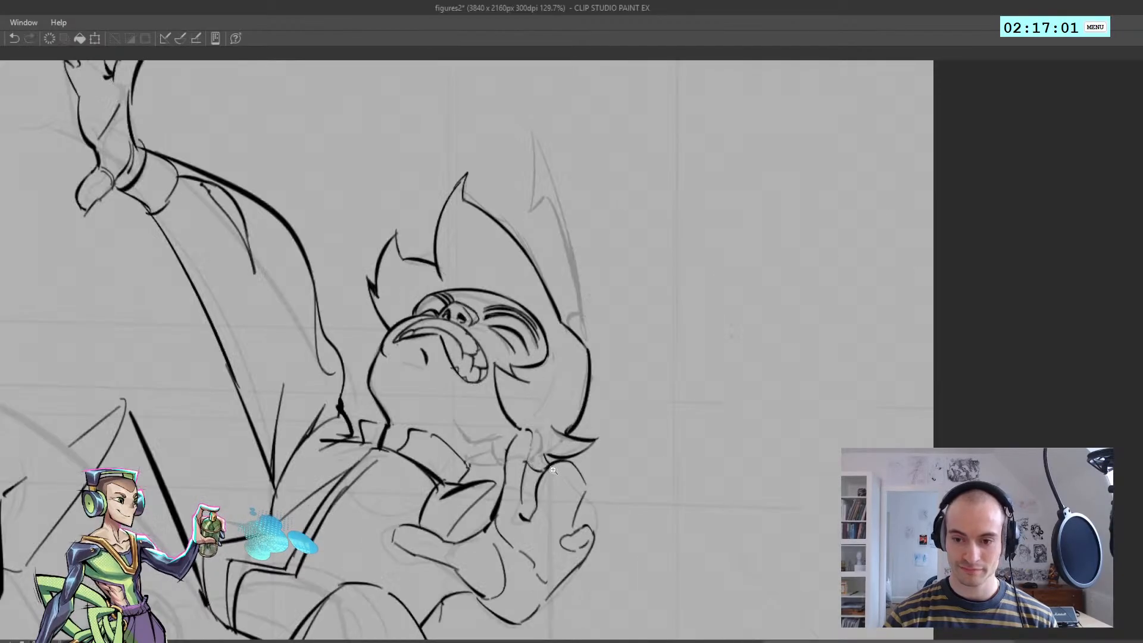
scroll(528, 448, down, 2)
scroll(528, 447, up, 5)
drag(528, 431, 526, 504)
key(ctrl+z)
key(ctrl+z)
key(ctrl+z)
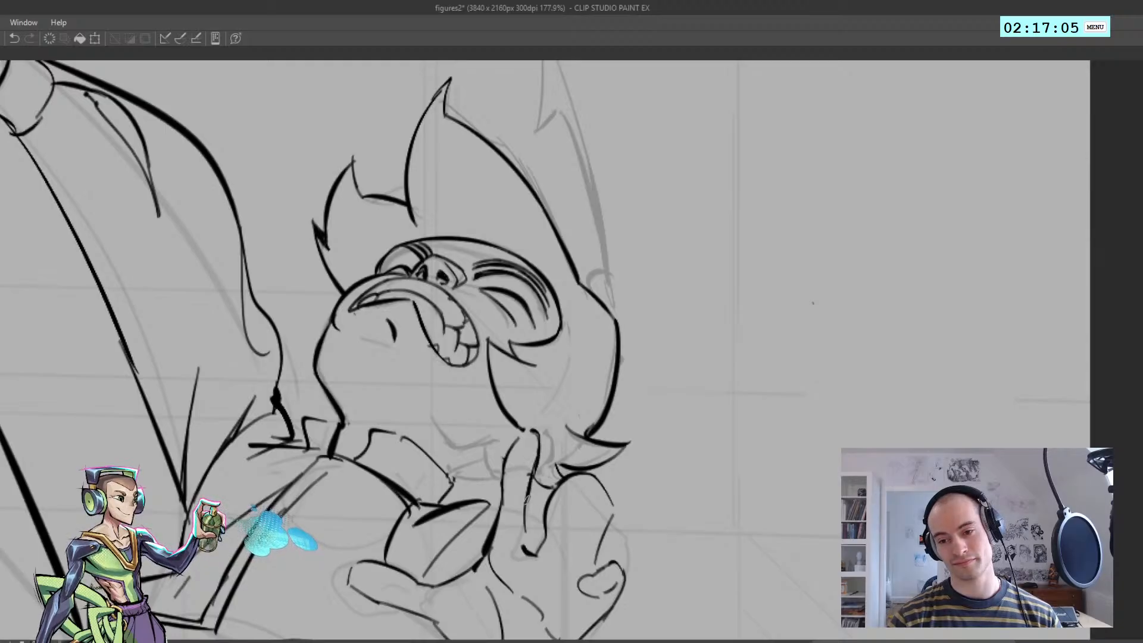
scroll(530, 471, down, 5)
key(h)
scroll(584, 470, up, 4)
Add a short crease stroke inside the hair along the back of the head
key(ctrl+z)
mouse_move(559, 442)
mouse_down()
mouse_move(584, 467)
mouse_move(578, 458)
mouse_up()
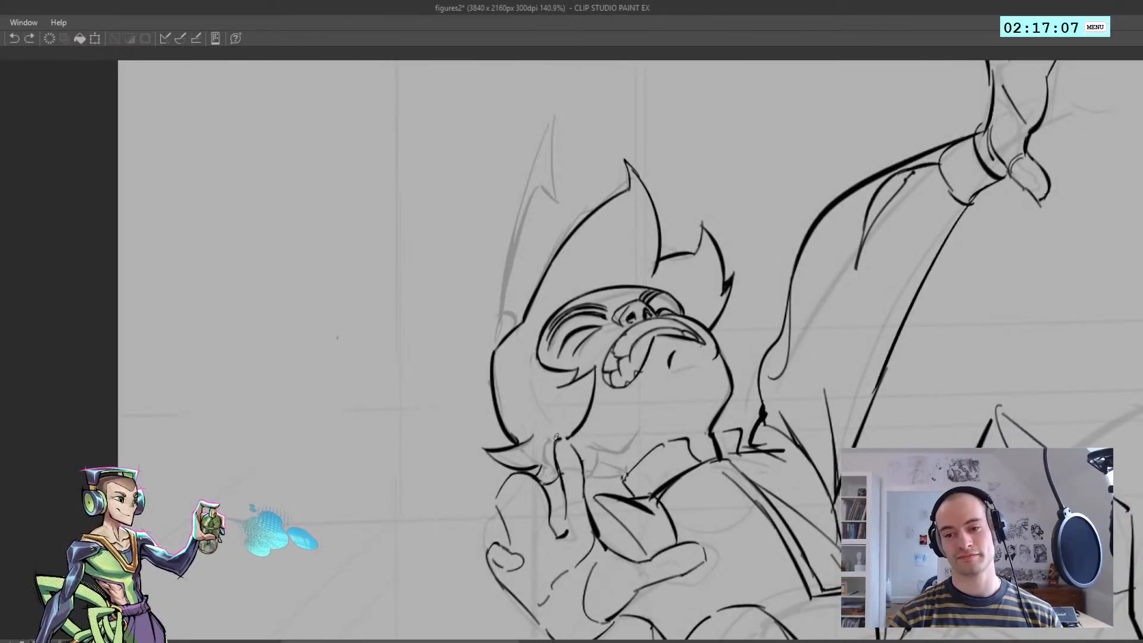
scroll(520, 428, down, 5)
key(h)
scroll(521, 422, up, 2)
key(h)
scroll(522, 434, up, 1)
key(ctrl+z)
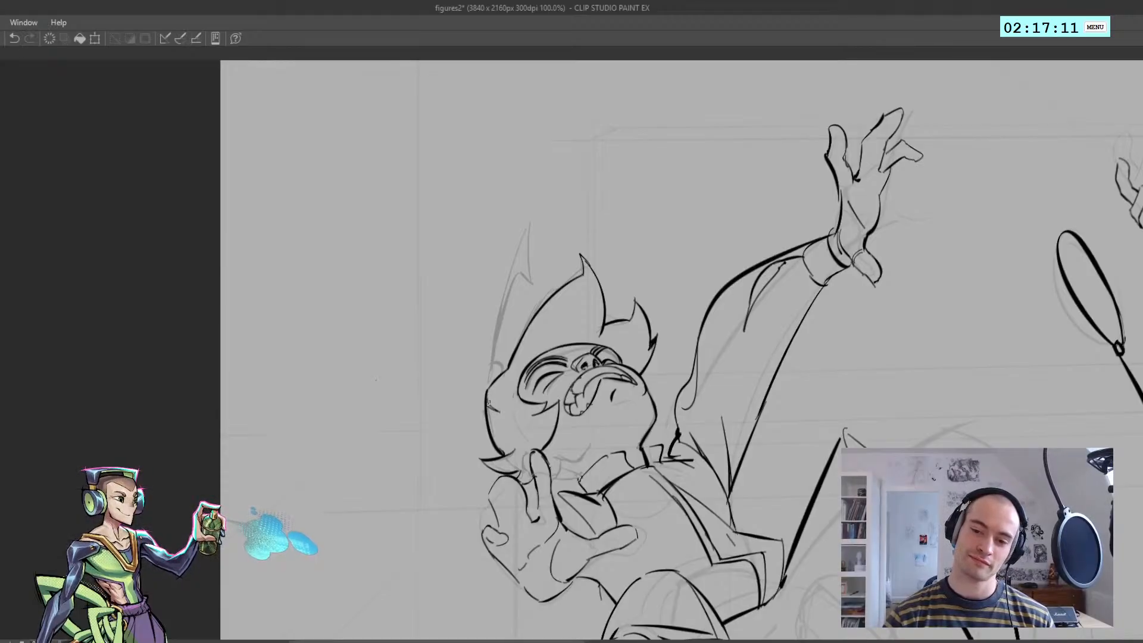
Ink the small curved band at the base of the tall hair spike
scroll(375, 379, down, 5)
key(h)
key(h)
scroll(633, 379, up, 3)
key(h)
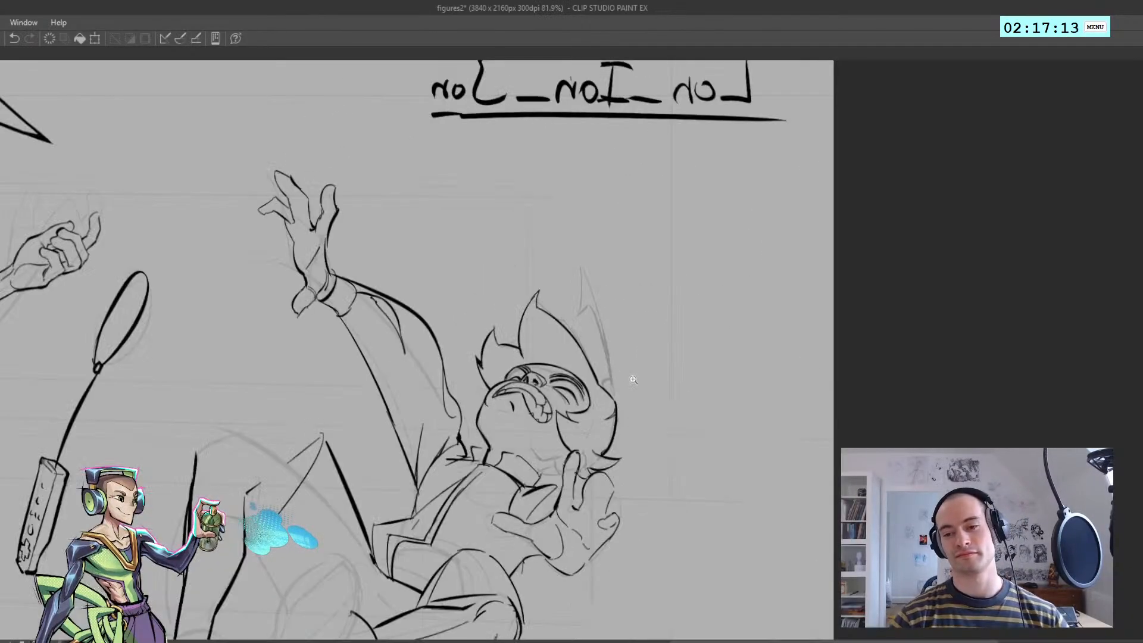
scroll(633, 379, up, 2)
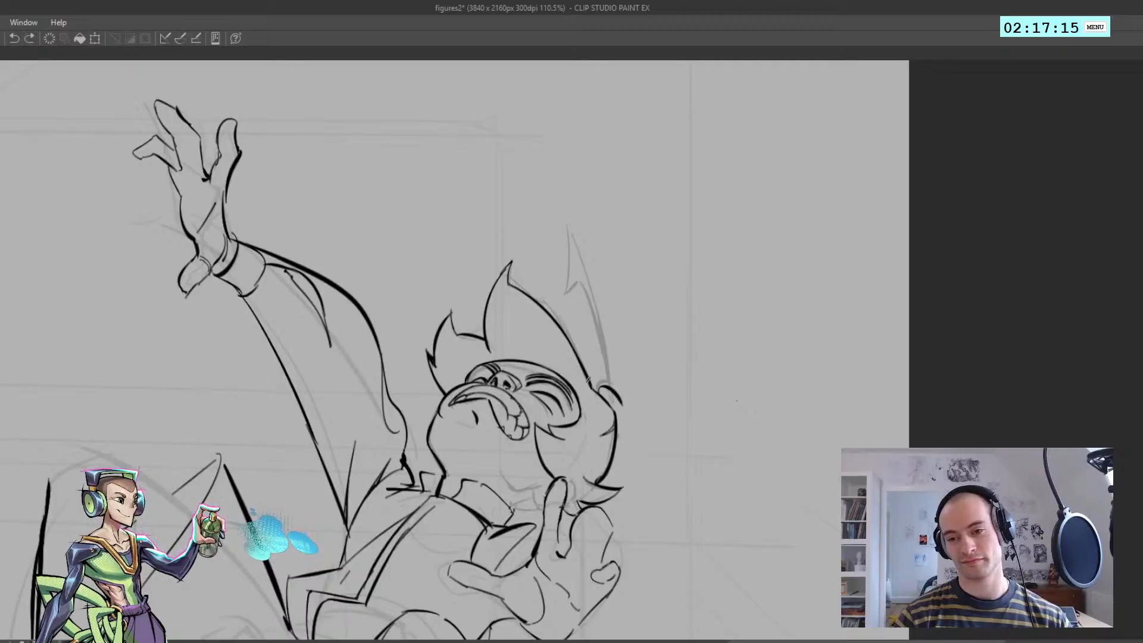
key(ctrl+z)
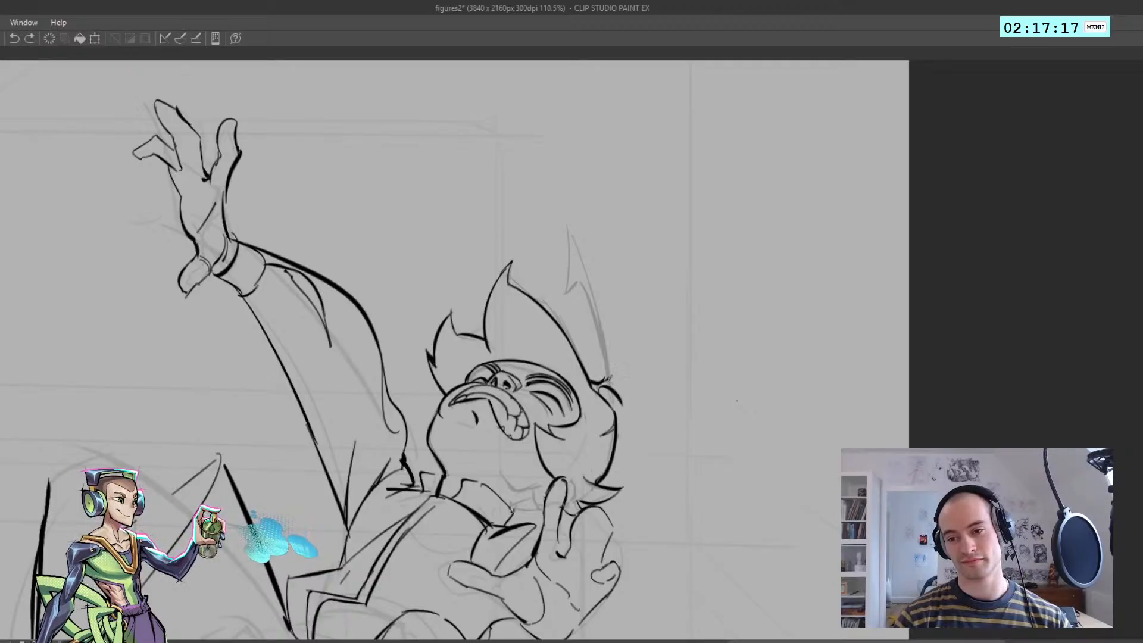
Ink the tall hair spike's long back edge from its base to the tip
key(ctrl+z)
drag(608, 378, 574, 229)
key(ctrl+z)
Ink the tall spike's inner edge and notch, and close its tip with a short front edge
key(ctrl+z)
Try a jagged inner lock between the middle hair lock and the forehead
key(ctrl+z)
mouse_move(570, 297)
mouse_down()
mouse_move(575, 218)
mouse_move(612, 359)
mouse_up()
key(ctrl+z)
key(ctrl+z)
key(ctrl+z)
key(ctrl+z)
mouse_move(577, 220)
mouse_down()
mouse_move(615, 379)
mouse_move(579, 278)
mouse_up()
key(h)
key(h)
ctrl+drag(520, 424, 492, 421)
mouse_move(476, 426)
mouse_down()
mouse_move(473, 345)
mouse_move(447, 351)
mouse_move(526, 270)
mouse_move(478, 298)
mouse_move(507, 280)
mouse_up()
key(ctrl+z)
key(ctrl+z)
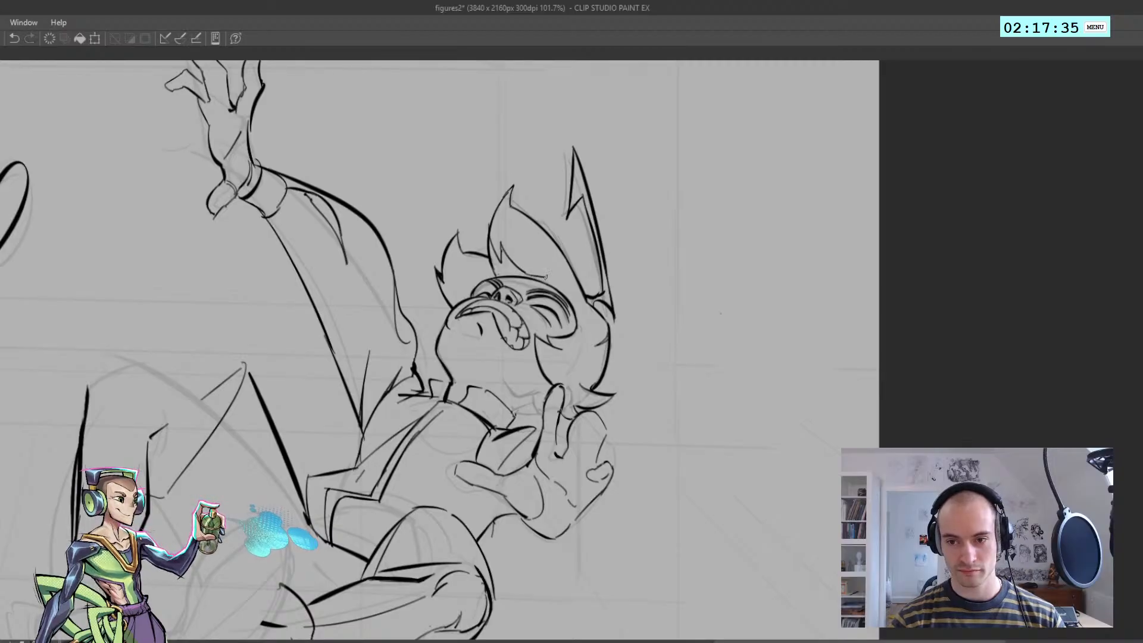
Try filling the jagged lock above the forehead with black and touching up its tip
key(g)
click(511, 271)
ctrl+drag(528, 293, 543, 284)
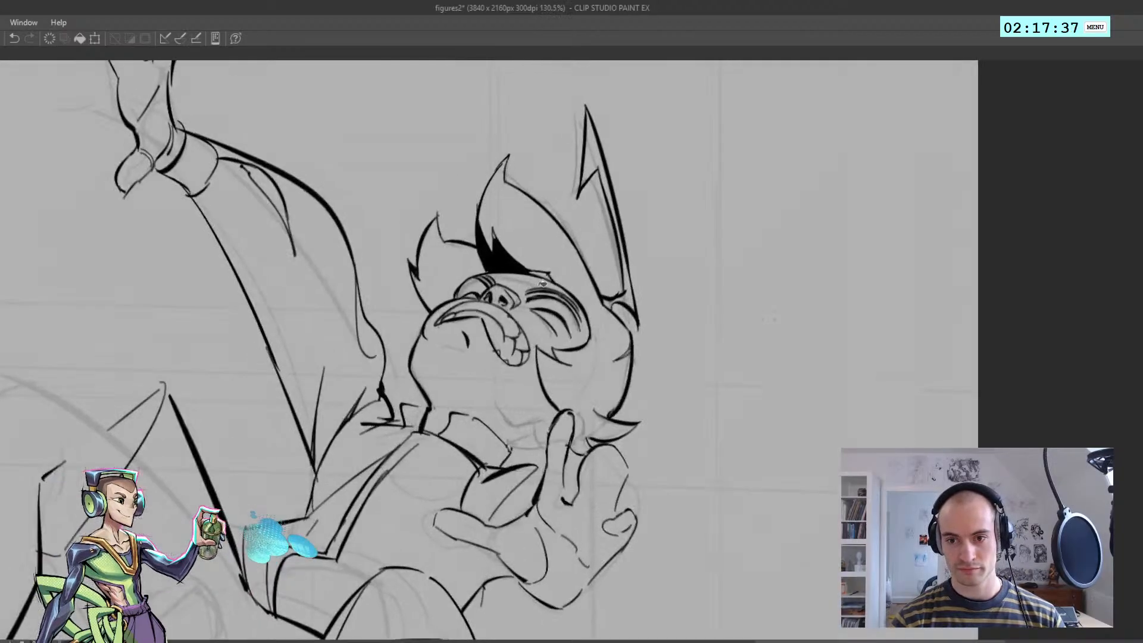
drag(499, 244, 503, 254)
ctrl+drag(500, 257, 467, 310)
key(h)
key(h)
key(ctrl+z)
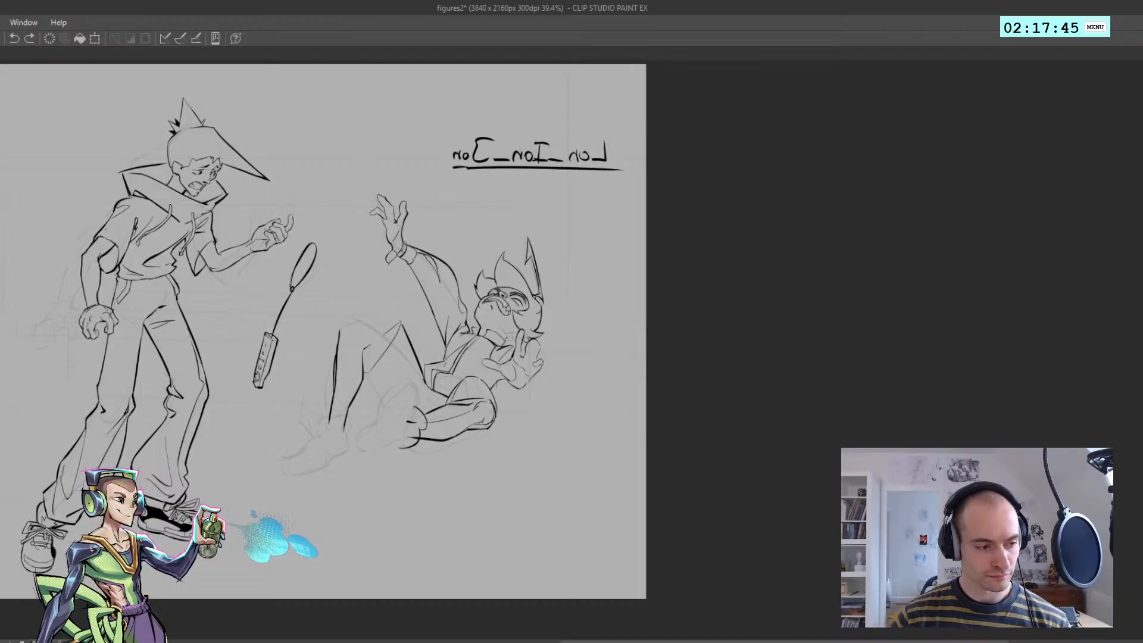
Replace the black lock with a short thick edge joining the middle hair lock to the forehead
mouse_move(492, 283)
ctrl+mouse_down()
mouse_move(530, 289)
mouse_move(510, 302)
mouse_move(471, 282)
ctrl+mouse_up()
key(ctrl+z)
key(ctrl+z)
ctrl+drag(514, 279, 563, 283)
key(ctrl+z)
key(ctrl+z)
drag(509, 240, 586, 353)
key(h)
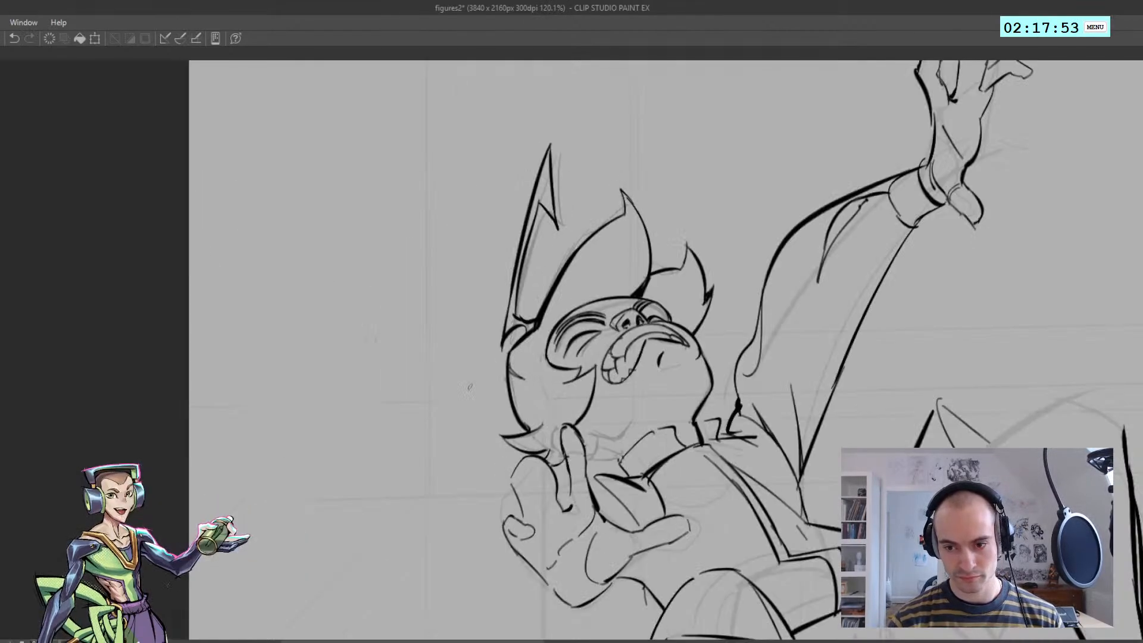
Examine the fallen figure's inked hair within the whole composition, in normal and mirrored views
key(ctrl+z)
drag(516, 410, 533, 432)
ctrl+drag(508, 418, 474, 388)
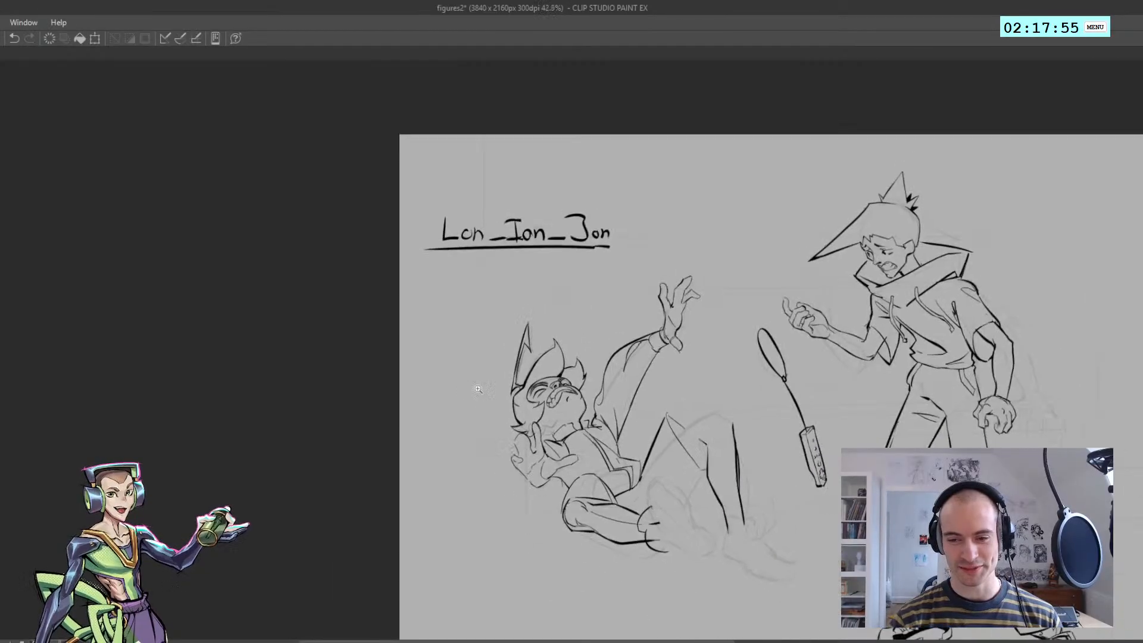
key(h)
mouse_move(531, 436)
ctrl+mouse_down()
mouse_move(567, 386)
mouse_move(587, 388)
mouse_move(514, 311)
ctrl+mouse_up()
key(ctrl+z)
key(h)
Thicken the forehead contour along the hairline
key(h)
mouse_move(466, 347)
ctrl+mouse_down()
mouse_move(568, 344)
mouse_move(605, 373)
ctrl+mouse_up()
mouse_move(481, 304)
mouse_down()
mouse_move(590, 323)
mouse_move(462, 315)
mouse_up()
key(ctrl+z)
key(h)
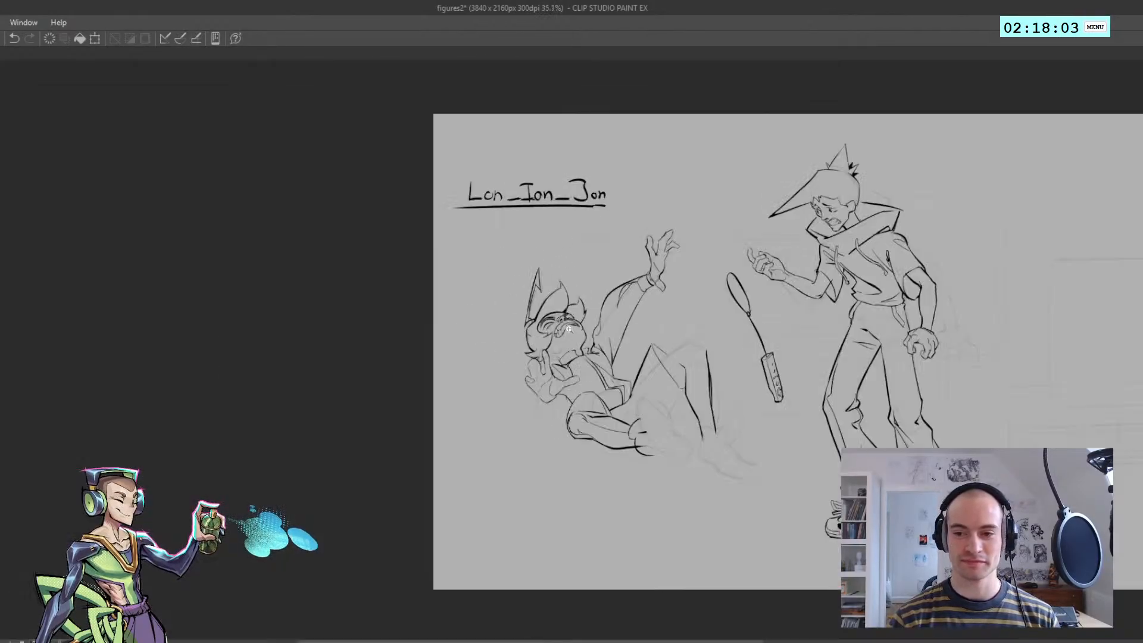
ctrl+drag(570, 325, 649, 329)
drag(580, 306, 600, 325)
key(ctrl+z)
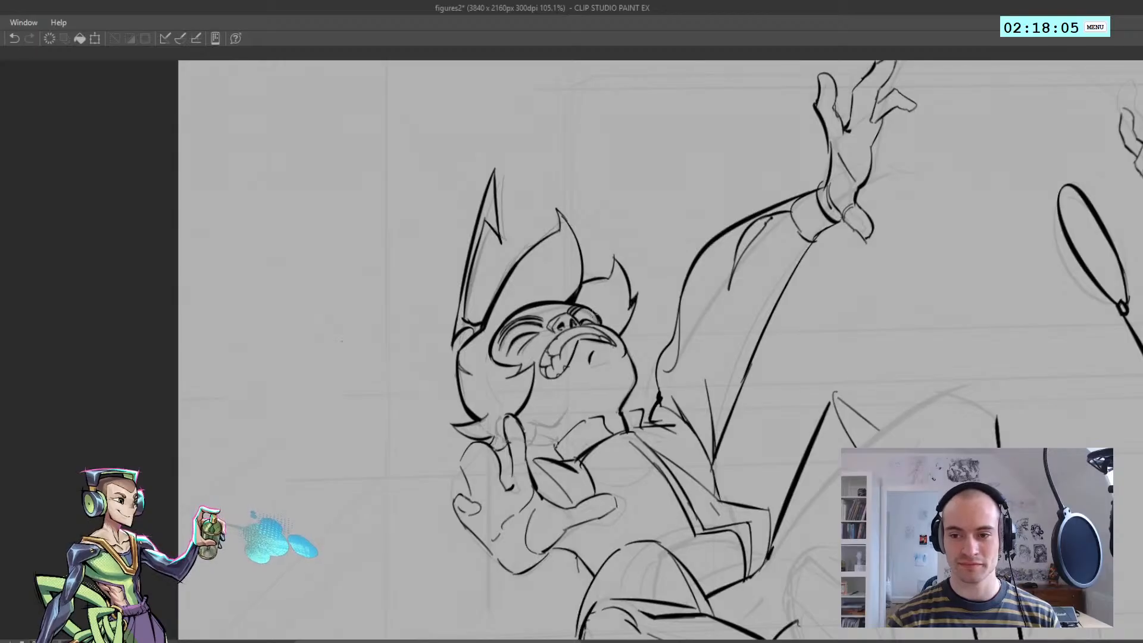
Ink the curved neck line below the jaw and the small hair lock beside the raised finger
mouse_move(618, 364)
ctrl+mouse_down()
mouse_move(577, 372)
mouse_move(626, 361)
mouse_move(586, 407)
mouse_move(646, 400)
mouse_move(621, 438)
mouse_move(642, 434)
mouse_move(637, 454)
mouse_move(651, 464)
ctrl+mouse_up()
key(ctrl+z)
key(h)
key(h)
key(h)
key(ctrl+z)
key(ctrl+z)
key(ctrl+z)
key(h)
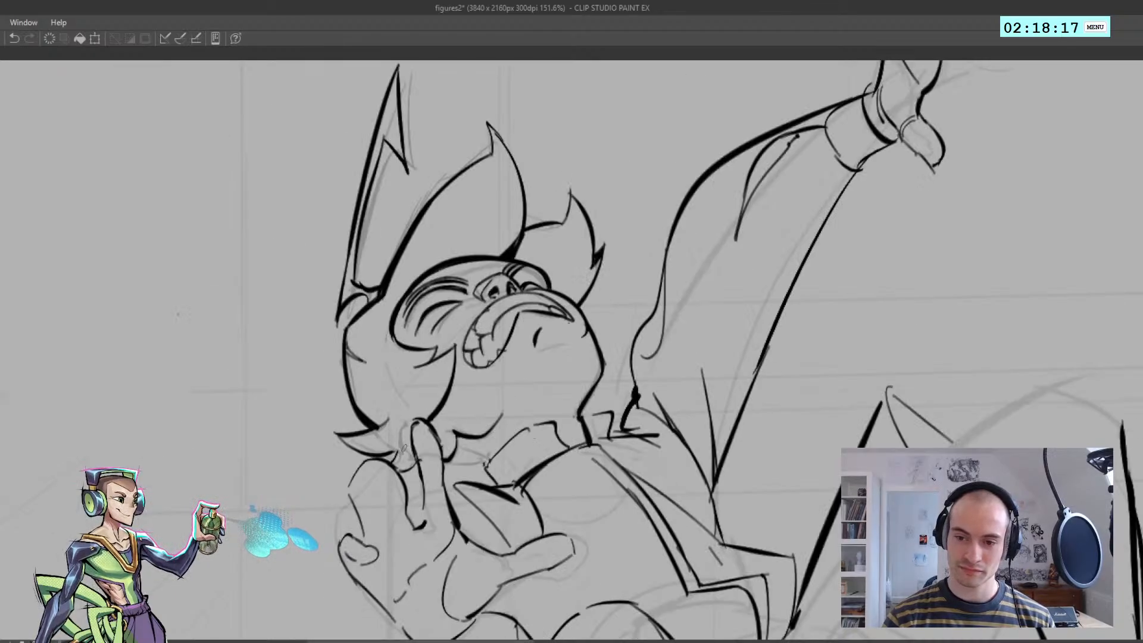
Ink short hair strokes behind the raised finger's tip at the nape
key(ctrl+z)
mouse_move(415, 459)
mouse_down()
mouse_move(400, 427)
mouse_move(423, 421)
mouse_up()
key(ctrl+z)
key(ctrl+z)
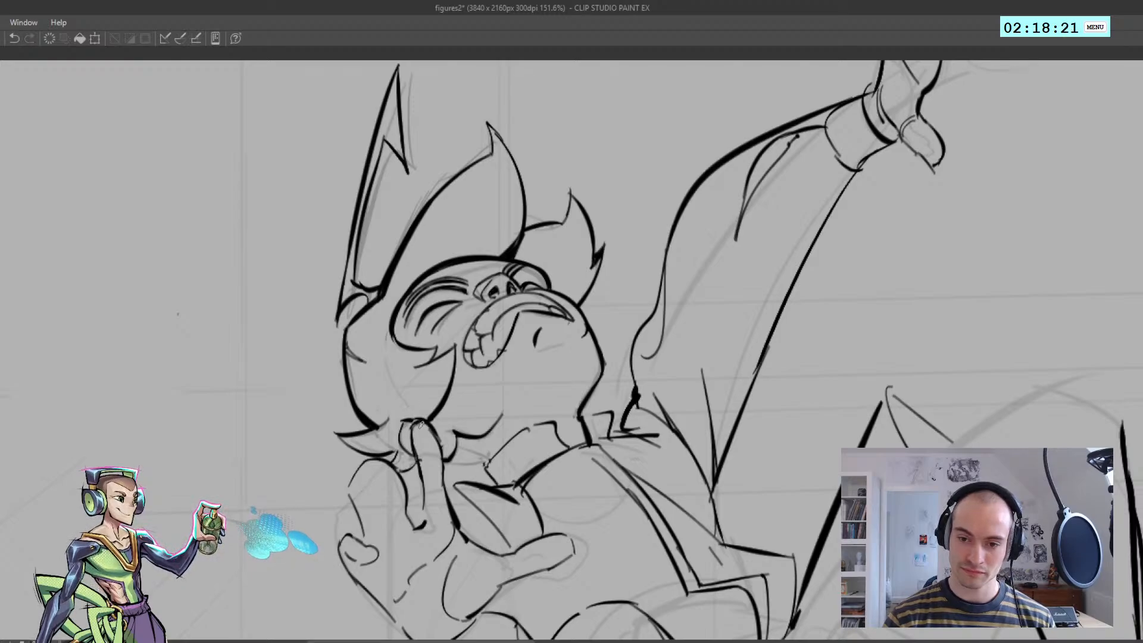
scroll(416, 440, down, 4)
scroll(429, 464, up, 5)
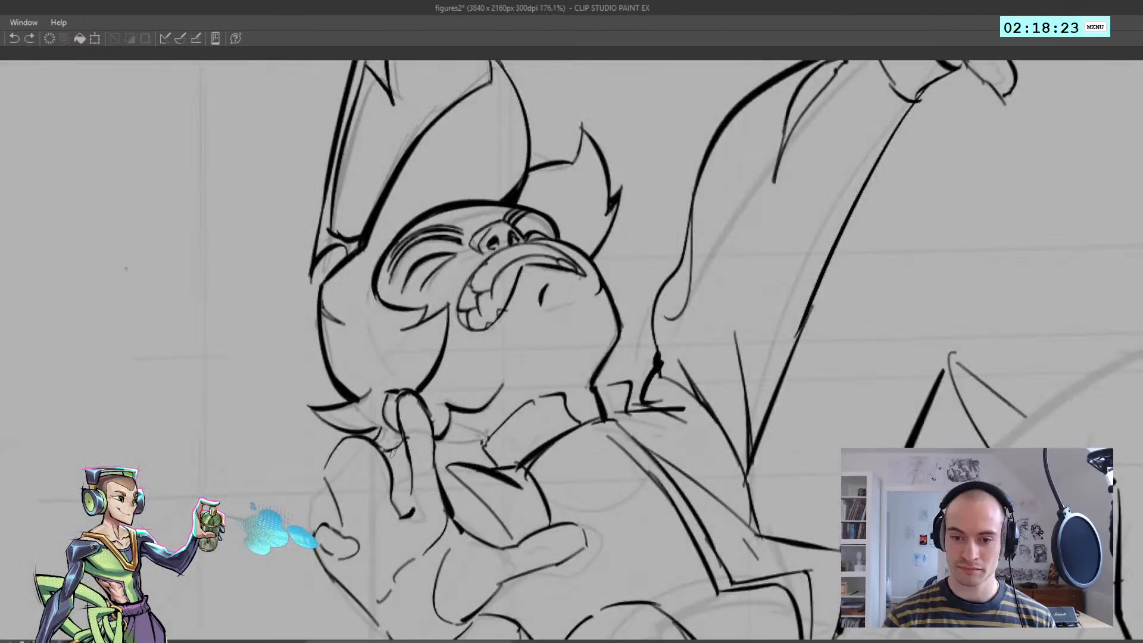
Ink the lower hair edge from the raised finger across to the back of the collar
key(ctrl+z)
drag(432, 454, 482, 438)
key(ctrl+z)
key(ctrl+z)
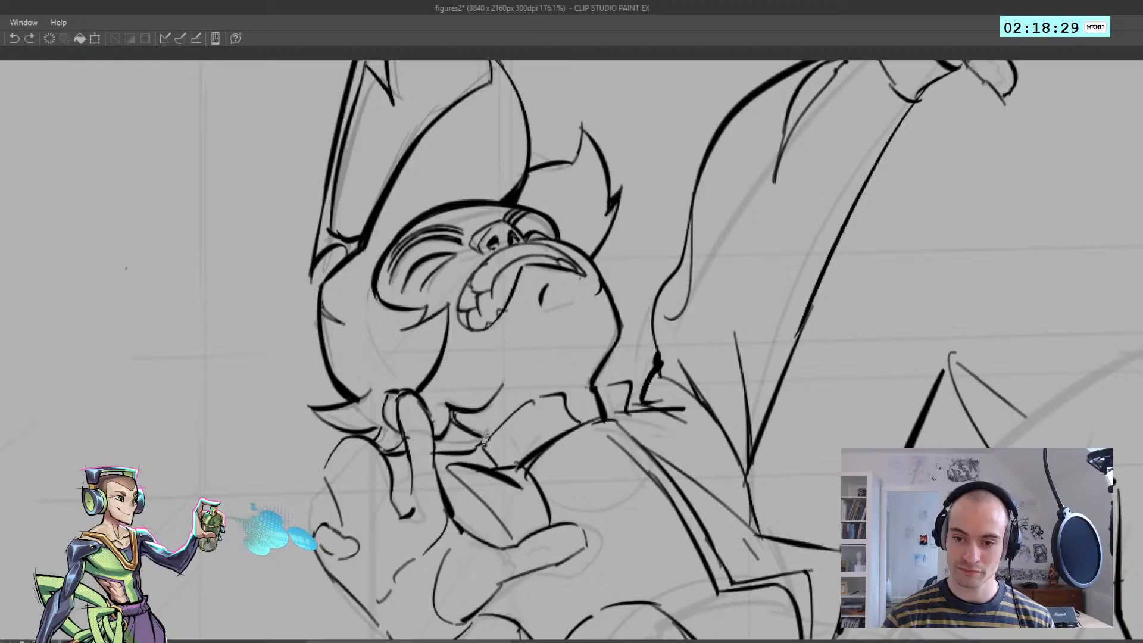
Ink the collar's near side with parallel stripe lines following its curve
key(h)
drag(430, 432, 394, 442)
drag(467, 448, 498, 427)
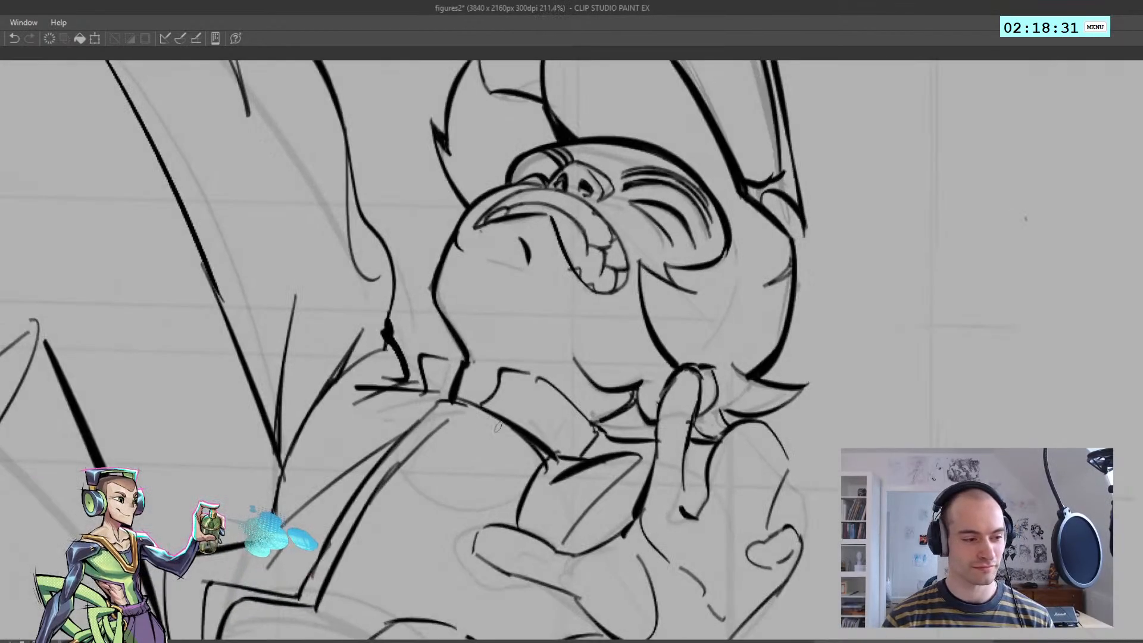
key(ctrl+z)
drag(503, 372, 575, 407)
key(ctrl+z)
key(ctrl+z)
drag(493, 398, 578, 446)
mouse_move(499, 390)
mouse_down()
mouse_move(539, 401)
mouse_move(589, 445)
mouse_move(581, 455)
mouse_up()
Continue the parallel stripe lines on the collar's far side, below the chin
key(ctrl+z)
mouse_move(424, 379)
mouse_down()
mouse_move(453, 382)
mouse_move(462, 366)
mouse_move(340, 375)
mouse_up()
key(ctrl+z)
key(ctrl+z)
key(h)
drag(673, 364, 560, 353)
drag(545, 343, 577, 349)
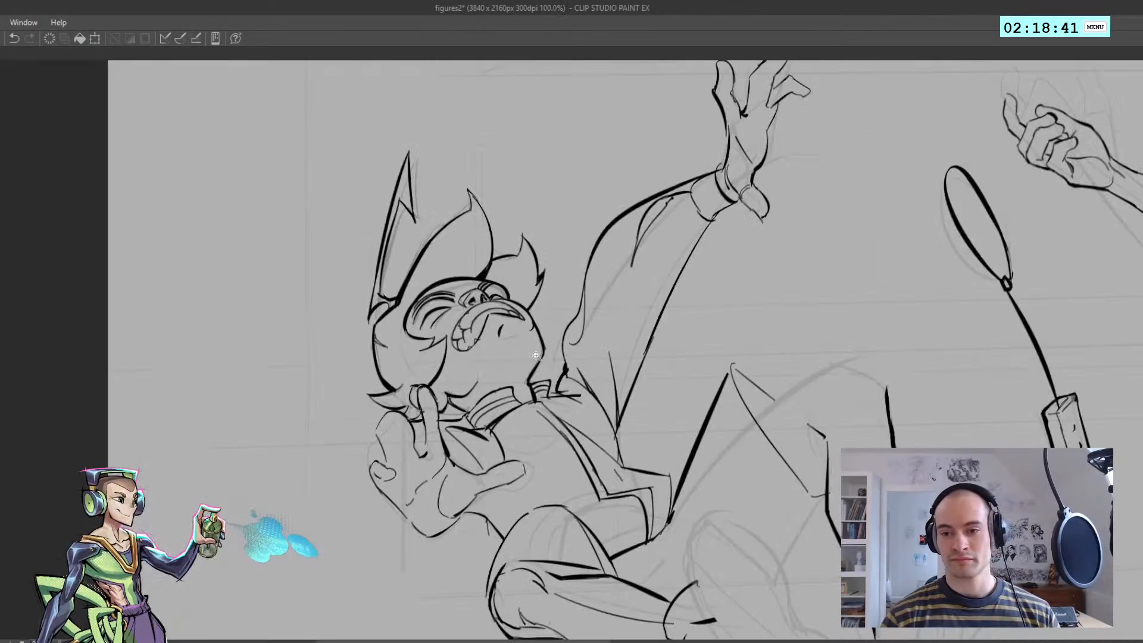
drag(530, 380, 553, 399)
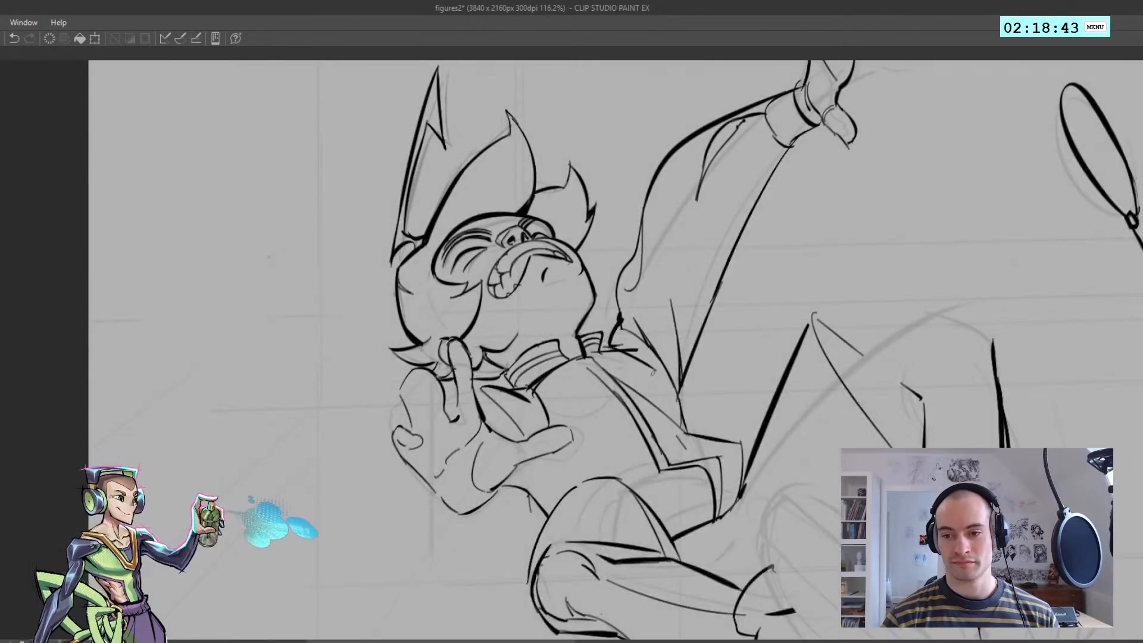
Ink the rounded contour behind the near hand, curving from the fingers down to the wrist, and save the drawing
drag(612, 355, 488, 339)
mouse_move(445, 287)
mouse_down()
mouse_move(434, 339)
mouse_move(479, 355)
mouse_up()
key(ctrl+z)
key(h)
drag(473, 360, 430, 334)
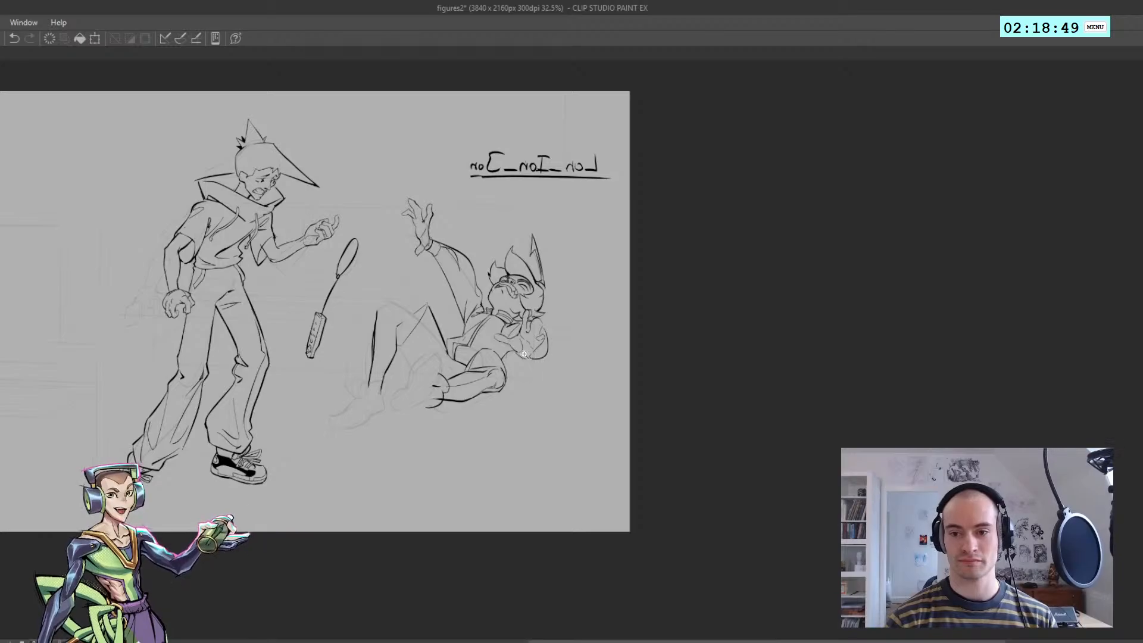
drag(546, 361, 549, 365)
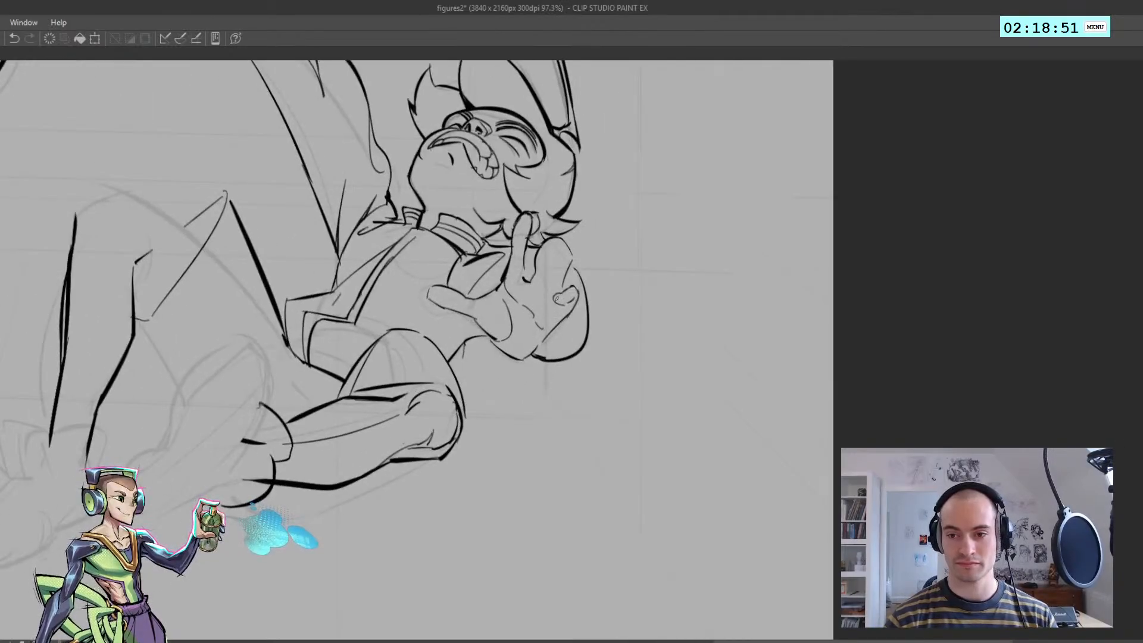
key(ctrl+s)
key(h)
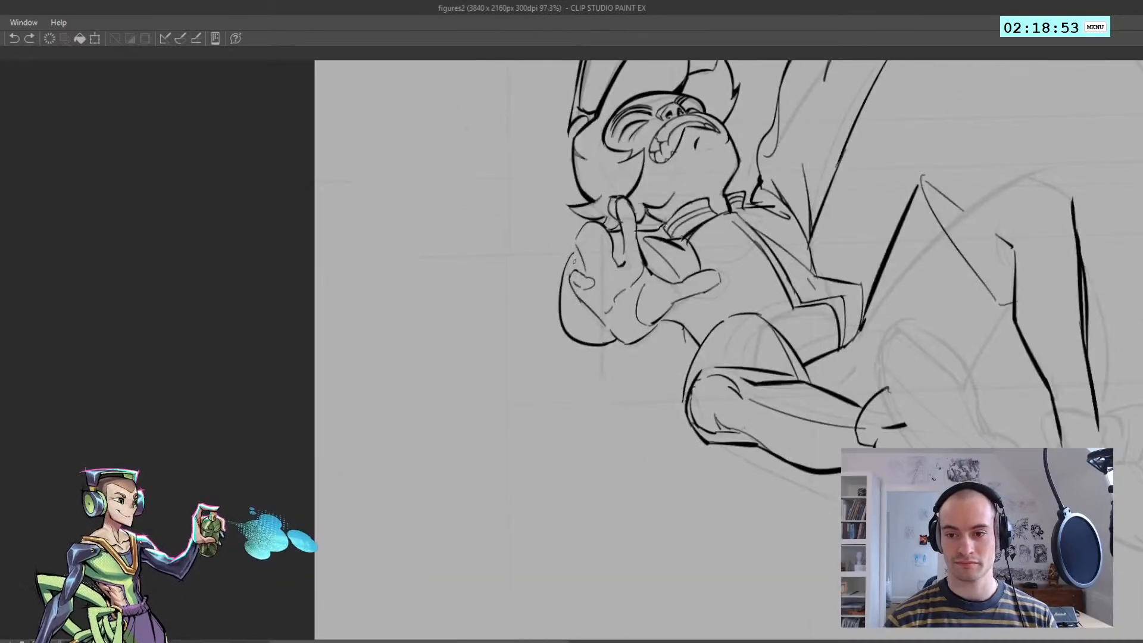
Ink the near hand's outer palm edge and the rounded contour of its curled little finger
drag(583, 277, 606, 353)
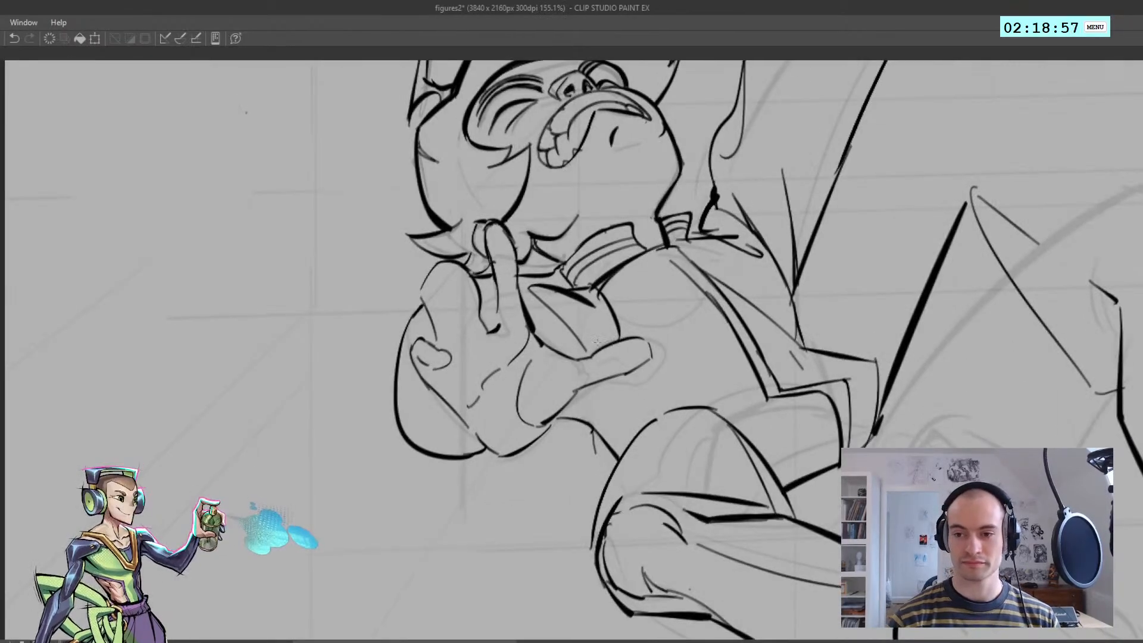
key(e)
mouse_move(419, 357)
mouse_down()
mouse_move(428, 364)
mouse_move(448, 348)
mouse_up()
key(ctrl+z)
key(bracketright)
key(bracketleft)
key(bracketleft)
key(bracketleft)
key(bracketleft)
key(bracketleft)
key(bracketright)
key(bracketright)
key(ctrl+z)
key(p)
key(ctrl+z)
mouse_move(446, 345)
mouse_down()
mouse_move(453, 364)
mouse_move(422, 366)
mouse_up()
key(ctrl+z)
key(ctrl+z)
key(ctrl+z)
key(ctrl+z)
key(ctrl+z)
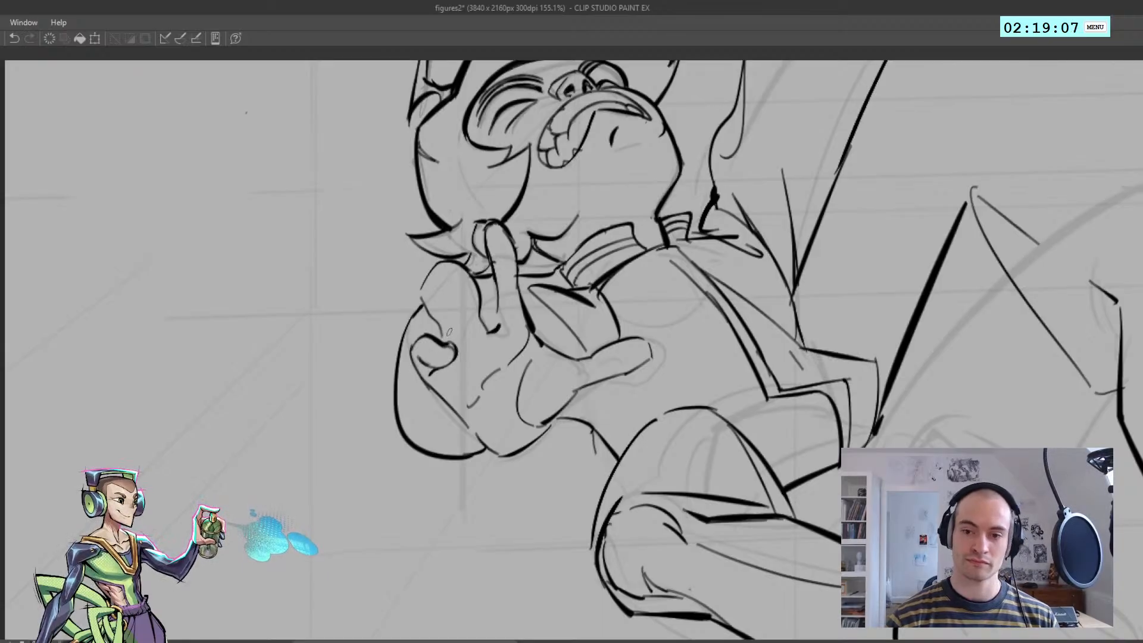
Ink the ring finger's contour on the near hand, from the fingertip down to the palm
key(ctrl+z)
mouse_move(433, 270)
mouse_down()
mouse_move(424, 301)
mouse_move(436, 336)
mouse_move(434, 277)
mouse_move(460, 317)
mouse_up()
key(ctrl+z)
key(ctrl+z)
key(ctrl+z)
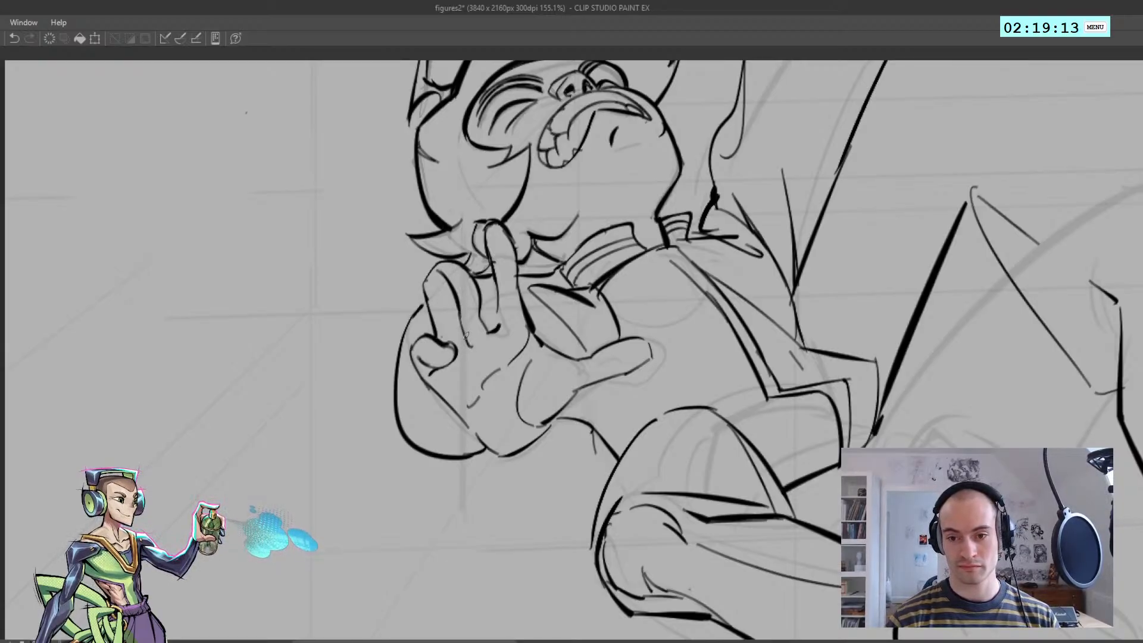
Check the fallen figure's near hand in mirrored and normal orientation, both up close and against the whole drawing
scroll(474, 345, down, 5)
scroll(480, 350, up, 5)
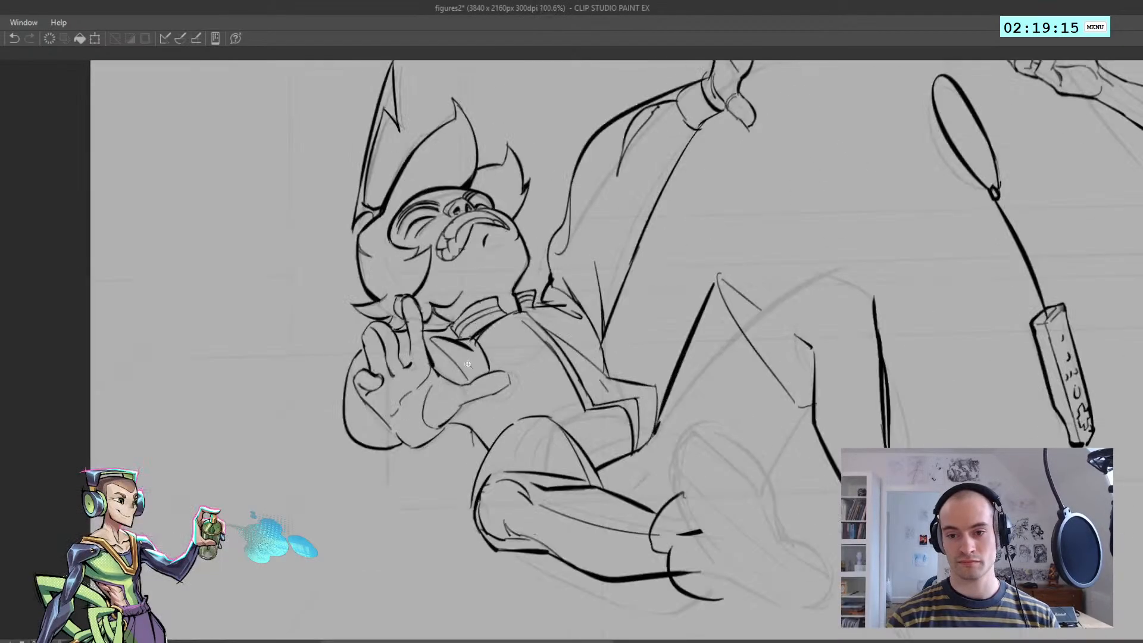
scroll(405, 345, down, 4)
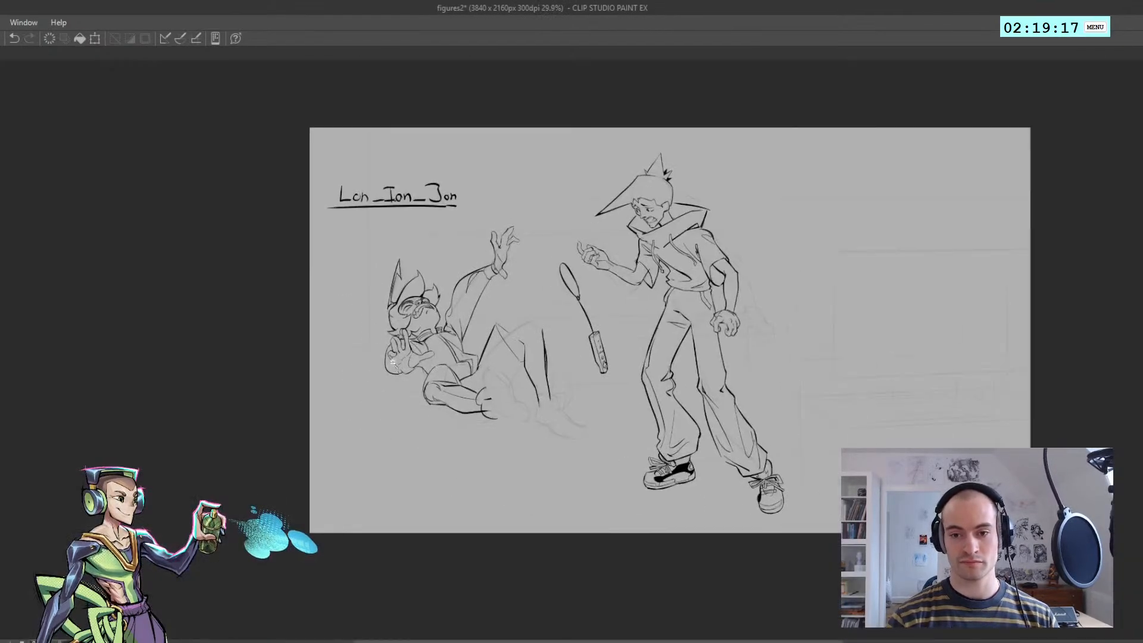
scroll(408, 370, up, 3)
drag(408, 384, 396, 368)
key(h)
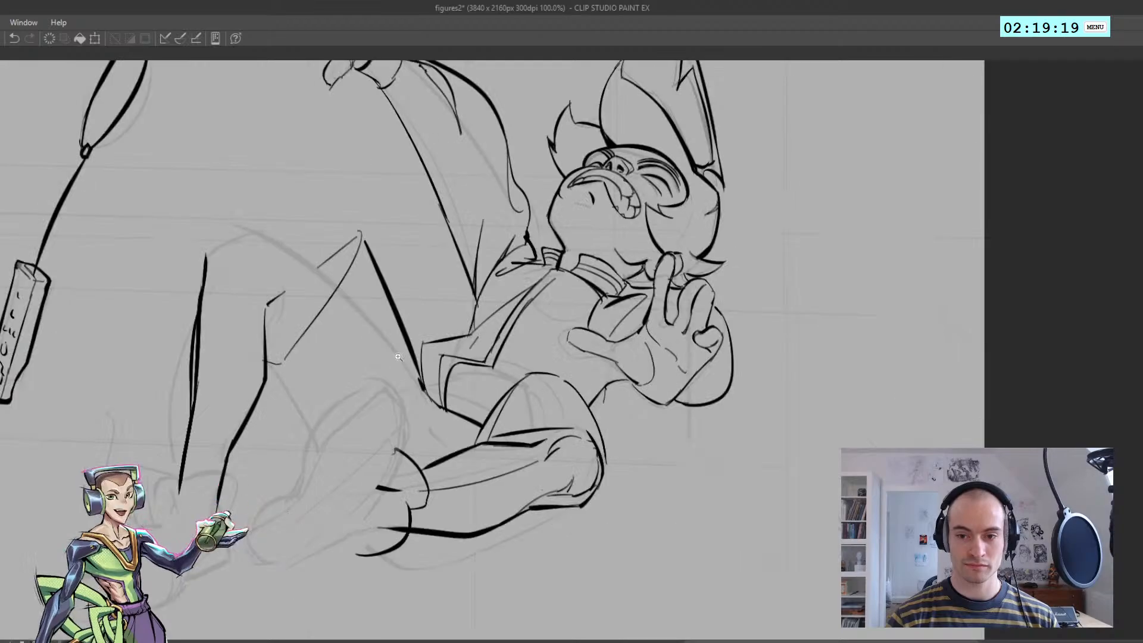
scroll(402, 359, down, 4)
key(h)
scroll(610, 357, up, 5)
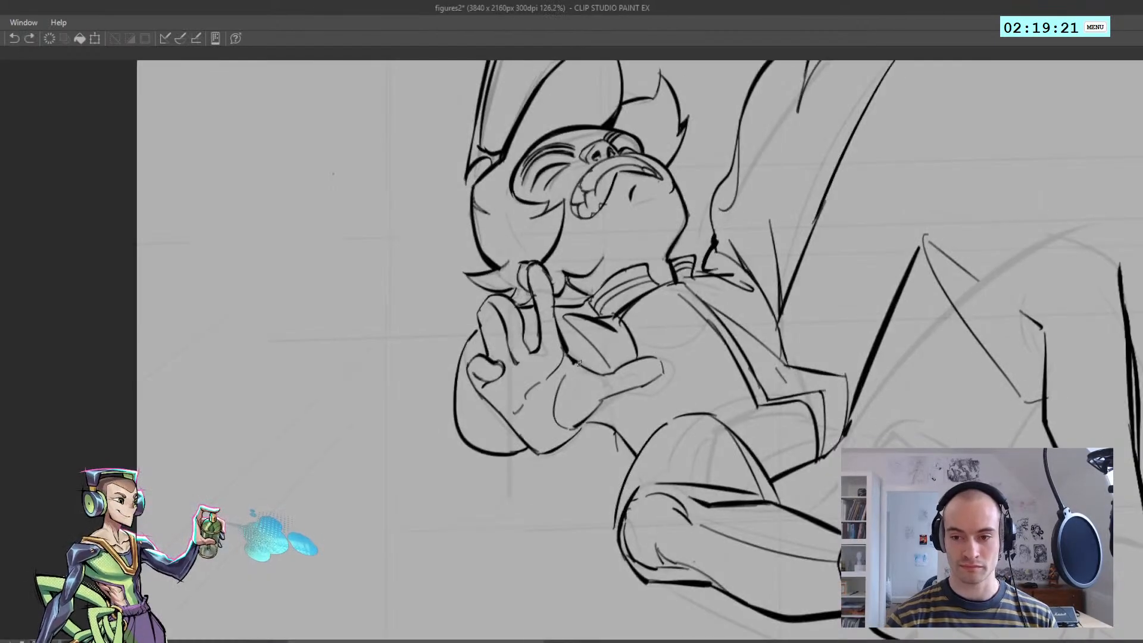
key(h)
scroll(604, 375, down, 5)
scroll(496, 374, up, 4)
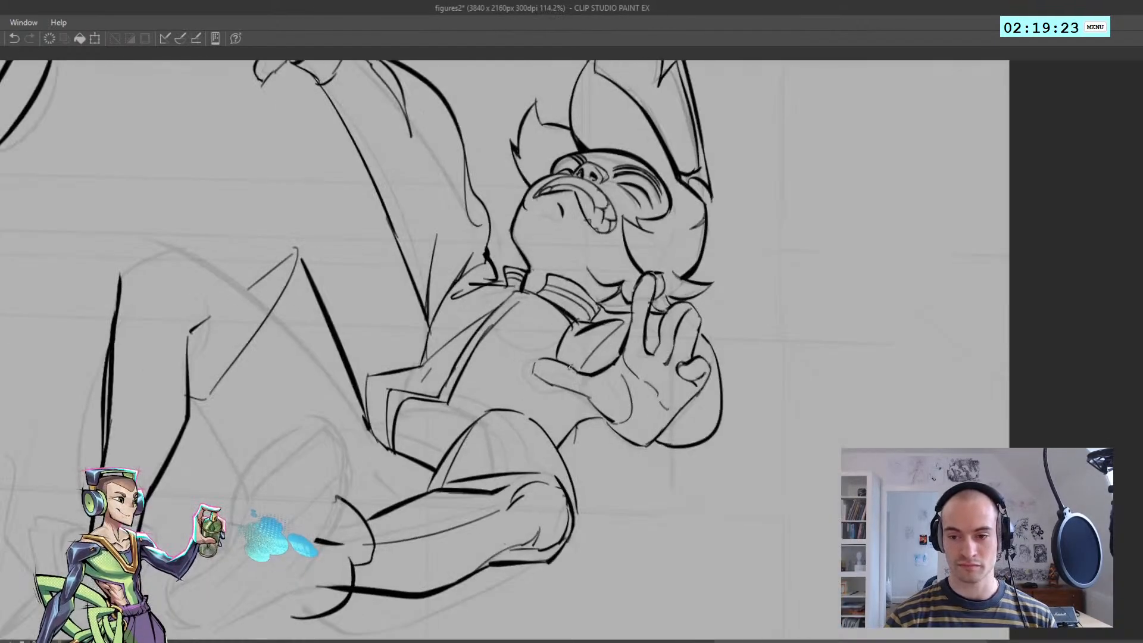
Ink the near hand's thumb and continue its lower edge along the base of the palm
mouse_move(560, 388)
mouse_down()
mouse_move(534, 372)
mouse_move(615, 424)
mouse_up()
key(ctrl+z)
key(ctrl+z)
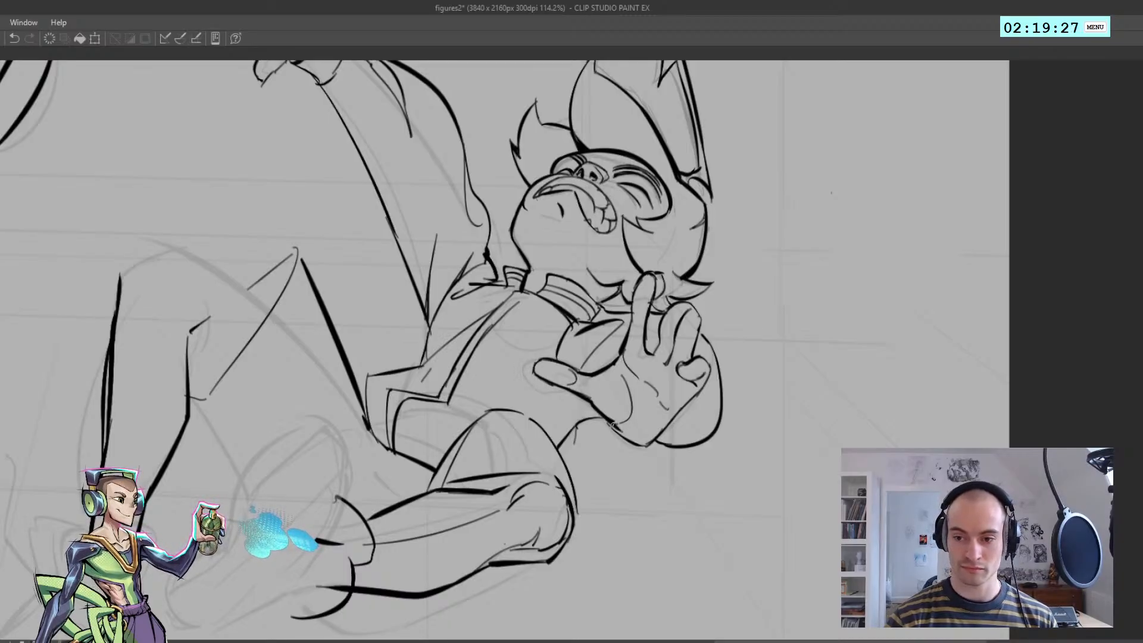
key(ctrl+z)
drag(560, 386, 629, 443)
key(ctrl+z)
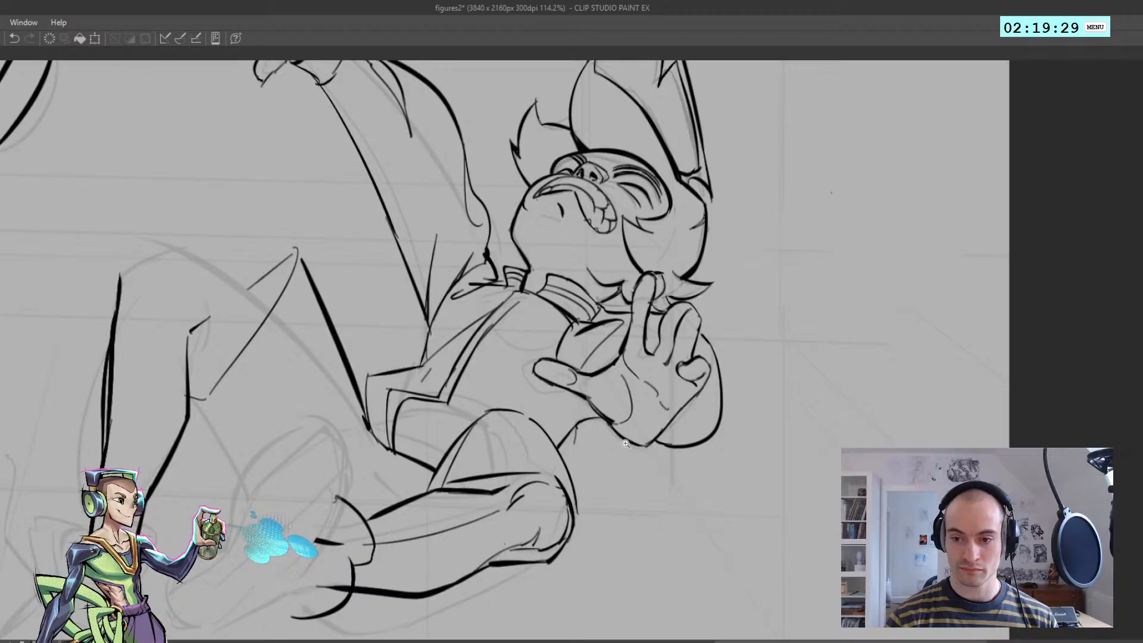
Strengthen the ring finger's outer edge and the line between the near hand's fingers
scroll(629, 443, down, 4)
key(h)
scroll(465, 393, up, 5)
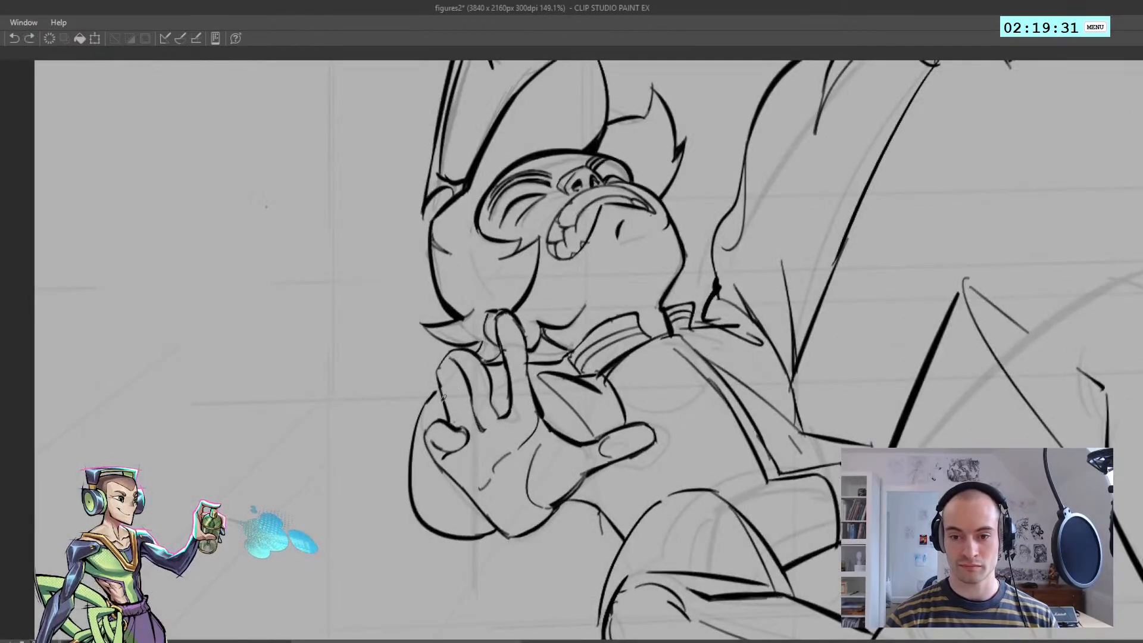
drag(443, 397, 440, 365)
drag(440, 372, 457, 352)
key(ctrl+z)
key(ctrl+z)
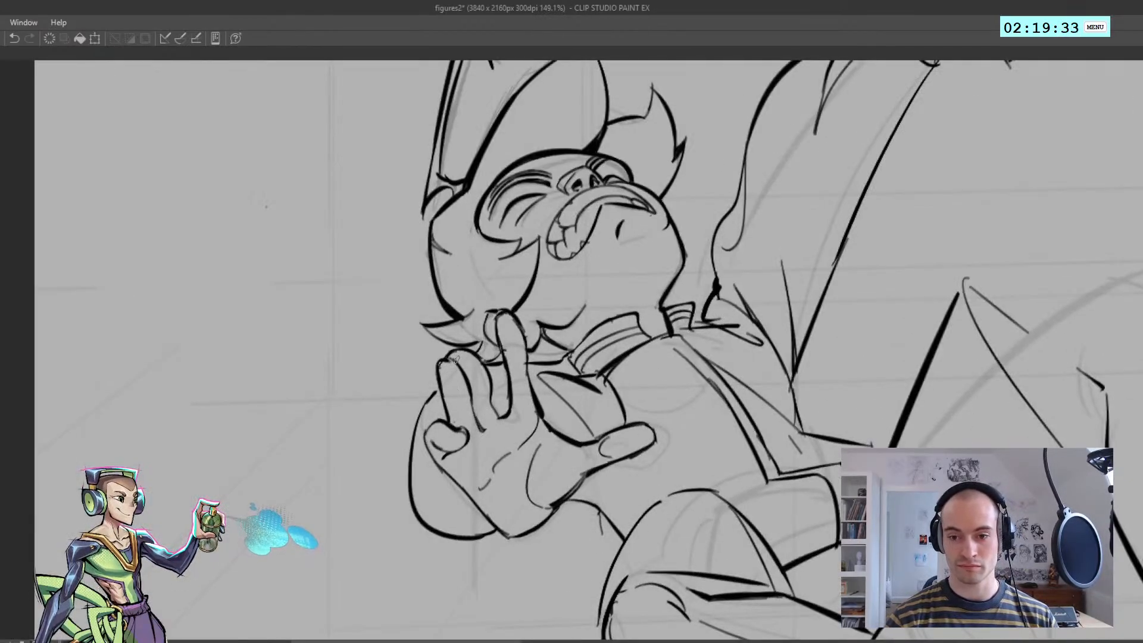
drag(490, 391, 503, 420)
Redraw the near palm's outer edge from the little finger to the wrist and check it in the mirrored view
scroll(497, 410, down, 6)
scroll(491, 384, up, 2)
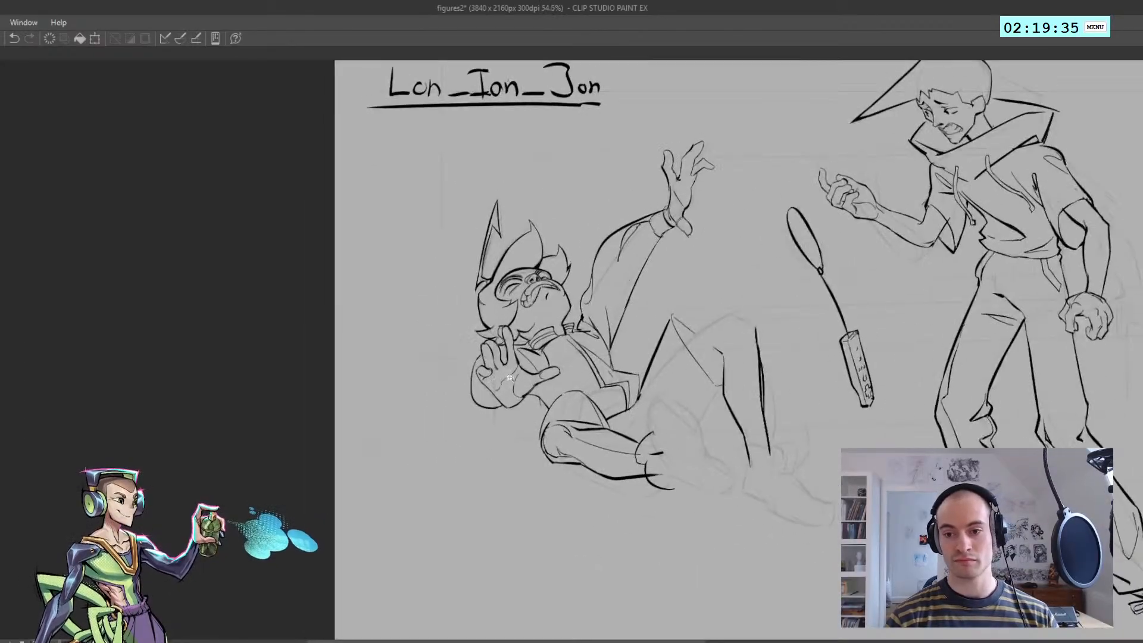
mouse_move(517, 345)
mouse_down()
mouse_move(475, 391)
mouse_move(408, 370)
mouse_move(405, 391)
mouse_move(430, 390)
mouse_up()
scroll(475, 392, up, 3)
key(h)
key(h)
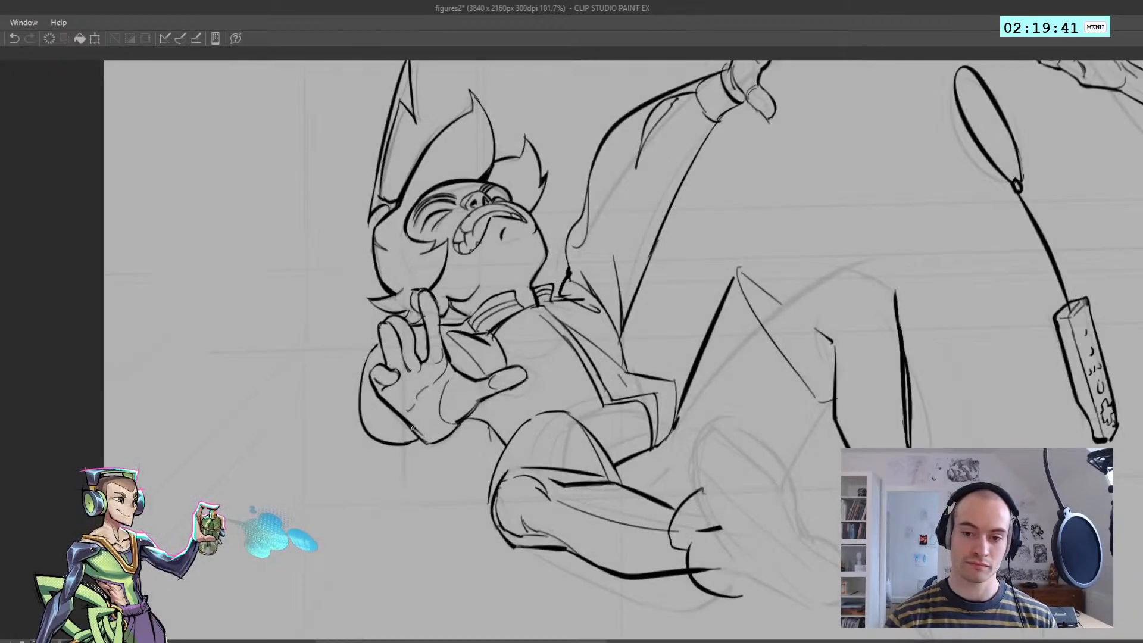
key(ctrl+z)
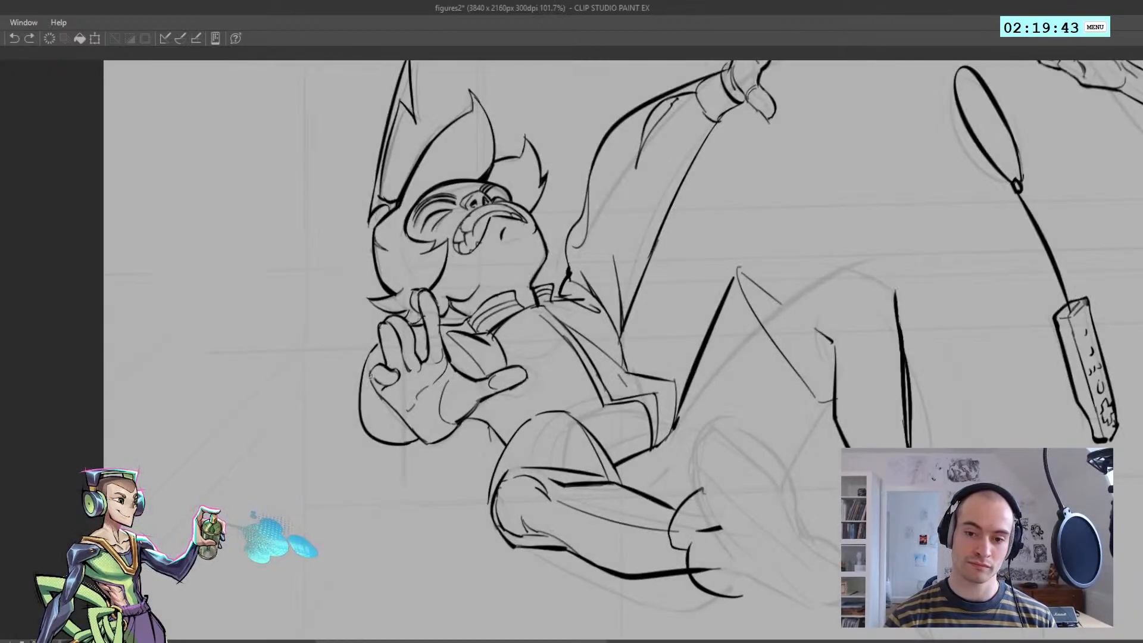
key(ctrl+z)
drag(378, 393, 427, 444)
key(h)
mouse_move(394, 433)
mouse_down()
mouse_move(348, 426)
mouse_move(359, 425)
mouse_up()
key(h)
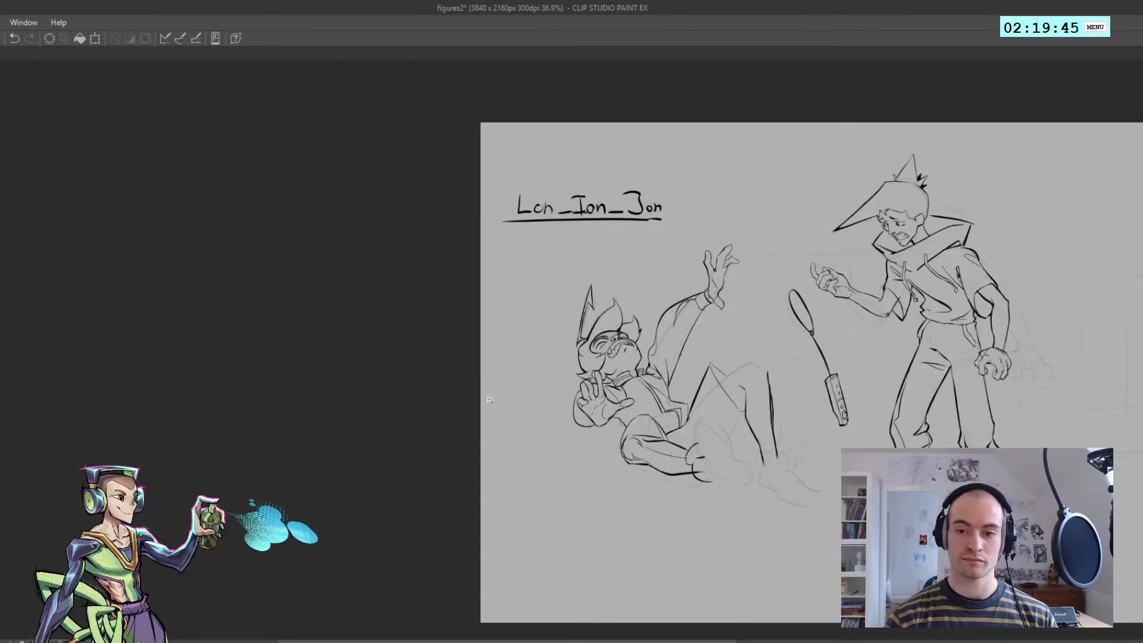
Reinforce the near hand's finger contours with short heavier strokes
drag(602, 421, 673, 417)
mouse_move(521, 393)
mouse_down()
mouse_move(541, 369)
mouse_move(536, 310)
mouse_up()
key(ctrl+z)
key(ctrl+z)
key(ctrl+z)
key(ctrl+z)
drag(548, 379, 538, 335)
key(ctrl+z)
key(ctrl+z)
mouse_move(602, 268)
mouse_down()
mouse_move(615, 341)
mouse_move(611, 327)
mouse_up()
key(ctrl+z)
mouse_move(625, 264)
mouse_down()
mouse_move(637, 327)
mouse_move(634, 292)
mouse_up()
key(ctrl+z)
mouse_move(633, 313)
mouse_down()
mouse_move(648, 355)
mouse_move(560, 266)
mouse_up()
key(h)
drag(402, 280, 444, 290)
key(h)
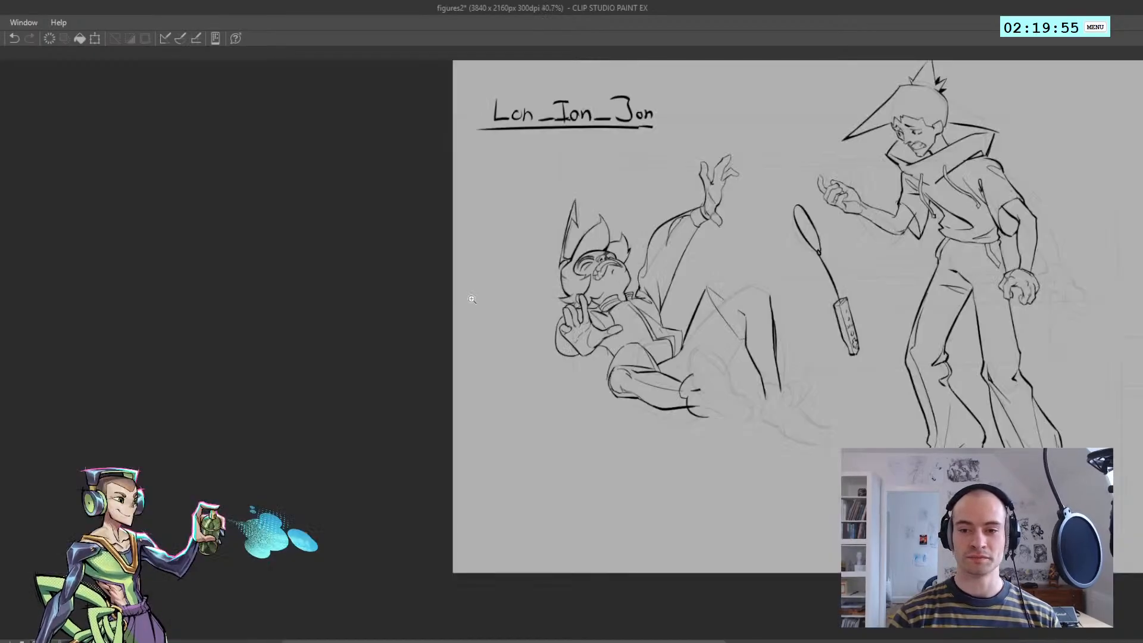
Try further touch-up strokes around the near hand while comparing mirrored and normal views
drag(558, 303, 580, 331)
mouse_move(581, 331)
mouse_down()
mouse_move(630, 338)
mouse_move(633, 355)
mouse_up()
key(h)
drag(437, 359, 492, 356)
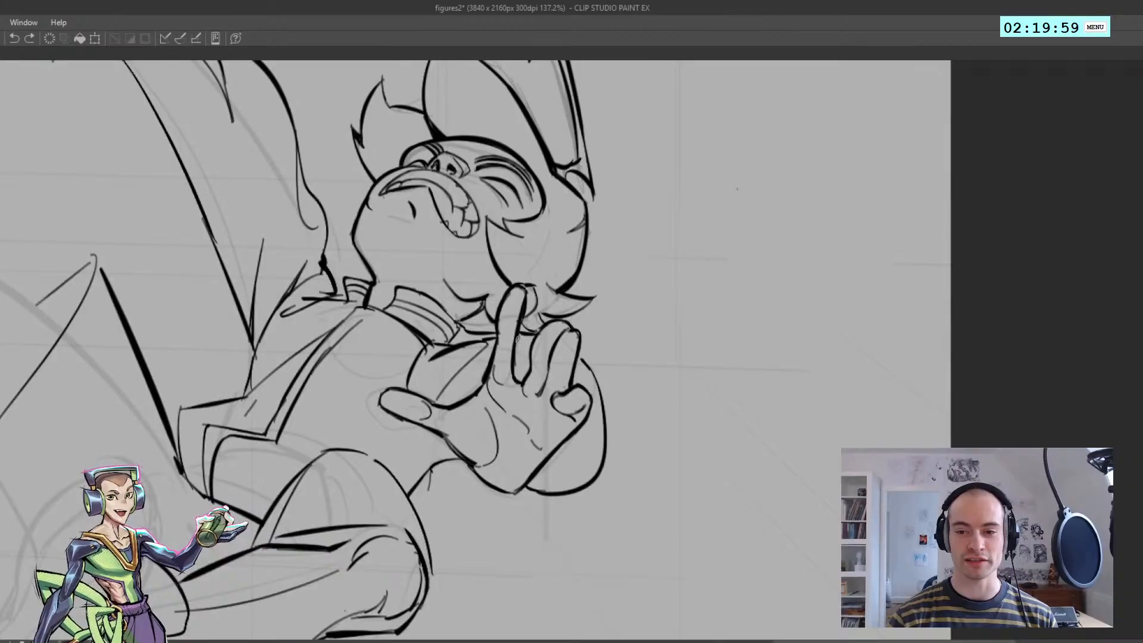
key(ctrl+z)
mouse_move(600, 383)
mouse_down()
mouse_move(580, 358)
mouse_move(584, 369)
mouse_move(518, 362)
mouse_up()
key(ctrl+z)
key(ctrl+z)
key(ctrl+z)
key(h)
drag(517, 365, 533, 343)
key(h)
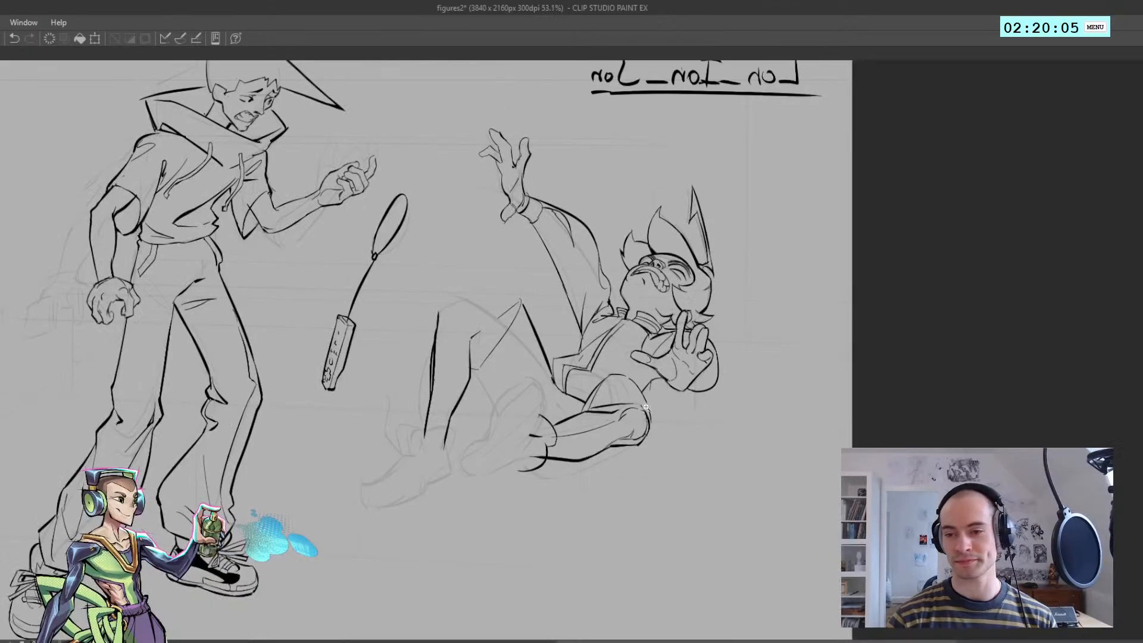
drag(642, 407, 677, 405)
key(ctrl+z)
drag(660, 330, 724, 378)
drag(714, 367, 772, 406)
key(ctrl+z)
key(ctrl+z)
mouse_move(769, 388)
mouse_down()
mouse_move(680, 365)
mouse_move(715, 364)
mouse_up()
key(h)
key(h)
Ink both edges of the raised lower leg running down toward the forward-facing shoe
drag(441, 365, 470, 414)
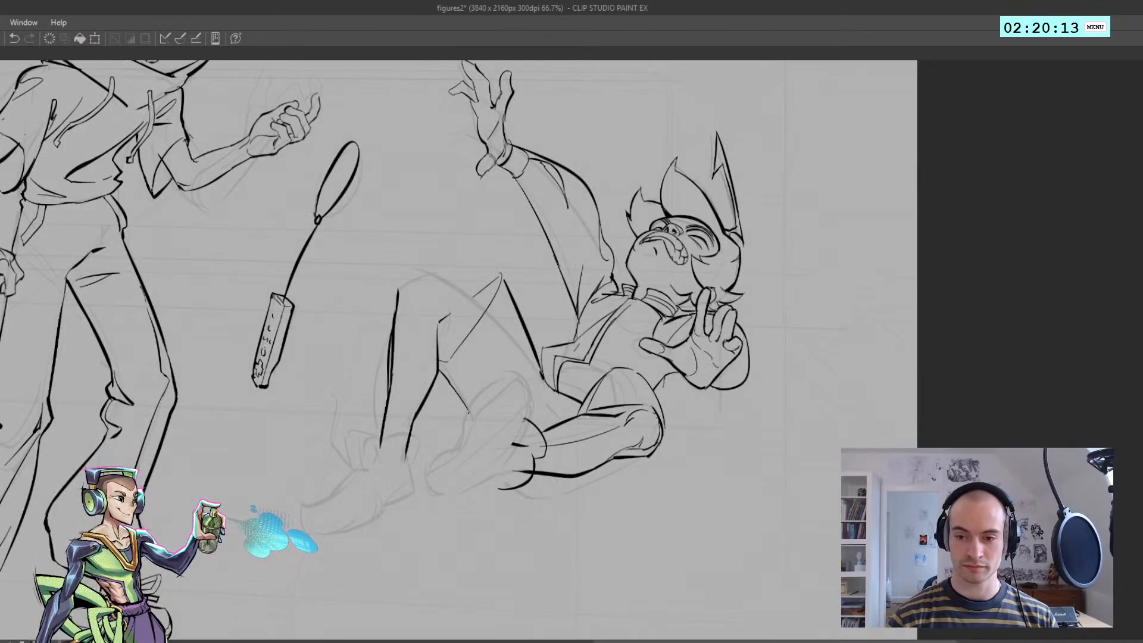
drag(497, 311, 527, 372)
key(ctrl+z)
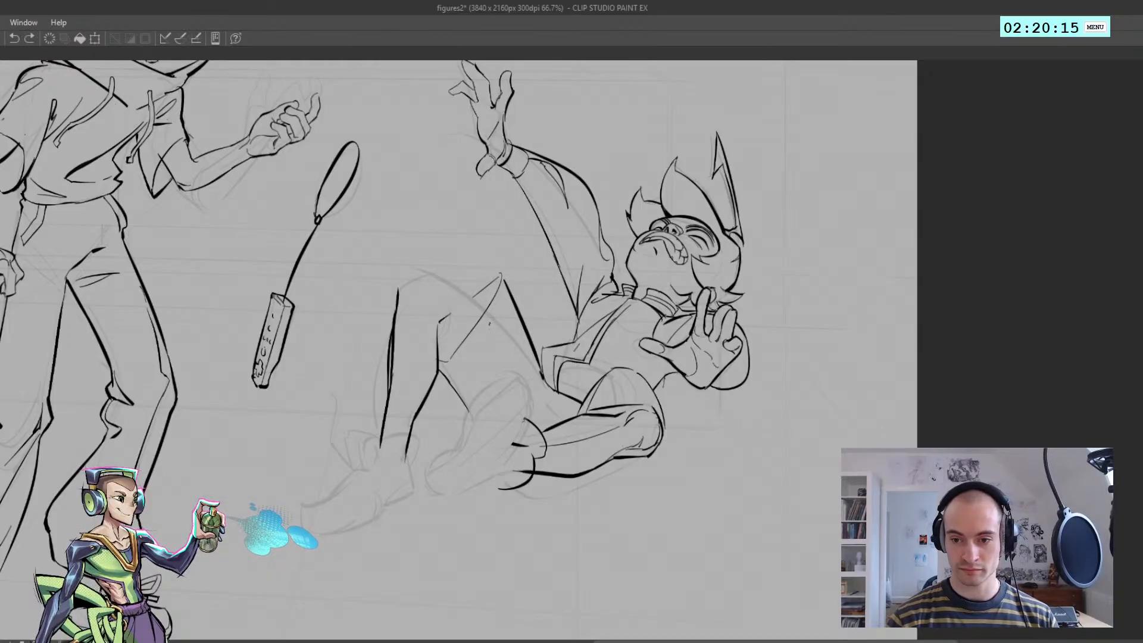
drag(490, 318, 516, 374)
Ink the short trouser lines between the seat and the folded leg's ankle, beside the forward-facing shoe
click(549, 421)
mouse_move(549, 420)
mouse_down()
mouse_move(515, 400)
mouse_move(494, 418)
mouse_move(580, 411)
mouse_move(578, 451)
mouse_up()
click(515, 400)
key(ctrl+z)
key(h)
key(ctrl+z)
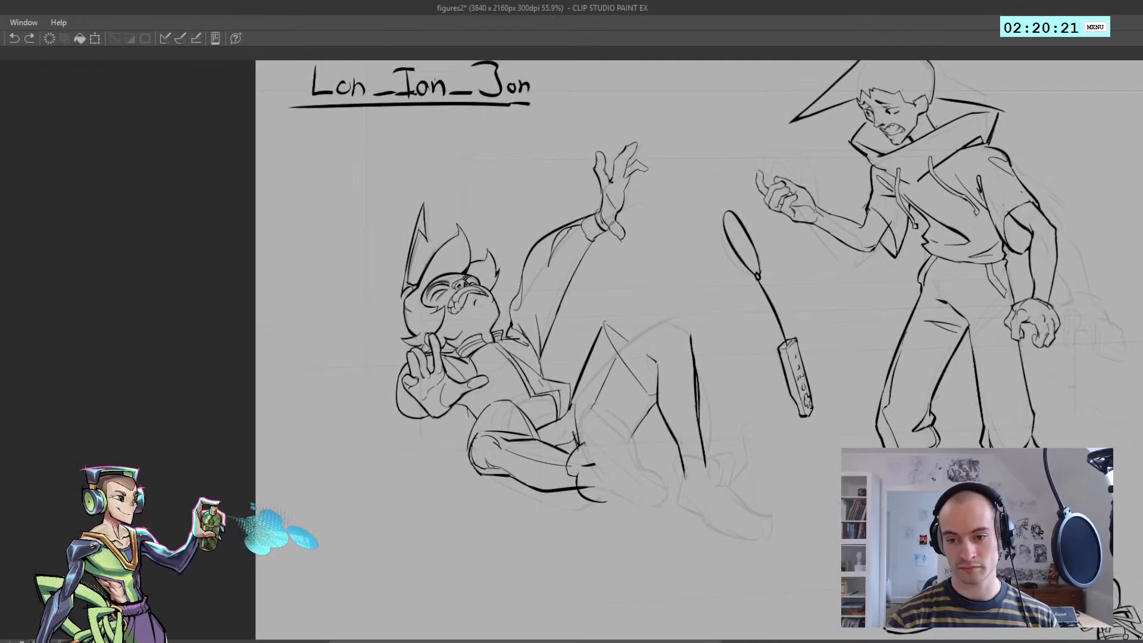
drag(683, 433, 646, 433)
key(h)
drag(502, 444, 548, 437)
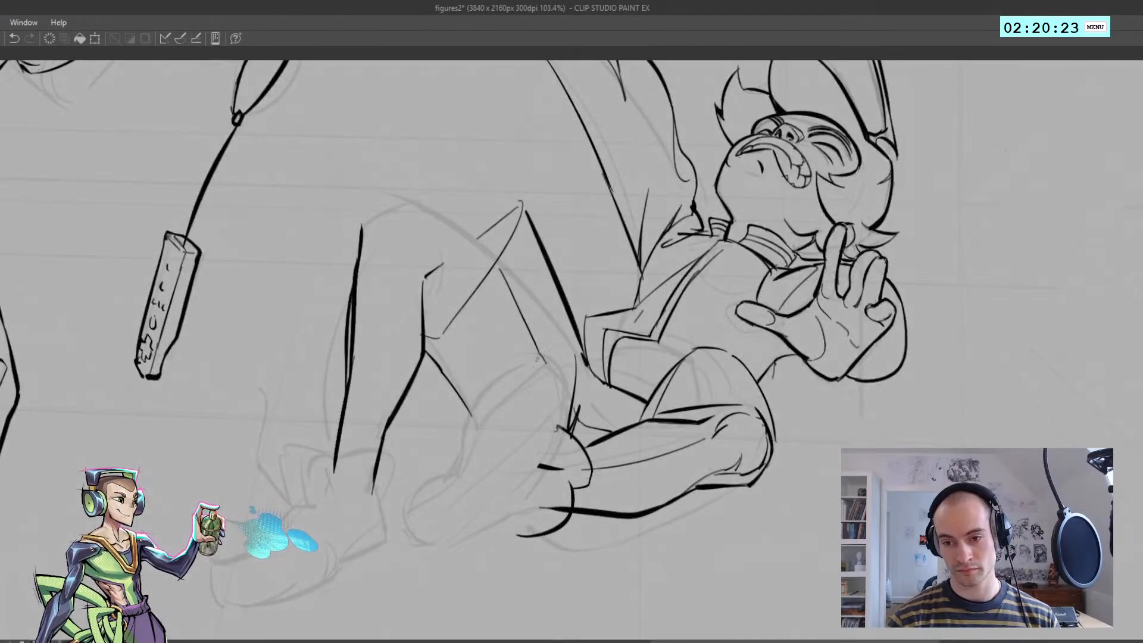
Ink the forward-facing shoe's sole outline from the rounded top along its far side to the lower end
mouse_move(538, 353)
mouse_down()
mouse_move(567, 427)
mouse_move(566, 355)
mouse_move(647, 482)
mouse_move(689, 506)
mouse_move(684, 542)
mouse_up()
key(ctrl+z)
key(h)
key(ctrl+z)
key(ctrl+z)
key(ctrl+z)
drag(530, 437, 576, 515)
Ink the near side of the shoe sole's outline from the ankle down to its lower end
key(ctrl+z)
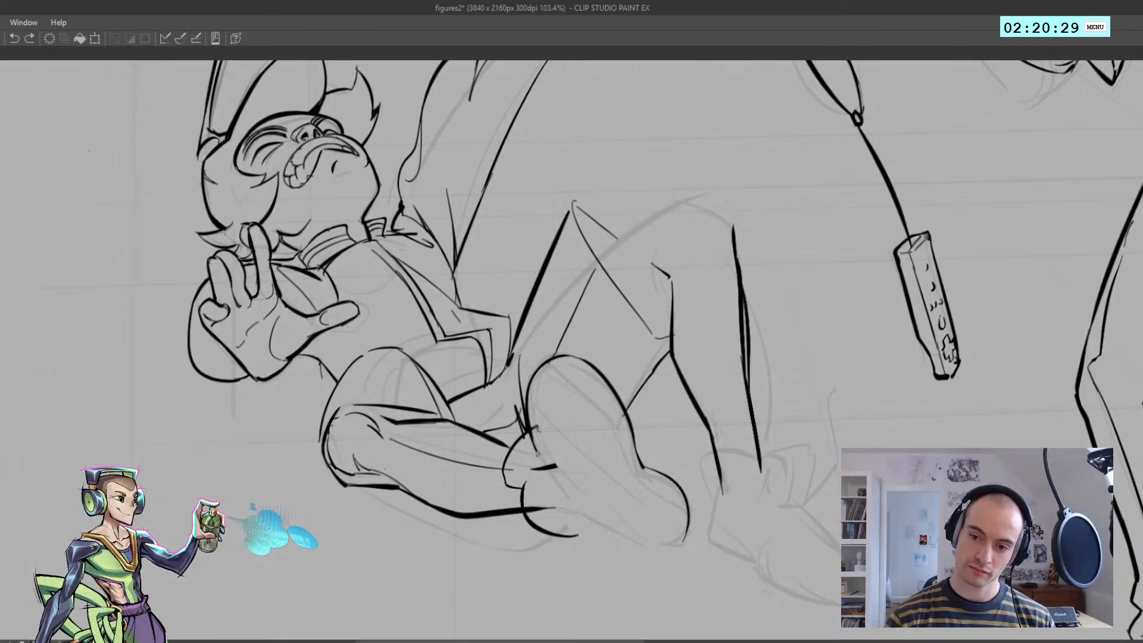
drag(530, 433, 561, 495)
key(e)
mouse_move(562, 475)
mouse_down()
mouse_move(550, 456)
mouse_move(566, 481)
mouse_up()
key(ctrl+z)
key(p)
mouse_move(557, 482)
mouse_down()
mouse_move(595, 527)
mouse_move(663, 549)
mouse_up()
Close the sole outline's lower end and add an inner rim line along its near side
key(ctrl+z)
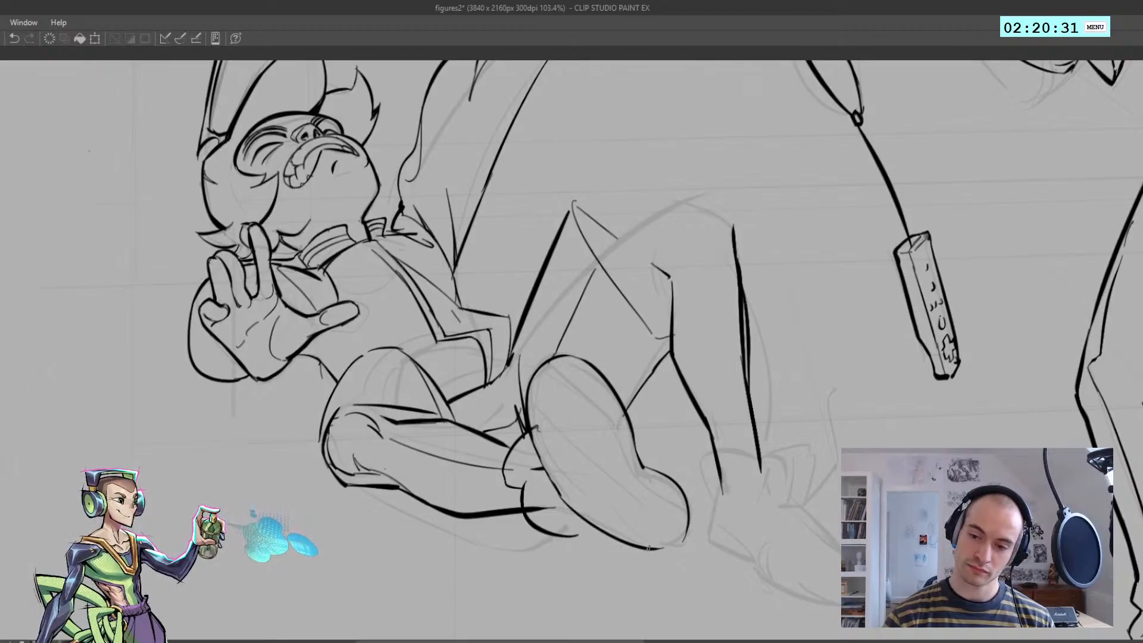
key(ctrl+z)
mouse_move(536, 388)
mouse_down()
mouse_move(592, 499)
mouse_move(662, 542)
mouse_up()
key(ctrl+z)
drag(594, 507, 673, 544)
key(ctrl+z)
mouse_move(578, 472)
mouse_down()
mouse_move(549, 379)
mouse_move(611, 403)
mouse_move(563, 448)
mouse_move(545, 390)
mouse_move(551, 405)
mouse_up()
key(ctrl+z)
key(ctrl+z)
Continue the inner rim line around the top, far side and lower end of the shoe sole
key(ctrl+z)
key(ctrl+z)
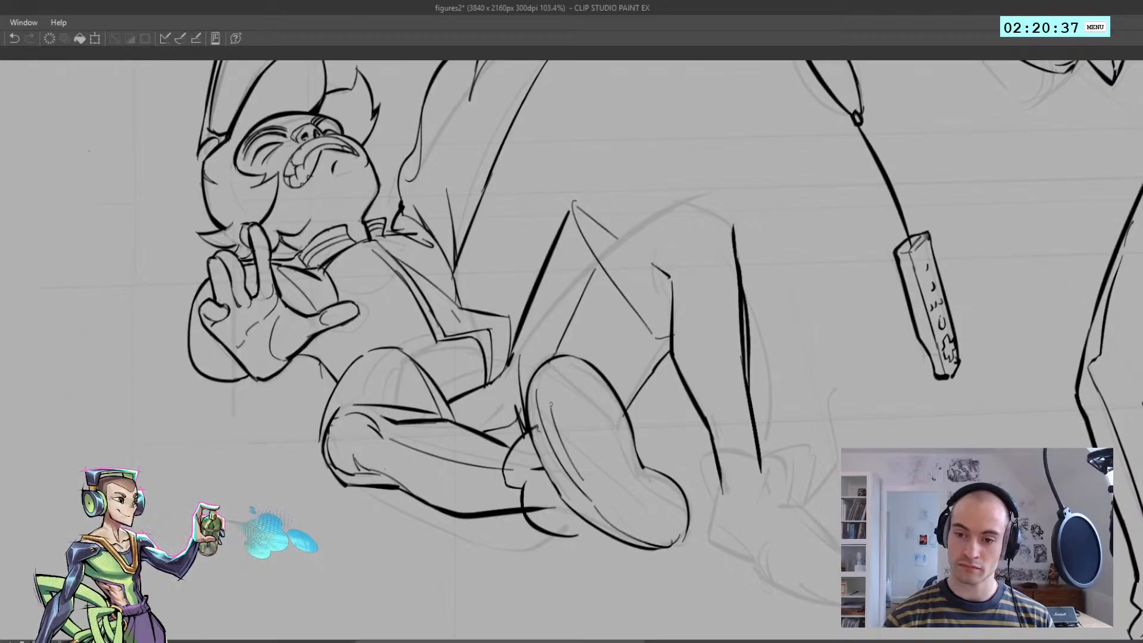
key(ctrl+z)
mouse_move(567, 455)
mouse_down()
mouse_move(548, 393)
mouse_move(589, 370)
mouse_move(623, 448)
mouse_up()
key(ctrl+z)
key(ctrl+z)
mouse_move(584, 369)
mouse_down()
mouse_move(635, 476)
mouse_move(666, 493)
mouse_move(684, 535)
mouse_up()
key(ctrl+z)
key(ctrl+z)
mouse_move(636, 475)
mouse_down()
mouse_move(683, 525)
mouse_move(651, 538)
mouse_up()
key(ctrl+z)
drag(577, 480, 644, 538)
Extend the folded leg's shoe underside to meet the forward sole and strengthen the sole's inner rim
key(ctrl+z)
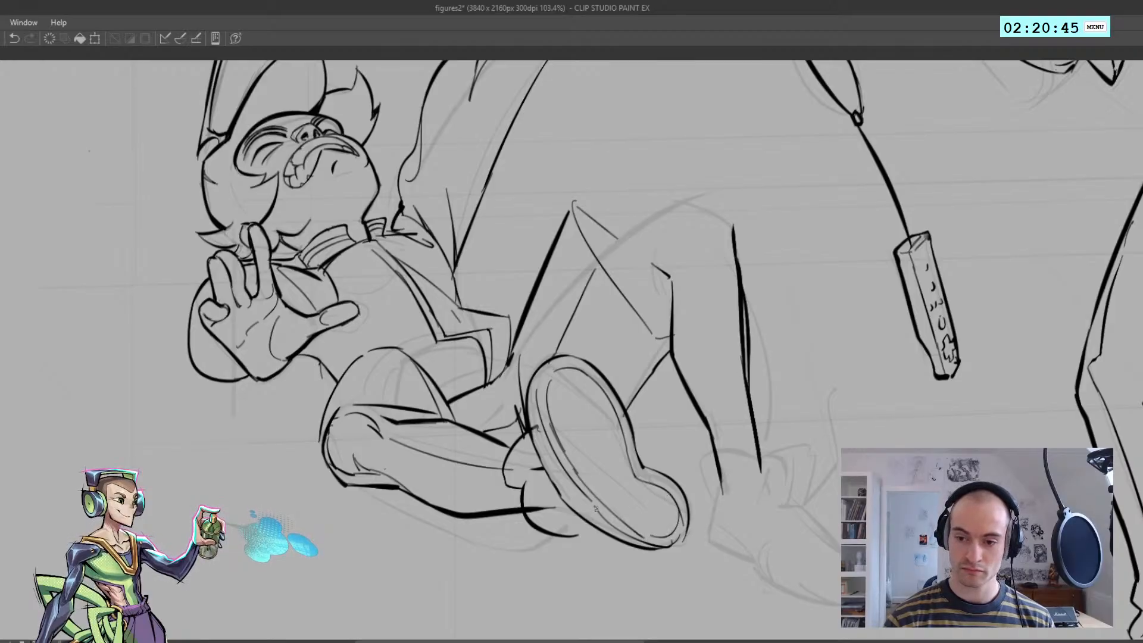
key(ctrl+z)
mouse_move(566, 537)
mouse_down()
mouse_move(599, 529)
mouse_move(536, 506)
mouse_move(599, 530)
mouse_up()
key(e)
key(p)
key(ctrl+z)
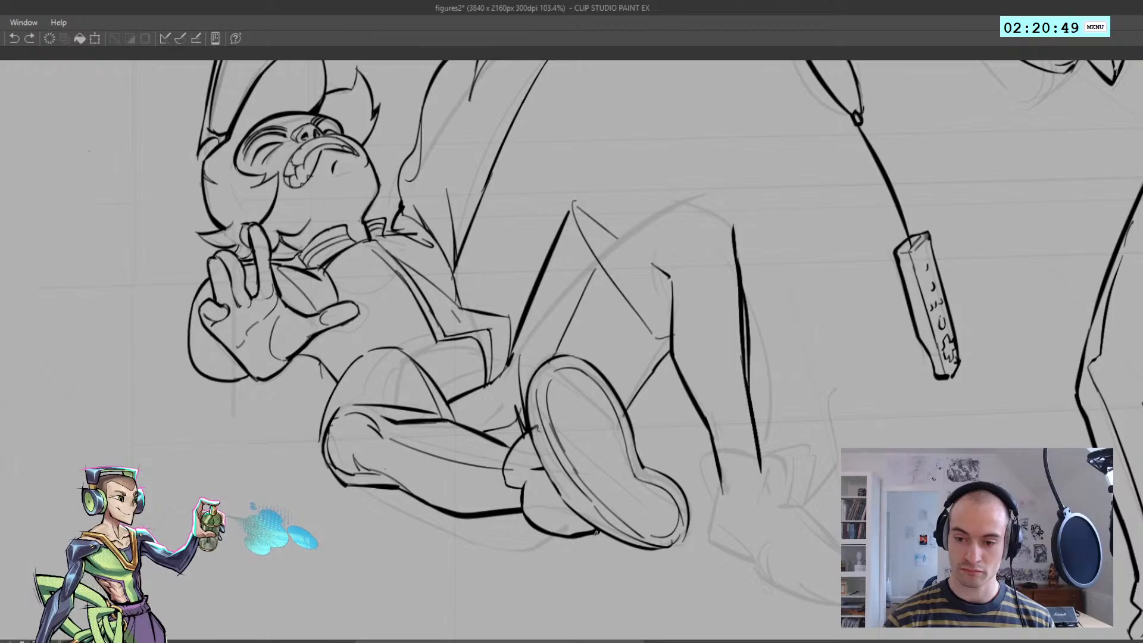
mouse_move(556, 483)
mouse_down()
mouse_move(513, 483)
mouse_move(535, 482)
mouse_move(552, 450)
mouse_up()
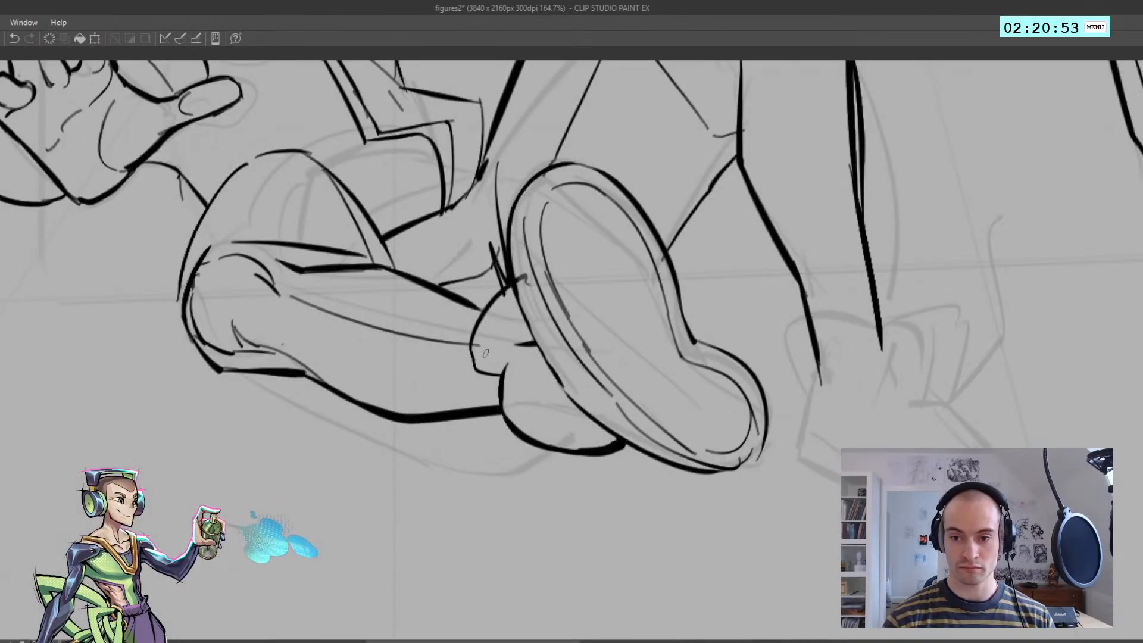
Ink the small lace-like shape above the folded leg's ankle, beside the top of the shoe sole
key(ctrl+z)
drag(462, 301, 481, 312)
mouse_move(470, 314)
mouse_down()
mouse_move(417, 310)
mouse_move(520, 328)
mouse_up()
mouse_move(504, 329)
mouse_down()
mouse_move(459, 328)
mouse_move(496, 328)
mouse_up()
drag(518, 328, 503, 320)
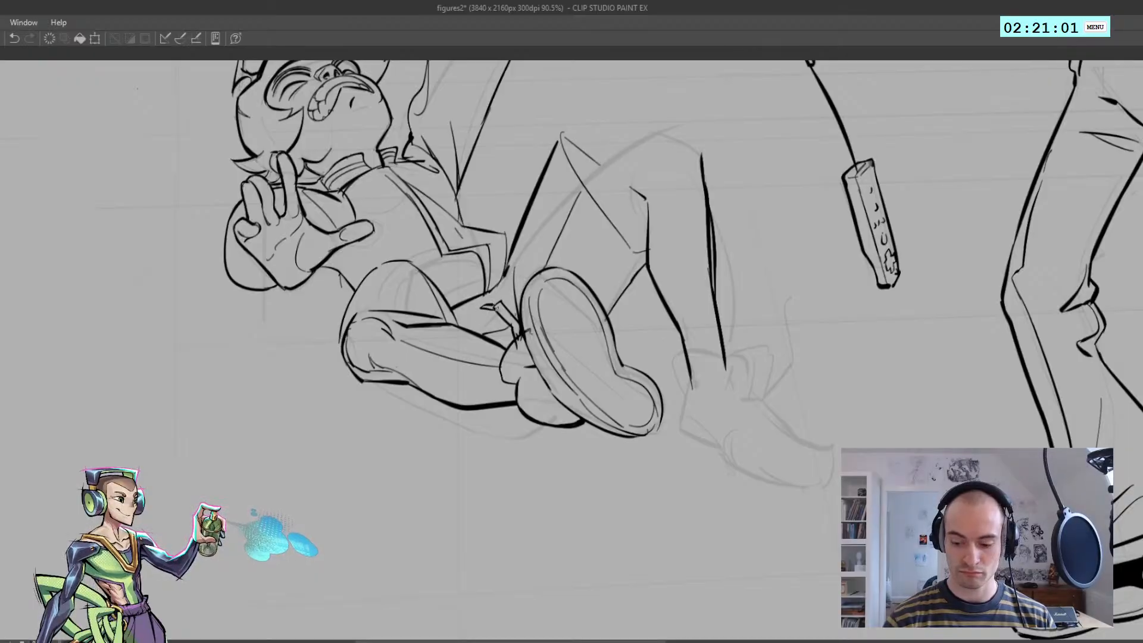
Fill the folded leg's shoe and the small lace shape above its ankle with solid black
drag(520, 334, 506, 306)
click(526, 356)
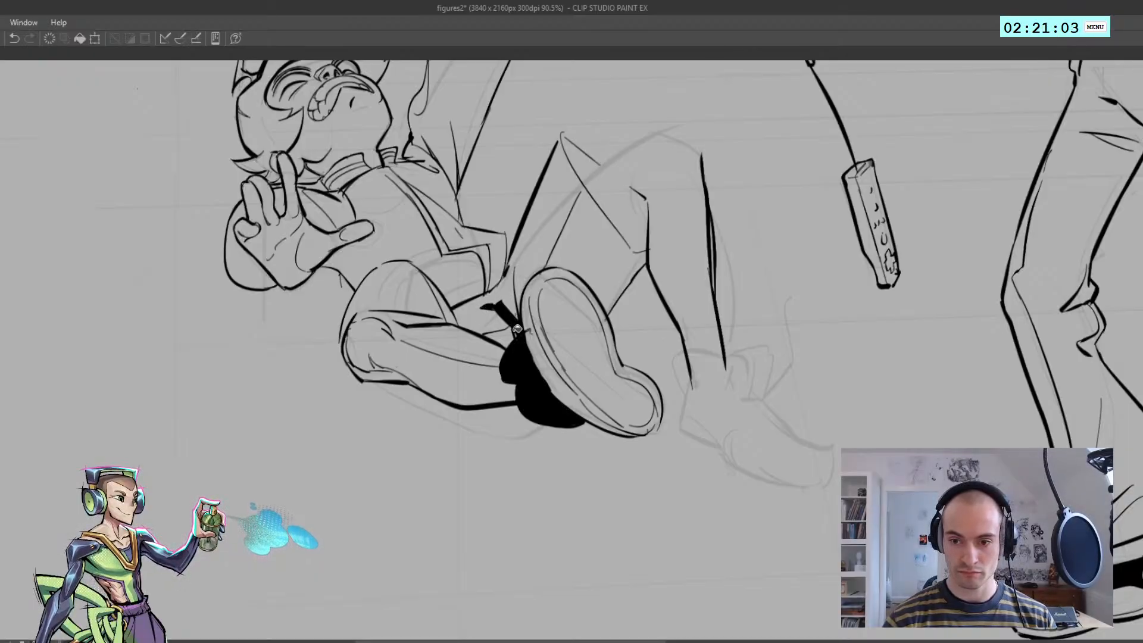
key(ctrl+z)
click(518, 361)
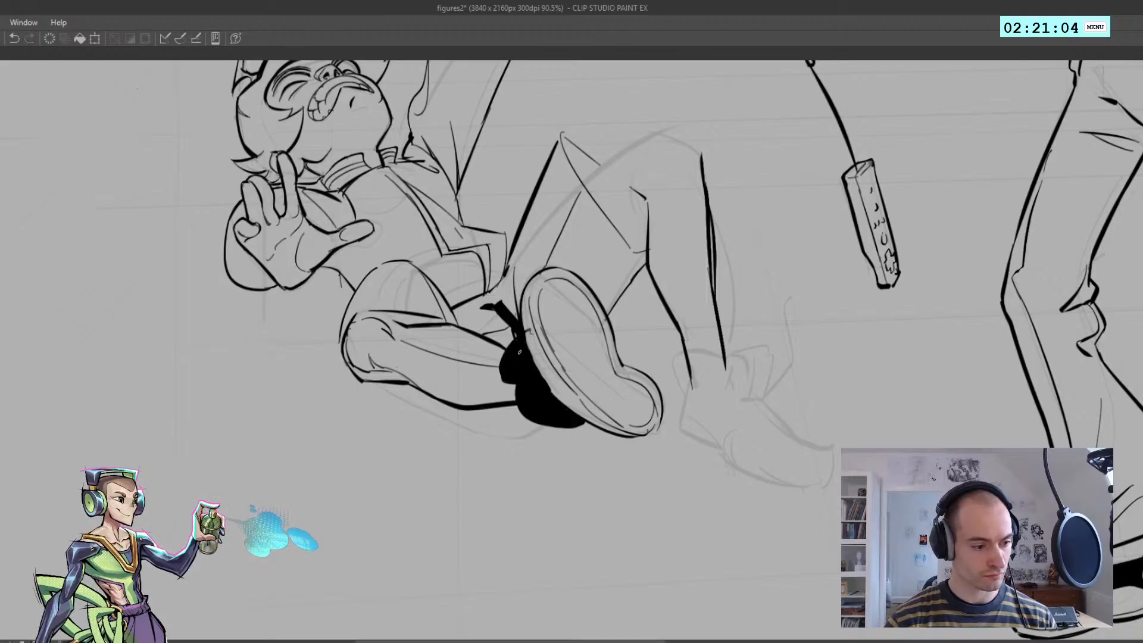
key(ctrl+z)
click(546, 395)
scroll(547, 397, down, 9)
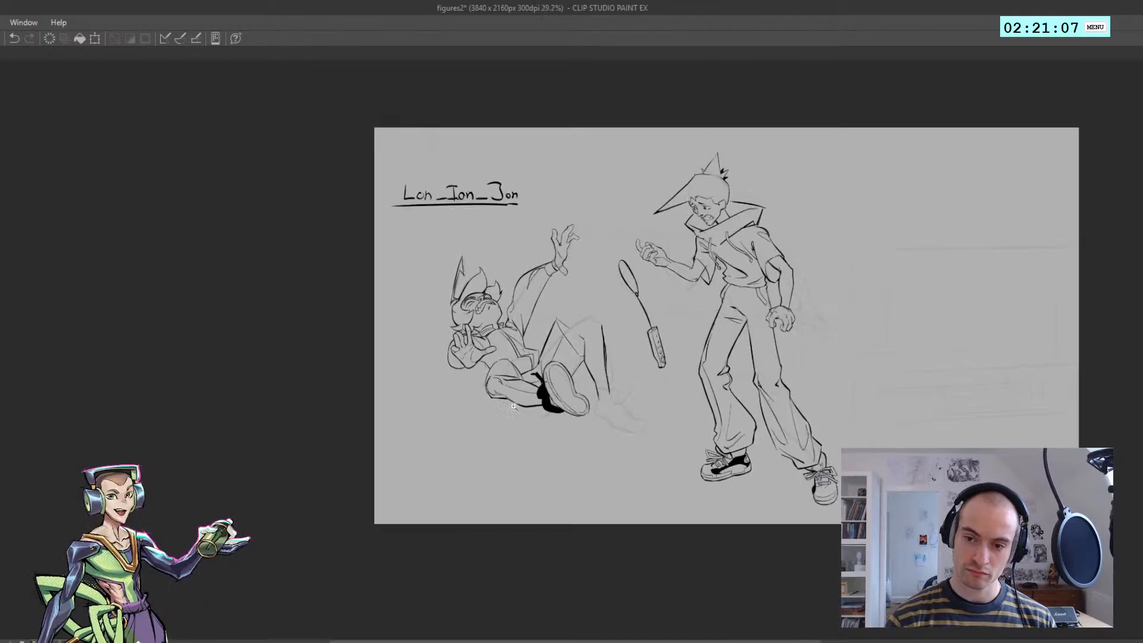
scroll(552, 416, up, 8)
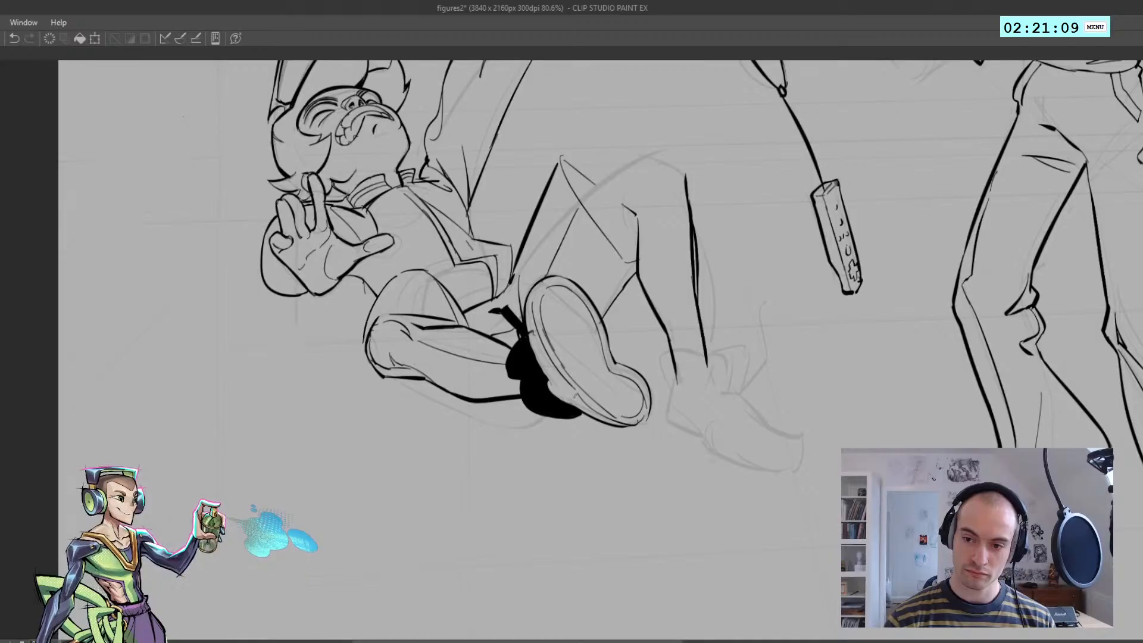
Cut a small outlined oval detail into the black shoe beside the sole and strengthen the sole's adjoining lower edge
drag(556, 380, 584, 408)
key(ctrl+z)
mouse_move(582, 405)
mouse_down()
mouse_move(551, 376)
mouse_move(552, 386)
mouse_move(575, 398)
mouse_move(534, 333)
mouse_move(515, 346)
mouse_move(566, 359)
mouse_move(547, 357)
mouse_move(573, 374)
mouse_up()
key(ctrl+z)
key(ctrl+z)
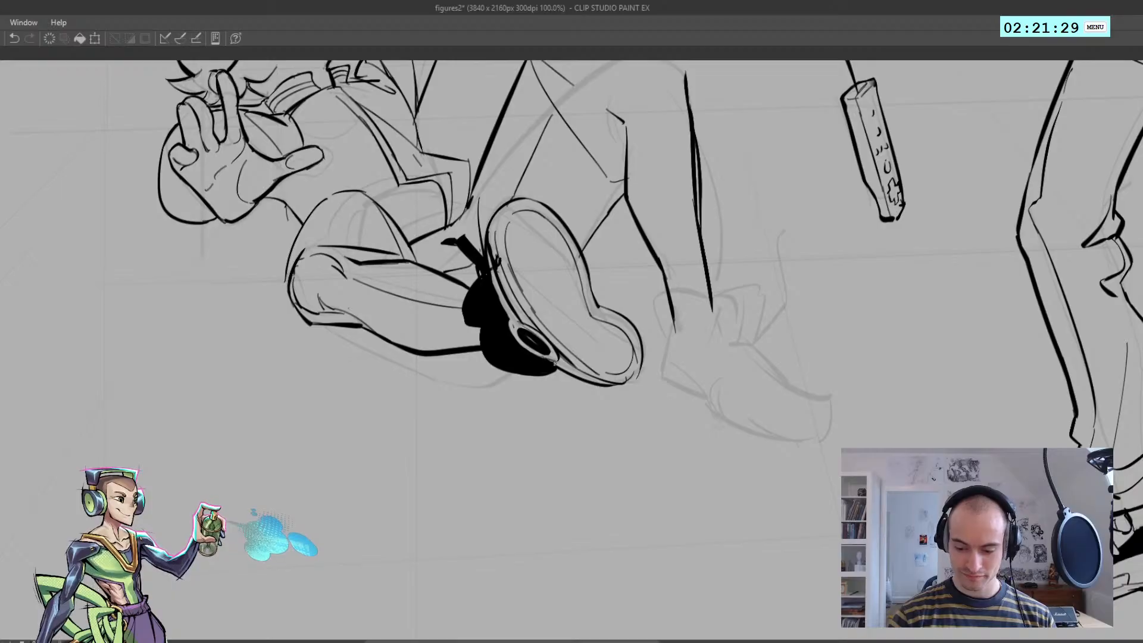
mouse_move(555, 363)
mouse_down()
mouse_move(611, 385)
mouse_move(585, 374)
mouse_up()
Draw short lines across the shoe sole to separate the heel from the forefoot
scroll(632, 423, down, 3)
scroll(633, 422, up, 2)
key(h)
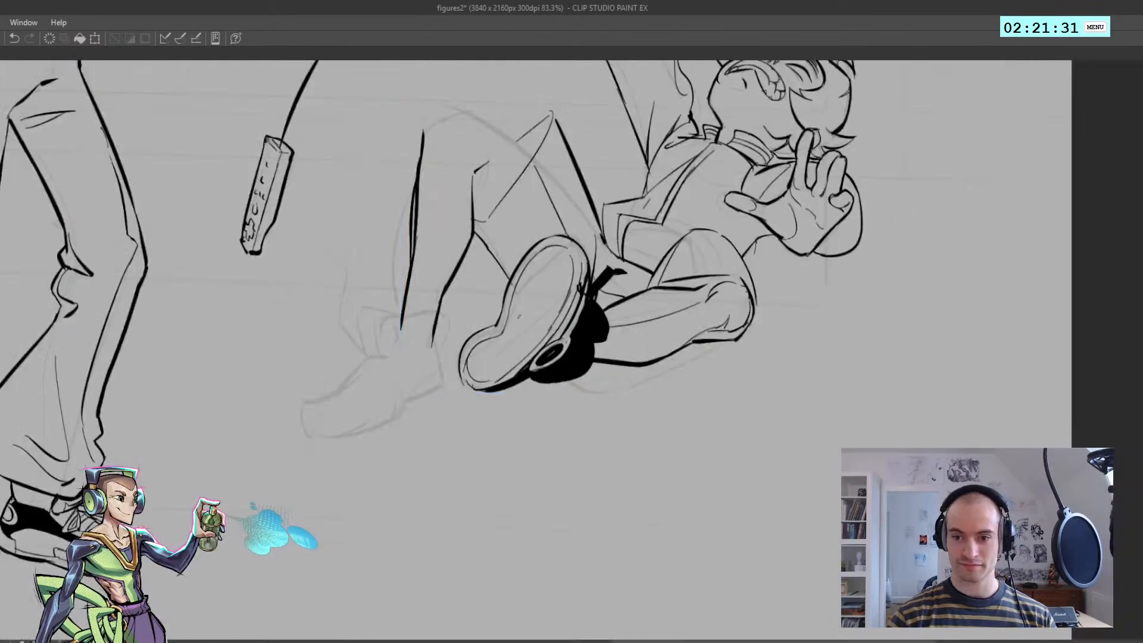
mouse_move(508, 313)
mouse_down()
mouse_move(535, 345)
mouse_move(518, 361)
mouse_move(472, 324)
mouse_move(499, 316)
mouse_up()
key(h)
scroll(499, 315, up, 2)
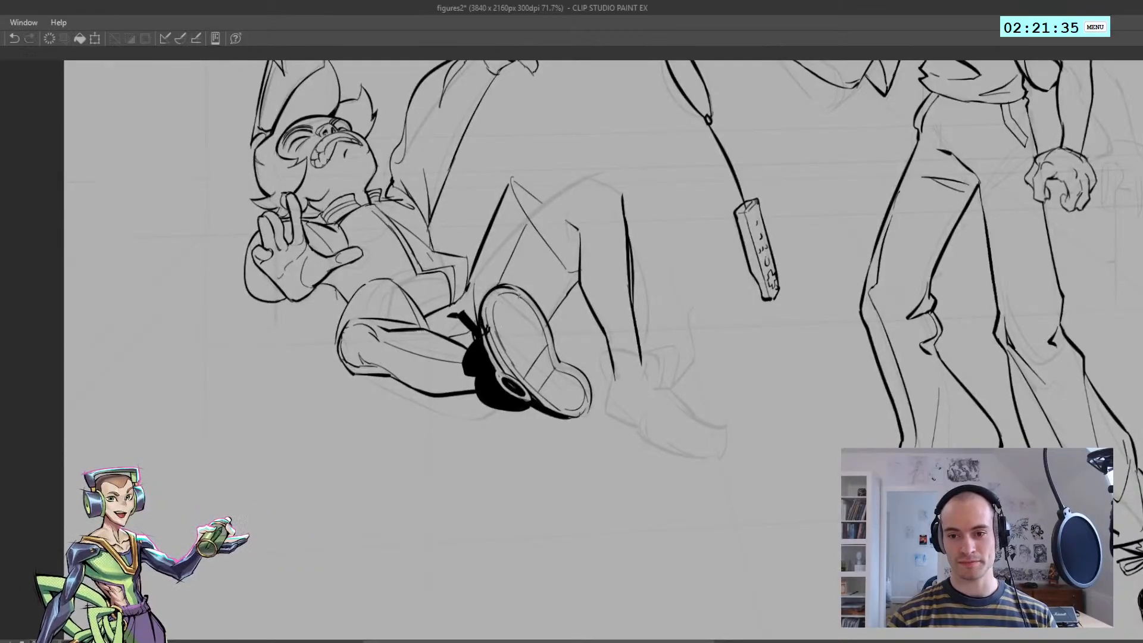
key(h)
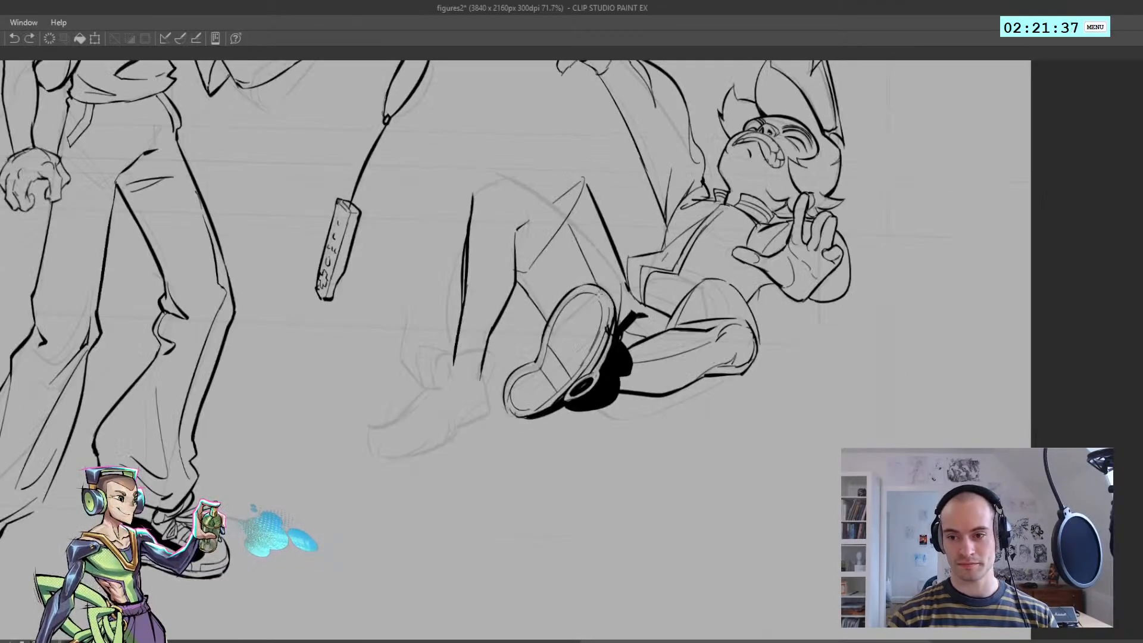
scroll(598, 289, up, 2)
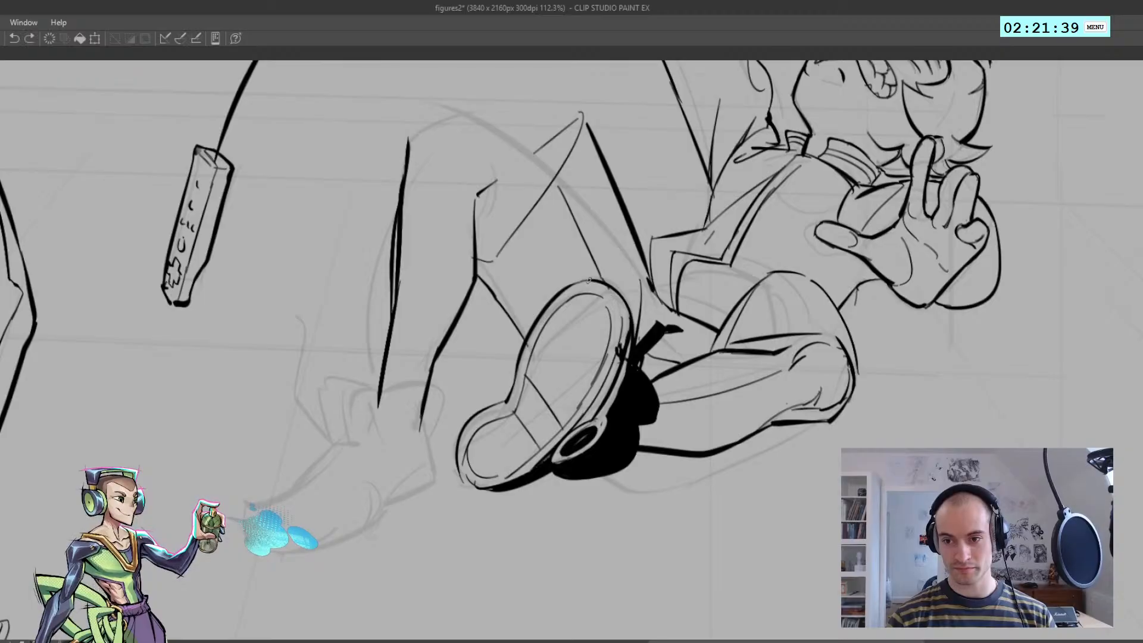
Thicken the sole's outer contour around its top and down the far side to the heel notch
key(h)
mouse_move(505, 278)
mouse_down()
mouse_move(486, 279)
mouse_move(544, 298)
mouse_move(570, 362)
mouse_up()
key(ctrl+z)
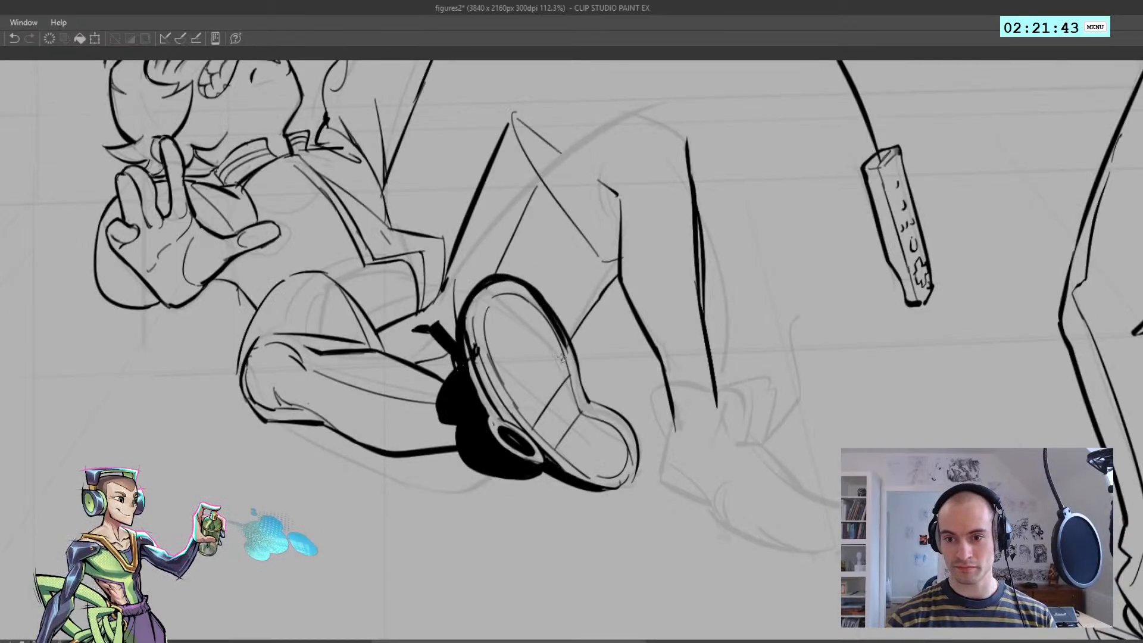
key(ctrl+z)
drag(544, 298, 590, 400)
key(ctrl+z)
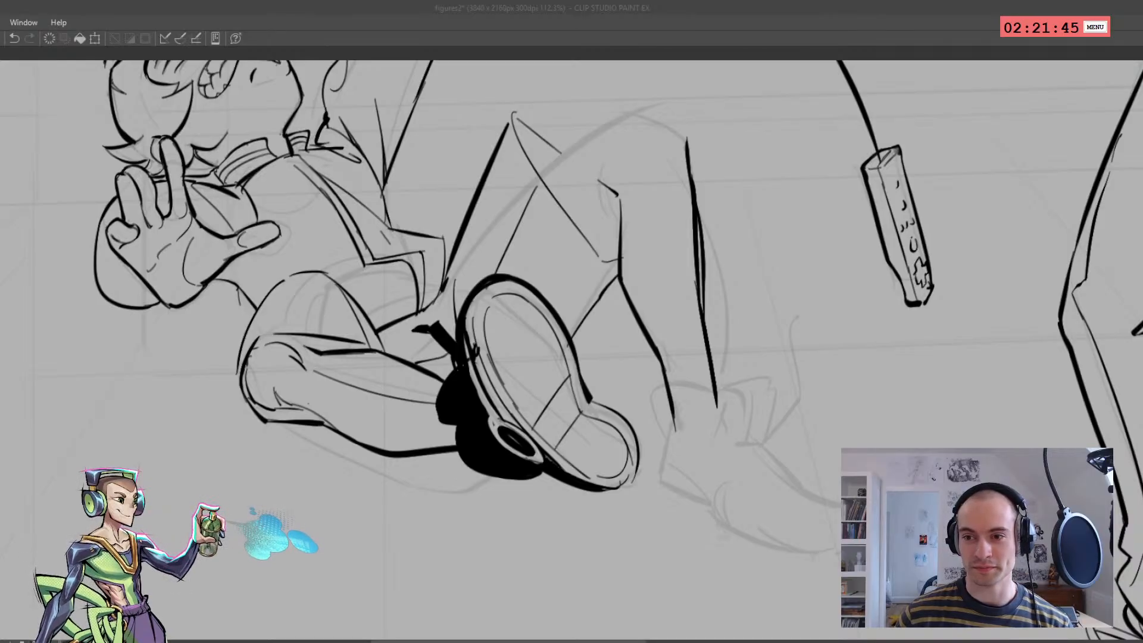
scroll(574, 396, down, 2)
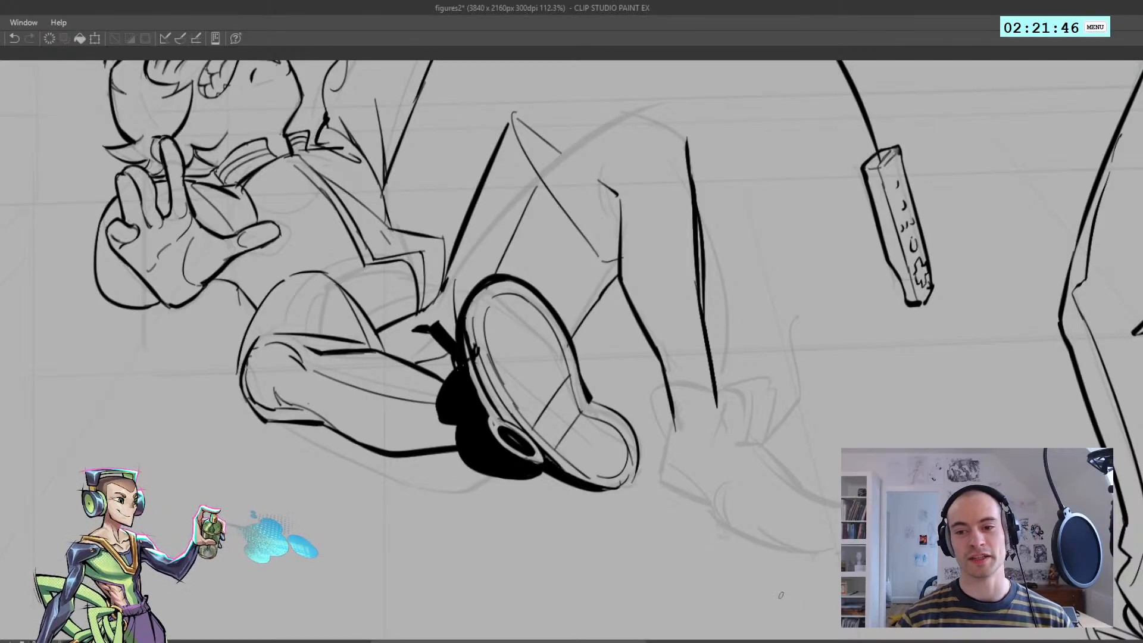
scroll(575, 398, down, 2)
scroll(574, 398, up, 4)
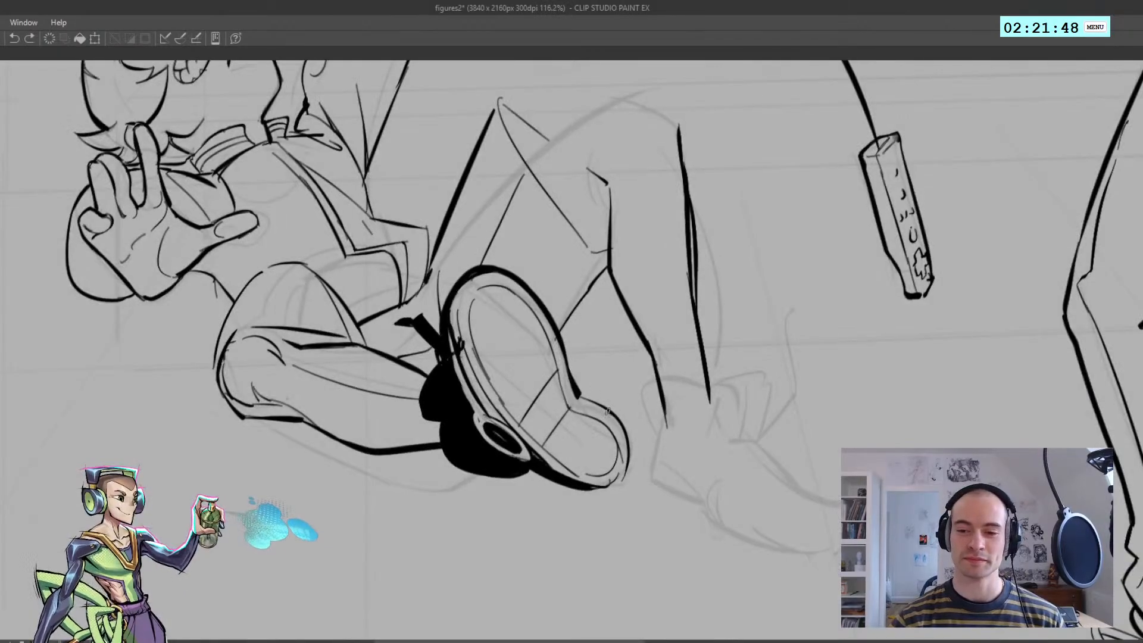
Thicken the outer contour around the heel of the shoe sole
mouse_move(581, 394)
mouse_down()
mouse_move(614, 431)
mouse_move(627, 470)
mouse_move(615, 445)
mouse_move(609, 488)
mouse_up()
scroll(599, 474, down, 5)
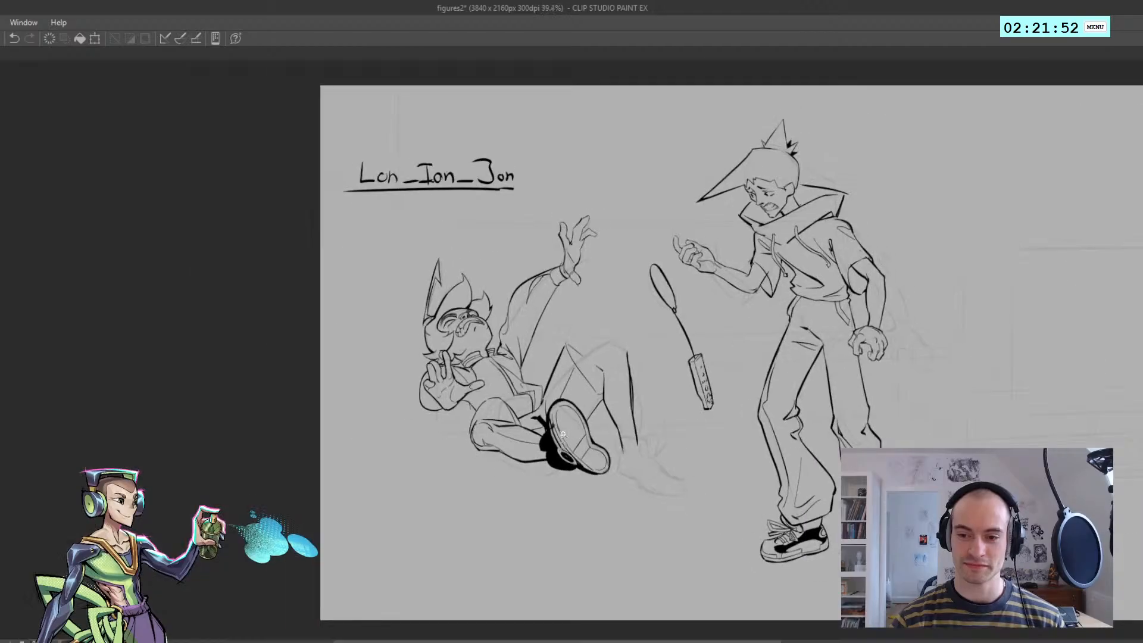
key(h)
scroll(492, 473, up, 3)
mouse_move(525, 450)
mouse_down()
mouse_move(555, 469)
mouse_move(521, 461)
mouse_move(556, 462)
mouse_move(531, 460)
mouse_up()
key(ctrl+z)
key(ctrl+z)
key(ctrl+z)
key(ctrl+z)
key(ctrl+z)
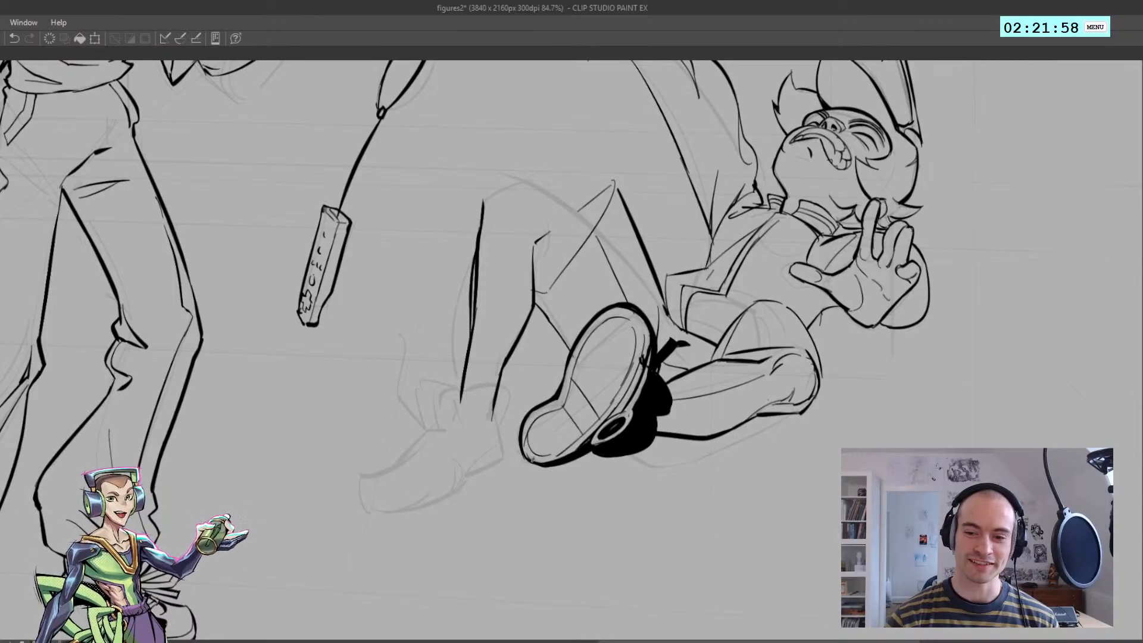
Refine the heavy contour along the lower end of the heel so it joins the sole's near edge
mouse_move(528, 456)
mouse_down()
mouse_move(537, 462)
mouse_move(458, 420)
mouse_up()
key(ctrl+z)
key(h)
mouse_move(527, 414)
mouse_down()
mouse_move(613, 444)
mouse_move(573, 407)
mouse_move(634, 409)
mouse_move(606, 411)
mouse_up()
drag(574, 426, 609, 423)
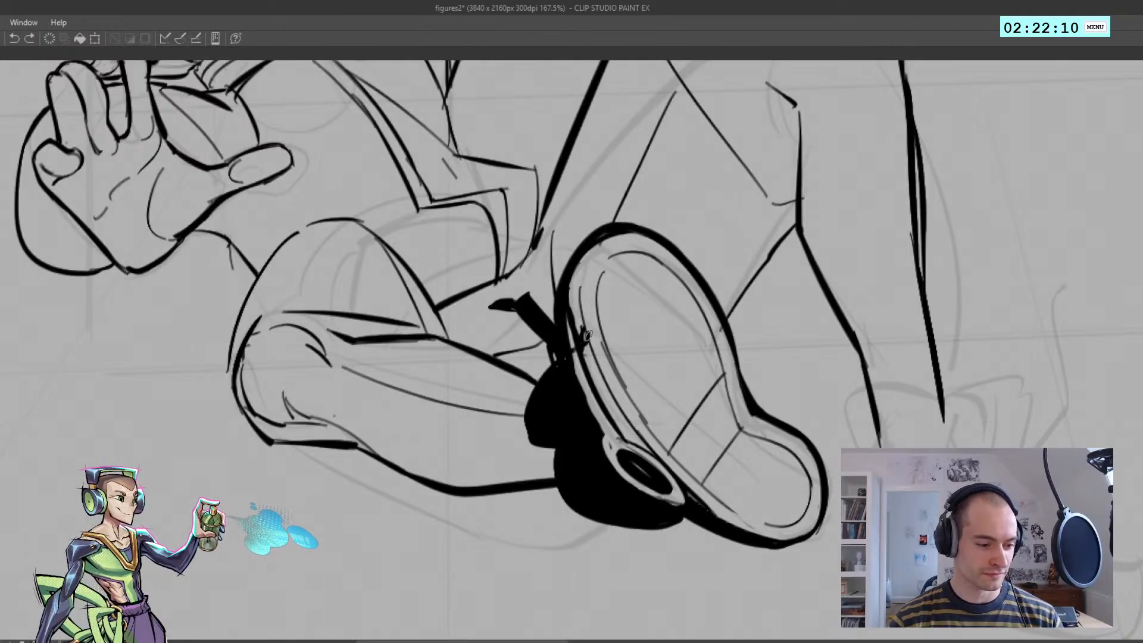
Touch up the near side of the sole's rim where it meets the black shoe
mouse_move(584, 347)
mouse_down()
mouse_move(588, 362)
mouse_move(574, 323)
mouse_move(590, 349)
mouse_up()
key(ctrl+z)
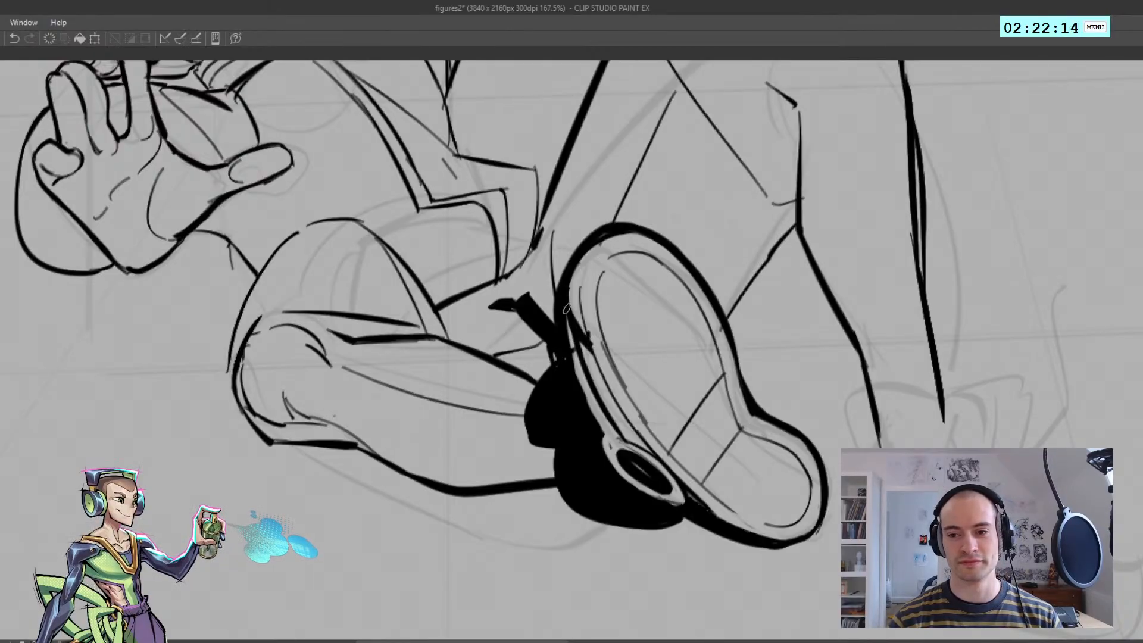
key(ctrl+z)
mouse_move(574, 269)
mouse_down()
mouse_move(573, 314)
mouse_move(543, 346)
mouse_move(505, 354)
mouse_up()
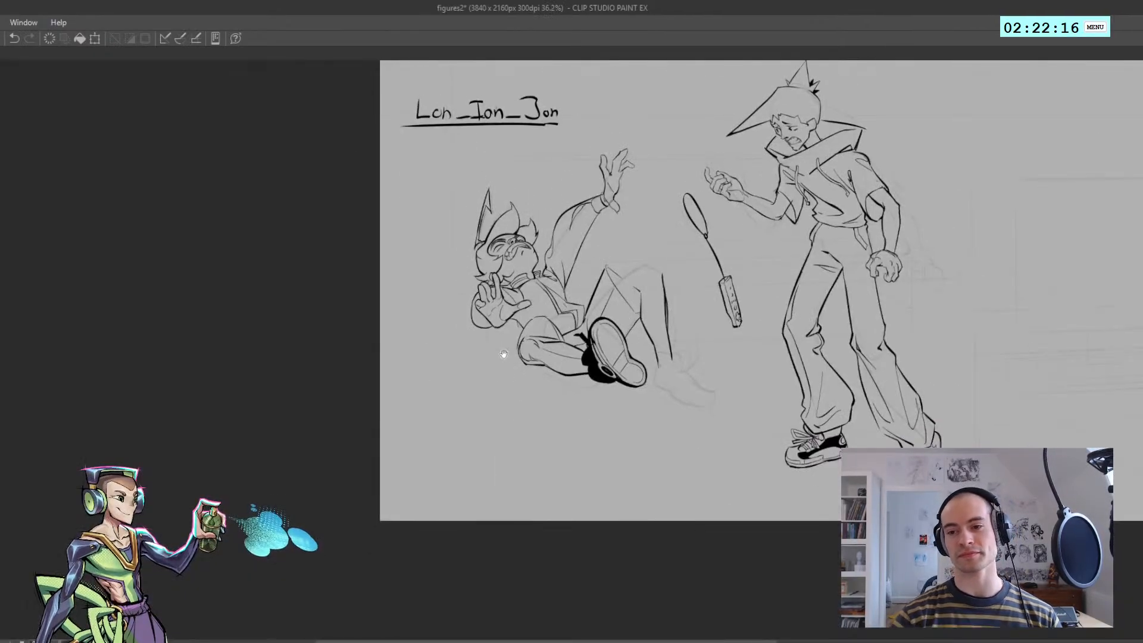
drag(591, 354, 633, 326)
key(h)
Ink the curved fold lines inside the top of the fallen figure's raised knee
key(h)
drag(475, 296, 539, 299)
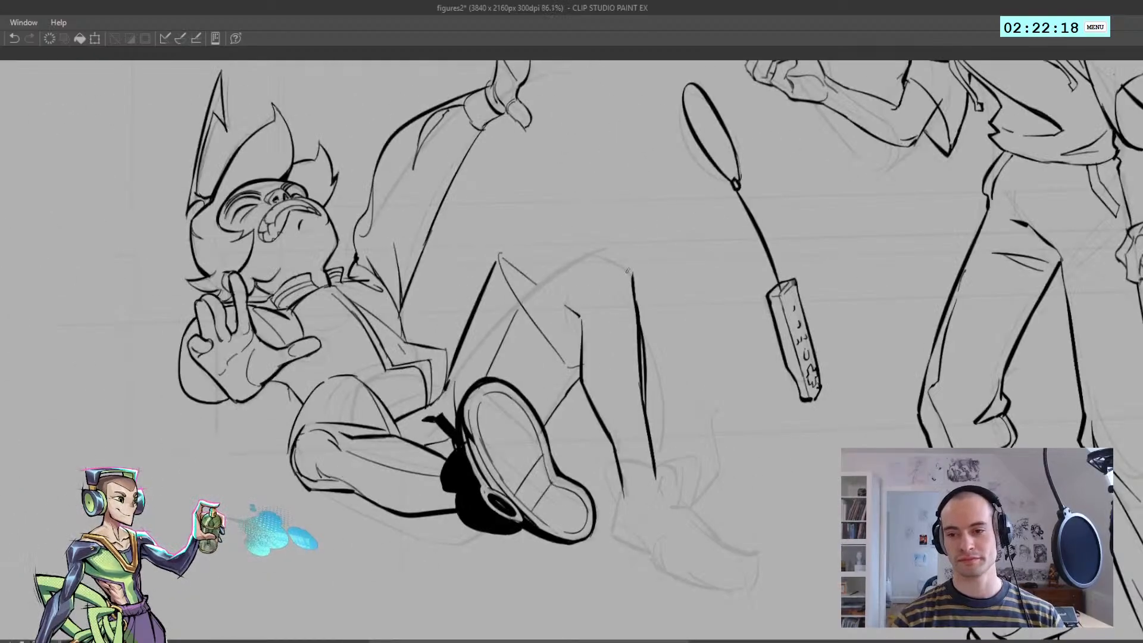
key(h)
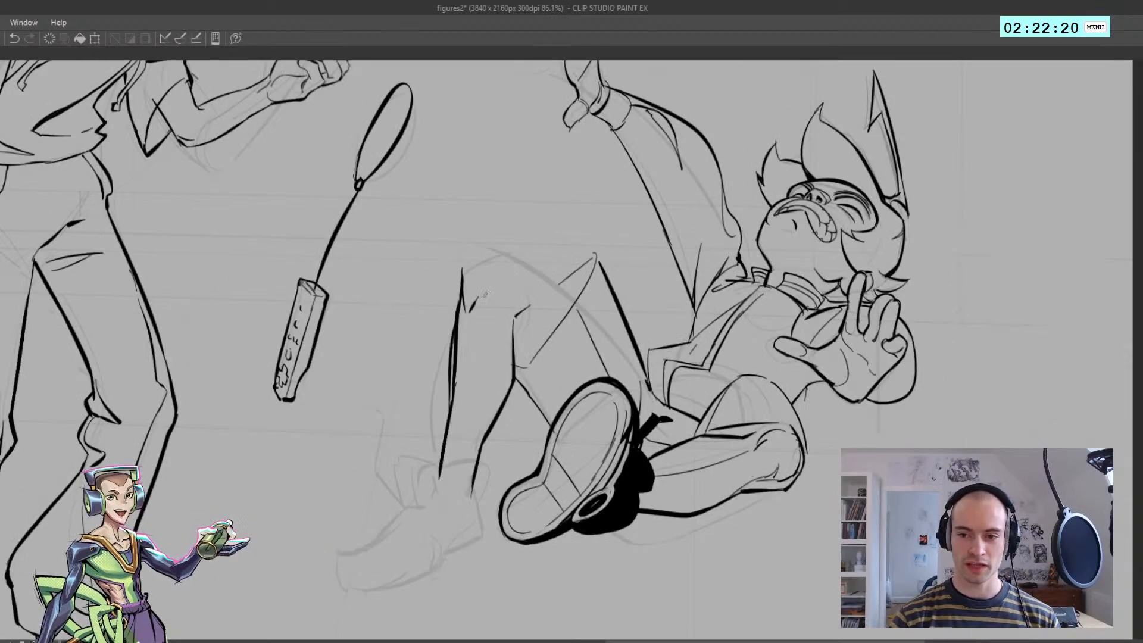
key(ctrl+z)
mouse_move(471, 314)
mouse_down()
mouse_move(498, 283)
mouse_move(521, 280)
mouse_up()
key(ctrl+z)
key(h)
mouse_move(602, 291)
mouse_down()
mouse_move(564, 291)
mouse_move(649, 291)
mouse_up()
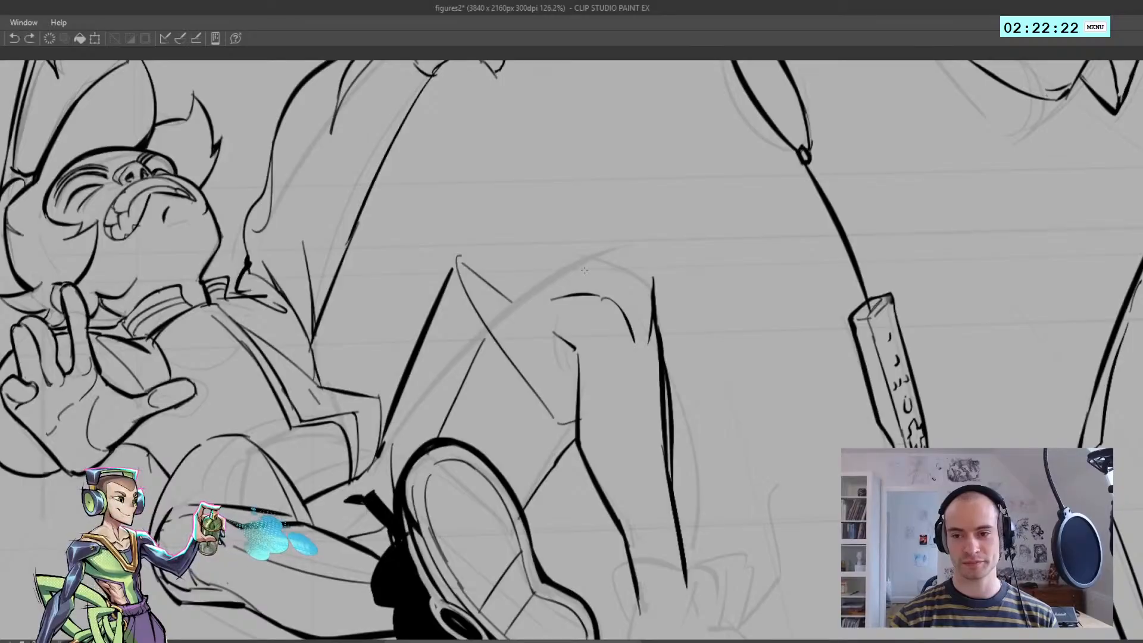
Ink the raised knee's outer contour, running from the thigh over the kneecap to the shin line
drag(554, 280, 601, 250)
mouse_move(596, 251)
mouse_down()
mouse_move(651, 281)
mouse_move(540, 307)
mouse_move(555, 289)
mouse_move(647, 281)
mouse_move(690, 304)
mouse_up()
key(h)
key(ctrl+z)
key(ctrl+z)
key(h)
key(ctrl+z)
key(ctrl+z)
key(h)
drag(548, 299, 506, 306)
drag(501, 312, 538, 318)
key(h)
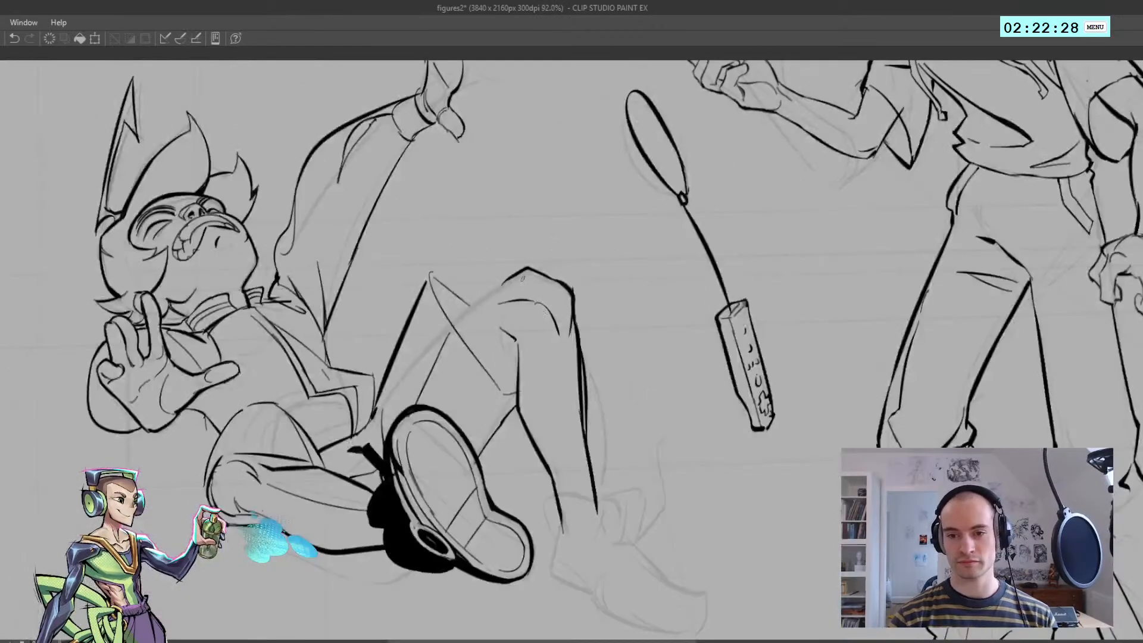
Refine the top of the raised knee into a smoother rounded contour joining the shin
drag(537, 273, 556, 282)
mouse_move(547, 302)
mouse_down()
mouse_move(517, 305)
mouse_move(554, 314)
mouse_move(604, 287)
mouse_move(577, 279)
mouse_move(631, 305)
mouse_up()
key(h)
key(ctrl+z)
key(ctrl+z)
key(ctrl+z)
key(ctrl+z)
key(ctrl+z)
key(h)
scroll(596, 321, down, 4)
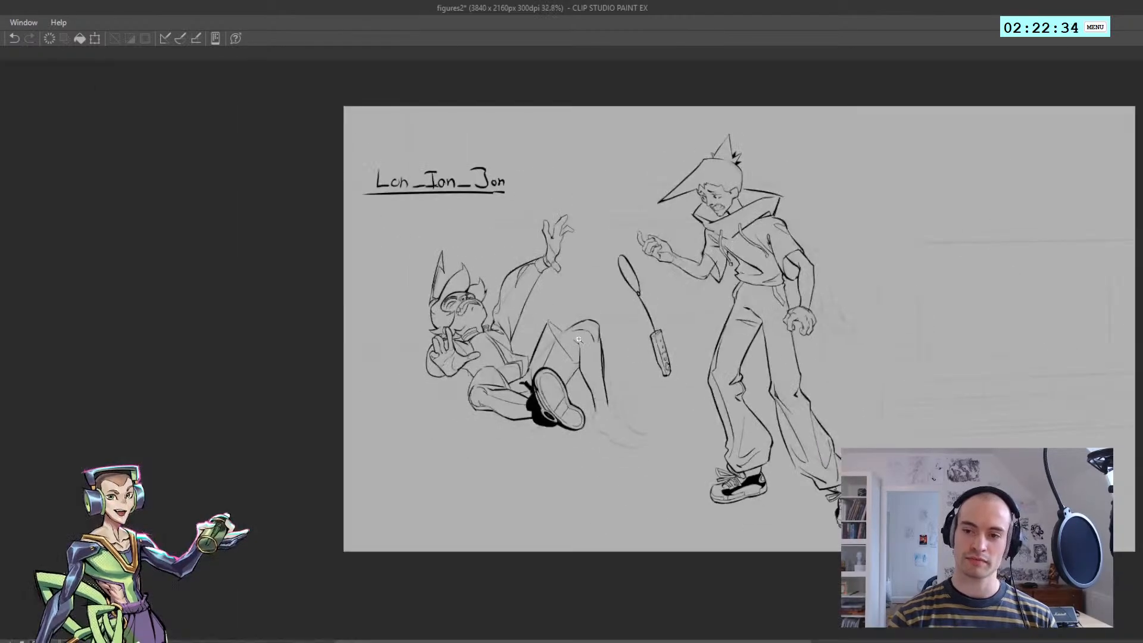
Rework the short fold lines just inside the raised knee's contour
key(h)
scroll(554, 340, up, 4)
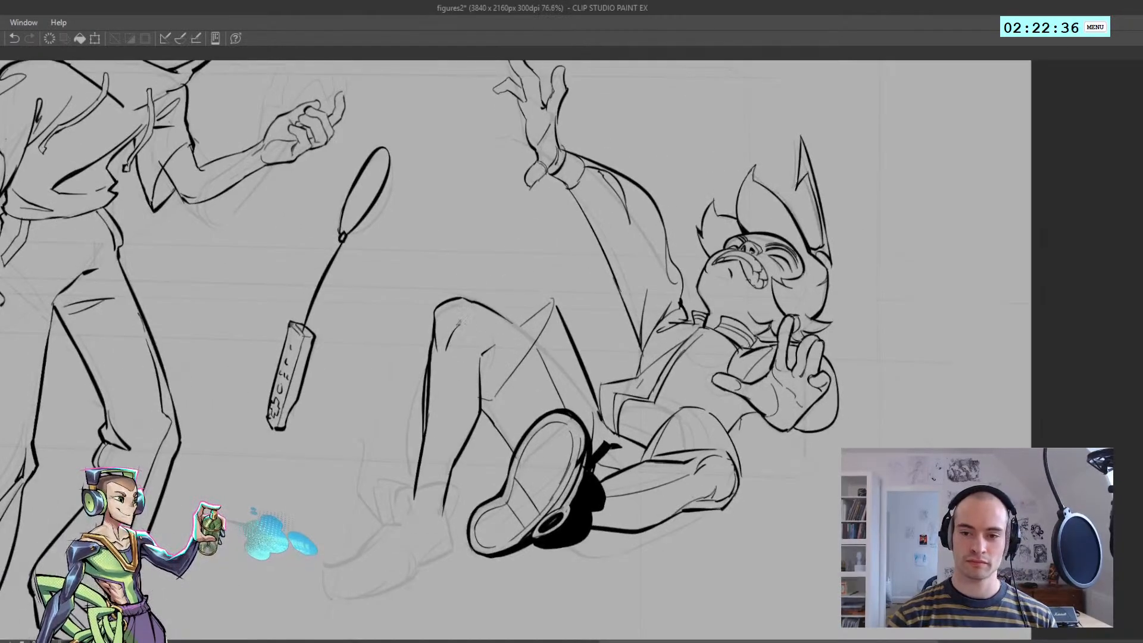
key(ctrl+z)
drag(460, 321, 505, 318)
scroll(524, 341, down, 6)
key(h)
scroll(547, 353, up, 6)
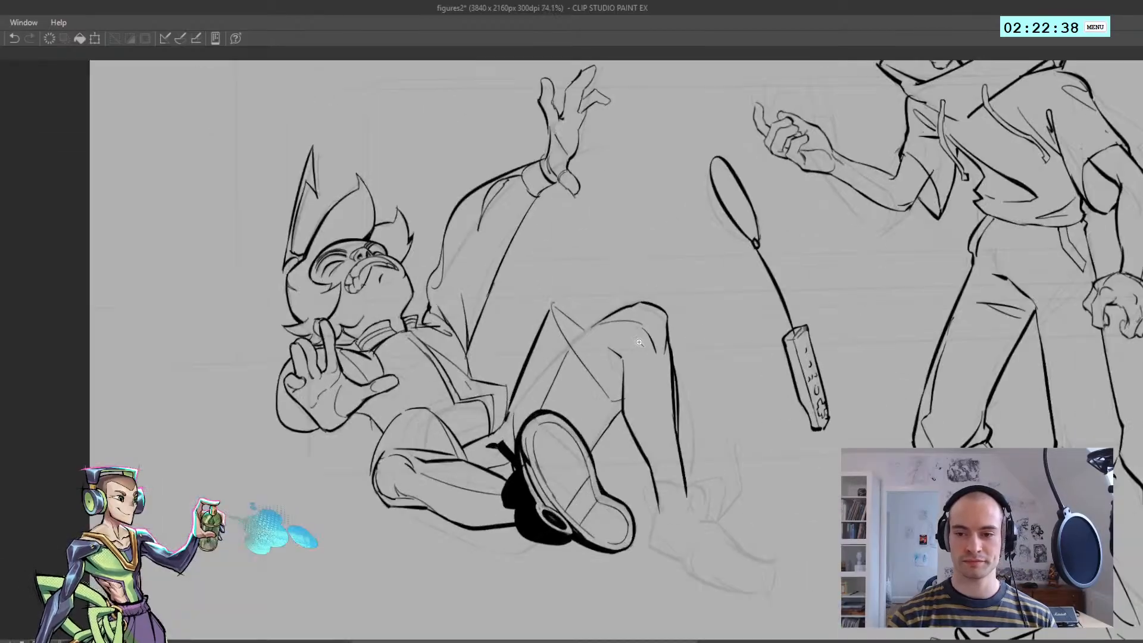
key(ctrl+z)
drag(616, 318, 648, 327)
key(ctrl+z)
Examine the raised knee against the whole composition in normal and mirrored views
scroll(653, 354, down, 6)
key(h)
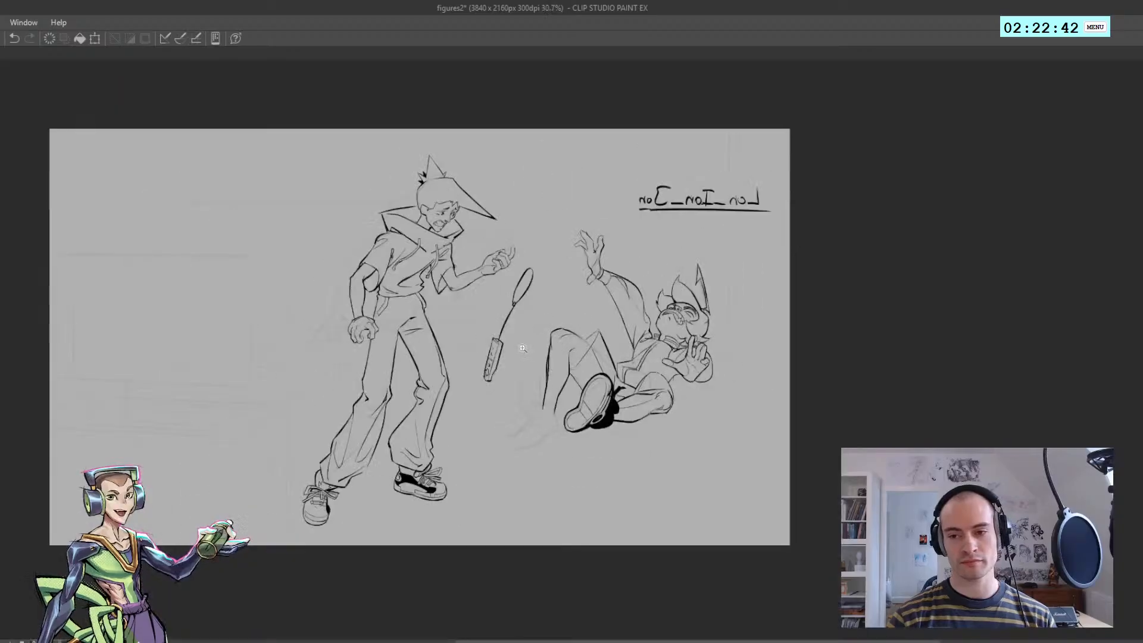
scroll(519, 341, up, 6)
key(h)
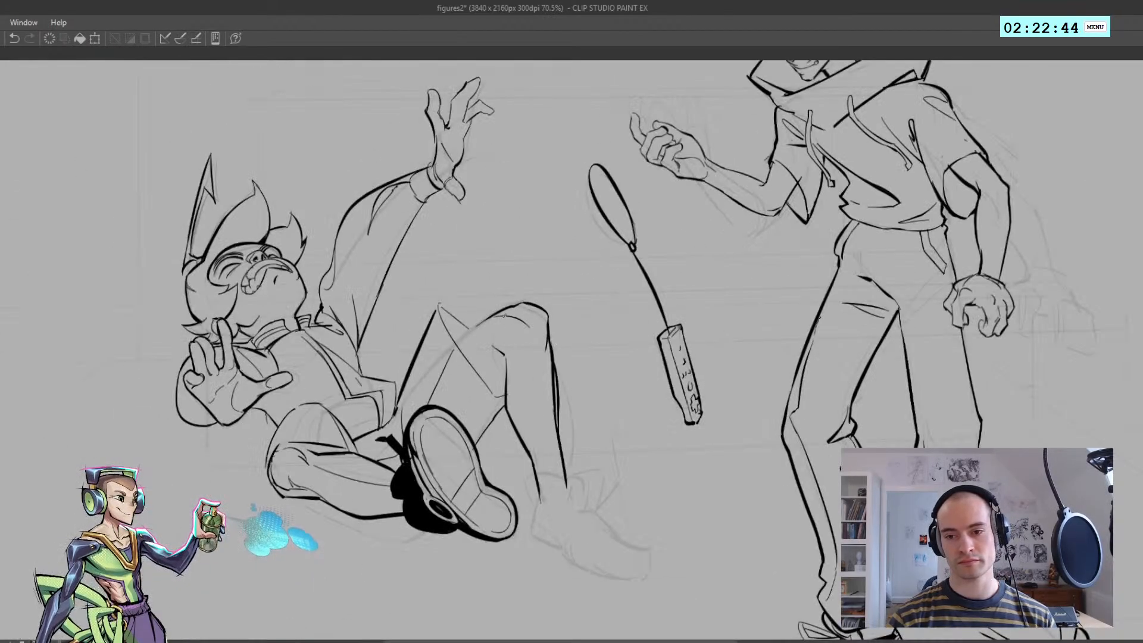
key(ctrl+z)
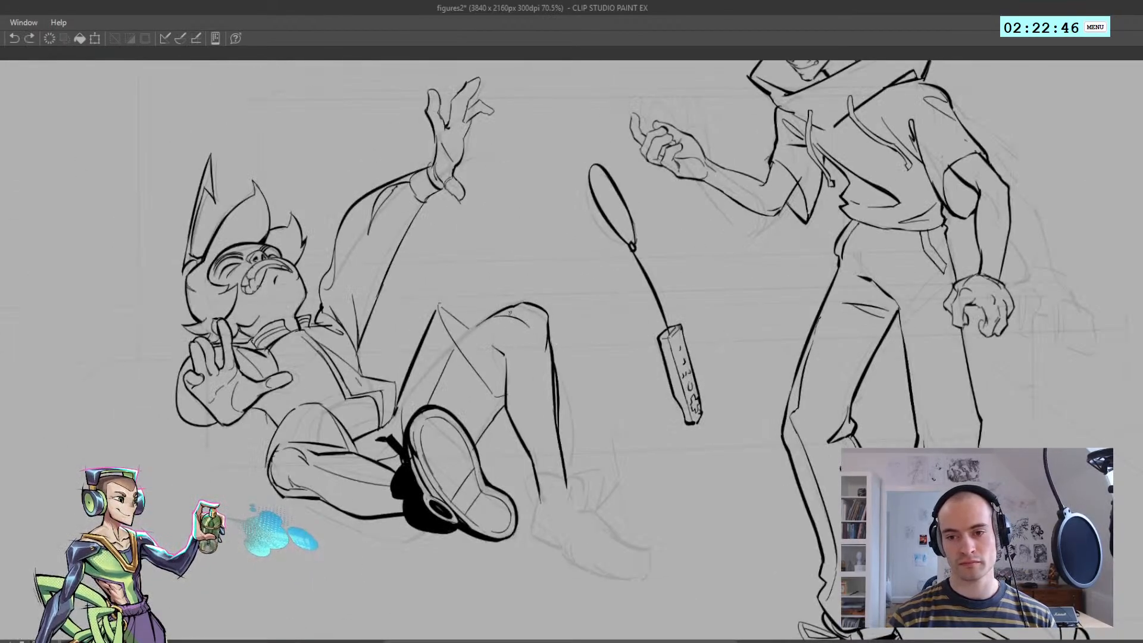
scroll(522, 322, down, 6)
key(h)
scroll(554, 344, up, 6)
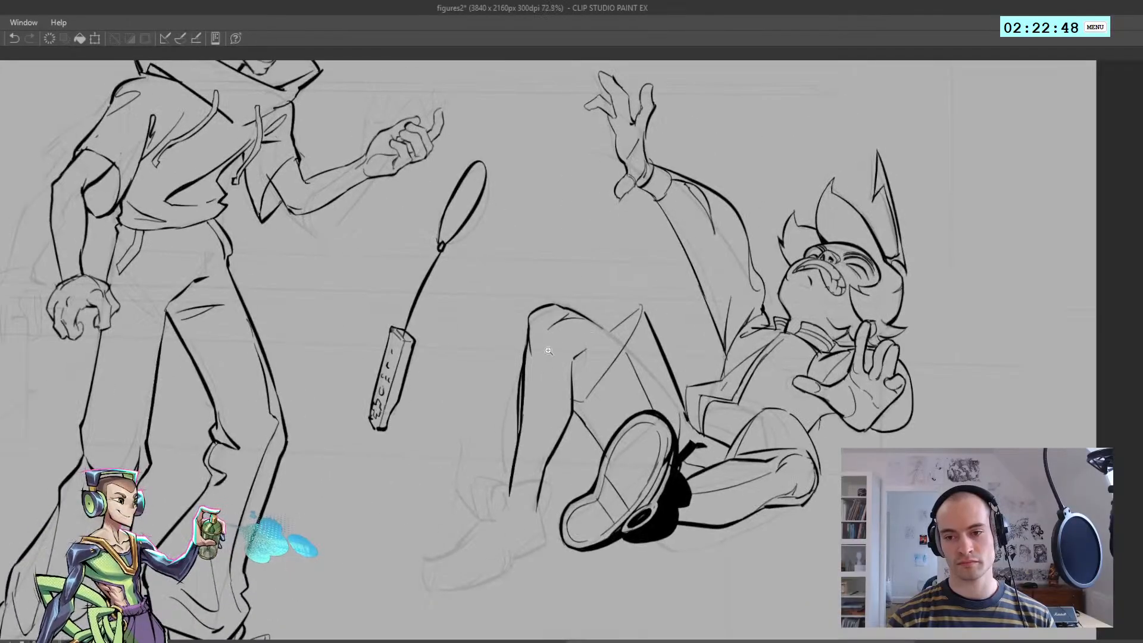
scroll(543, 342, down, 4)
scroll(543, 342, up, 3)
key(ctrl+z)
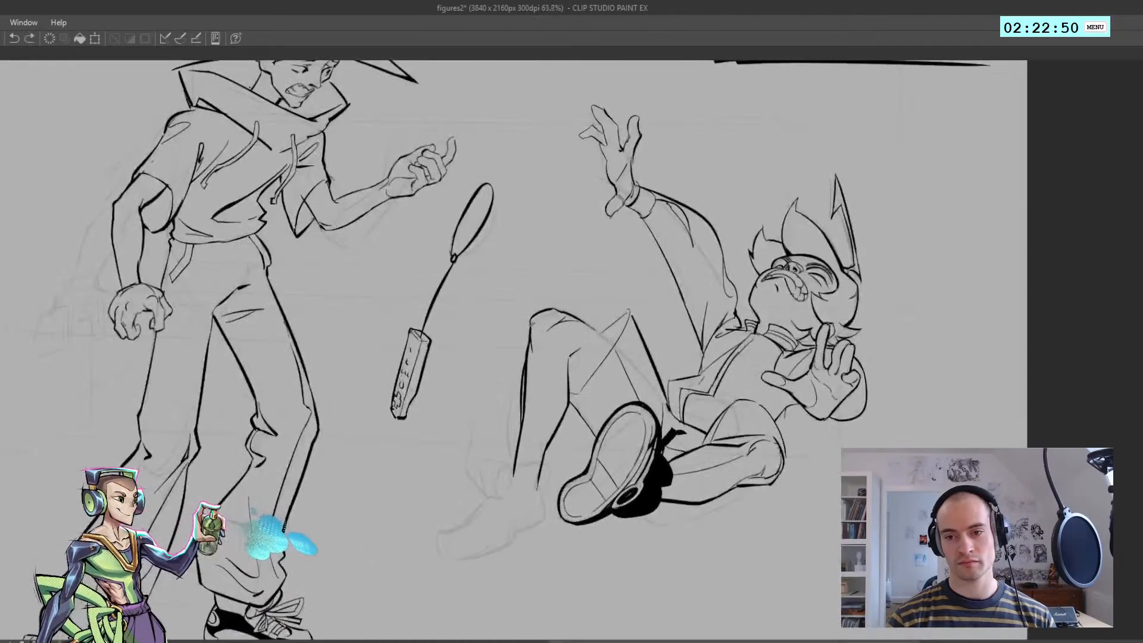
scroll(513, 370, down, 5)
key(h)
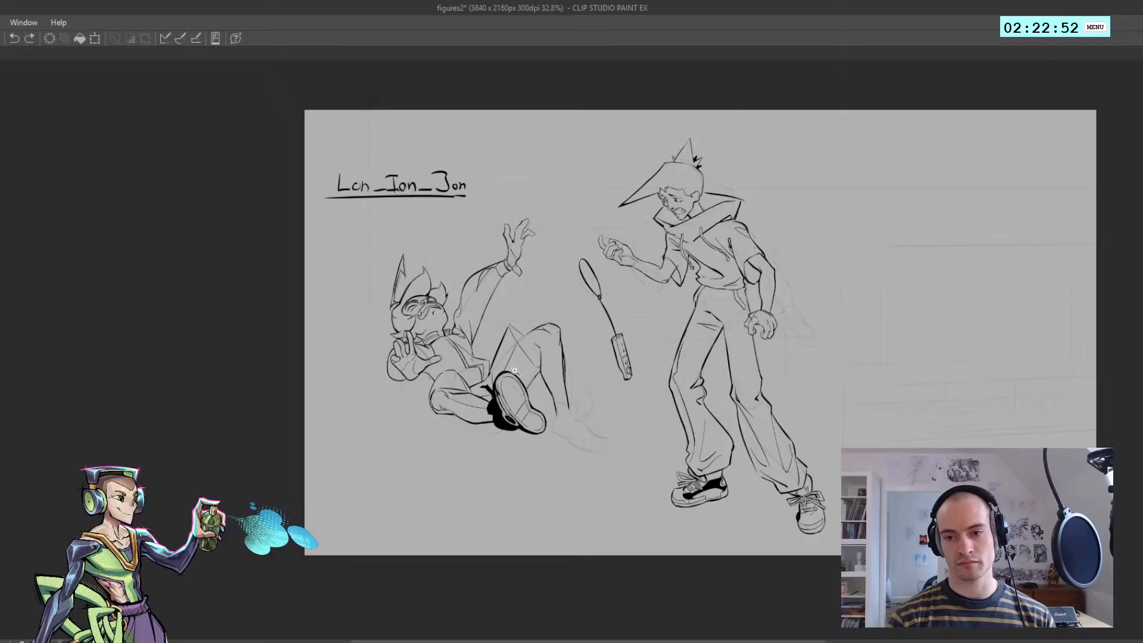
key(h)
scroll(536, 357, up, 4)
scroll(550, 344, up, 1)
key(h)
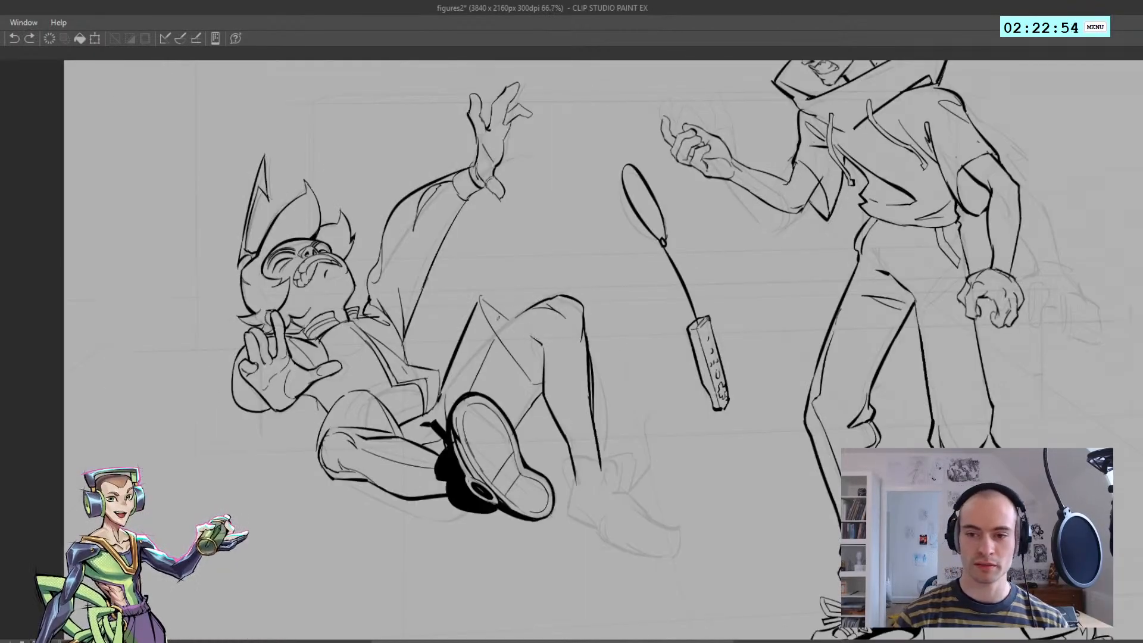
Ink a short fold mark at the back of the fallen figure's raised knee, checking it in mirrored view
key(h)
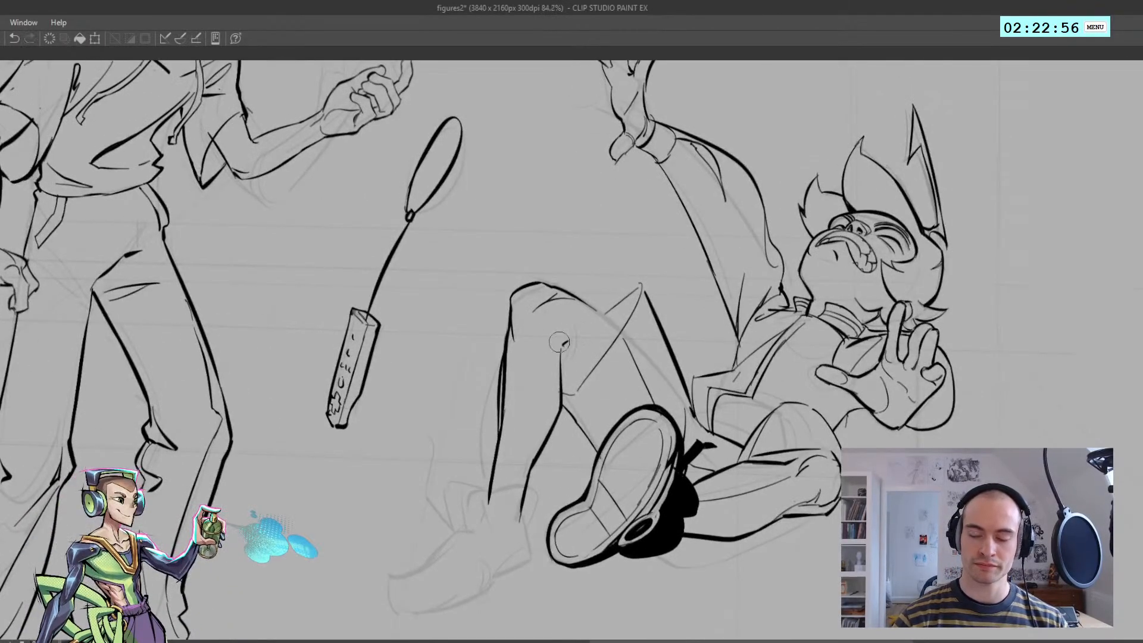
key(h)
scroll(569, 331, up, 2)
key(h)
scroll(525, 356, up, 1)
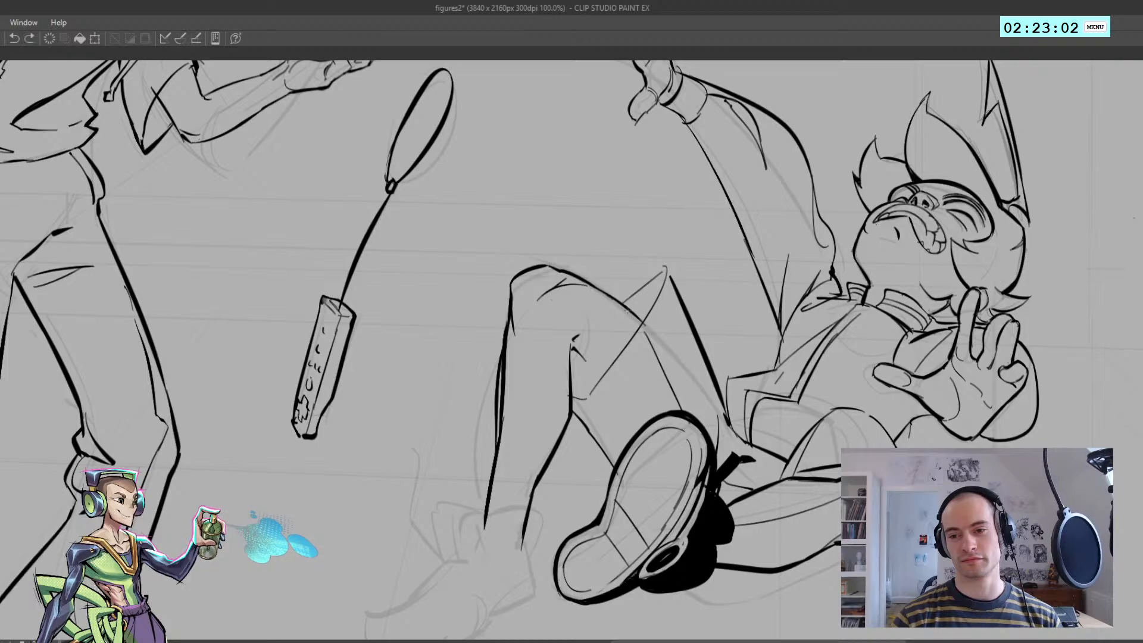
key(h)
key(ctrl+z)
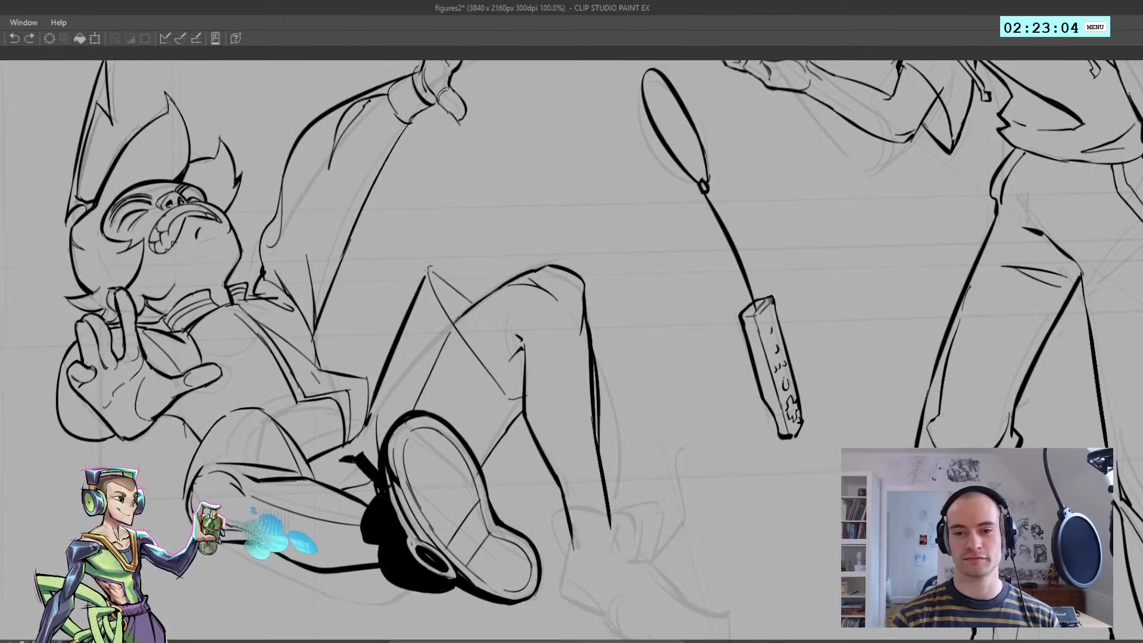
Ink the closing edges of the garment openings above and below the raised thigh
drag(446, 280, 474, 303)
scroll(455, 325, down, 6)
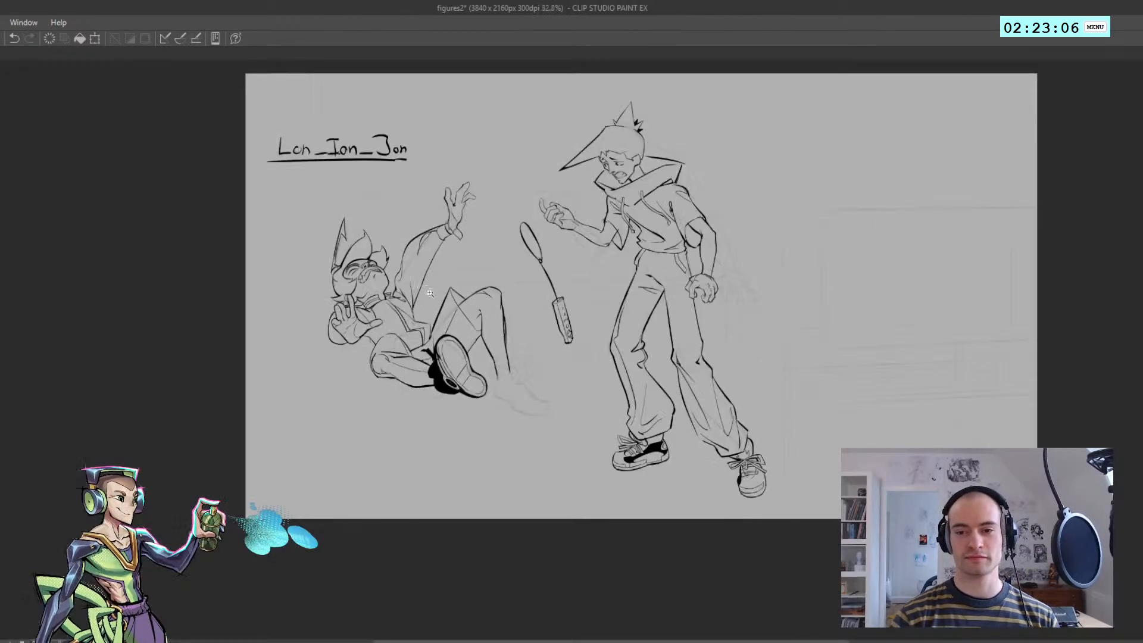
scroll(453, 335, up, 4)
scroll(494, 327, up, 2)
key(h)
scroll(451, 320, down, 5)
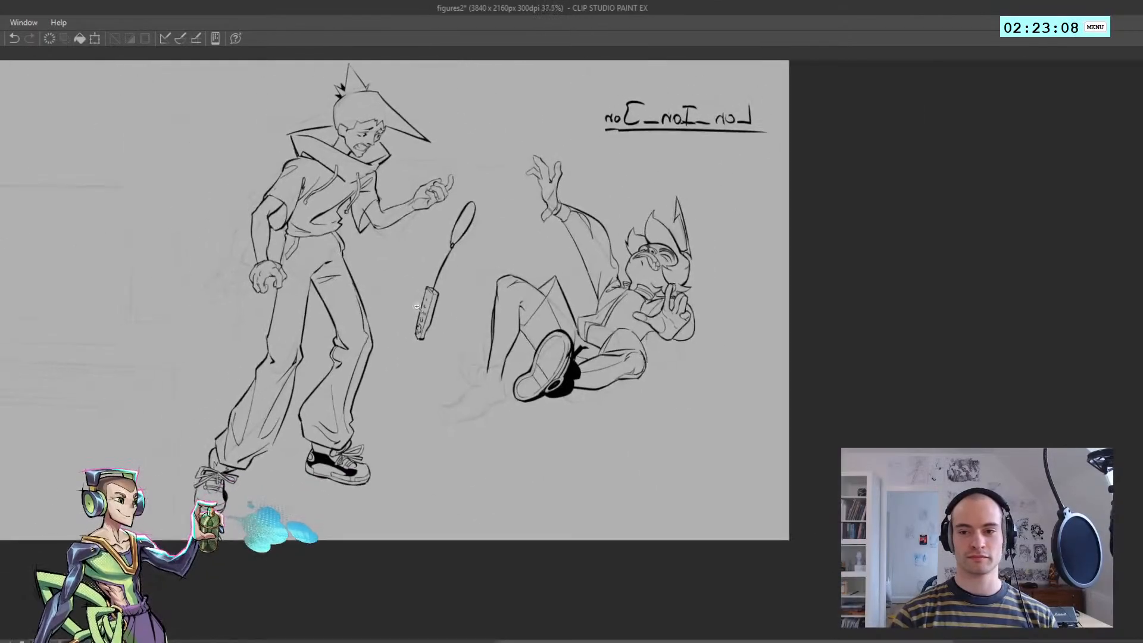
scroll(451, 320, up, 5)
drag(644, 293, 665, 324)
key(ctrl+z)
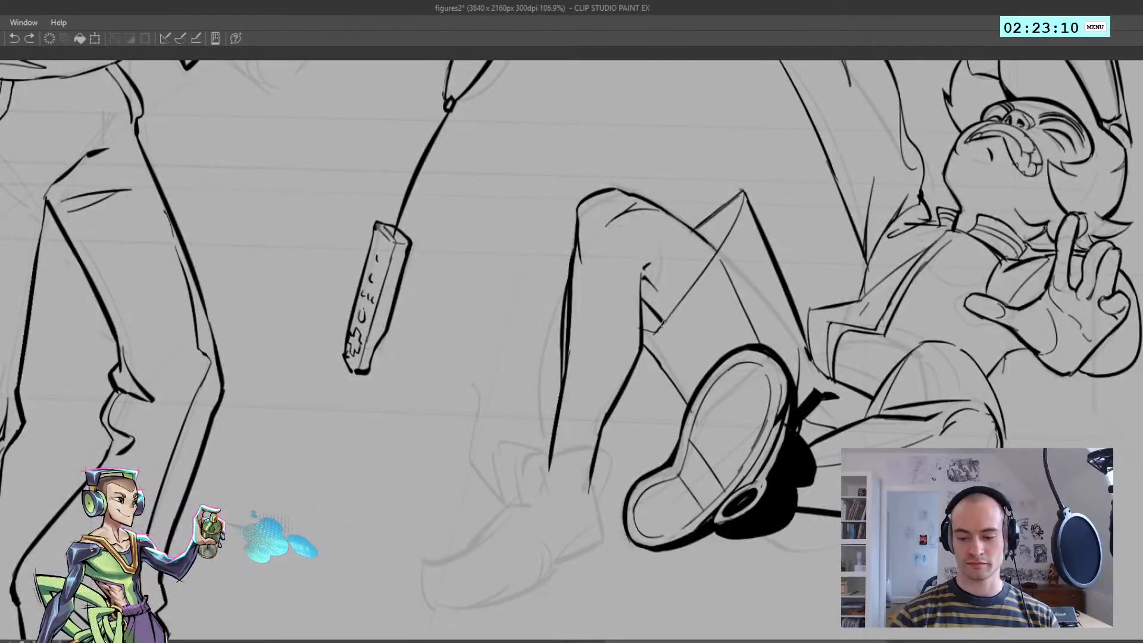
Fill the two small openings above and below the raised thigh with solid black
key(g)
click(653, 320)
click(717, 228)
key(h)
scroll(504, 300, down, 6)
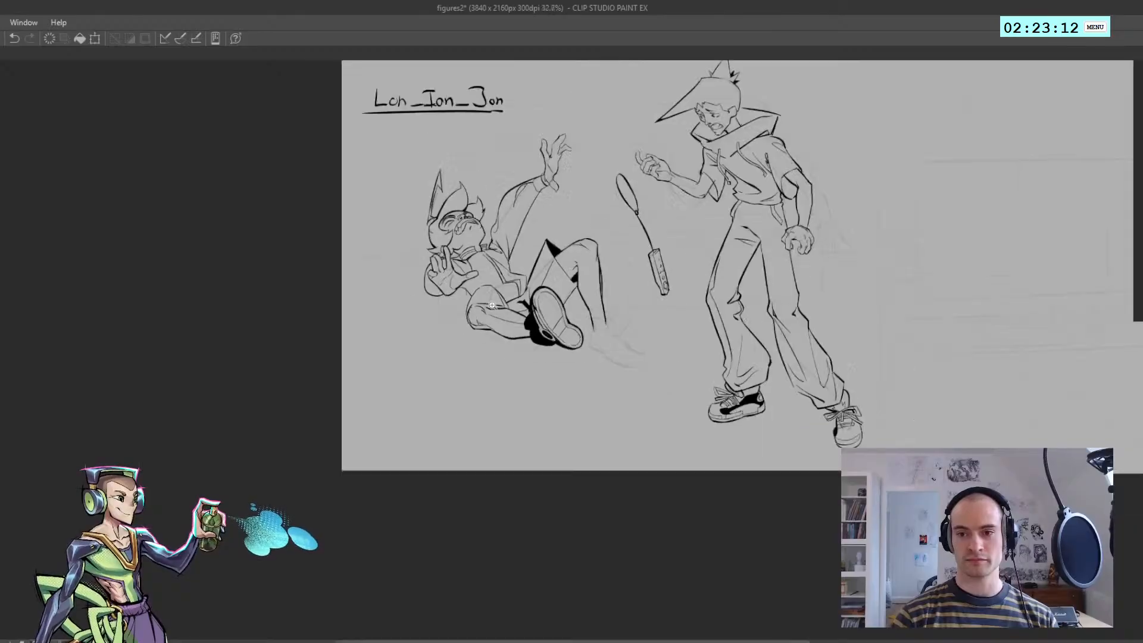
scroll(506, 301, up, 6)
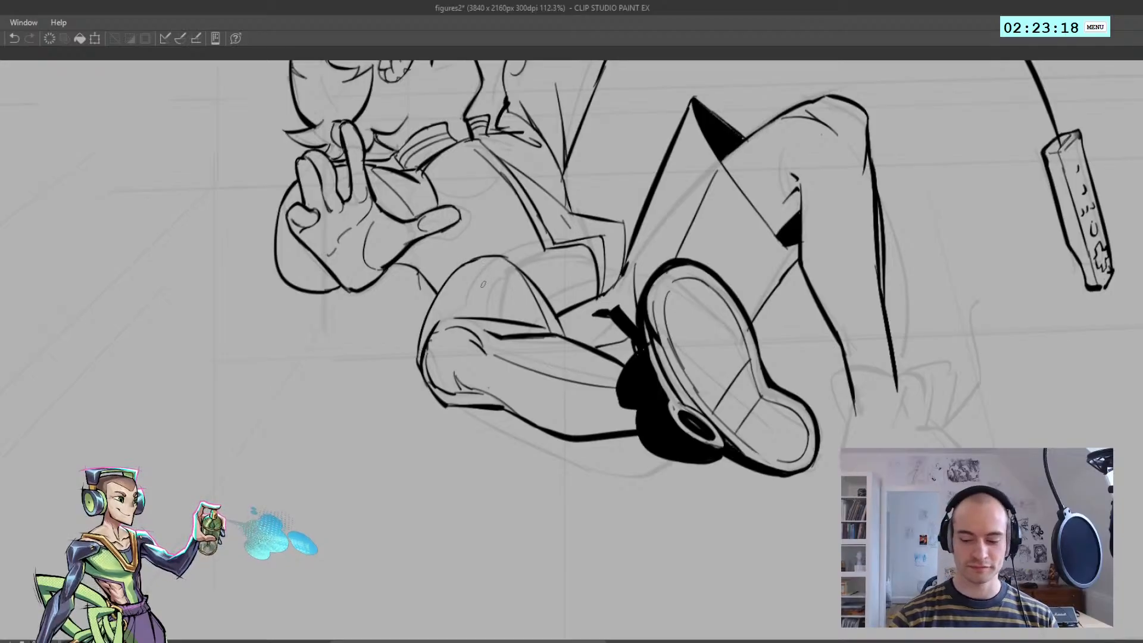
key(g)
click(499, 306)
scroll(494, 325, down, 3)
key(ctrl+z)
scroll(489, 319, up, 3)
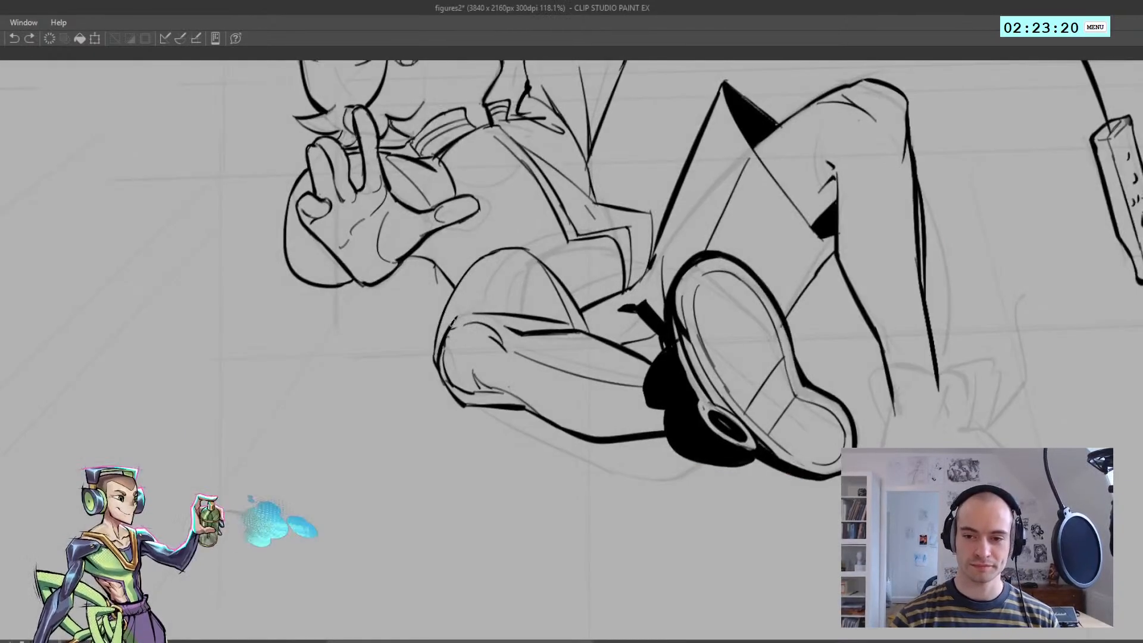
Ink a rounded line over the lowered leg's knee to separate it from the thigh area
mouse_move(453, 322)
mouse_down()
mouse_move(476, 312)
mouse_move(574, 325)
mouse_move(540, 319)
mouse_move(564, 324)
mouse_up()
key(ctrl+z)
key(e)
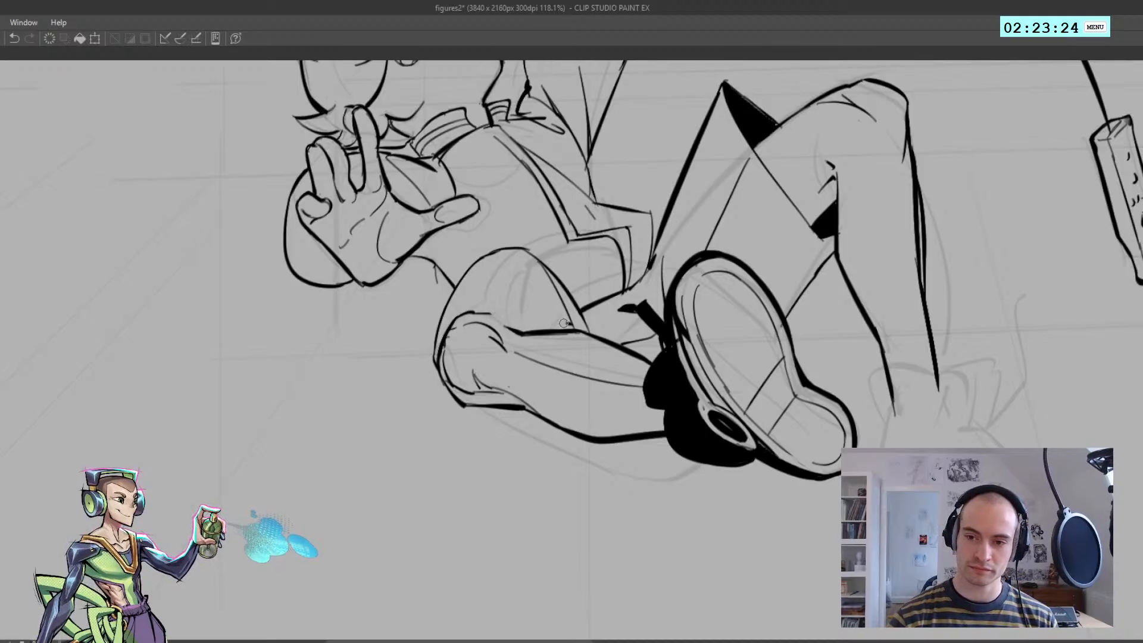
key(ctrl+z)
key(p)
mouse_move(477, 312)
mouse_down()
mouse_move(574, 316)
mouse_move(487, 314)
mouse_move(565, 315)
mouse_move(495, 300)
mouse_move(530, 302)
mouse_move(652, 324)
mouse_move(498, 331)
mouse_up()
key(ctrl+z)
Fill the thigh area above the lowered leg's knee with solid black
key(ctrl+z)
key(ctrl+z)
key(g)
click(529, 298)
key(ctrl+z)
mouse_move(524, 331)
mouse_down()
mouse_move(552, 327)
mouse_move(490, 329)
mouse_up()
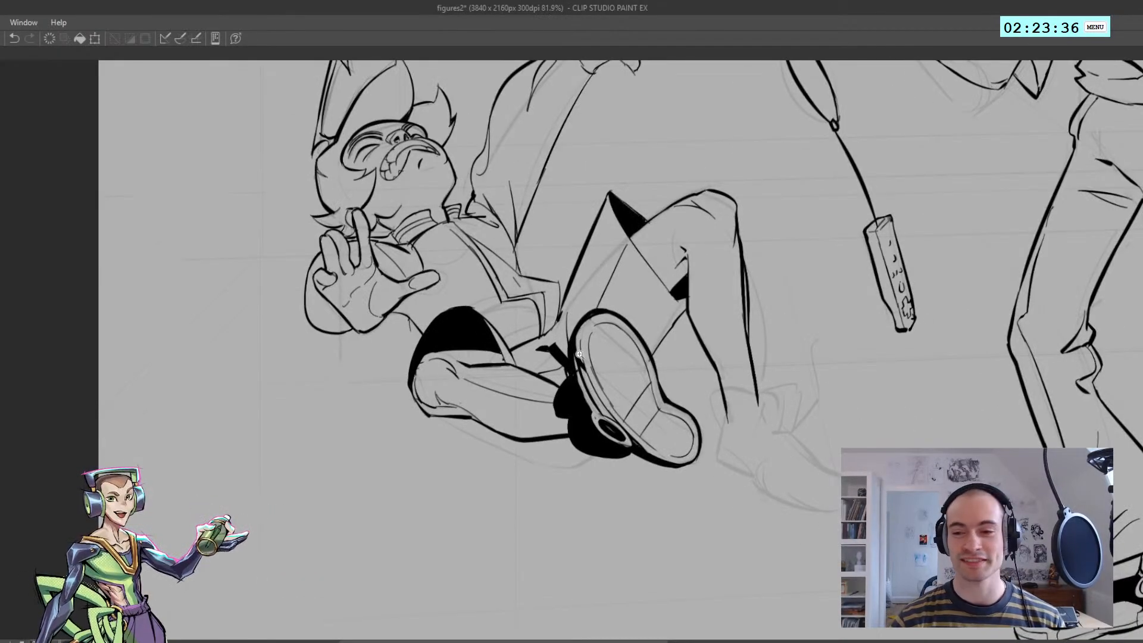
Ink the heel side and upper edge of the ankle cuff on the raised leg's shoe
drag(581, 357, 539, 359)
mouse_move(631, 379)
mouse_down()
mouse_move(650, 377)
mouse_move(642, 395)
mouse_up()
key(ctrl+z)
drag(632, 349, 640, 394)
mouse_move(639, 348)
mouse_down()
mouse_move(692, 343)
mouse_move(656, 342)
mouse_move(744, 366)
mouse_move(694, 346)
mouse_up()
key(ctrl+z)
key(ctrl+z)
key(ctrl+z)
key(ctrl+z)
key(ctrl+z)
key(ctrl+z)
key(ctrl+z)
scroll(646, 352, up, 5)
key(ctrl+z)
key(ctrl+z)
key(ctrl+z)
Redraw the ankle cuff's upper edge and curve its front side down toward the shoe
key(ctrl+z)
key(ctrl+z)
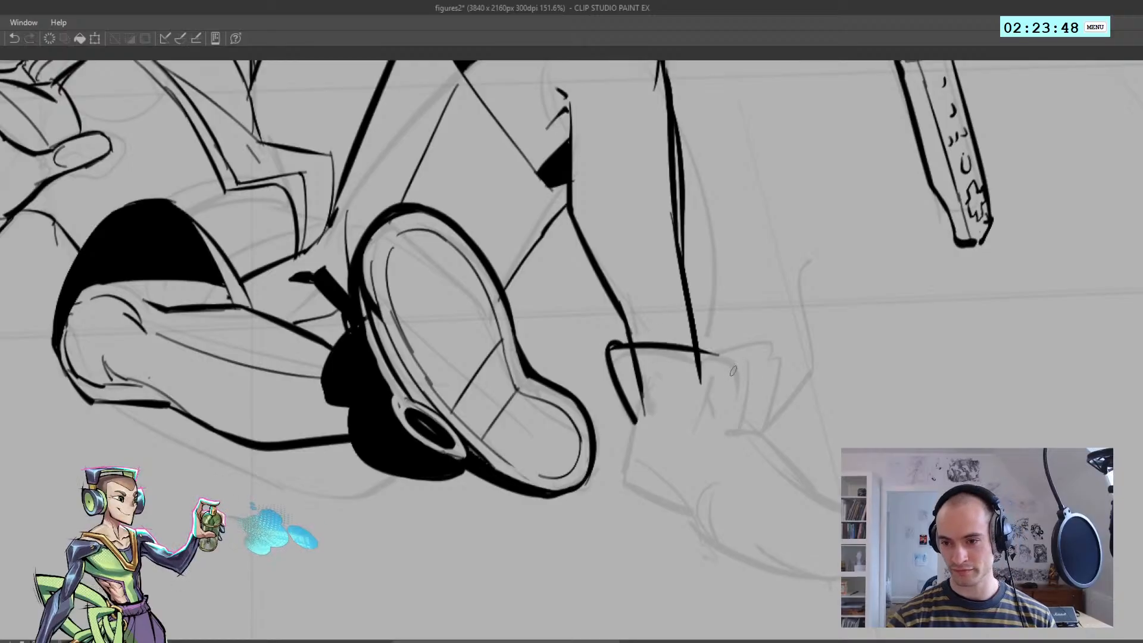
key(ctrl+z)
key(ctrl+z)
mouse_move(616, 344)
mouse_down()
mouse_move(741, 373)
mouse_move(736, 365)
mouse_up()
mouse_move(735, 365)
mouse_down()
mouse_move(734, 389)
mouse_move(731, 373)
mouse_move(727, 417)
mouse_up()
key(ctrl+z)
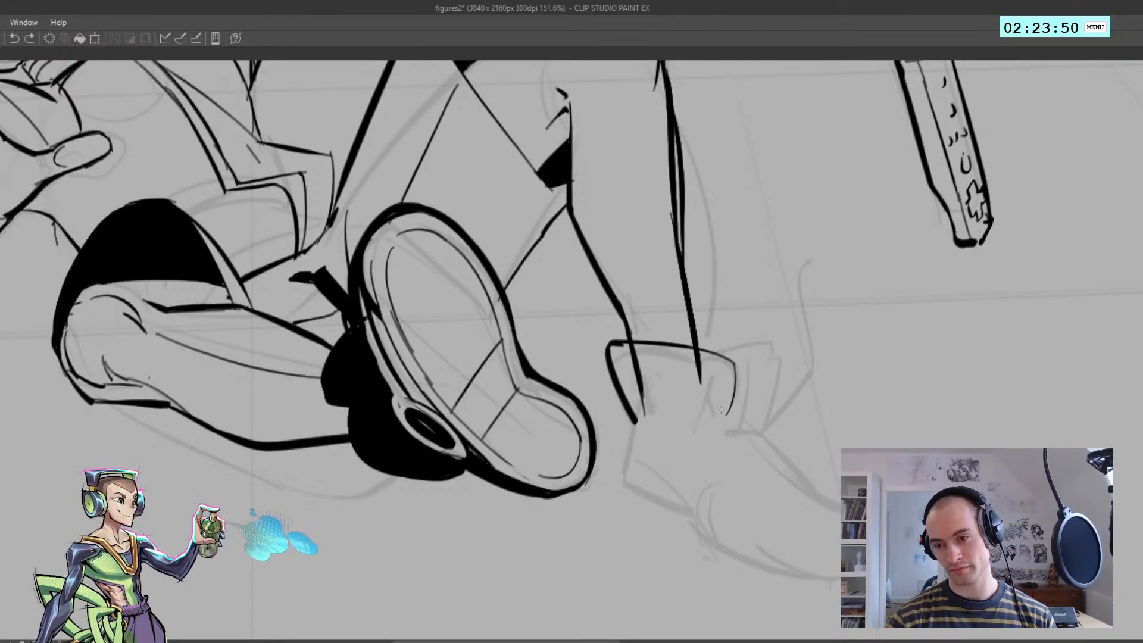
key(ctrl+z)
mouse_move(721, 357)
mouse_down()
mouse_move(751, 387)
mouse_move(732, 433)
mouse_up()
key(ctrl+z)
key(ctrl+z)
Ink the shoe's tongue as a rounded flap in front of the ankle cuff
scroll(729, 419, down, 5)
key(h)
scroll(364, 446, up, 3)
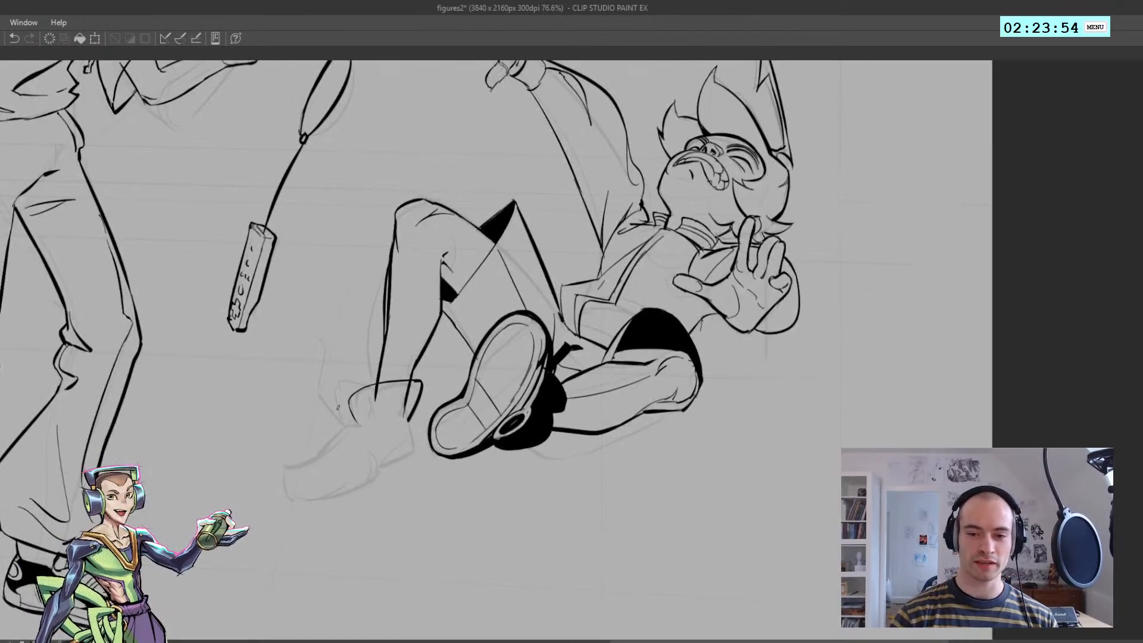
drag(354, 426, 338, 394)
key(ctrl+z)
mouse_move(348, 424)
mouse_down()
mouse_move(332, 384)
mouse_move(345, 416)
mouse_move(367, 375)
mouse_up()
key(ctrl+z)
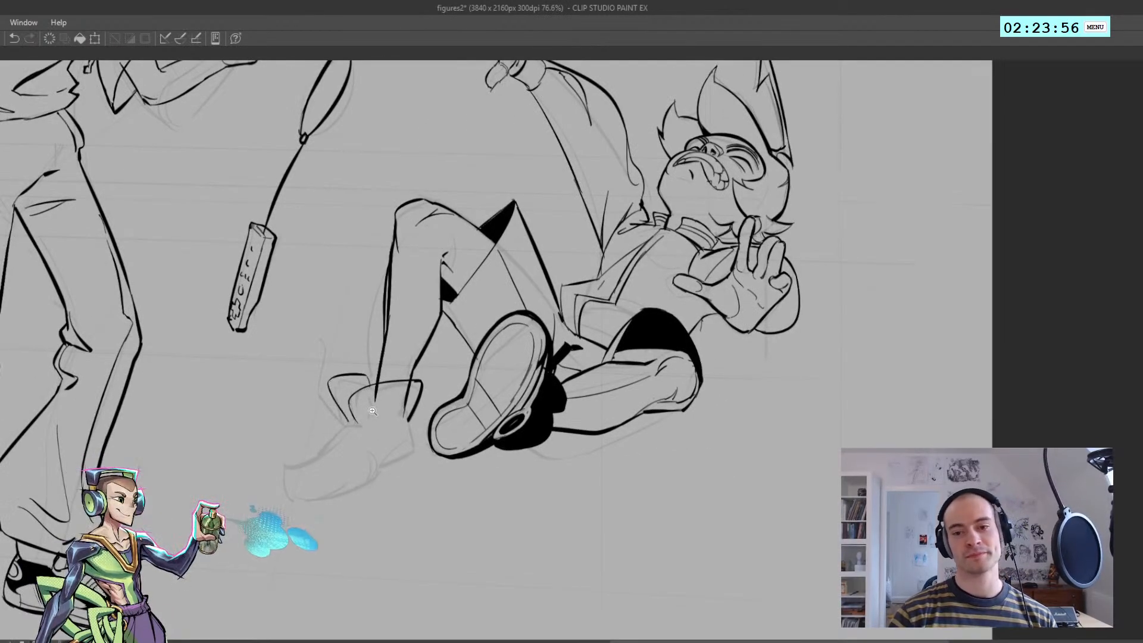
Outline the bent shoelace end rising from the front of the ankle
scroll(373, 411, down, 5)
key(h)
scroll(703, 396, up, 6)
key(h)
mouse_move(266, 400)
mouse_down()
mouse_move(293, 428)
mouse_move(266, 401)
mouse_move(266, 358)
mouse_up()
key(ctrl+z)
key(ctrl+z)
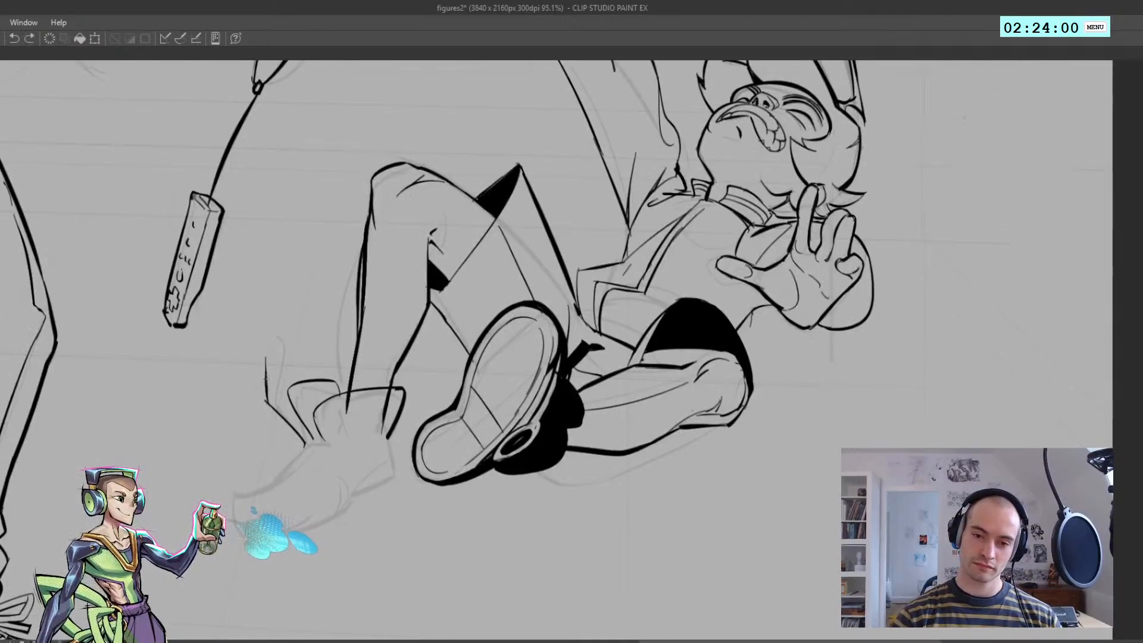
key(ctrl+z)
key(ctrl+z)
drag(265, 401, 263, 356)
mouse_move(263, 356)
mouse_down()
mouse_move(271, 391)
mouse_move(310, 437)
mouse_up()
key(ctrl+z)
drag(254, 350, 255, 344)
drag(255, 344, 268, 360)
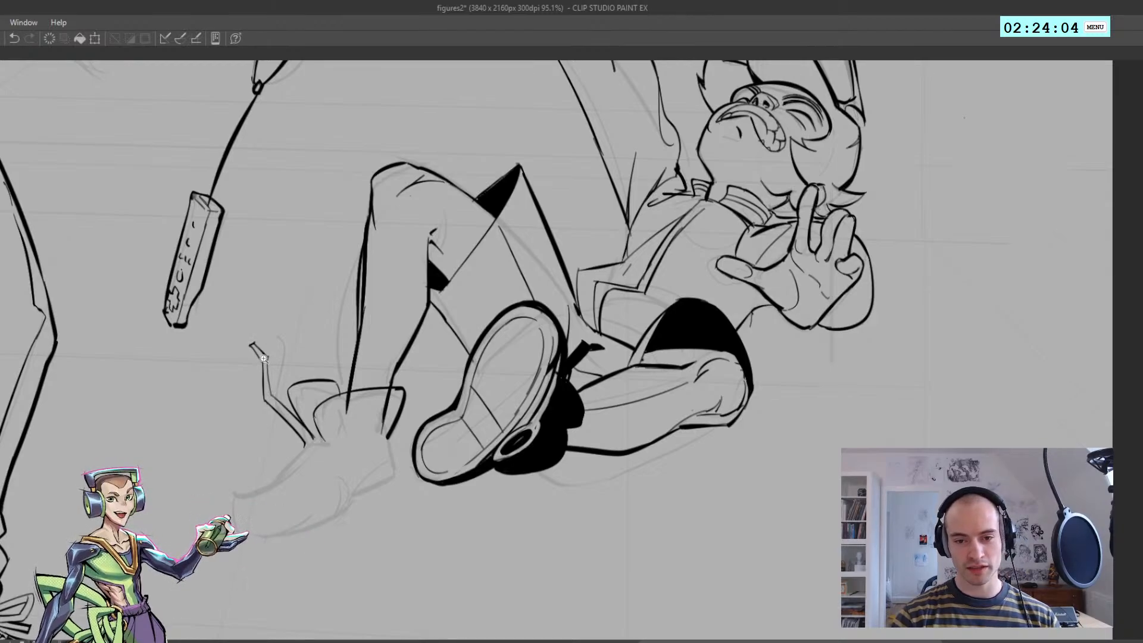
Close the base of the rising shoelace and fill the lace with solid black
key(h)
drag(334, 340, 237, 345)
drag(709, 375, 536, 343)
key(h)
drag(357, 345, 536, 296)
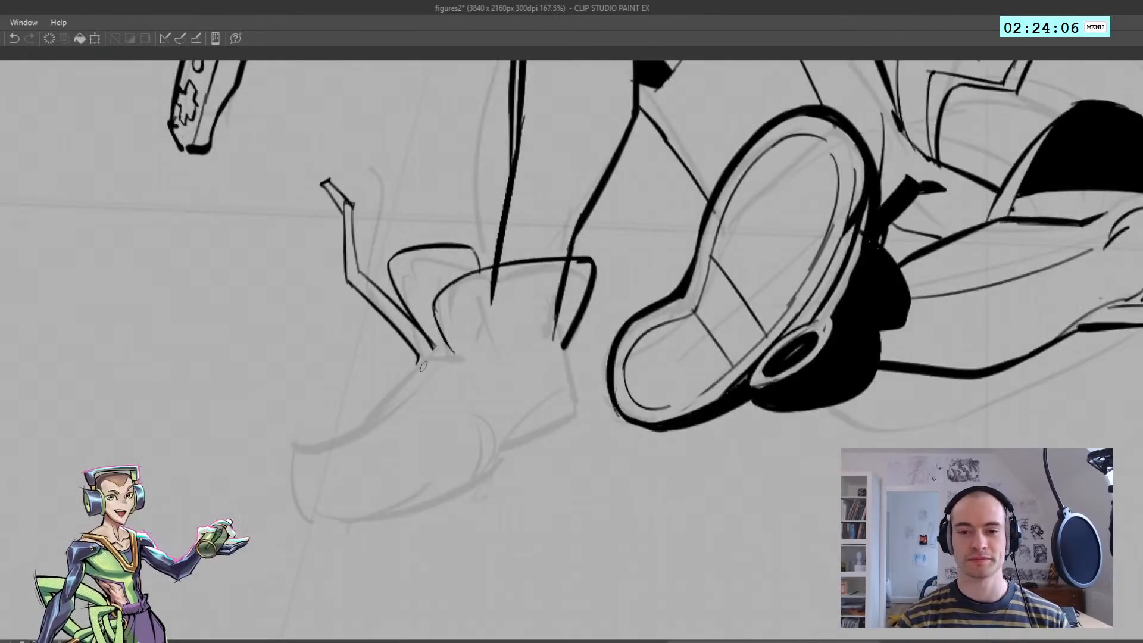
drag(417, 371, 441, 344)
key(g)
click(415, 334)
click(337, 196)
Outline a second shoelace extending over the toe, with a small diamond-shaped tip
key(h)
drag(441, 205, 357, 212)
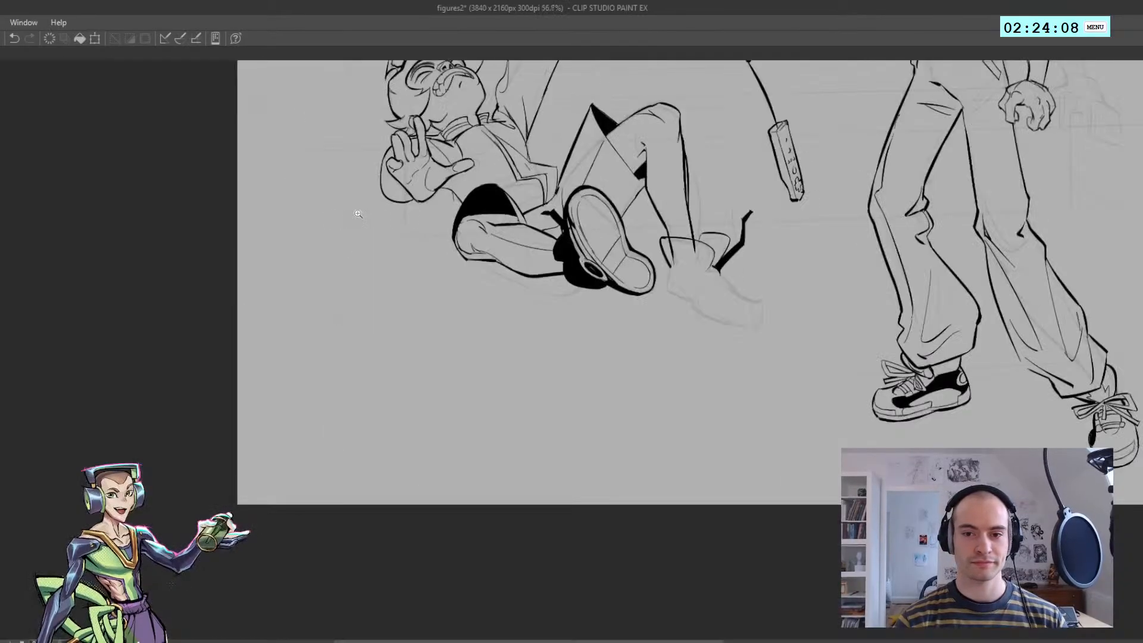
drag(726, 271, 588, 316)
mouse_move(520, 327)
mouse_down()
mouse_move(593, 329)
mouse_move(565, 339)
mouse_move(563, 304)
mouse_move(693, 308)
mouse_move(680, 318)
mouse_up()
click(564, 340)
key(ctrl+z)
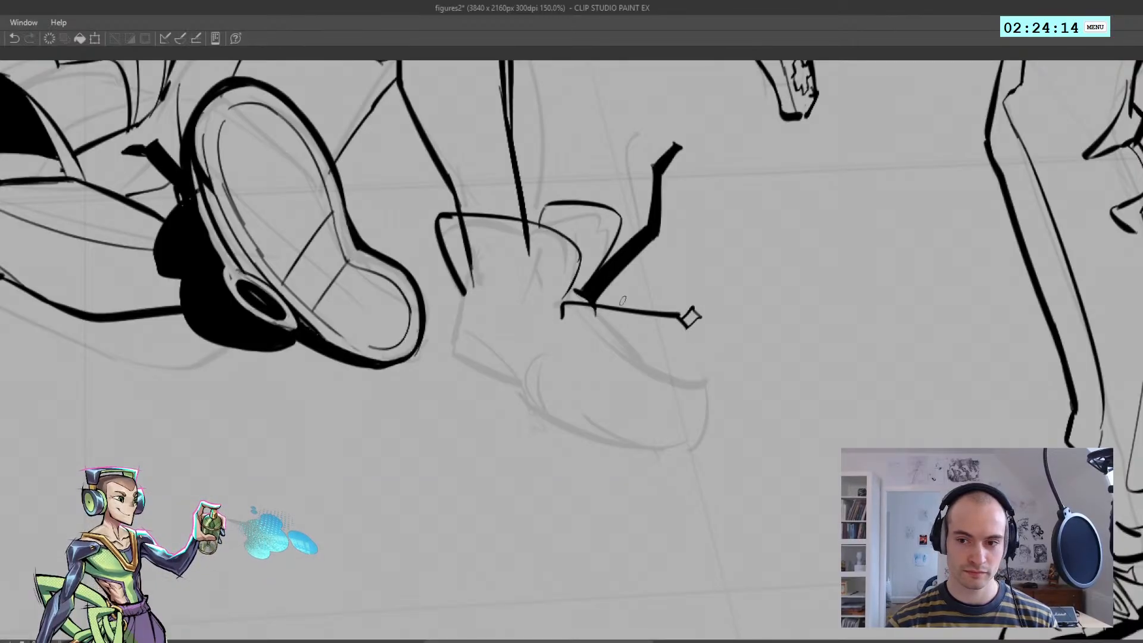
Ink a lace loop between the two shoelaces and complete the second lace's outline
key(ctrl+z)
mouse_move(620, 280)
mouse_down()
mouse_move(598, 304)
mouse_move(530, 296)
mouse_move(568, 297)
mouse_move(562, 271)
mouse_move(587, 273)
mouse_up()
key(h)
key(ctrl+z)
key(ctrl+z)
mouse_move(575, 285)
mouse_down()
mouse_move(589, 274)
mouse_move(524, 300)
mouse_move(559, 309)
mouse_up()
key(h)
key(ctrl+z)
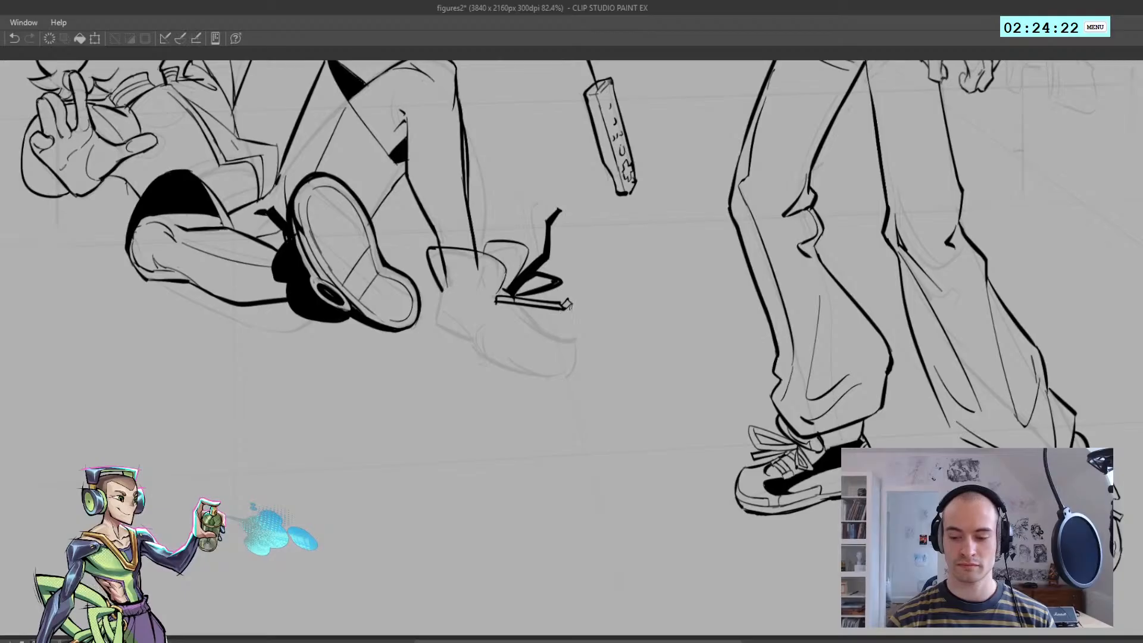
Fill the second shoelace and its tip with solid black
scroll(569, 305, up, 3)
click(584, 301)
click(536, 298)
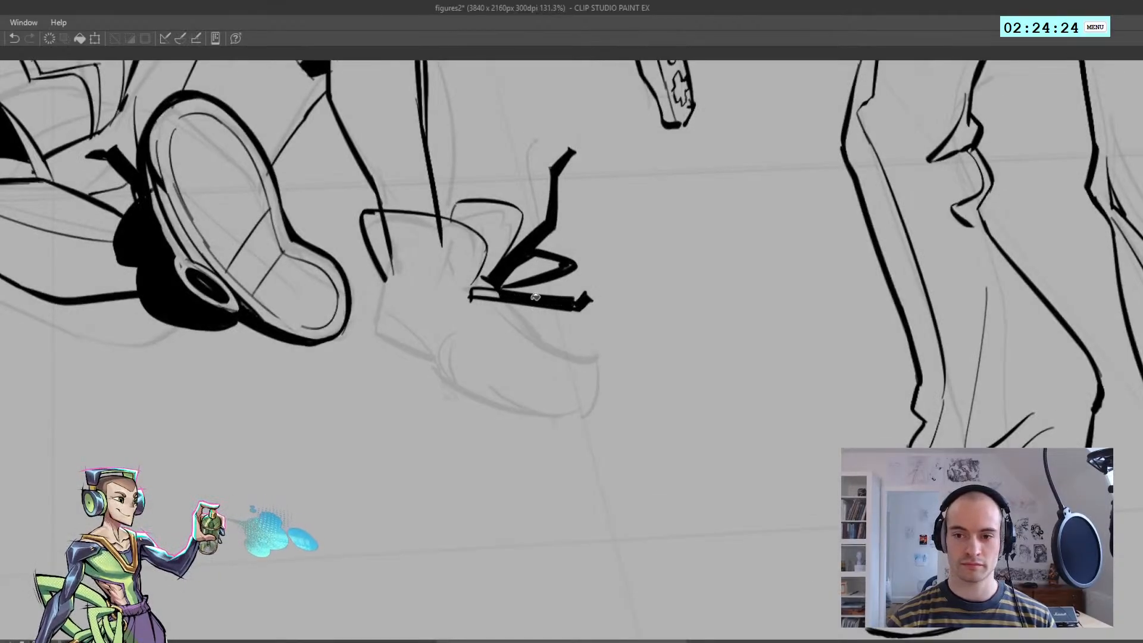
click(492, 293)
Ink the wavy lacing edge below the laces and the upper contour of the toe
mouse_move(524, 306)
mouse_down()
mouse_move(479, 307)
mouse_move(571, 325)
mouse_move(530, 324)
mouse_move(547, 317)
mouse_up()
key(h)
key(h)
drag(544, 305, 604, 353)
key(ctrl+z)
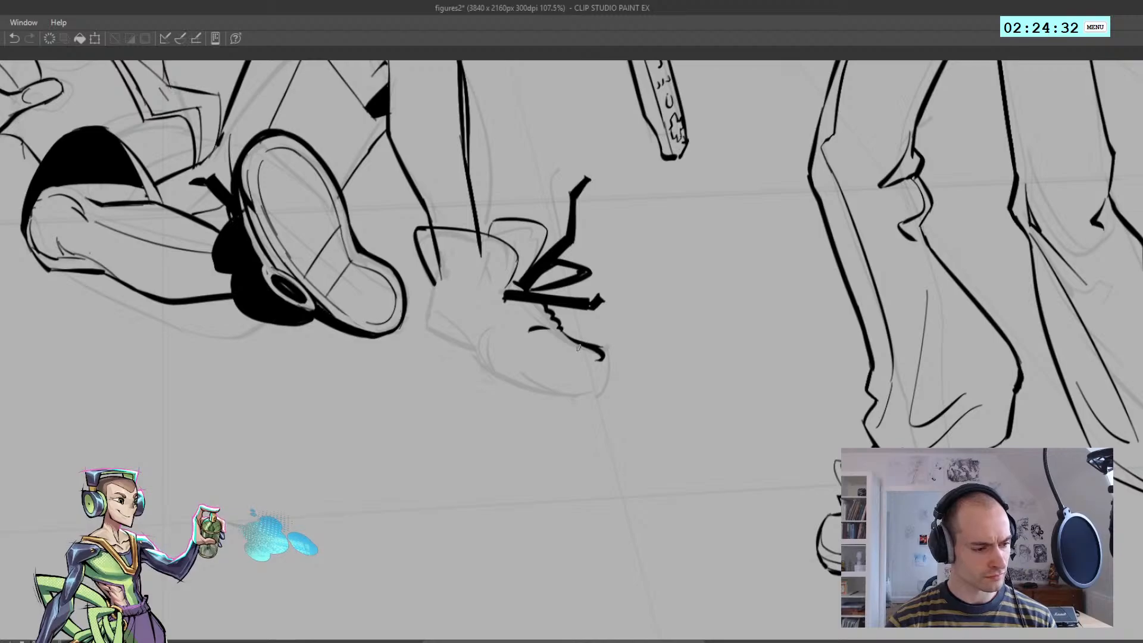
key(ctrl+z)
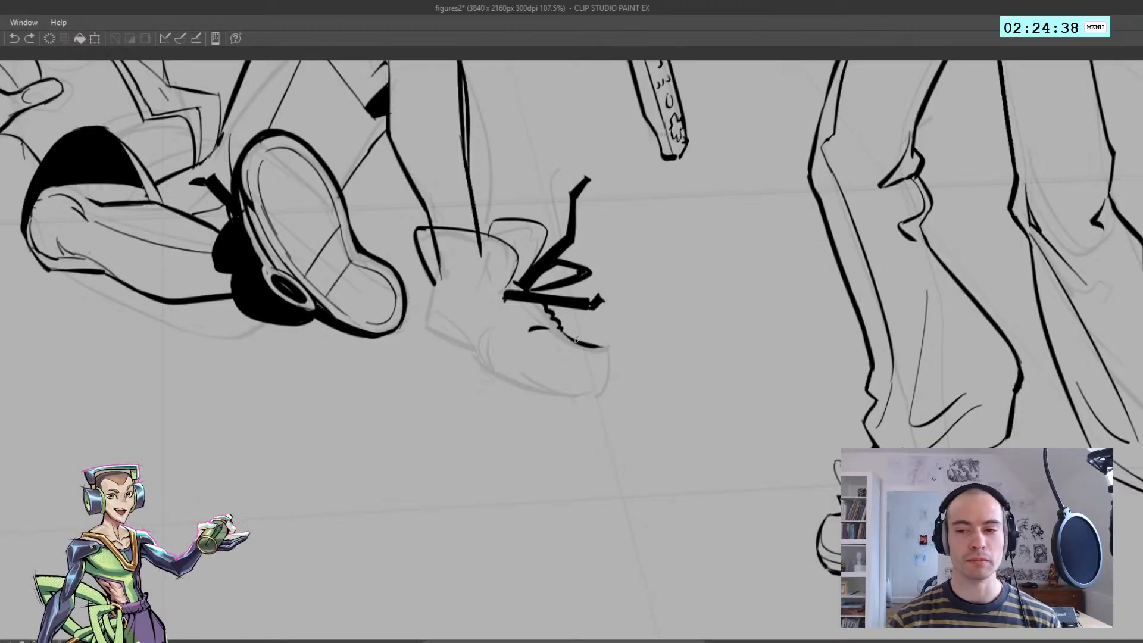
Ink the small notched seam where the toe section meets the lacing
key(h)
mouse_move(540, 346)
mouse_down()
mouse_move(475, 363)
mouse_move(504, 382)
mouse_move(490, 356)
mouse_move(478, 364)
mouse_move(502, 359)
mouse_move(481, 375)
mouse_up()
key(ctrl+z)
key(ctrl+z)
key(ctrl+z)
key(ctrl+z)
key(h)
mouse_move(592, 356)
mouse_down()
mouse_move(610, 378)
mouse_move(603, 393)
mouse_up()
scroll(611, 378, up, 3)
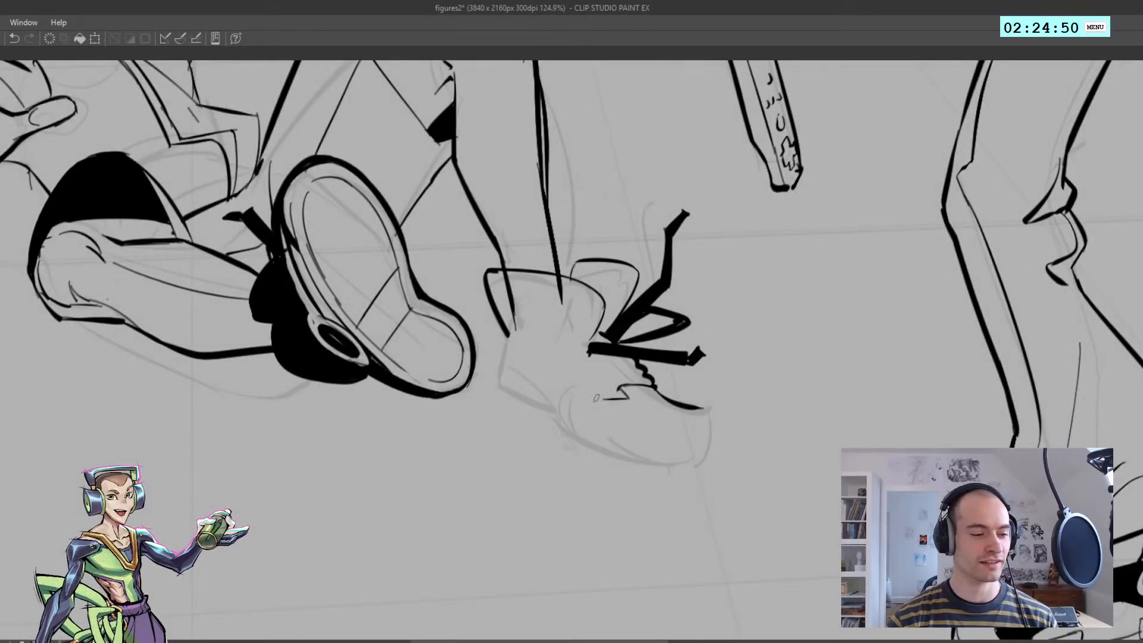
key(ctrl+z)
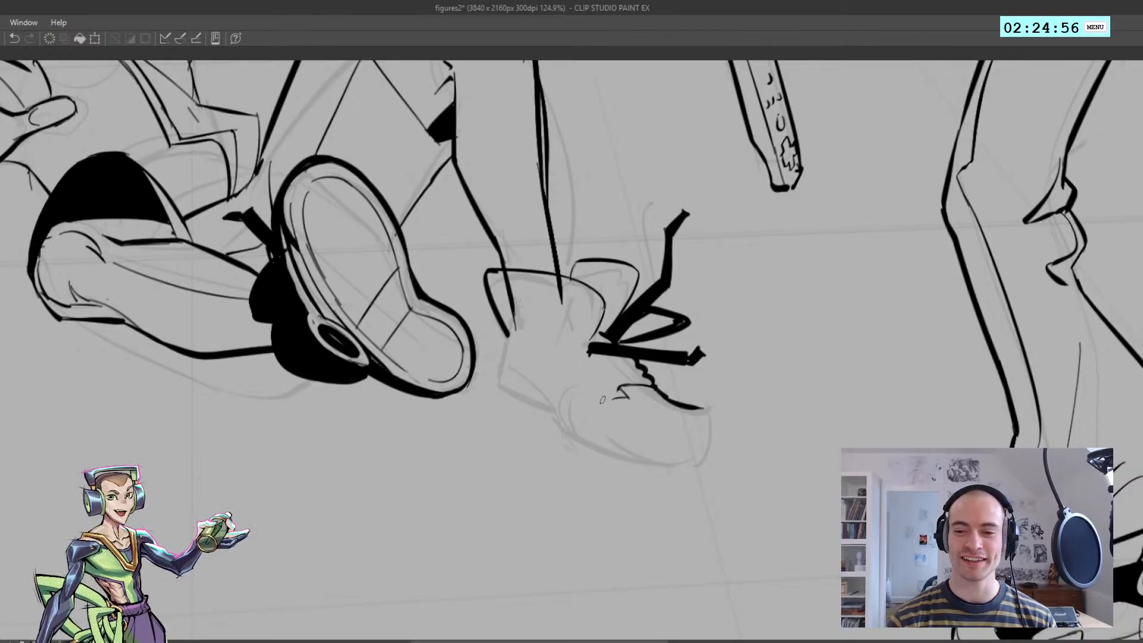
Ink the seam along the shoe's side from the toe notch up to the ankle opening
key(ctrl+z)
mouse_move(607, 402)
mouse_down()
mouse_move(562, 347)
mouse_move(523, 334)
mouse_move(551, 336)
mouse_move(519, 340)
mouse_move(541, 346)
mouse_move(491, 393)
mouse_up()
key(ctrl+z)
key(h)
key(h)
key(ctrl+z)
Ink the shoe's heel and underside contour toward the toe
key(ctrl+z)
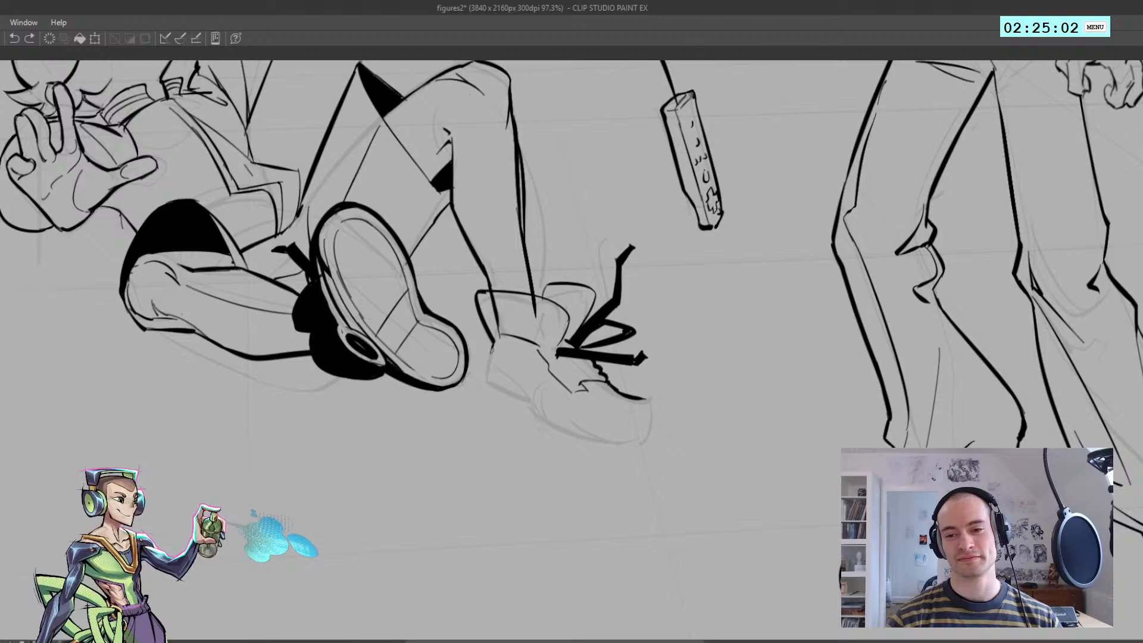
mouse_move(493, 344)
mouse_down()
mouse_move(492, 392)
mouse_move(629, 442)
mouse_up()
key(ctrl+z)
key(ctrl+z)
drag(539, 414, 639, 448)
key(ctrl+z)
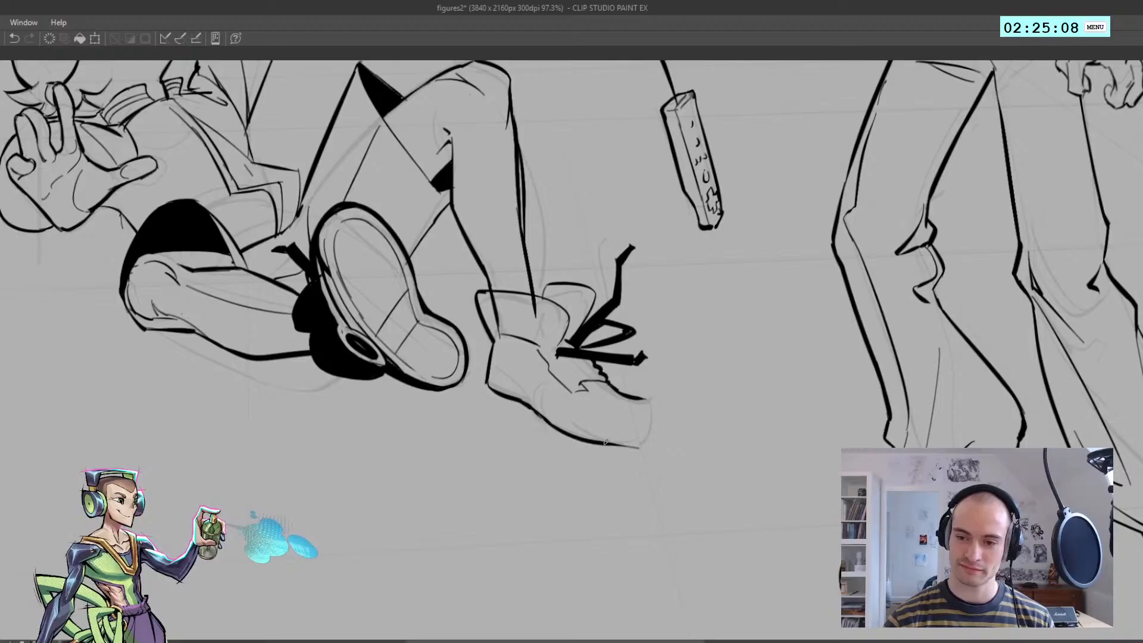
Ink the front of the toe to close the shoe's outline, using the mirrored view
key(h)
mouse_move(483, 445)
mouse_down()
mouse_move(448, 441)
mouse_move(497, 443)
mouse_move(451, 443)
mouse_move(438, 410)
mouse_up()
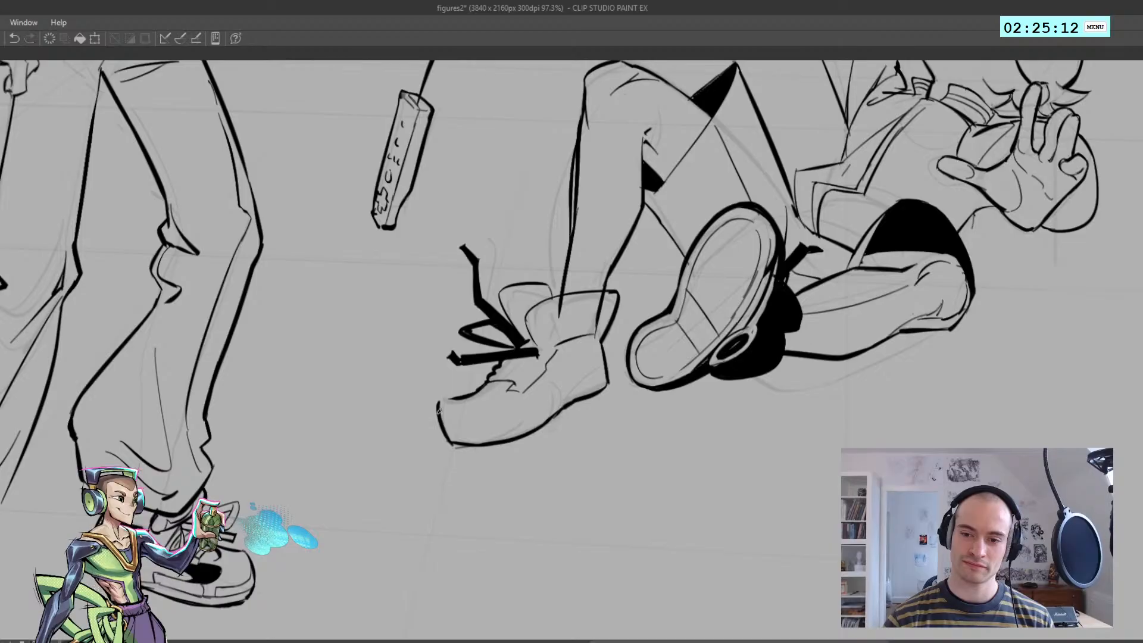
key(h)
drag(632, 451, 501, 412)
key(h)
key(h)
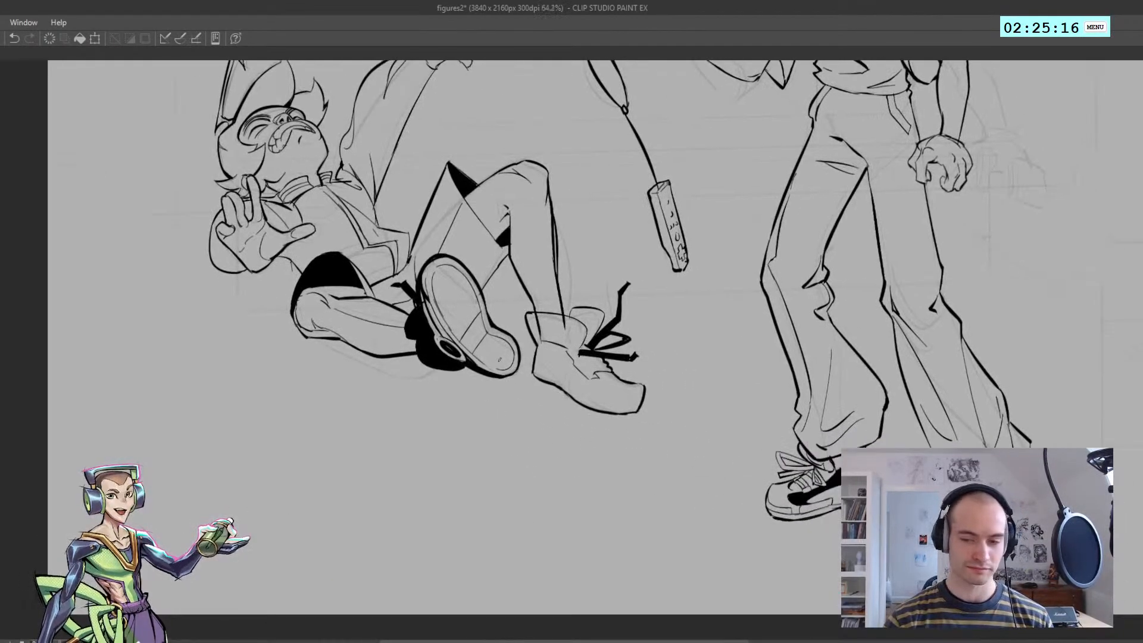
Ink the sole's upper edge along the shoe from heel to toe
drag(575, 394, 592, 390)
key(ctrl+z)
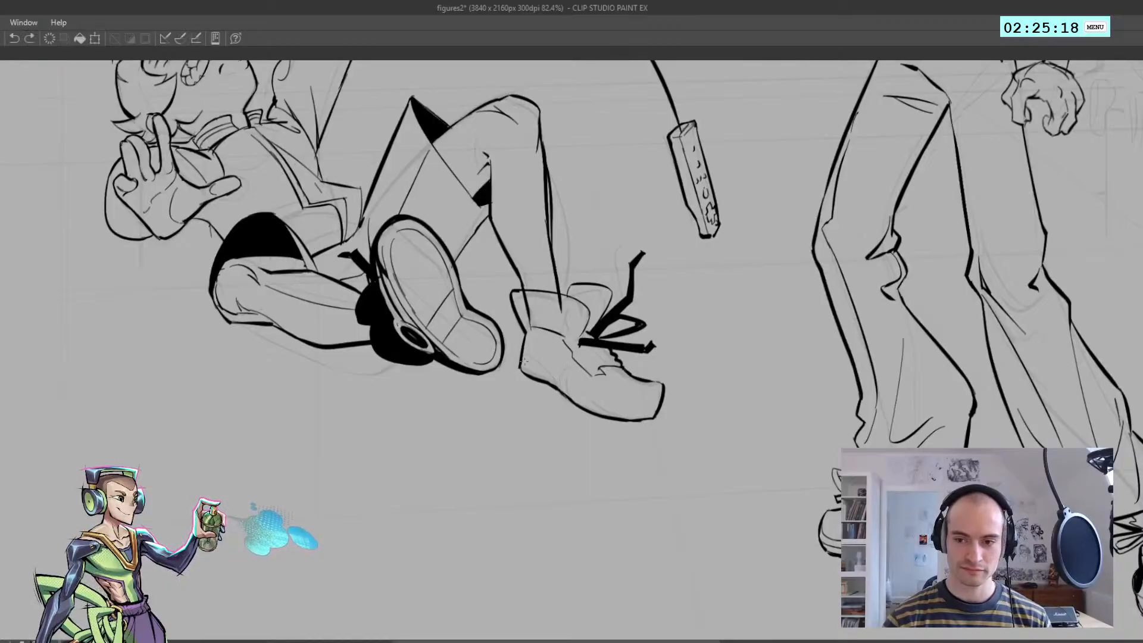
drag(522, 359, 538, 367)
mouse_move(541, 368)
mouse_down()
mouse_move(593, 401)
mouse_move(635, 413)
mouse_move(581, 391)
mouse_move(656, 408)
mouse_up()
key(ctrl+z)
key(ctrl+z)
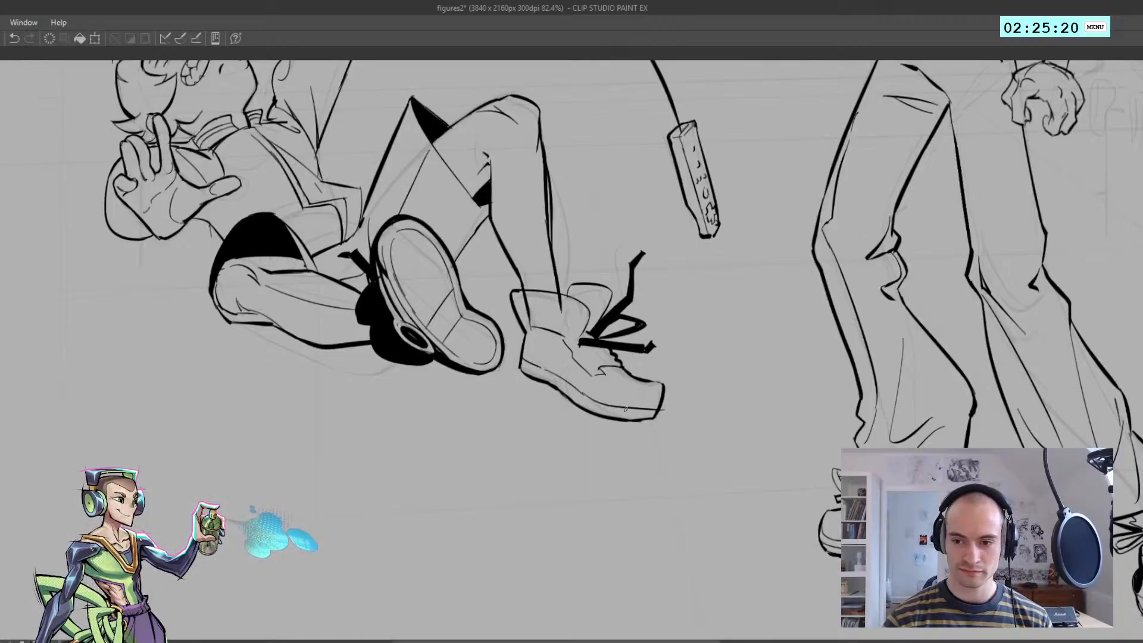
key(ctrl+z)
drag(582, 395, 647, 408)
drag(654, 406, 563, 414)
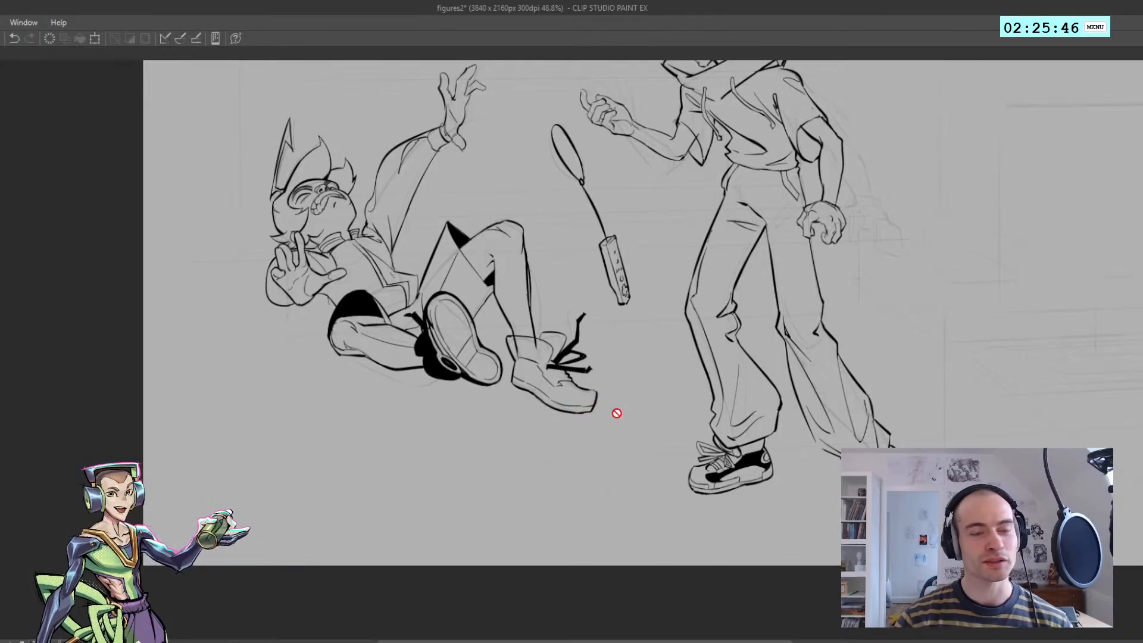
Reshape the fallen figure's raised-toe shoe with a larger Liquify brush, pushing its sole and toe inward, checking it in the mirrored view
key(e)
key(])
key(])
key(])
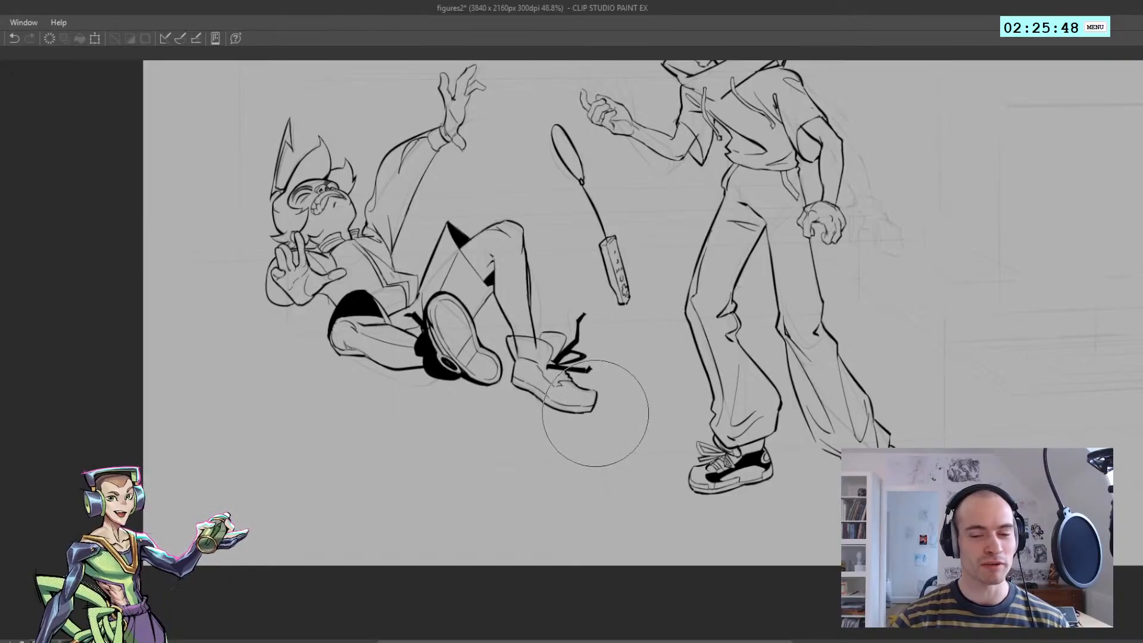
key(])
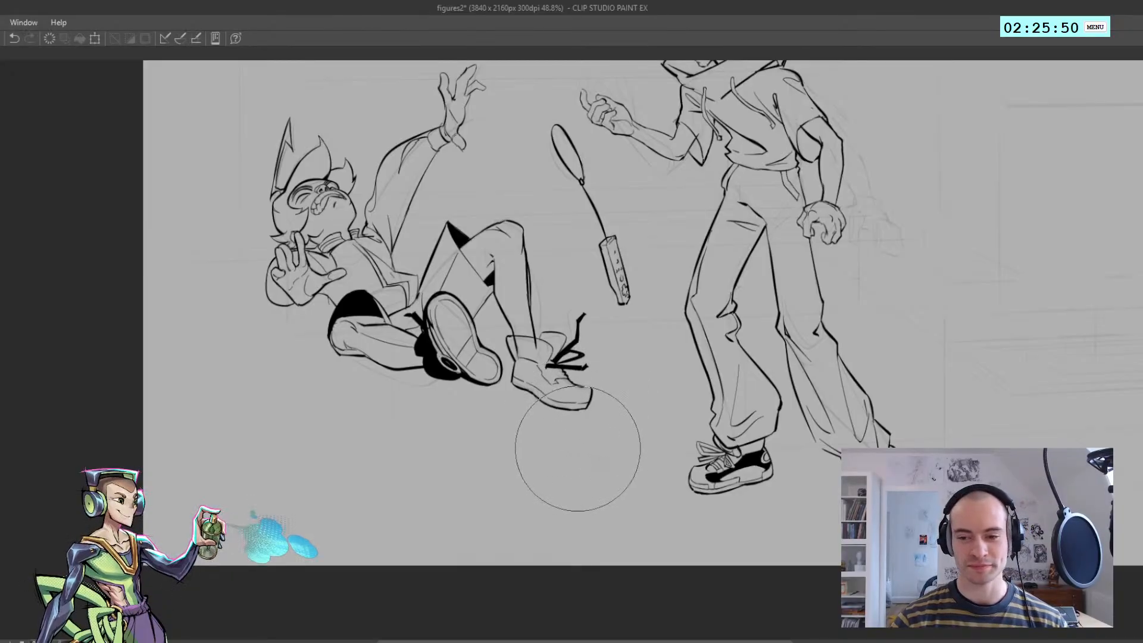
drag(618, 417, 545, 452)
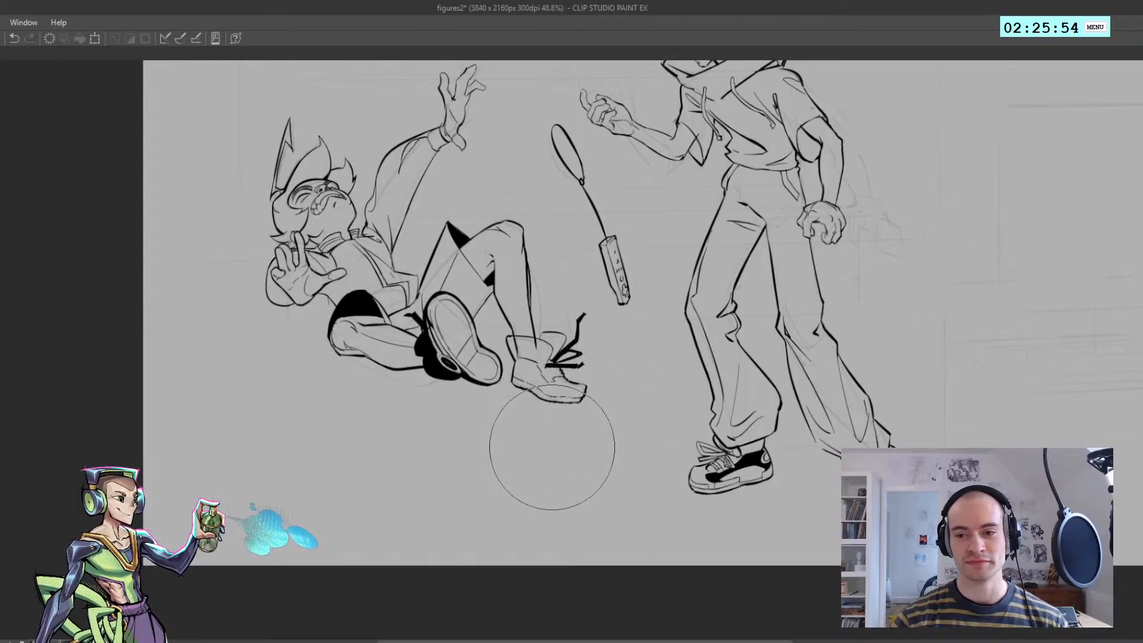
key(h)
mouse_move(557, 401)
mouse_down()
mouse_move(536, 403)
mouse_move(563, 400)
mouse_move(615, 427)
mouse_up()
key(h)
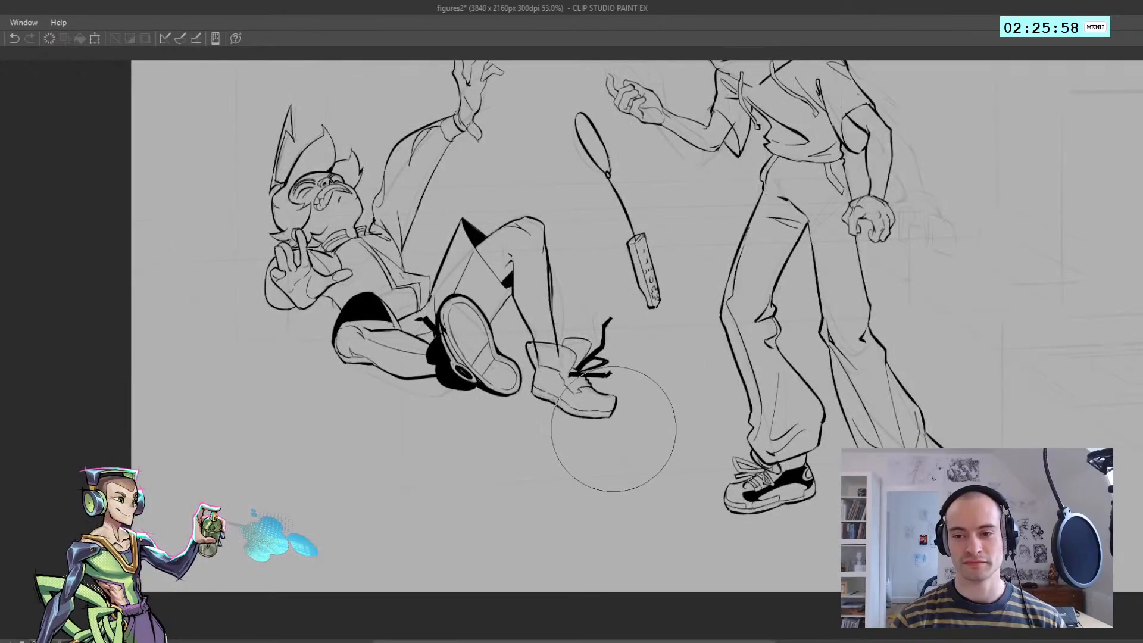
Close the gap in the shoe's side seam with a clean line from the ankle opening to the toe notch, retrying the stroke as needed
mouse_move(575, 391)
mouse_down()
mouse_move(594, 389)
mouse_move(554, 355)
mouse_up()
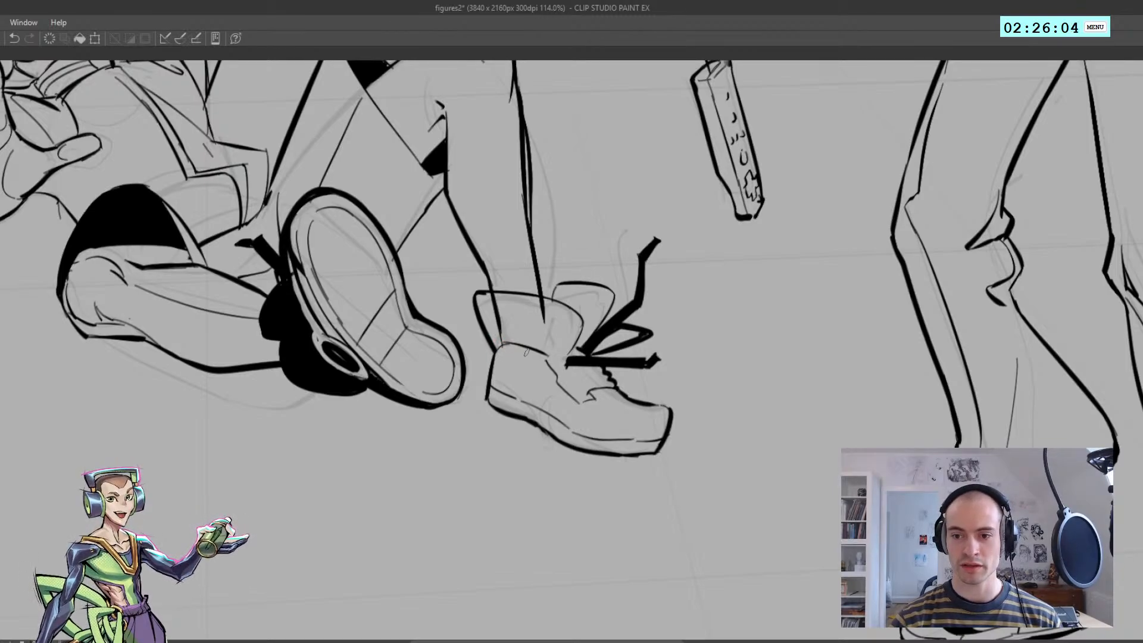
key(ctrl+z)
drag(535, 351, 564, 392)
key(ctrl+z)
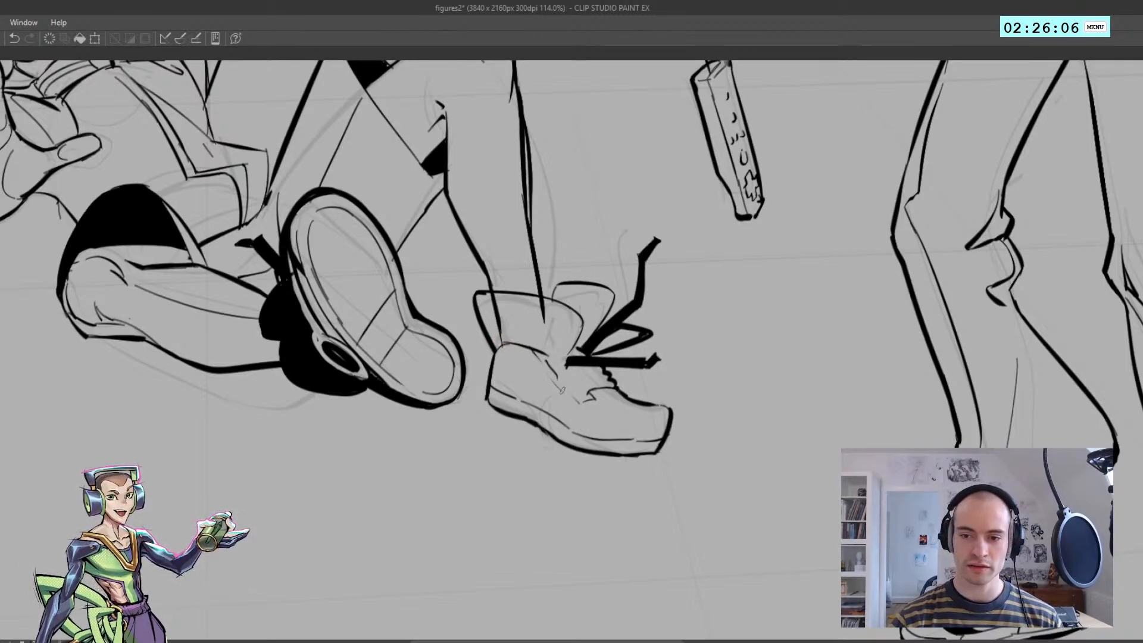
drag(535, 351, 566, 392)
key(ctrl+z)
drag(533, 352, 575, 401)
key(ctrl+z)
key(ctrl+z)
key(ctrl+z)
key(ctrl+z)
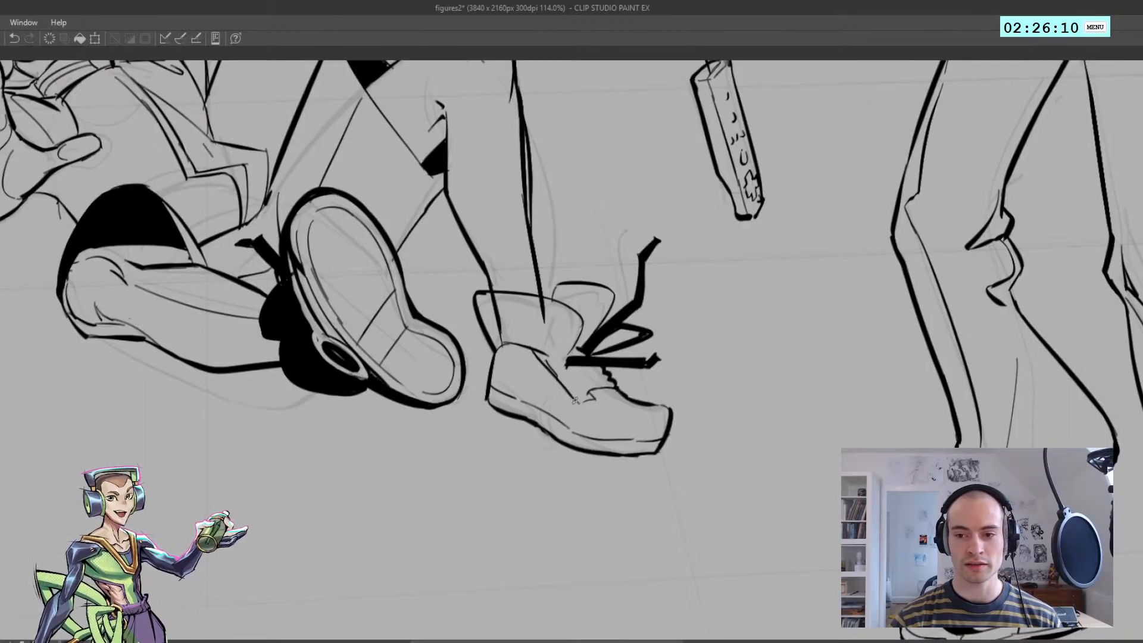
key(ctrl+z)
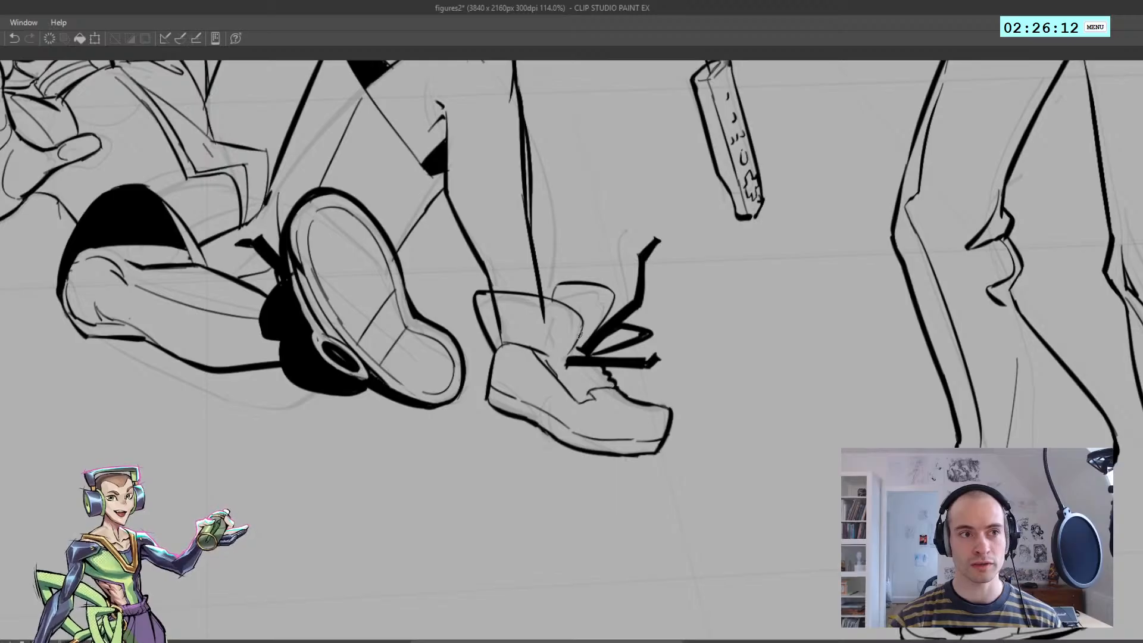
Fill the shoe's tongue, lacing area and ankle collar with solid black
click(570, 377)
click(578, 328)
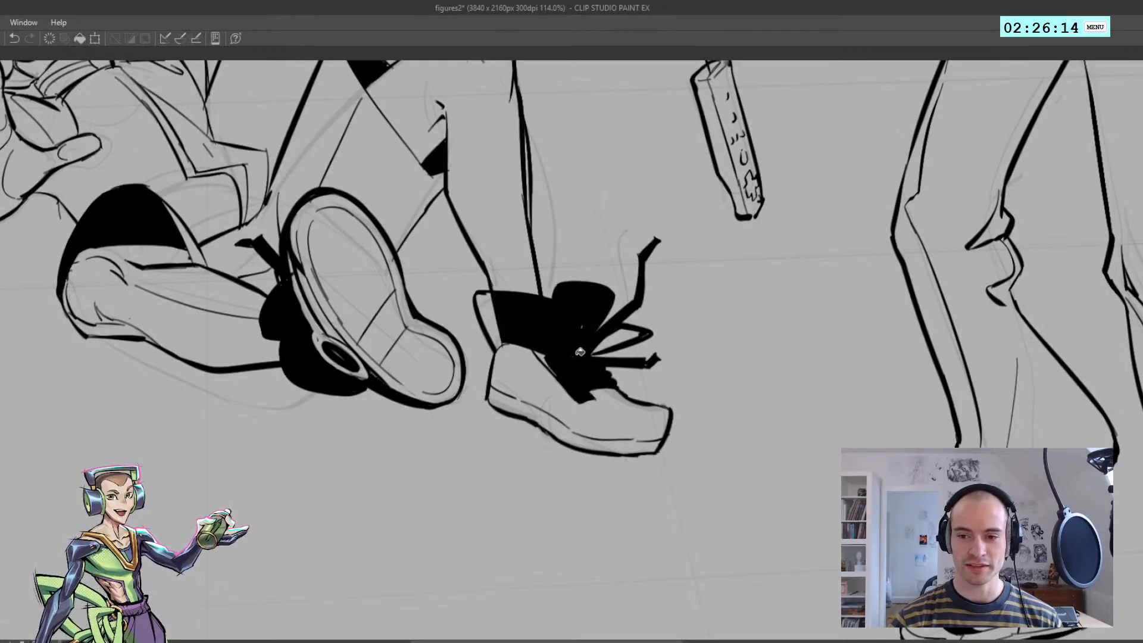
click(500, 321)
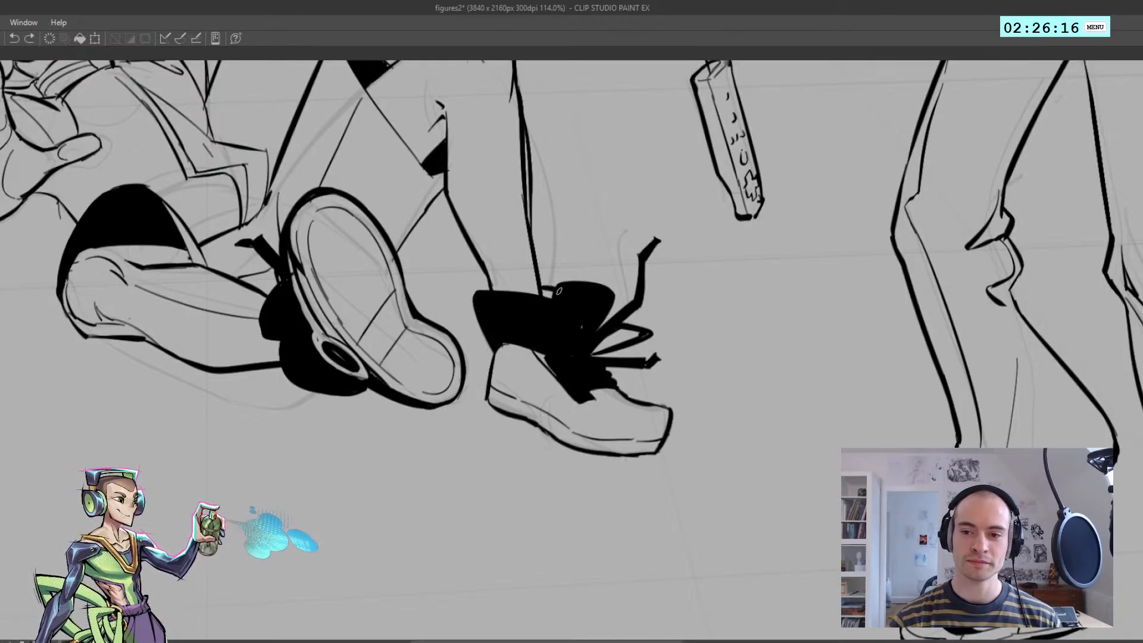